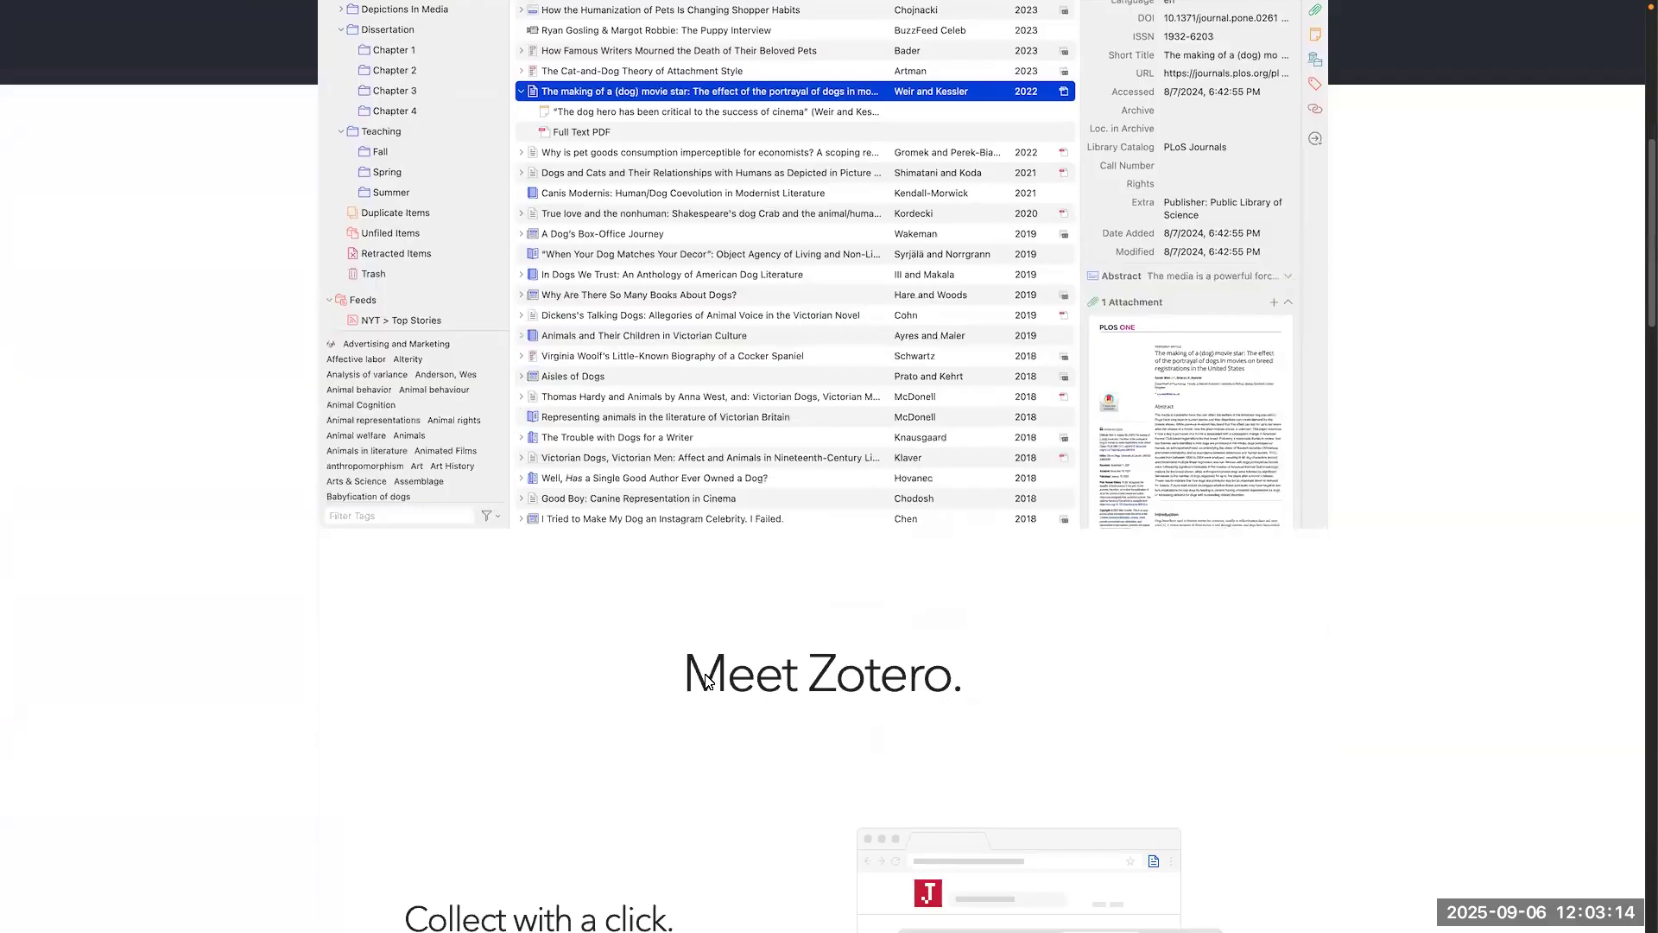
# Step: Look over the Zotero home page's introduction, highlighting its tagline, and the library preview beneath it
pyautogui.scroll(-13, 706, 680)
pyautogui.scroll(3, 706, 684)
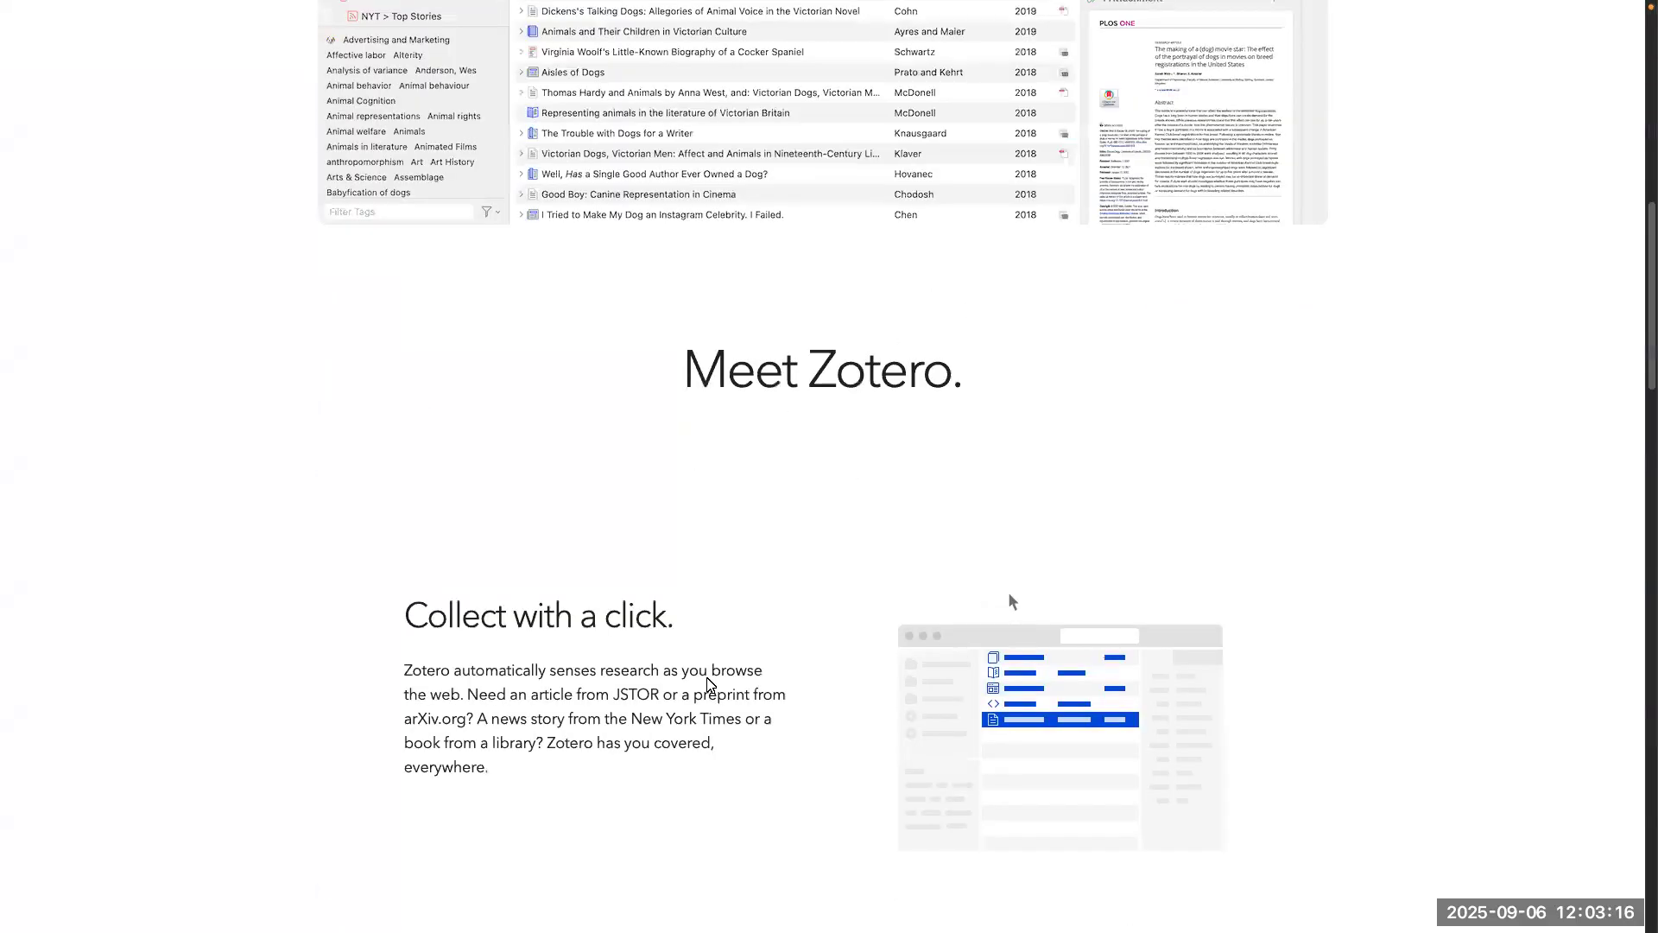
pyautogui.scroll(8, 706, 684)
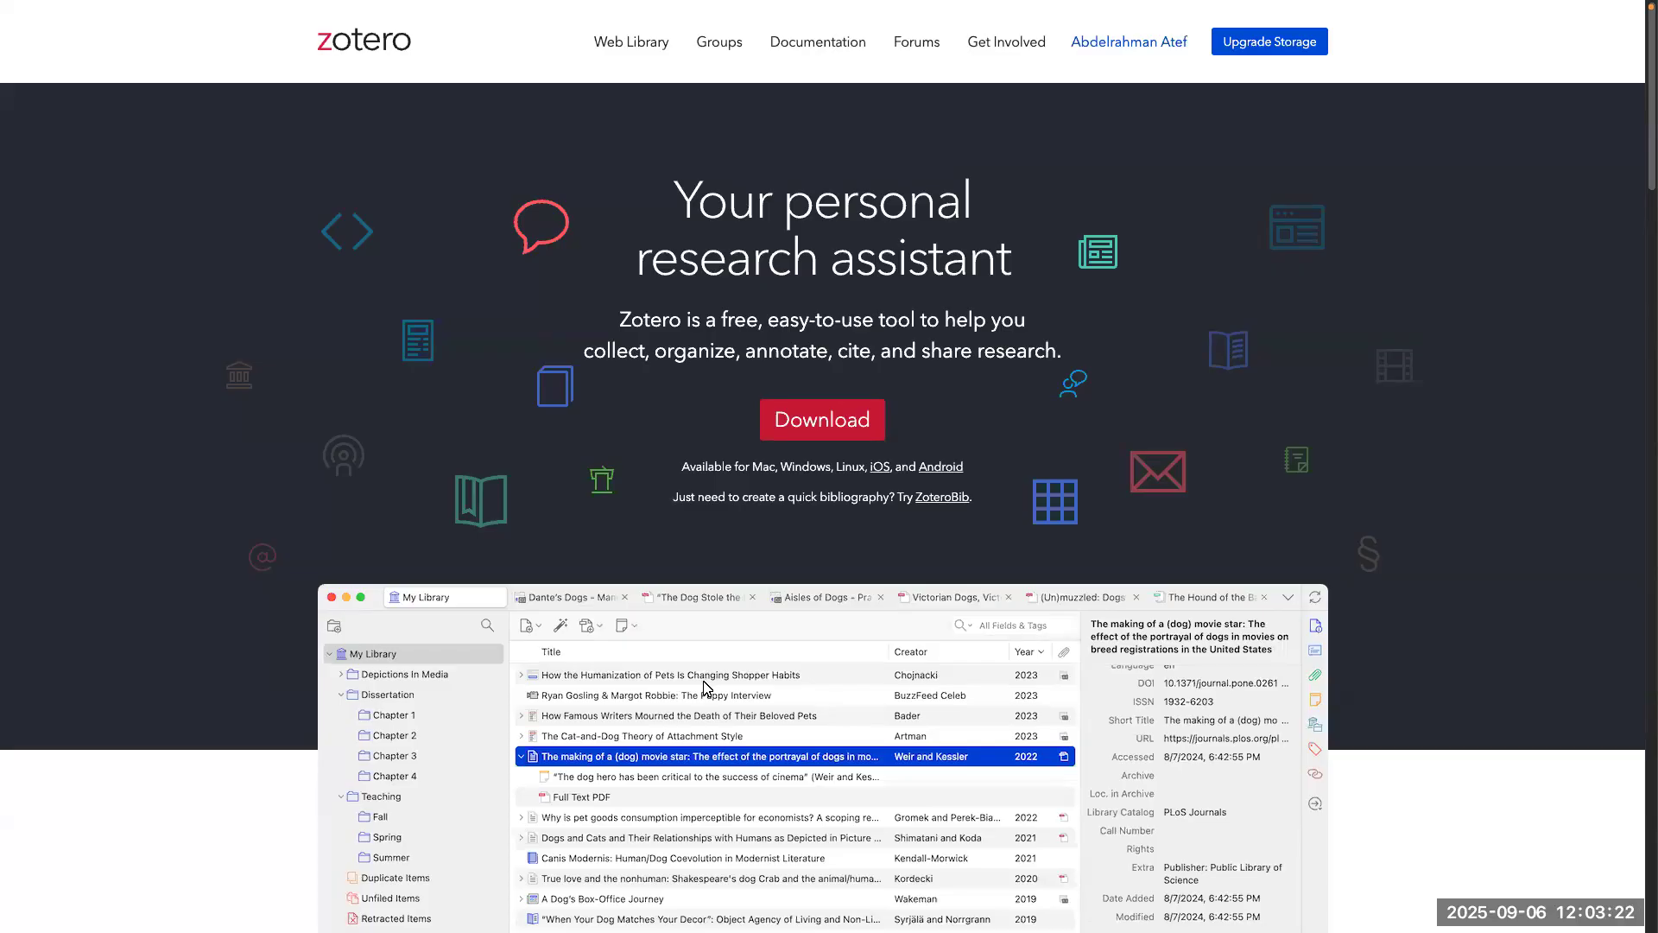
pyautogui.scroll(-3, 707, 687)
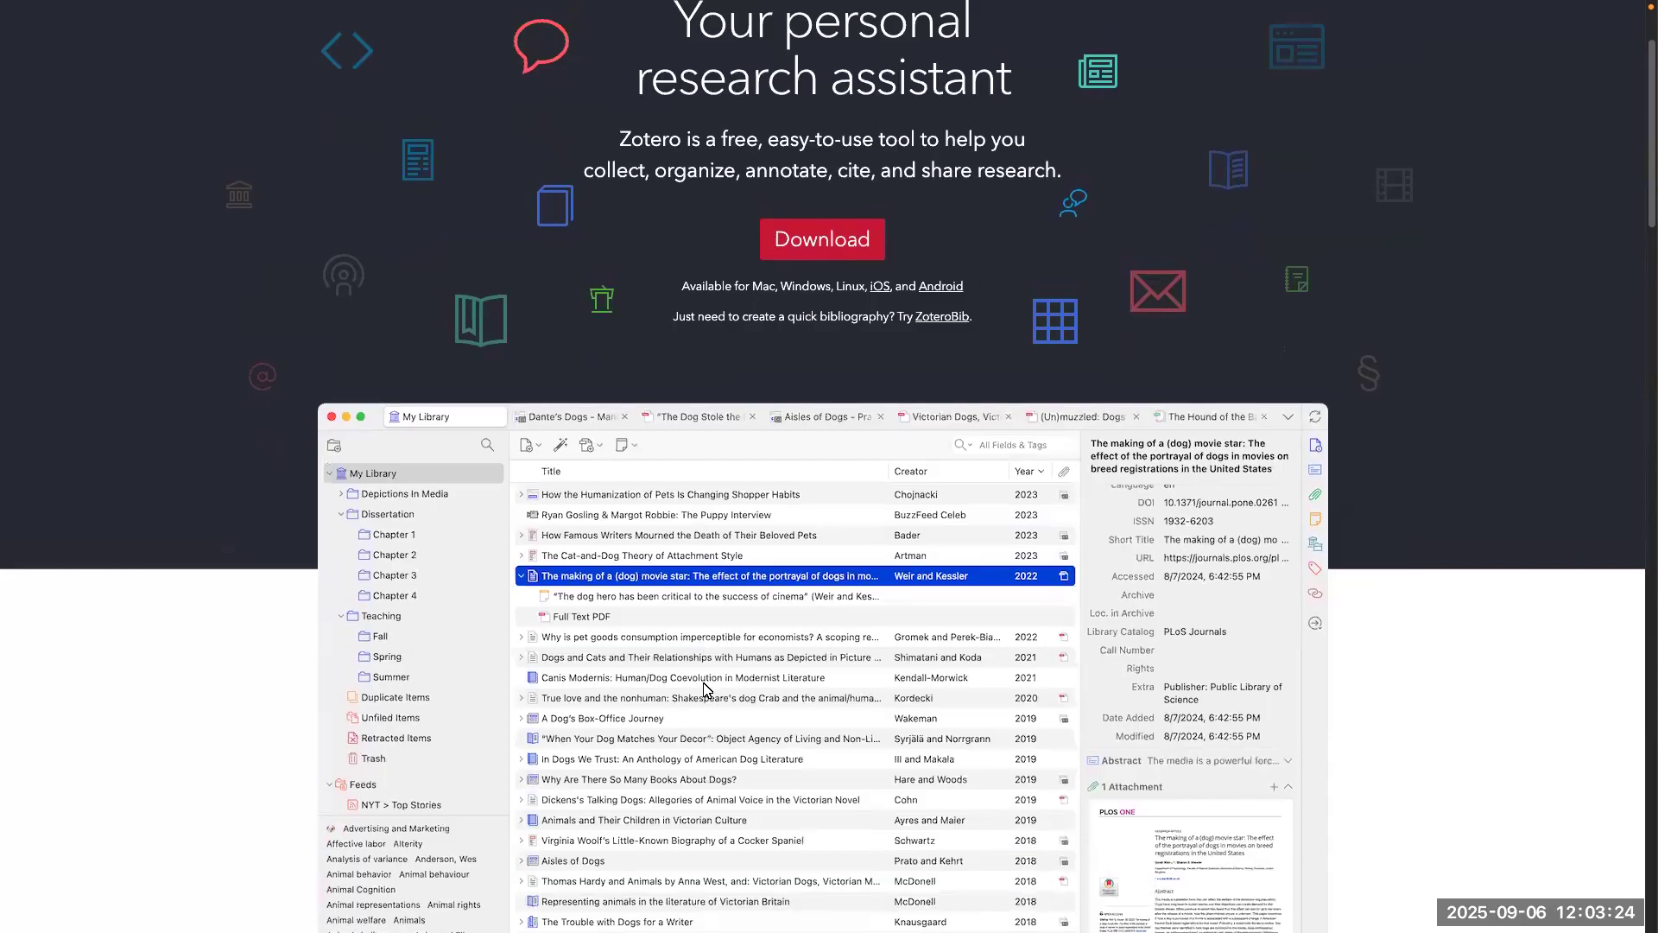
pyautogui.scroll(3, 706, 687)
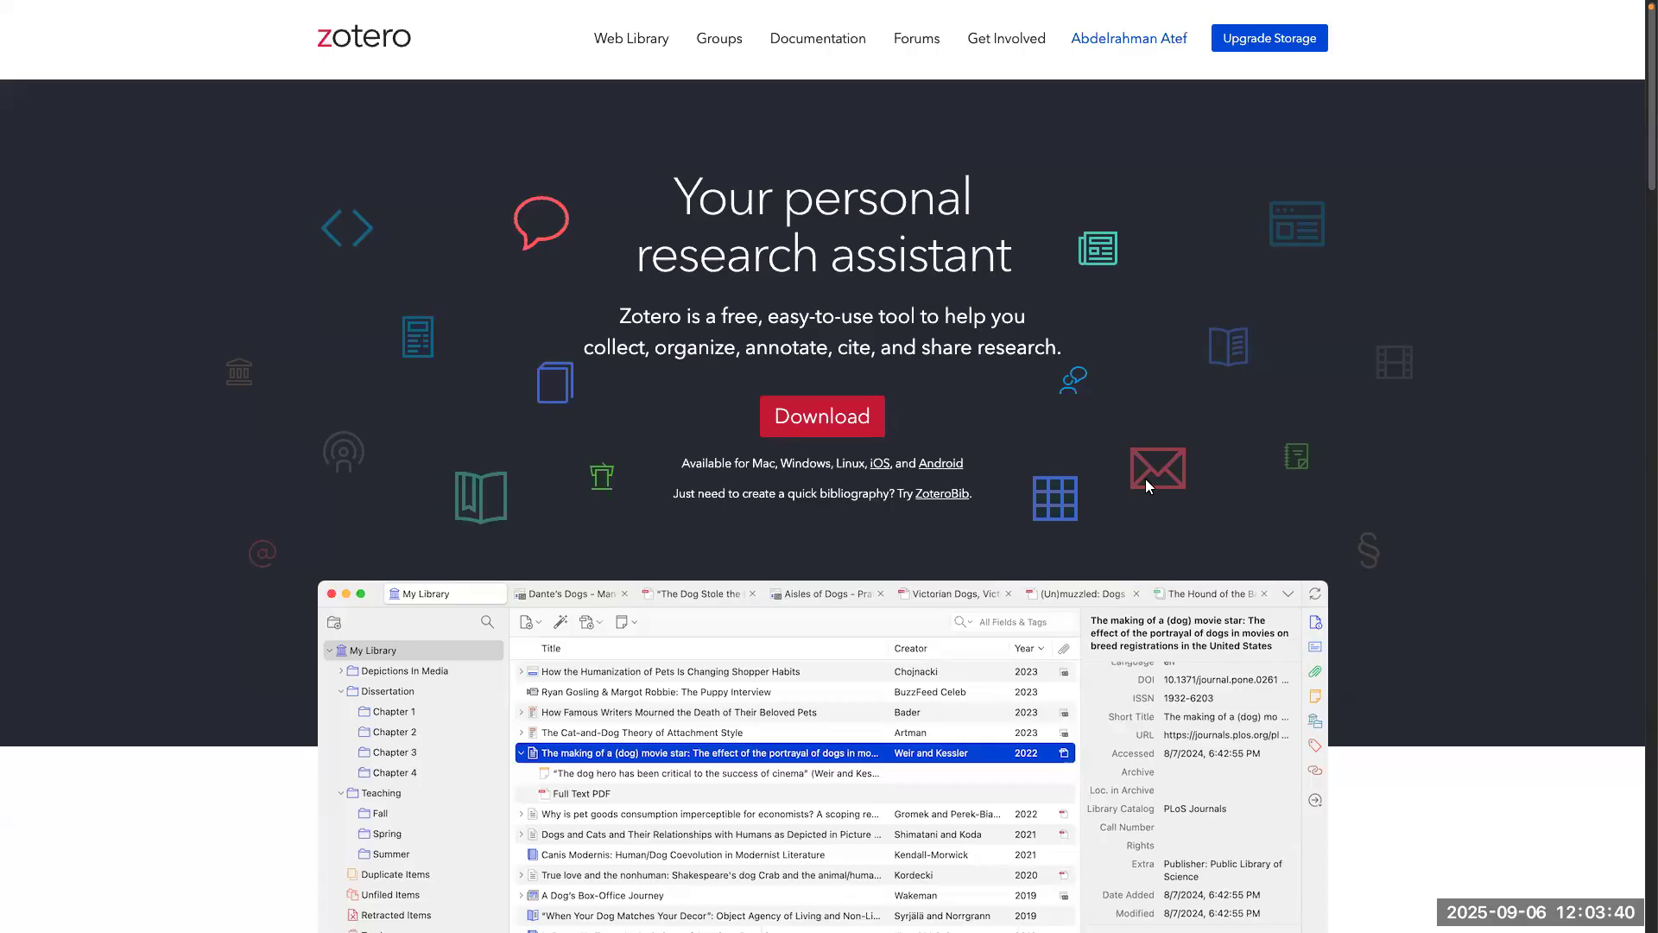
pyautogui.scroll(-3, 756, 622)
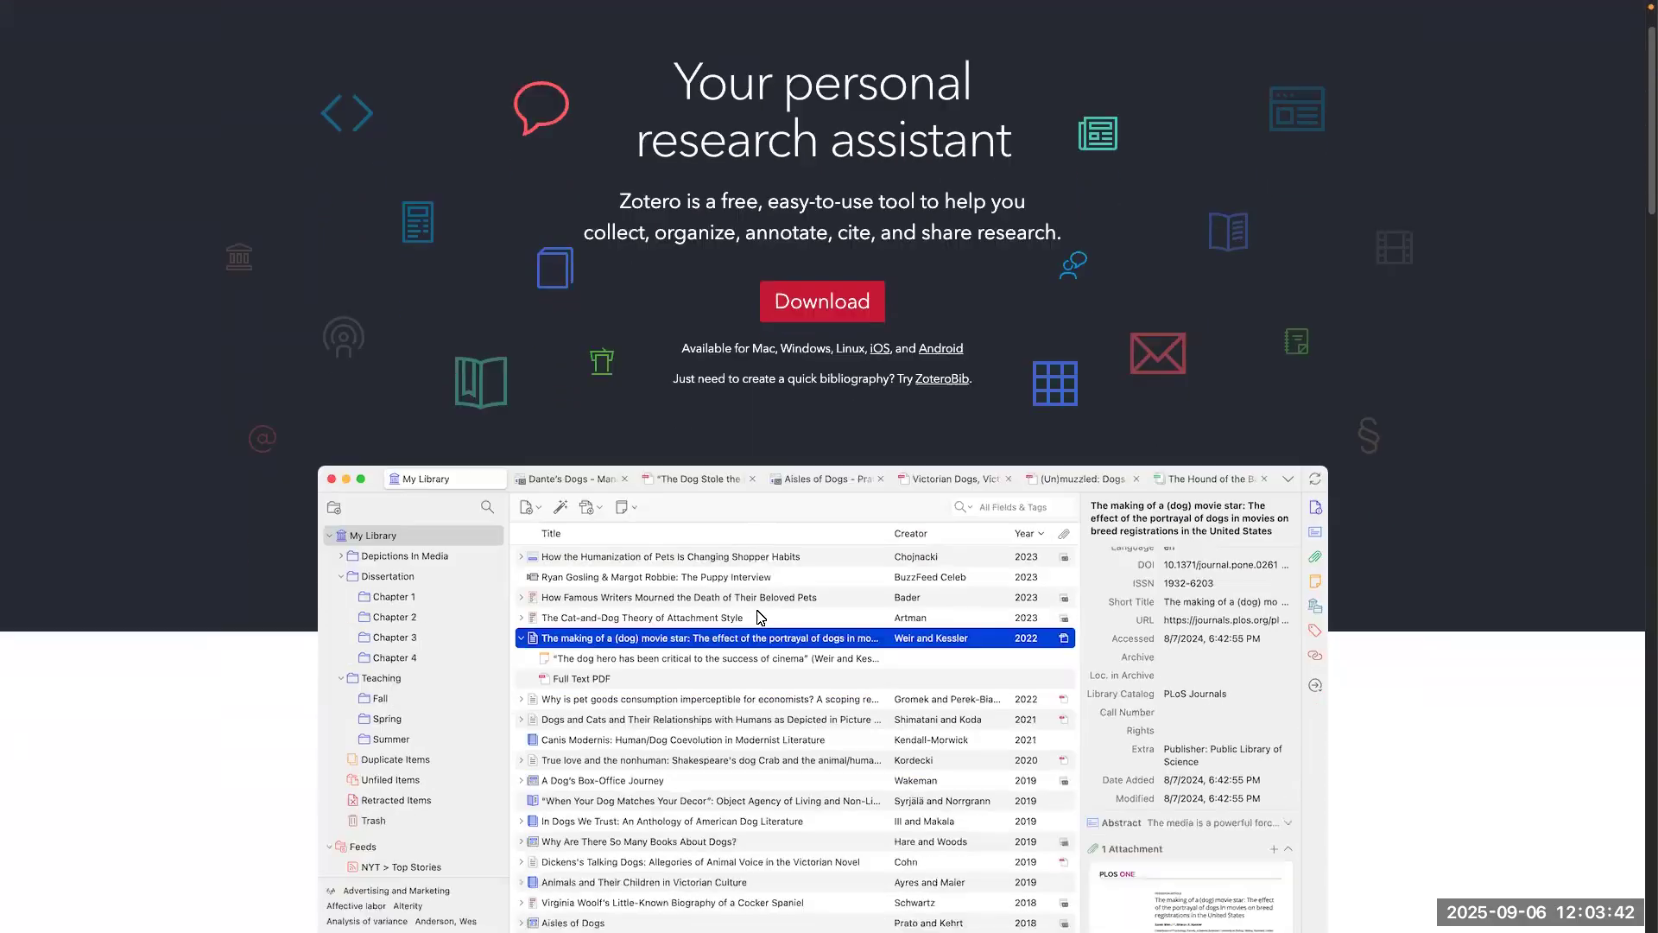
pyautogui.scroll(4, 446, 282)
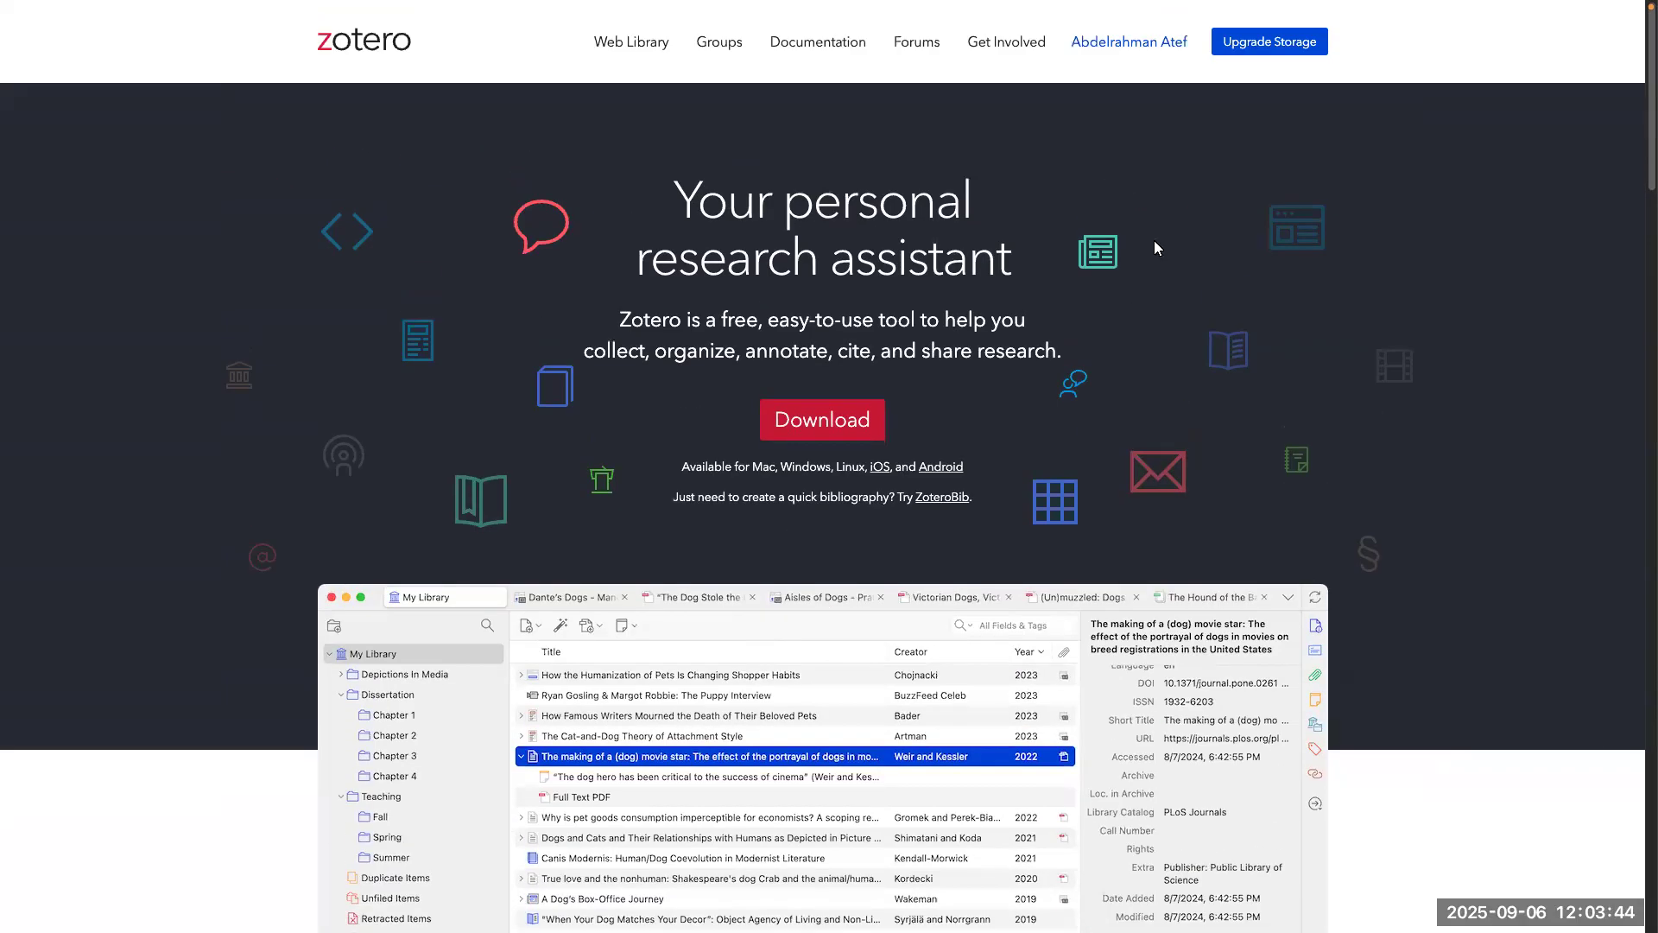
pyautogui.scroll(-4, 1233, 541)
pyautogui.scroll(4, 1234, 540)
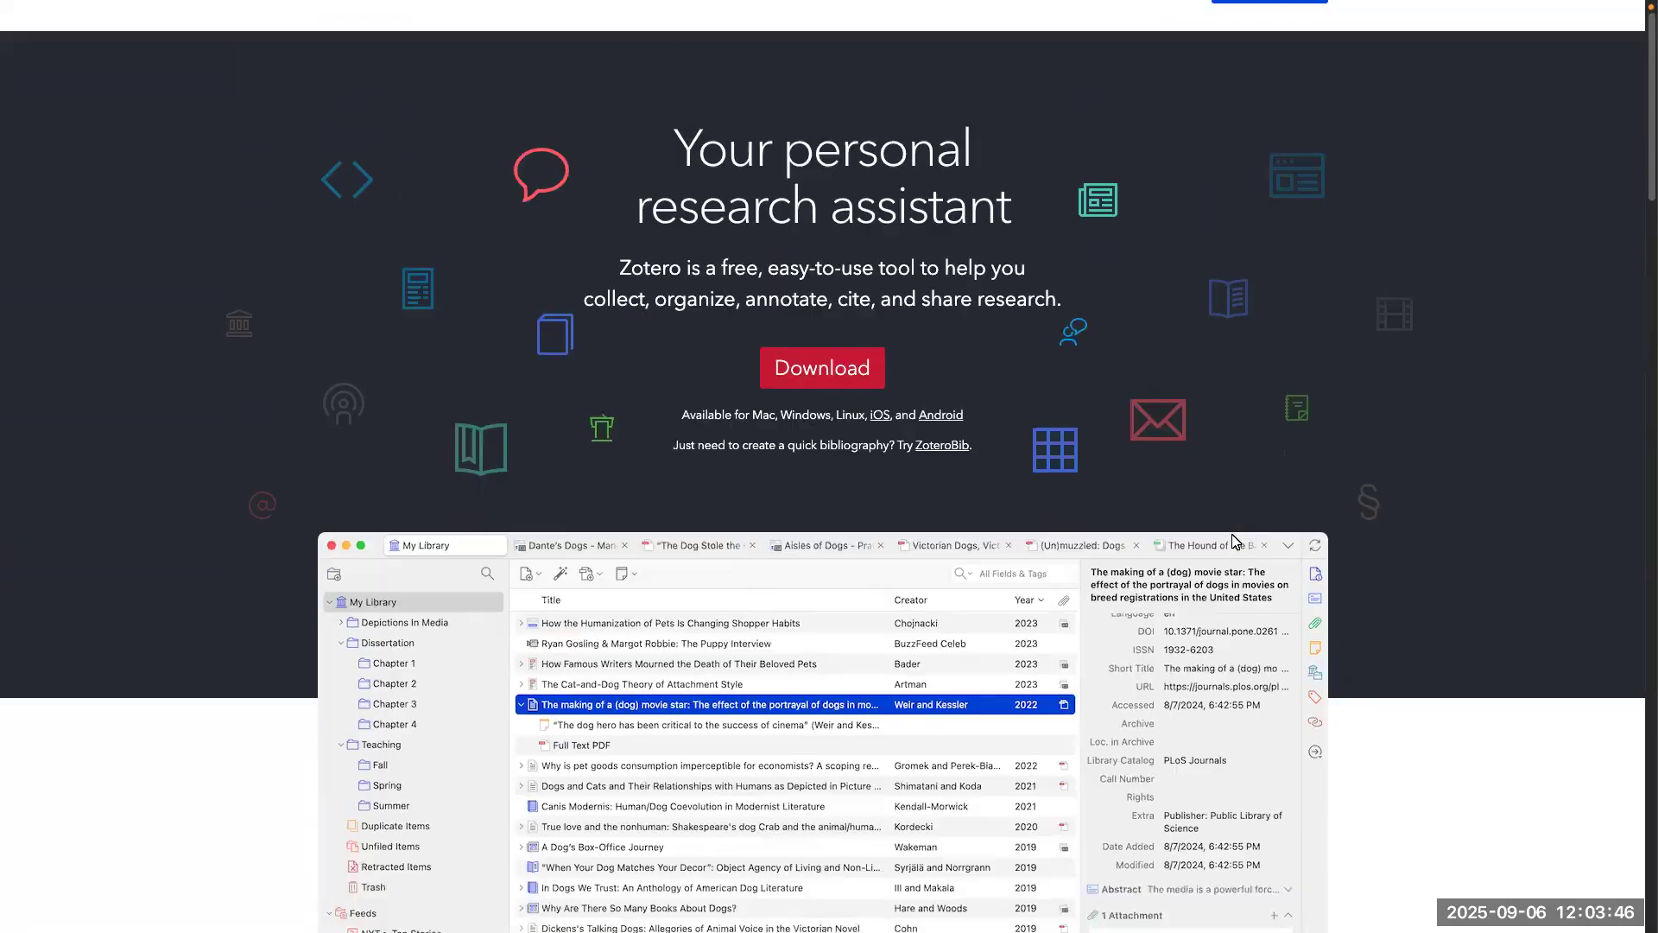
pyautogui.moveTo(622, 324); pyautogui.dragTo(1021, 355)
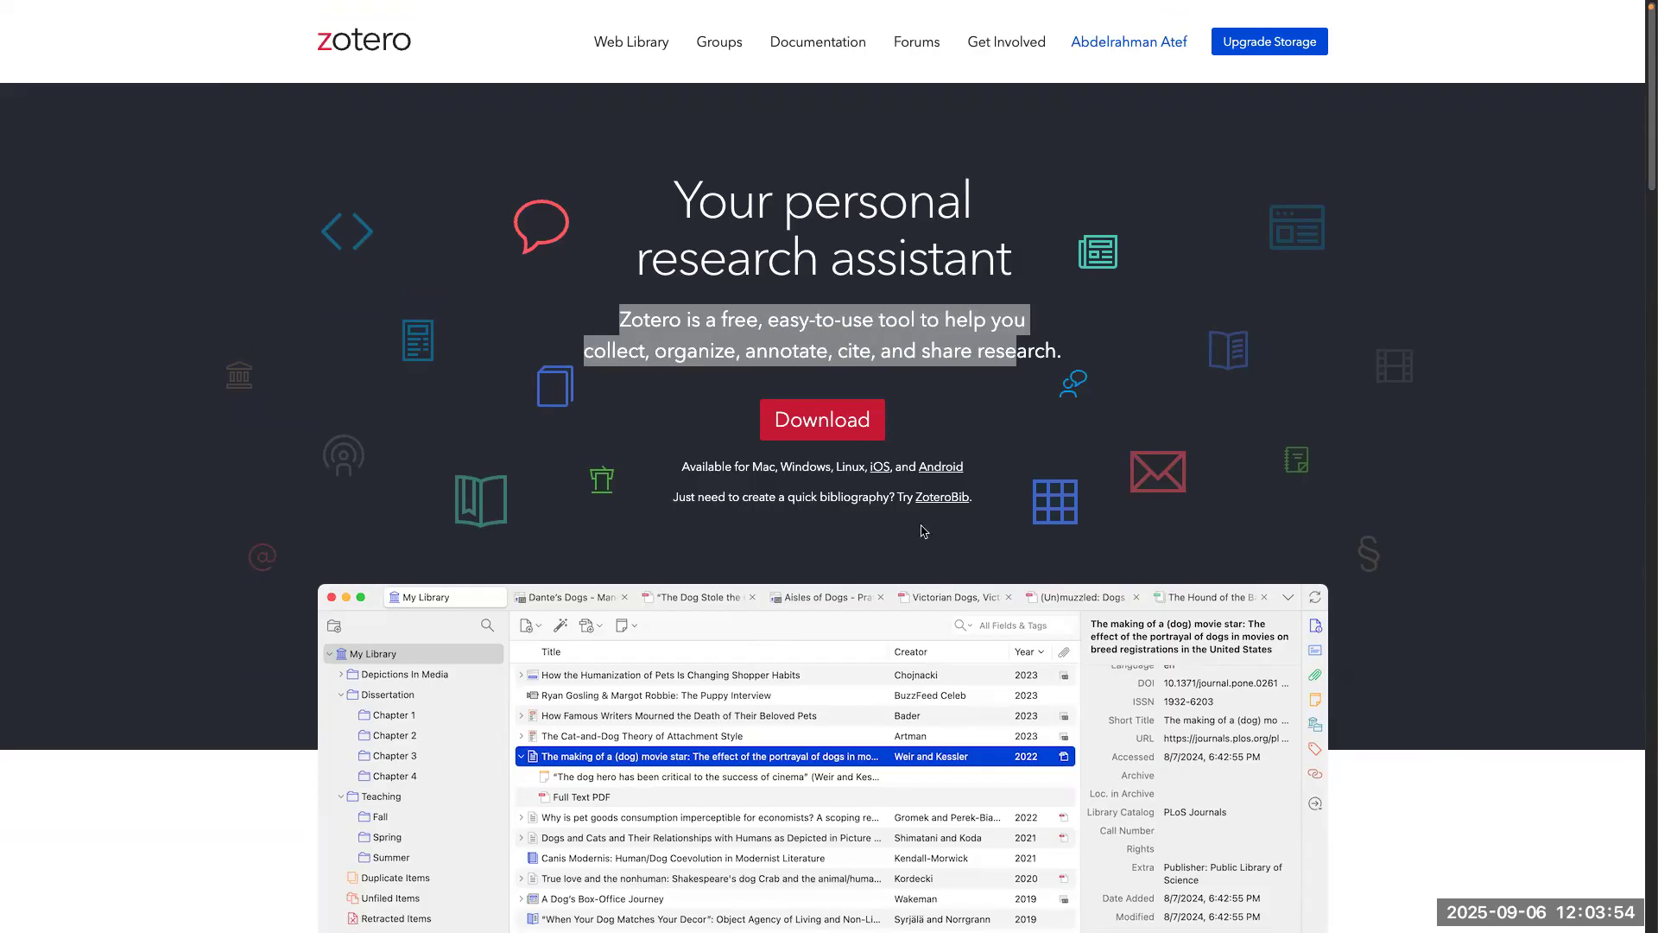
pyautogui.scroll(-7, 923, 530)
pyautogui.scroll(2, 759, 636)
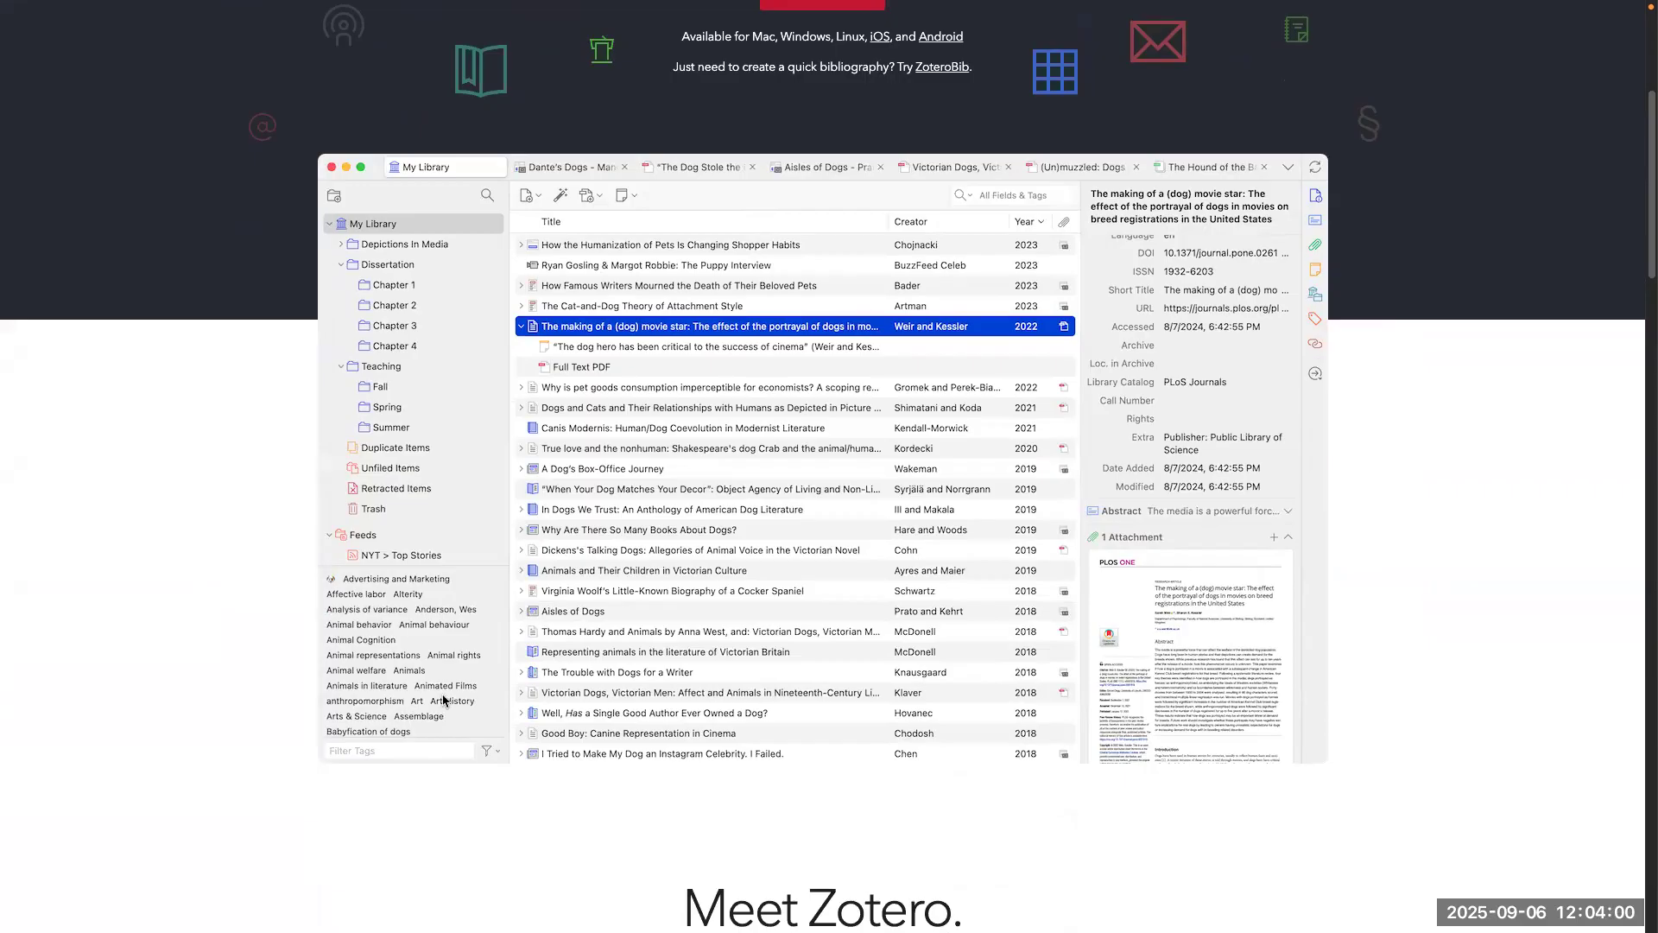
# Step: Switch to the Zotero desktop app to view its library window, and return to the Zotero website in the browser
pyautogui.hotkey('ctrl', 'Up')
pyautogui.click(944, 64)
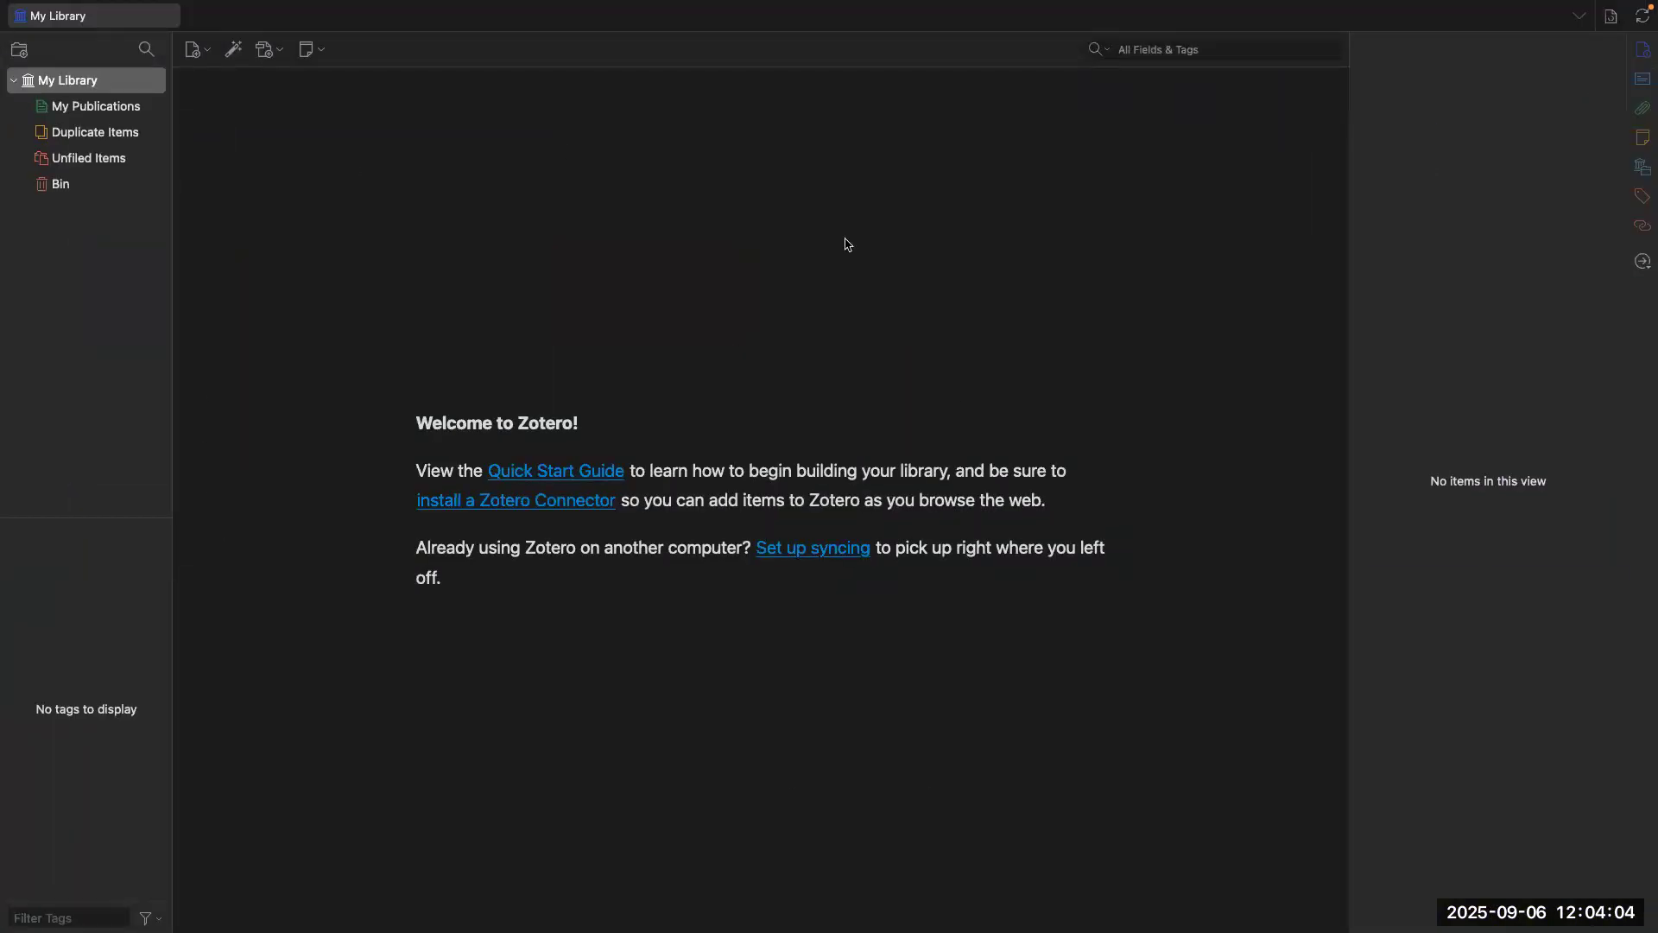
pyautogui.hotkey('ctrl', 'Up')
pyautogui.hotkey('ctrl', 'Right')
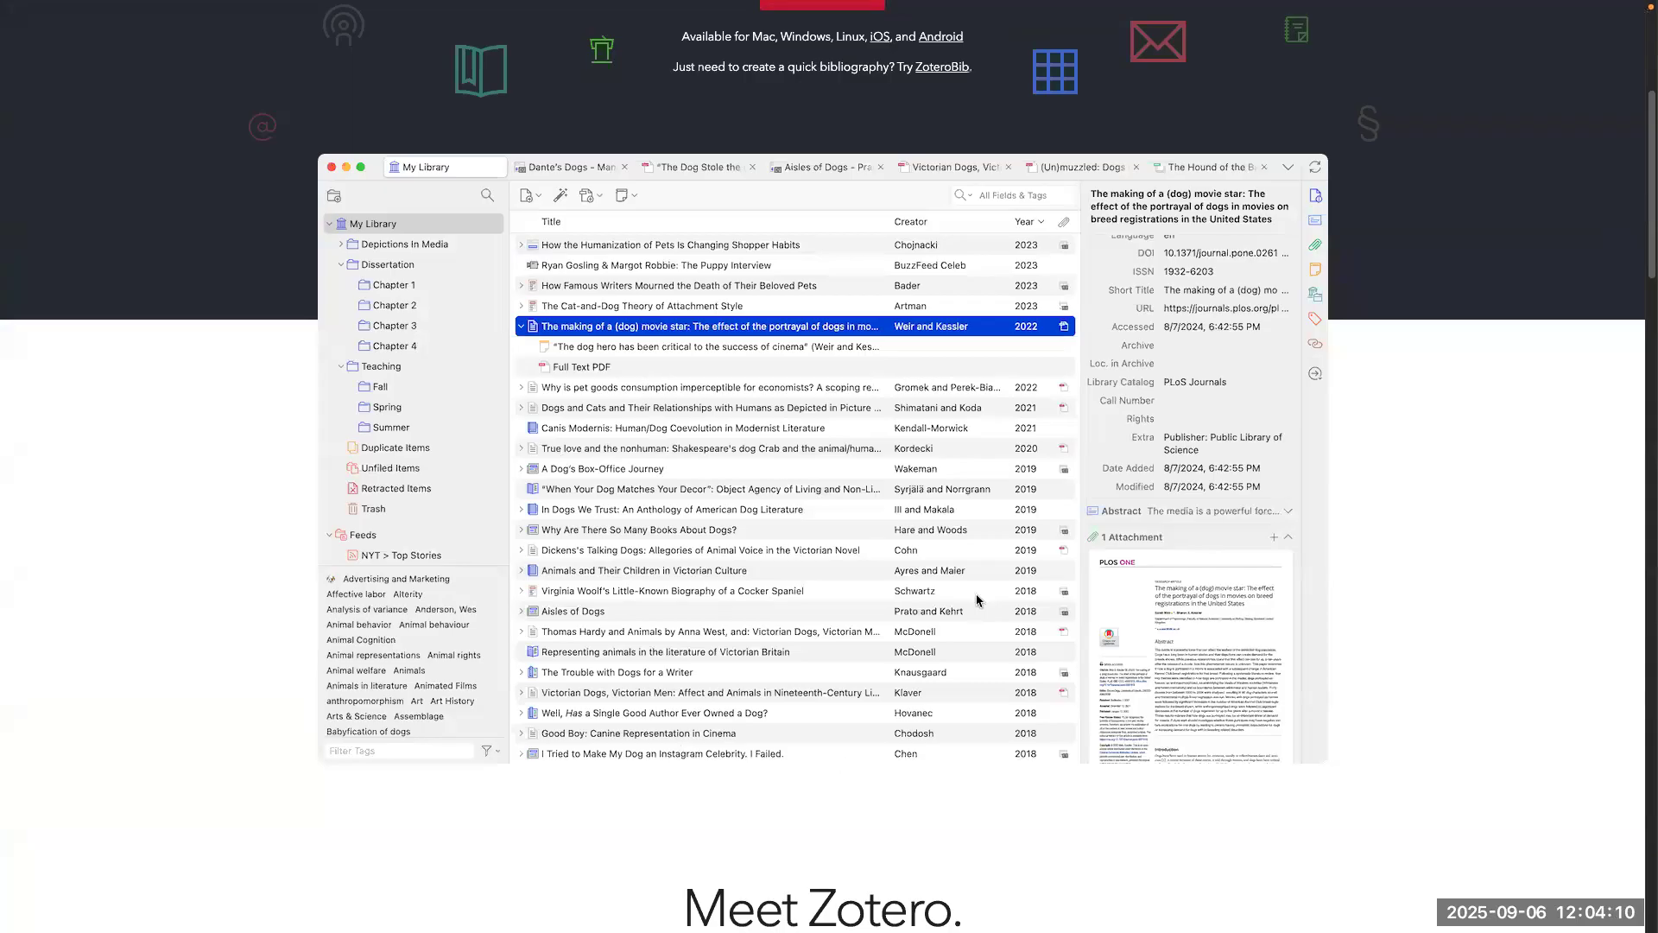
# Step: Read the home page's feature sections from "Collect with a click" through "Rest easy" and return to the page's beginning
pyautogui.scroll(-3, 881, 596)
pyautogui.scroll(-10, 881, 592)
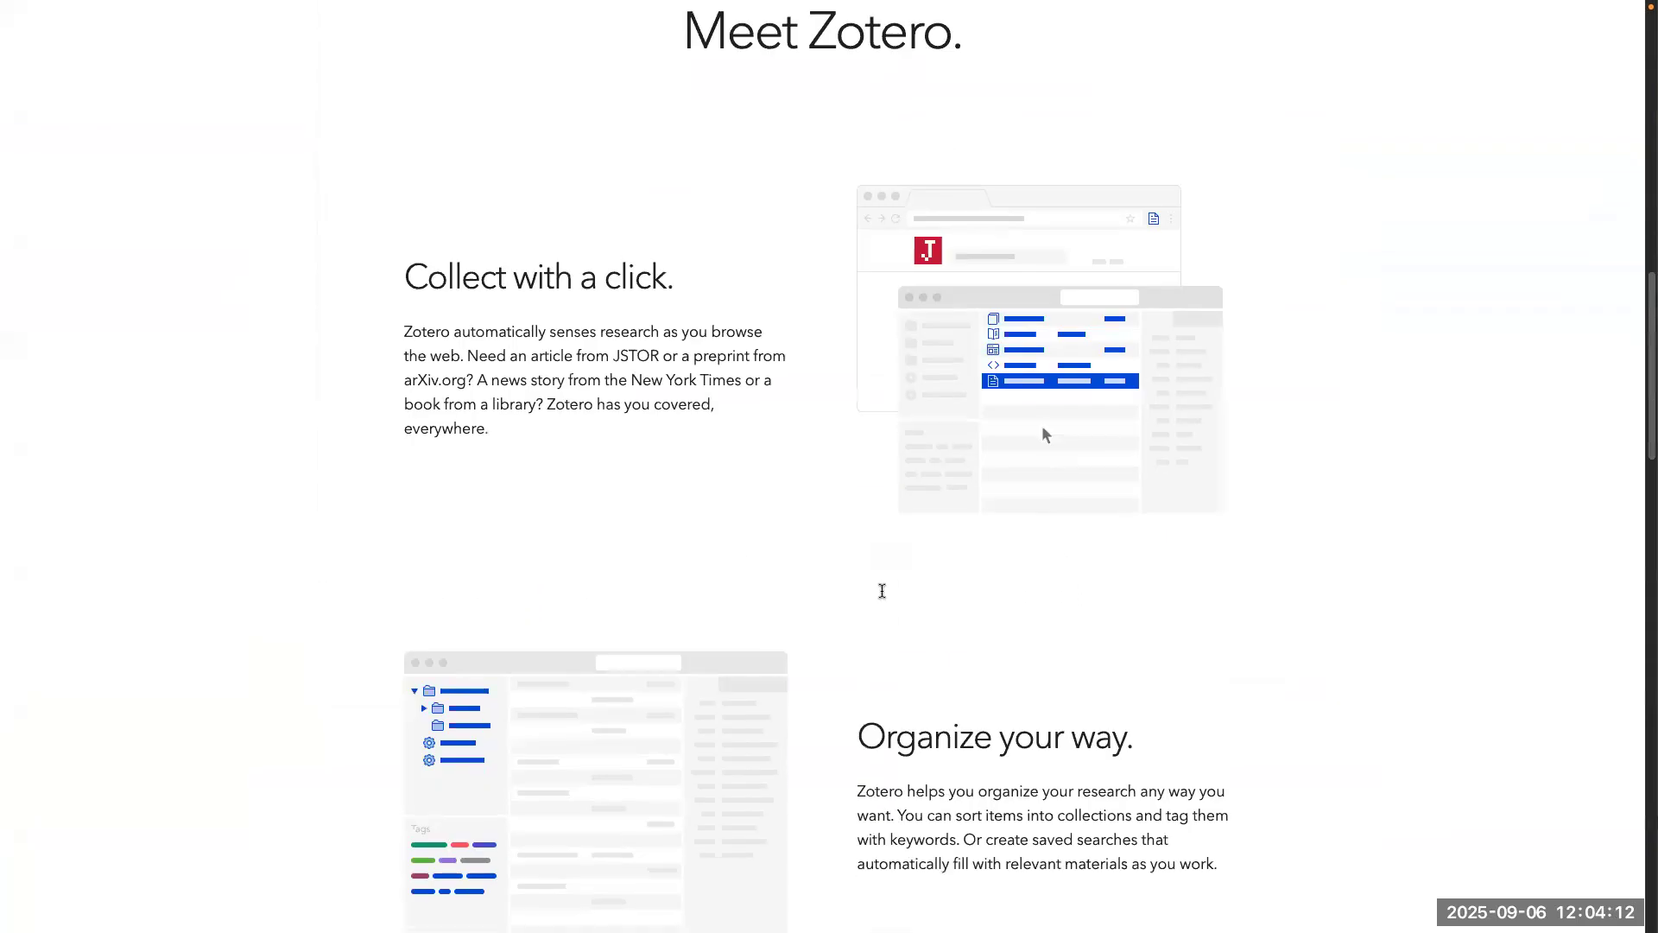
pyautogui.scroll(-10, 670, 481)
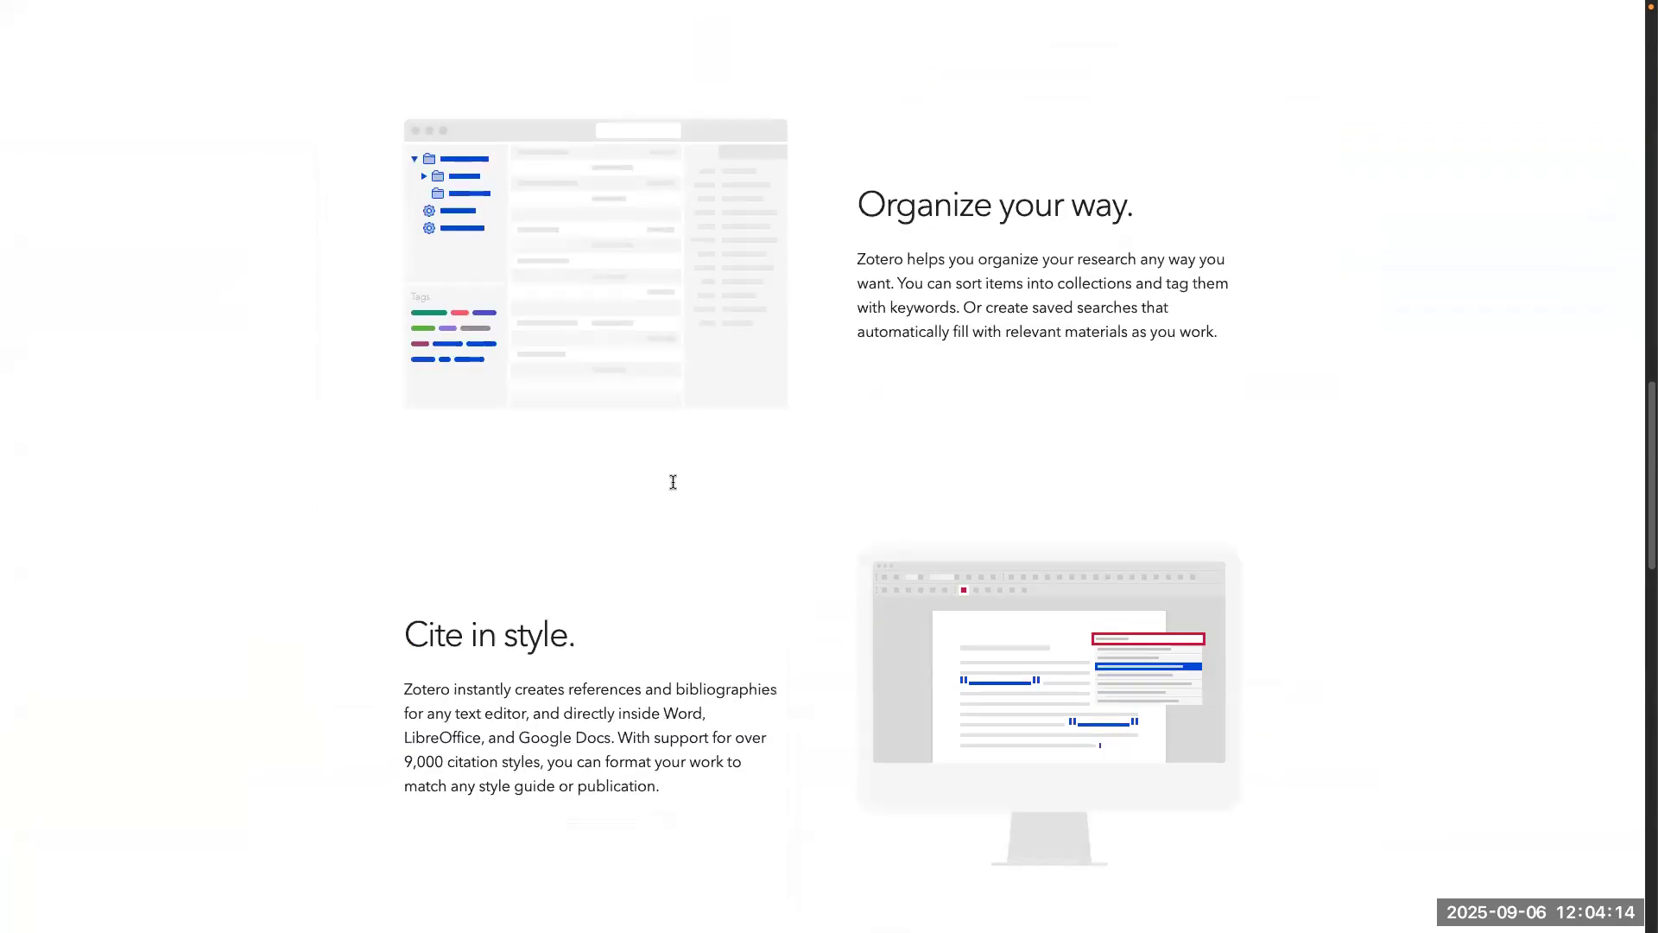
pyautogui.scroll(9, 611, 366)
pyautogui.scroll(-6, 763, 519)
pyautogui.scroll(2, 748, 377)
pyautogui.scroll(-1, 971, 498)
pyautogui.scroll(-6, 971, 498)
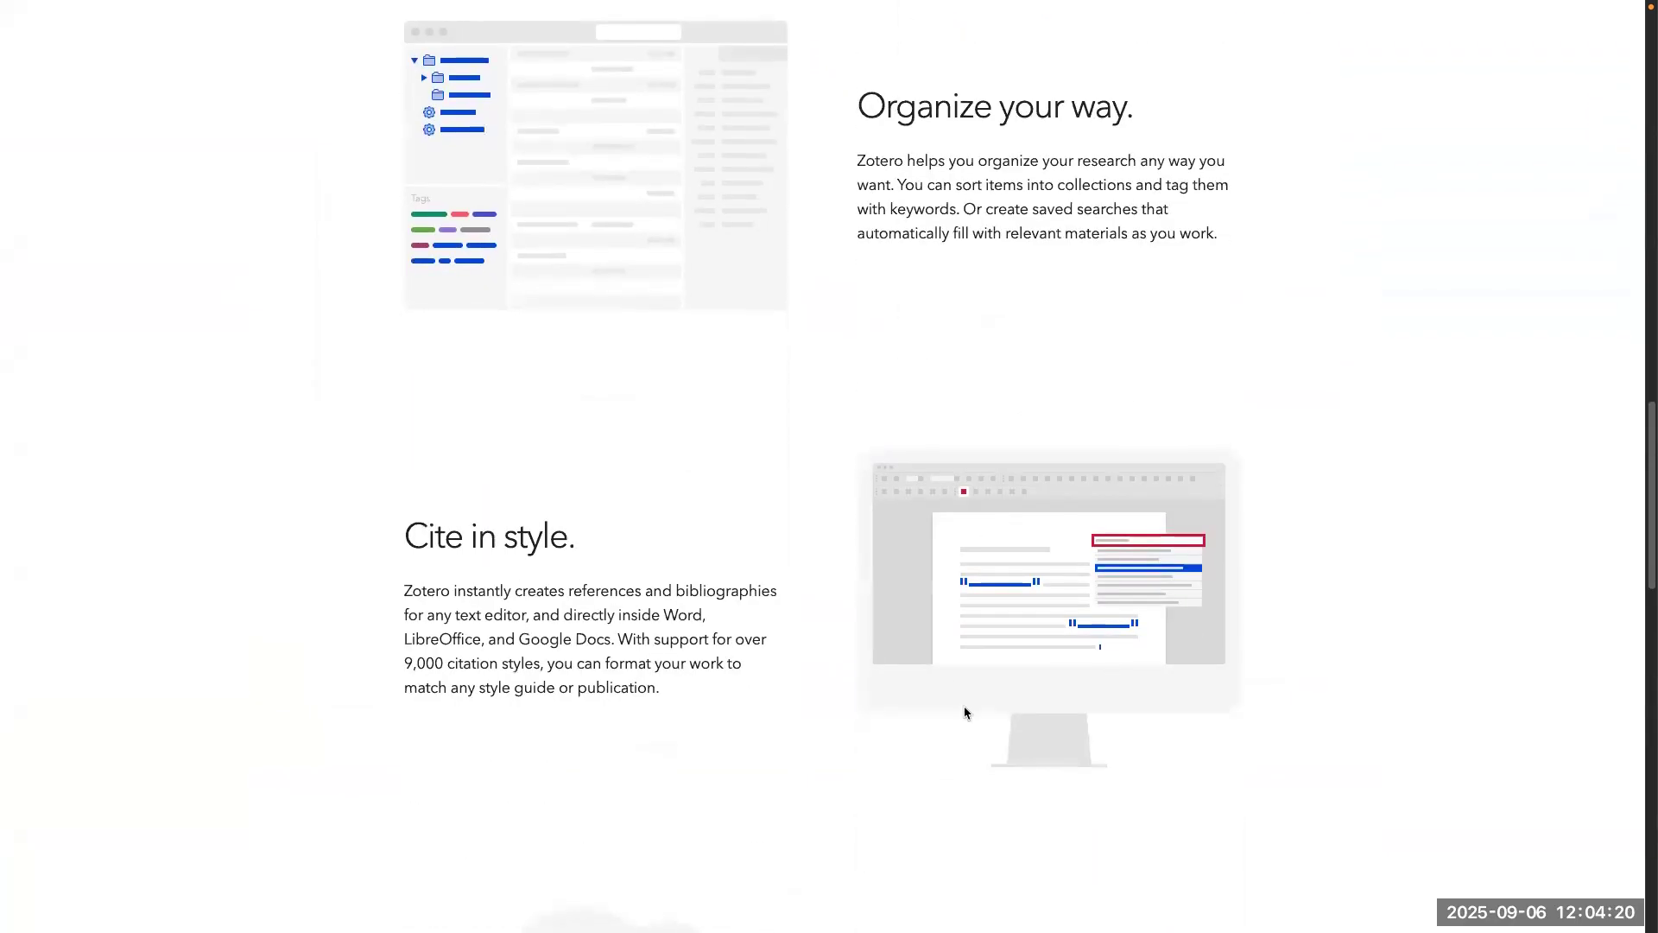
pyautogui.scroll(-6, 995, 605)
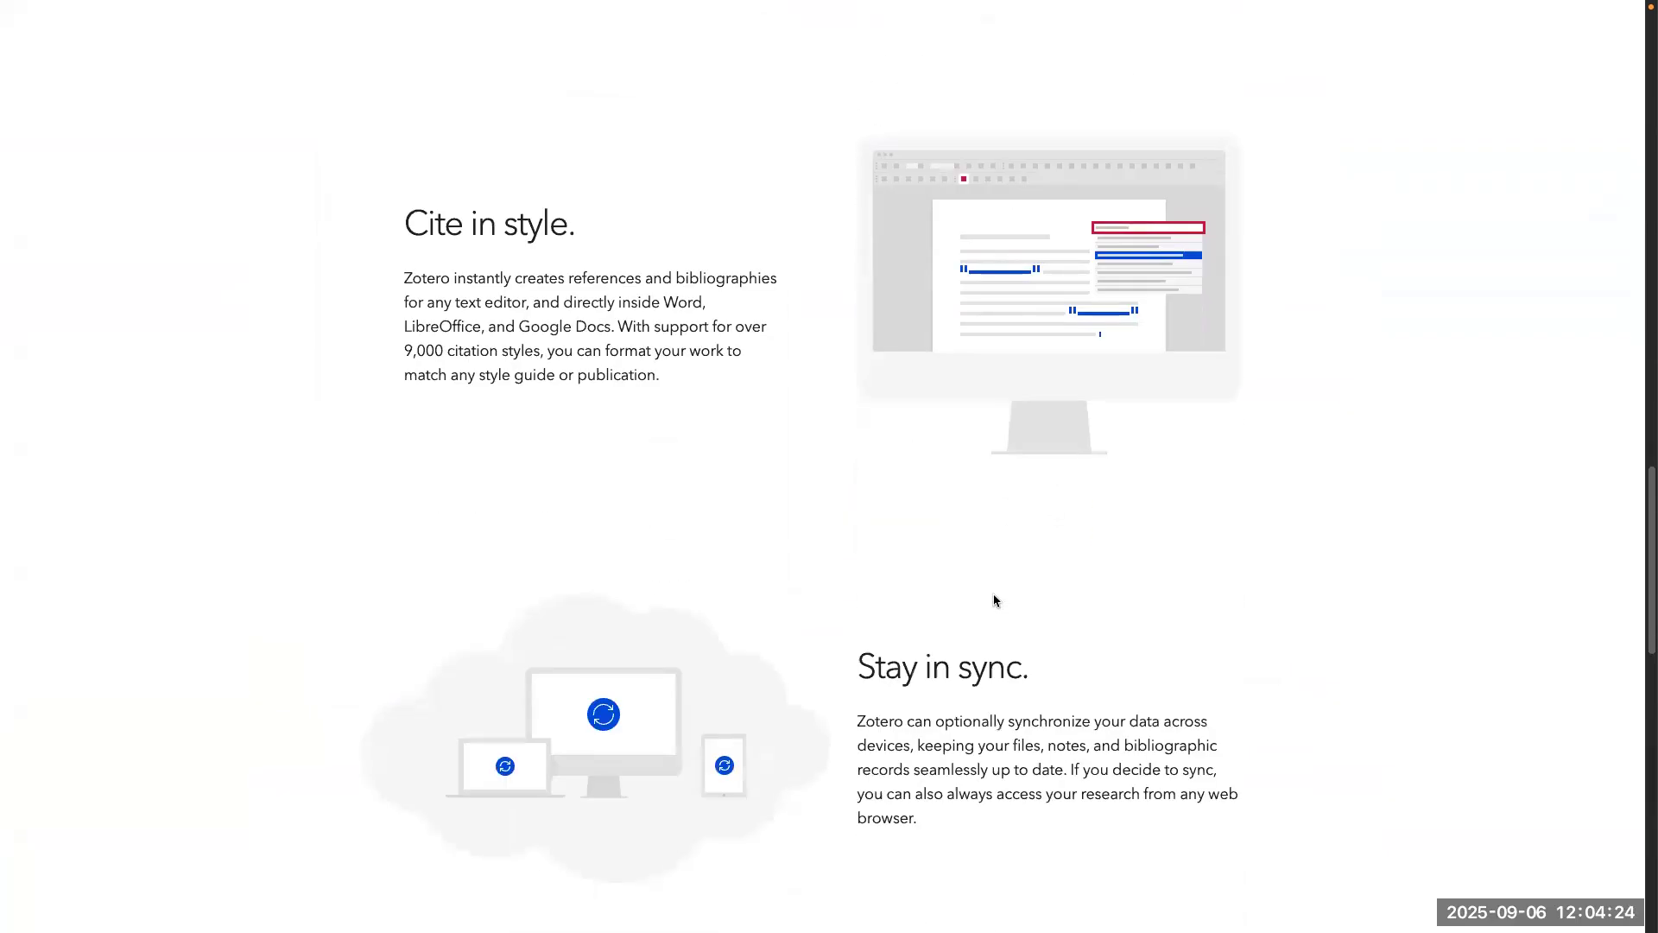
pyautogui.scroll(-5, 993, 596)
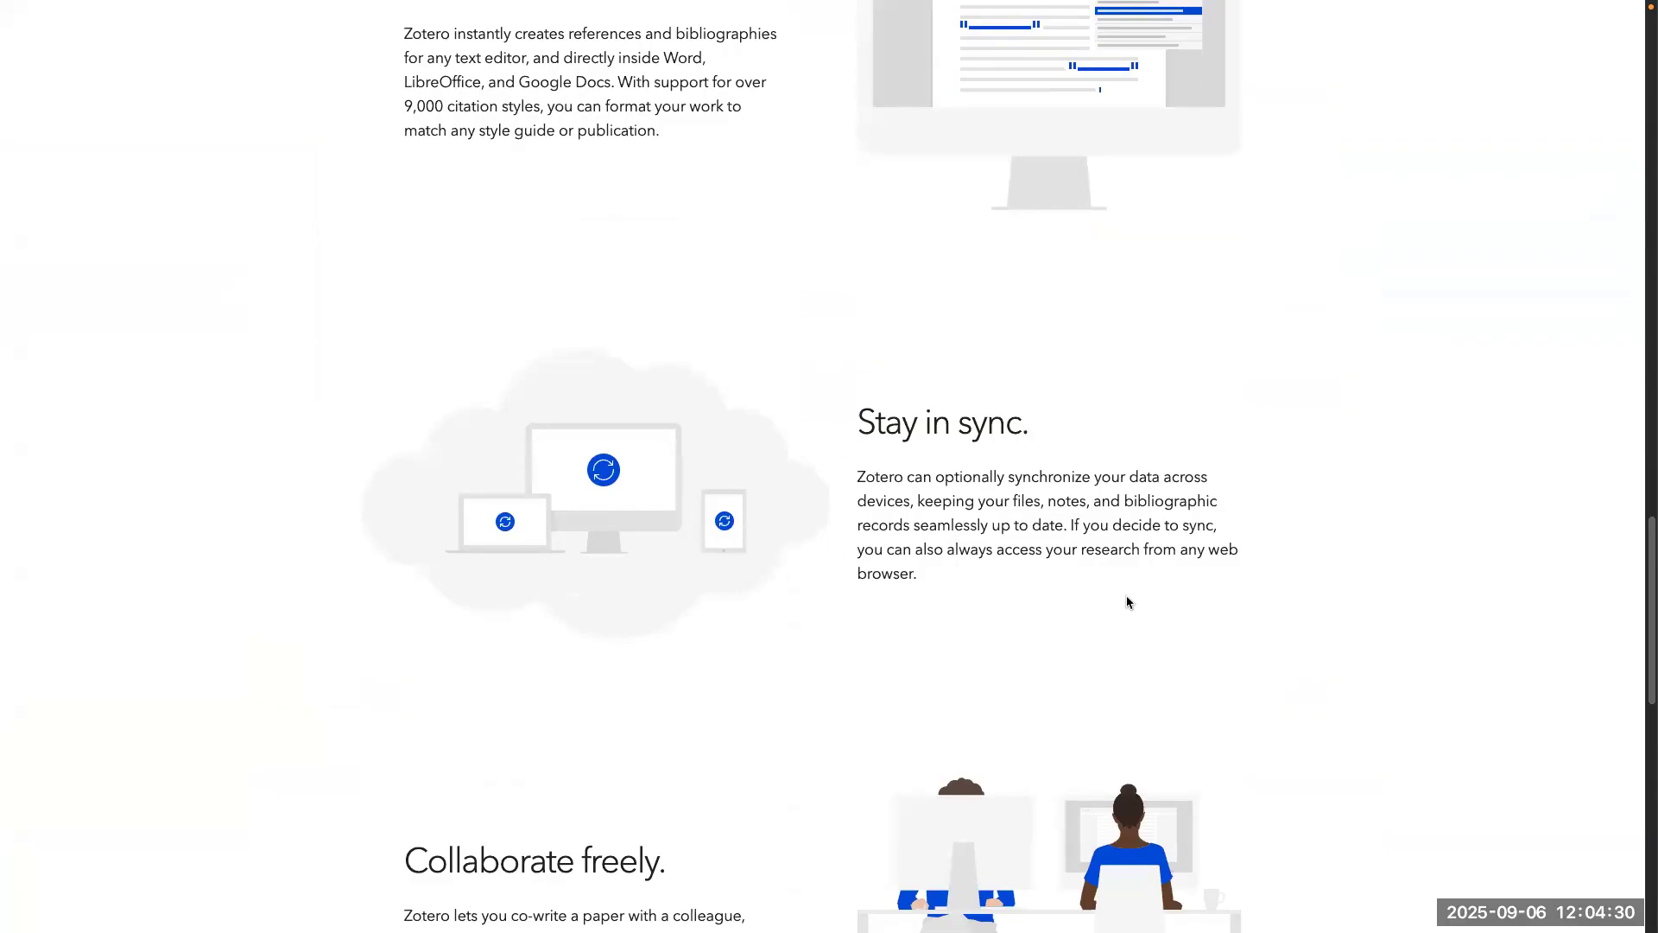
pyautogui.scroll(-6, 896, 607)
pyautogui.scroll(-5, 896, 608)
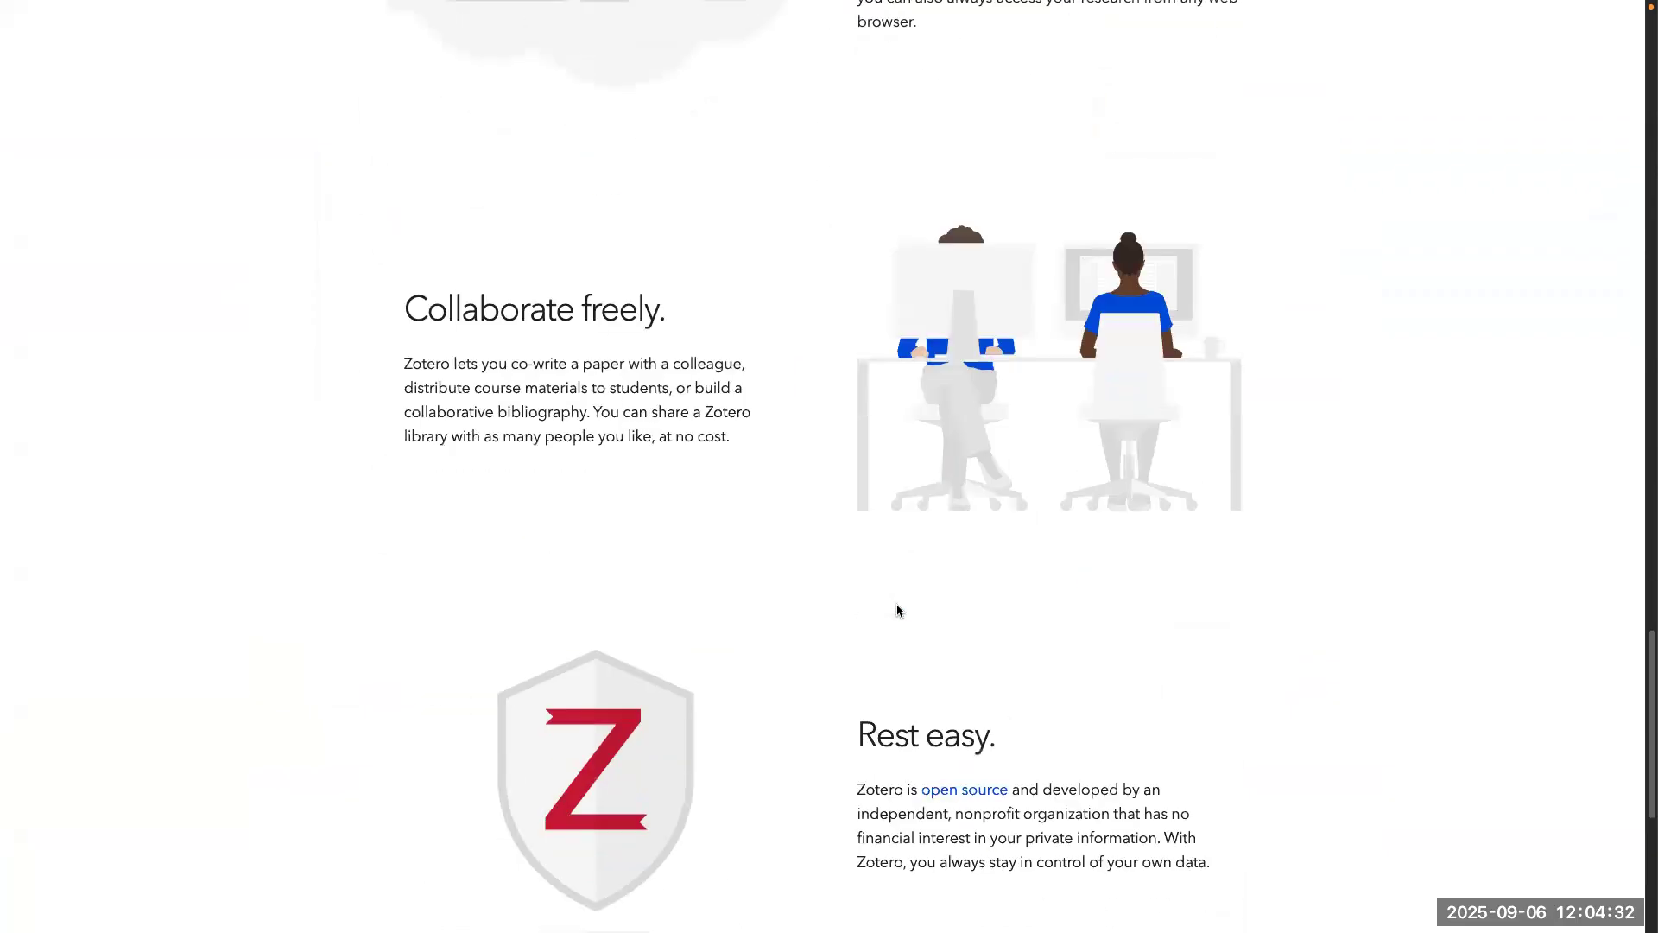
pyautogui.scroll(-2, 896, 609)
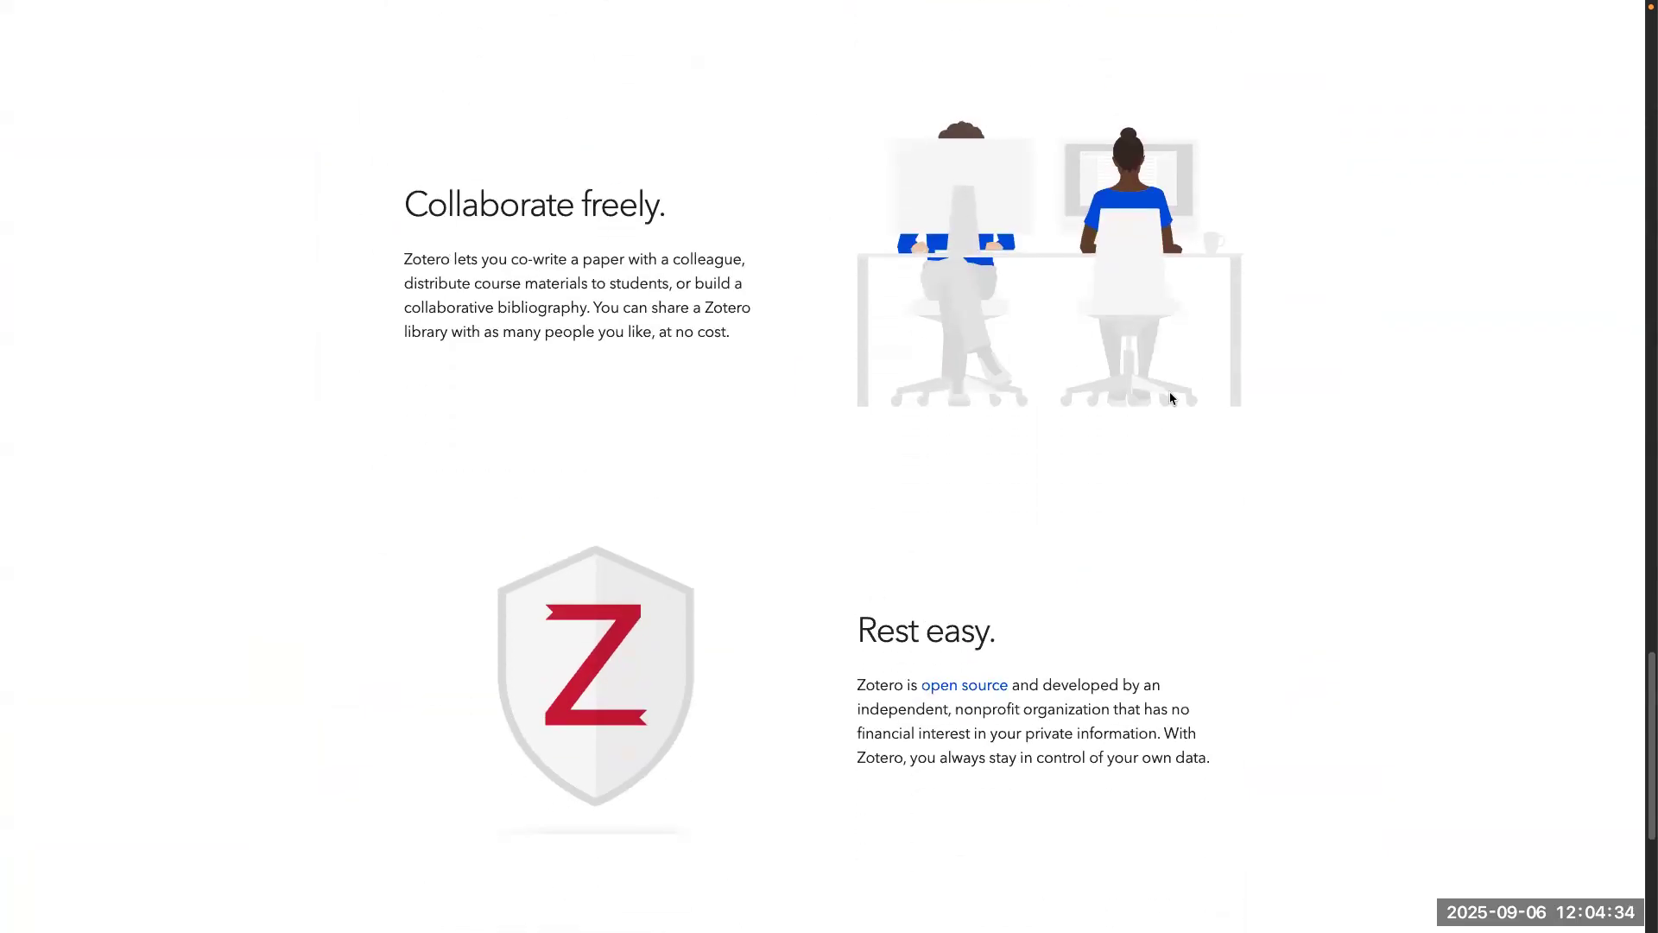
pyautogui.scroll(-7, 892, 507)
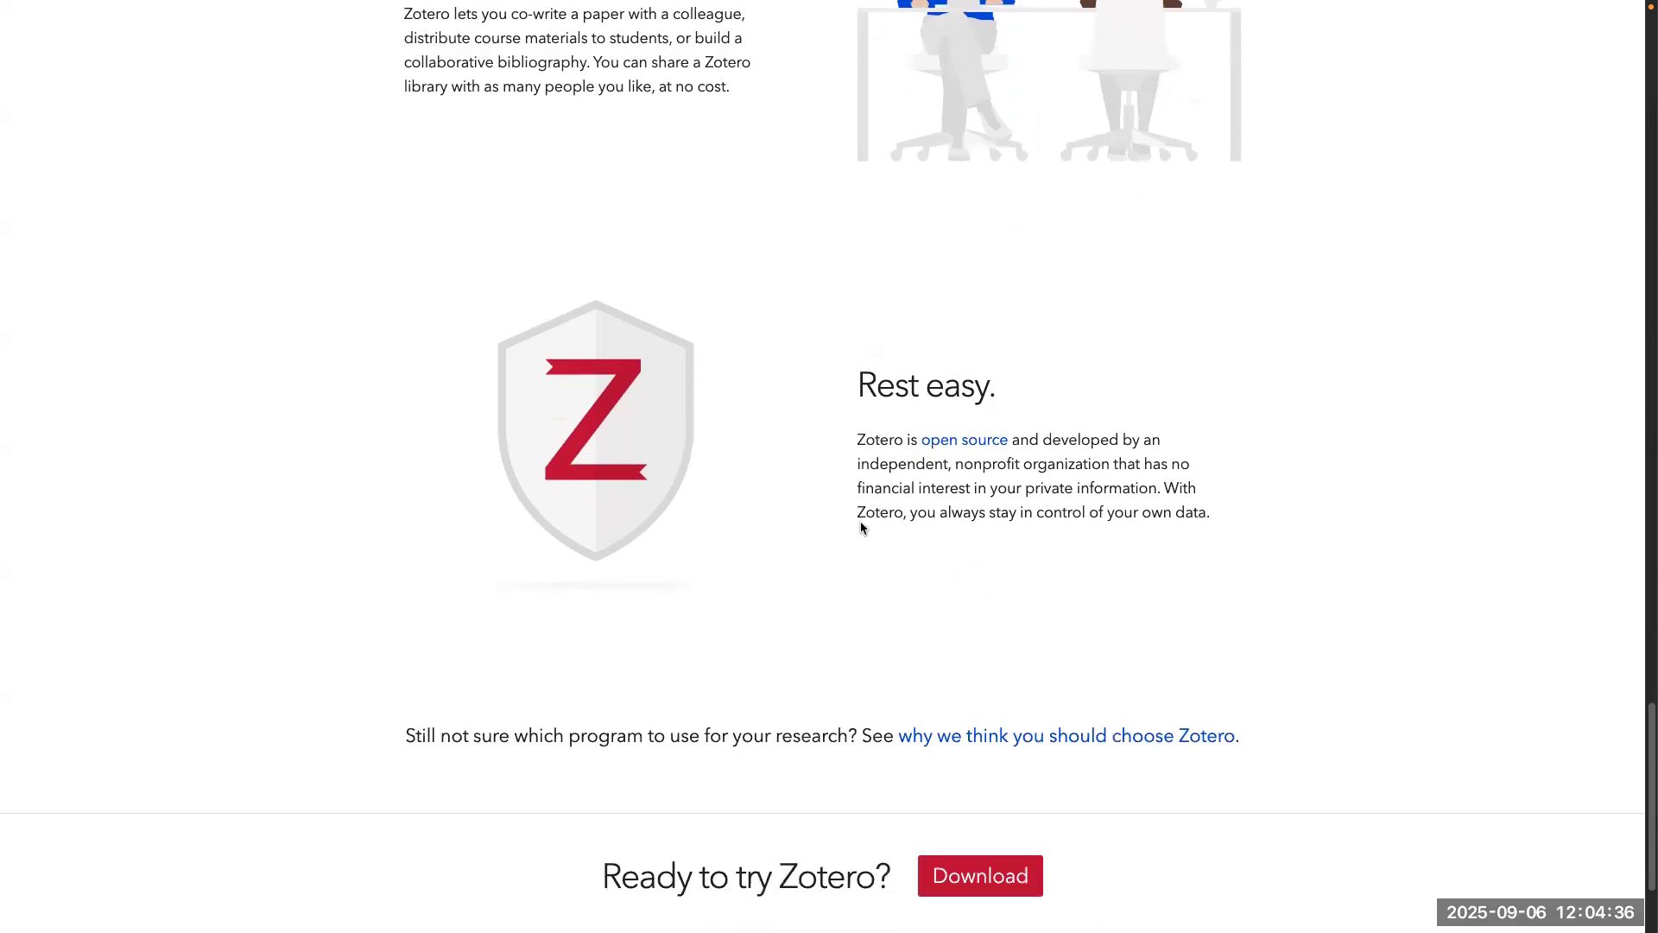
pyautogui.press('Home')
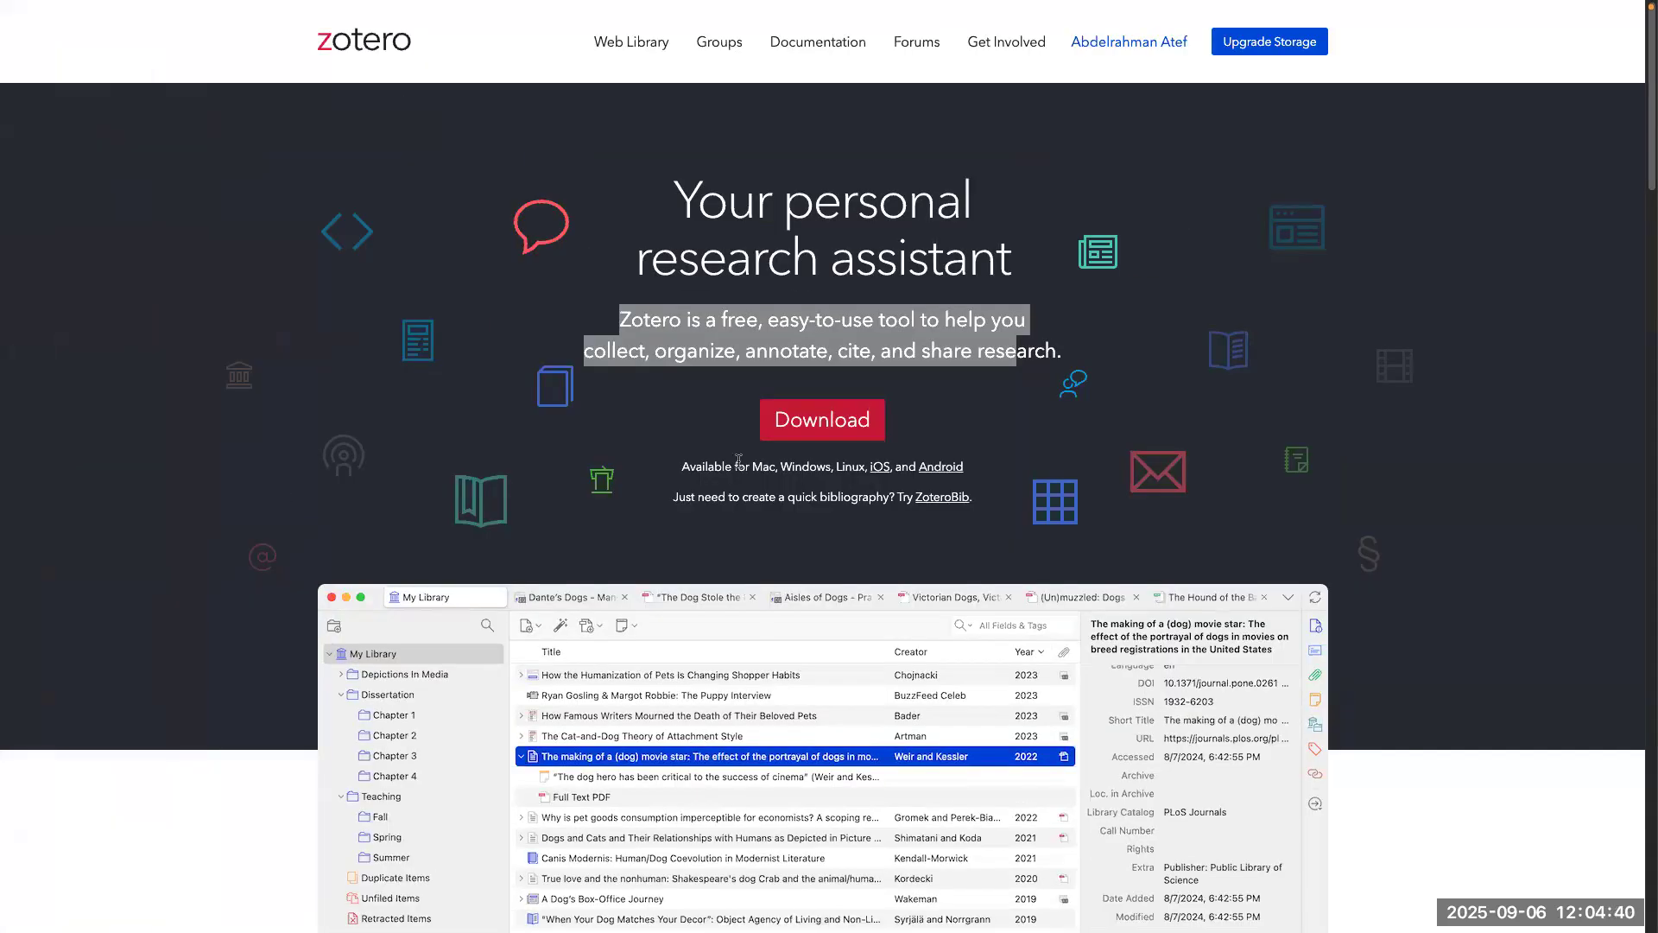
pyautogui.moveTo(3, 540)
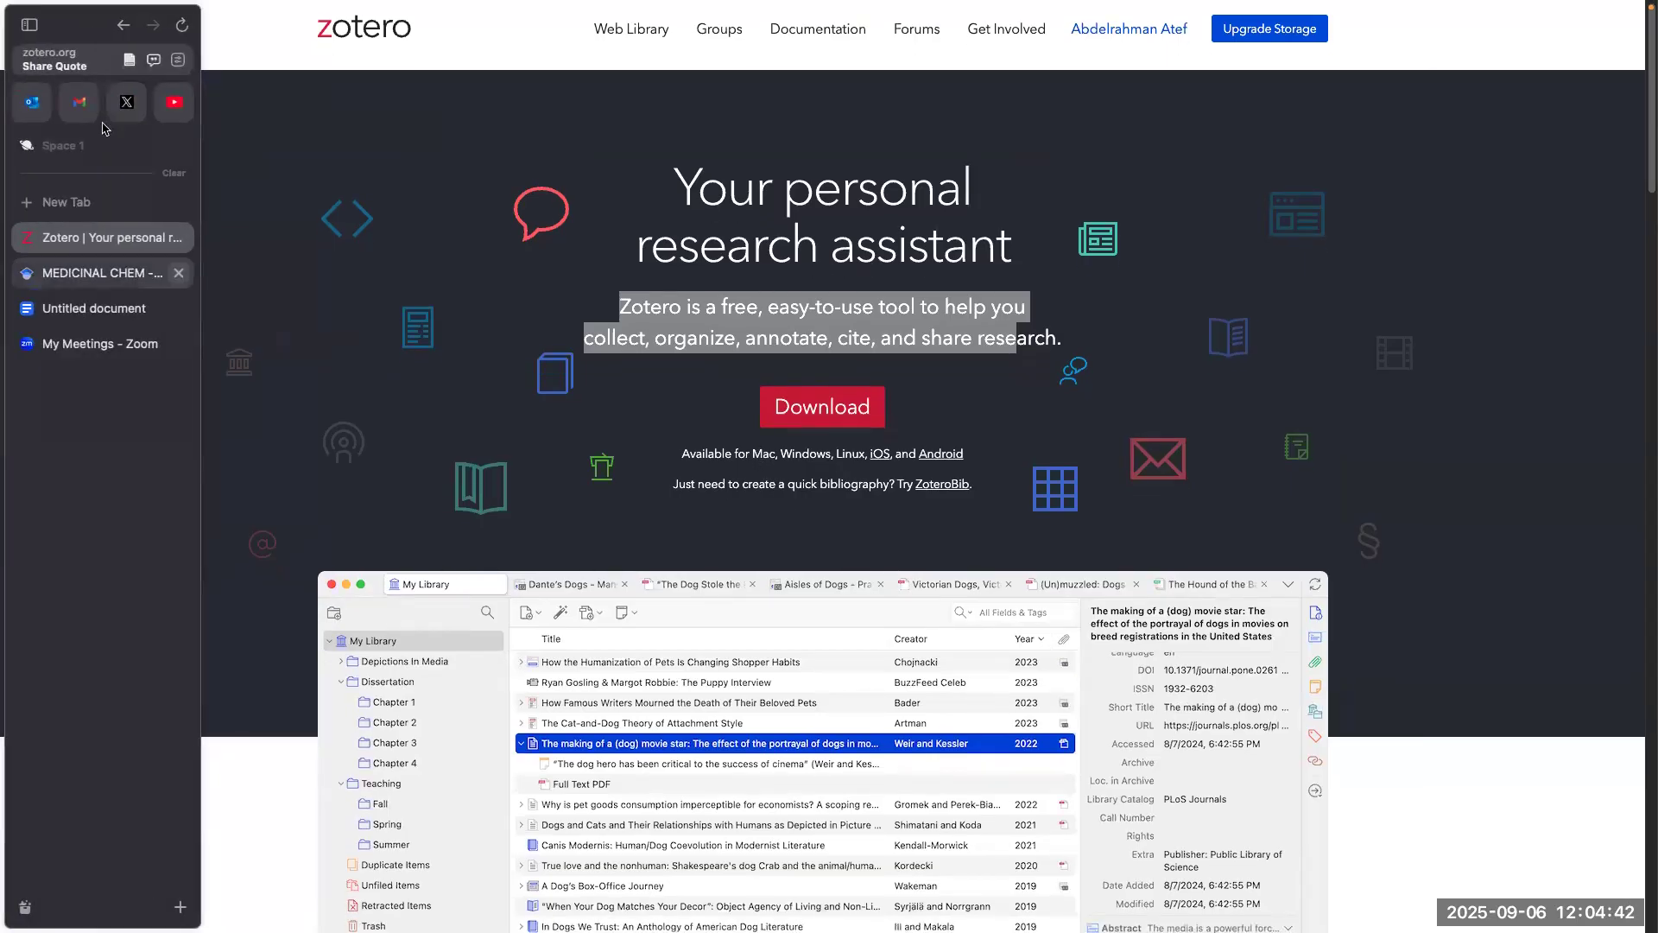
pyautogui.click(95, 69)
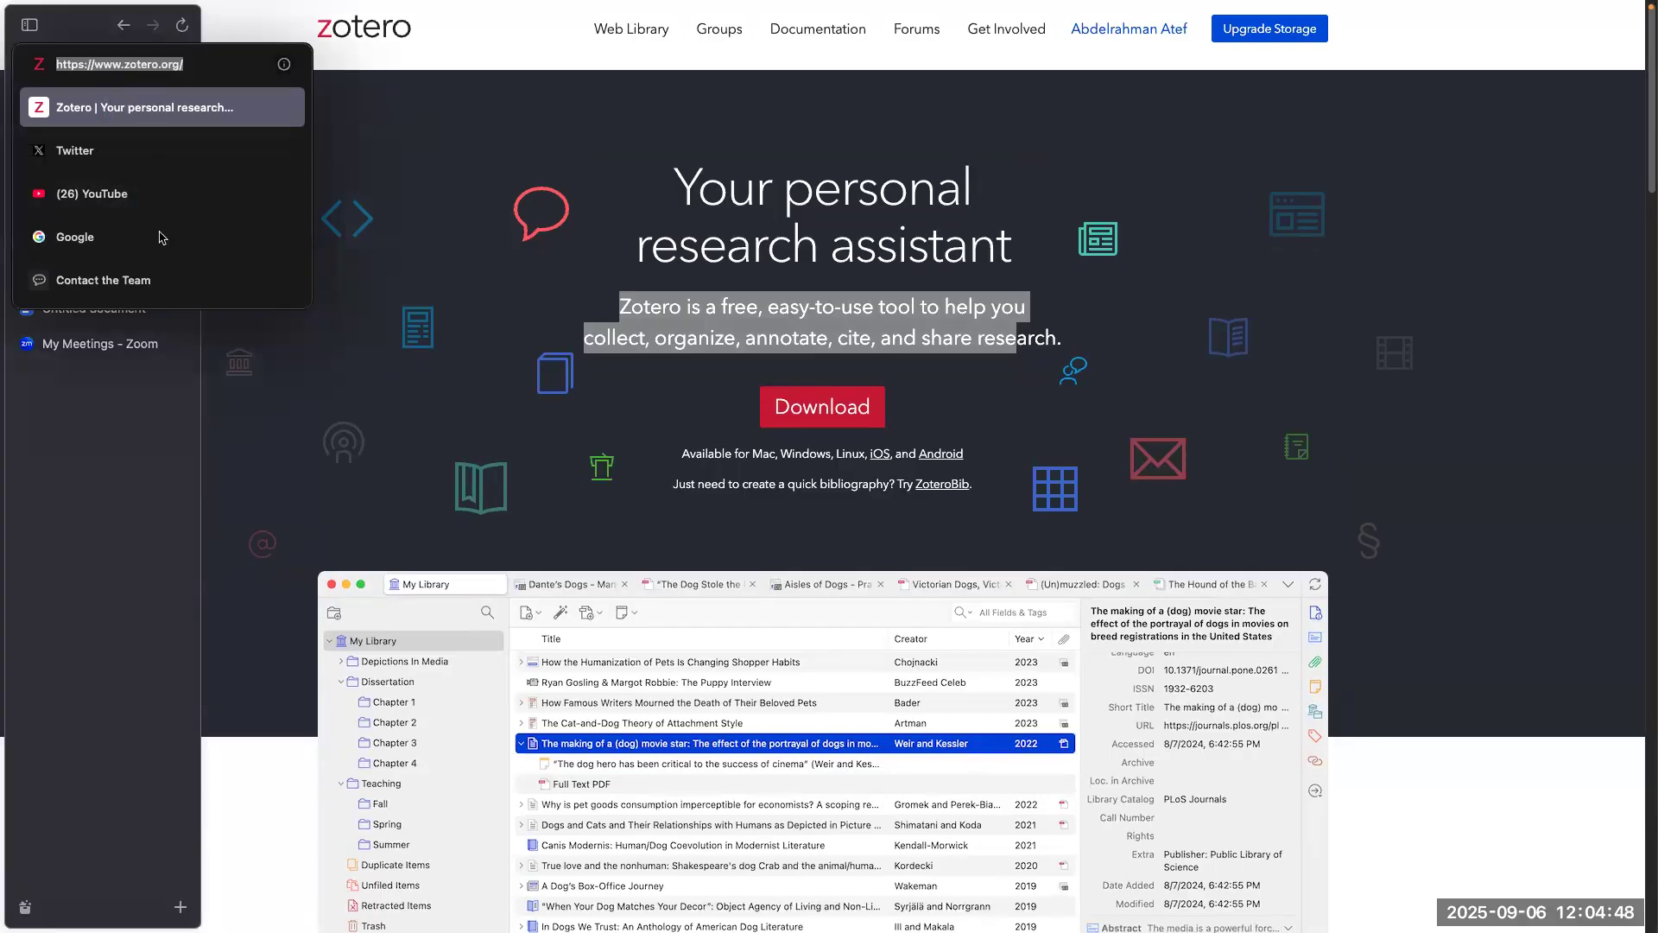
pyautogui.rightClick(141, 68)
pyautogui.click(165, 170)
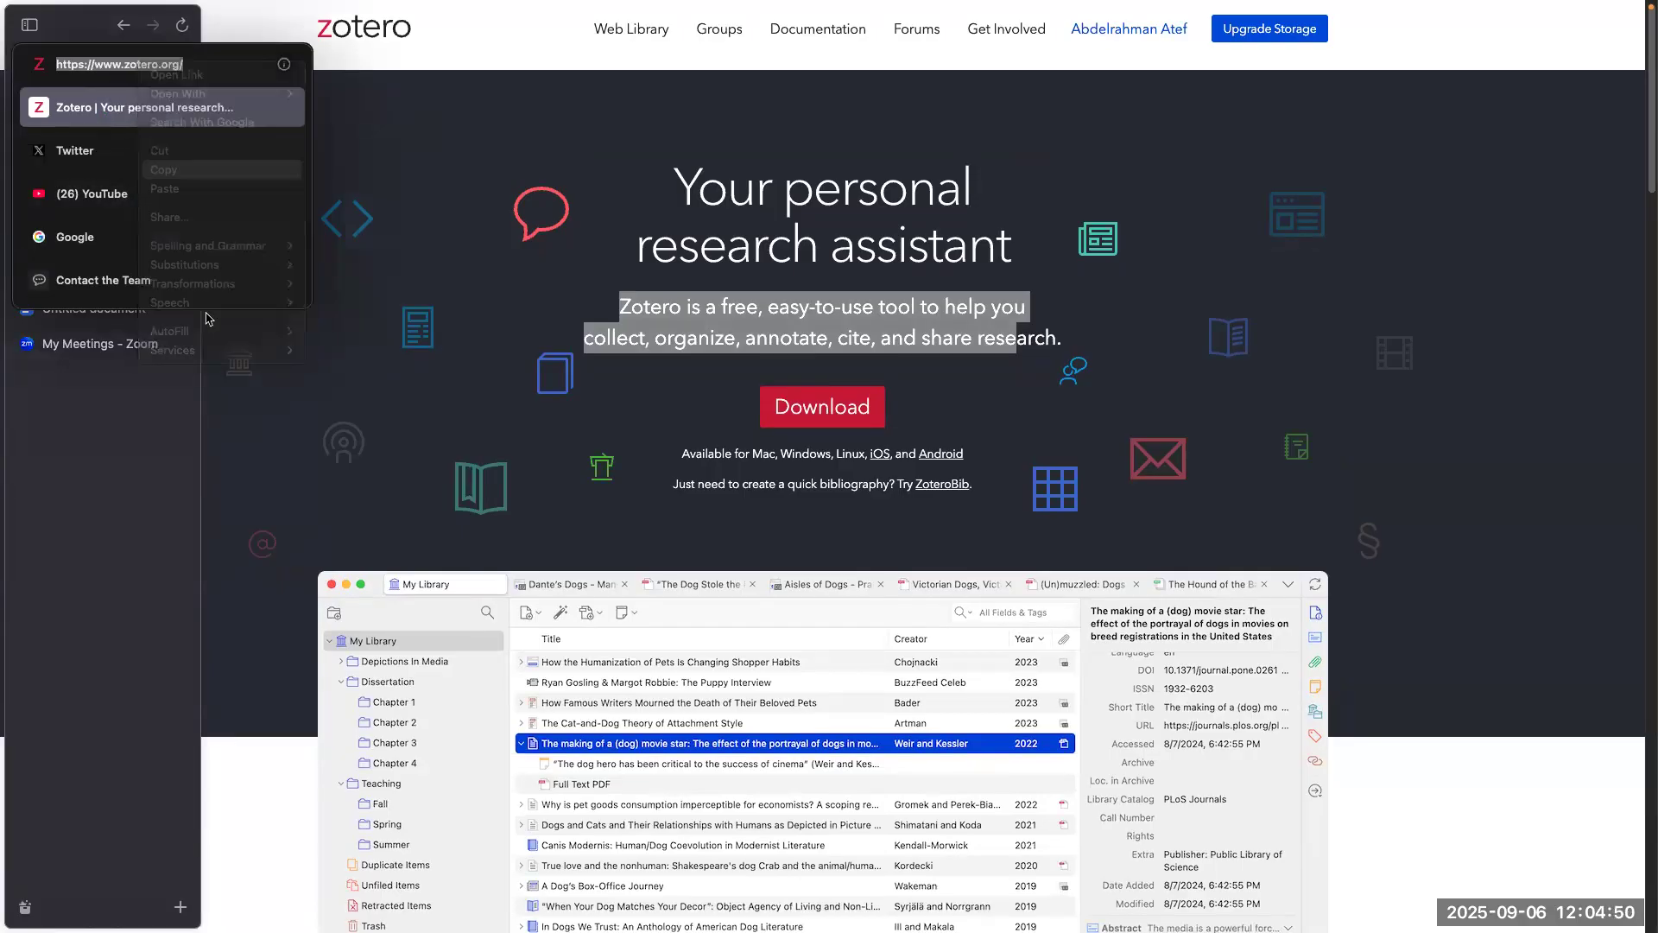
pyautogui.press('Escape')
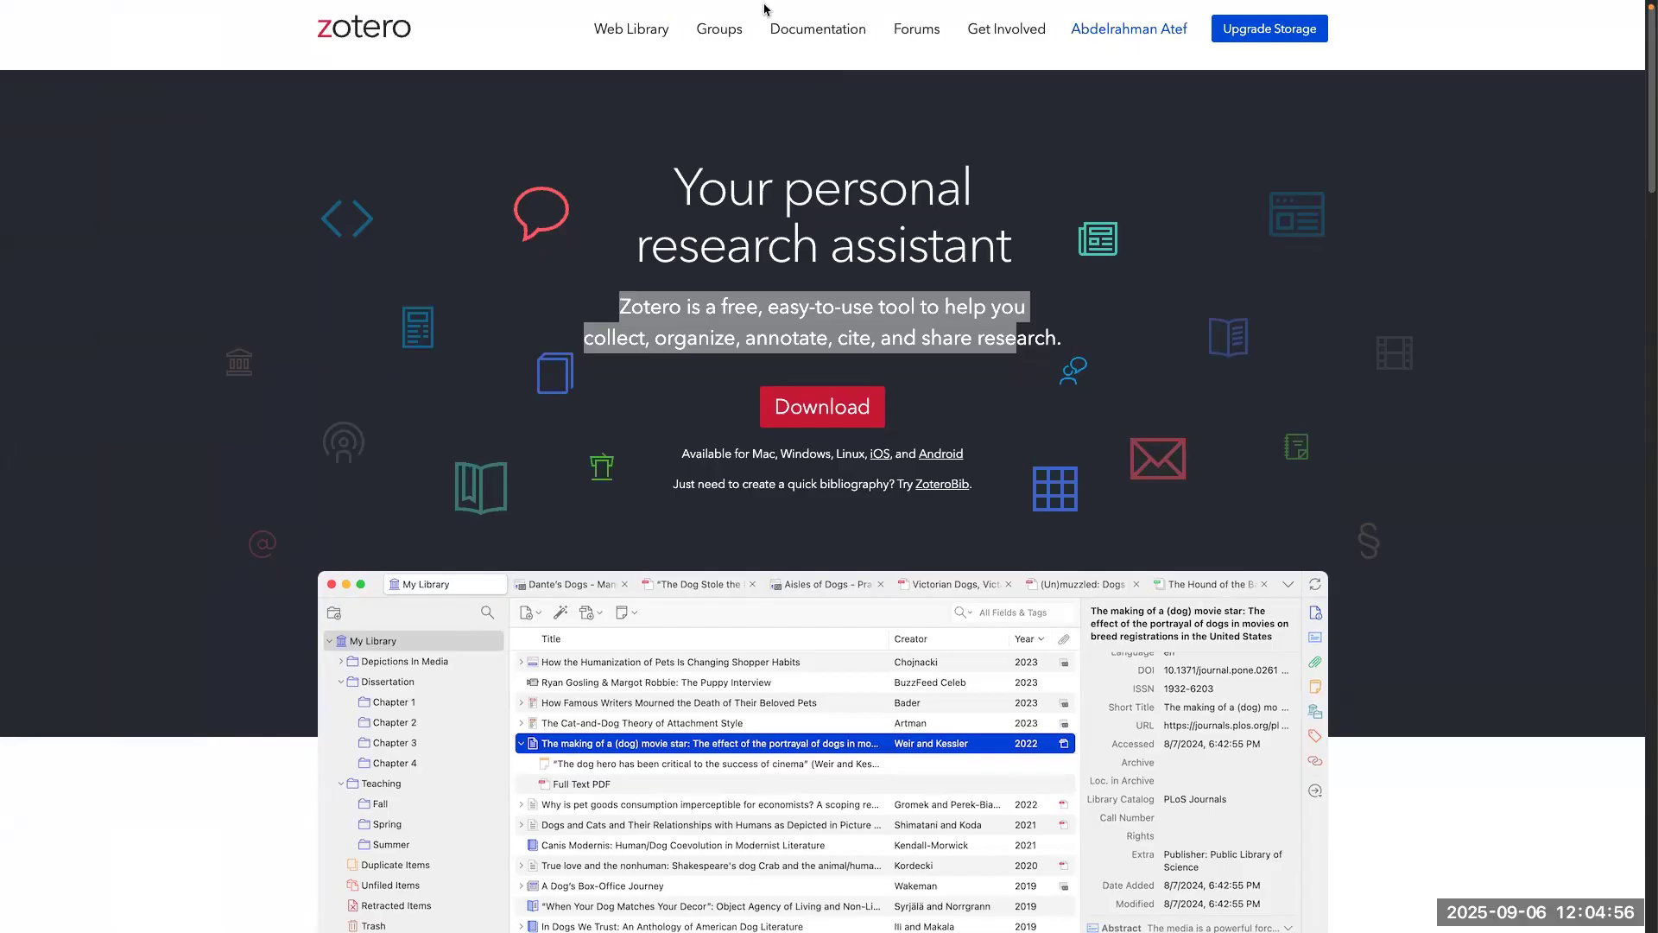
# Step: Open the Zotero download page through the "Ready to try Zotero?" offer at the end of the home page
pyautogui.scroll(-15, 772, 471)
pyautogui.scroll(-20, 771, 470)
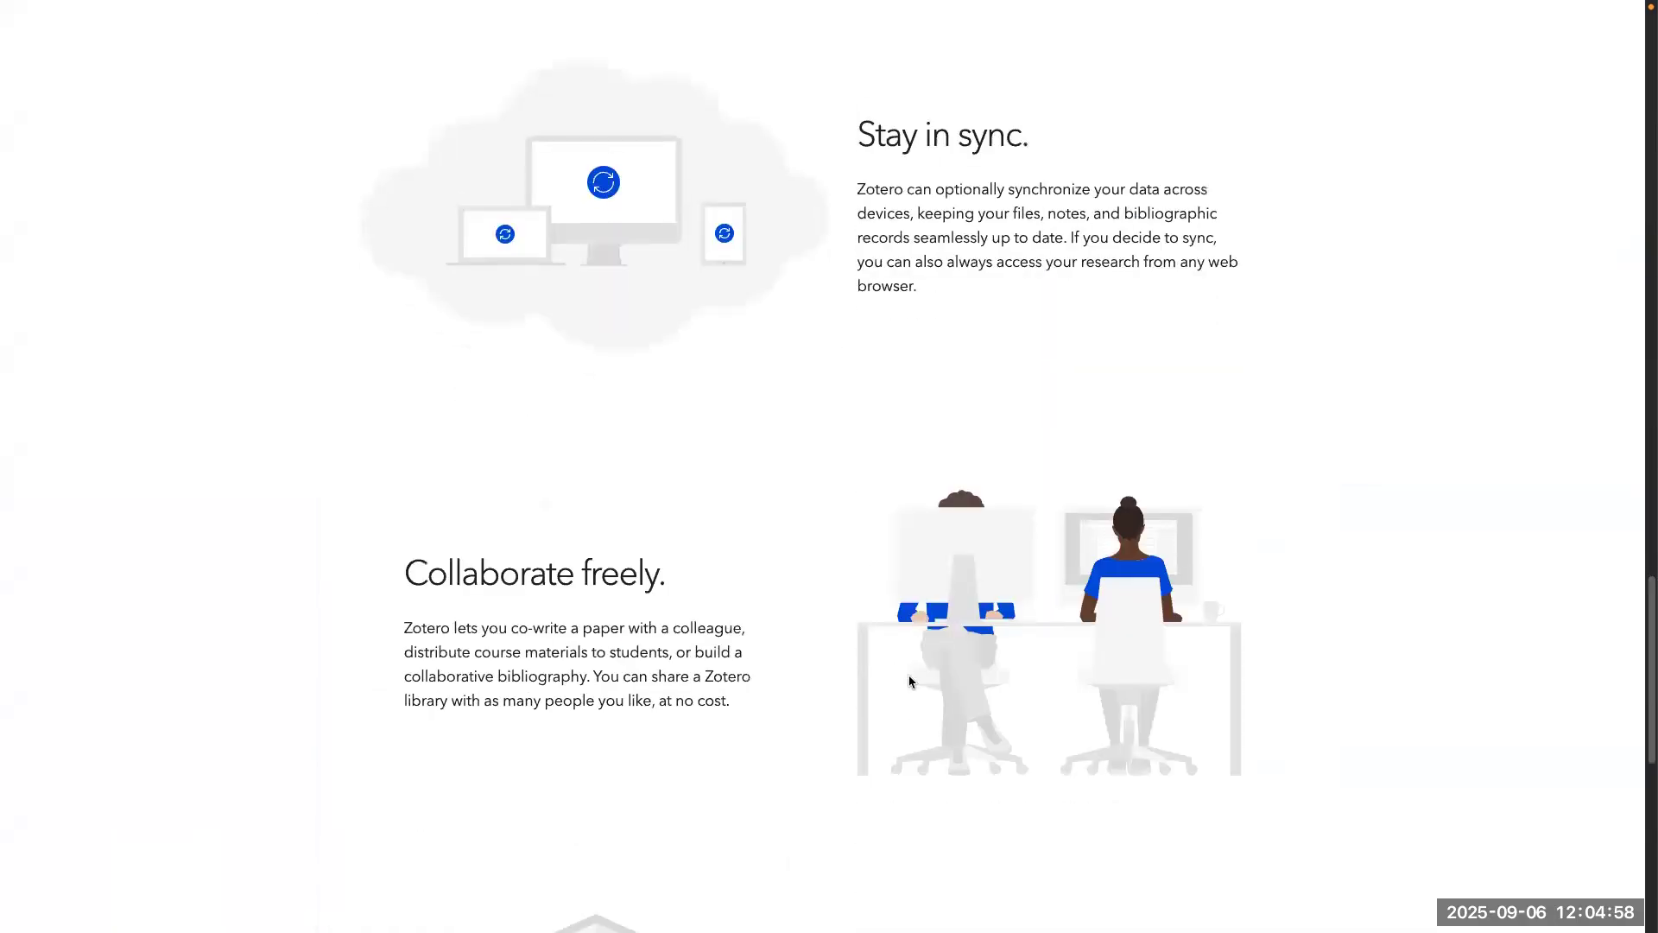
pyautogui.click(1019, 702)
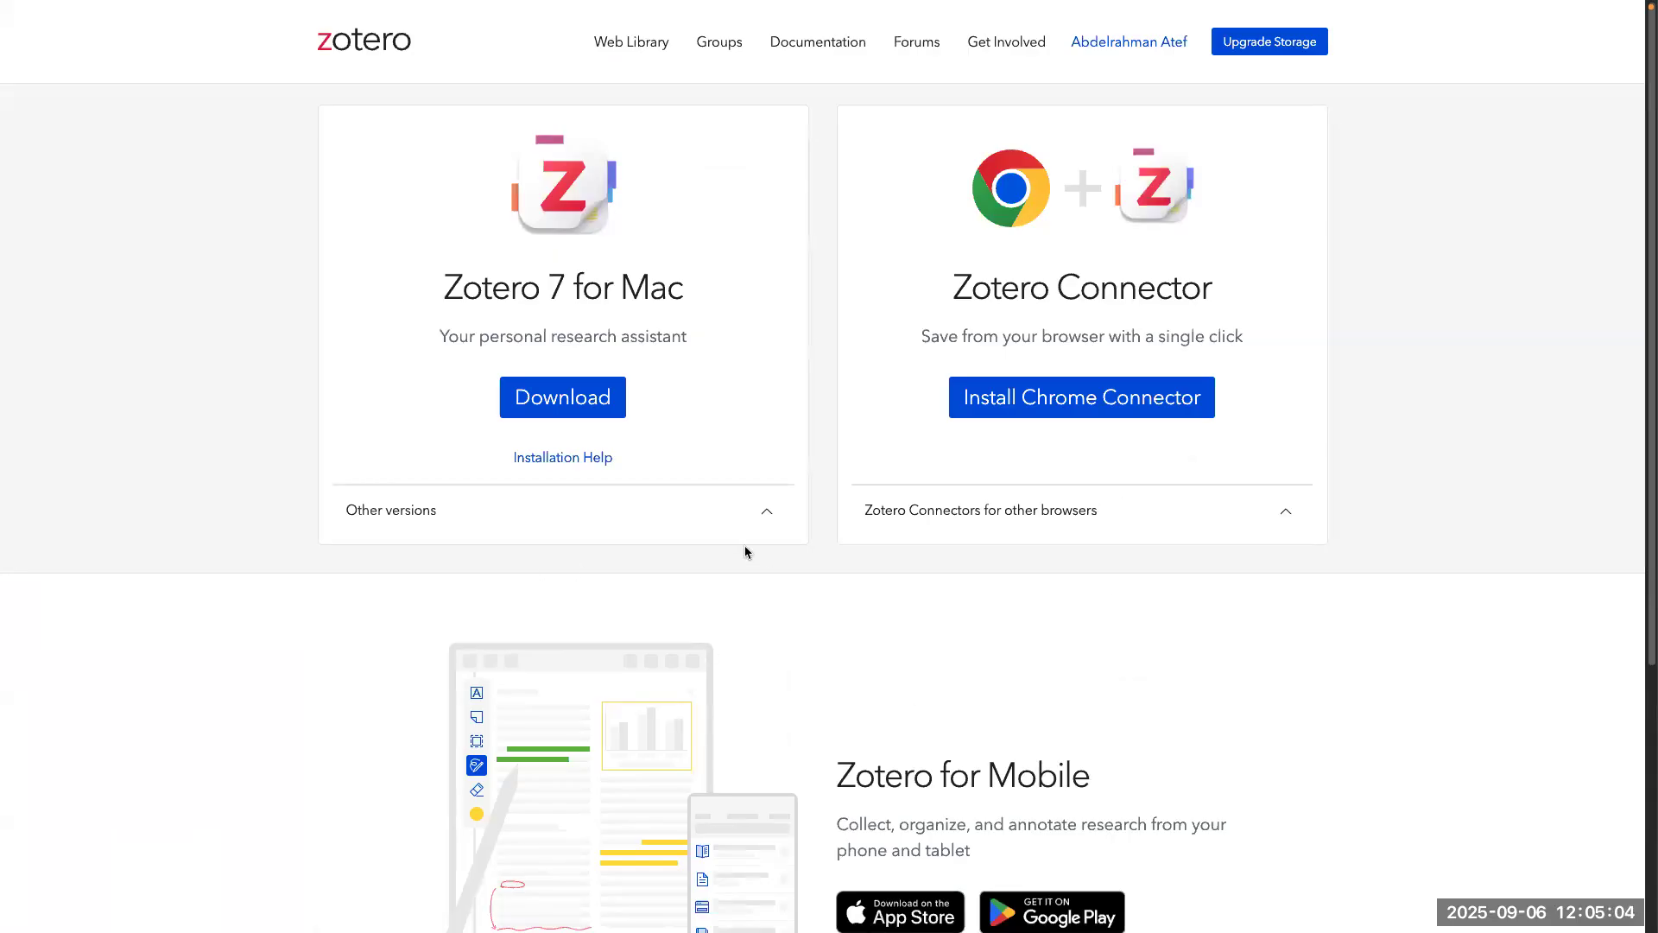
# Step: Expand the other versions of Zotero and examine the Zotero 7 and Zotero 6 downloads for each operating system
pyautogui.click(766, 512)
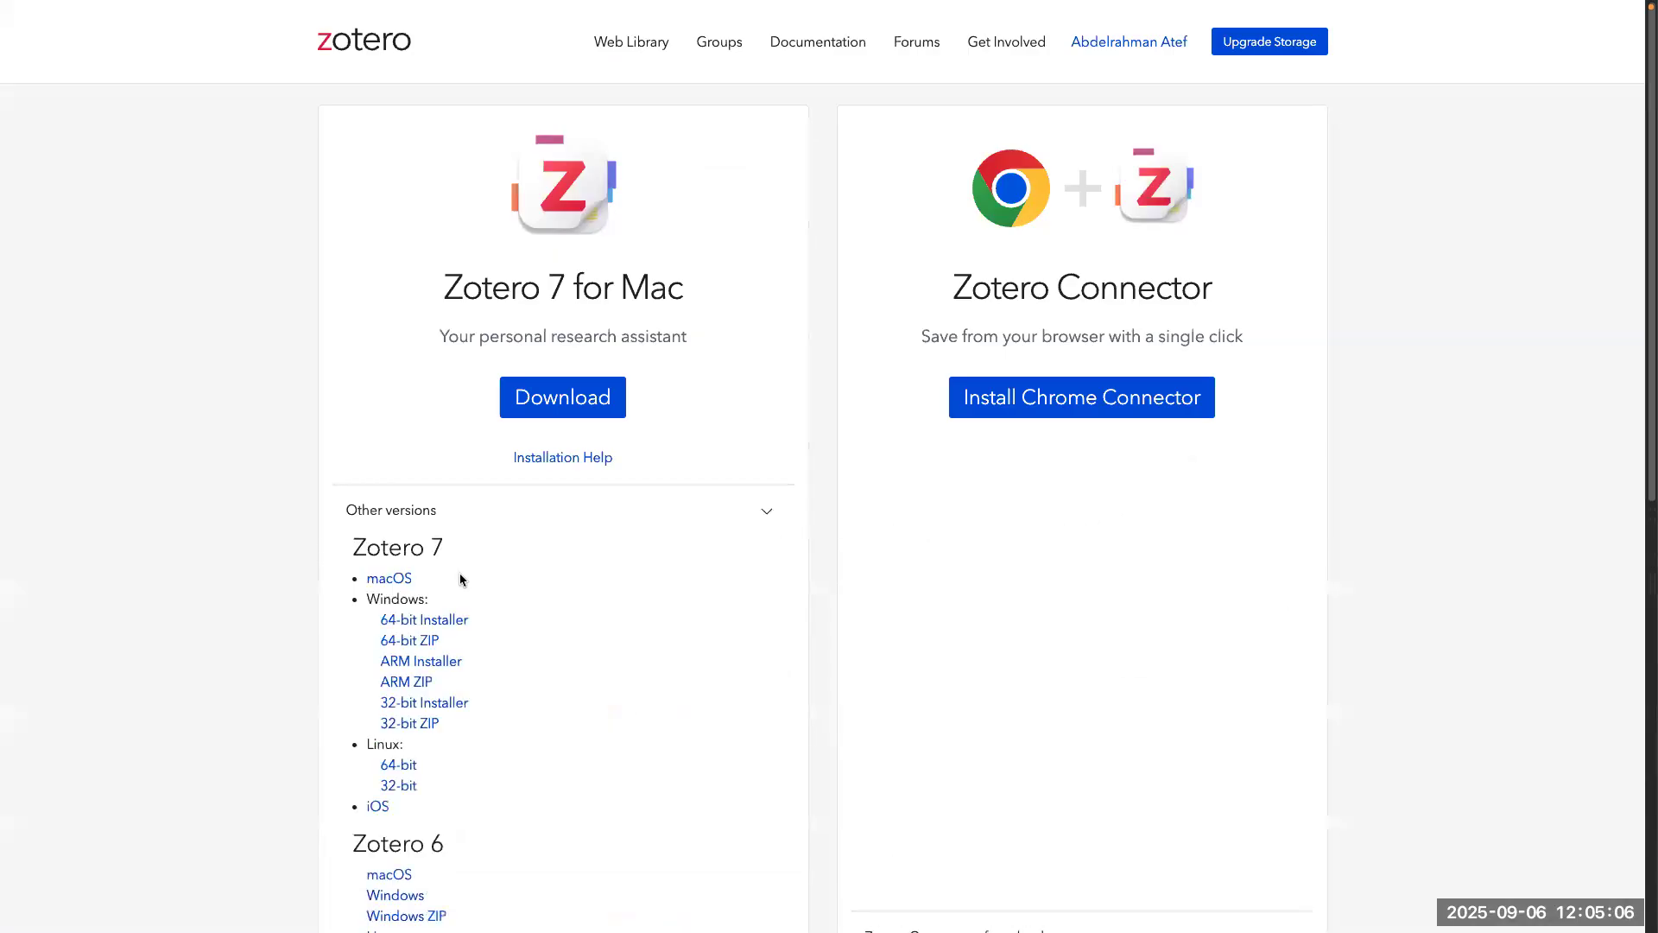
pyautogui.scroll(-3, 461, 577)
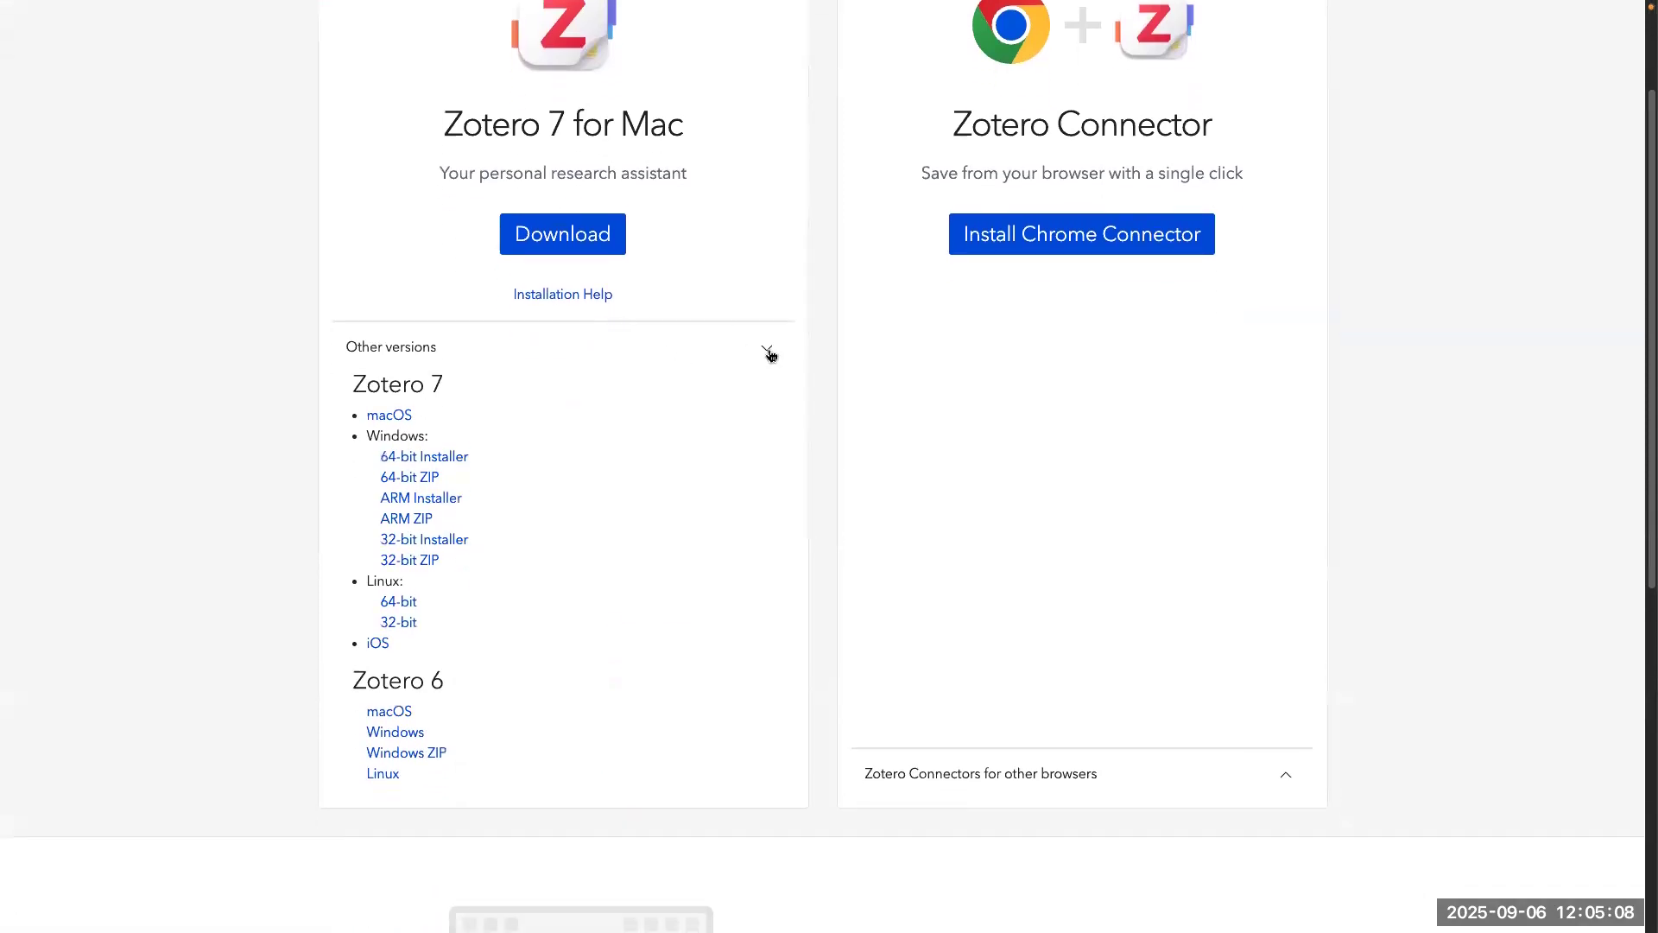
pyautogui.click(768, 352)
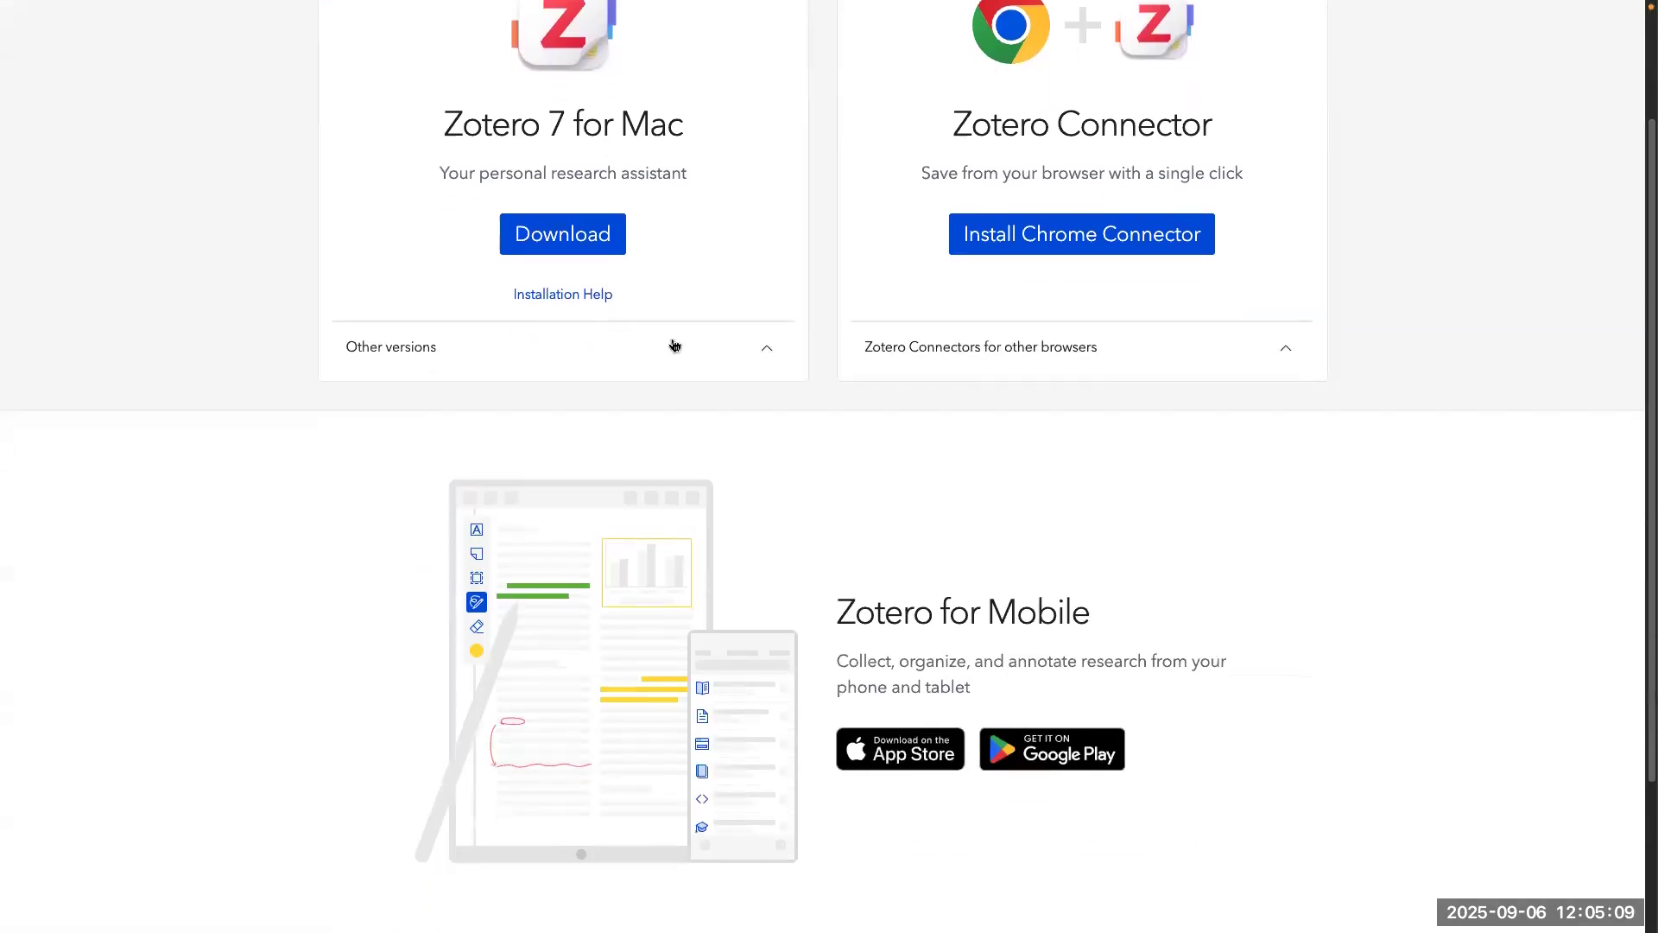
pyautogui.click(768, 351)
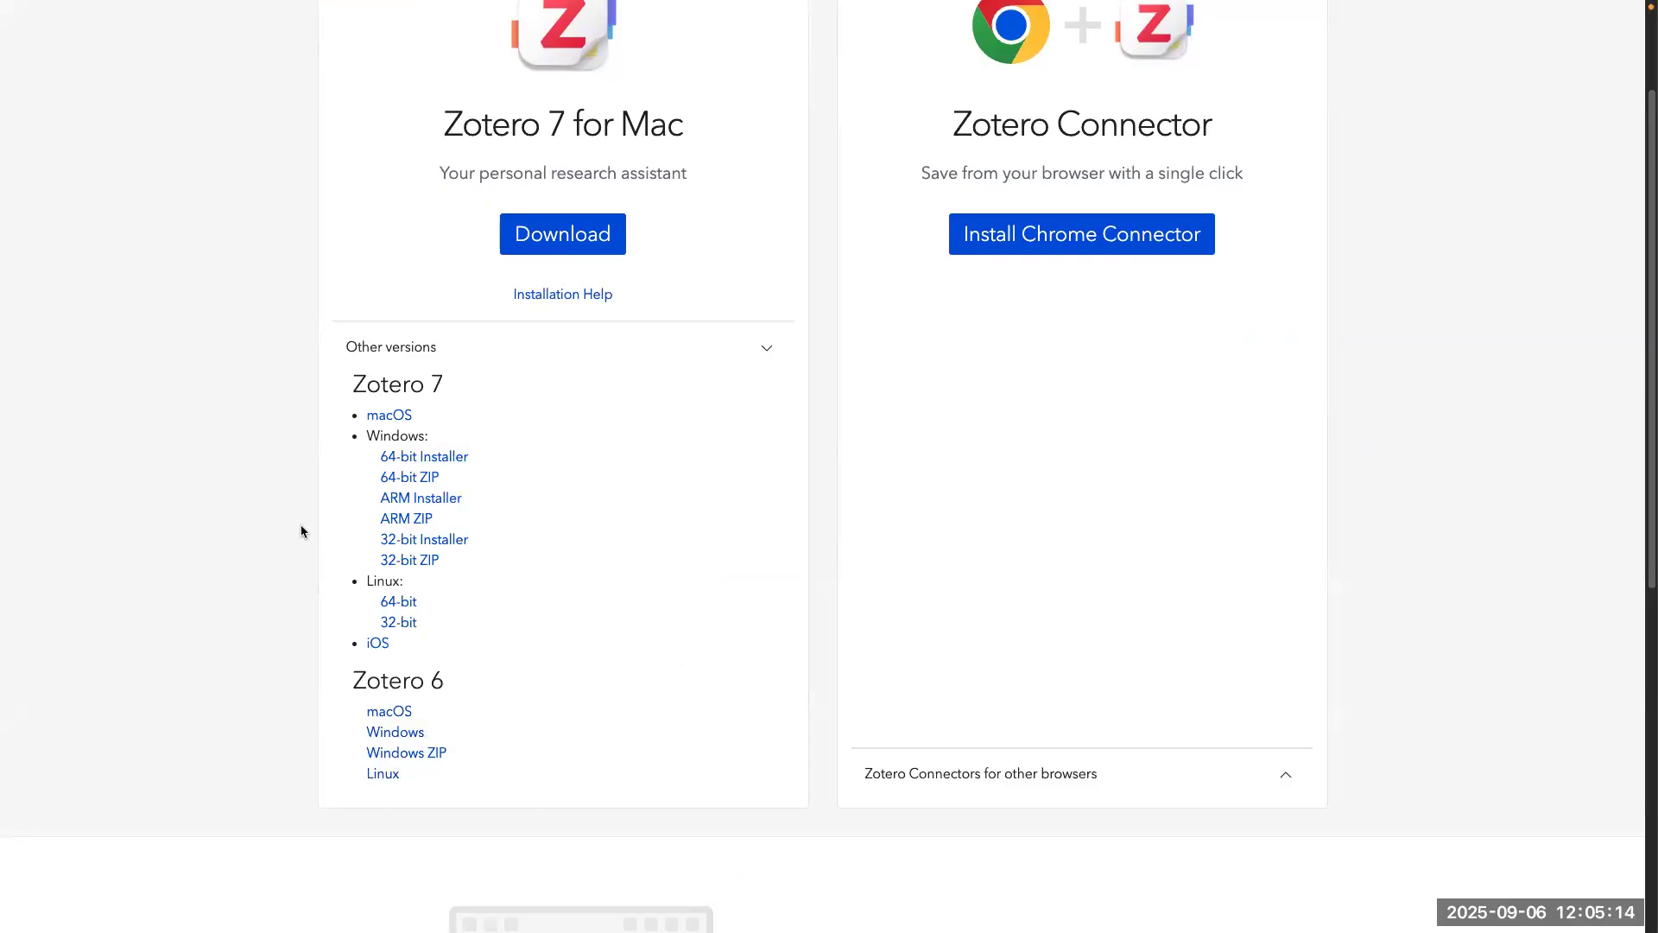
pyautogui.scroll(3, 302, 531)
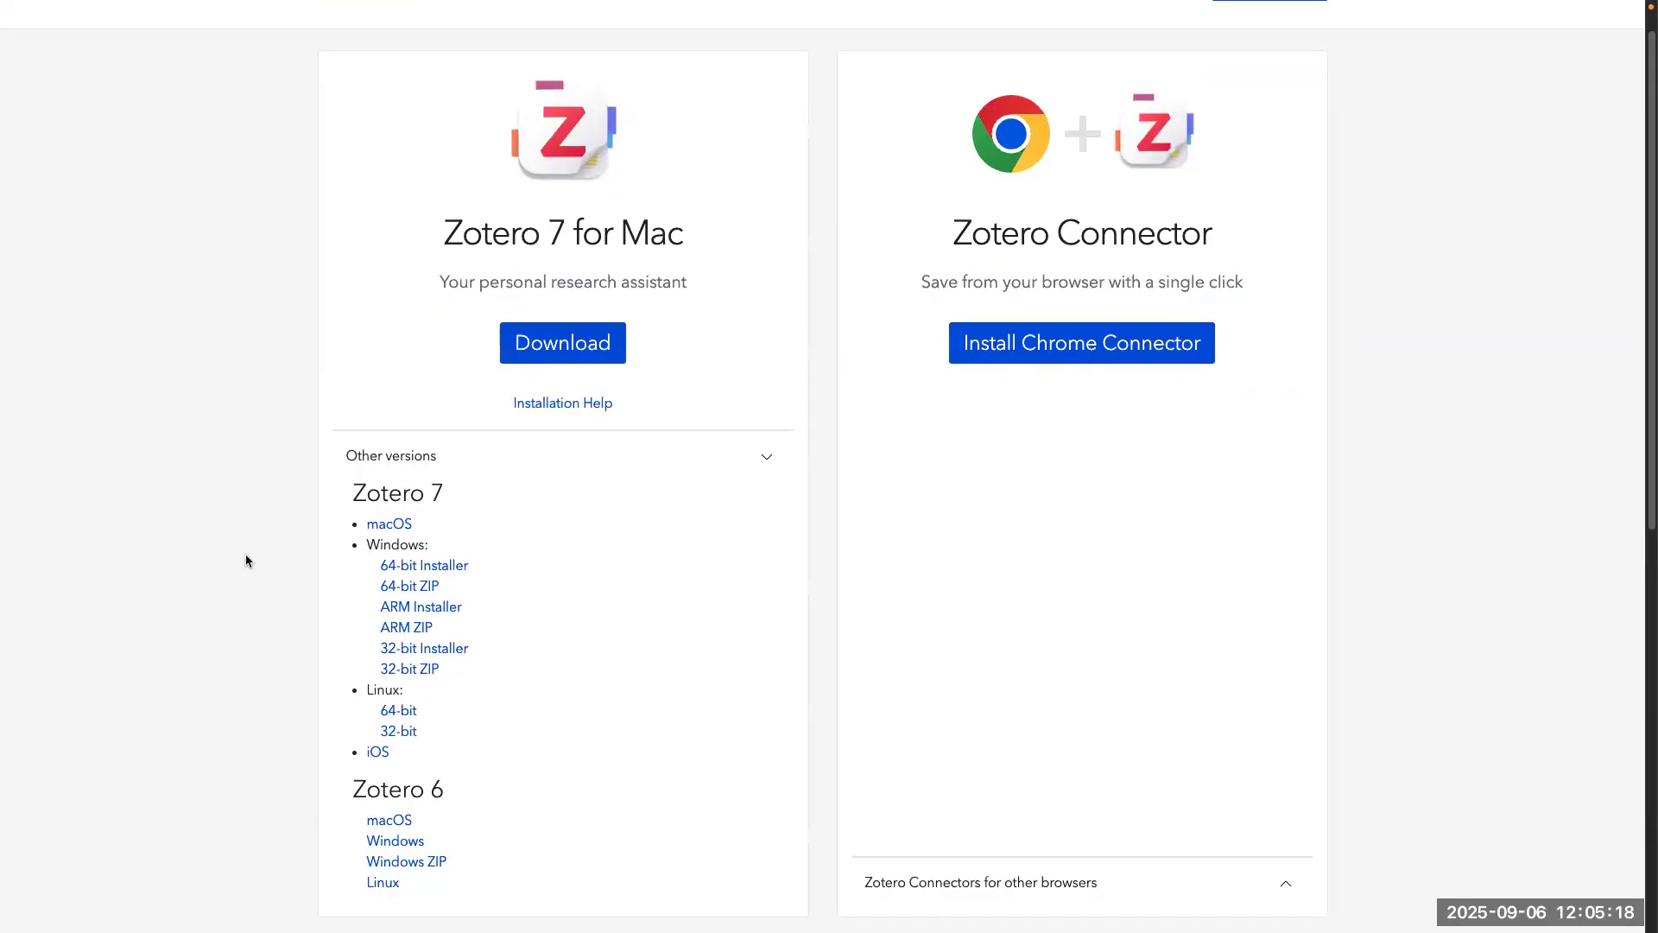
pyautogui.scroll(1, 246, 557)
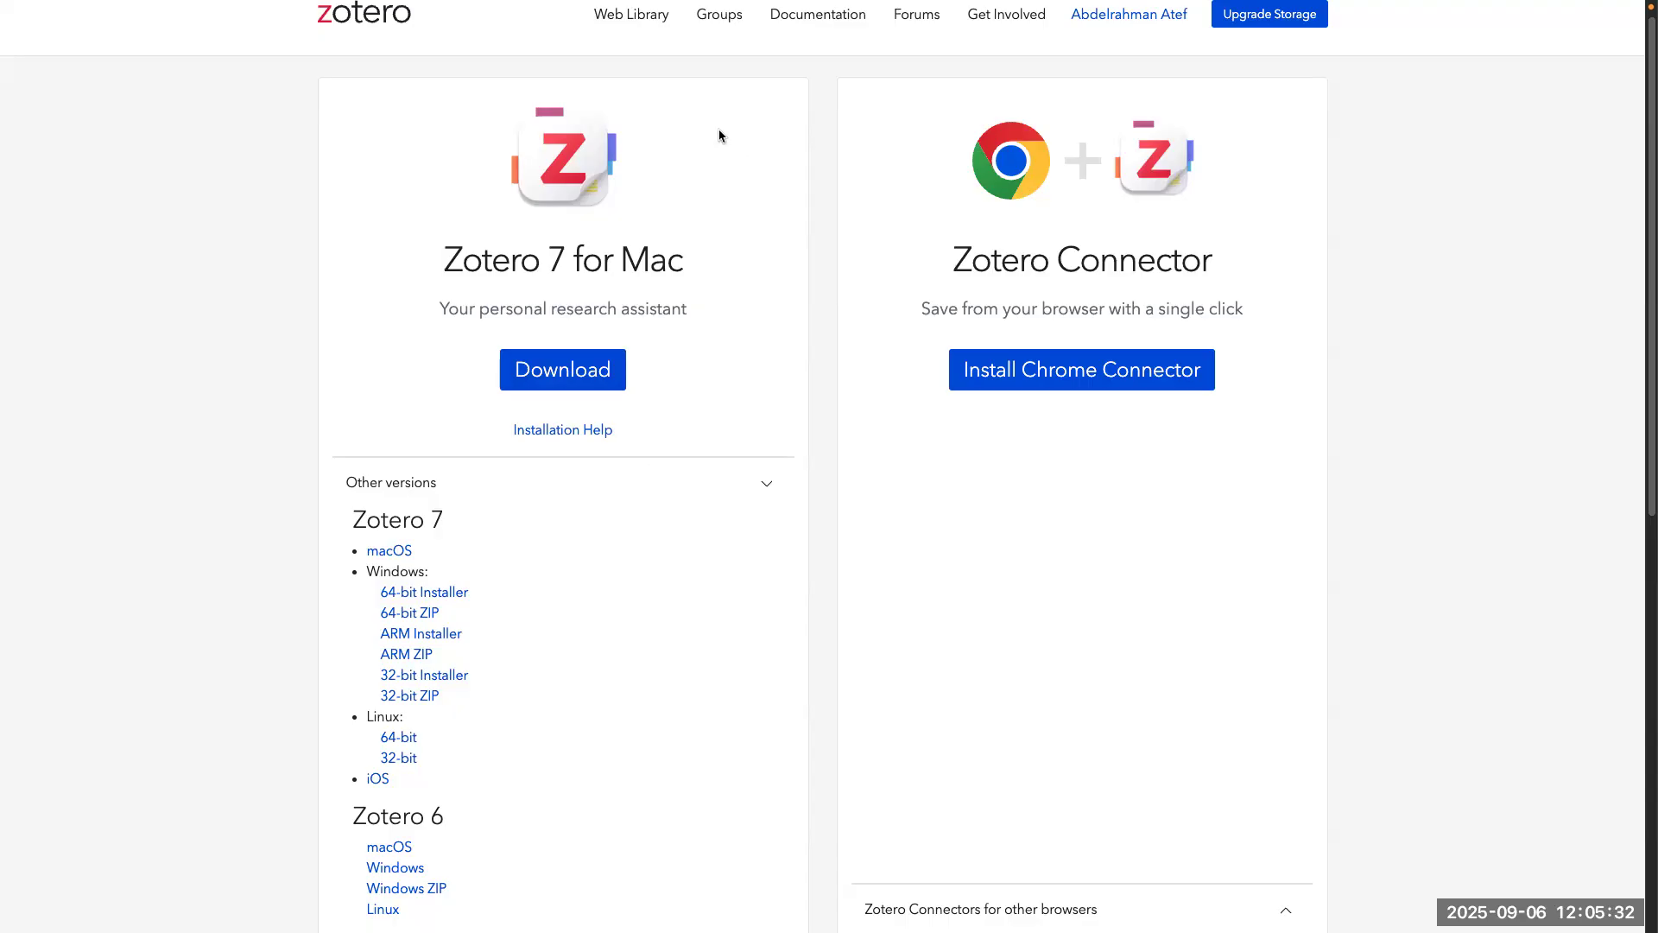
pyautogui.scroll(1, 392, 89)
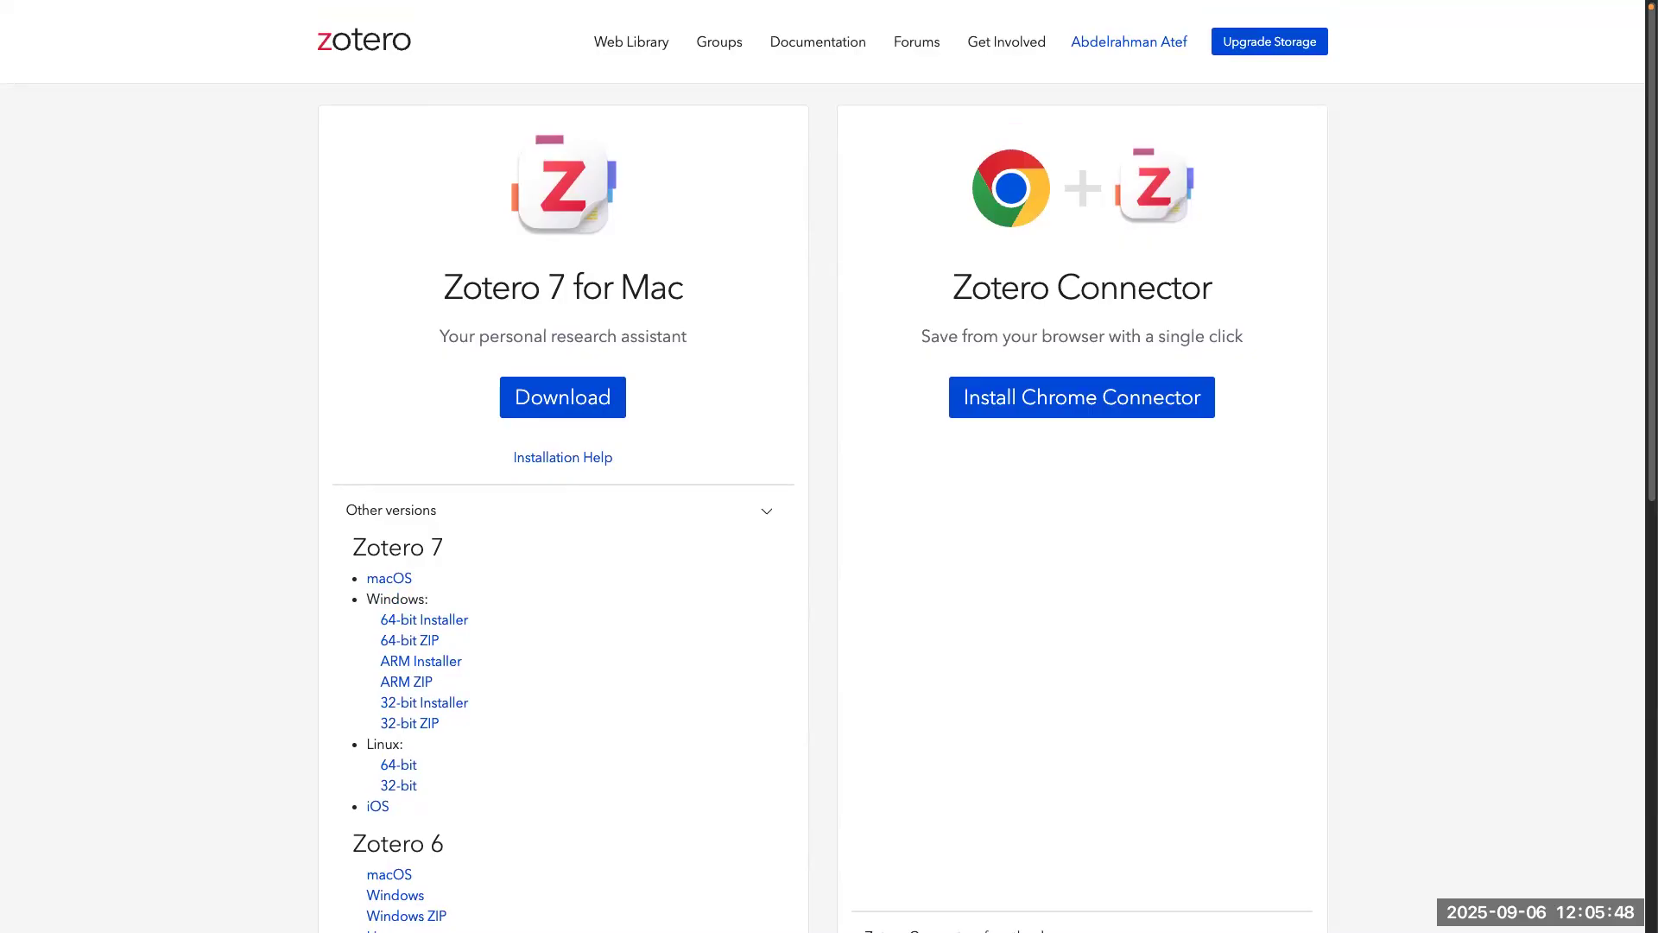
pyautogui.scroll(-10, 467, 393)
pyautogui.scroll(10, 467, 393)
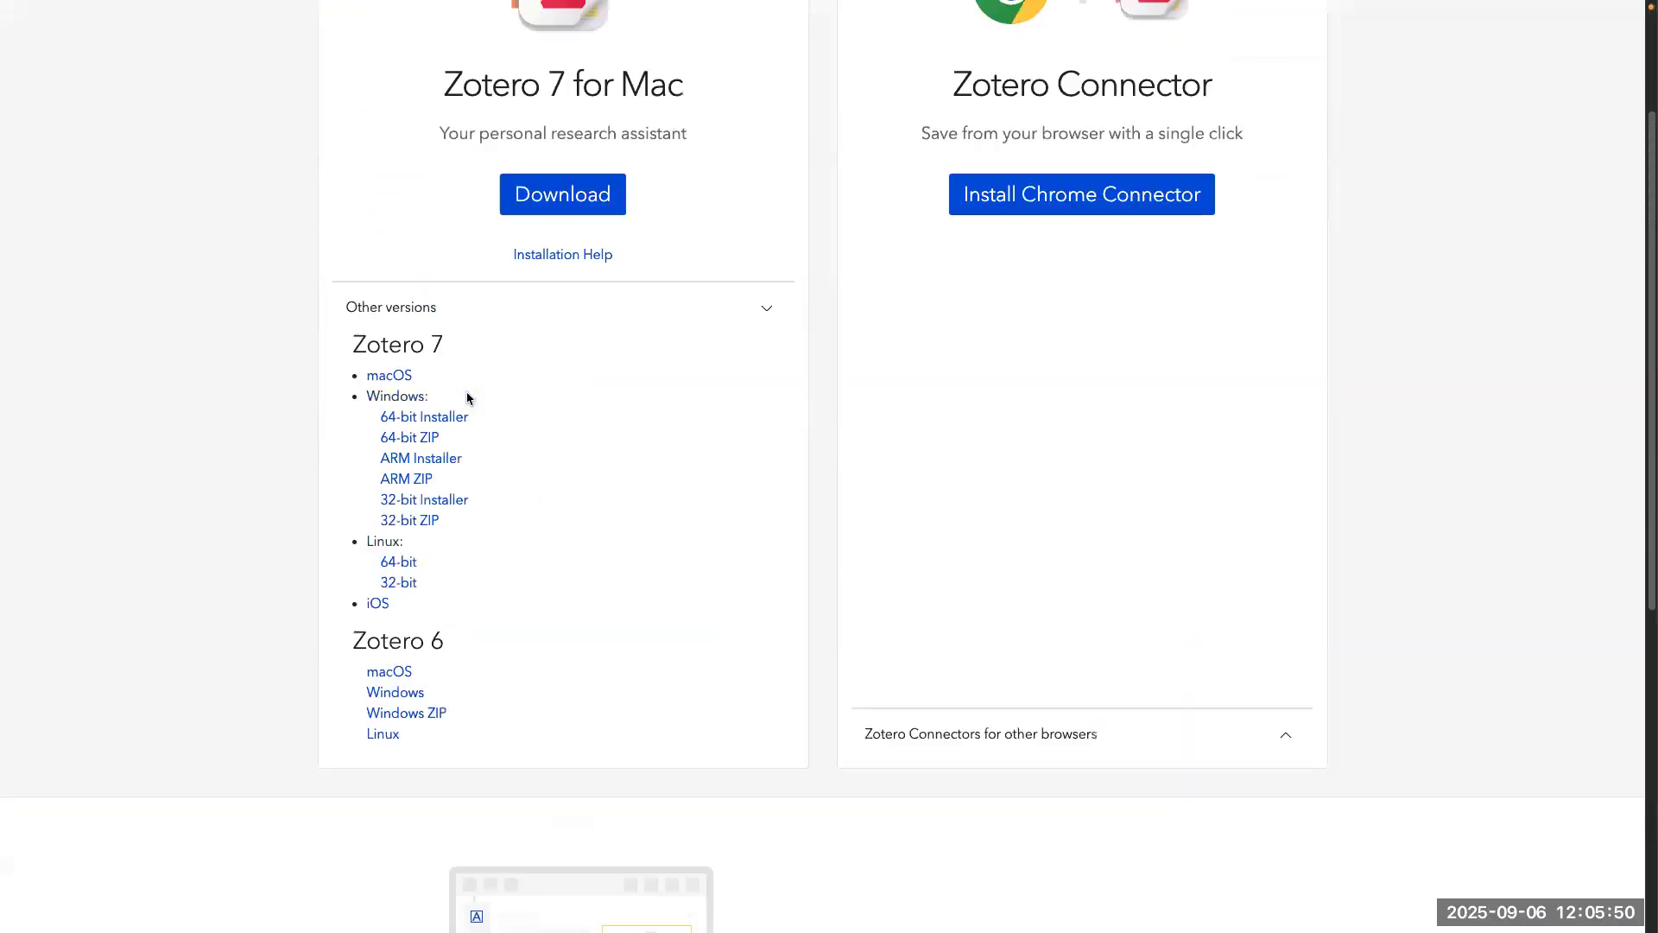
pyautogui.scroll(-1, 1168, 522)
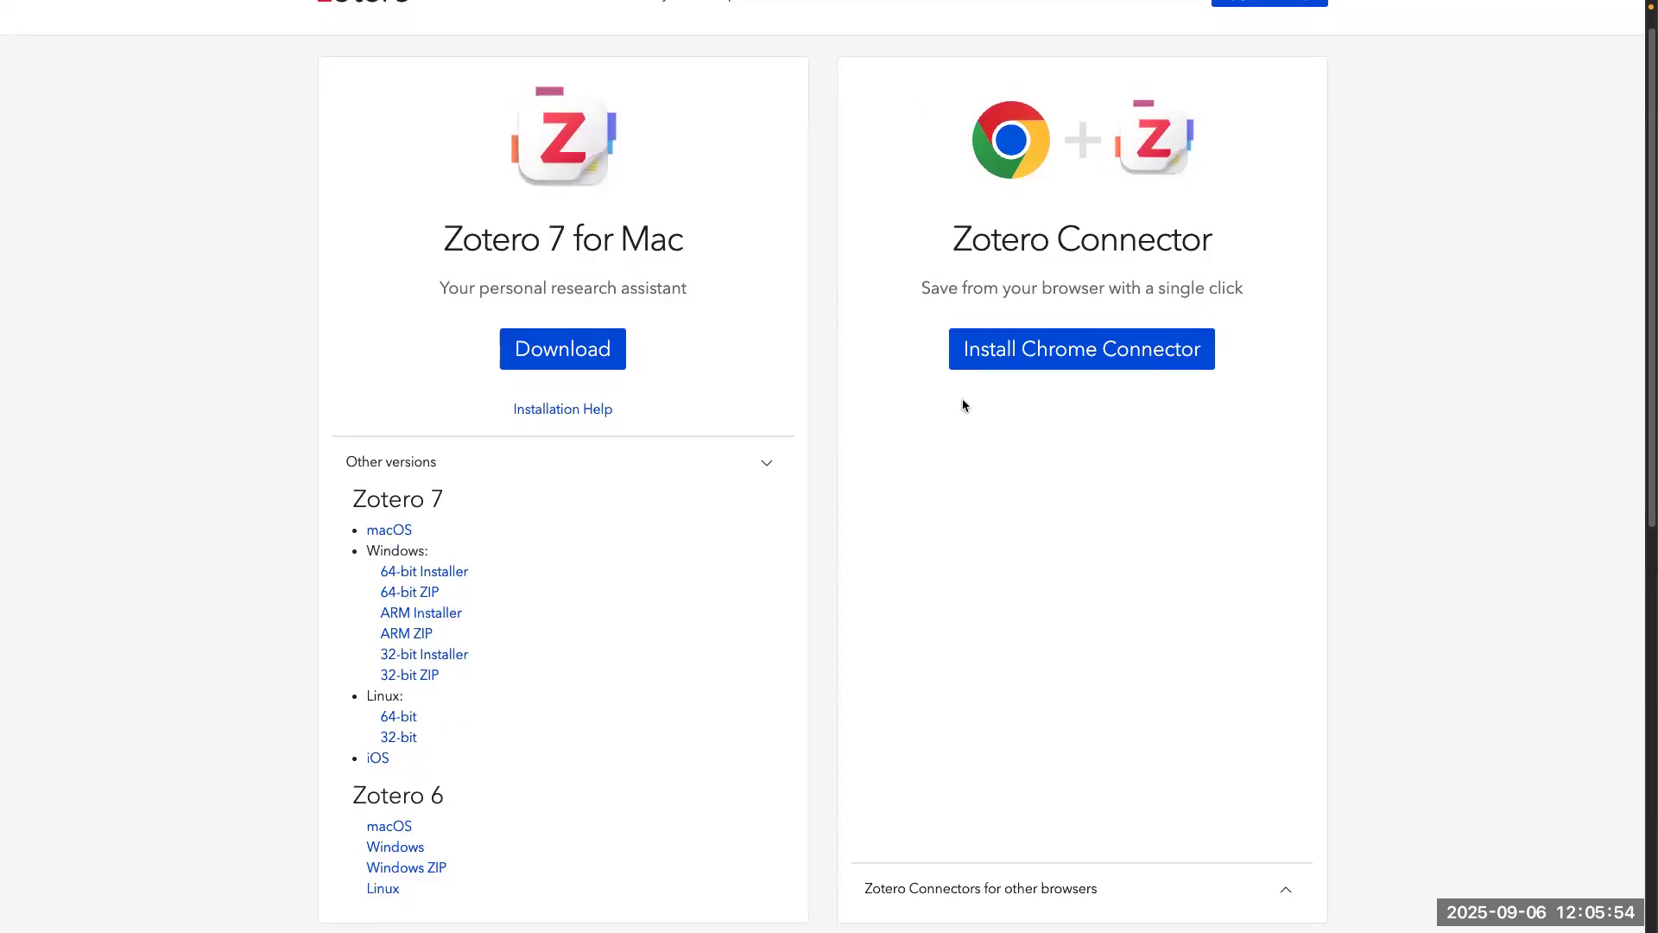
# Step: Go back from the download page to the beginning of the Zotero home page
pyautogui.scroll(1, 965, 414)
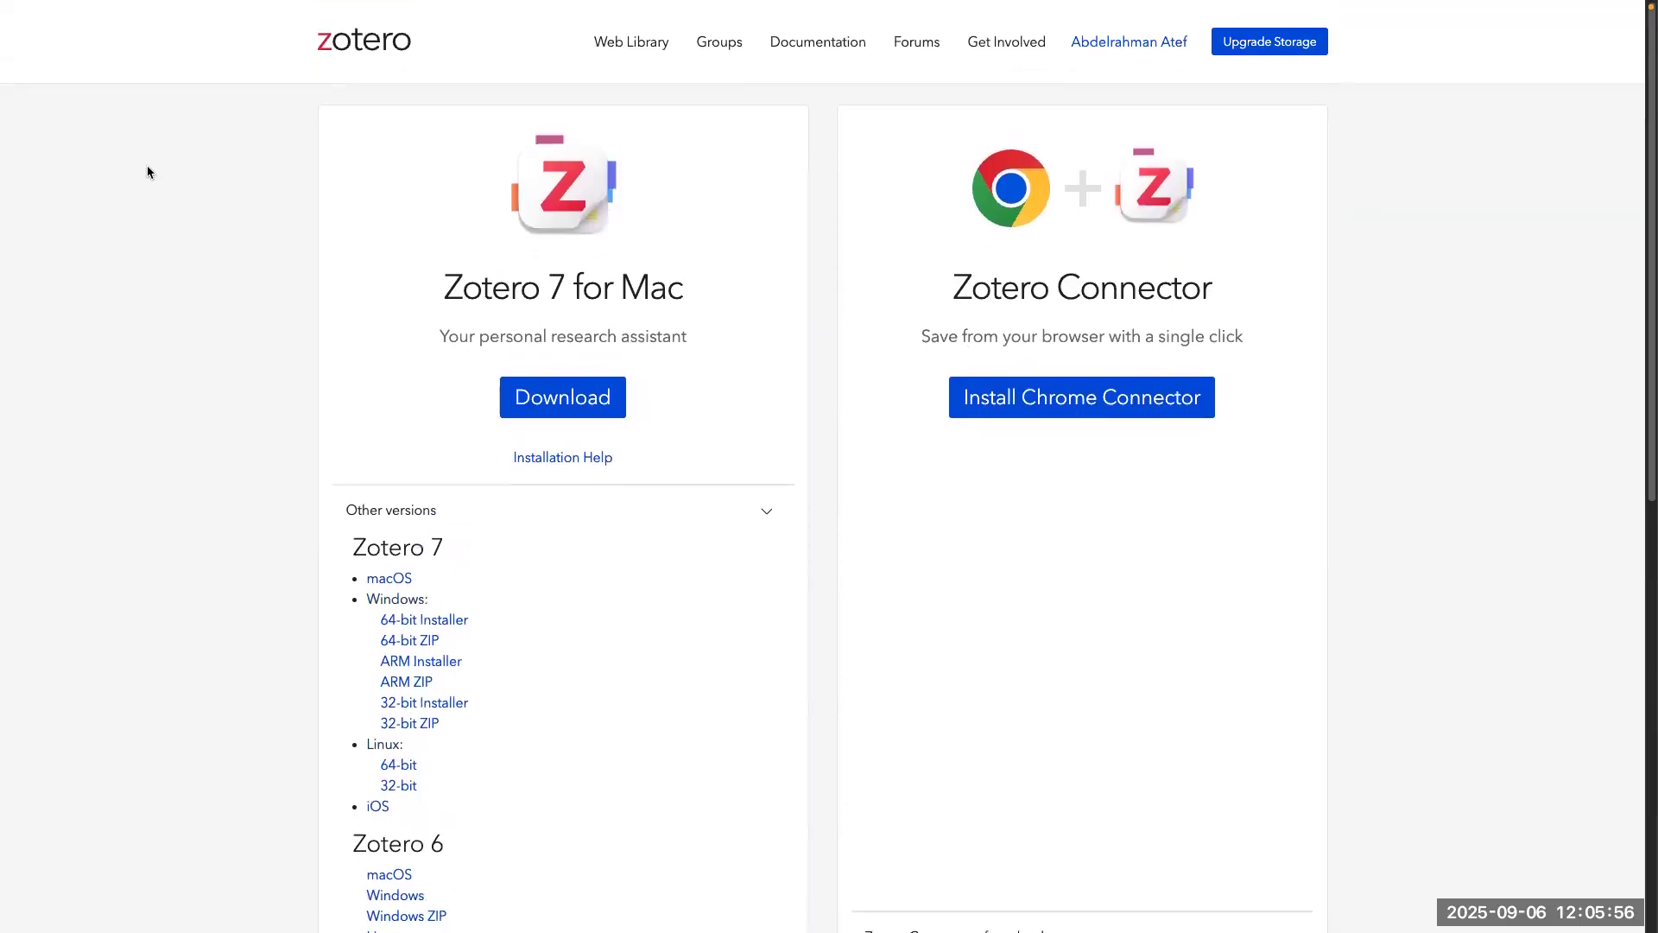
pyautogui.moveTo(3, 341)
pyautogui.click(122, 25)
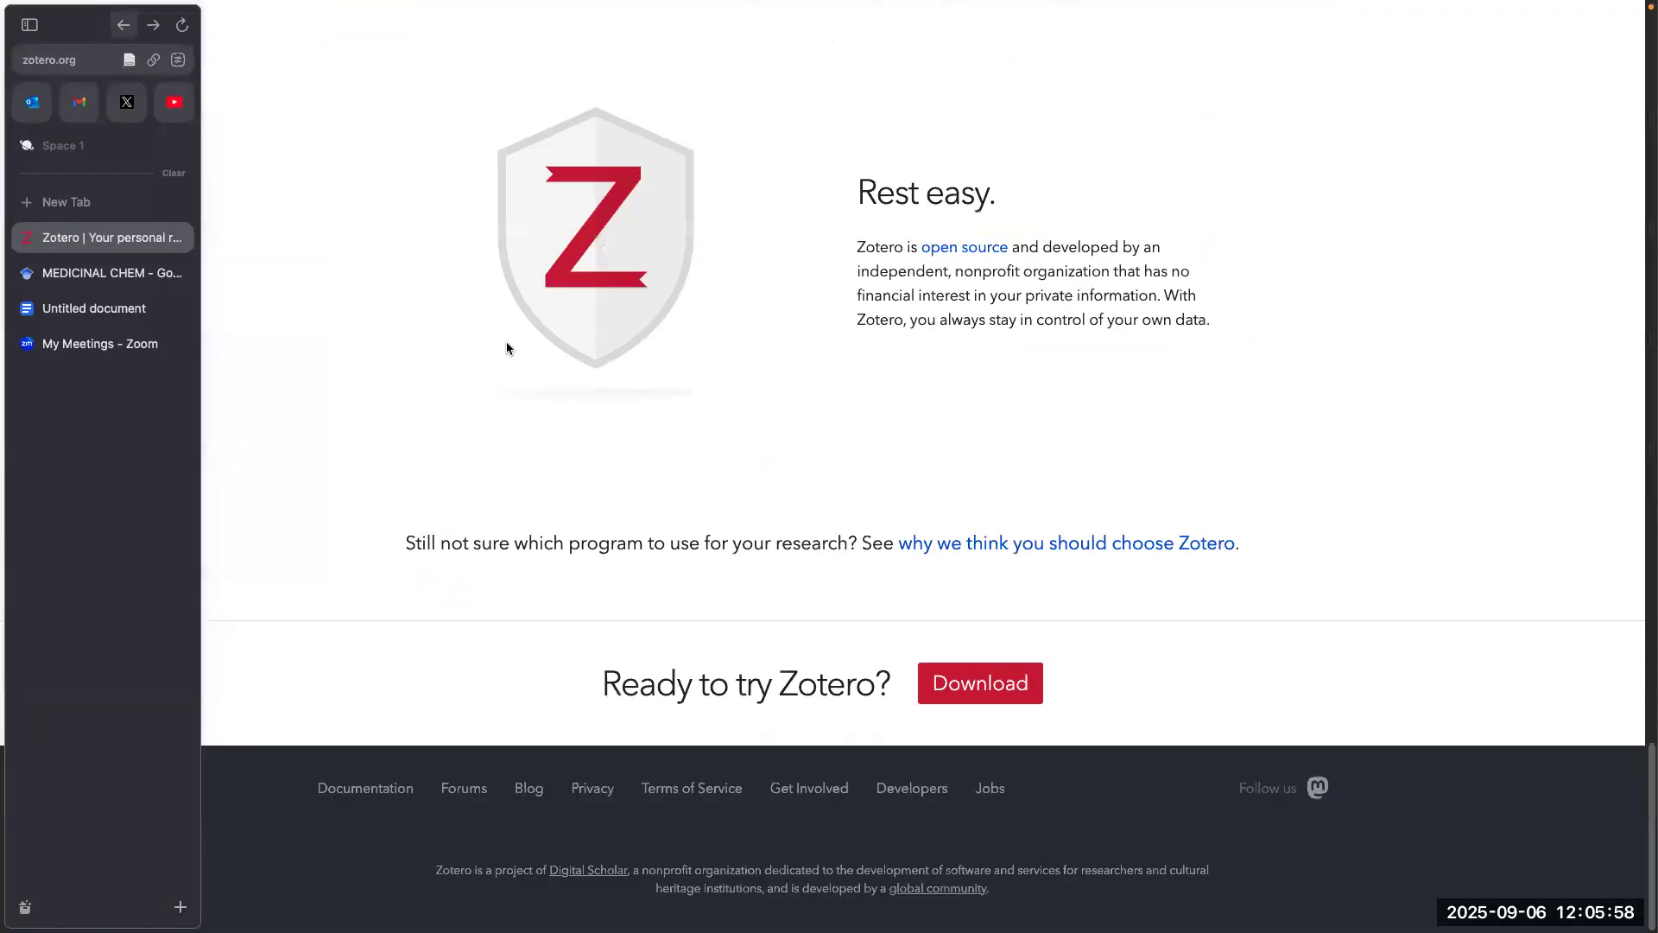
pyautogui.scroll(20, 611, 514)
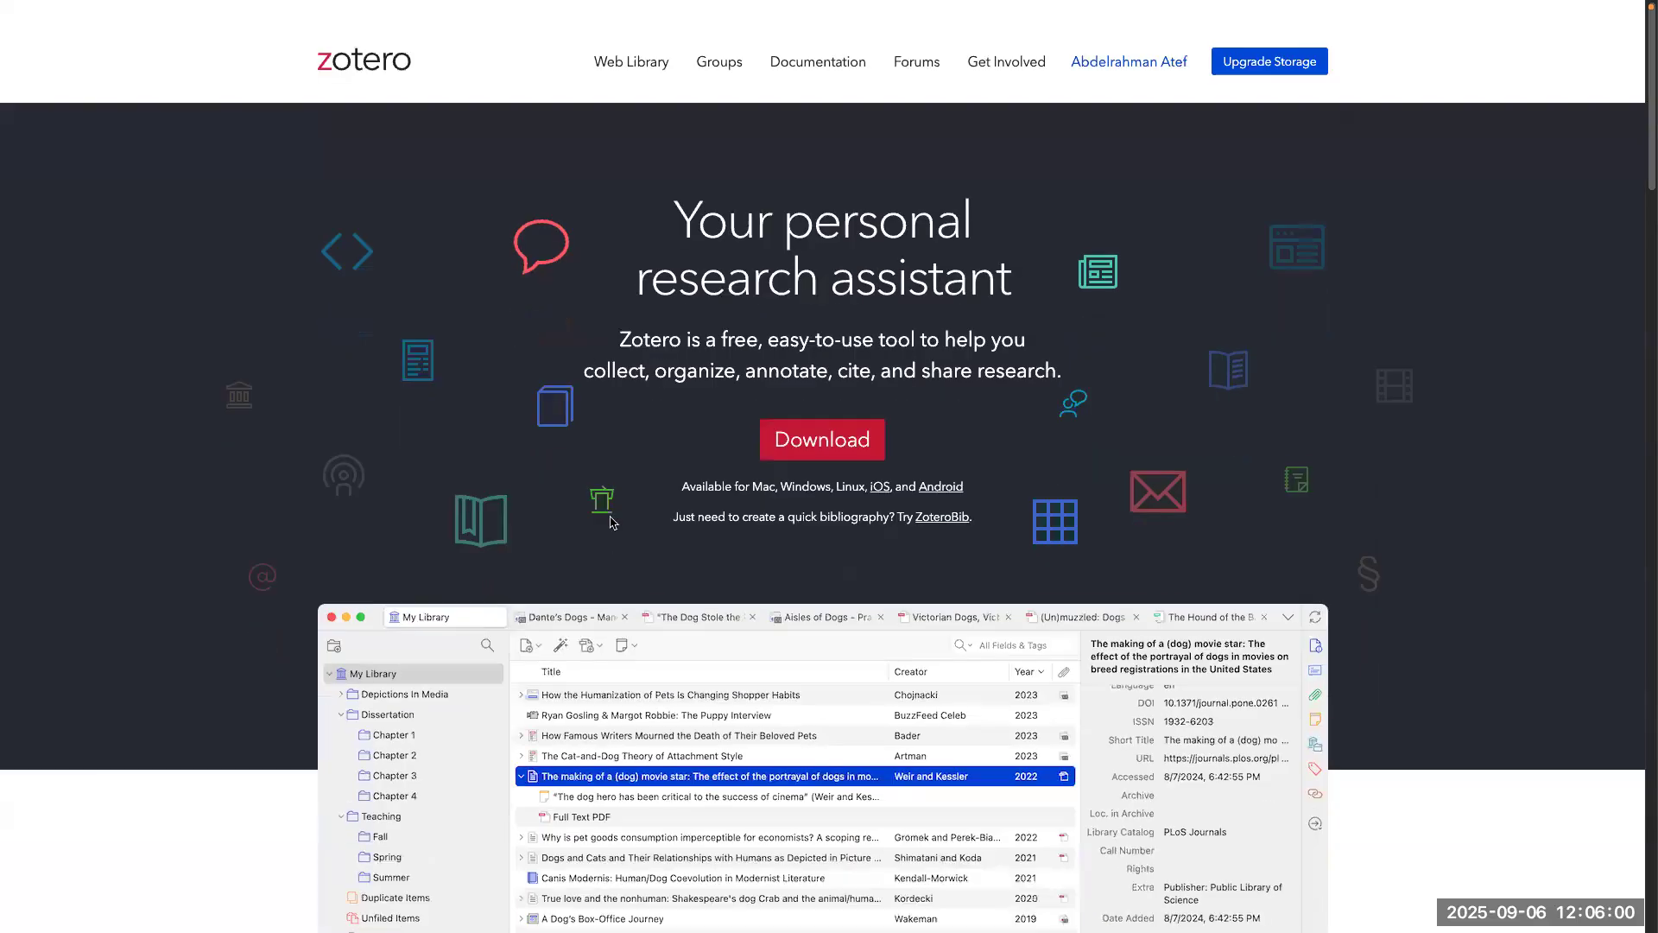
# Step: Open the download page through the "Ready to try Zotero?" offer and expand the other versions of Zotero
pyautogui.scroll(-3, 701, 388)
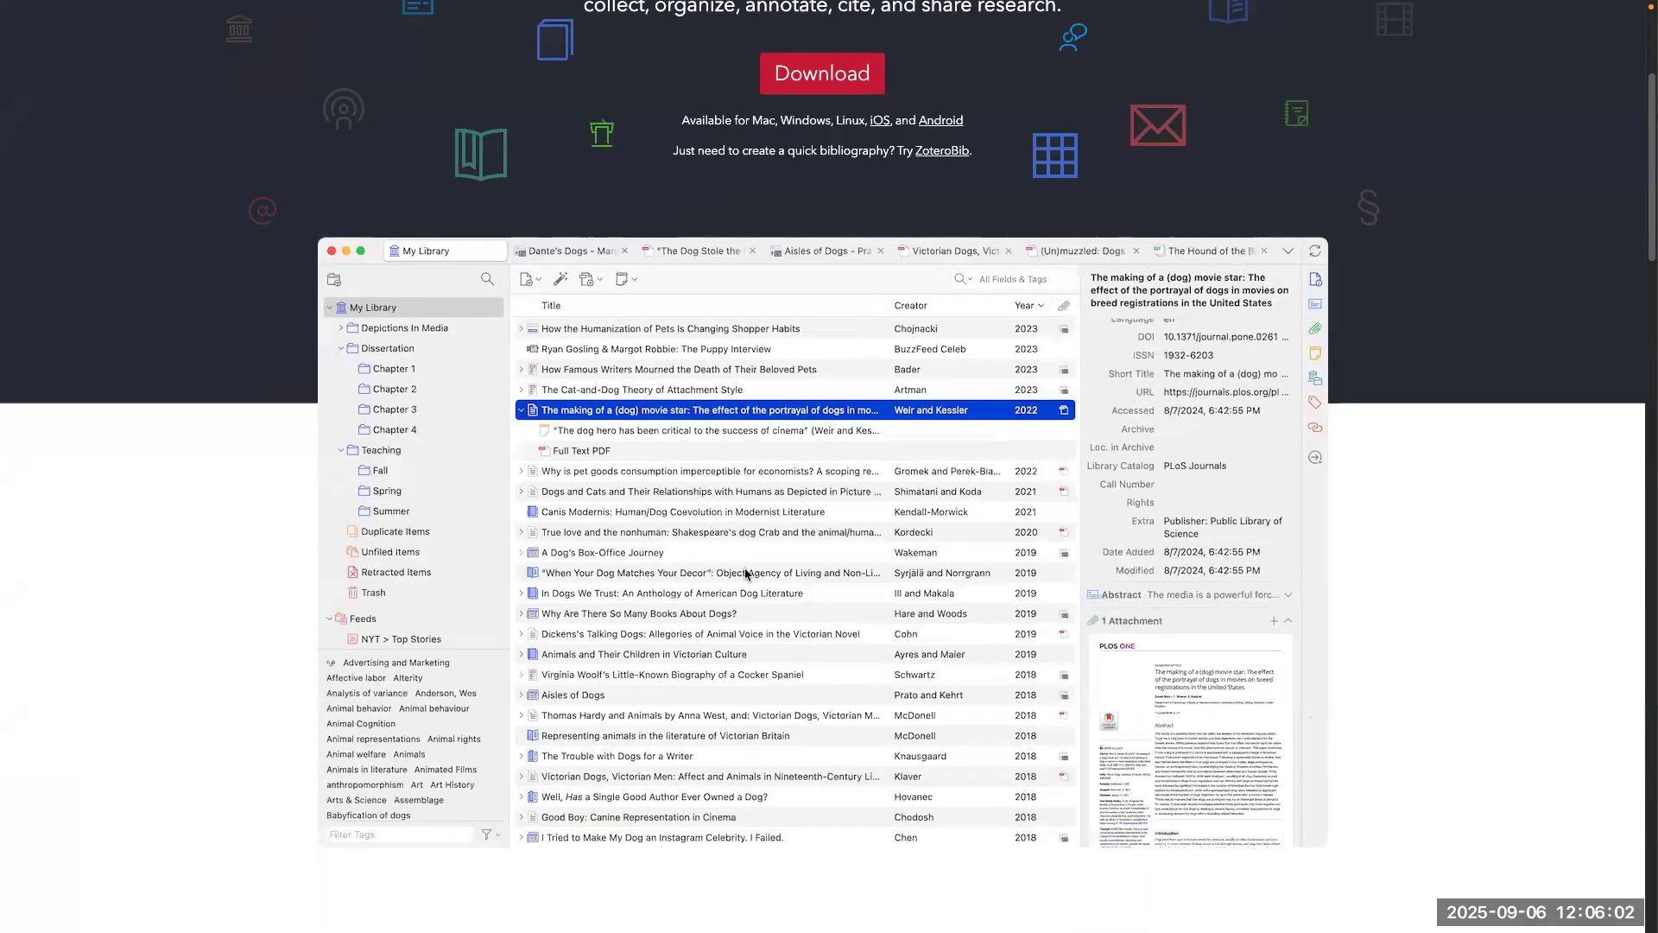
pyautogui.scroll(-20, 775, 655)
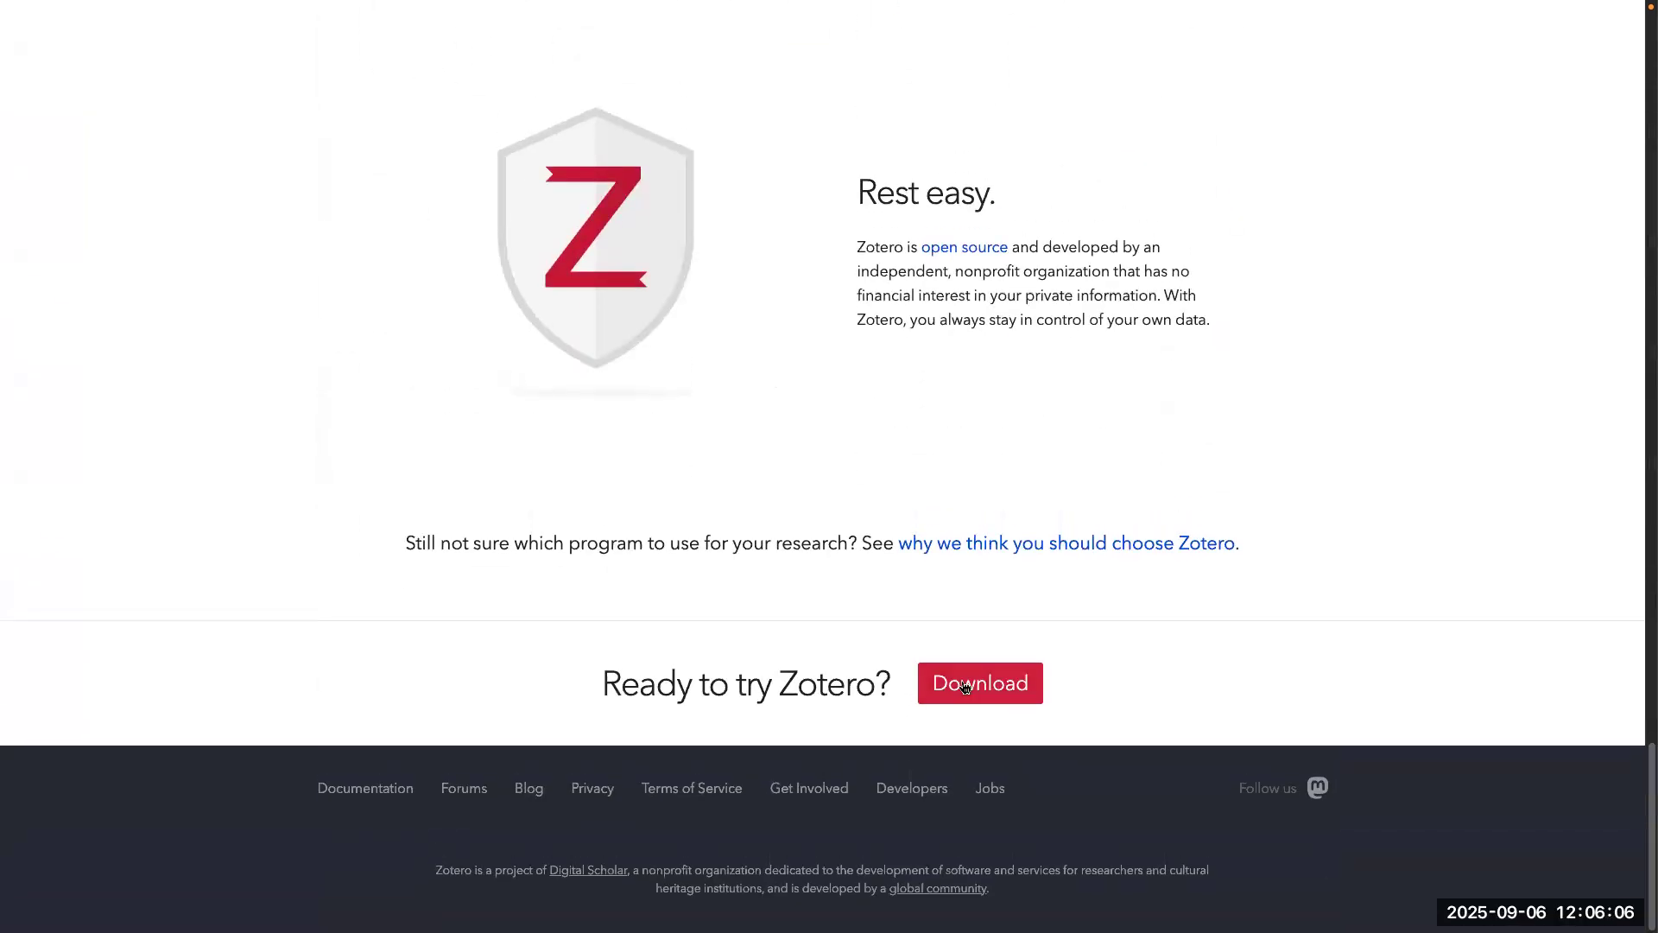
pyautogui.click(964, 688)
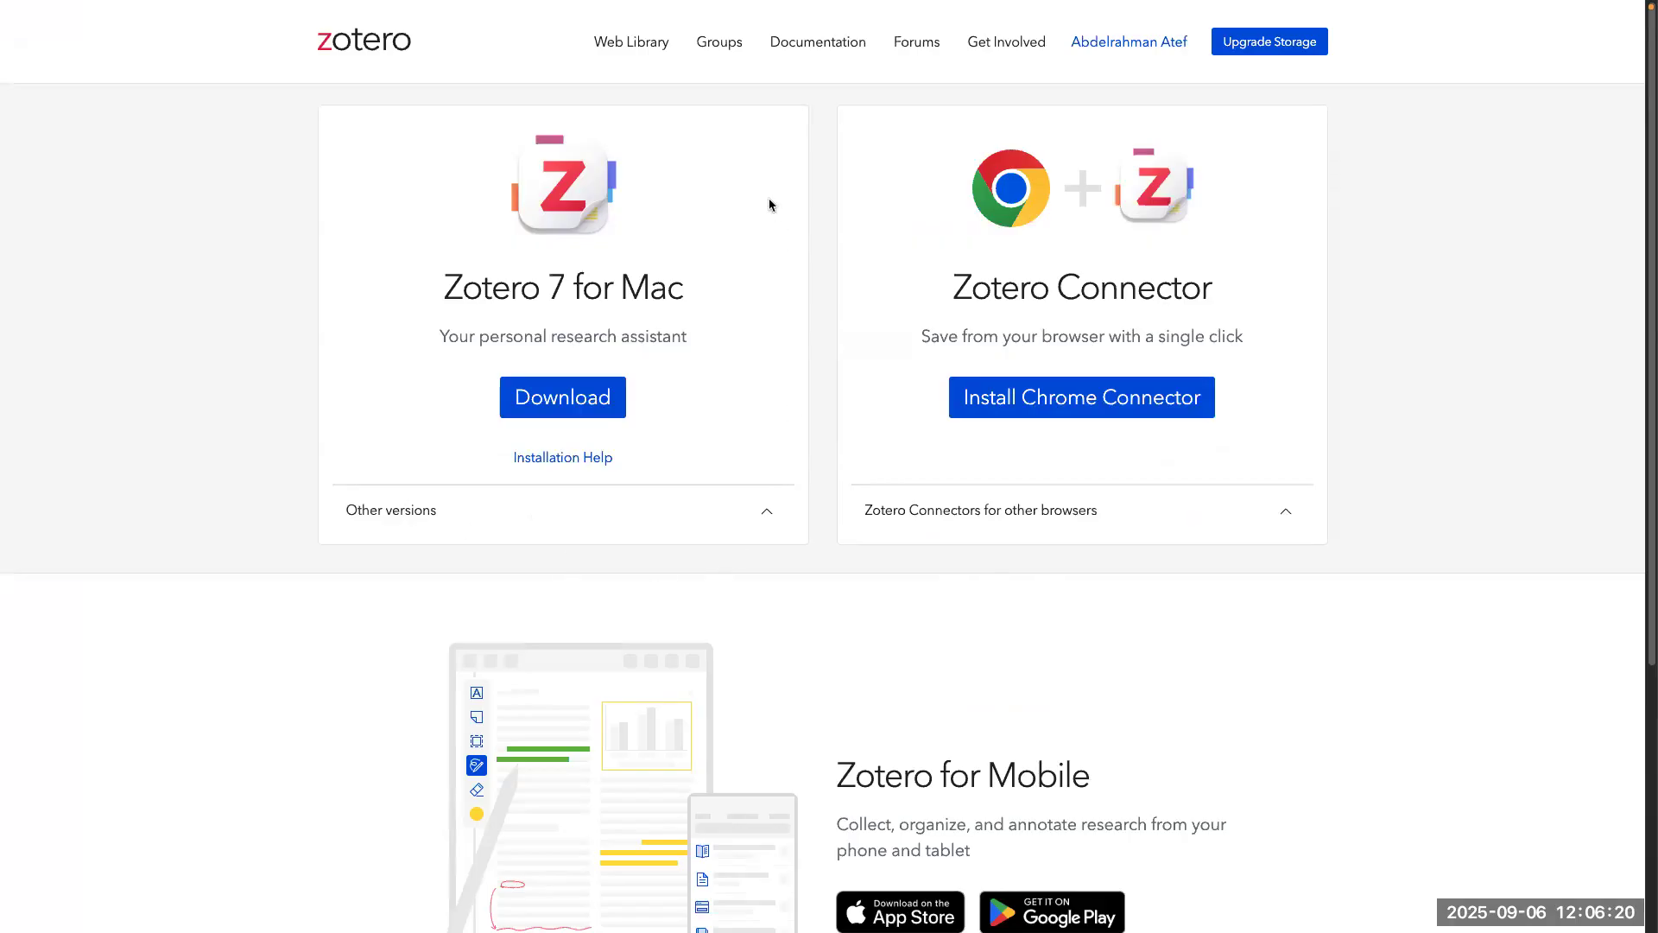
pyautogui.click(768, 510)
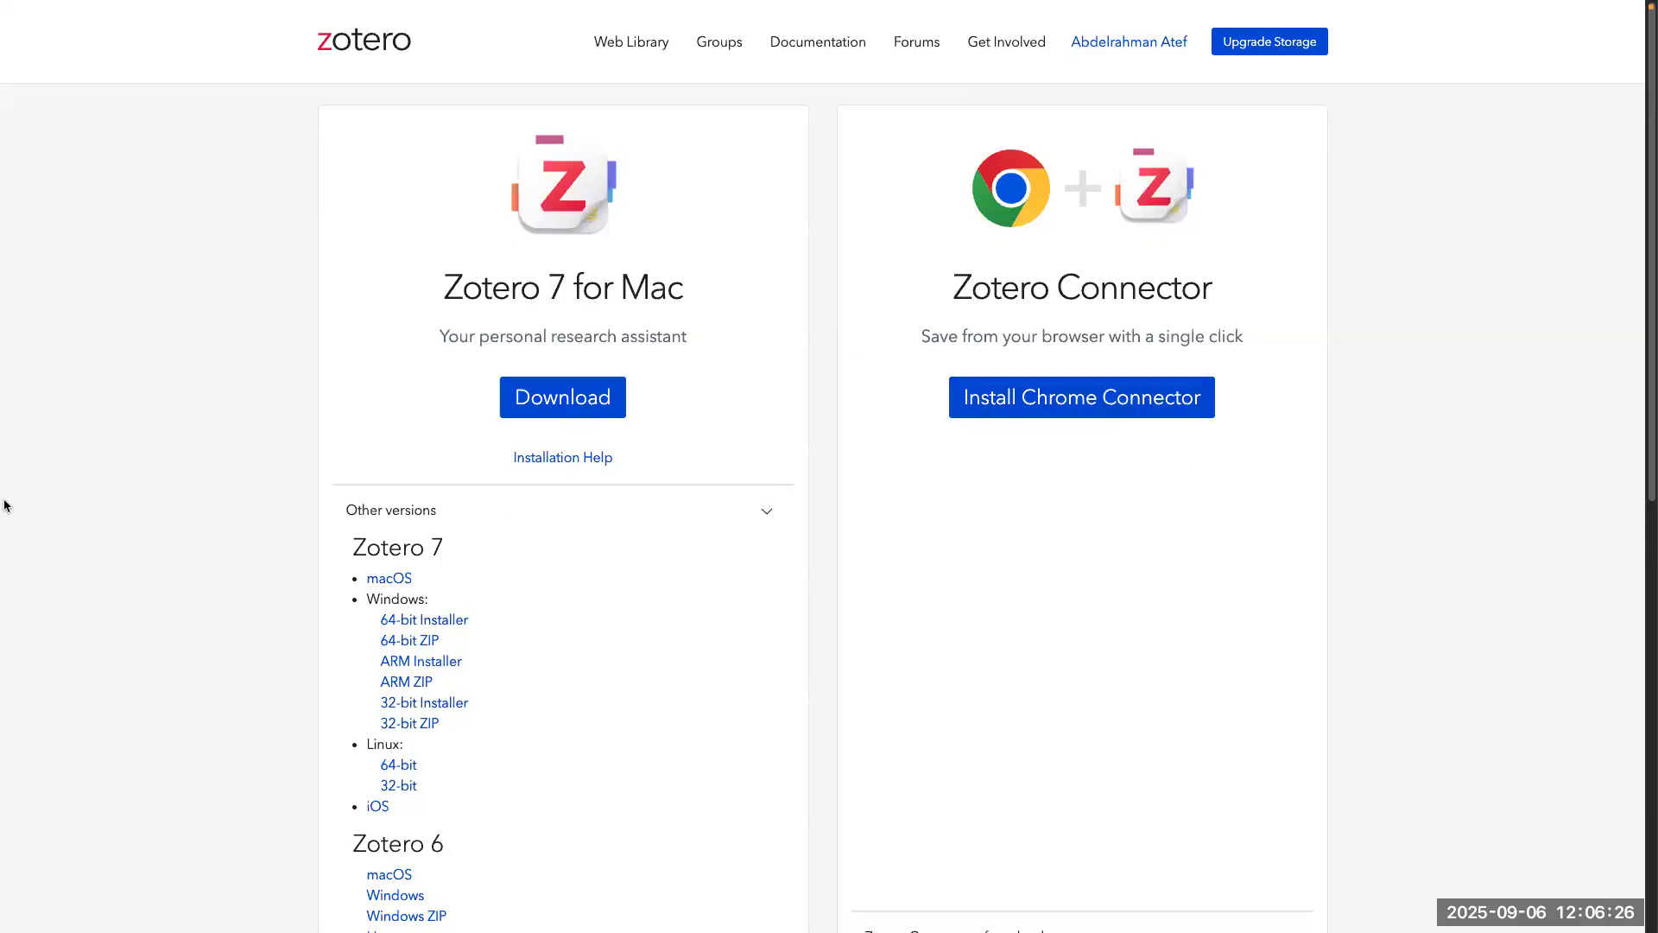
# Step: Switch to Google Chrome to view the Save to Zotero connector on the ScienceDirect article, and return to the Zotero website in Arc
pyautogui.moveTo(62, 510)
pyautogui.hotkey('ctrl', 'Up')
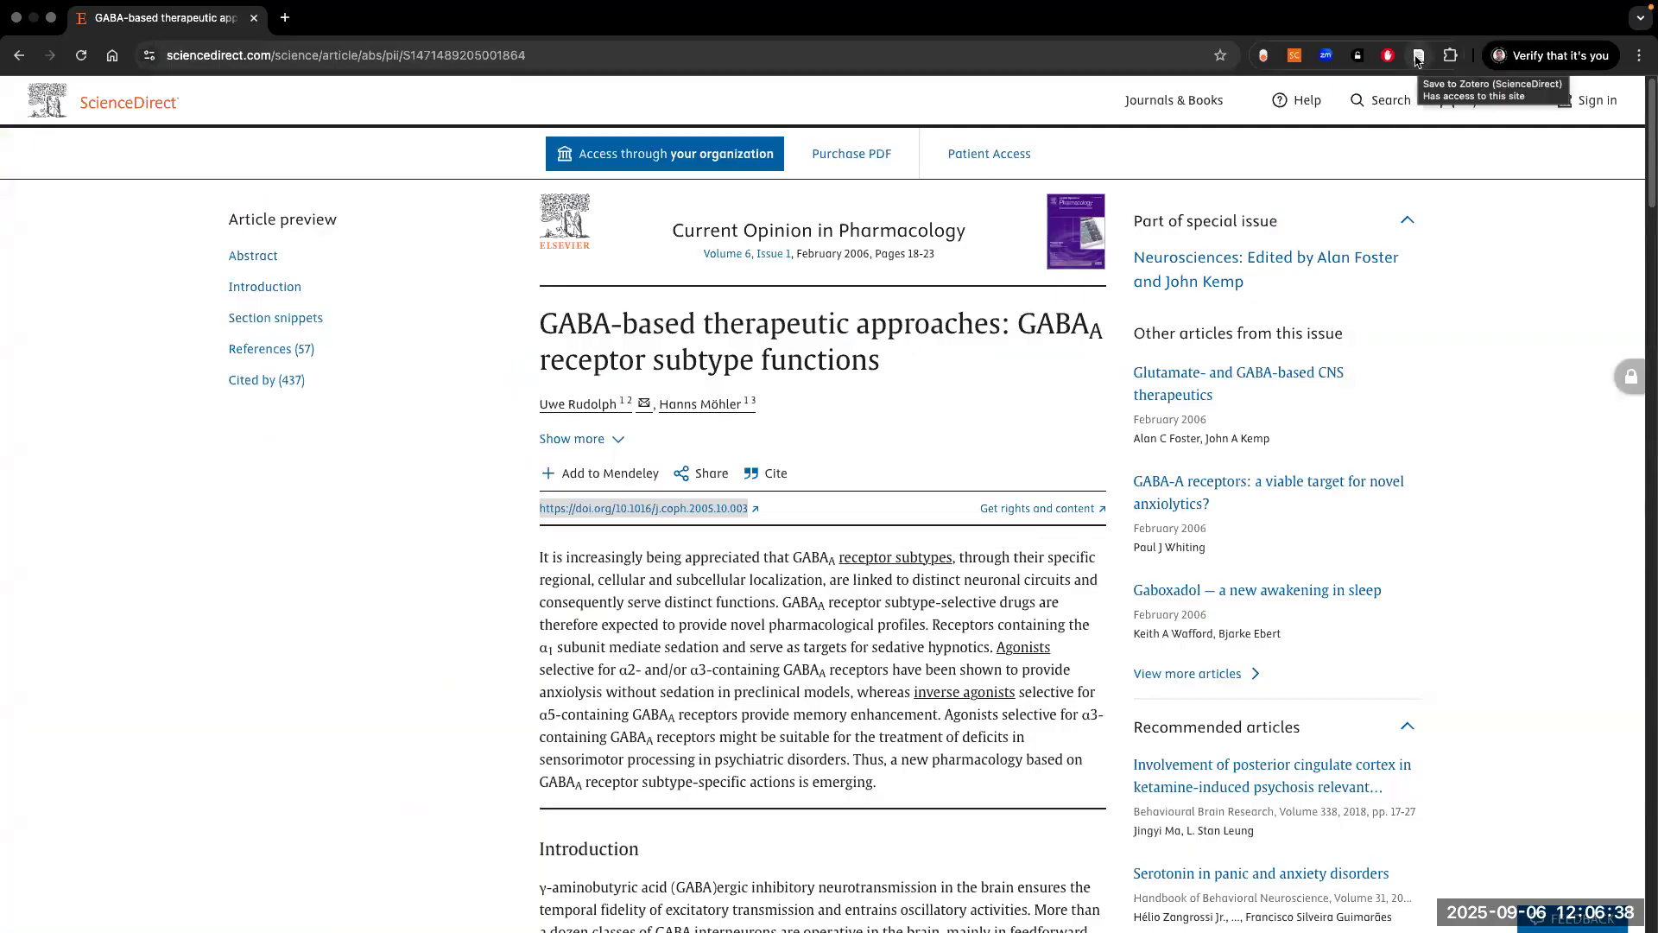
pyautogui.hotkey('ctrl', 'Up')
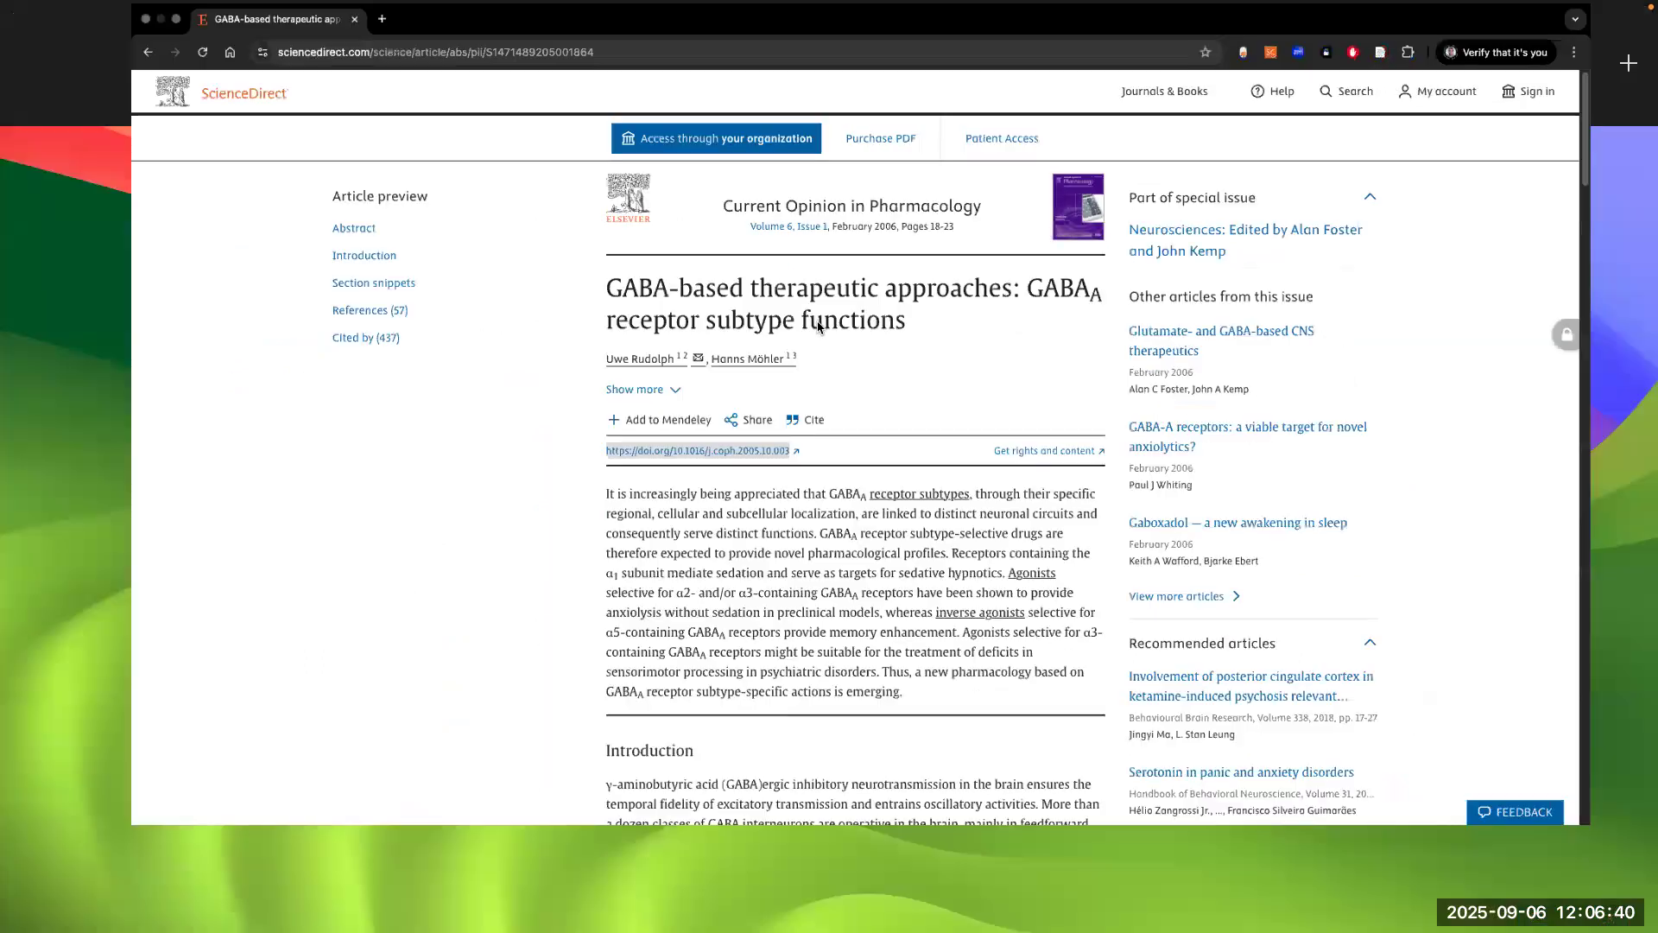
pyautogui.click(741, 55)
# Step: Look over the download page from the desktop and connector downloads to the Zotero for Mobile section
pyautogui.scroll(-9, 763, 444)
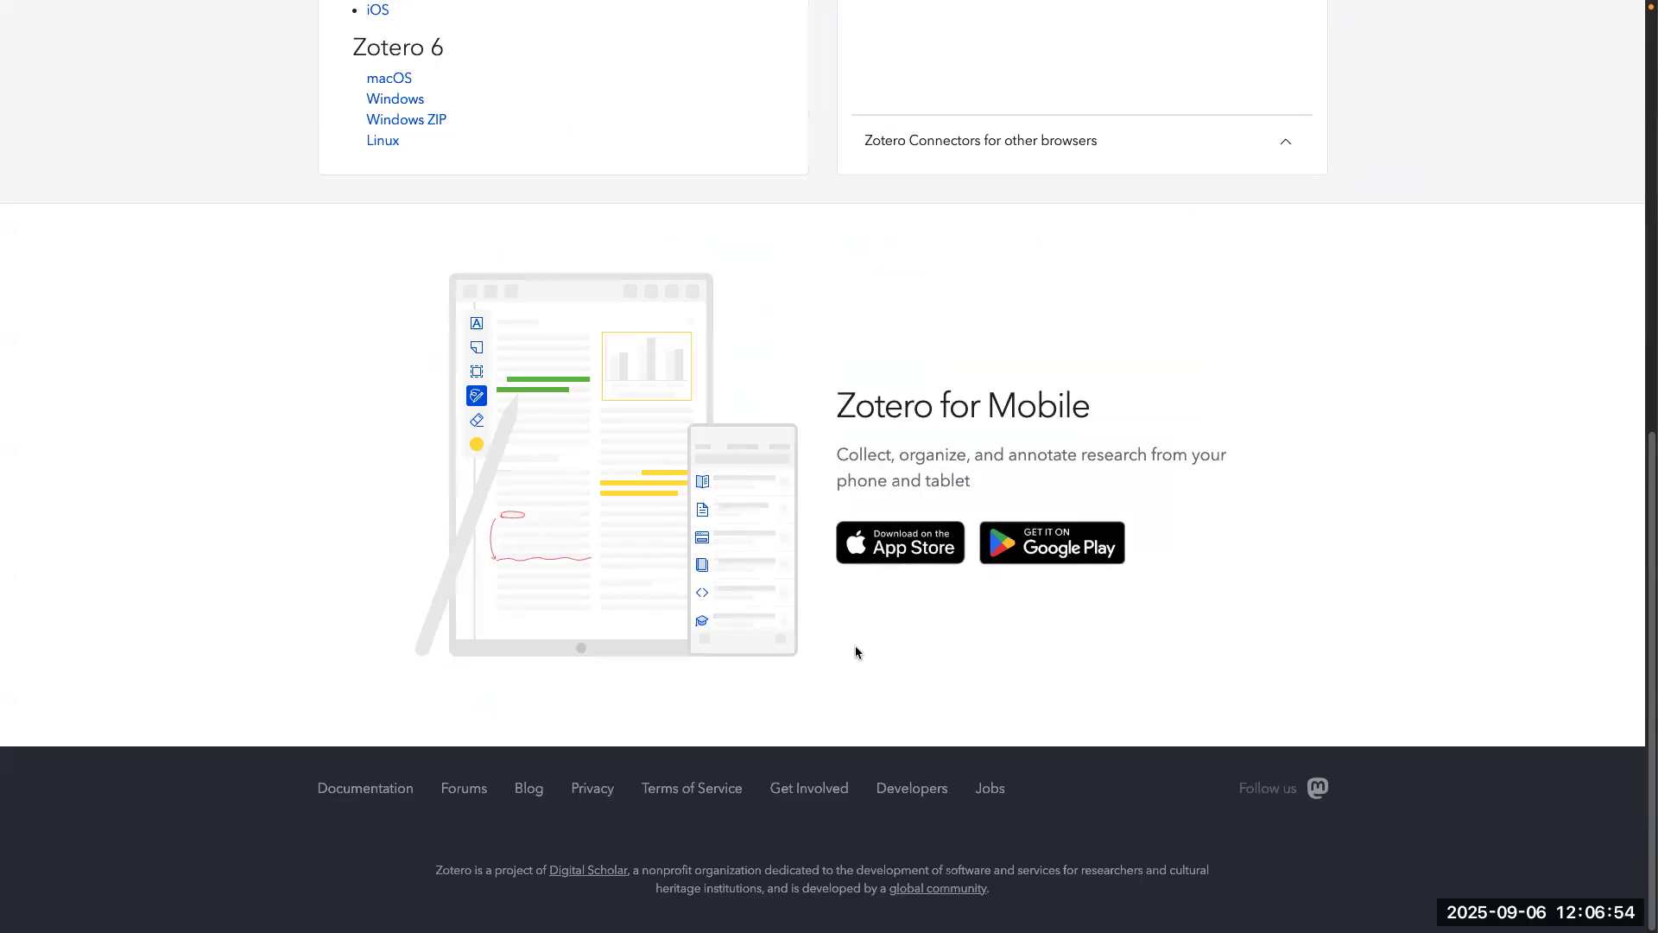
pyautogui.scroll(10, 904, 596)
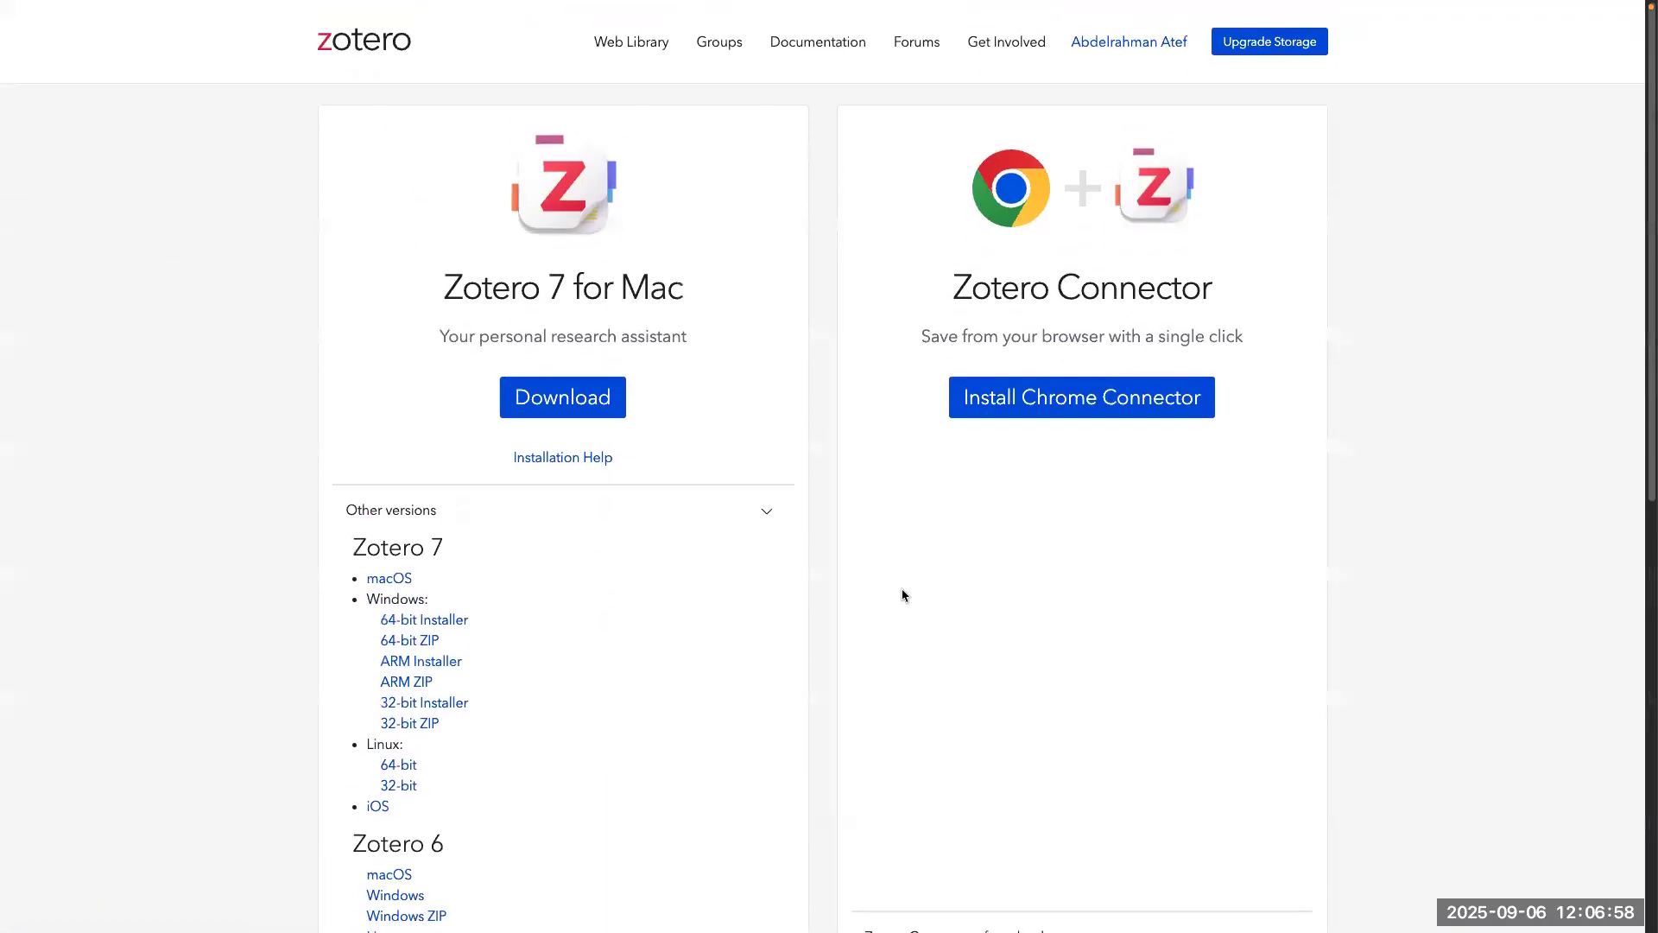
pyautogui.scroll(-5, 706, 479)
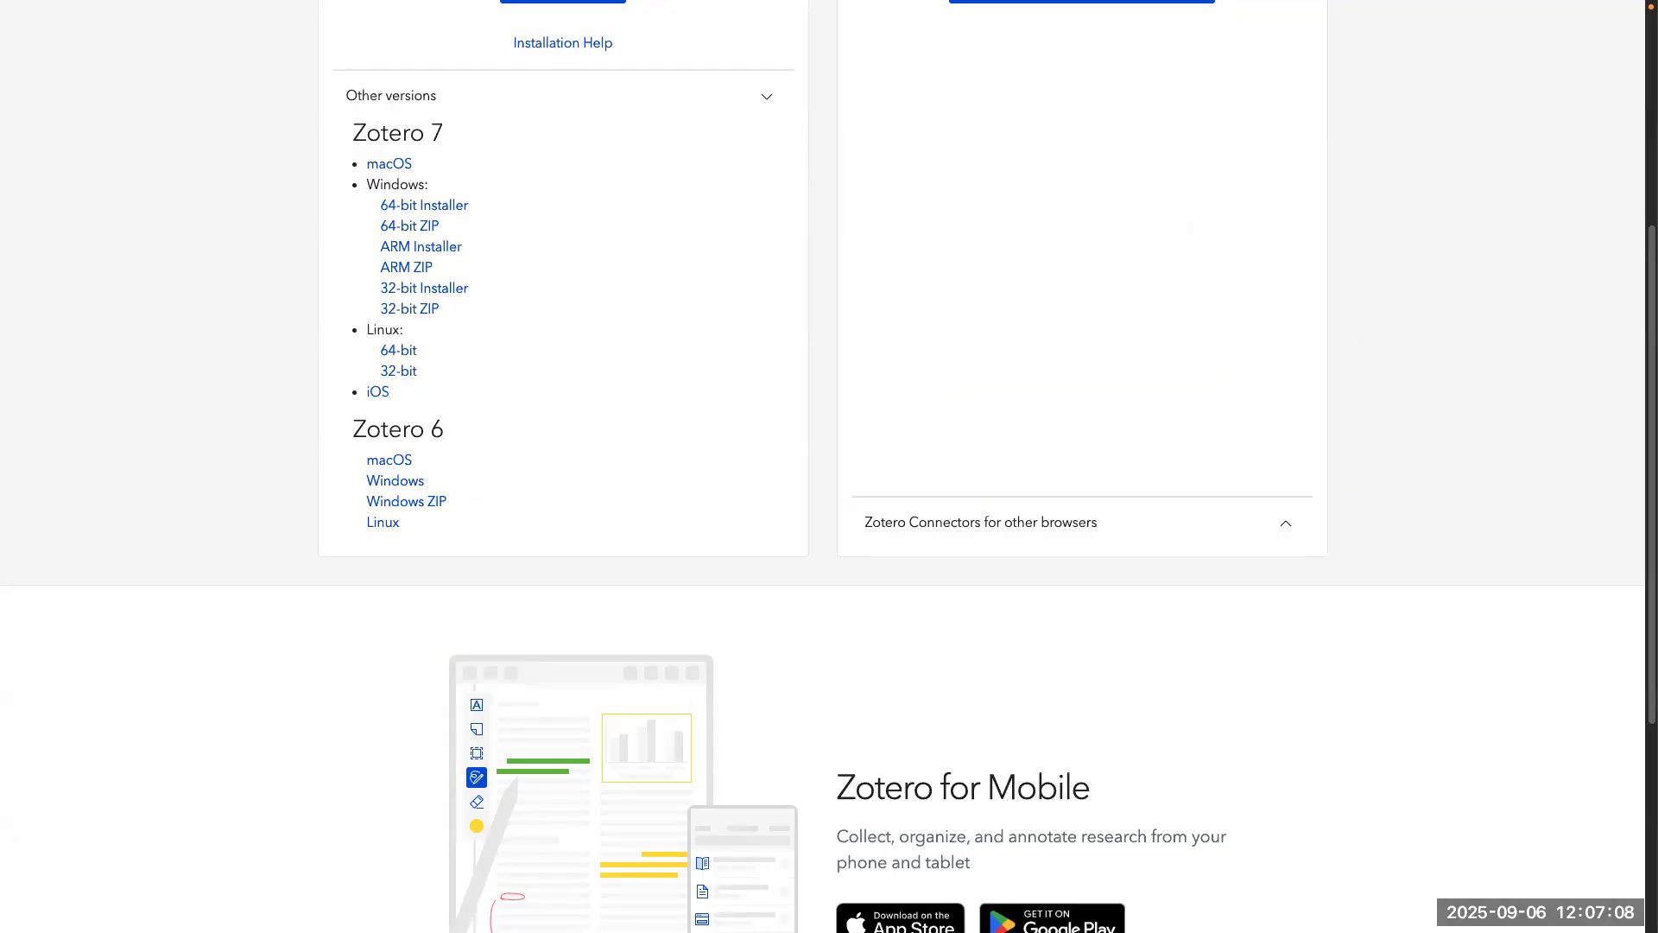
pyautogui.scroll(5, 607, 441)
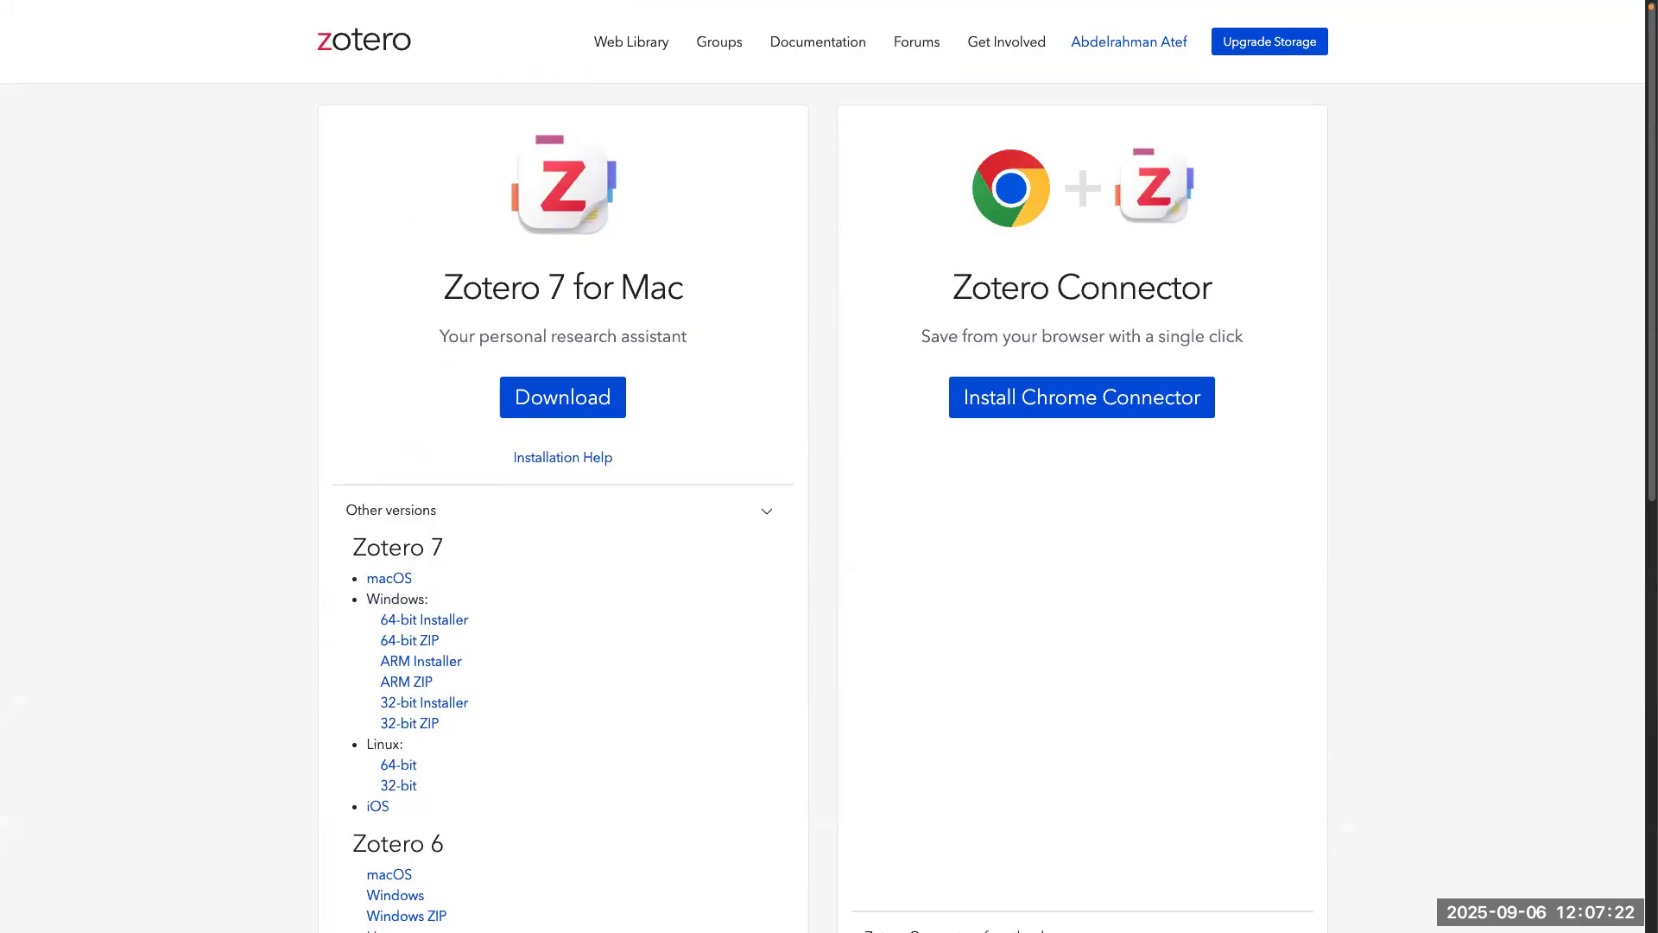
# Step: Return to the Zotero home page and reopen the download page through the offer at its end
pyautogui.scroll(2, 564, 510)
pyautogui.click(370, 38)
pyautogui.scroll(-3, 684, 430)
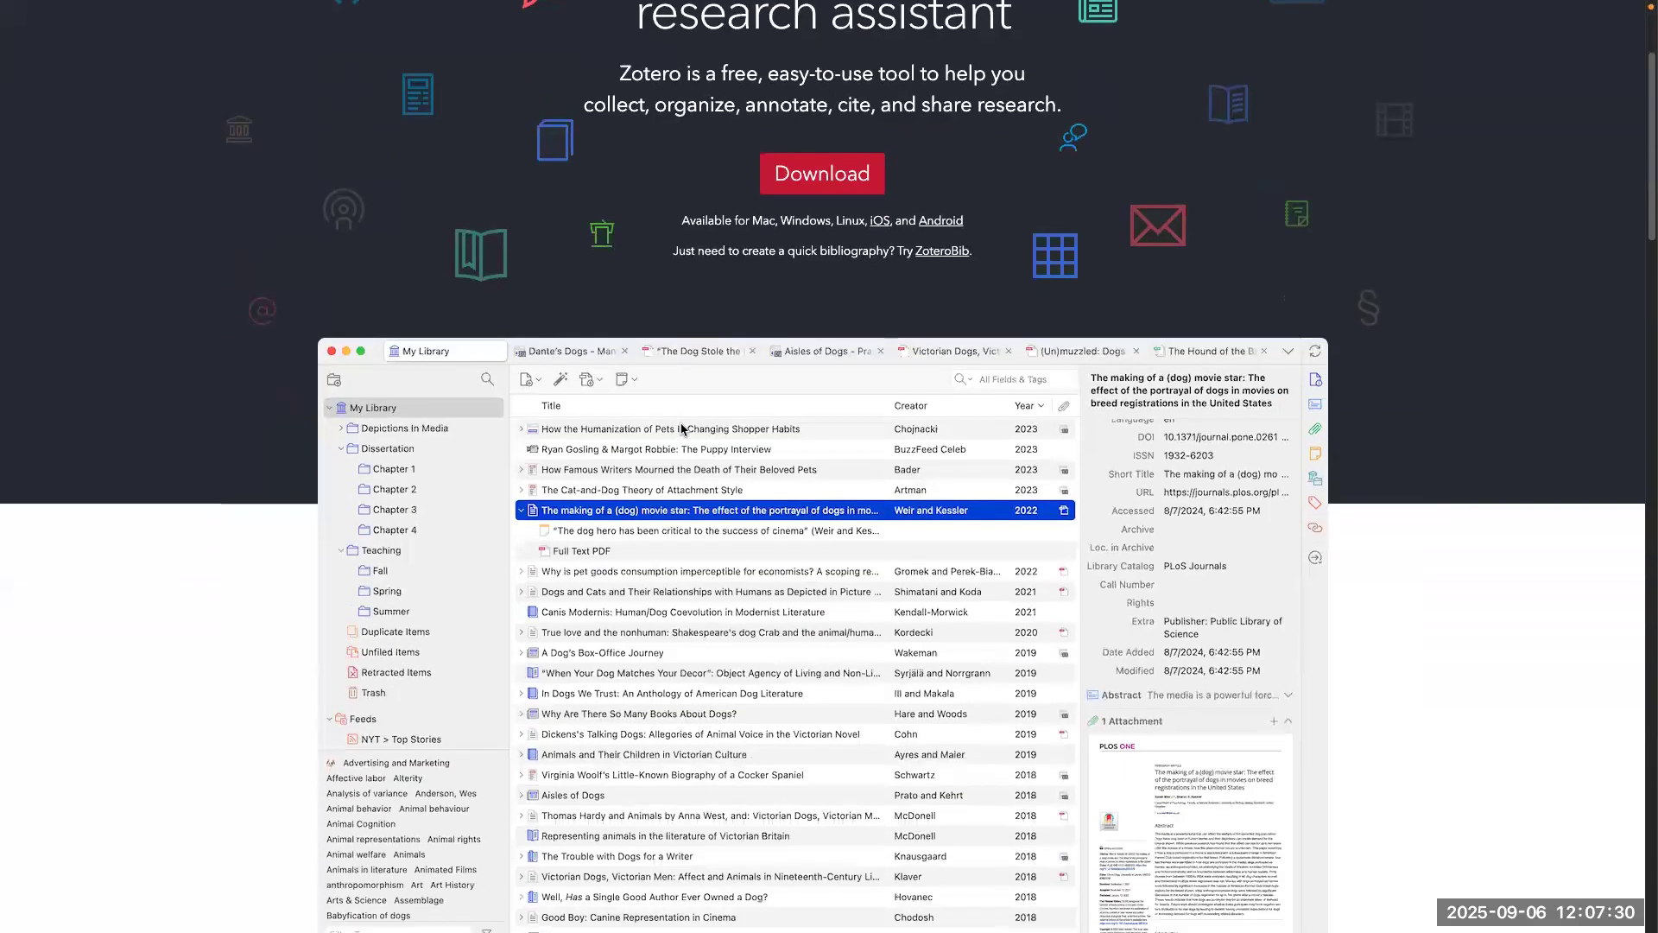
pyautogui.scroll(-20, 832, 211)
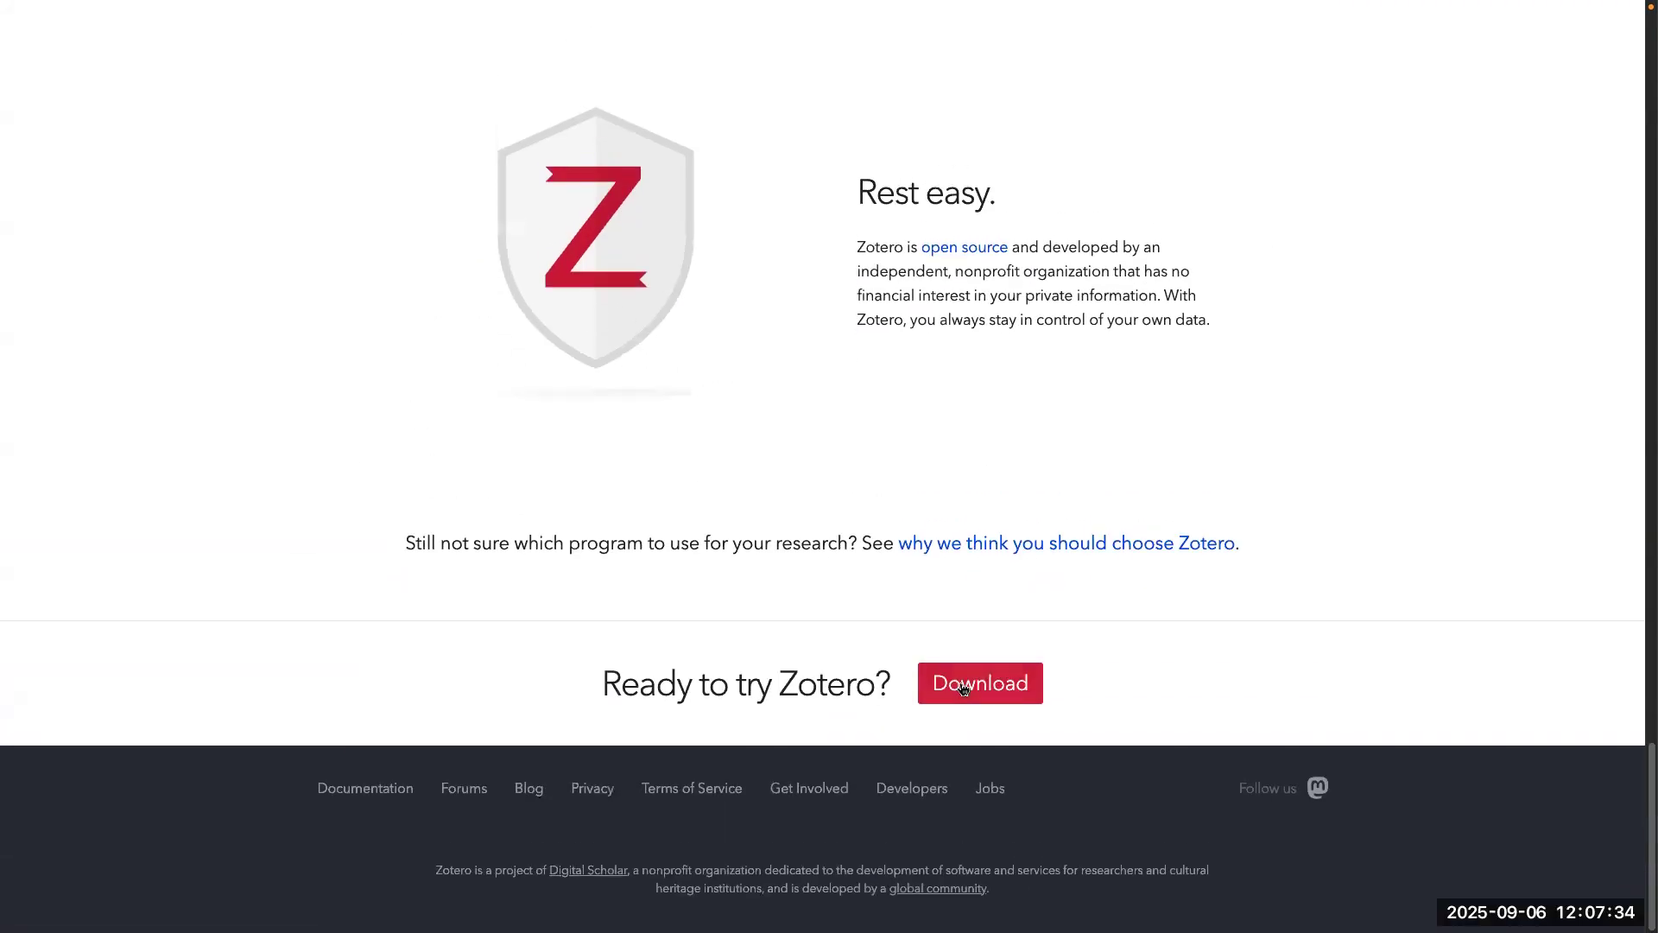
pyautogui.click(967, 687)
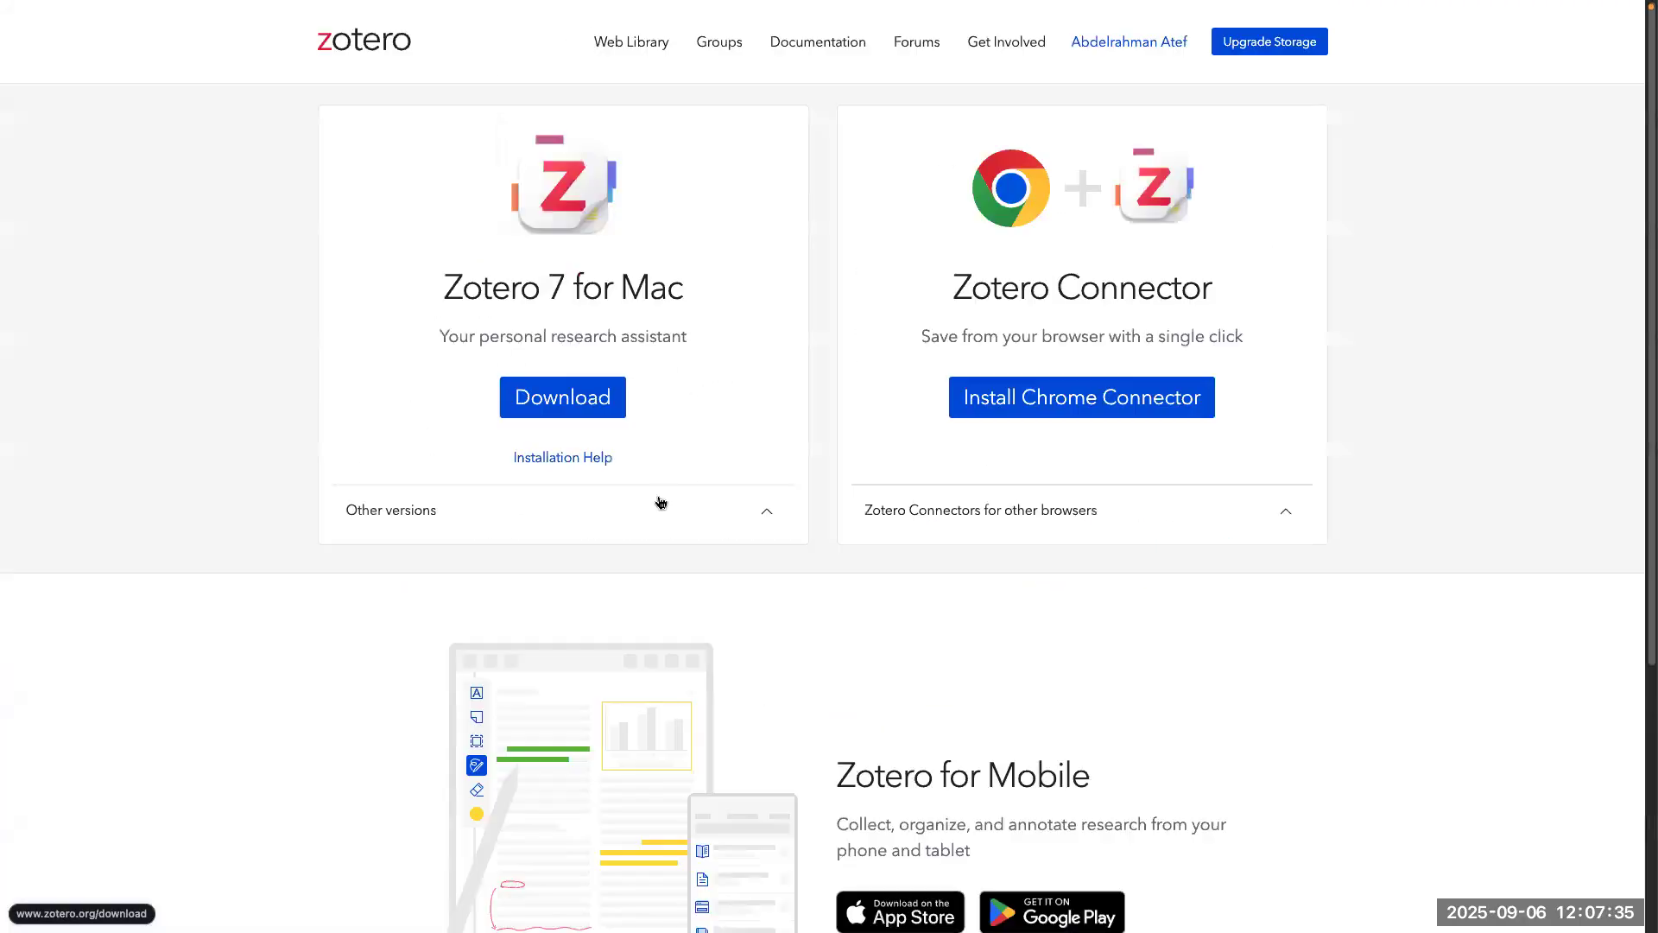
# Step: Expand the other versions of Zotero and examine the macOS, Windows, Linux and iOS downloads alongside the Chrome connector
pyautogui.click(768, 513)
pyautogui.scroll(-5, 311, 542)
pyautogui.scroll(-3, 311, 543)
pyautogui.scroll(4, 311, 542)
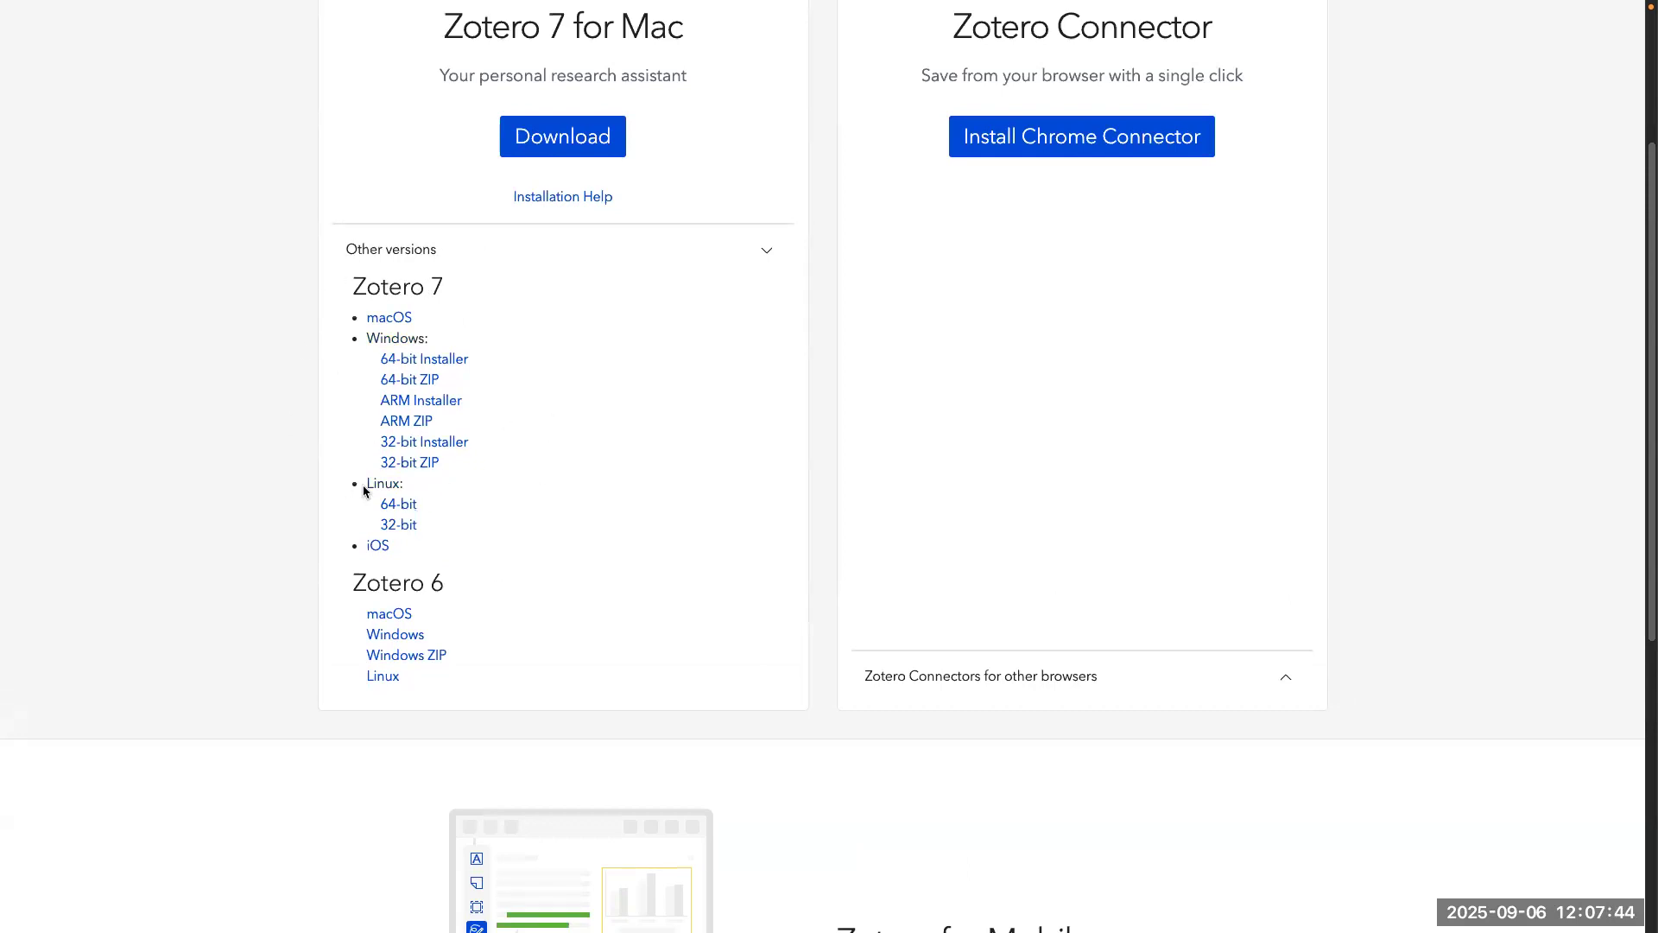
pyautogui.scroll(3, 459, 511)
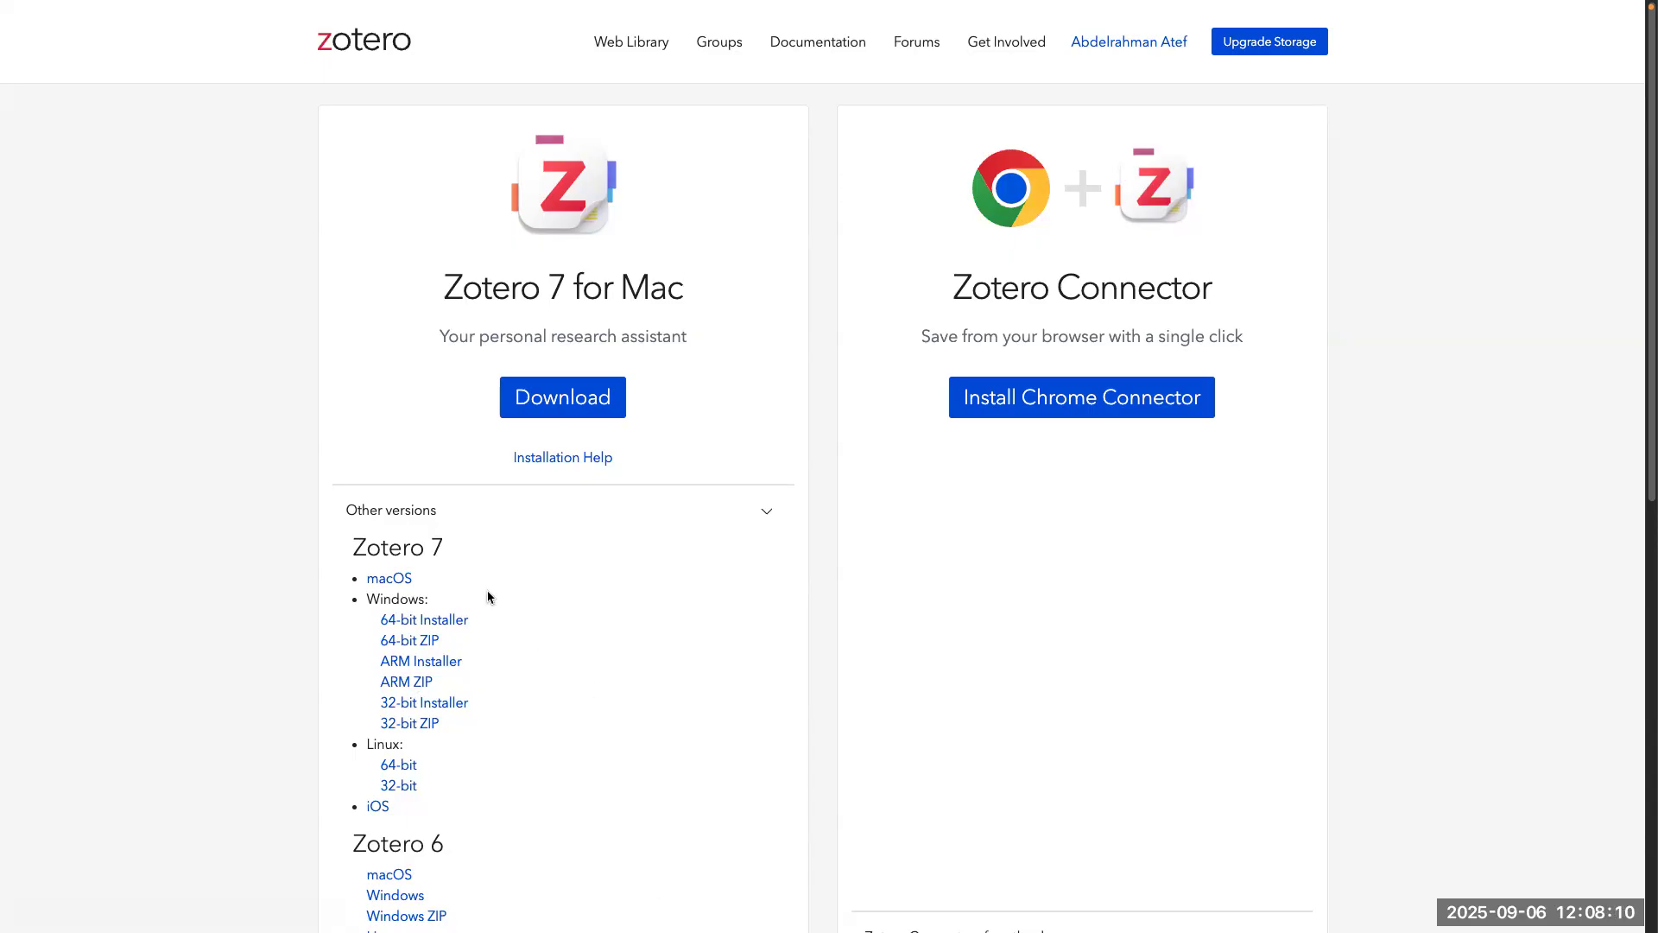
pyautogui.scroll(-5, 264, 437)
pyautogui.scroll(5, 264, 437)
pyautogui.scroll(-3, 264, 437)
pyautogui.scroll(3, 260, 436)
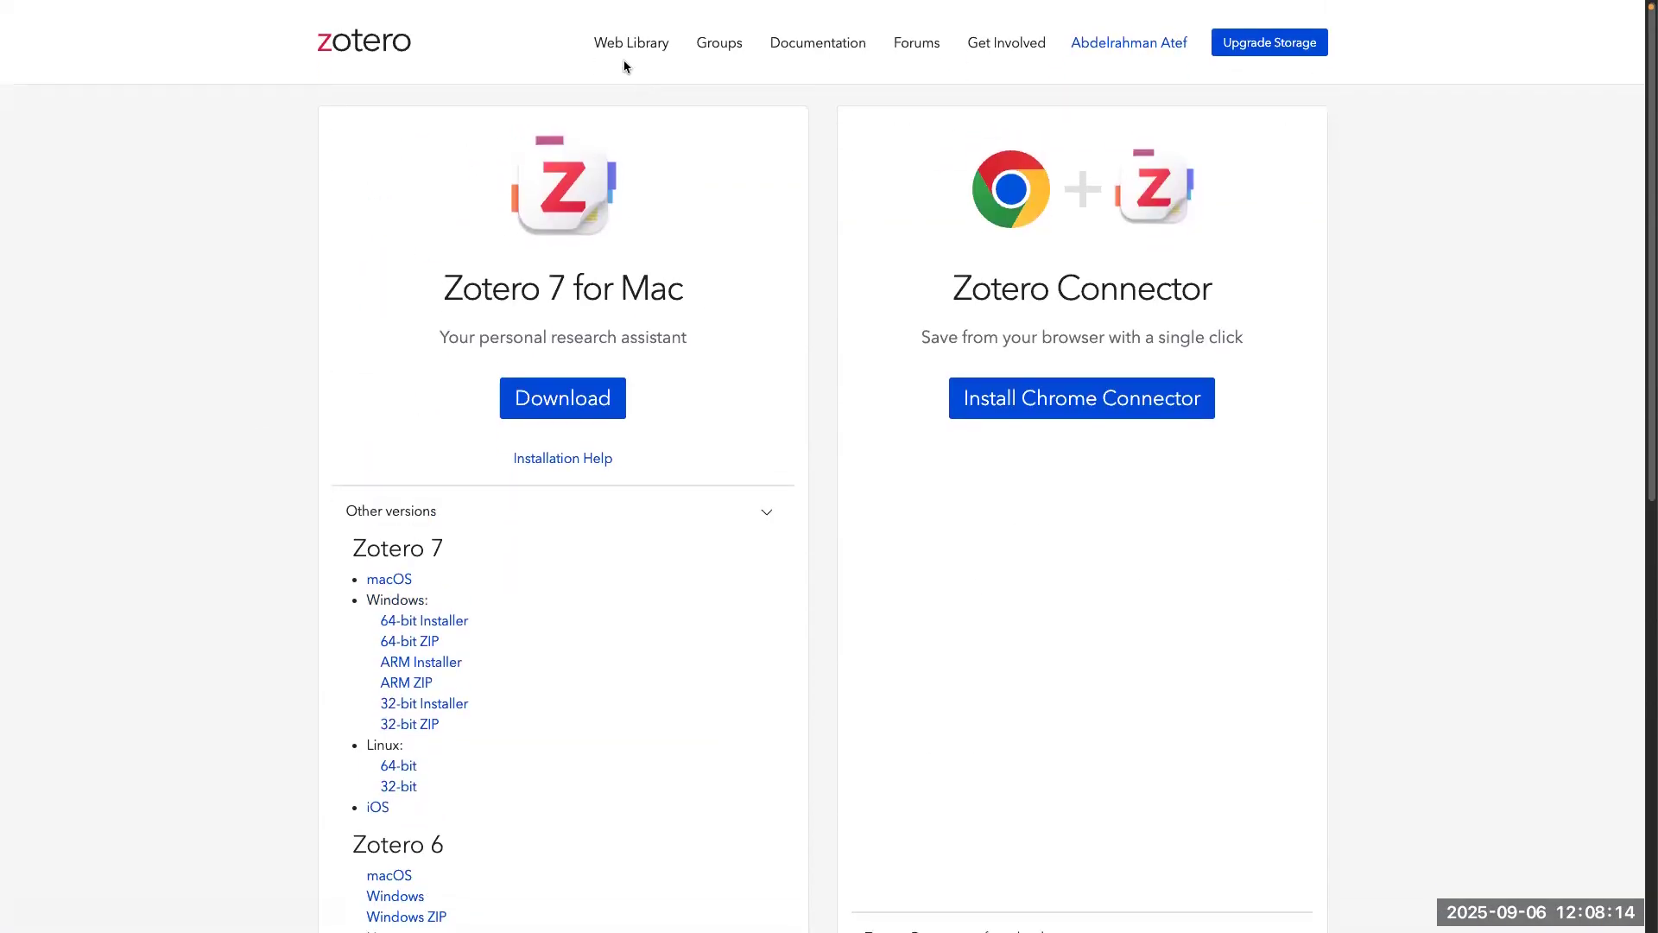
# Step: Return to the home page and view the sample library preview above the "Meet Zotero." section
pyautogui.click(369, 45)
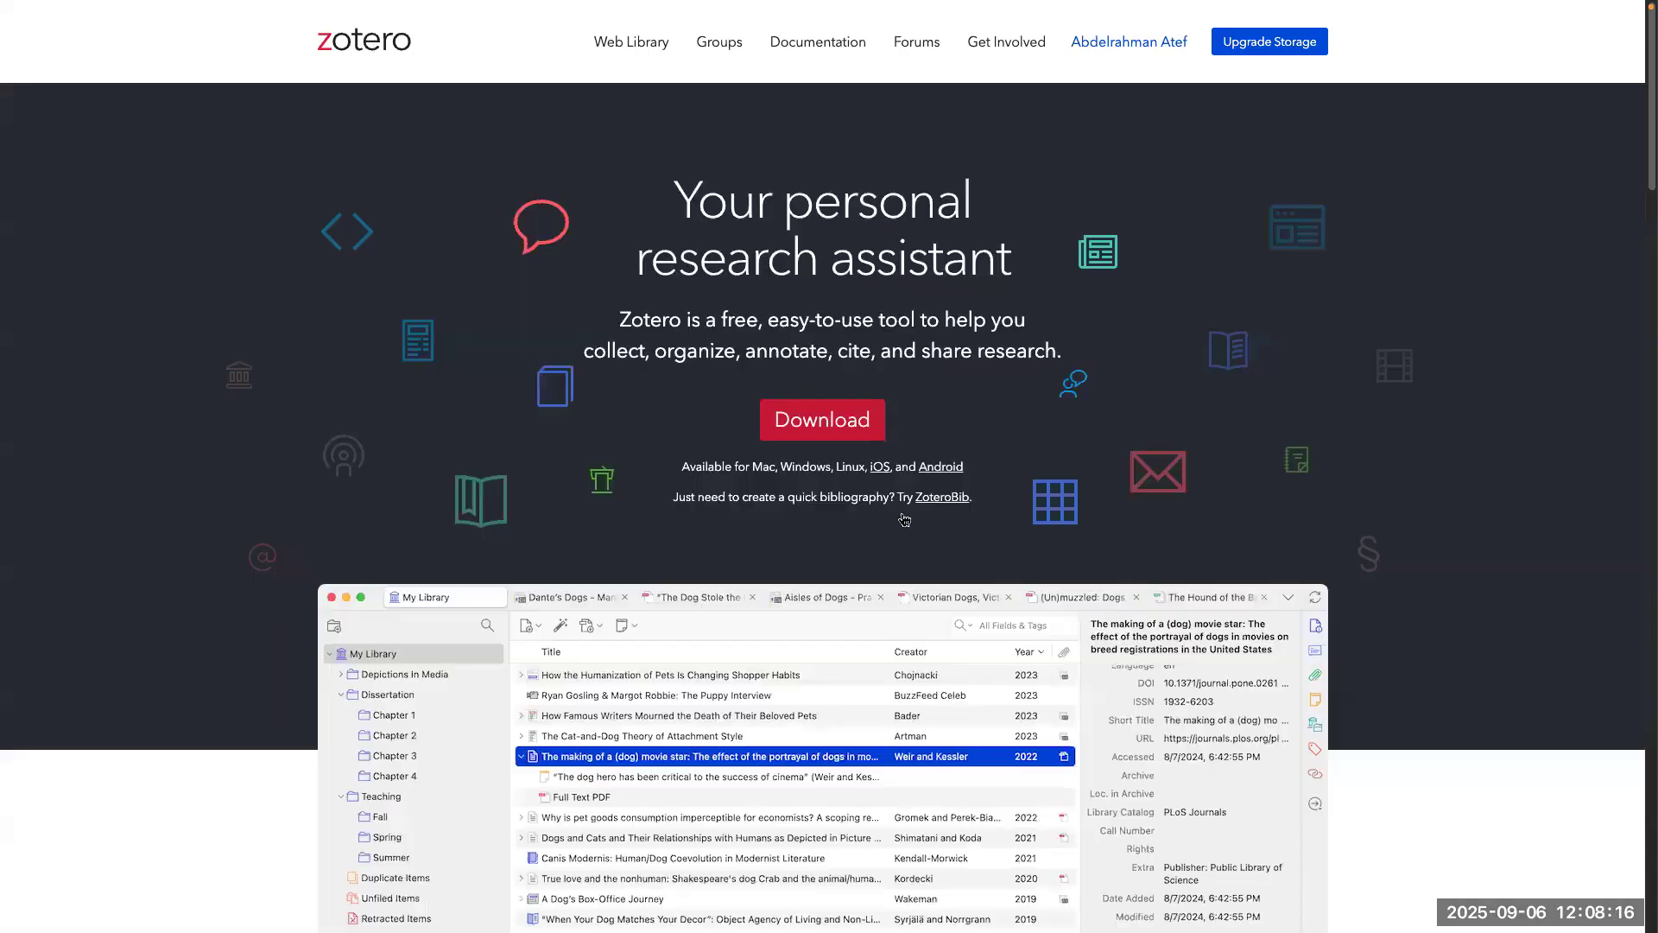
pyautogui.scroll(-3, 981, 683)
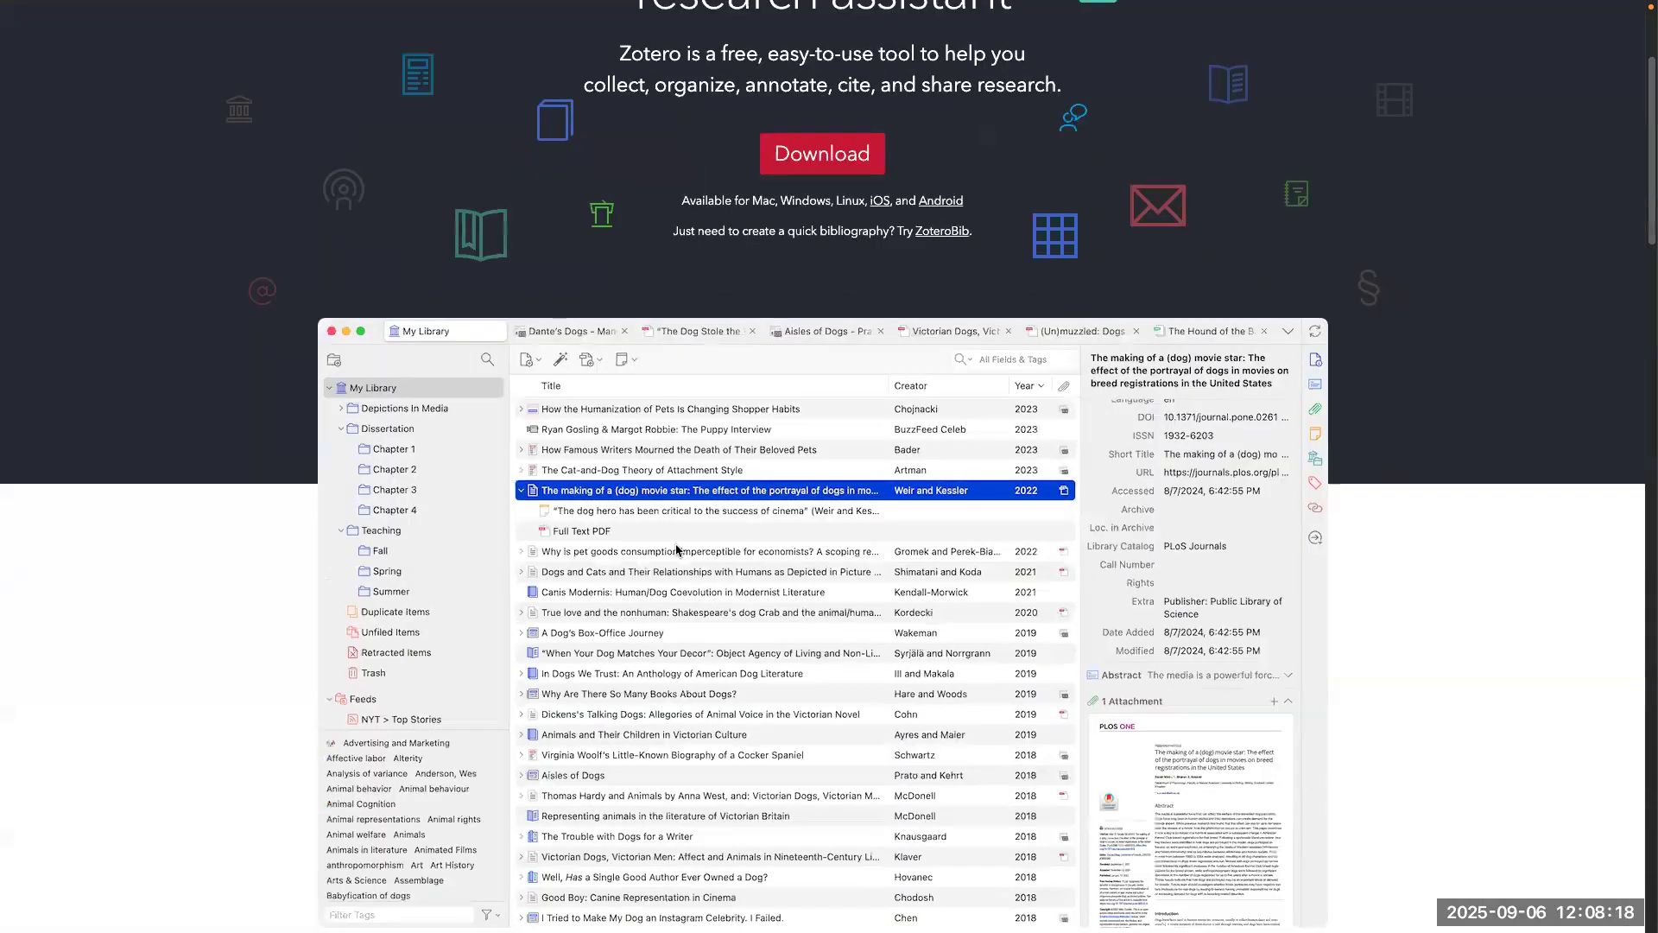
pyautogui.scroll(-3, 676, 550)
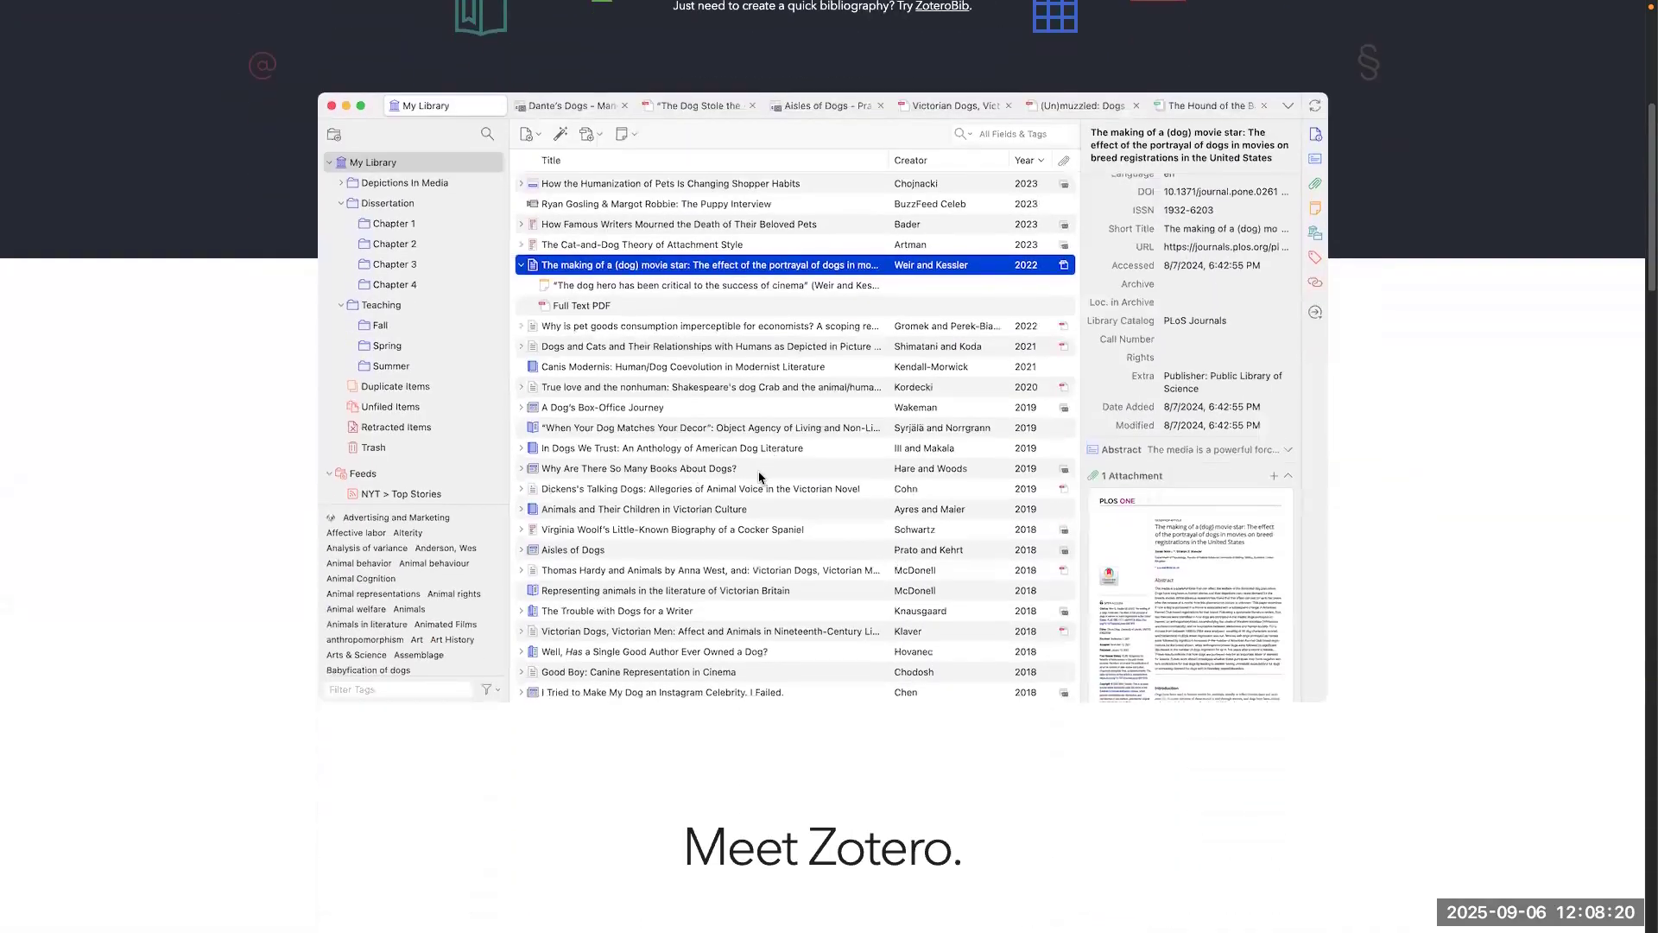
# Step: Switch to the Zotero desktop app, comparing its window with the sample library on the website in Arc
pyautogui.hotkey('ctrl', 'Up')
pyautogui.click(892, 88)
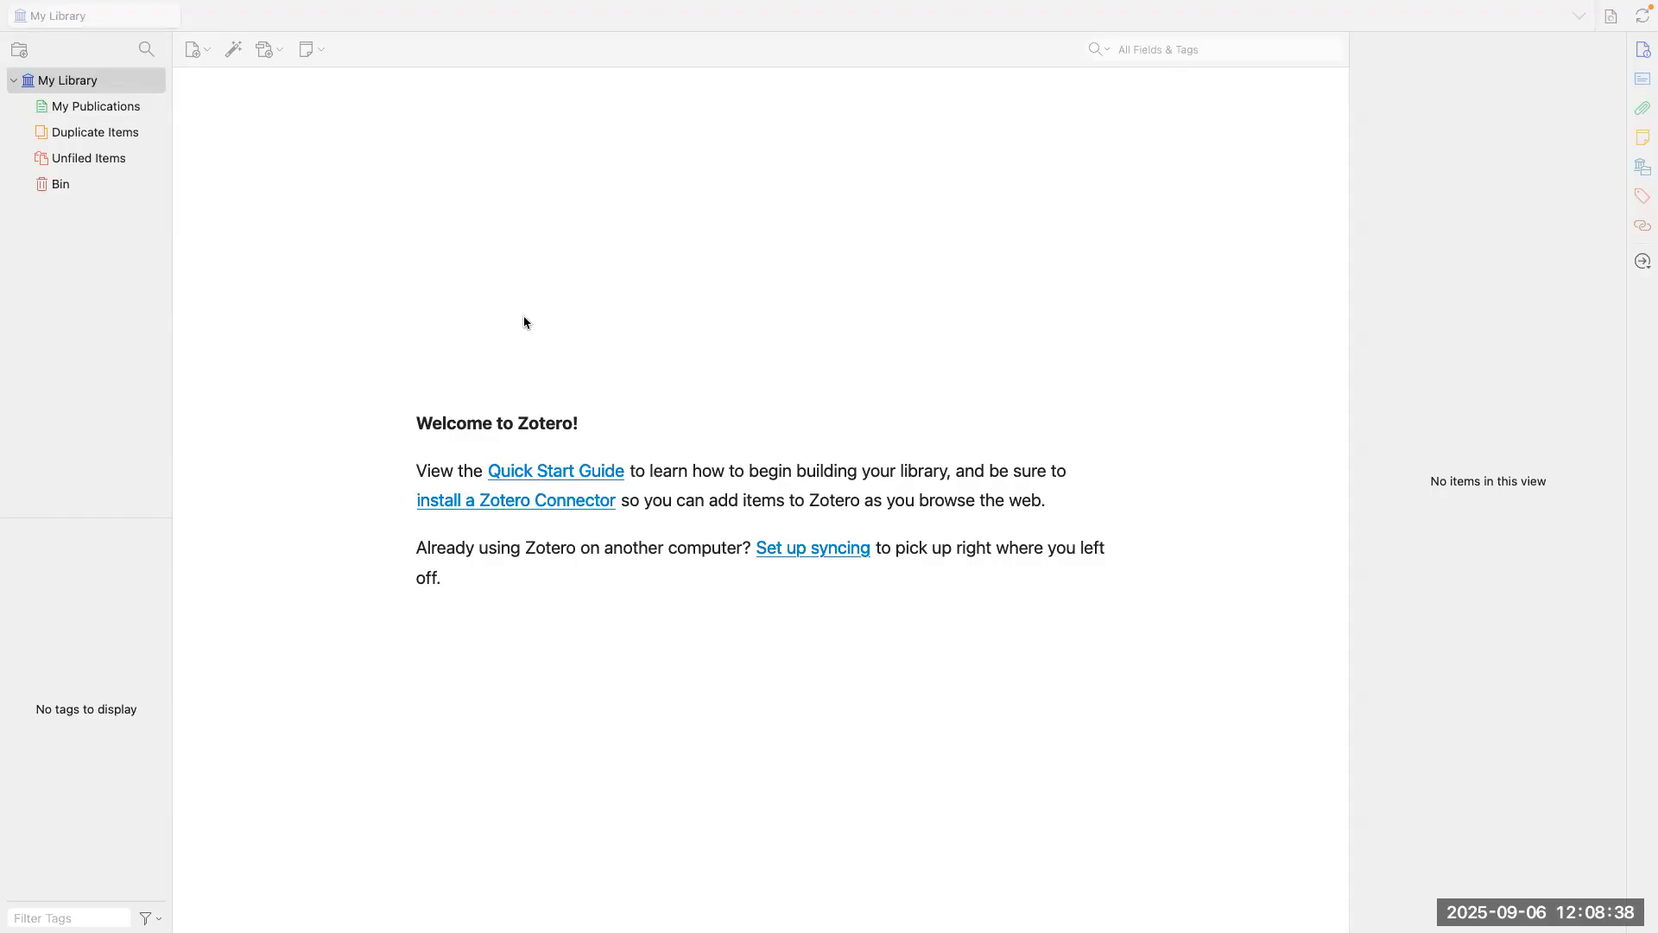
pyautogui.hotkey('ctrl', 'Up')
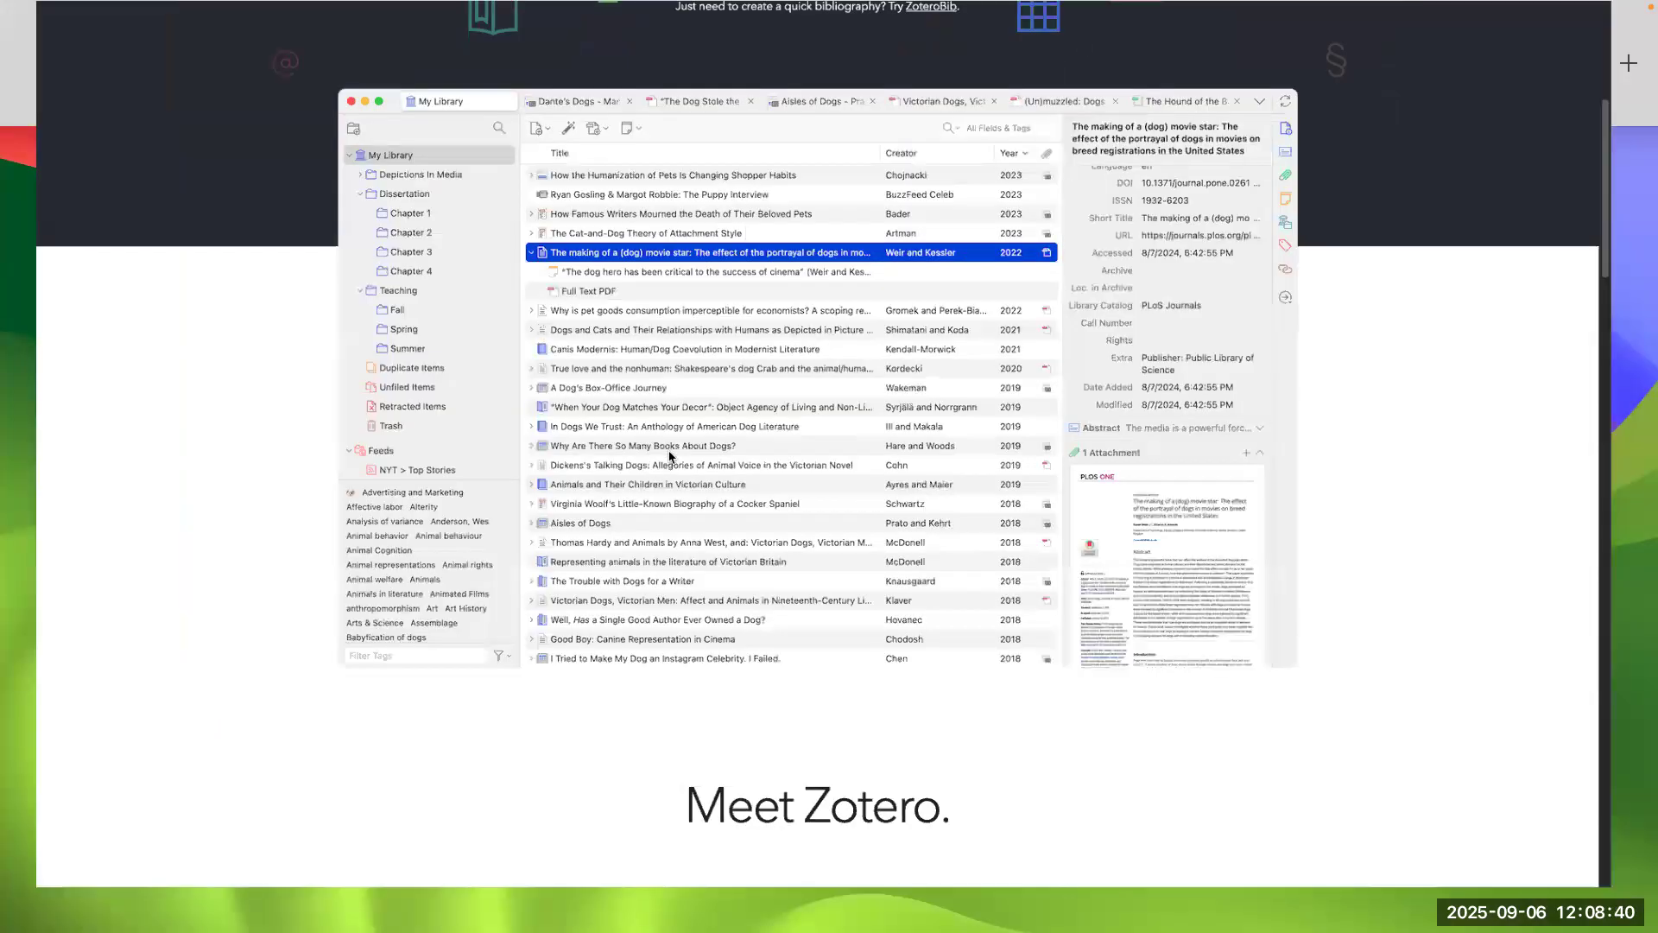
pyautogui.scroll(2, 670, 458)
pyautogui.hotkey('ctrl', 'Up')
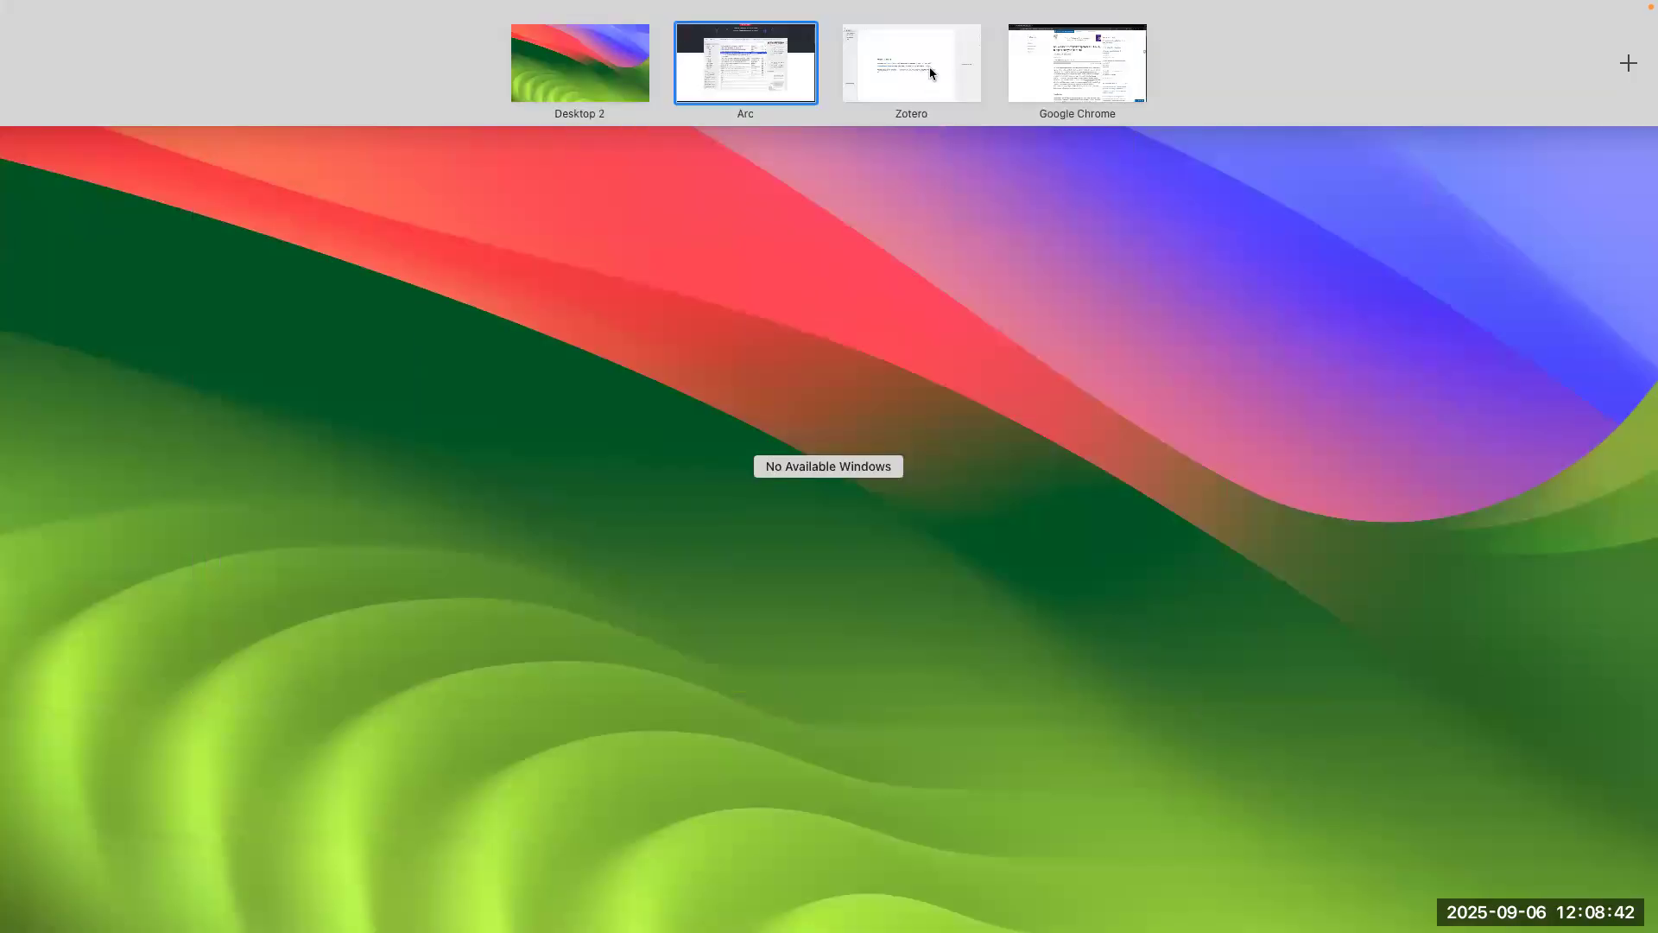
pyautogui.click(930, 65)
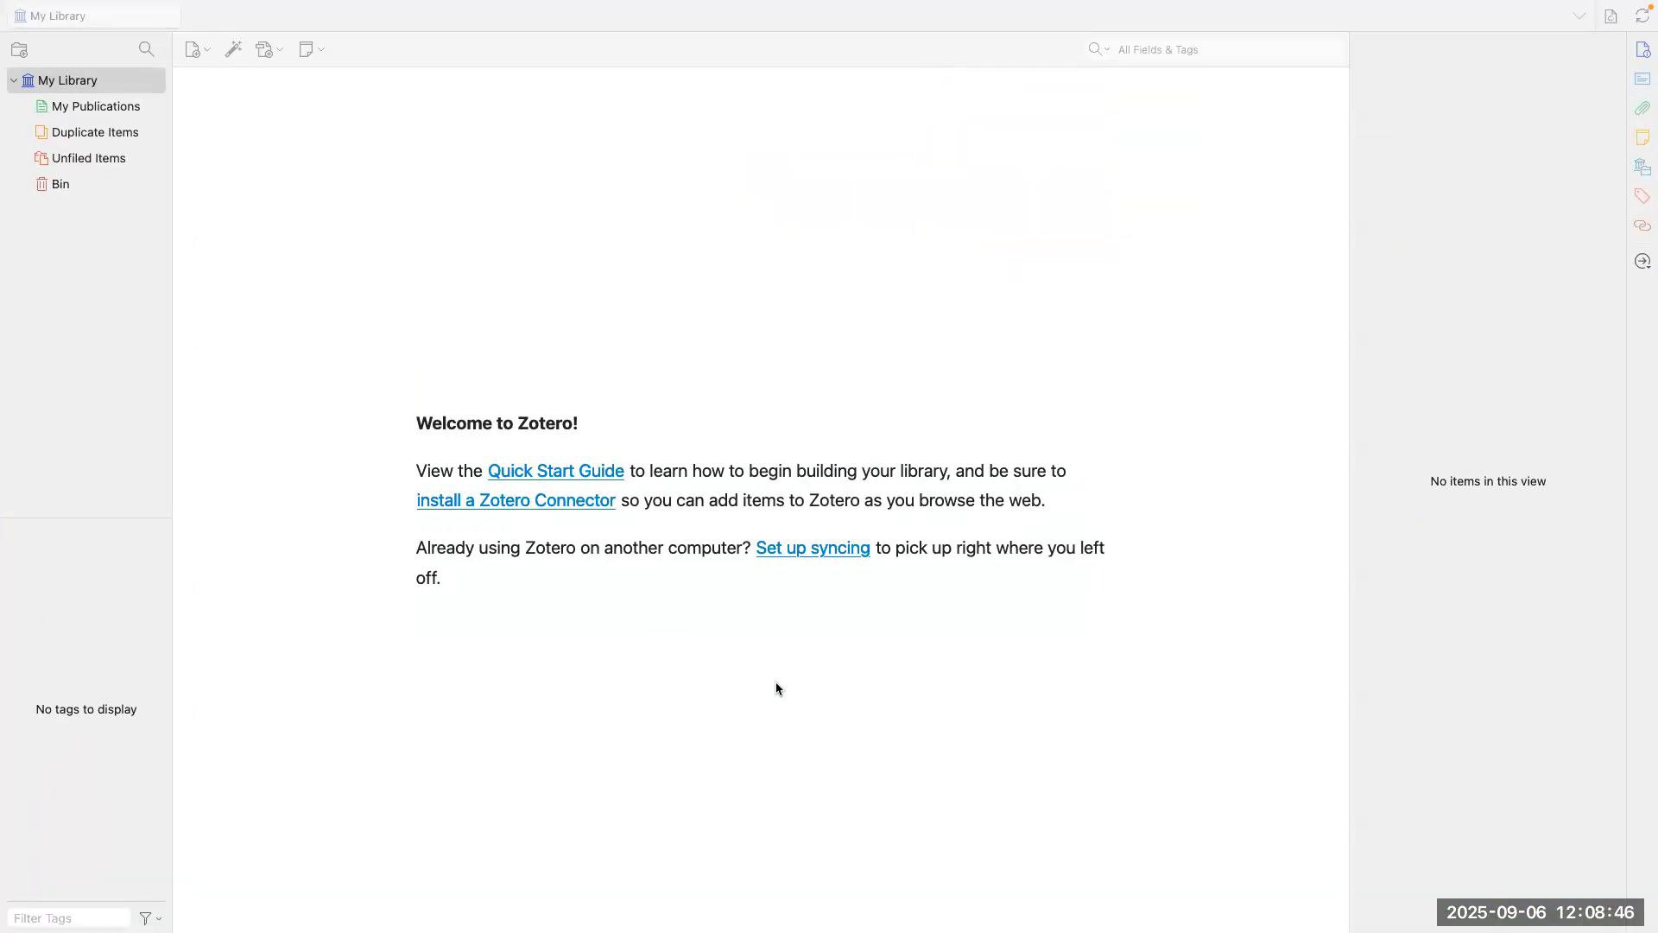
pyautogui.click(698, 313)
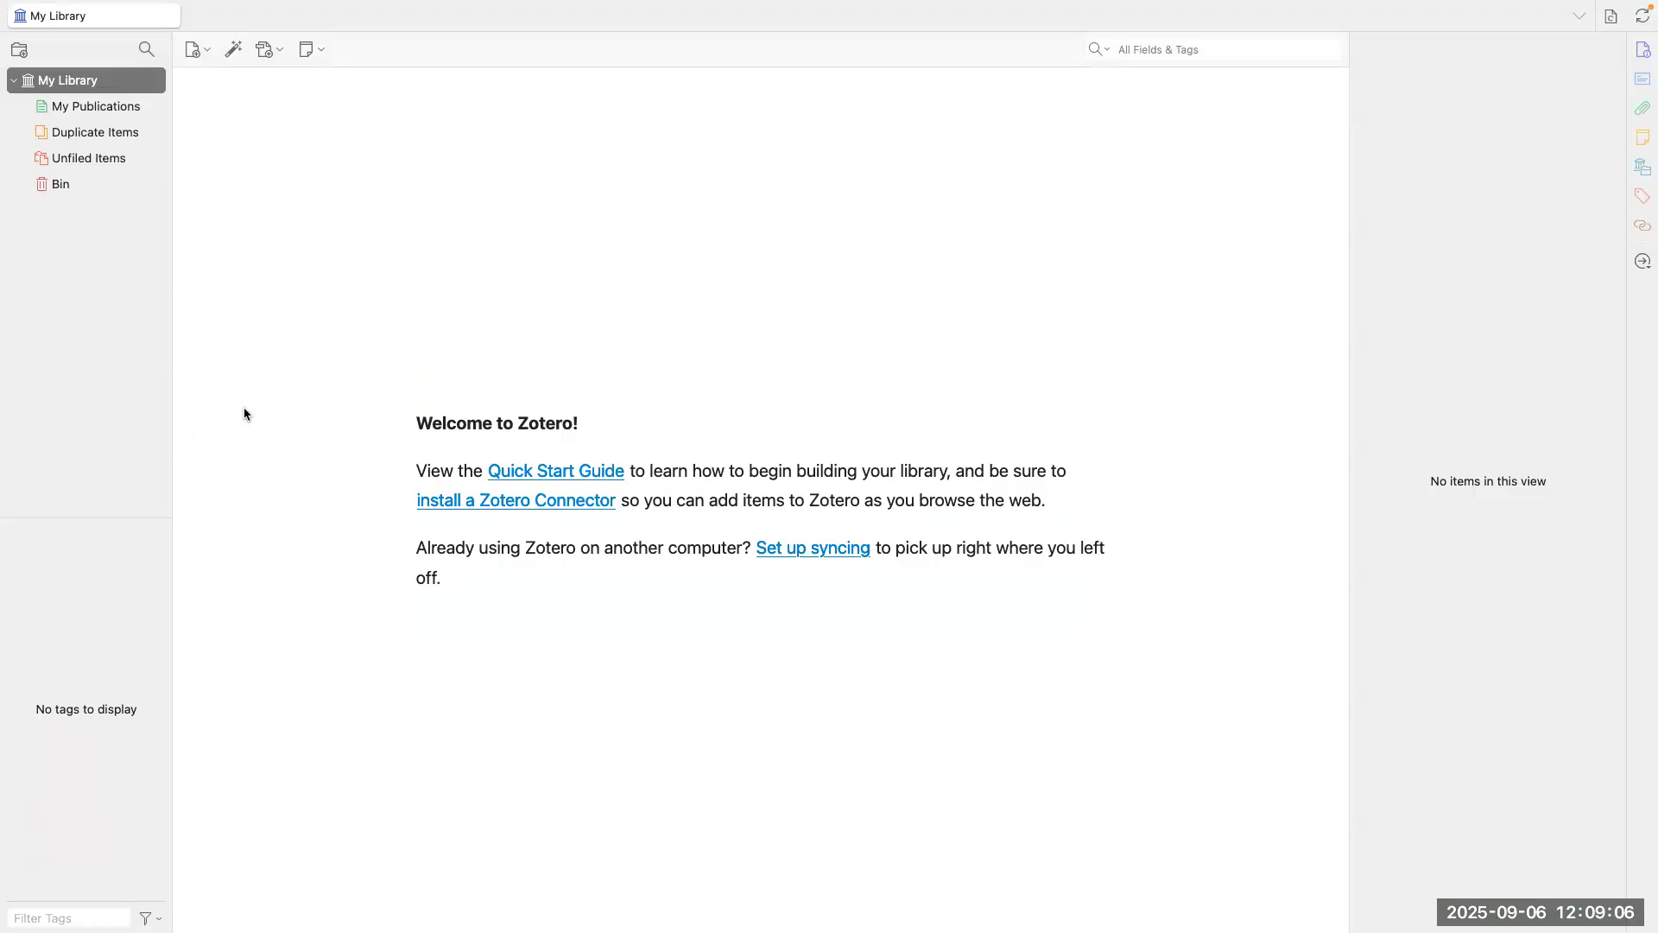
# Step: Collapse and re-expand My Library in the collections tree to show how its sections are grouped
pyautogui.click(14, 81)
pyautogui.click(13, 81)
pyautogui.click(14, 81)
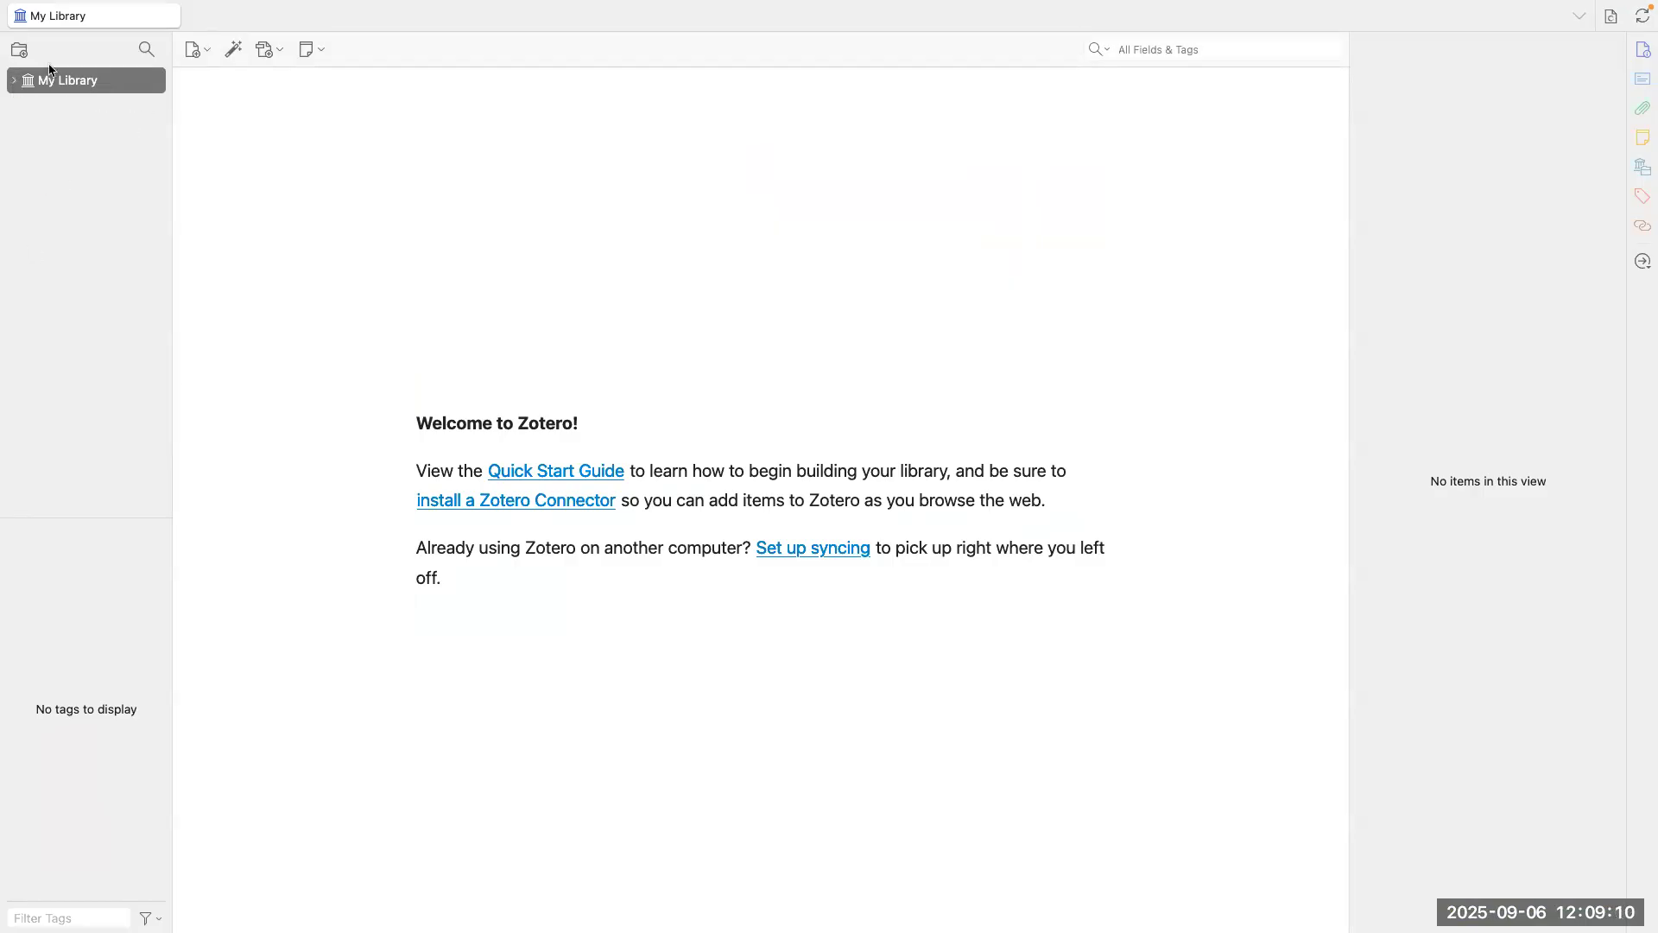
pyautogui.click(14, 81)
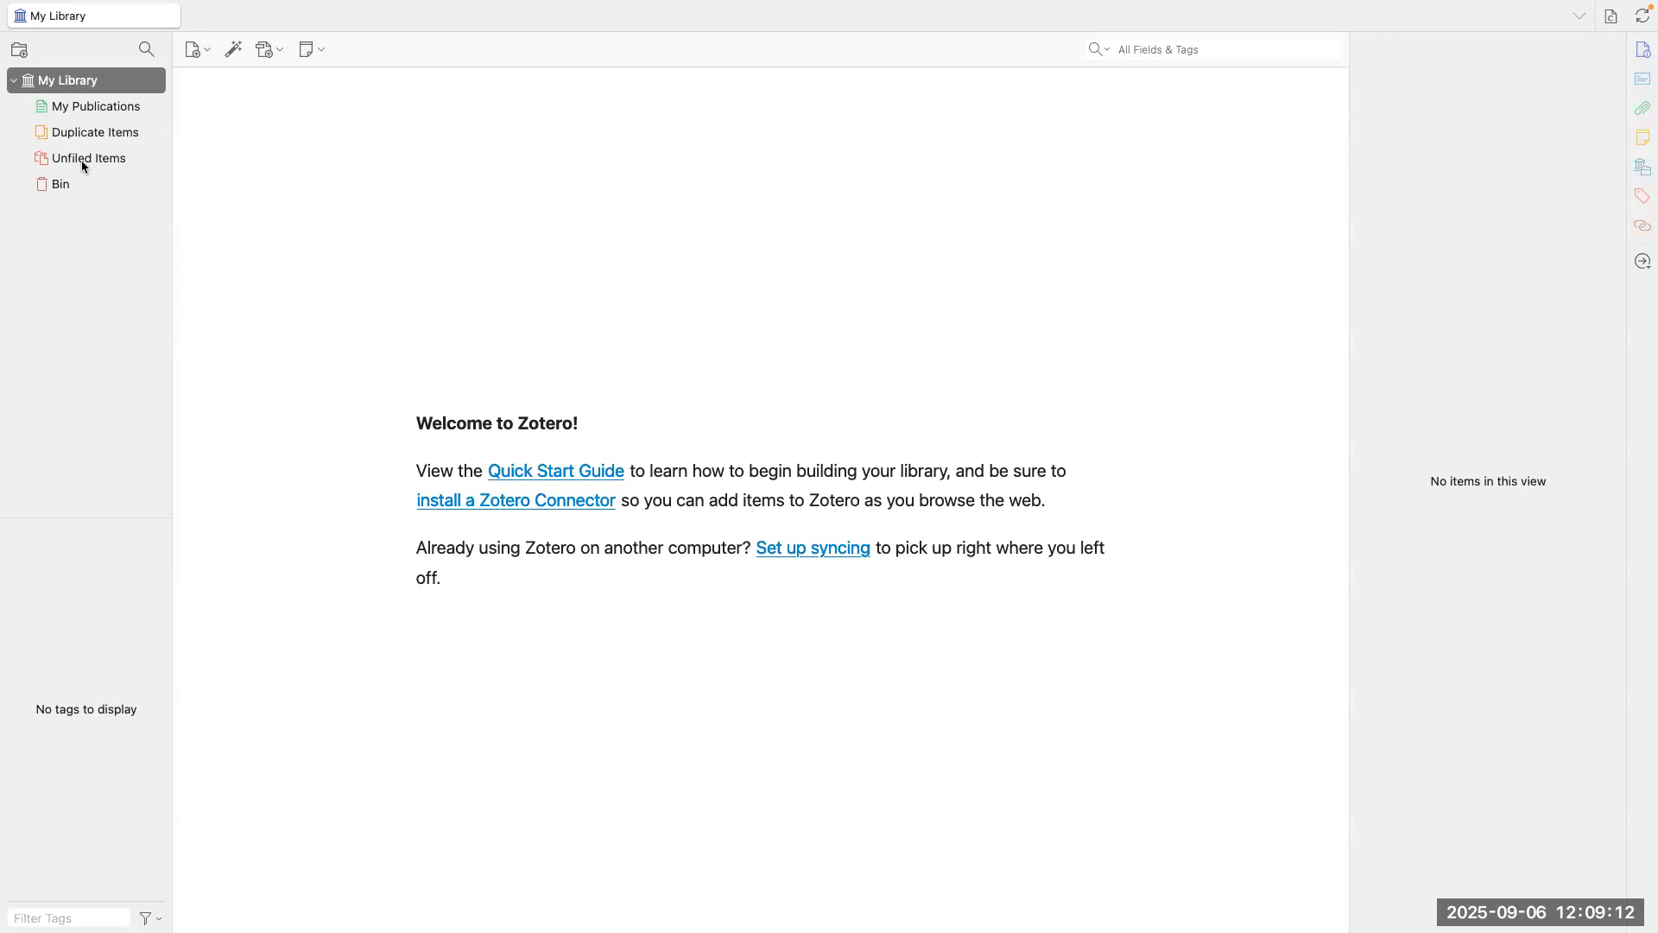
# Step: View My Publications, Duplicate Items, Unfiled Items and Bin one after another under My Library
pyautogui.click(86, 113)
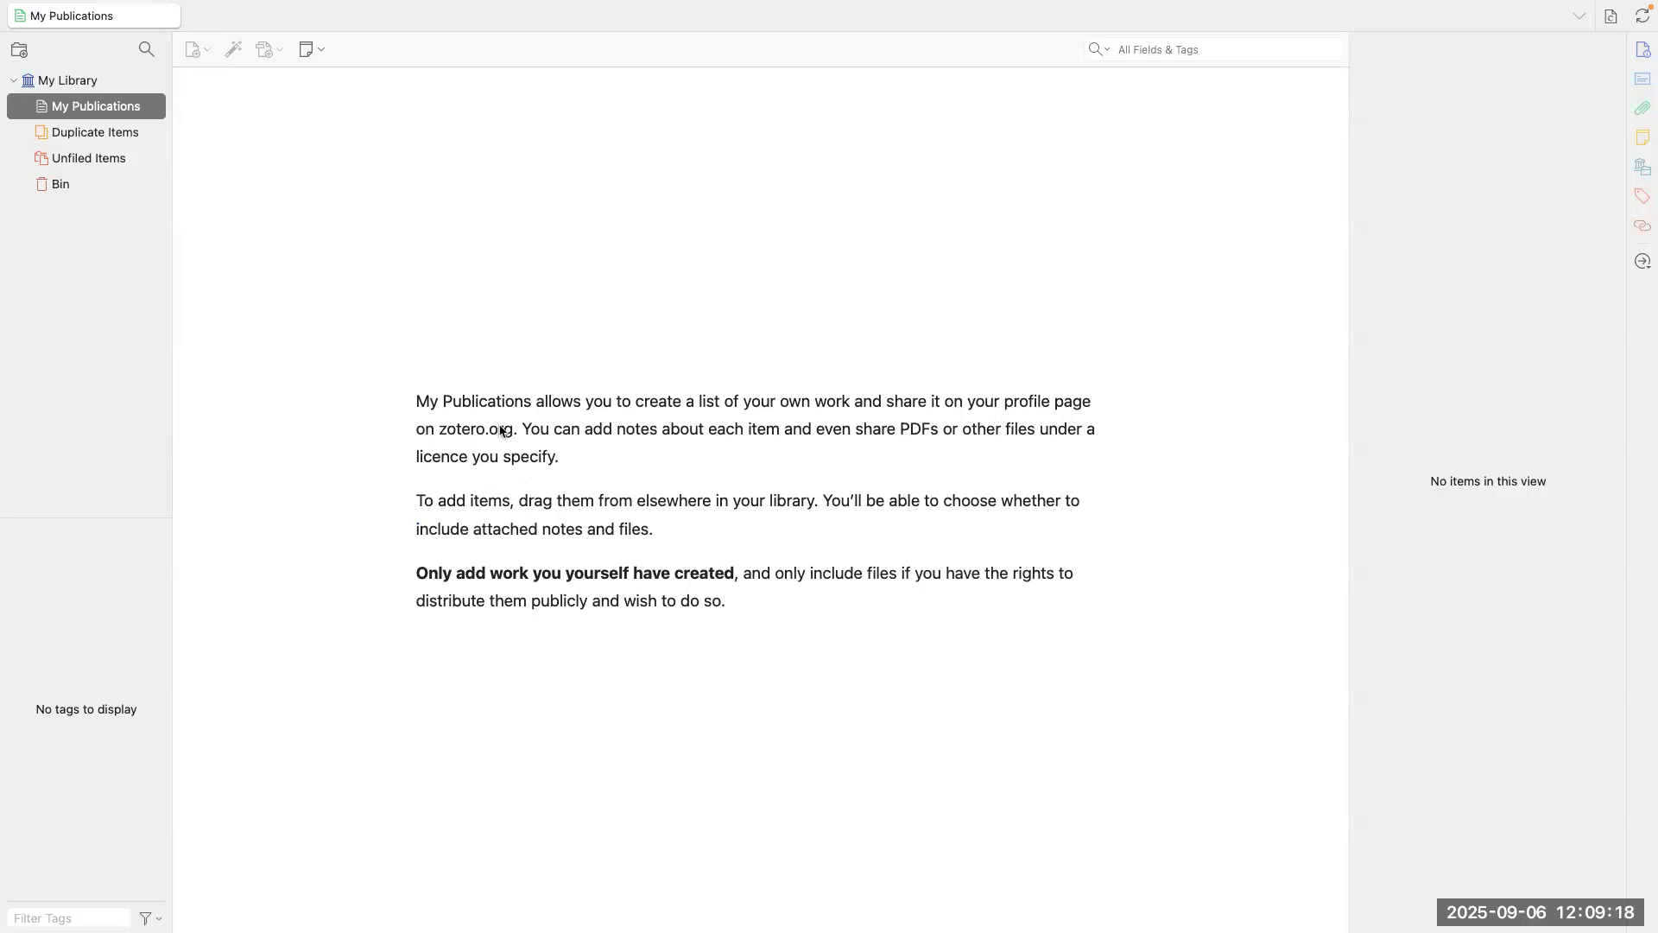
pyautogui.click(107, 139)
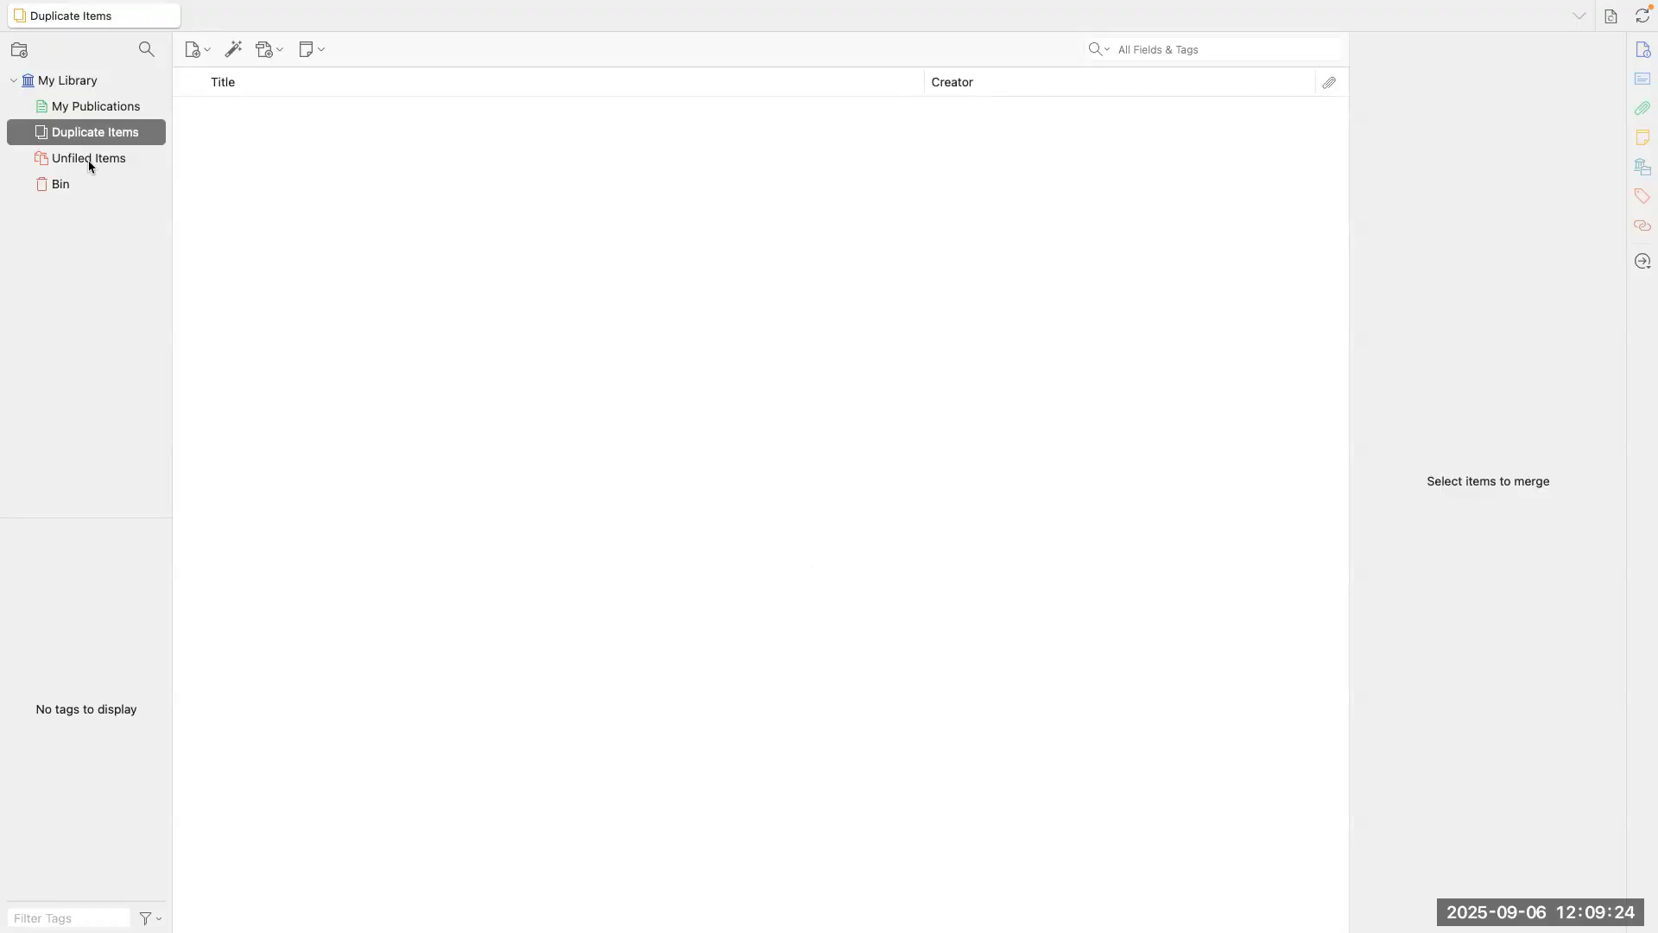
pyautogui.click(81, 166)
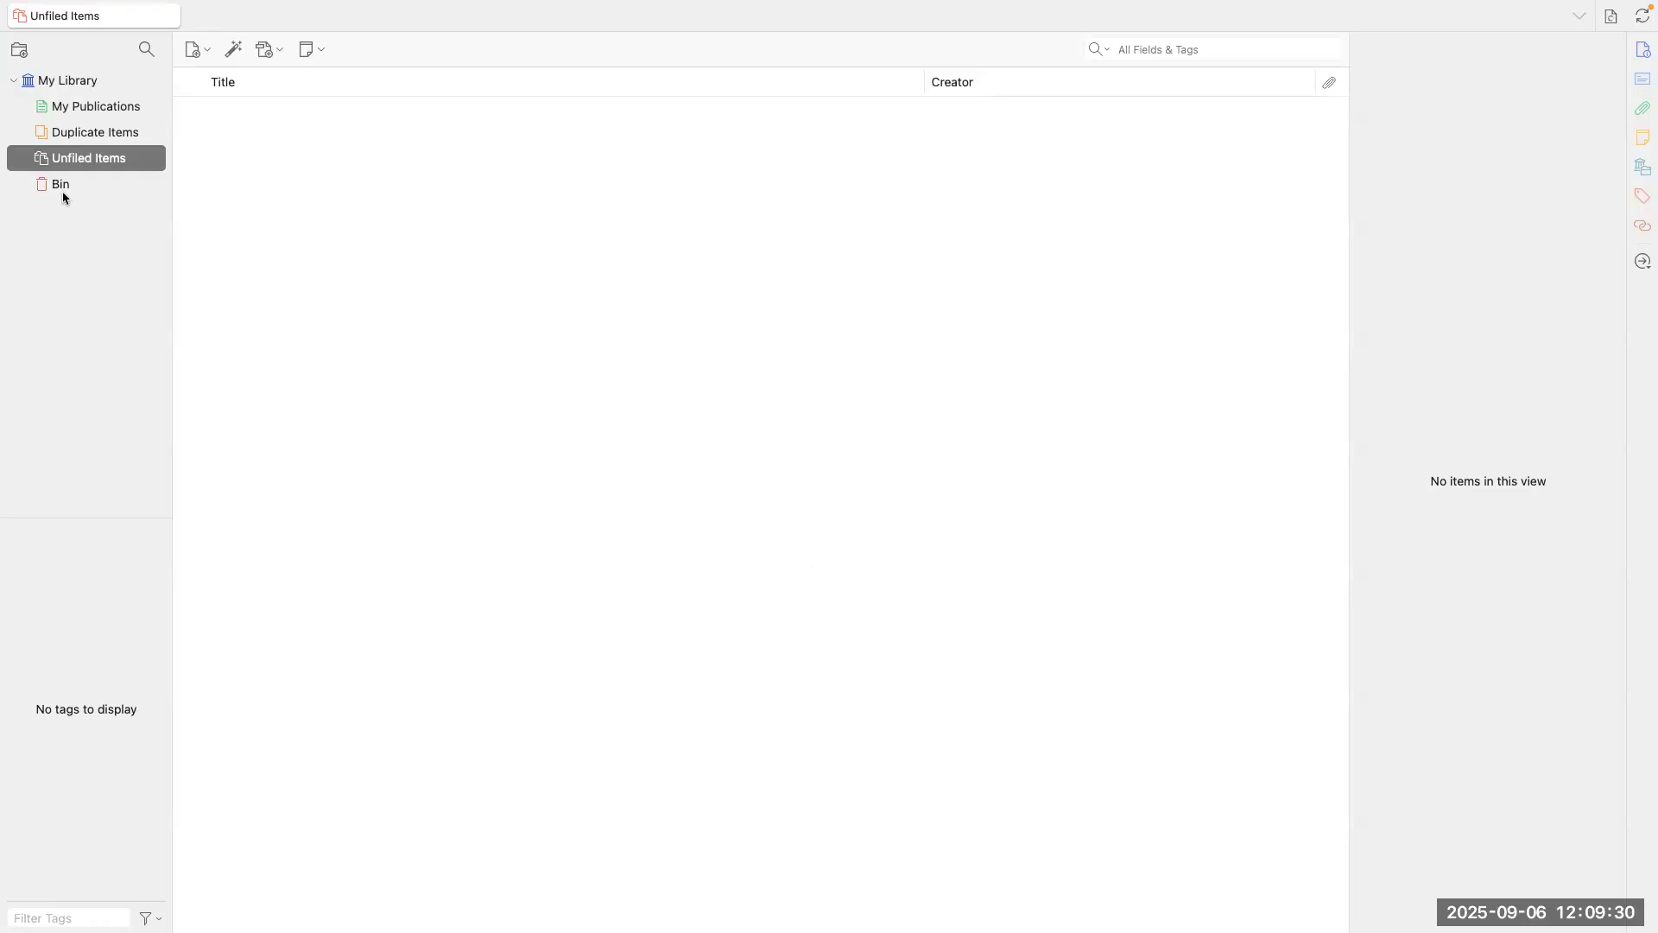
pyautogui.click(66, 195)
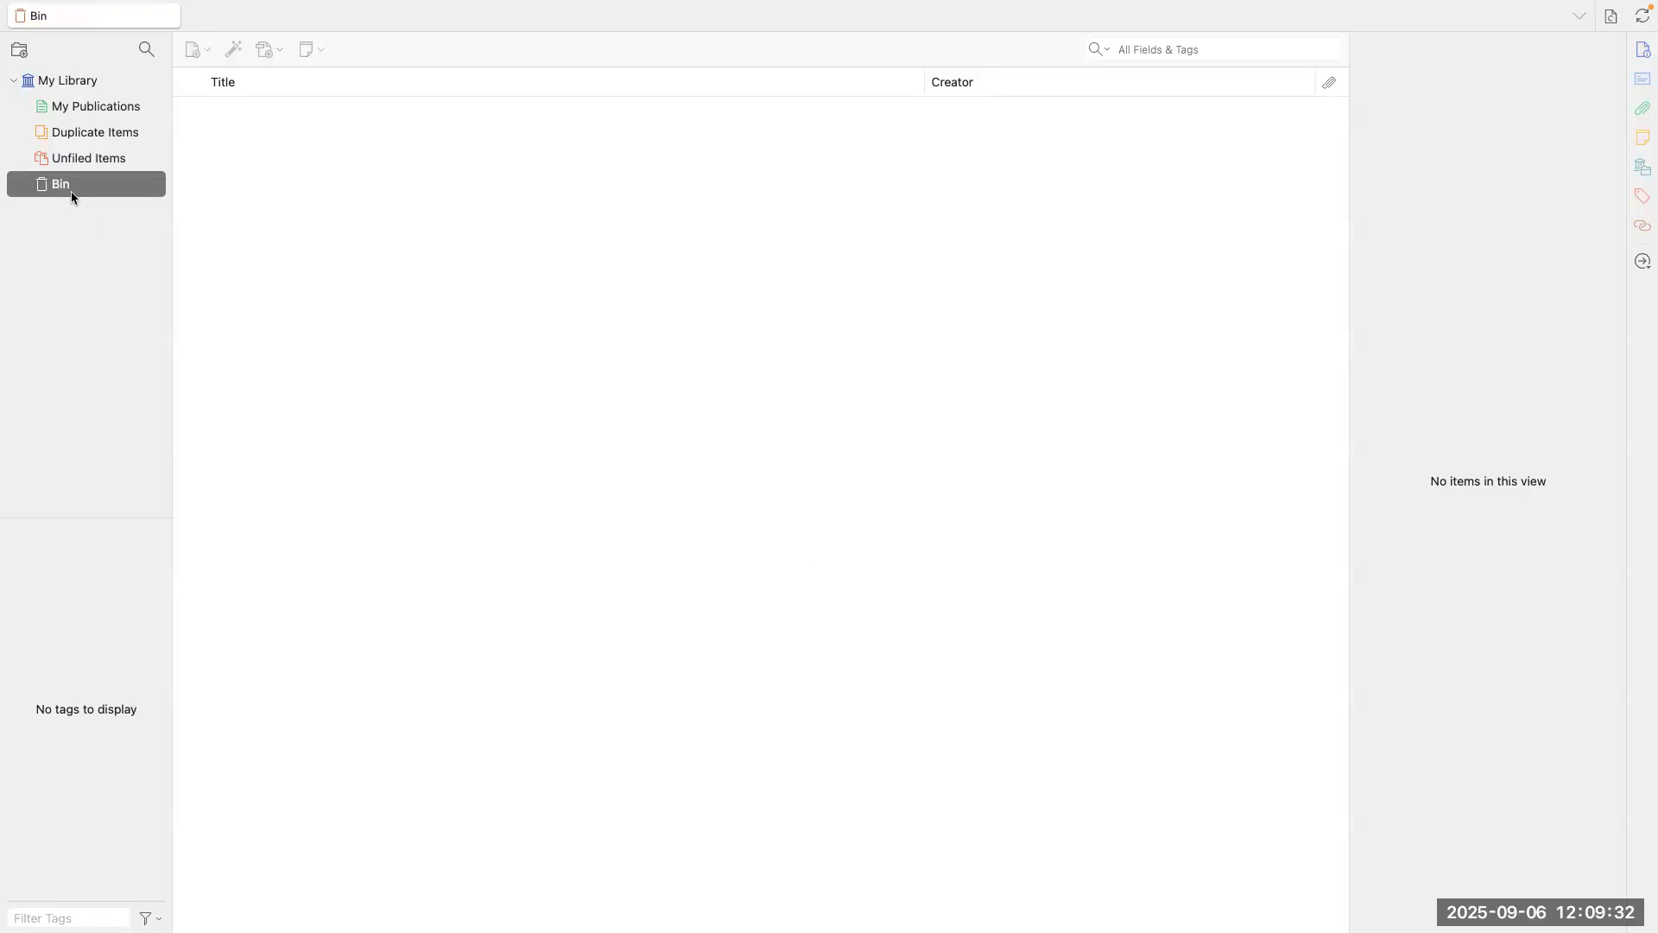
# Step: Return to My Library and lower the divider between the collections tree and the tags area
pyautogui.click(70, 87)
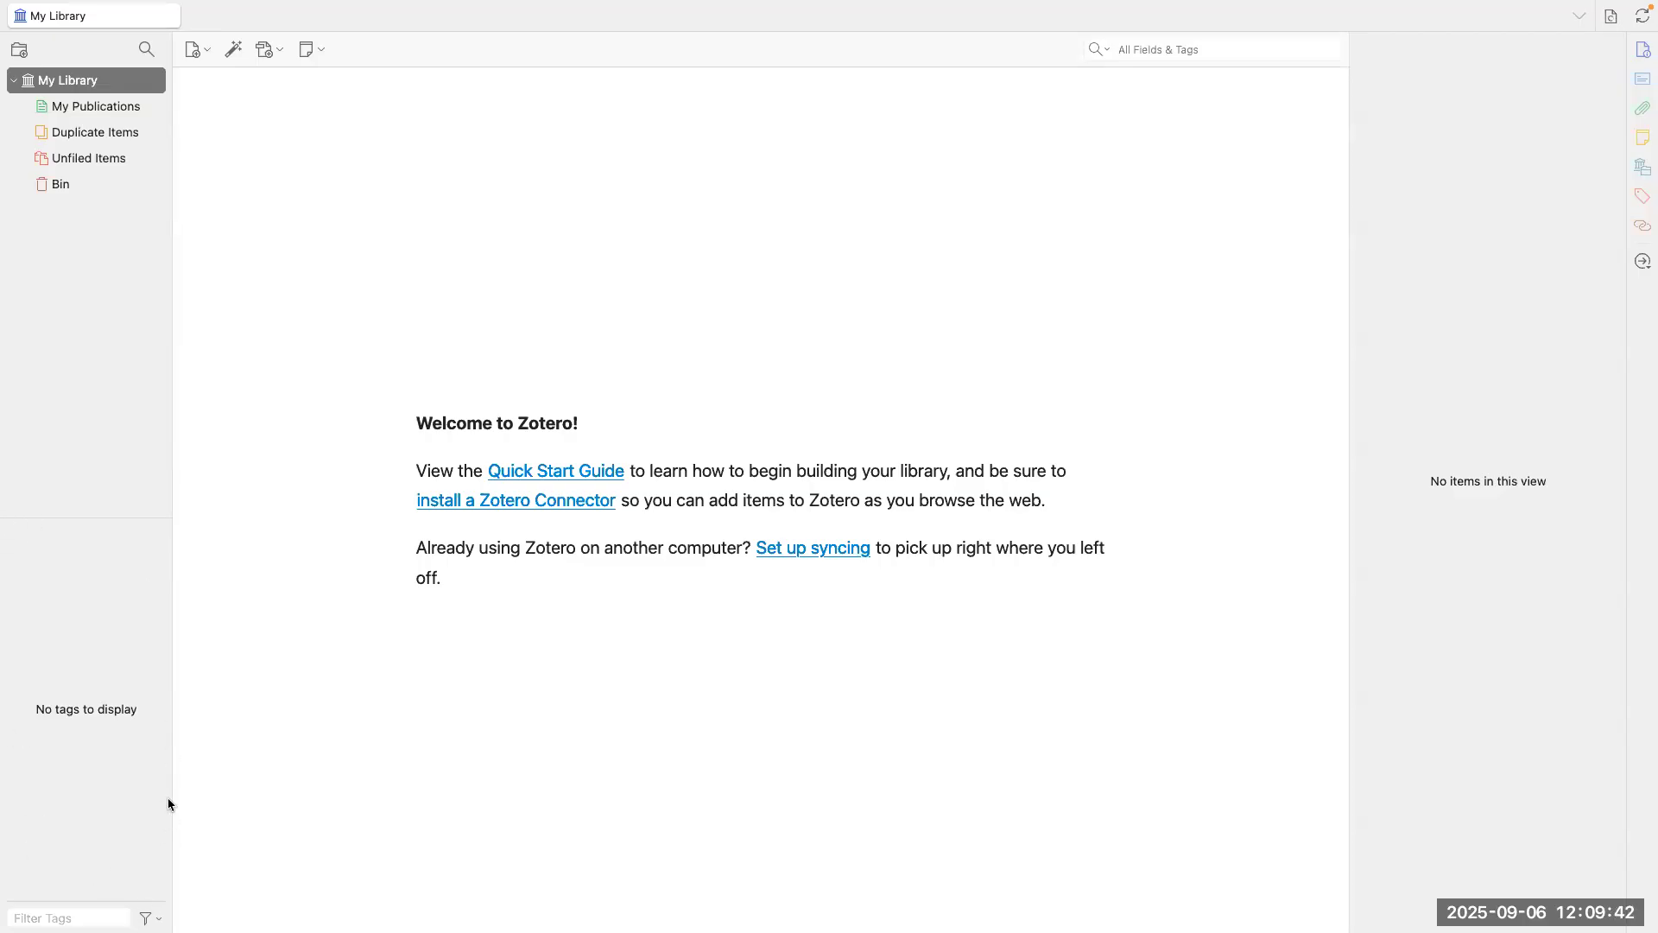
pyautogui.moveTo(84, 515); pyautogui.dragTo(93, 601)
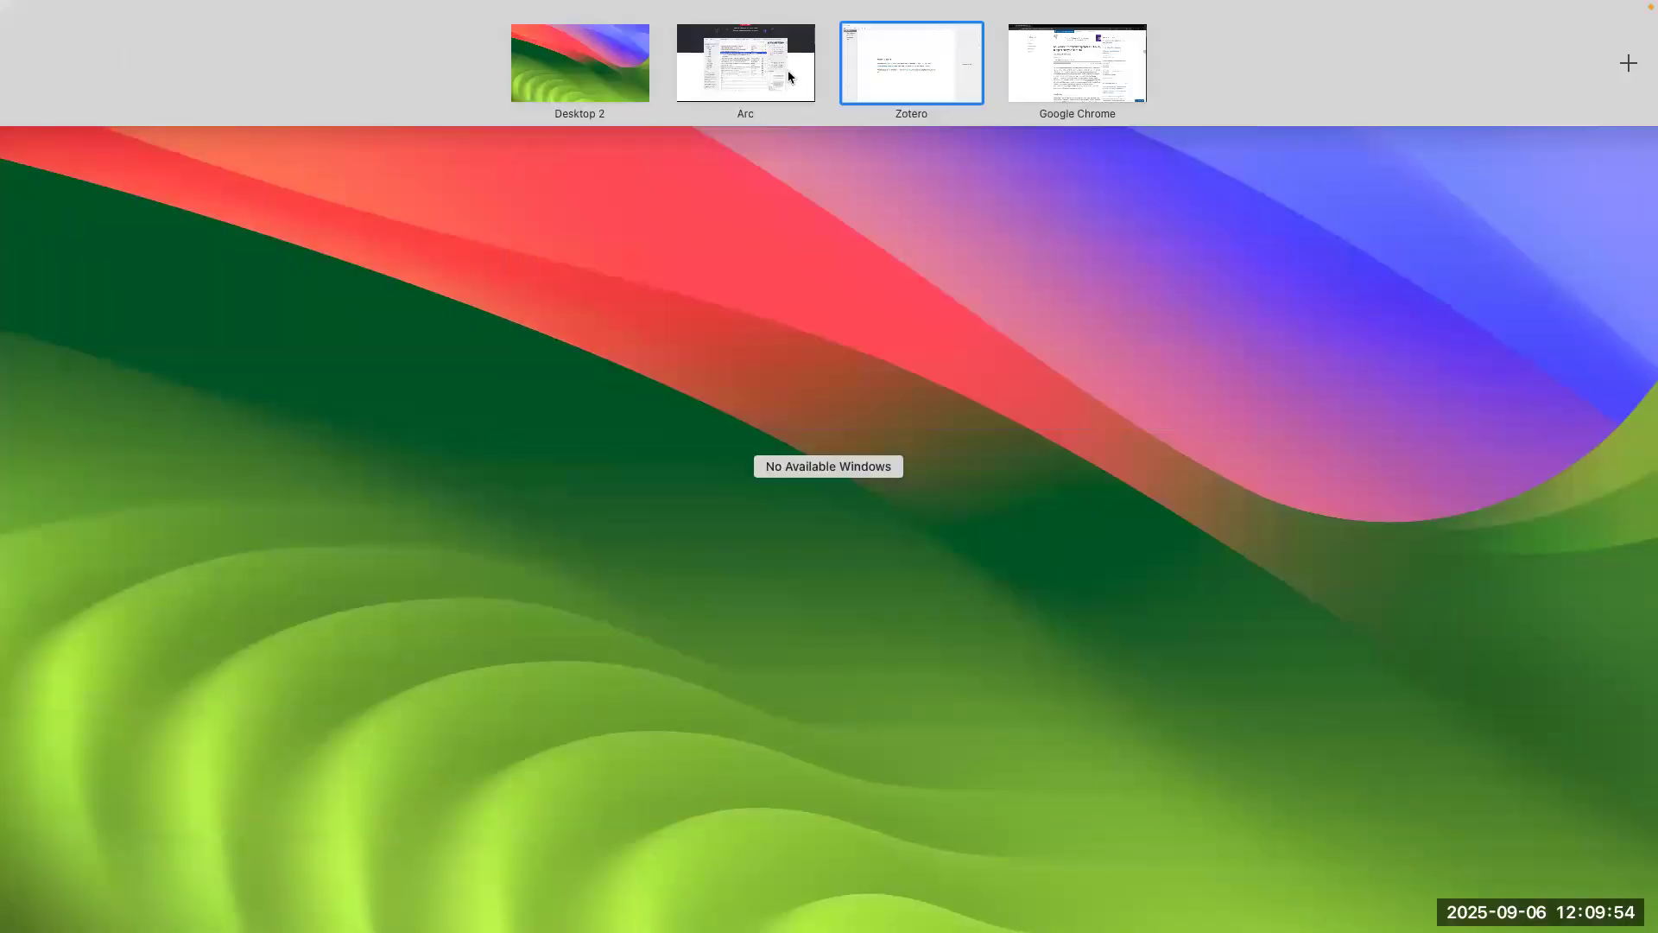
# Step: Switch to Arc to examine the sample library pictured on the Zotero website, and return to the Zotero desktop app
pyautogui.click(741, 60)
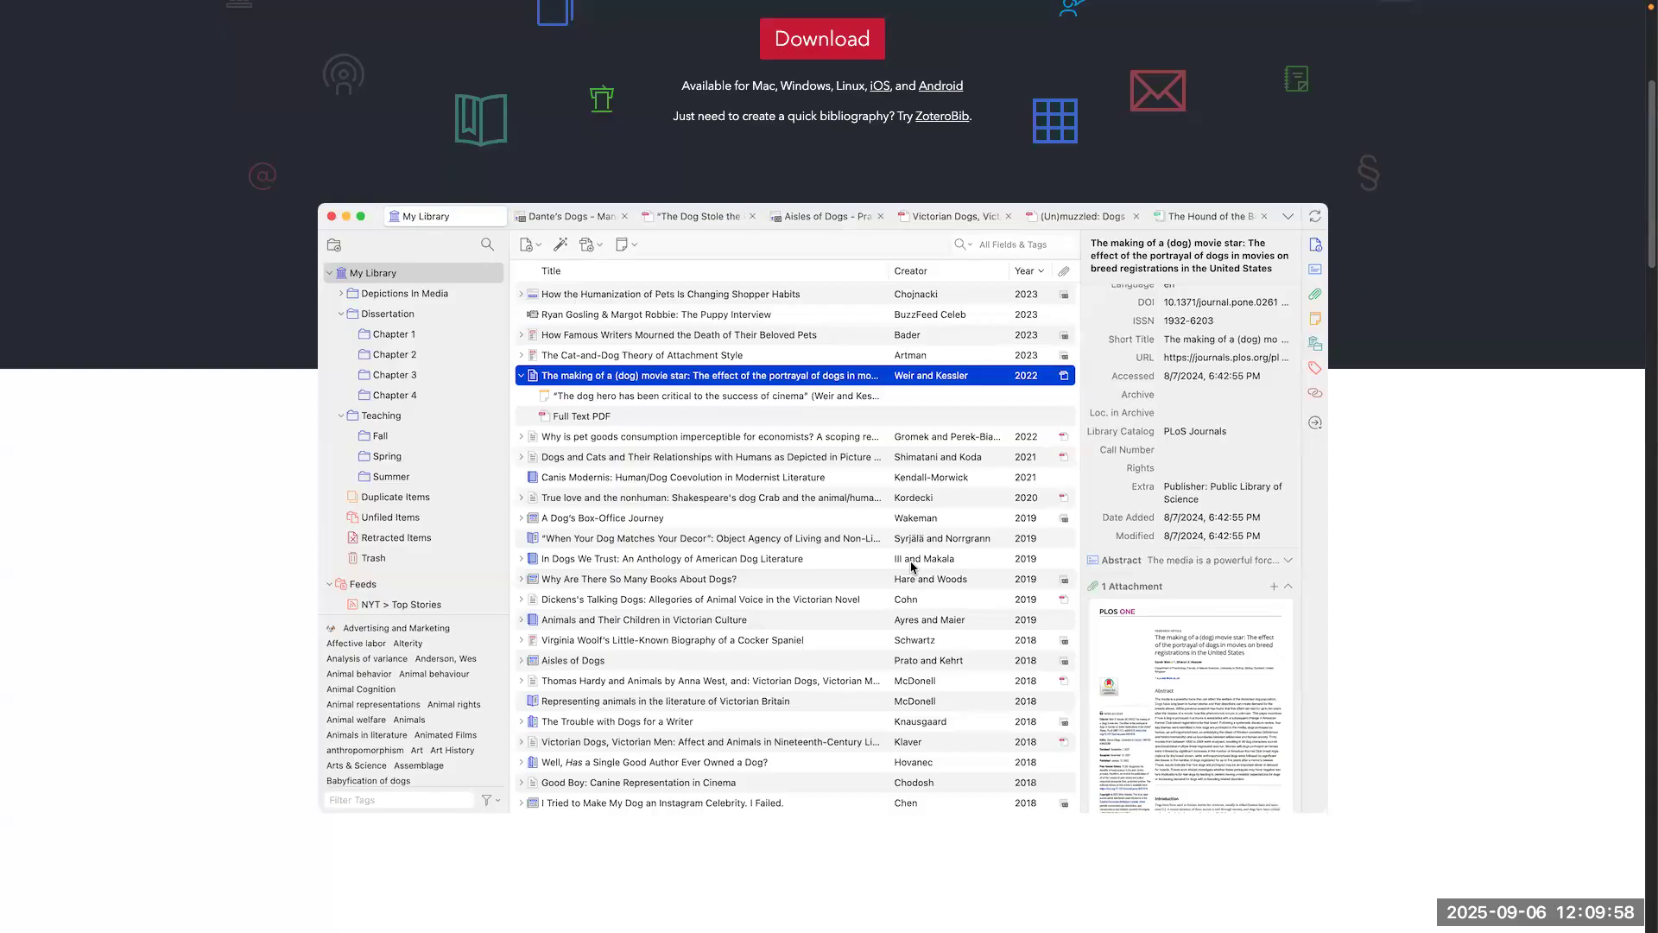
pyautogui.hotkey('ctrl', 'Up')
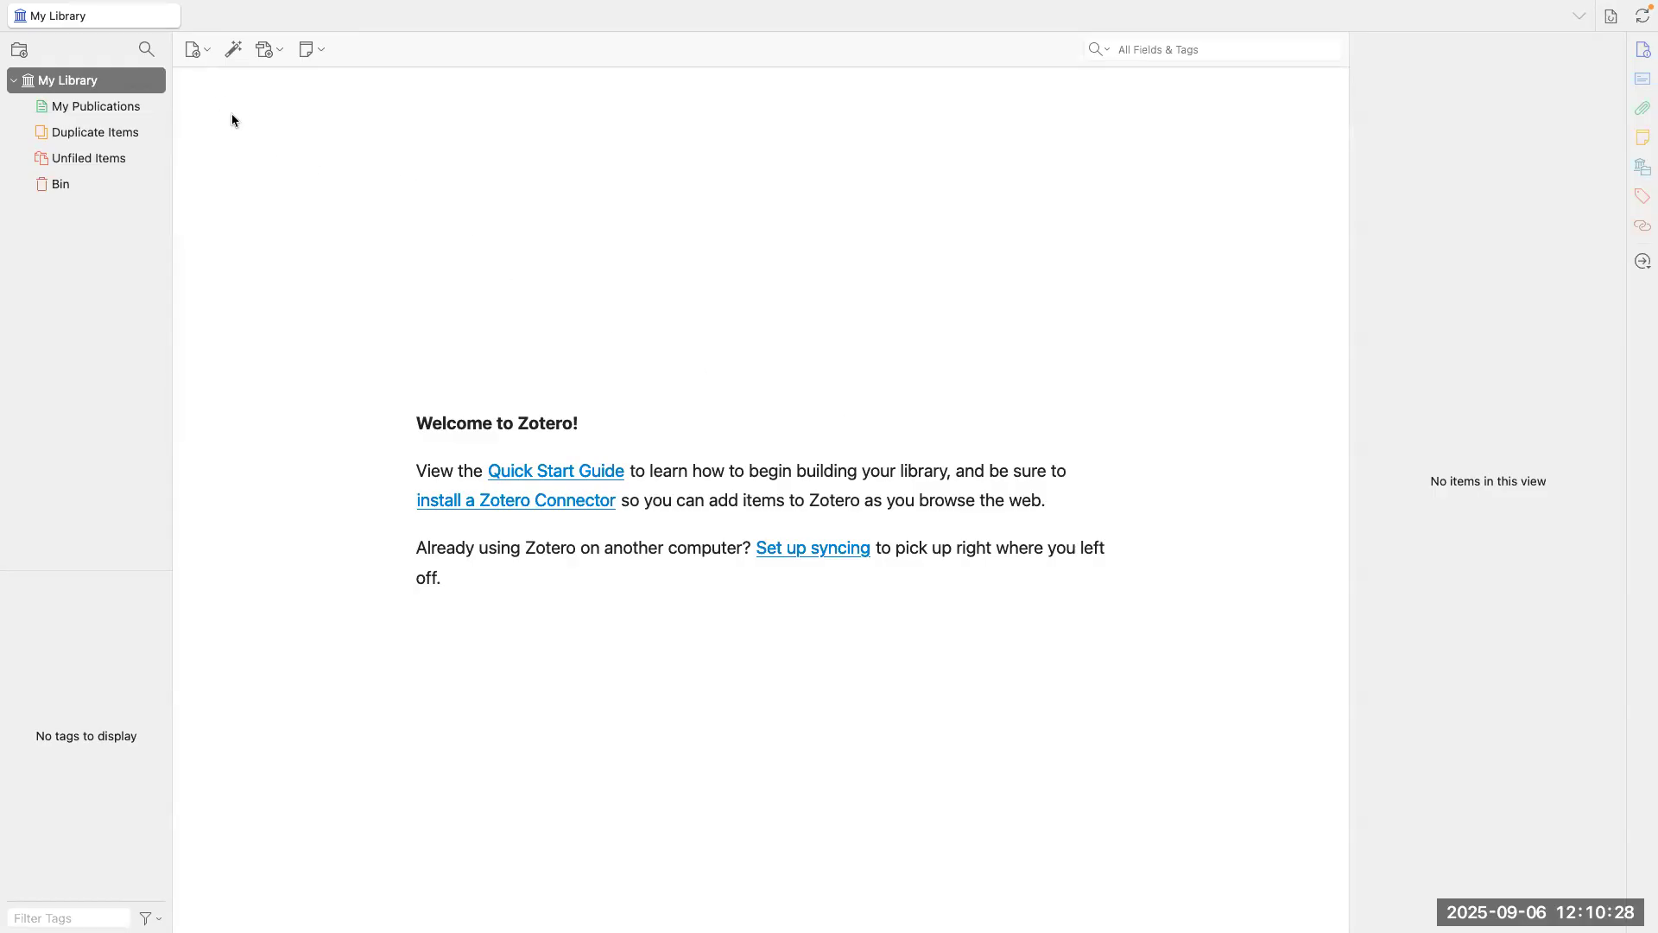
# Step: Create a new Journal Article item in My Library and enter "This is" as its title
pyautogui.click(208, 53)
pyautogui.click(411, 144)
pyautogui.click(204, 51)
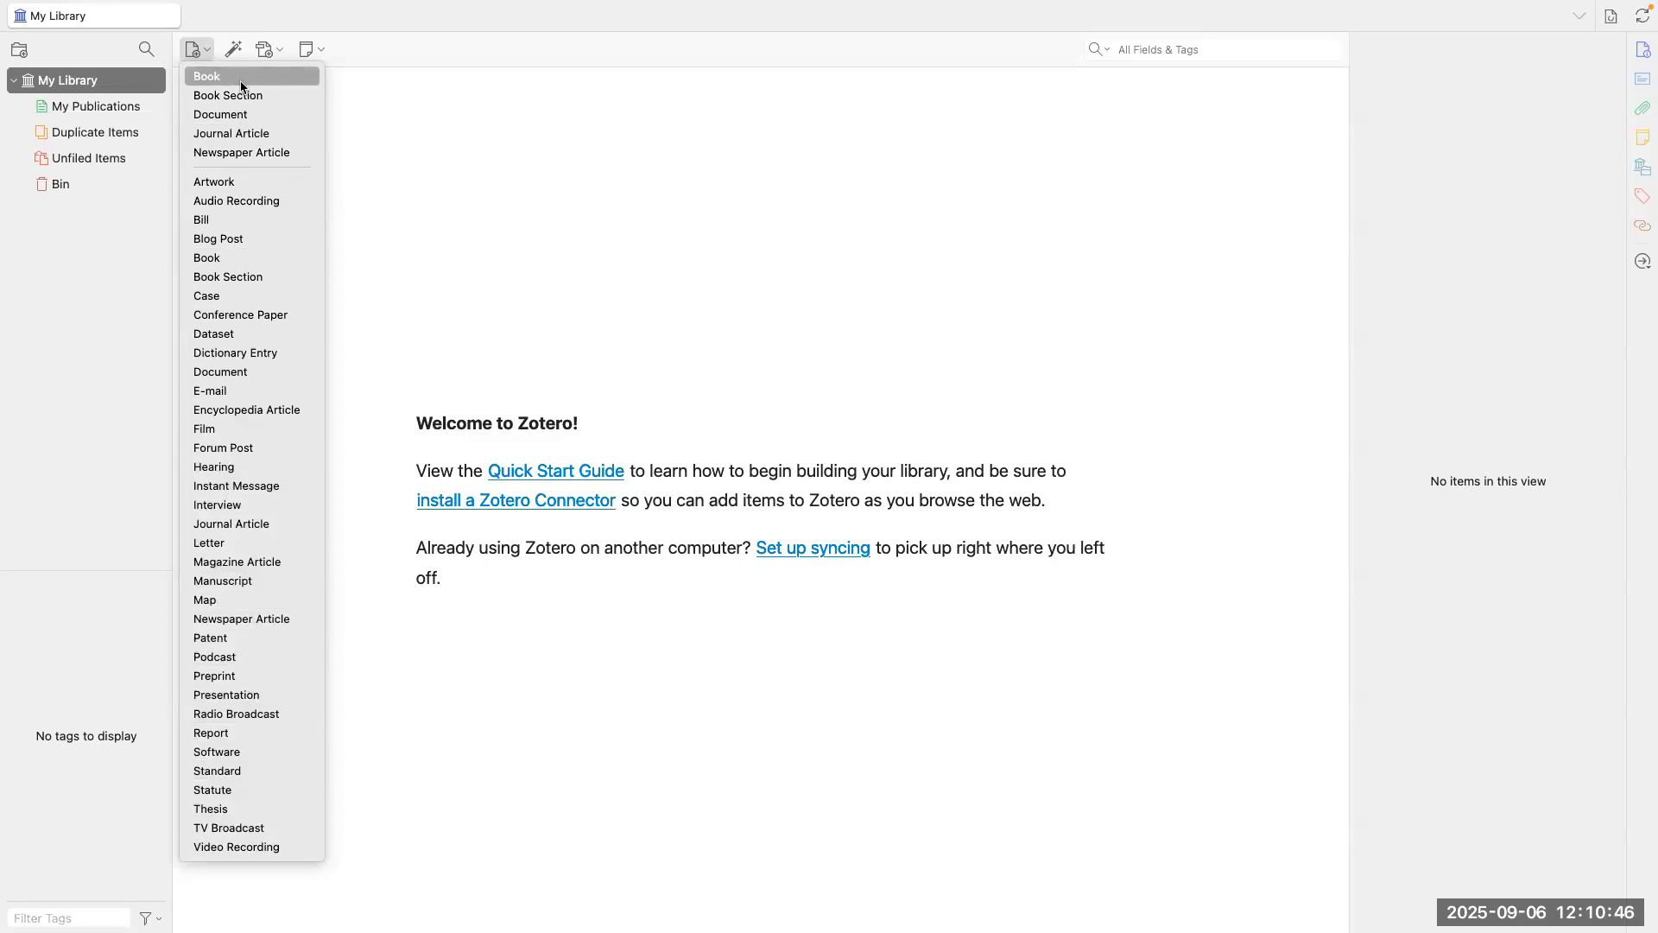
pyautogui.click(233, 134)
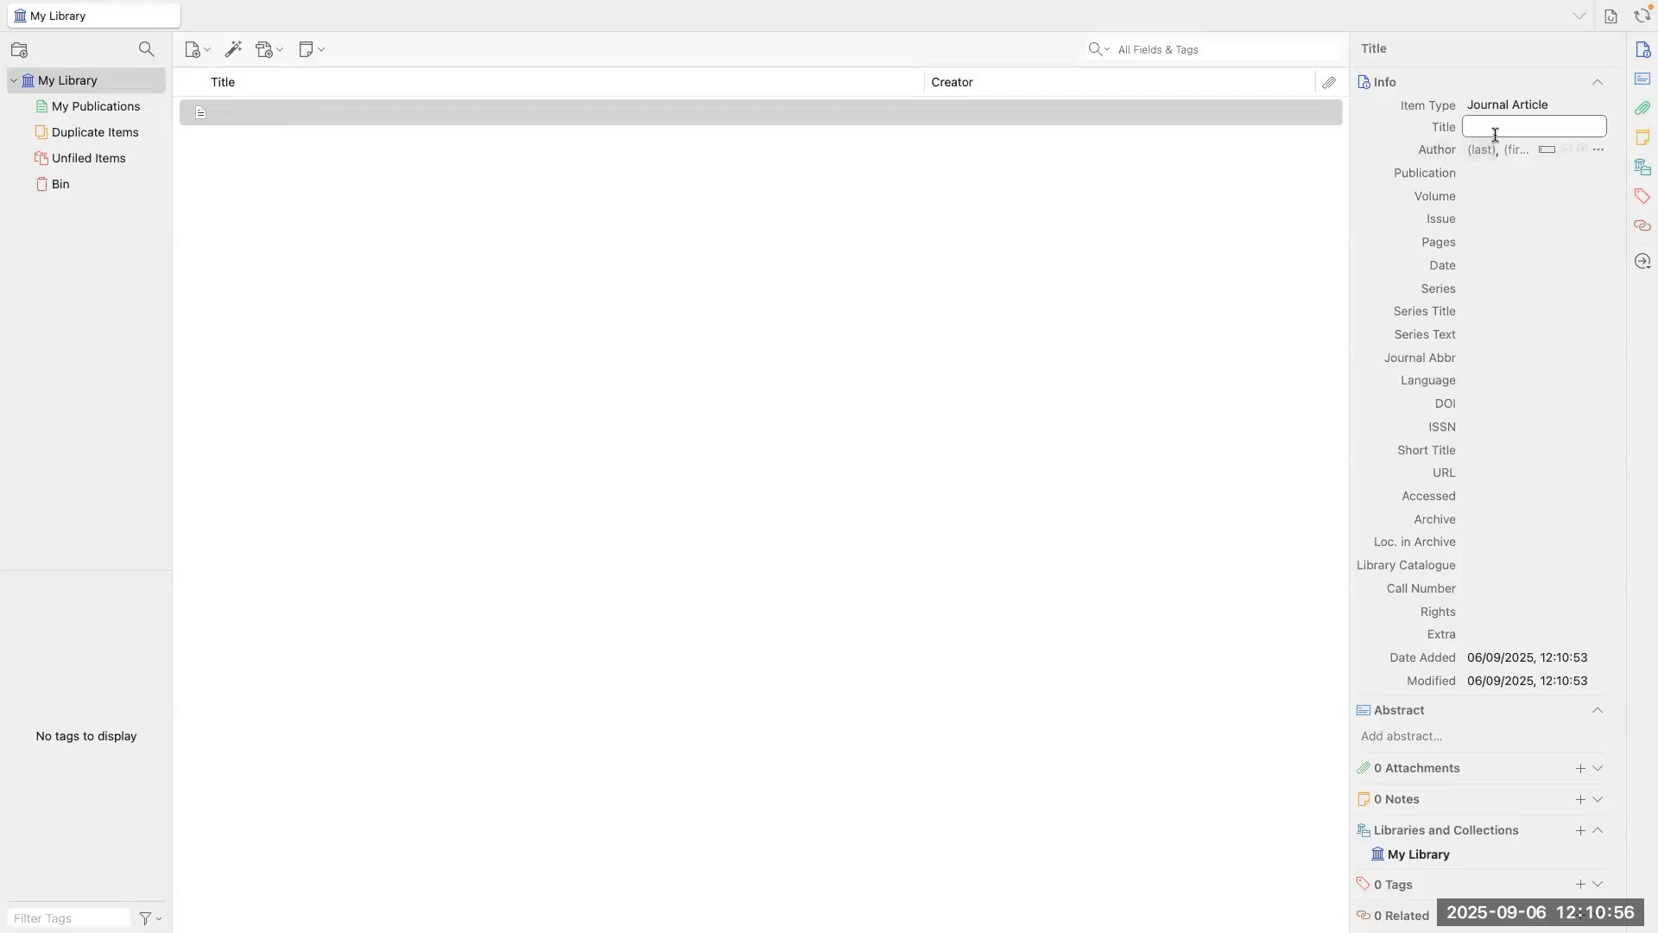
pyautogui.write('This is')
pyautogui.press('Return')
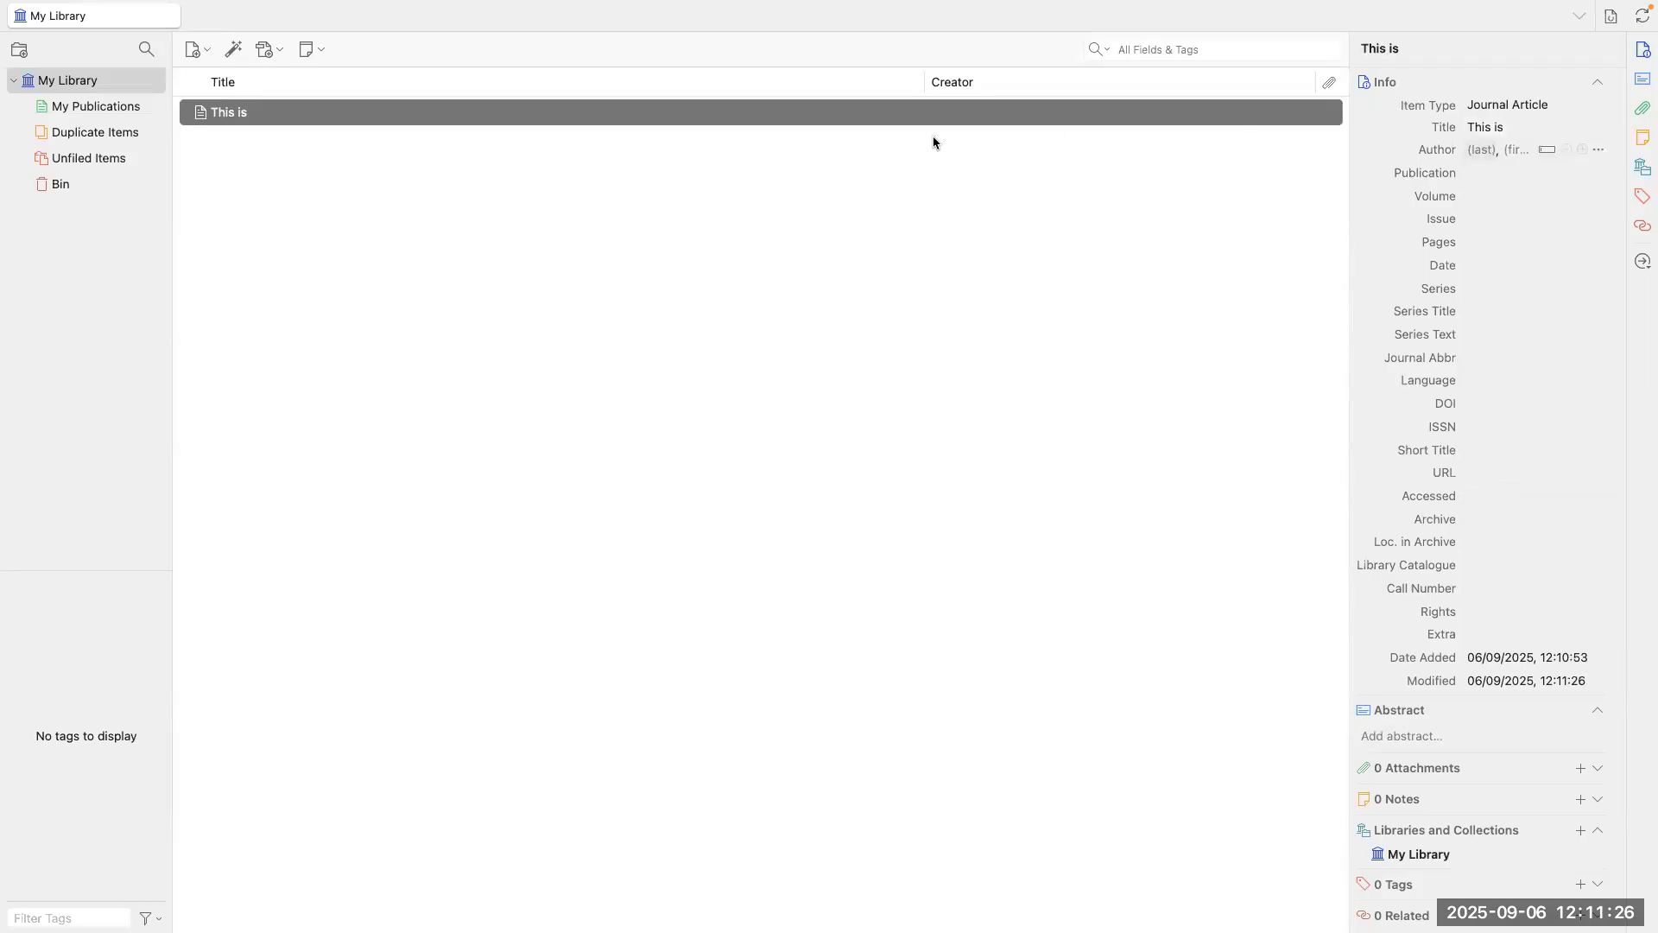
pyautogui.rightClick(222, 123)
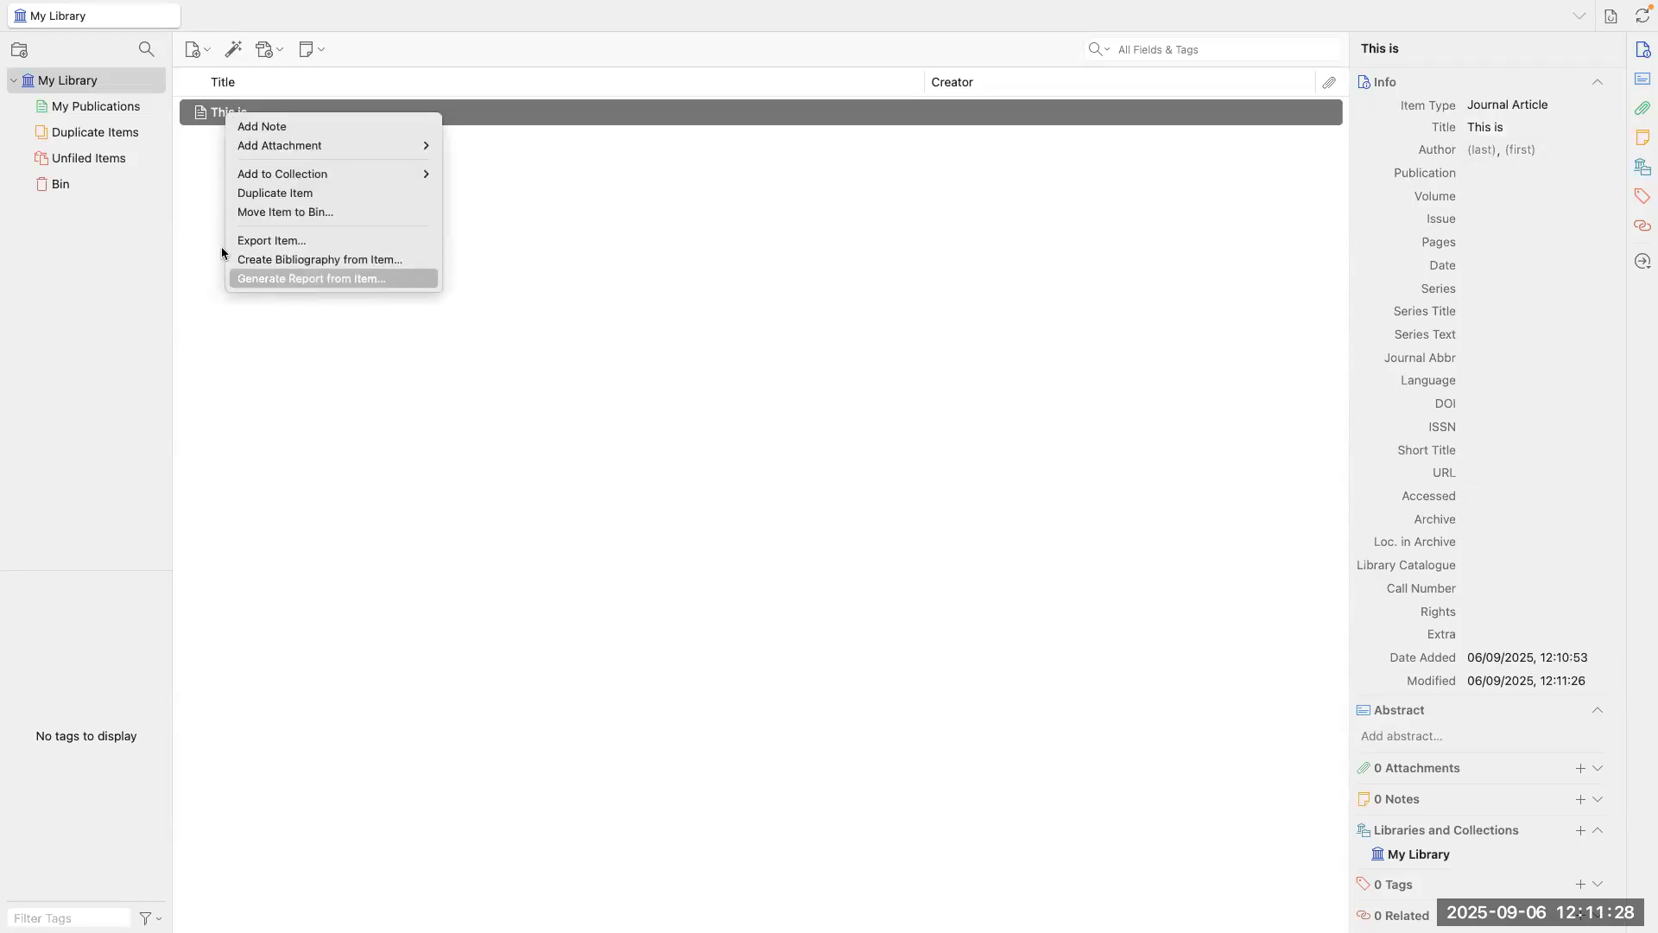
pyautogui.click(286, 214)
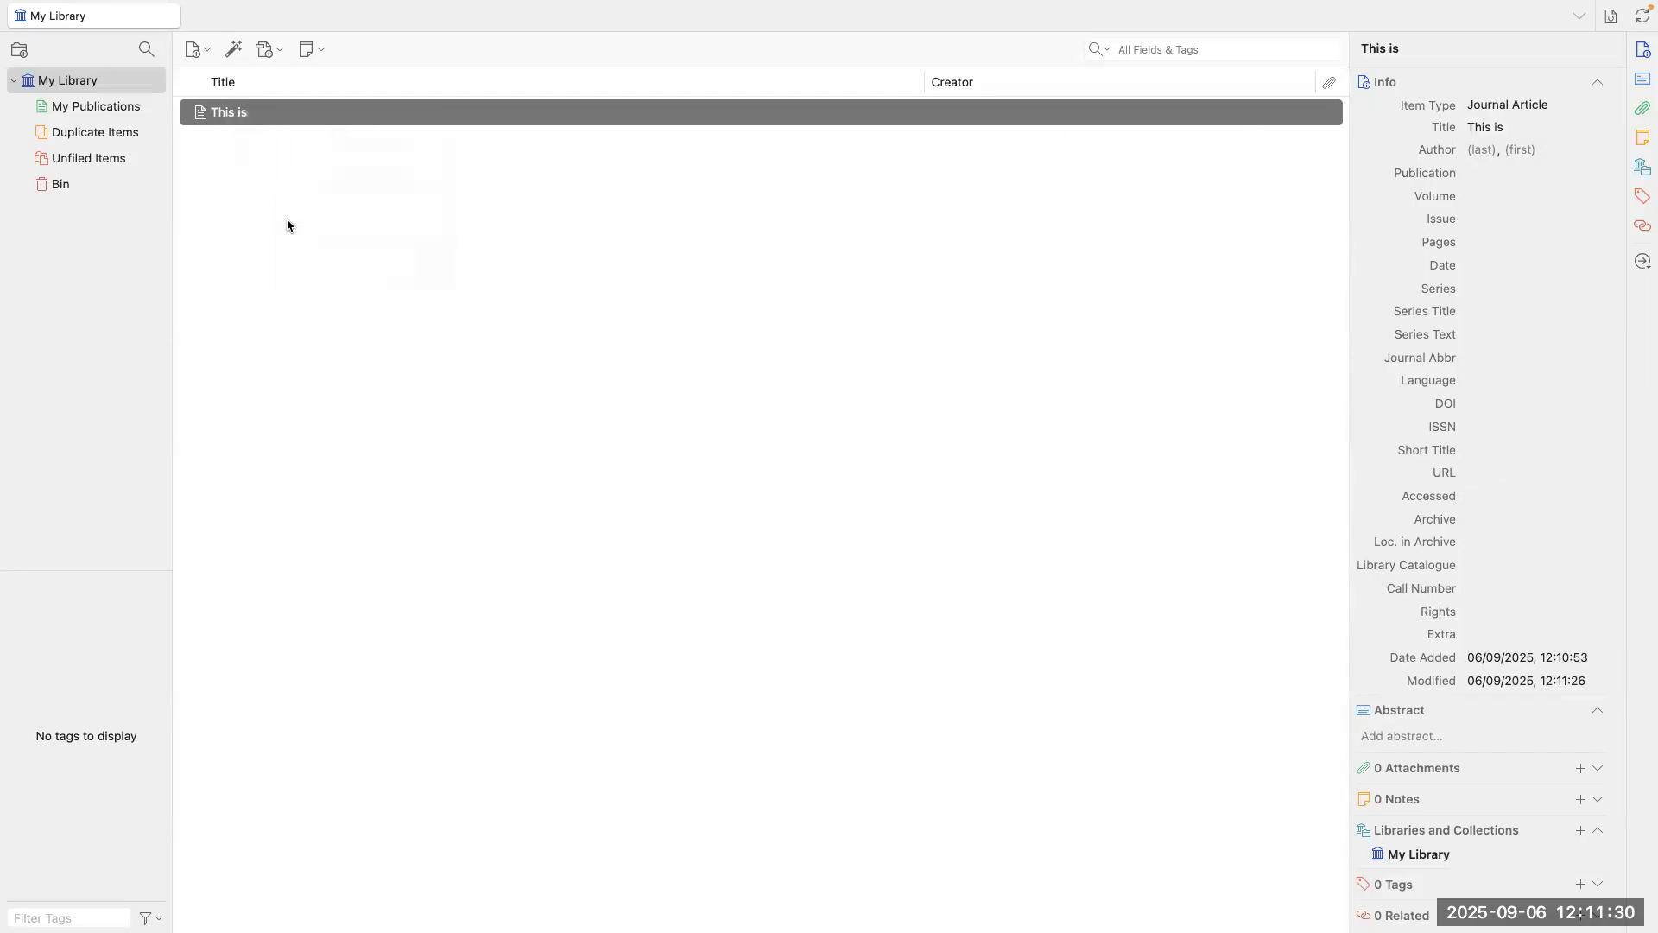
pyautogui.click(918, 492)
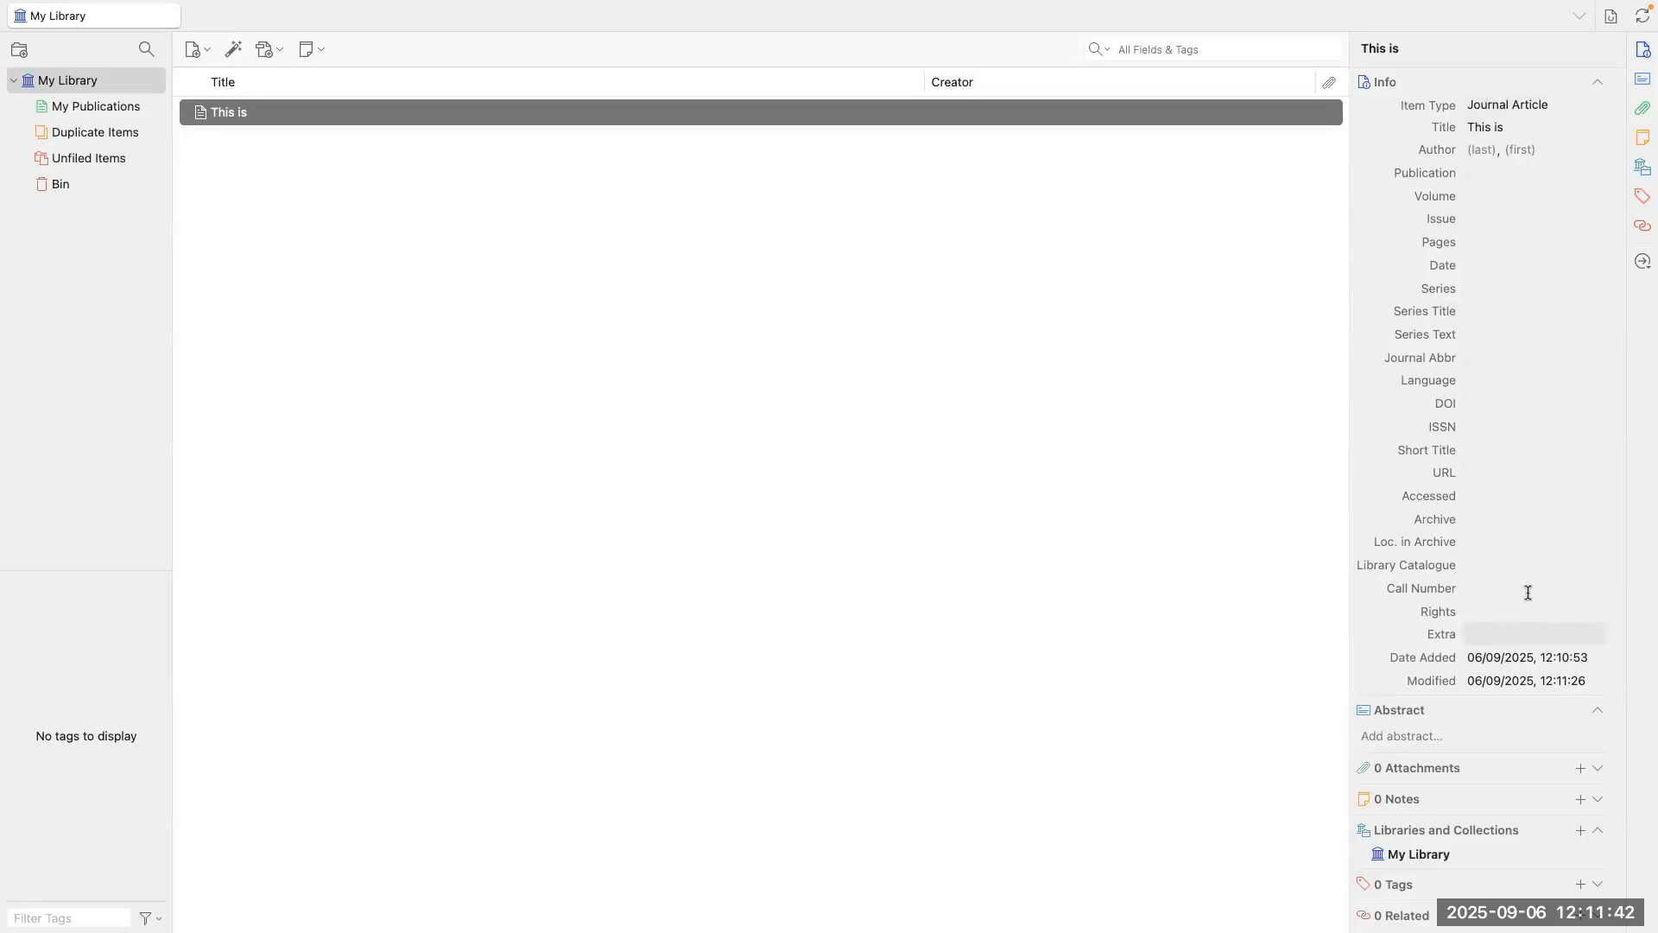
pyautogui.click(205, 53)
pyautogui.click(326, 192)
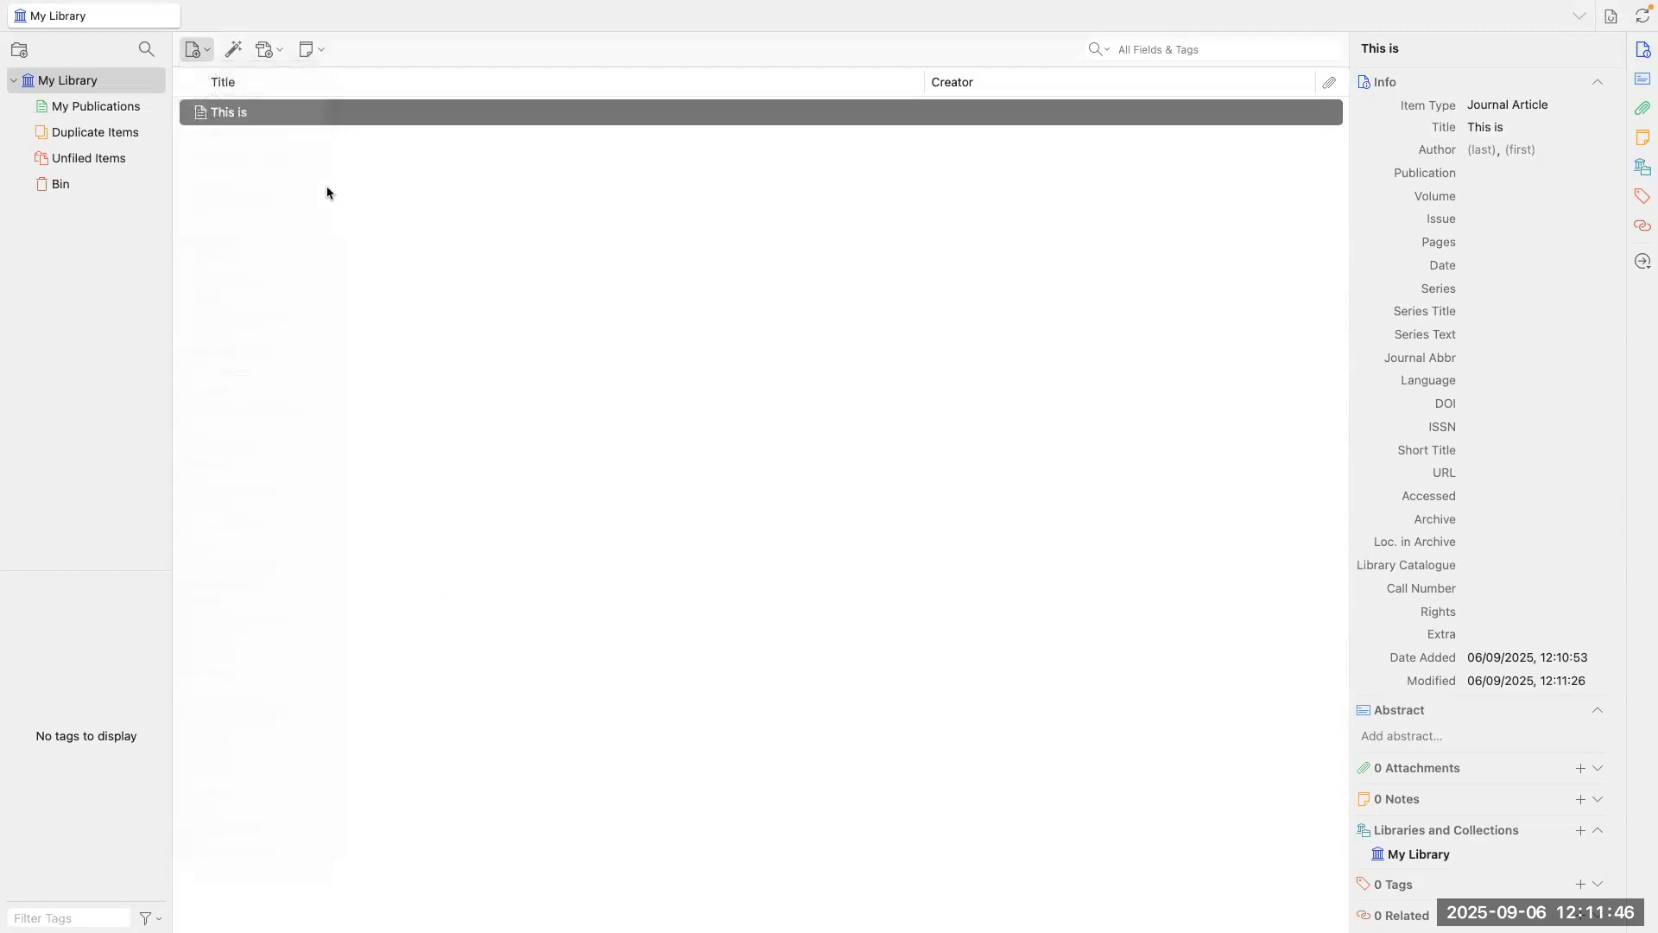
# Step: Move the "This is" journal article to the Bin and confirm the removal
pyautogui.rightClick(229, 116)
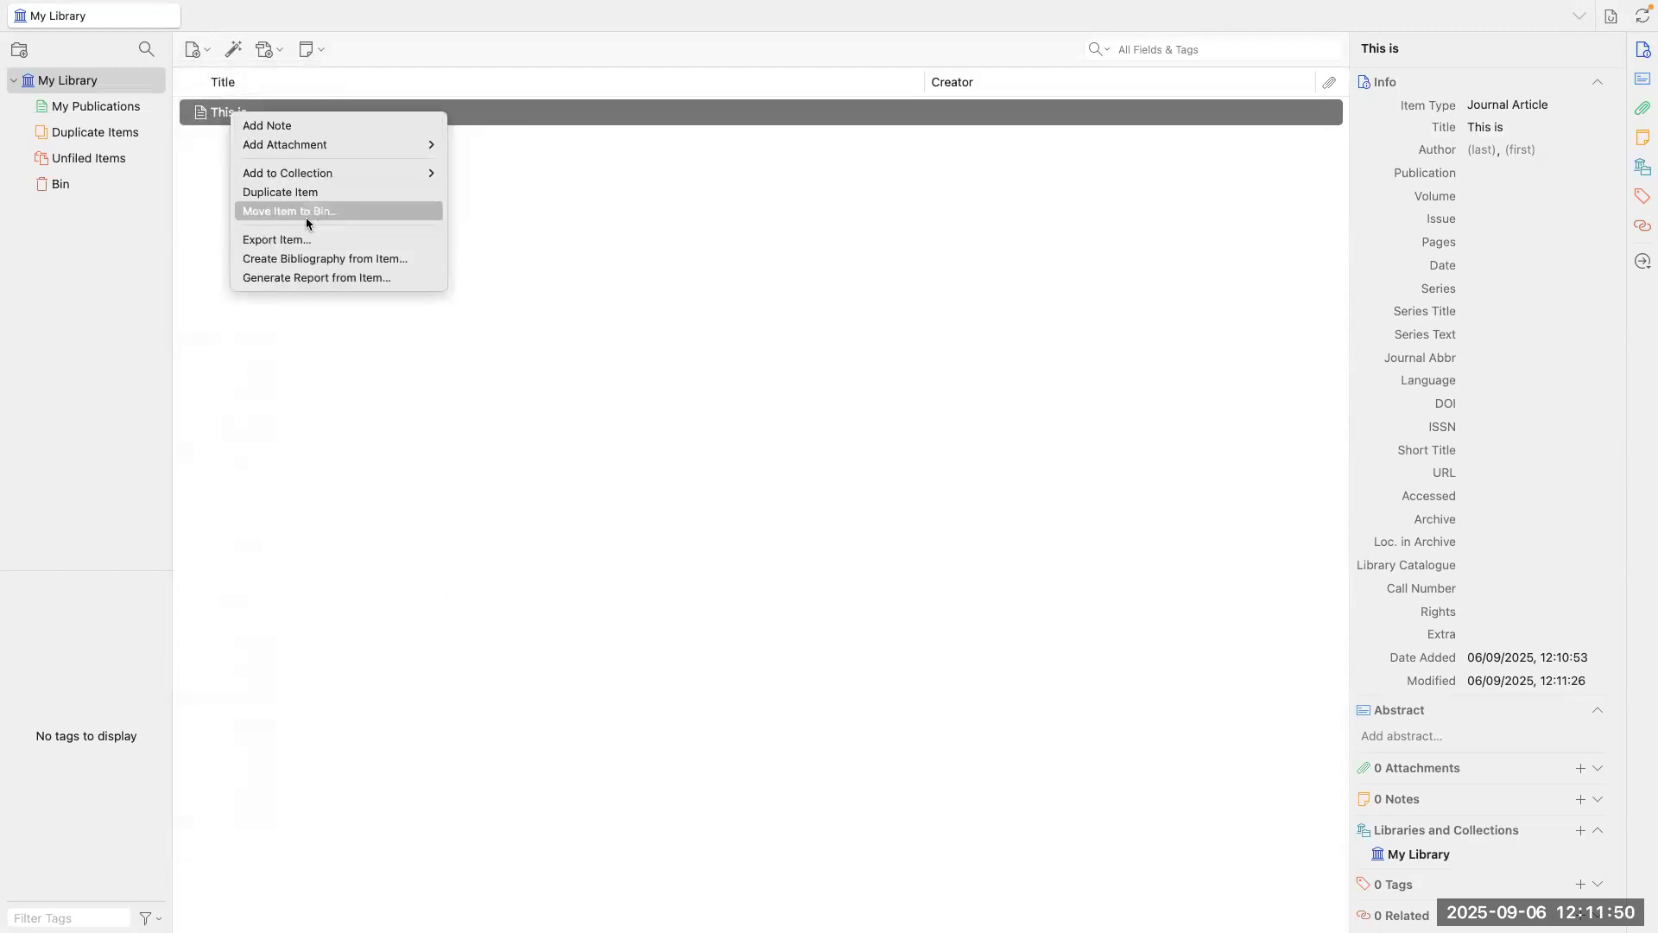
pyautogui.click(284, 215)
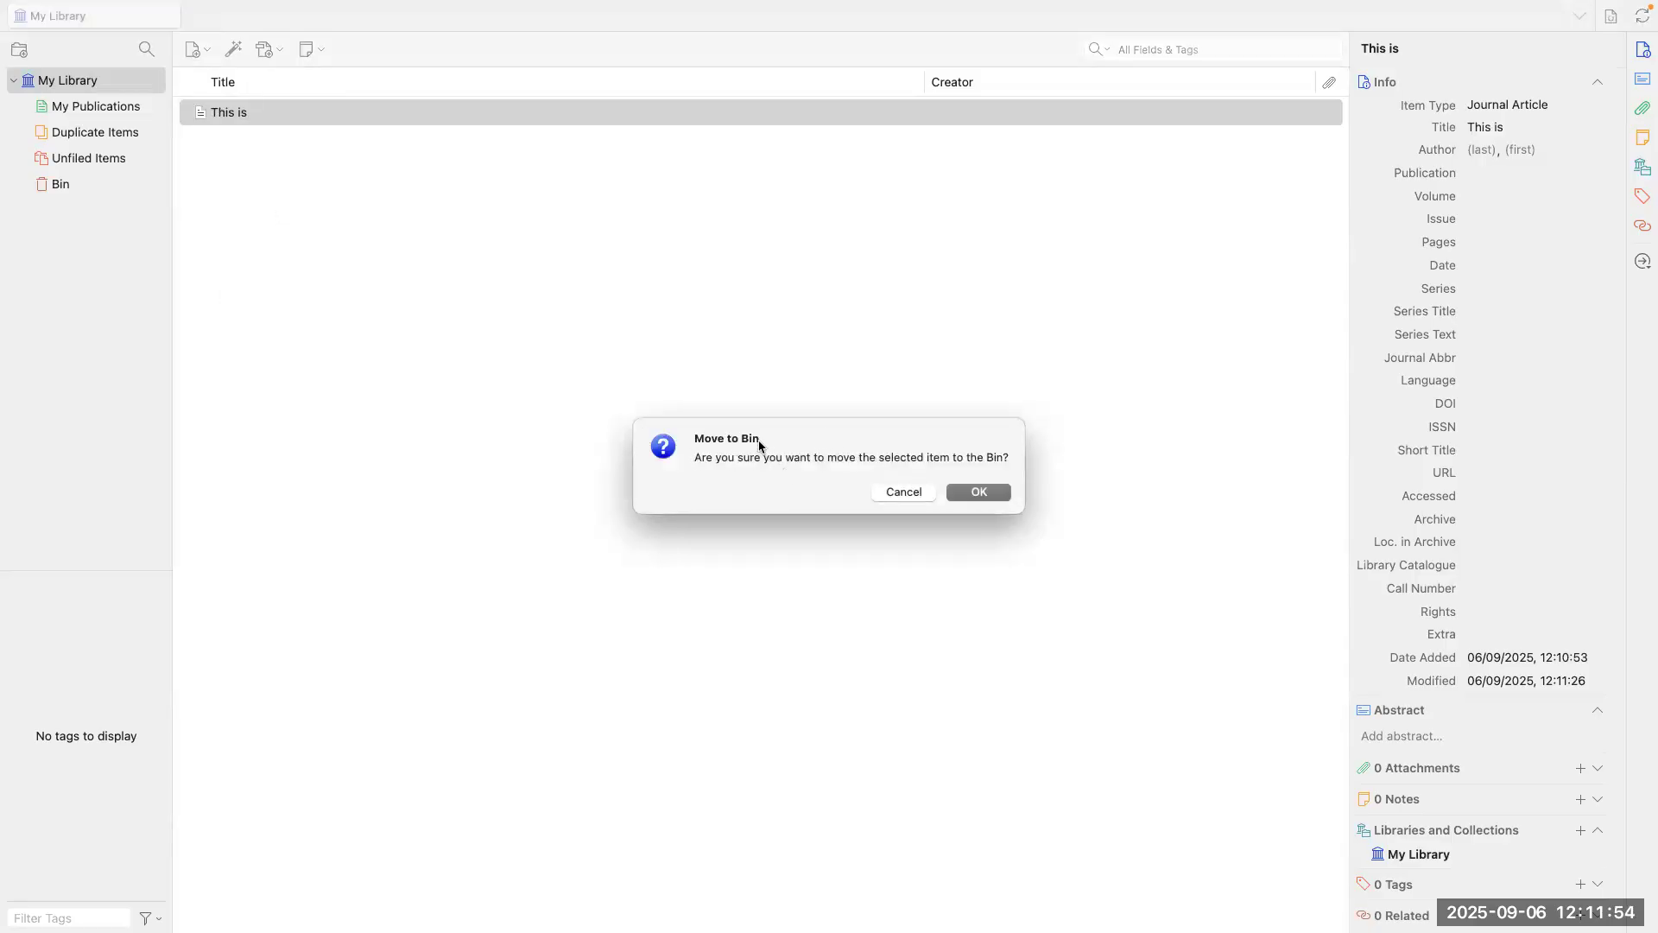
pyautogui.click(975, 494)
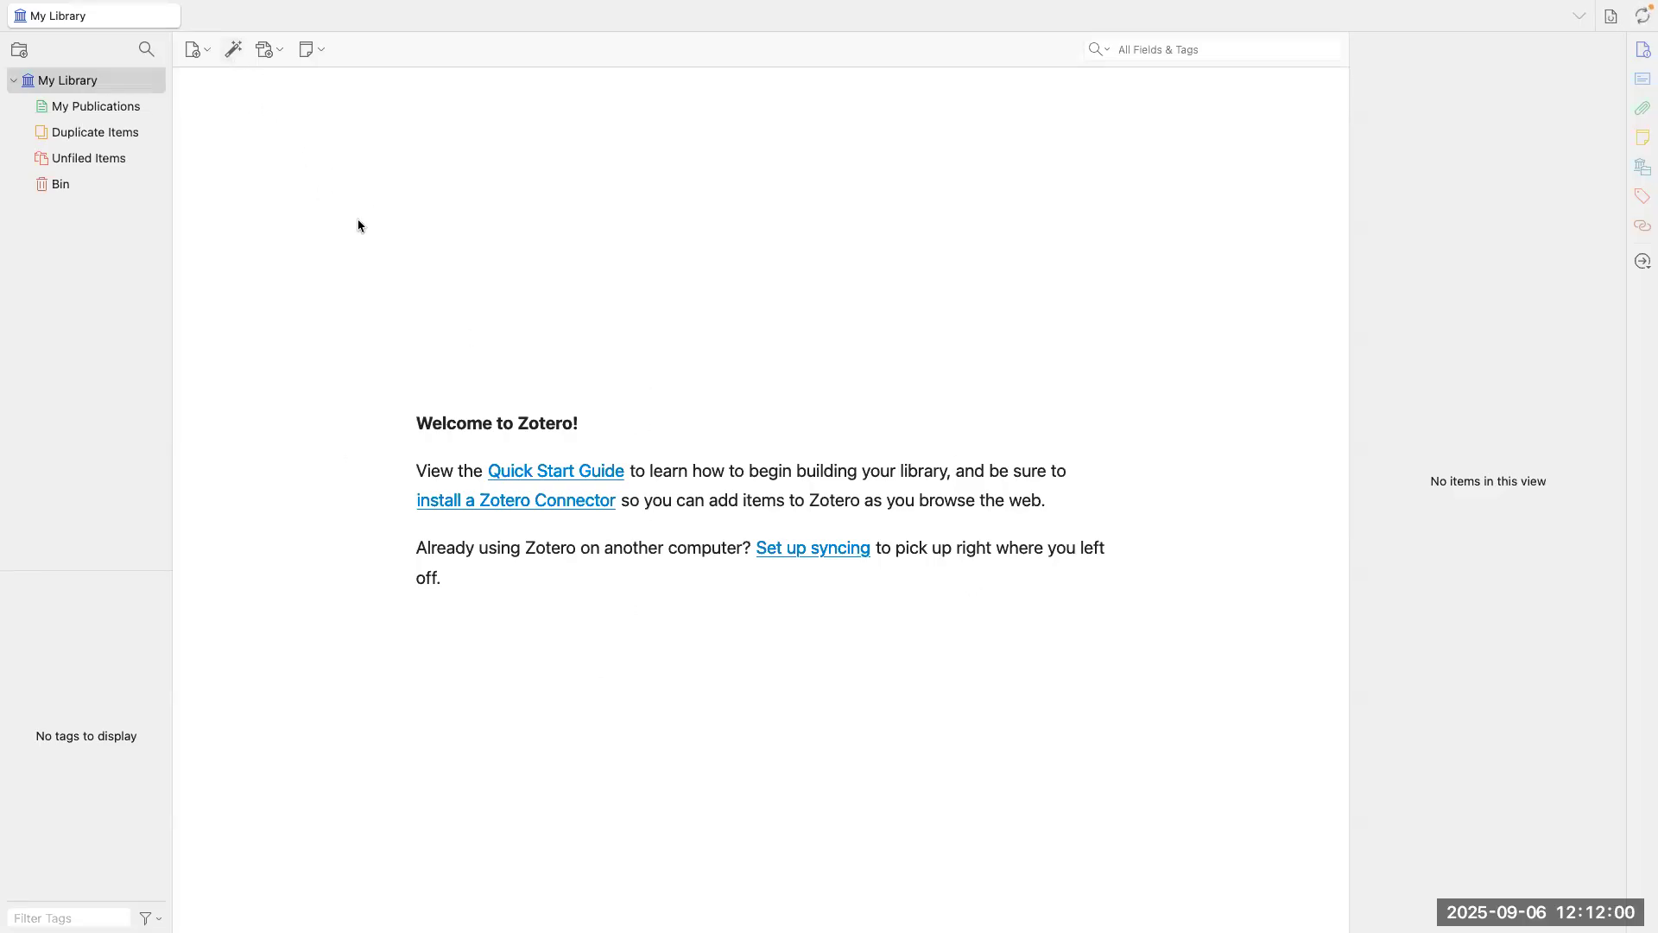
# Step: Switch to Google Chrome, return to the Google Scholar results and open the article on clinical efficacy and selectivity of benzodiazepine site ligands
pyautogui.hotkey('ctrl', 'Up')
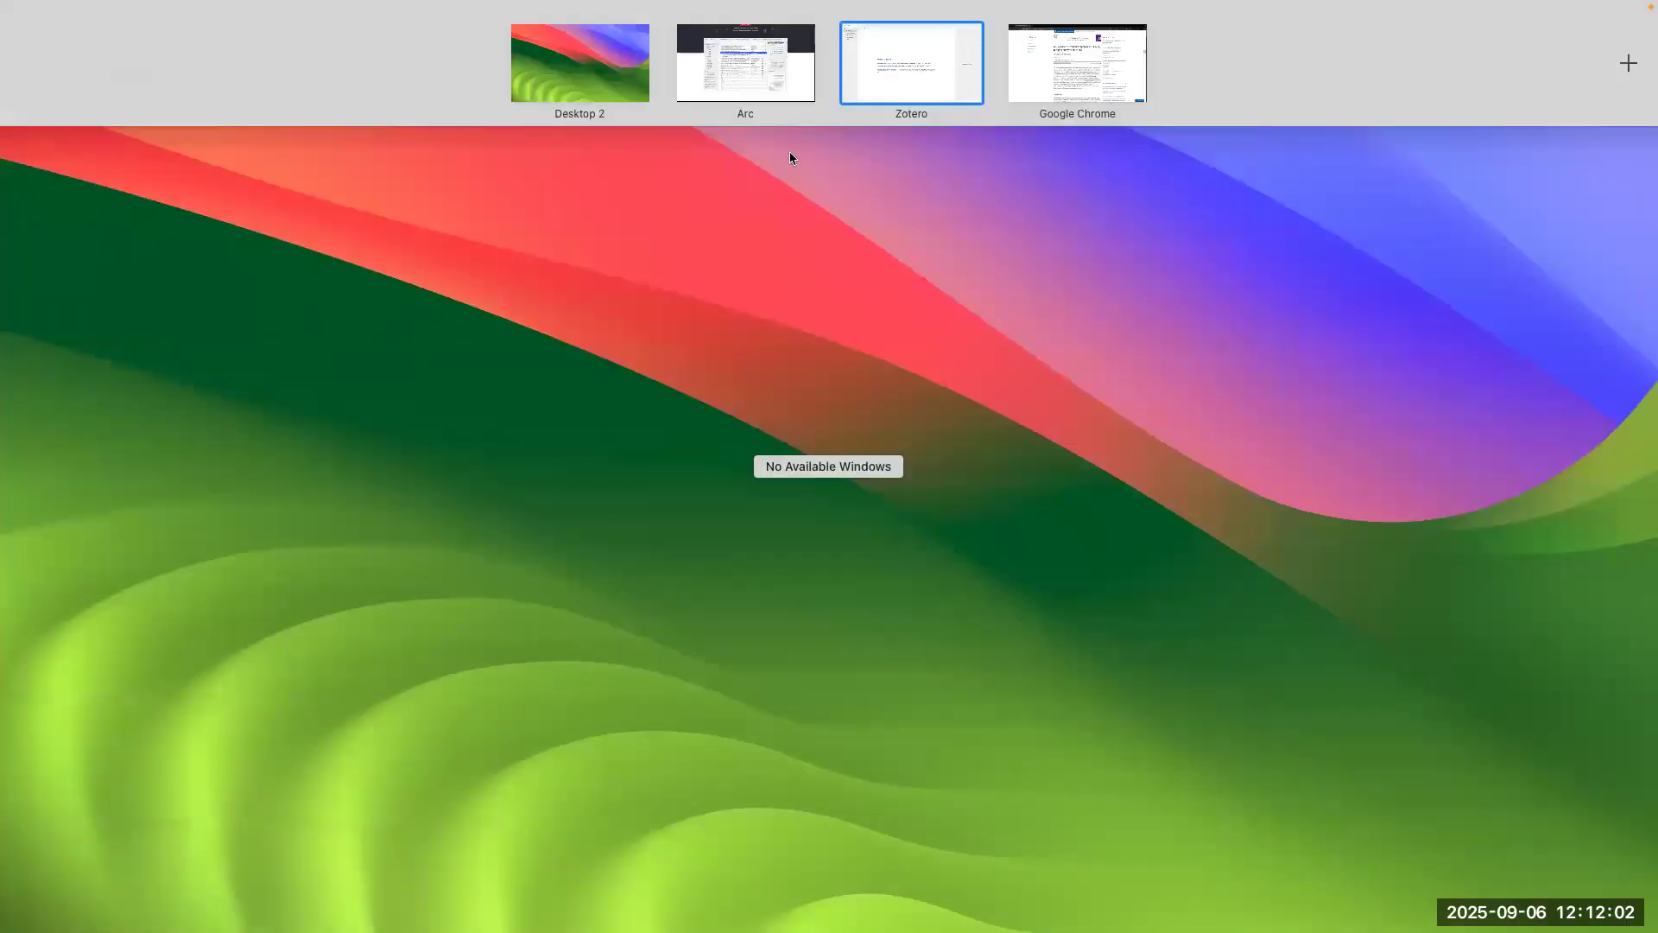
pyautogui.click(1078, 92)
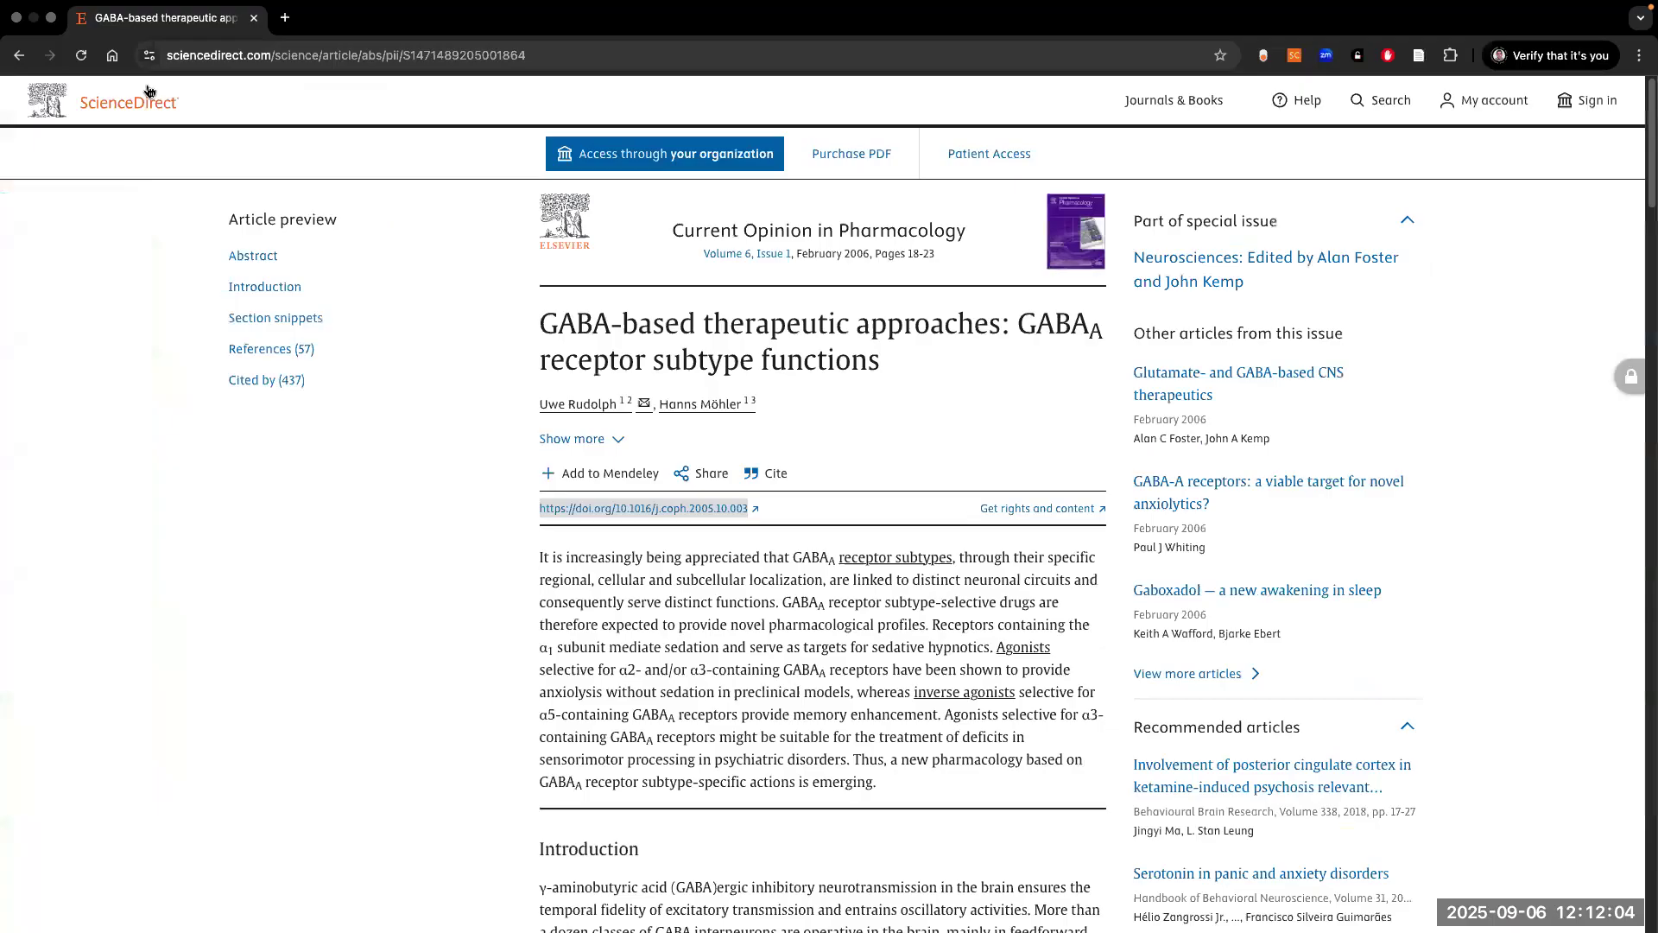
pyautogui.click(26, 65)
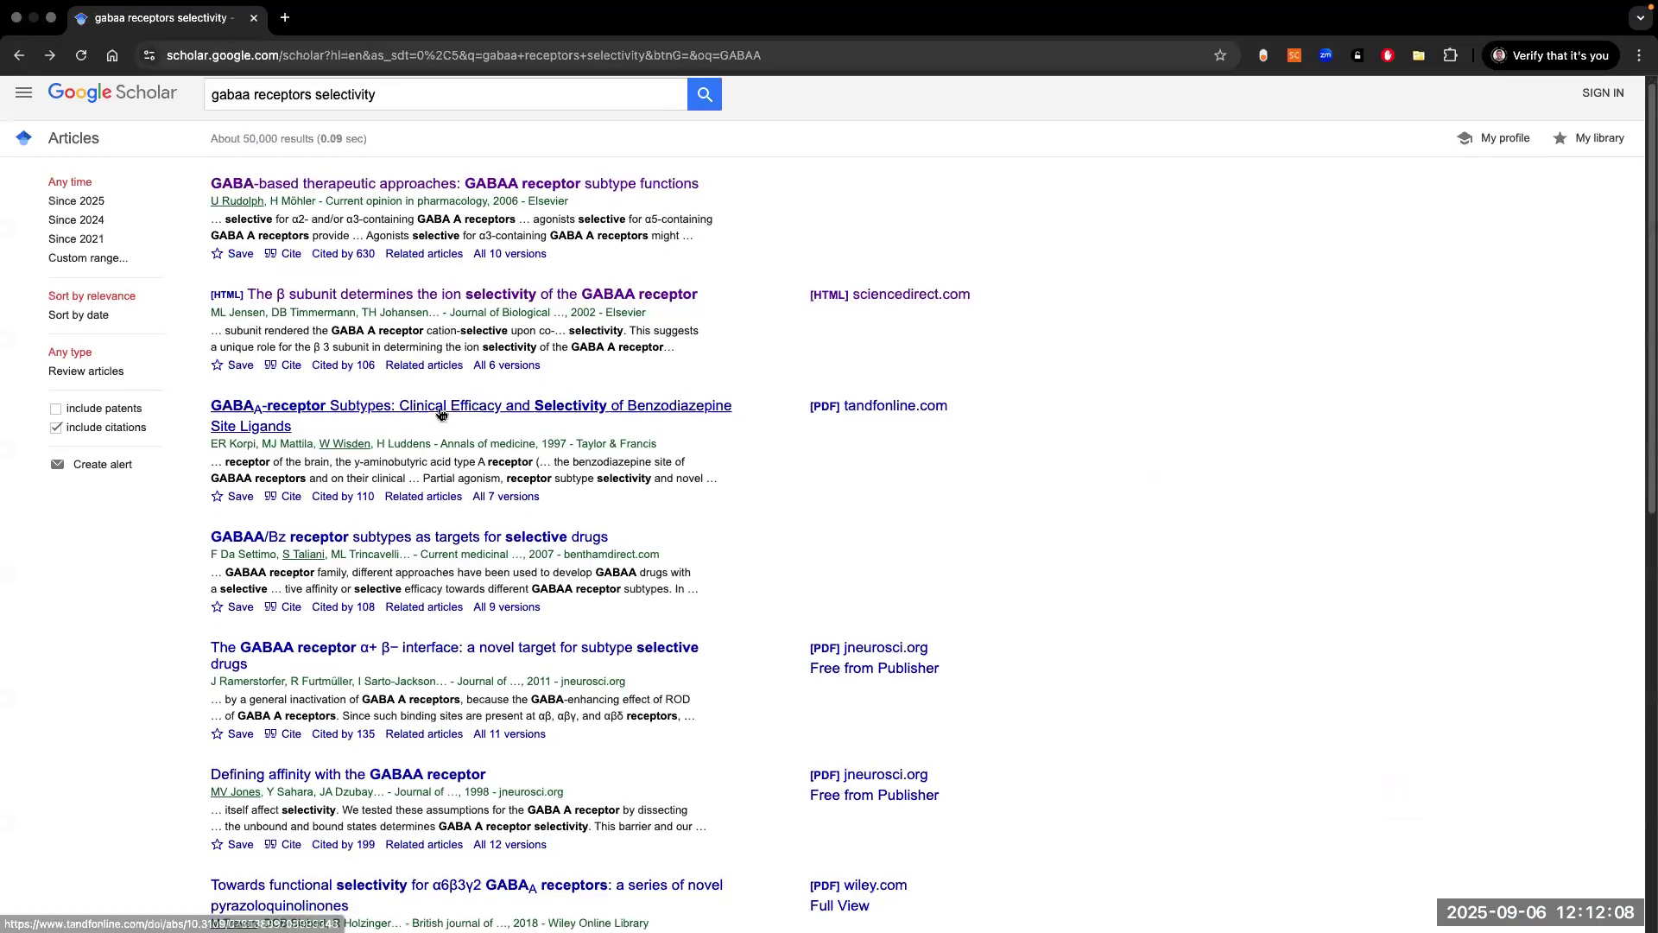
pyautogui.click(441, 417)
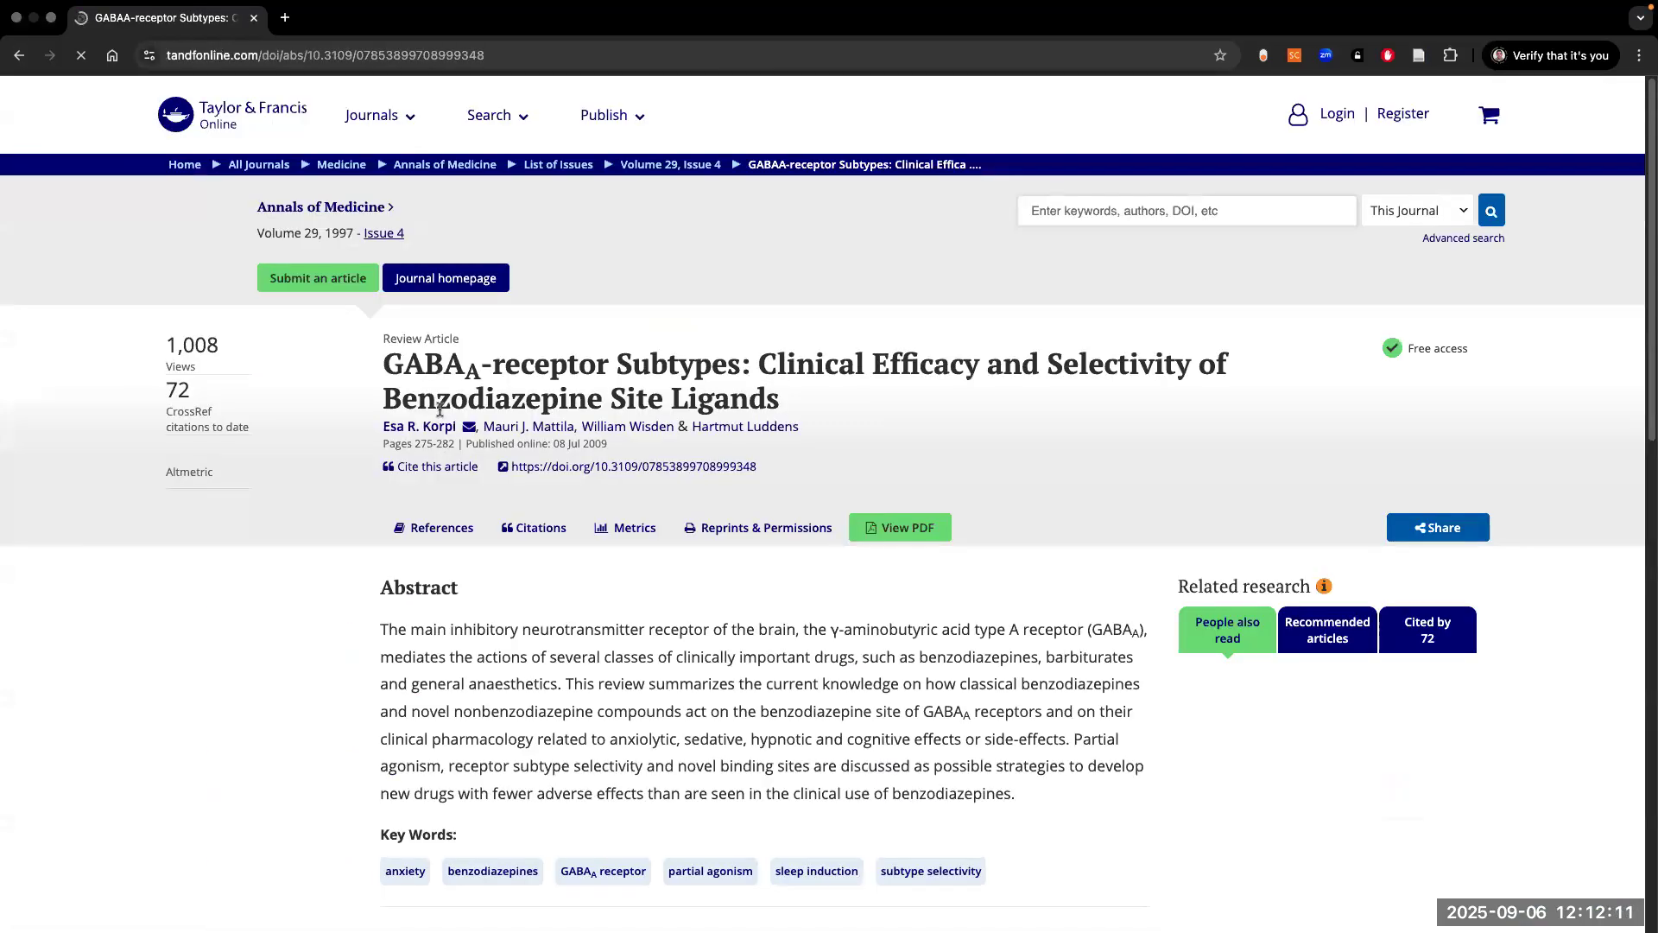
# Step: Open the PDF version of the GABAA-receptor Subtypes article from its Taylor & Francis page
pyautogui.moveTo(472, 445)
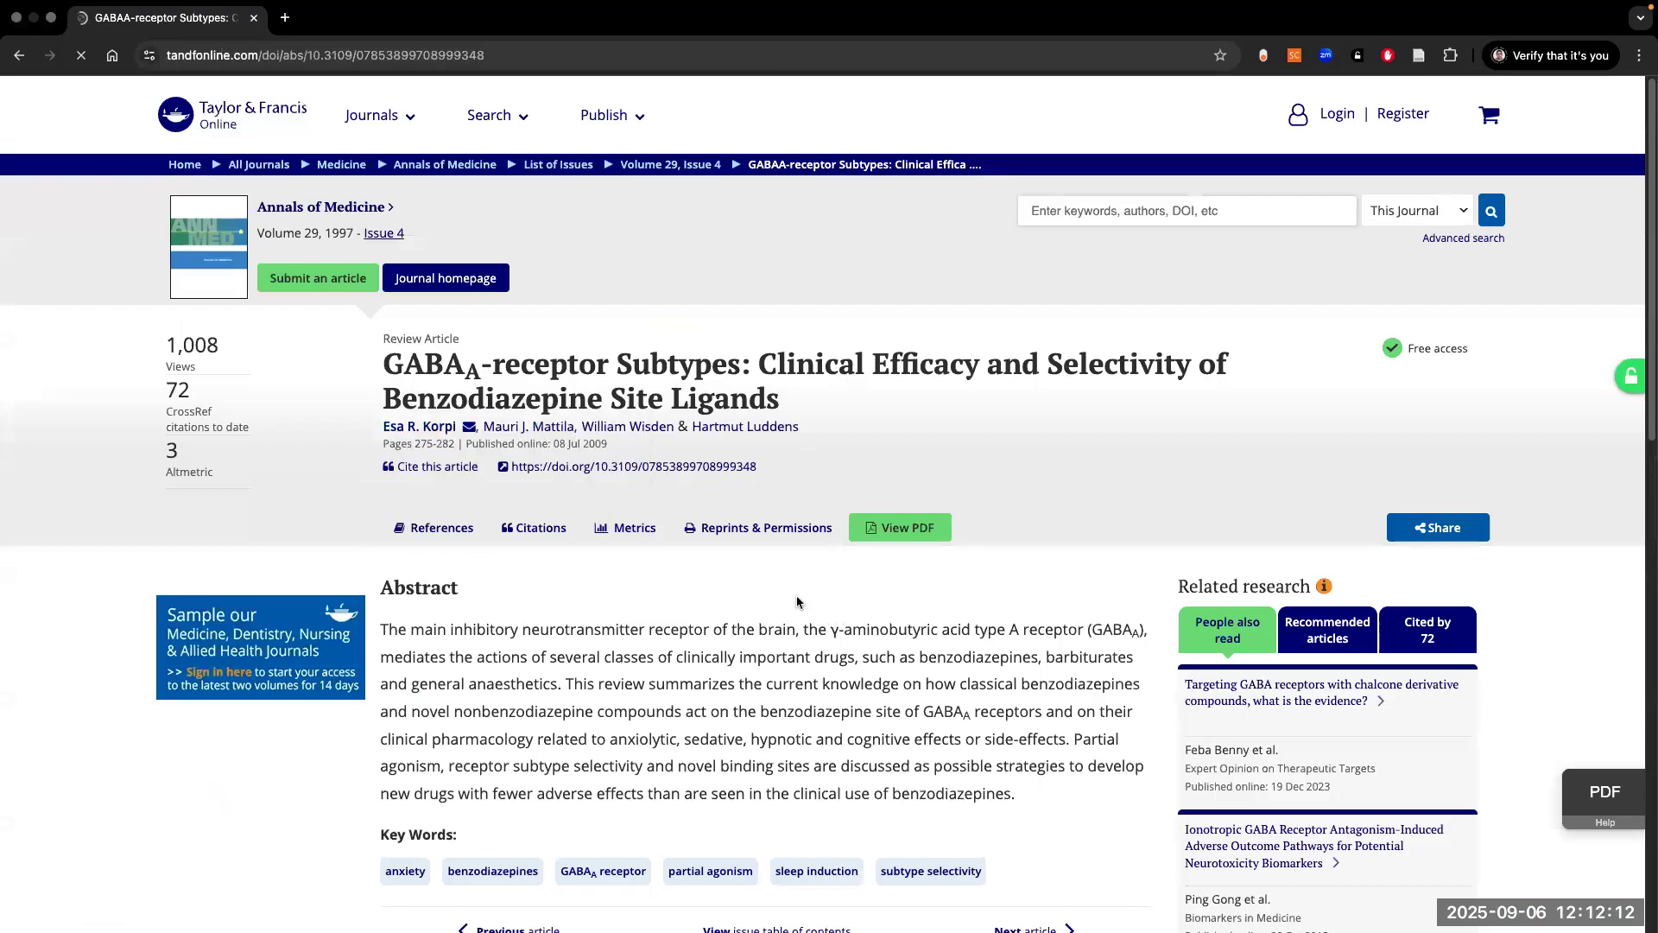
pyautogui.scroll(-1, 799, 605)
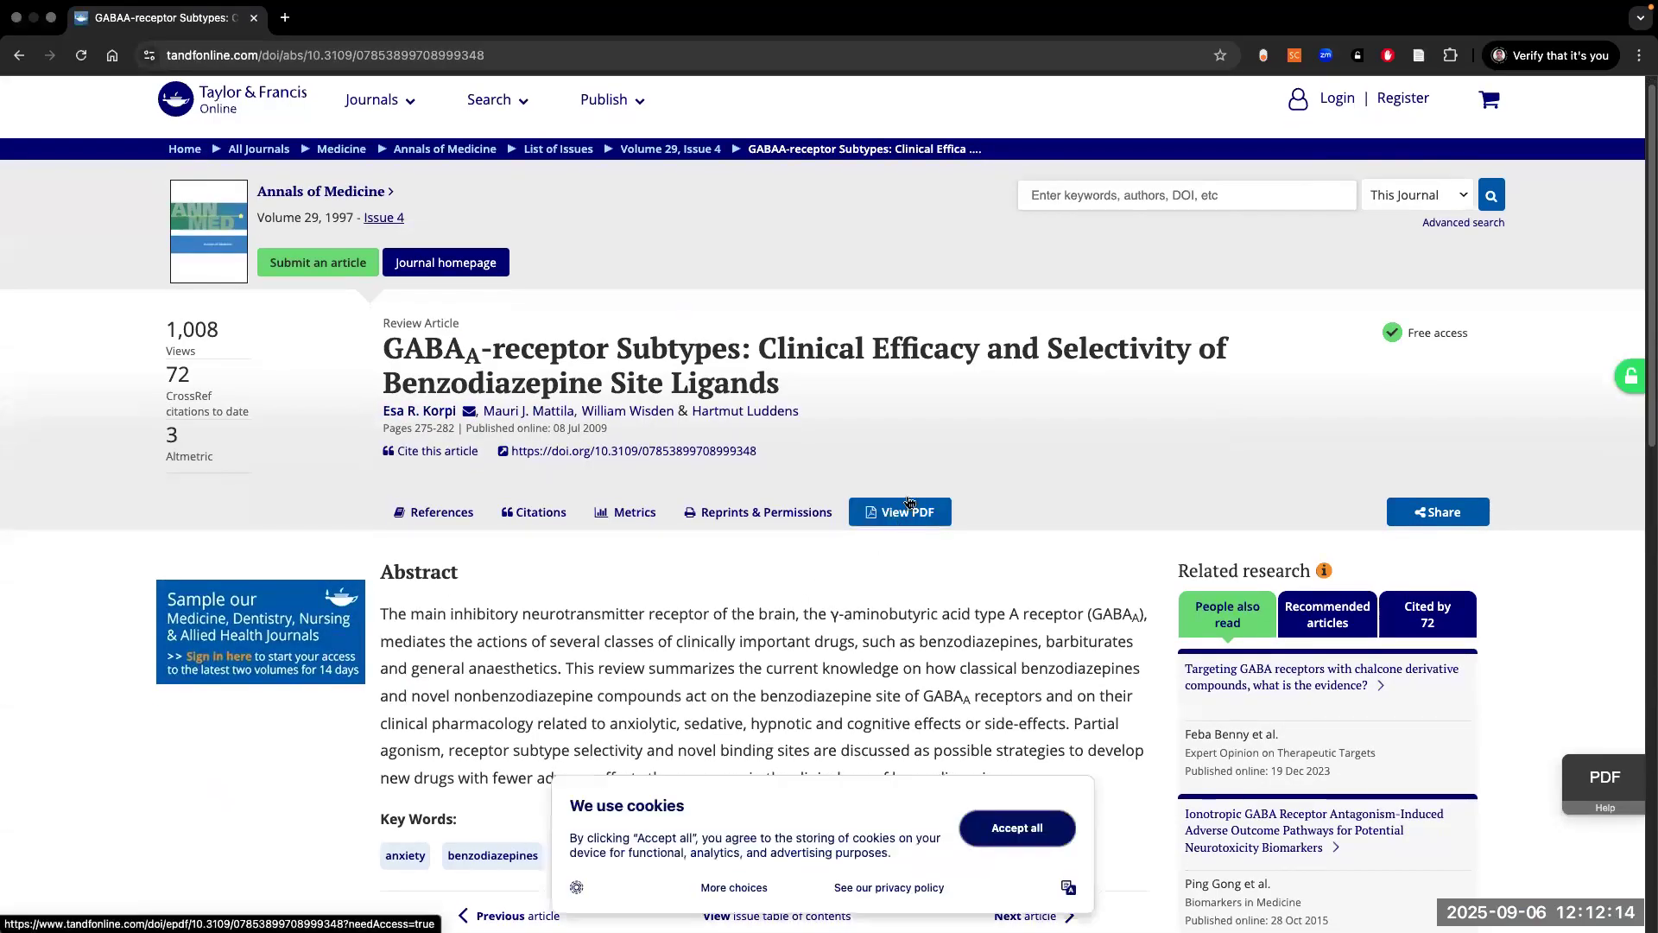
pyautogui.scroll(-1, 903, 510)
pyautogui.scroll(-3, 904, 462)
pyautogui.click(897, 376)
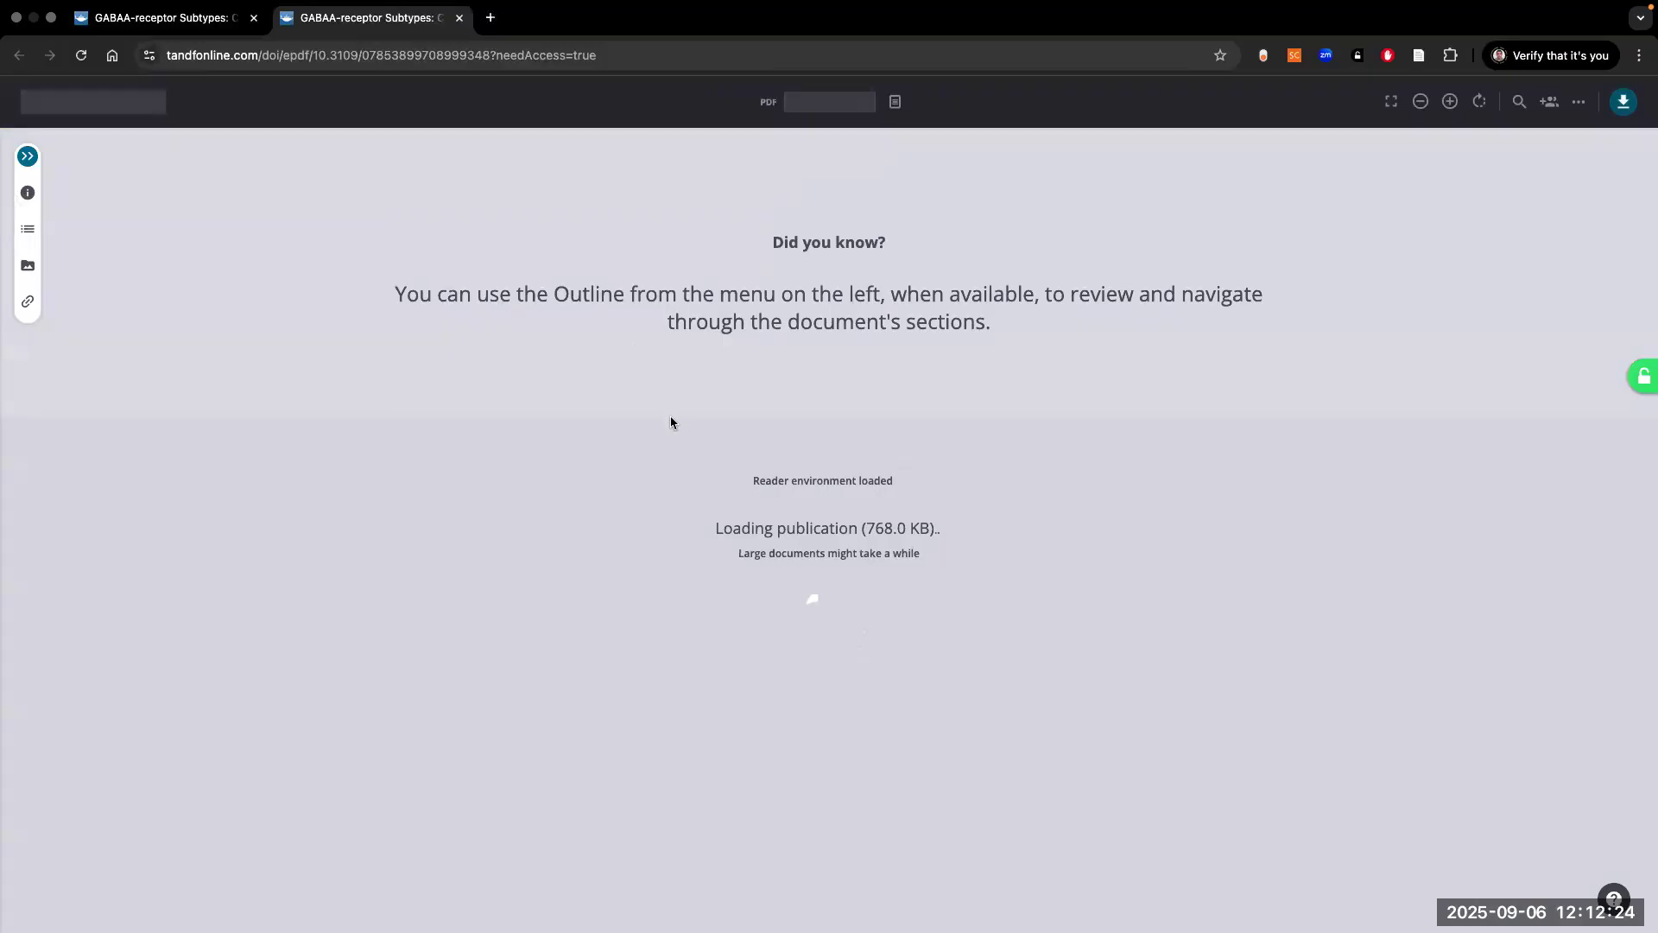
# Step: Skim the article's first pages in the PDF reader and download the PDF
pyautogui.scroll(-5, 780, 503)
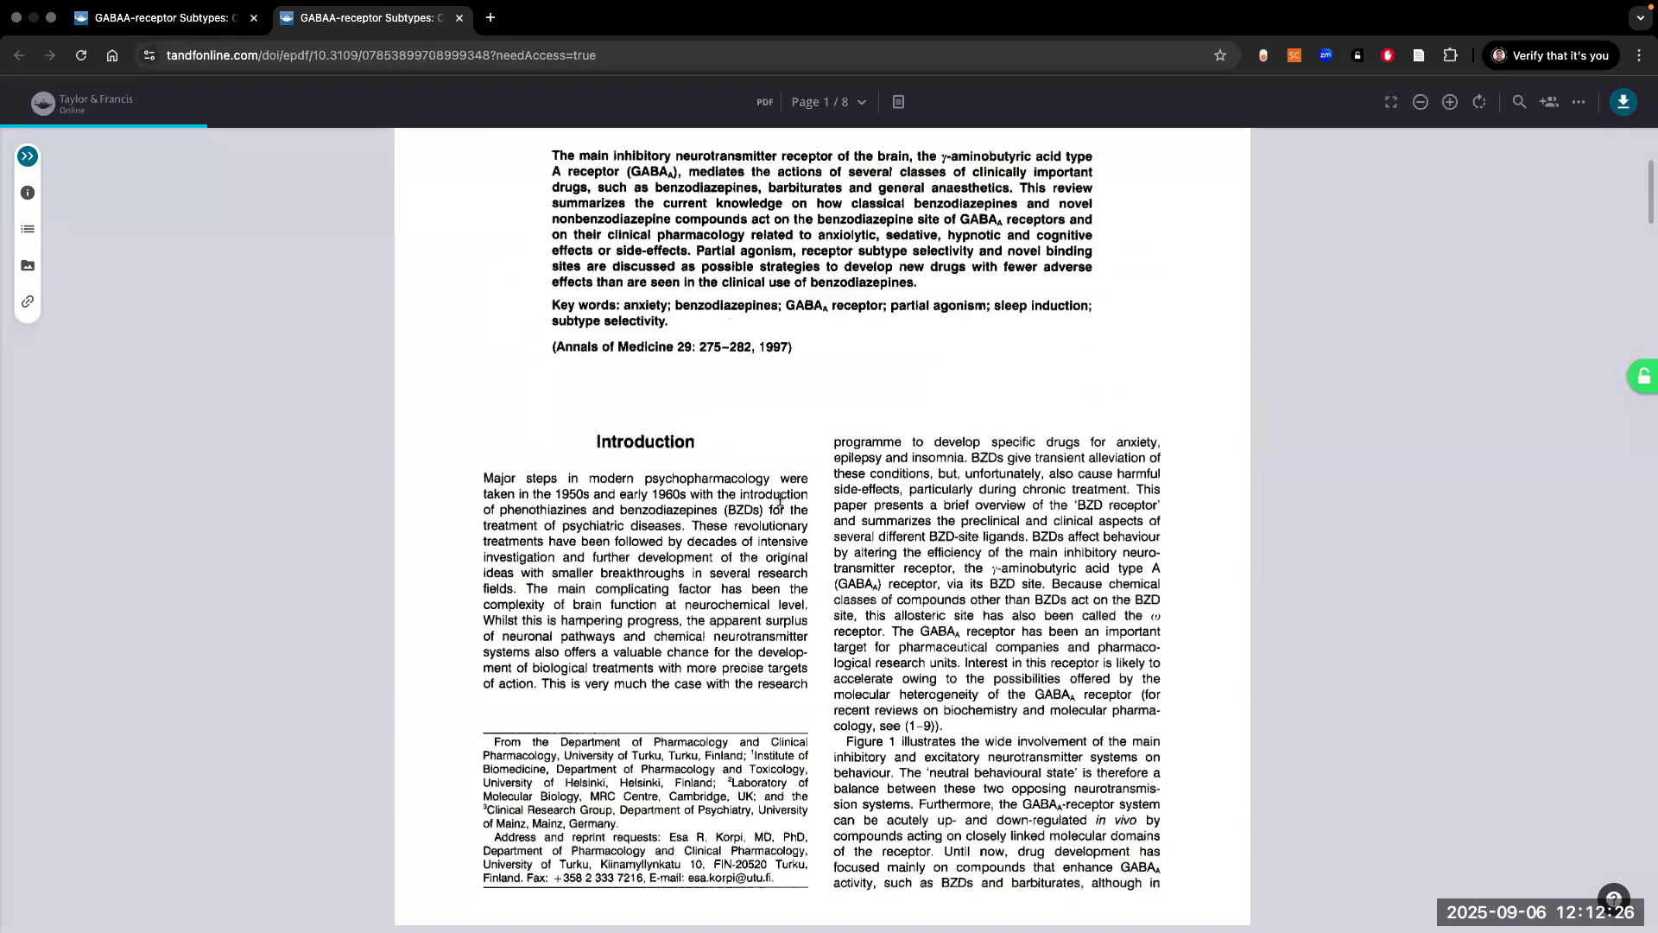
pyautogui.scroll(5, 744, 496)
pyautogui.scroll(-20, 745, 497)
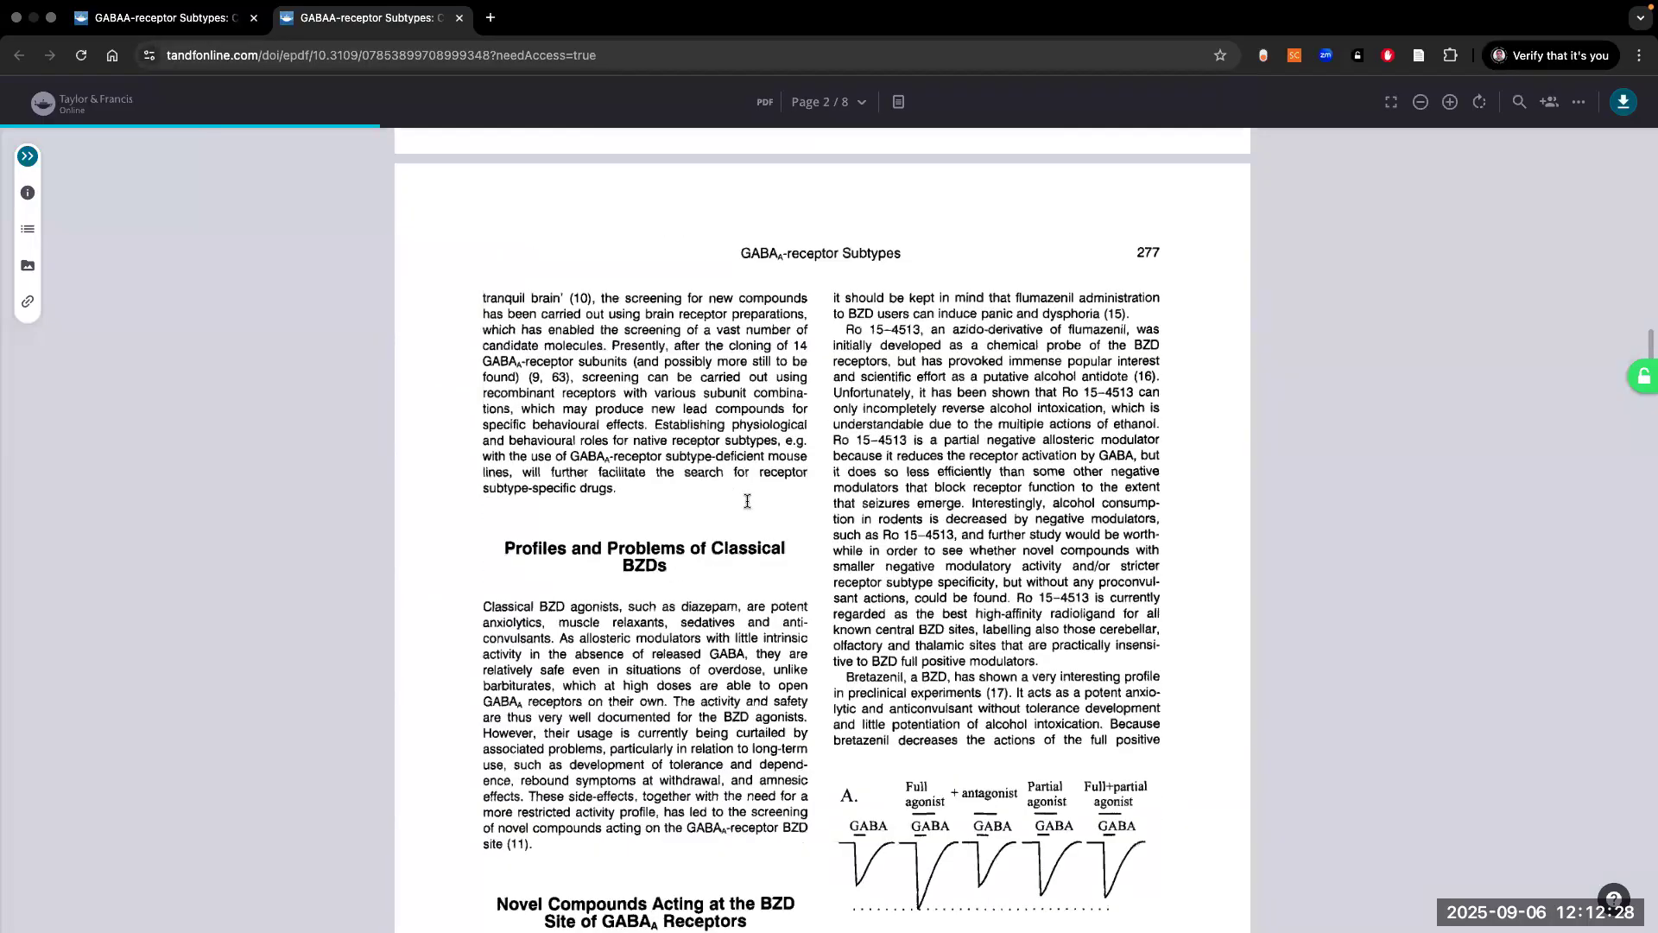
pyautogui.scroll(20, 751, 510)
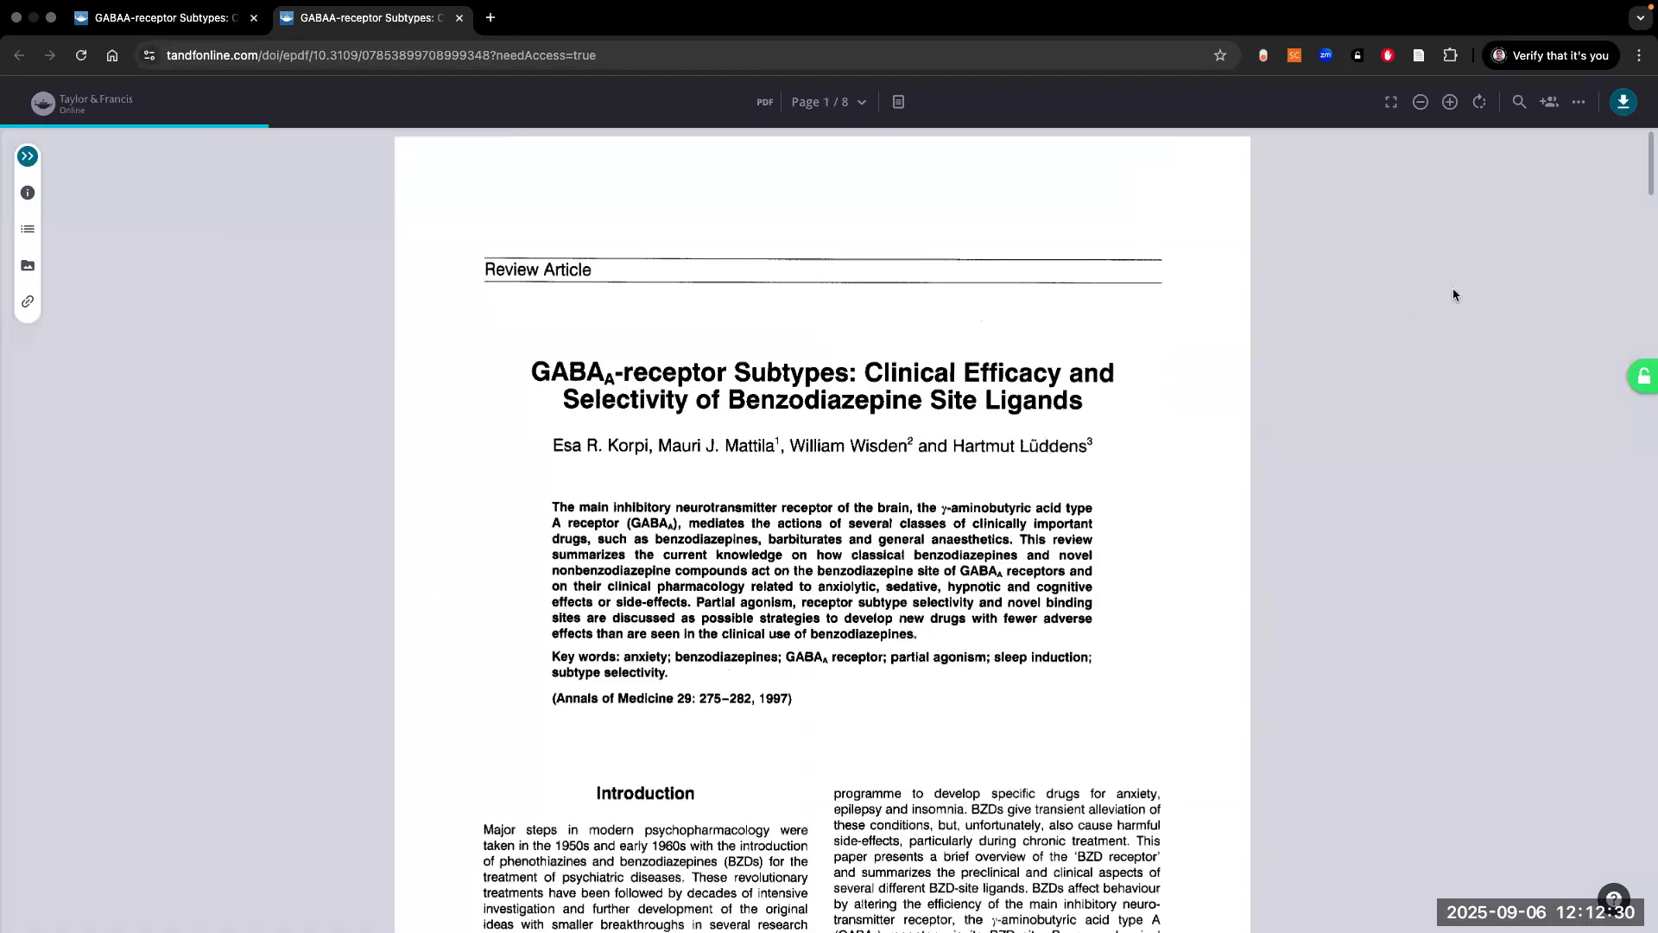
pyautogui.click(1623, 104)
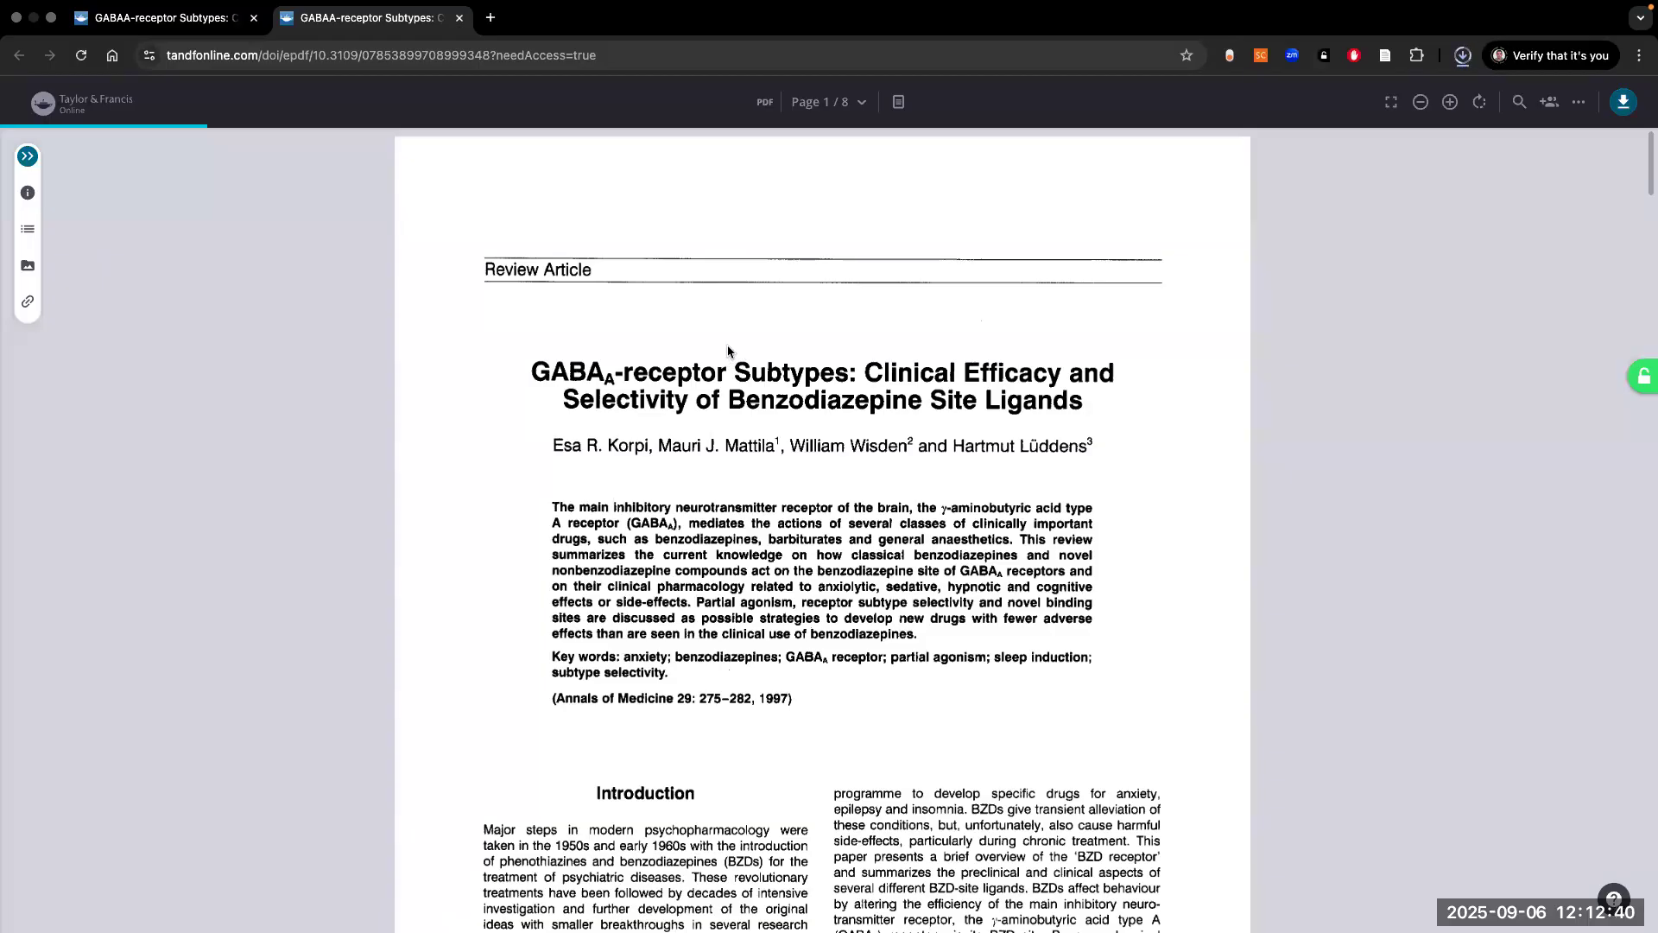
# Step: Switch to Zotero, add the GABAA-receptor Subtypes PDF from Downloads to My Library as a stored file, and close the Metadata Retrieval window
pyautogui.hotkey('ctrl', 'Up')
pyautogui.click(910, 85)
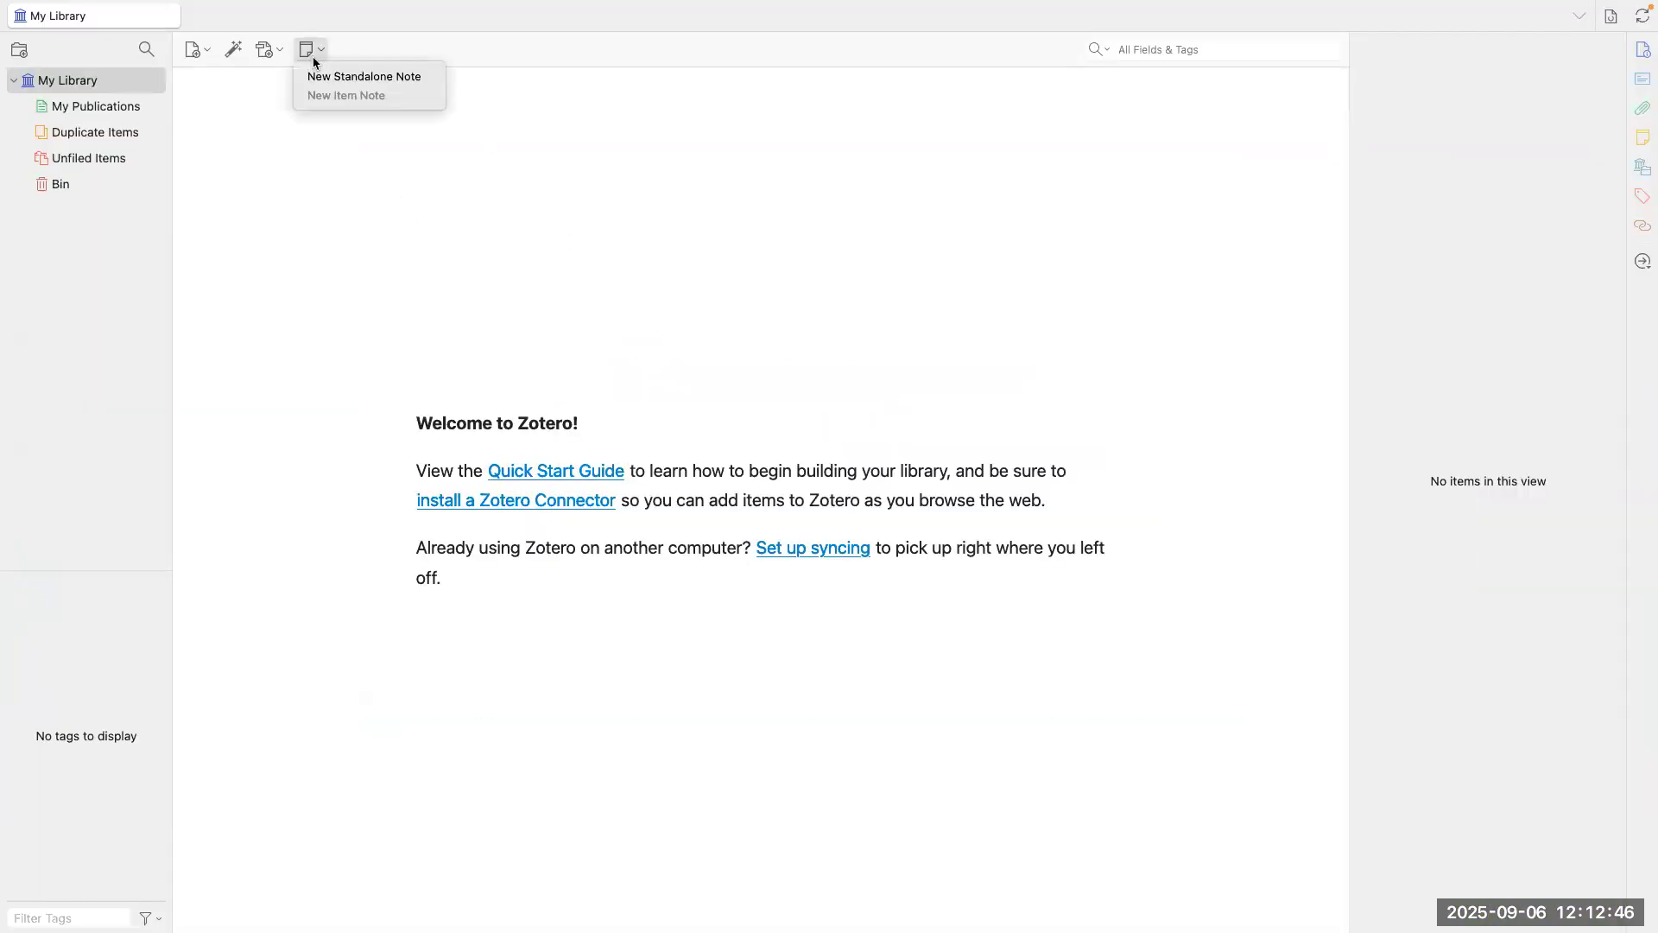
pyautogui.click(273, 54)
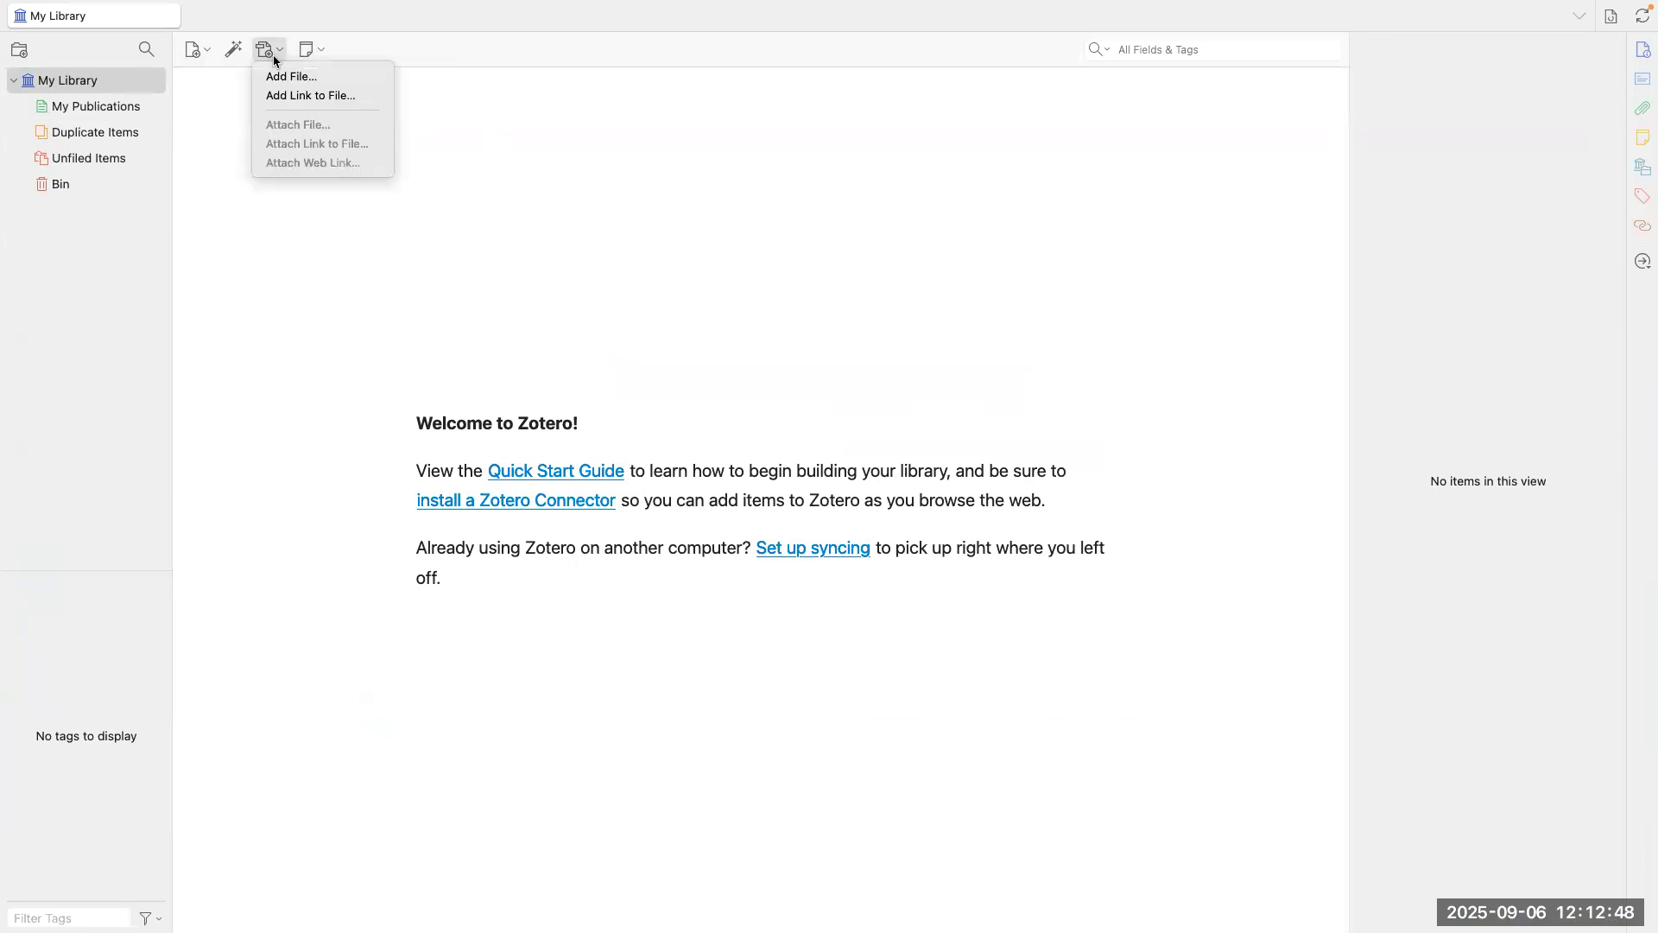
pyautogui.click(267, 59)
pyautogui.click(271, 54)
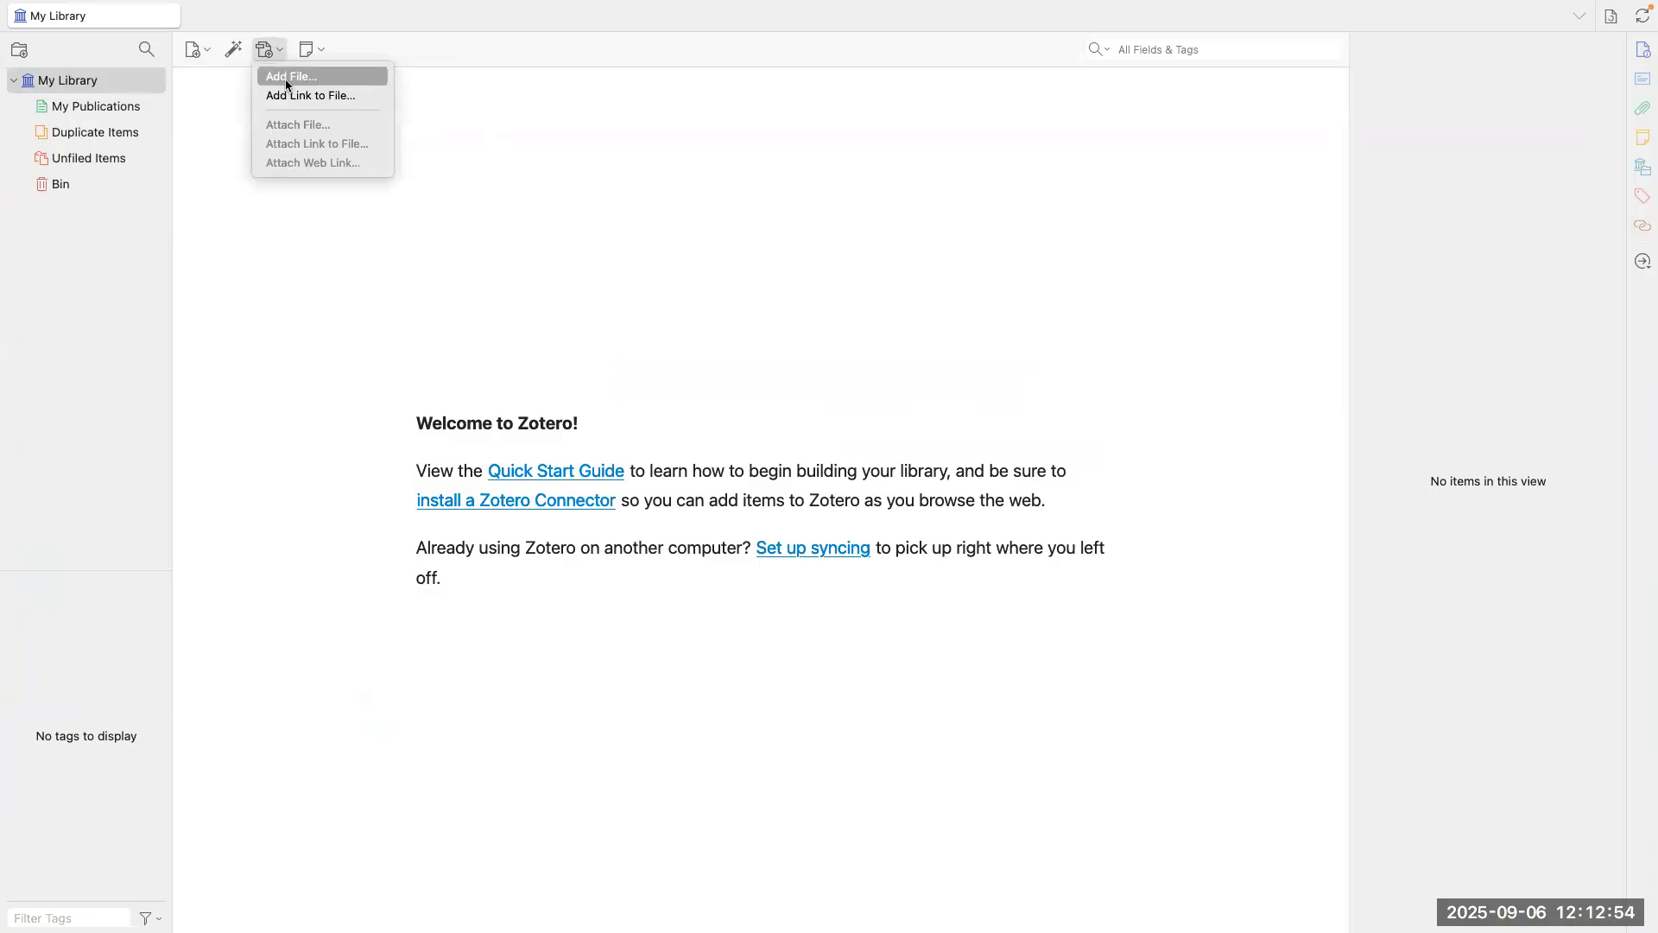
pyautogui.click(286, 84)
pyautogui.click(621, 231)
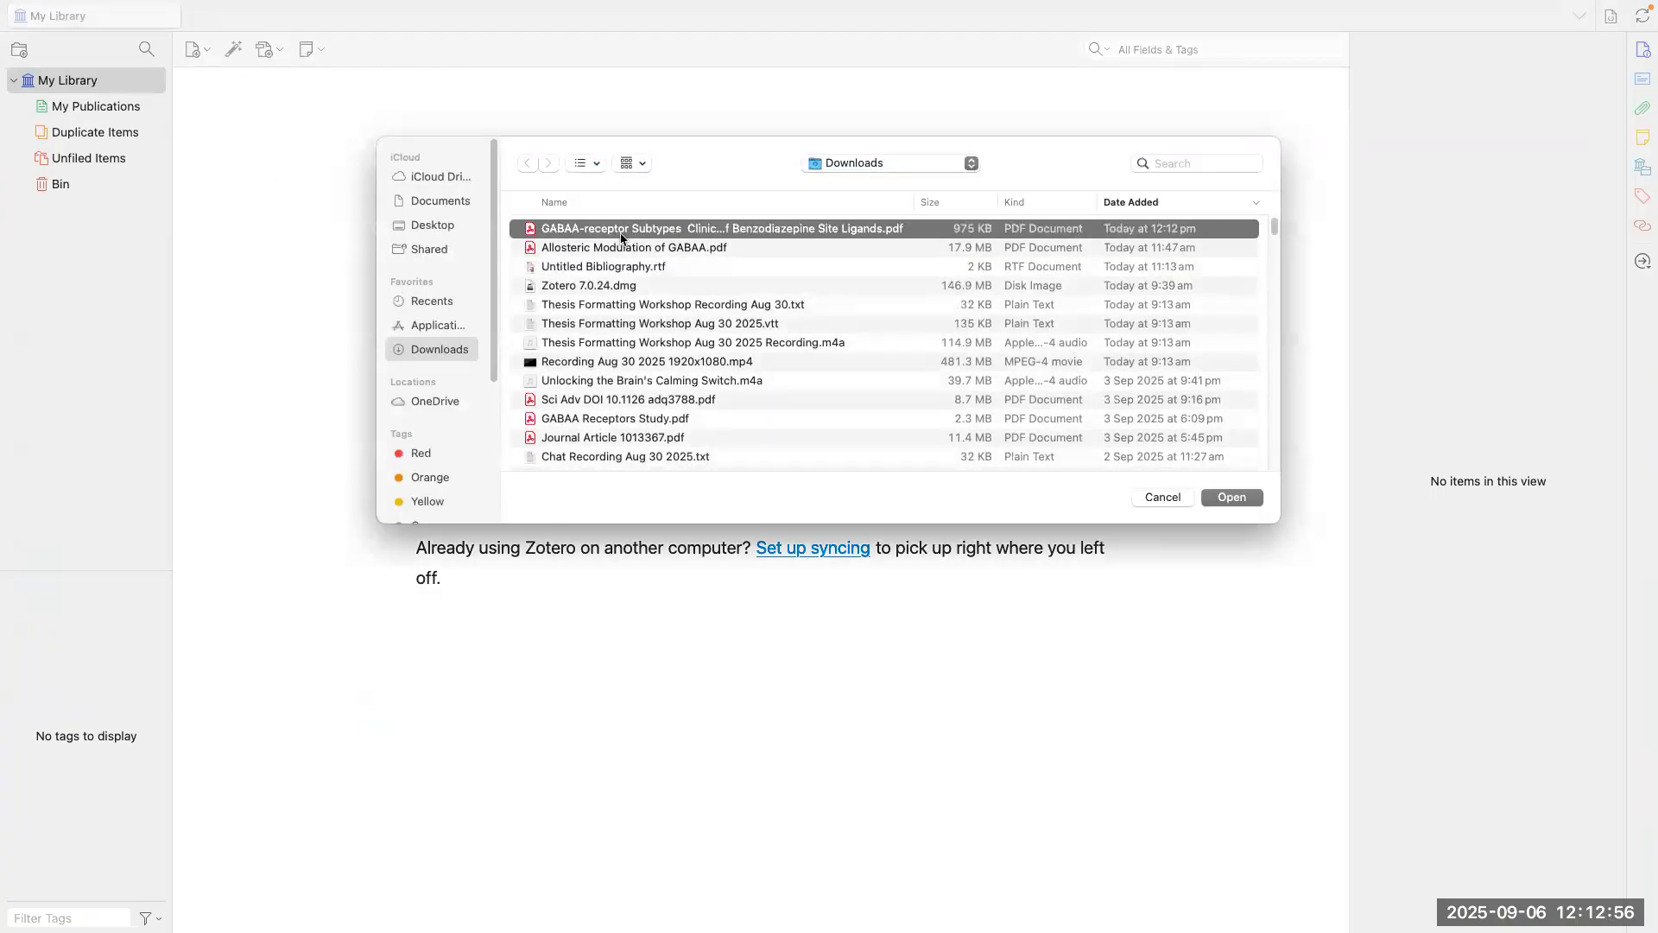
pyautogui.click(1233, 498)
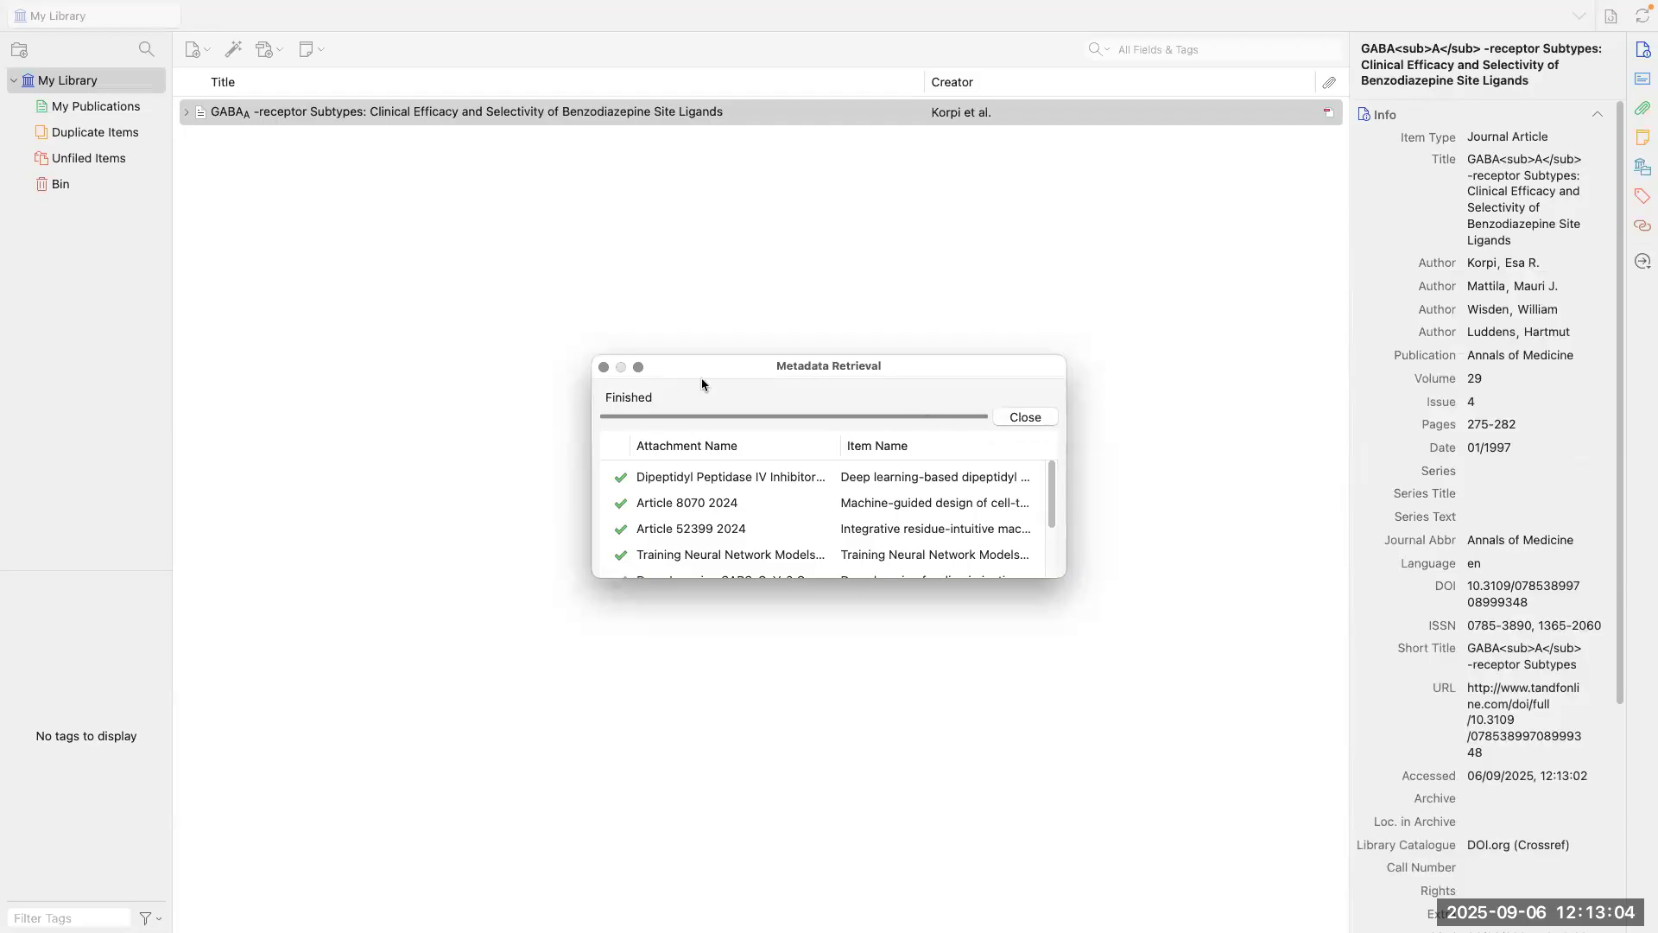
pyautogui.moveTo(701, 377); pyautogui.dragTo(588, 390)
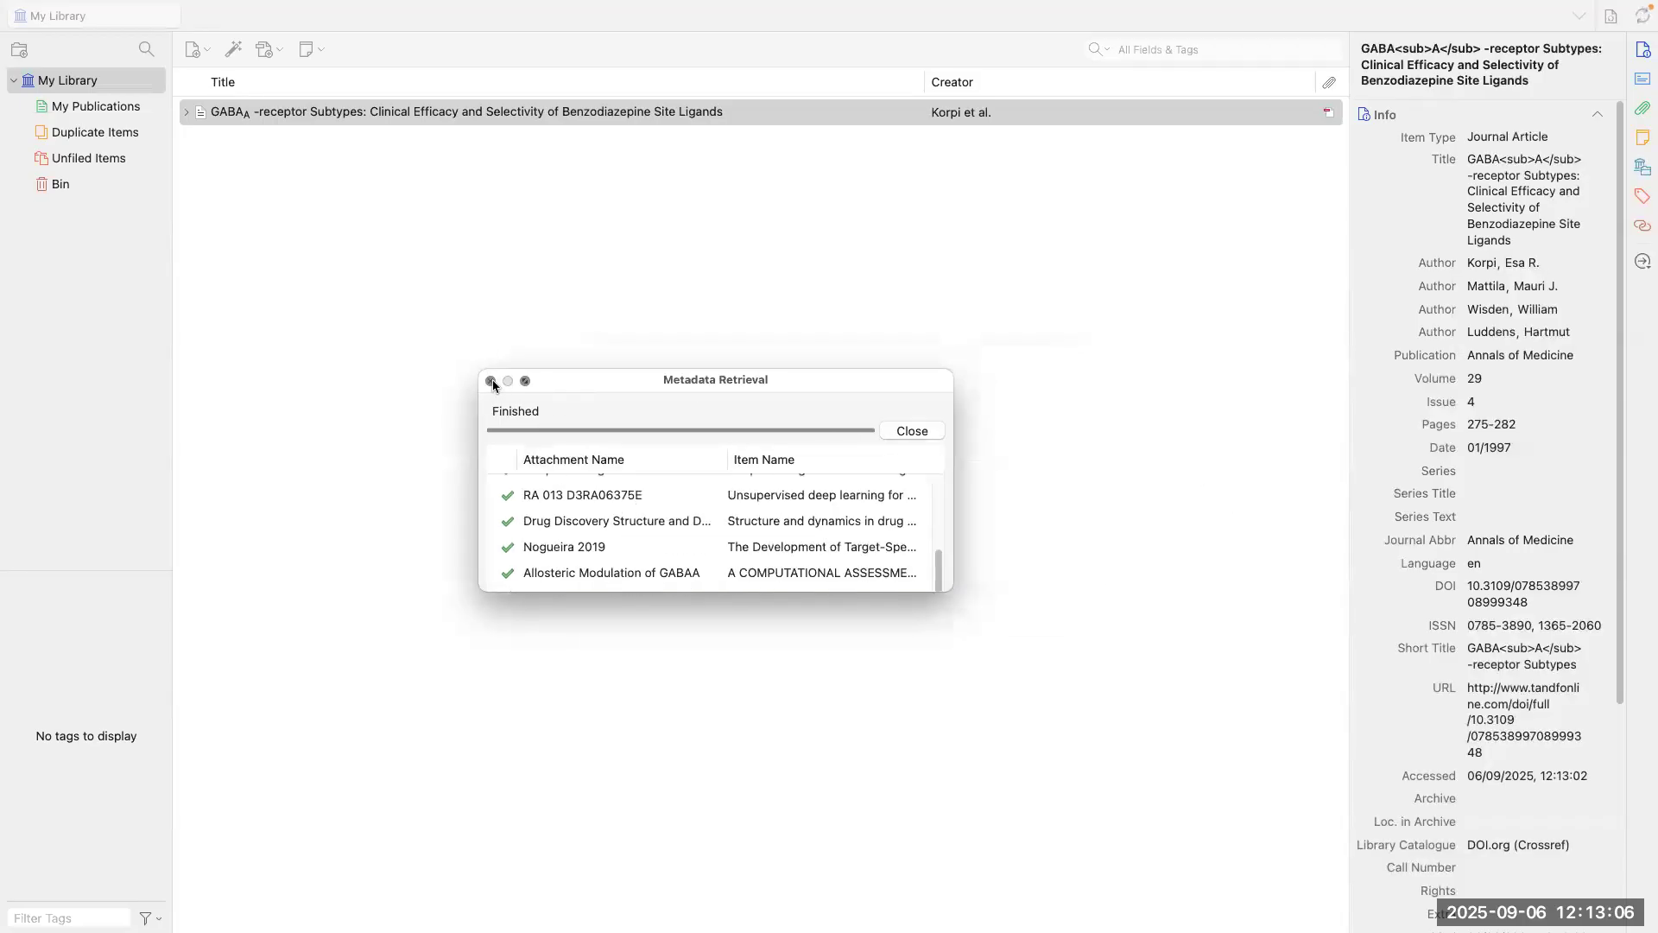
pyautogui.click(491, 381)
# Step: Expand the imported article to view its PDF attachment, and examine the article's bibliographic details from title to abstract
pyautogui.click(187, 113)
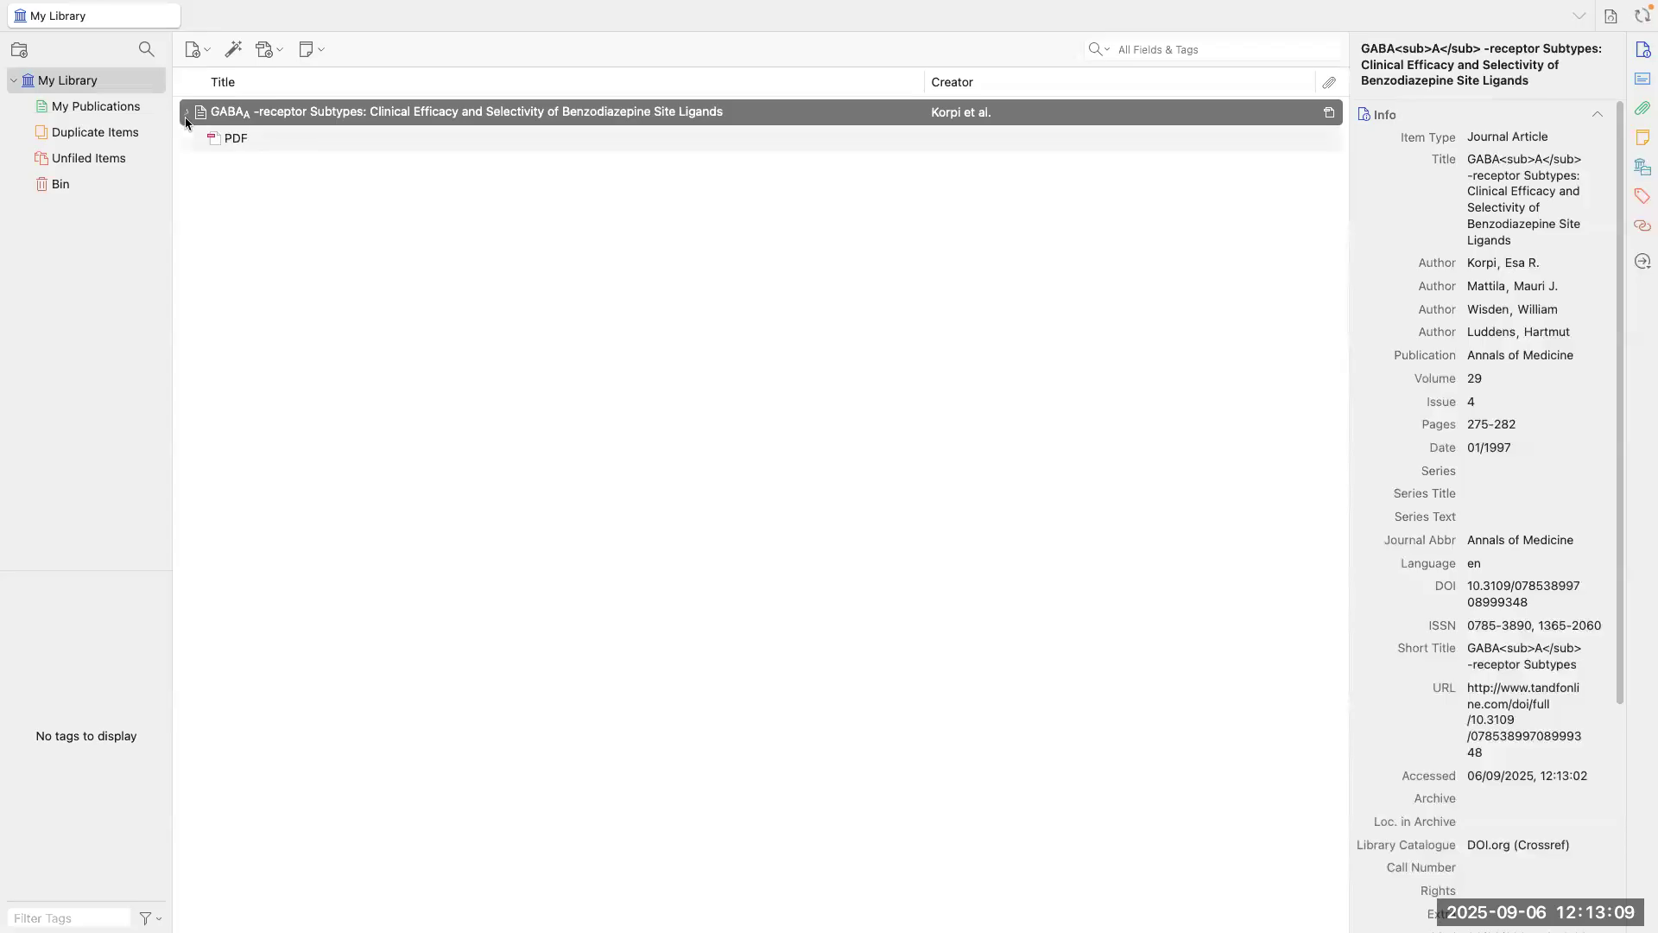
pyautogui.click(231, 142)
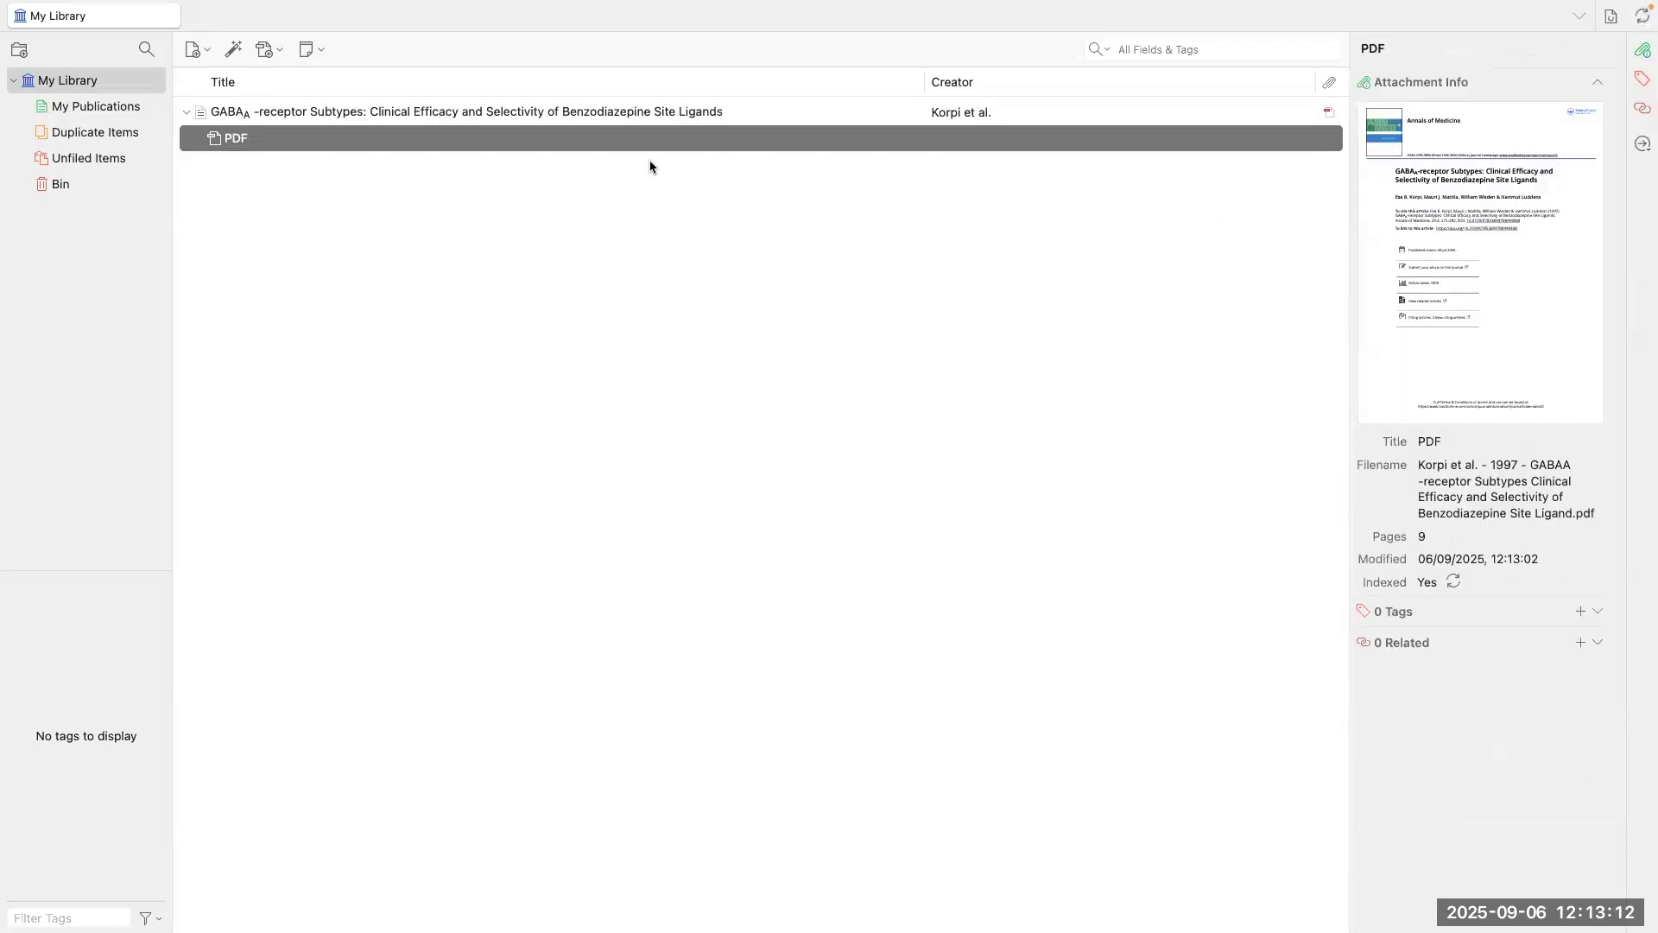
pyautogui.scroll(-10, 1421, 556)
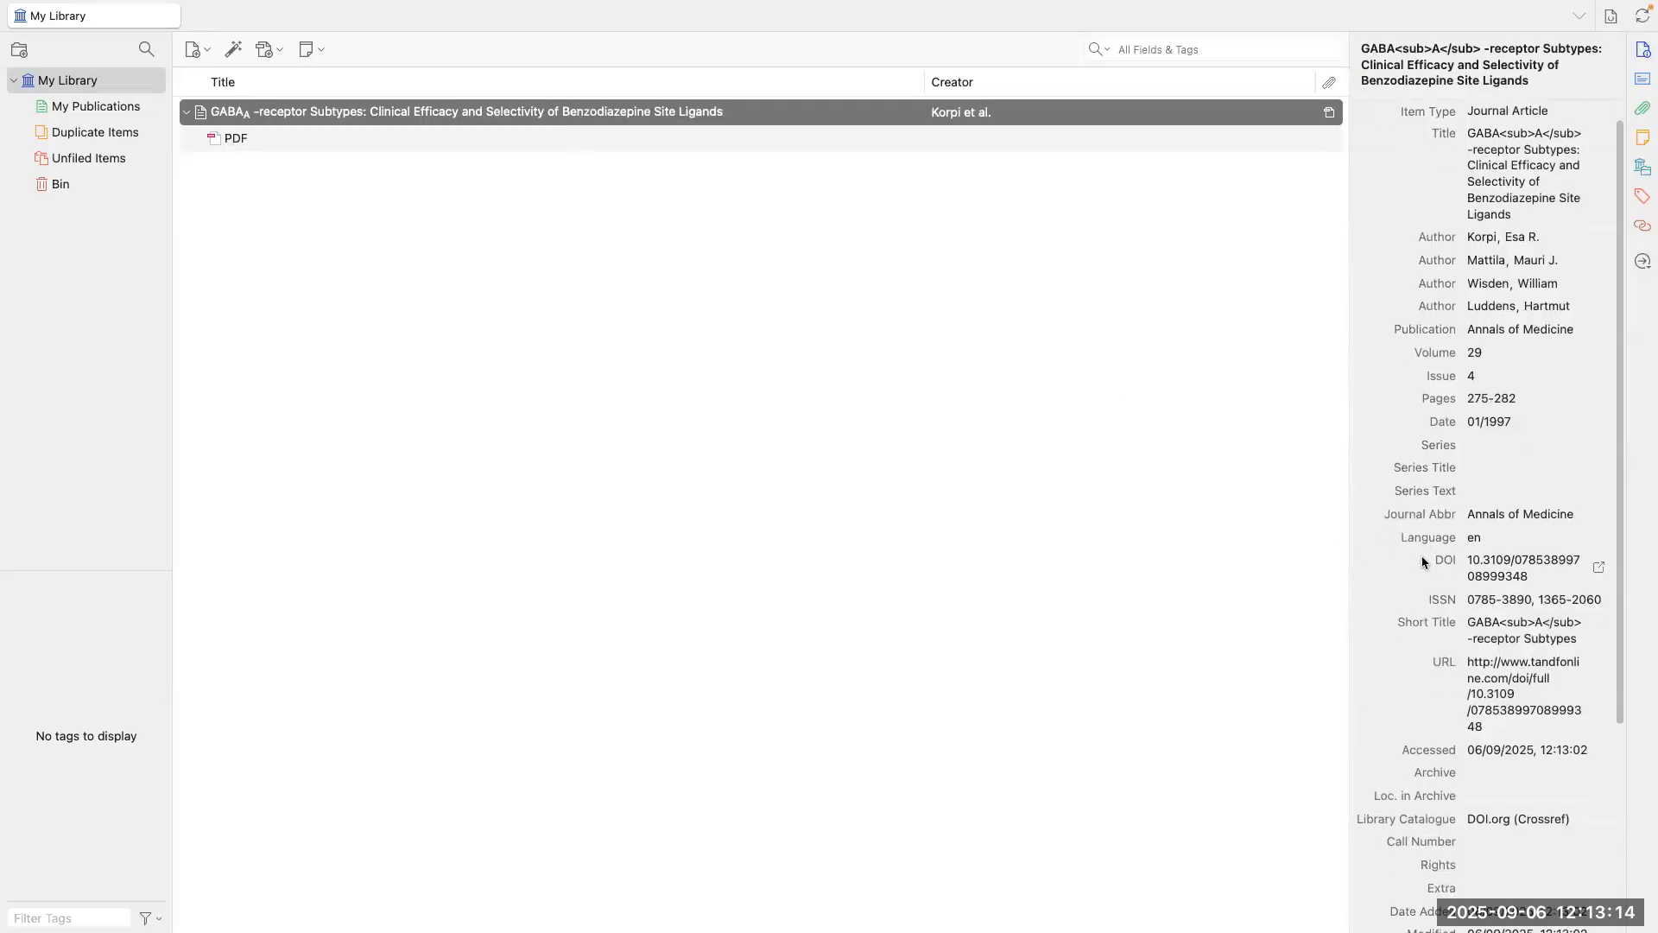
pyautogui.scroll(8, 1430, 567)
pyautogui.scroll(3, 1433, 568)
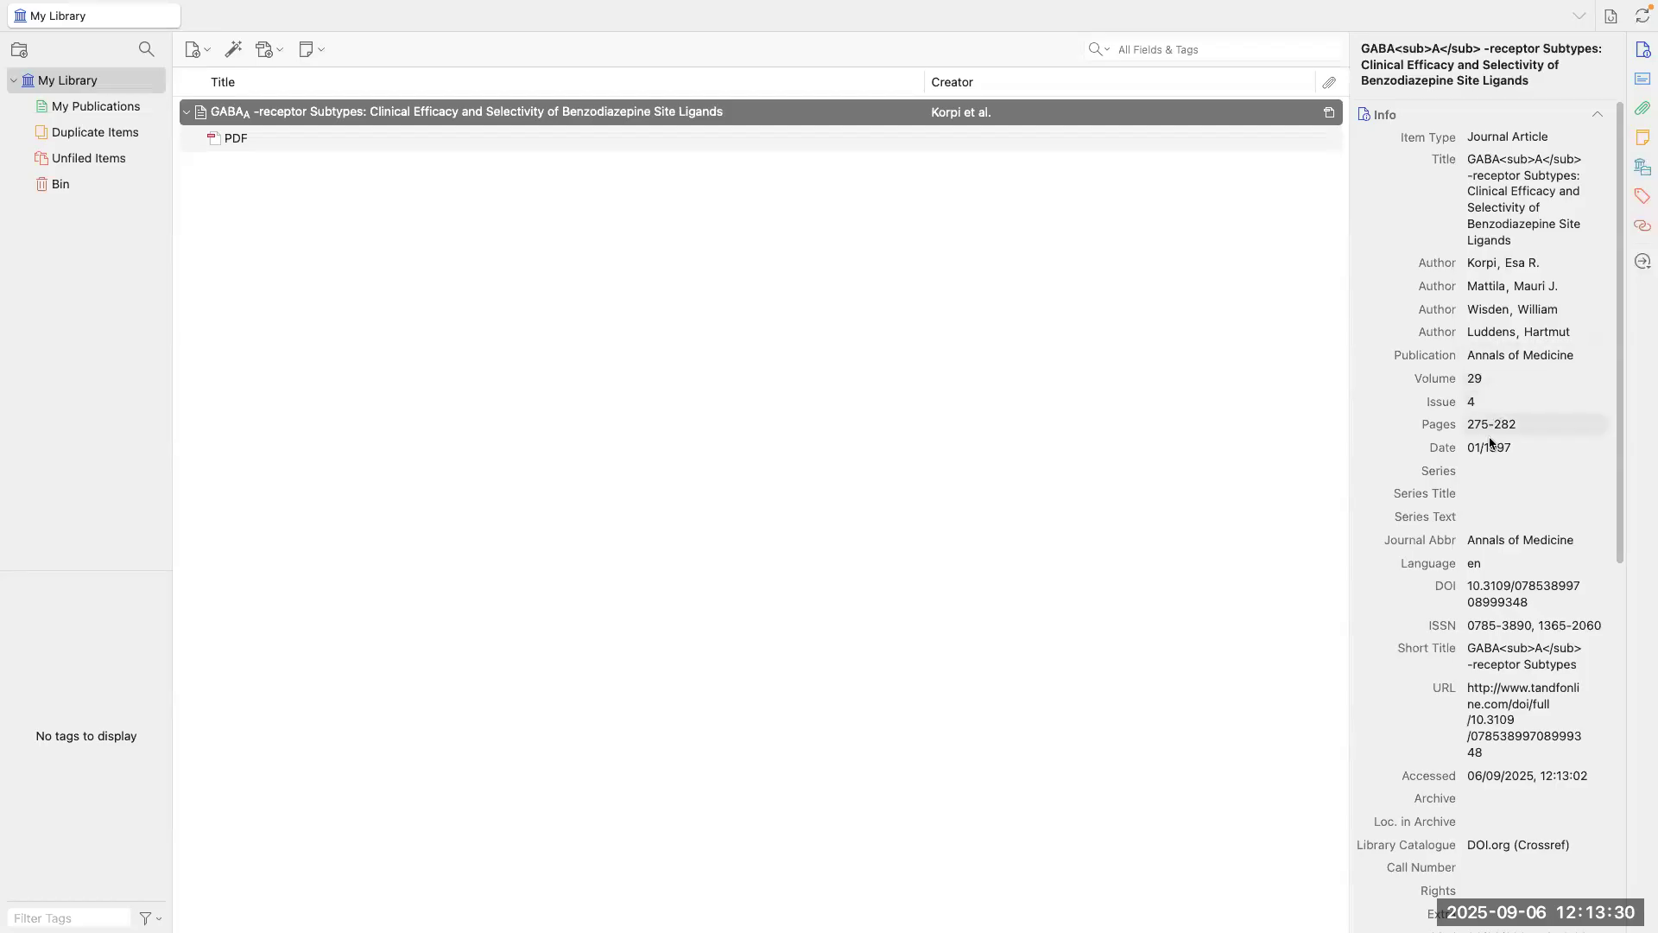
pyautogui.scroll(-3, 1516, 604)
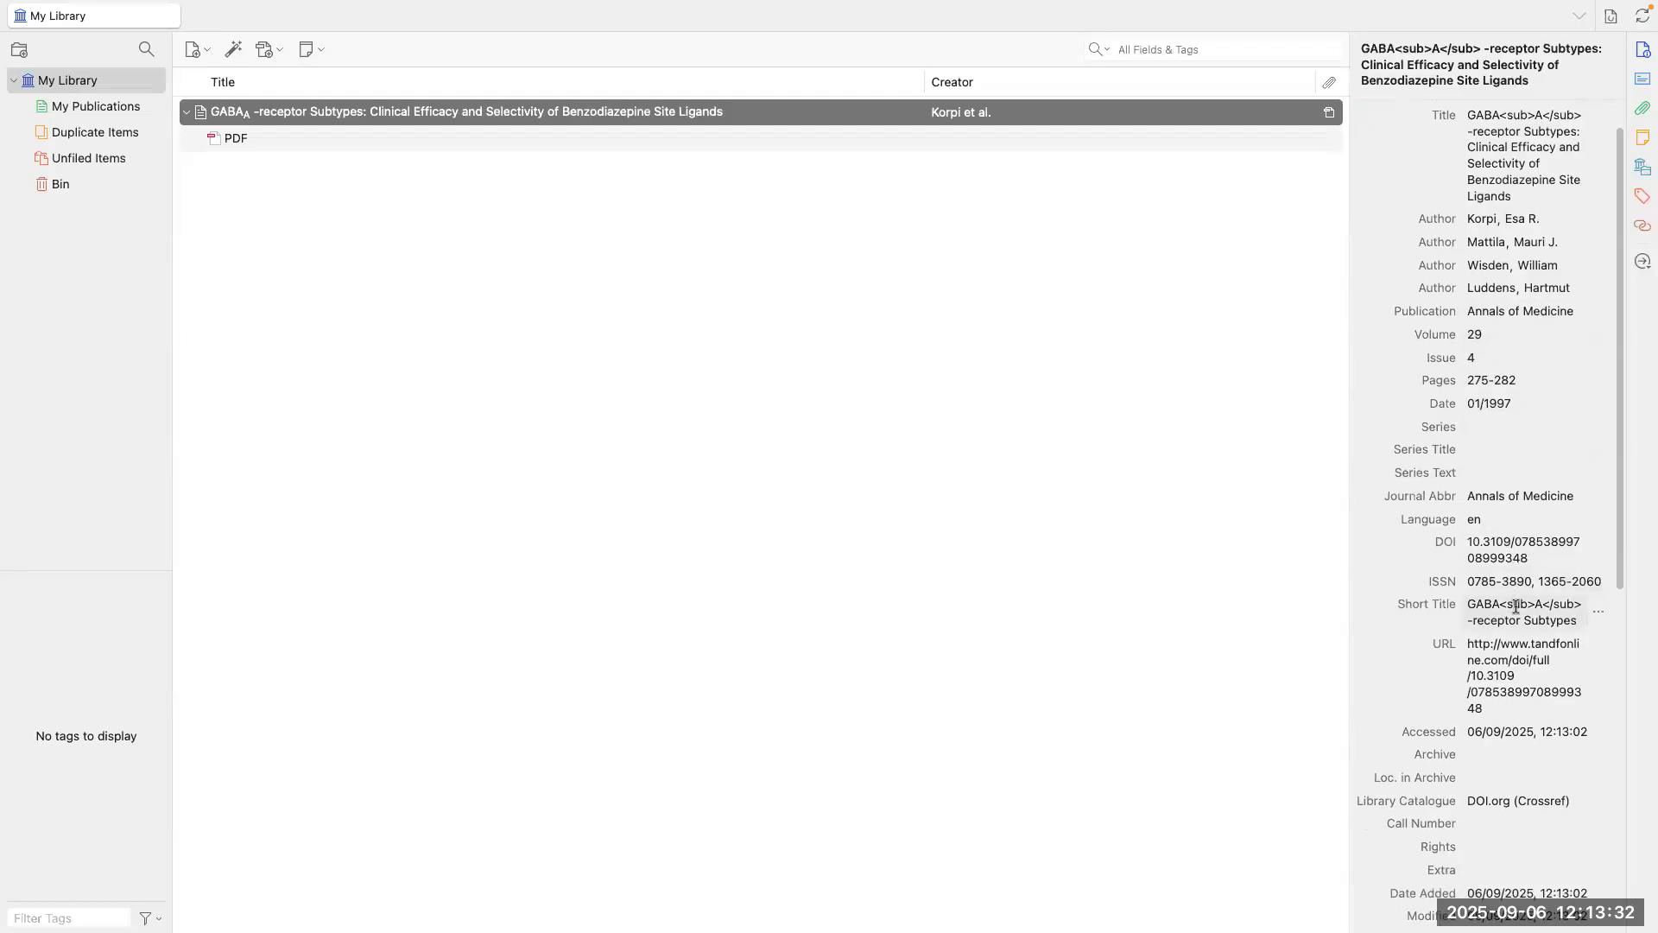
pyautogui.scroll(-4, 1518, 588)
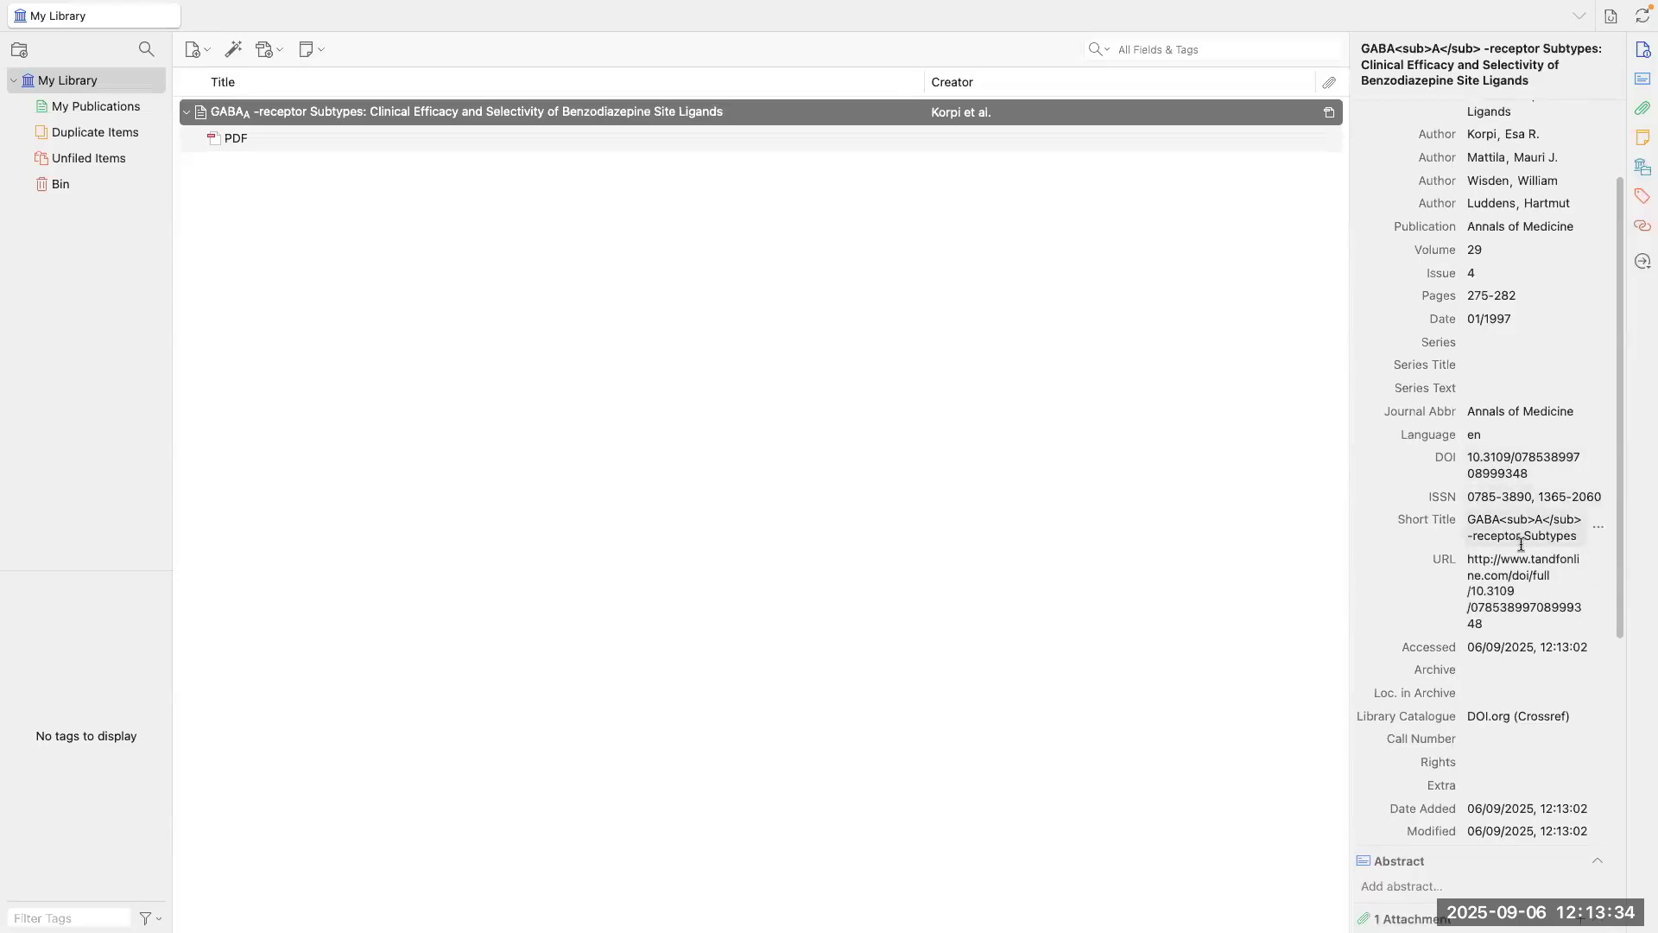
# Step: Review the imported article's PDF preview and bibliographic details, and collapse its entry in the library
pyautogui.scroll(-9, 1523, 553)
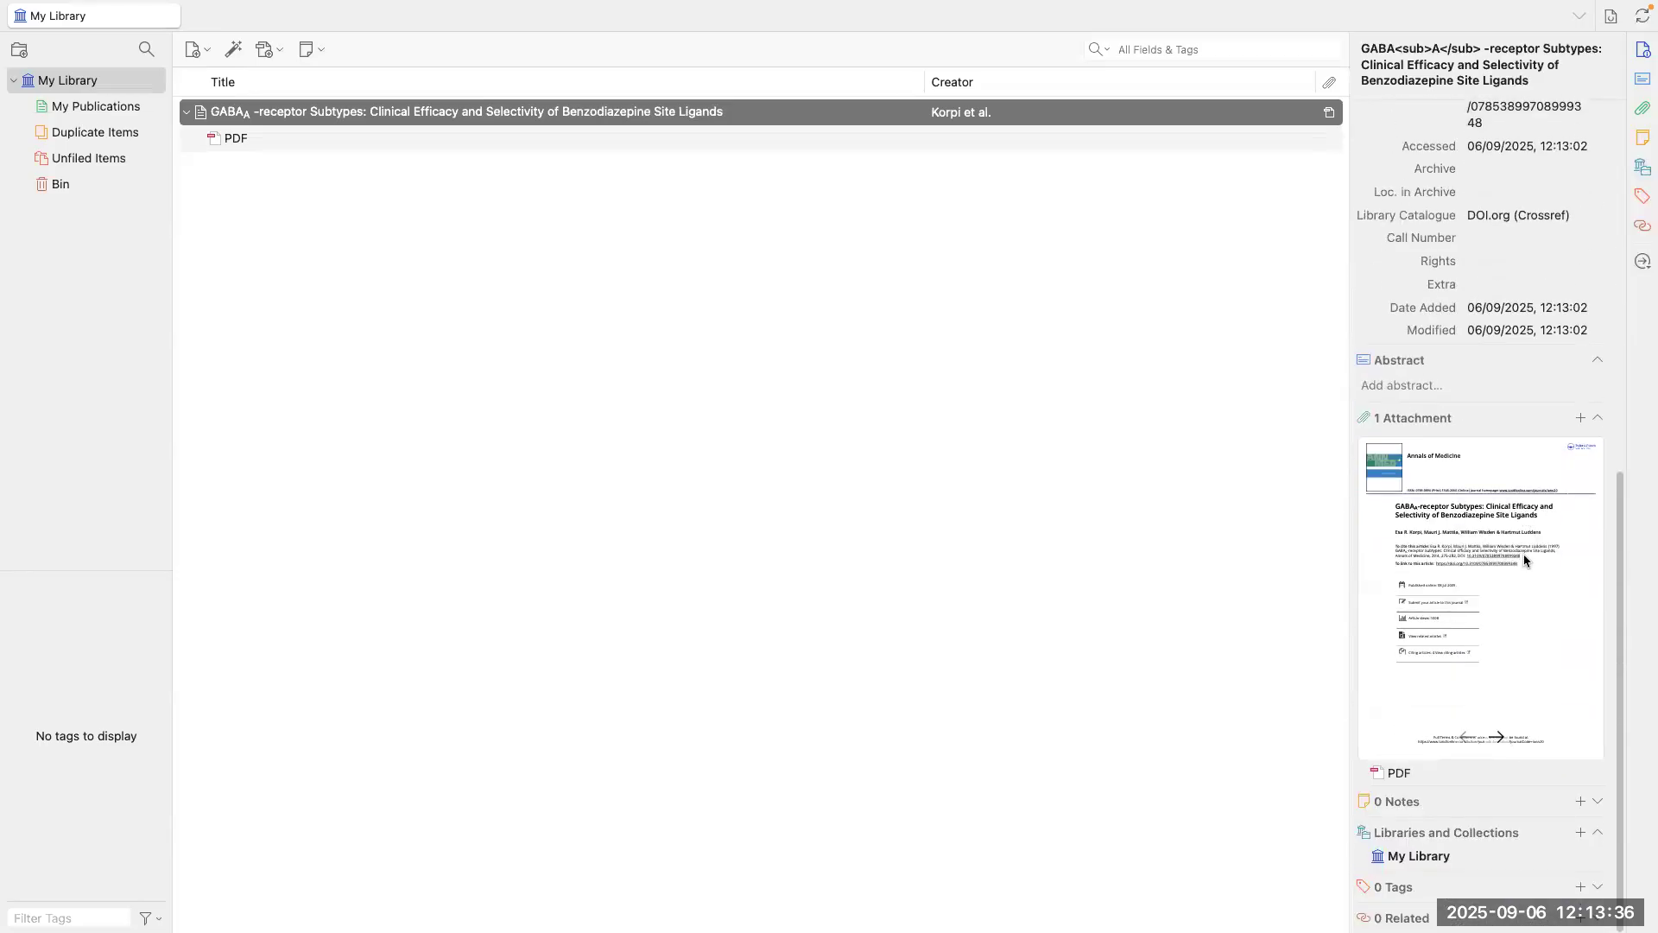
pyautogui.scroll(16, 1523, 553)
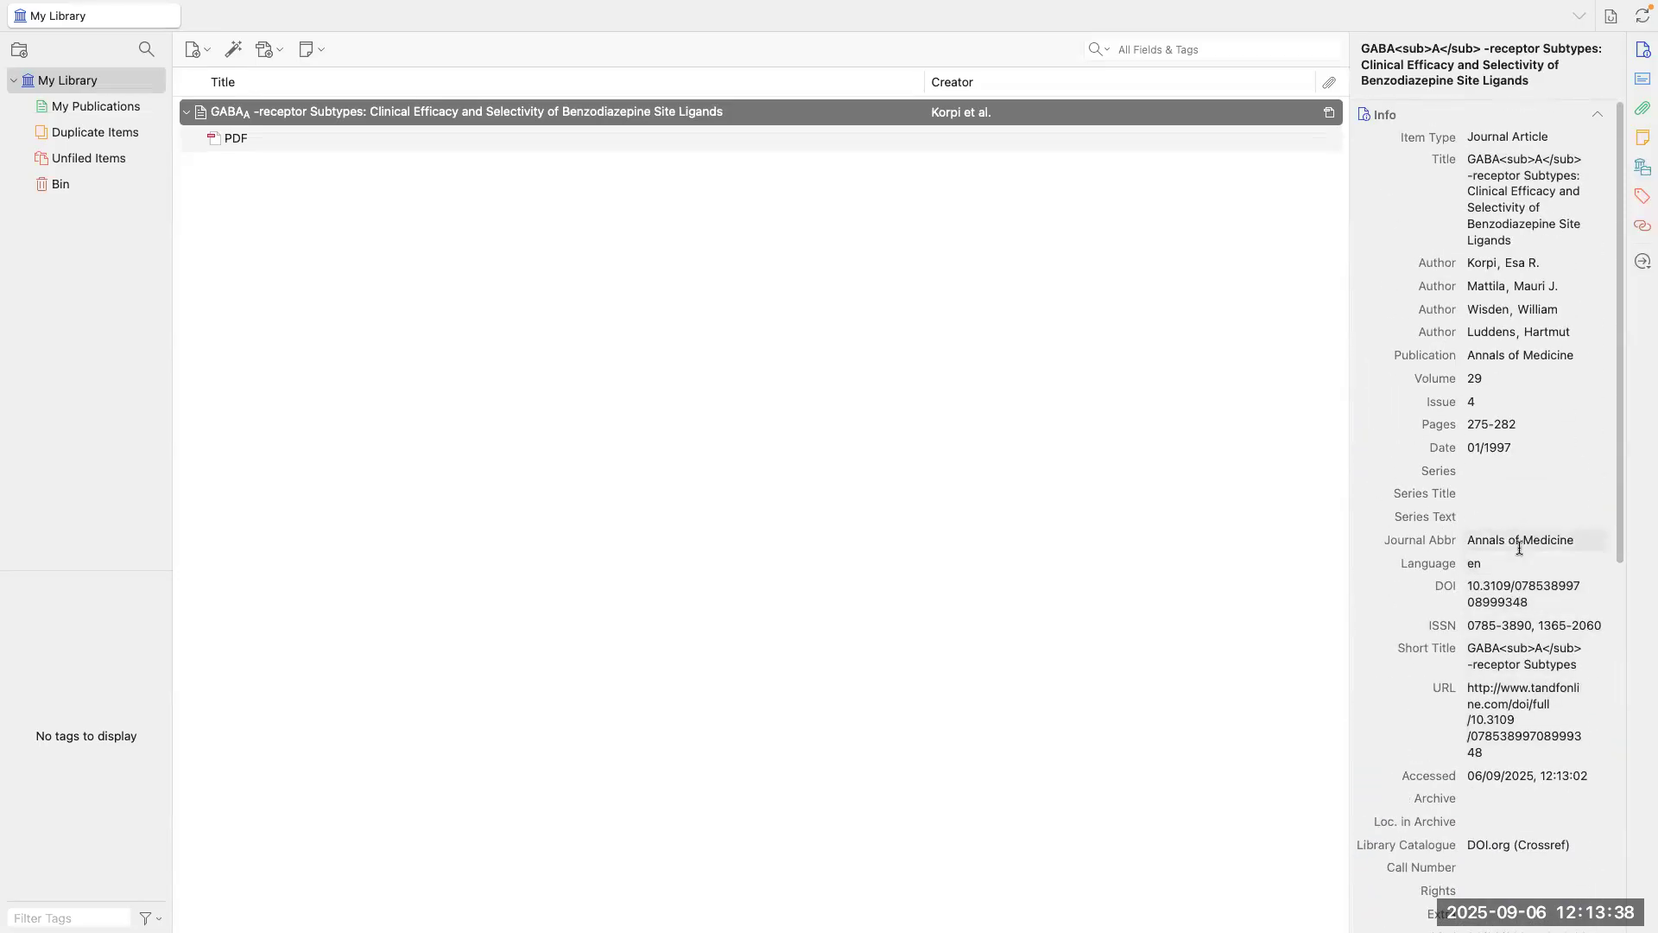
pyautogui.click(187, 113)
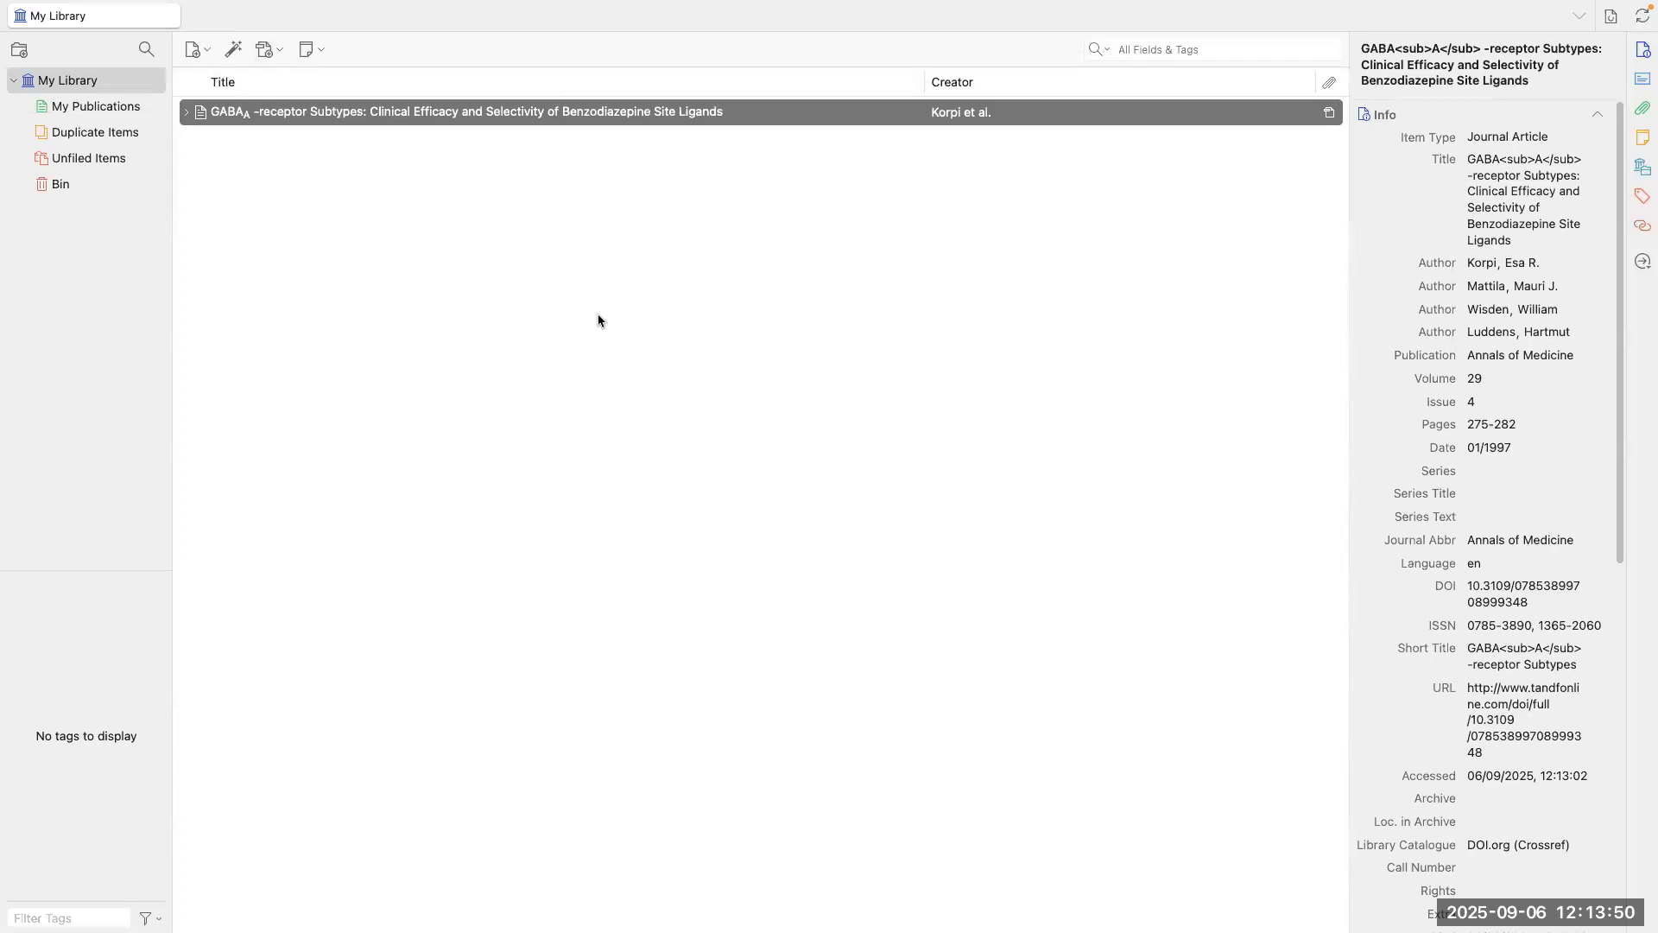
# Step: Switch to the Arc browser and open the Google Scholar results for MEDICINAL CHEM
pyautogui.hotkey('ctrl', 'Up')
pyautogui.click(1053, 101)
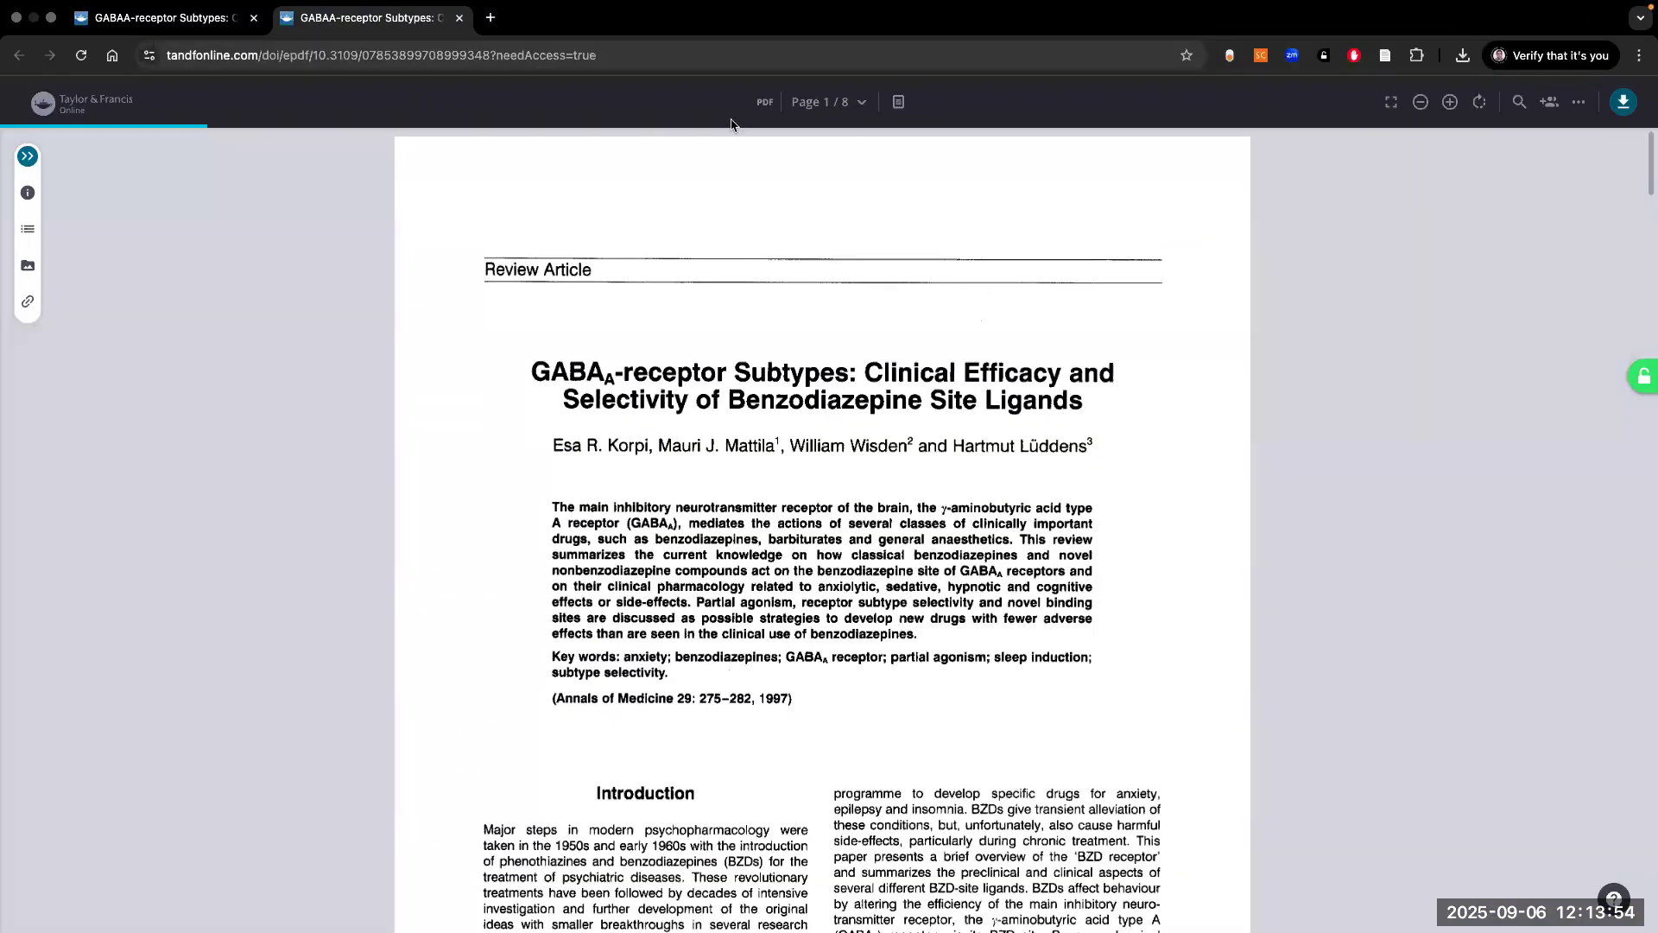
pyautogui.hotkey('ctrl', 'Up')
pyautogui.click(759, 63)
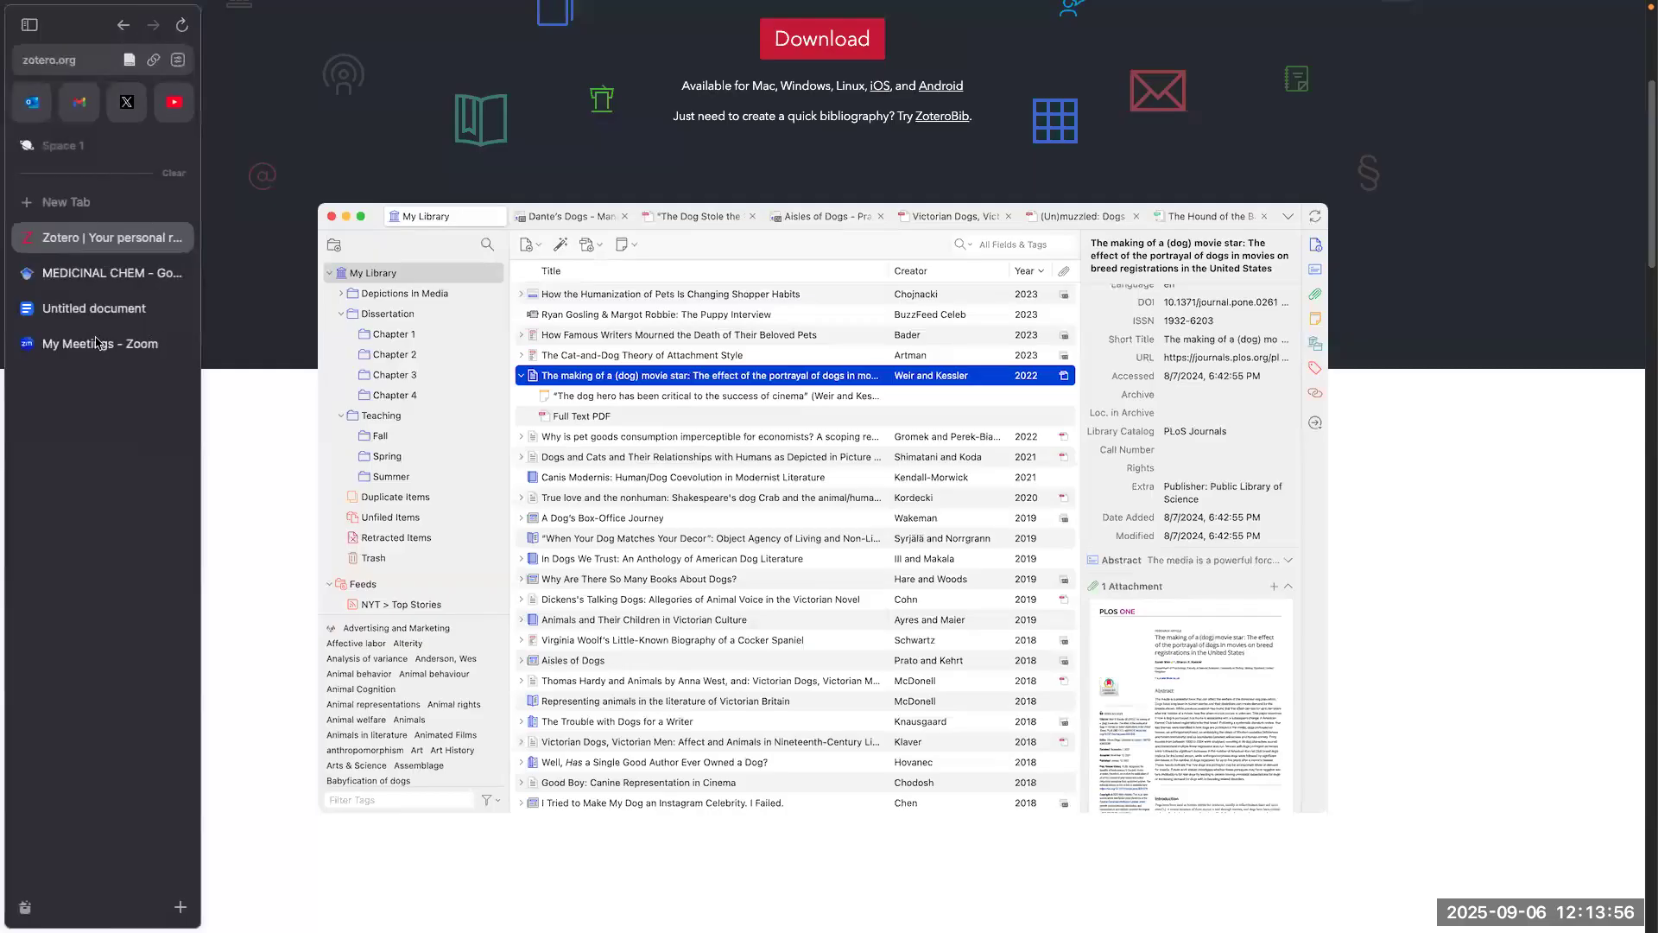
pyautogui.click(95, 273)
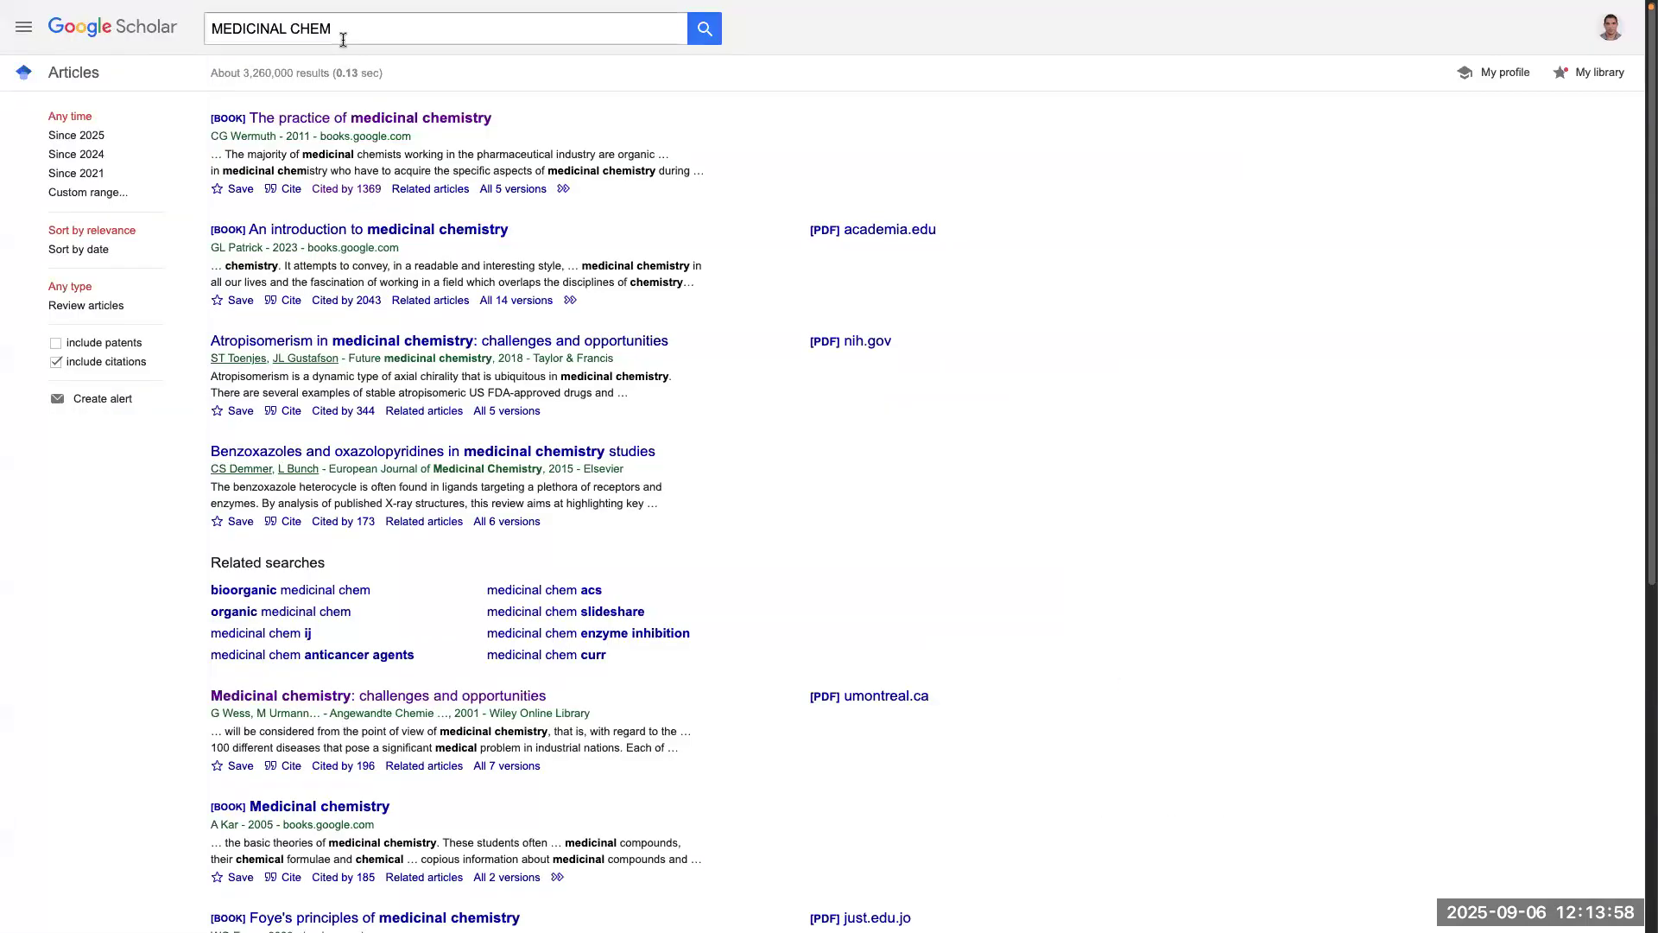
# Step: View the Google Books preview of An Introduction to Medicinal Chemistry, return to the Scholar results, and look over them
pyautogui.click(385, 232)
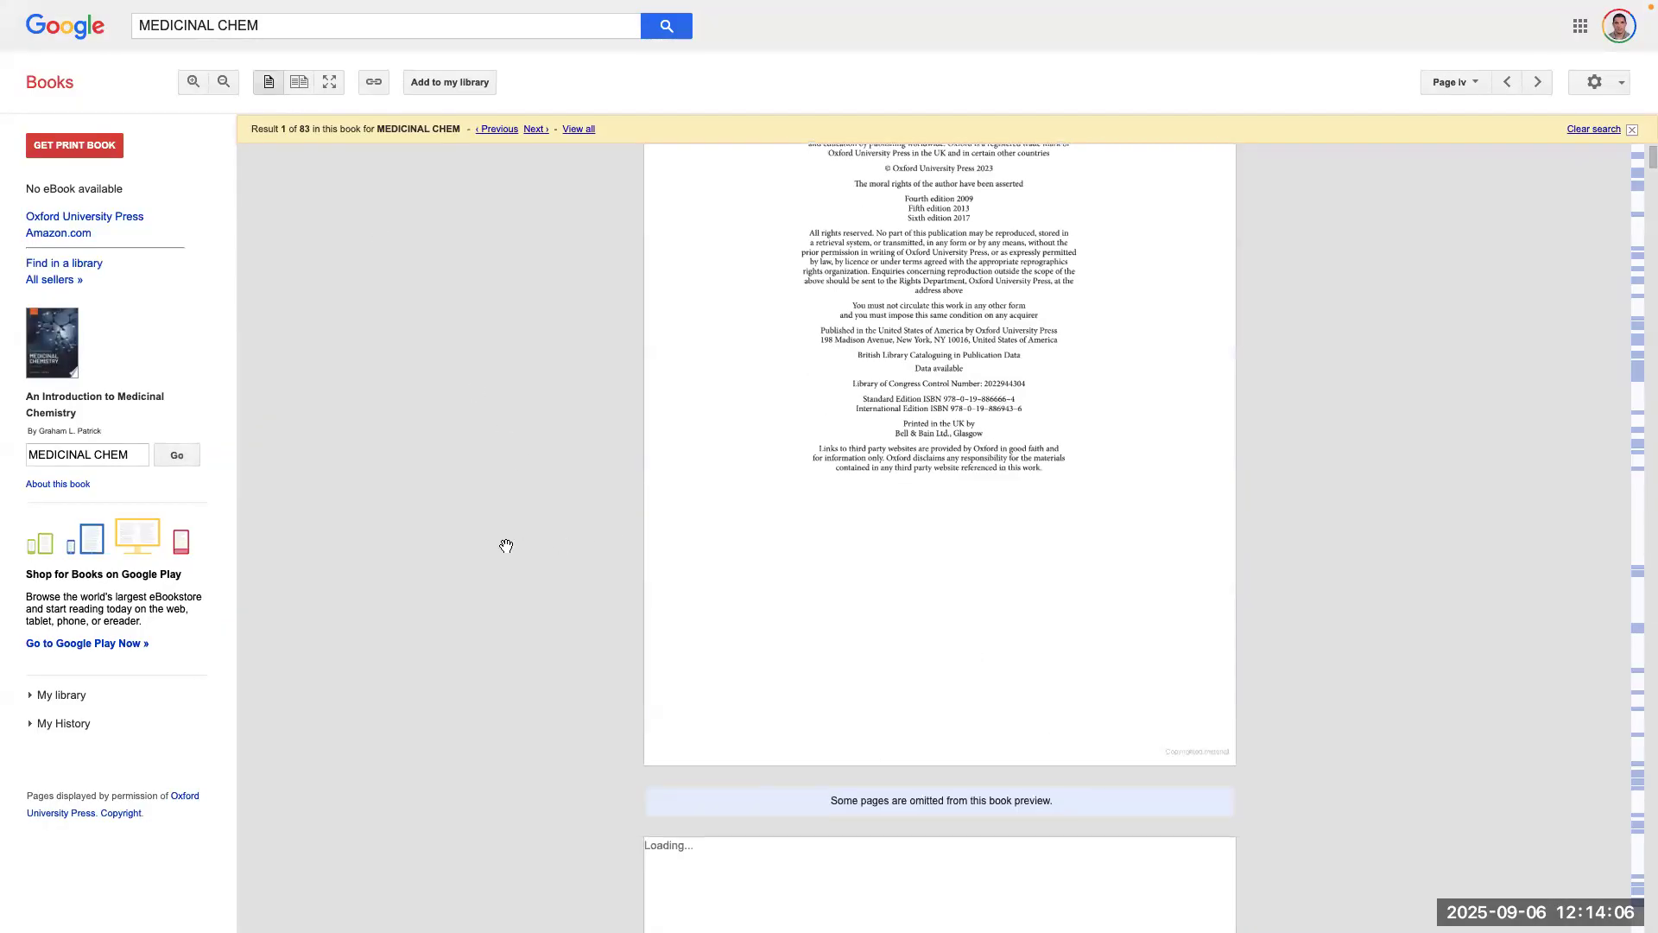
pyautogui.moveTo(4, 136)
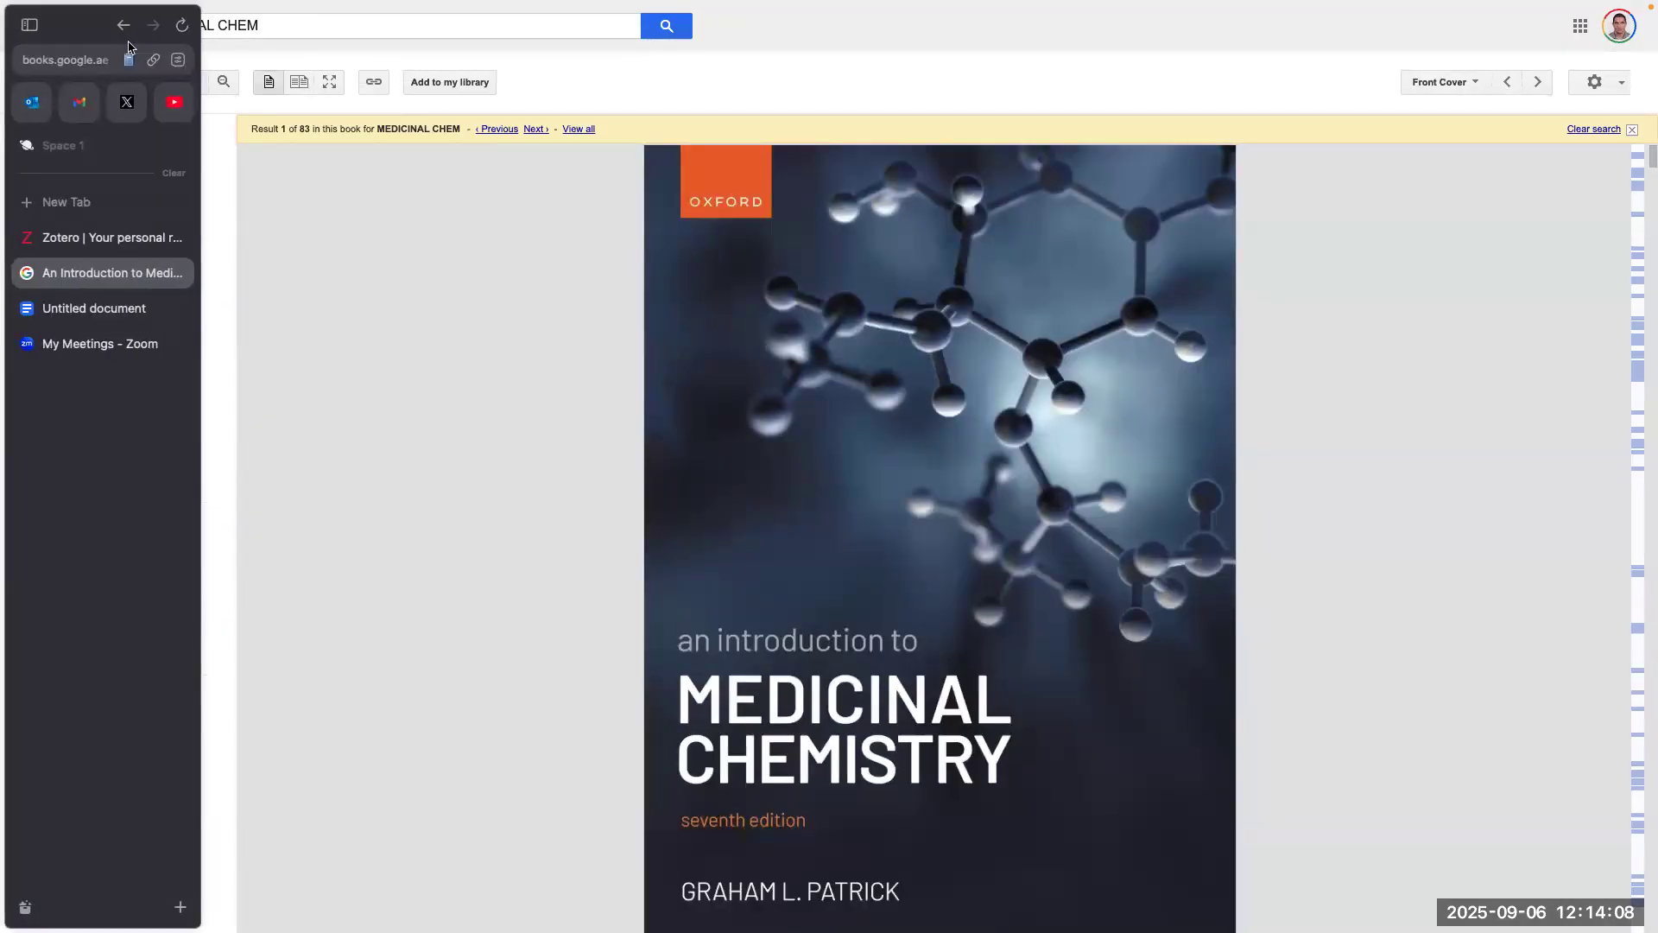
pyautogui.click(123, 25)
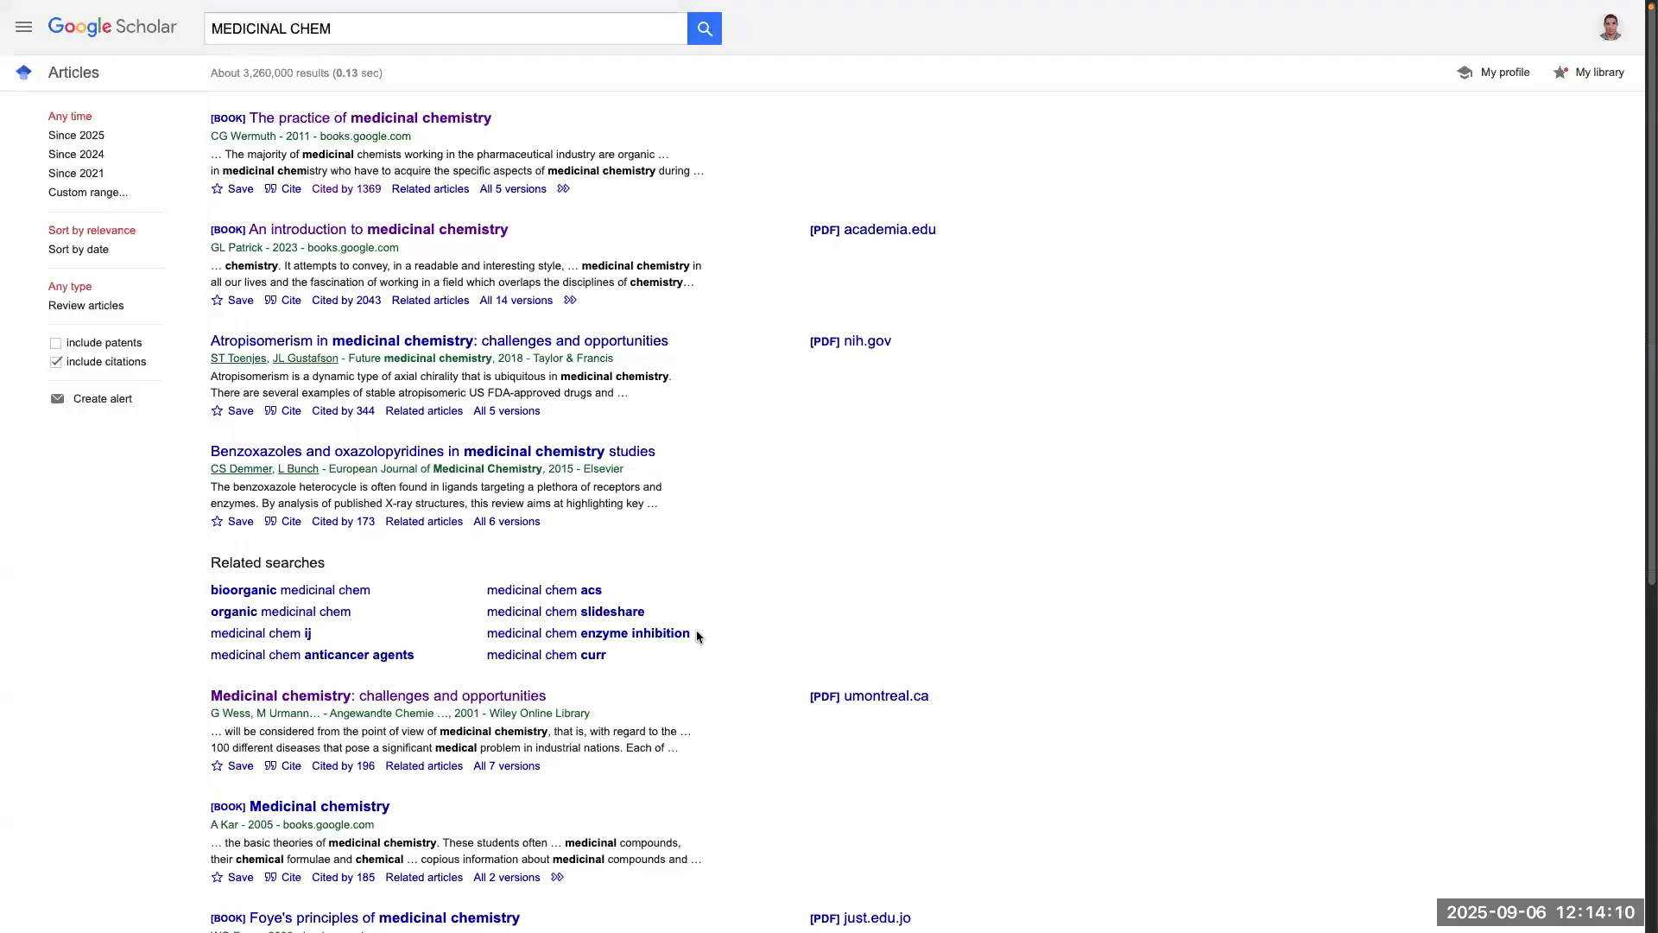
pyautogui.scroll(-1, 455, 678)
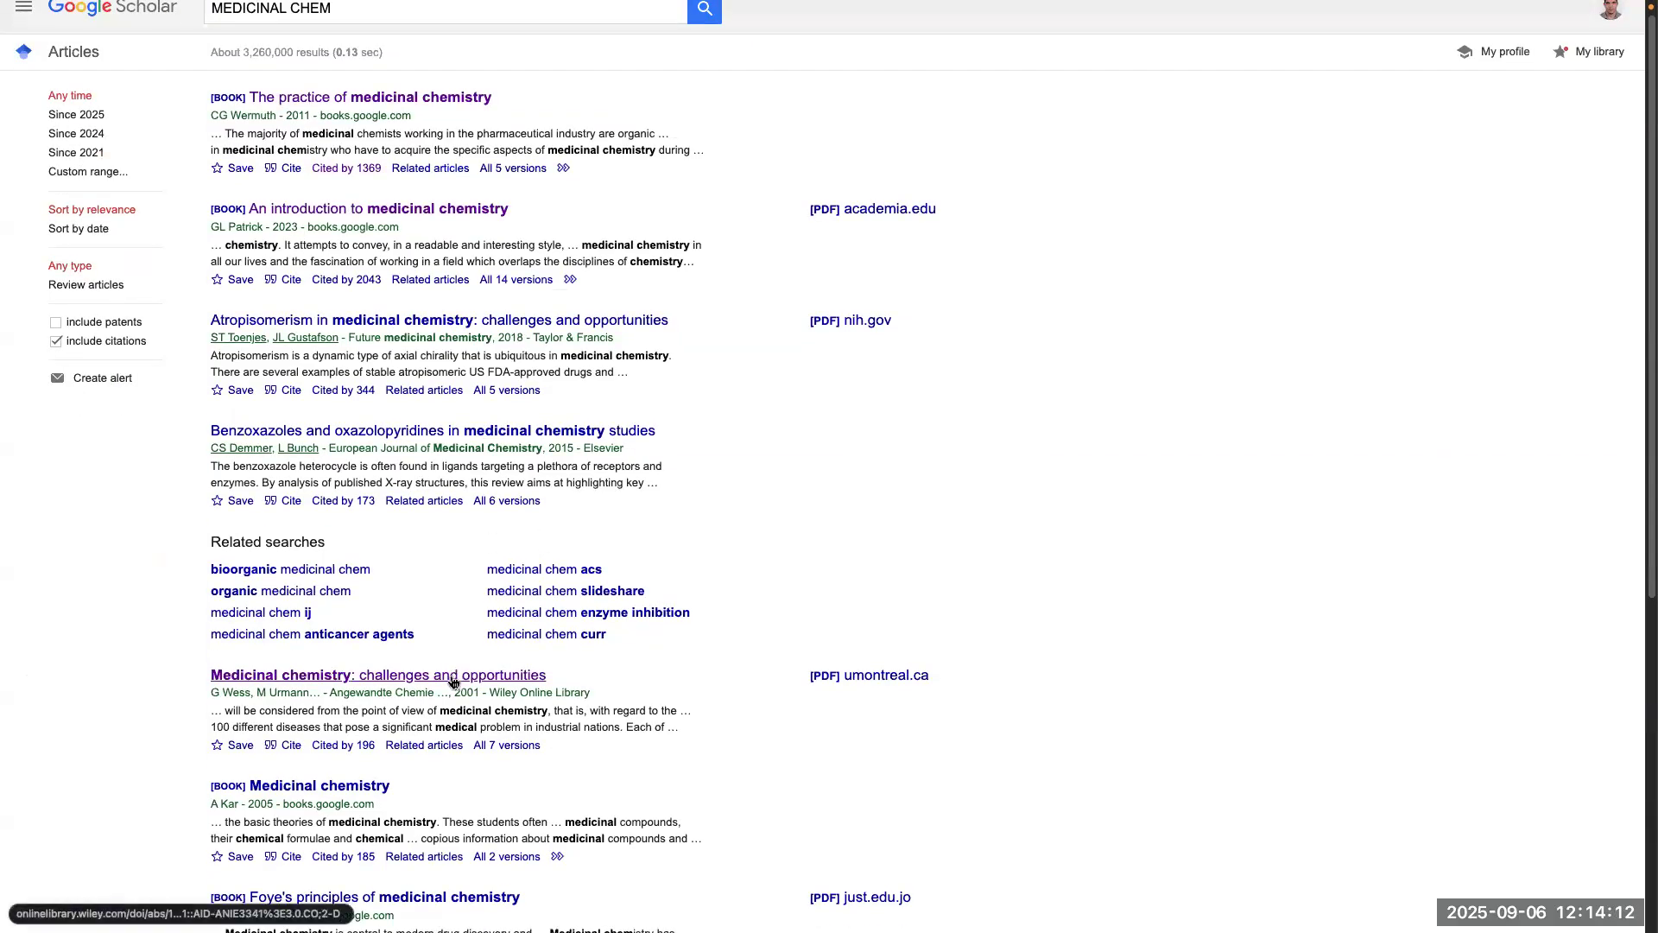
pyautogui.scroll(1, 121, 101)
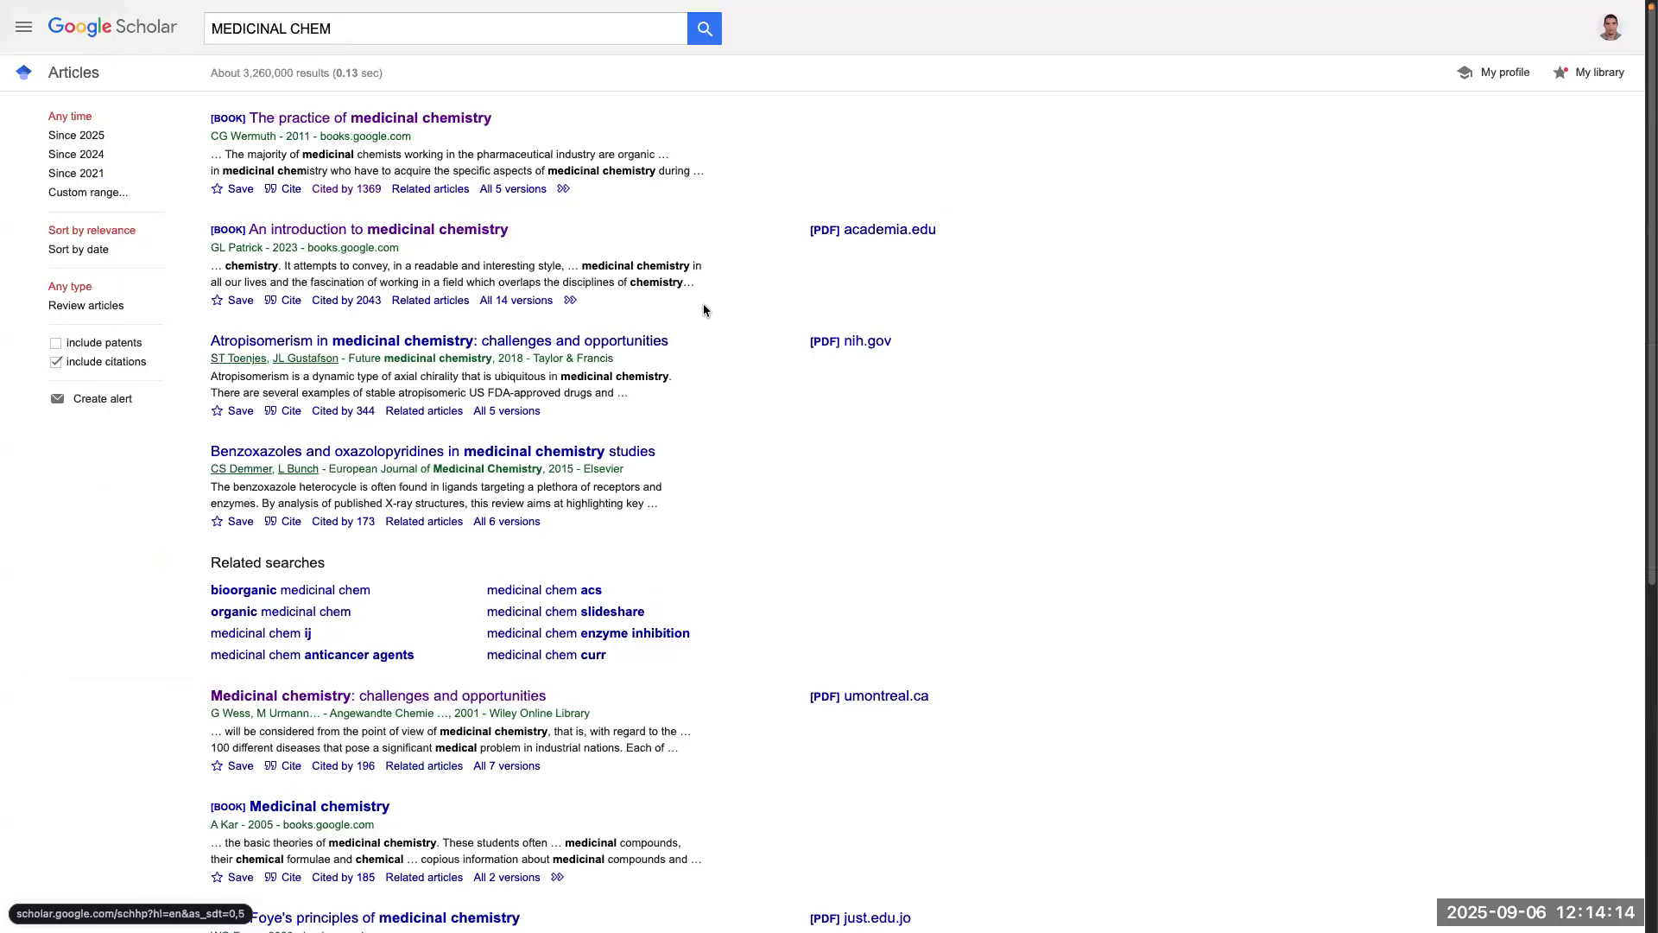
# Step: Start from the Google Scholar home page and run the suggested search for book gabaa
pyautogui.click(130, 28)
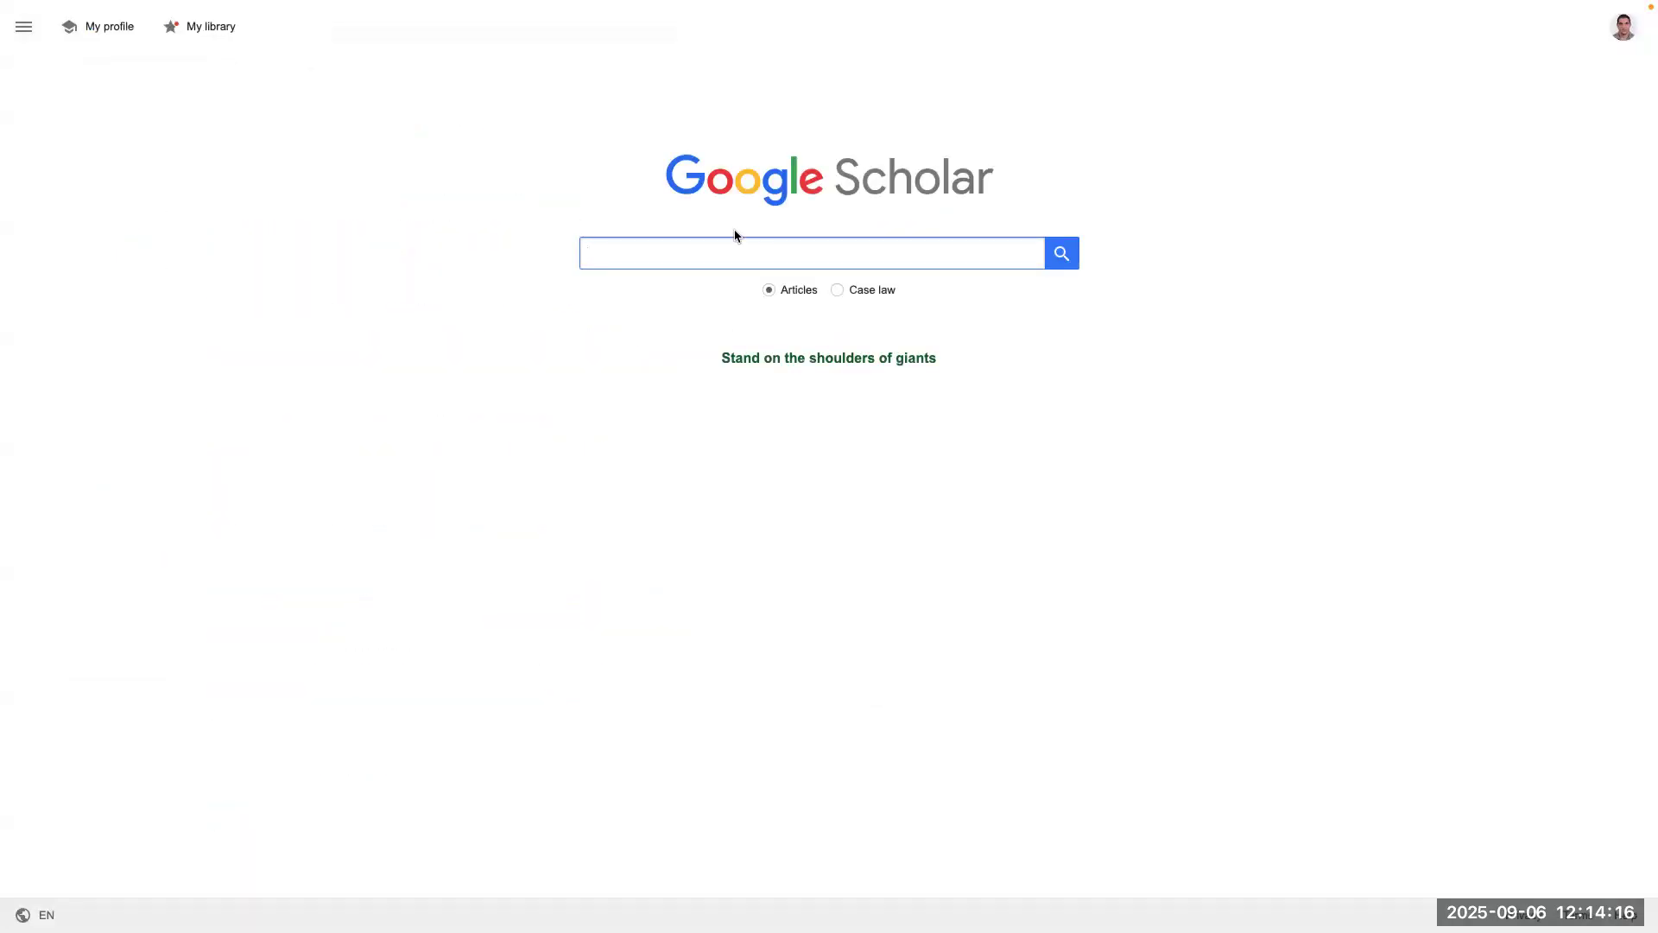
pyautogui.write('boo')
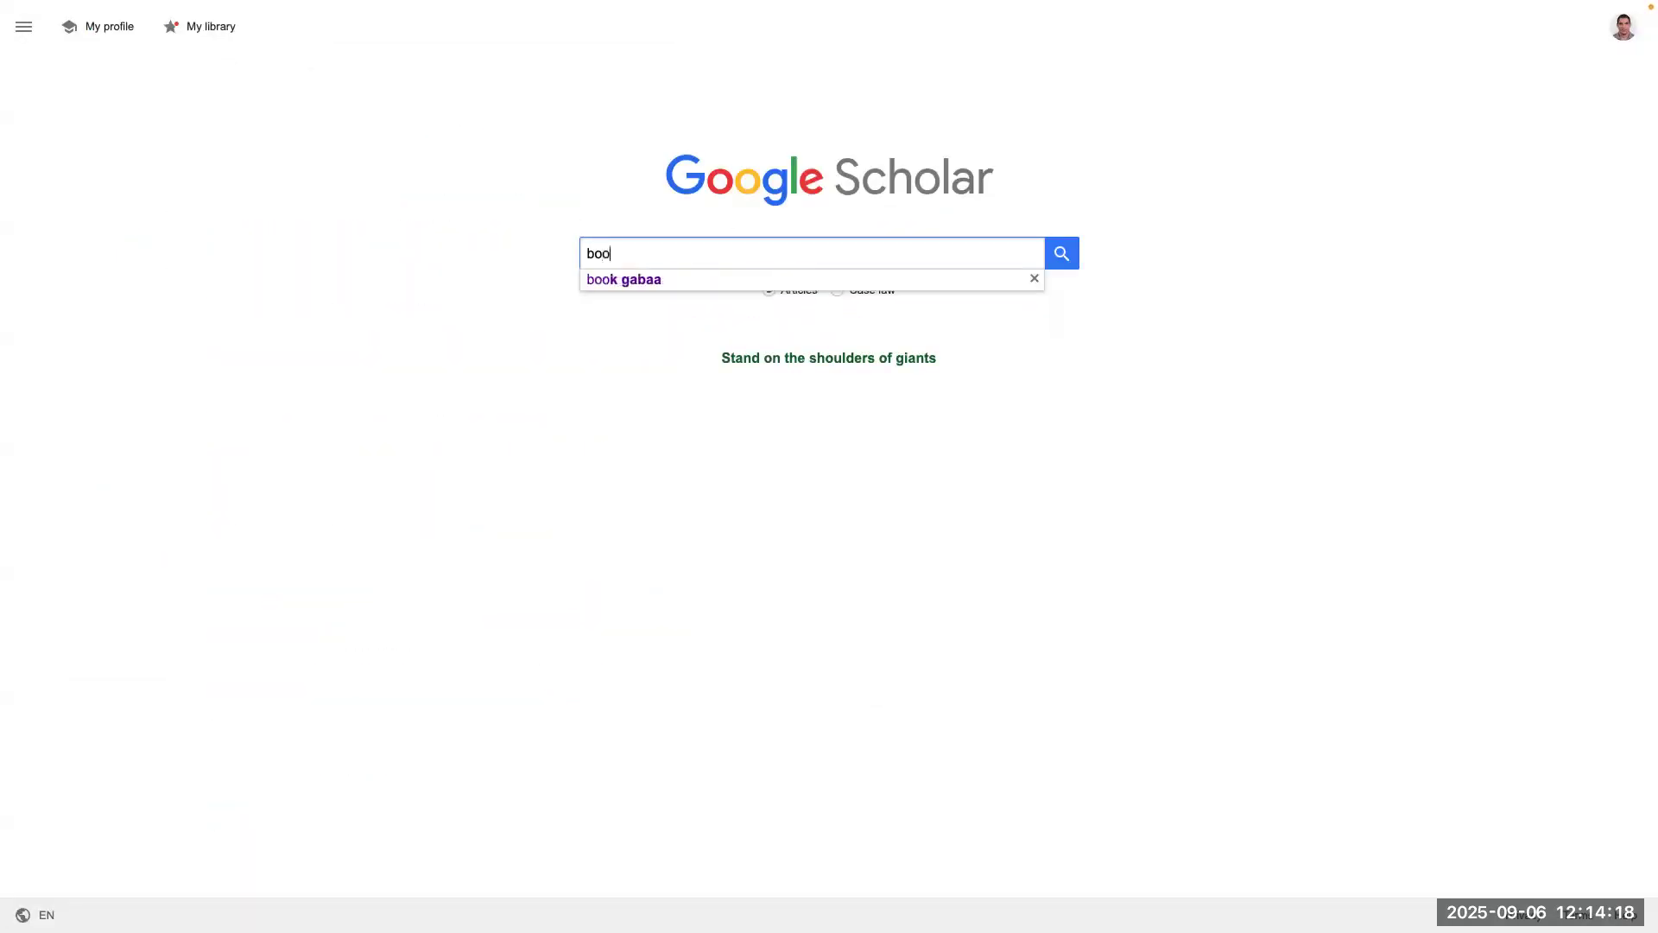
pyautogui.press('Down')
pyautogui.press('Return')
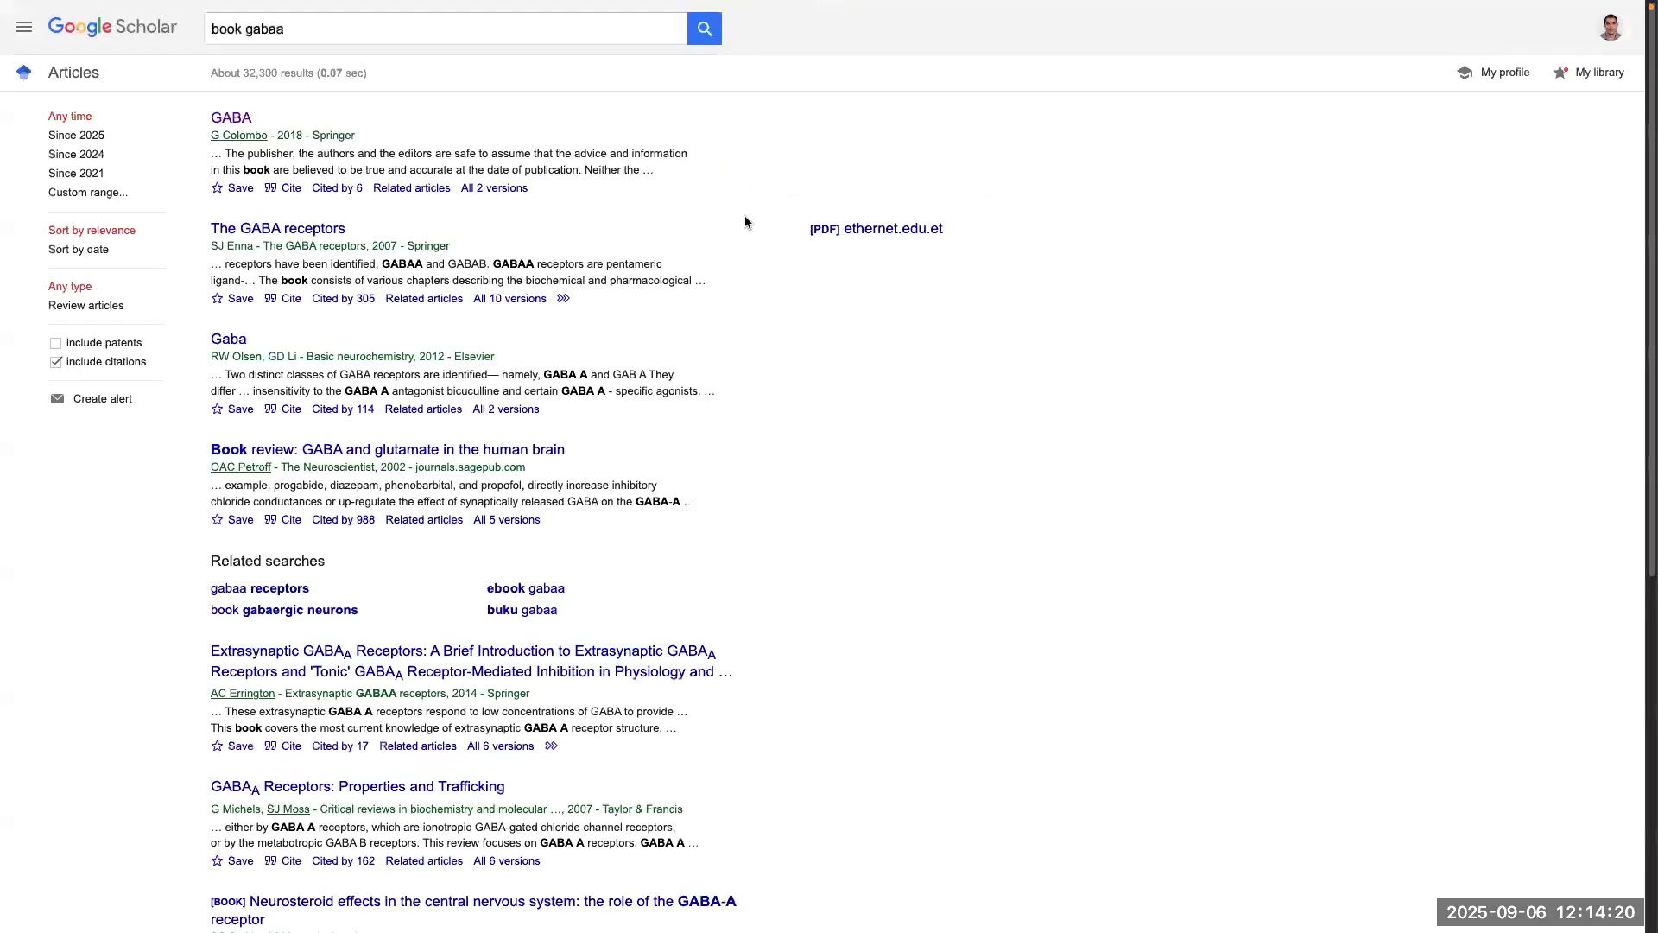
# Step: Check the Springer page of the 2018 GABA result, return to the results, and look through the first results page for a book
pyautogui.click(234, 125)
pyautogui.scroll(-1, 176, 241)
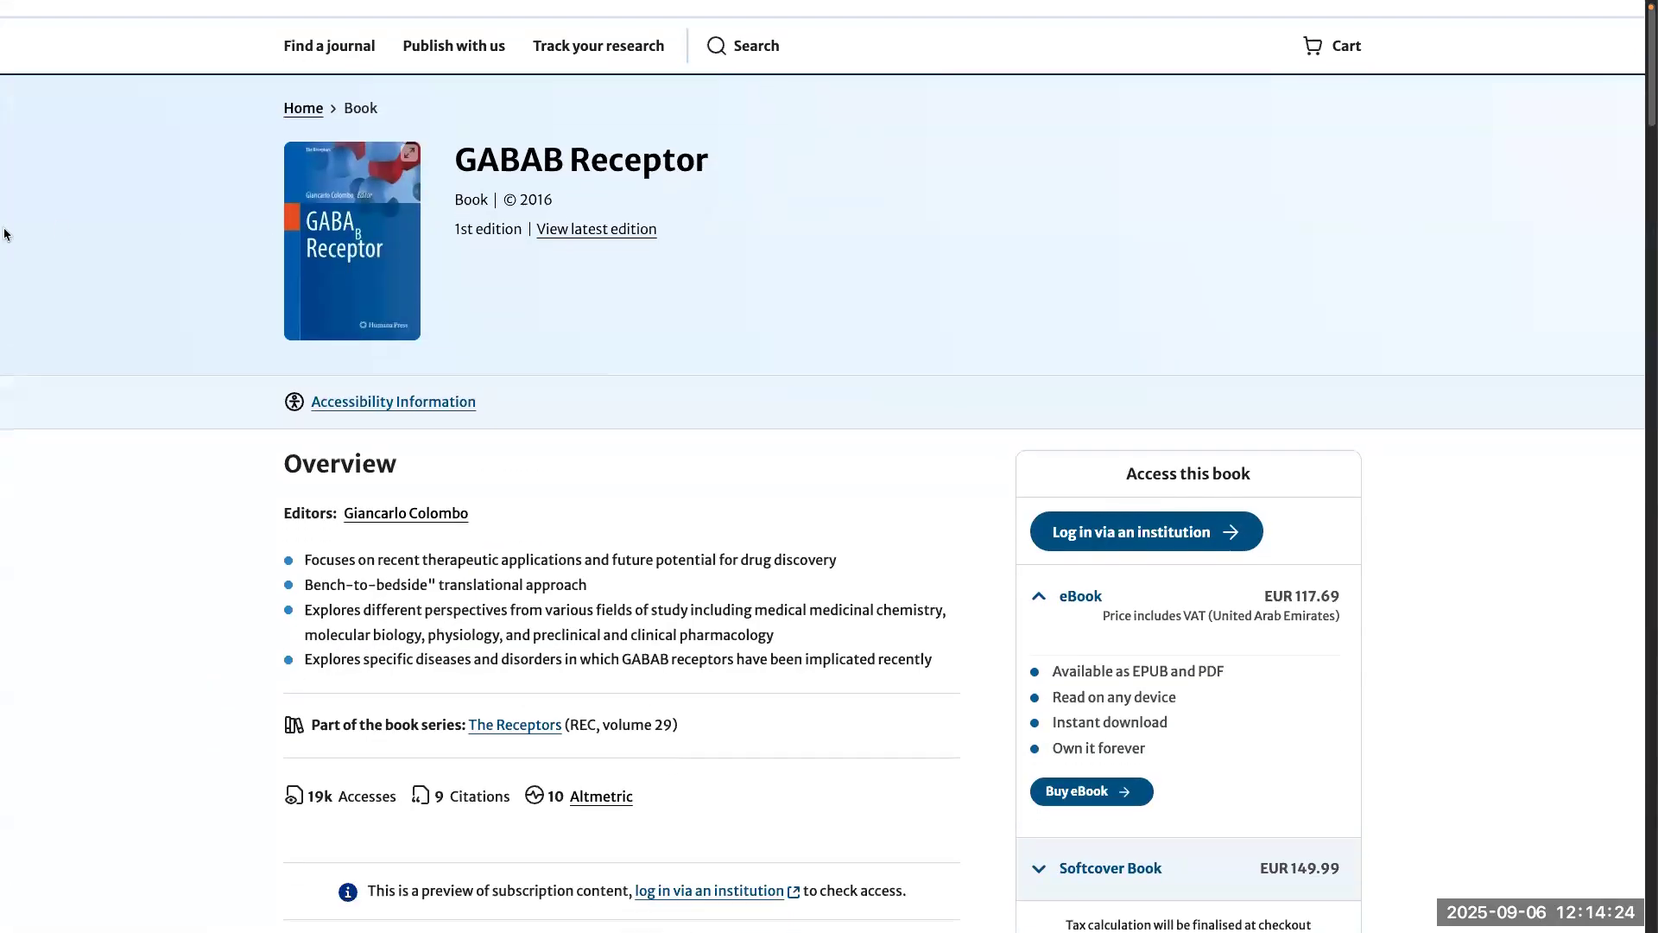
pyautogui.click(116, 26)
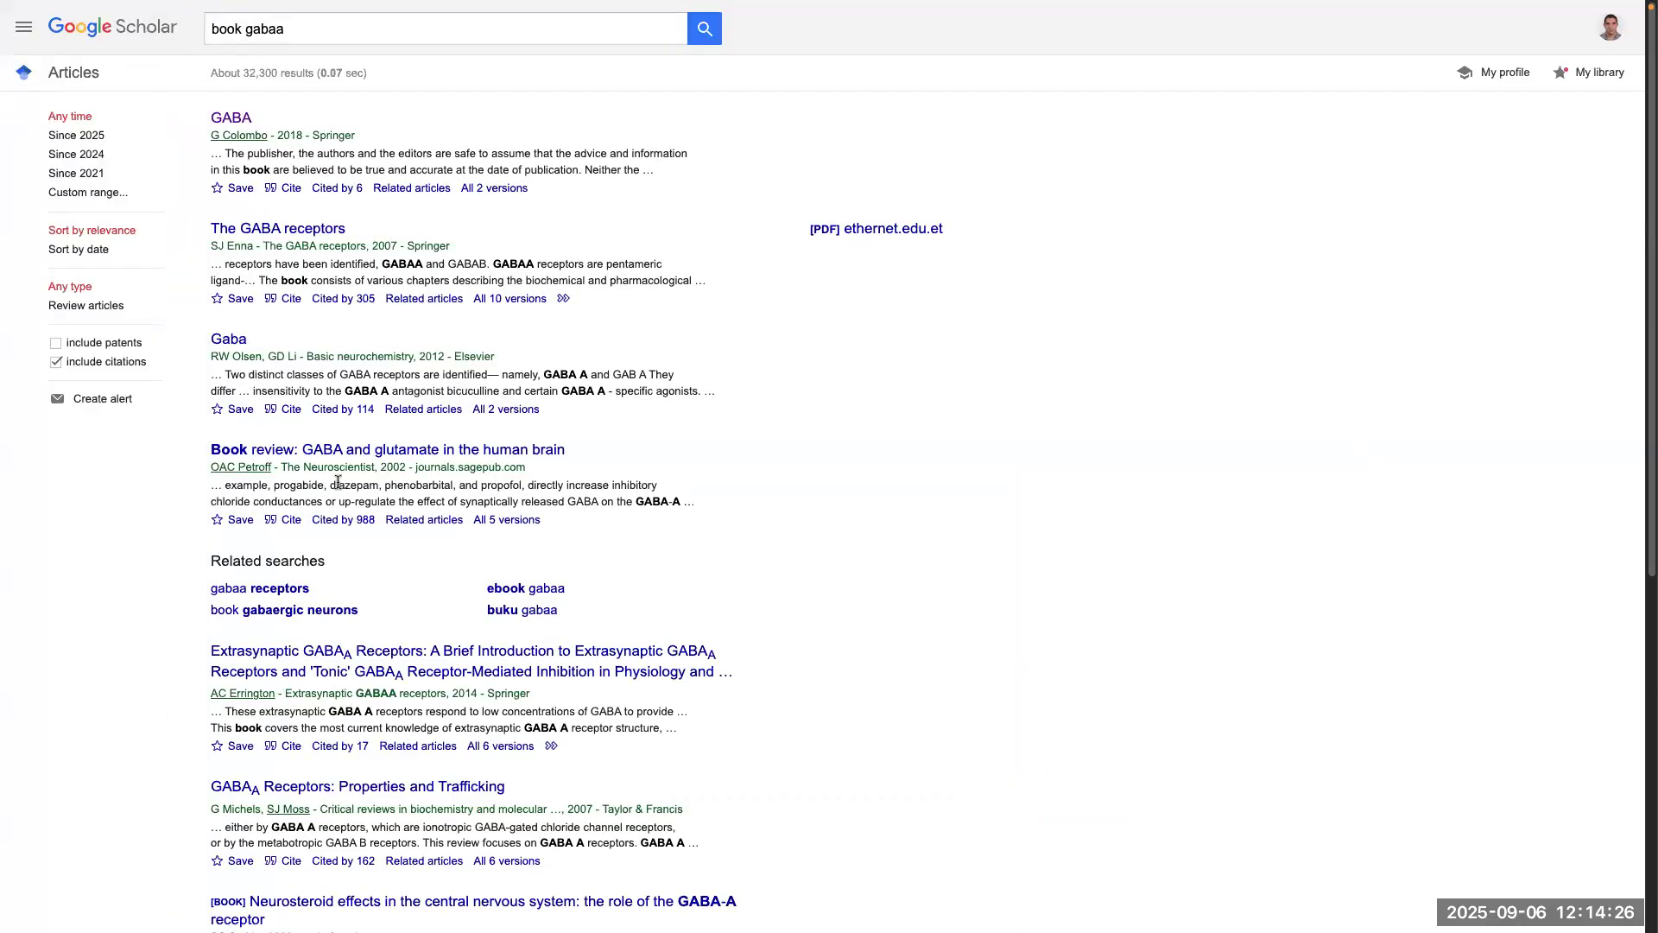
pyautogui.scroll(-10, 157, 449)
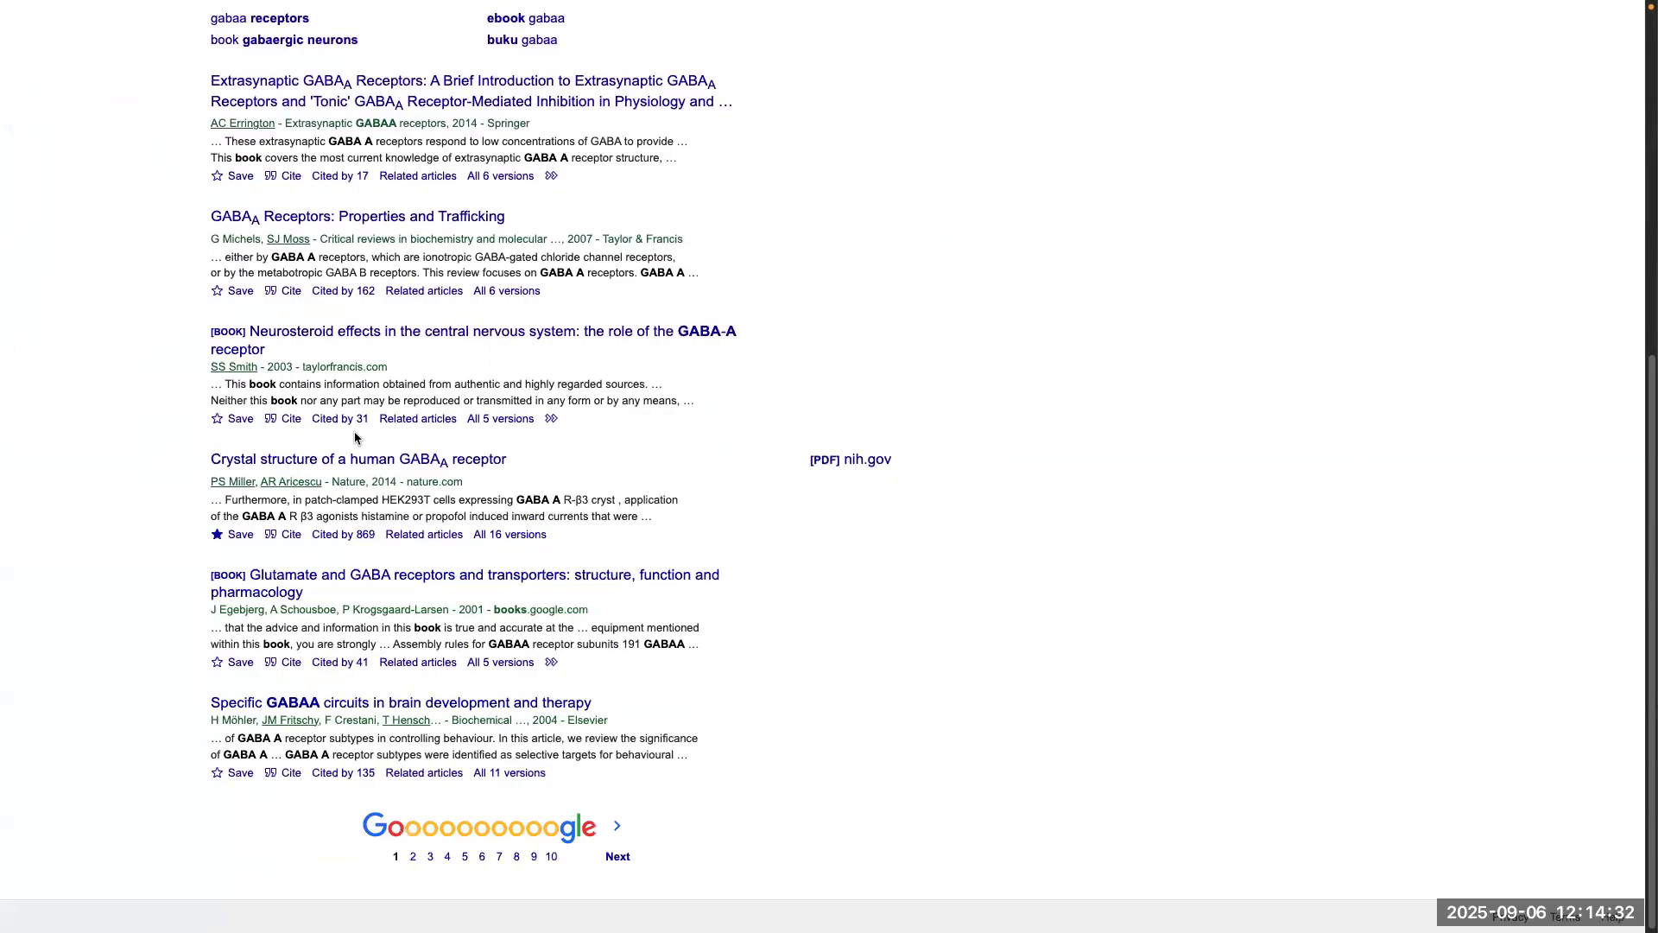
pyautogui.scroll(10, 356, 432)
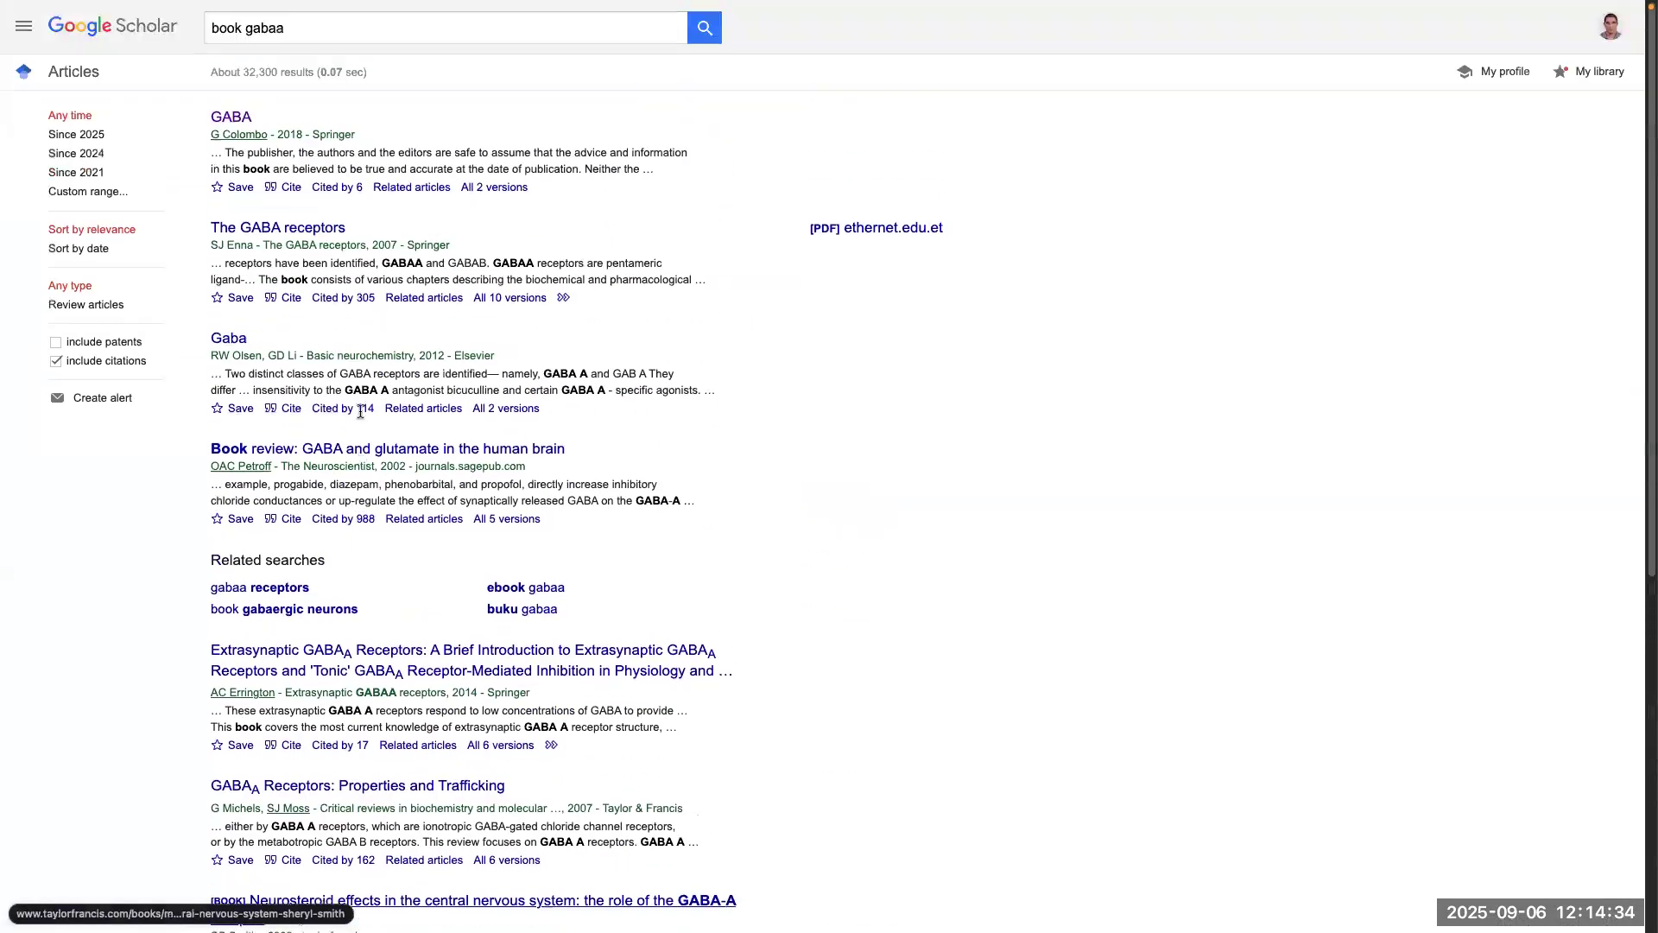
# Step: Extend the Google Scholar search to book gabaa chapters and run it
pyautogui.click(308, 39)
pyautogui.write('c')
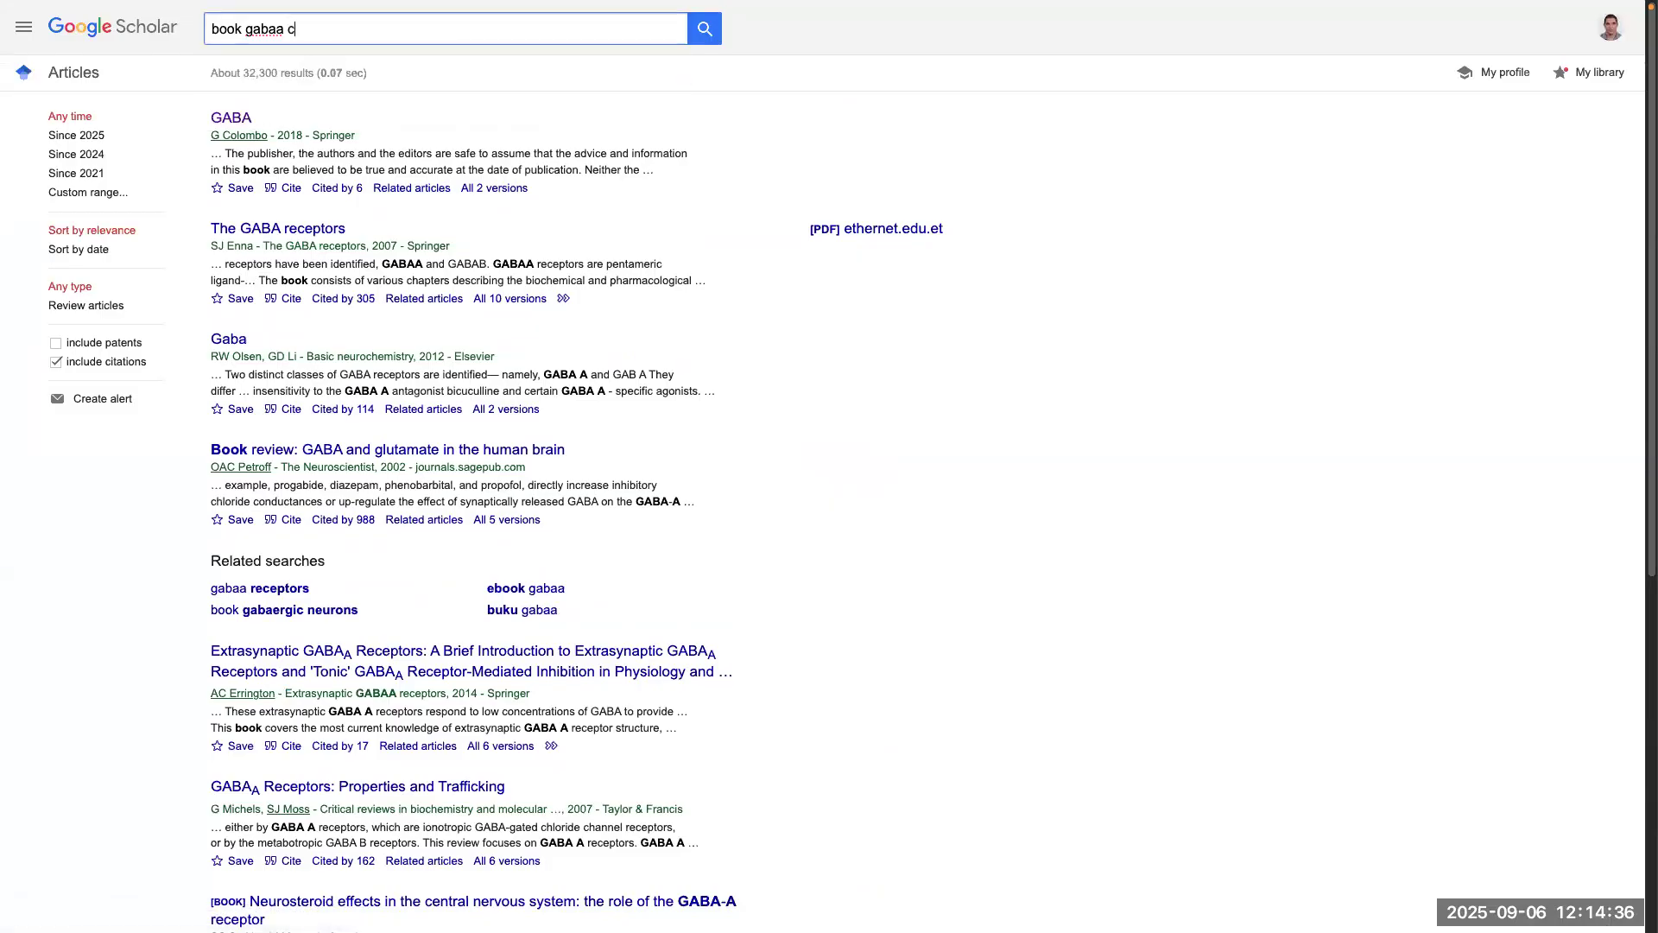
pyautogui.write('hapters')
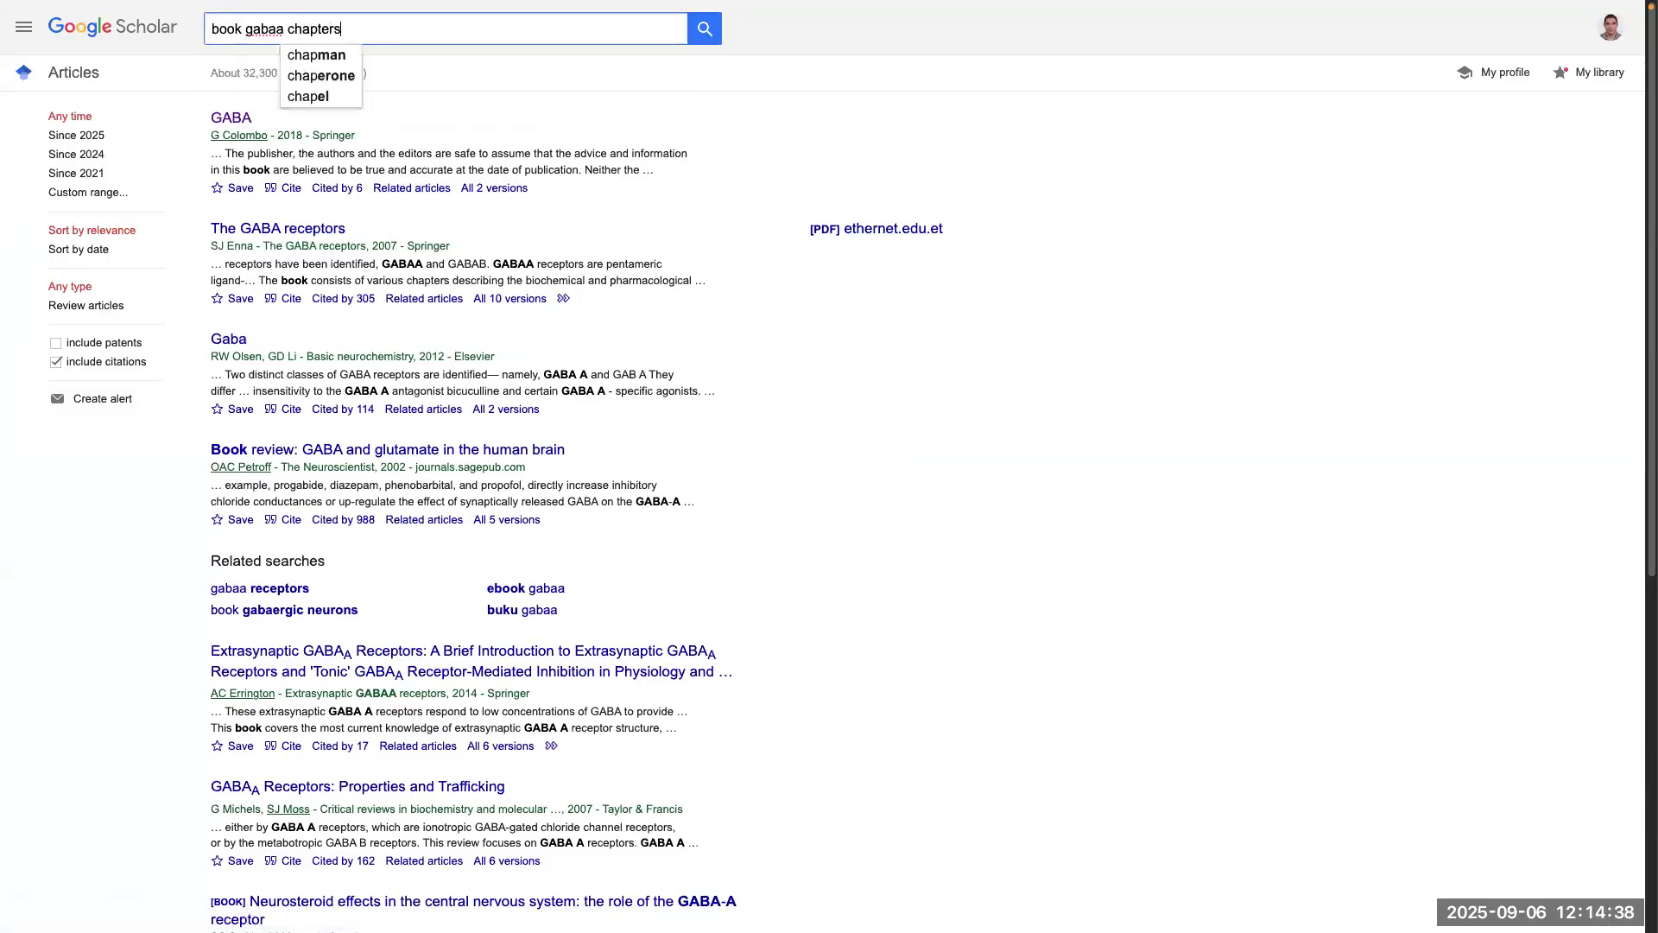
pyautogui.press('Return')
# Step: Check the Springer chapter page for The GABA Receptors and return to the Scholar results
pyautogui.click(333, 345)
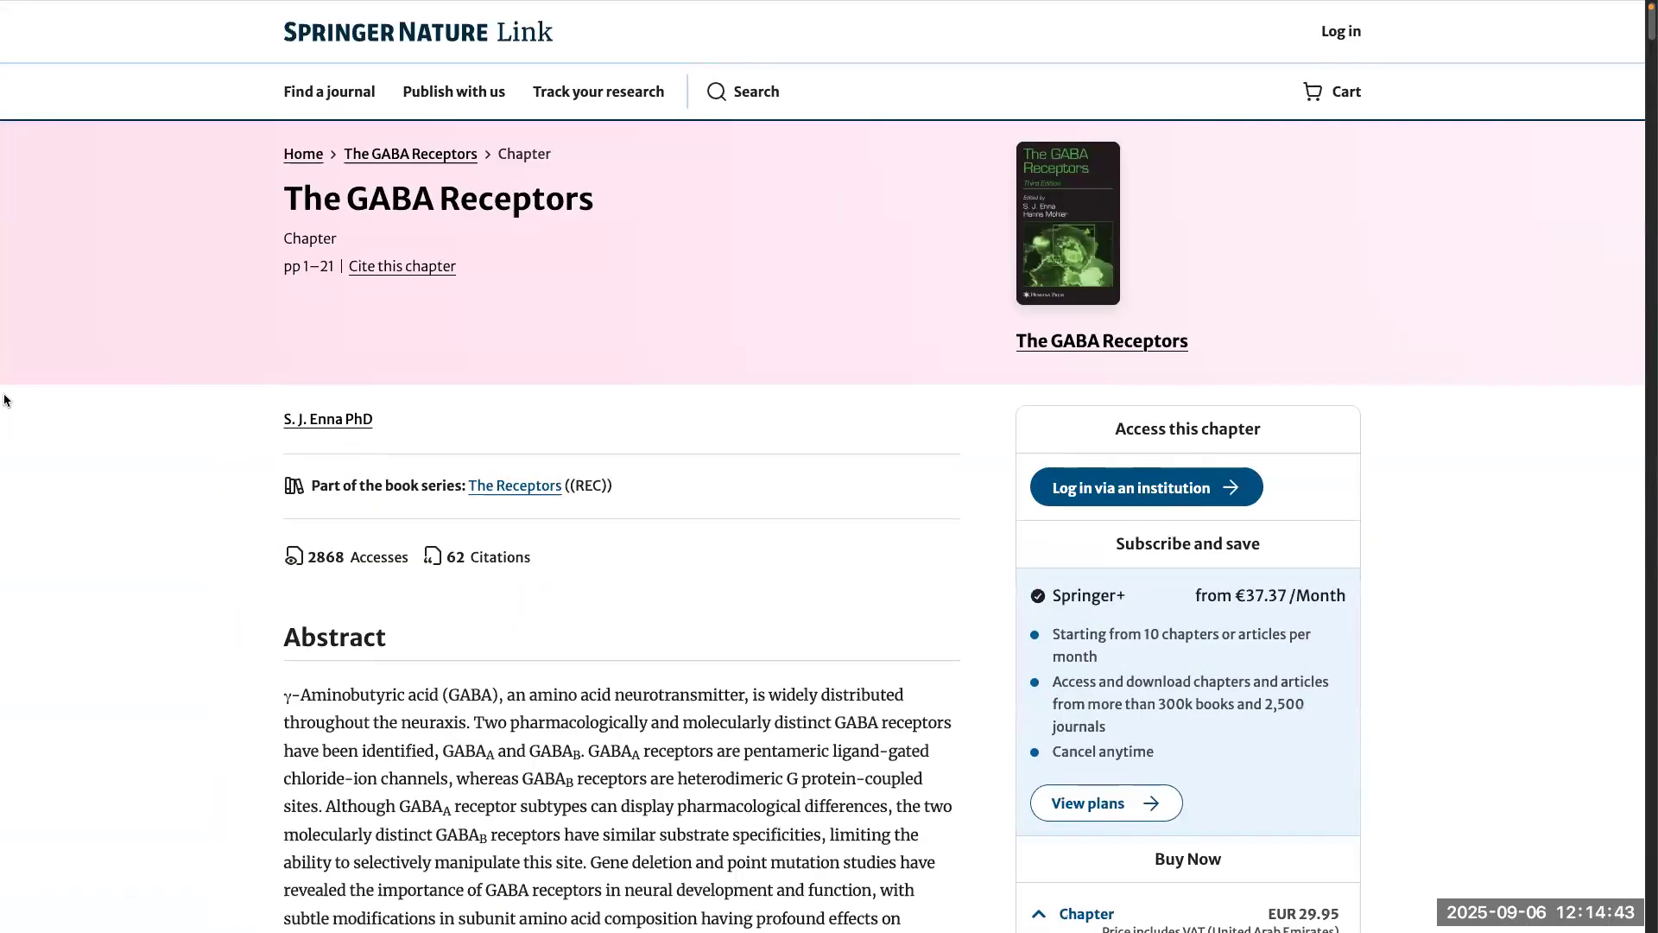
pyautogui.moveTo(132, 141)
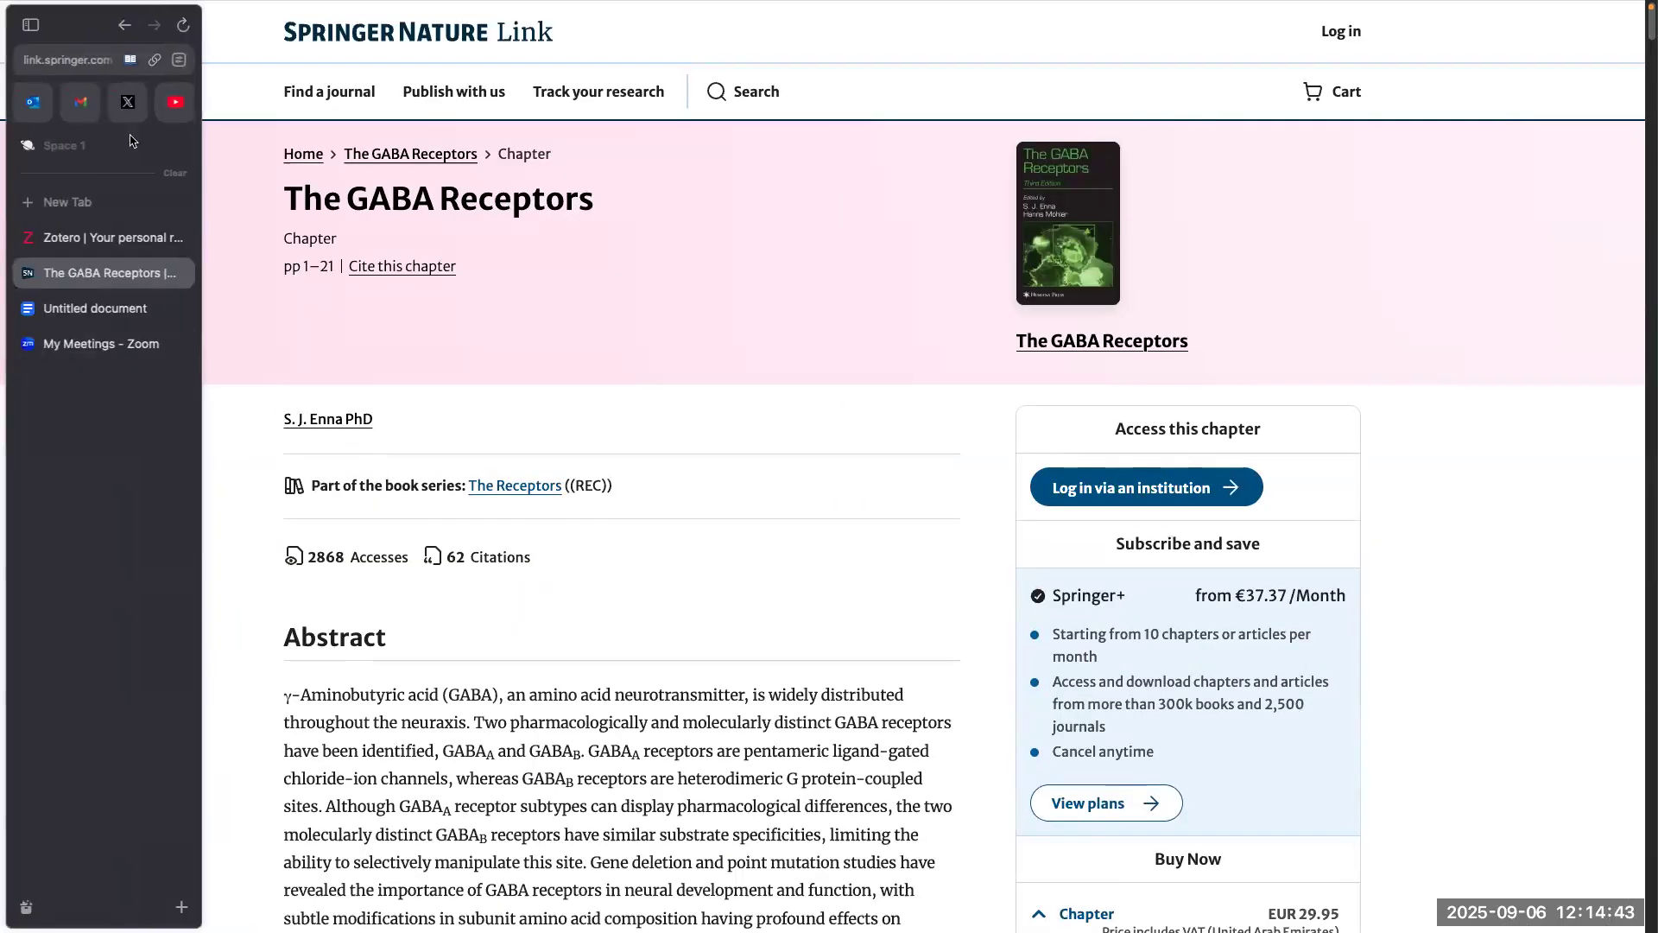
pyautogui.click(125, 25)
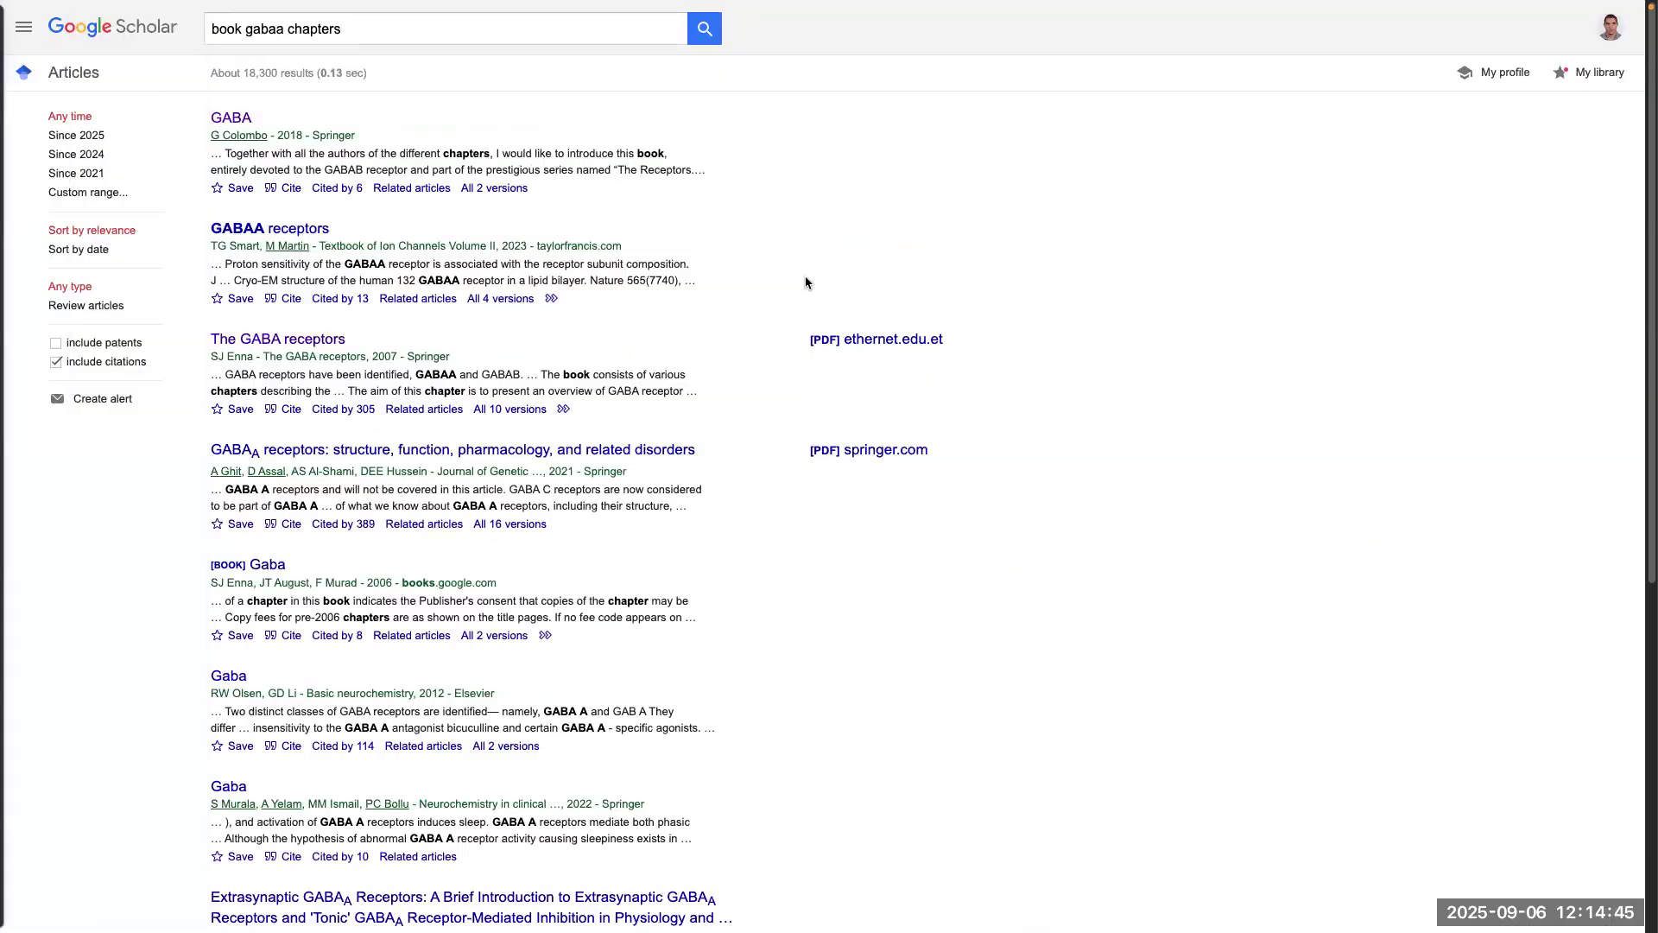
# Step: Open the ethernet.edu.et PDF of The GABA Receptors, skim to its first chapter, and download the book
pyautogui.click(872, 339)
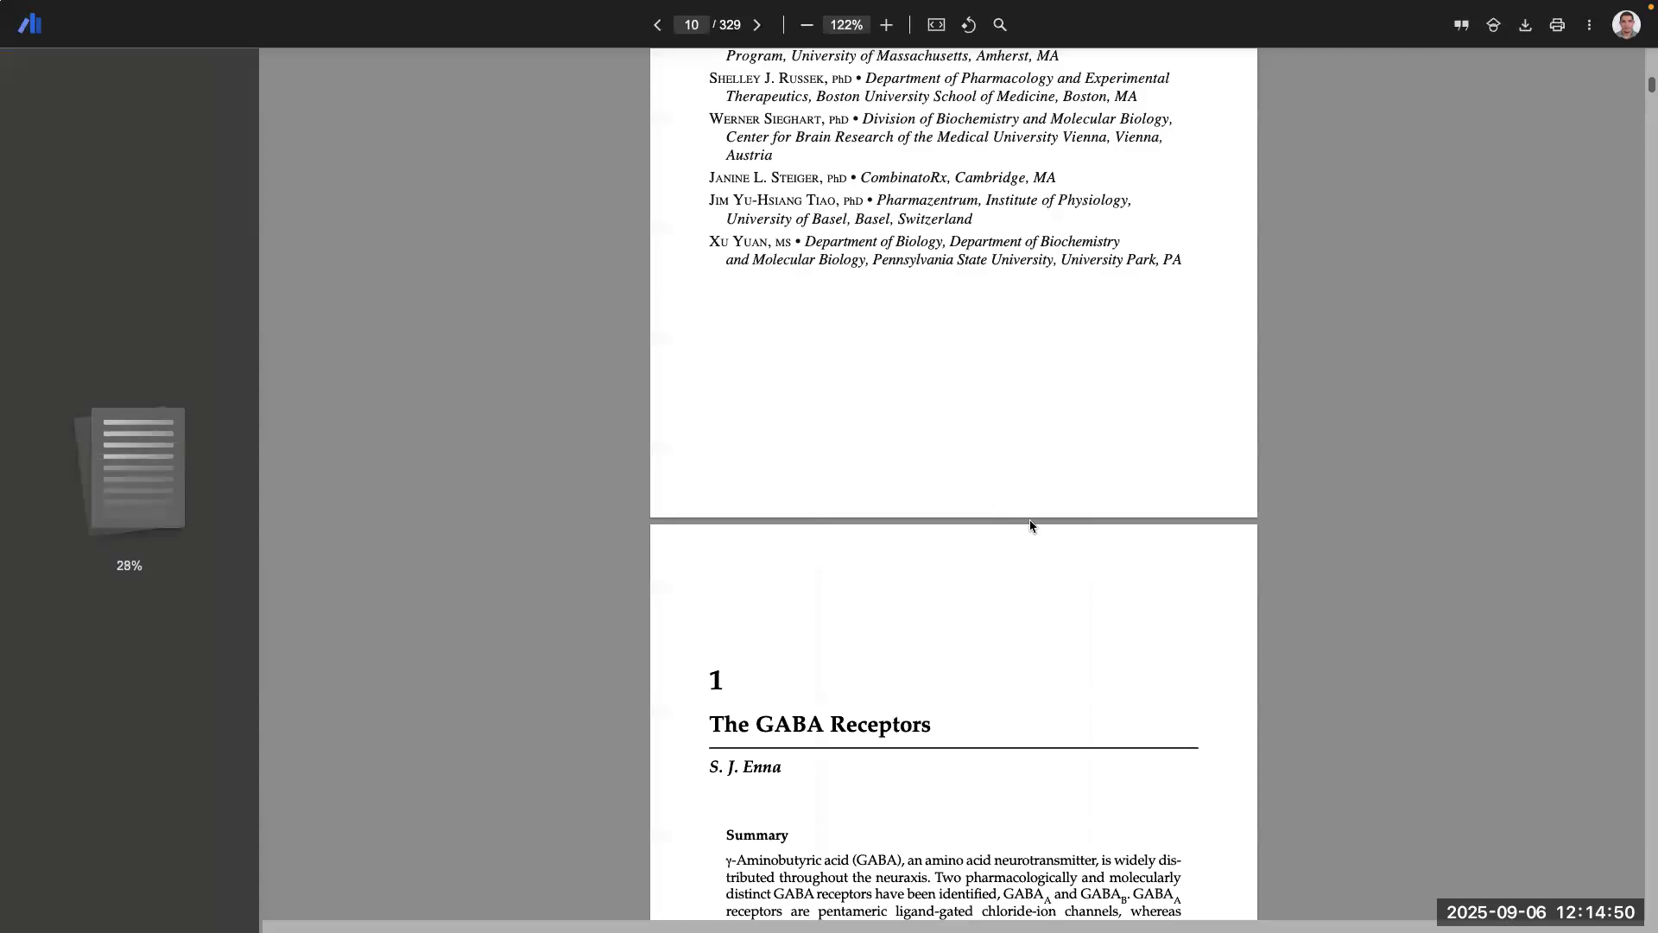
pyautogui.scroll(-15, 1030, 524)
pyautogui.scroll(12, 1523, 222)
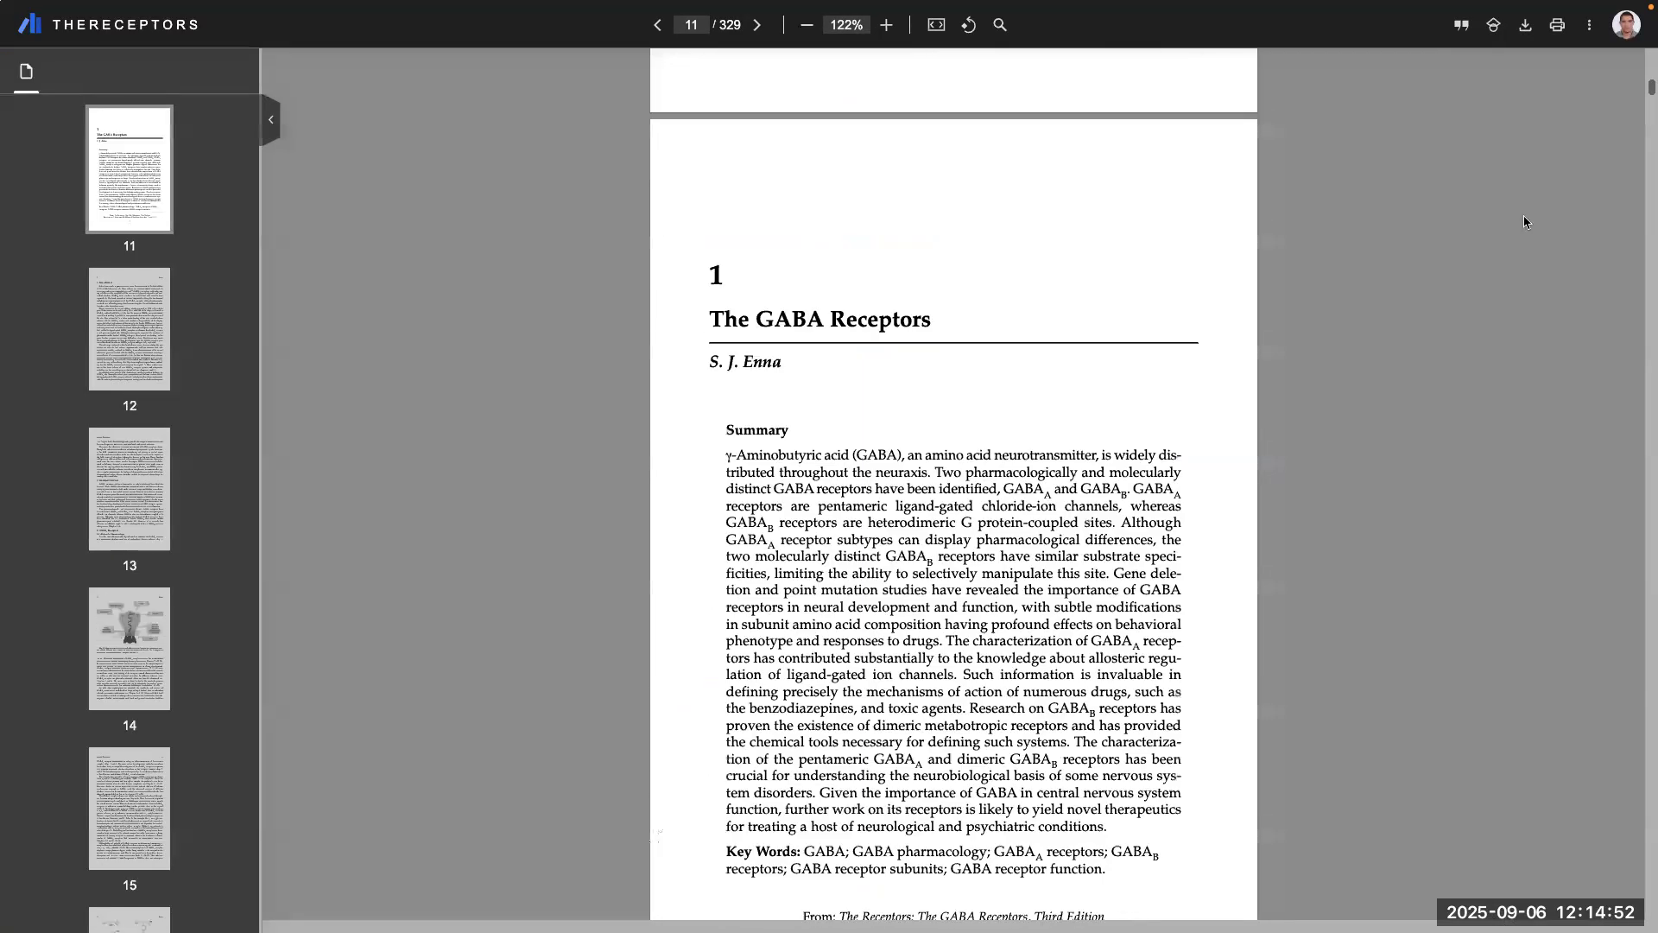
pyautogui.scroll(10, 1531, 58)
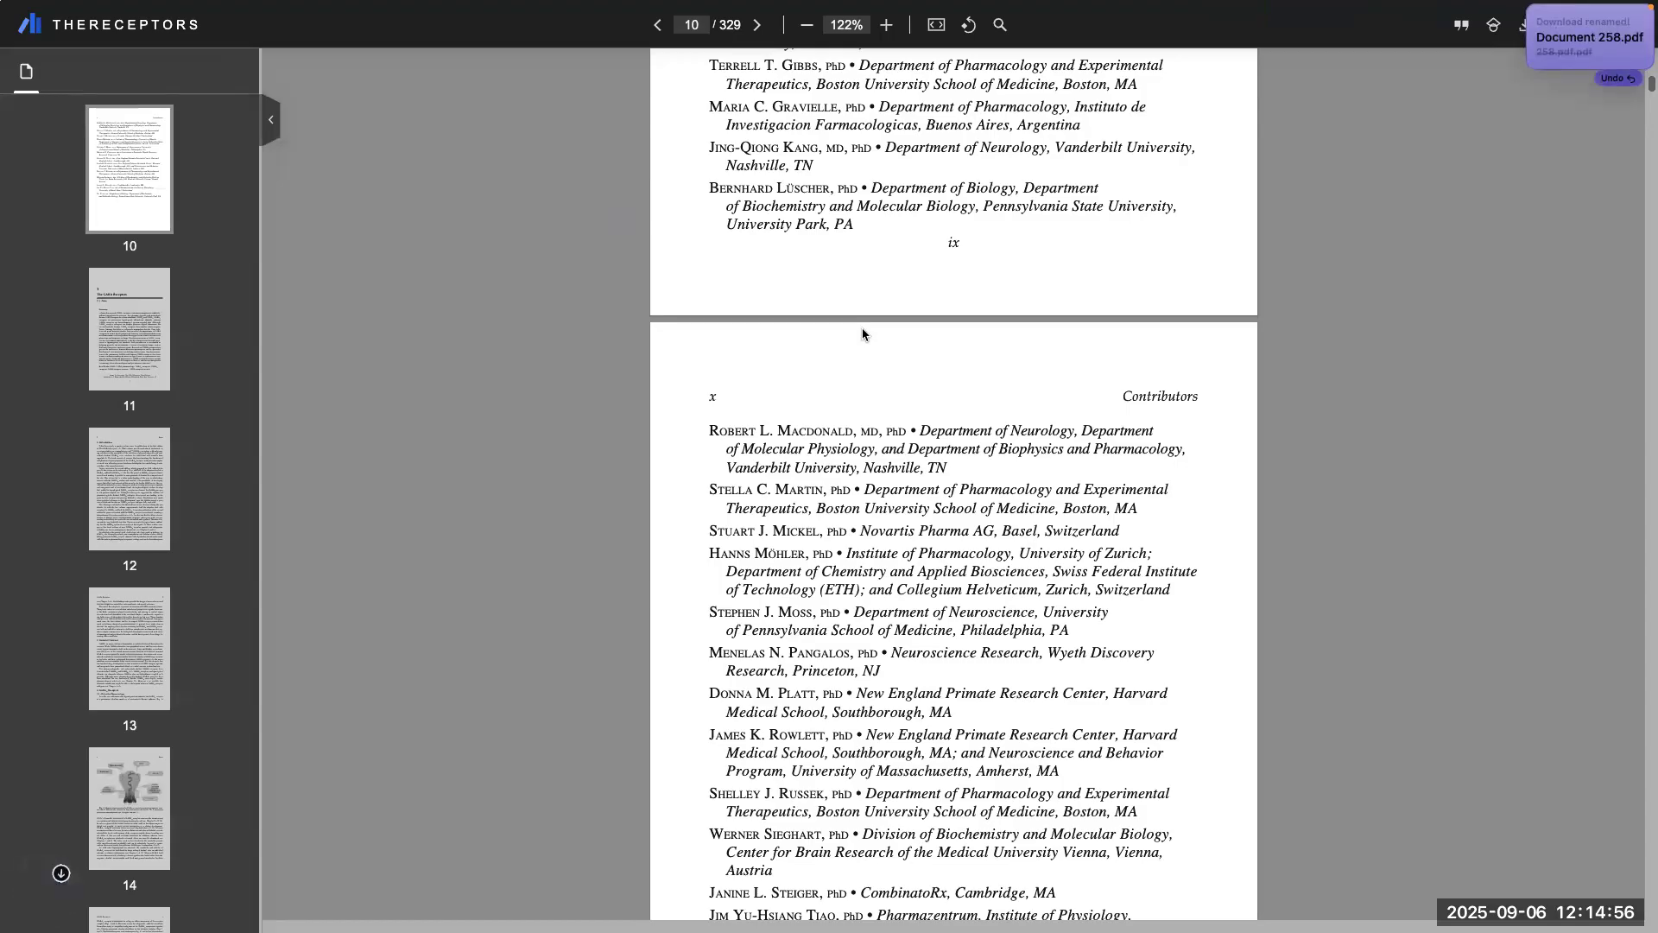
# Step: Switch to Zotero, add Document 258.pdf from Downloads to My Library as a stored file, and close the Metadata Retrieval window
pyautogui.hotkey('ctrl', 'Up')
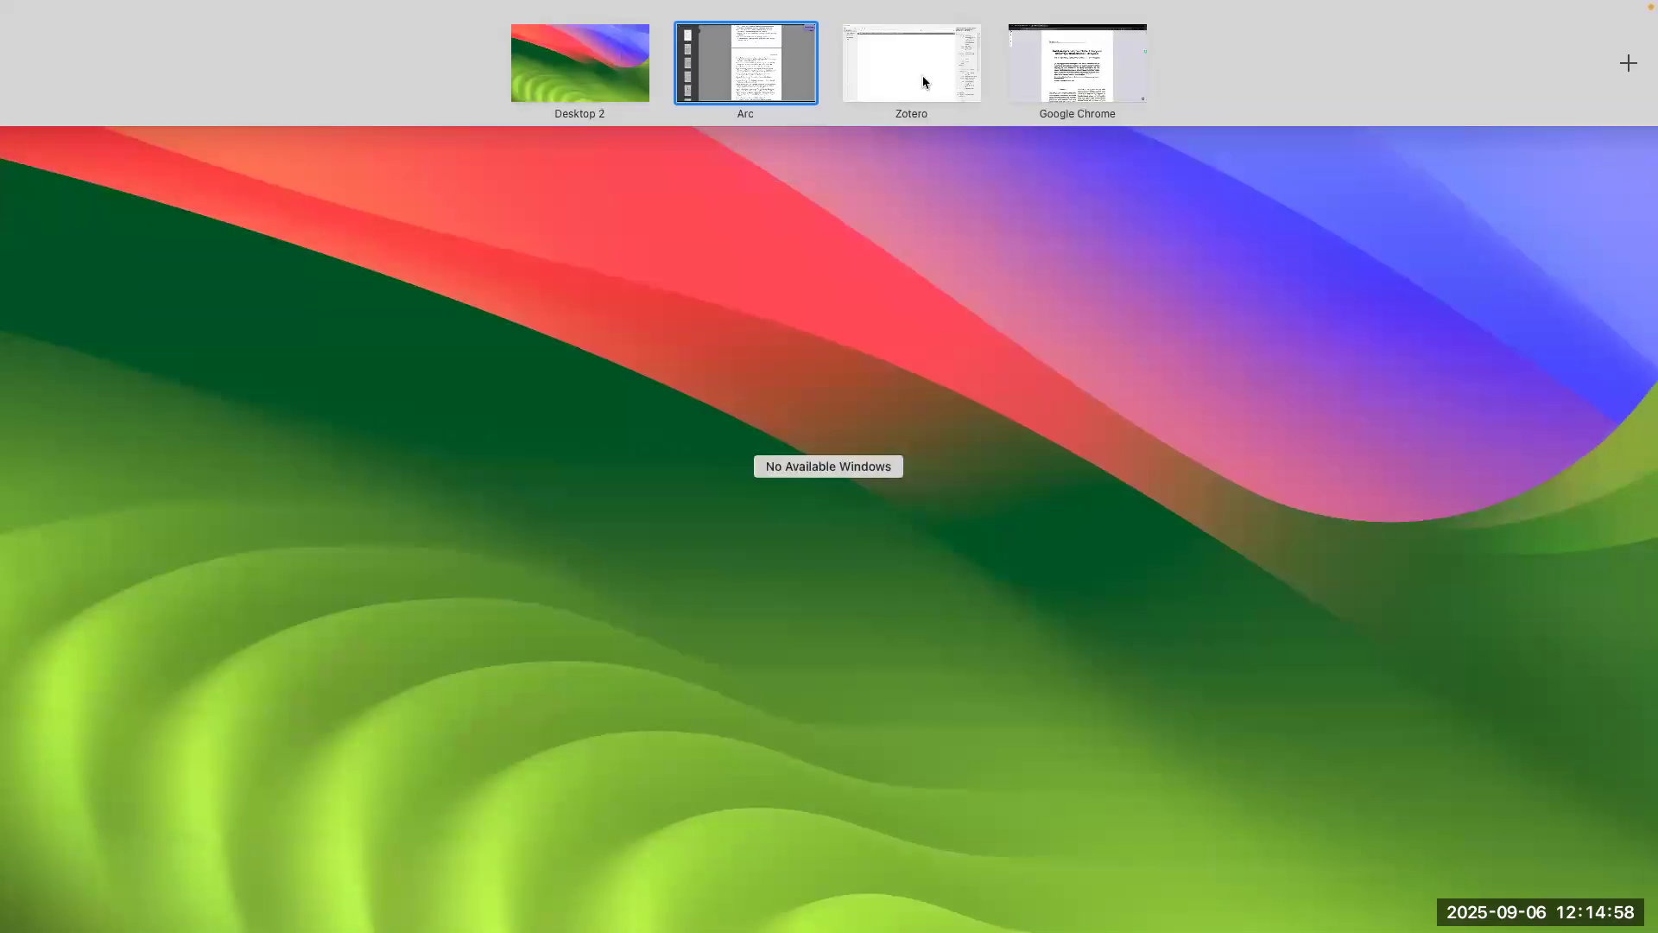
pyautogui.click(922, 82)
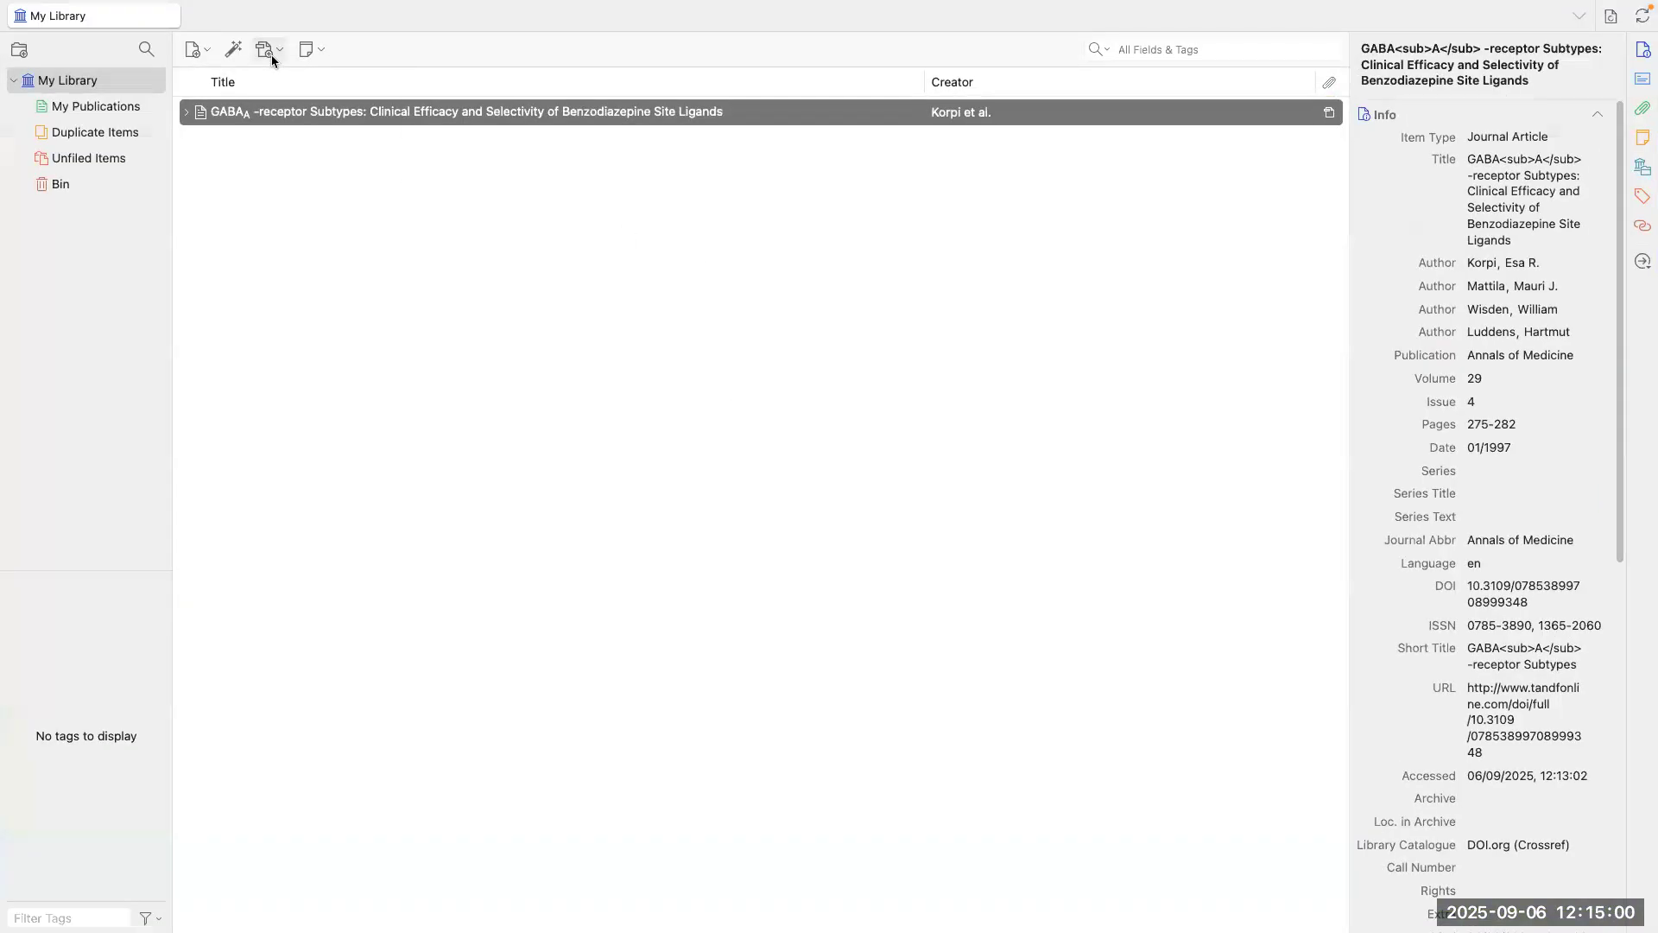
pyautogui.click(271, 54)
pyautogui.click(304, 77)
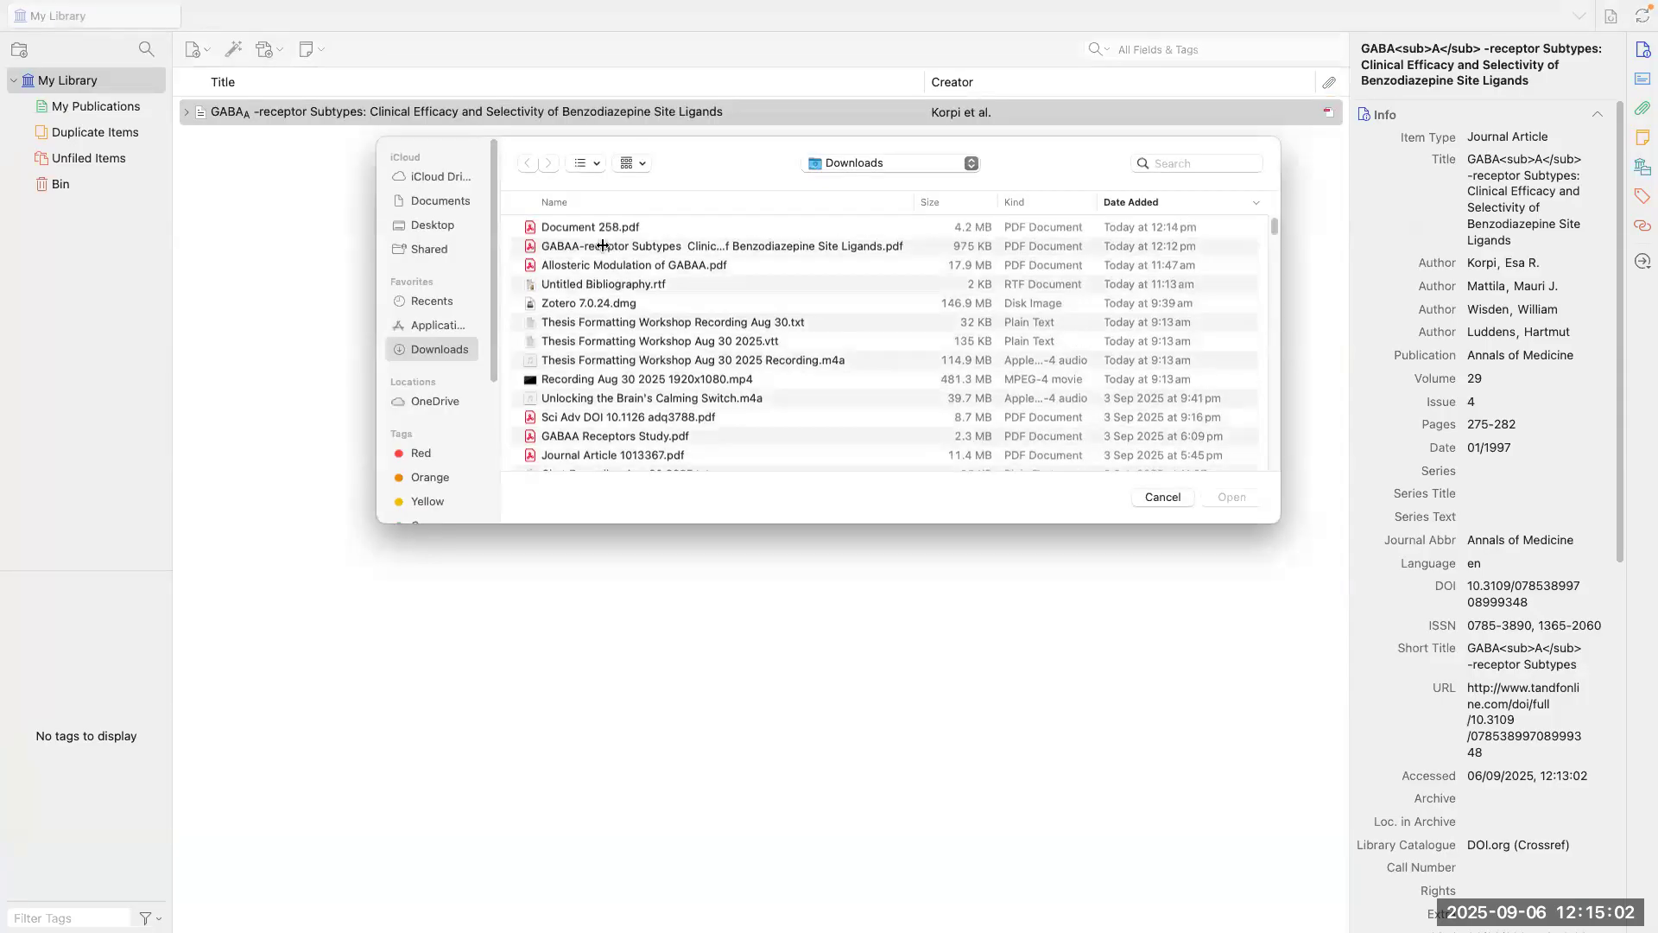
pyautogui.doubleClick(590, 230)
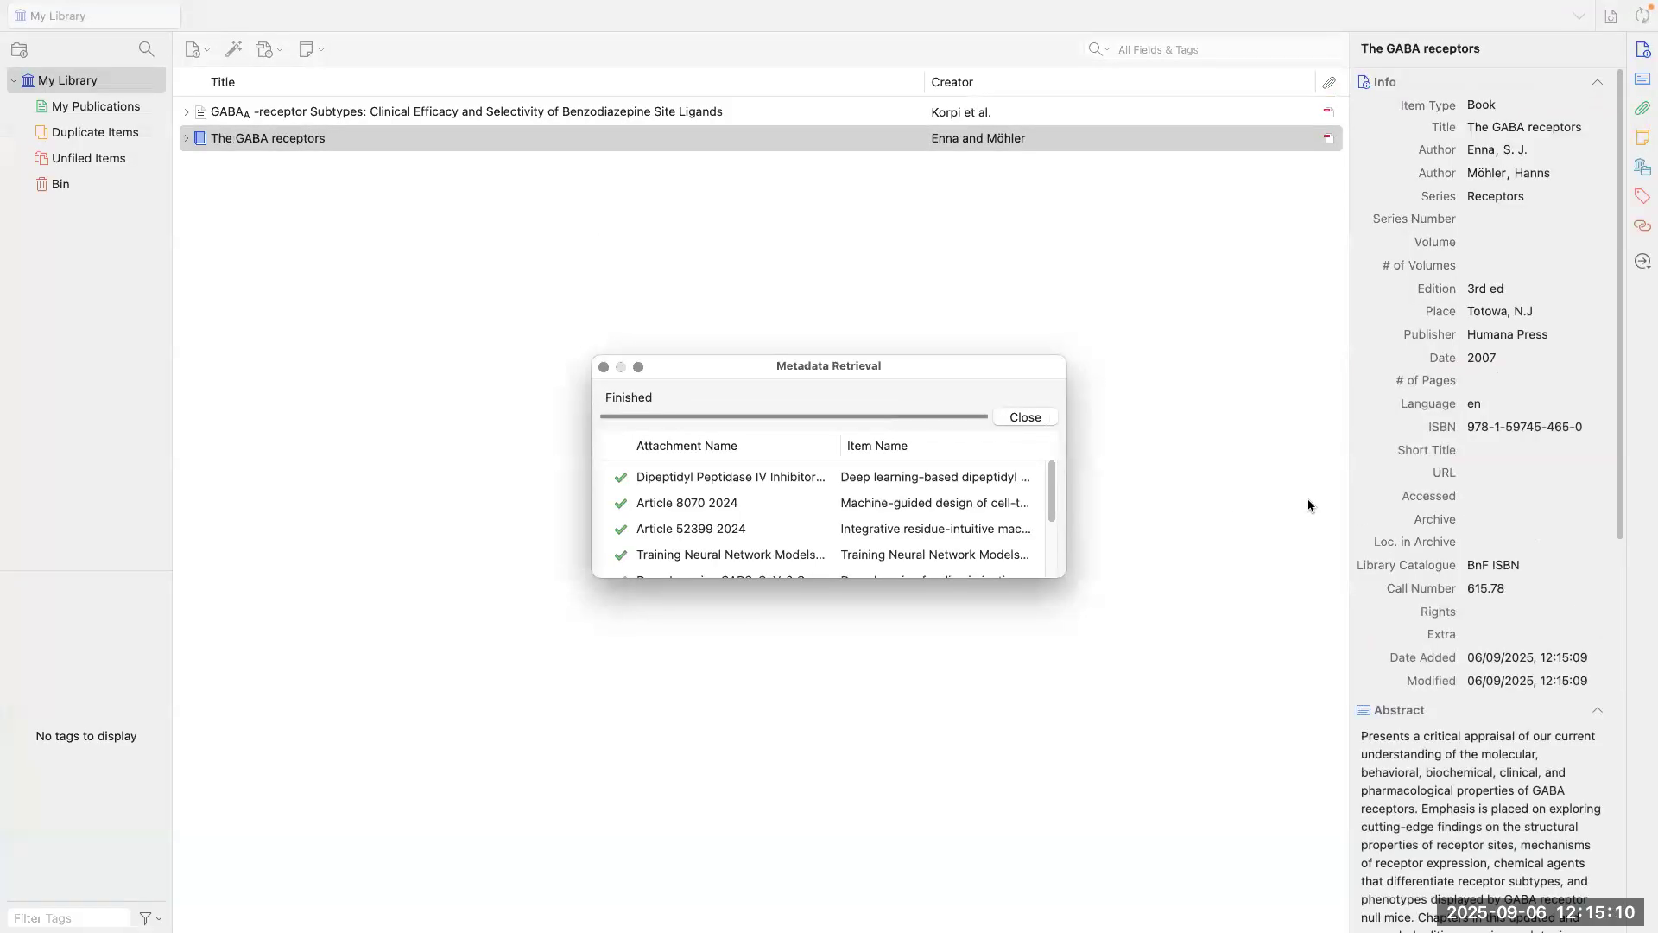
pyautogui.click(603, 367)
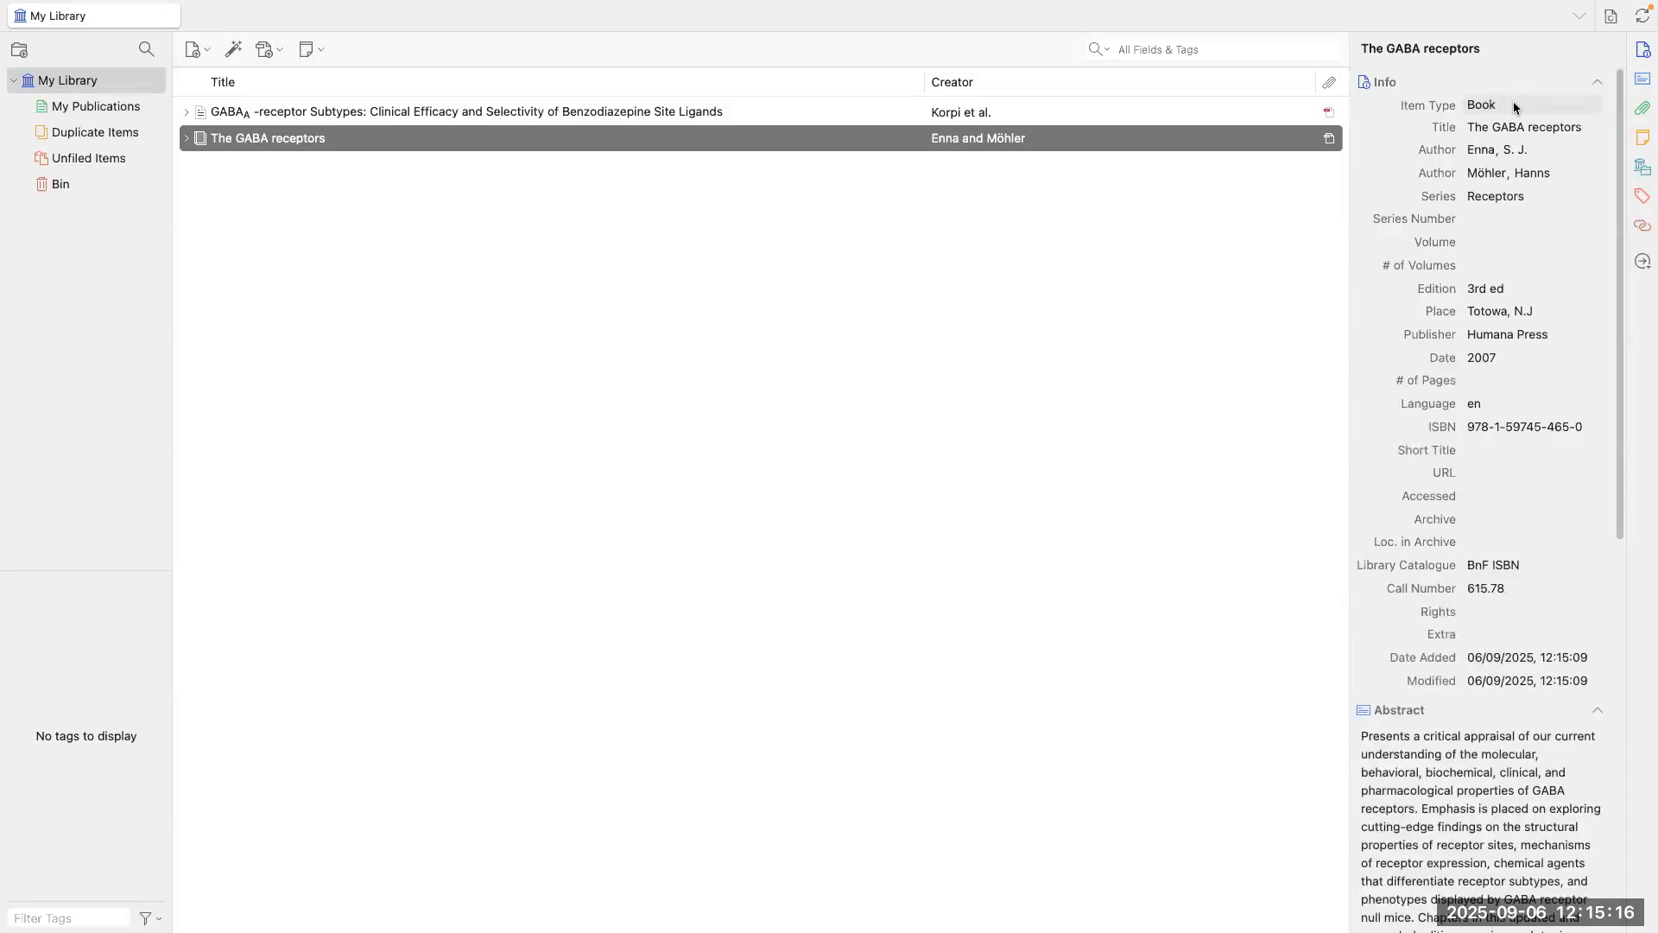
# Step: Compare the details of the GABAA-receptor Subtypes article and The GABA receptors book, including the book's abstract and attachment preview
pyautogui.click(606, 114)
pyautogui.click(585, 136)
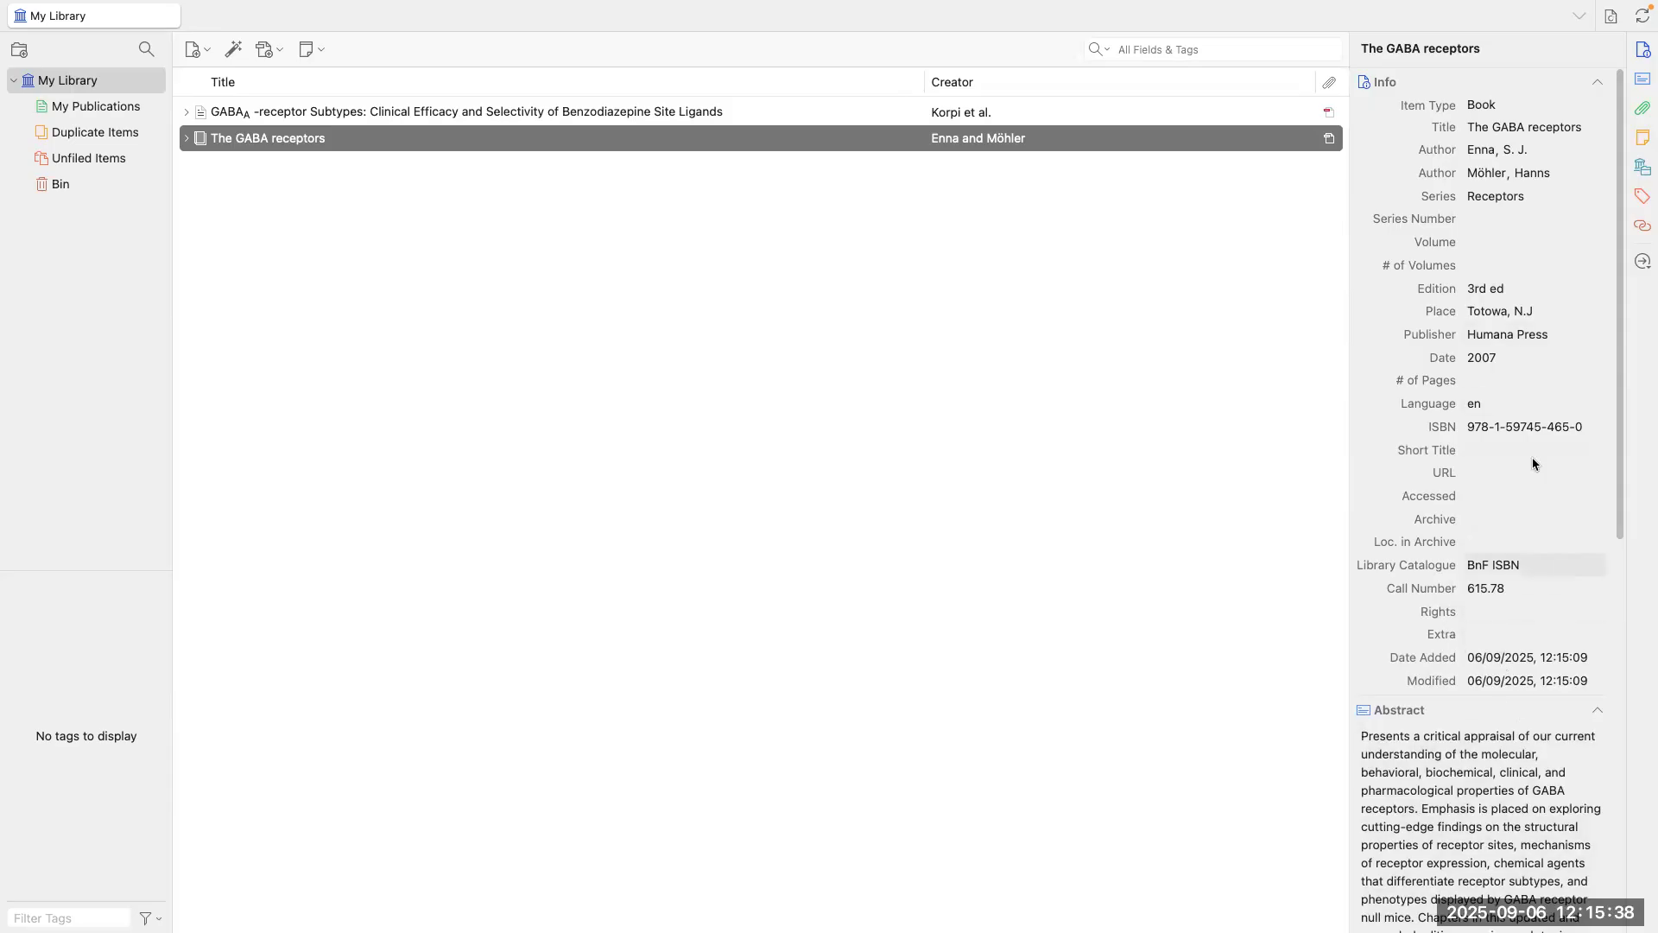
pyautogui.scroll(-1, 1489, 525)
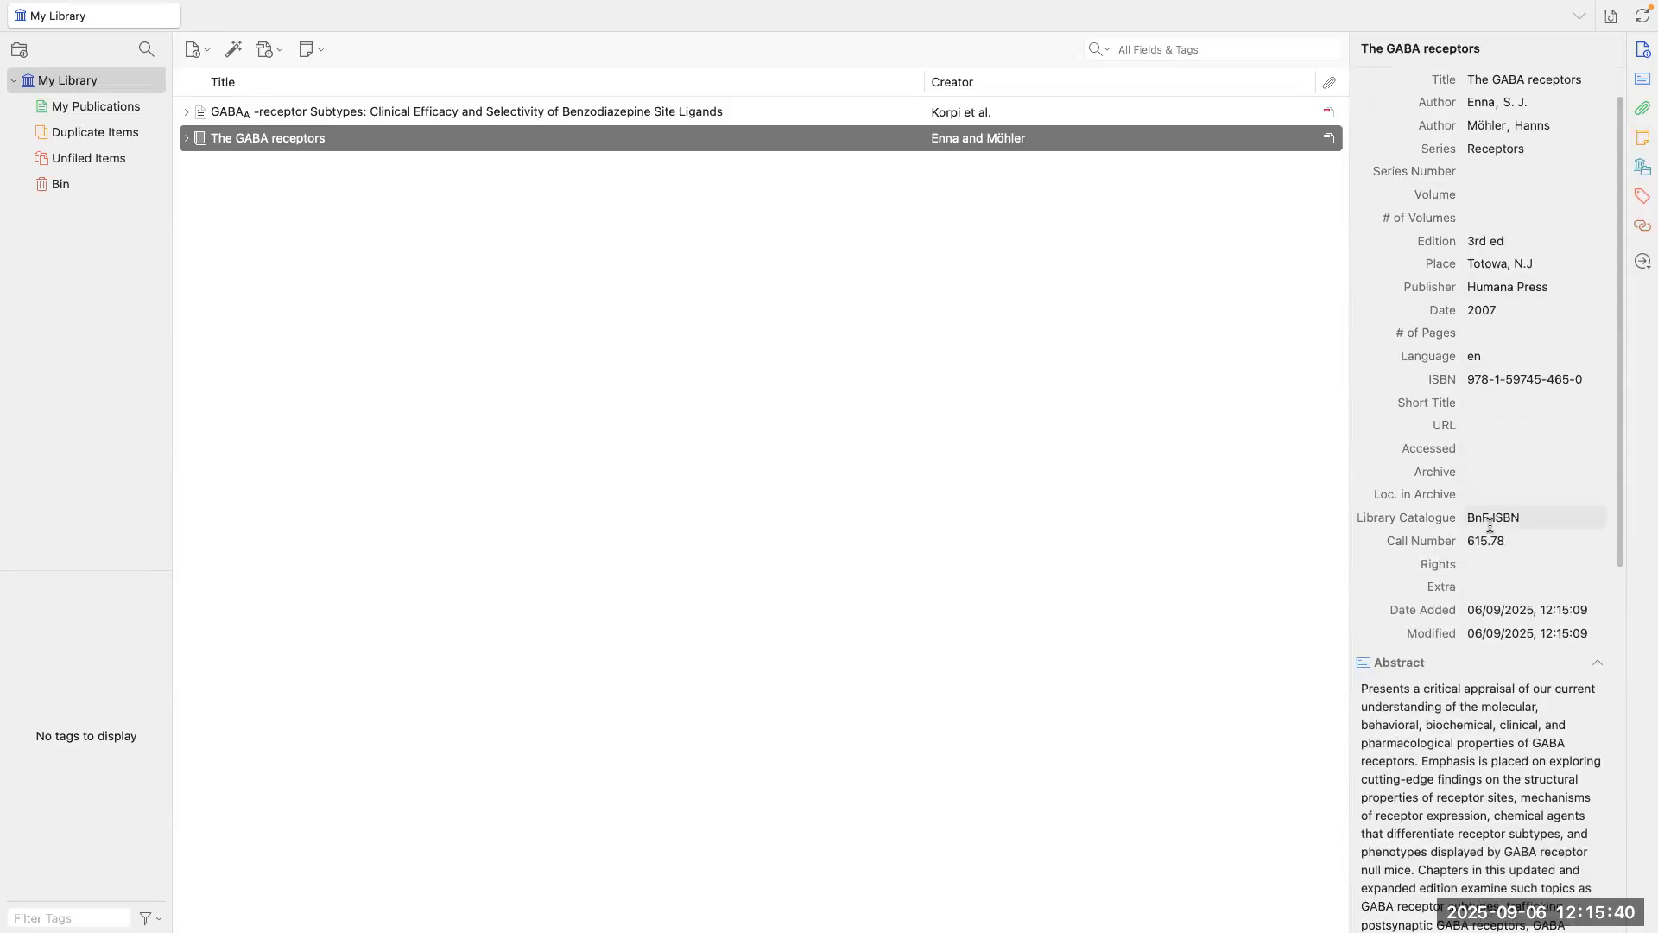
pyautogui.scroll(-10, 1490, 525)
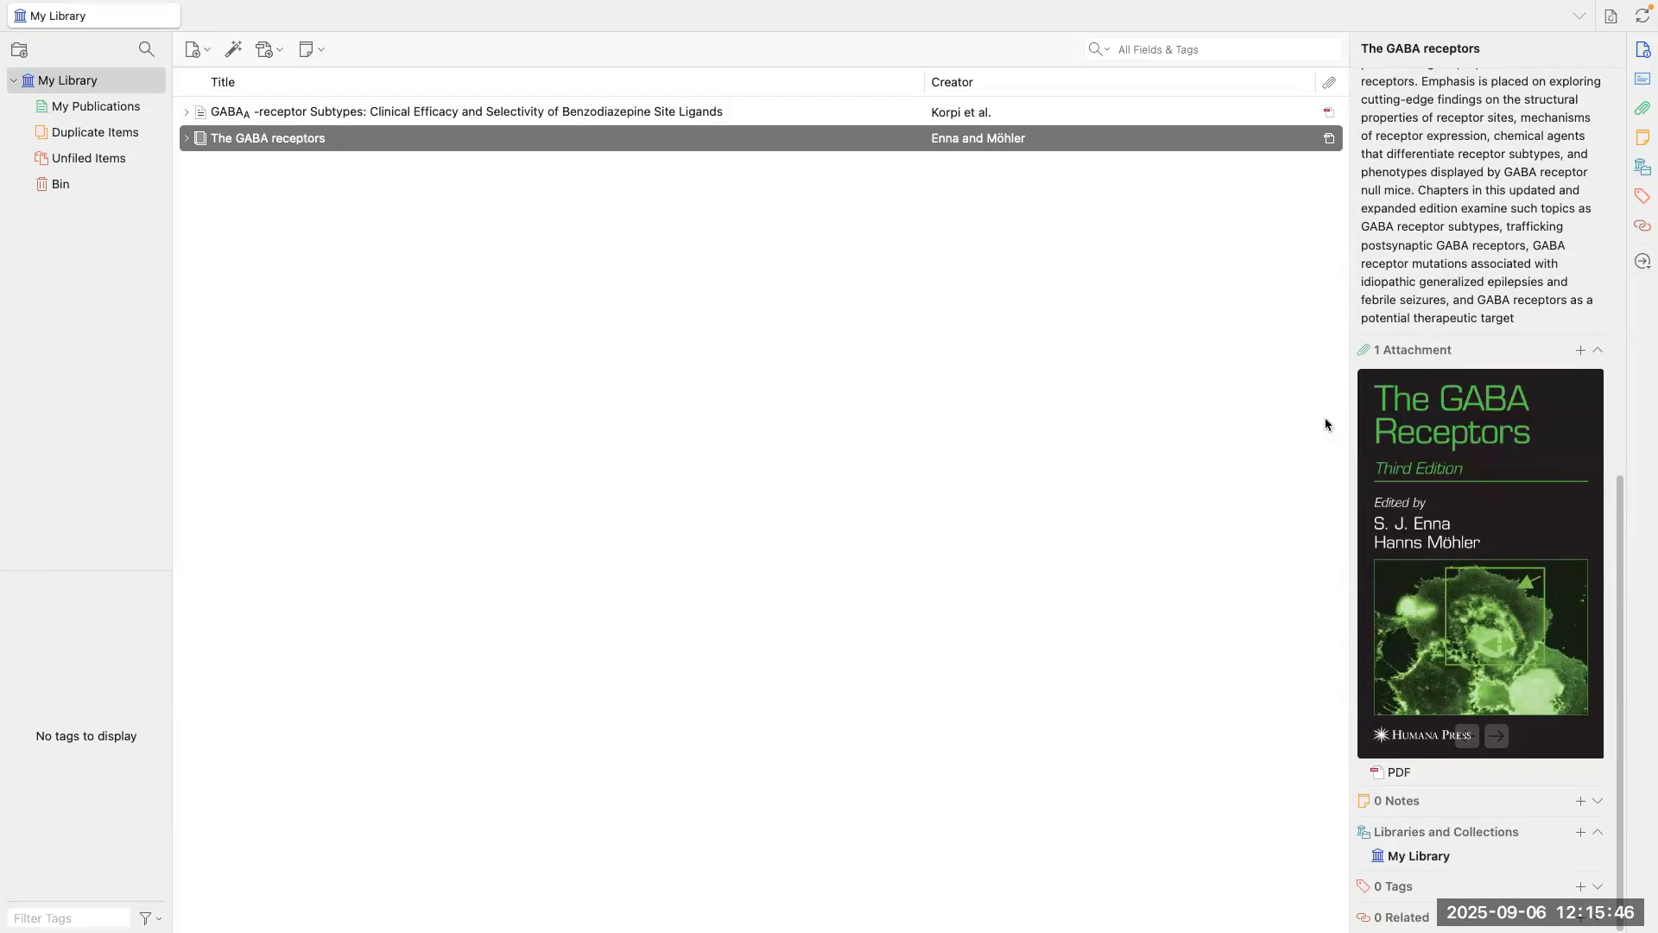
pyautogui.click(259, 113)
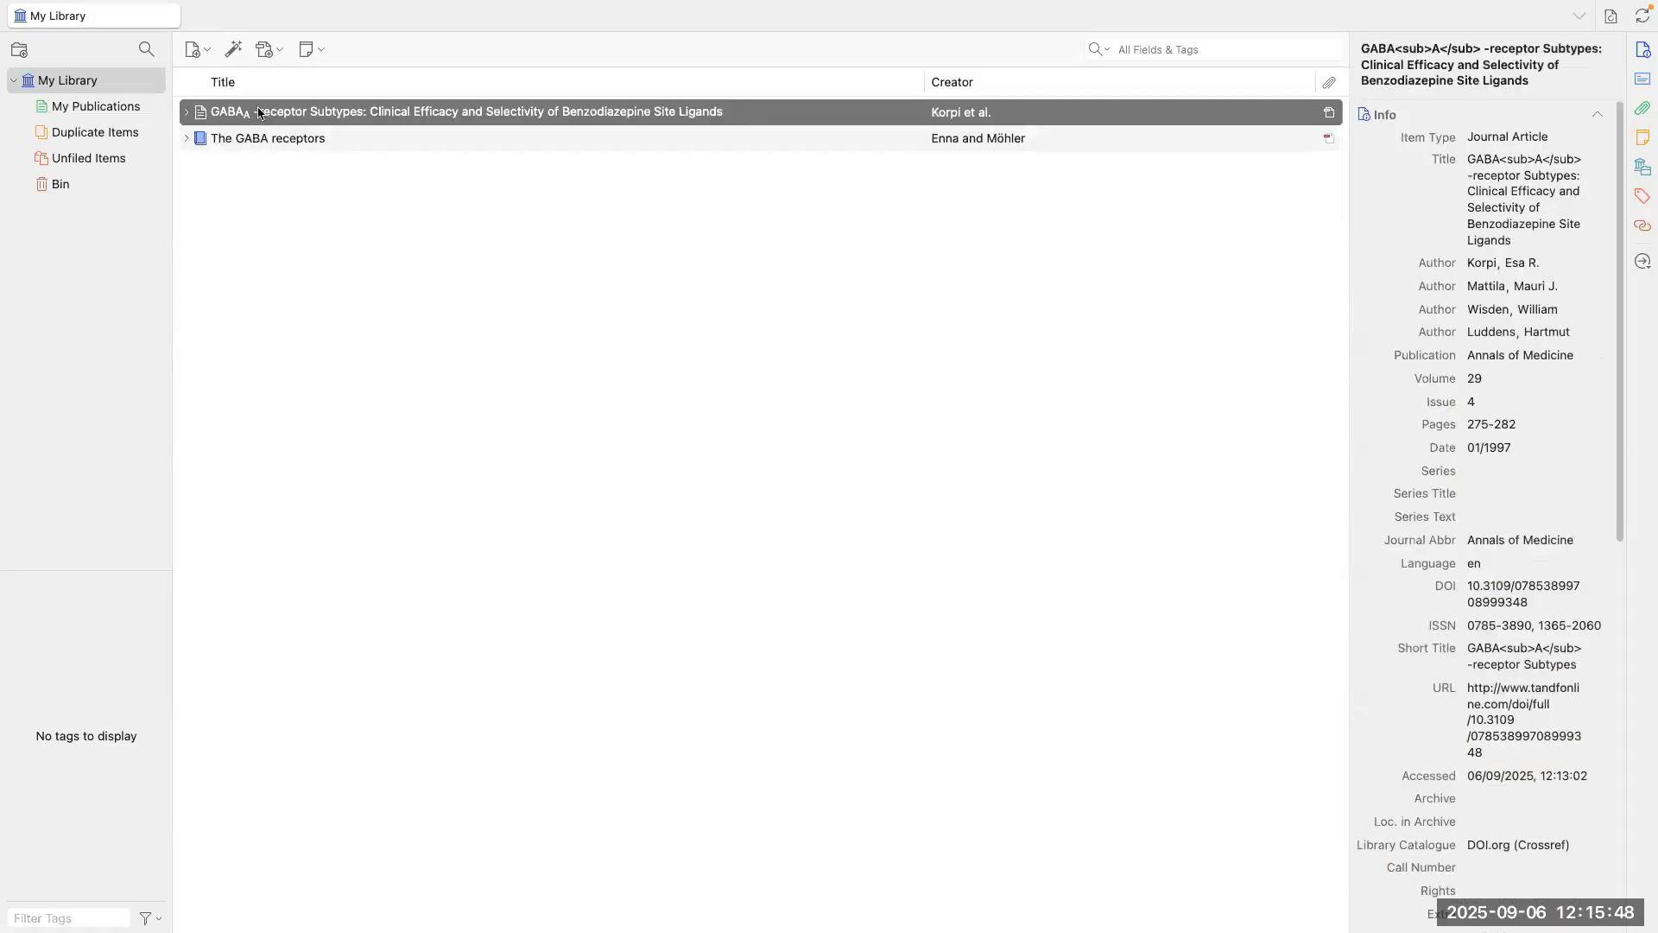
# Step: Review the attachment previews of the GABAA-receptor Subtypes article and The GABA receptors book, paging through the book's opening pages
pyautogui.scroll(-10, 1531, 422)
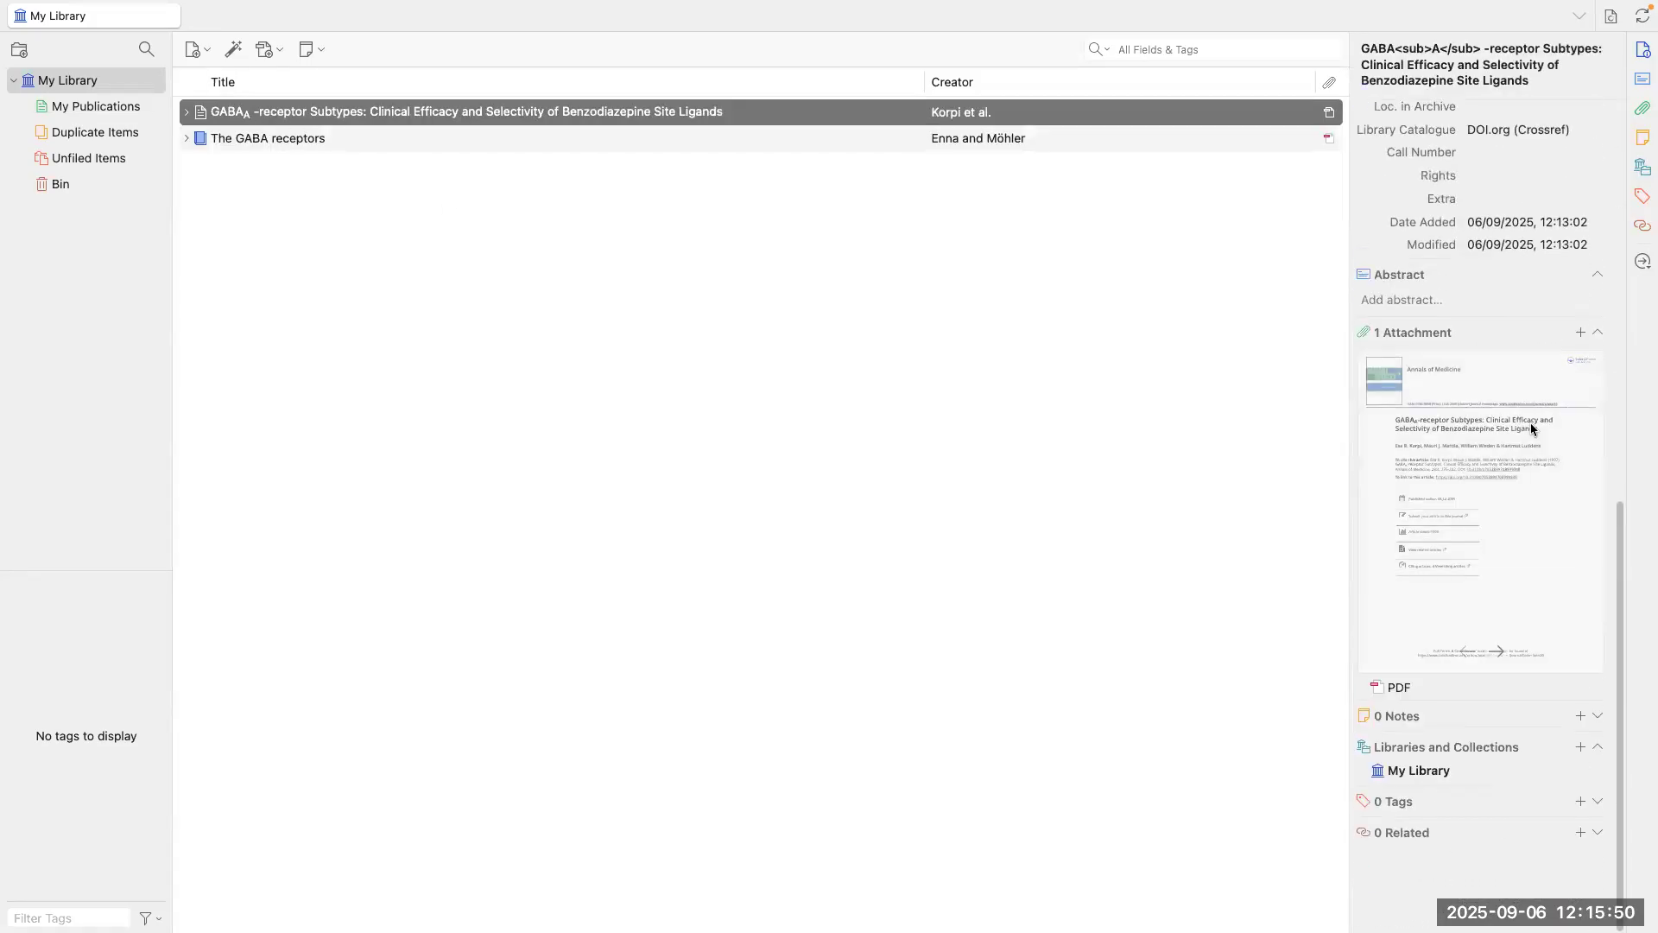
pyautogui.click(378, 138)
pyautogui.scroll(-10, 1483, 587)
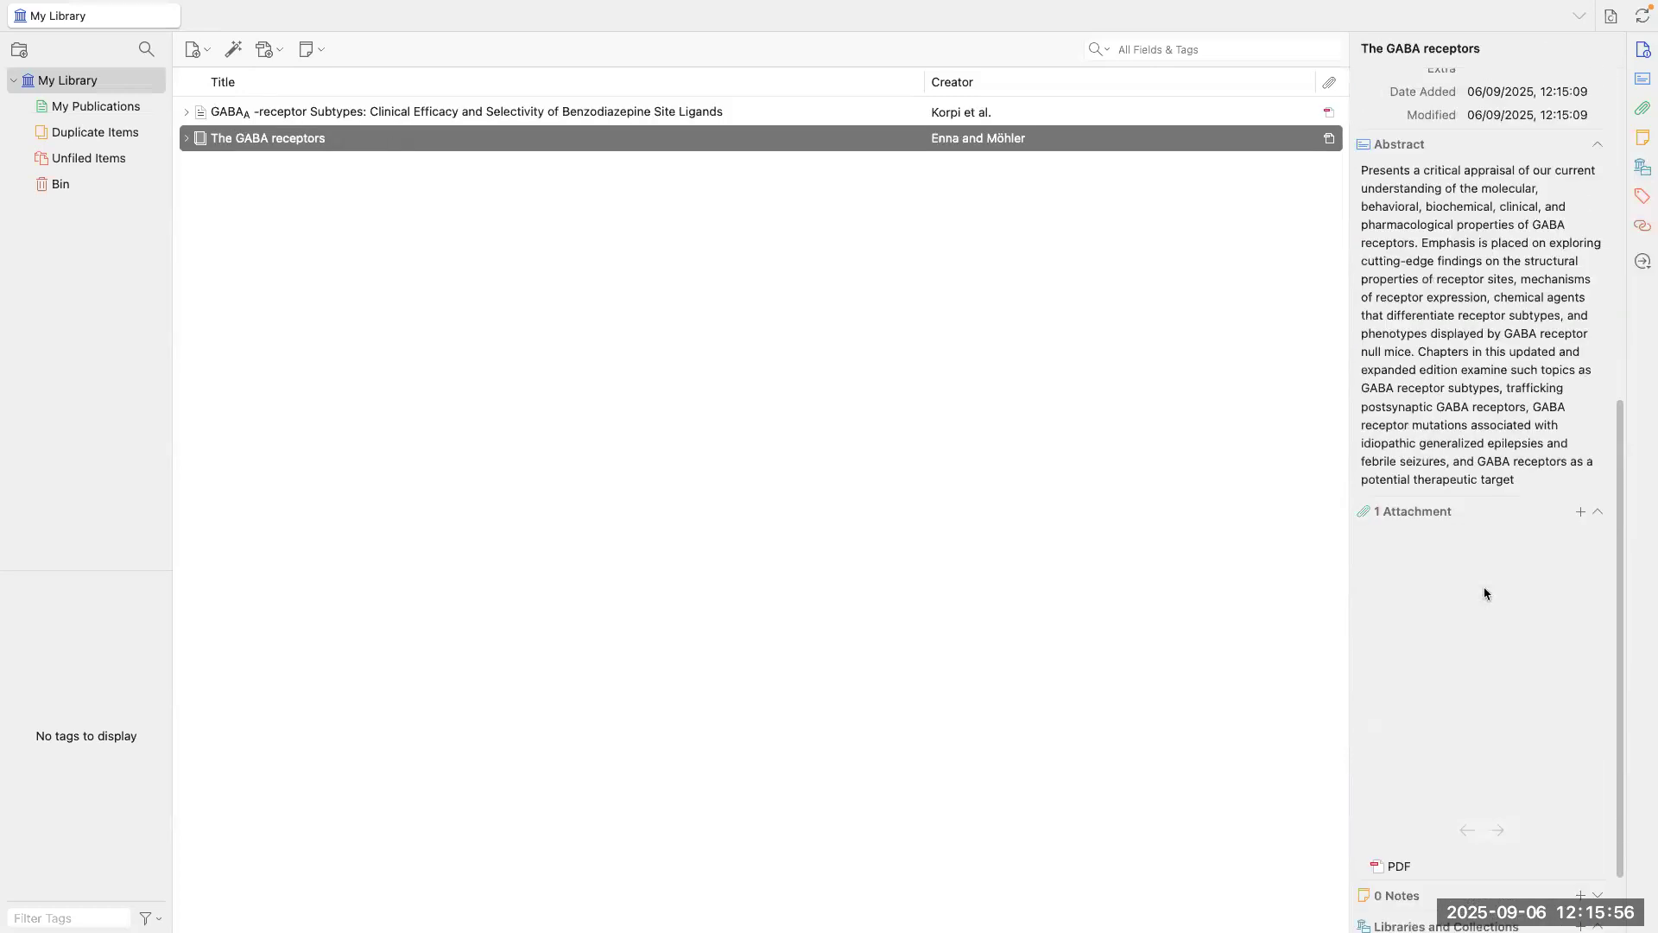
pyautogui.click(1496, 803)
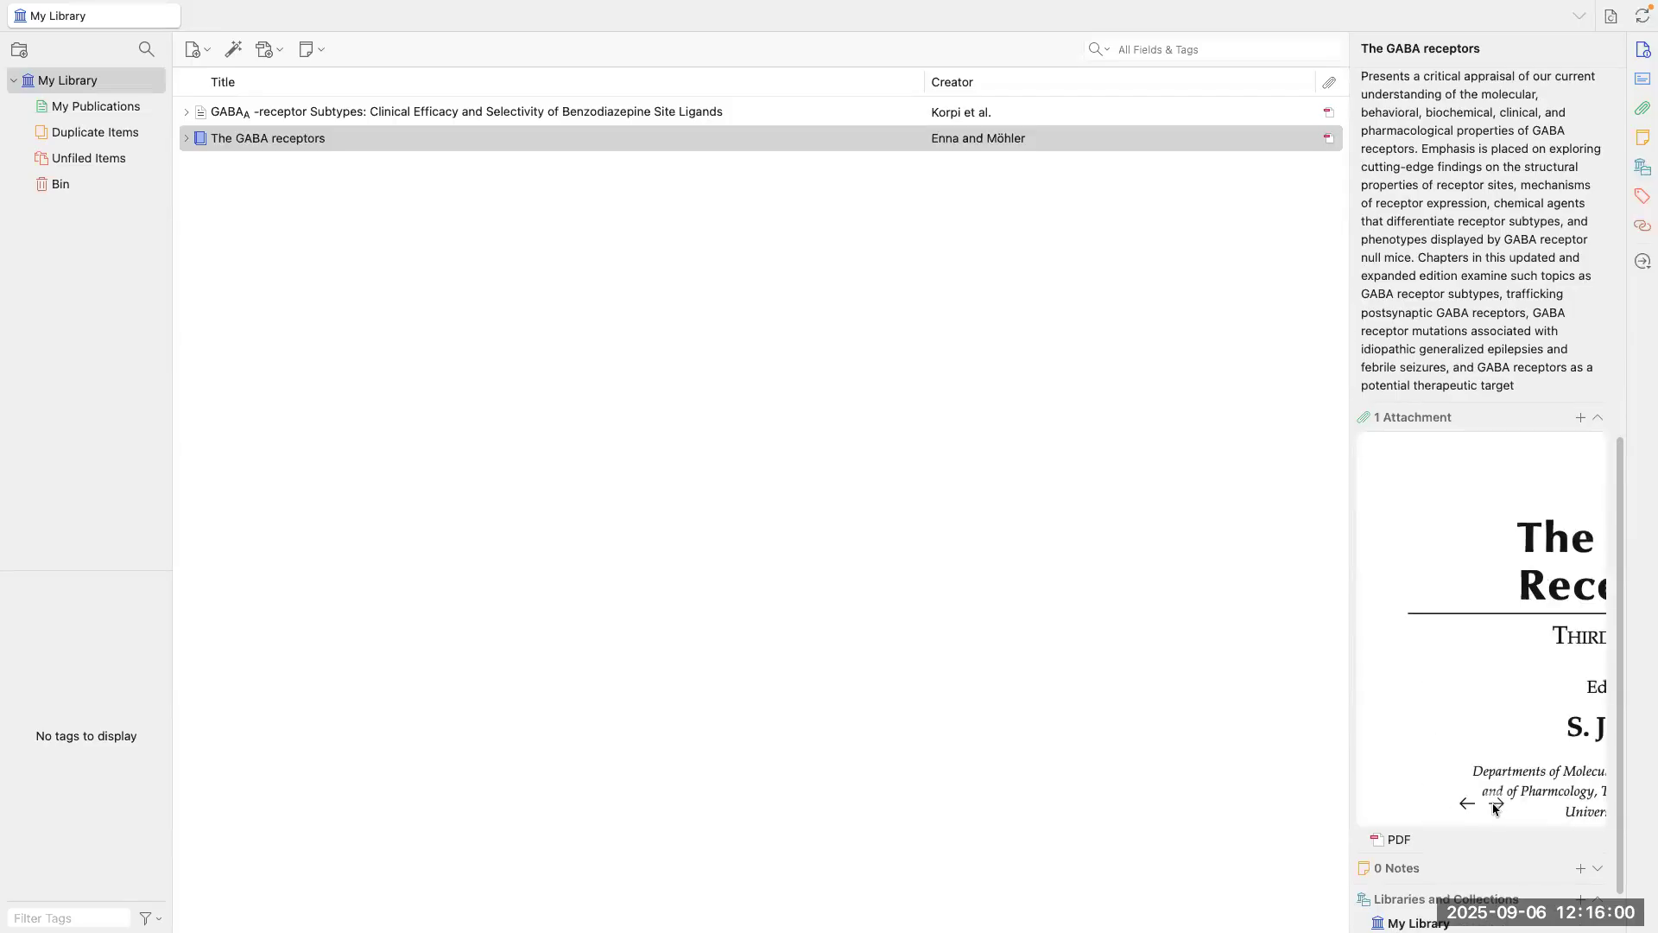
pyautogui.click(1497, 803)
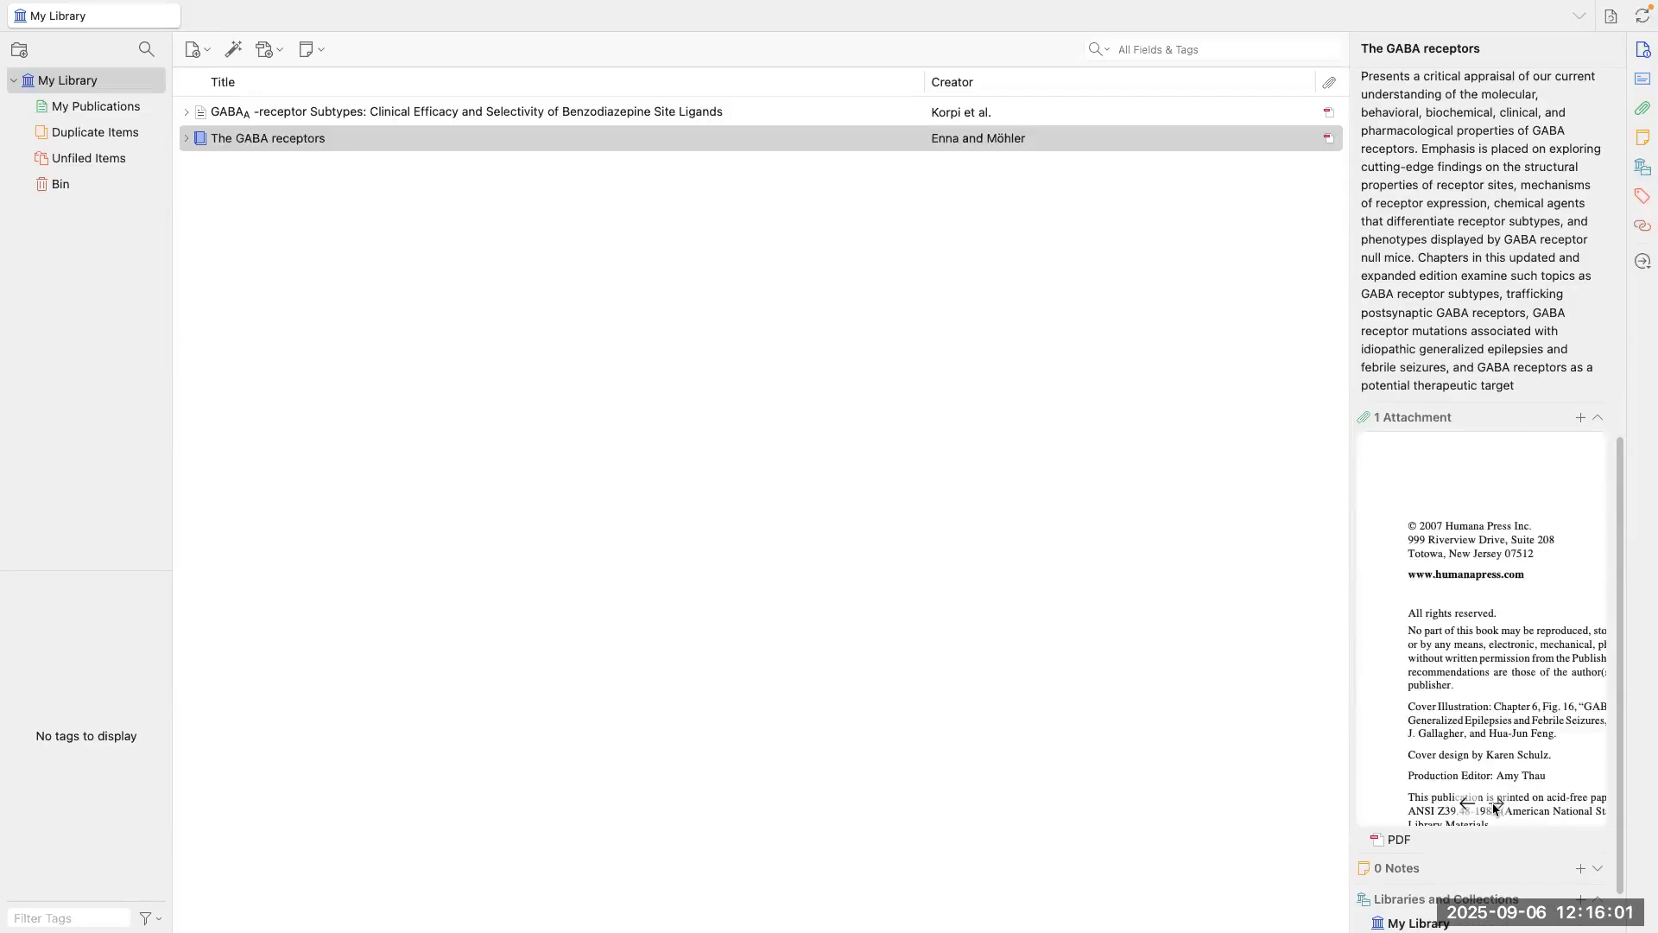
# Step: Page through the GABAA-receptor Subtypes article's PDF preview and review its metadata and attachment details
pyautogui.click(523, 121)
pyautogui.scroll(-8, 1514, 620)
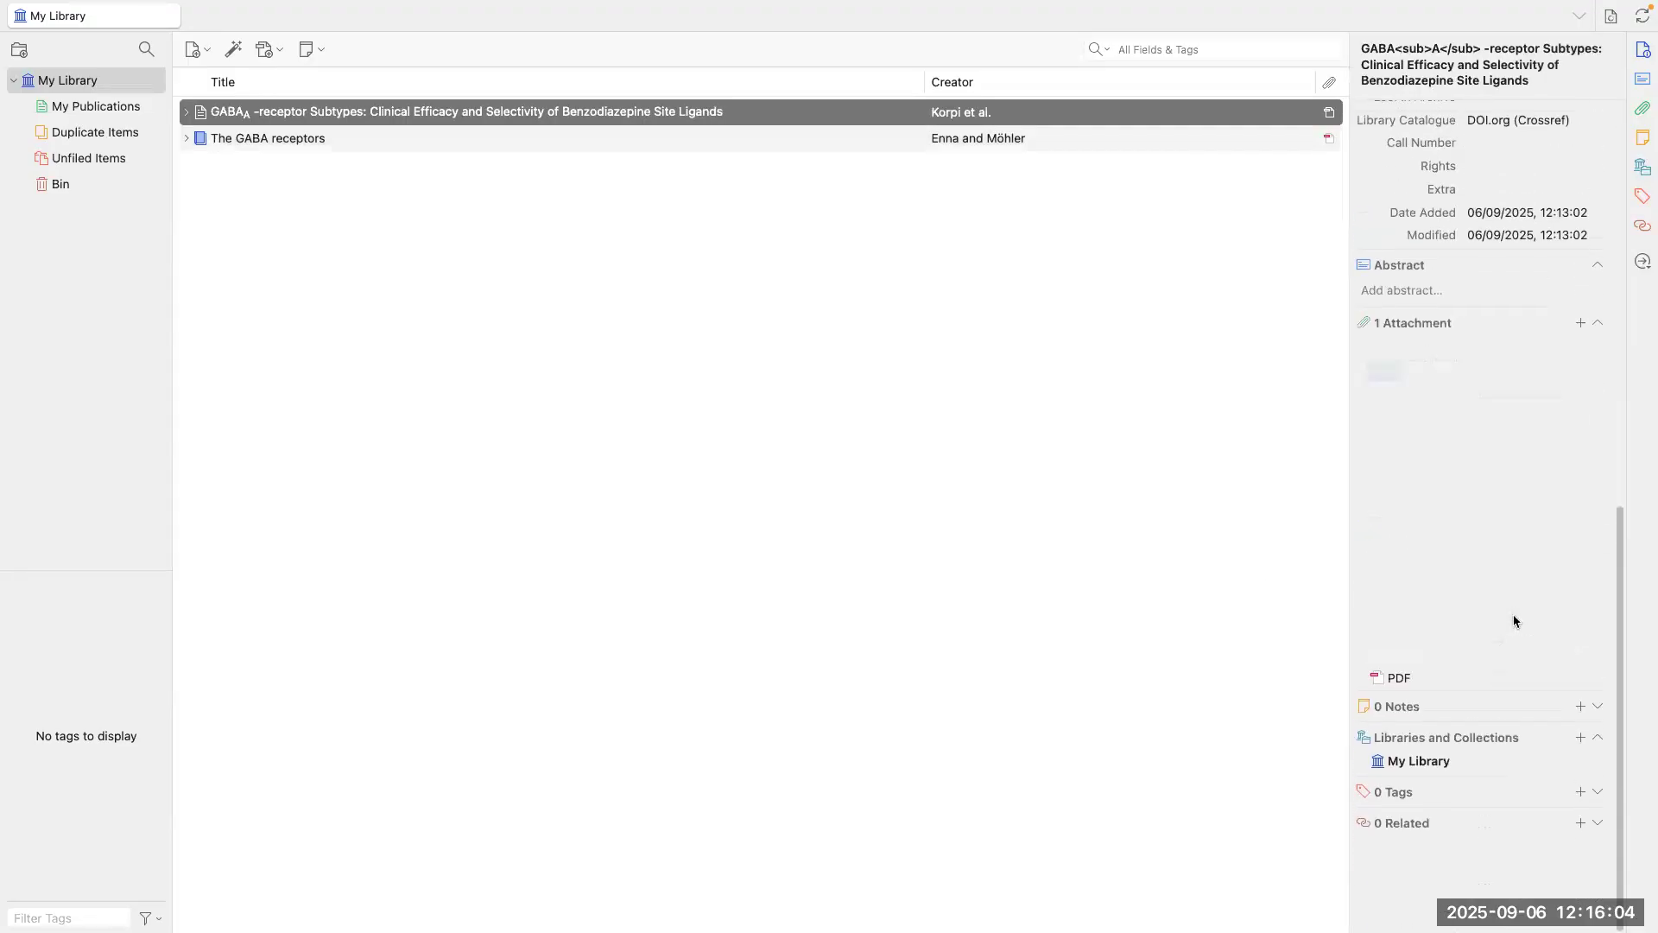
pyautogui.click(1496, 670)
pyautogui.click(1497, 670)
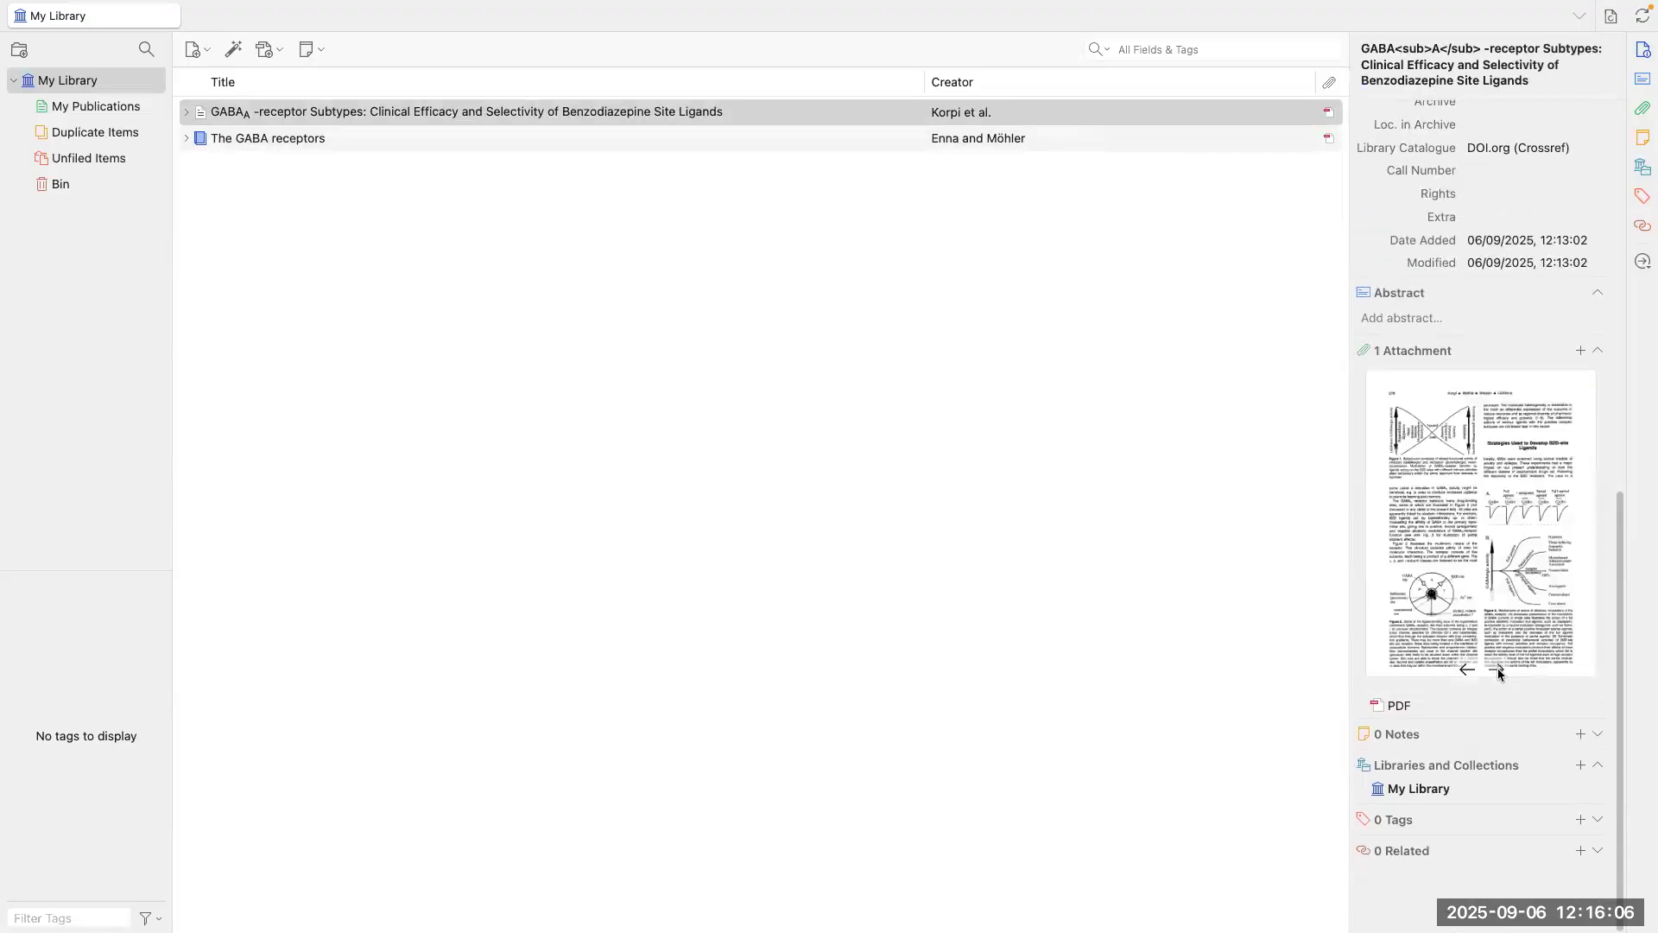
pyautogui.click(1497, 670)
pyautogui.click(1499, 670)
pyautogui.click(1498, 671)
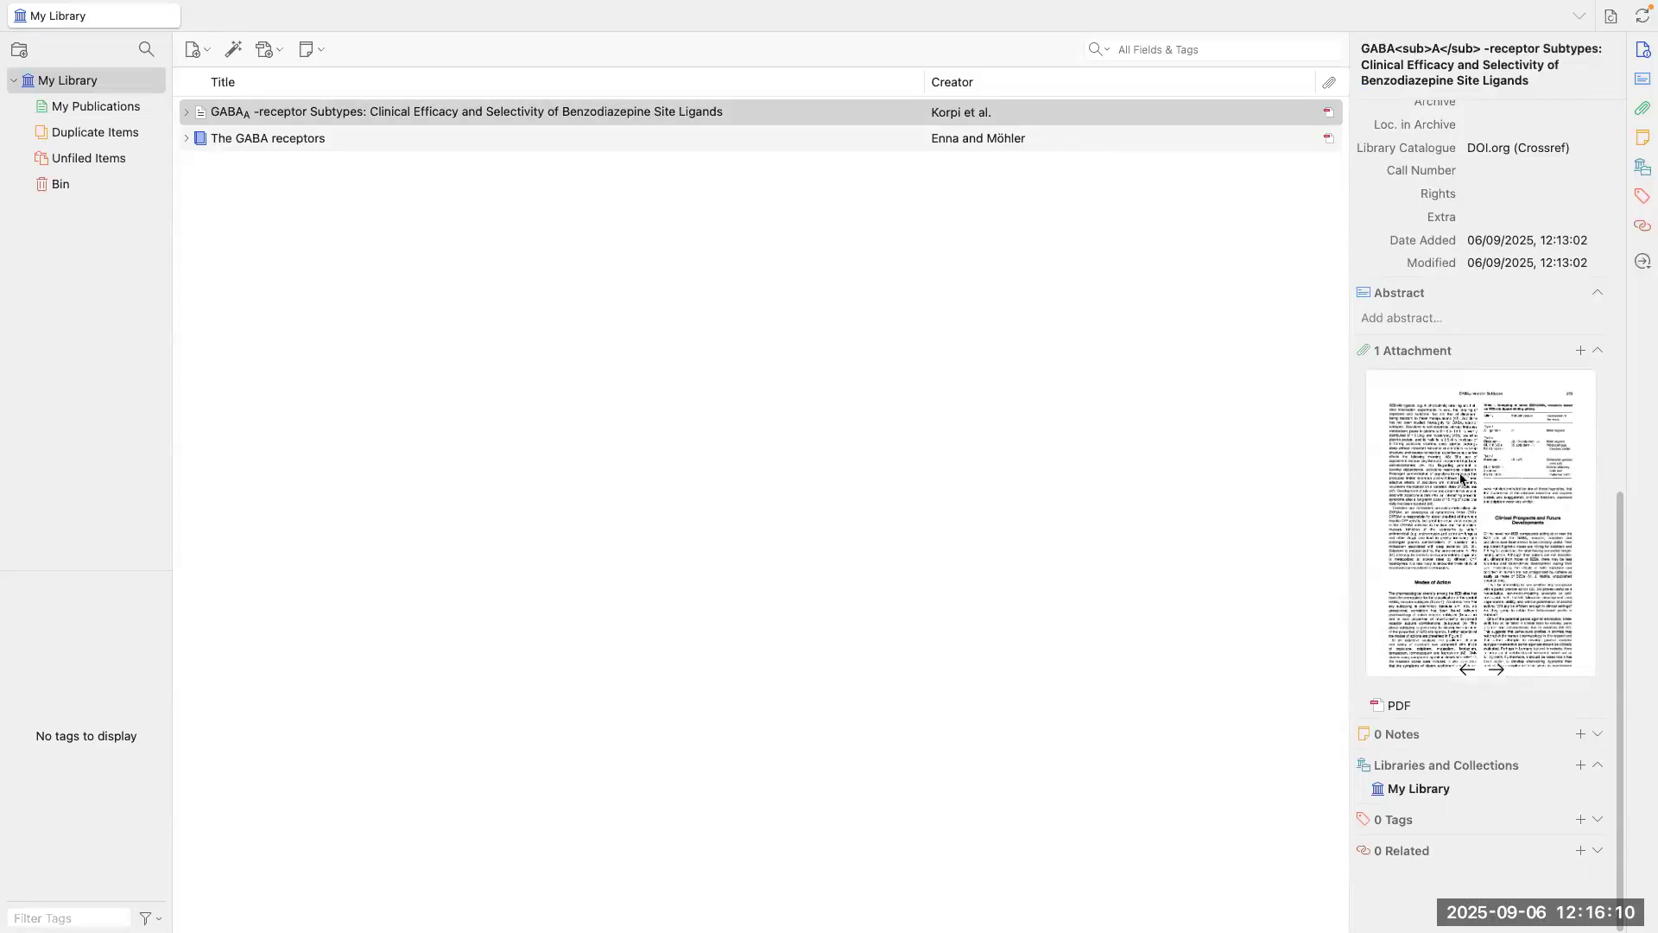
pyautogui.scroll(10, 1464, 475)
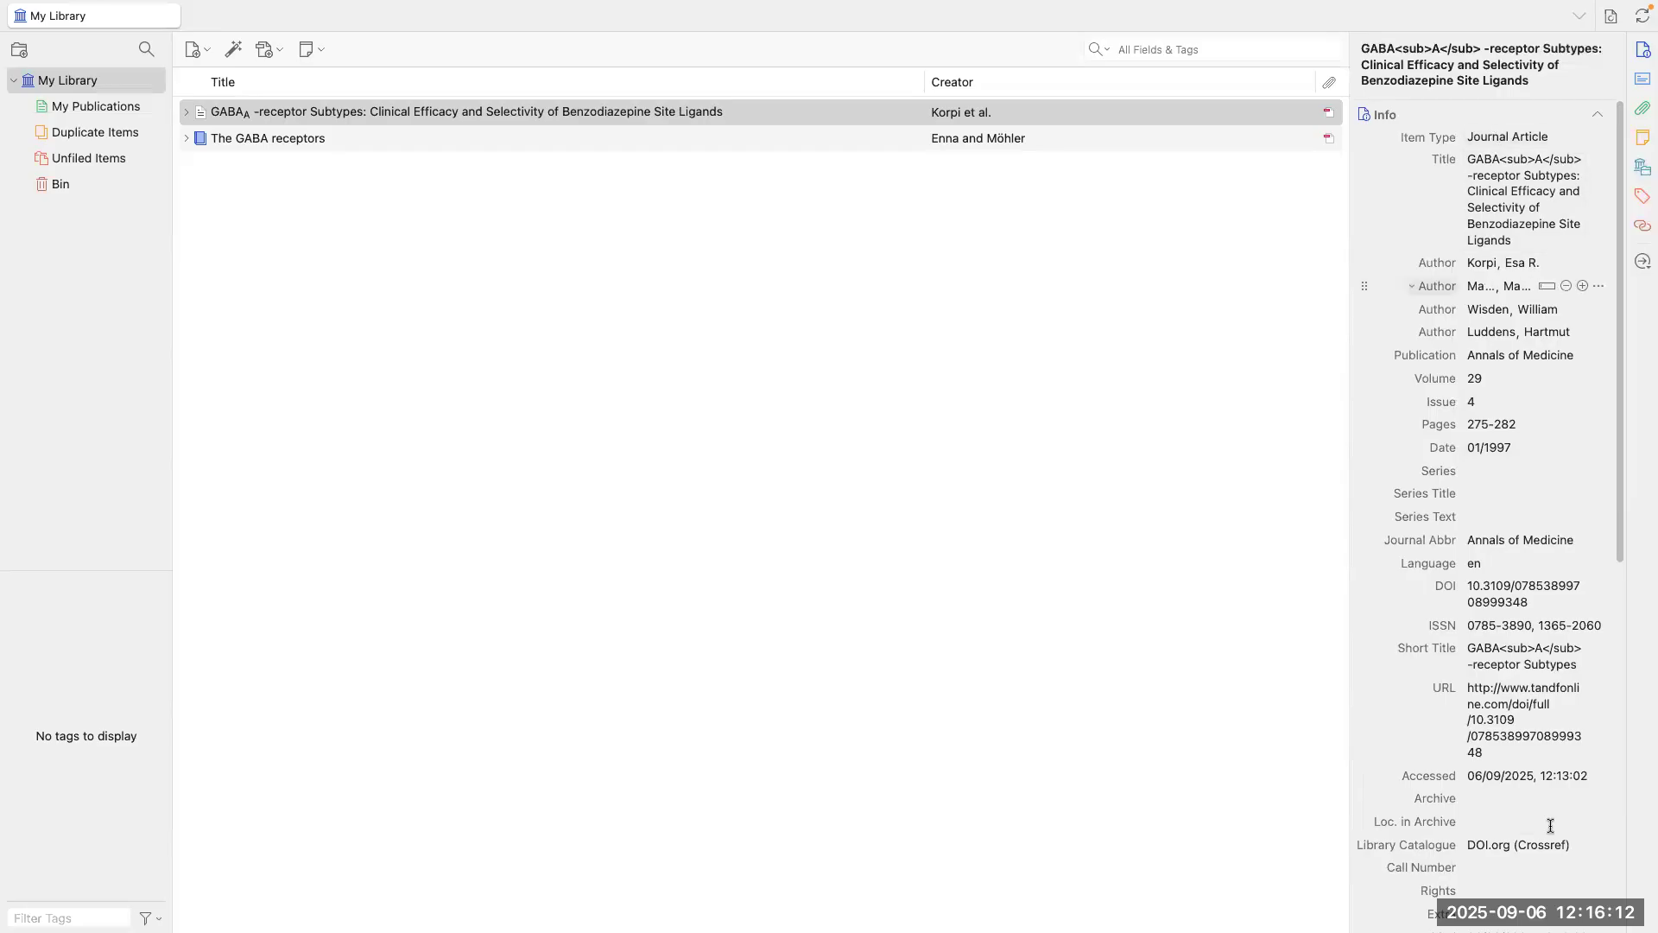
pyautogui.scroll(-10, 1473, 841)
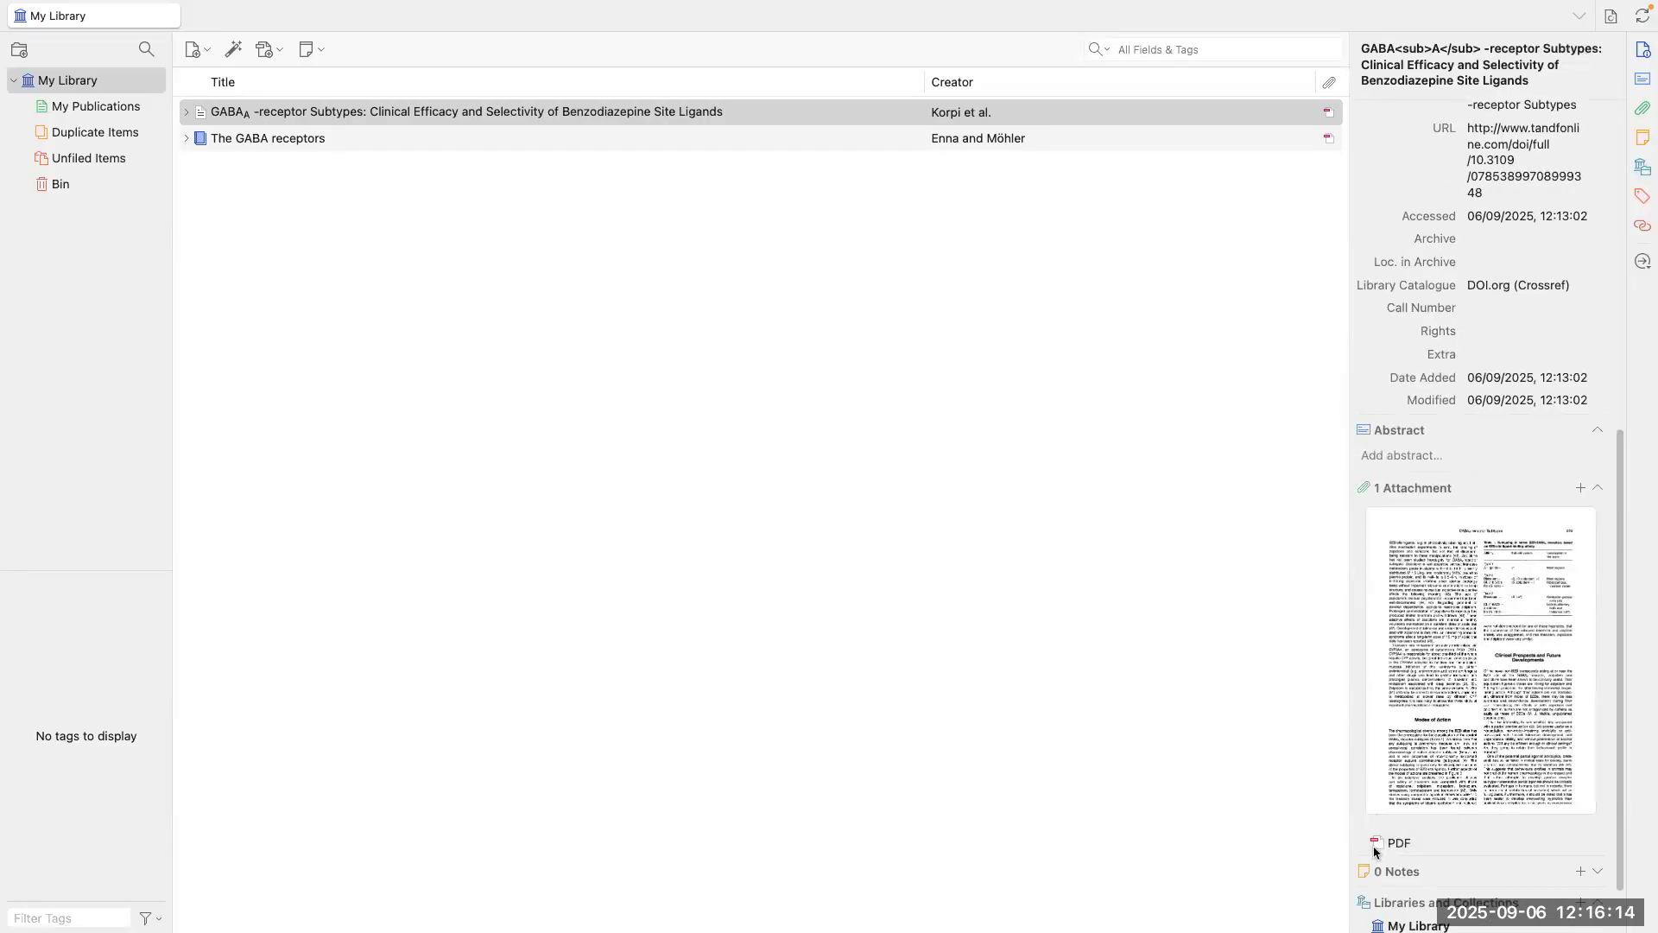
pyautogui.scroll(-2, 1376, 850)
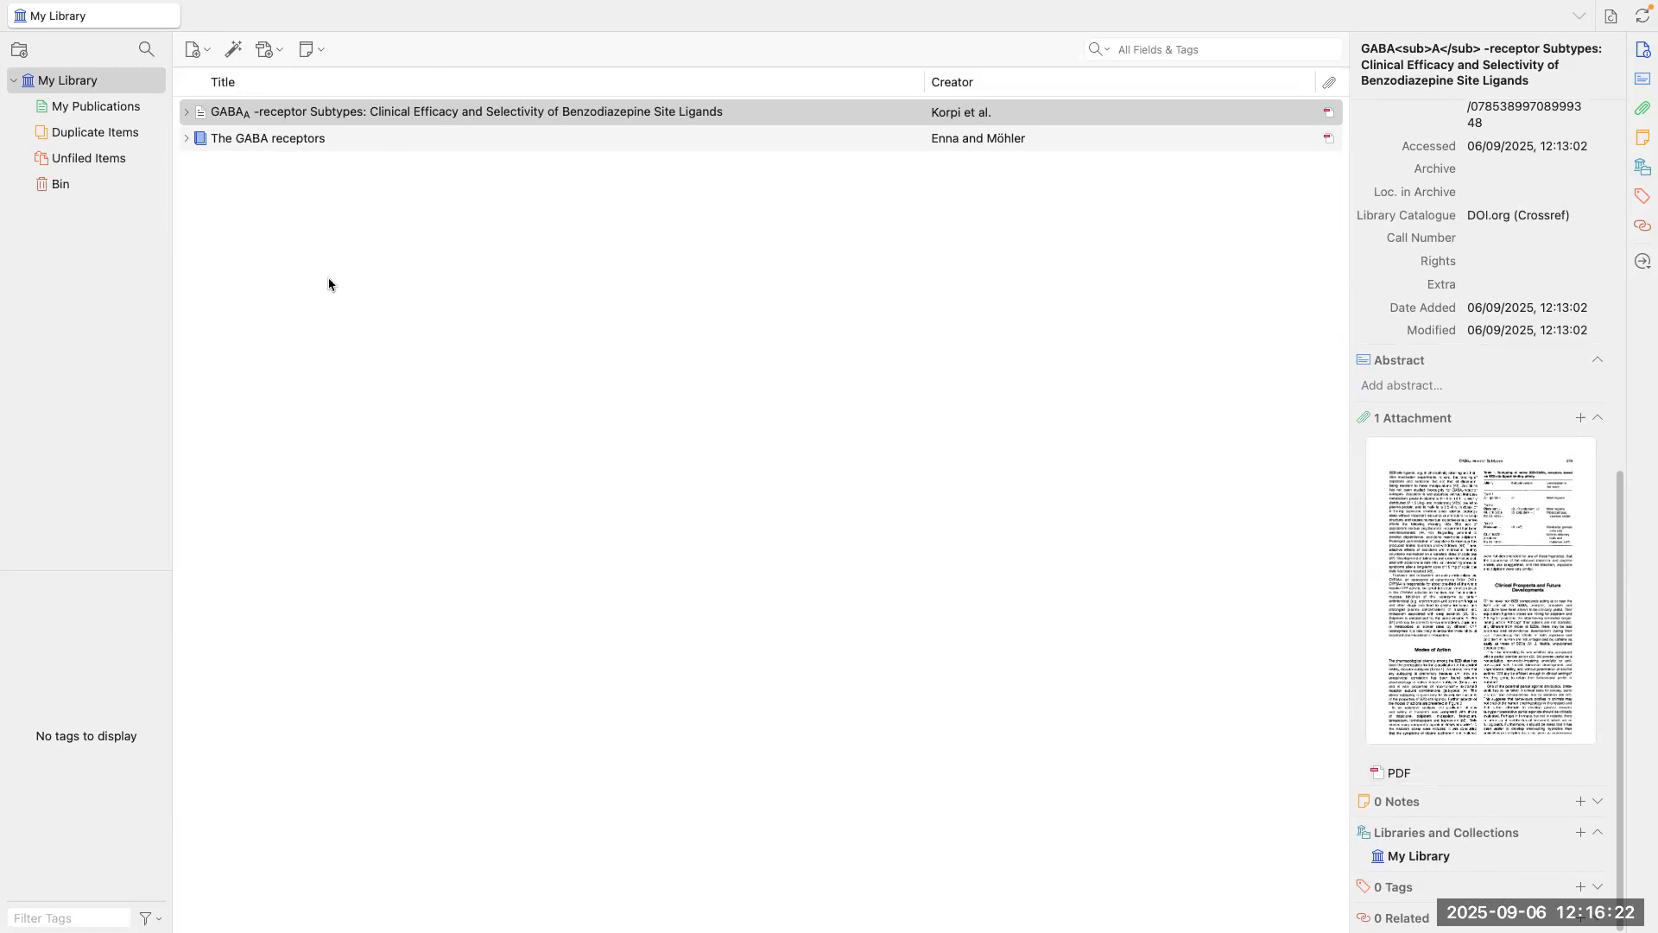
# Step: Switch to Arc, look at the Zotero homepage, and return to the Zotero library
pyautogui.hotkey('ctrl', 'Up')
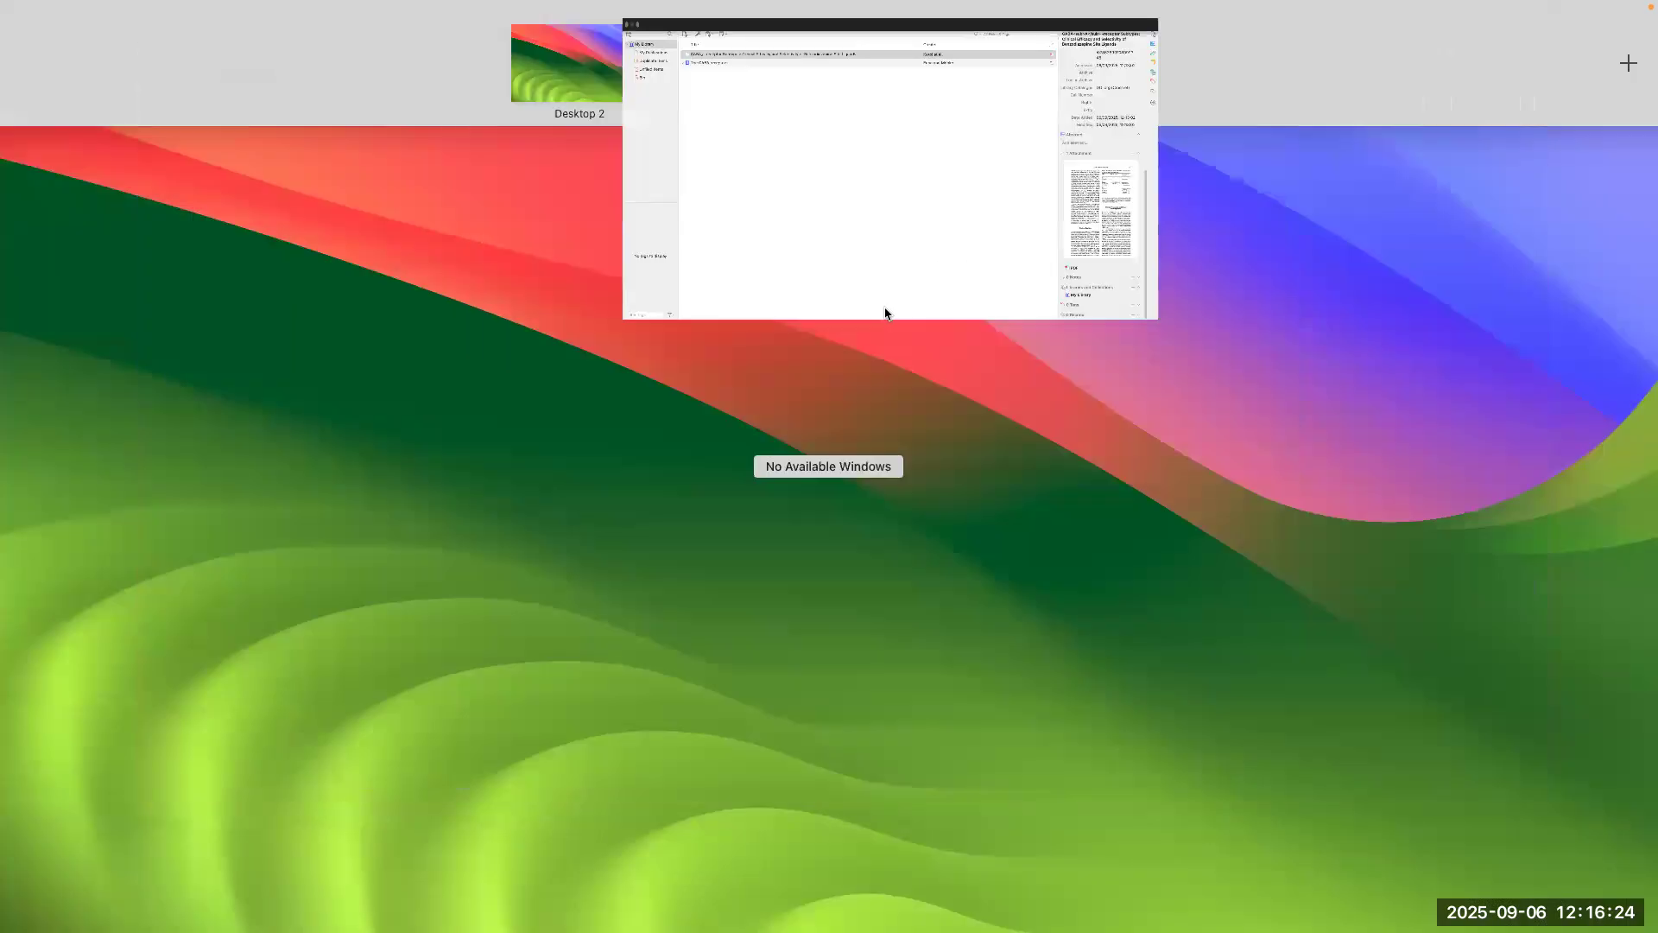
pyautogui.click(788, 64)
pyautogui.moveTo(4, 256)
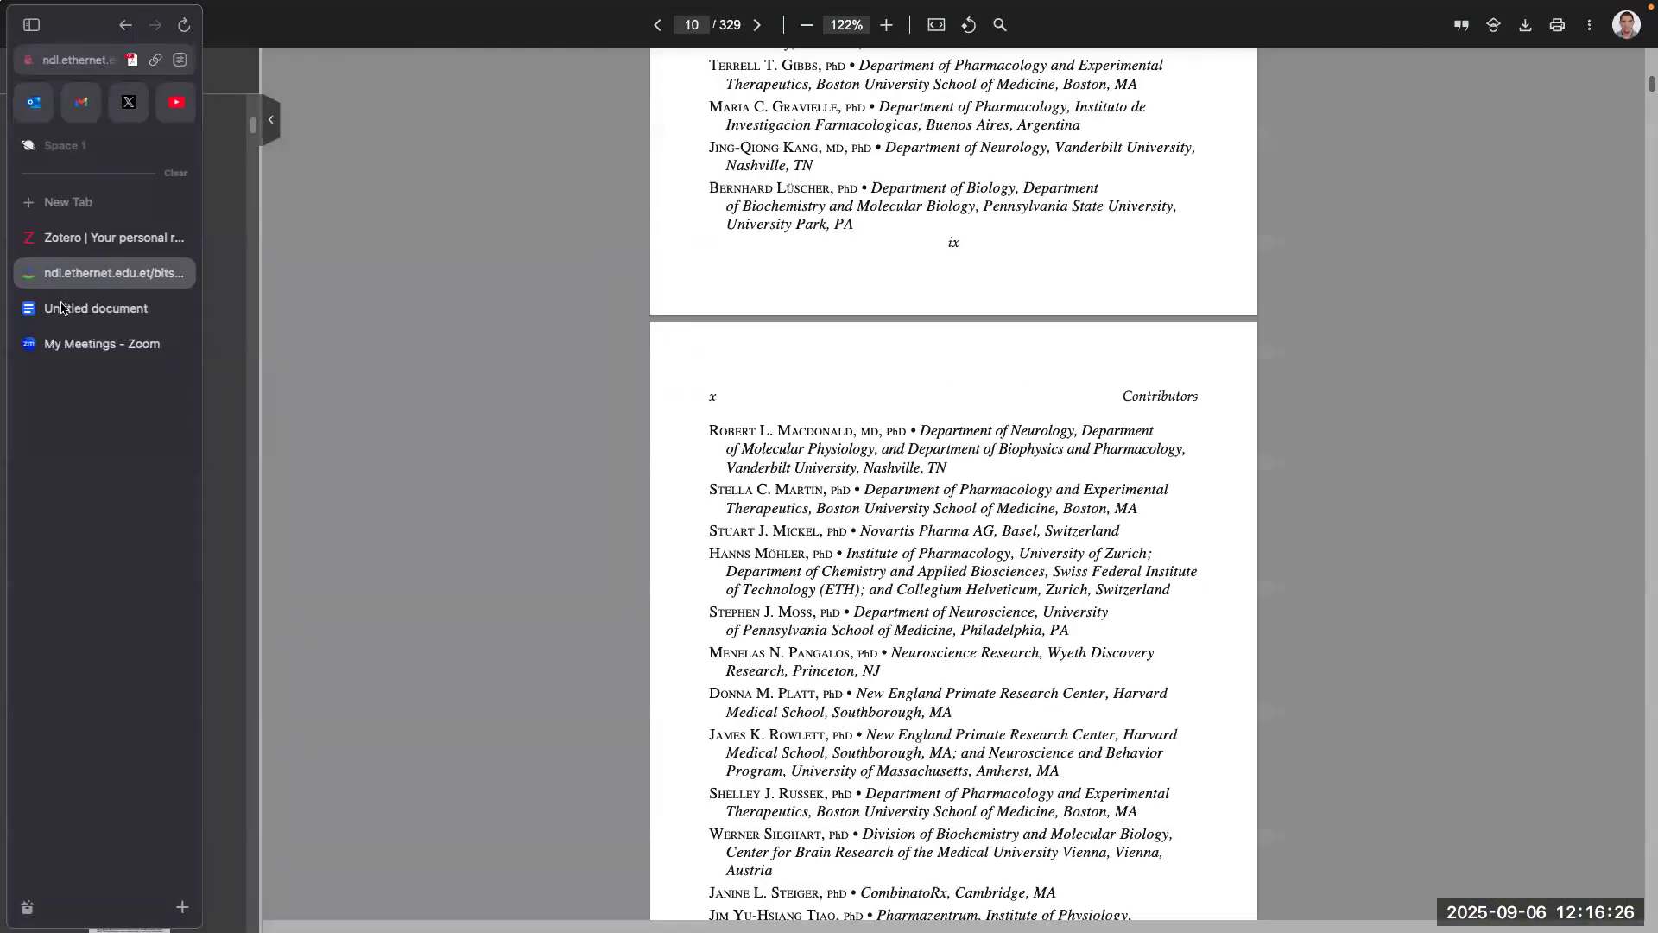
pyautogui.click(100, 237)
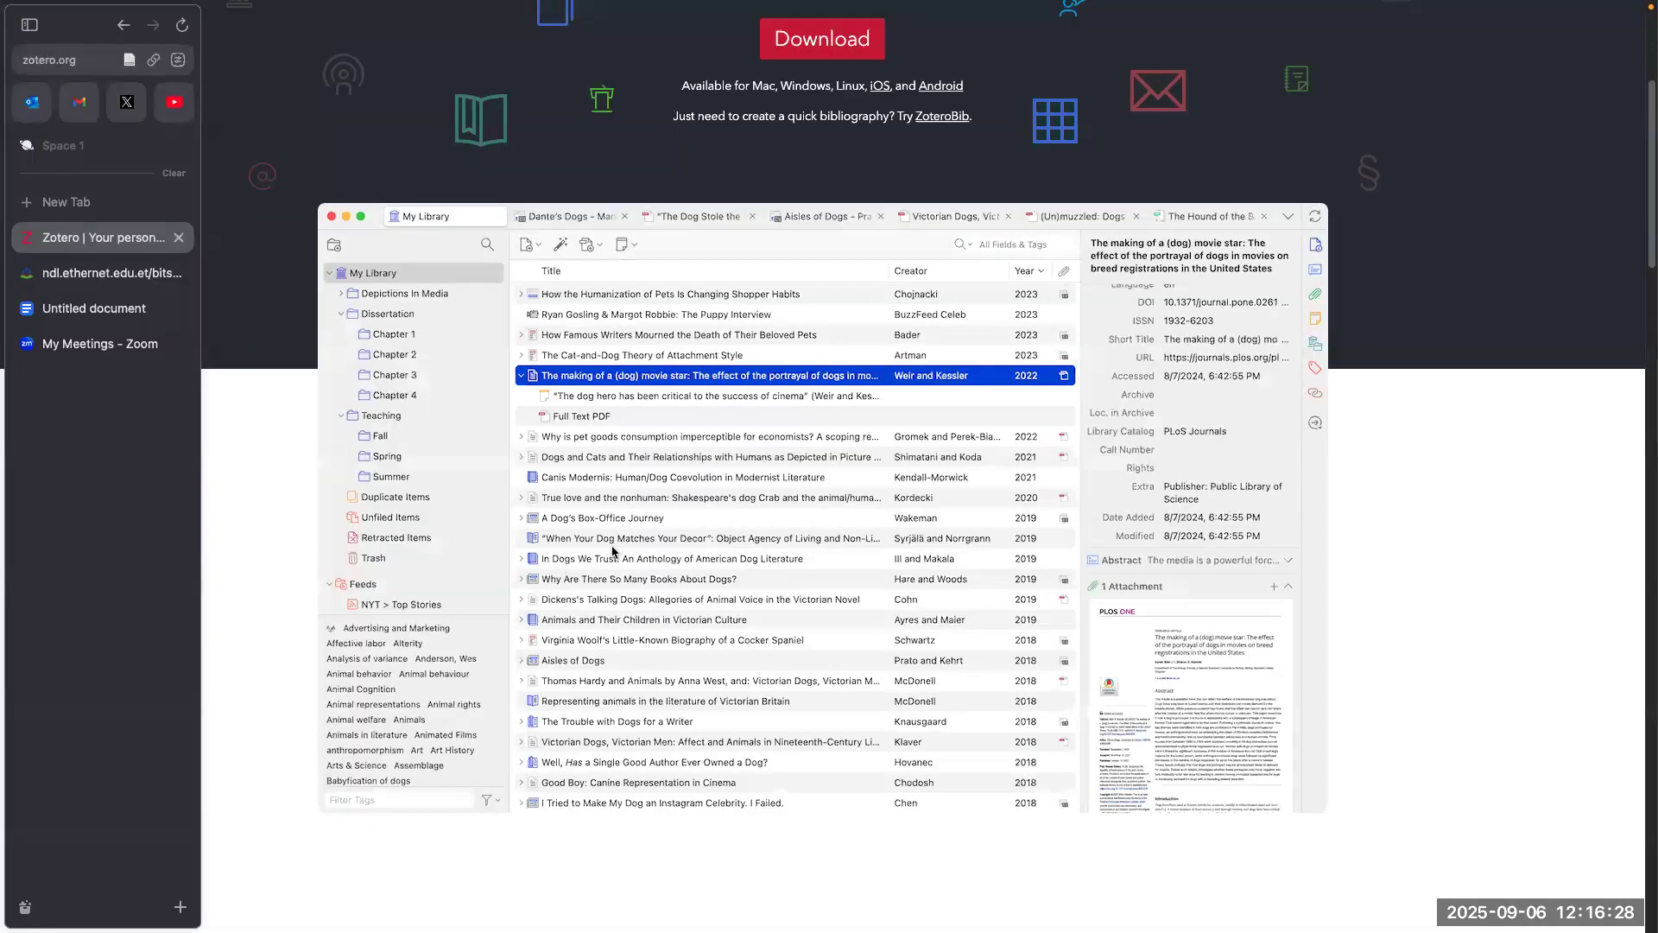
pyautogui.hotkey('ctrl', 'Up')
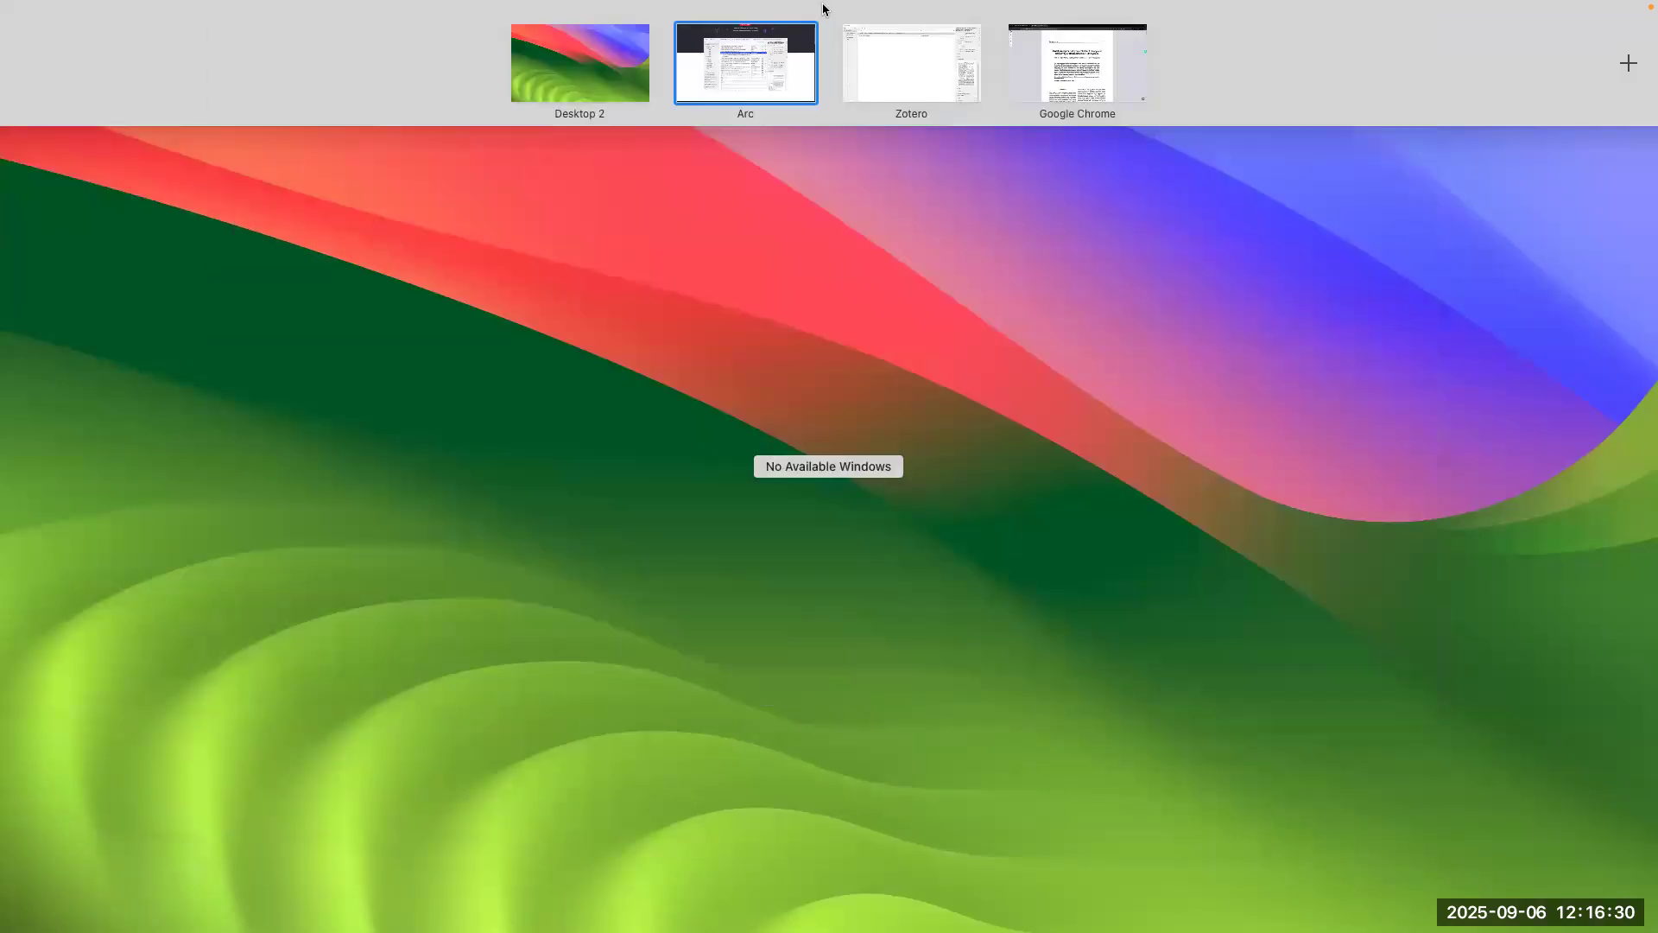
pyautogui.click(863, 107)
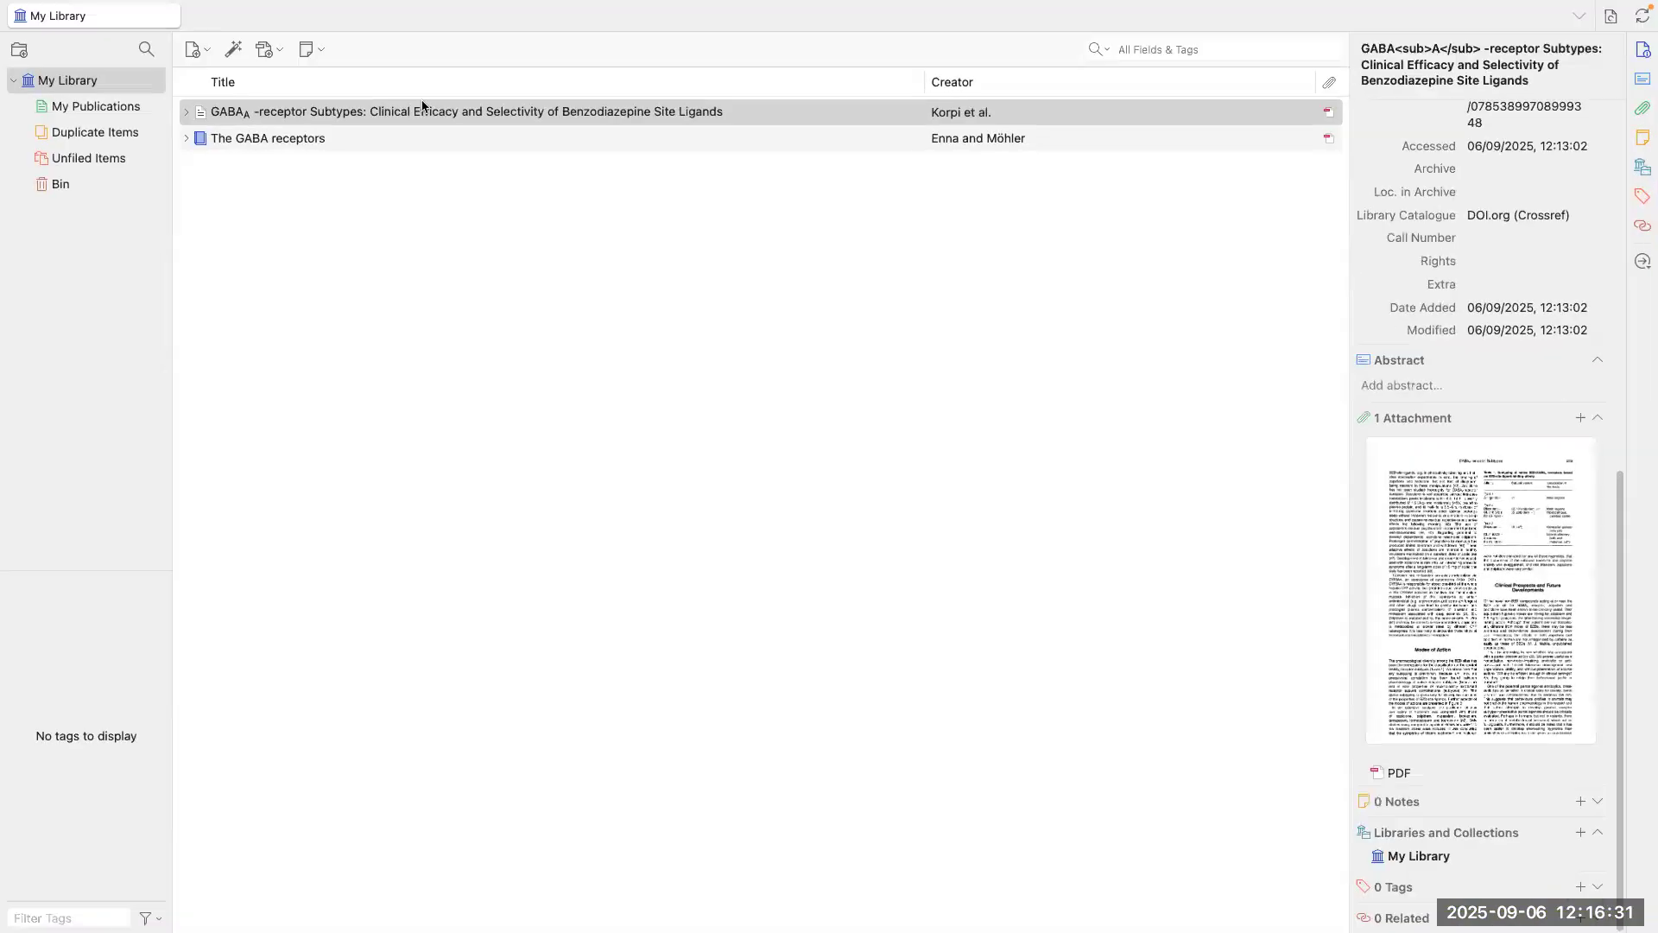
# Step: Show the entry box for adding items by identifier and dismiss it
pyautogui.click(234, 50)
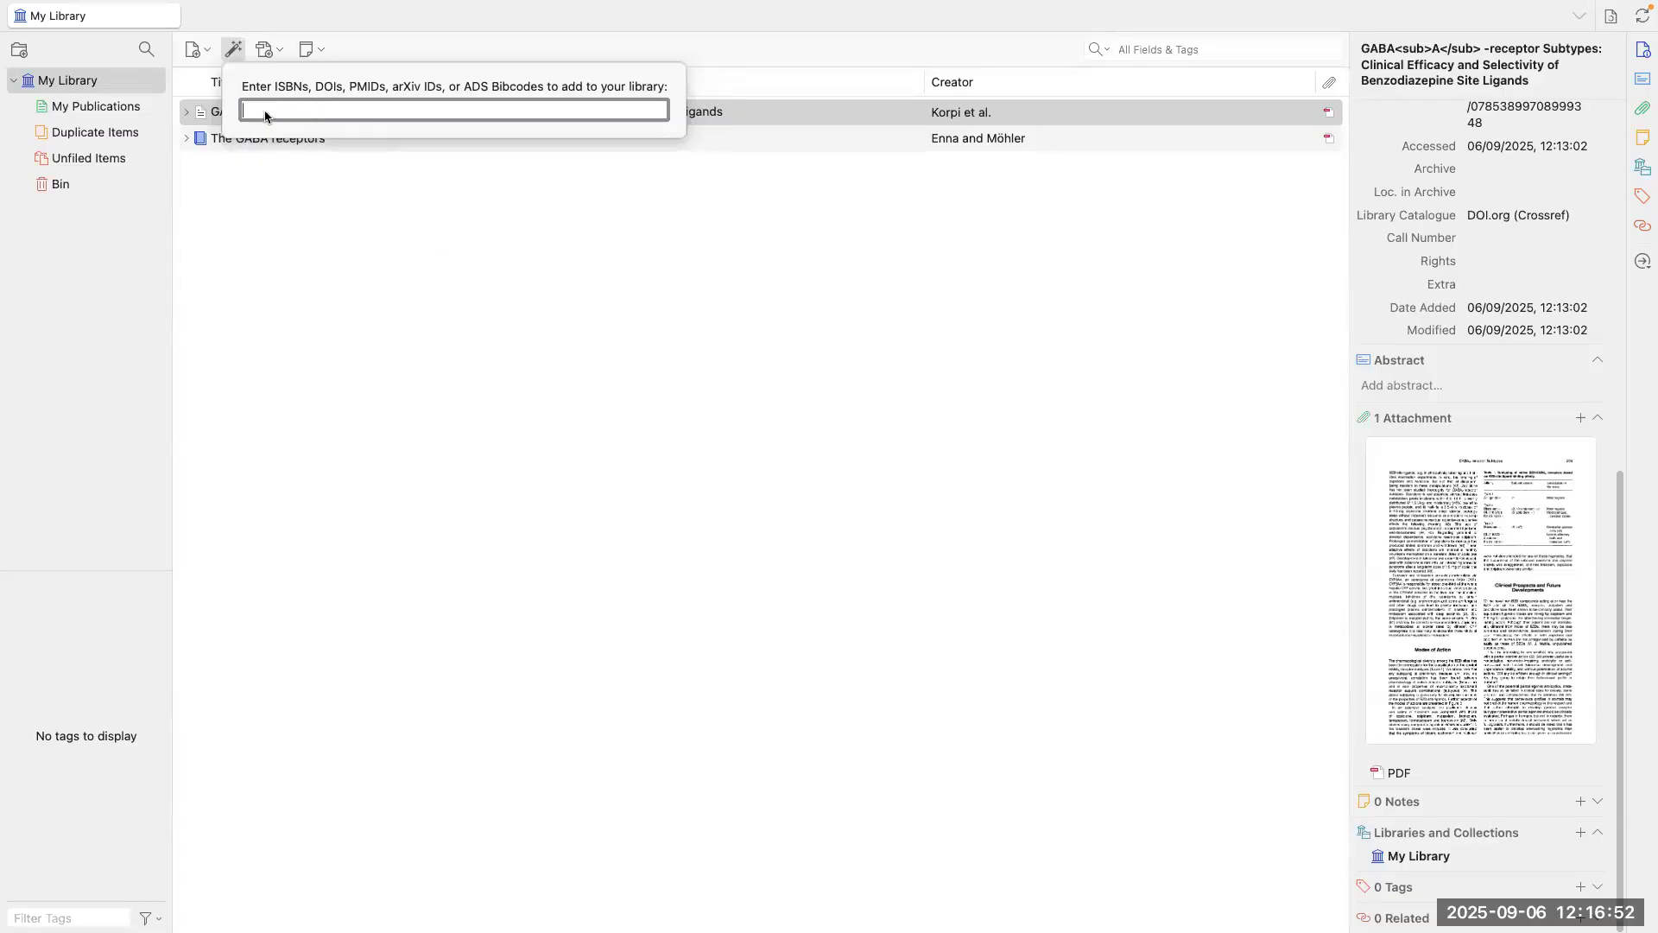
pyautogui.click(695, 400)
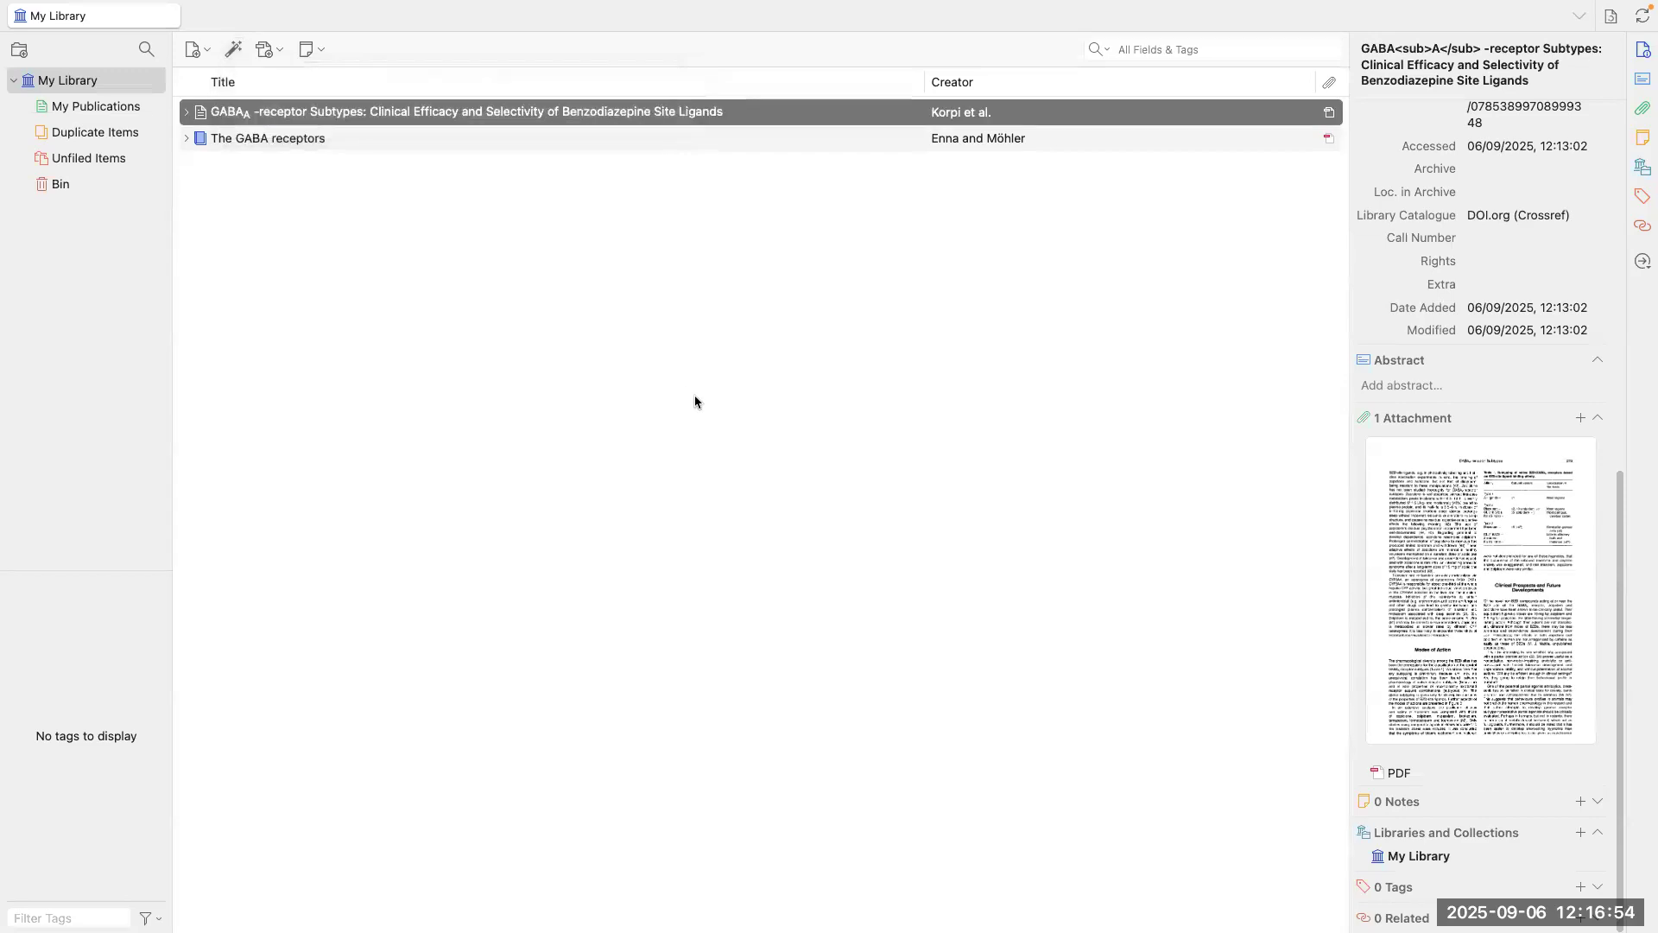
# Step: Switch to Arc, go from the book PDF back to Google Scholar, and search for "gaba a subtype selectivity"
pyautogui.hotkey('ctrl', 'Up')
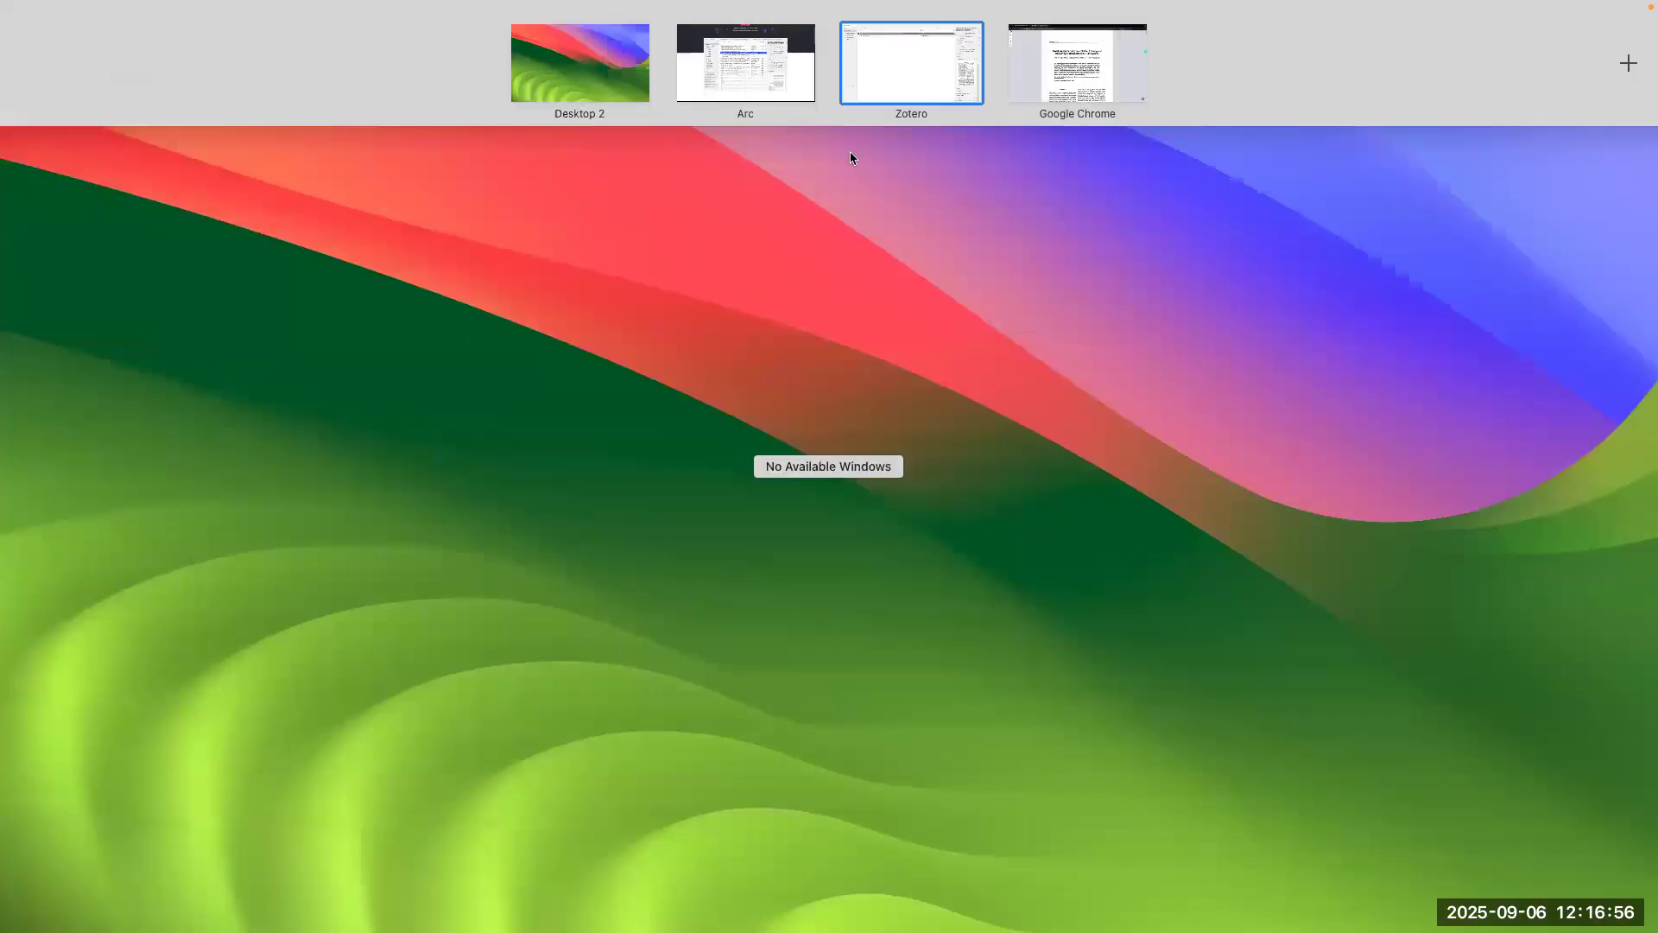
pyautogui.click(797, 86)
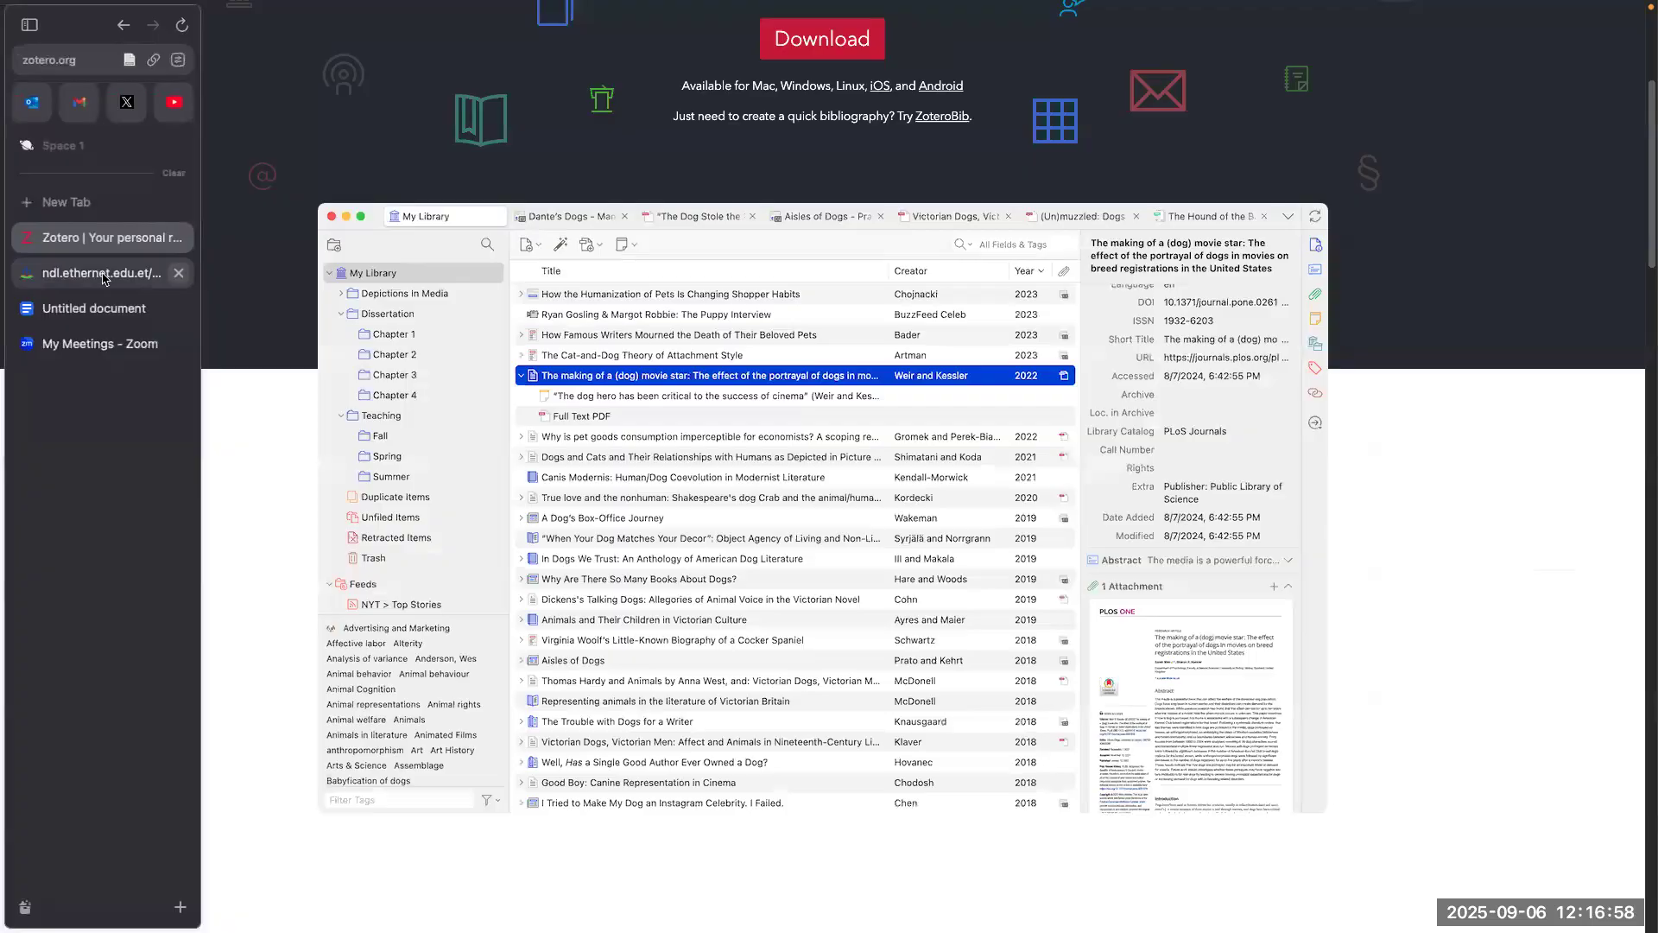
pyautogui.click(102, 274)
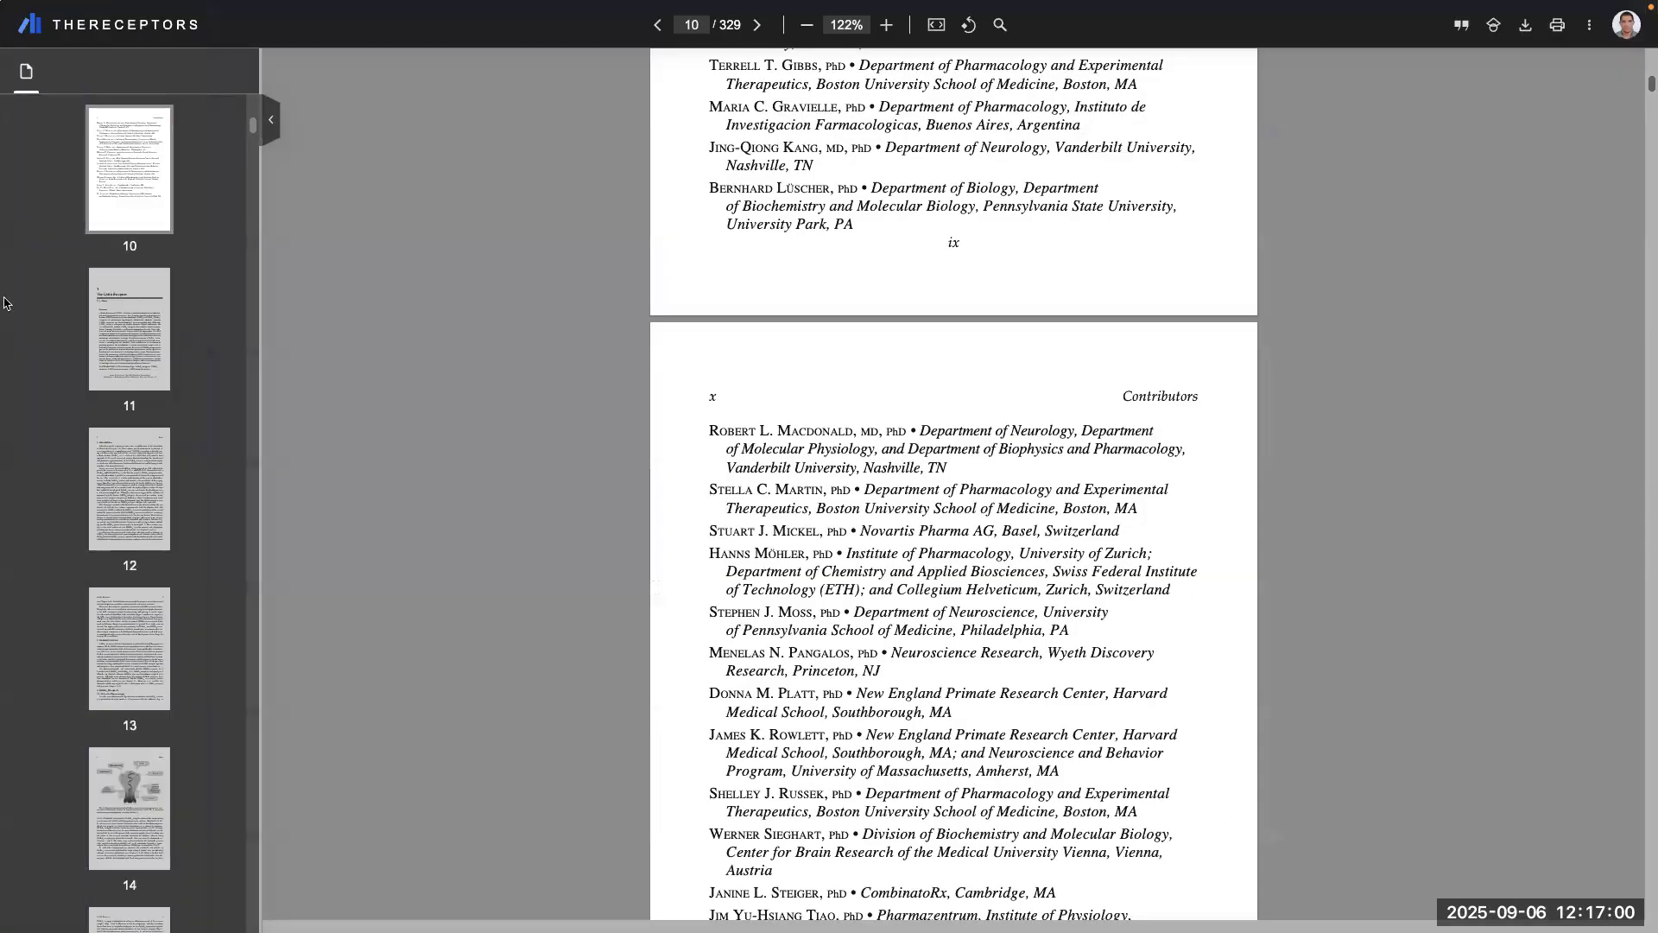
pyautogui.click(127, 31)
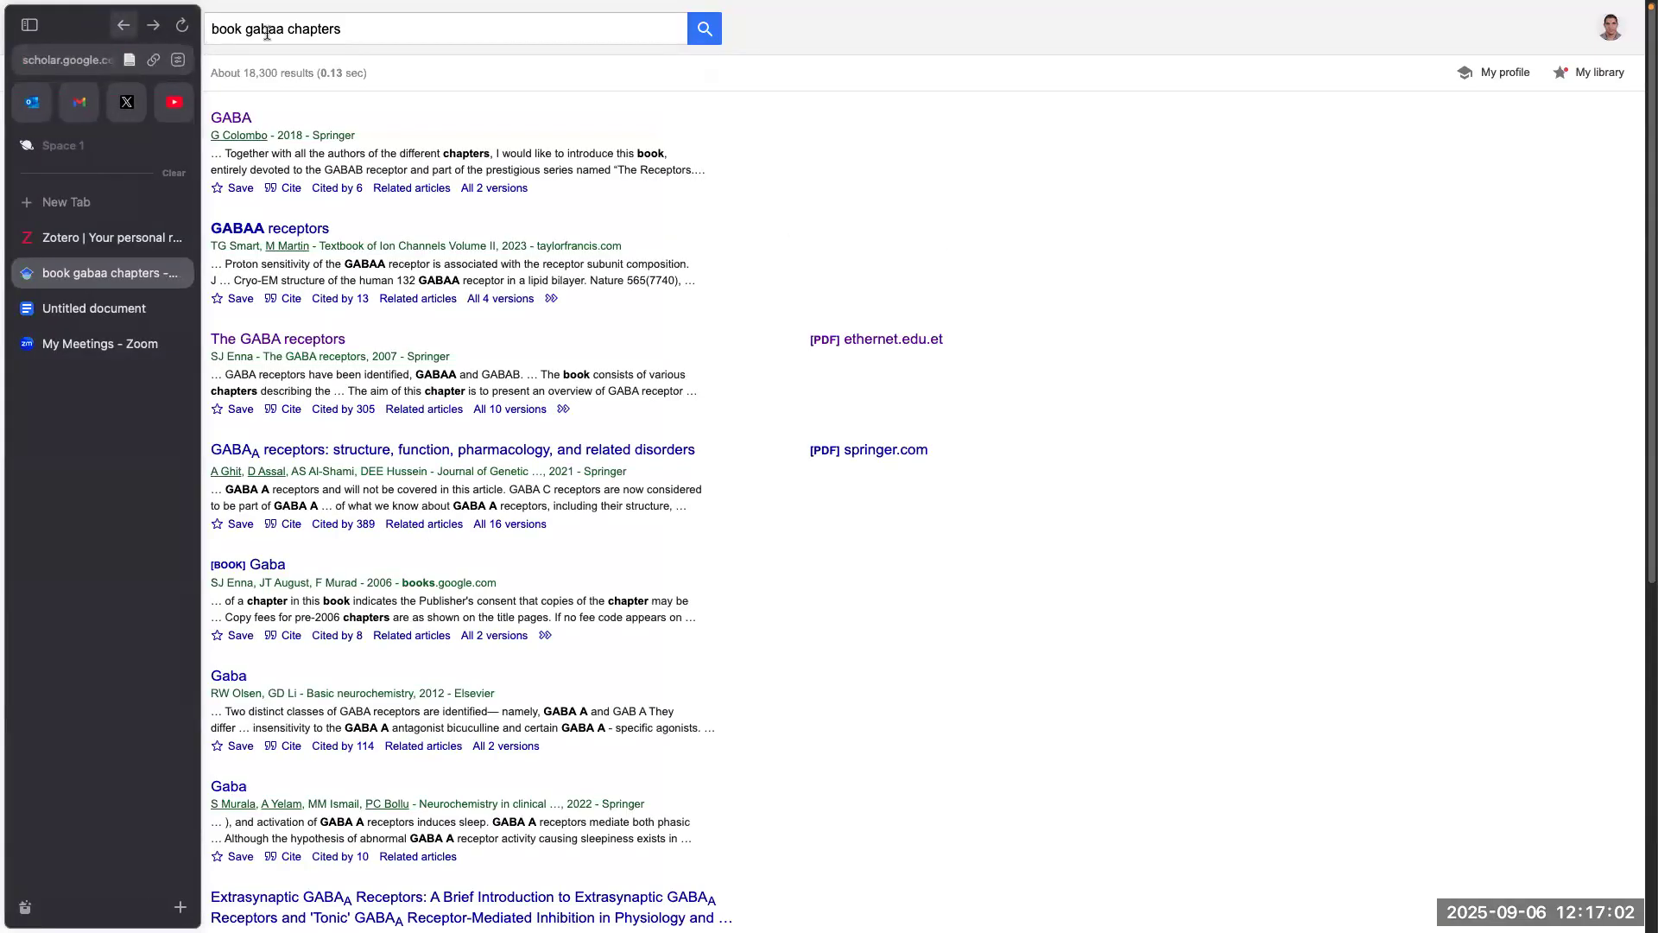
pyautogui.click(309, 31)
pyautogui.click(139, 23)
pyautogui.write('gaba')
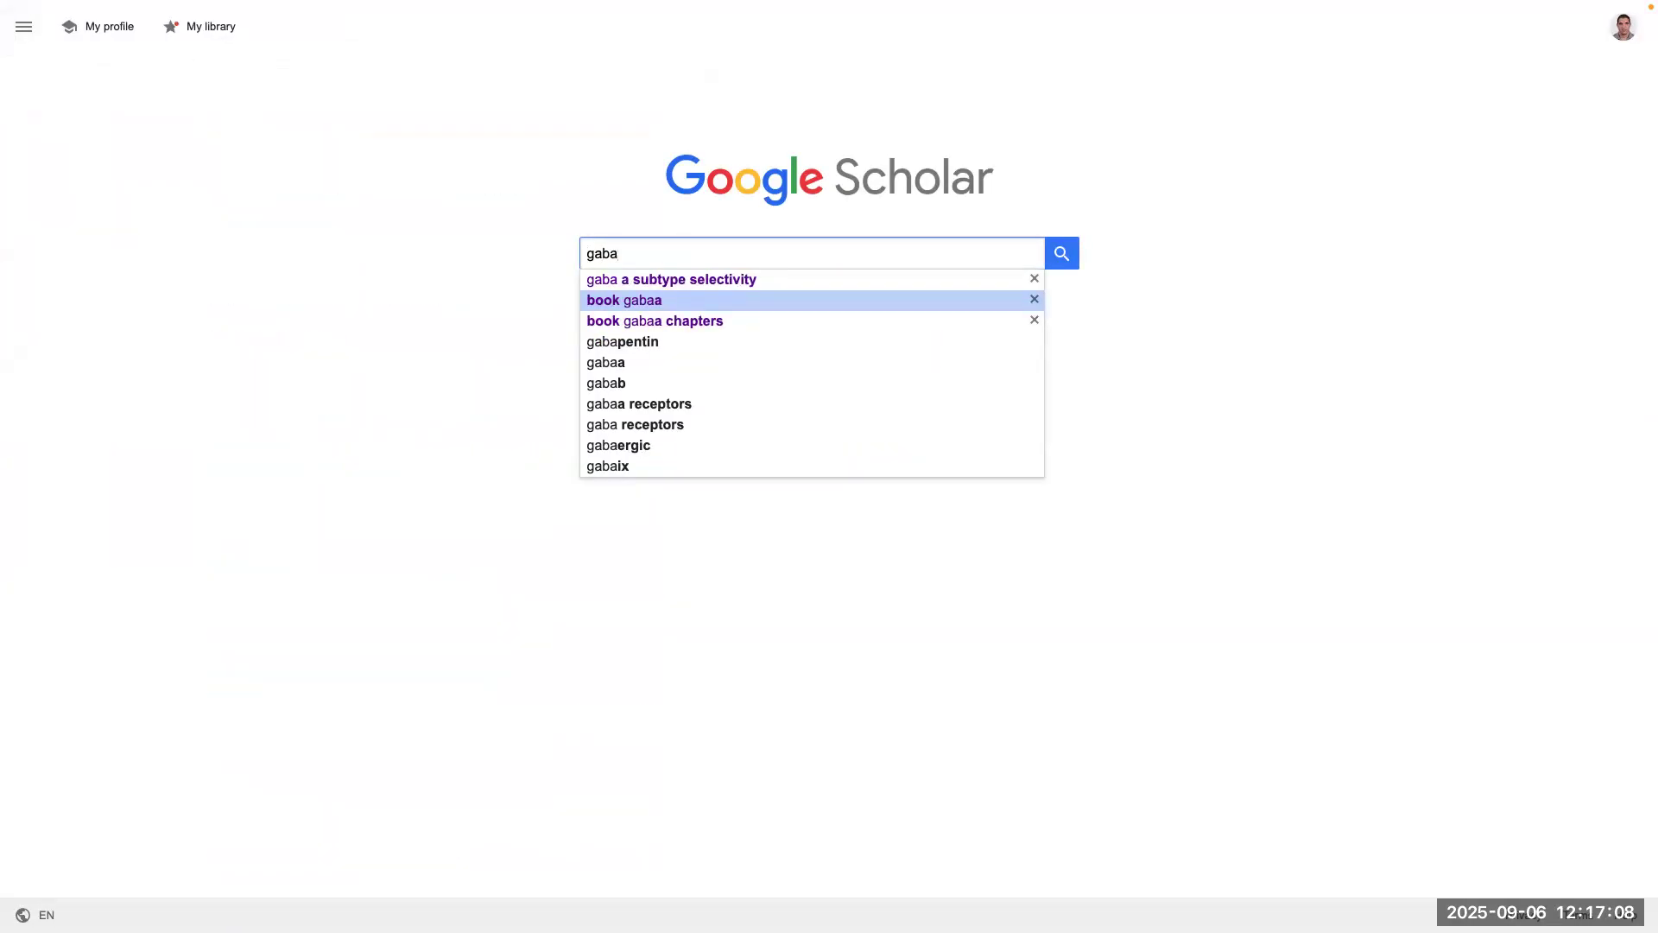
pyautogui.press('Up')
pyautogui.press('Return')
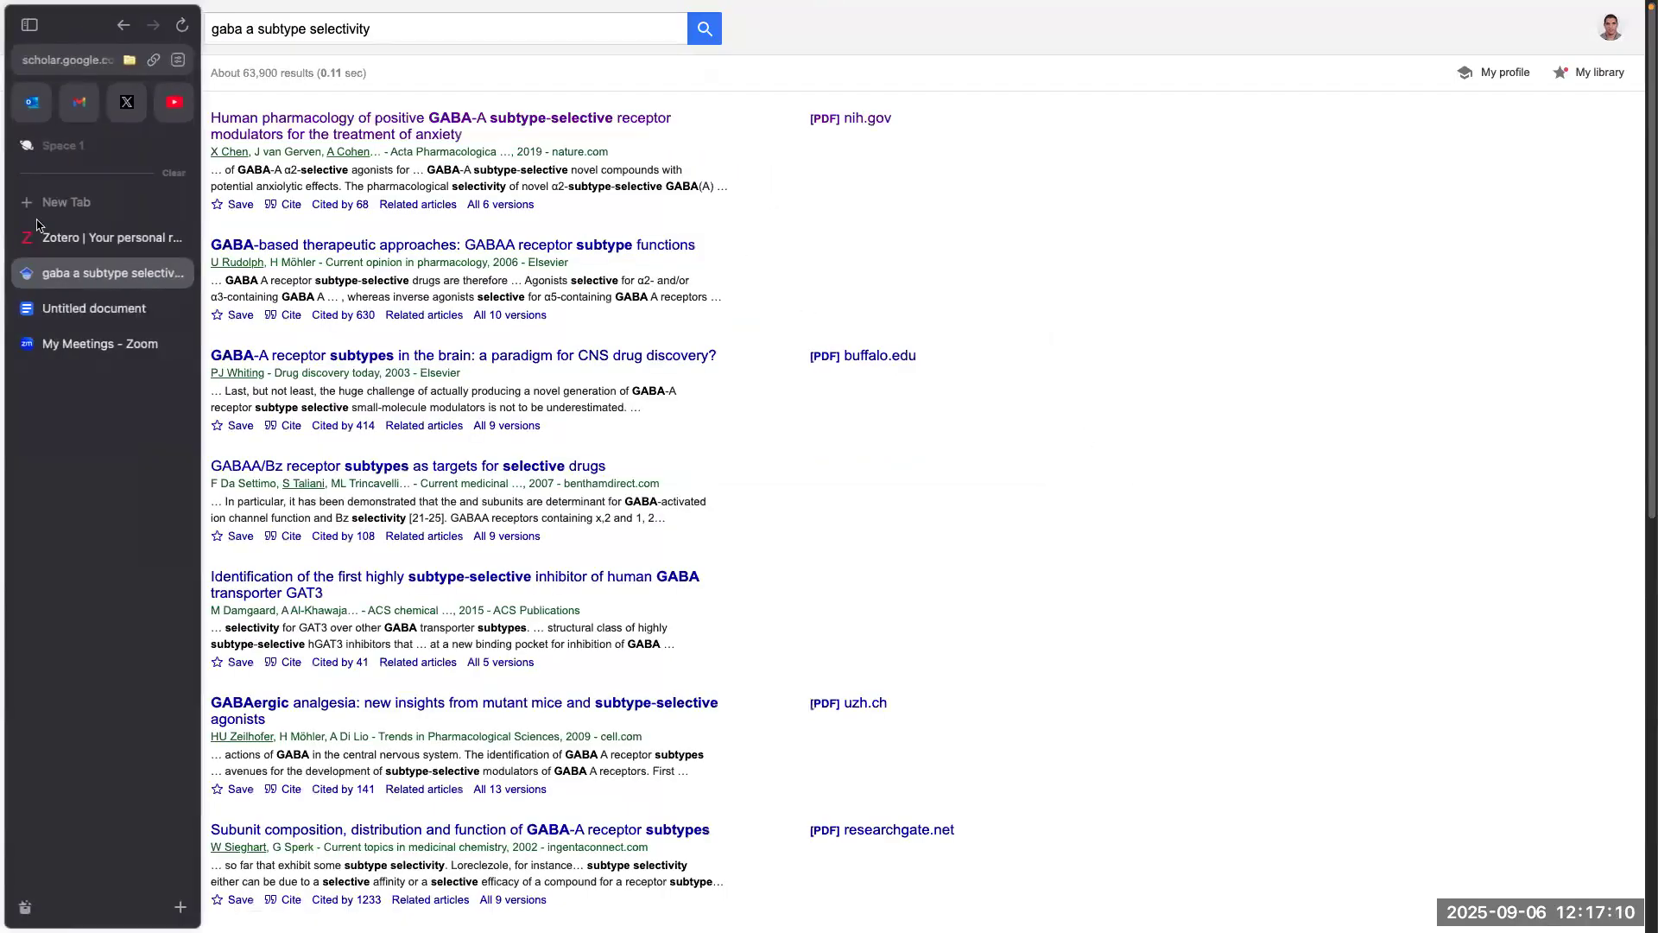
# Step: Open the PubMed results for "md simulation machine learning generative" in a new tab, and open the article on drug and ligand binding in BCL-2 variants
pyautogui.click(40, 199)
pyautogui.write('pubmed.ncbi.nlm.nih.gov/?term=md%20simulation%20machine%20learning%2')
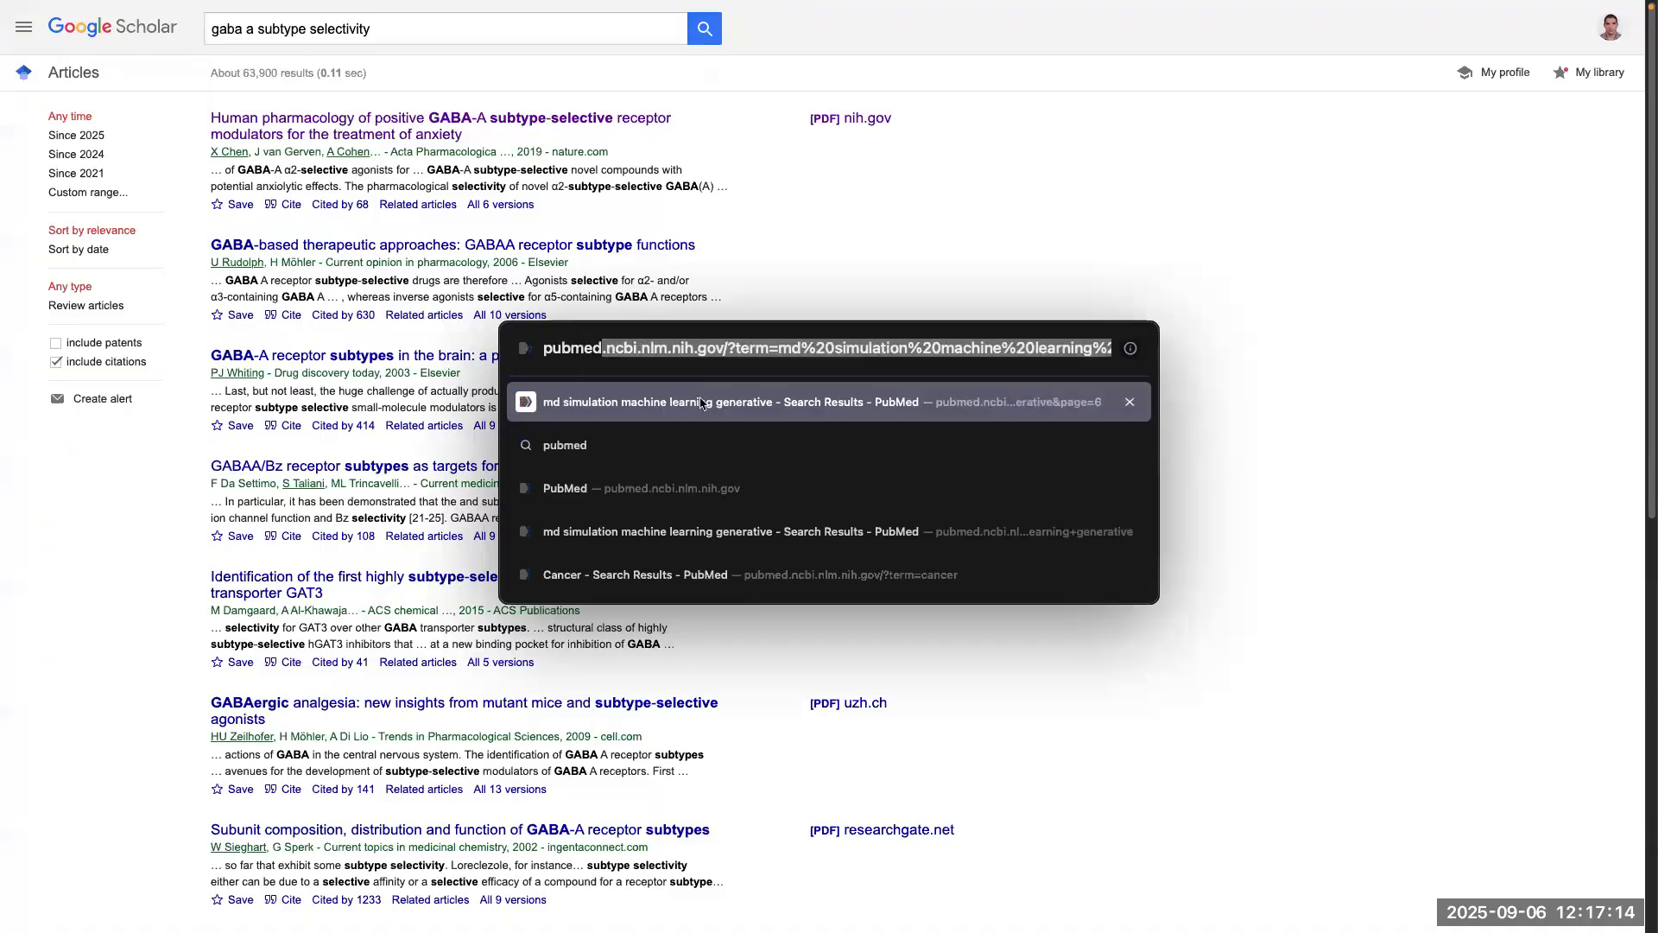
pyautogui.click(701, 403)
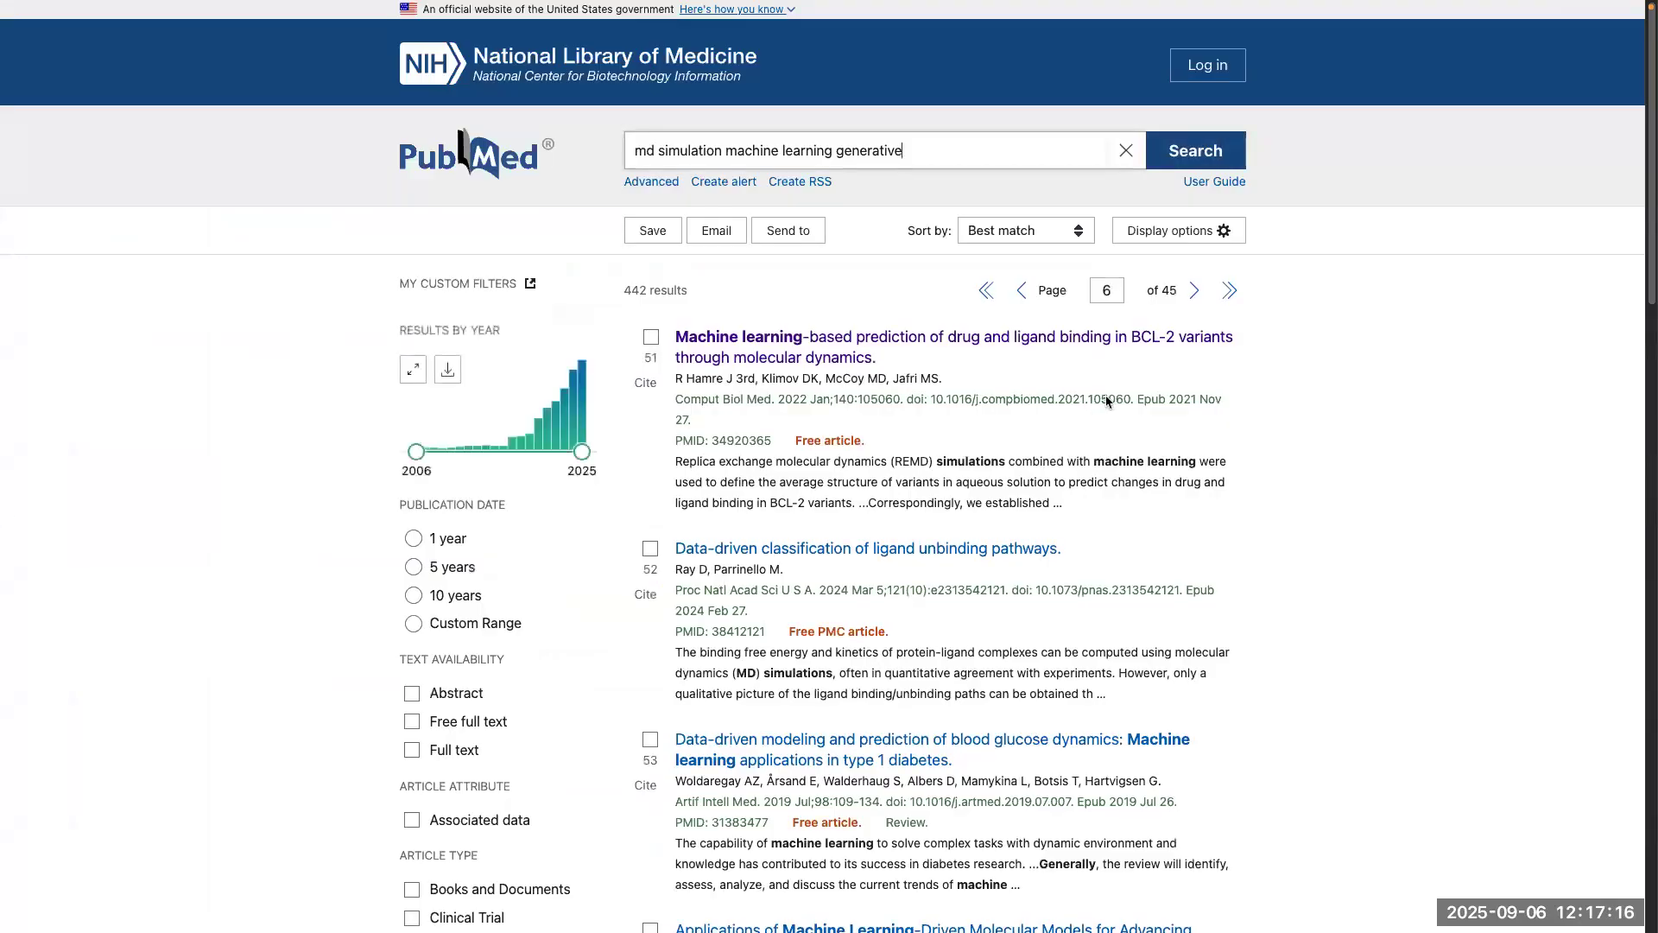
pyautogui.click(921, 349)
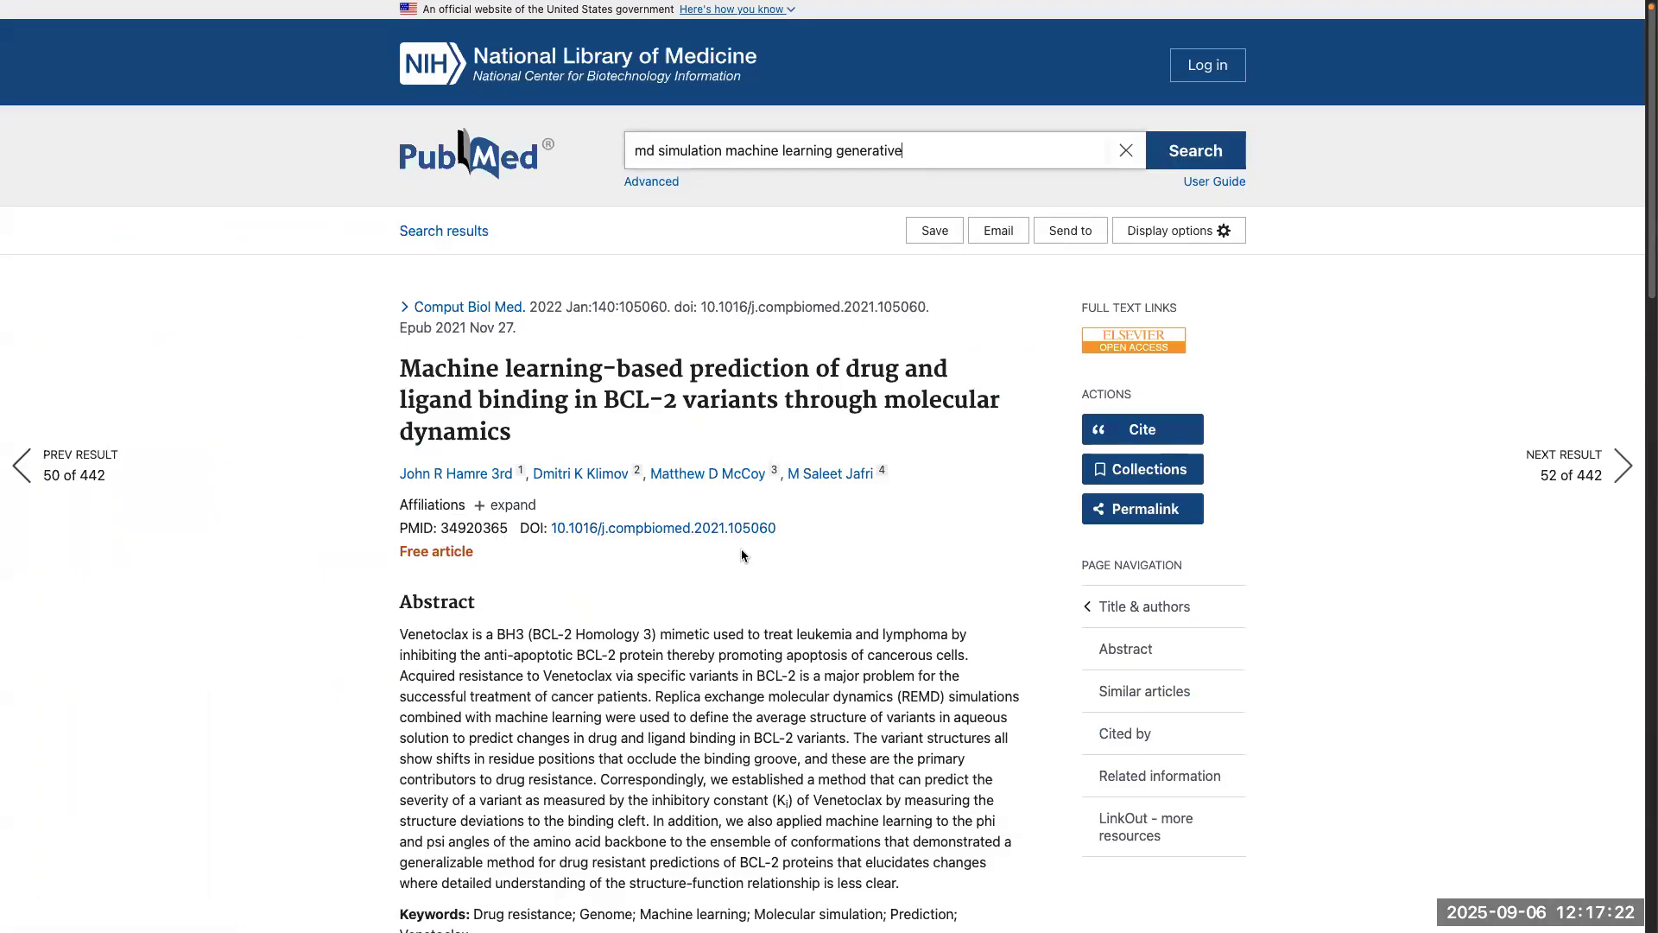
# Step: Copy the article's DOI, 10.1016/j.compbiomed.2021.105060, and use it in Zotero to add the reference by identifier
pyautogui.rightClick(705, 528)
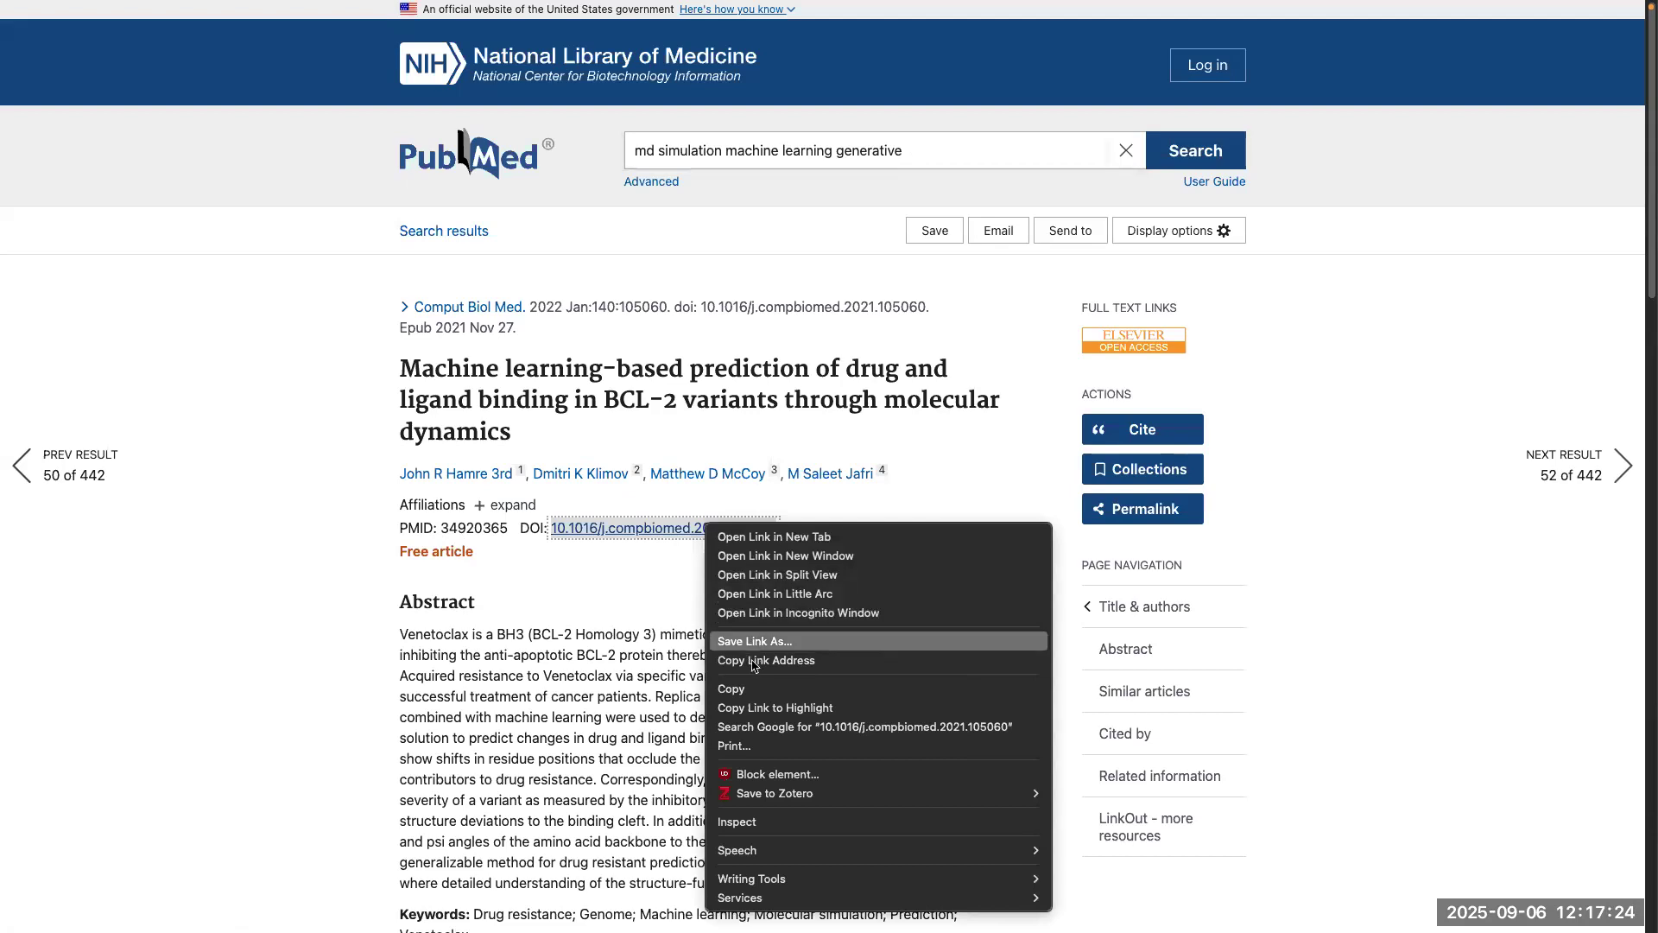
pyautogui.click(759, 688)
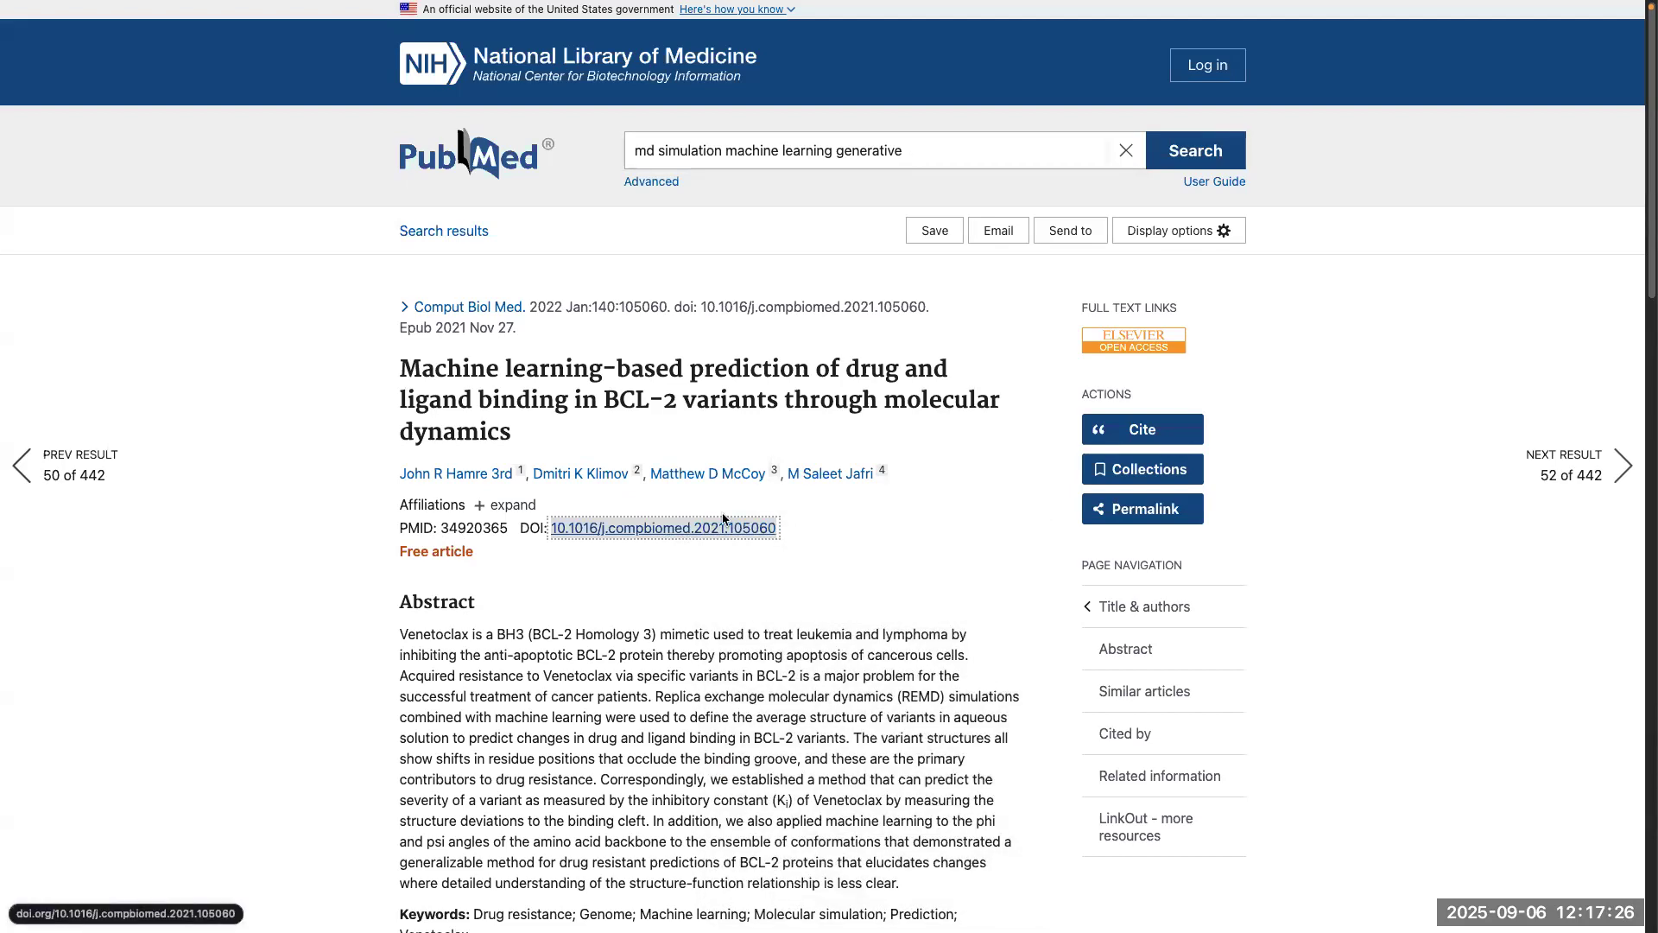
pyautogui.hotkey('ctrl', 'Up')
pyautogui.hotkey('ctrl', 'Right')
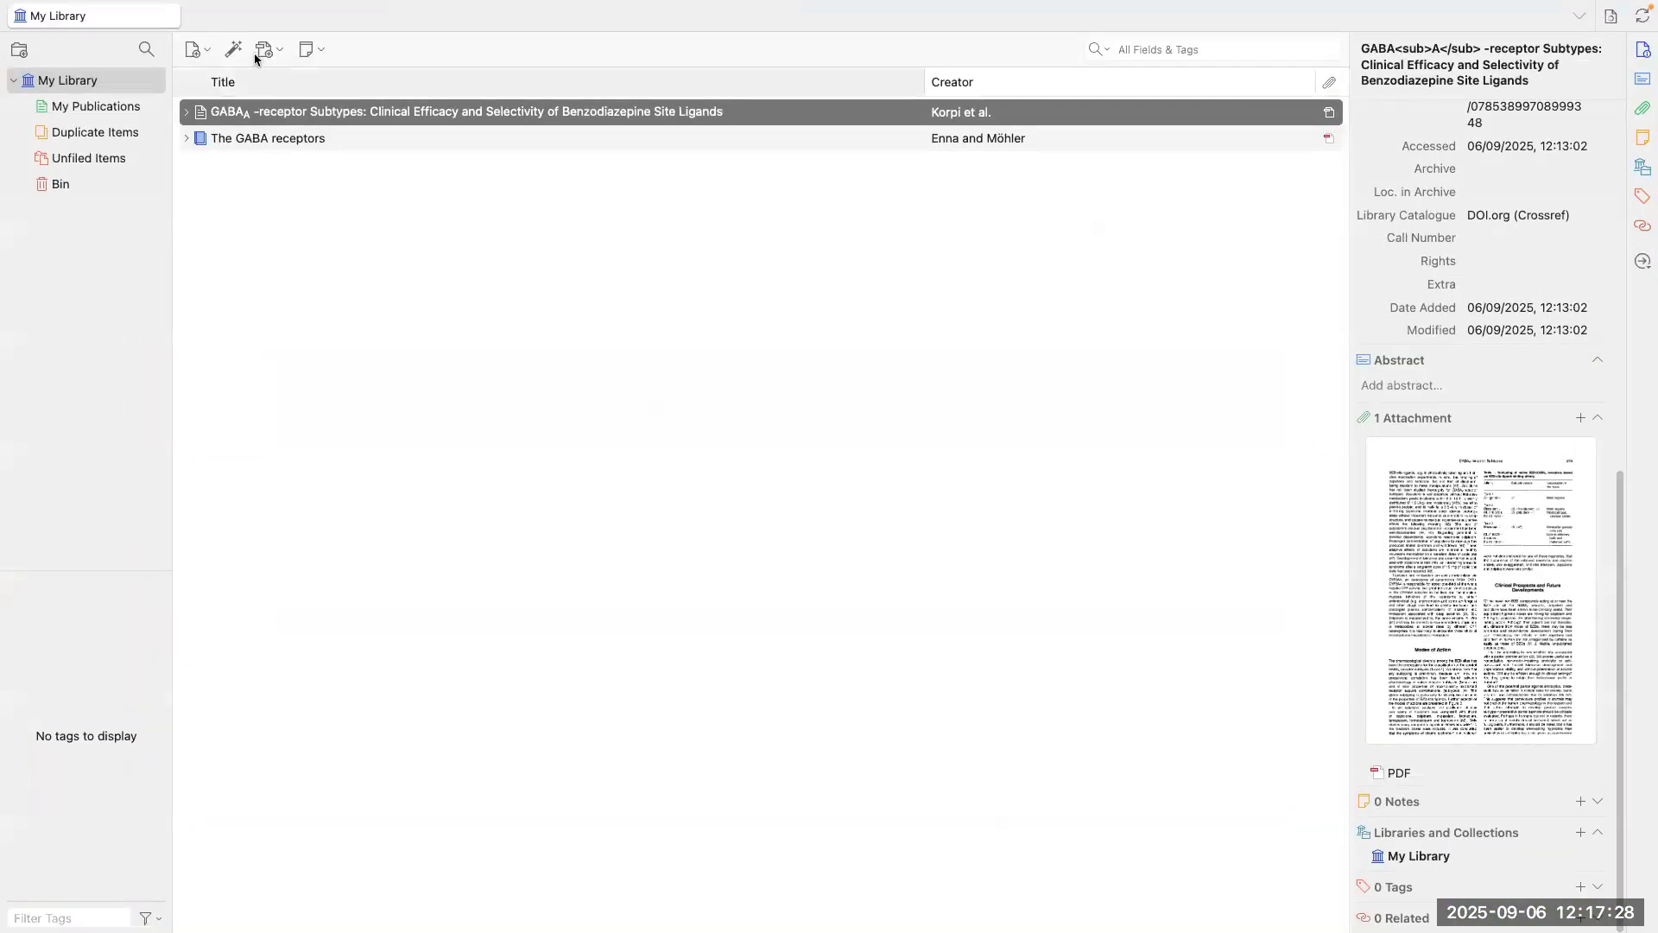
pyautogui.click(242, 53)
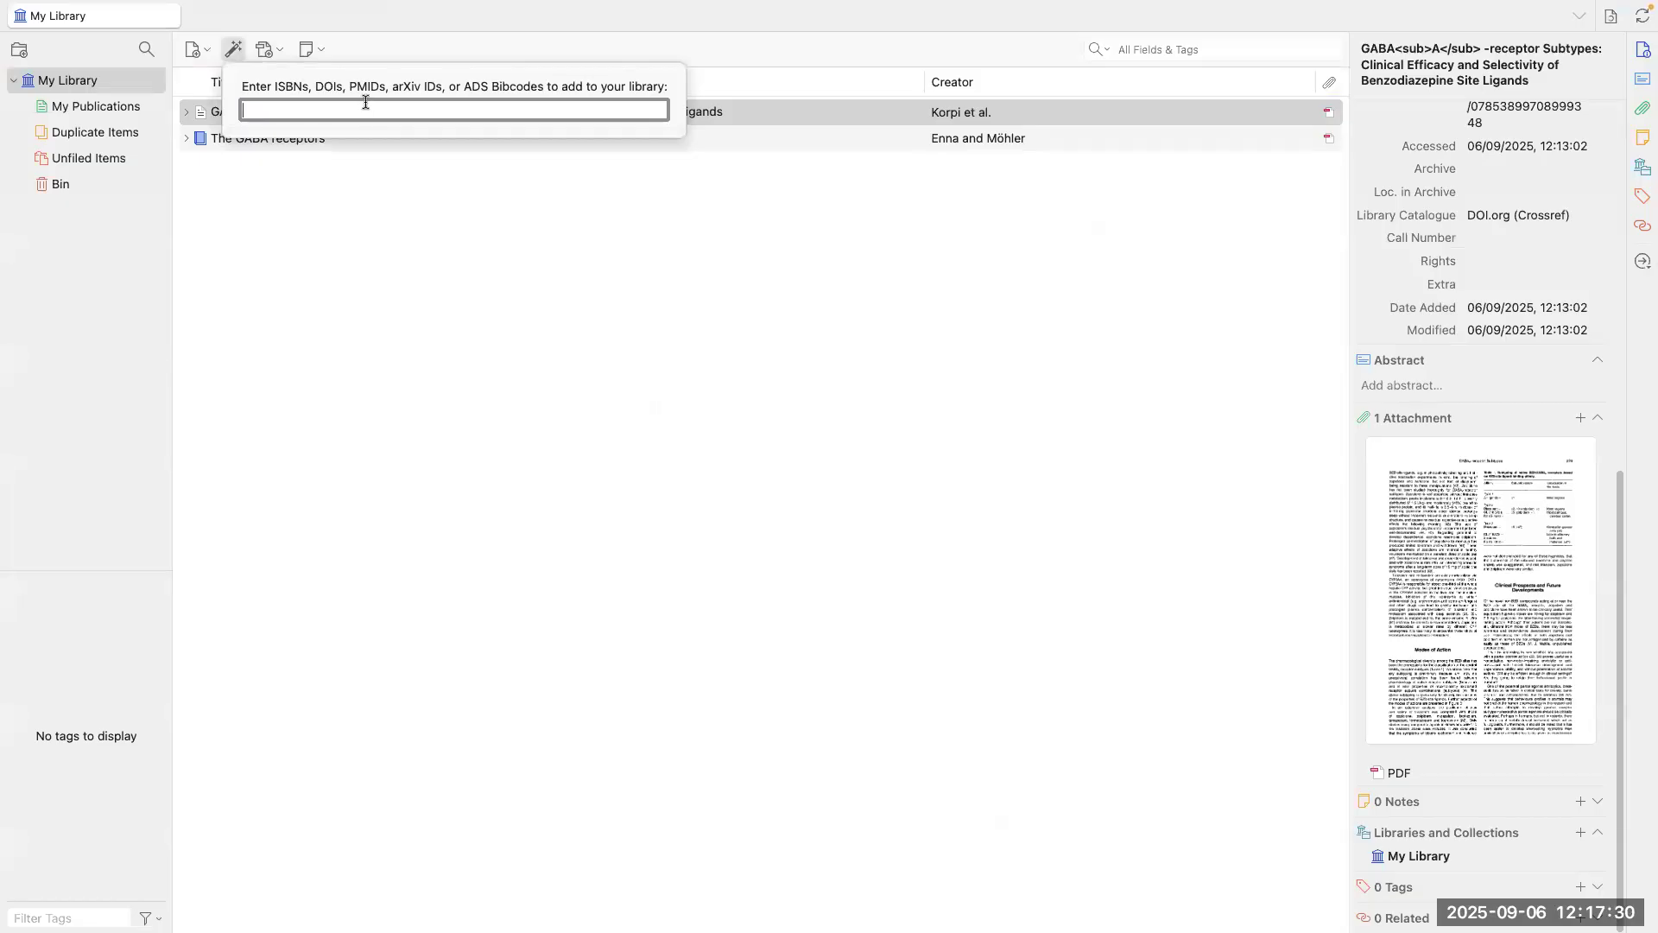
pyautogui.press('super+v')
pyautogui.press('Return')
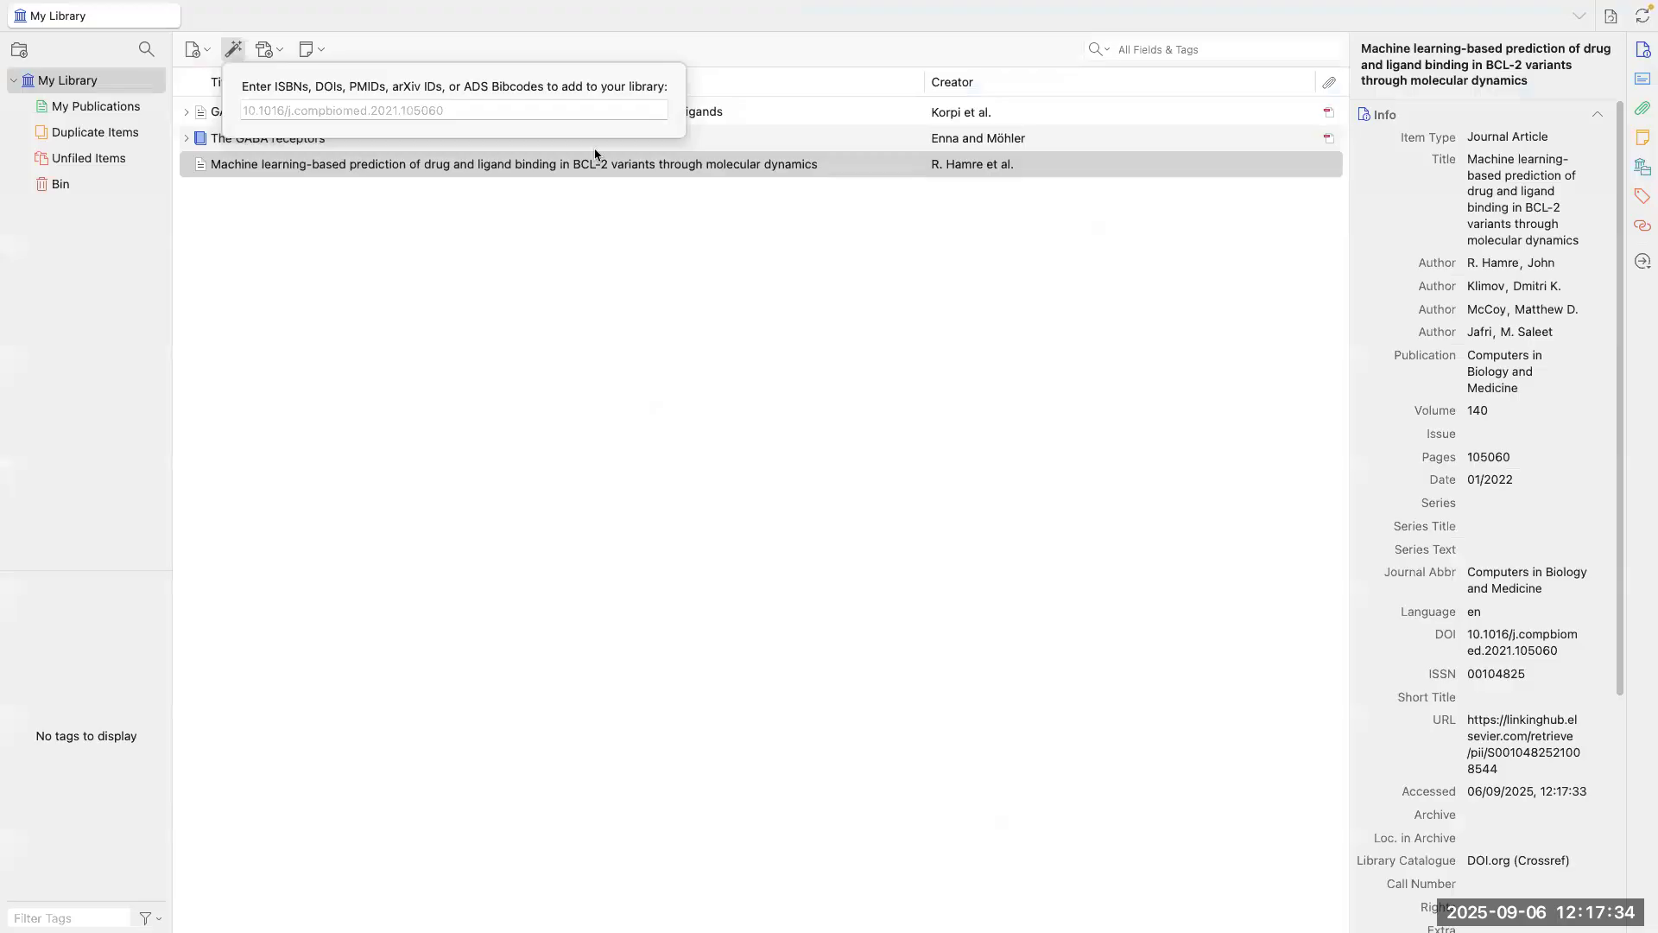
pyautogui.click(380, 165)
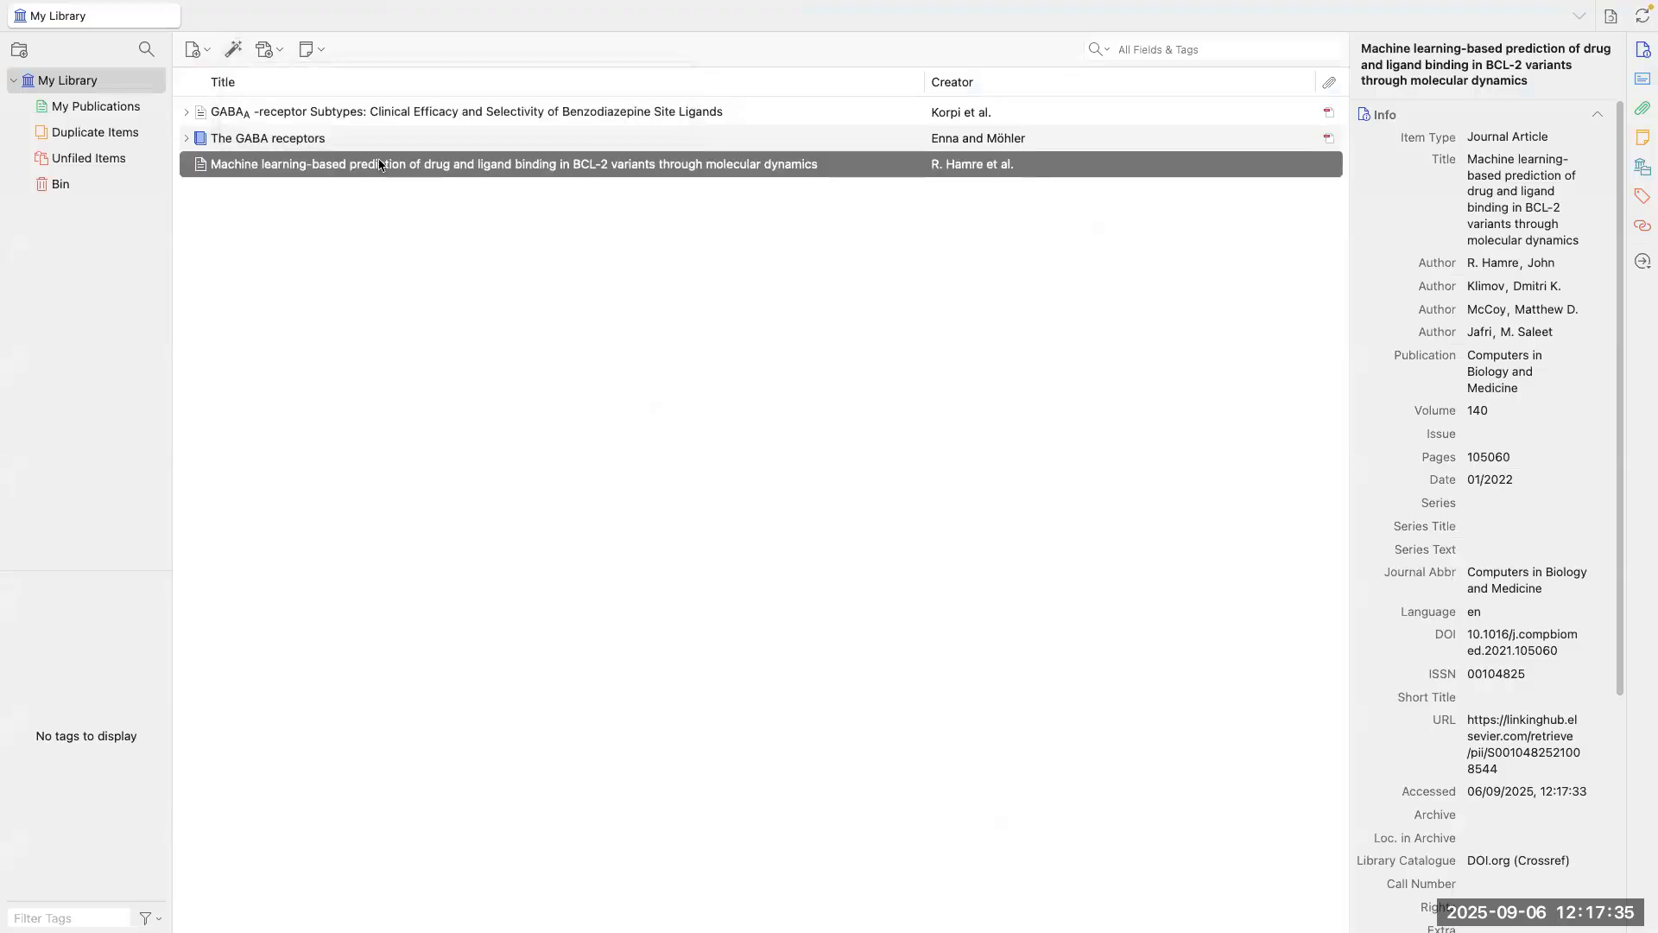
# Step: Compare the GABAA-receptor Subtypes entry, open the BCL-2 article's online page from the library, and close that page
pyautogui.click(427, 113)
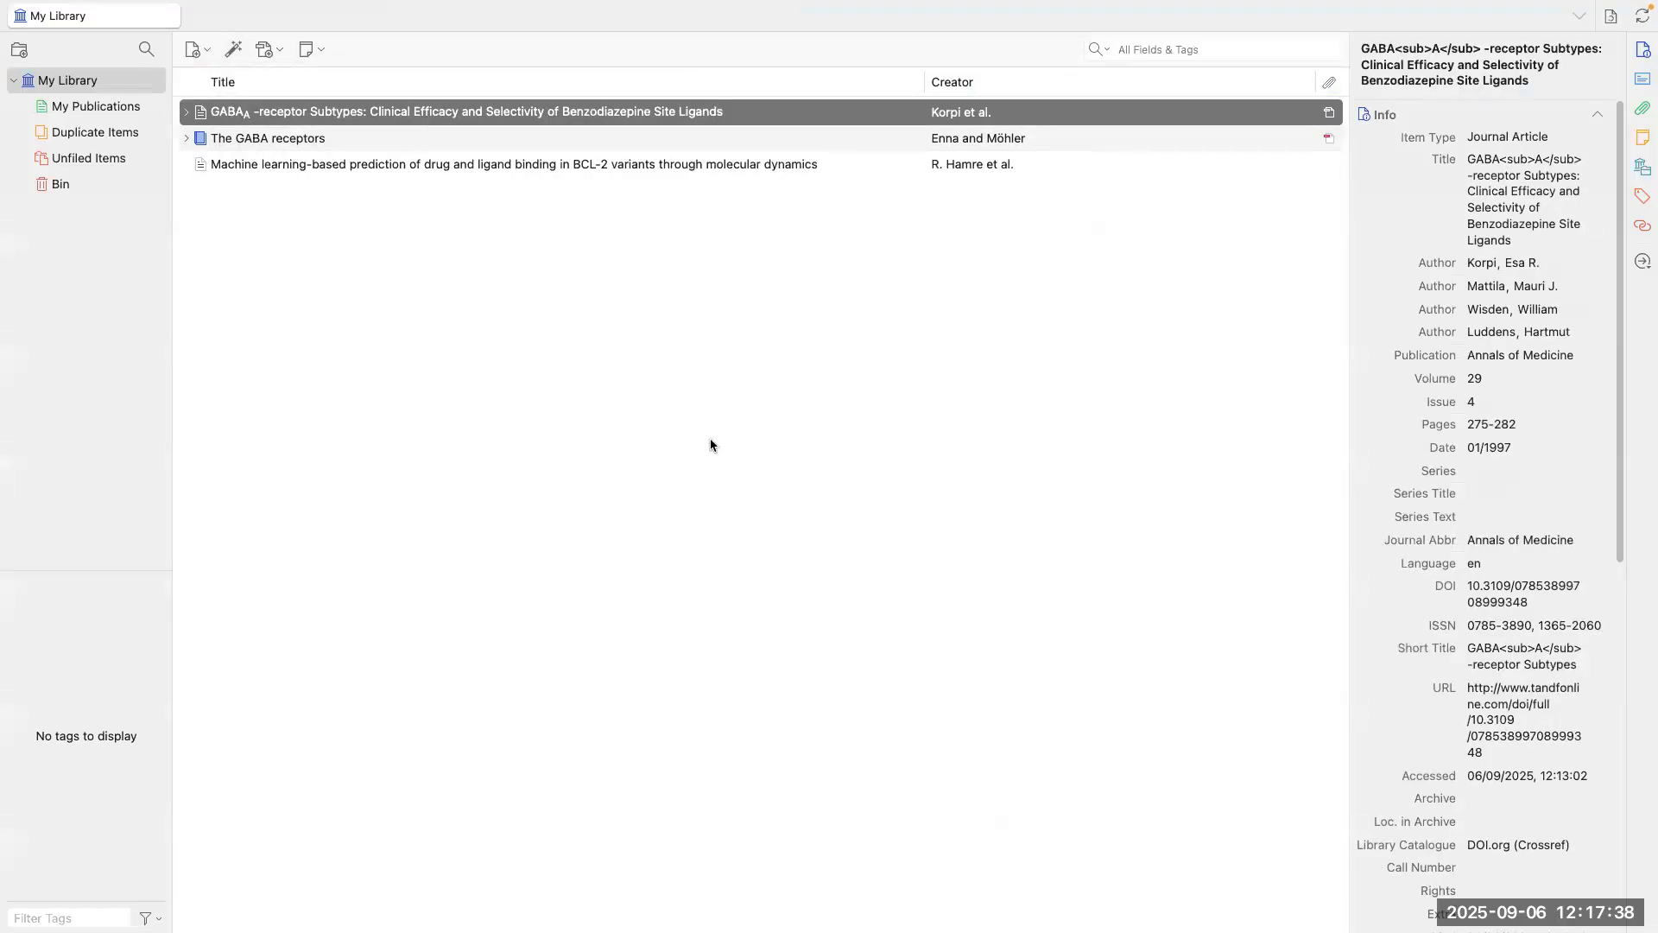
pyautogui.doubleClick(386, 165)
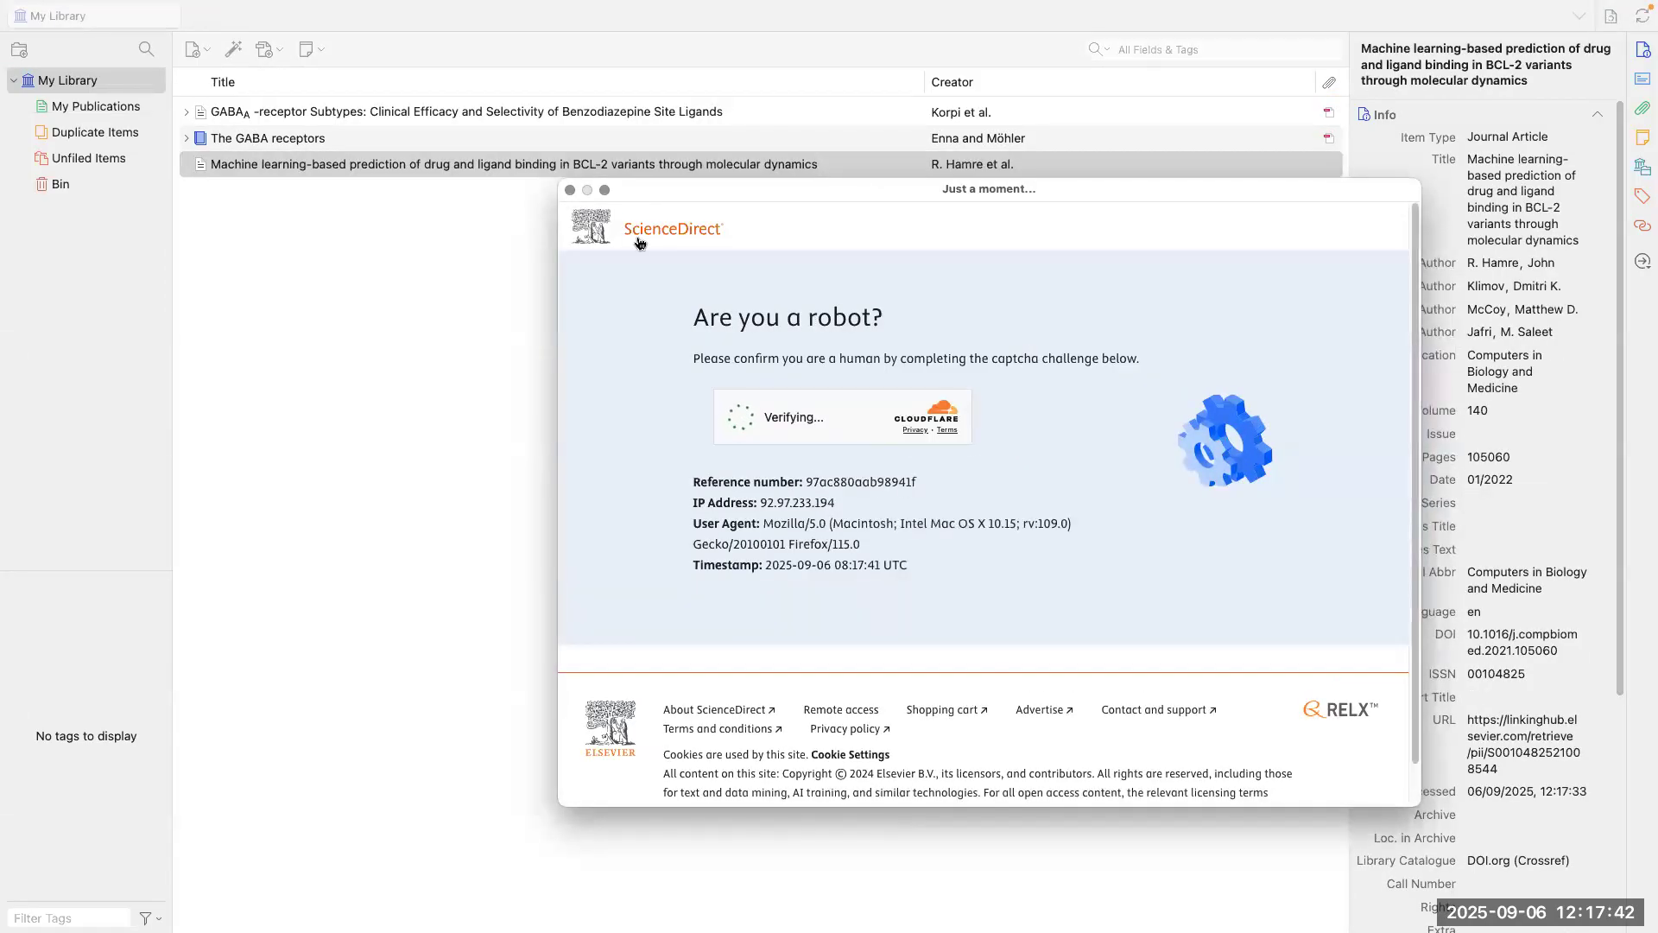
pyautogui.moveTo(796, 198); pyautogui.dragTo(432, 184)
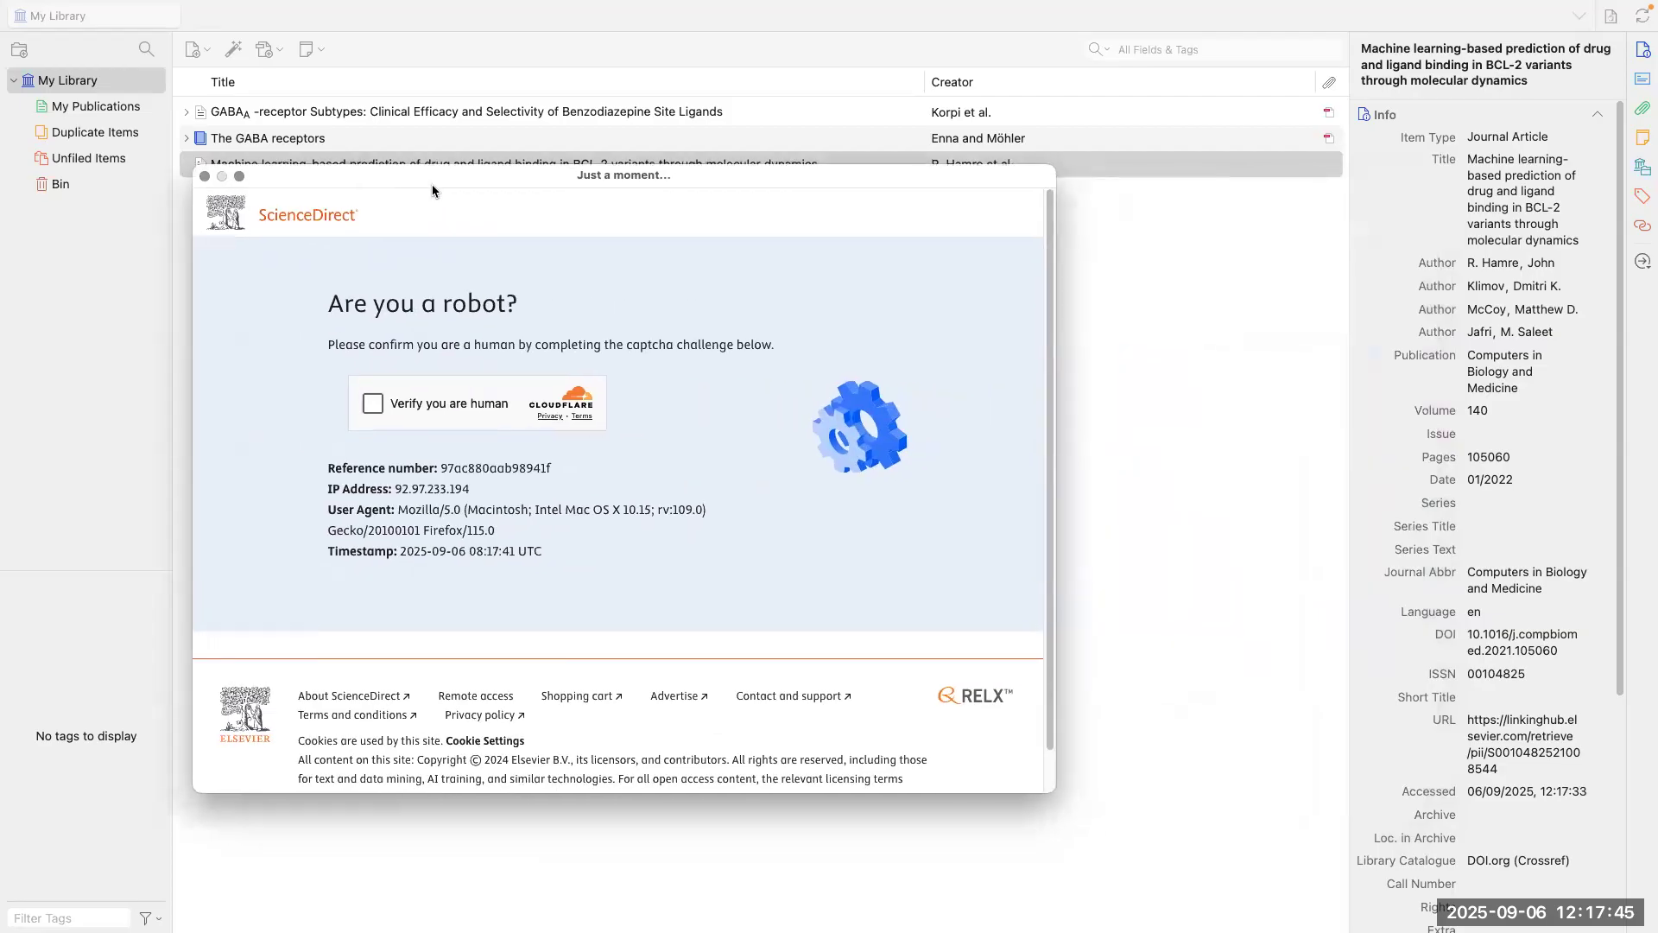
pyautogui.click(204, 176)
# Step: Review the BCL-2 article's metadata, from the title and author fields through to its abstract, attachments and notes sections
pyautogui.scroll(-5, 1468, 588)
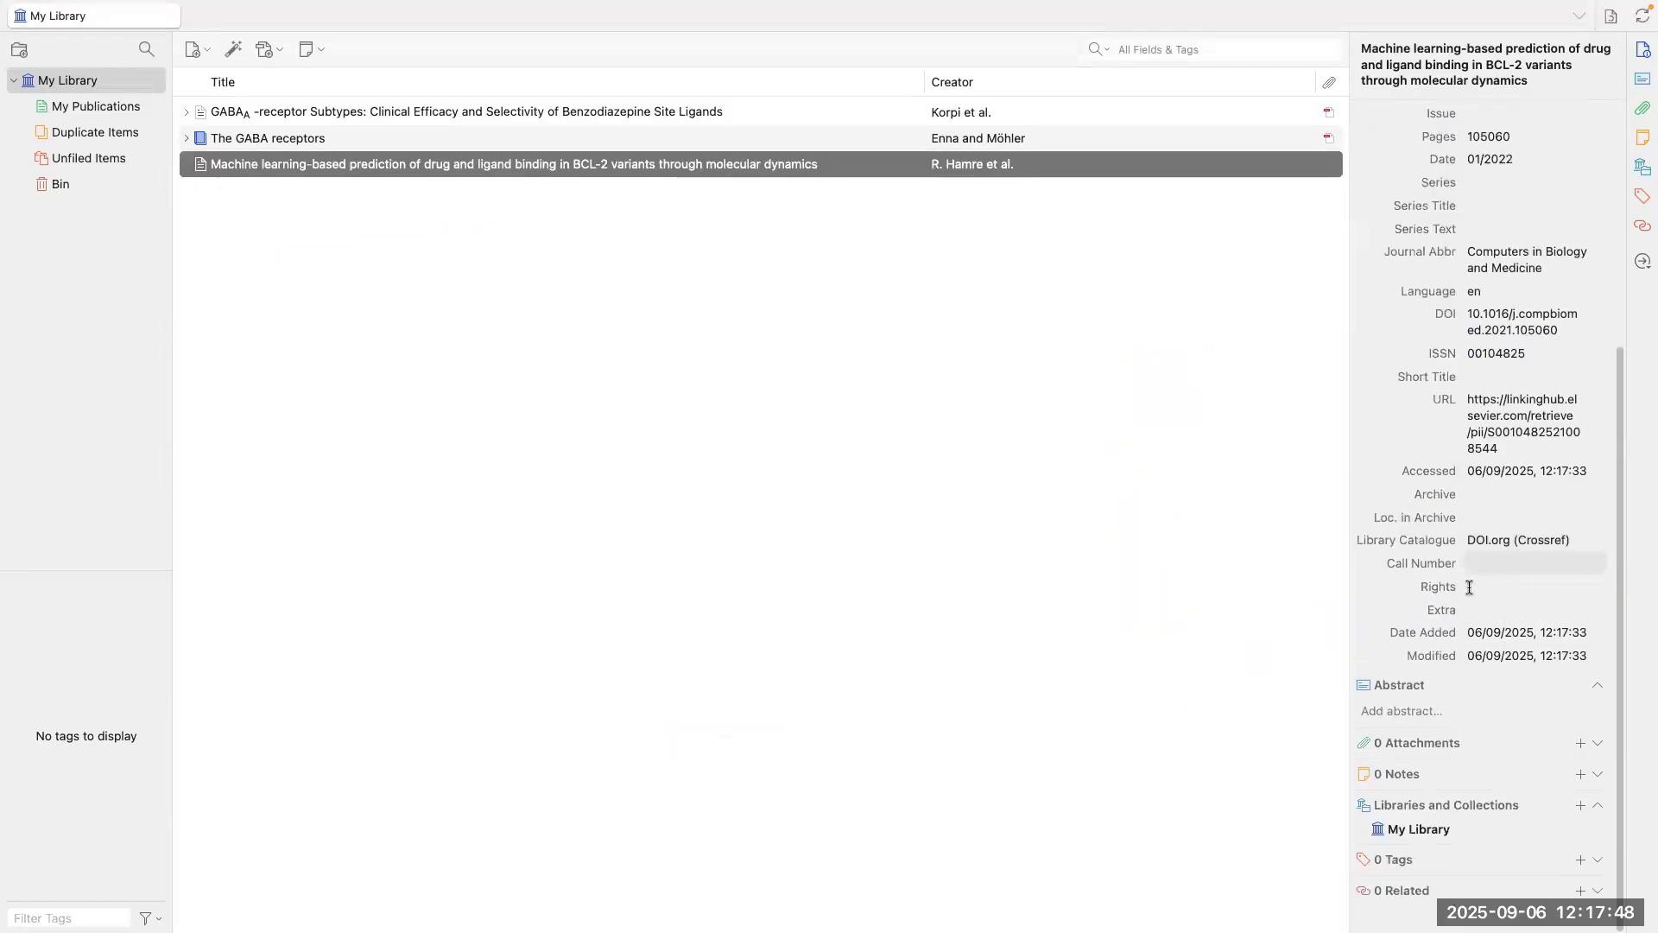
pyautogui.scroll(5, 1469, 587)
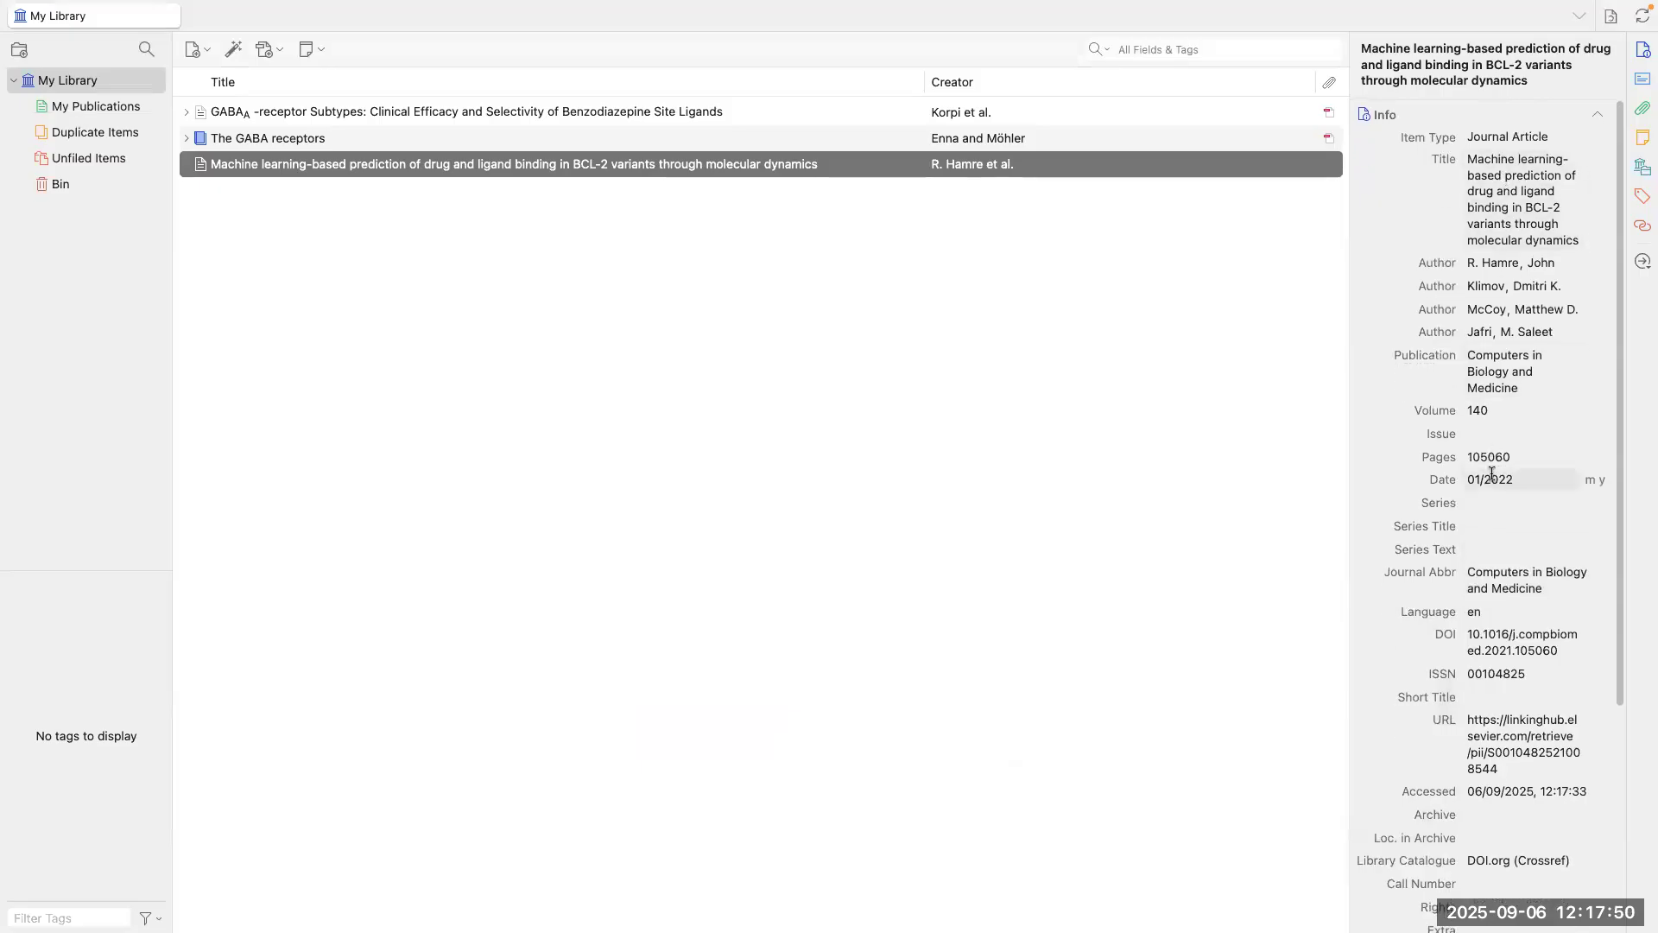
pyautogui.scroll(-5, 1510, 493)
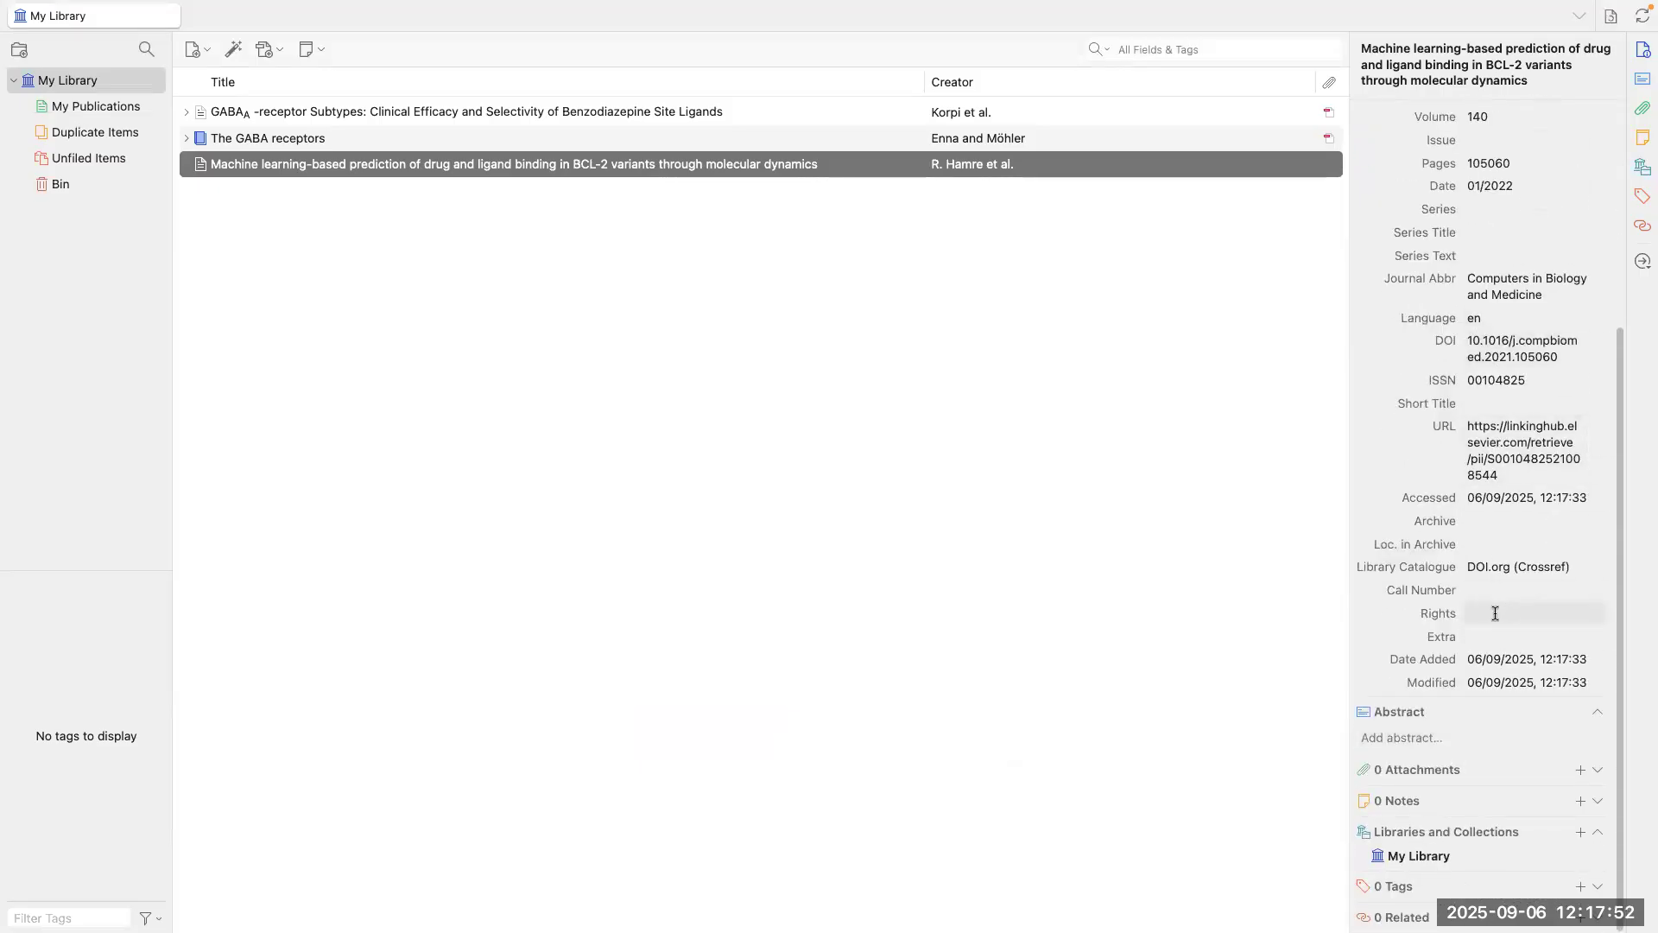
pyautogui.scroll(5, 1493, 611)
pyautogui.scroll(-5, 1495, 614)
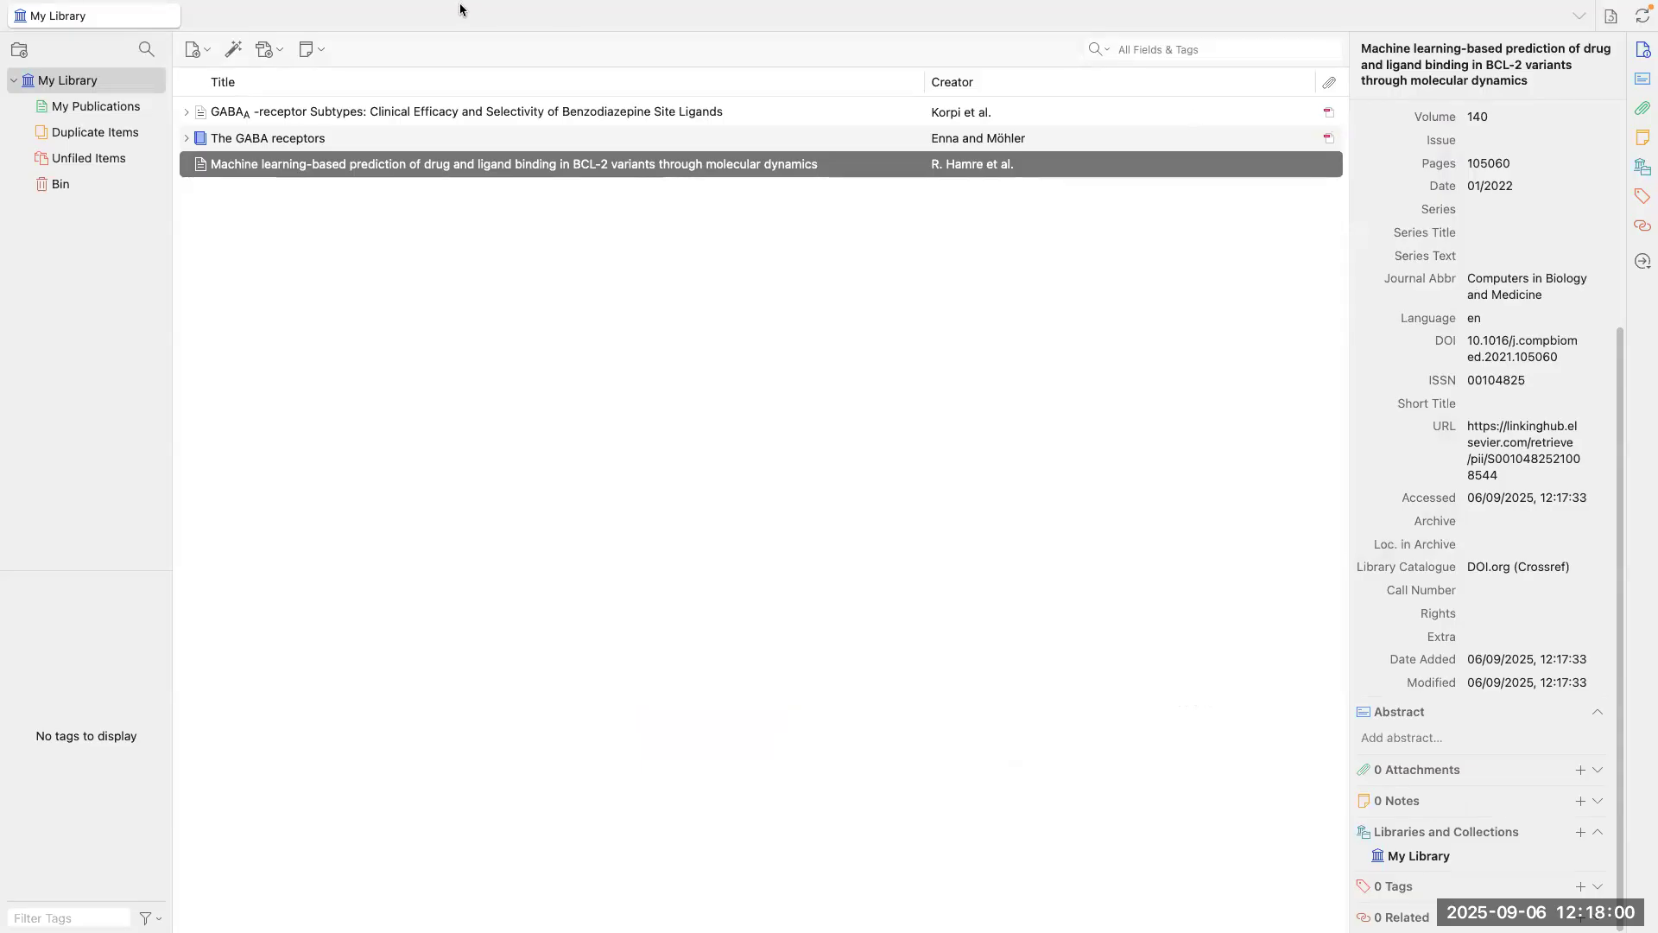
# Step: Open the PDF attached to the GABAA-receptor Subtypes article, skim through its pages, and close it
pyautogui.click(187, 113)
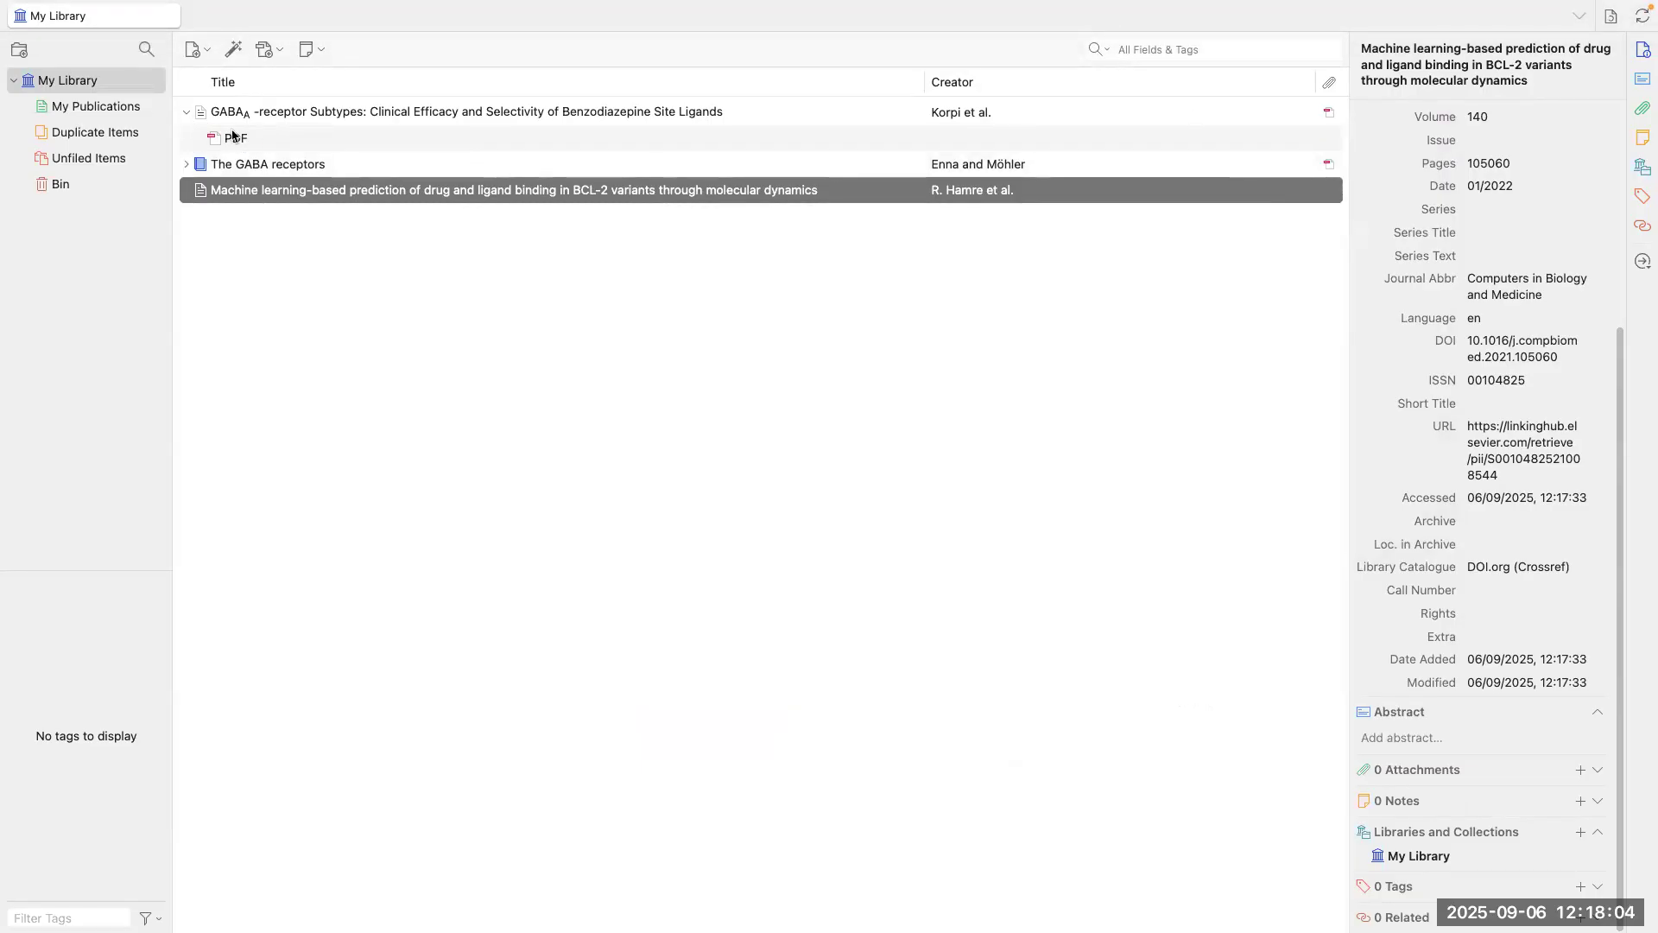
pyautogui.doubleClick(256, 141)
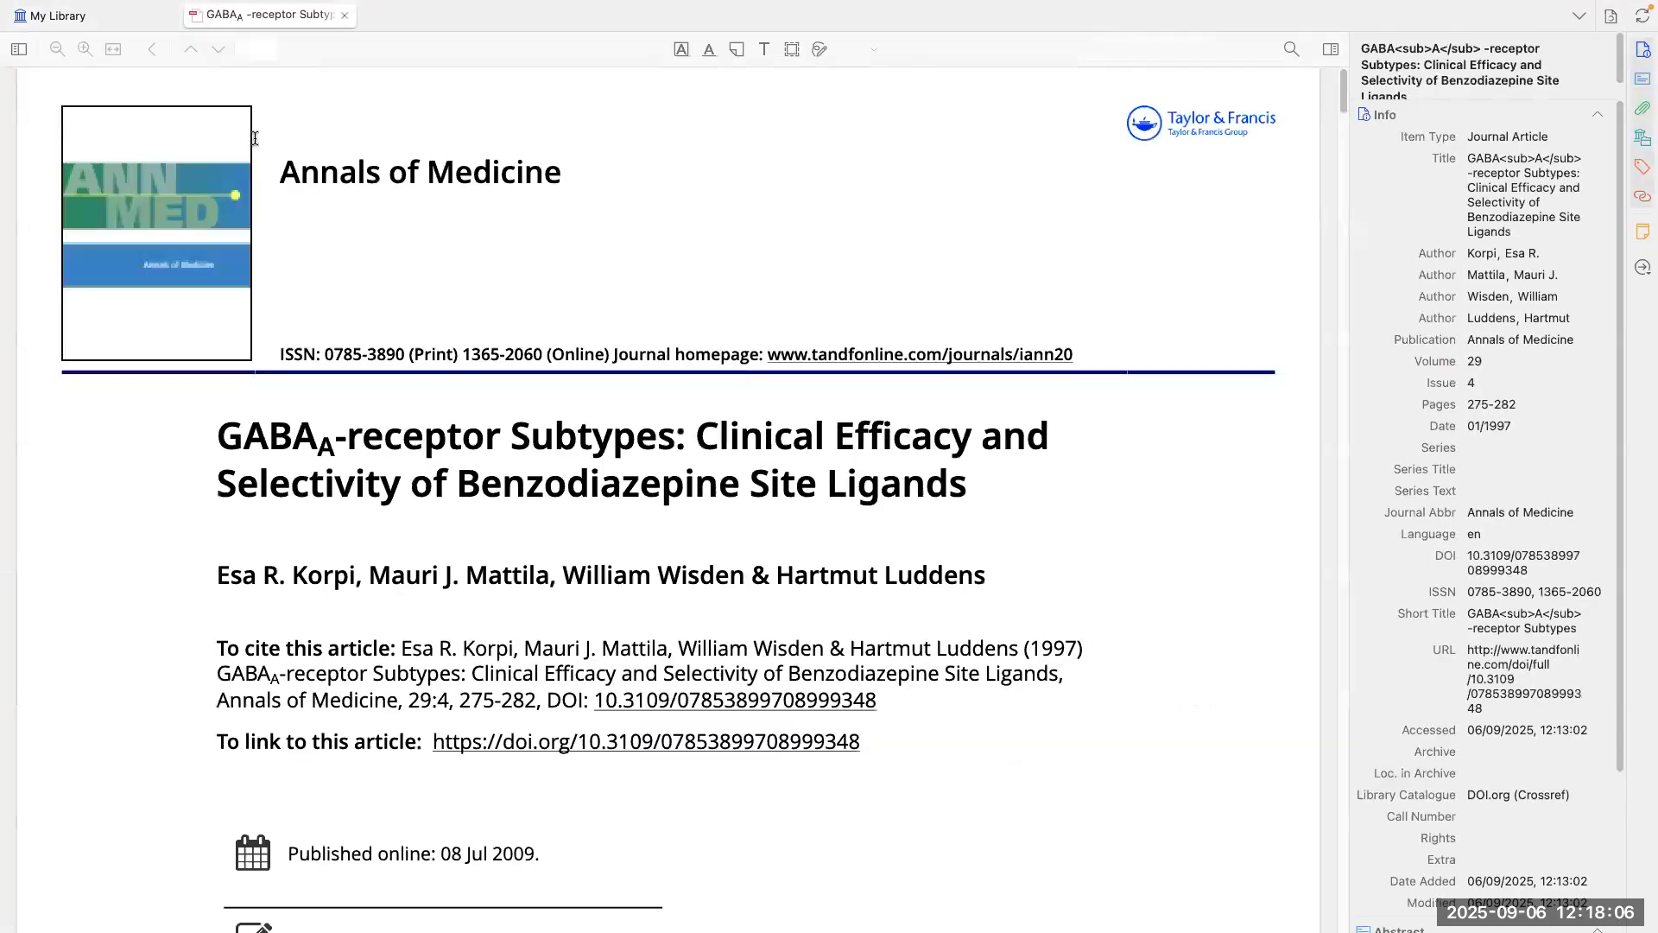
pyautogui.scroll(-15, 387, 527)
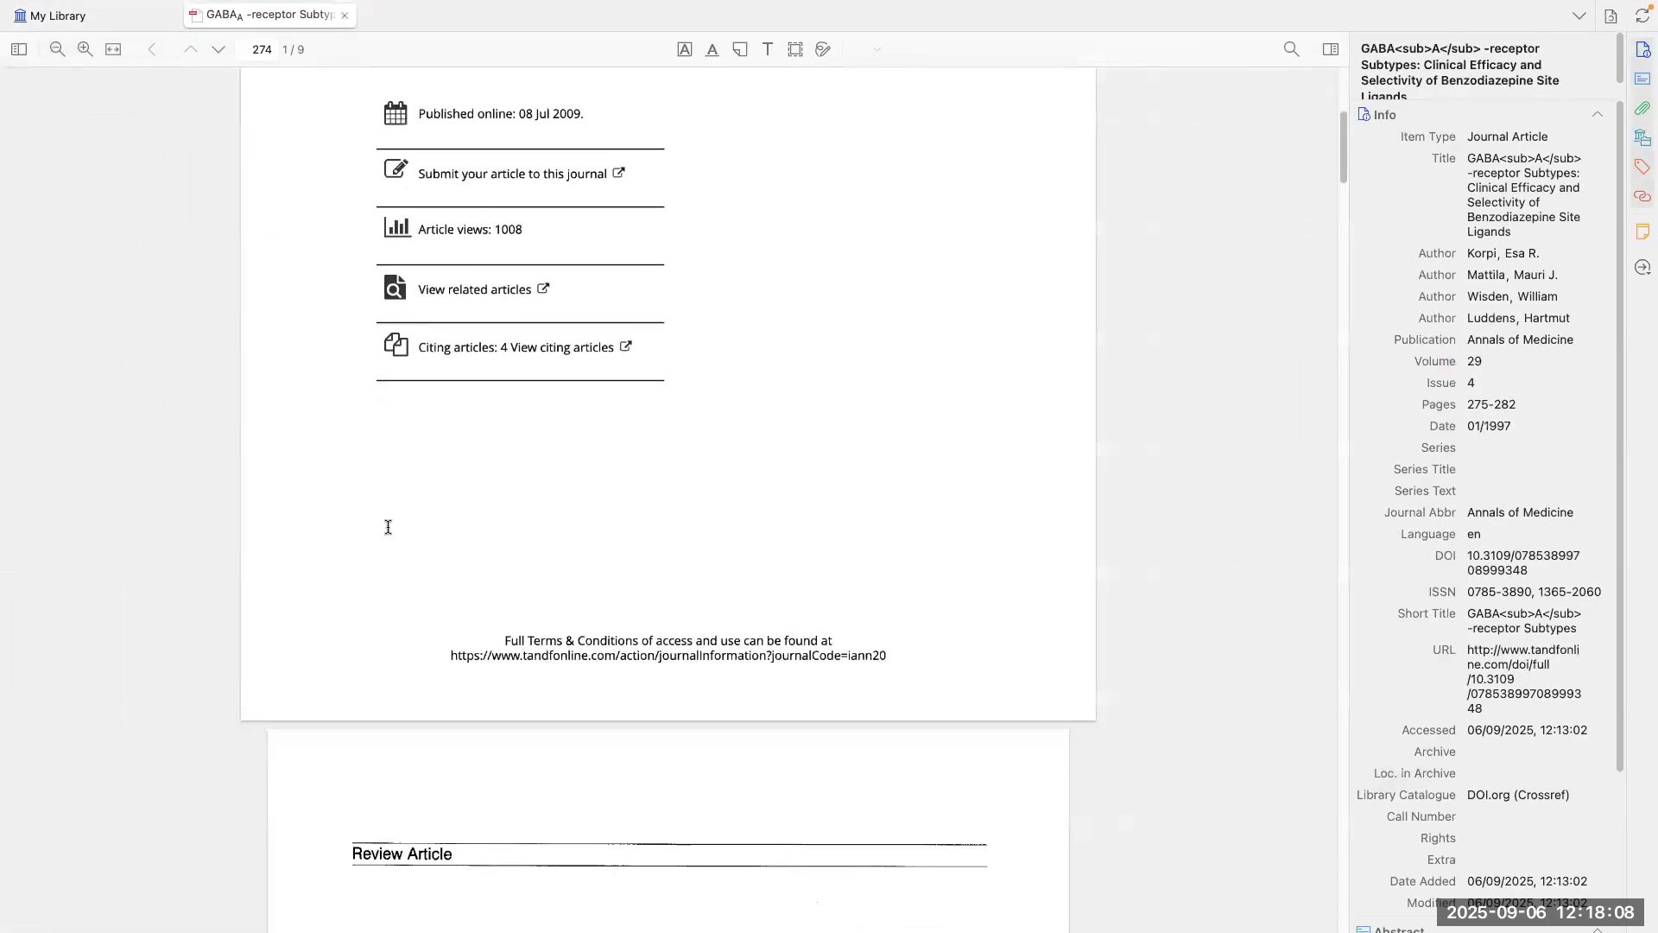
pyautogui.scroll(-20, 388, 526)
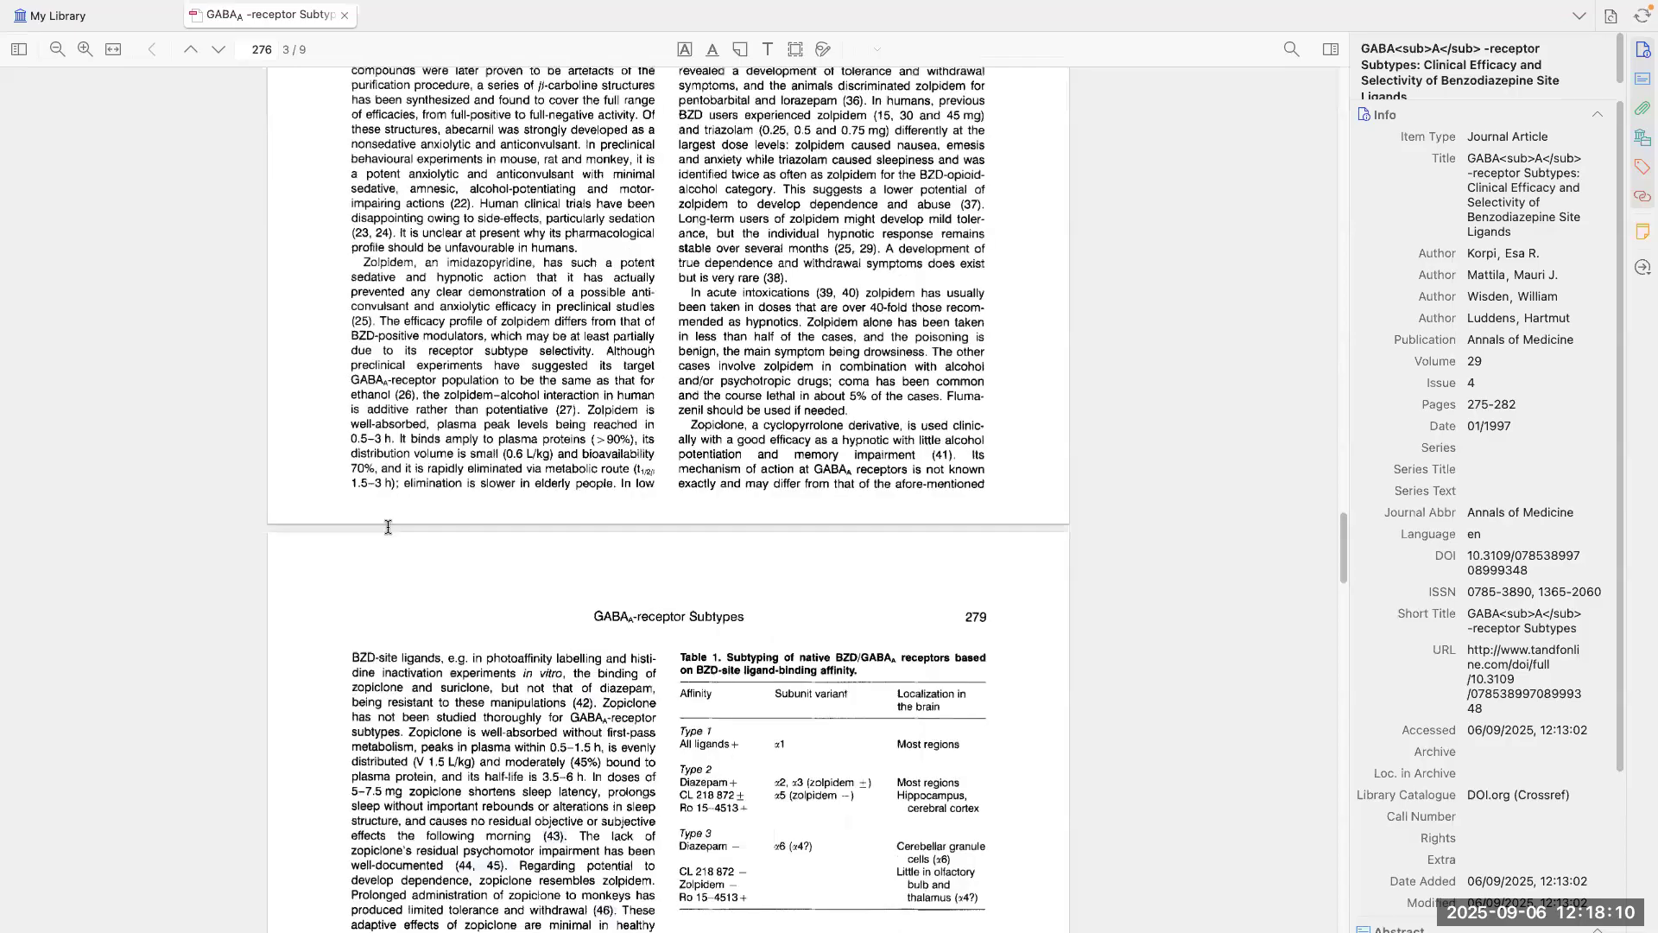
pyautogui.scroll(-3, 386, 200)
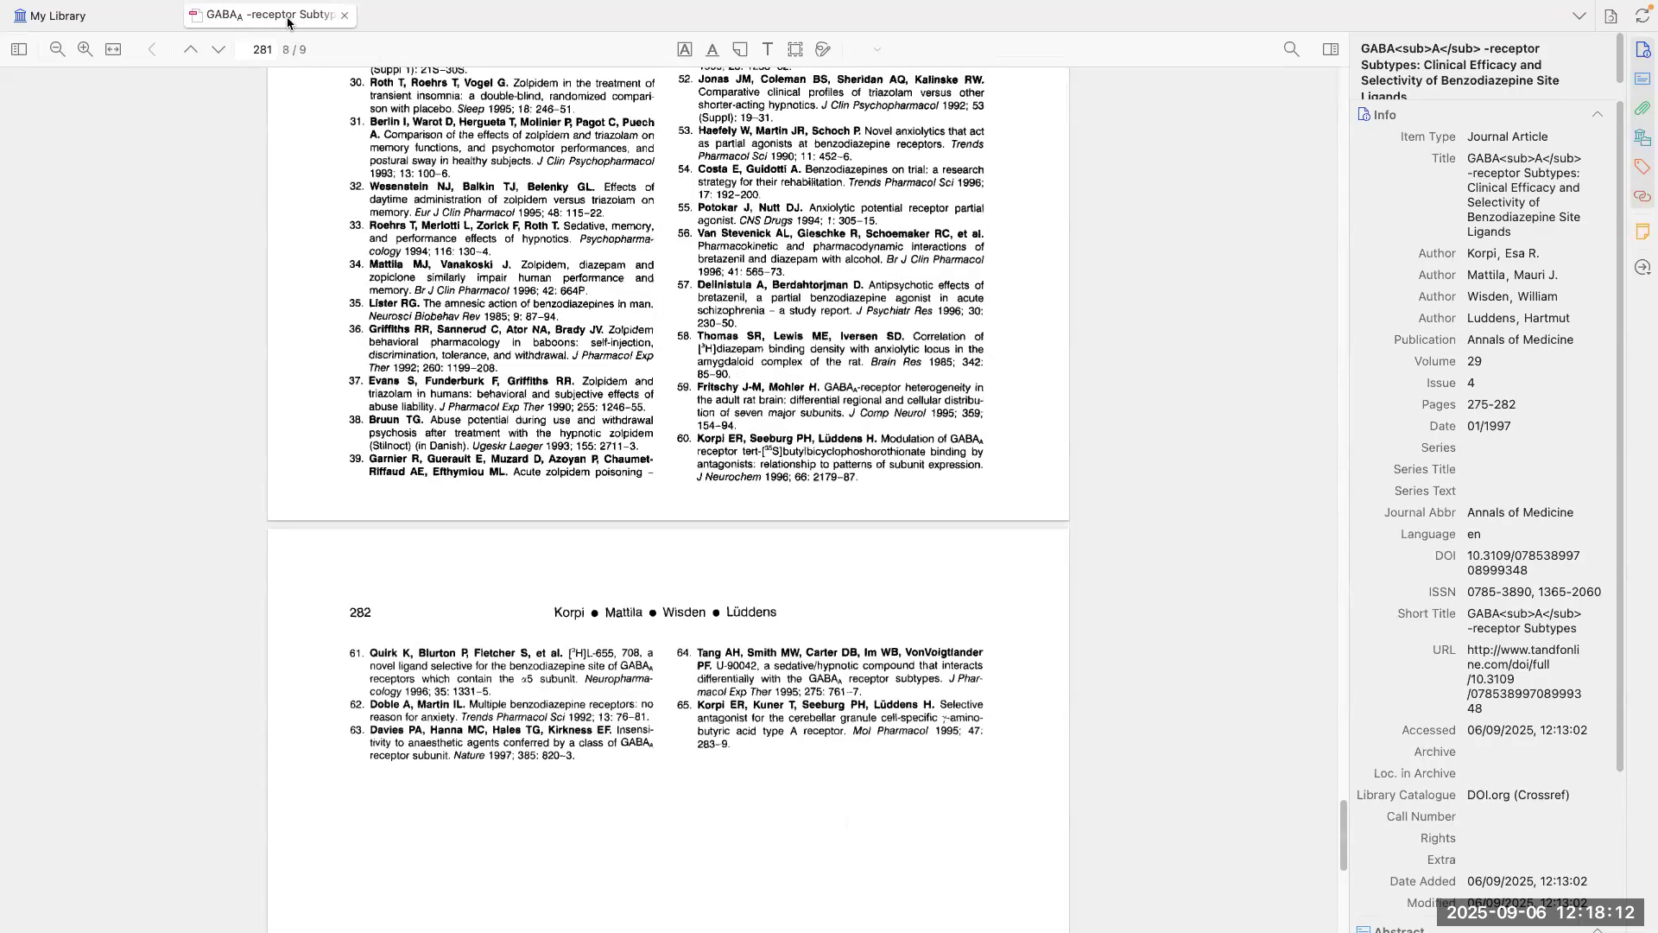
pyautogui.click(344, 16)
# Step: Review the BCL-2 reference's details again and collapse the attachment under the GABAA-receptor Subtypes article
pyautogui.click(366, 195)
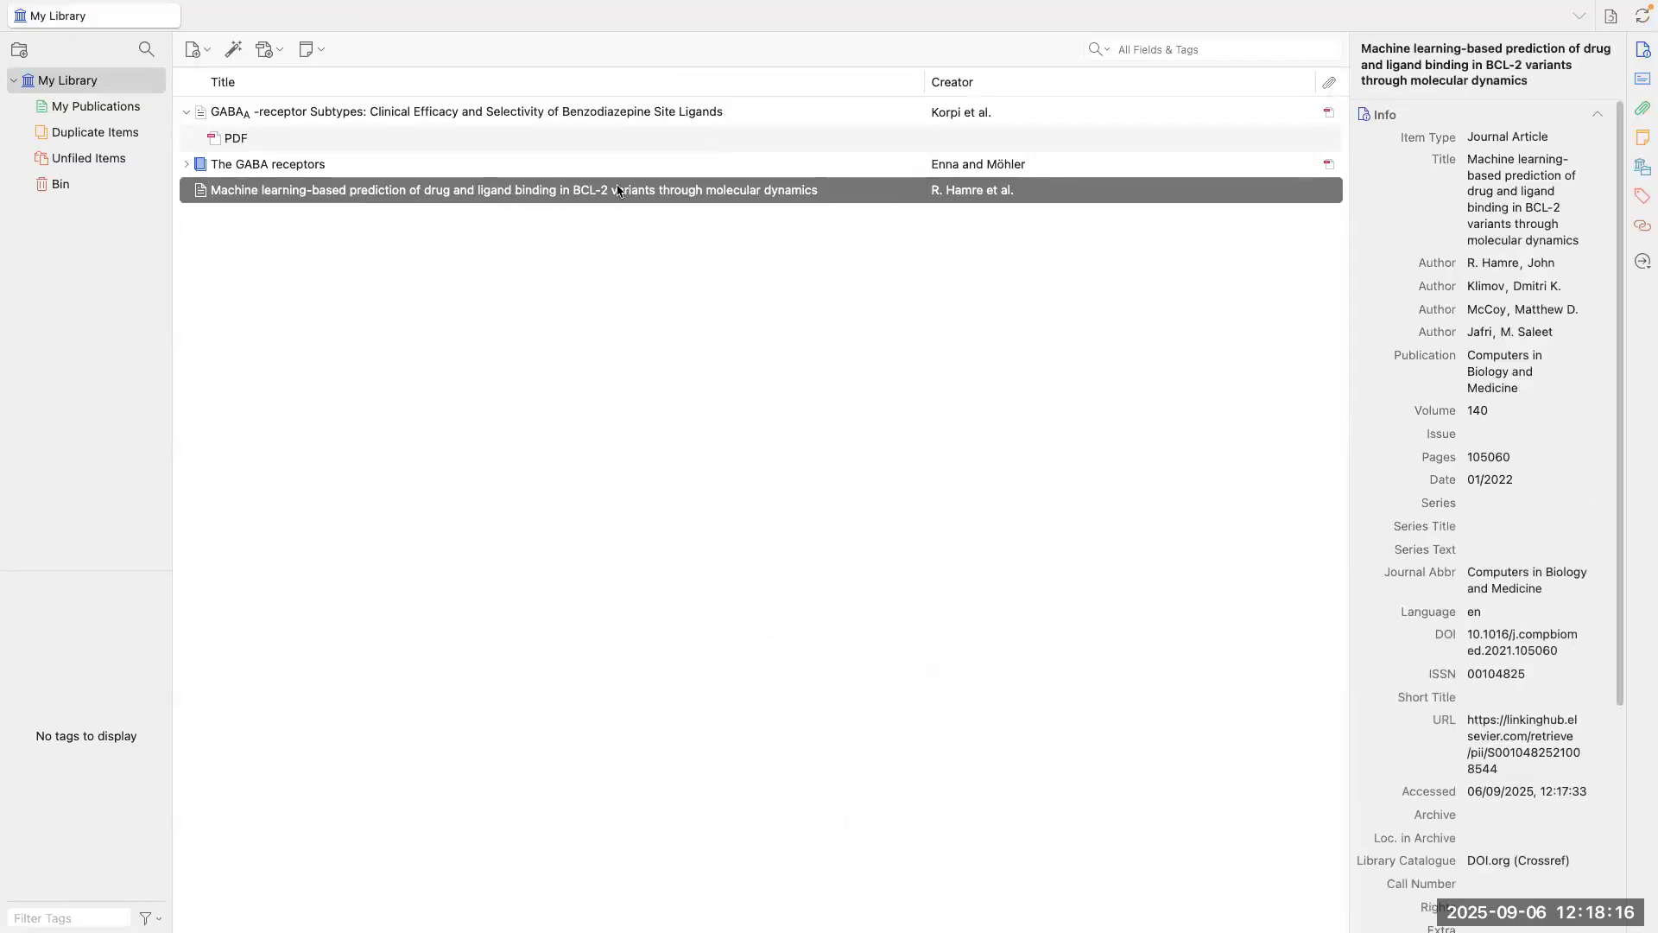
pyautogui.scroll(-5, 1472, 493)
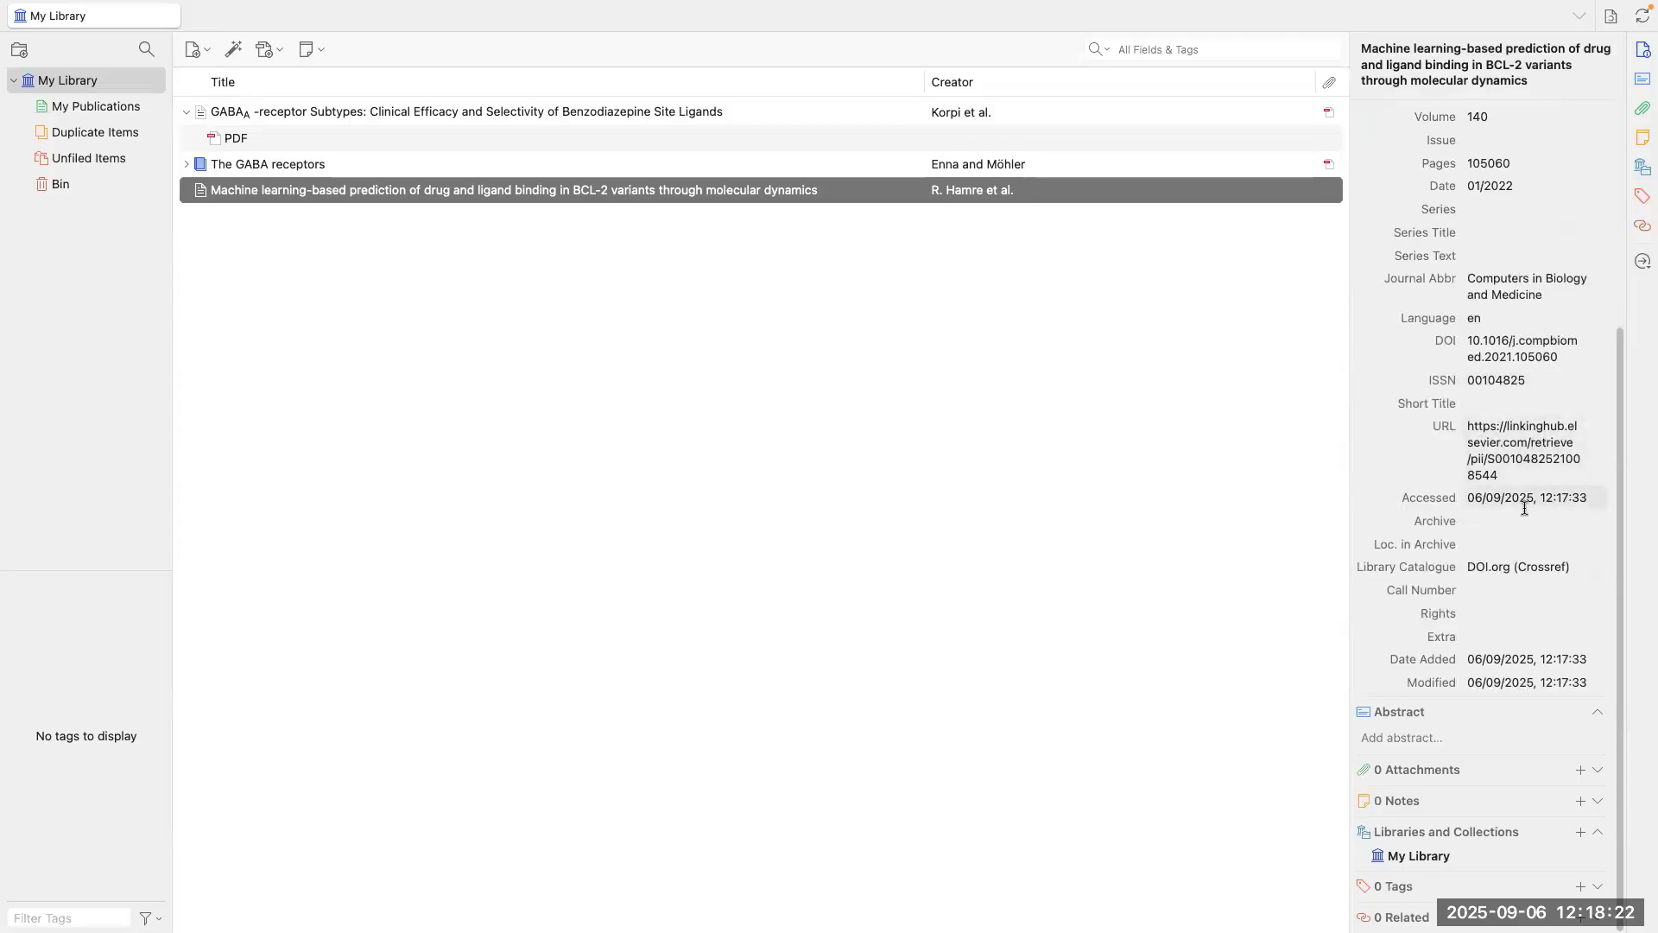
pyautogui.scroll(5, 1473, 561)
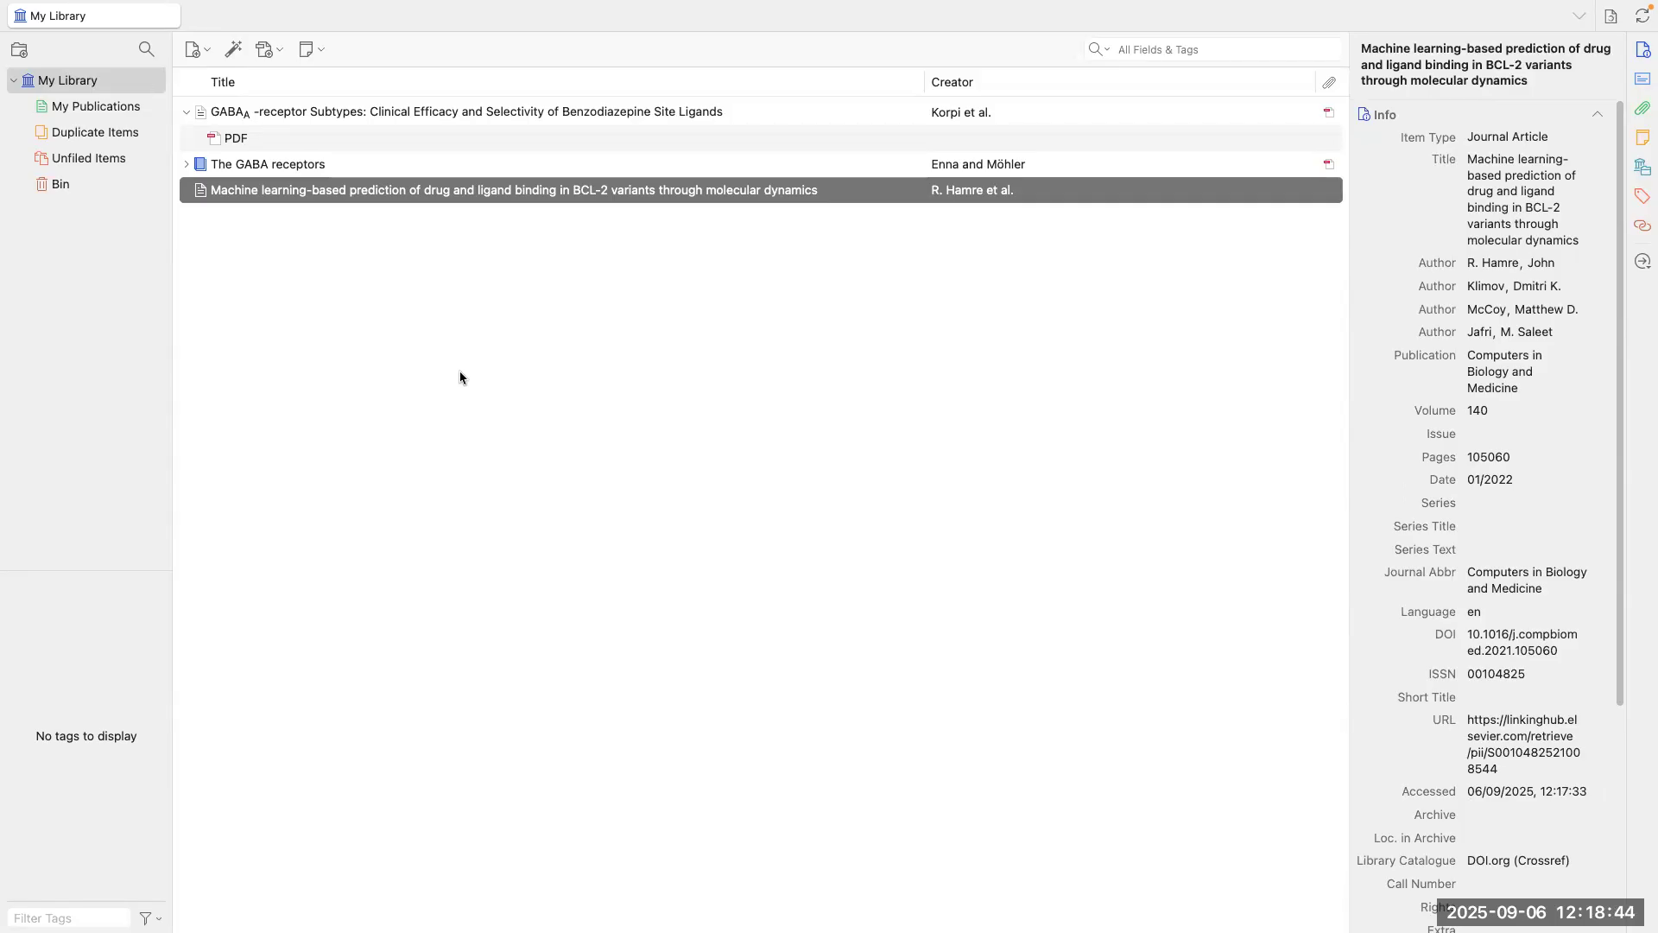
pyautogui.click(187, 116)
# Step: Switch to Arc and copy the PMID 34920365 from the BCL-2 article's PubMed page
pyautogui.hotkey('ctrl', 'Up')
pyautogui.click(781, 97)
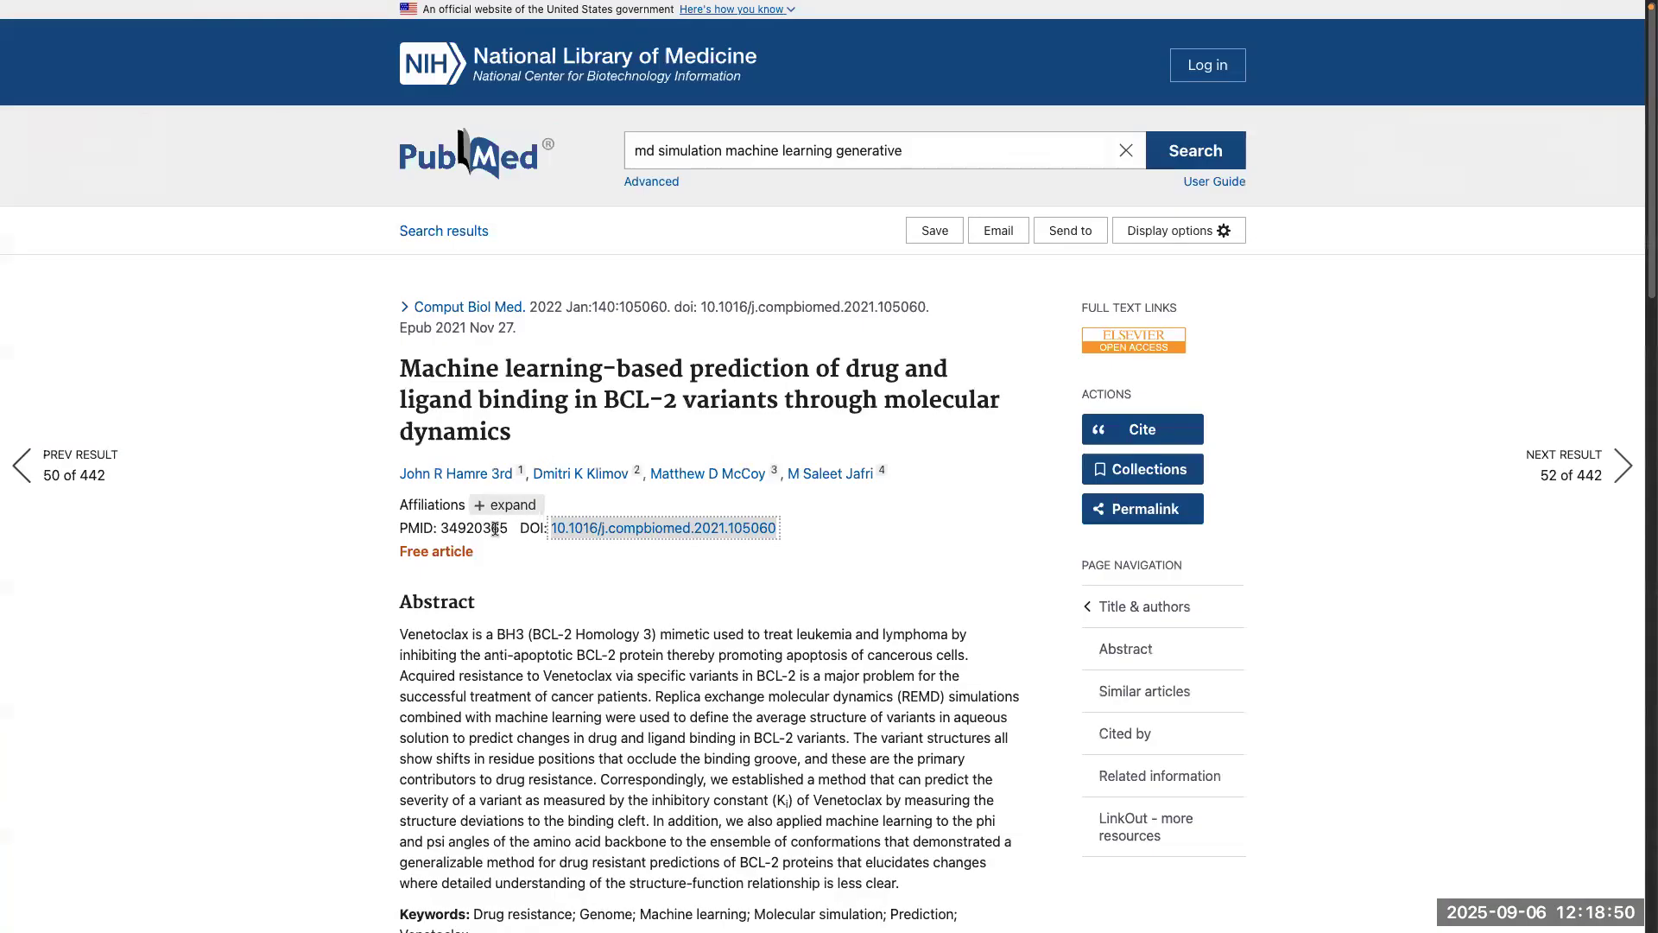
pyautogui.moveTo(501, 529); pyautogui.dragTo(467, 528)
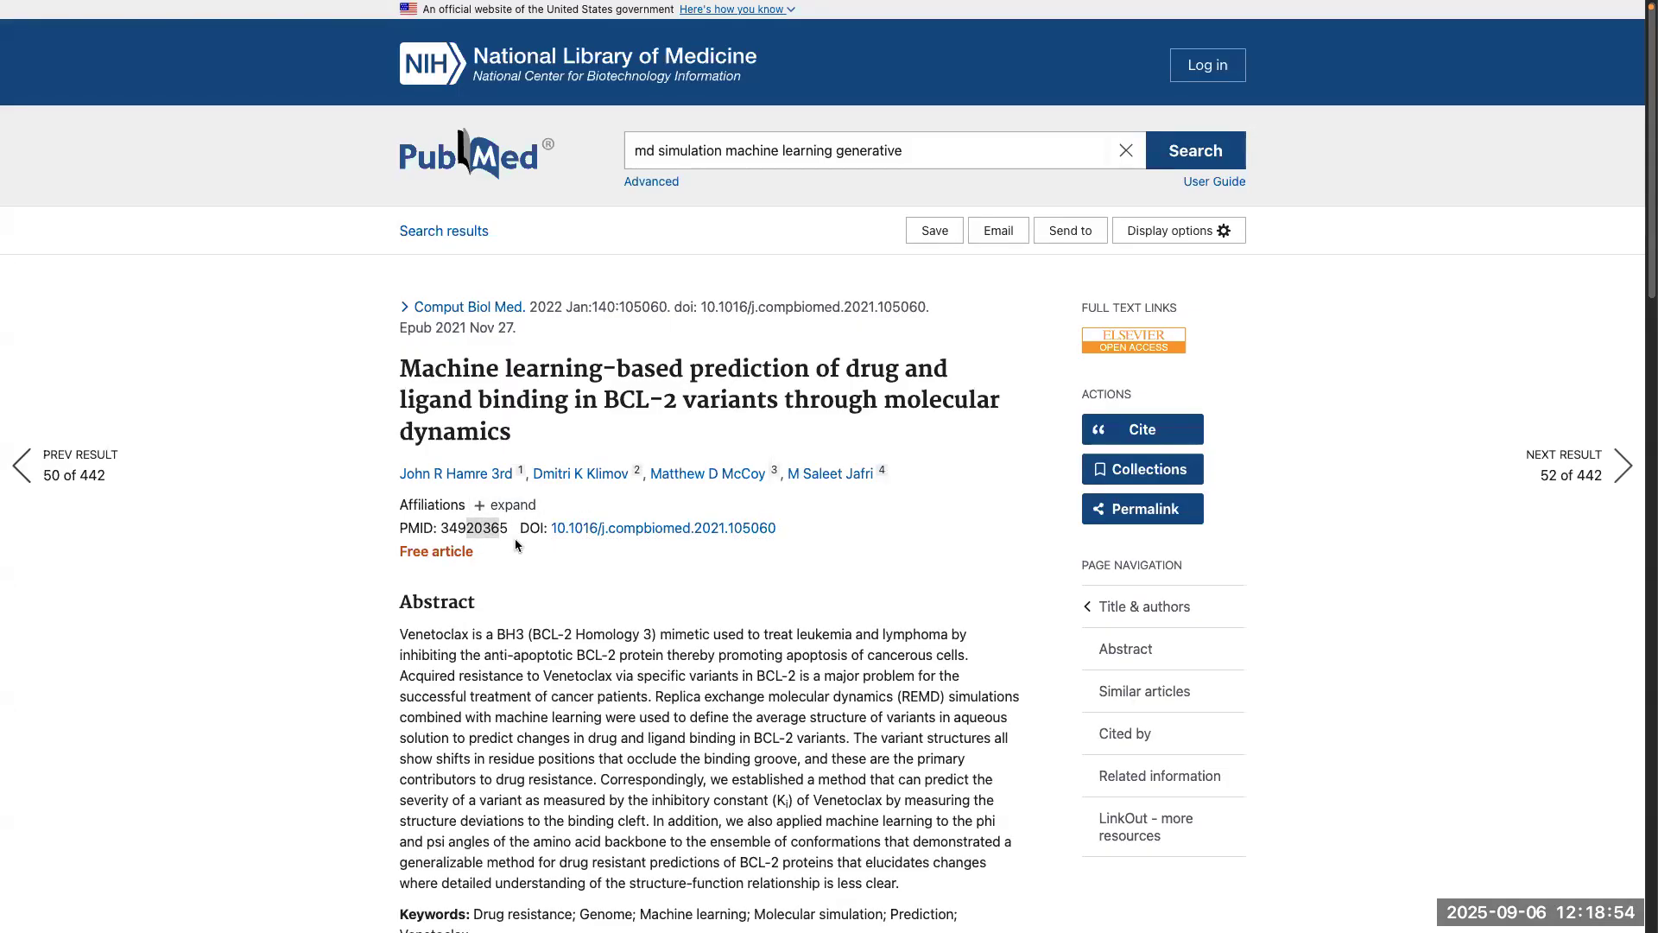
pyautogui.moveTo(509, 530); pyautogui.dragTo(446, 529)
pyautogui.rightClick(439, 528)
pyautogui.click(492, 566)
# Step: Switch to Zotero and add the BCL-2 article by identifier using the copied PMID 34920365
pyautogui.hotkey('ctrl', 'Up')
pyautogui.click(888, 76)
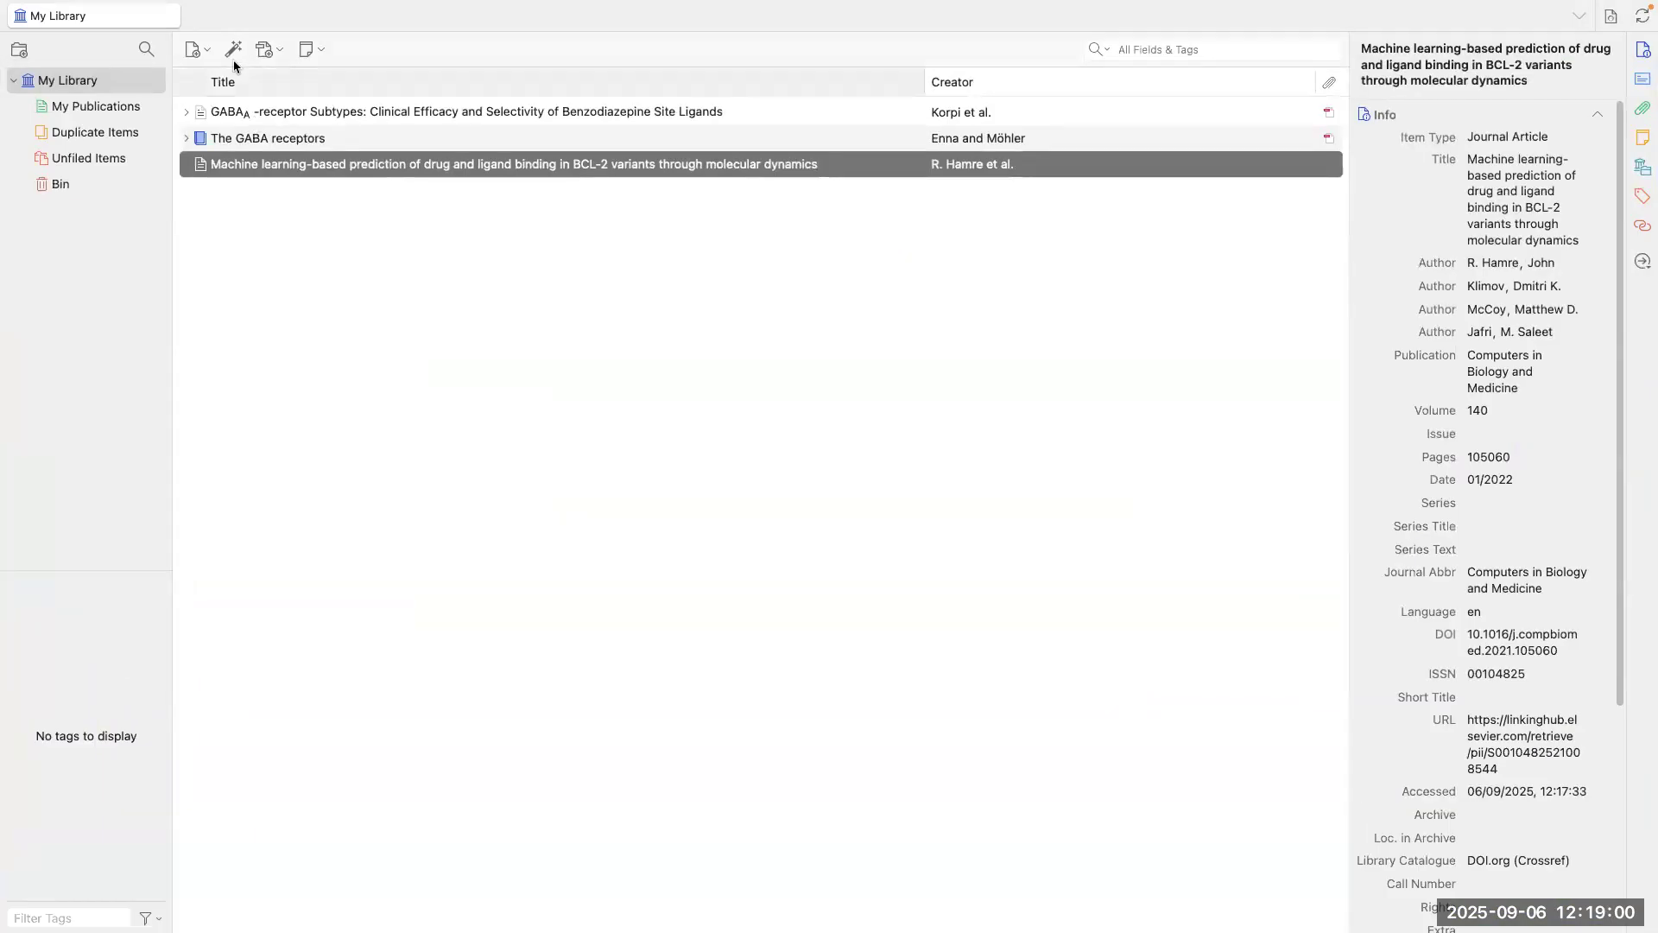
pyautogui.click(233, 54)
pyautogui.press('super+v')
pyautogui.press('Return')
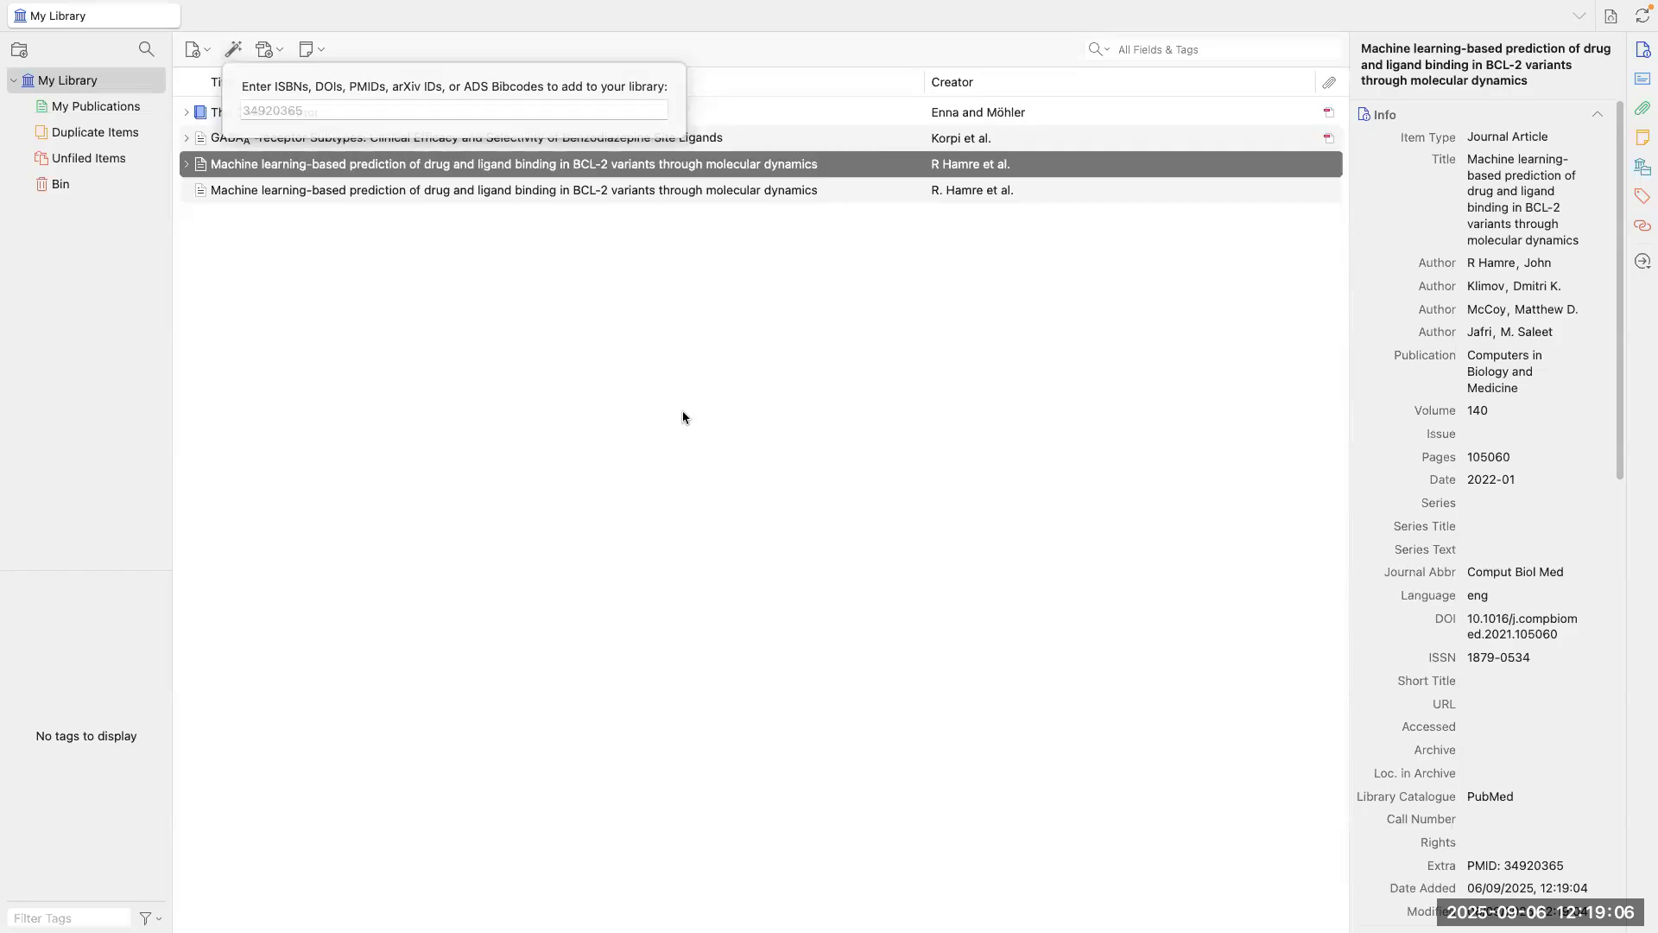
pyautogui.click(452, 191)
# Step: Open the online page of the BCL-2 reference added by PMID, attempt the human verification, and close the page
pyautogui.click(235, 174)
pyautogui.doubleClick(236, 173)
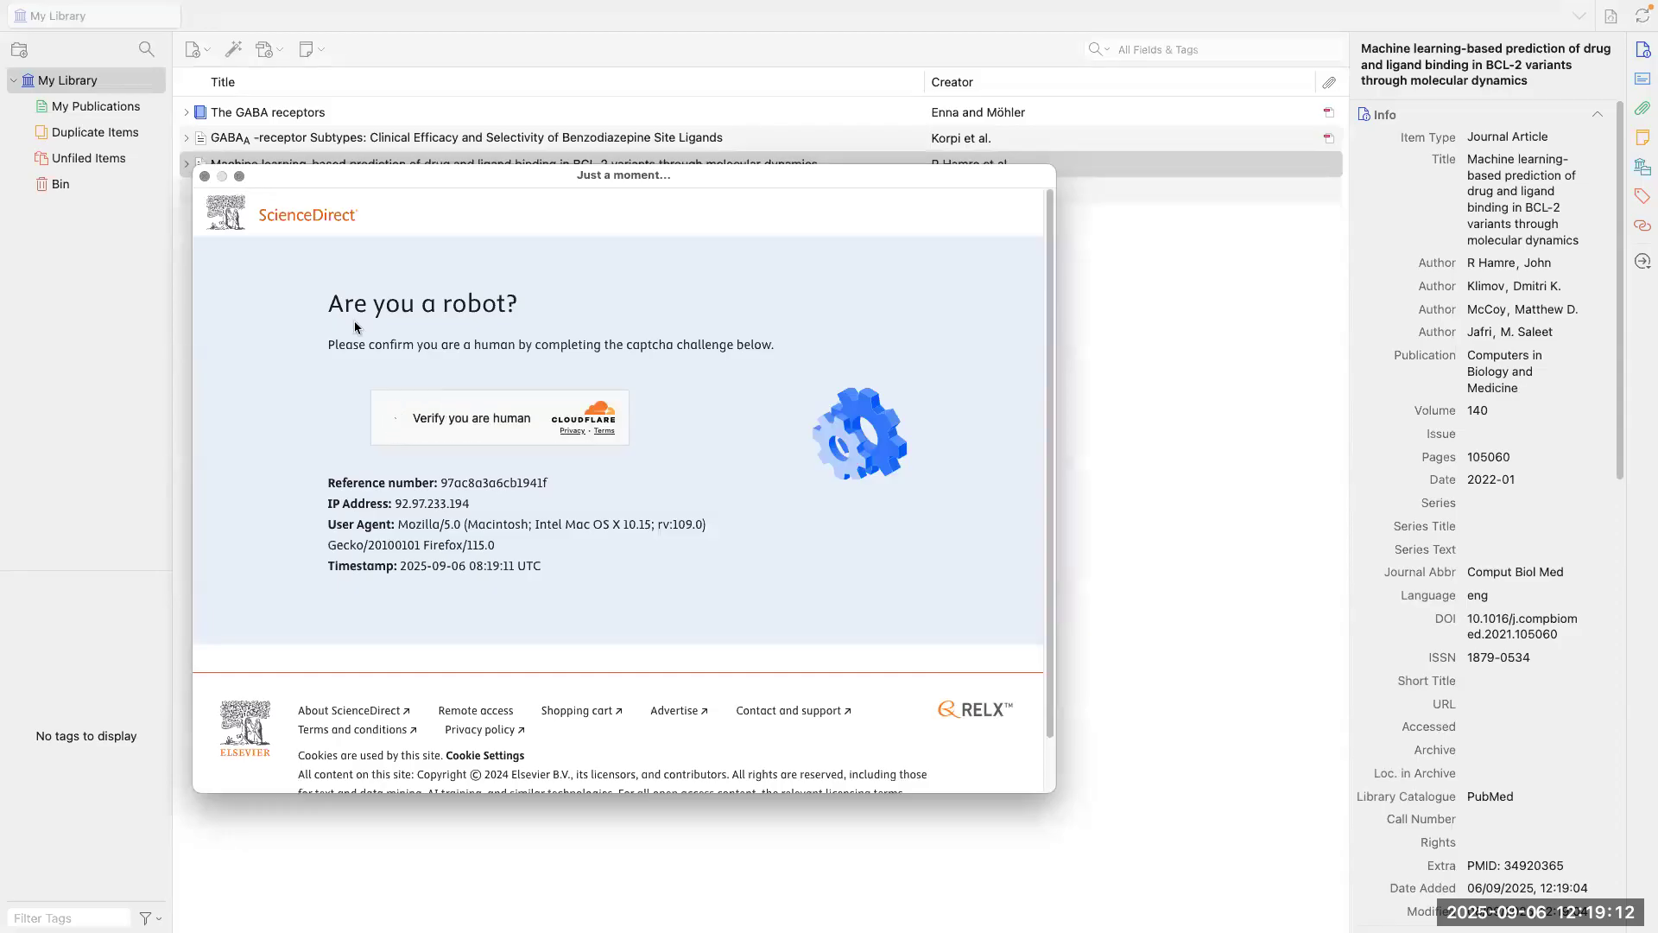
pyautogui.click(401, 427)
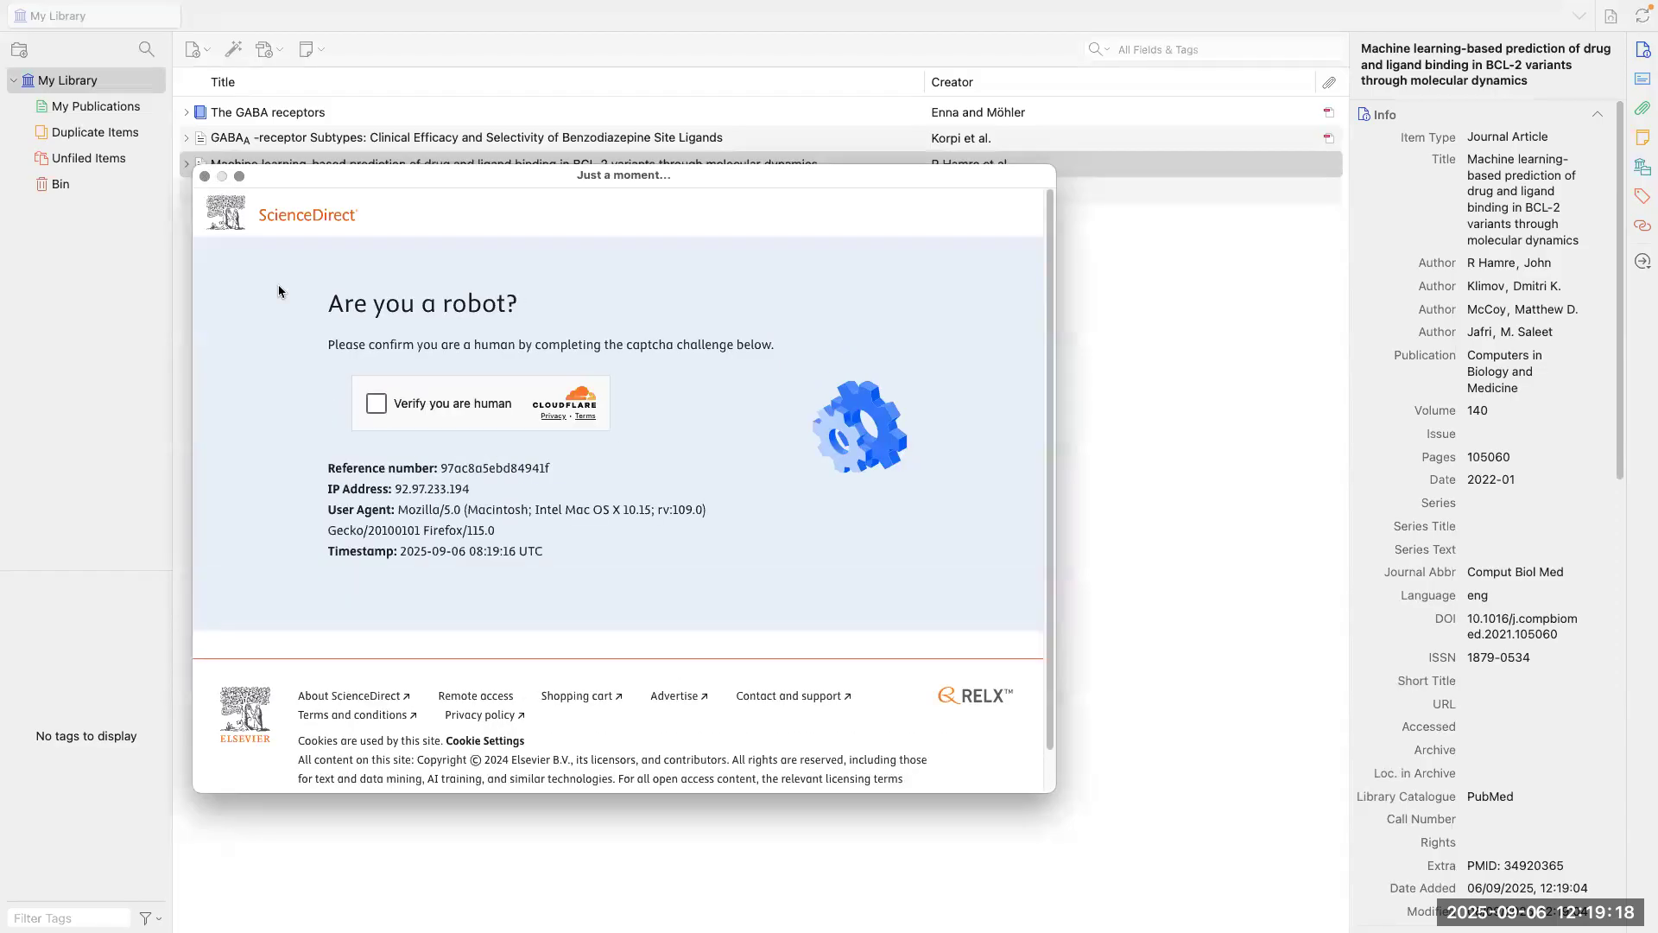
pyautogui.click(377, 404)
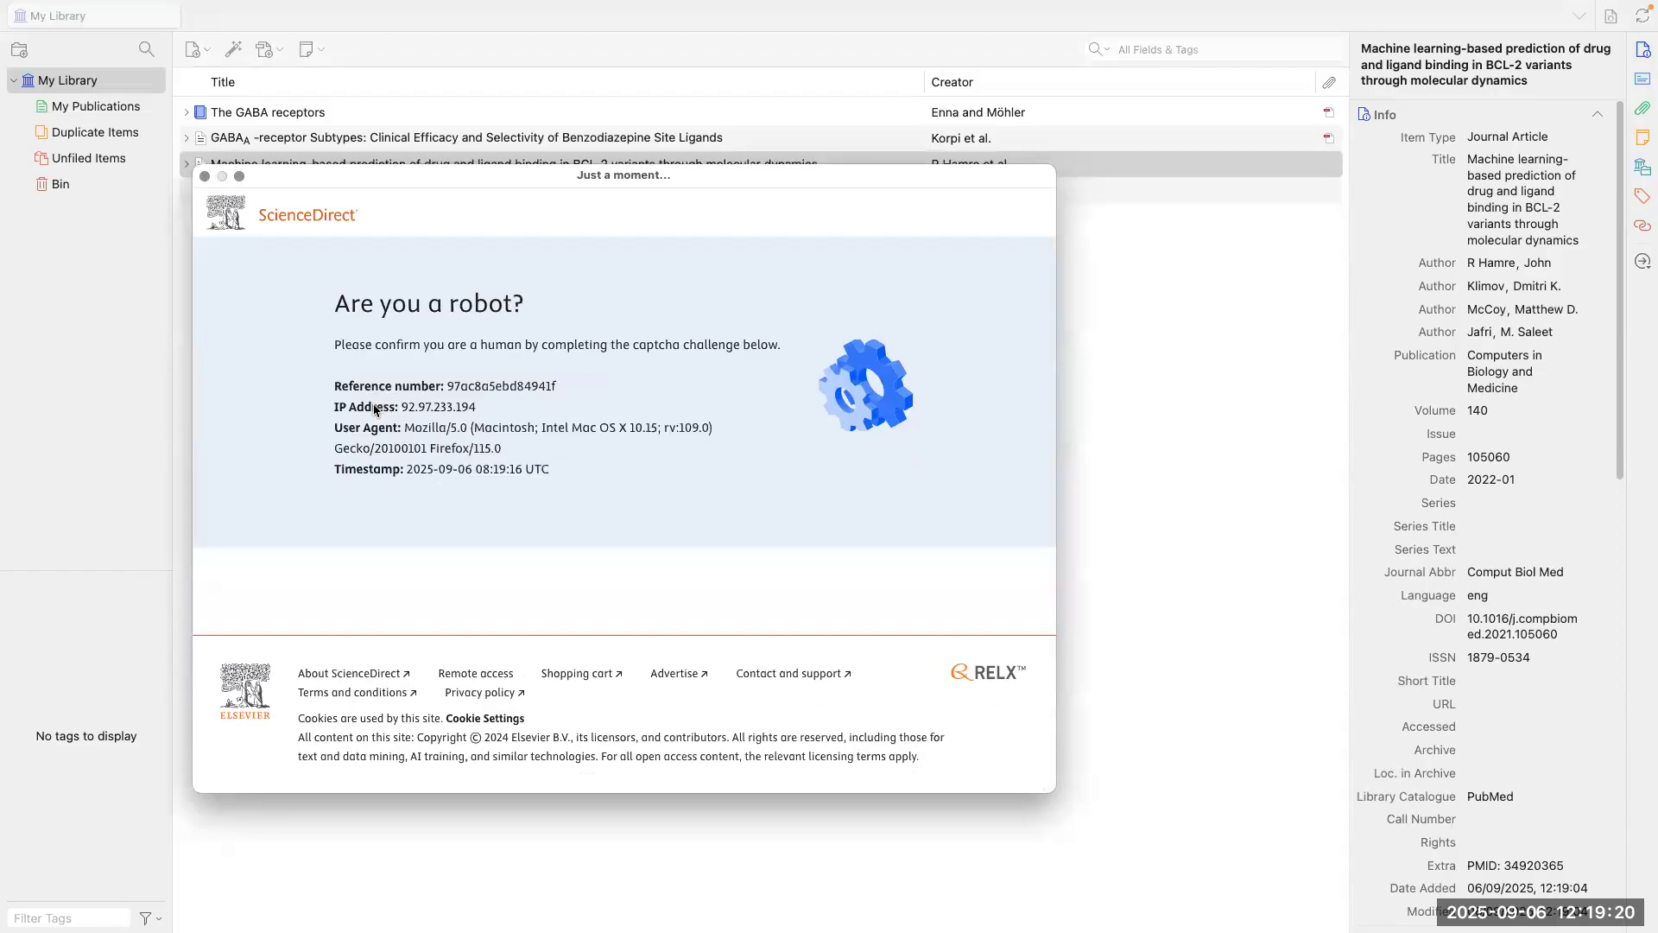
pyautogui.click(204, 184)
# Step: Compare the details of the two BCL-2 article entries by switching back and forth between them
pyautogui.click(559, 191)
pyautogui.click(560, 175)
pyautogui.click(571, 183)
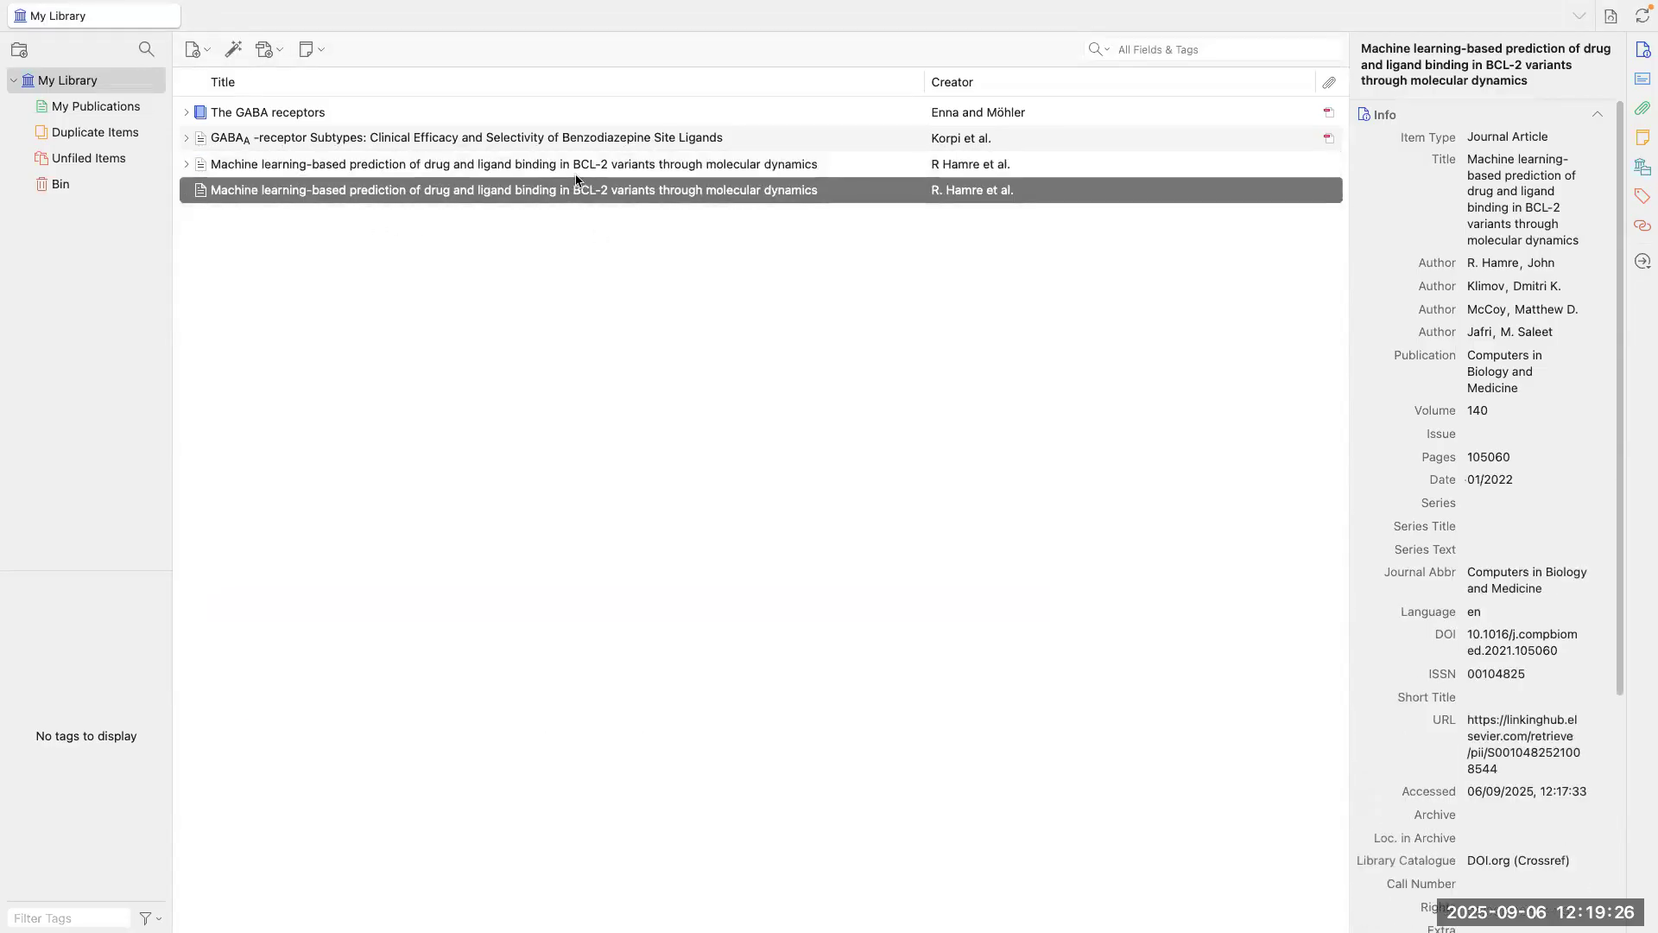
pyautogui.click(576, 176)
pyautogui.click(561, 191)
pyautogui.click(552, 175)
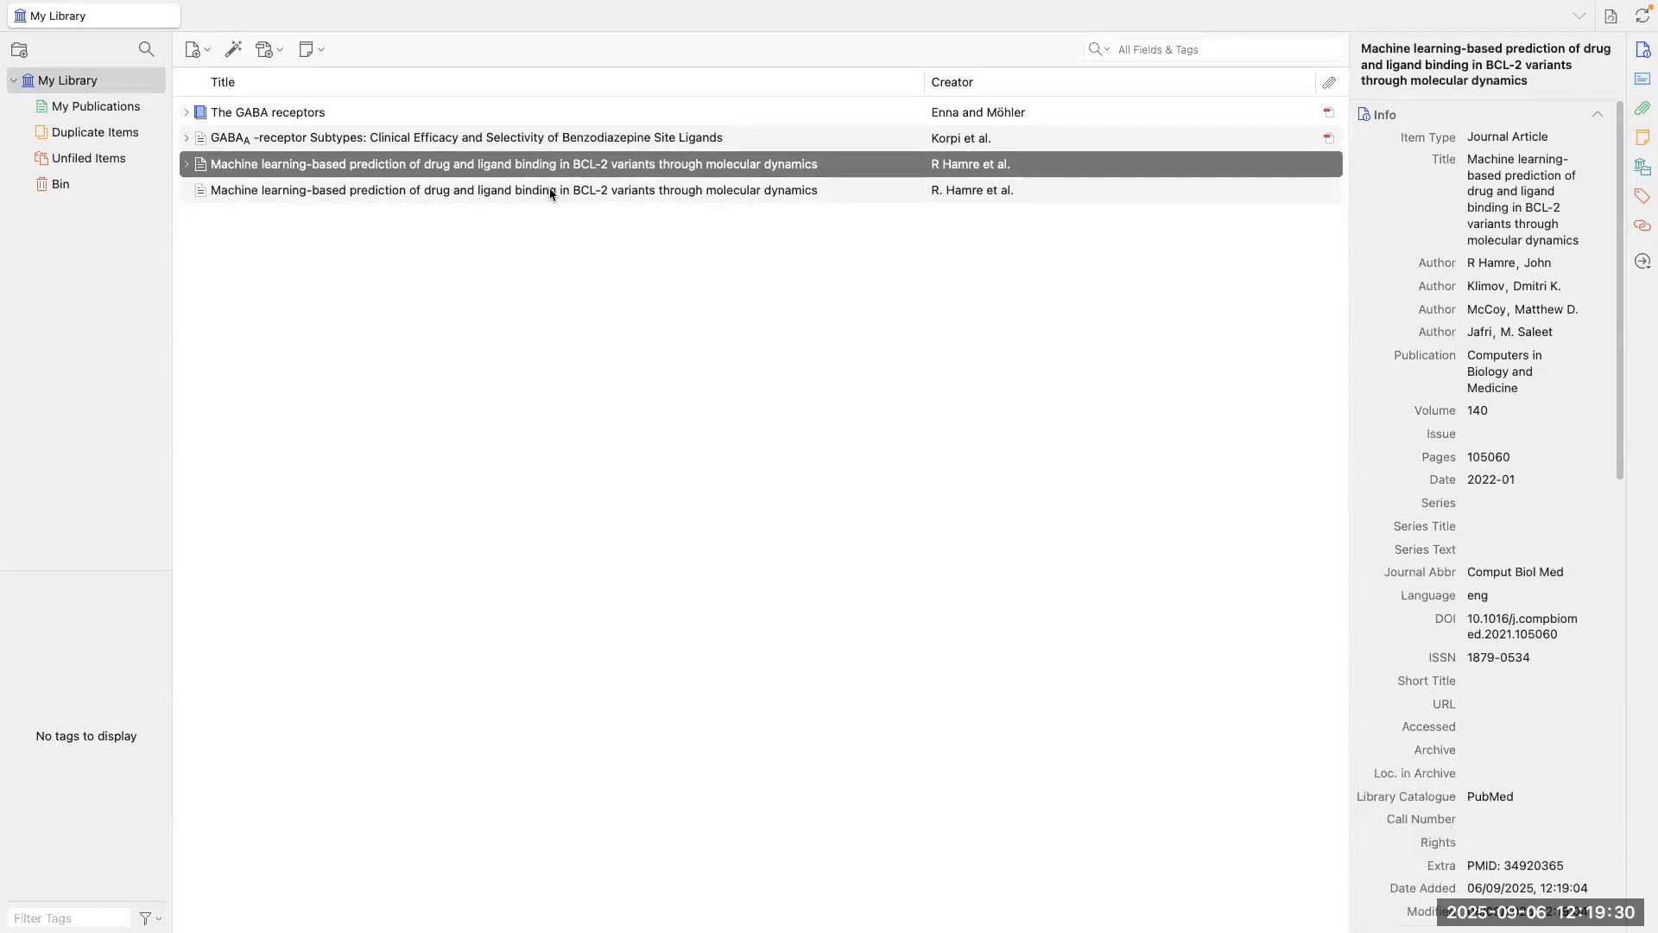
pyautogui.click(550, 192)
# Step: Merge the two BCL-2 entries under Duplicate Items, keeping the 12:17:33 version as master, and return to My Library
pyautogui.click(121, 138)
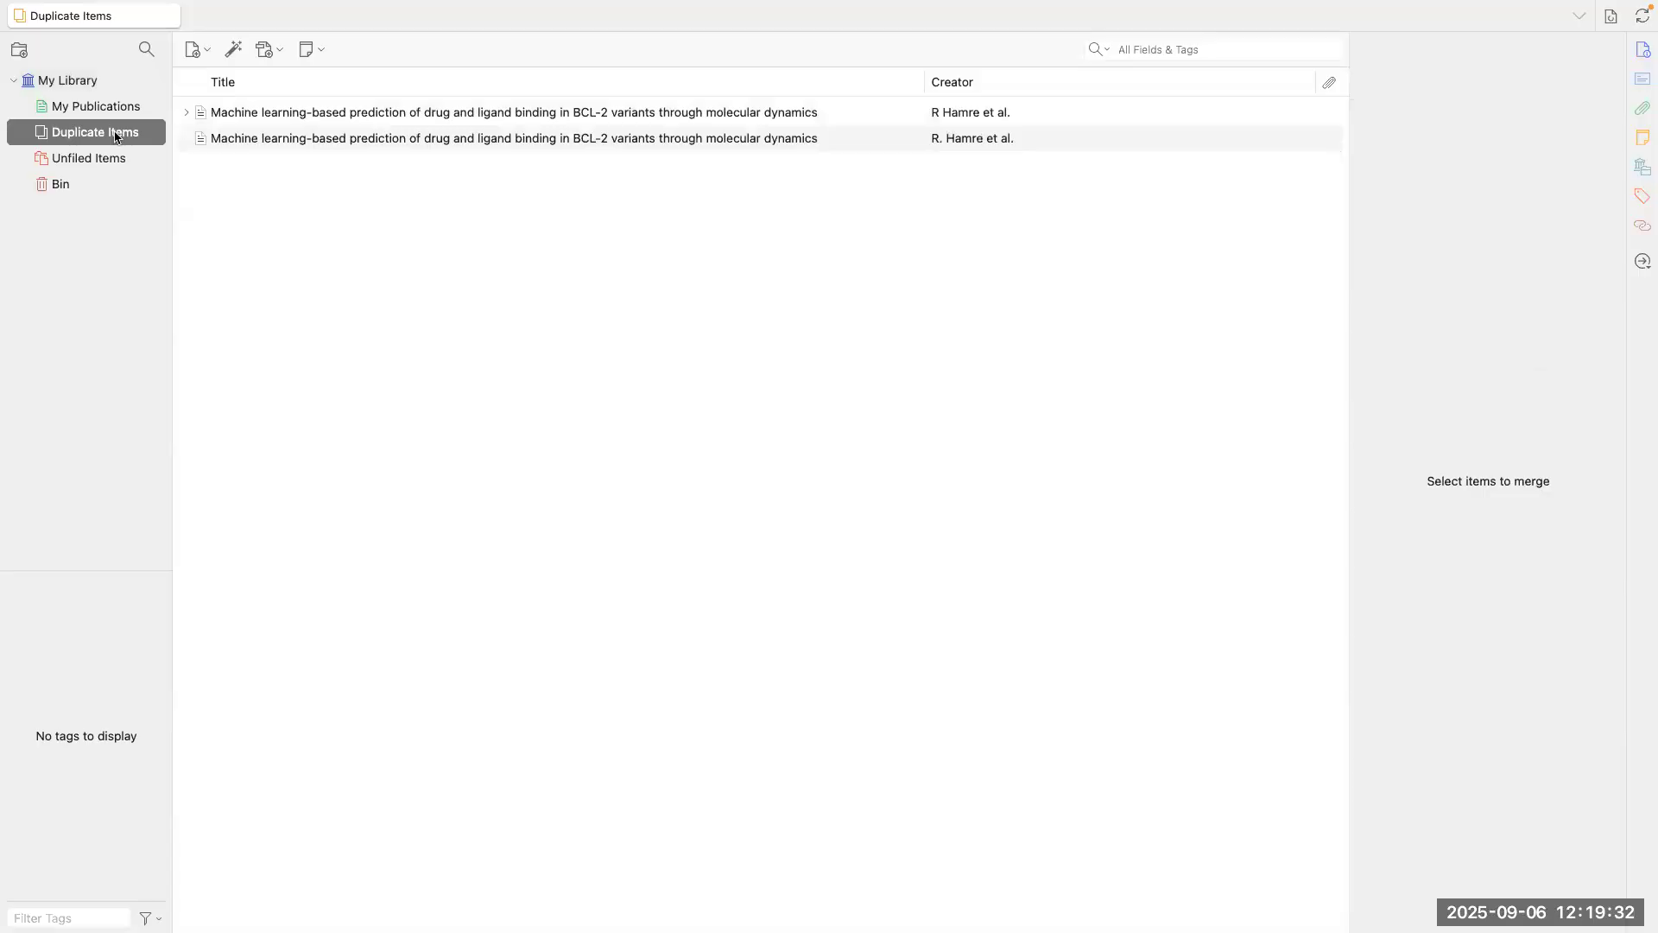
pyautogui.click(341, 132)
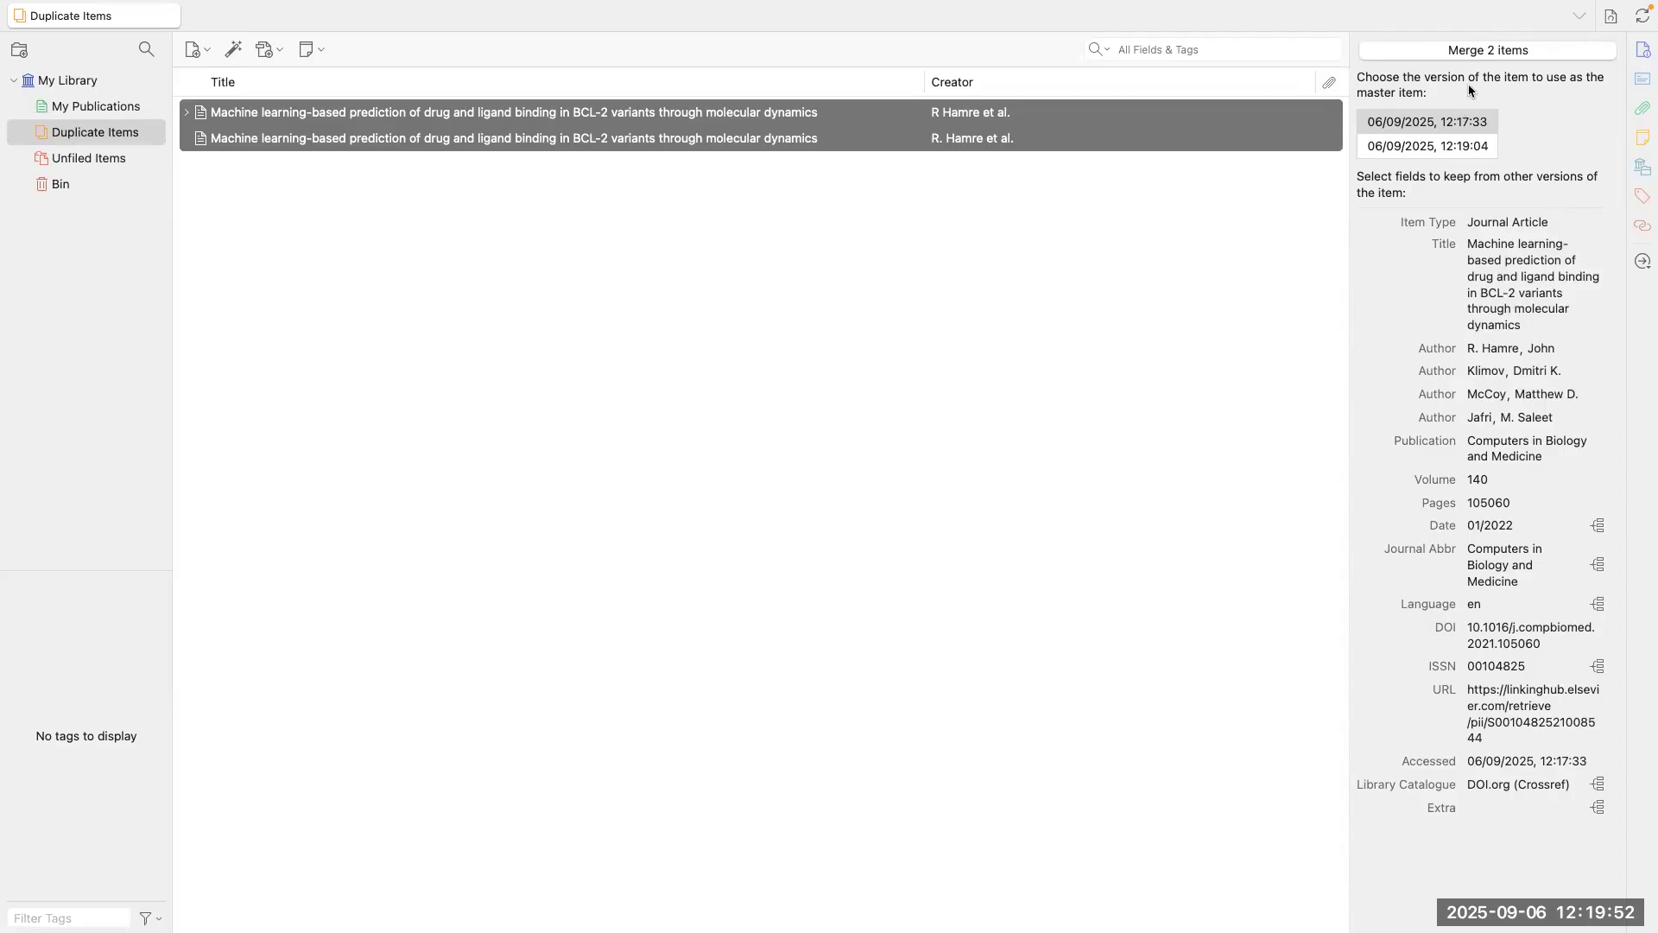
pyautogui.click(1455, 55)
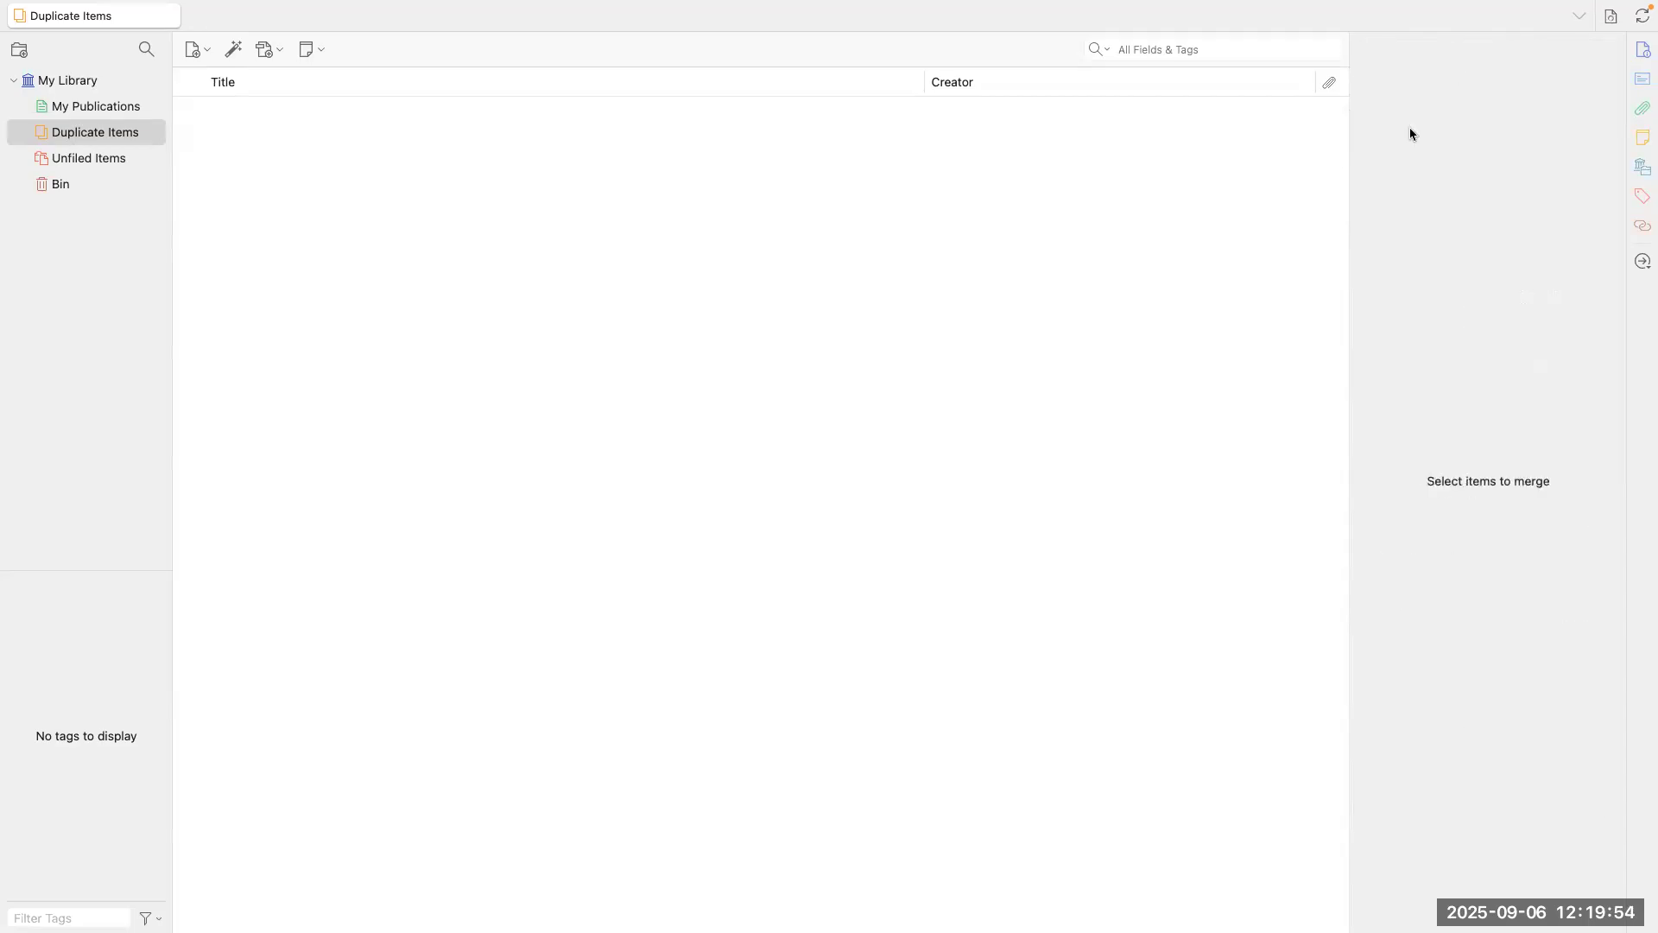
pyautogui.click(62, 83)
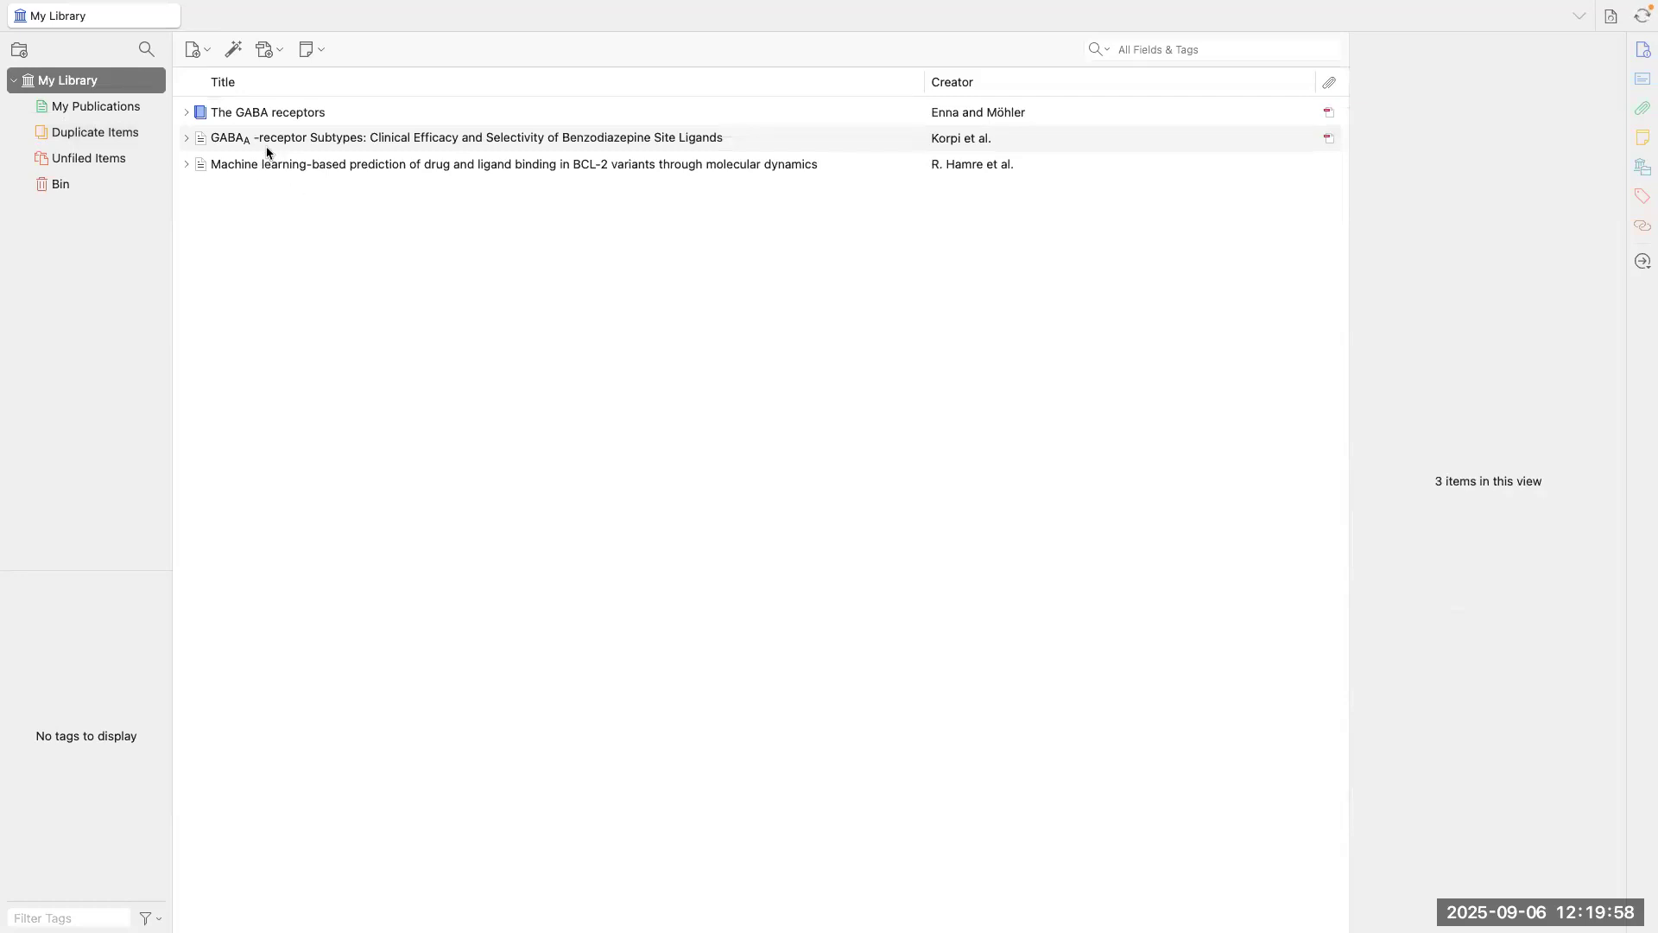
# Step: Show the options for new items, adding by identifier, adding attachments and creating notes, dismissing each without choosing anything
pyautogui.click(198, 49)
pyautogui.click(239, 53)
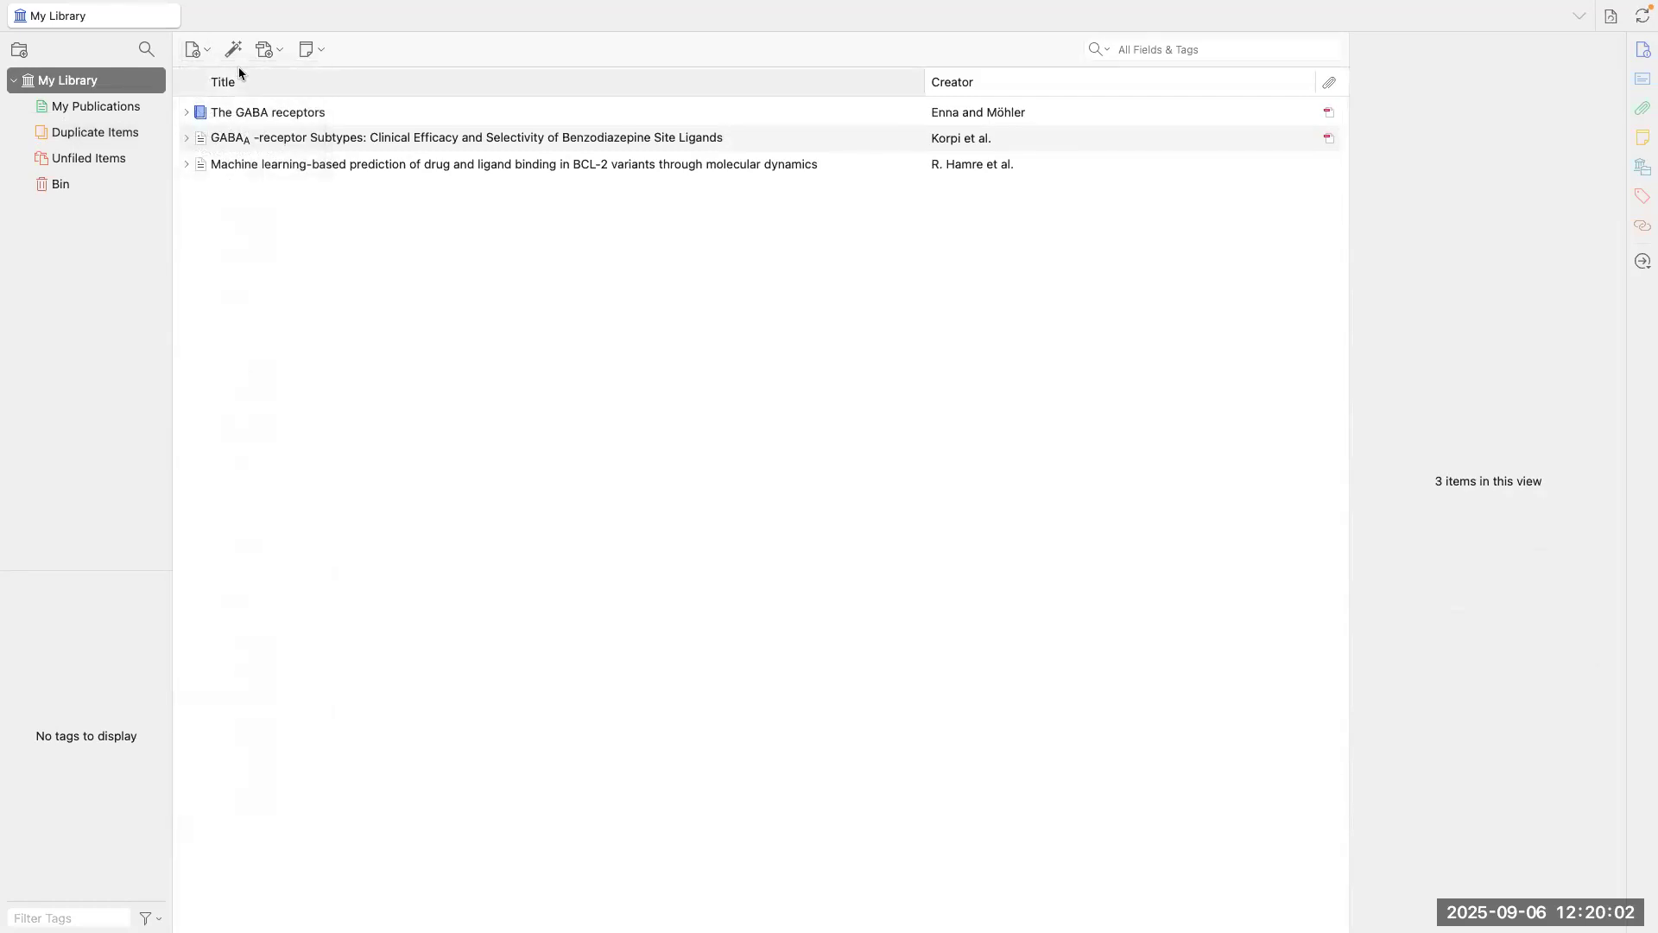
pyautogui.click(234, 50)
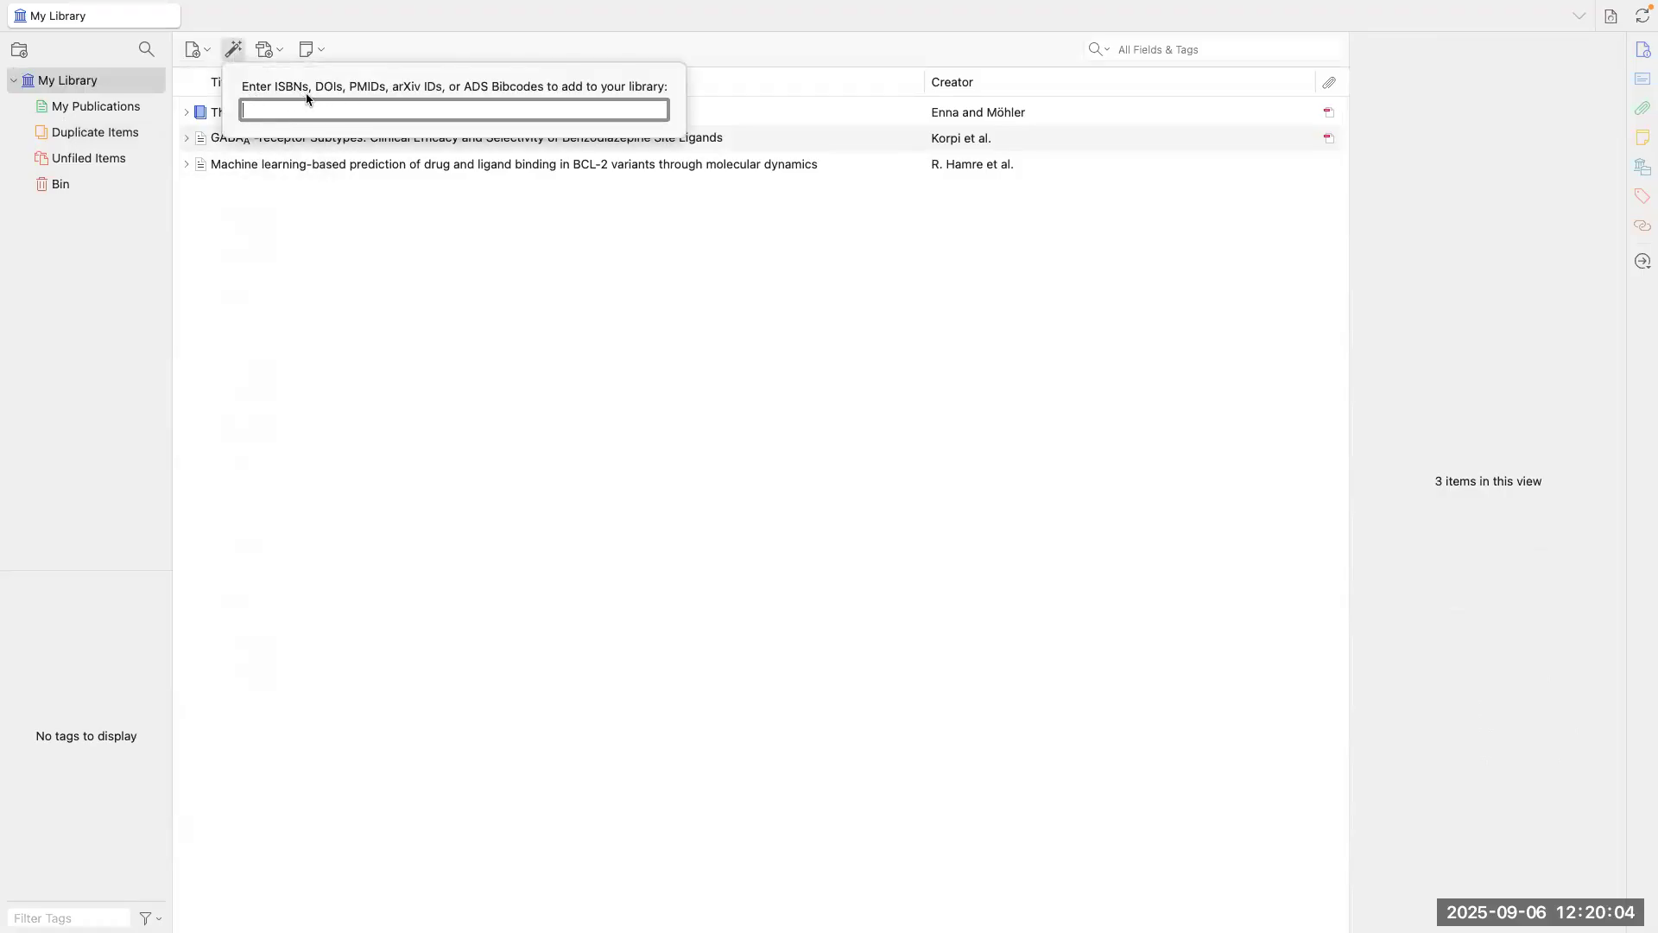
pyautogui.click(343, 150)
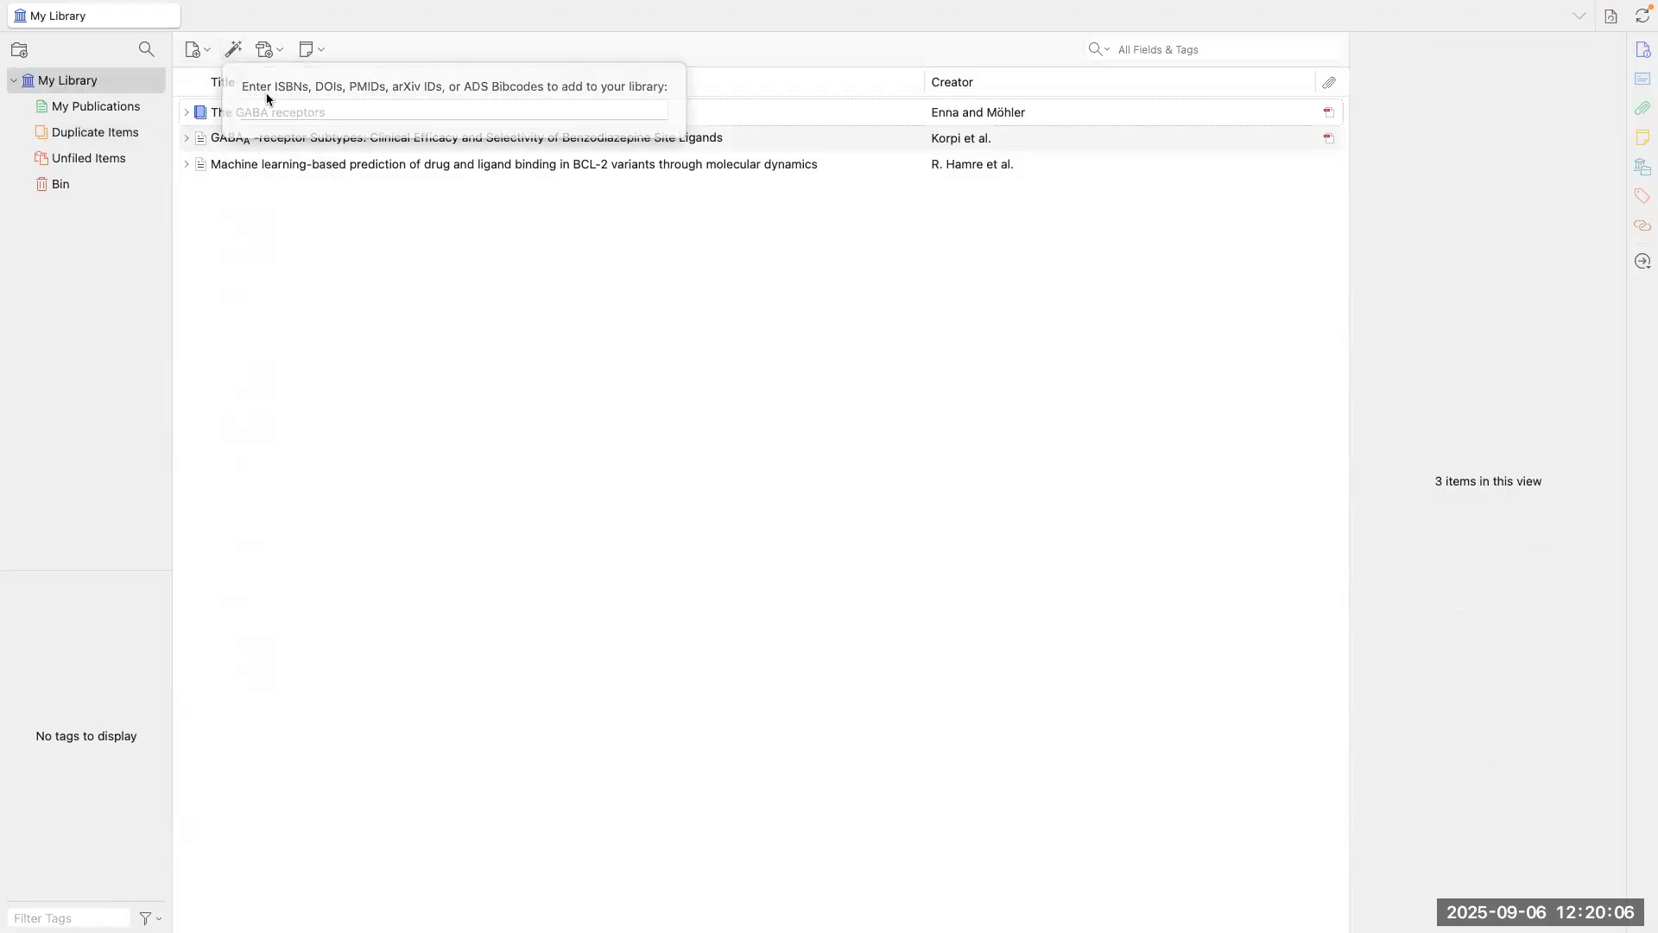
pyautogui.click(270, 54)
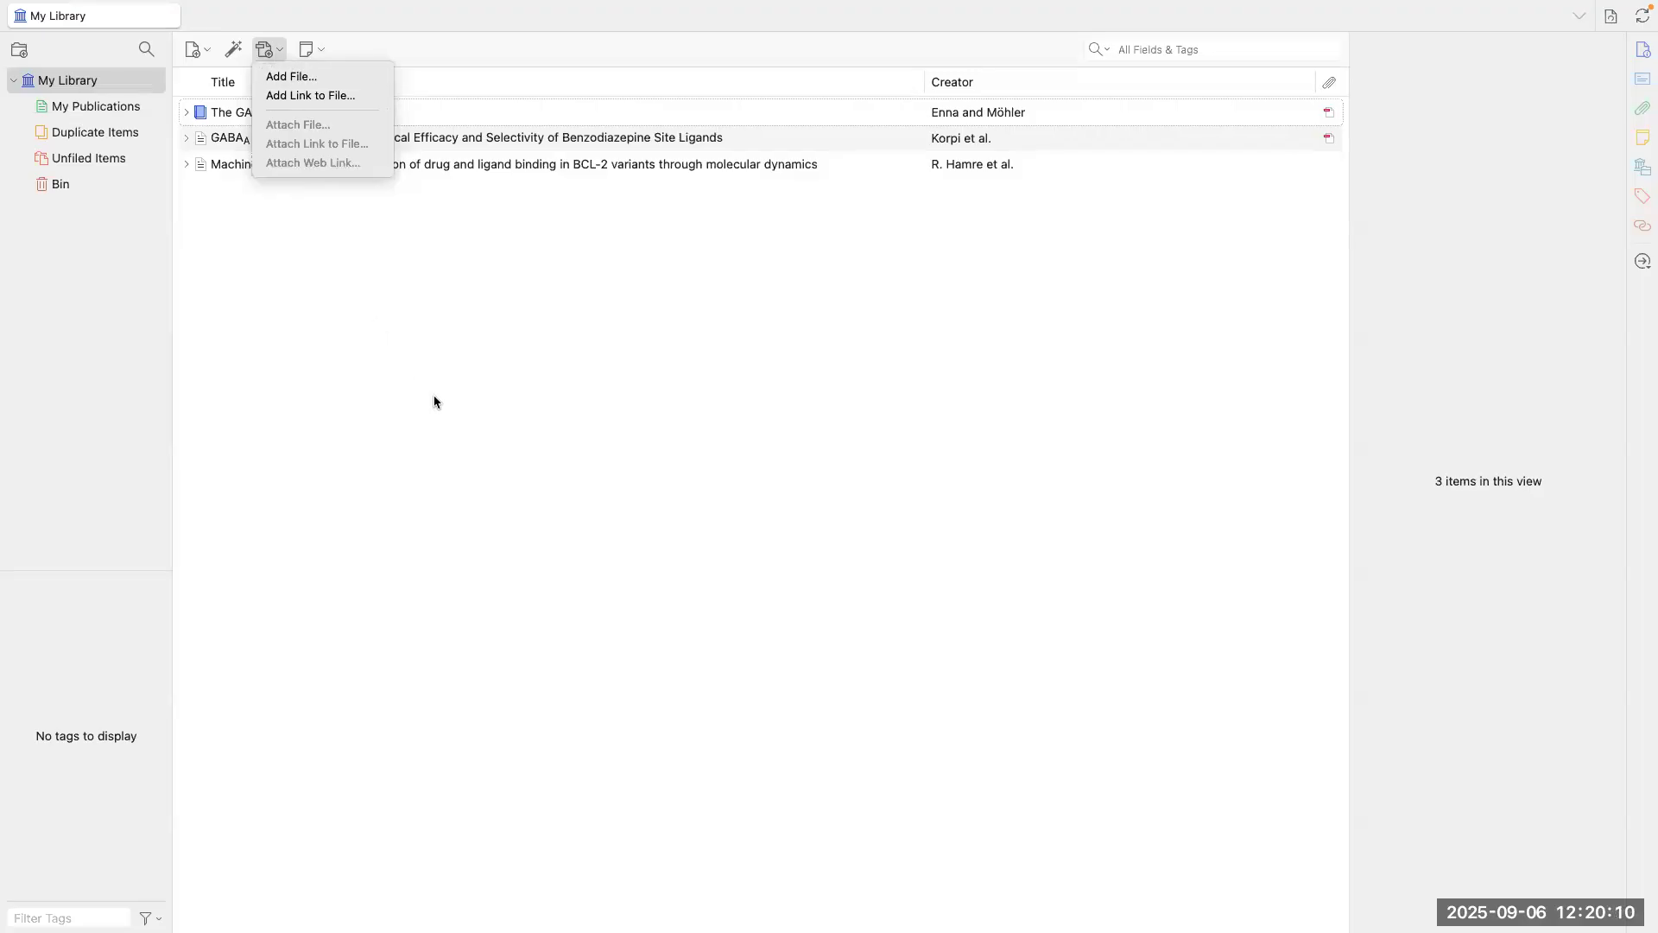
pyautogui.click(415, 304)
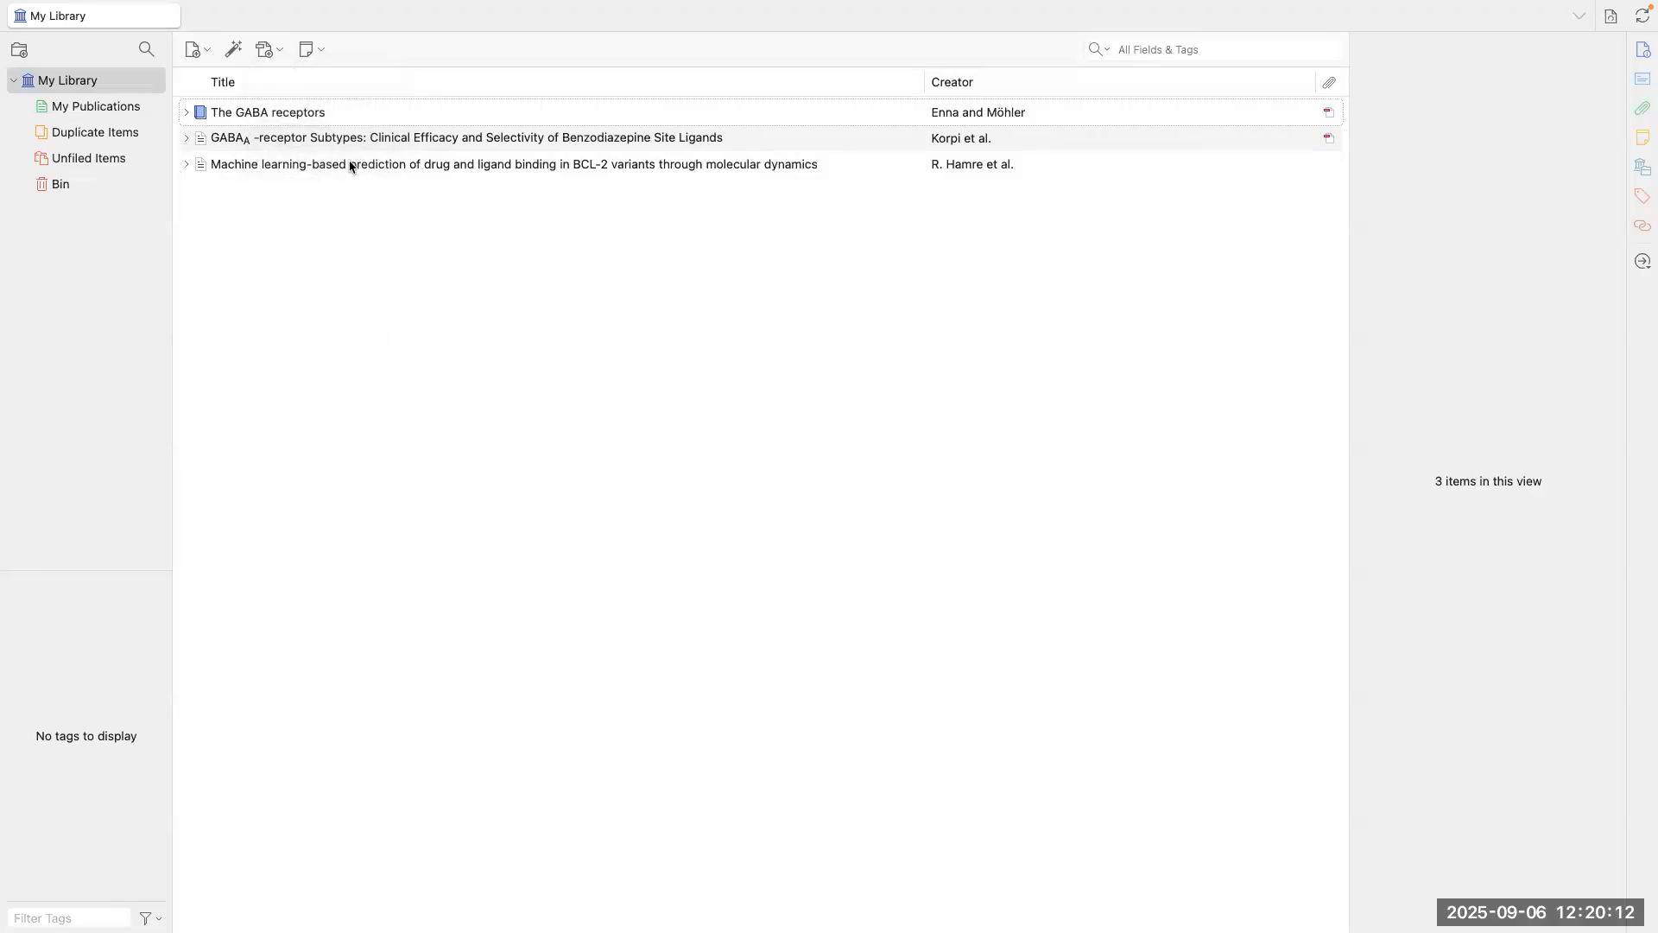
pyautogui.click(317, 54)
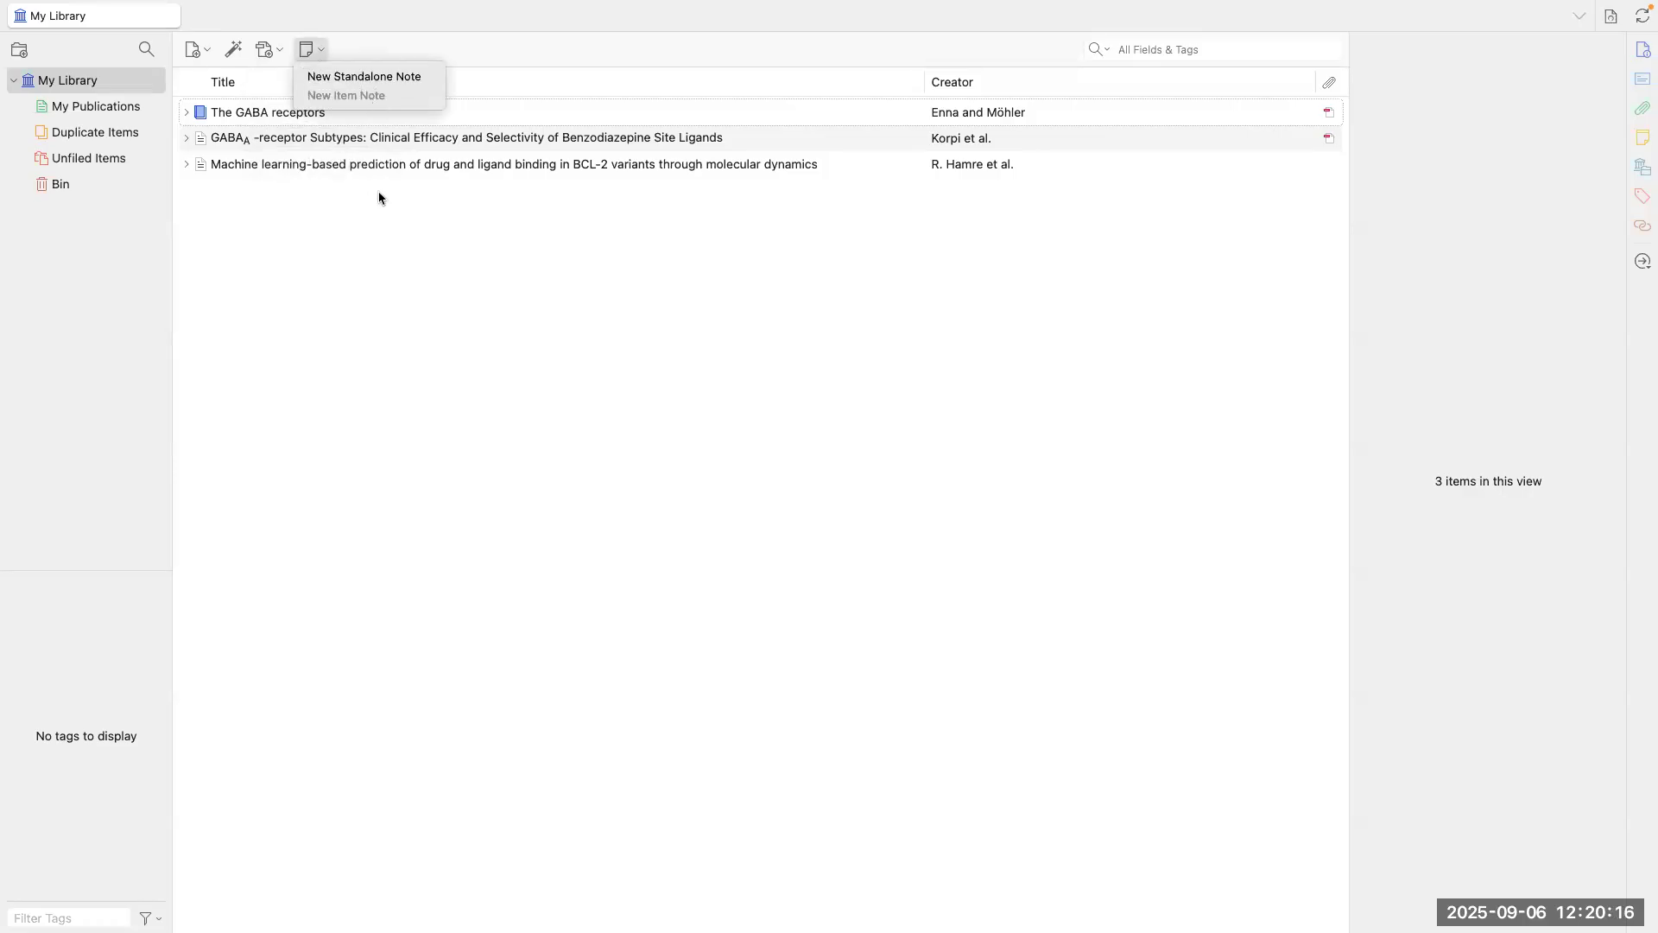
pyautogui.click(442, 264)
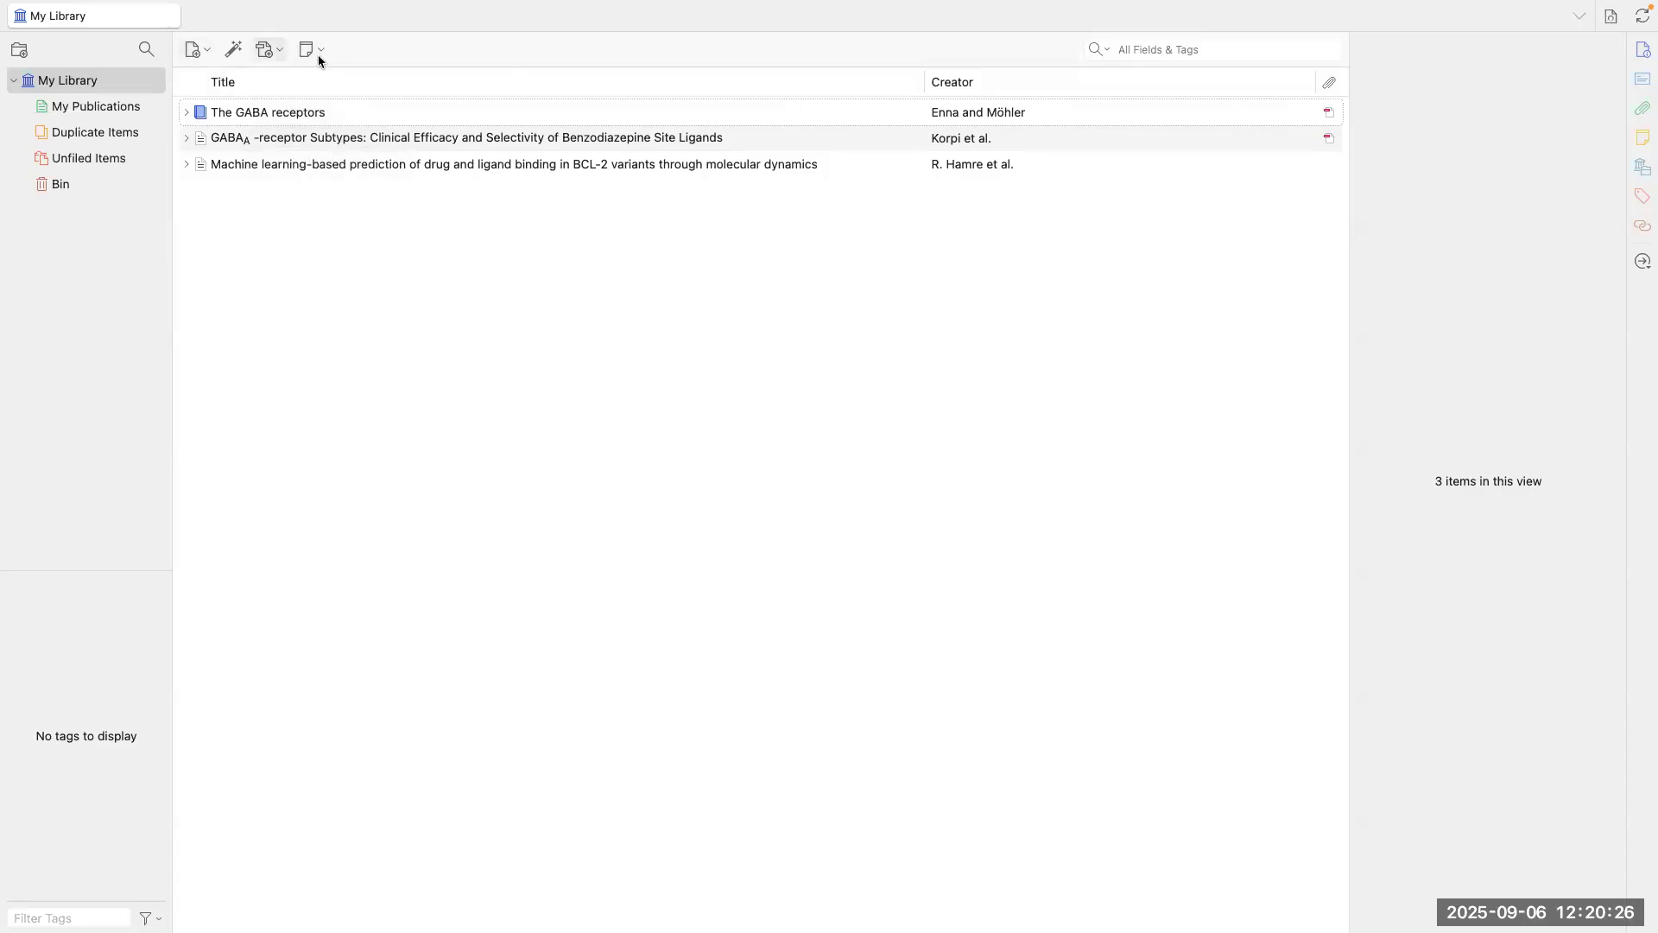
# Step: Add all the files in the Desktop folder "Litertaure Review" to My Library as stored file attachments
pyautogui.click(277, 54)
pyautogui.click(304, 79)
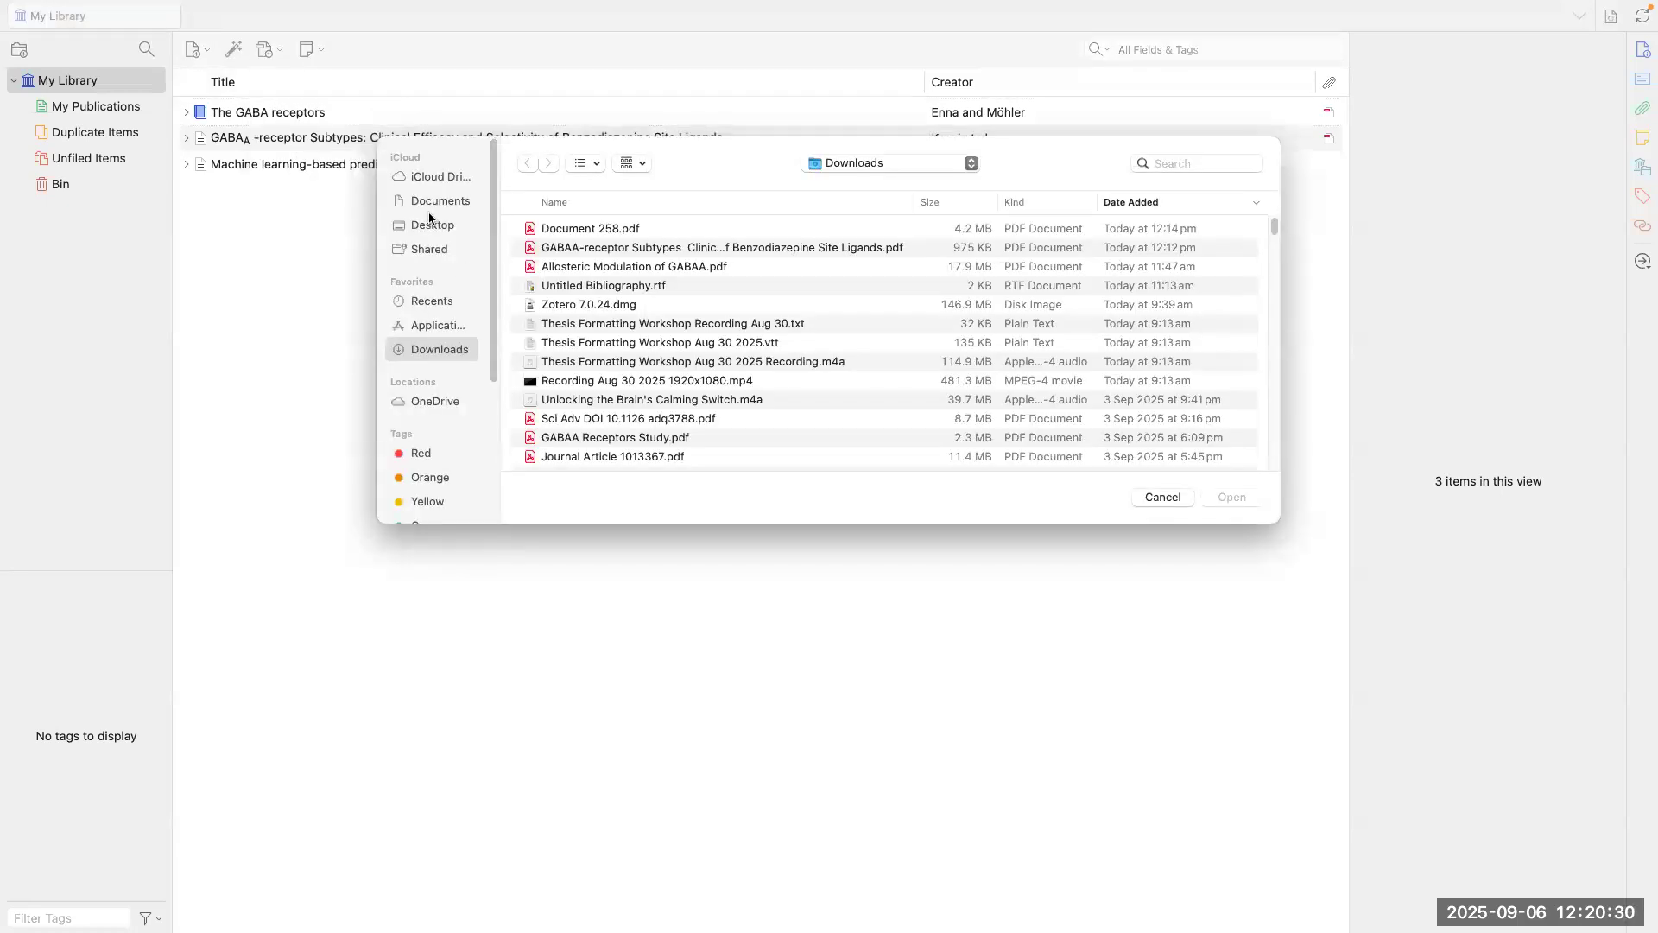
pyautogui.click(430, 216)
pyautogui.click(427, 223)
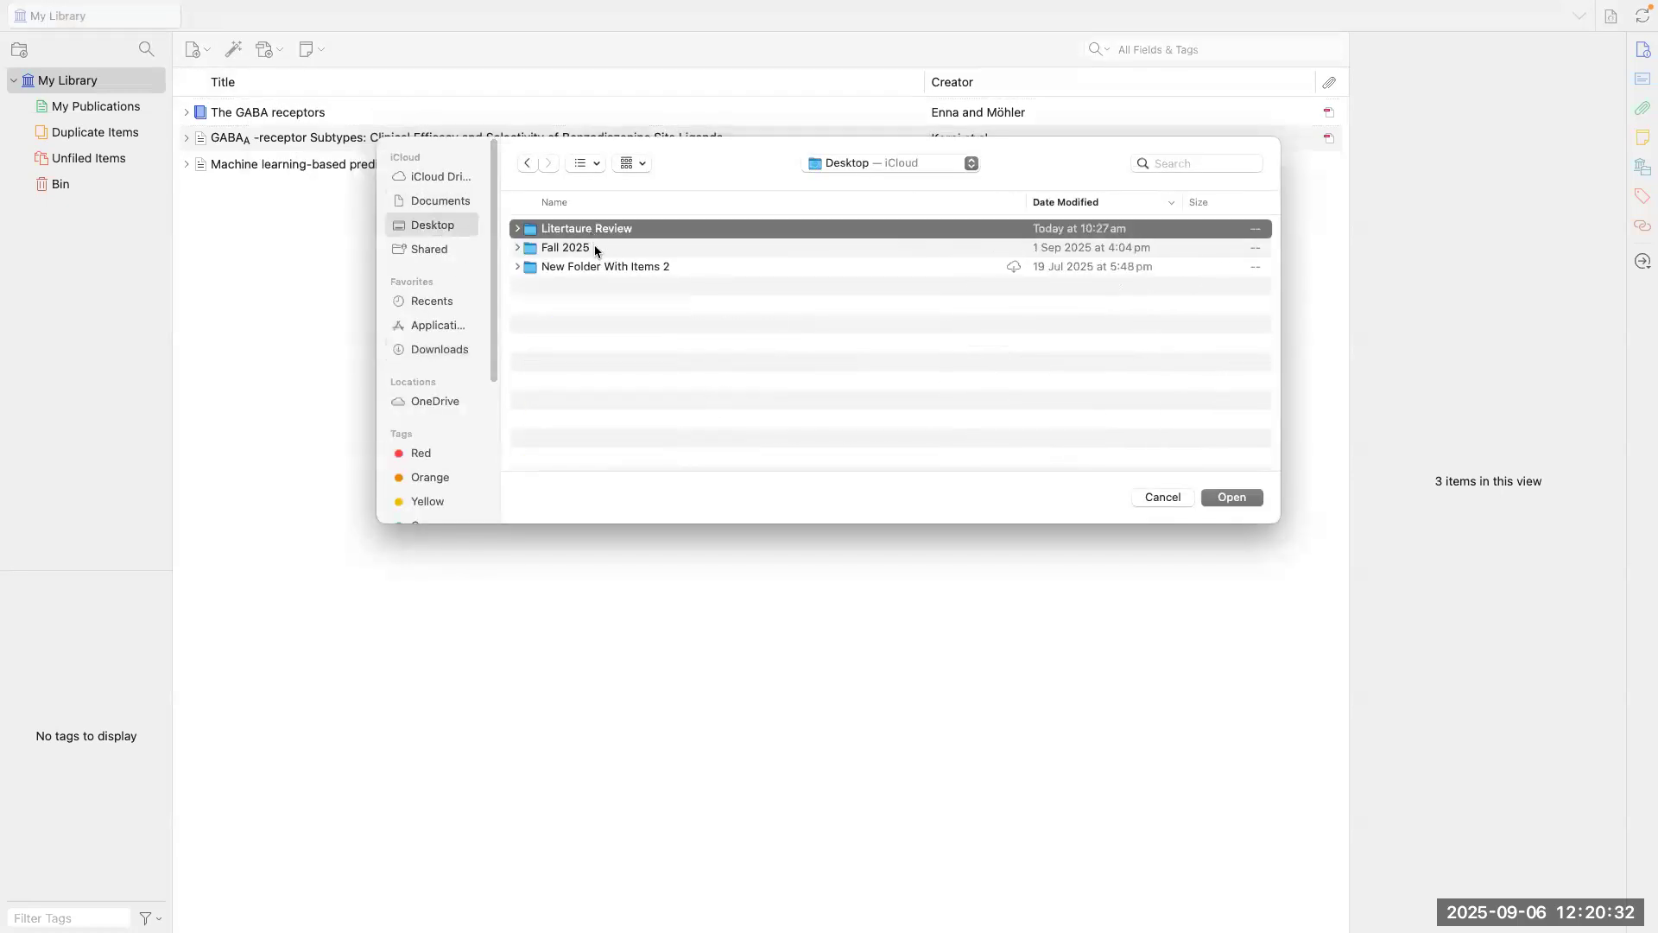
pyautogui.doubleClick(587, 228)
pyautogui.click(562, 285)
pyautogui.press('super+a')
pyautogui.click(1219, 499)
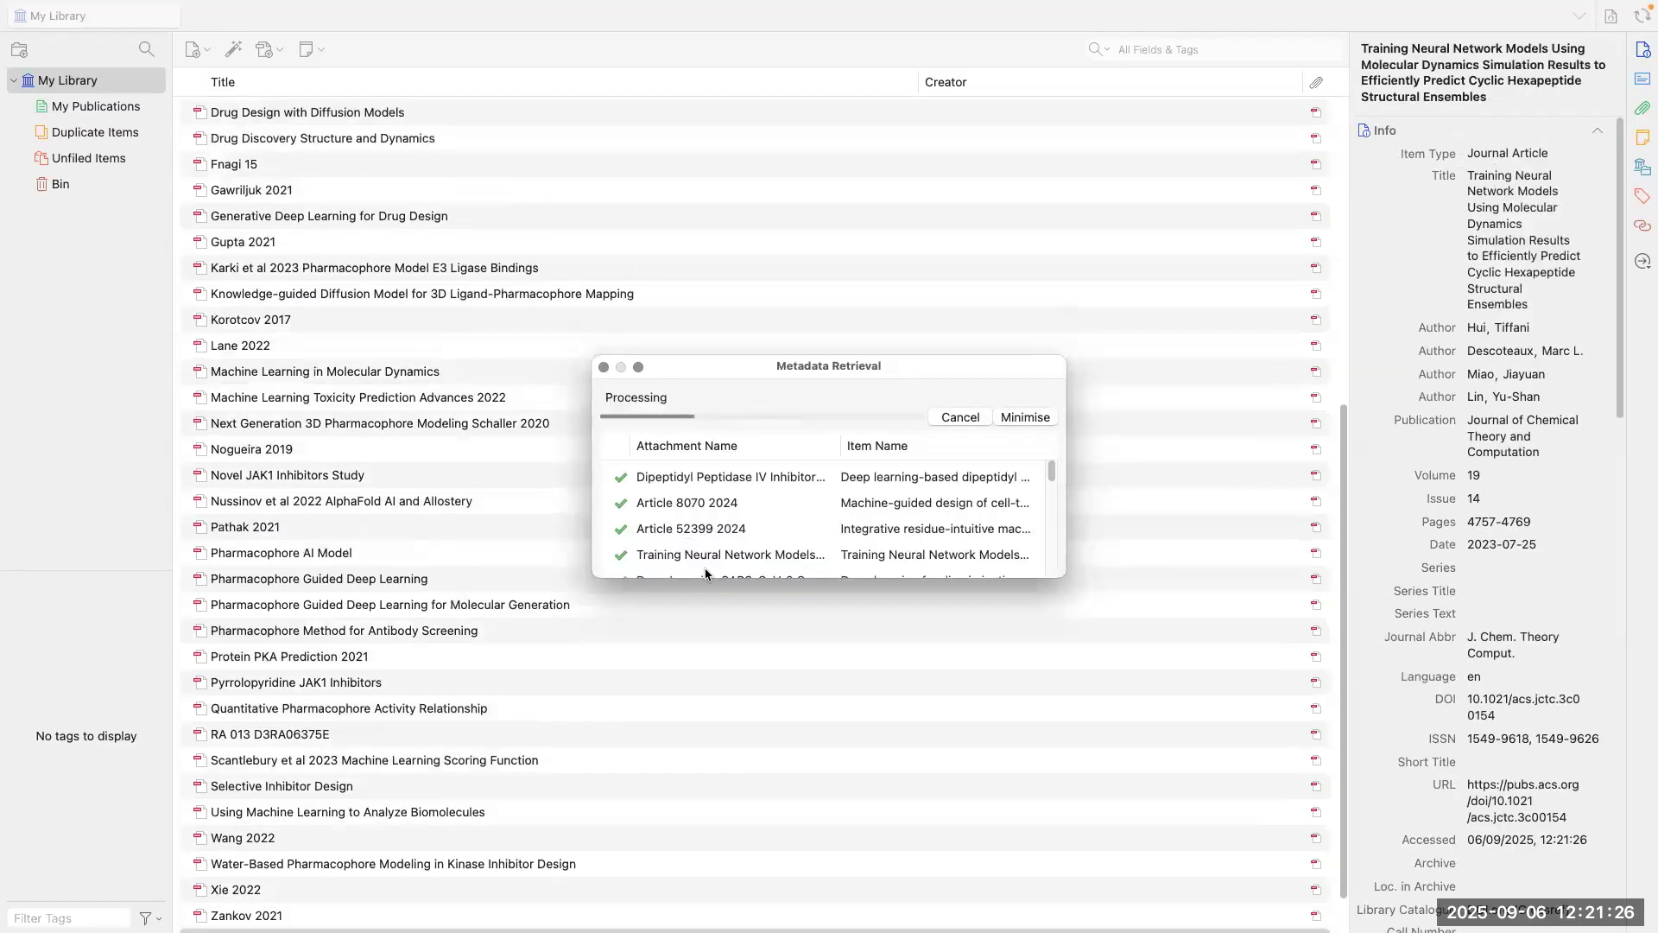
# Step: Follow the metadata retrieval for the imported PDFs, moving its progress window aside and looking through the attachment list
pyautogui.moveTo(820, 355); pyautogui.dragTo(784, 312)
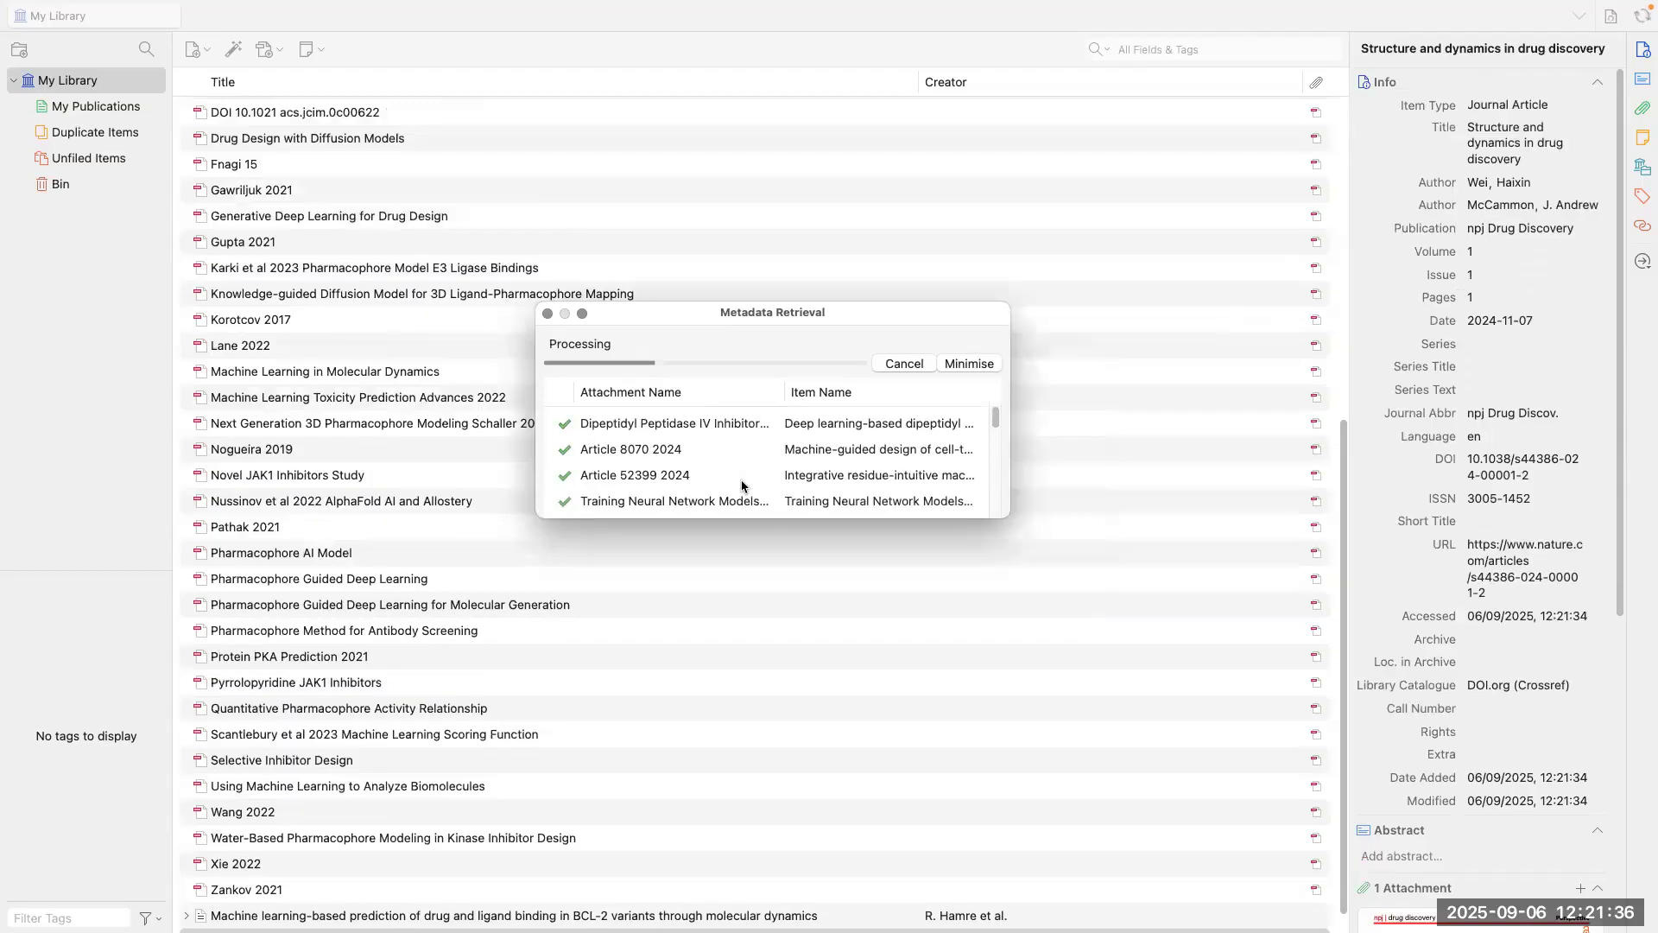
pyautogui.moveTo(711, 323); pyautogui.dragTo(739, 325)
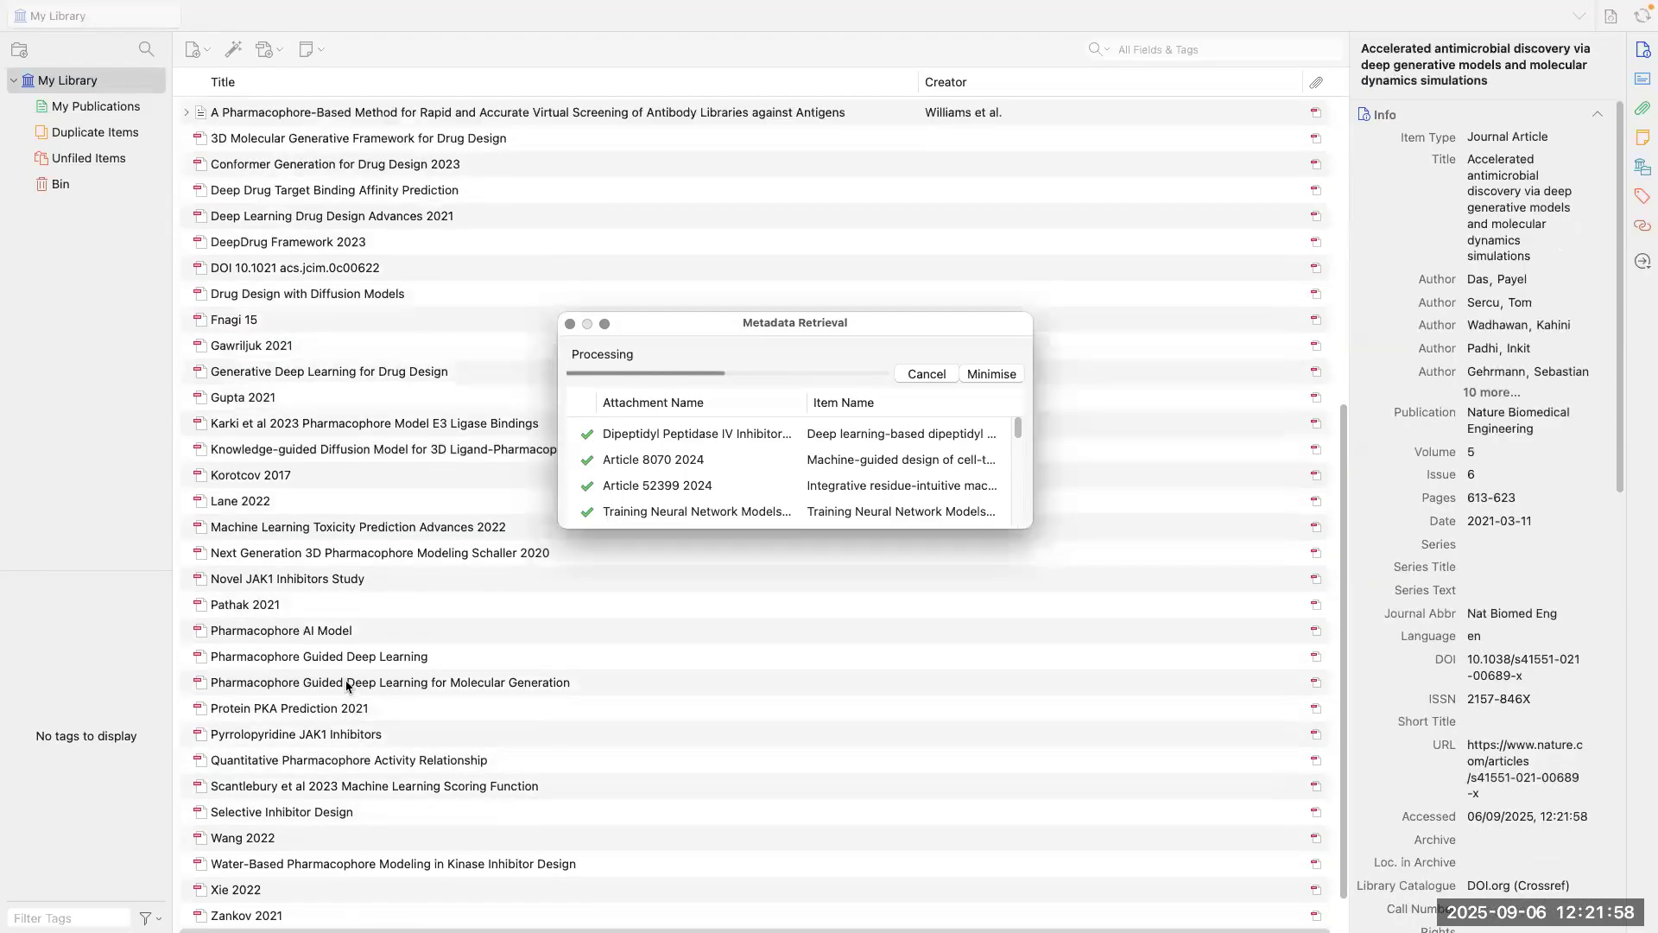
pyautogui.moveTo(768, 329); pyautogui.dragTo(752, 361)
pyautogui.scroll(-5, 734, 522)
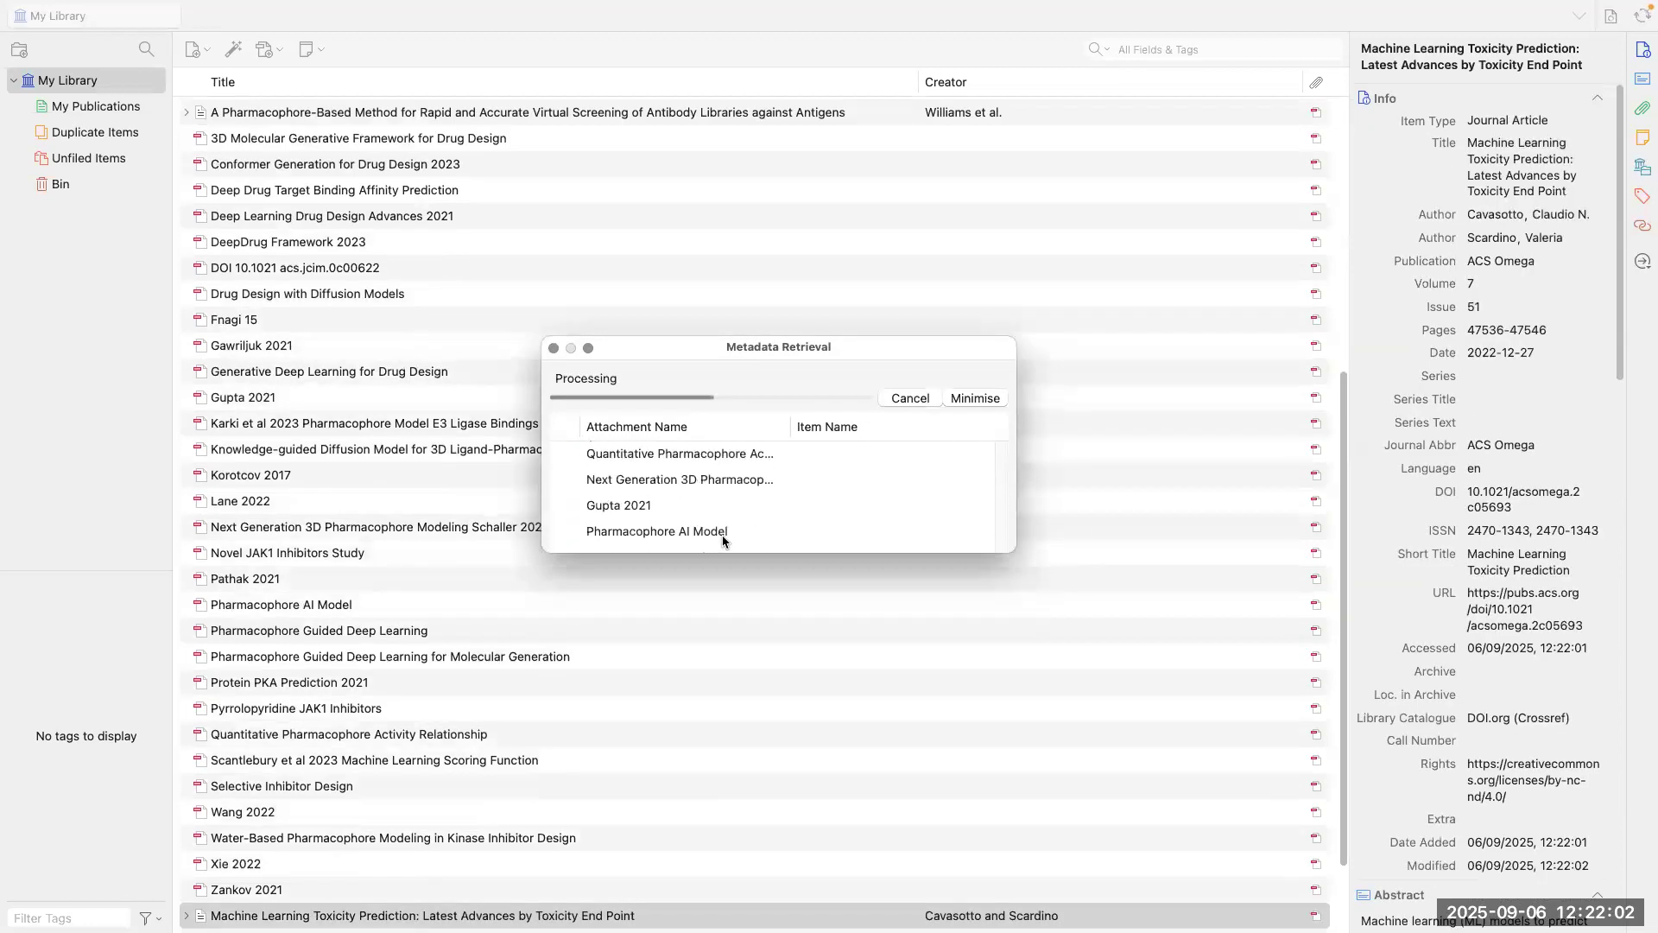
pyautogui.scroll(-5, 725, 535)
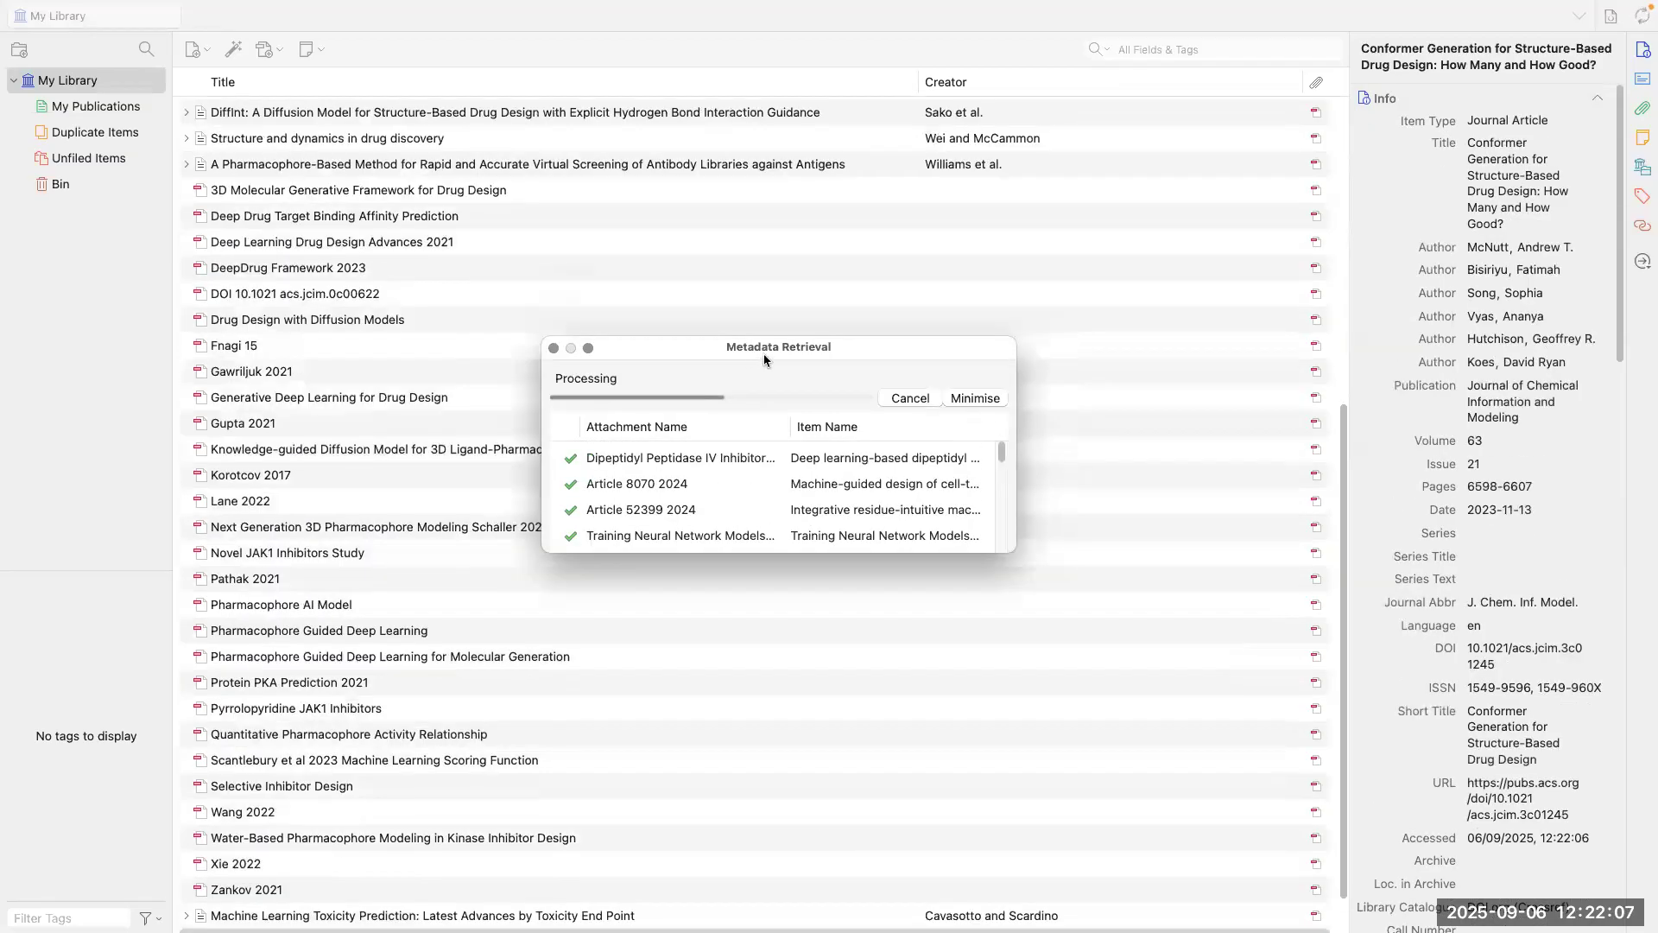
pyautogui.moveTo(763, 354); pyautogui.dragTo(781, 353)
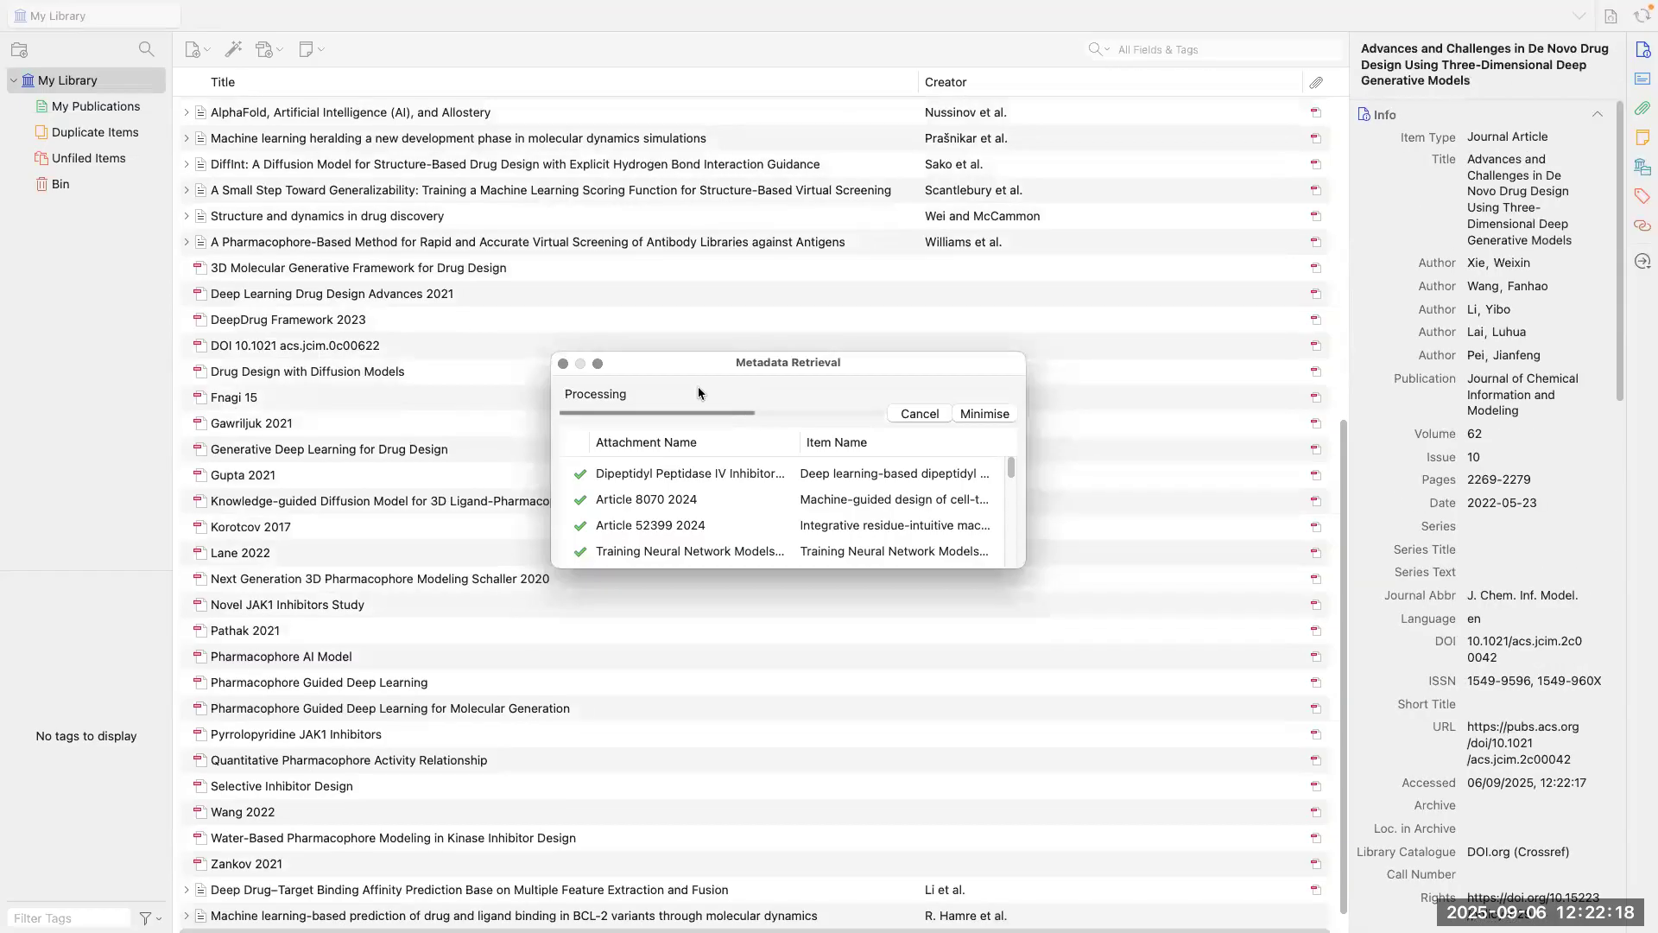
# Step: Switch to Arc to view the PubMed page of the BCL-2 variants article
pyautogui.hotkey('ctrl', 'Up')
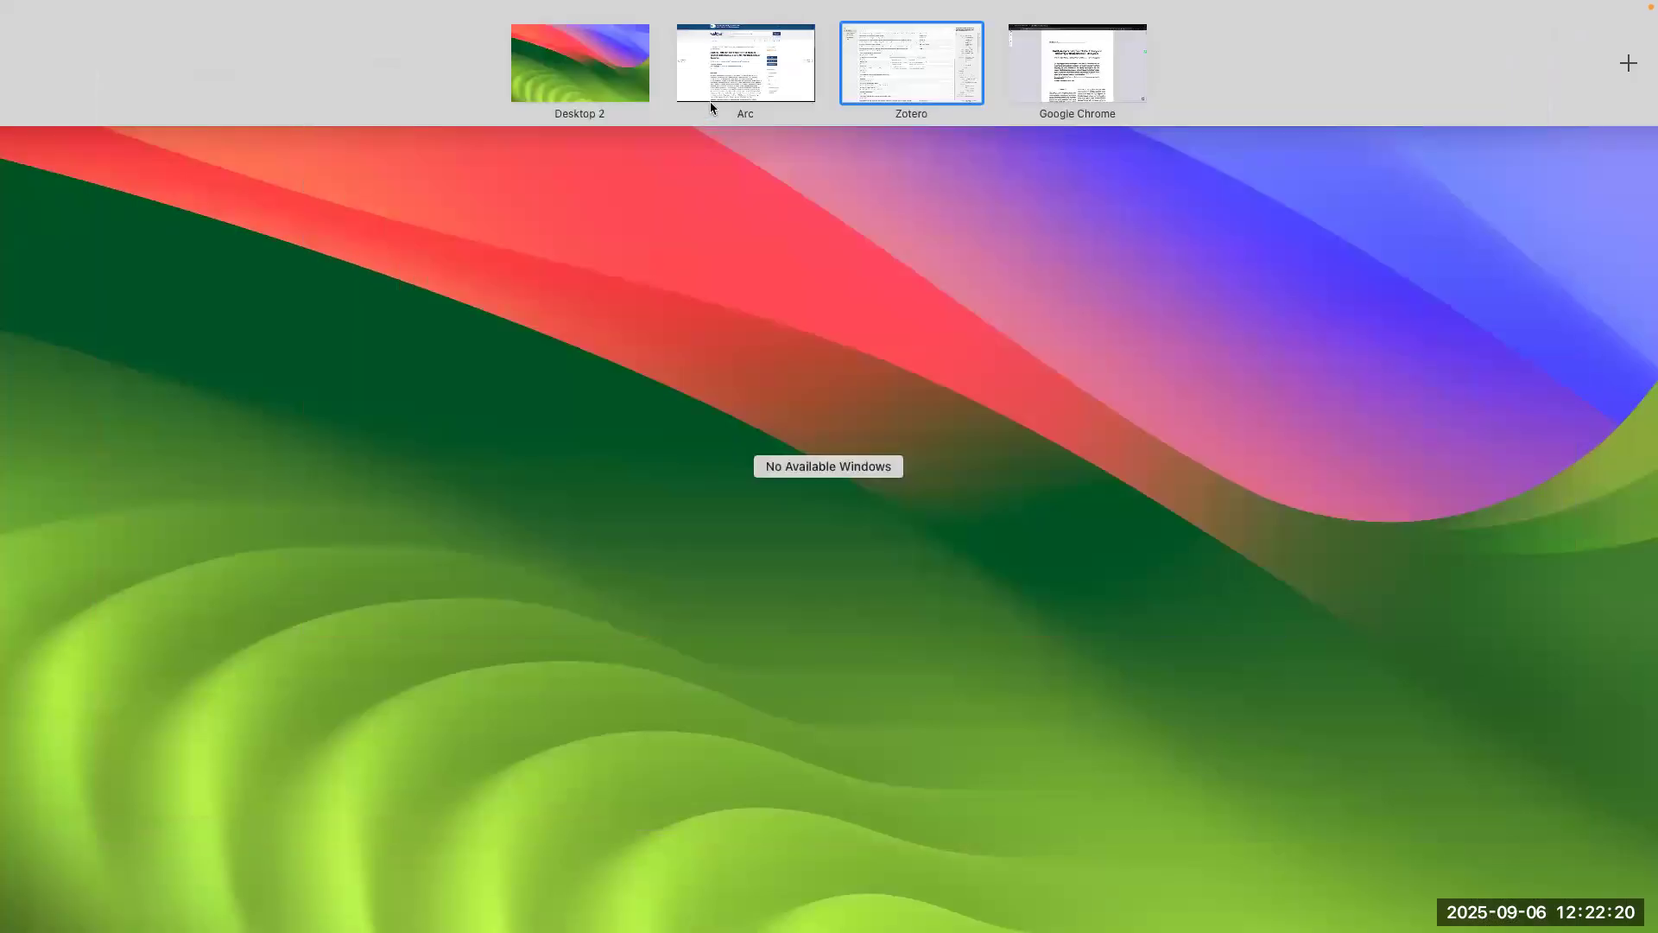
pyautogui.click(712, 100)
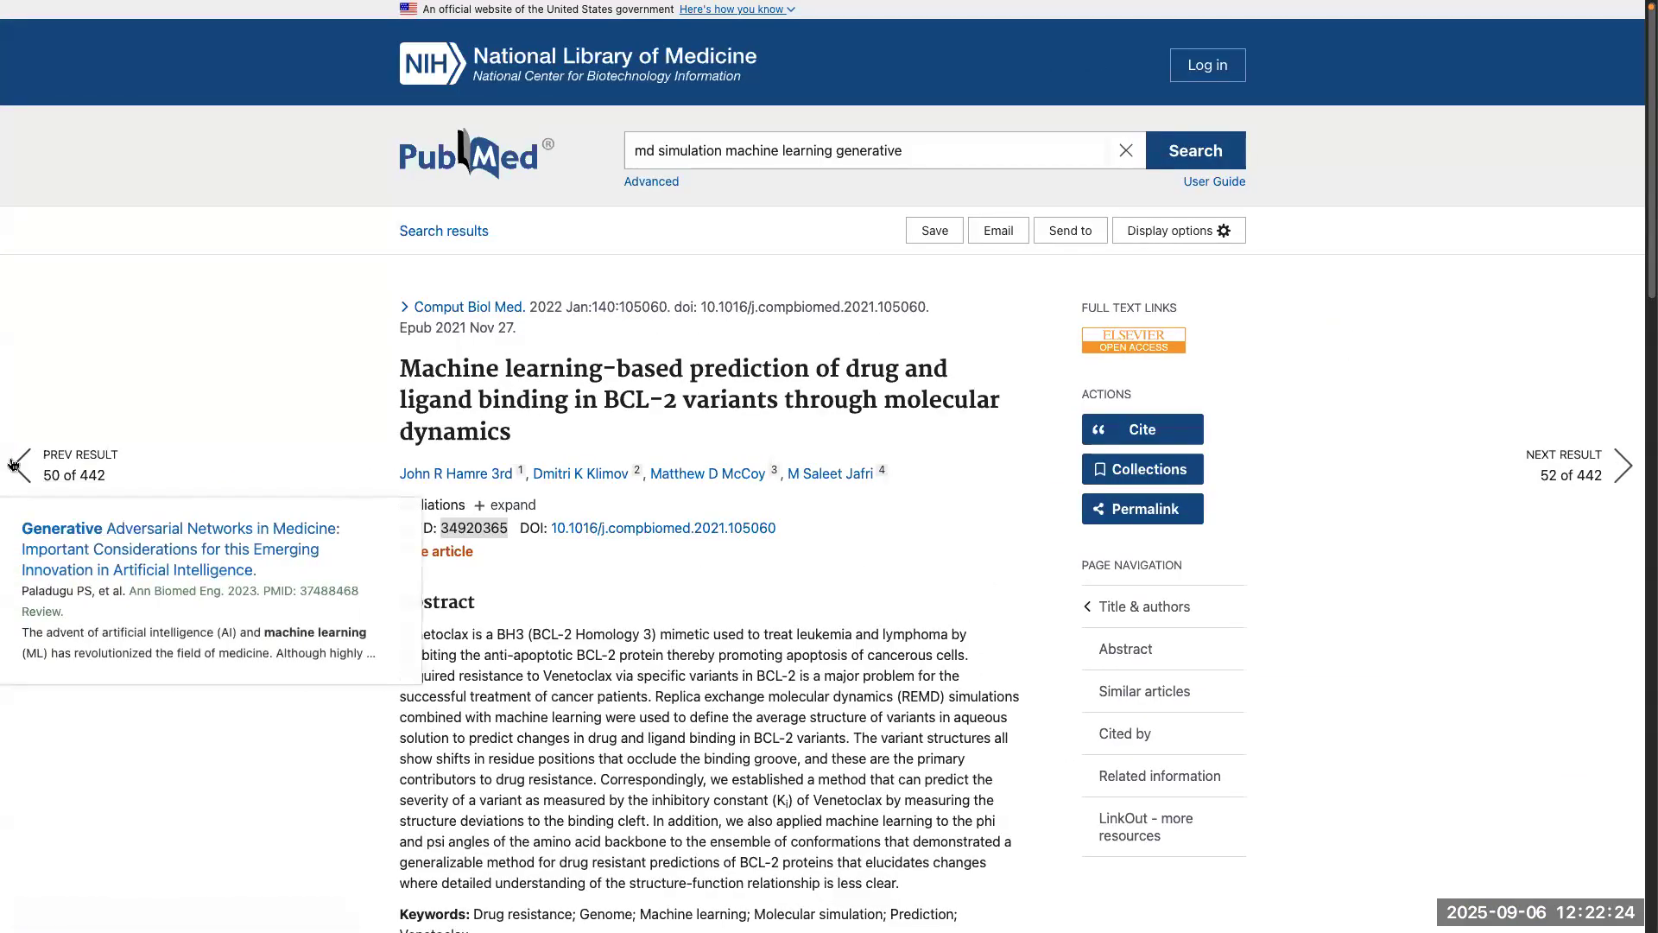
pyautogui.moveTo(4, 332)
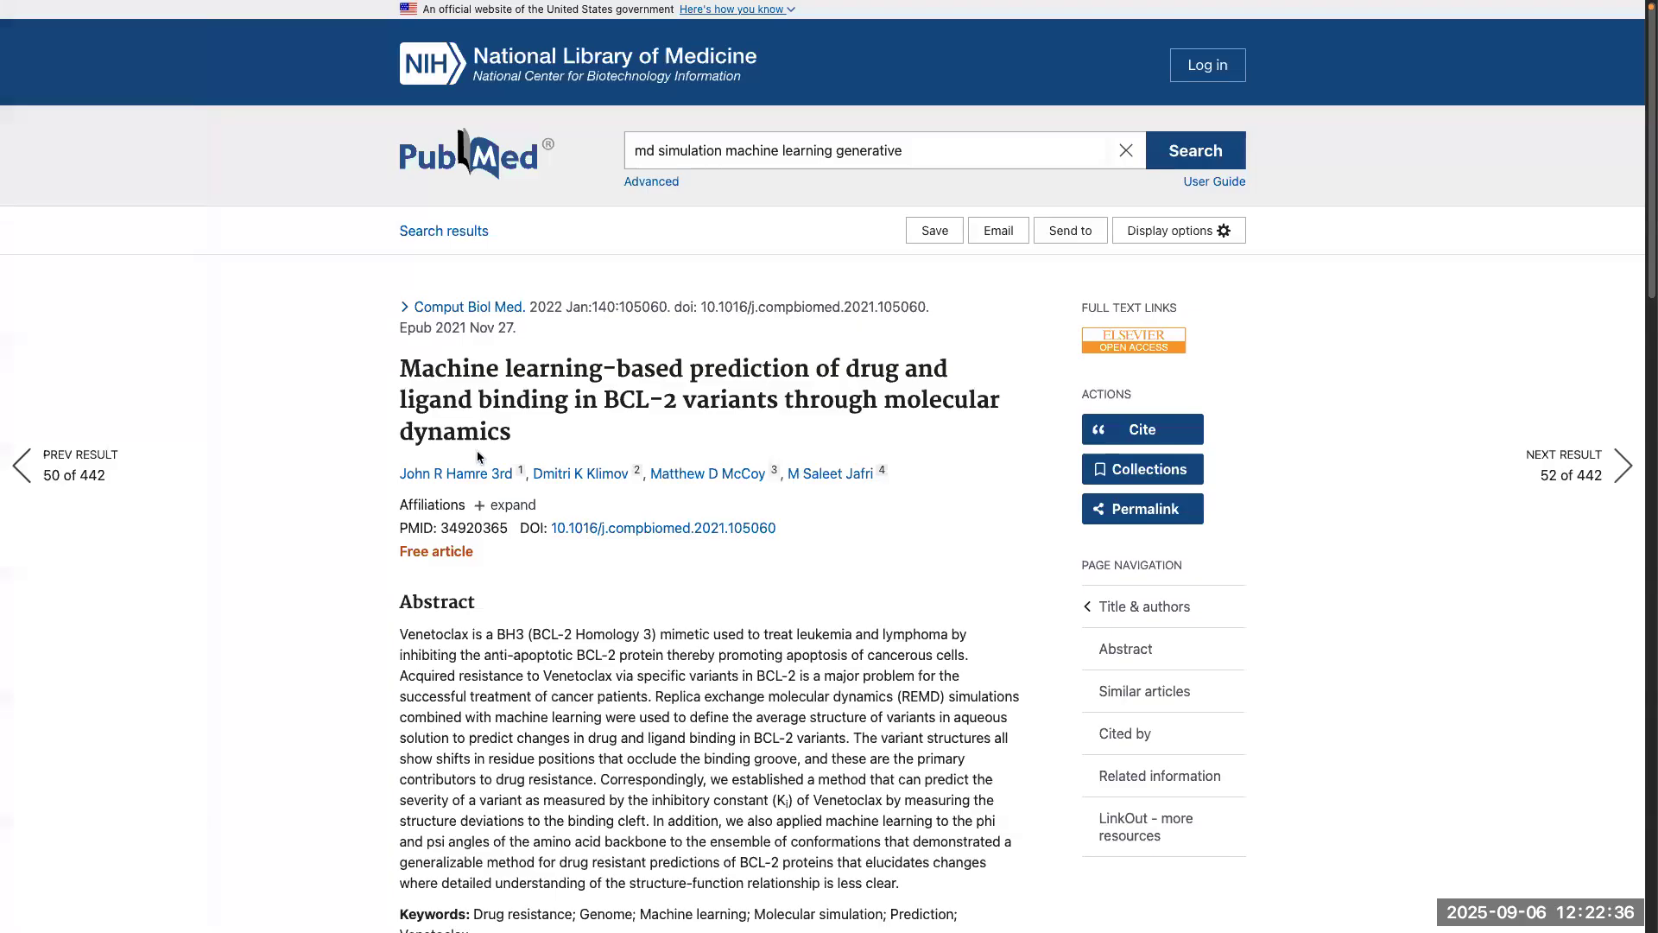
# Step: Switch to Google Chrome, save the "GABAA-receptor Subtypes" article to My Library with the Zotero Connector, and return to Zotero
pyautogui.hotkey('ctrl', 'Up')
pyautogui.click(1049, 85)
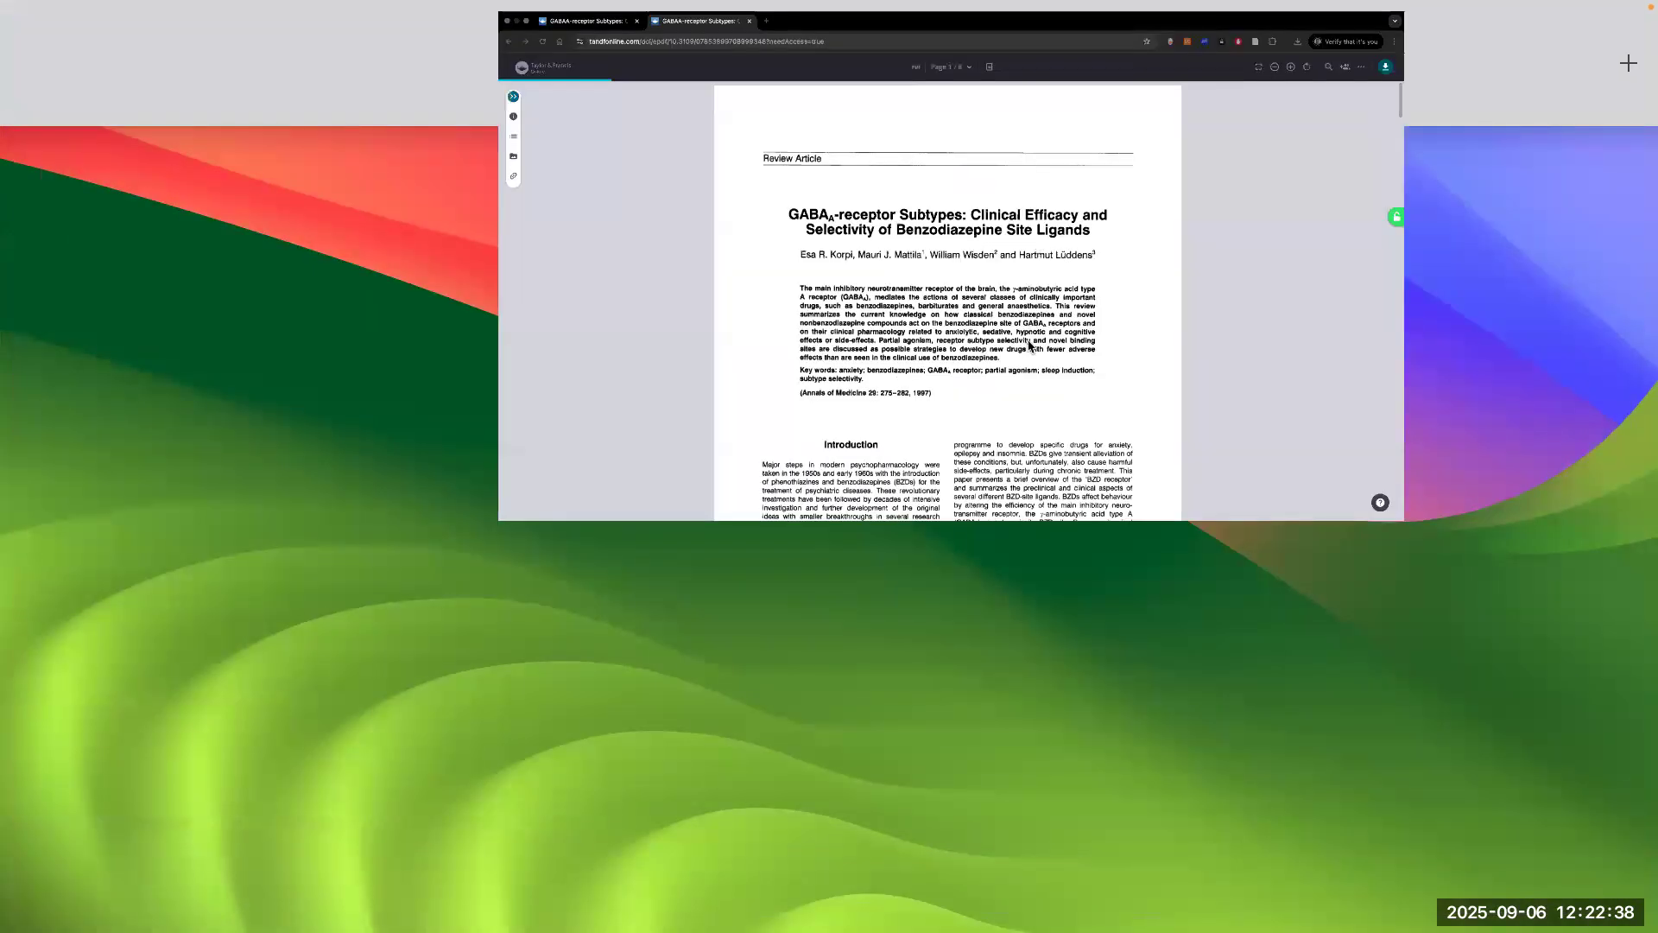
pyautogui.scroll(-5, 700, 400)
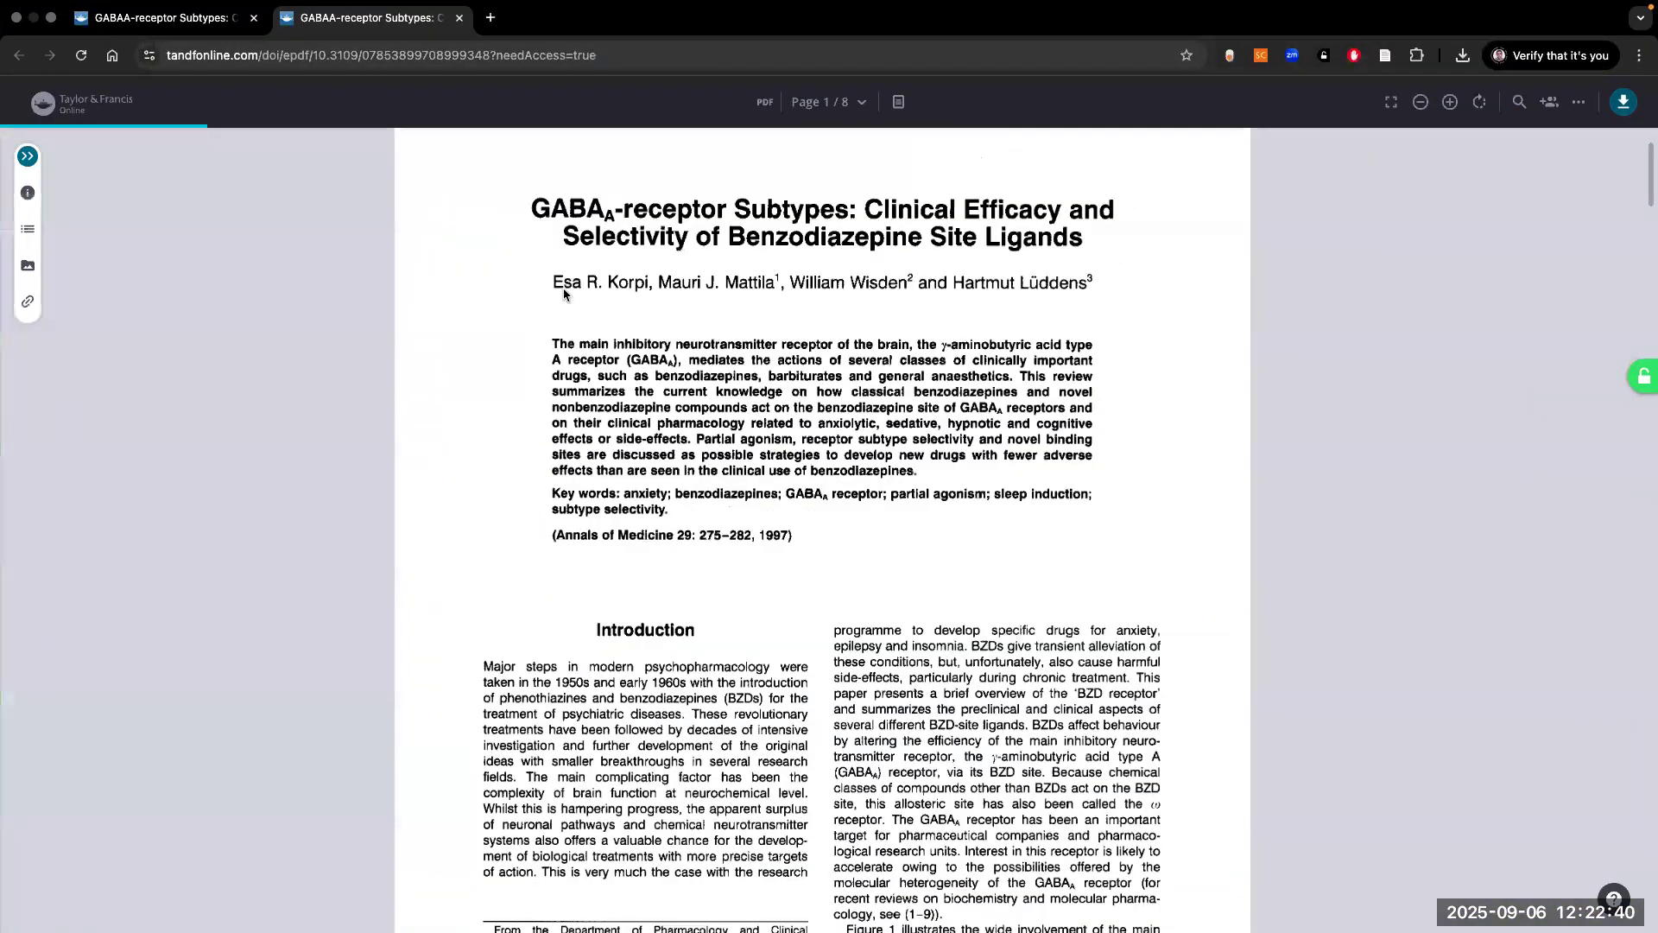
pyautogui.scroll(5, 699, 400)
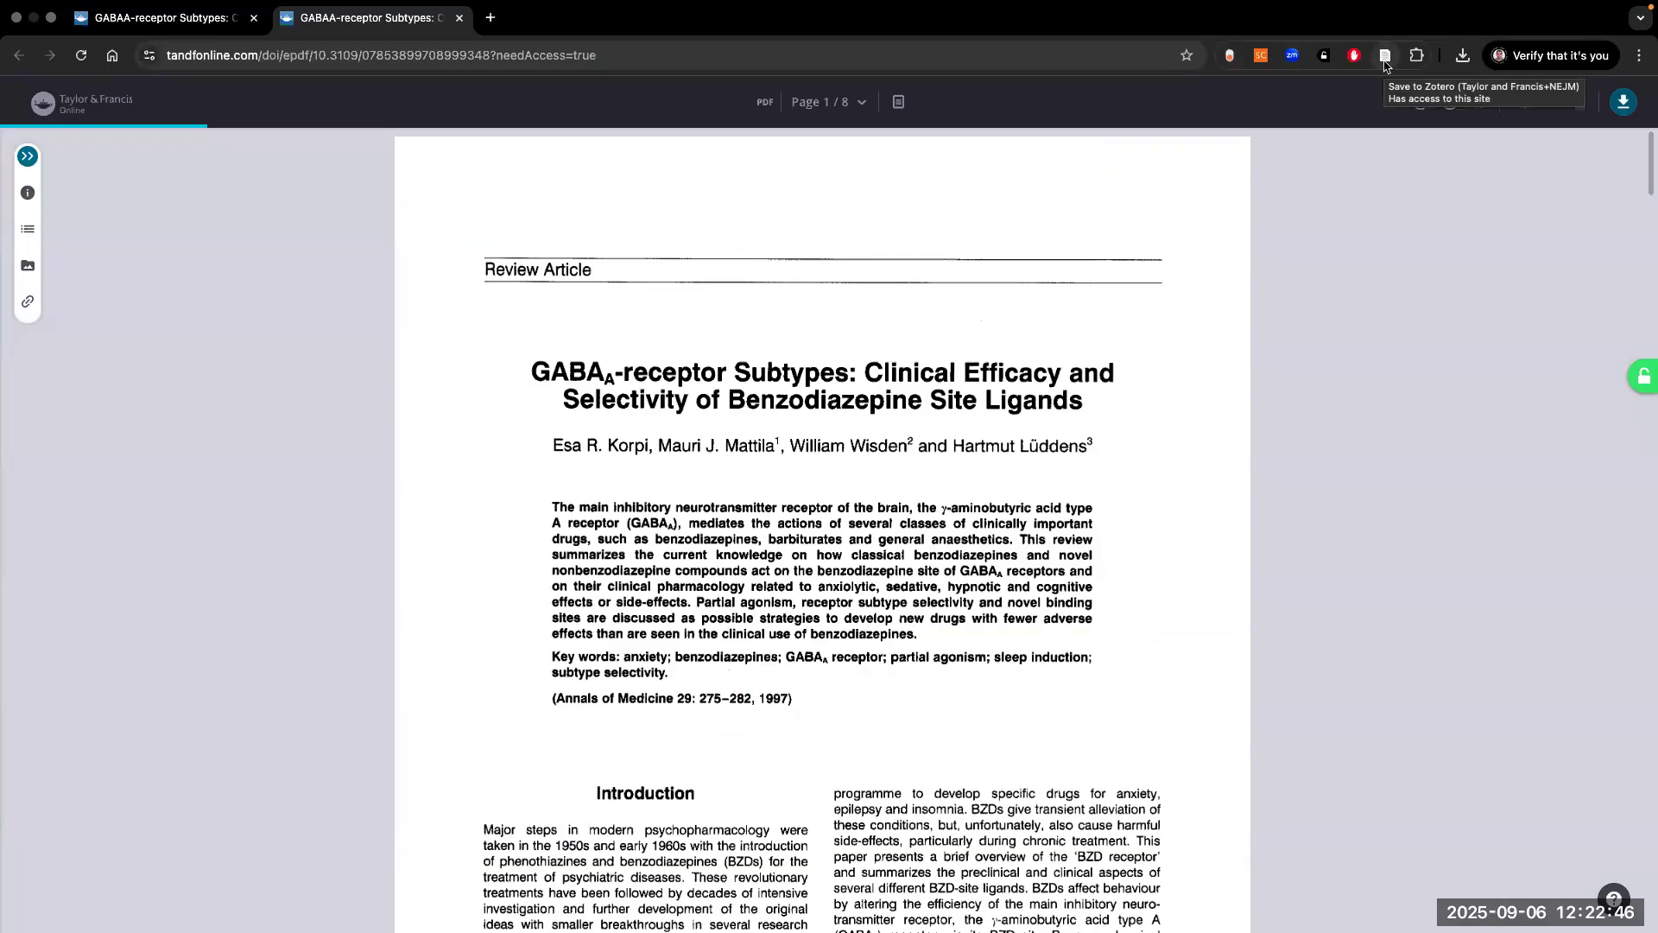
pyautogui.click(1385, 57)
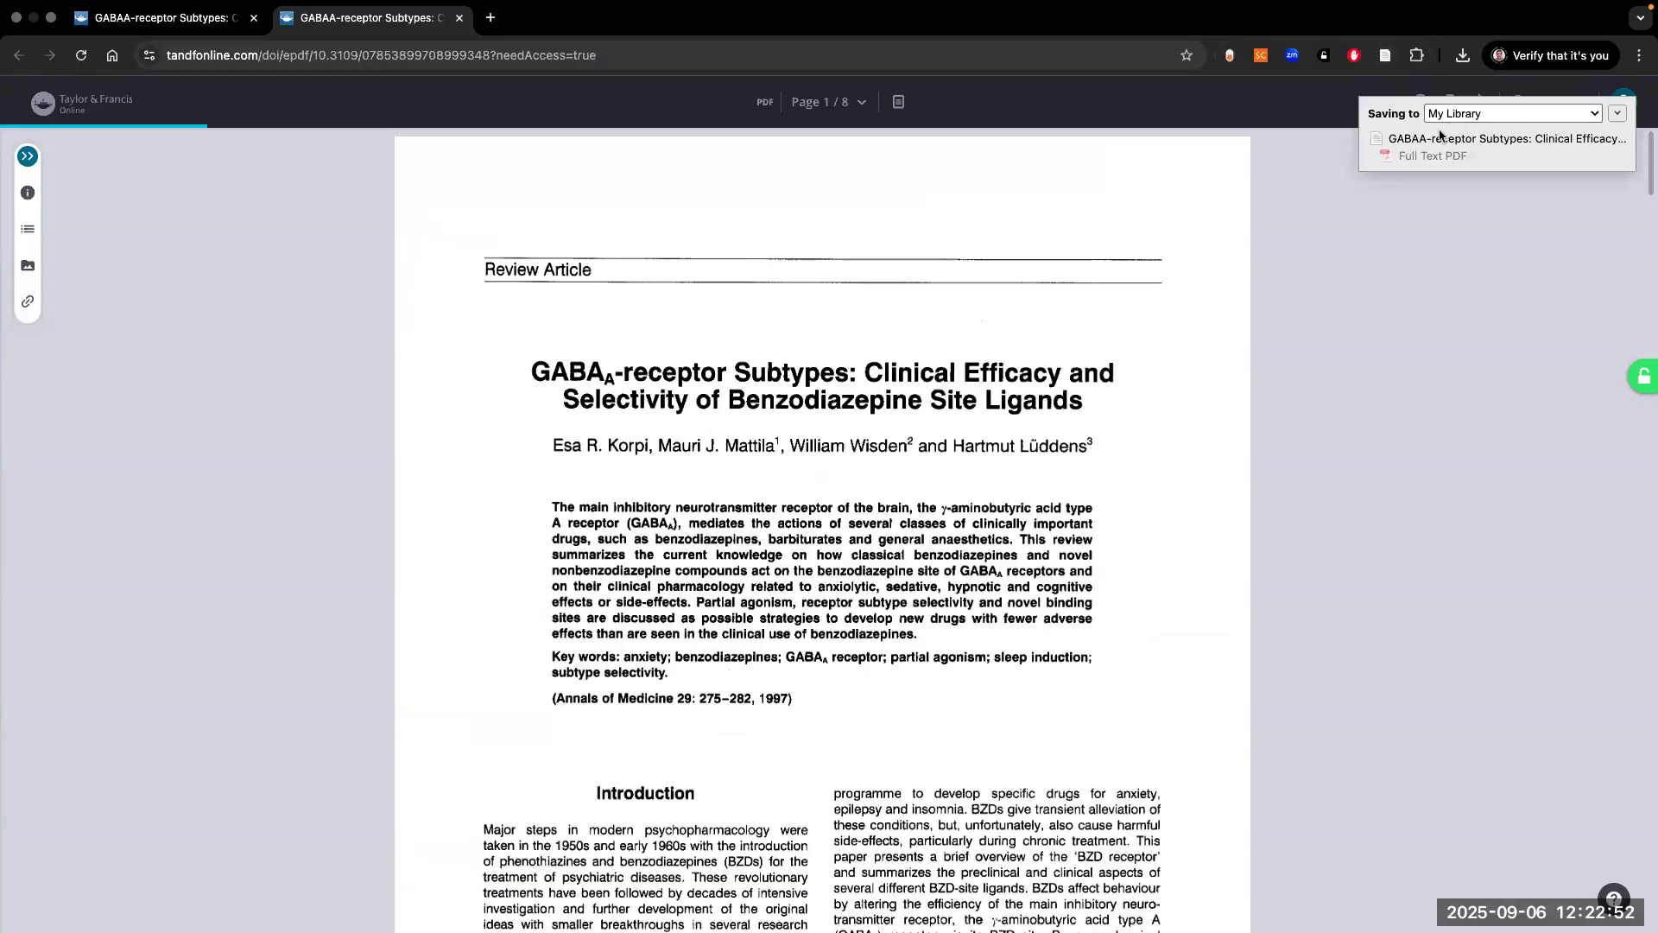
pyautogui.hotkey('ctrl', 'Up')
pyautogui.click(887, 71)
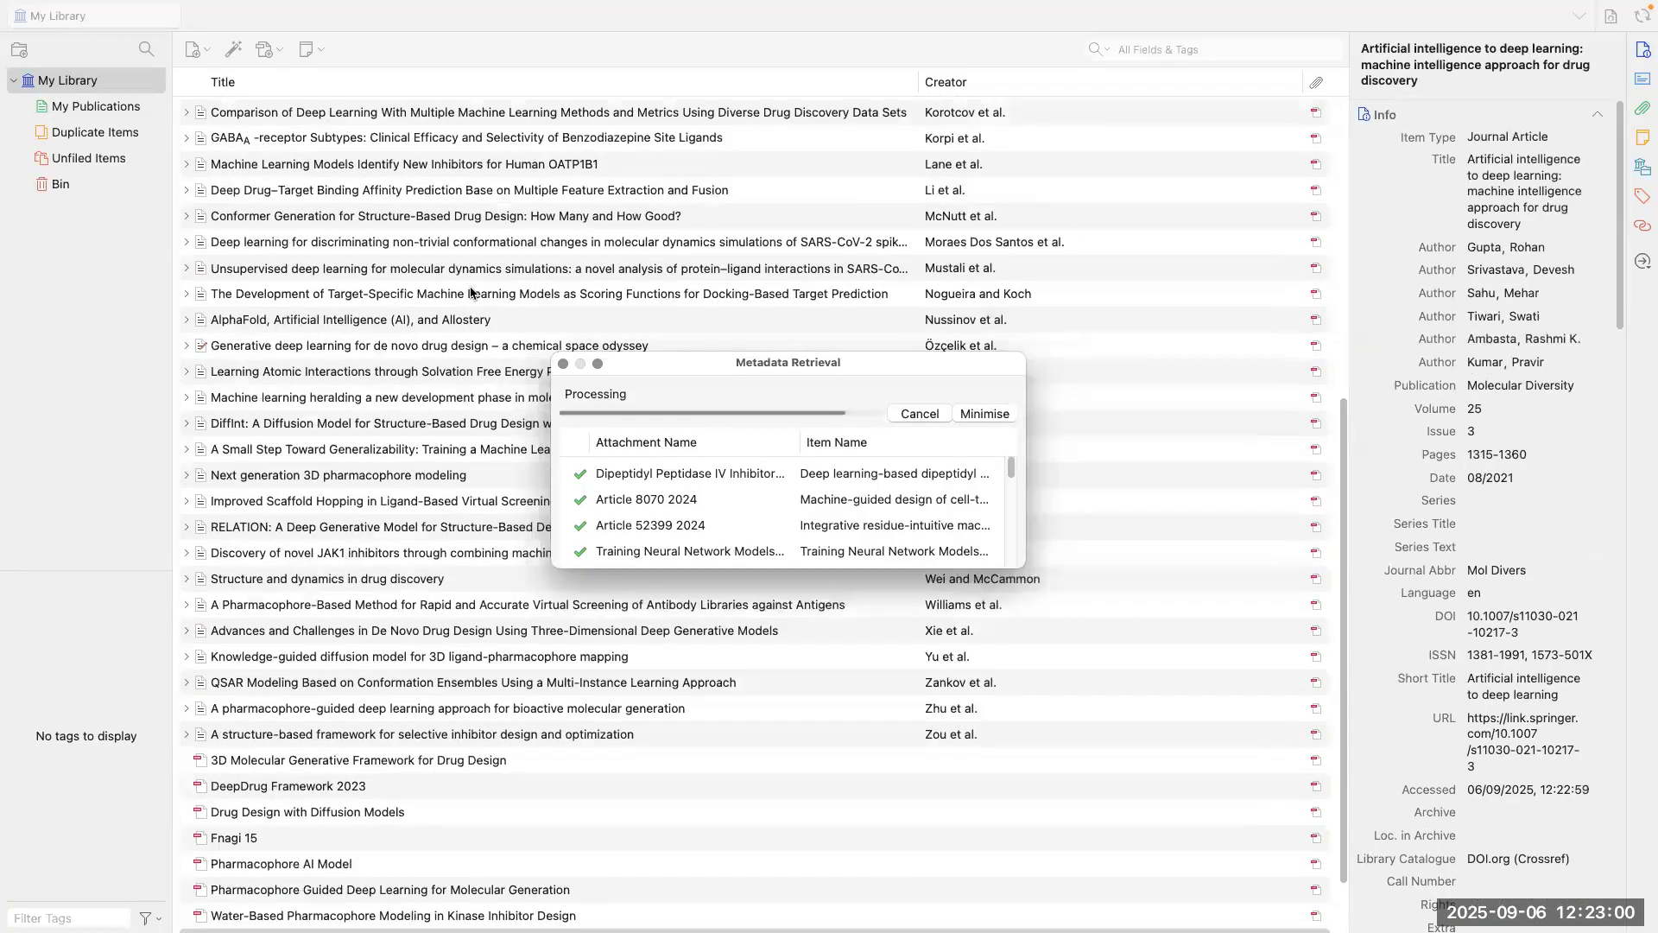
# Step: In Google Chrome, go back to the Google Scholar results and open the article "The GABAA receptor α+β− interface: a novel target for subtype selective drugs"
pyautogui.hotkey('ctrl', 'Up')
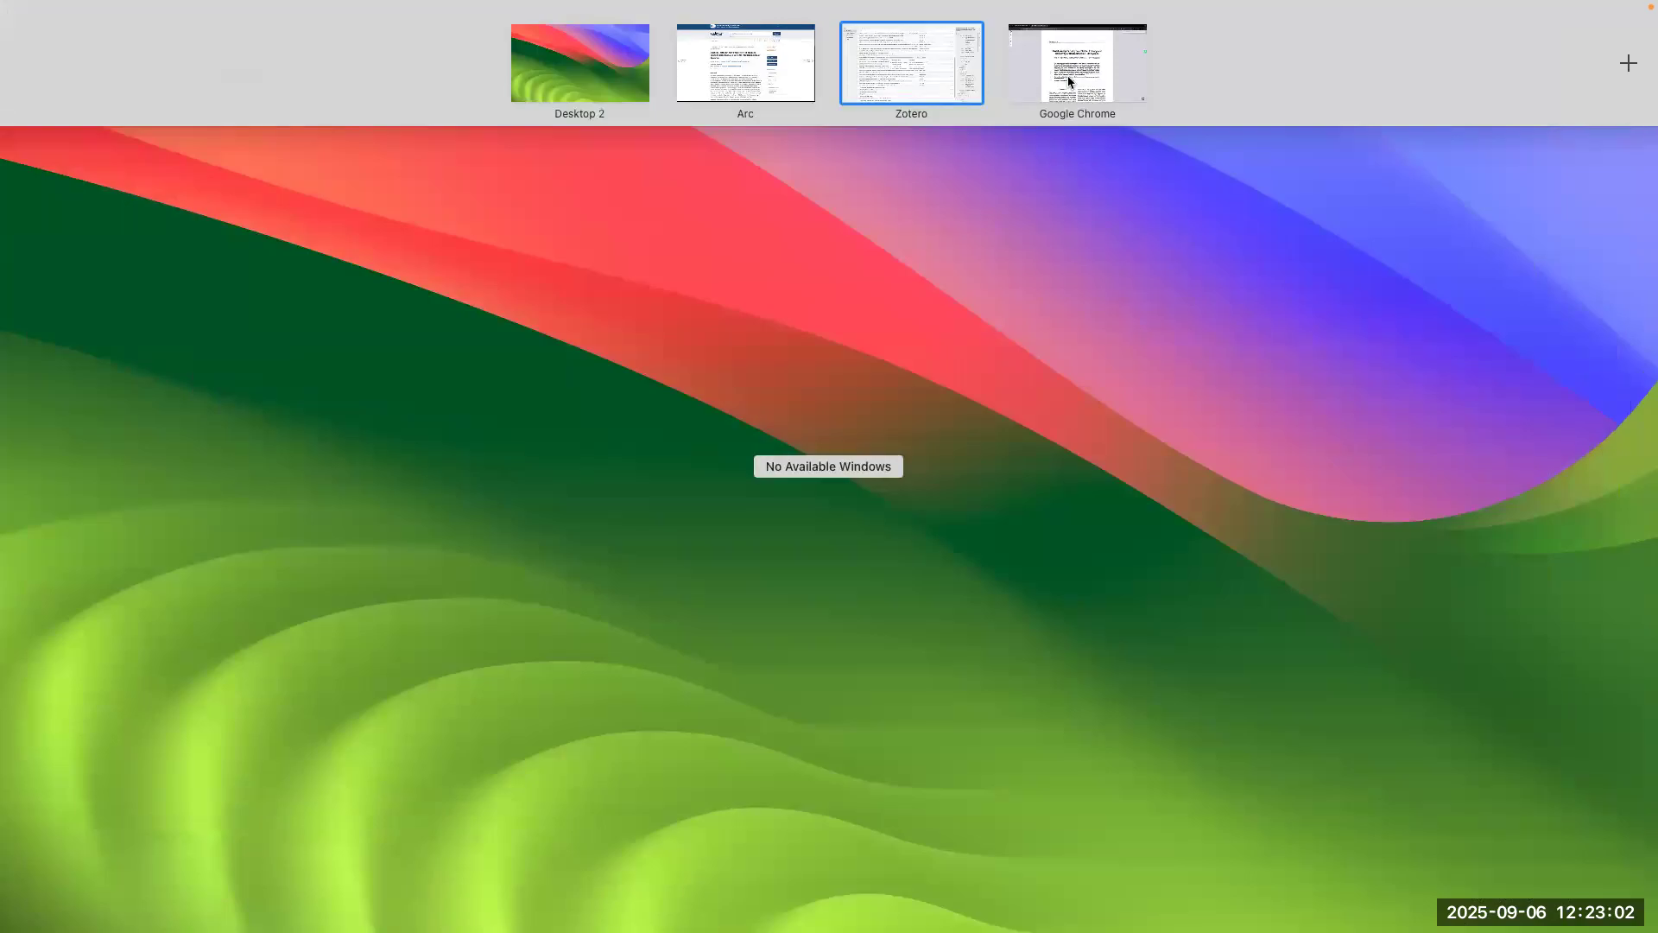
pyautogui.click(1068, 80)
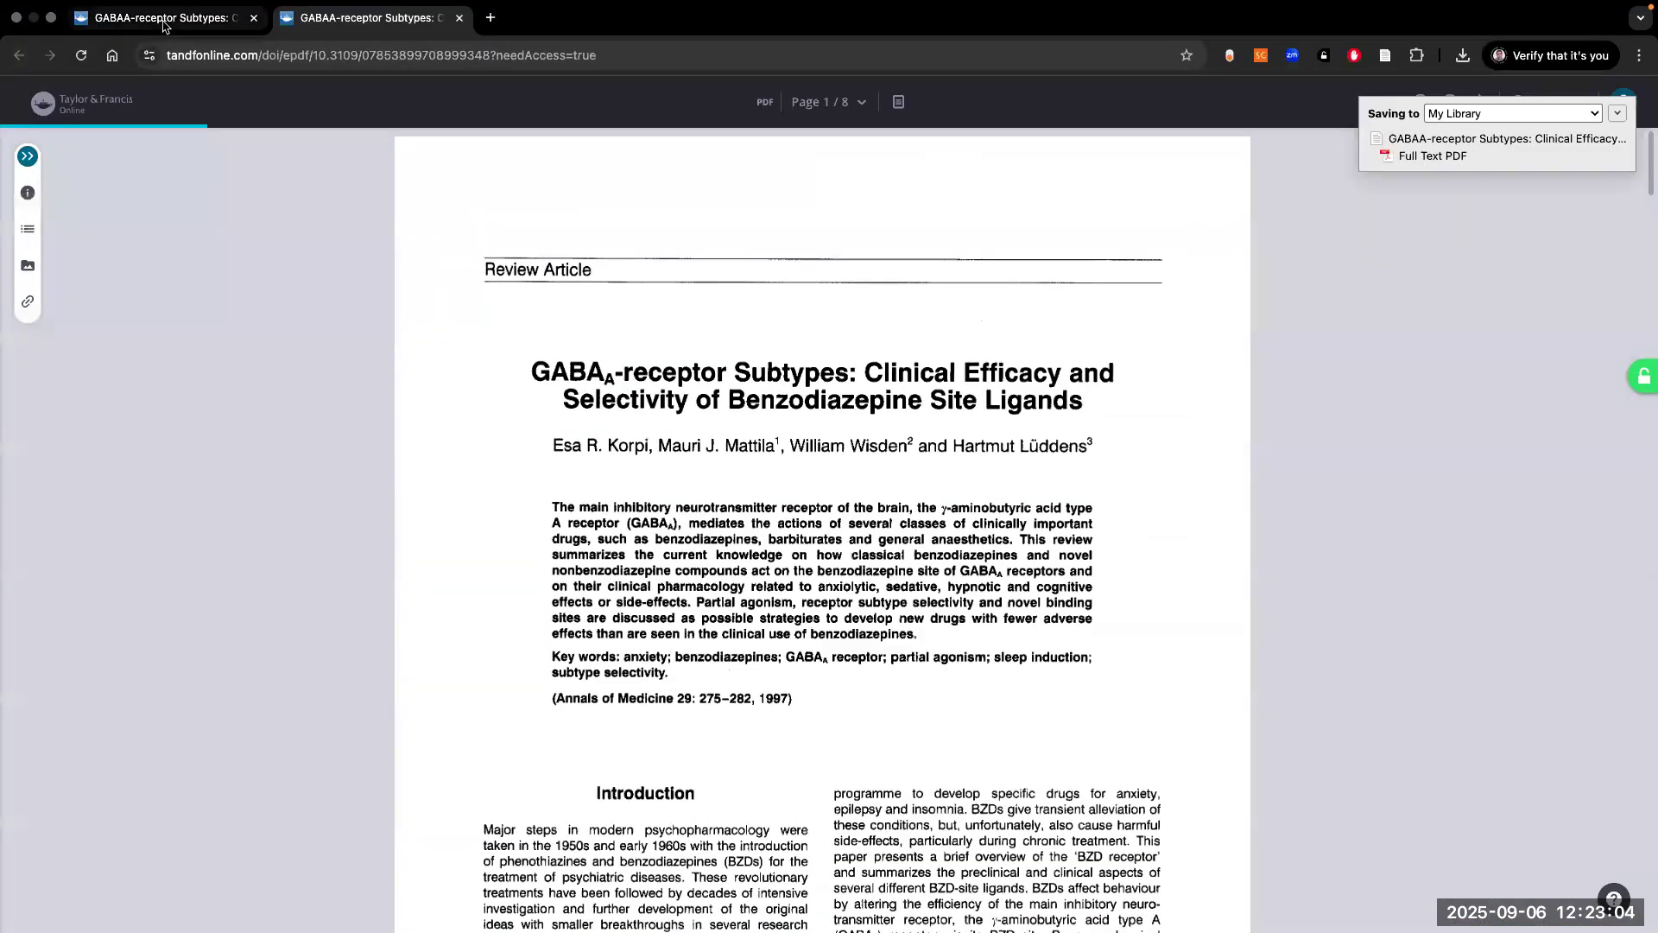
pyautogui.click(164, 25)
pyautogui.click(19, 56)
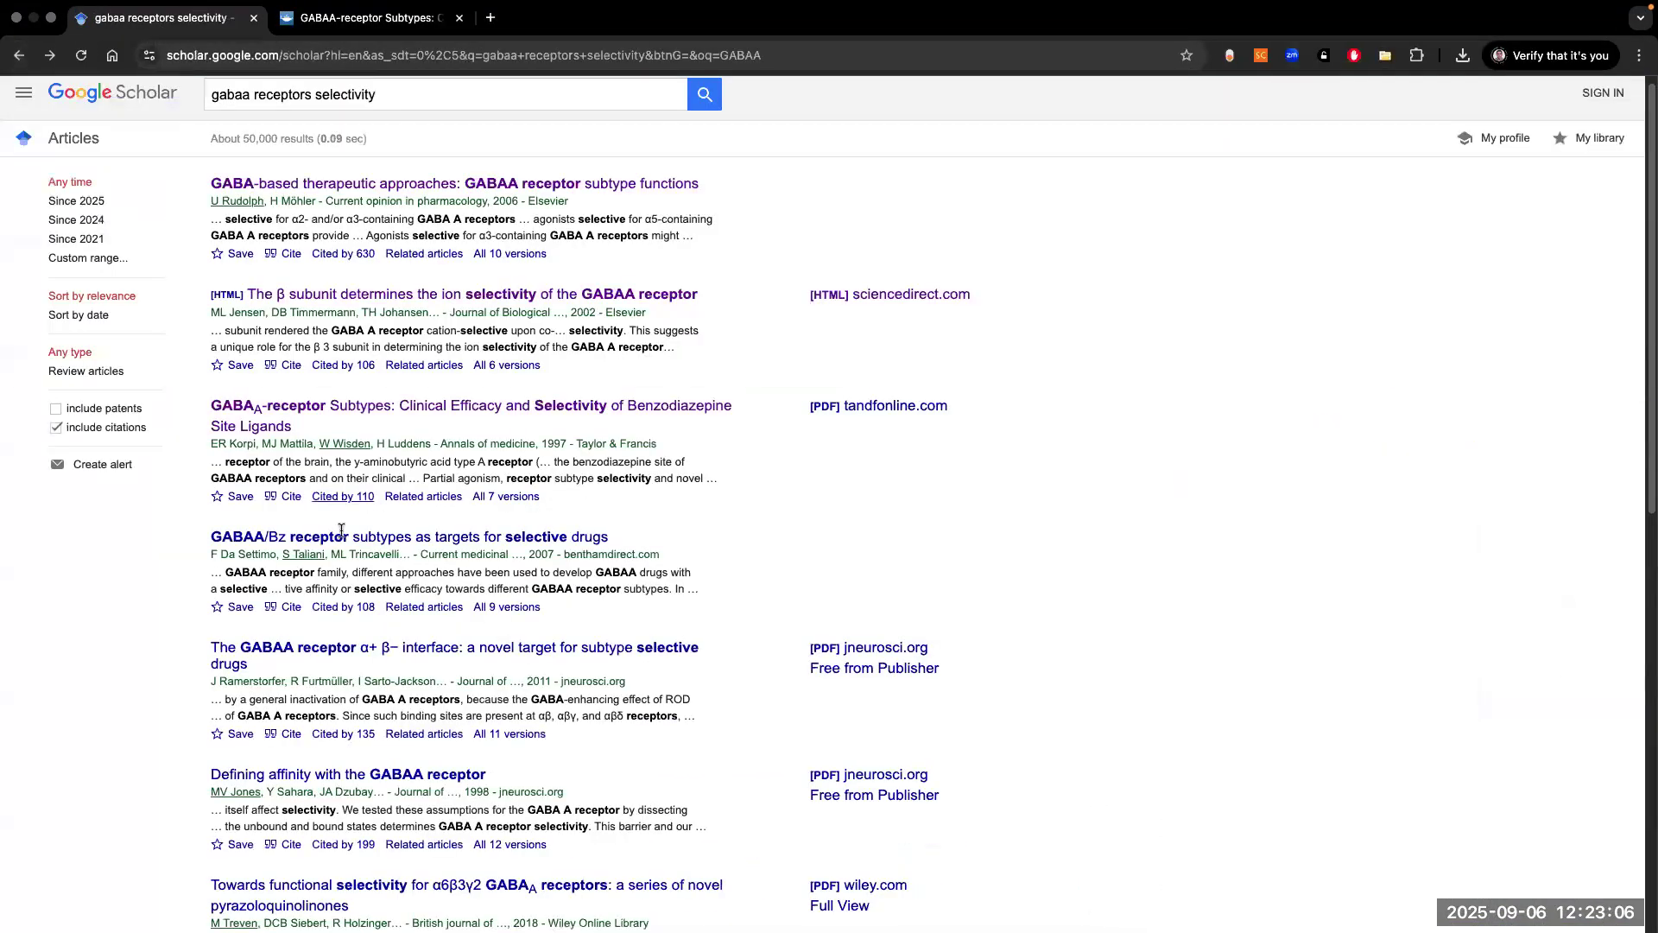
pyautogui.scroll(-5, 398, 656)
pyautogui.click(445, 214)
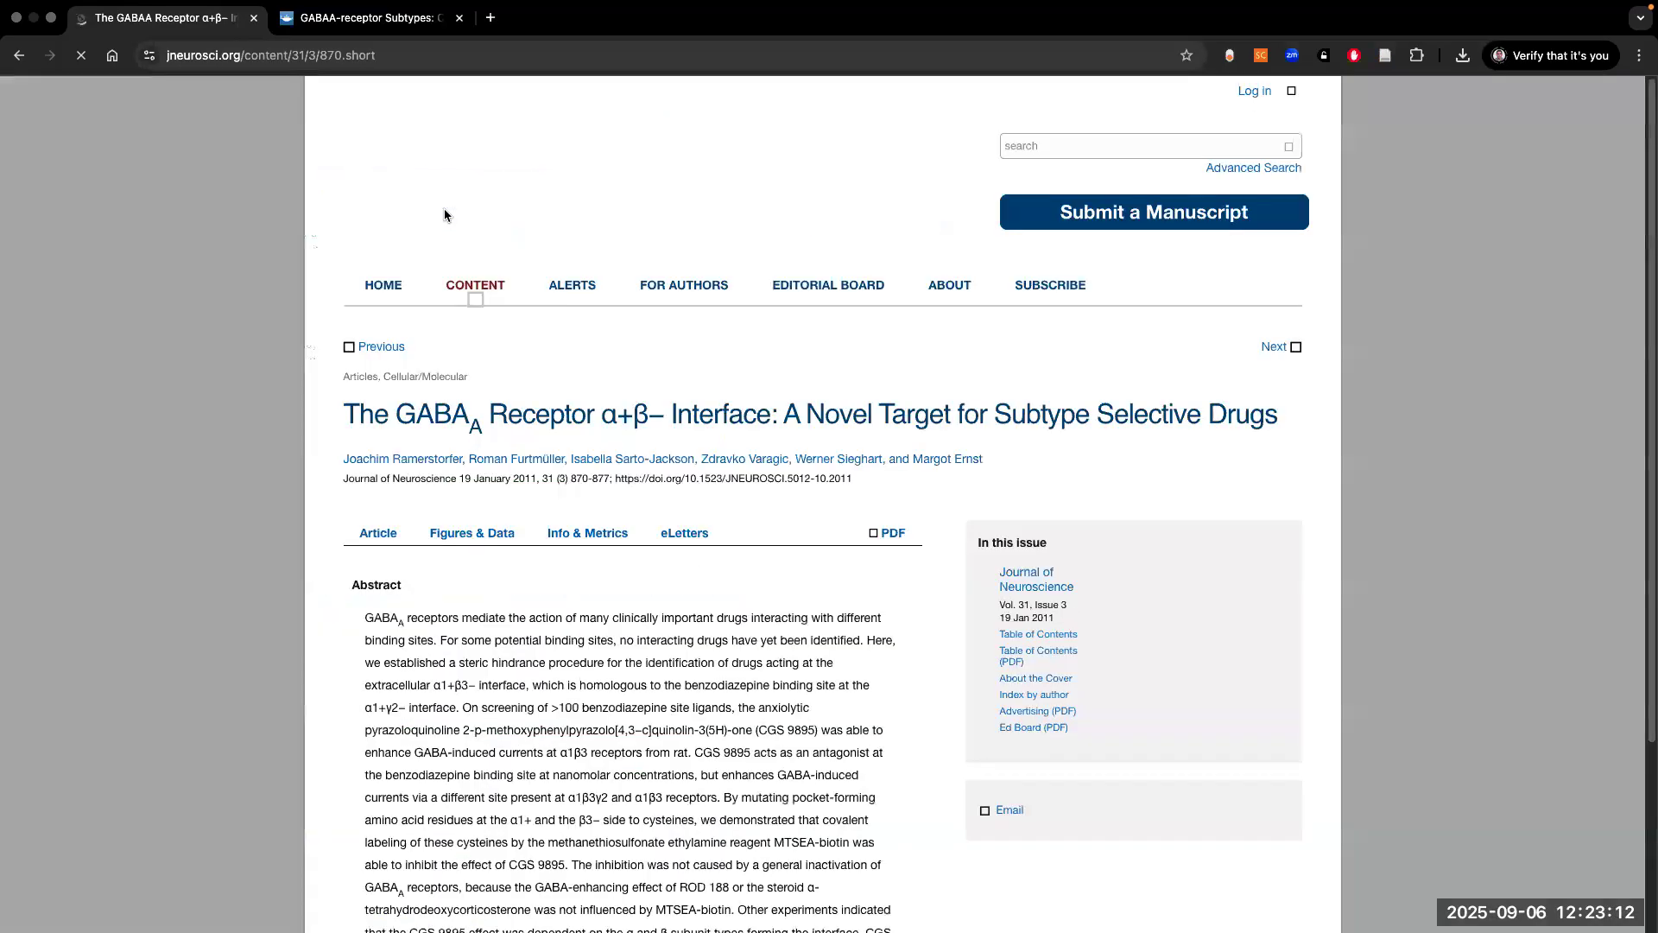
pyautogui.scroll(-2, 648, 461)
pyautogui.scroll(20, 648, 466)
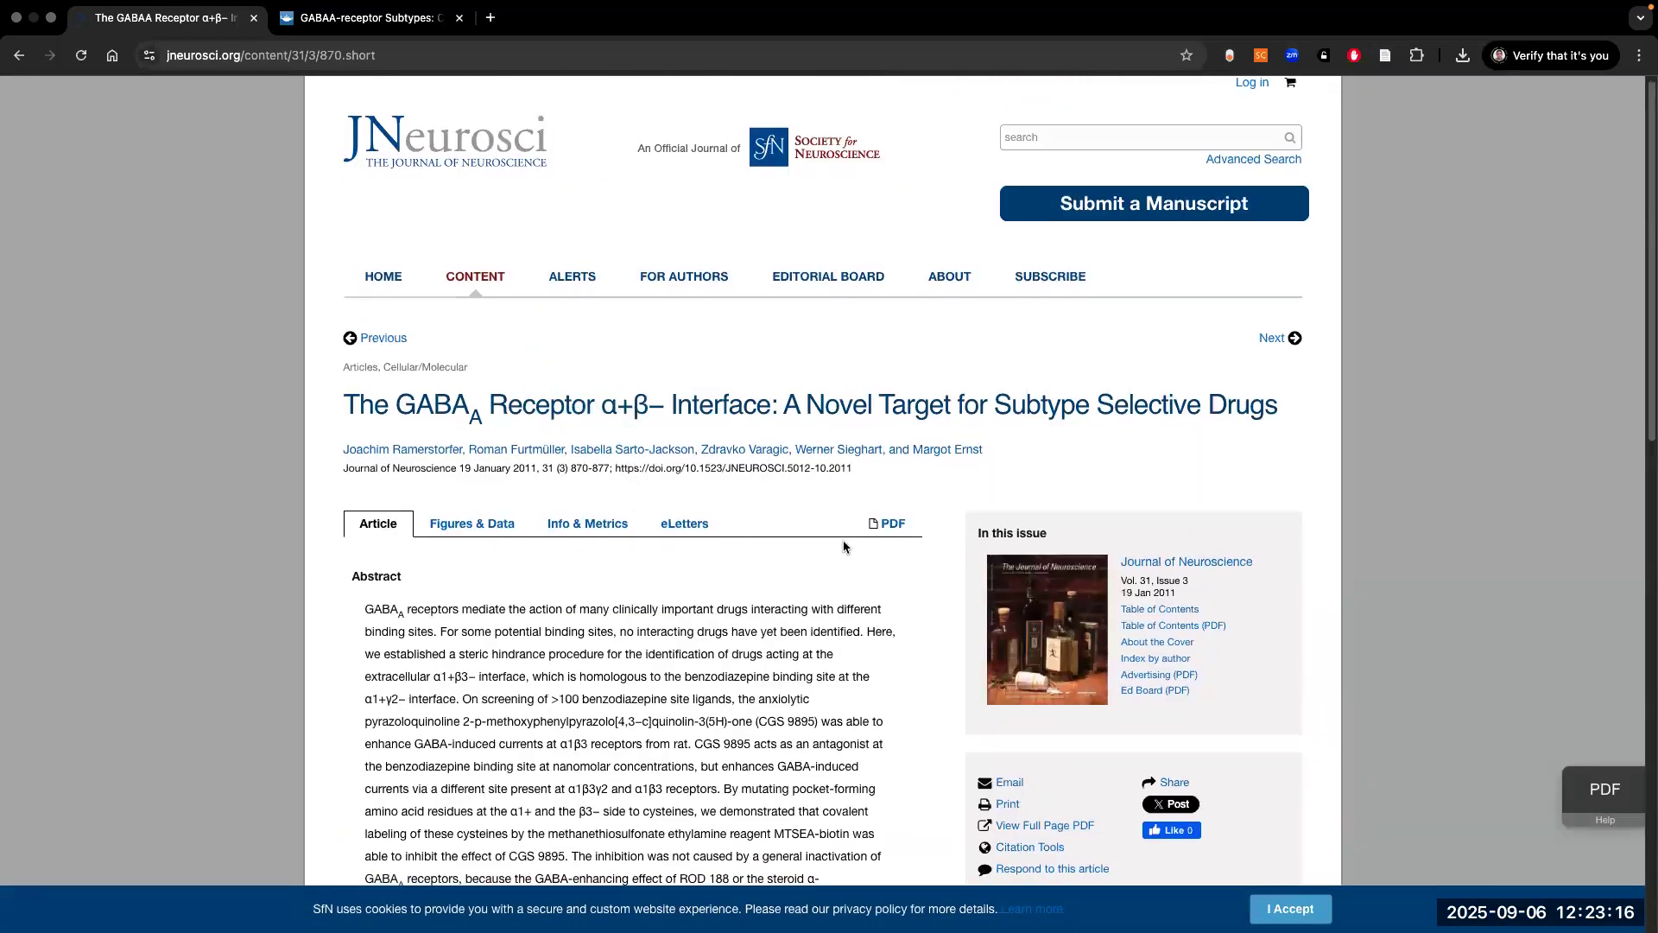
# Step: Open the article's PDF in its own tab, and go back to the JNeurosci article page to look over the abstract
pyautogui.click(881, 525)
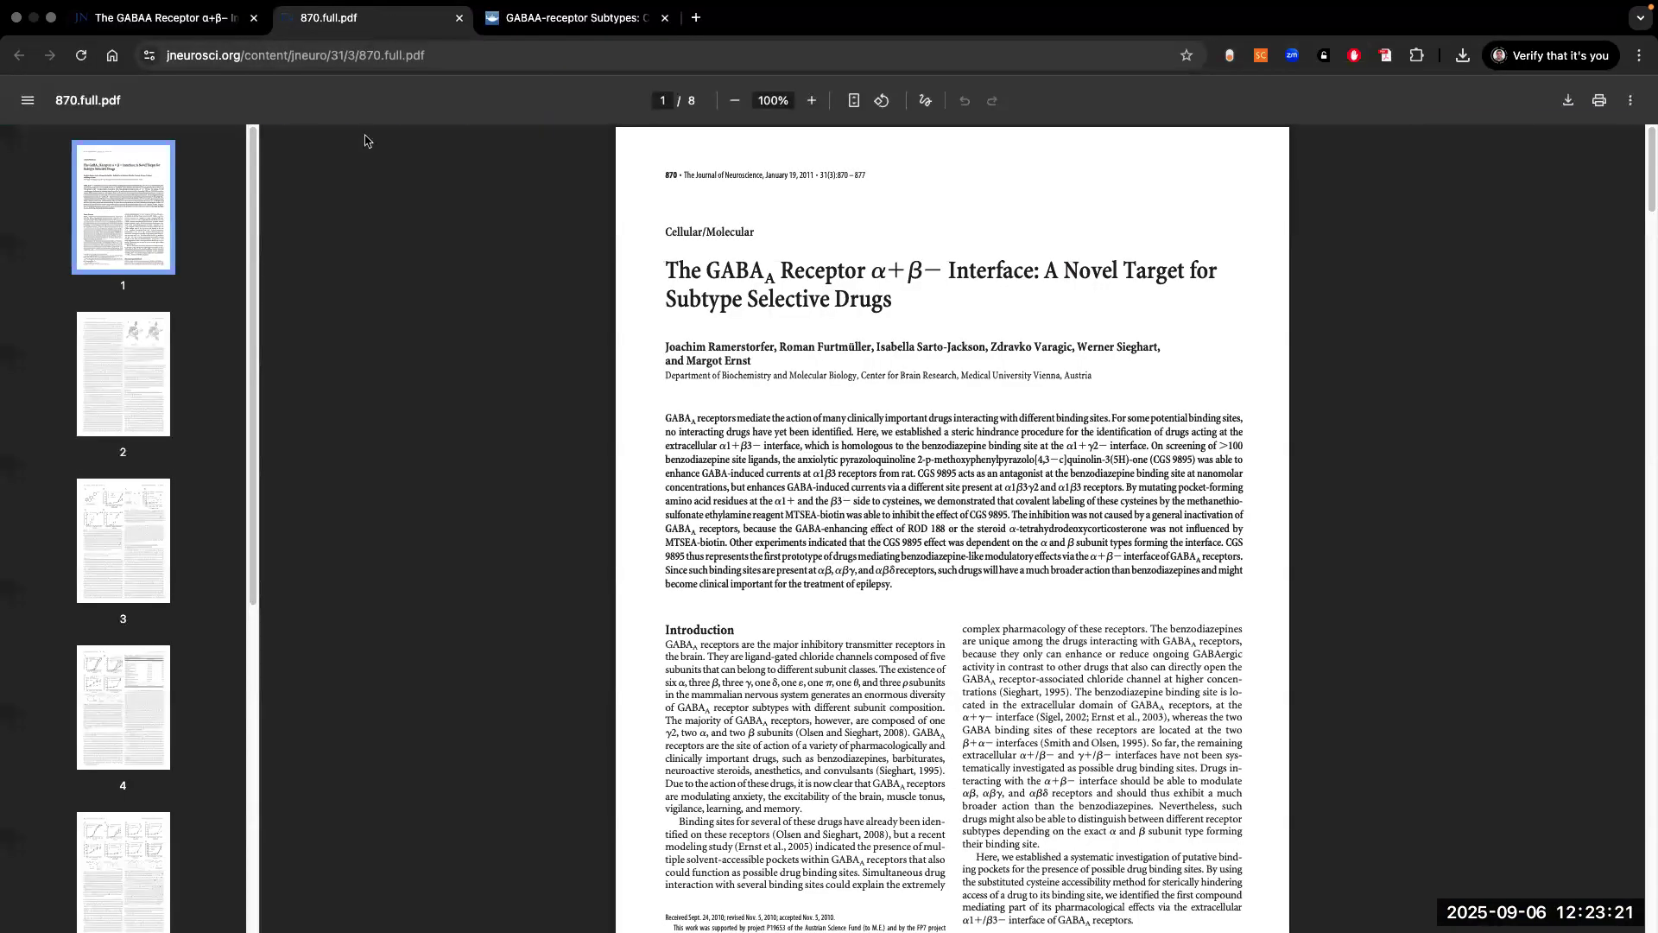
pyautogui.click(177, 19)
pyautogui.scroll(-1, 467, 490)
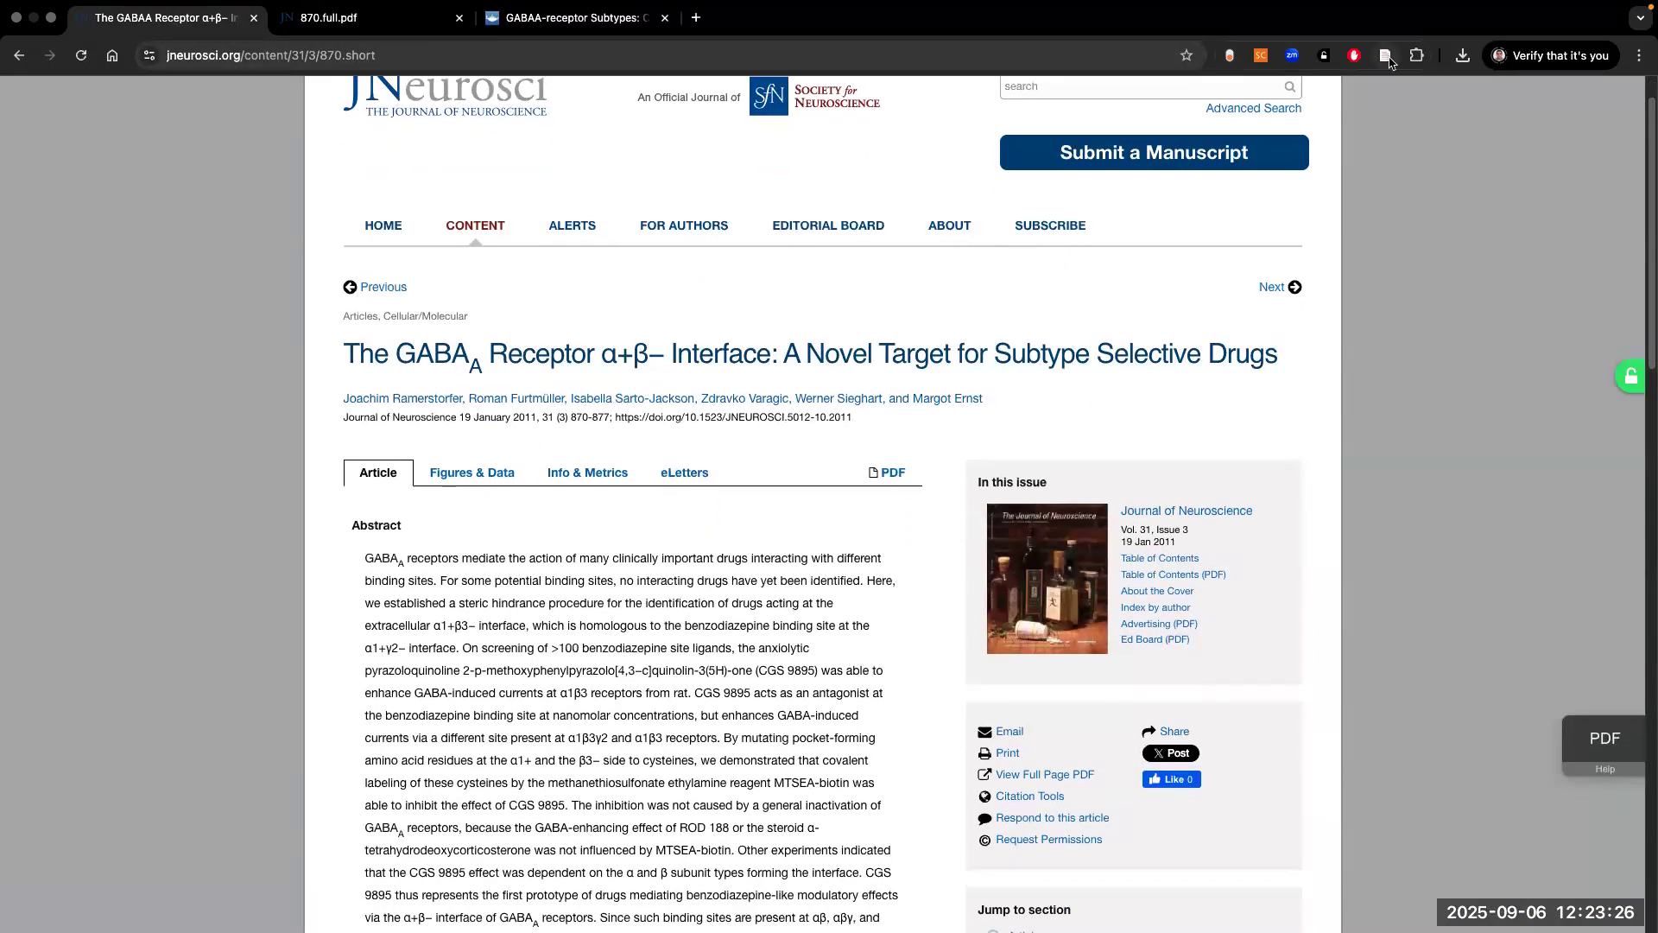
pyautogui.scroll(-10, 949, 612)
pyautogui.scroll(8, 670, 596)
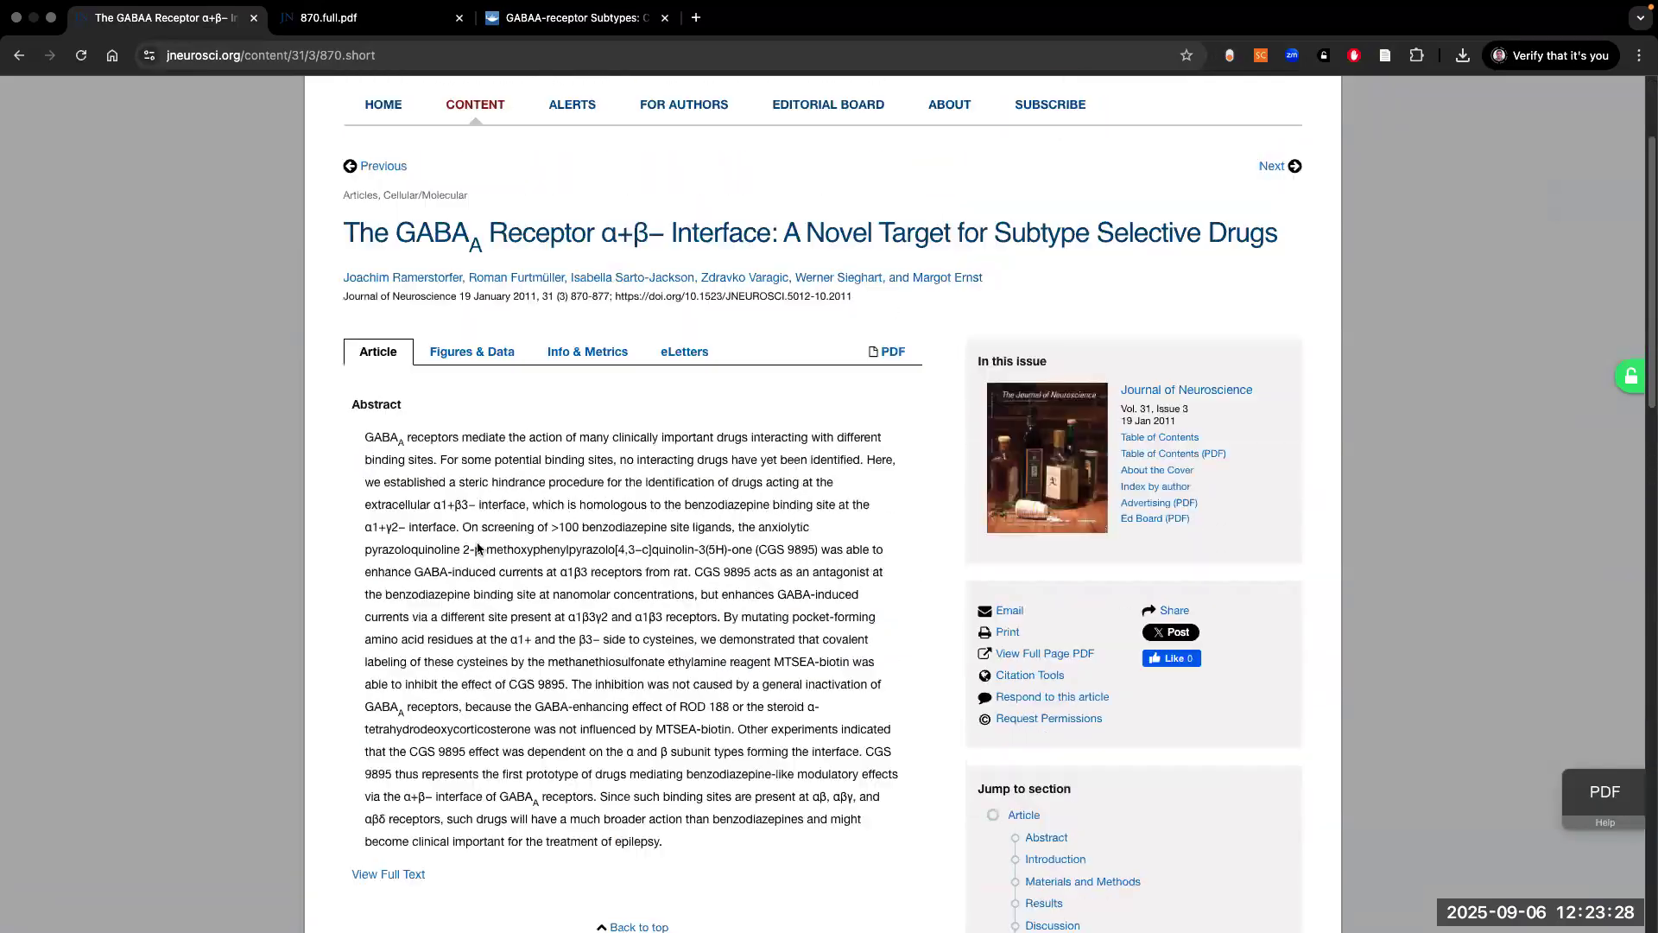
pyautogui.scroll(3, 478, 549)
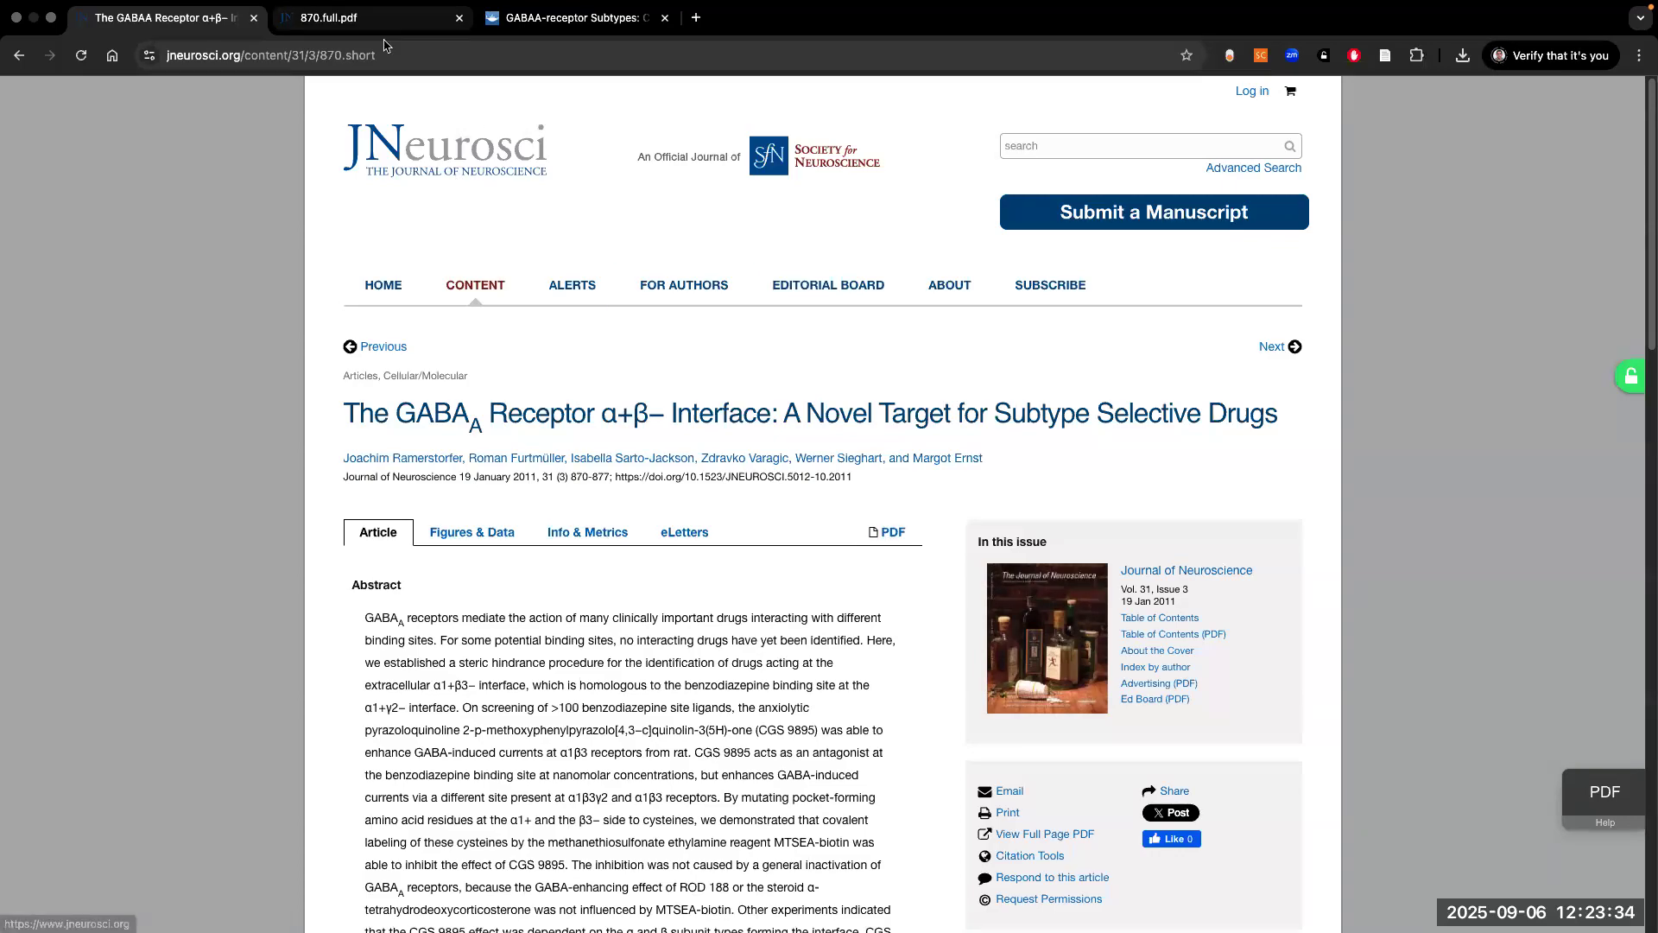
# Step: Look through 870.full.pdf and save it to My Library with the Zotero Connector
pyautogui.click(380, 19)
pyautogui.scroll(-20, 826, 519)
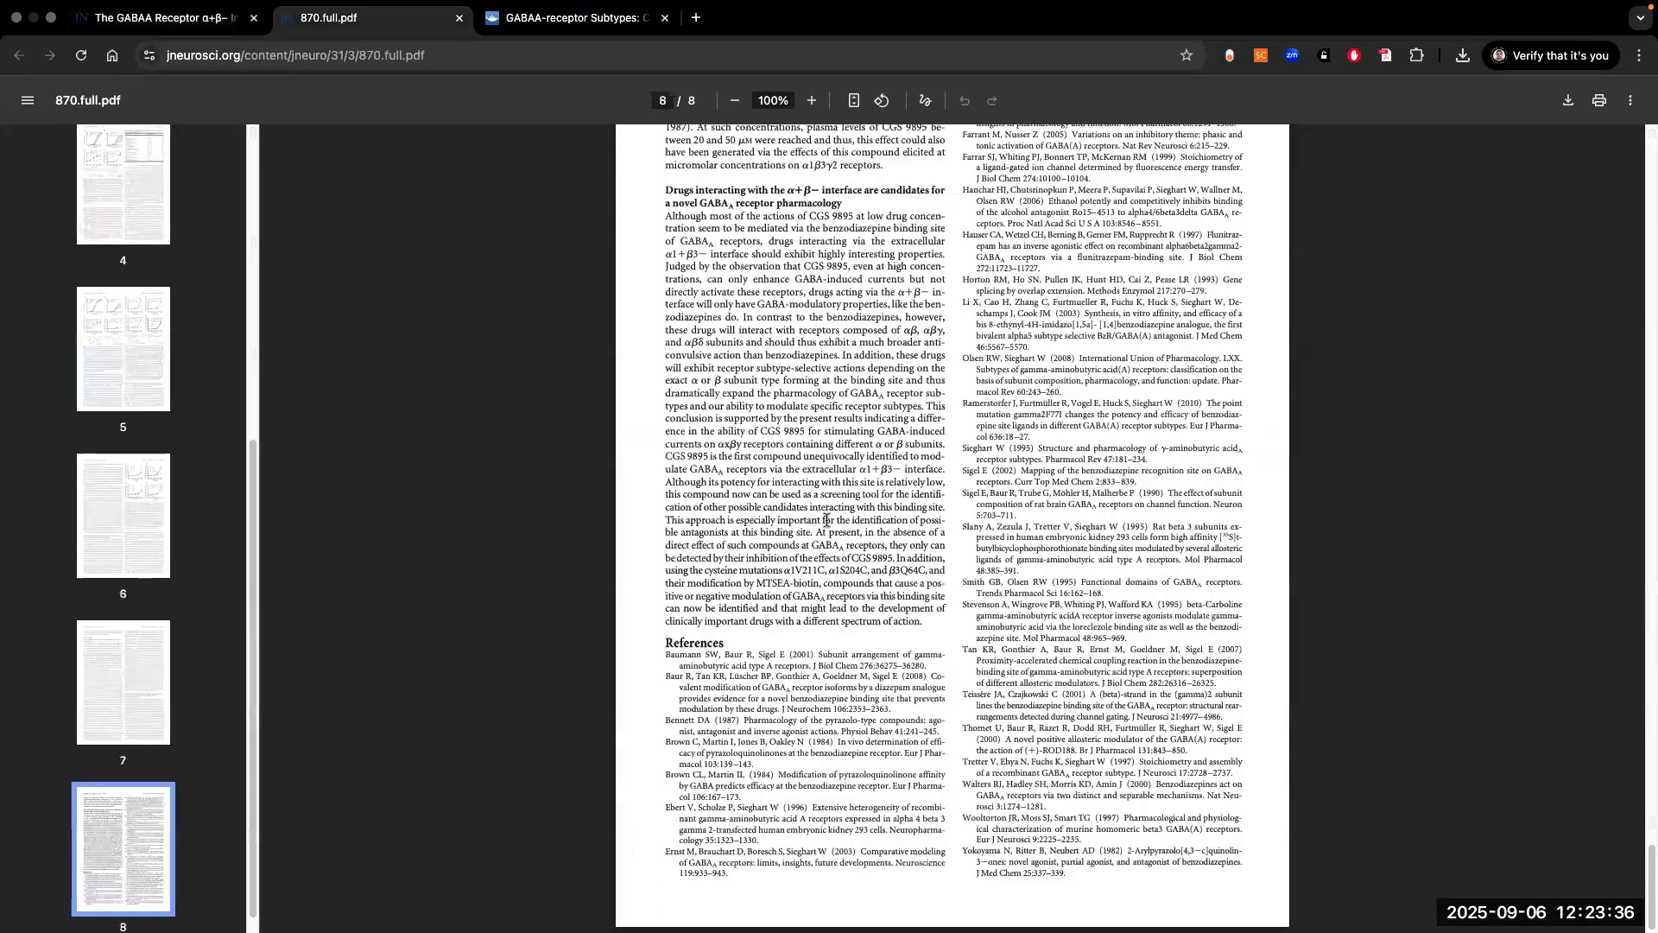
pyautogui.scroll(20, 826, 520)
pyautogui.click(1385, 55)
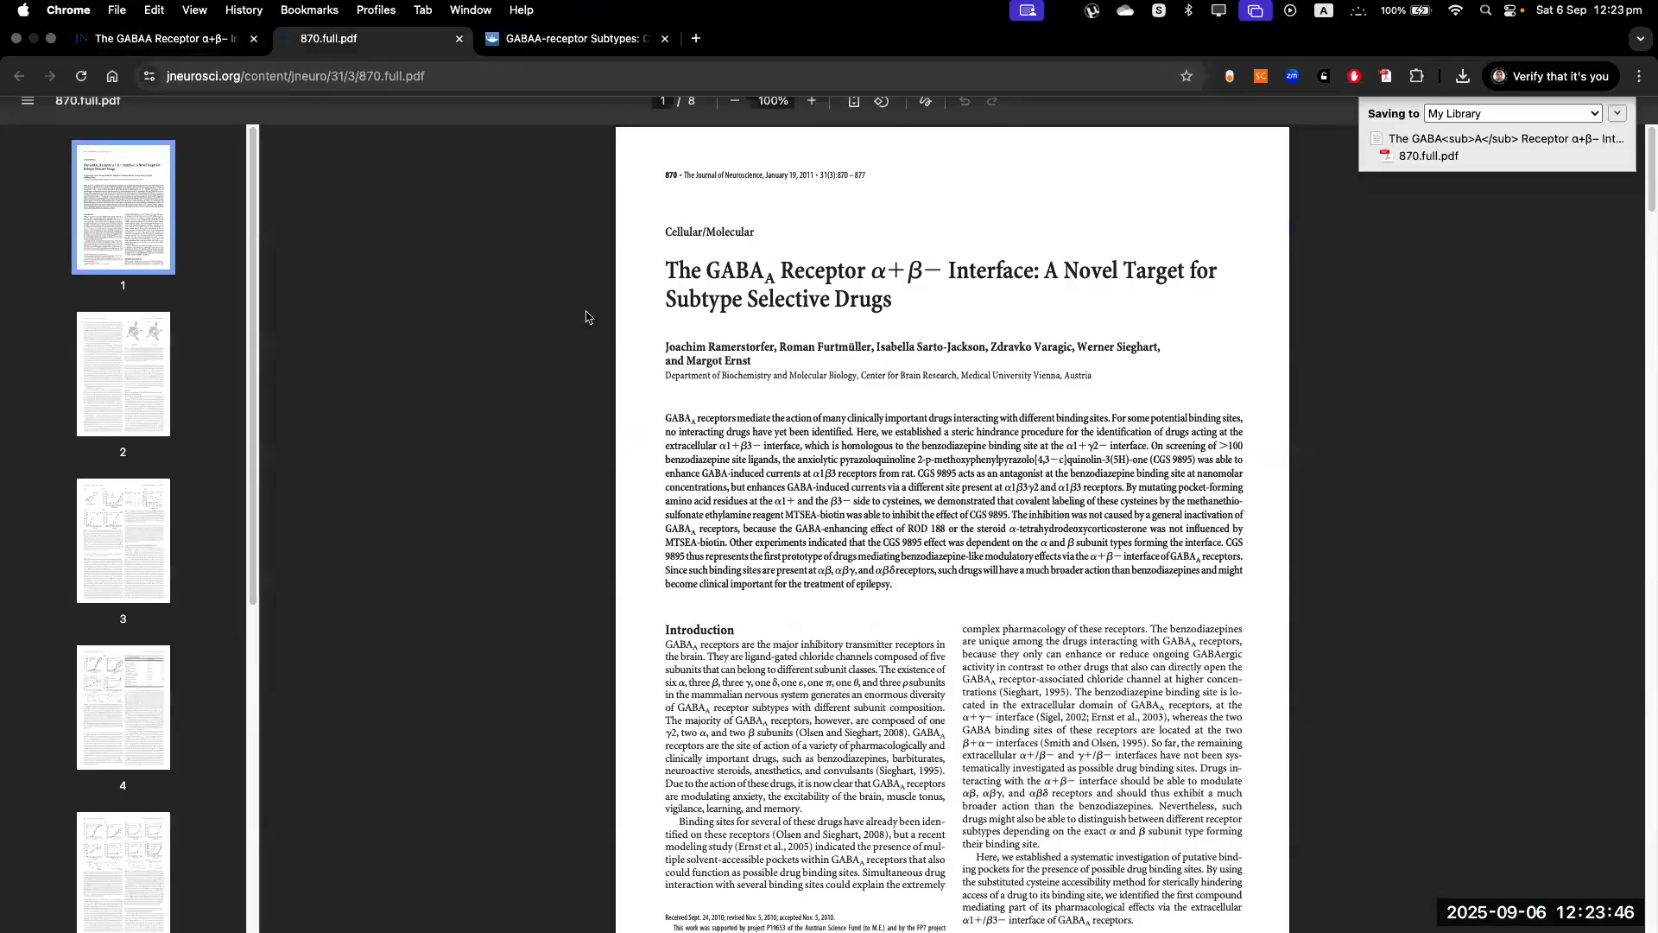
# Step: Examine the title and the journal, date, volume and page details on the first page of the PDF, highlighting them
pyautogui.moveTo(664, 262); pyautogui.dragTo(899, 288)
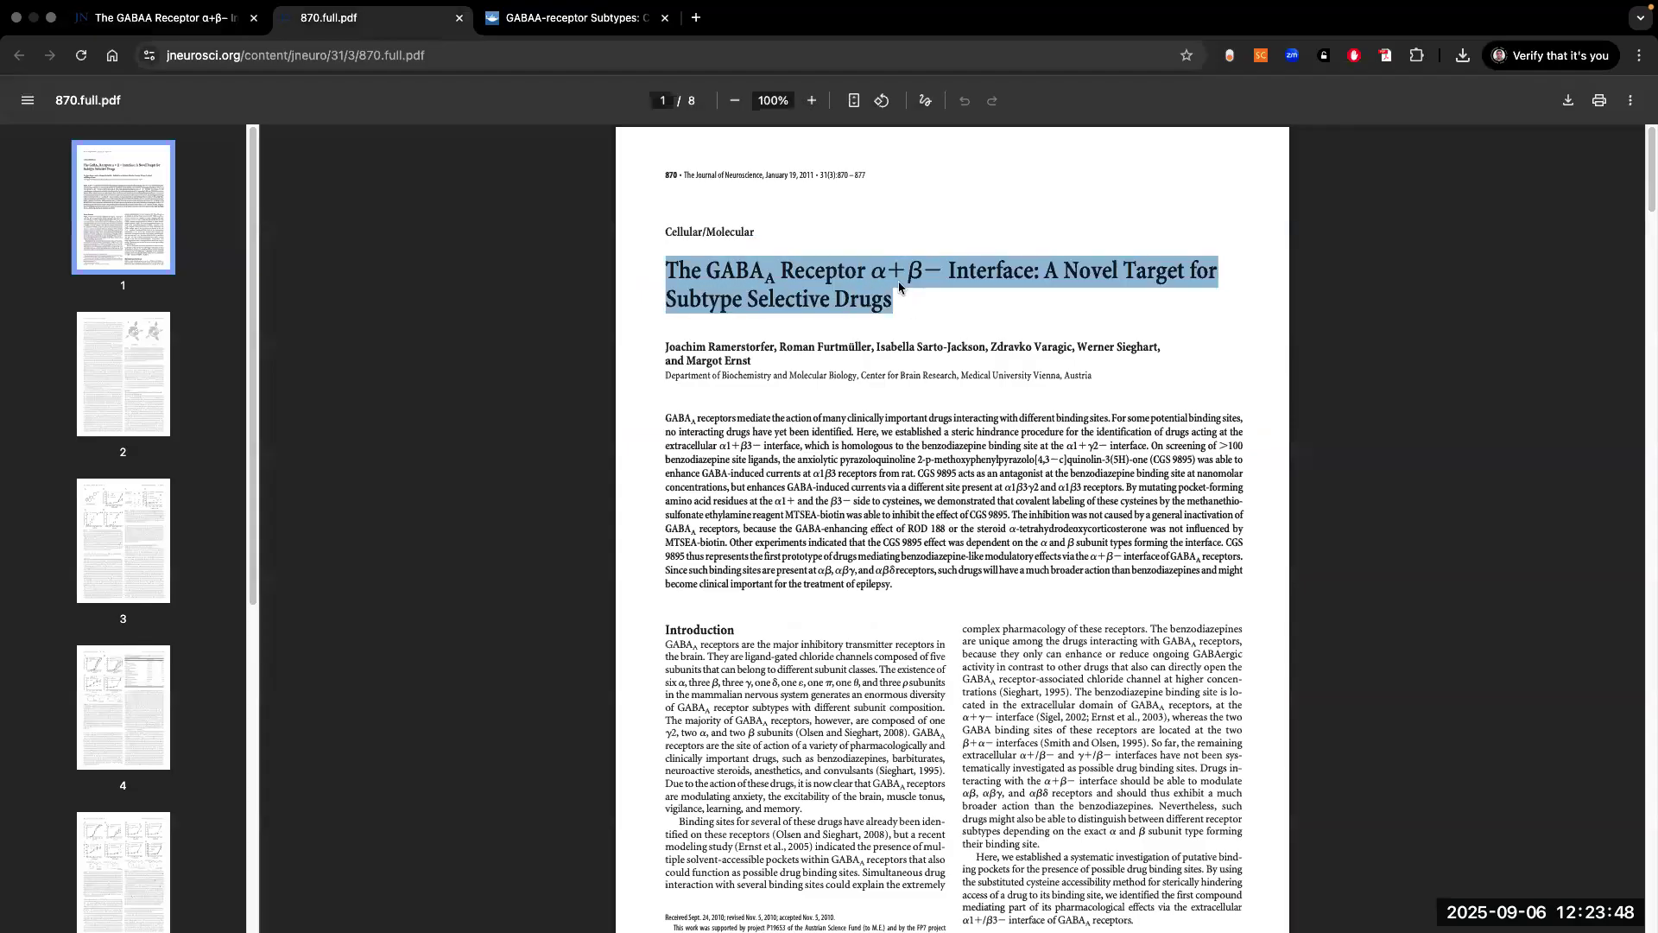
pyautogui.moveTo(663, 175); pyautogui.dragTo(765, 175)
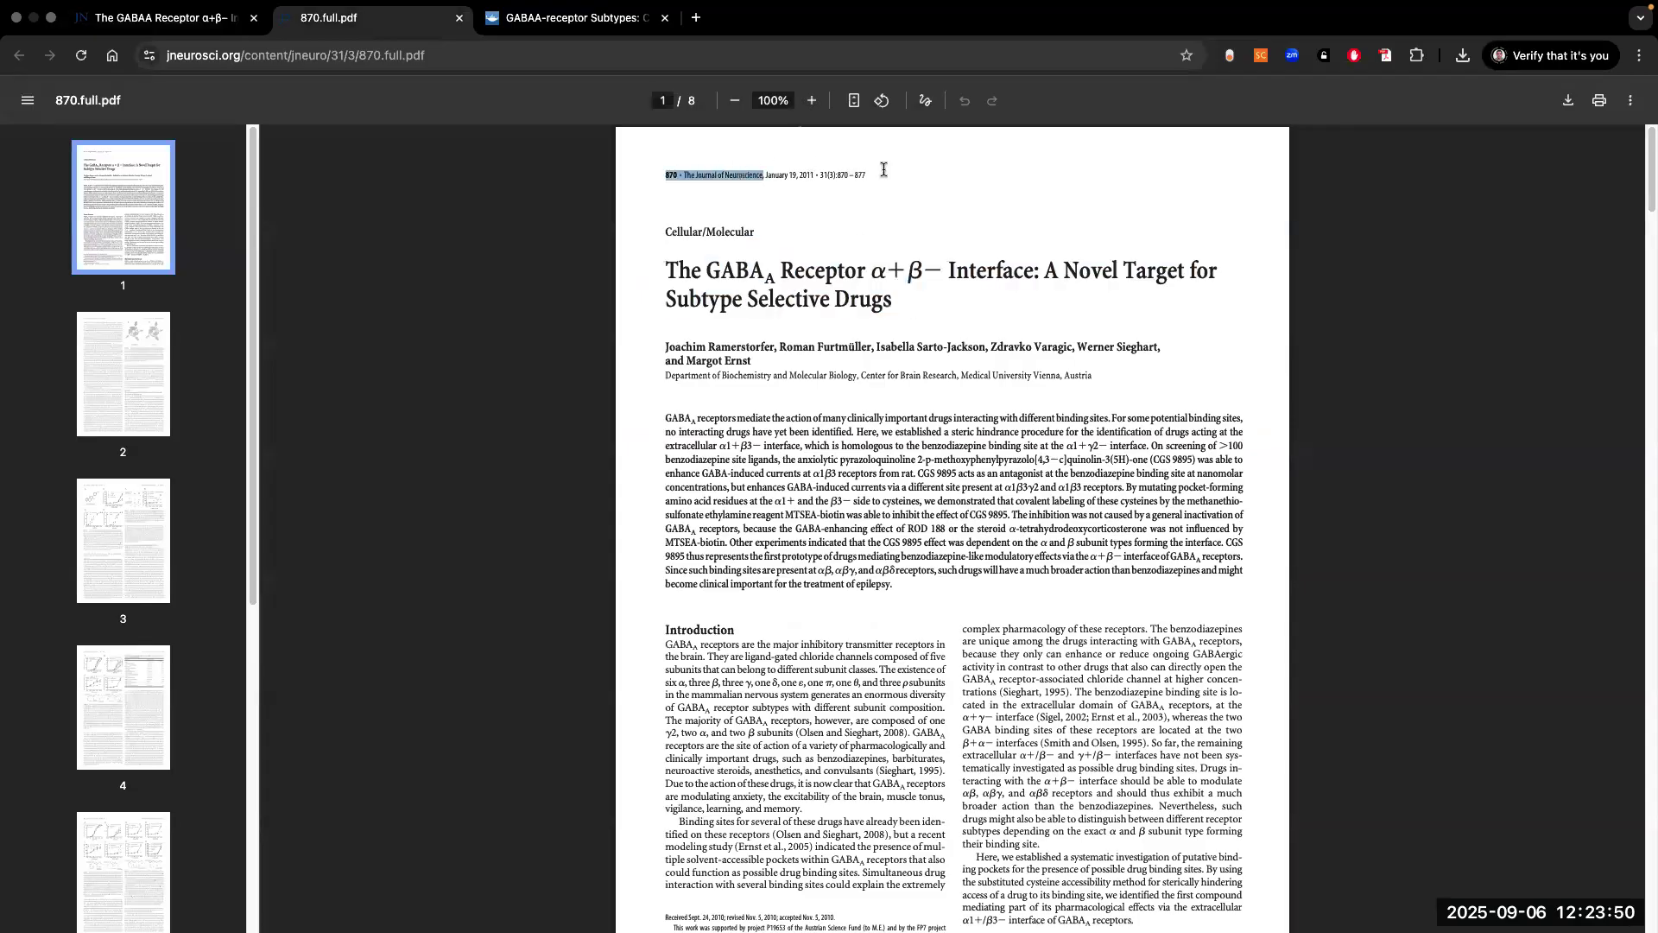
pyautogui.moveTo(884, 170); pyautogui.dragTo(898, 167)
pyautogui.scroll(5, 898, 168)
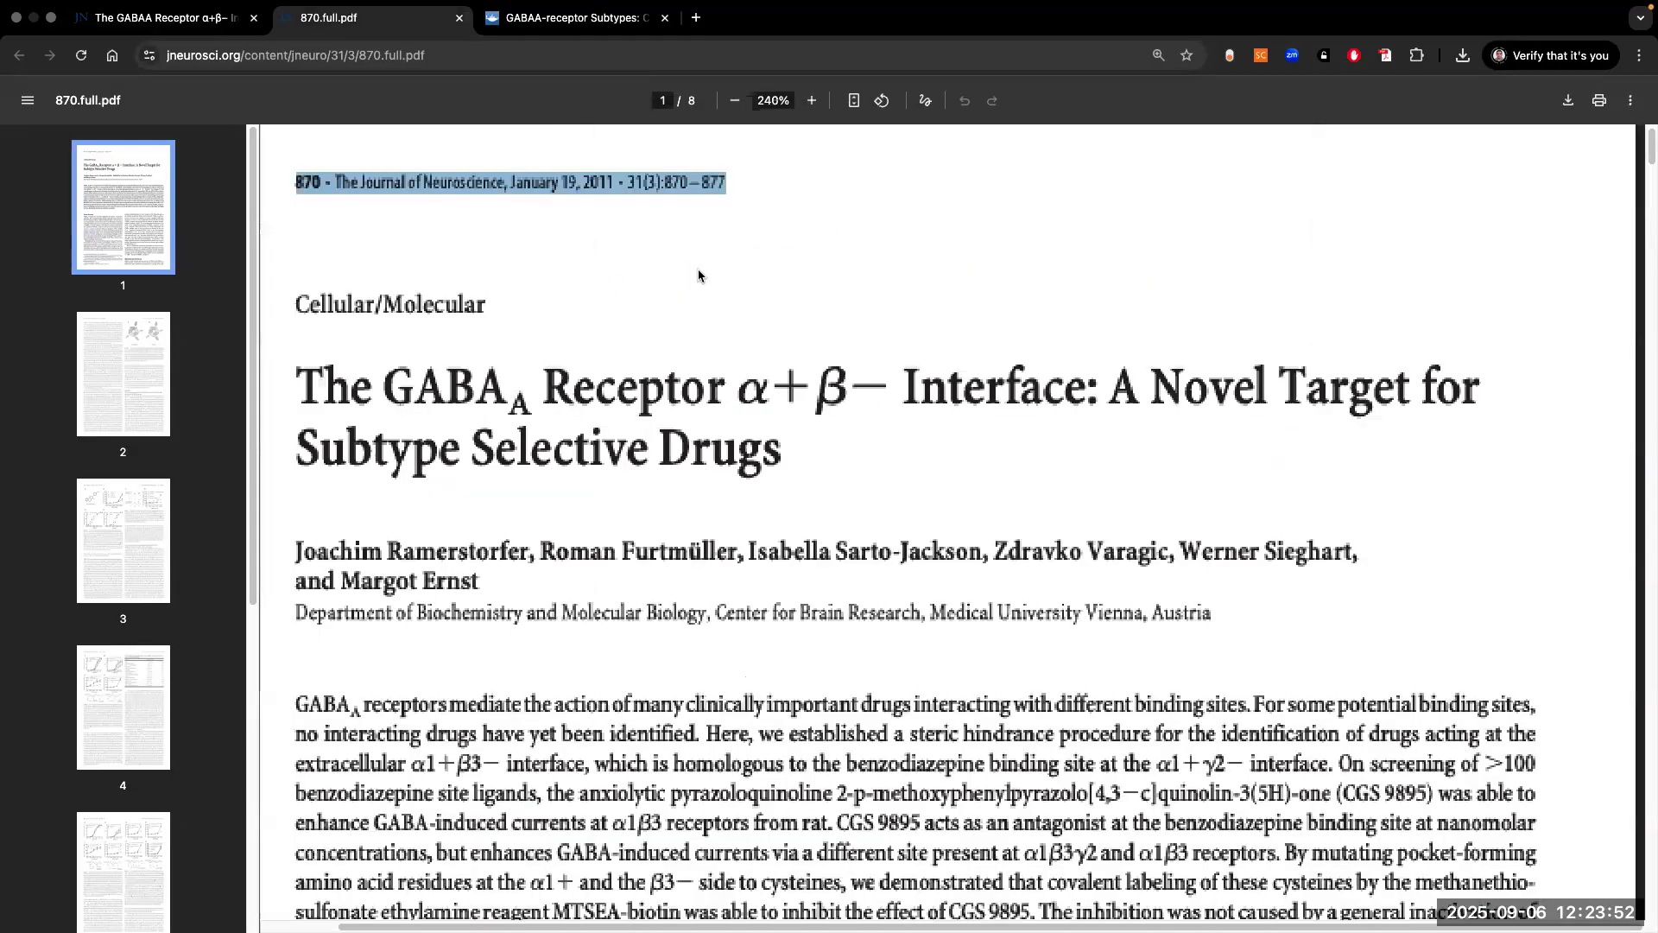
pyautogui.click(341, 186)
pyautogui.moveTo(385, 189); pyautogui.dragTo(780, 228)
pyautogui.scroll(-2, 596, 547)
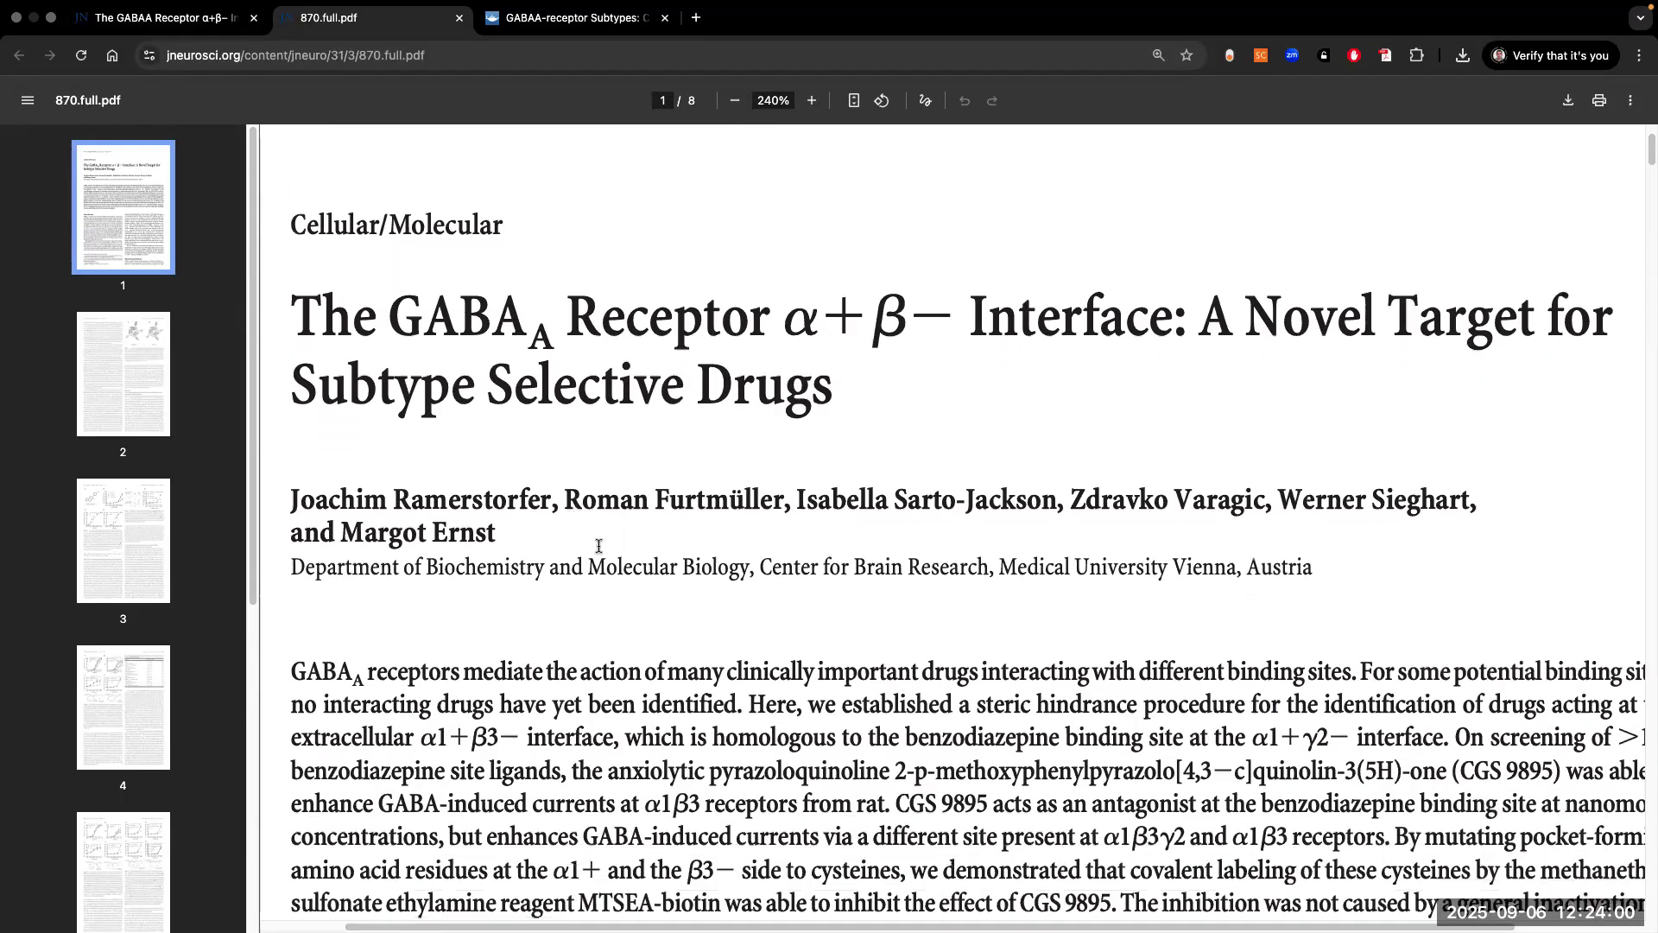
pyautogui.scroll(-3, 747, 585)
pyautogui.keyDown('ctrl'); pyautogui.scroll(-5, 745, 587); pyautogui.keyUp('ctrl')
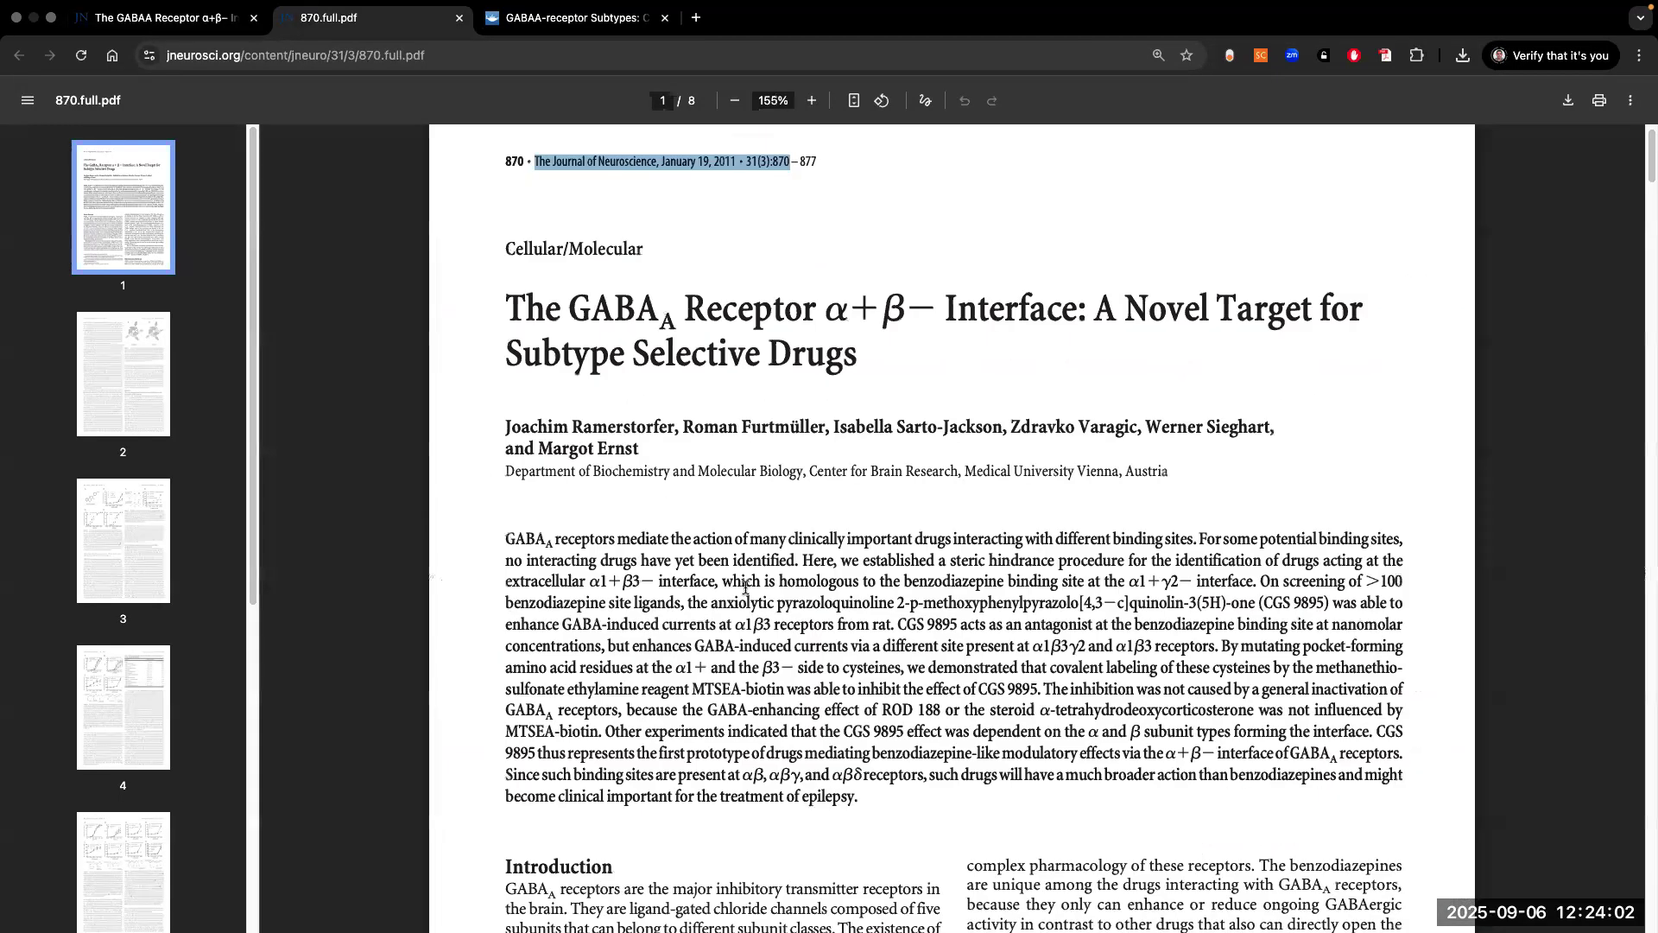
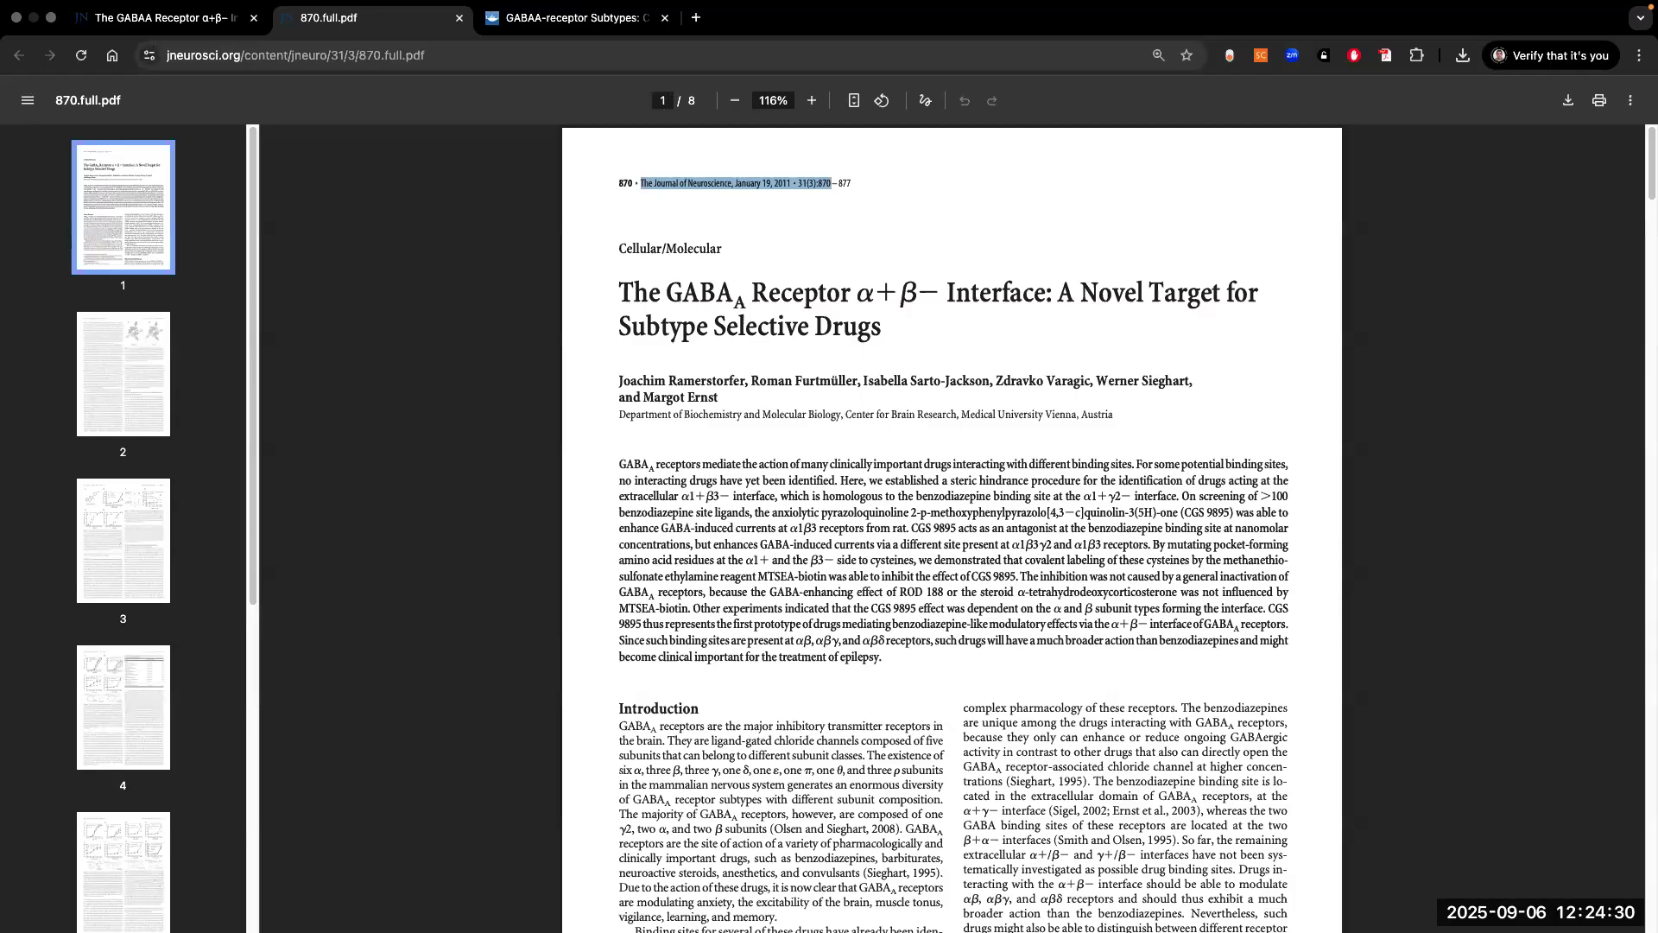
# Step: Skim the remaining pages of the PDF and return to Zotero to check the saved article's entry in My Library
pyautogui.scroll(-9, 827, 605)
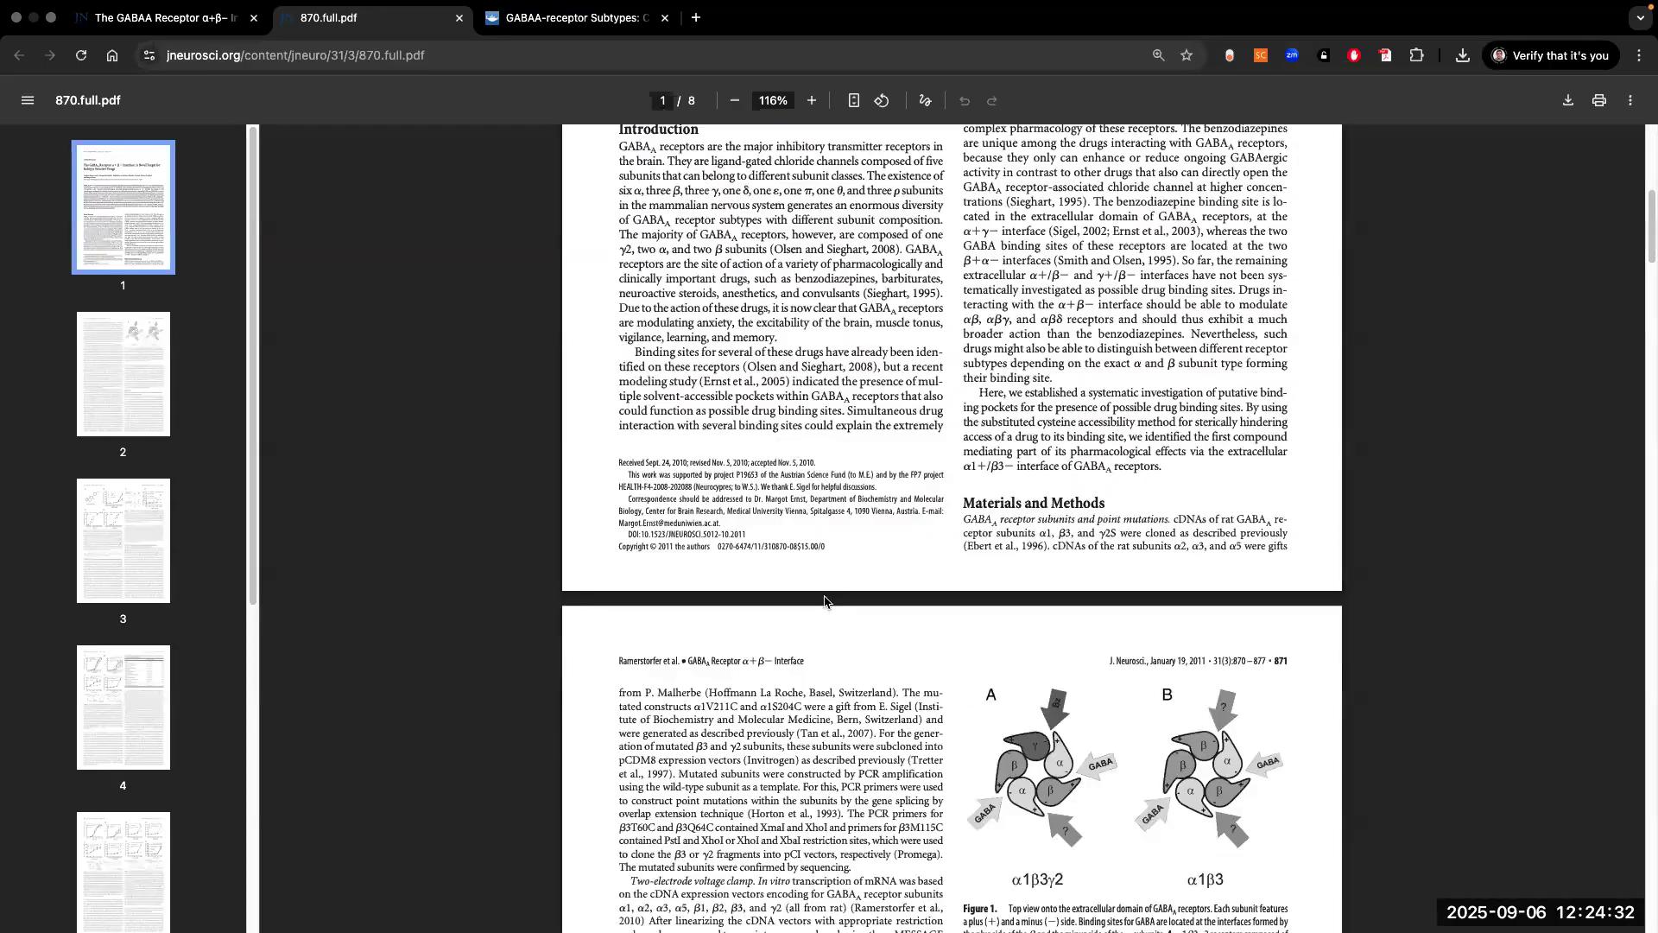
pyautogui.scroll(-14, 826, 605)
pyautogui.hotkey('ctrl', 'Up')
pyautogui.click(889, 64)
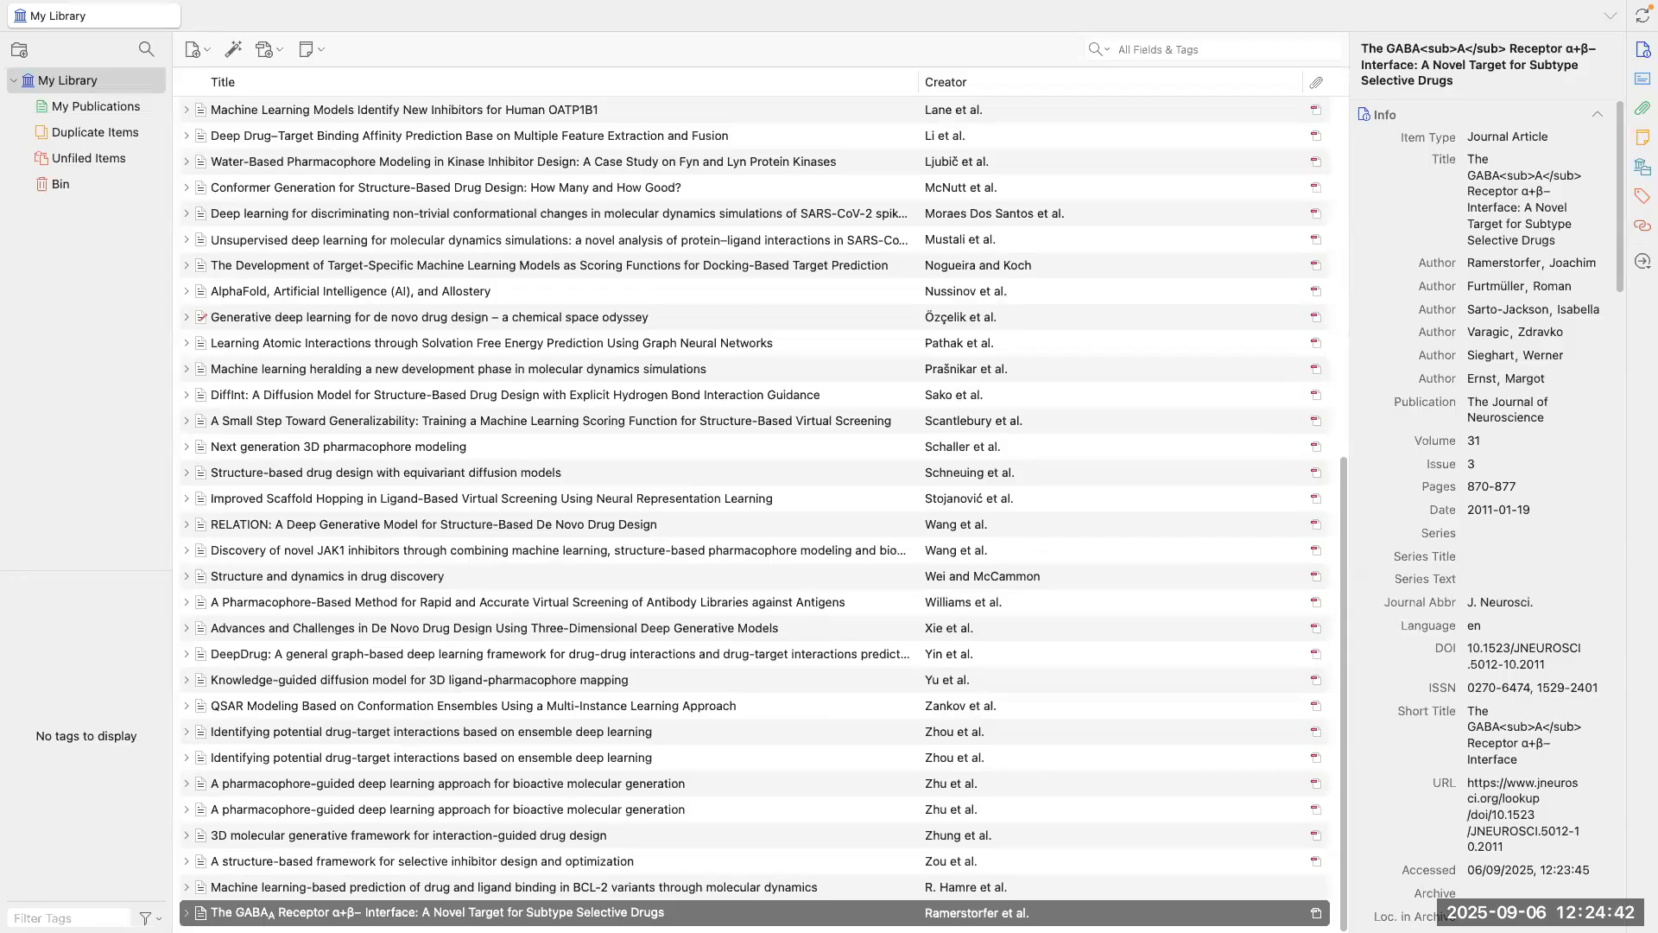
# Step: Look through the full list of references in My Library from end to start
pyautogui.scroll(10, 471, 665)
pyautogui.scroll(-10, 397, 722)
pyautogui.scroll(10, 399, 740)
pyautogui.scroll(-1, 402, 742)
pyautogui.scroll(1, 397, 734)
pyautogui.scroll(-1, 395, 728)
pyautogui.scroll(1, 389, 656)
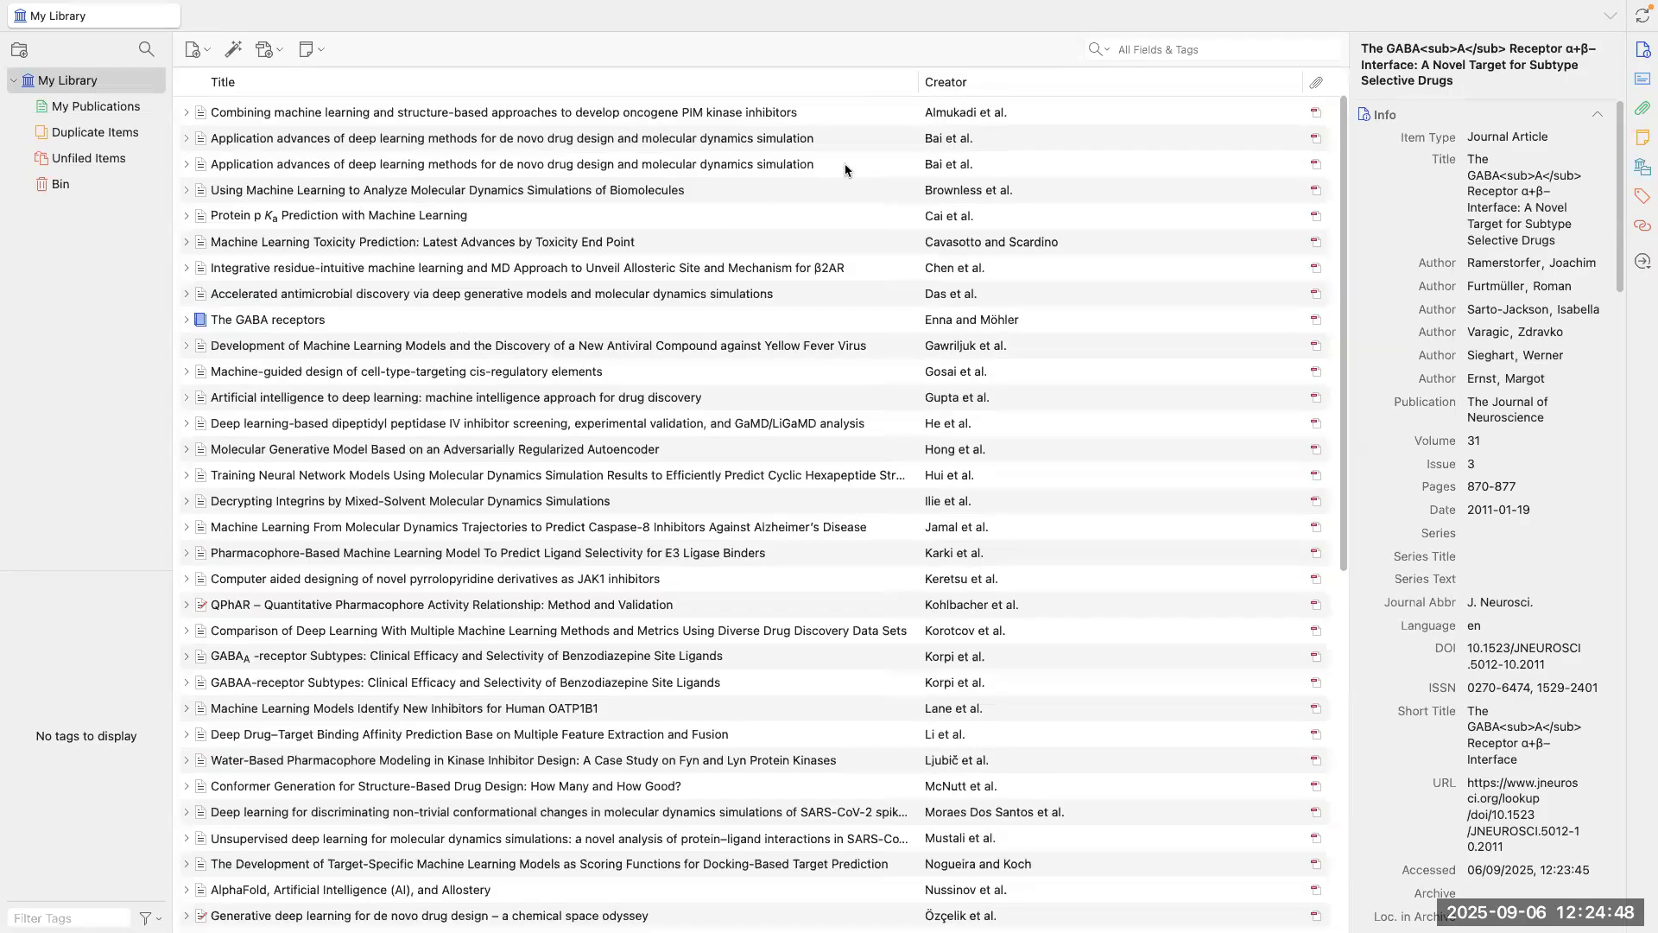
# Step: Sort the references by creator, re-sort them by title in ascending order, and look over the list and the My Library folder tree
pyautogui.scroll(-1, 954, 90)
pyautogui.click(961, 75)
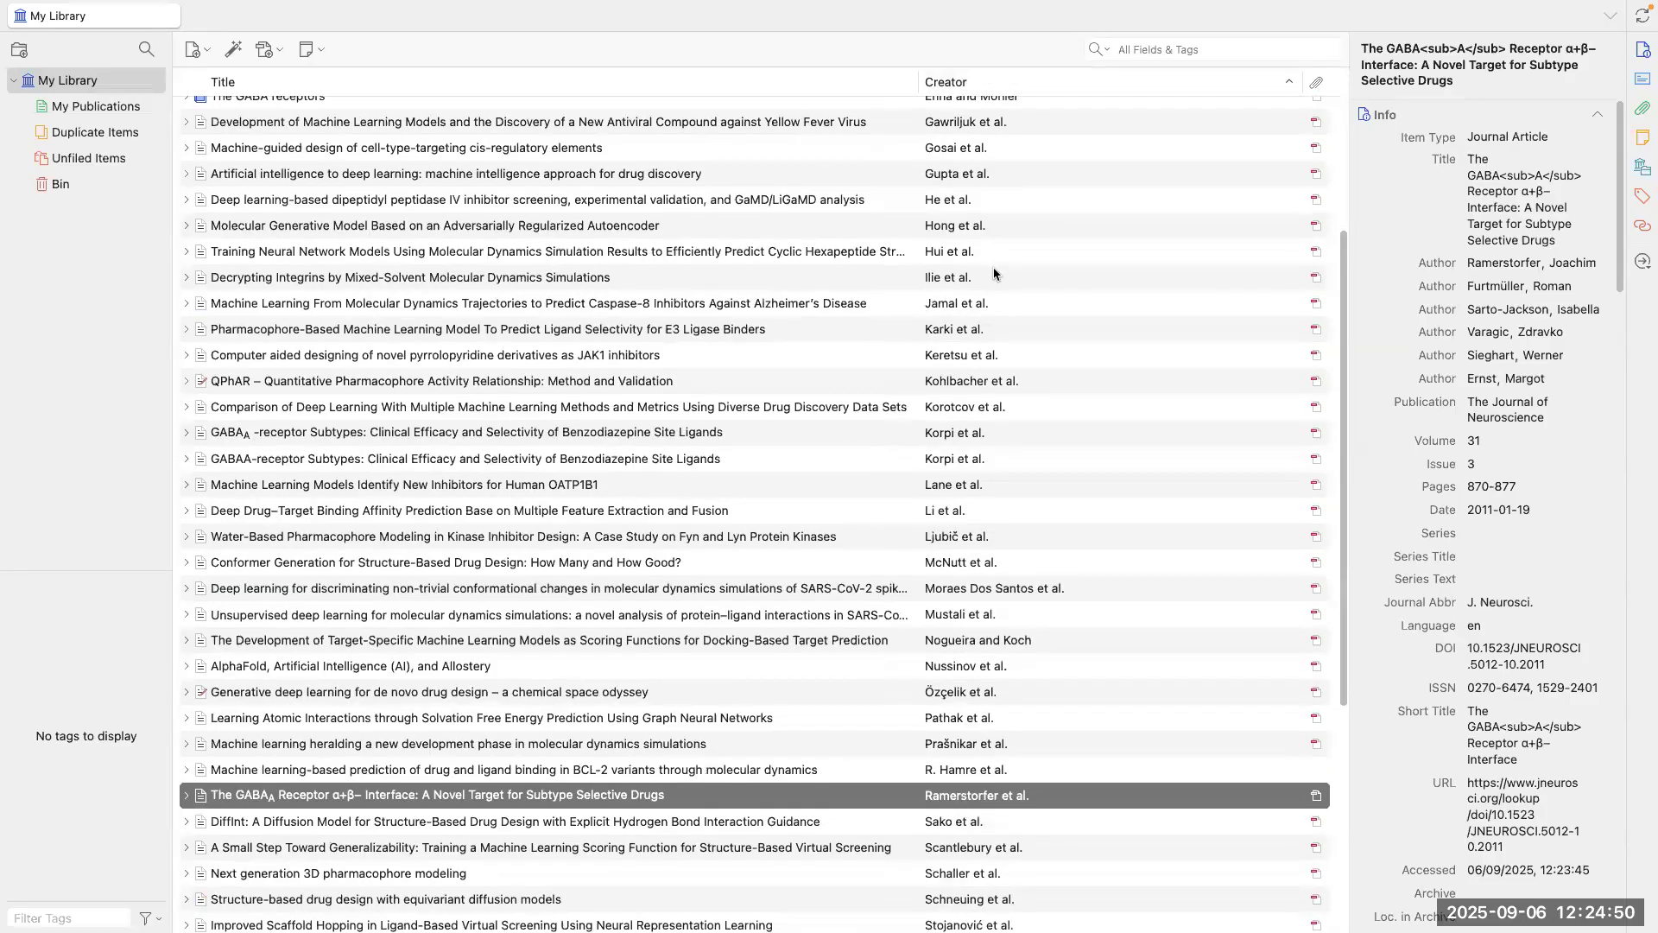
pyautogui.scroll(10, 976, 190)
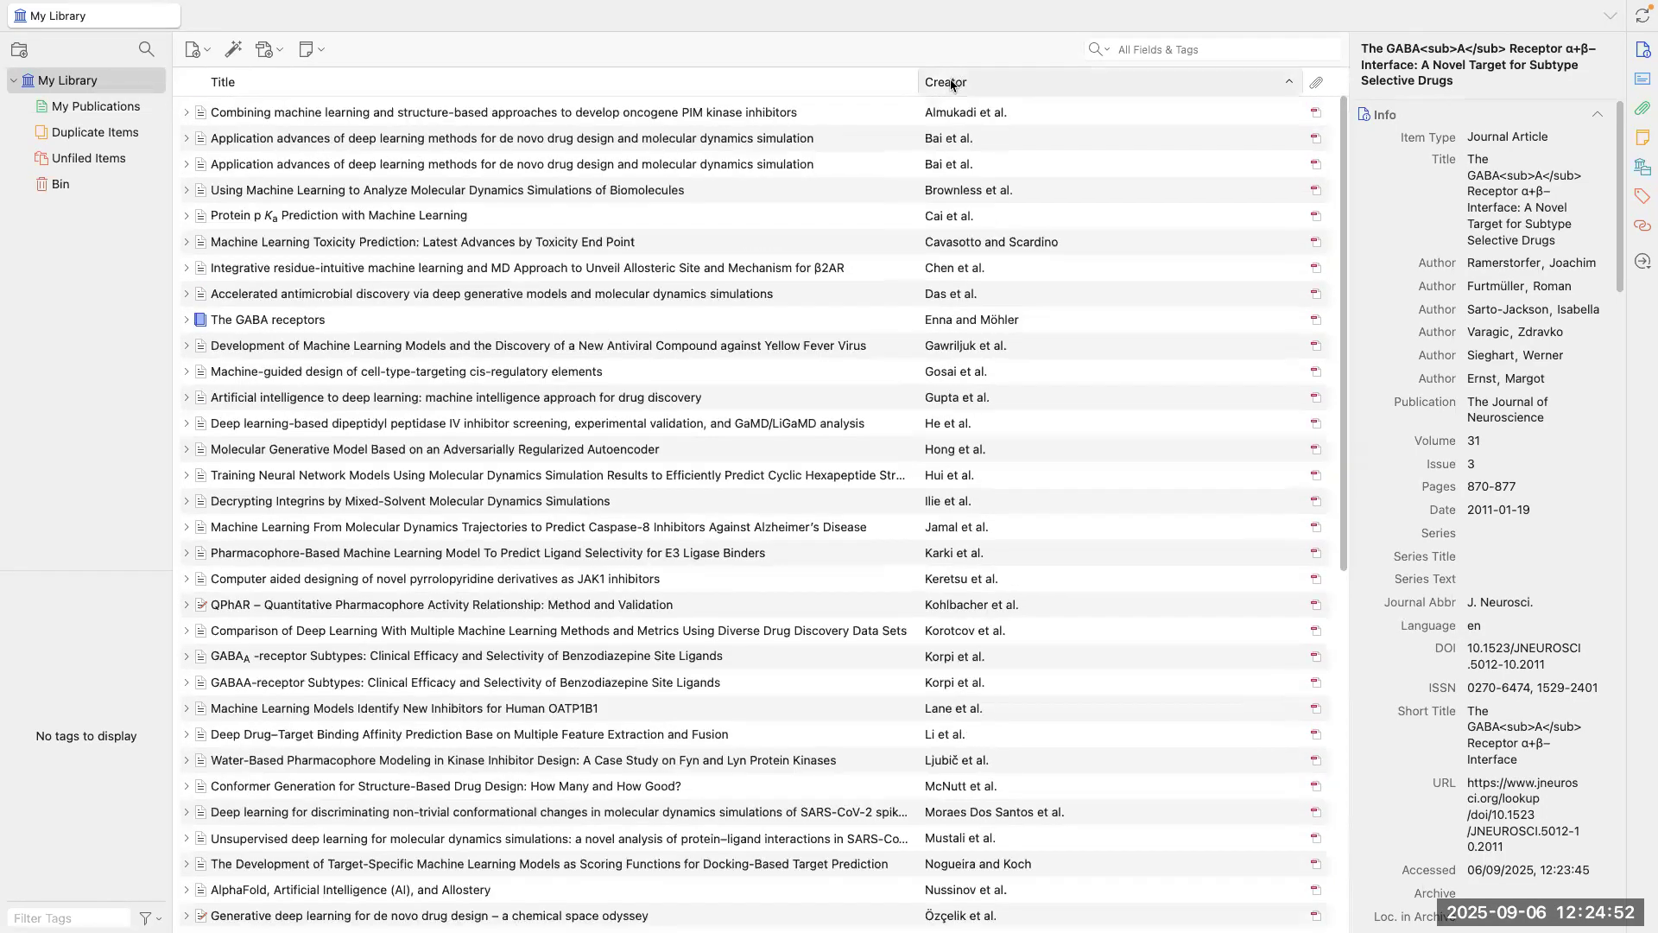
pyautogui.click(556, 88)
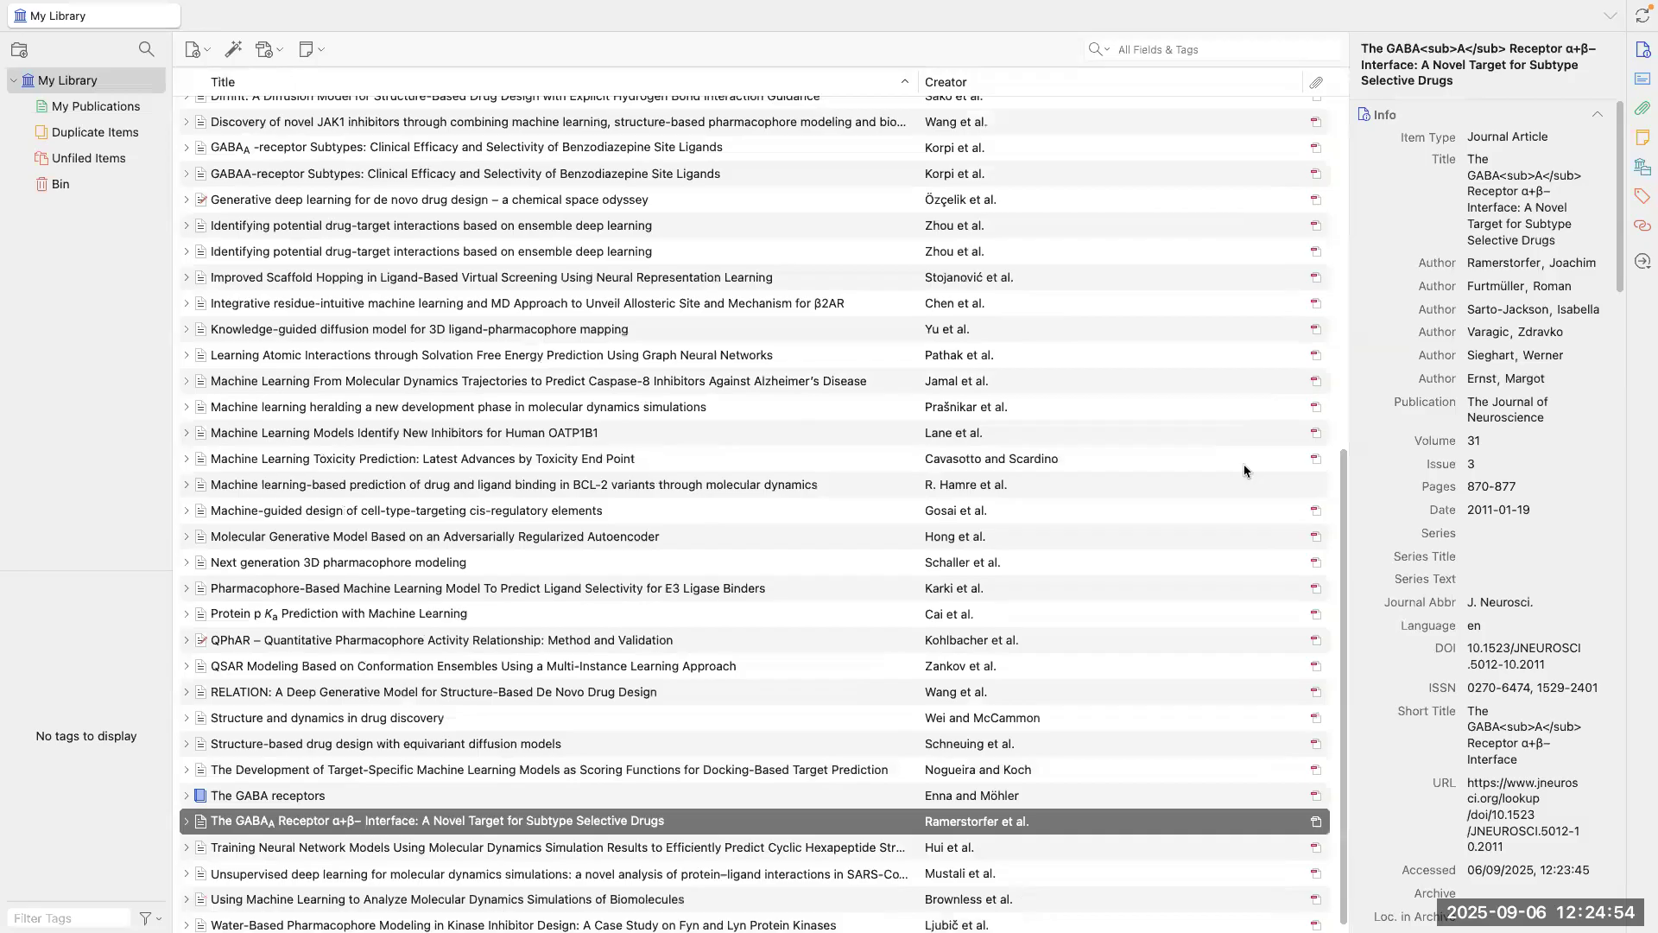
pyautogui.scroll(1, 255, 346)
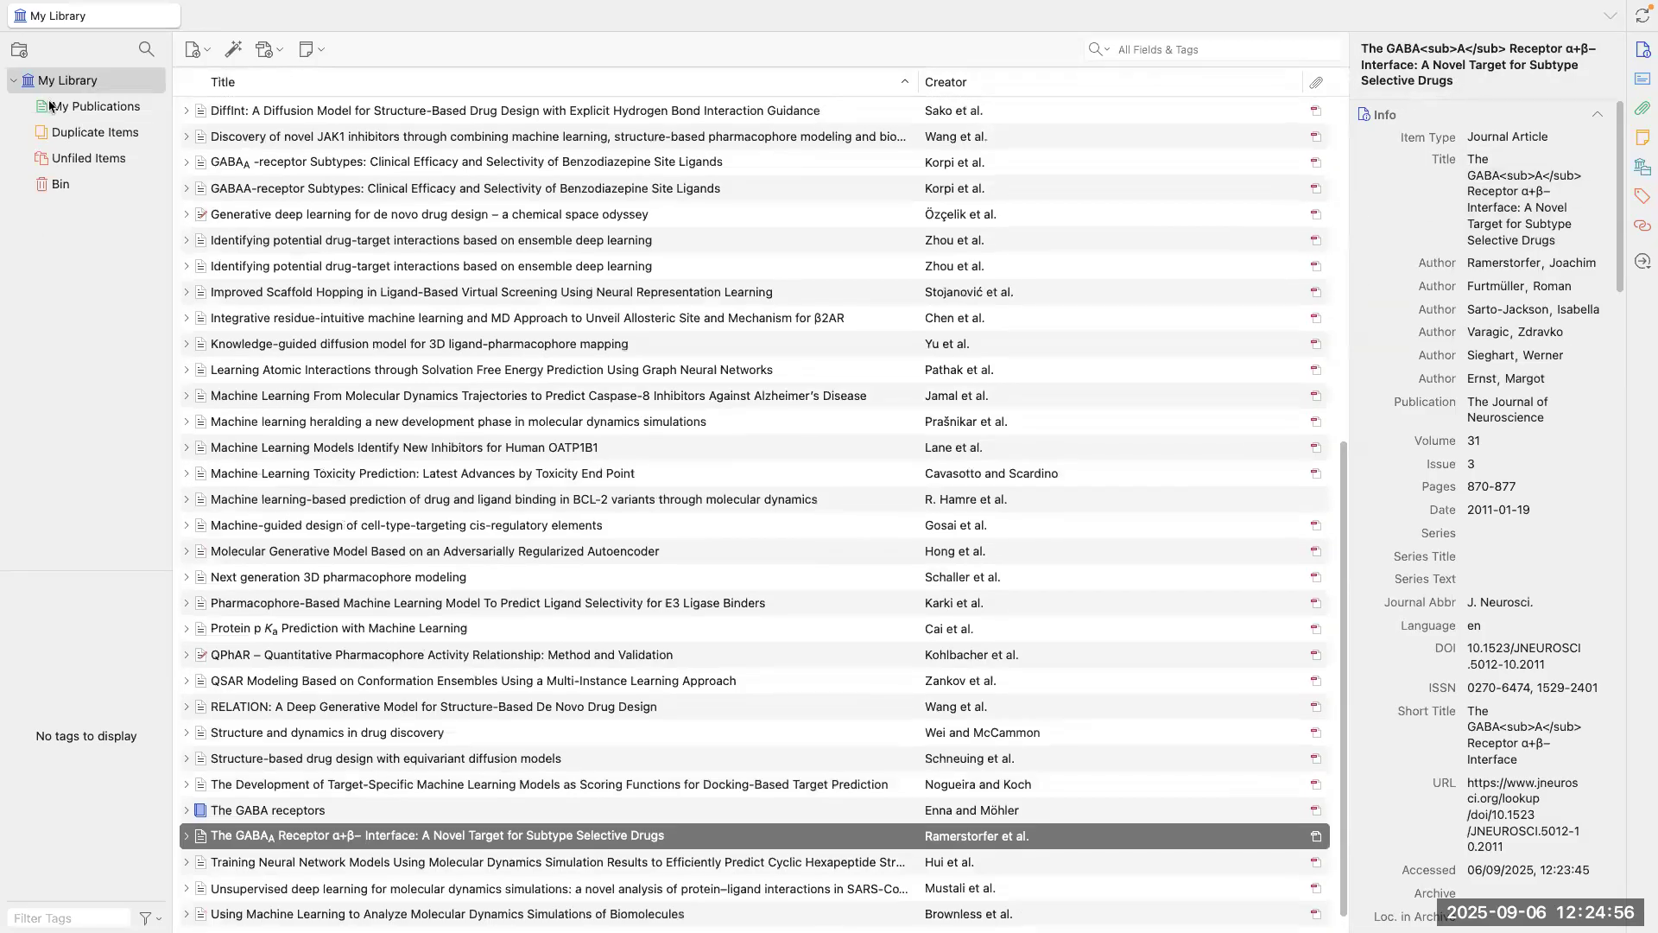
pyautogui.scroll(10, 312, 505)
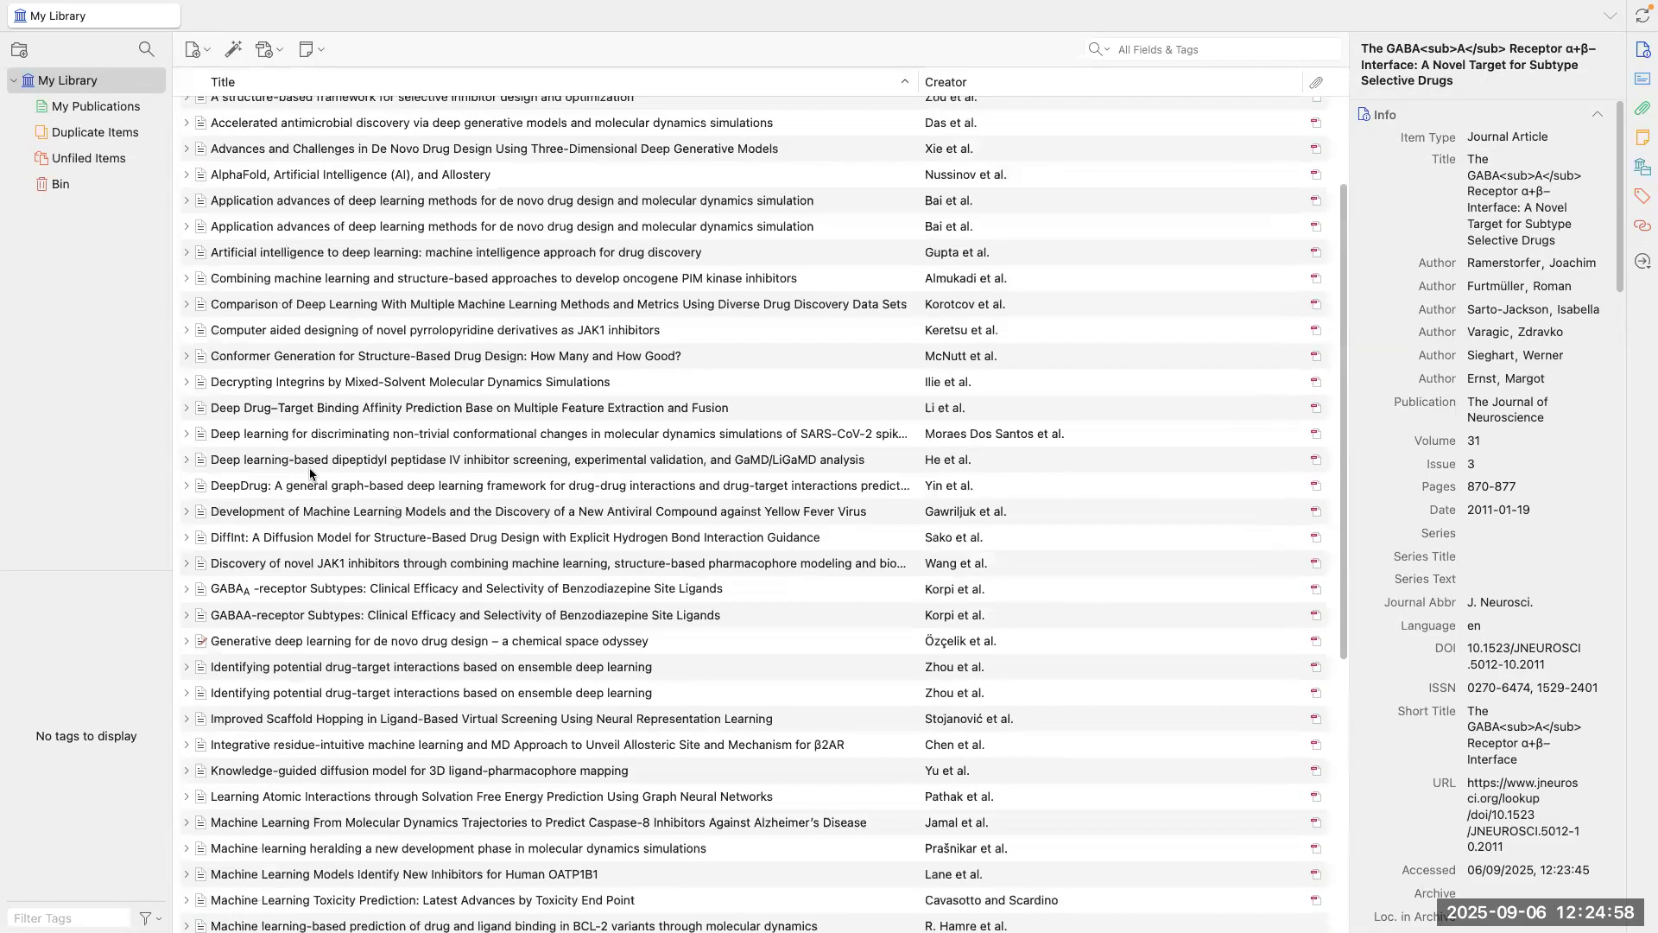
pyautogui.click(15, 84)
pyautogui.click(15, 84)
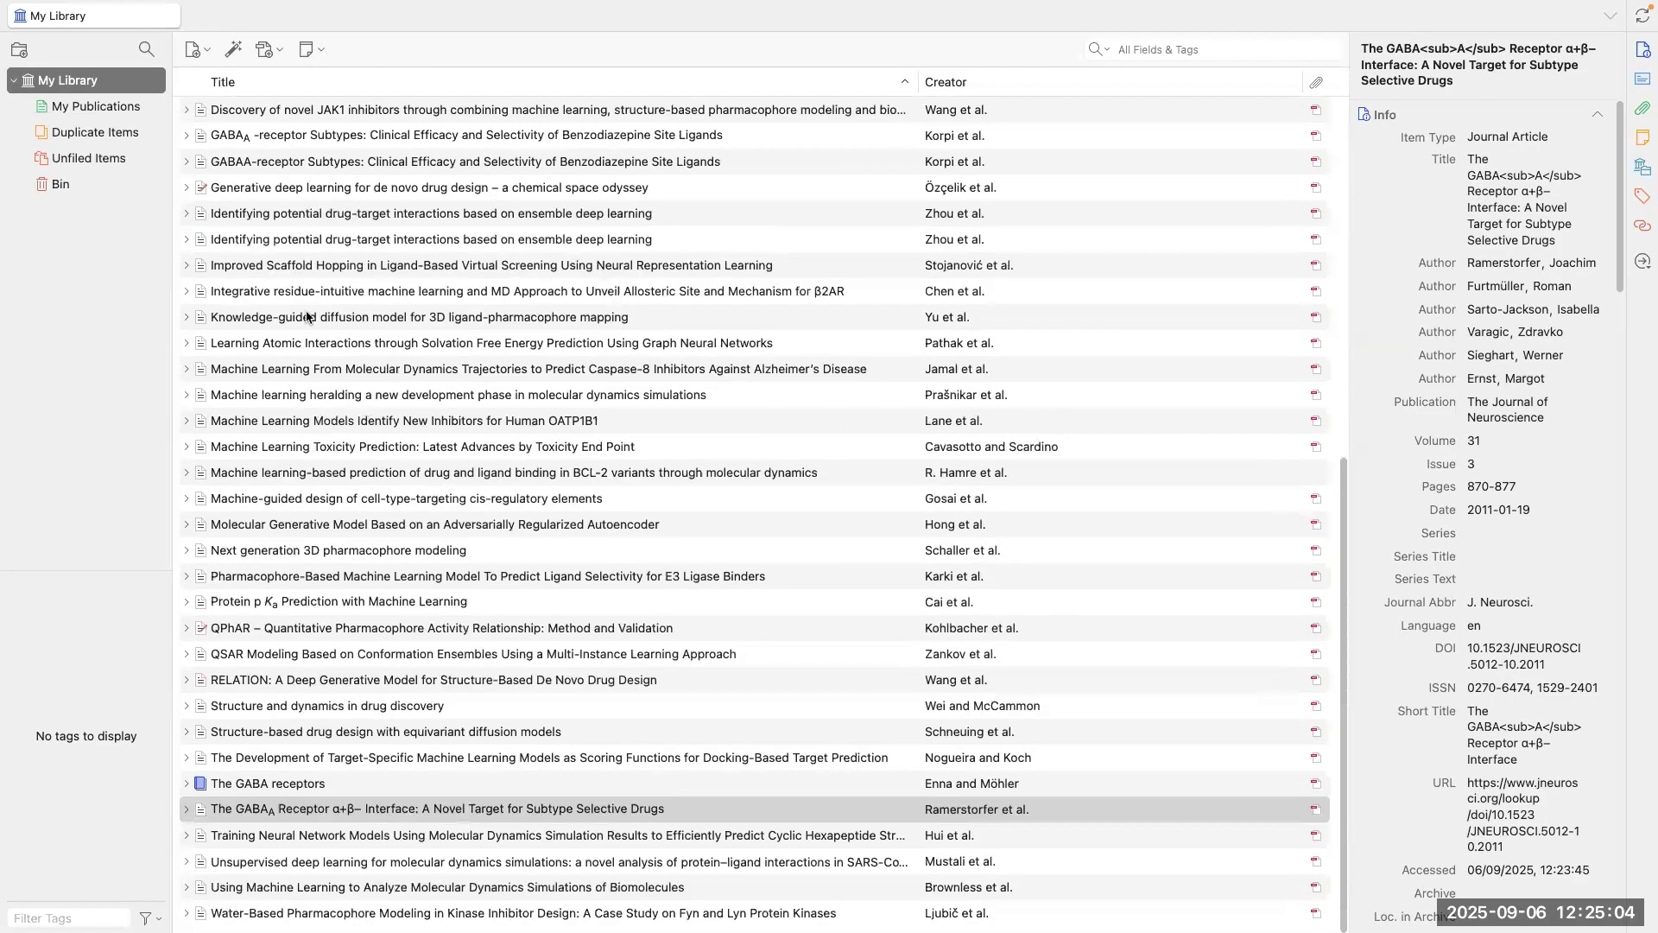
pyautogui.scroll(10, 303, 314)
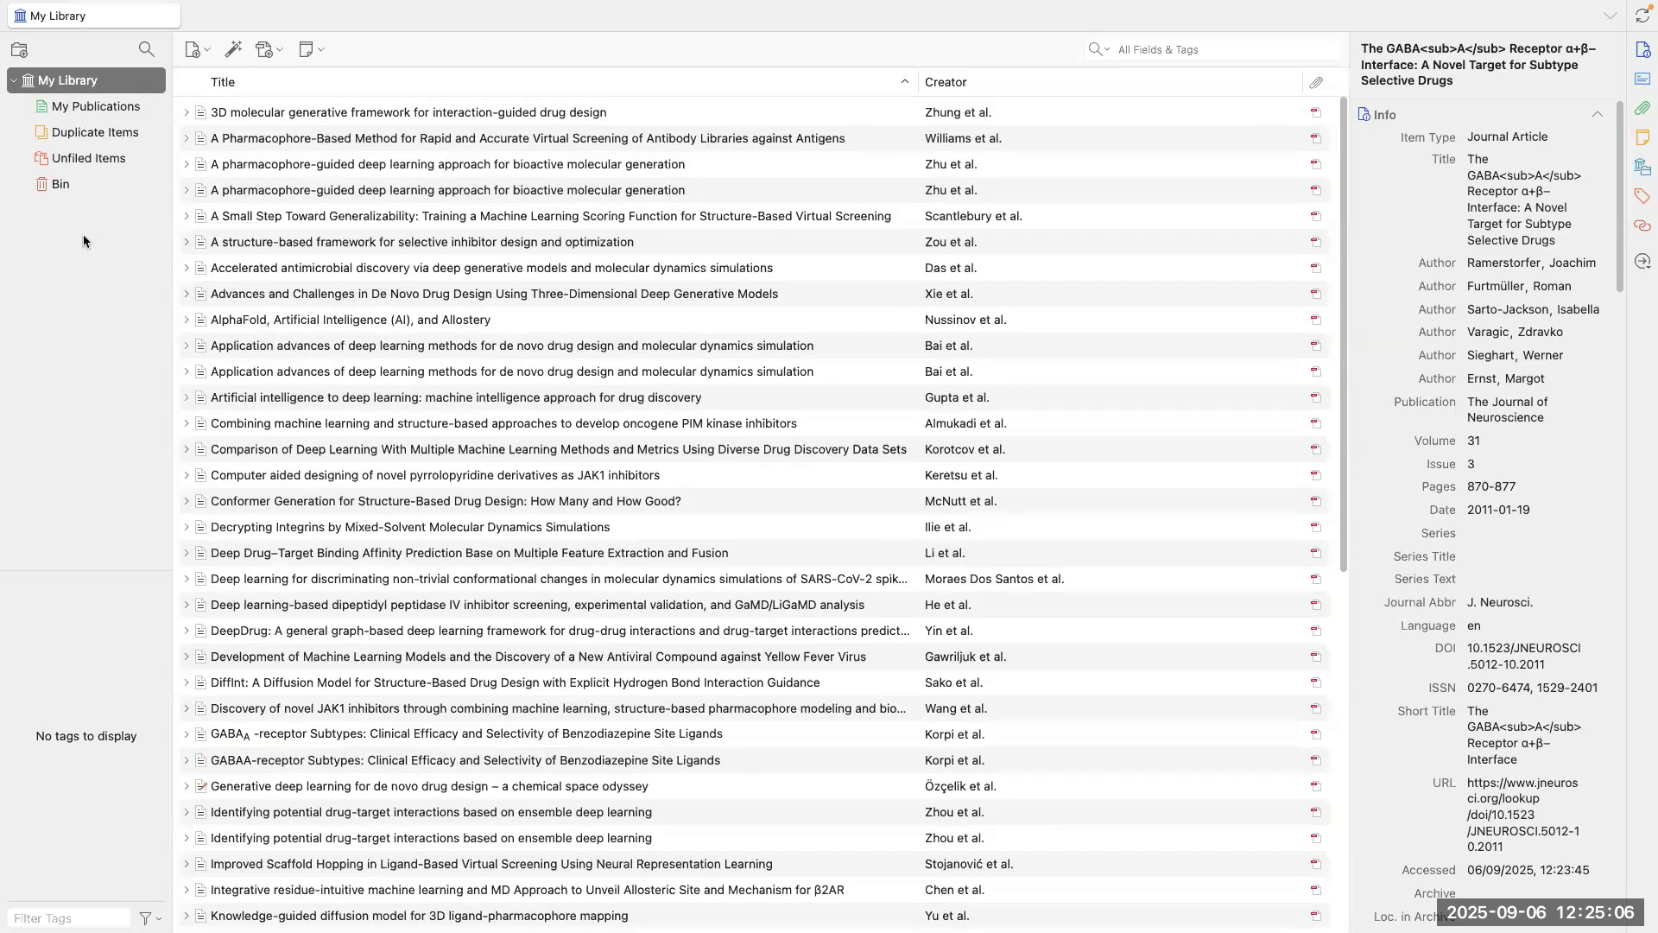
# Step: Create a new collection named "Review 1" in My Library
pyautogui.rightClick(75, 84)
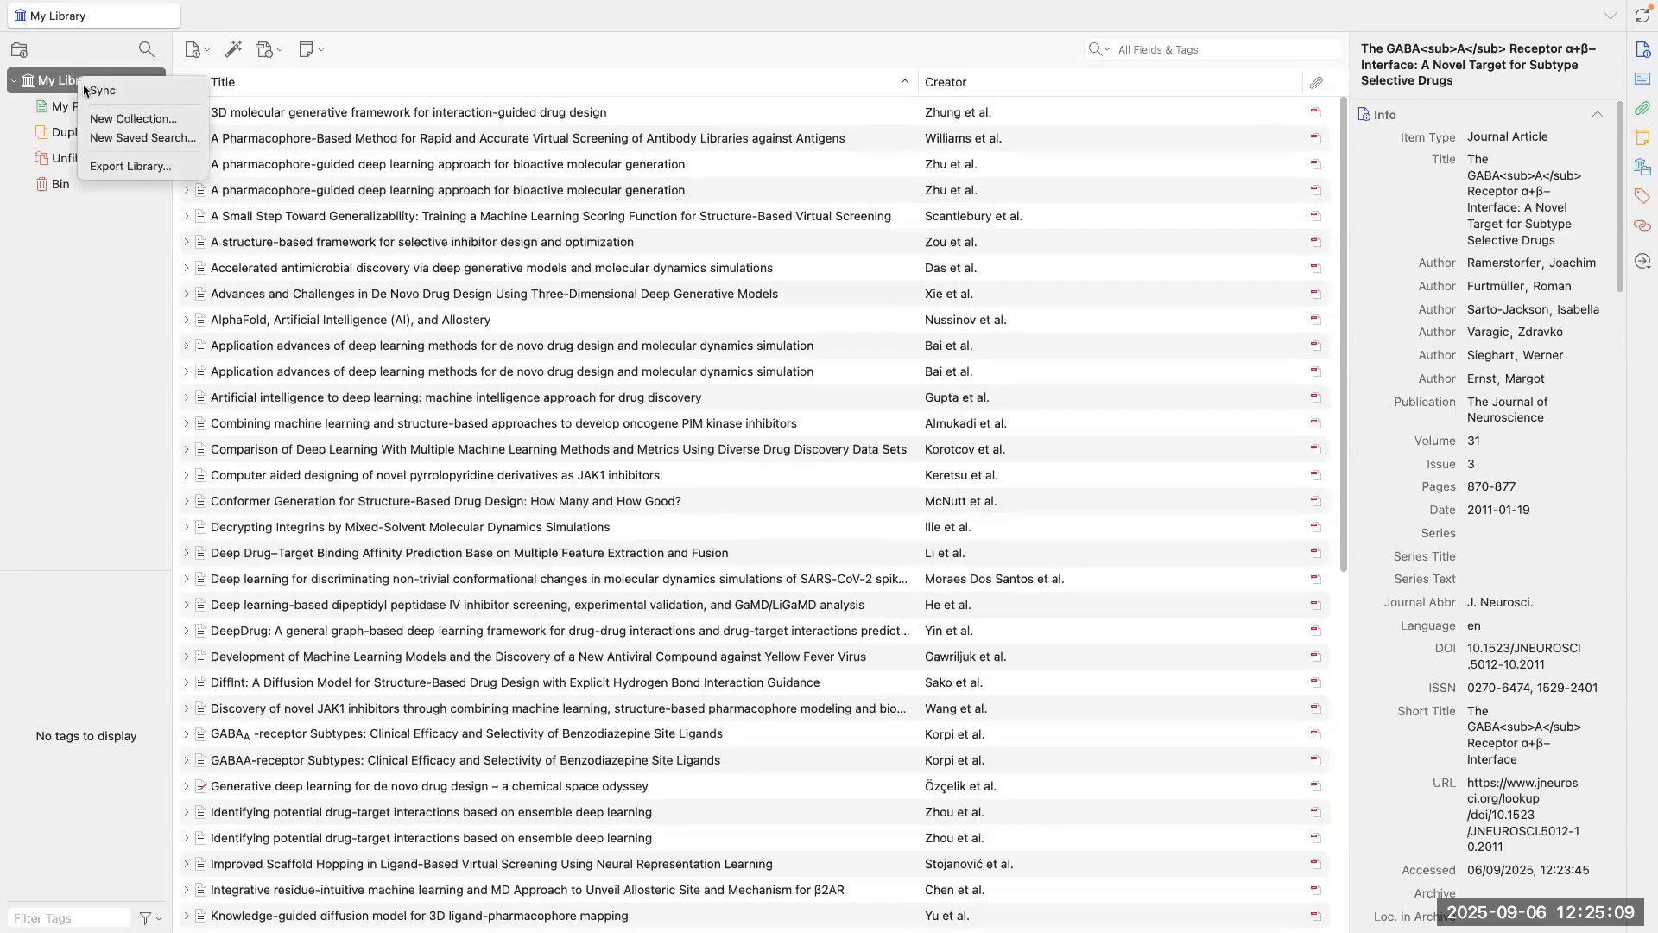
pyautogui.click(127, 127)
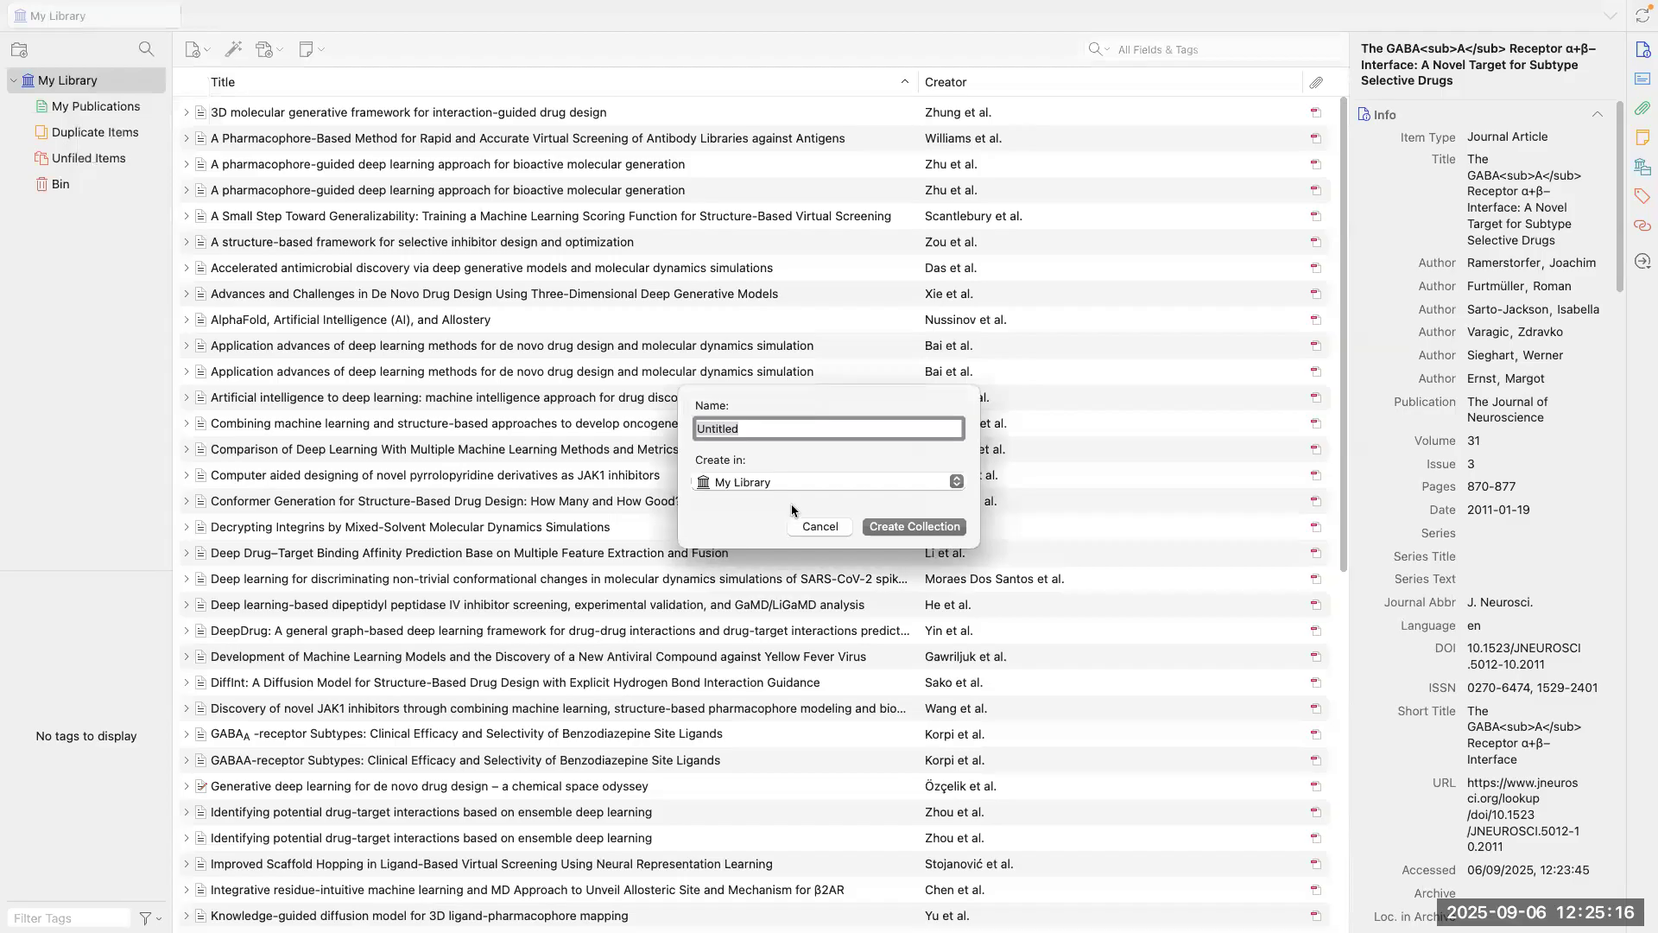
pyautogui.press('capslock')
pyautogui.write('Review 1')
pyautogui.click(895, 529)
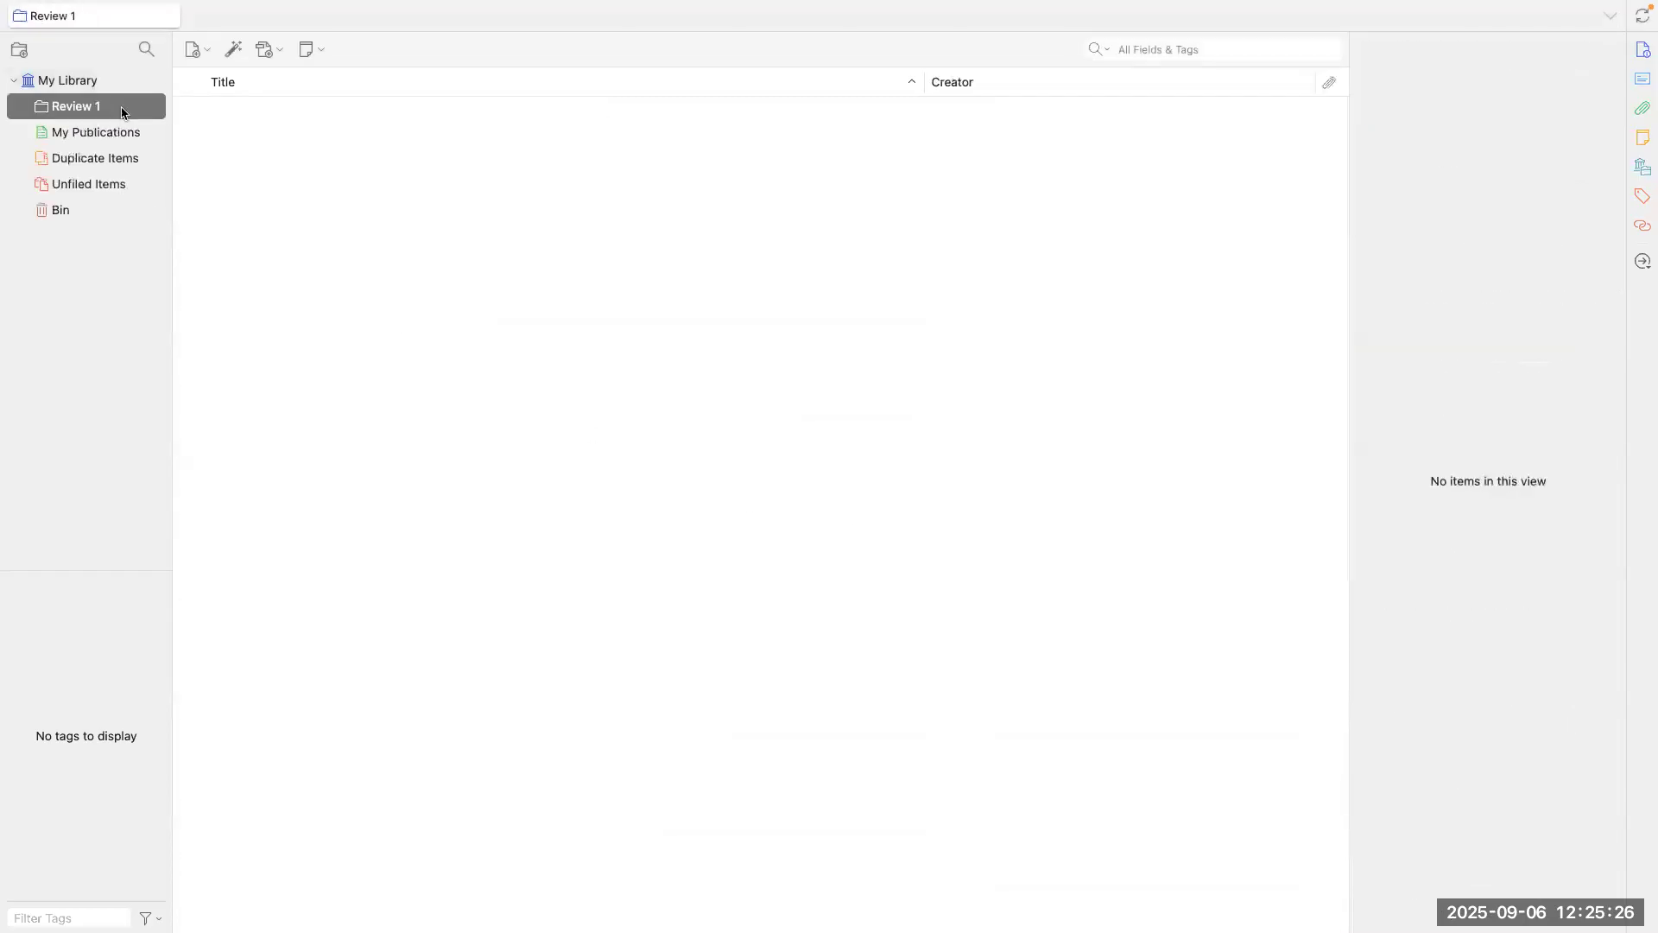
# Step: Create a second collection named "Review 2" in My Library
pyautogui.click(74, 82)
pyautogui.rightClick(74, 82)
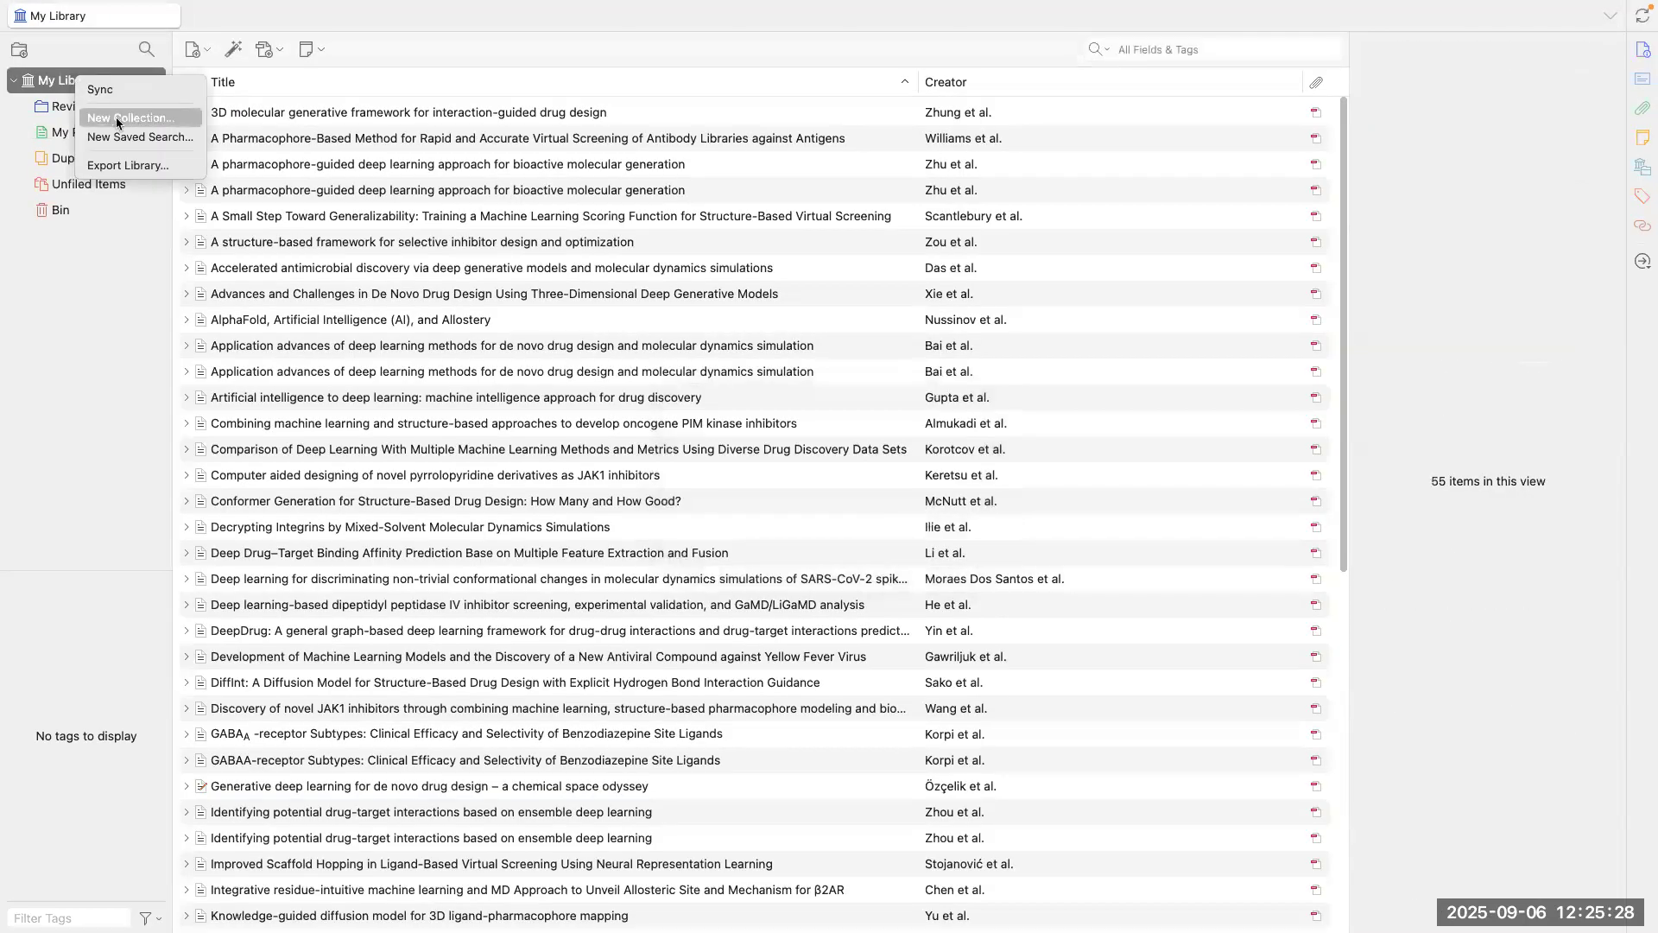
pyautogui.click(118, 118)
pyautogui.write('Re')
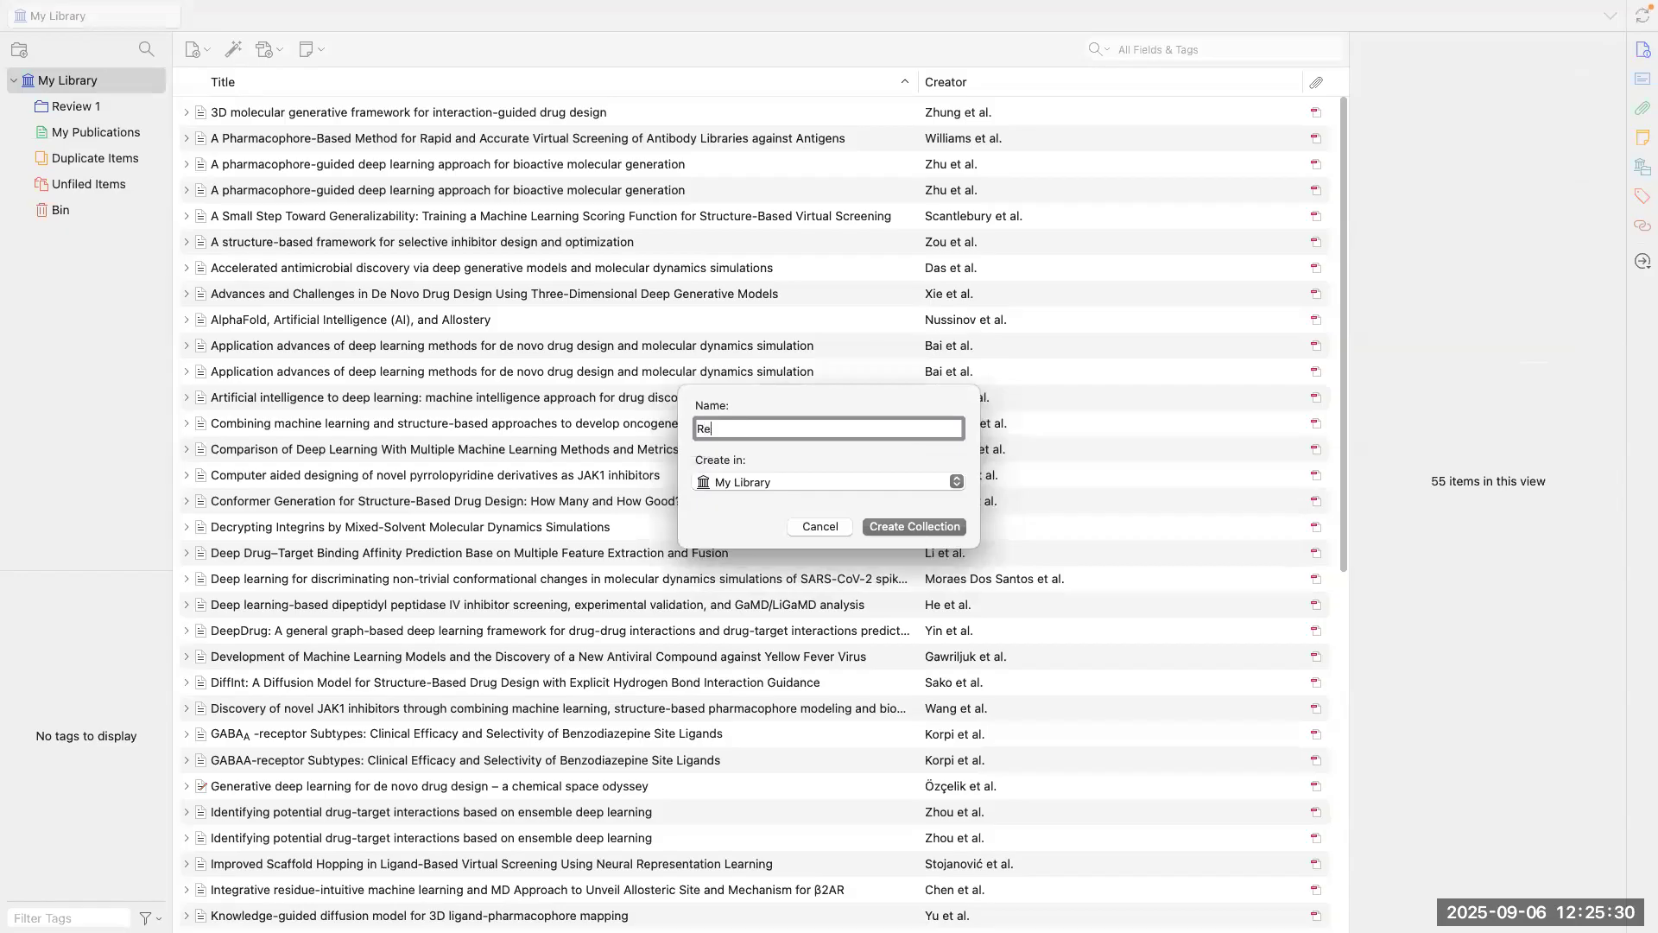
pyautogui.write('view 2')
pyautogui.press('Return')
# Step: View the contents of the Review 1 and Review 2 collections and return to My Library
pyautogui.click(90, 112)
pyautogui.click(92, 131)
pyautogui.click(89, 109)
pyautogui.click(97, 135)
pyautogui.click(89, 91)
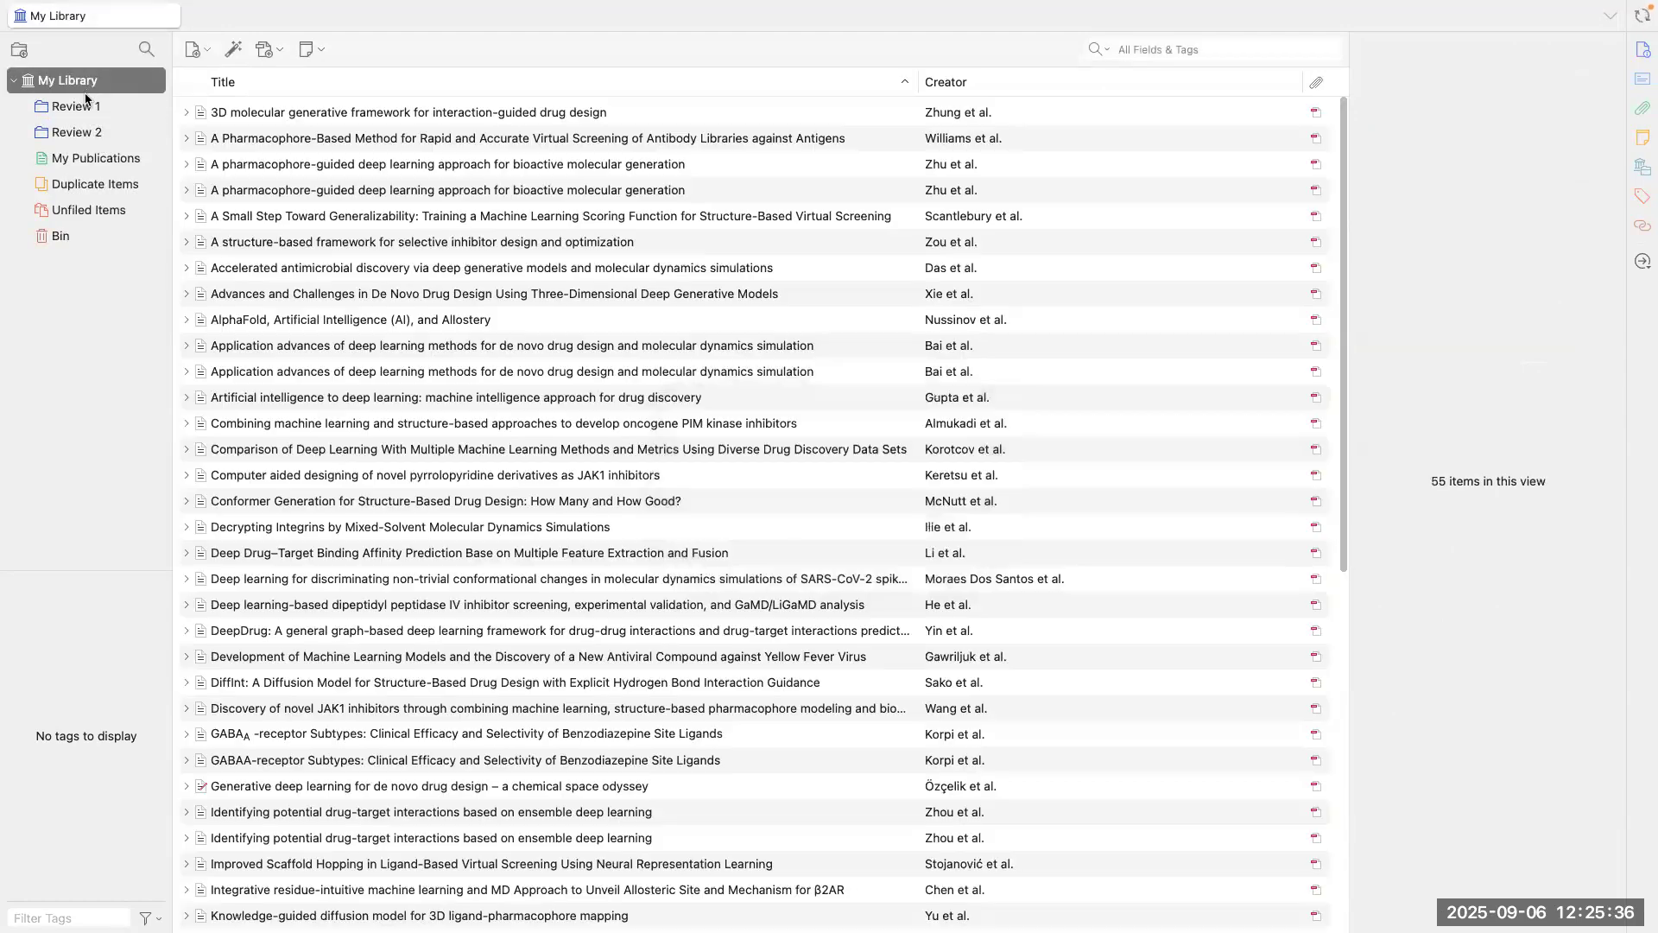
# Step: Create a subcollection named "Topic 1" inside the Review 1 collection
pyautogui.click(79, 118)
pyautogui.rightClick(79, 117)
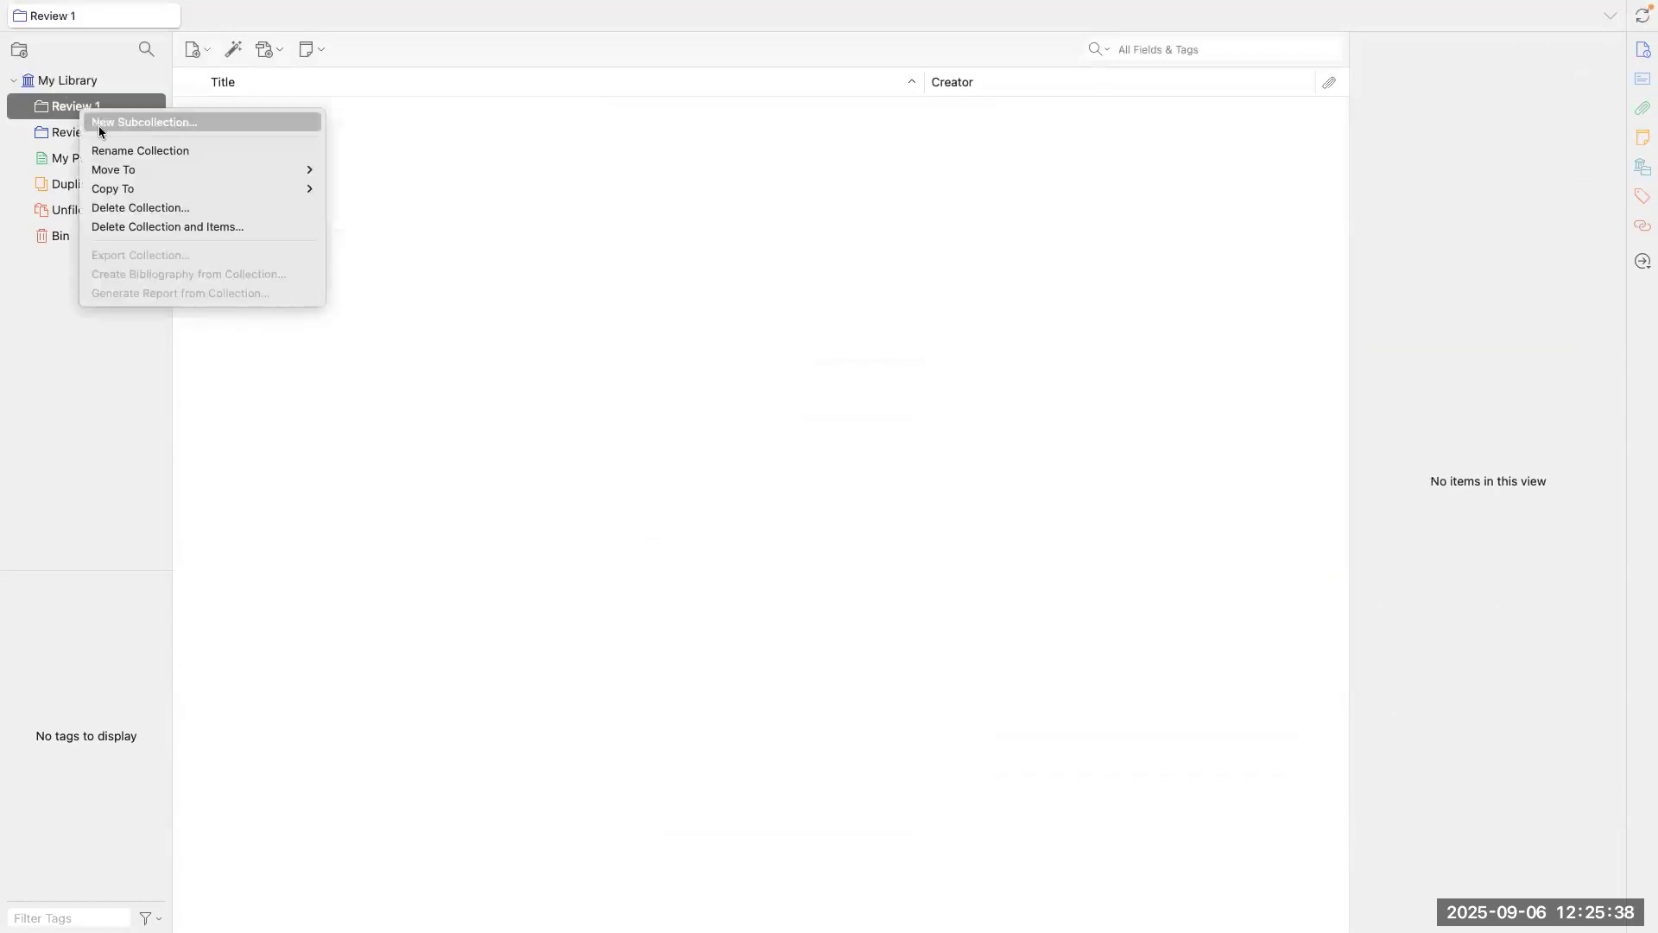
pyautogui.click(128, 127)
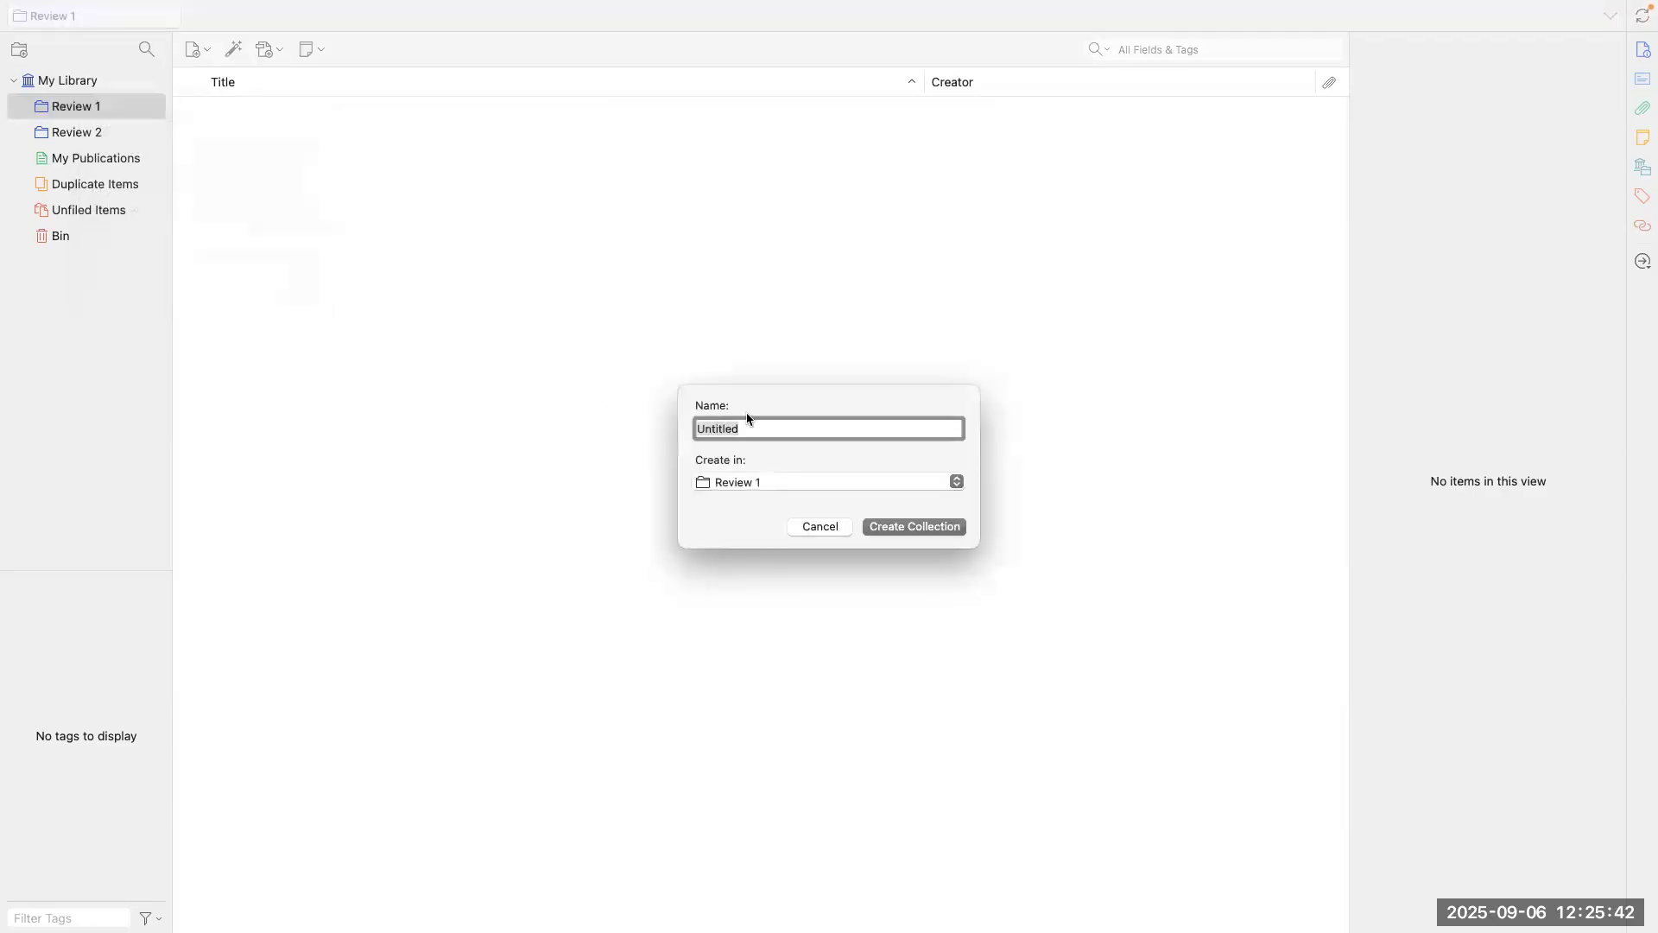
pyautogui.write('Top')
pyautogui.press('Return')
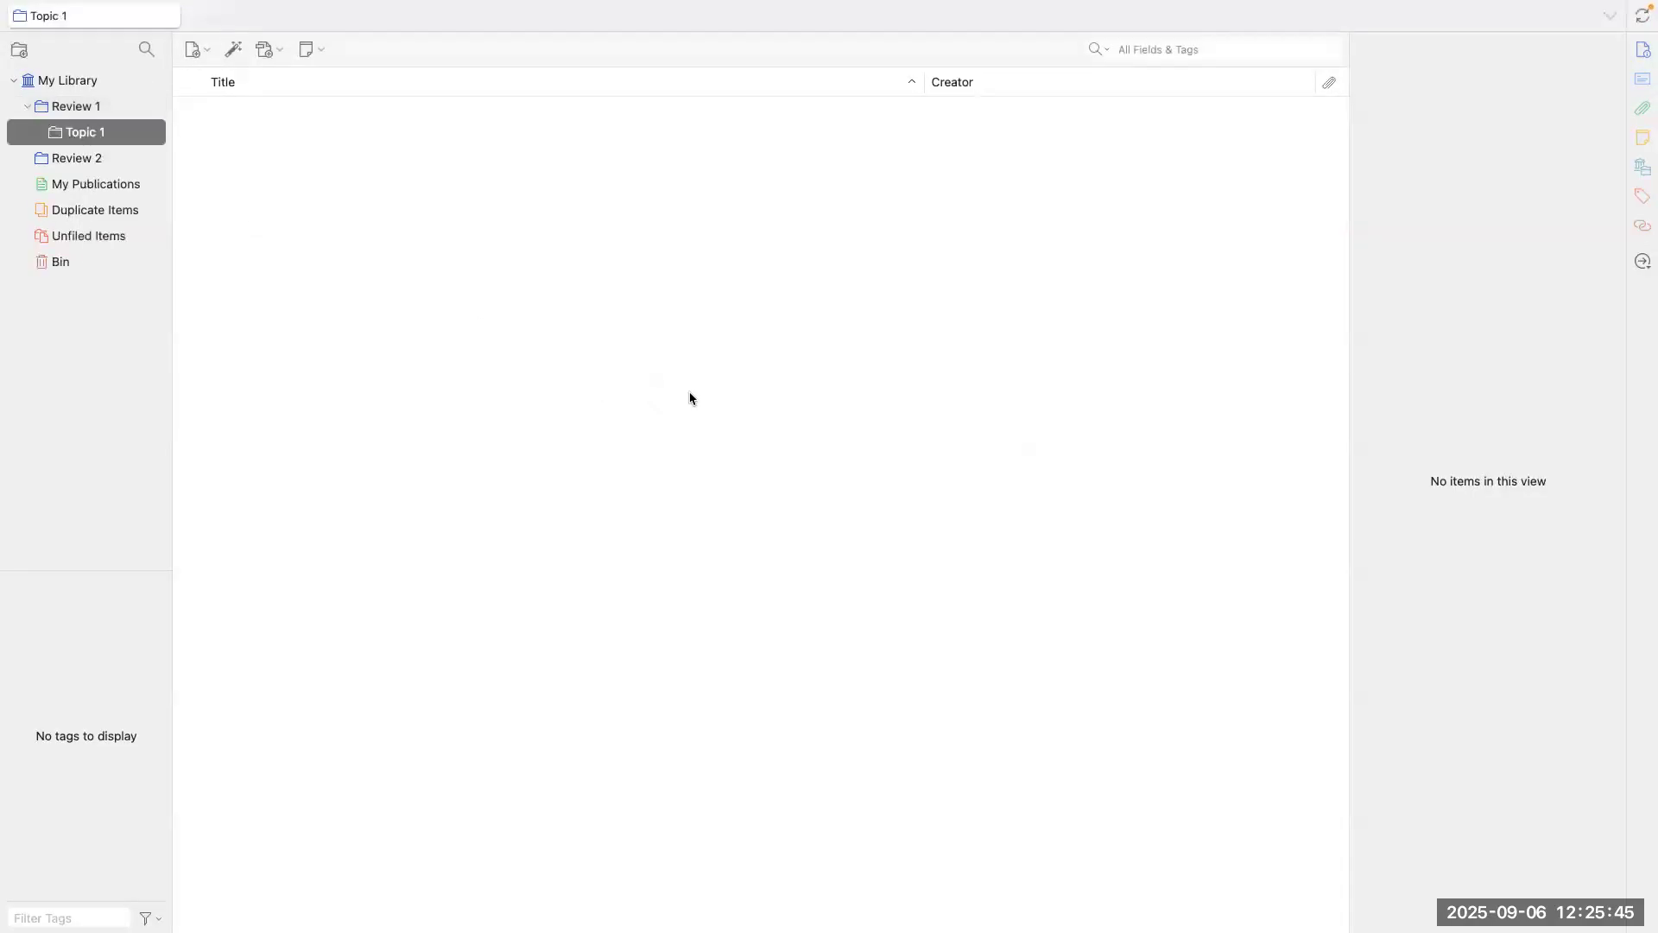
# Step: Add another subcollection named "Topic 2" inside Review 1
pyautogui.click(82, 110)
pyautogui.rightClick(85, 107)
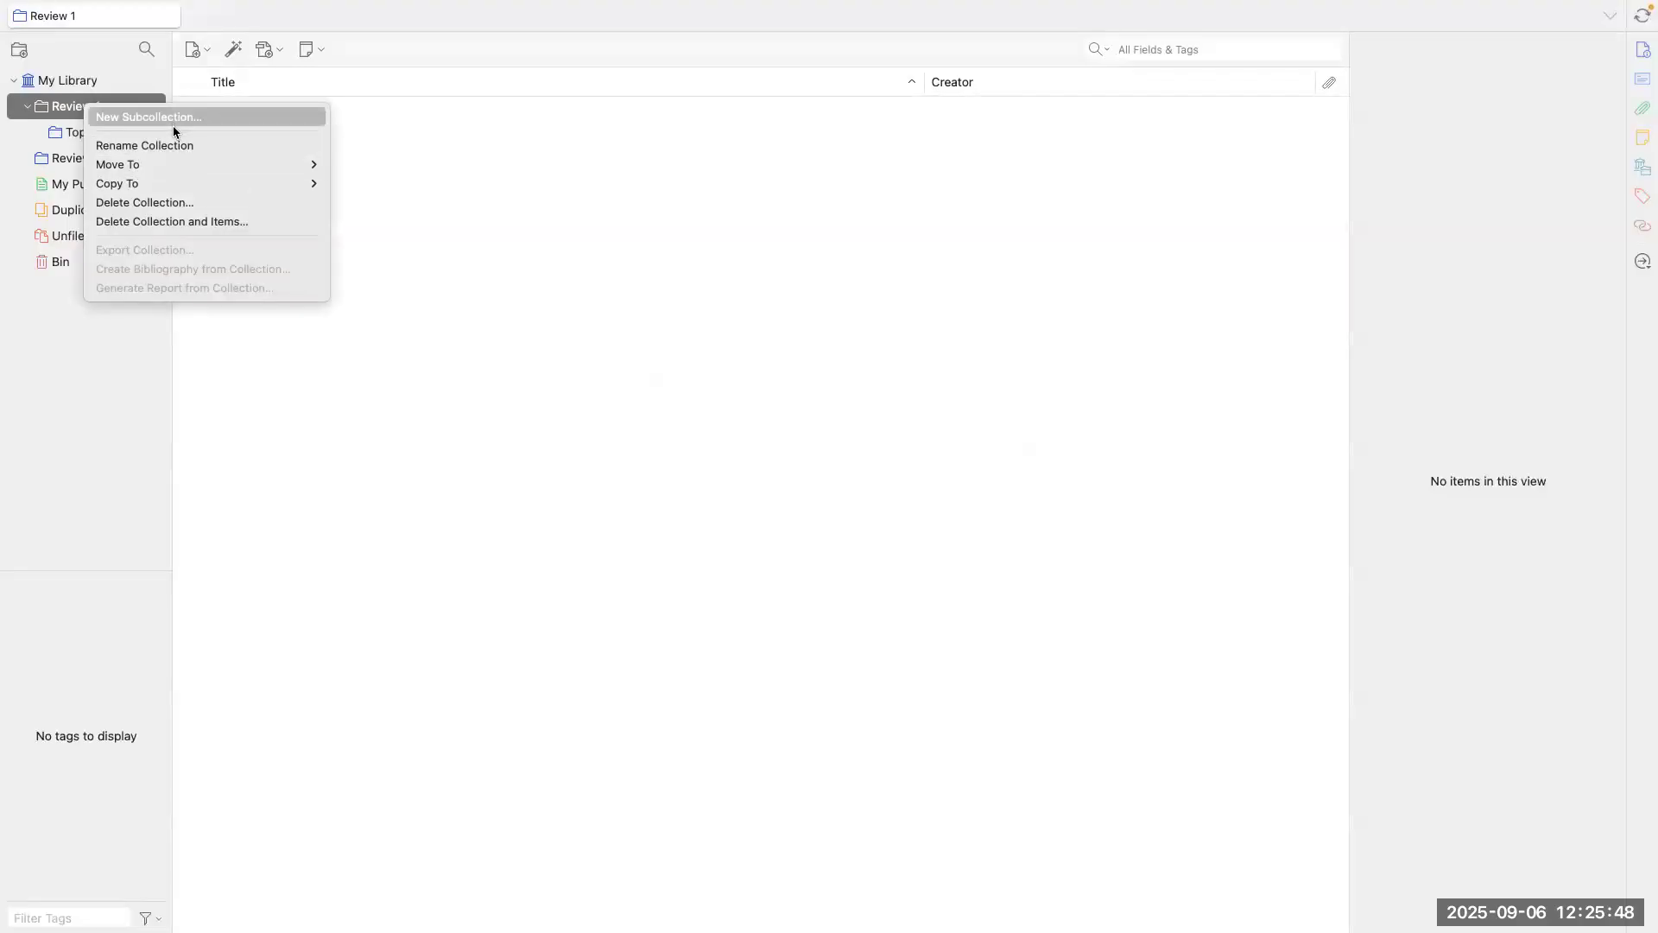
pyautogui.click(173, 118)
pyautogui.write('Topic 2')
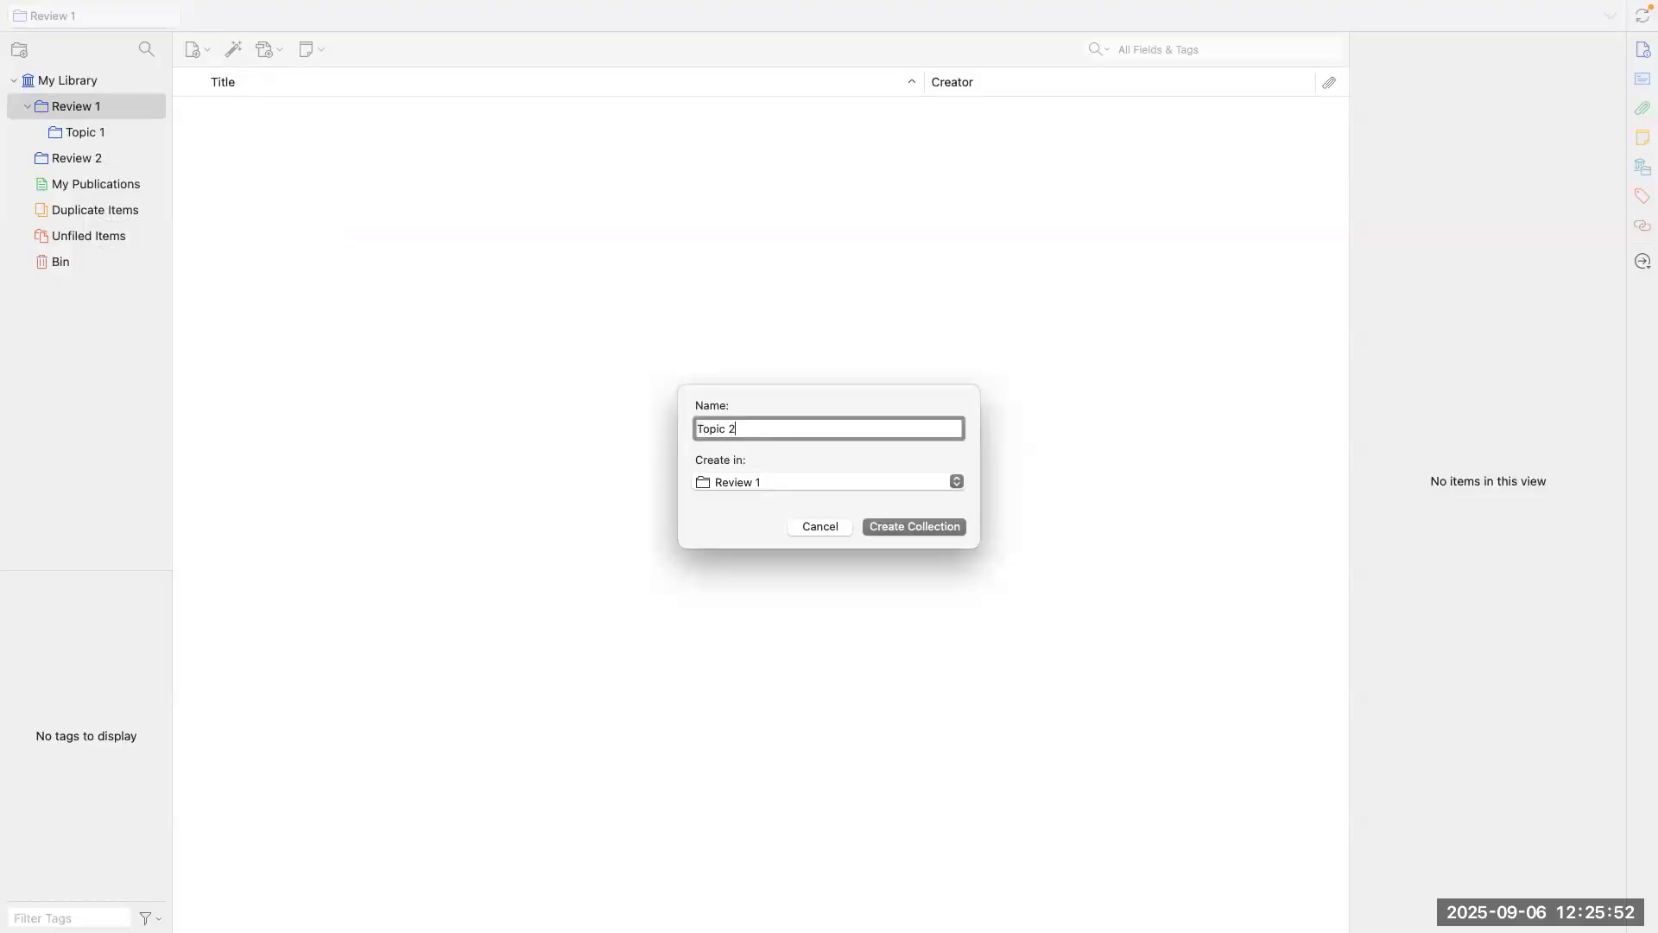
pyautogui.press('Return')
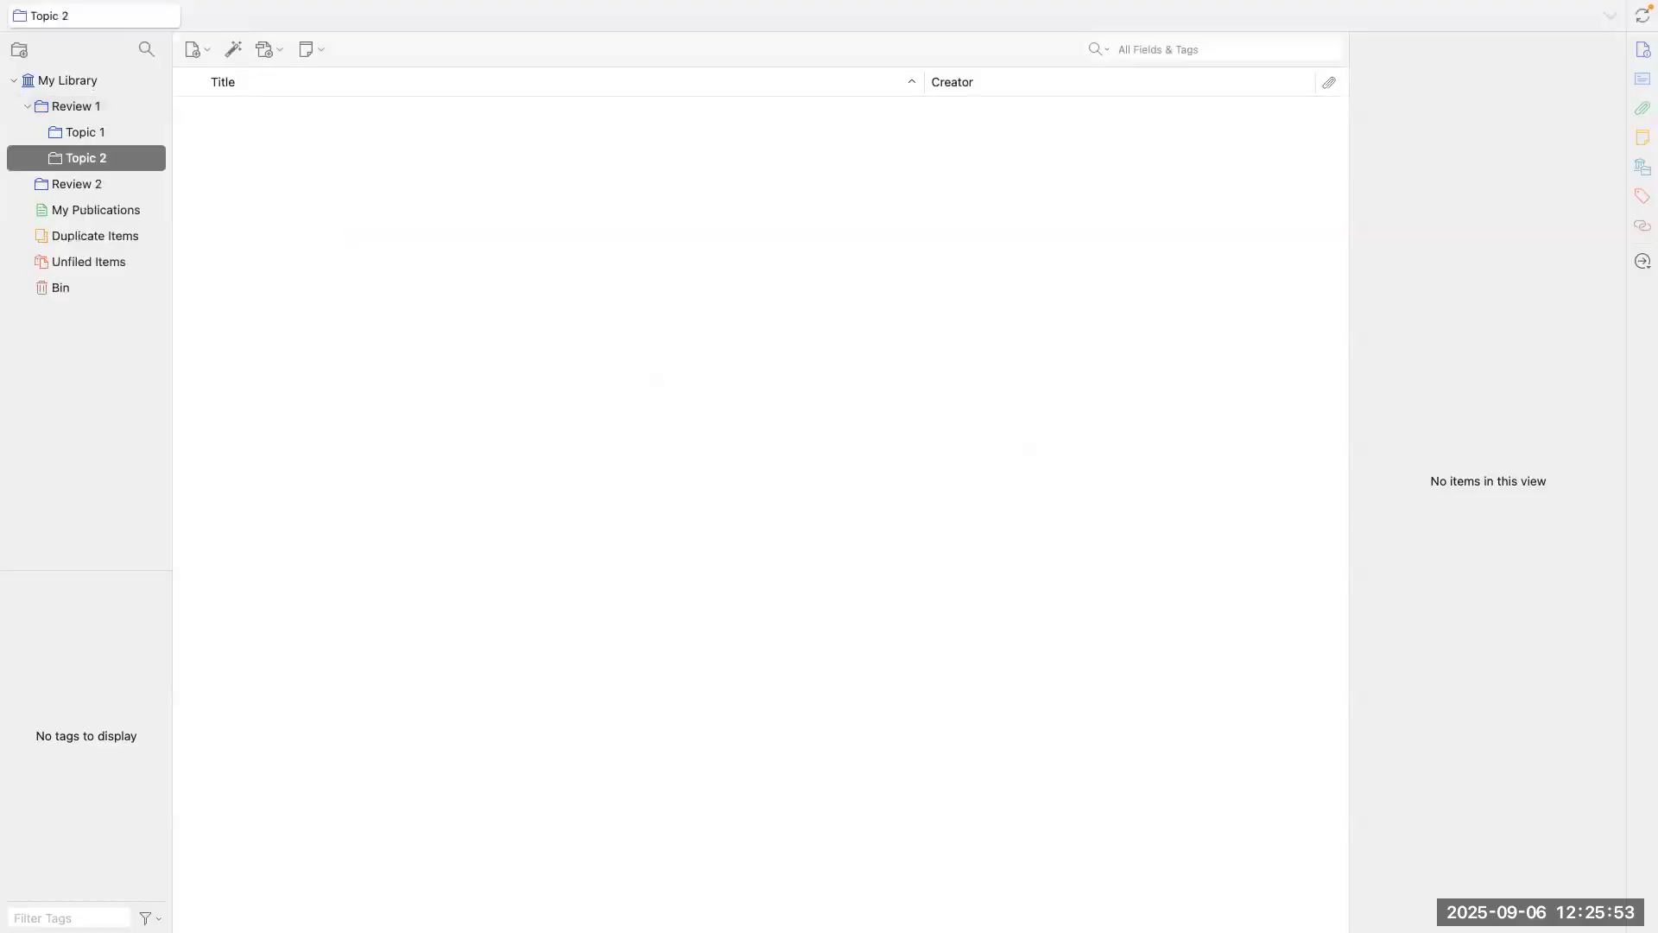
# Step: Create a subcollection named "Topic 1" inside the Review 2 collection
pyautogui.rightClick(89, 190)
pyautogui.click(179, 192)
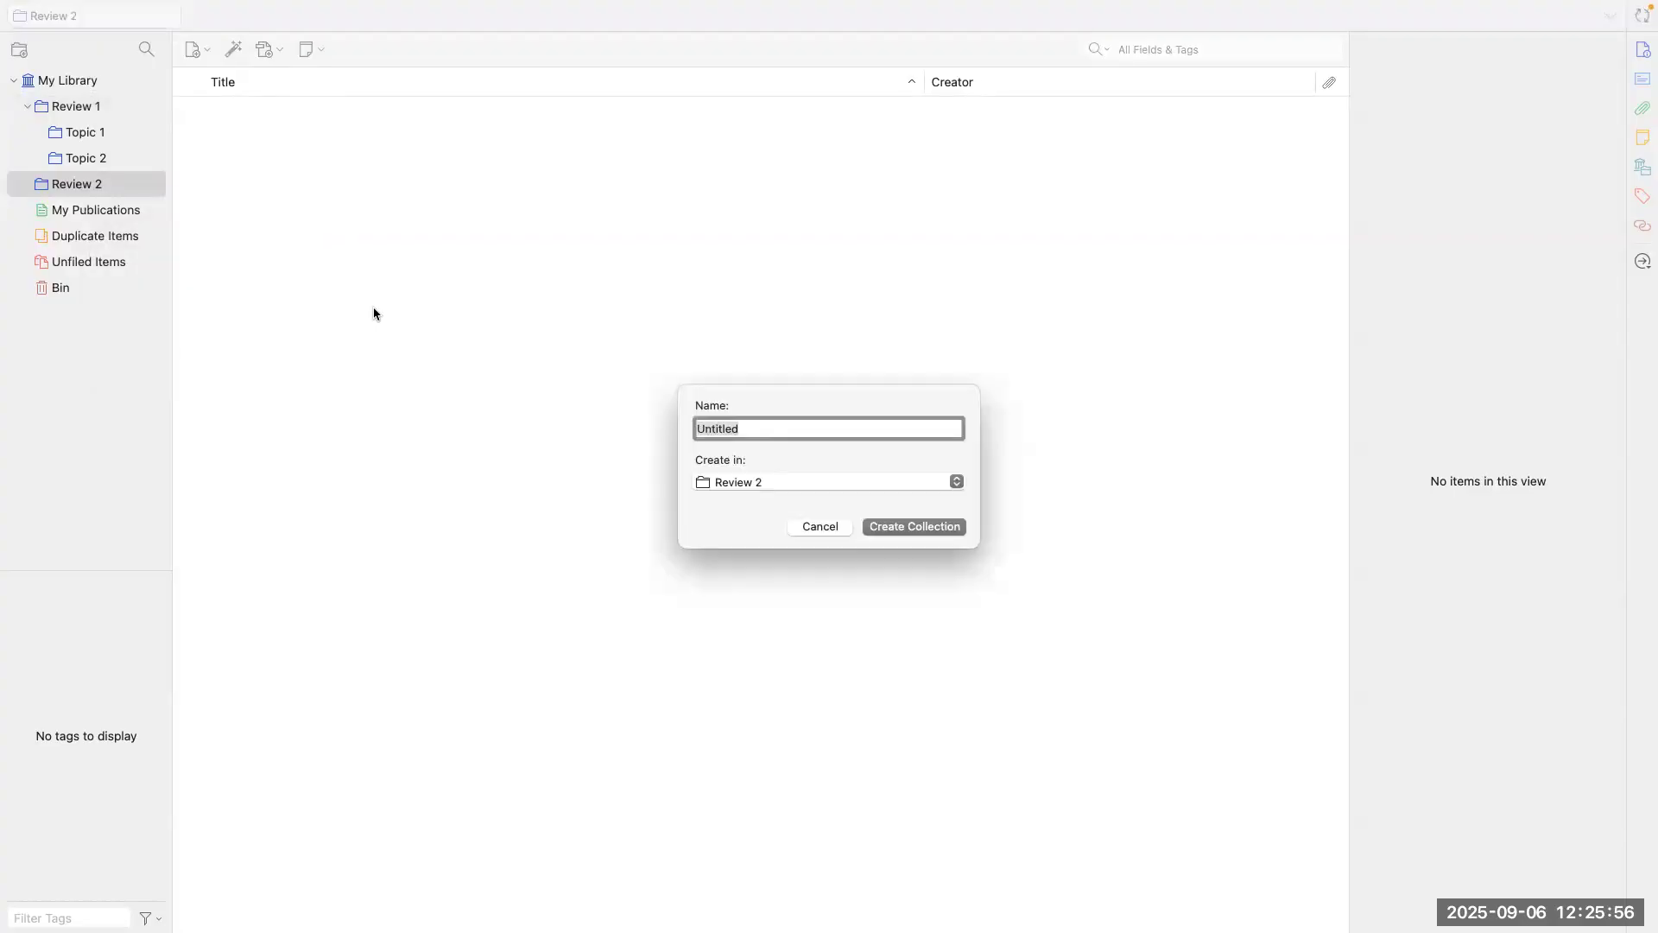
pyautogui.write('T')
pyautogui.press('Return')
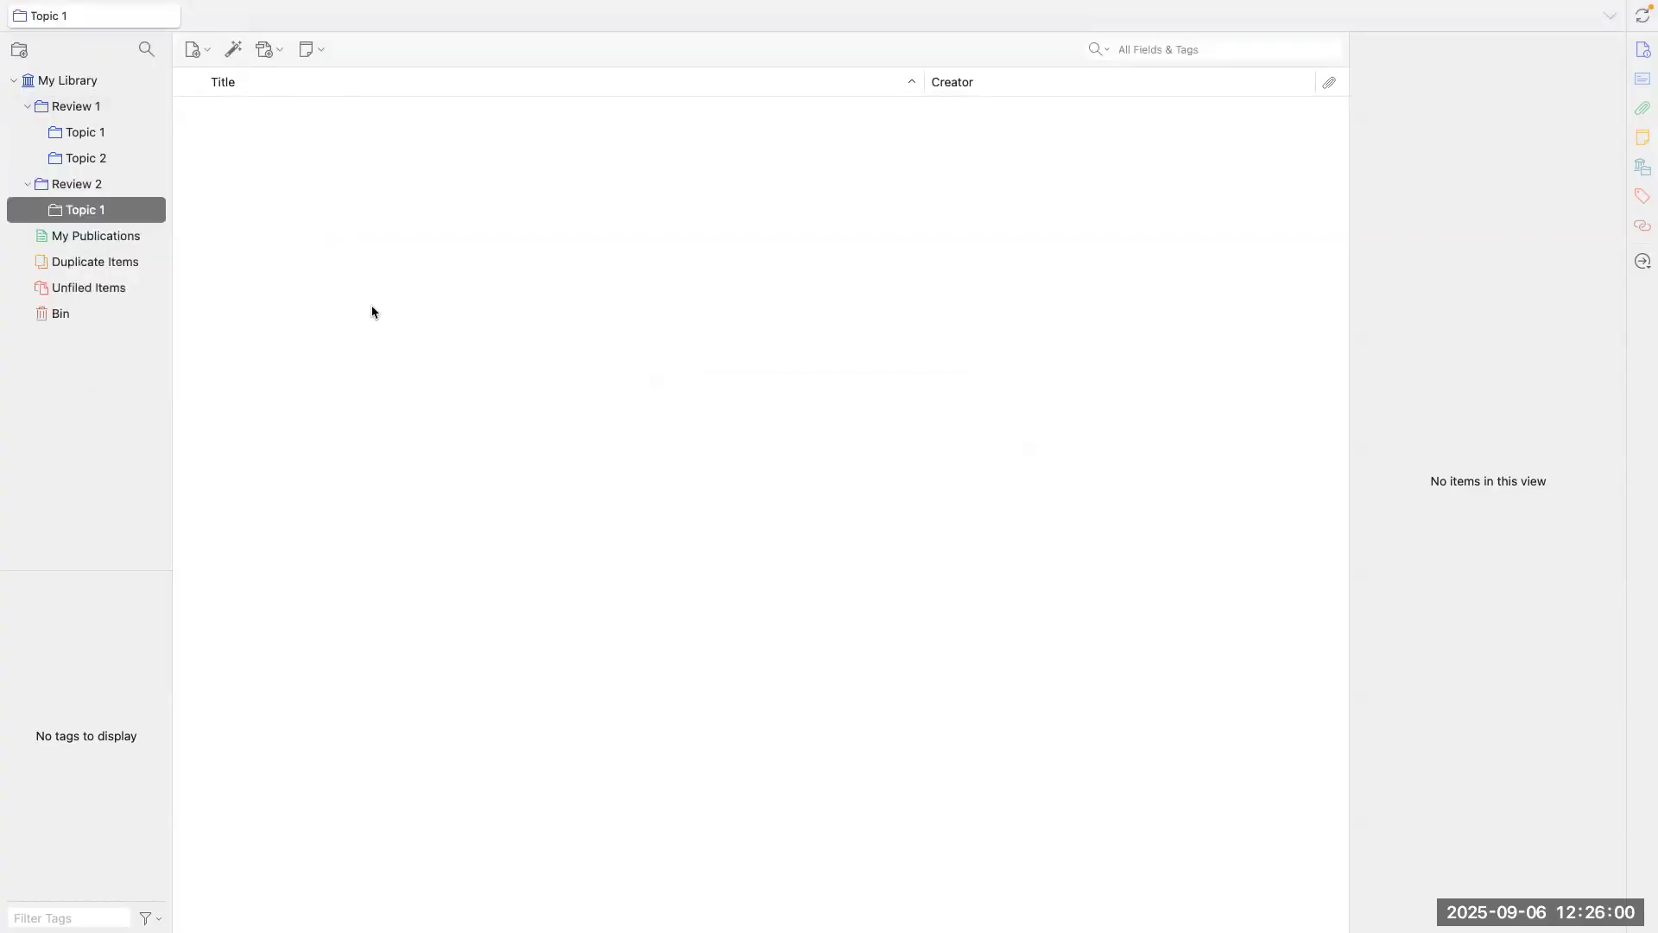
# Step: Add another subcollection named "Topic 2" inside Review 2
pyautogui.rightClick(92, 185)
pyautogui.click(145, 193)
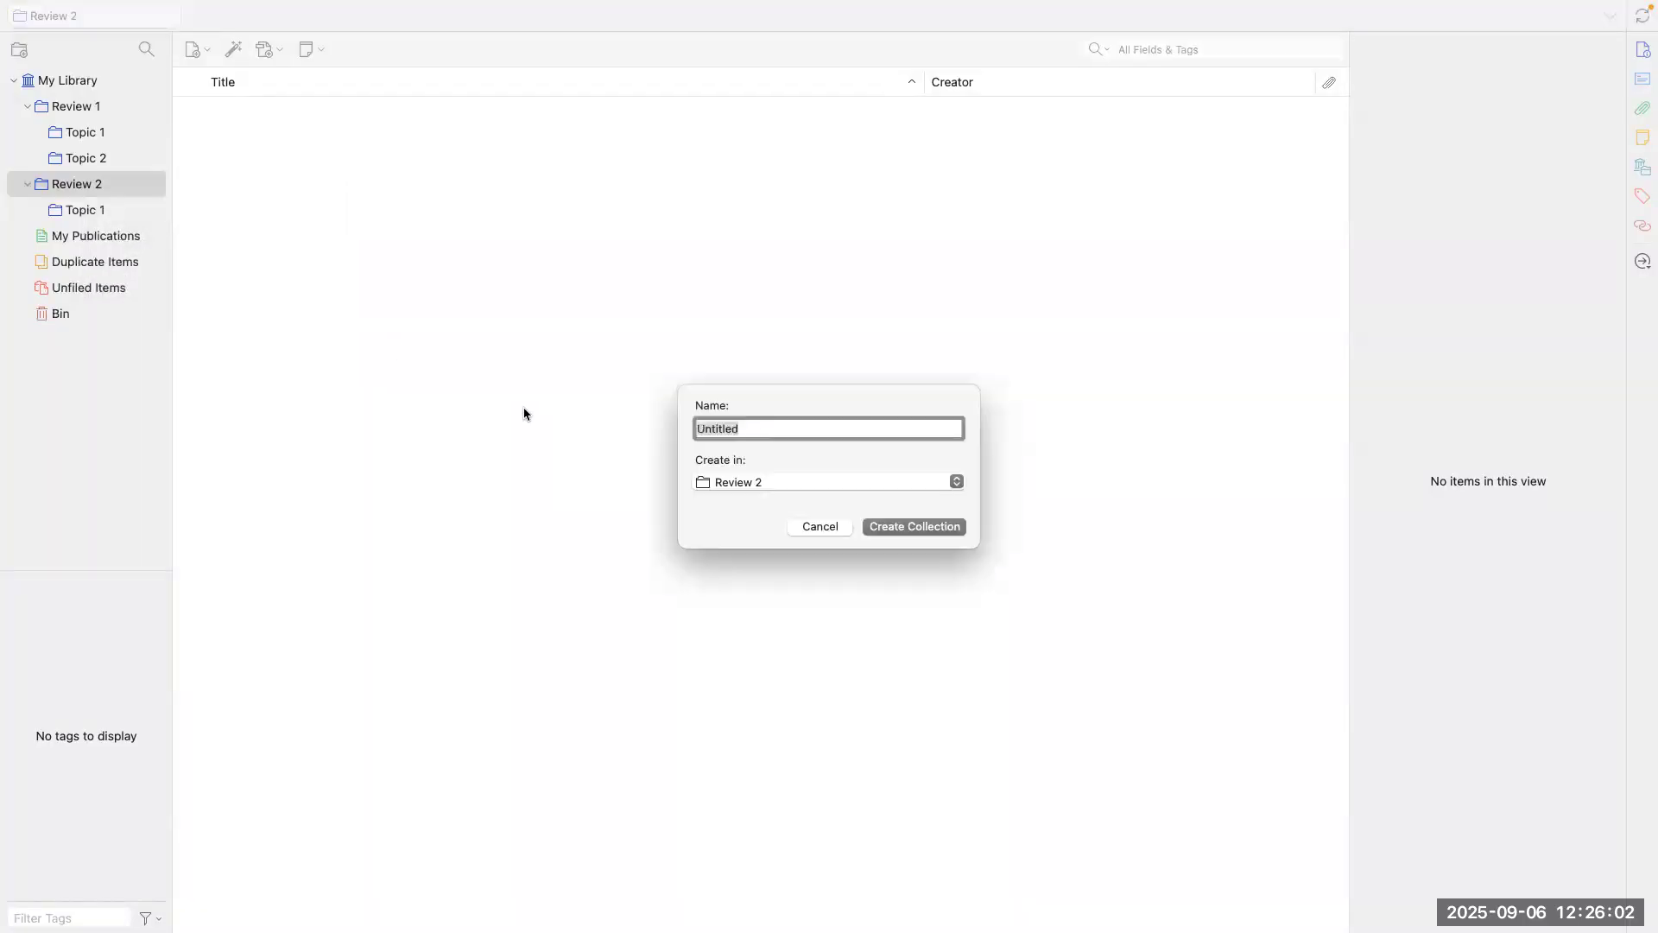
pyautogui.write('Topic 2')
pyautogui.press('Return')
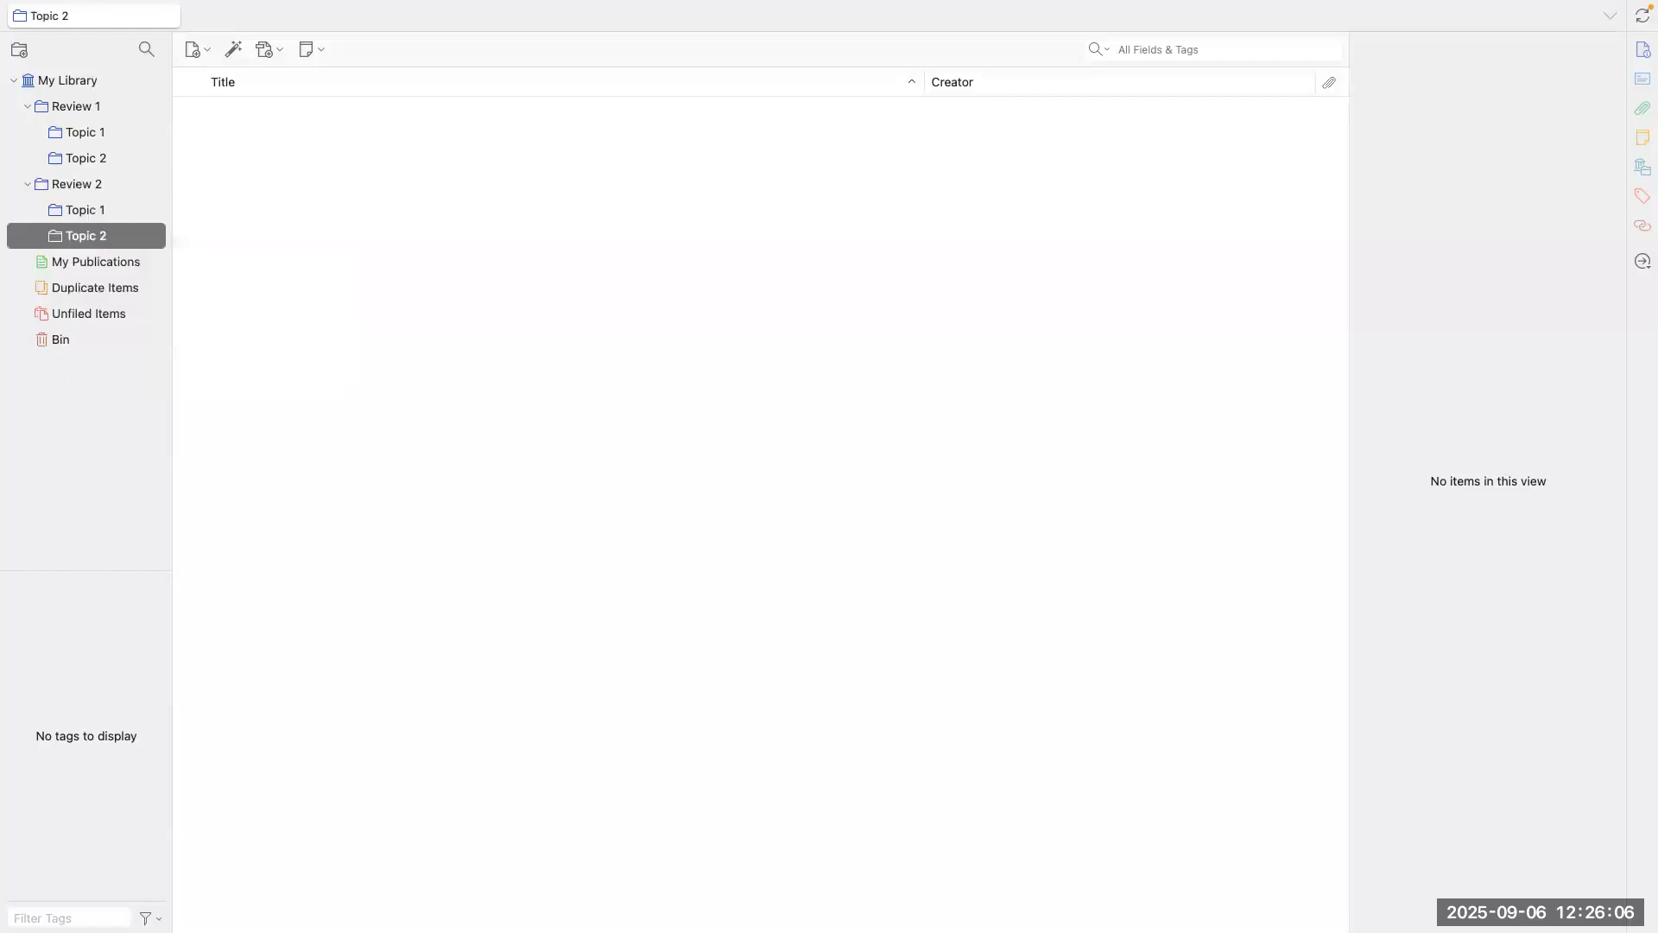
# Step: Add the first 12 references in My Library, through "Artificial intelligence to deep learning", to the Topic 2 subcollection of Review 1
pyautogui.click(106, 84)
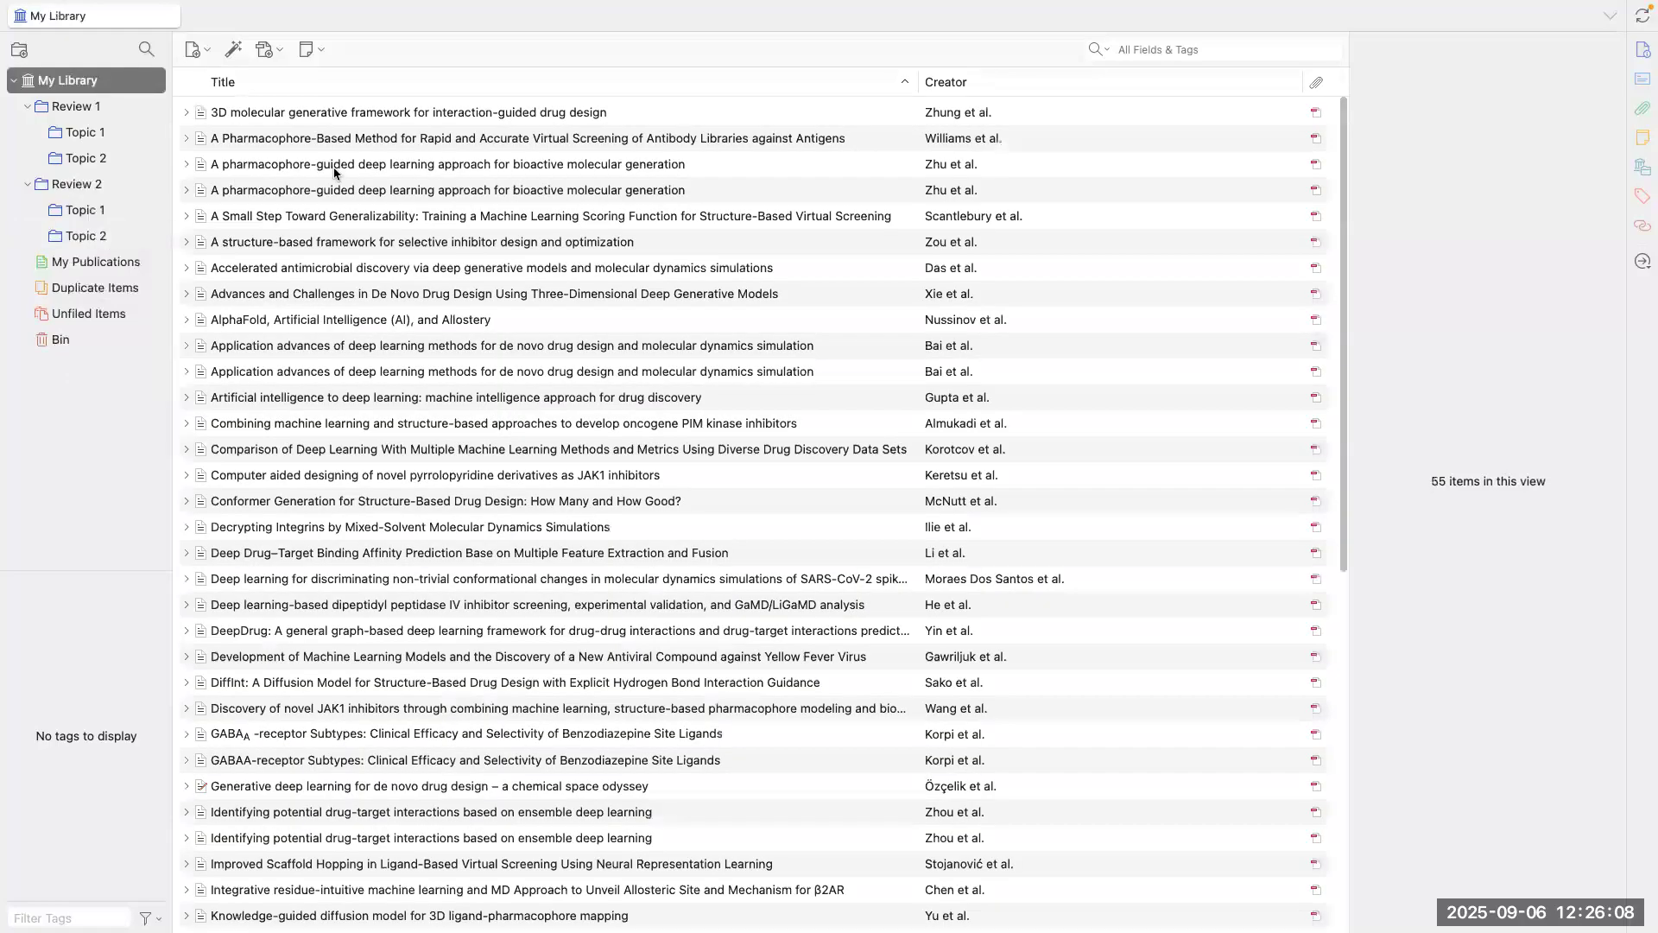
pyautogui.click(355, 122)
pyautogui.scroll(-10, 477, 409)
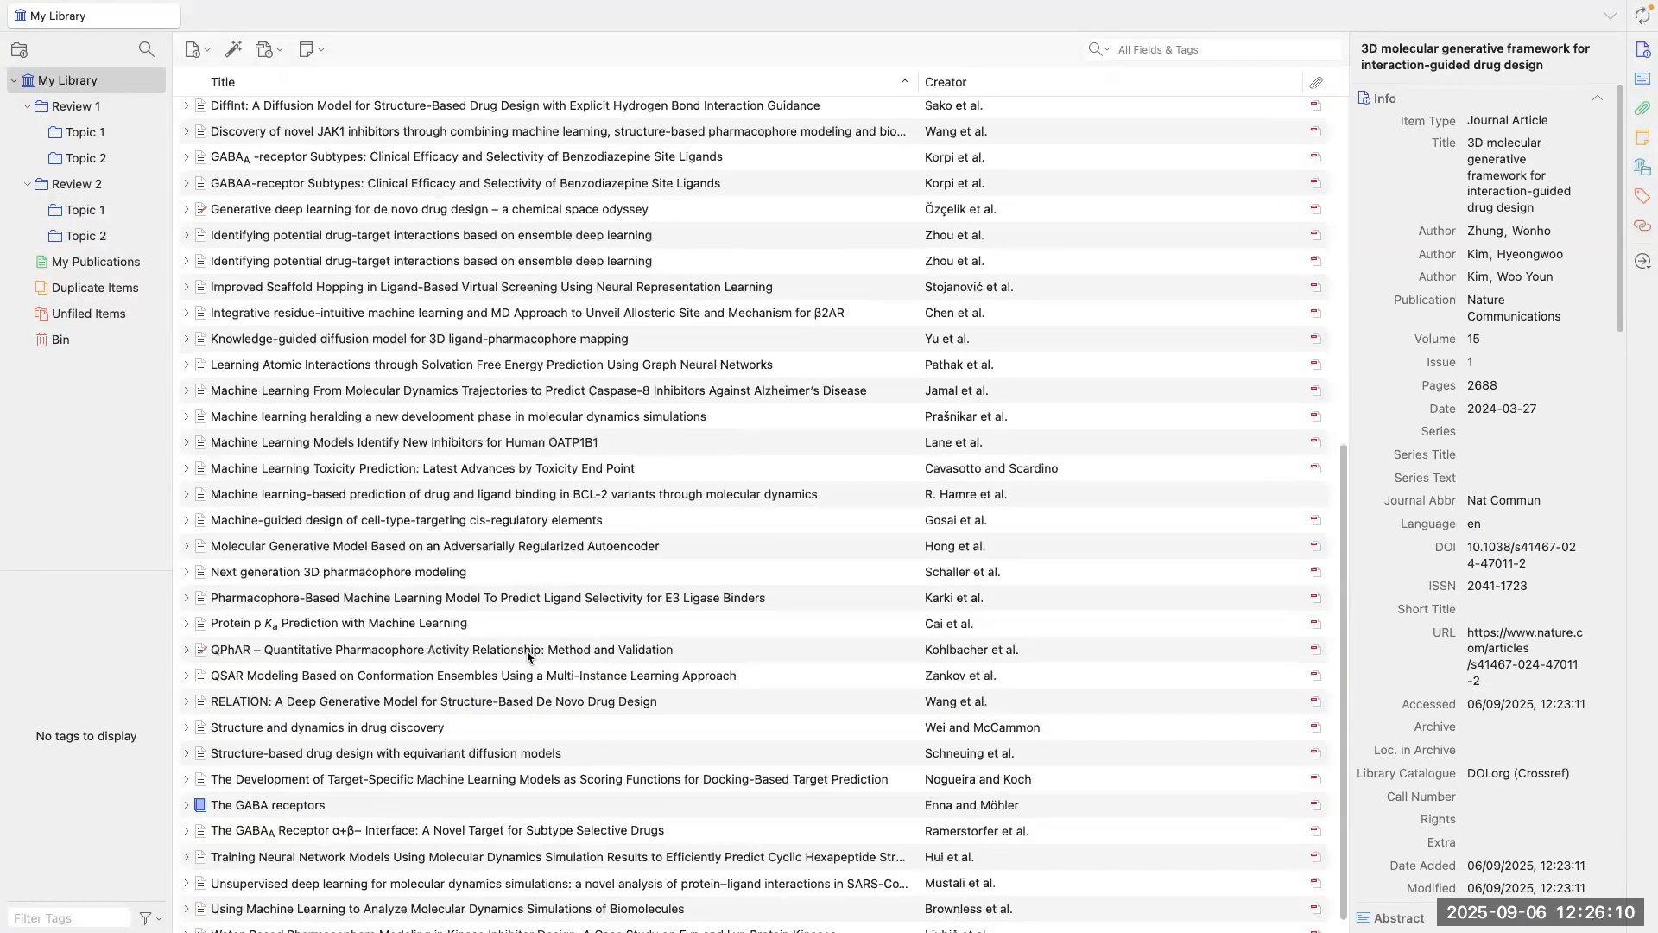
pyautogui.scroll(3, 498, 588)
pyautogui.scroll(5, 442, 259)
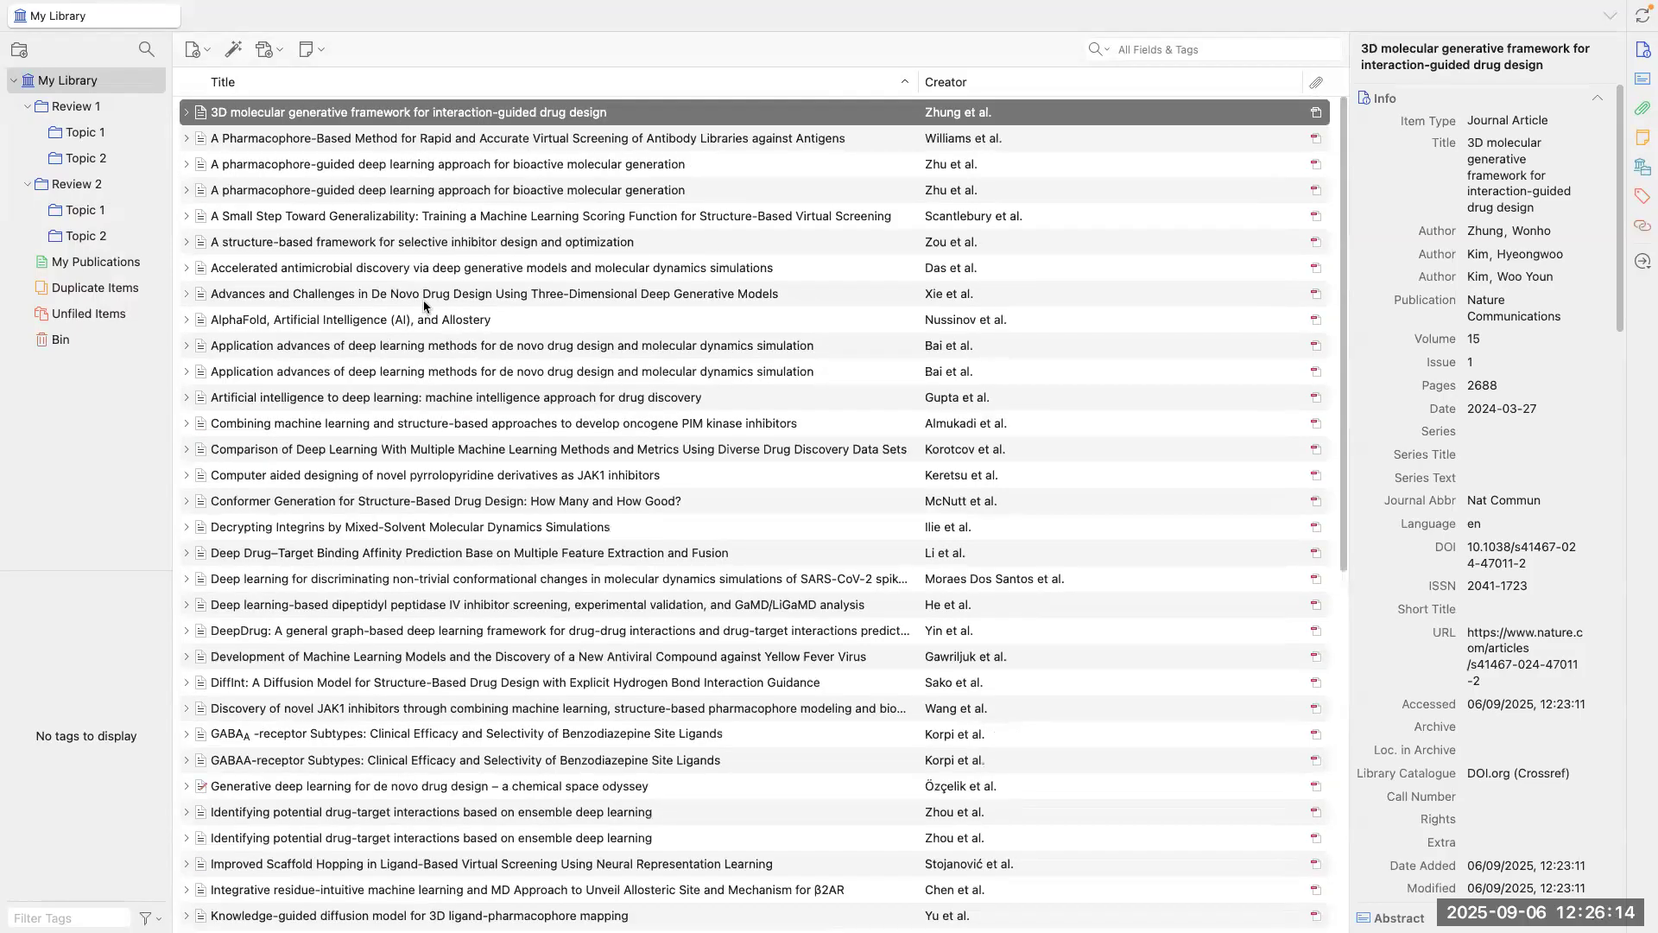
pyautogui.keyDown('shift'); pyautogui.click(451, 398); pyautogui.keyUp('shift')
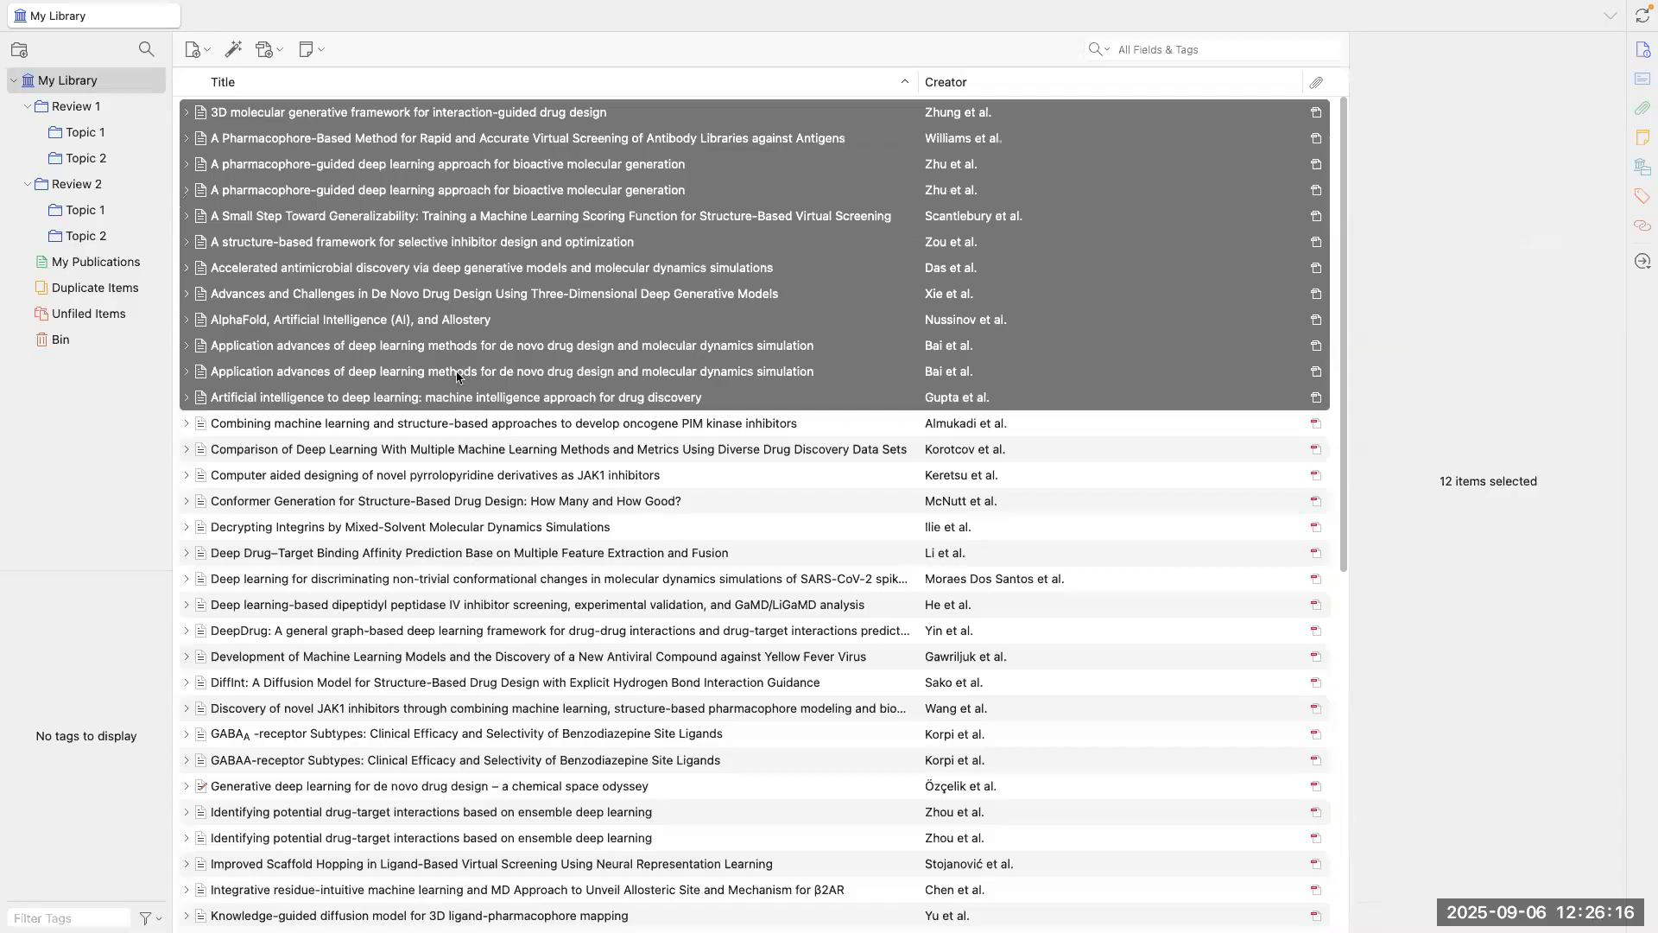
pyautogui.rightClick(448, 228)
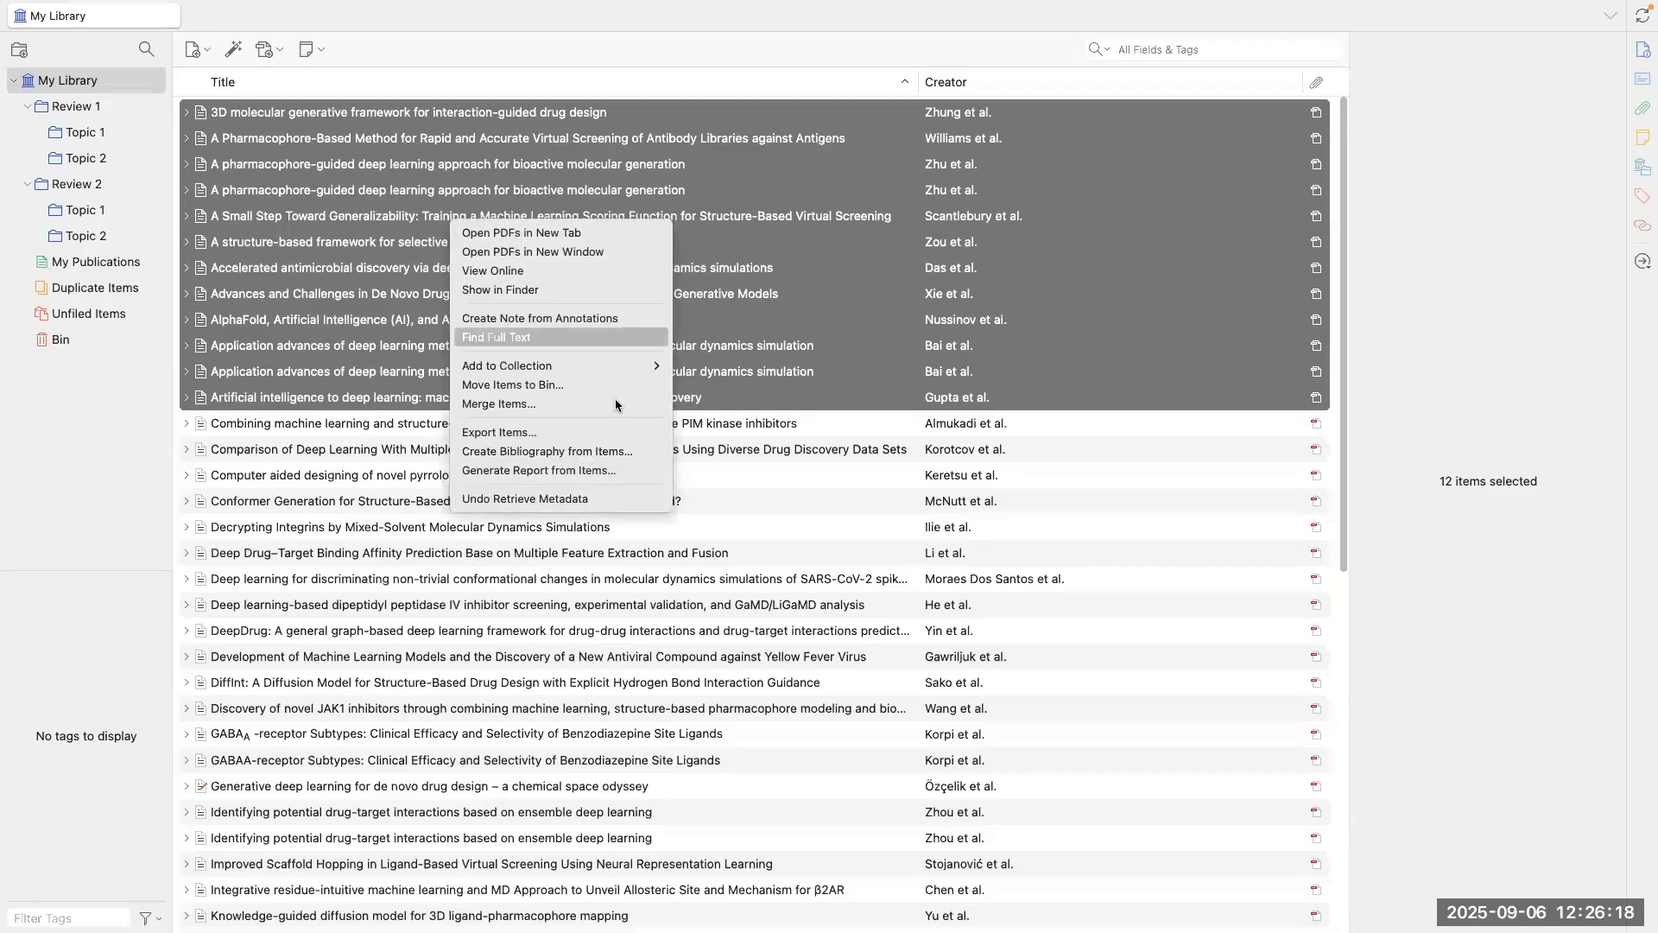
pyautogui.moveTo(604, 373)
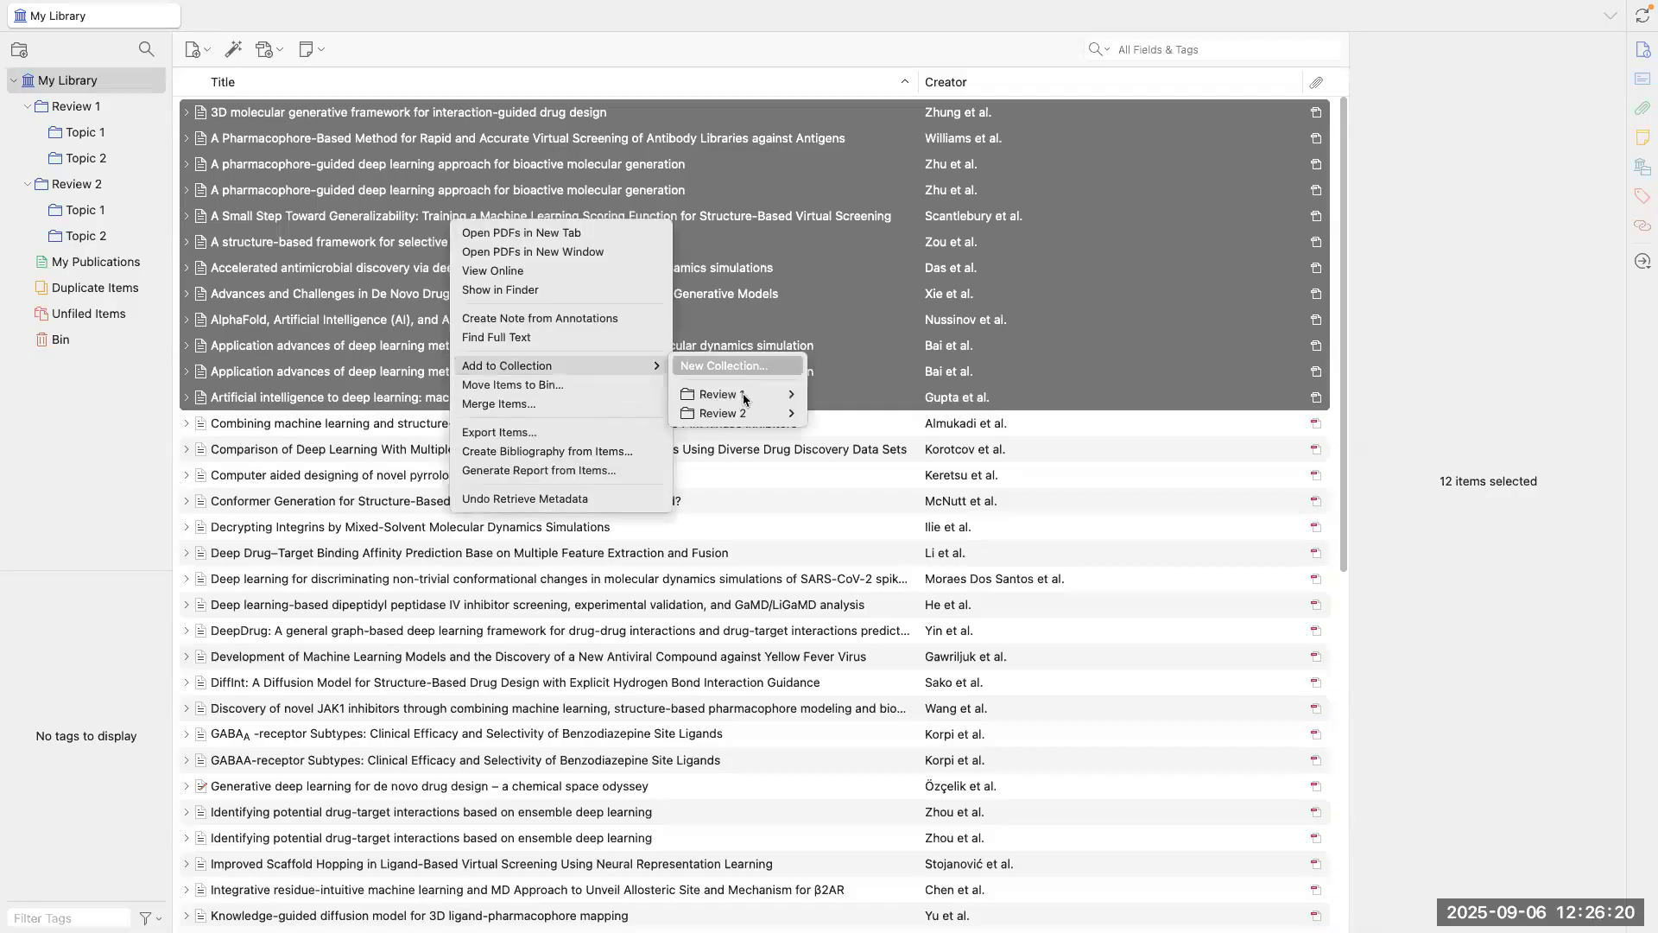
pyautogui.moveTo(748, 394)
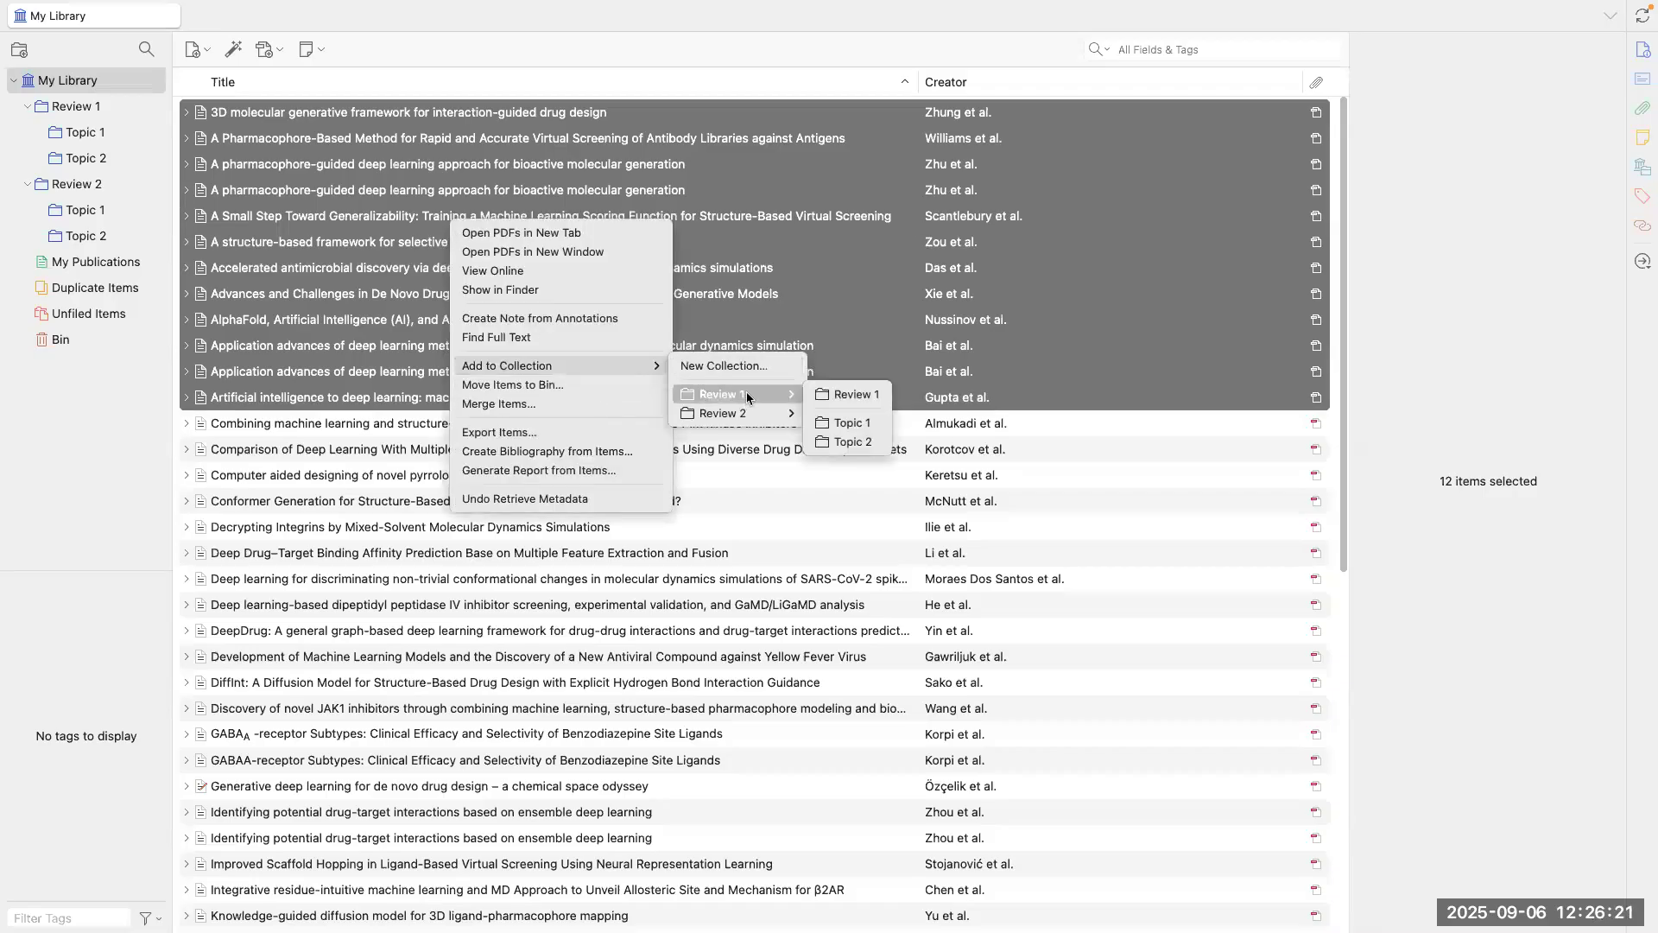
pyautogui.click(857, 444)
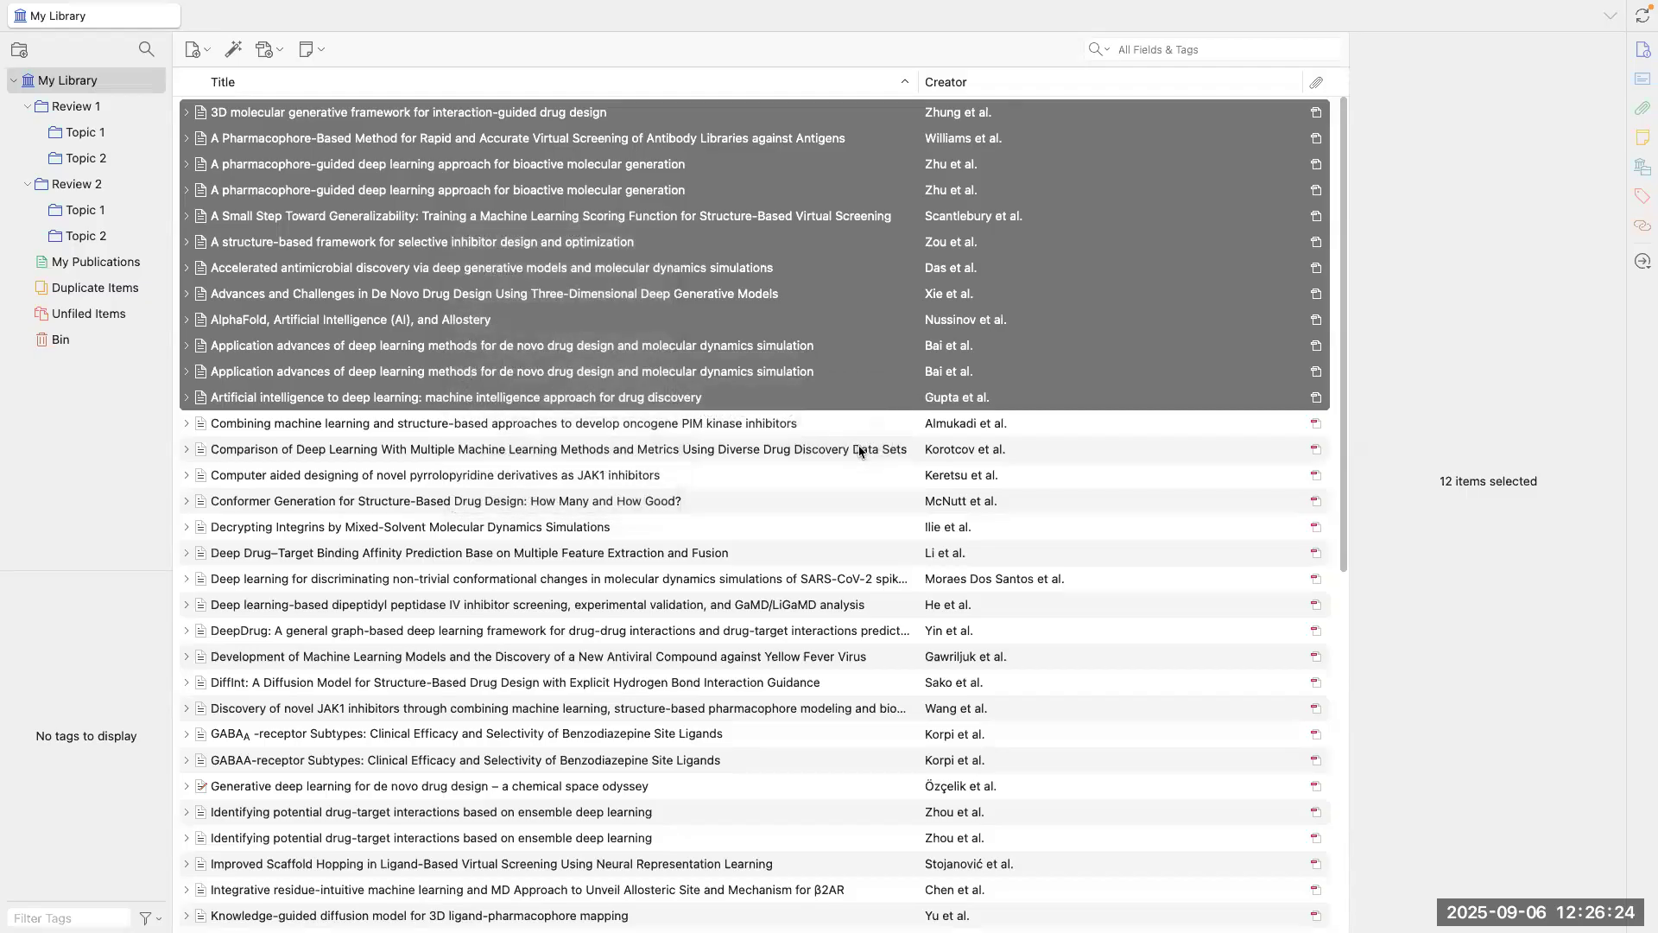
# Step: Check the references in Topic 2 under Review 1, and return to My Library to look over its full list
pyautogui.click(78, 161)
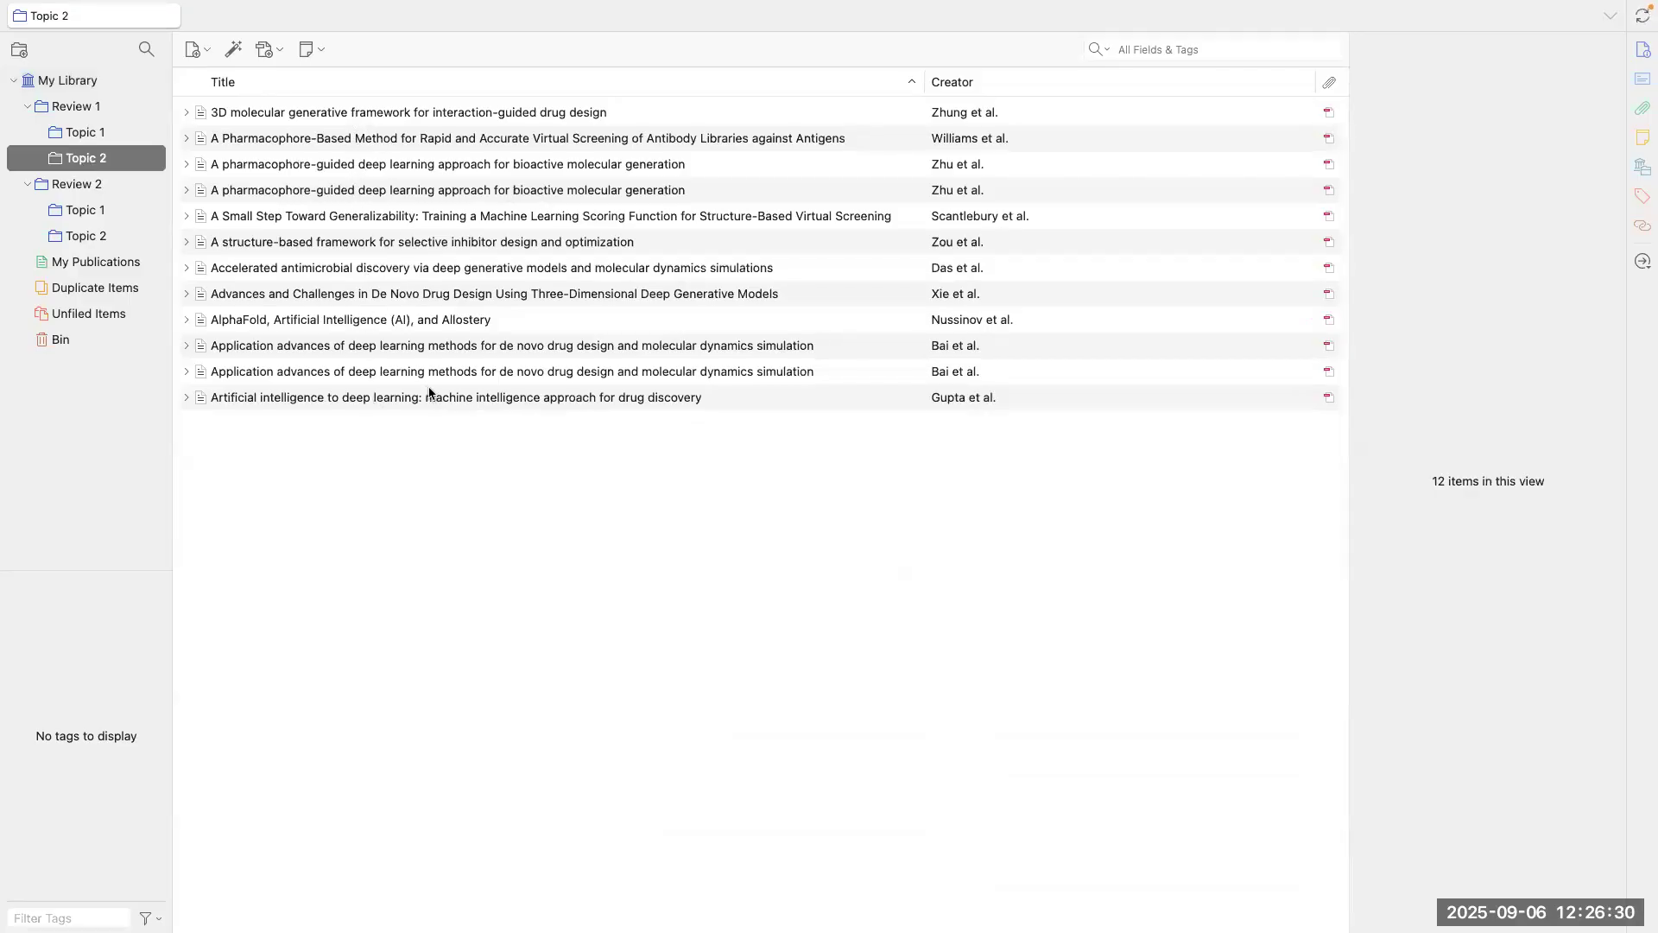
pyautogui.click(76, 86)
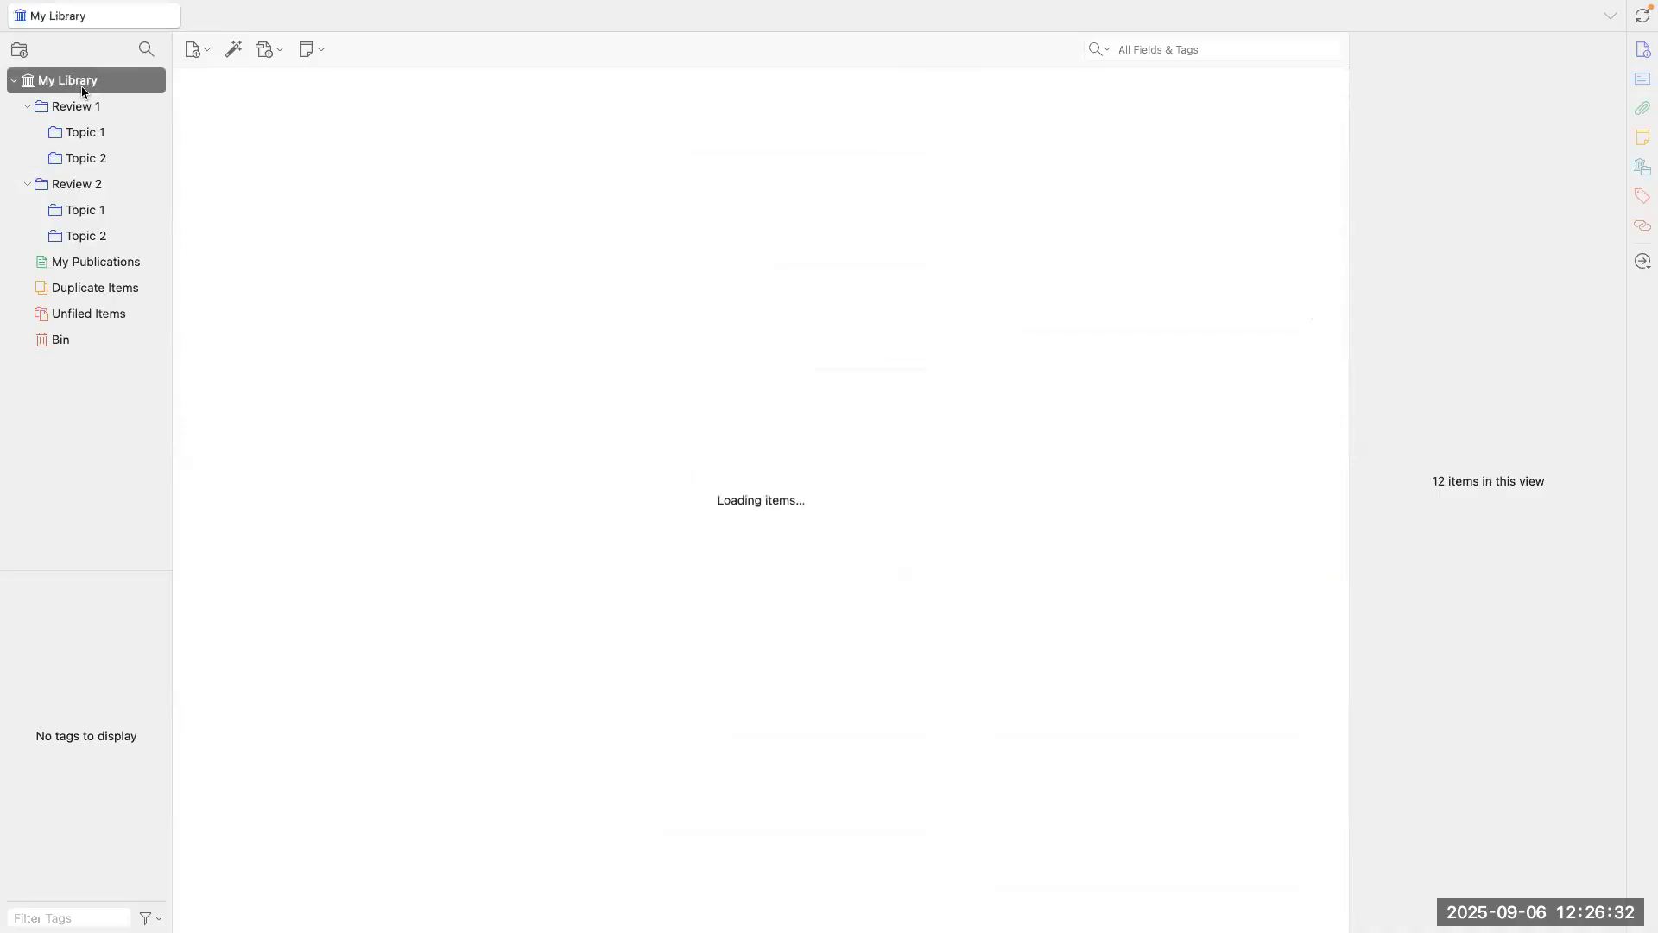
pyautogui.scroll(-10, 436, 456)
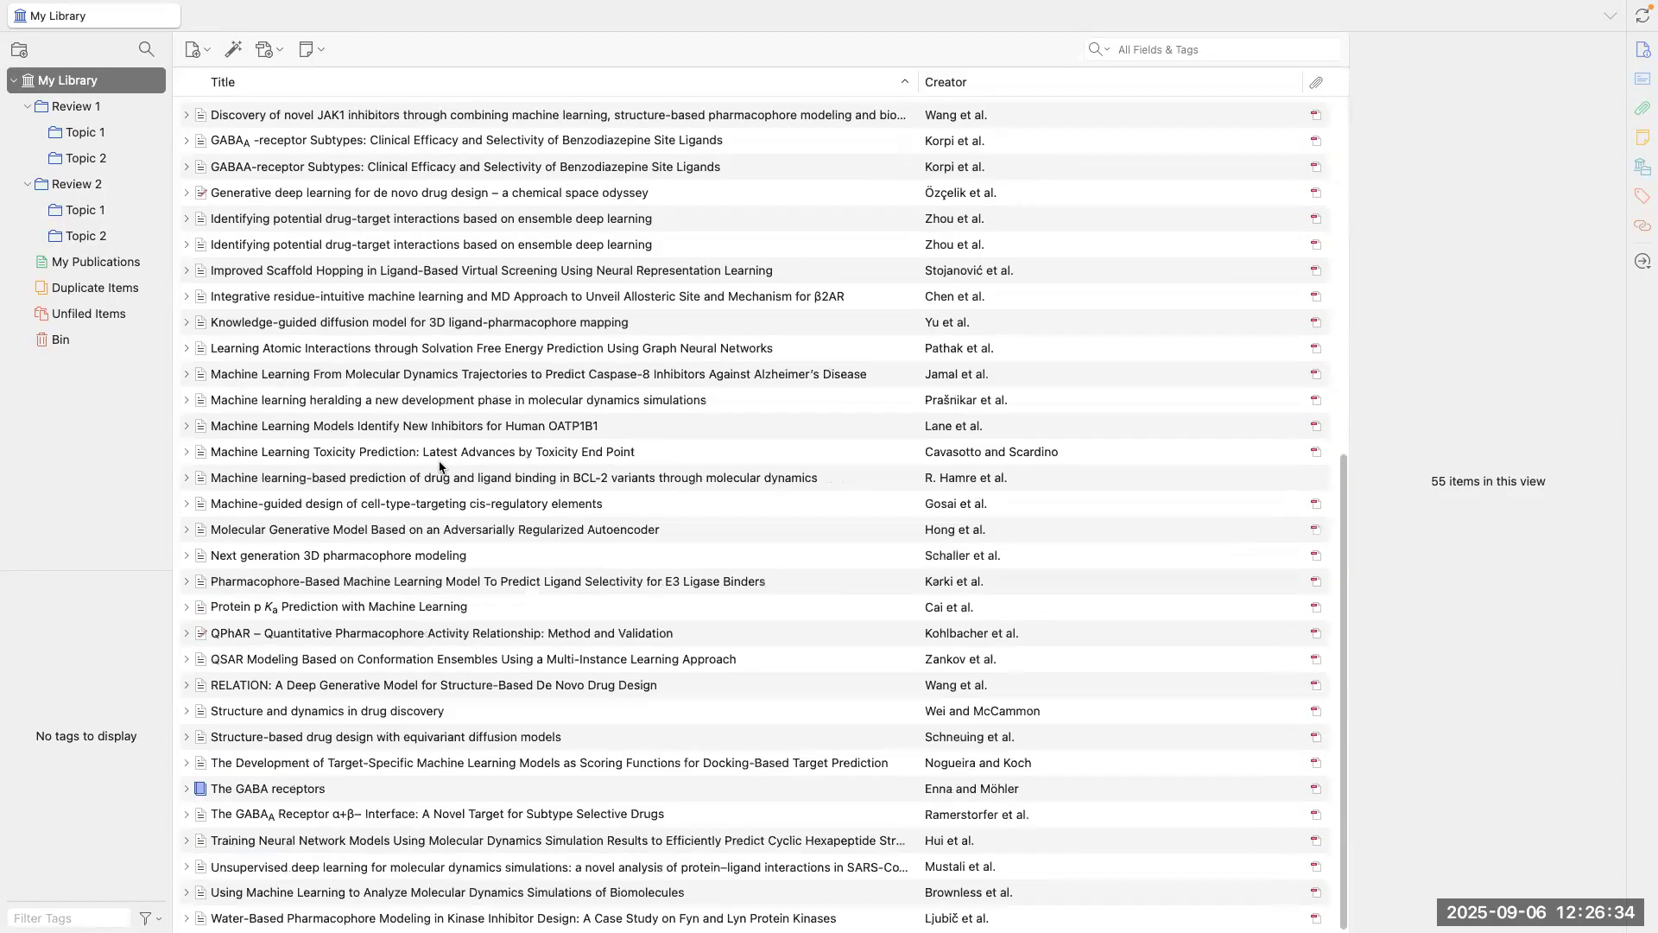
# Step: Look over the My Library list, and compare it with the contents of Review 1 and its Topic 1 and Topic 2 subcollections
pyautogui.scroll(10, 444, 470)
pyautogui.scroll(-1, 432, 438)
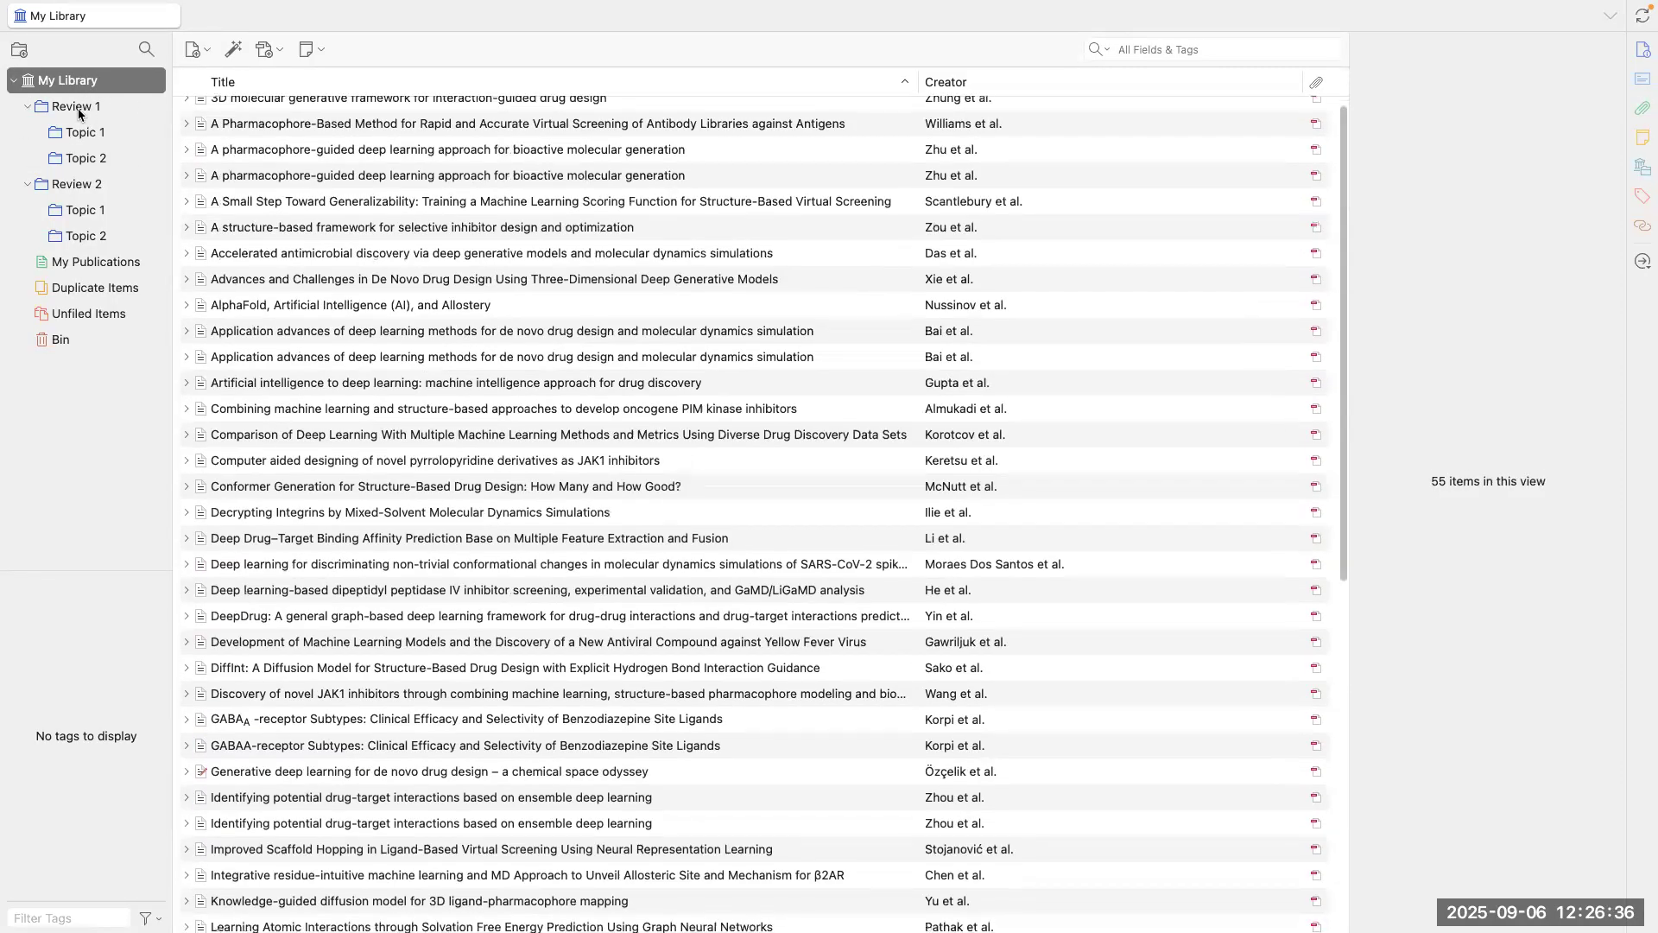
pyautogui.click(19, 82)
pyautogui.click(20, 82)
pyautogui.click(90, 114)
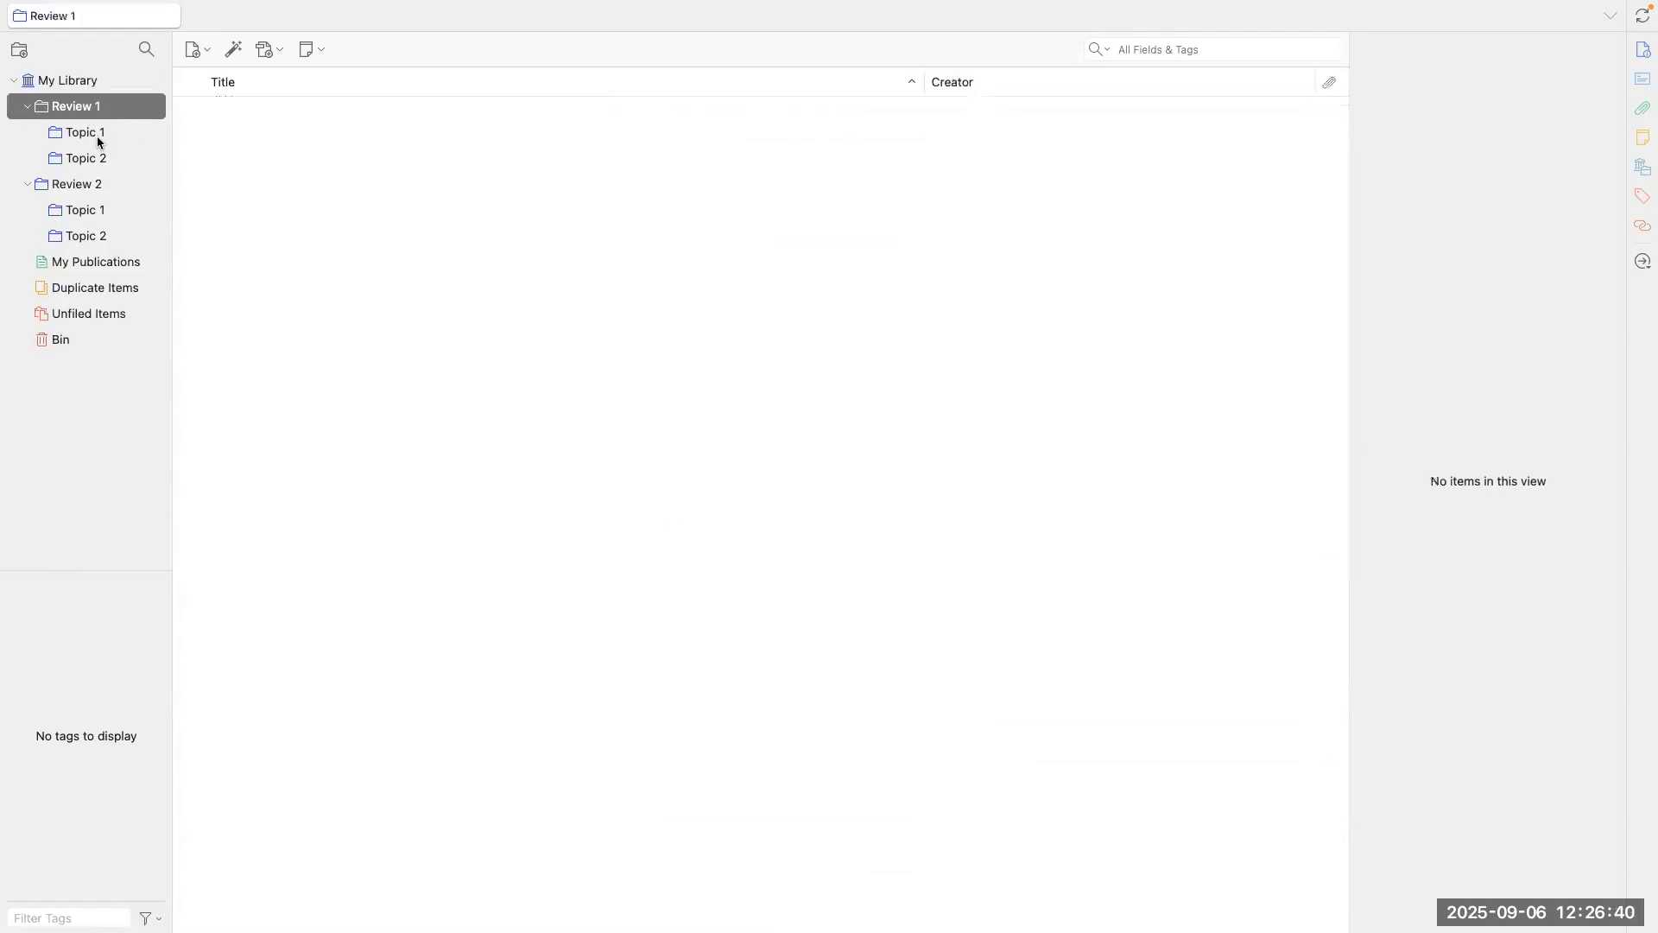
pyautogui.click(100, 140)
pyautogui.click(101, 160)
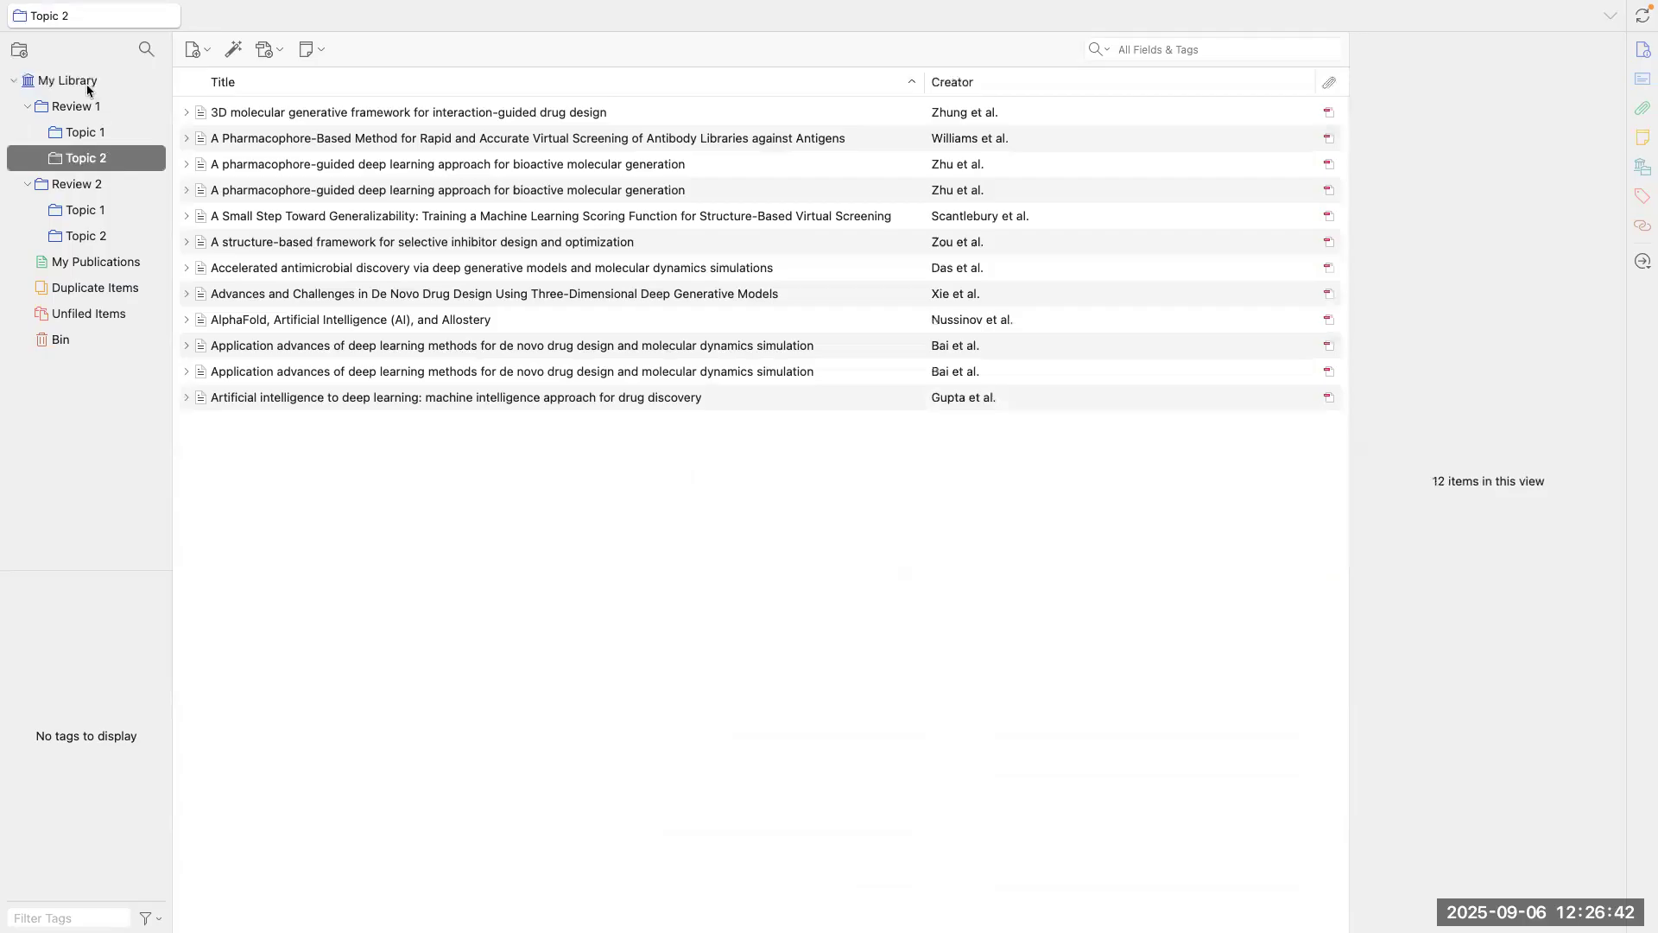
# Step: Add the five My Library references from "DeepDrug" through "GABAA -receptor Subtypes" to Topic 1 of Review 1, and open that subcollection
pyautogui.click(89, 81)
pyautogui.click(476, 641)
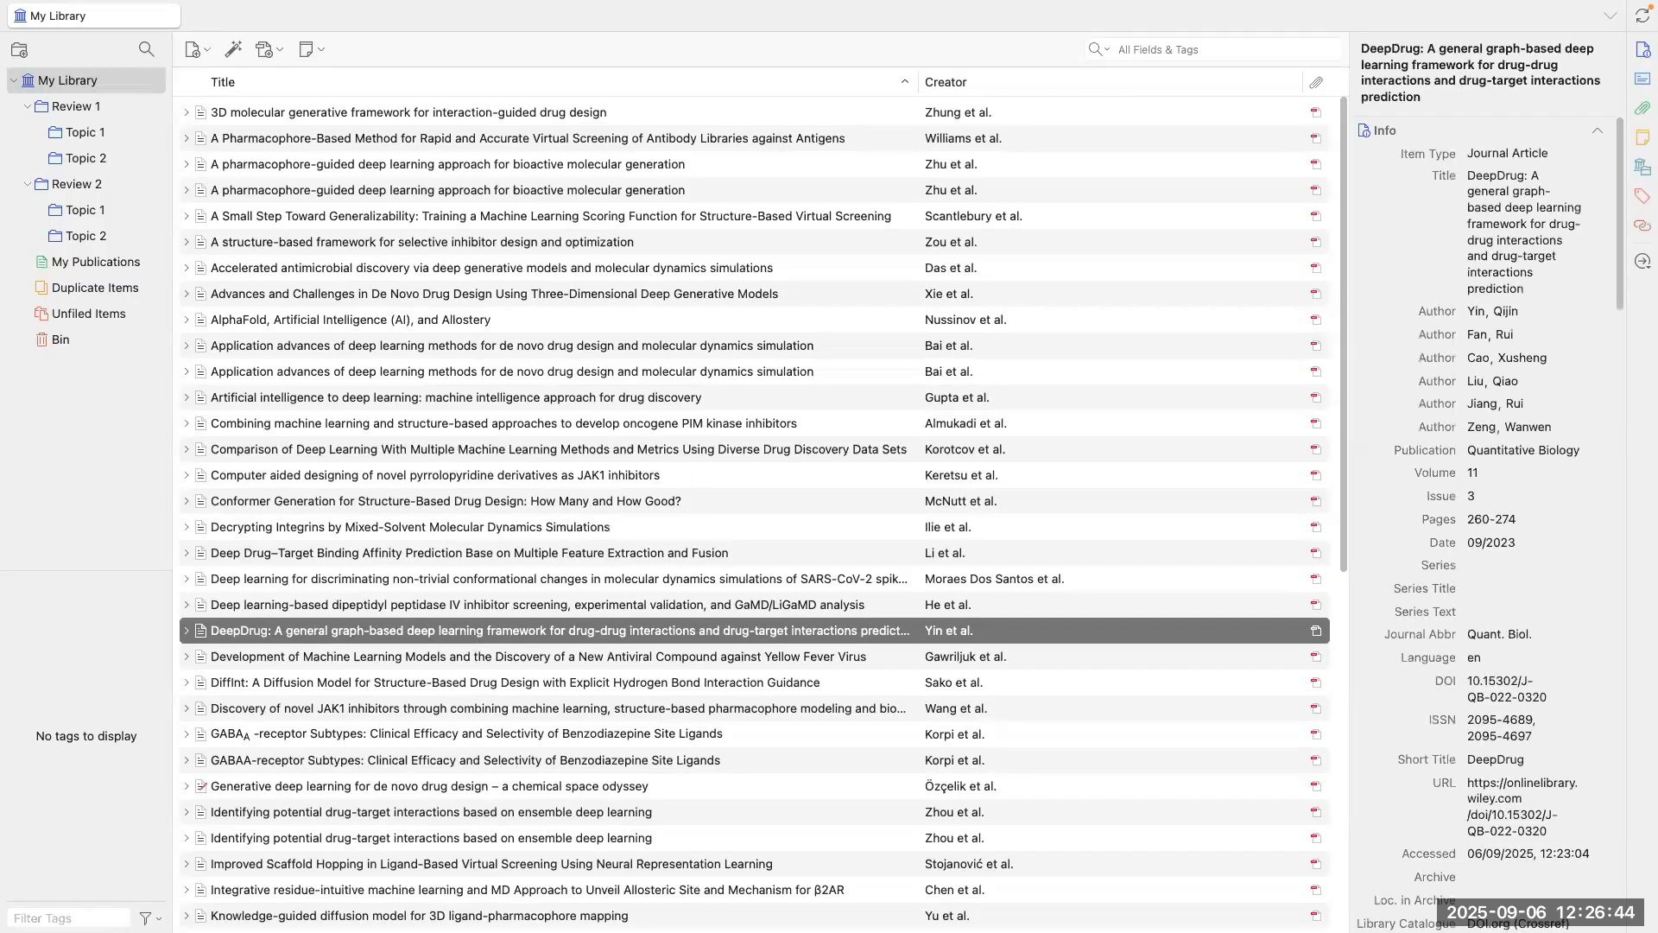
pyautogui.keyDown('shift'); pyautogui.click(531, 867); pyautogui.keyUp('shift')
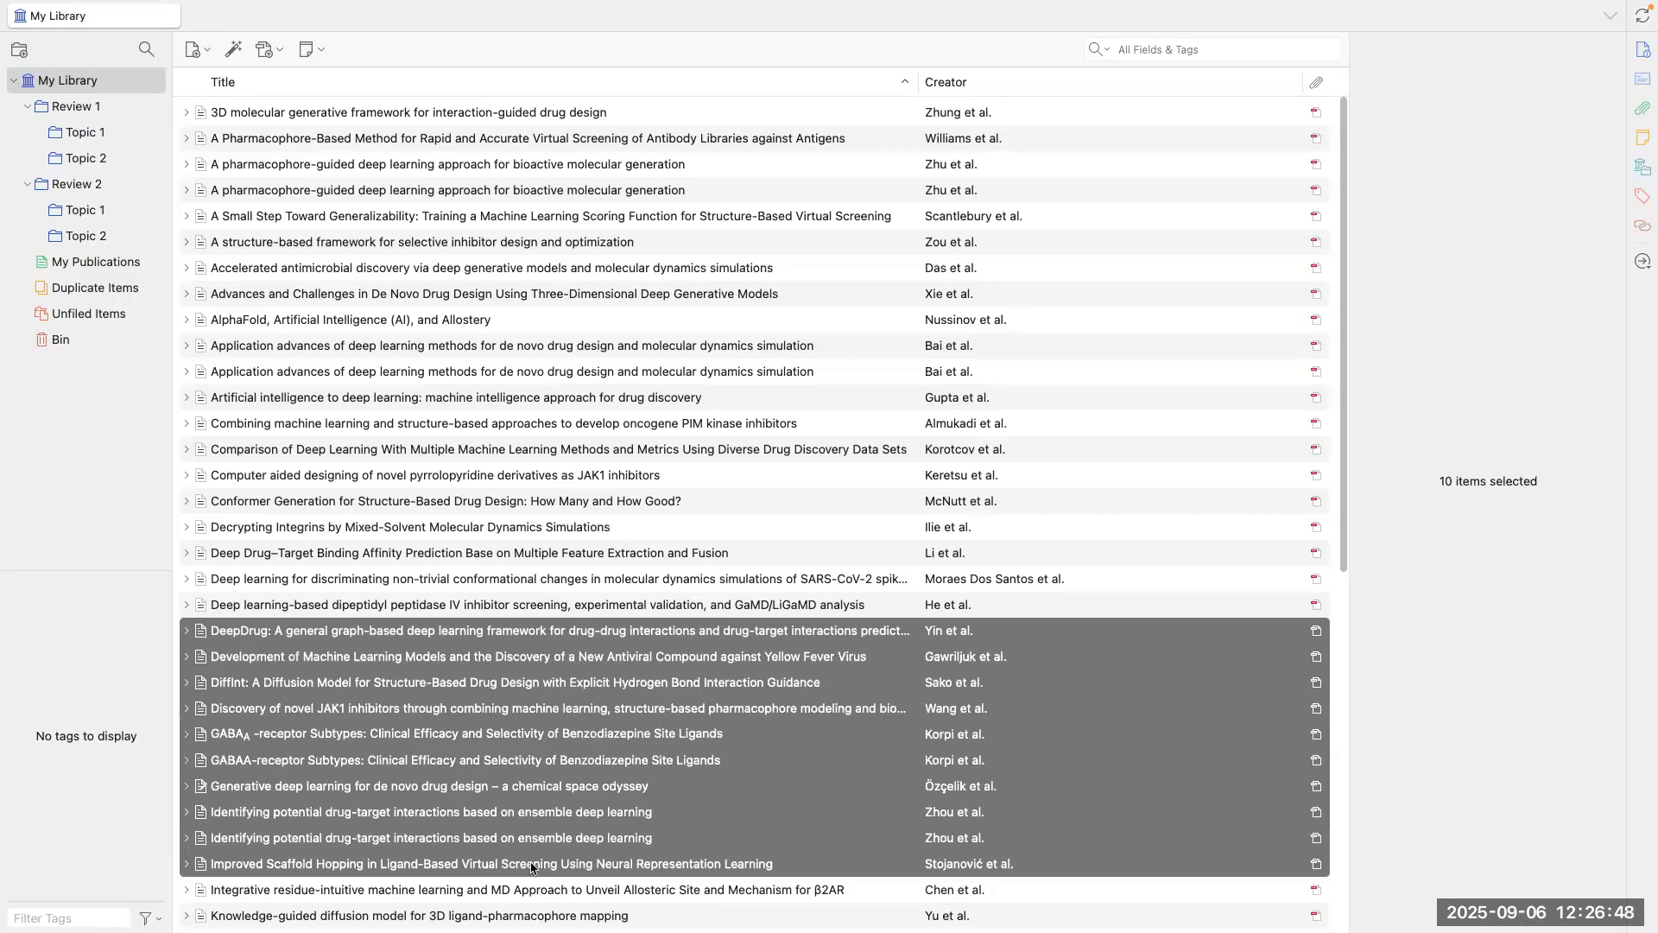
pyautogui.click(488, 639)
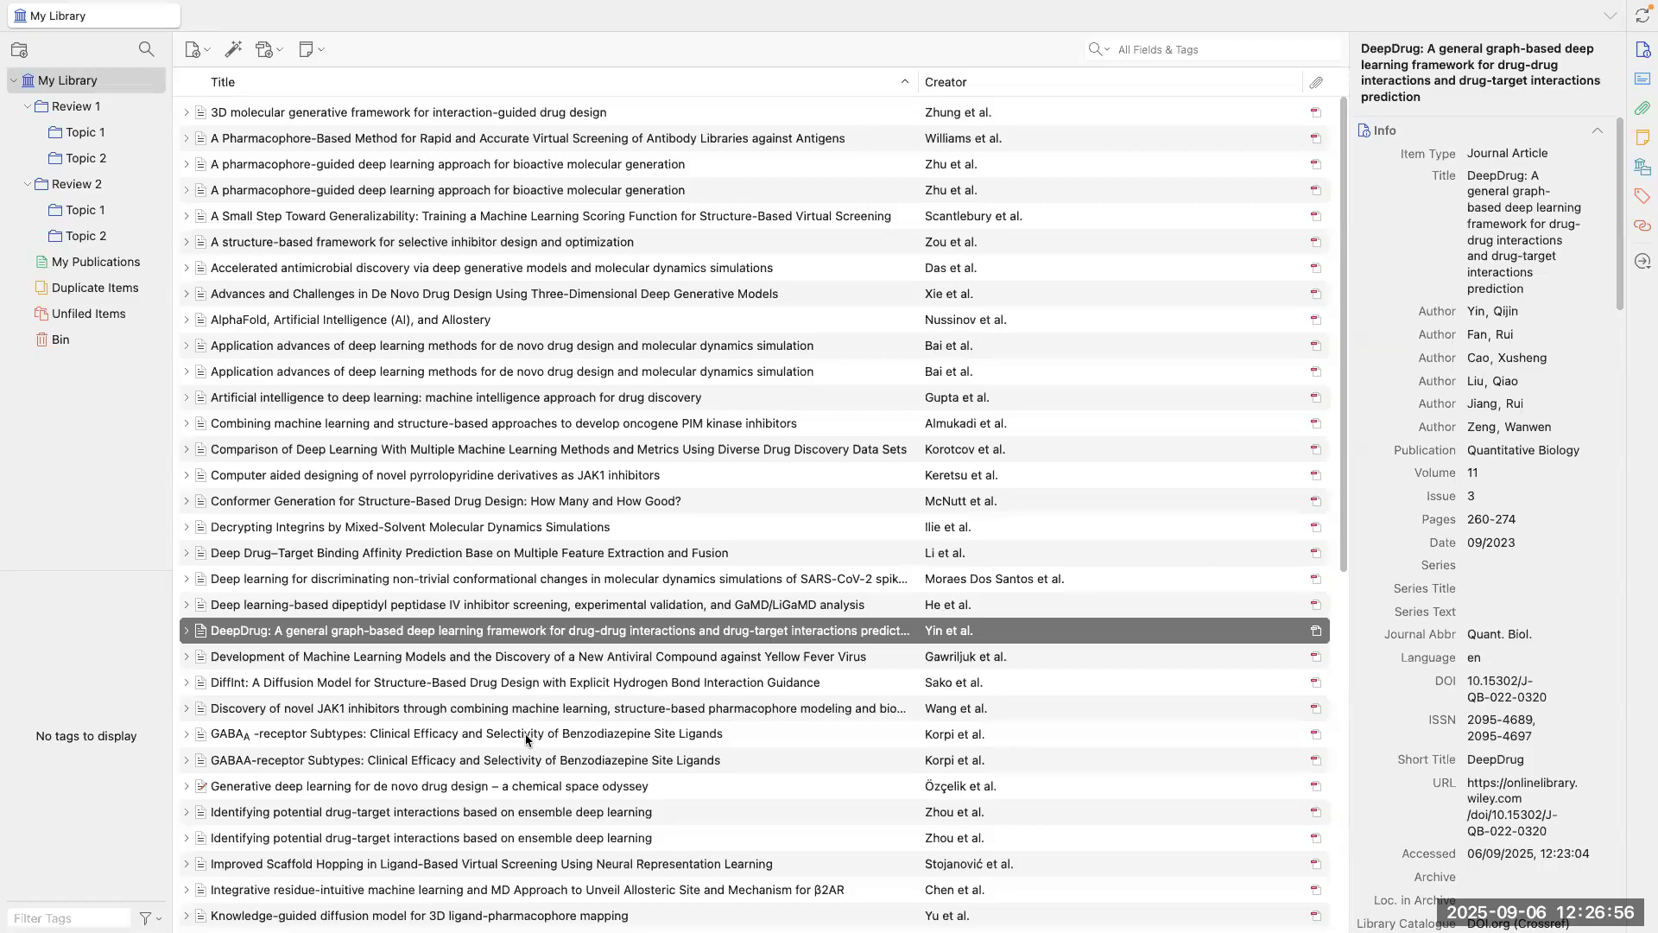
pyautogui.keyDown('shift'); pyautogui.click(526, 739); pyautogui.keyUp('shift')
pyautogui.rightClick(503, 635)
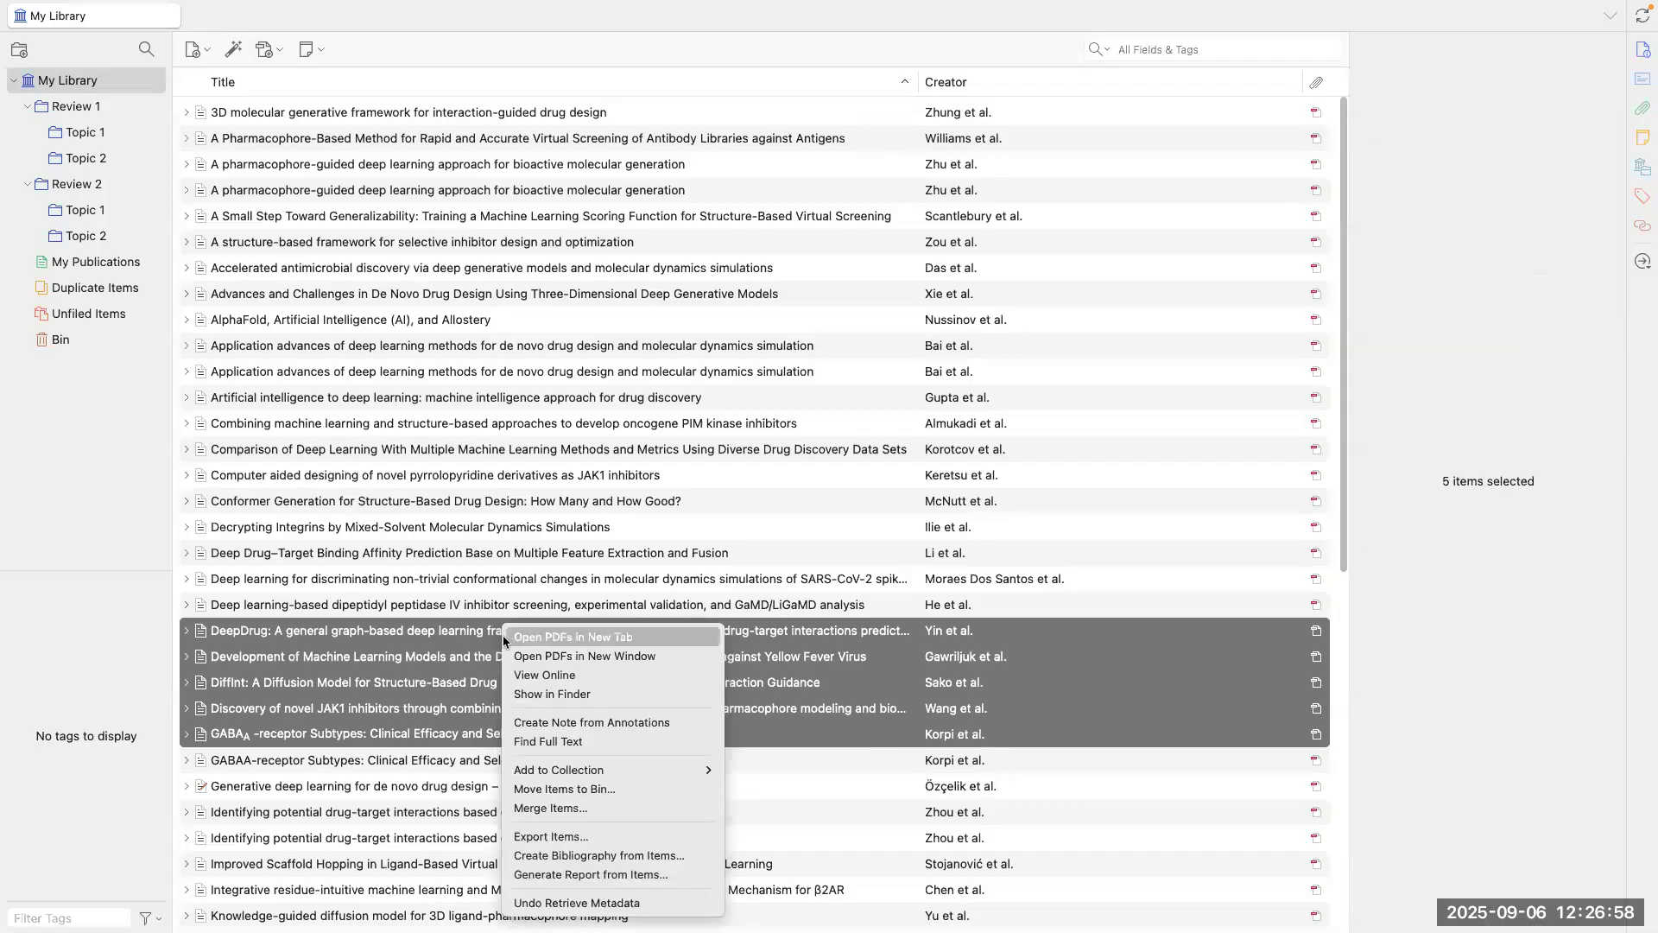
pyautogui.moveTo(639, 775)
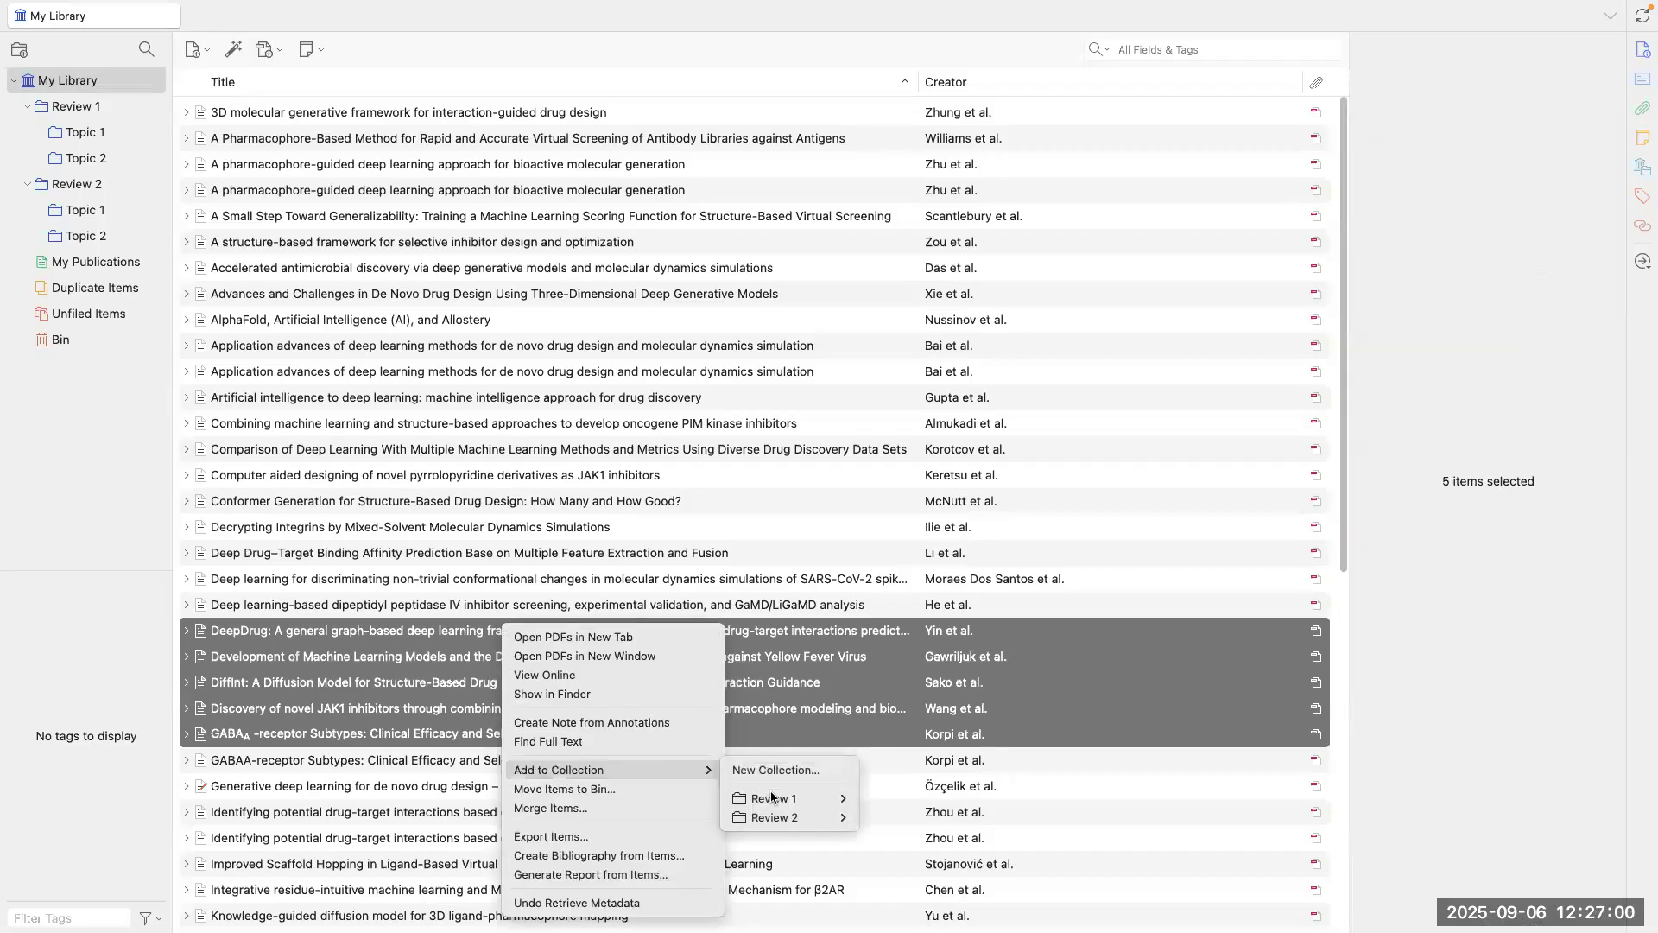
pyautogui.moveTo(805, 794)
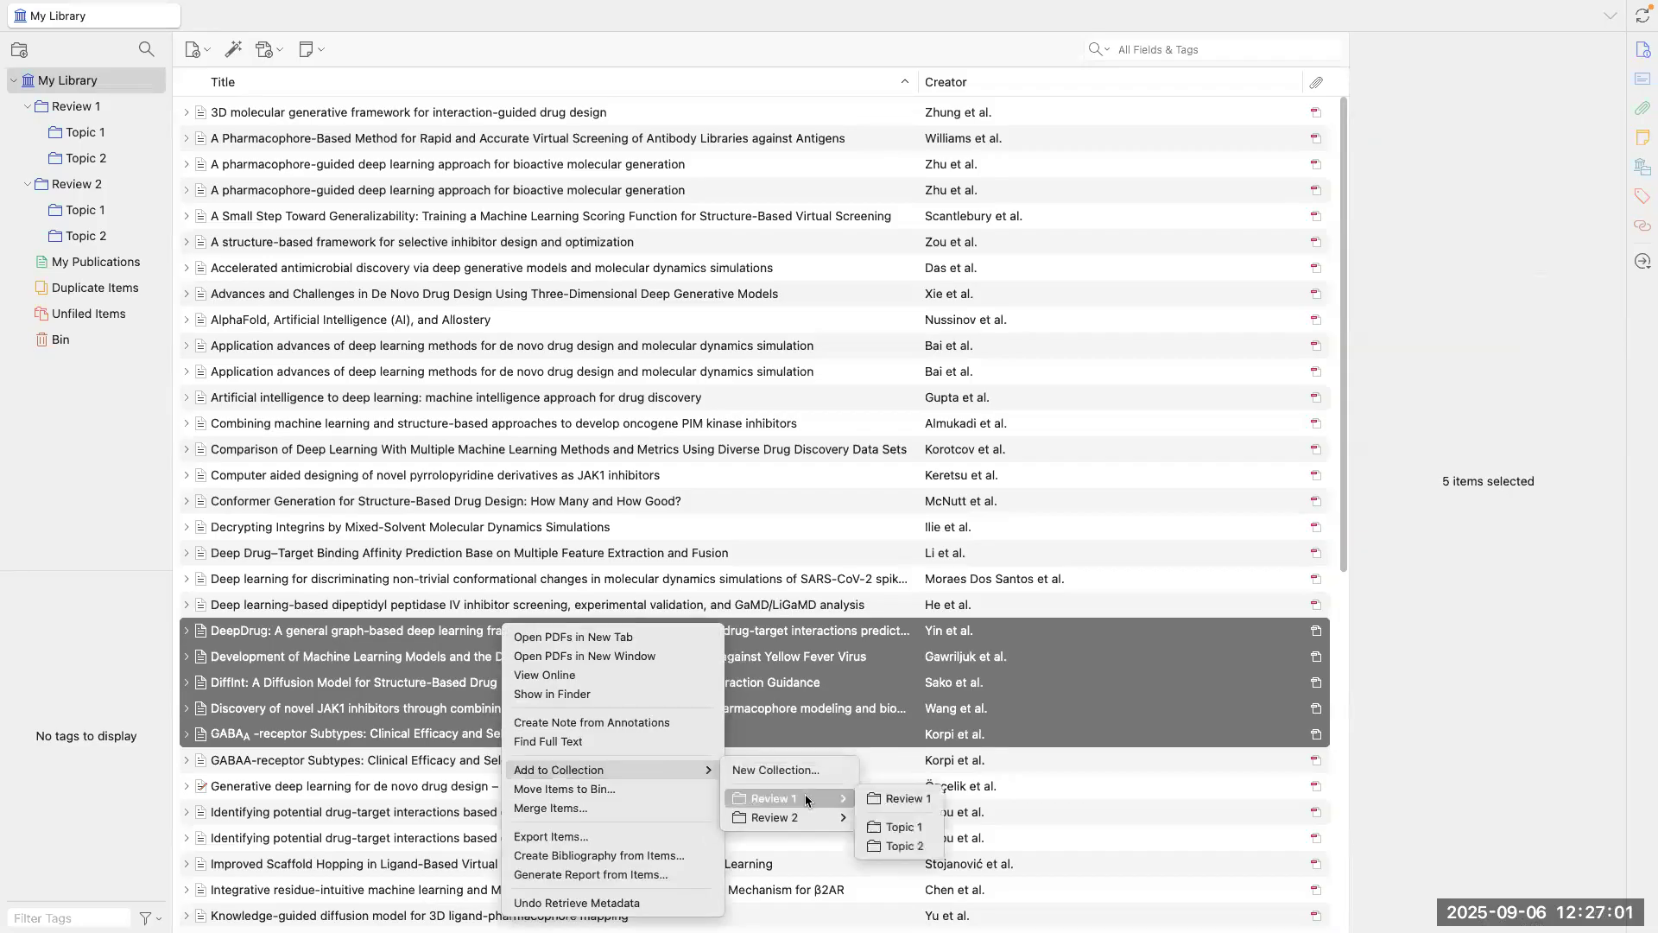
pyautogui.click(913, 827)
pyautogui.click(130, 128)
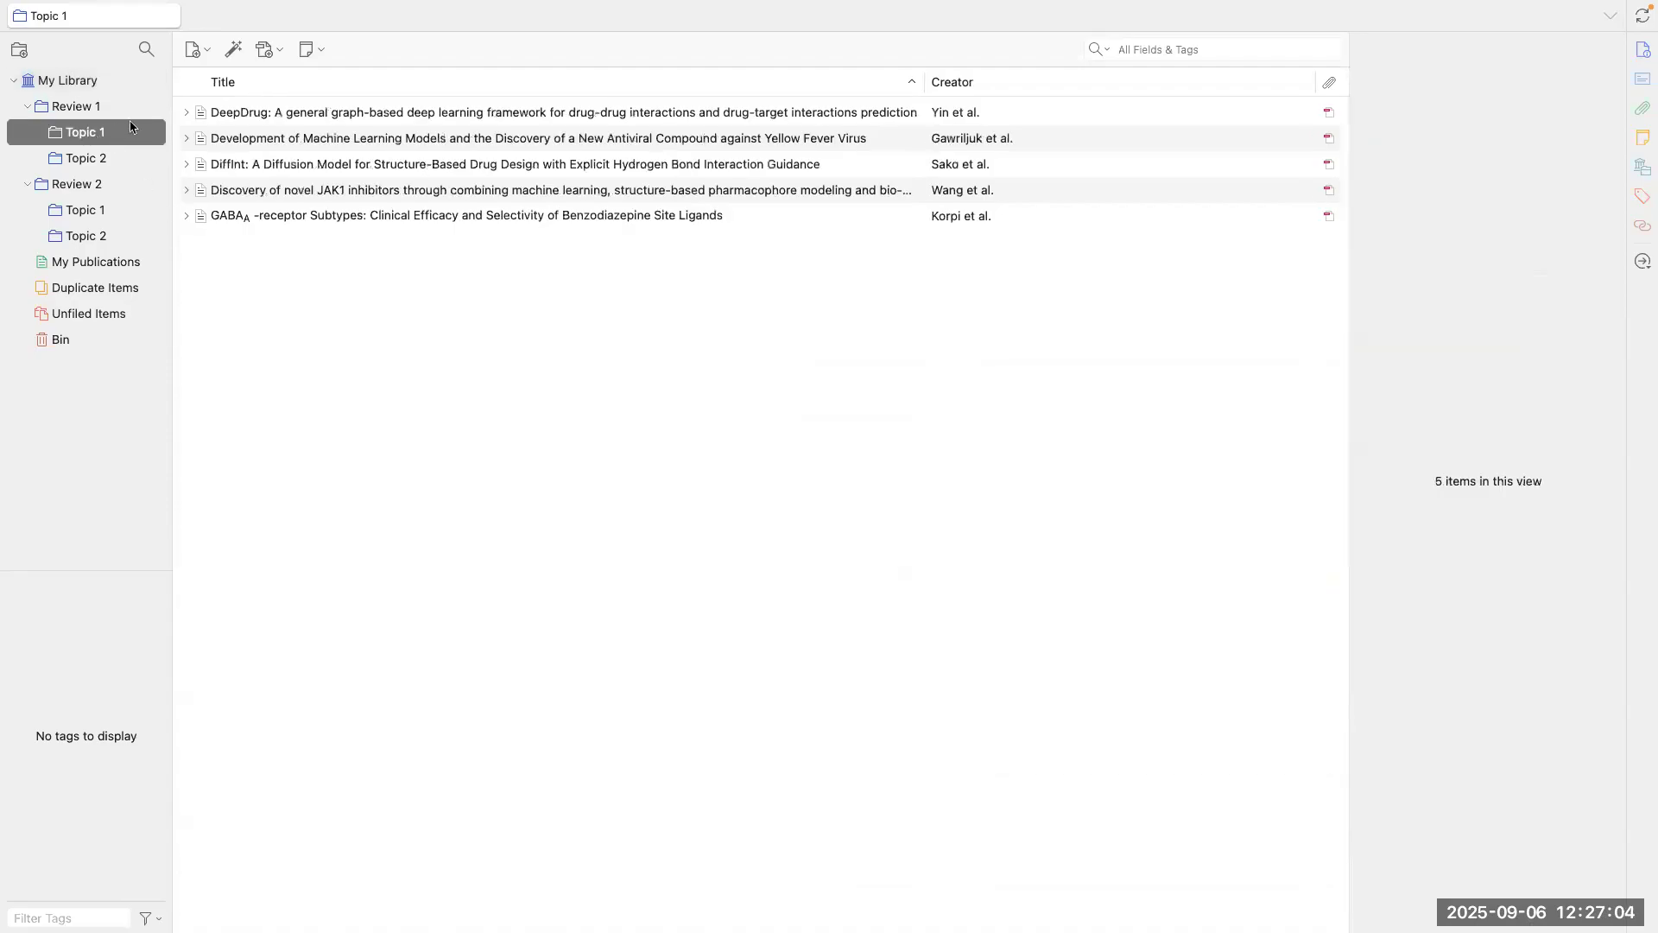
# Step: In Topic 2 of Review 1, page through the PDF attachment preview of "3D molecular generative framework for interaction-guided drug design"
pyautogui.click(104, 163)
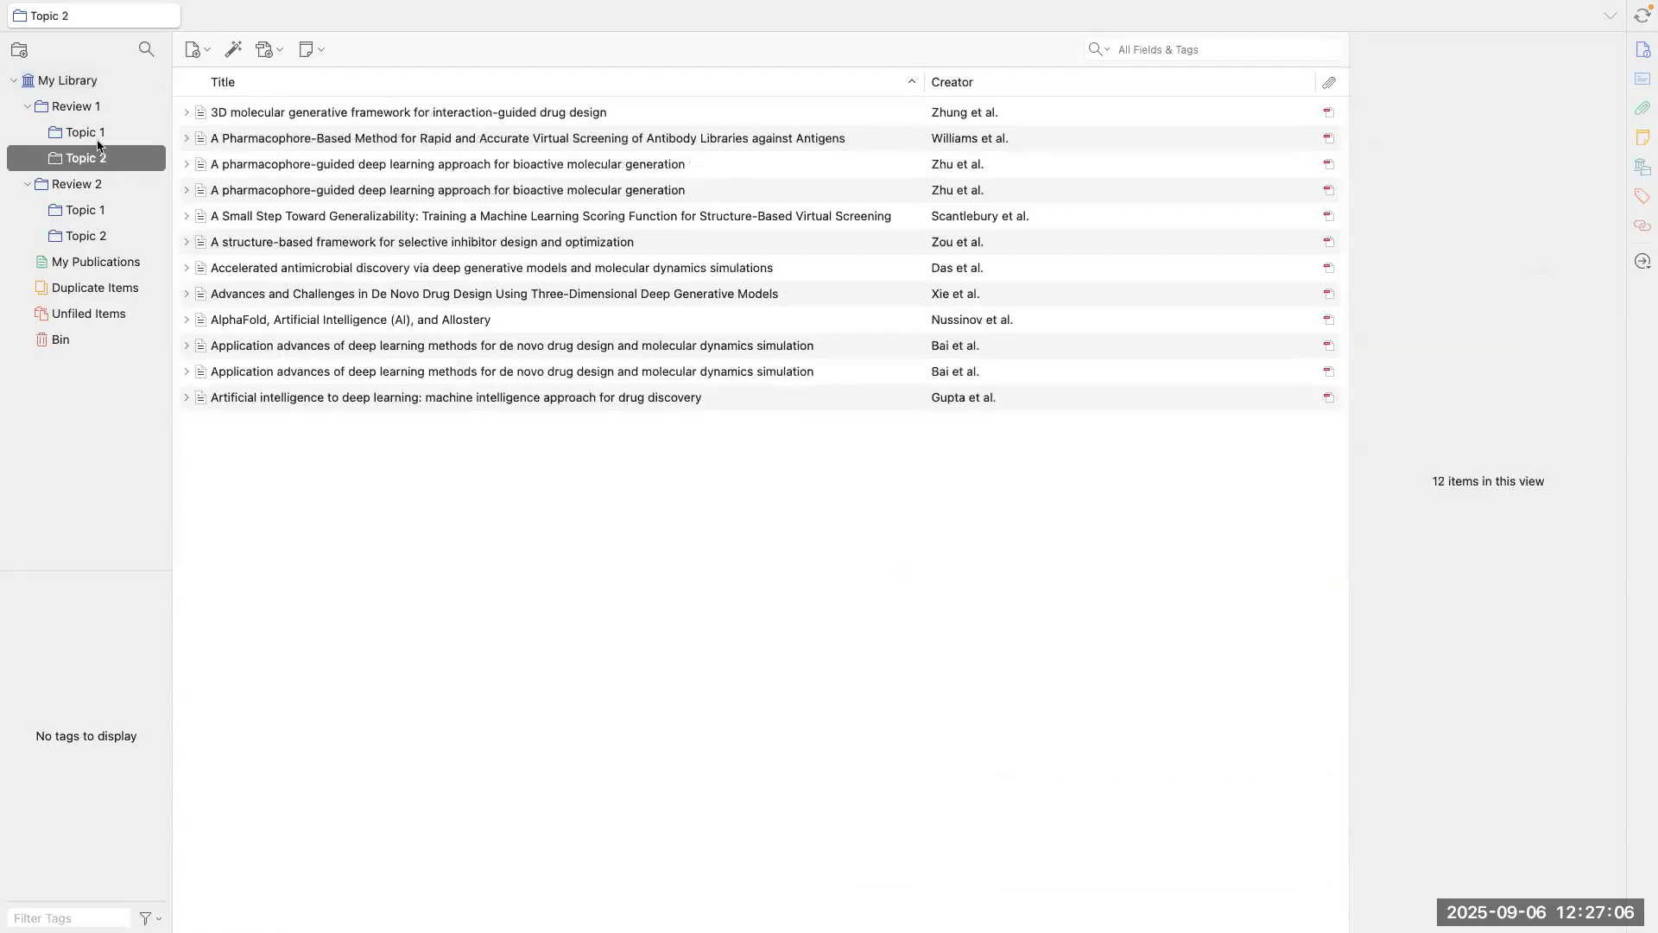
pyautogui.click(397, 112)
pyautogui.scroll(-10, 1502, 518)
pyautogui.scroll(-5, 1495, 539)
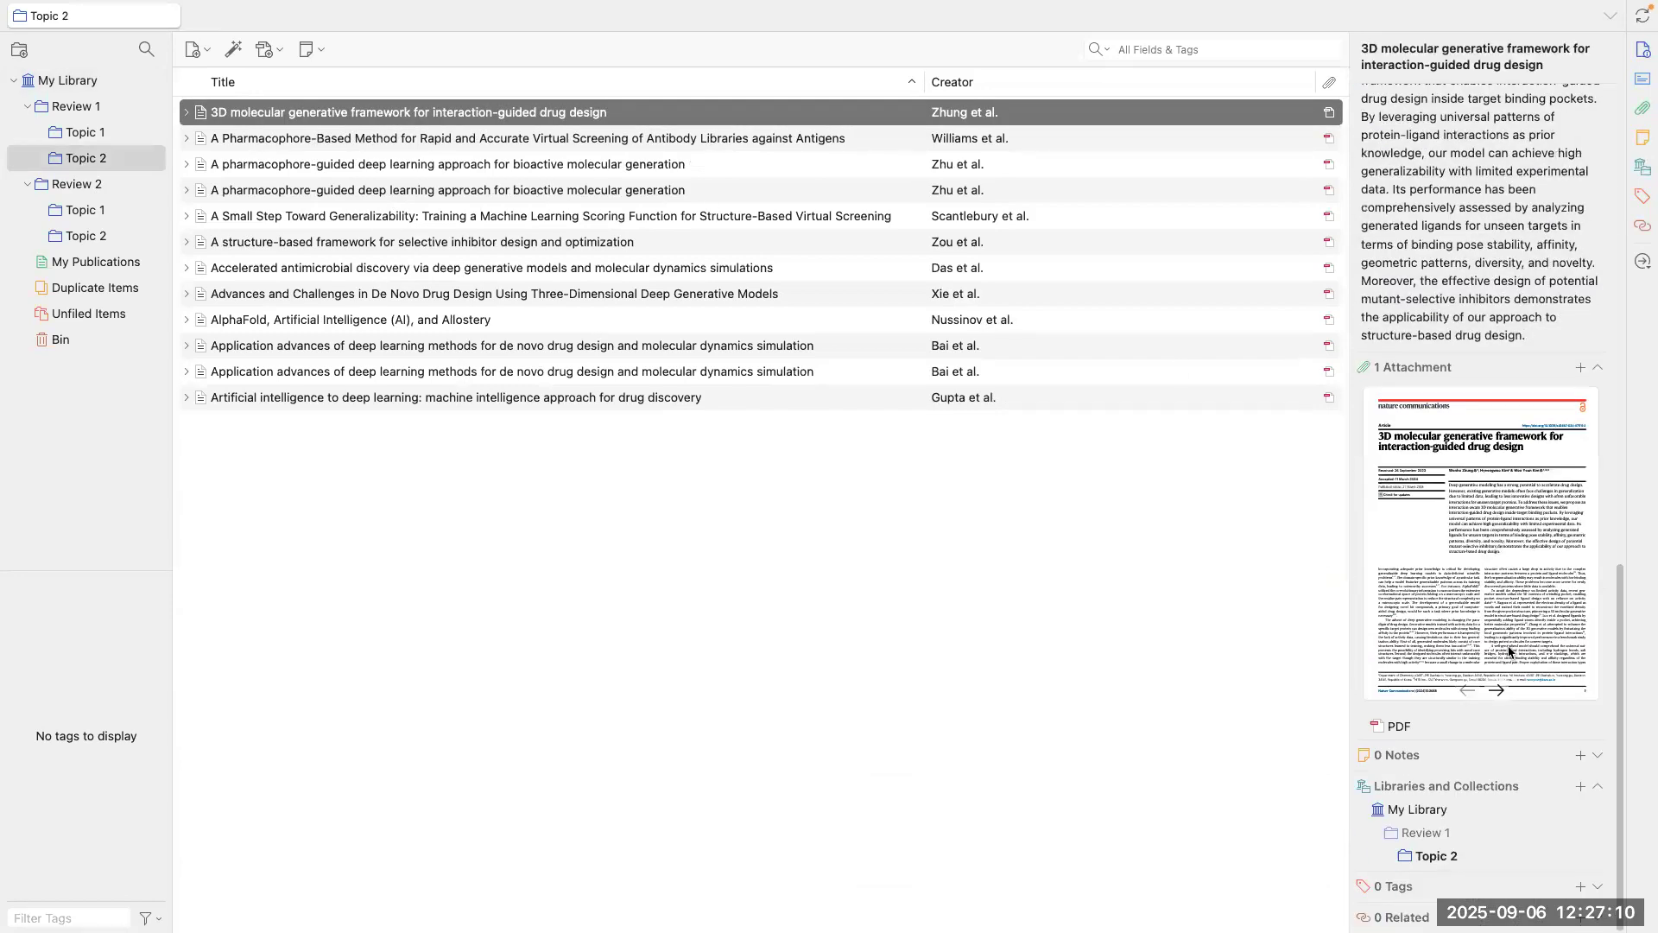
pyautogui.click(1500, 691)
pyautogui.click(1500, 692)
pyautogui.click(1500, 691)
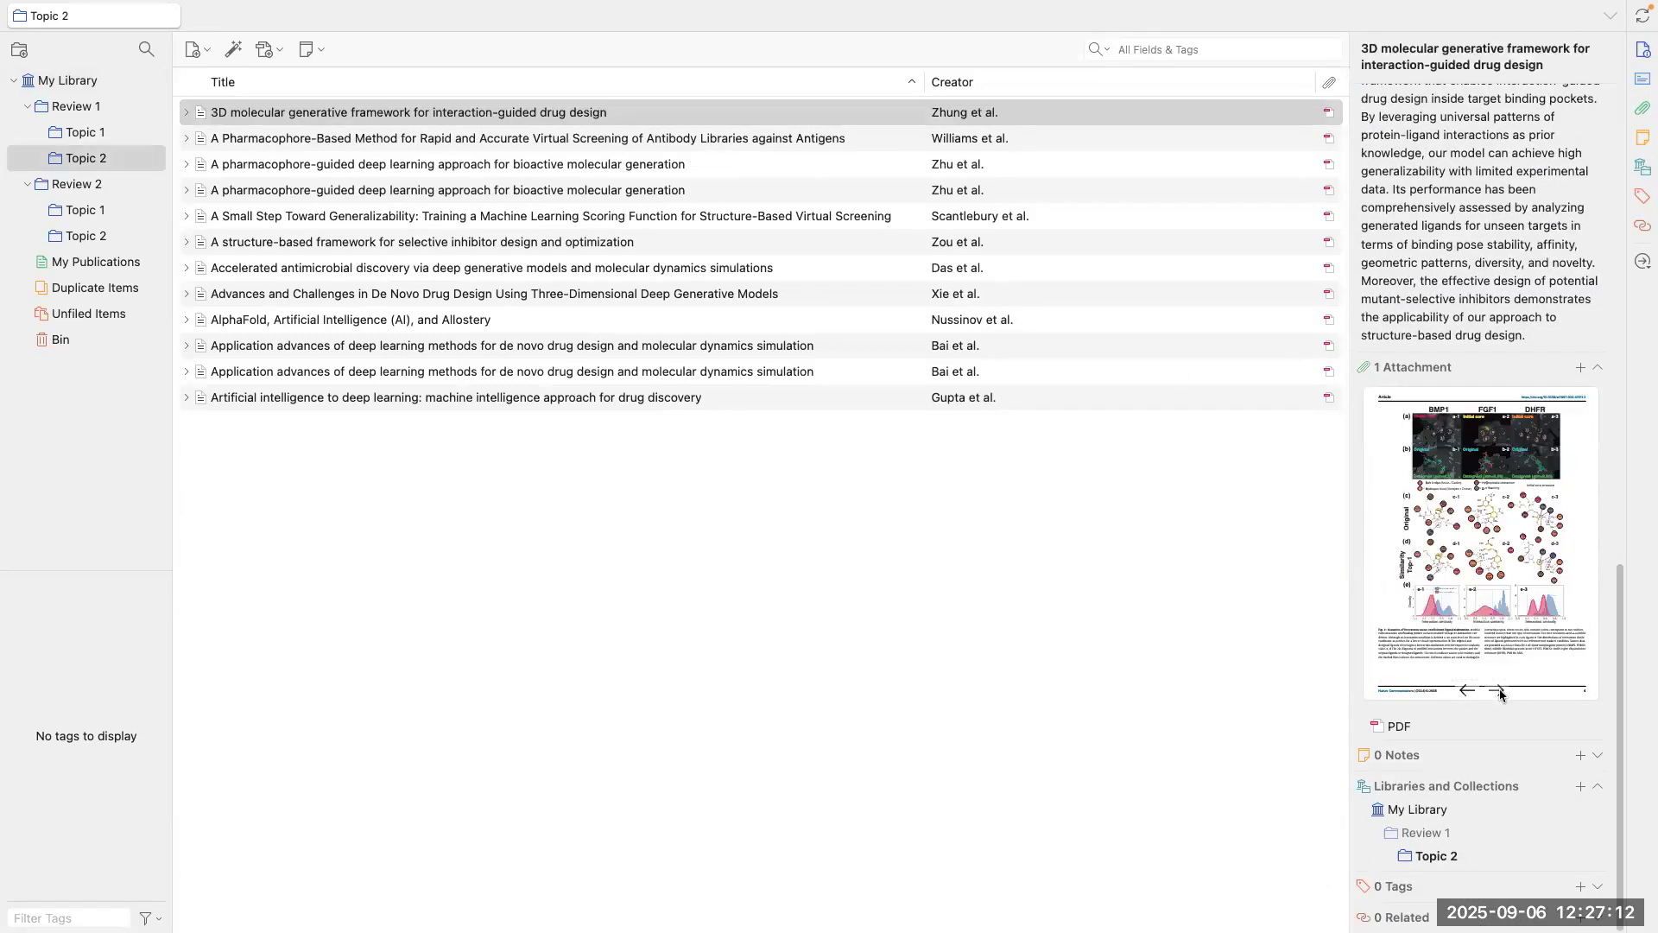
pyautogui.click(1467, 691)
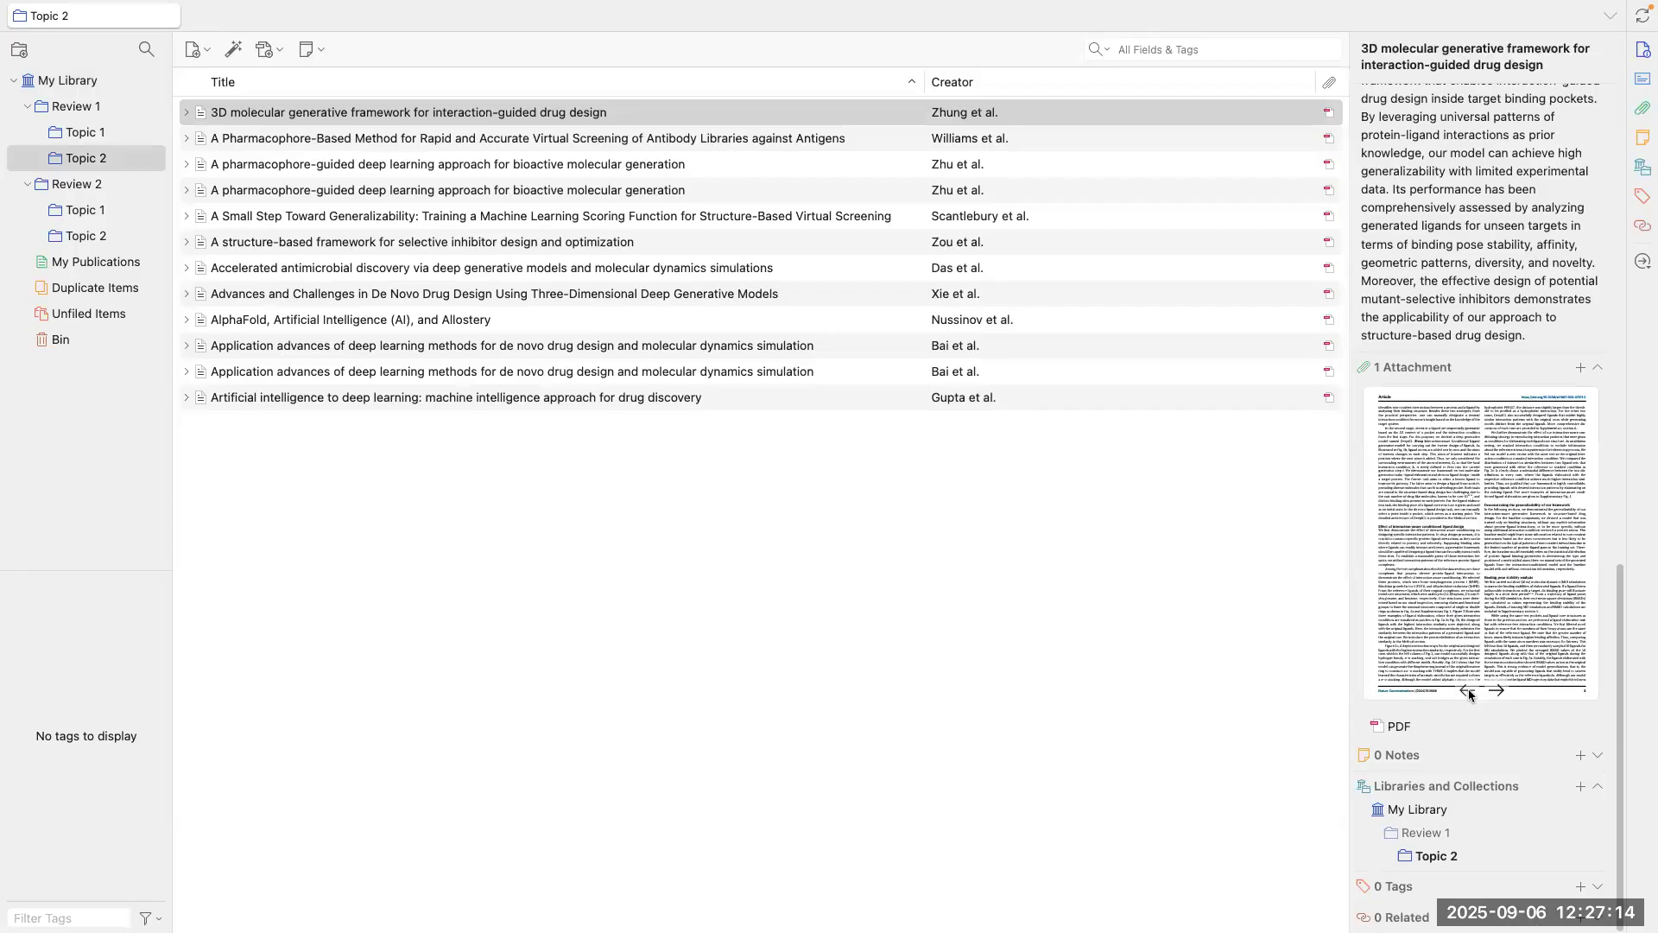
pyautogui.click(1467, 692)
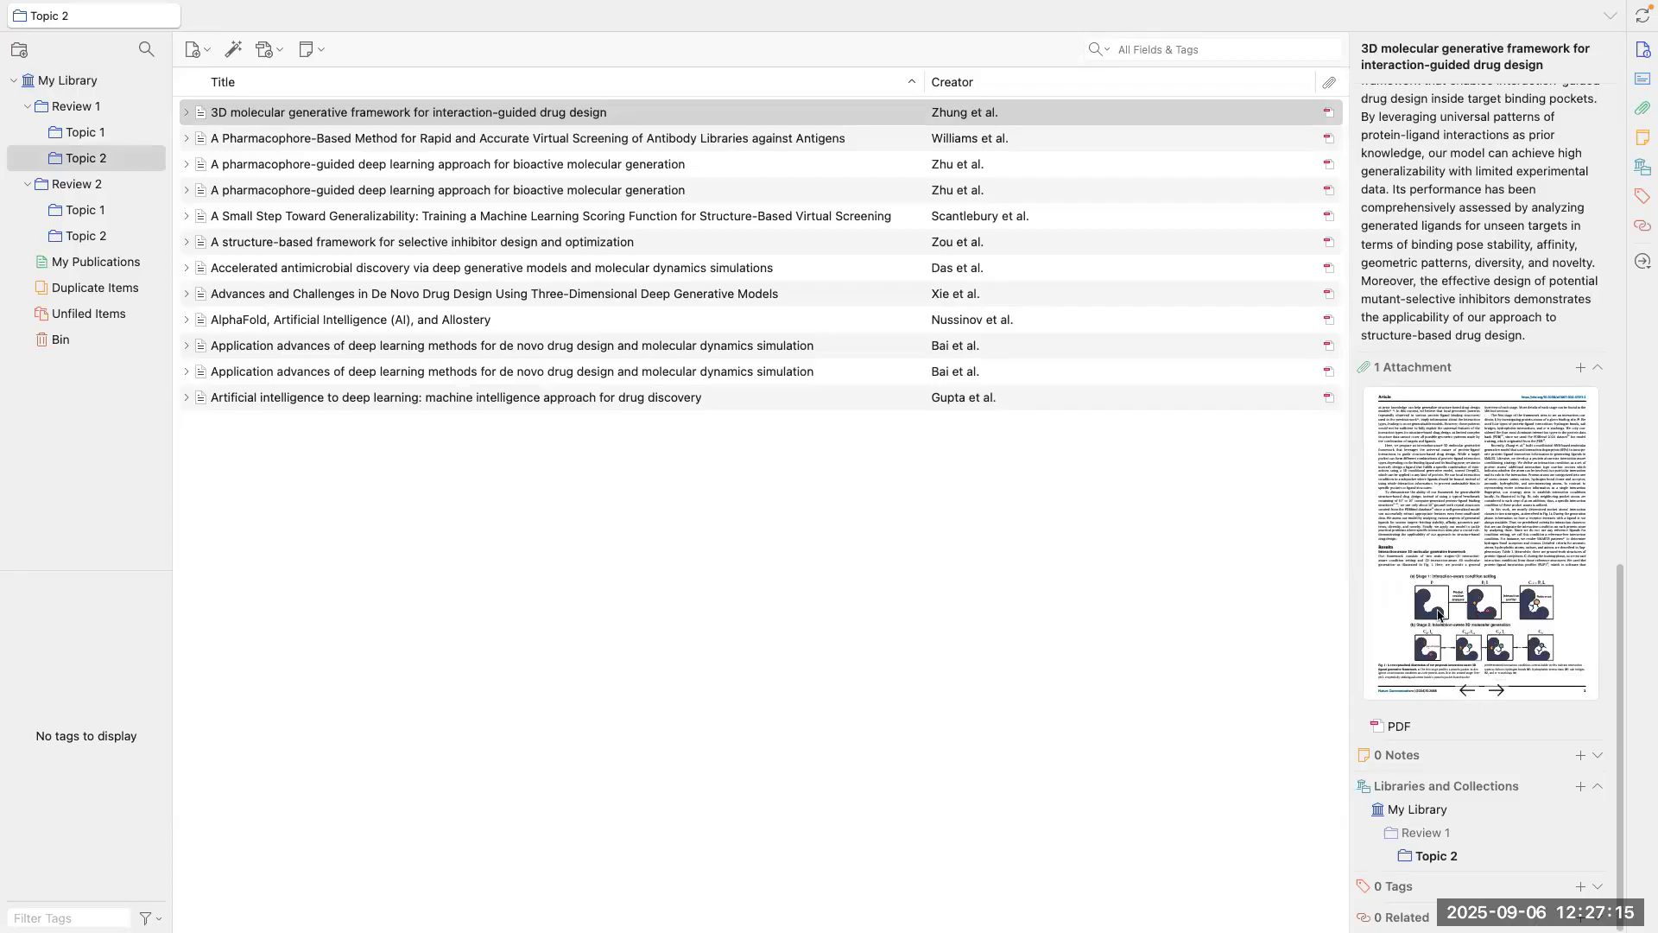
pyautogui.click(1500, 692)
pyautogui.click(1500, 692)
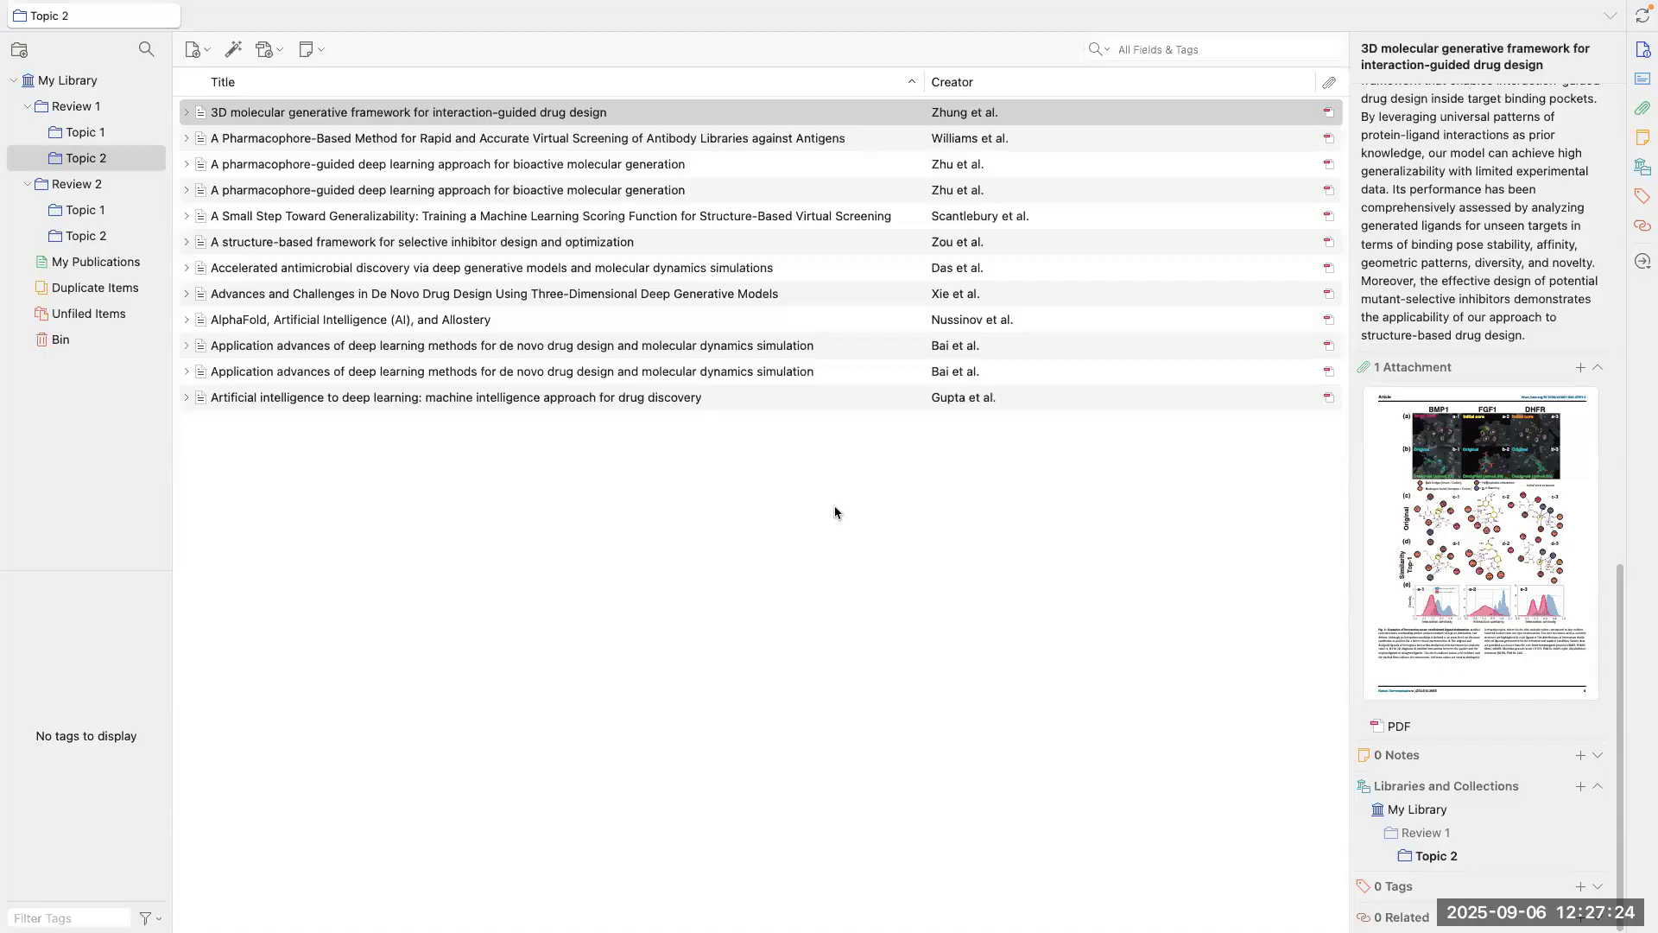
# Step: Return to My Library and look over its full list of references
pyautogui.click(77, 87)
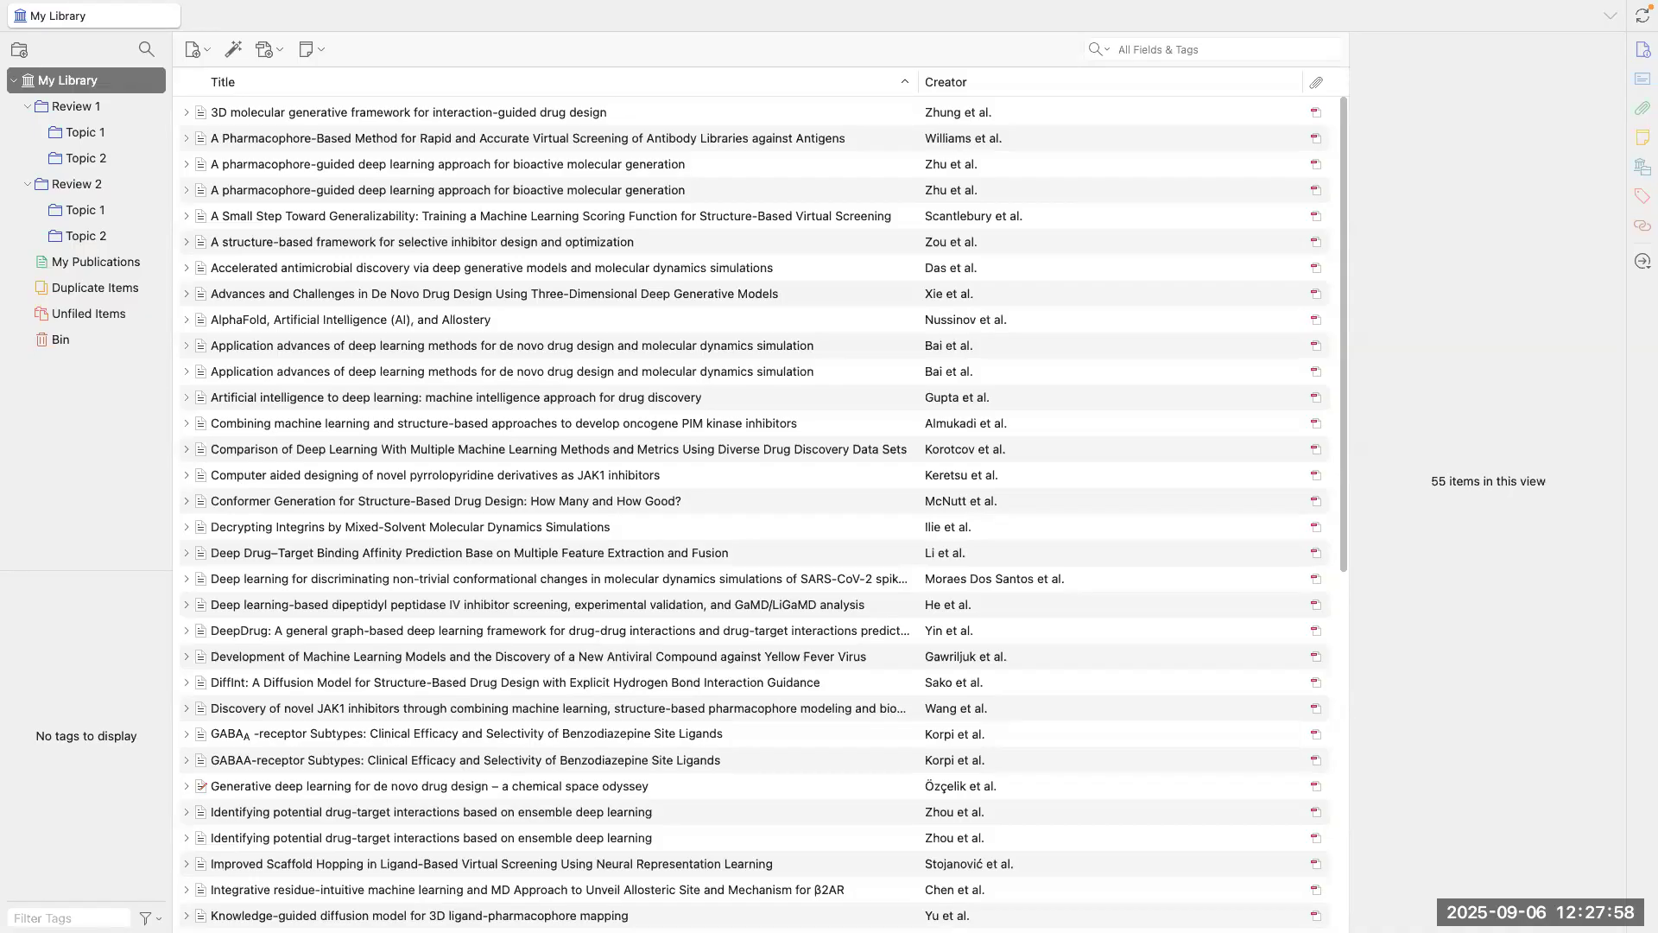
pyautogui.scroll(-10, 501, 612)
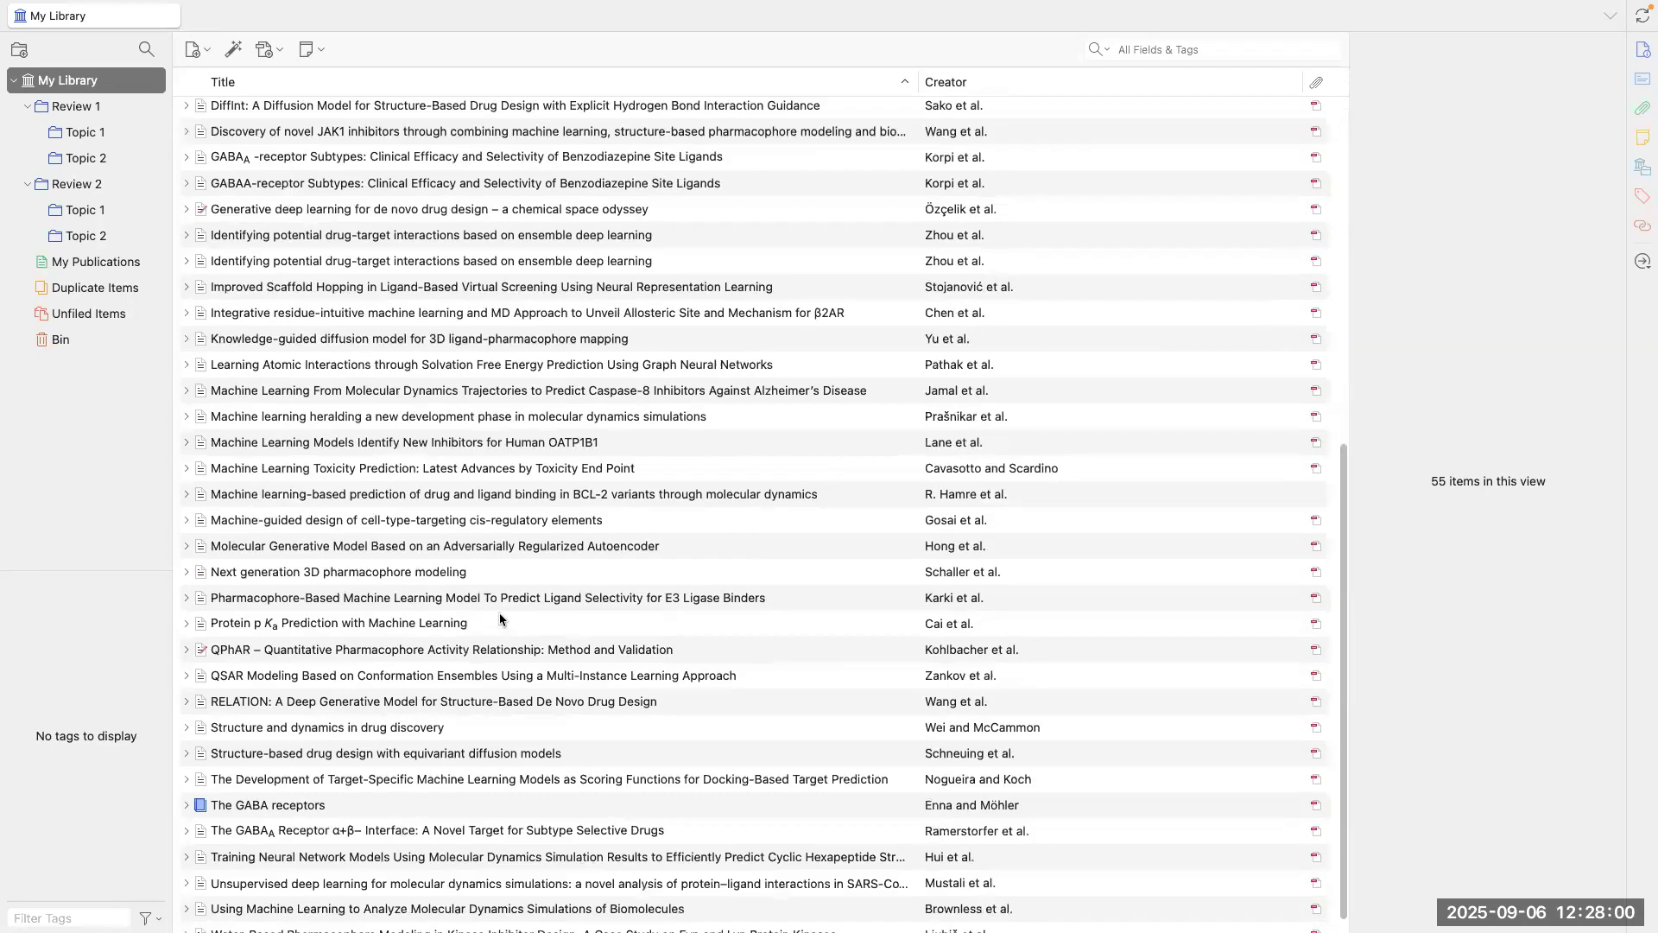
pyautogui.scroll(8, 503, 625)
pyautogui.scroll(-8, 501, 631)
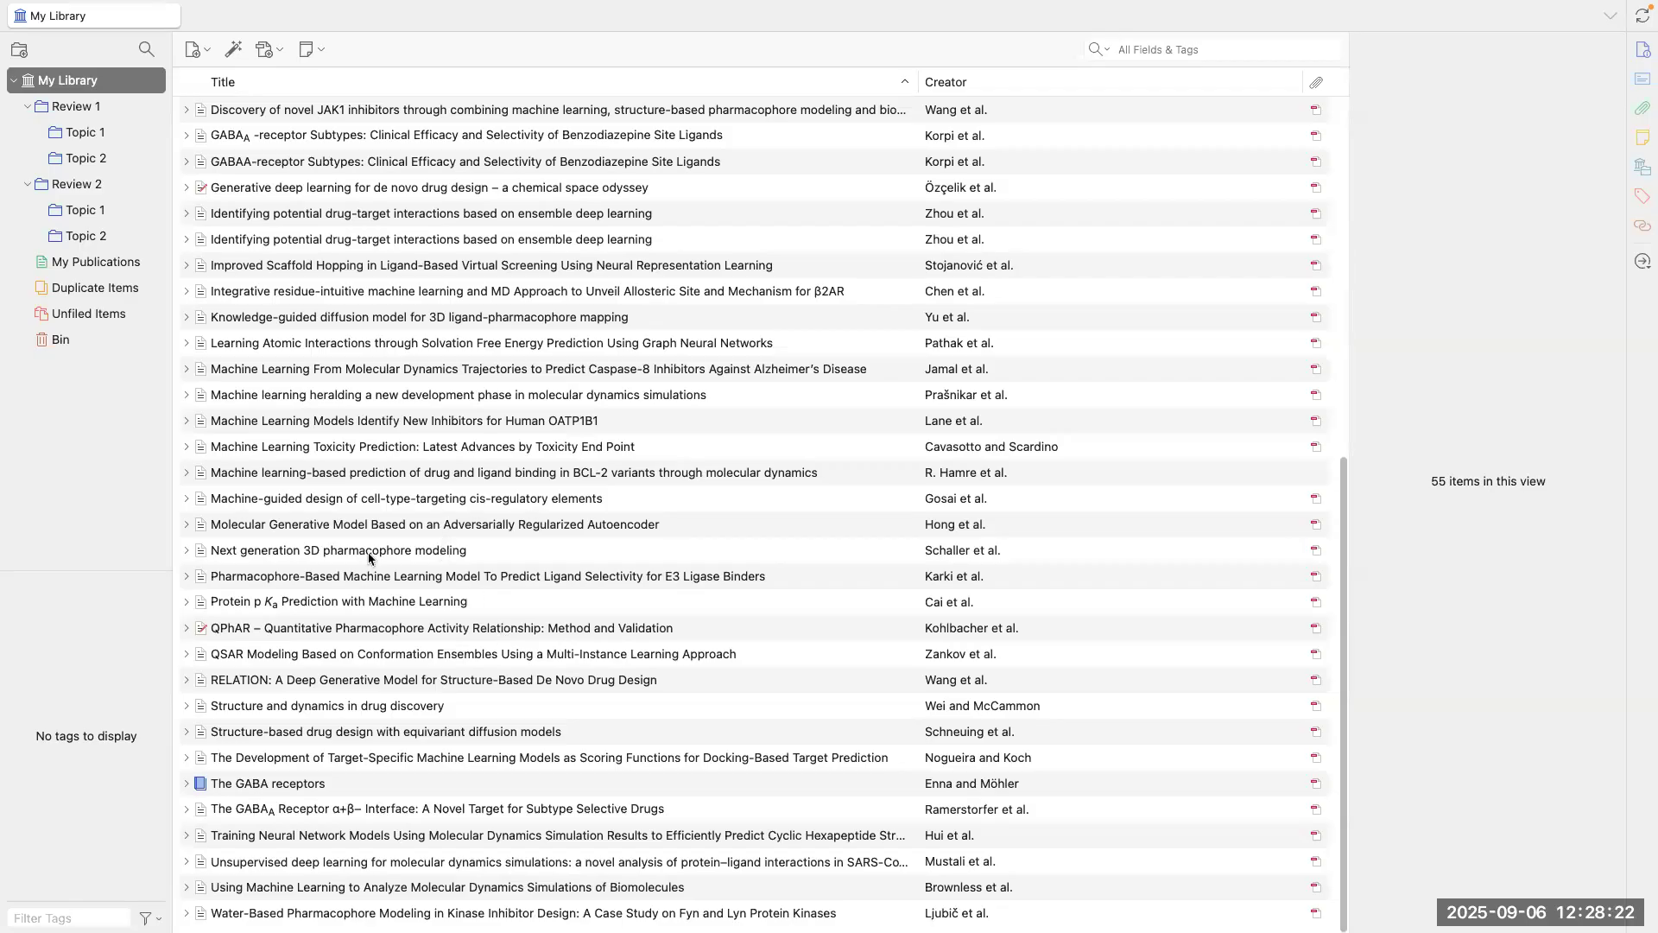
pyautogui.click(524, 111)
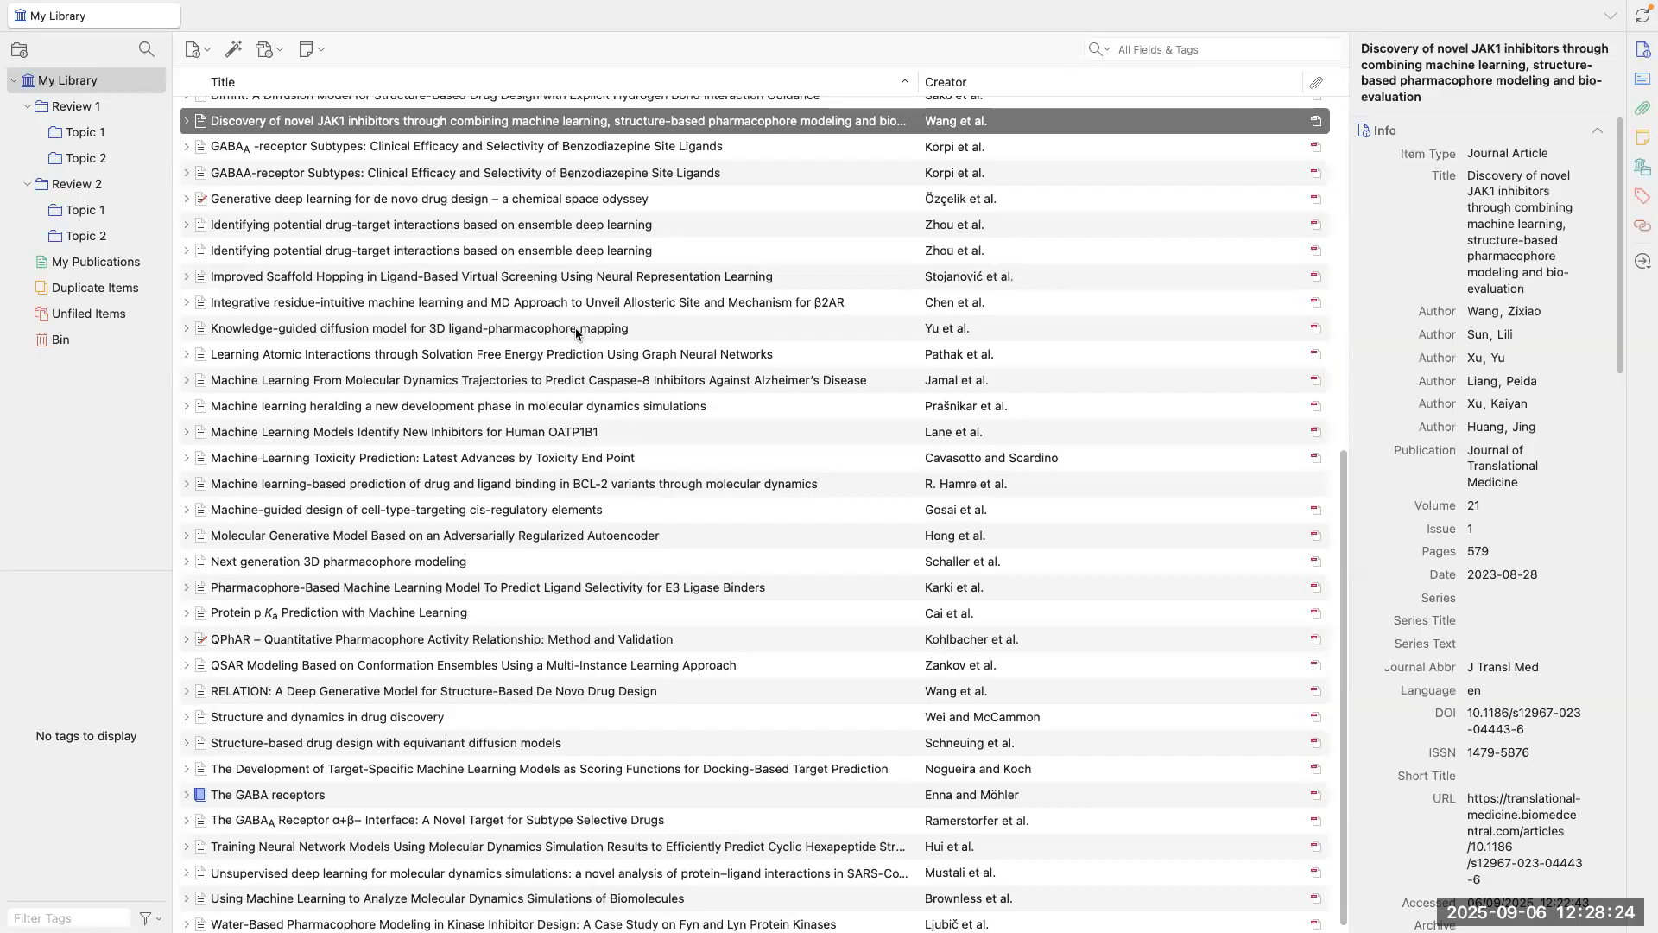
pyautogui.scroll(7, 520, 147)
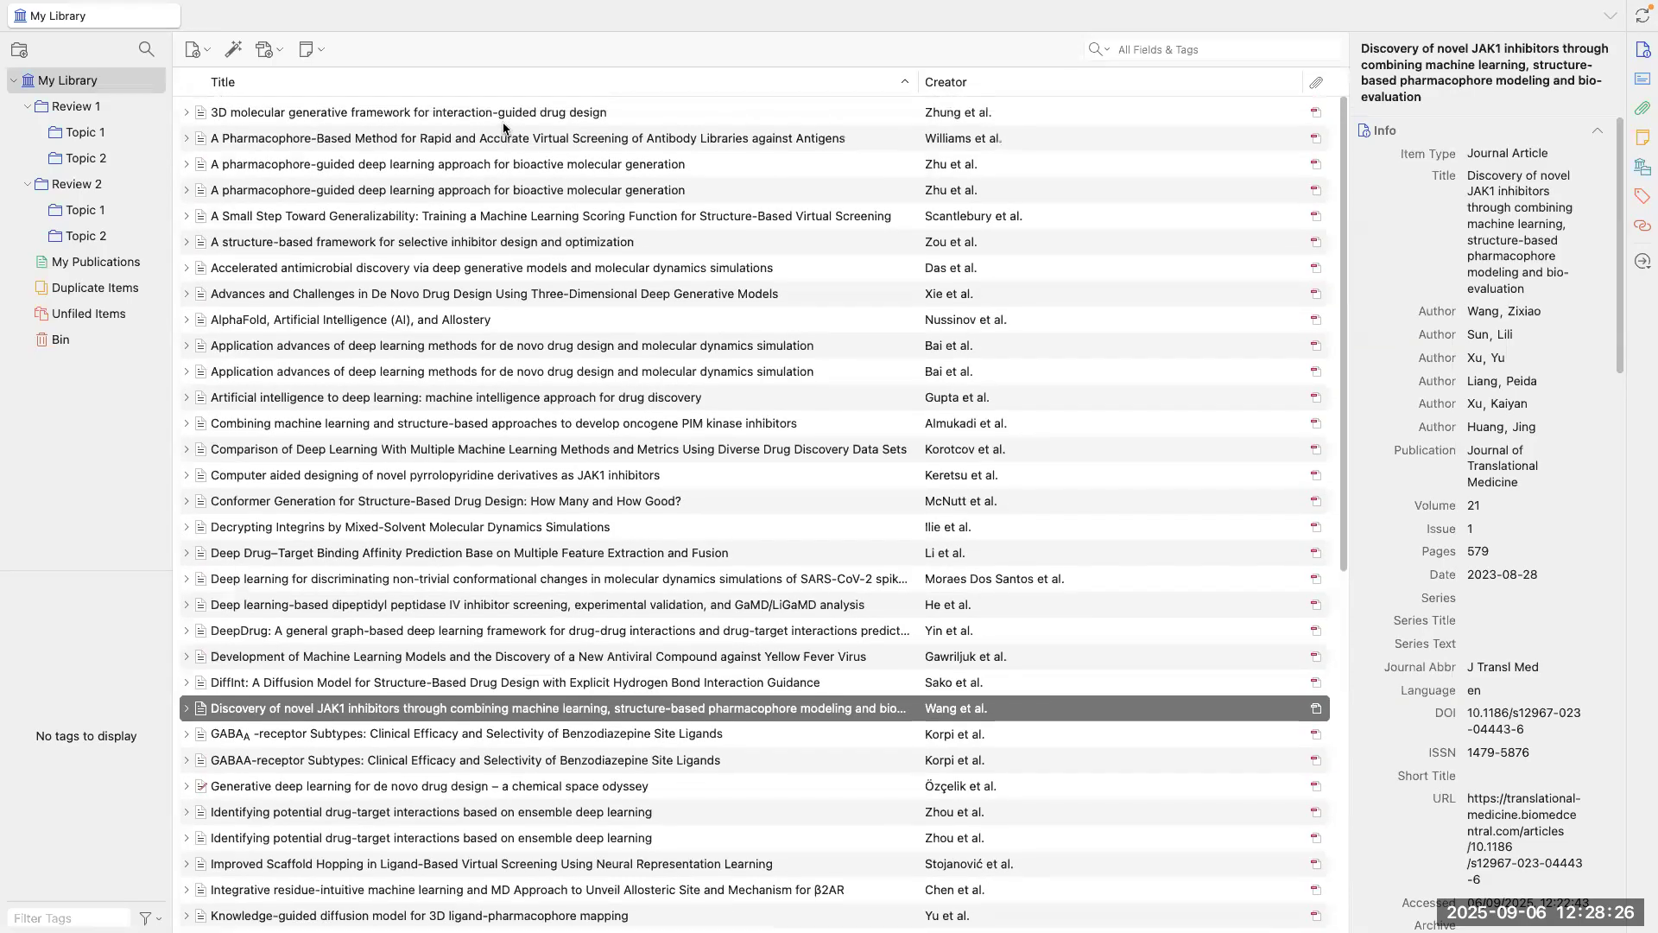
# Step: Add the tag "Drug desgin" to the reference "3D molecular generative framework for interaction-guided drug design"
pyautogui.click(504, 122)
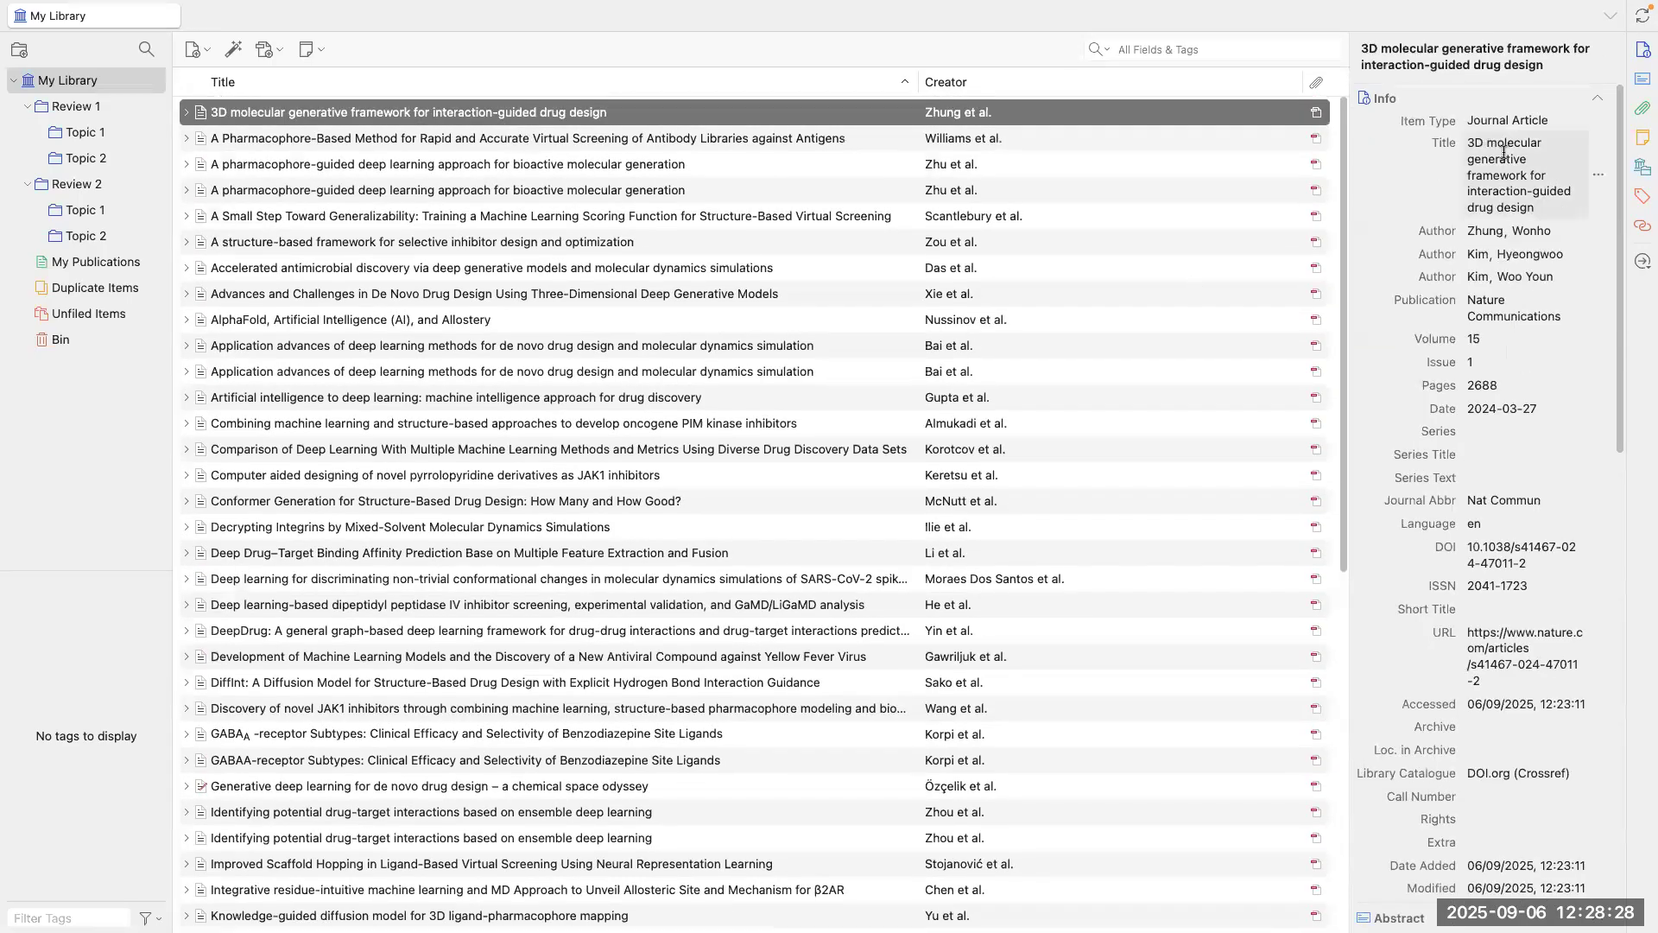
pyautogui.scroll(-10, 1539, 355)
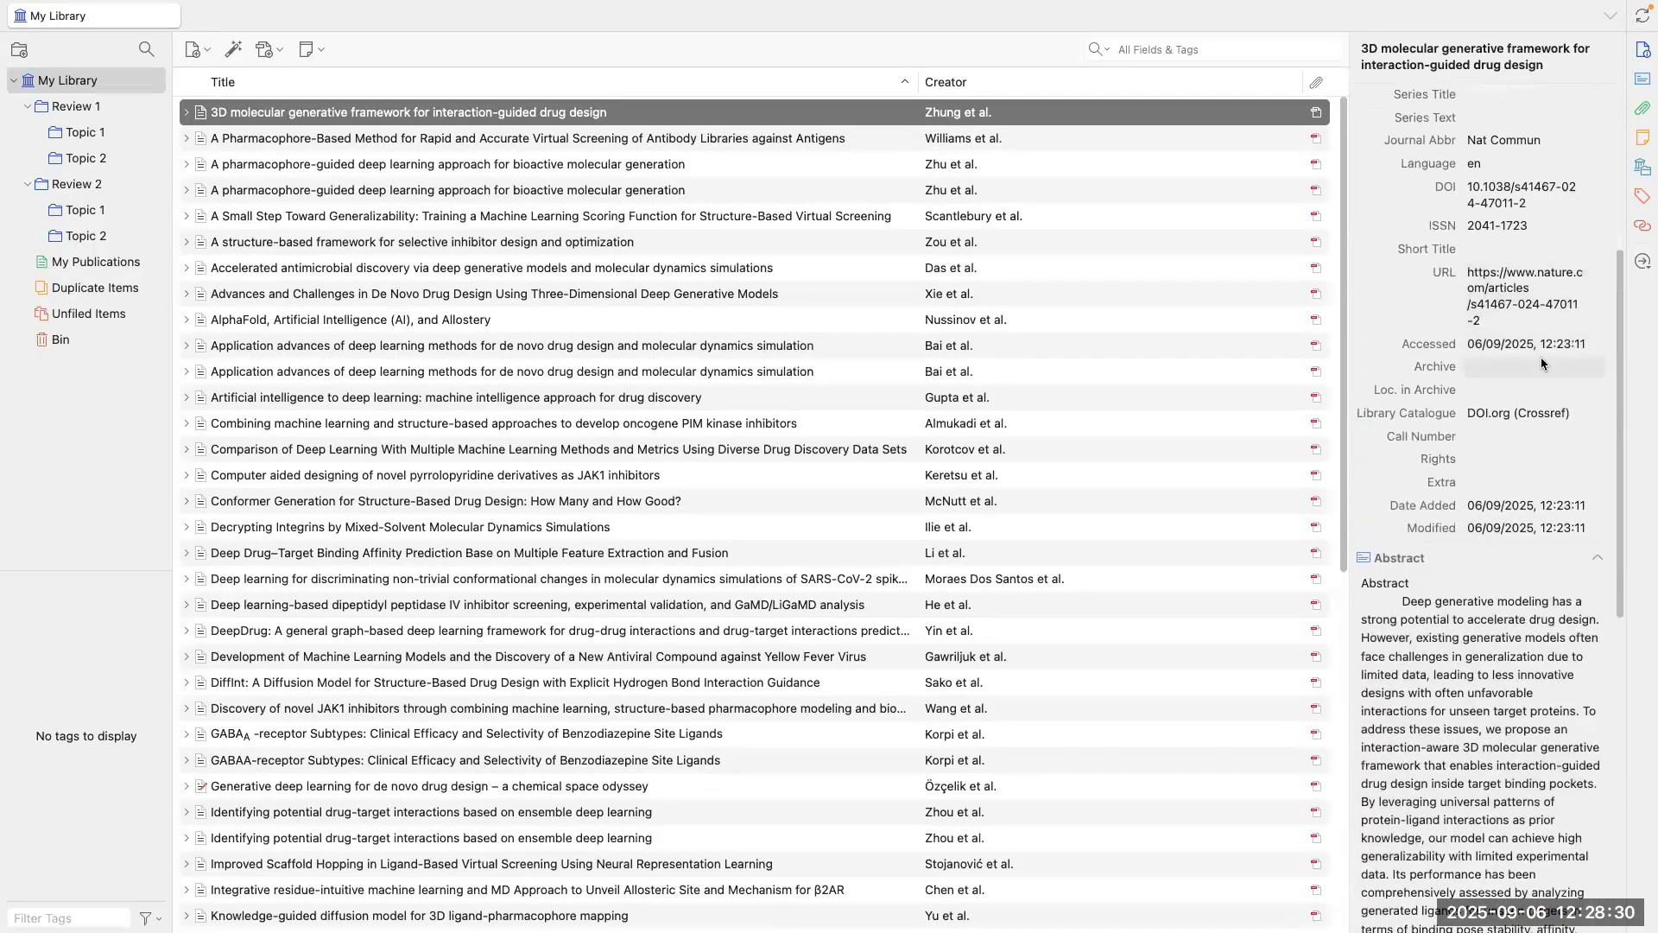
pyautogui.scroll(-10, 1541, 355)
pyautogui.scroll(-1, 1522, 720)
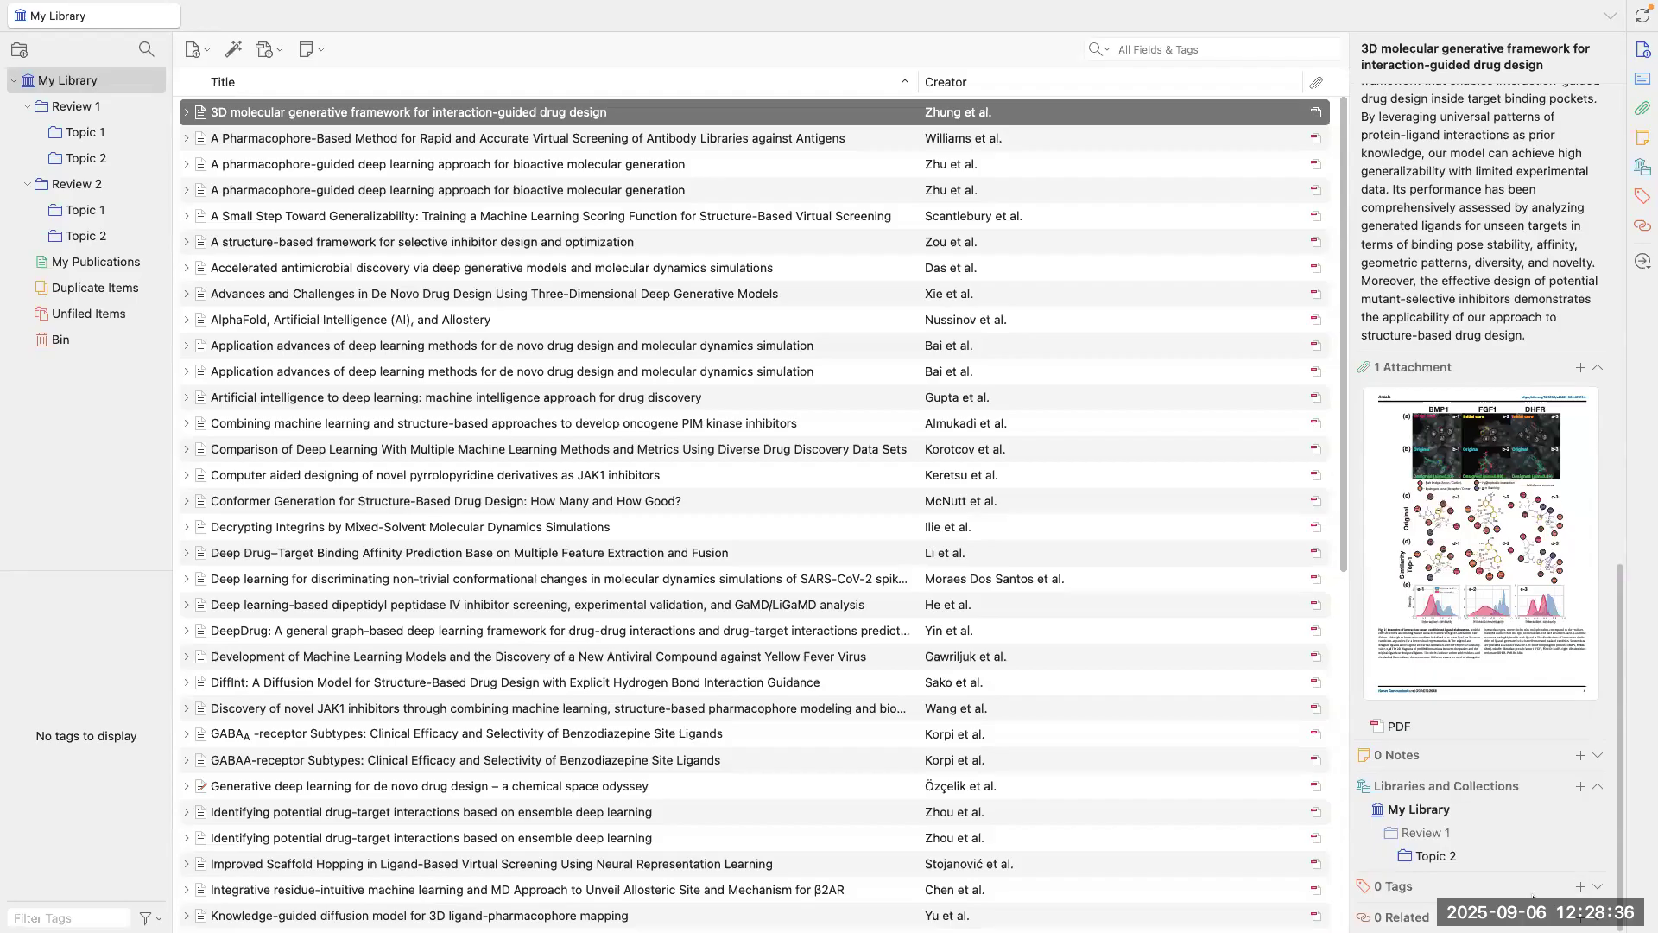
pyautogui.click(1580, 887)
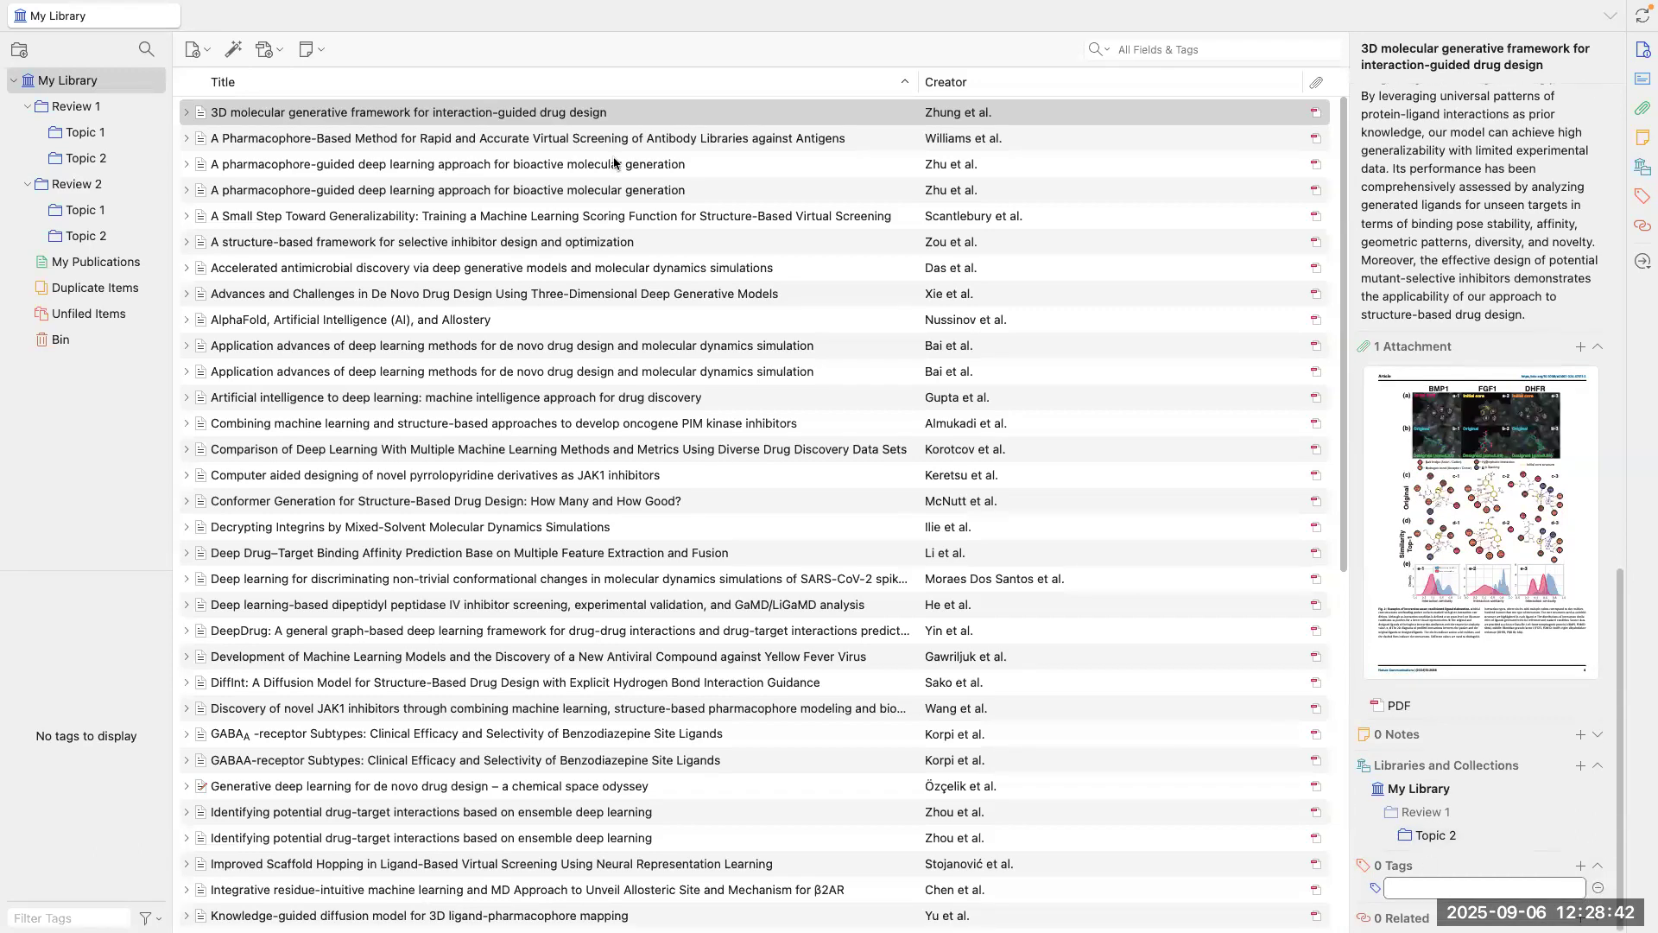
pyautogui.scroll(-1, 798, 332)
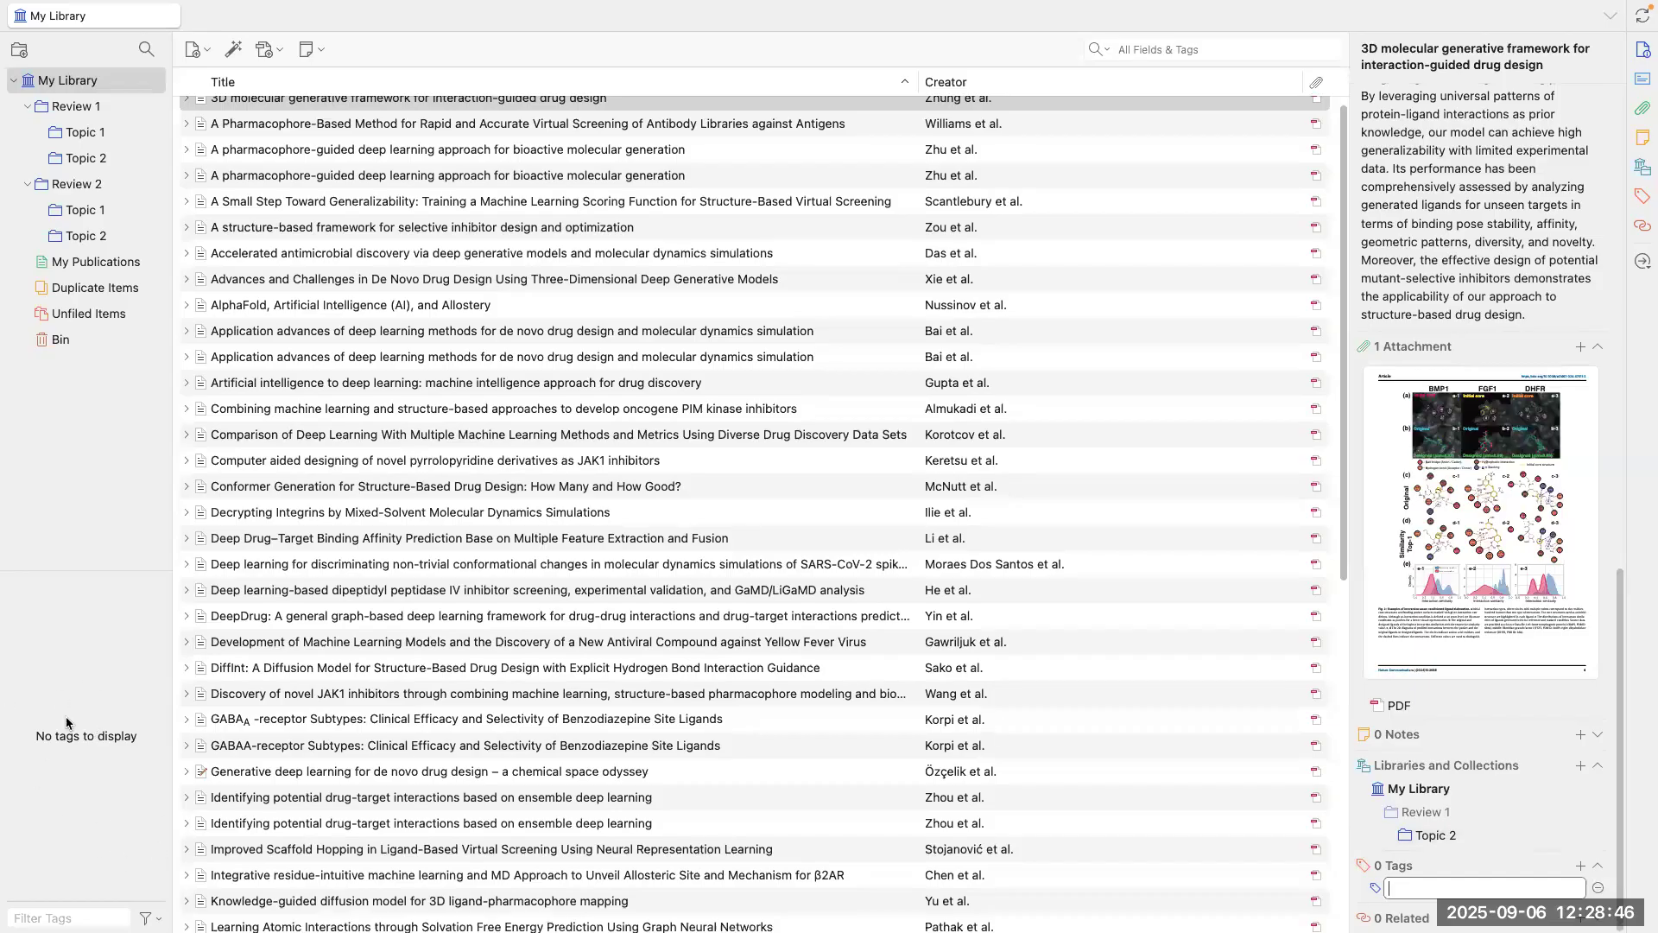
pyautogui.write('Drug desgin')
pyautogui.press('Return')
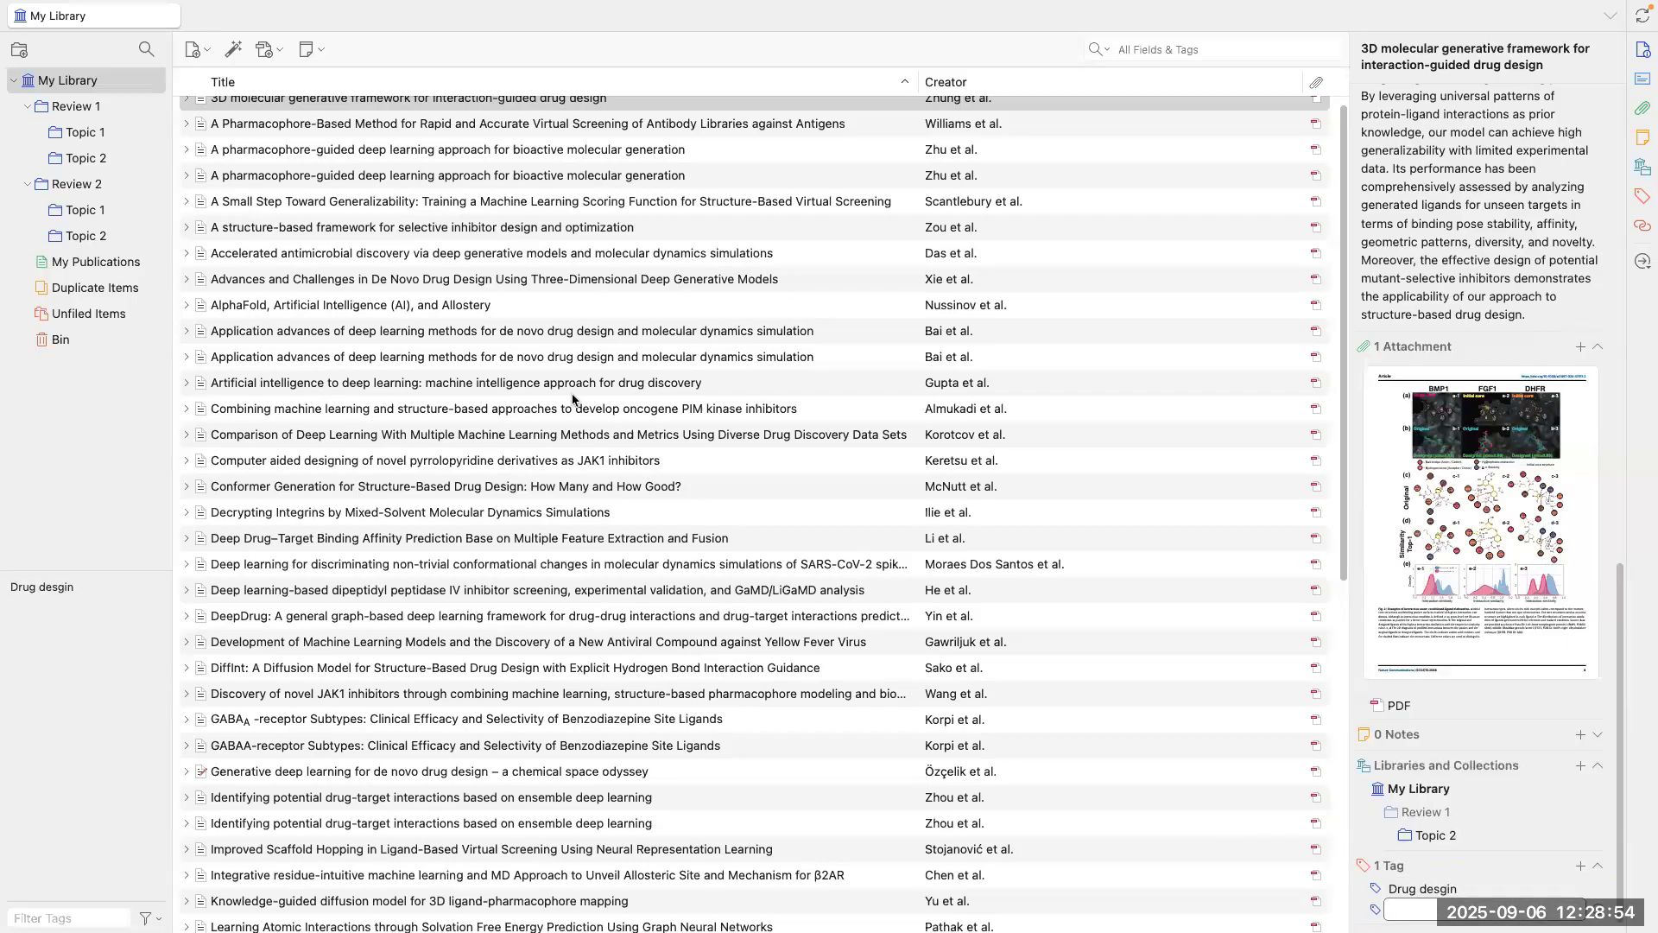
# Step: Assign the existing tag "Drug desgin" to the reference "A structure-based framework for selective inhibitor design and optimization"
pyautogui.scroll(1, 562, 371)
pyautogui.scroll(-1, 553, 345)
pyautogui.scroll(1, 540, 319)
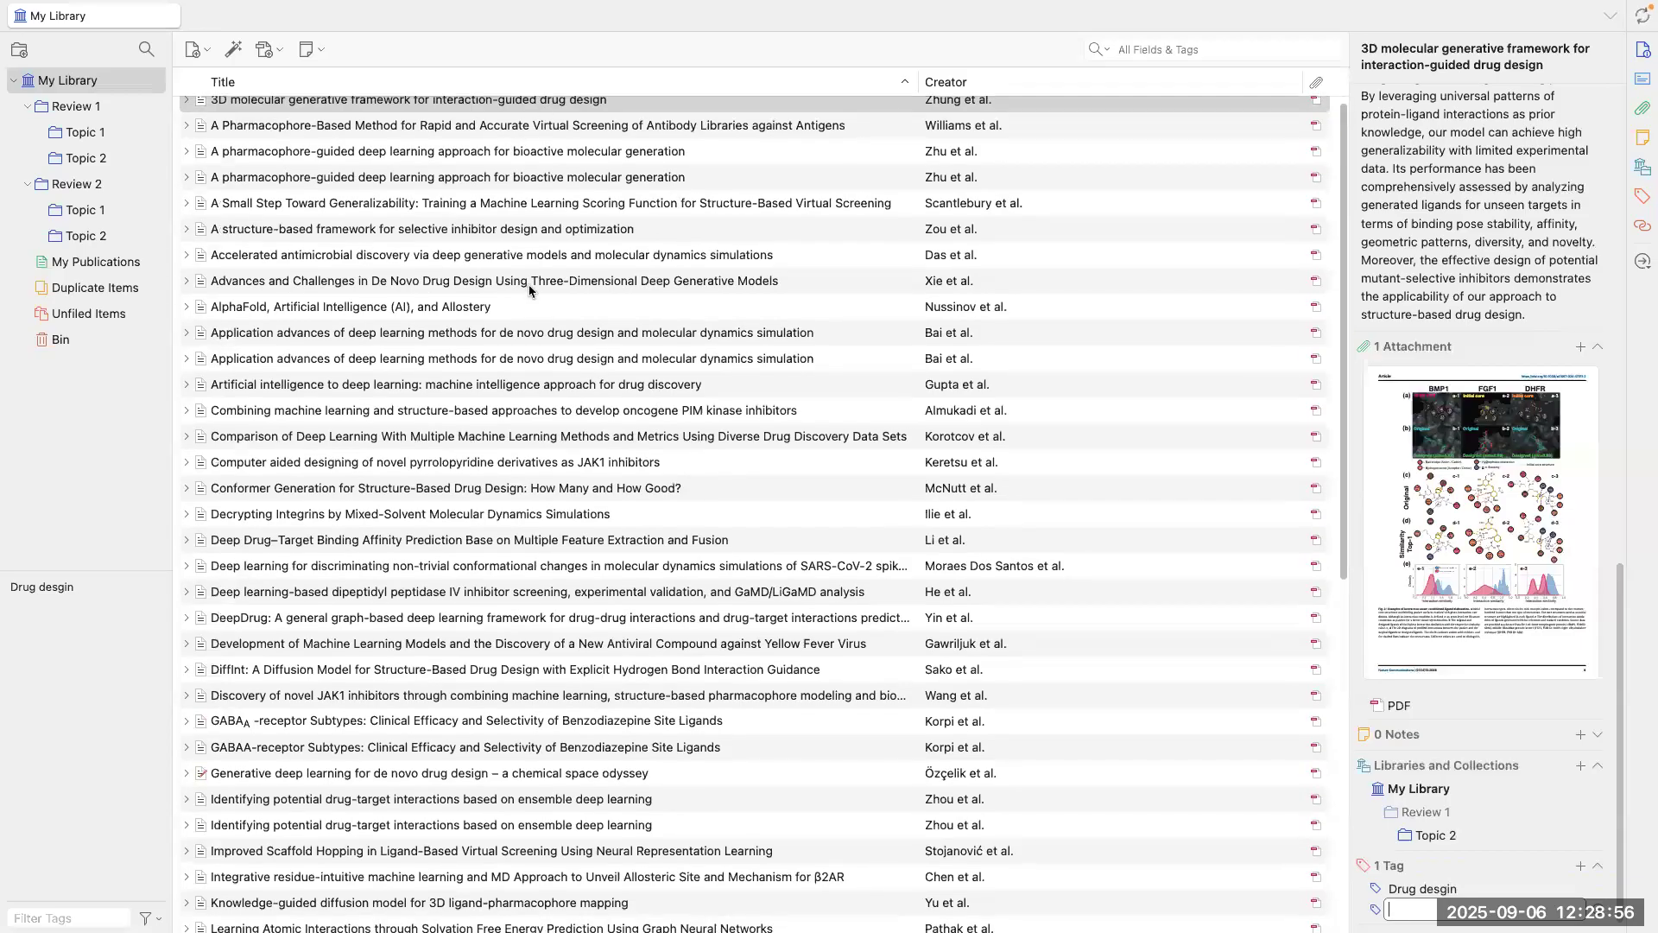
pyautogui.scroll(-1, 530, 291)
pyautogui.click(518, 238)
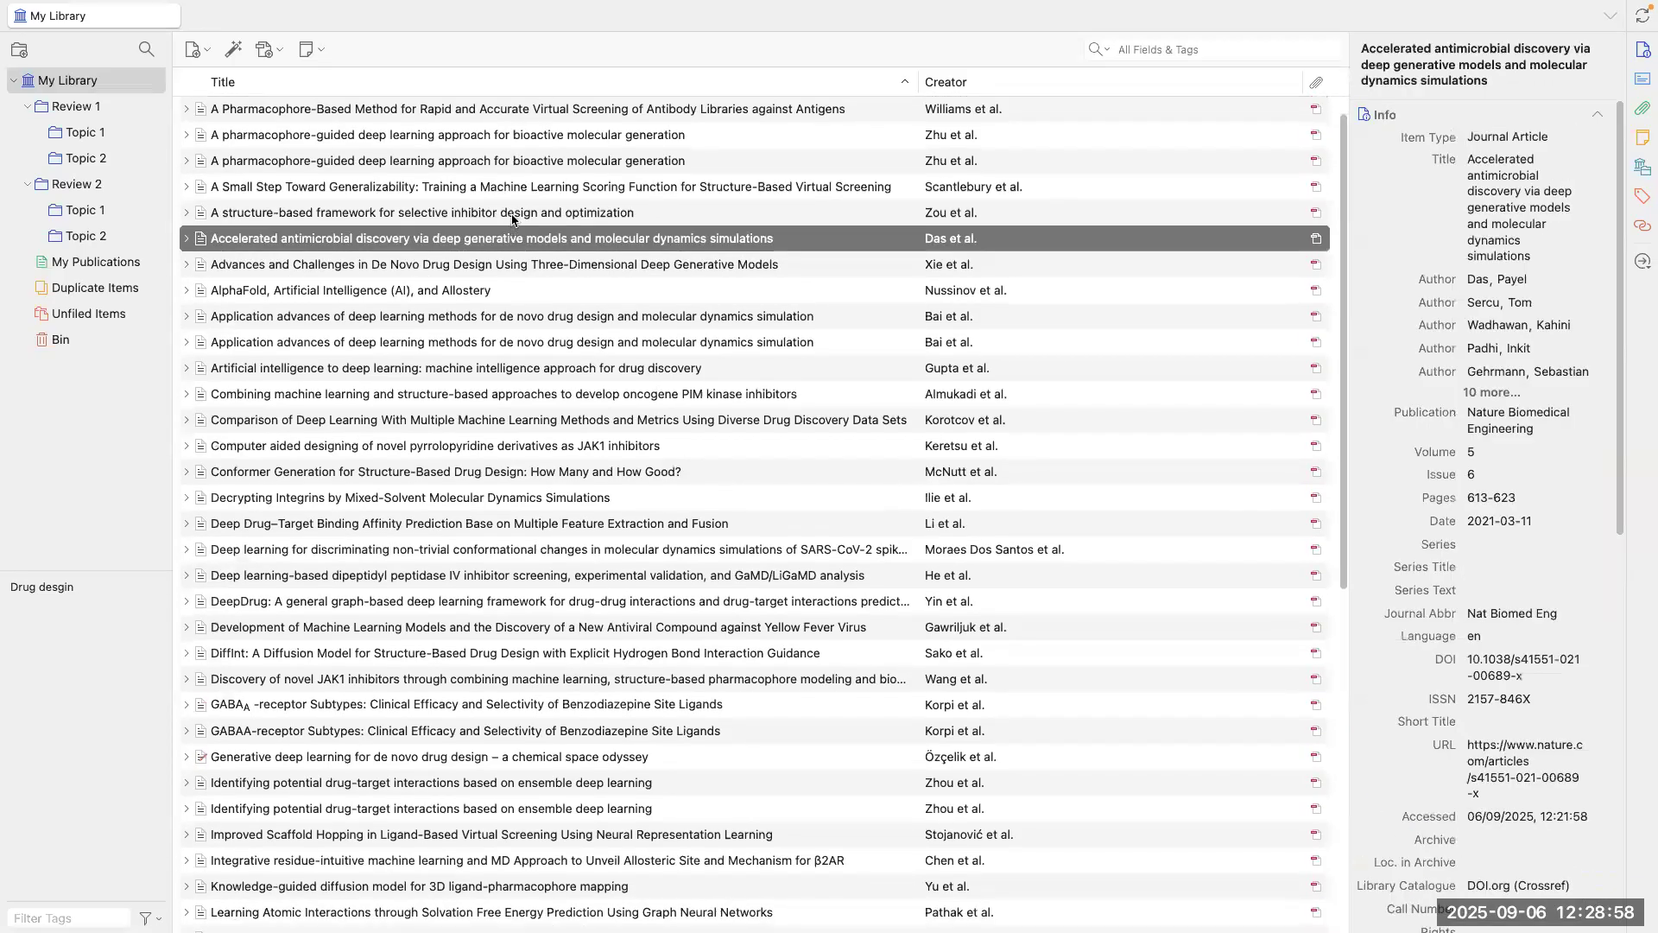
pyautogui.click(512, 215)
pyautogui.scroll(-10, 1431, 808)
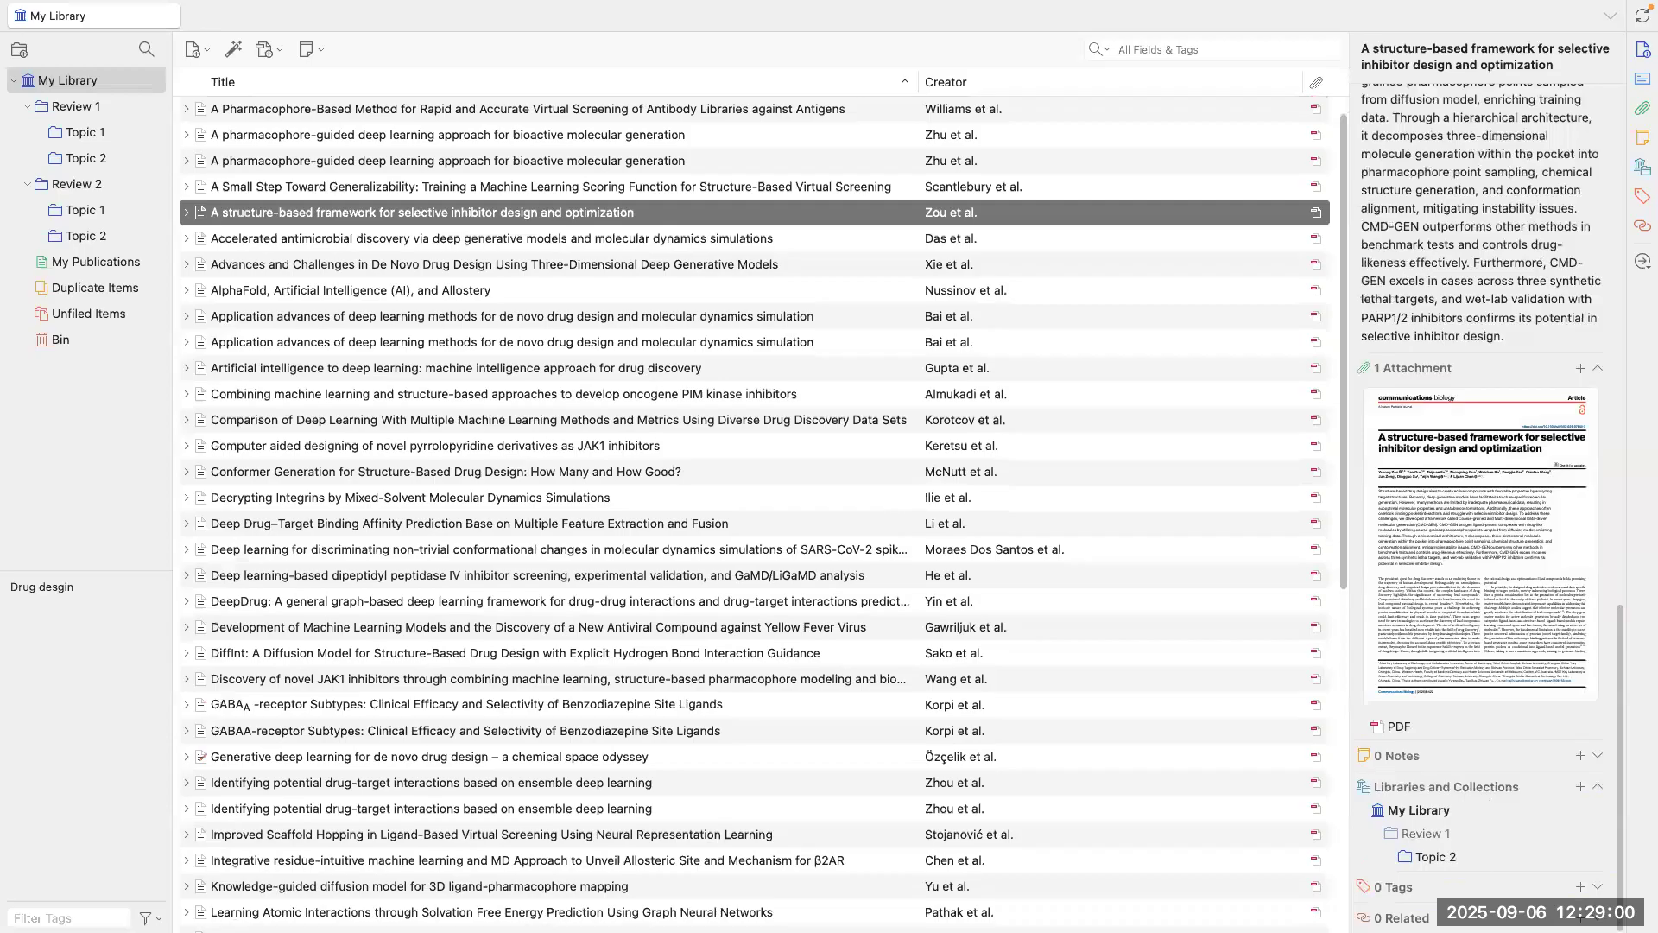
pyautogui.click(1580, 886)
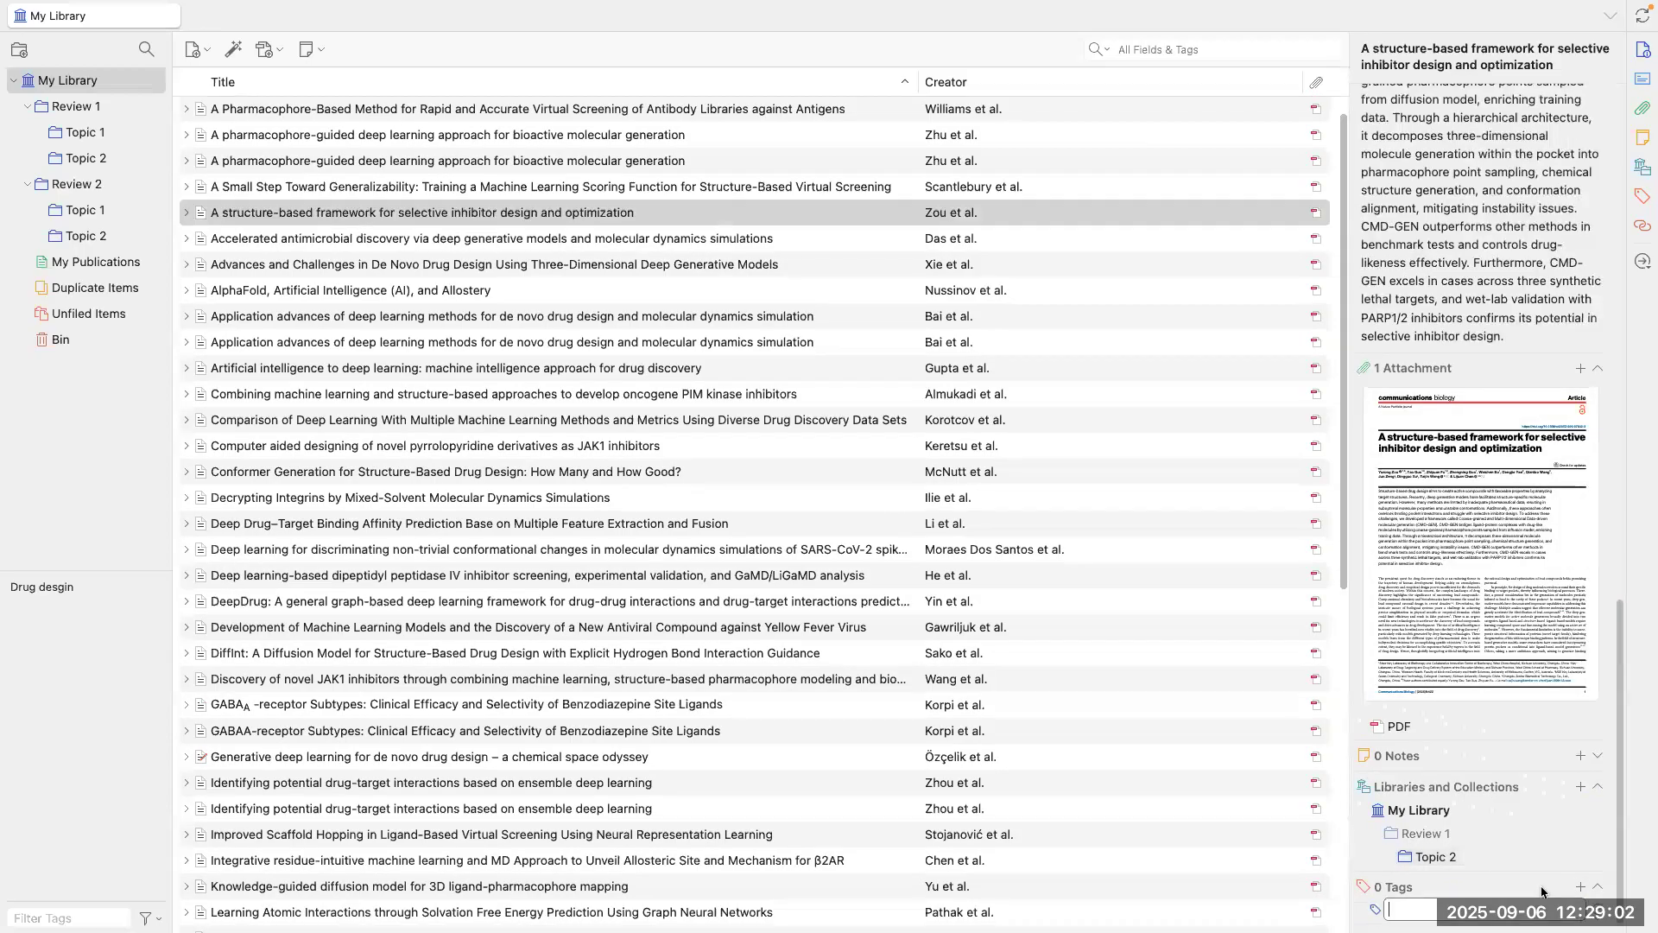
pyautogui.write('drug des')
pyautogui.click(1525, 888)
pyautogui.press('Return')
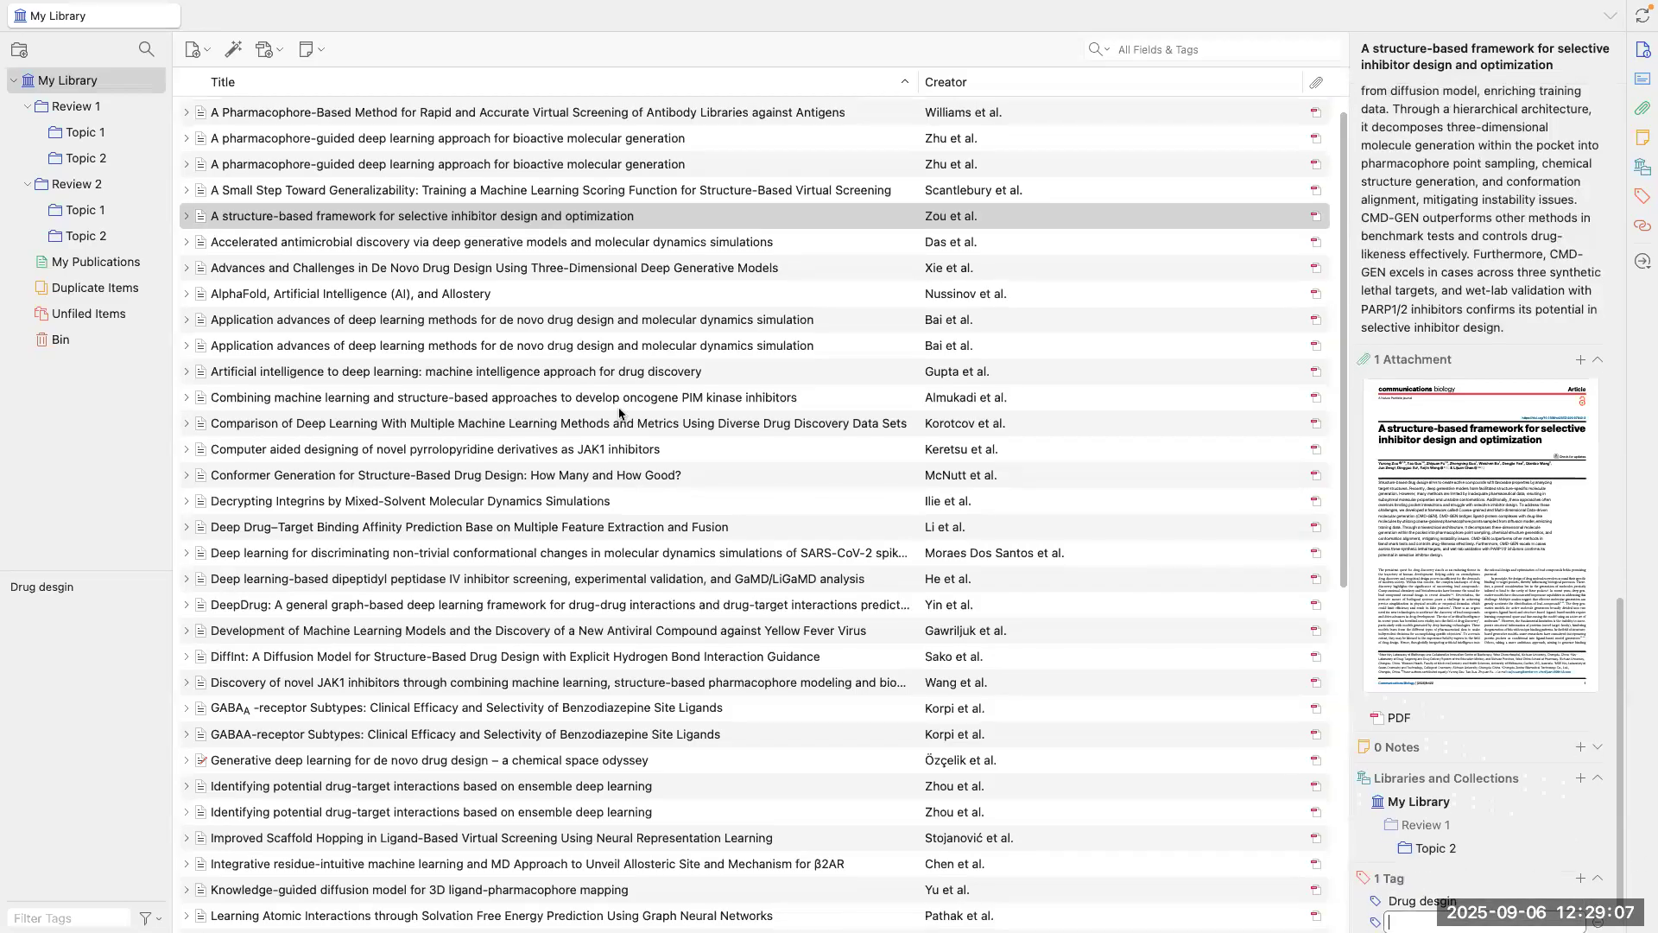
# Step: Assign the existing tag "Drug desgin" to the "Discovery of novel JAK1 inhibitors" reference
pyautogui.click(576, 682)
pyautogui.scroll(-10, 1515, 857)
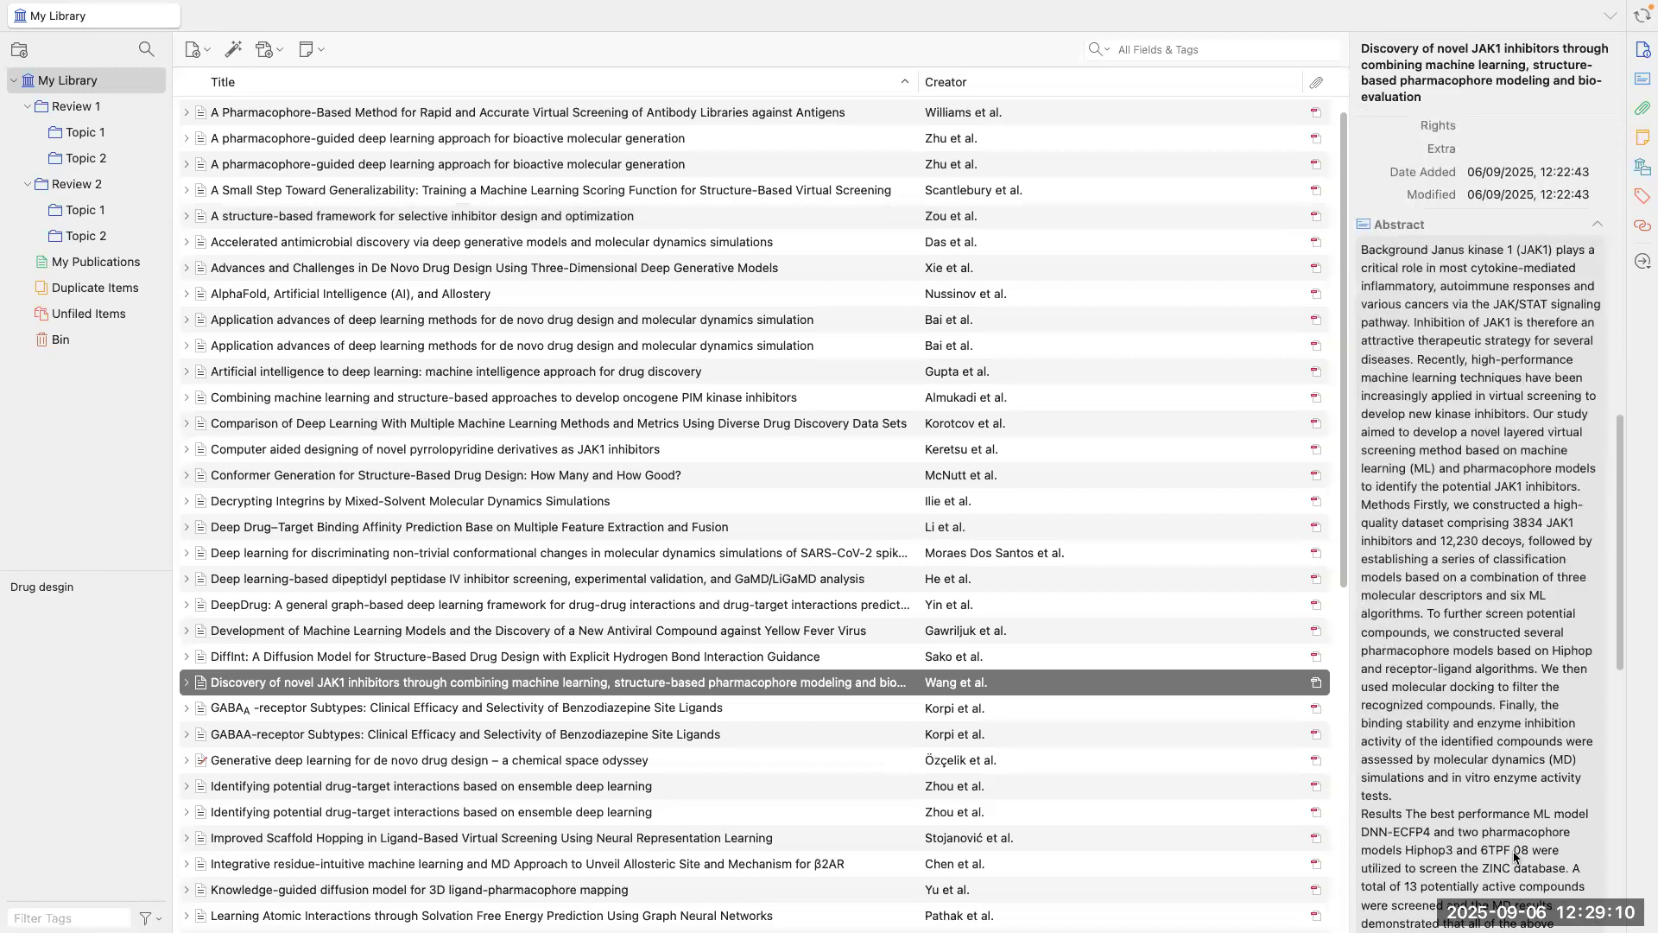
pyautogui.scroll(-10, 1516, 858)
pyautogui.click(1581, 889)
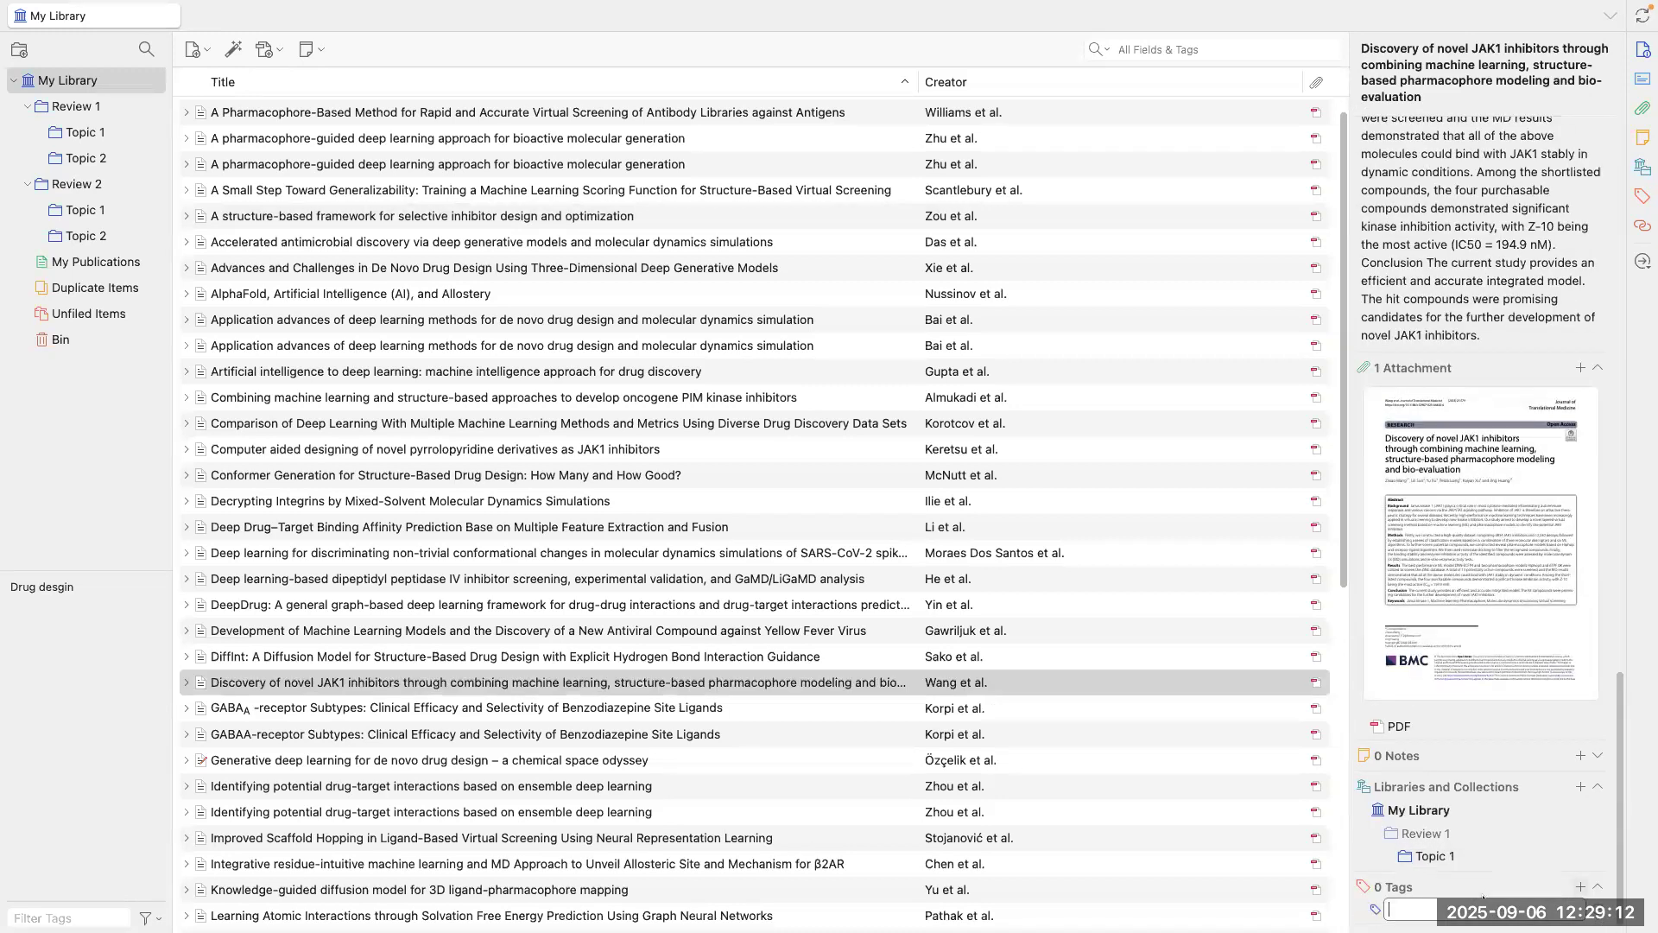
pyautogui.write('dr')
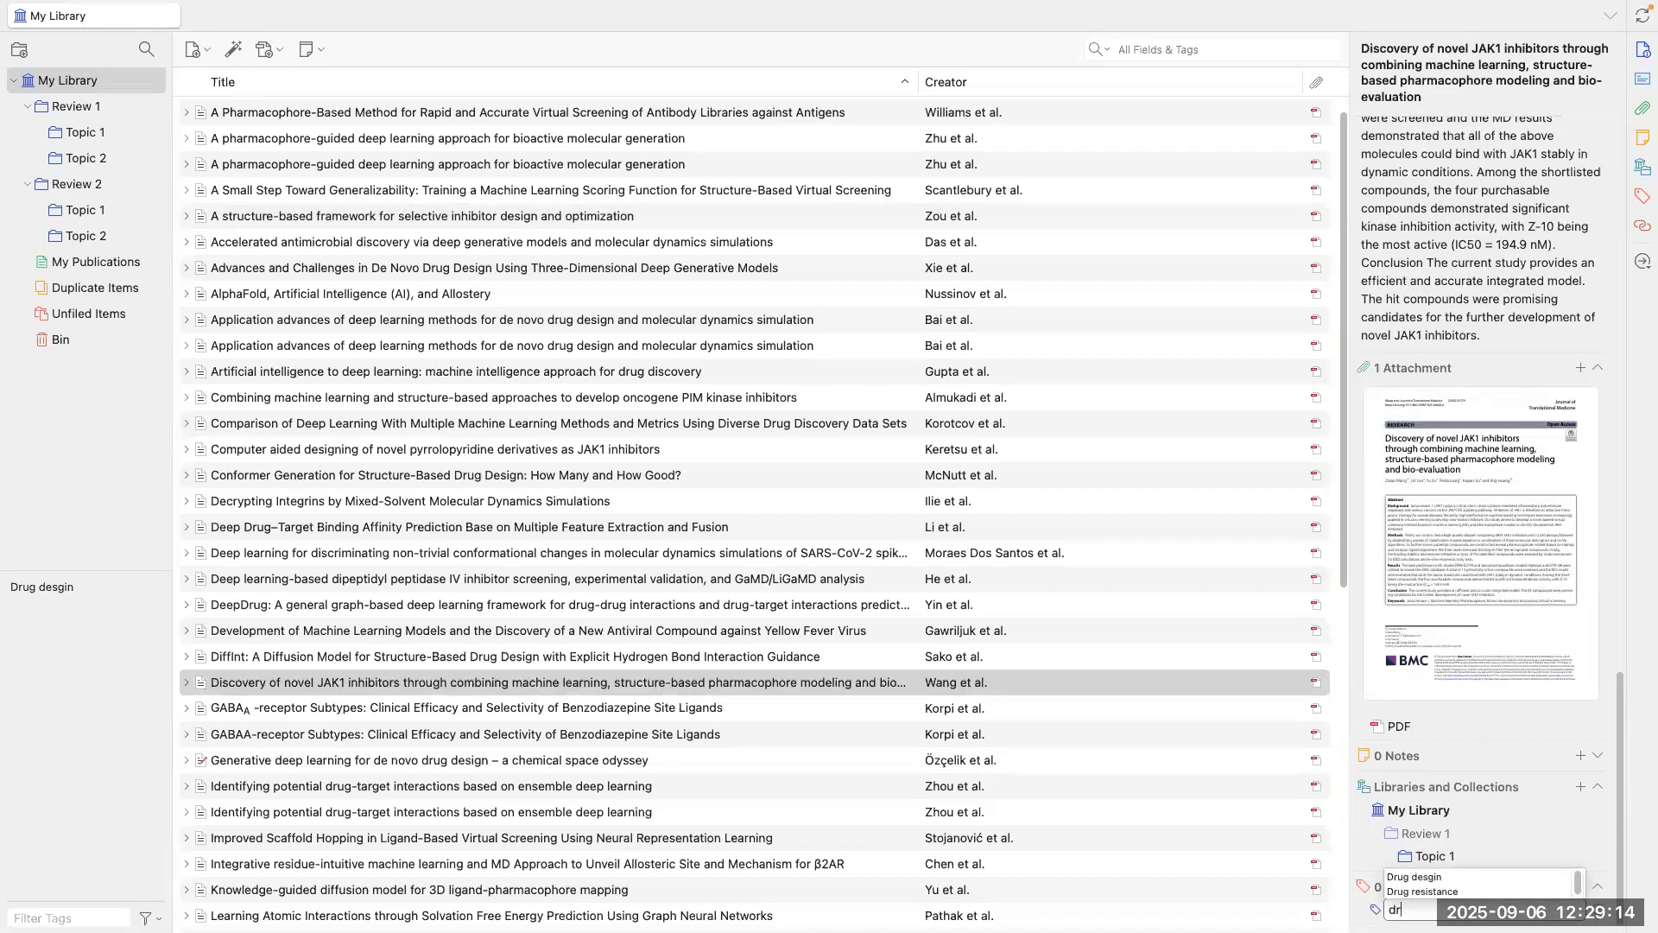
pyautogui.click(1461, 878)
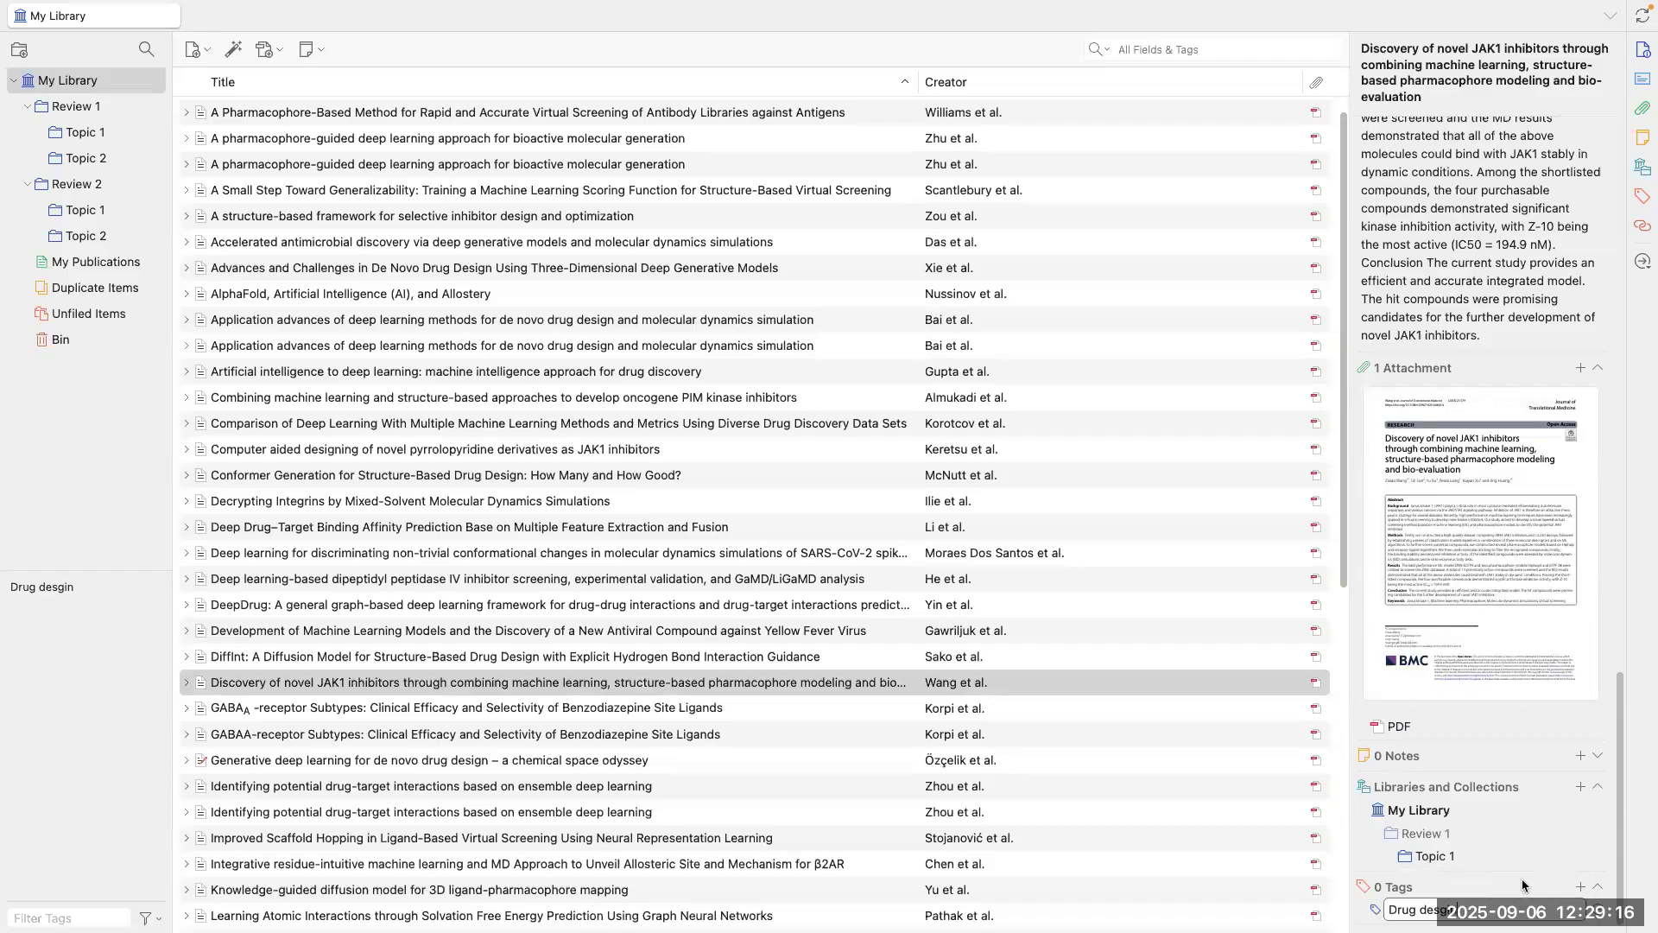
pyautogui.click(389, 553)
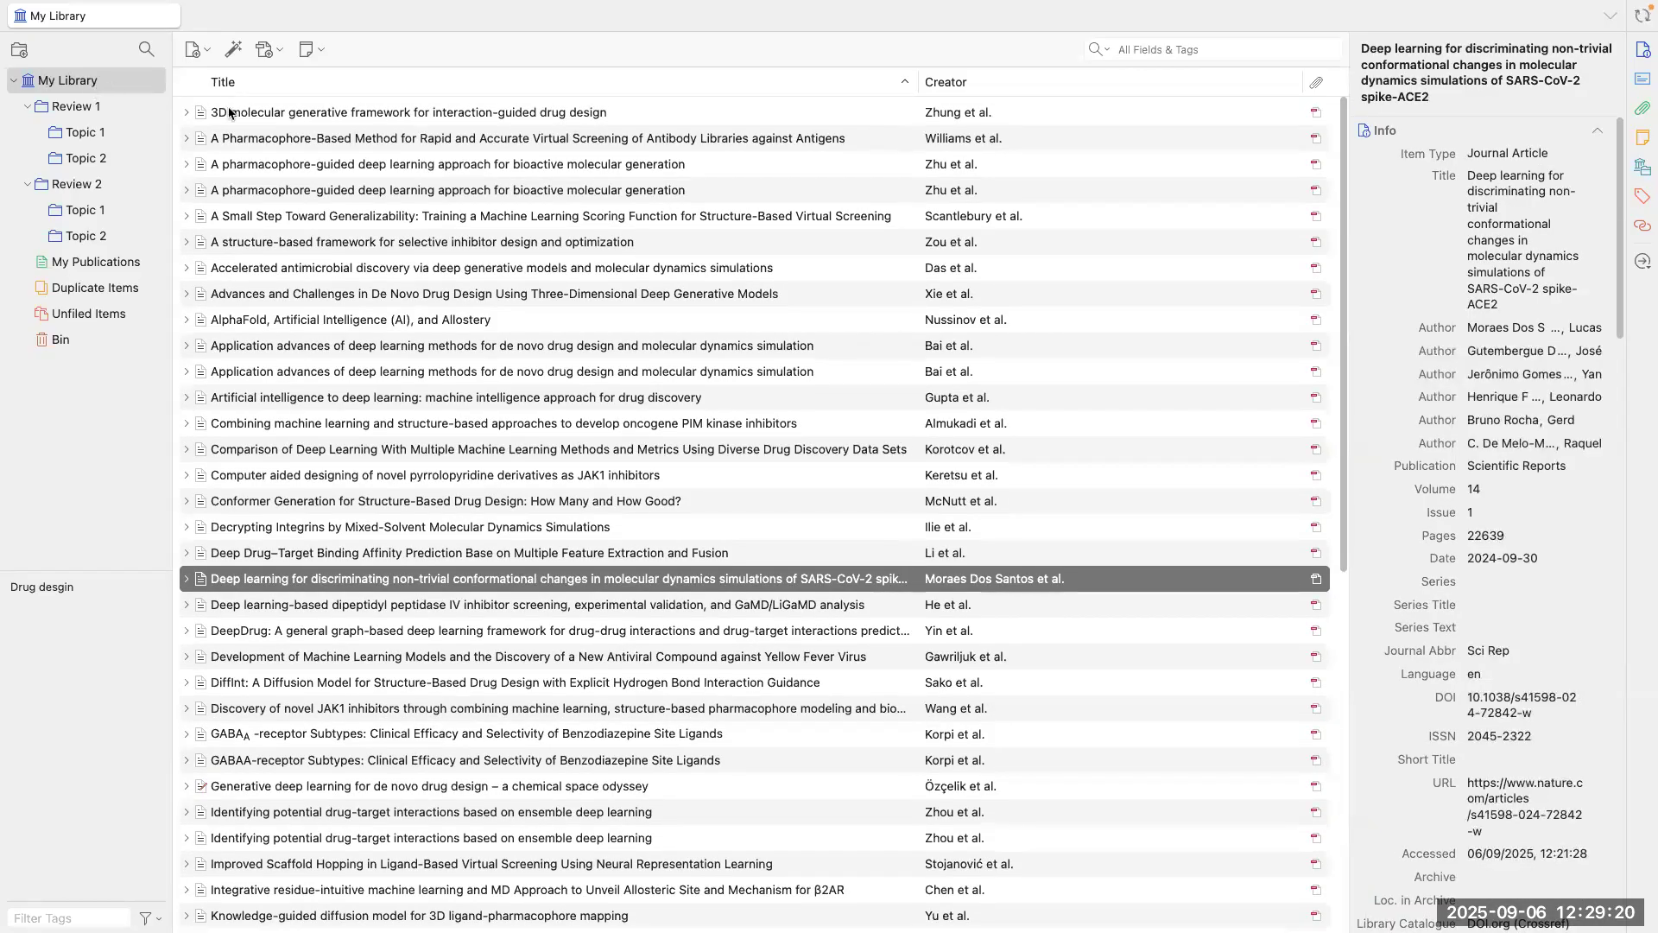
# Step: Filter My Library by the tag "Drug desgin", then clear the filter to show all references
pyautogui.click(45, 587)
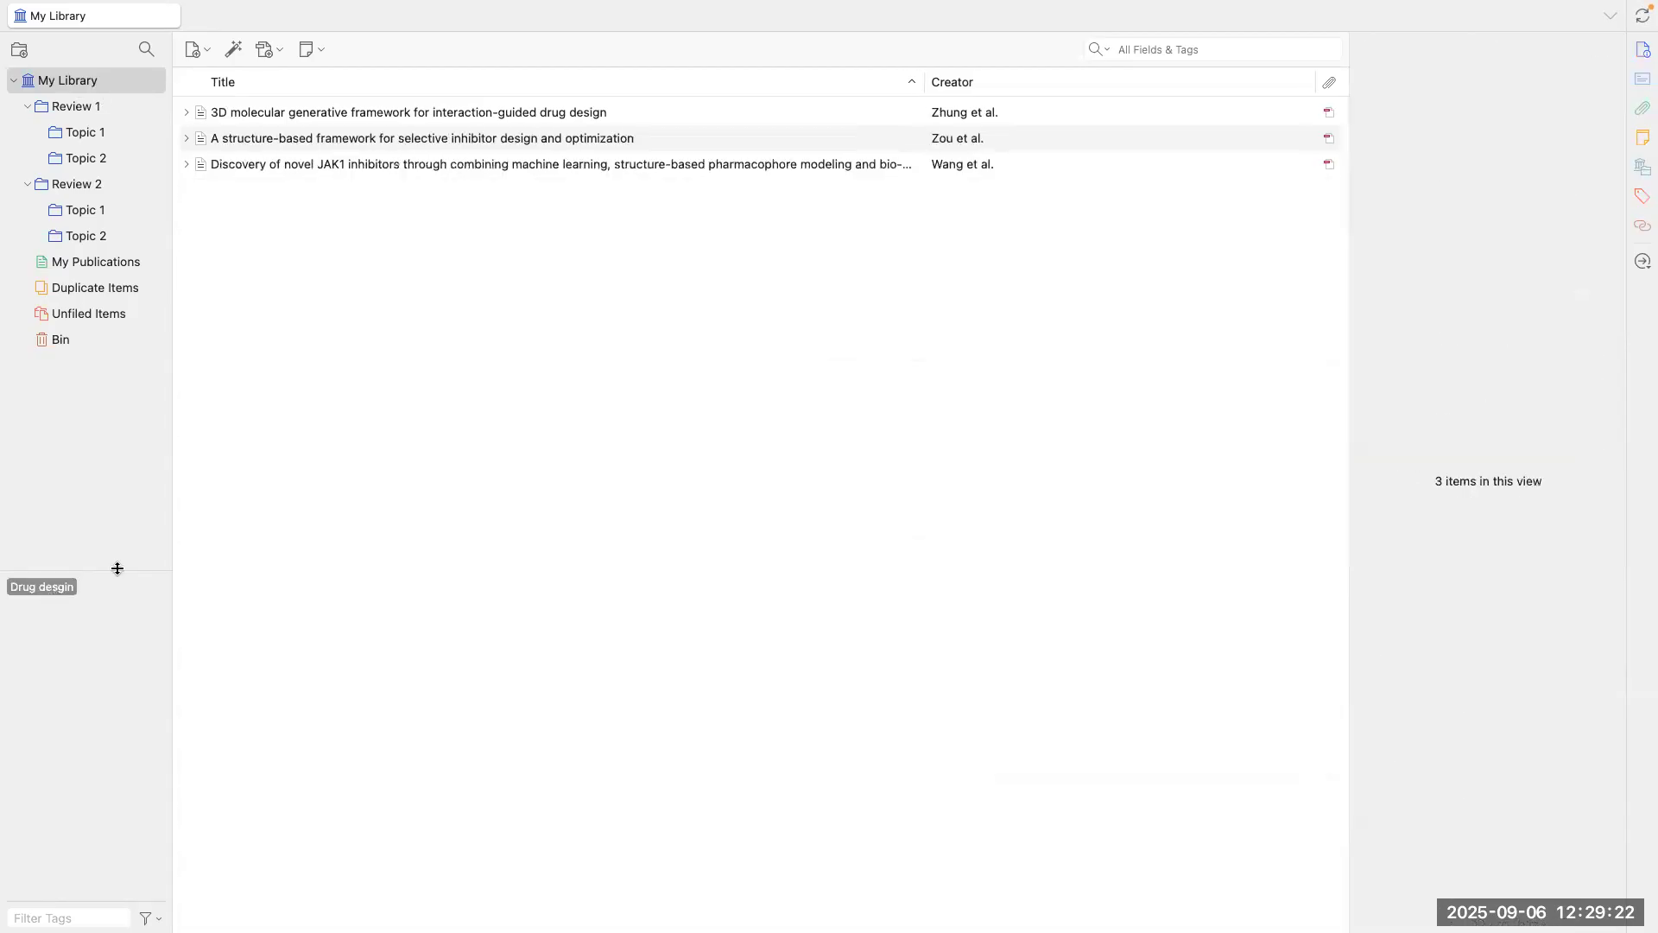
pyautogui.click(52, 589)
pyautogui.click(53, 591)
pyautogui.click(53, 590)
pyautogui.click(50, 591)
pyautogui.click(45, 587)
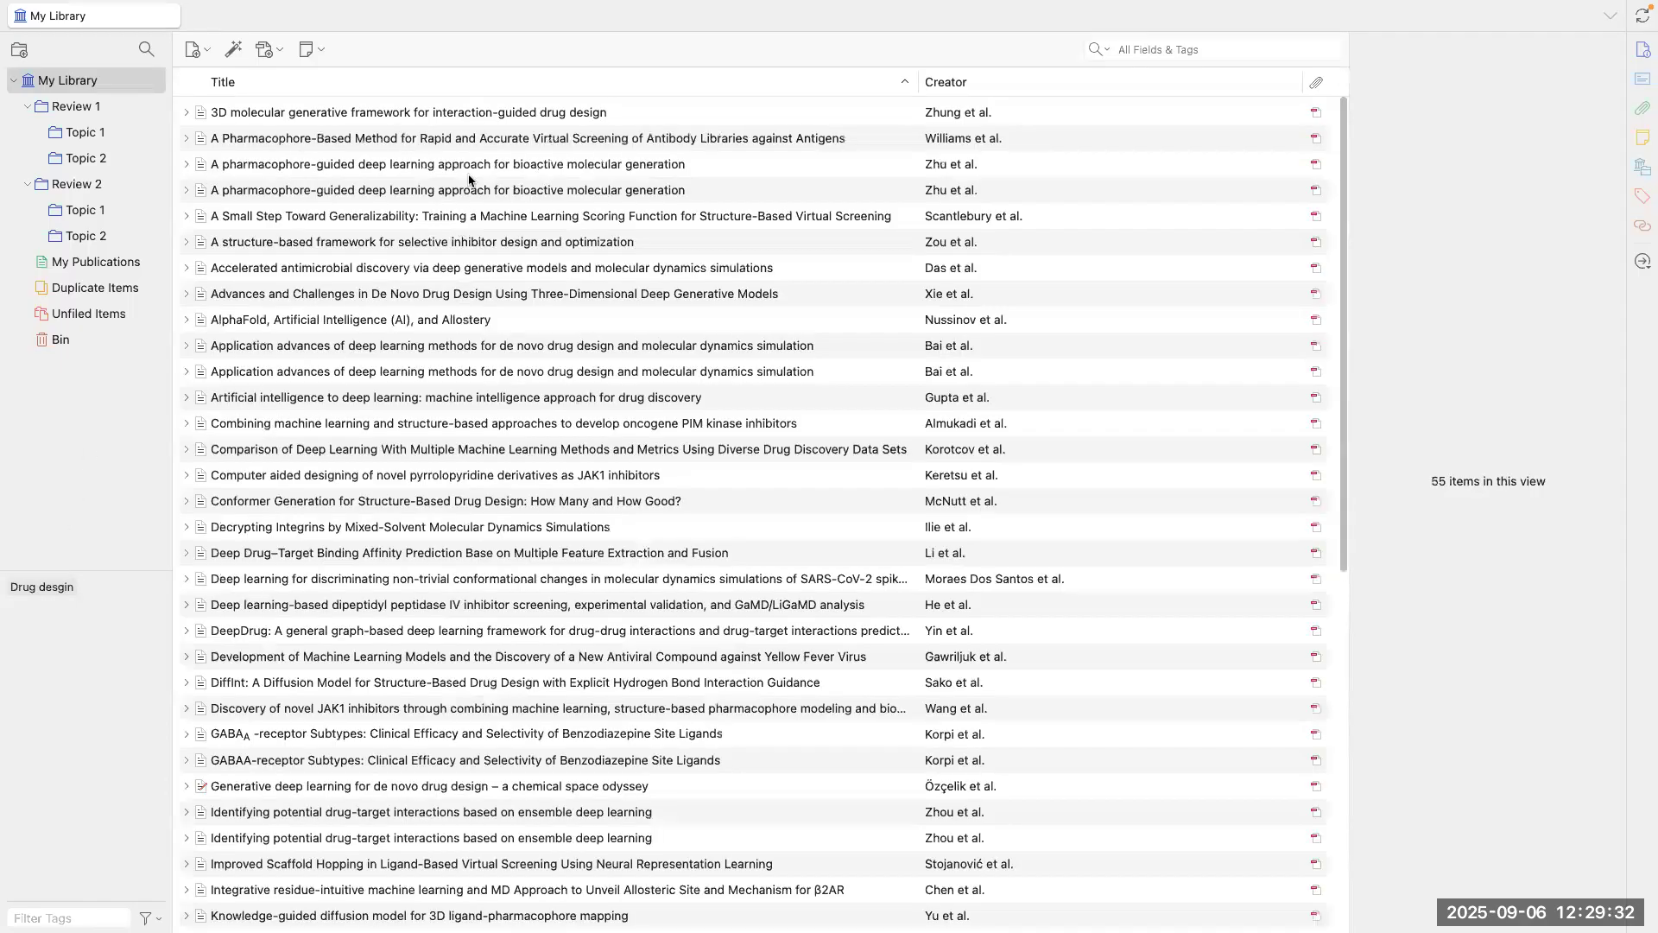
# Step: Add a second tag, "AI", to the reference "3D molecular generative framework for interaction-guided drug design"
pyautogui.click(734, 114)
pyautogui.scroll(-15, 1478, 607)
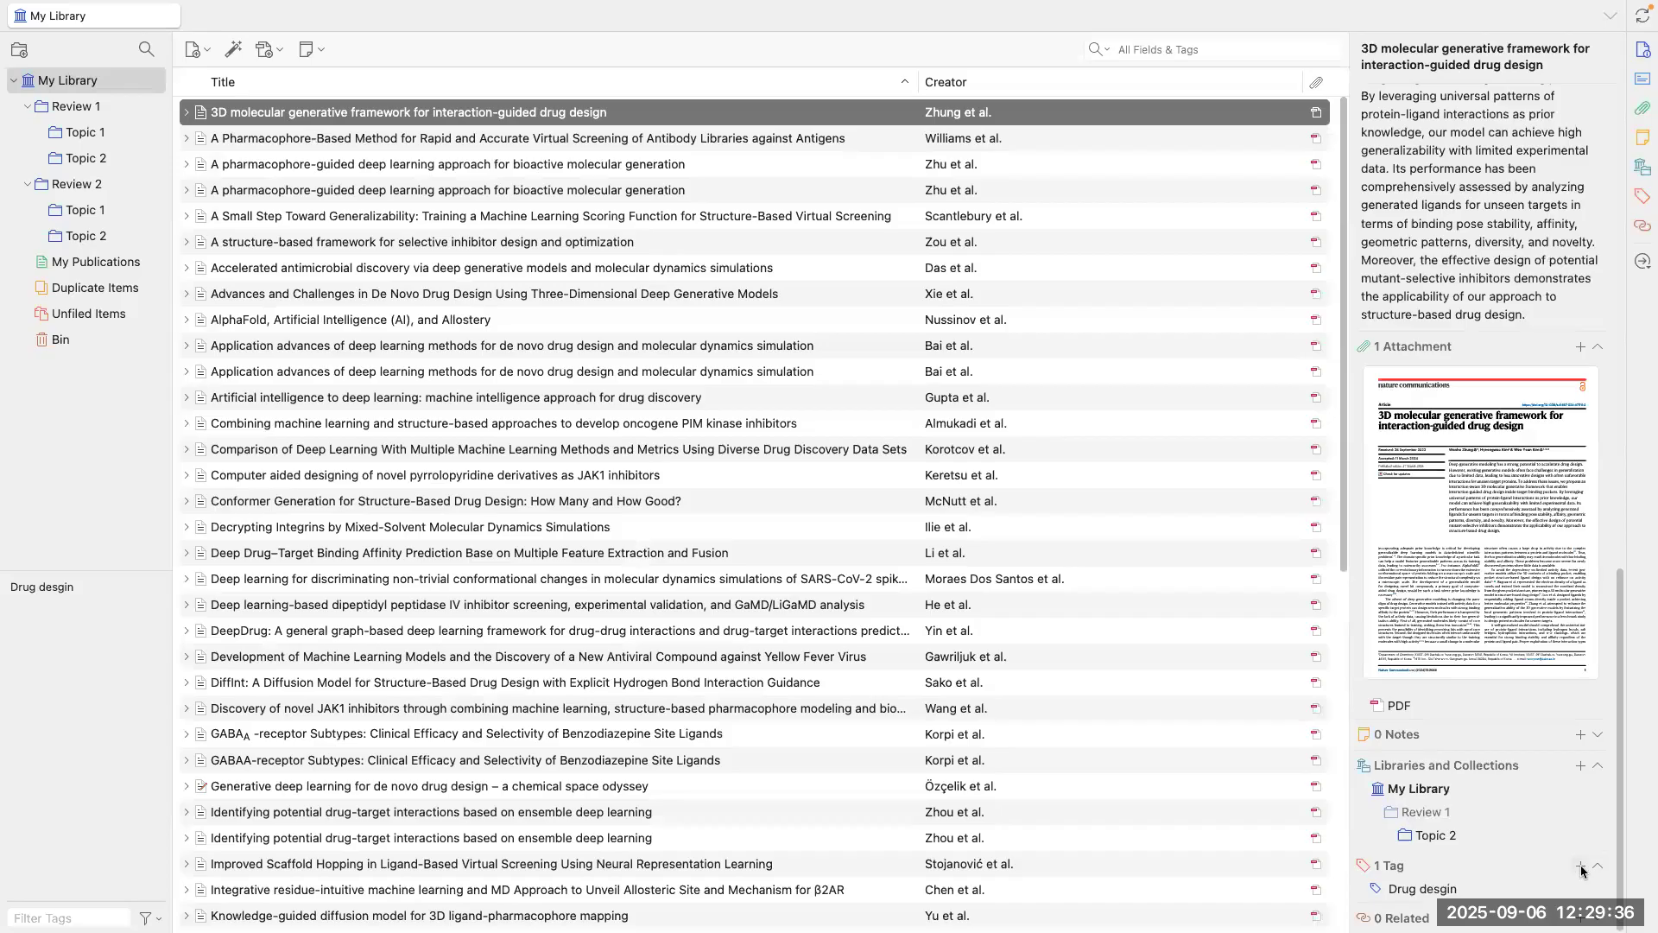
pyautogui.click(1581, 866)
pyautogui.write('d')
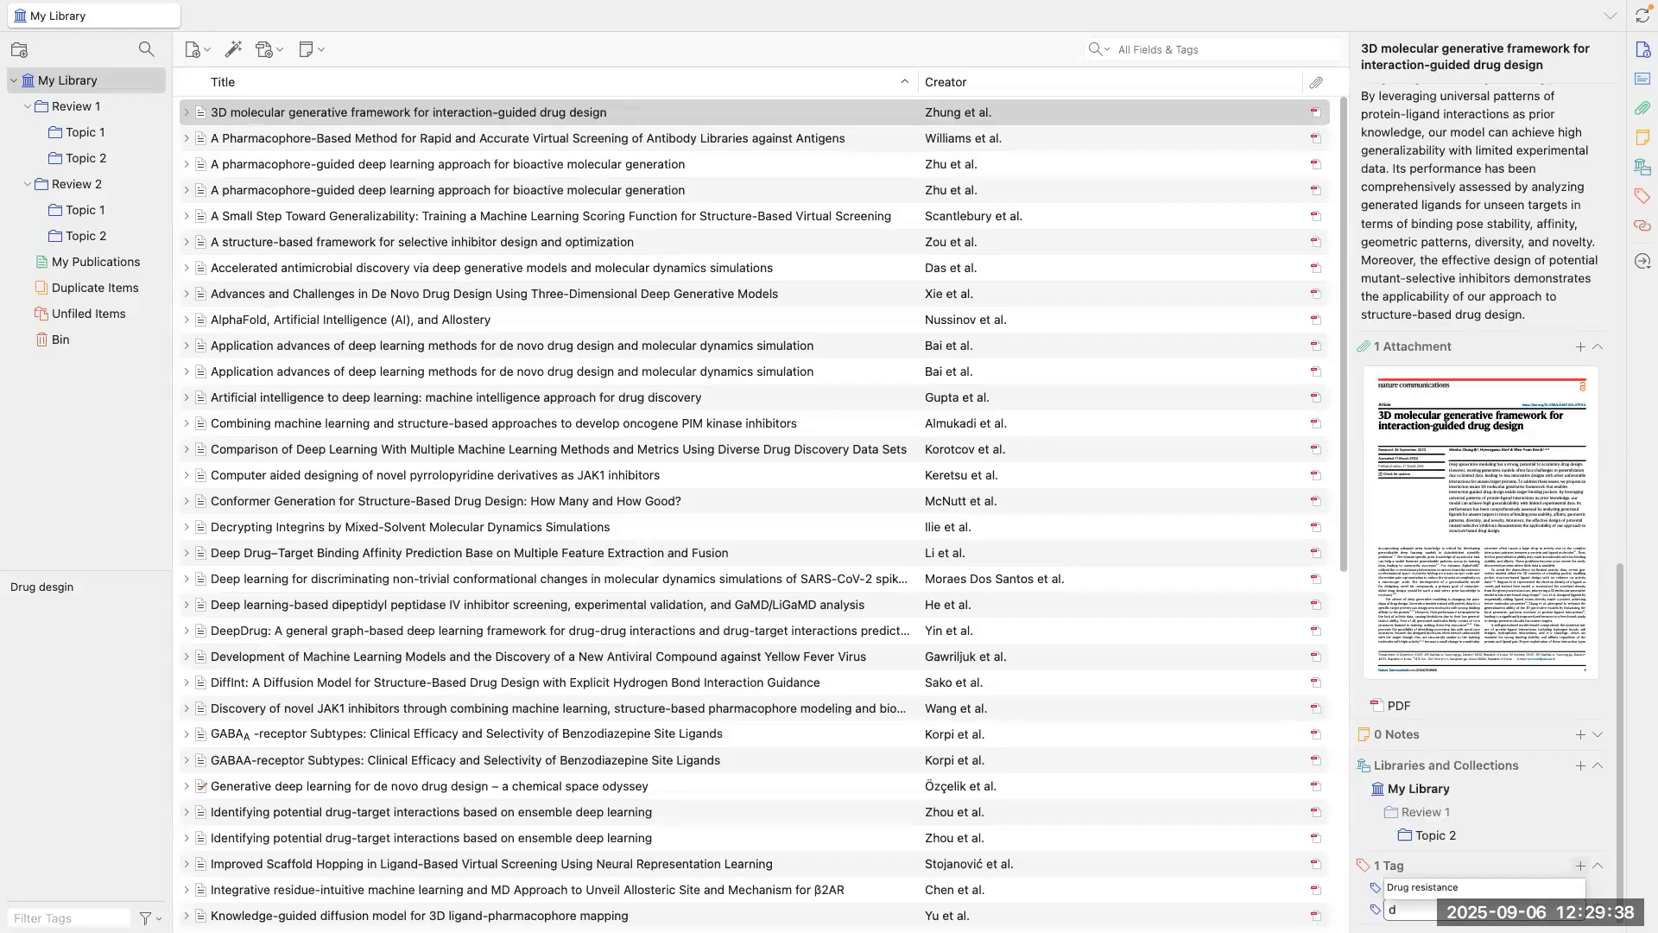
pyautogui.press('BackSpace')
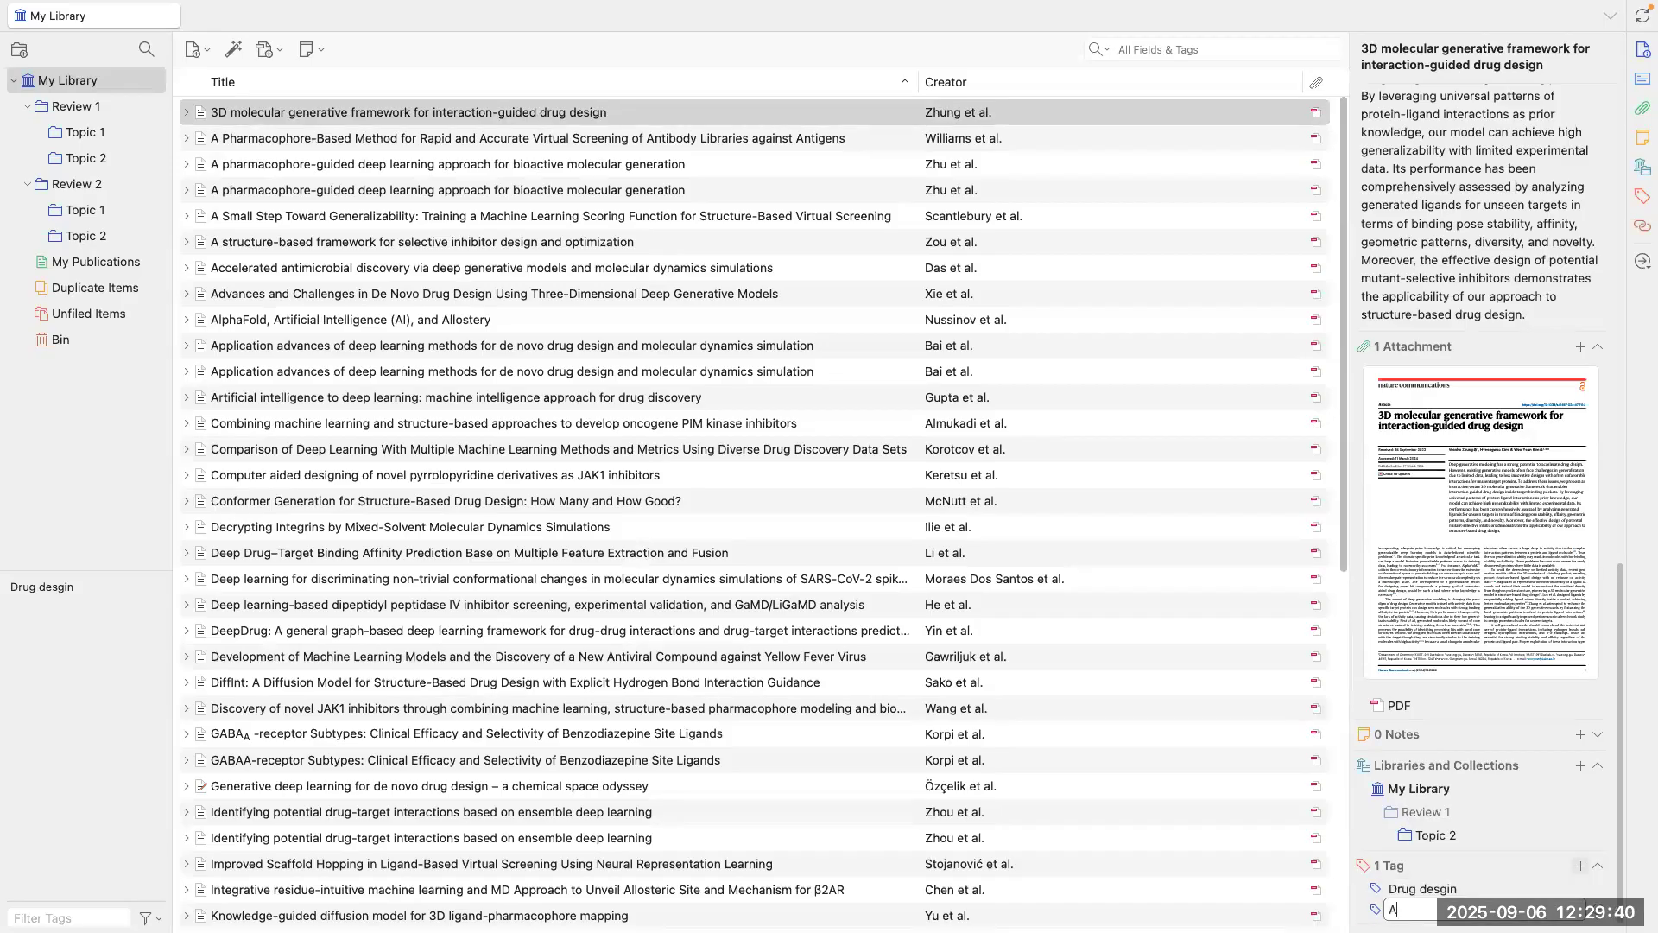
pyautogui.press('Return')
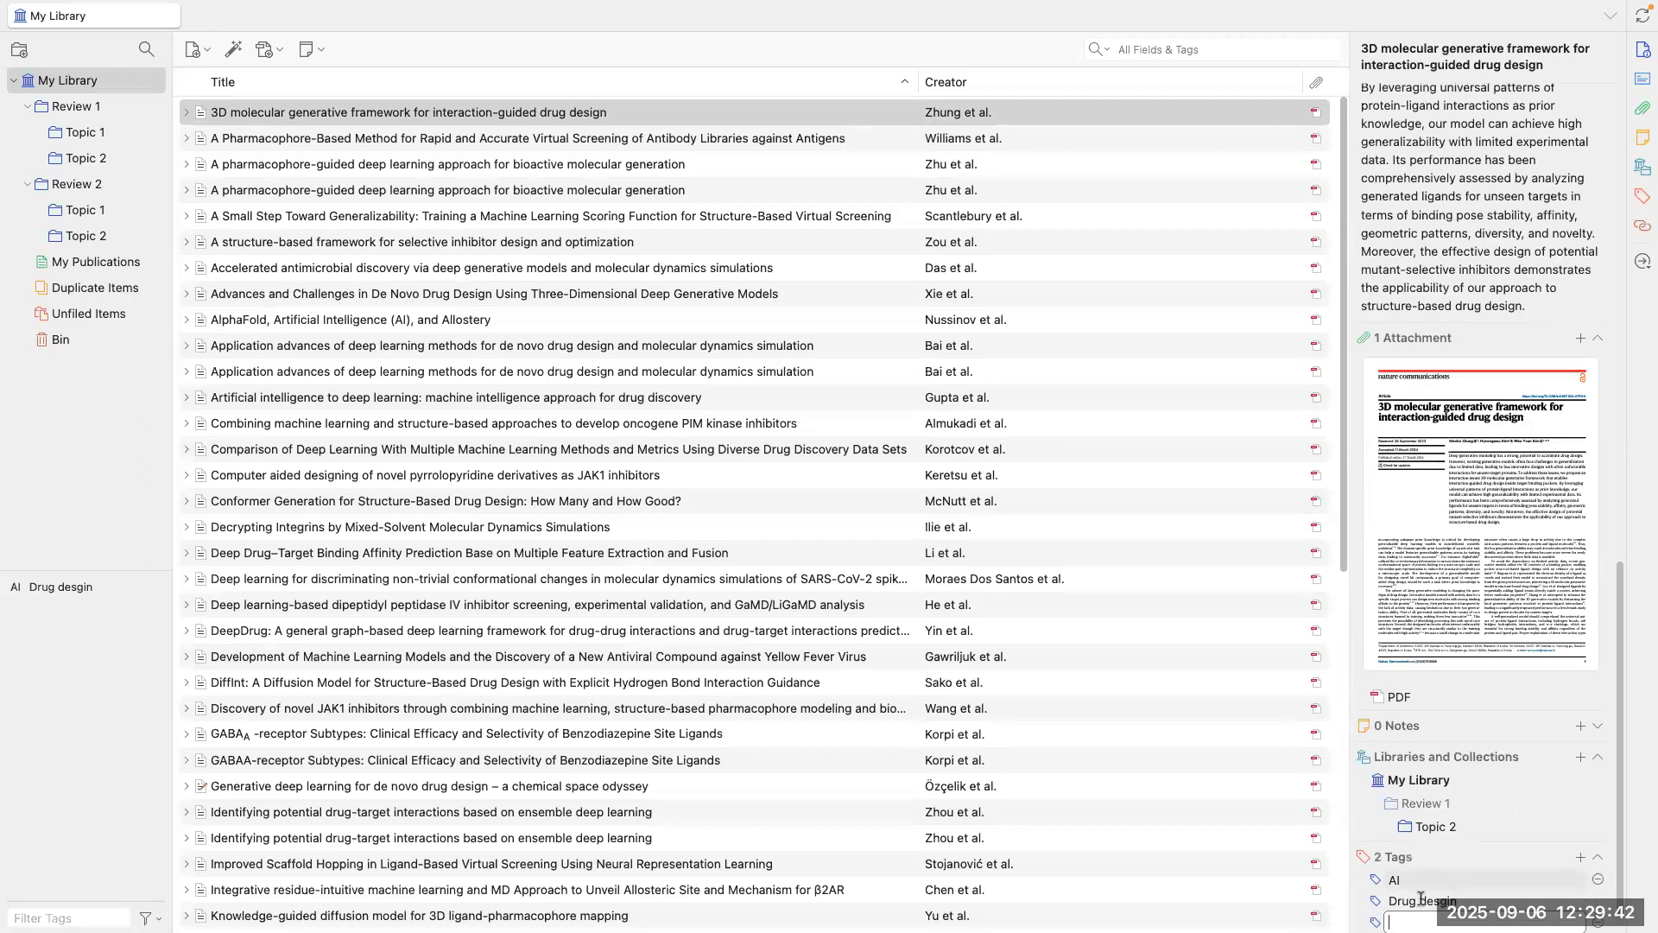
pyautogui.scroll(-1, 1503, 822)
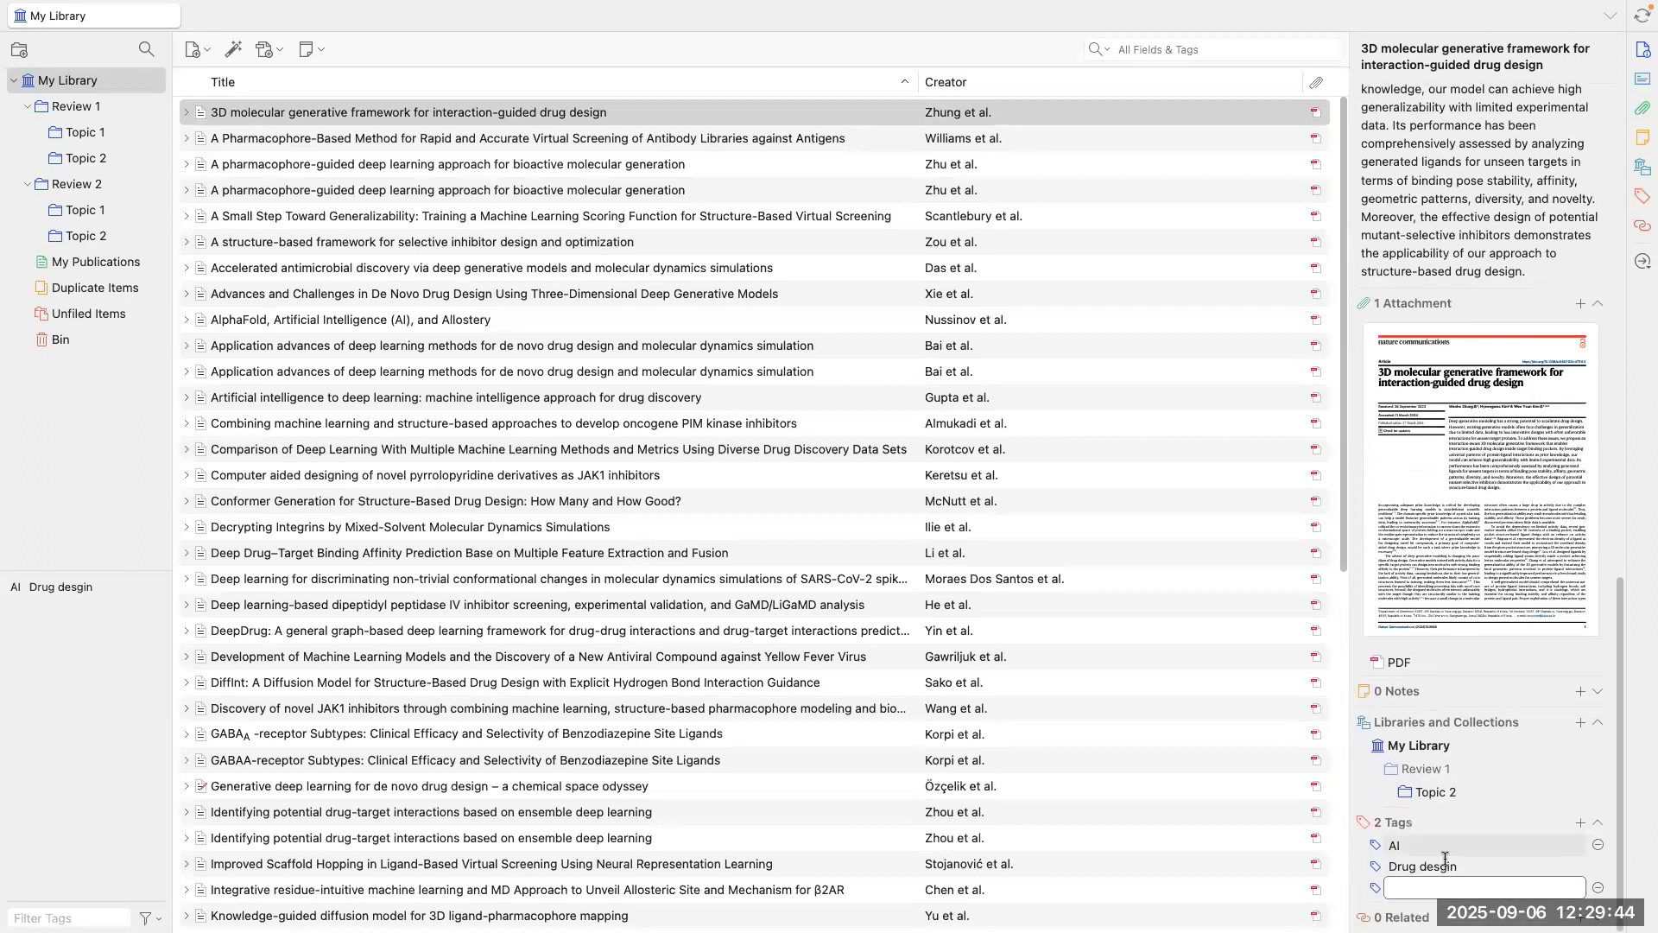
# Step: Tag the reference "Artificial intelligence to deep learning: machine intelligence approach for drug discovery" with "AI"
pyautogui.click(522, 404)
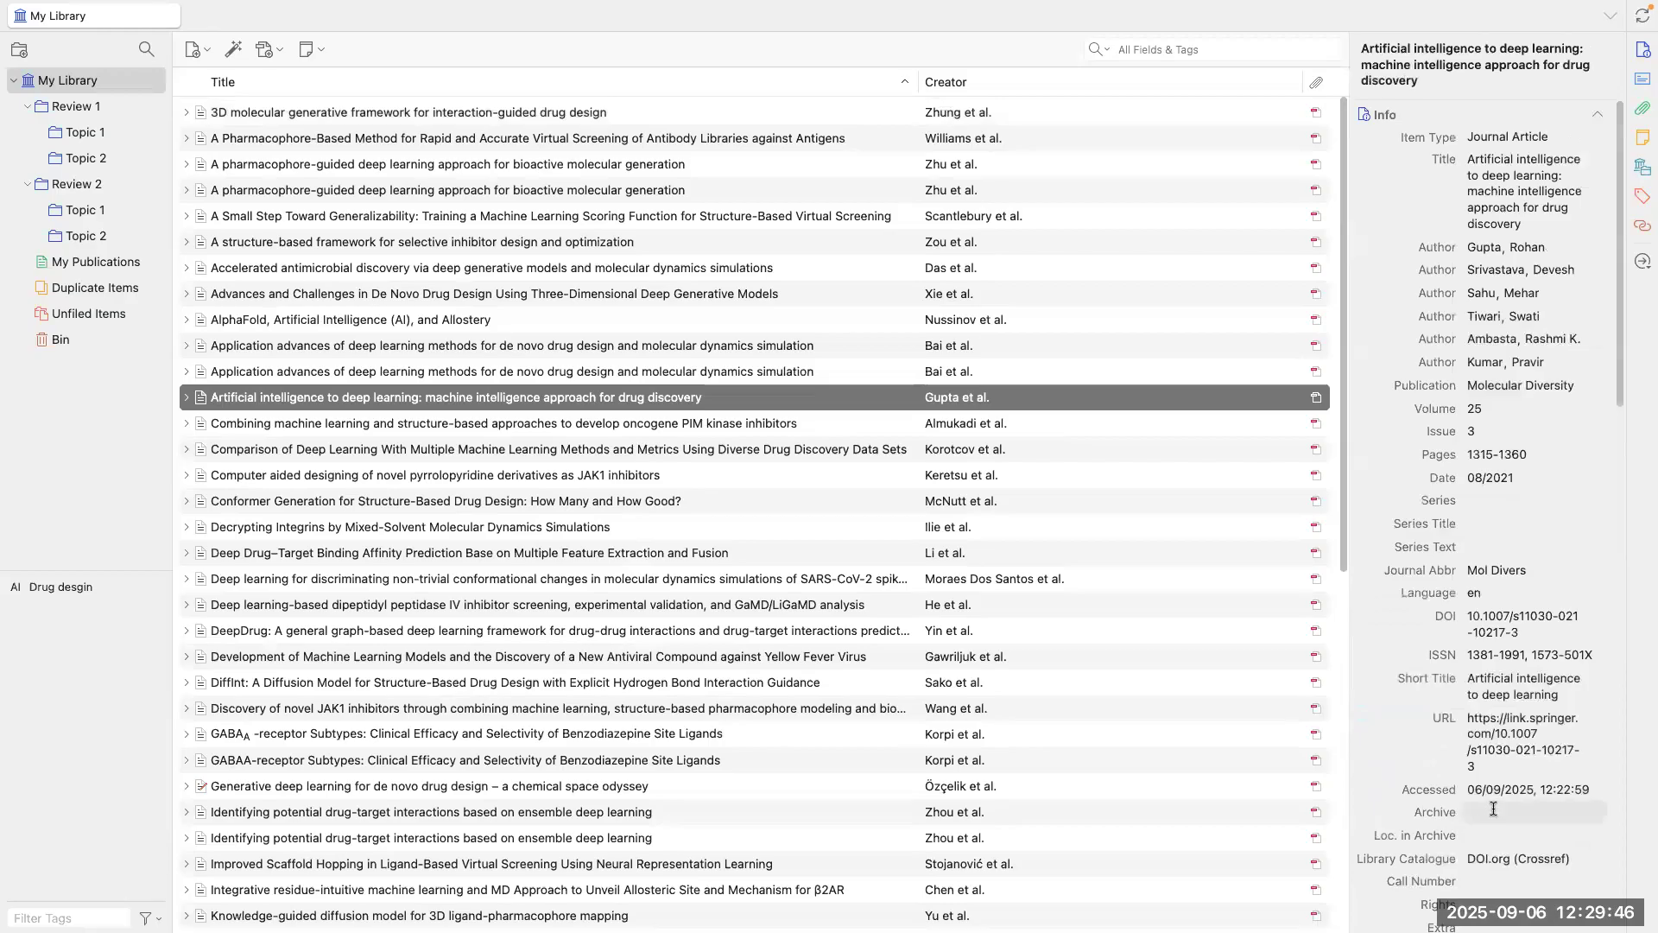
pyautogui.scroll(-5, 1492, 810)
pyautogui.scroll(-1, 1498, 847)
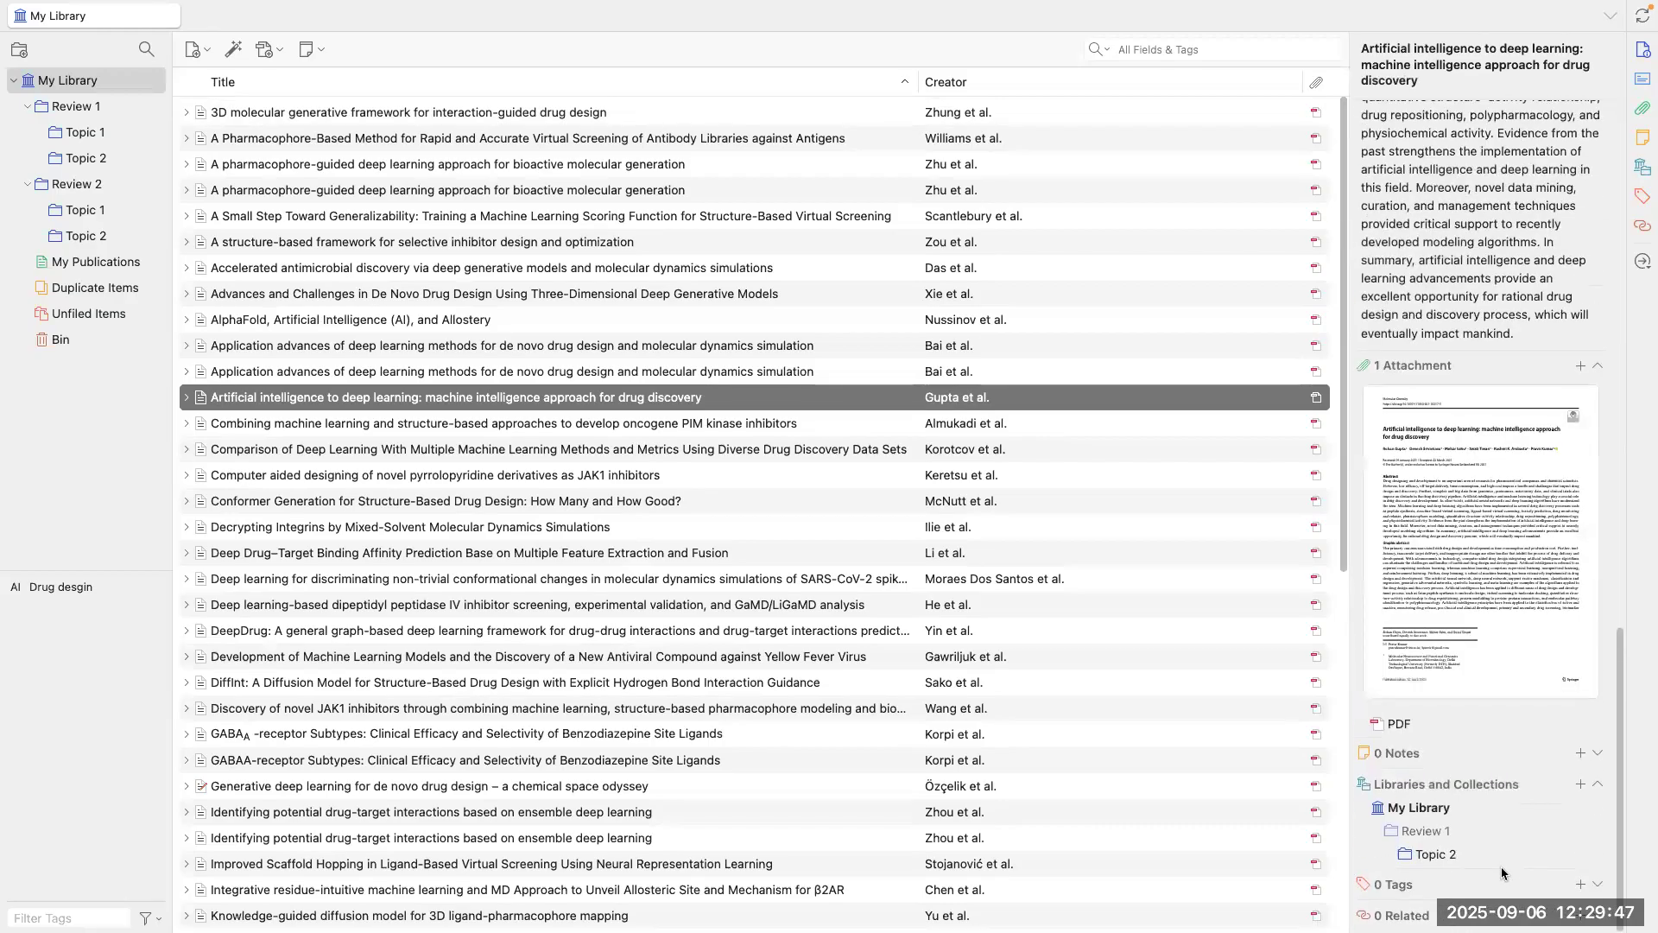
pyautogui.click(1580, 887)
pyautogui.write('Al')
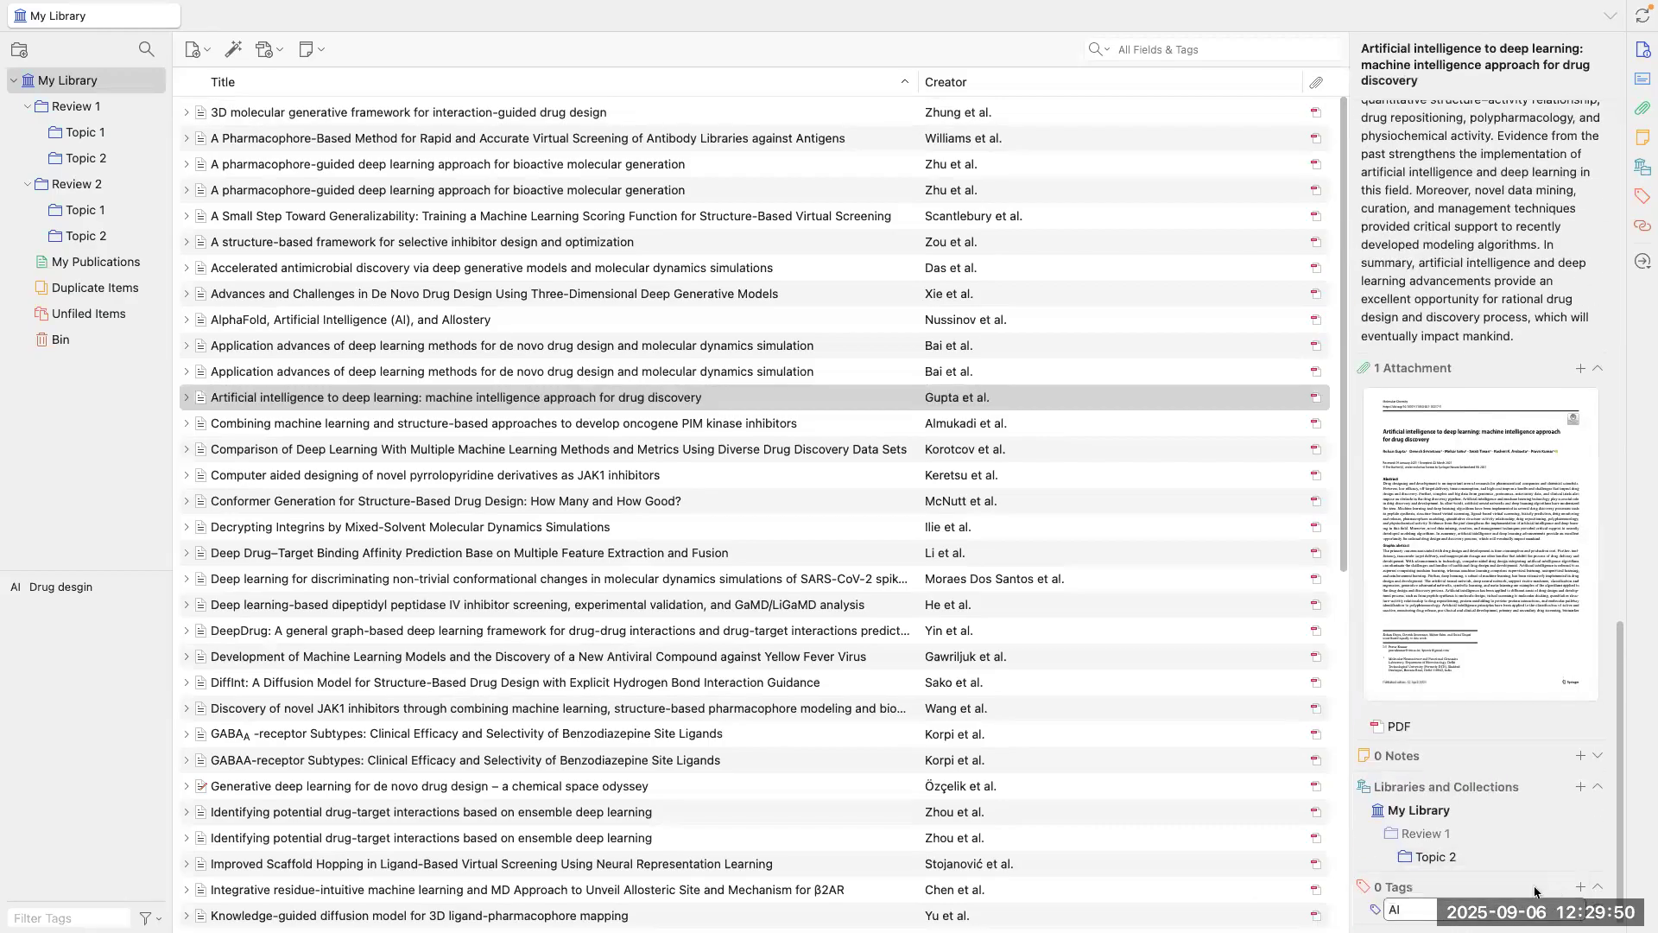
pyautogui.press('Return')
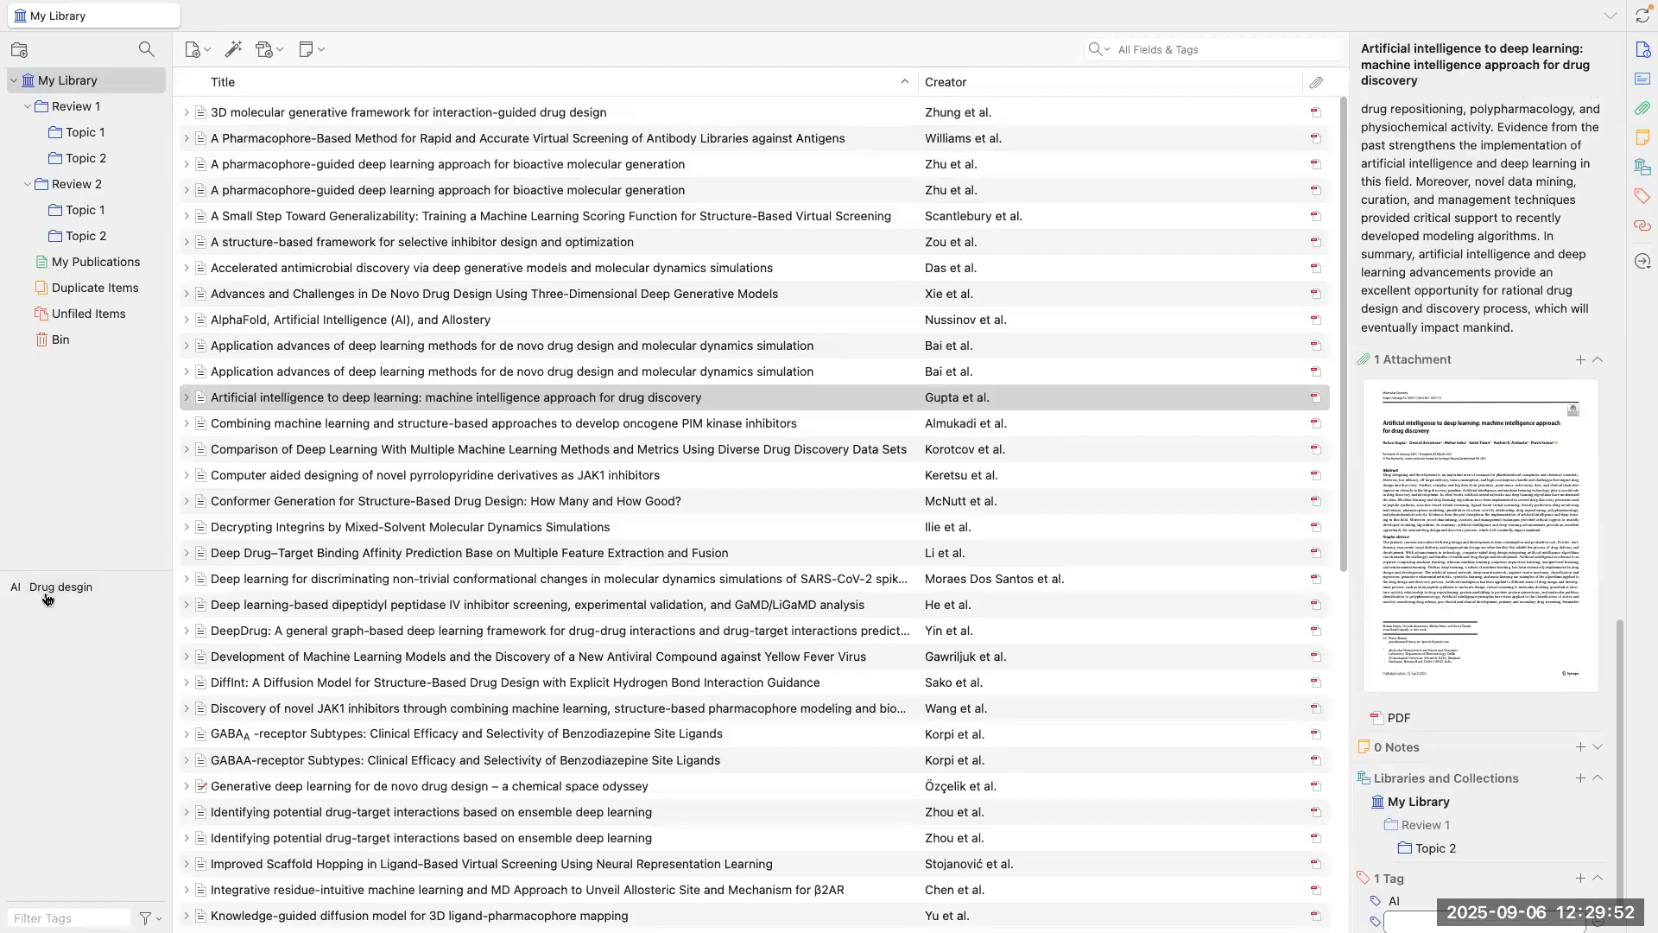
# Step: Filter the library by "Drug desgin", by both tags together and by "AI" alone, ending with no tag filter
pyautogui.click(48, 587)
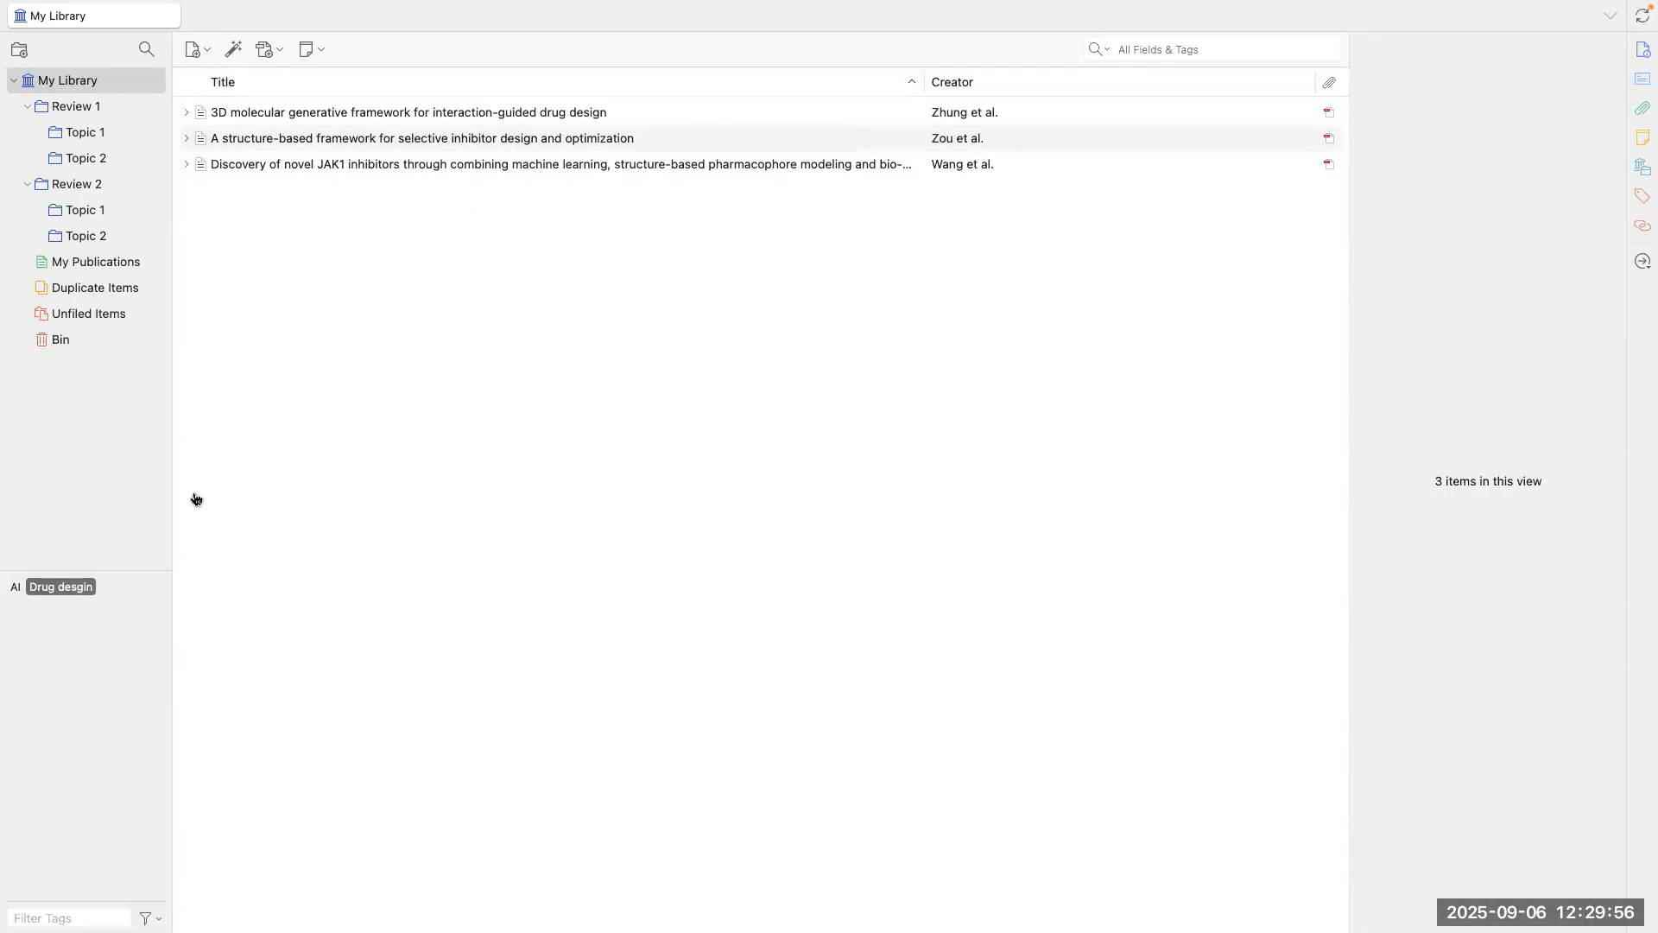
pyautogui.click(15, 587)
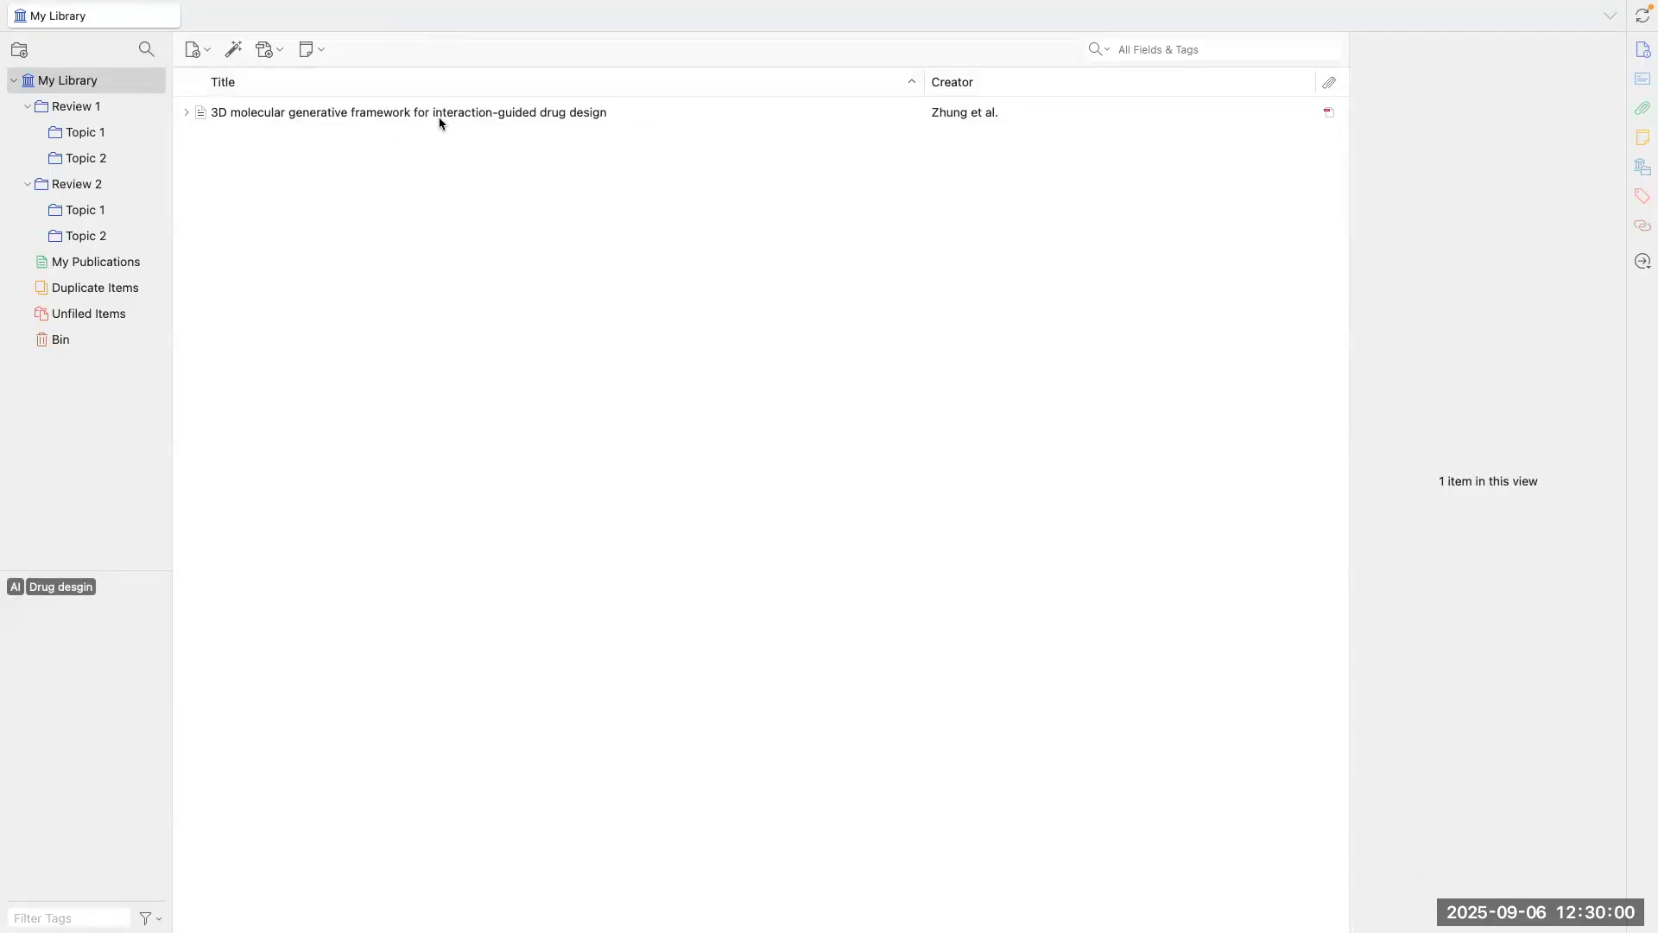
pyautogui.click(65, 587)
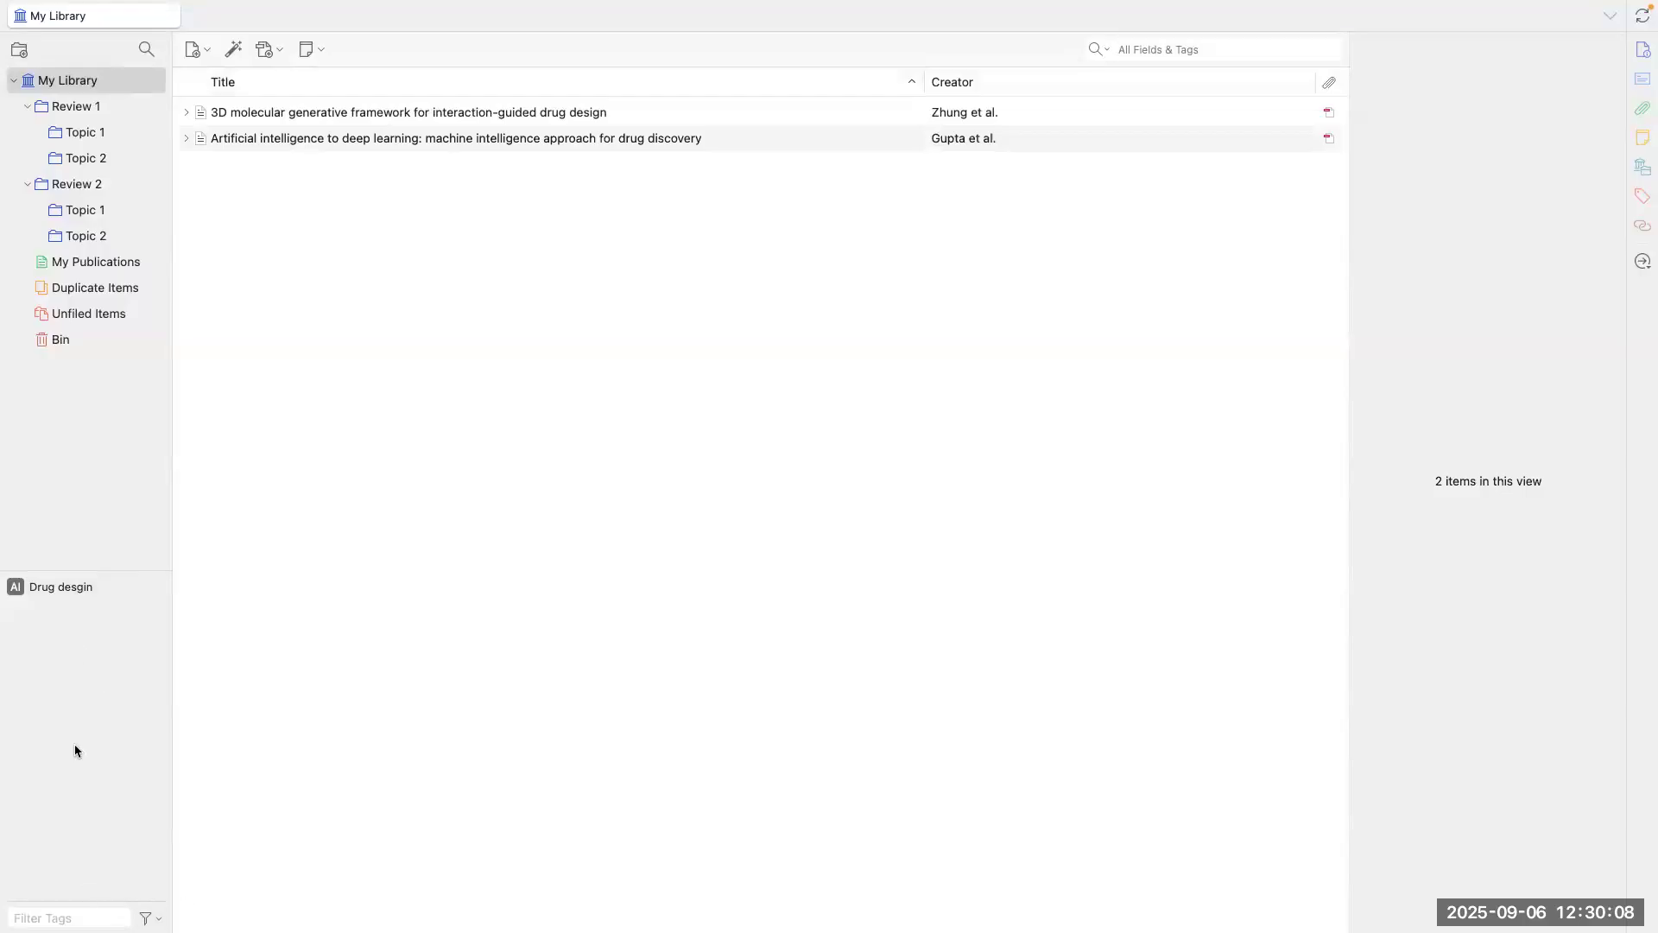
pyautogui.click(18, 587)
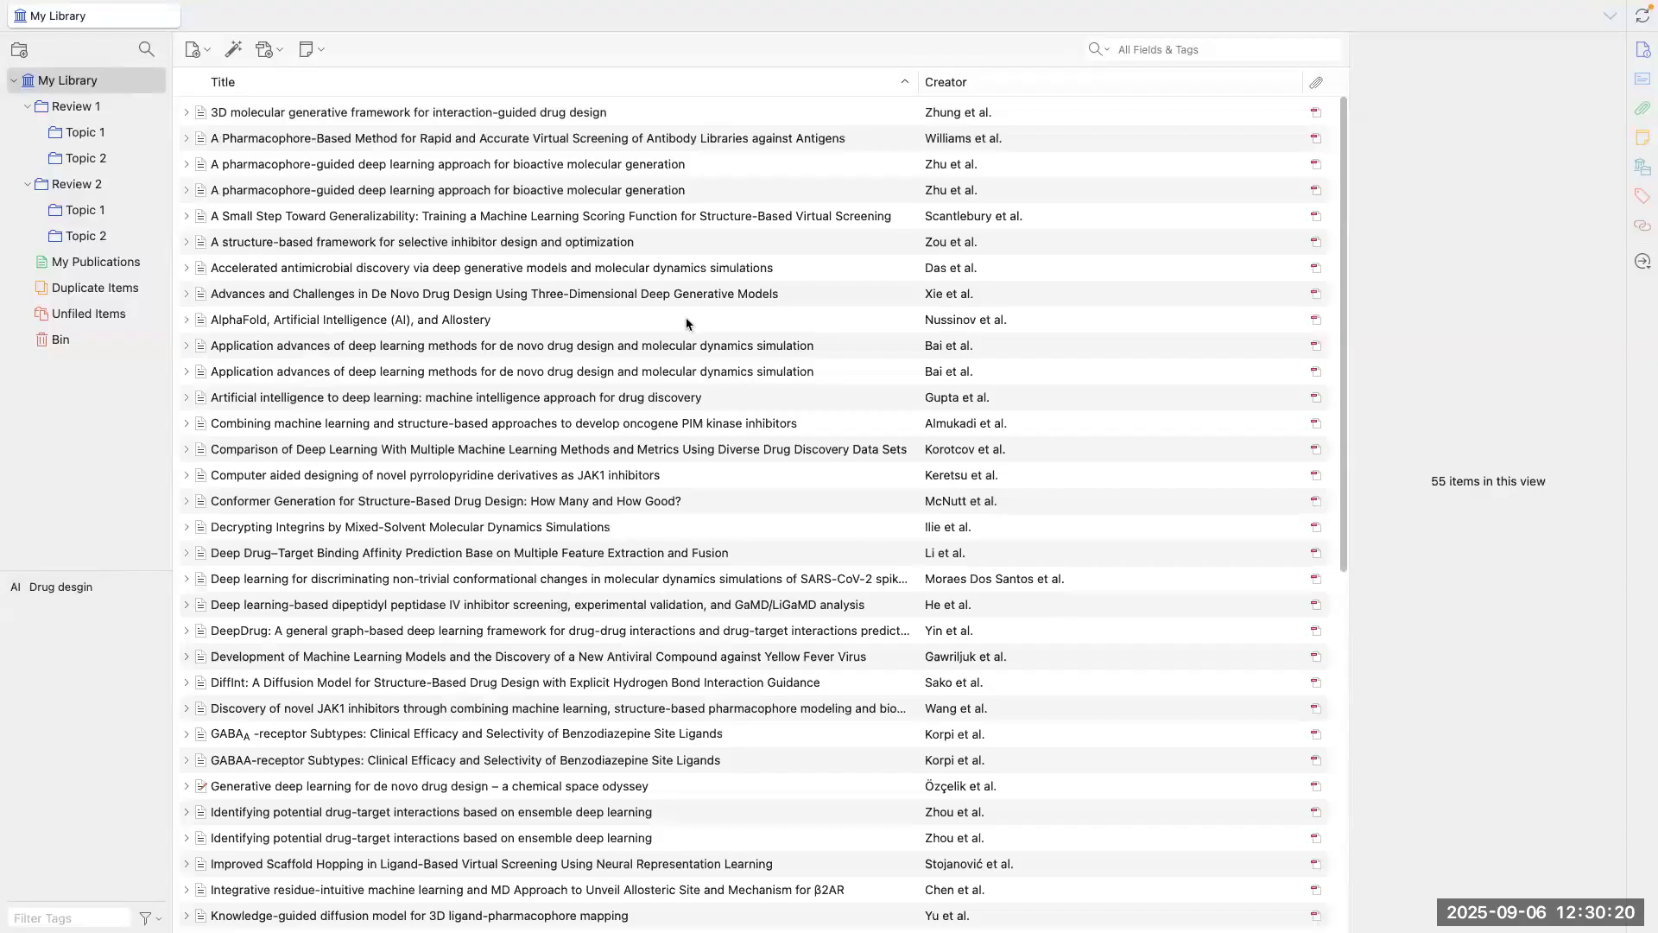
# Step: Link "Comparison of Deep Learning With Multiple Machine Learning Methods" as a related item of "3D molecular generative framework for interaction-guided drug design"
pyautogui.click(530, 114)
pyautogui.scroll(-10, 1453, 736)
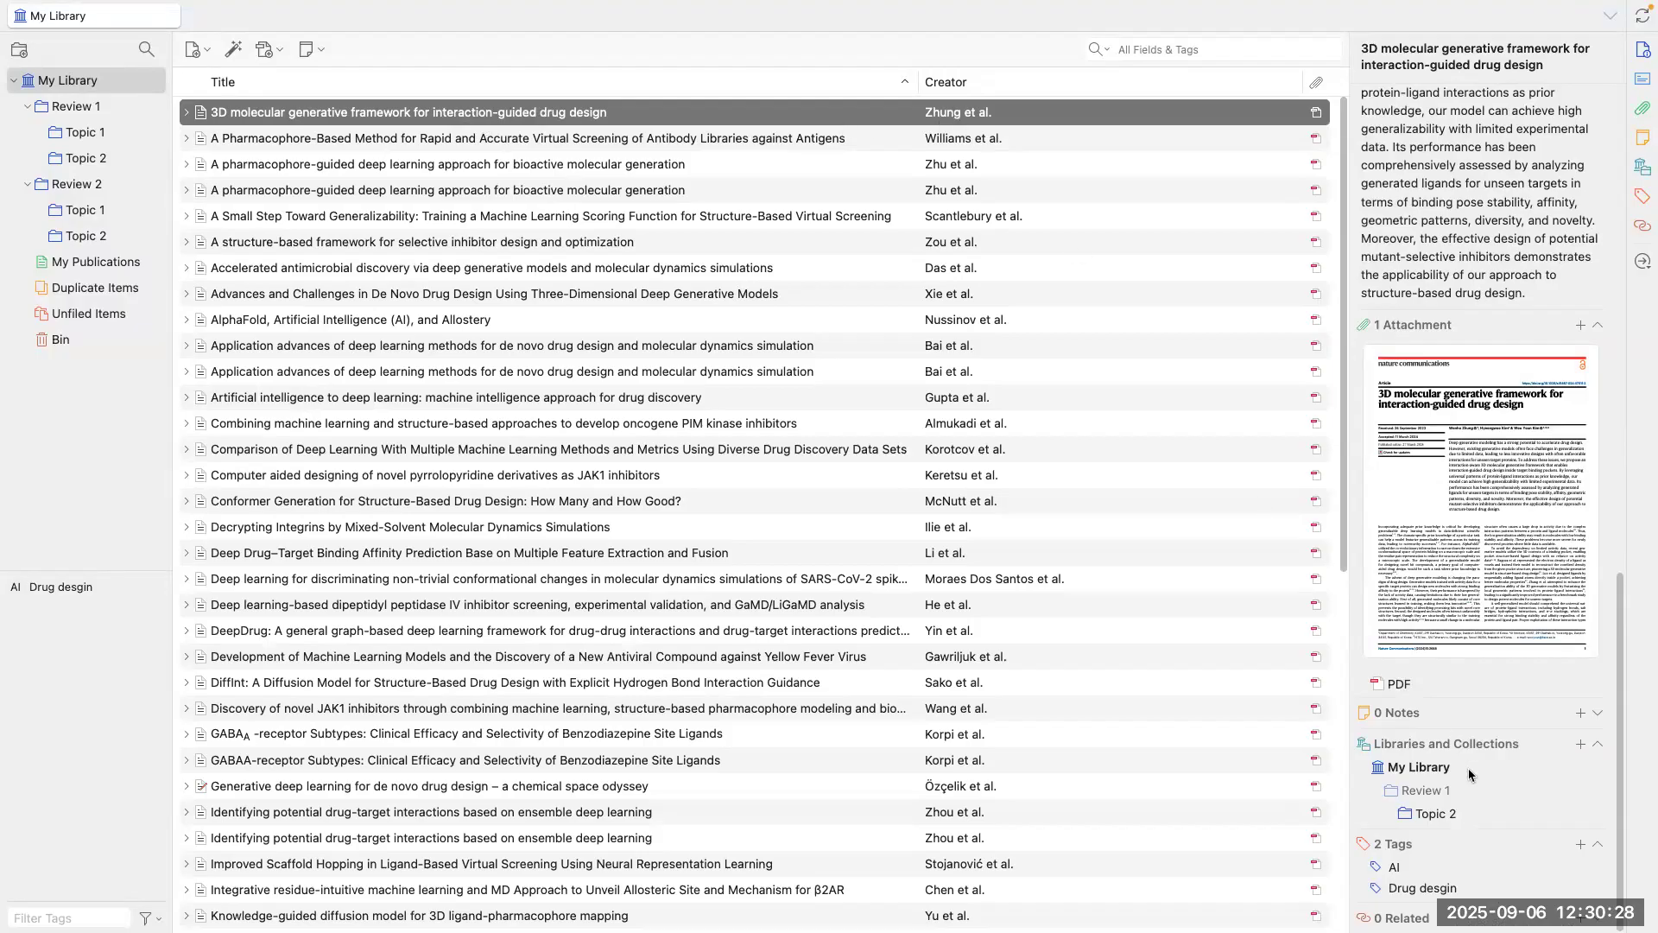
pyautogui.click(1580, 917)
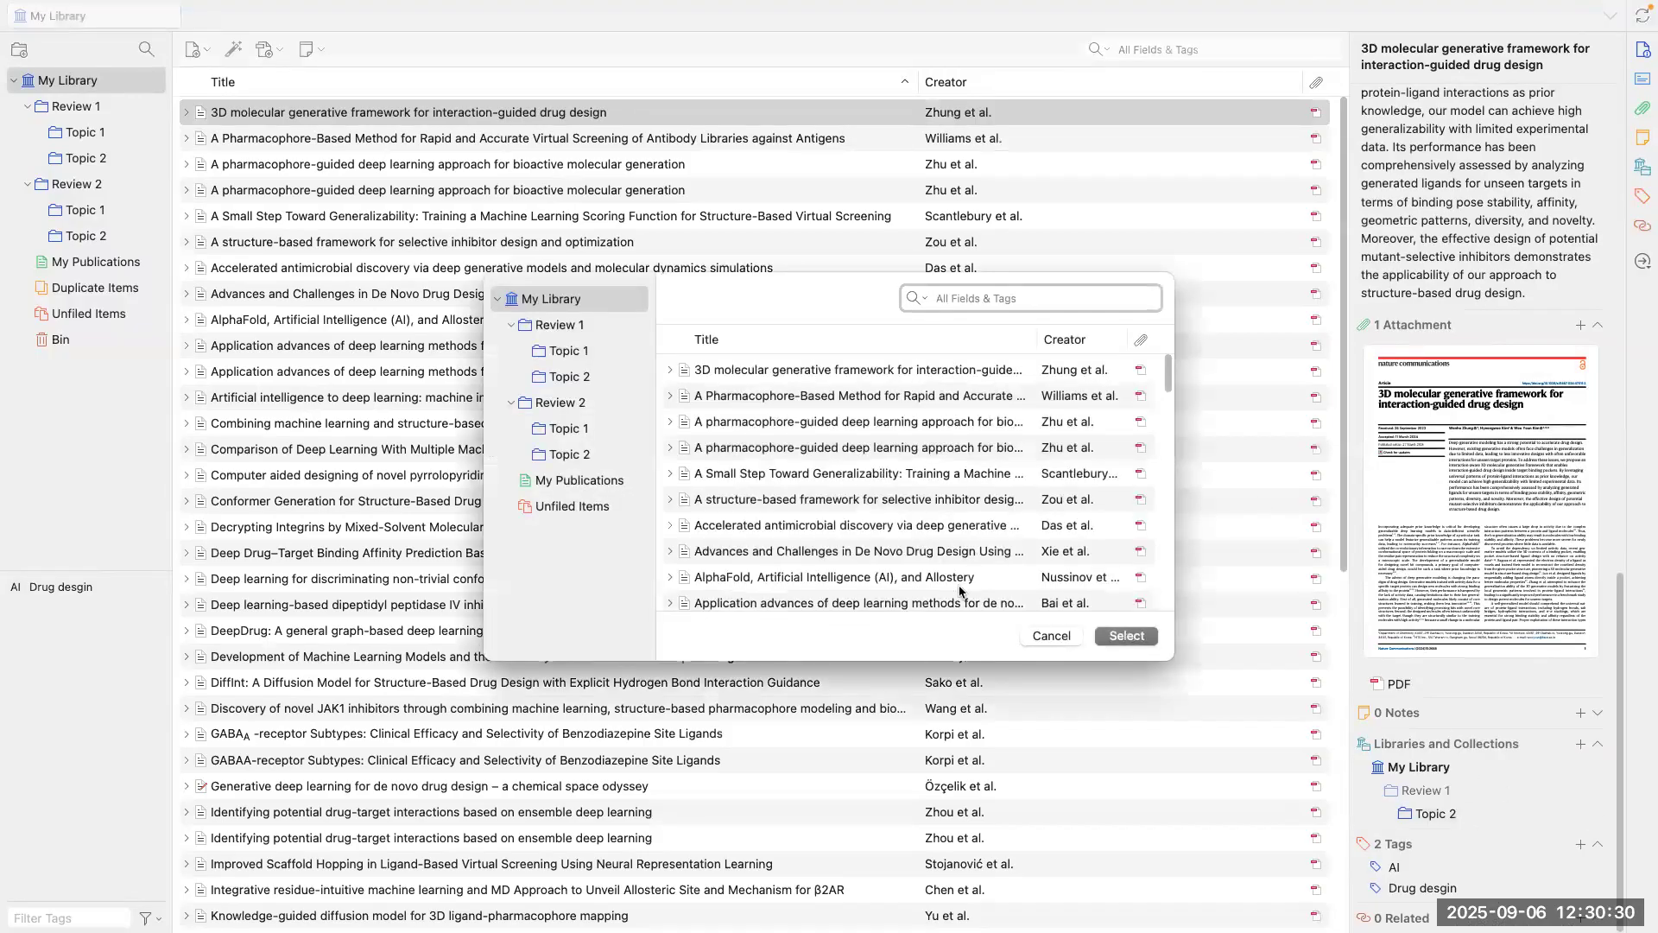
pyautogui.scroll(-5, 911, 507)
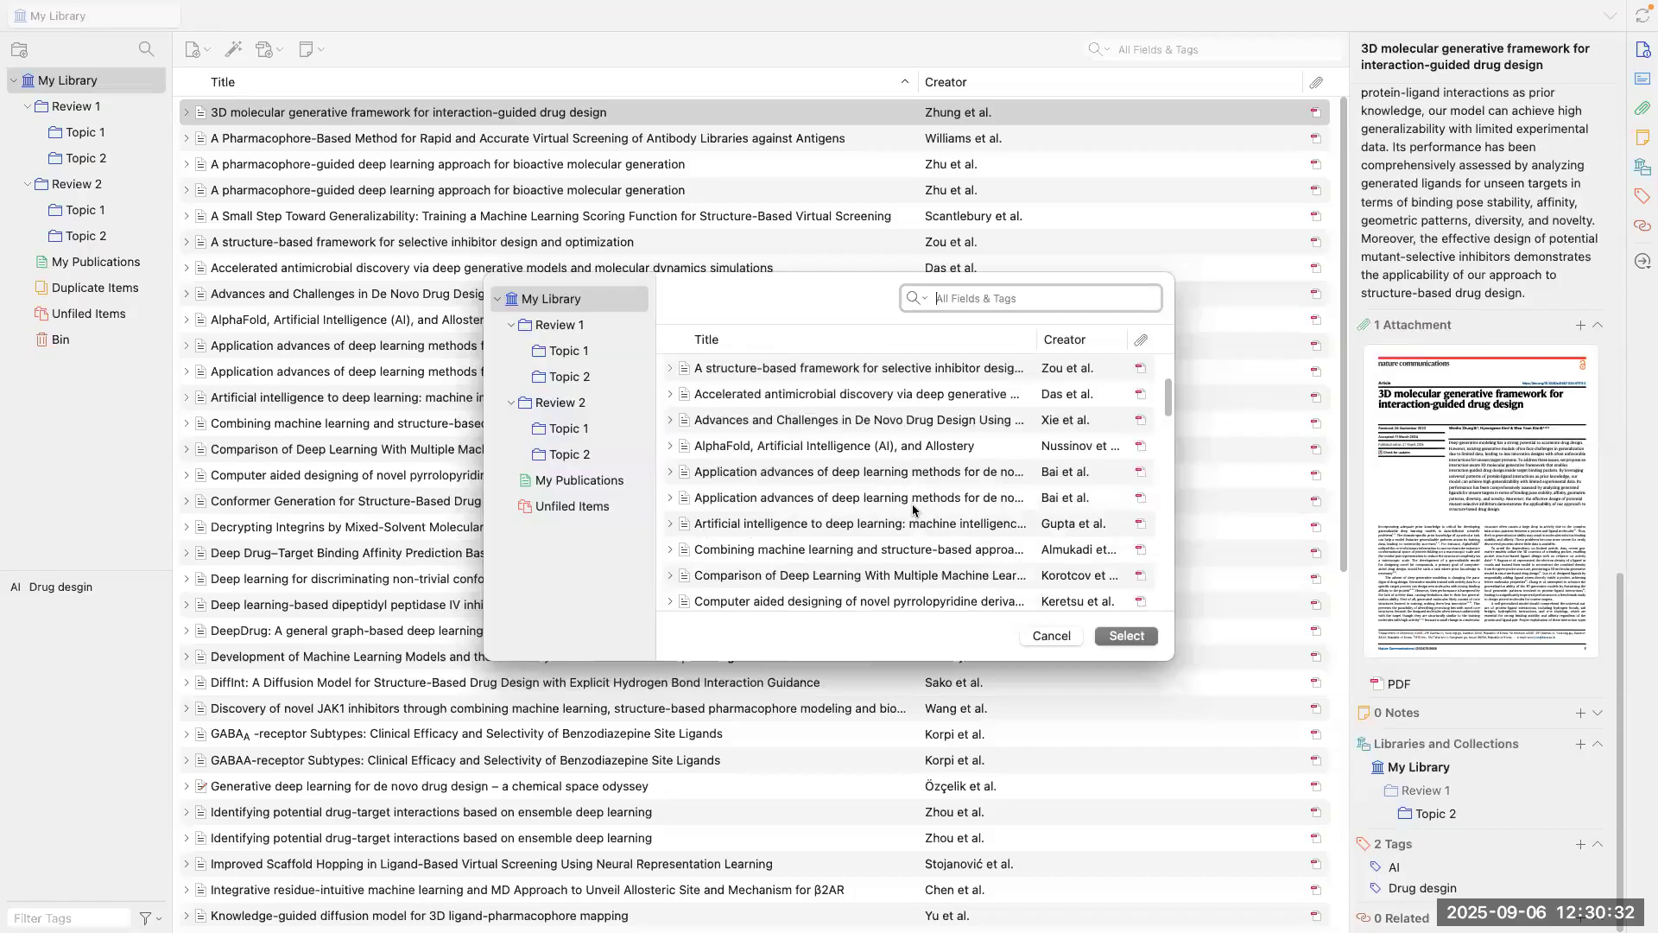
pyautogui.click(917, 530)
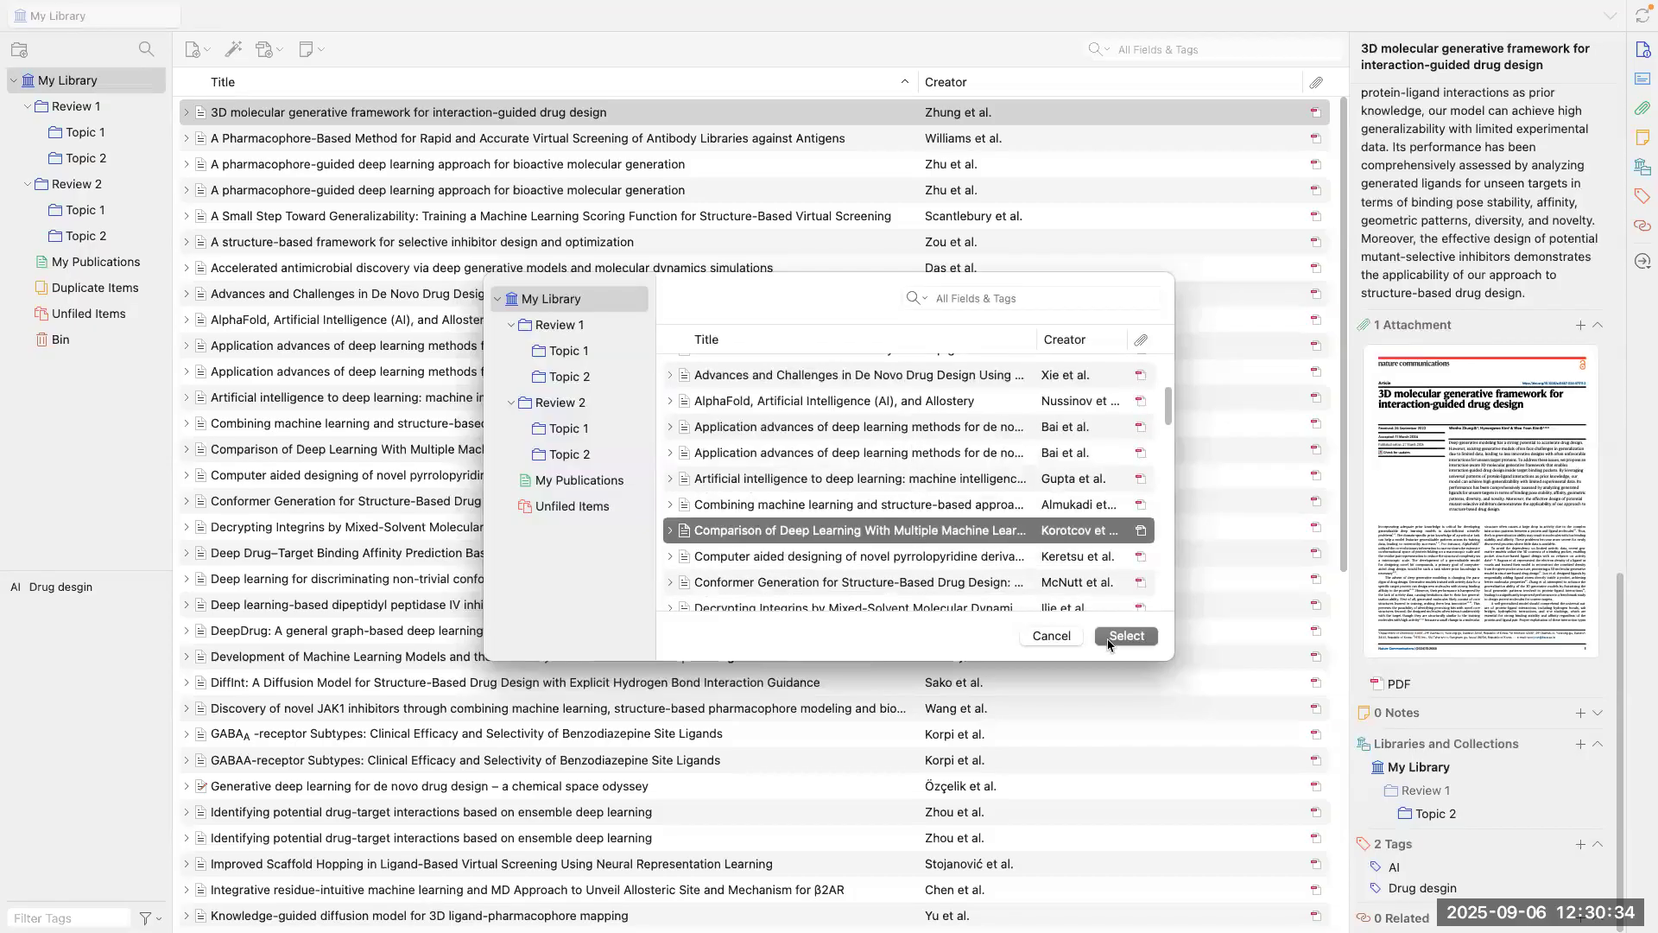
pyautogui.press('Return')
# Step: Add "Decrypting Integrins by Mixed-Solvent Molecular Dynamics Simulations" as another related item of the 3D molecular generative framework reference
pyautogui.scroll(-2, 1472, 852)
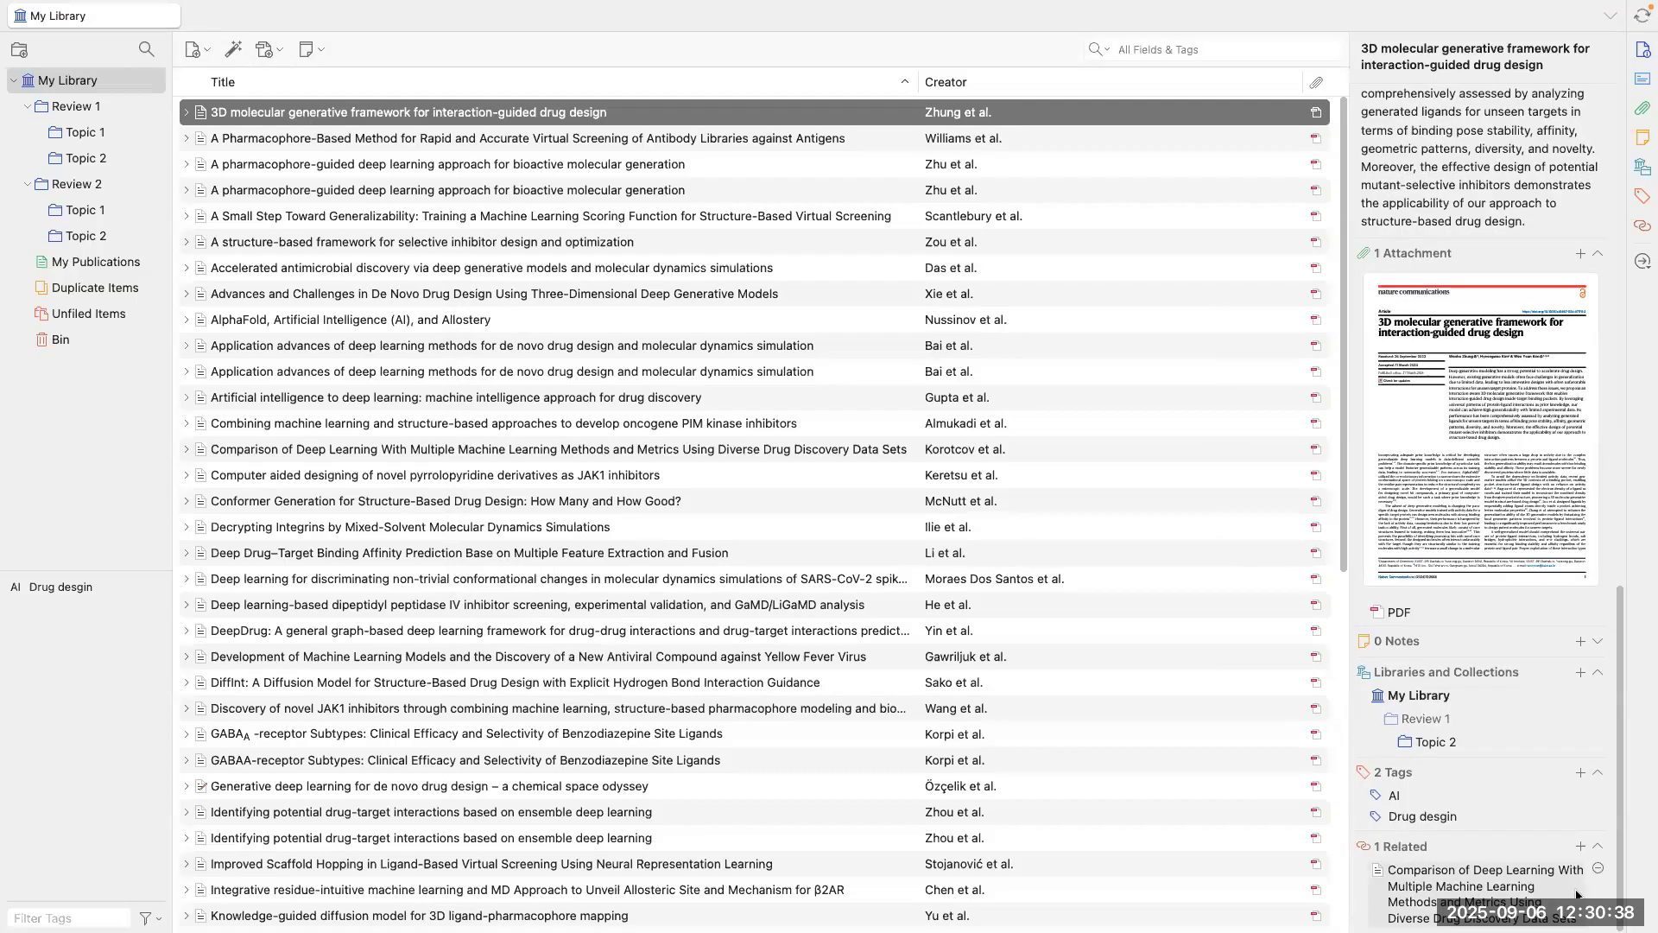
pyautogui.click(1579, 846)
pyautogui.scroll(-5, 911, 544)
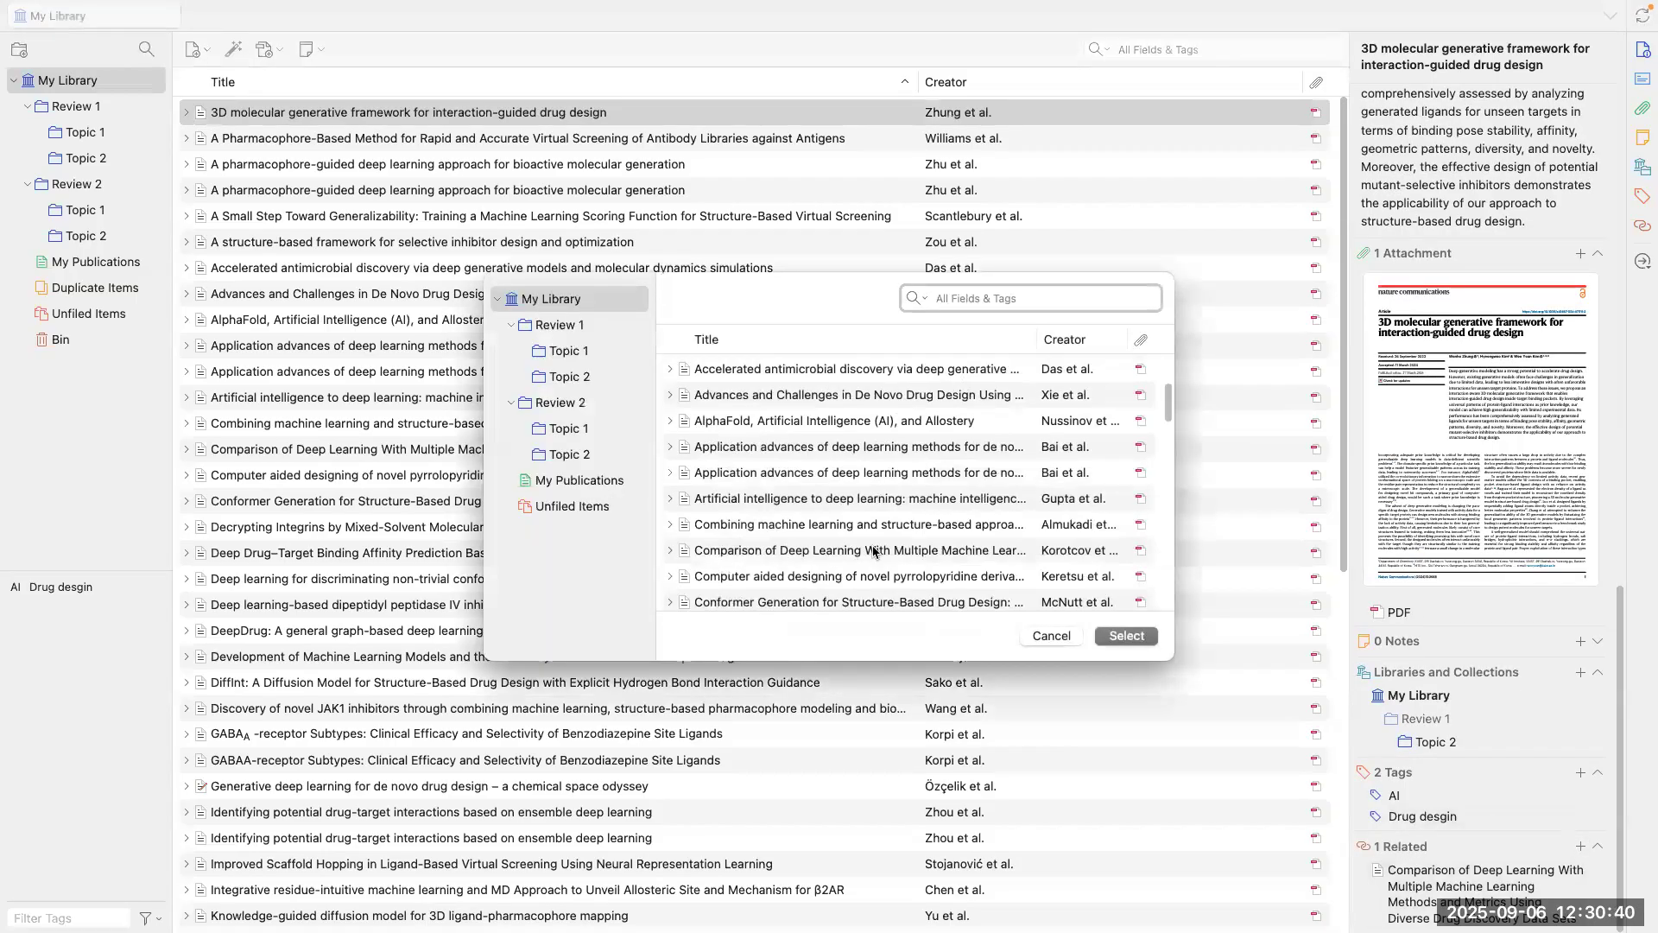
pyautogui.click(898, 537)
pyautogui.click(1114, 636)
pyautogui.scroll(-2, 1468, 821)
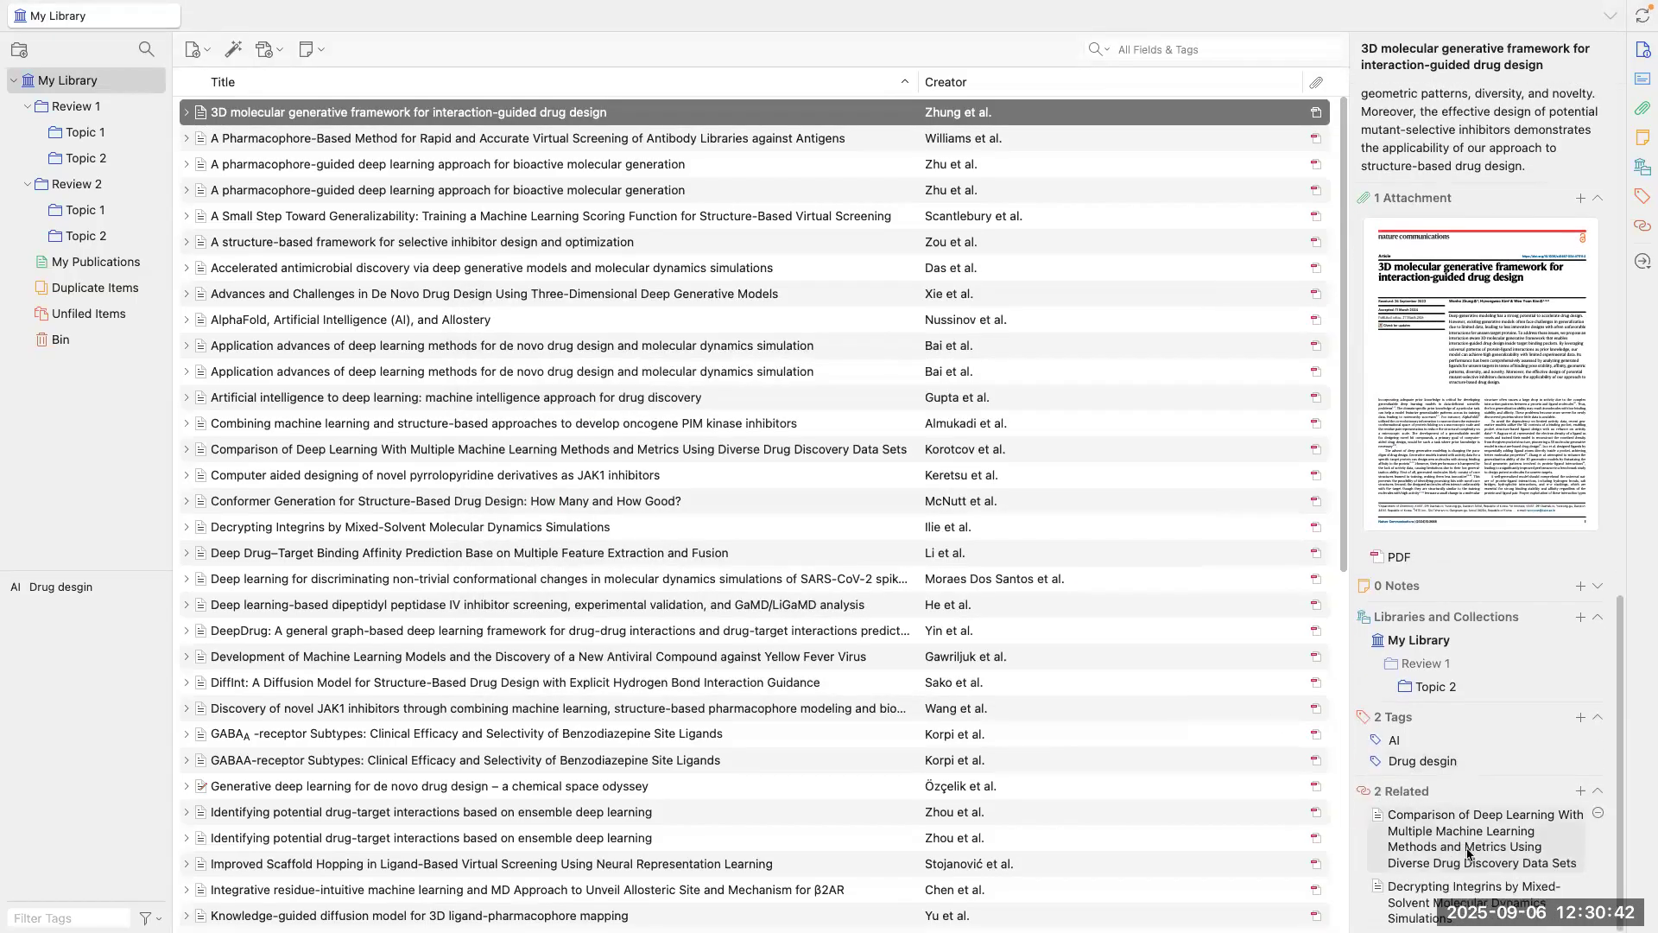
# Step: Follow the related link to "Decrypting Integrins", check its own related items, and return to the 3D molecular generative framework reference
pyautogui.click(1467, 883)
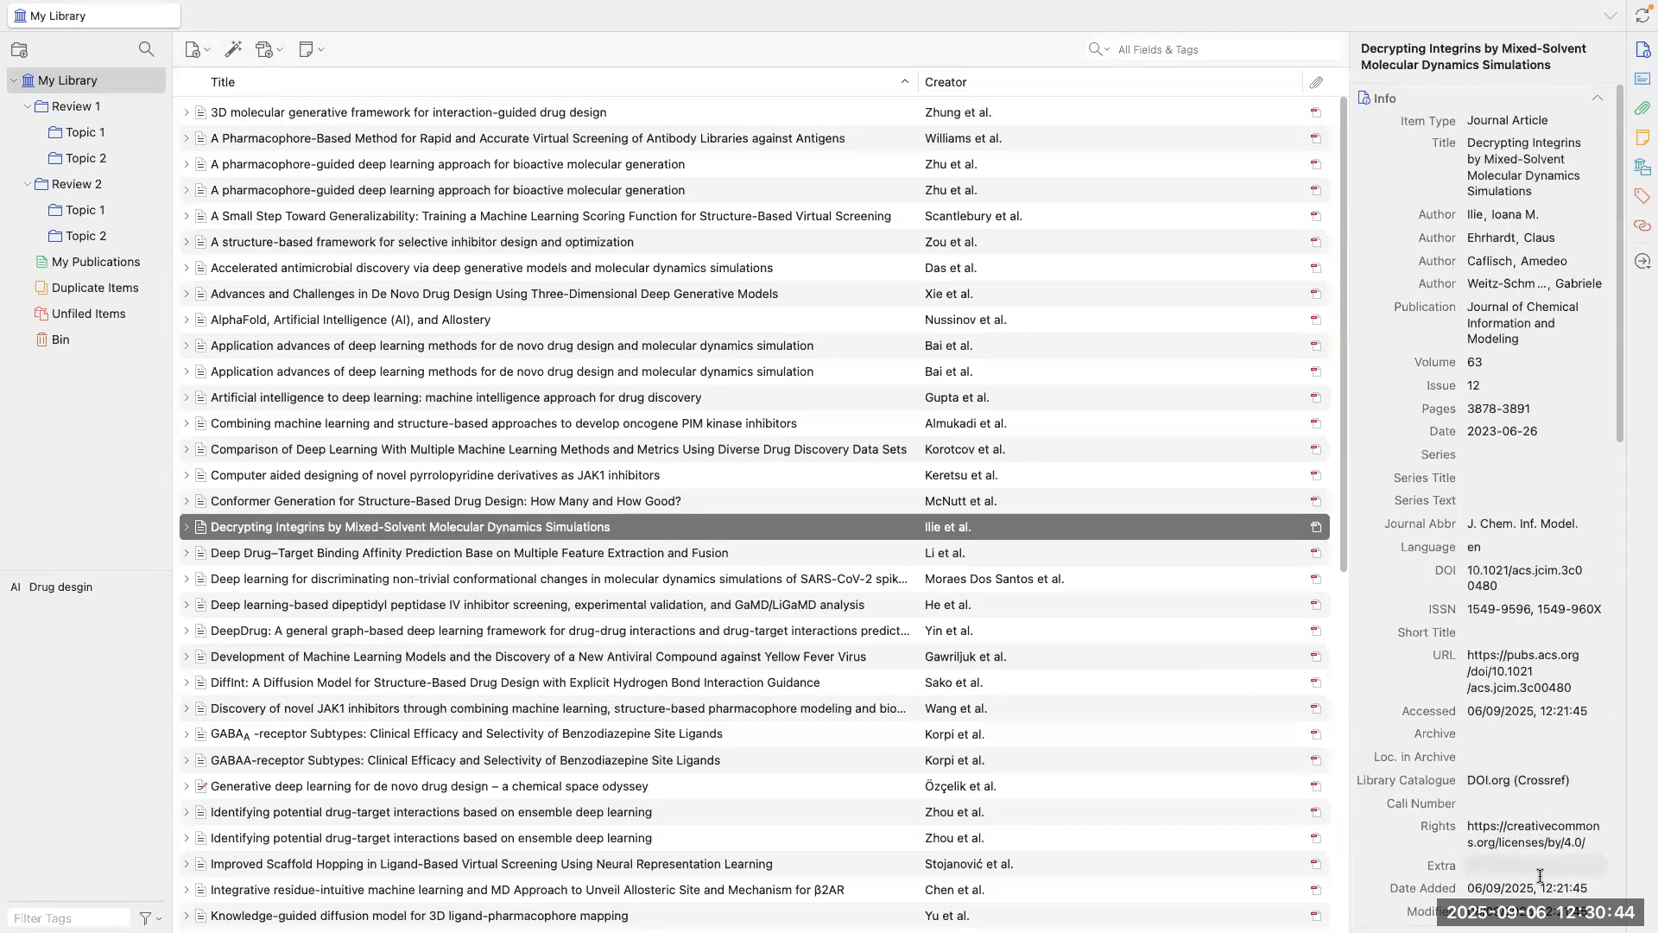
pyautogui.scroll(-10, 1542, 842)
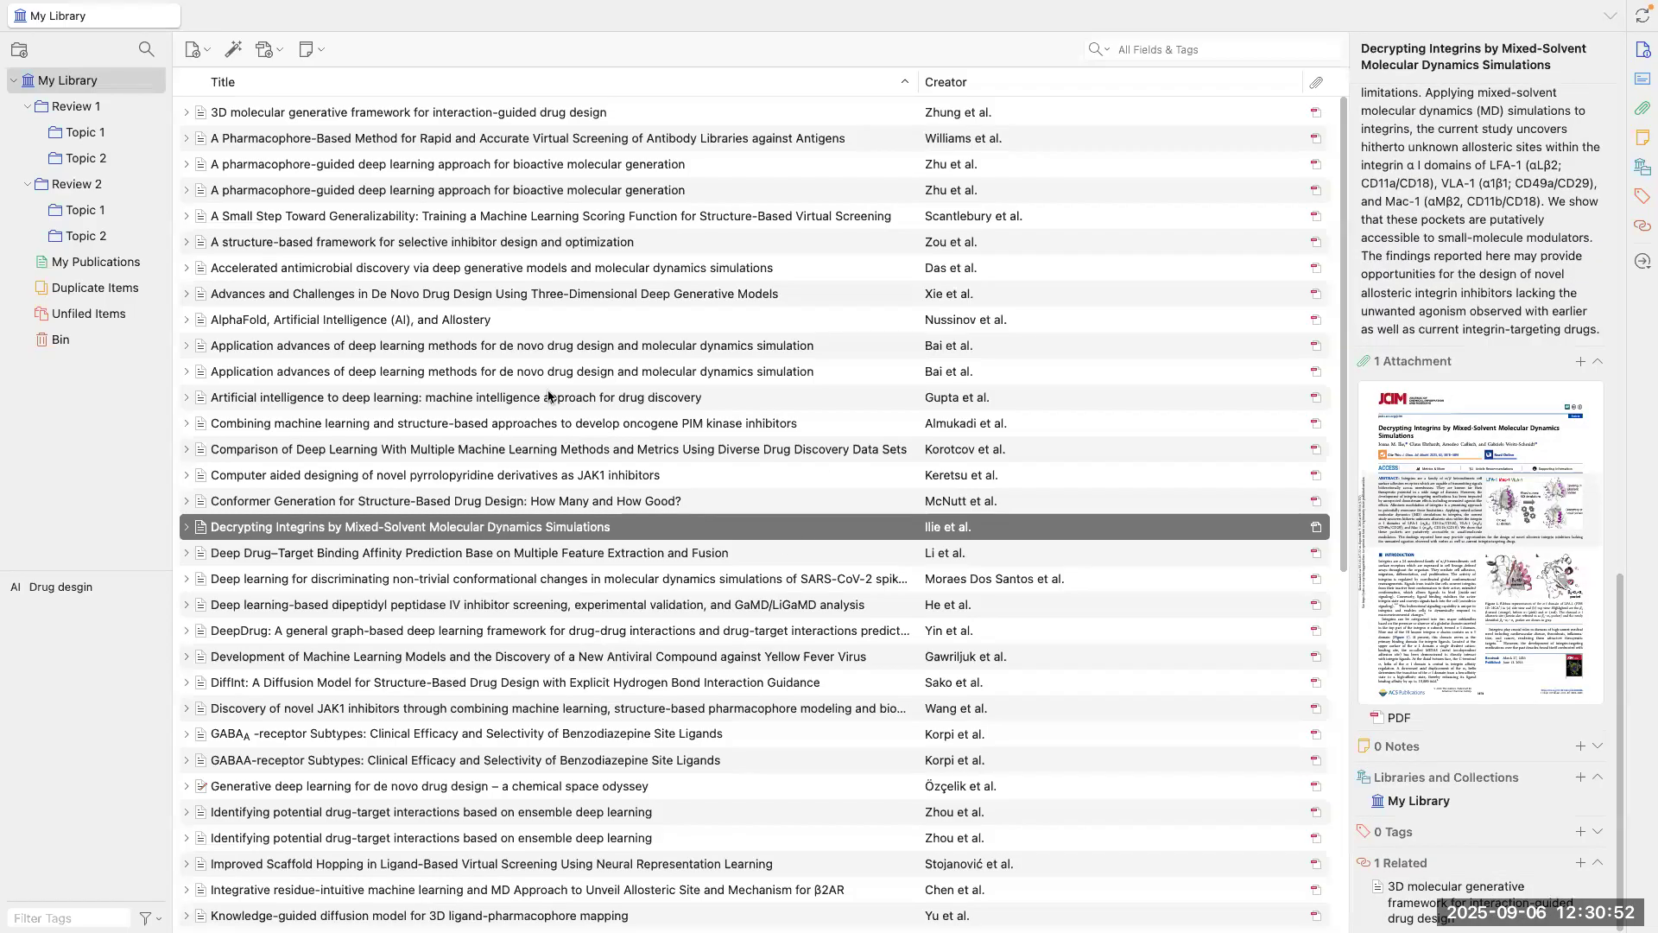
pyautogui.click(458, 116)
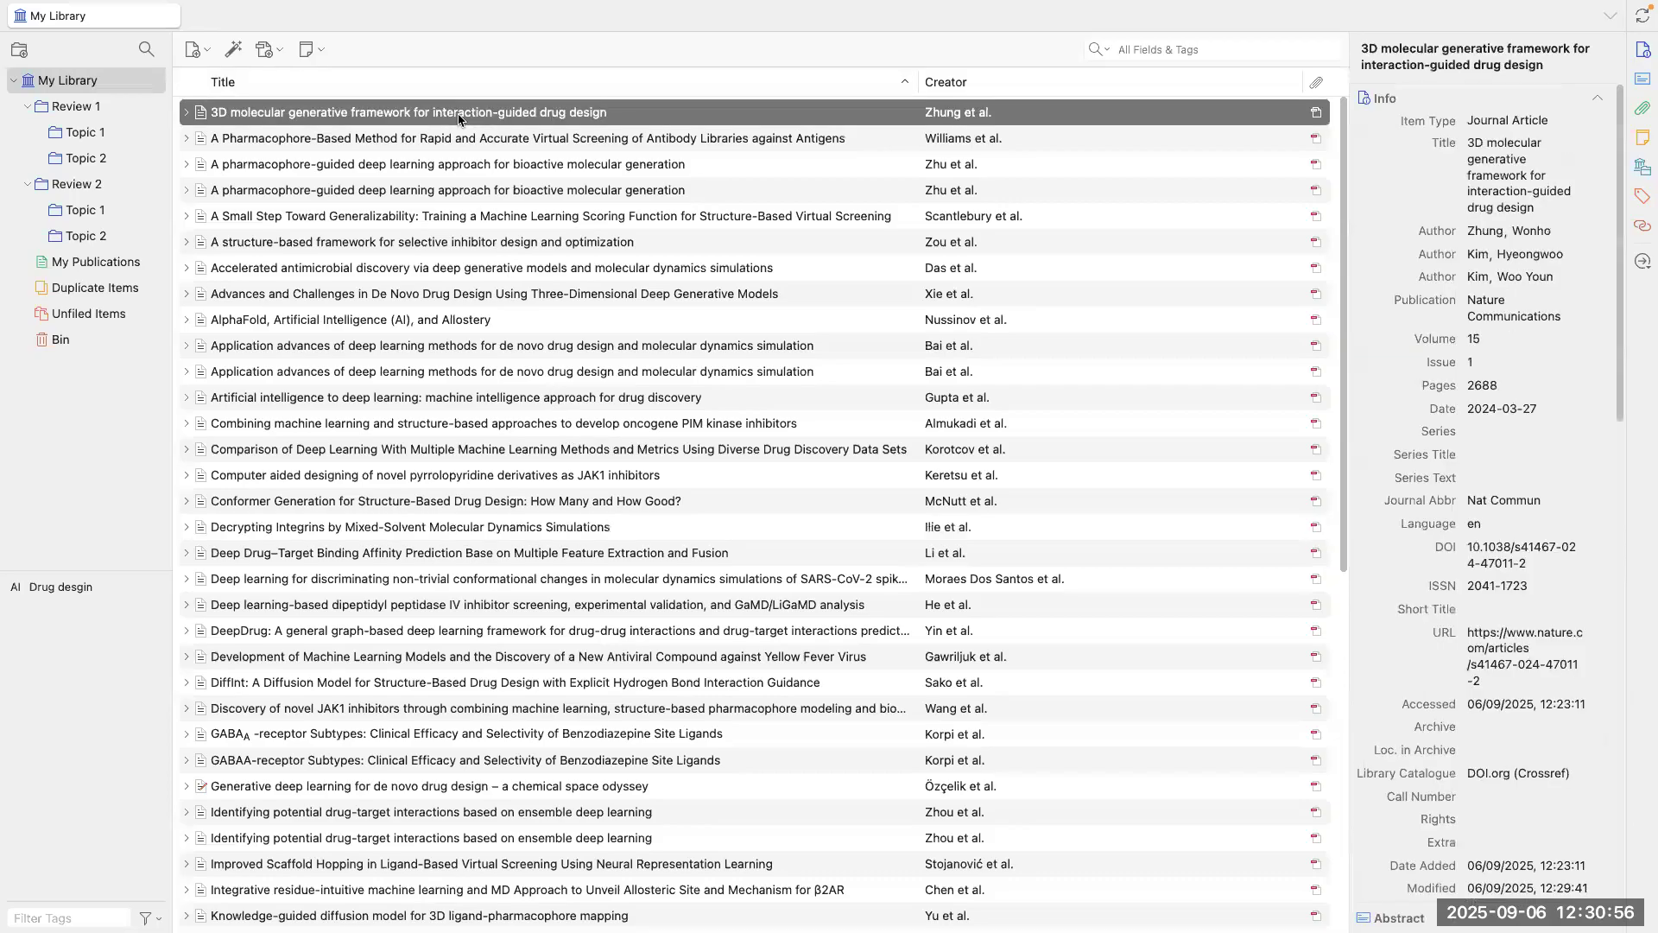
# Step: Open the PDF of "3D molecular generative framework for interaction-guided drug design" and skim its first pages
pyautogui.scroll(-10, 583, 472)
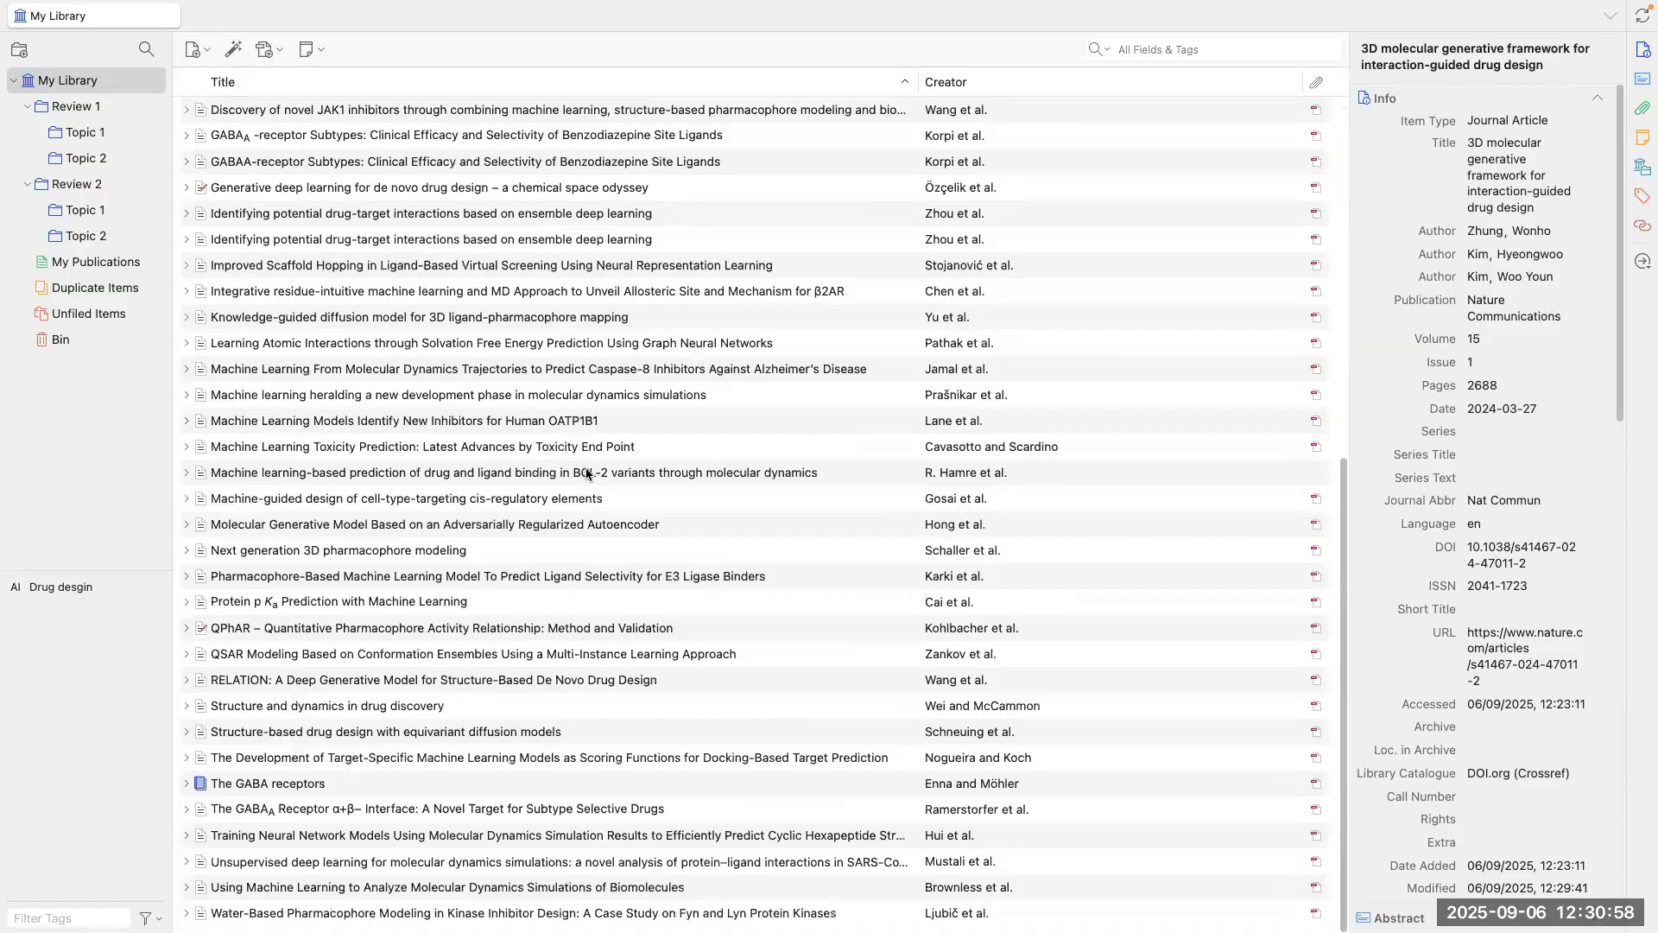
pyautogui.scroll(10, 586, 474)
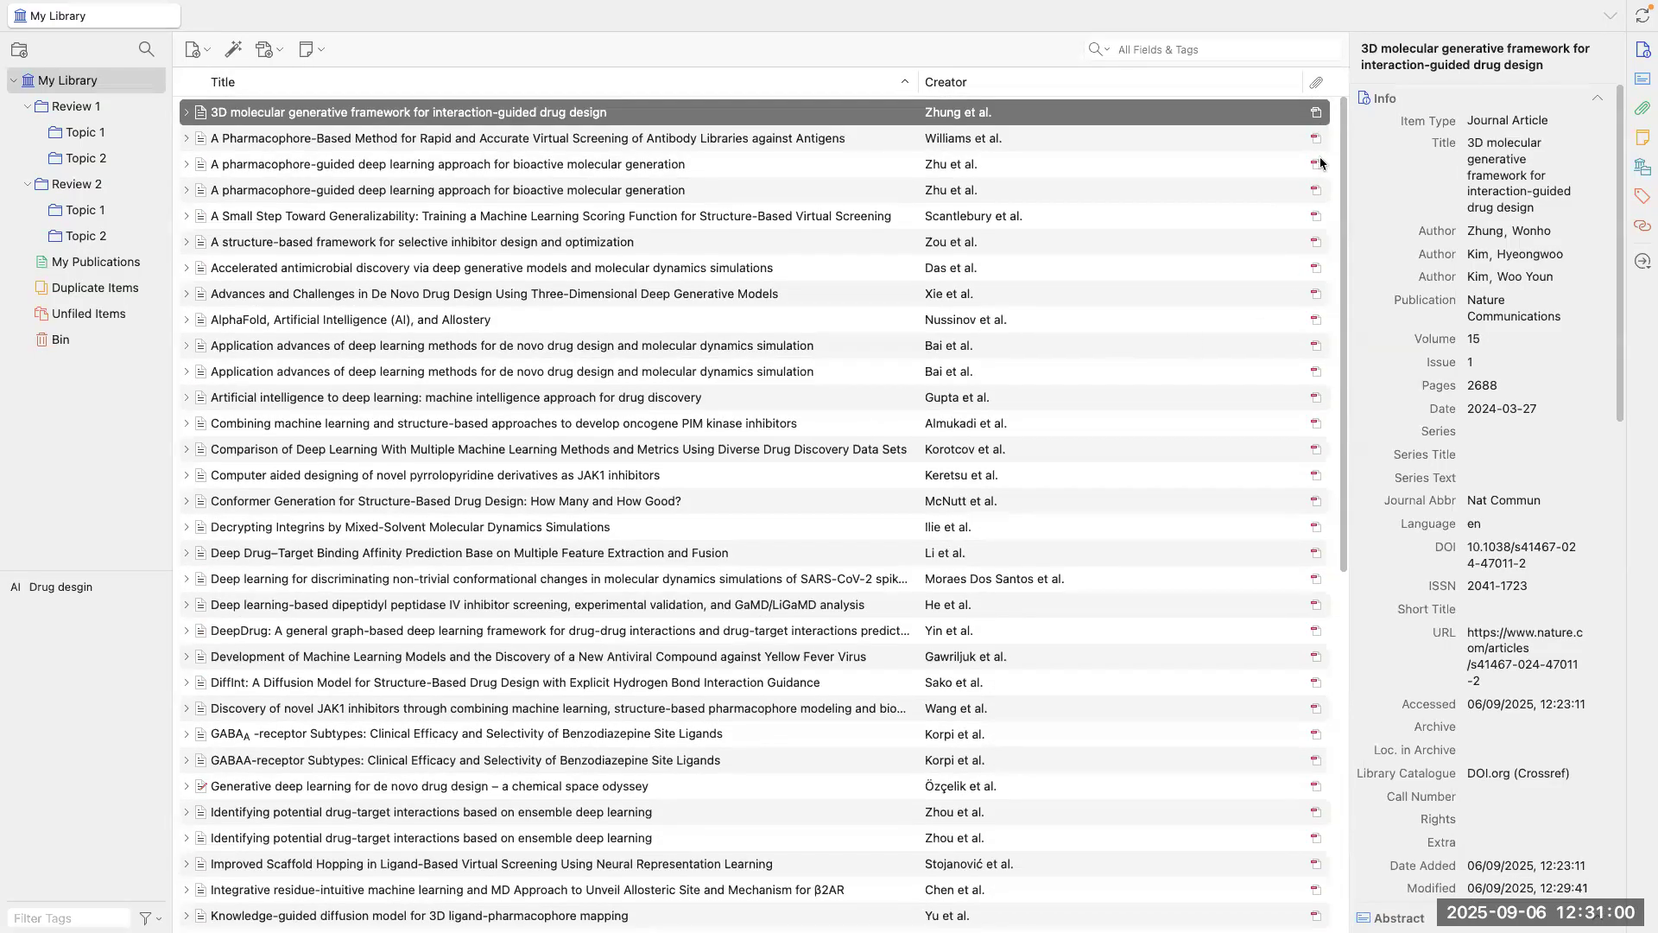
pyautogui.doubleClick(425, 112)
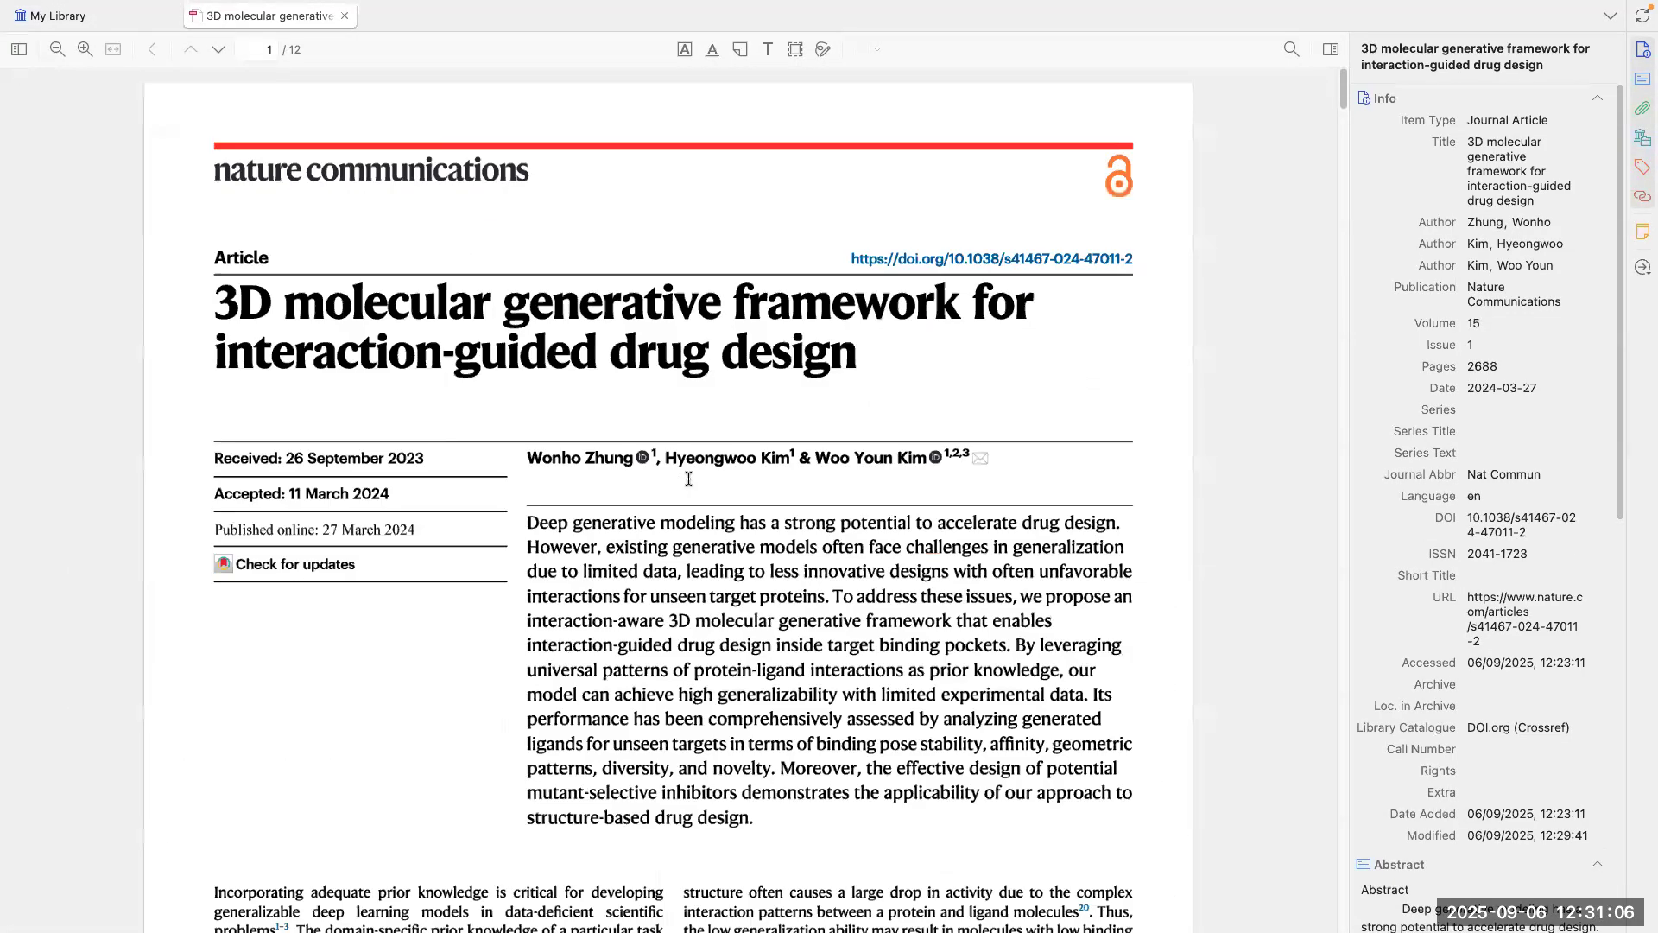
pyautogui.scroll(-20, 688, 478)
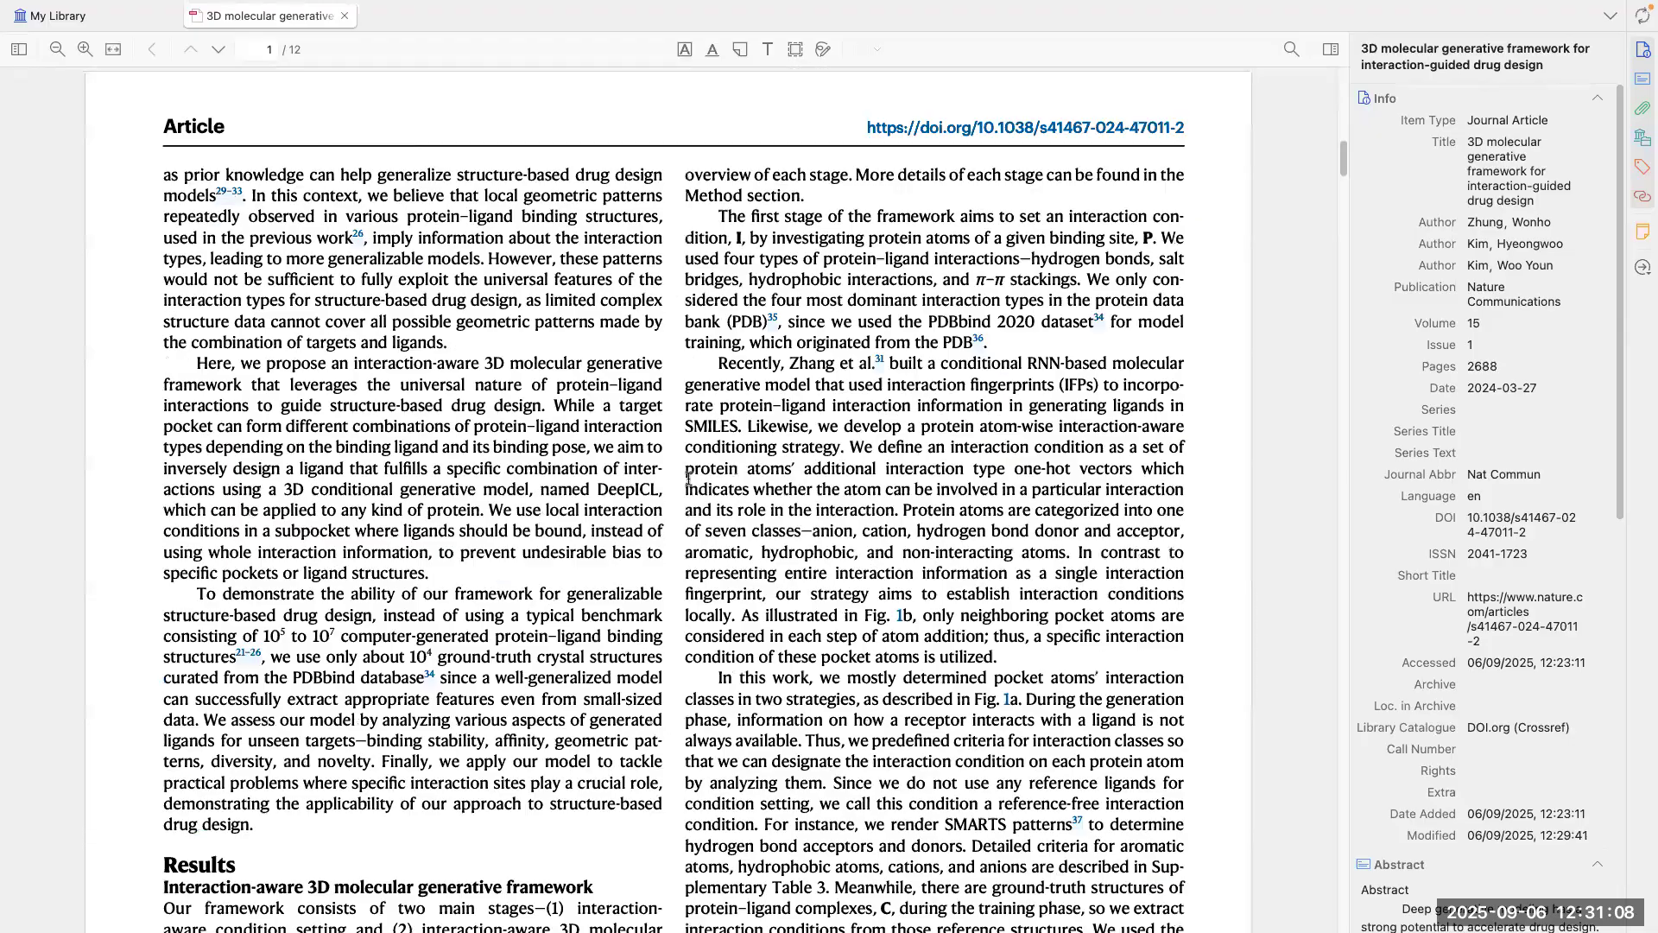
pyautogui.scroll(10, 688, 478)
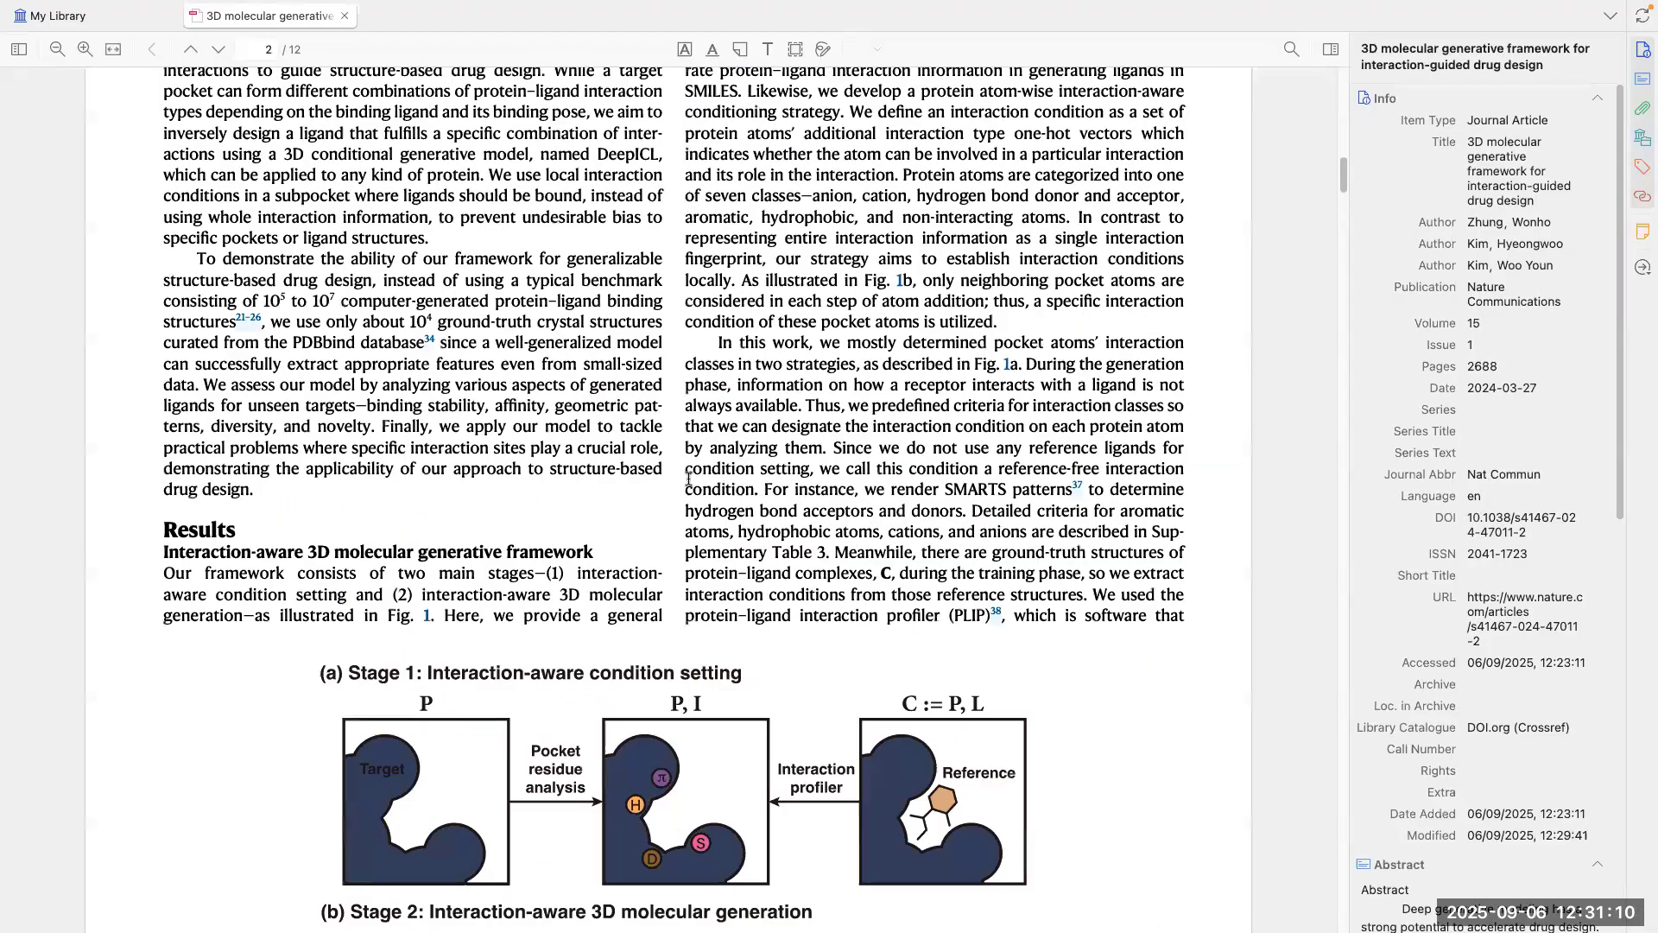
# Step: Fit the PDF to the page width and highlight the passage on page 2 from "our strategy aims" to "pocket atoms is utilized" in yellow
pyautogui.scroll(-1, 26, 69)
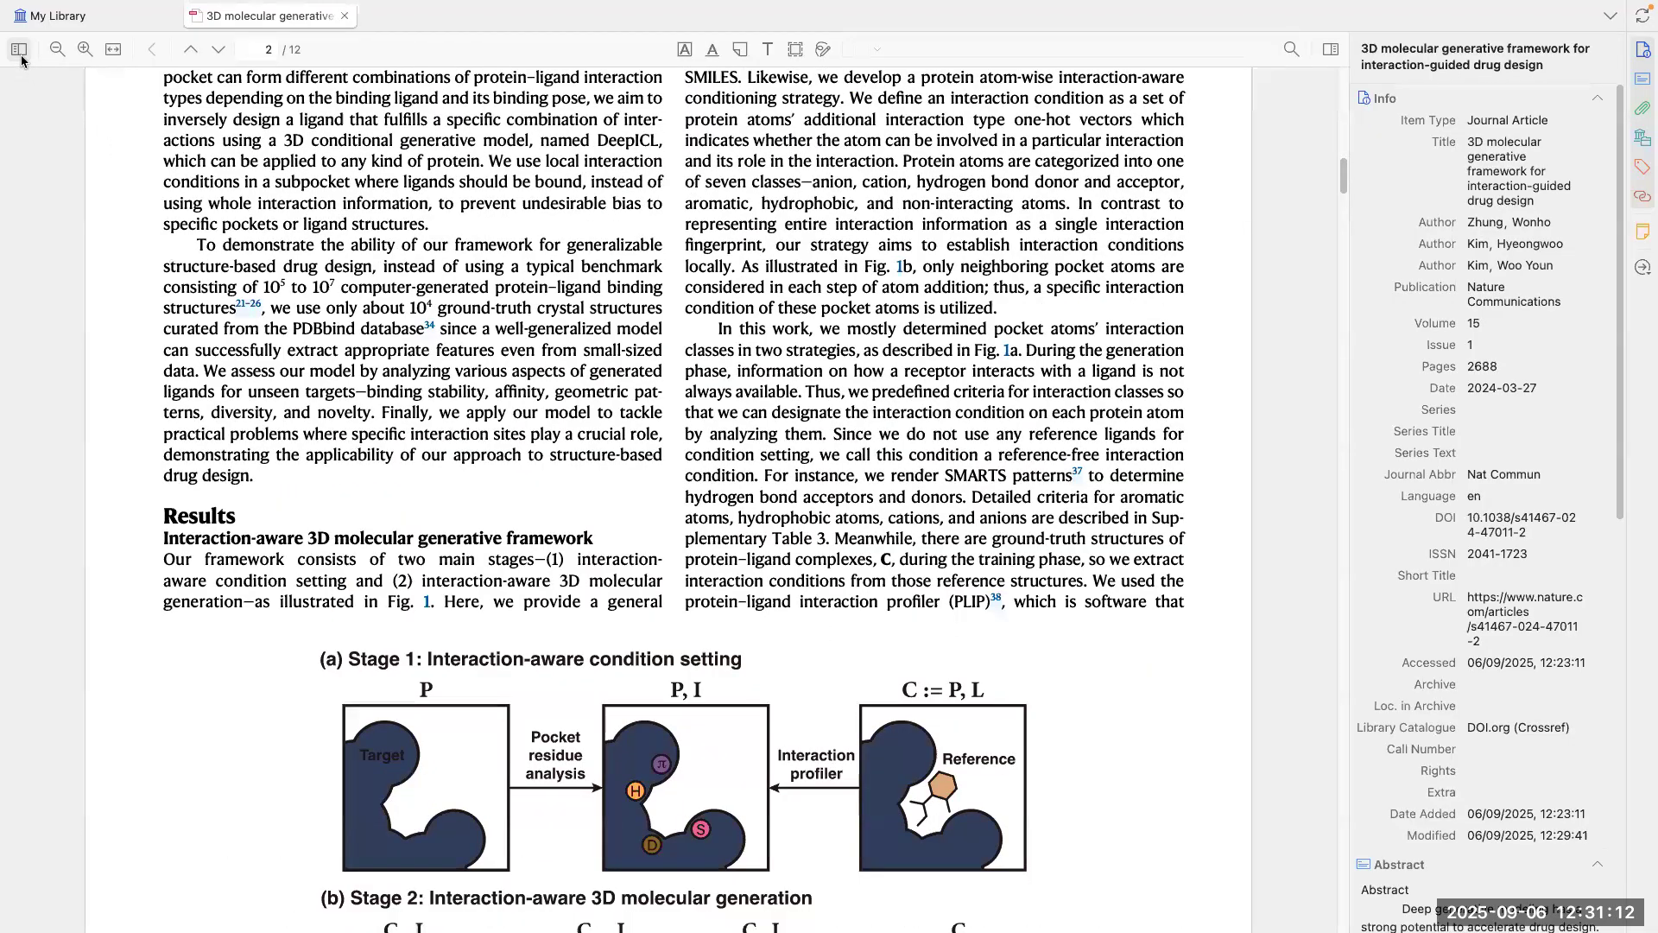
pyautogui.click(21, 54)
pyautogui.click(20, 52)
pyautogui.click(57, 49)
pyautogui.click(113, 50)
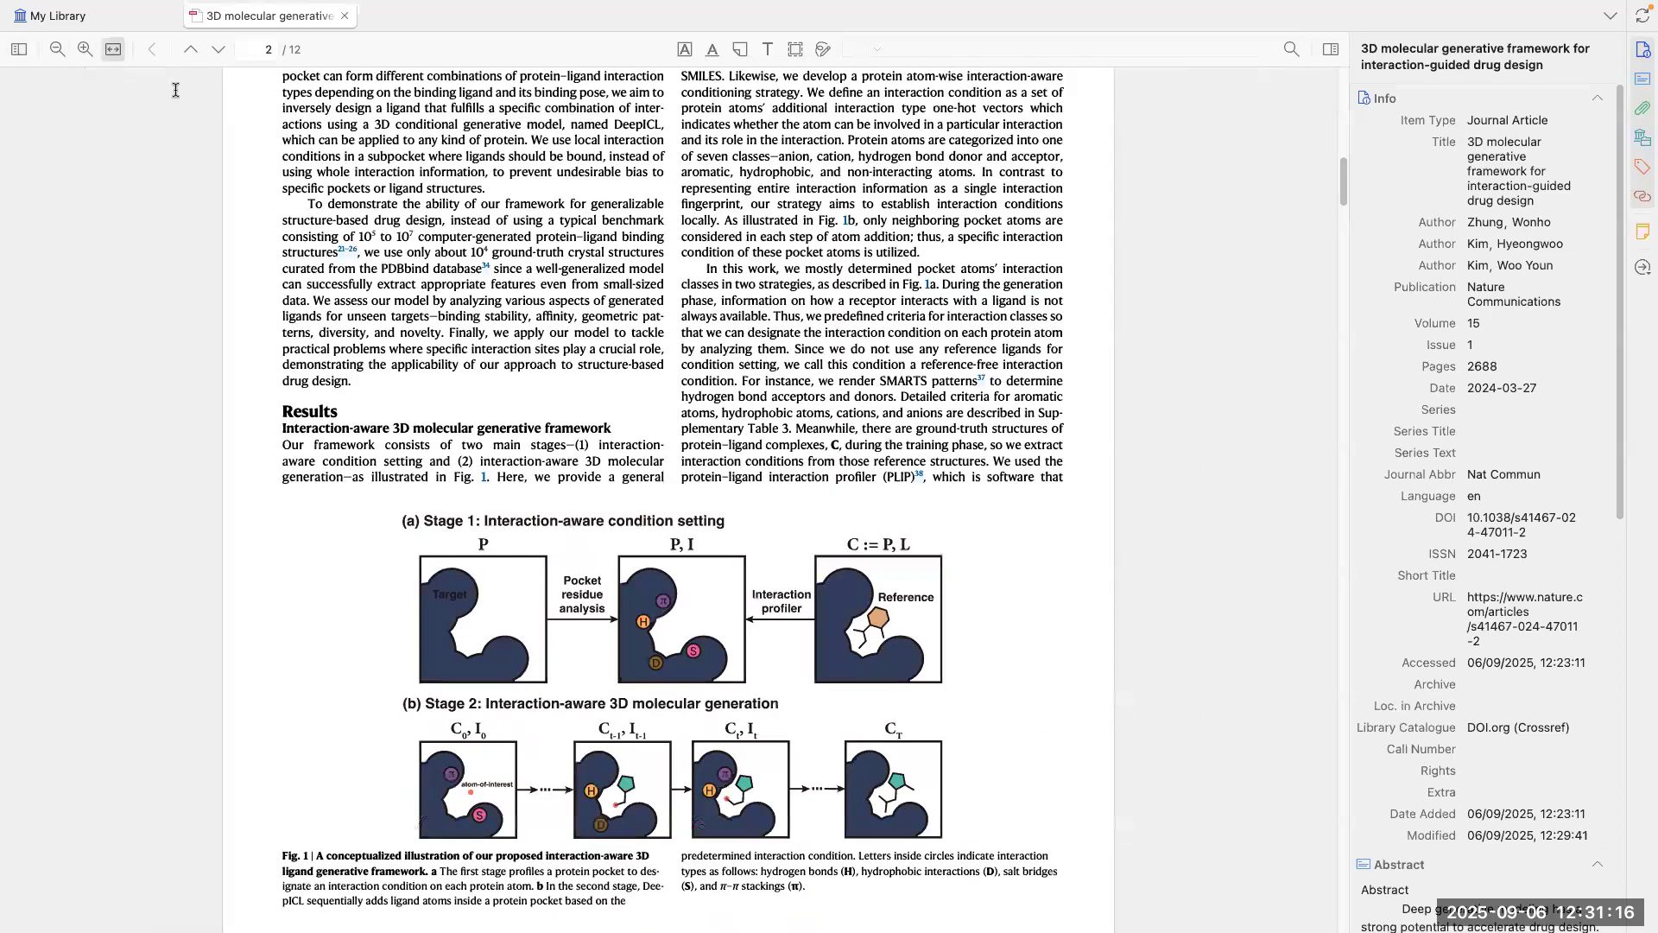
pyautogui.click(684, 51)
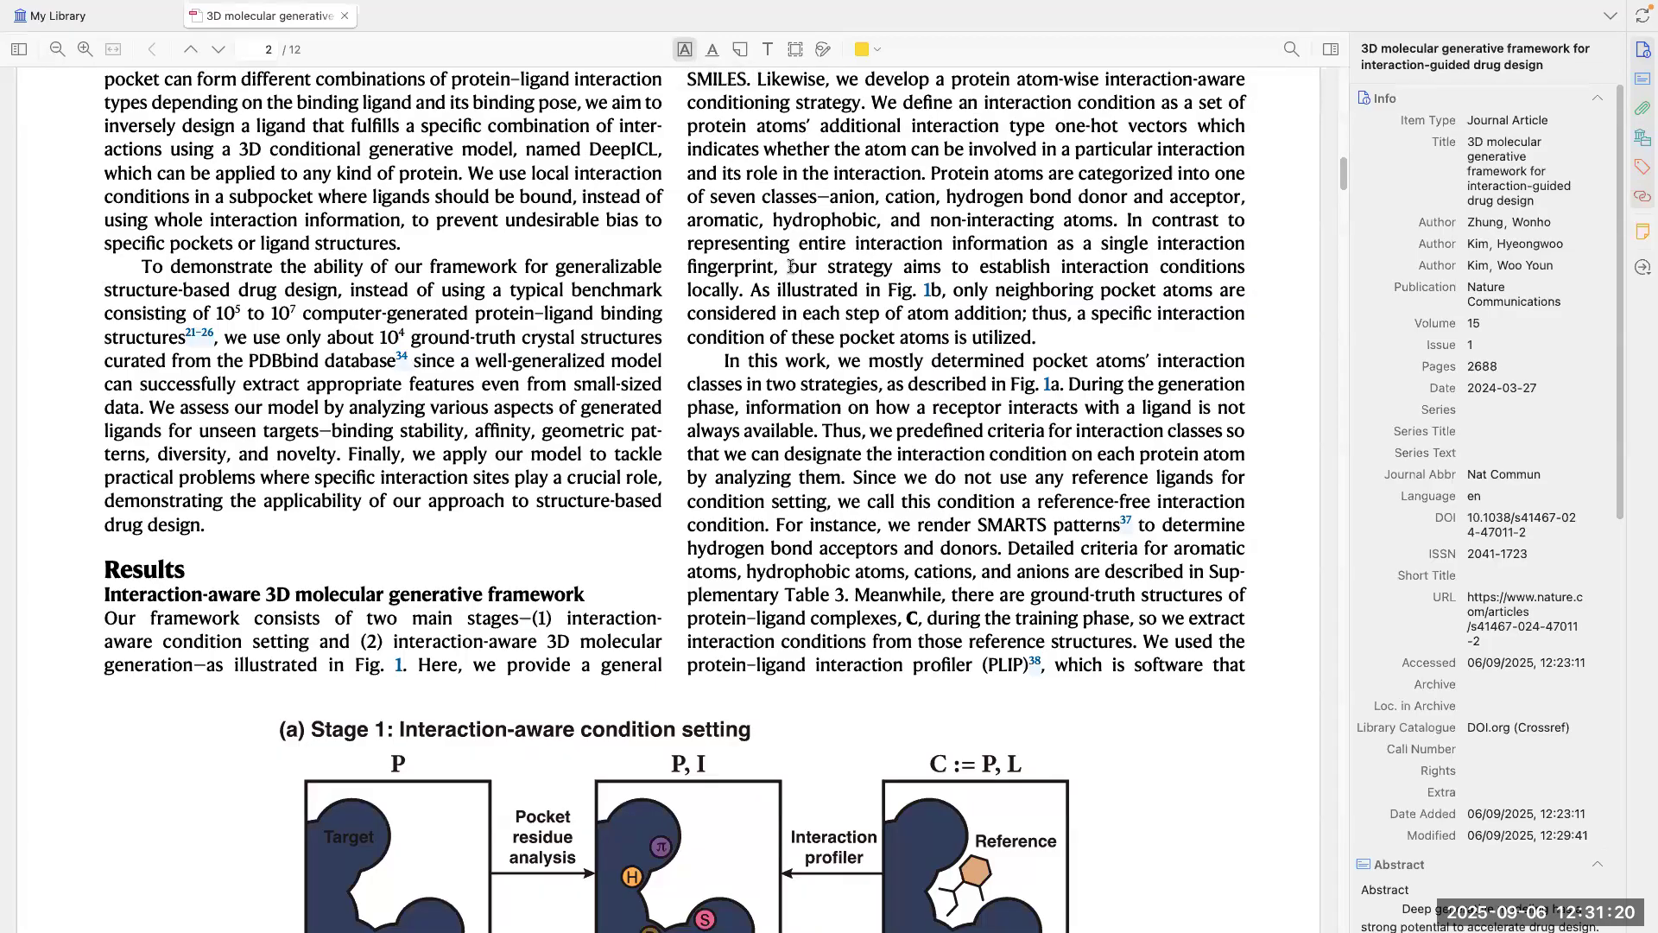
pyautogui.moveTo(1058, 313); pyautogui.dragTo(1039, 337)
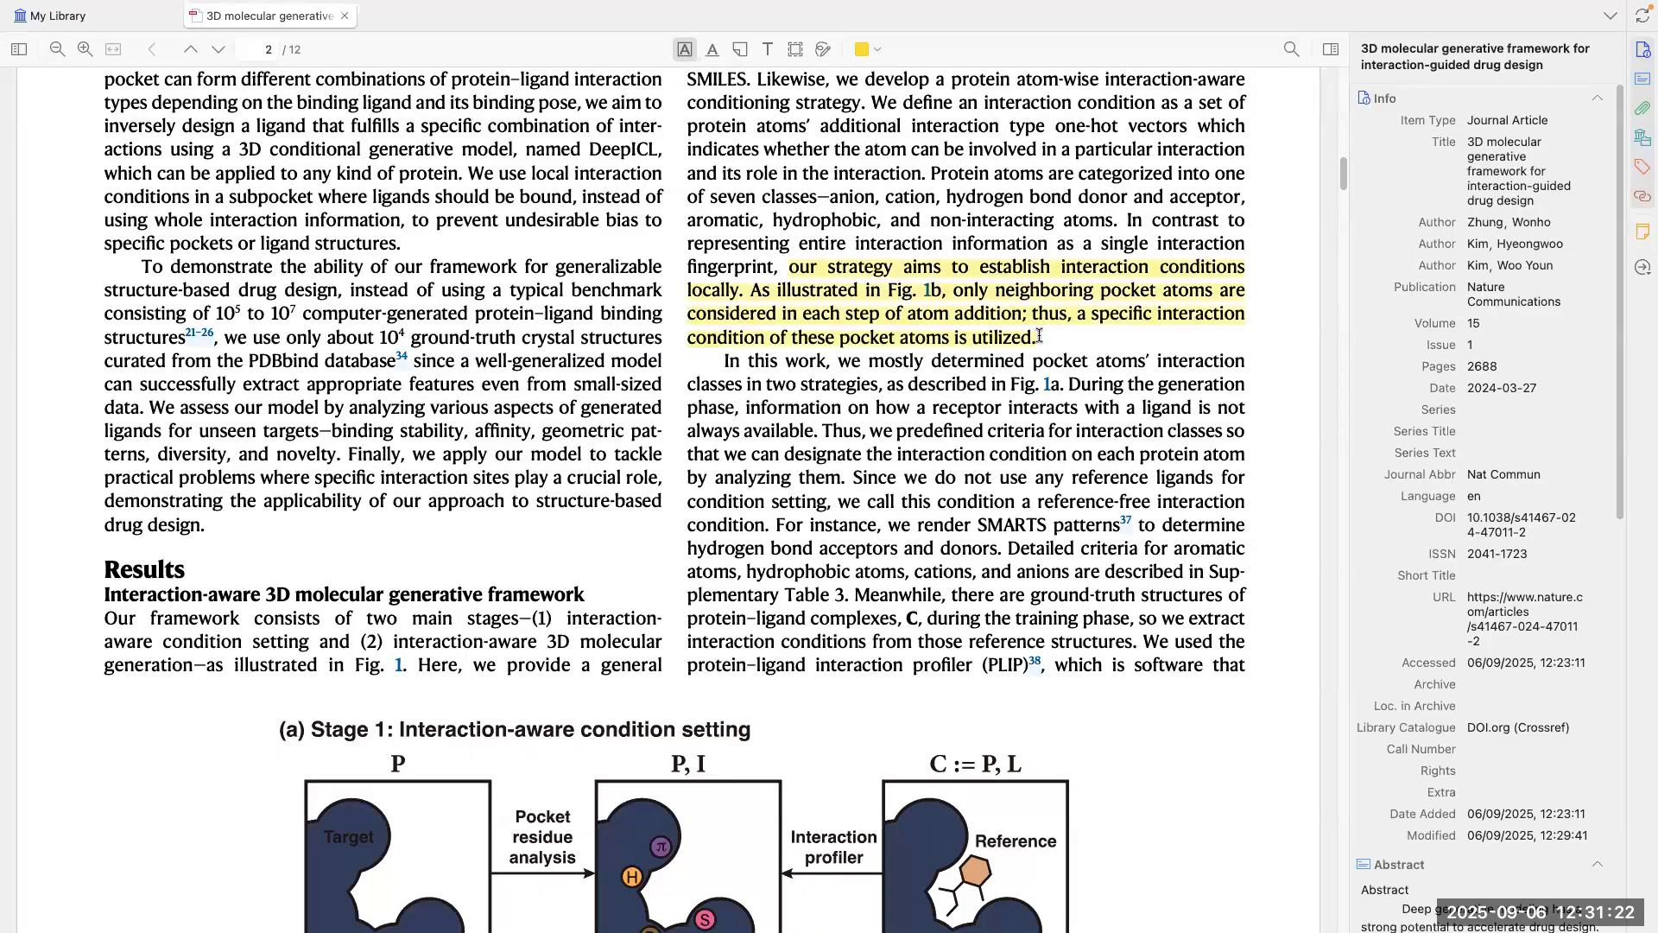
# Step: Add a sticky note reading "Pharmacophore" beside the end of the highlighted passage on page 2
pyautogui.click(746, 56)
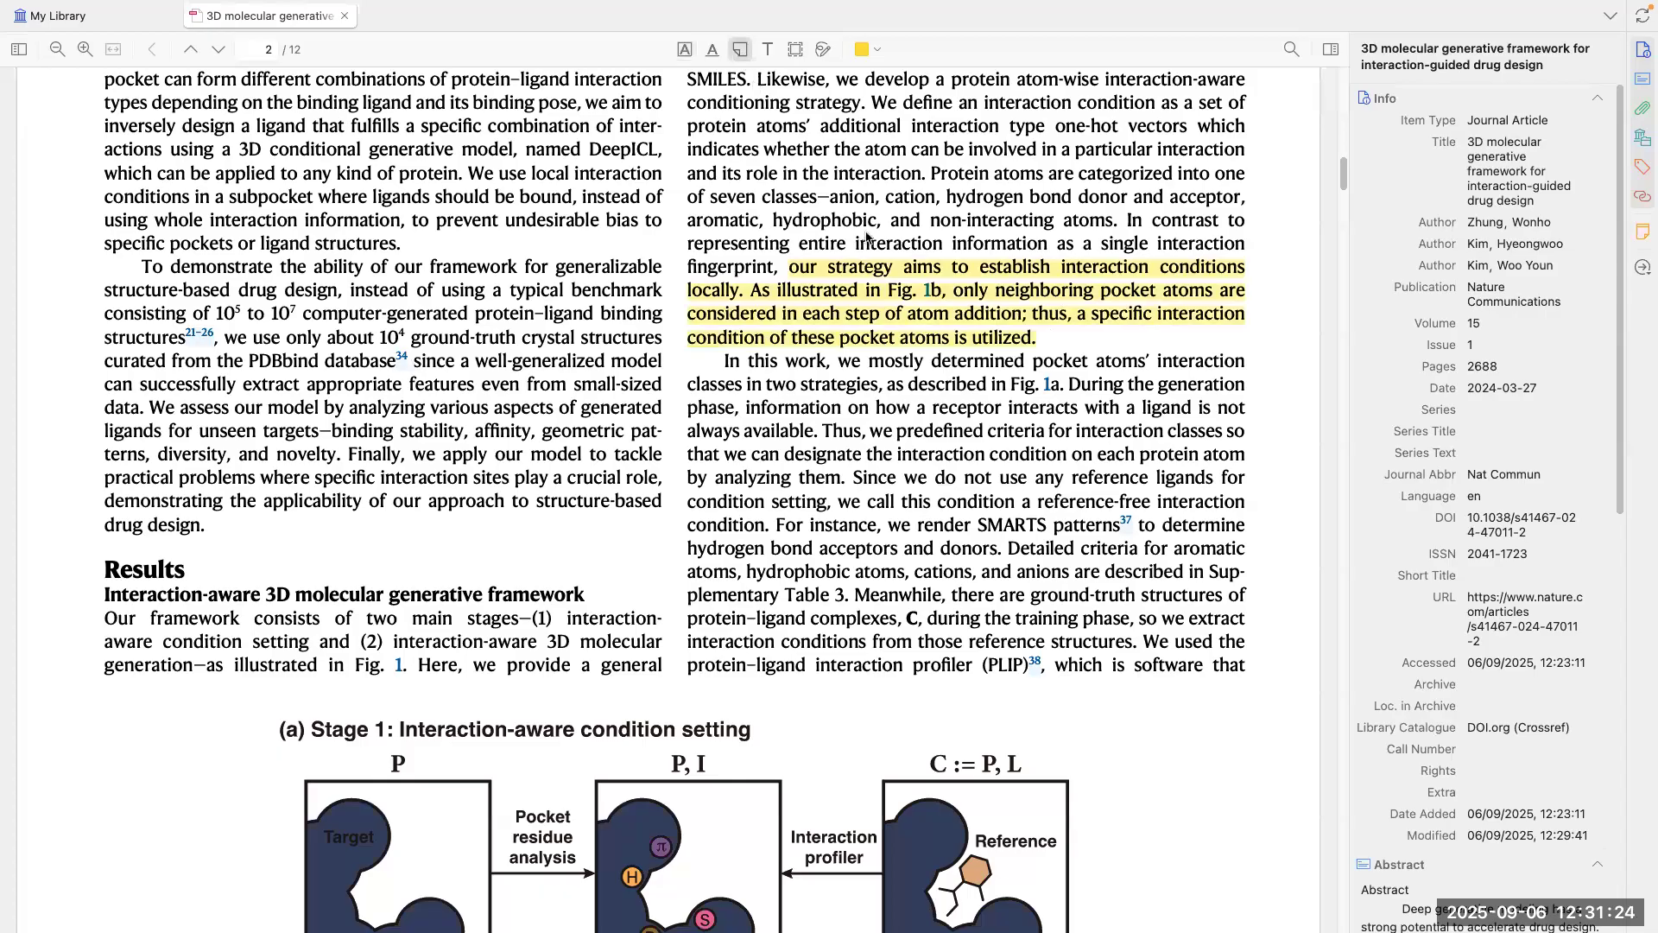
pyautogui.click(1197, 346)
pyautogui.write('T')
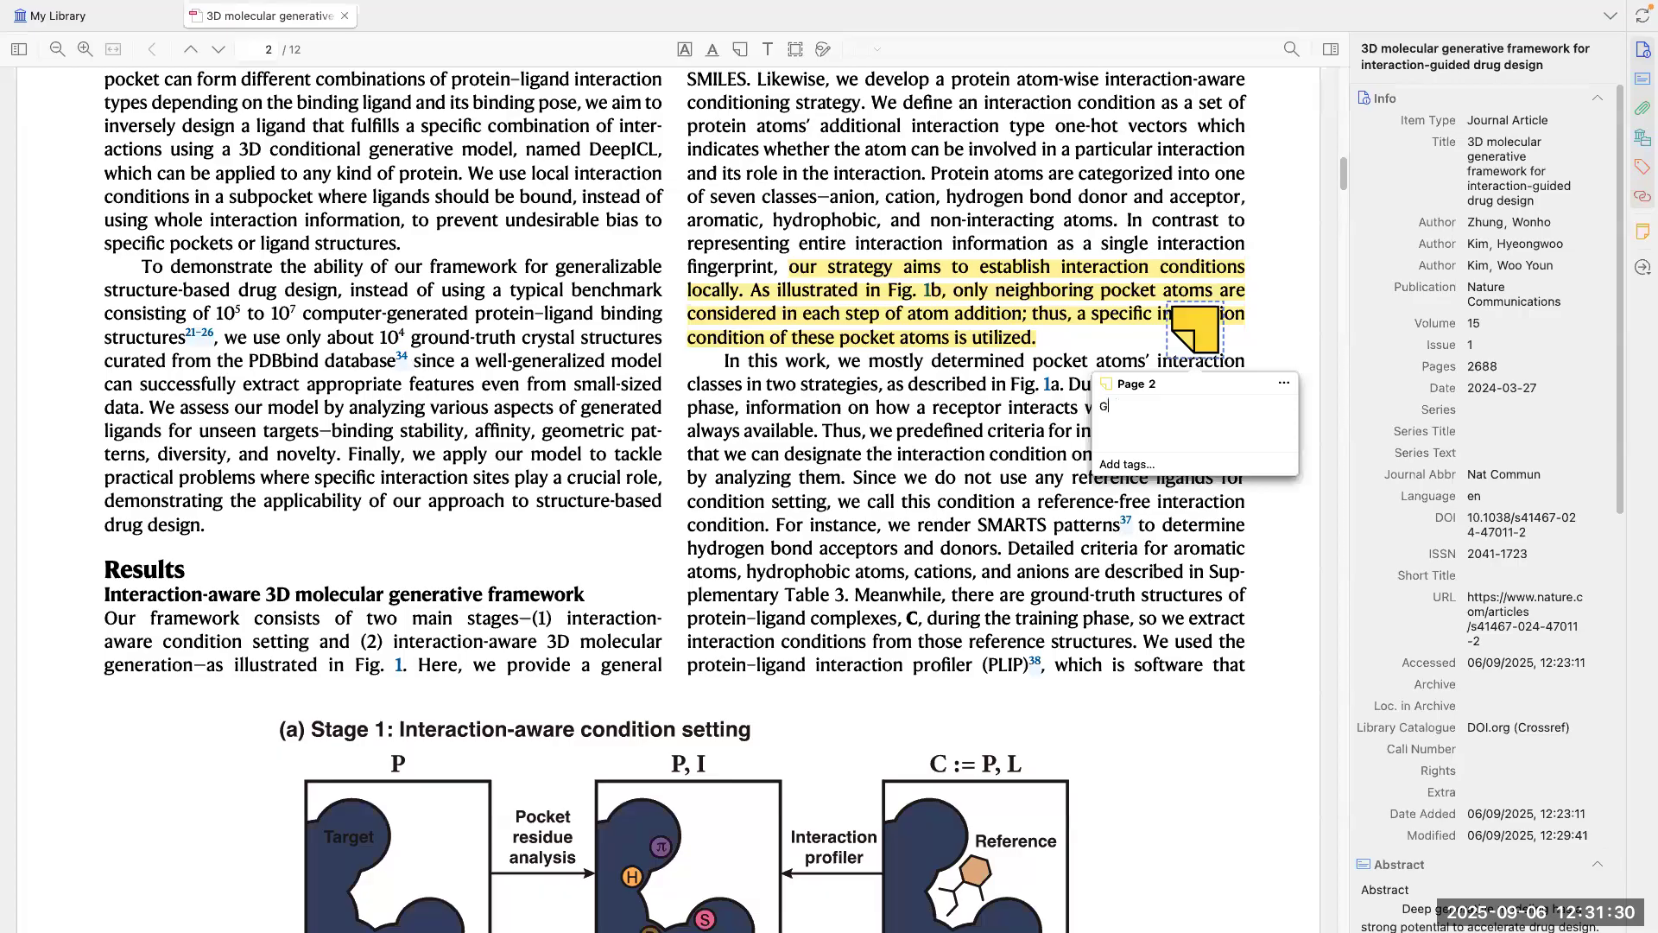
pyautogui.press('BackSpace')
pyautogui.click(1205, 511)
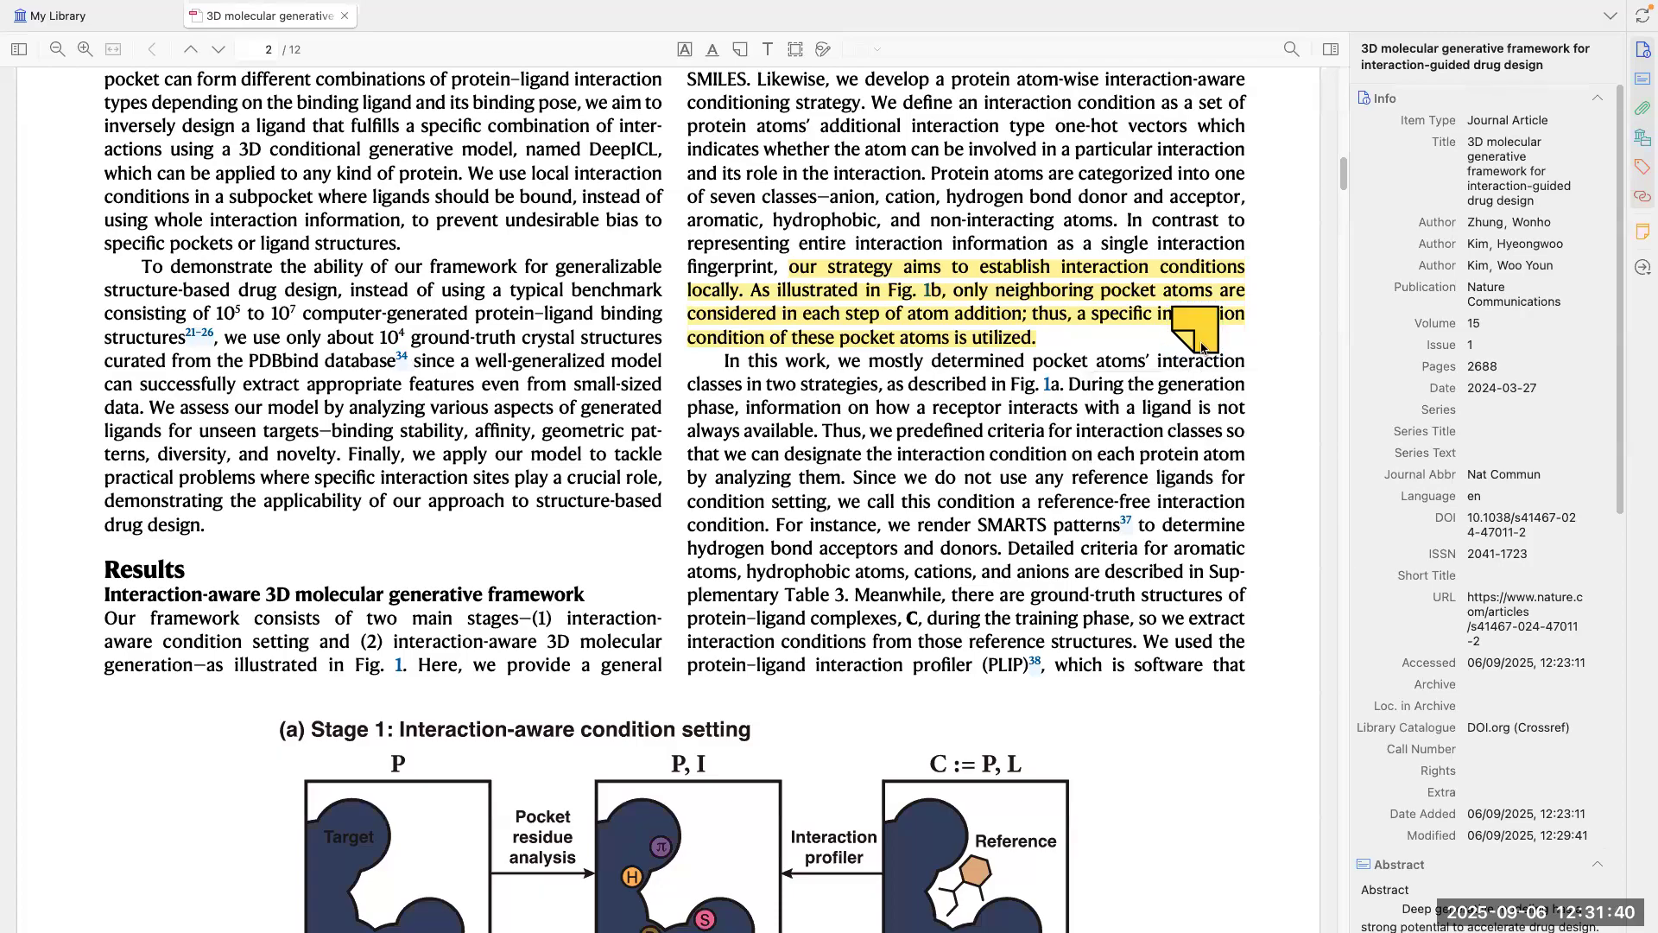
# Step: Tag the "Pharmacophore" note with the existing tag "Drug desgin"
pyautogui.click(1199, 353)
pyautogui.click(1133, 473)
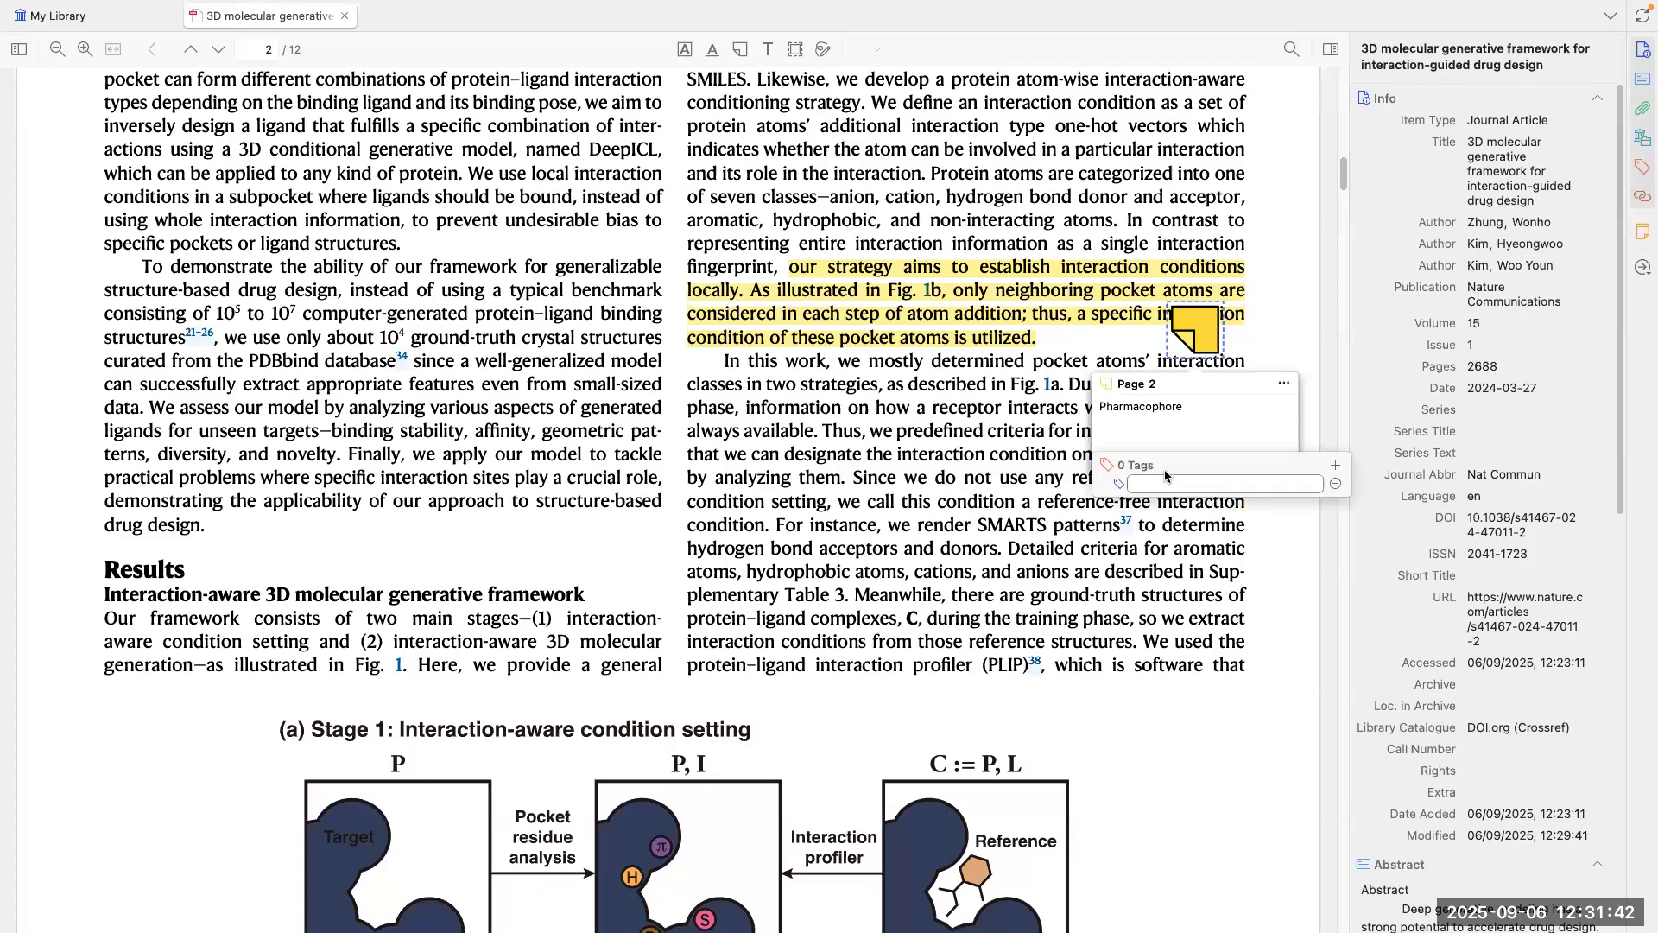
pyautogui.write('dru')
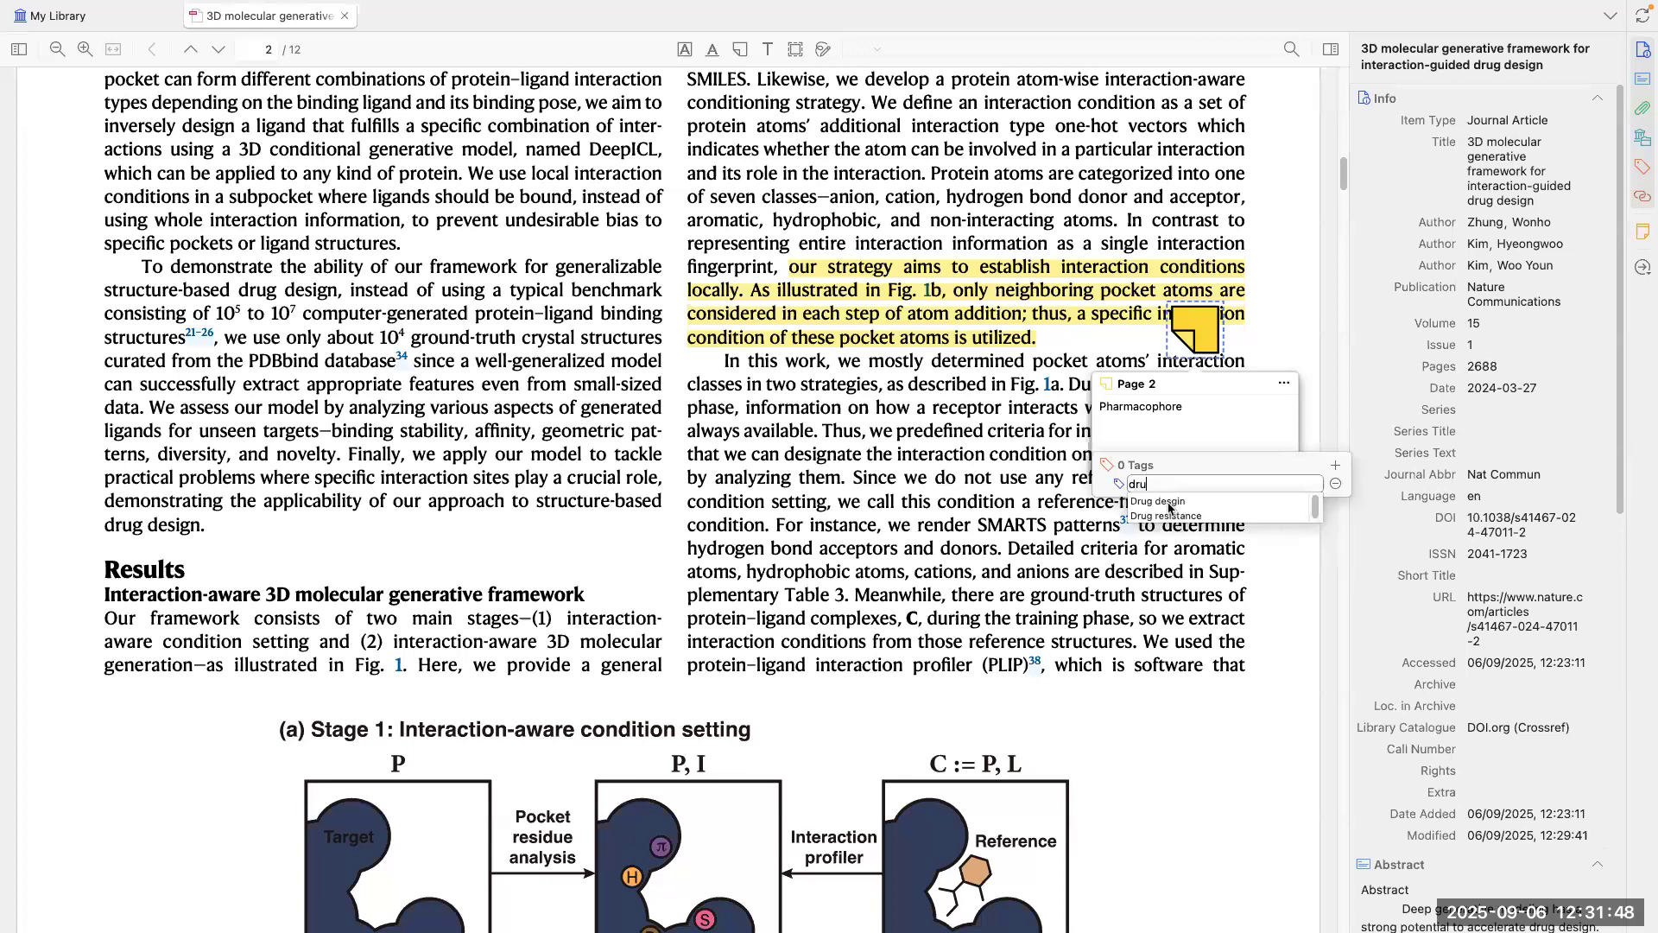
pyautogui.click(1170, 504)
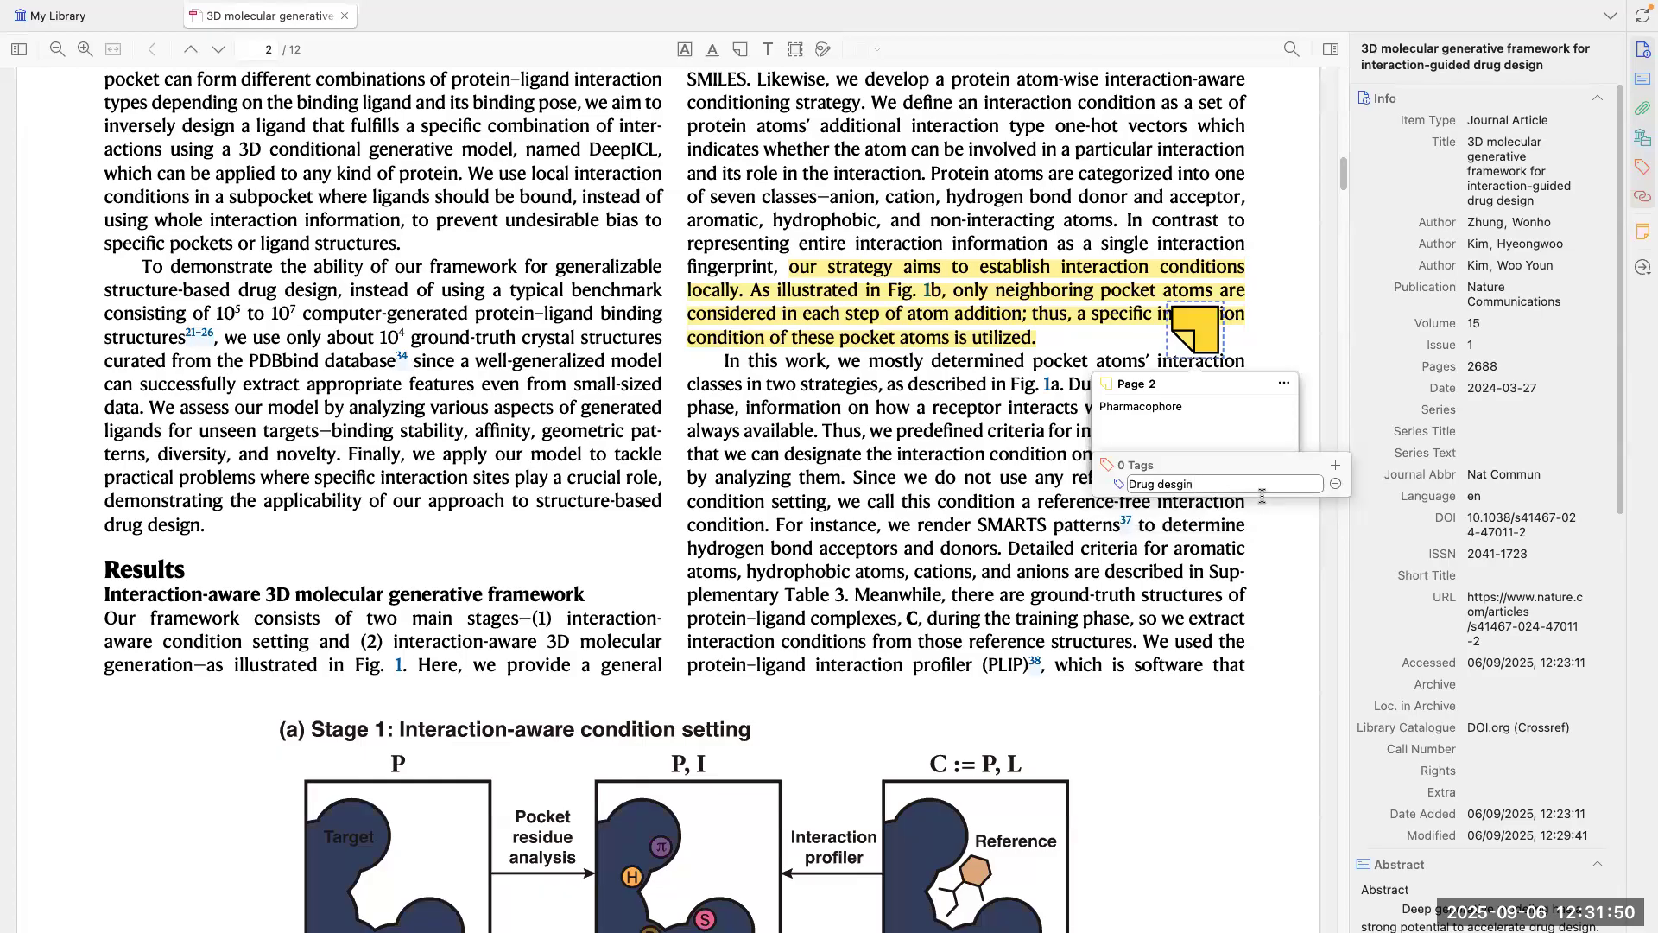
pyautogui.press('Return')
pyautogui.press('Escape')
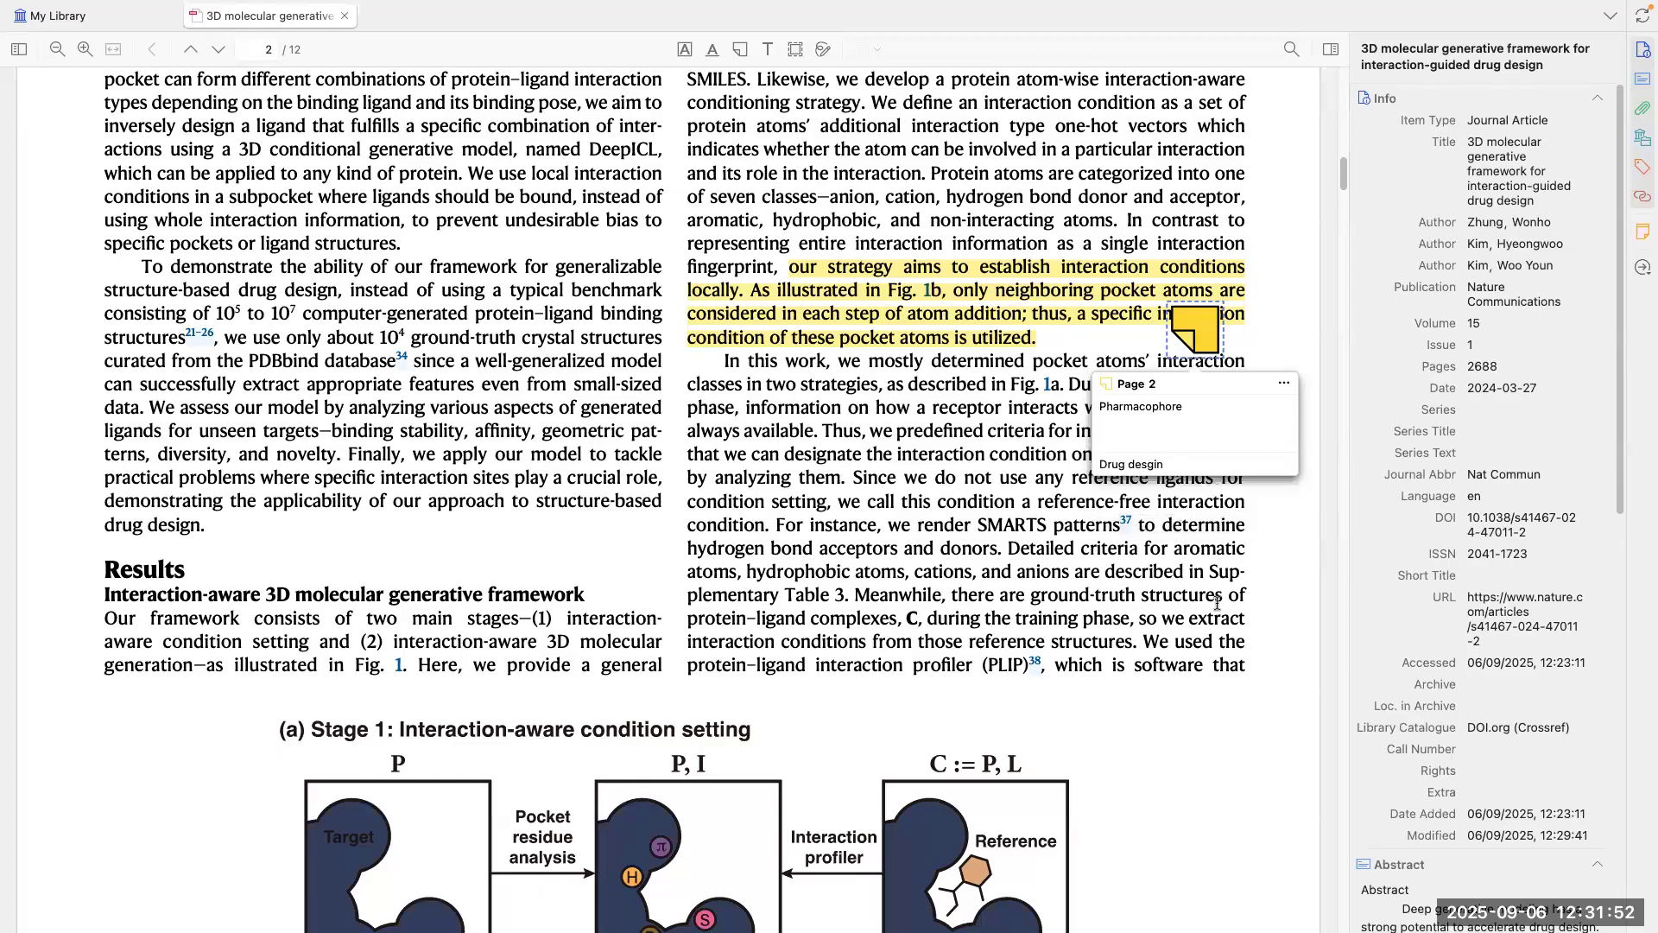
pyautogui.scroll(-3, 531, 530)
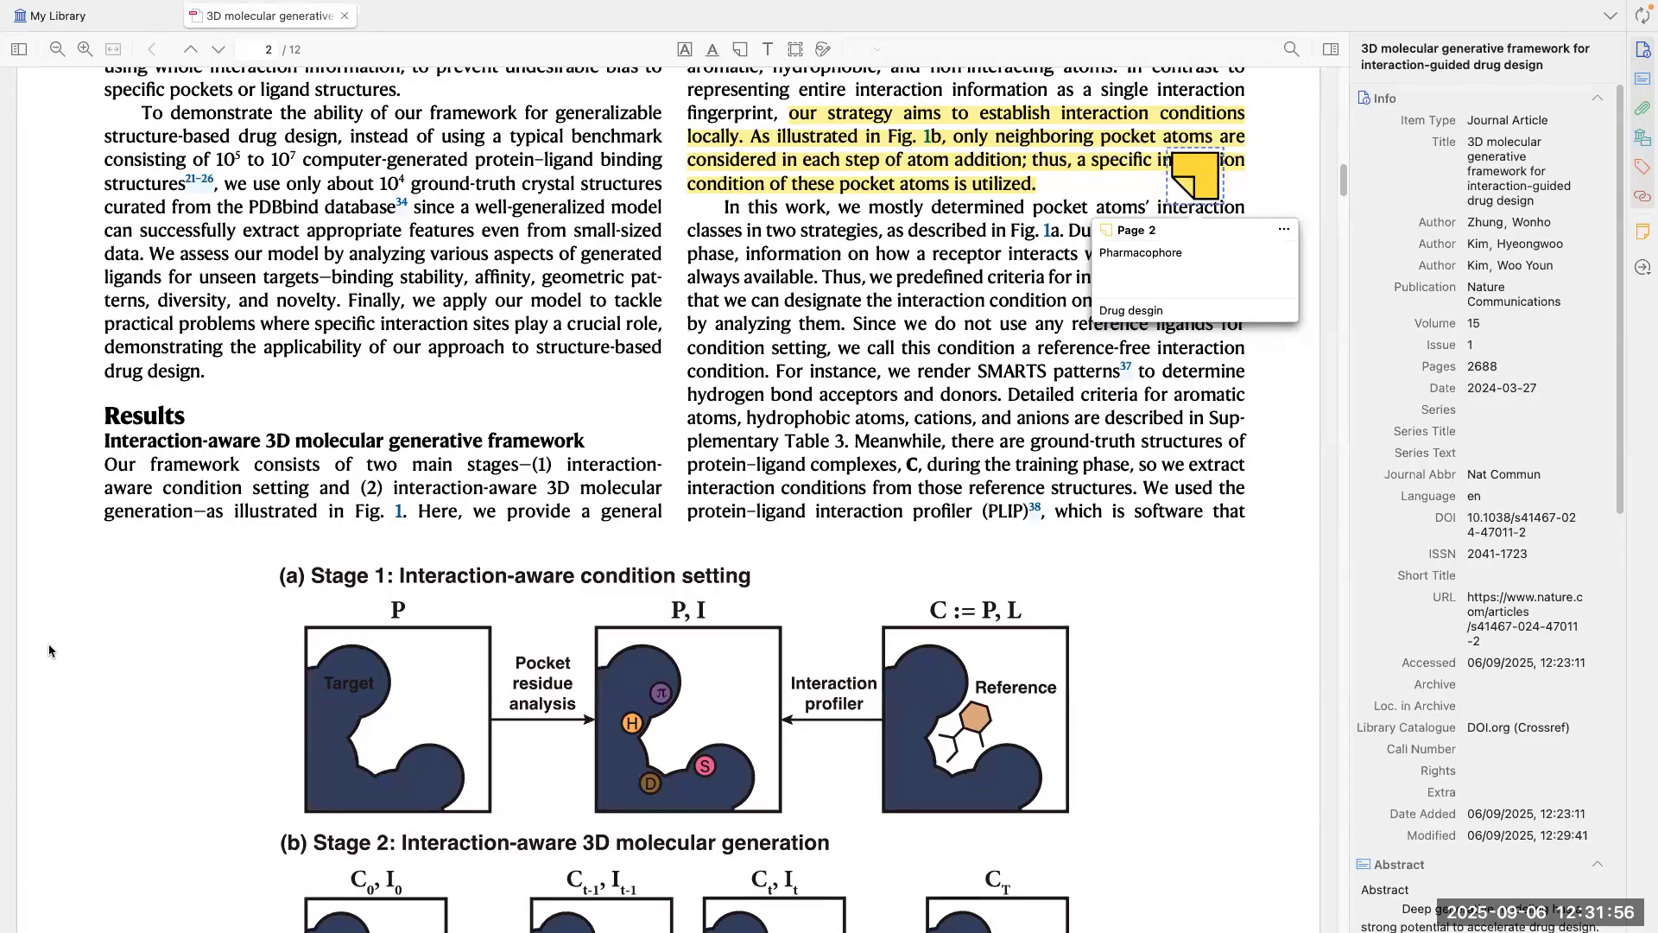
pyautogui.hotkey('ctrl', 'shift', 'Tab')
pyautogui.click(312, 18)
pyautogui.scroll(-6, 948, 456)
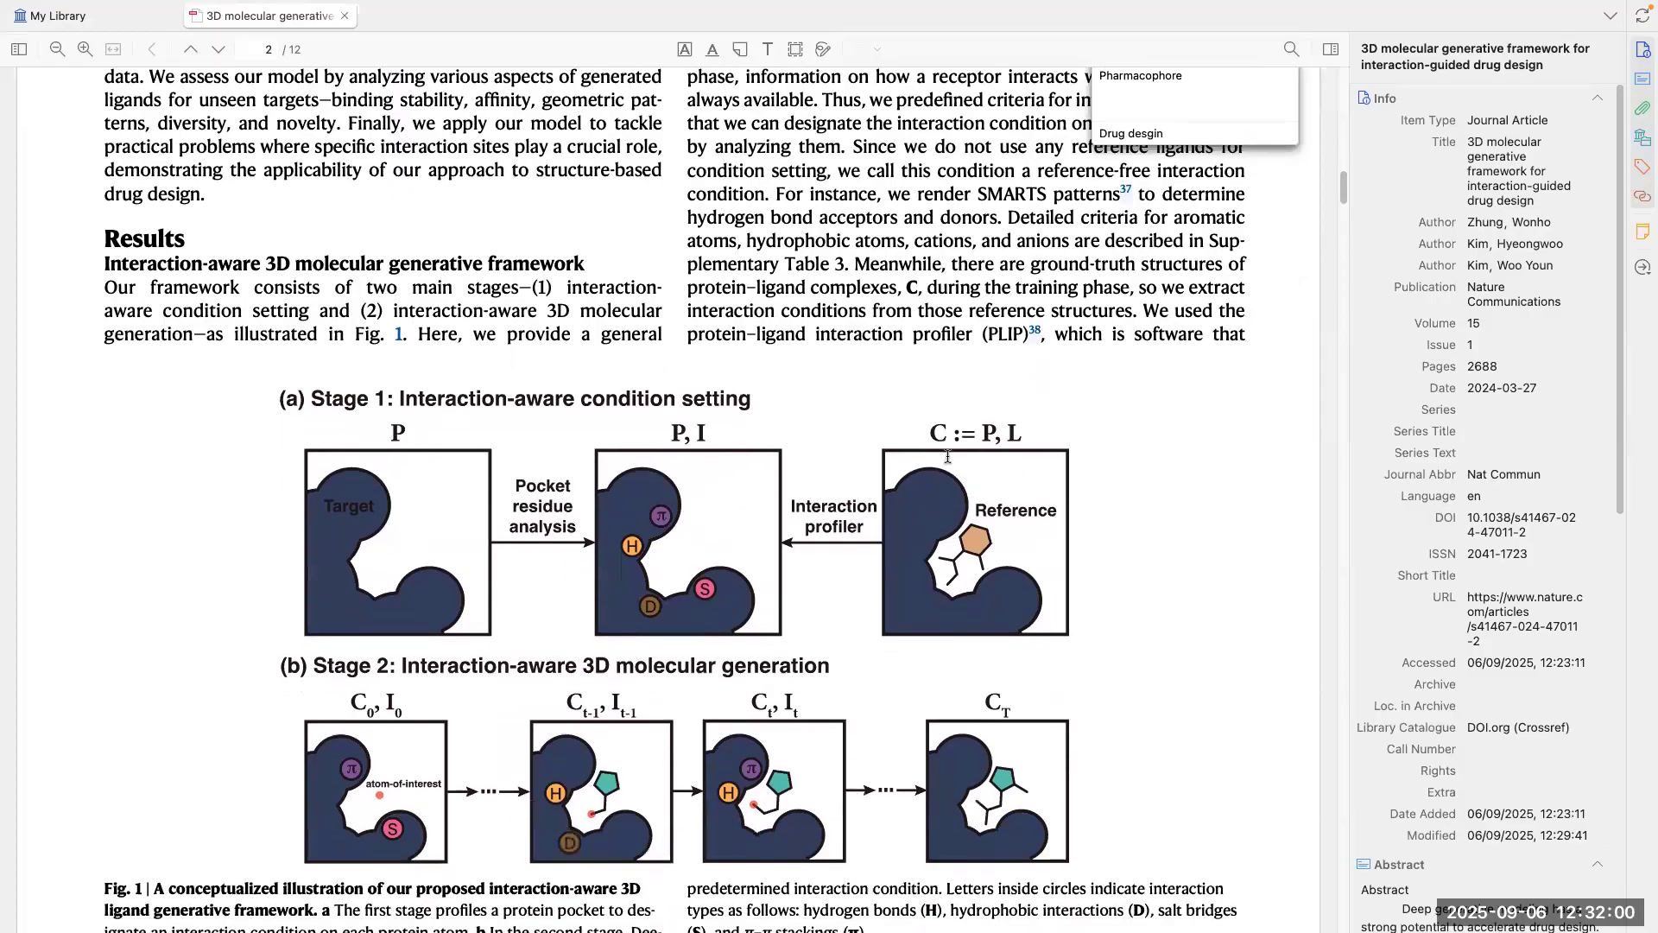
# Step: Draw a freehand blue line from the second text column into the margin beside the highlighted passage on page 2
pyautogui.scroll(-1, 947, 456)
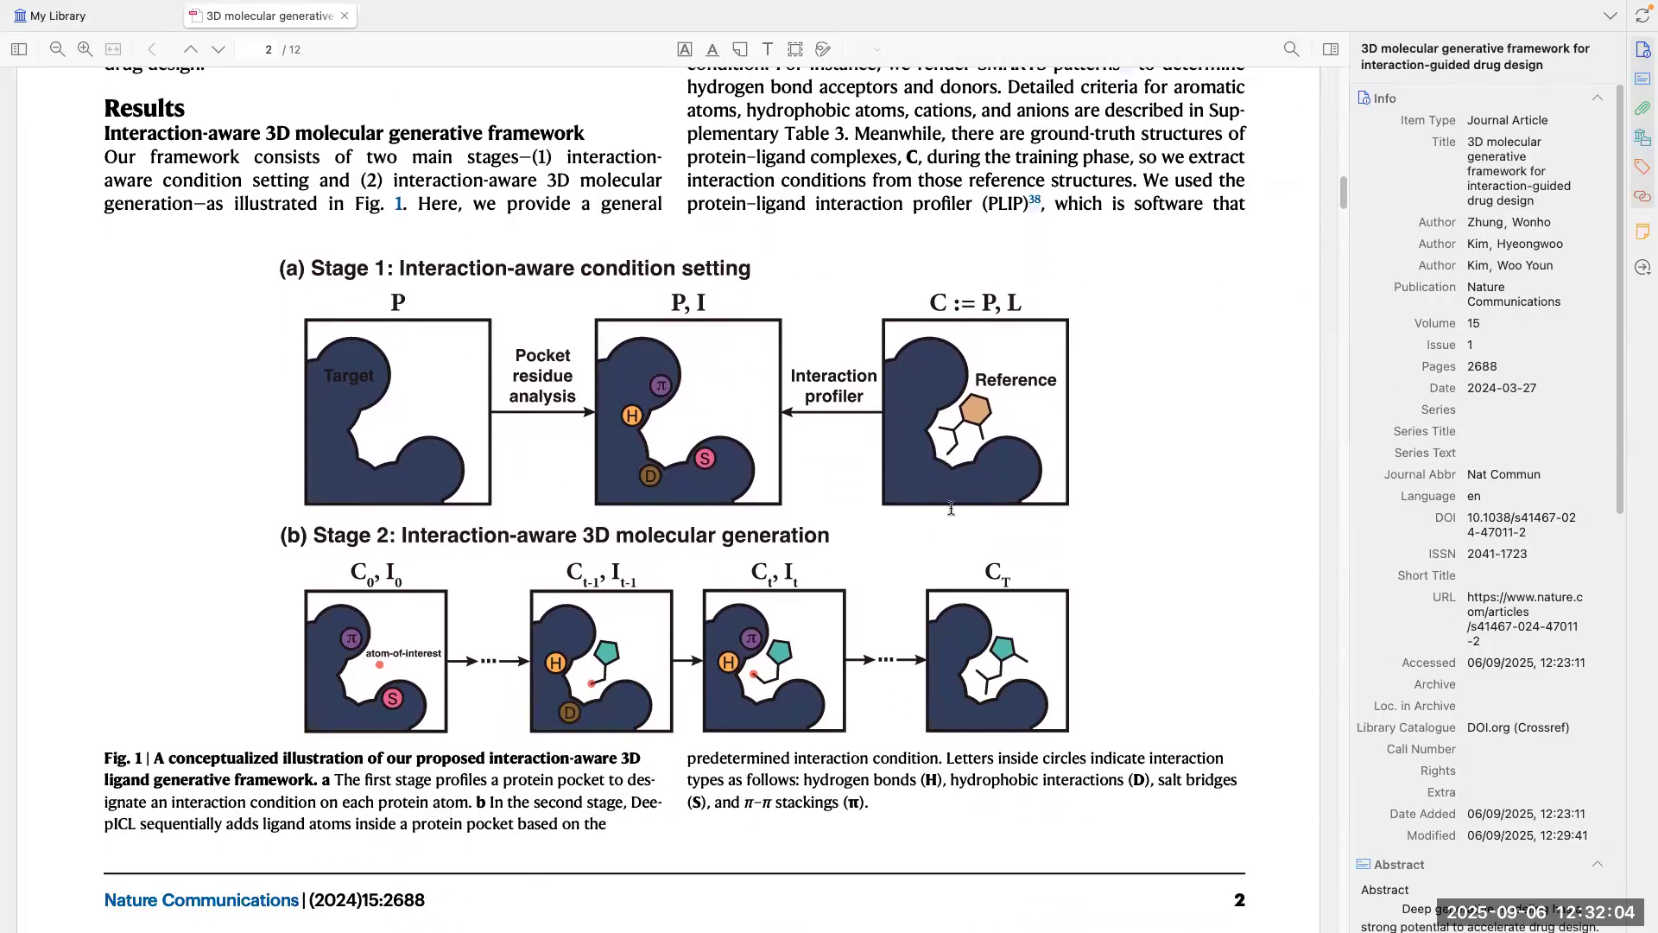
pyautogui.scroll(-1, 951, 509)
pyautogui.scroll(-4, 844, 471)
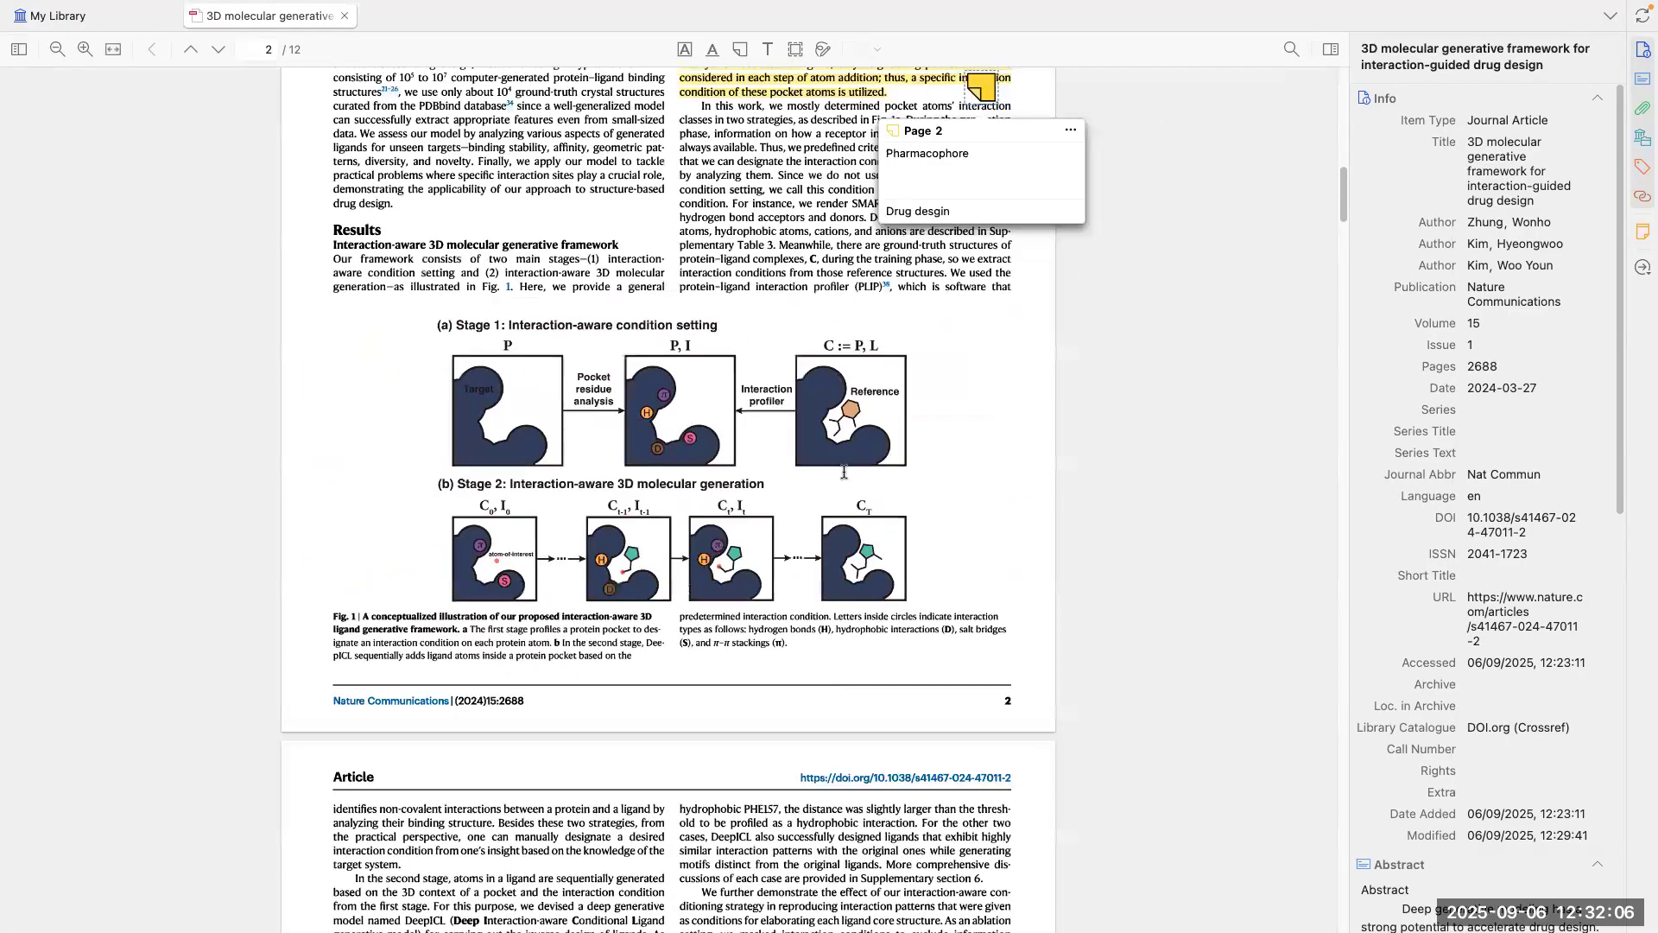
pyautogui.scroll(4, 844, 471)
pyautogui.click(823, 49)
pyautogui.moveTo(926, 136)
pyautogui.mouseDown()
pyautogui.moveTo(985, 178)
pyautogui.moveTo(1041, 301)
pyautogui.mouseUp()
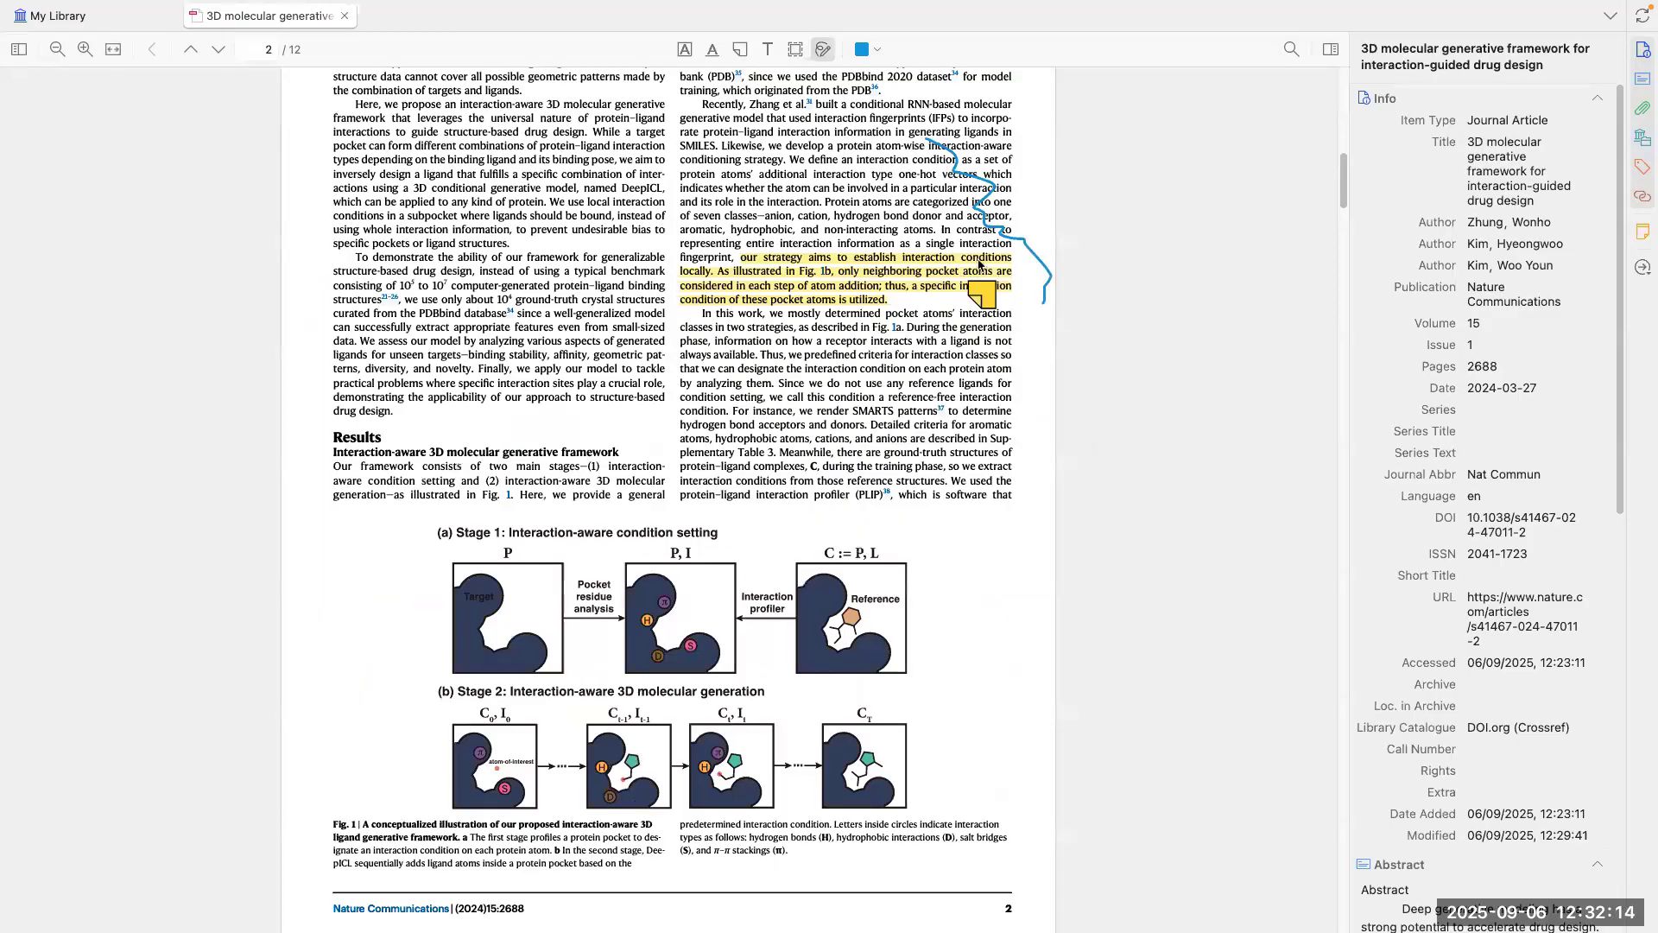
# Step: Switch to Arc, open the Zotero website's download page and view its mobile app section
pyautogui.hotkey('ctrl', 'Up')
pyautogui.click(769, 73)
pyautogui.moveTo(4, 246)
pyautogui.click(52, 275)
pyautogui.scroll(-20, 663, 730)
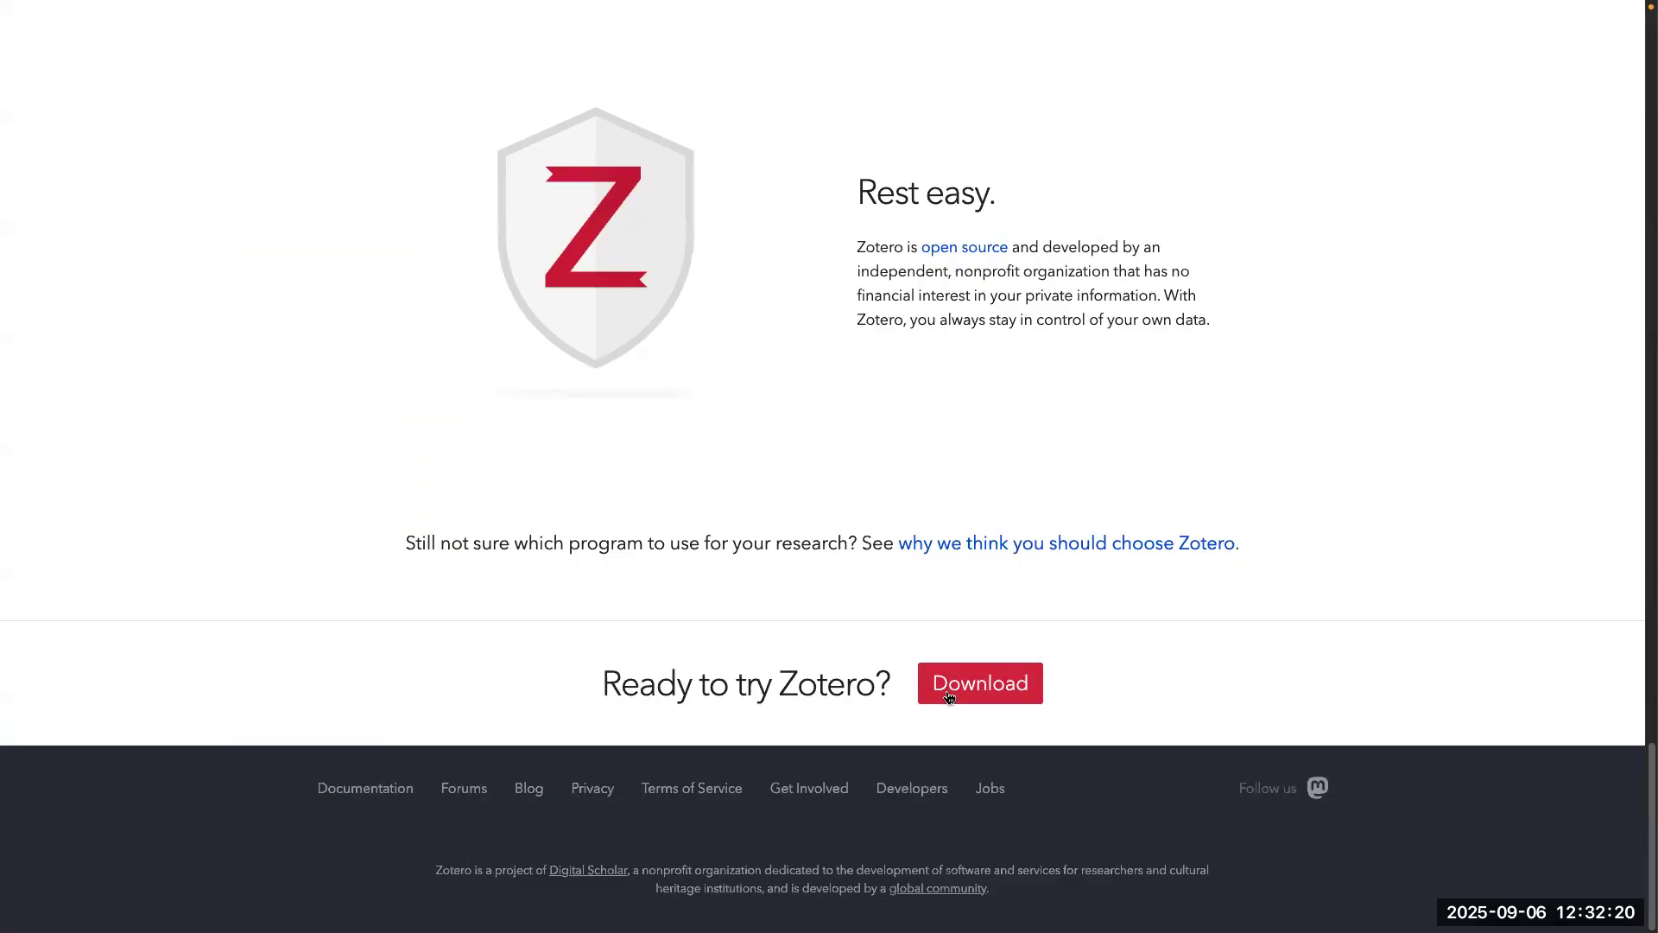
pyautogui.click(948, 695)
pyautogui.scroll(-5, 947, 696)
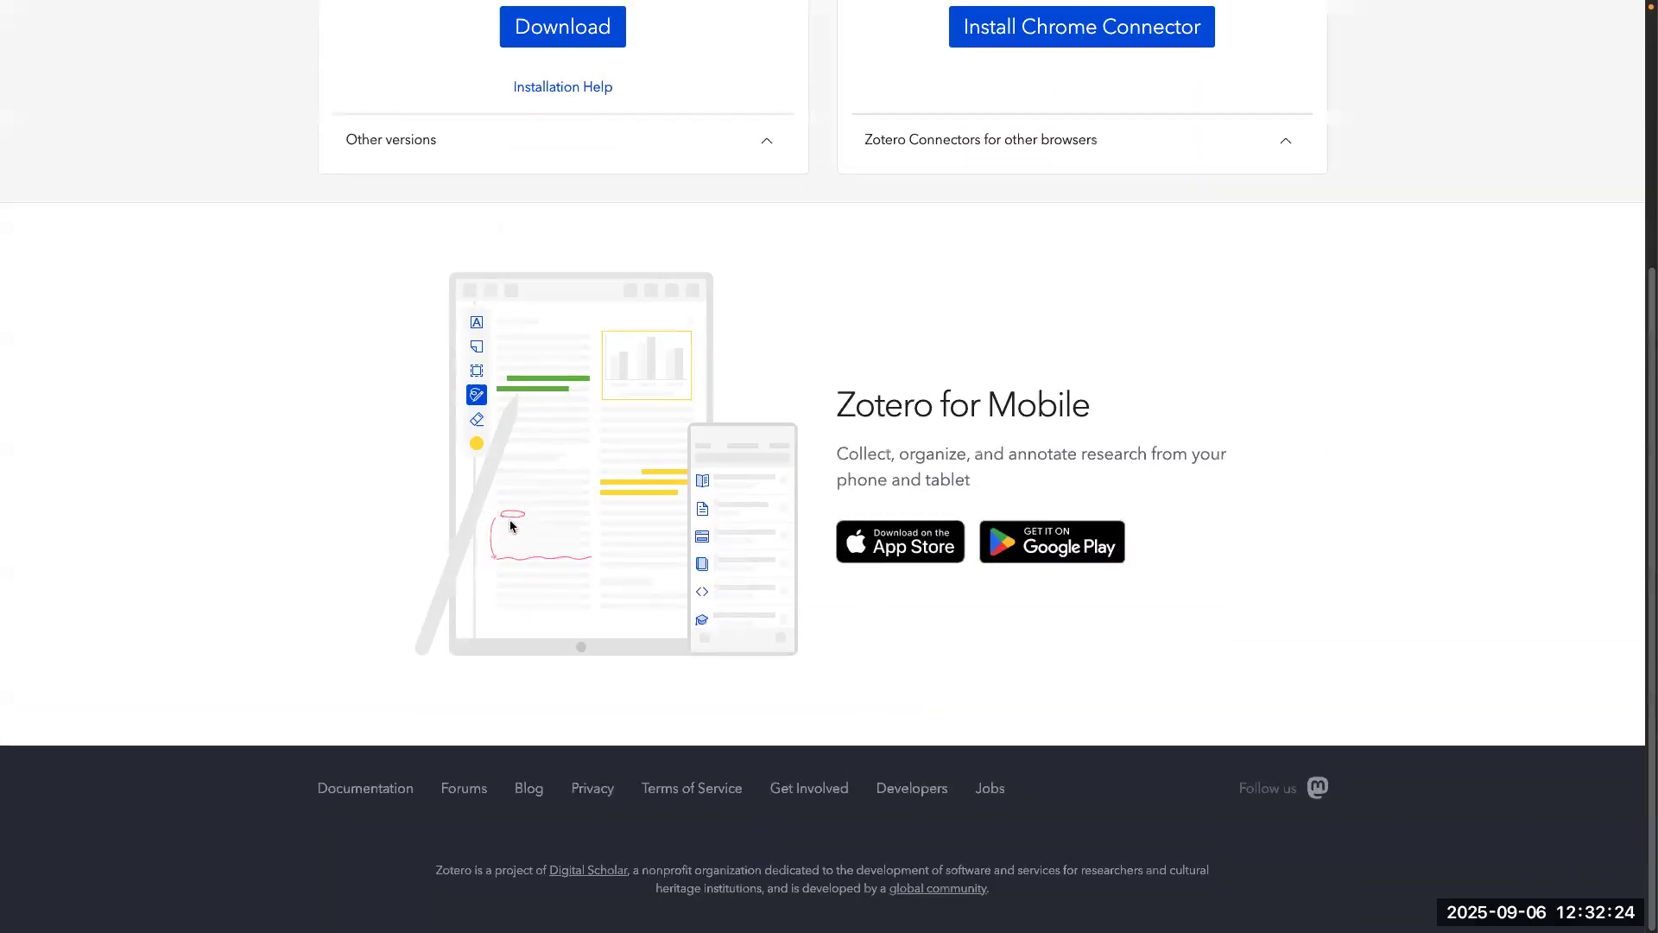
# Step: Switch back to Zotero and return from the opened article's first page to the My Library list
pyautogui.hotkey('ctrl', 'Up')
pyautogui.click(885, 71)
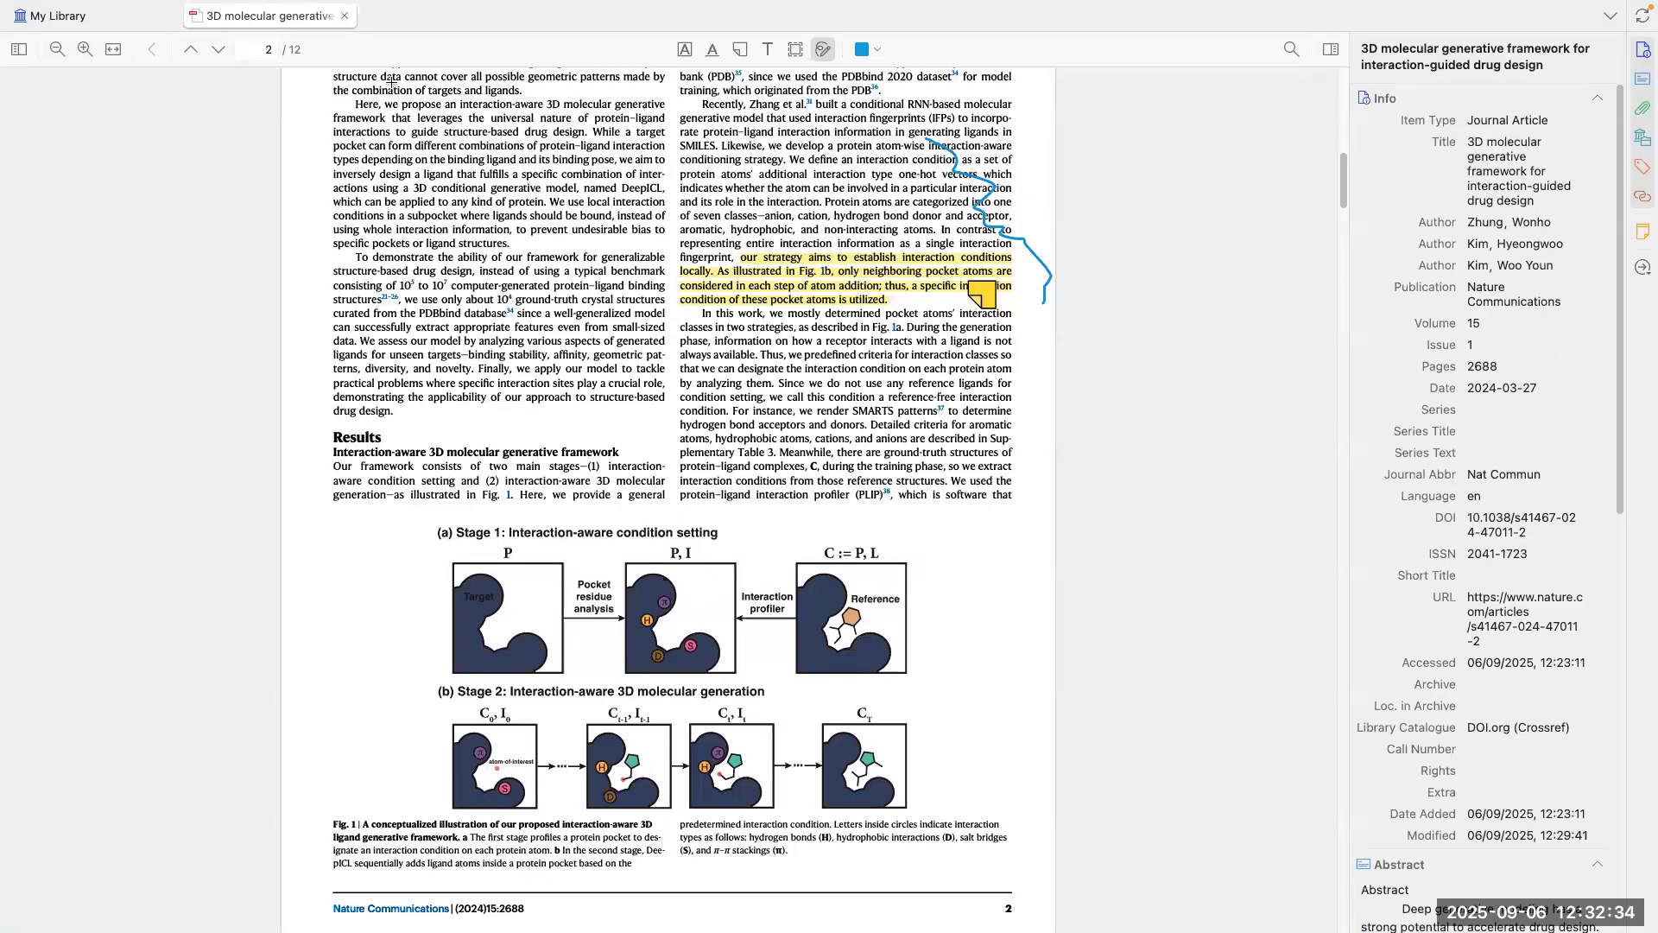
pyautogui.scroll(15, 601, 384)
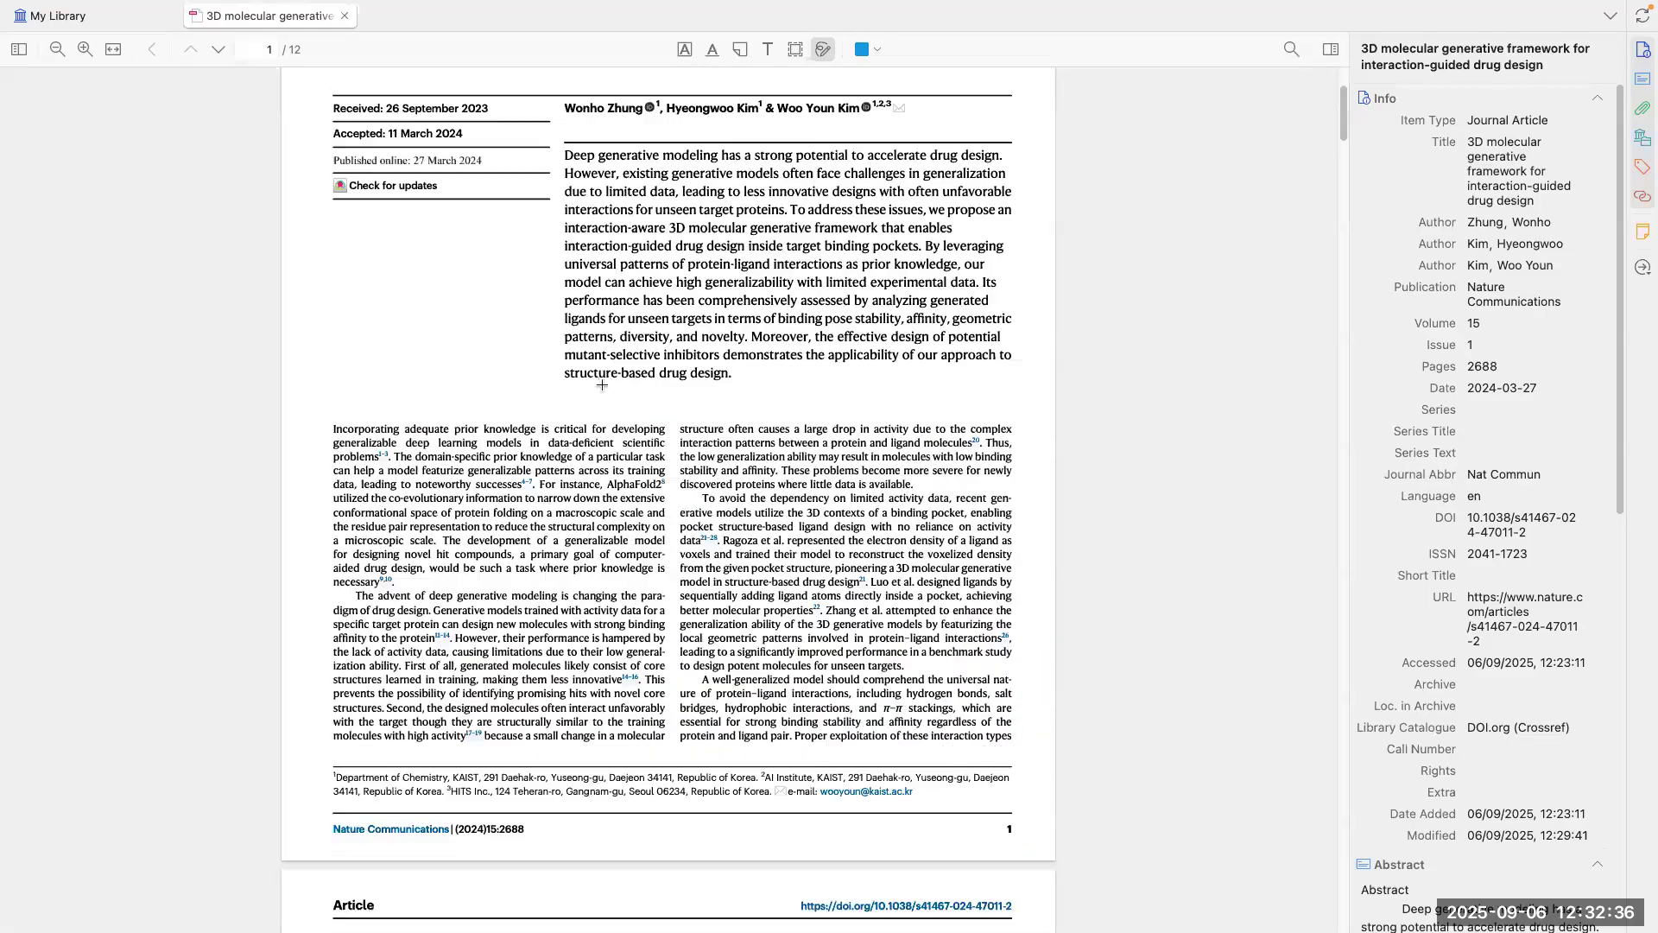
pyautogui.scroll(5, 602, 384)
pyautogui.click(145, 19)
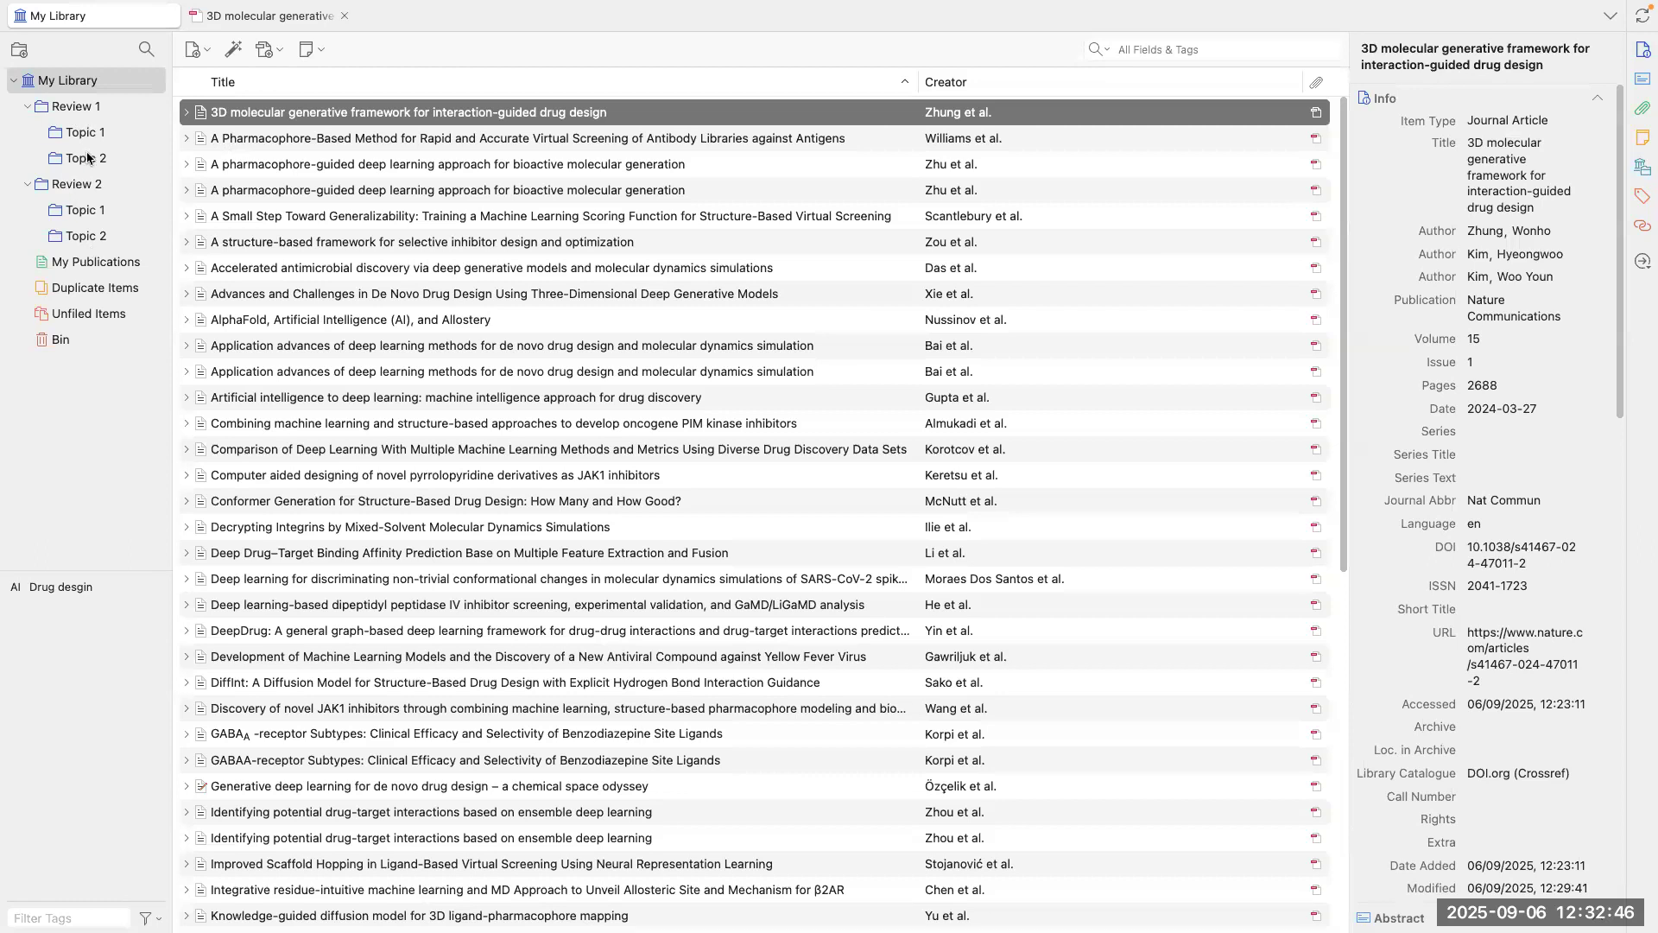
# Step: View the Review 1 and Review 2 collections and return to the full My Library list
pyautogui.click(63, 117)
pyautogui.click(83, 184)
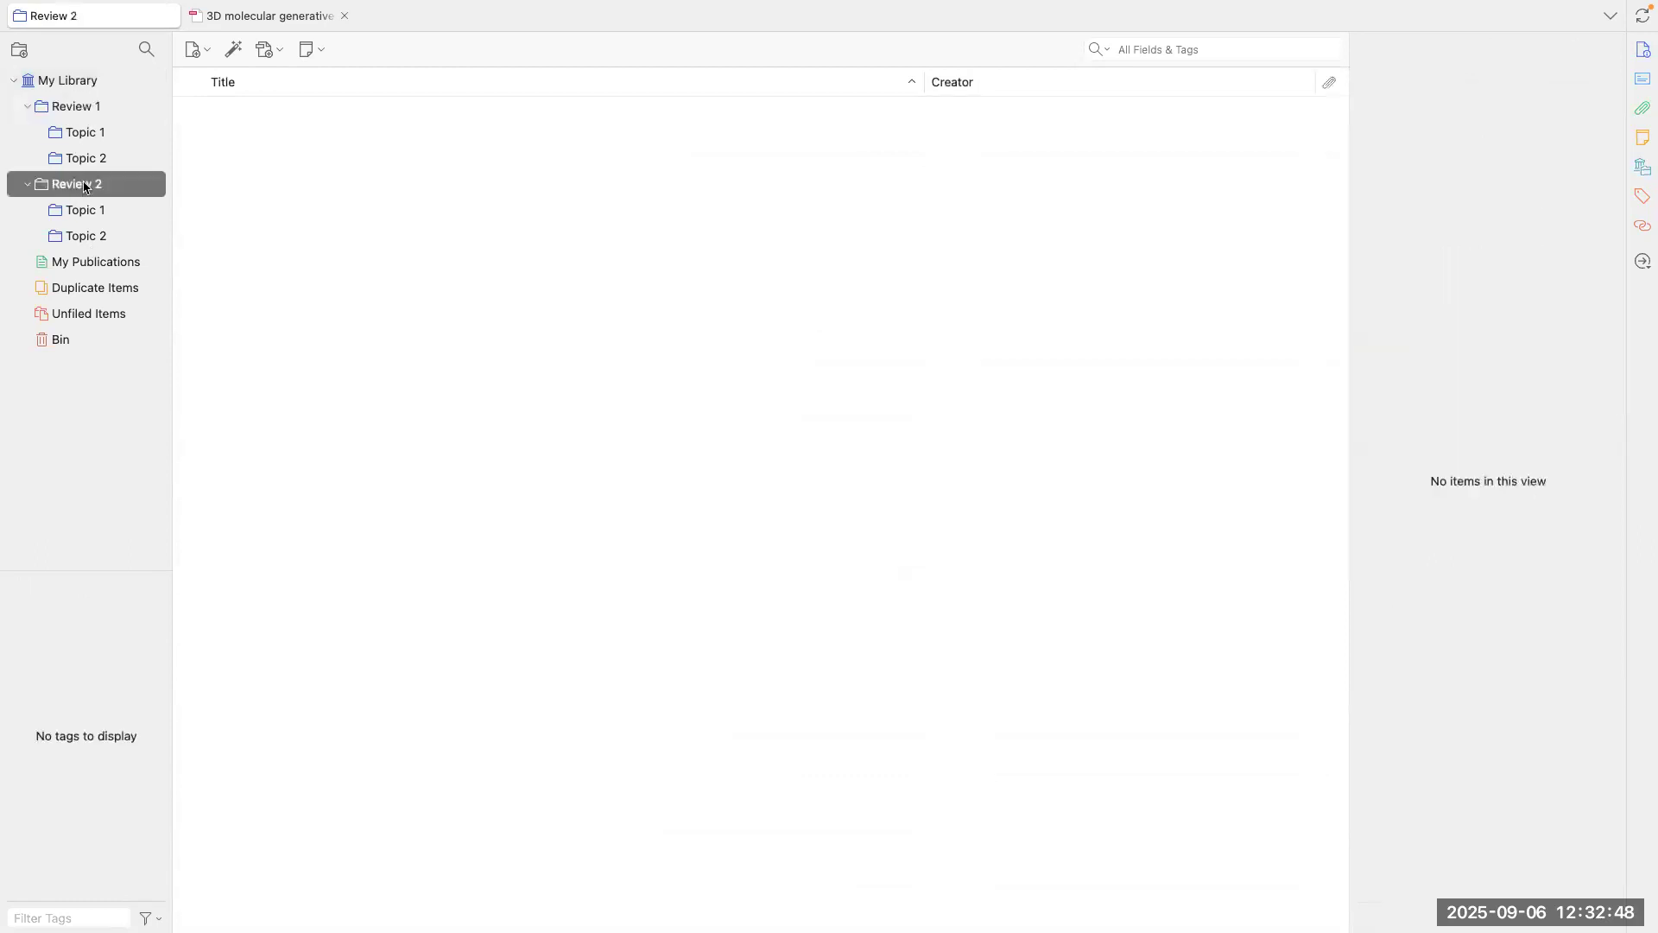
pyautogui.click(63, 115)
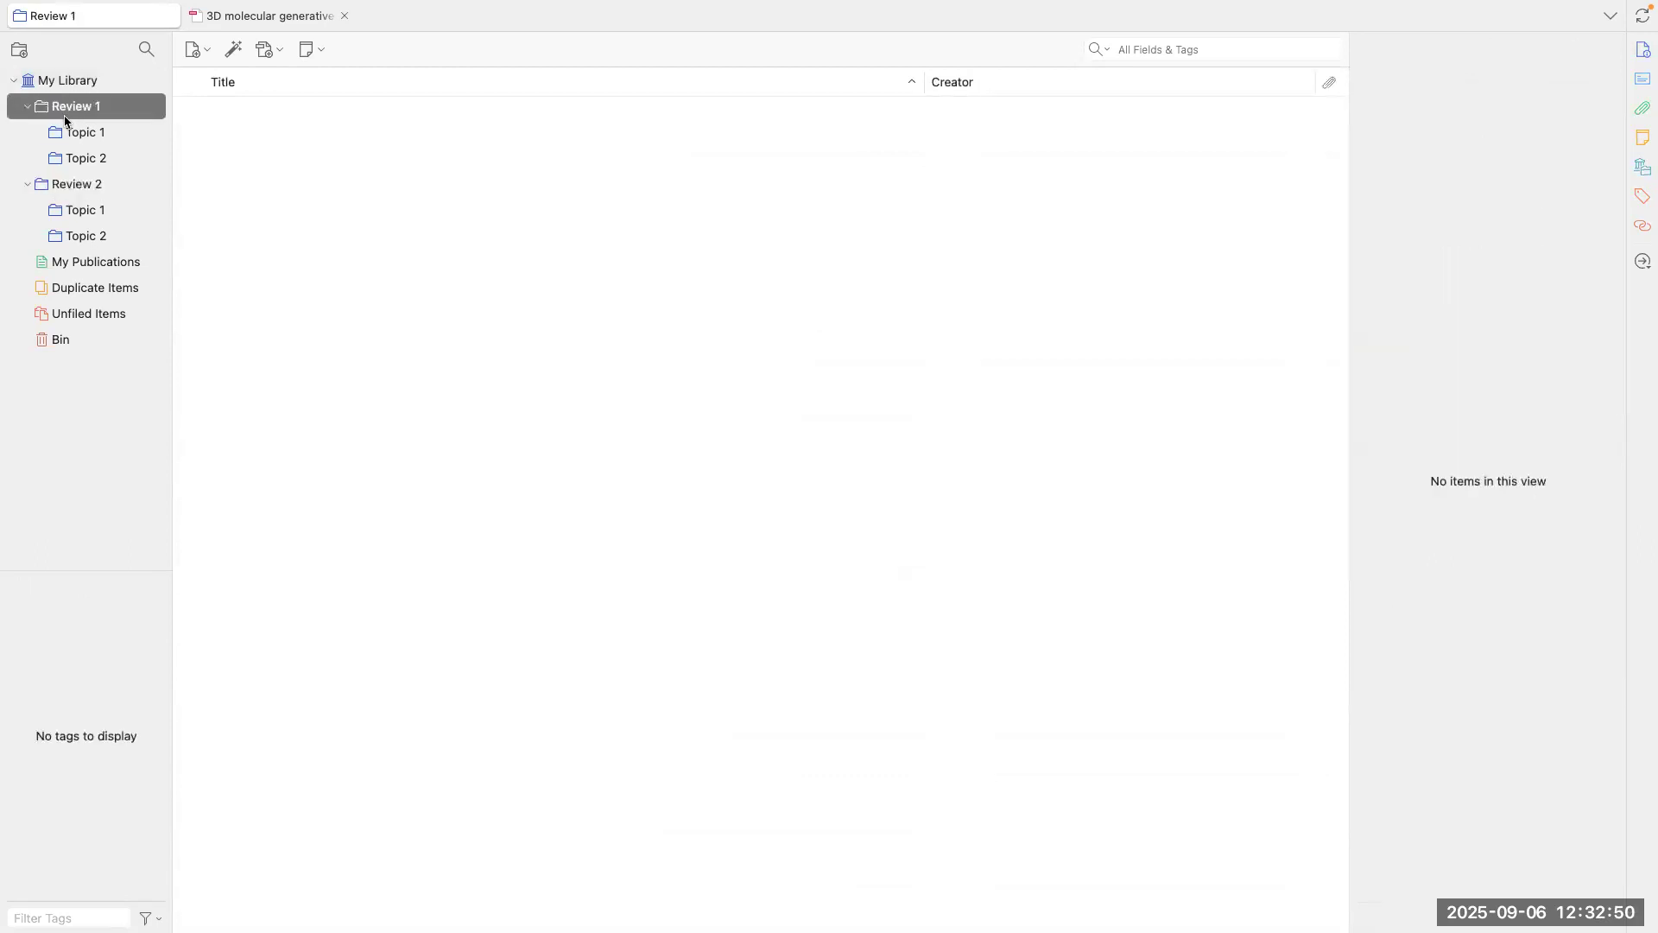
pyautogui.click(63, 82)
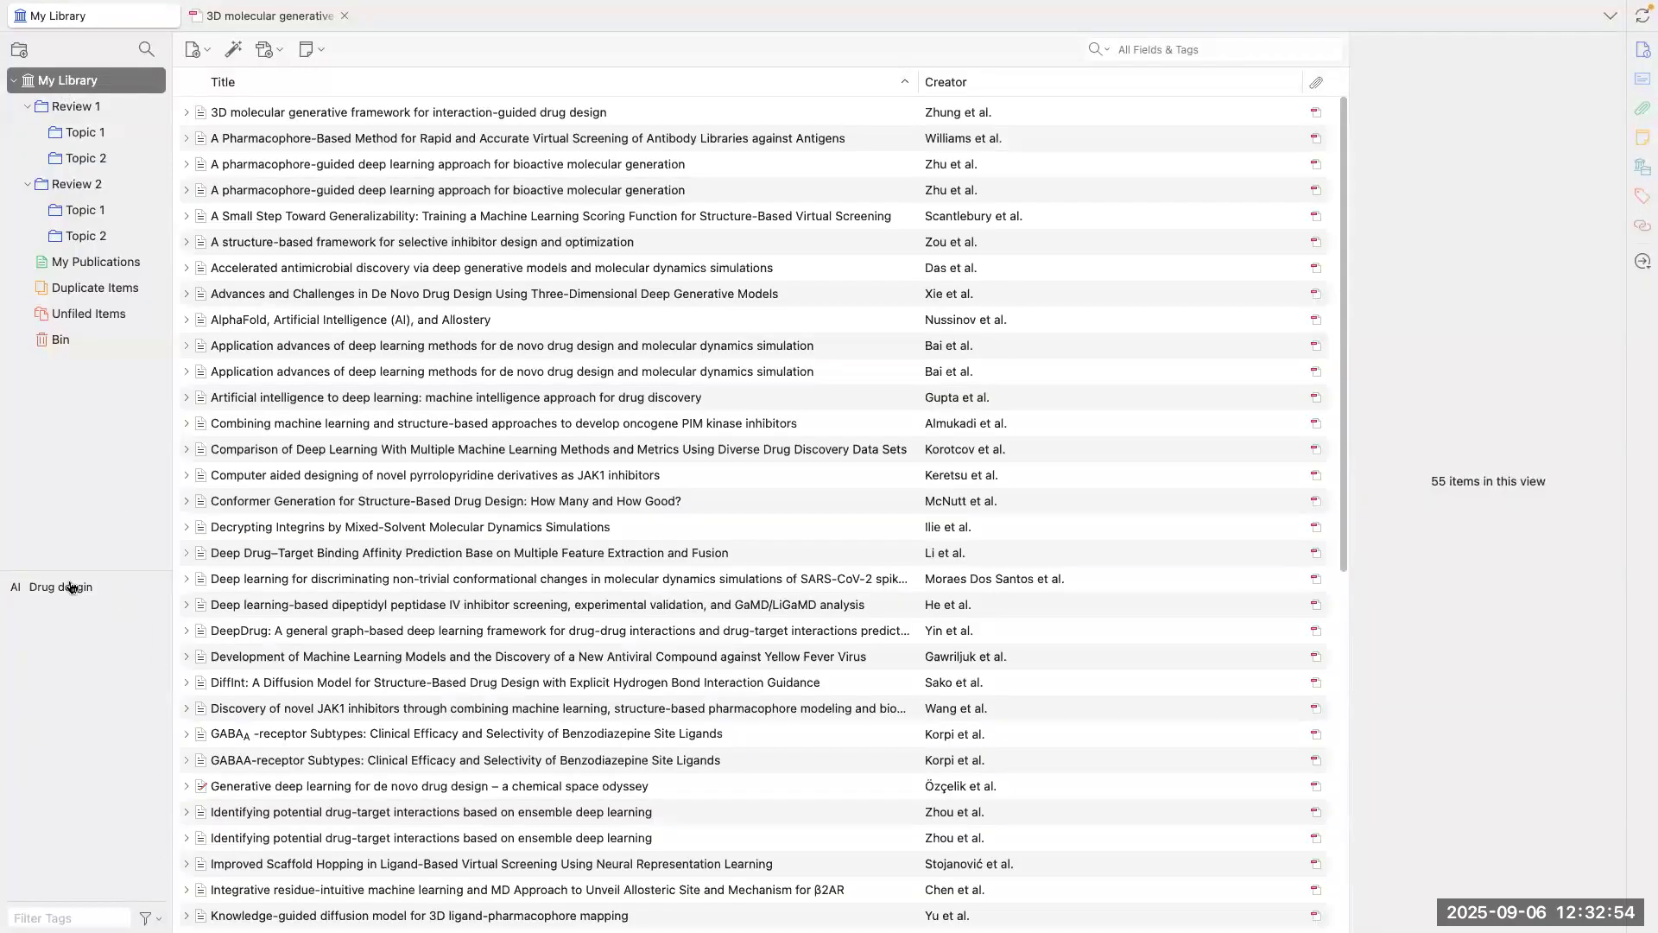
# Step: Select the article "A Small Step Toward Generalizability" and look through its metadata
pyautogui.click(570, 221)
pyautogui.scroll(-10, 1490, 566)
pyautogui.scroll(8, 1489, 567)
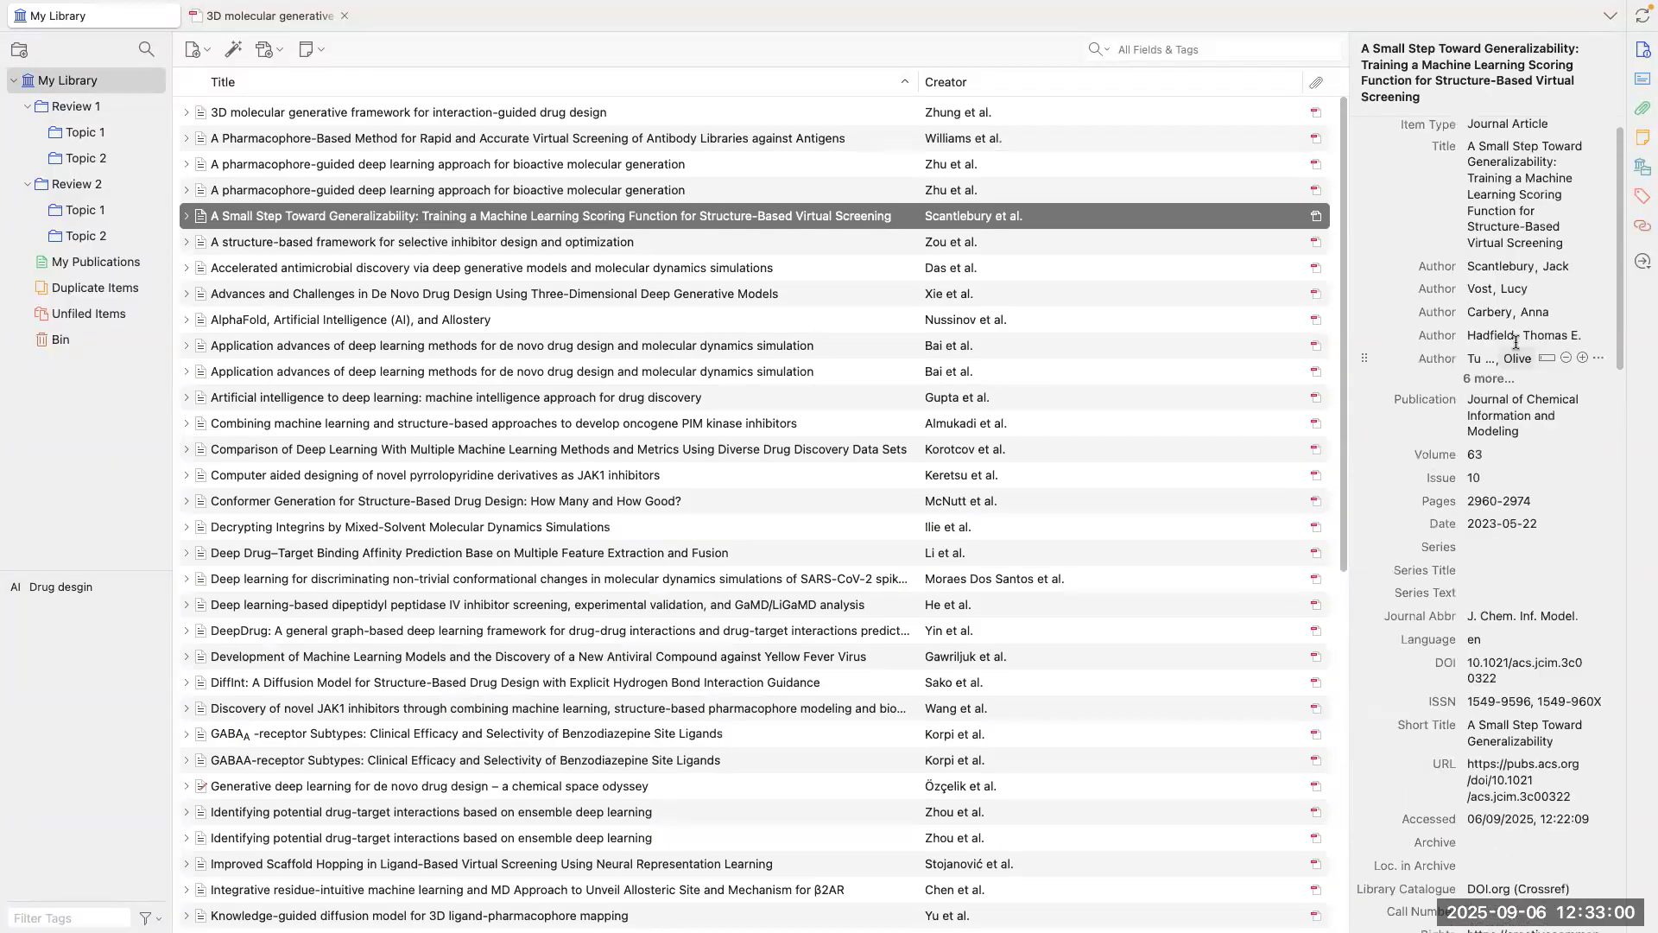
pyautogui.scroll(2, 1515, 341)
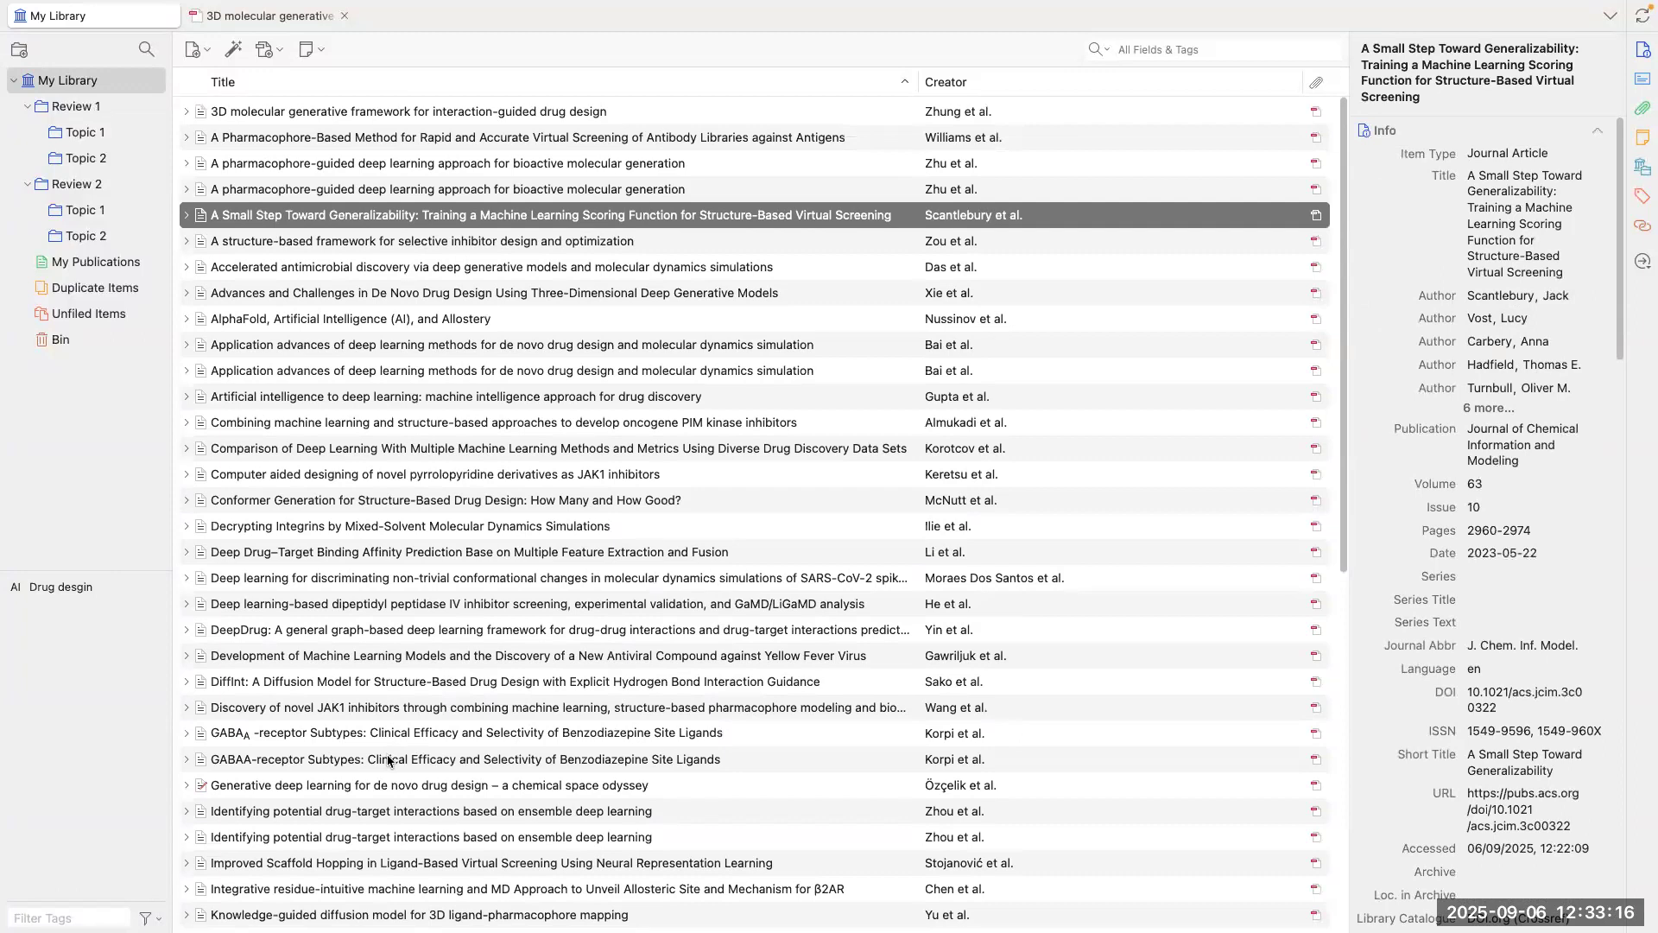
# Step: Browse the library's full article list and check the options for adding a note
pyautogui.scroll(-10, 388, 759)
pyautogui.click(185, 784)
pyautogui.click(185, 784)
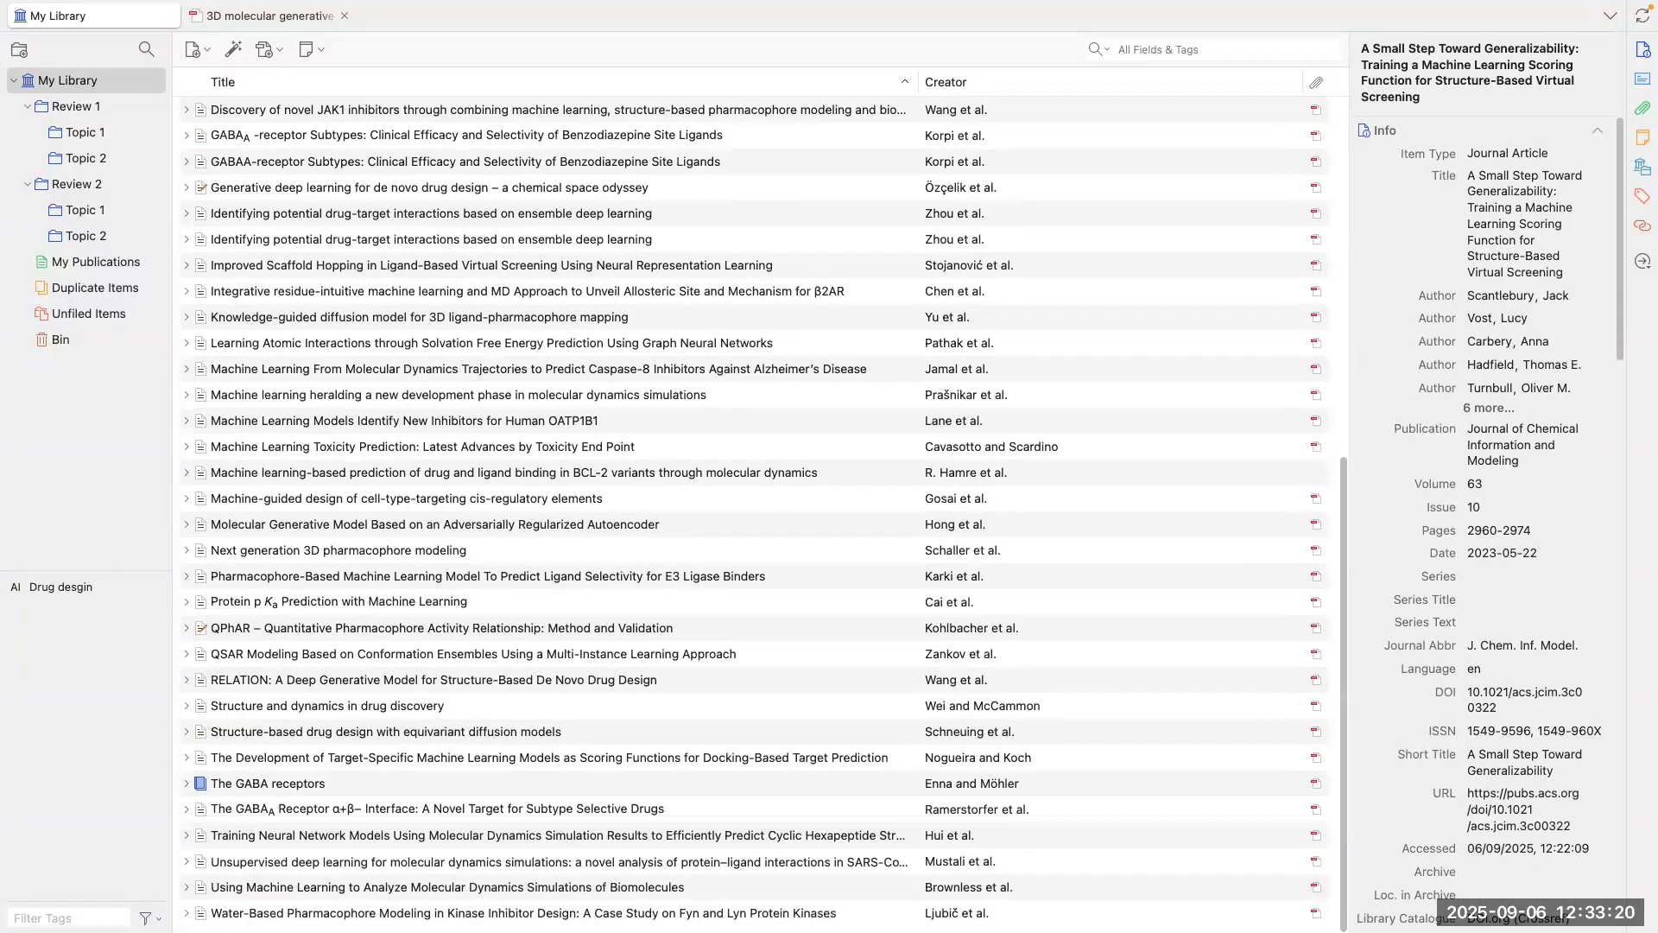
pyautogui.scroll(10, 481, 442)
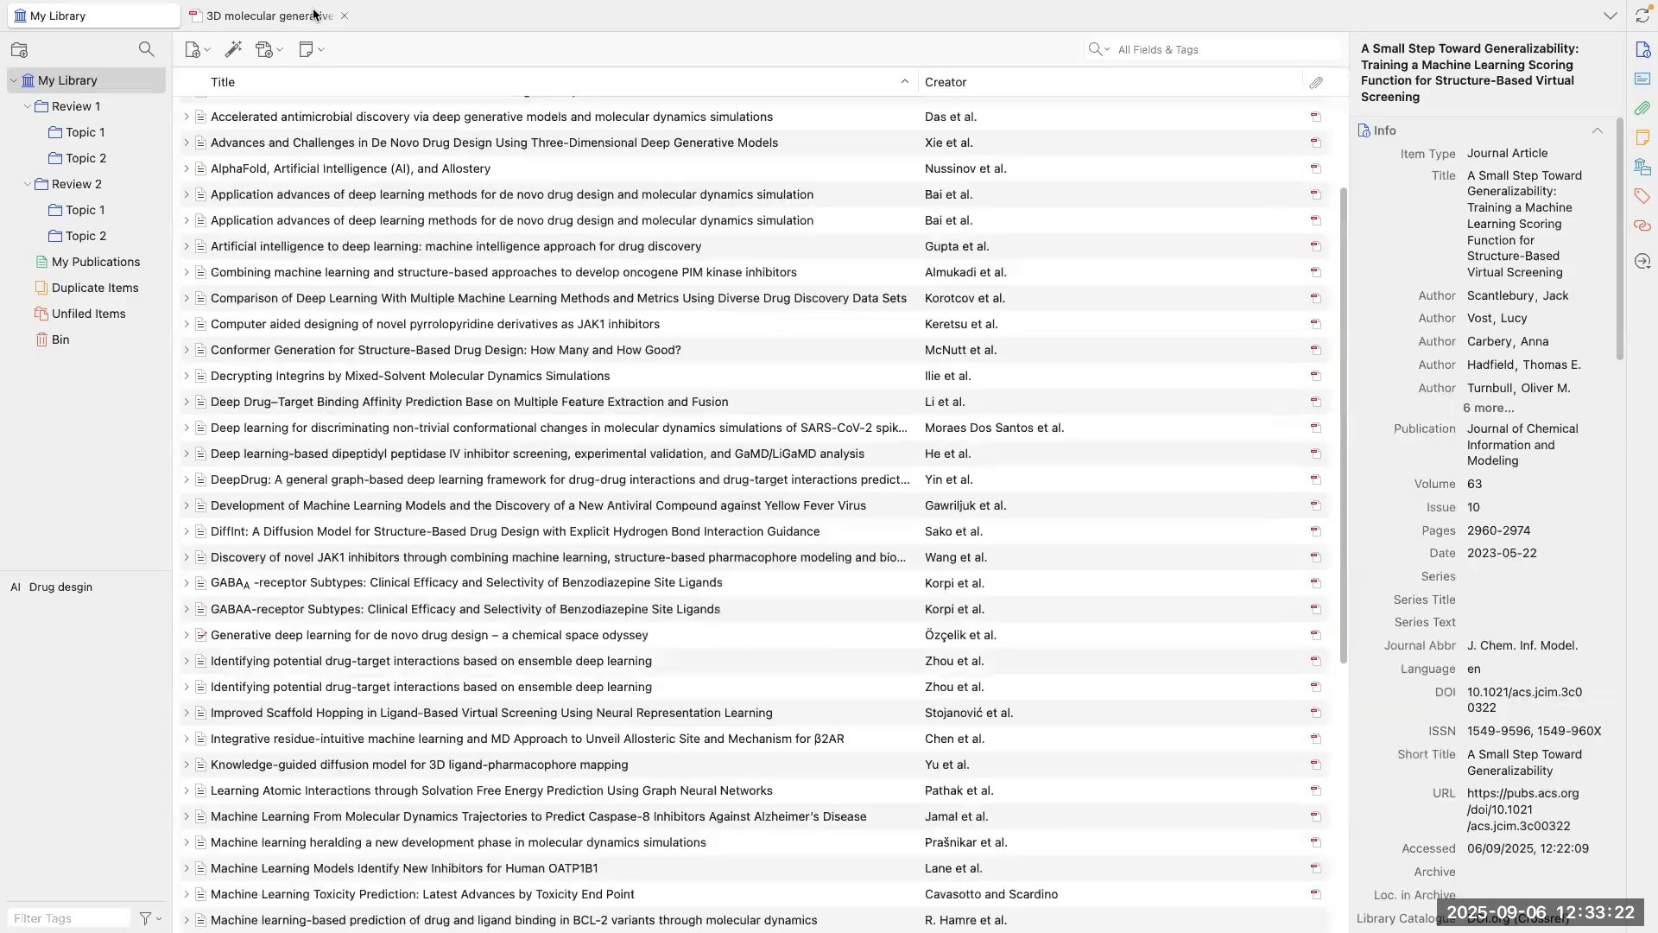
pyautogui.click(310, 49)
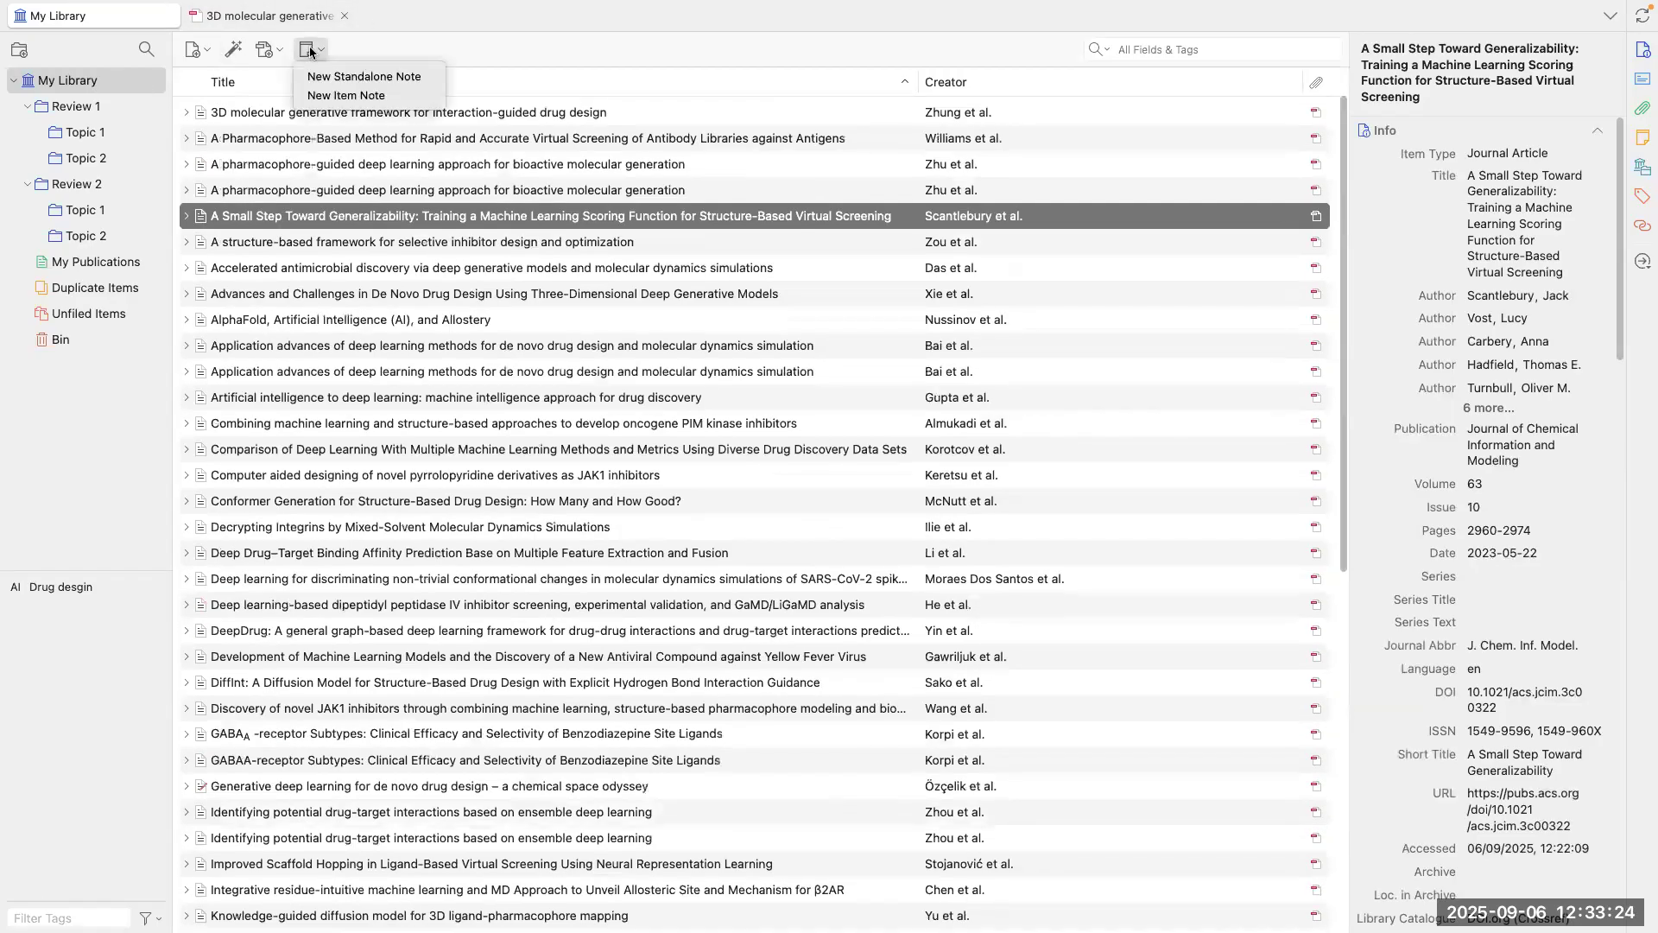
pyautogui.click(490, 61)
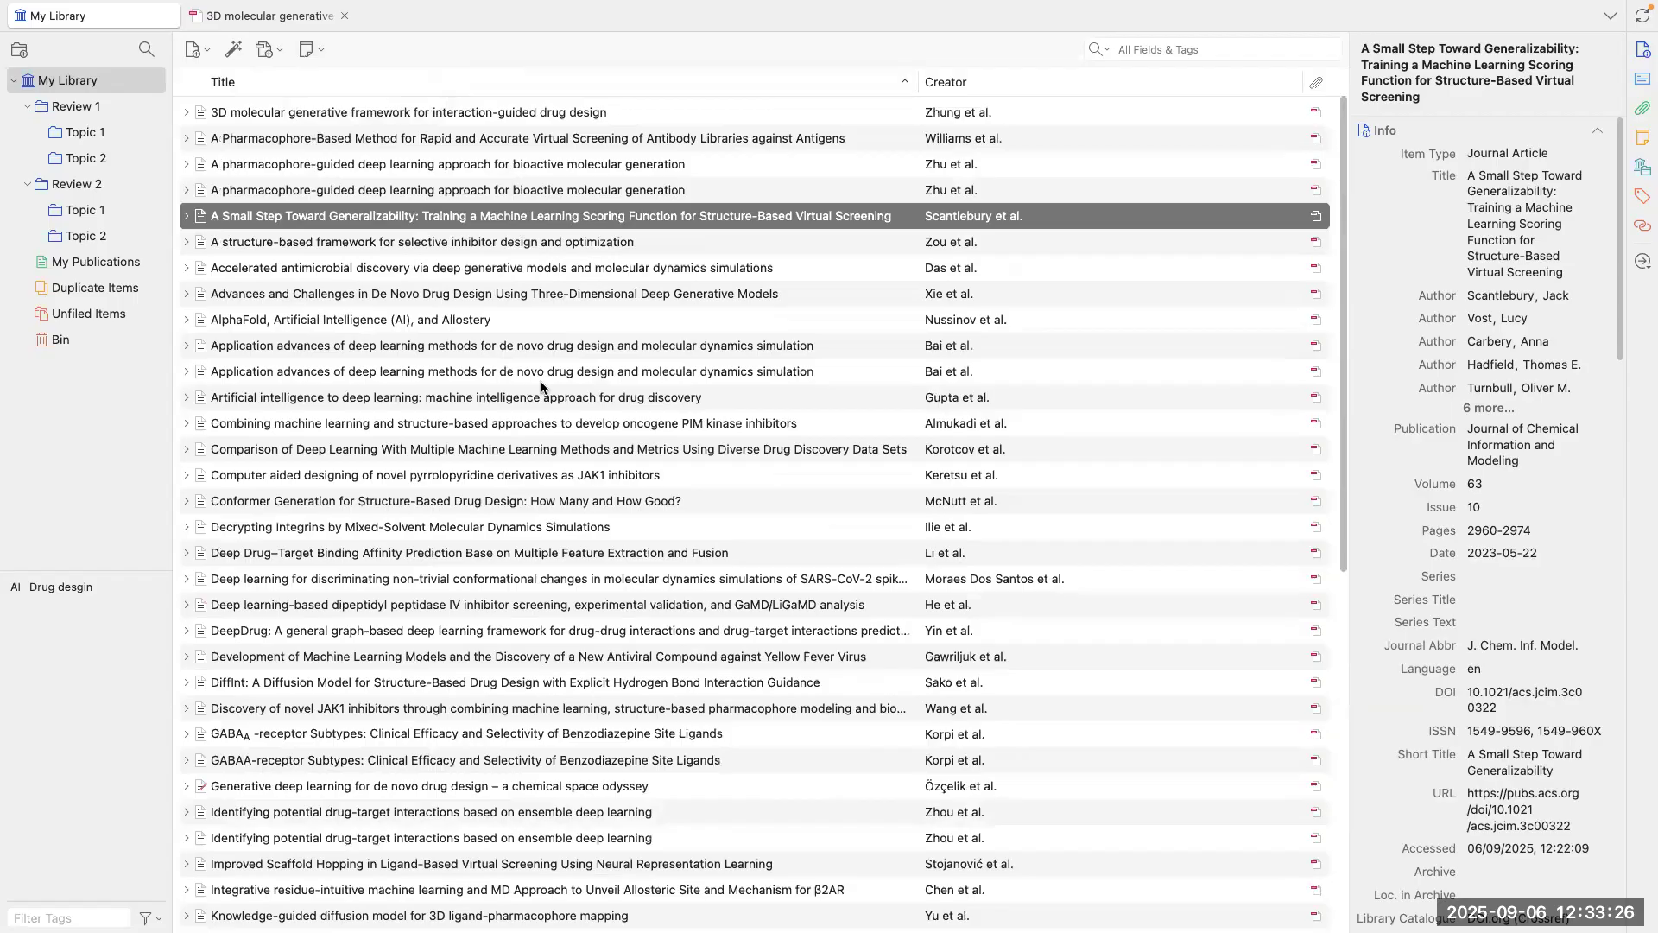
# Step: Switch to Google Chrome and open the PDF of the GABAA Receptor α+β− Interface article from its JNeurosci page
pyautogui.hotkey('ctrl', 'Up')
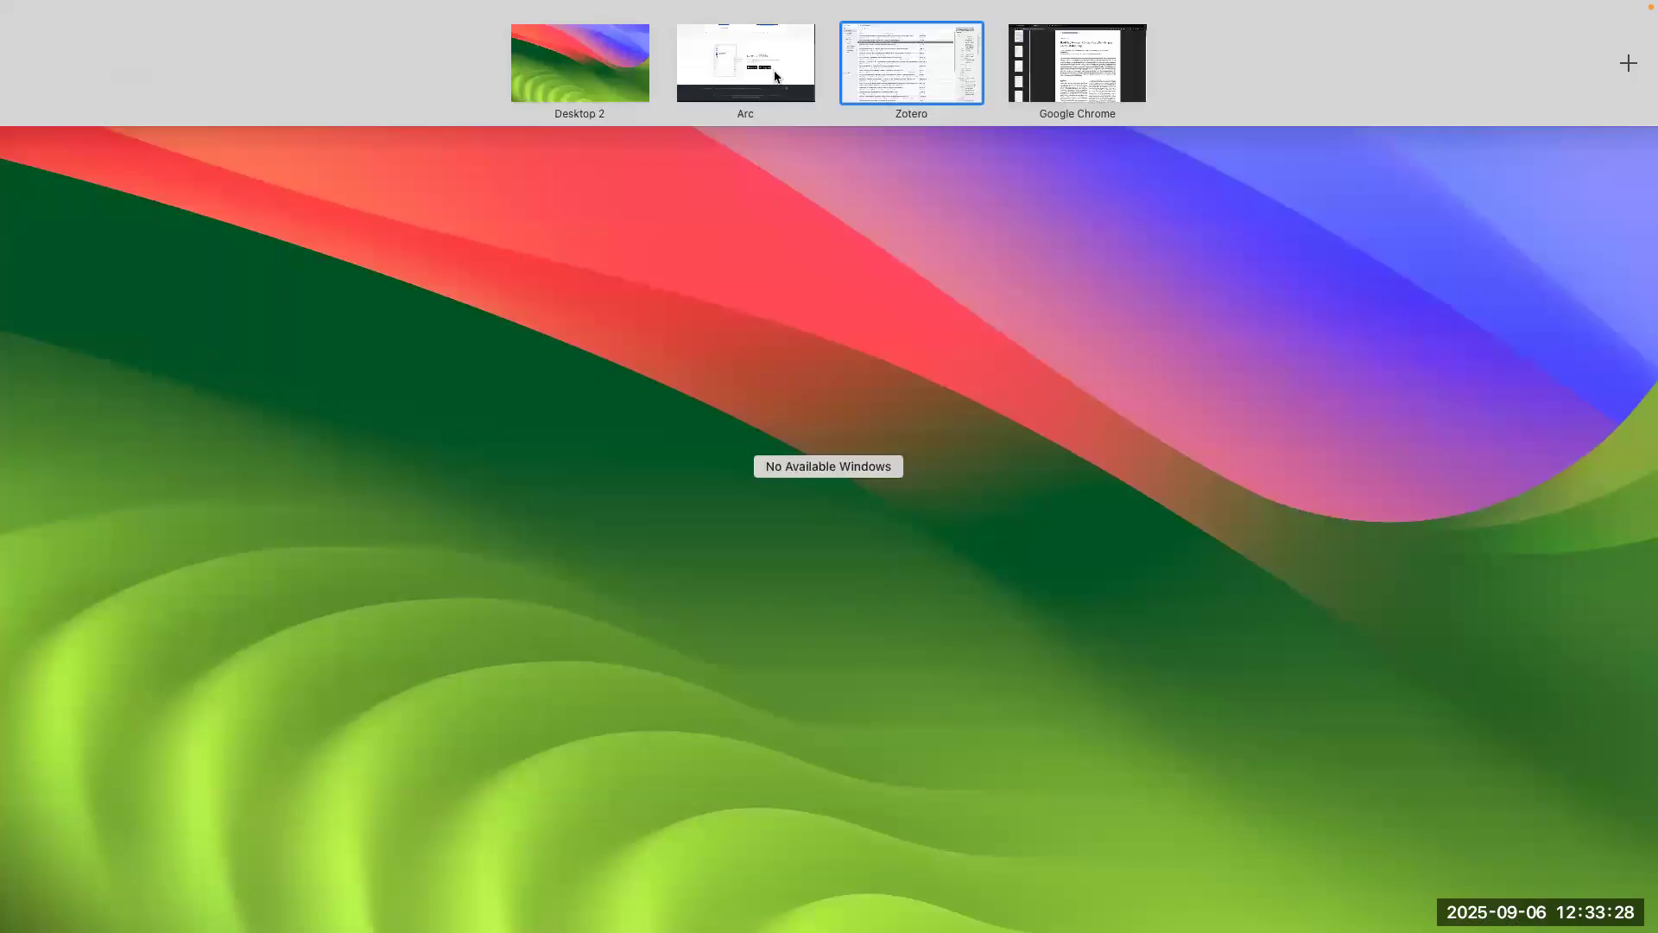
pyautogui.click(1057, 68)
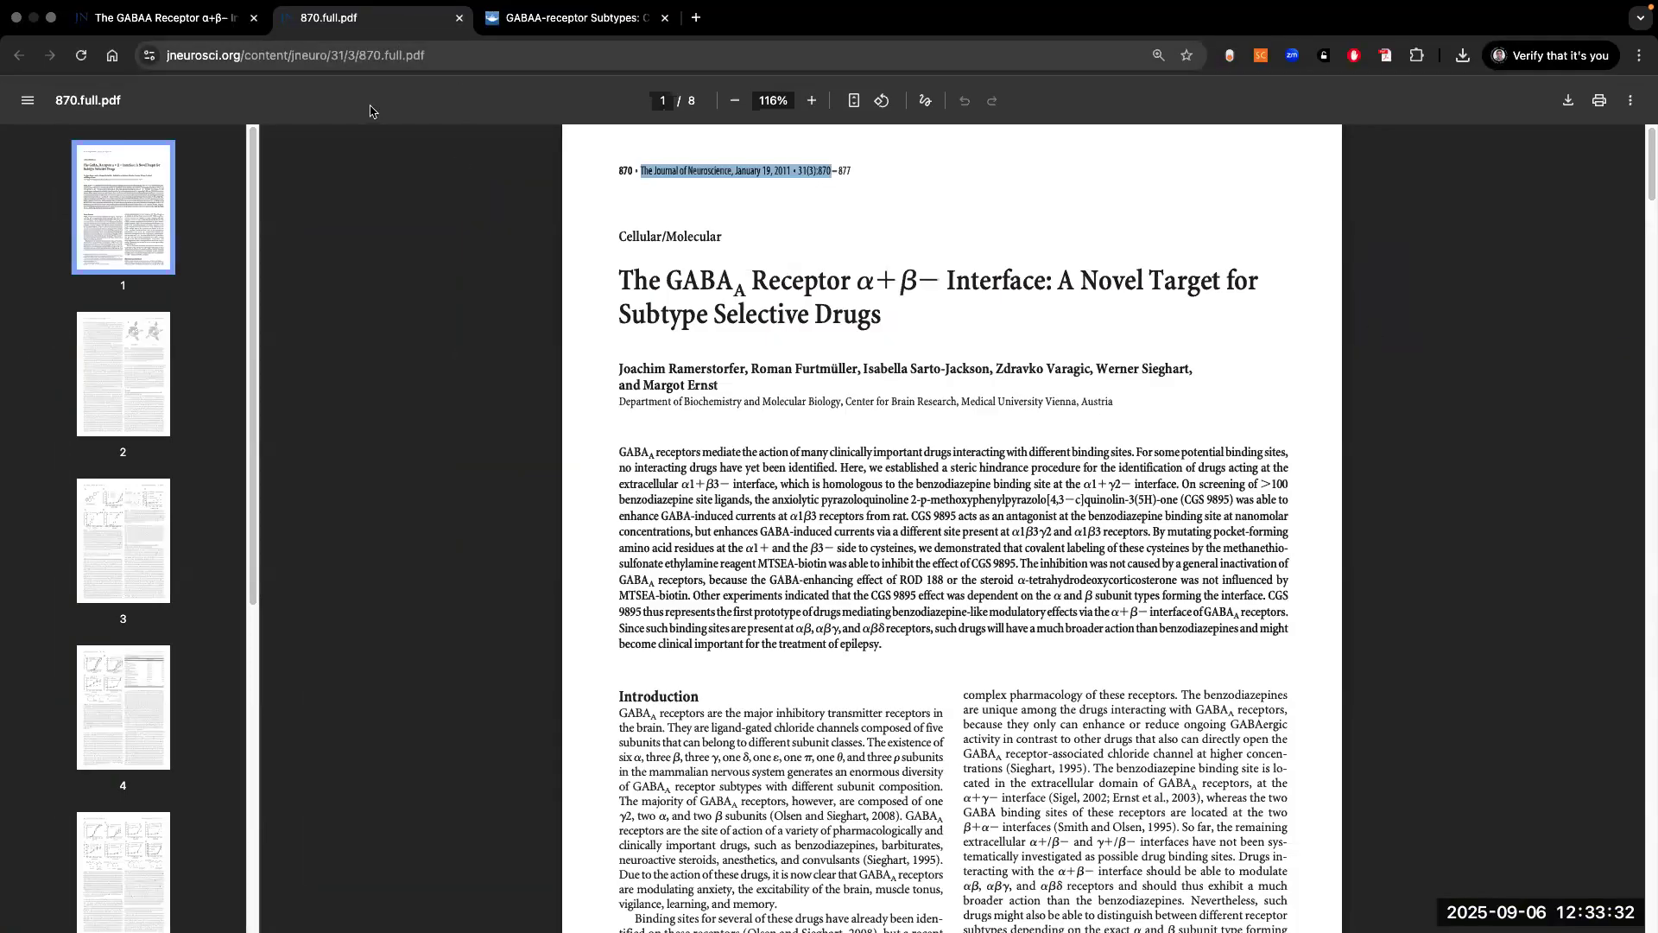
pyautogui.click(151, 19)
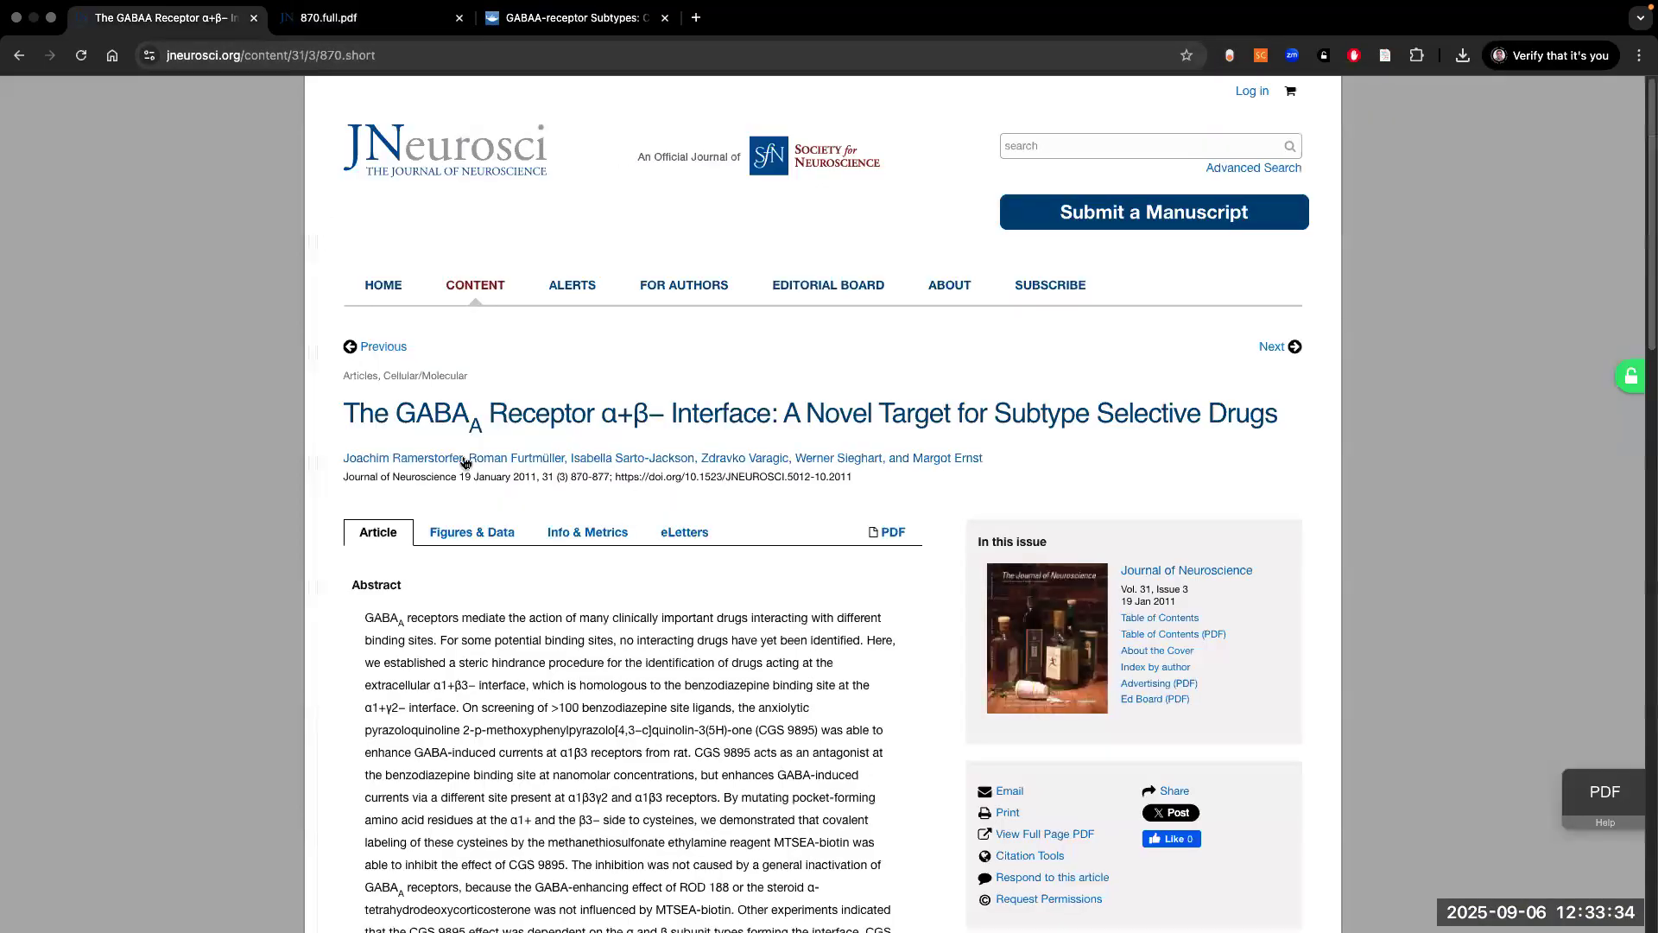
pyautogui.scroll(-2, 619, 658)
pyautogui.scroll(-5, 619, 658)
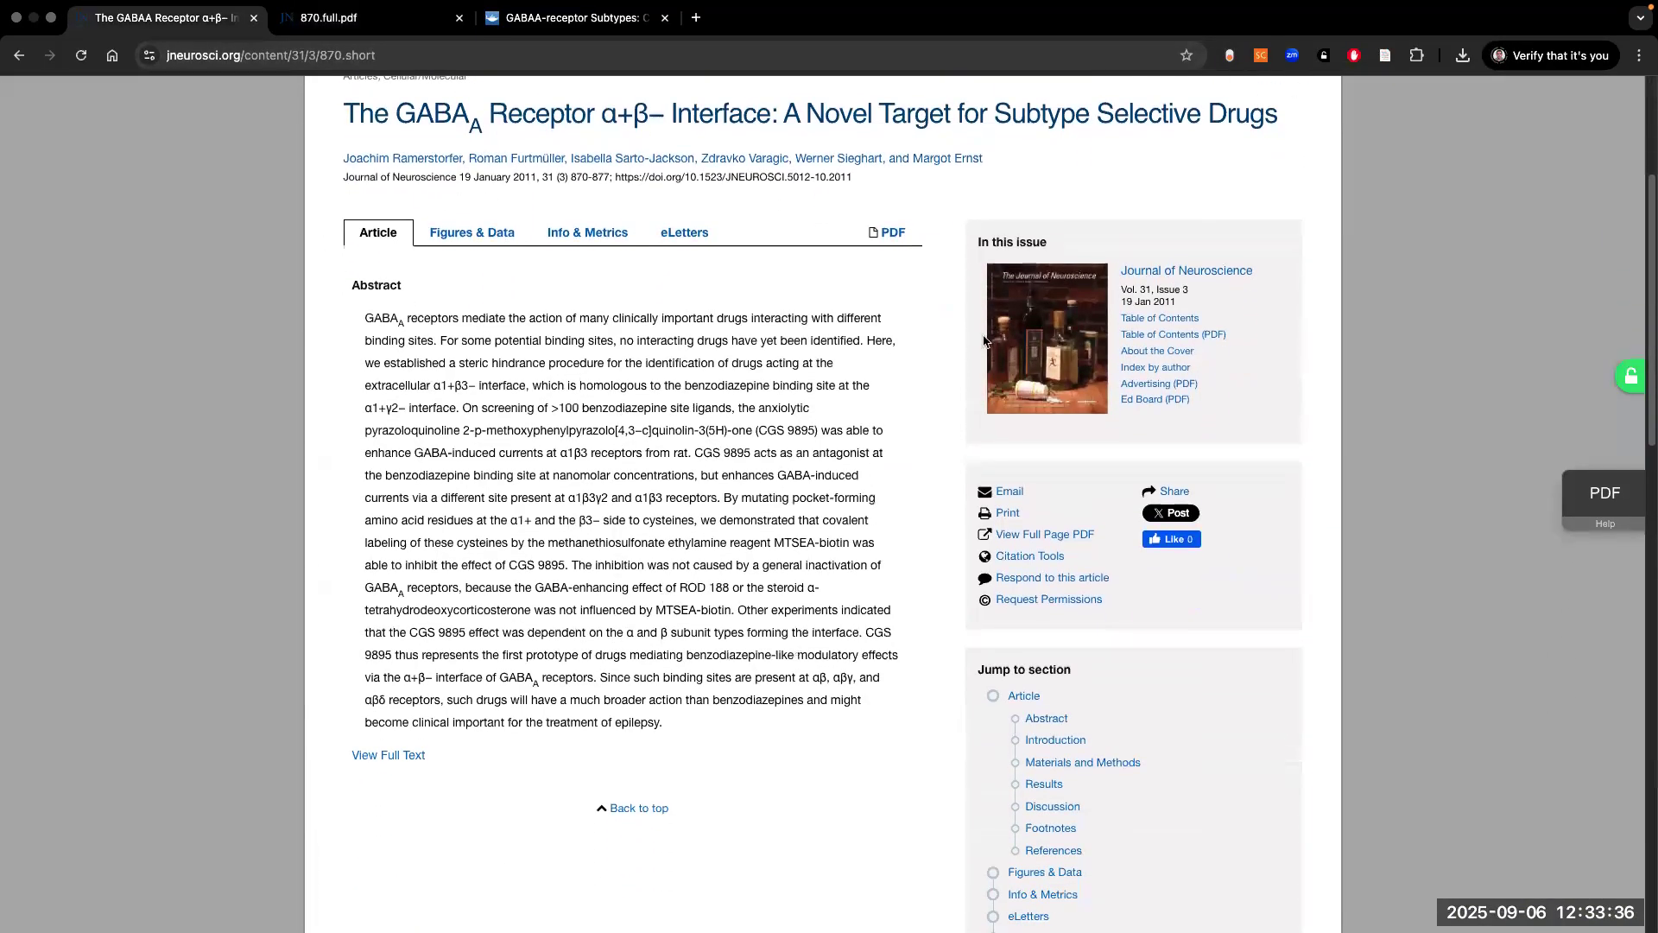
pyautogui.click(894, 243)
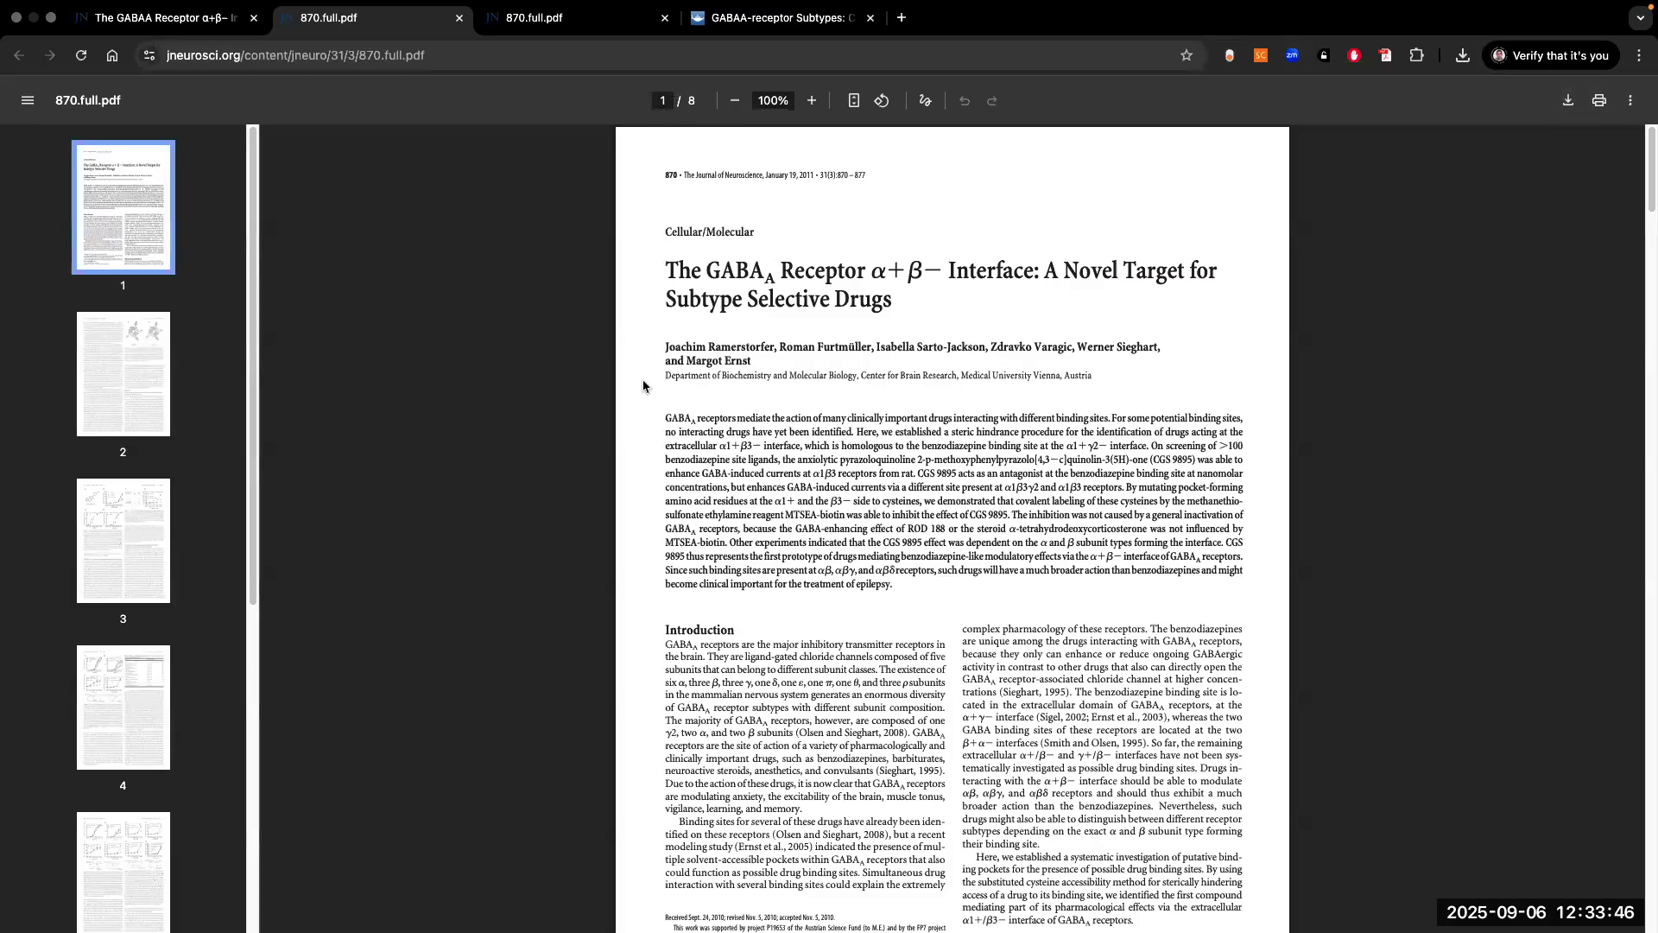
# Step: Switch to Zotero and try to add the file "Training Neural Network Models Using Molecular Dynamics.pdf" to the library
pyautogui.hotkey('ctrl', 'Up')
pyautogui.click(858, 63)
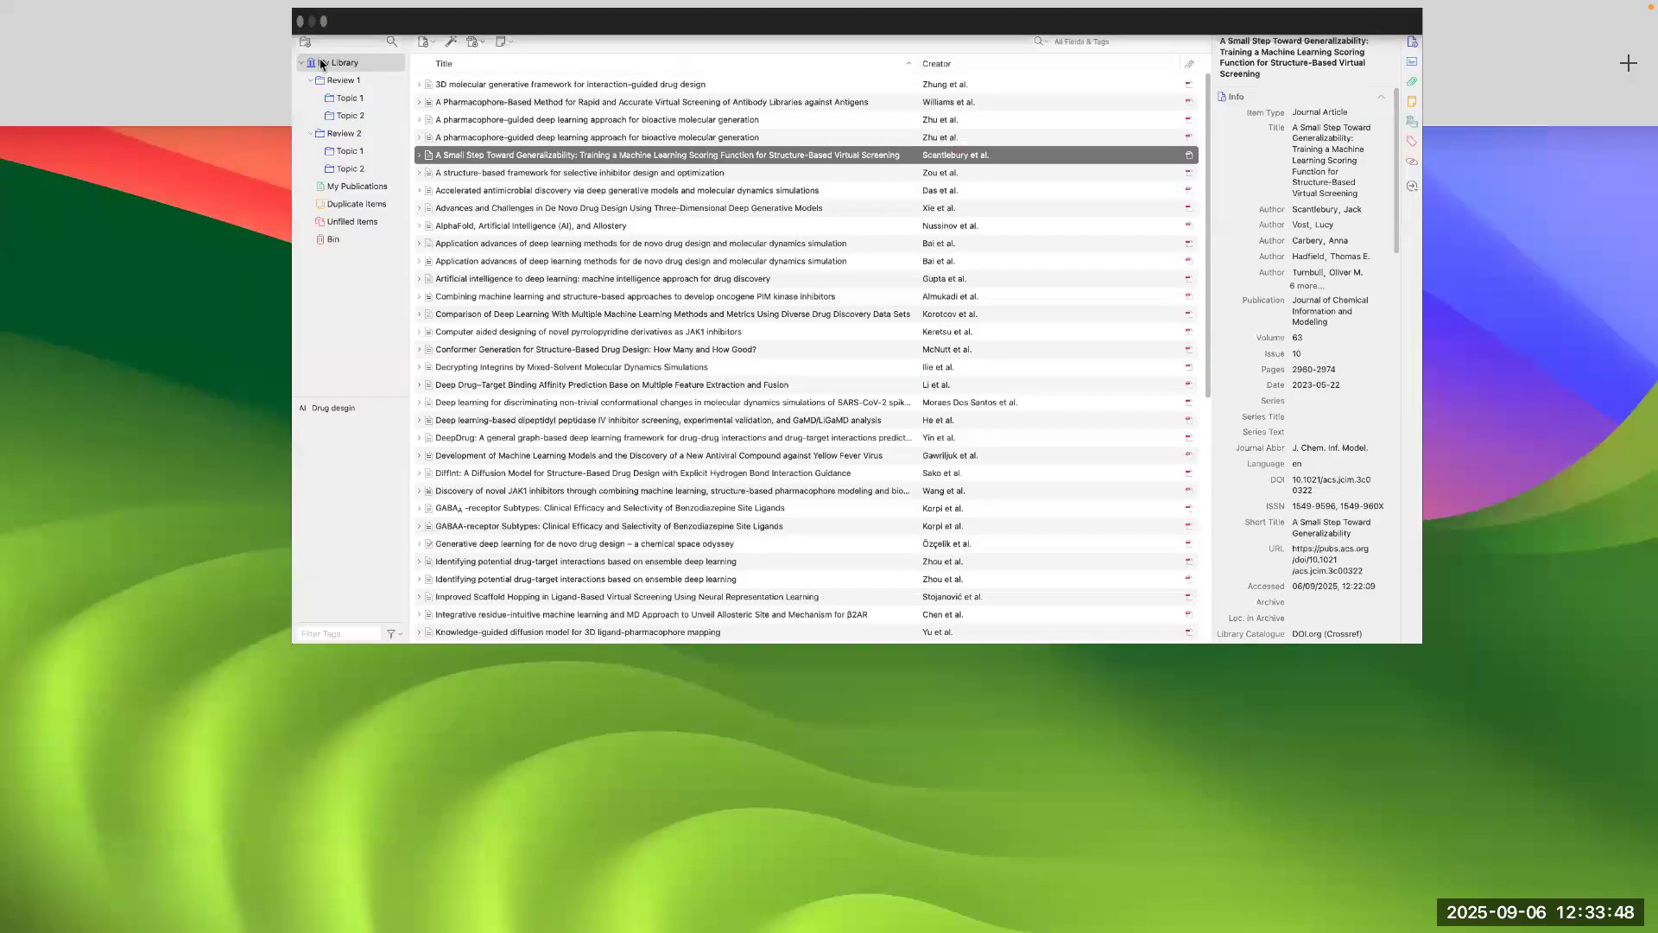
pyautogui.click(270, 53)
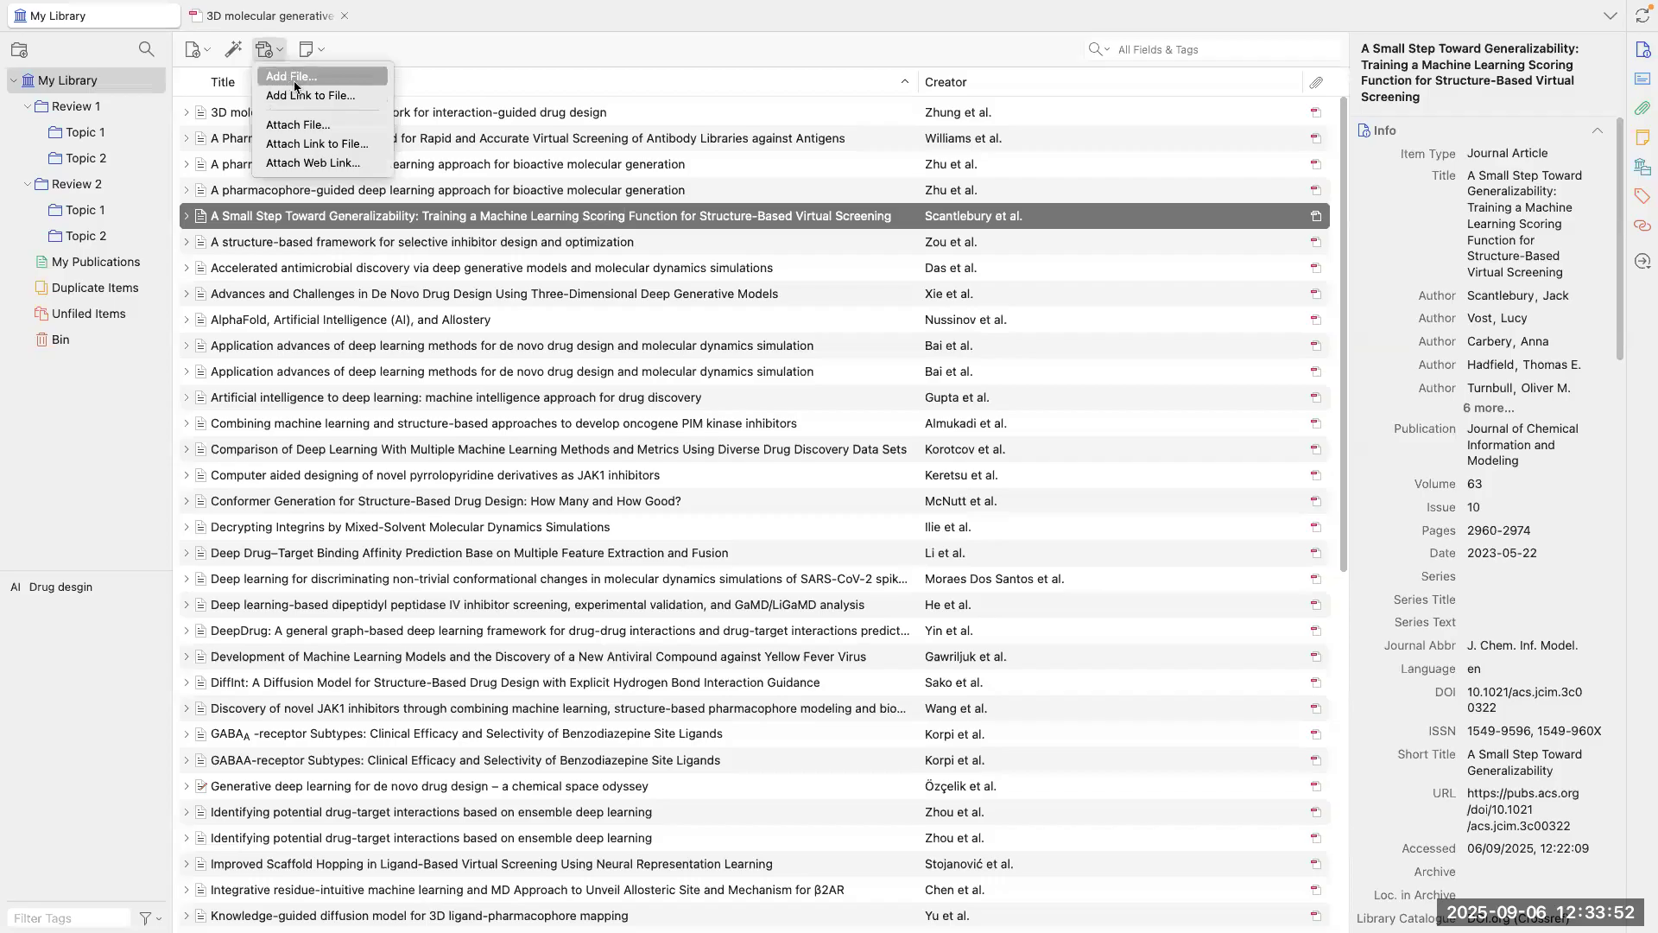
pyautogui.click(296, 79)
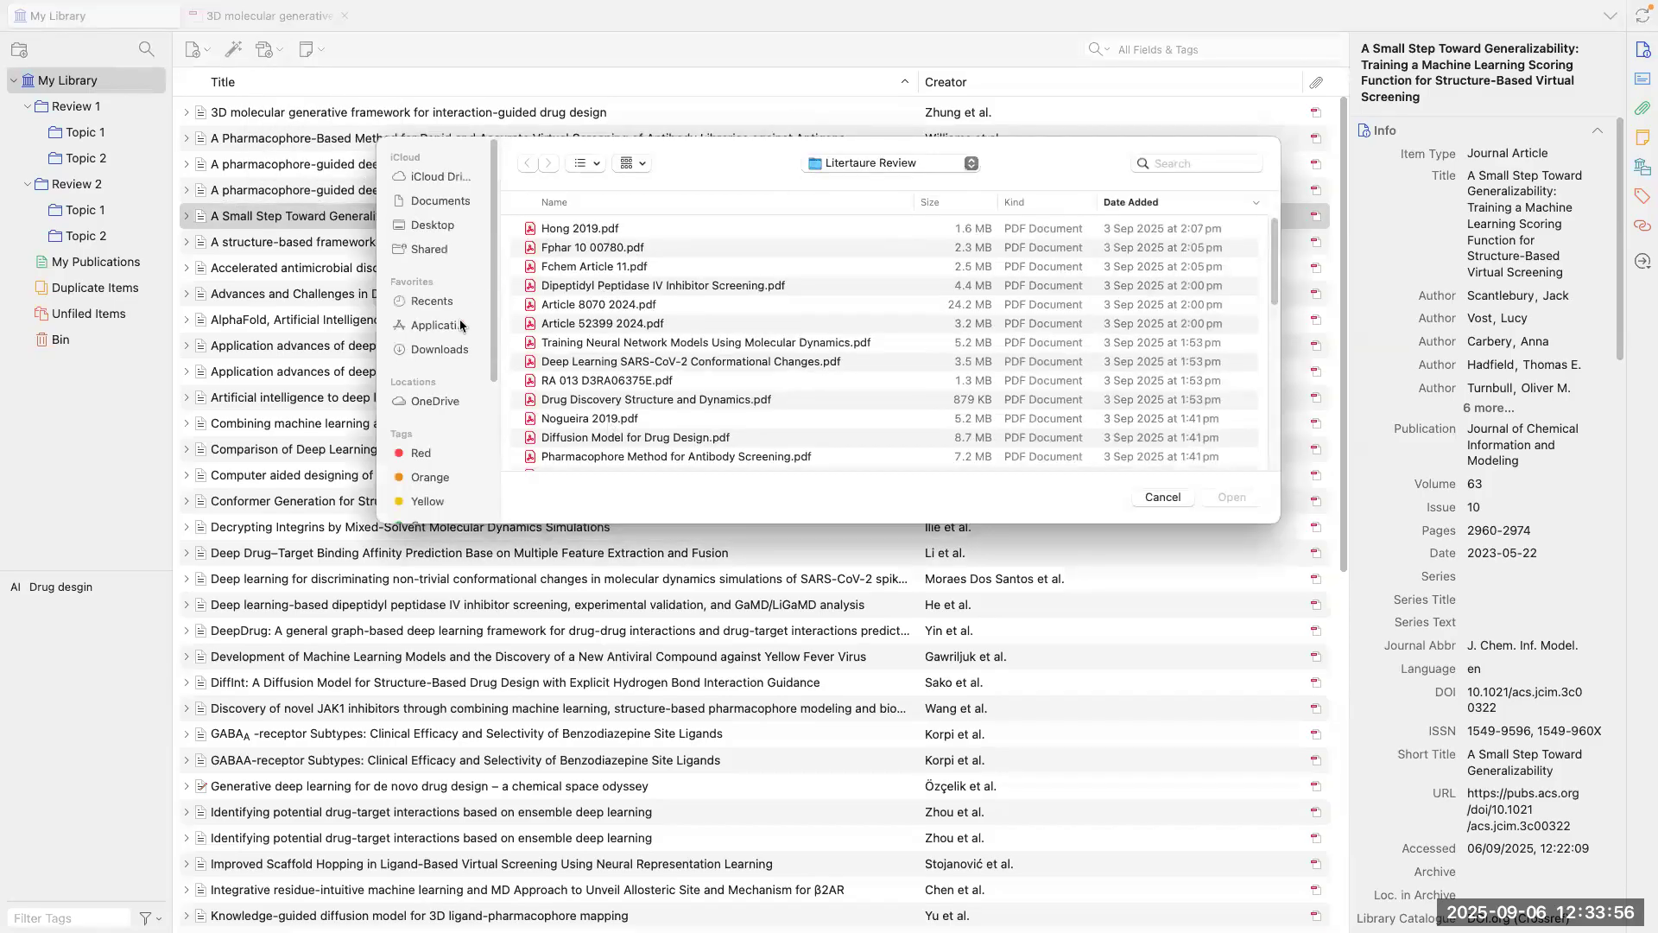
pyautogui.click(579, 351)
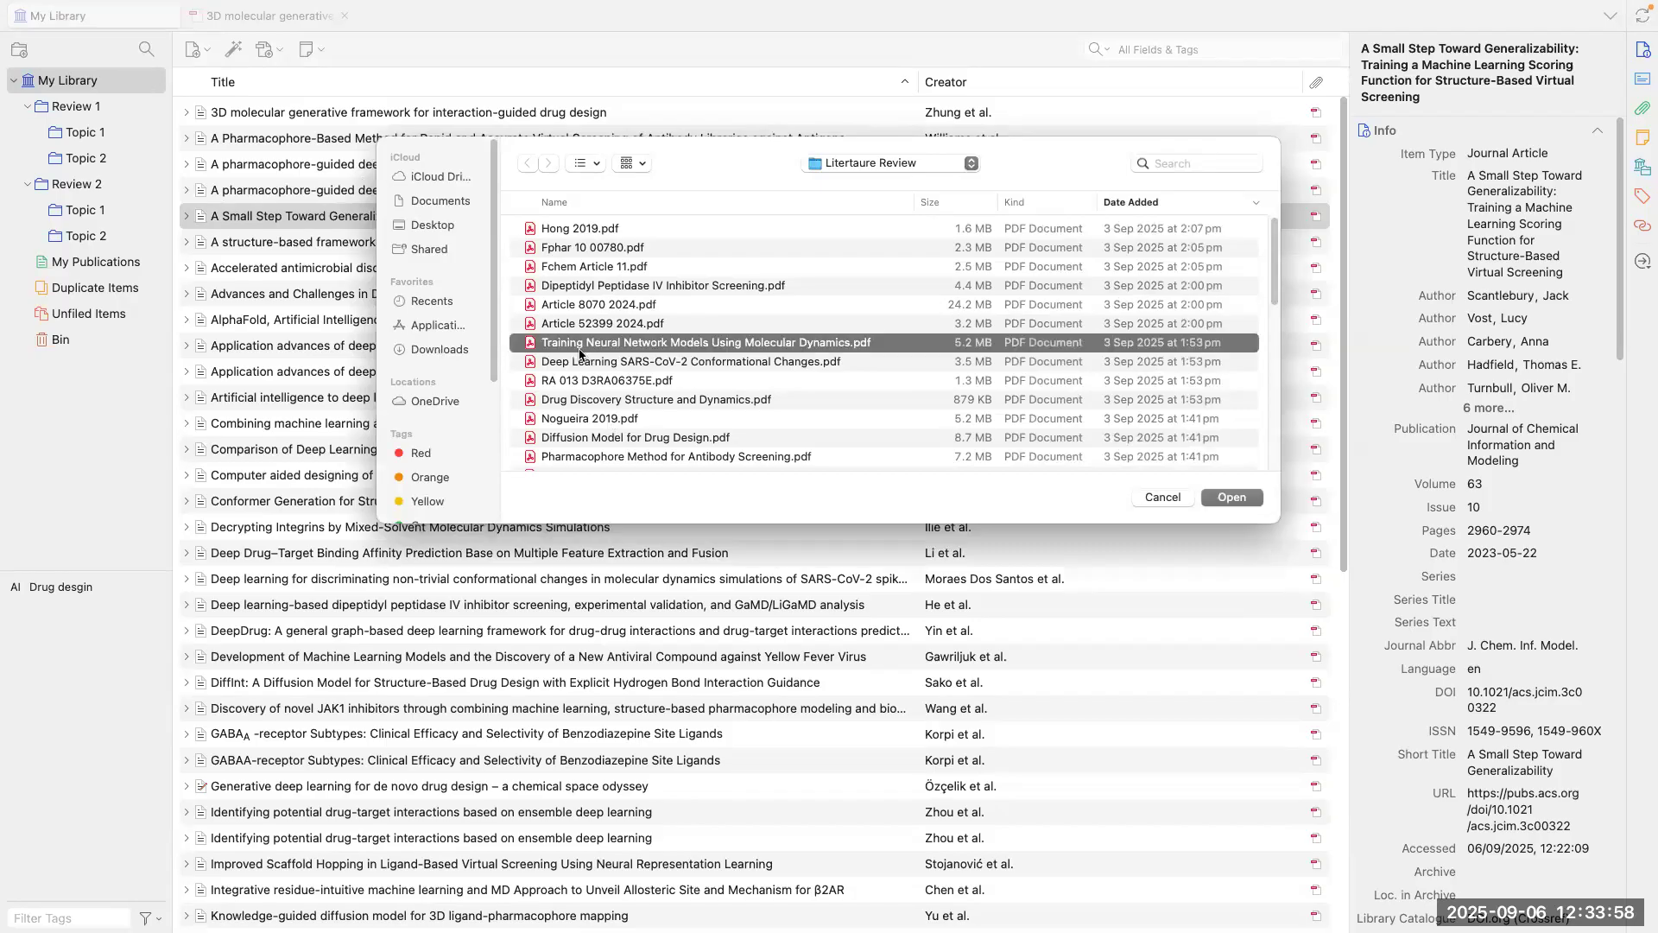
pyautogui.click(1205, 504)
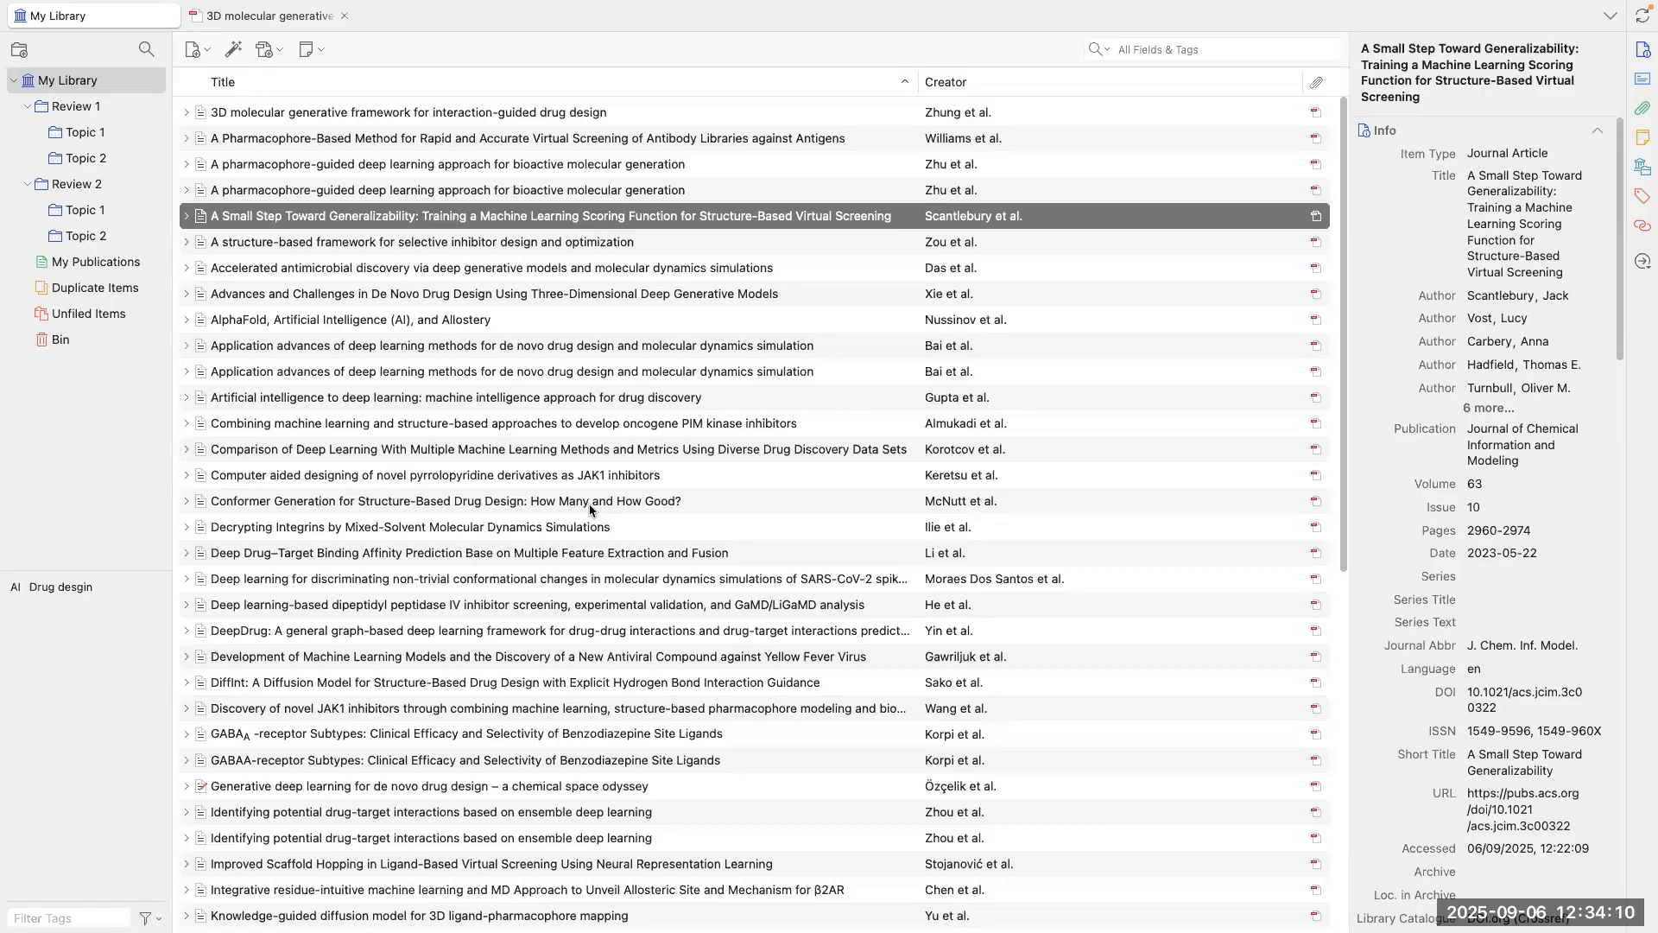
pyautogui.scroll(-10, 589, 504)
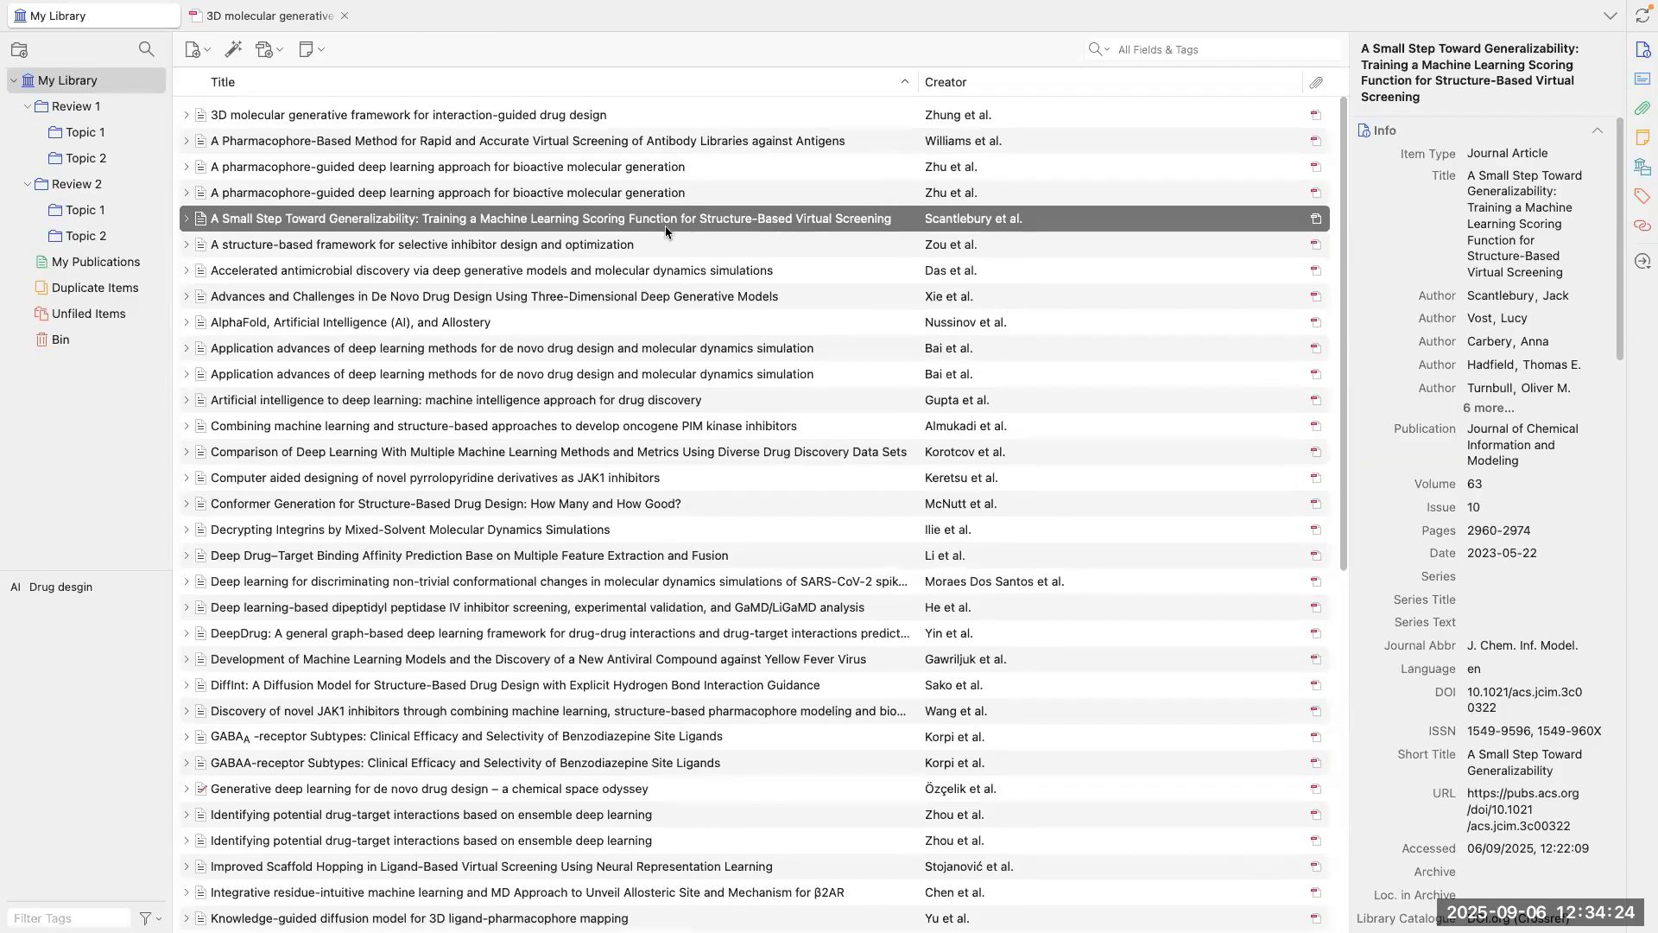
pyautogui.press('ctrl+super+f')
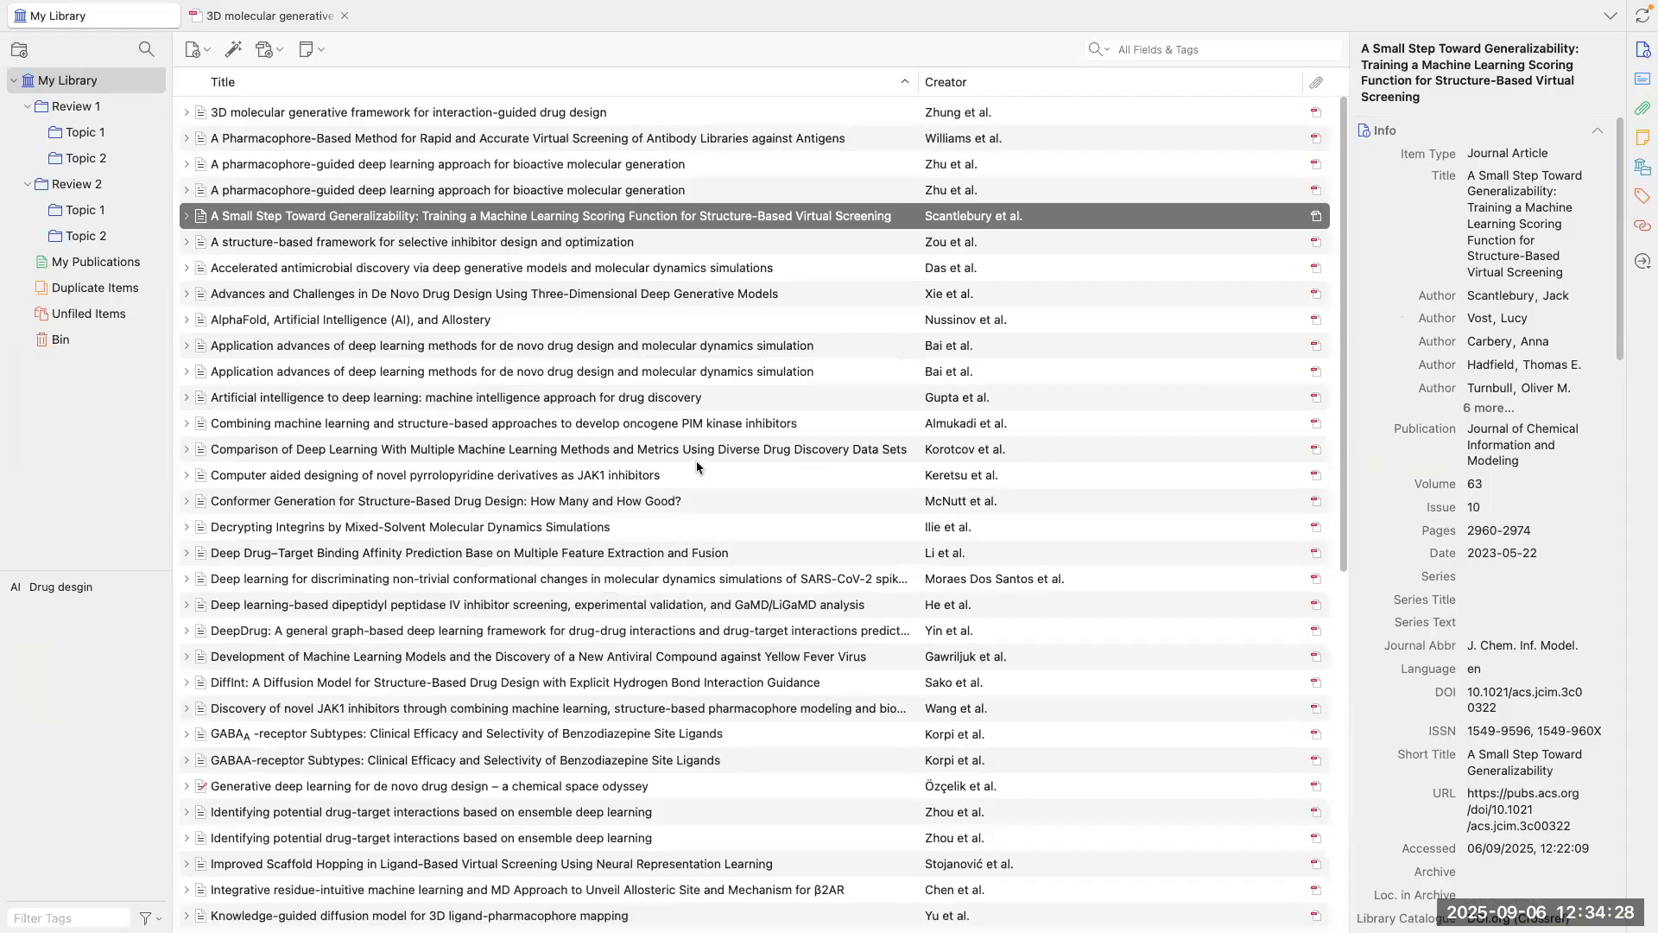
pyautogui.hotkey('ctrl', 'Up')
pyautogui.click(968, 64)
pyautogui.scroll(-6, 548, 601)
pyautogui.scroll(8, 548, 602)
# Step: Open the Sync settings and move the settings window lower over the library list
pyautogui.moveTo(272, 11)
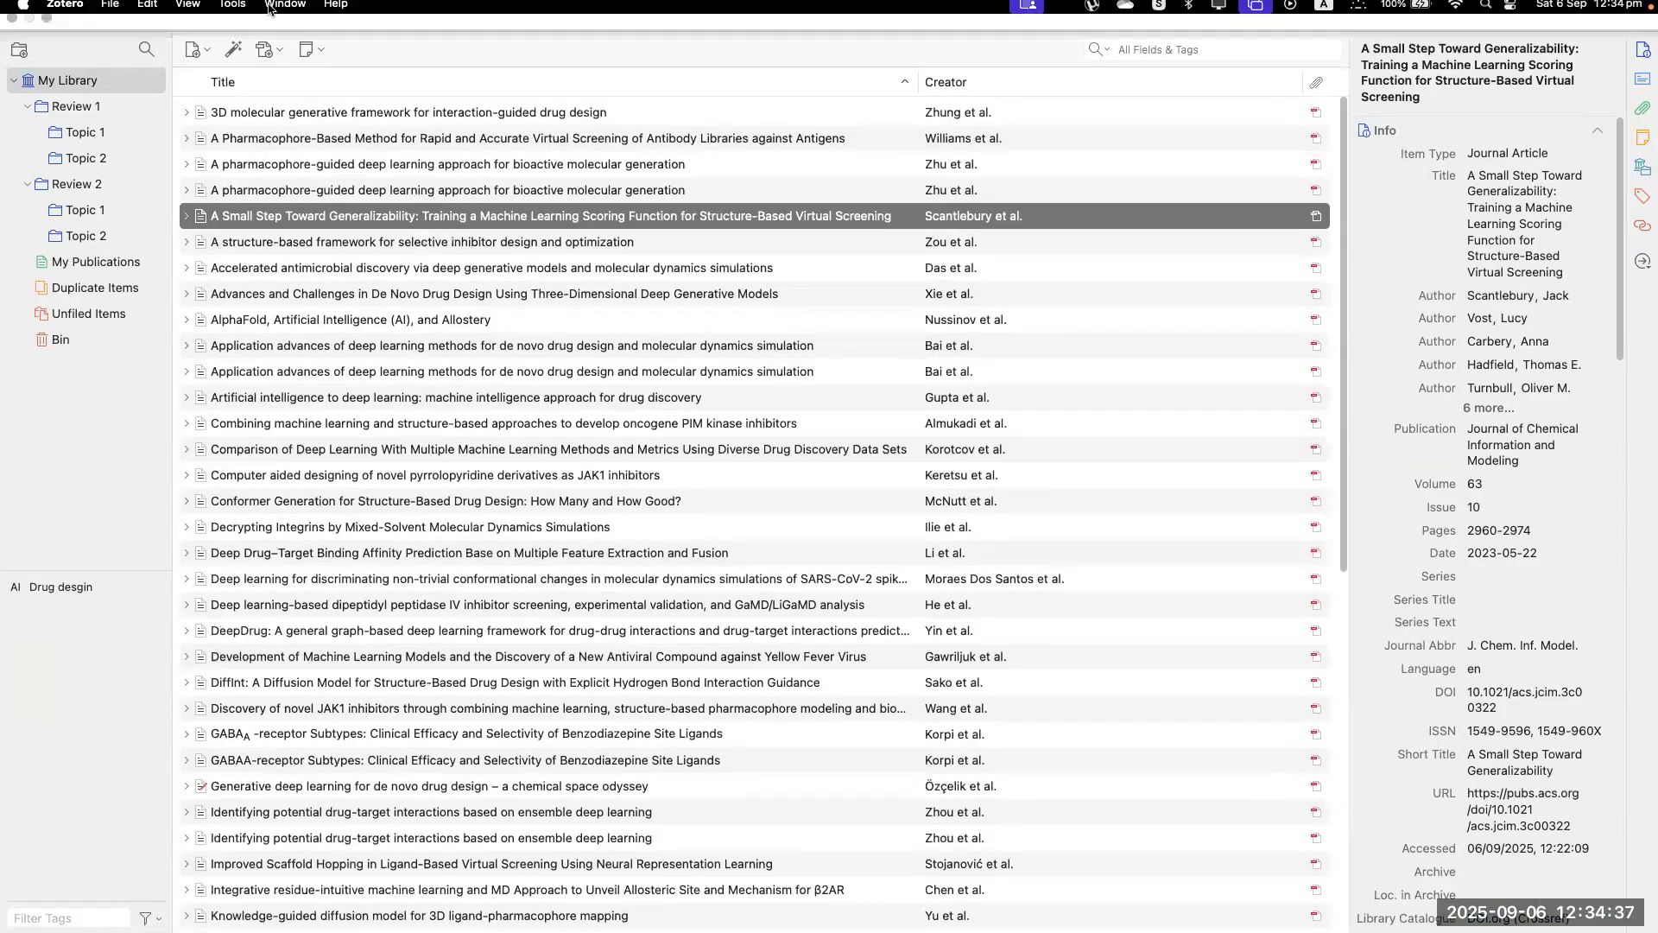
pyautogui.click(110, 12)
pyautogui.moveTo(78, 13)
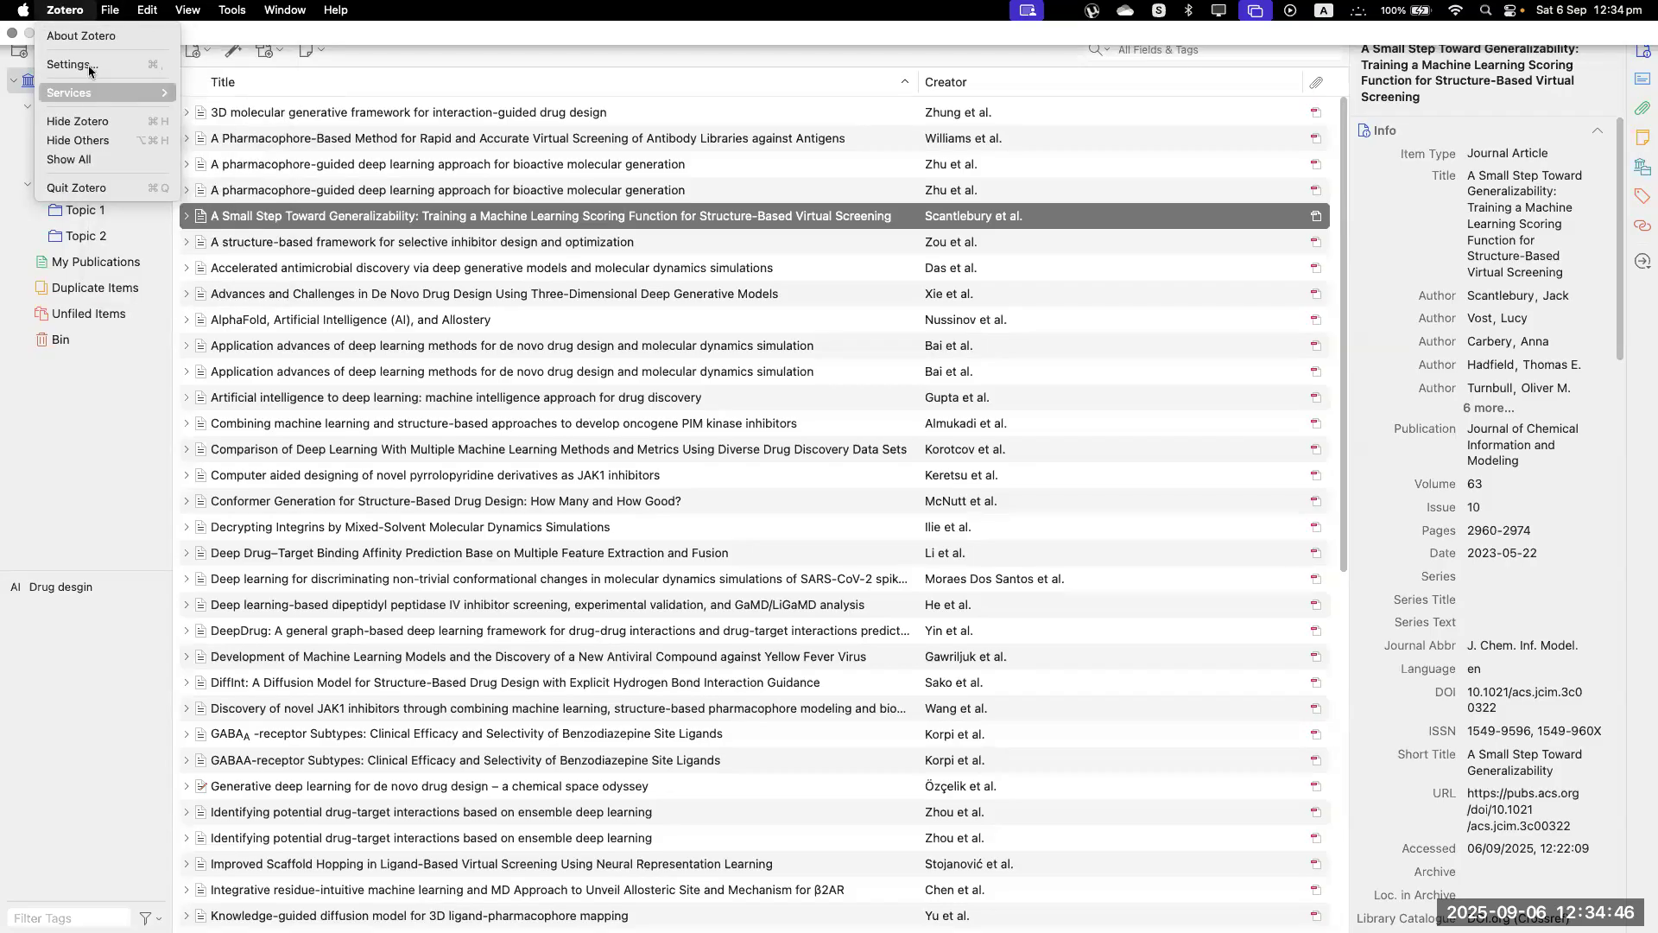
pyautogui.click(755, 499)
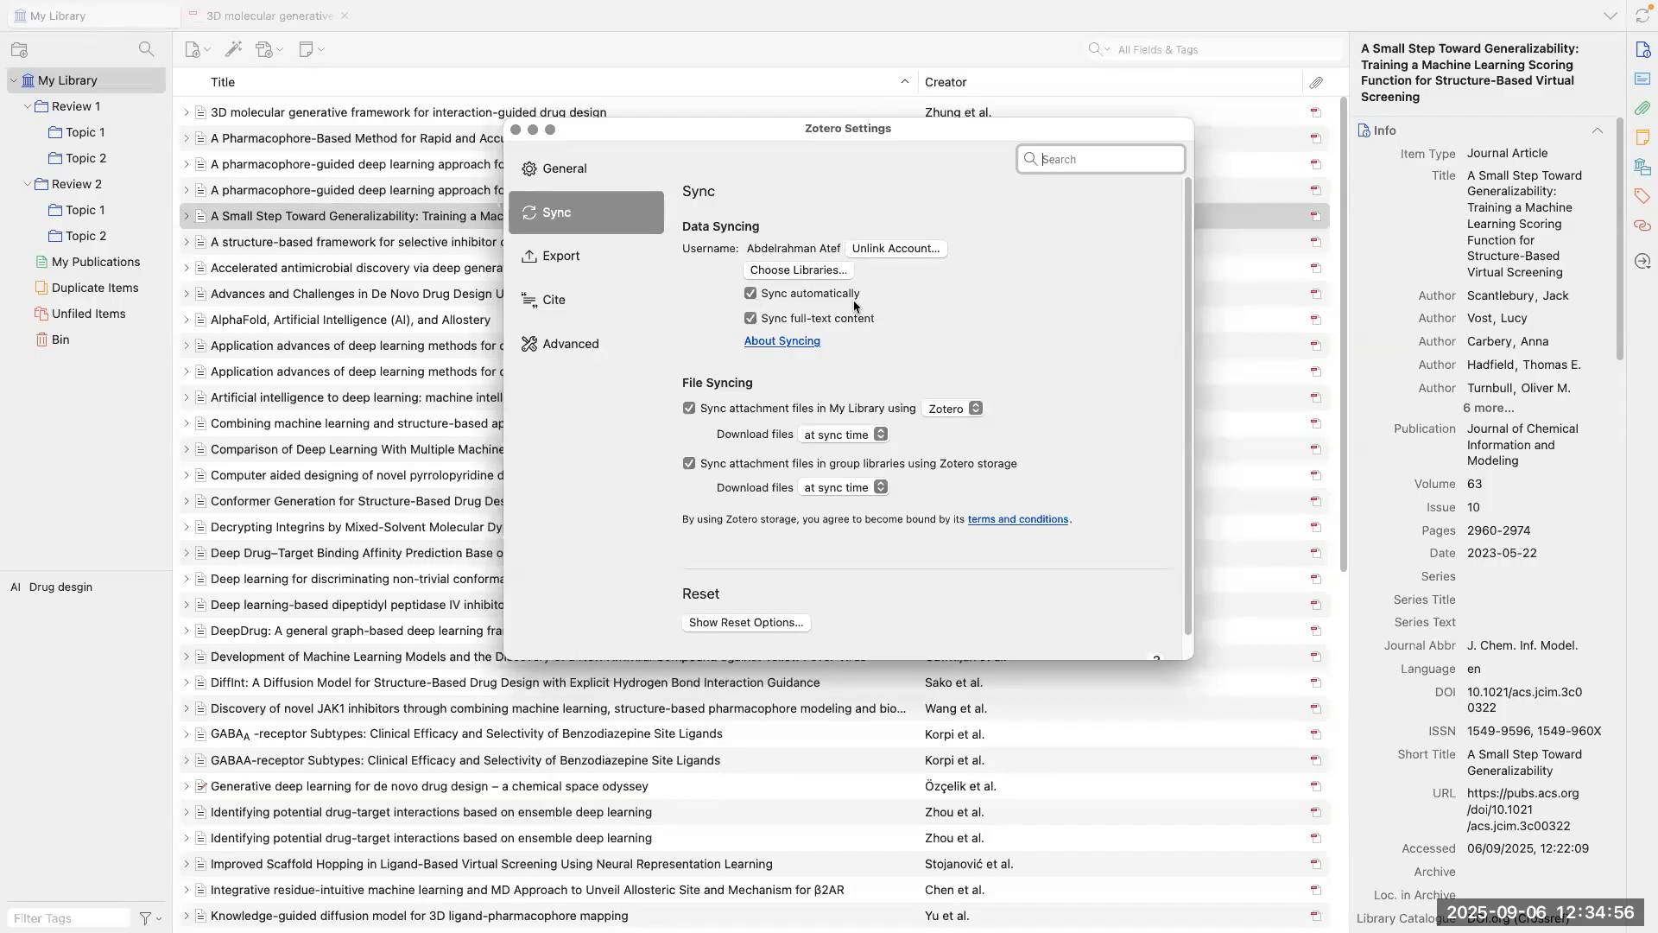
pyautogui.moveTo(721, 129); pyautogui.dragTo(678, 214)
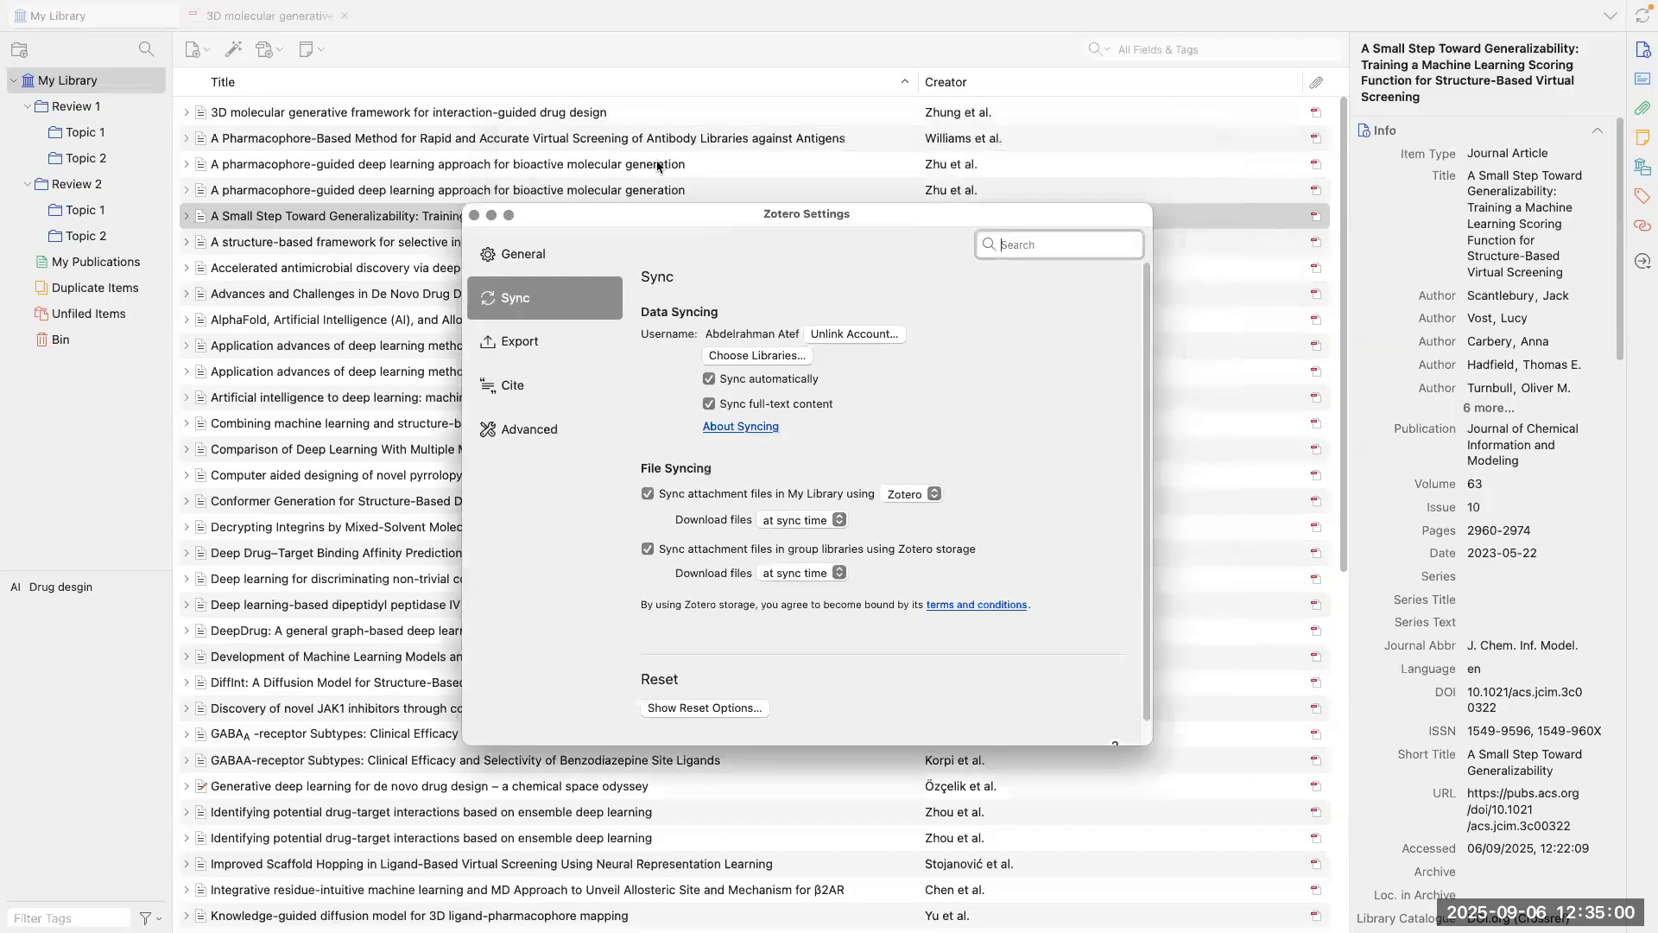
# Step: Switch to Arc and bring up the account link on the Zotero website's home page
pyautogui.hotkey('ctrl', 'Up')
pyautogui.click(795, 70)
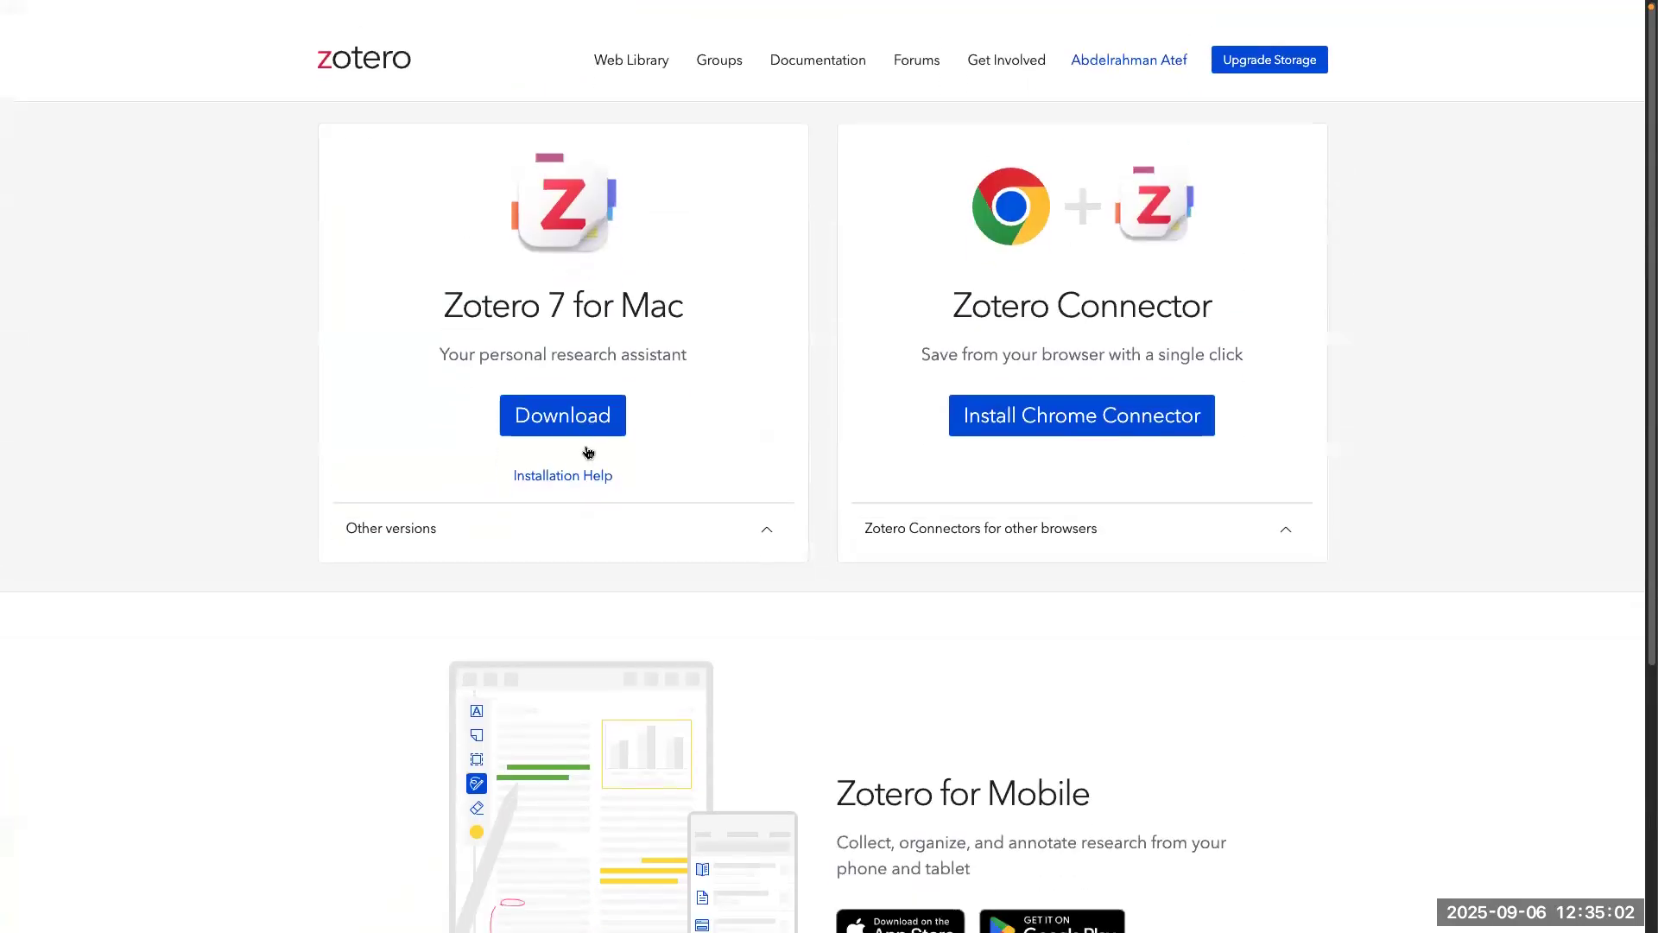
pyautogui.scroll(-1, 586, 447)
pyautogui.click(1123, 40)
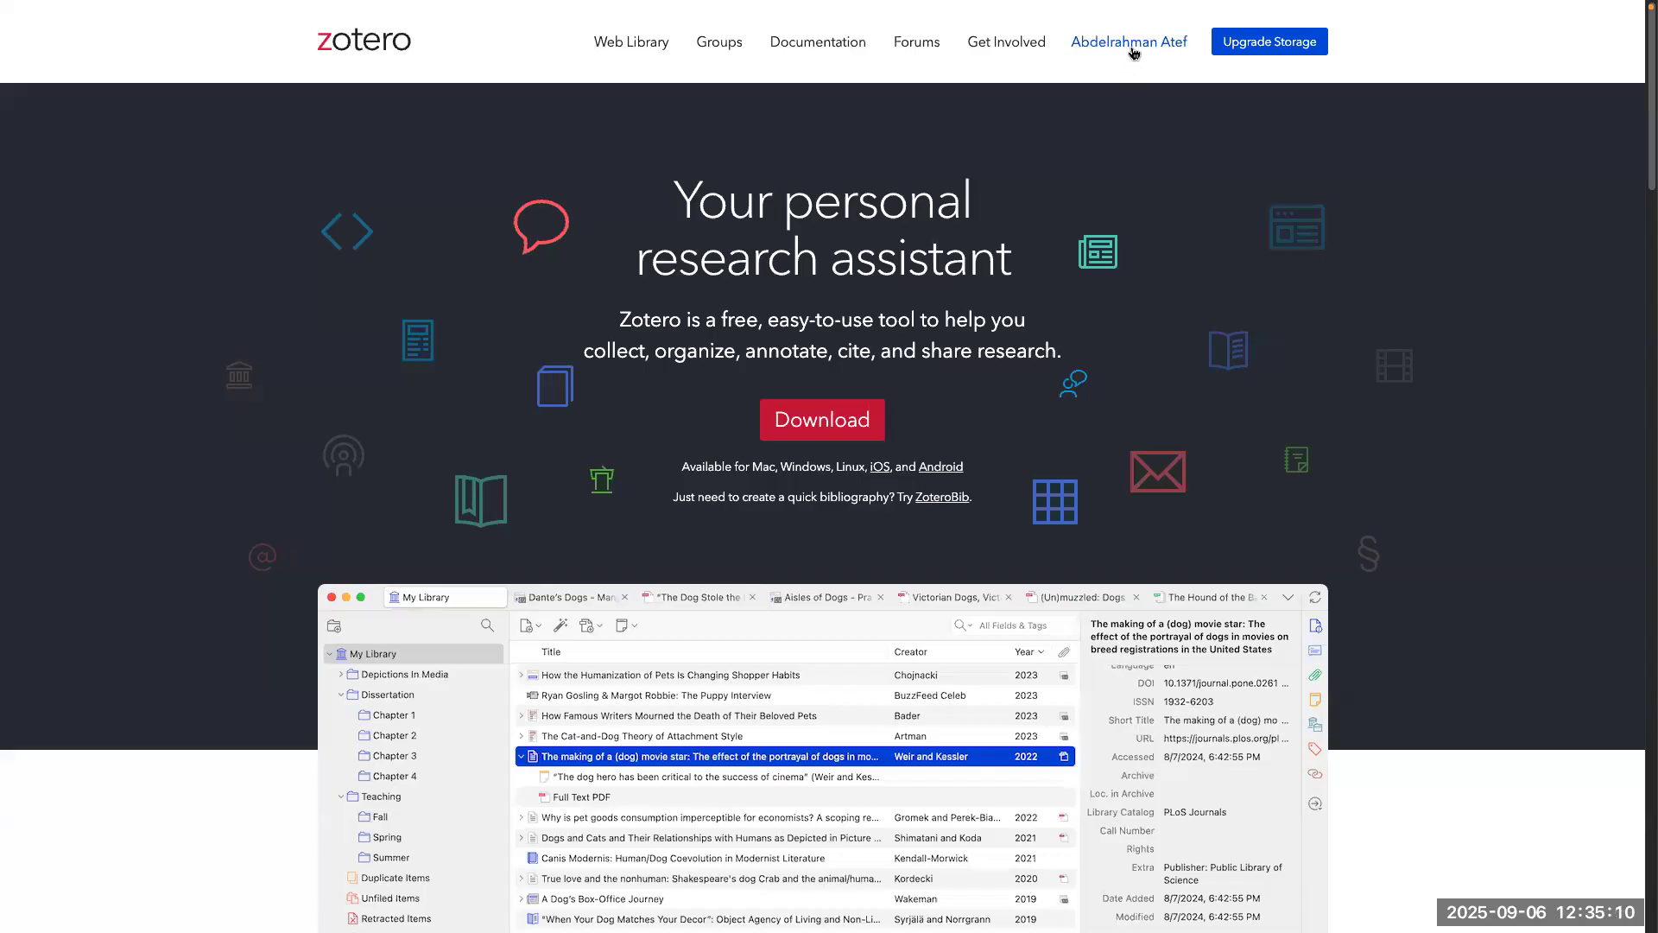
# Step: Open the web library on the Zotero website and look through the articles listed in My Library
pyautogui.click(1131, 48)
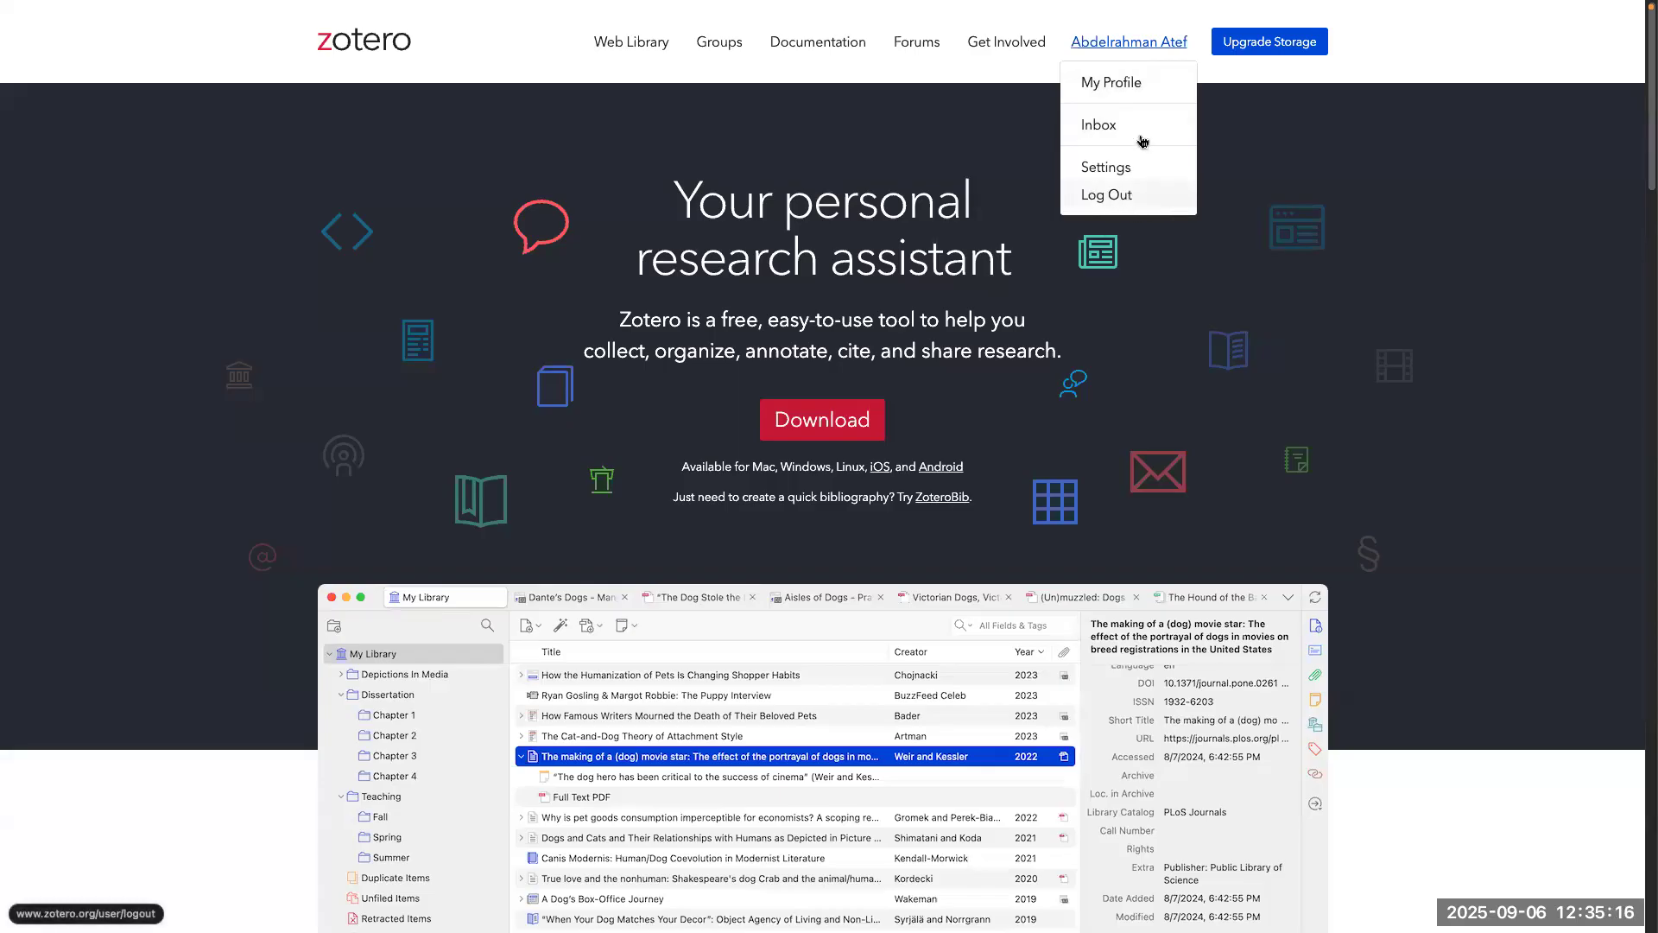
pyautogui.click(1126, 43)
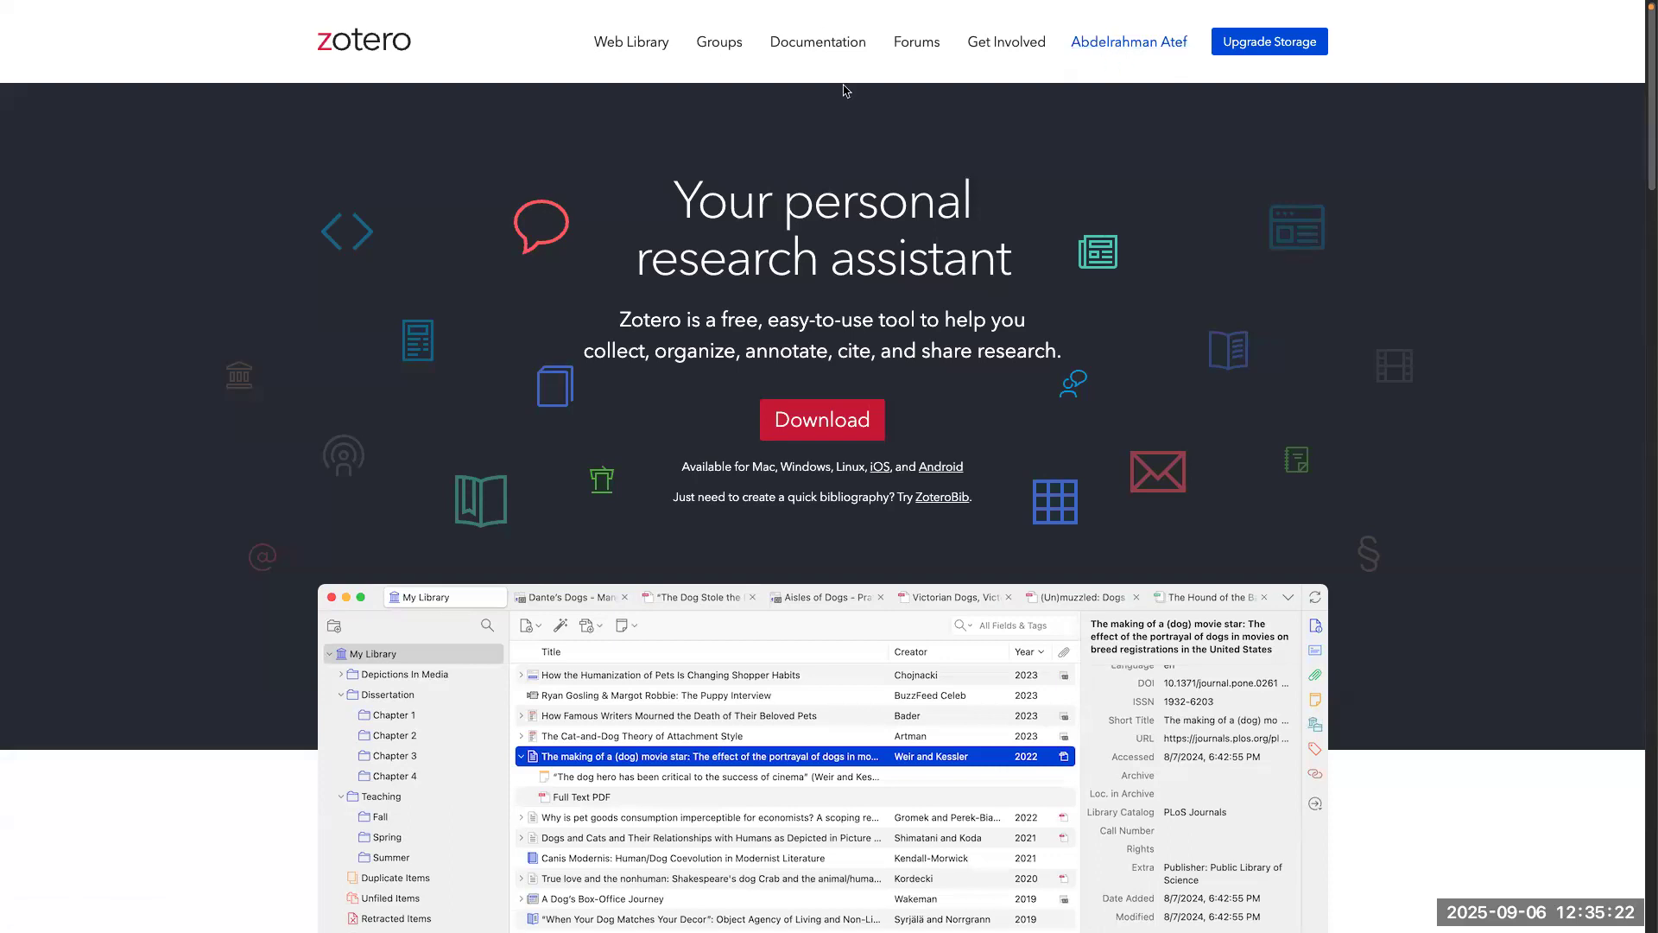
pyautogui.click(639, 43)
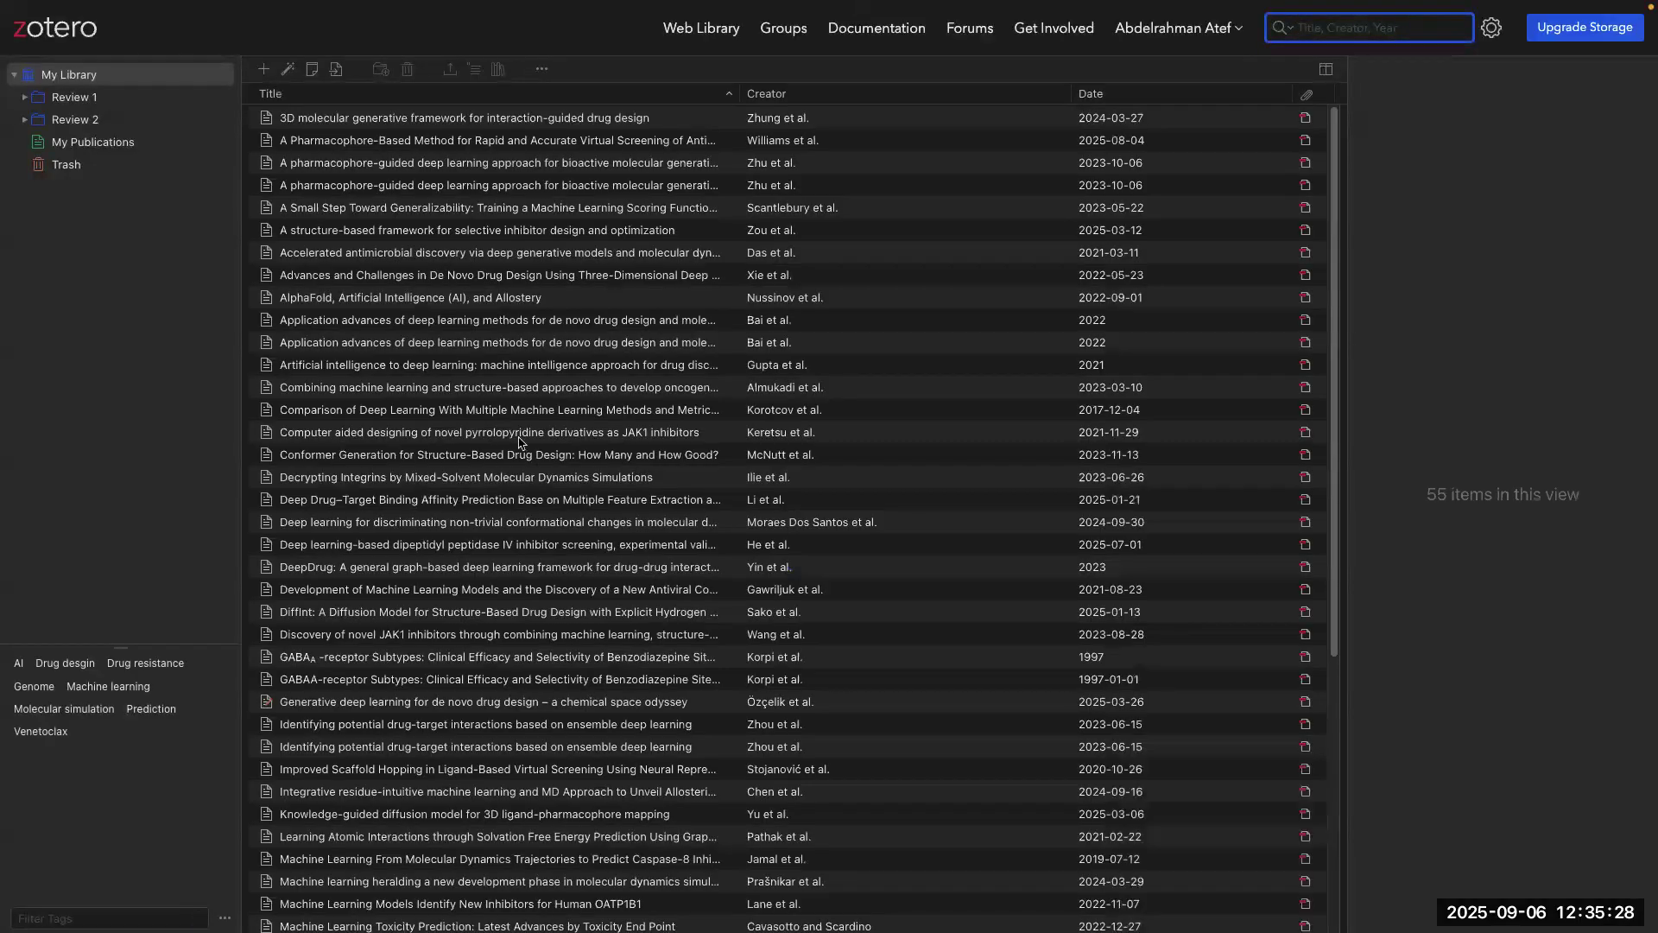
pyautogui.scroll(-5, 519, 442)
pyautogui.scroll(5, 443, 654)
pyautogui.scroll(-5, 443, 653)
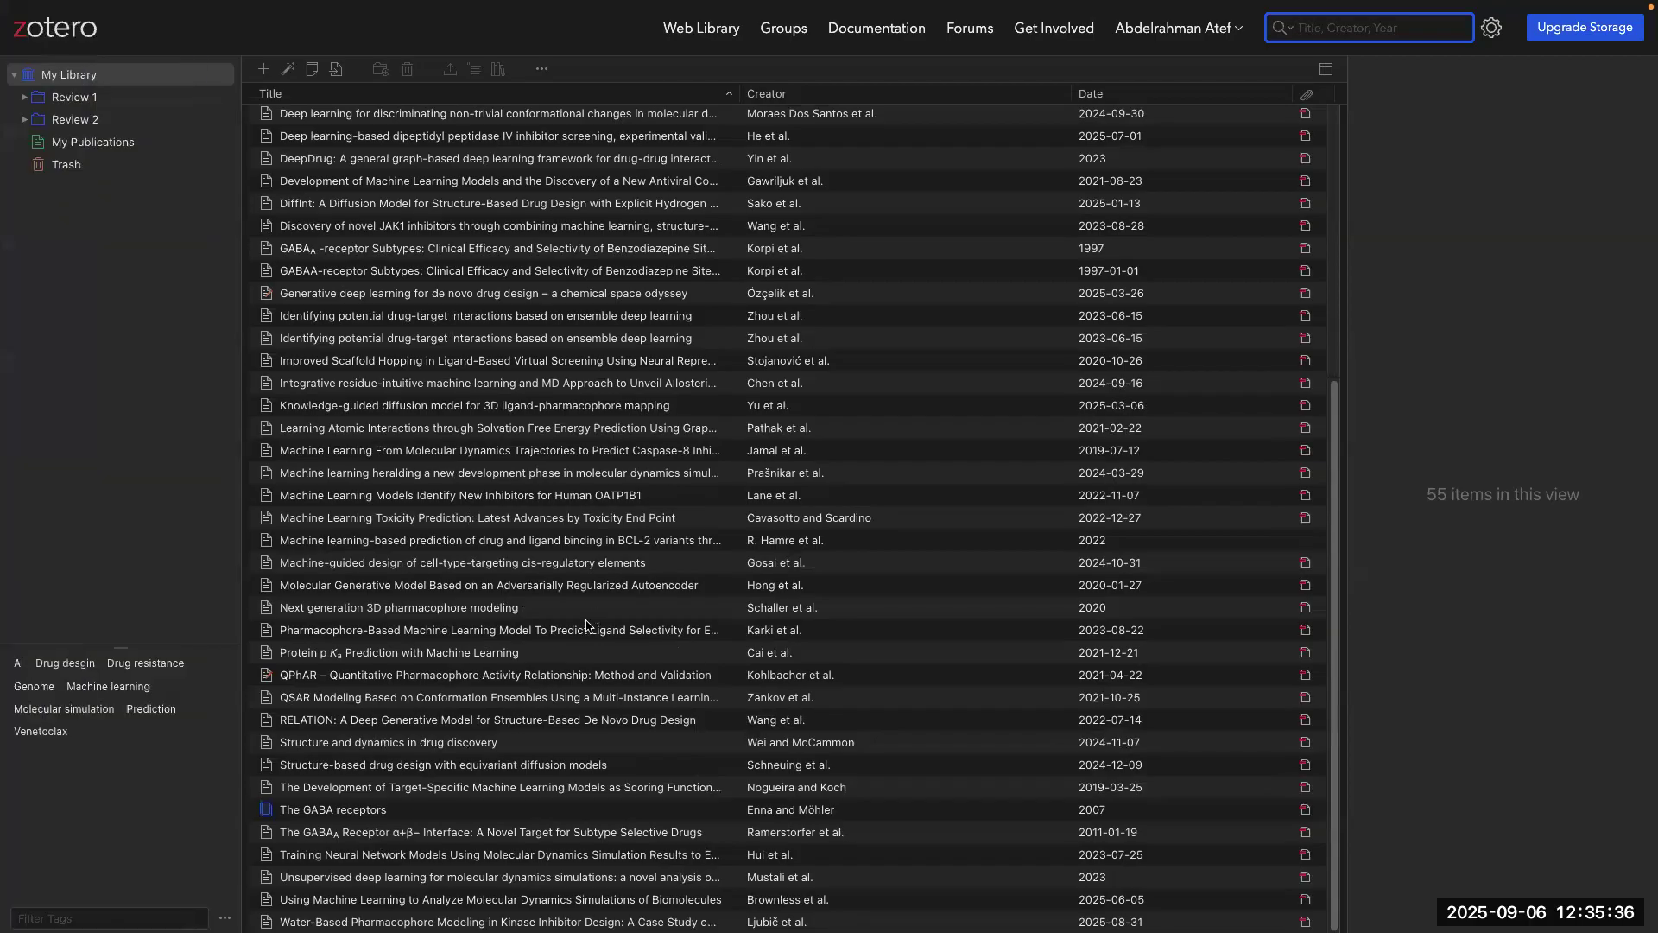
pyautogui.scroll(5, 510, 725)
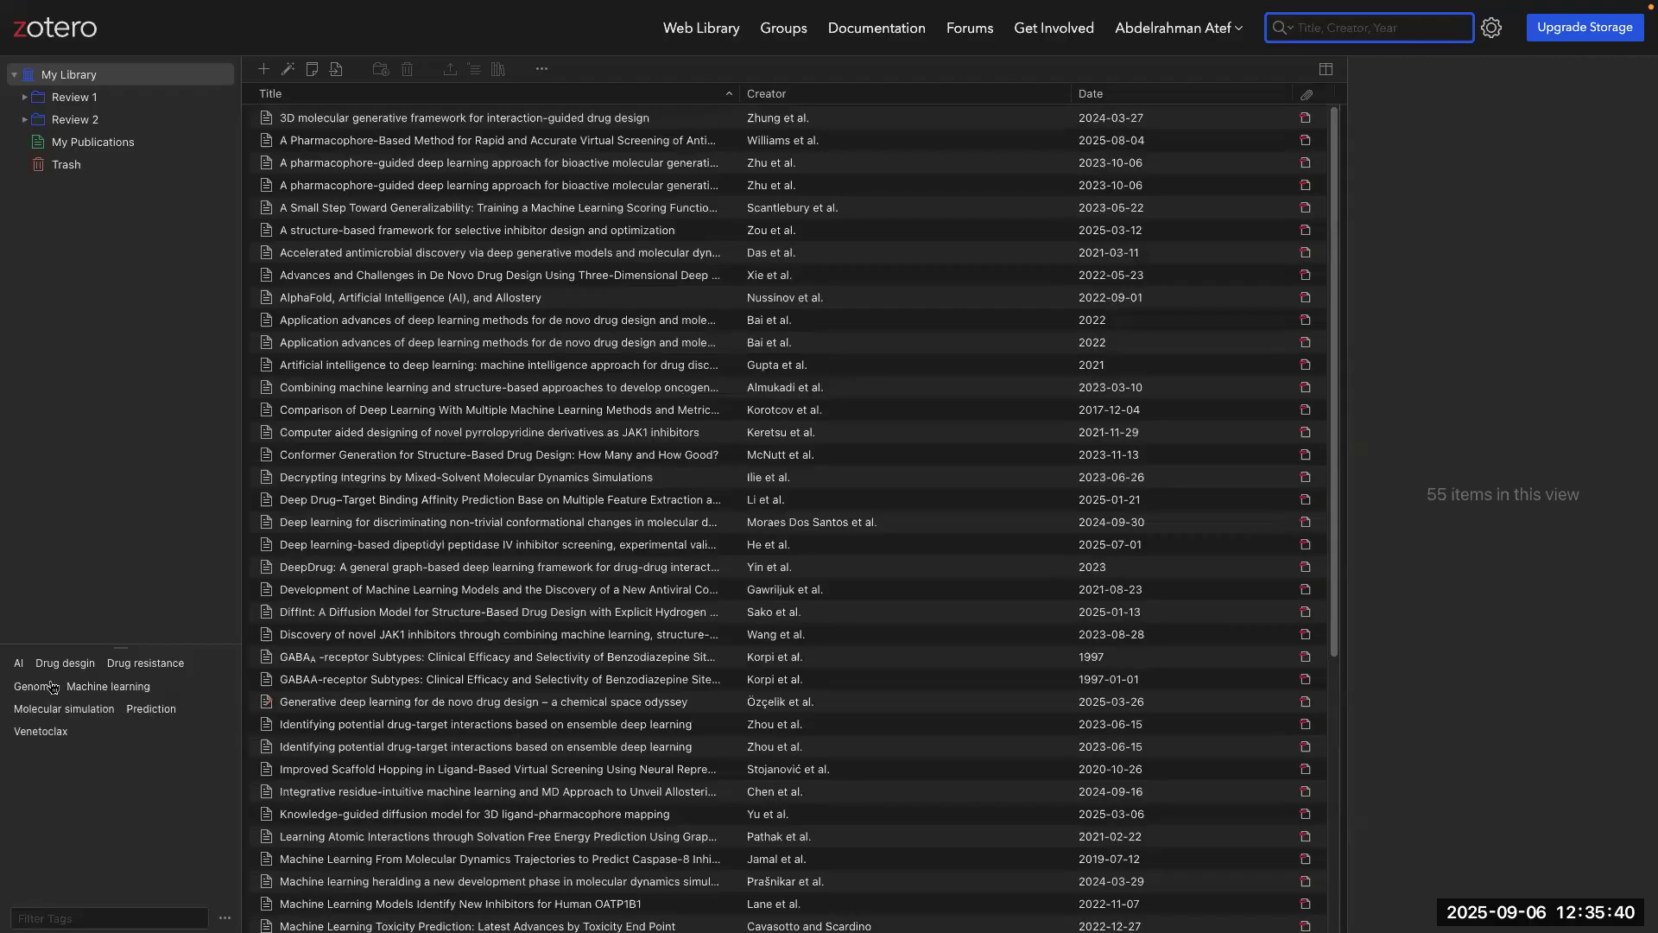
# Step: Filter the web library by the Prediction tag, clear the filter and bring up the account options
pyautogui.click(164, 713)
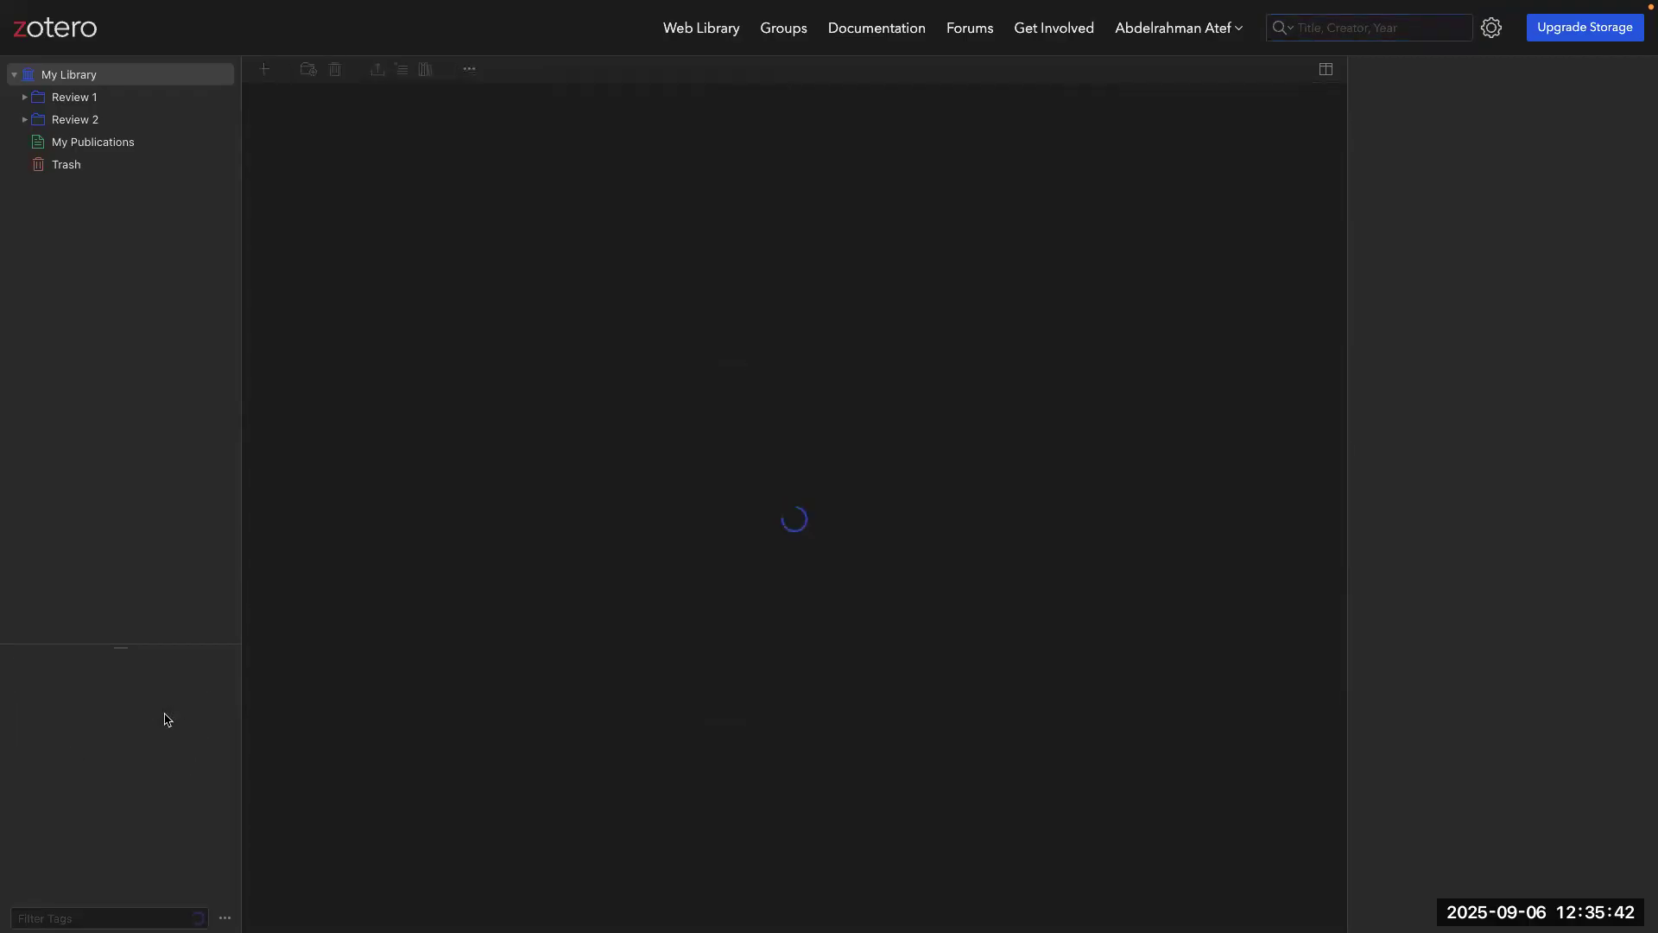
pyautogui.click(37, 708)
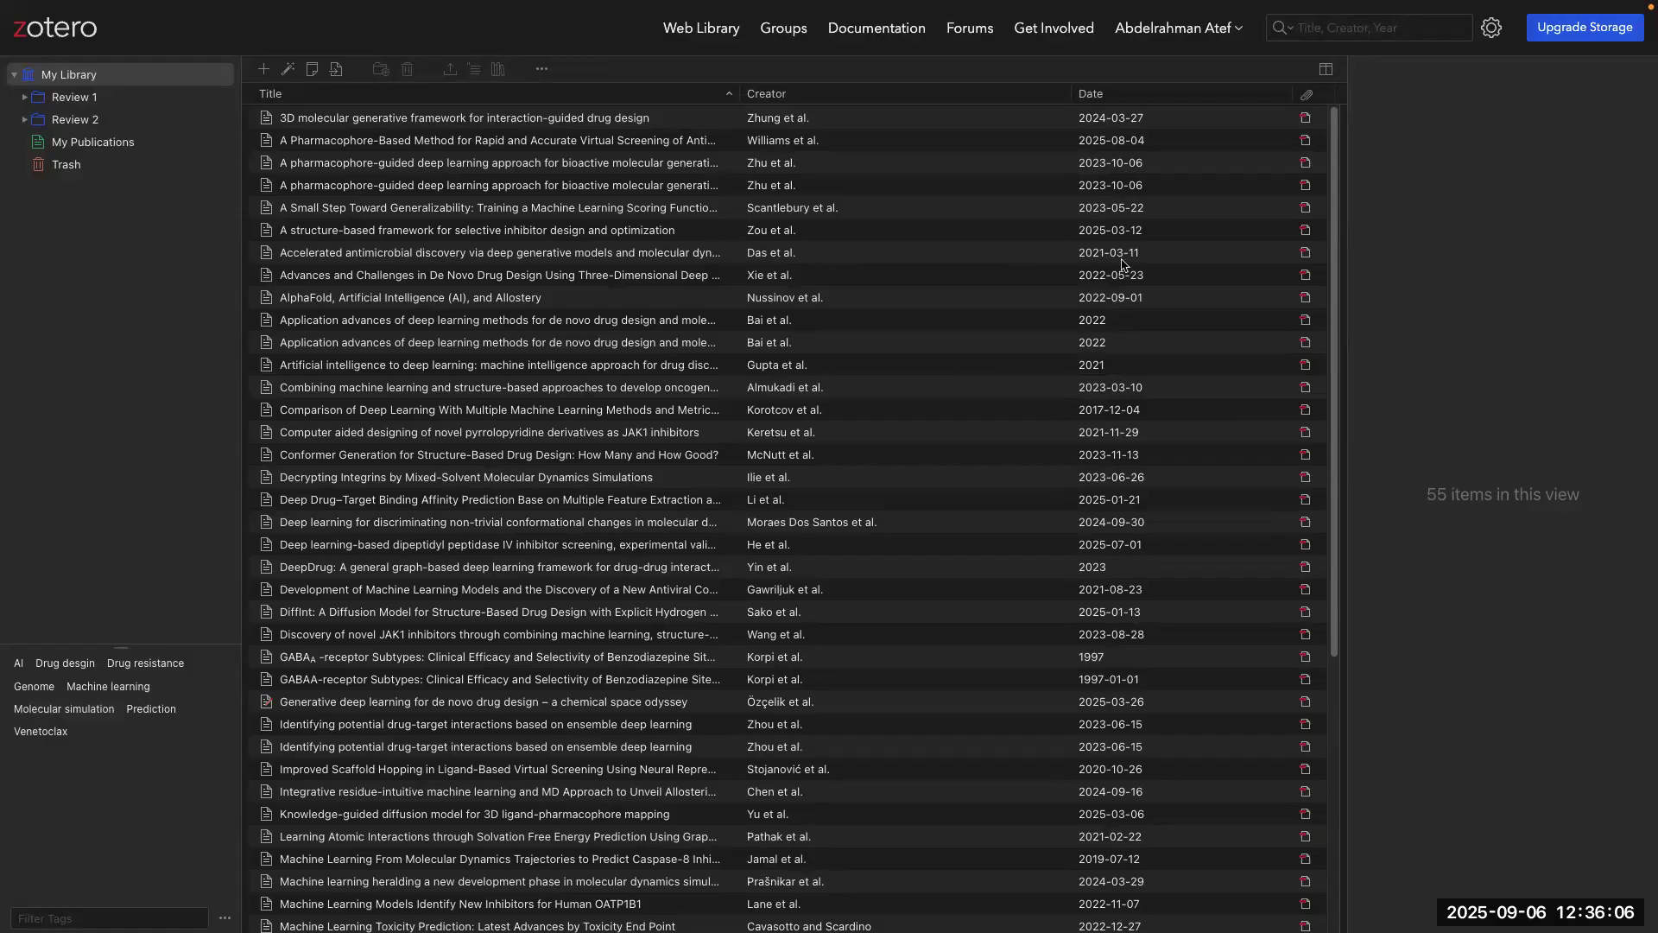
pyautogui.click(1213, 32)
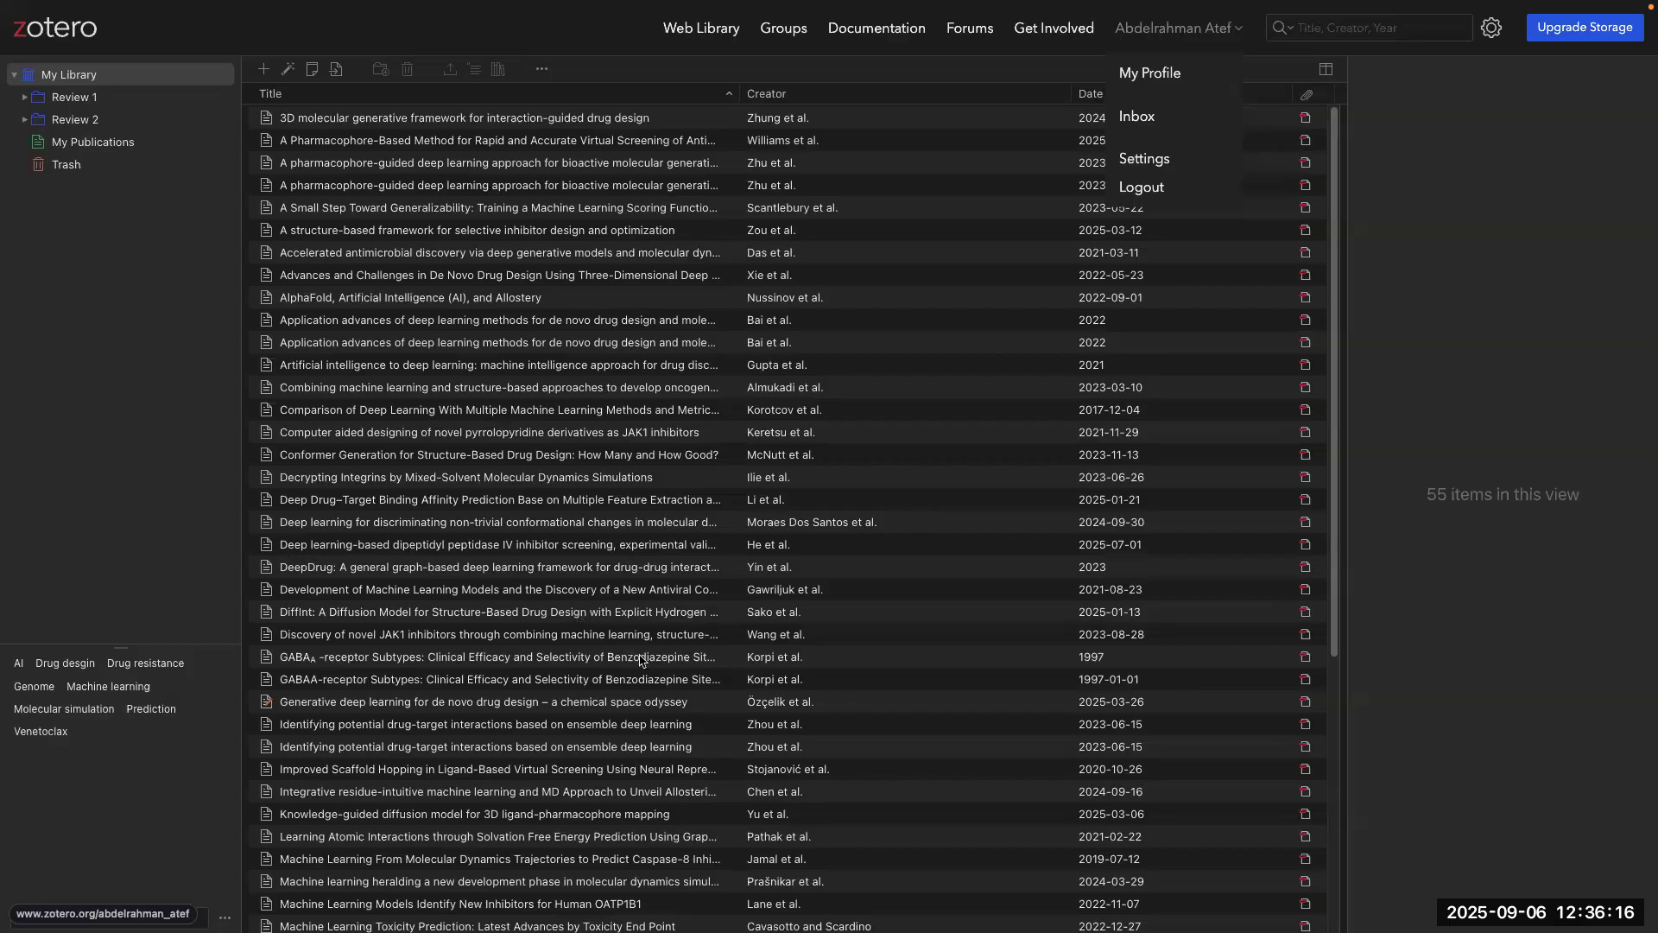
# Step: Open the PDF of "Computer aided designing of novel pyrrolopyridine derivatives as JAK1 inhibitors" and go to its compound table on page 9
pyautogui.doubleClick(466, 440)
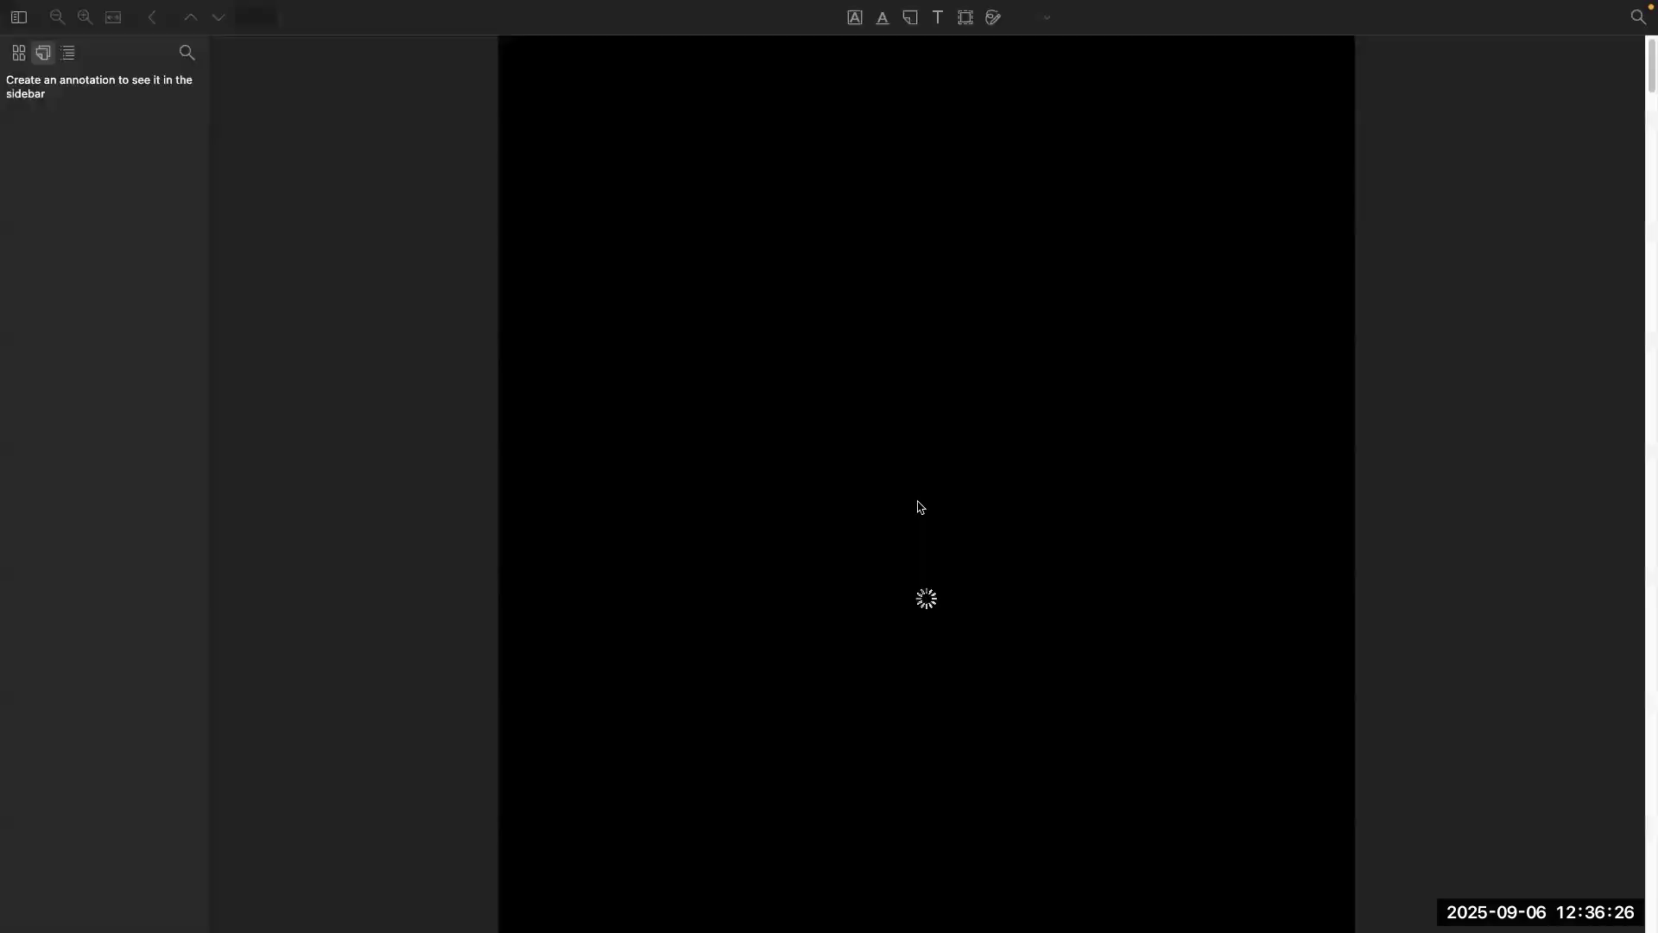
pyautogui.scroll(-15, 920, 506)
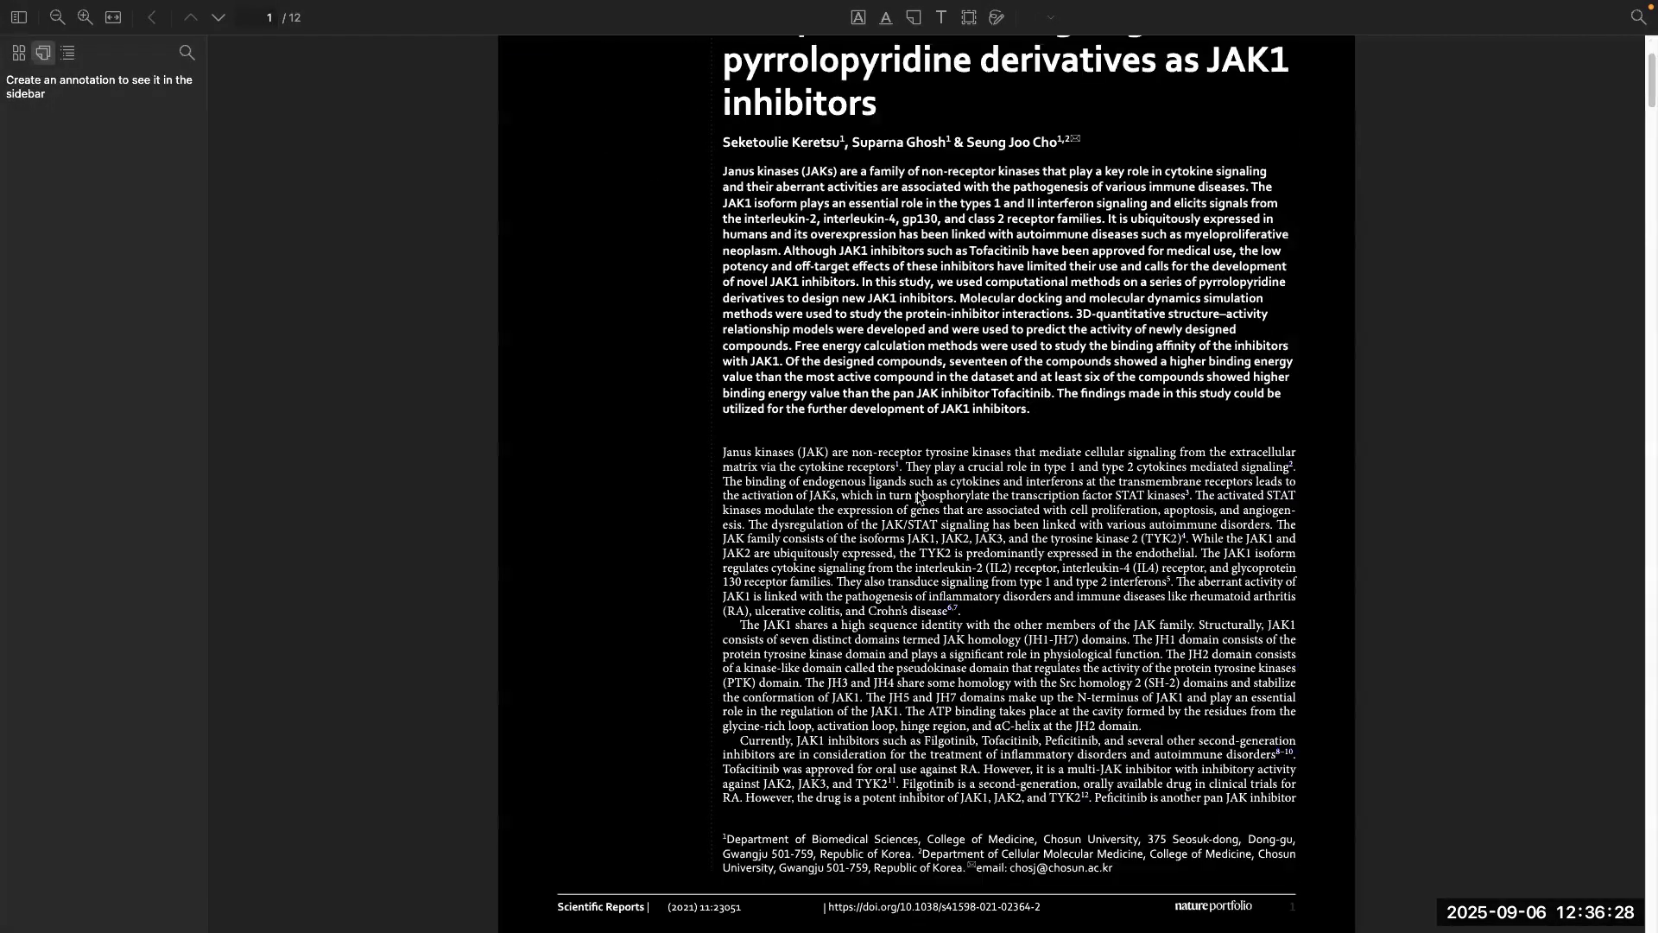
pyautogui.scroll(-20, 920, 499)
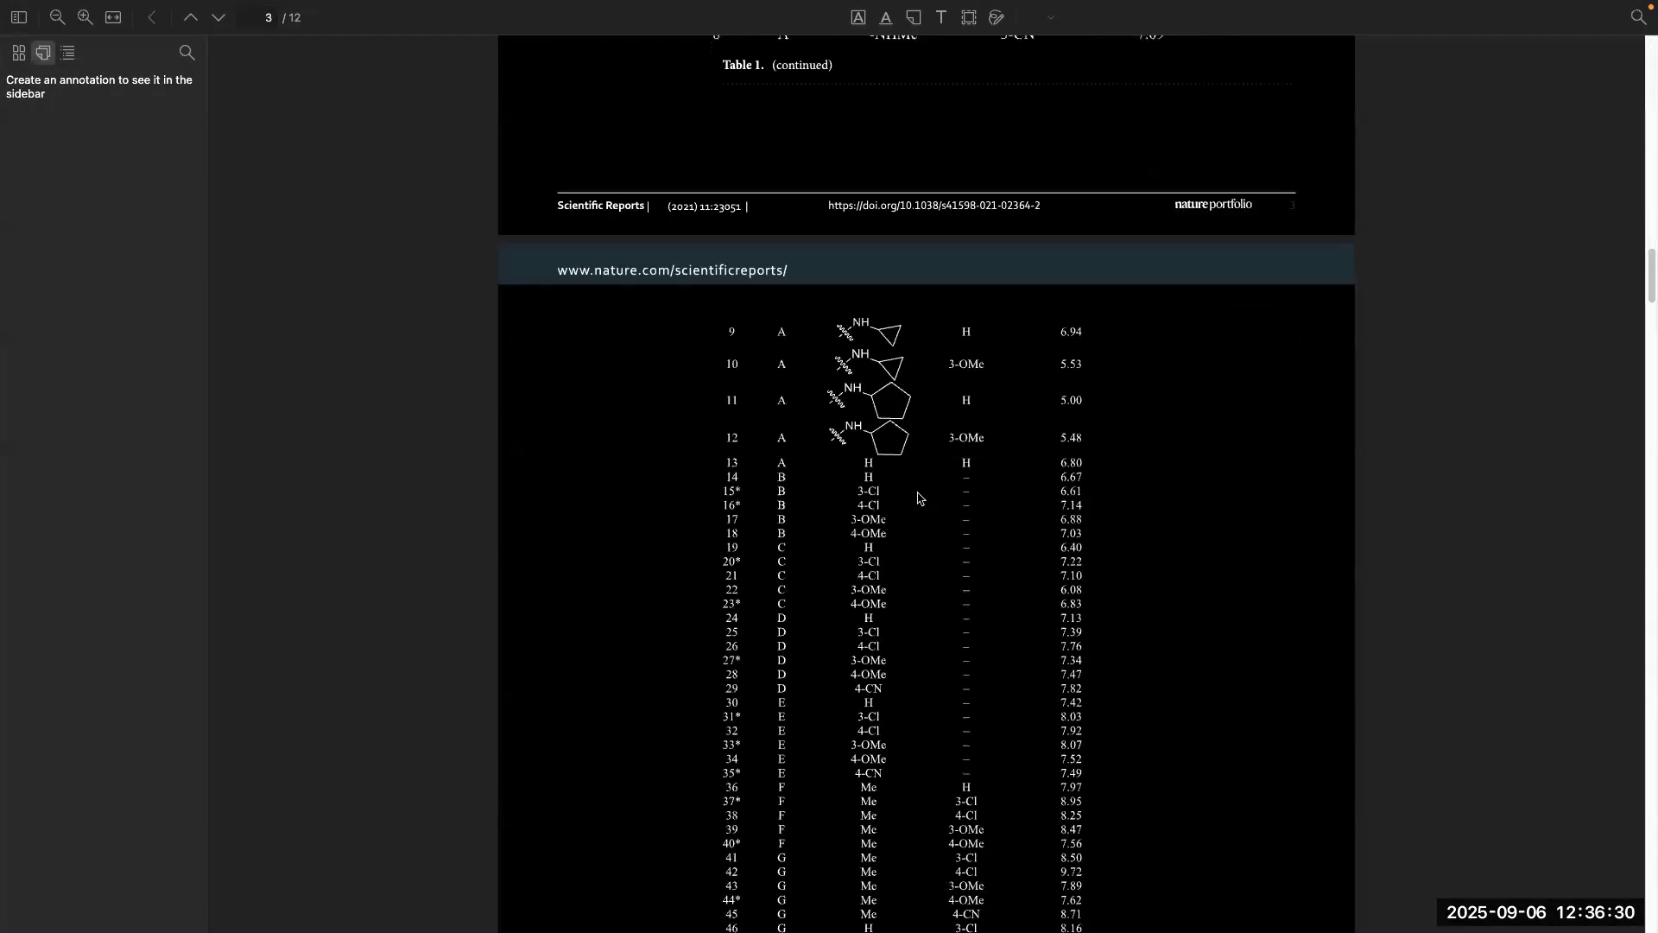
pyautogui.scroll(-6, 918, 498)
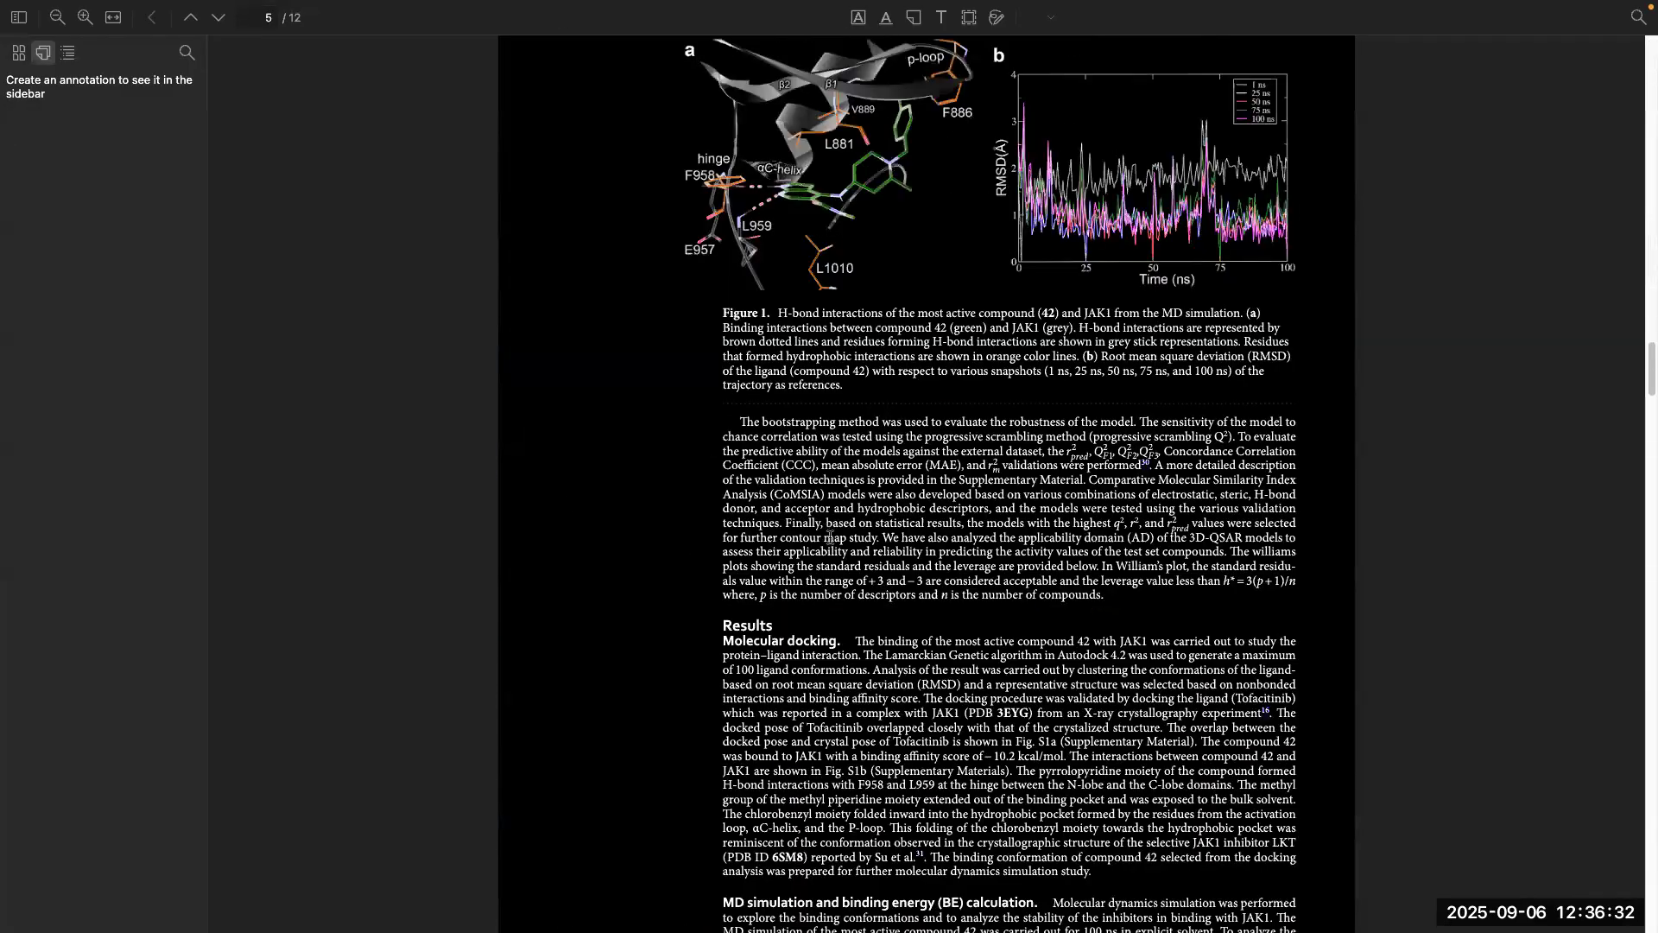
pyautogui.scroll(2, 864, 504)
pyautogui.scroll(-15, 864, 504)
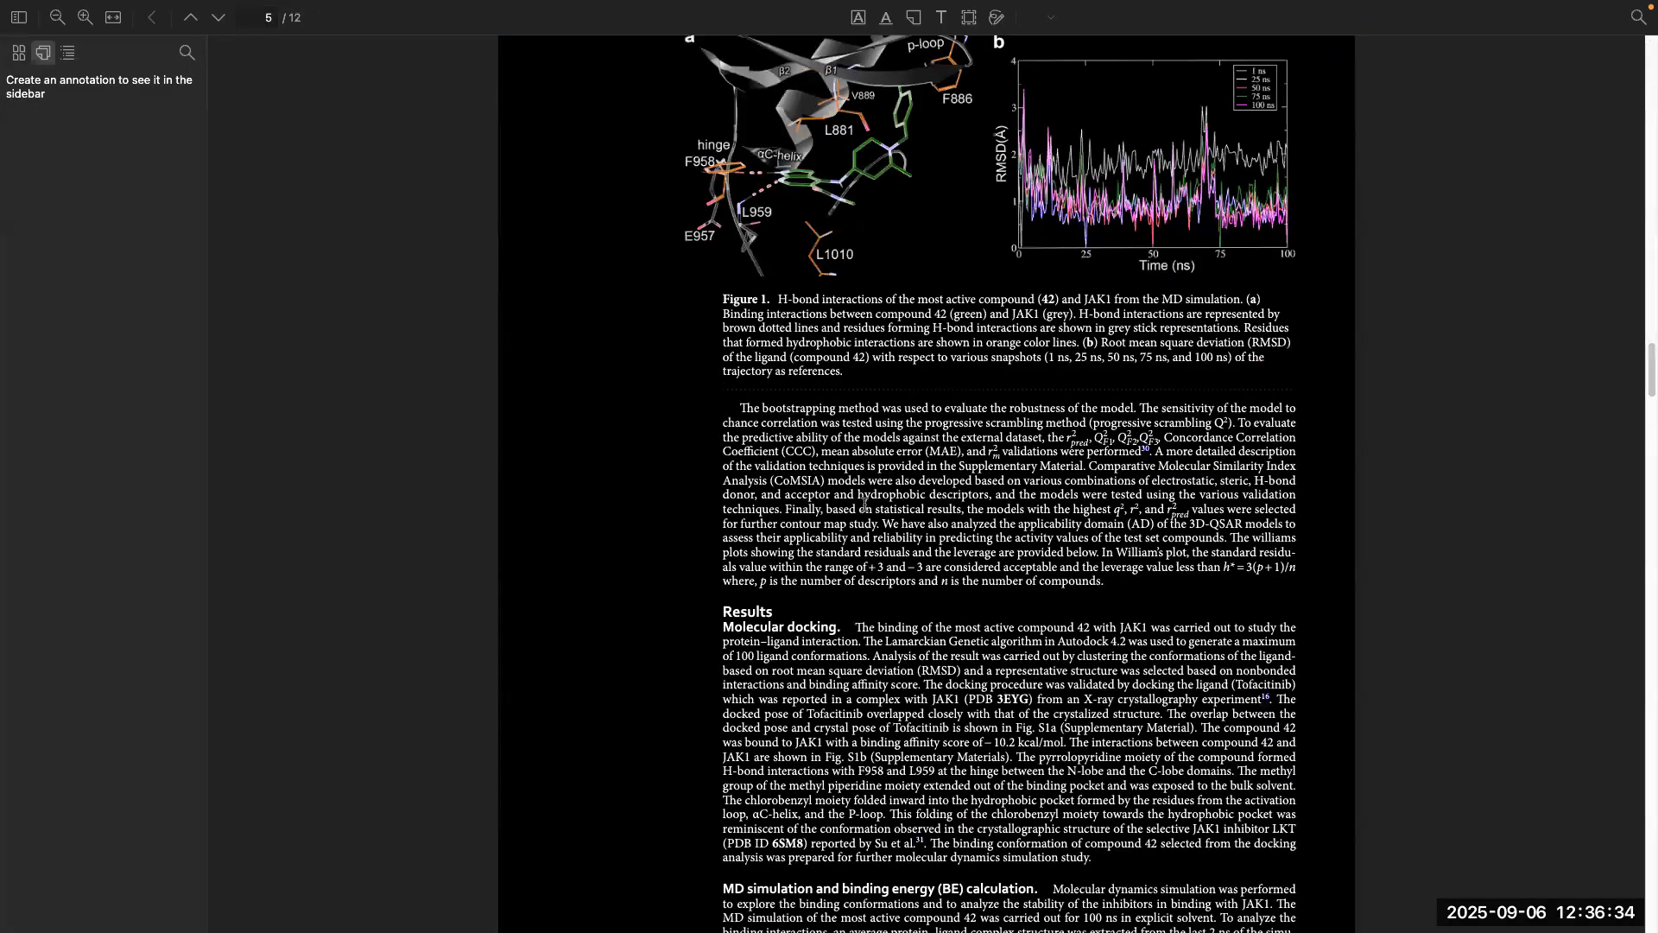
pyautogui.scroll(-20, 864, 504)
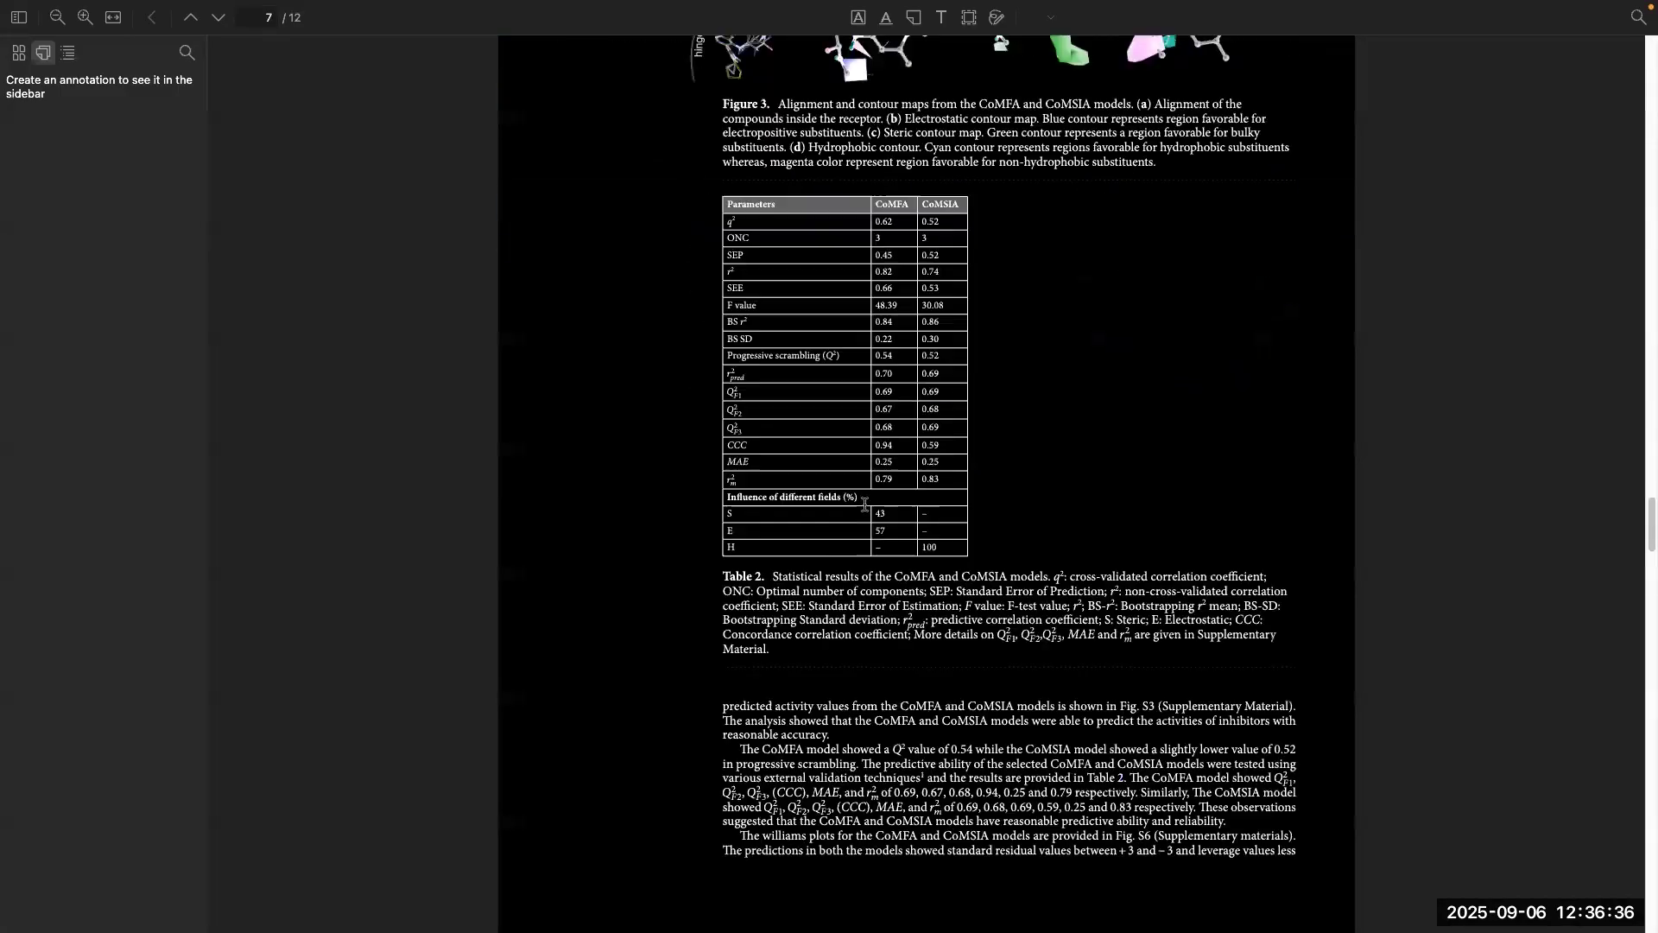
pyautogui.scroll(-3, 865, 504)
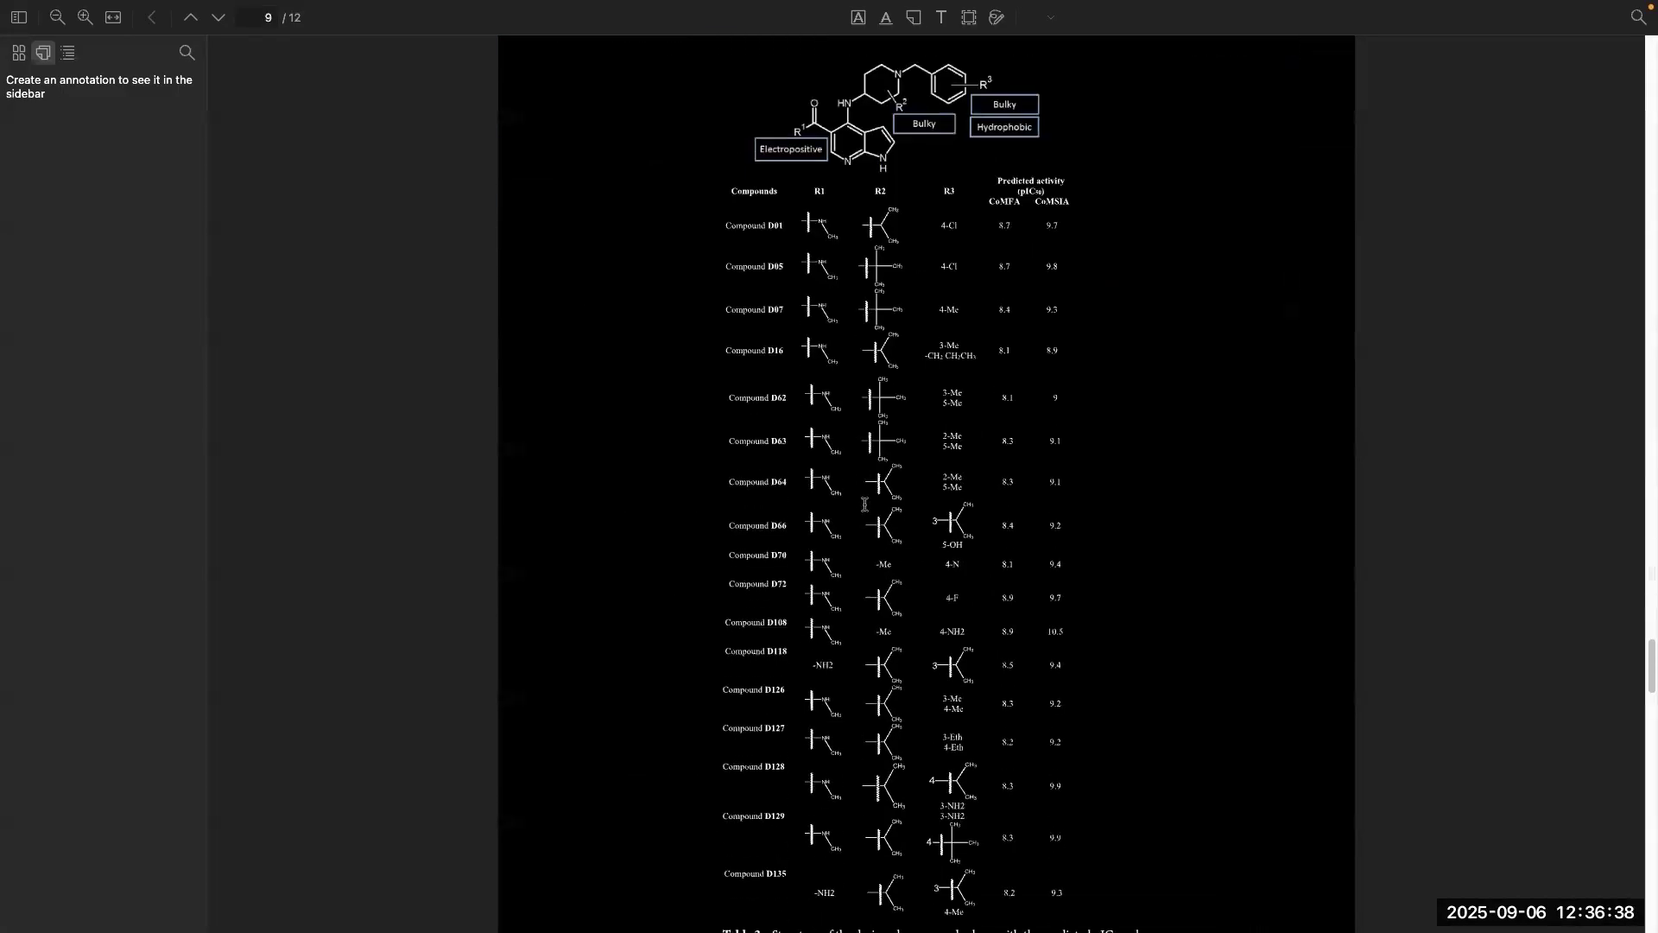
# Step: Draw a blue freehand line beside the compound table on page 9 and return to the article's first page
pyautogui.click(997, 19)
pyautogui.moveTo(1102, 134)
pyautogui.mouseDown()
pyautogui.moveTo(1183, 395)
pyautogui.moveTo(1190, 344)
pyautogui.mouseUp()
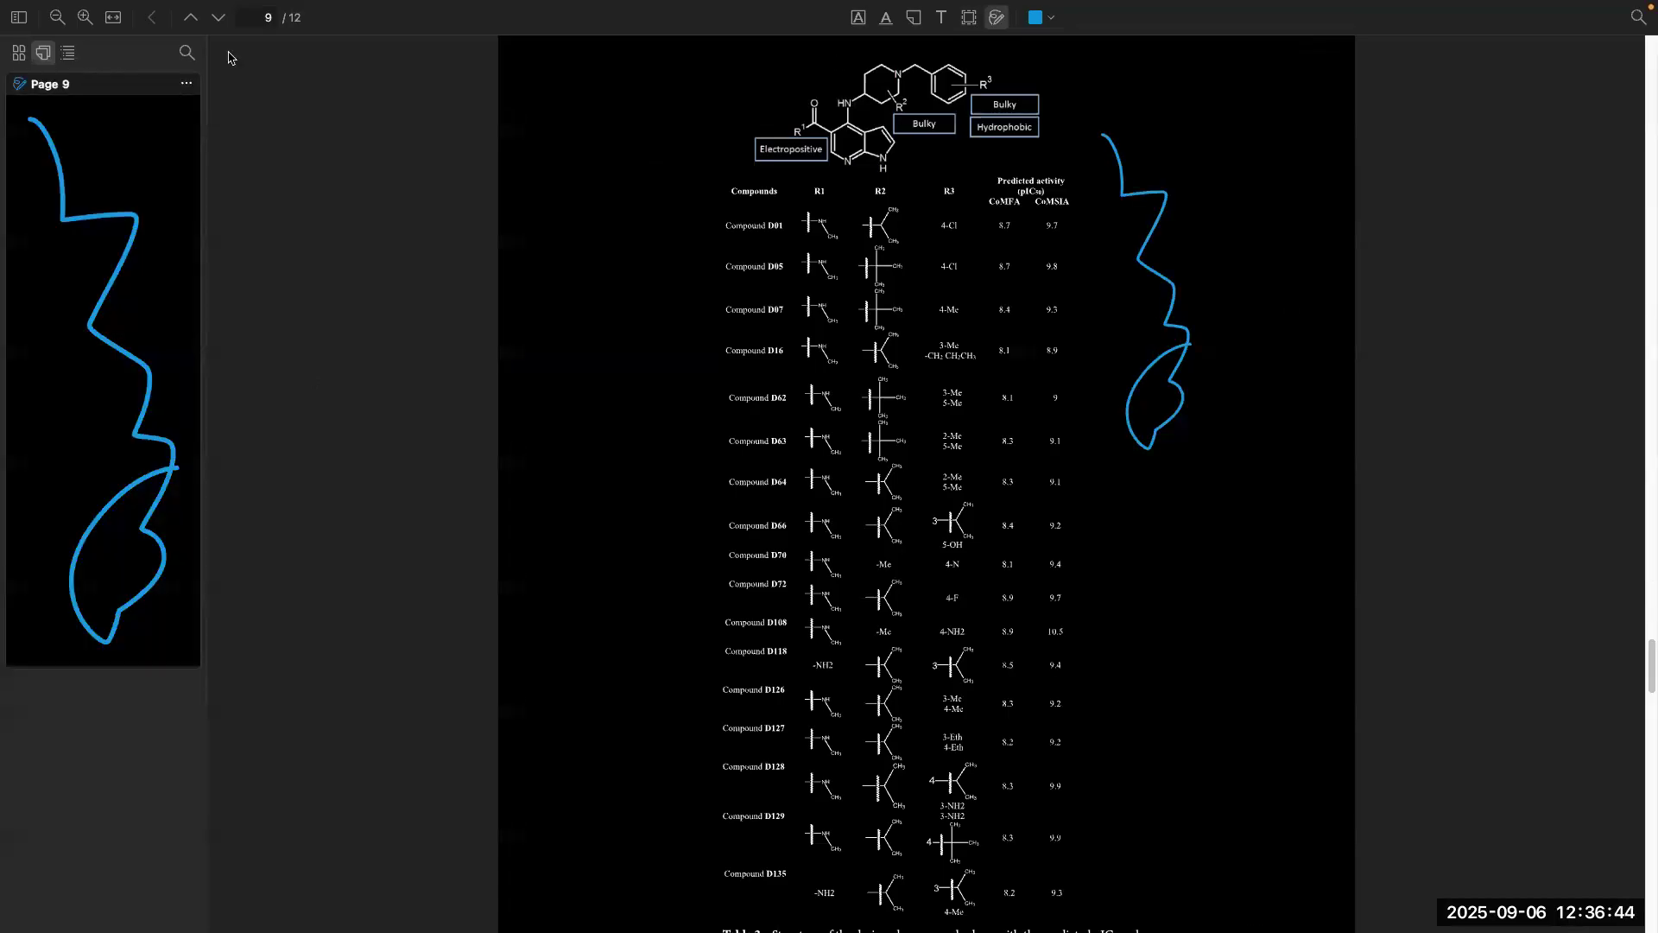
pyautogui.scroll(-10, 583, 629)
pyautogui.scroll(-4, 585, 630)
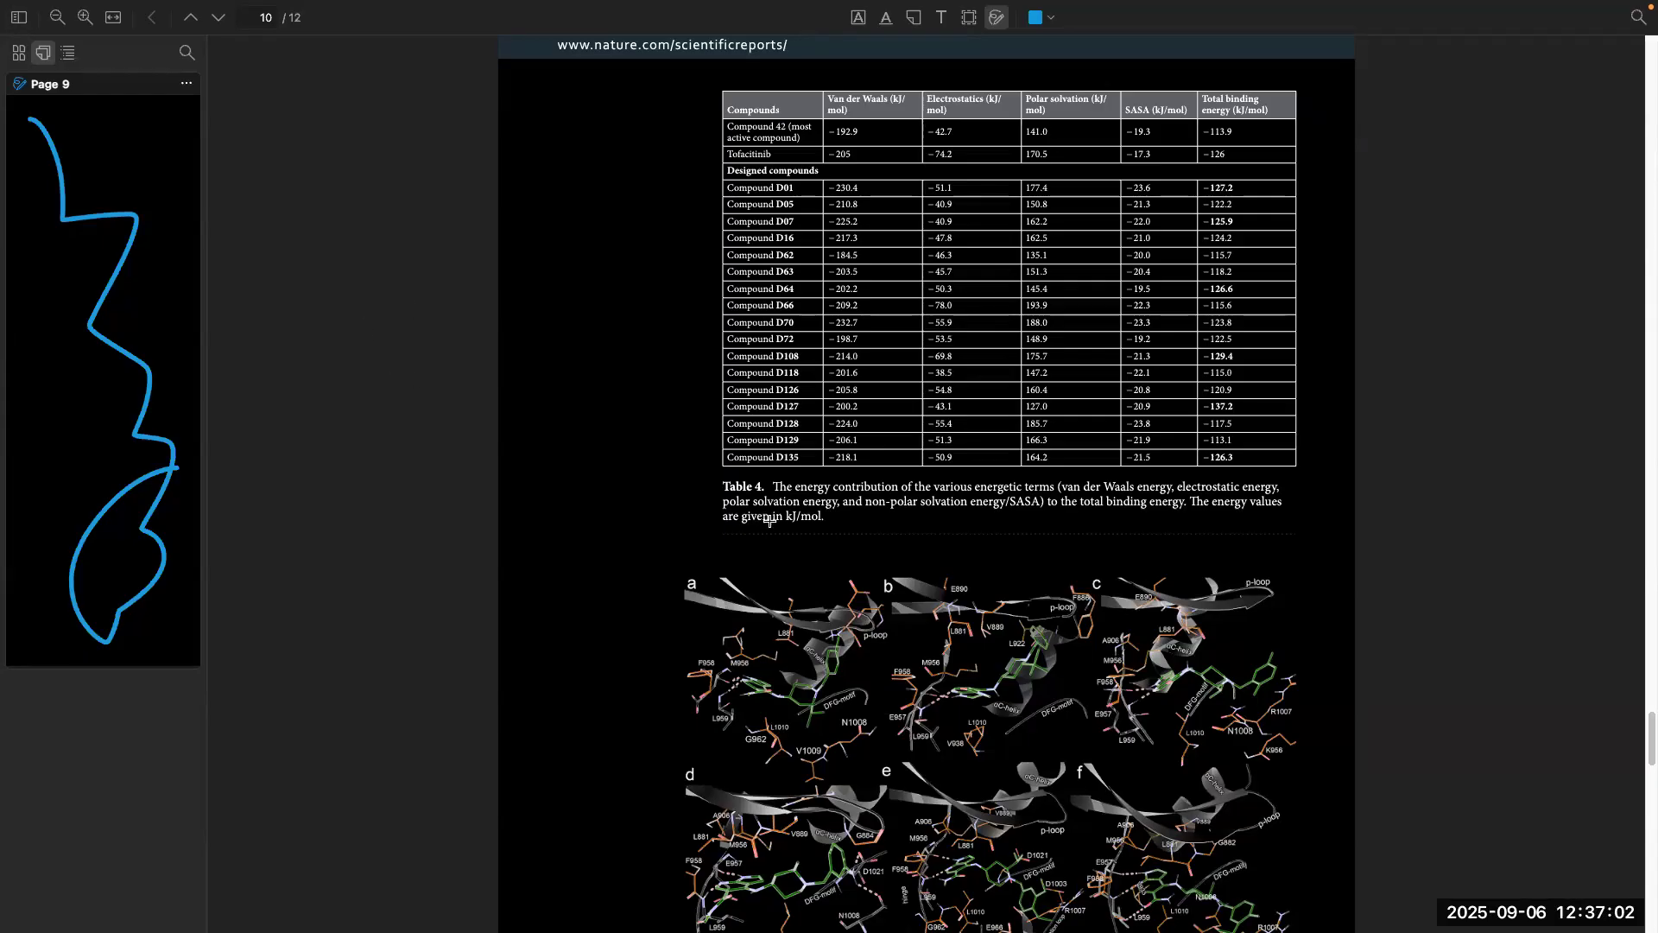
pyautogui.scroll(20, 769, 520)
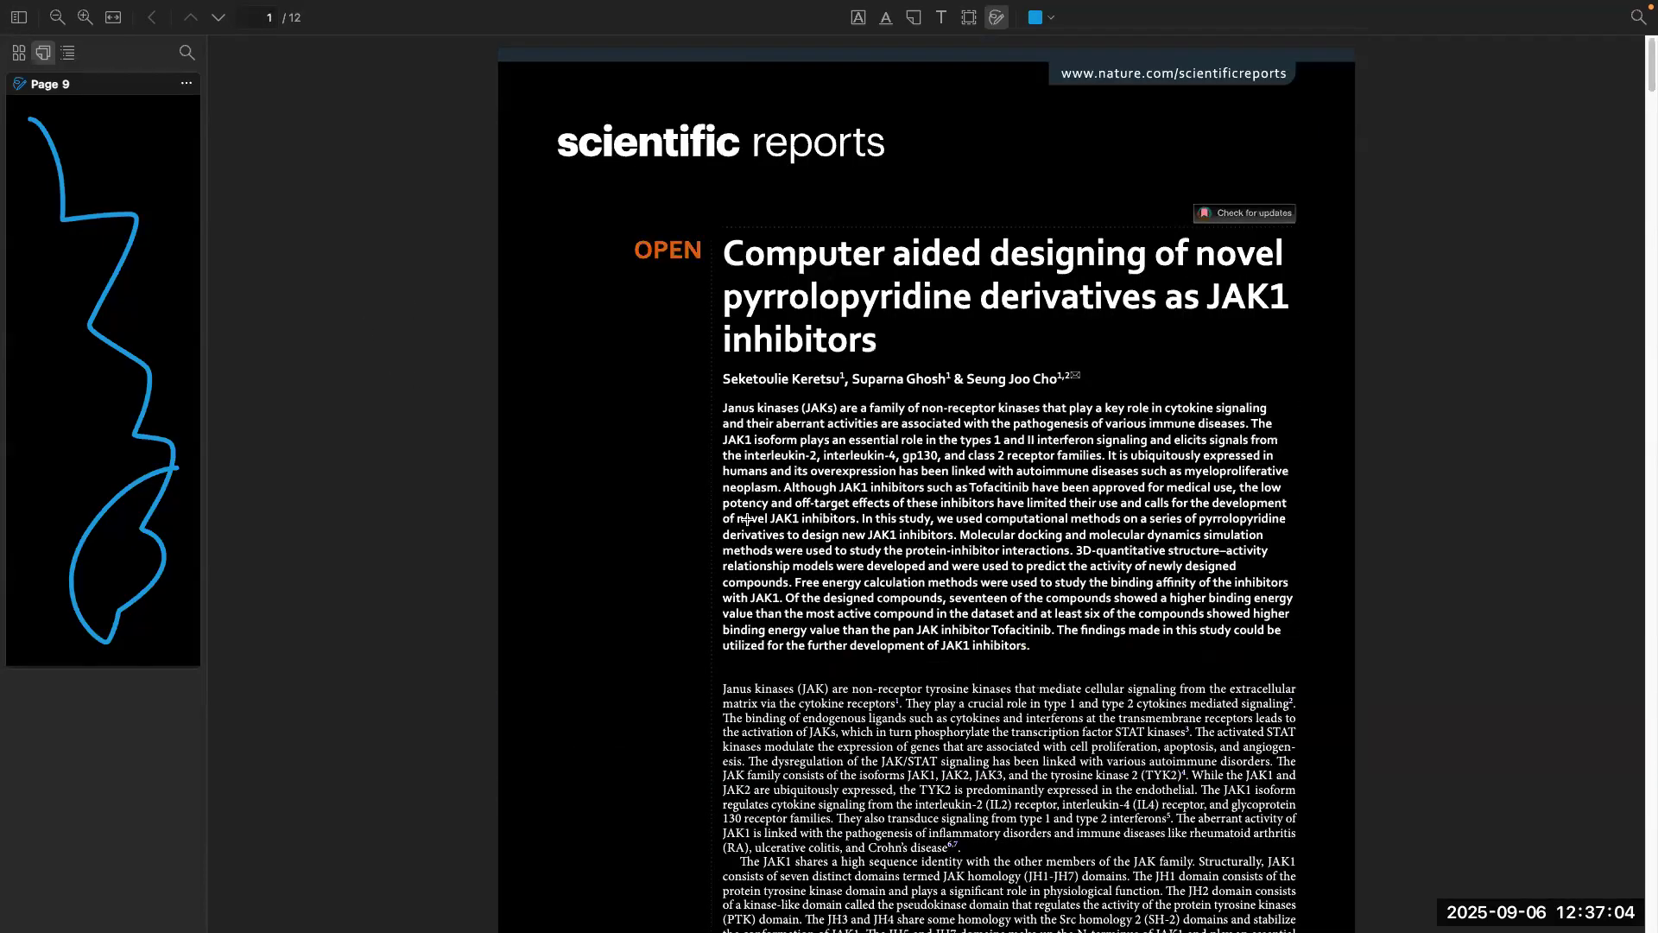
# Step: Switch to the Zotero desktop app and close its settings window
pyautogui.hotkey('ctrl', 'Up')
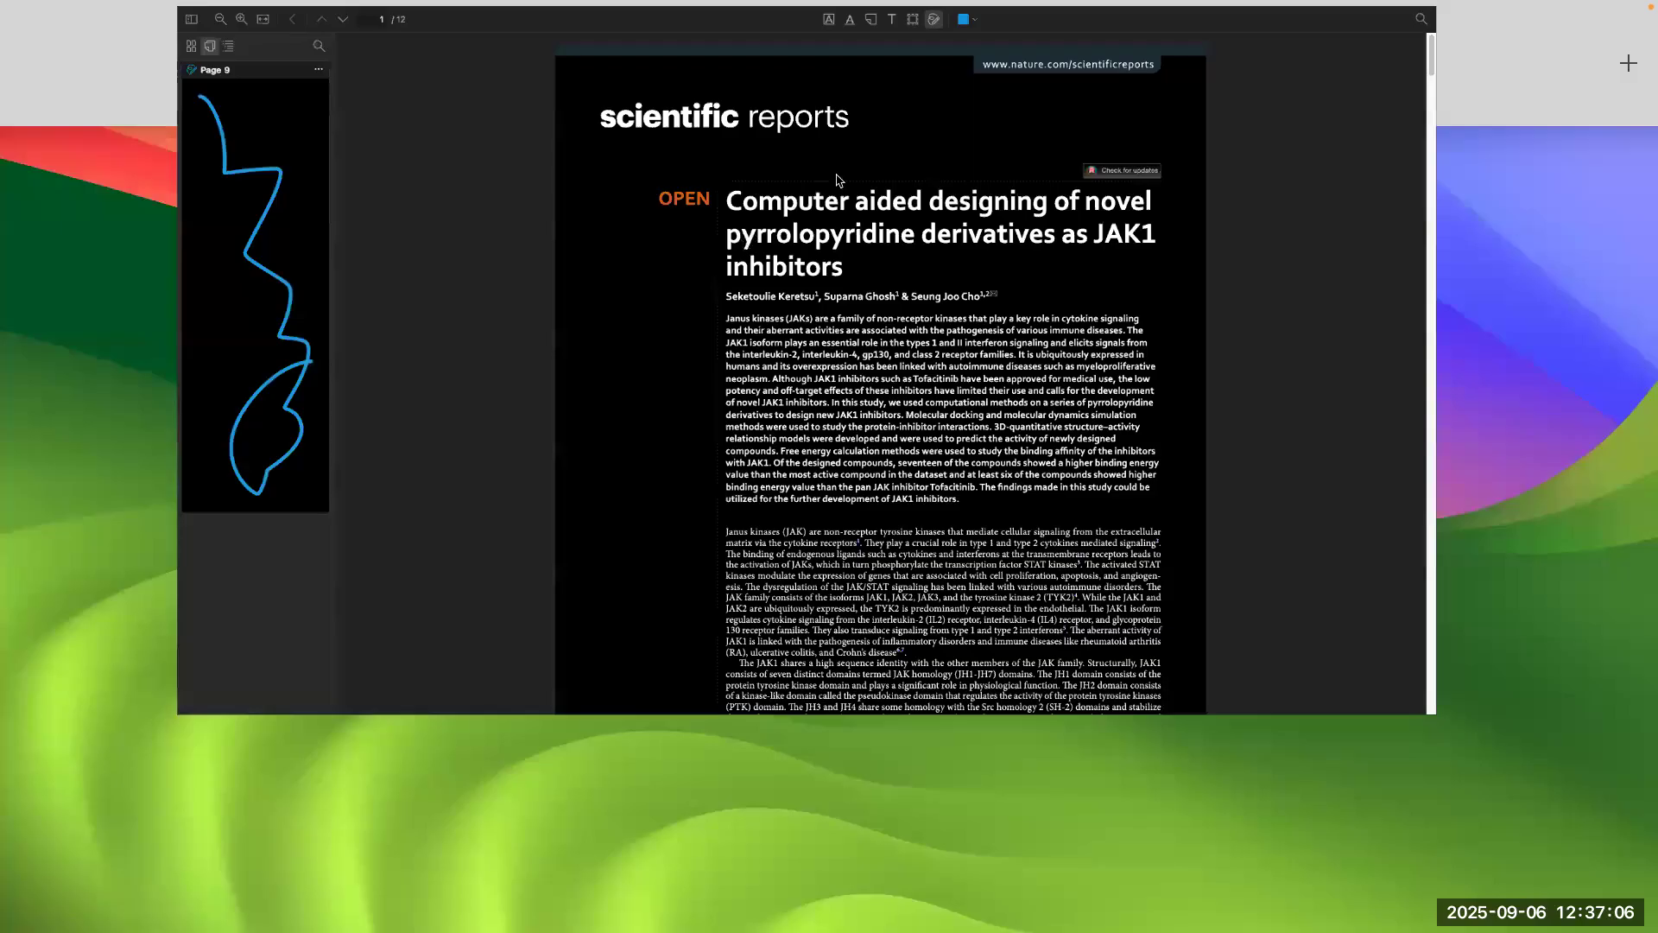
pyautogui.click(925, 138)
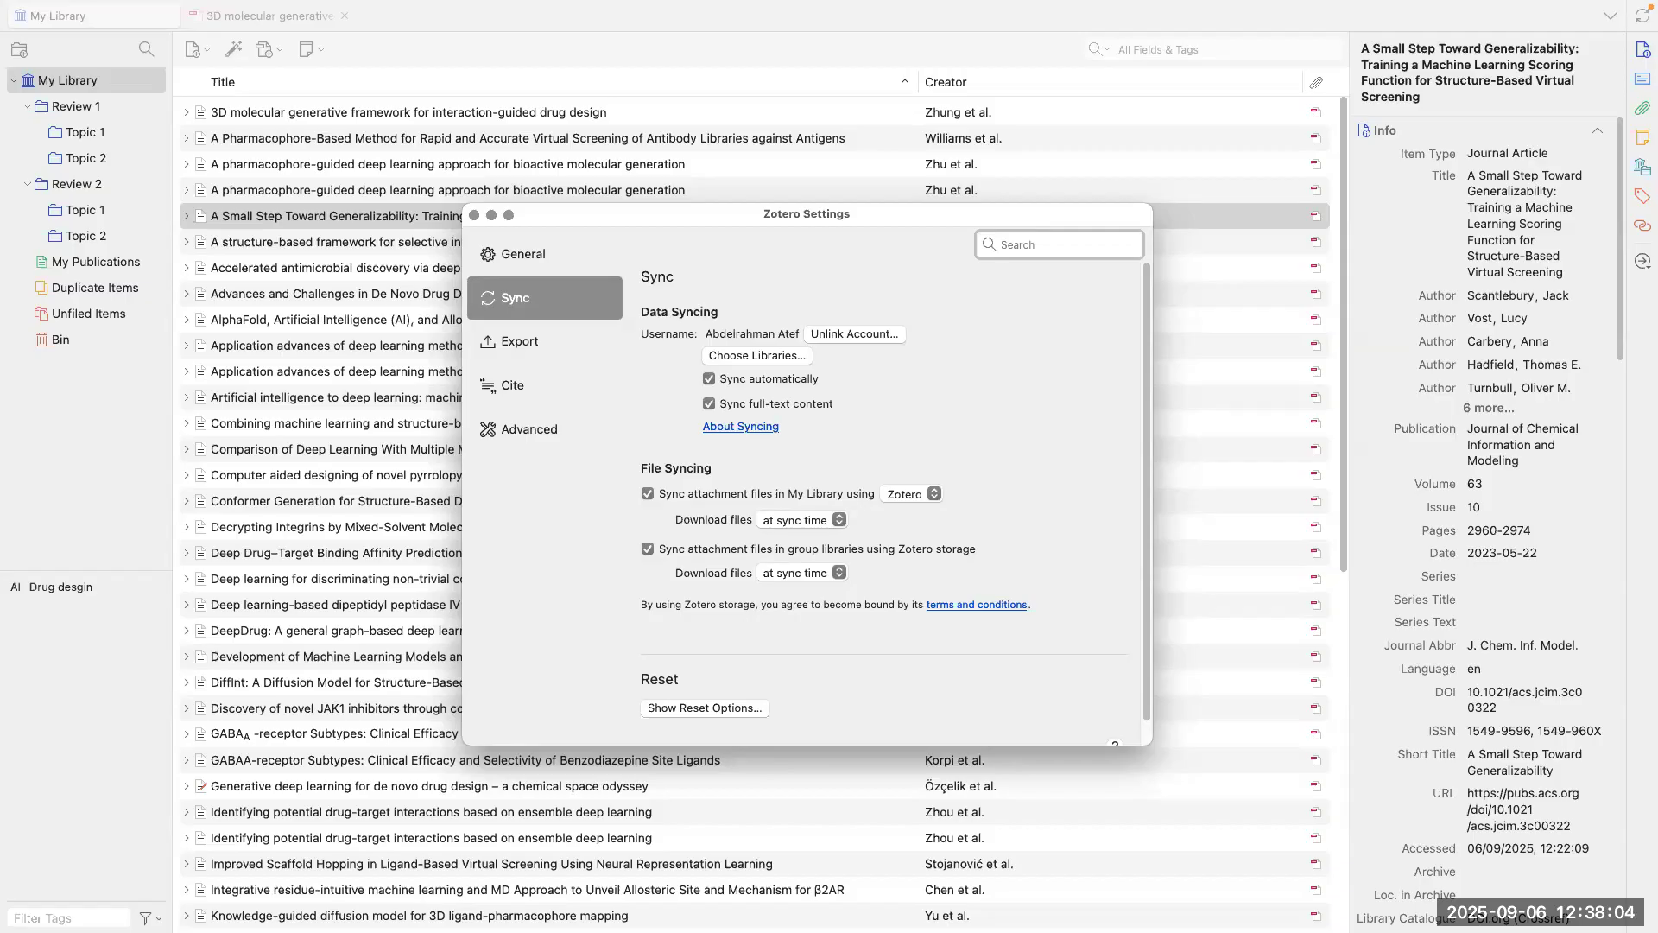
pyautogui.click(475, 215)
# Step: Switch back to Arc and look over the annotated JAK1 inhibitors PDF
pyautogui.hotkey('ctrl', 'Up')
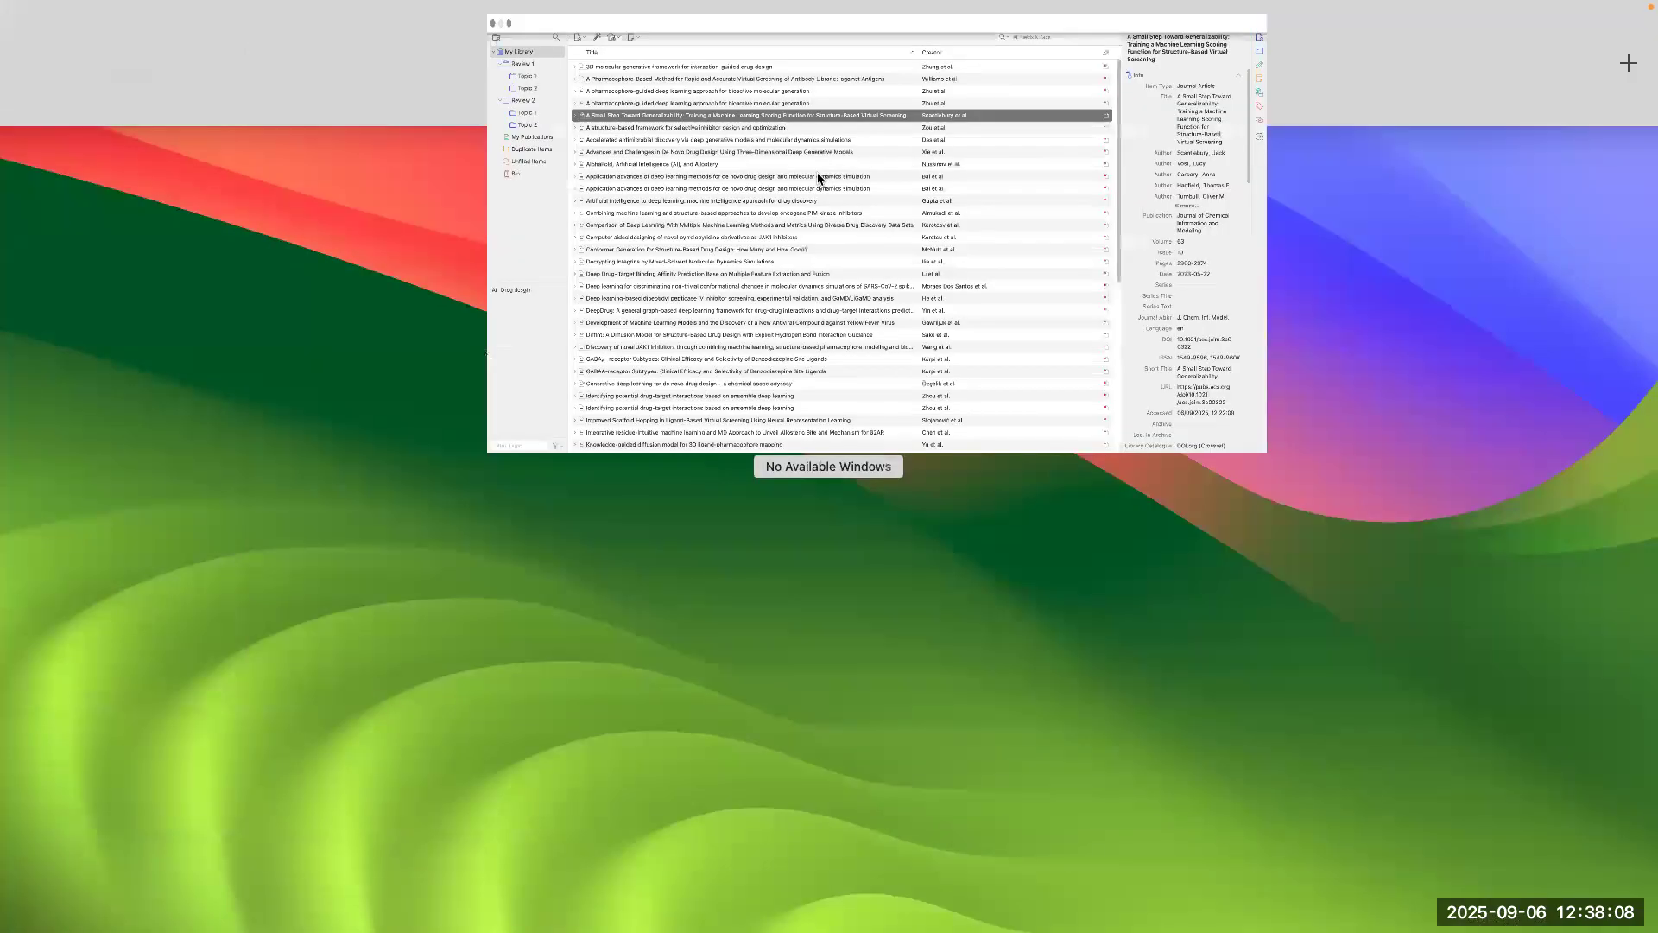
pyautogui.click(745, 60)
pyautogui.scroll(-10, 591, 432)
pyautogui.scroll(10, 592, 433)
pyautogui.scroll(-5, 591, 433)
pyautogui.scroll(5, 992, 407)
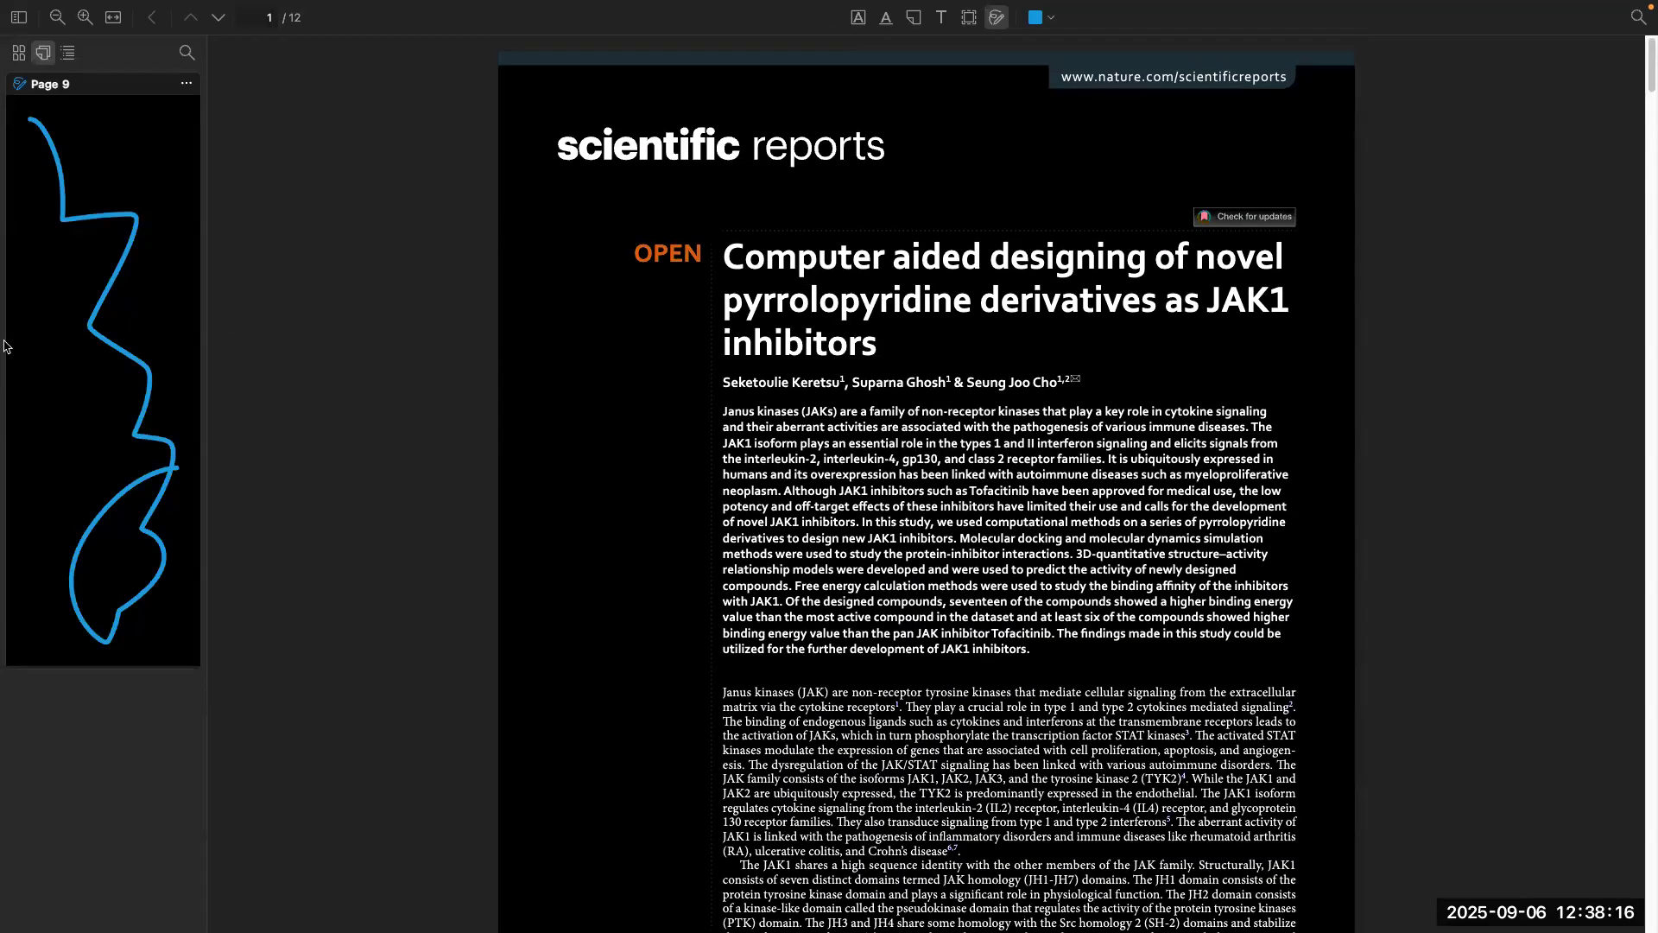
# Step: Go to the PubMed page on drug and ligand binding in BCL-2 variants and save the article to My Library with Zotero Connector
pyautogui.moveTo(4, 346)
pyautogui.click(102, 273)
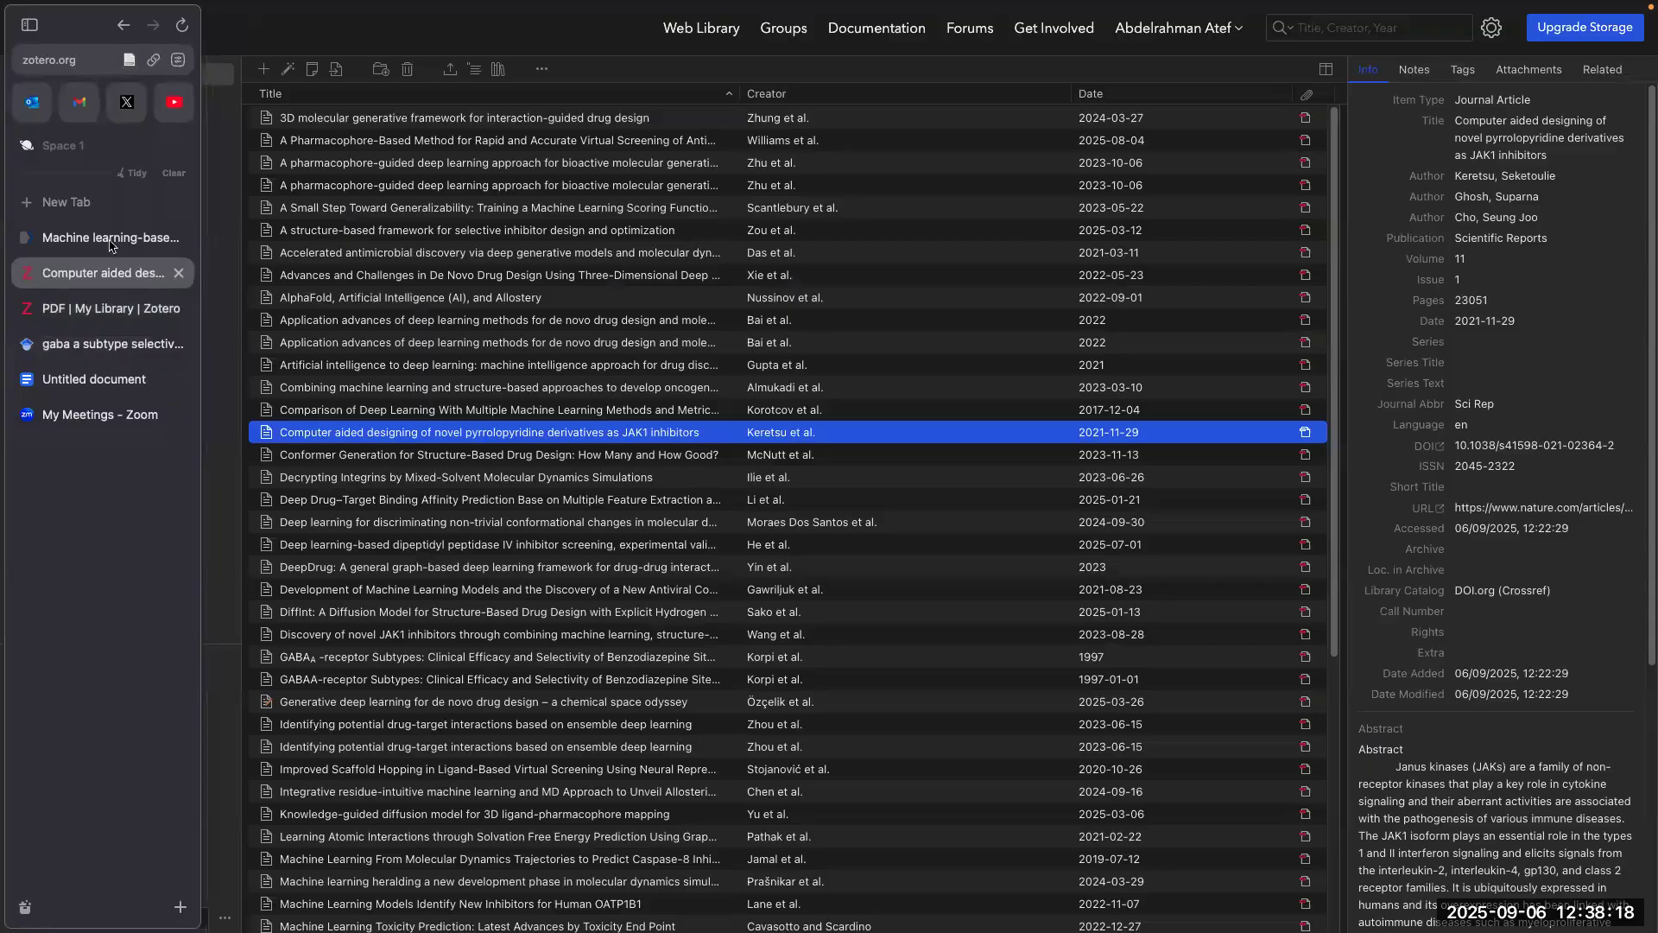
pyautogui.click(110, 239)
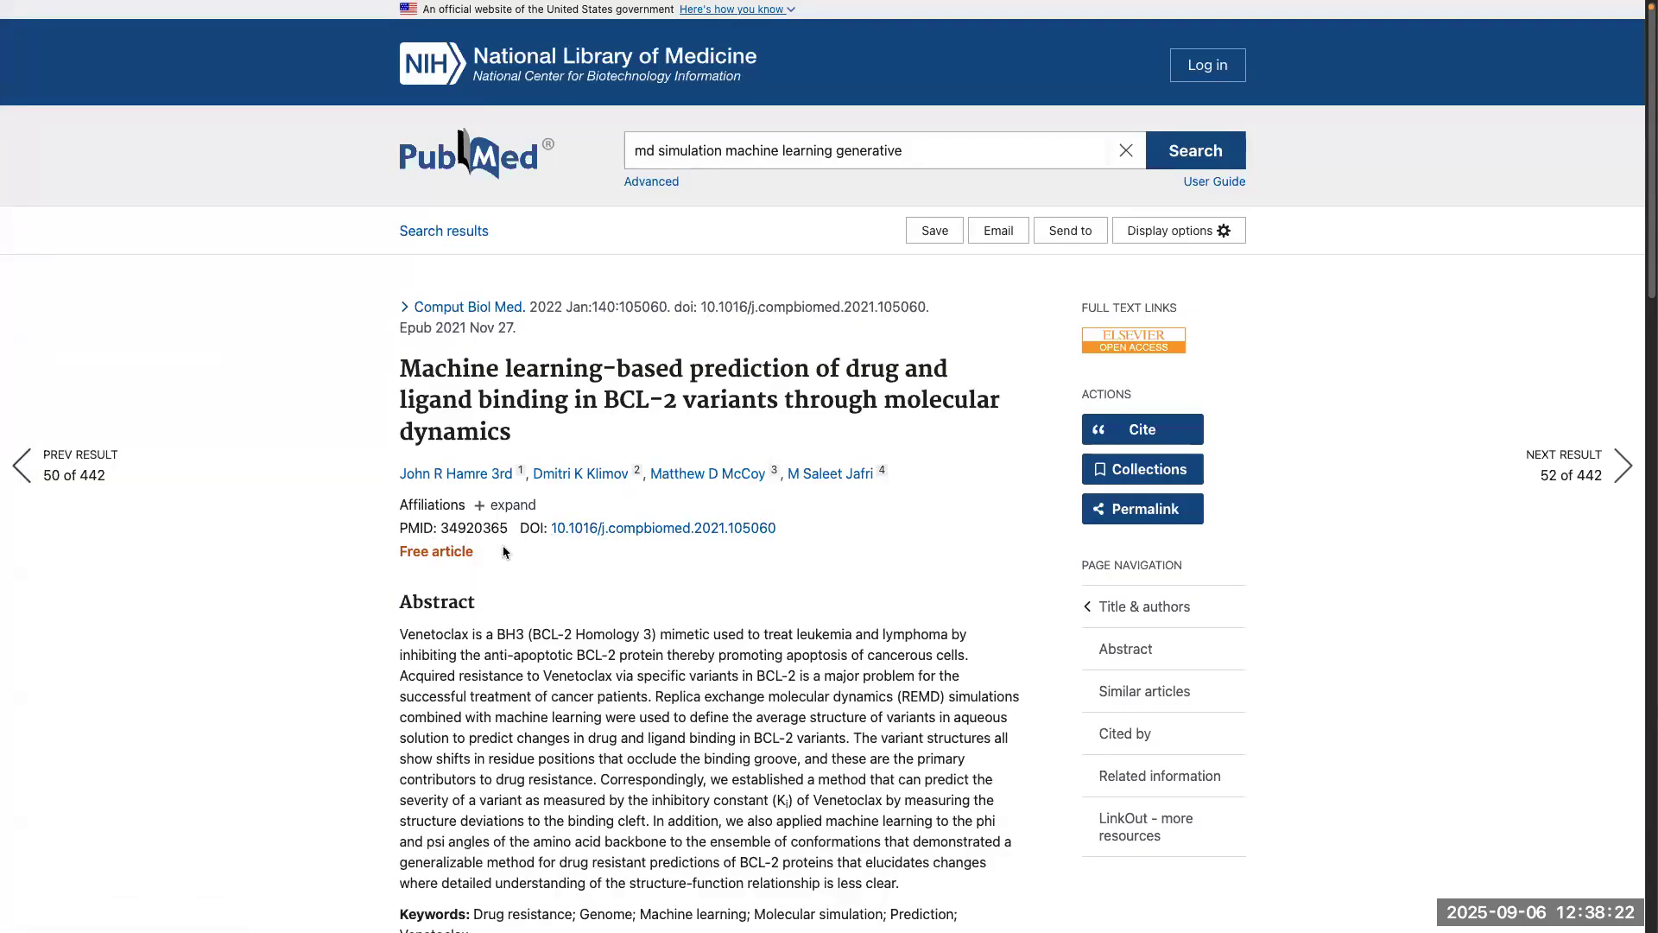
pyautogui.scroll(-3, 498, 568)
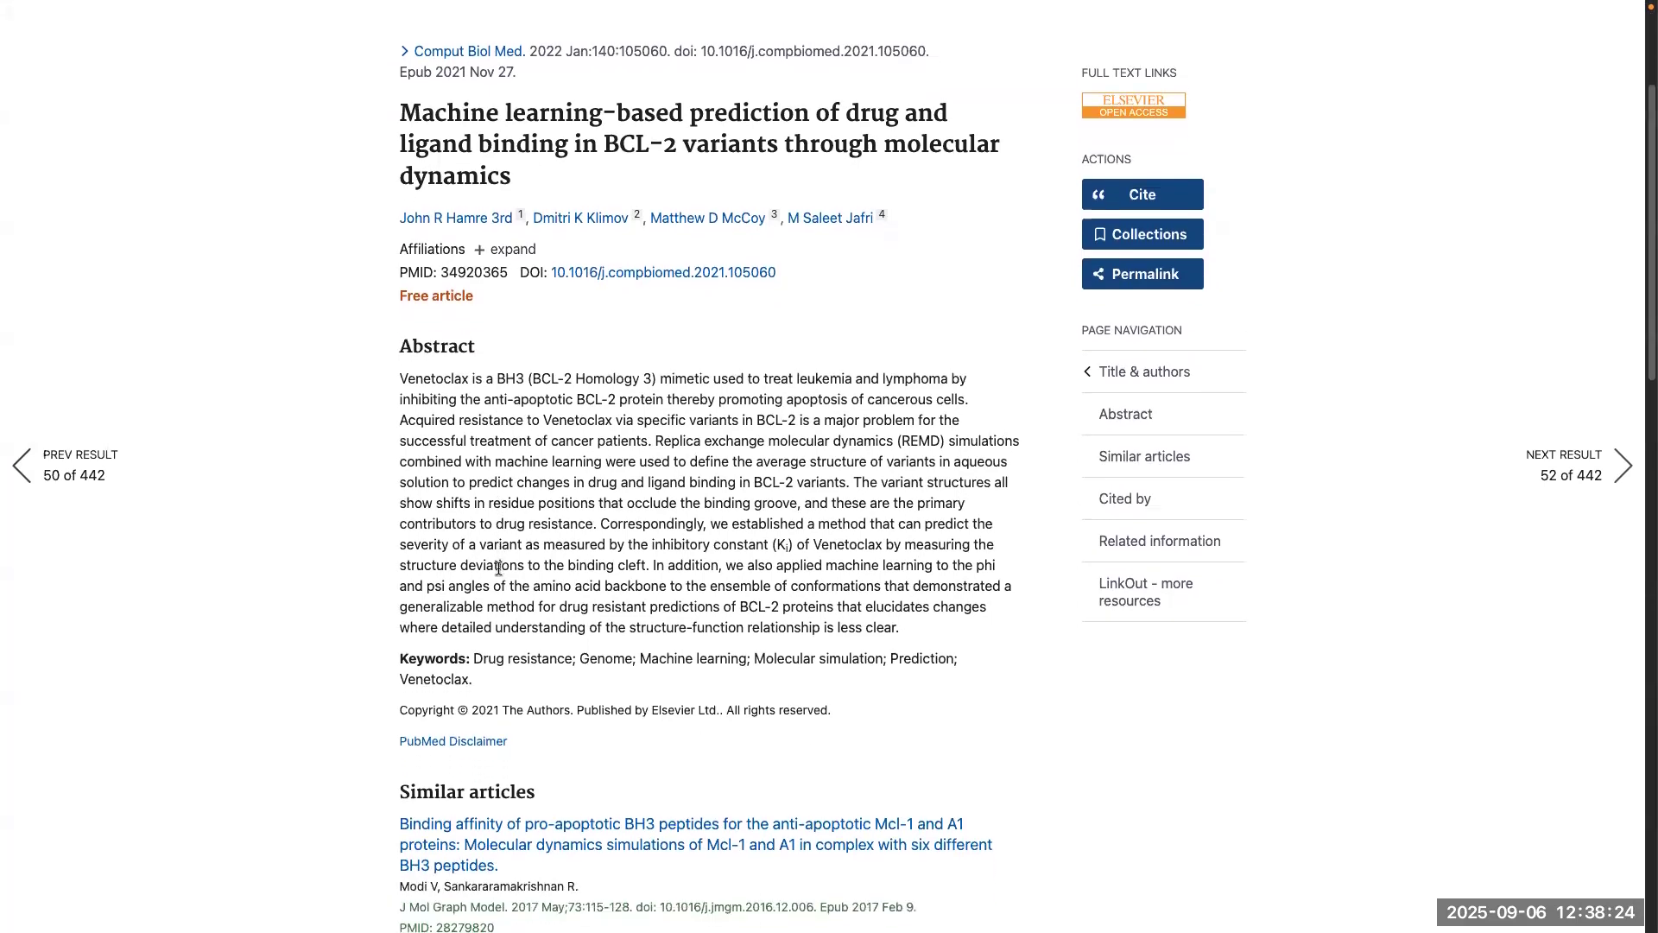
pyautogui.moveTo(1357, 8)
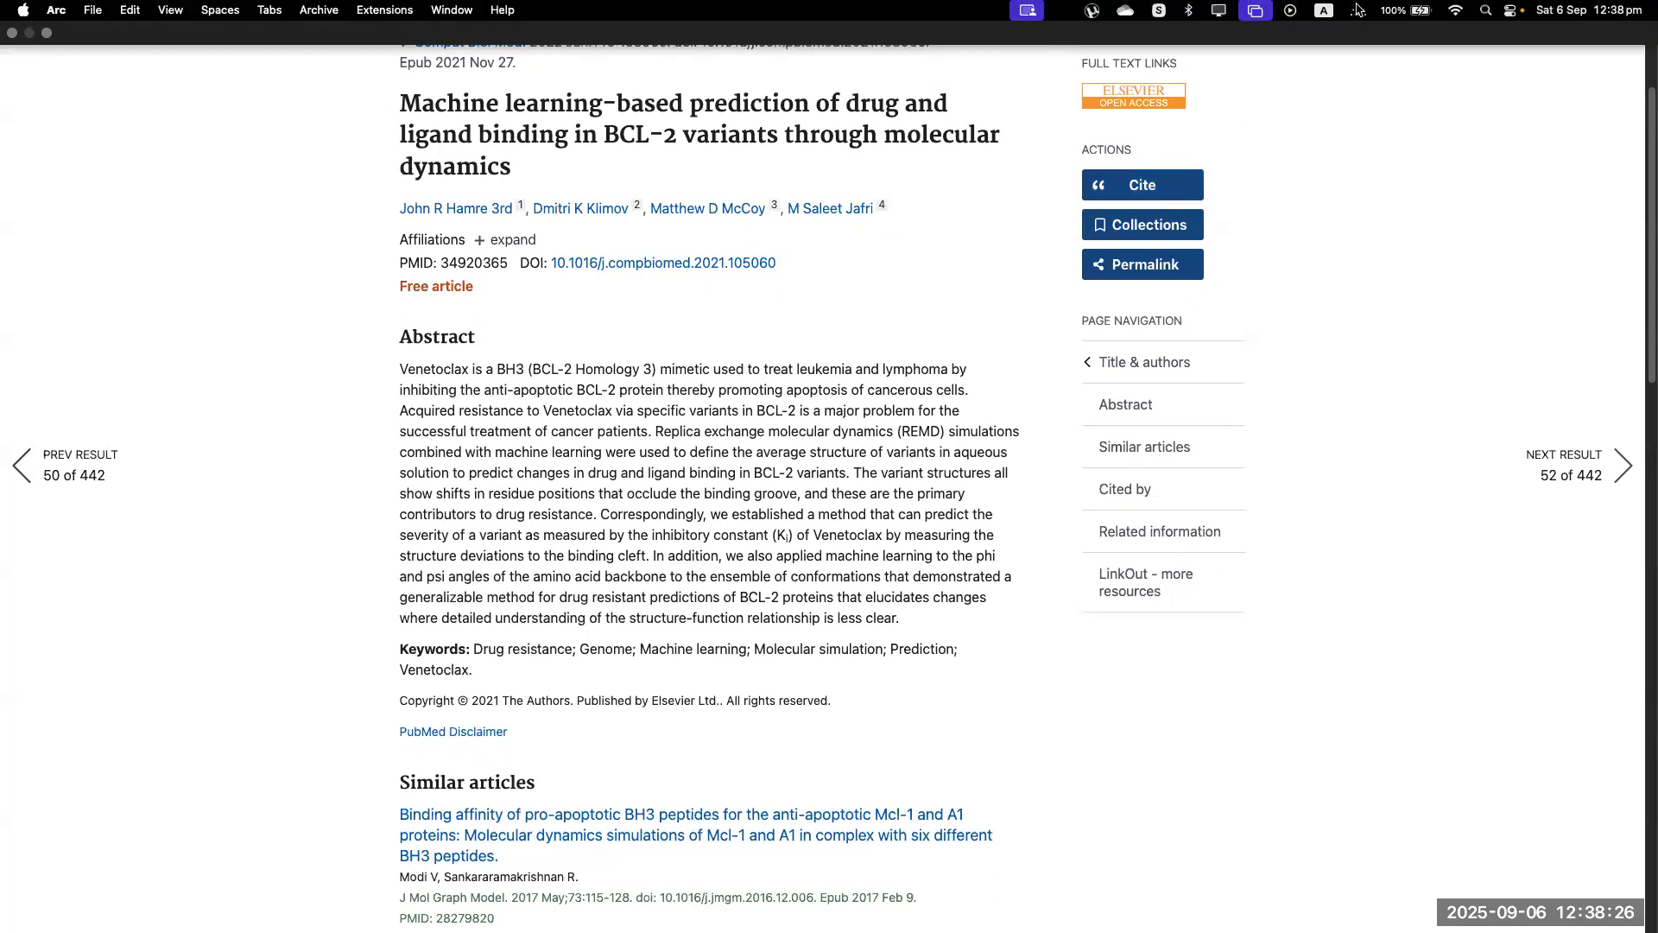
pyautogui.moveTo(4, 293)
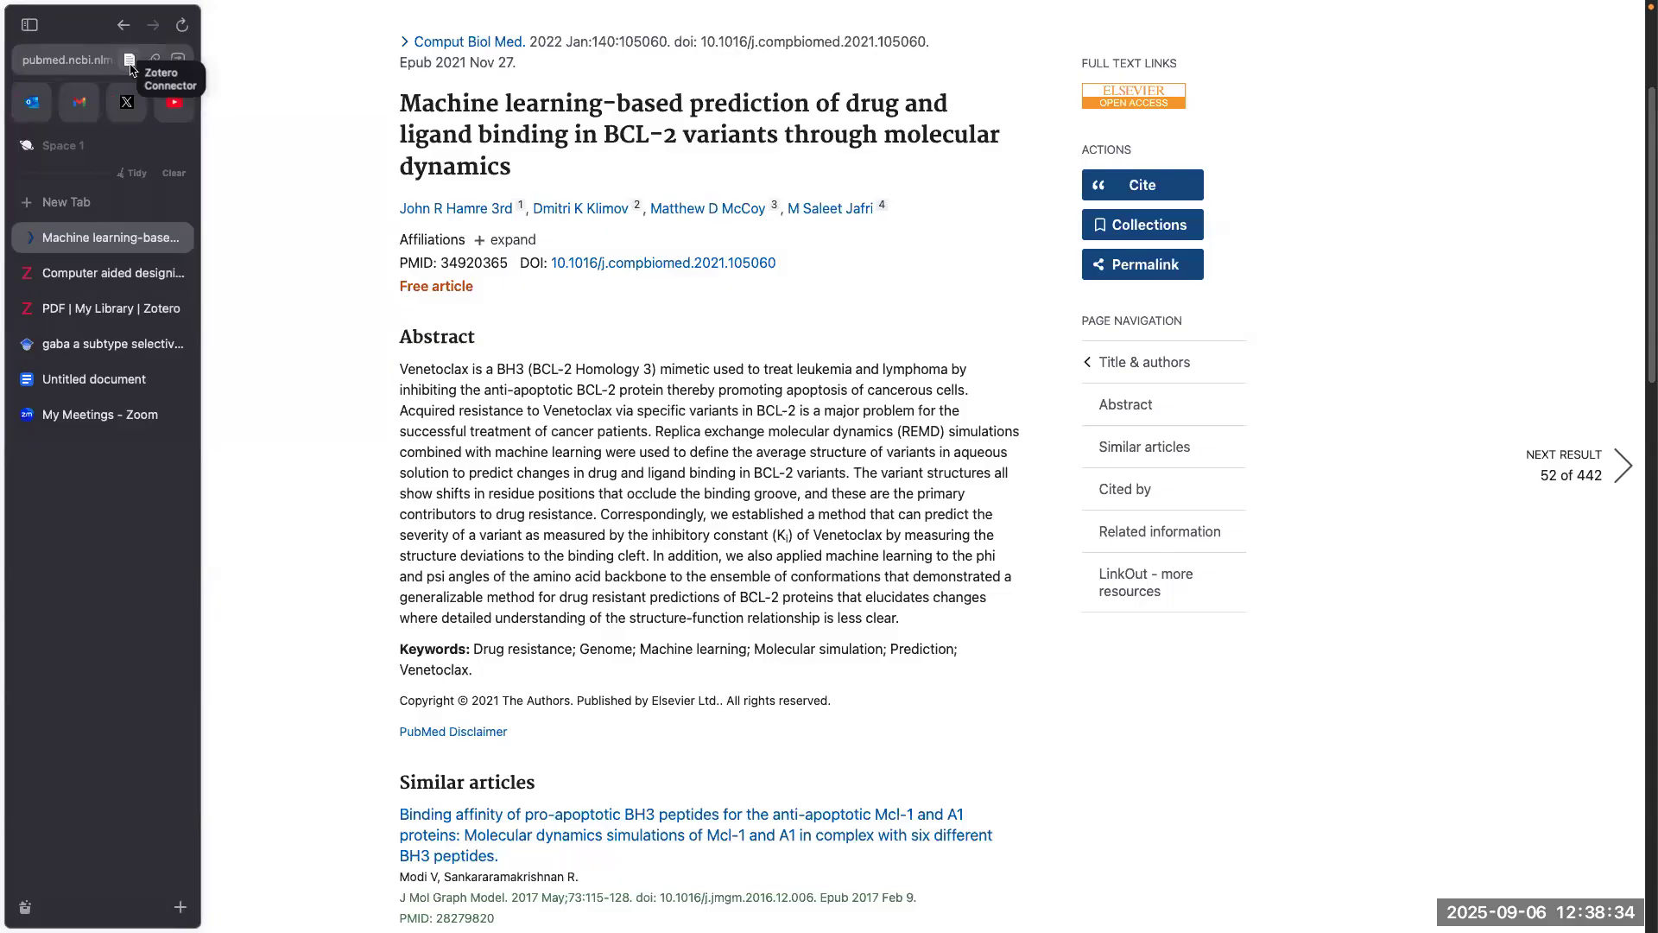
pyautogui.click(130, 66)
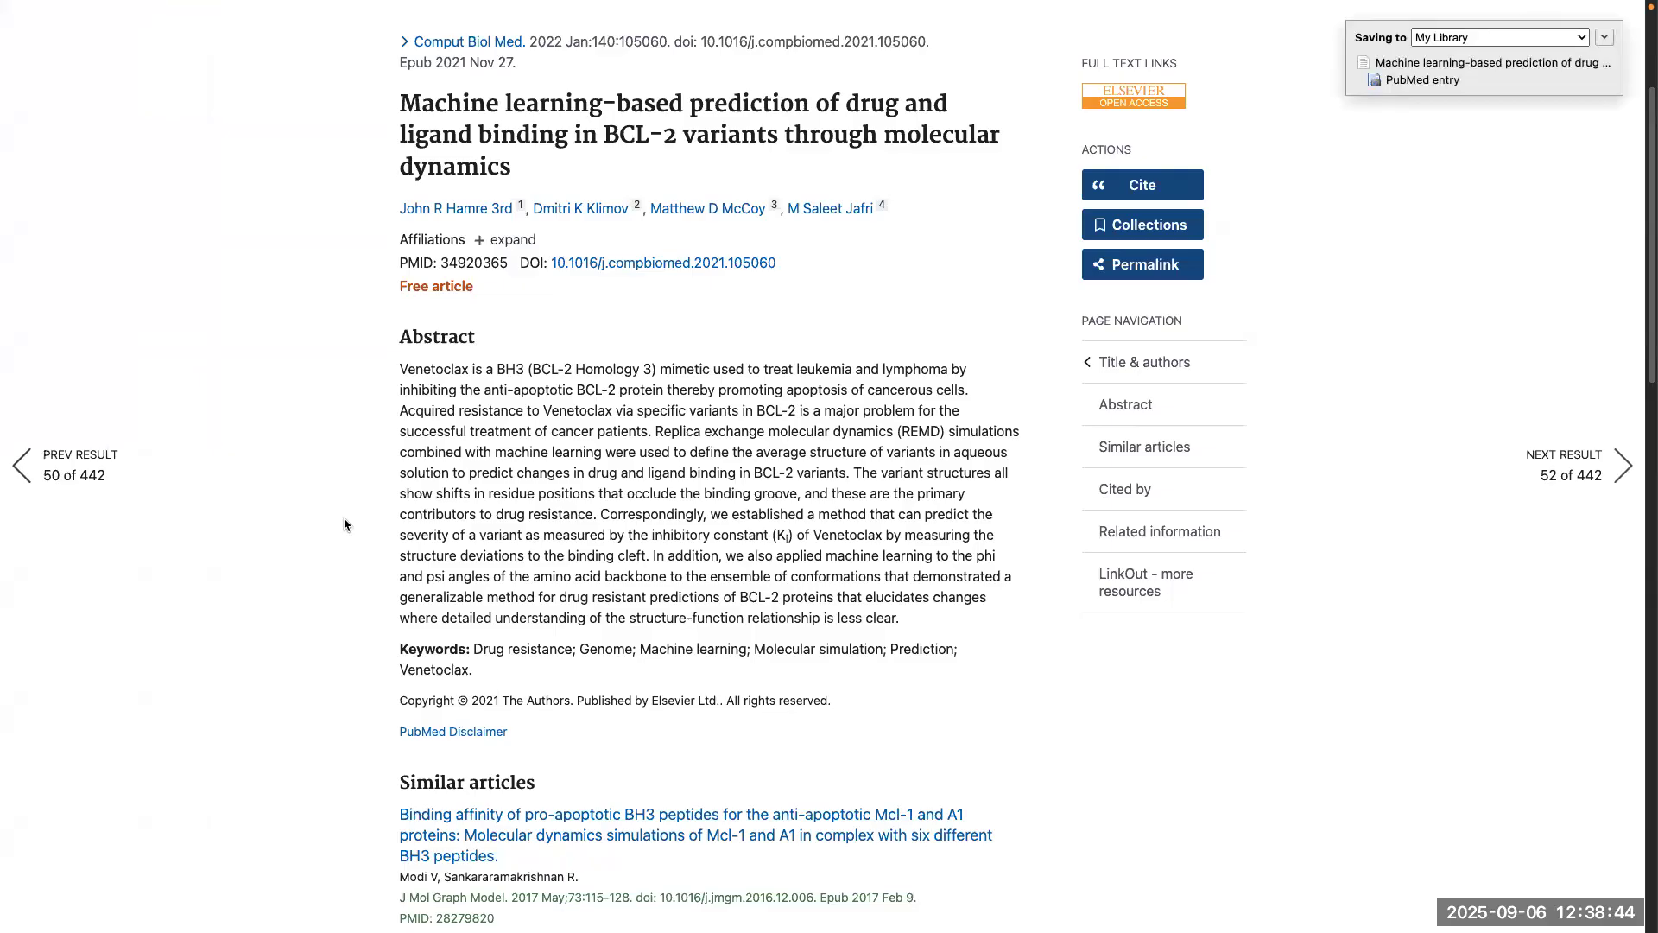
# Step: Open the BCL-2 variants article's full text on ScienceDirect and look through the page
pyautogui.scroll(-5, 342, 524)
pyautogui.scroll(-5, 342, 517)
pyautogui.scroll(15, 342, 516)
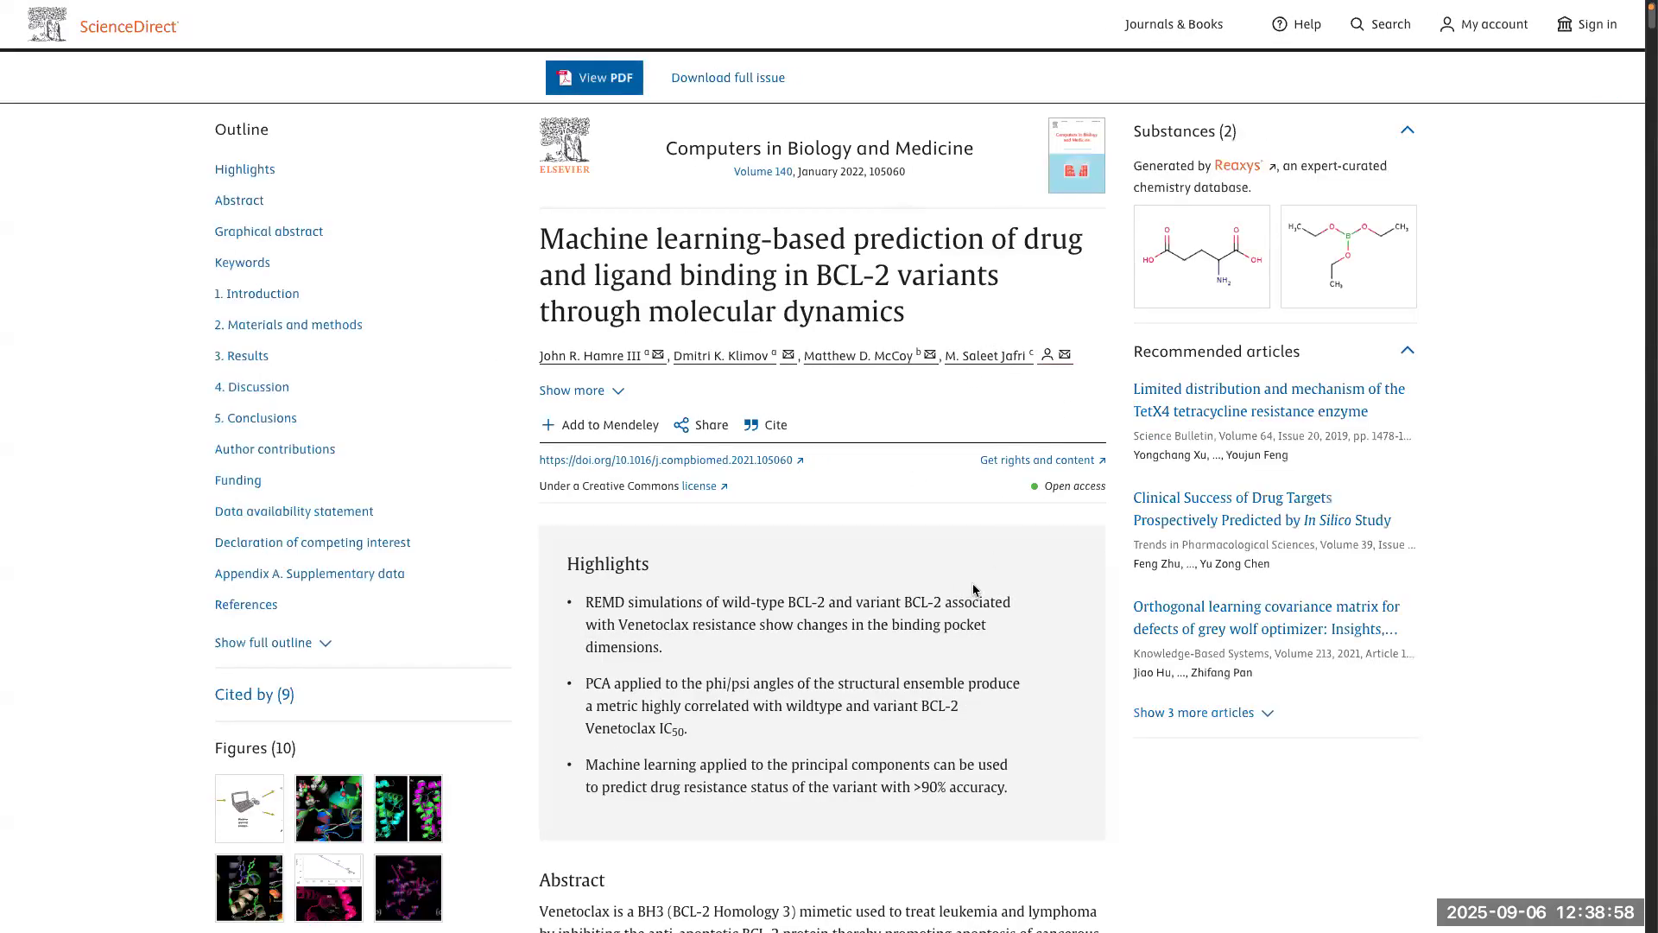
pyautogui.scroll(-5, 852, 588)
pyautogui.scroll(-4, 853, 587)
pyautogui.scroll(9, 851, 584)
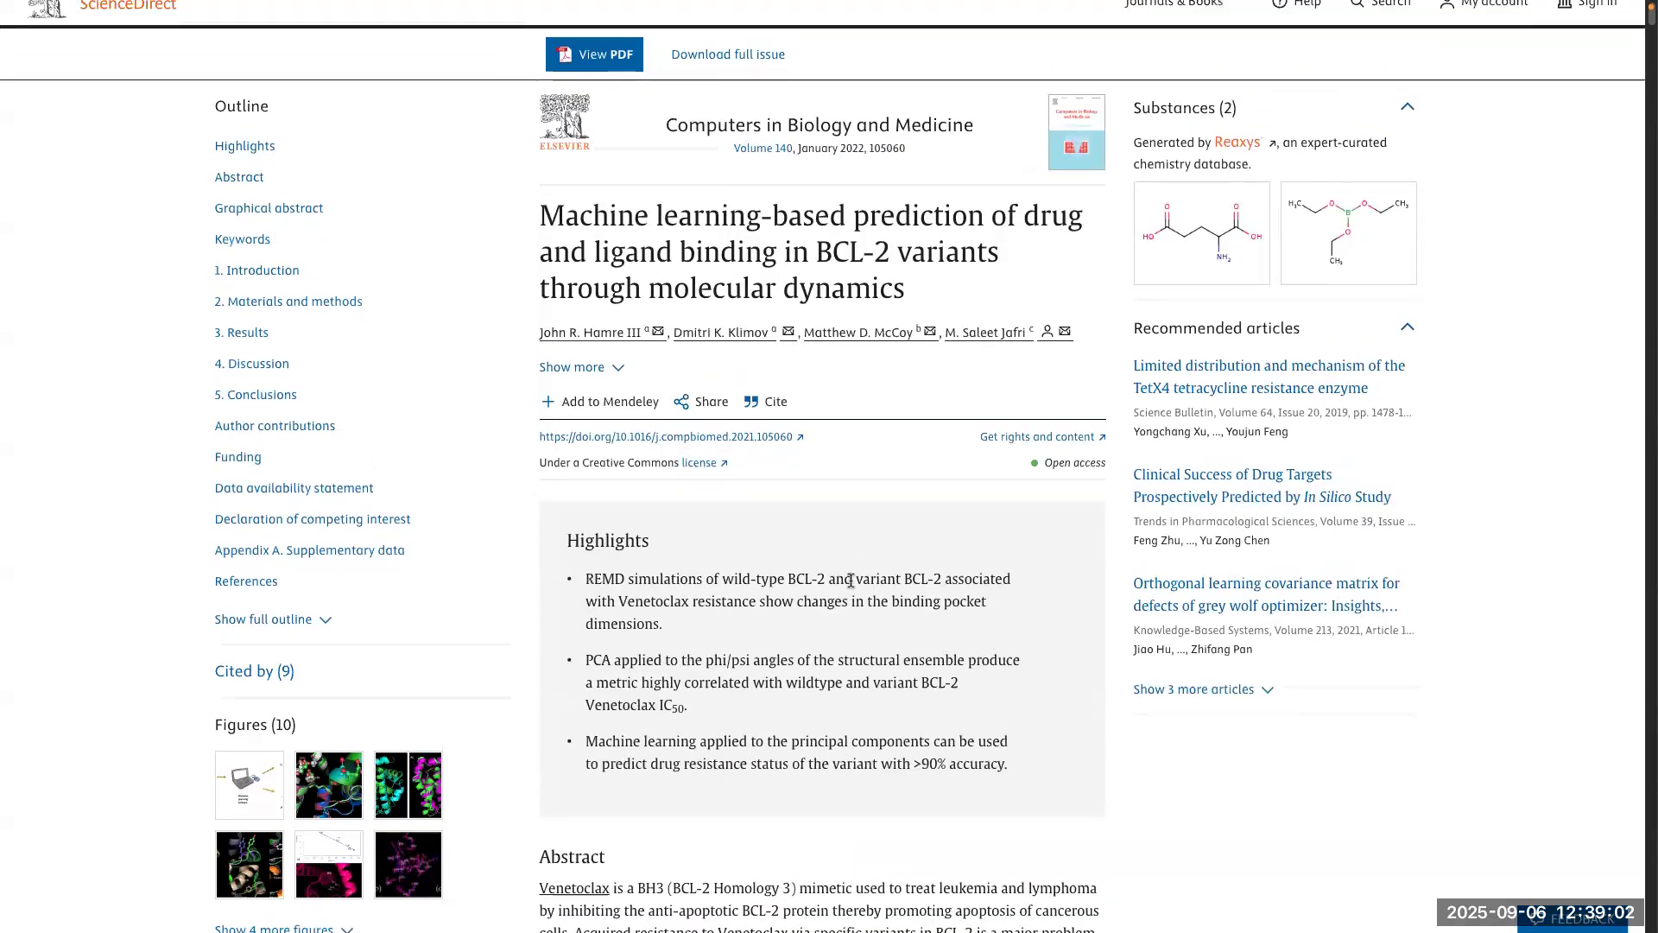
# Step: Try to open the article's PDF from ScienceDirect and return to the article page
pyautogui.click(638, 62)
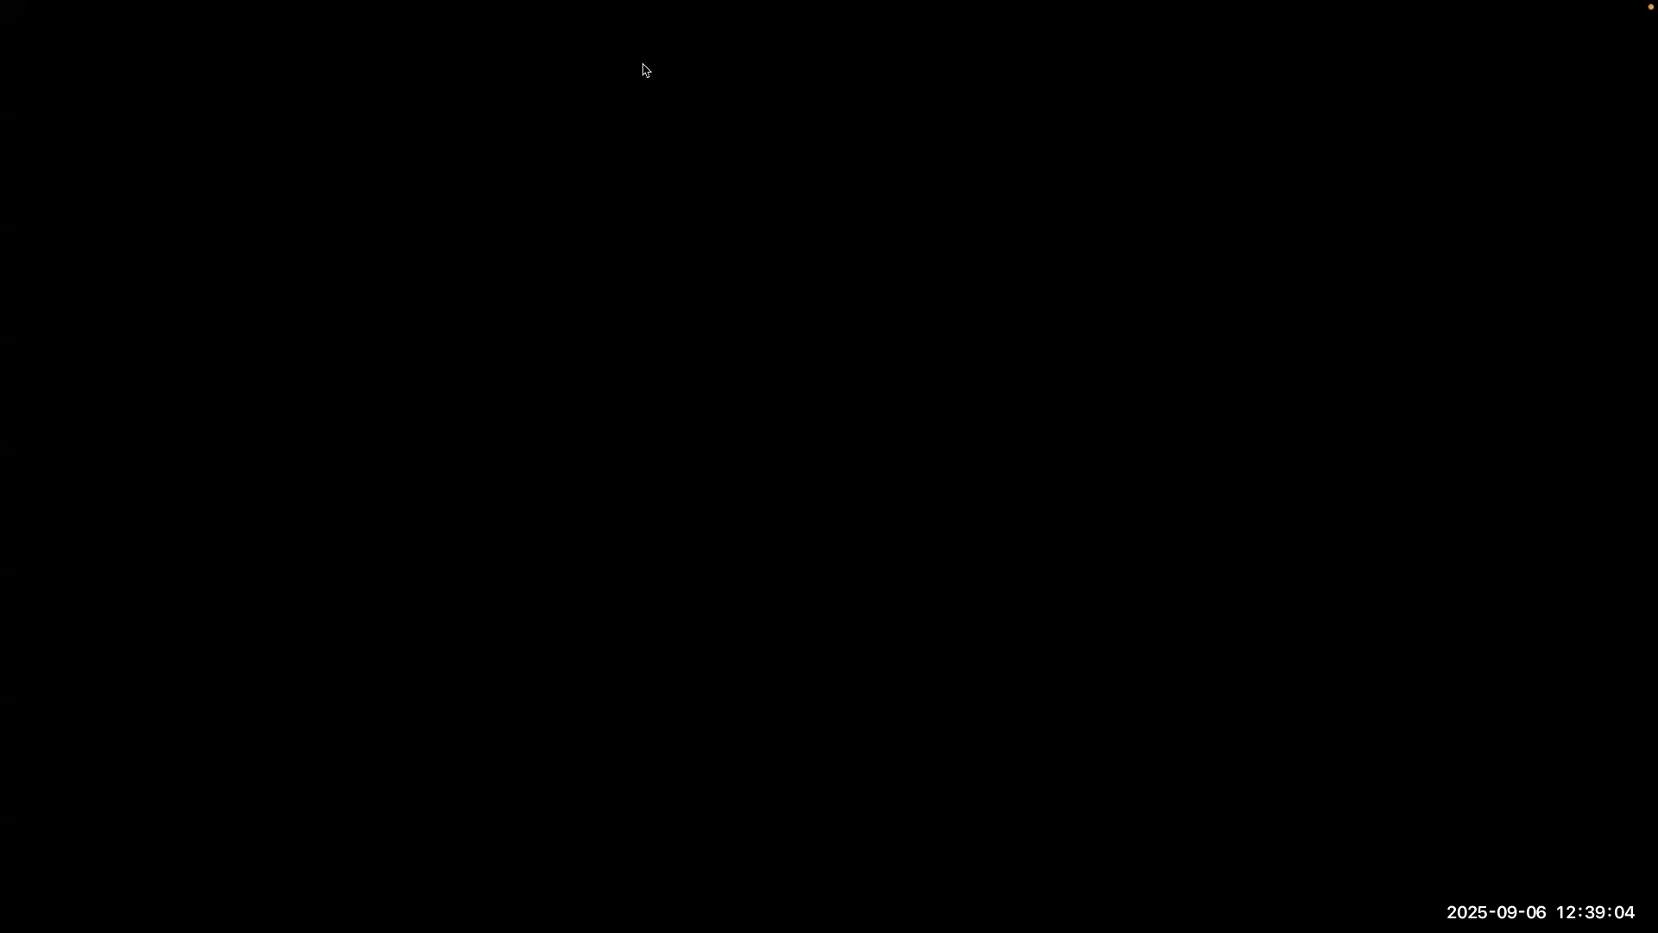
pyautogui.moveTo(4, 230)
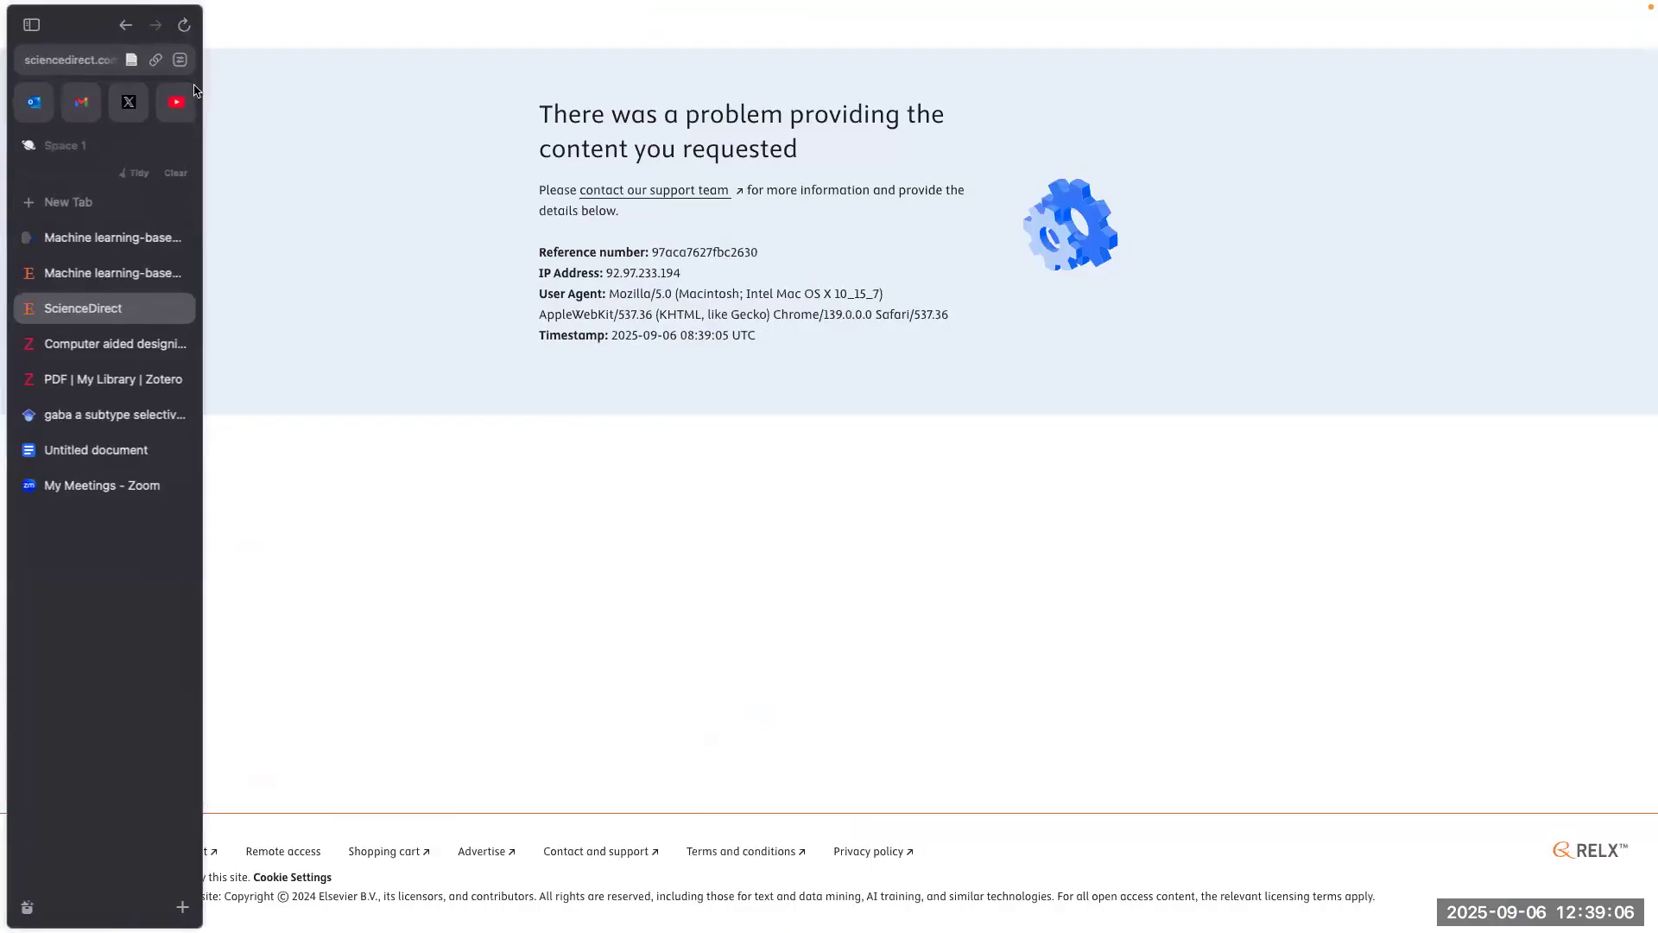
pyautogui.click(124, 29)
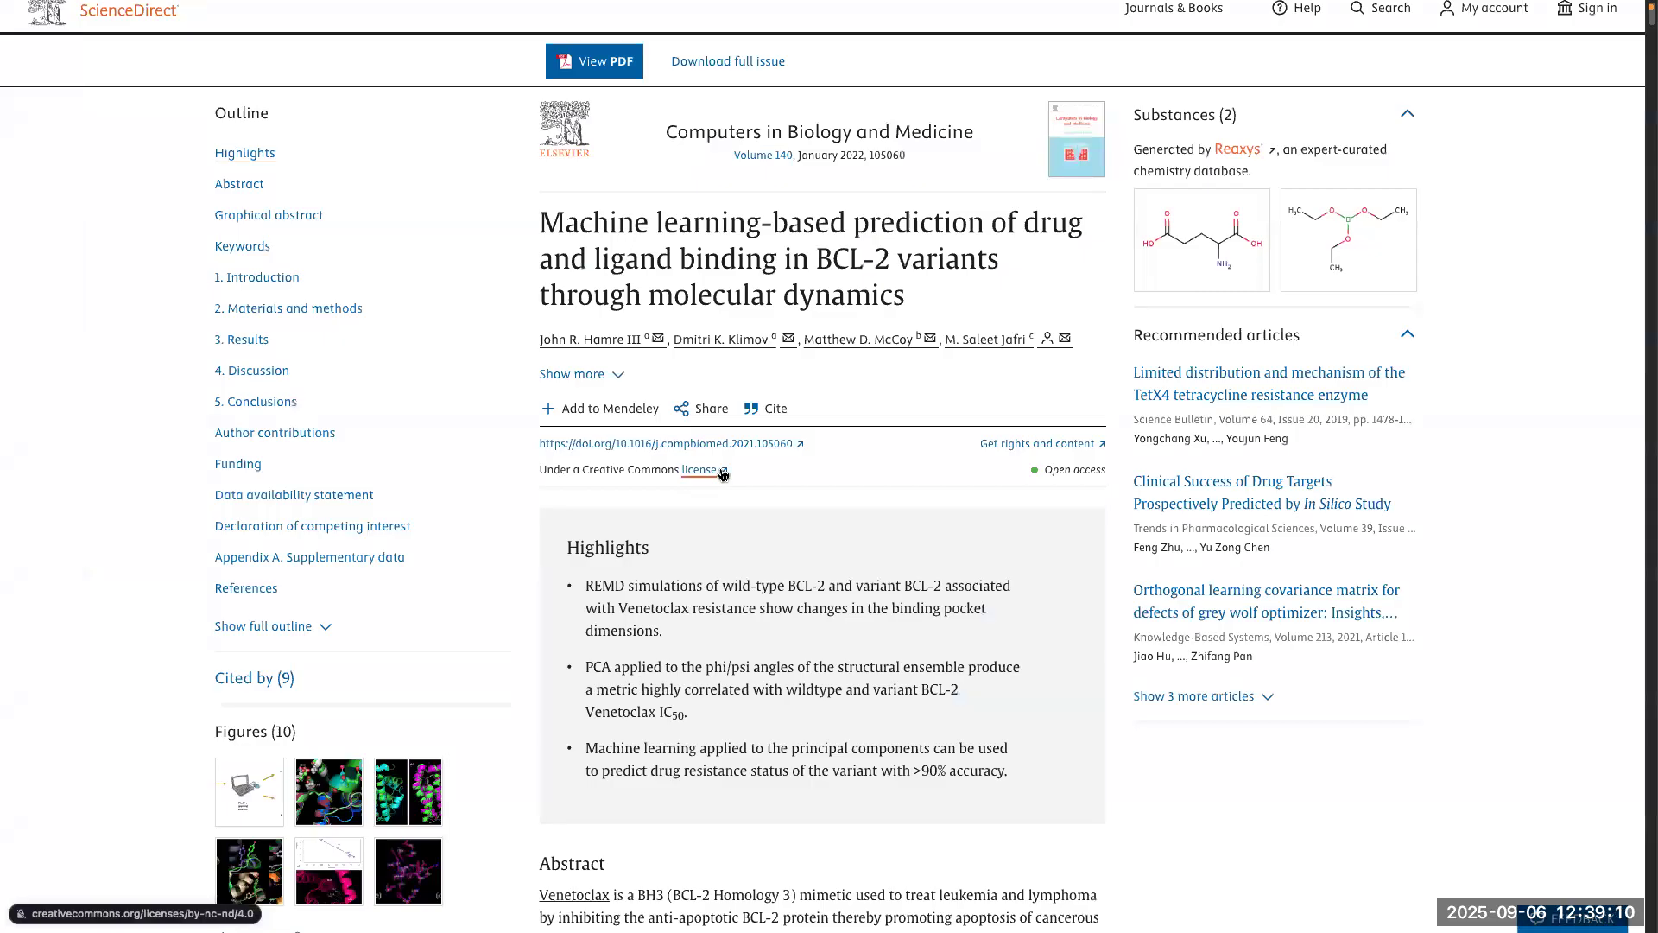
# Step: Look through the article's graphical abstract, keywords and introduction on ScienceDirect
pyautogui.scroll(-10, 722, 474)
pyautogui.scroll(-3, 721, 475)
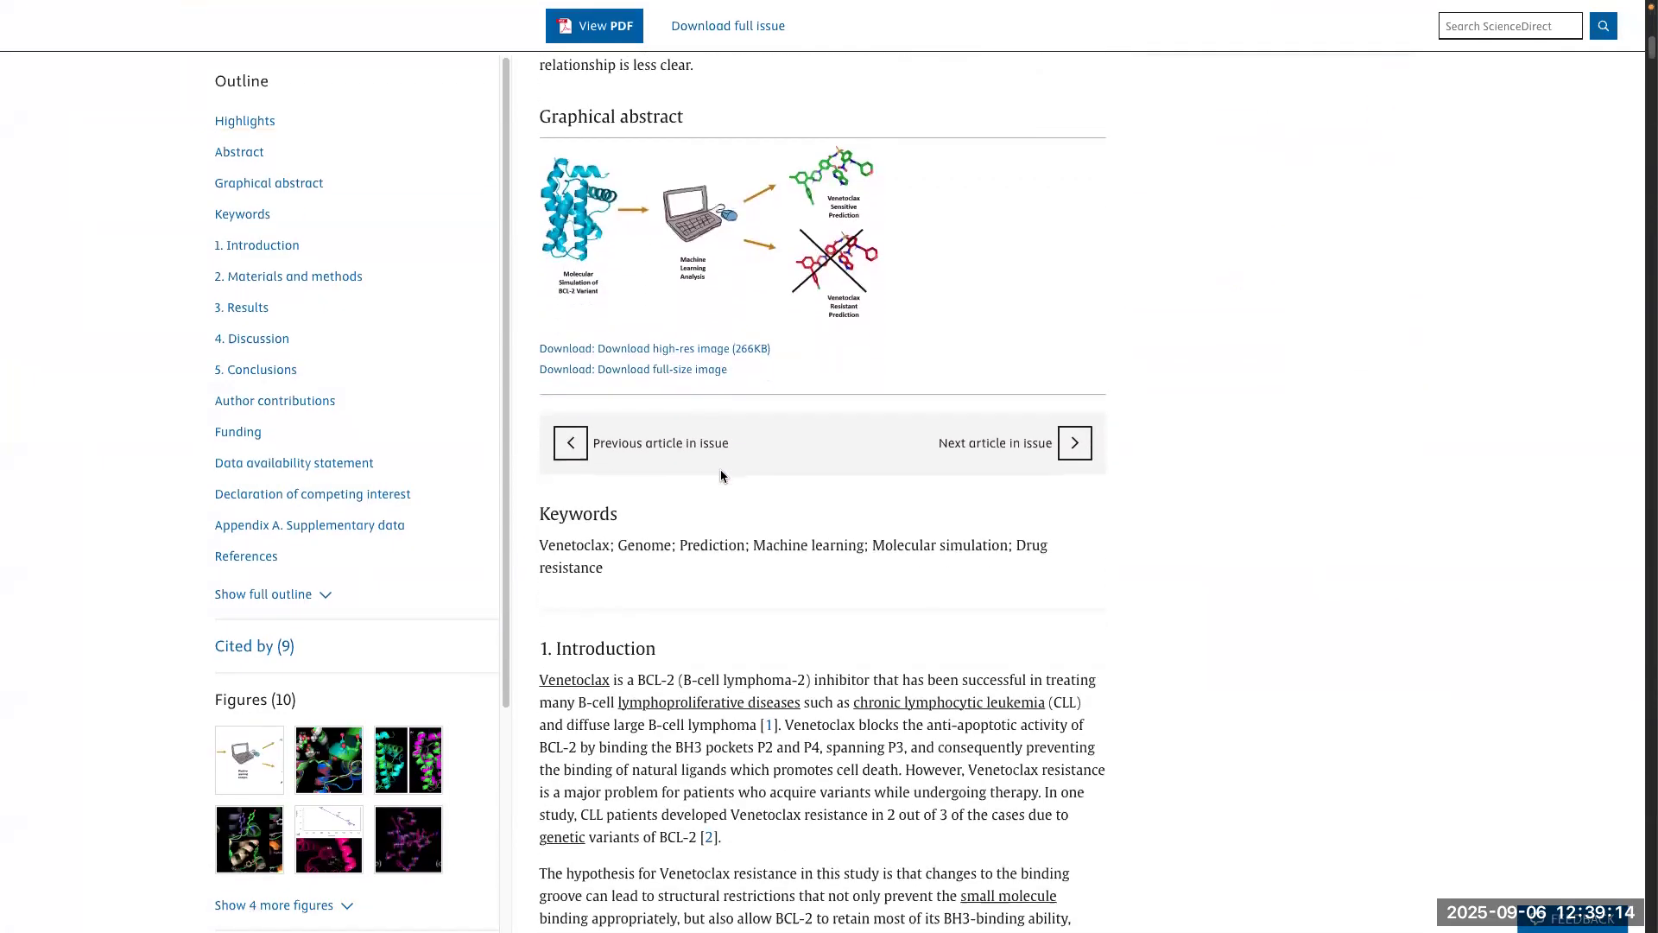
pyautogui.scroll(-4, 720, 473)
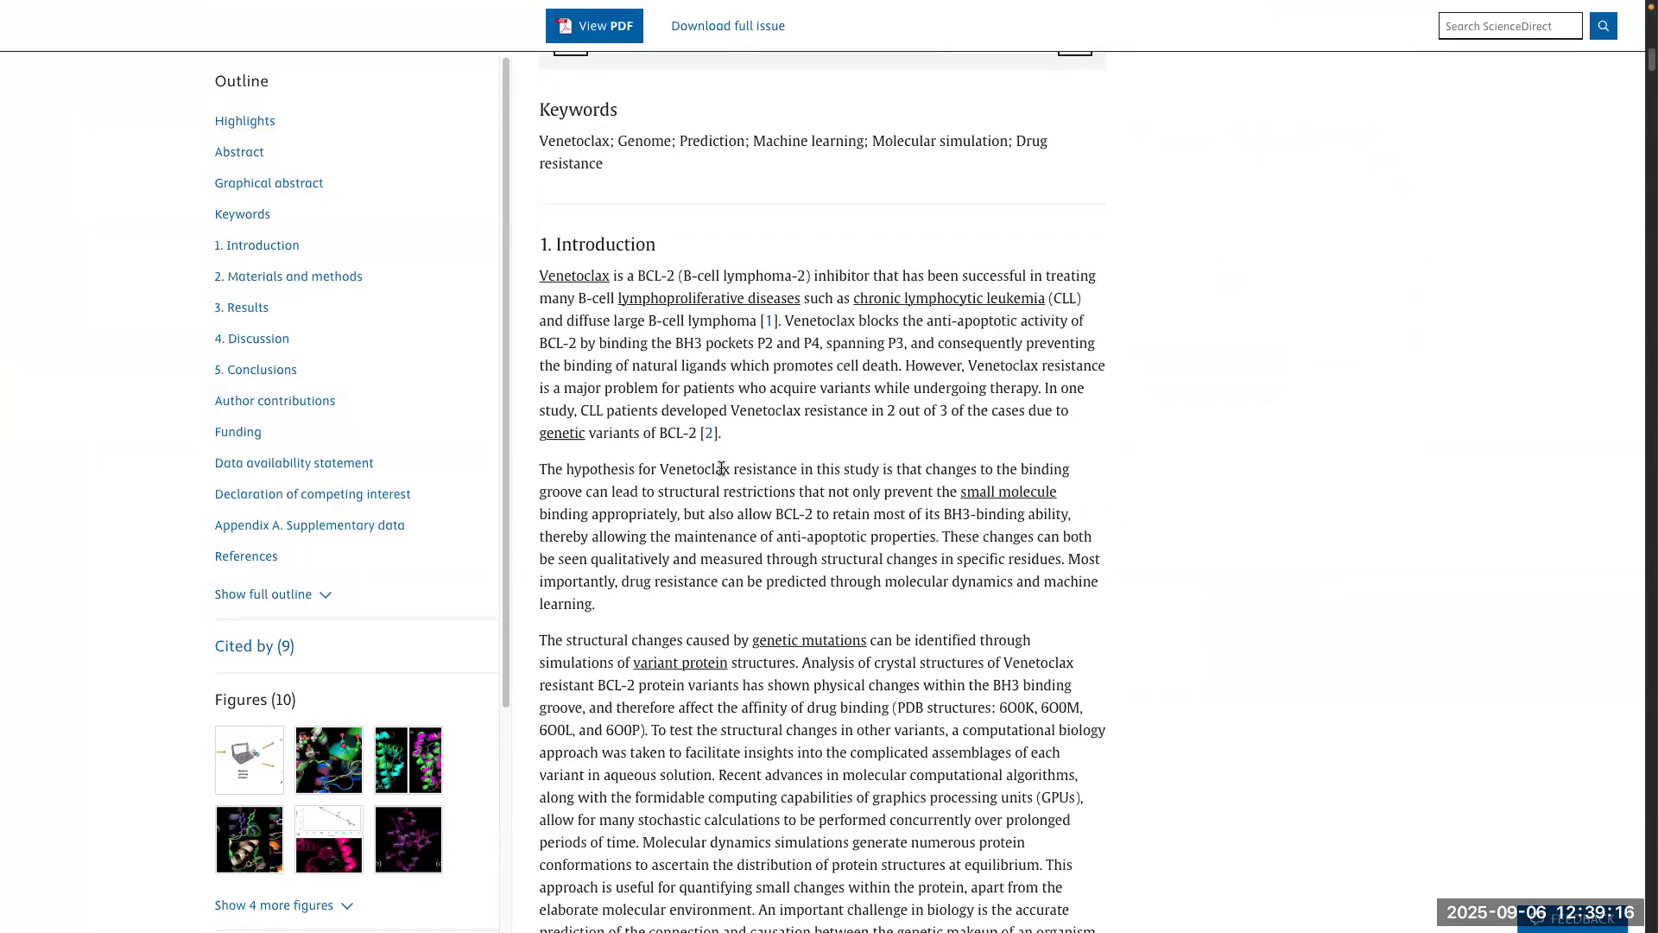
# Step: Read the article's introduction on ScienceDirect and review its highlights, abstract and graphical abstract
pyautogui.scroll(-2, 721, 468)
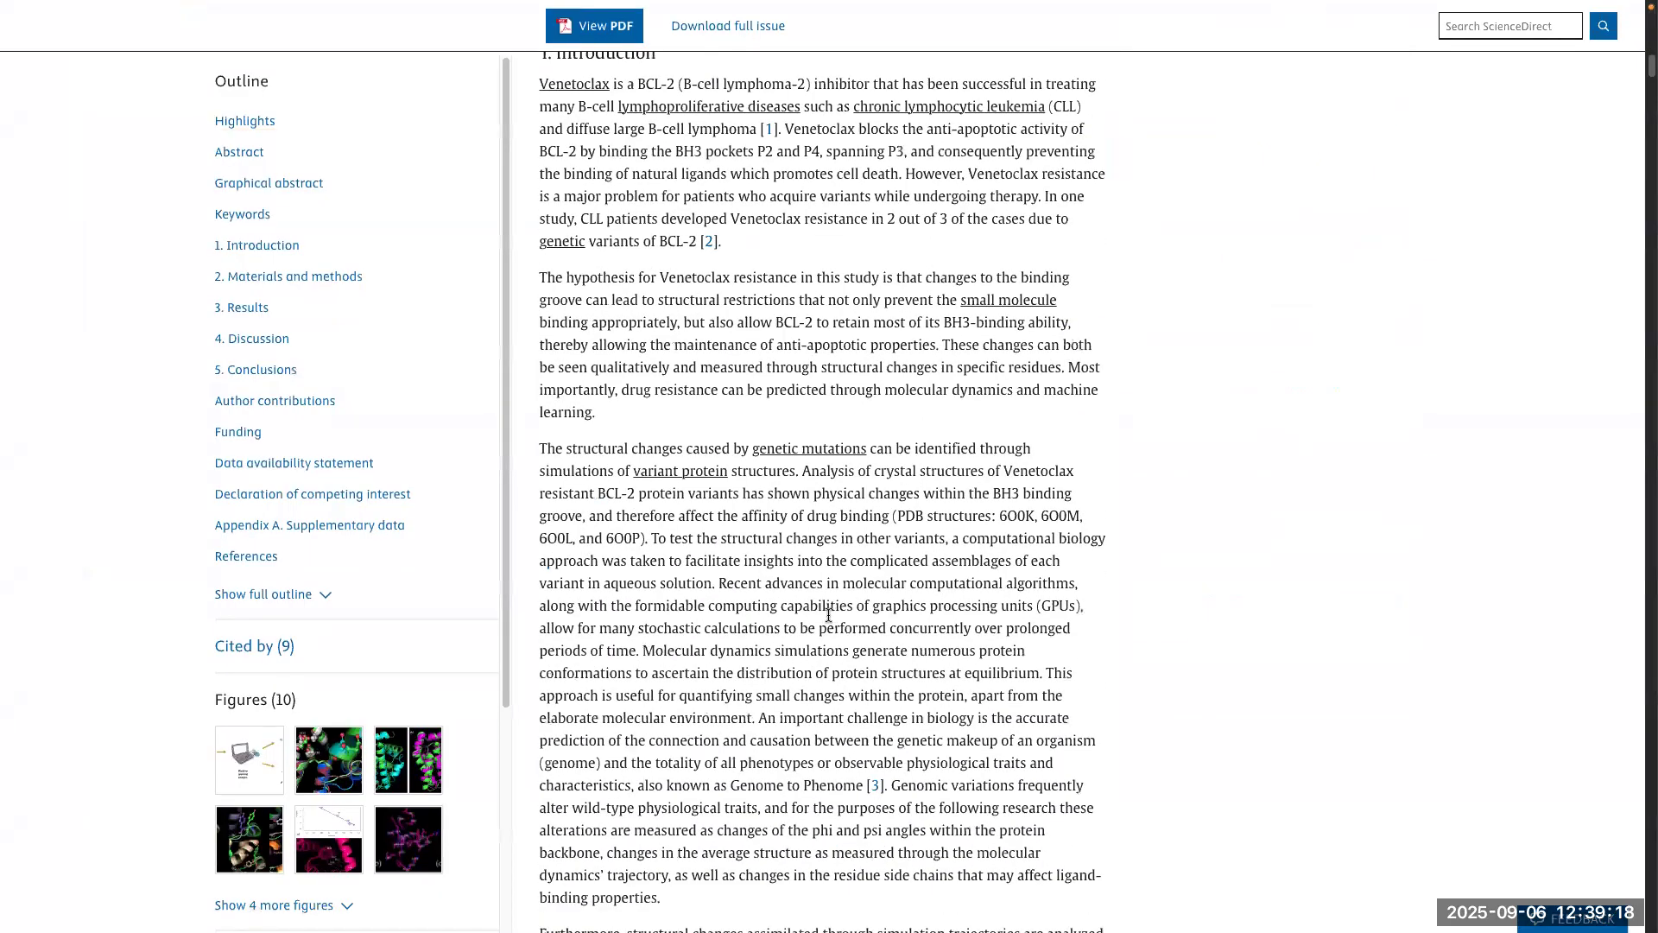
pyautogui.scroll(-1, 857, 800)
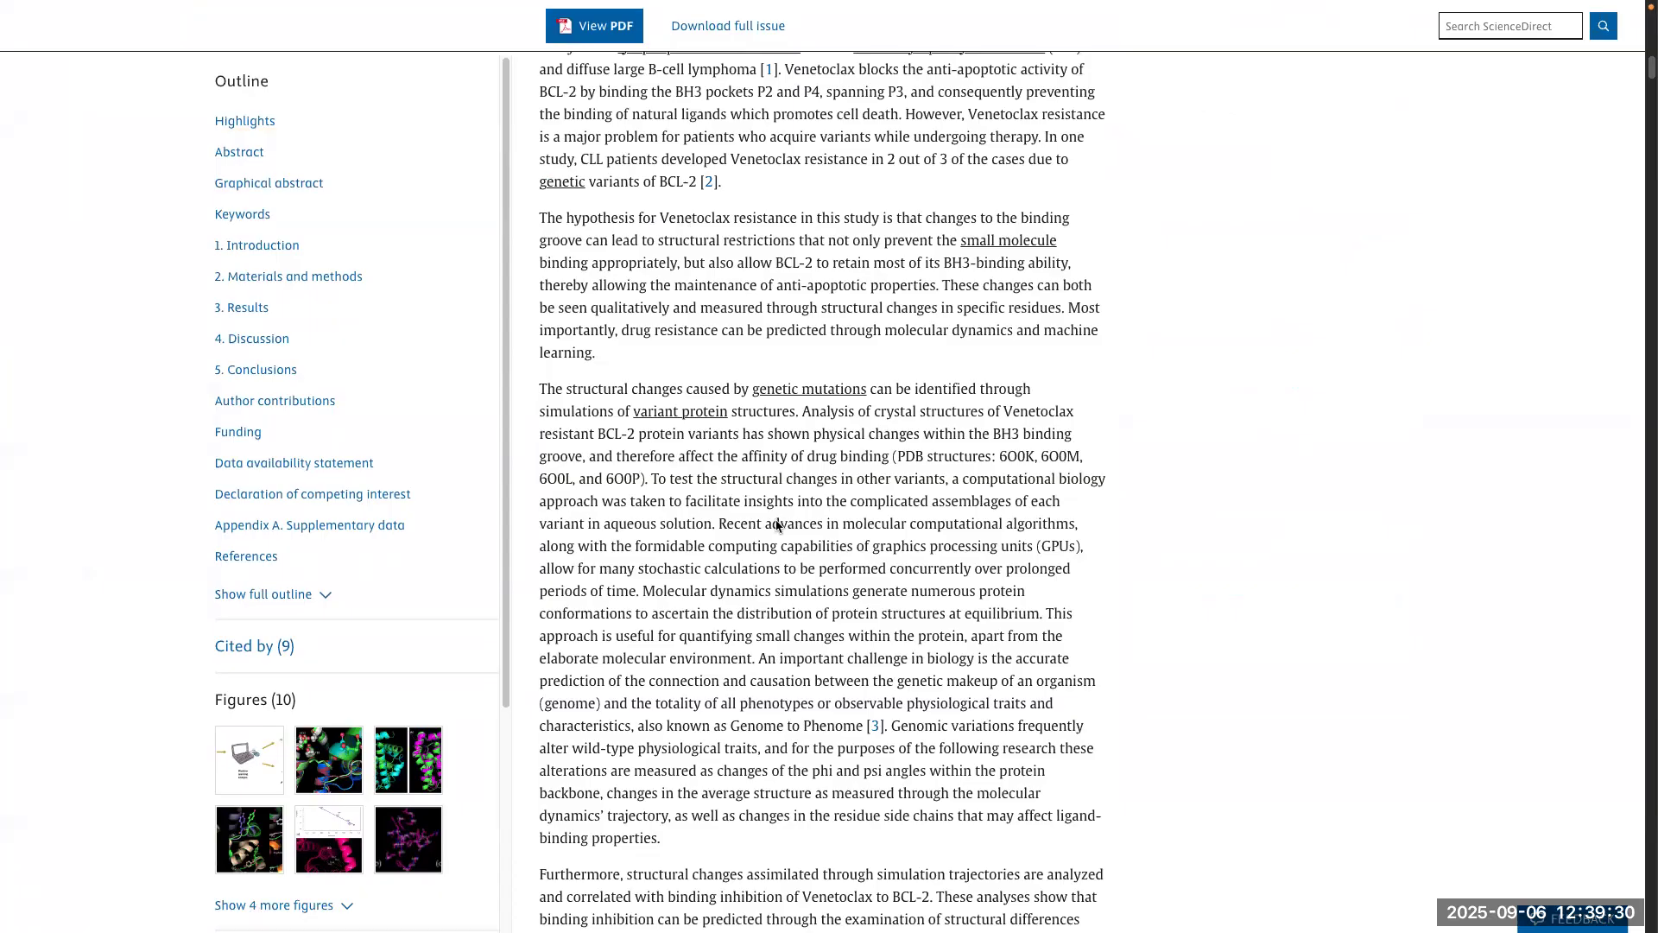
pyautogui.scroll(15, 784, 543)
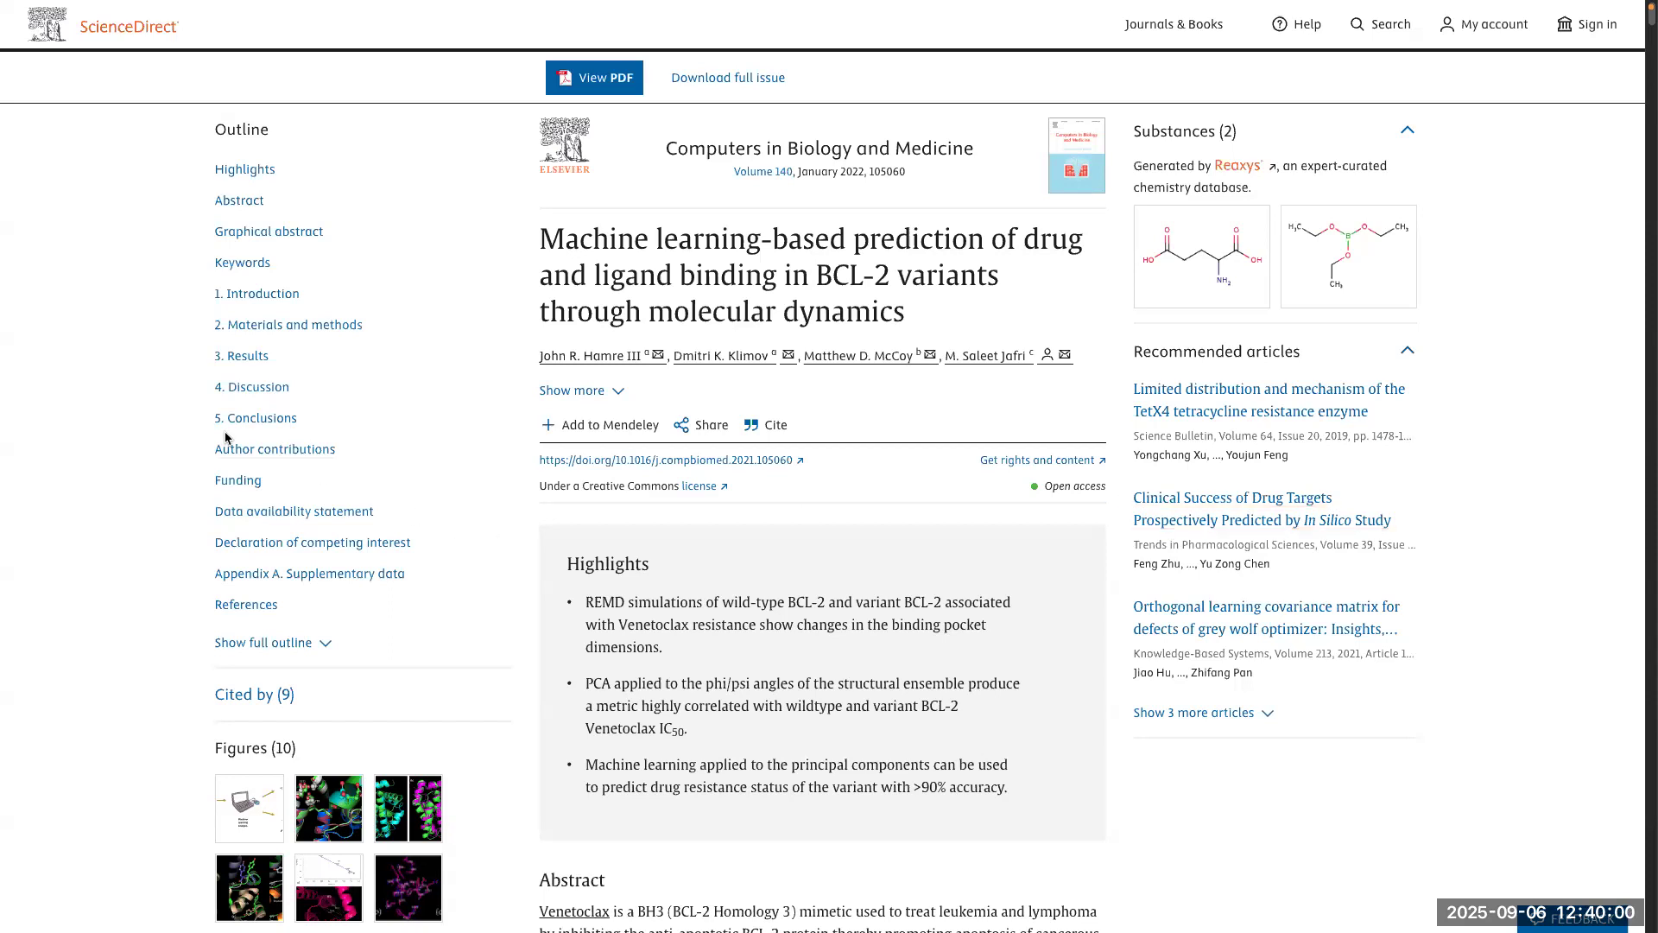
pyautogui.scroll(-10, 159, 439)
pyautogui.scroll(10, 158, 438)
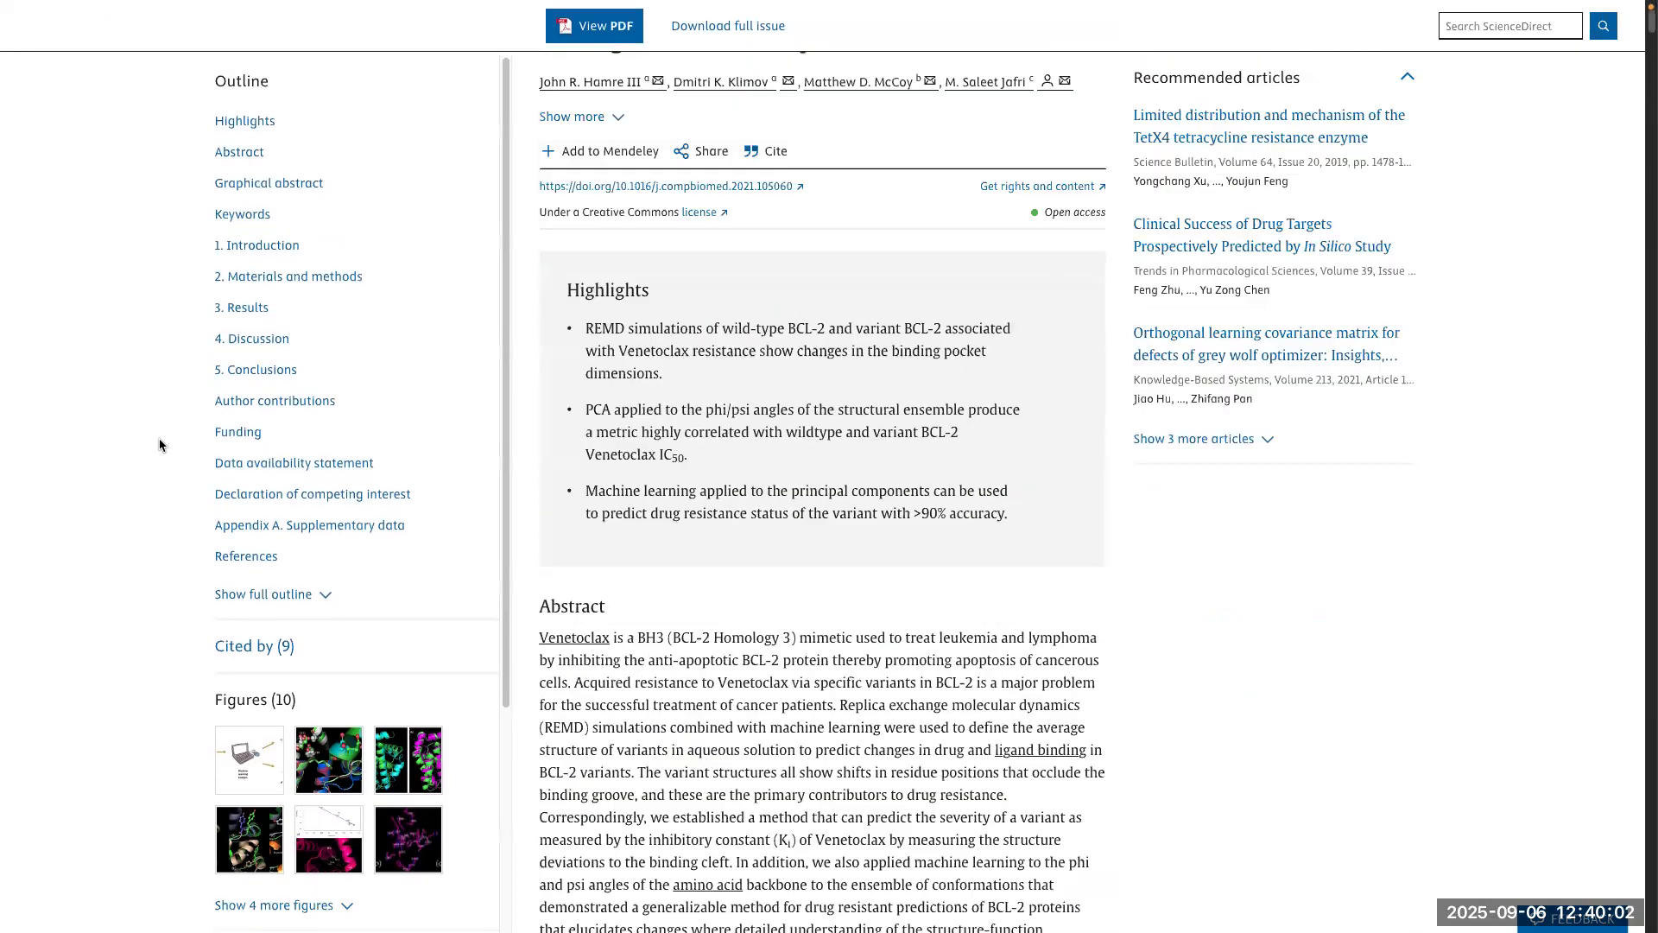
pyautogui.scroll(-3, 159, 437)
pyautogui.scroll(-3, 159, 437)
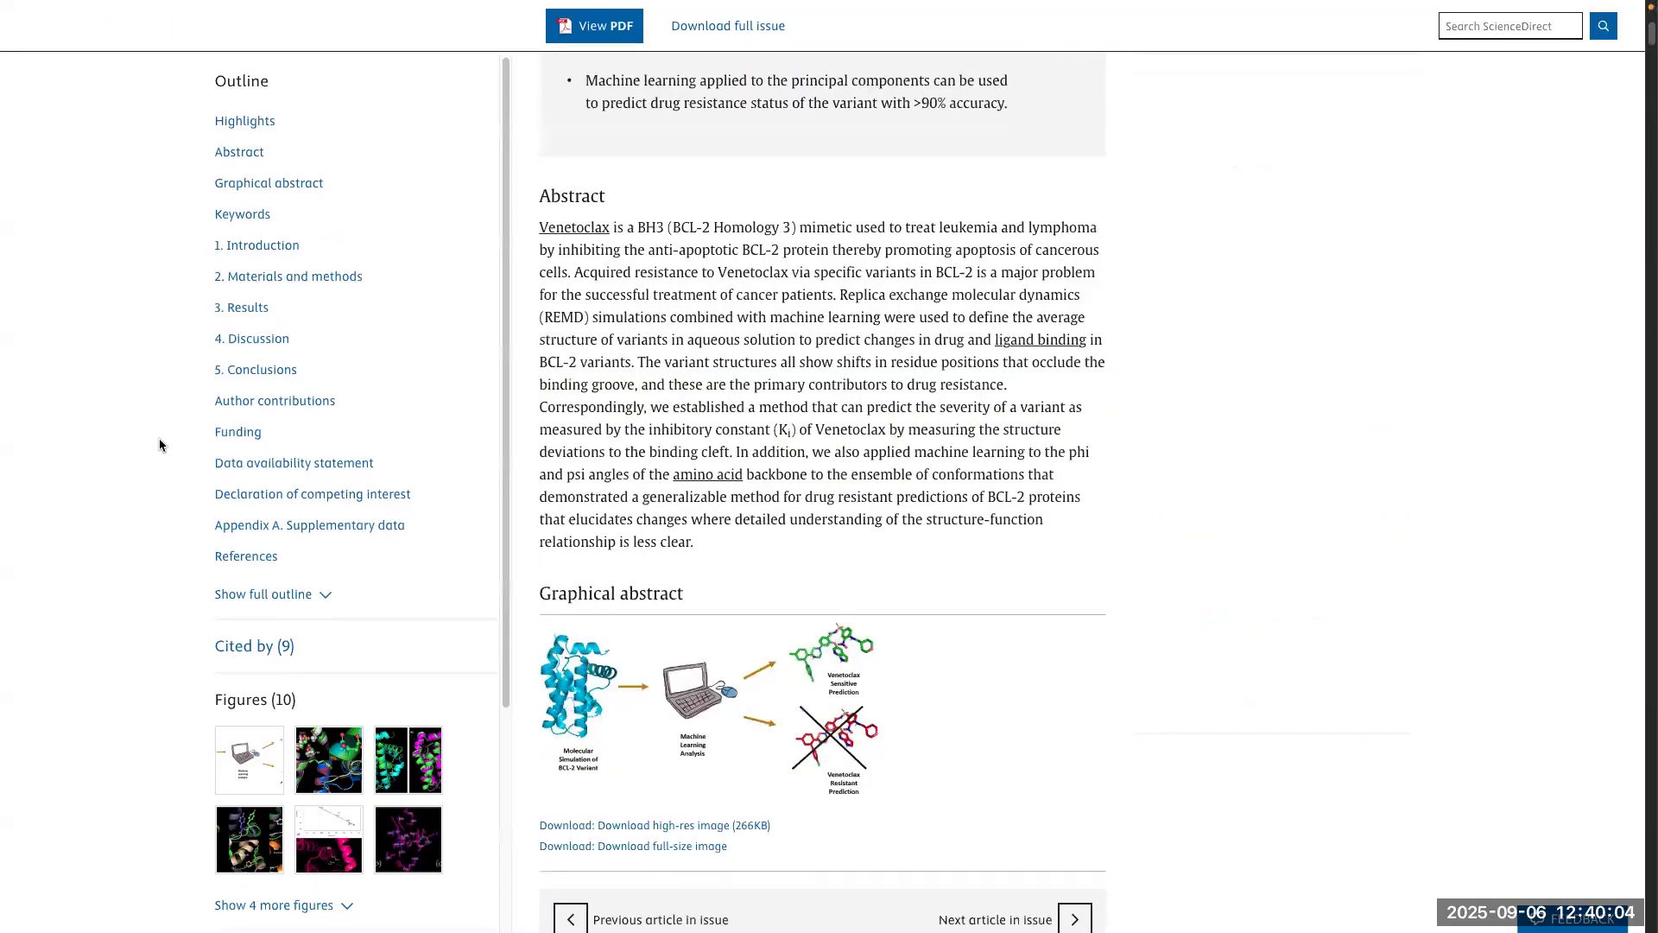
pyautogui.scroll(-3, 159, 438)
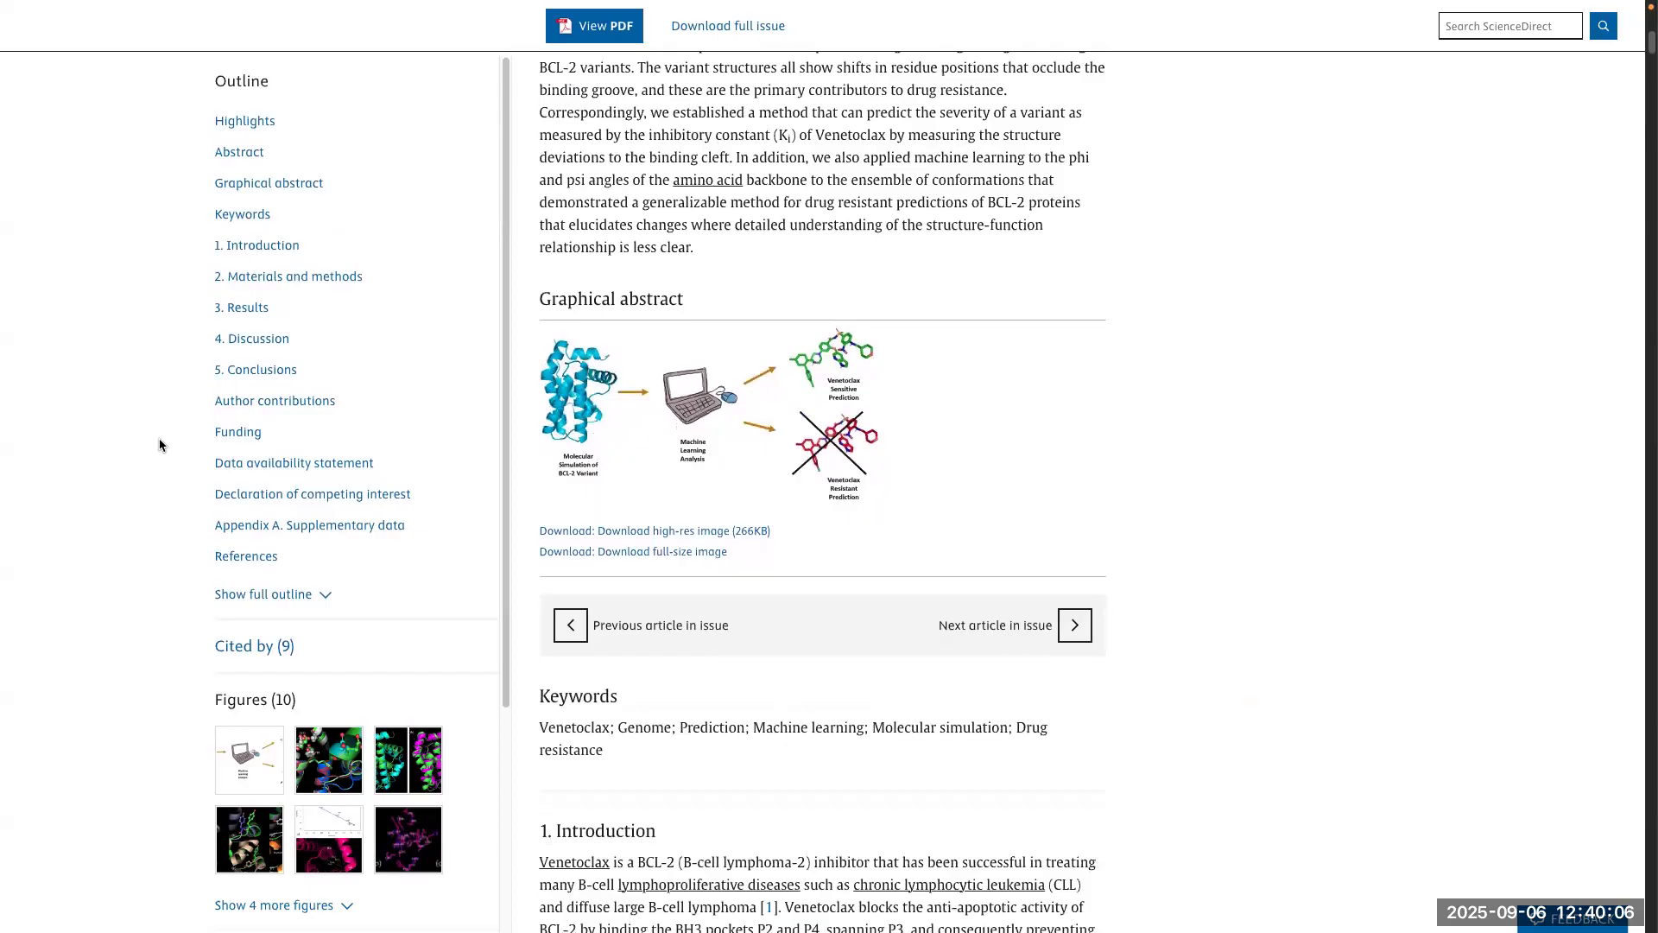
pyautogui.scroll(10, 159, 445)
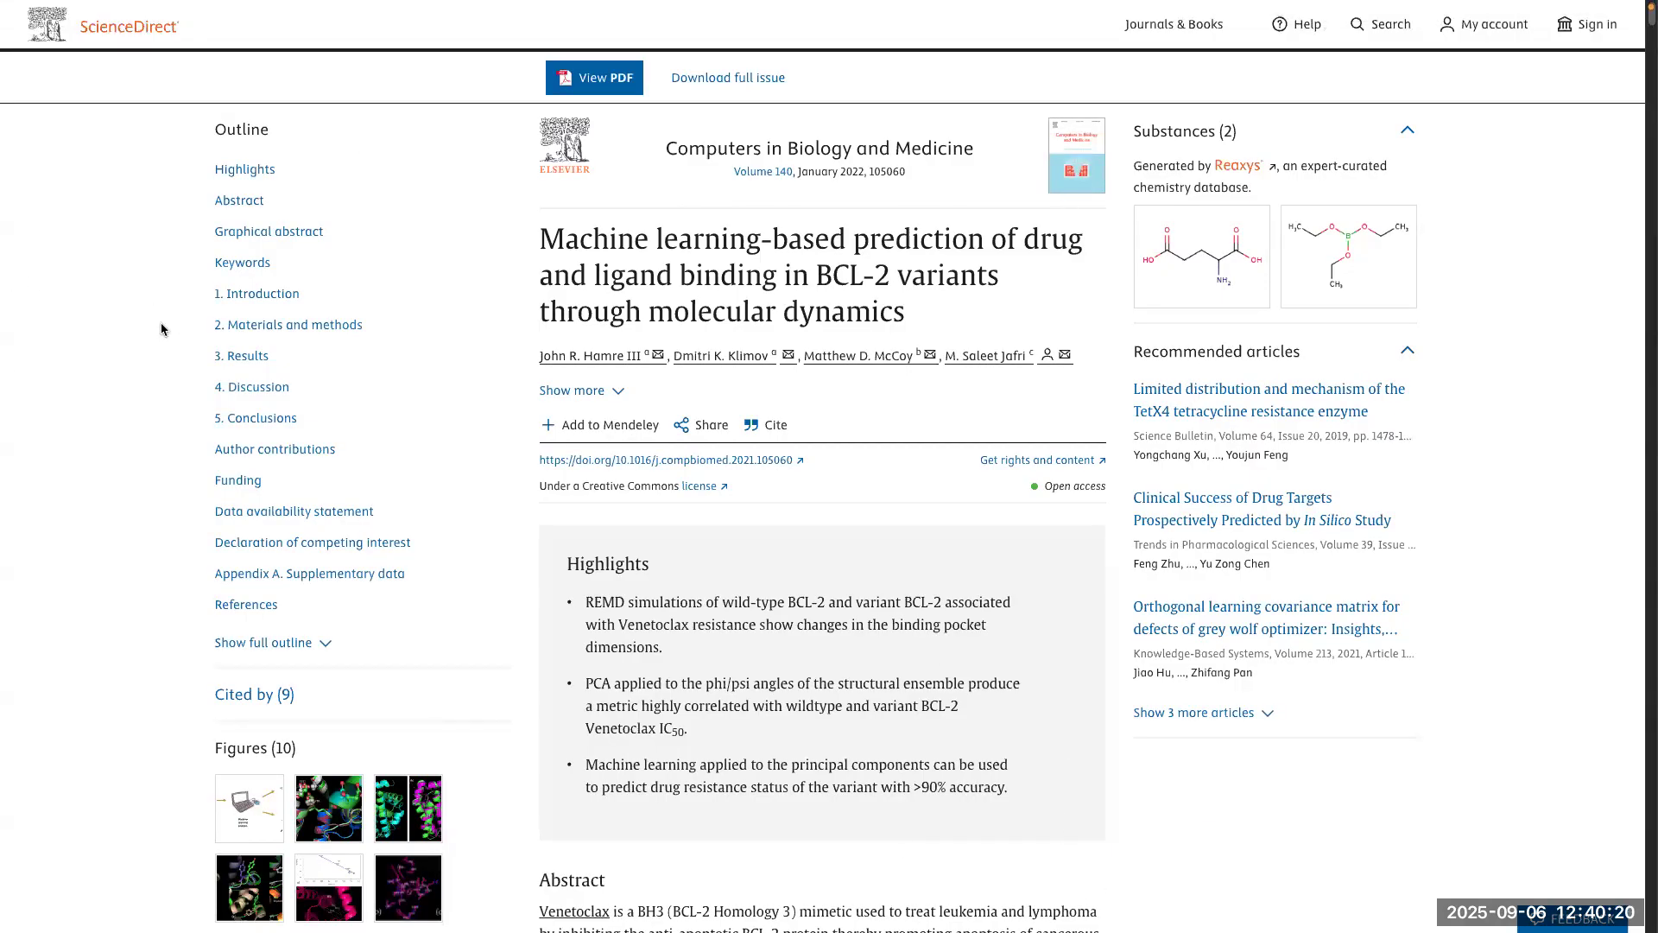
pyautogui.moveTo(5, 369)
pyautogui.scroll(-4, 518, 807)
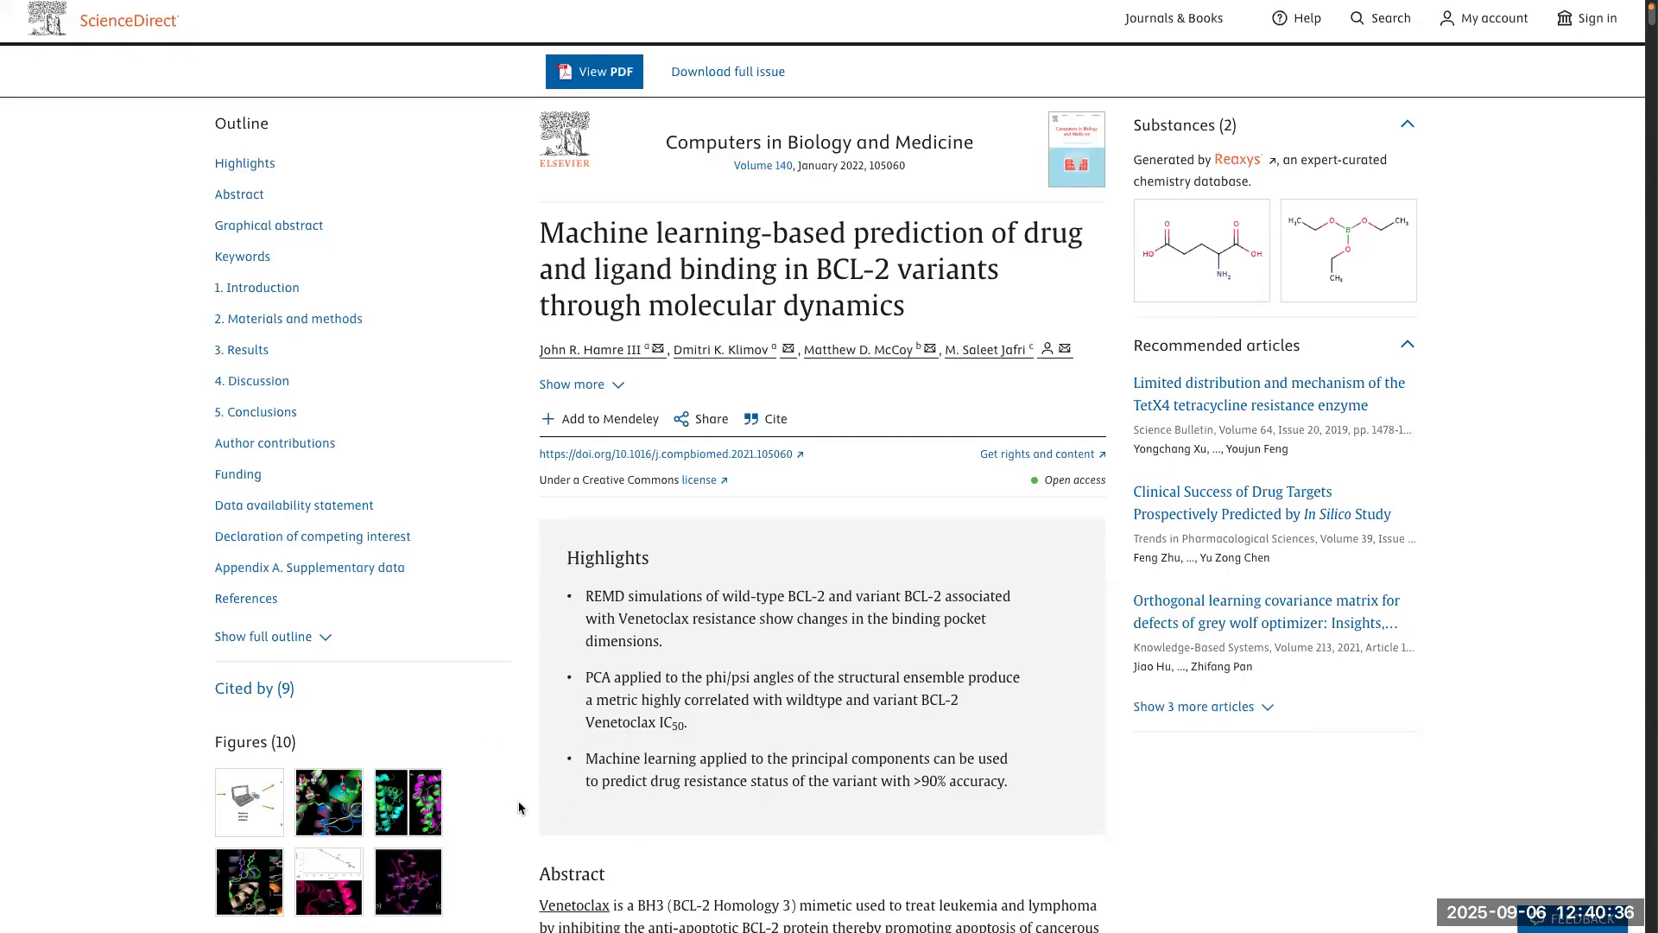
pyautogui.scroll(4, 518, 806)
pyautogui.scroll(1, 518, 806)
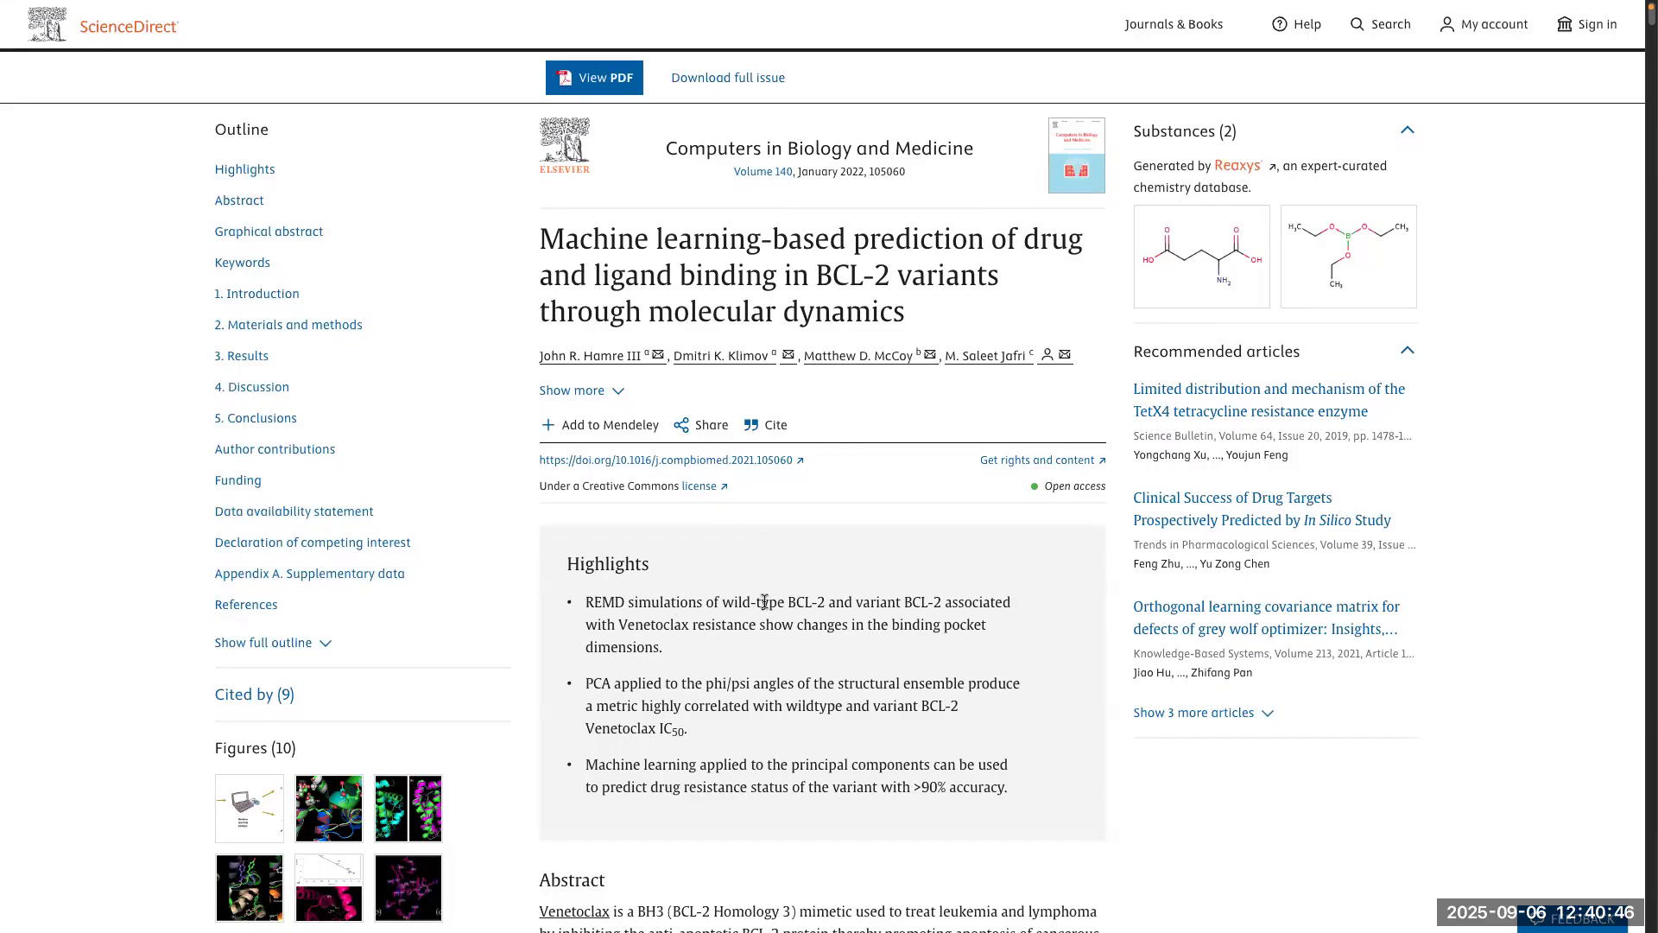
pyautogui.scroll(-10, 764, 602)
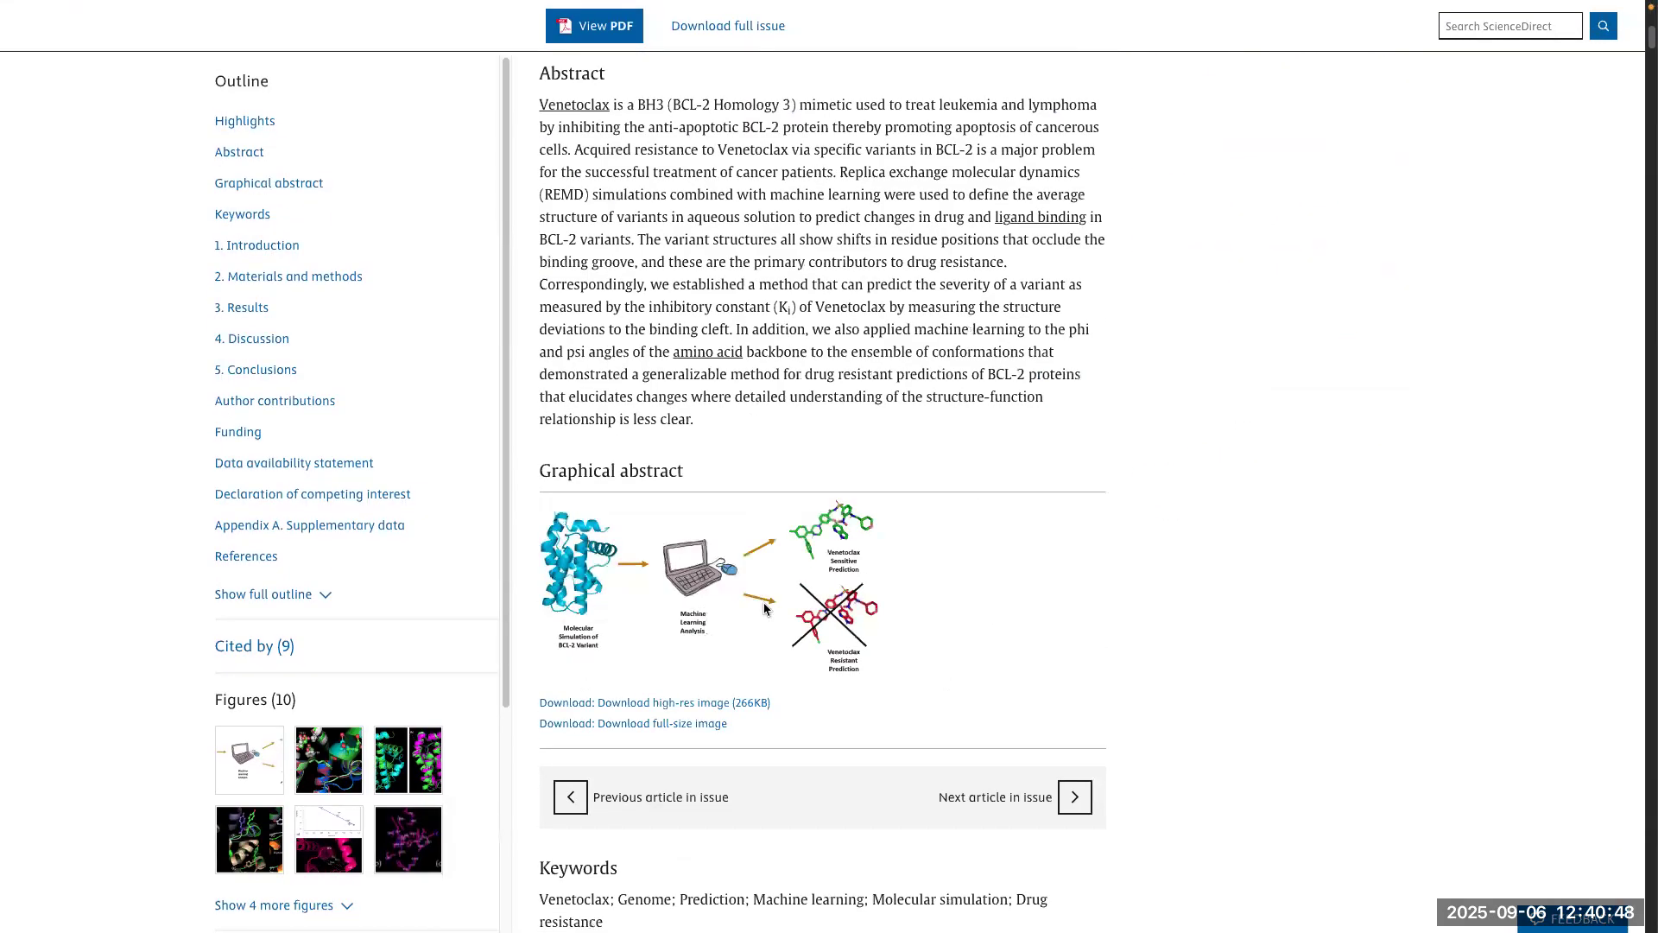
pyautogui.hotkey('ctrl', 'Up')
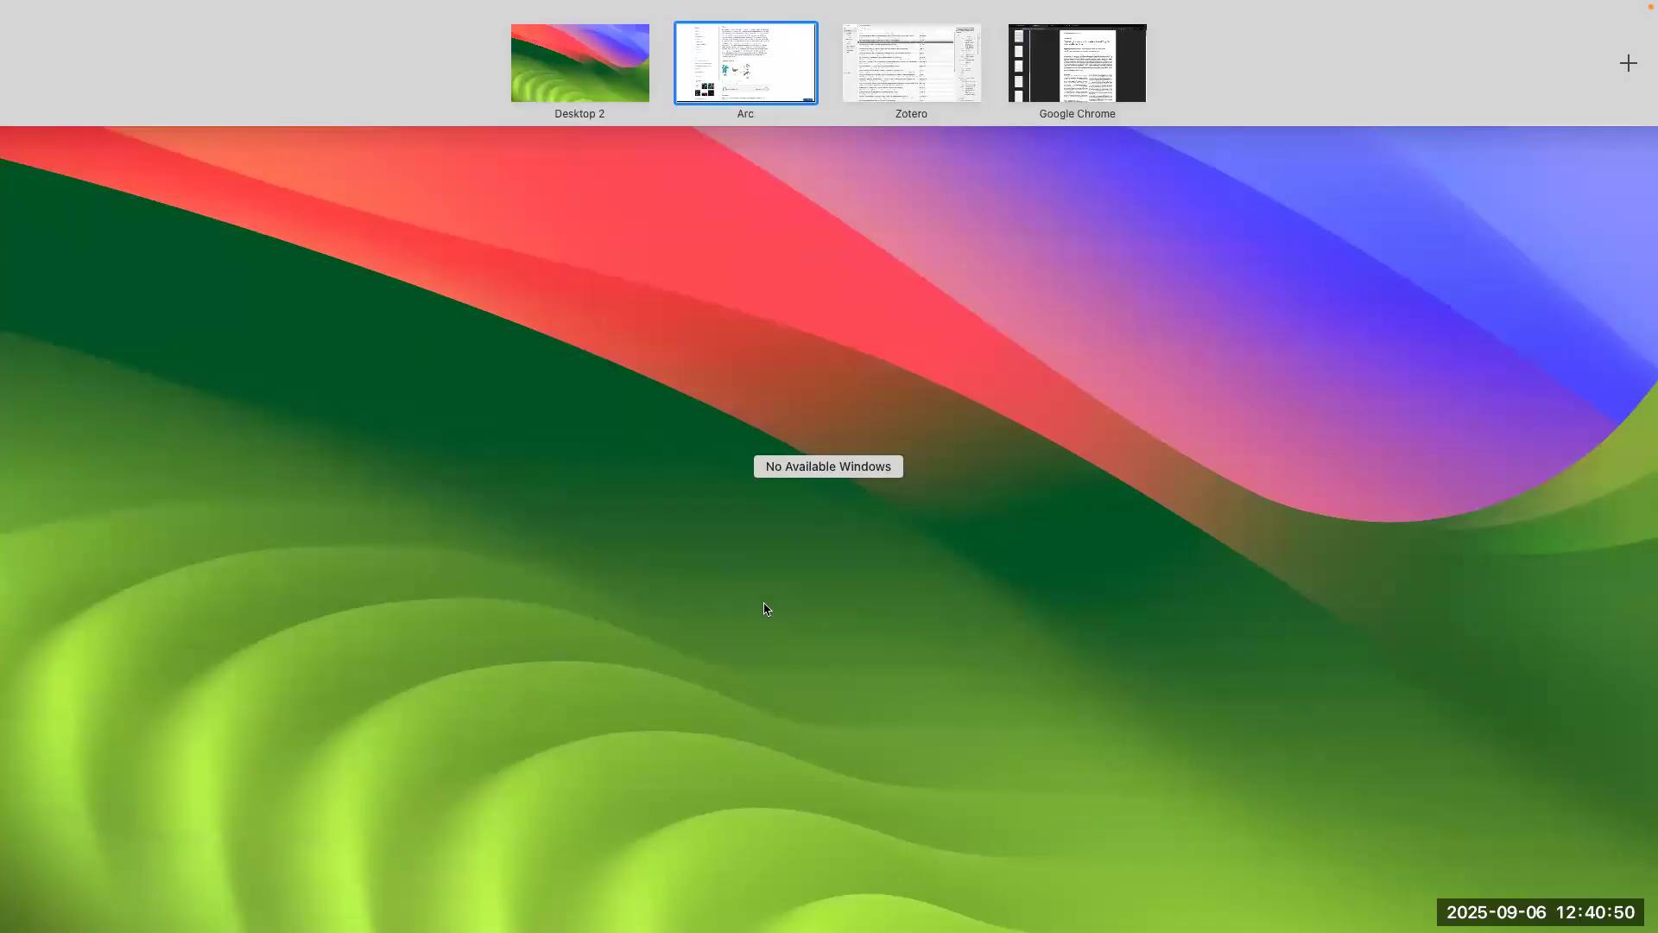
pyautogui.click(785, 79)
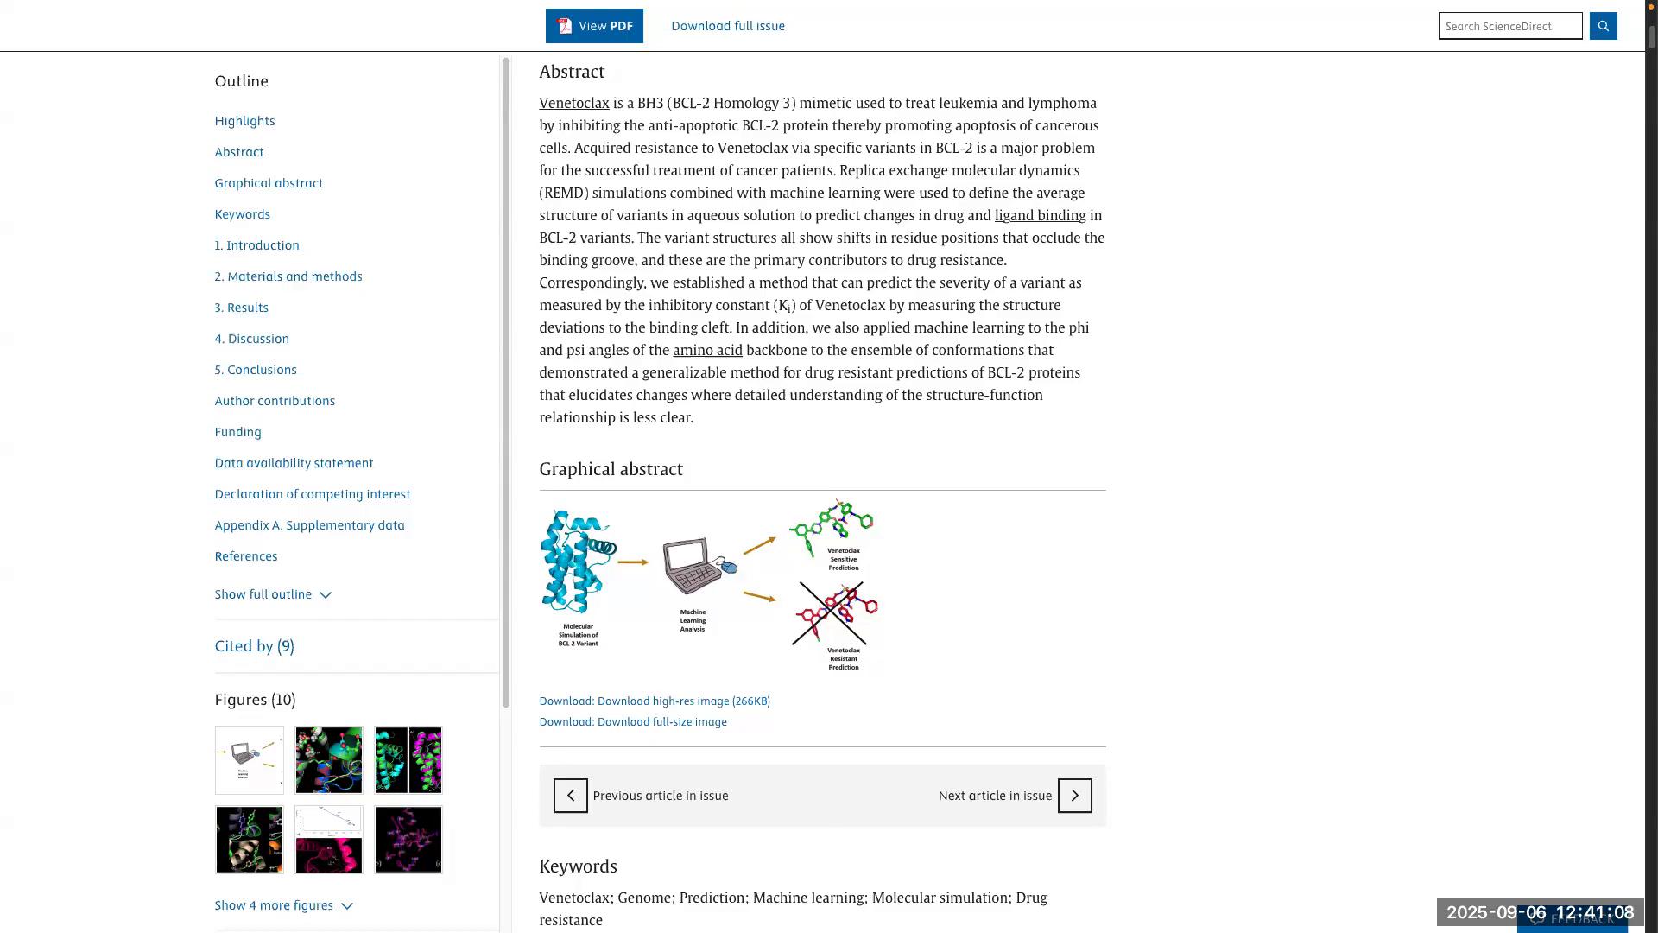
# Step: Switch to Microsoft Word with a blank document in full screen and display the Zotero add-in's citation commands
pyautogui.hotkey('ctrl', 'Up')
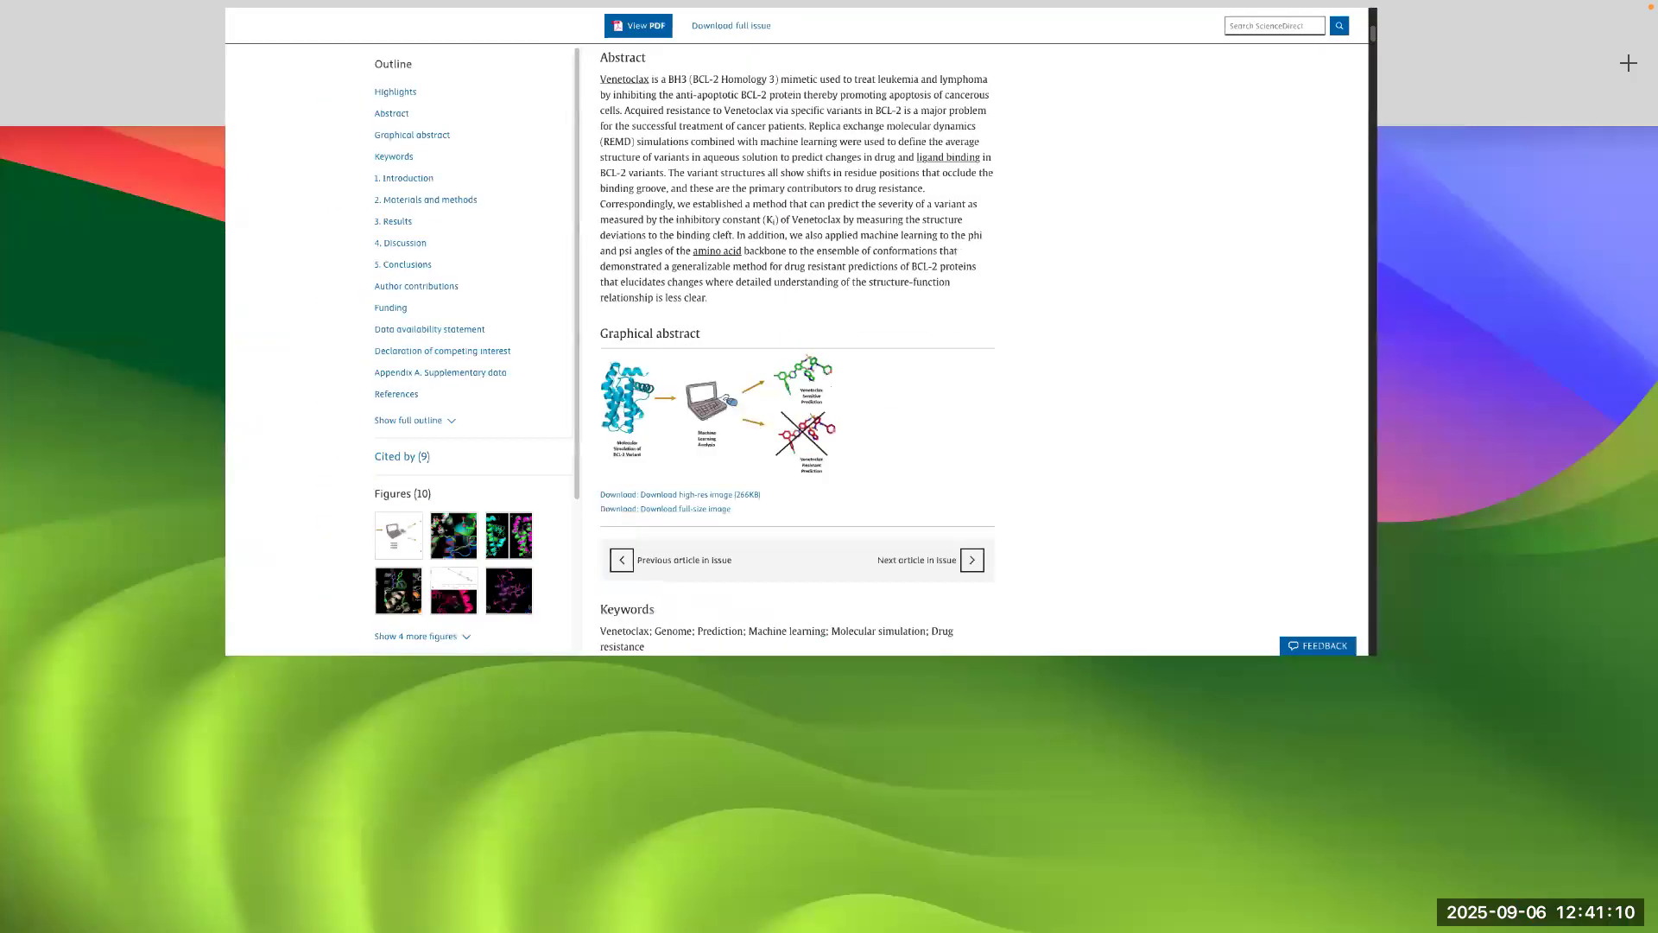
pyautogui.moveTo(994, 422); pyautogui.dragTo(853, 338)
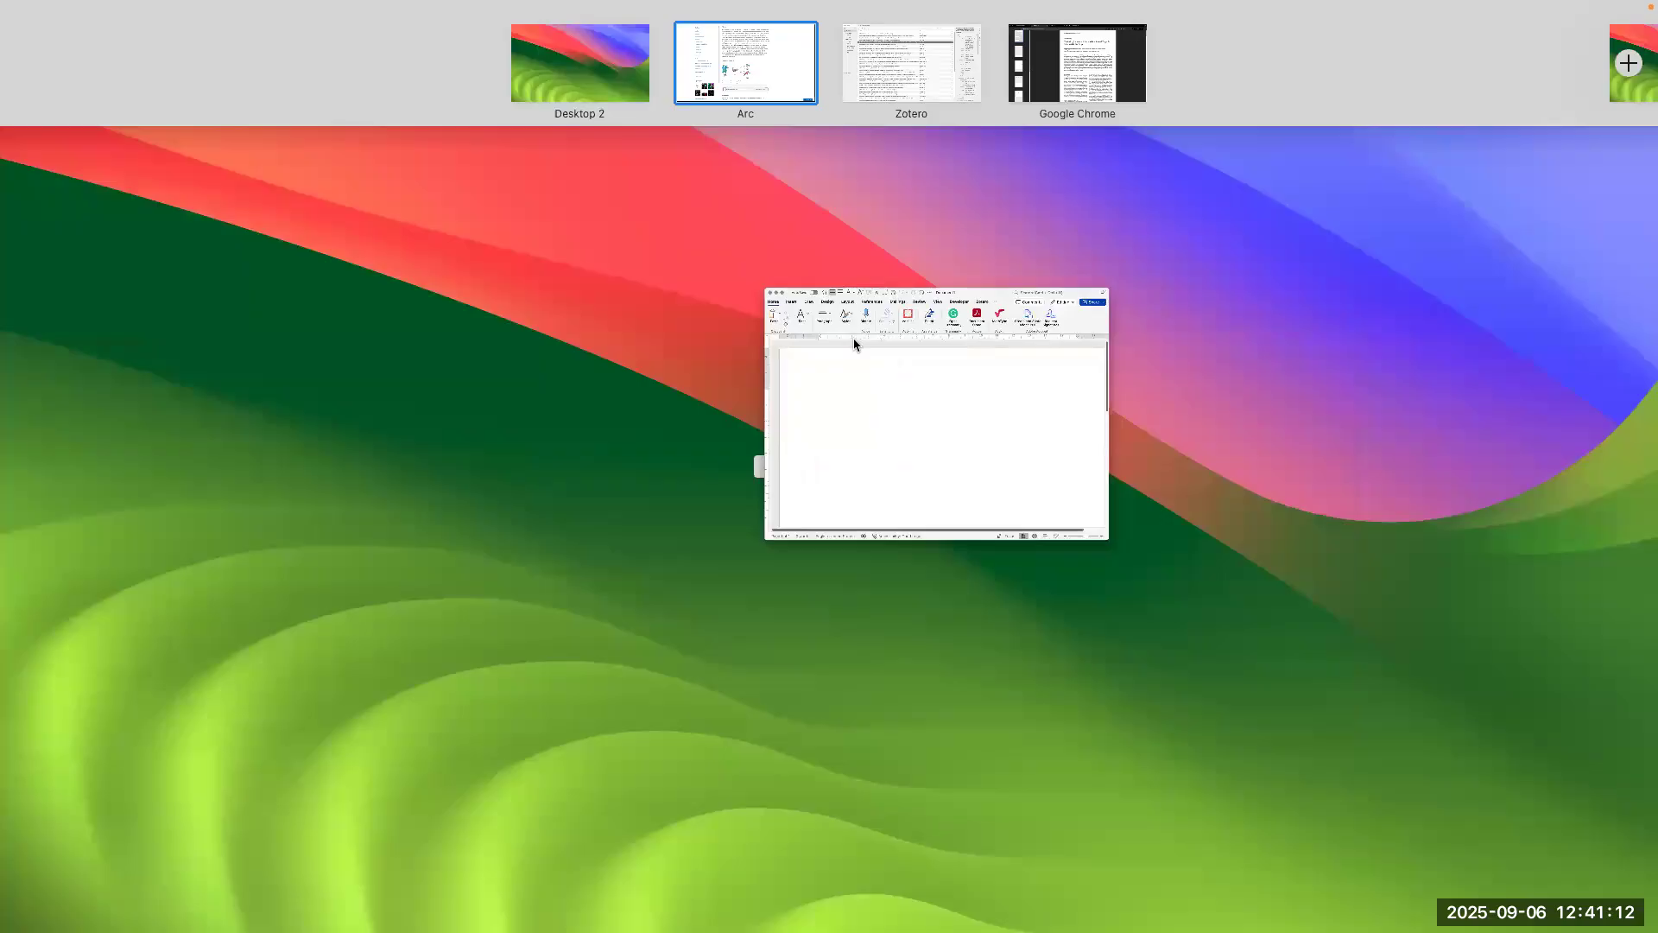
pyautogui.click(853, 338)
pyautogui.click(70, 35)
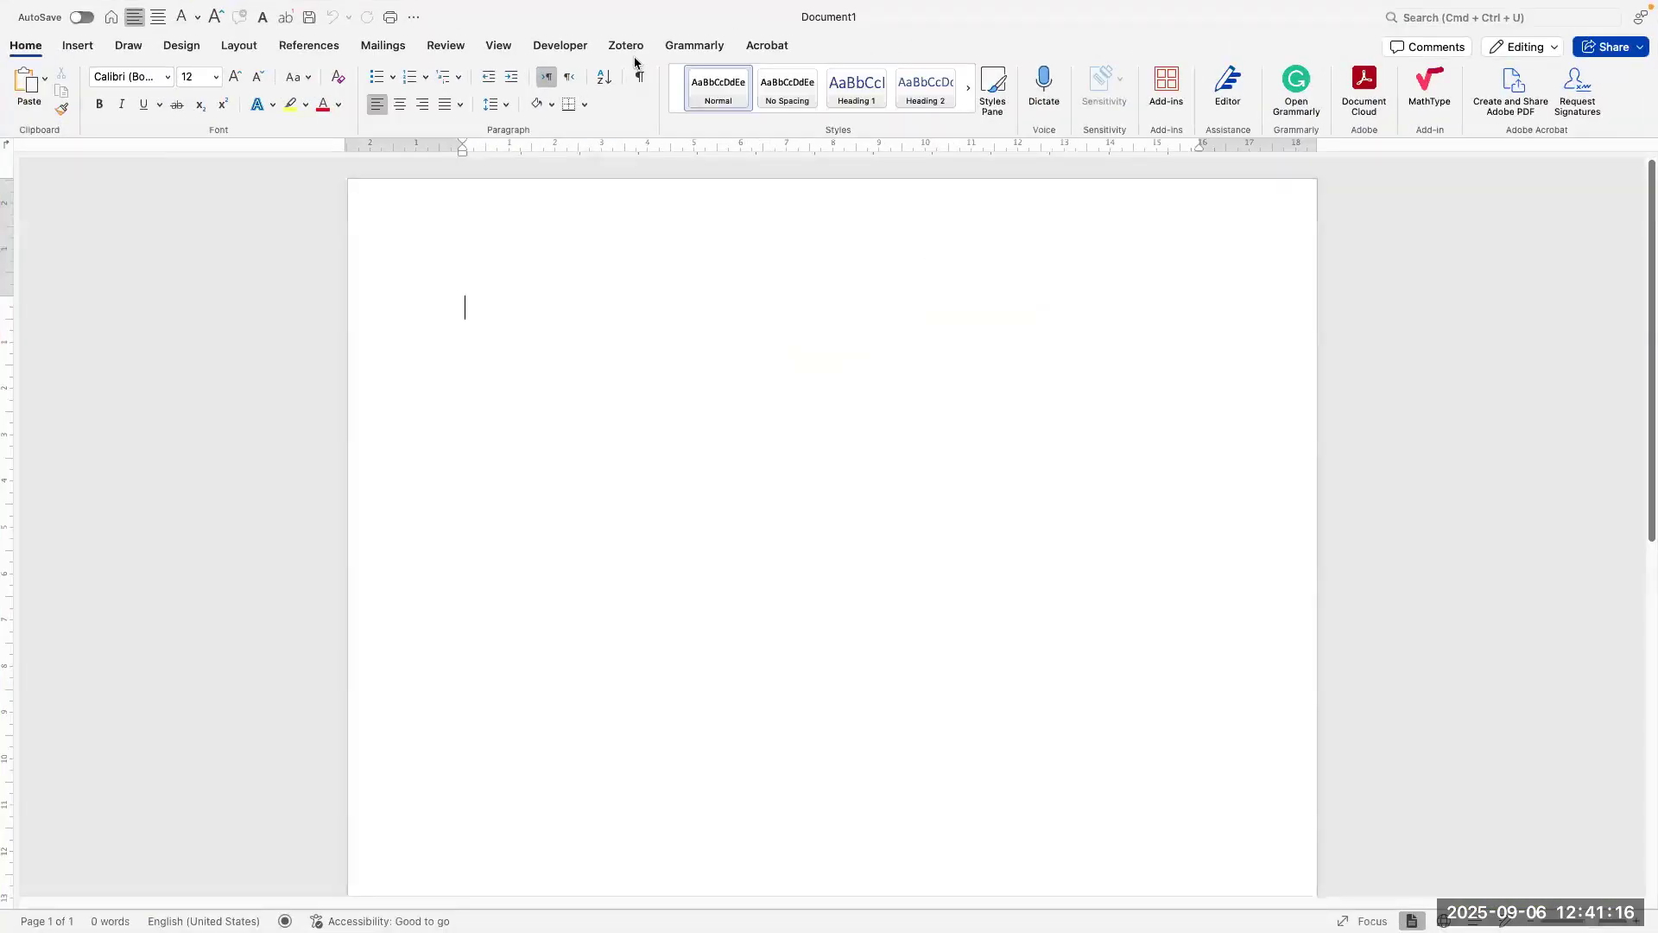
pyautogui.click(628, 46)
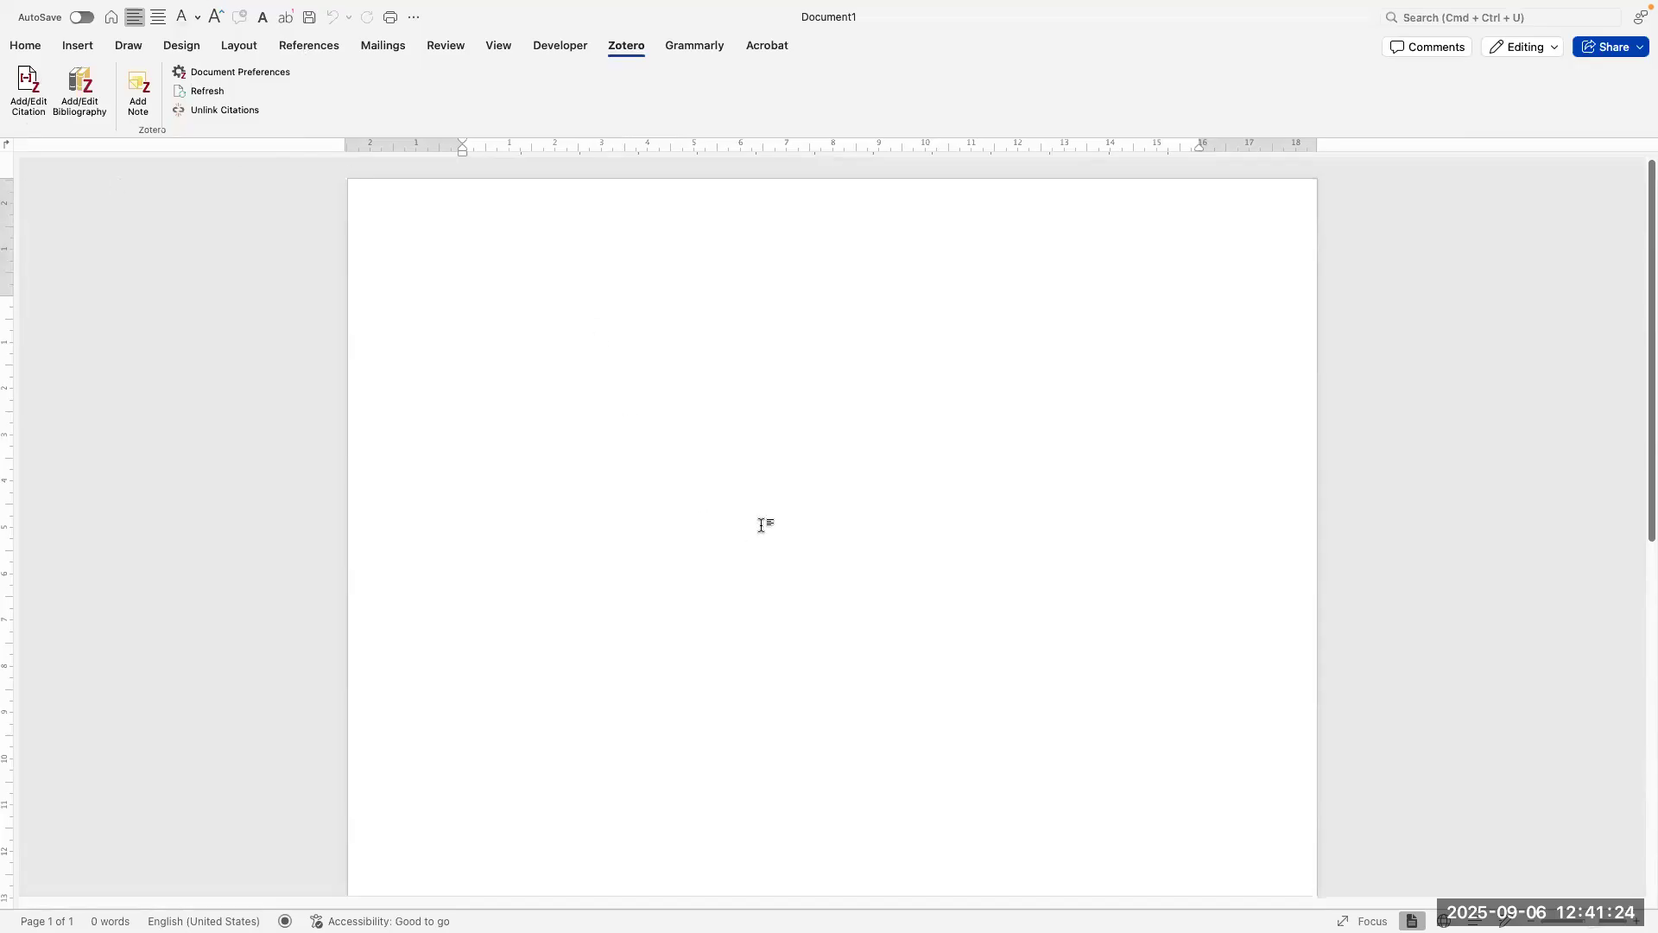
# Step: Switch to Zotero and open its settings
pyautogui.hotkey('ctrl', 'Up')
pyautogui.click(981, 86)
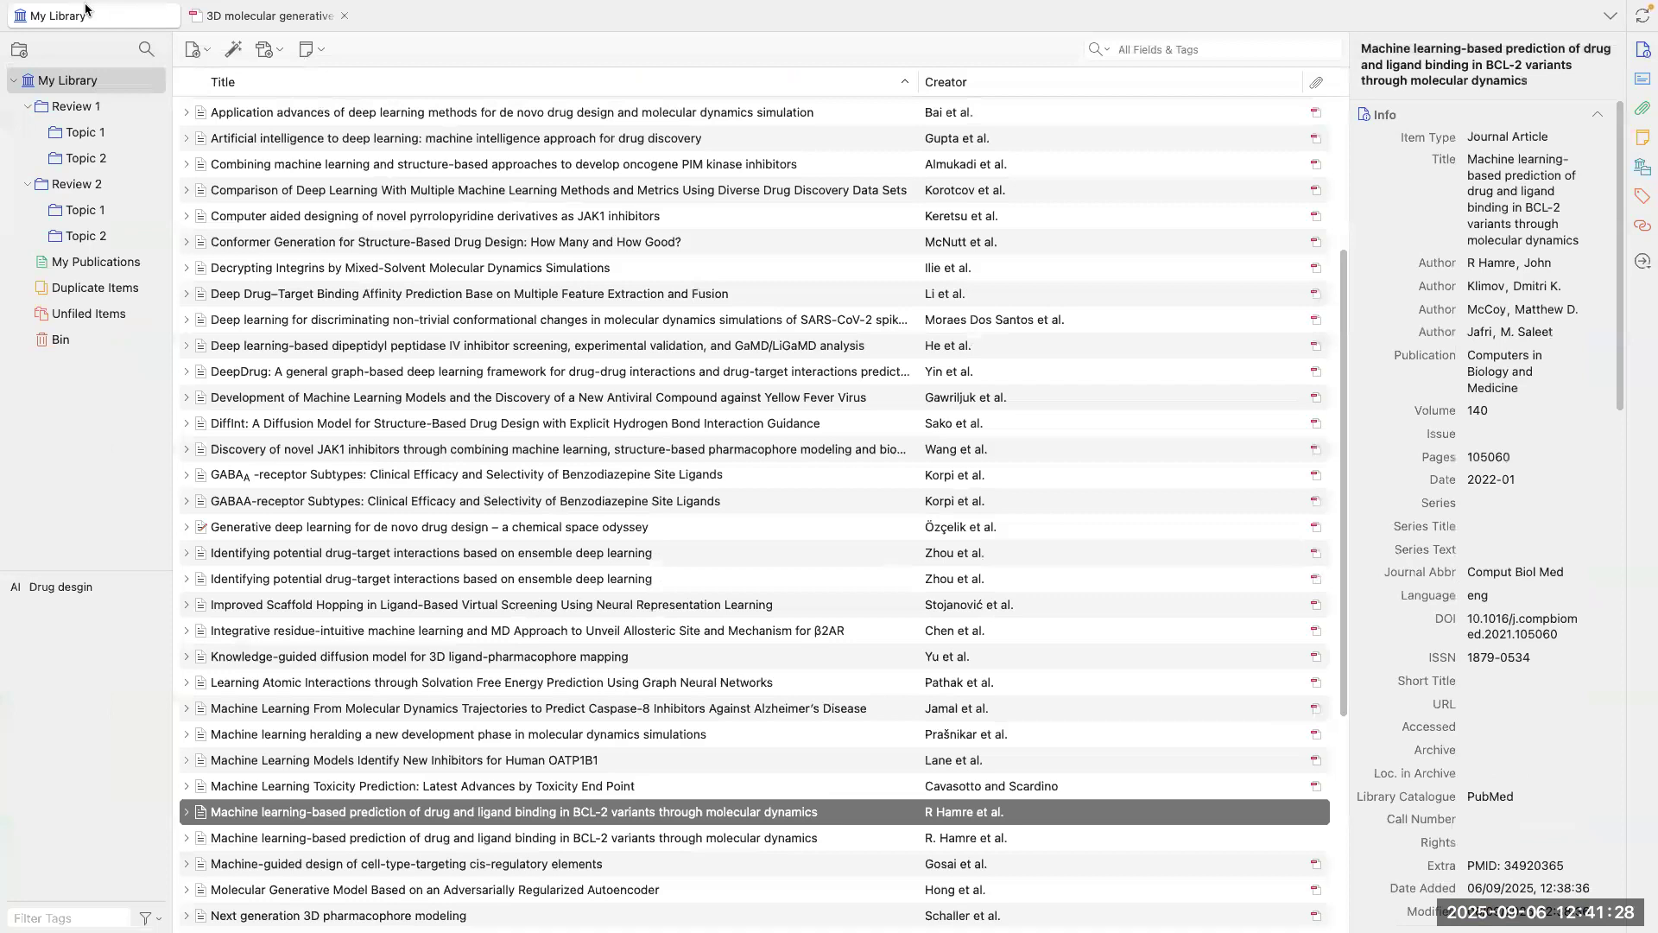
pyautogui.click(65, 10)
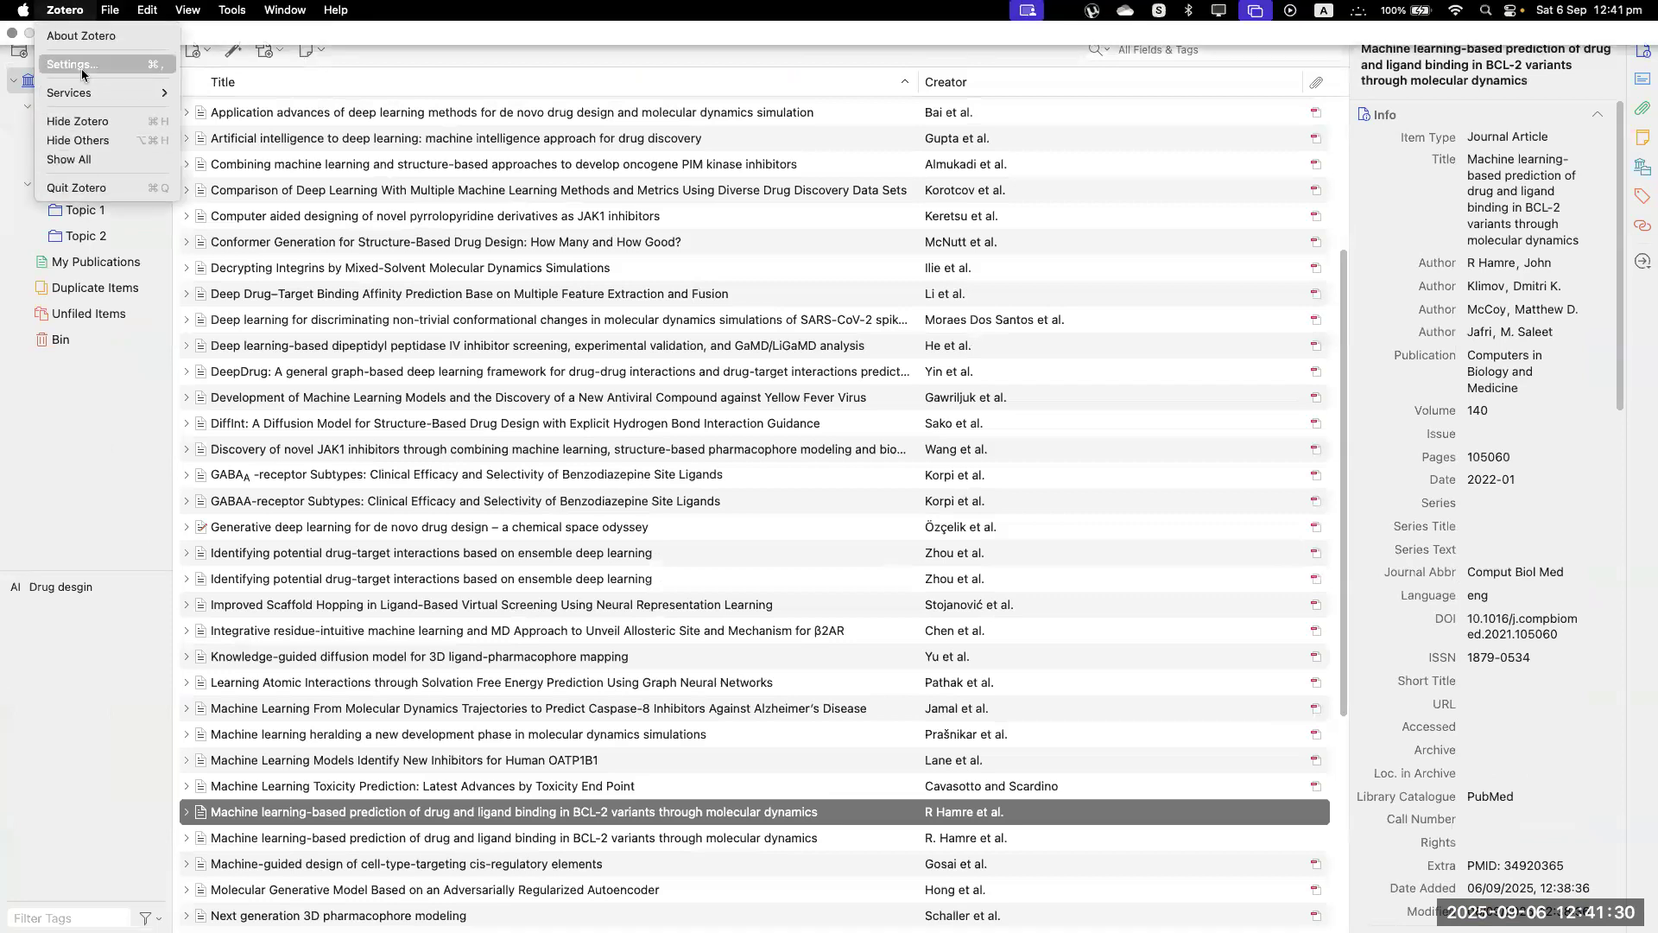
pyautogui.click(81, 66)
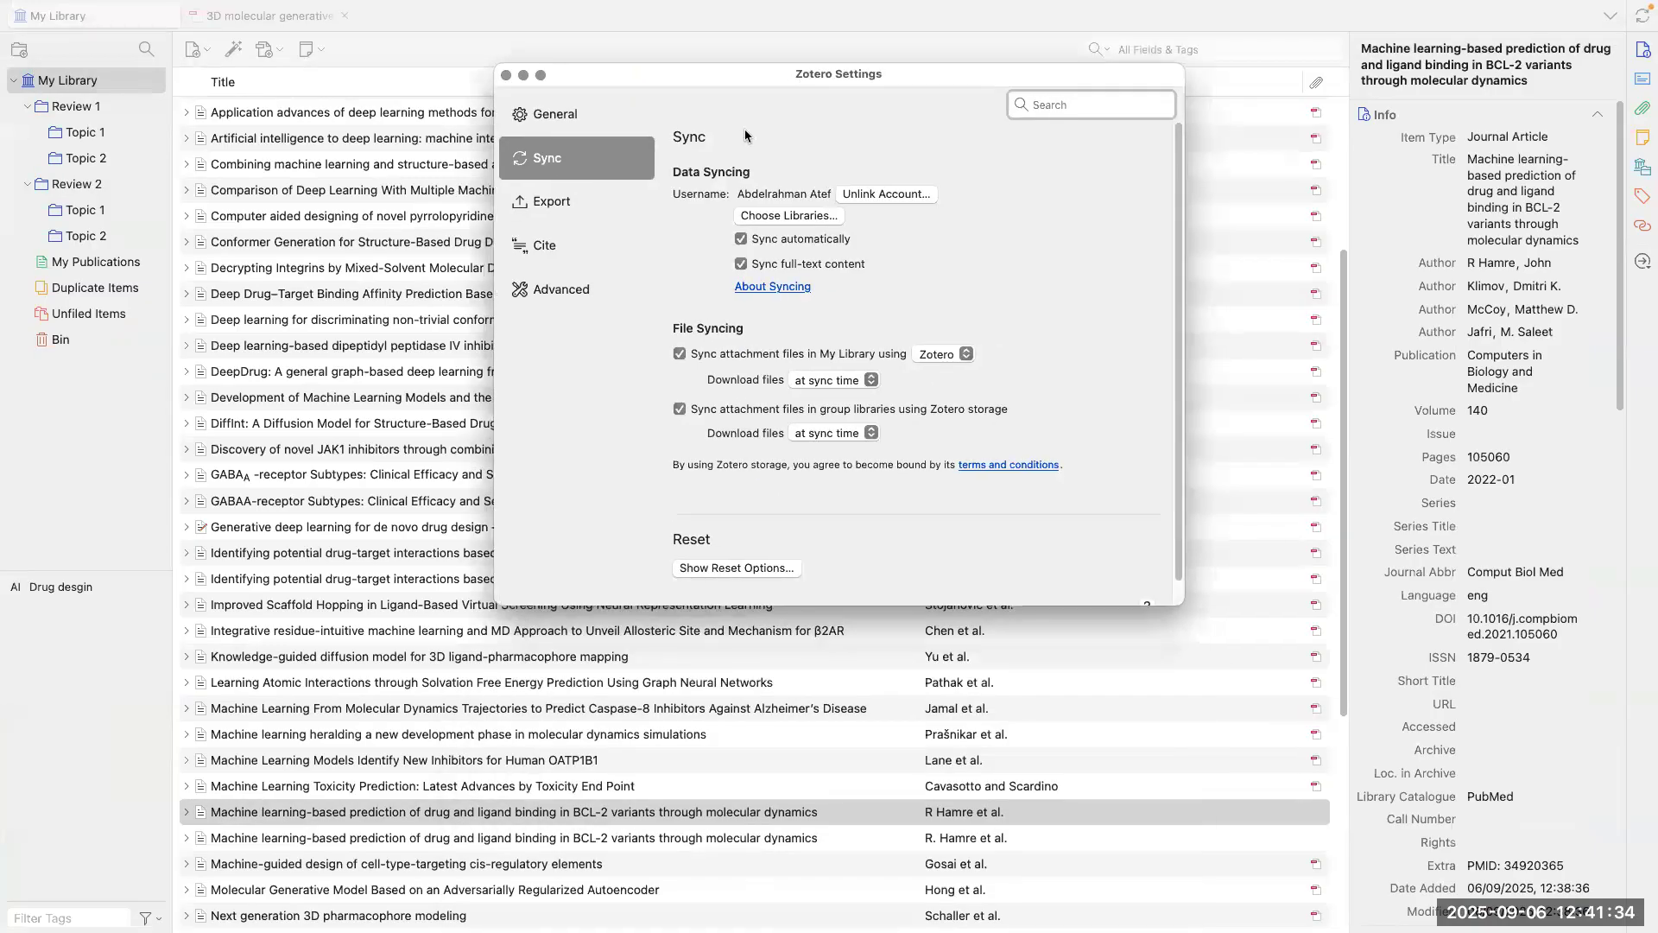
# Step: Look through the Cite and Advanced settings, including files and folders, shortcuts, feeds and search indexing
pyautogui.click(551, 300)
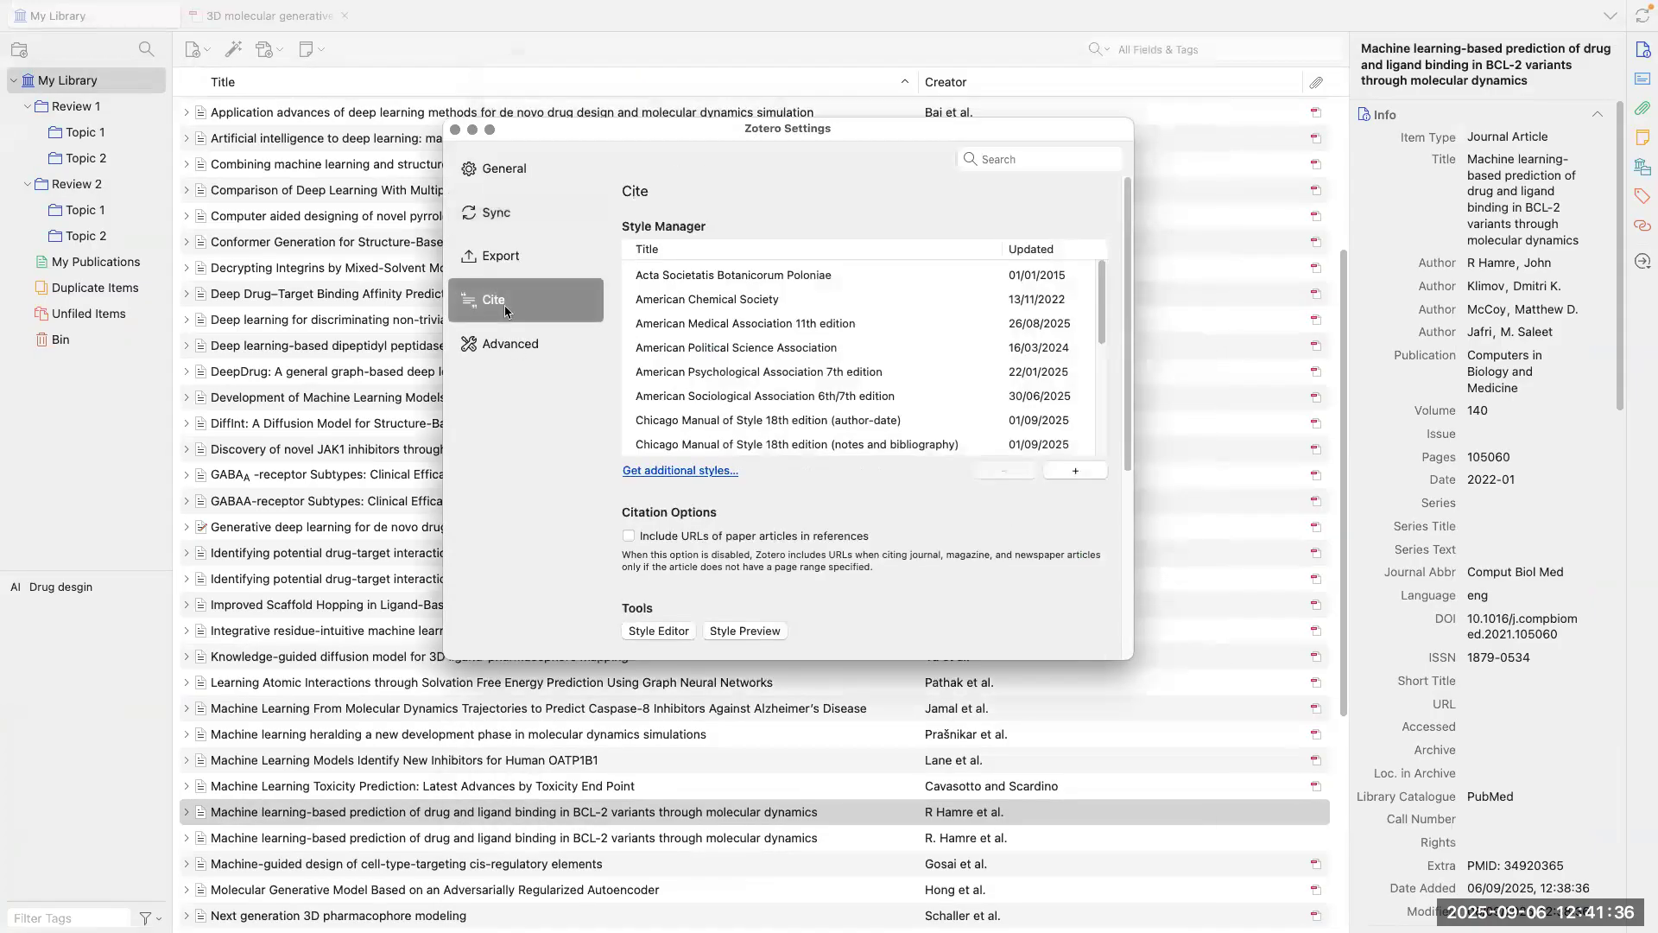
pyautogui.click(531, 356)
pyautogui.scroll(-10, 748, 537)
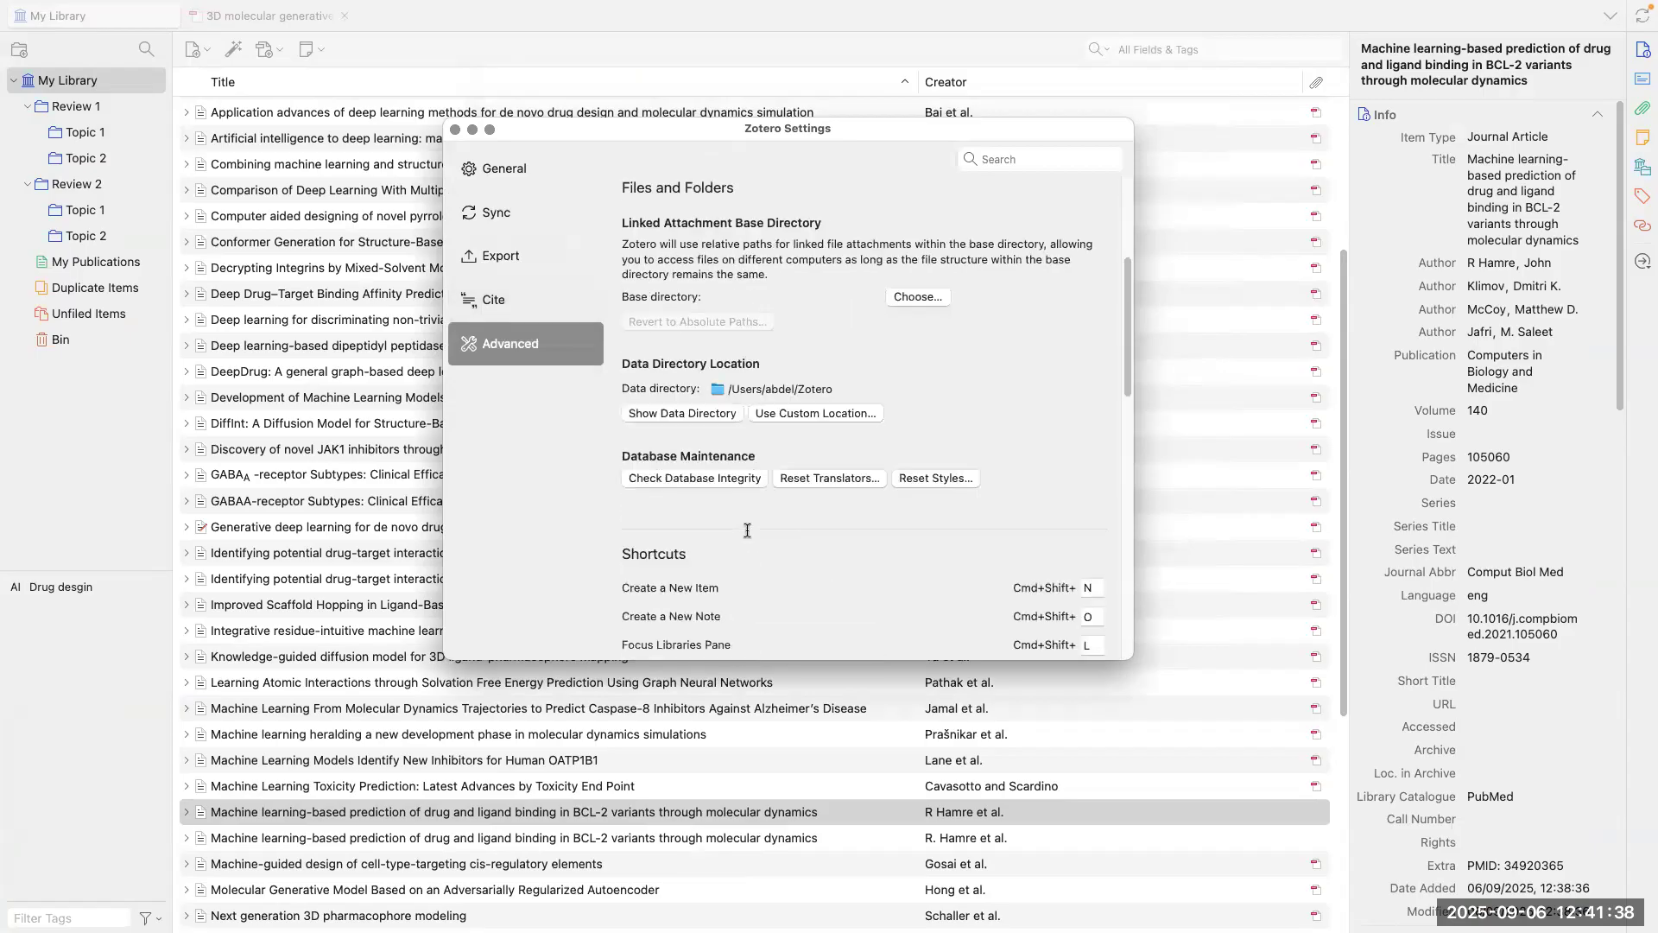
pyautogui.scroll(-5, 855, 463)
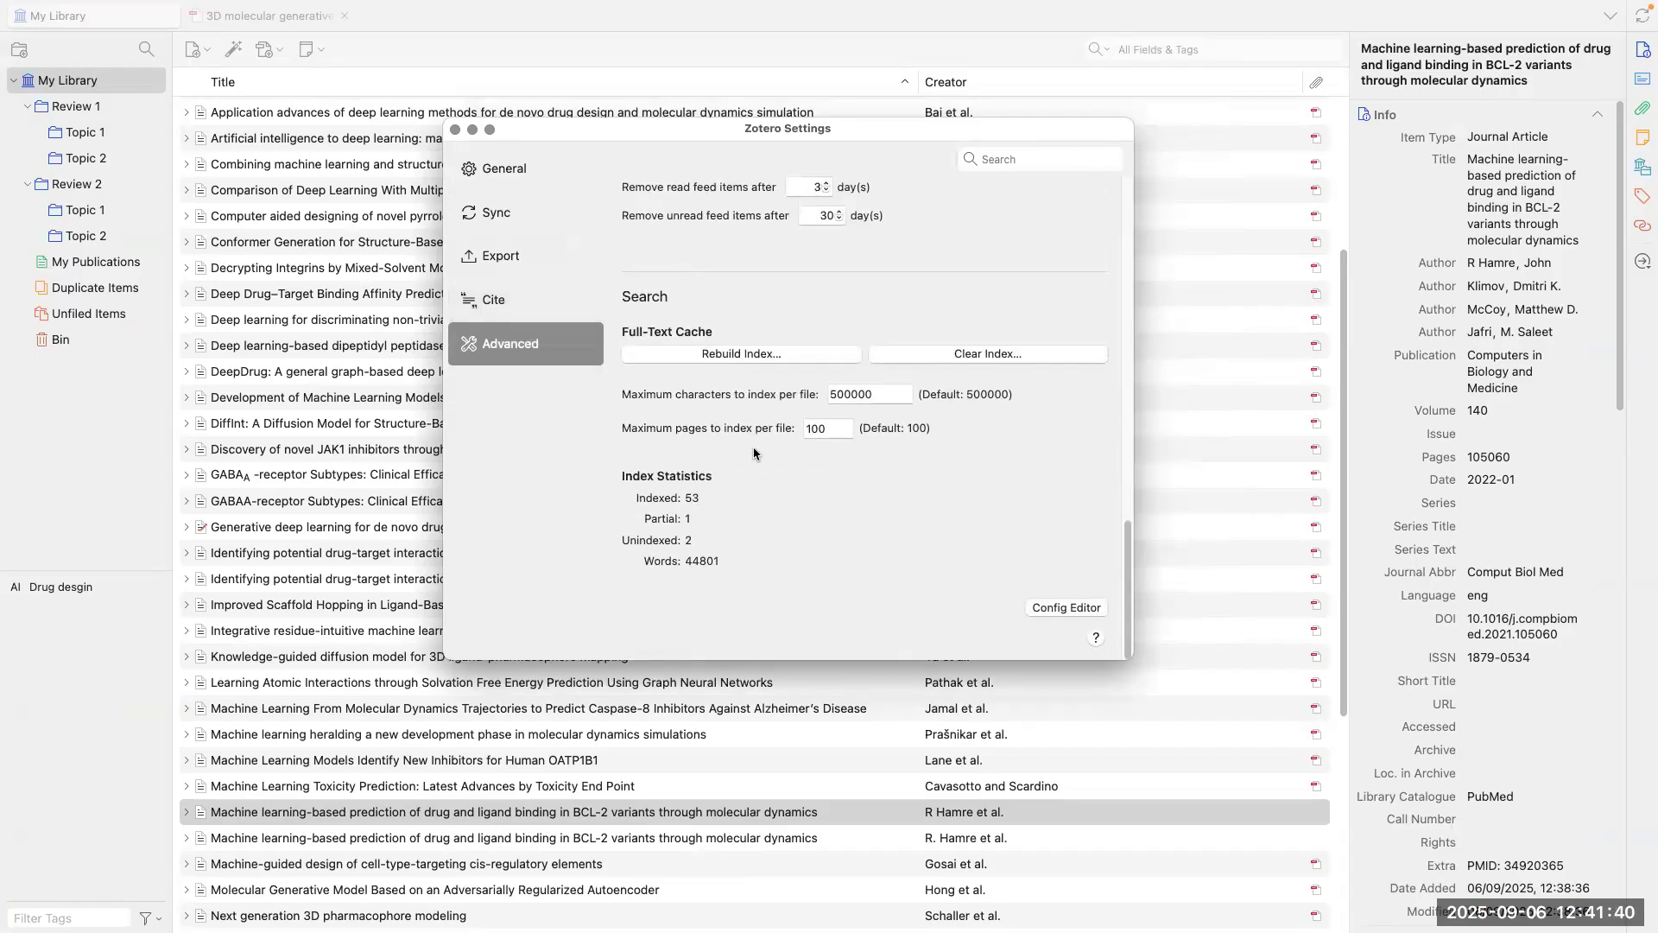
pyautogui.scroll(8, 716, 555)
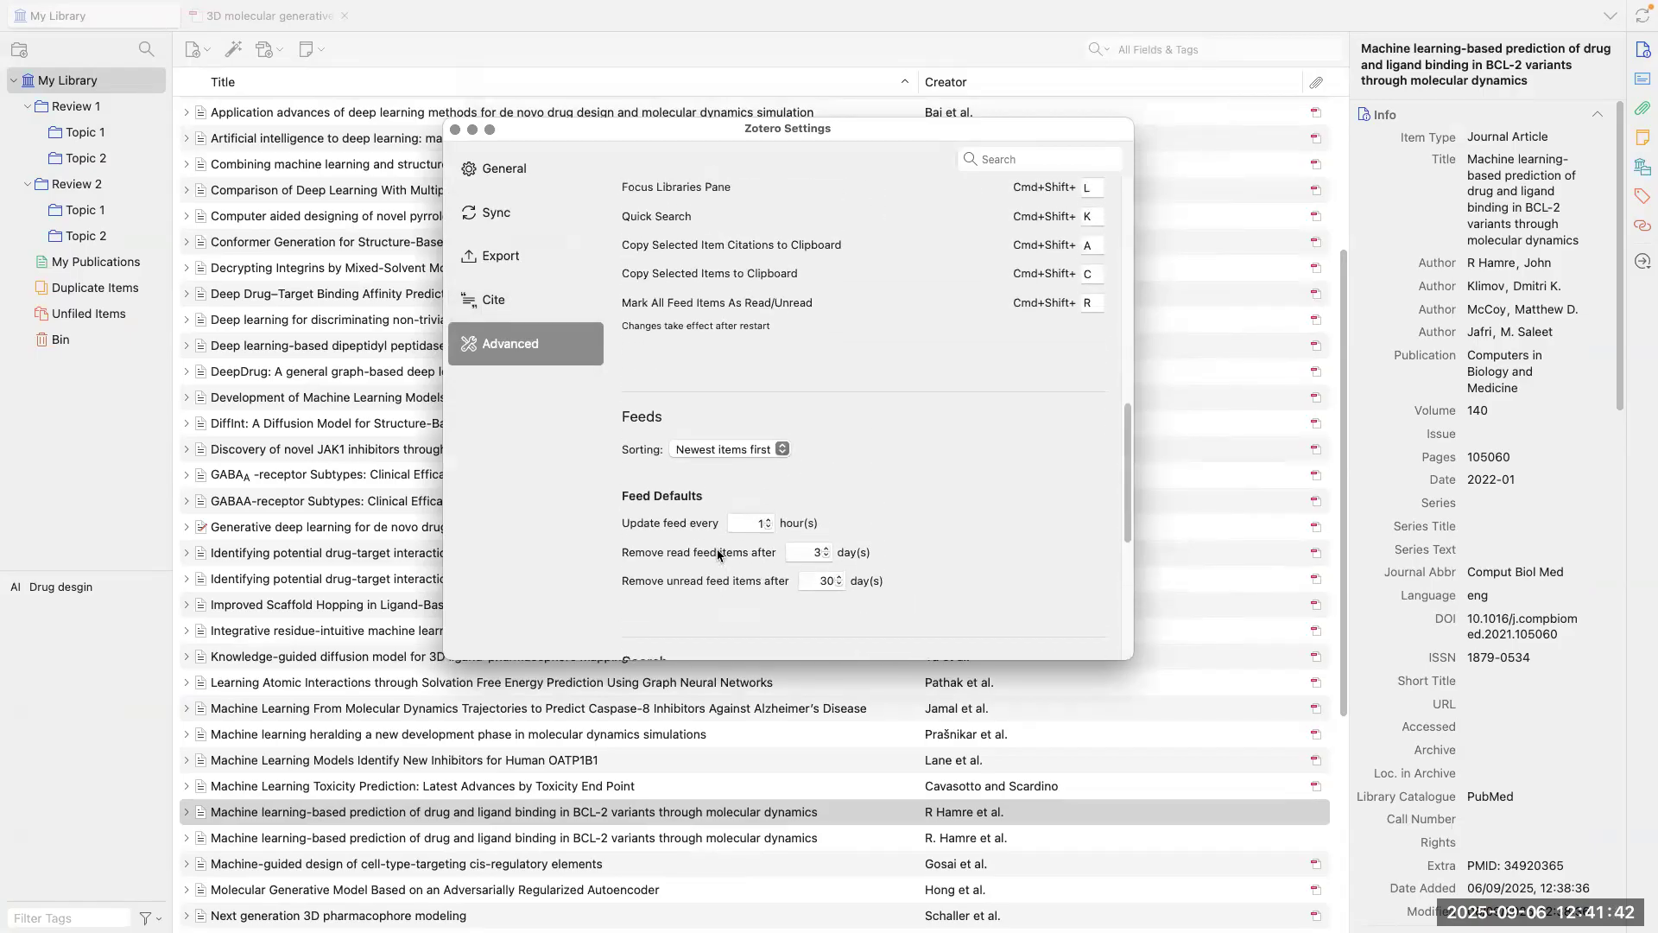
pyautogui.scroll(10, 716, 548)
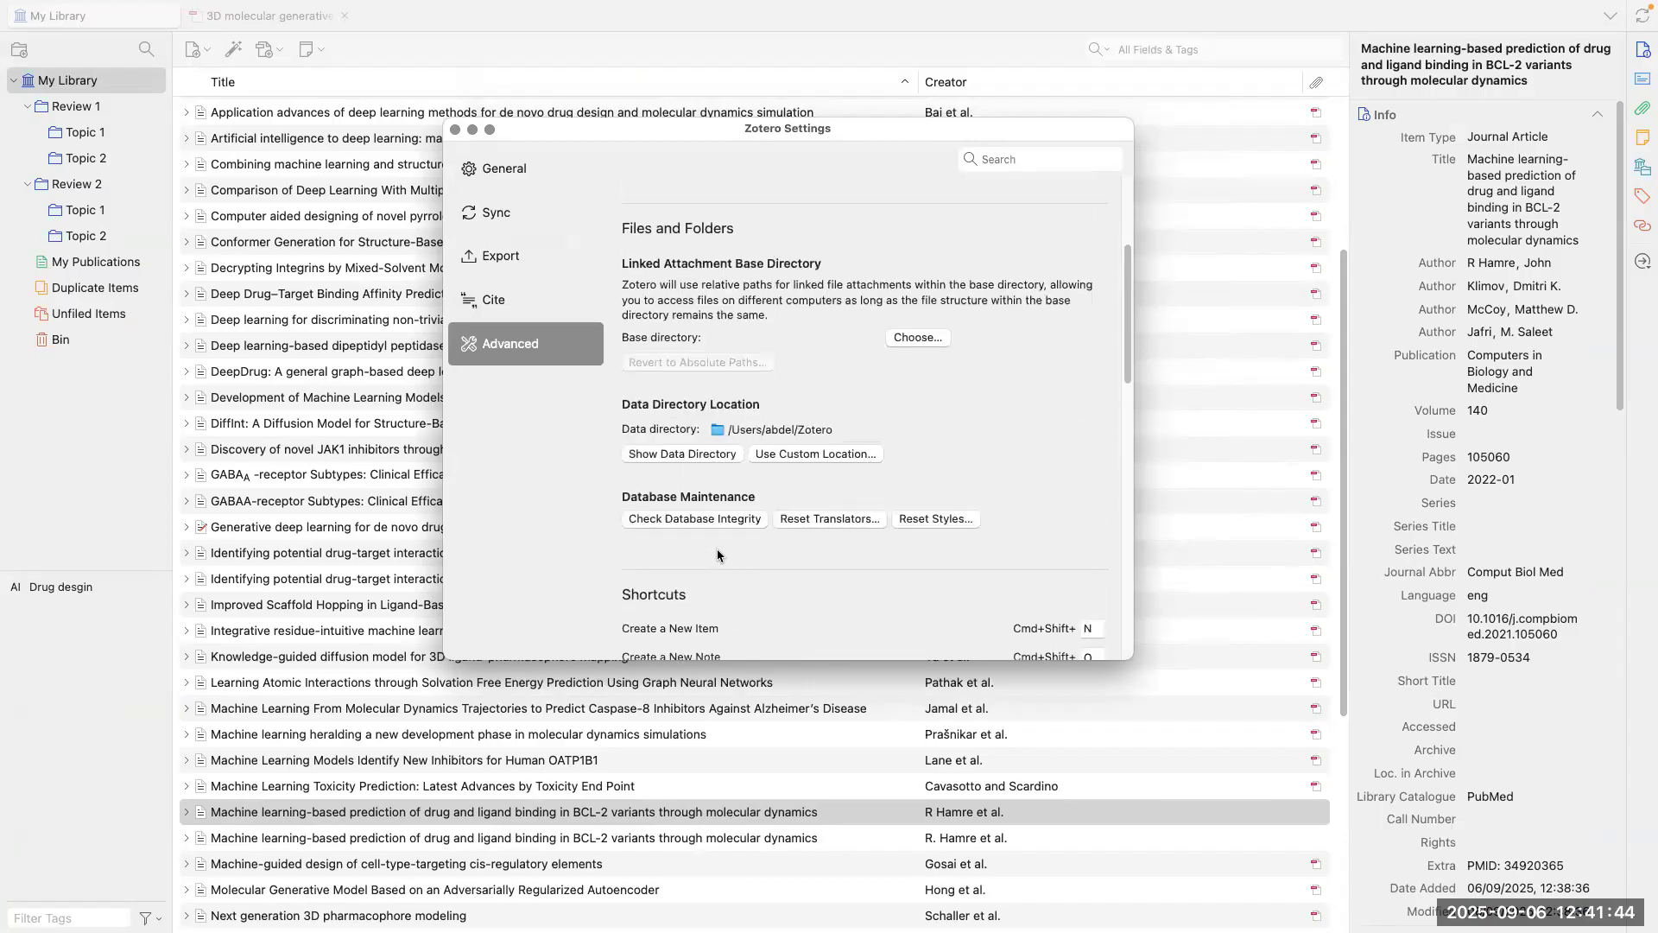
pyautogui.scroll(2, 717, 548)
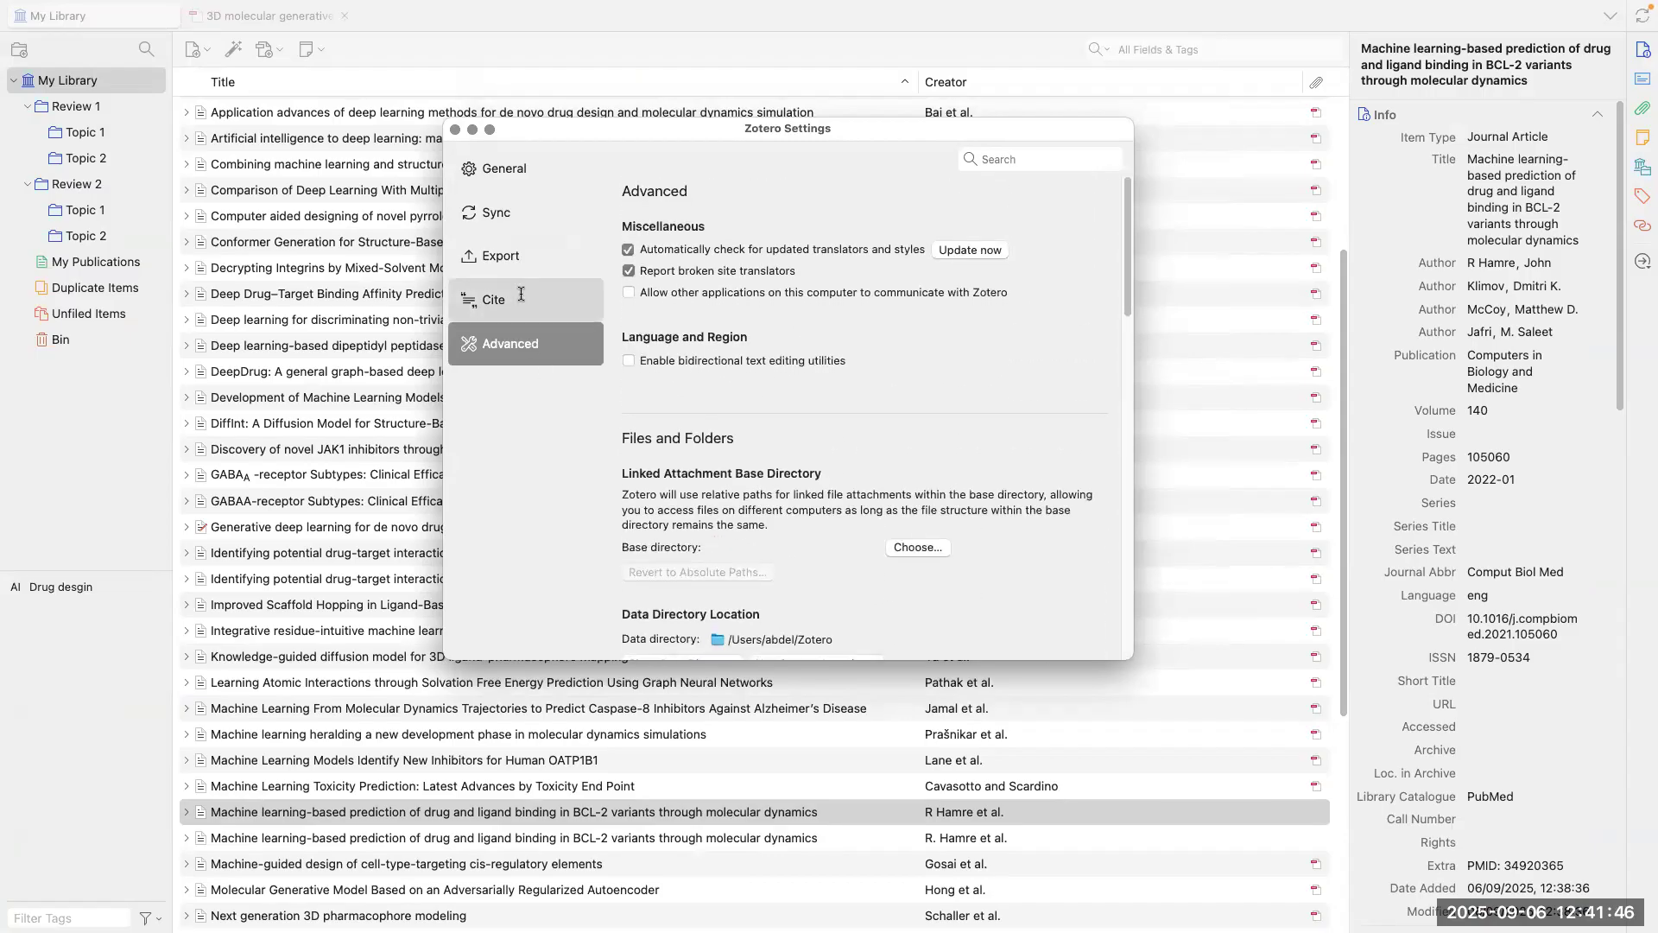
# Step: Look through the Sync, General and Export settings and recheck the Advanced settings
pyautogui.click(511, 225)
pyautogui.scroll(-1, 616, 340)
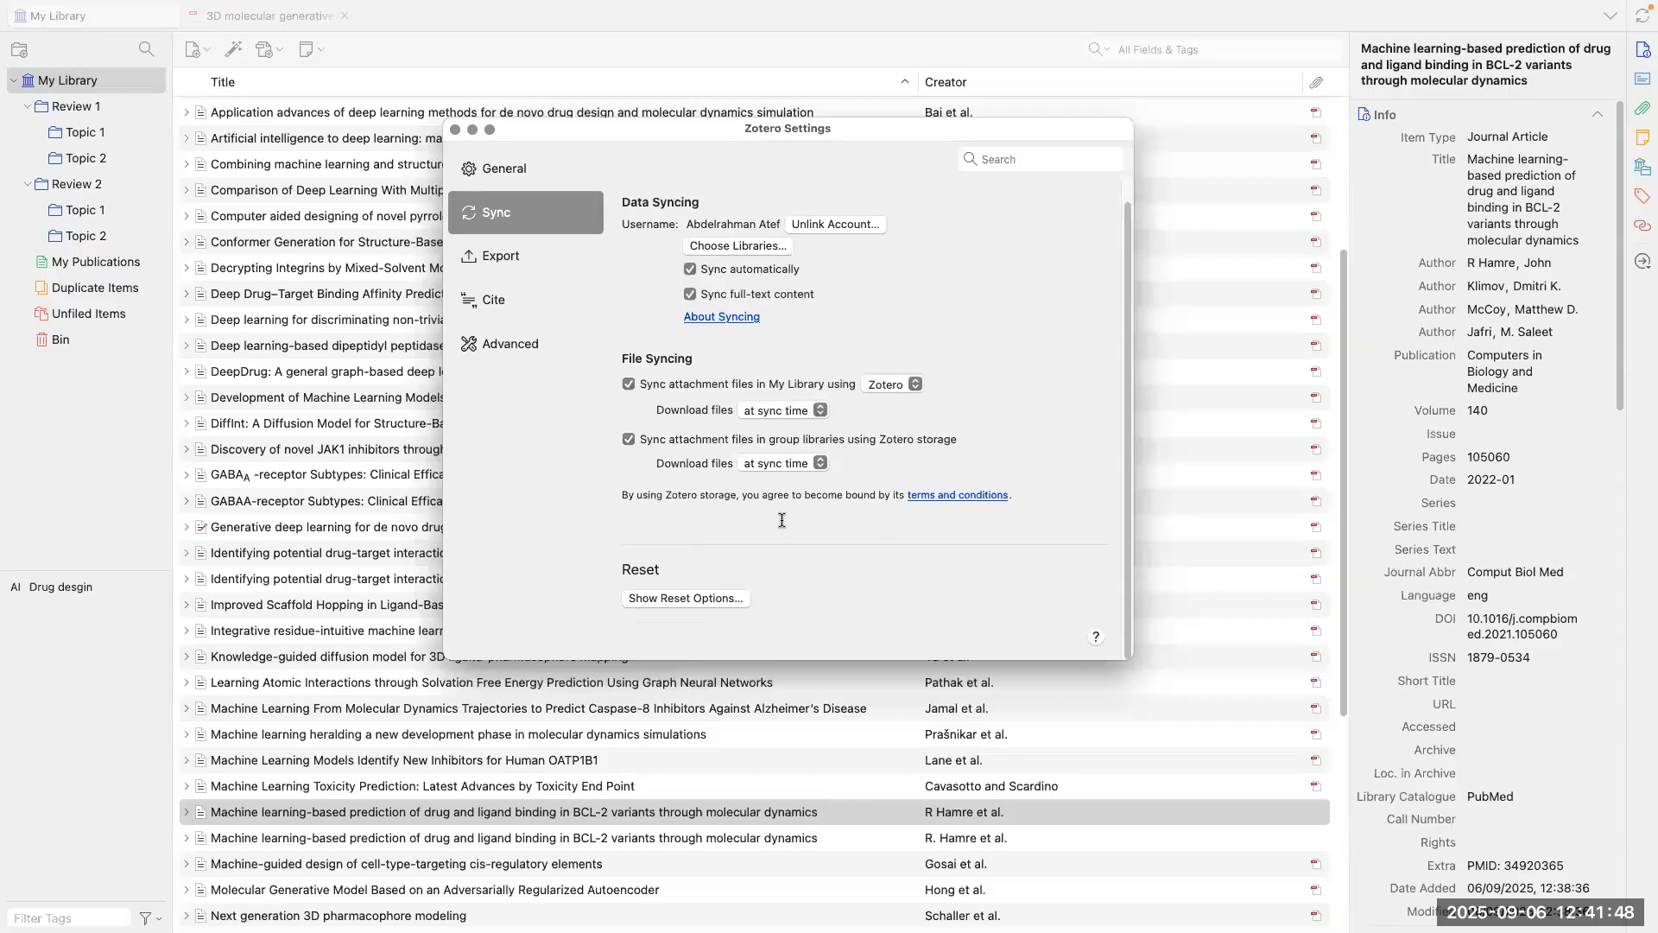
pyautogui.click(537, 164)
pyautogui.scroll(-10, 822, 580)
pyautogui.scroll(4, 822, 581)
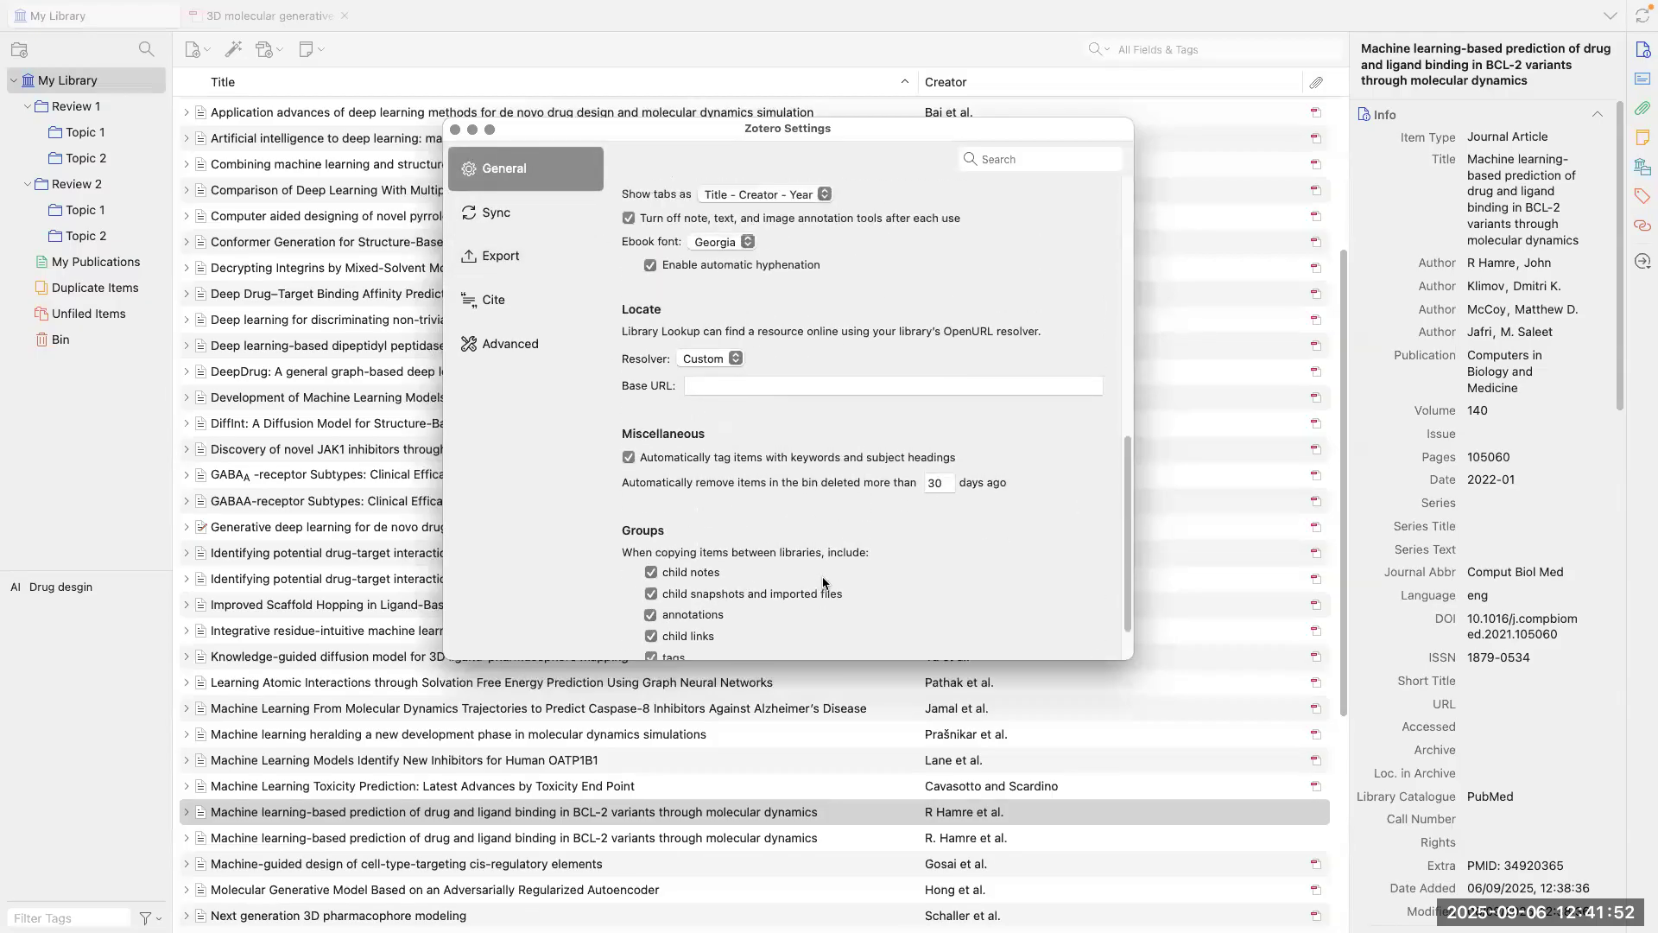
pyautogui.scroll(5, 822, 580)
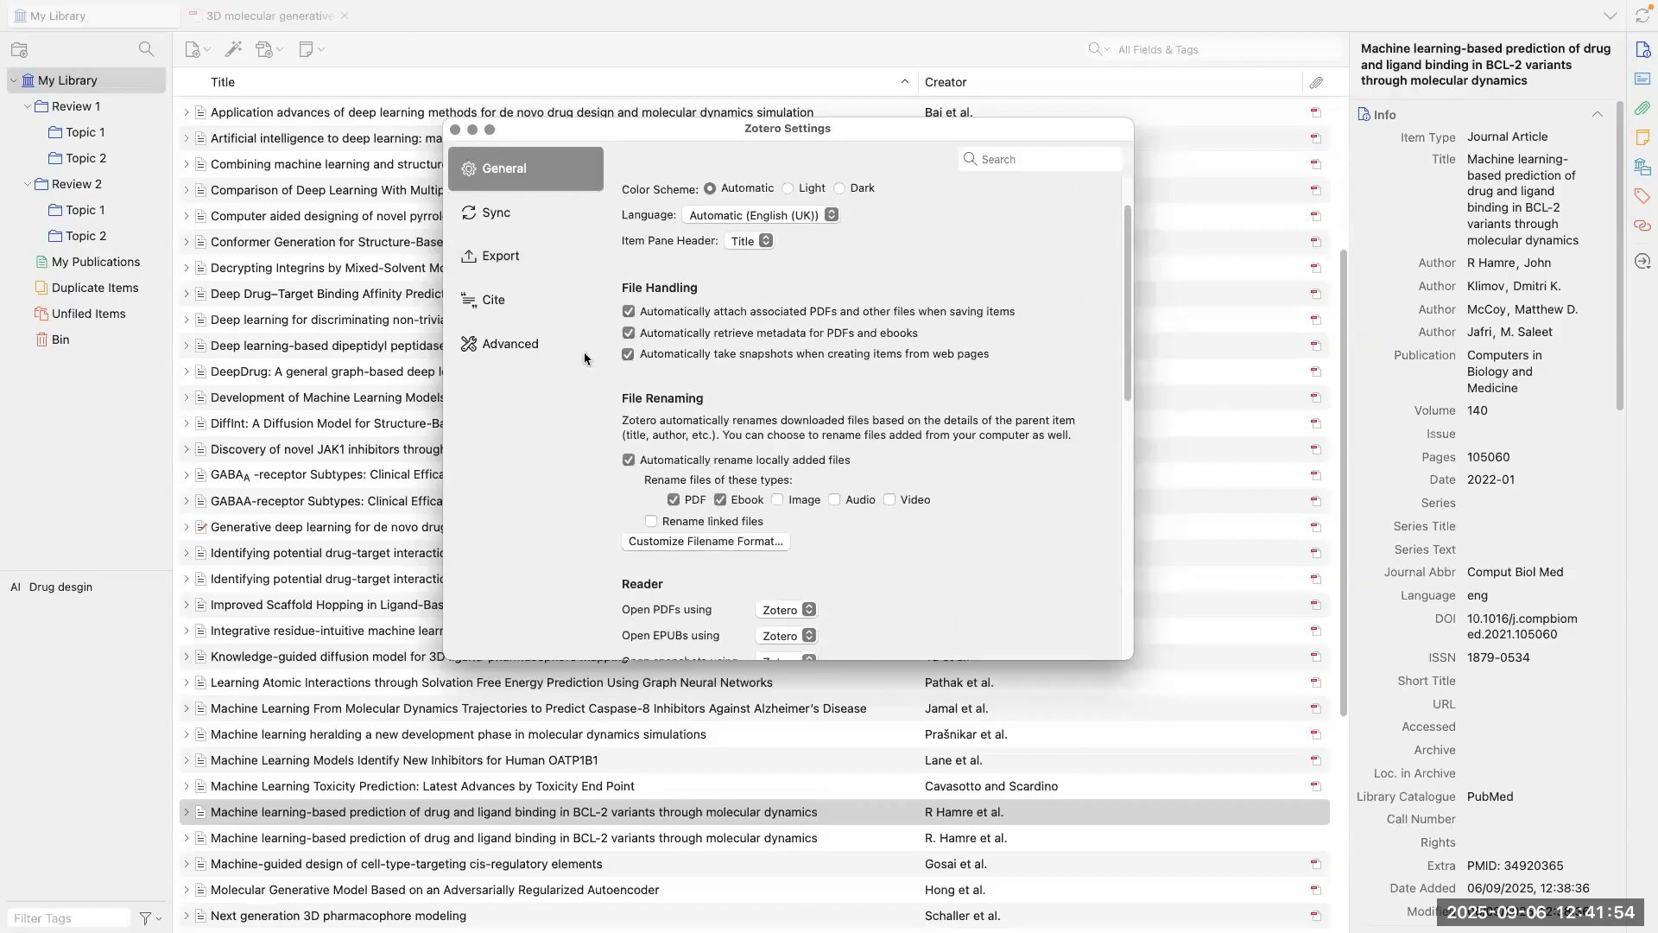
pyautogui.click(532, 272)
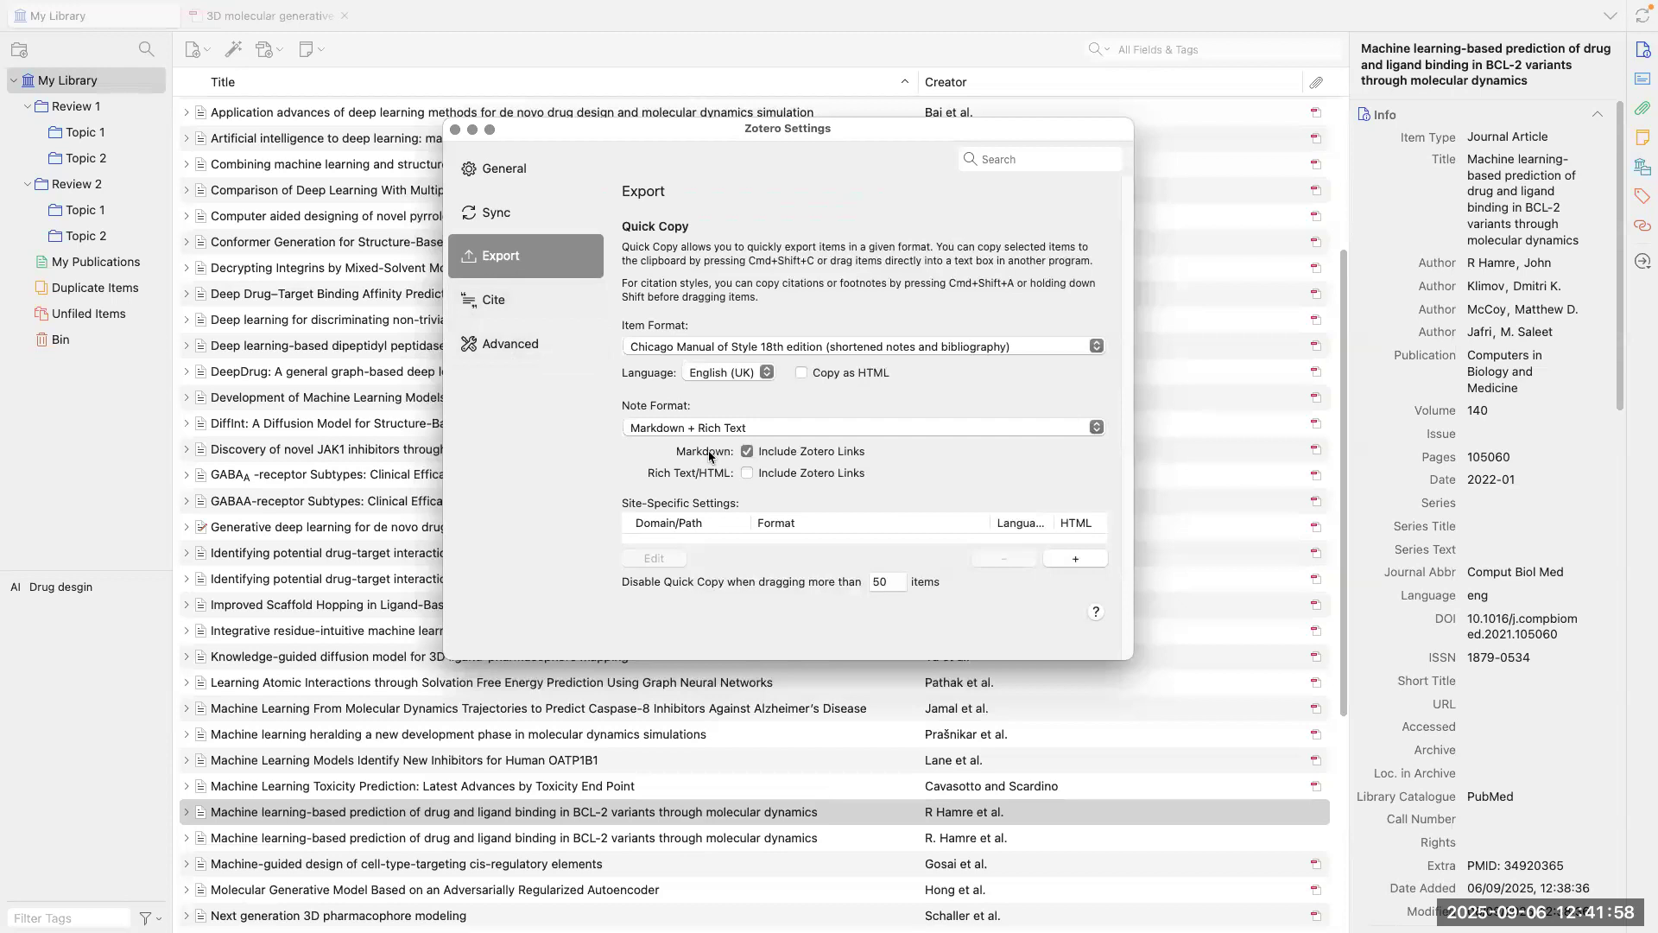
pyautogui.click(545, 349)
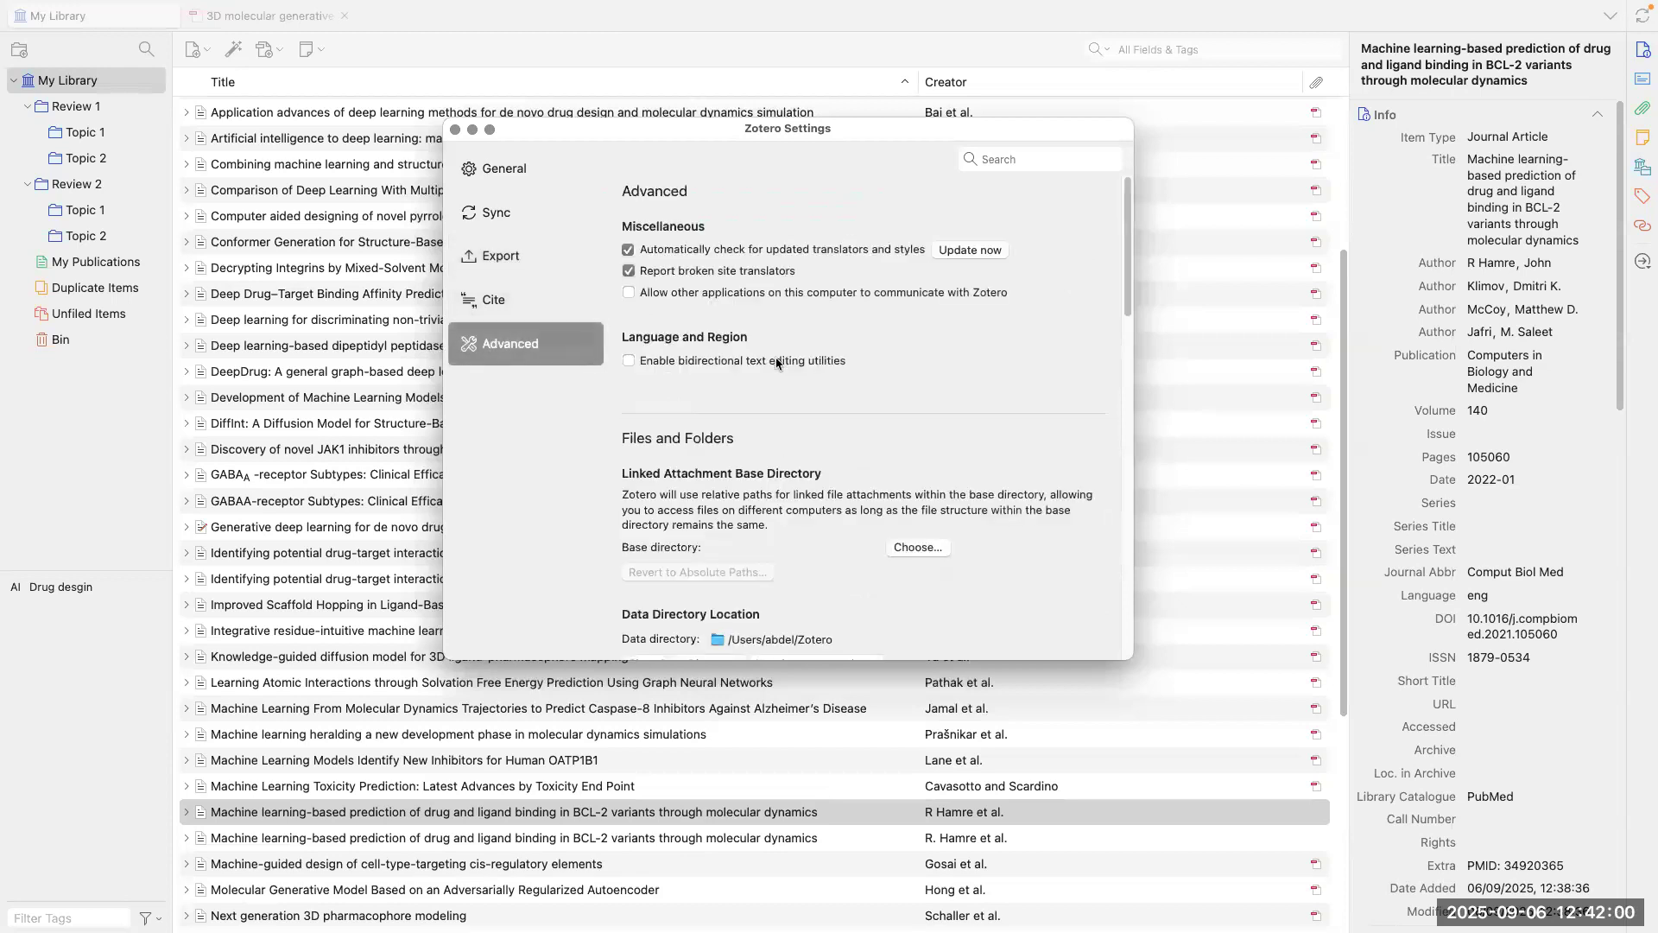
pyautogui.scroll(-5, 759, 449)
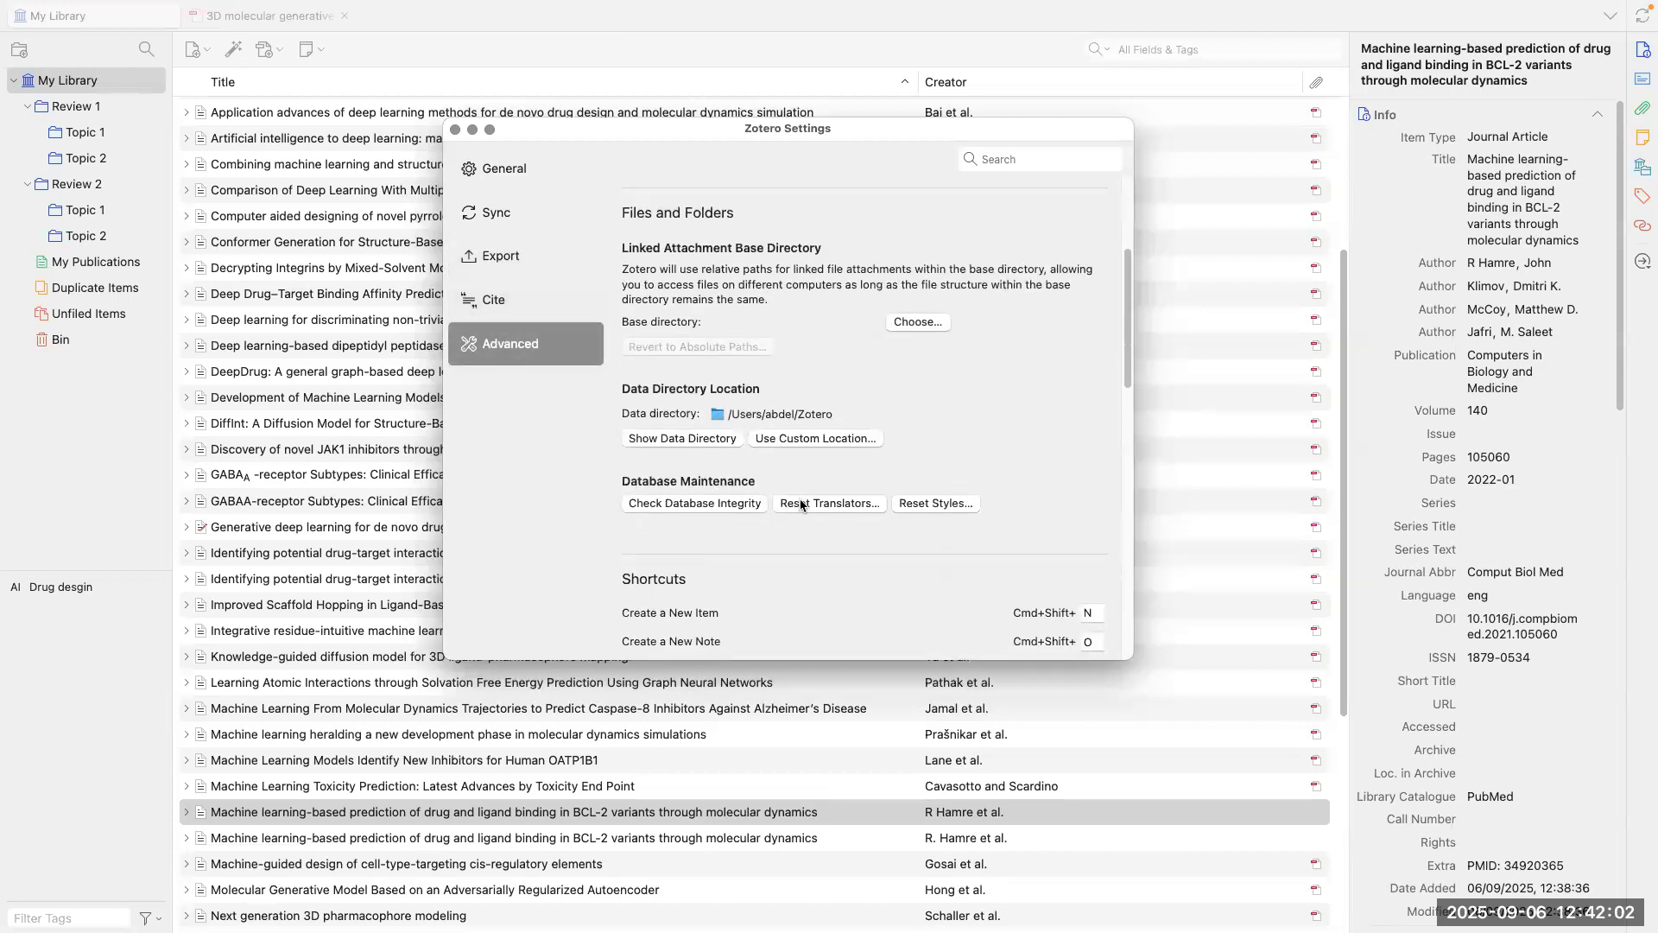
pyautogui.scroll(-10, 800, 503)
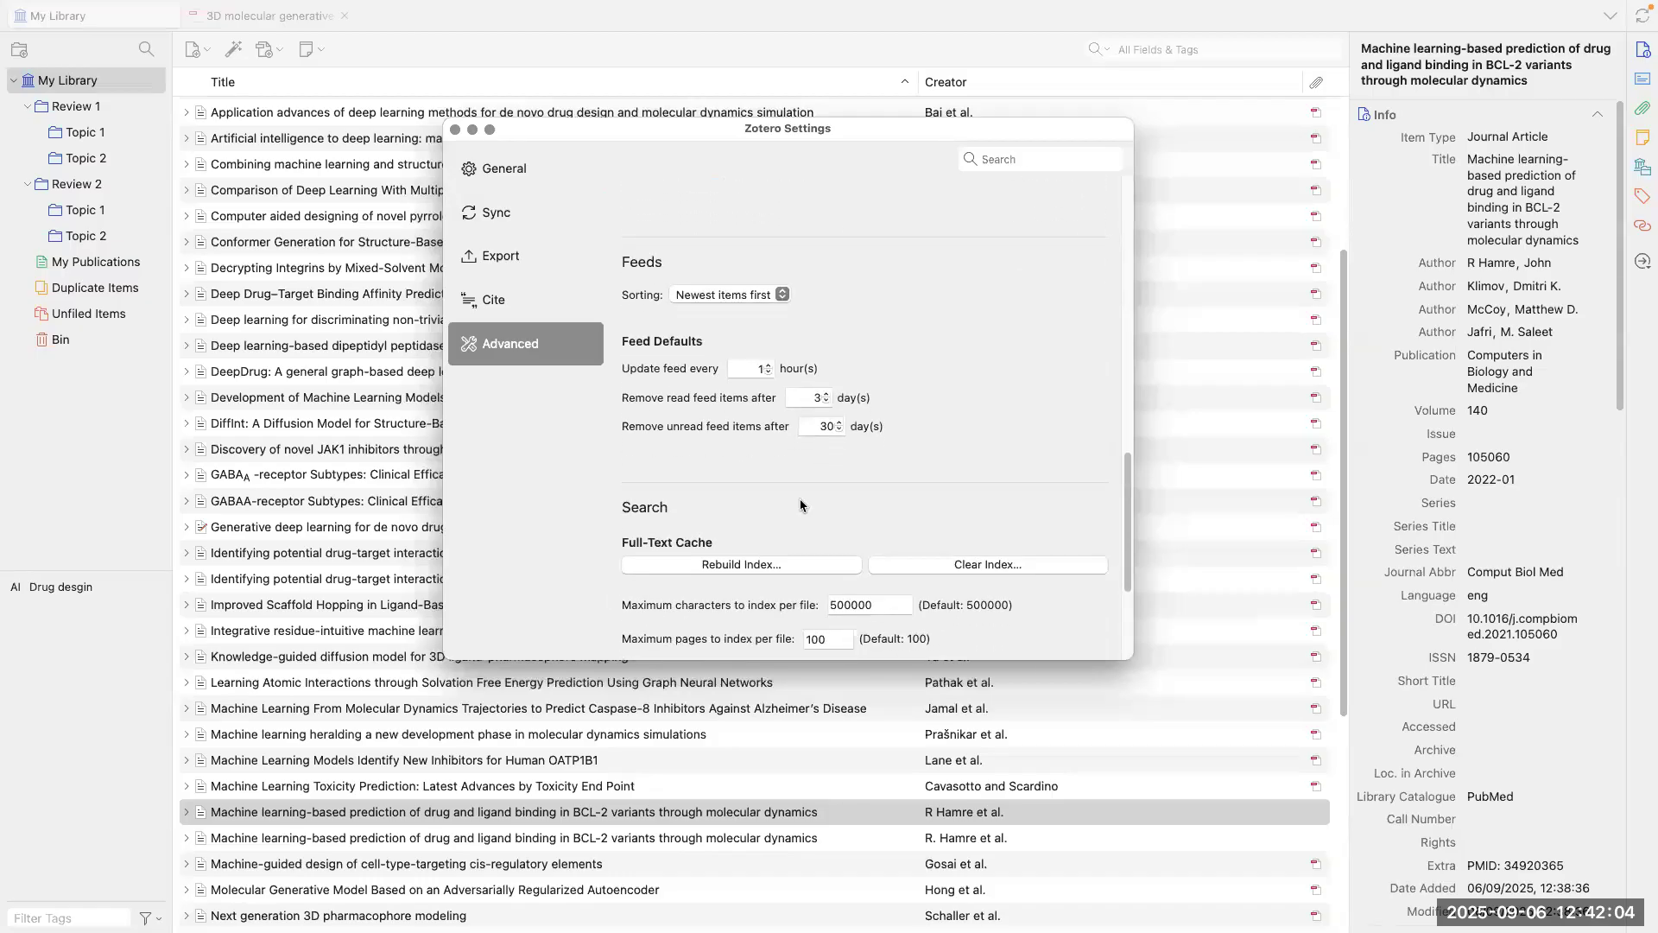
pyautogui.scroll(-3, 799, 499)
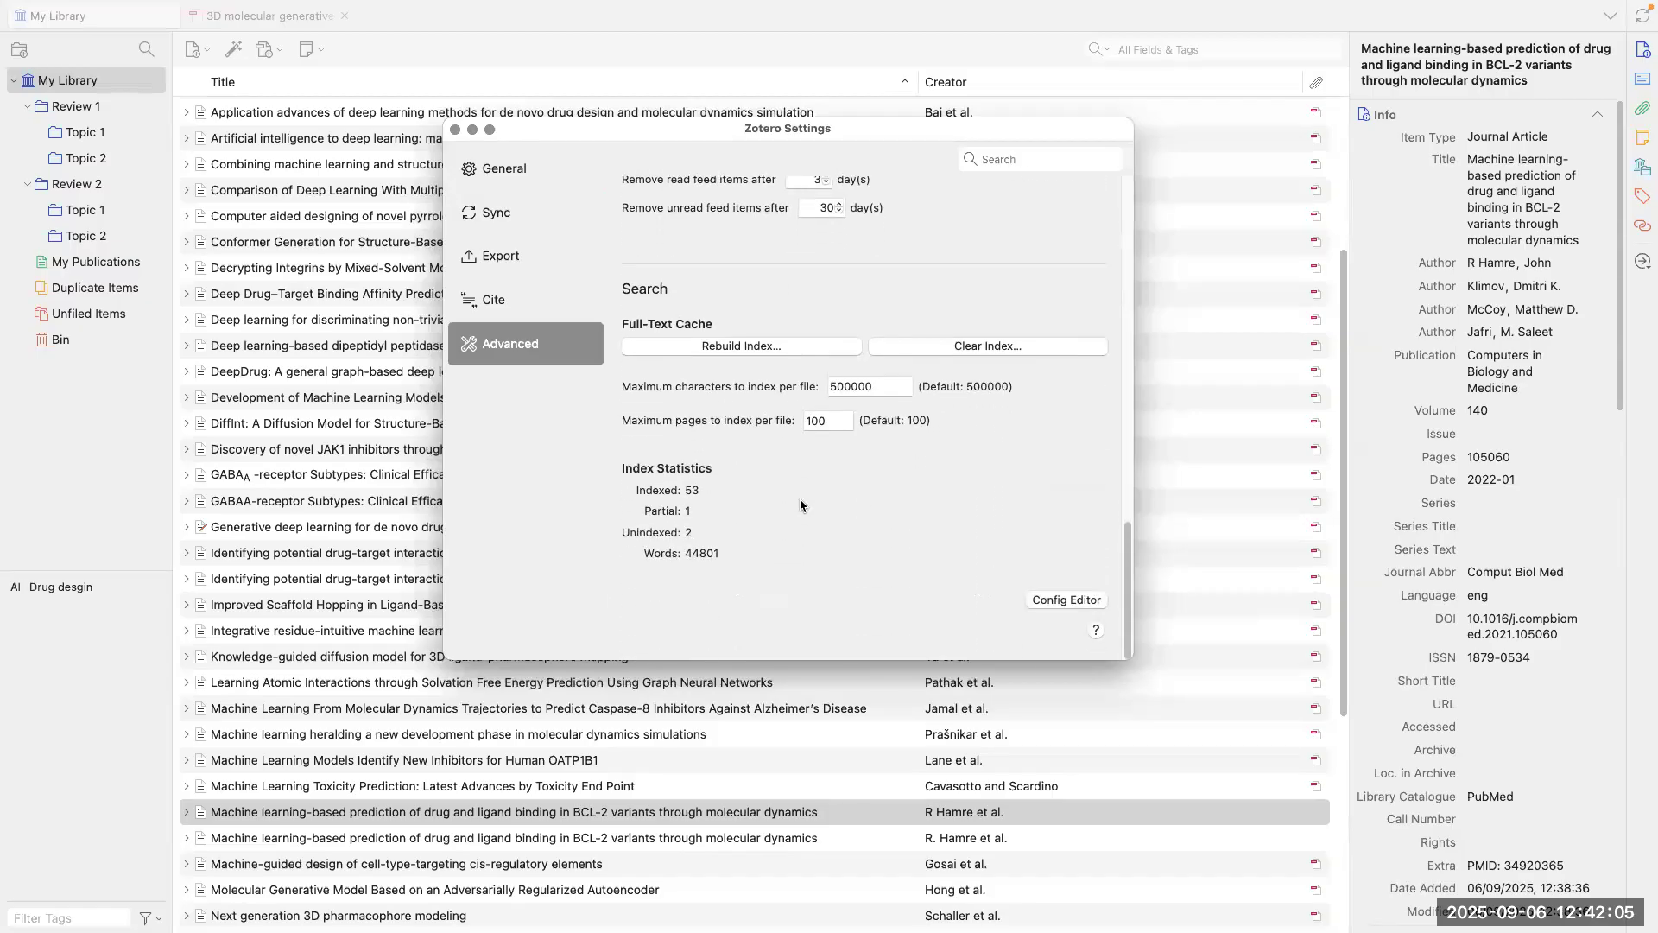
# Step: Check the word processor add-ins and the Style Manager's citation styles in the Cite settings
pyautogui.click(518, 300)
pyautogui.scroll(-4, 712, 557)
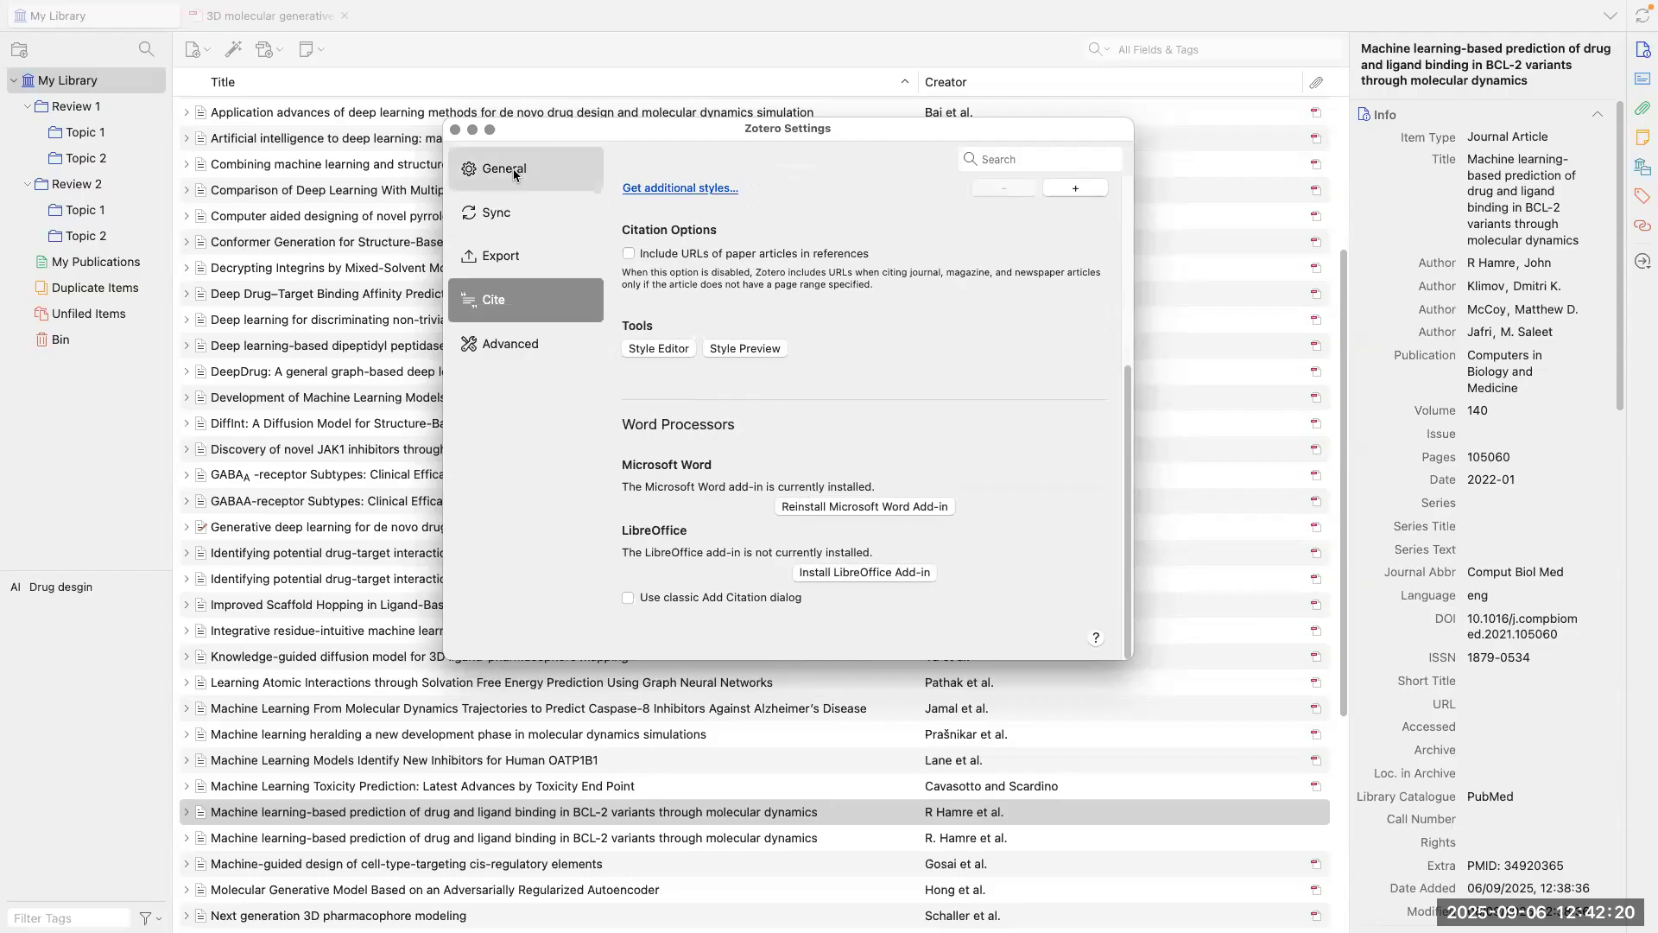
pyautogui.scroll(5, 657, 277)
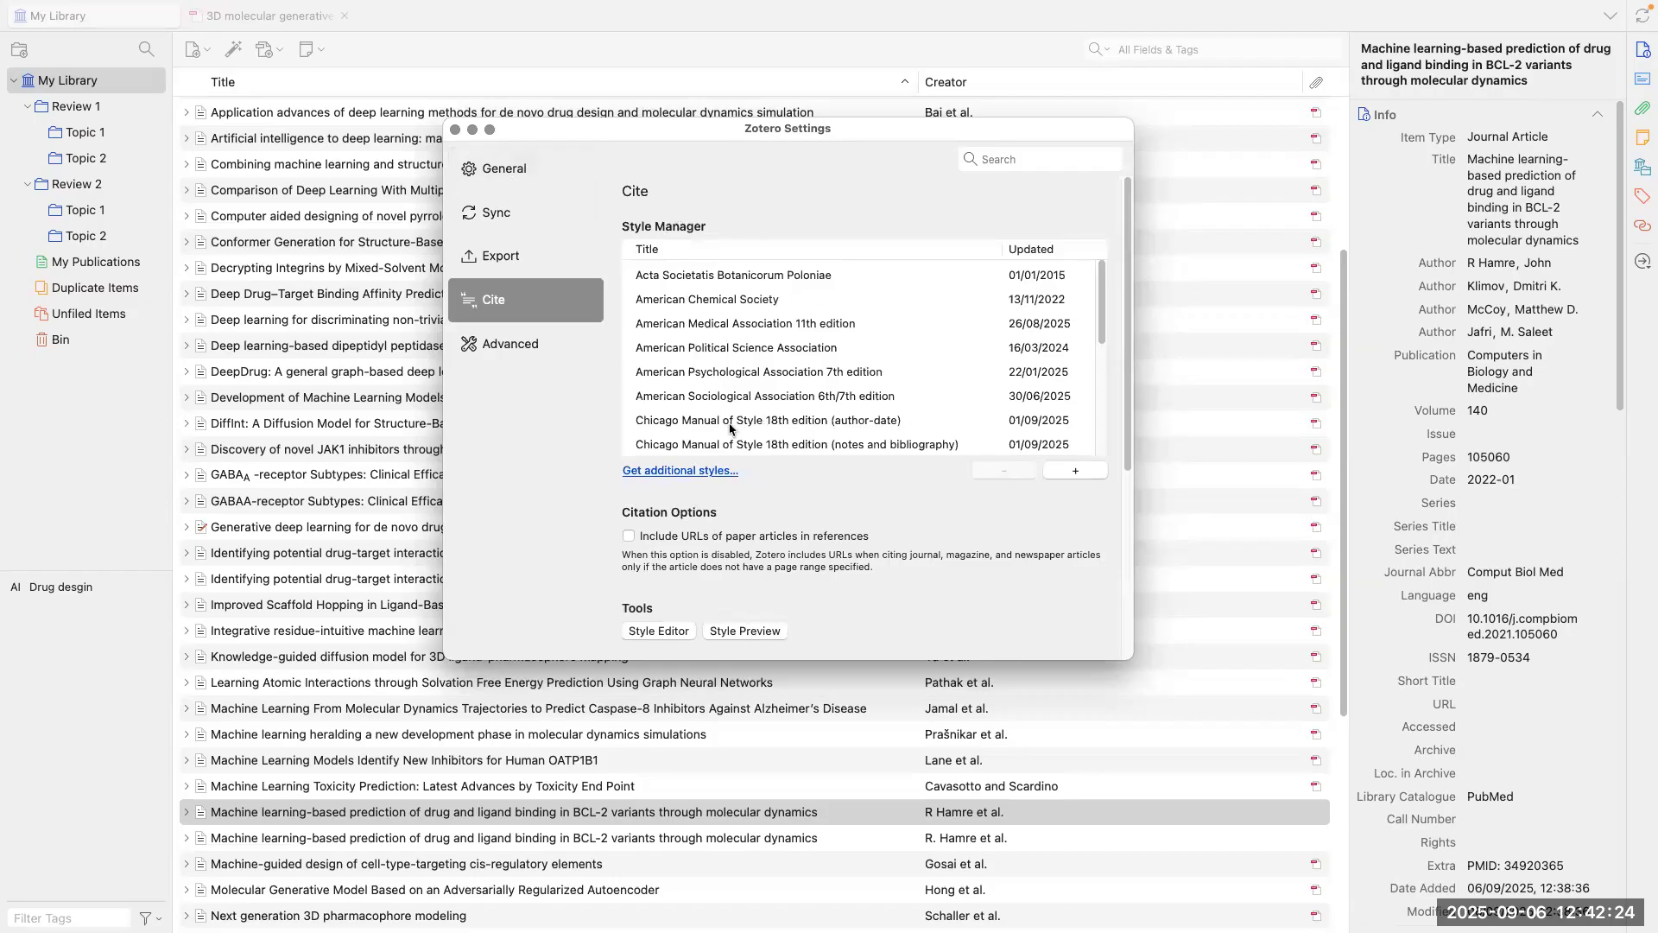
# Step: Review the citation styles already installed in the Style Manager
pyautogui.scroll(-6, 734, 352)
pyautogui.scroll(4, 727, 328)
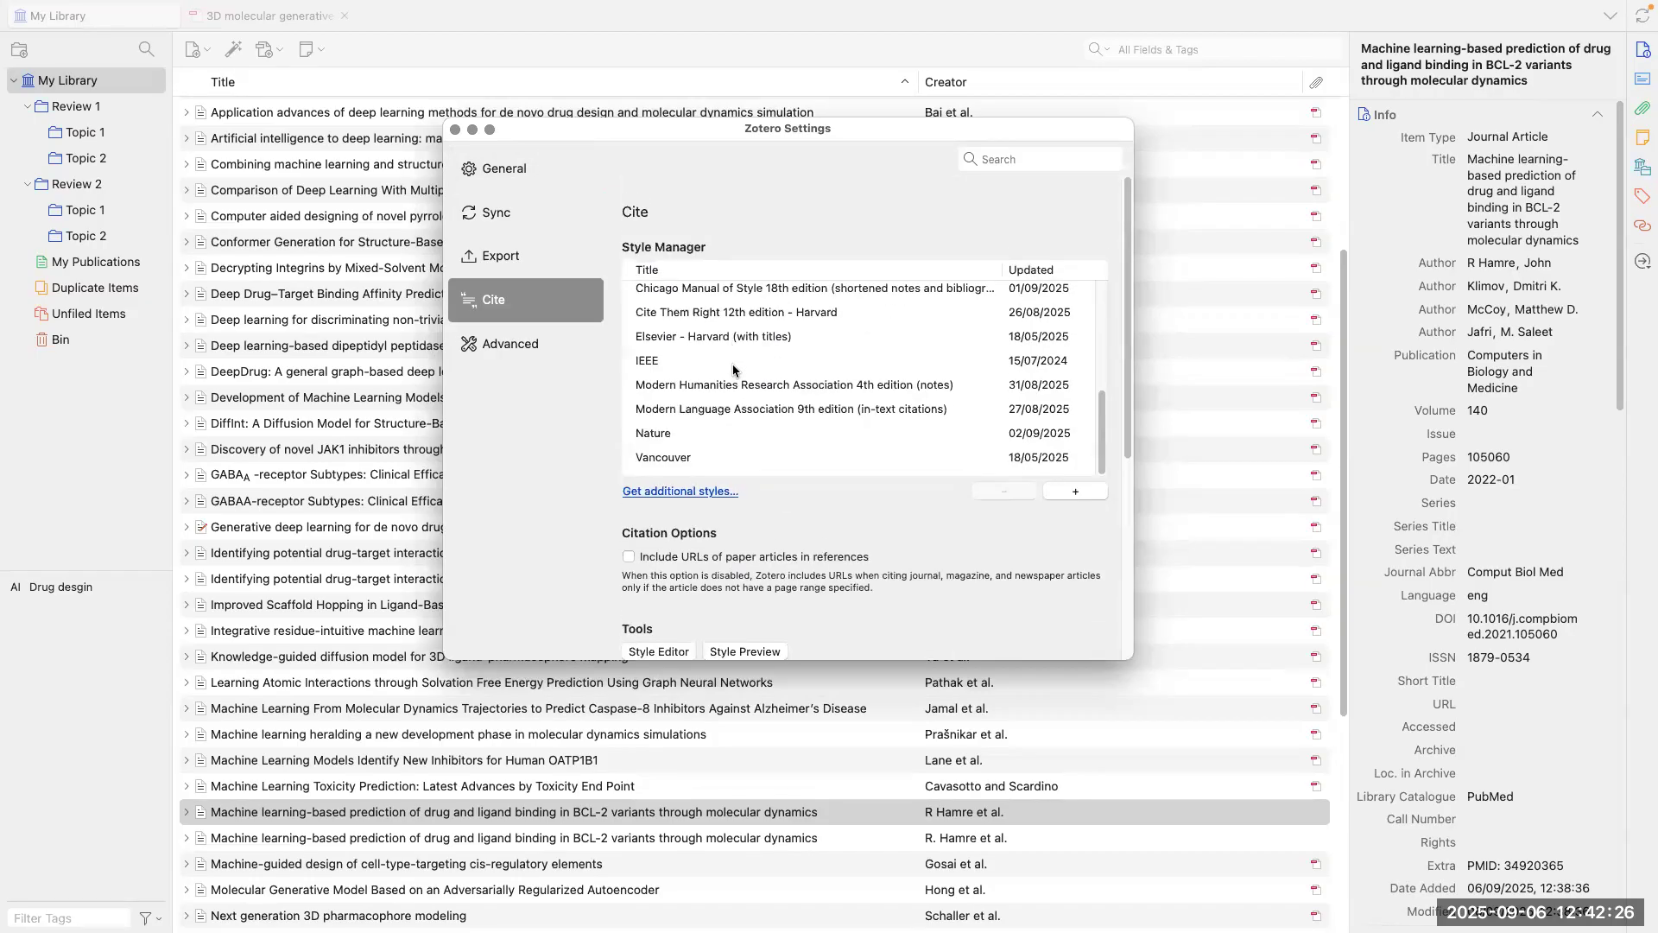
pyautogui.scroll(5, 725, 323)
pyautogui.scroll(-5, 722, 354)
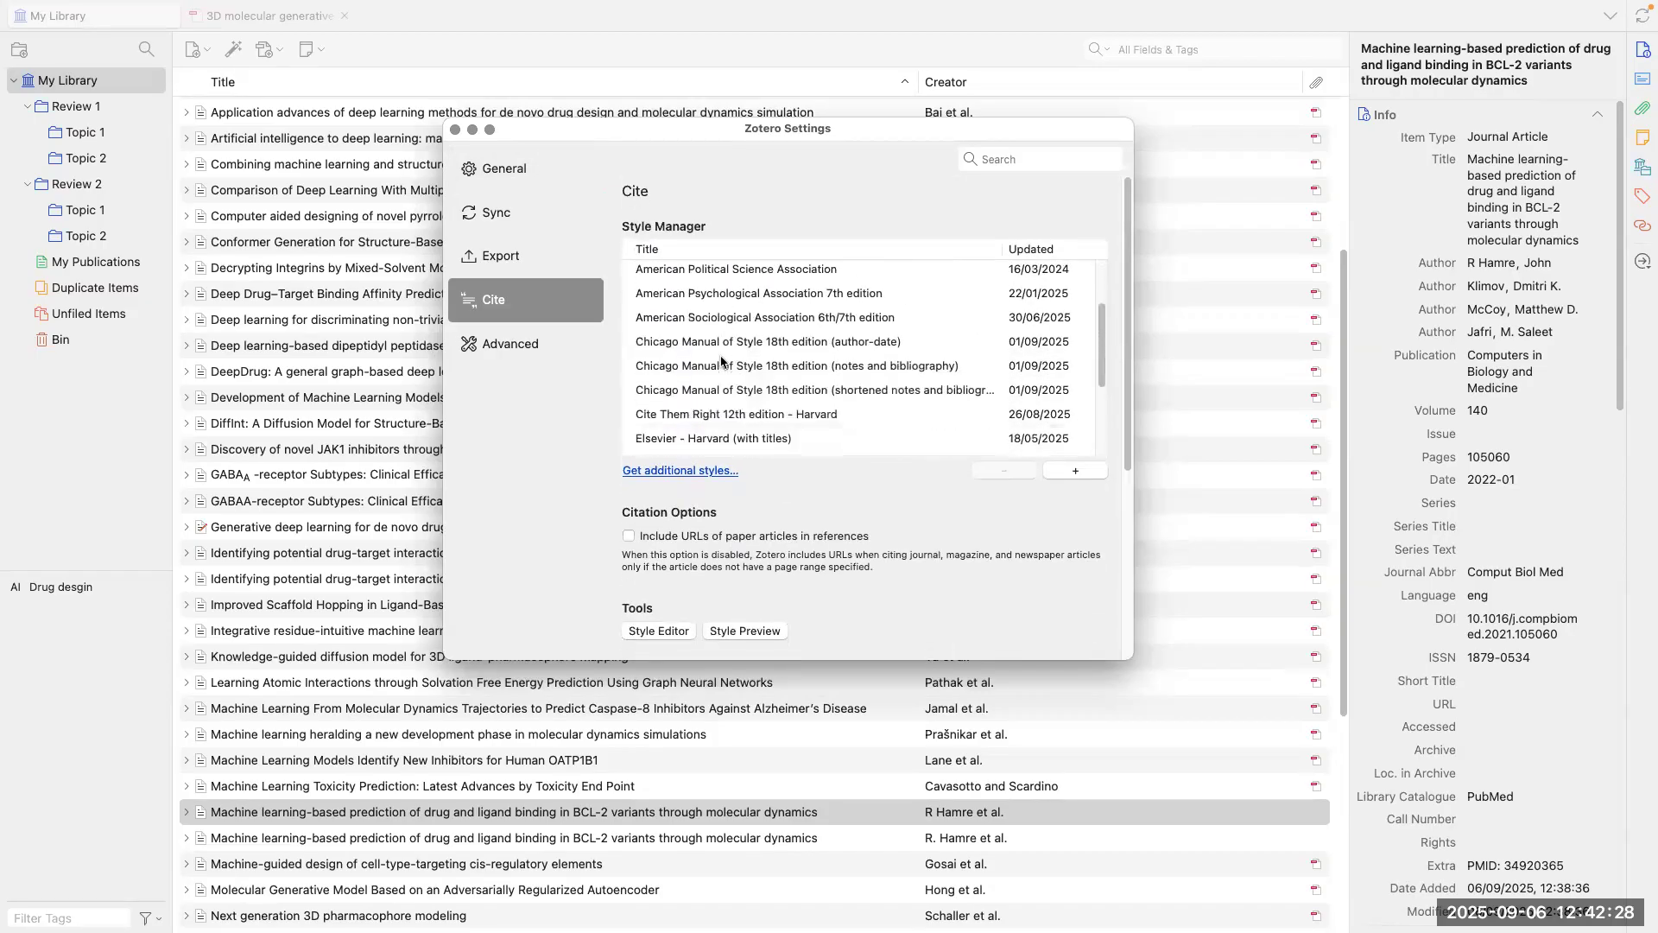
pyautogui.scroll(5, 722, 361)
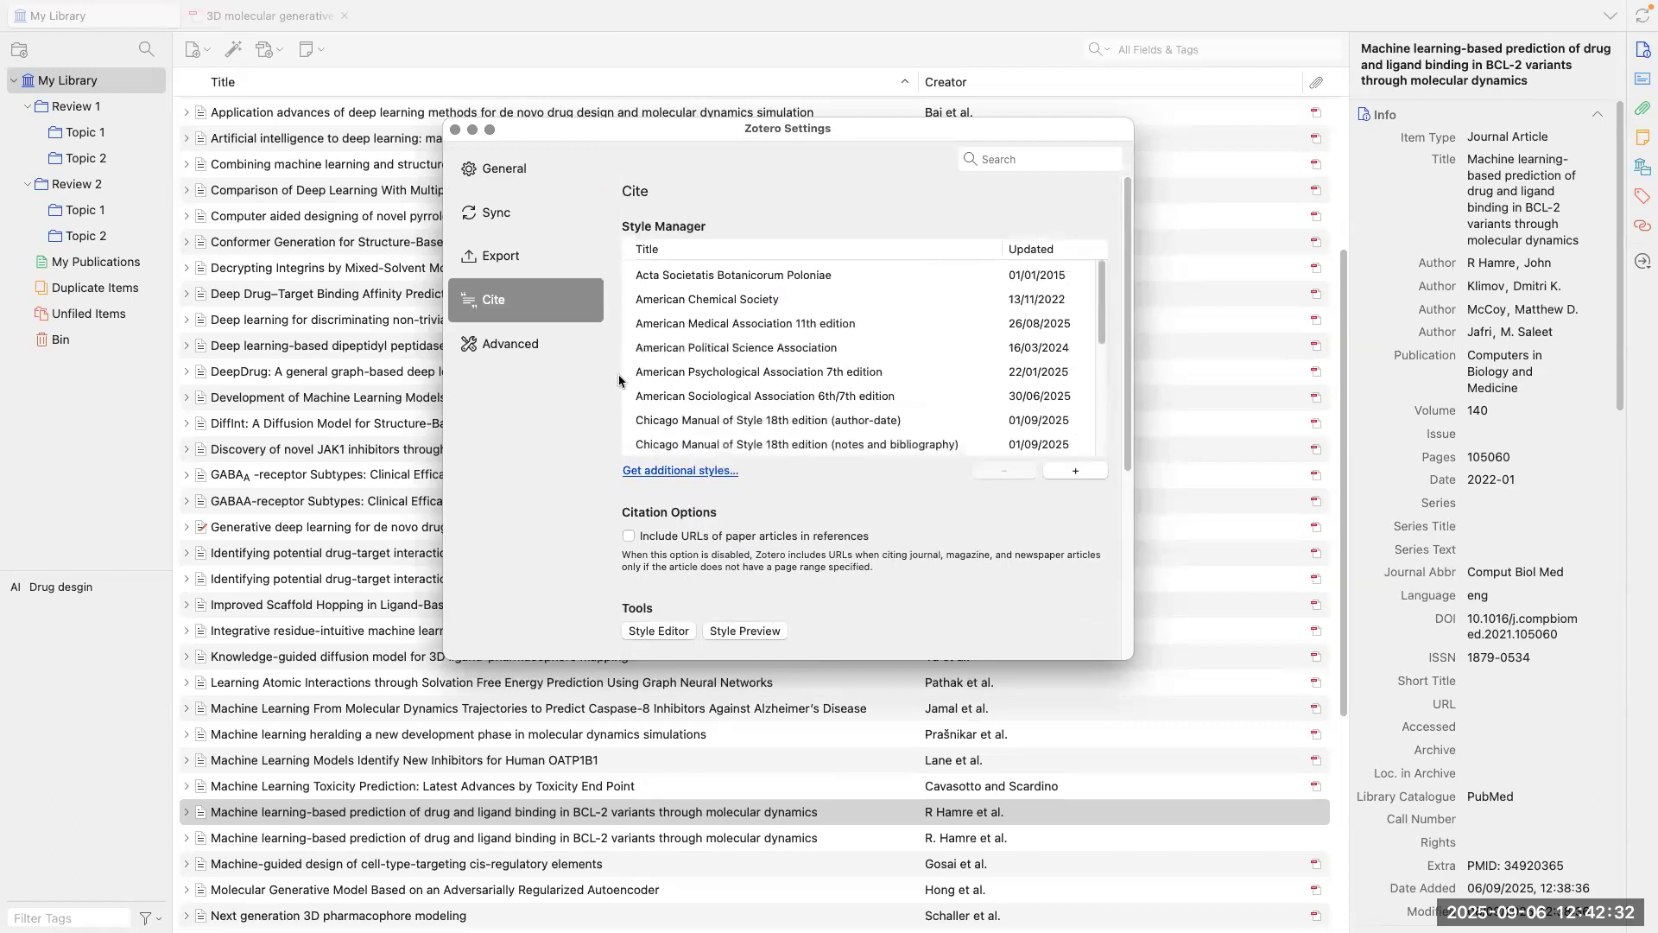
# Step: Install the Annals of the Institute of Statistical Mathematics style from the Zotero Style Repository and close the article PDF opened by mistake
pyautogui.click(689, 473)
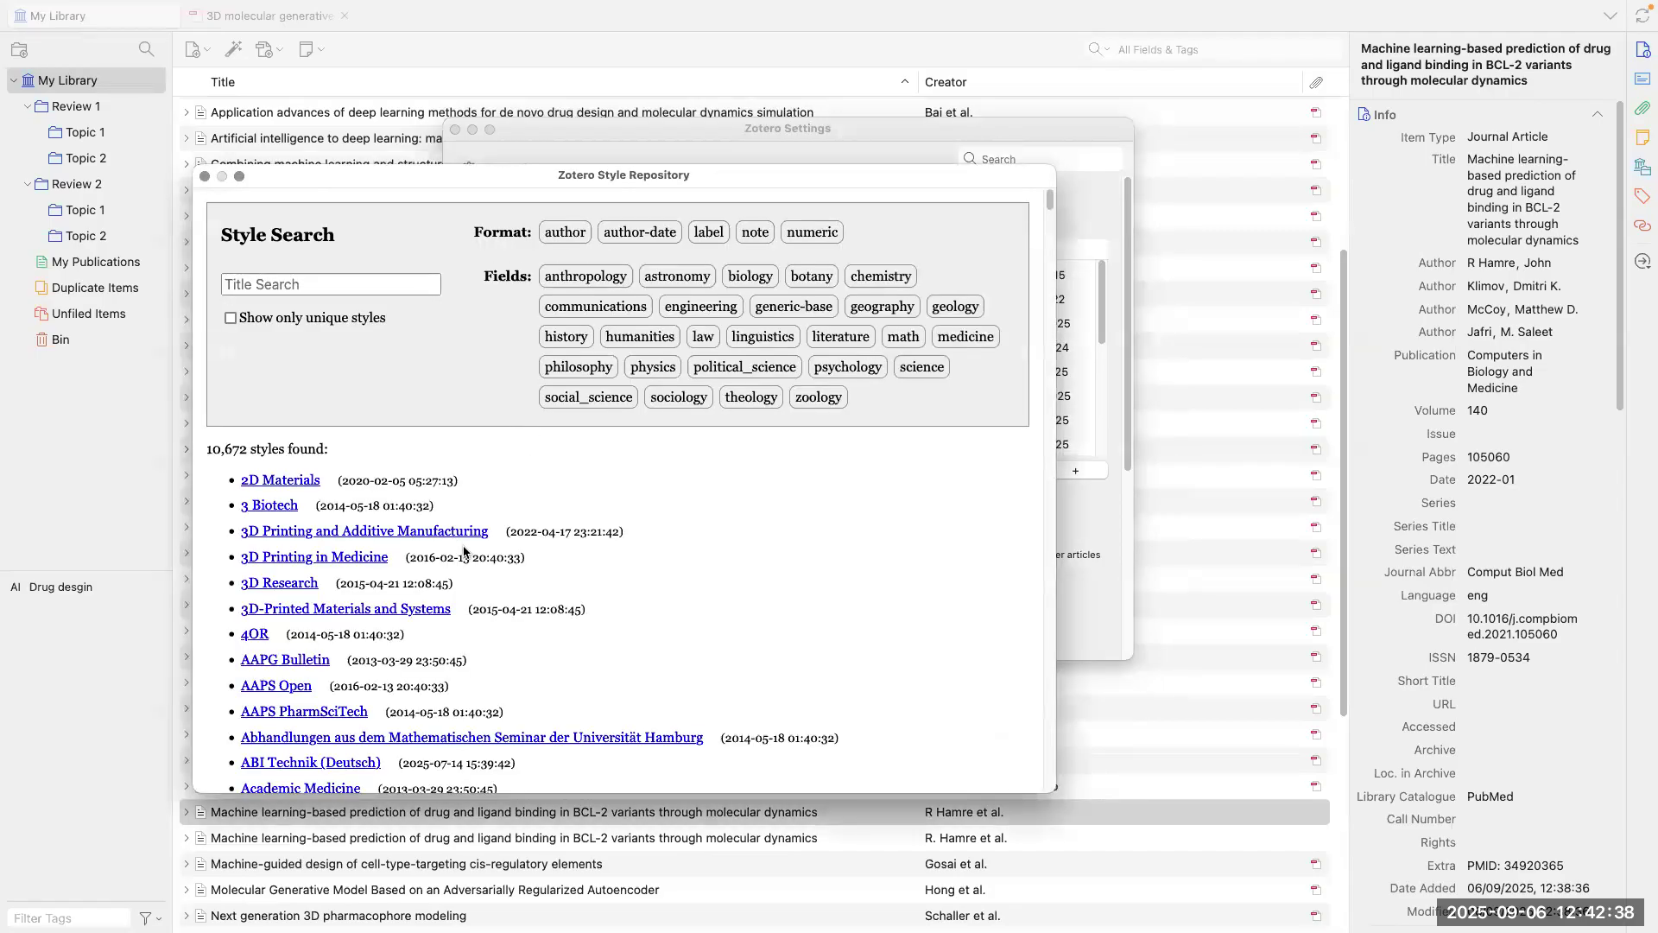
pyautogui.scroll(-5, 466, 550)
pyautogui.scroll(5, 570, 362)
pyautogui.moveTo(380, 613)
pyautogui.scroll(-10, 380, 613)
pyautogui.scroll(-20, 376, 612)
pyautogui.scroll(-20, 374, 605)
pyautogui.scroll(-15, 376, 612)
pyautogui.moveTo(309, 597)
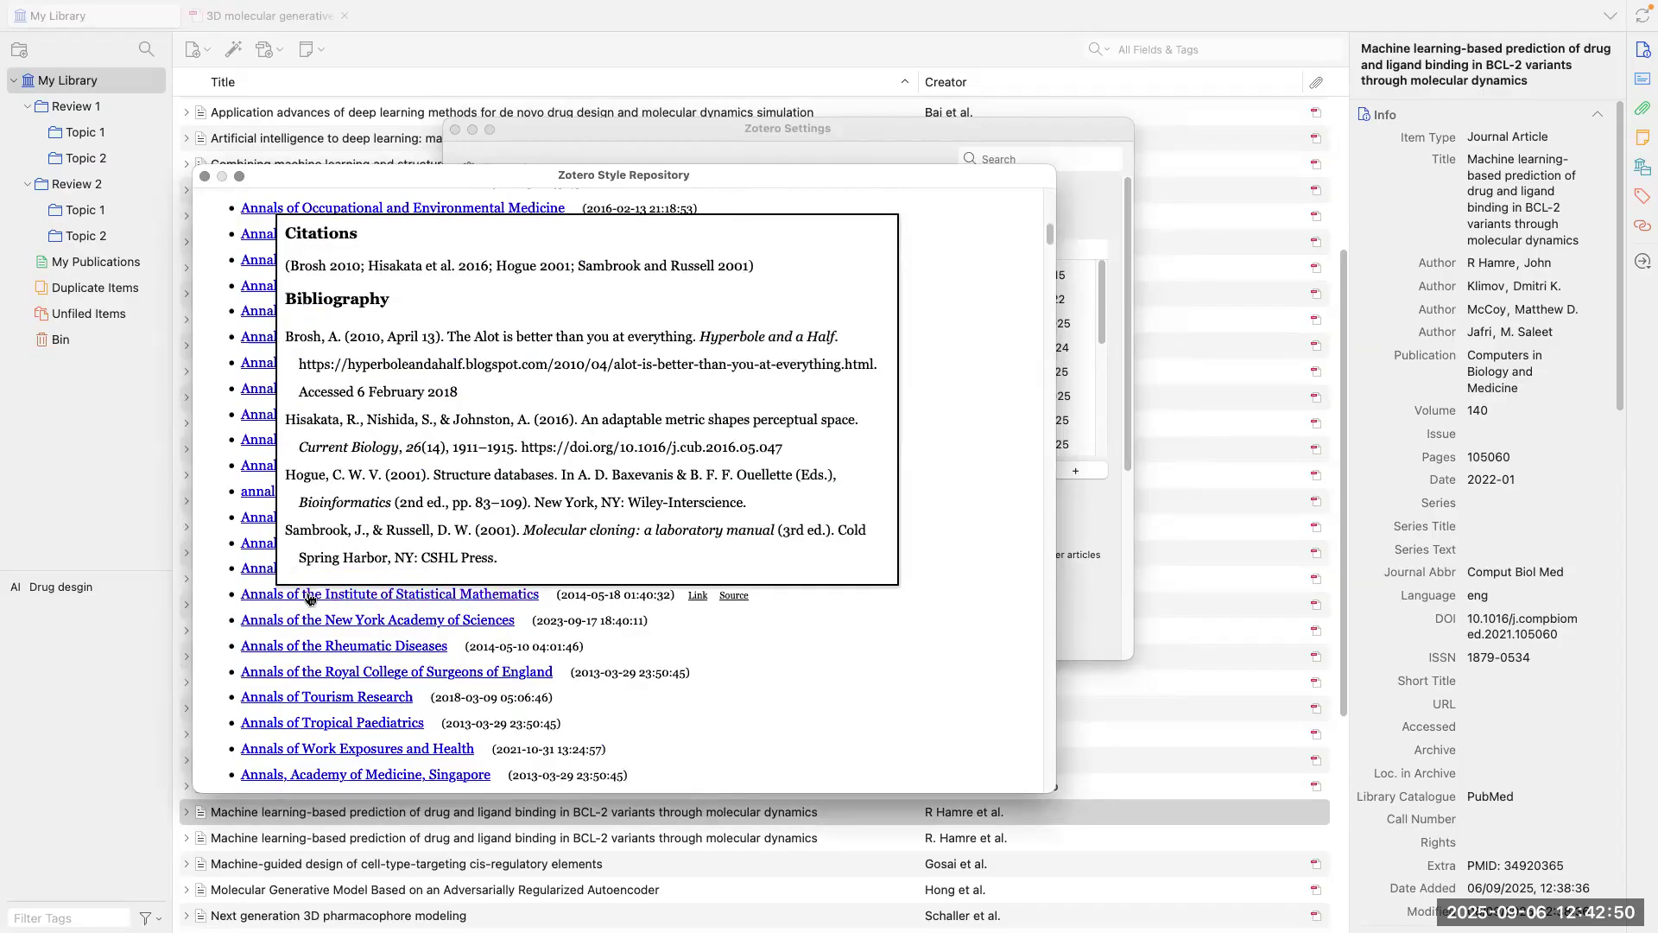
pyautogui.click(363, 599)
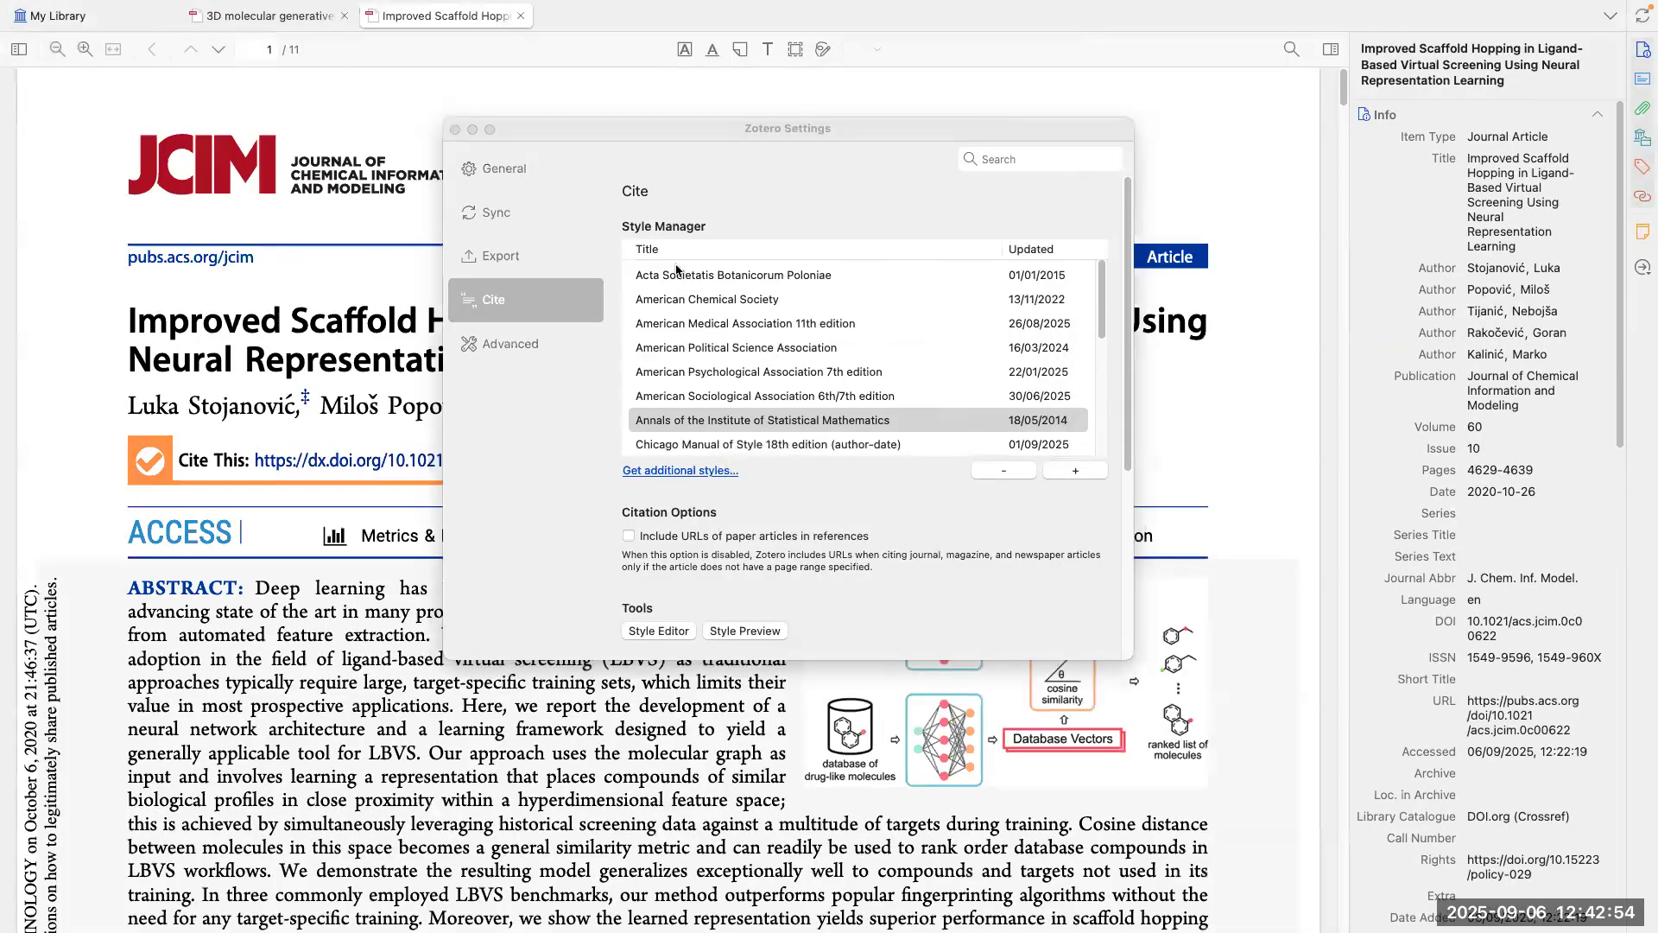
pyautogui.click(518, 16)
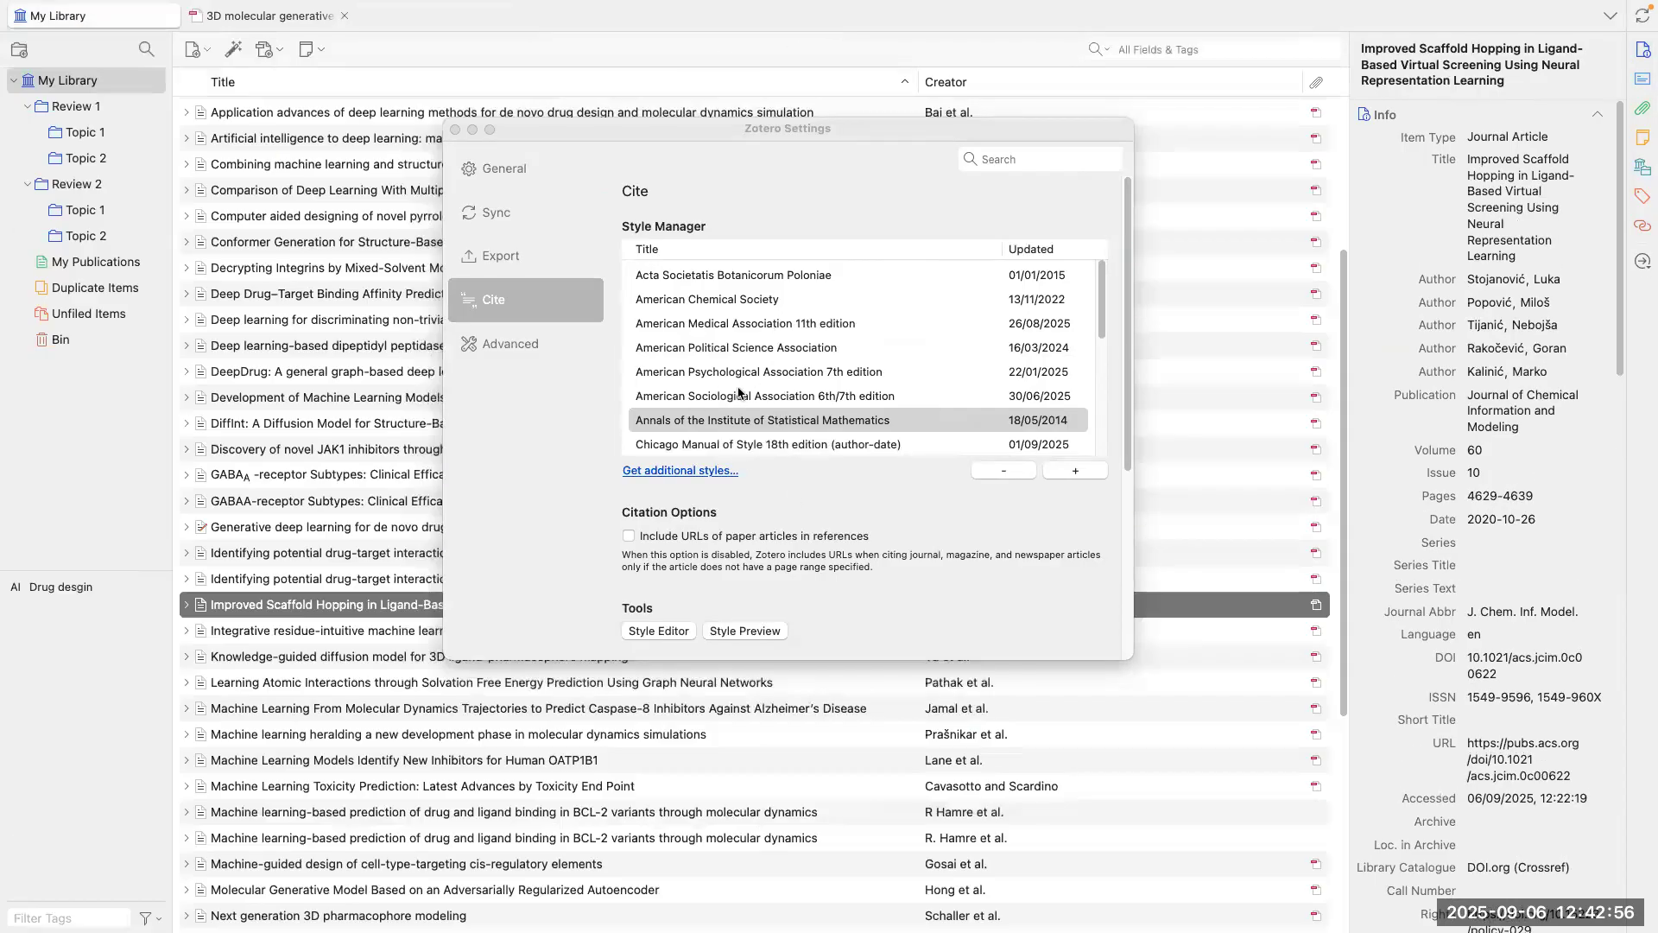
# Step: Highlight American Psychological Association 7th edition in the Style Manager and look through the updated list of installed styles
pyautogui.scroll(-5, 741, 409)
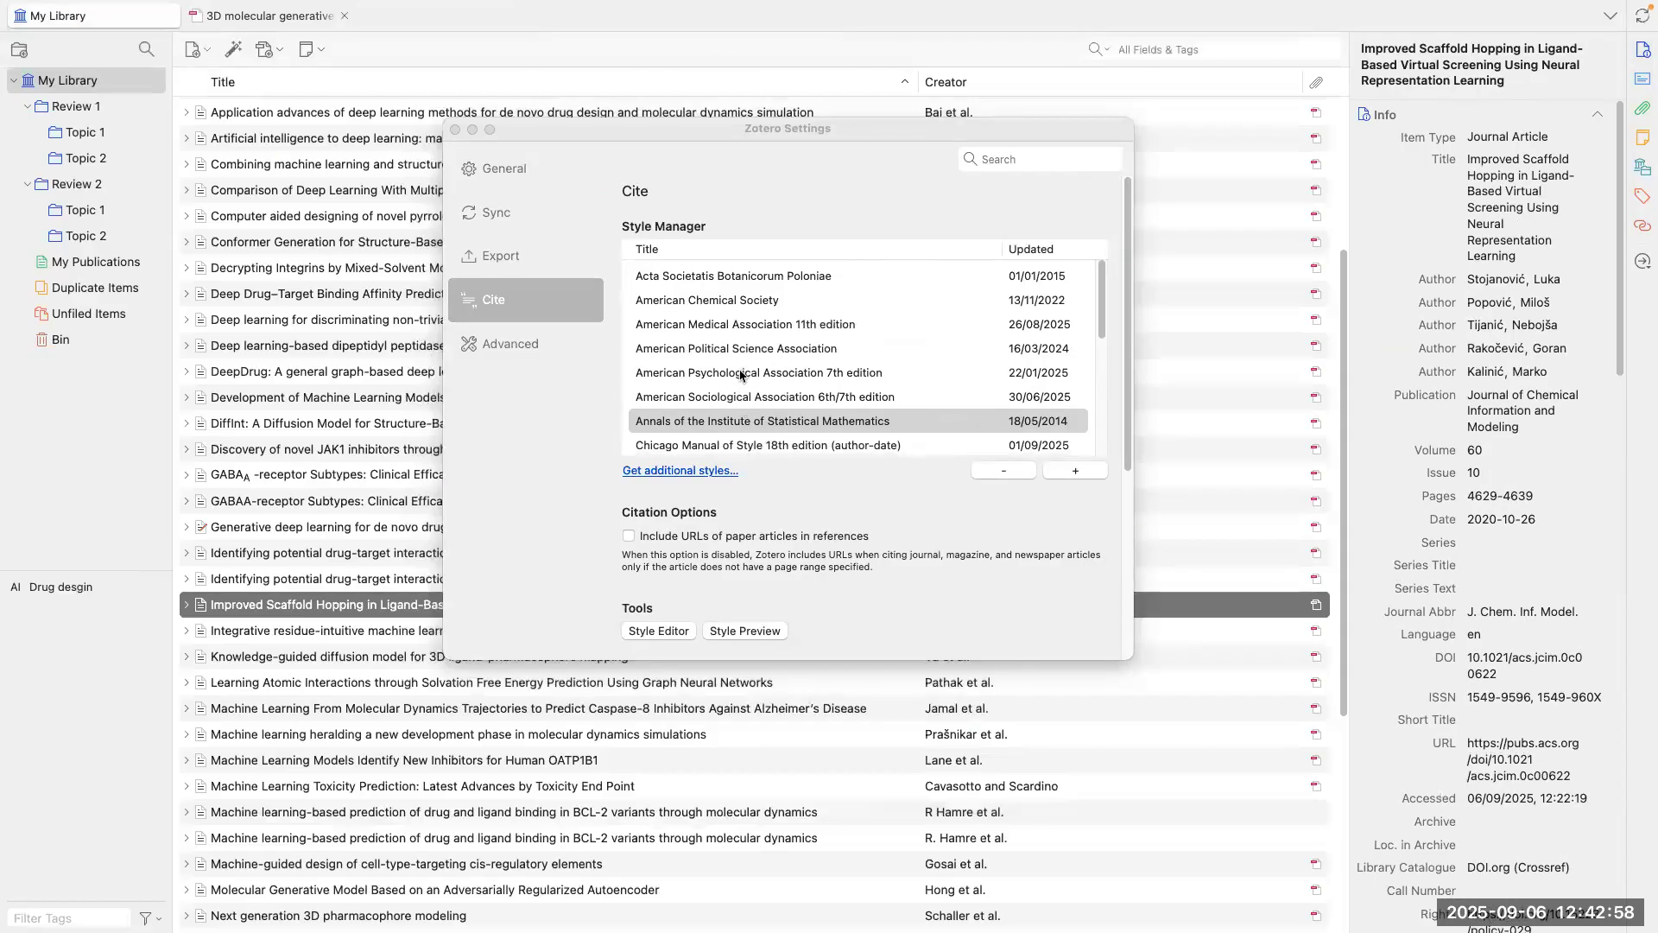
pyautogui.scroll(8, 739, 370)
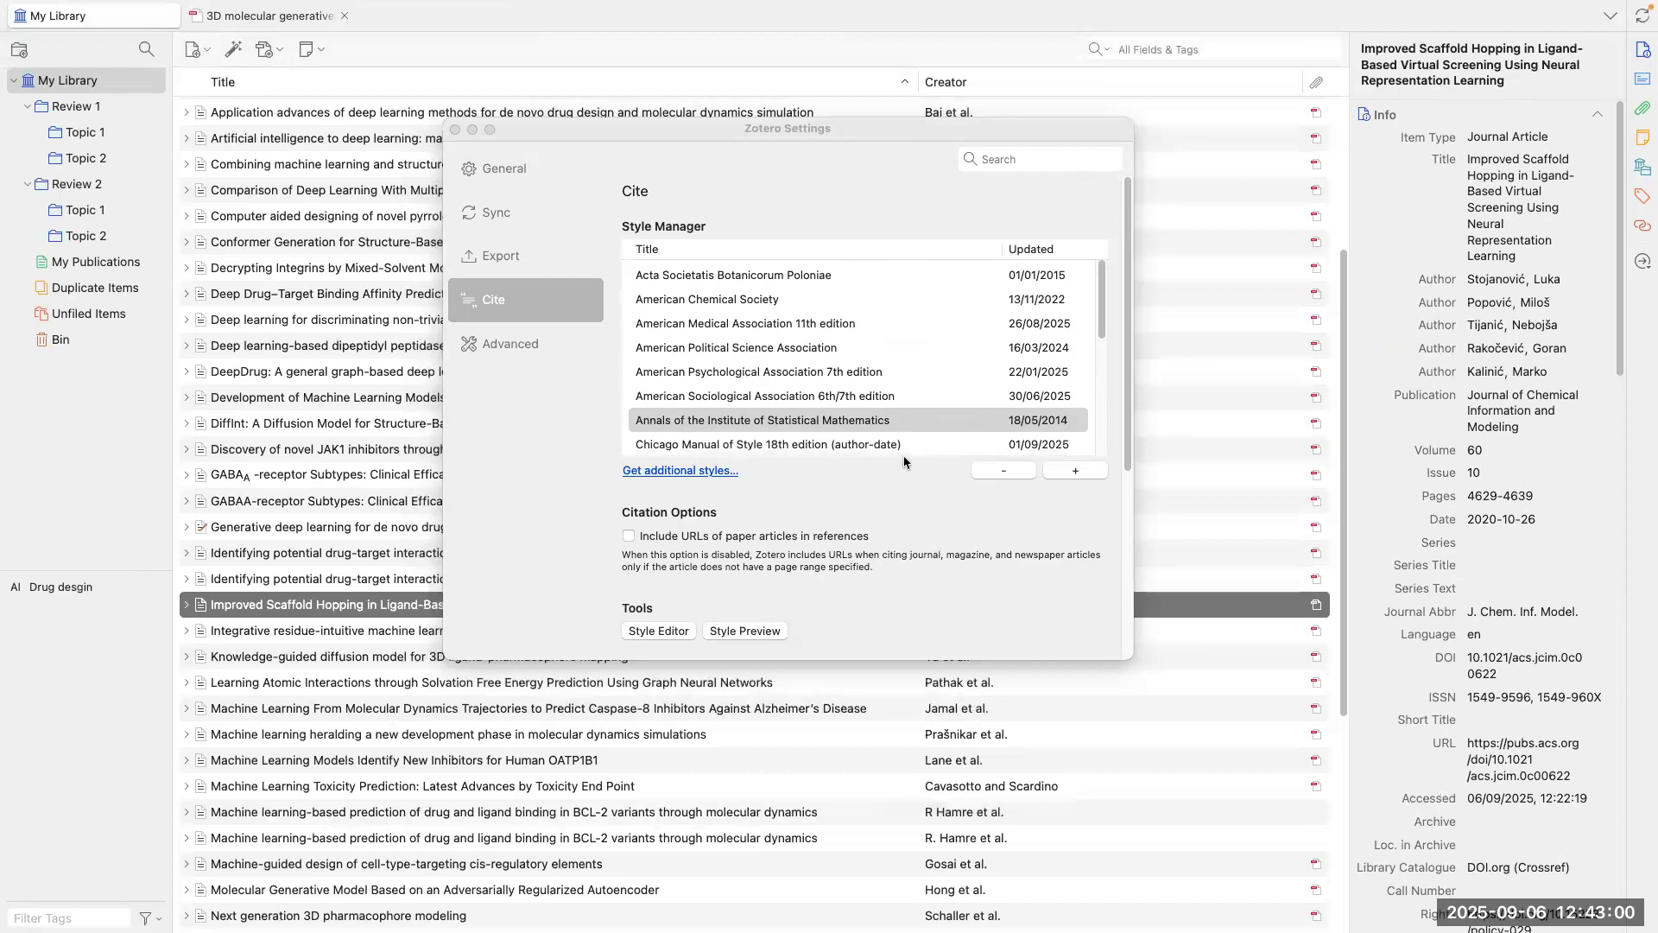
pyautogui.click(788, 376)
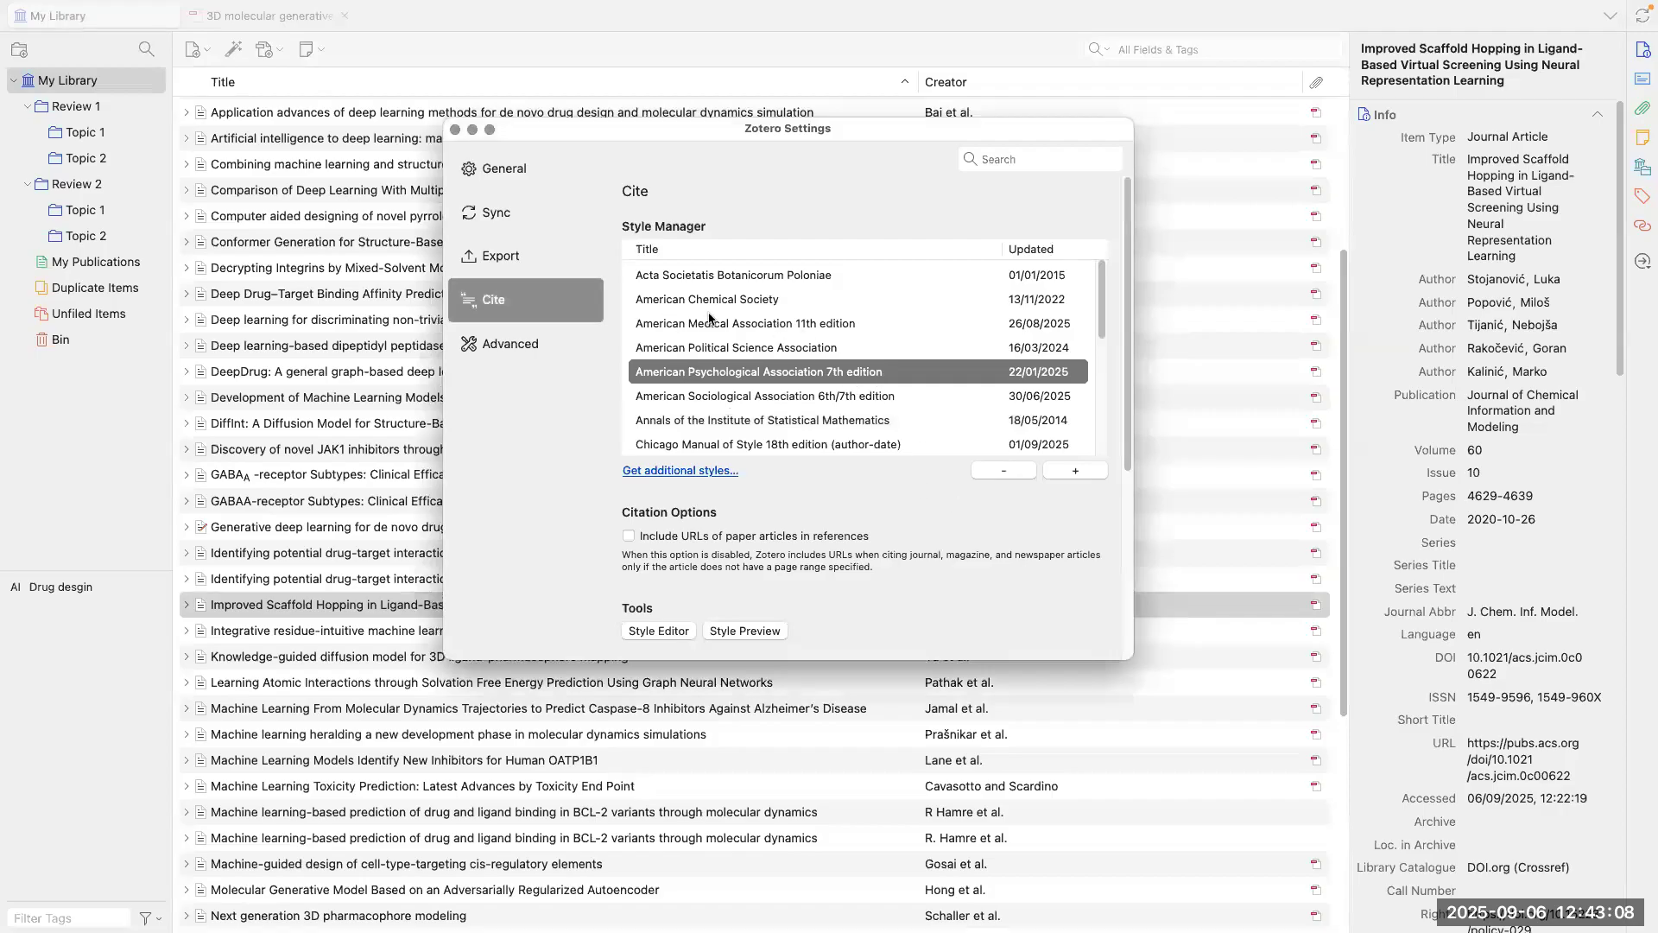
pyautogui.scroll(-1, 791, 369)
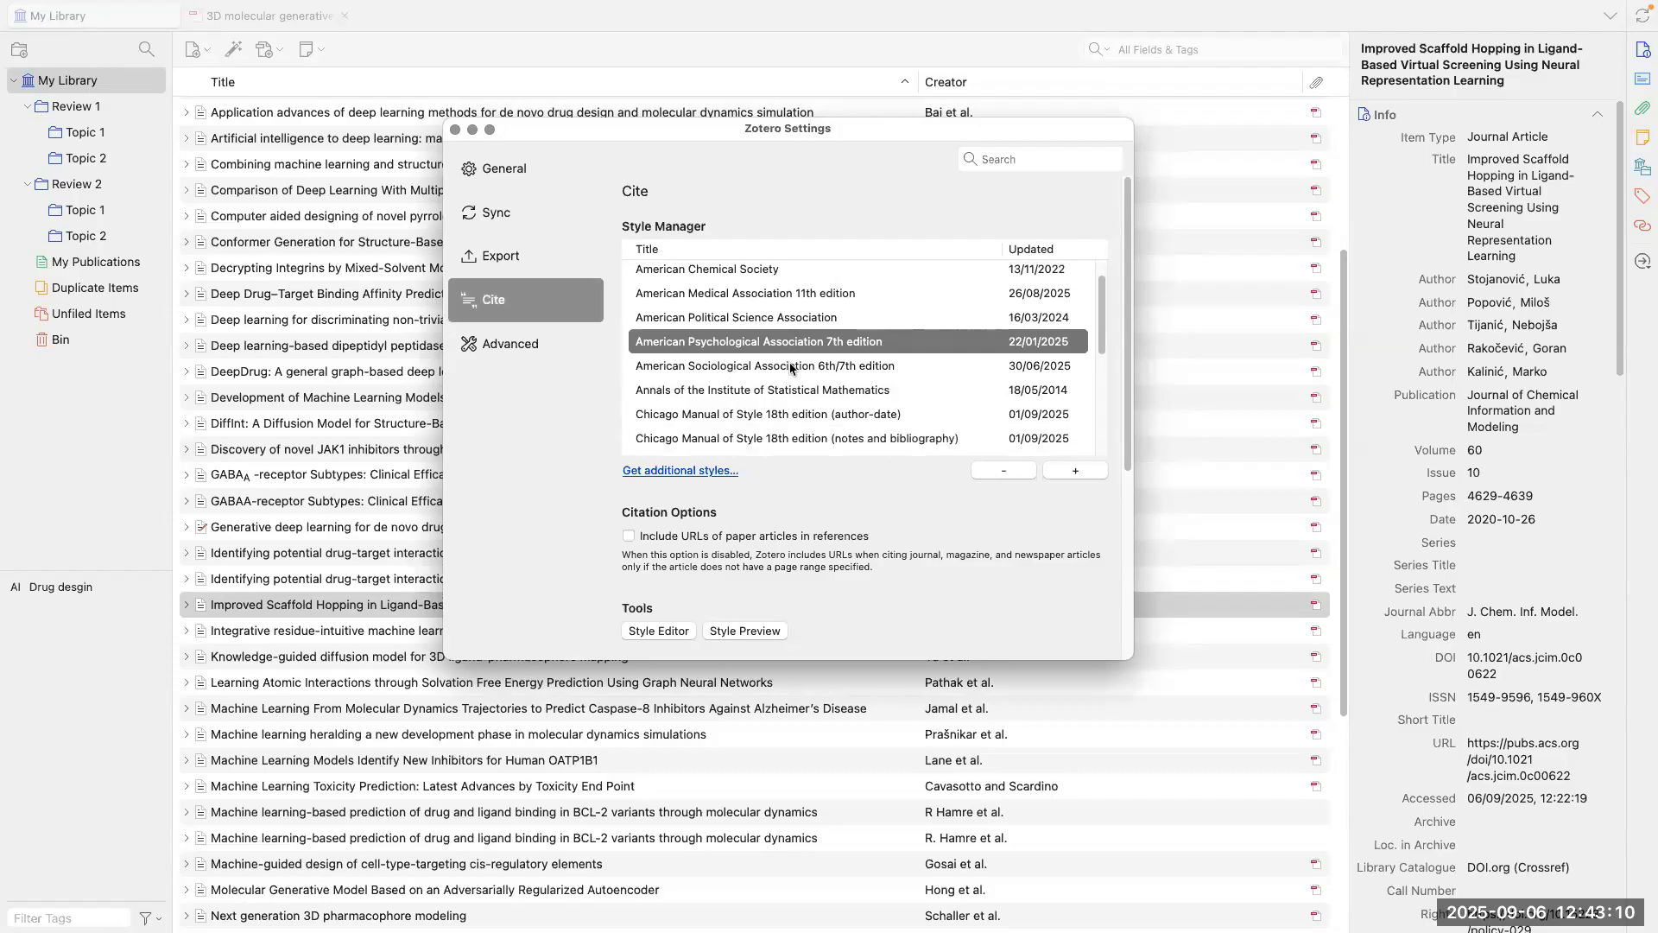
pyautogui.scroll(-5, 765, 413)
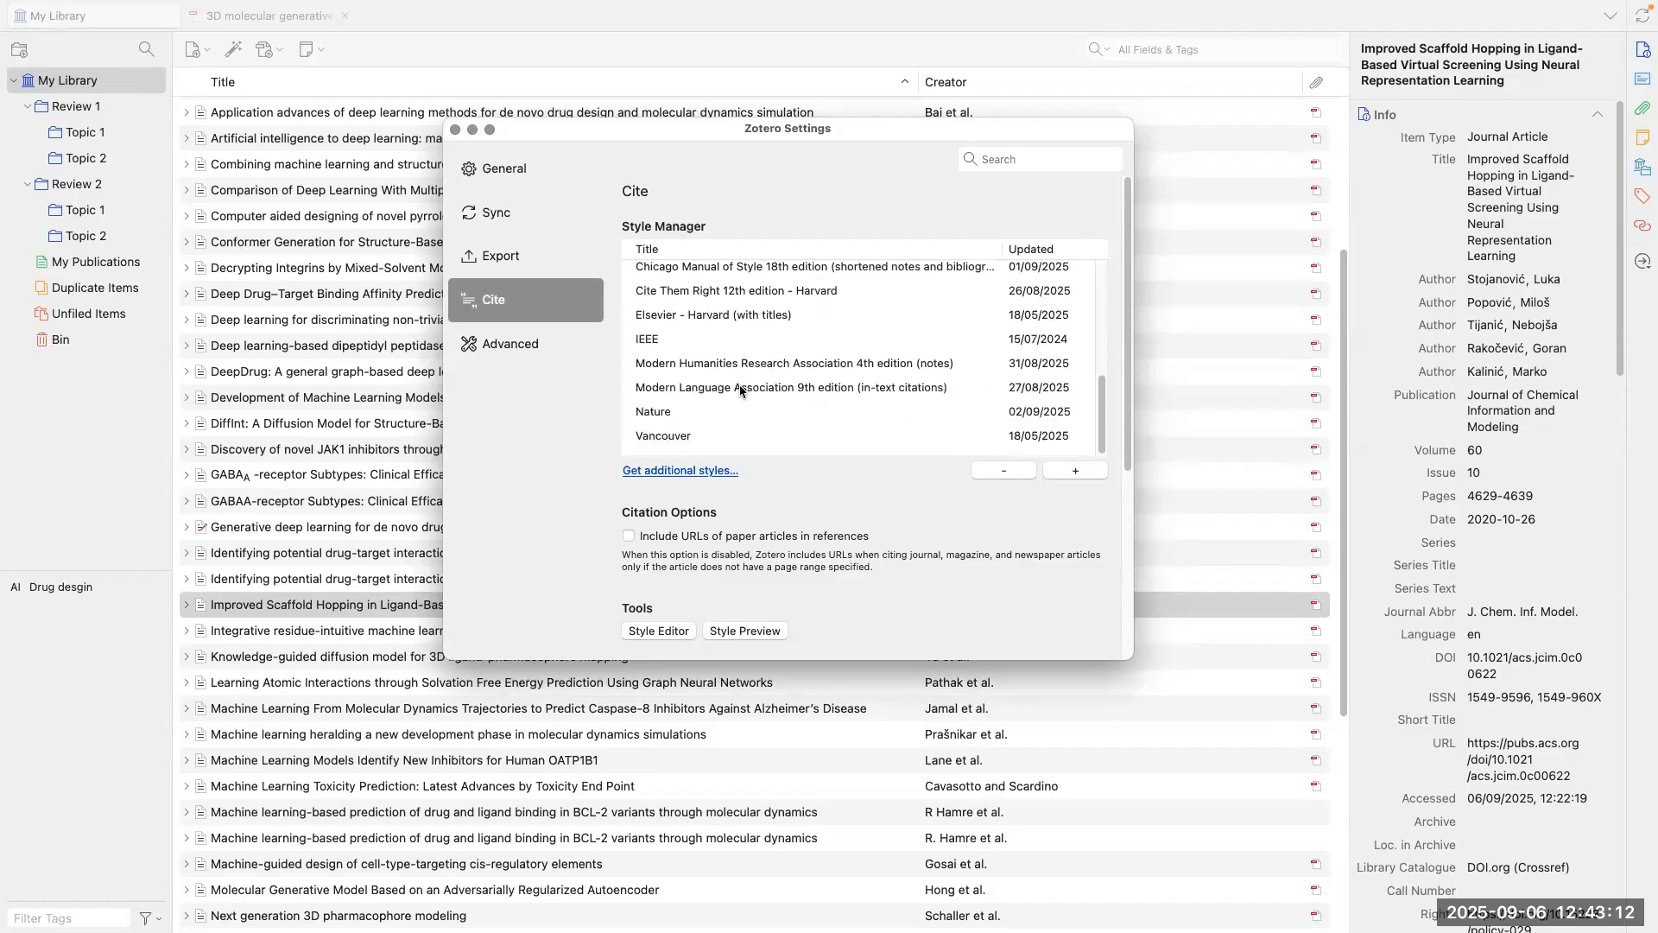
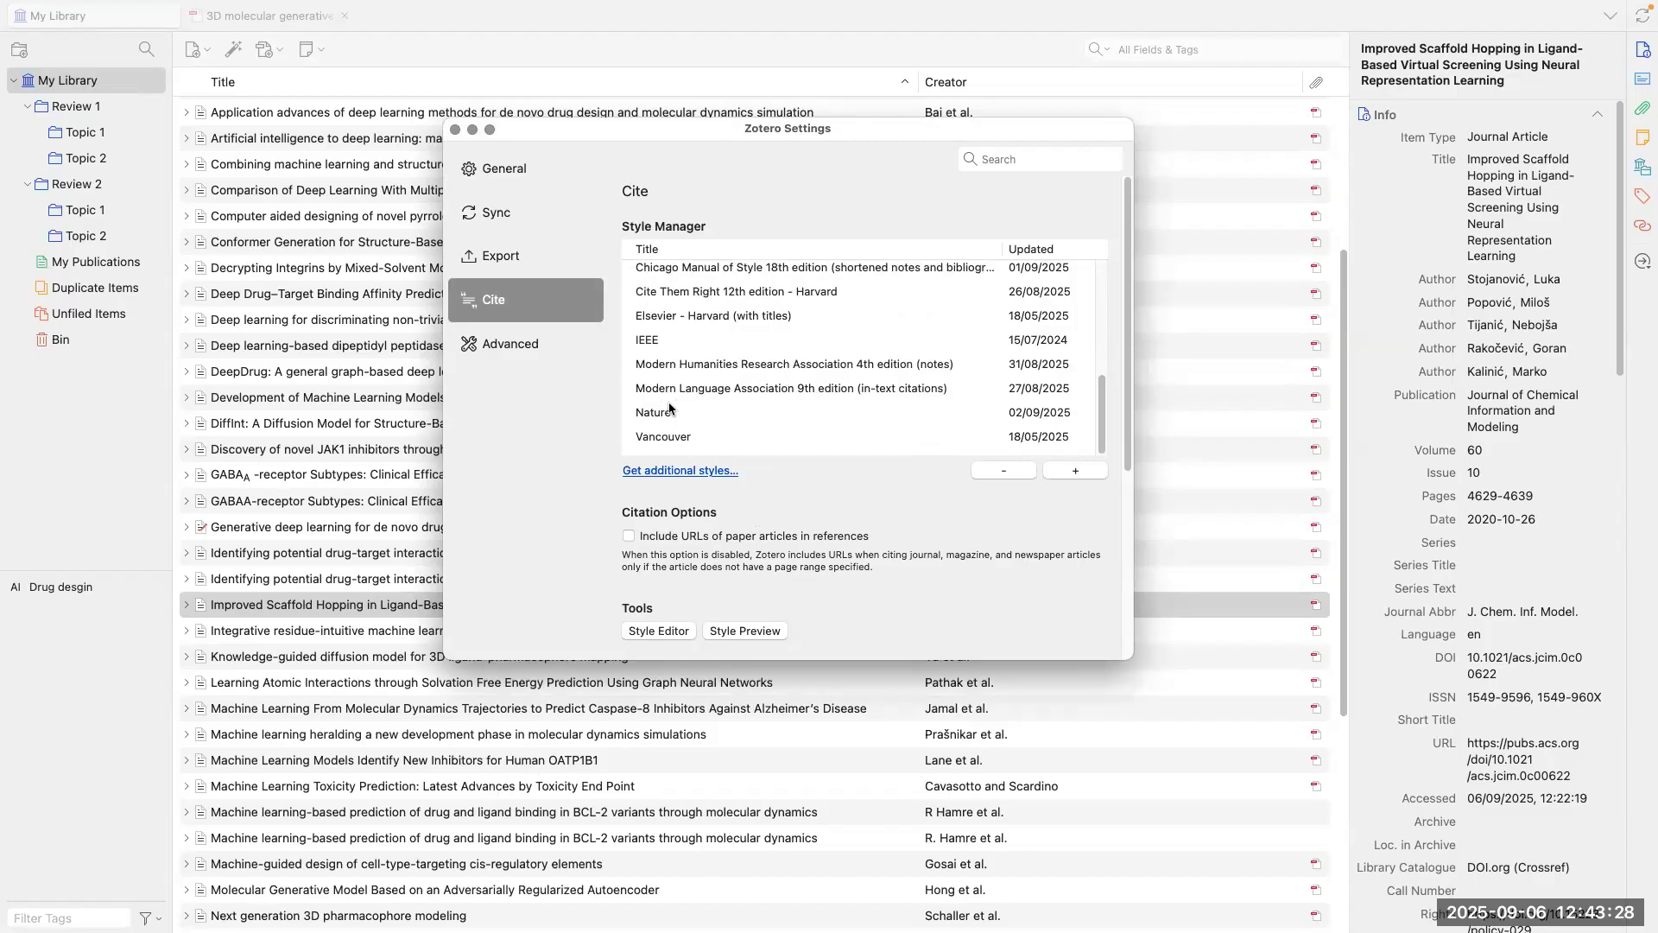
pyautogui.scroll(5, 682, 410)
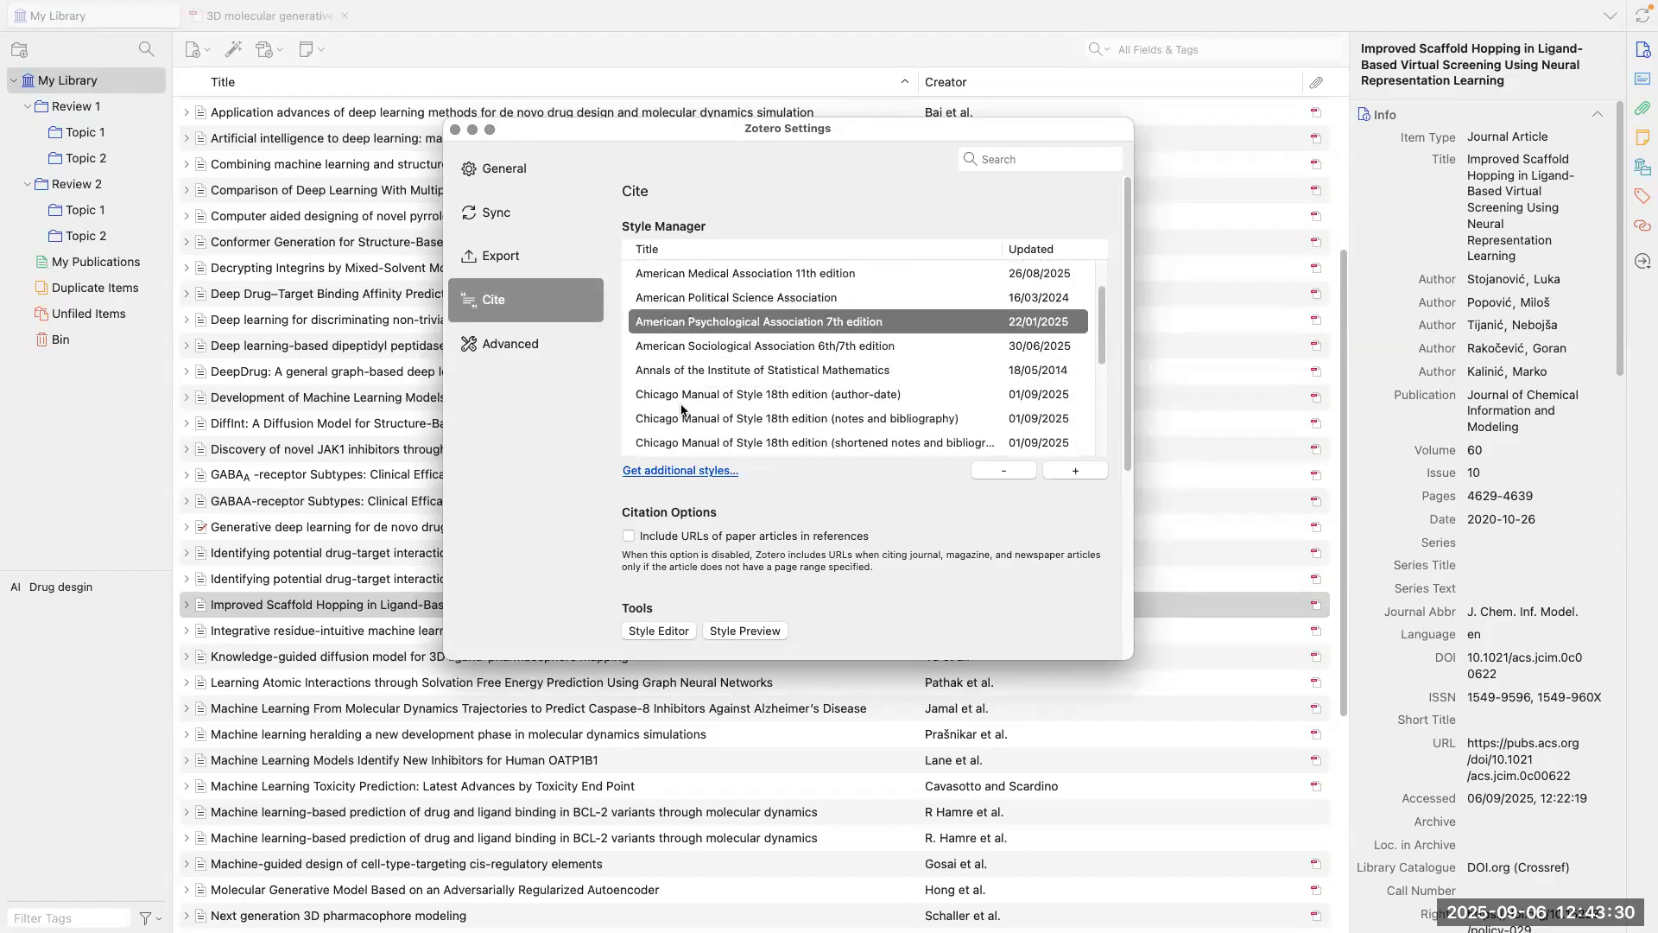
pyautogui.scroll(3, 682, 411)
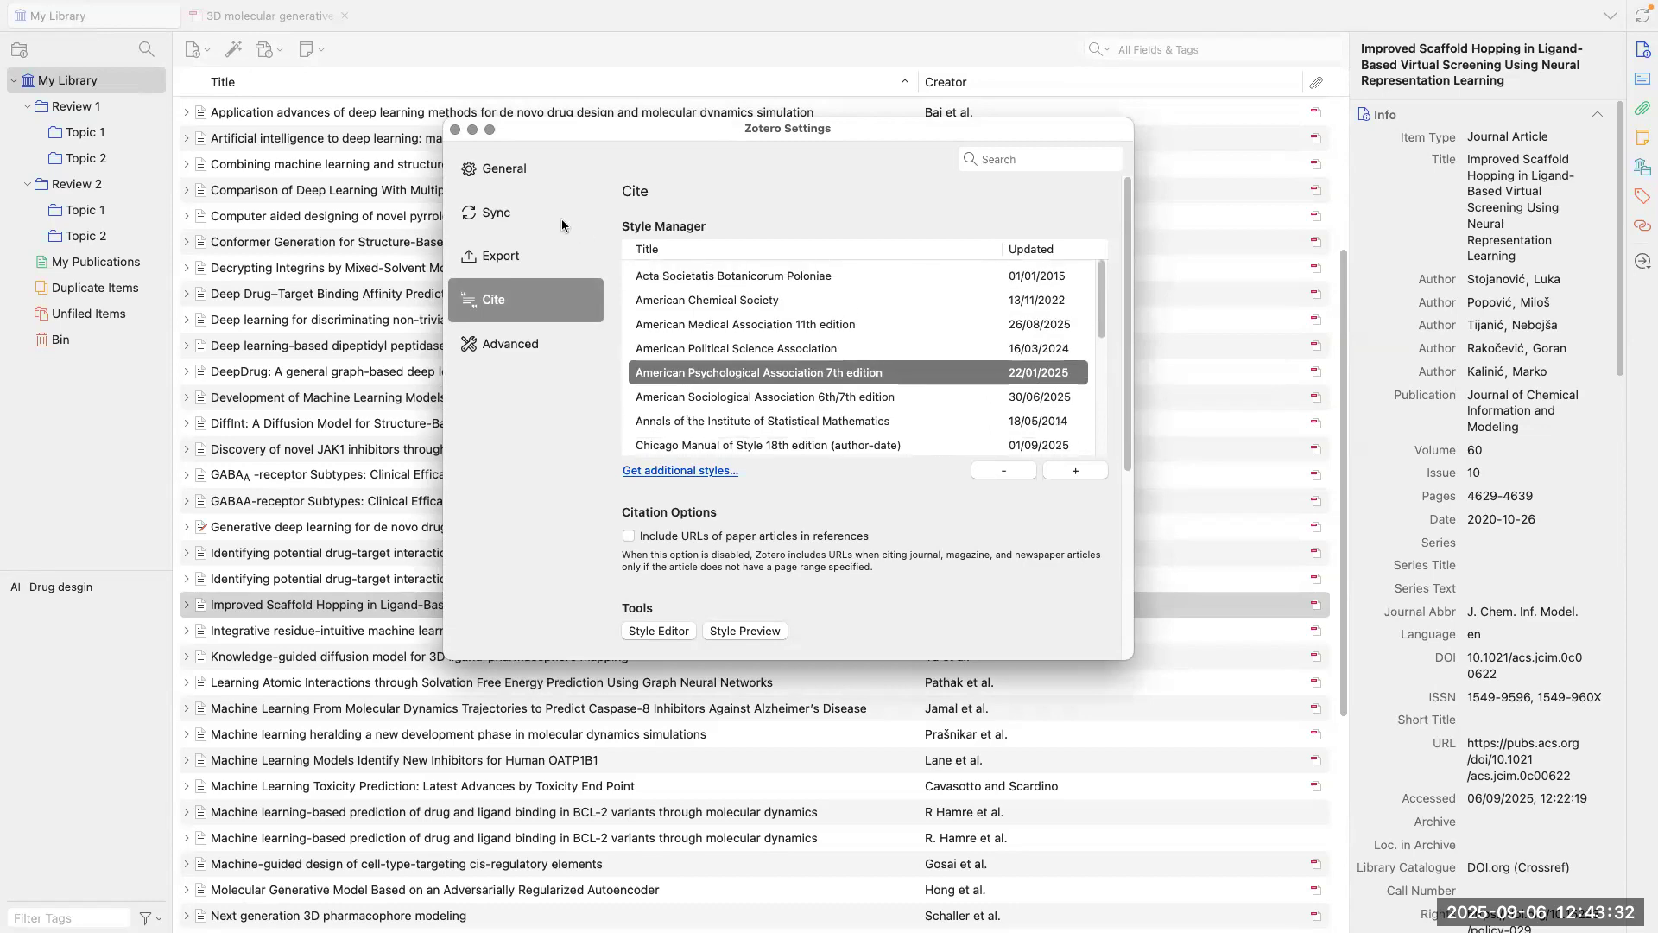
# Step: Close the Zotero settings, switch to the blank Microsoft Word document and enter the text "This is a new pargaph"
pyautogui.click(455, 130)
pyautogui.hotkey('ctrl', 'Up')
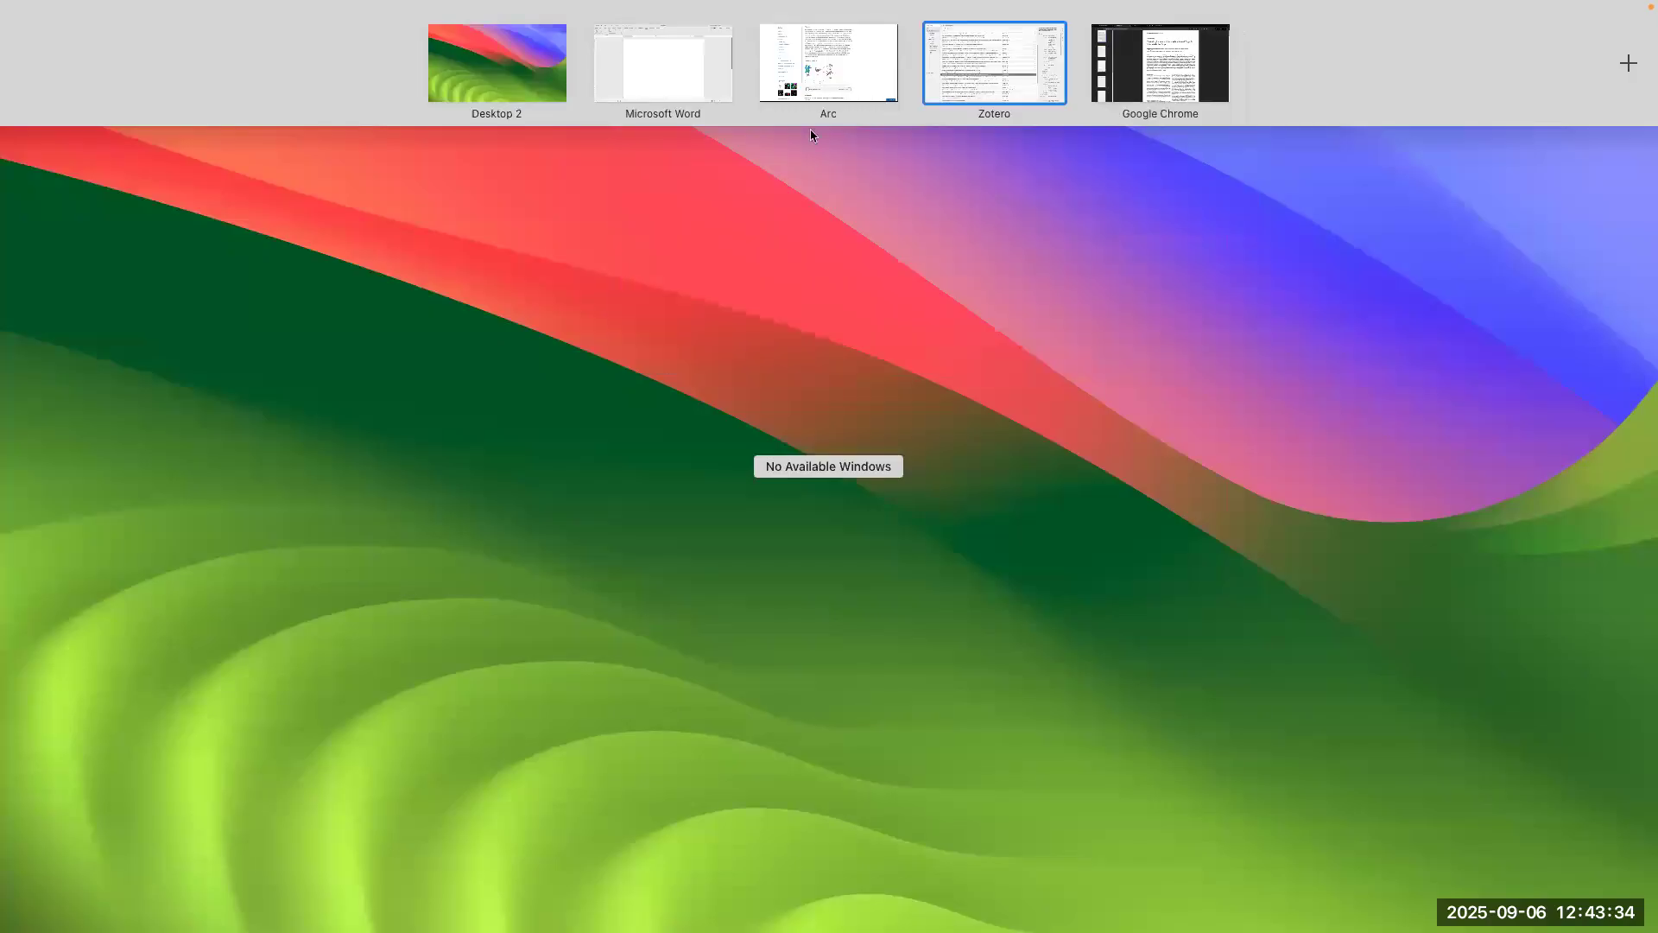
pyautogui.click(670, 34)
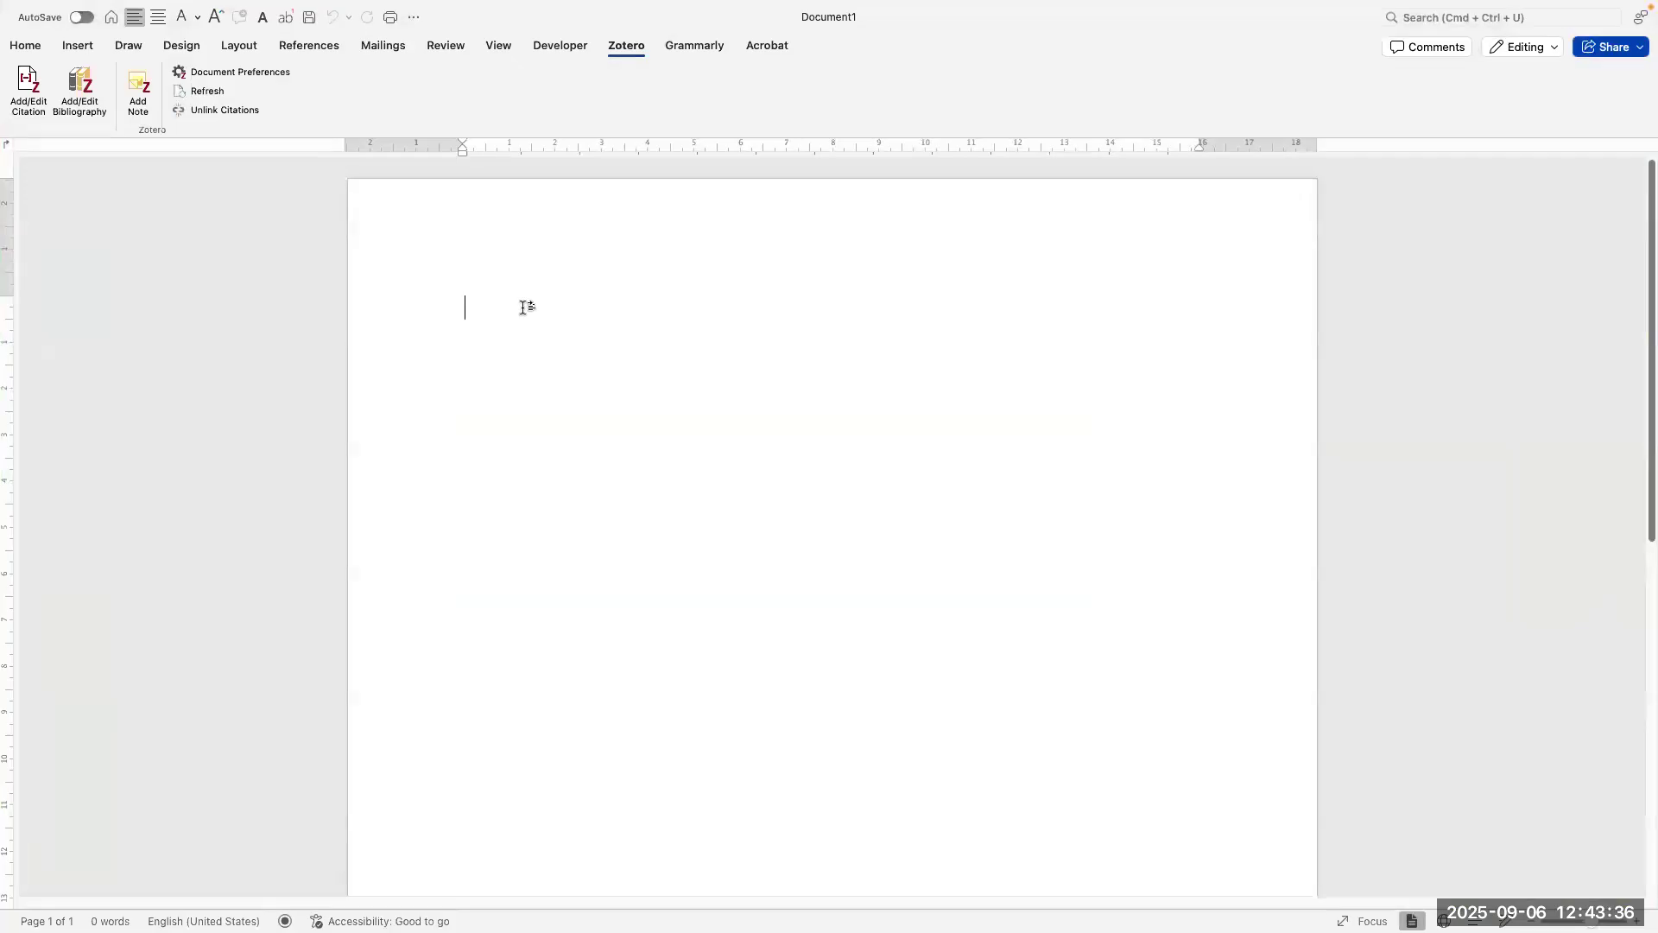
pyautogui.write('This is a new pargaph')
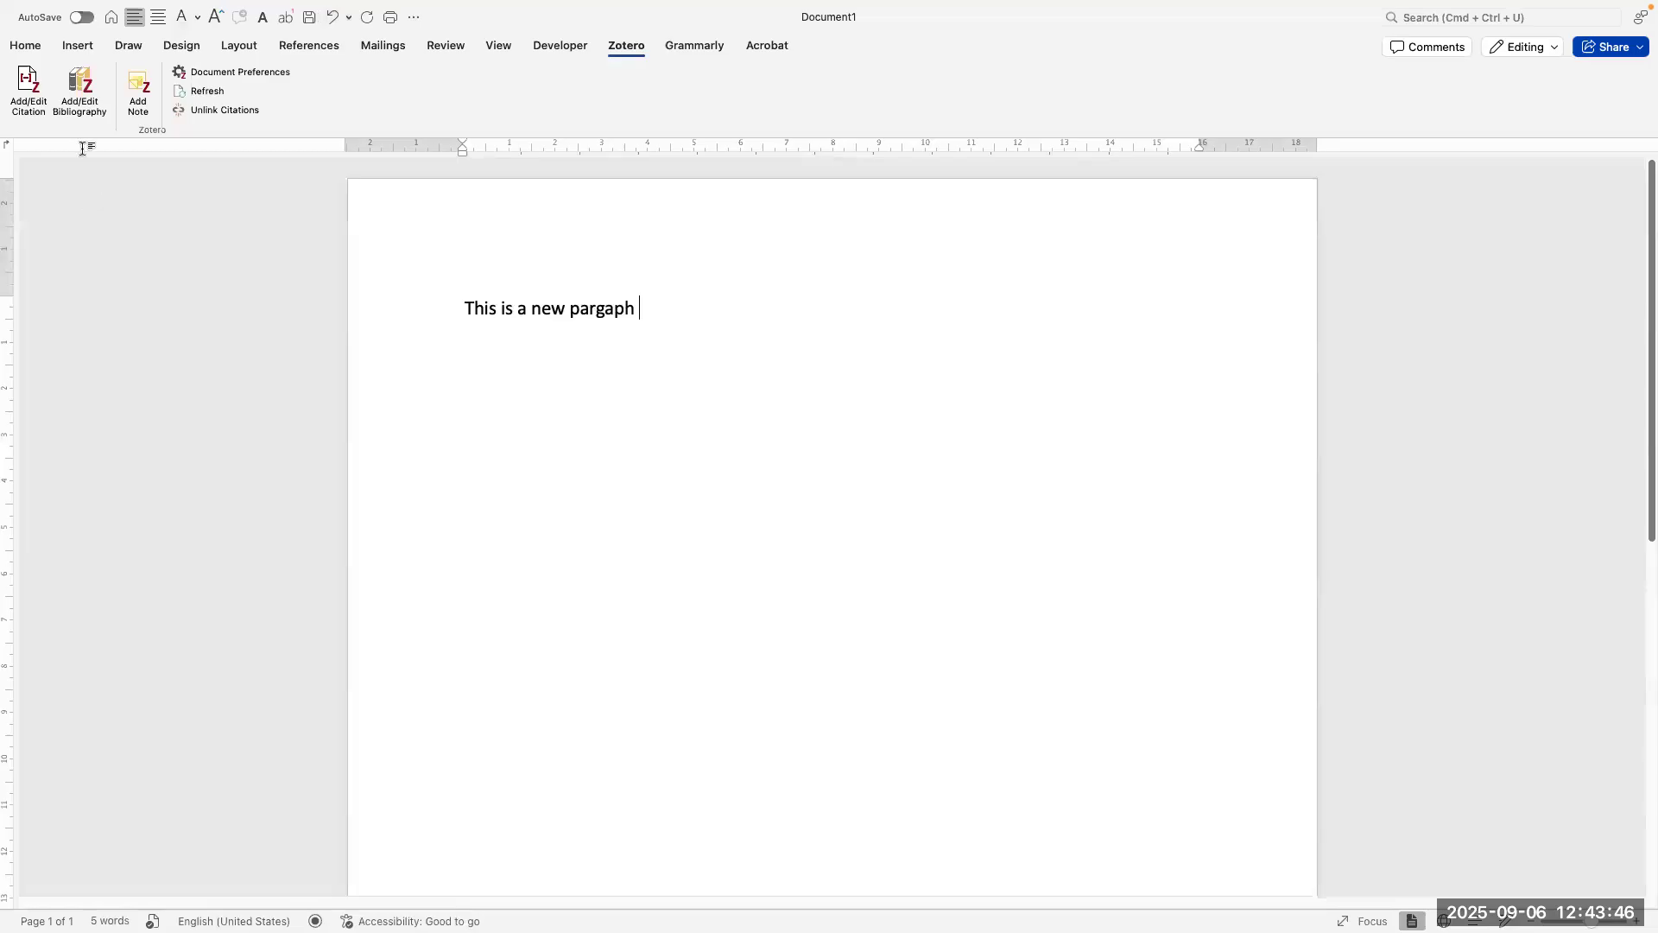
# Step: Start a Zotero citation after the text and choose American Psychological Association (APA) 7th edition as the document's citation style
pyautogui.click(28, 48)
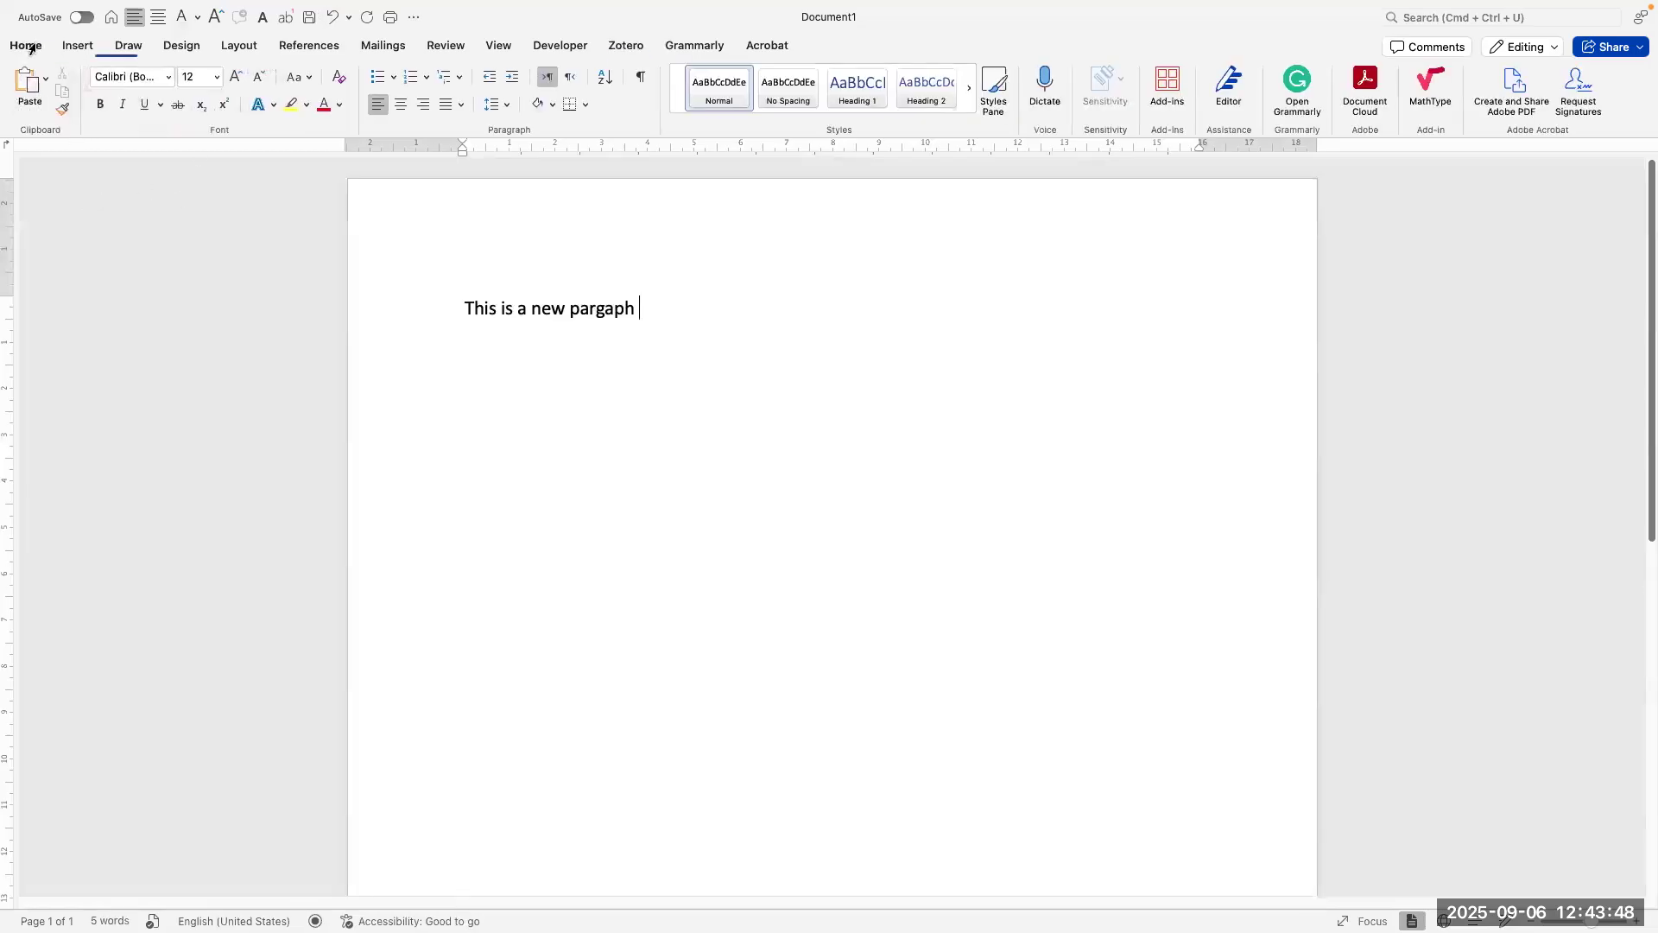
pyautogui.click(623, 47)
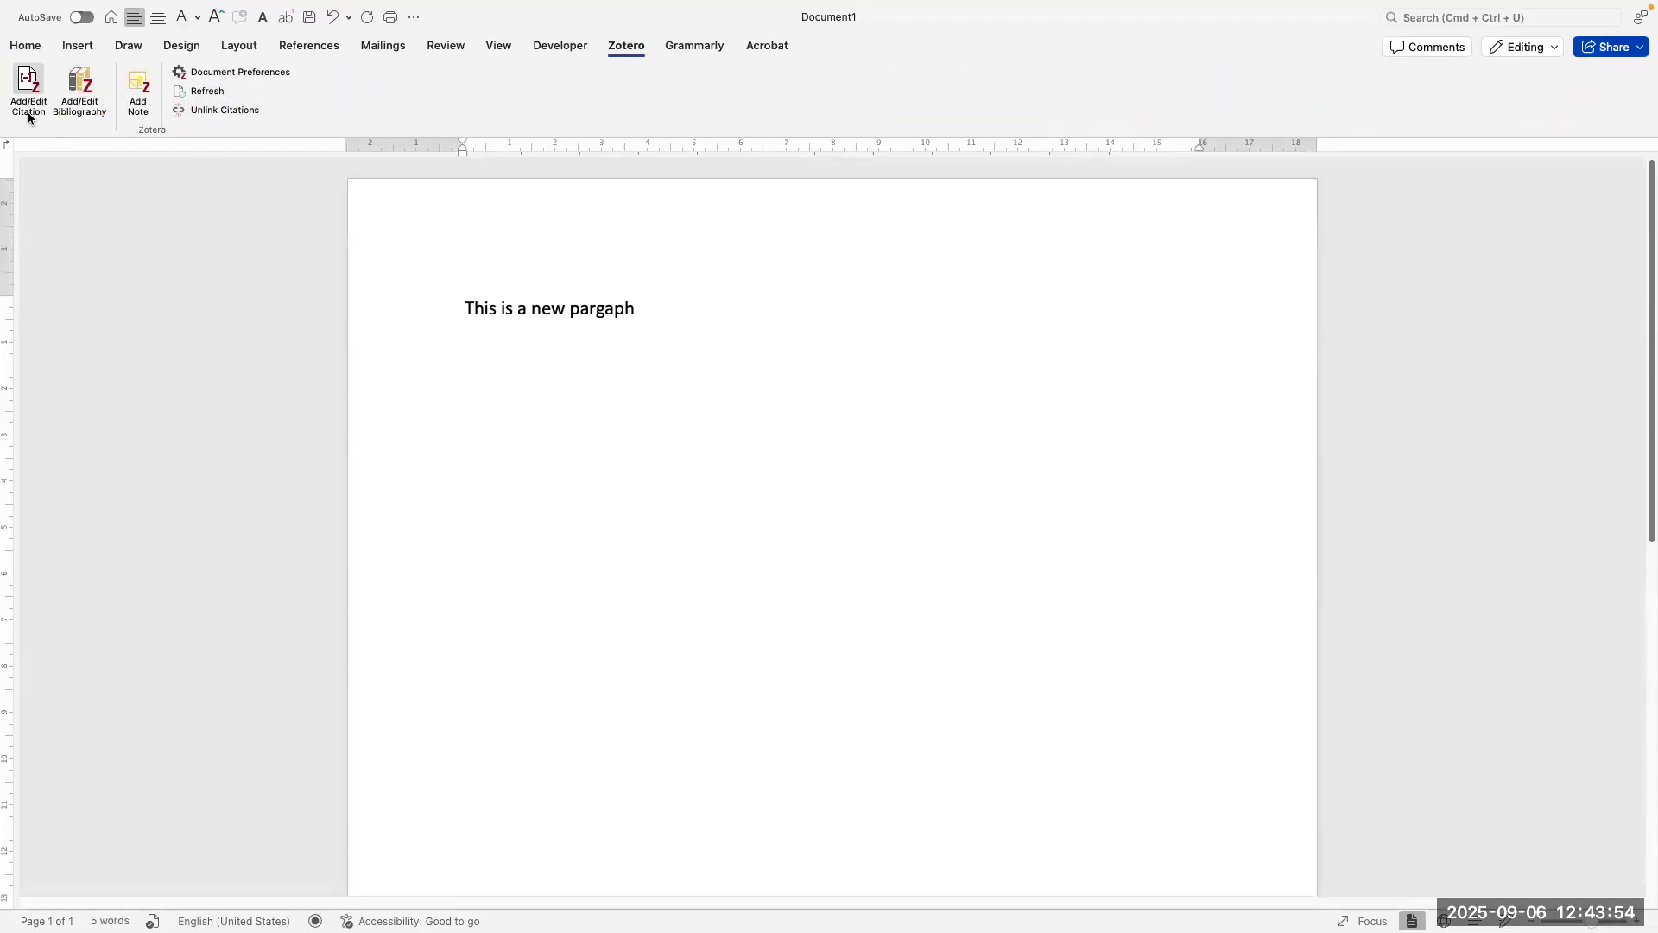
pyautogui.click(26, 82)
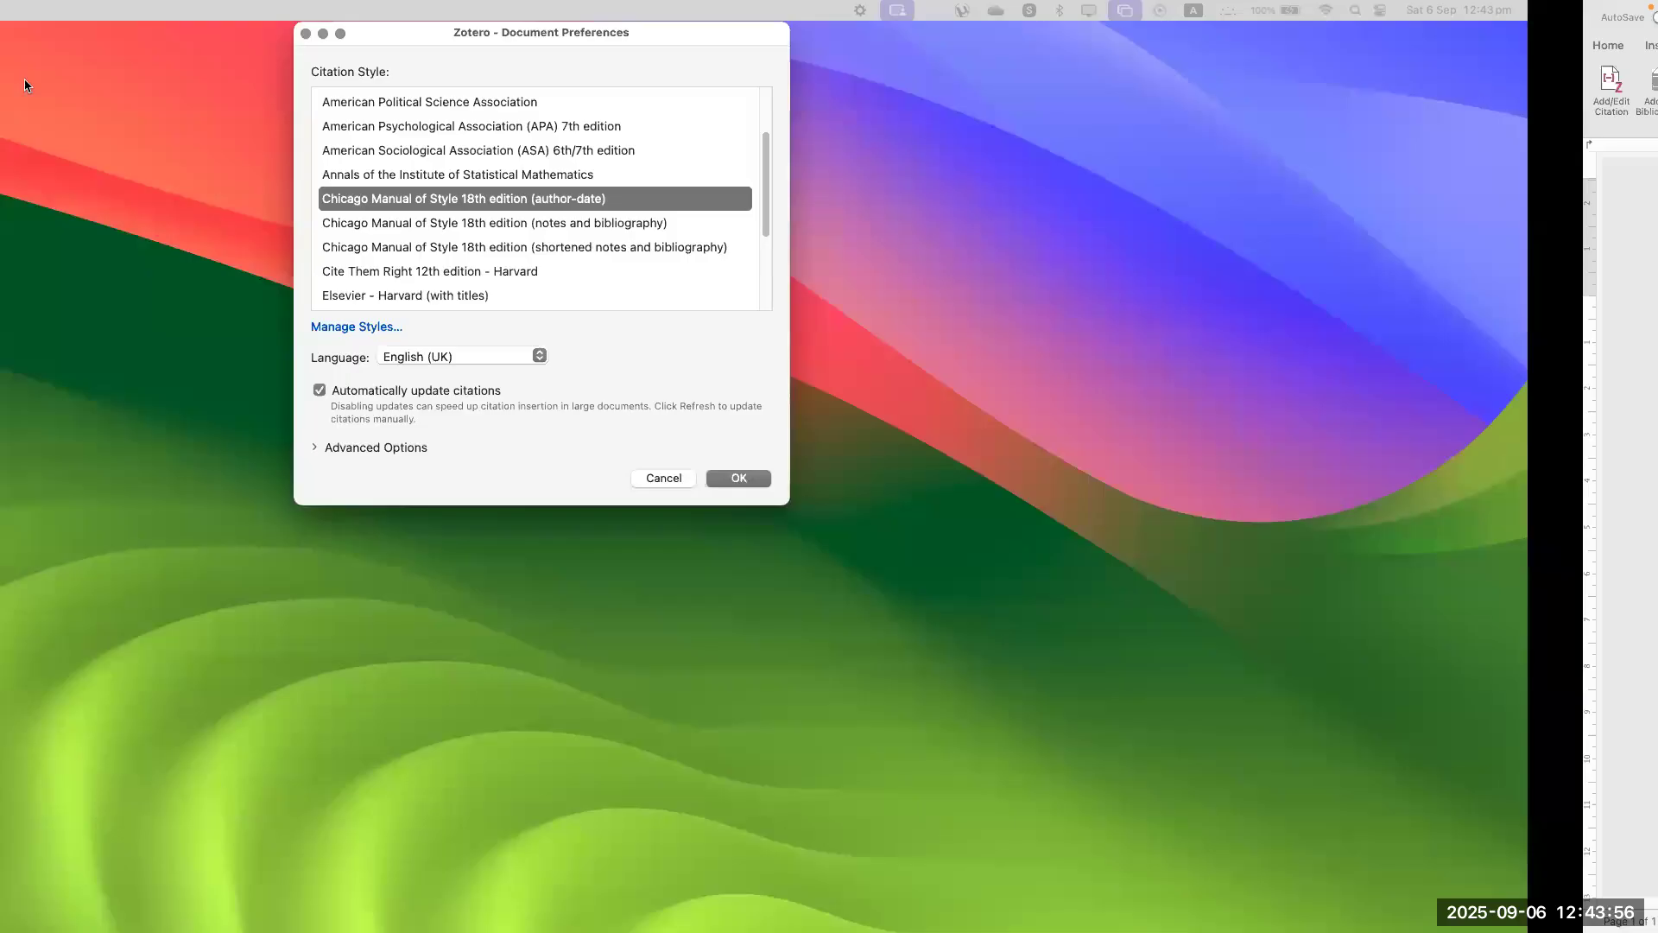
pyautogui.moveTo(667, 37); pyautogui.dragTo(678, 170)
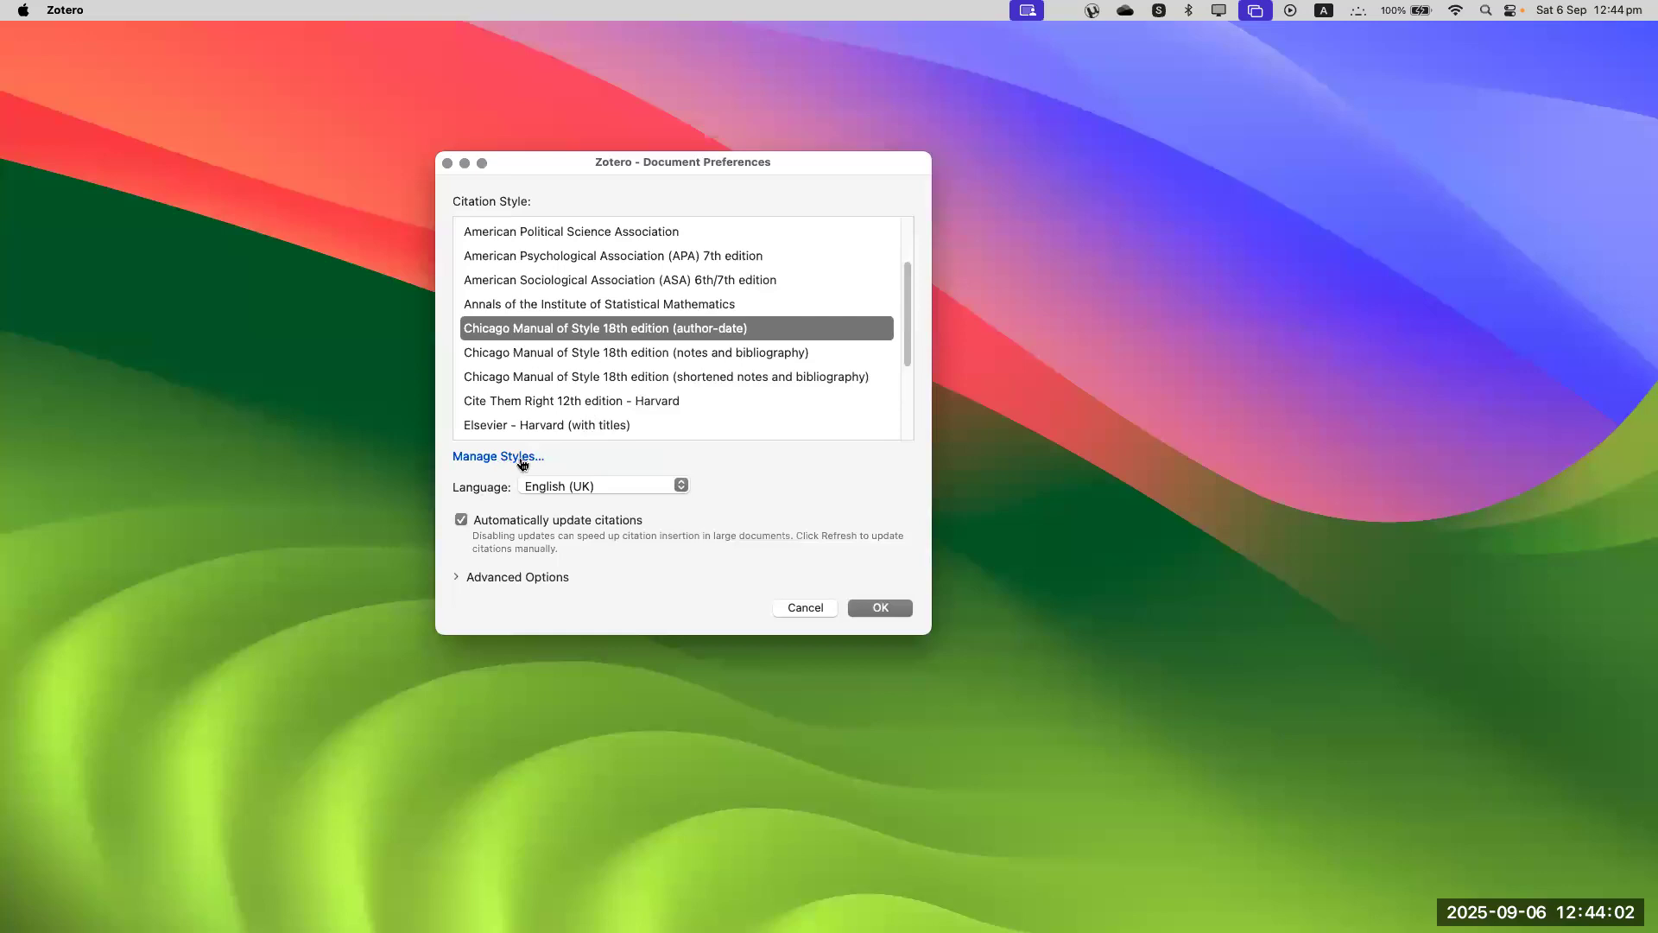
pyautogui.scroll(-1, 637, 312)
pyautogui.scroll(-5, 636, 312)
pyautogui.scroll(8, 635, 298)
pyautogui.scroll(-8, 633, 293)
pyautogui.scroll(8, 634, 277)
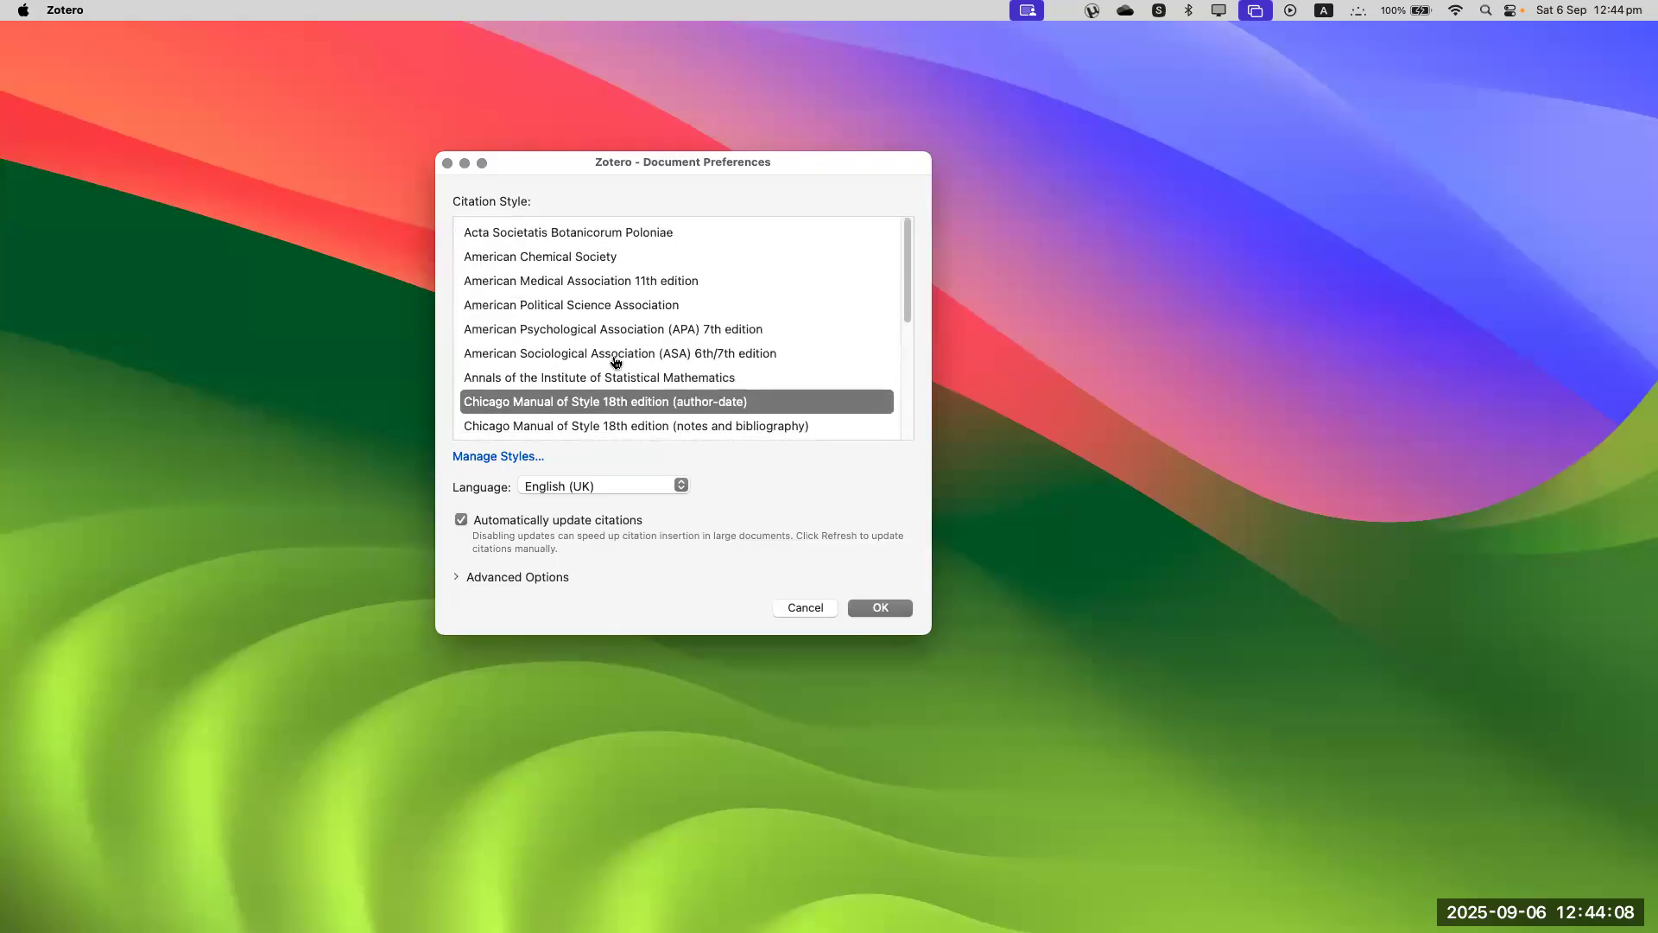
pyautogui.scroll(-2, 615, 359)
pyautogui.click(630, 298)
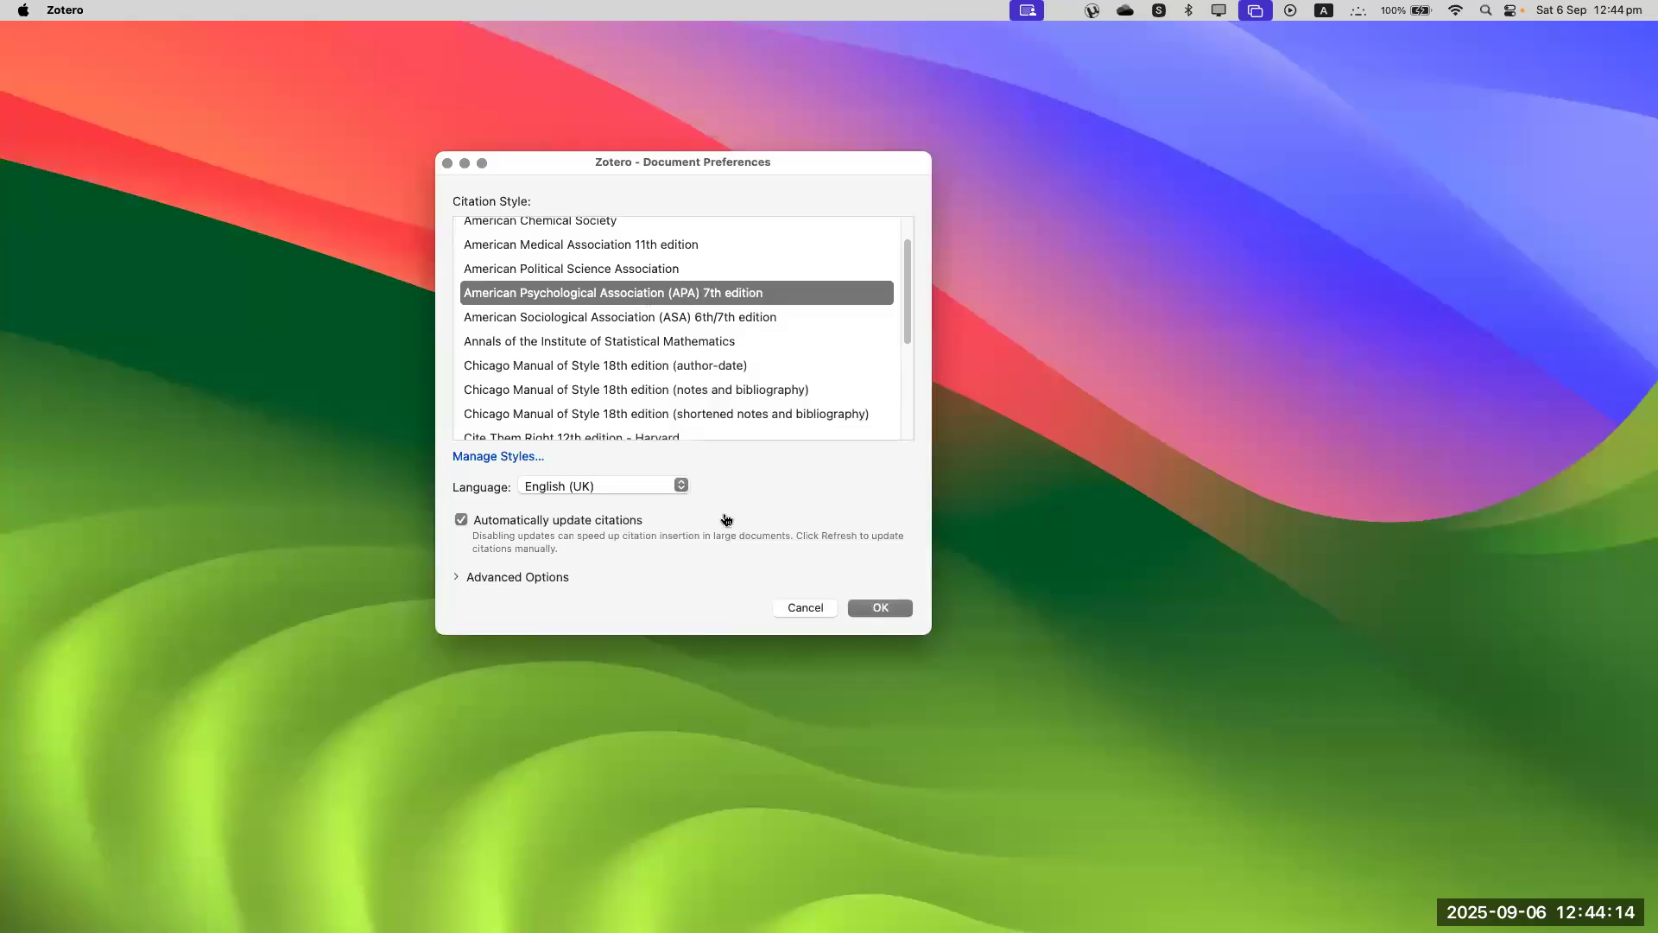
# Step: Keep English (UK) as the citation language, check the advanced options and accept the document preferences
pyautogui.click(681, 488)
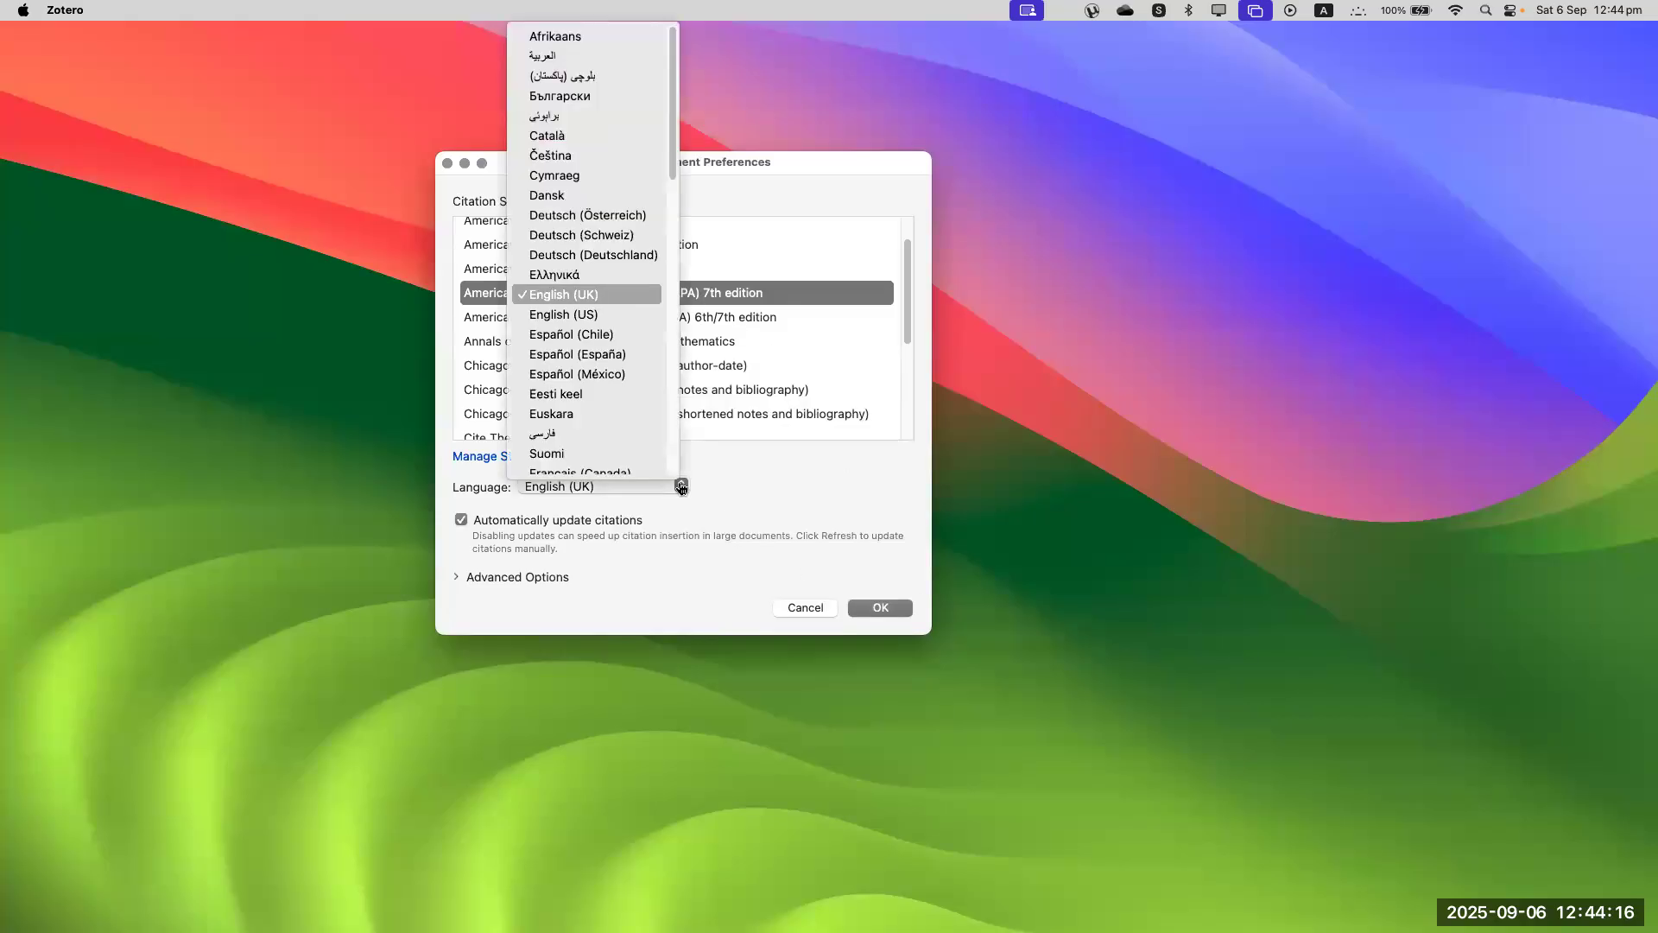
pyautogui.click(750, 488)
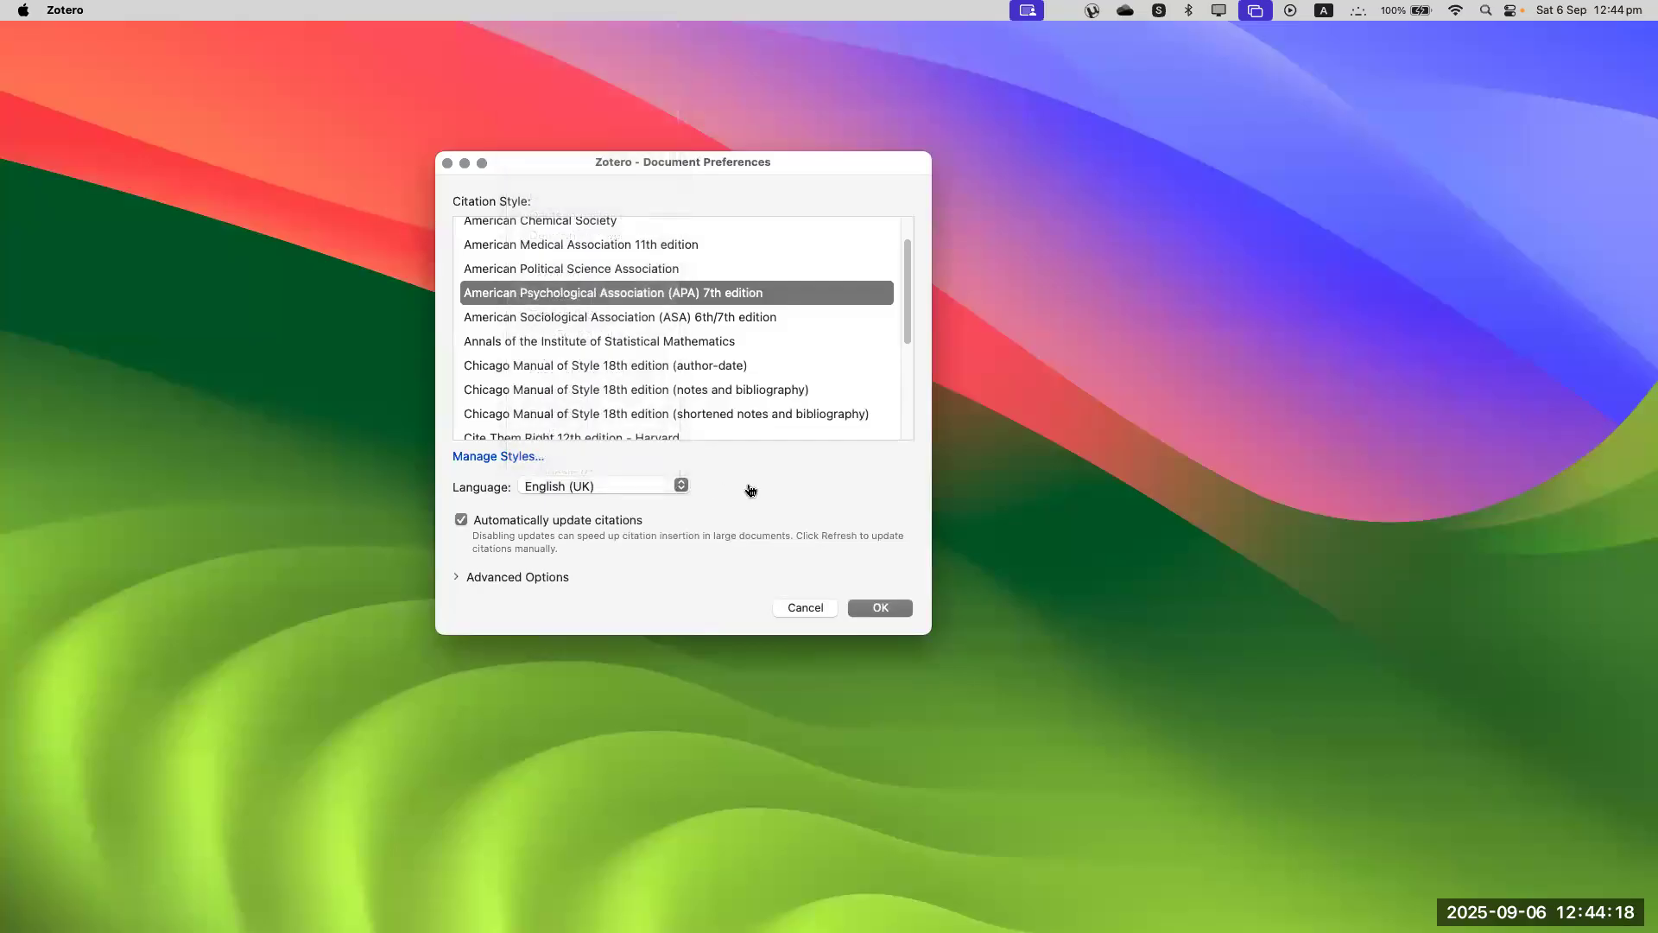
pyautogui.click(517, 577)
pyautogui.click(880, 673)
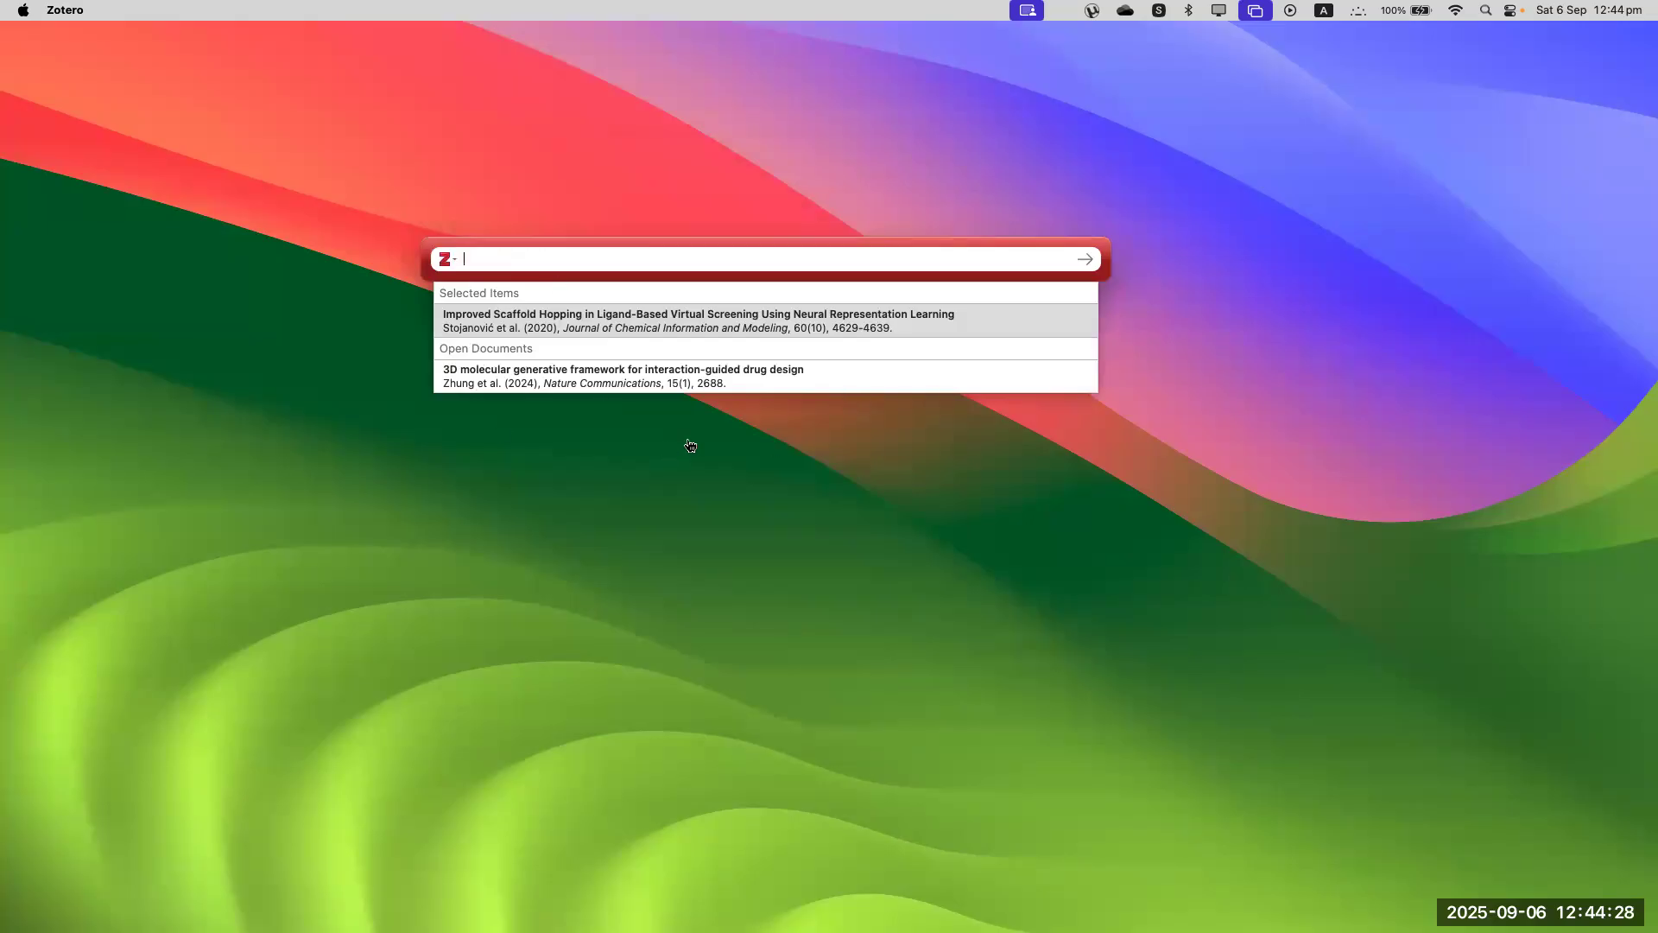
# Step: Switch the citation search bar to Classic View
pyautogui.click(448, 262)
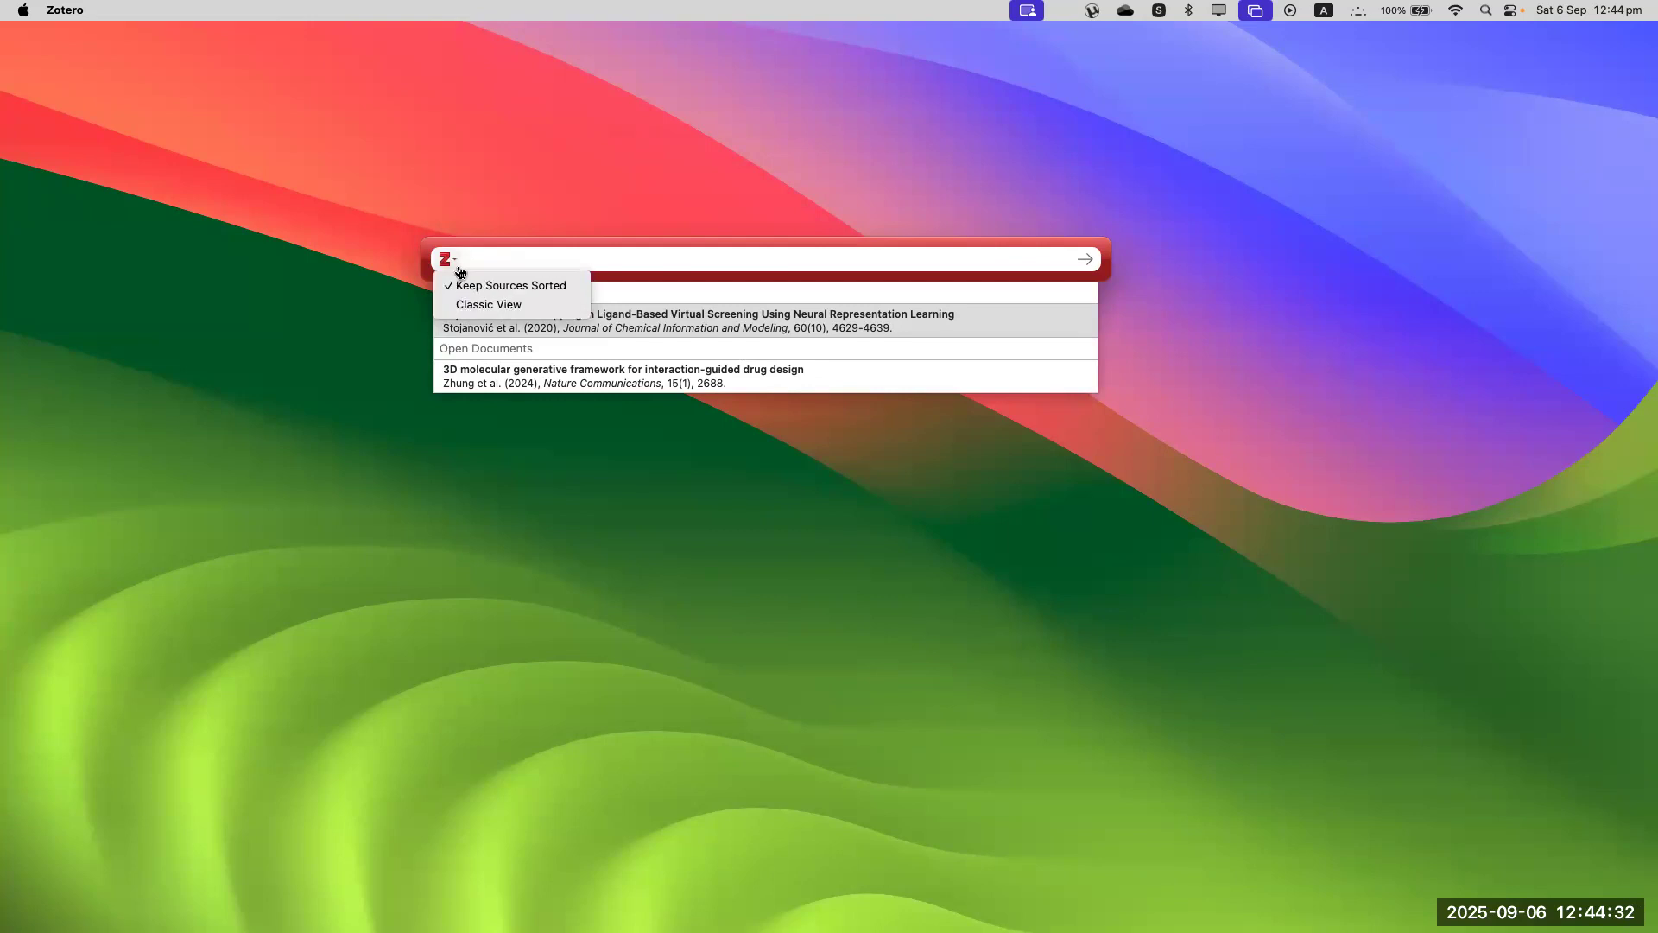
pyautogui.click(449, 262)
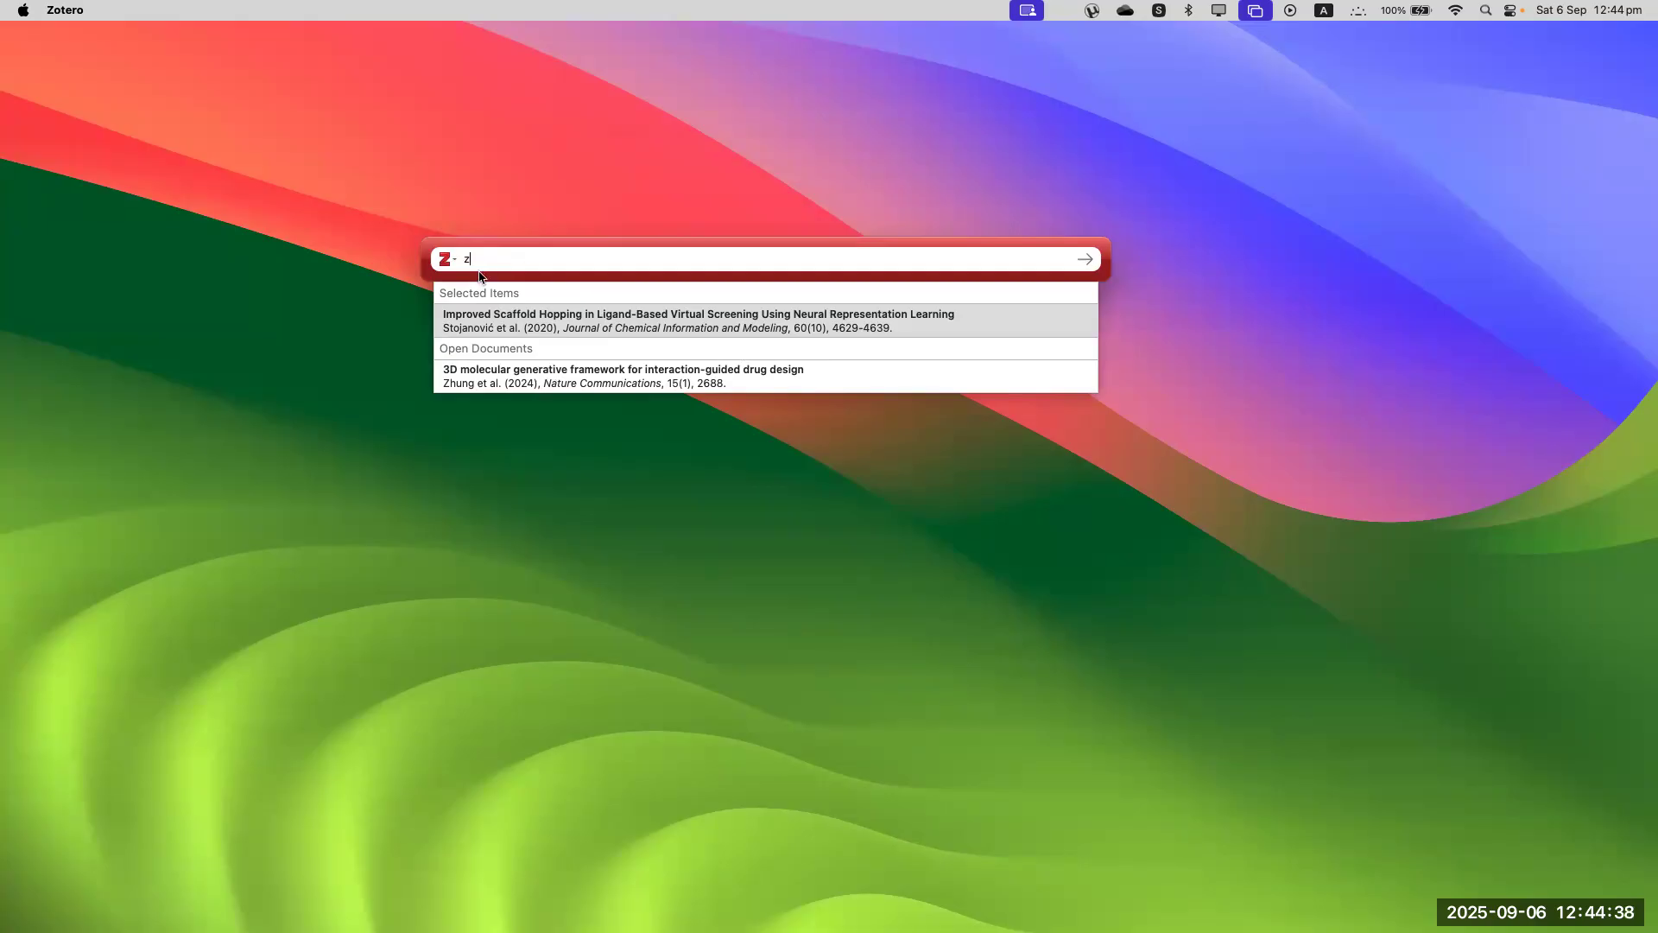
pyautogui.click(446, 259)
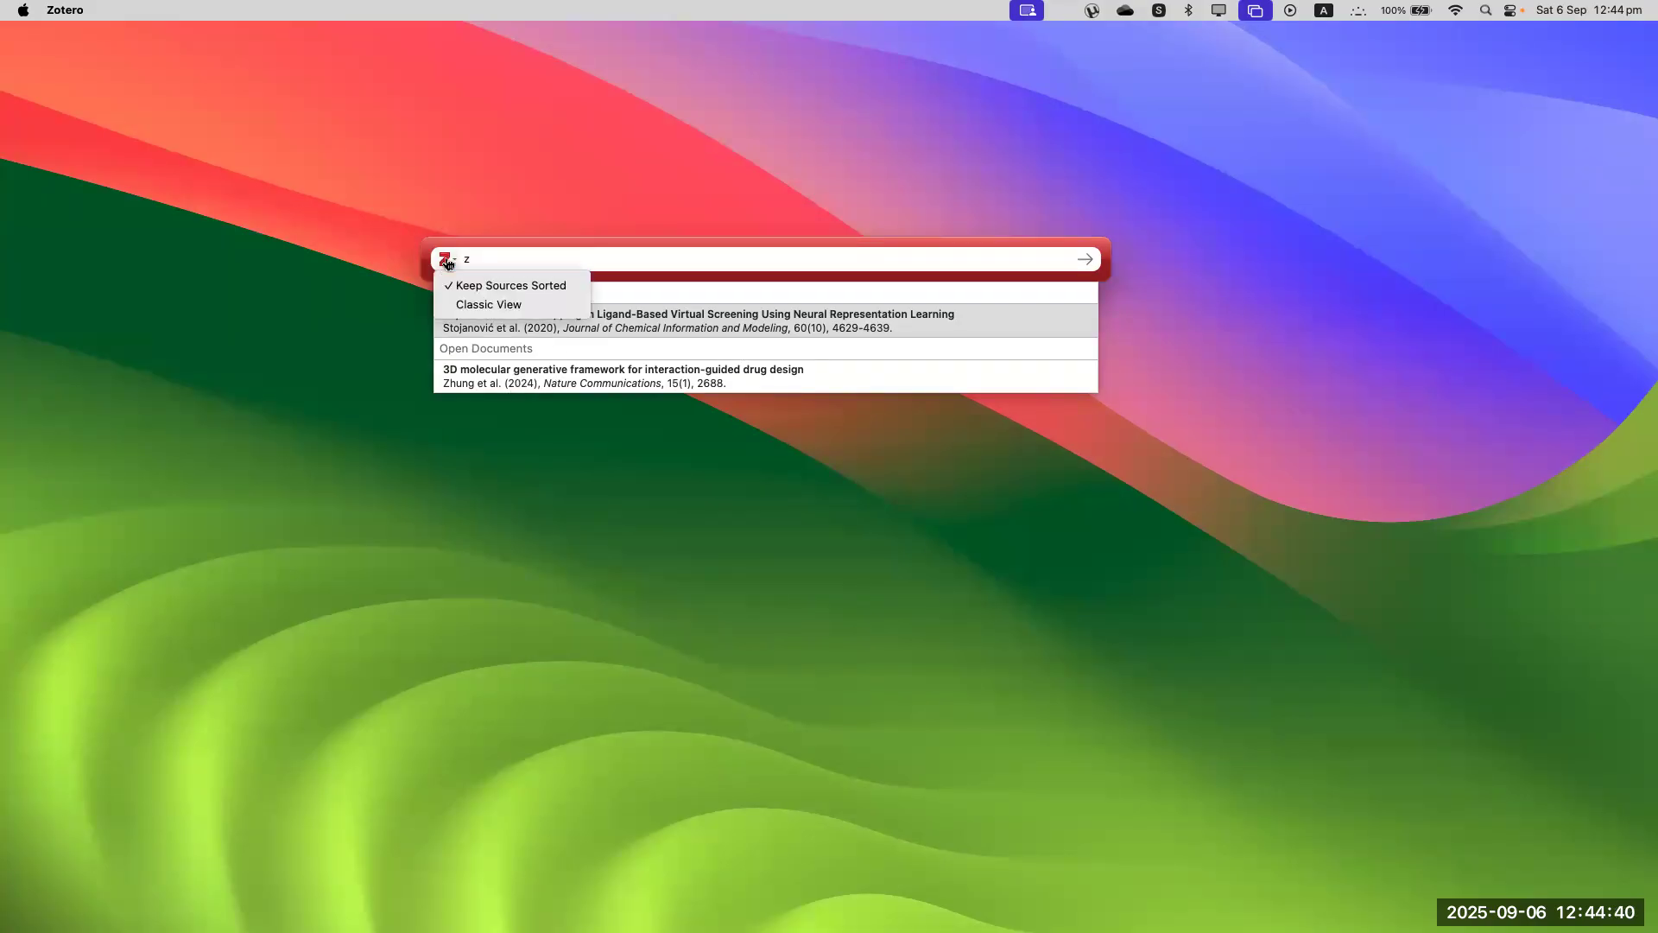
pyautogui.click(482, 305)
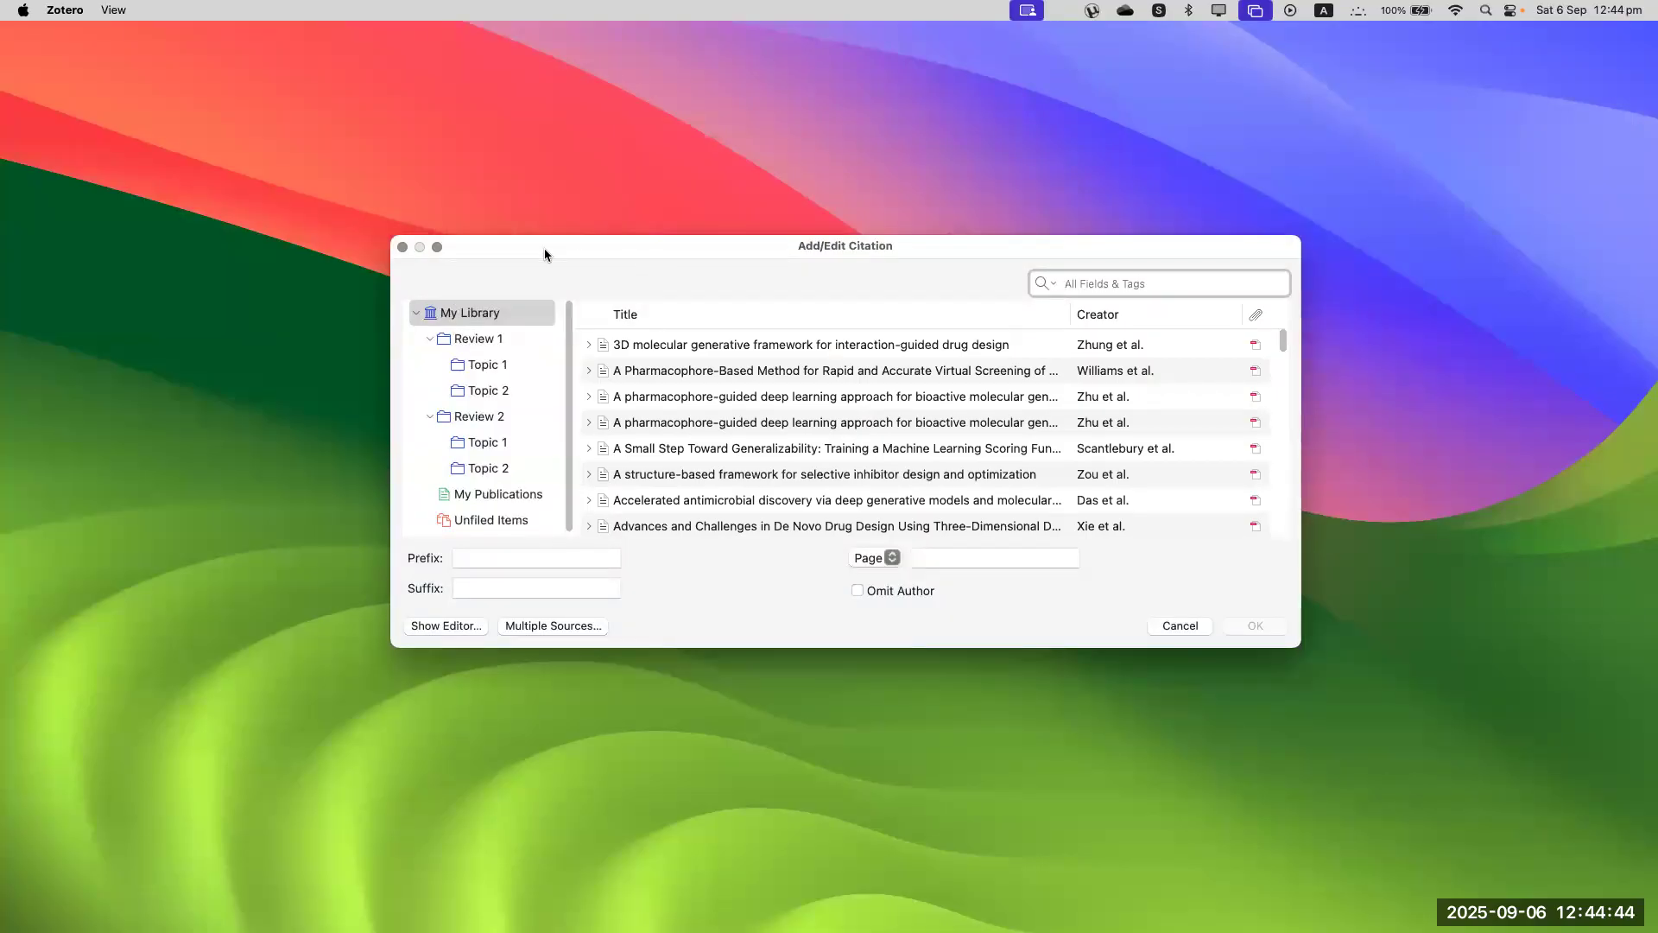
# Step: Enlarge the citation window and insert a citation for the article "3D molecular generative framework for interaction-guided drug design"
pyautogui.moveTo(639, 251); pyautogui.dragTo(560, 235)
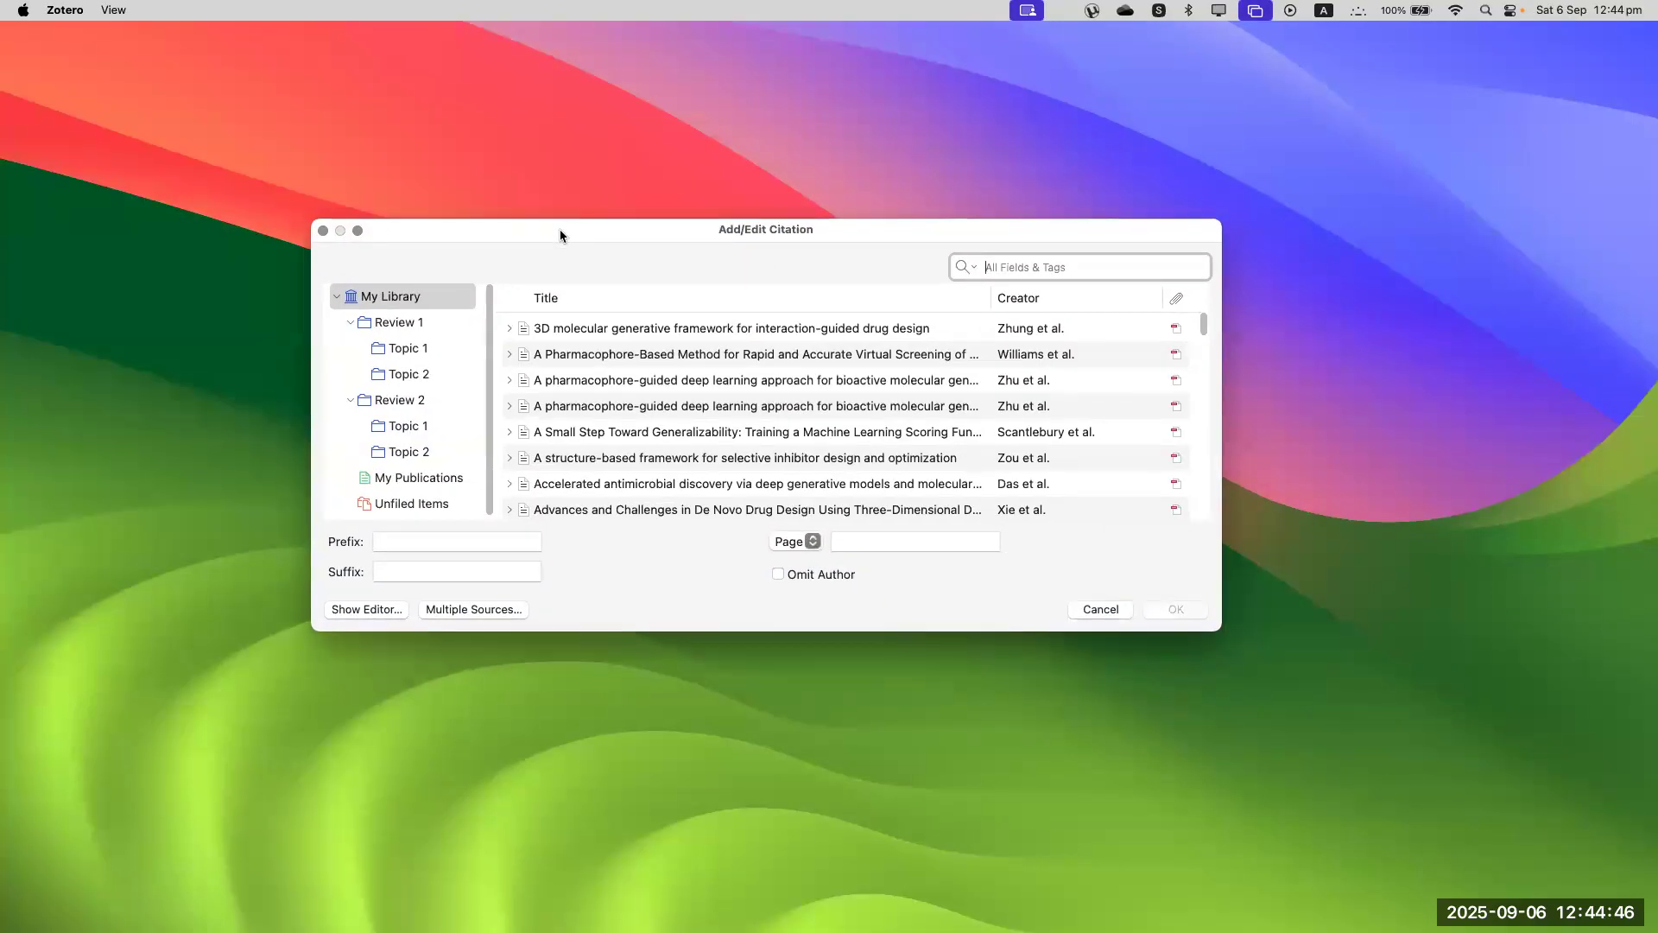
pyautogui.moveTo(638, 633); pyautogui.dragTo(657, 836)
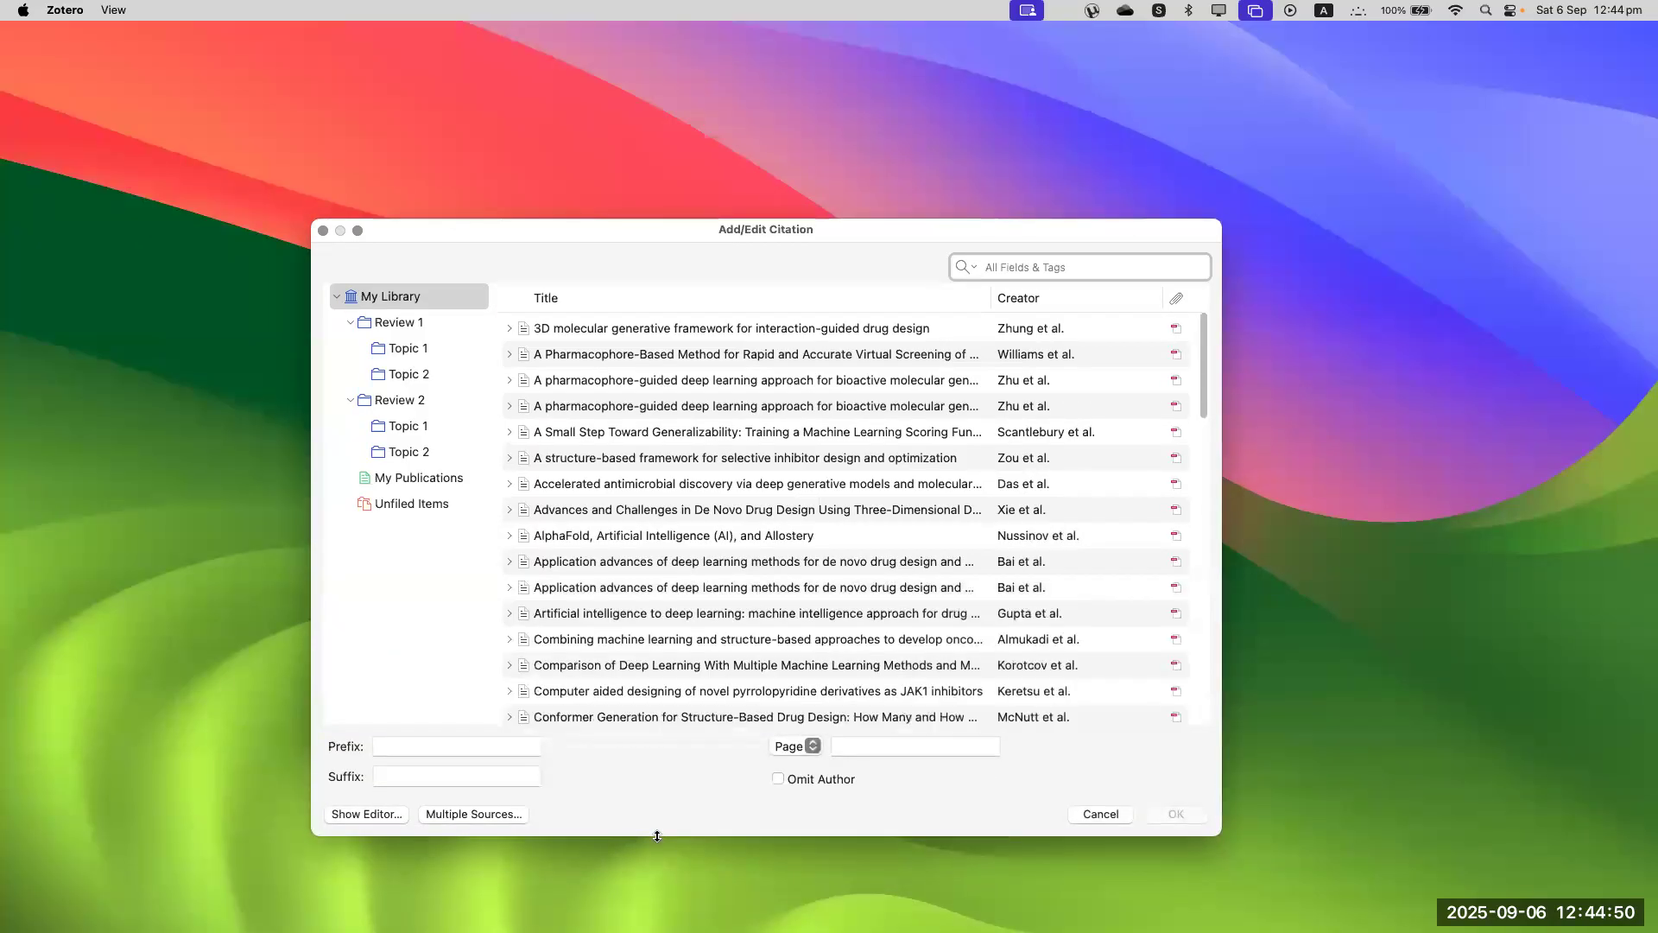
pyautogui.moveTo(1223, 536); pyautogui.dragTo(1413, 552)
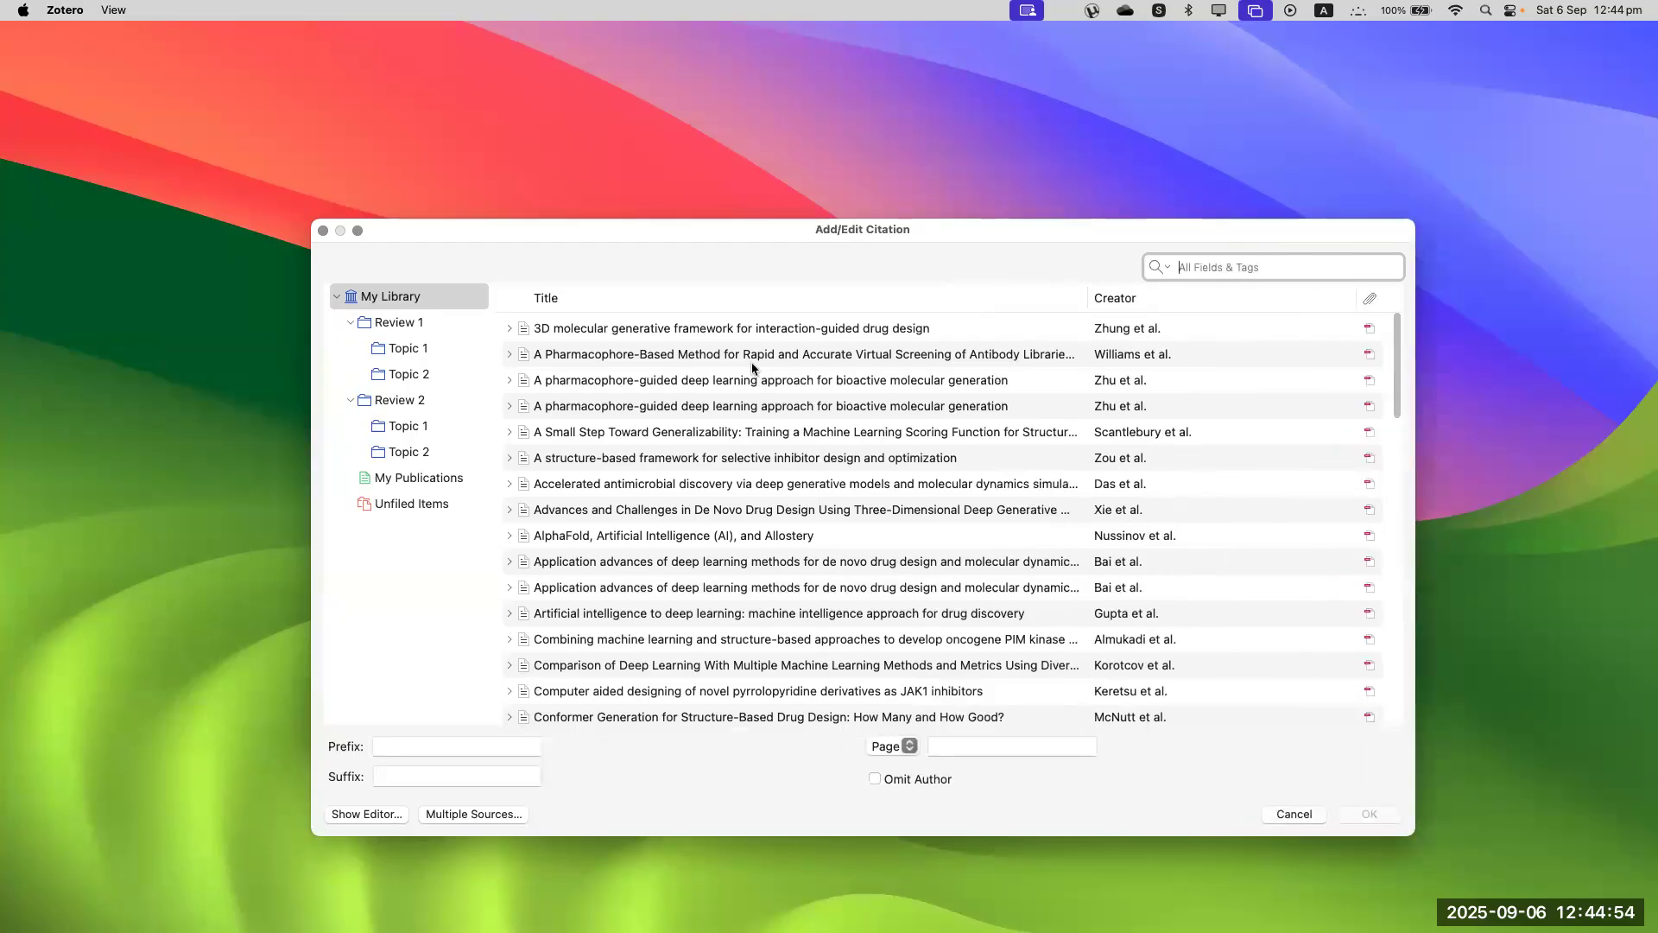
pyautogui.click(750, 329)
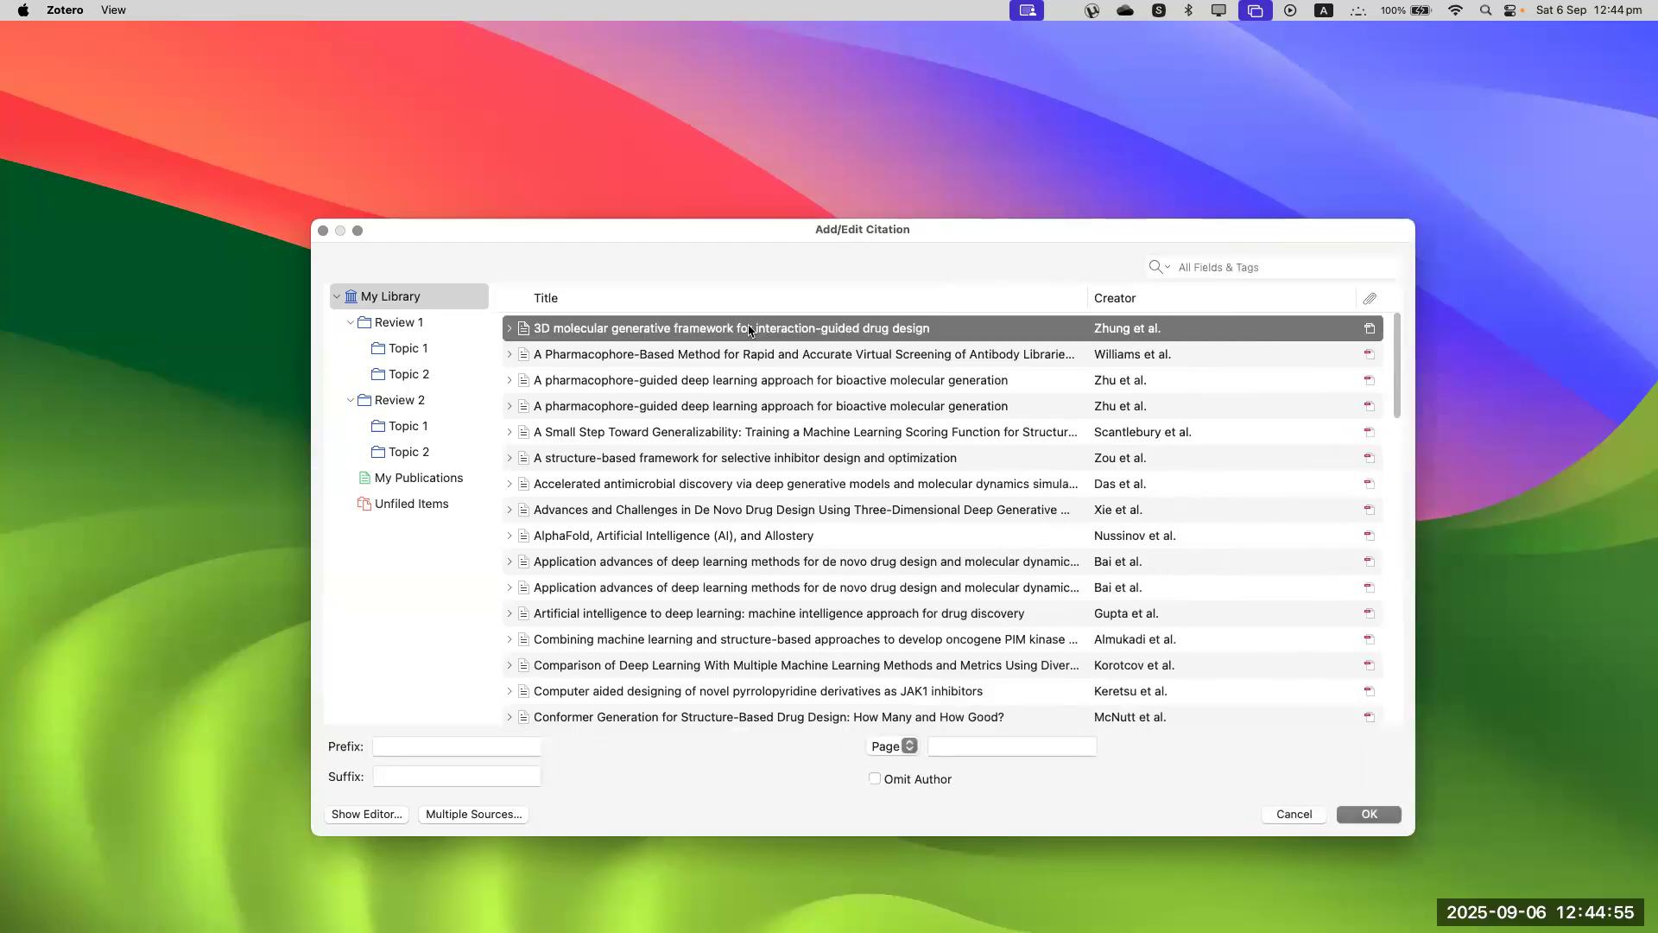
pyautogui.click(1369, 815)
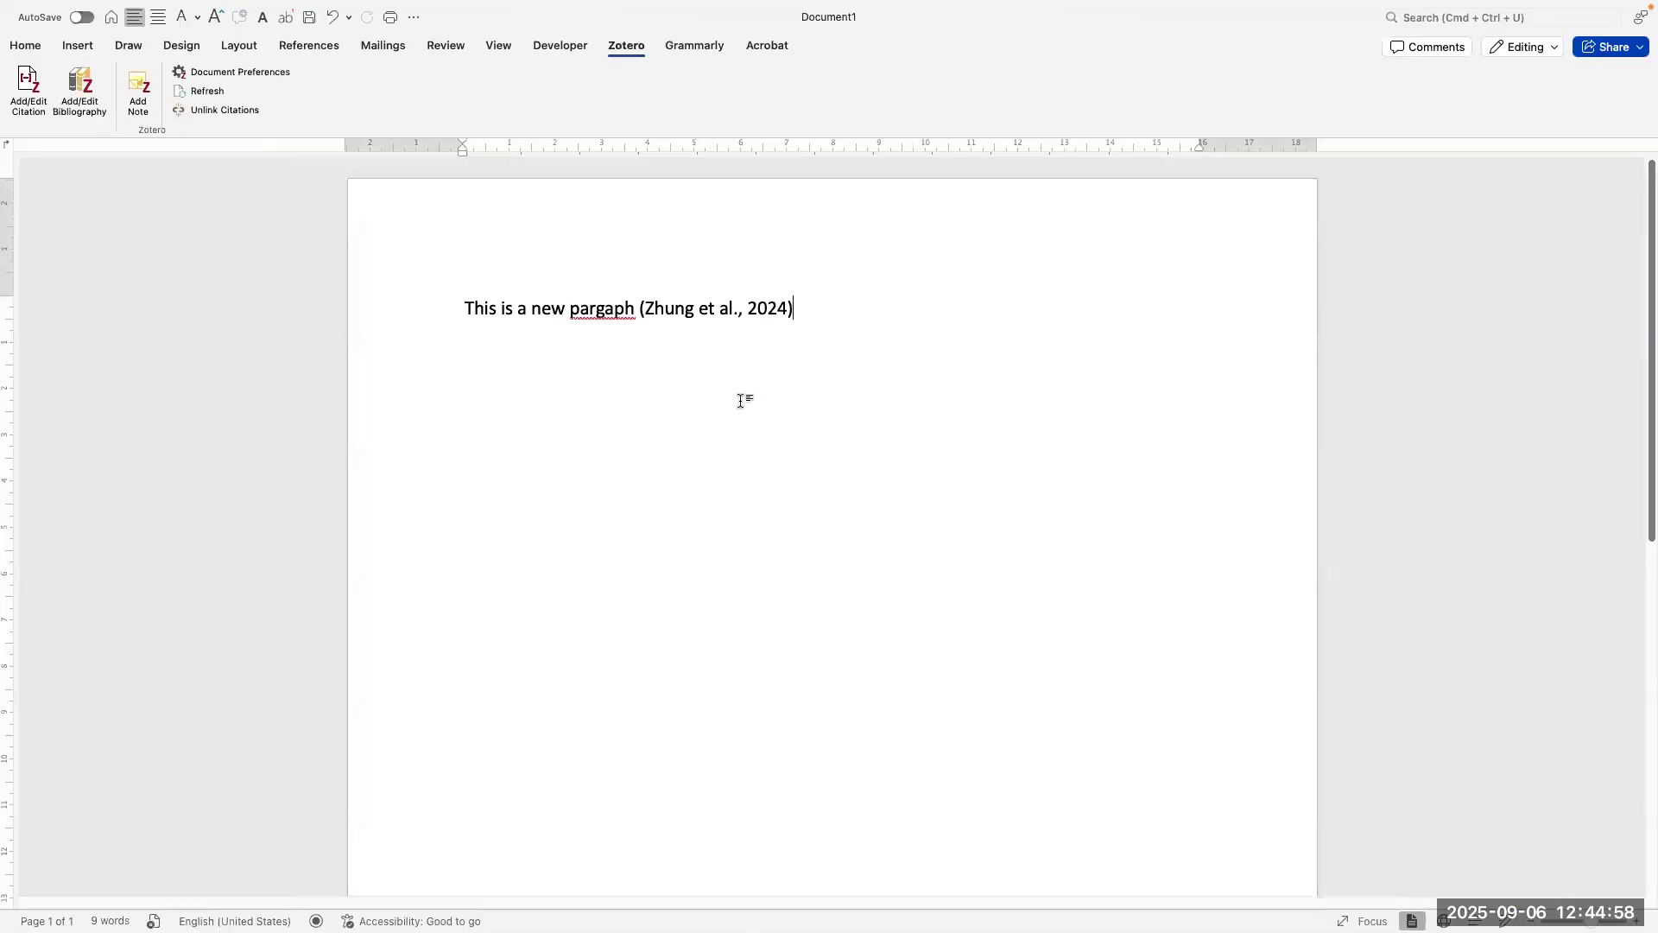
# Step: Examine the inserted in-text citation at the end of the sentence at a larger zoom
pyautogui.doubleClick(604, 308)
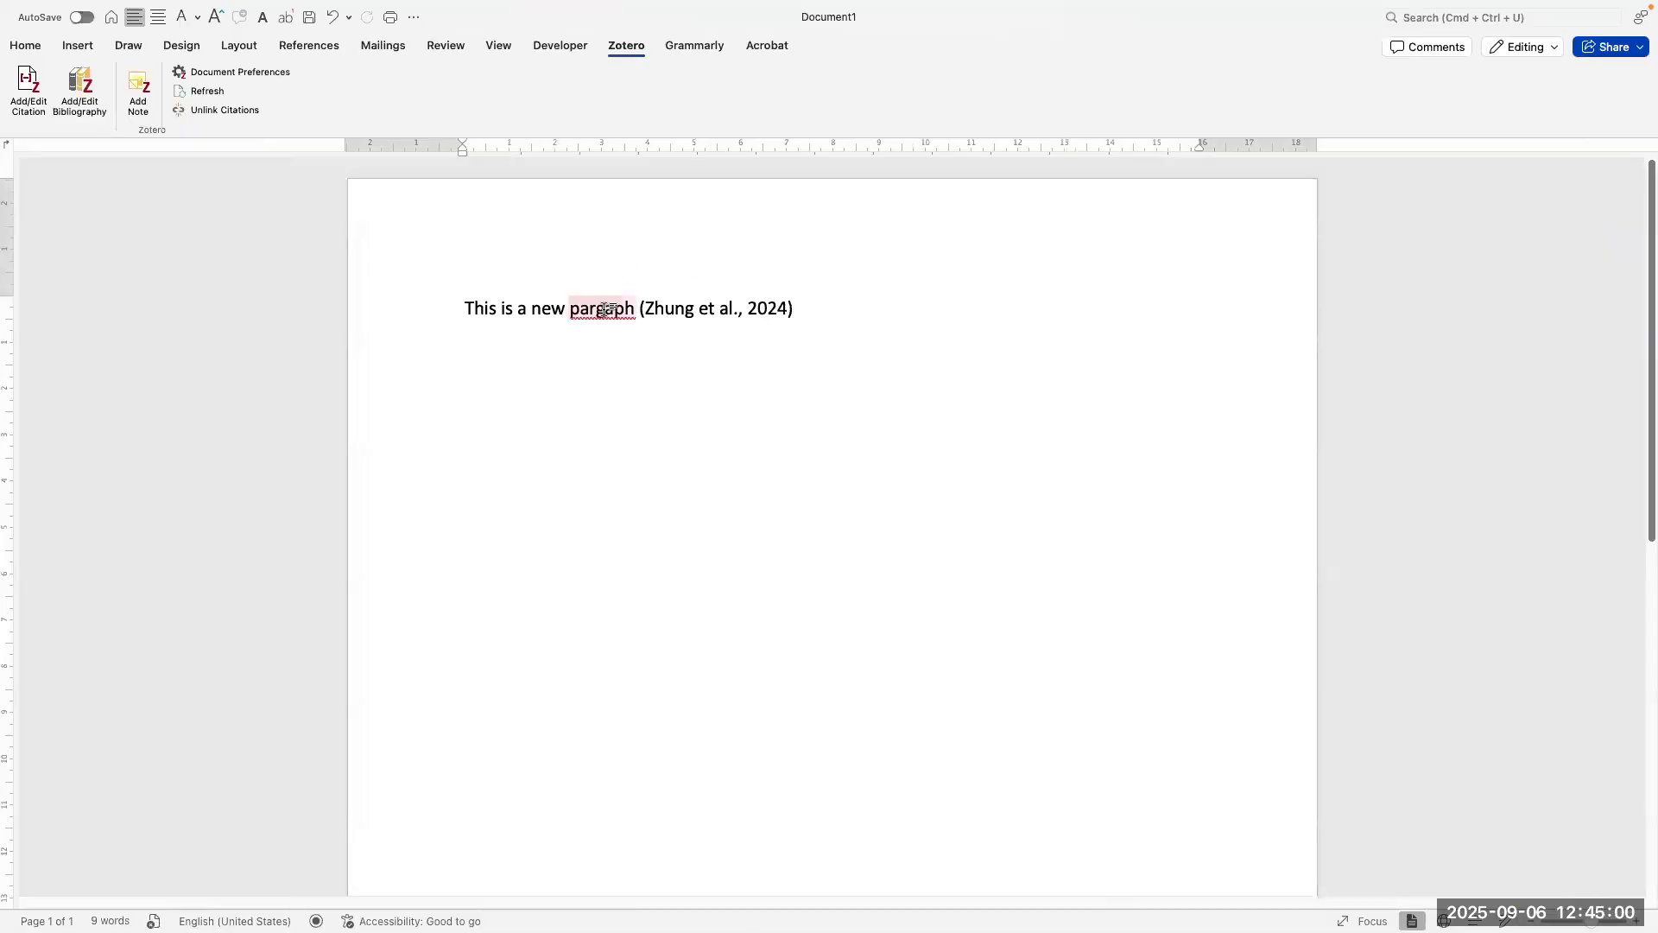
pyautogui.scroll(3, 604, 309)
pyautogui.click(611, 307)
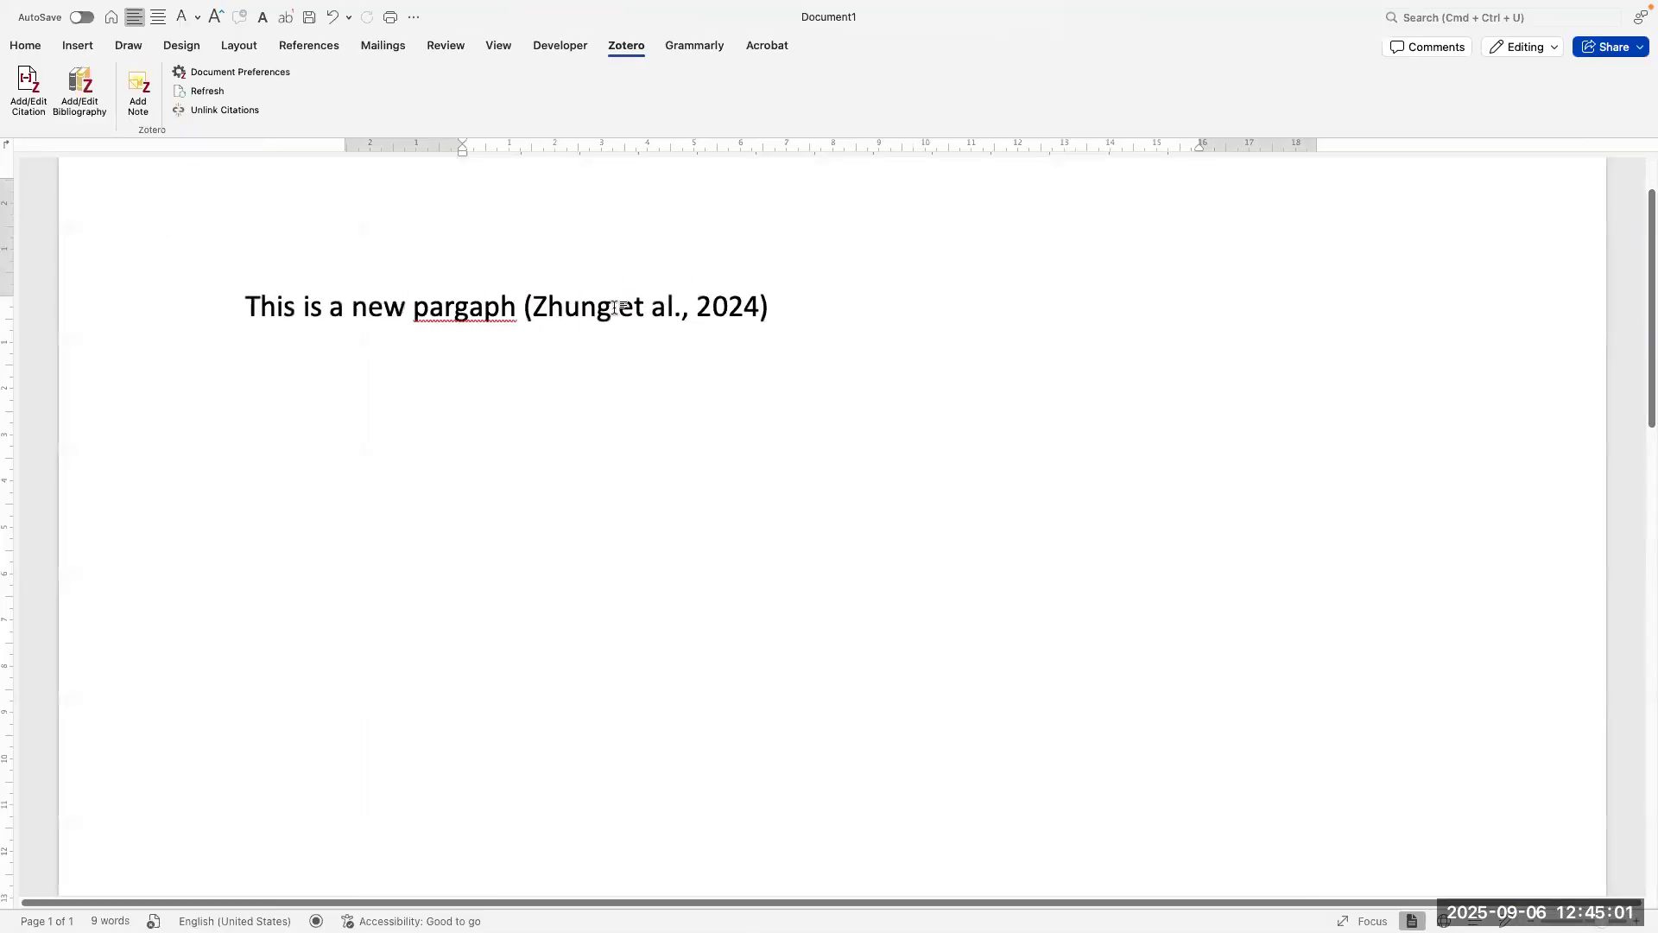
pyautogui.click(940, 400)
pyautogui.moveTo(410, 298); pyautogui.dragTo(270, 273)
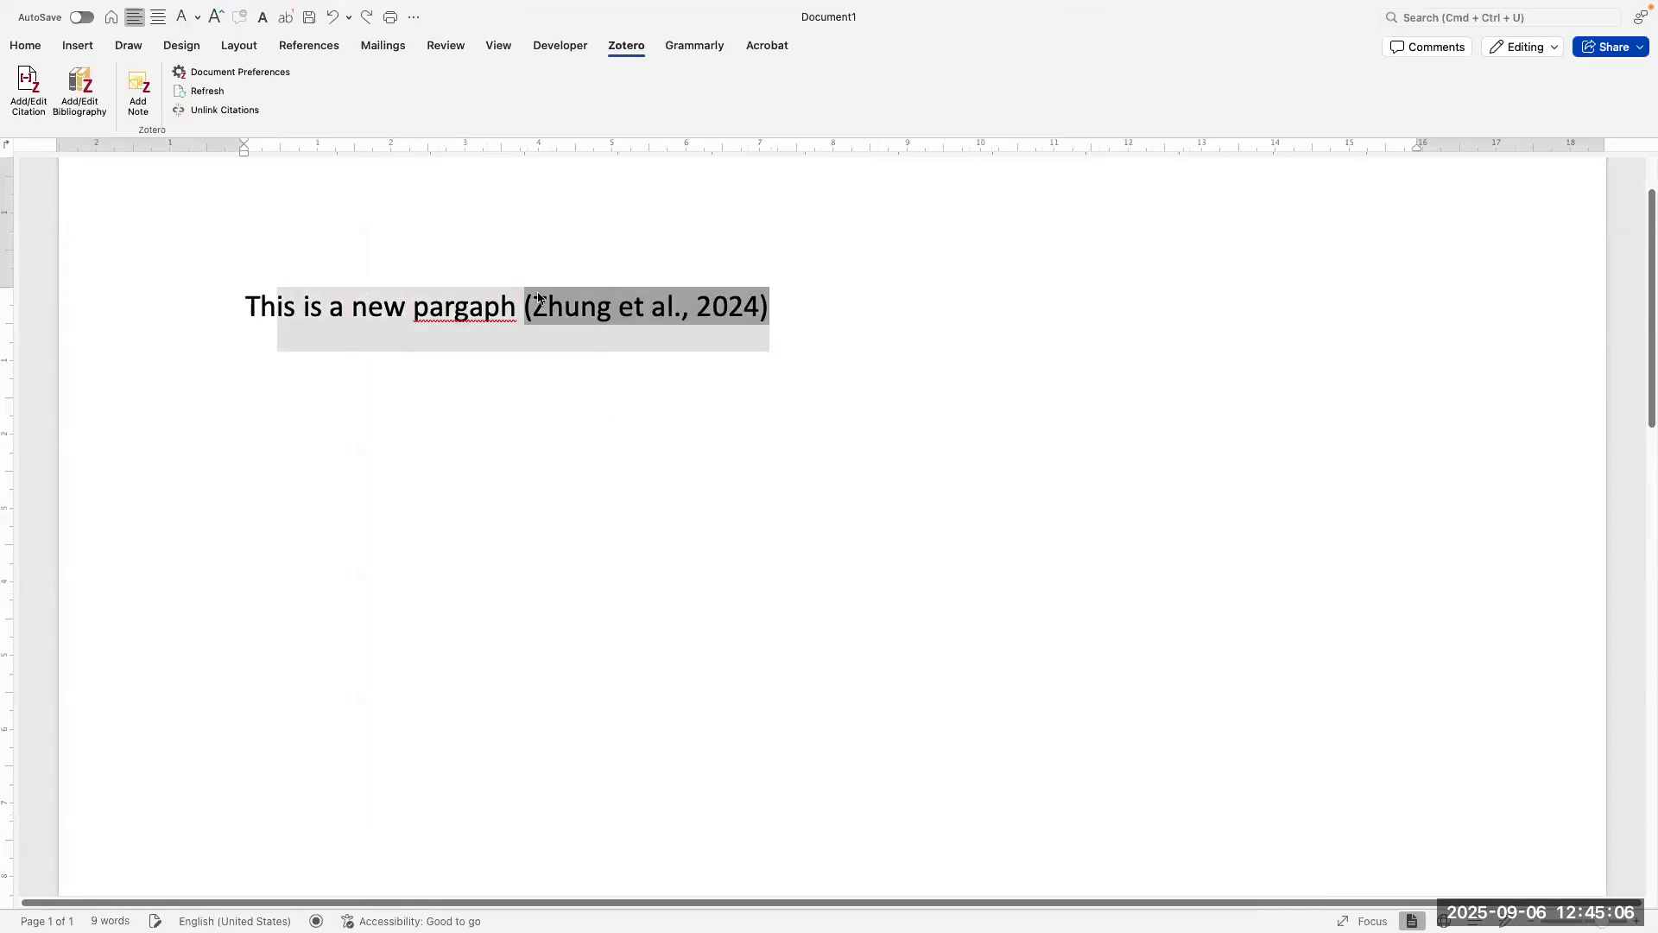
pyautogui.keyDown('ctrl'); pyautogui.scroll(-5, 658, 346); pyautogui.keyUp('ctrl')
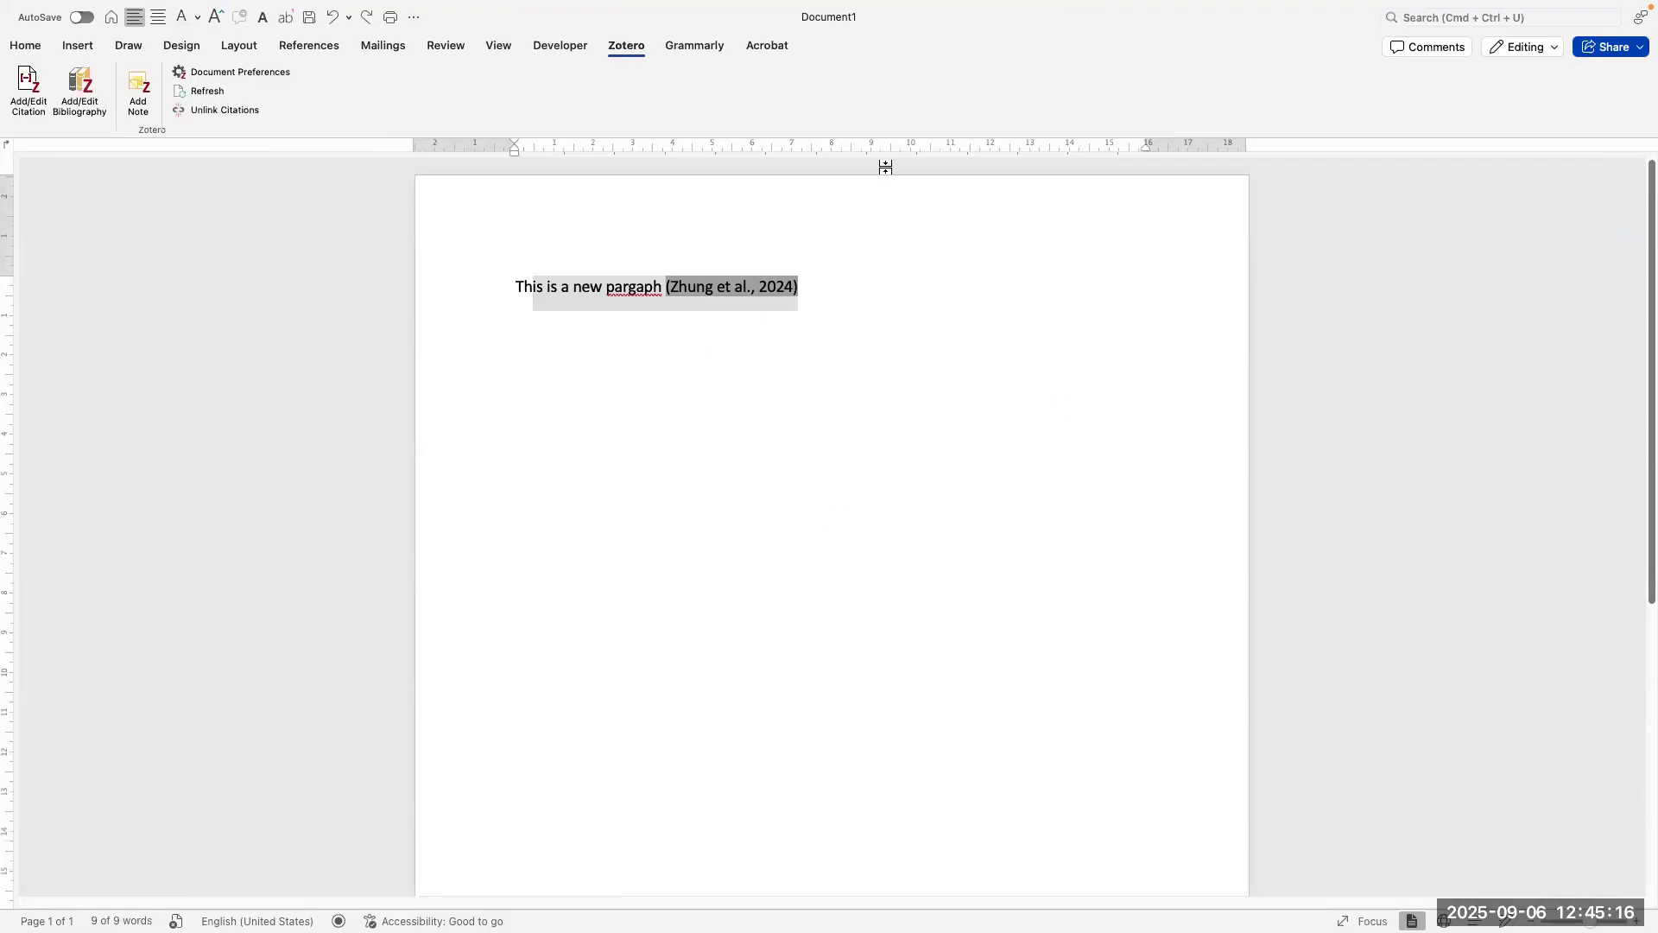
# Step: Delete the in-text citation at the end of the sentence, keeping the plain text
pyautogui.click(872, 287)
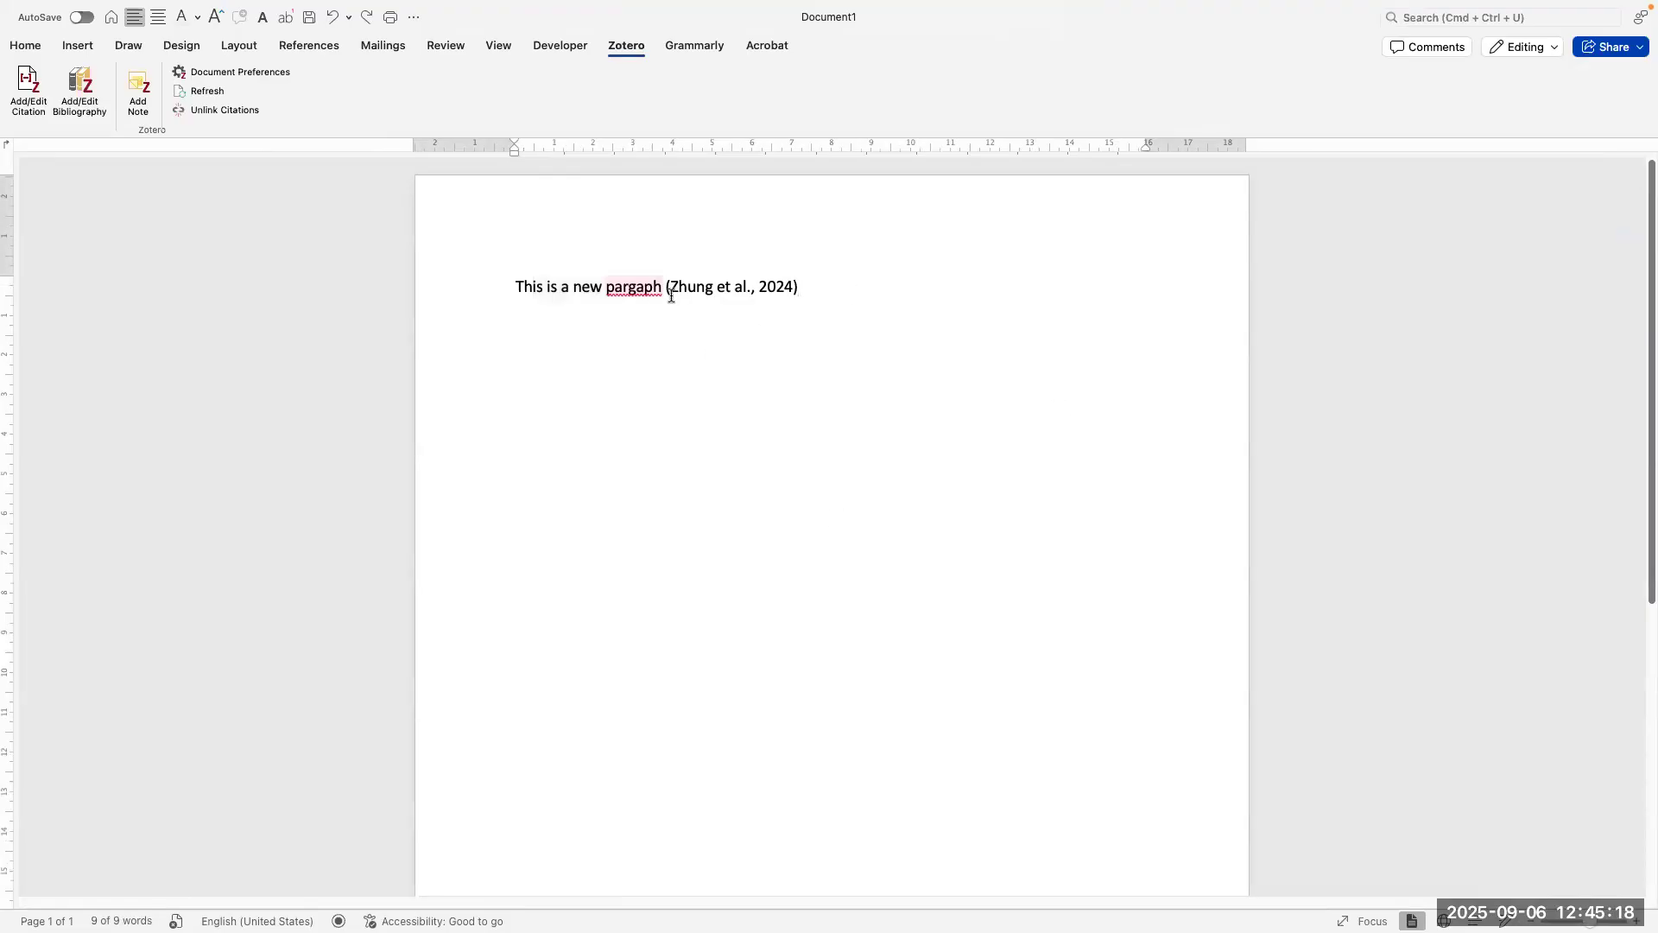
pyautogui.click(812, 288)
pyautogui.moveTo(814, 290); pyautogui.dragTo(666, 292)
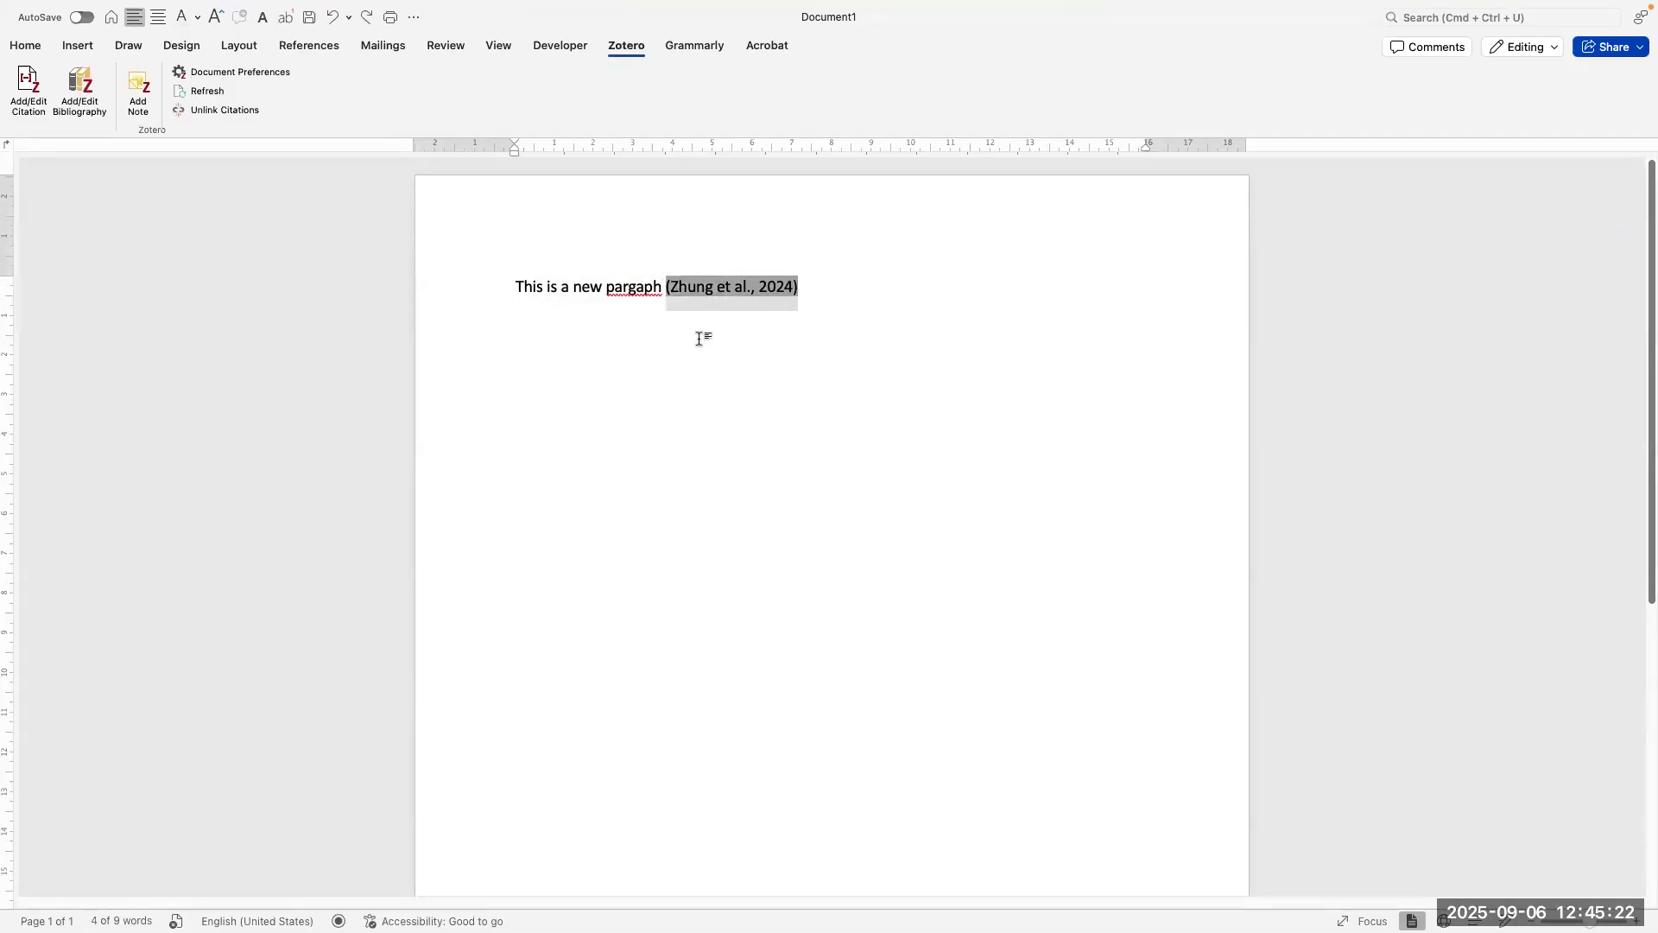
pyautogui.press('BackSpace')
# Step: Try to cite four consecutive articles in Classic View, from the second "A pharmacophore-guided deep learning approach" entry to "Accelerated antimicrobial discovery"
pyautogui.click(26, 102)
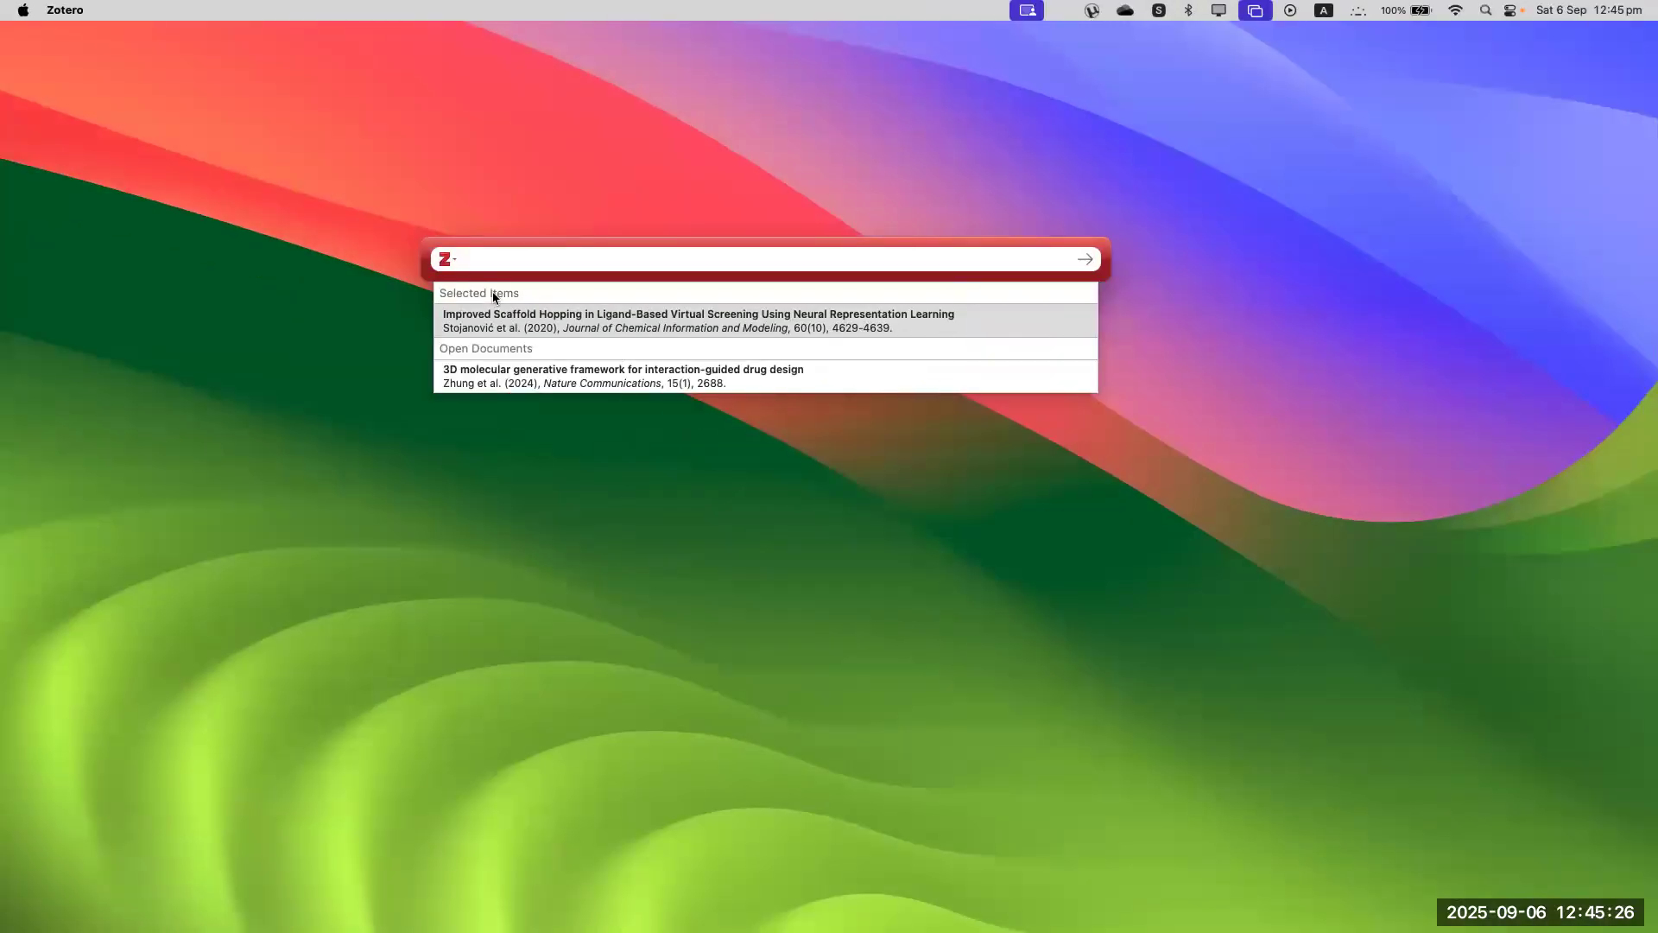
pyautogui.click(447, 260)
pyautogui.click(464, 304)
pyautogui.click(750, 409)
pyautogui.keyDown('shift'); pyautogui.click(751, 431); pyautogui.keyUp('shift')
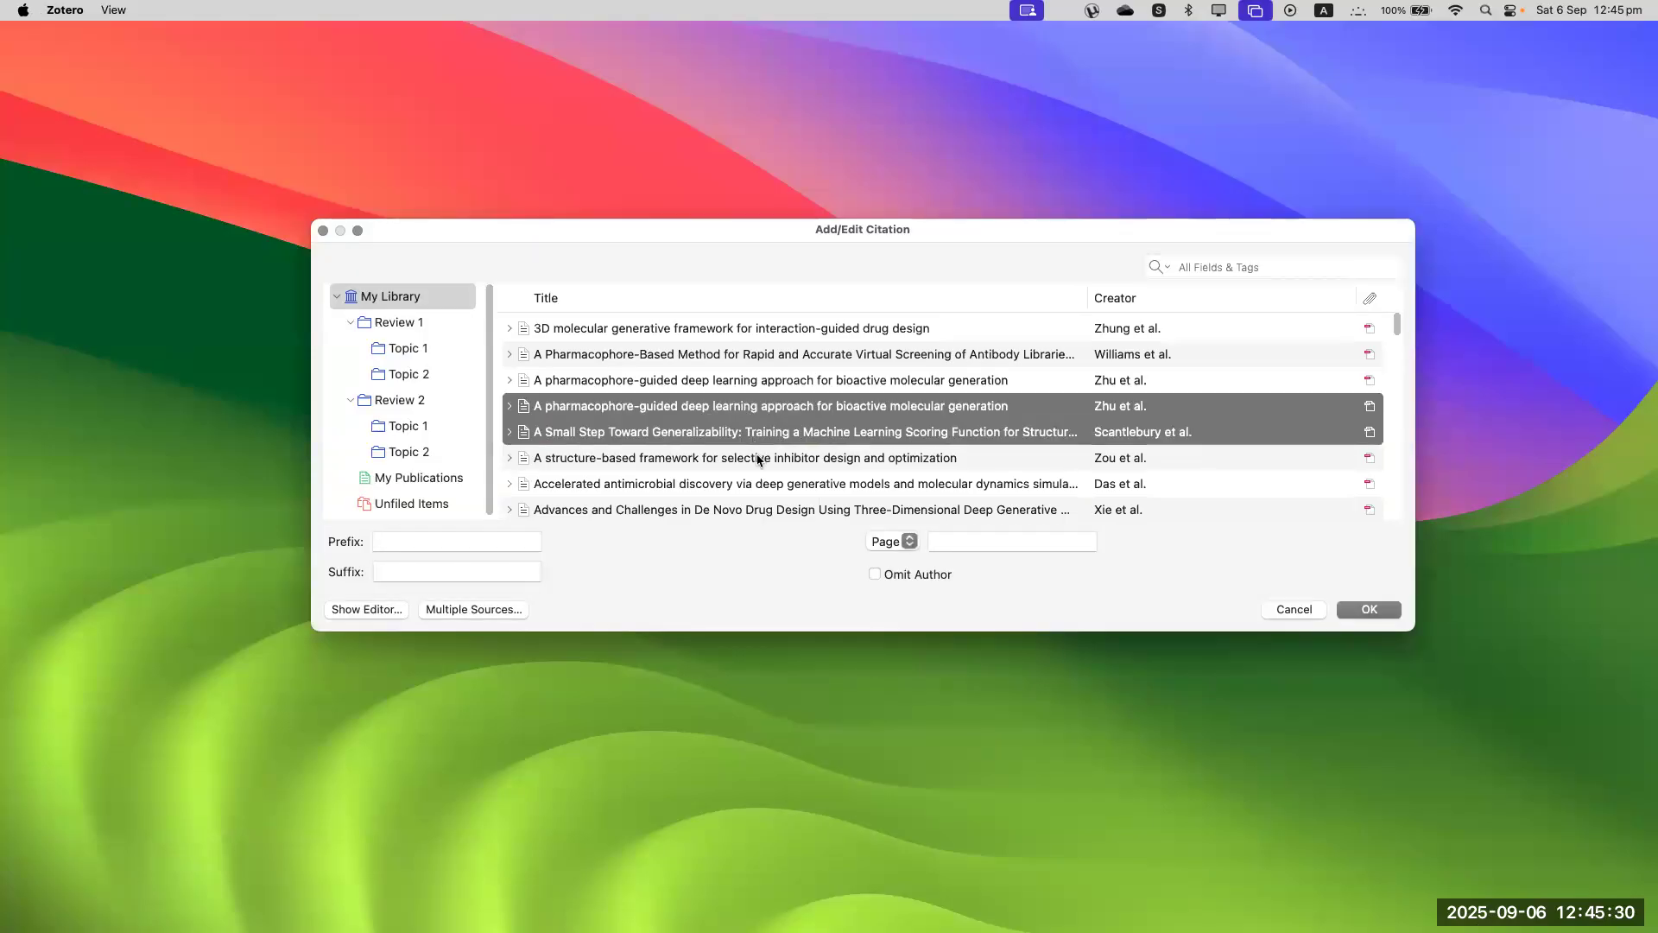
pyautogui.keyDown('shift'); pyautogui.click(757, 459); pyautogui.keyUp('shift')
pyautogui.keyDown('shift'); pyautogui.click(764, 484); pyautogui.keyUp('shift')
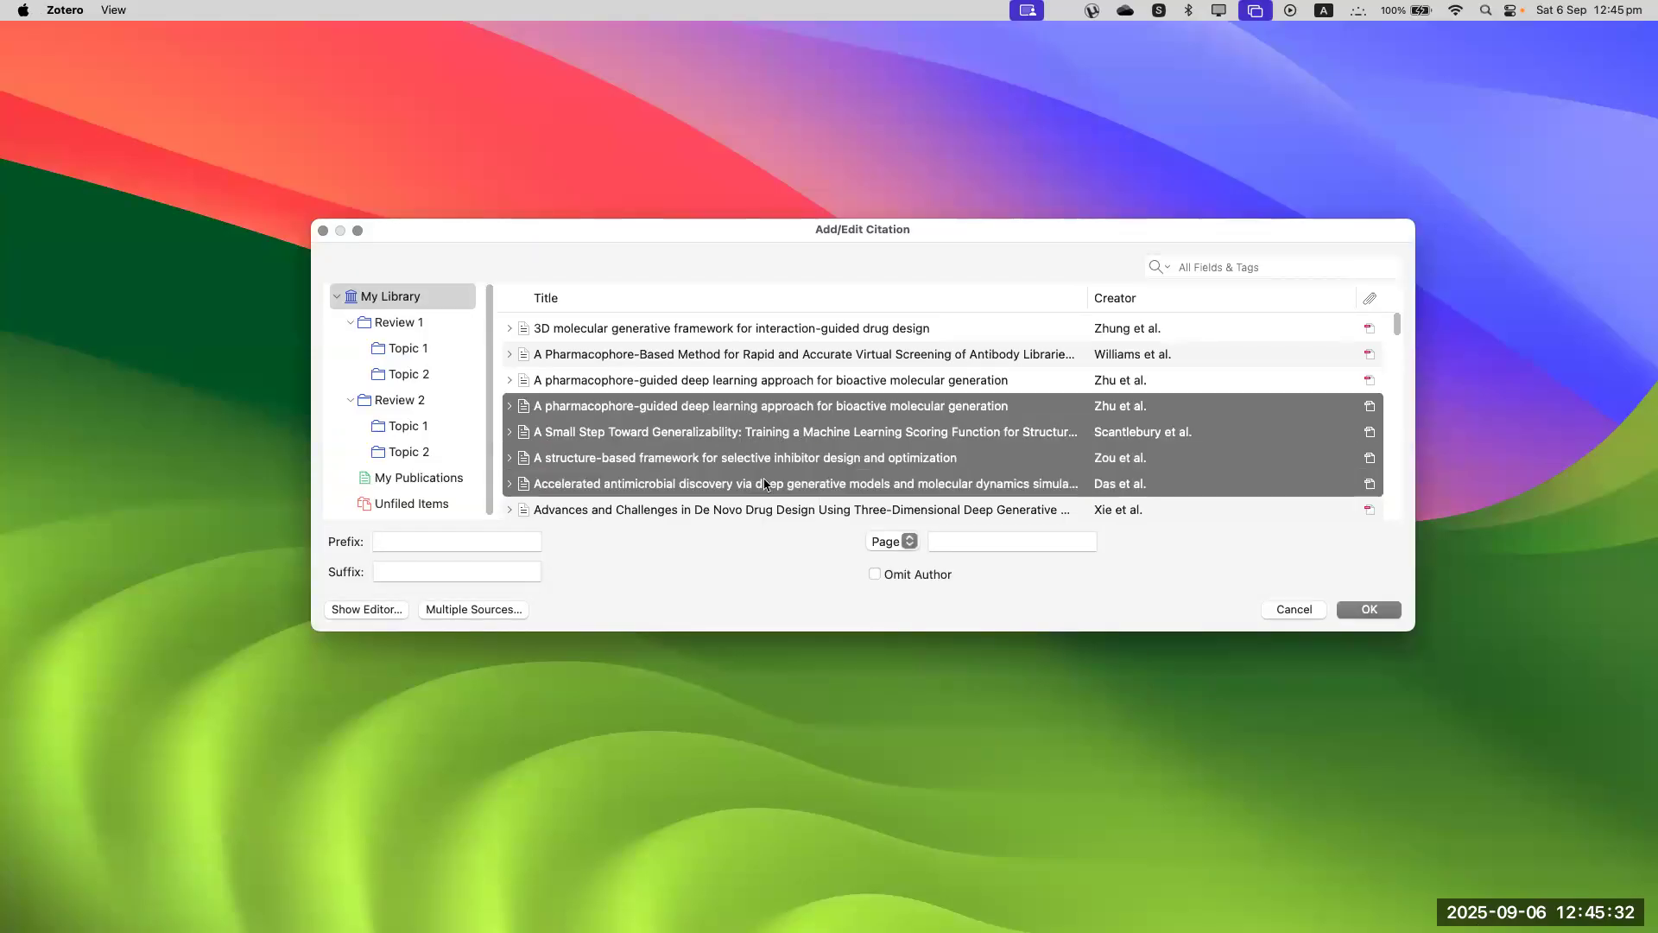
pyautogui.click(1361, 621)
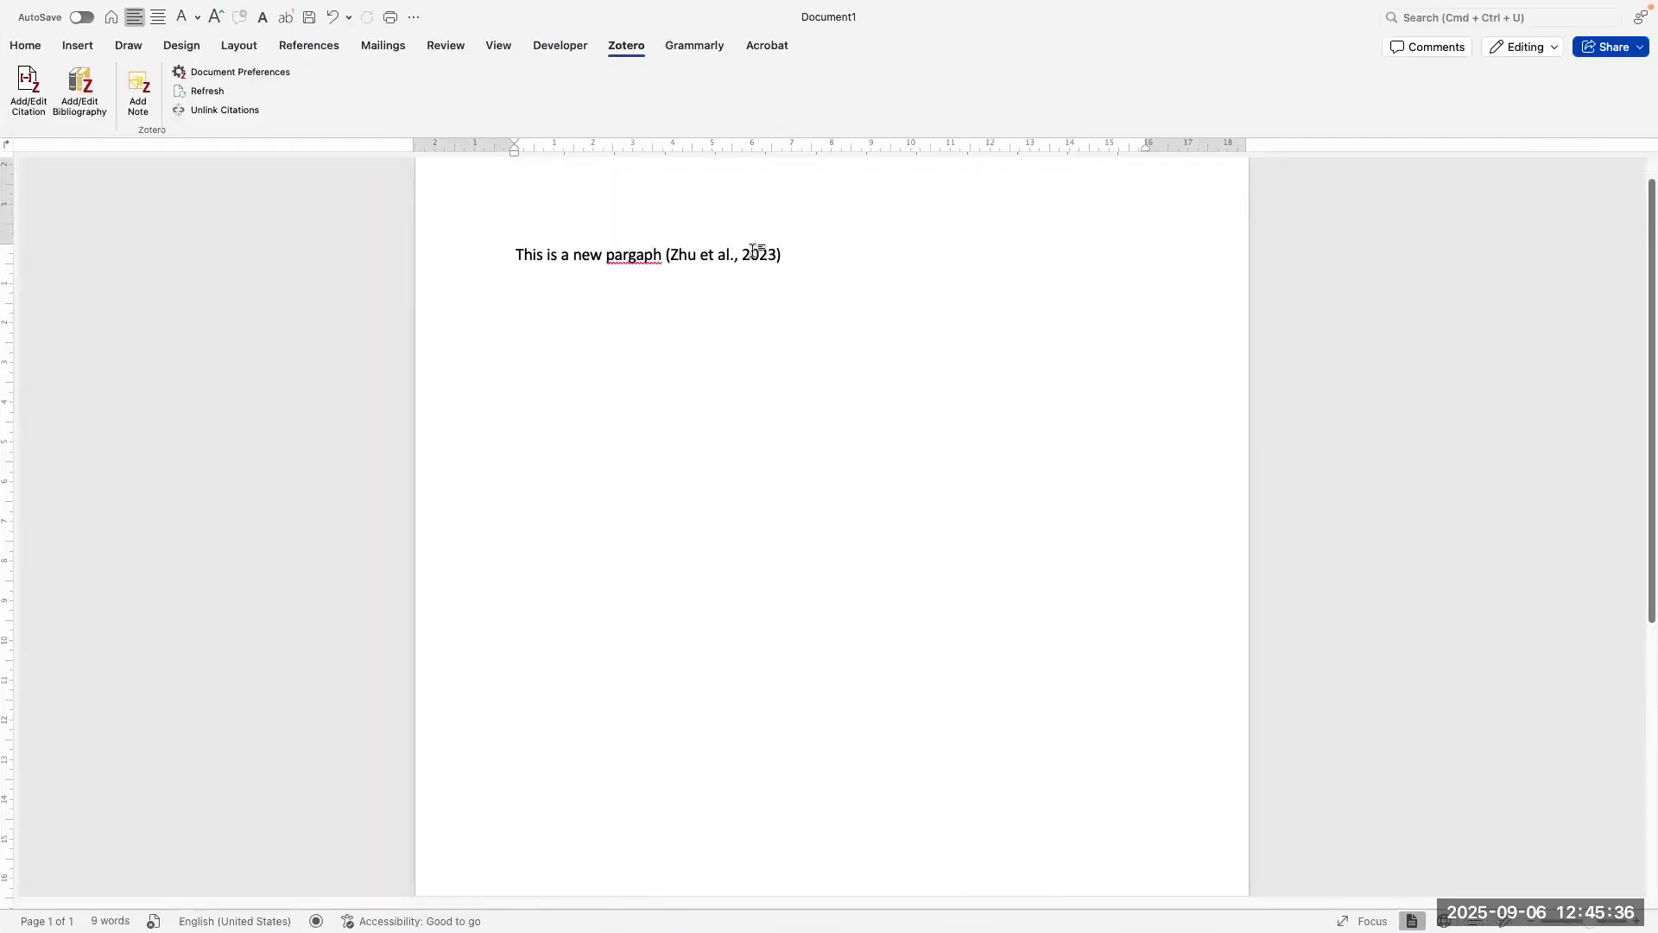
# Step: Remove the 2023 citation from the end of the sentence
pyautogui.click(821, 257)
pyautogui.press('BackSpace')
pyautogui.press('BackSpace')
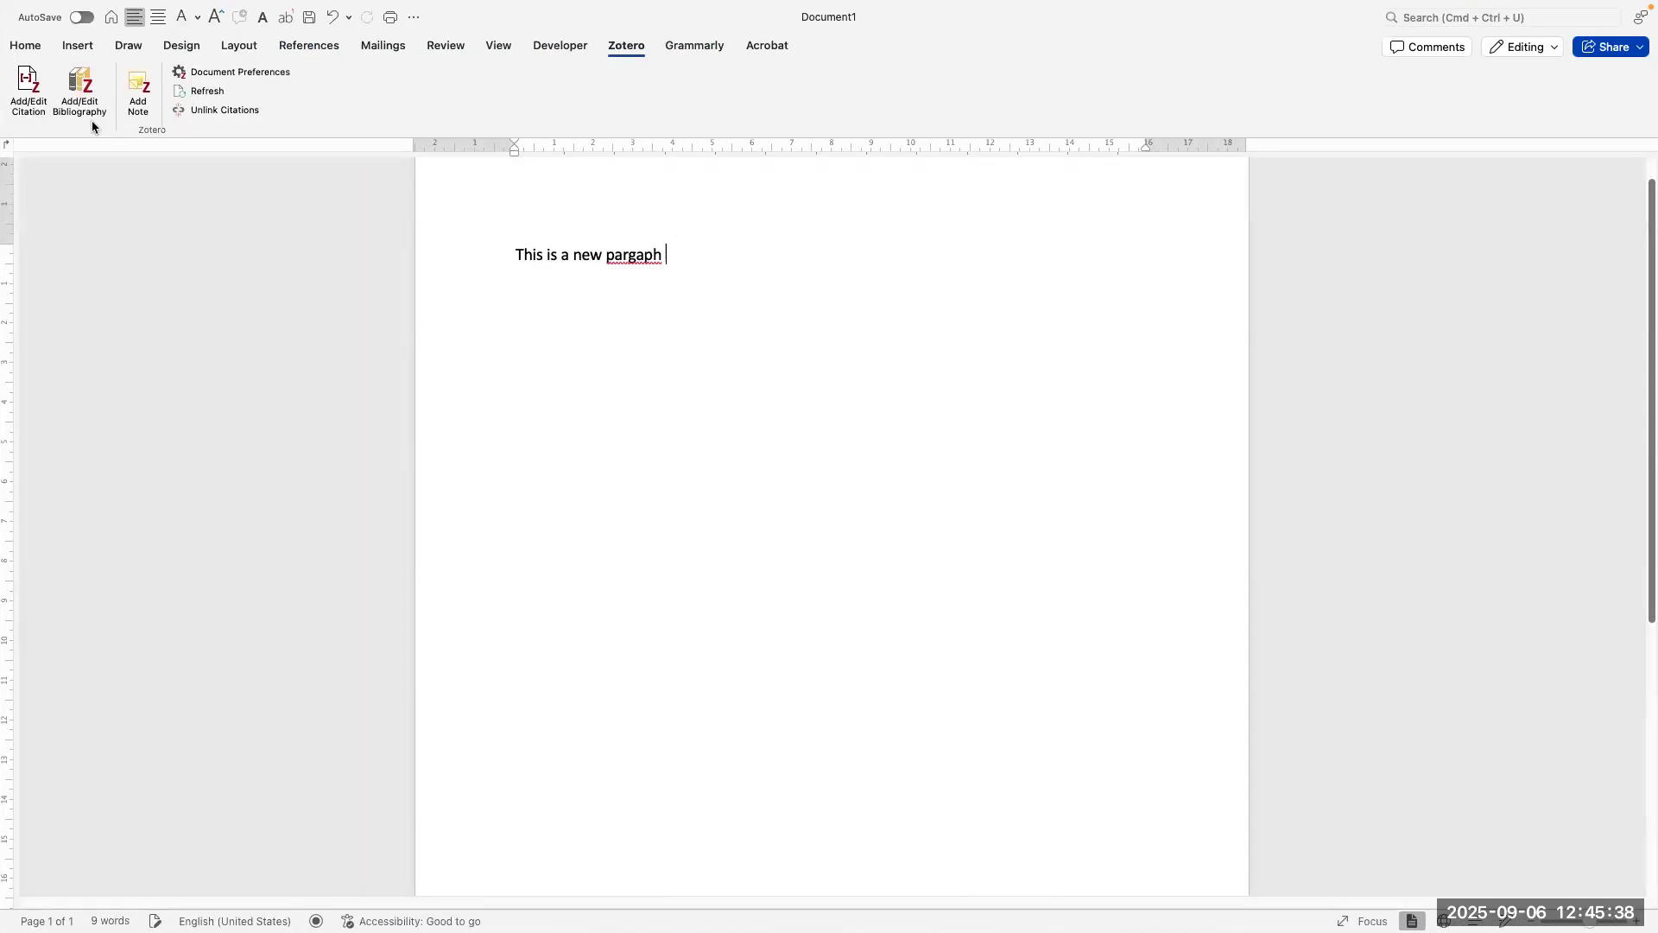
# Step: Start a new citation and add "Improved Scaffold Hopping in Ligand-Based Virtual Screening Using Neural Representation Learning" and "3D molecular generative framework for interaction-guided drug design"
pyautogui.click(25, 89)
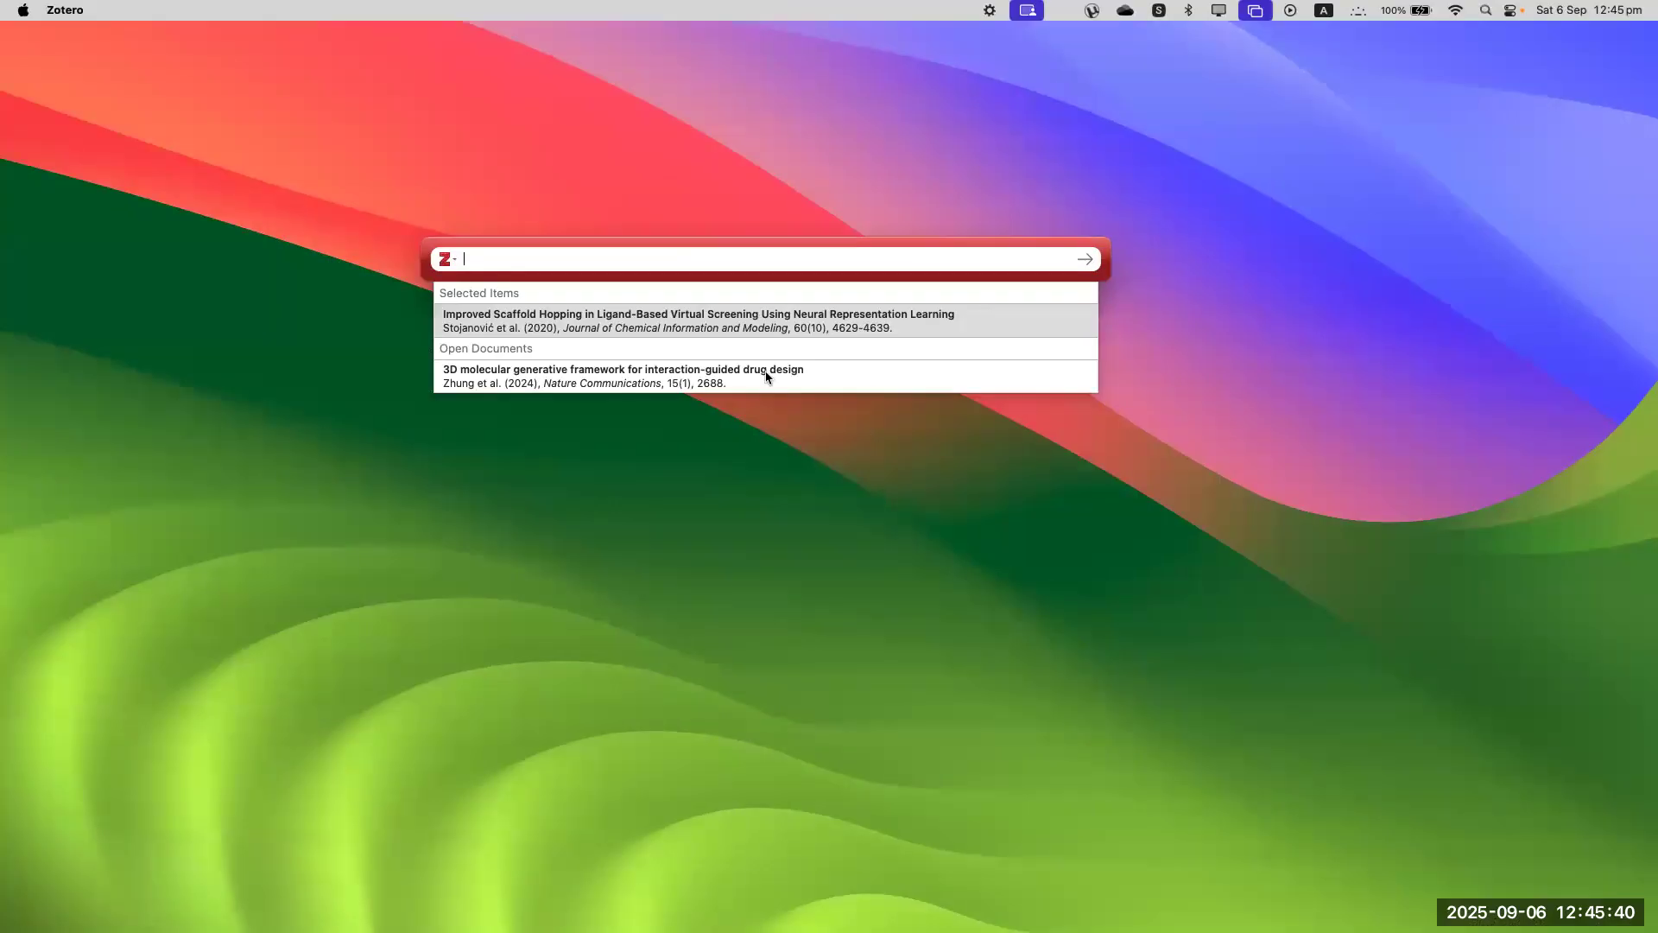
pyautogui.write('s')
pyautogui.click(588, 322)
pyautogui.write('z')
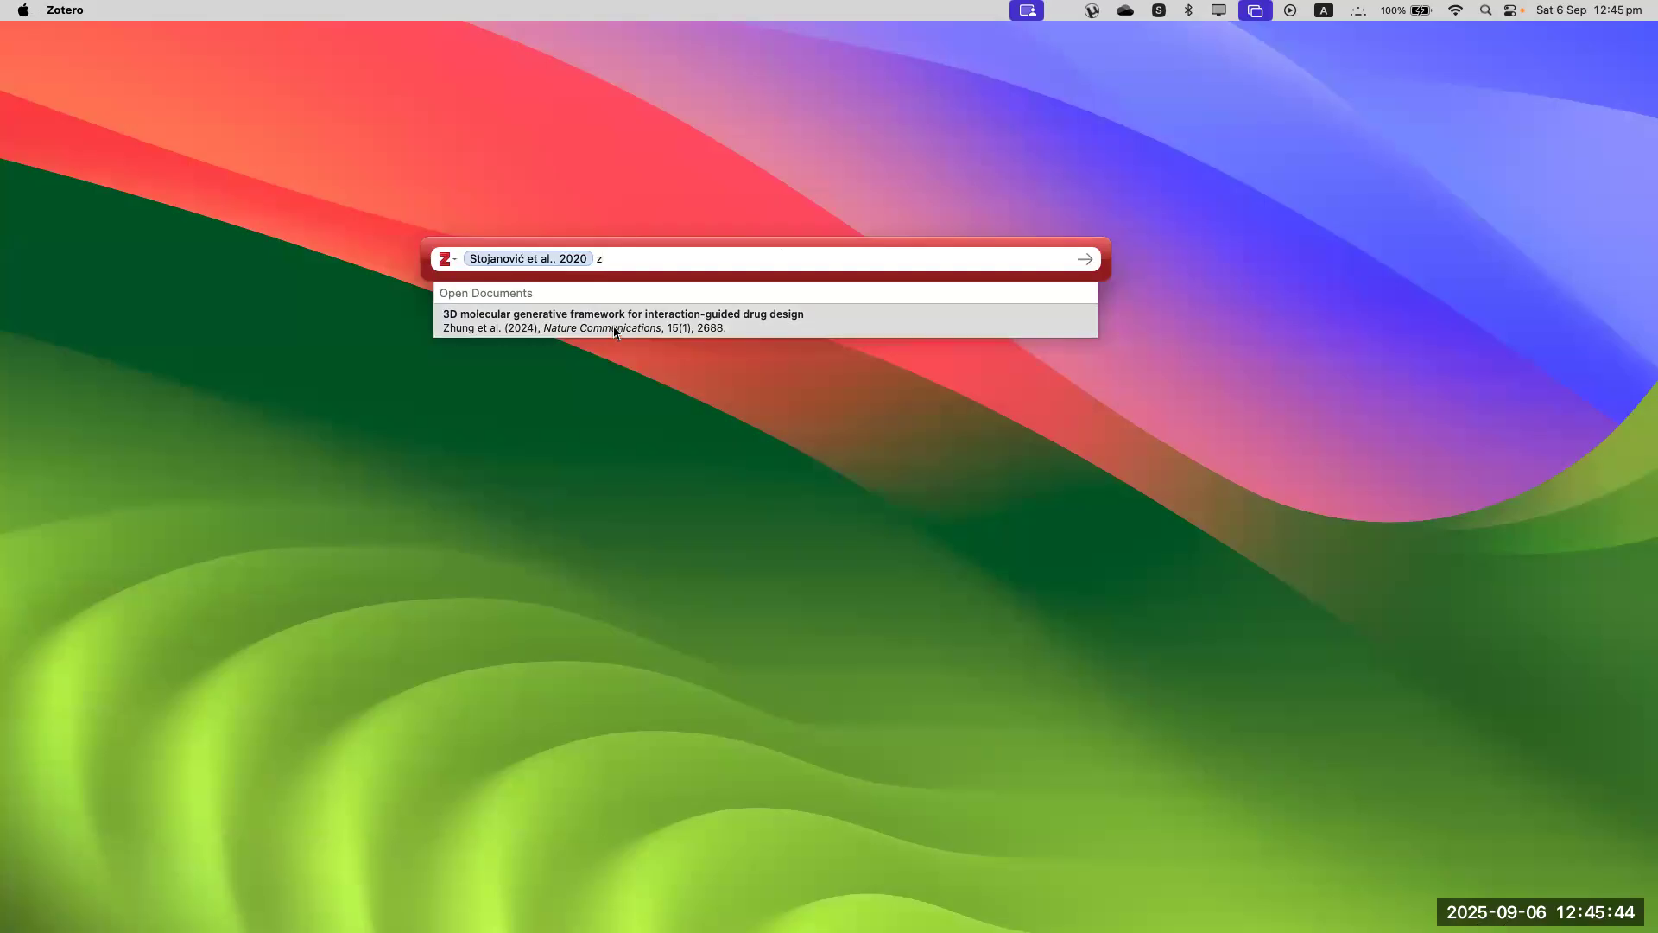
pyautogui.click(616, 329)
pyautogui.write('w')
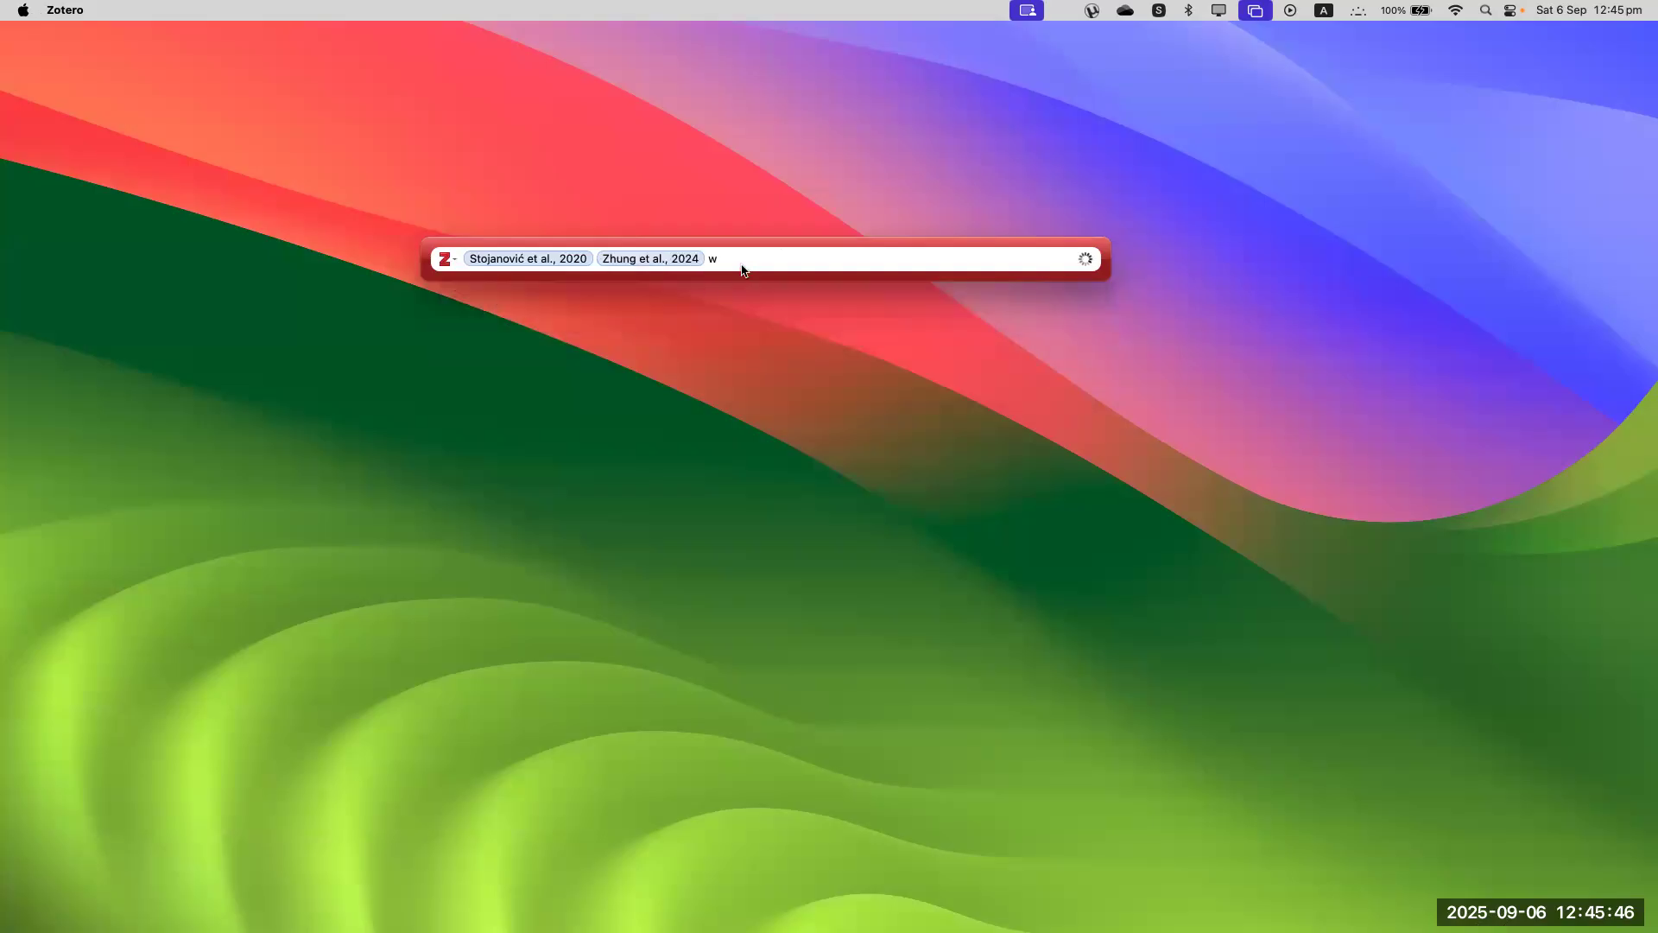
pyautogui.press('BackSpace')
pyautogui.write('x')
pyautogui.press('BackSpace')
pyautogui.write('r')
pyautogui.write('q')
pyautogui.press('BackSpace')
pyautogui.write('w')
pyautogui.press('BackSpace')
pyautogui.write('k')
pyautogui.press('BackSpace')
# Step: Search for "drug" to add the 2025 ACS Omega article, search for "al" to add a 2023 article, and insert the four-source citation
pyautogui.write('drug')
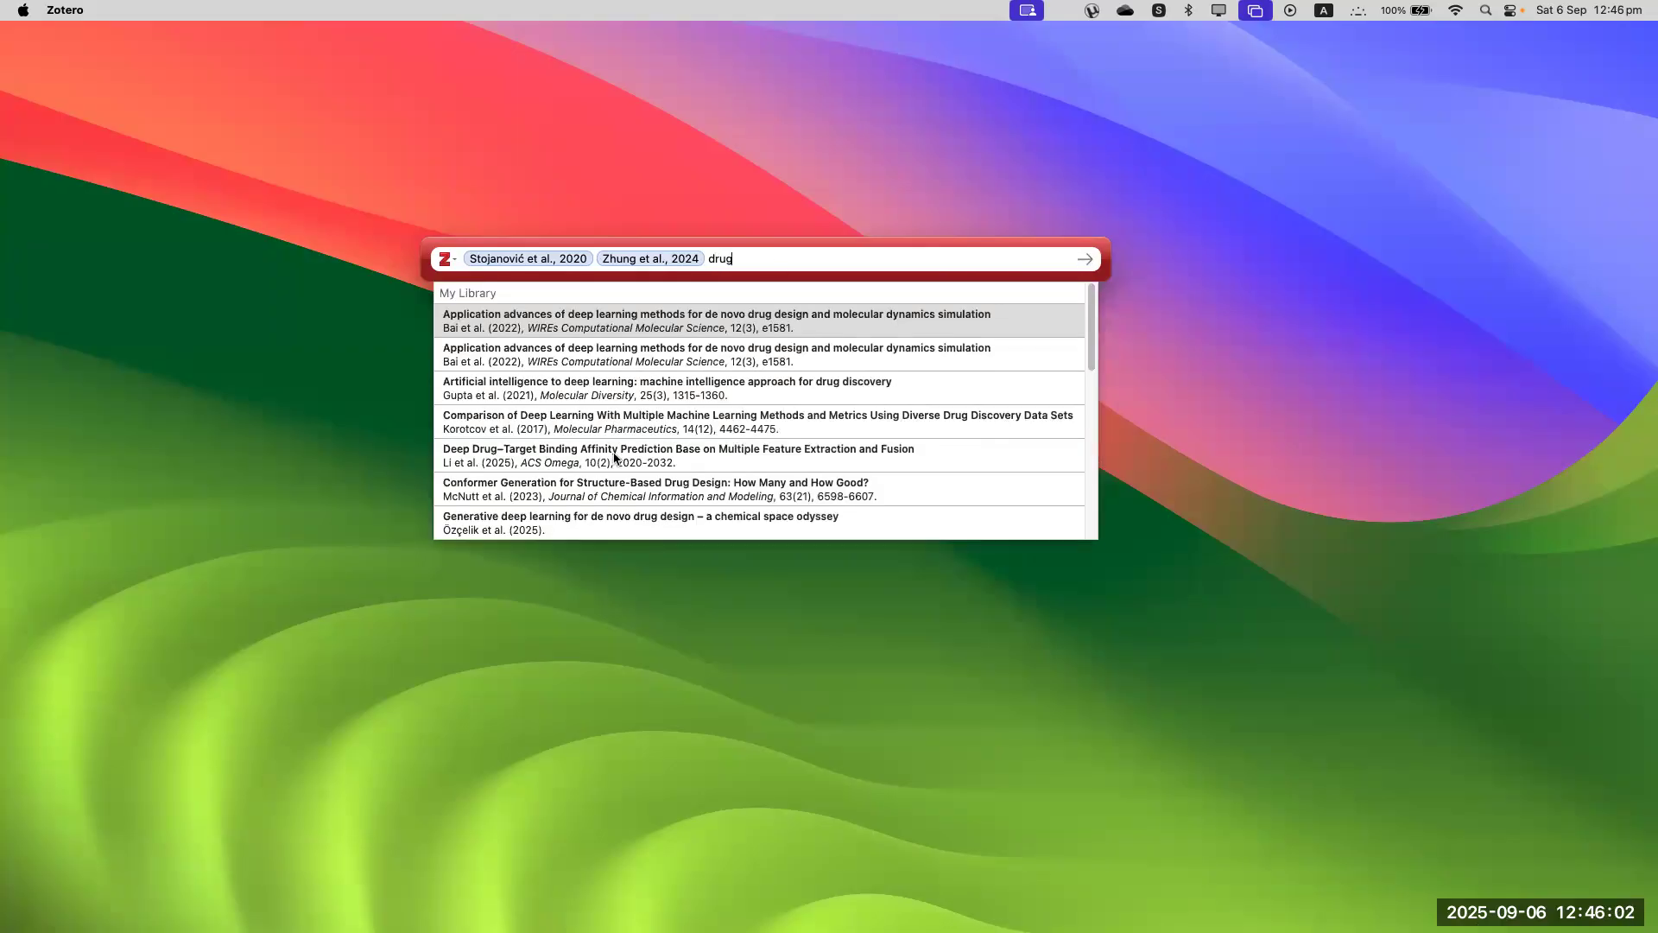
pyautogui.click(614, 455)
pyautogui.write('al')
pyautogui.click(809, 321)
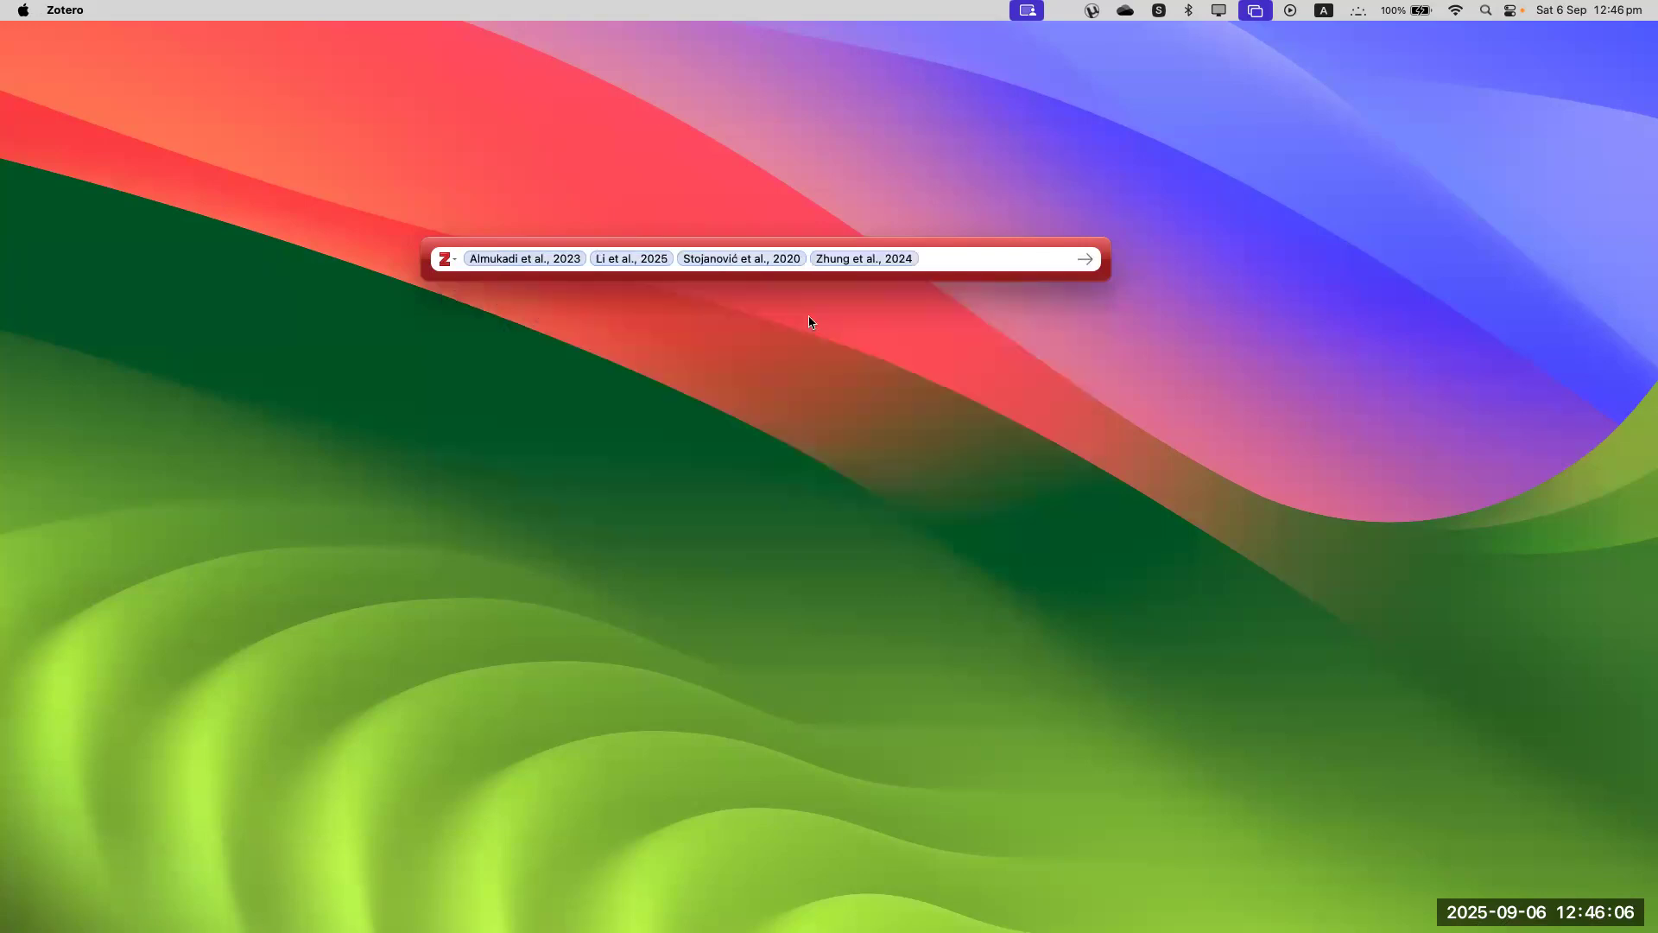
pyautogui.press('Return')
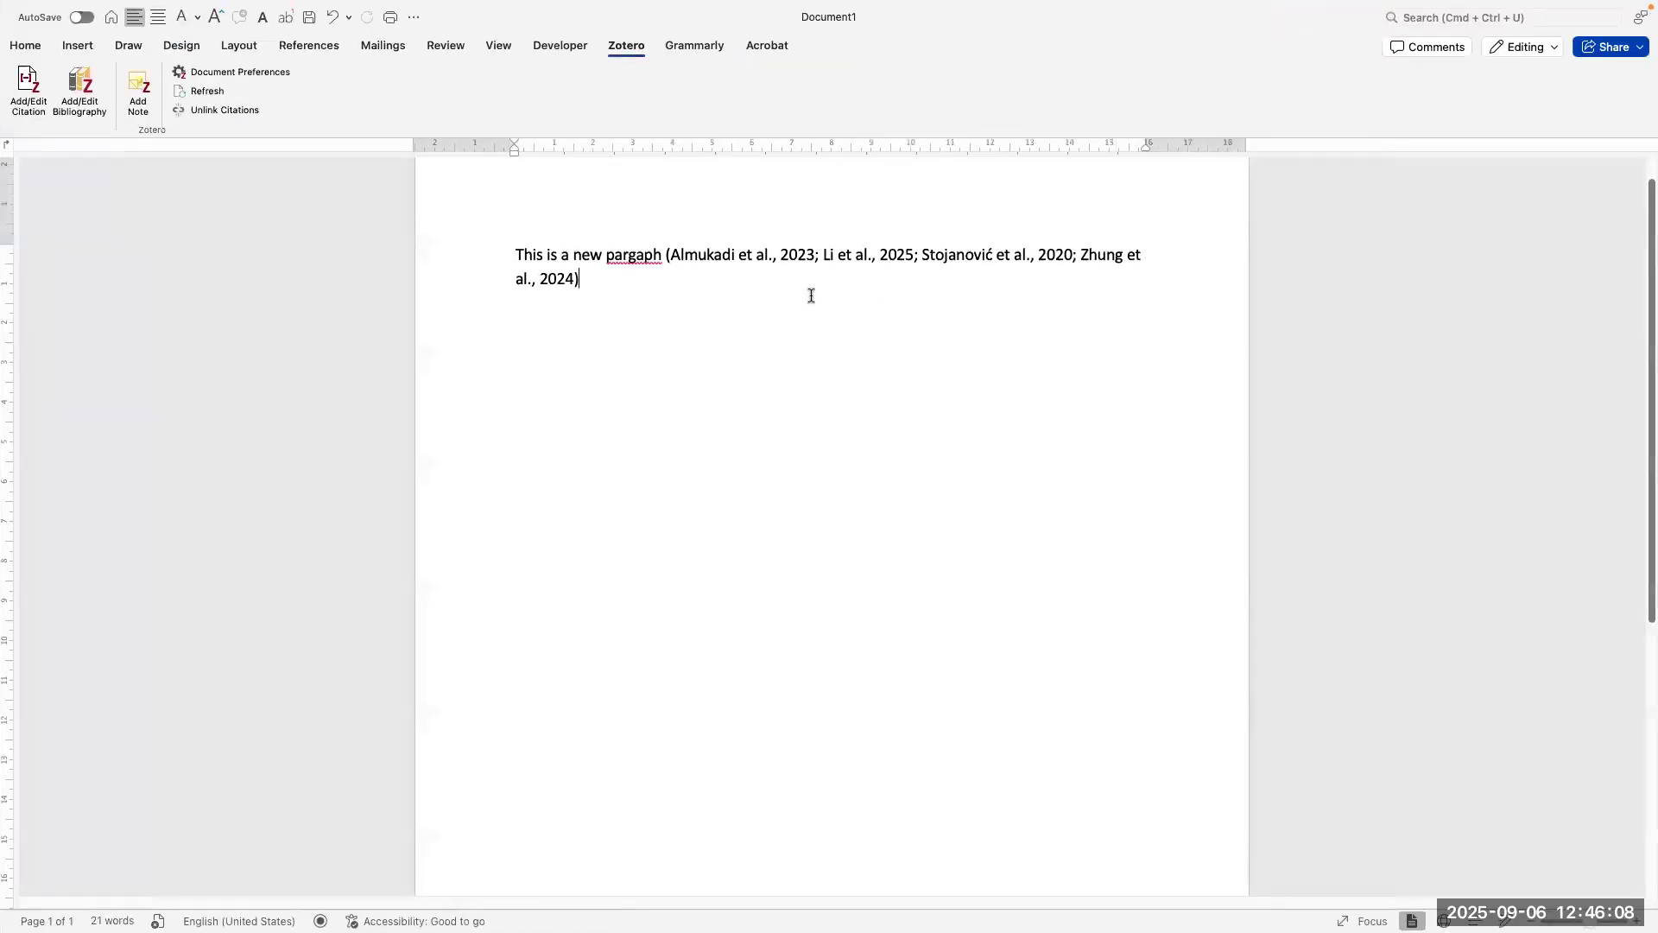
# Step: Examine the four-source in-text citation up close, checking how the authors and years are separated and ordered
pyautogui.moveTo(583, 282); pyautogui.dragTo(672, 255)
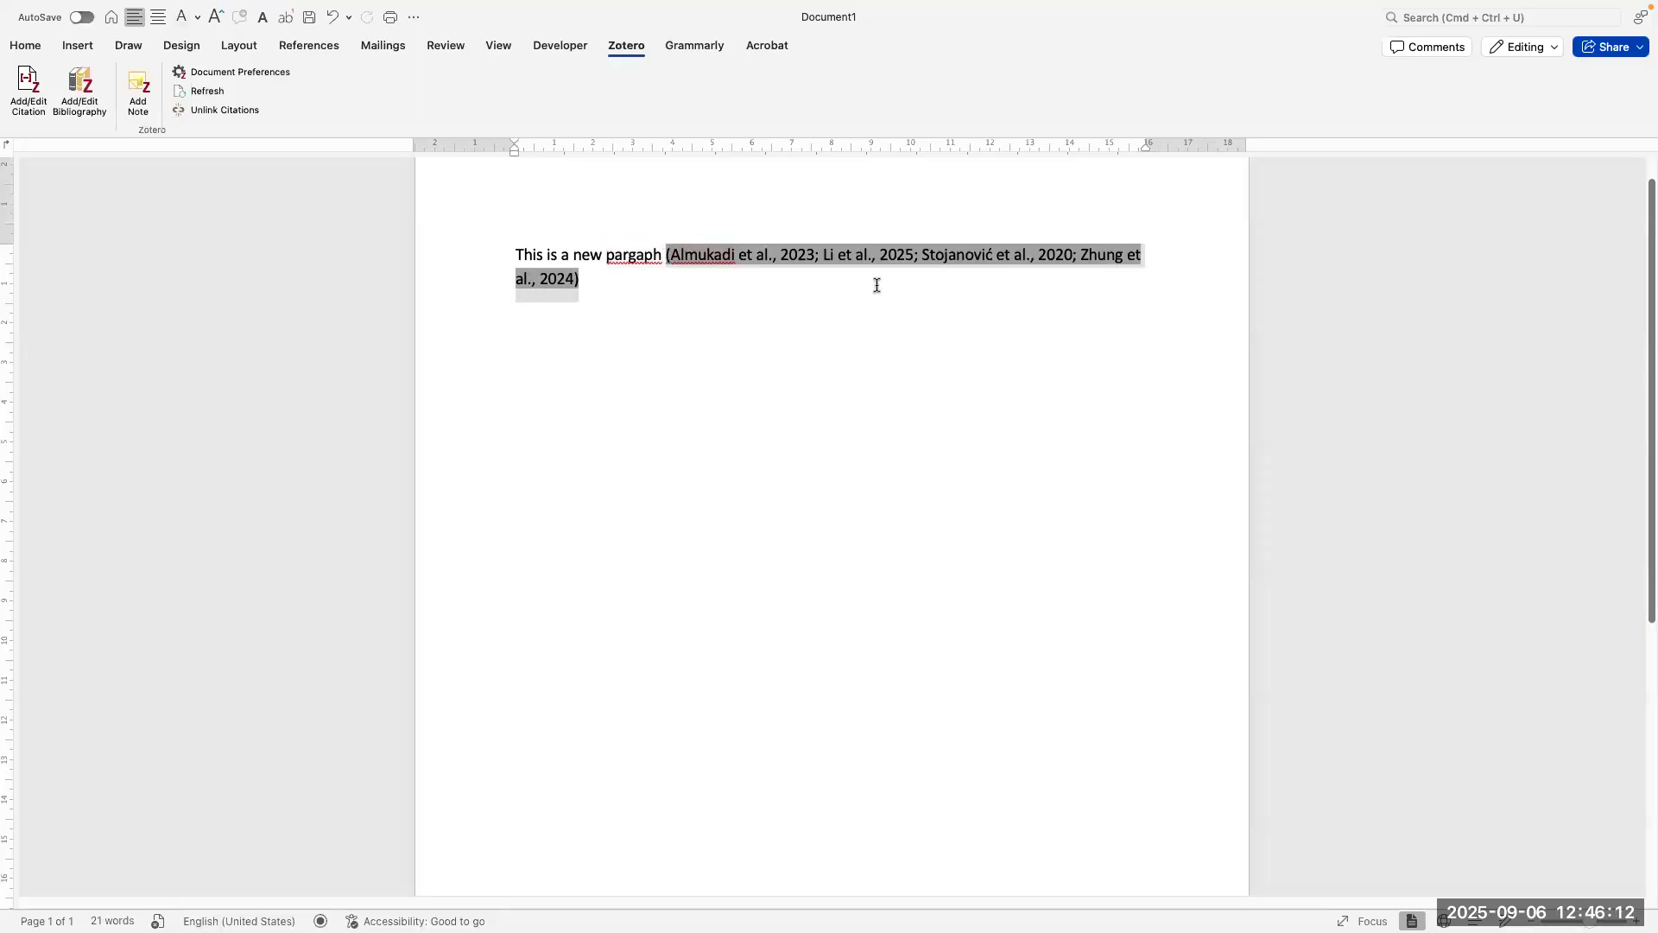
pyautogui.scroll(3, 872, 289)
pyautogui.click(681, 274)
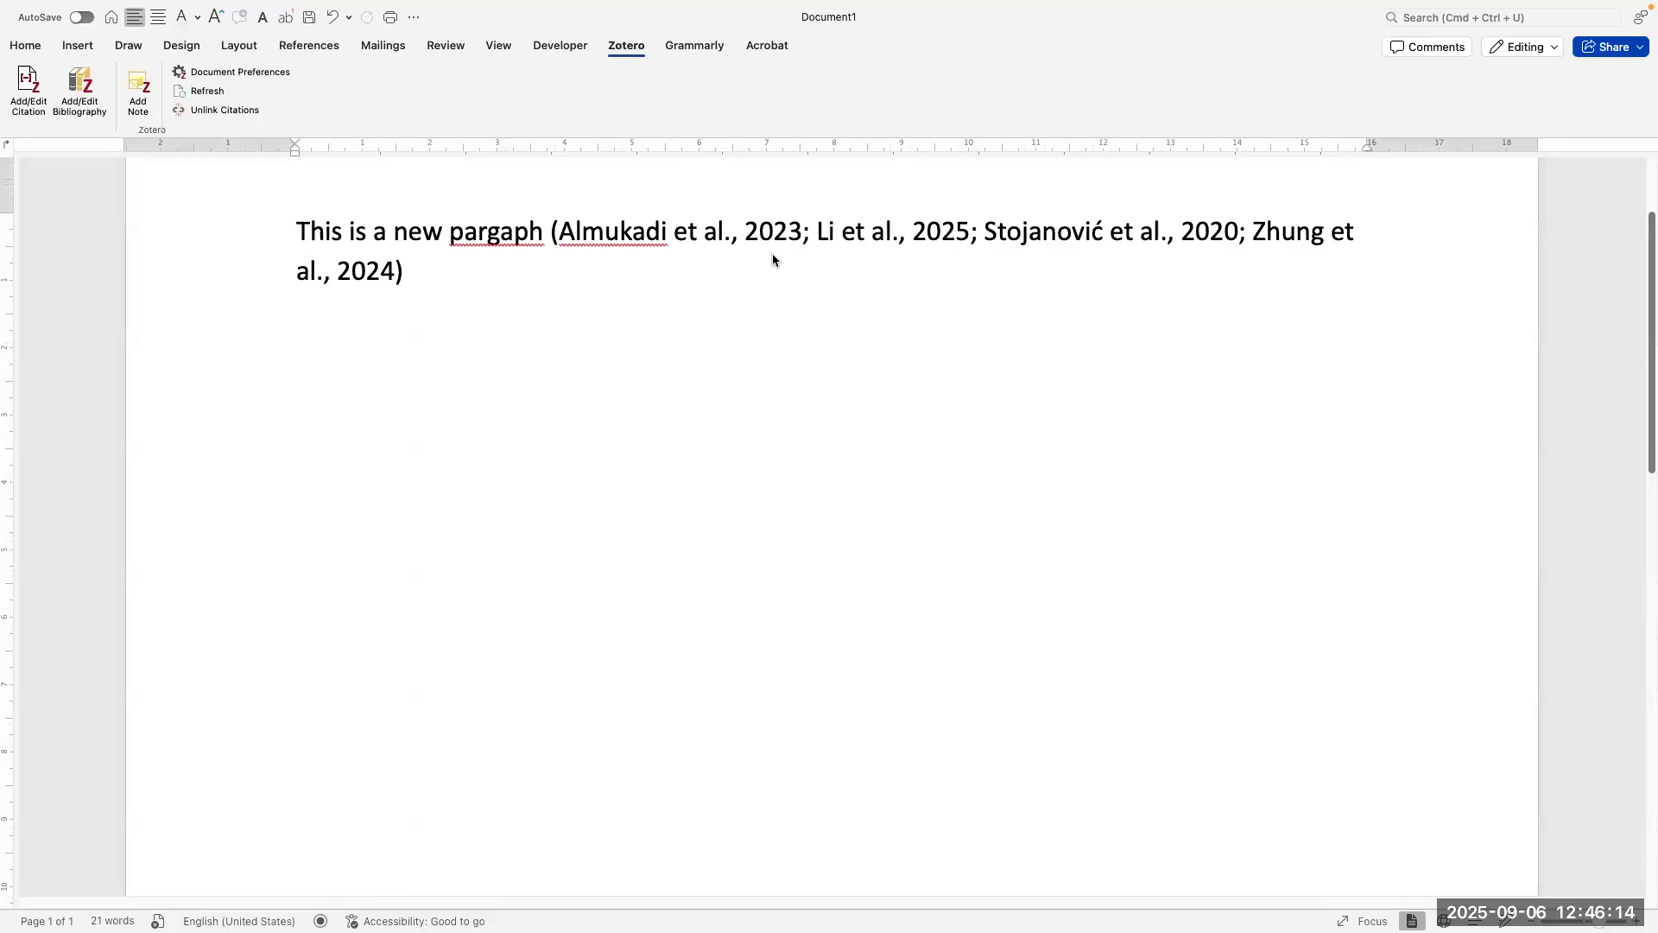
pyautogui.scroll(1, 772, 259)
pyautogui.click(807, 267)
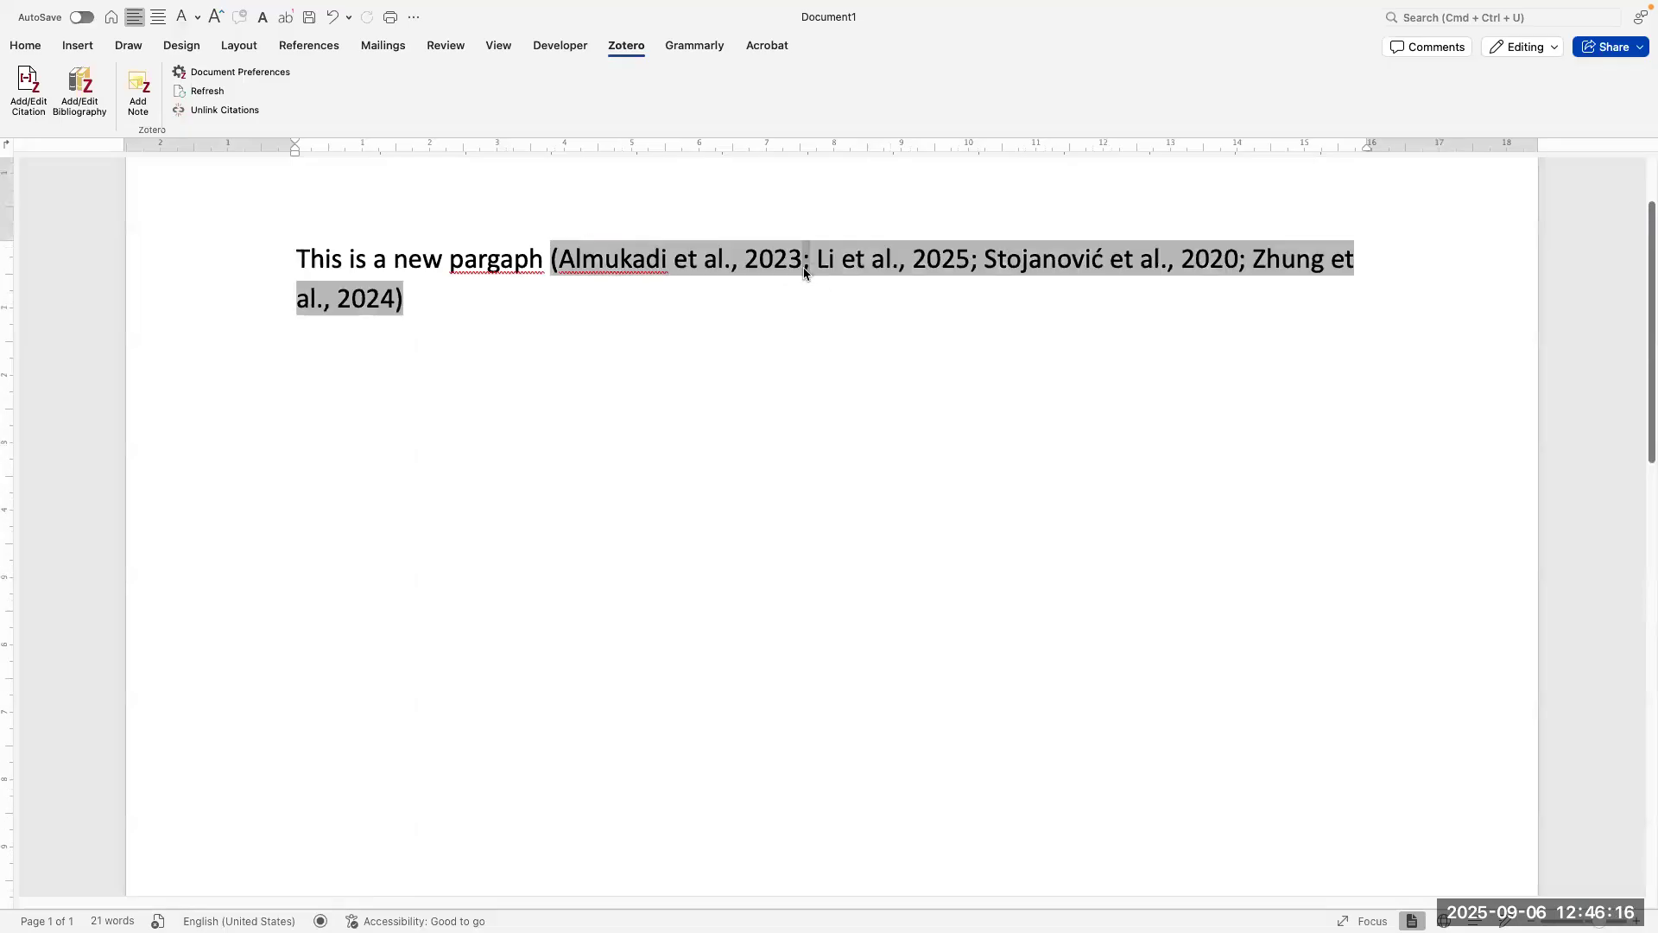
pyautogui.doubleClick(602, 266)
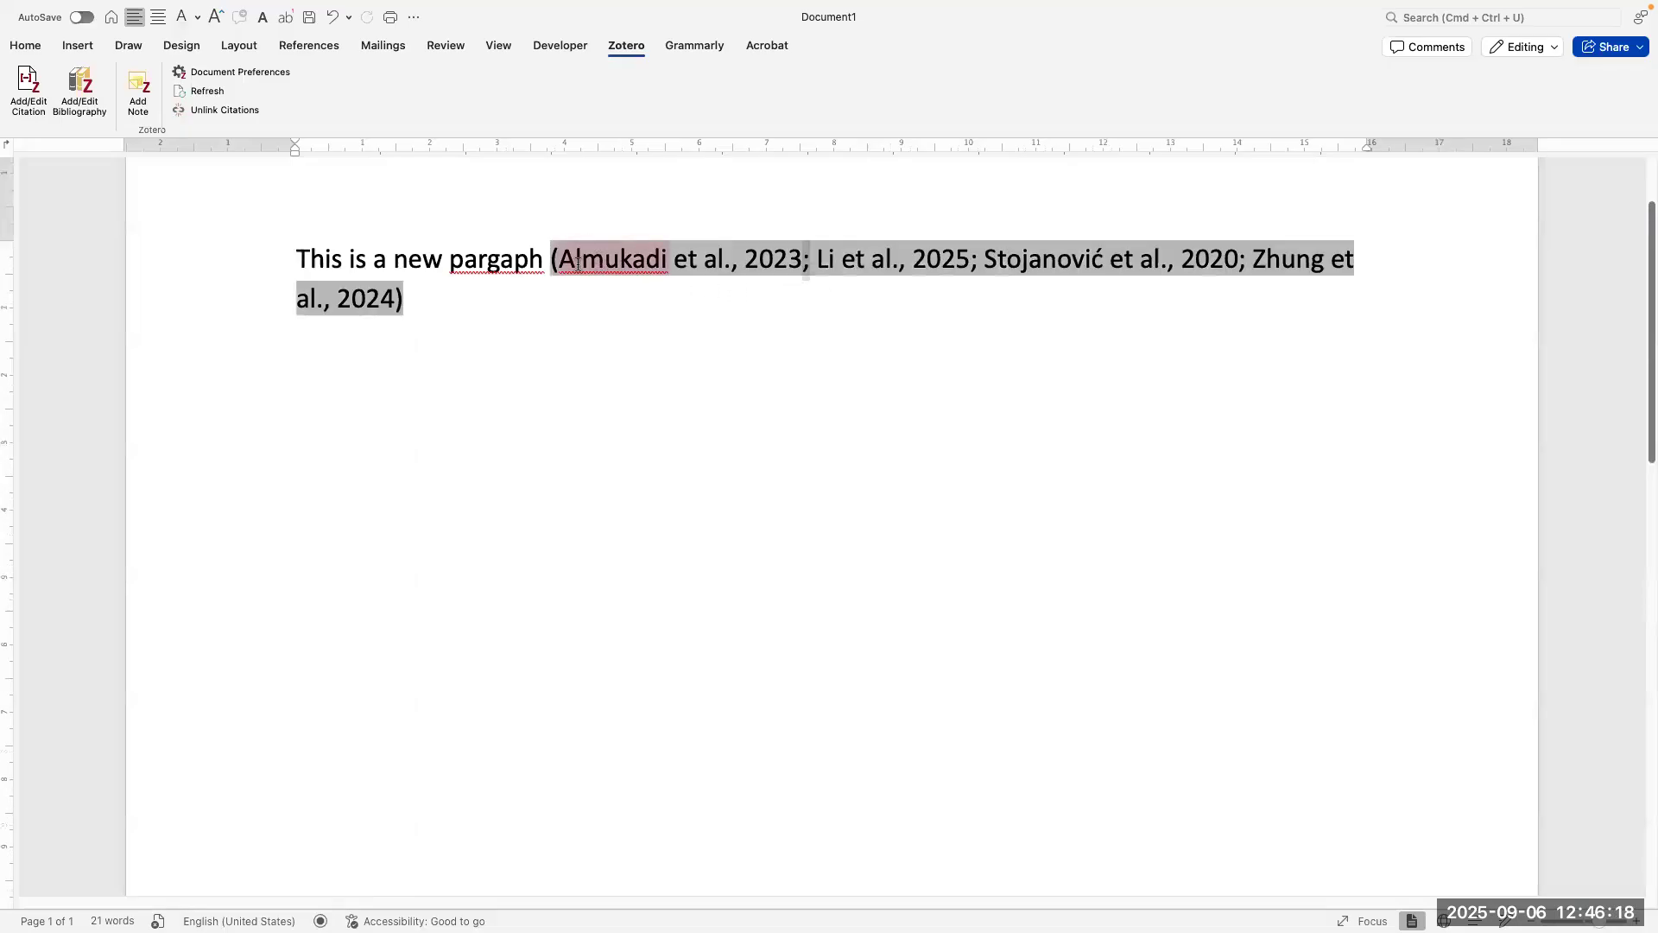
pyautogui.click(671, 276)
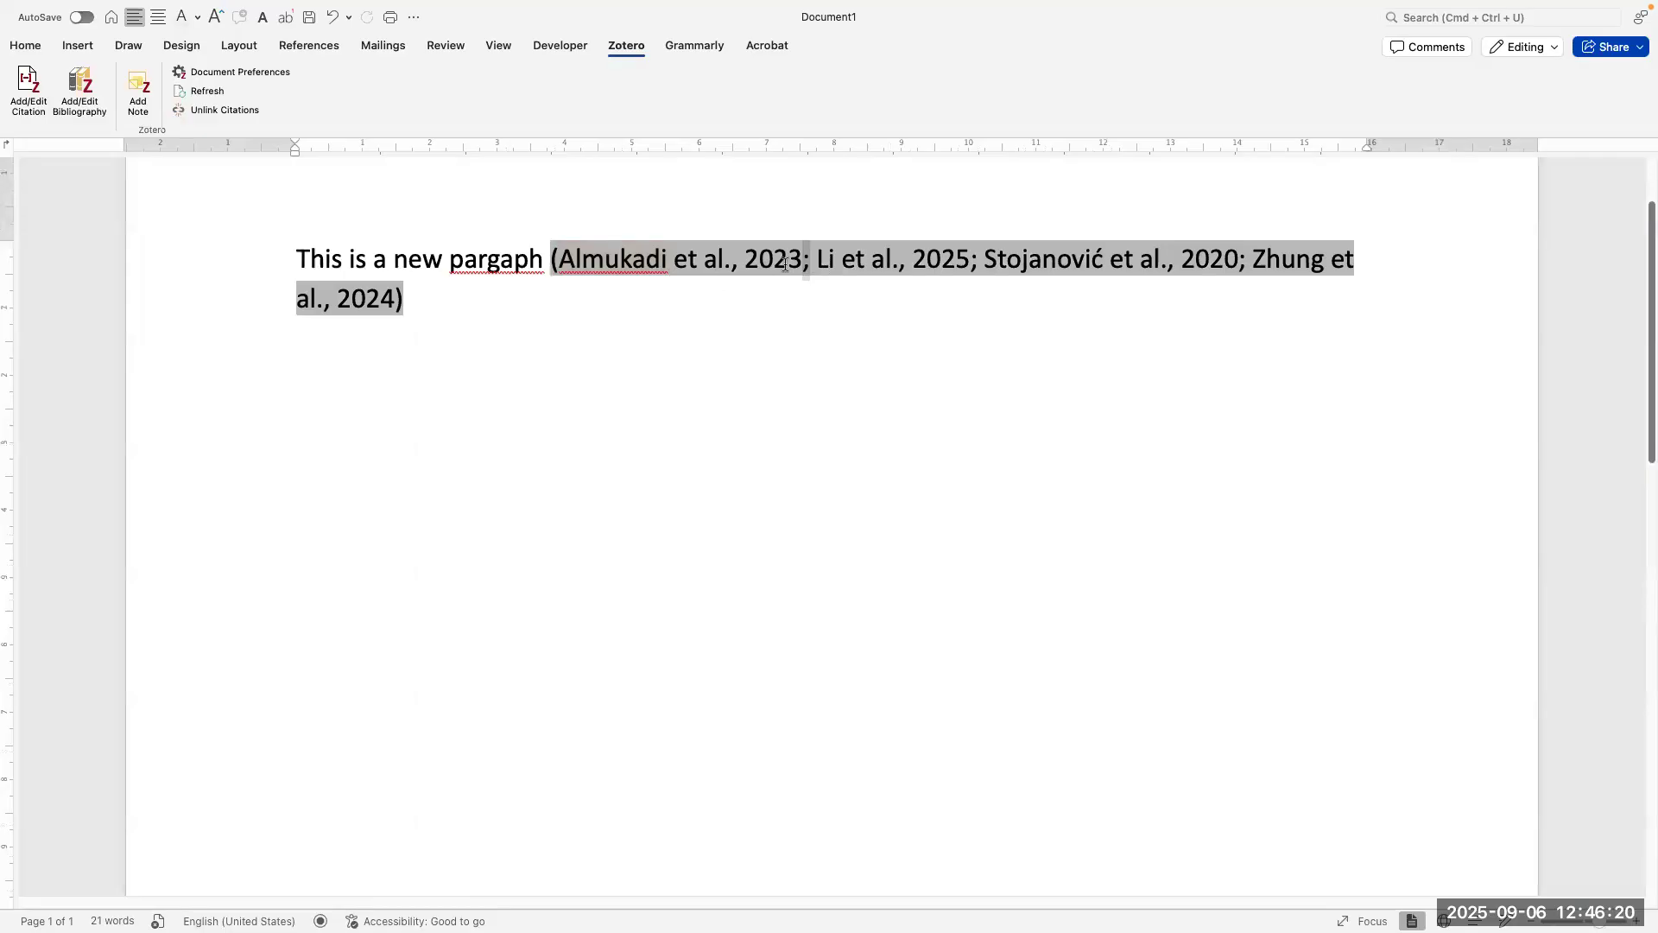
pyautogui.moveTo(665, 267); pyautogui.dragTo(582, 266)
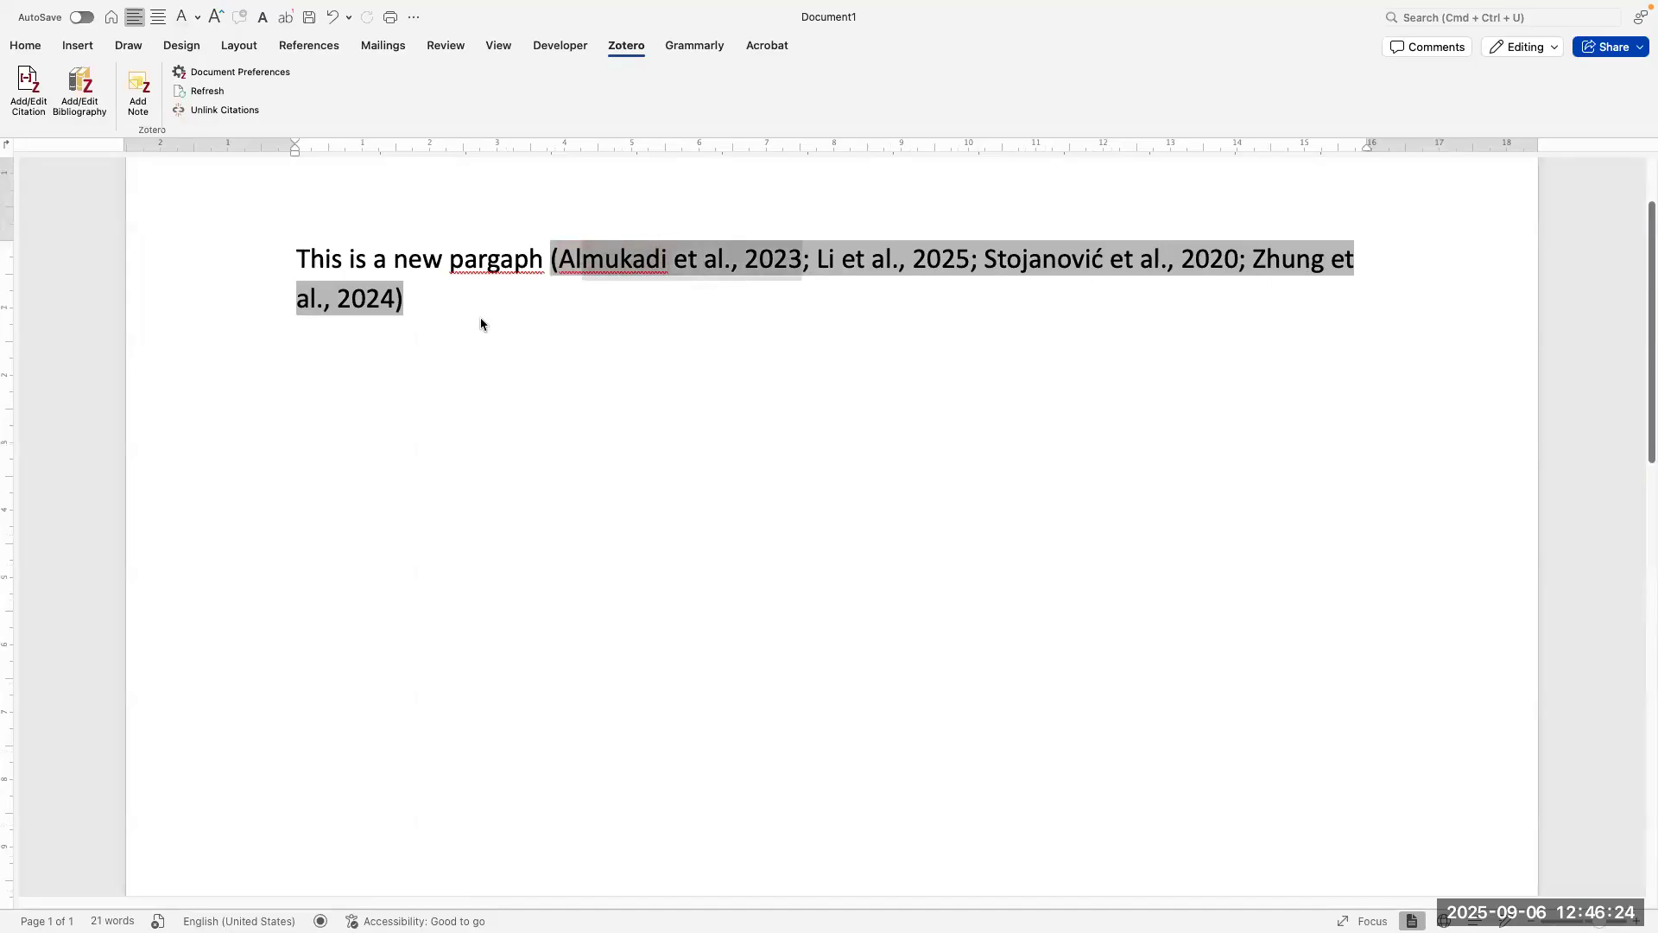
pyautogui.scroll(1, 479, 325)
pyautogui.scroll(-2, 480, 332)
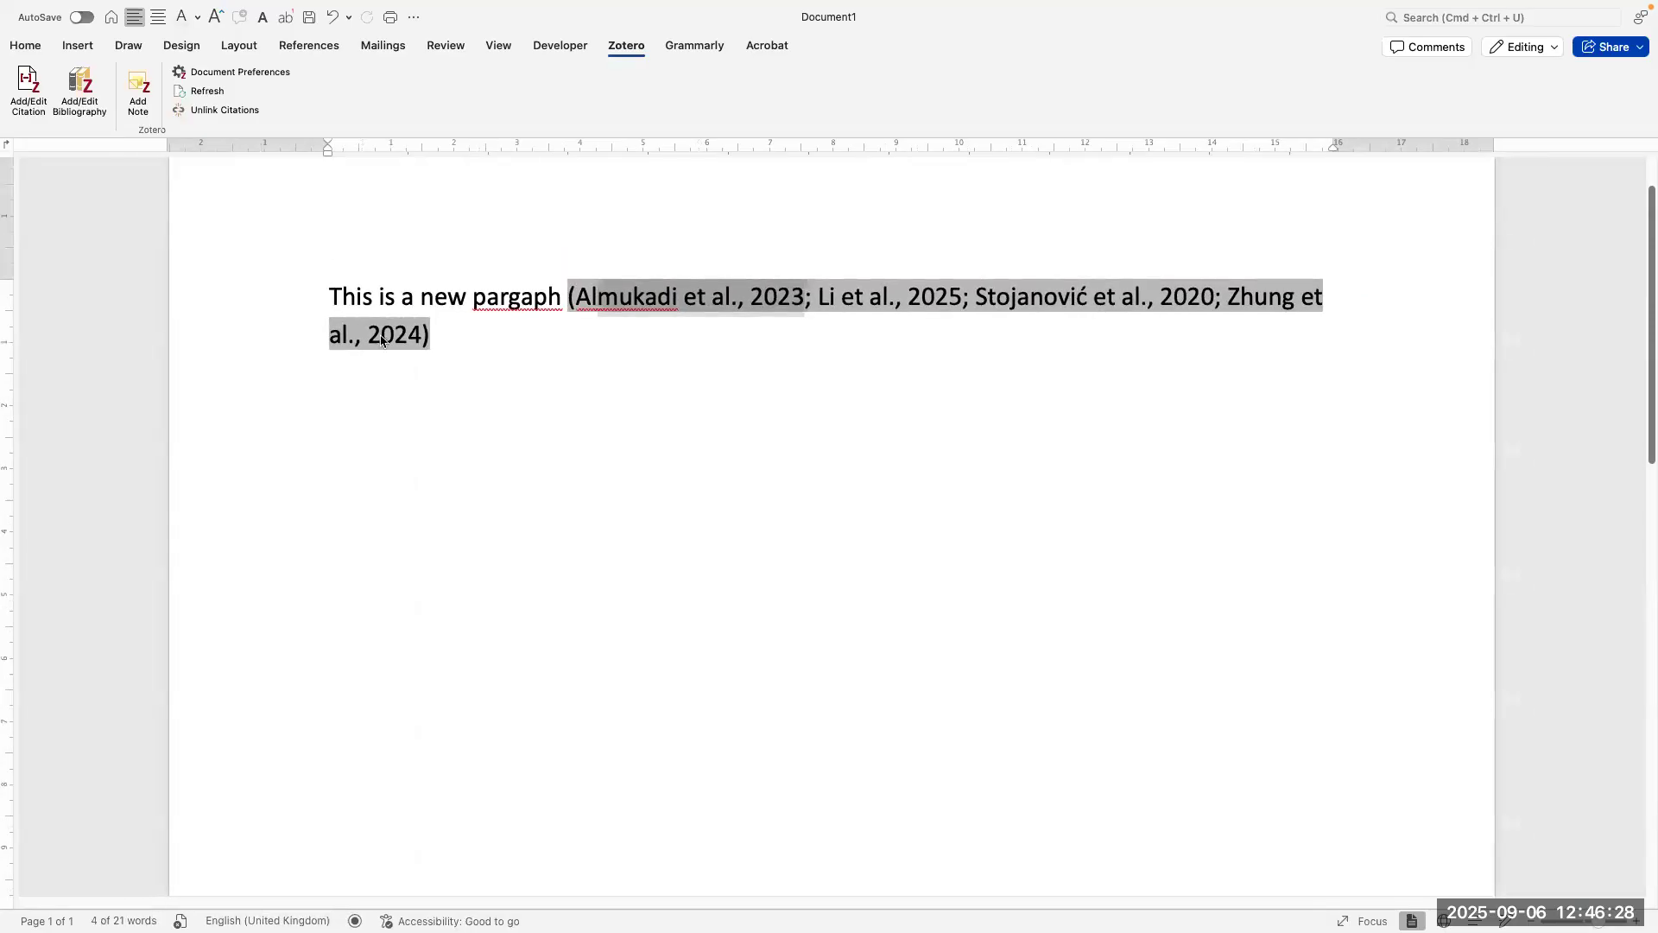
pyautogui.moveTo(384, 342); pyautogui.dragTo(329, 294)
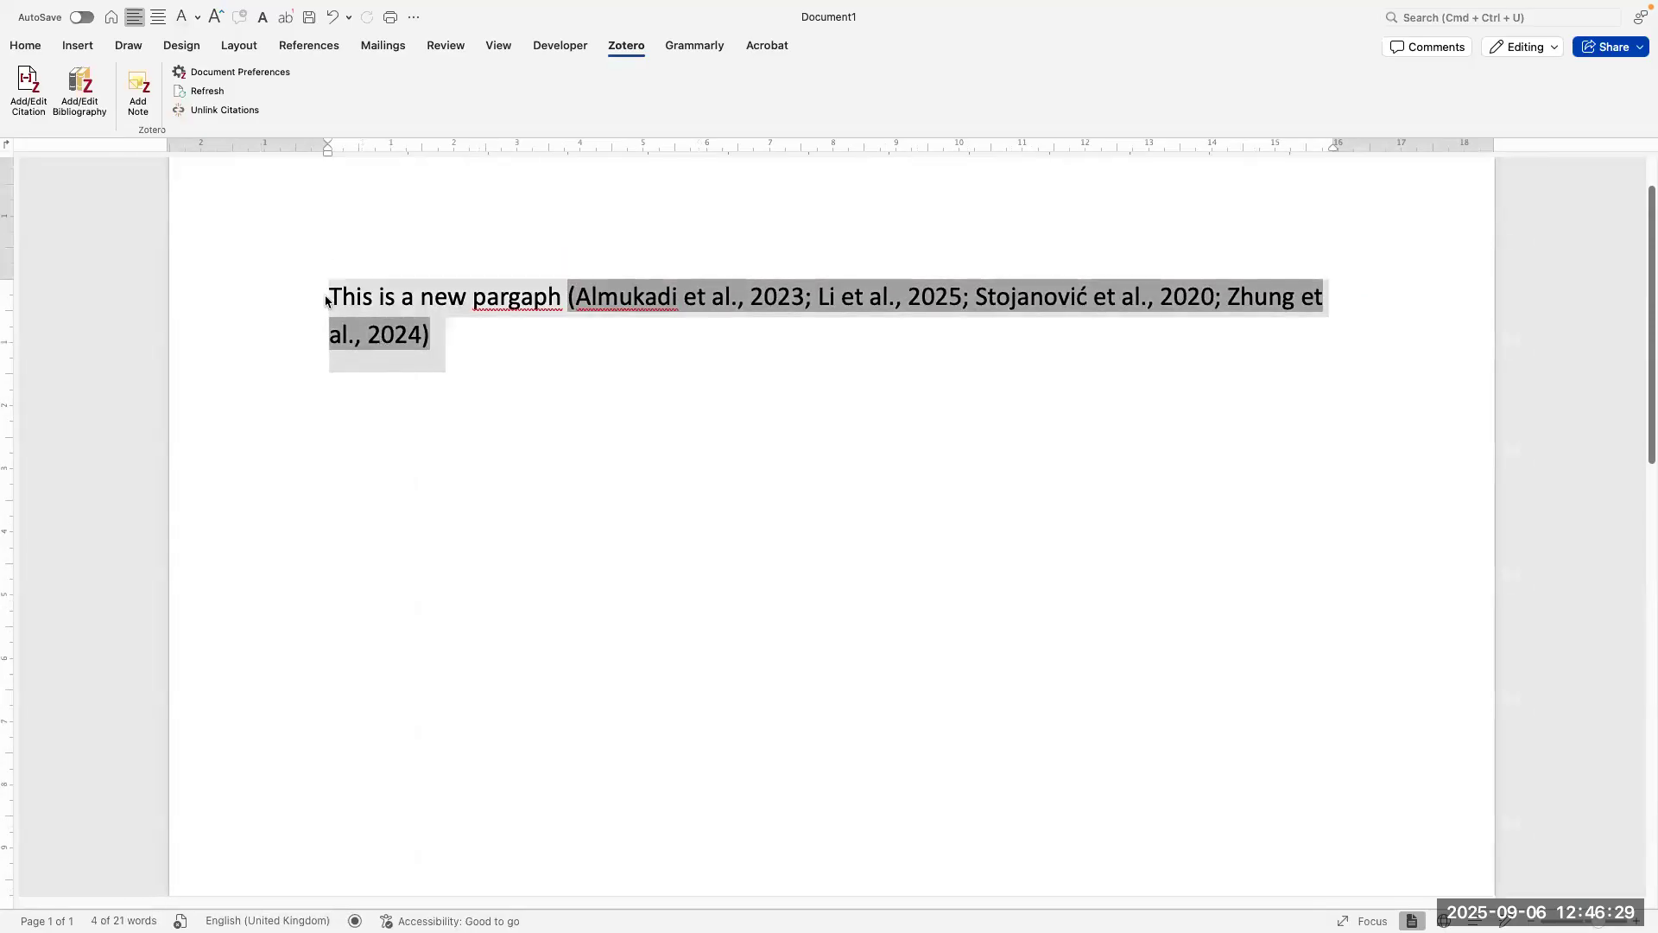
pyautogui.click(514, 345)
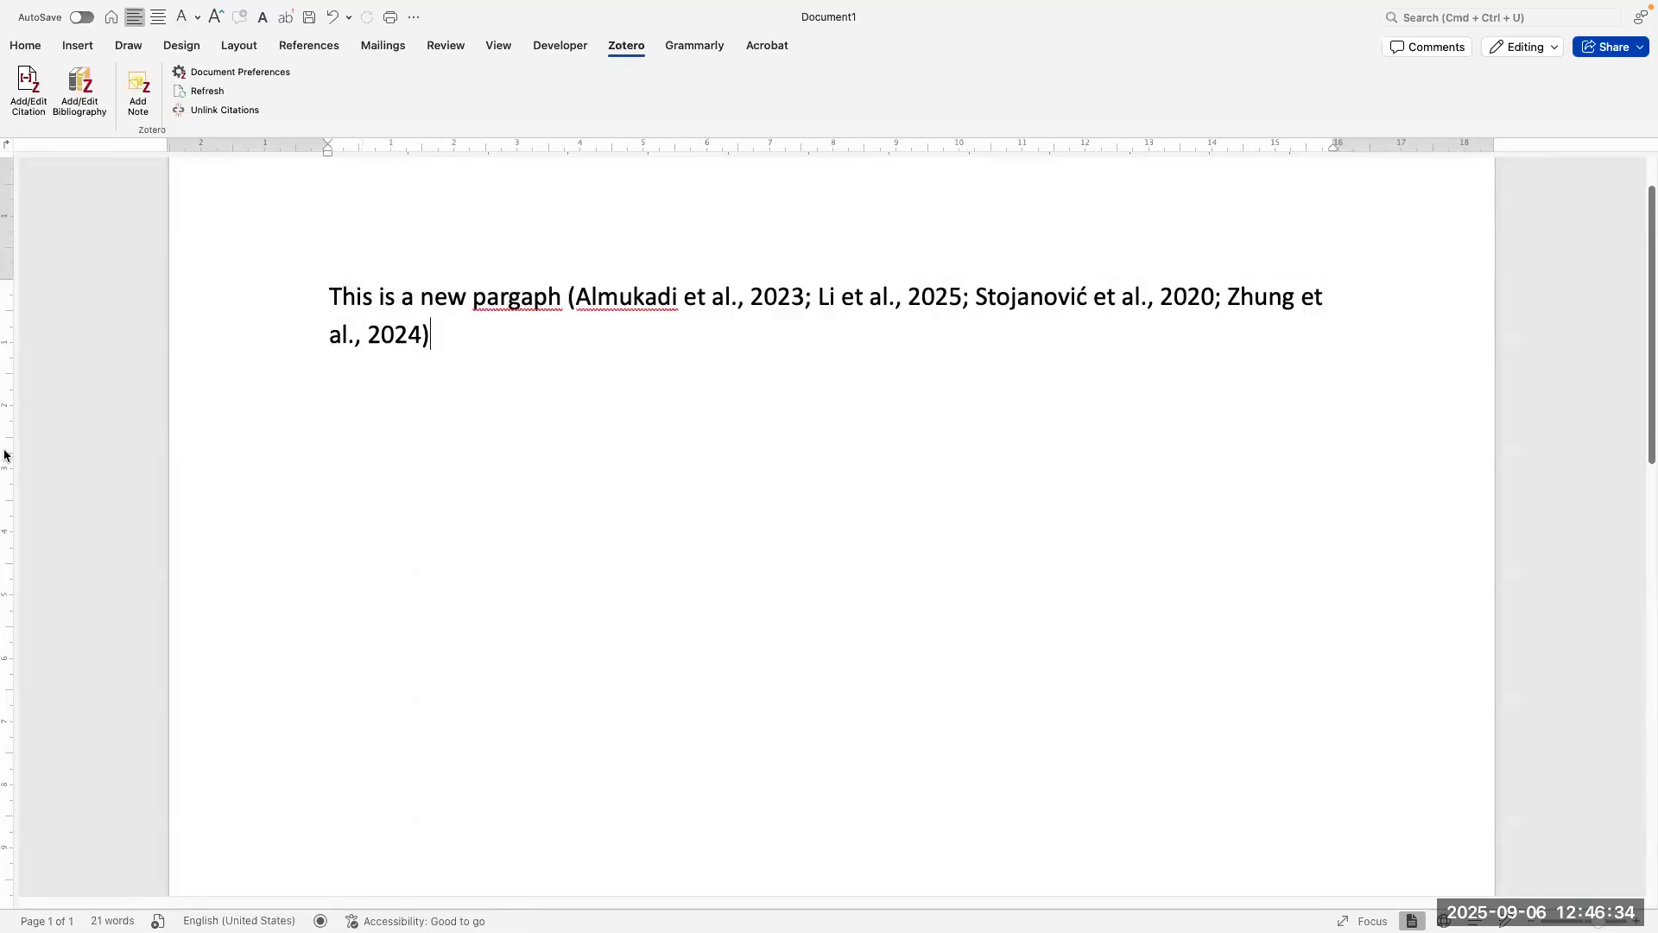
pyautogui.click(349, 458)
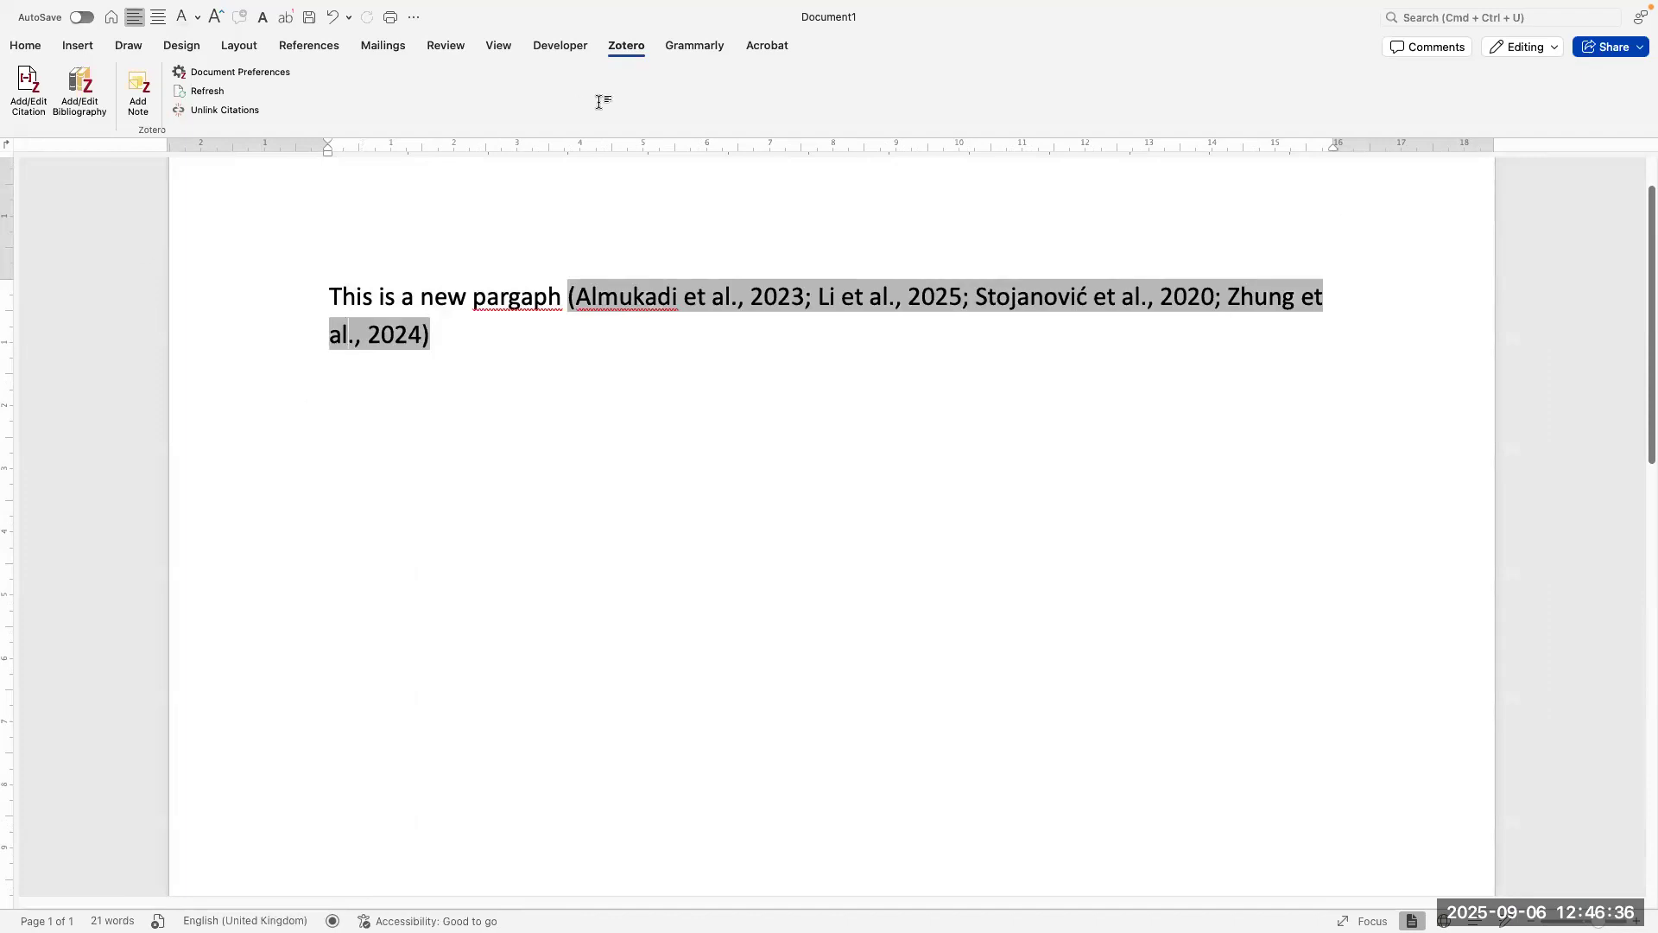
# Step: Switch to the web browser, open the APA Style website in a new tab and find its Popular Style Guidelines
pyautogui.hotkey('ctrl', 'Up')
pyautogui.click(775, 92)
pyautogui.moveTo(4, 216)
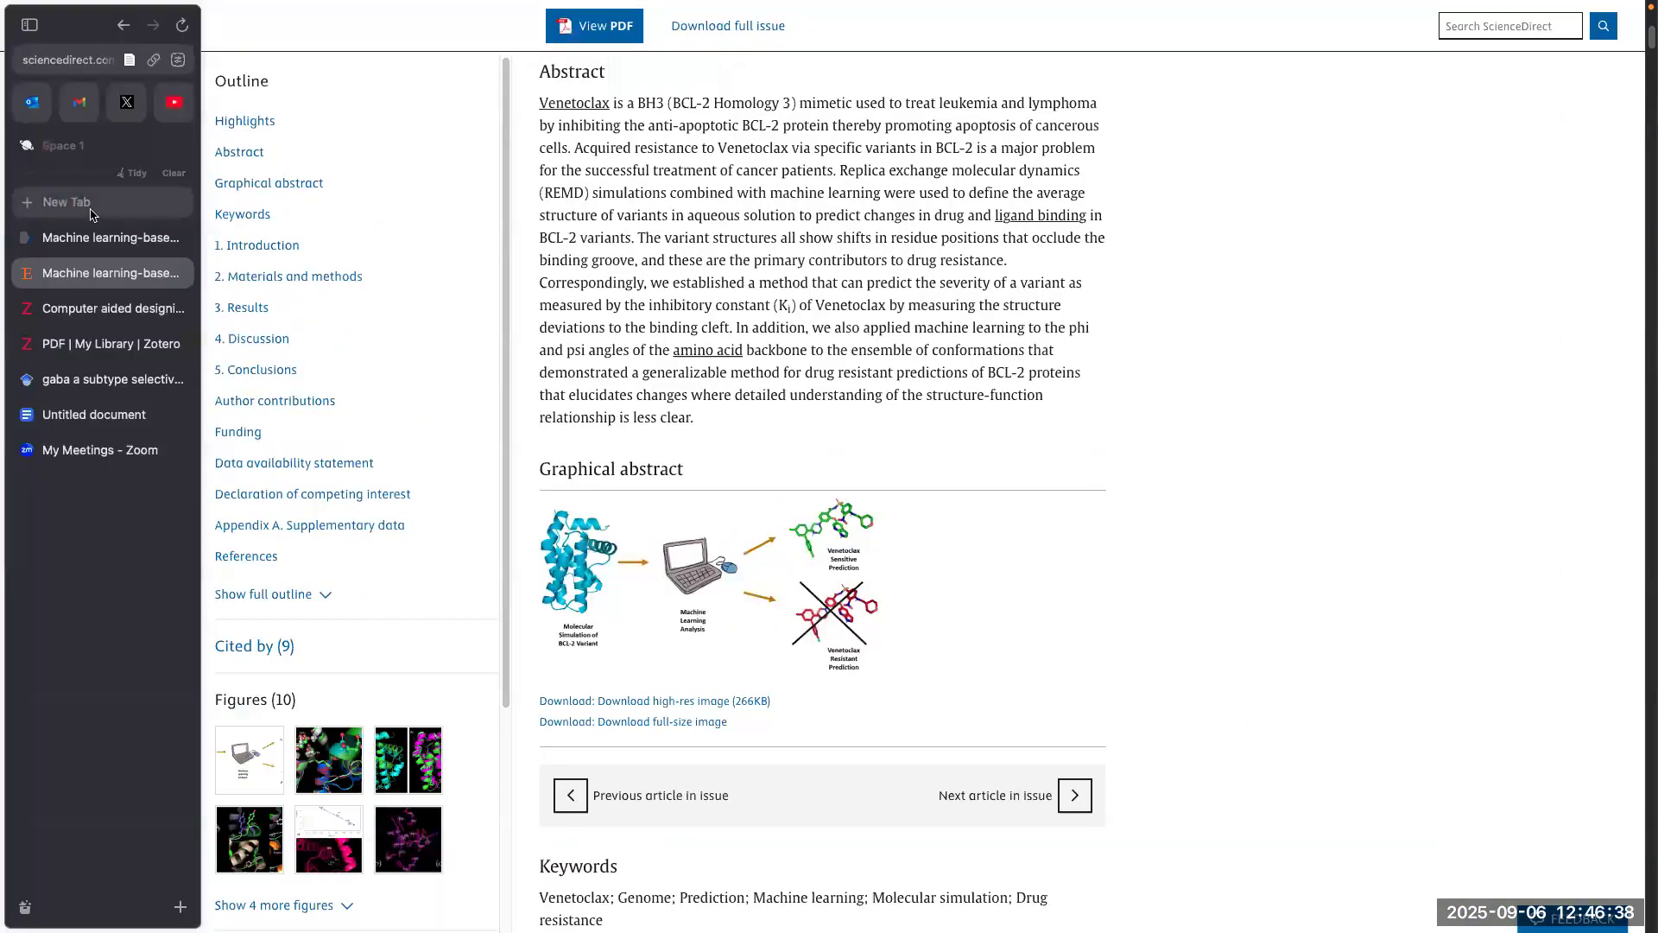
pyautogui.click(93, 204)
pyautogui.write('apa')
pyautogui.press('Return')
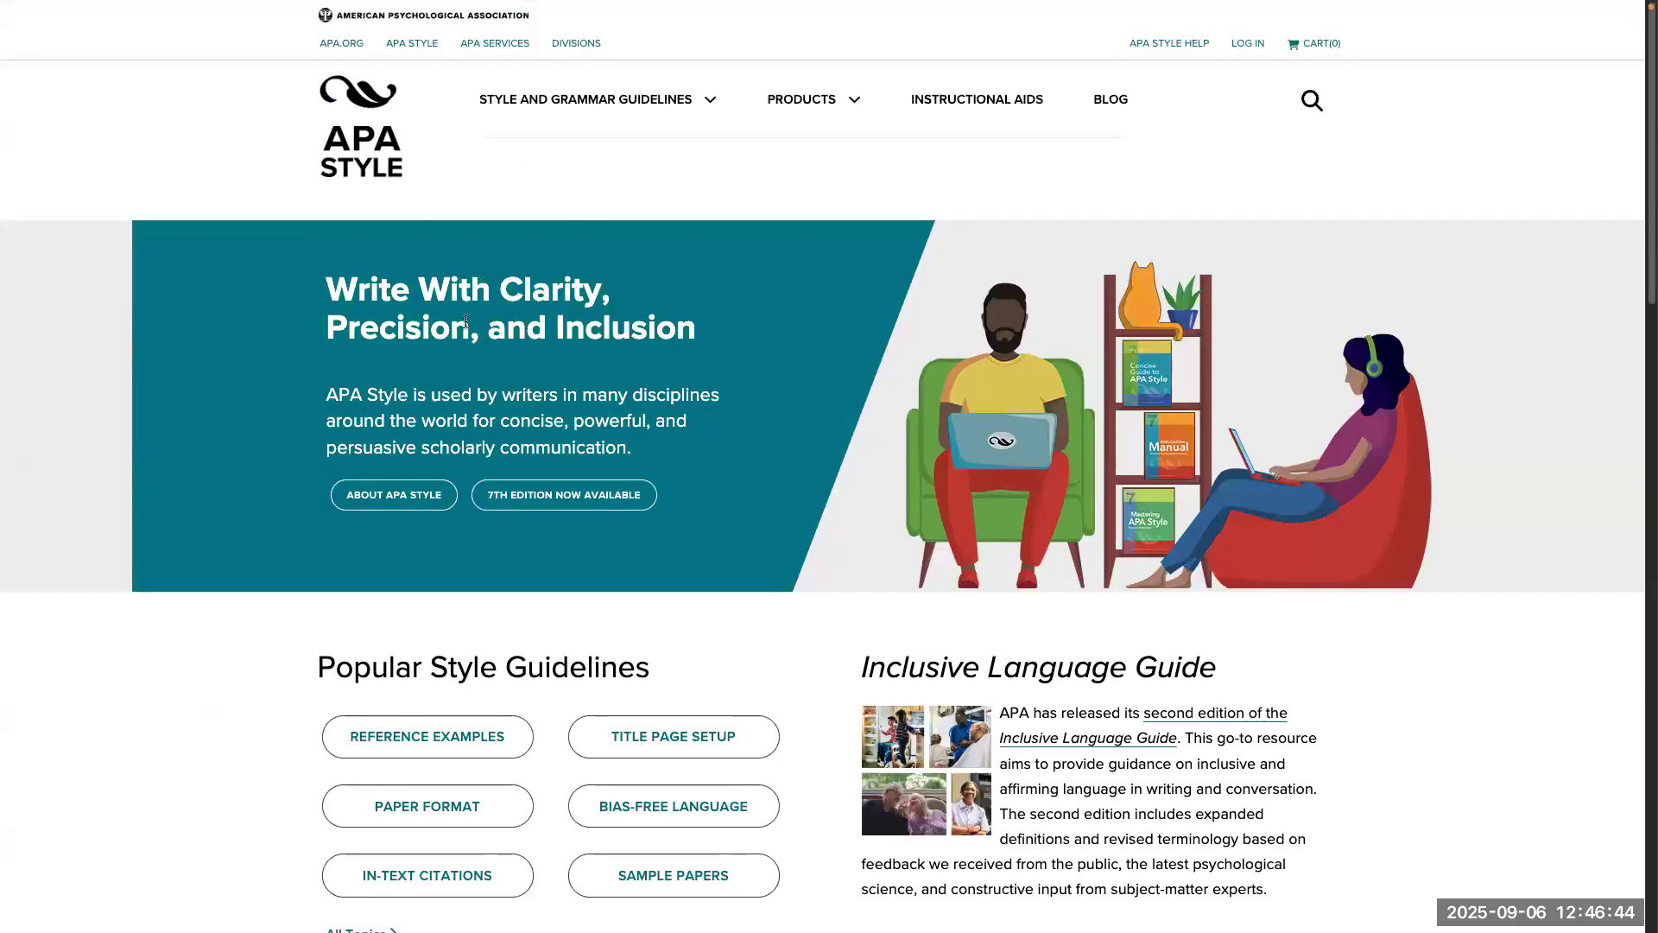
pyautogui.scroll(-3, 466, 322)
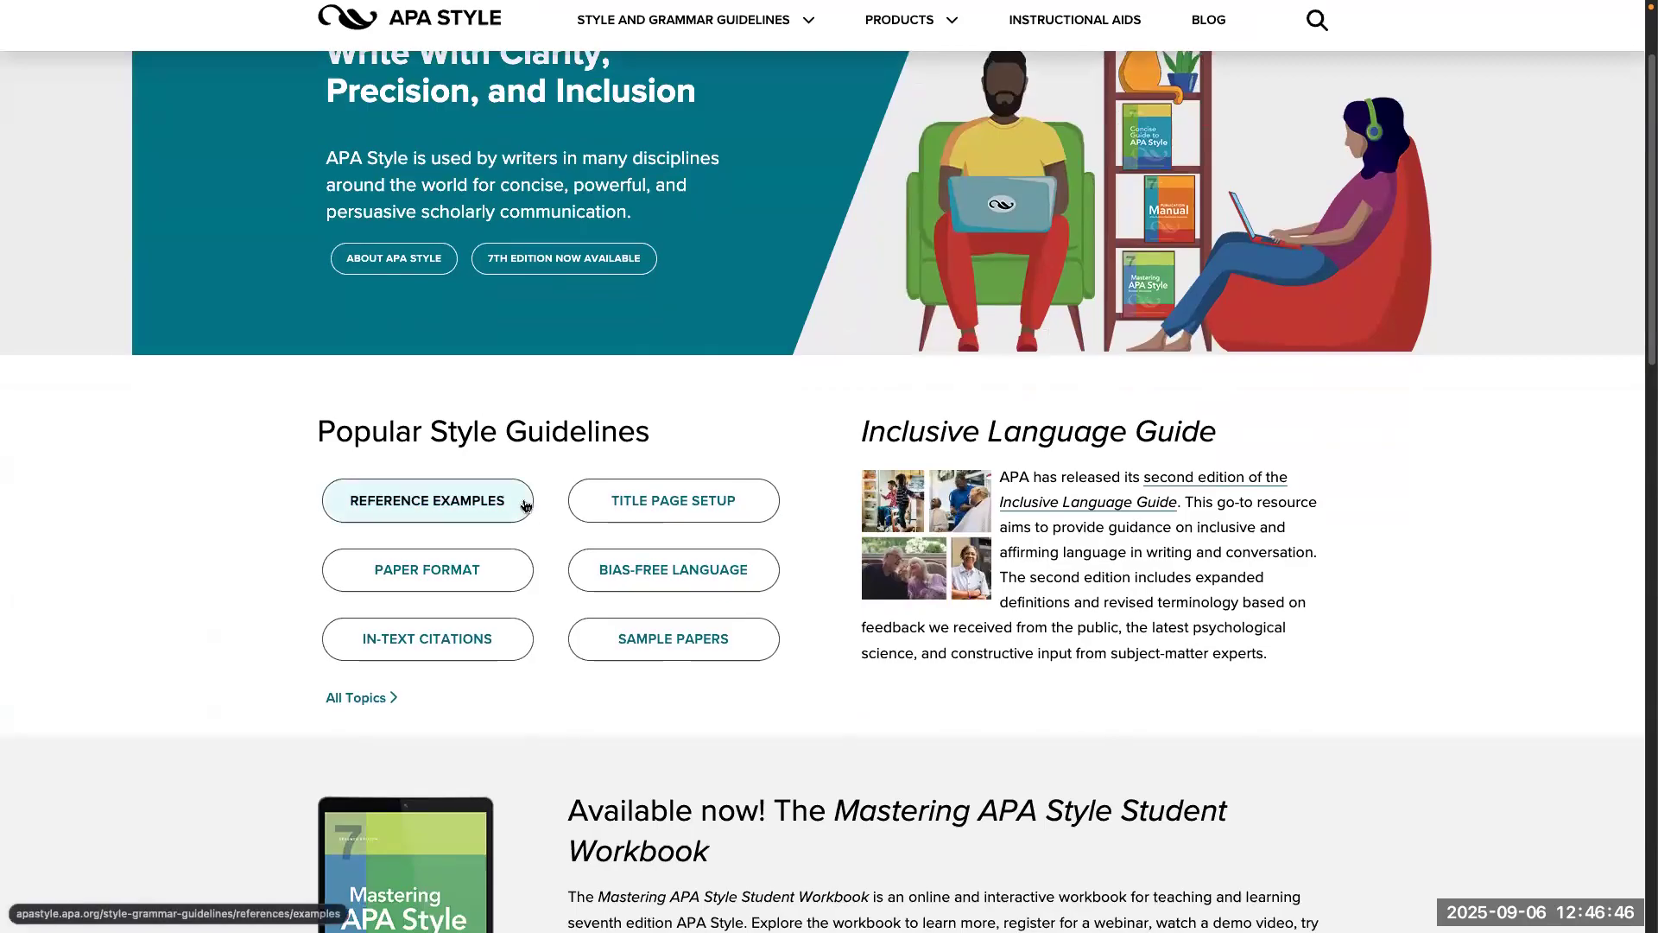
# Step: Open the Reference Examples from the Popular Style Guidelines and go to the Journal Article References page
pyautogui.scroll(3, 300, 537)
pyautogui.scroll(-1, 300, 536)
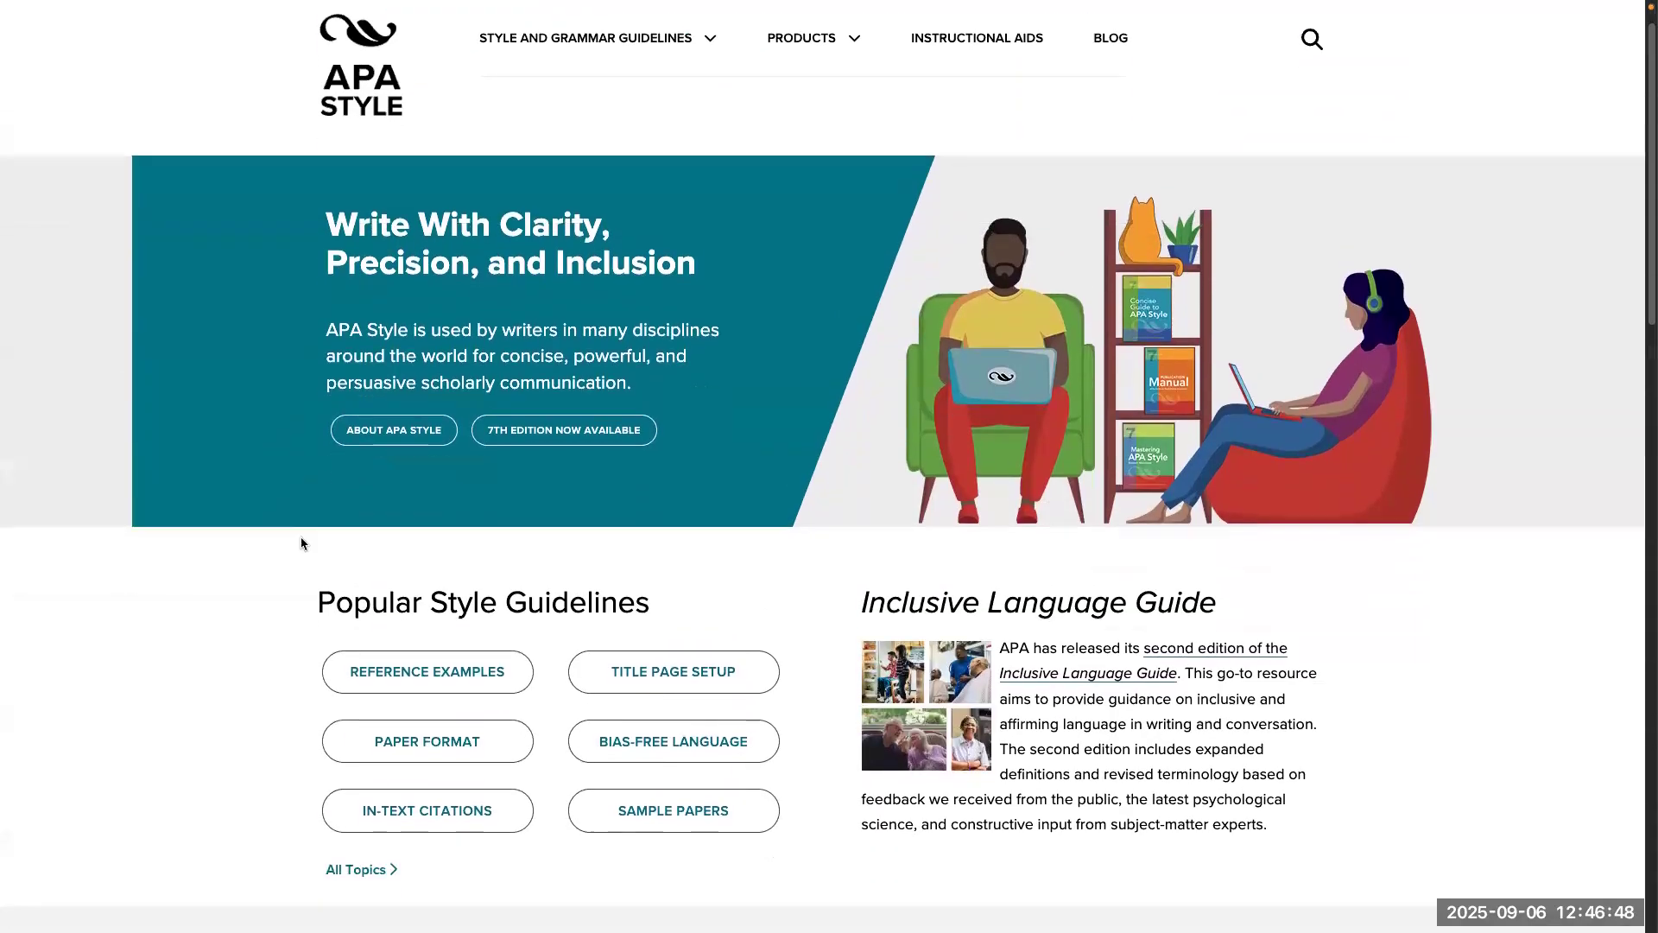
pyautogui.scroll(-4, 301, 542)
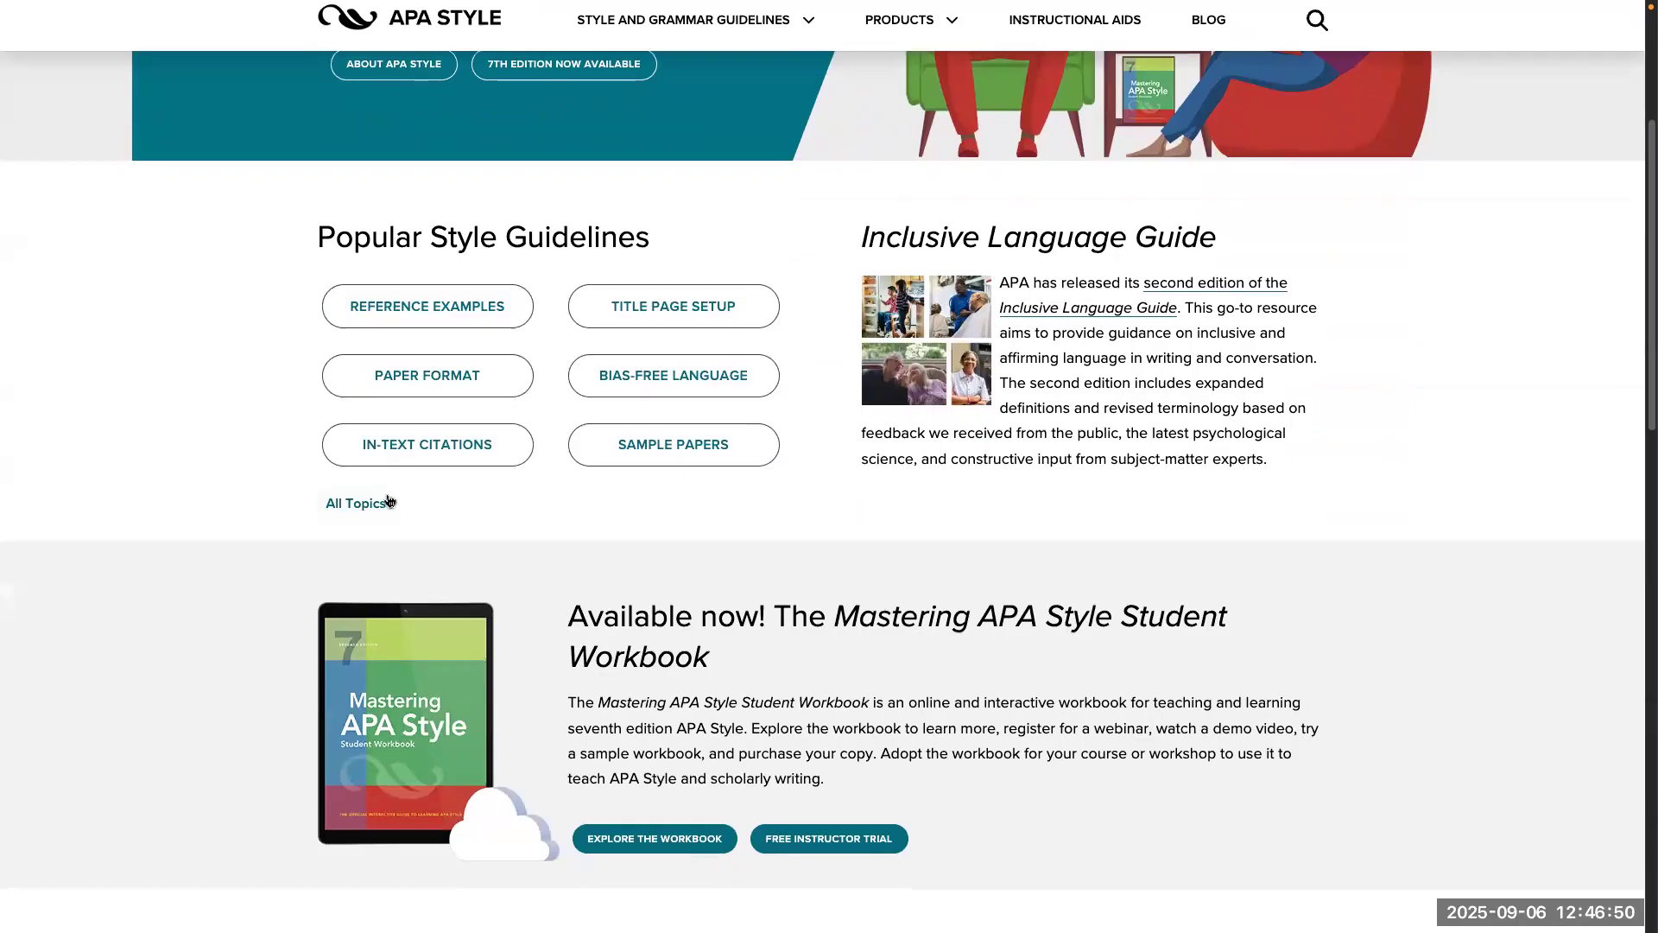
pyautogui.click(439, 311)
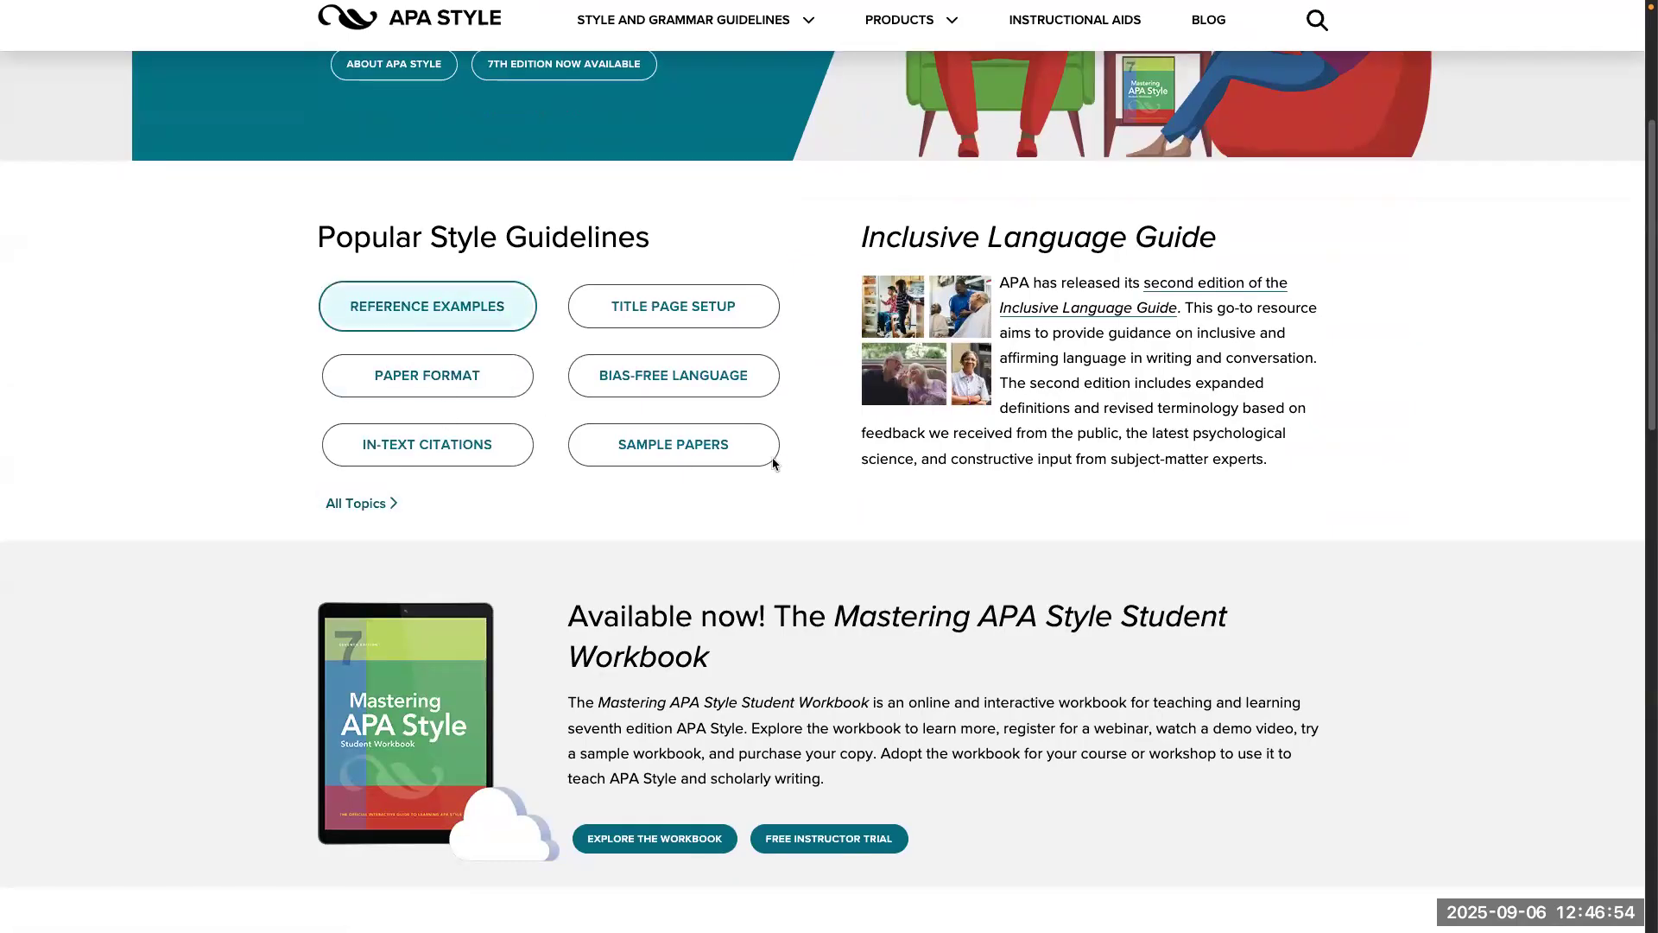
pyautogui.scroll(-3, 492, 667)
pyautogui.scroll(-8, 492, 666)
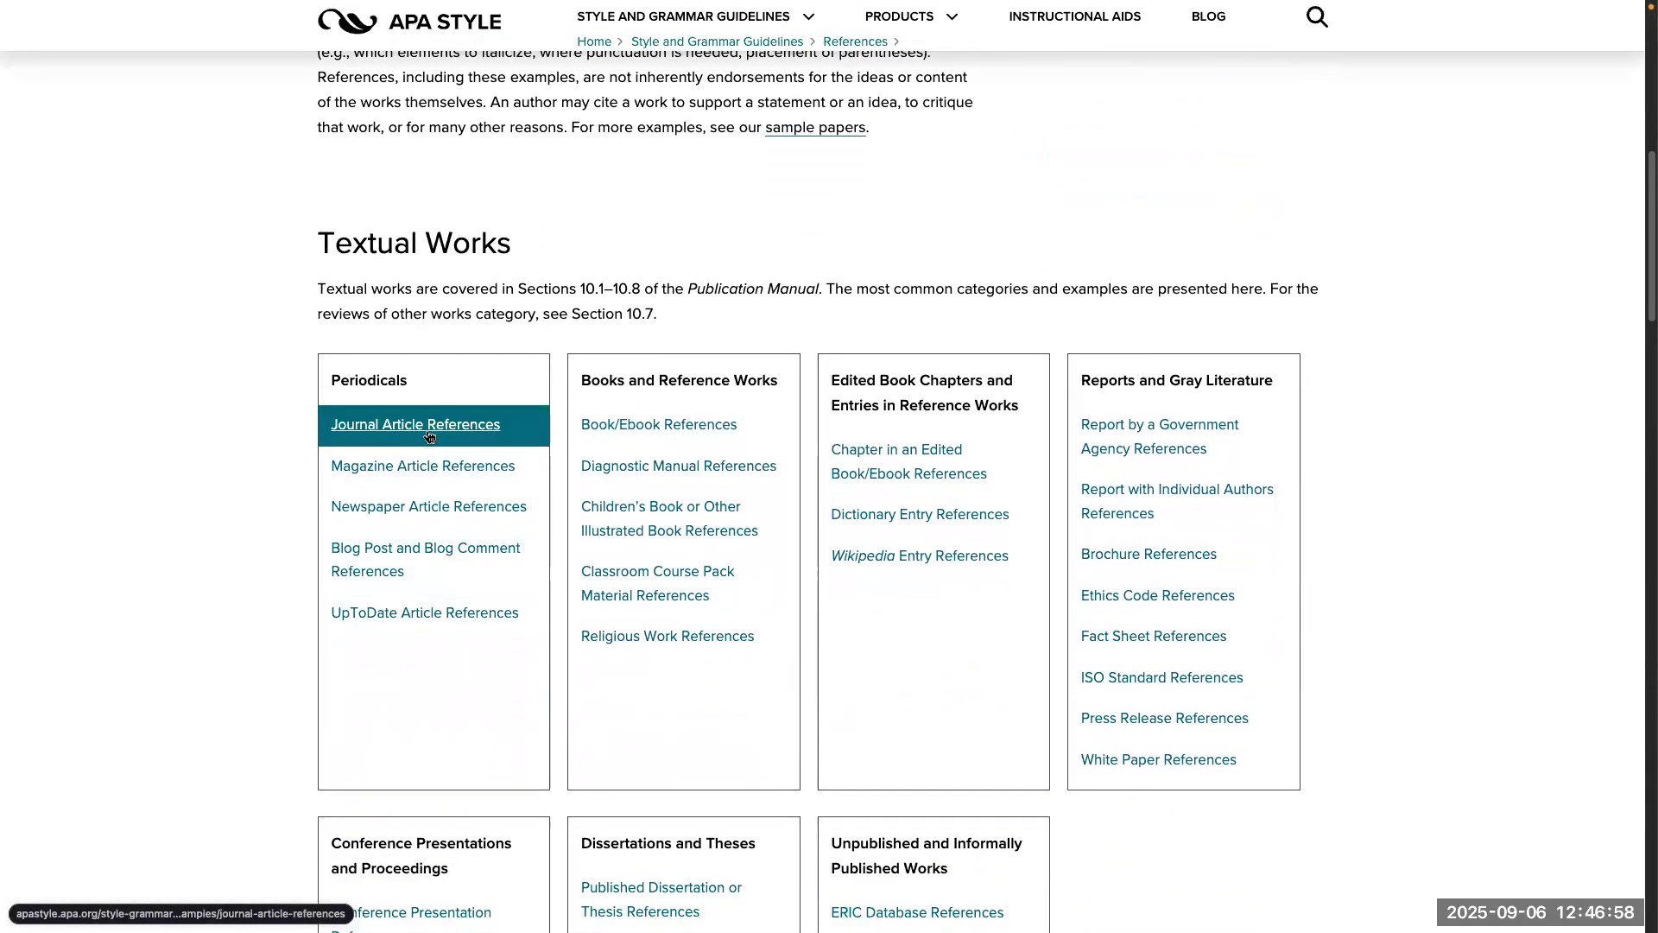
pyautogui.click(429, 436)
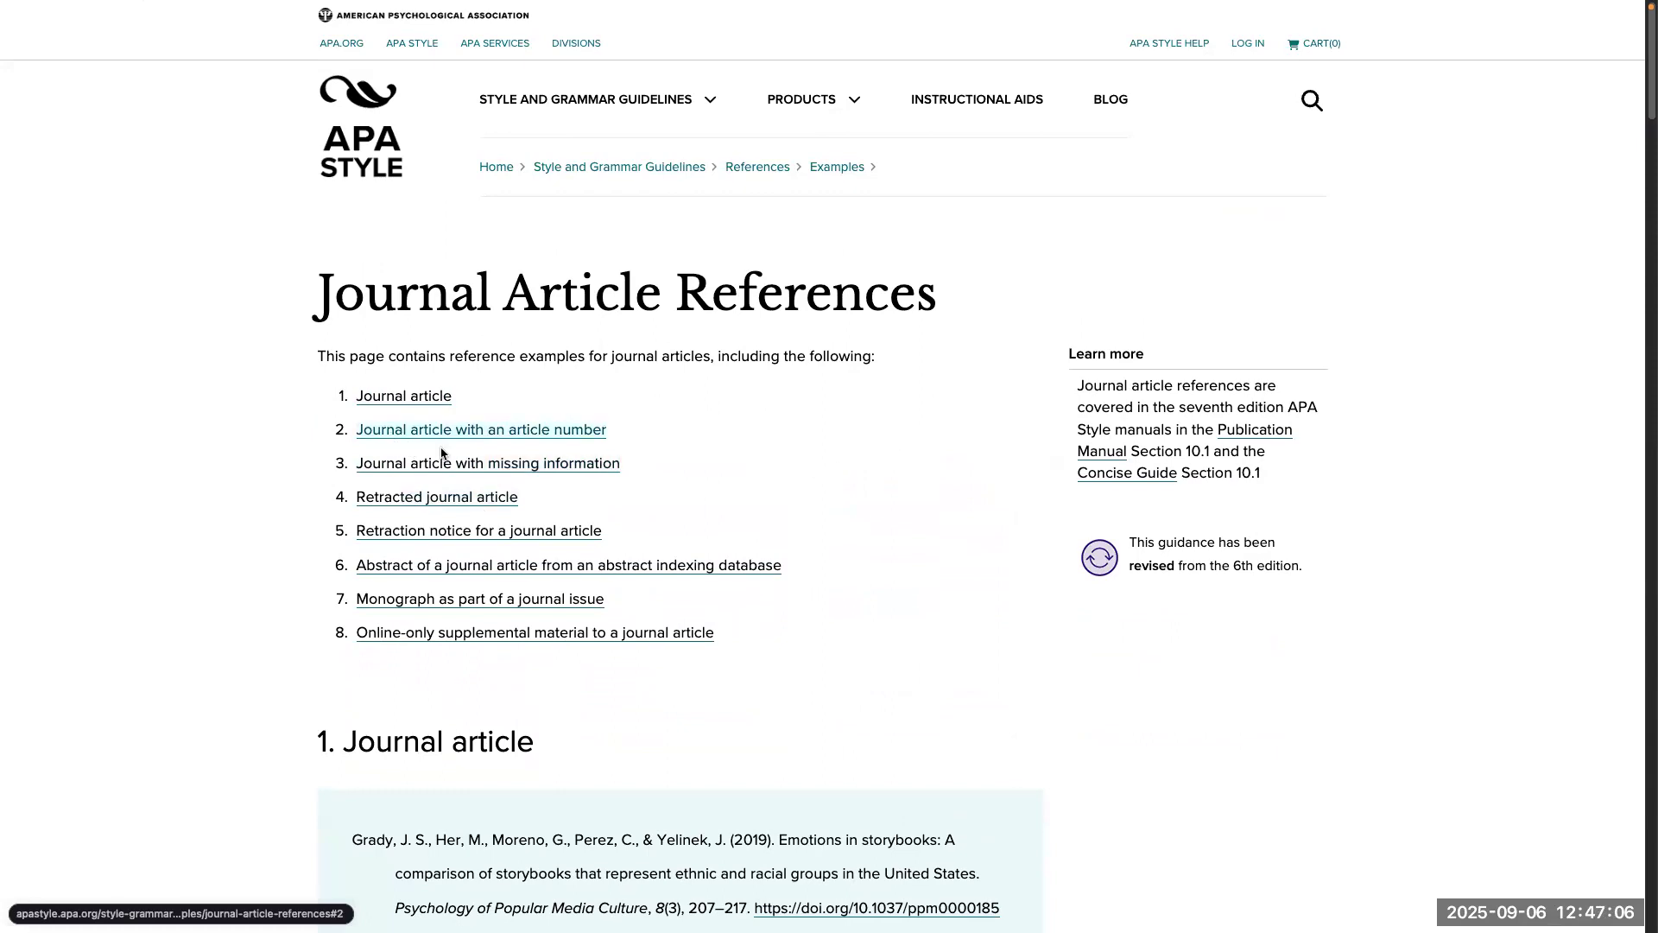
# Step: Examine the first journal article reference example part by part: authors and year, article title, journal name, volume, issue, pages and DOI
pyautogui.scroll(-2, 324, 557)
pyautogui.scroll(-5, 324, 557)
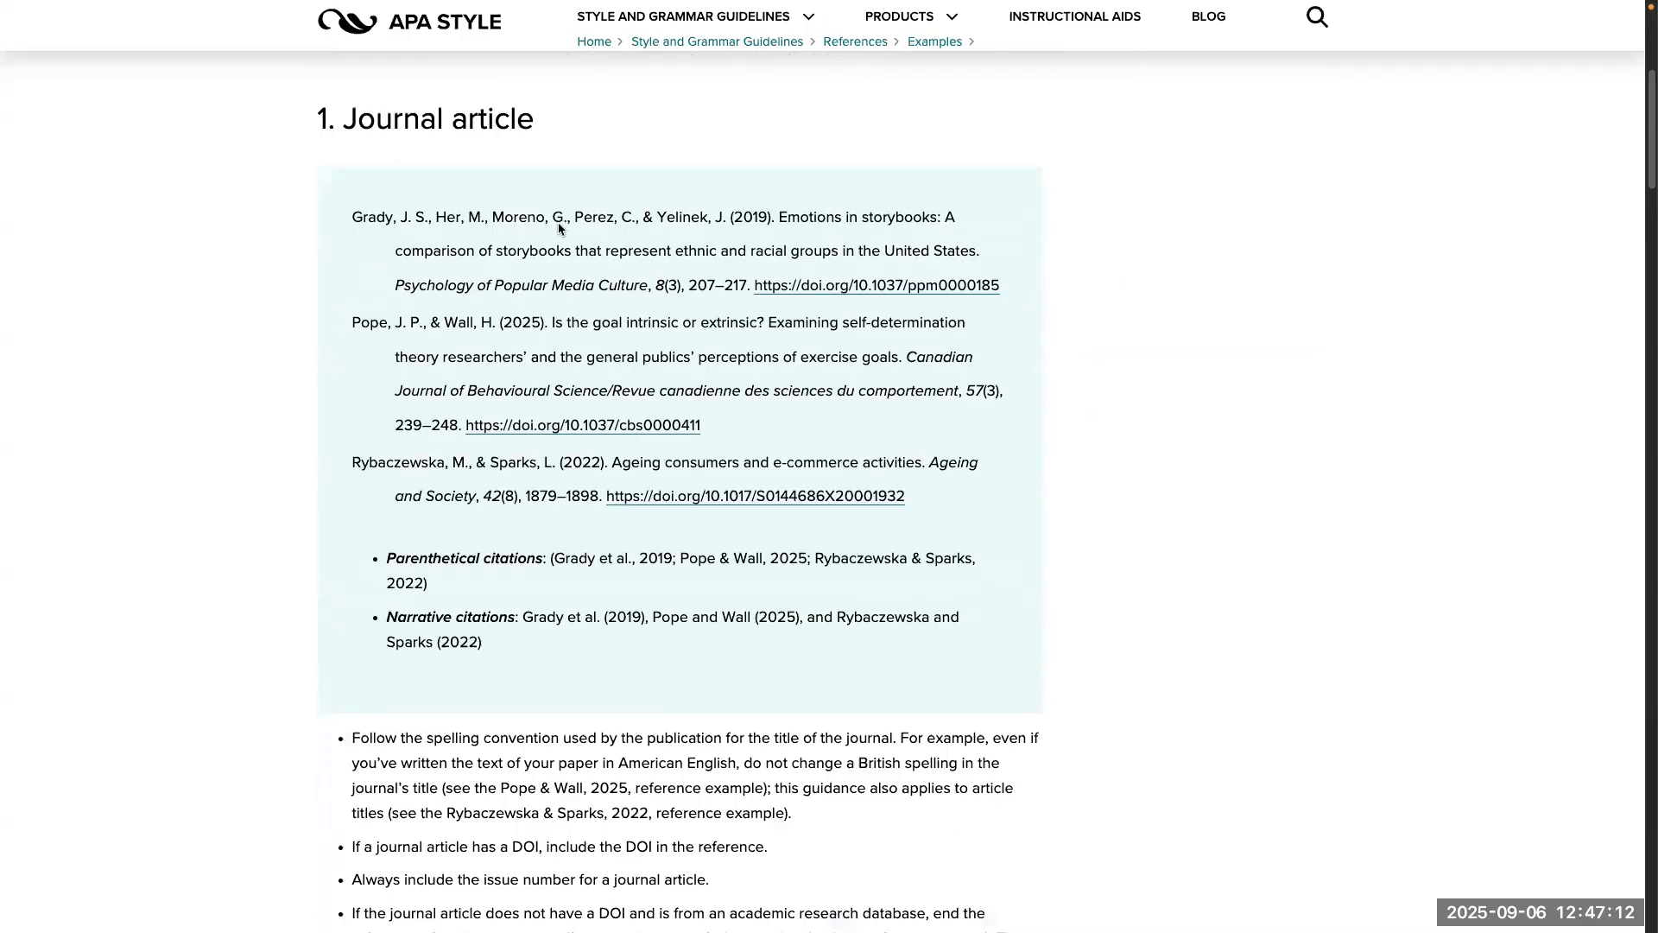
pyautogui.moveTo(352, 217); pyautogui.dragTo(769, 223)
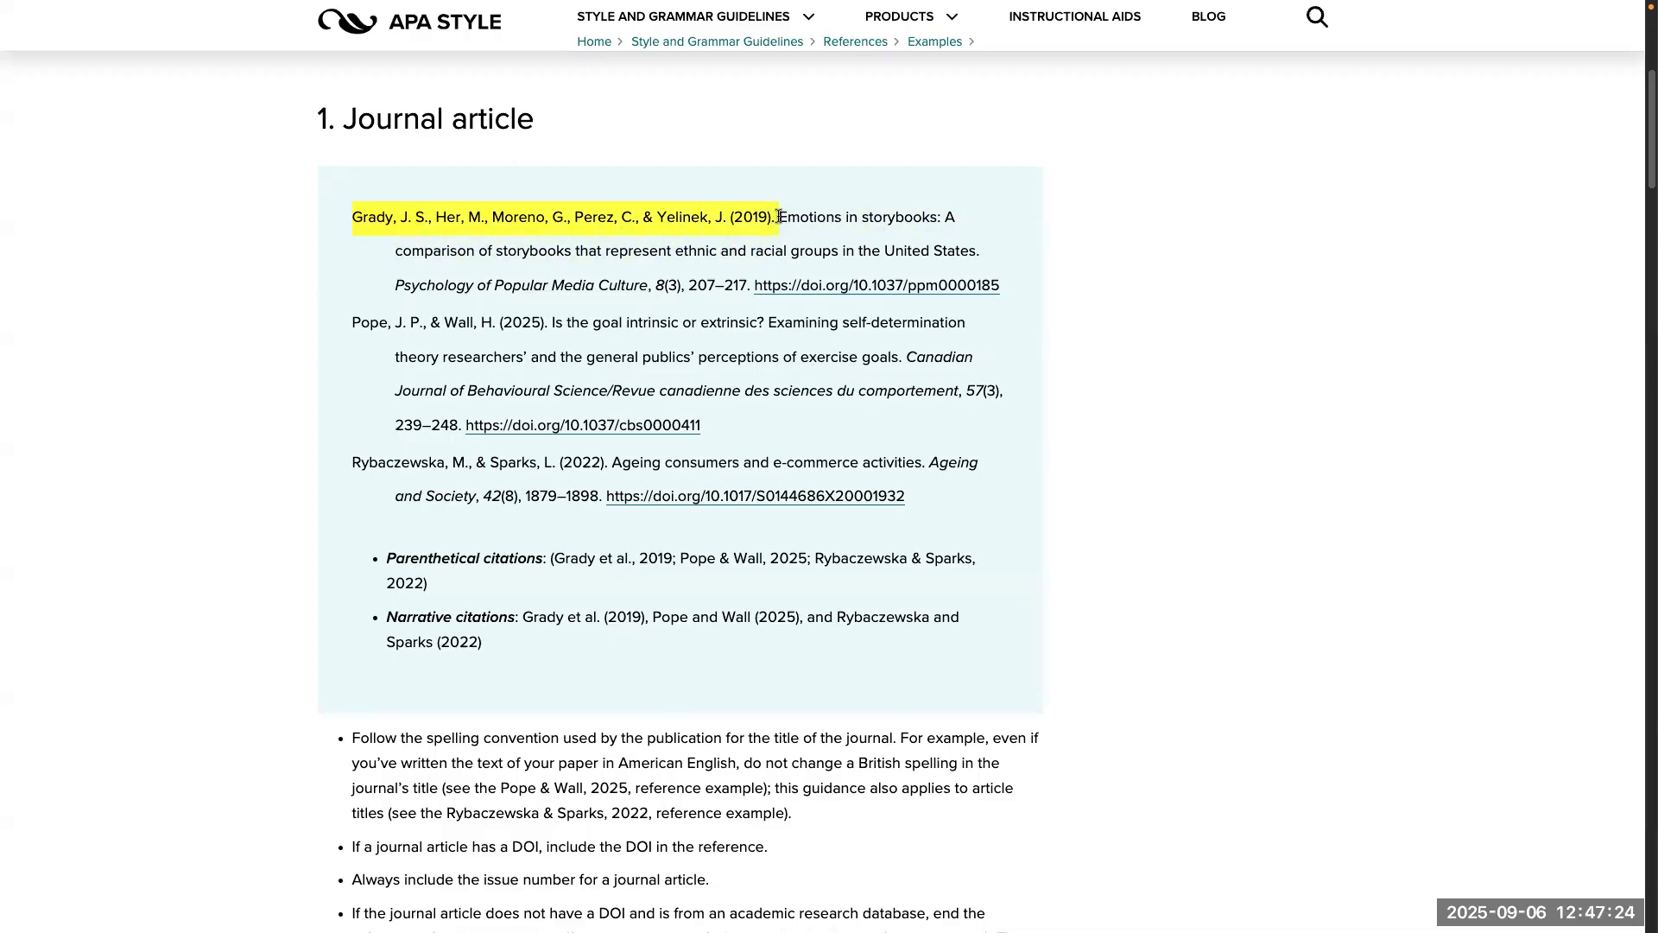
pyautogui.moveTo(780, 217); pyautogui.dragTo(997, 275)
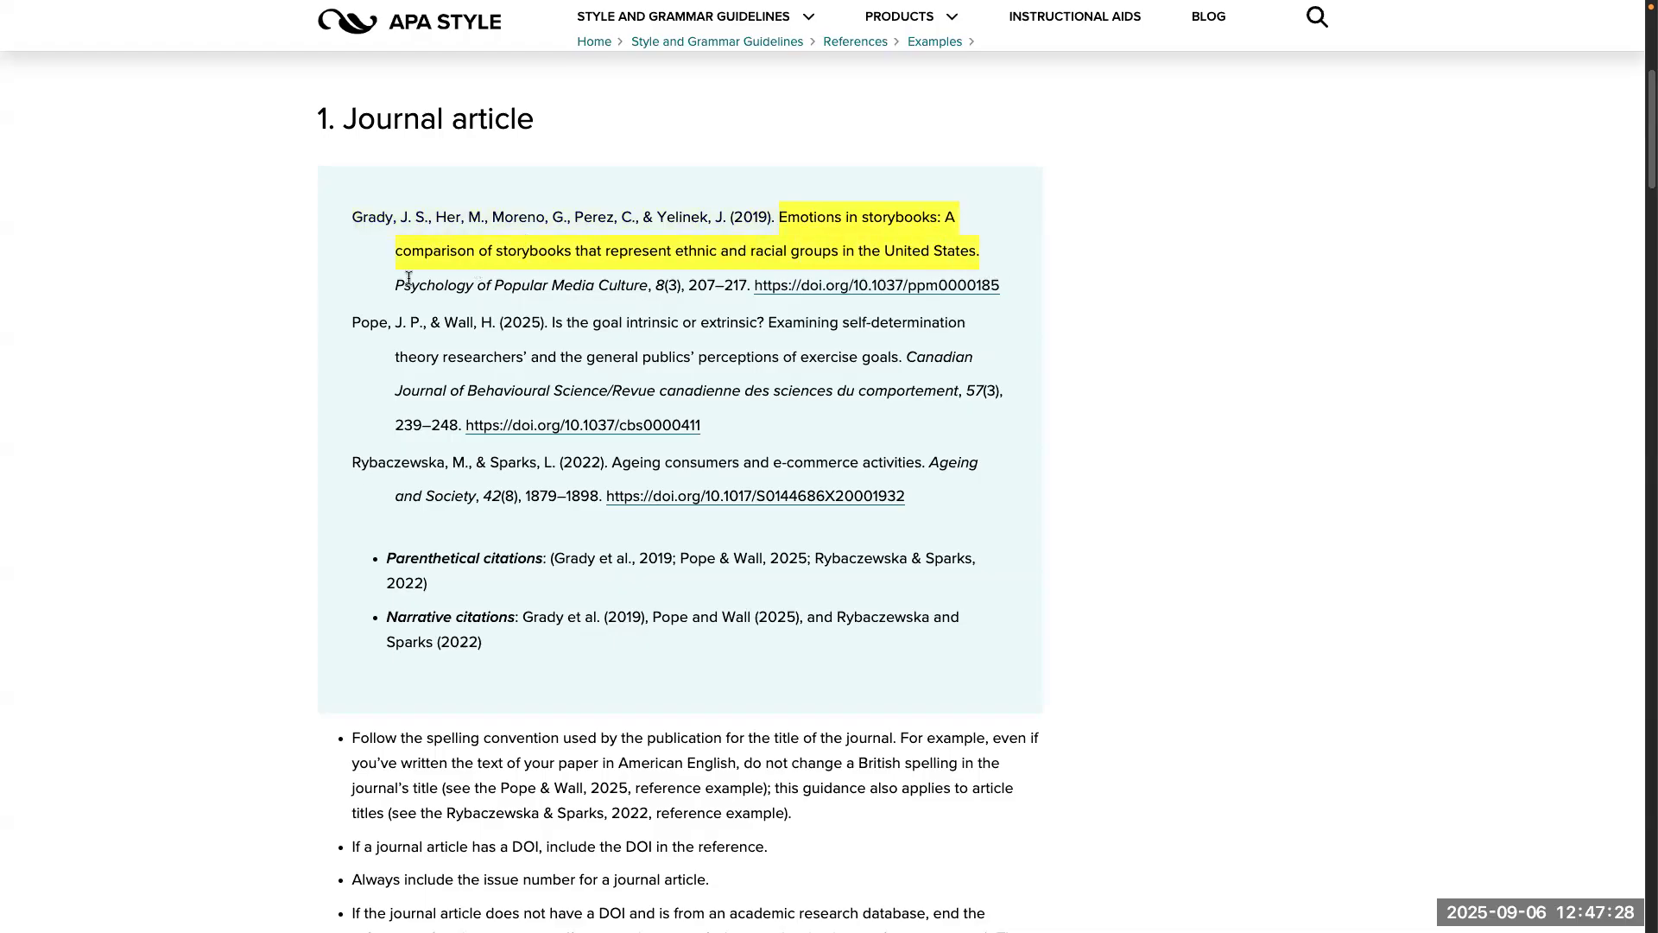
pyautogui.moveTo(396, 285); pyautogui.dragTo(637, 293)
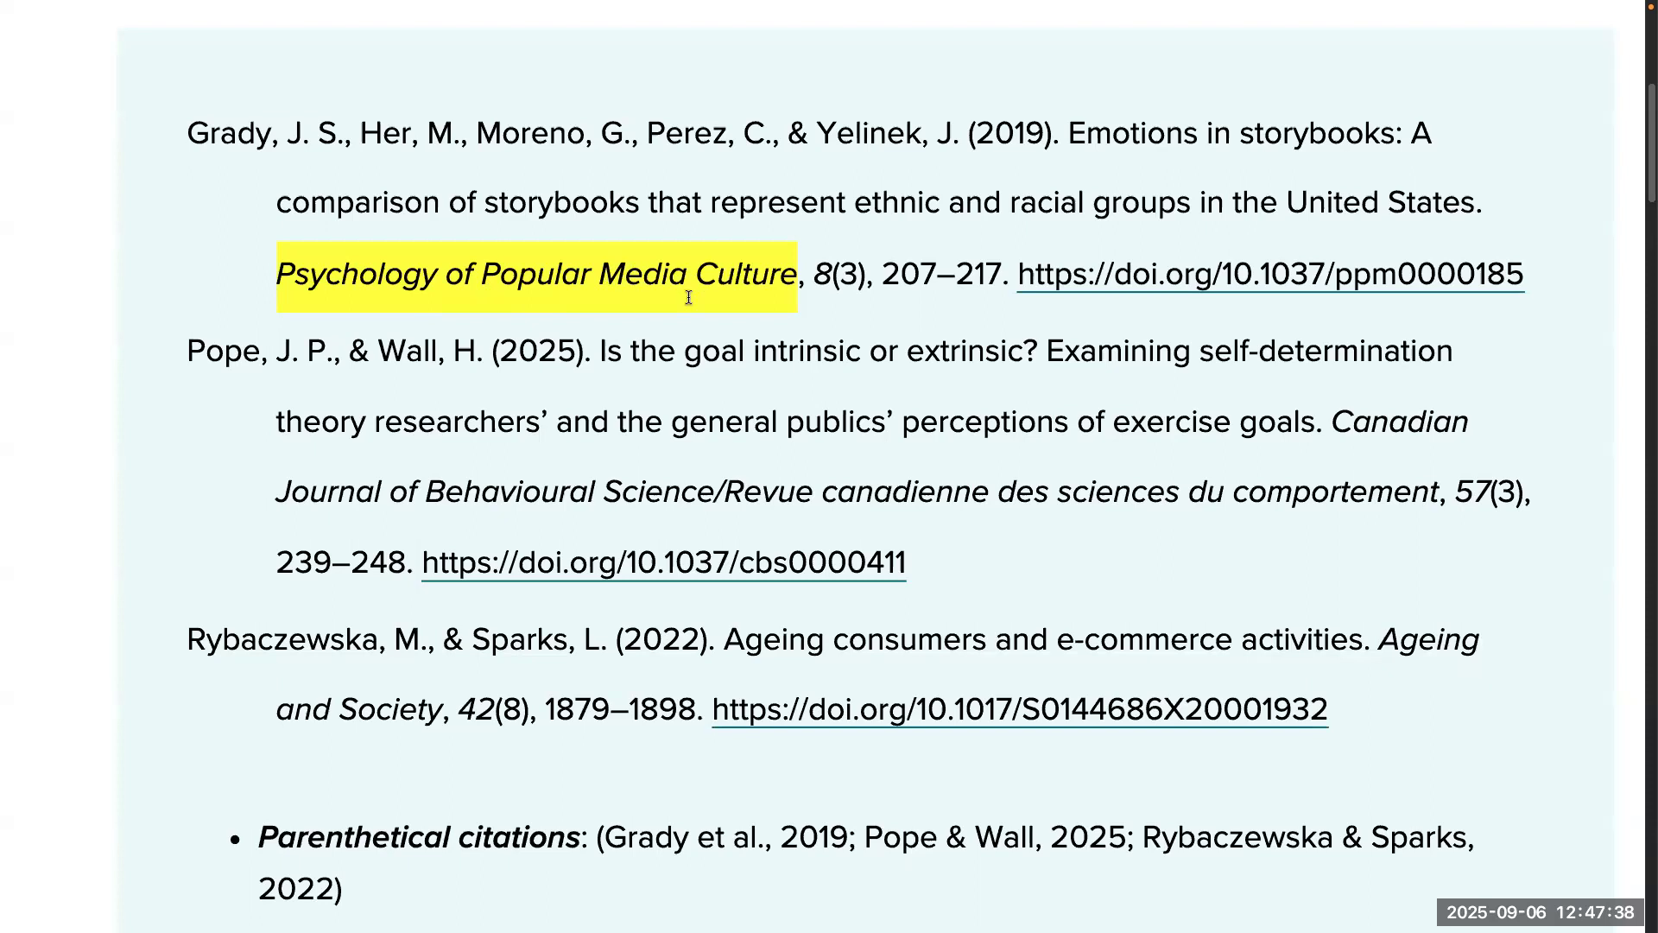
pyautogui.moveTo(826, 283); pyautogui.dragTo(982, 385)
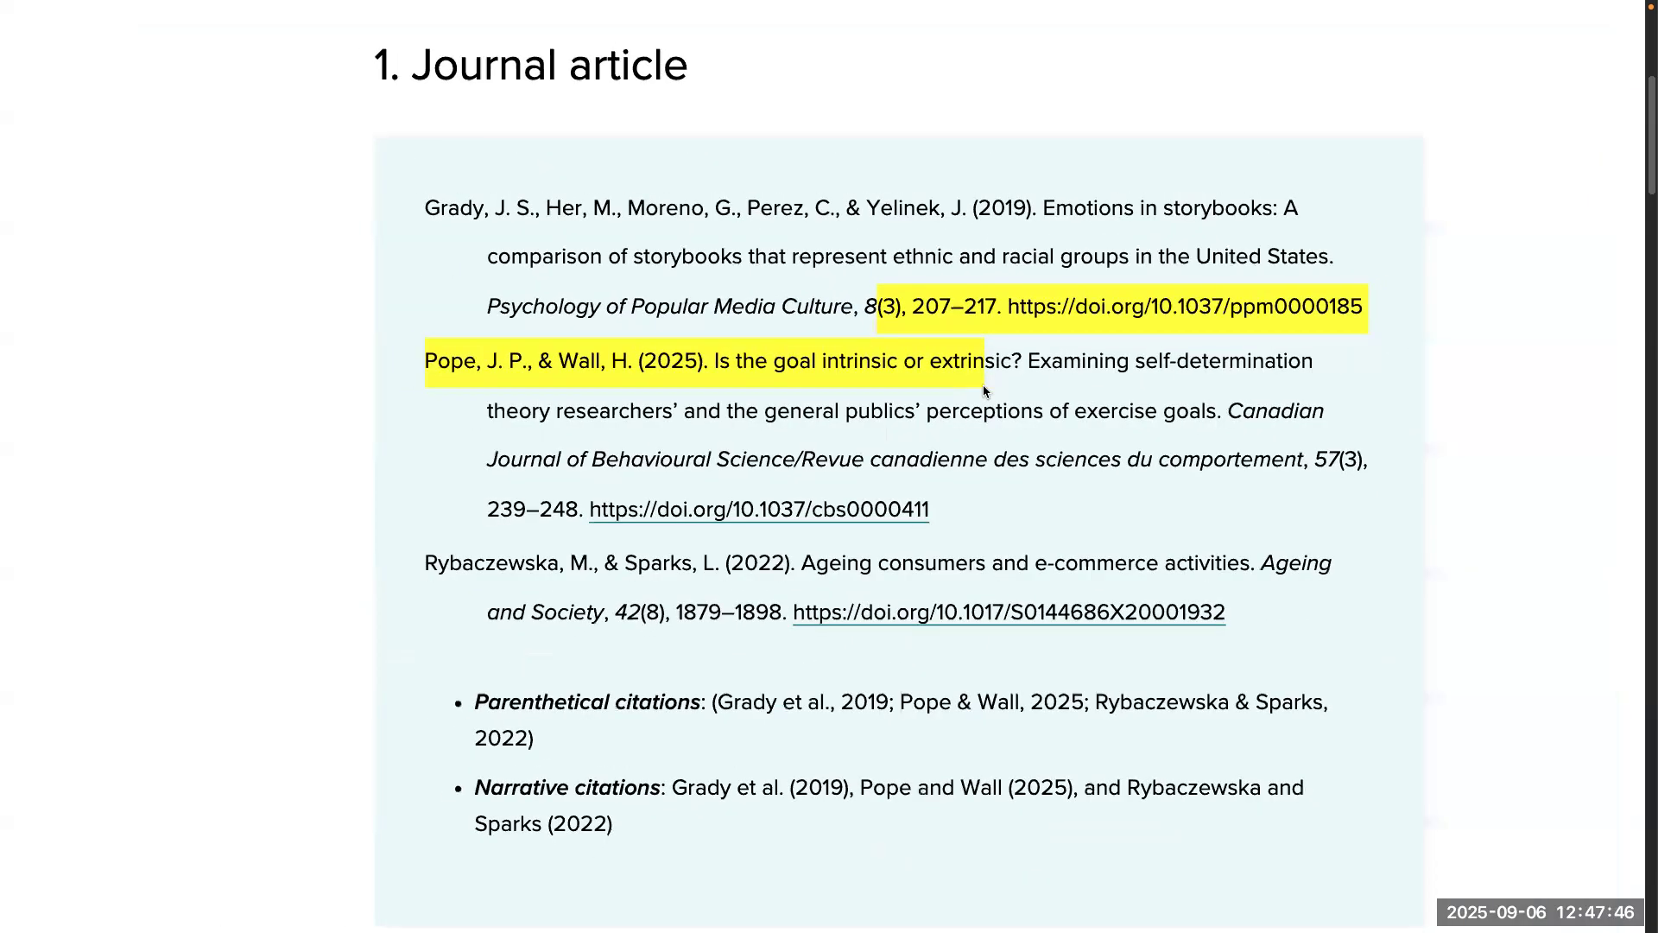
pyautogui.hscroll(1, 983, 391)
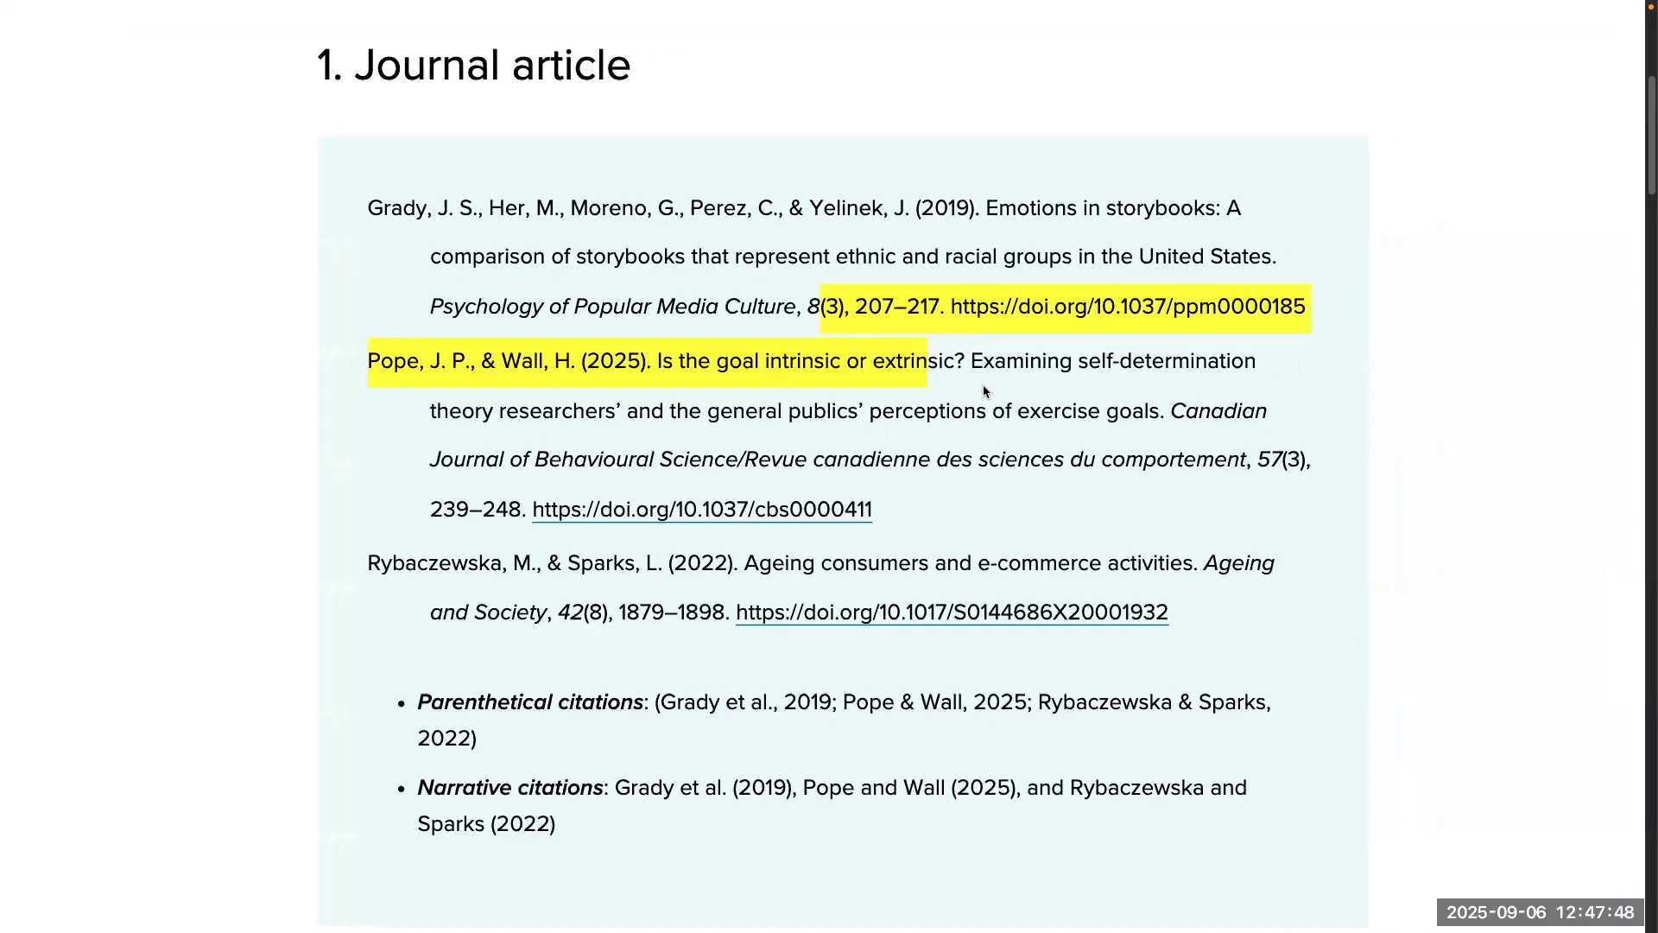
pyautogui.click(942, 403)
pyautogui.hscroll(1, 942, 403)
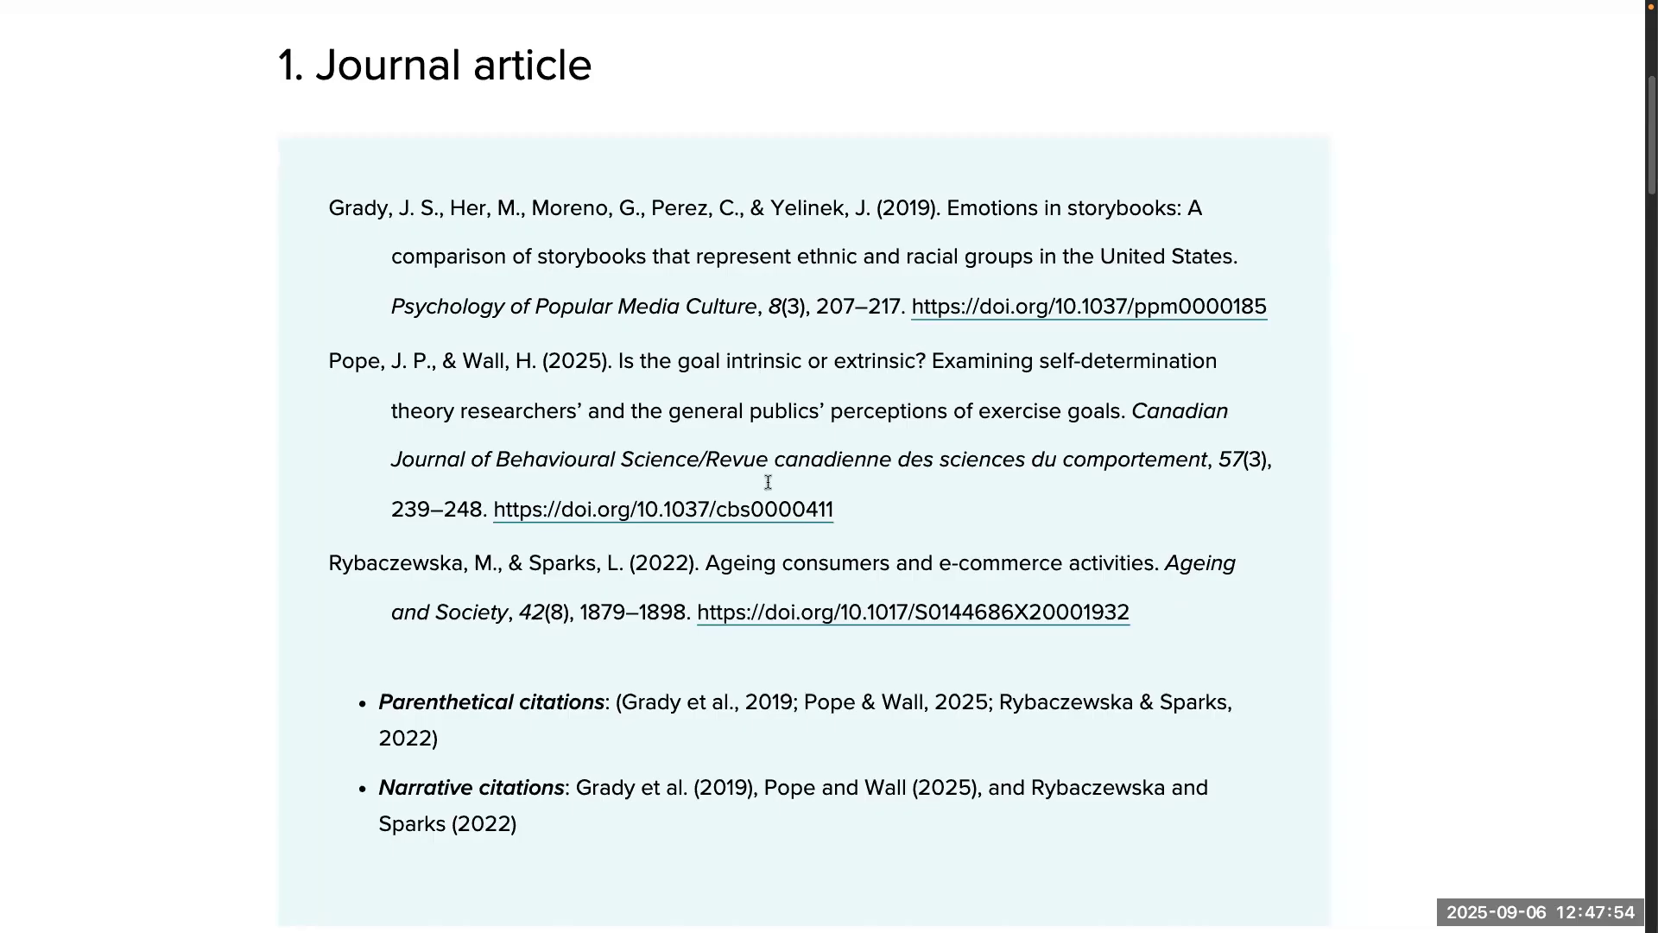
# Step: Read the guidance below the journal article examples and highlight the parenthetical citations line
pyautogui.scroll(-2, 766, 515)
pyautogui.scroll(-3, 765, 516)
pyautogui.scroll(-4, 764, 515)
pyautogui.scroll(3, 763, 518)
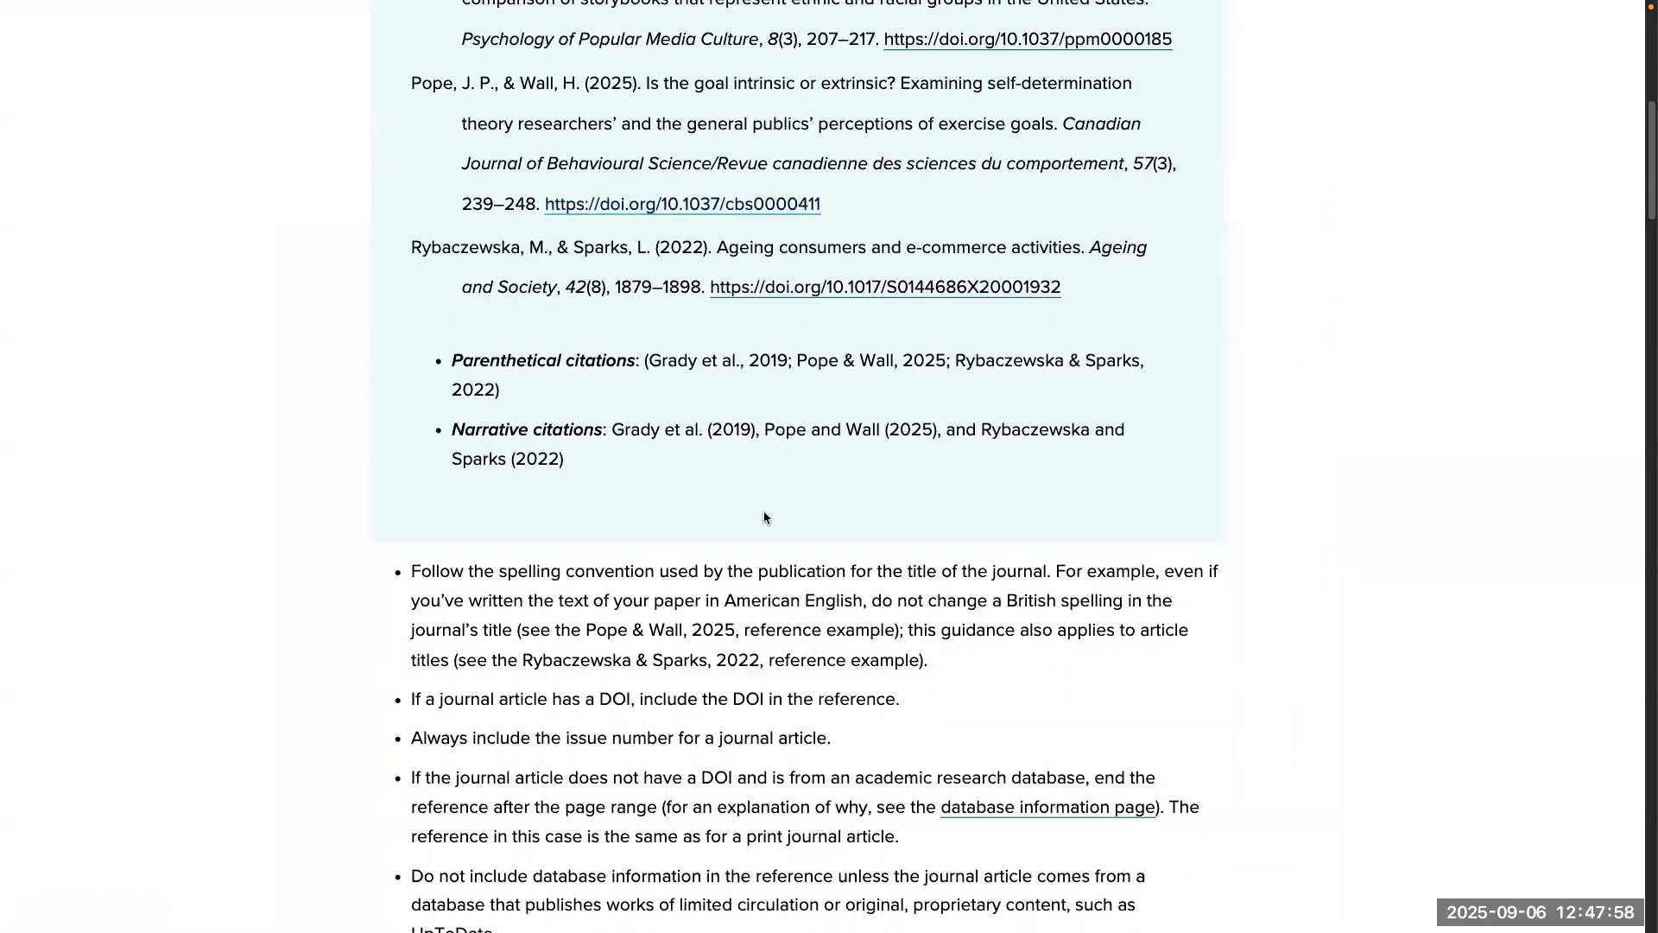
pyautogui.scroll(1, 763, 516)
pyautogui.scroll(1, 763, 517)
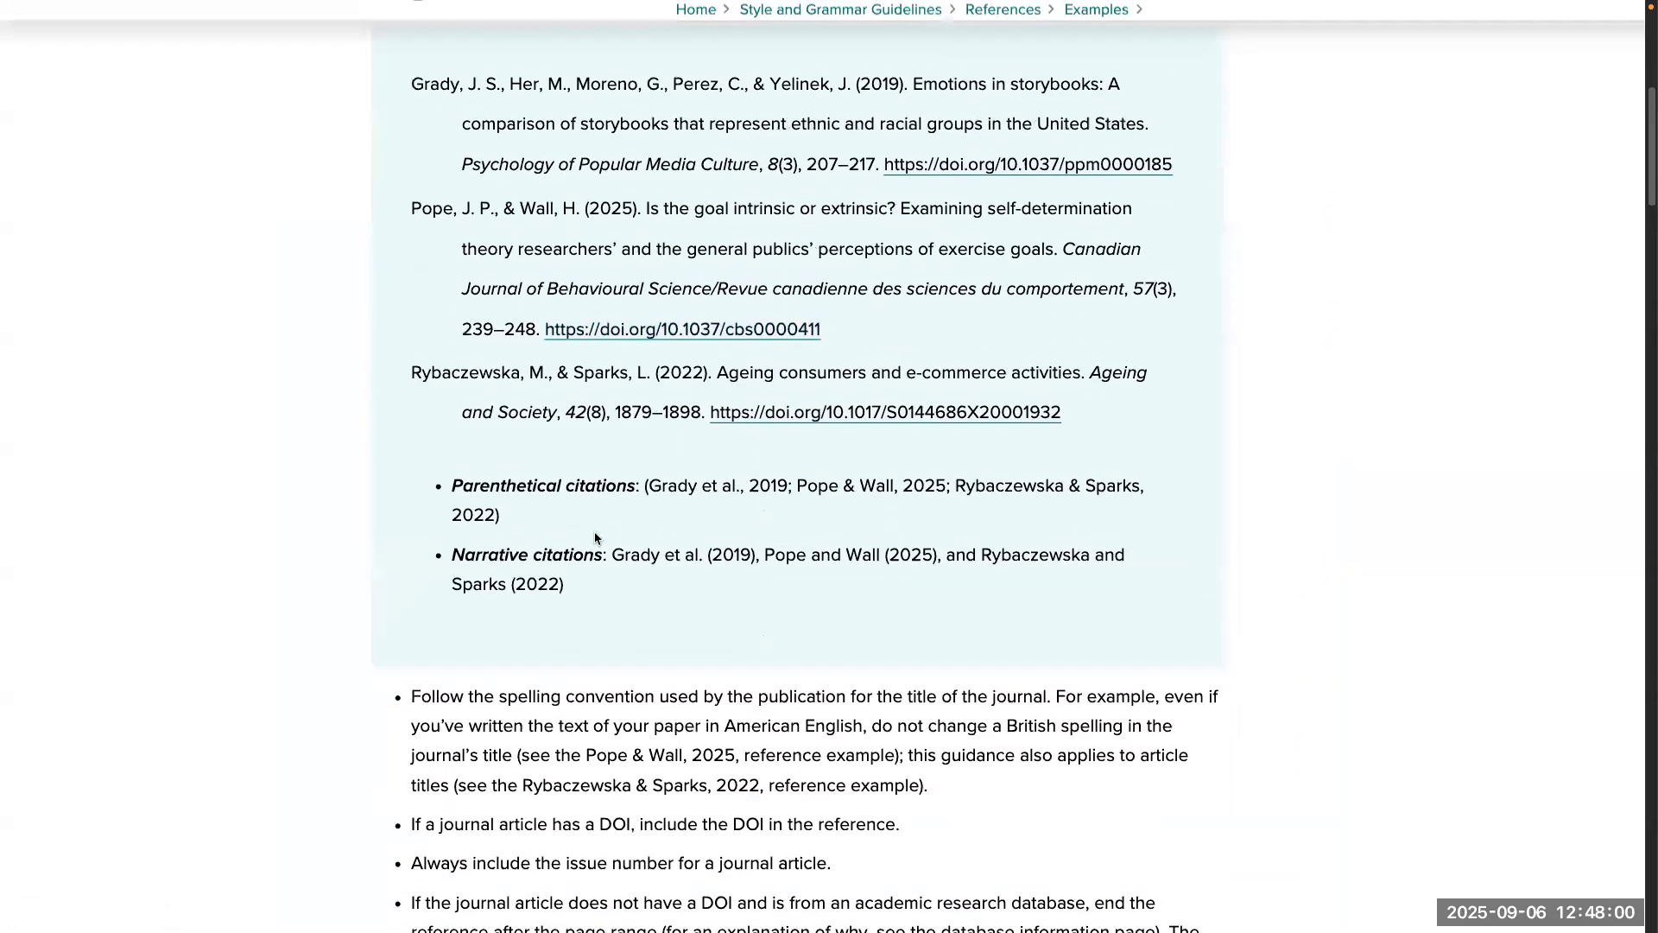
pyautogui.scroll(1, 653, 611)
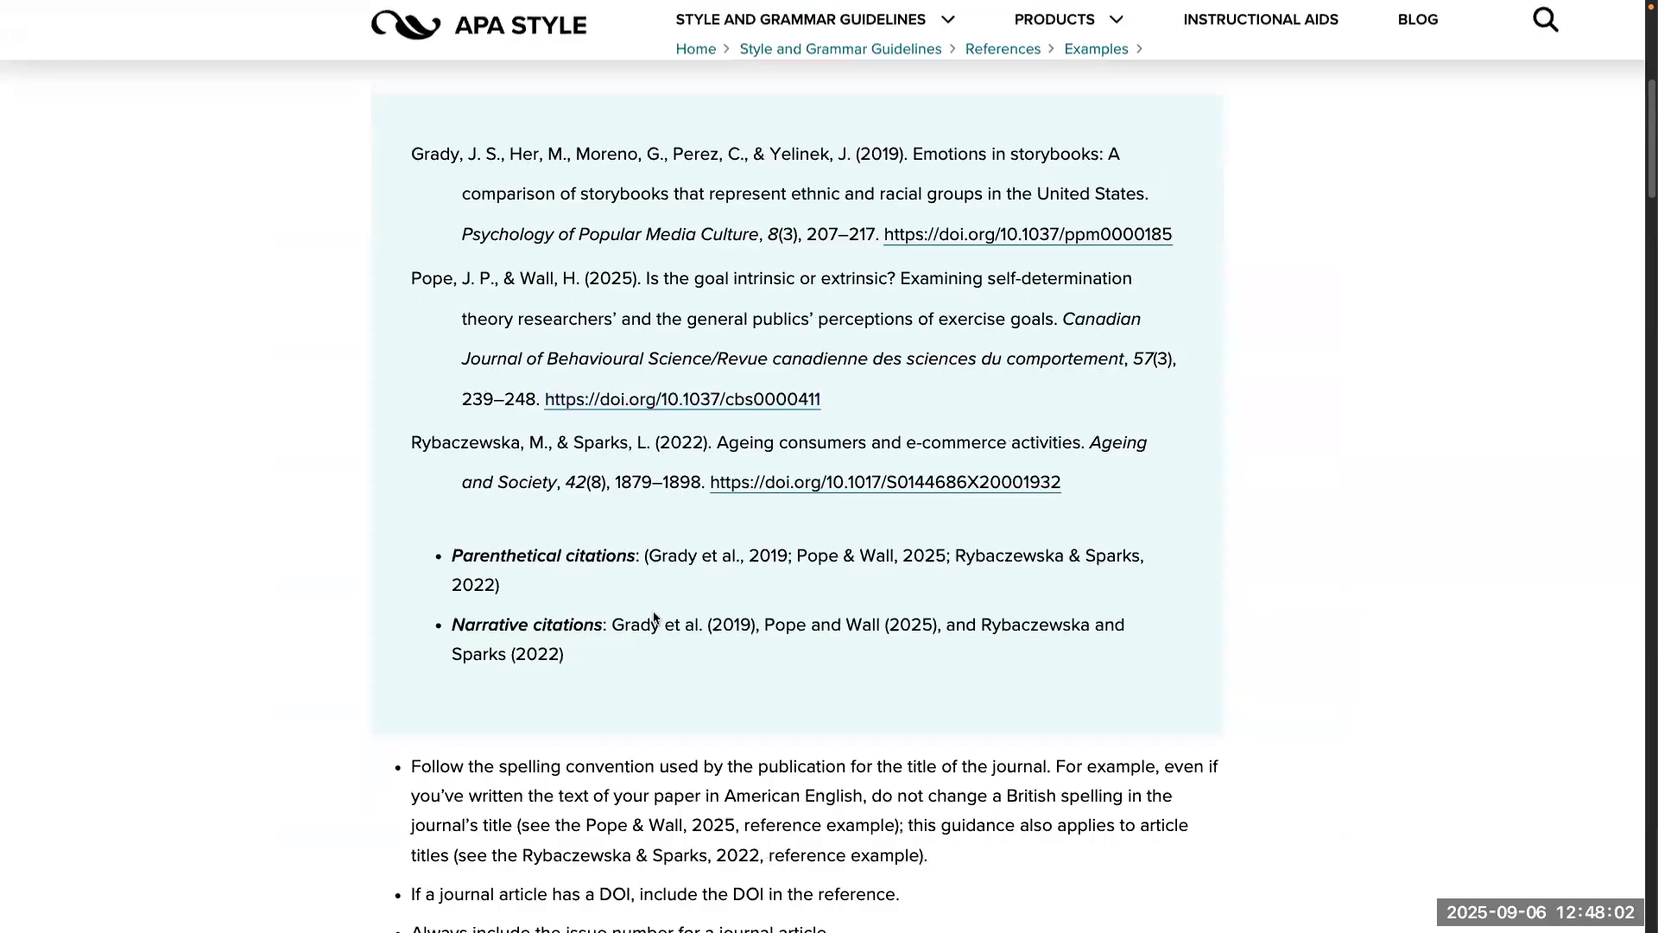
pyautogui.moveTo(518, 592); pyautogui.dragTo(449, 555)
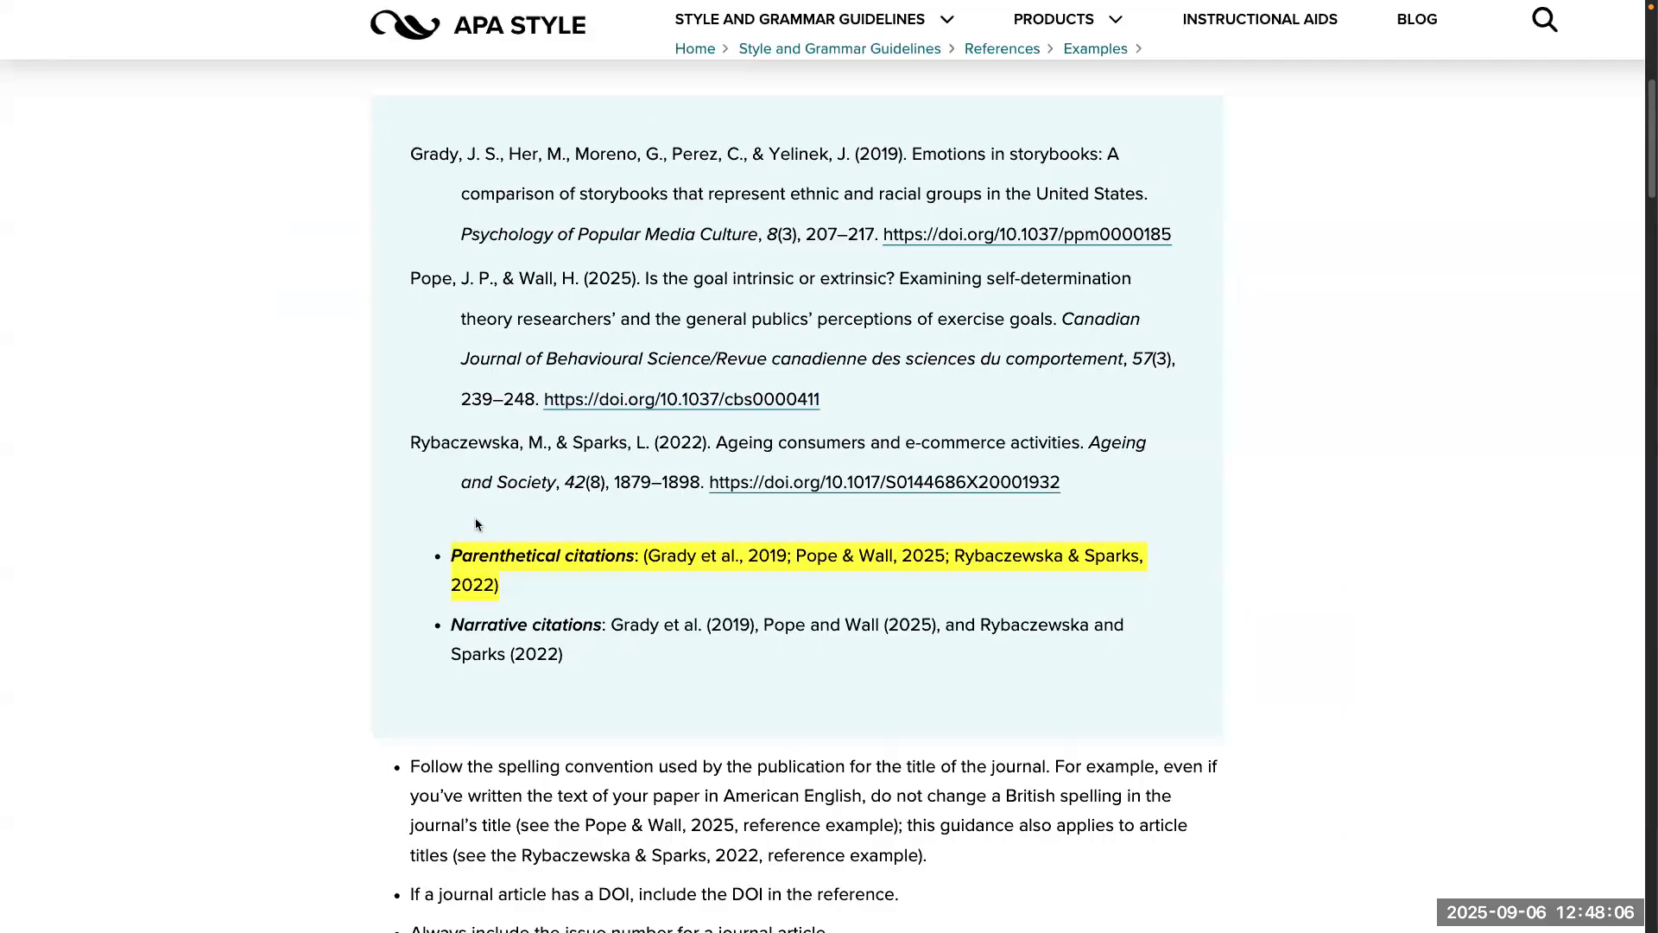
# Step: Compare the four-source citation in Word with APA's parenthetical example in the browser, checking the "et al." form and the separating semicolon
pyautogui.hotkey('ctrl', 'Up')
pyautogui.click(697, 82)
pyautogui.hotkey('ctrl', 'Up')
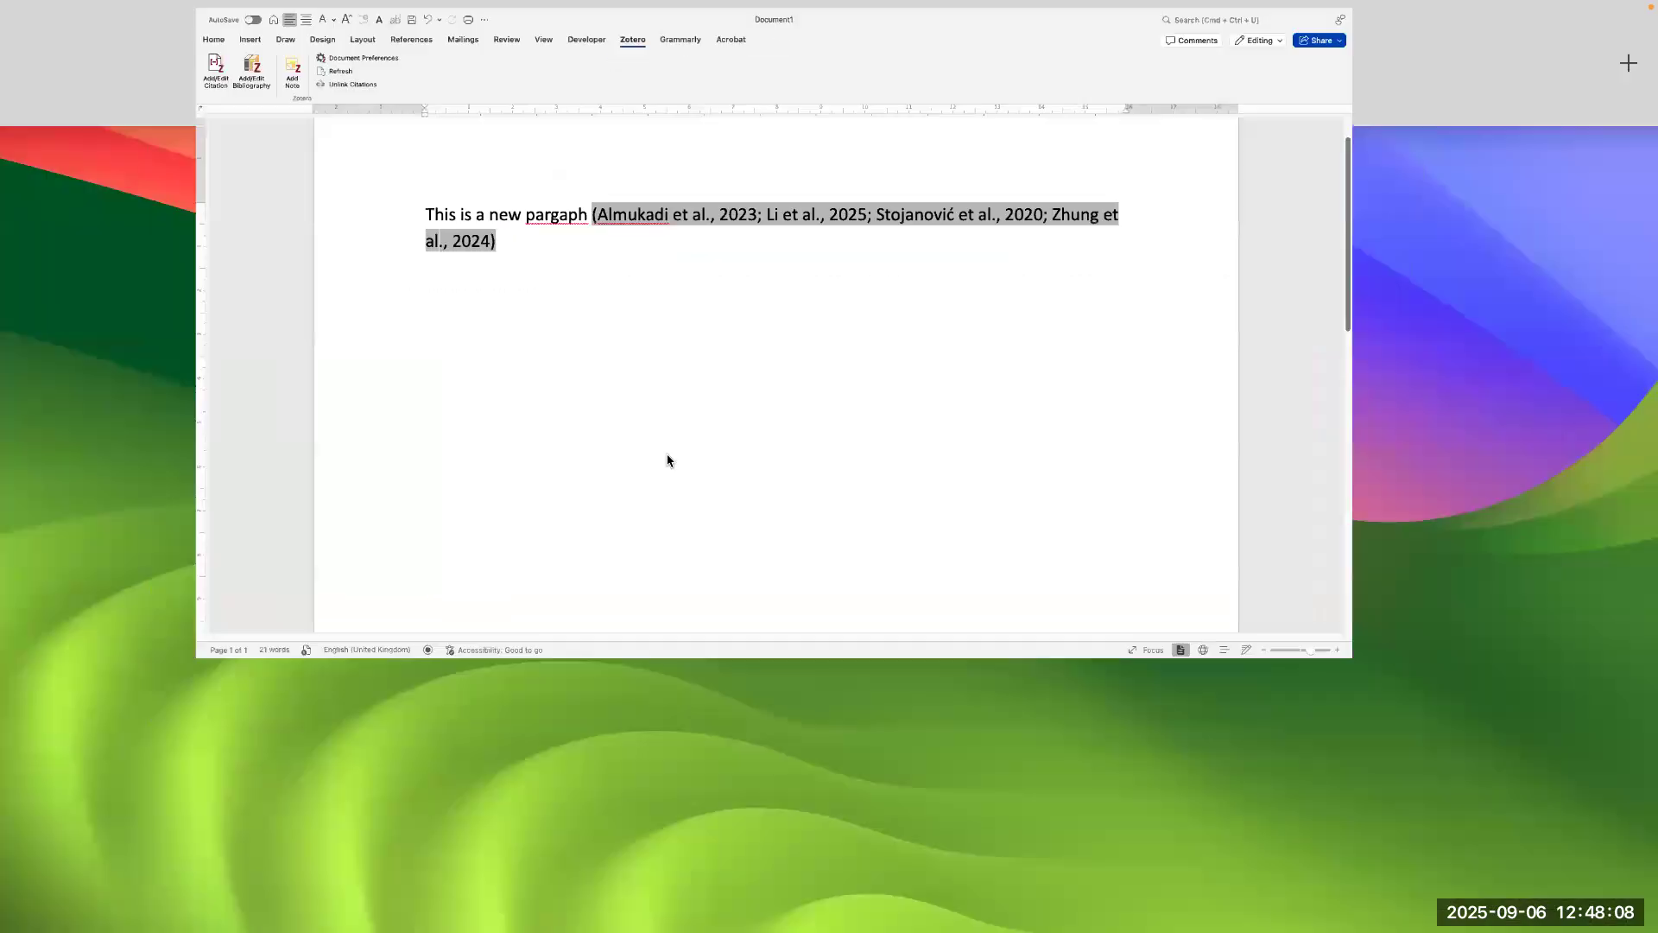
pyautogui.click(821, 102)
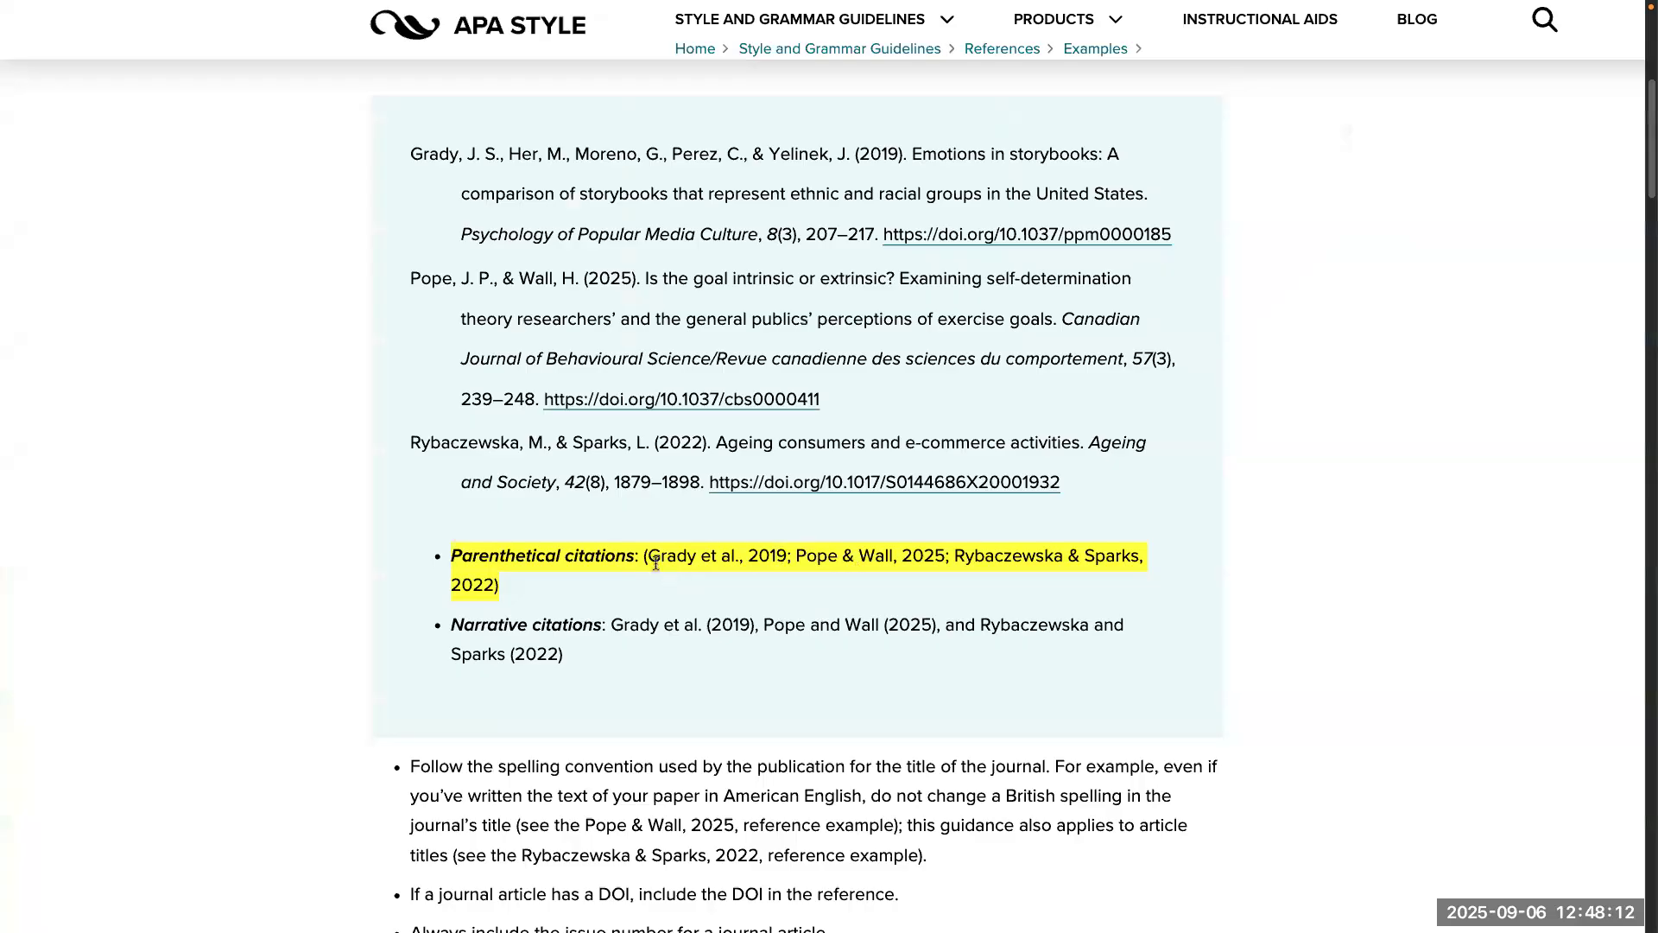
pyautogui.moveTo(655, 563); pyautogui.dragTo(679, 563)
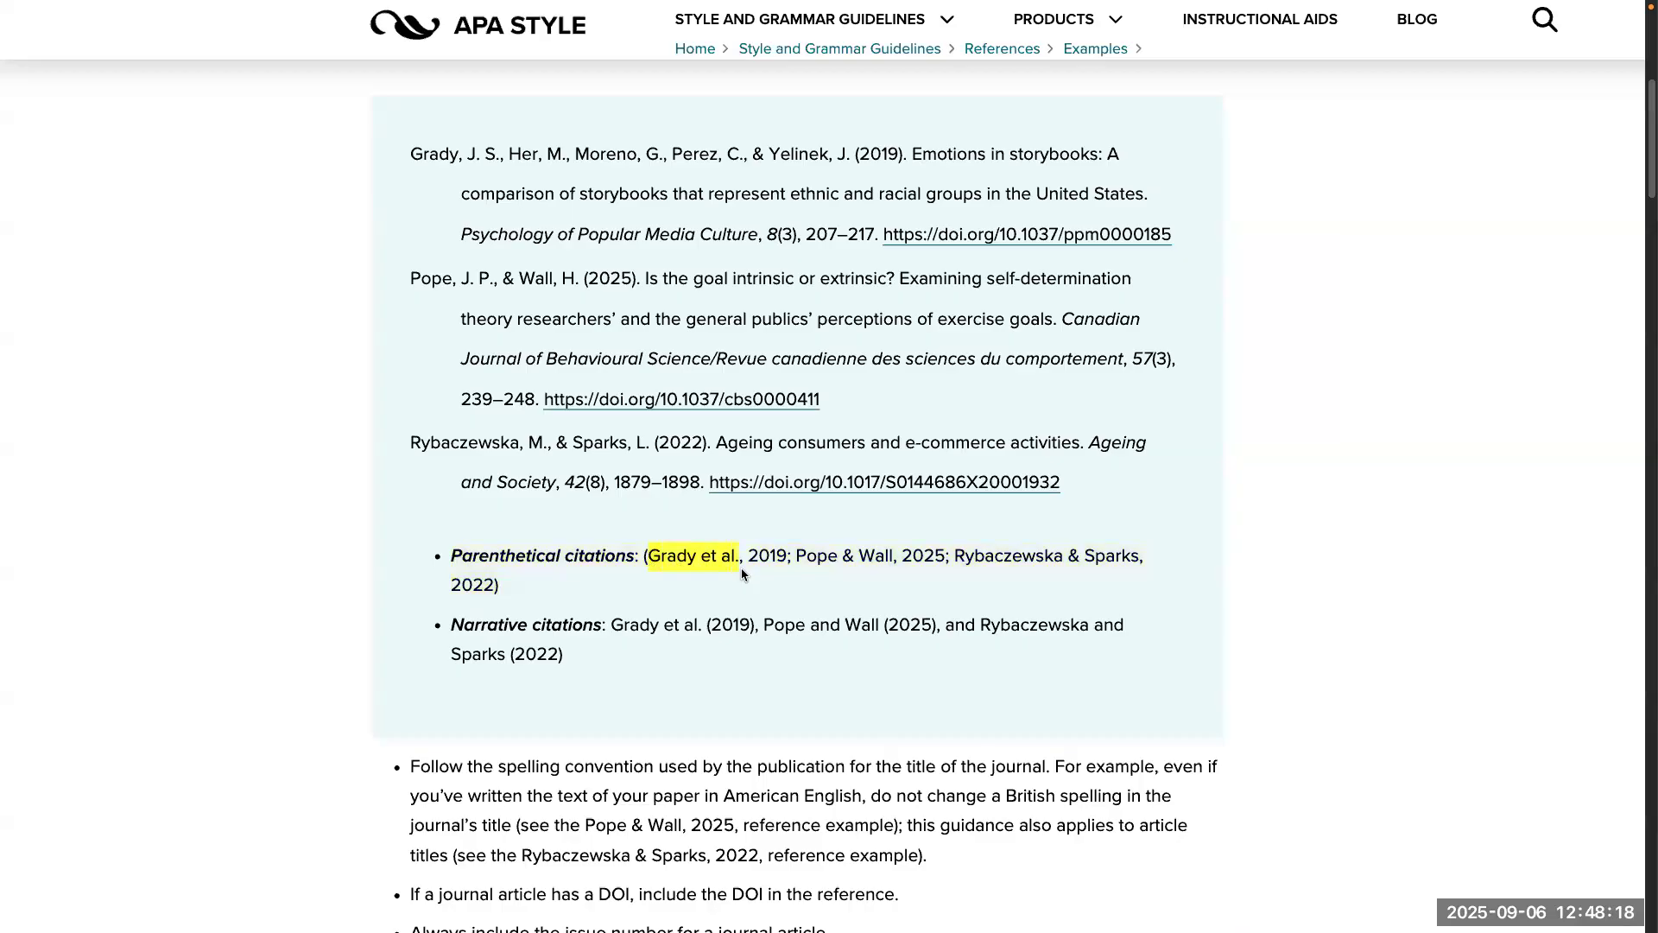
pyautogui.click(788, 563)
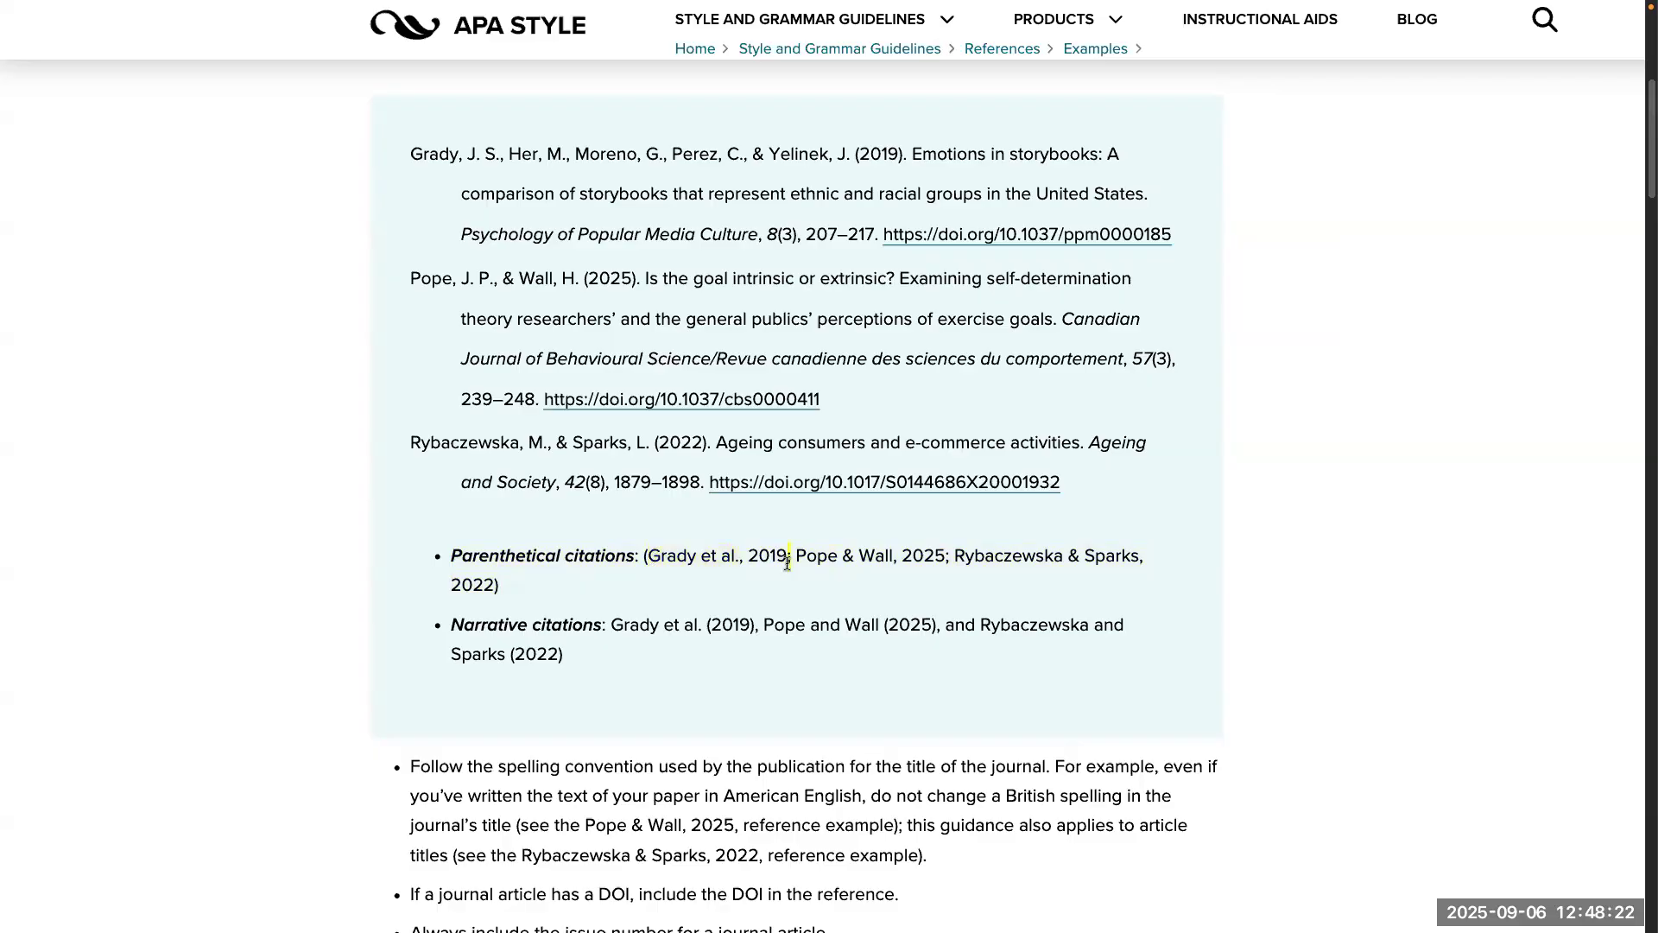
# Step: Switch to Word and add a "References" heading on a new page after the cited paragraph
pyautogui.hotkey('ctrl', 'Up')
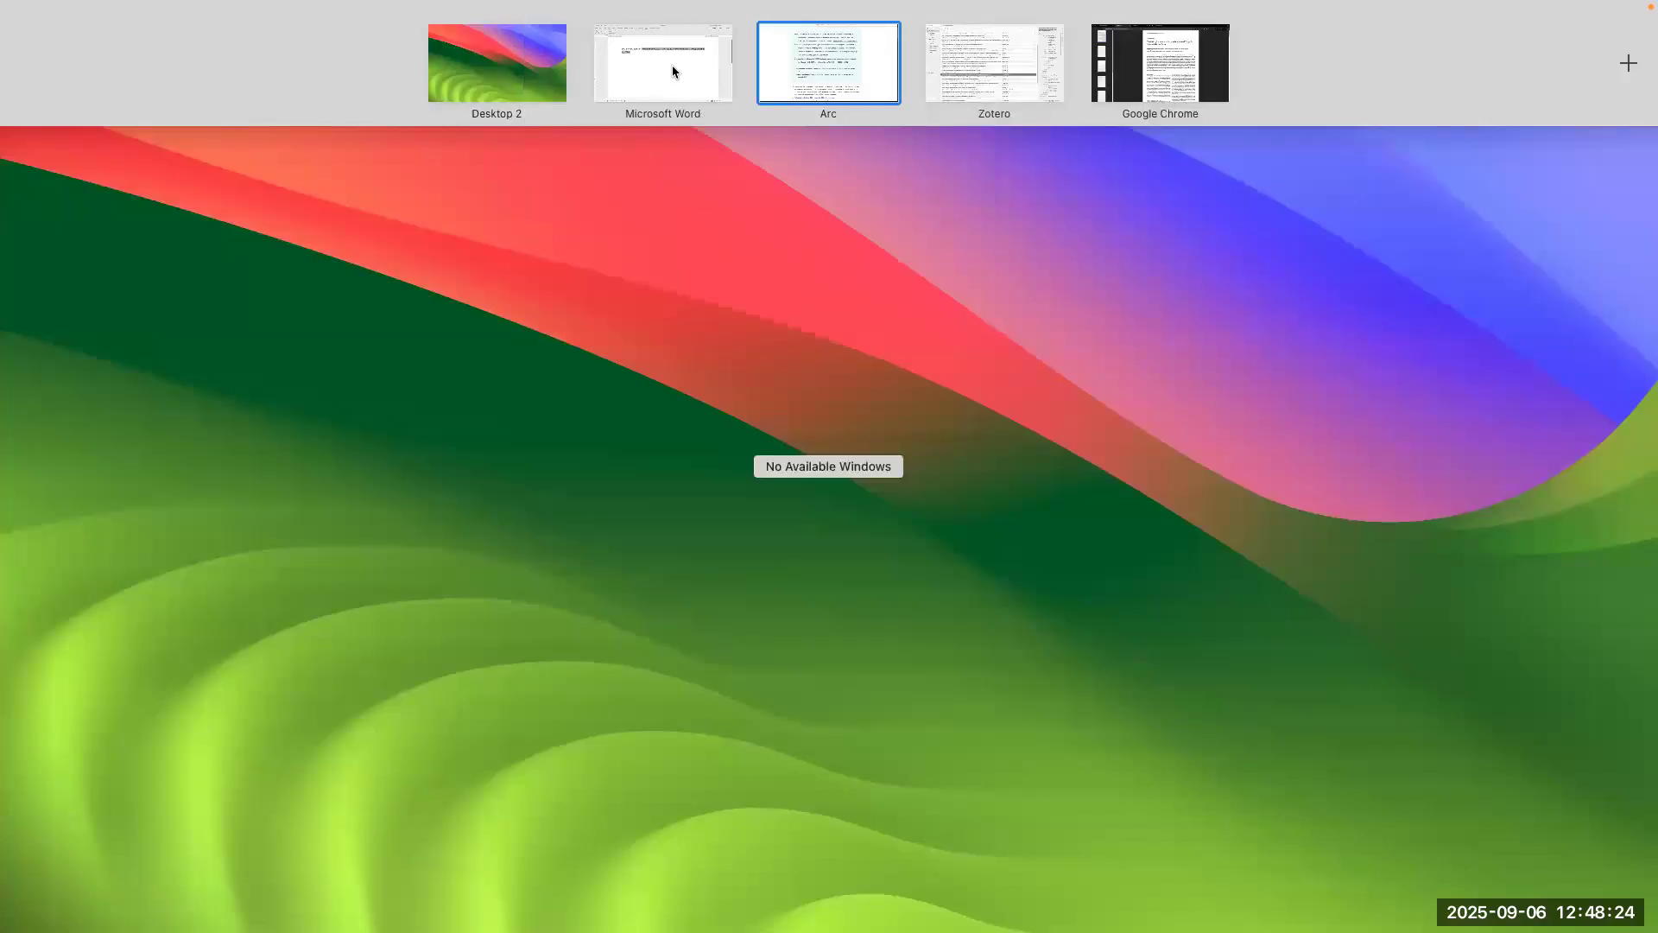
pyautogui.click(671, 65)
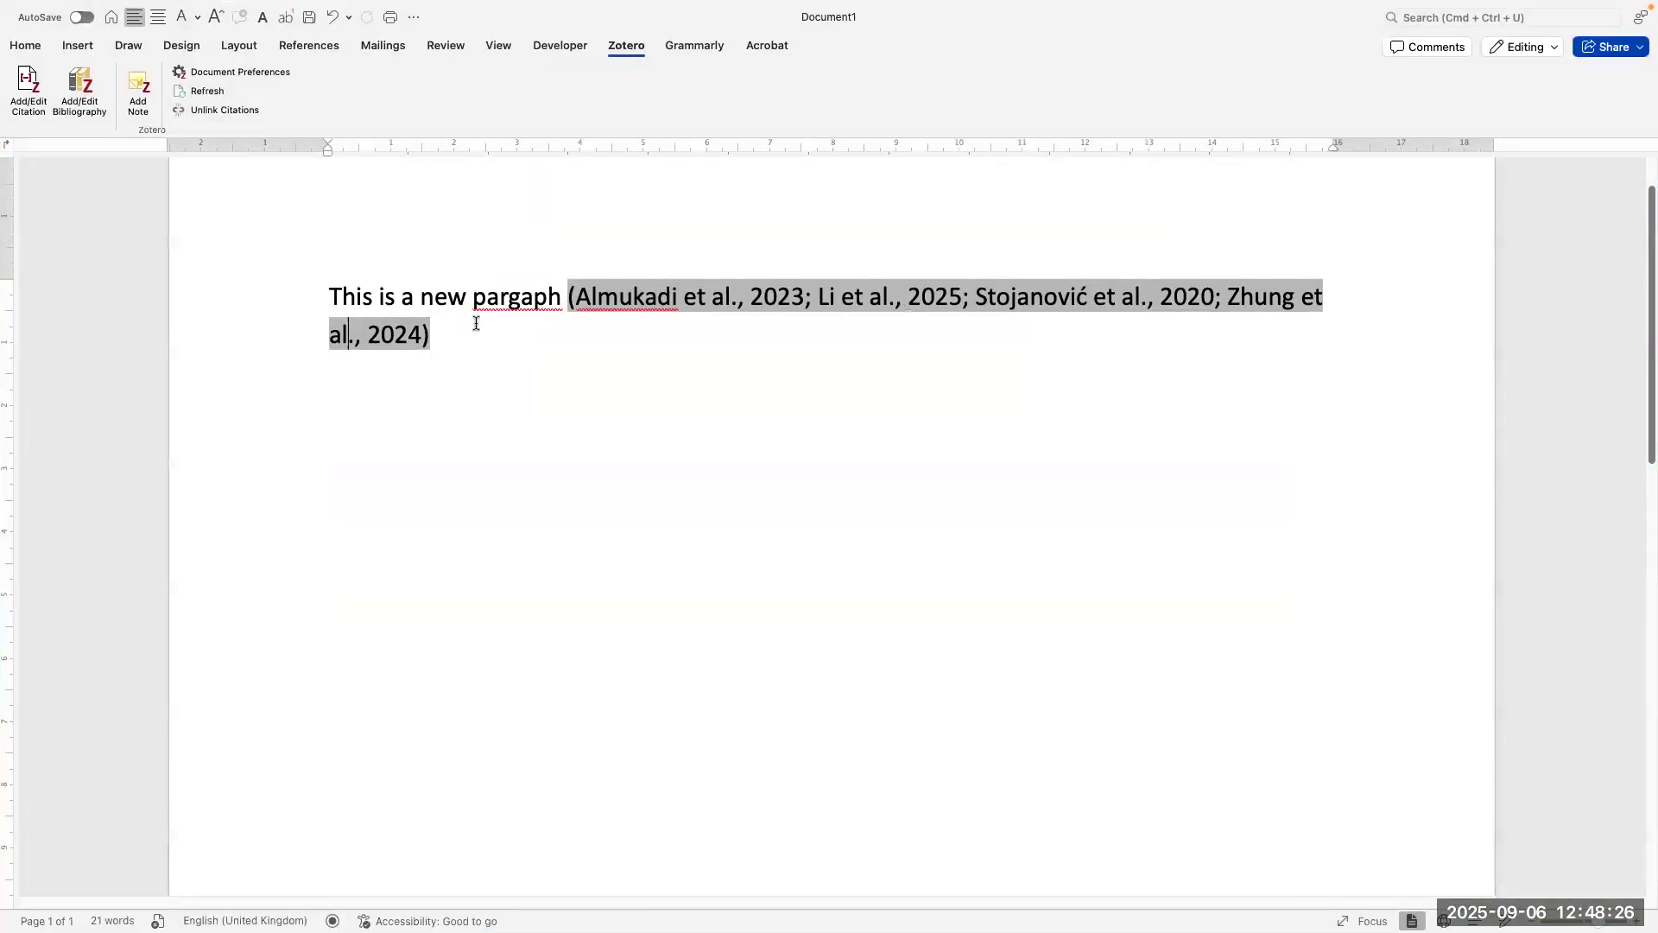
pyautogui.scroll(-5, 473, 323)
pyautogui.click(647, 288)
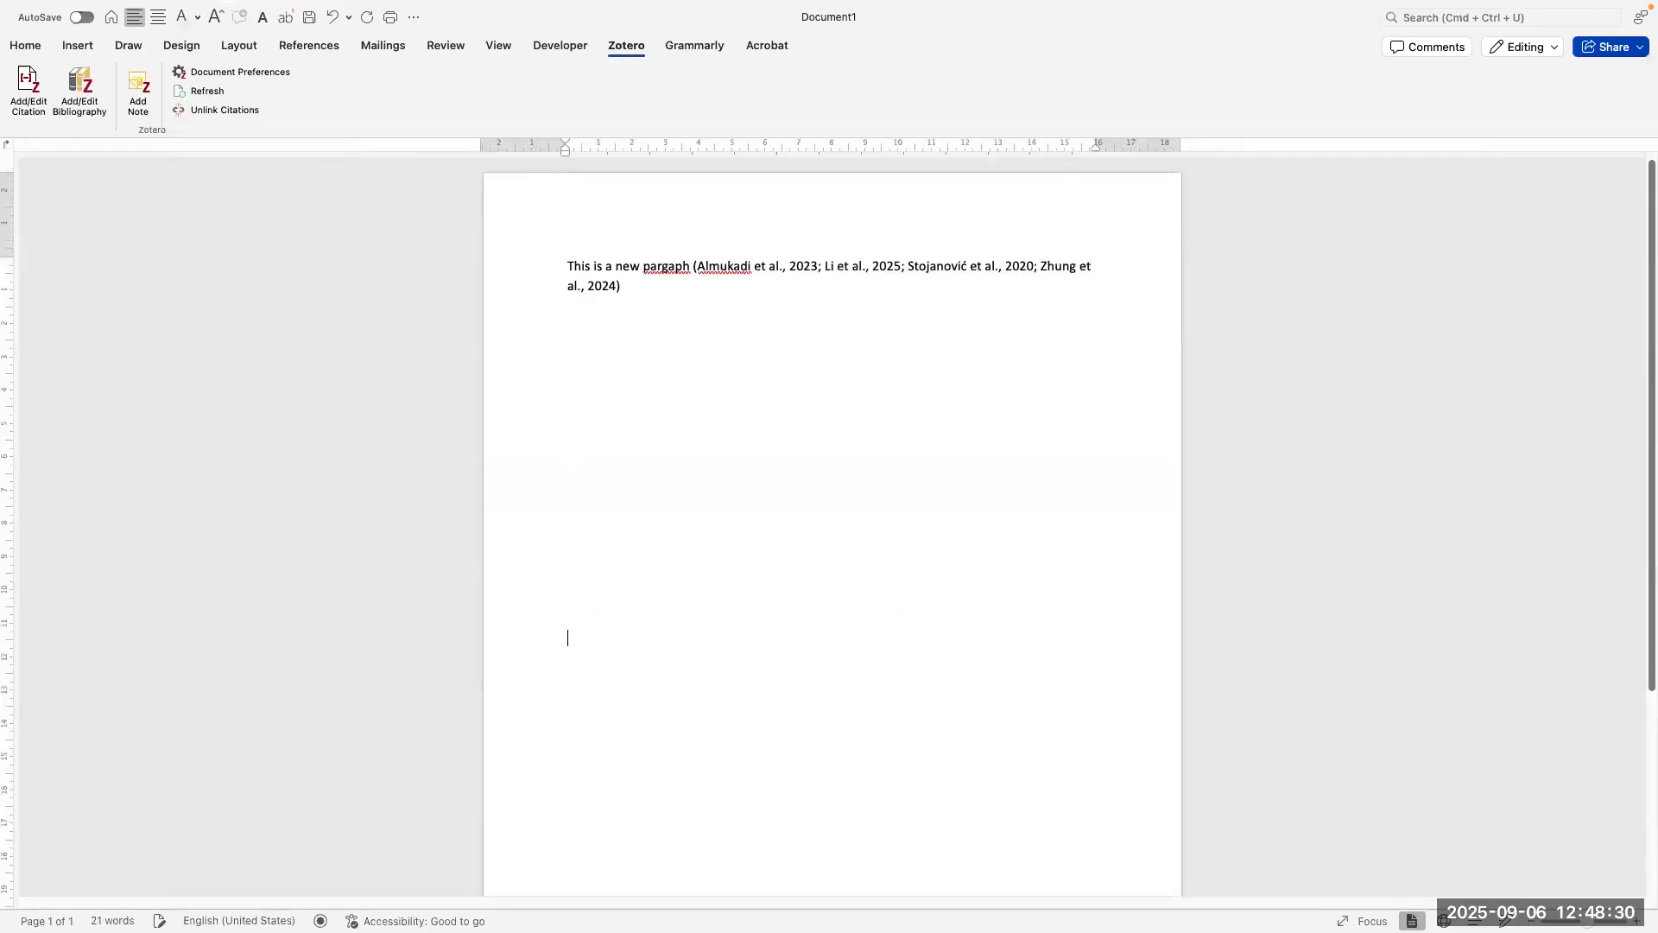
pyautogui.press('Return')
pyautogui.press('Return')
pyautogui.press('Return')
pyautogui.press('Return')
pyautogui.press('Return')
pyautogui.press('Return')
pyautogui.press('Return')
pyautogui.press('Return')
pyautogui.press('Return')
pyautogui.press('Return')
pyautogui.press('Return')
pyautogui.press('Return')
pyautogui.press('Return')
pyautogui.press('Return')
pyautogui.press('Return')
pyautogui.press('Return')
pyautogui.press('Return')
pyautogui.press('Return')
pyautogui.press('Return')
pyautogui.press('Return')
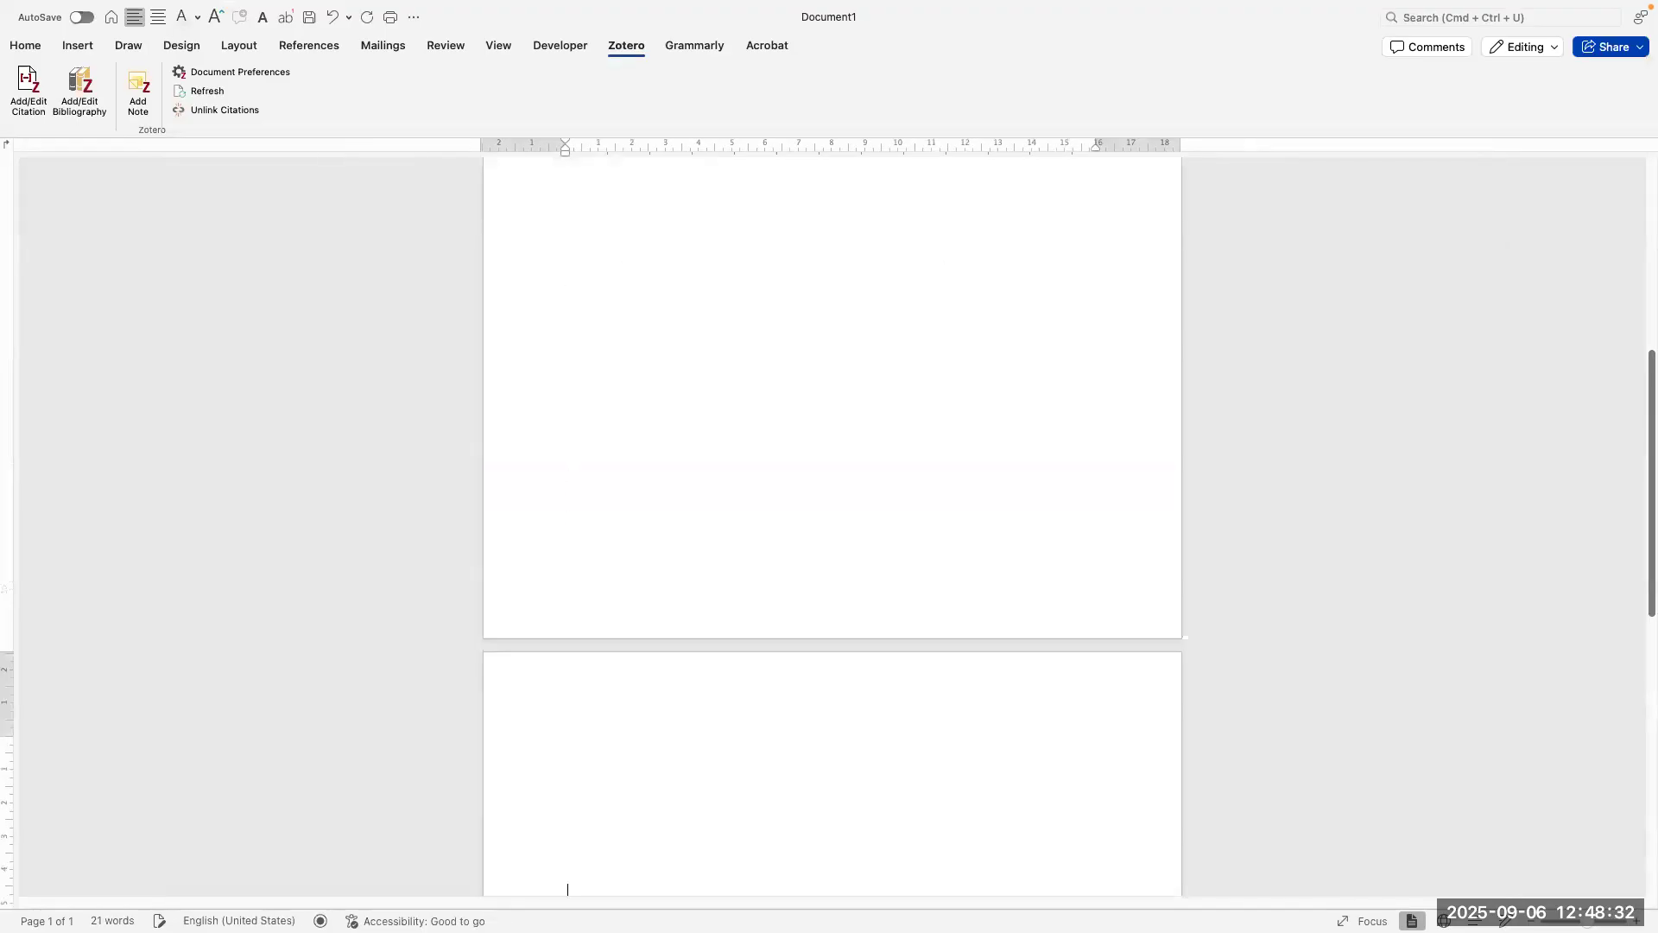
pyautogui.press('BackSpace')
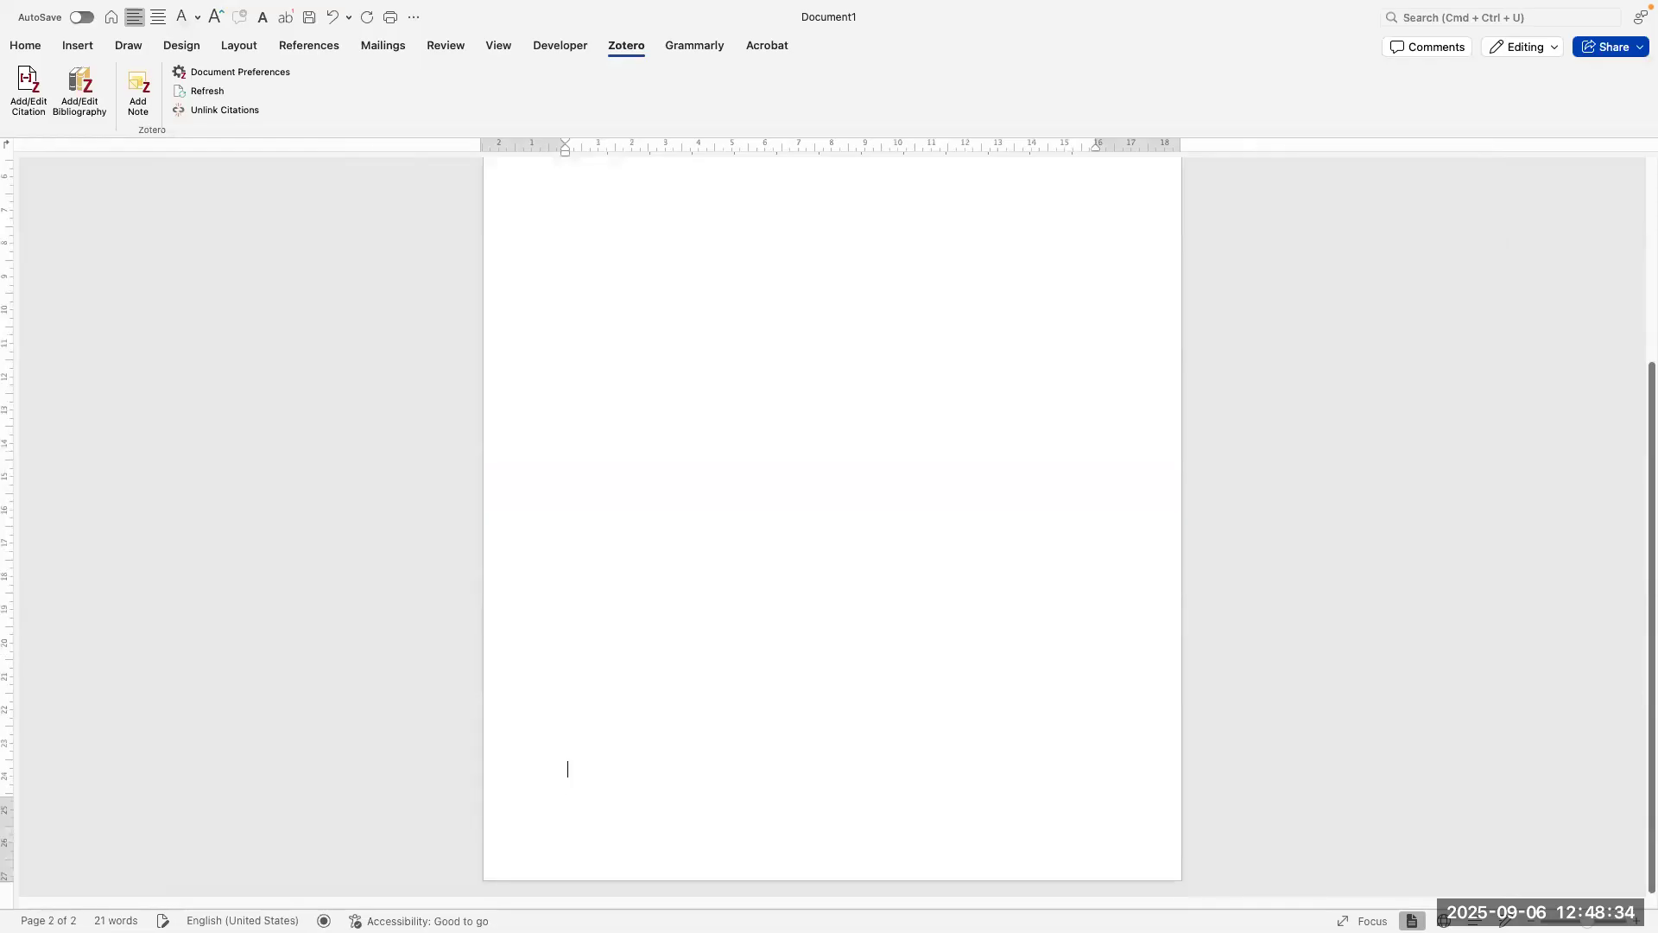
pyautogui.press('Return')
pyautogui.write('References')
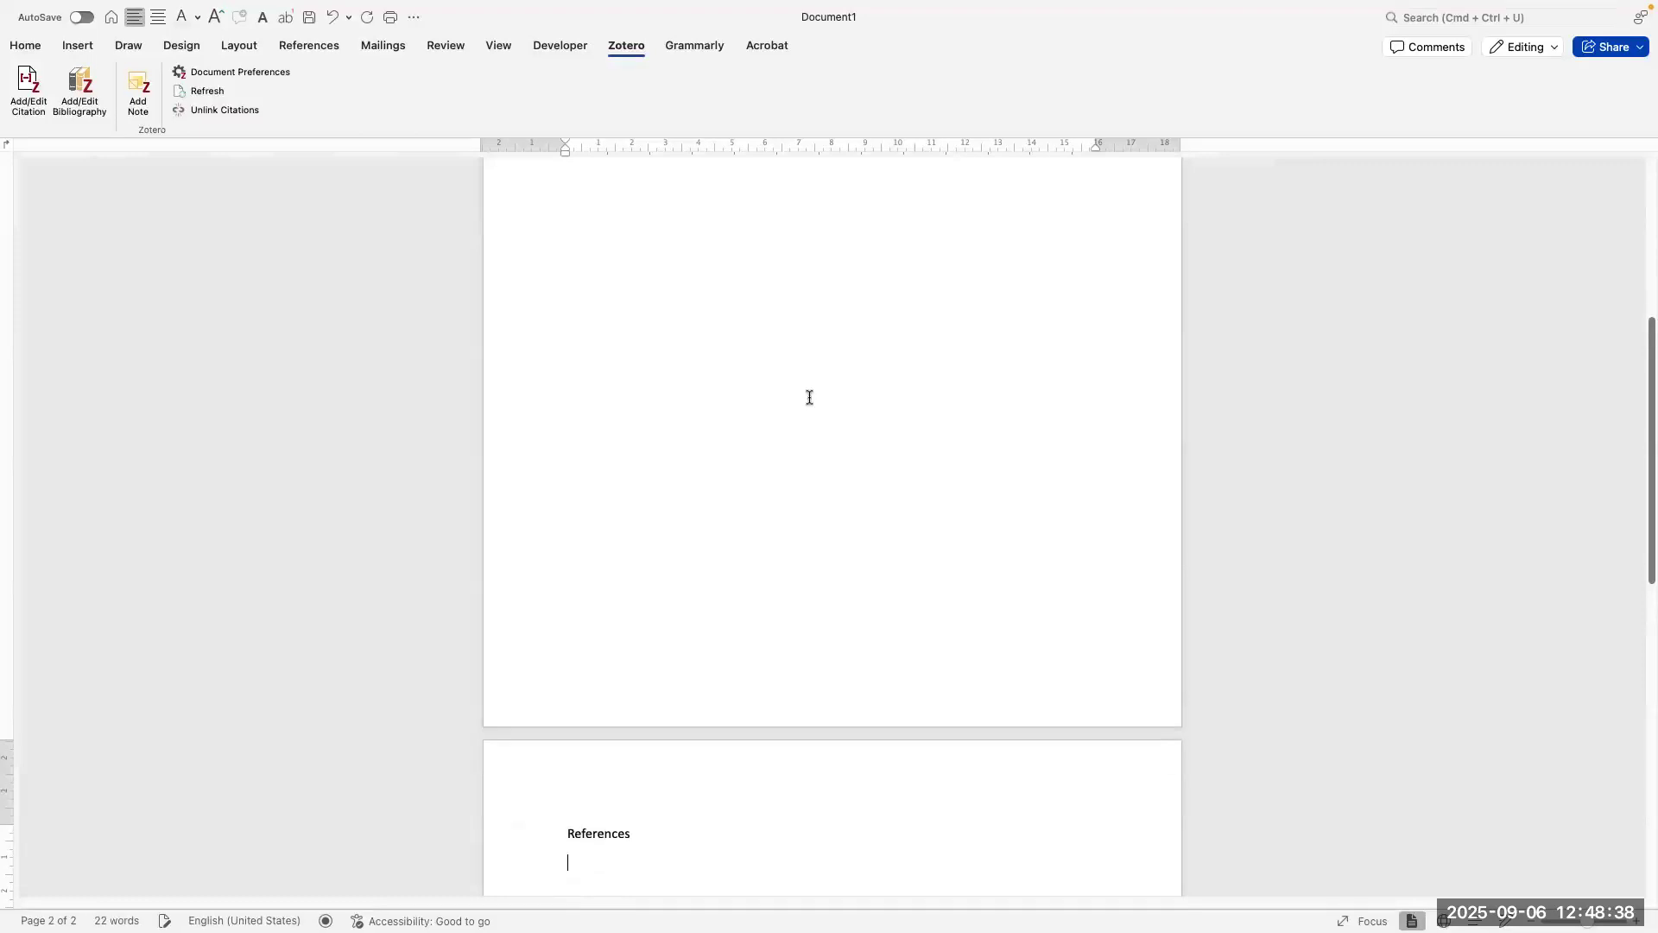
# Step: Insert the Zotero bibliography below the References heading and set its line spacing to 1.15
pyautogui.scroll(-3, 633, 554)
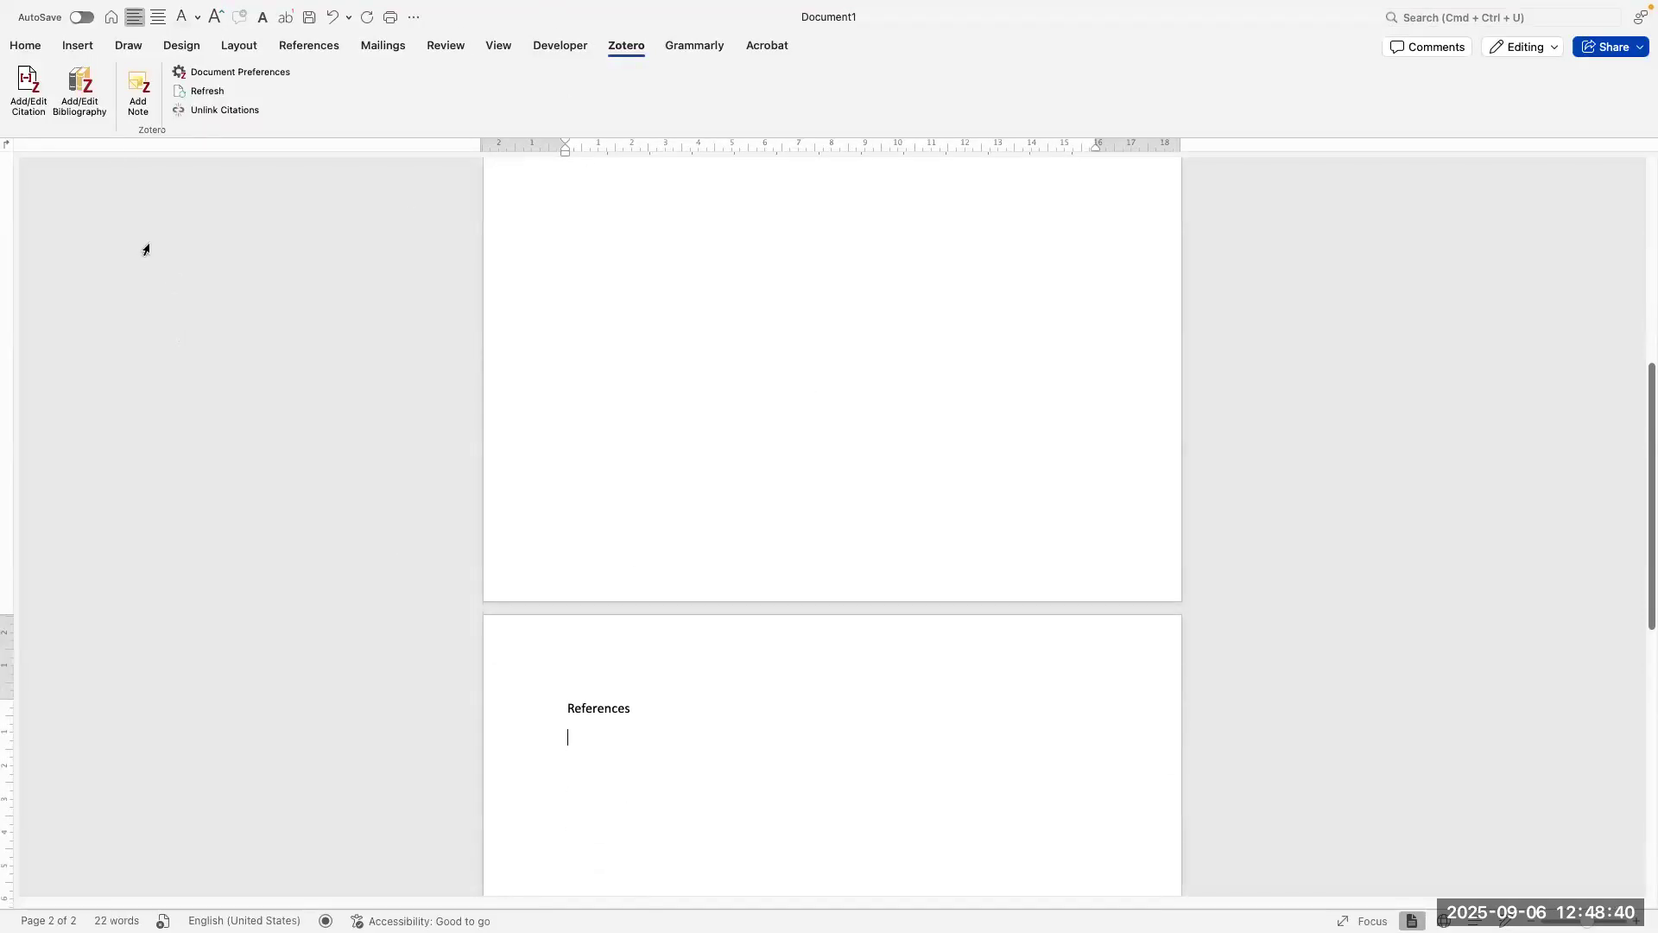
pyautogui.click(76, 105)
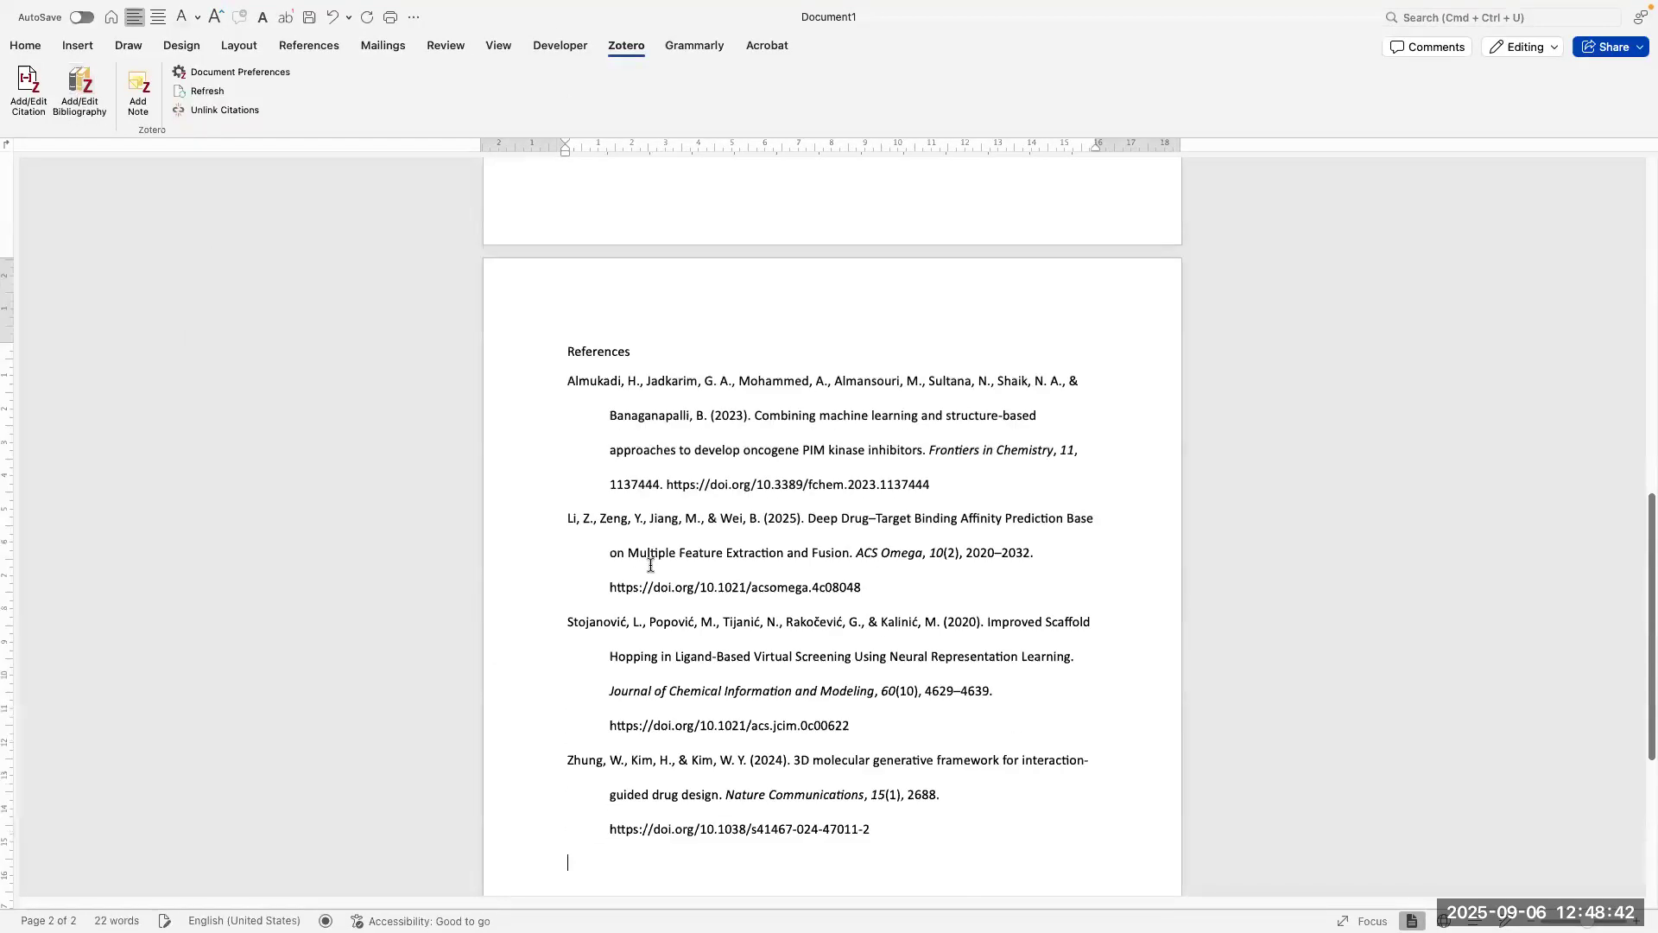
pyautogui.moveTo(912, 835); pyautogui.dragTo(533, 406)
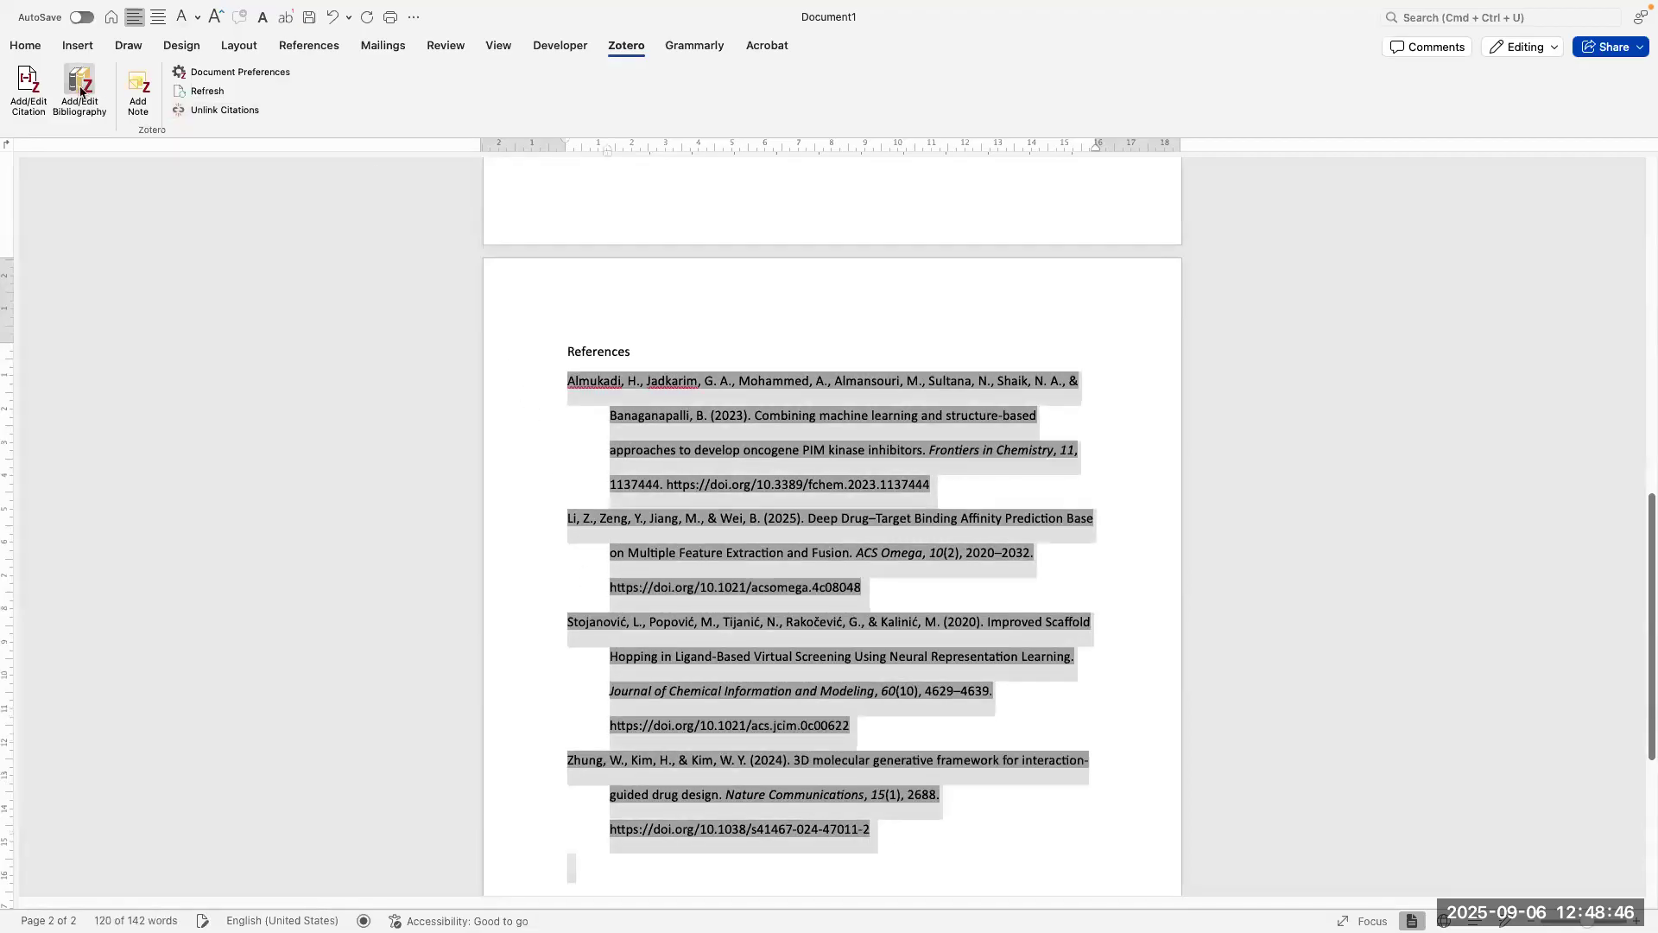
pyautogui.click(26, 45)
pyautogui.click(492, 103)
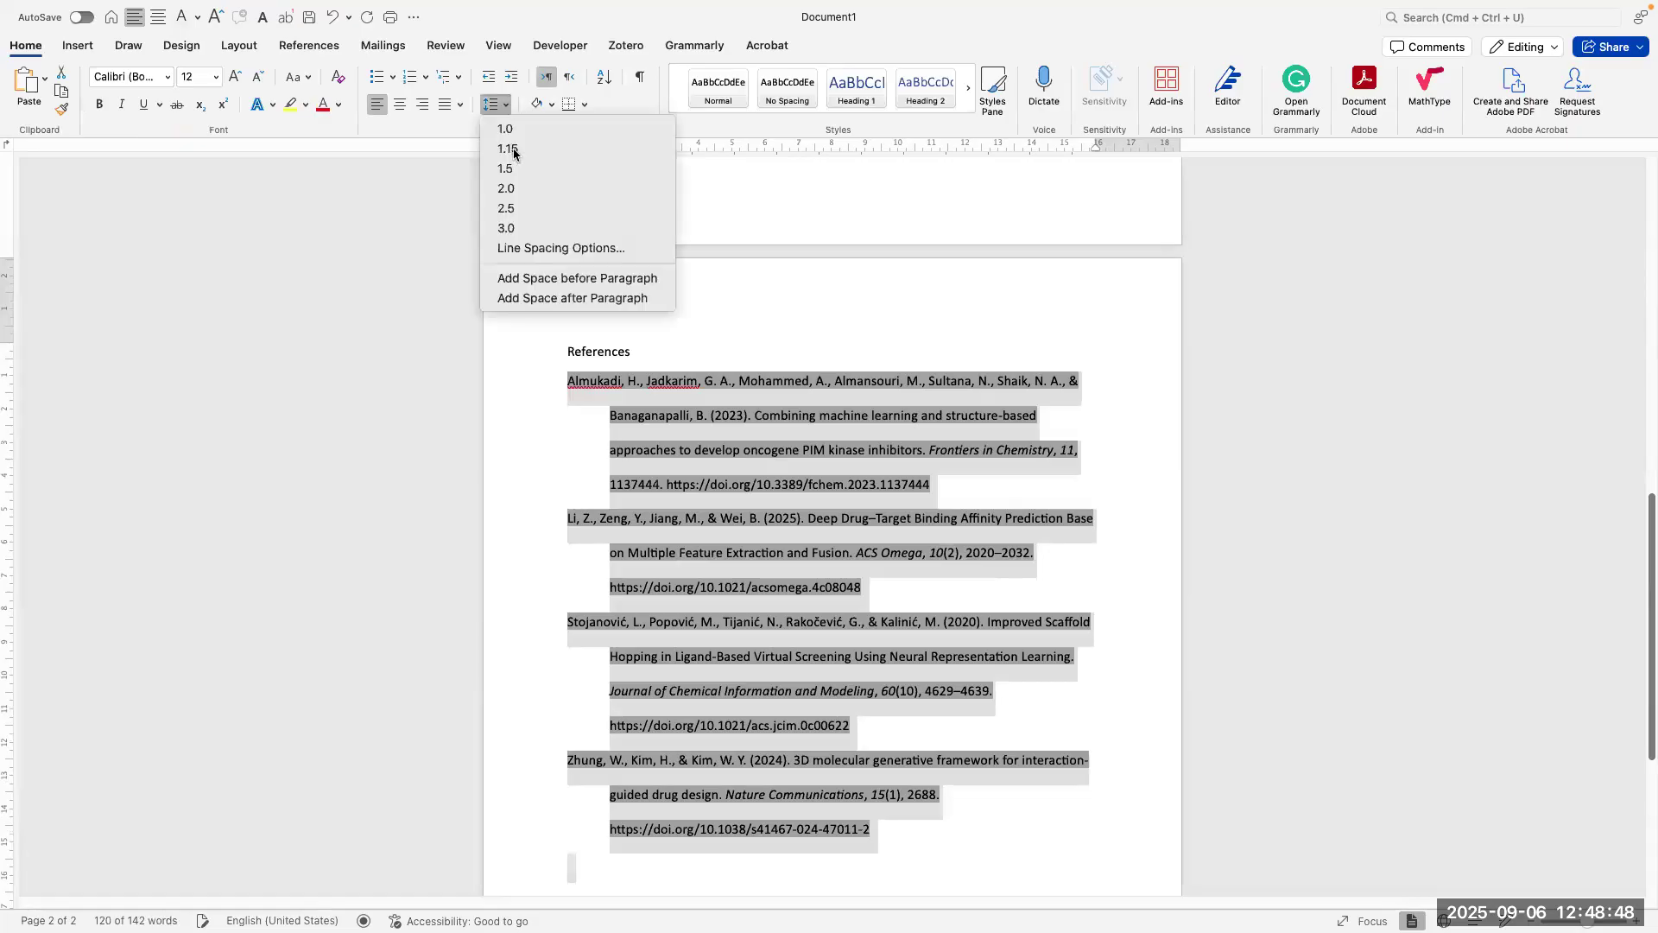
pyautogui.click(515, 152)
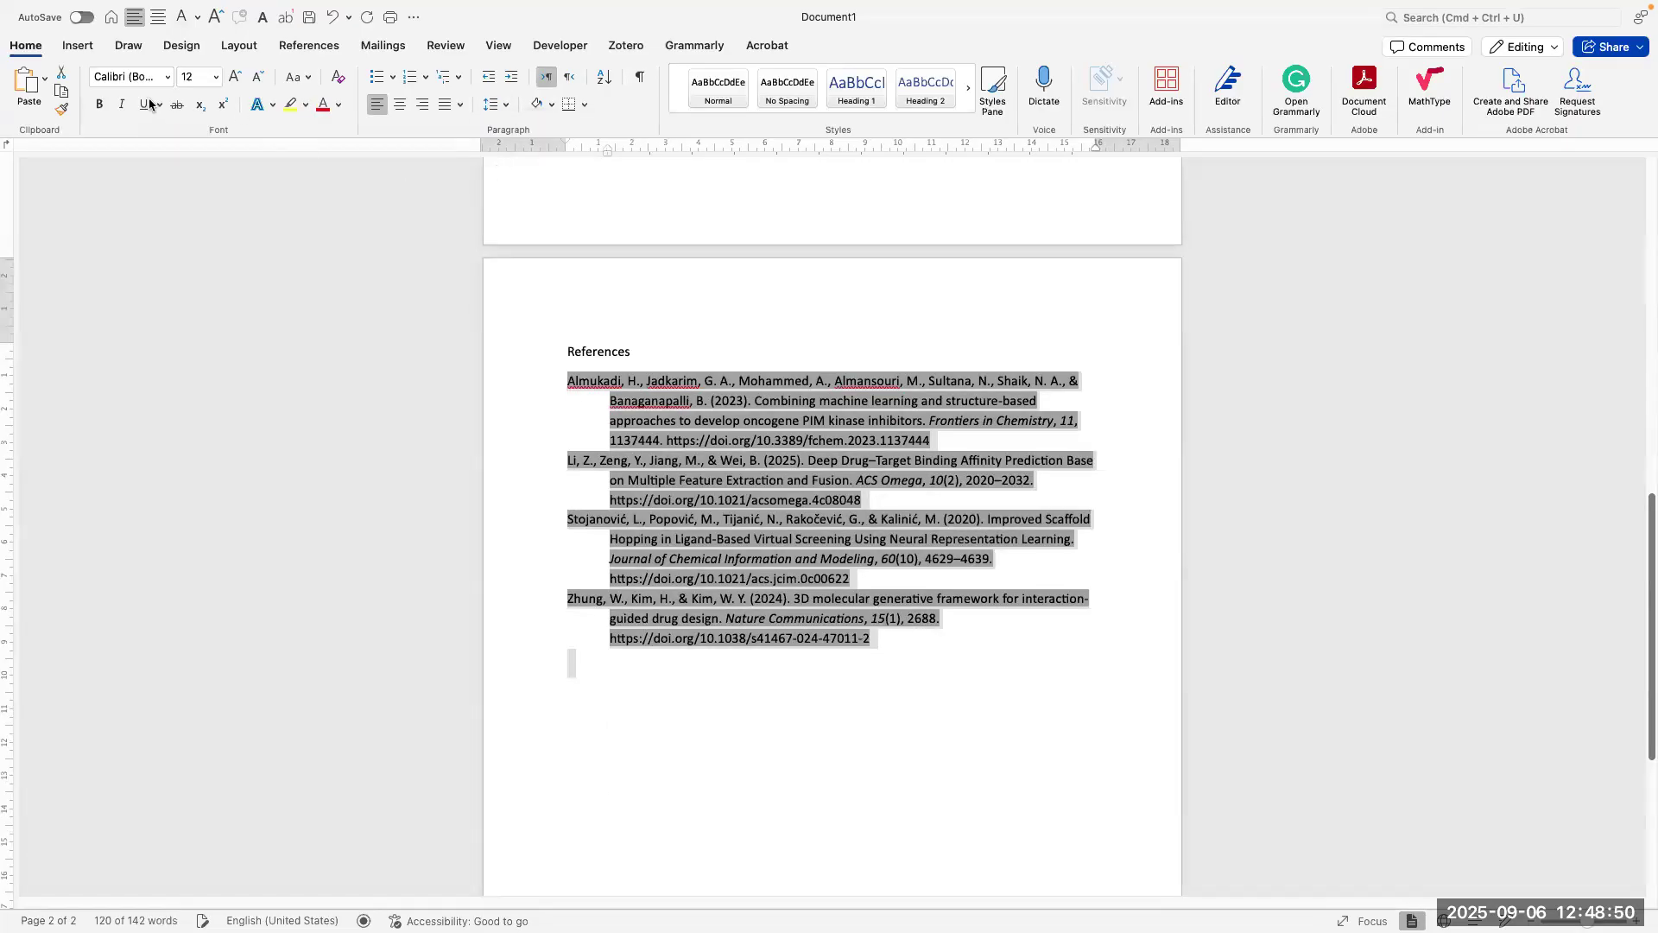
# Step: Set the bibliography's font to Times New Roman and the spacing after its paragraphs to 12 pt
pyautogui.click(168, 79)
pyautogui.click(206, 201)
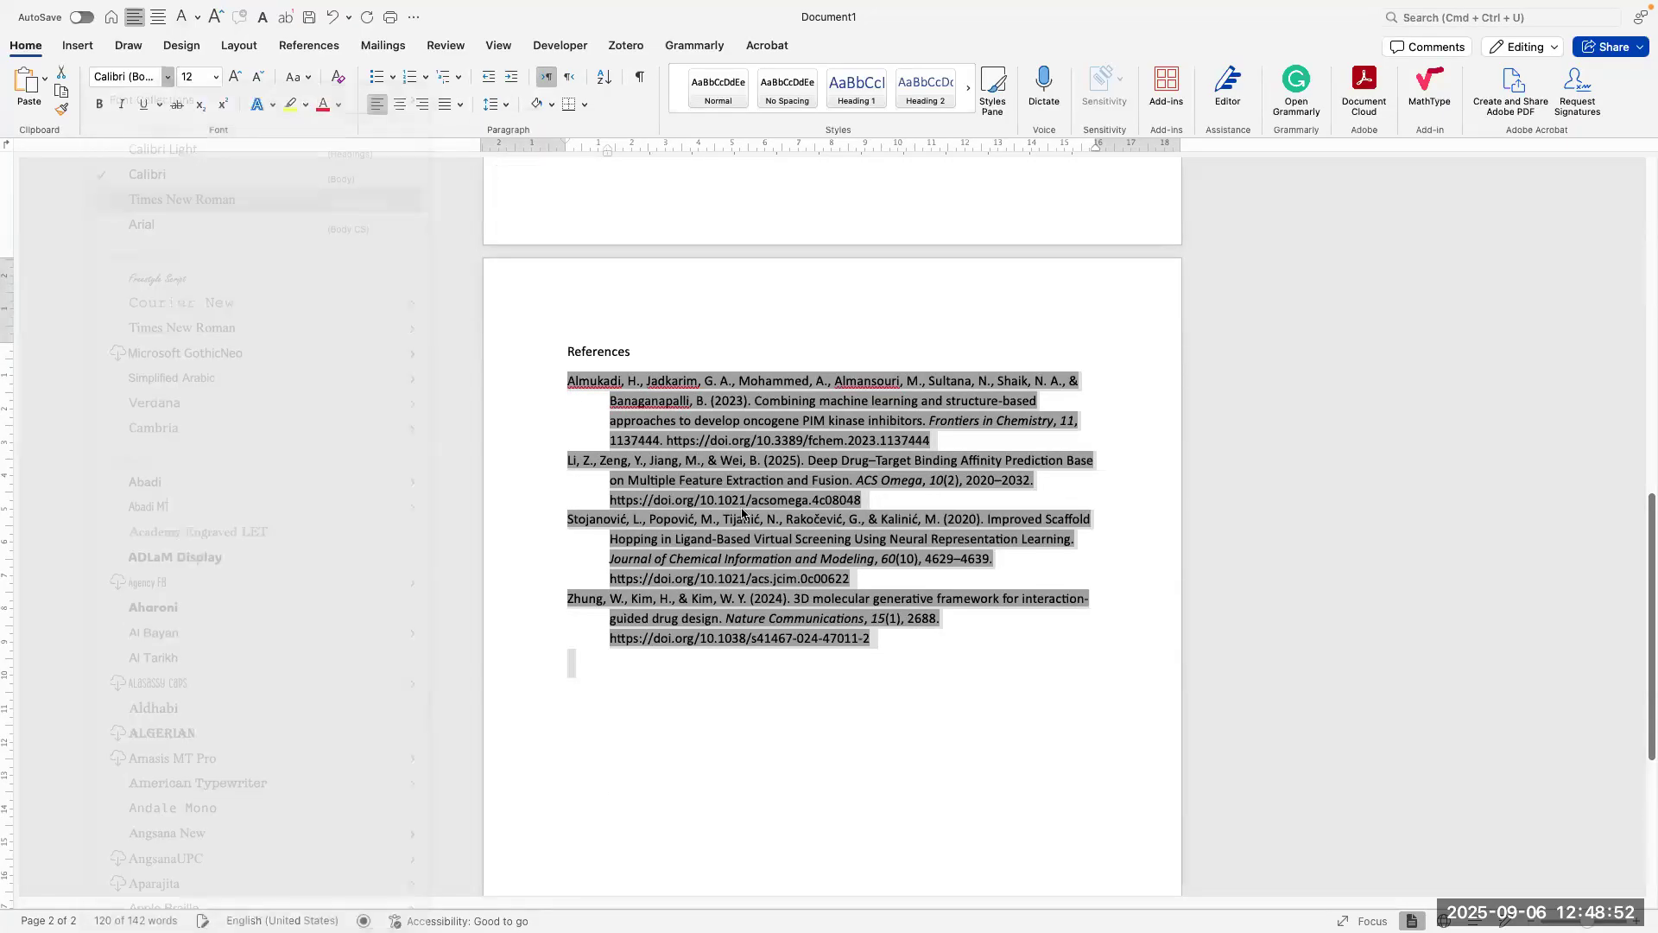
pyautogui.press('Right')
pyautogui.scroll(5, 860, 507)
pyautogui.moveTo(414, 732); pyautogui.dragTo(372, 304)
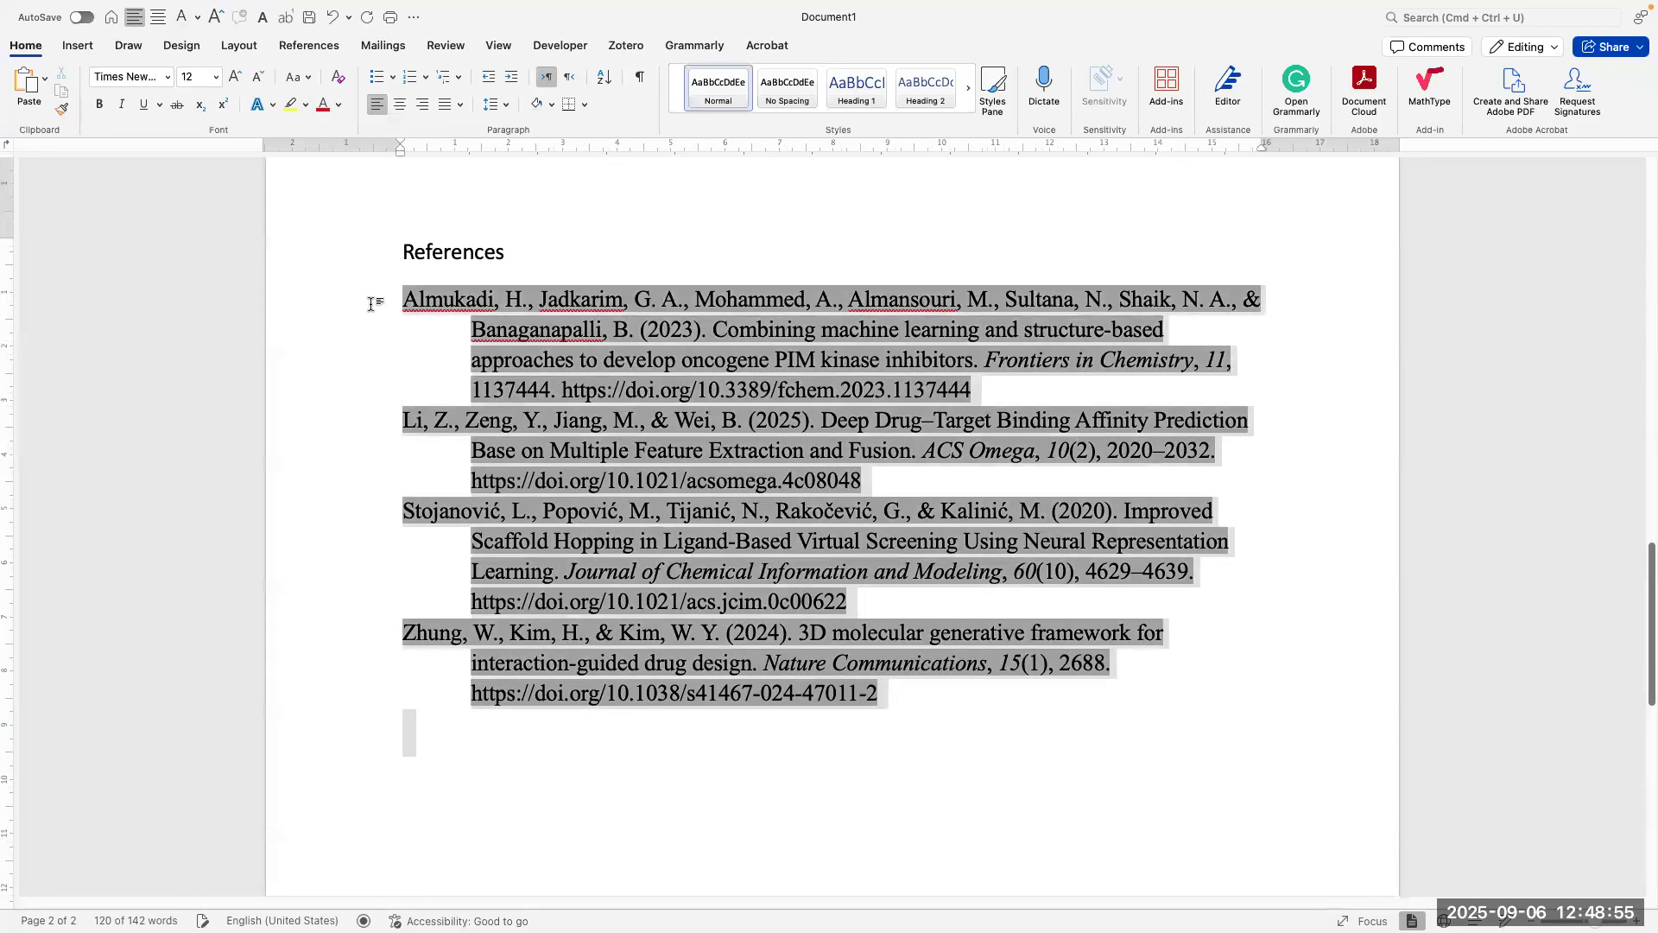
pyautogui.click(238, 46)
pyautogui.click(593, 106)
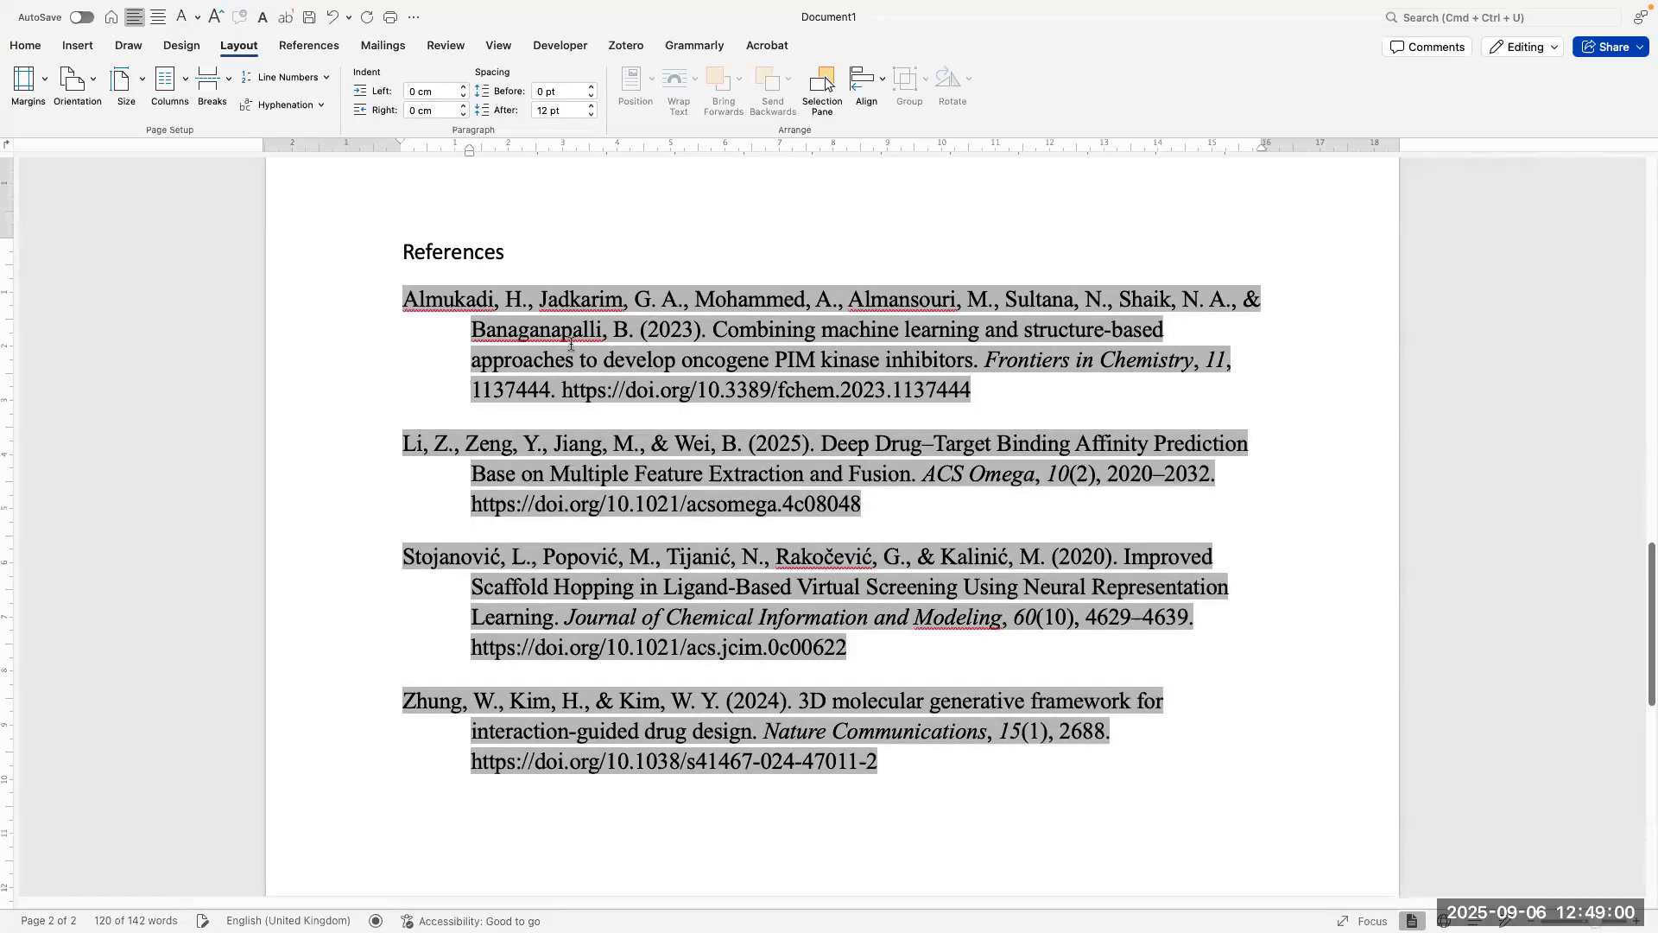
pyautogui.scroll(10, 752, 458)
pyautogui.scroll(10, 760, 423)
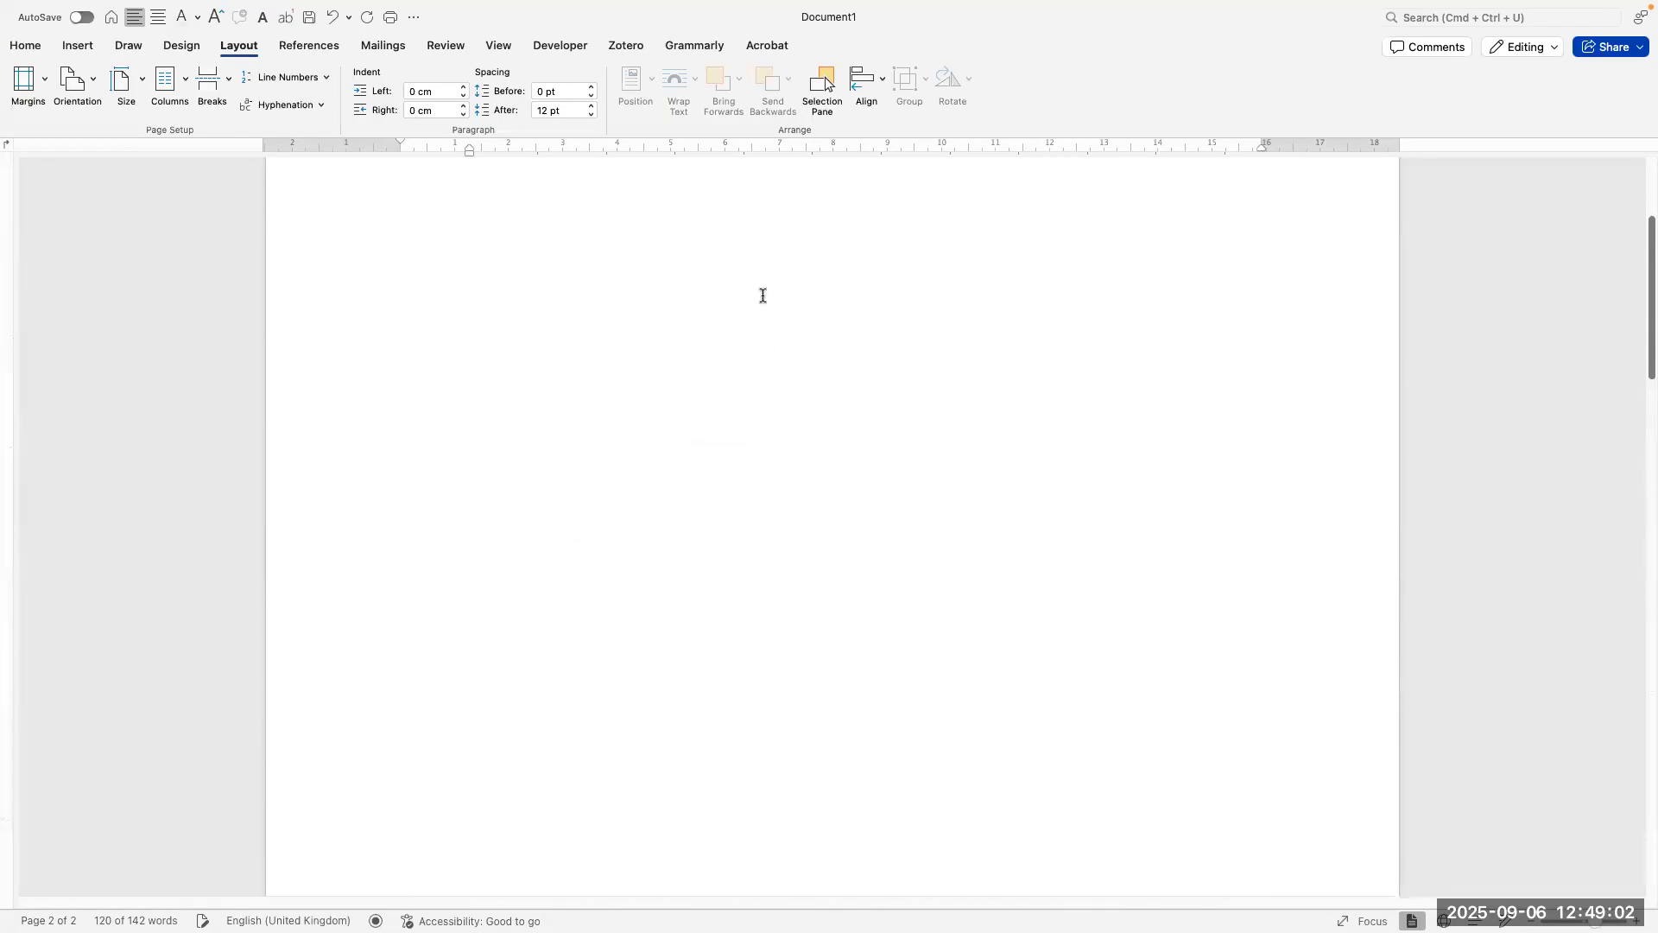
# Step: Review the formatted reference list in Word, checking the first entry's authors, year, title, journal, volume and issue details
pyautogui.scroll(-10, 764, 483)
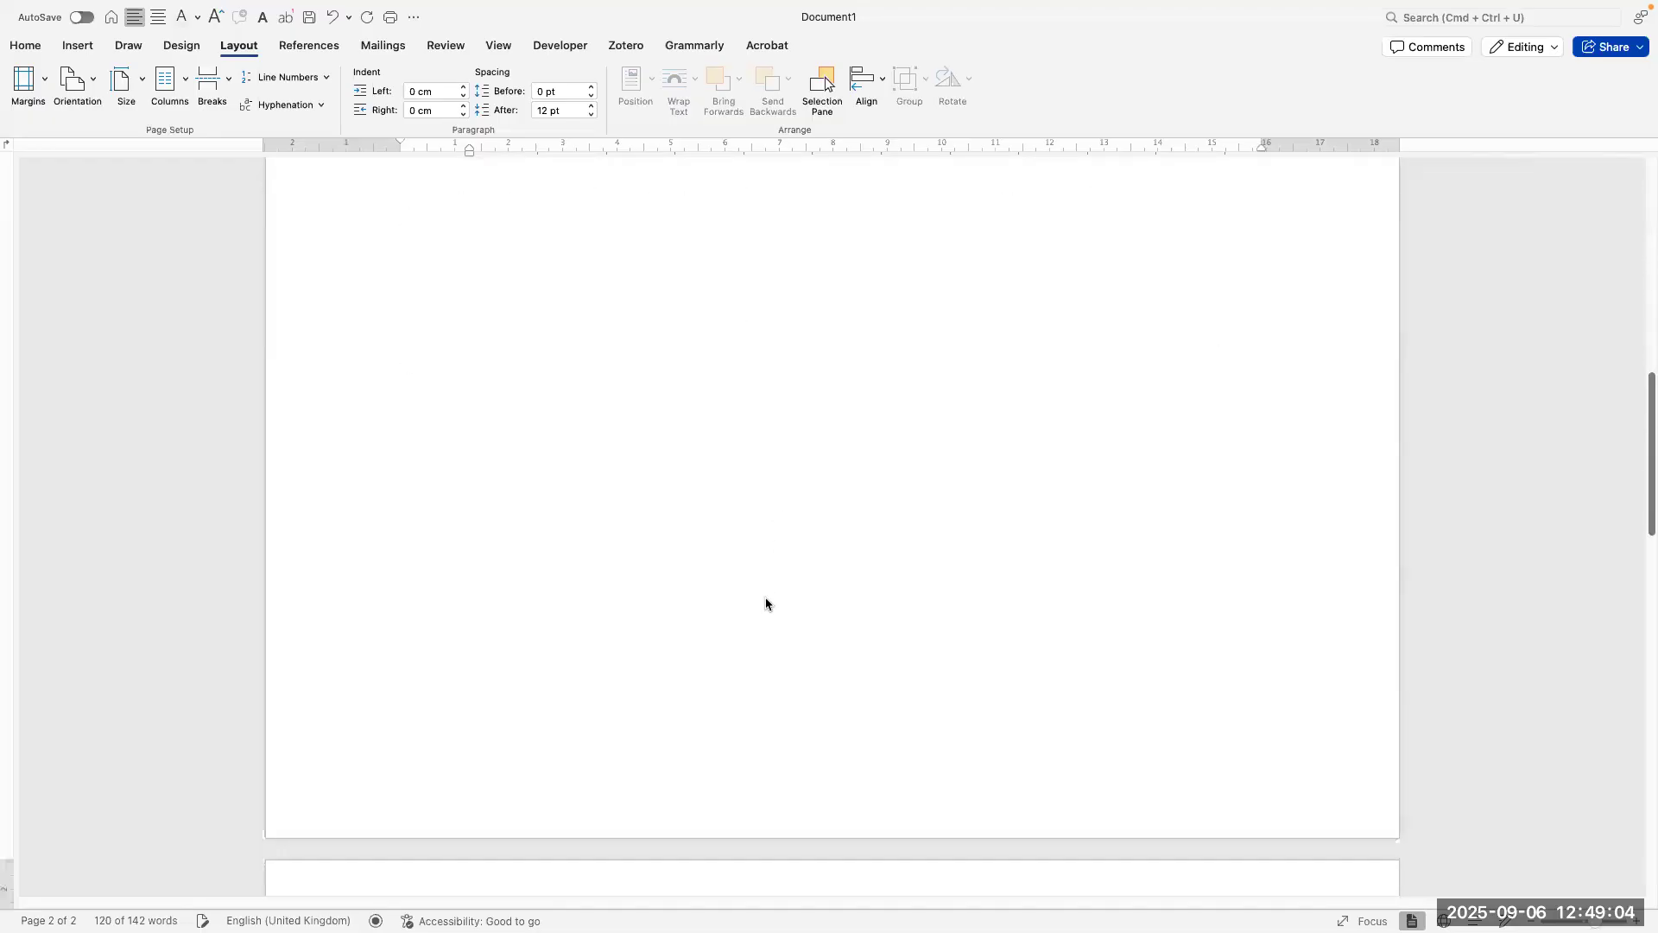
pyautogui.rightClick(668, 645)
pyautogui.click(671, 644)
pyautogui.scroll(-5, 672, 648)
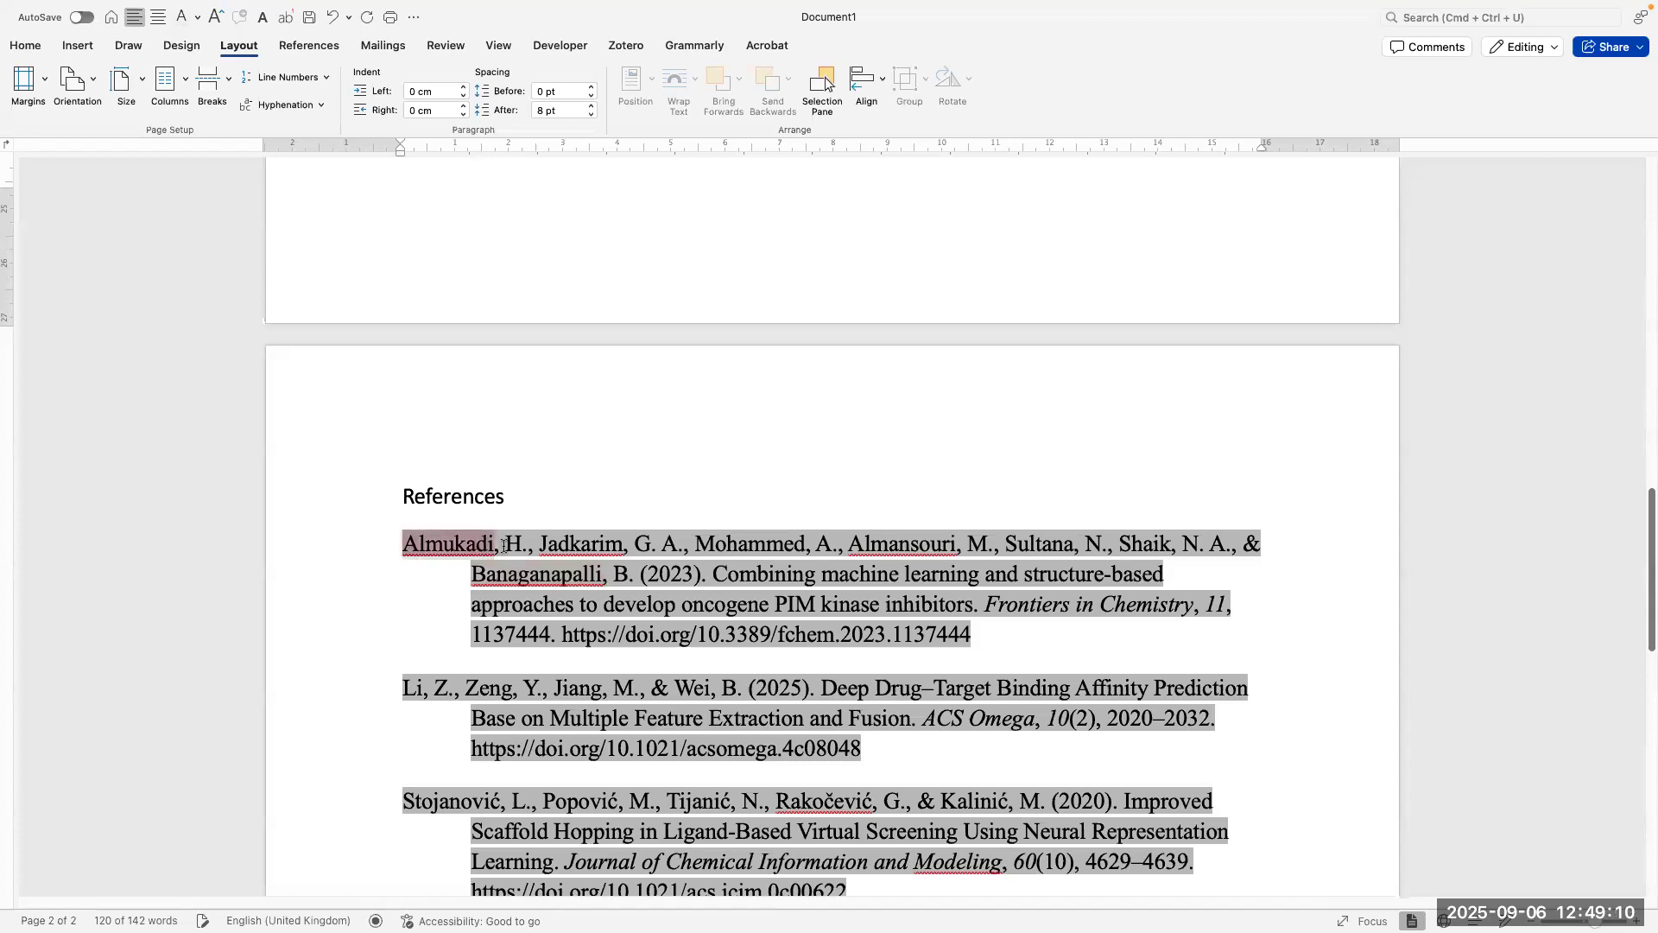
pyautogui.moveTo(639, 547); pyautogui.dragTo(1174, 603)
pyautogui.click(667, 571)
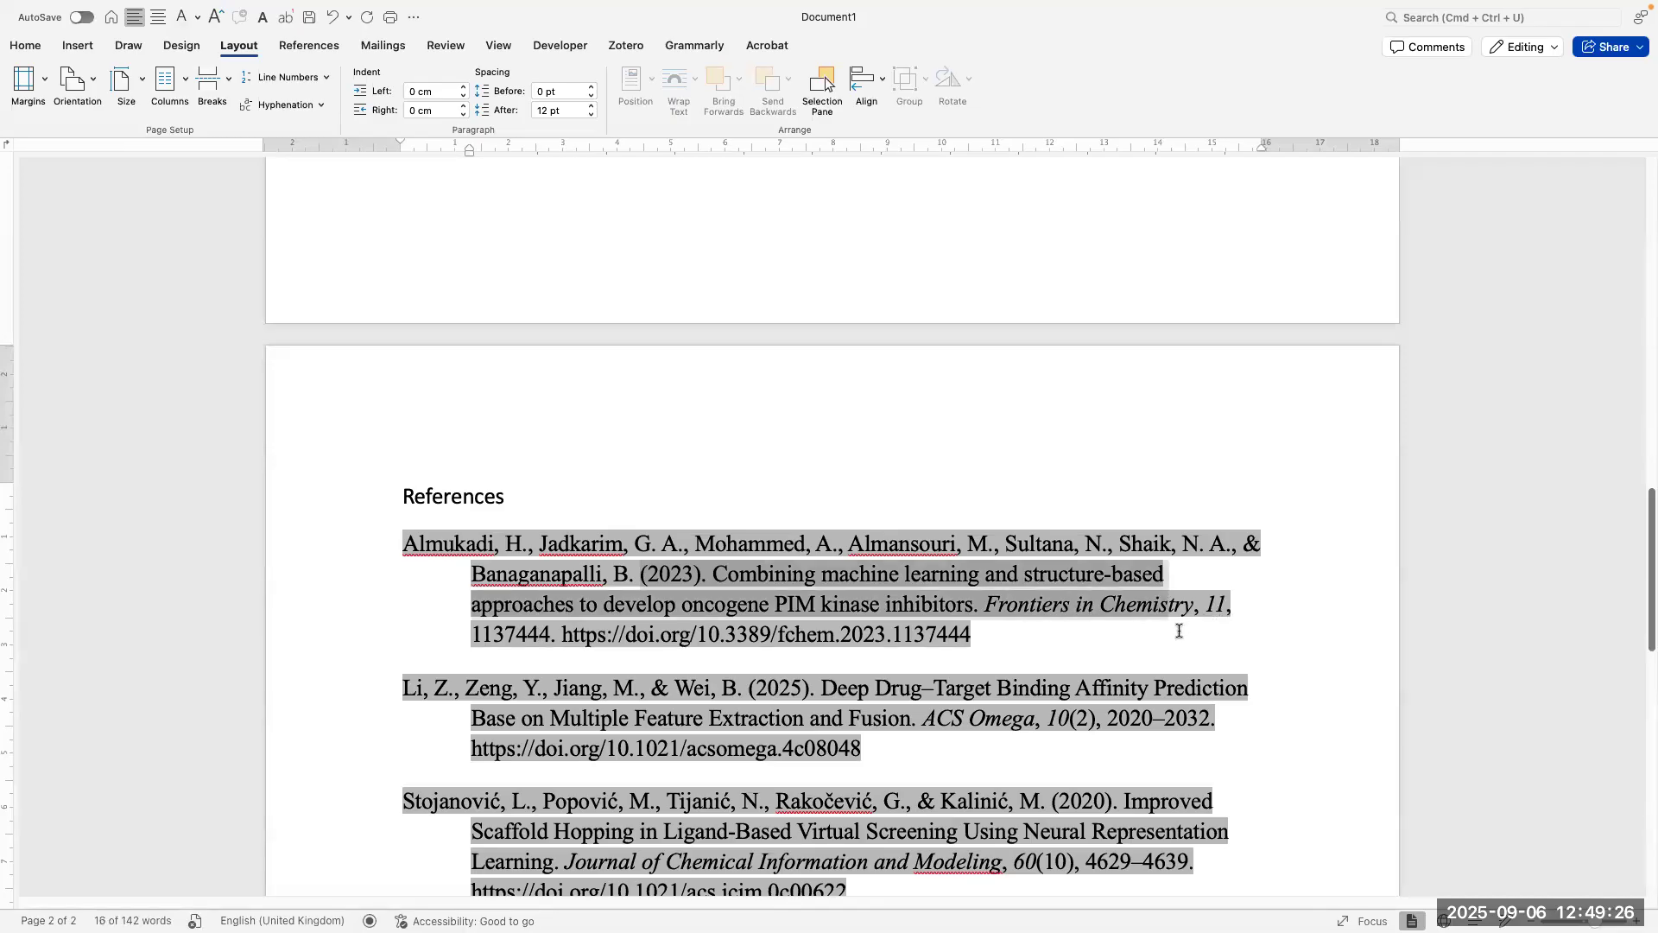
pyautogui.scroll(-1, 1167, 645)
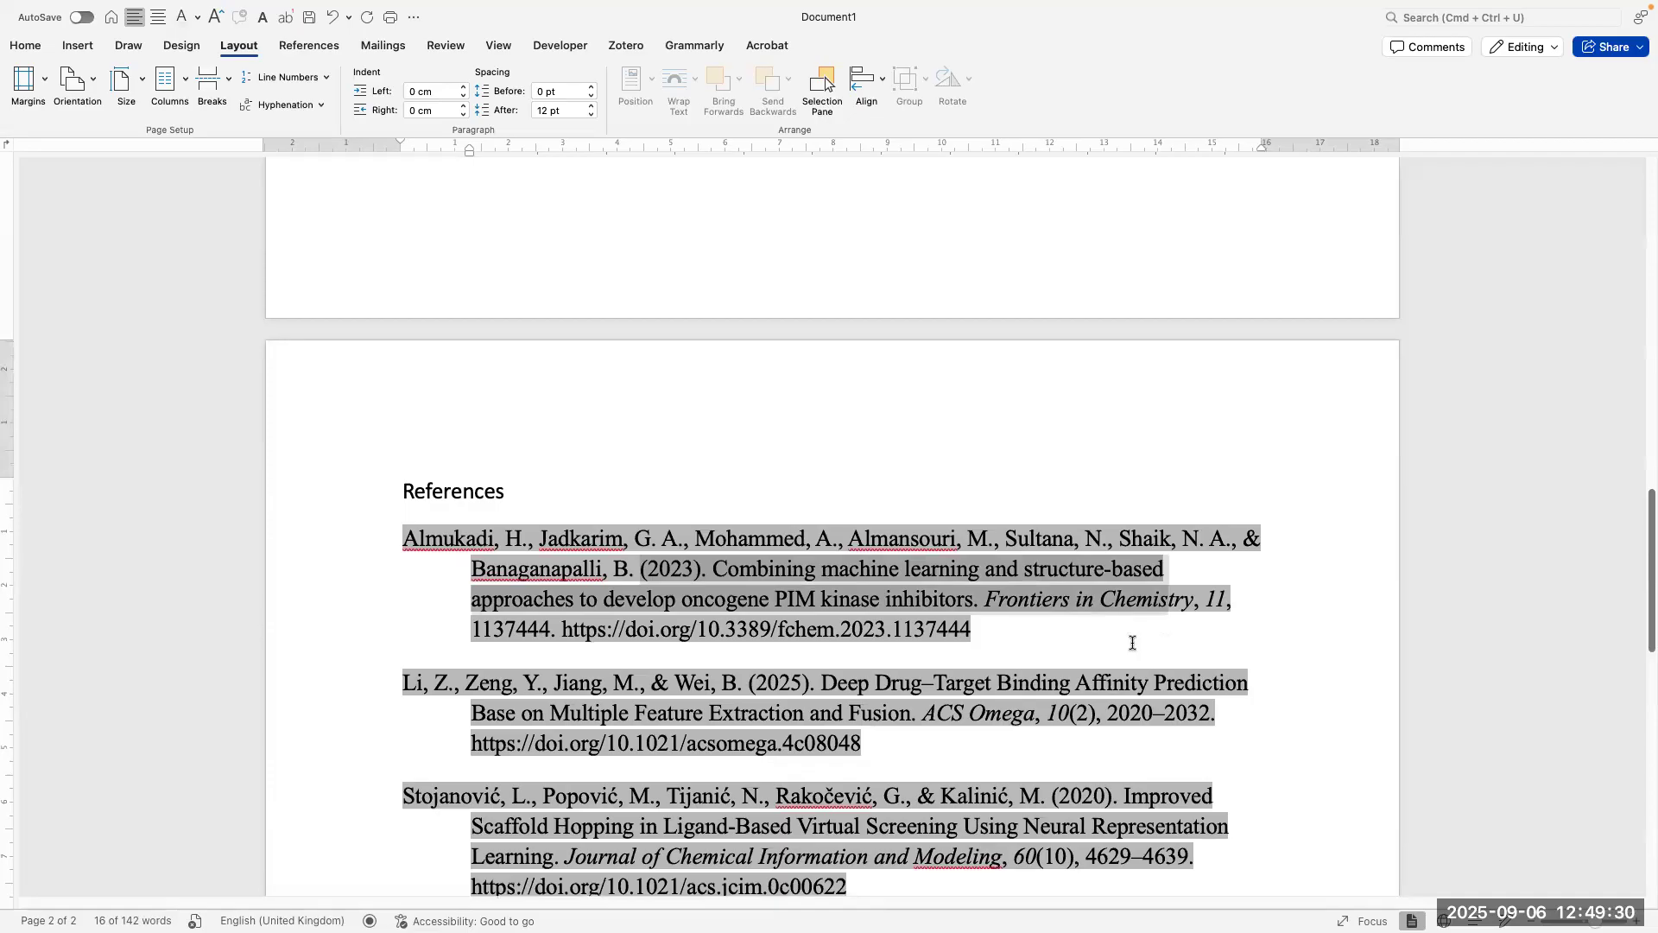
pyautogui.scroll(-2, 1122, 644)
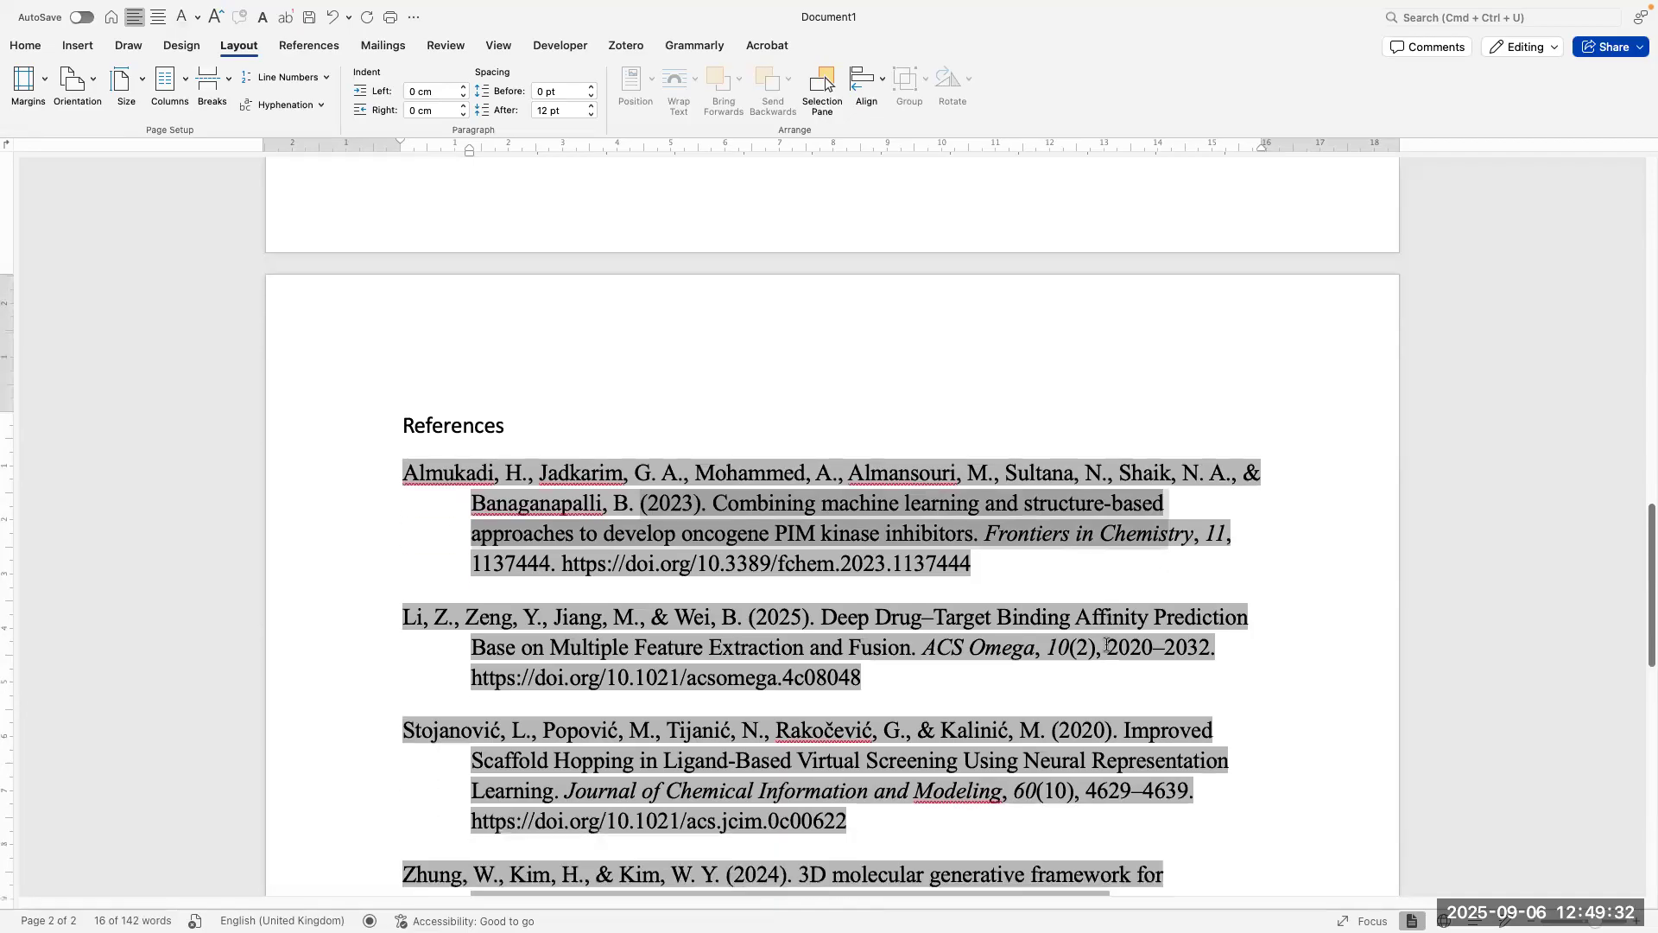
pyautogui.scroll(-4, 1085, 806)
pyautogui.scroll(-3, 1084, 807)
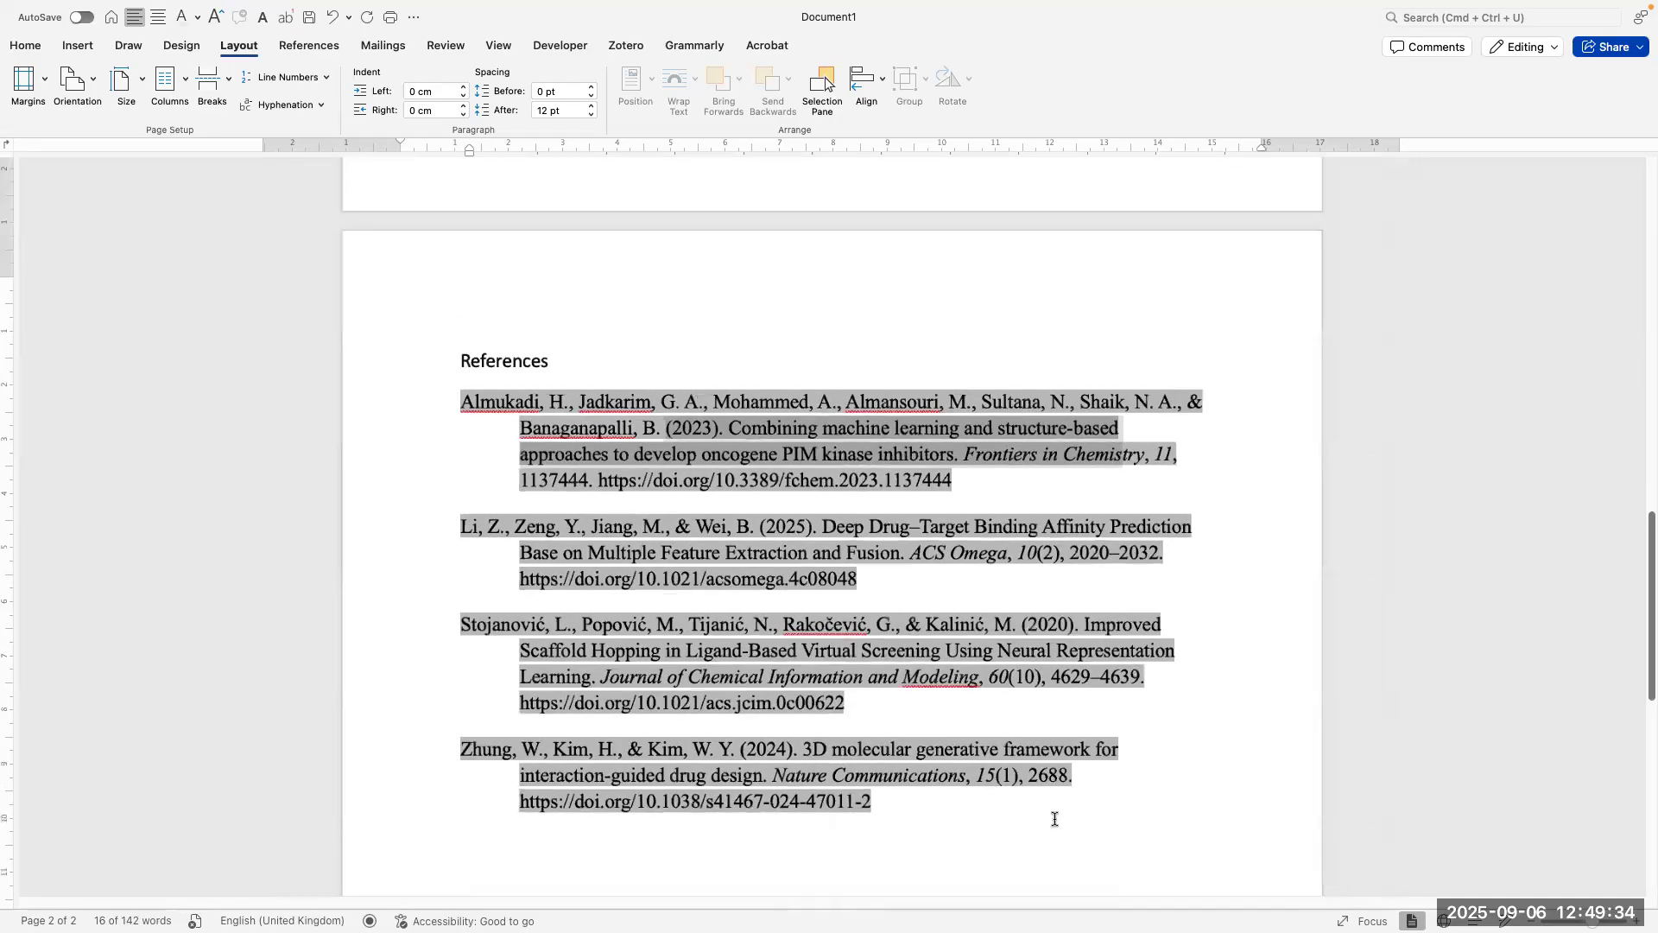
pyautogui.scroll(-2, 978, 735)
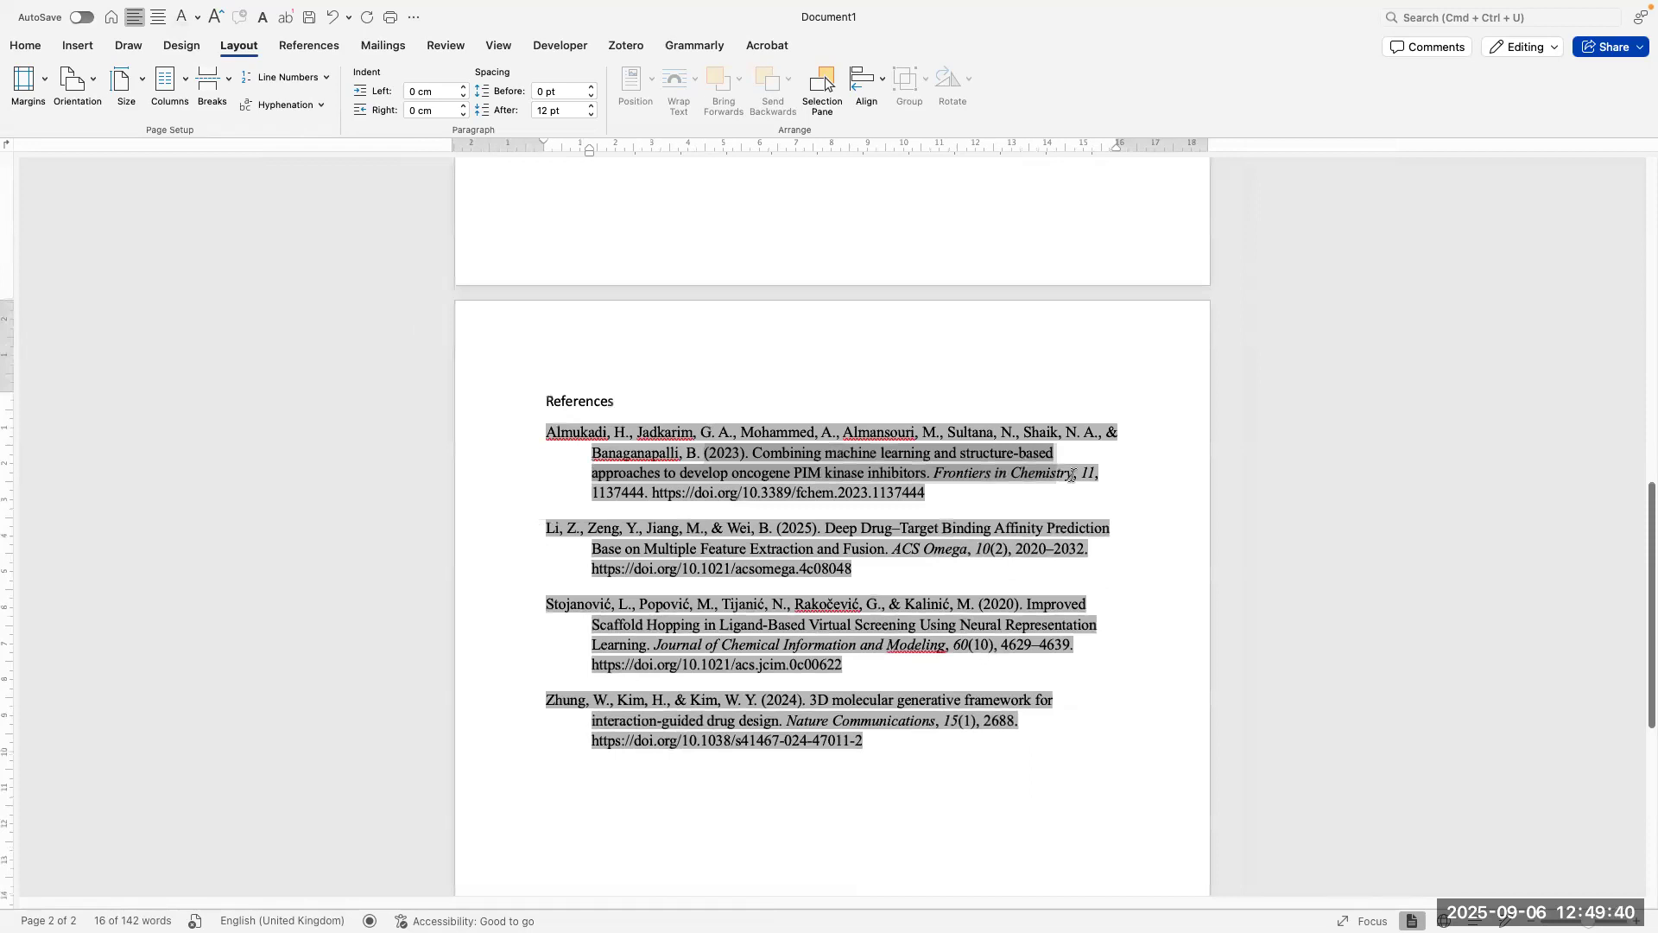
pyautogui.scroll(2, 993, 510)
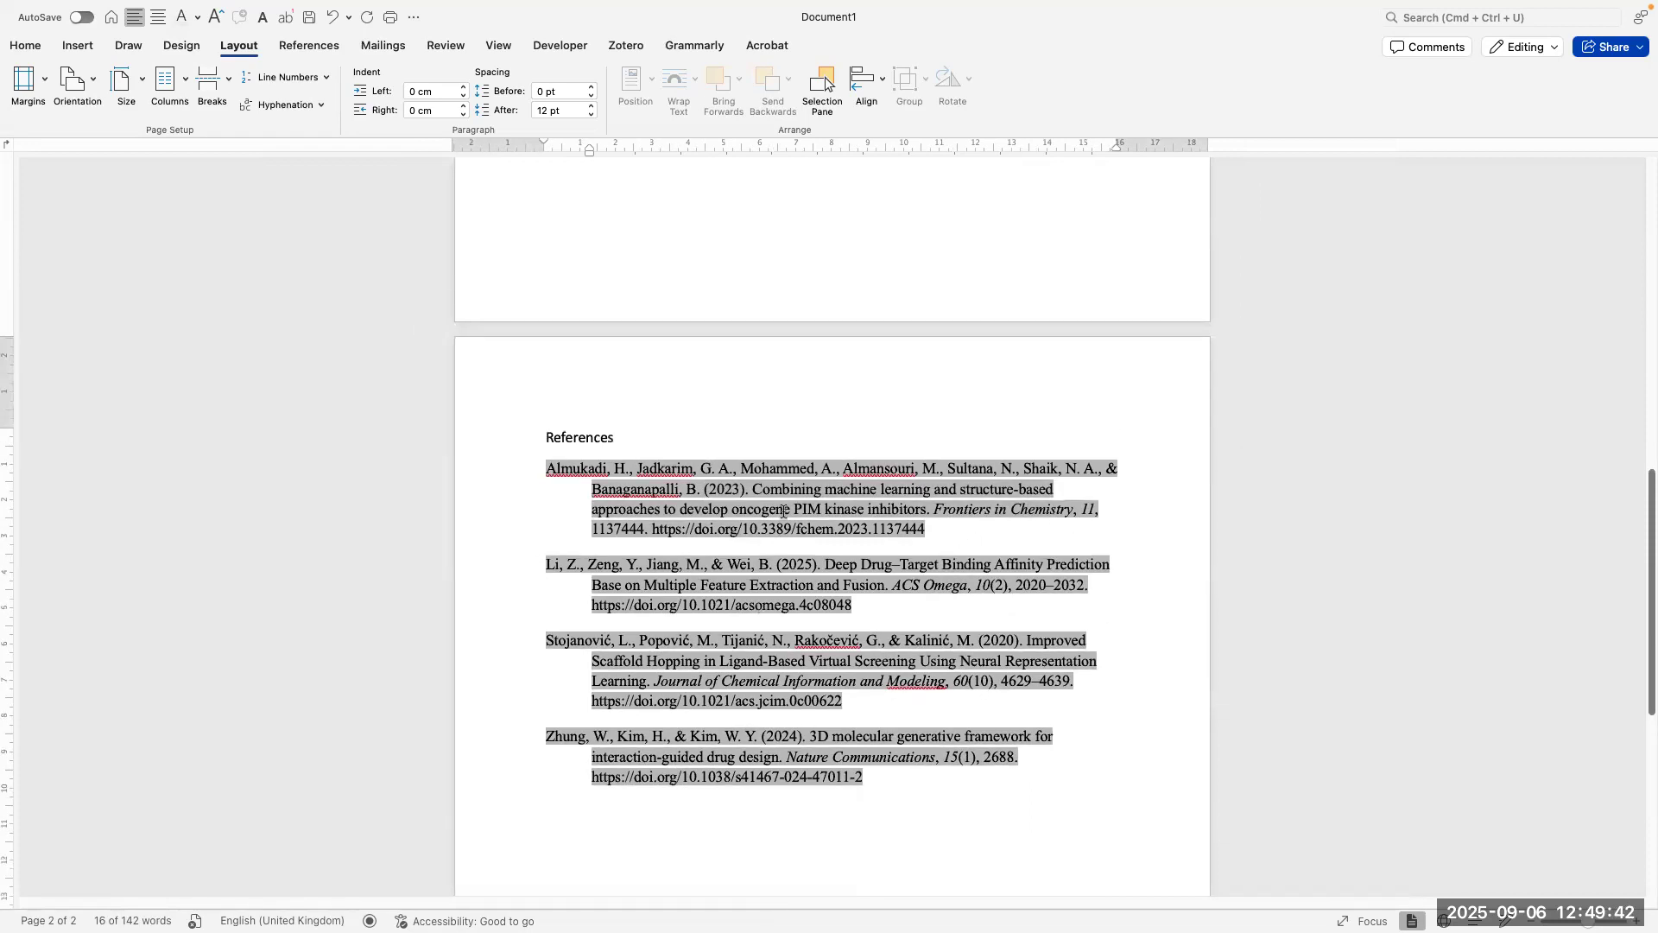
pyautogui.moveTo(947, 565); pyautogui.dragTo(557, 508)
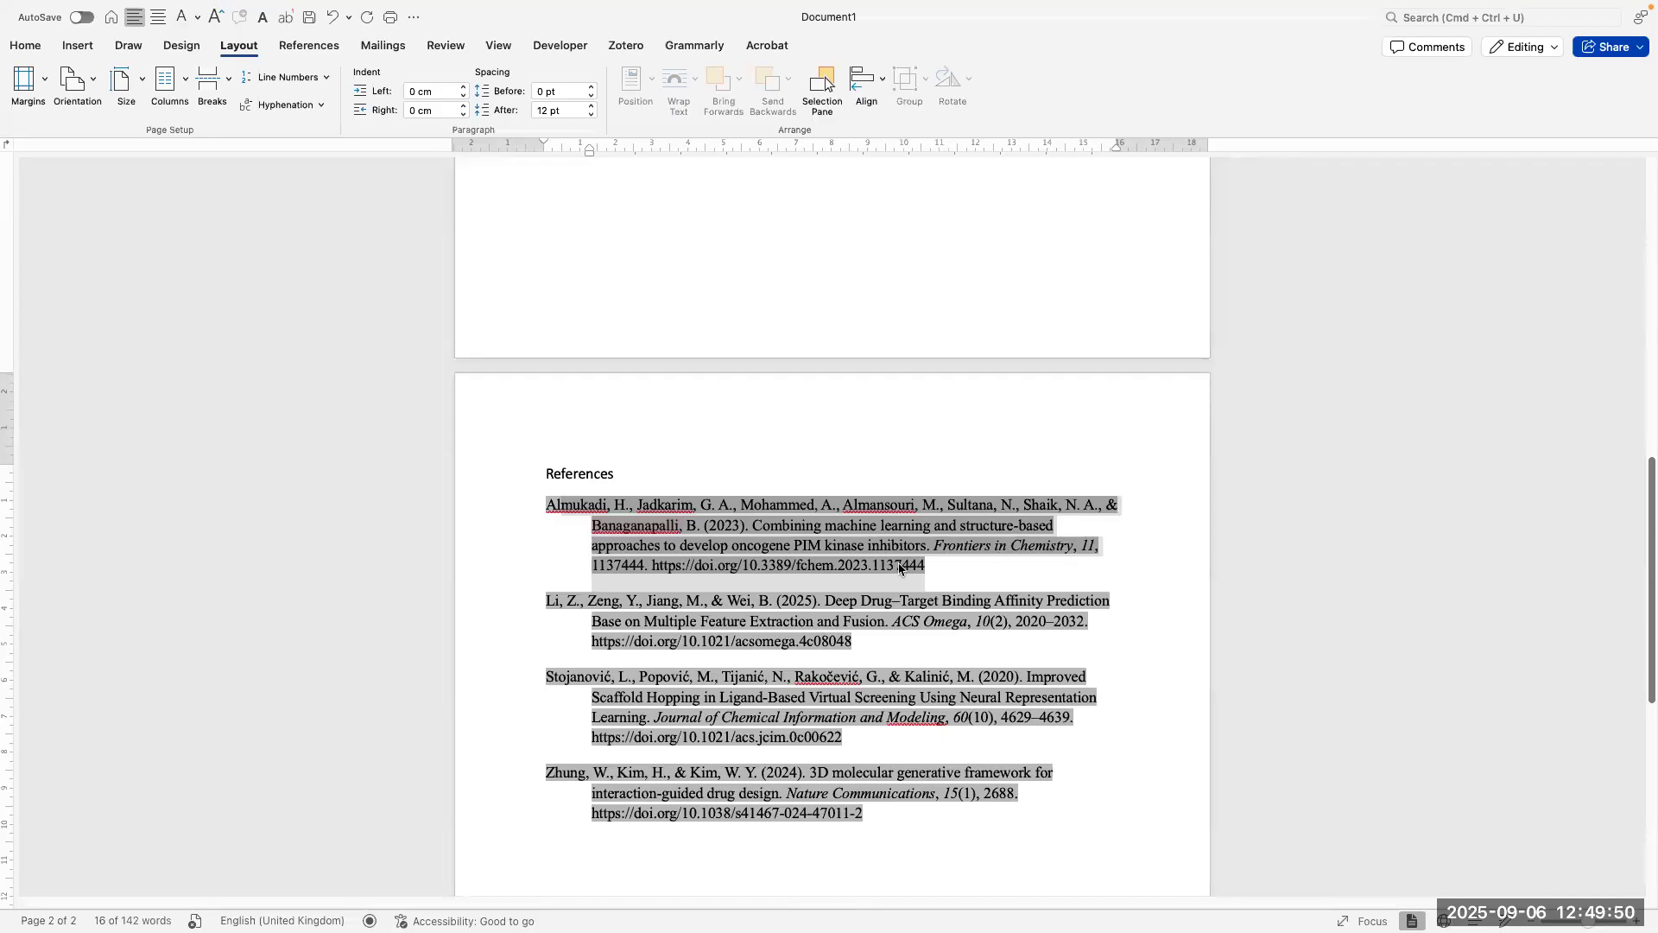
pyautogui.scroll(1, 899, 567)
# Step: Switch to Zotero, sort the library by creator, and select "Combining machine learning and structure-based approaches to develop oncogene PIM kinase inhibitors"
pyautogui.hotkey('ctrl', 'Up')
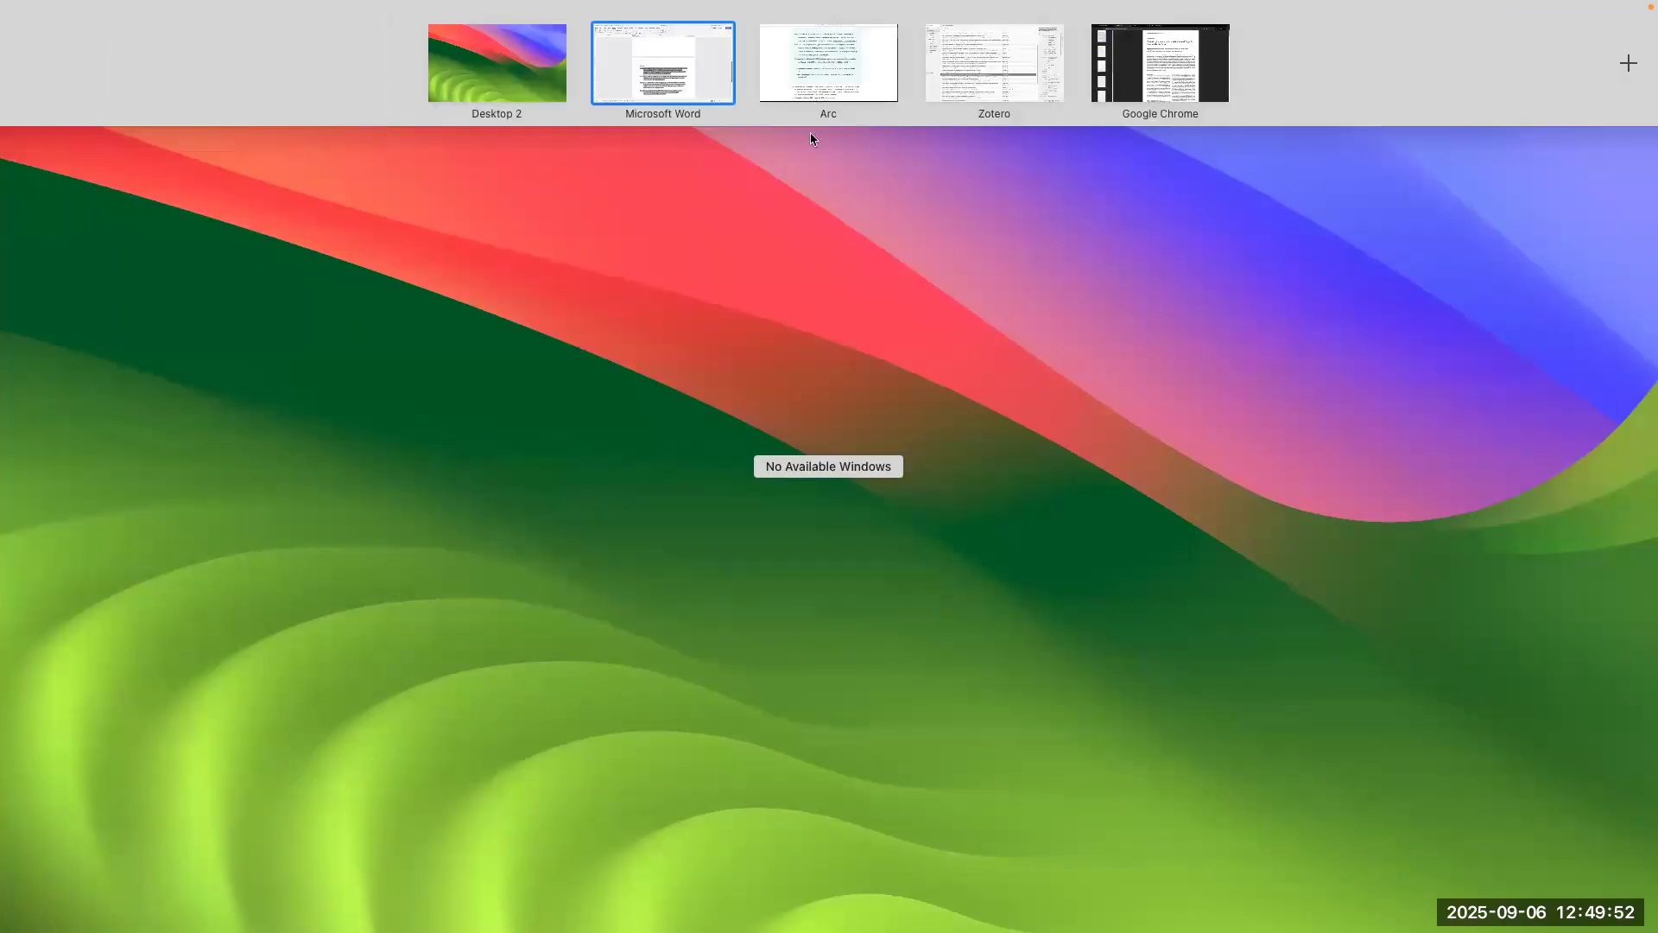
pyautogui.click(951, 82)
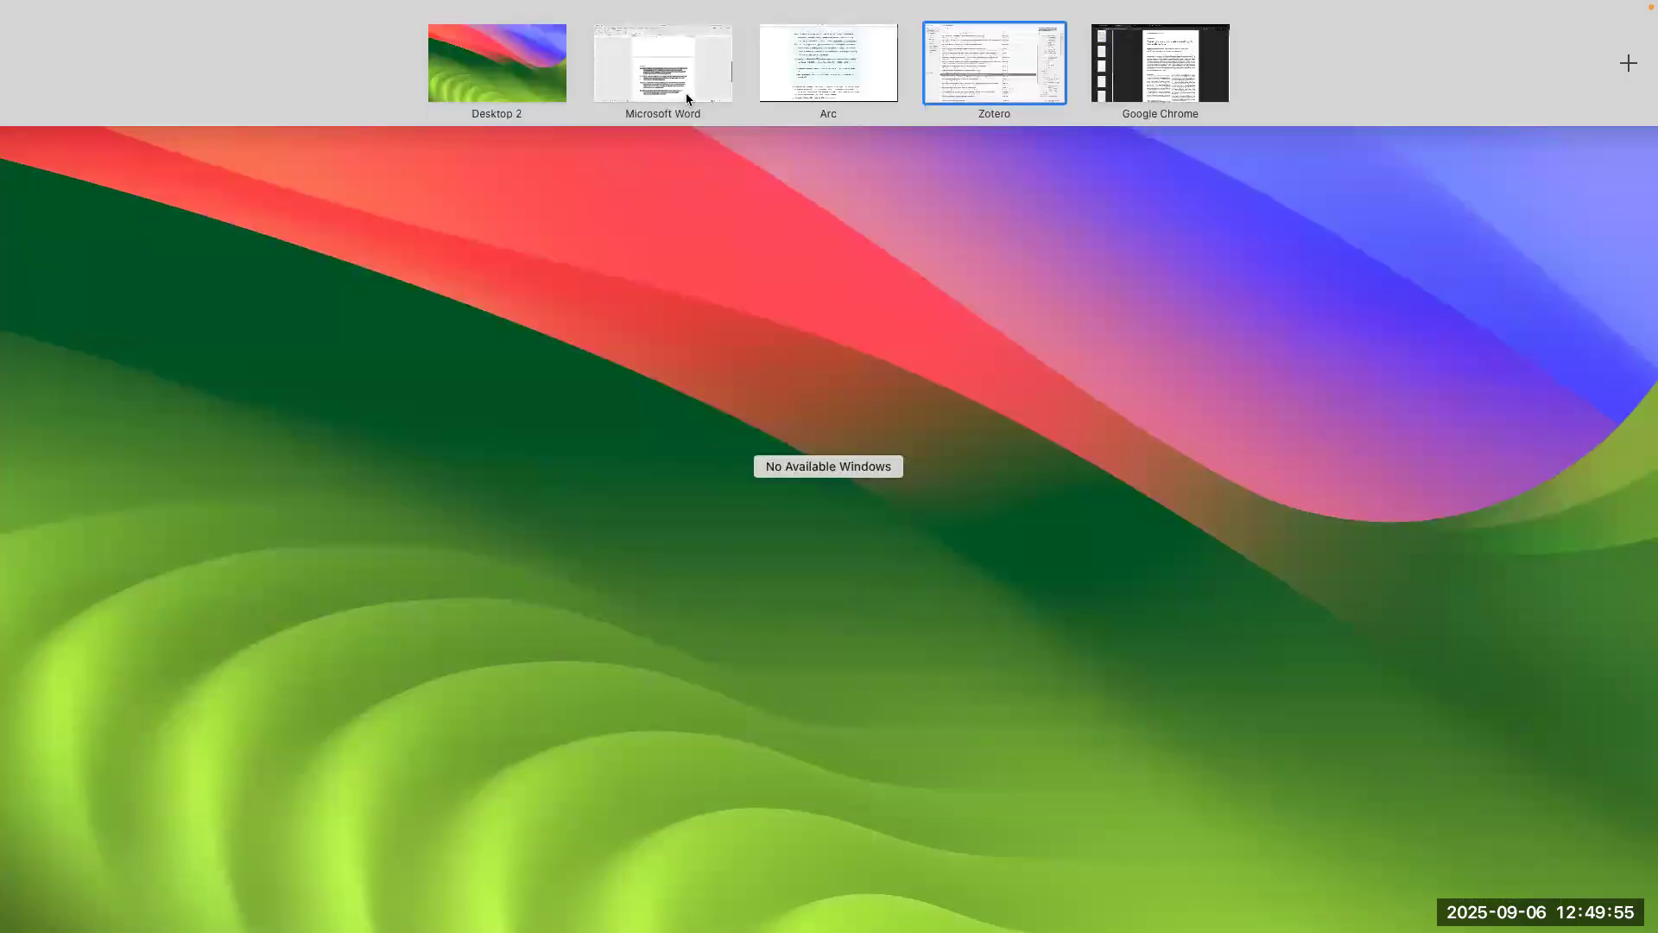
pyautogui.click(688, 94)
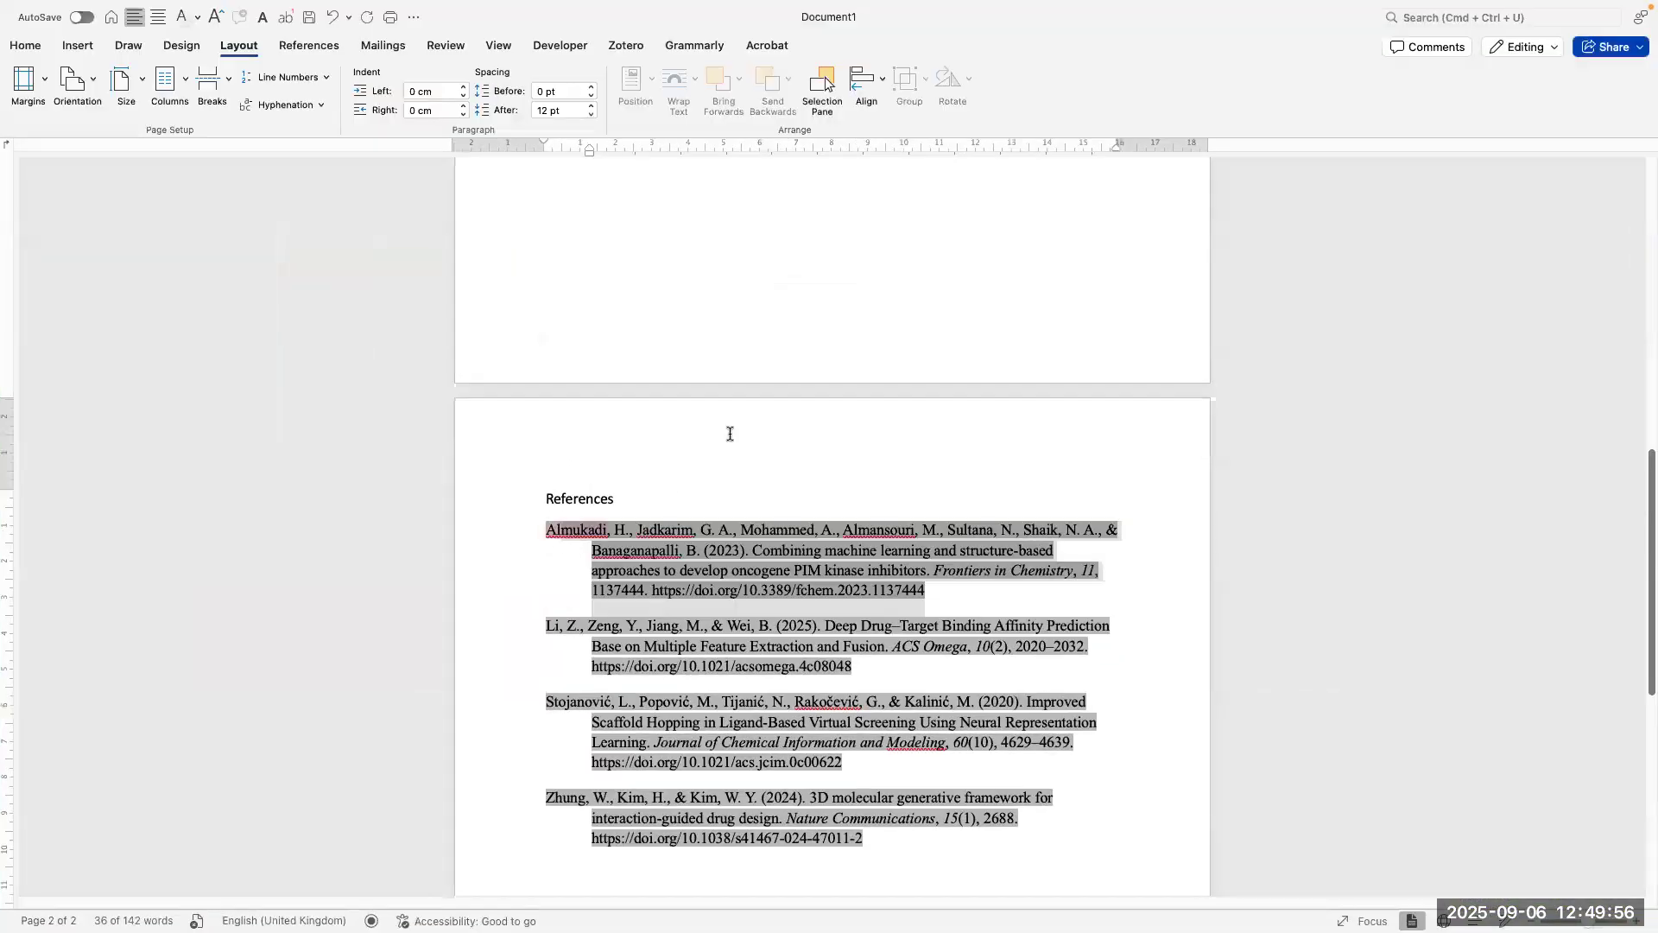
pyautogui.hotkey('ctrl', 'Up')
pyautogui.click(975, 82)
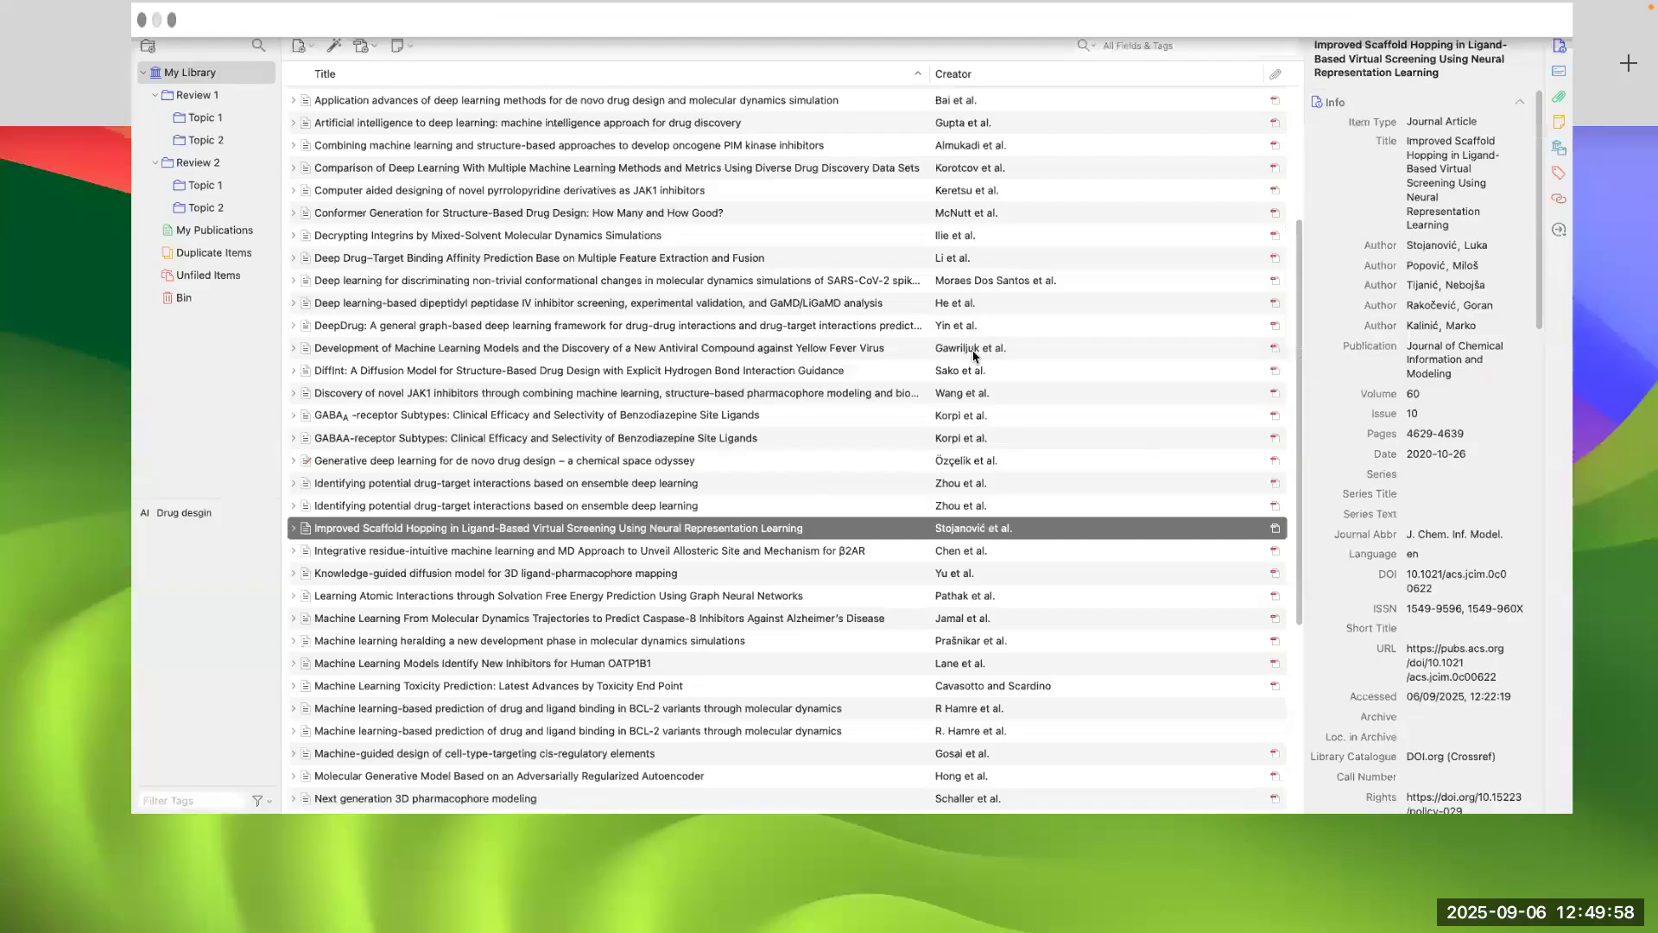
pyautogui.click(955, 85)
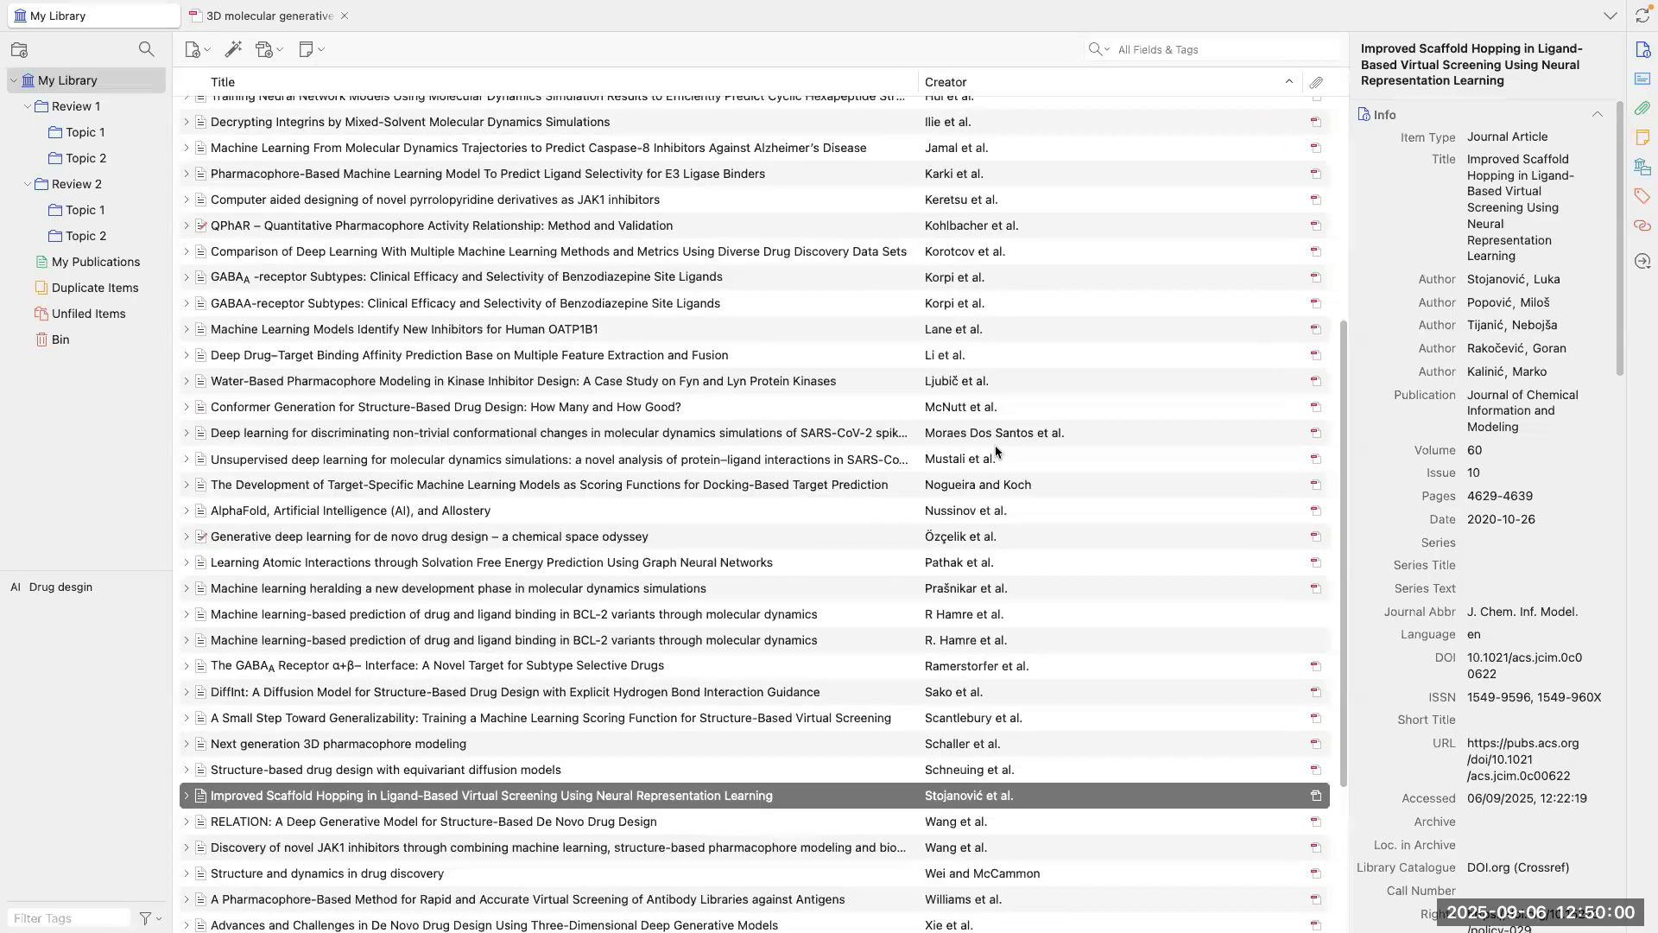
pyautogui.scroll(-5, 997, 451)
pyautogui.scroll(15, 948, 191)
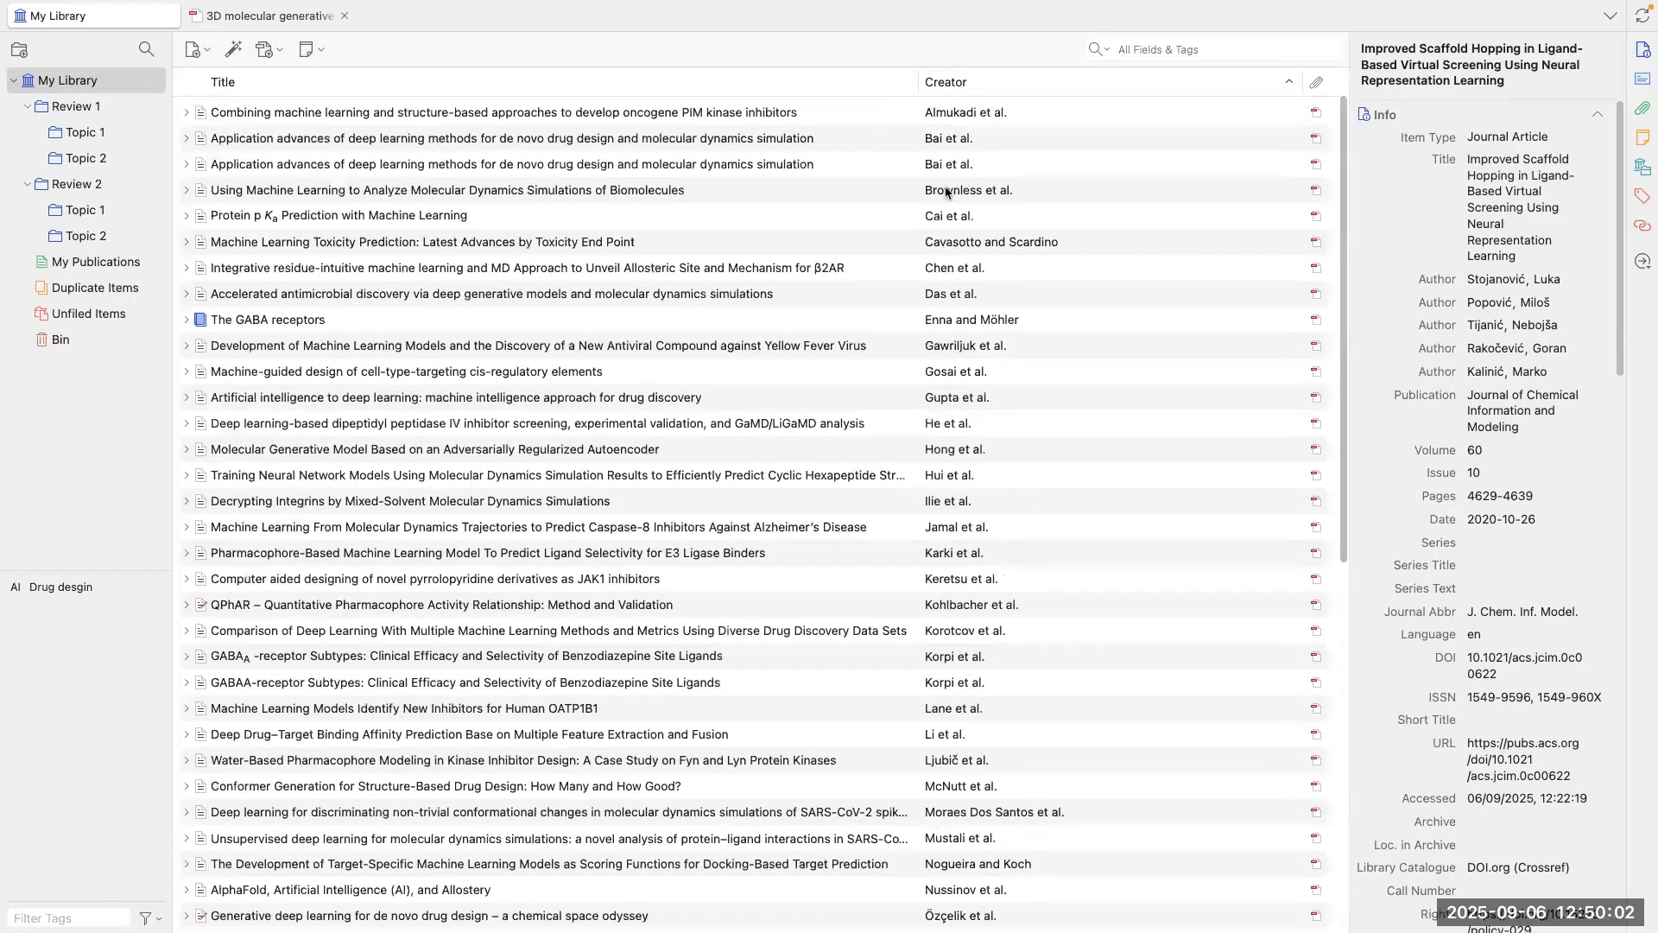
pyautogui.click(954, 86)
pyautogui.click(955, 86)
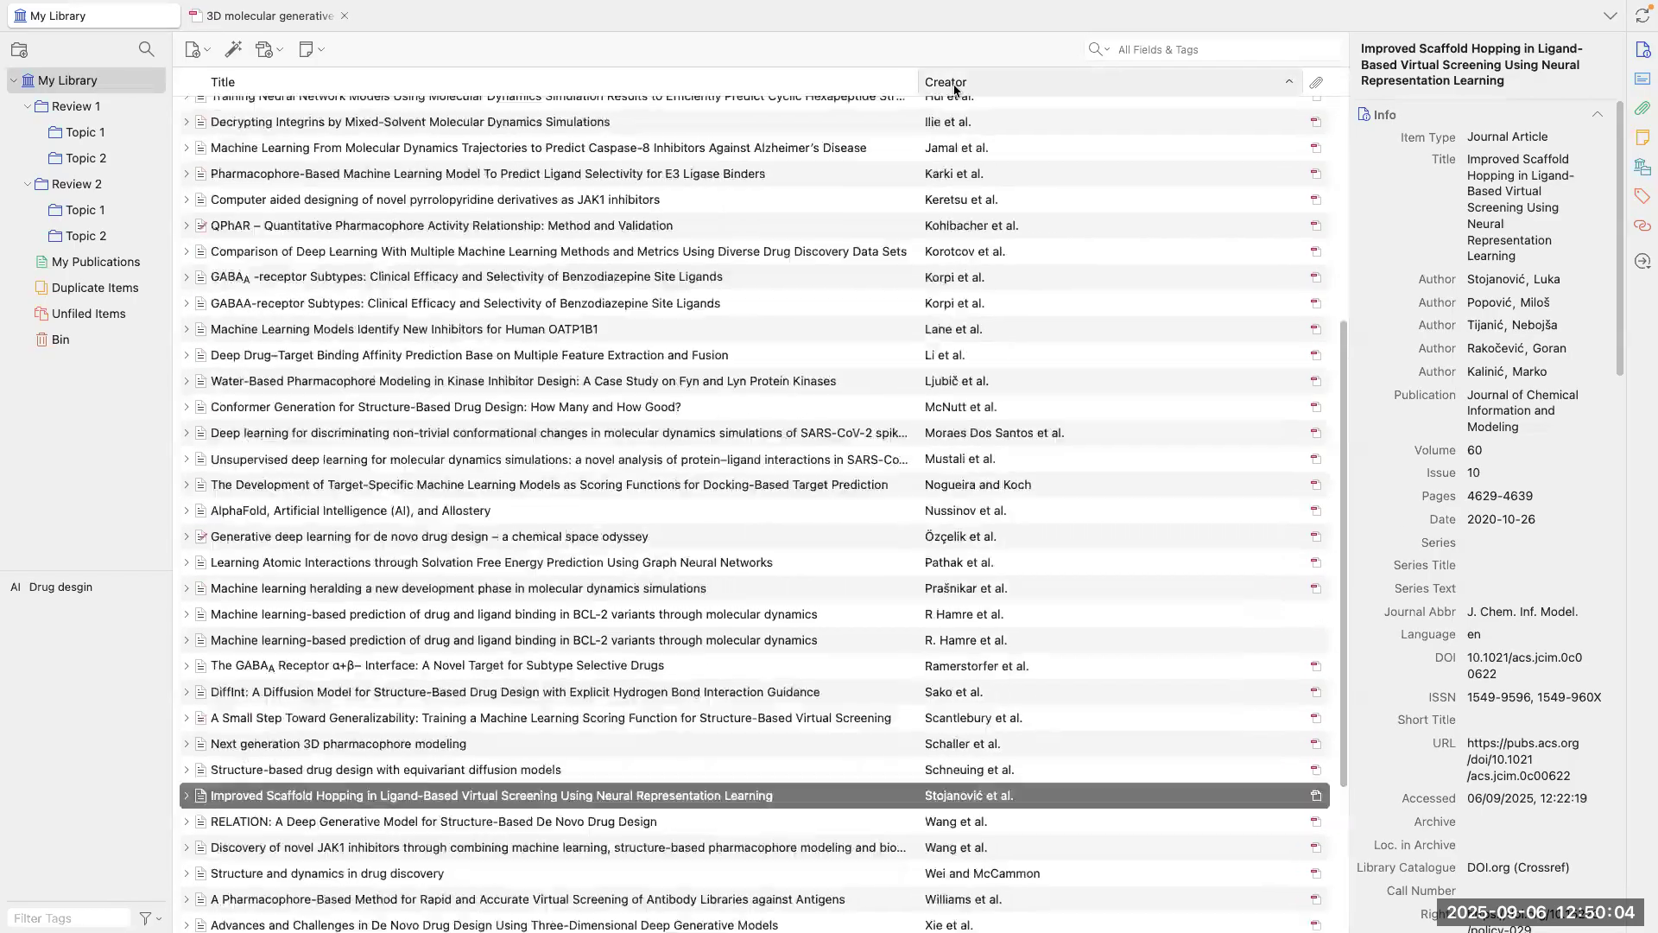
pyautogui.scroll(10, 960, 175)
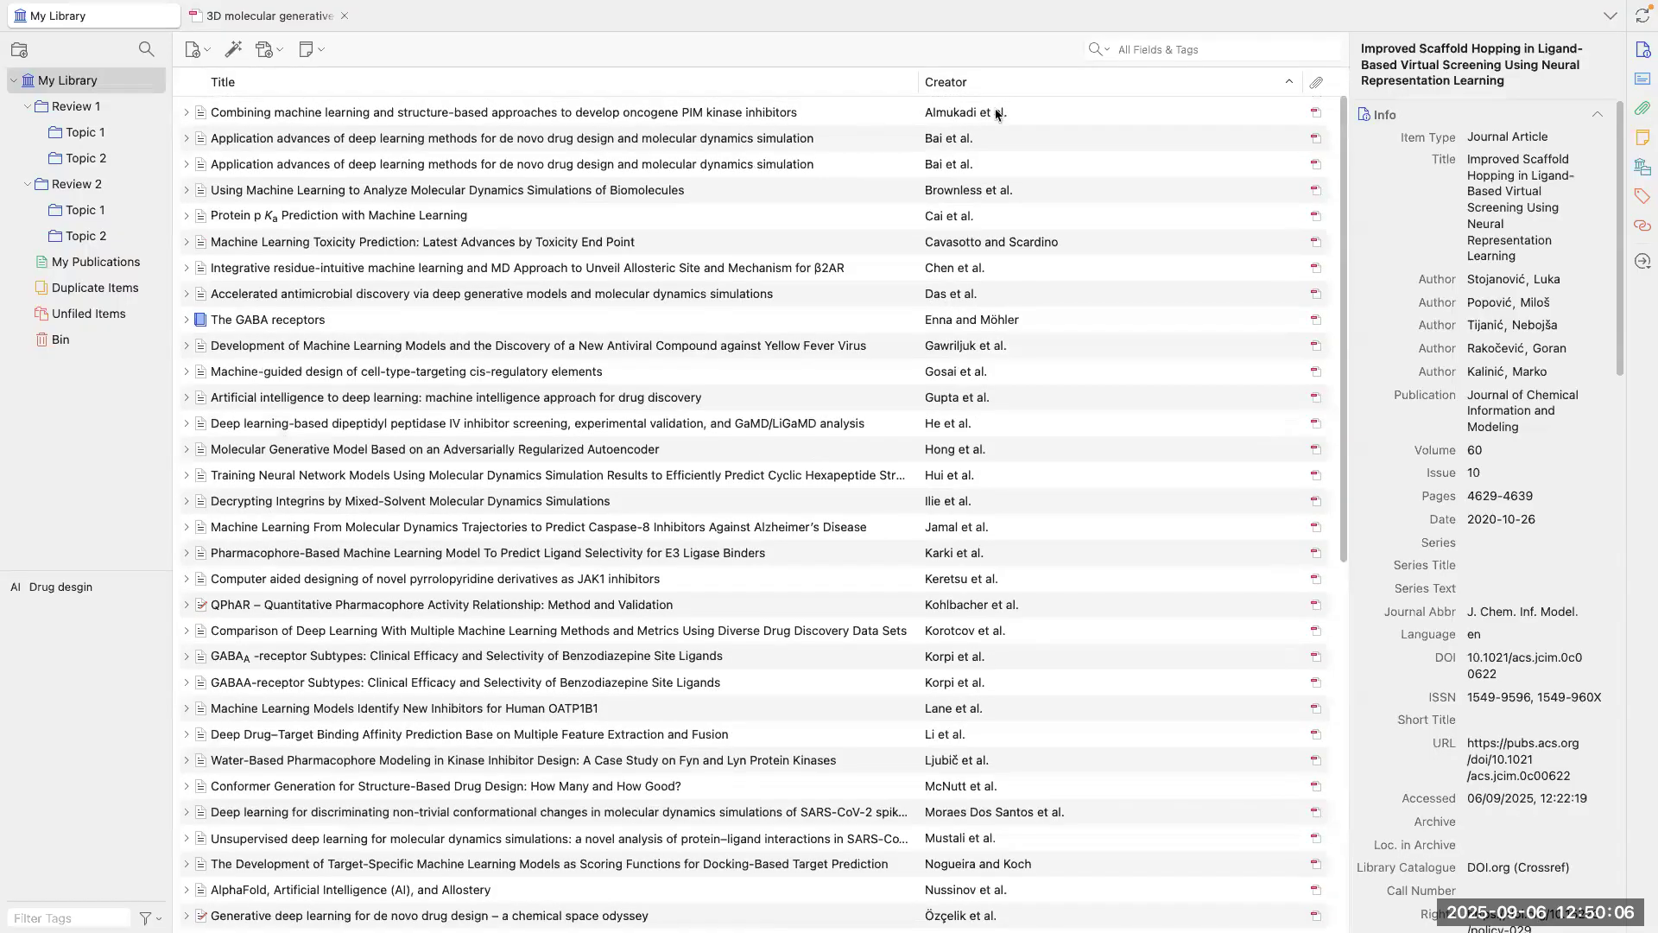
pyautogui.click(998, 114)
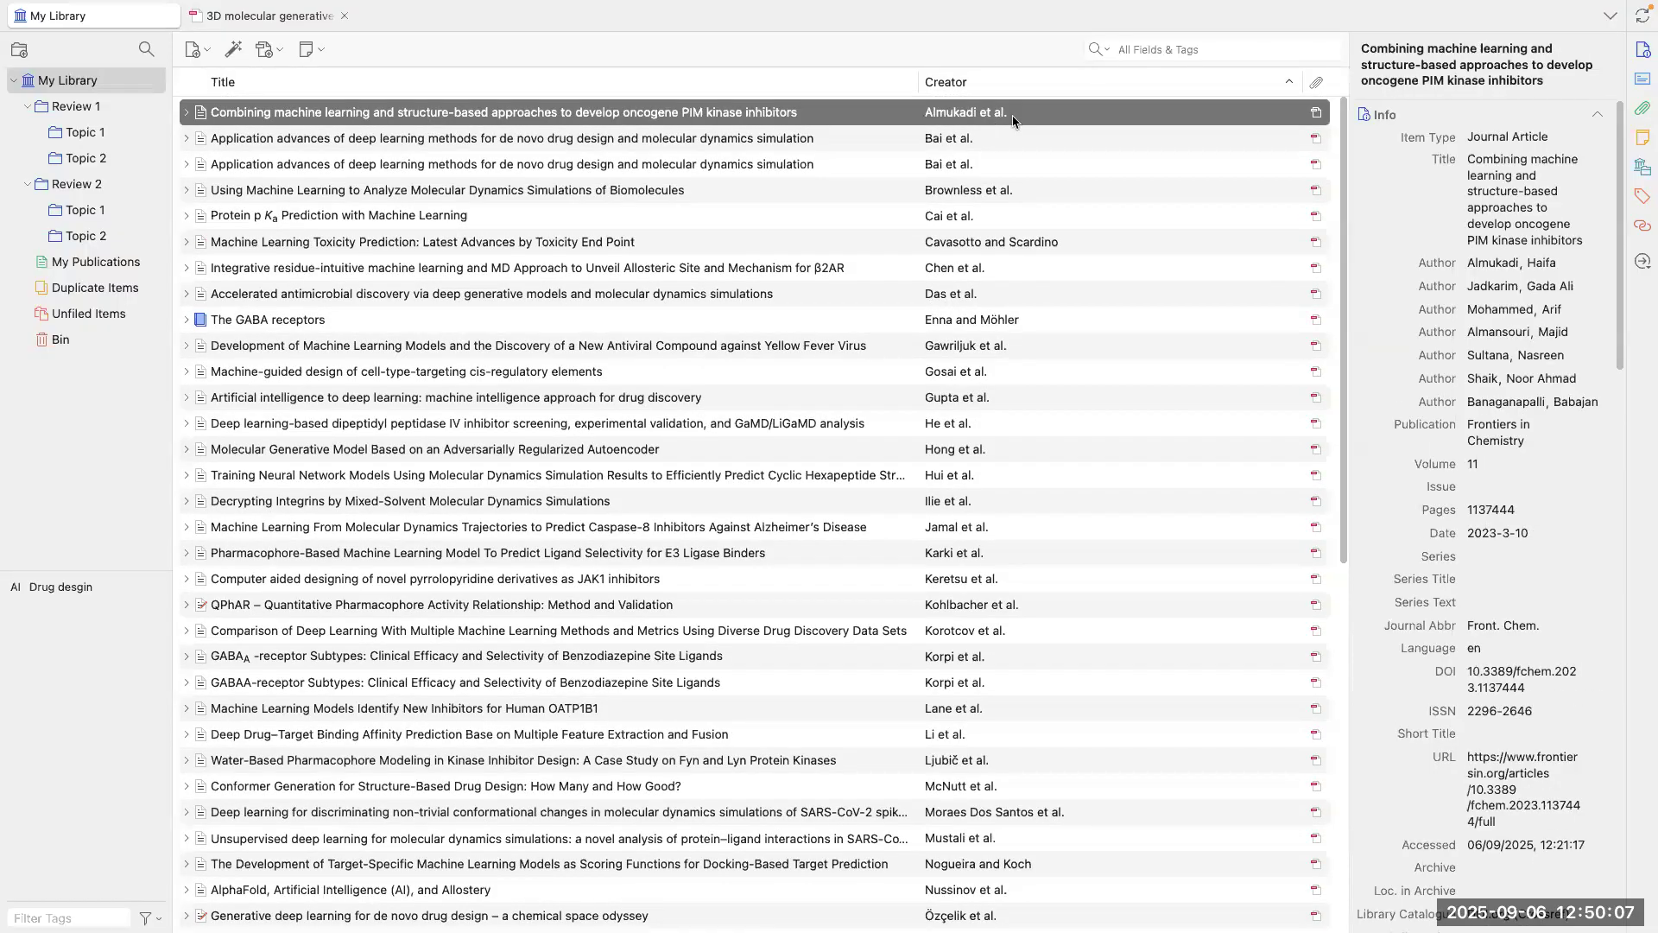
# Step: Set the Issue of the oncogene PIM kinase inhibitors article to 1 and reselect the article
pyautogui.click(1483, 489)
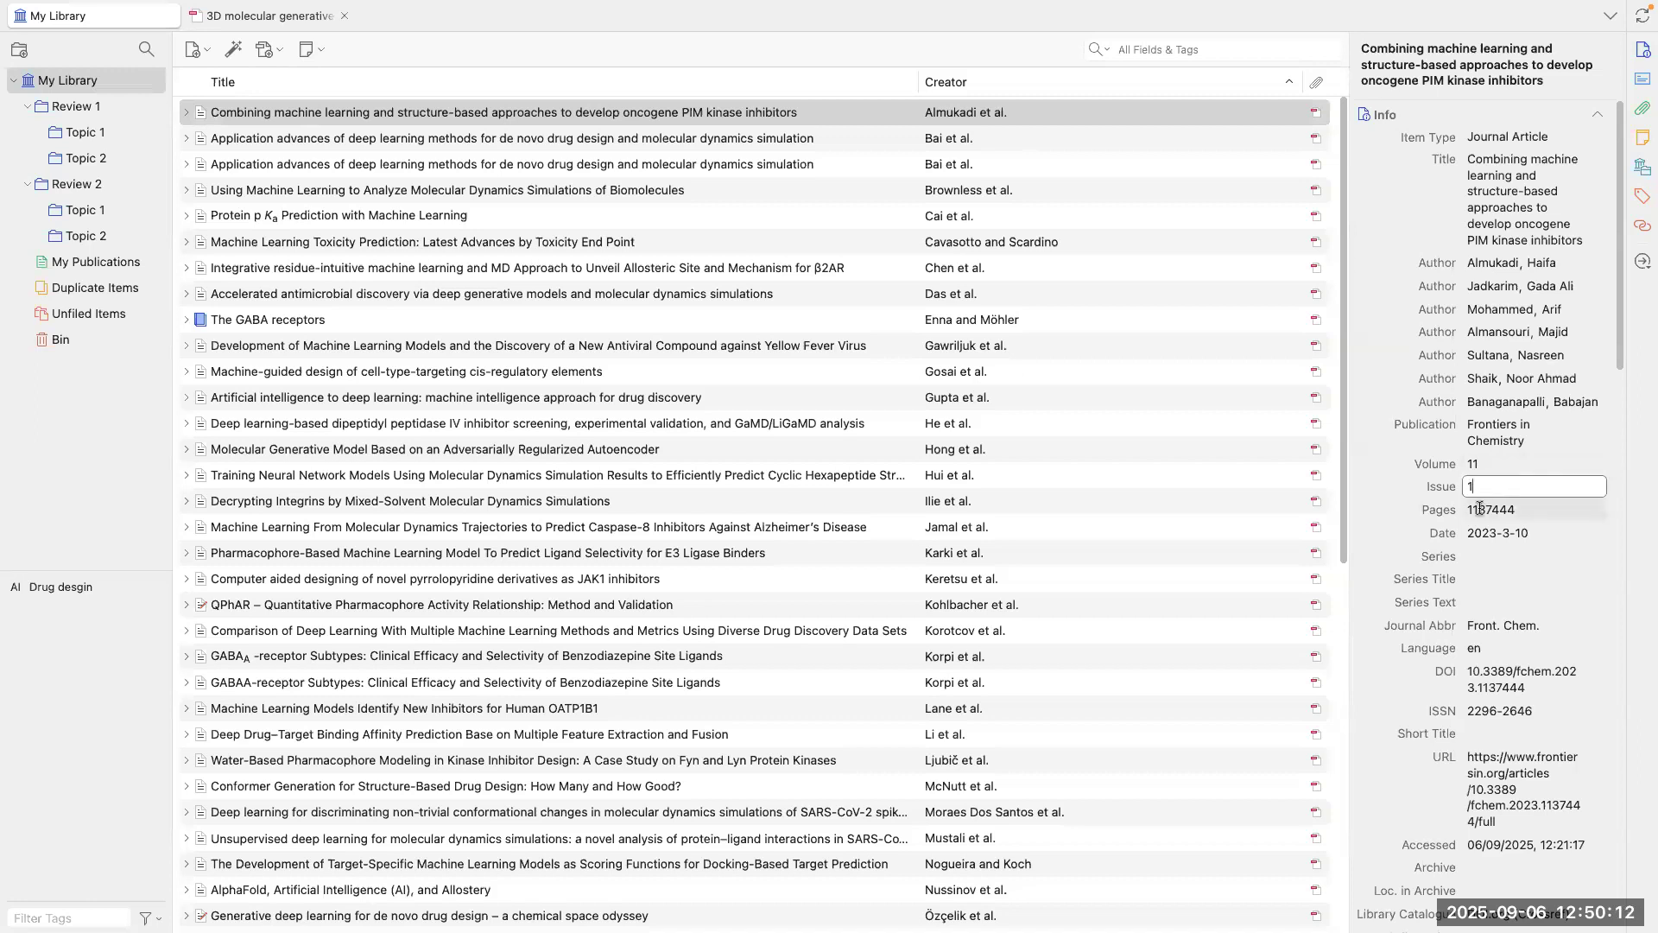
pyautogui.click(1132, 491)
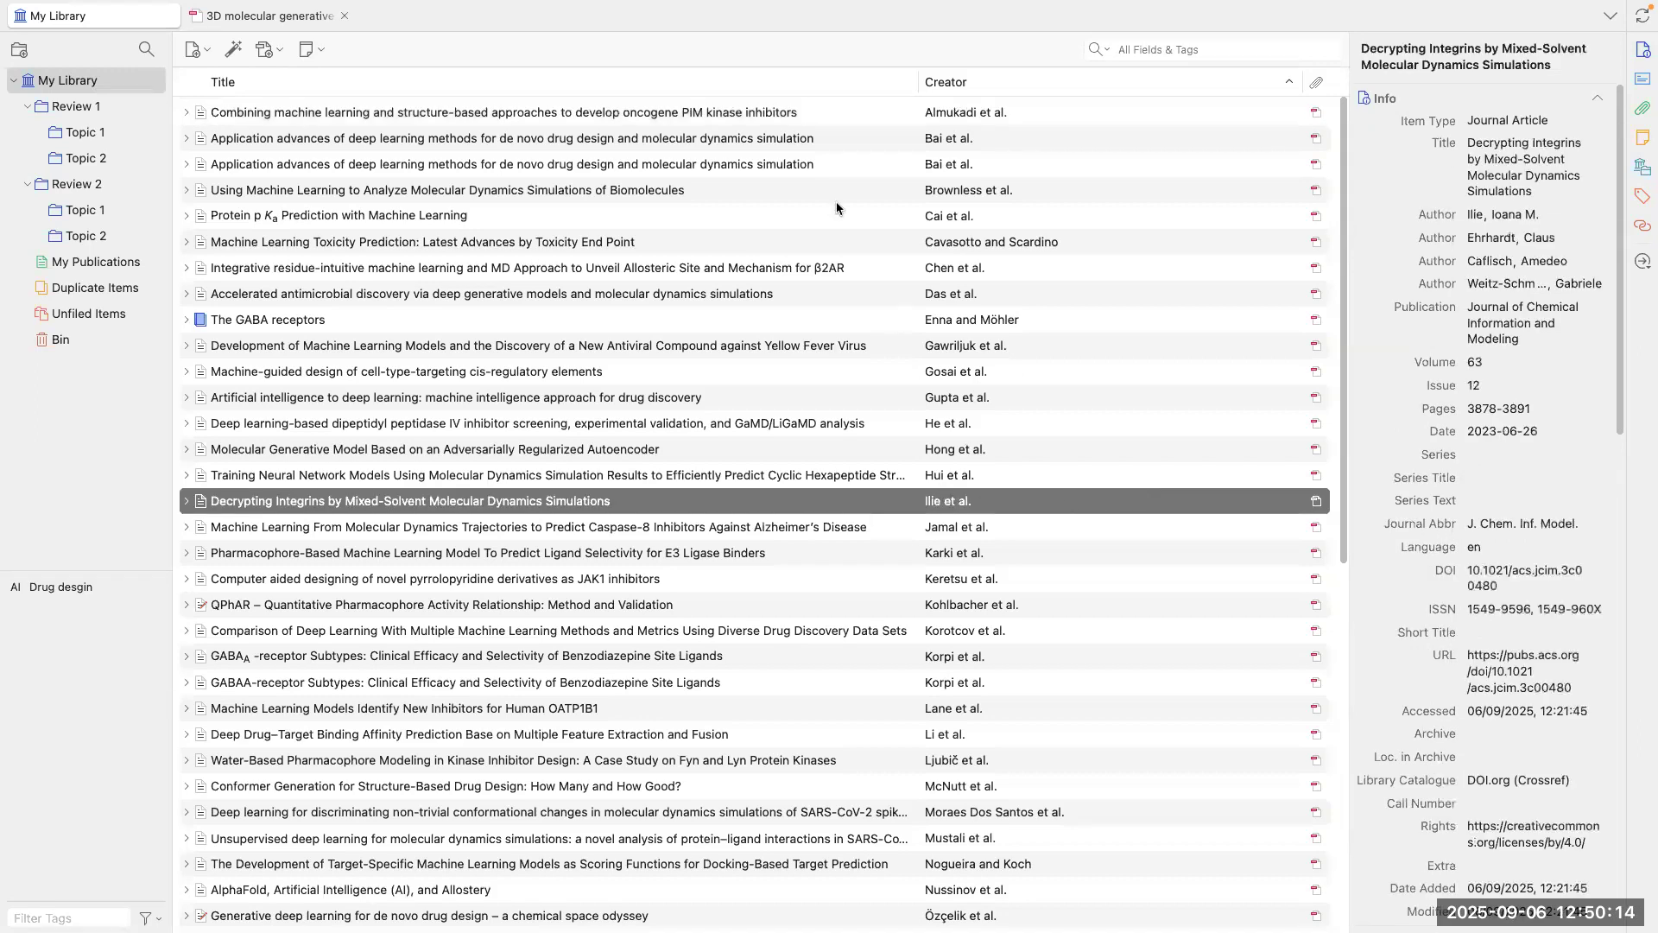
pyautogui.click(794, 113)
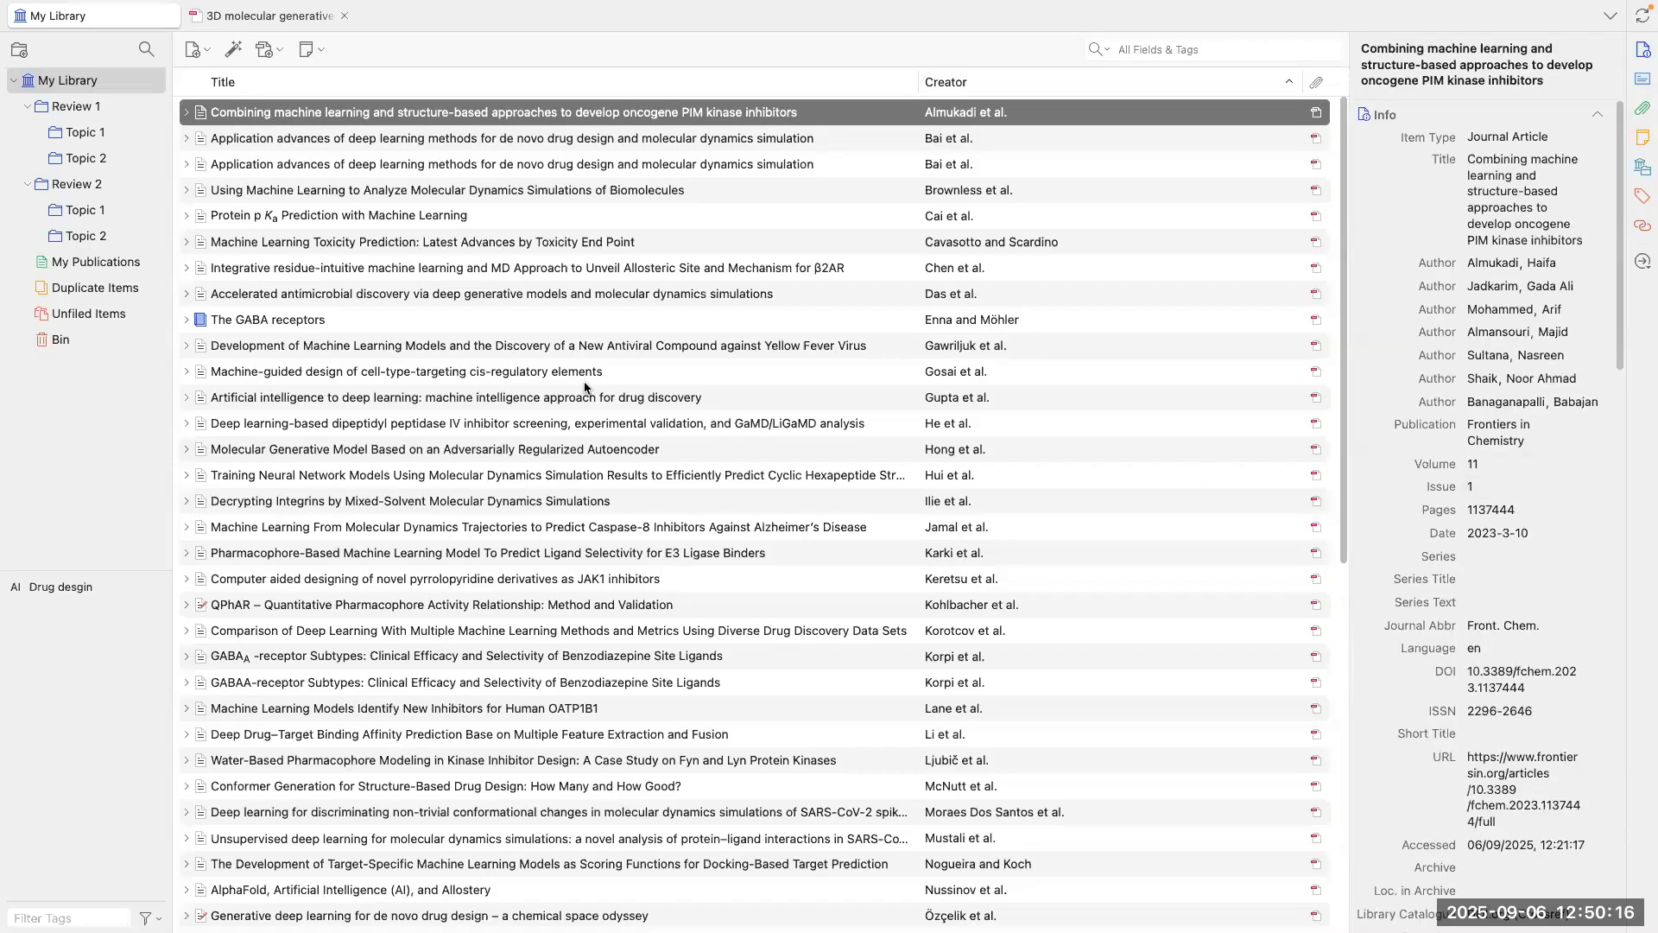
# Step: Switch back to the Word document and refresh its Zotero citations and bibliography
pyautogui.hotkey('ctrl', 'Up')
pyautogui.click(814, 67)
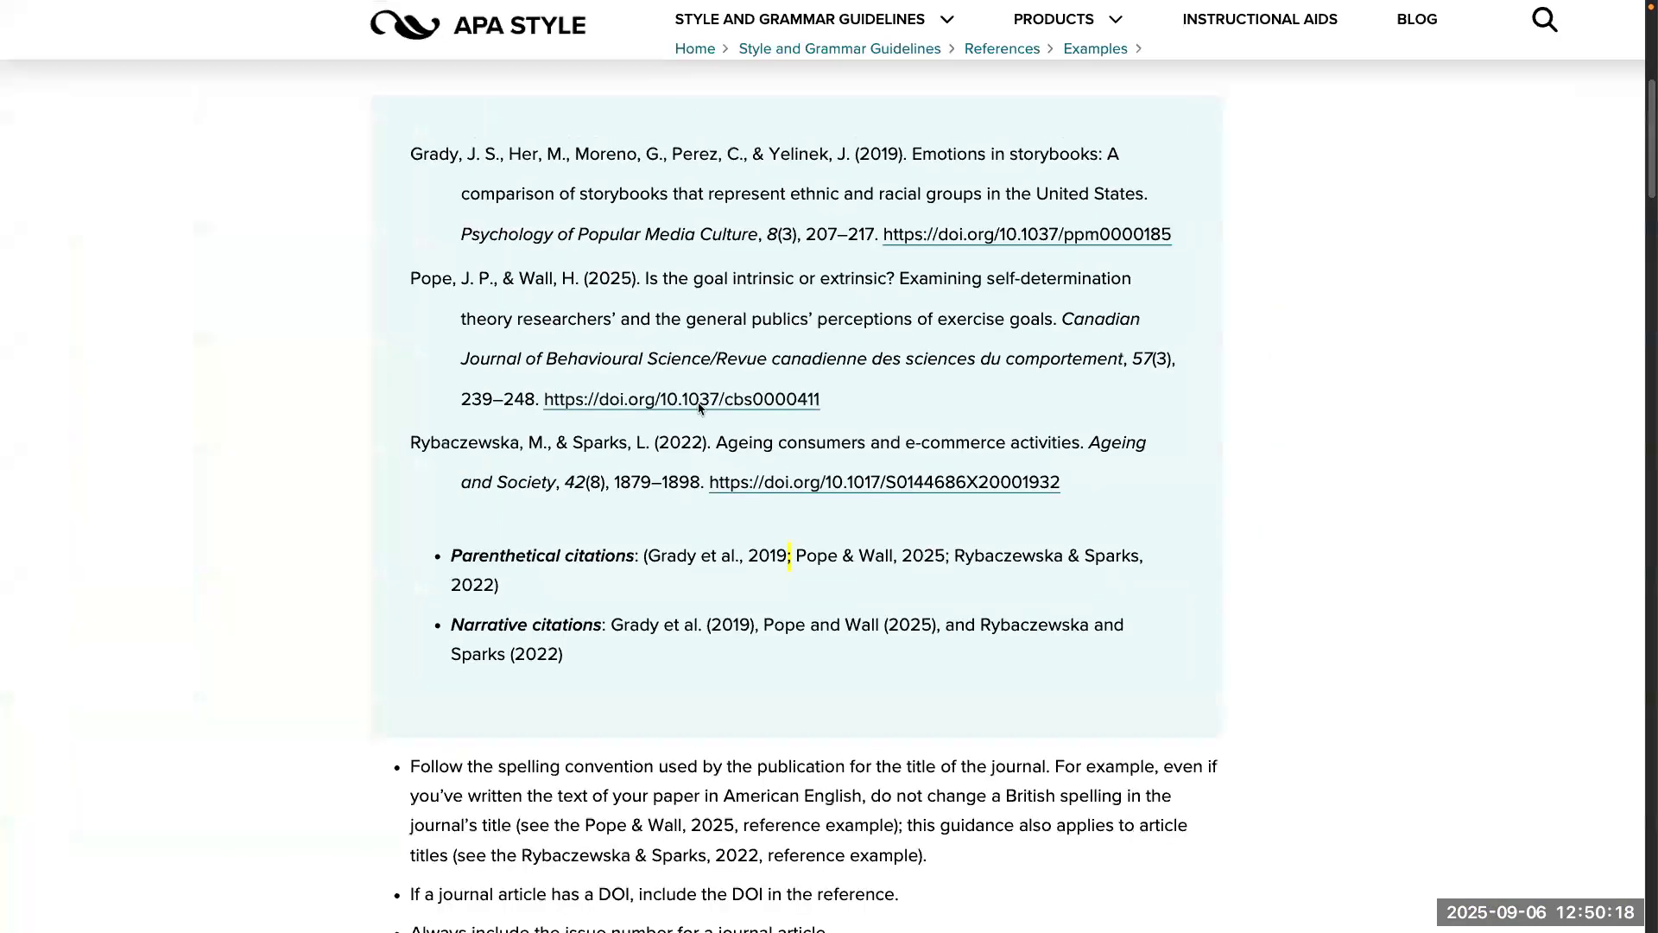
pyautogui.scroll(9, 700, 401)
pyautogui.hotkey('ctrl', 'Up')
pyautogui.click(657, 70)
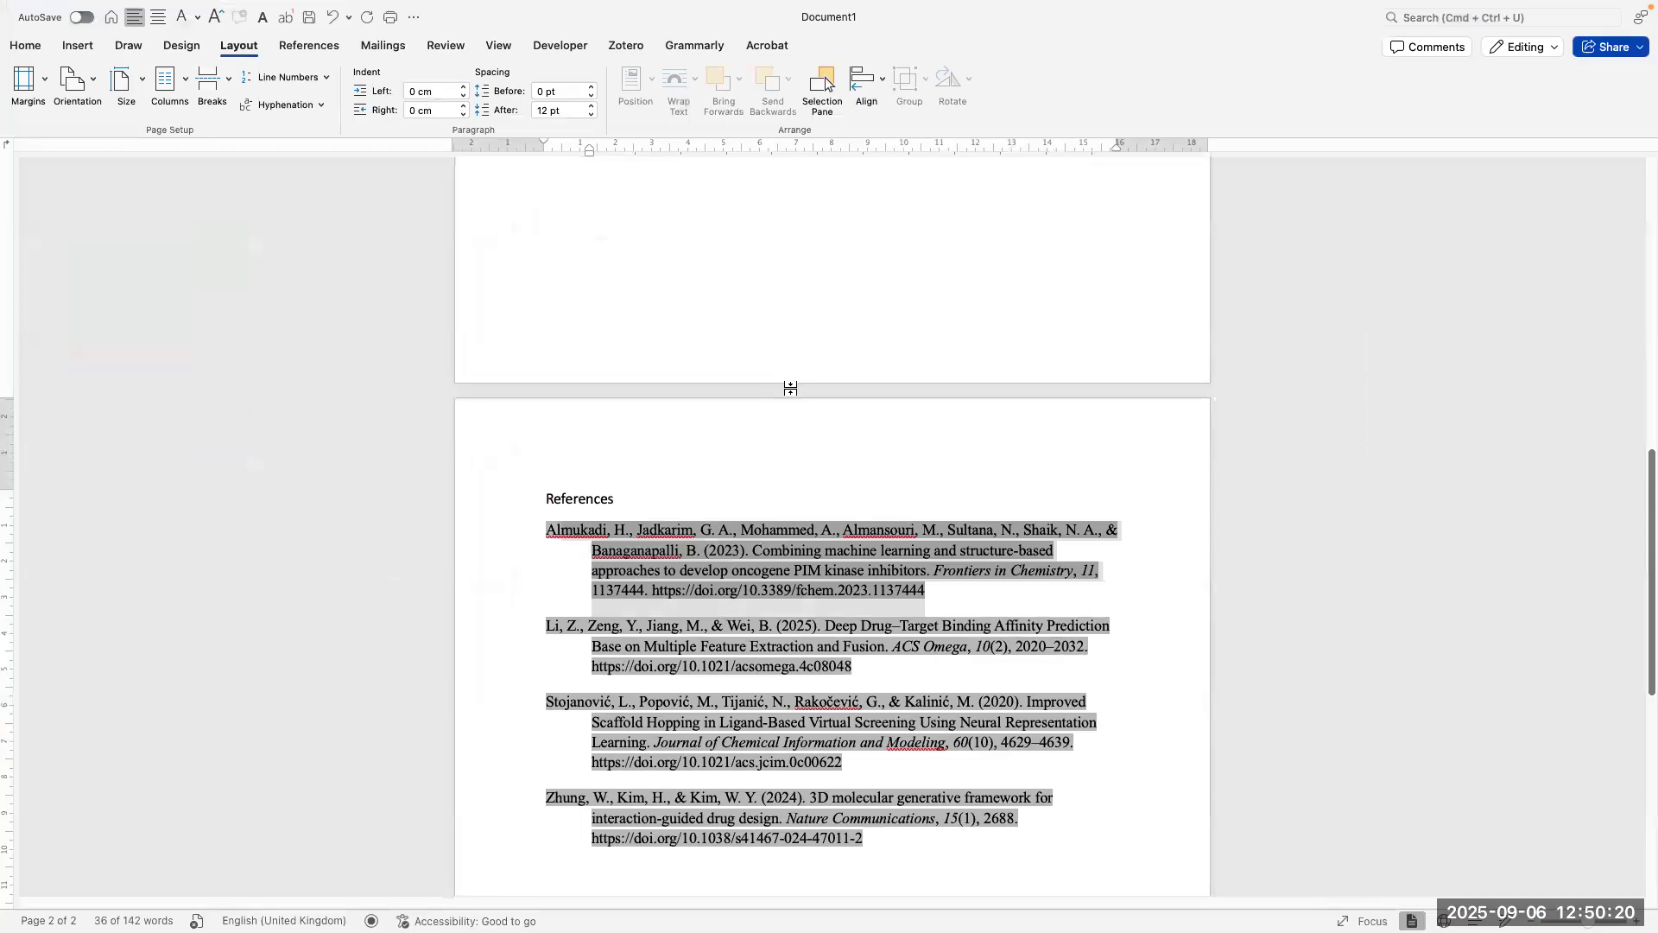
pyautogui.scroll(3, 788, 389)
pyautogui.scroll(3, 746, 390)
pyautogui.click(626, 46)
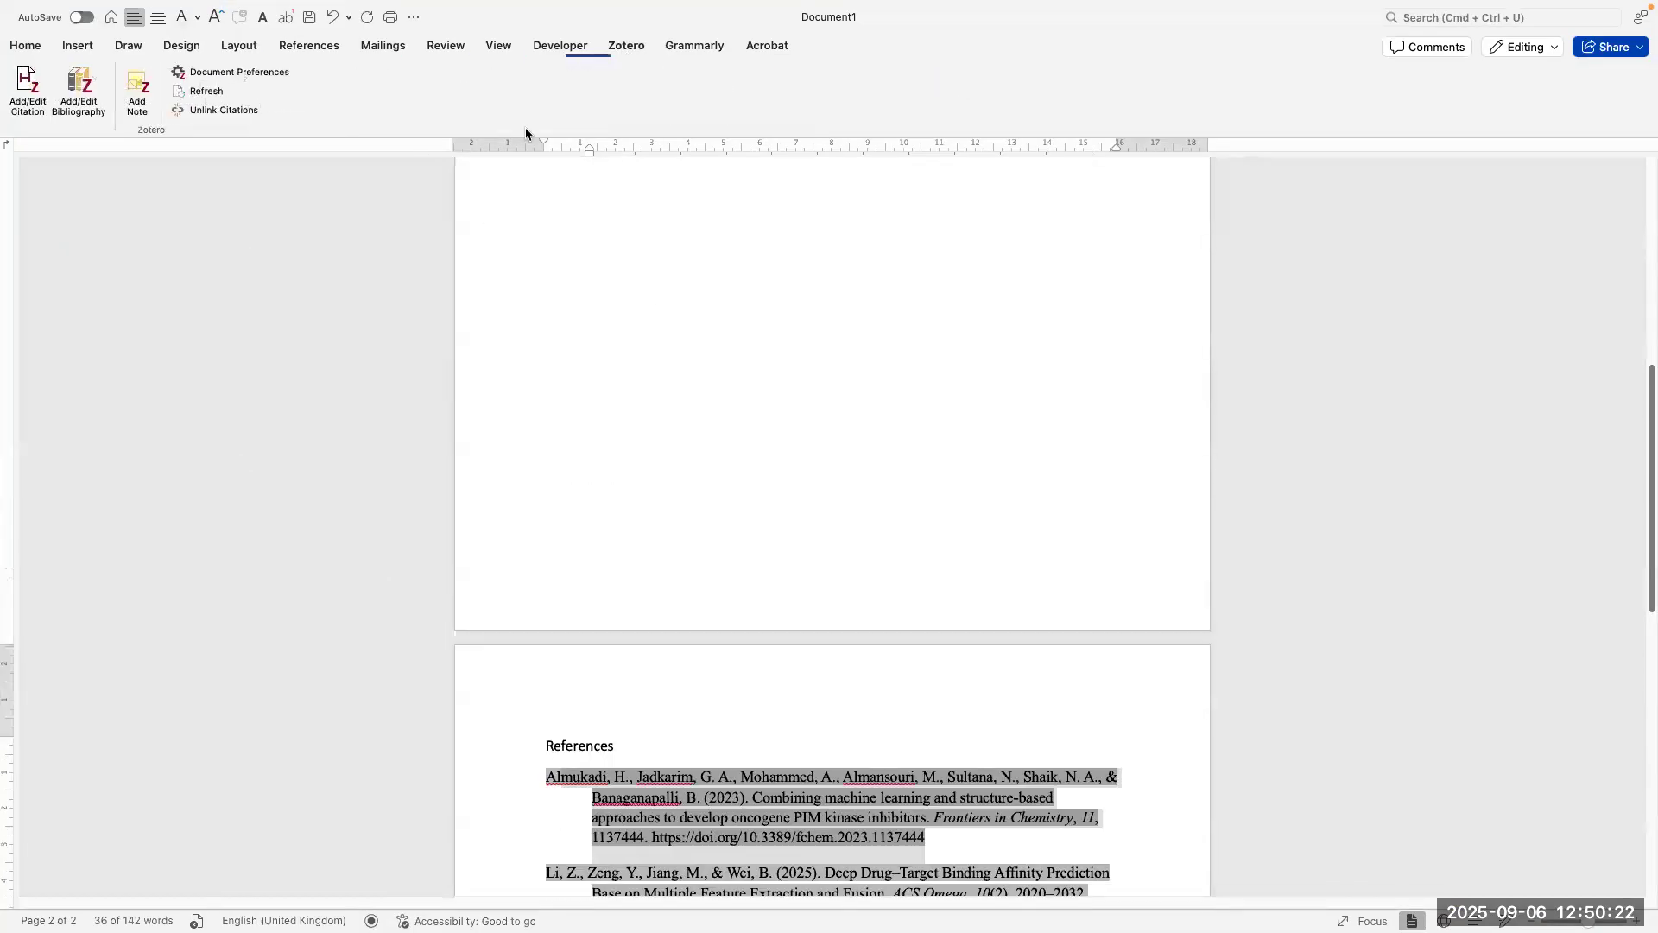
pyautogui.click(206, 90)
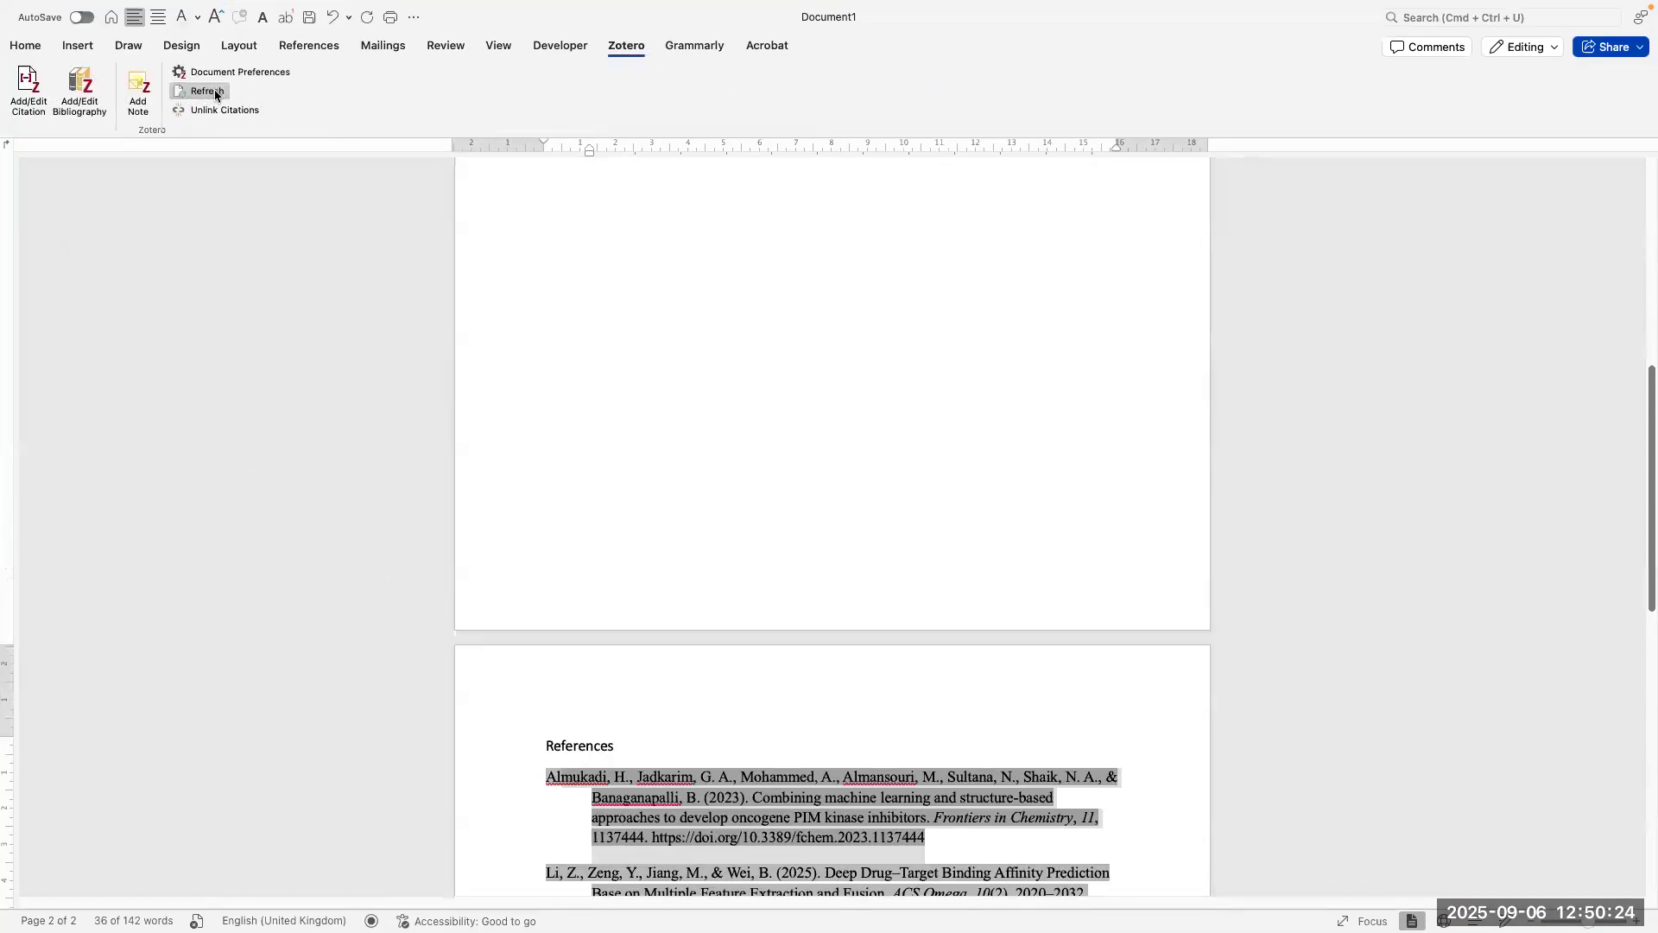
# Step: Check the refreshed reference list, focusing on the issue number after the volume in the first entry
pyautogui.scroll(-5, 592, 418)
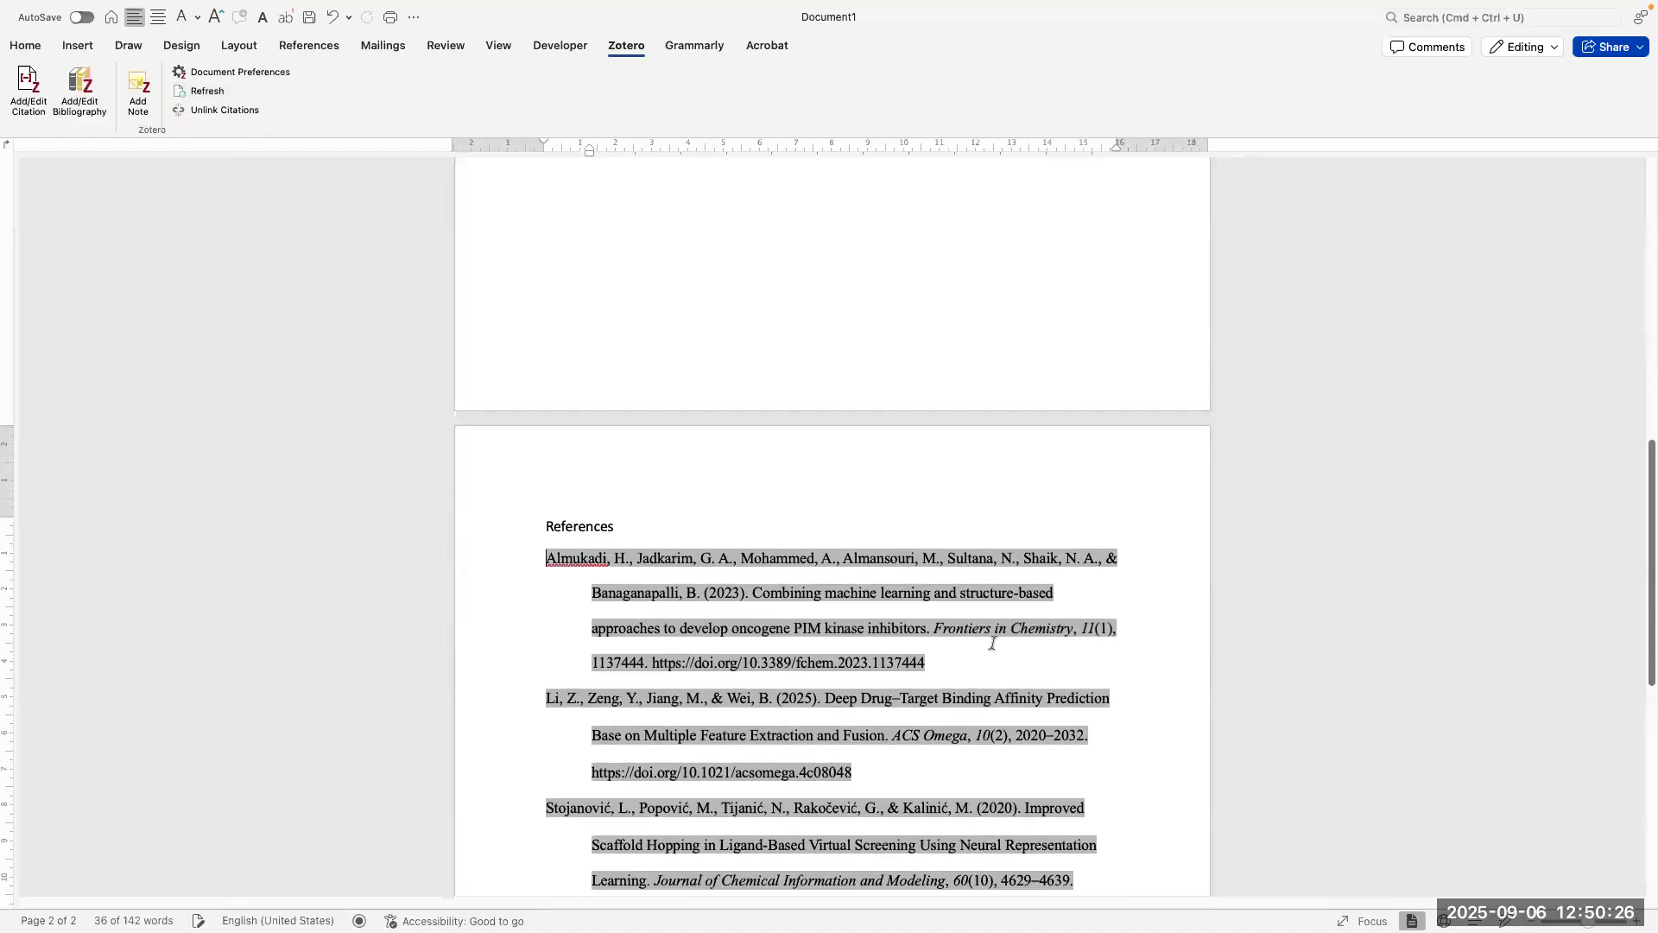
pyautogui.scroll(-2, 981, 637)
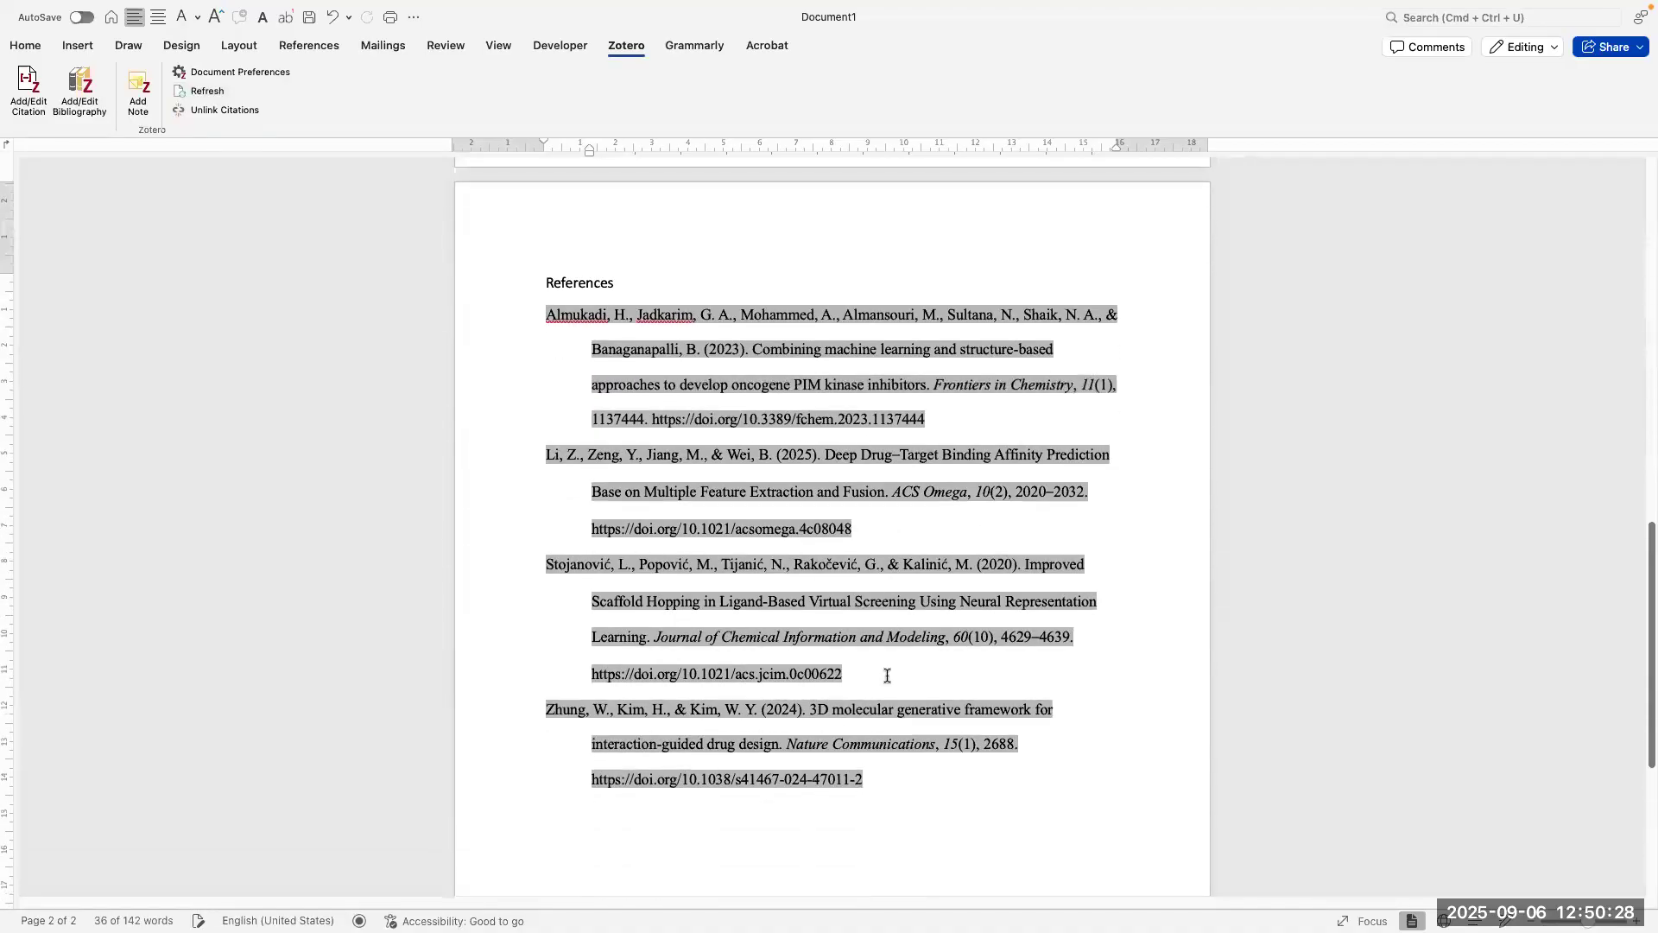
pyautogui.moveTo(921, 796); pyautogui.dragTo(549, 349)
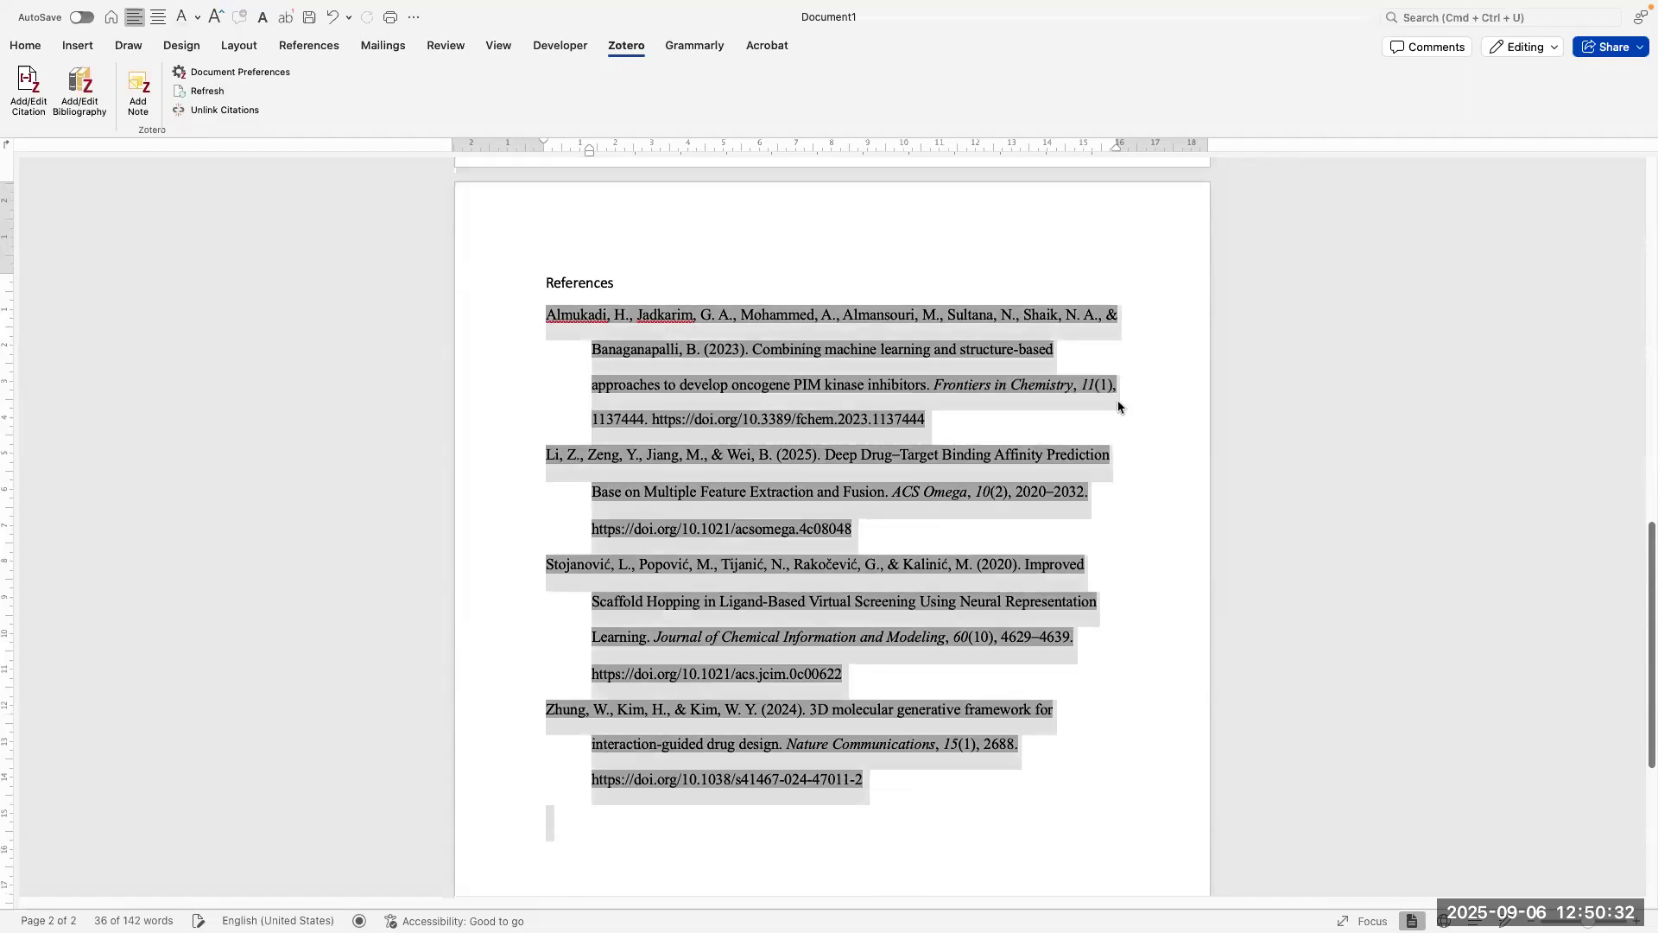
pyautogui.scroll(3, 1150, 386)
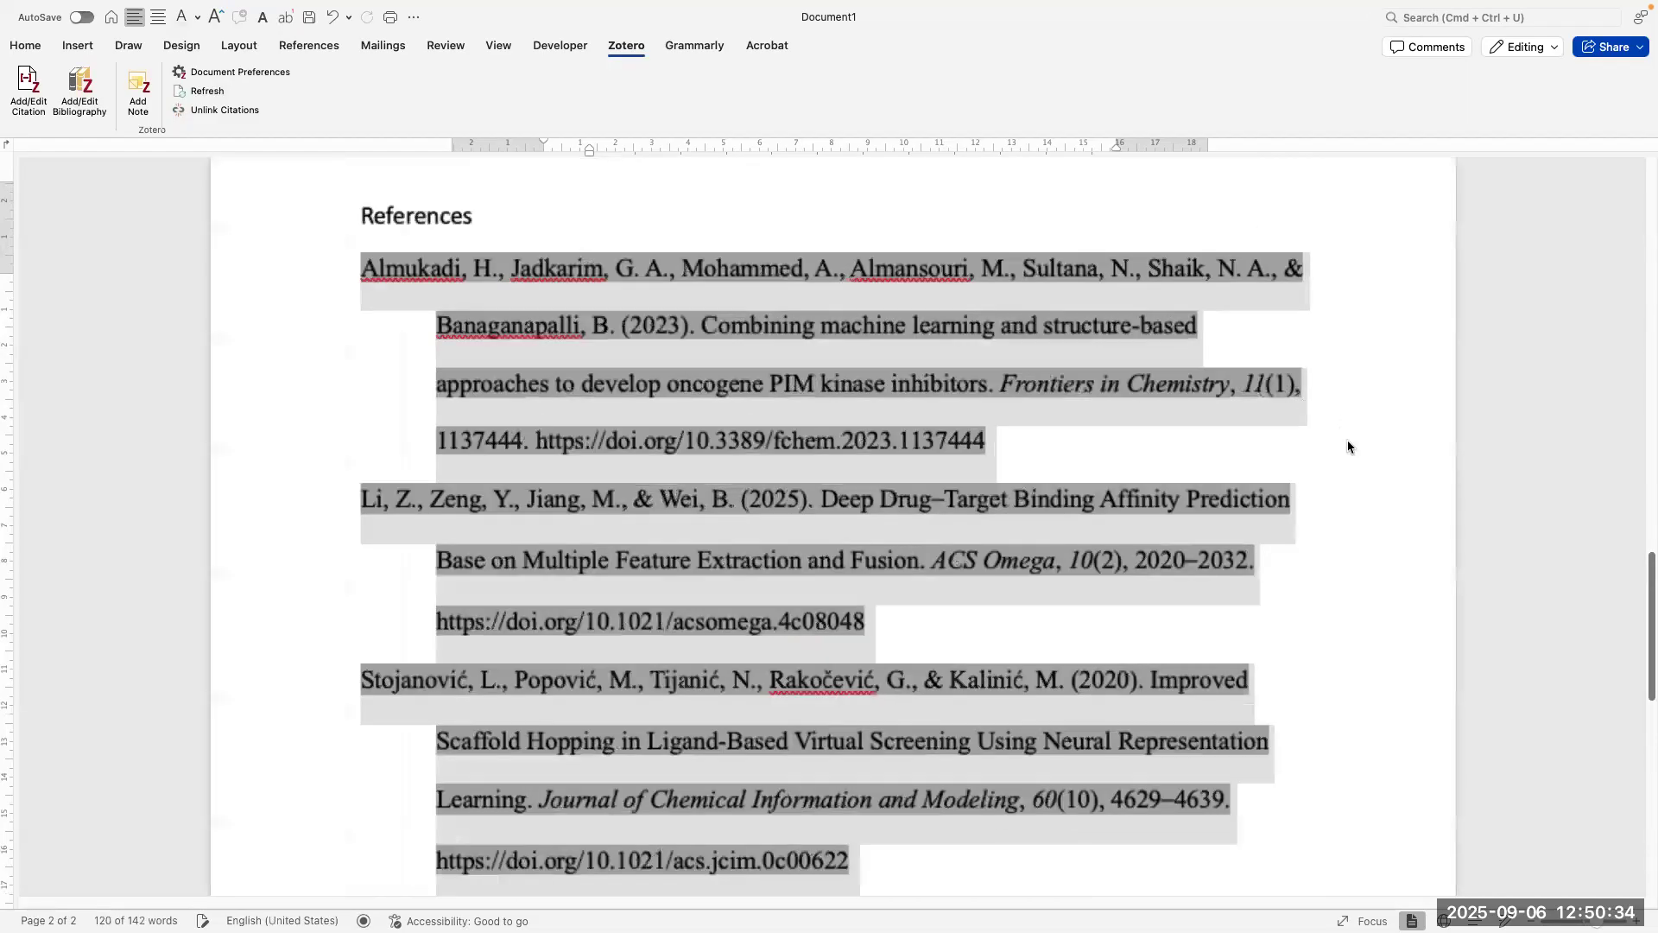
pyautogui.scroll(2, 1347, 439)
pyautogui.click(1373, 401)
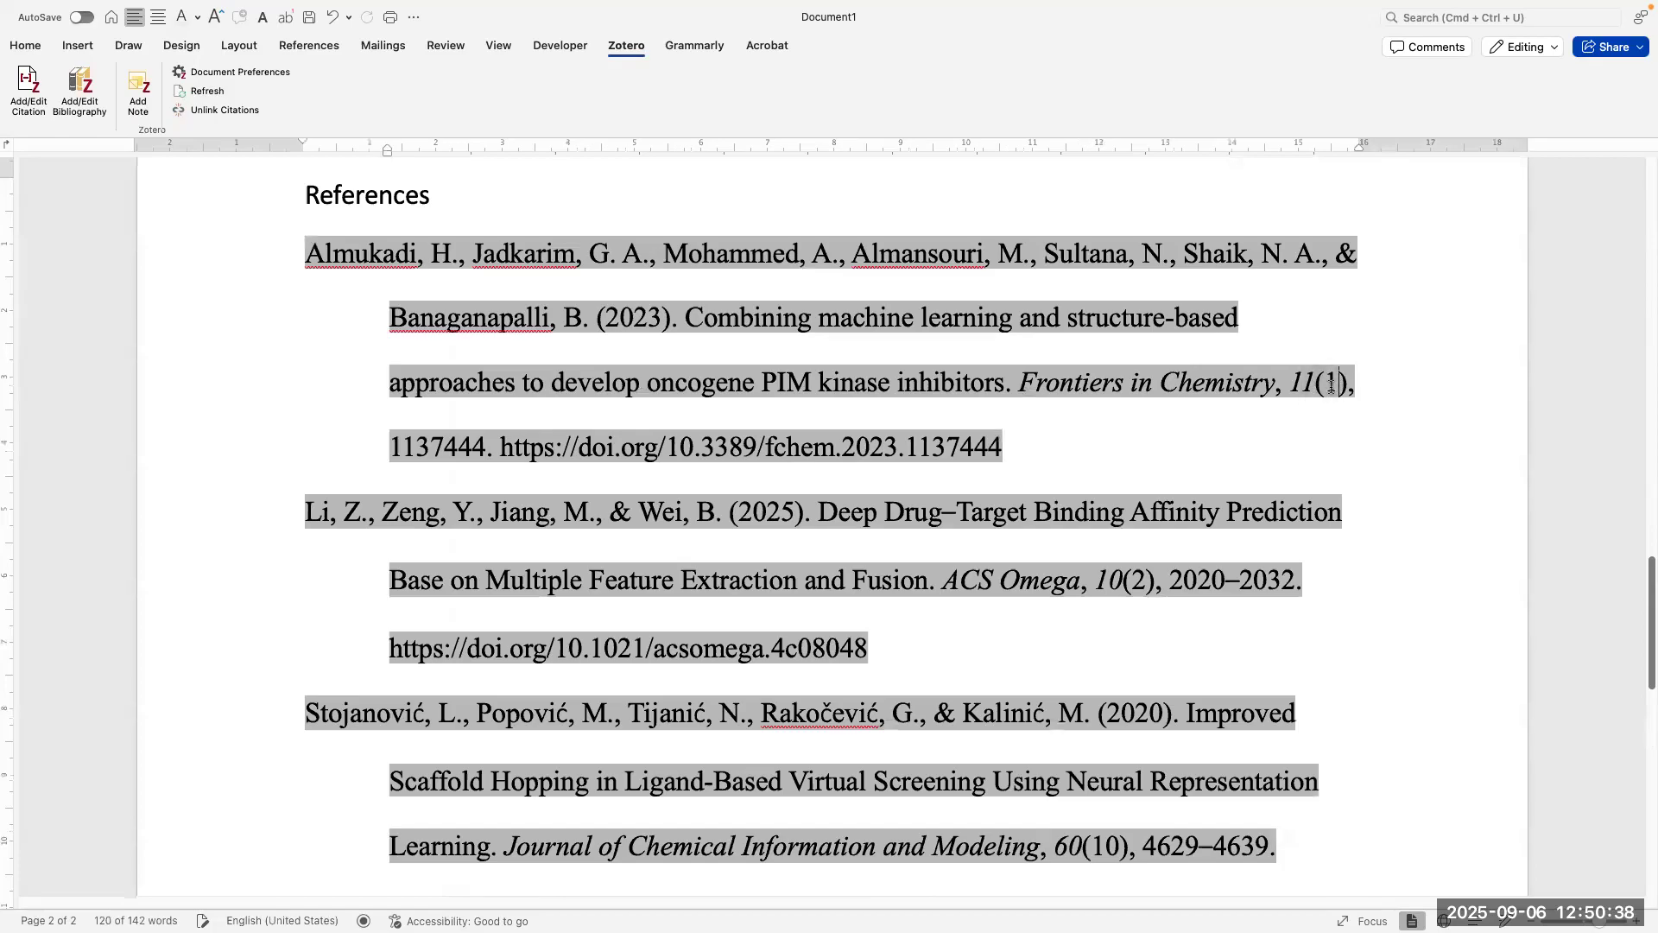
# Step: Return to the first page and start a new empty paragraph below the cited paragraph
pyautogui.scroll(-5, 1041, 477)
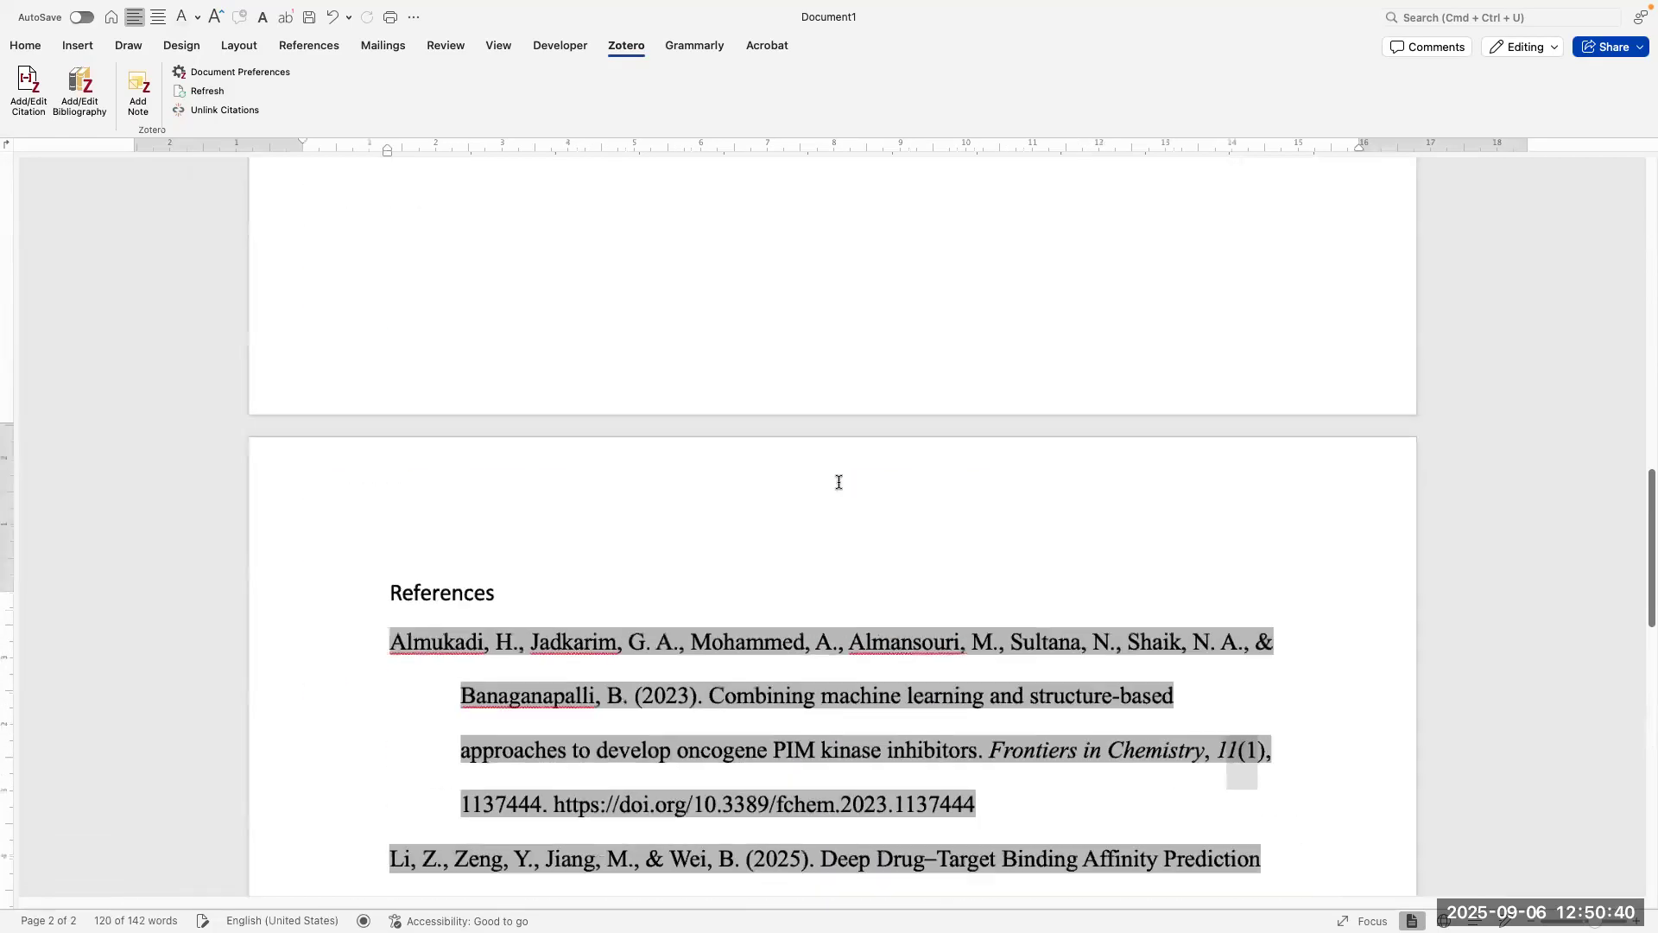
pyautogui.scroll(5, 788, 425)
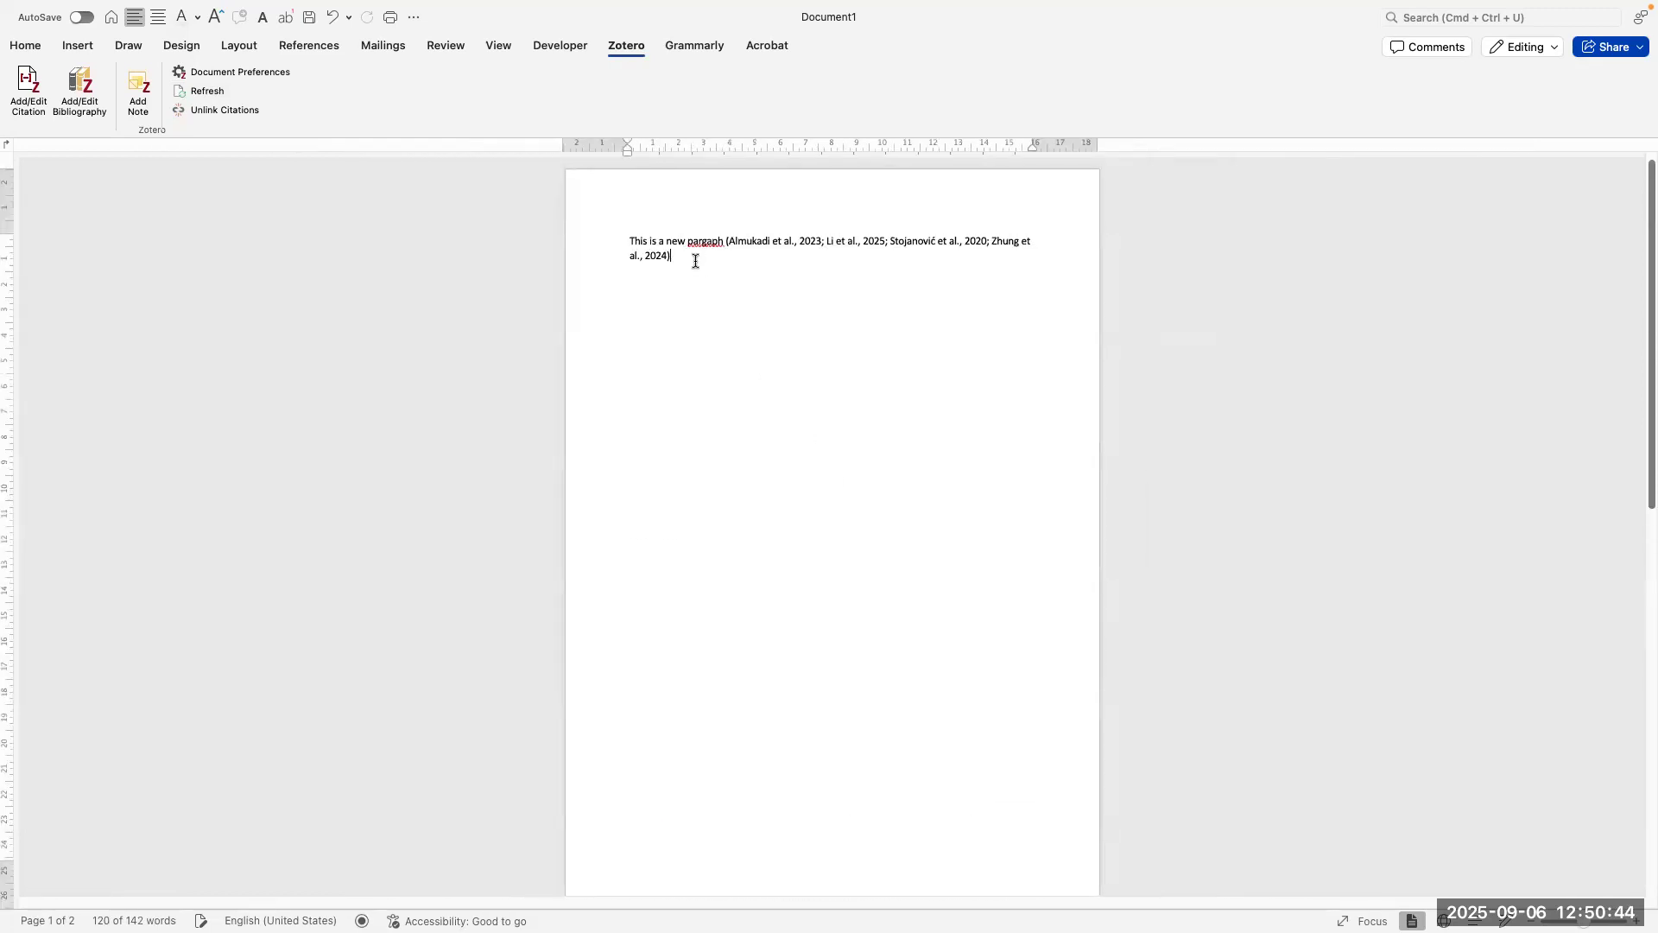
pyautogui.scroll(3, 694, 259)
pyautogui.press('Return')
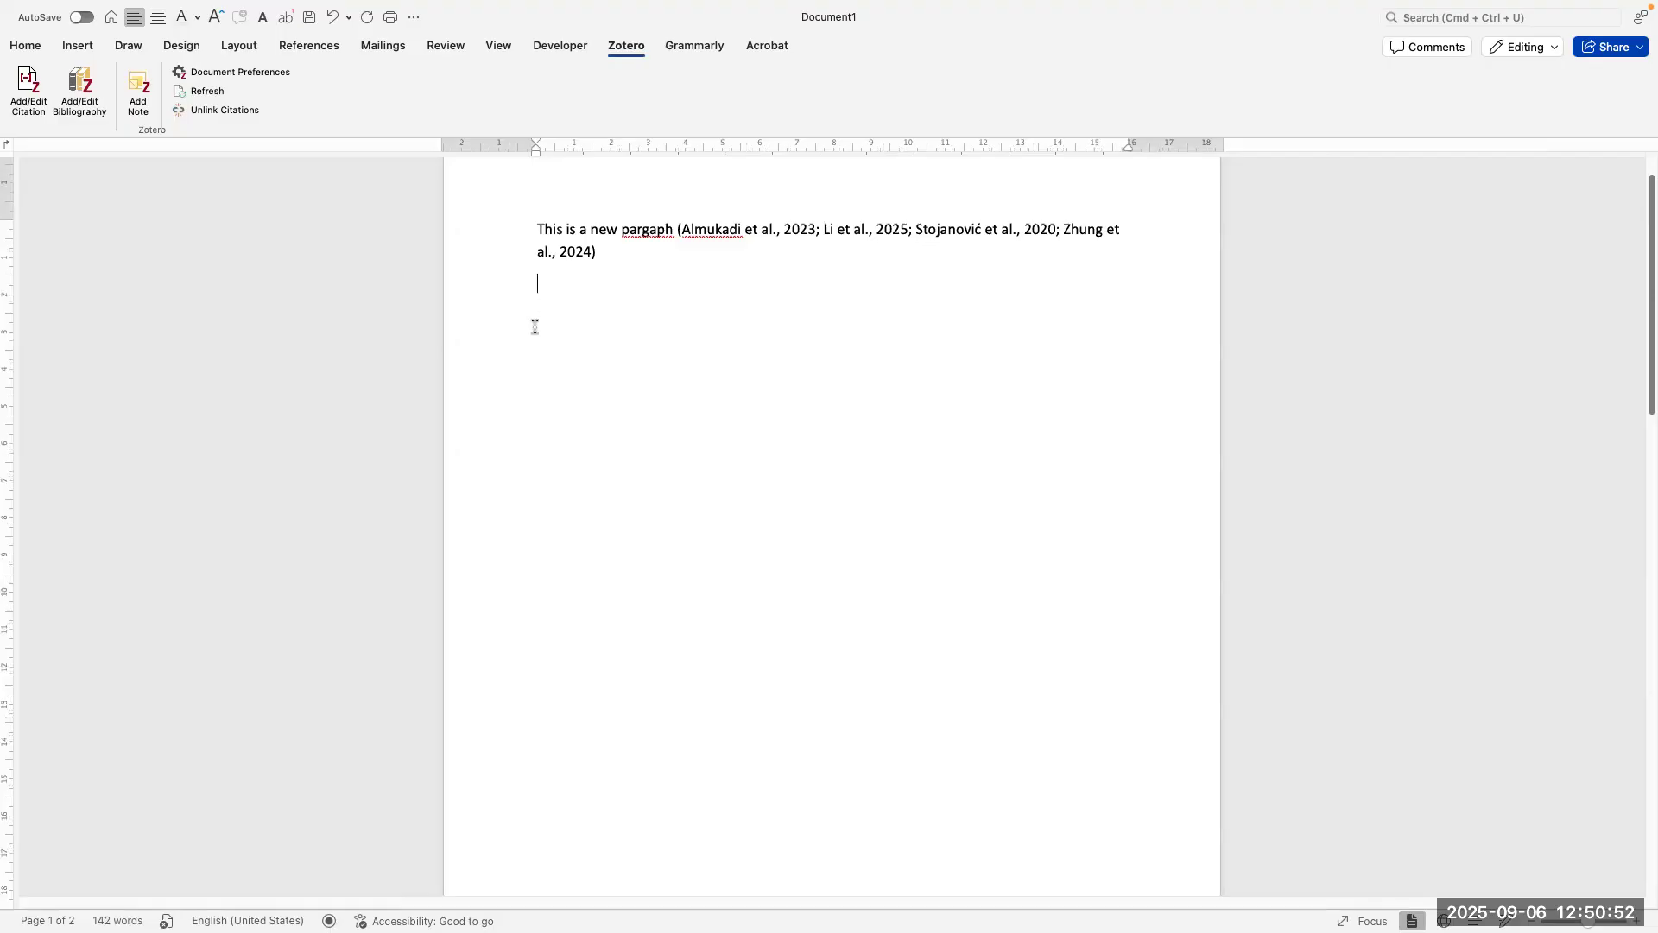
pyautogui.scroll(3, 535, 326)
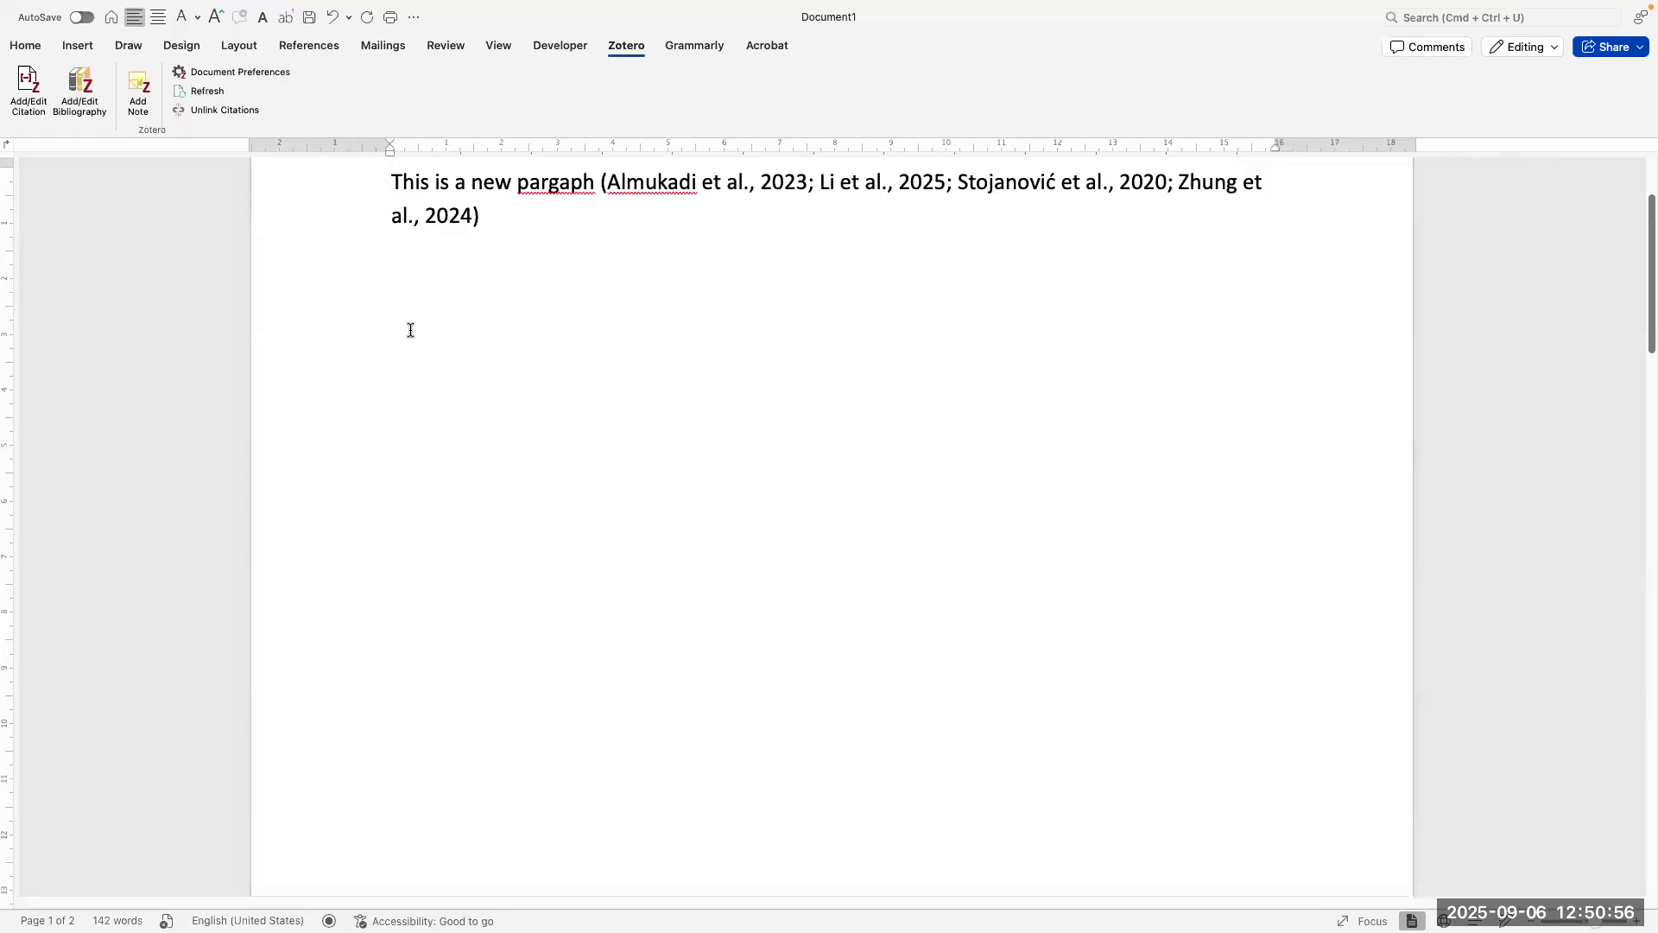
pyautogui.scroll(1, 533, 256)
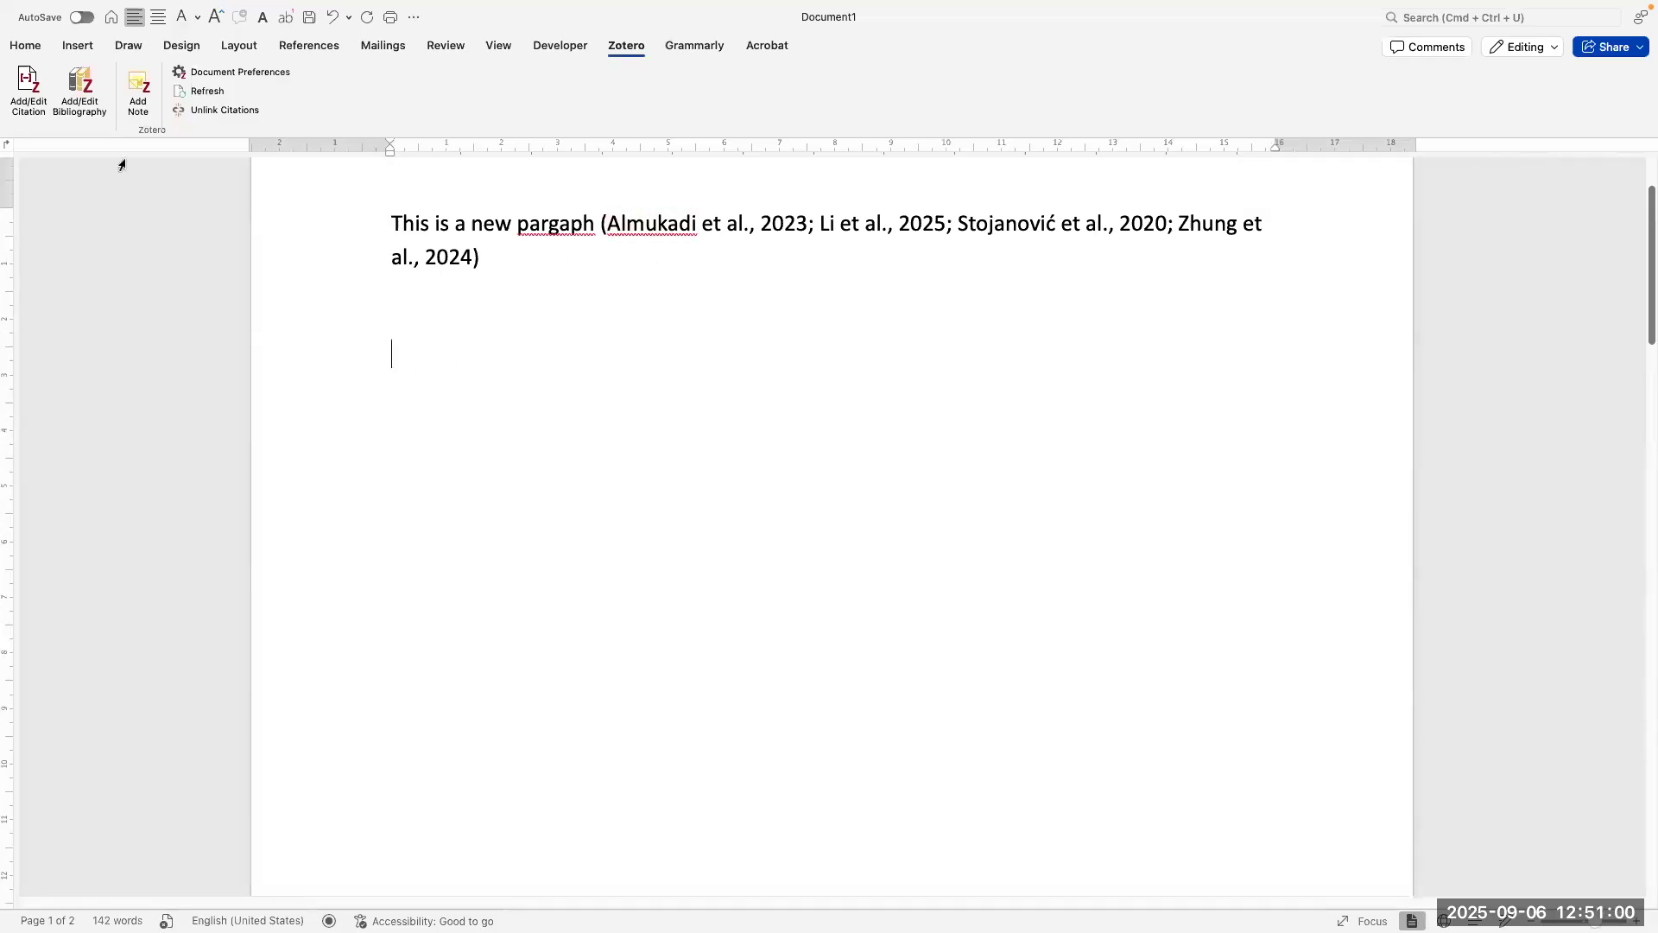
# Step: Start a new Zotero citation, try adding the Scaffold Hopping article from a search for "re", and clear it
pyautogui.click(29, 89)
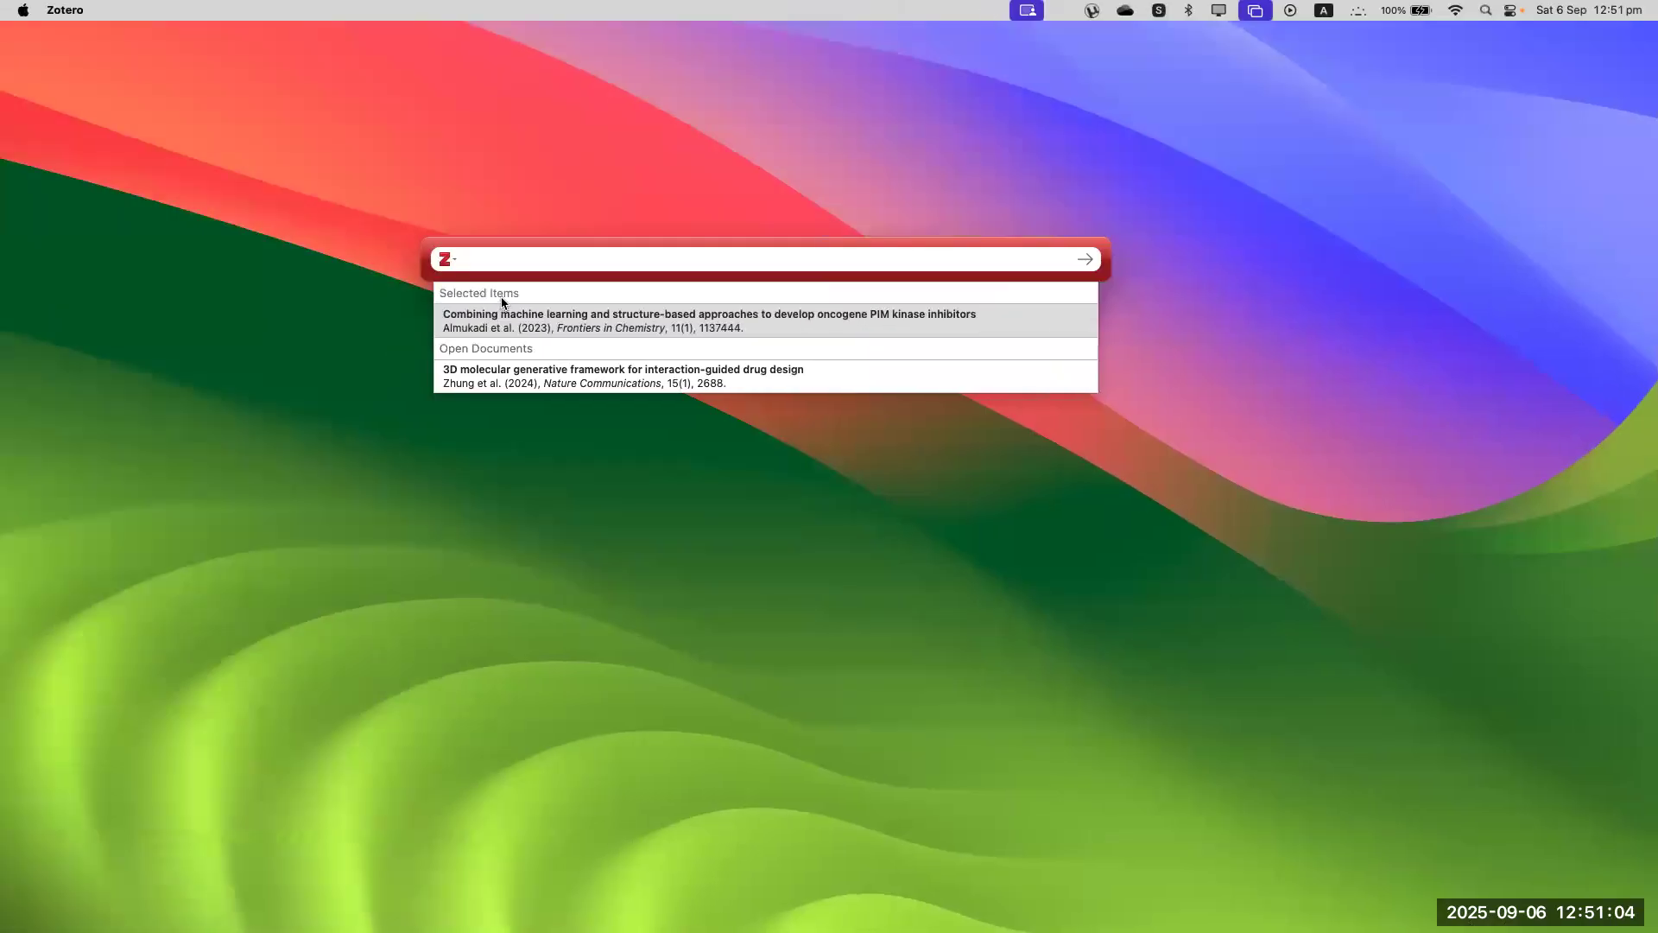
pyautogui.write('re')
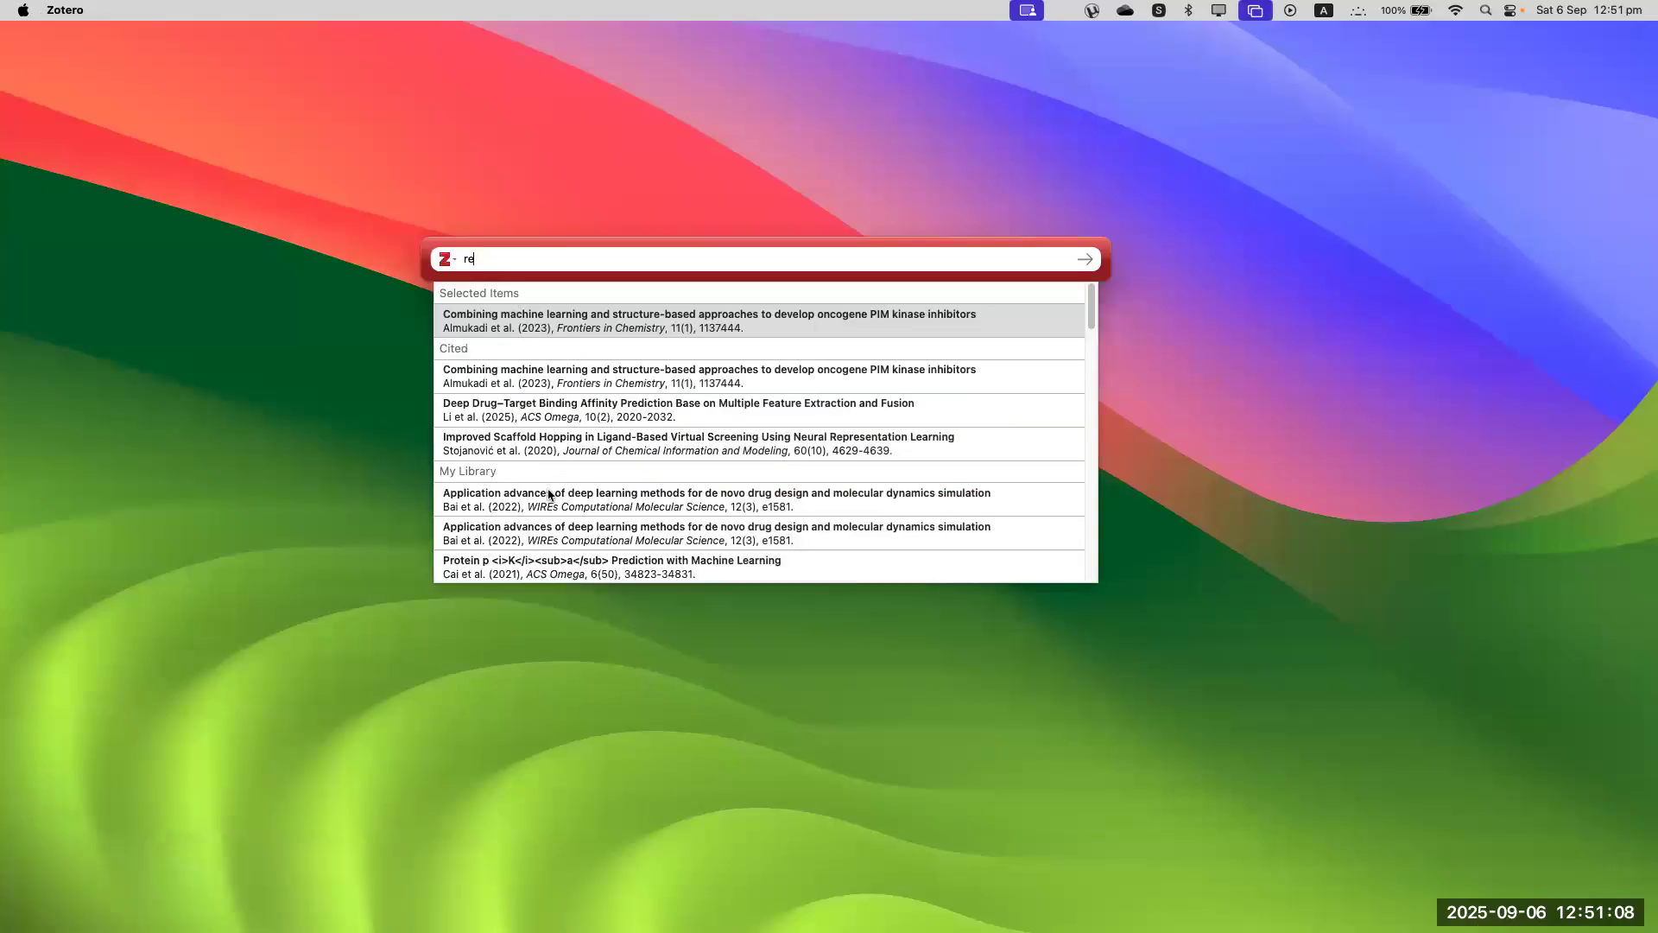
pyautogui.click(546, 445)
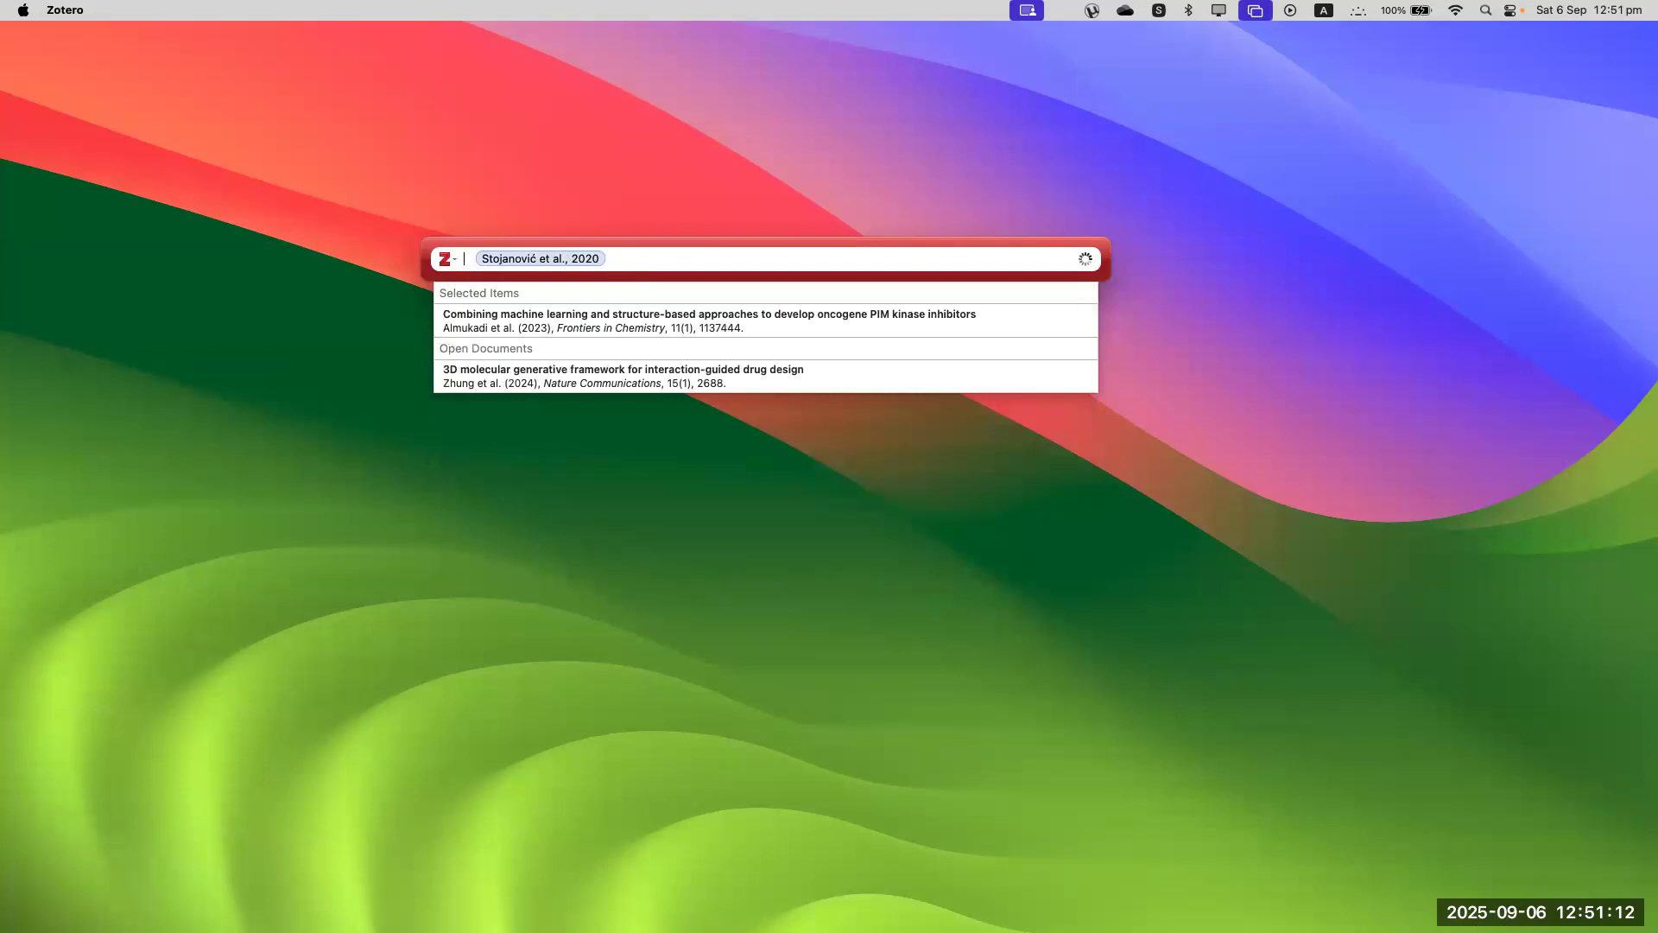
pyautogui.press('BackSpace')
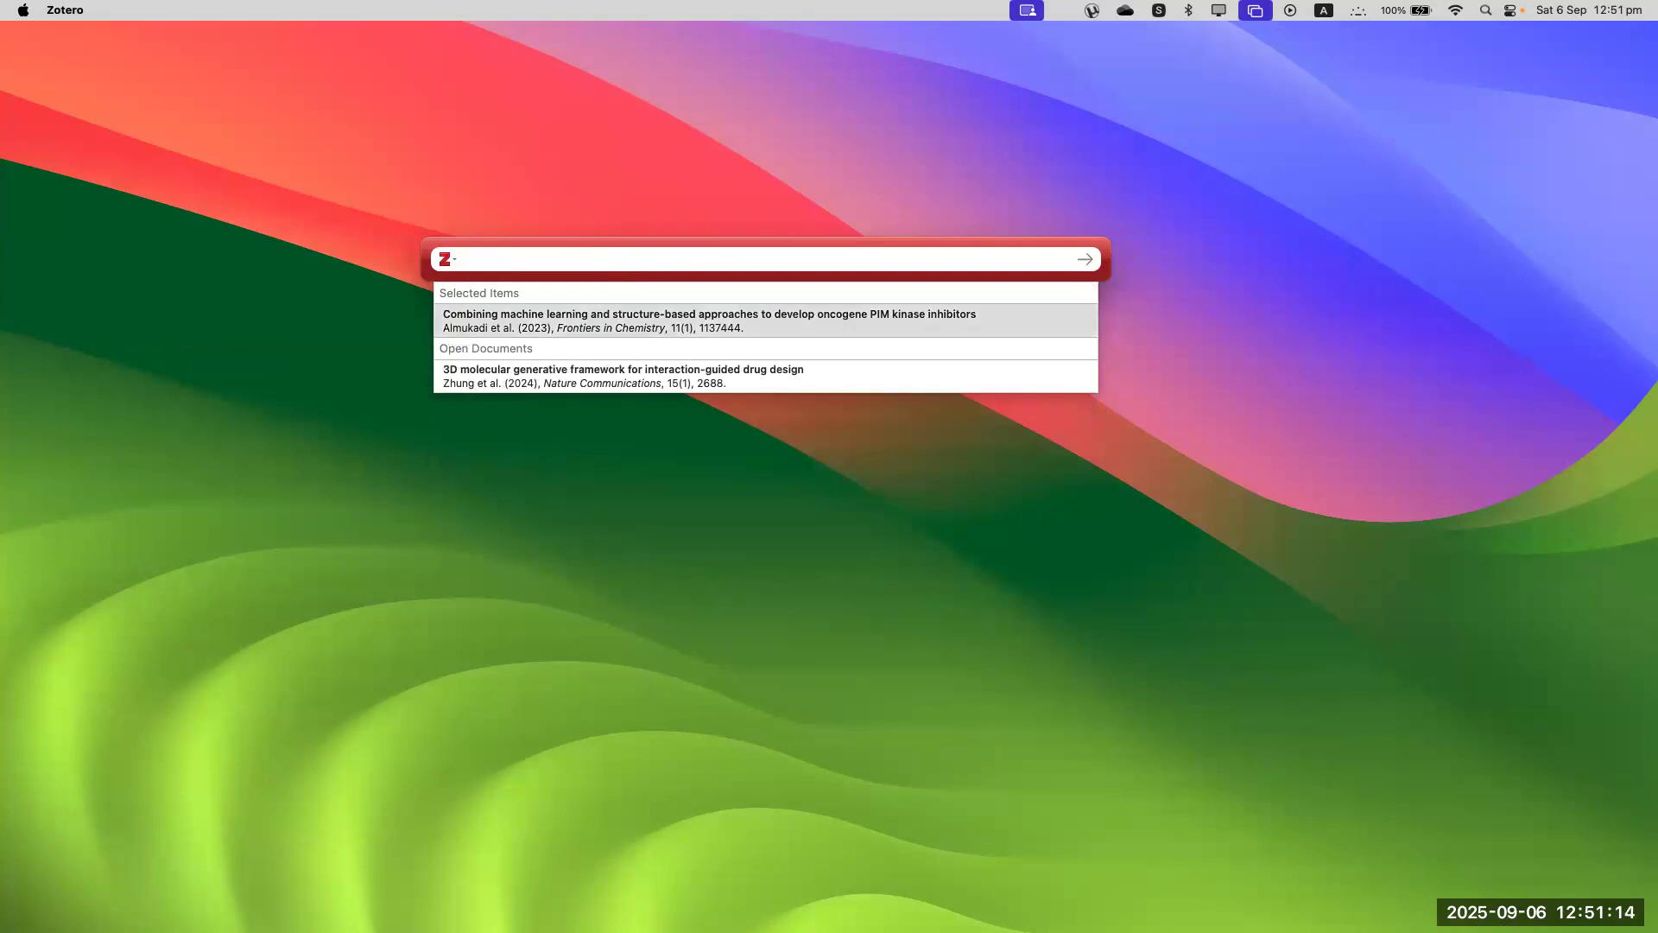
# Step: Insert a citation for the article Learning Atomic Interactions through Solvation Free Energy Prediction, picked from the library in the classic citation dialog
pyautogui.click(453, 266)
pyautogui.click(474, 304)
pyautogui.click(746, 508)
pyautogui.scroll(-10, 745, 484)
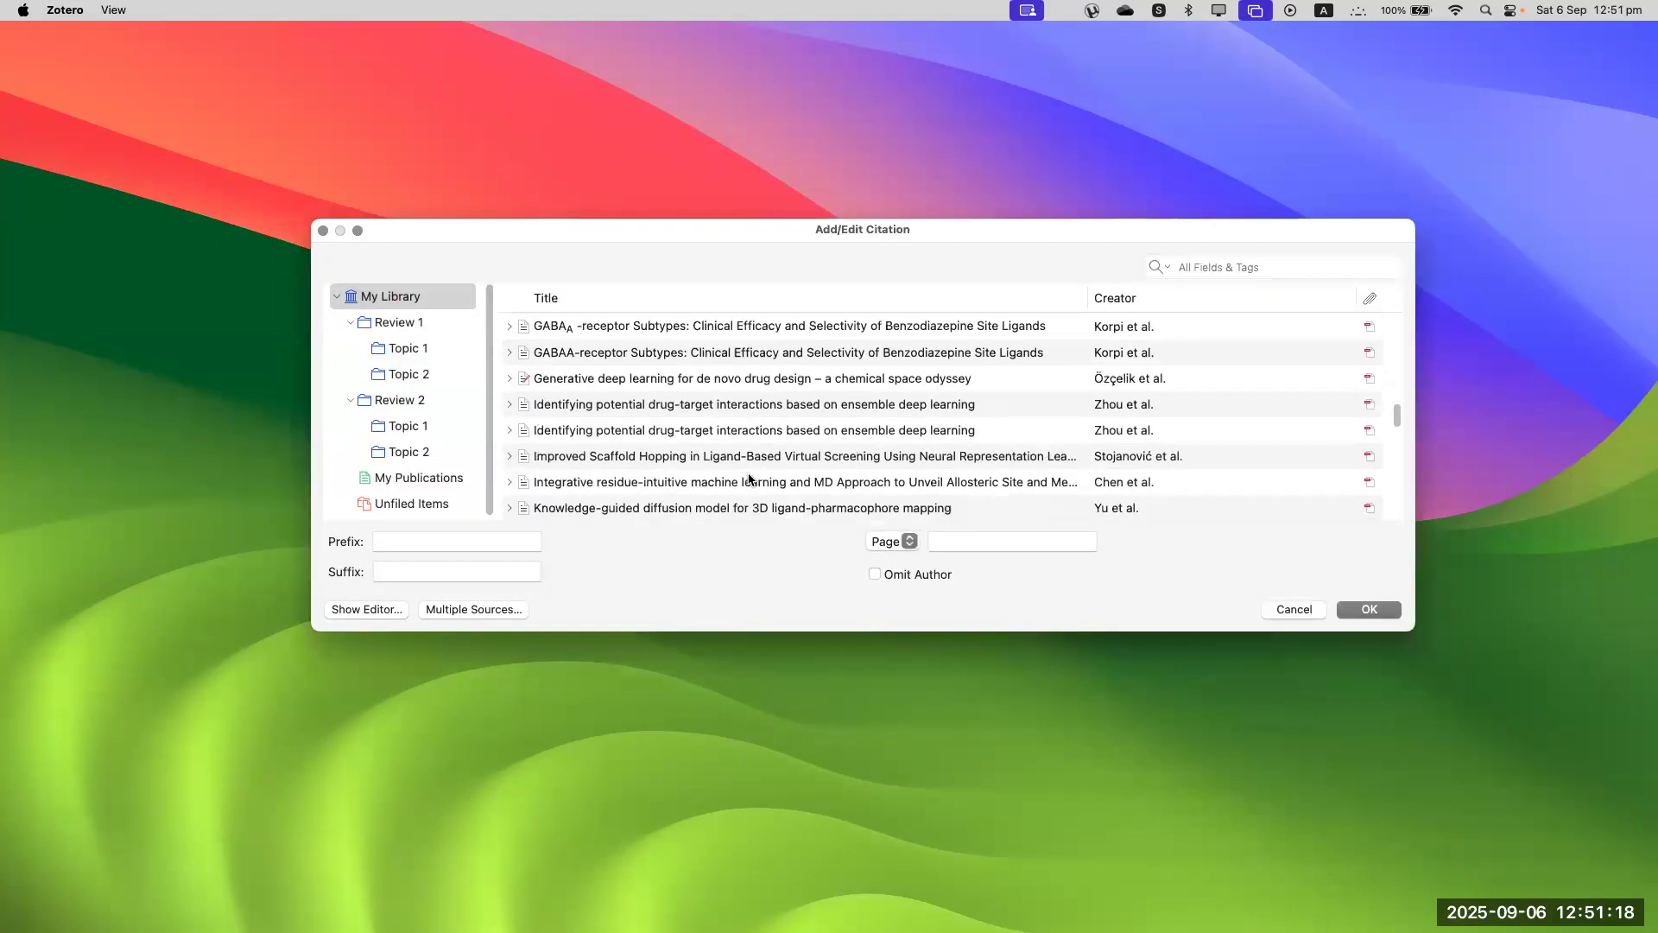
pyautogui.click(741, 432)
pyautogui.scroll(-3, 740, 453)
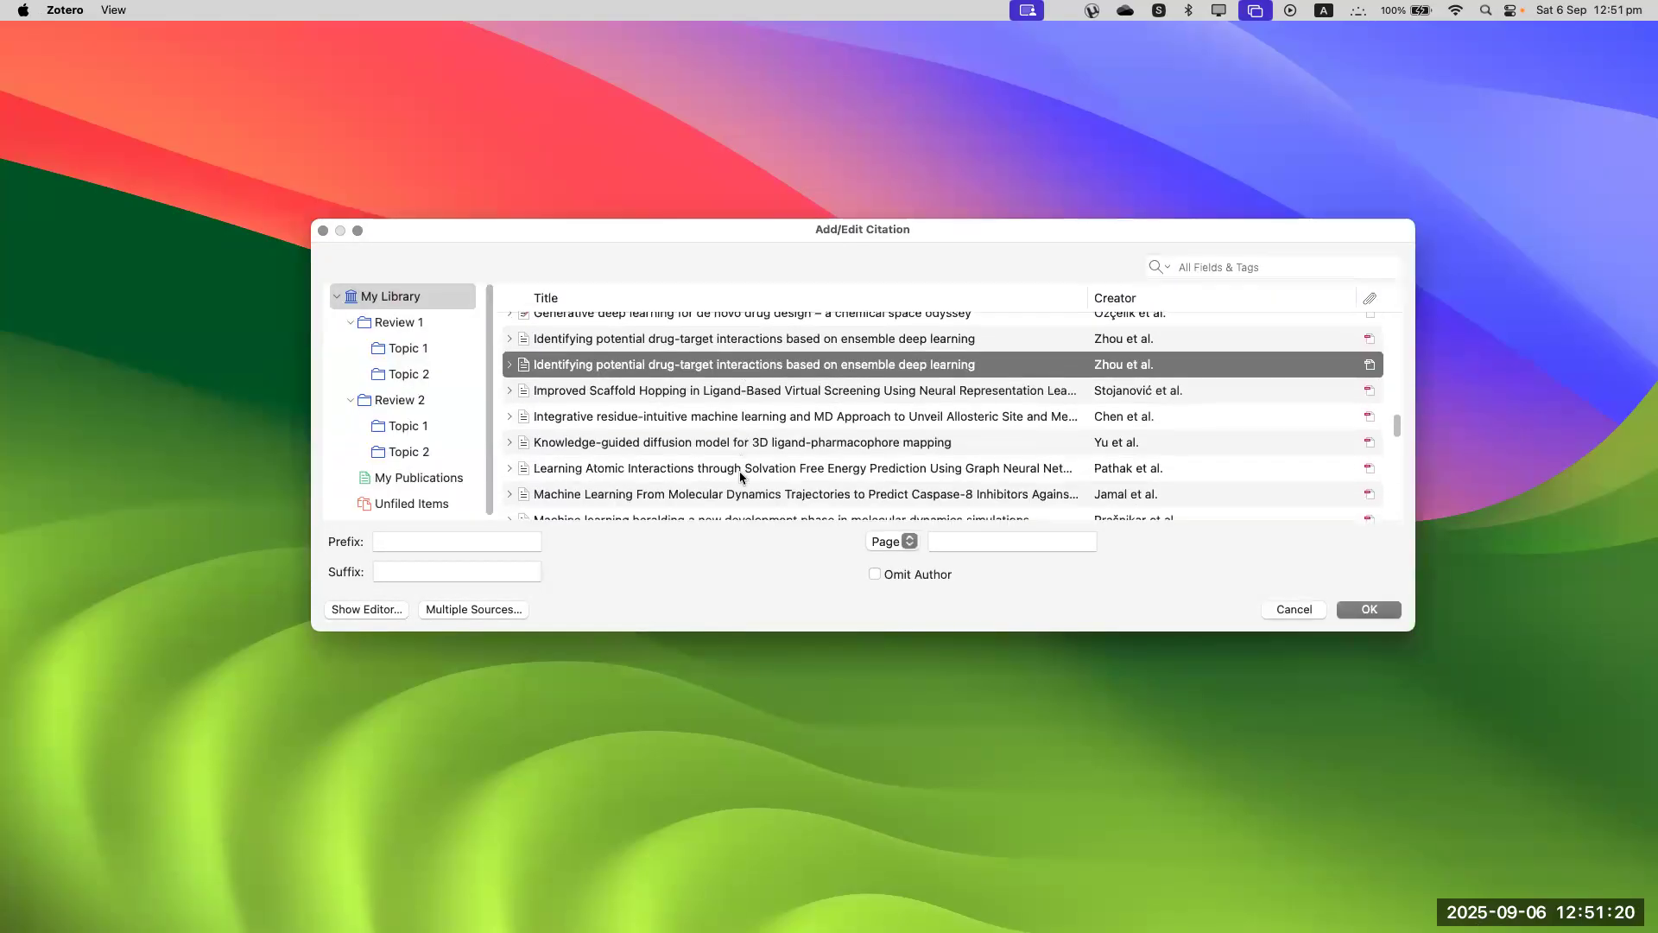
pyautogui.click(739, 470)
pyautogui.click(1368, 608)
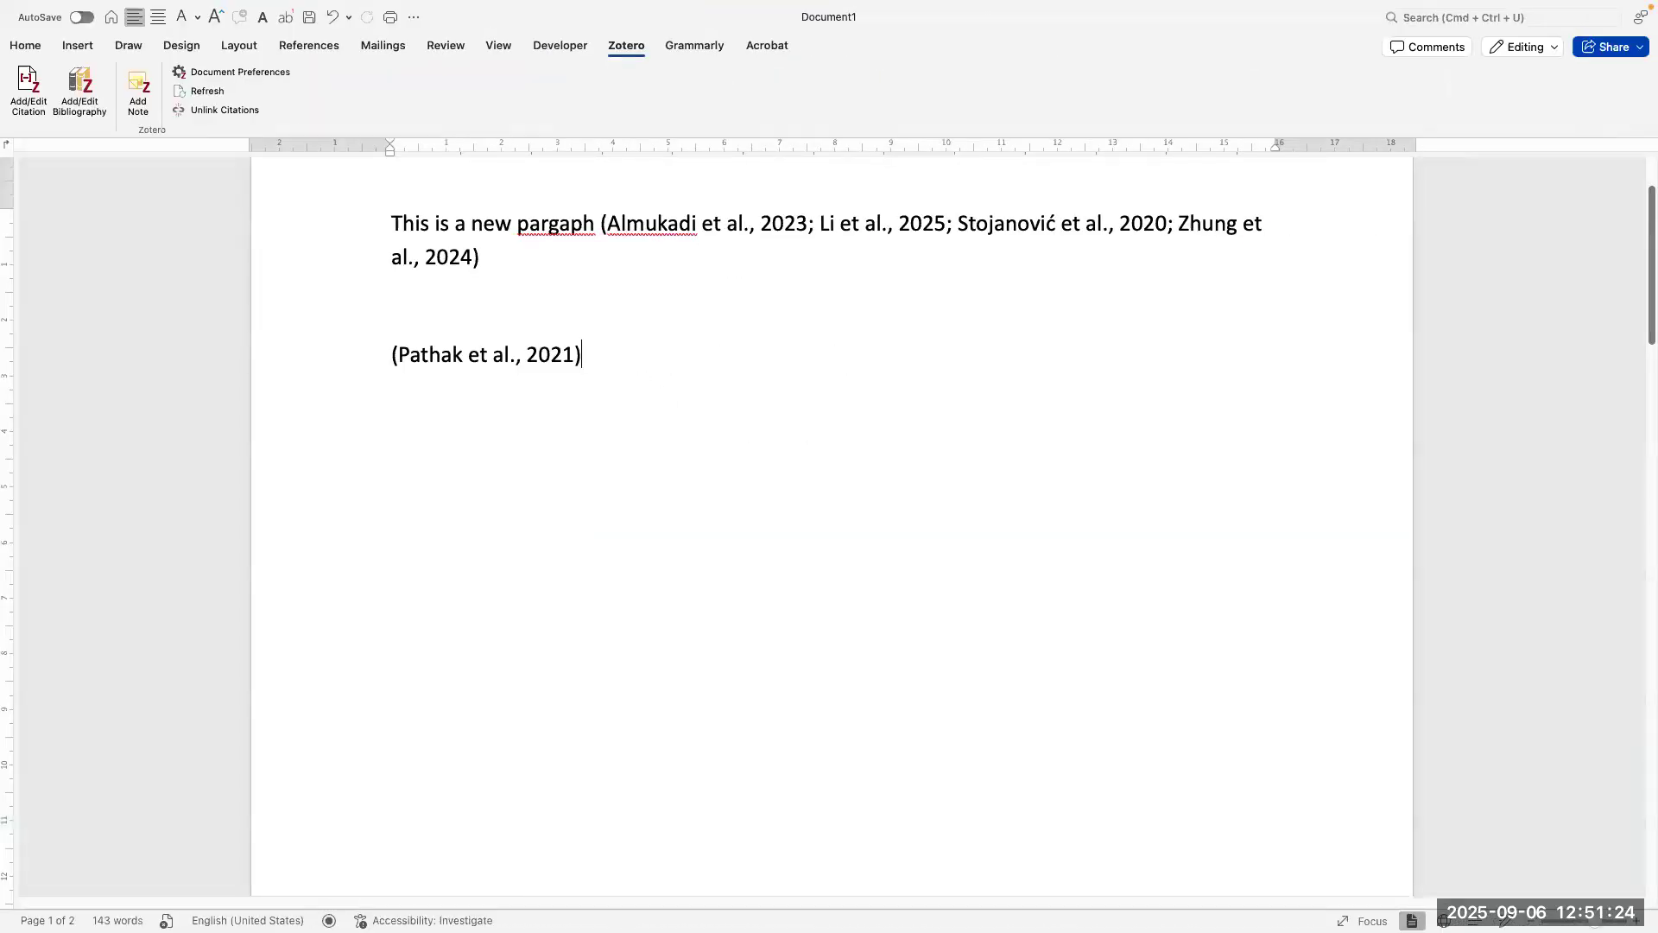
# Step: Continue the sentence after the new citation with "found out that so and so are used in so and so...."
pyautogui.write('T')
pyautogui.press('BackSpace')
pyautogui.press('BackSpace')
pyautogui.write('fou')
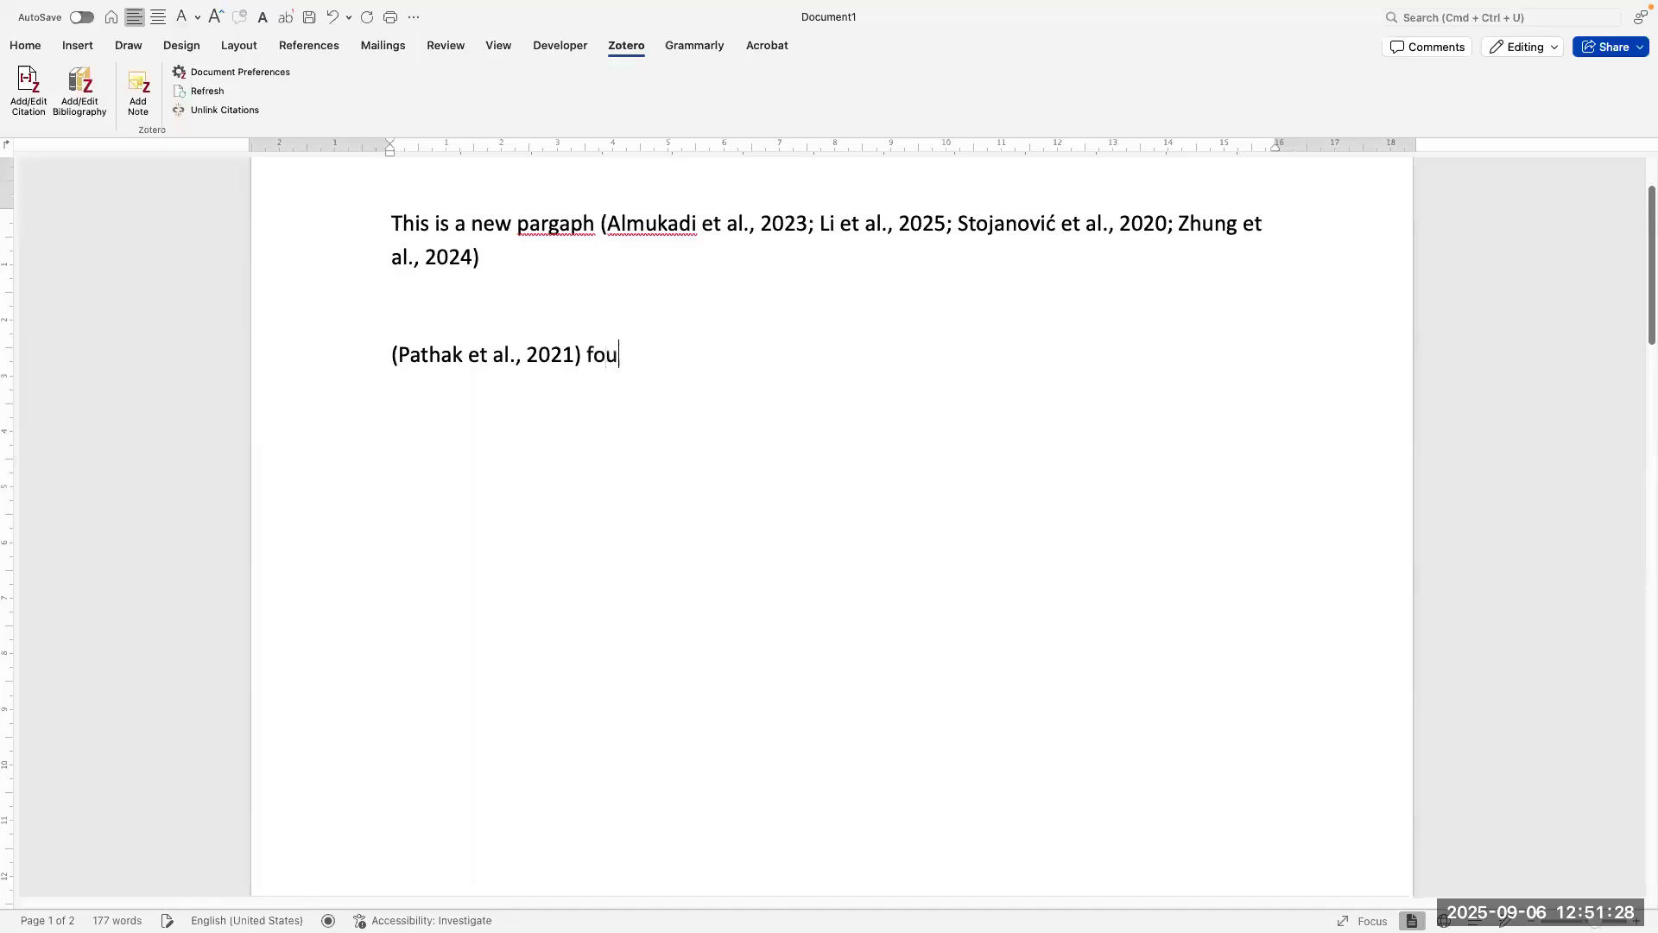
pyautogui.write('nd out that so and so are used in so and so....')
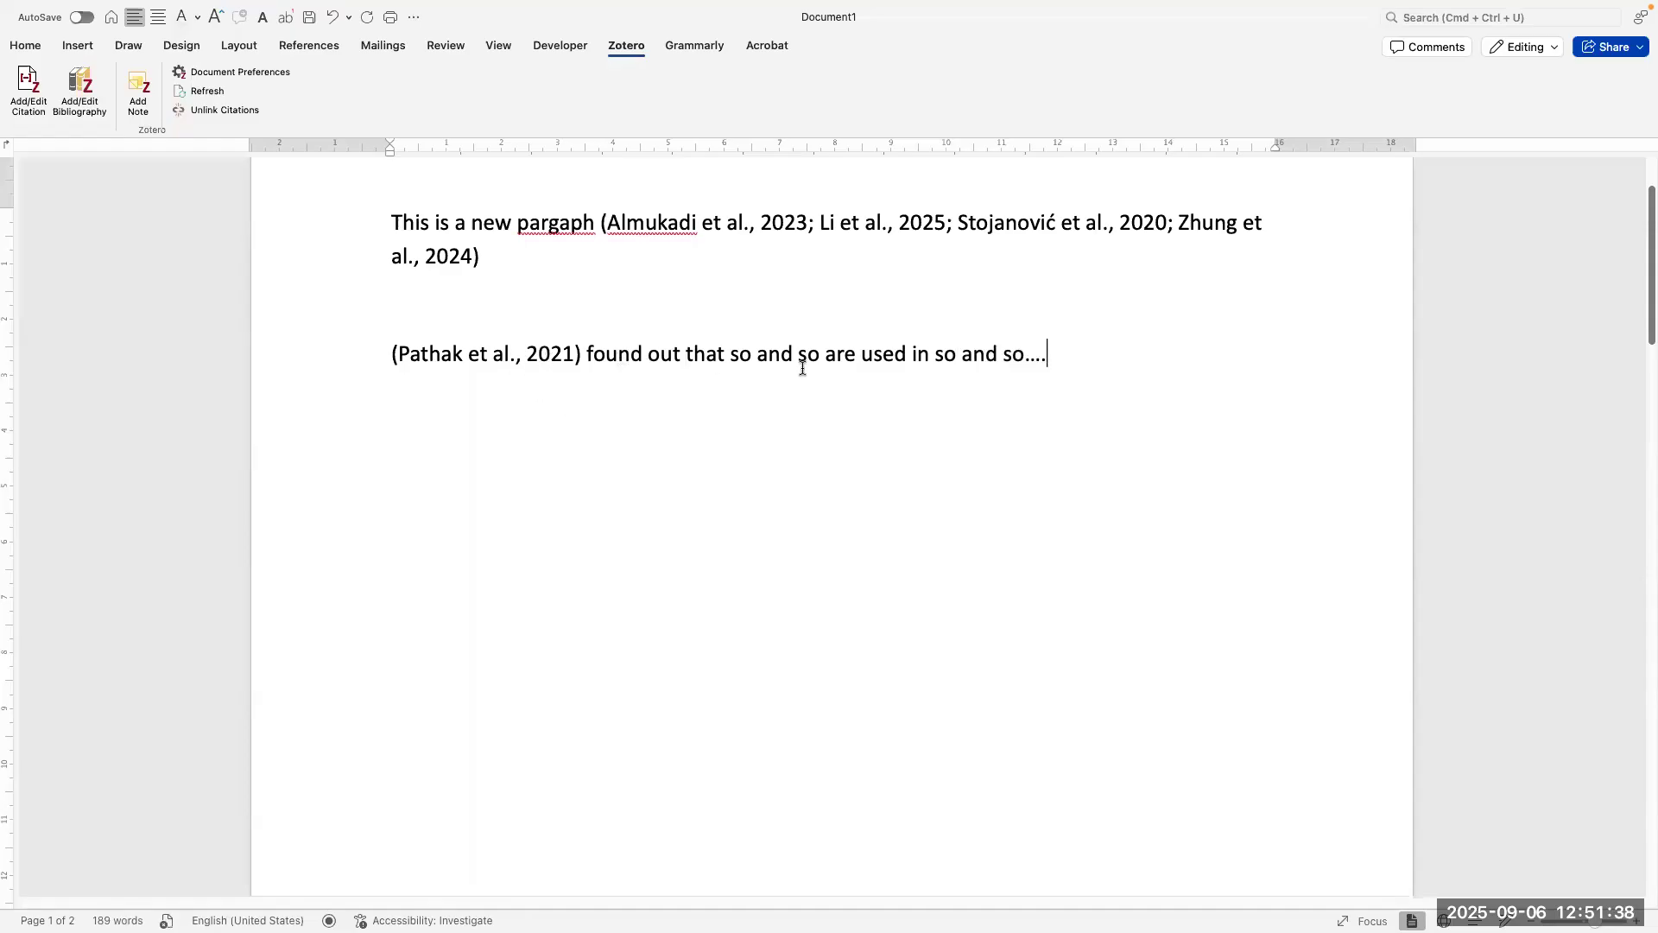
# Step: Rewrite the citation opening the second paragraph in narrative form, removing the comma and enclosing only the year 2021 in parentheses
pyautogui.moveTo(1044, 356); pyautogui.dragTo(589, 355)
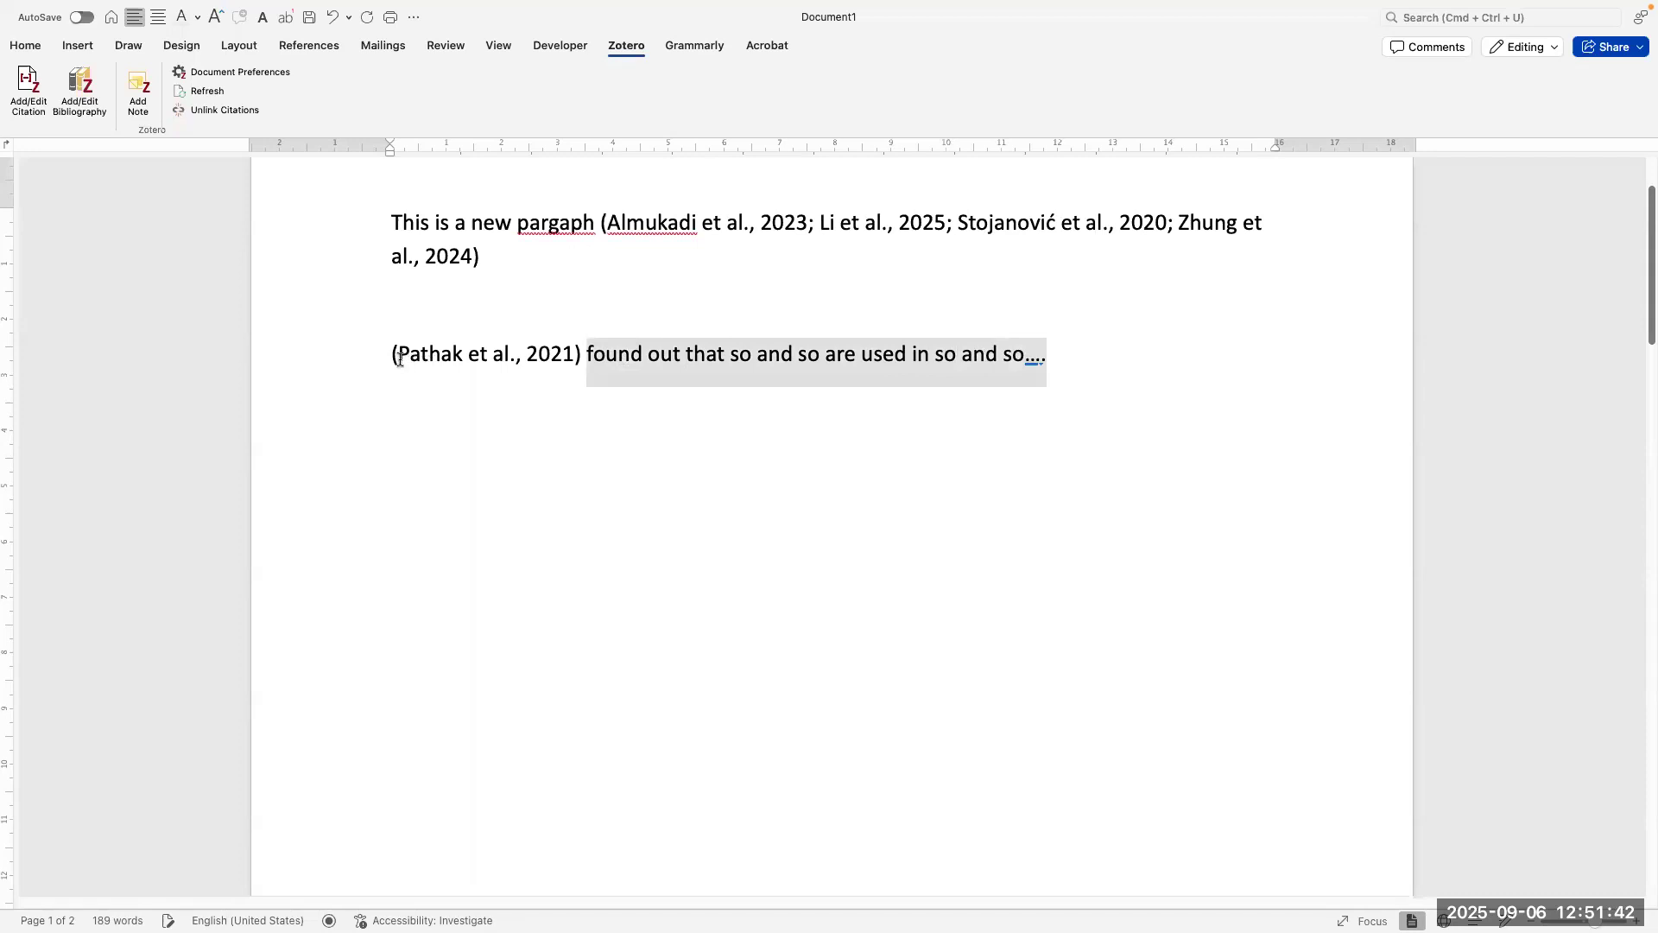
pyautogui.tripleClick(557, 362)
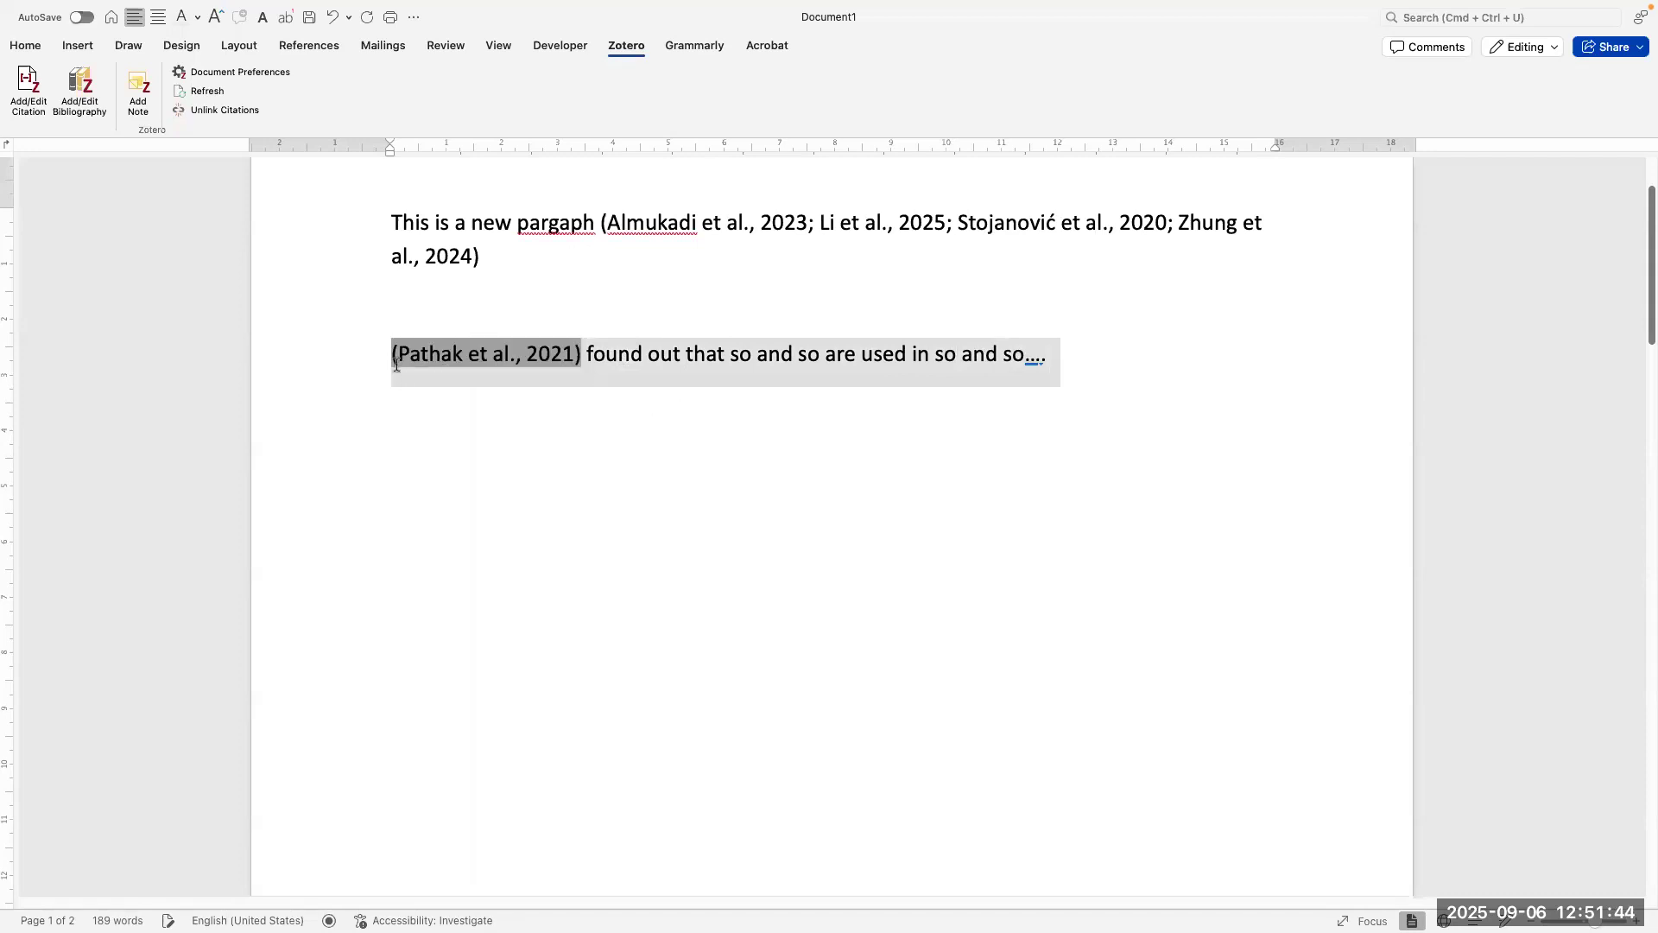
pyautogui.click(397, 362)
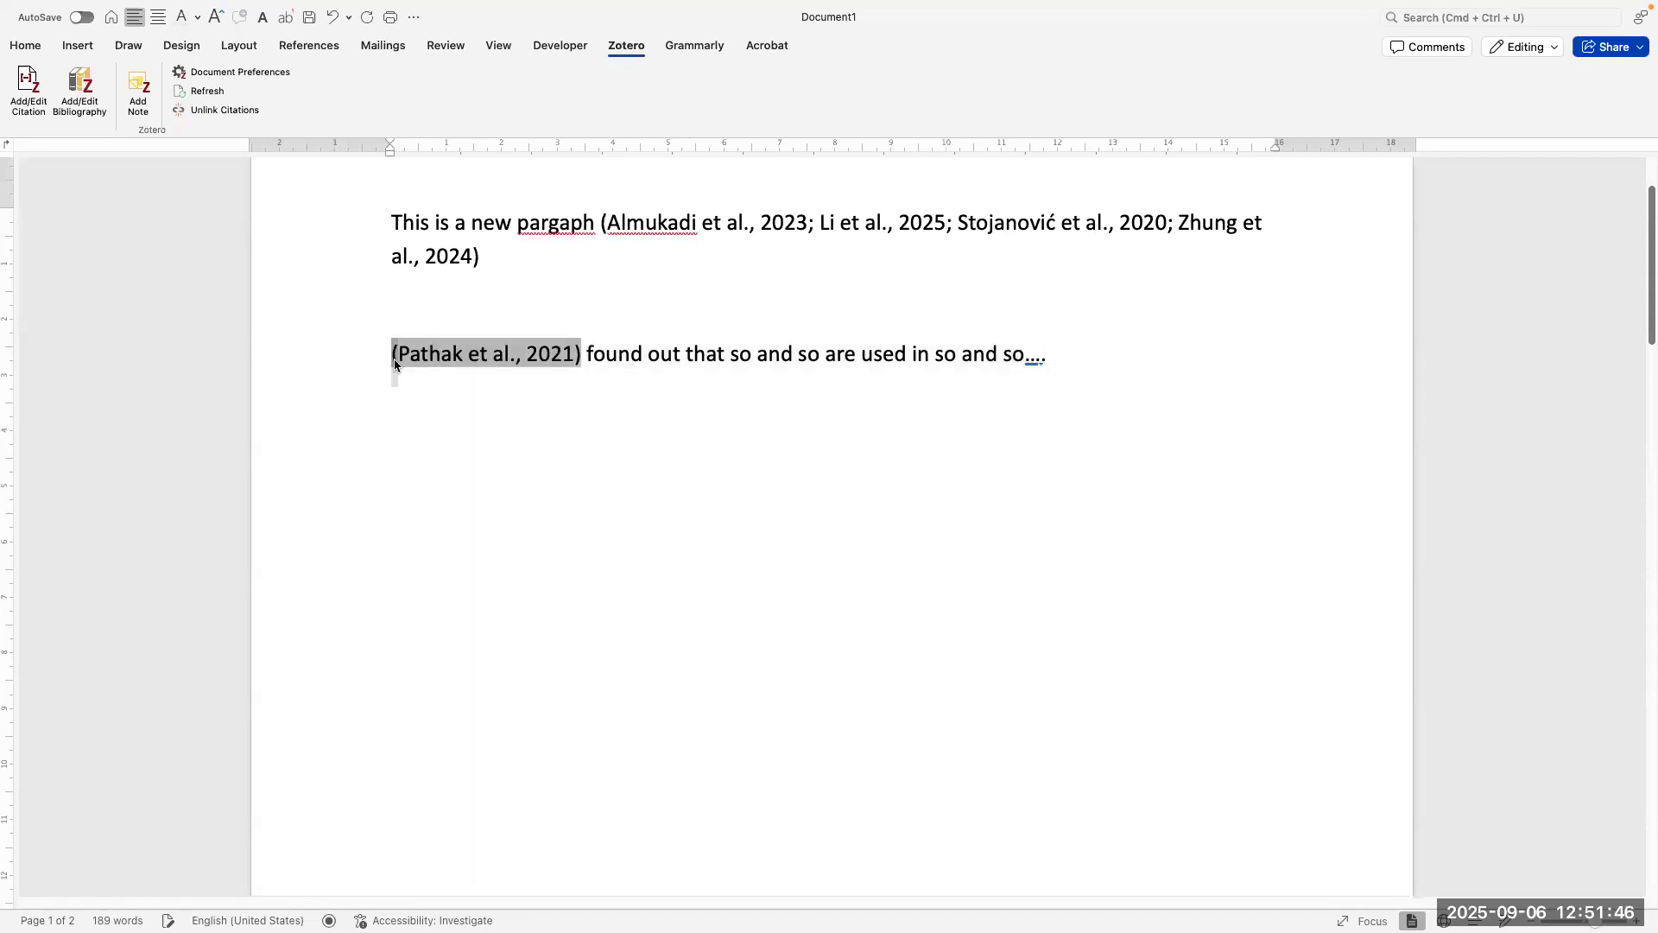
pyautogui.press('Delete')
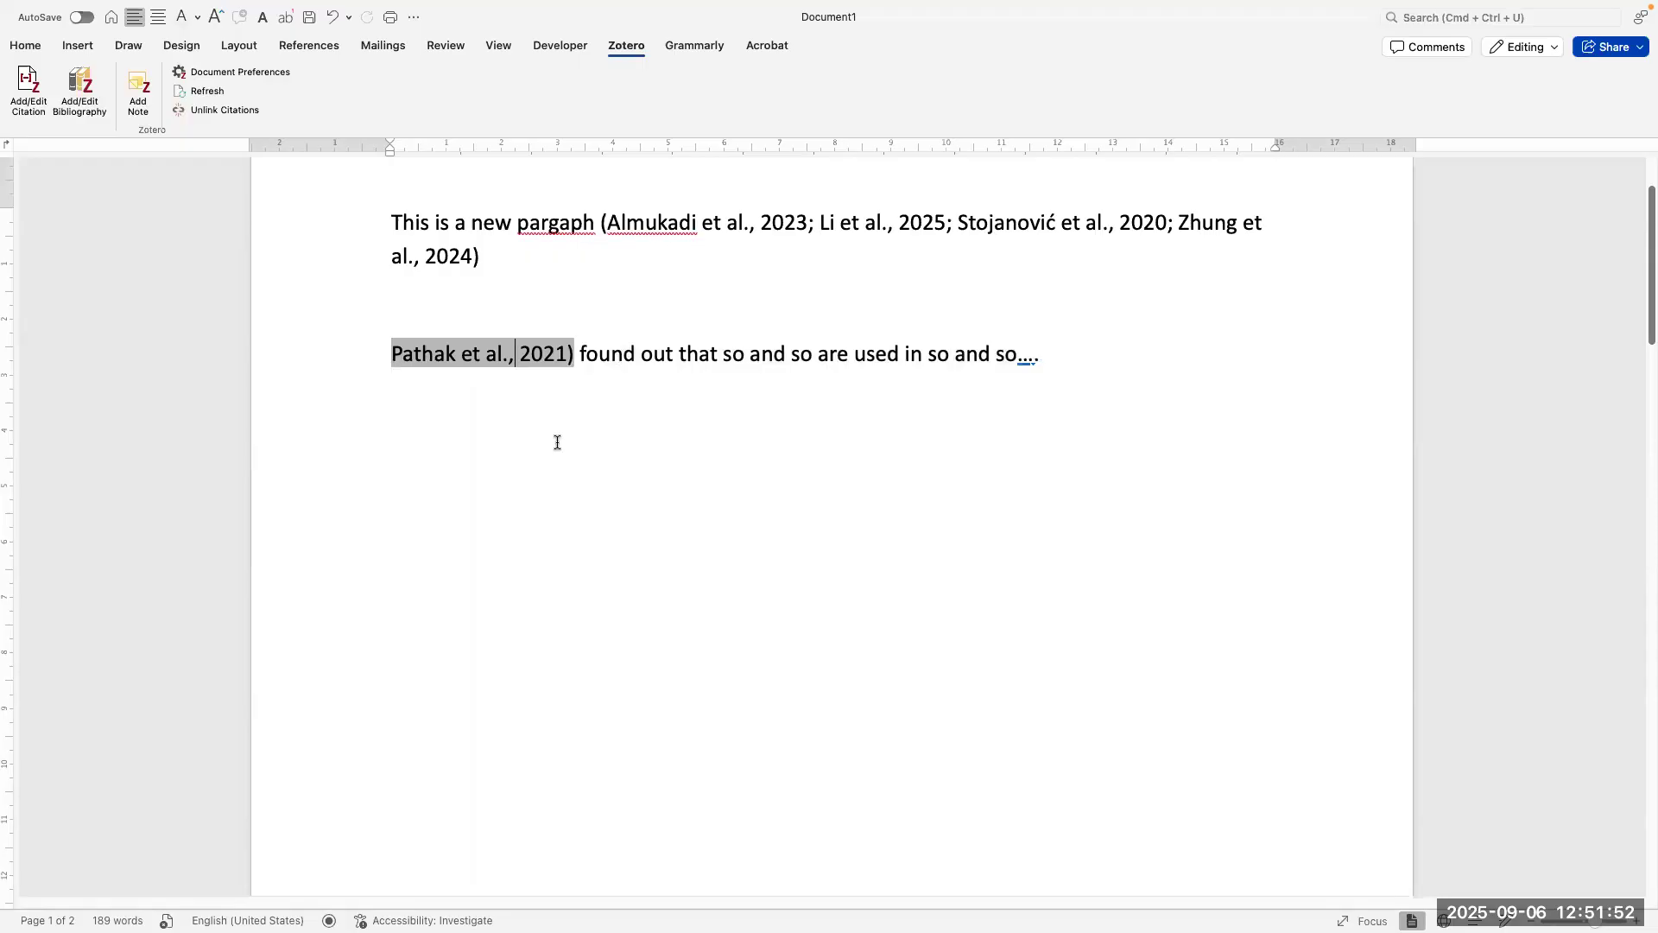
pyautogui.press('BackSpace')
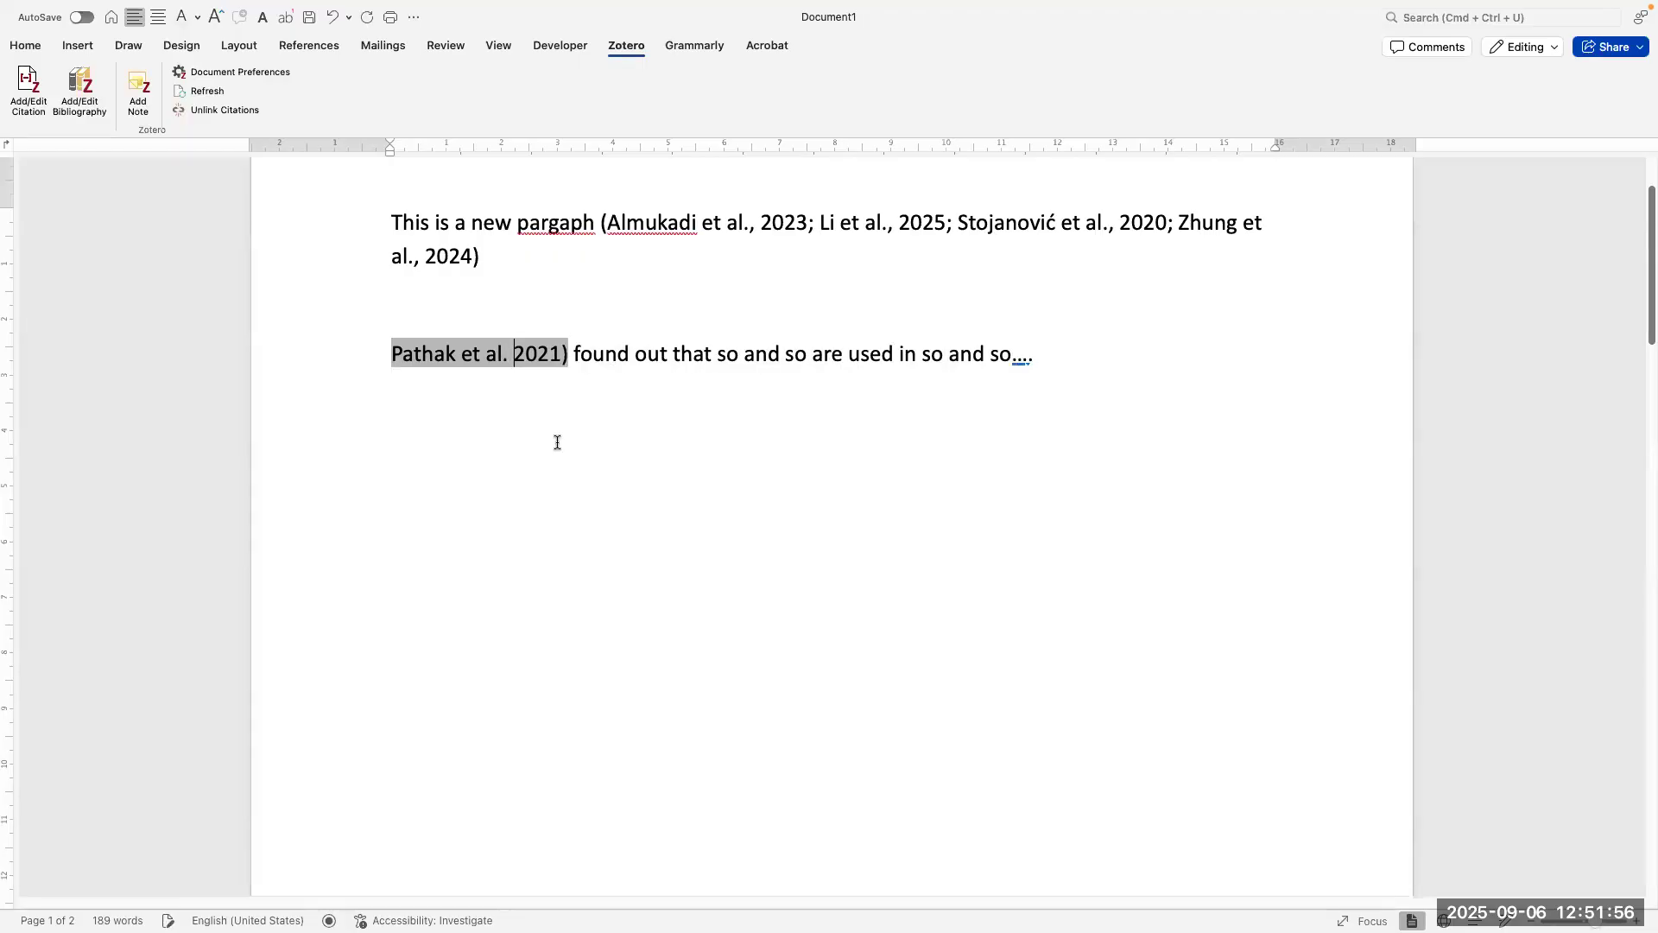
pyautogui.write('(')
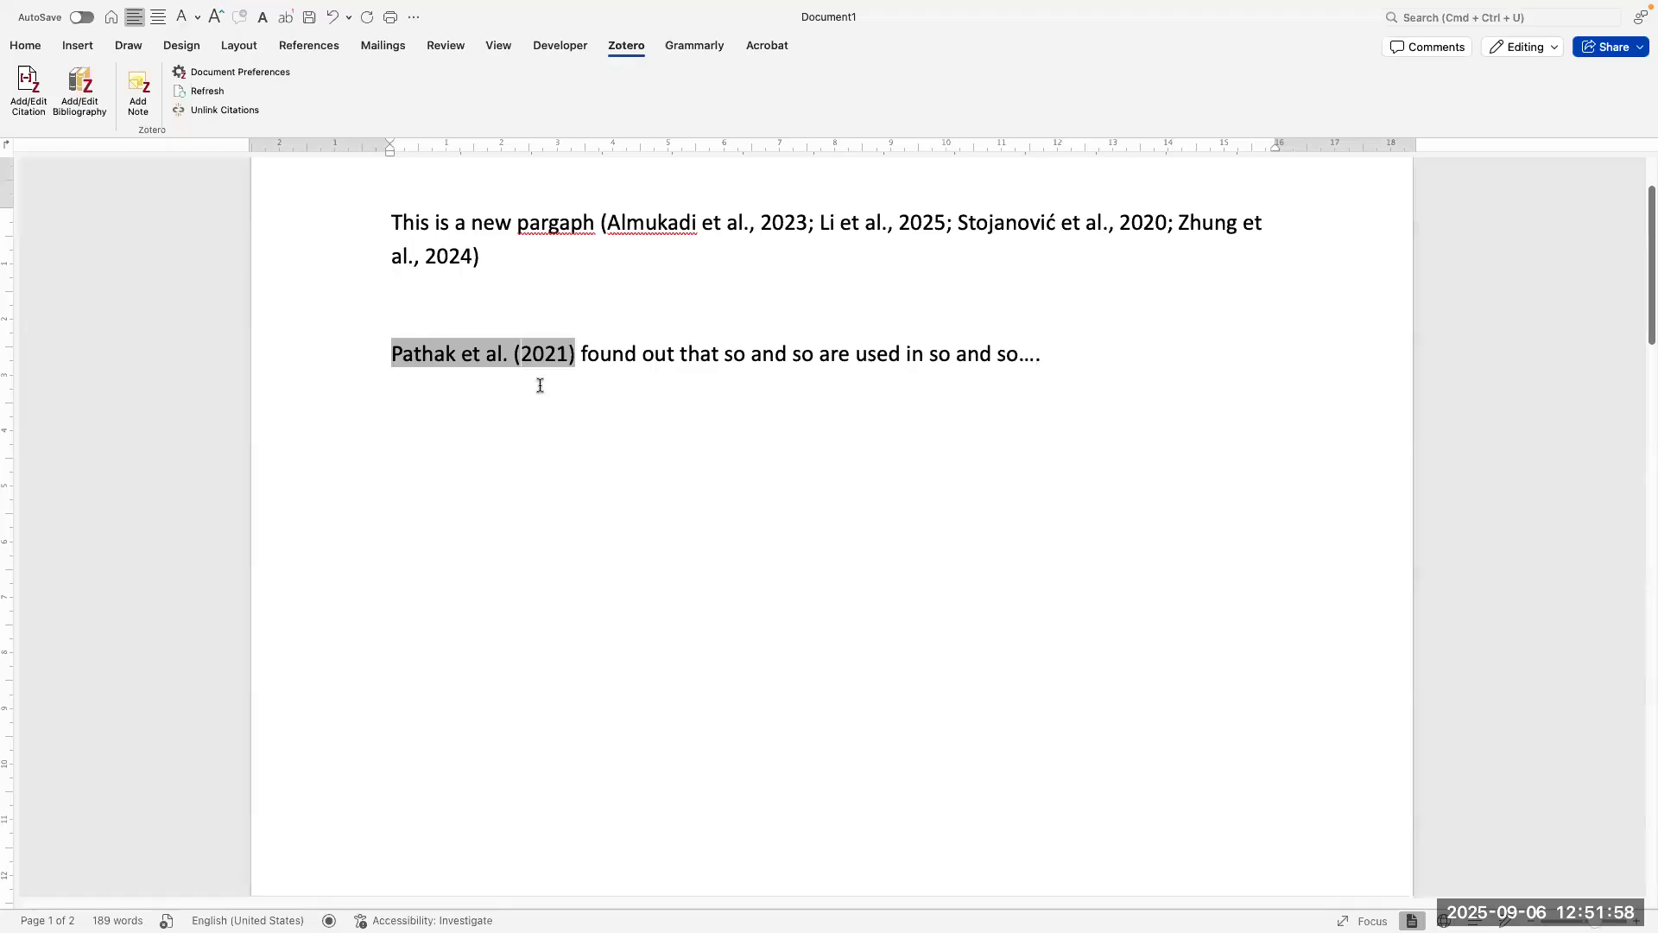
pyautogui.scroll(3, 536, 381)
pyautogui.click(492, 418)
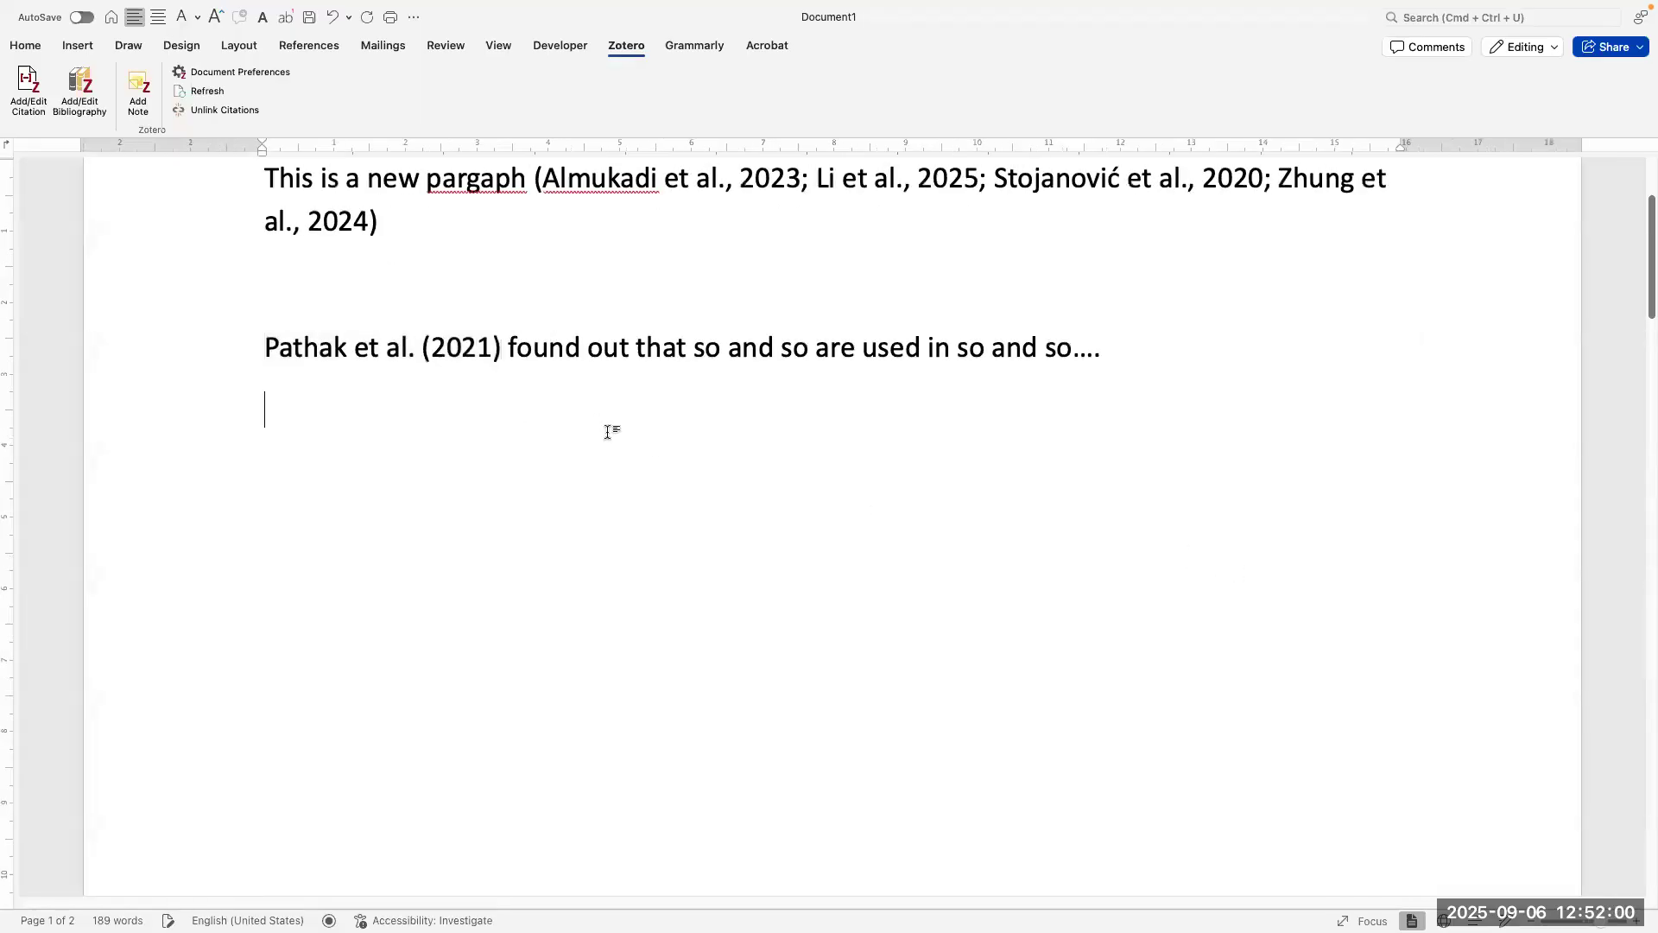
# Step: Highlight the narrative citation at the start of the second paragraph in yellow
pyautogui.click(301, 347)
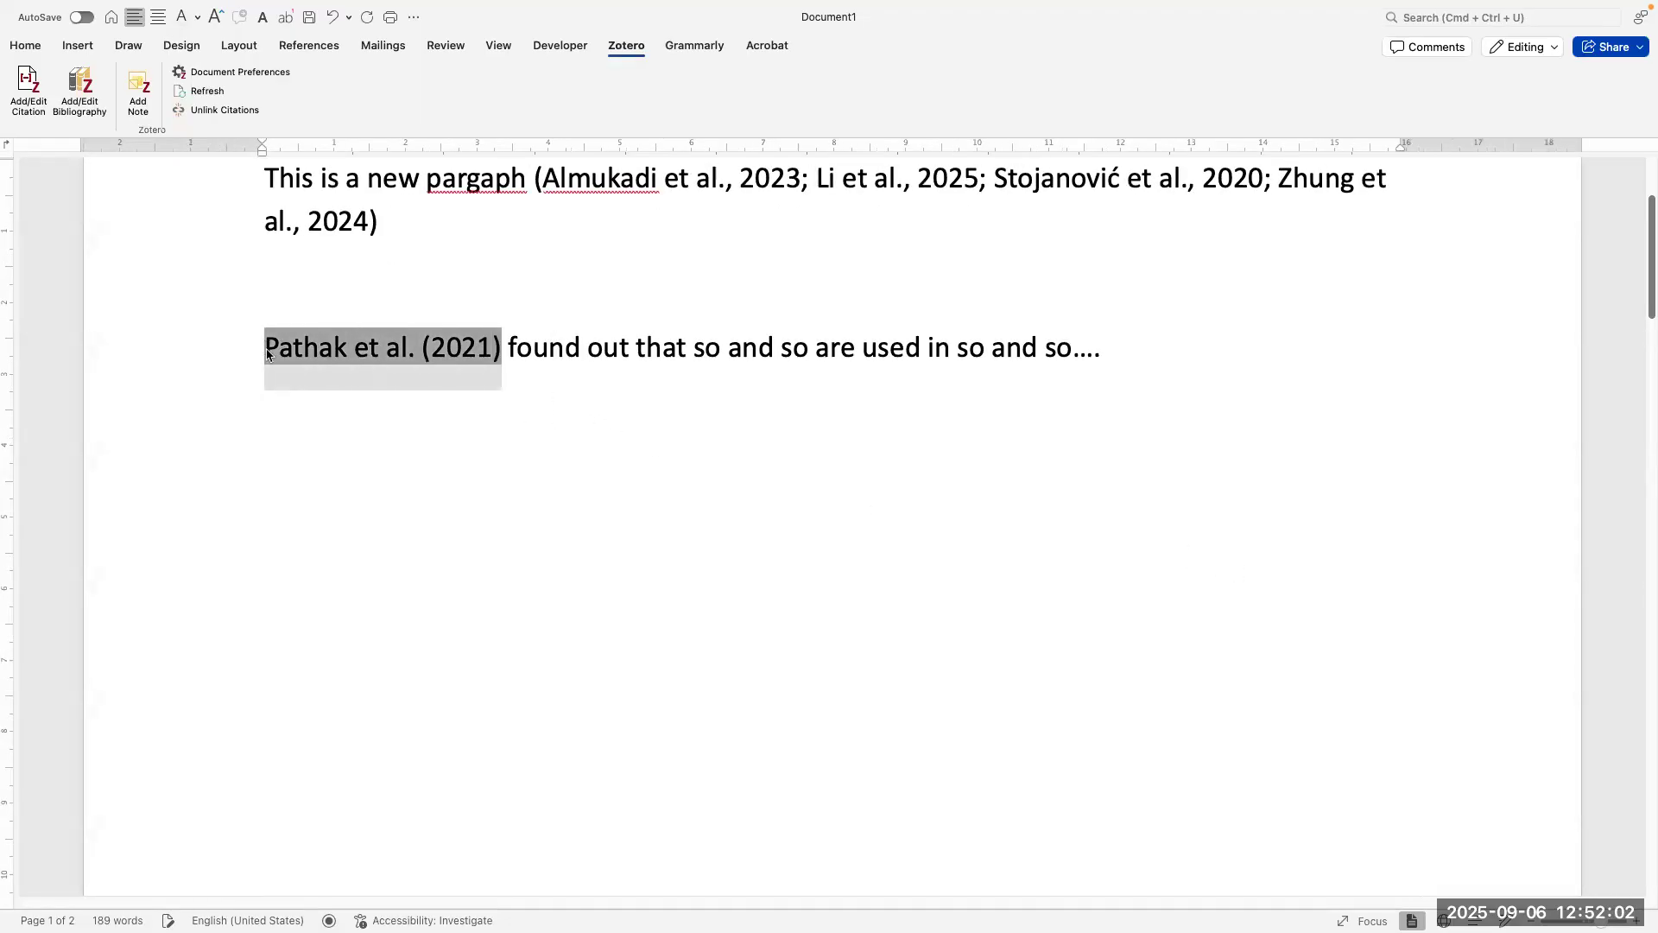
pyautogui.click(26, 46)
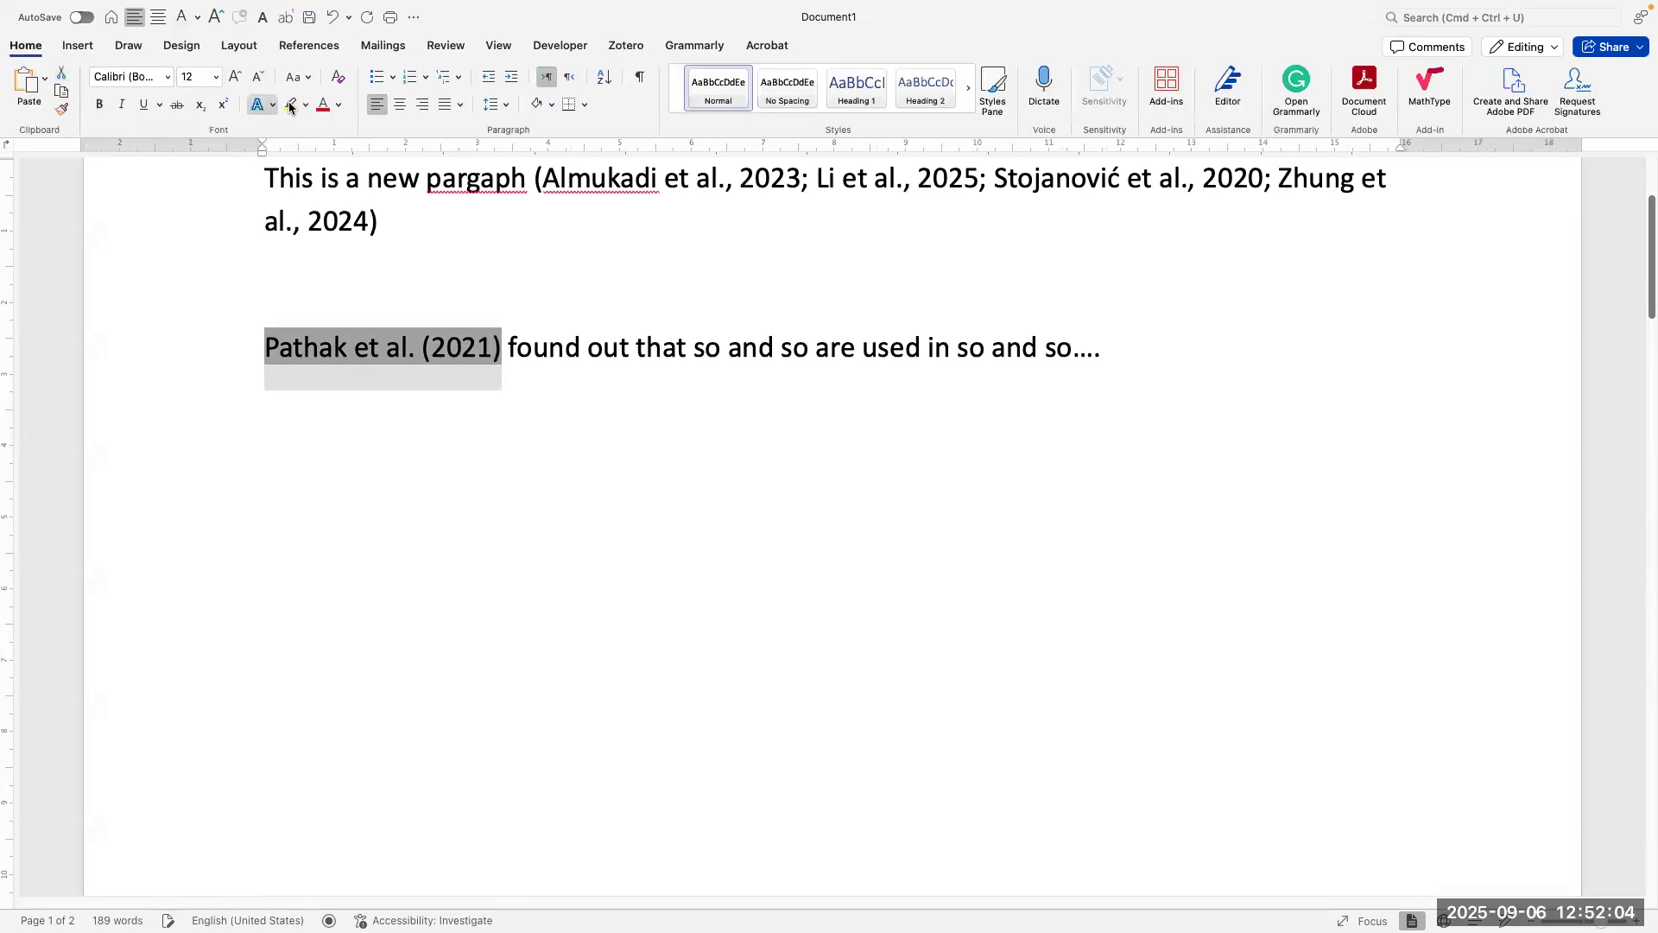
pyautogui.click(290, 106)
pyautogui.click(556, 467)
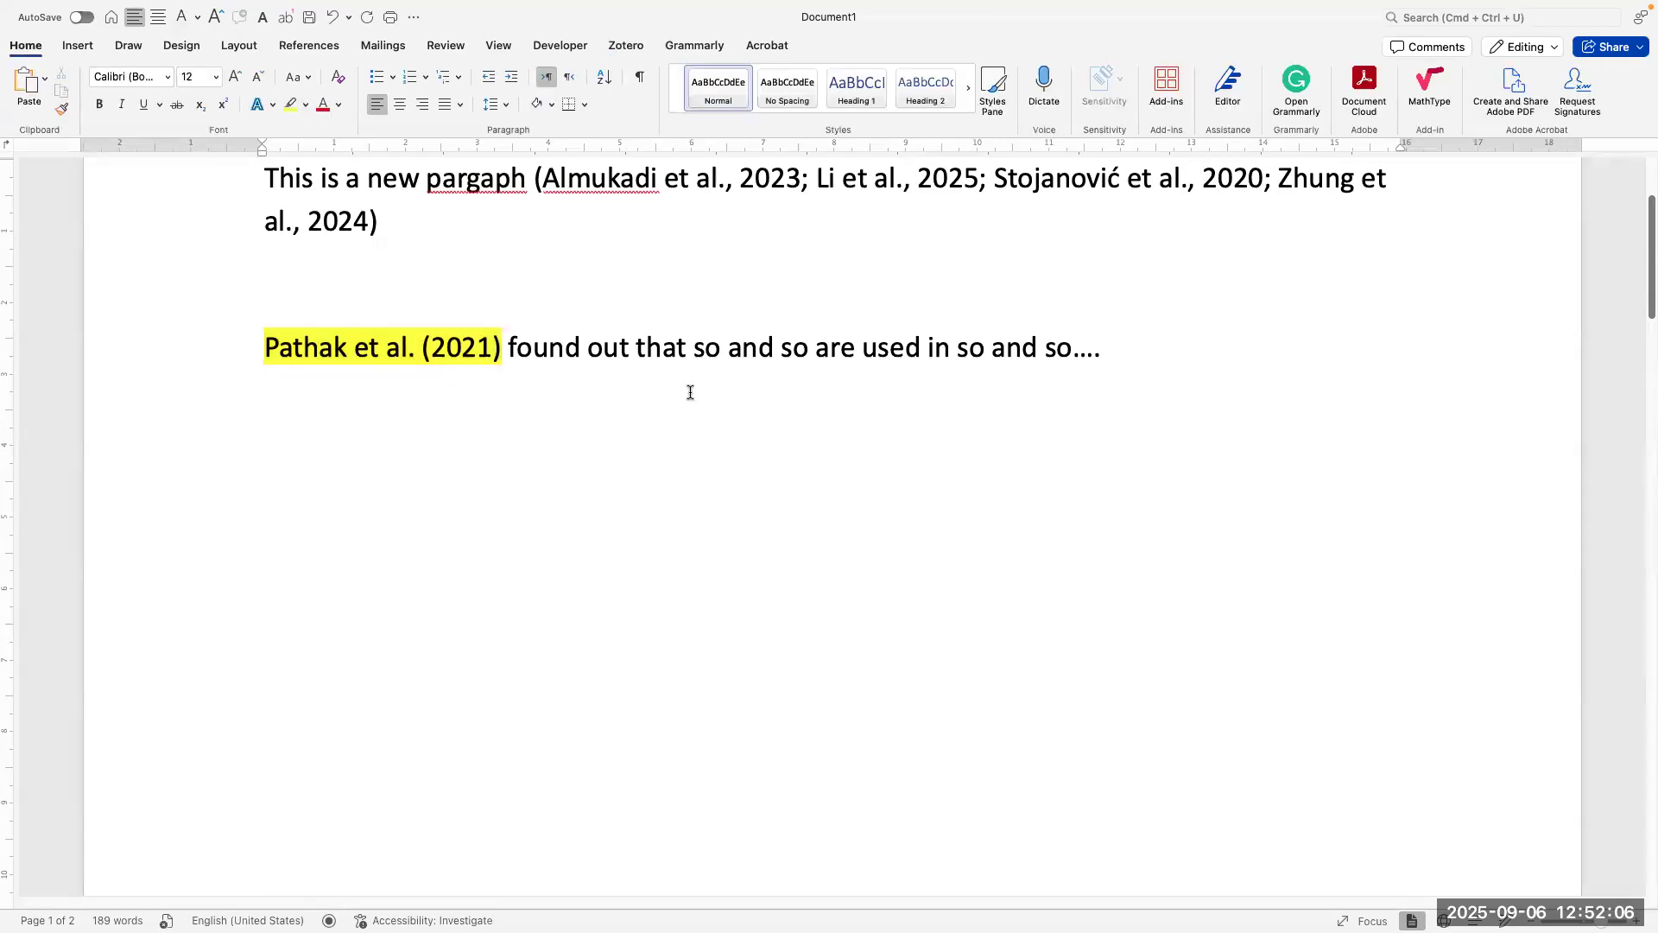
pyautogui.scroll(-3, 688, 418)
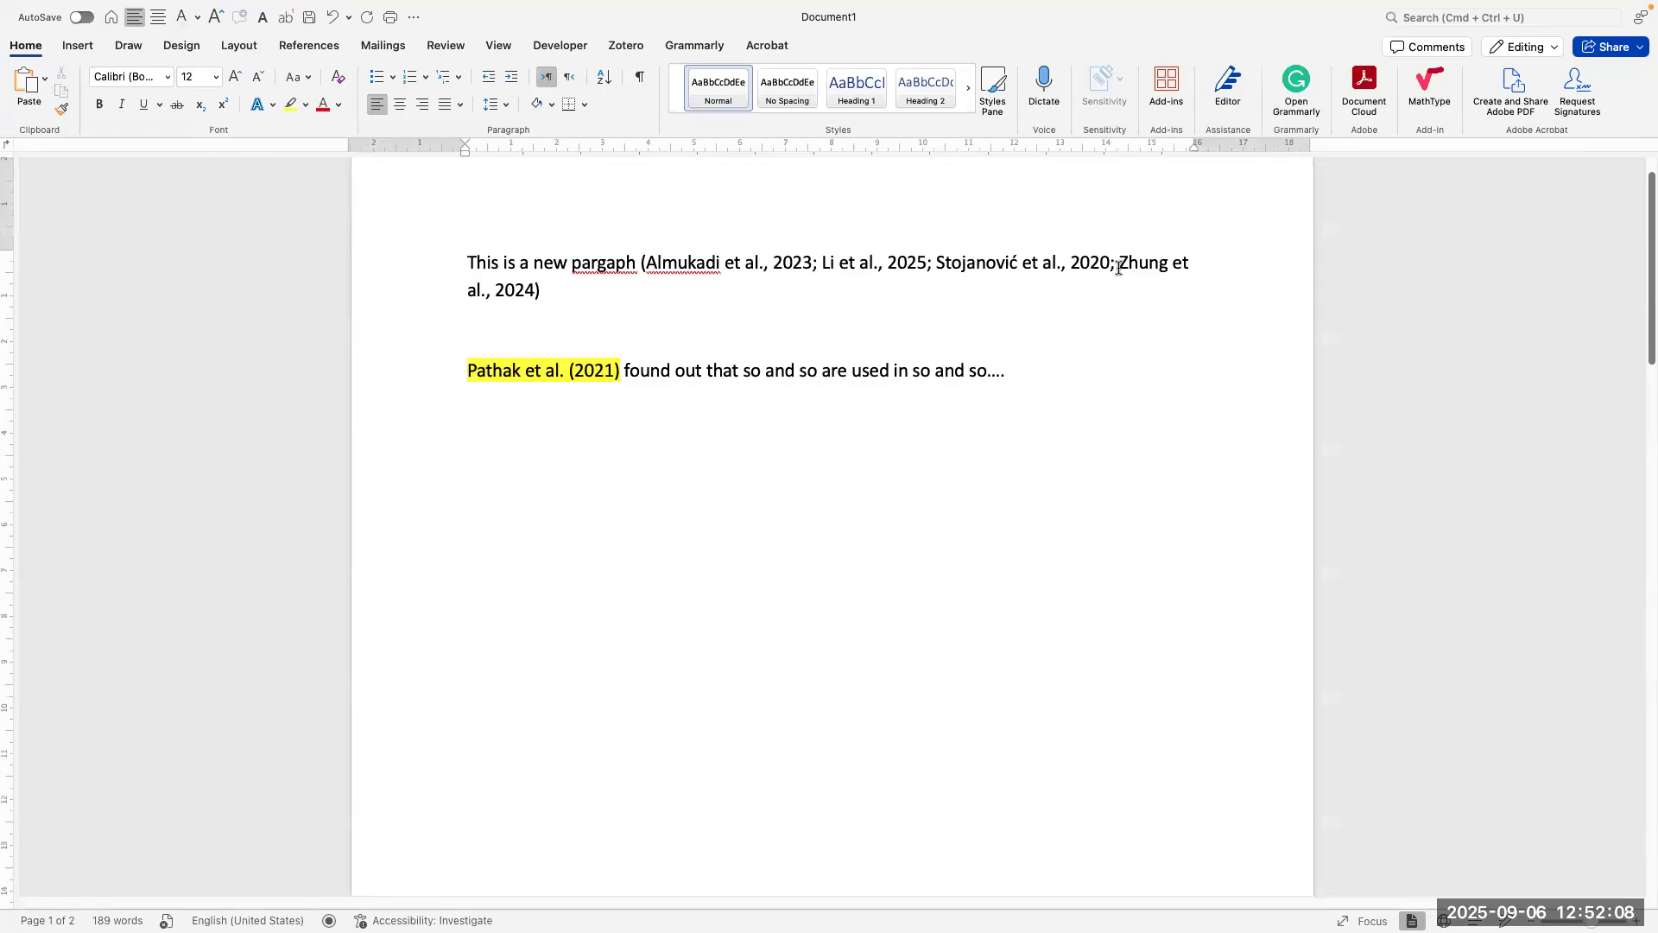
pyautogui.click(1197, 273)
pyautogui.click(692, 393)
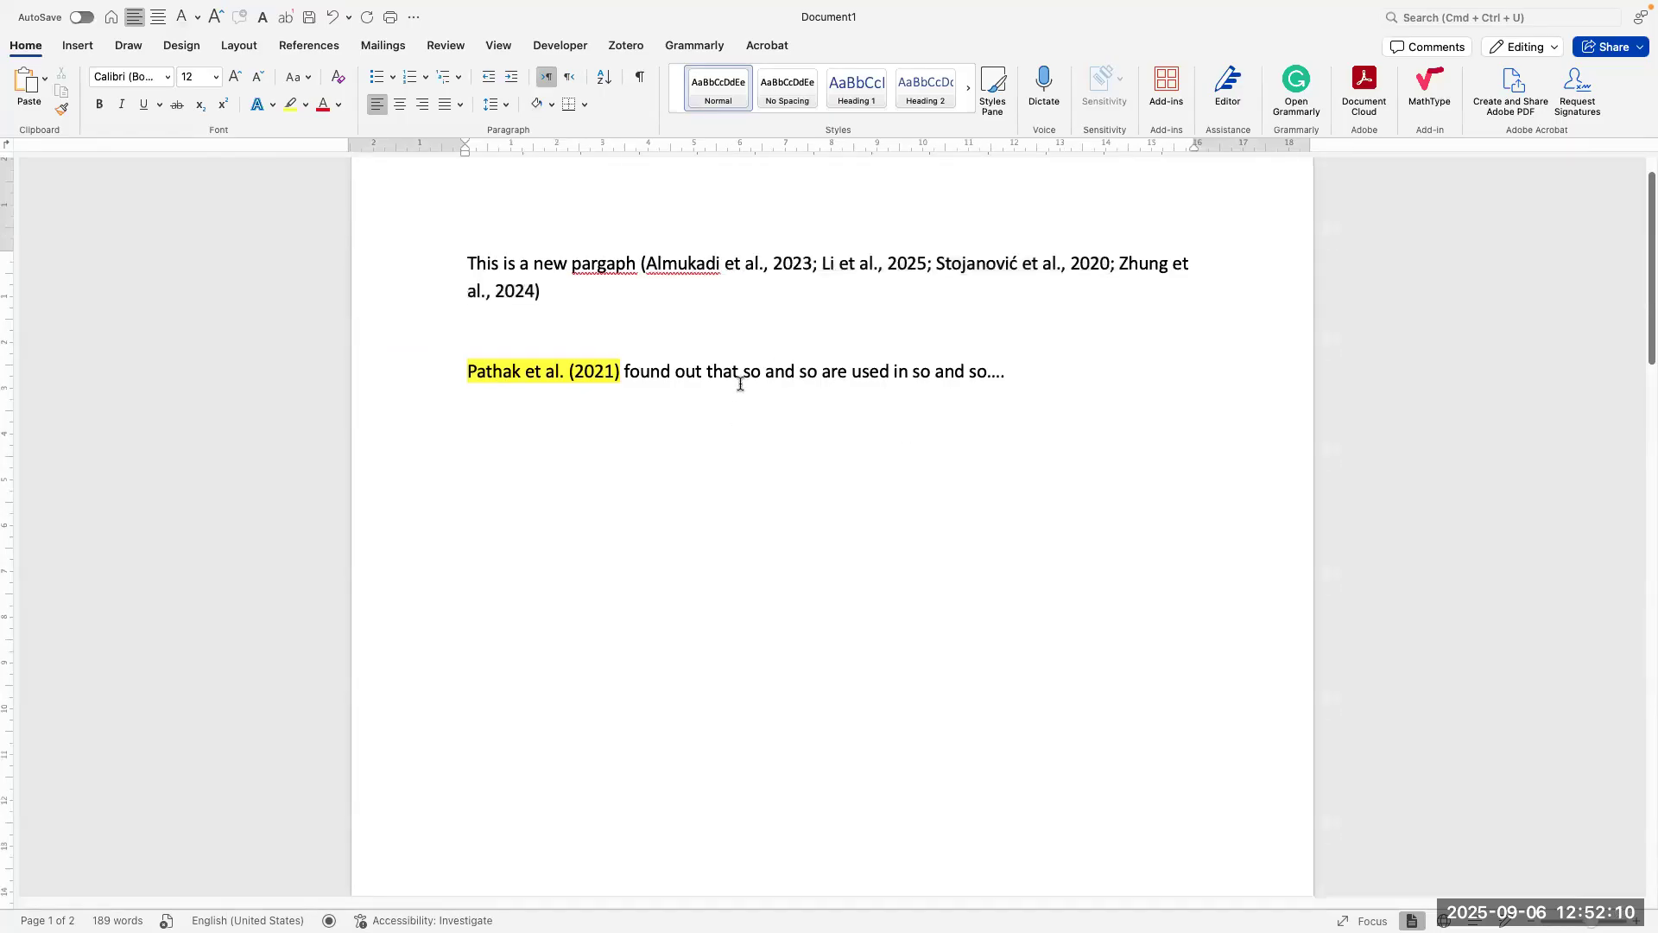
# Step: Switch to the APA Style page in Arc and examine the journal article references with their parenthetical and narrative citation examples
pyautogui.hotkey('ctrl', 'Up')
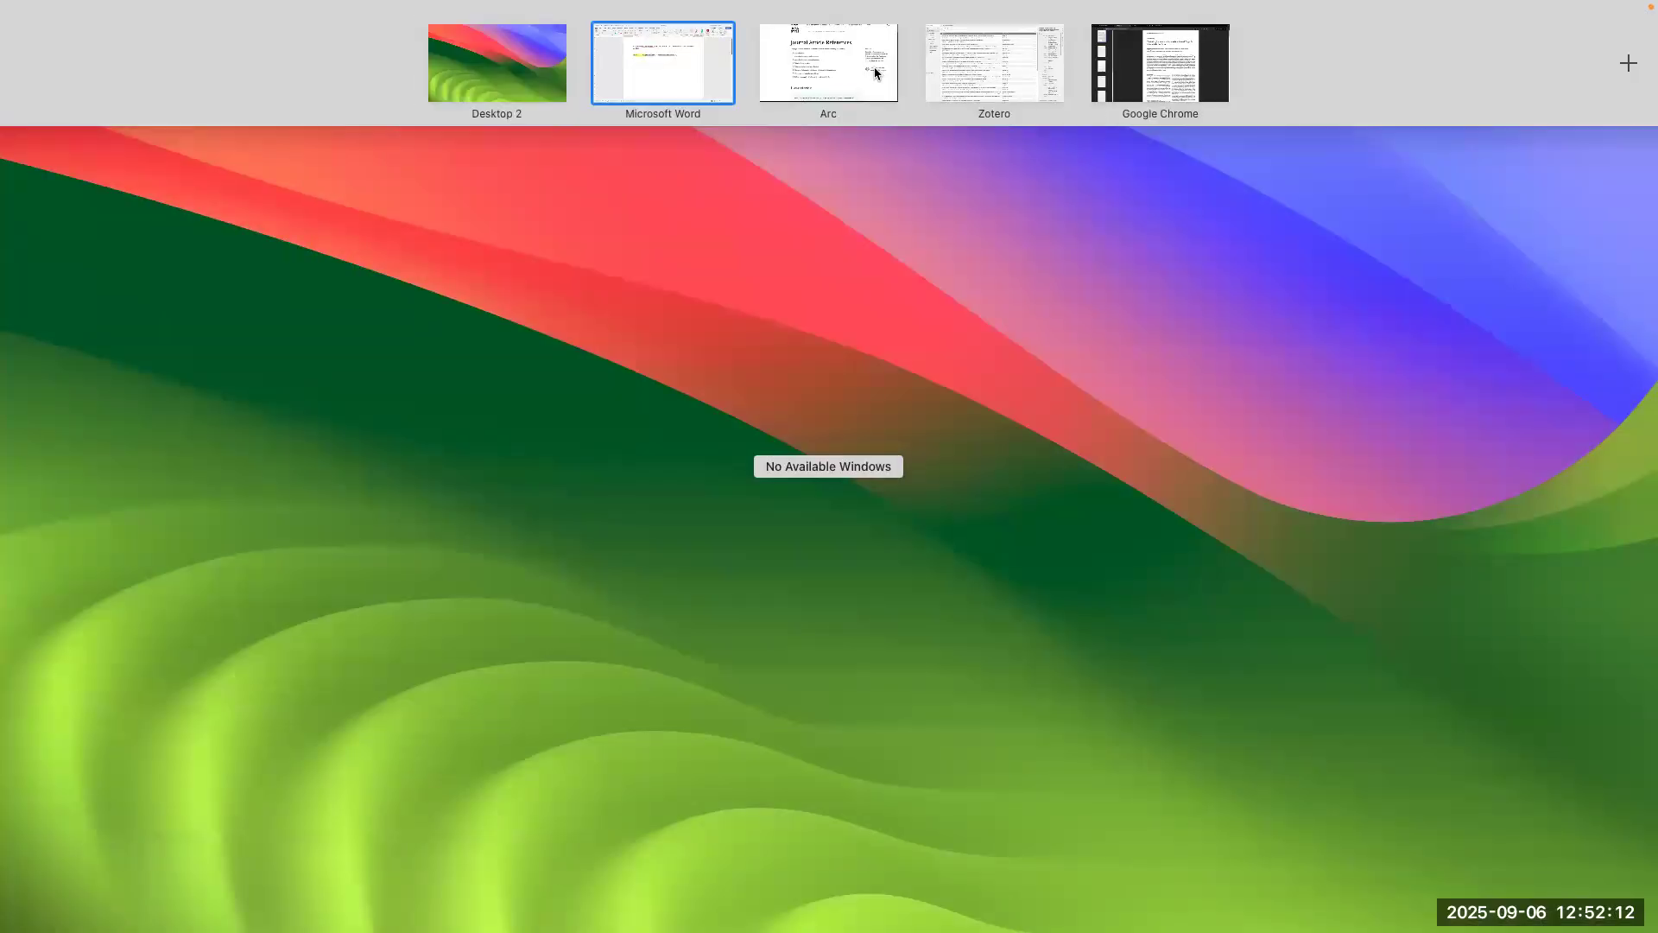
pyautogui.click(872, 68)
pyautogui.scroll(-2, 523, 467)
pyautogui.scroll(-14, 522, 467)
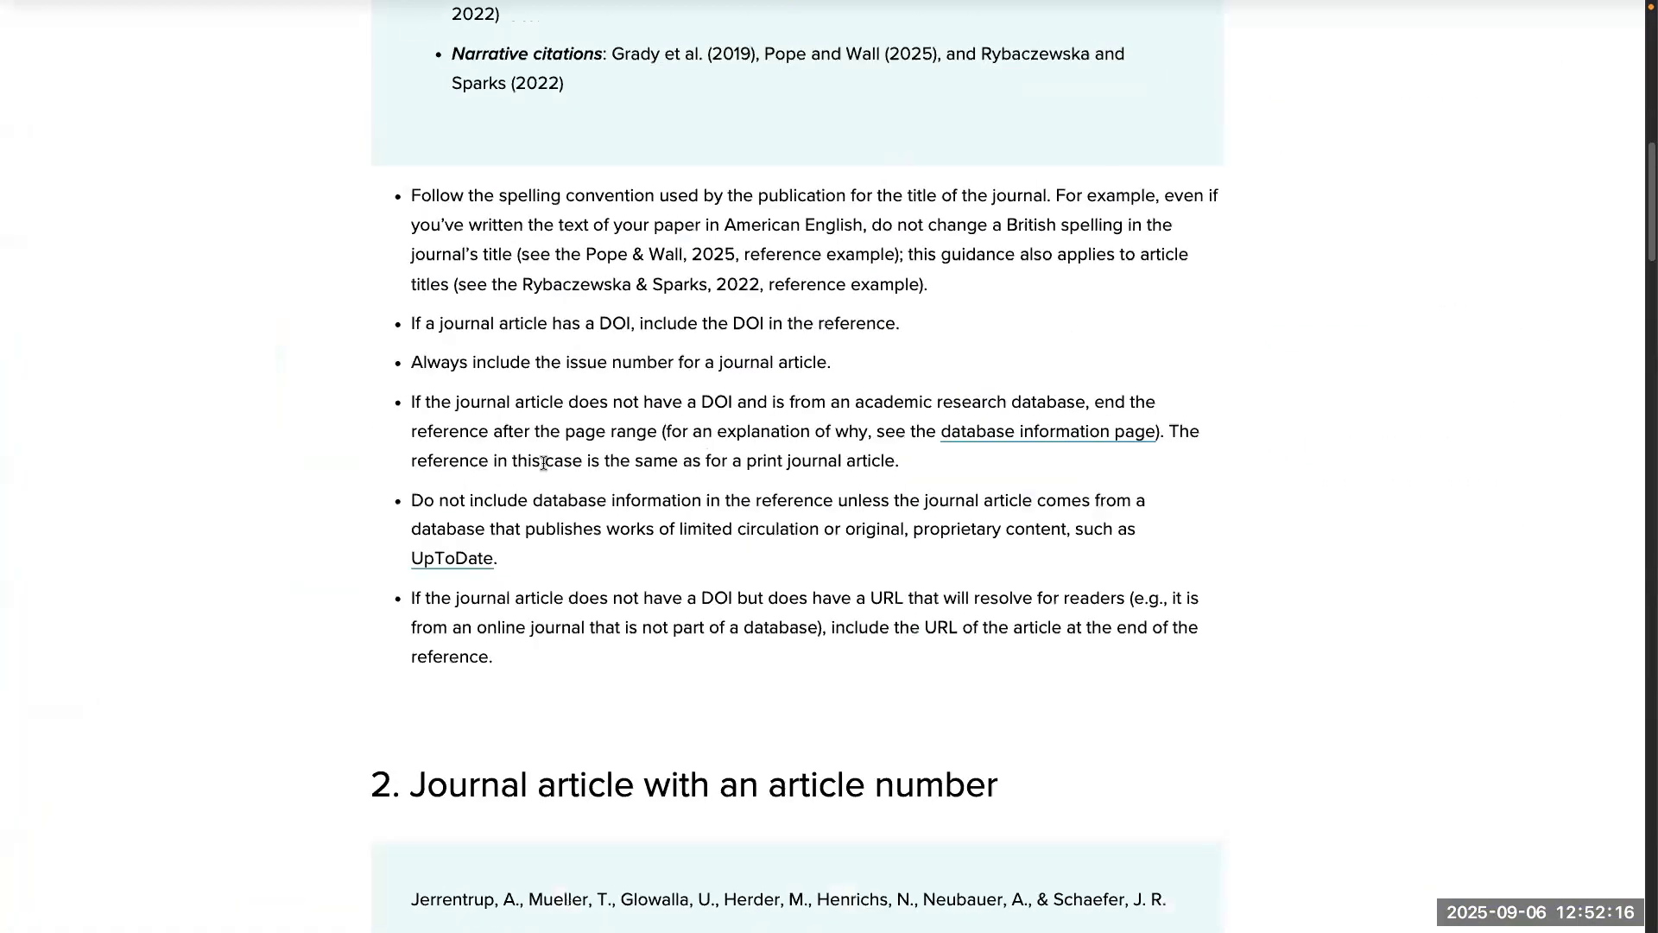
pyautogui.scroll(7, 543, 464)
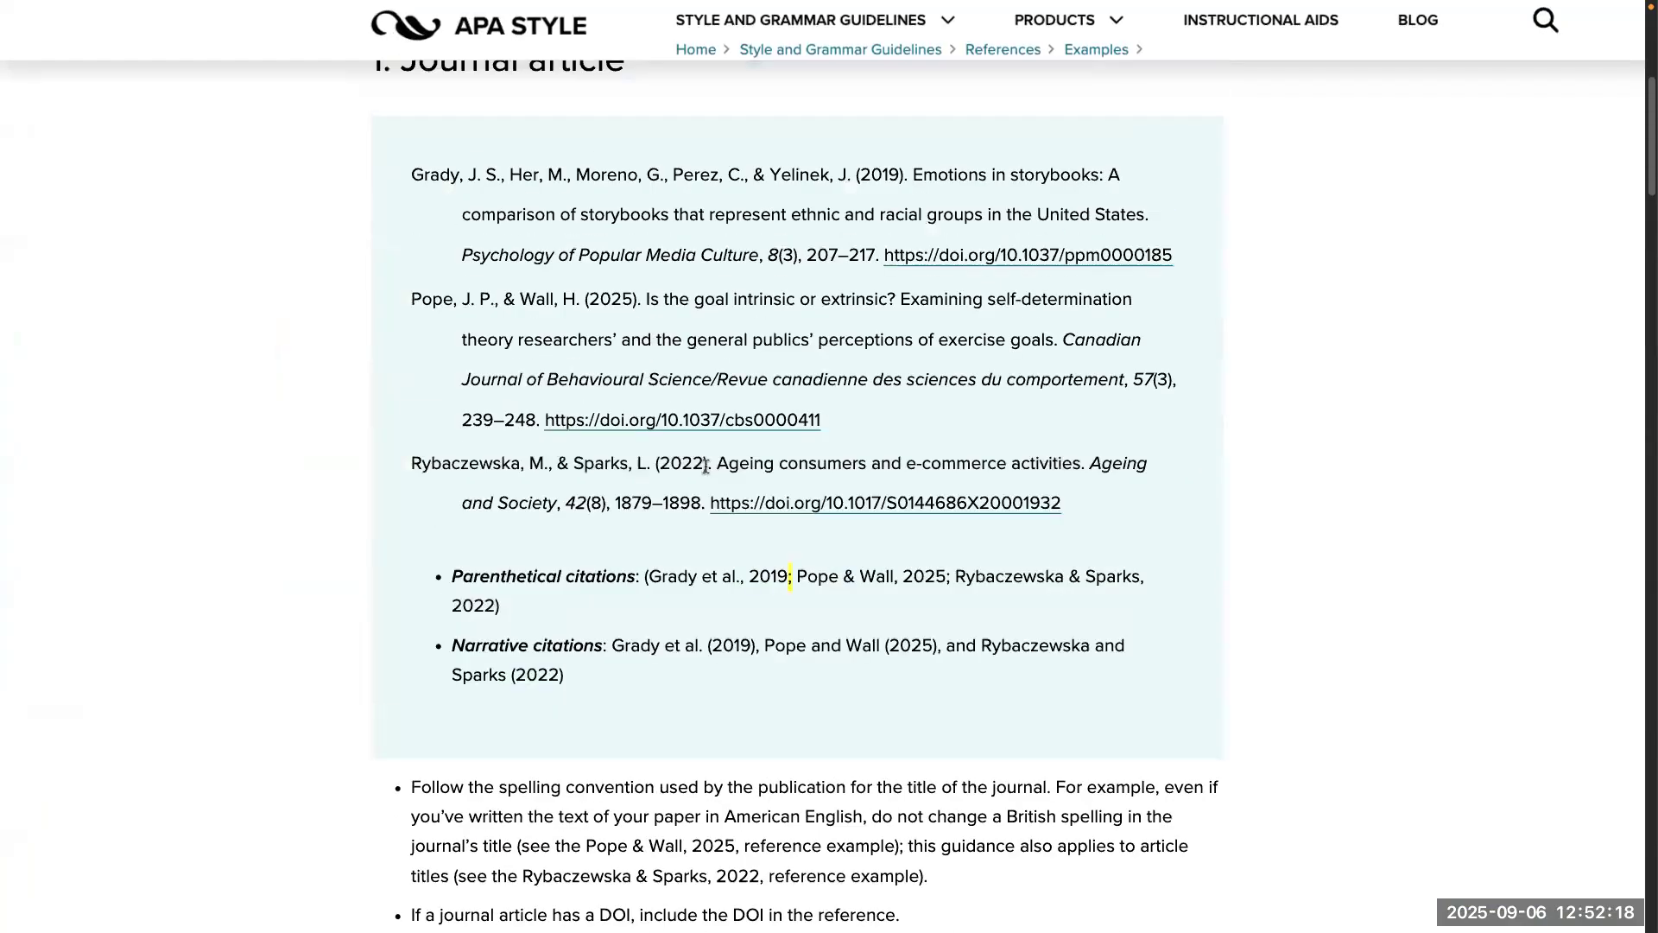
pyautogui.scroll(2, 704, 467)
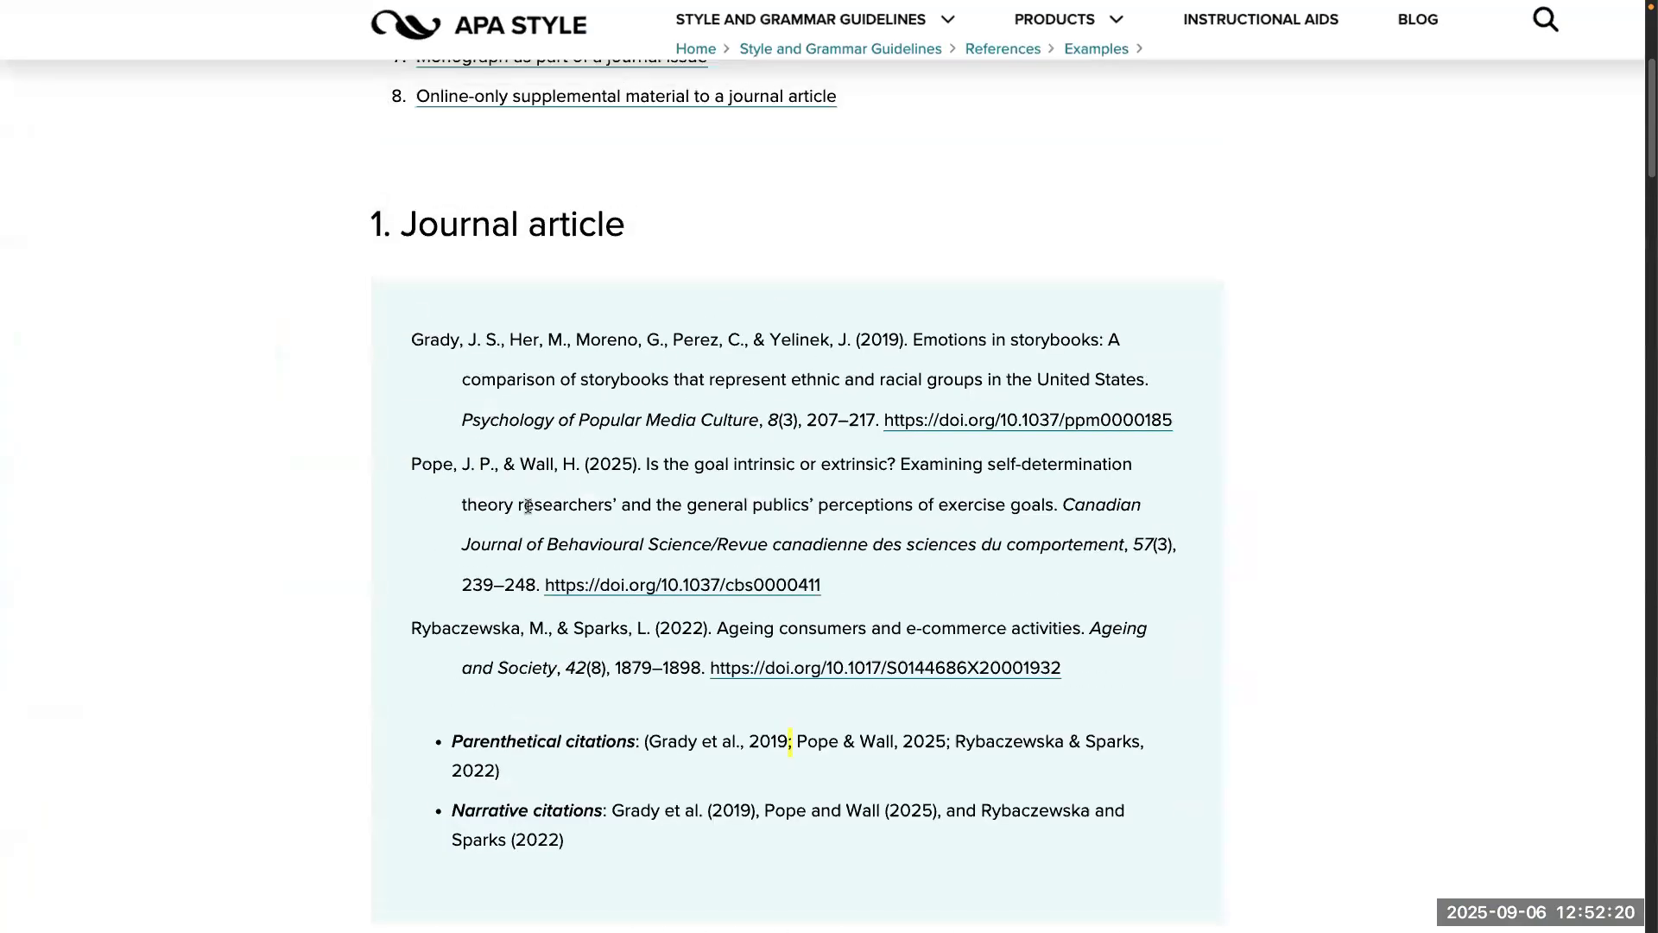
pyautogui.scroll(-1, 596, 639)
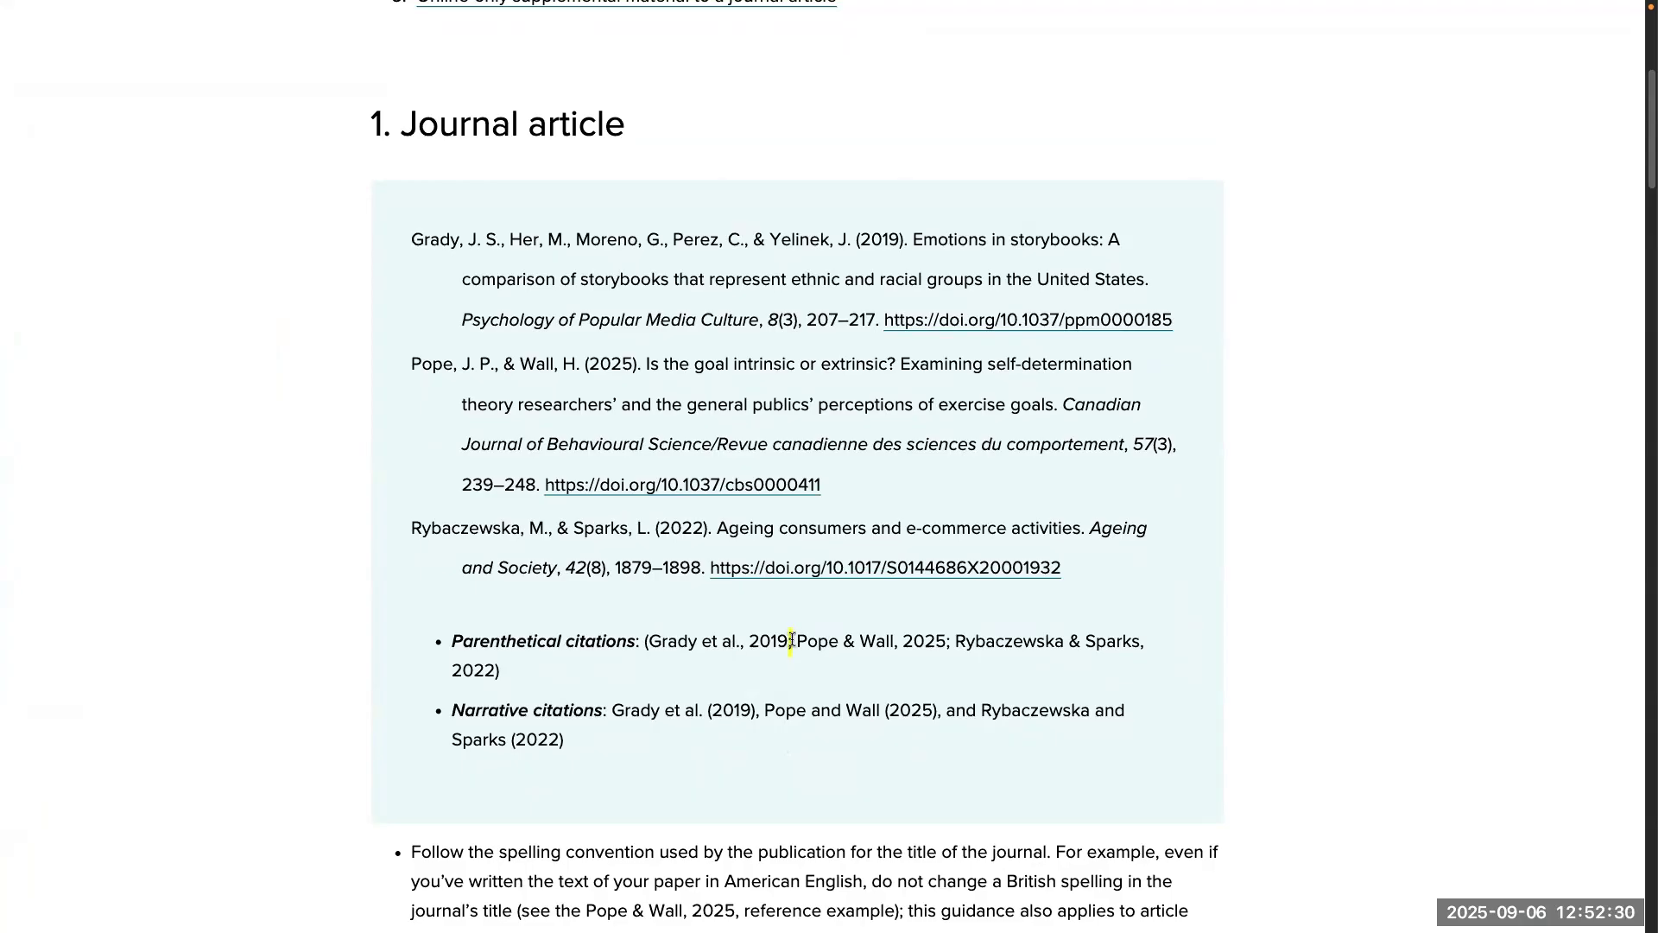
pyautogui.scroll(-1, 791, 641)
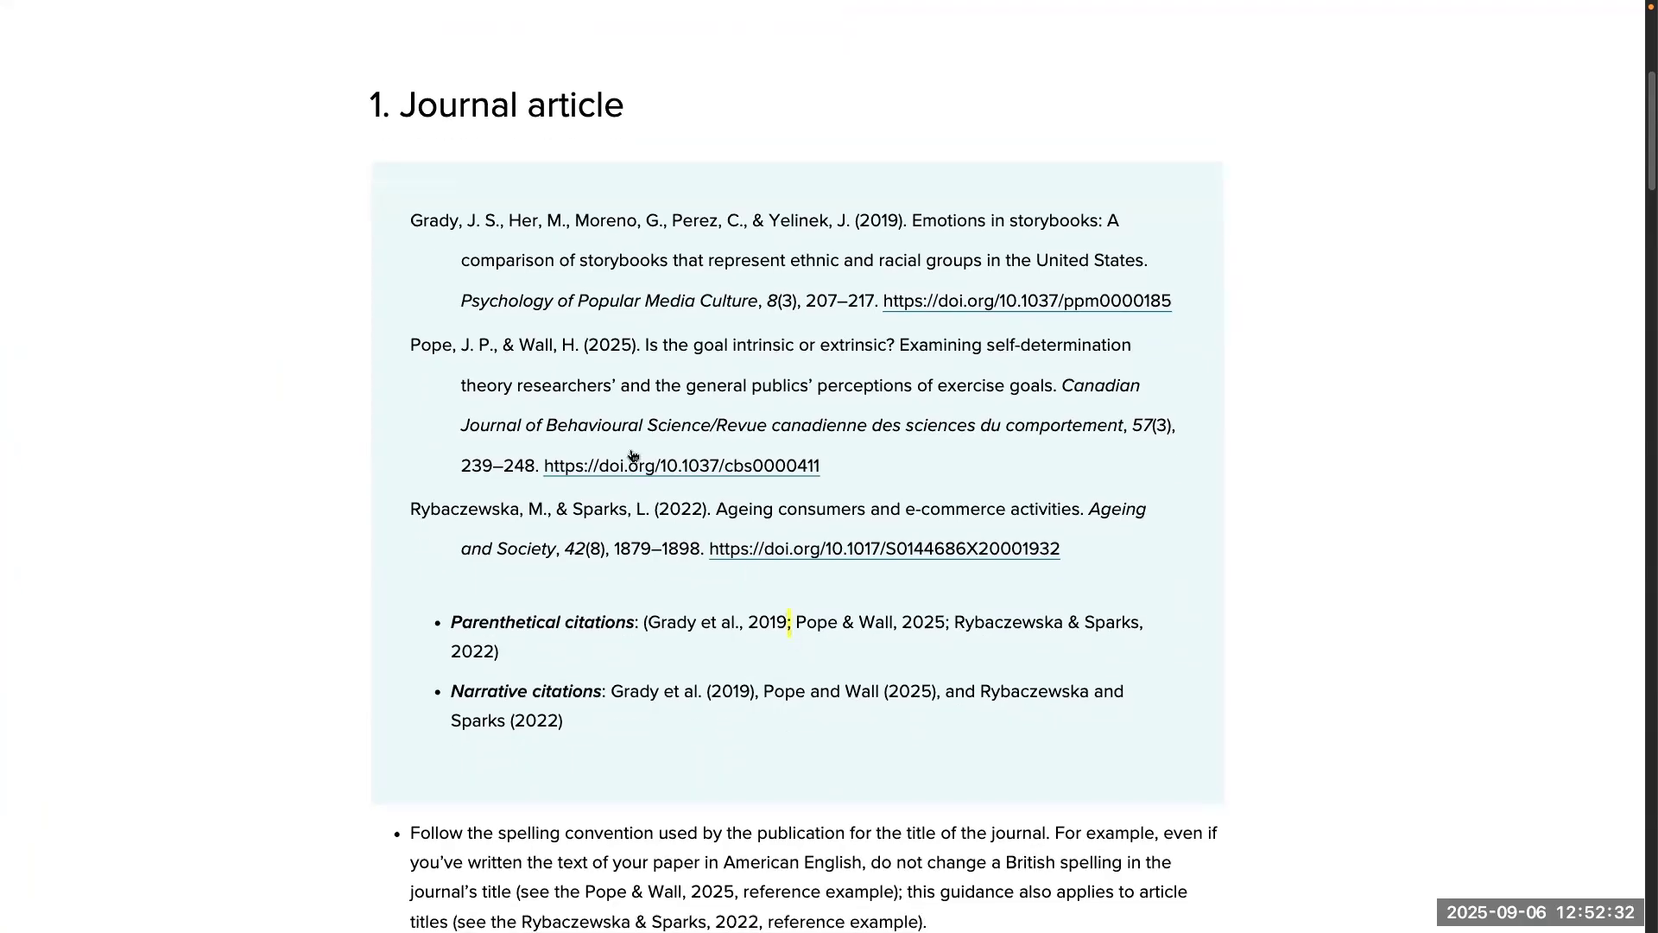
pyautogui.moveTo(450, 252); pyautogui.dragTo(652, 746)
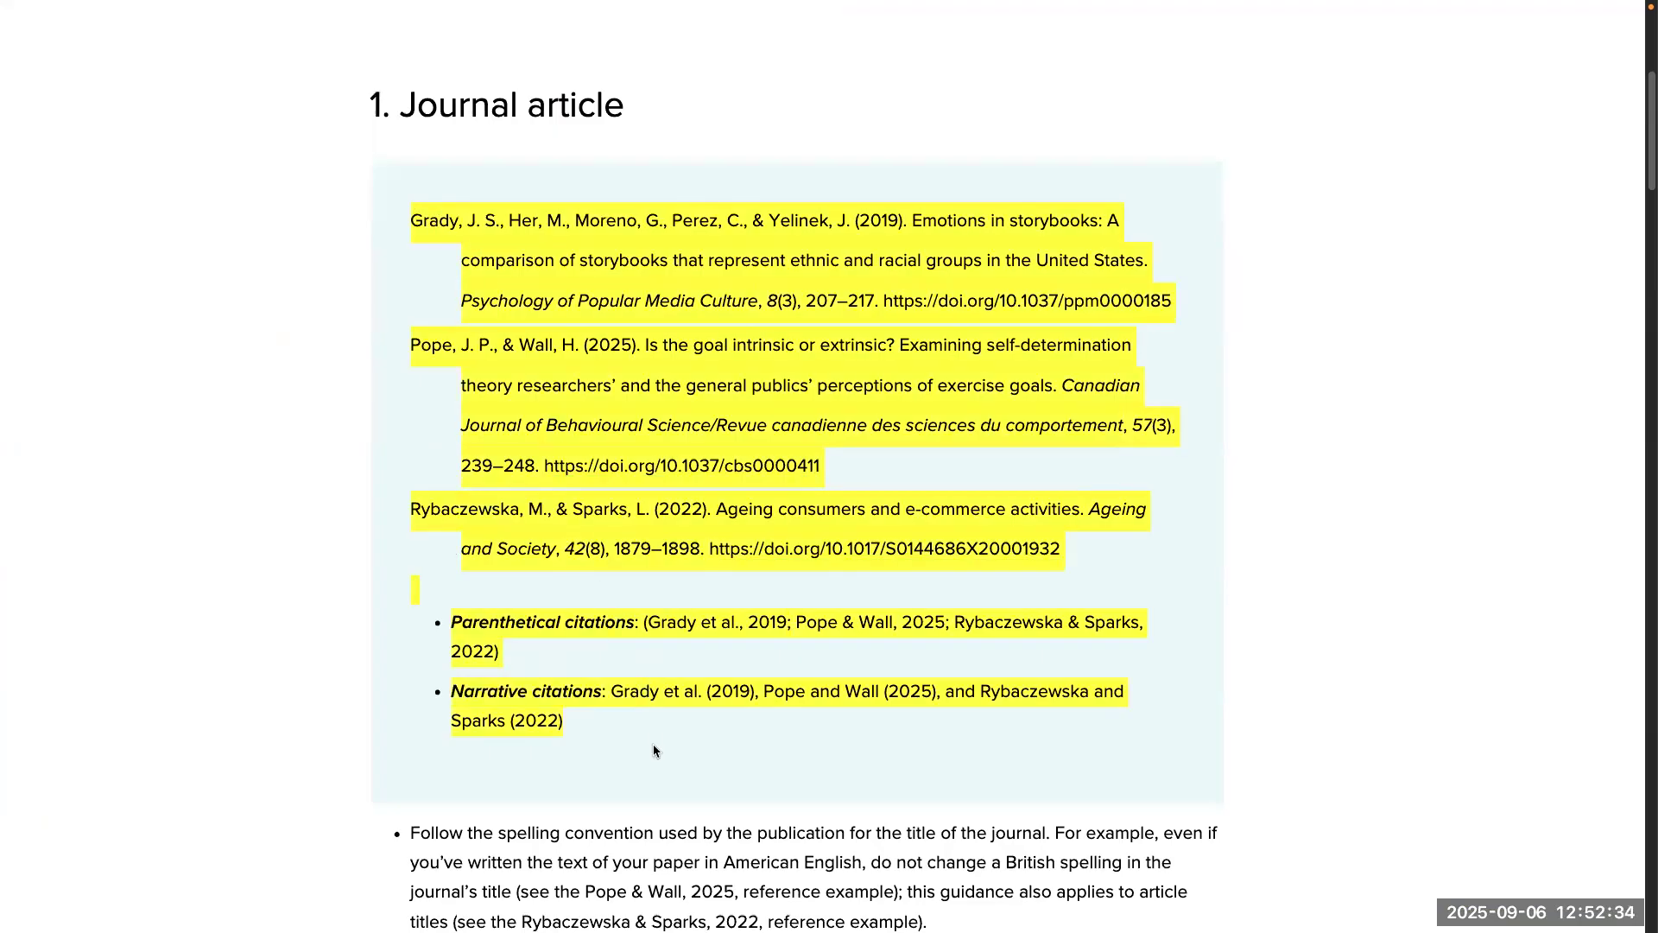
pyautogui.scroll(3, 628, 464)
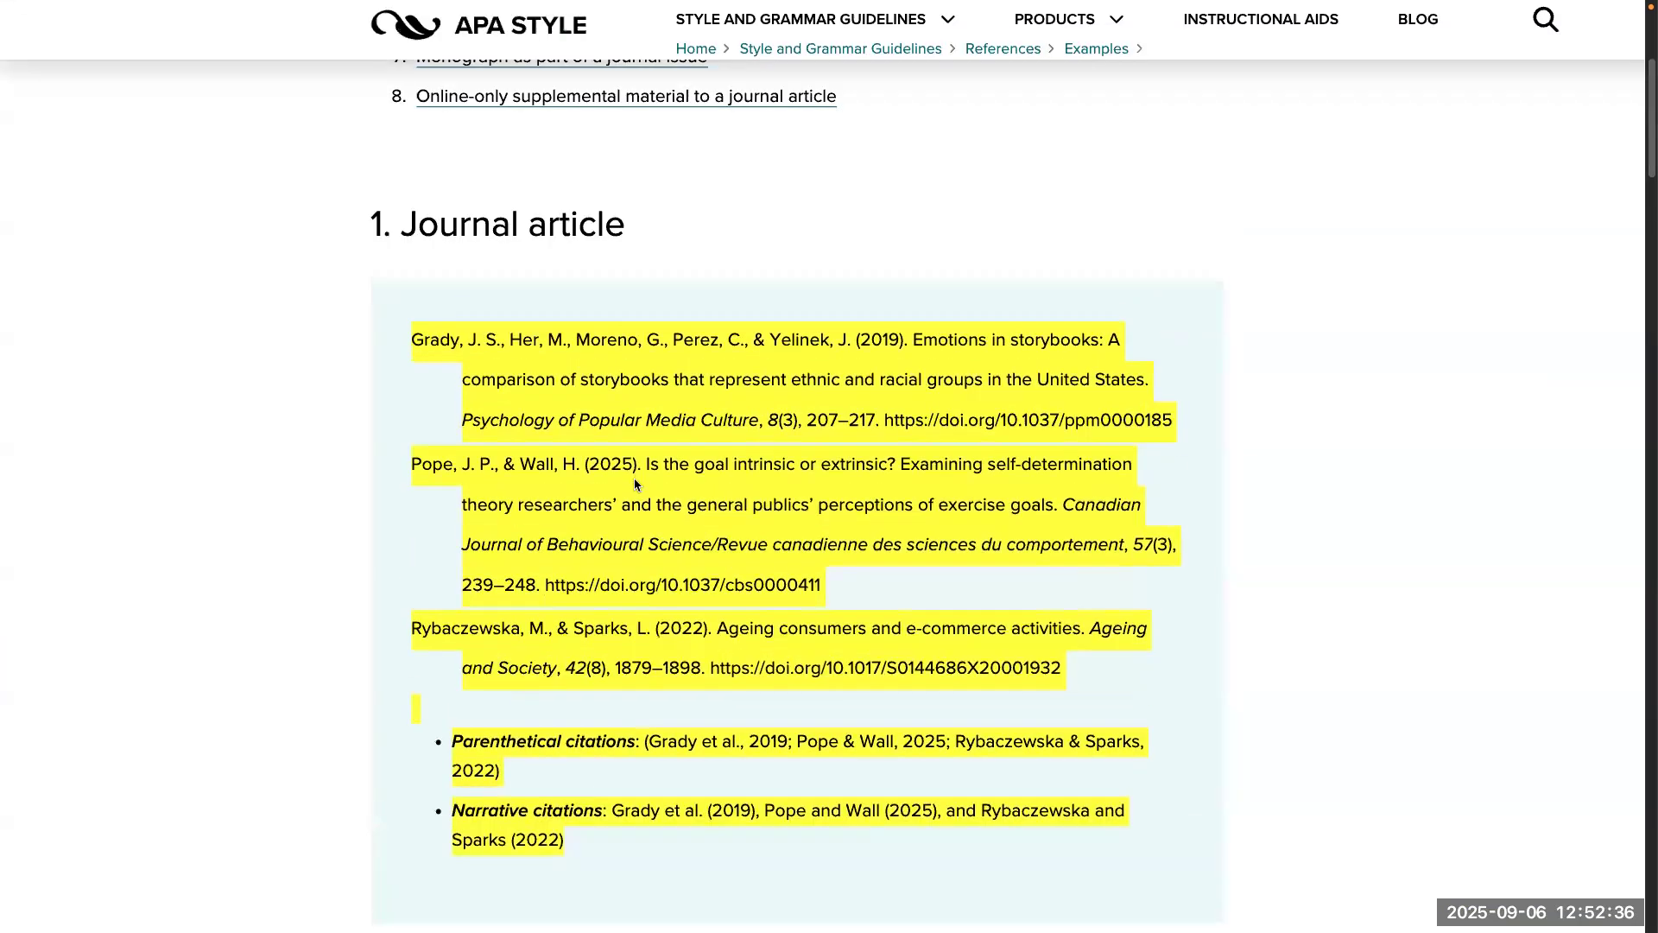
# Step: Switch back to the Word document and review its in-text citations alongside the reference list on the second page
pyautogui.hotkey('ctrl', 'Up')
pyautogui.click(695, 59)
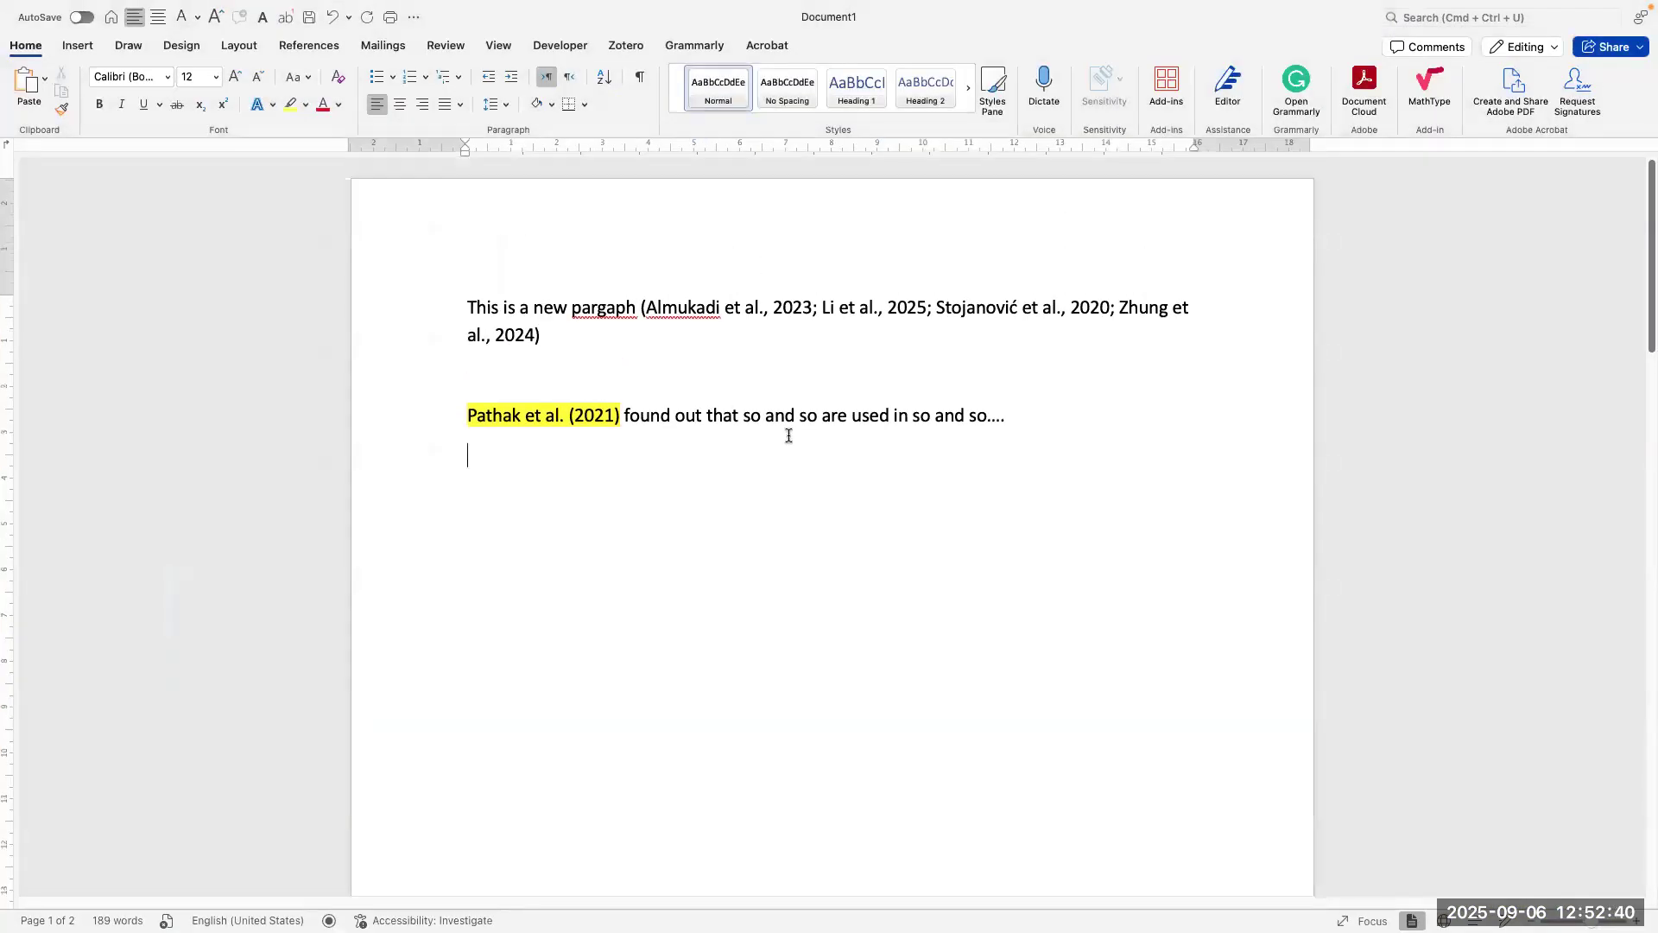
pyautogui.scroll(-1, 1002, 451)
pyautogui.moveTo(1016, 421); pyautogui.dragTo(494, 292)
pyautogui.scroll(-10, 736, 515)
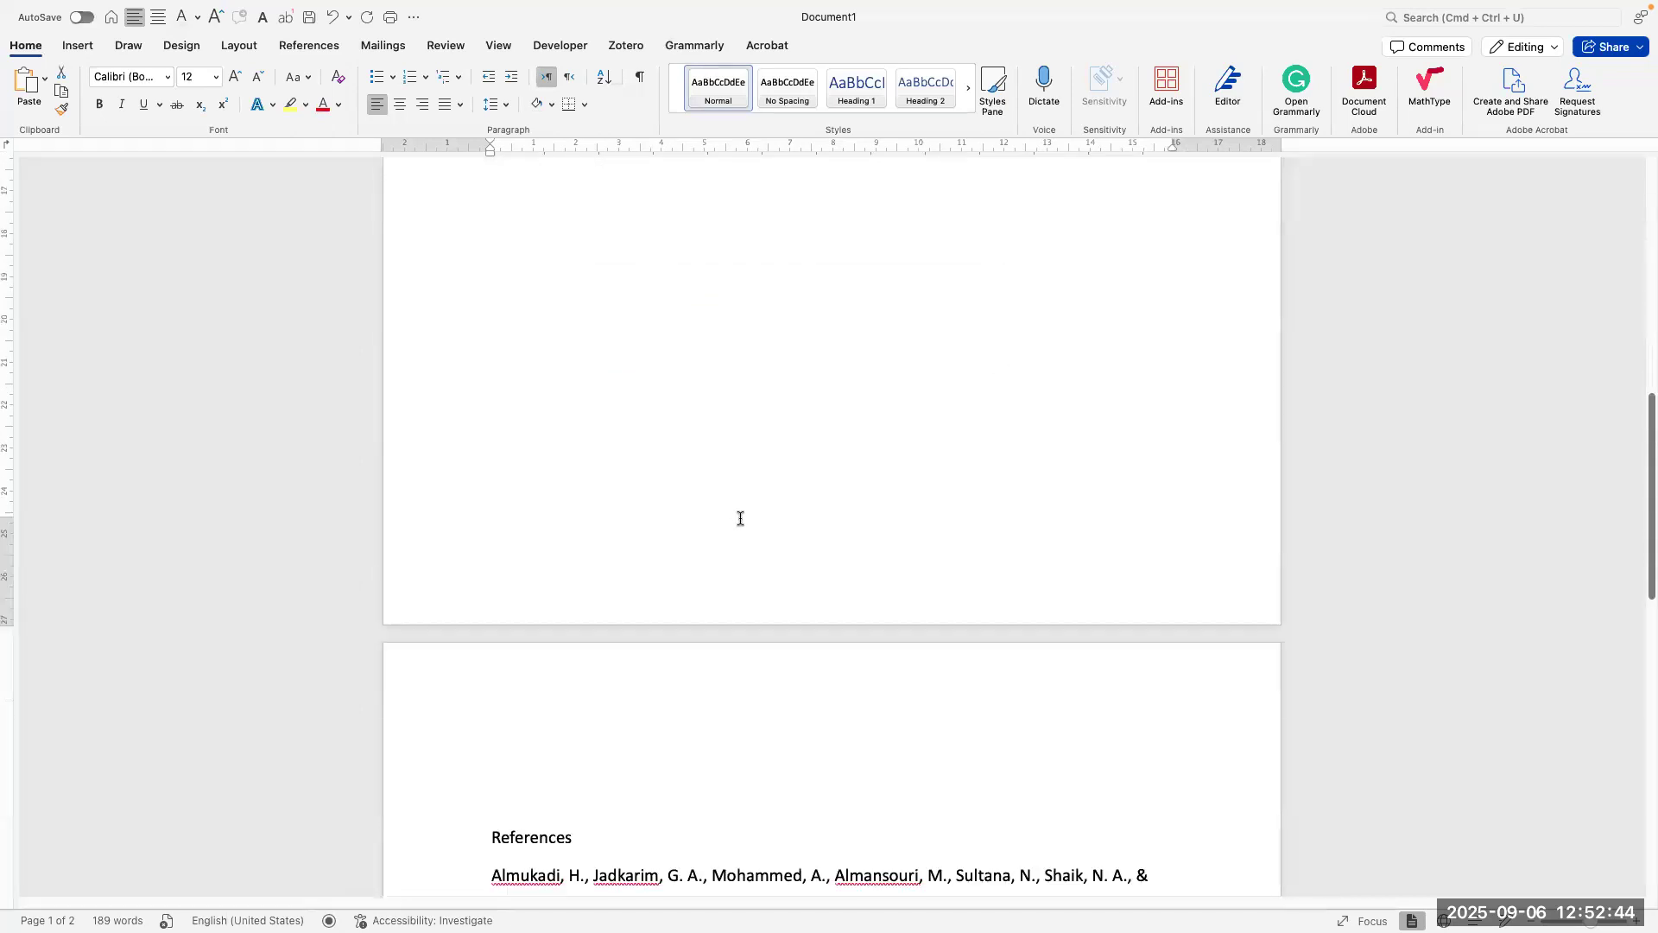
pyautogui.scroll(-2, 740, 518)
pyautogui.scroll(-3, 740, 519)
pyautogui.scroll(-5, 740, 520)
pyautogui.scroll(7, 736, 514)
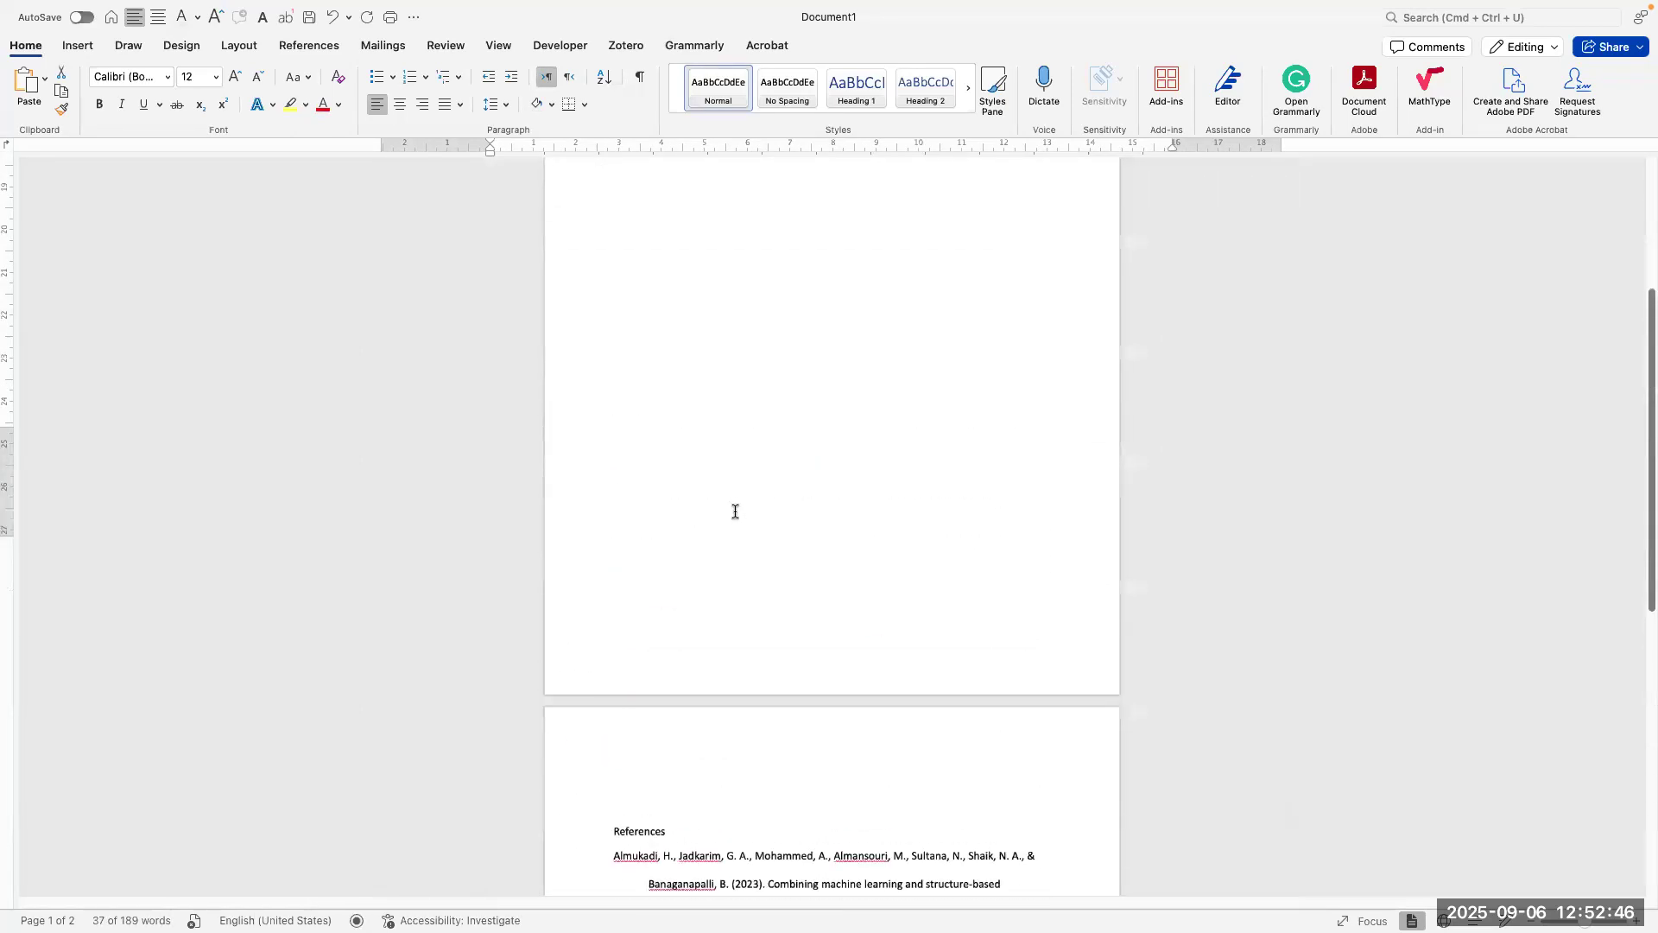
pyautogui.scroll(10, 735, 511)
pyautogui.click(833, 436)
pyautogui.scroll(-10, 842, 467)
pyautogui.scroll(10, 842, 467)
pyautogui.moveTo(941, 333); pyautogui.dragTo(592, 255)
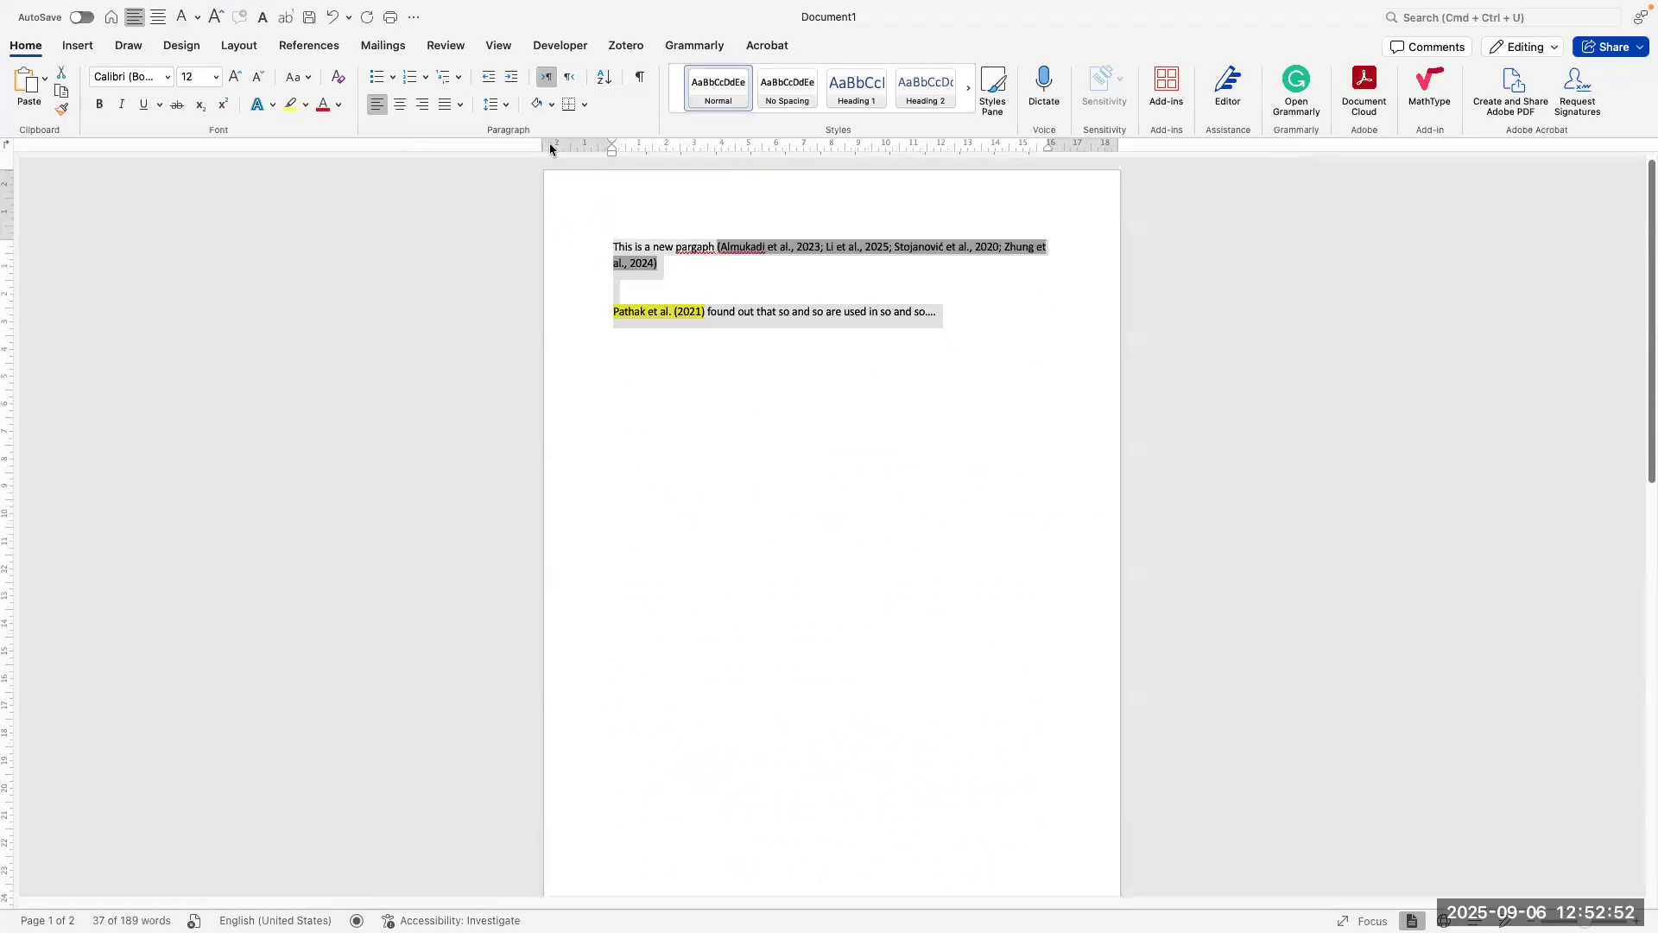
# Step: Change the document's Zotero citation style to IEEE in the document preferences
pyautogui.click(621, 49)
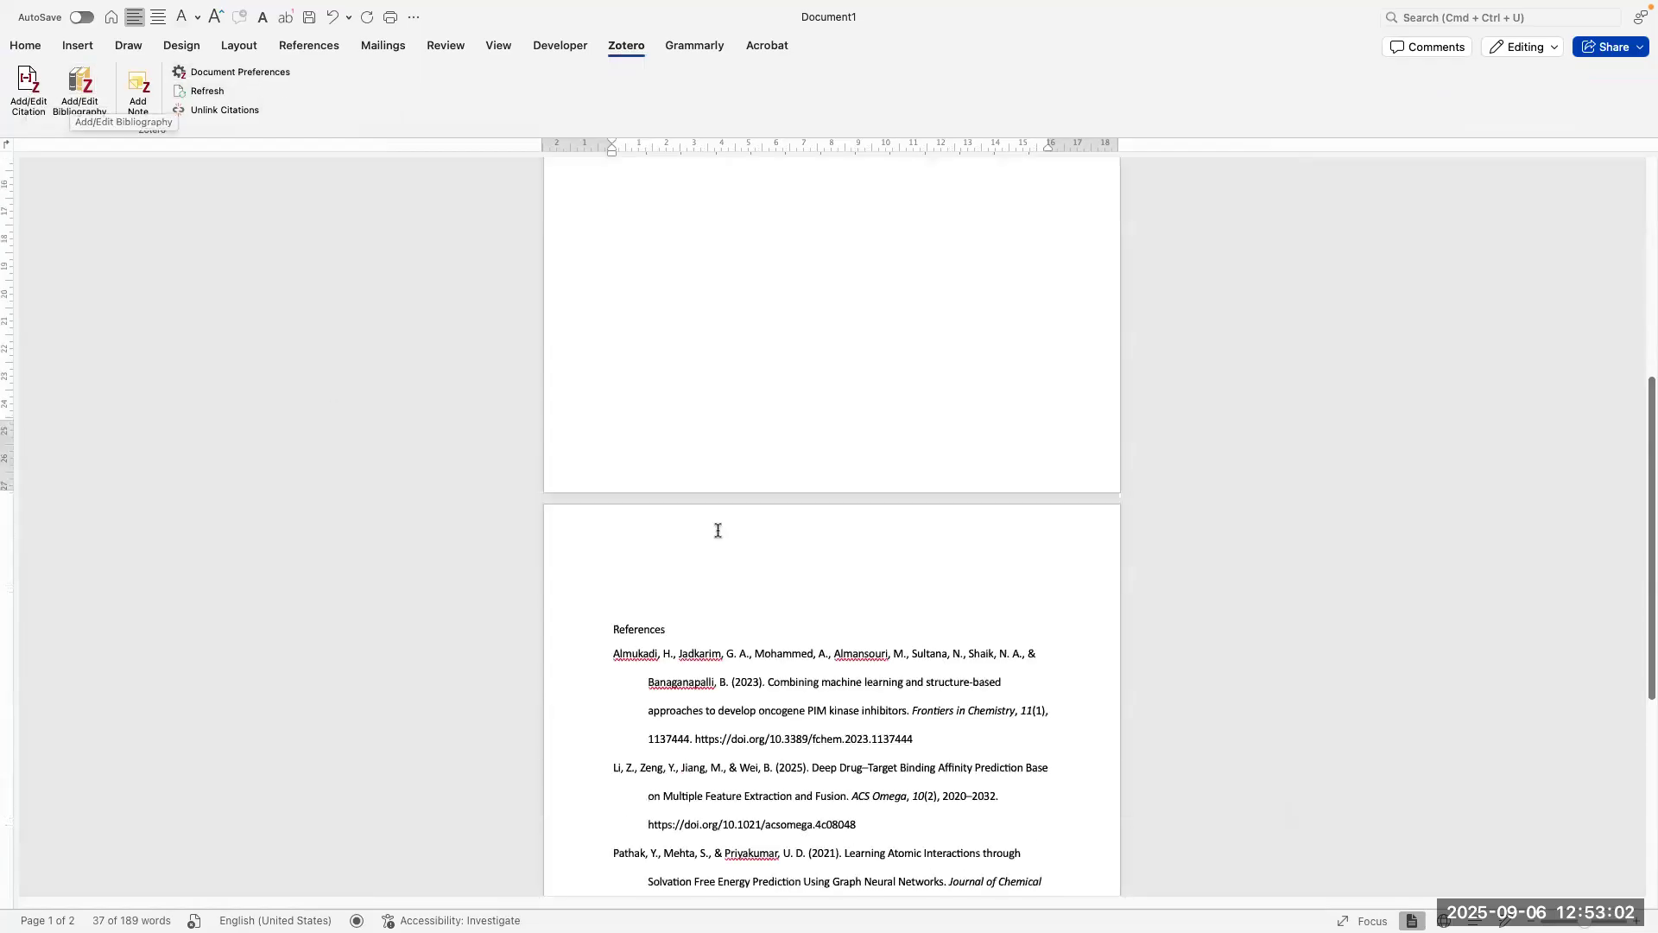
pyautogui.click(240, 72)
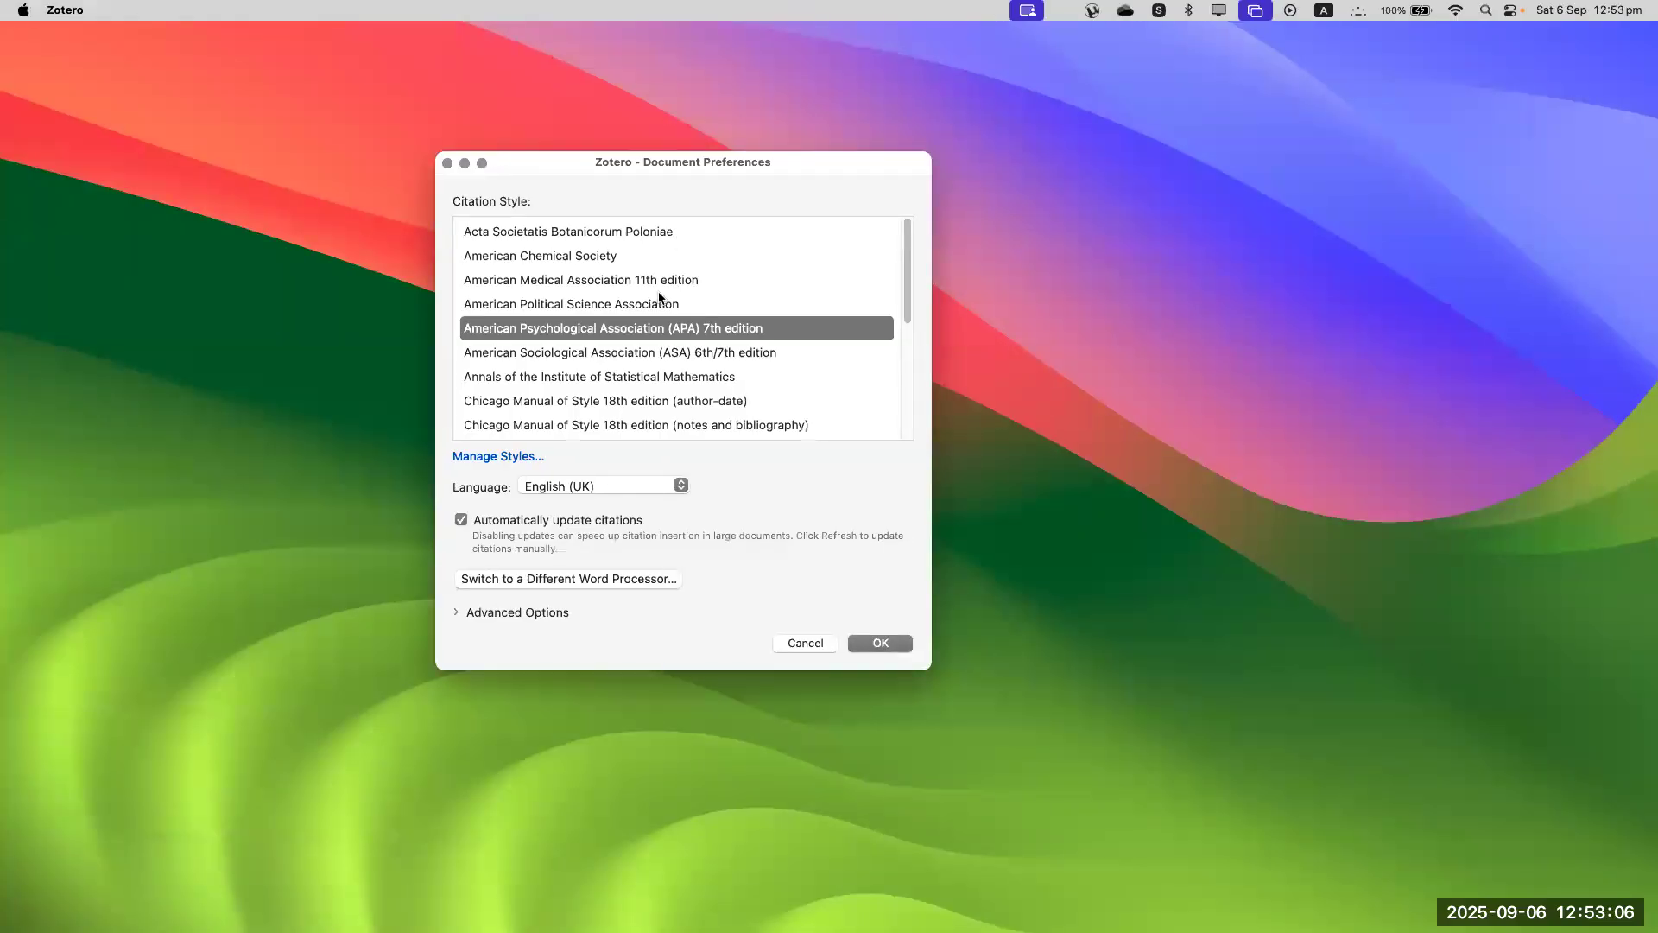
pyautogui.scroll(-1, 619, 335)
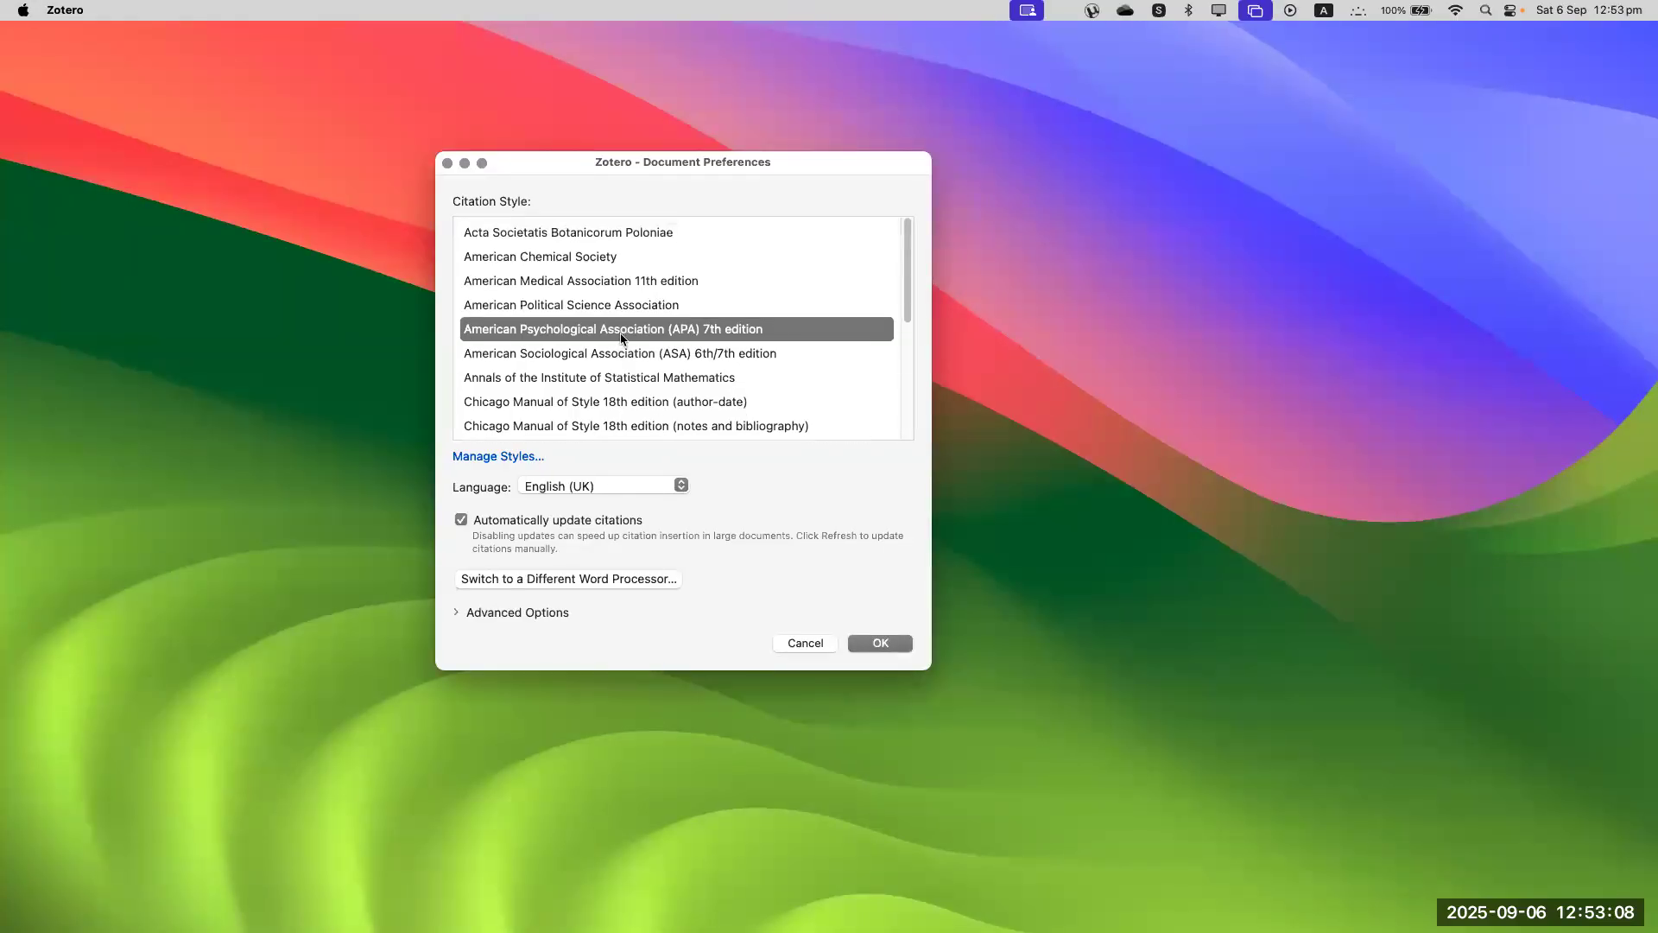
pyautogui.scroll(-3, 622, 338)
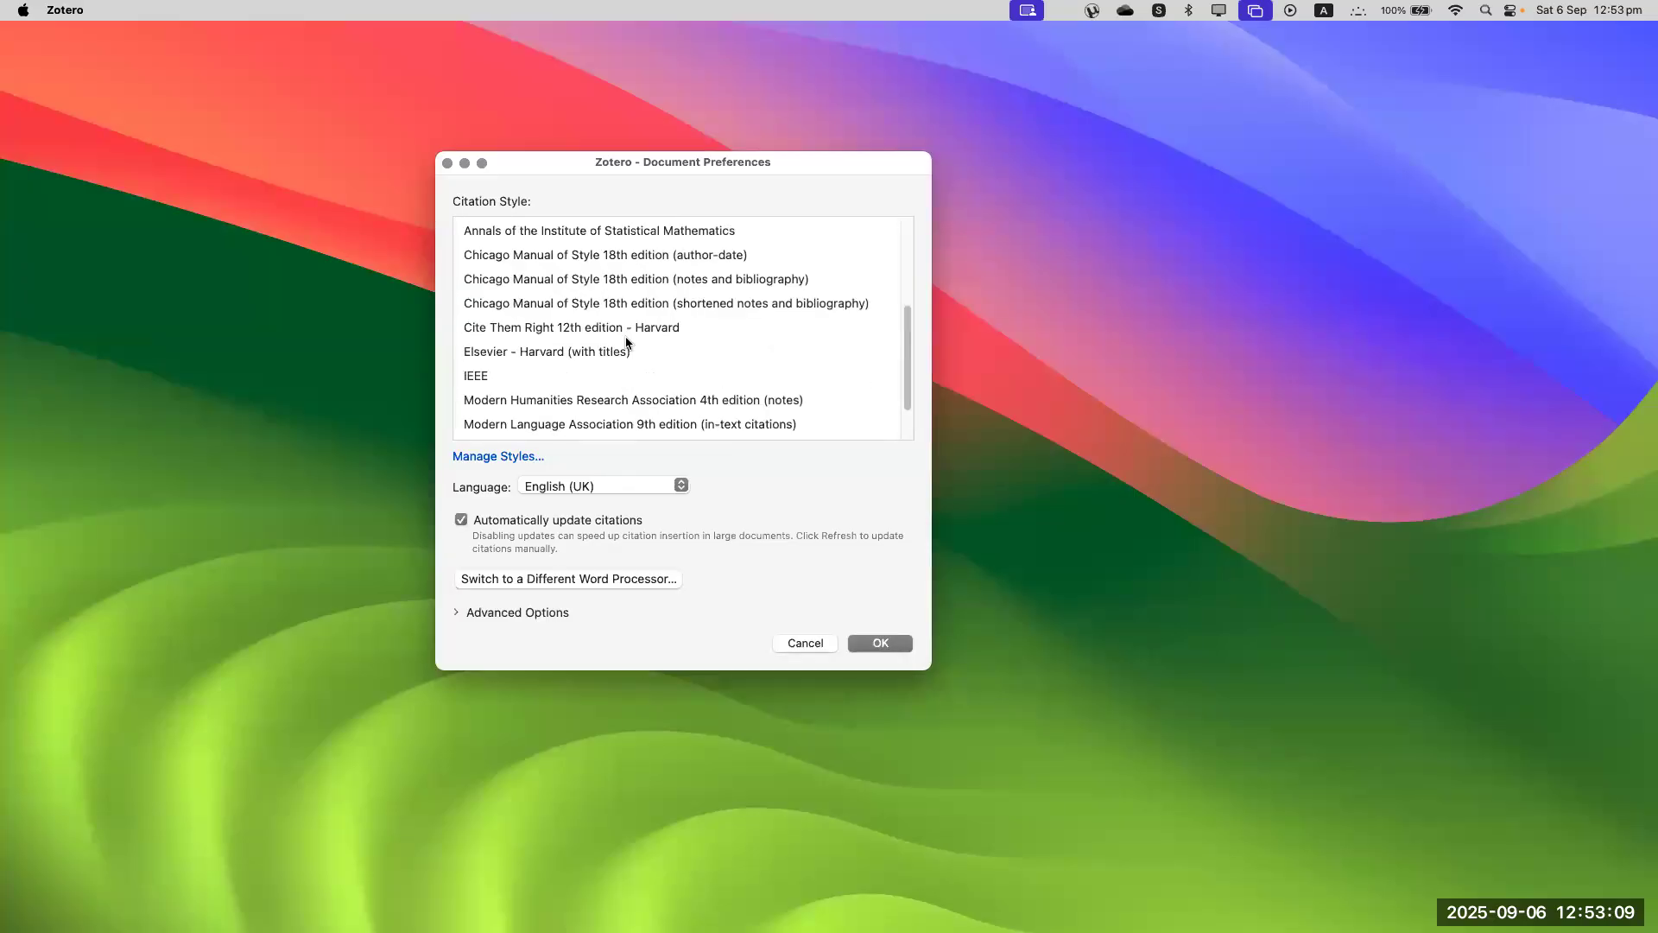
pyautogui.click(491, 377)
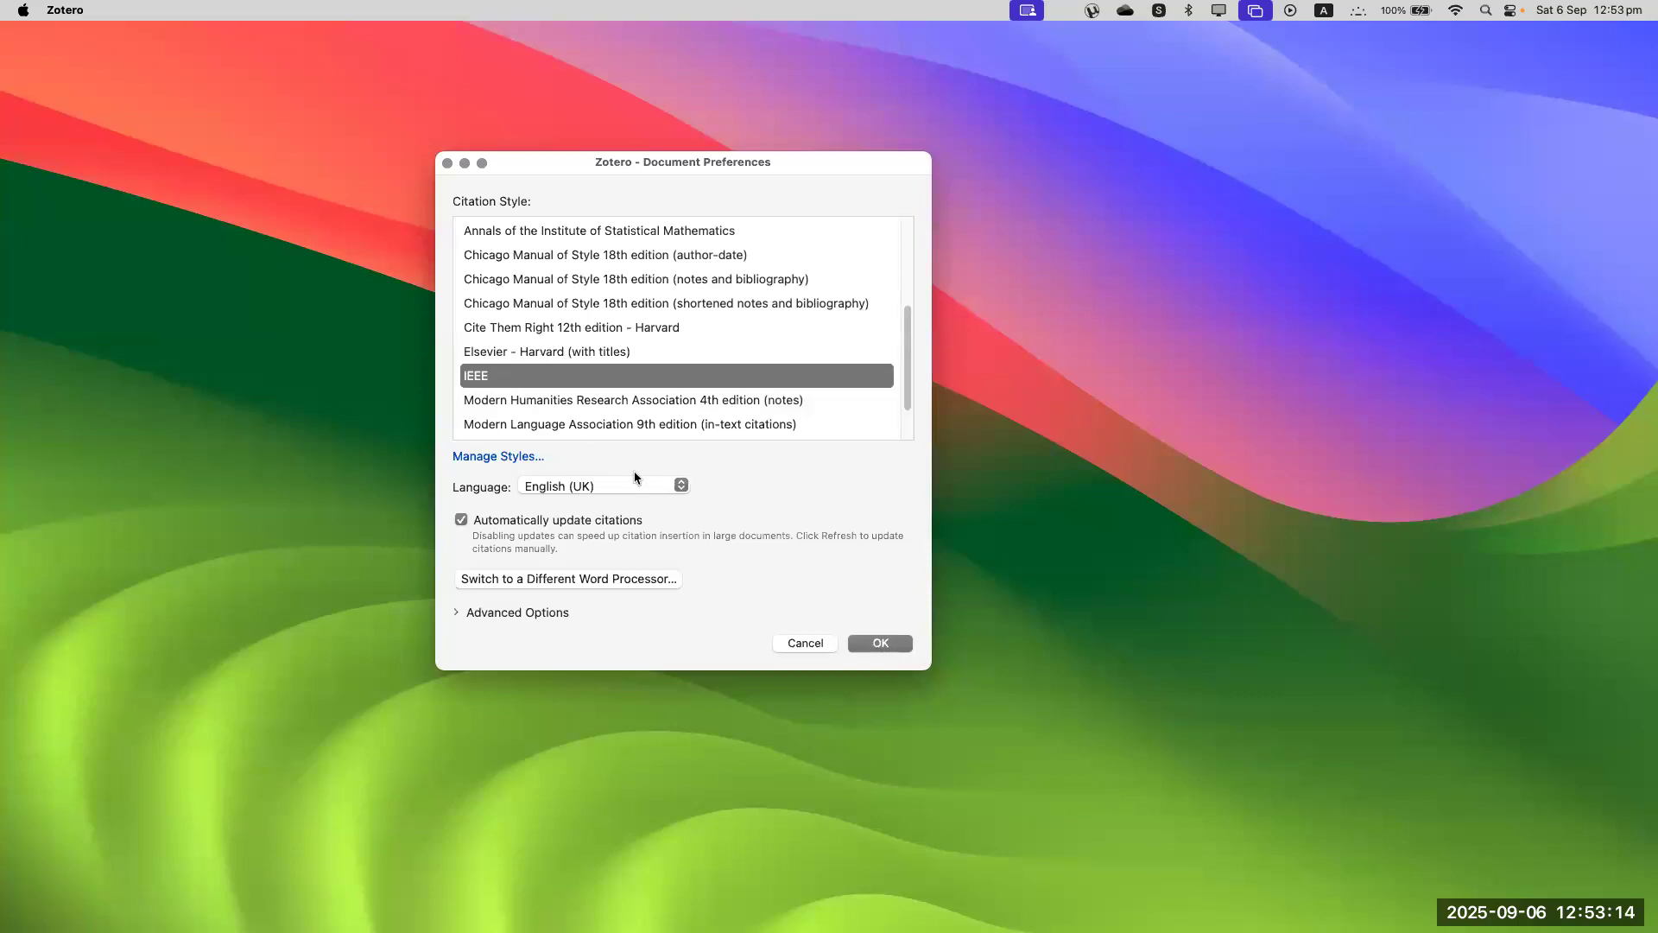
pyautogui.click(878, 644)
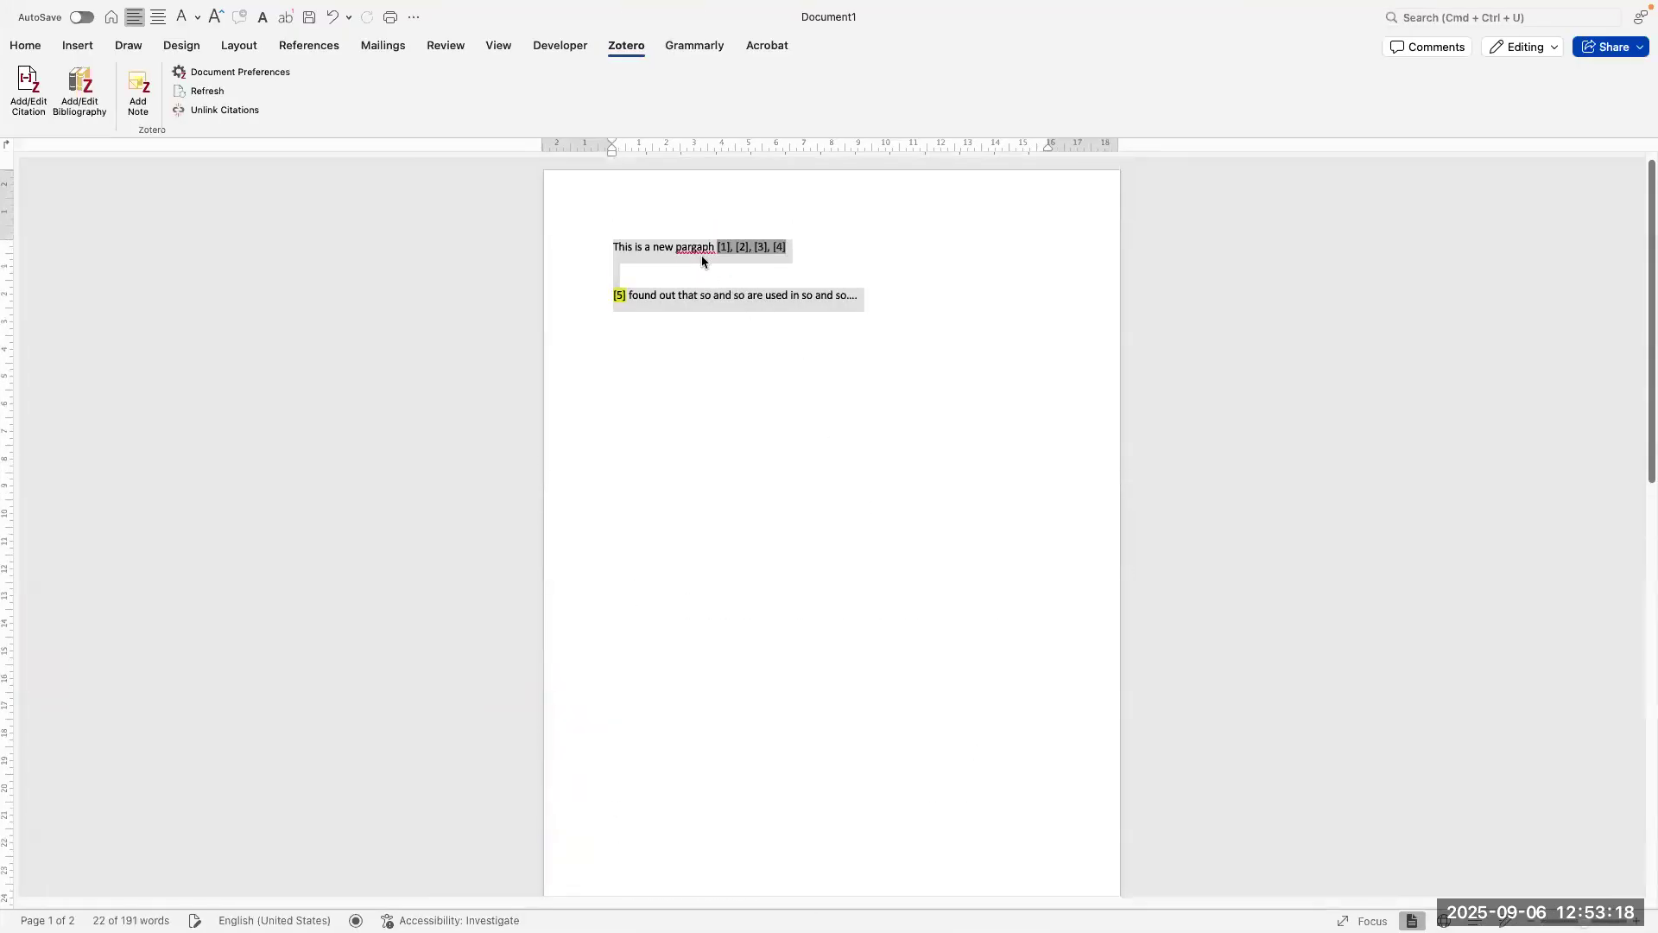
# Step: Delete the yellow-highlighted citation at the start of the second paragraph
pyautogui.click(682, 275)
pyautogui.scroll(5, 681, 269)
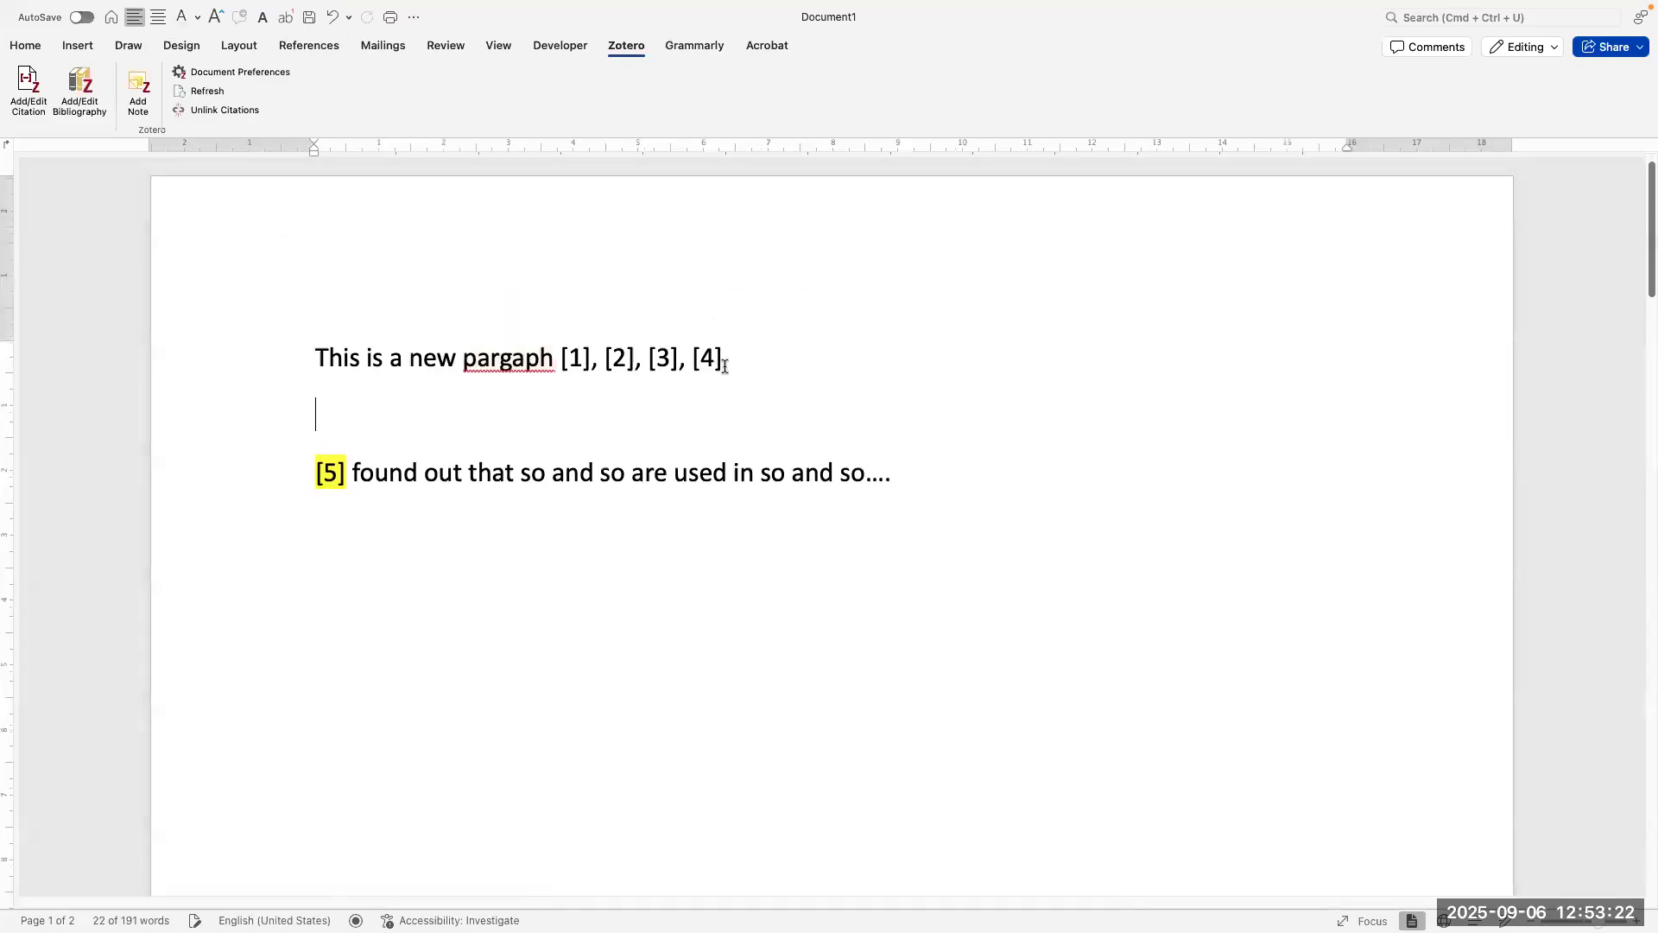
pyautogui.click(300, 466)
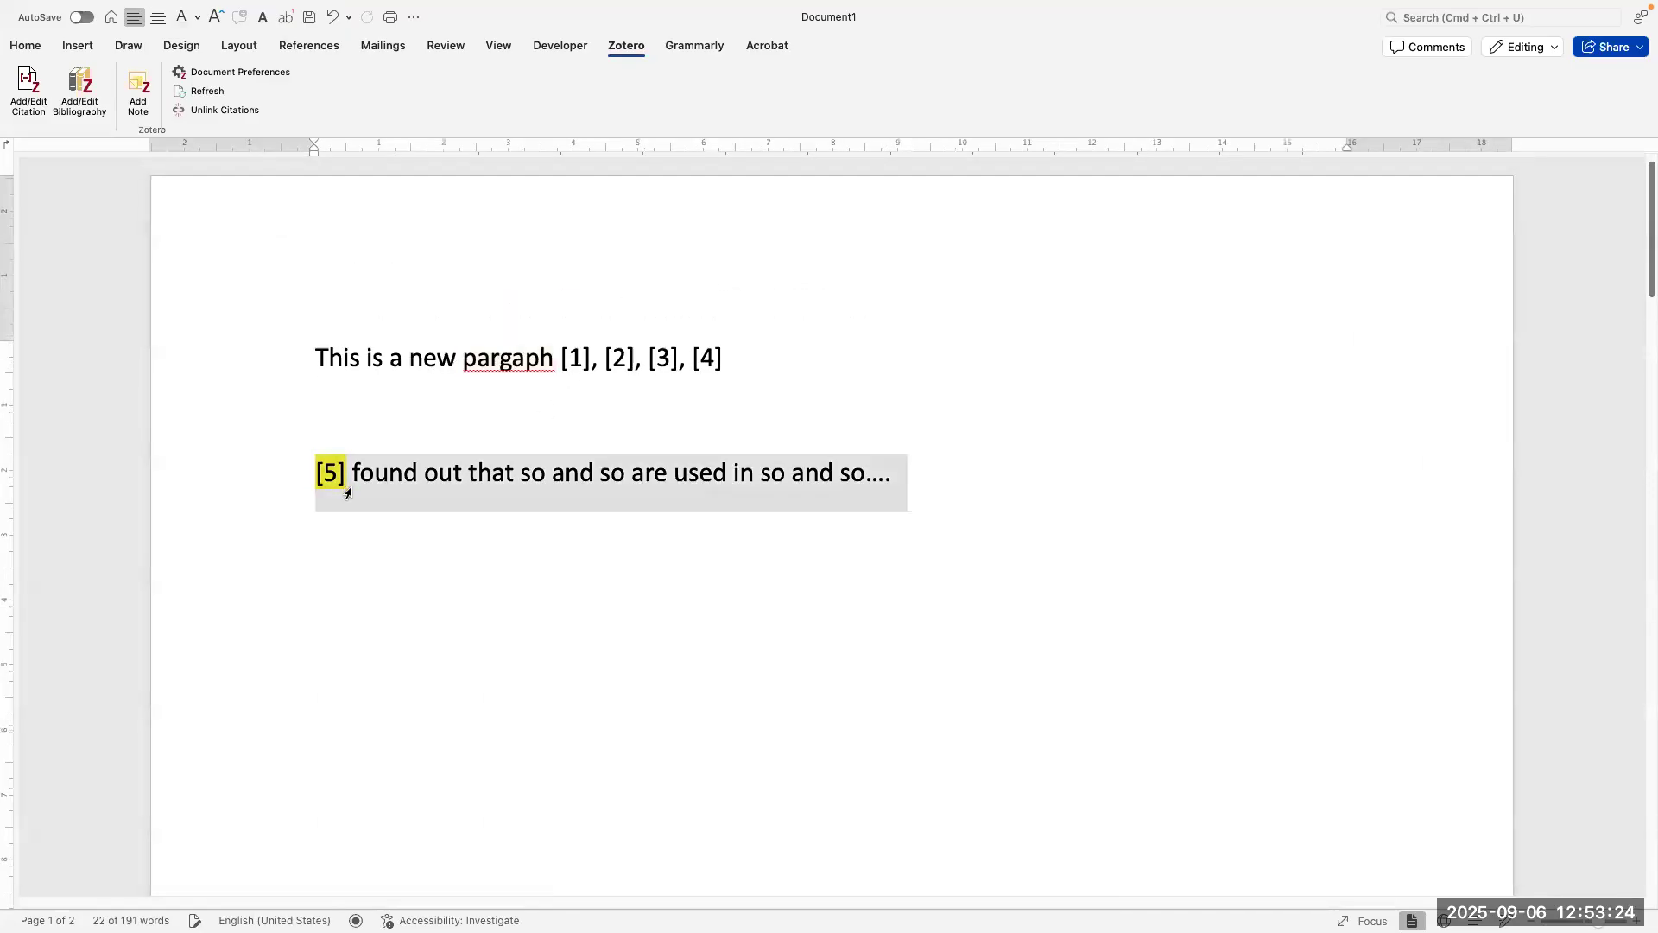
pyautogui.click(341, 480)
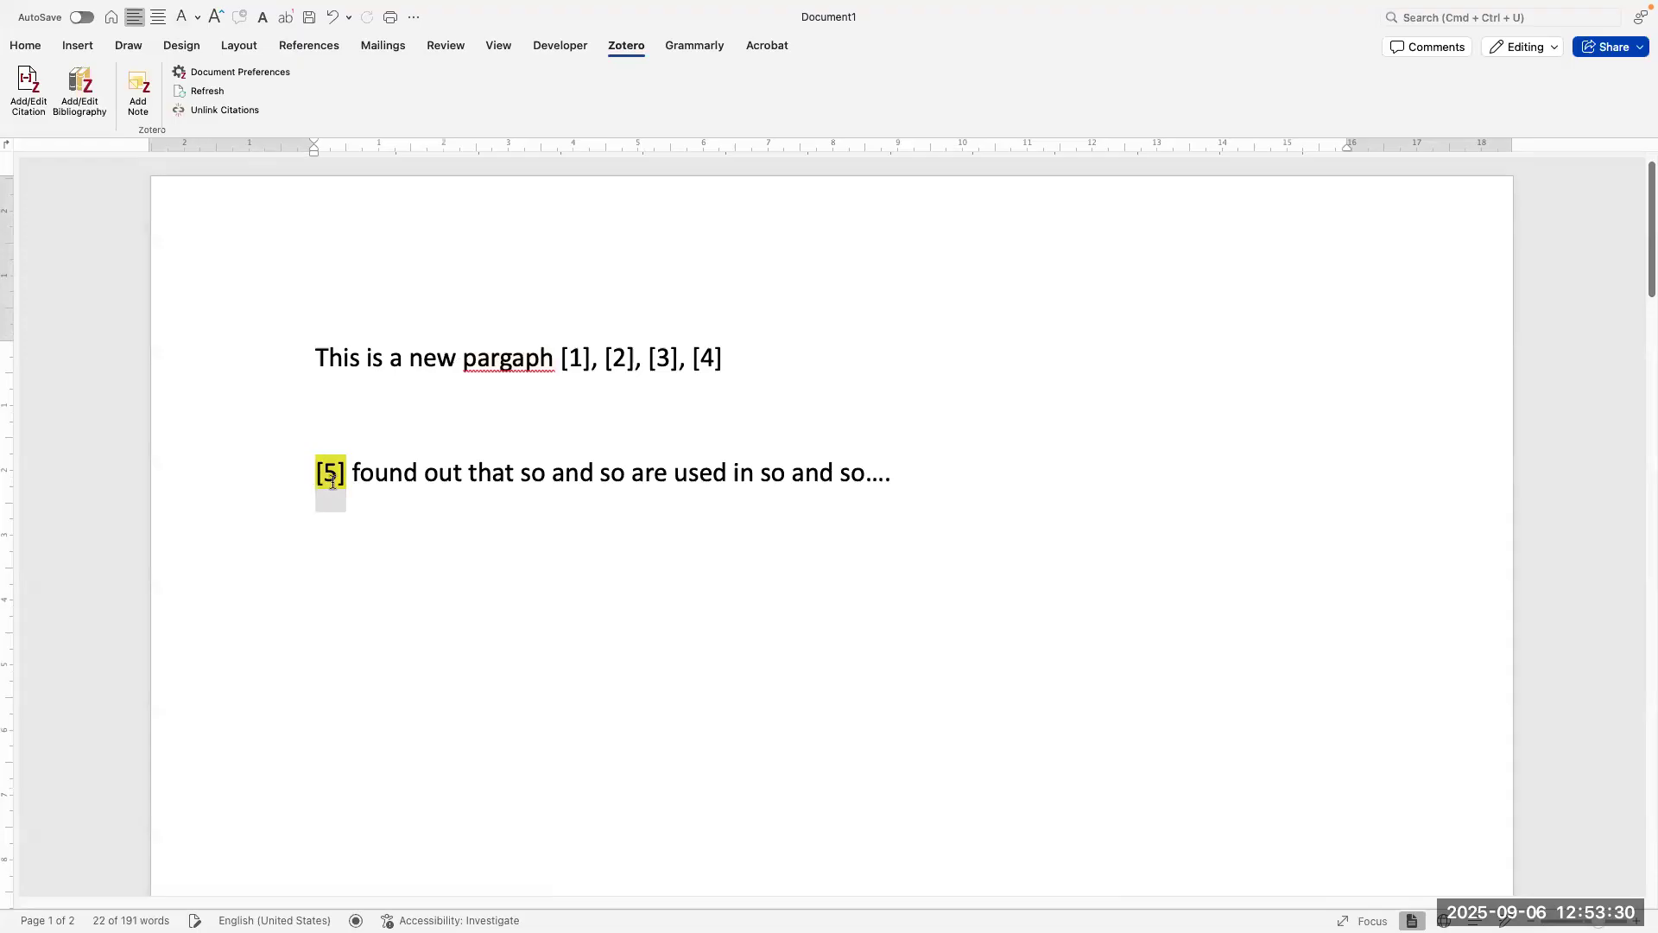
pyautogui.press('Delete')
# Step: Enter the author's name in front of "found" at the start of the second paragraph
pyautogui.moveTo(960, 461); pyautogui.dragTo(523, 349)
pyautogui.click(596, 407)
pyautogui.moveTo(723, 389); pyautogui.dragTo(512, 380)
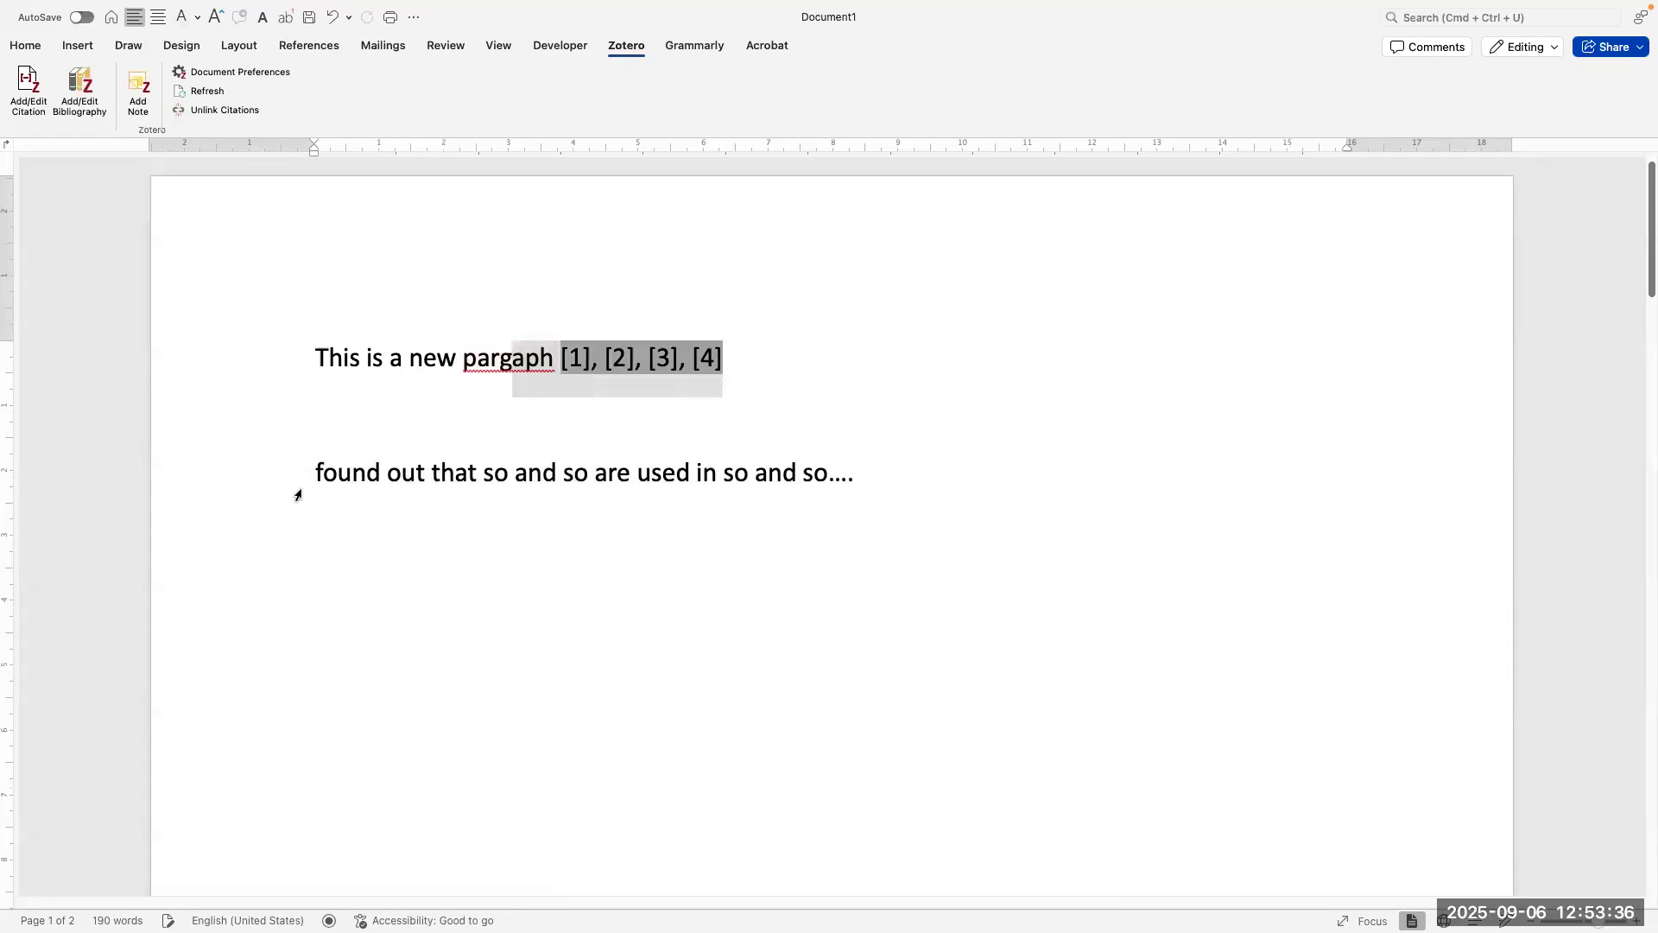
pyautogui.click(331, 510)
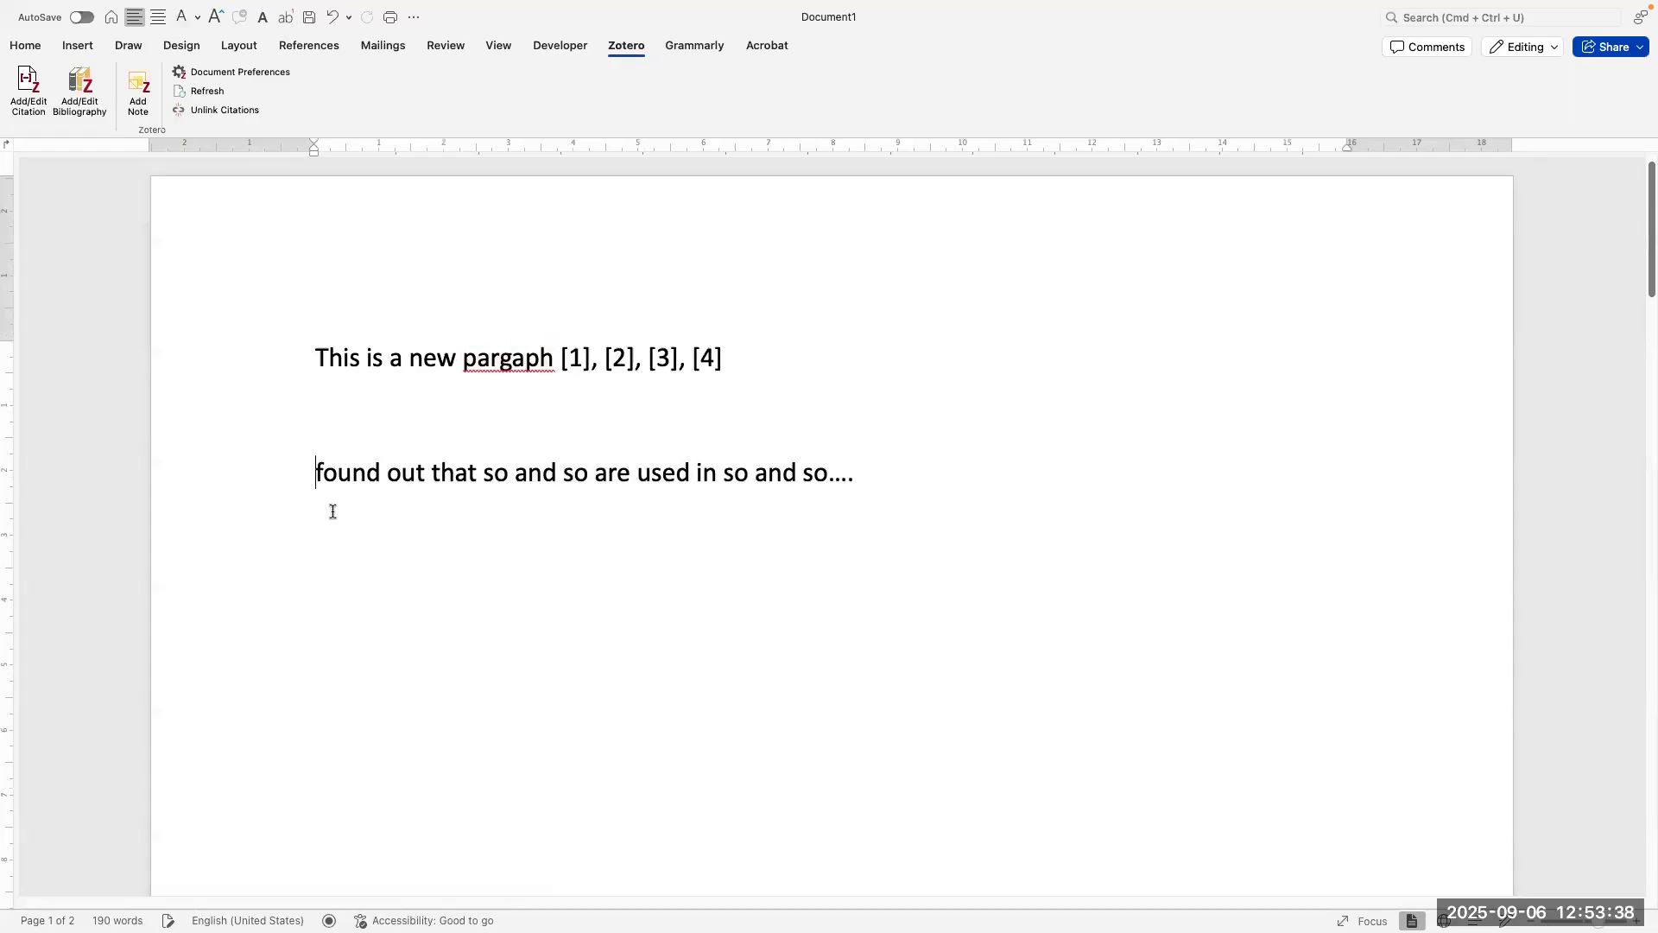
pyautogui.write('Abdel')
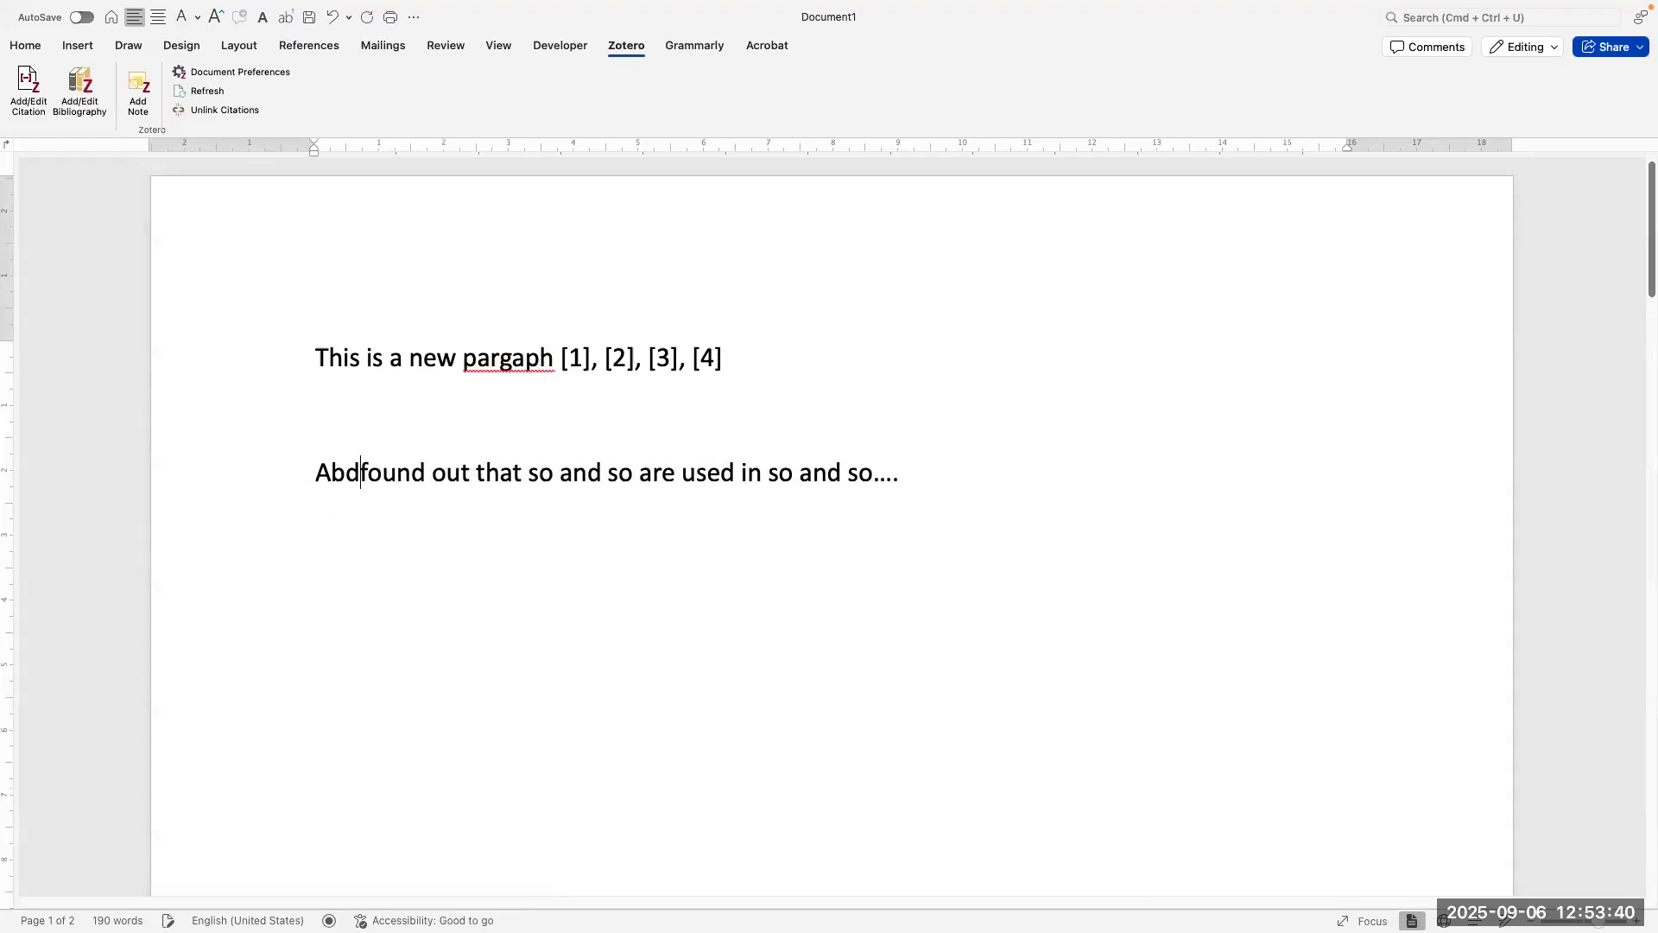
# Step: Insert a Zotero citation to the article "3D molecular generative framework for interaction-guided drug design" after the author's name
pyautogui.click(29, 95)
pyautogui.click(625, 388)
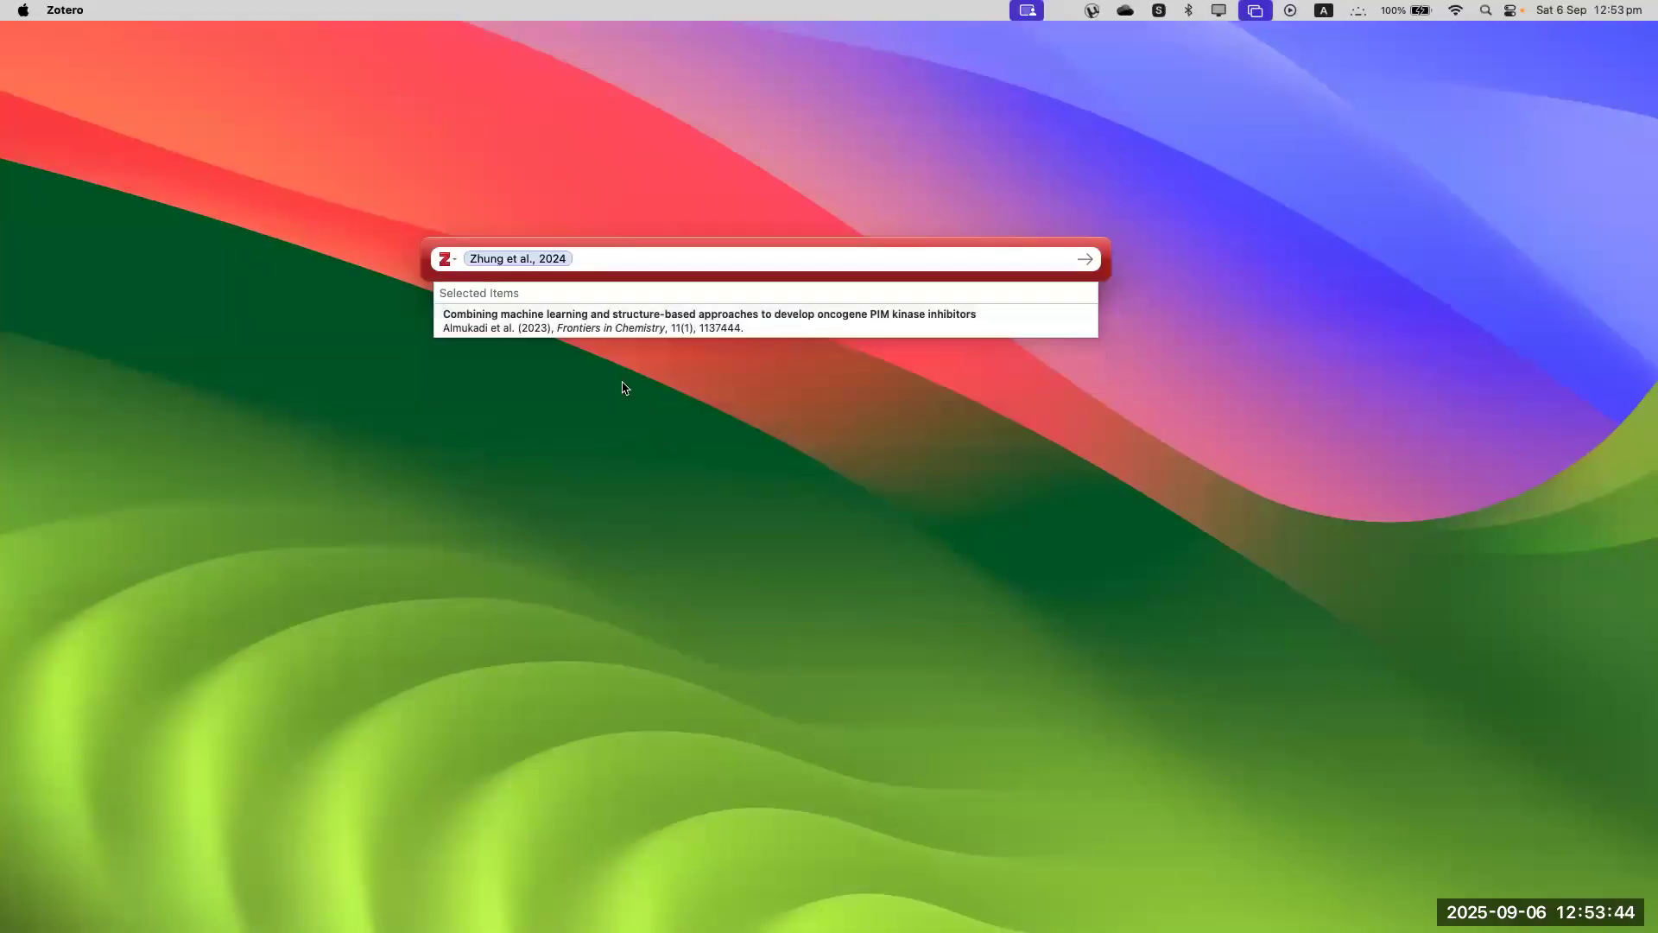
pyautogui.press('Return')
pyautogui.moveTo(419, 484); pyautogui.dragTo(351, 481)
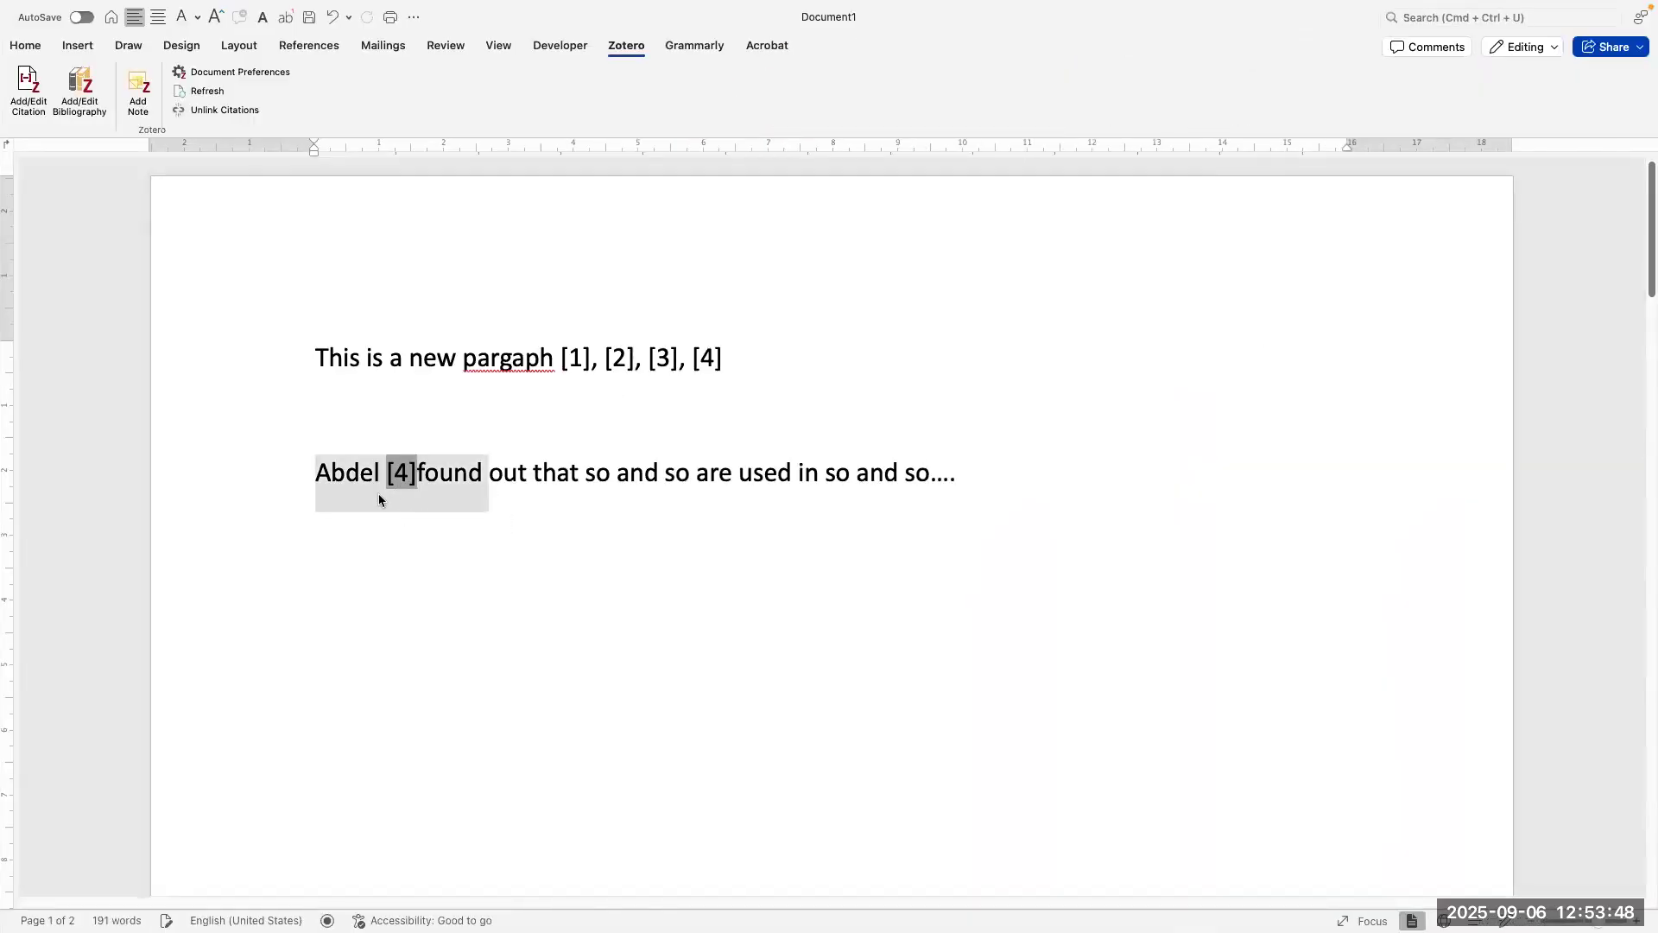
pyautogui.click(419, 475)
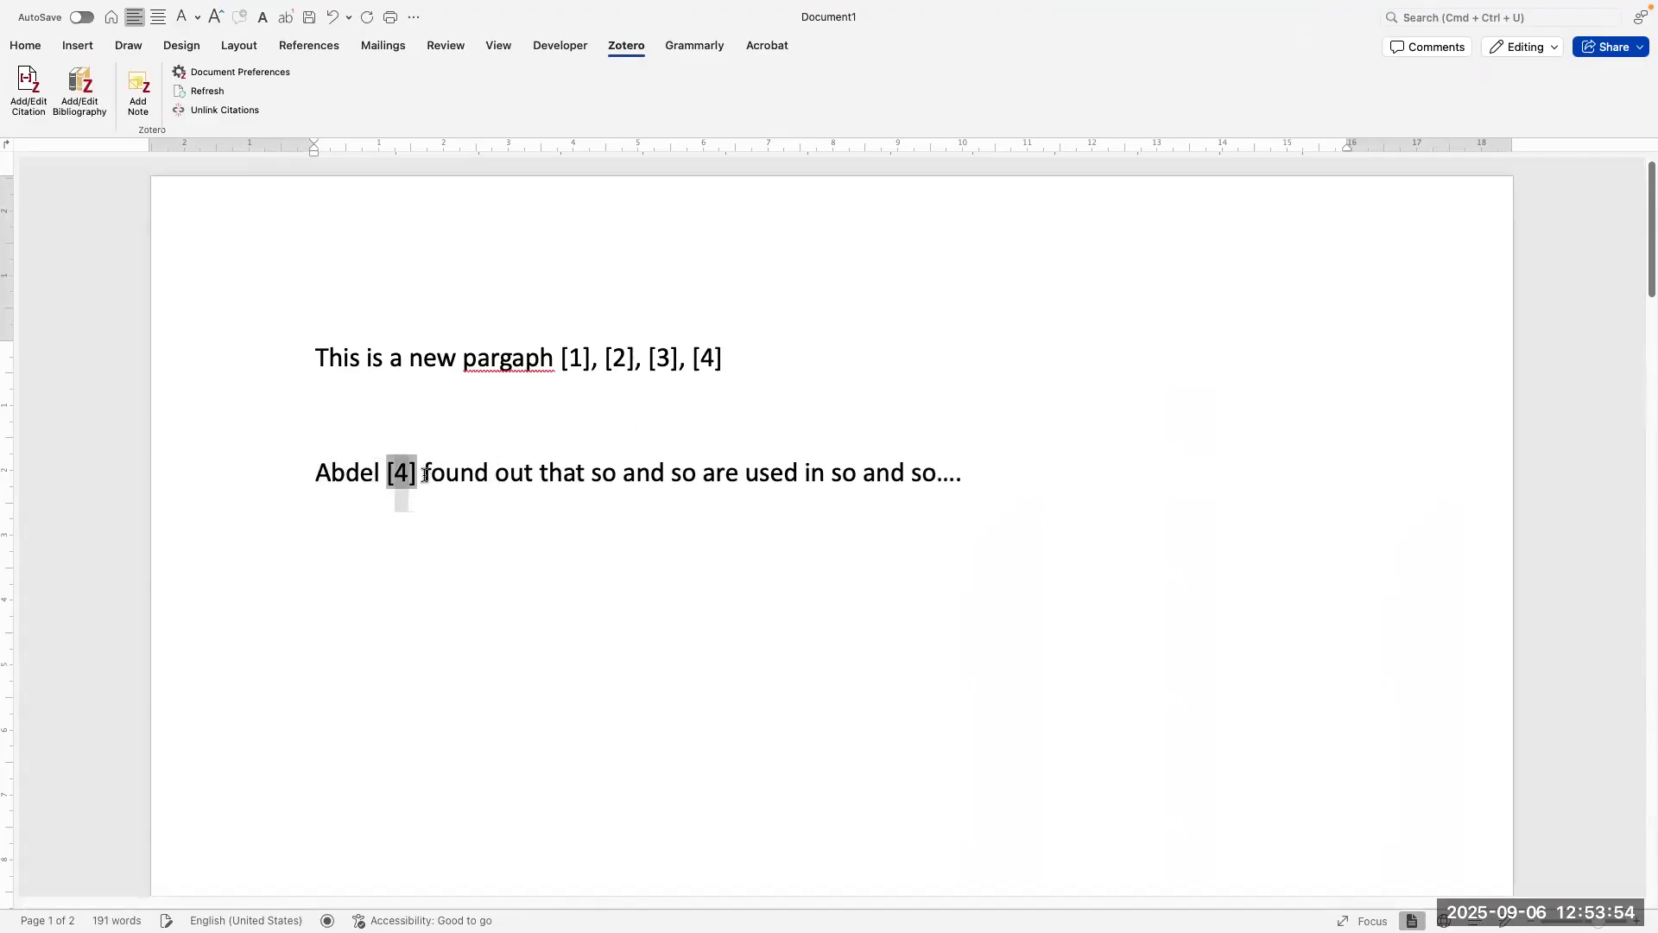
pyautogui.press('BackSpace')
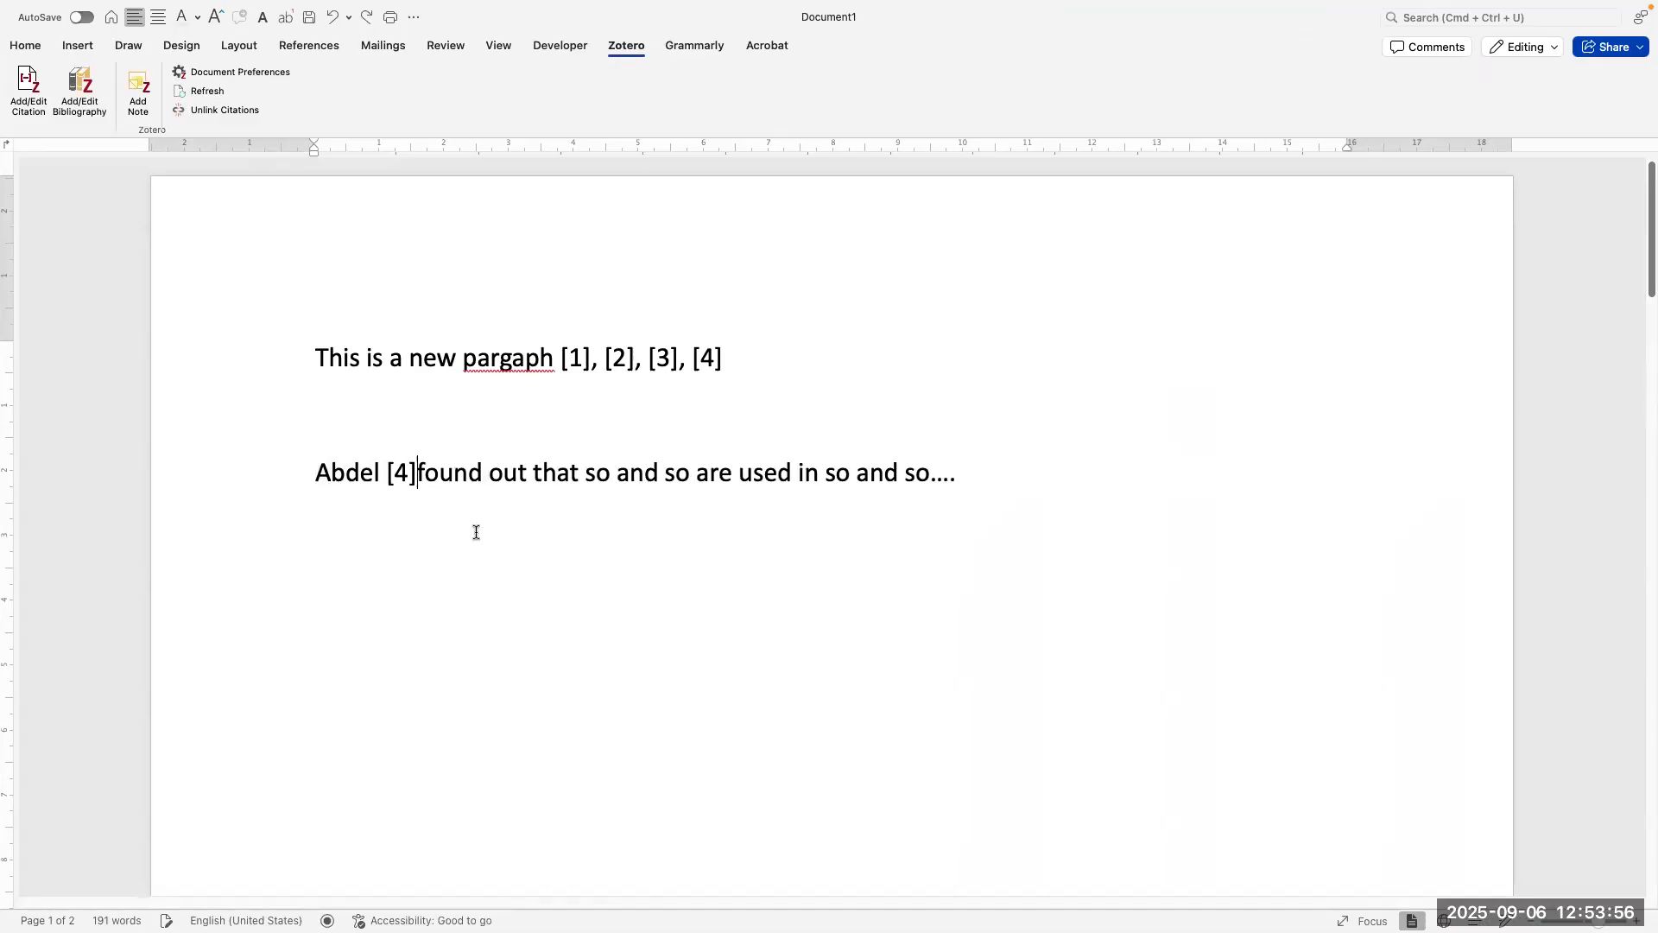
# Step: Undo the last citation and delete its leftover placeholder together with the word "found" in the second paragraph
pyautogui.press('super+z')
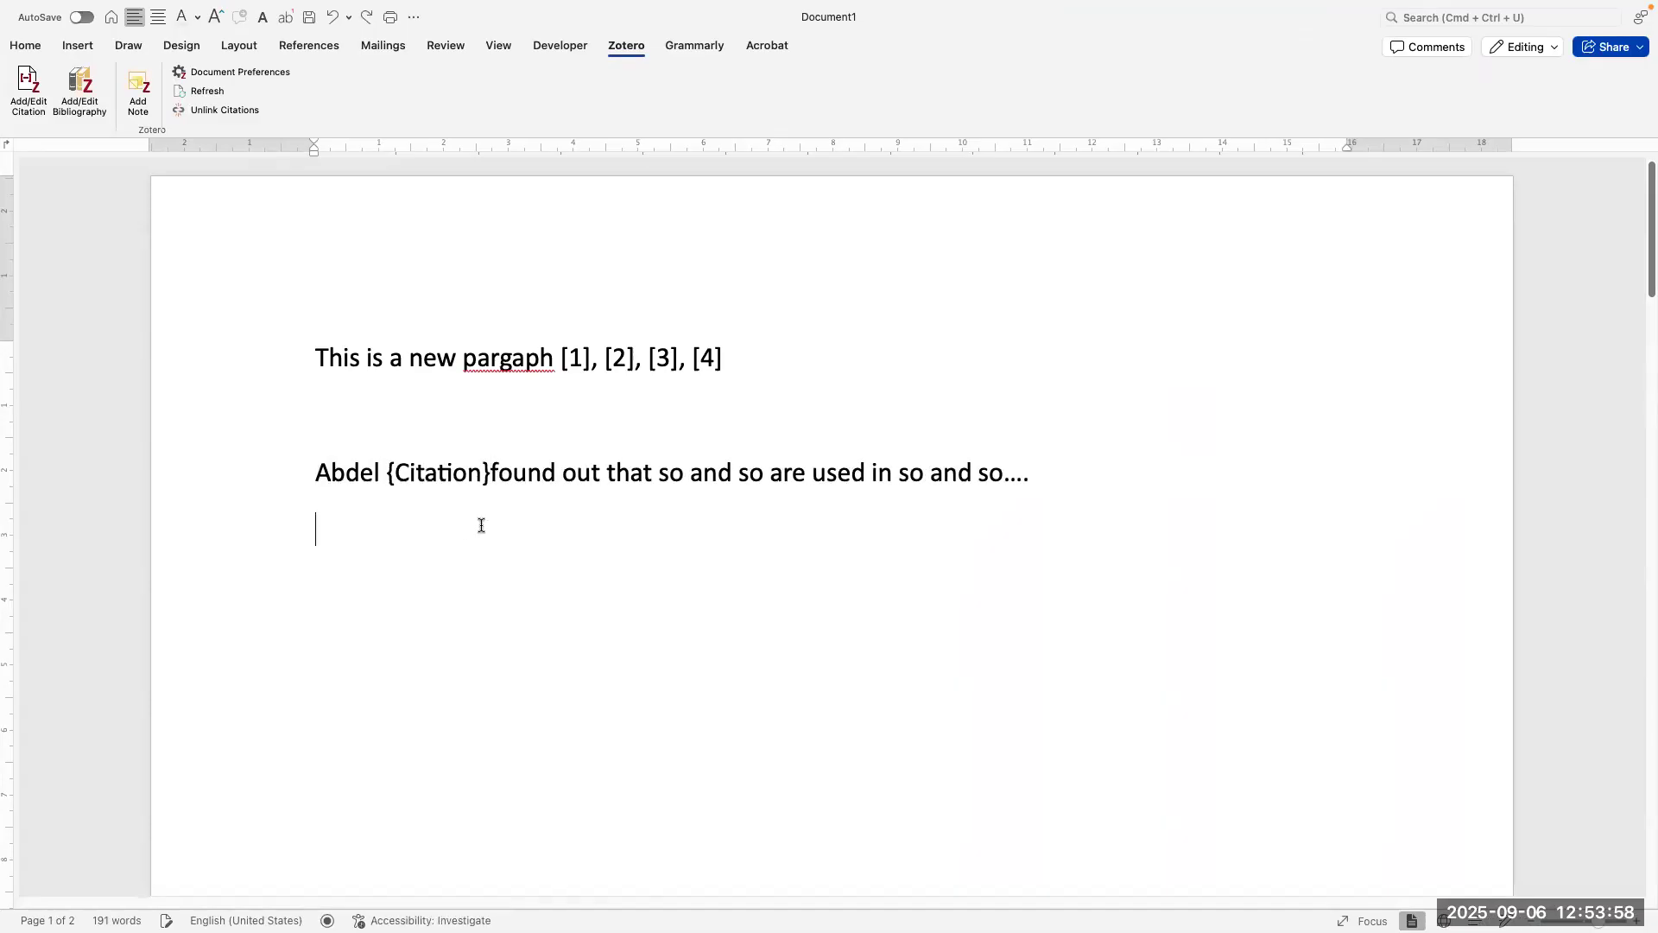
pyautogui.doubleClick(404, 473)
pyautogui.press('BackSpace')
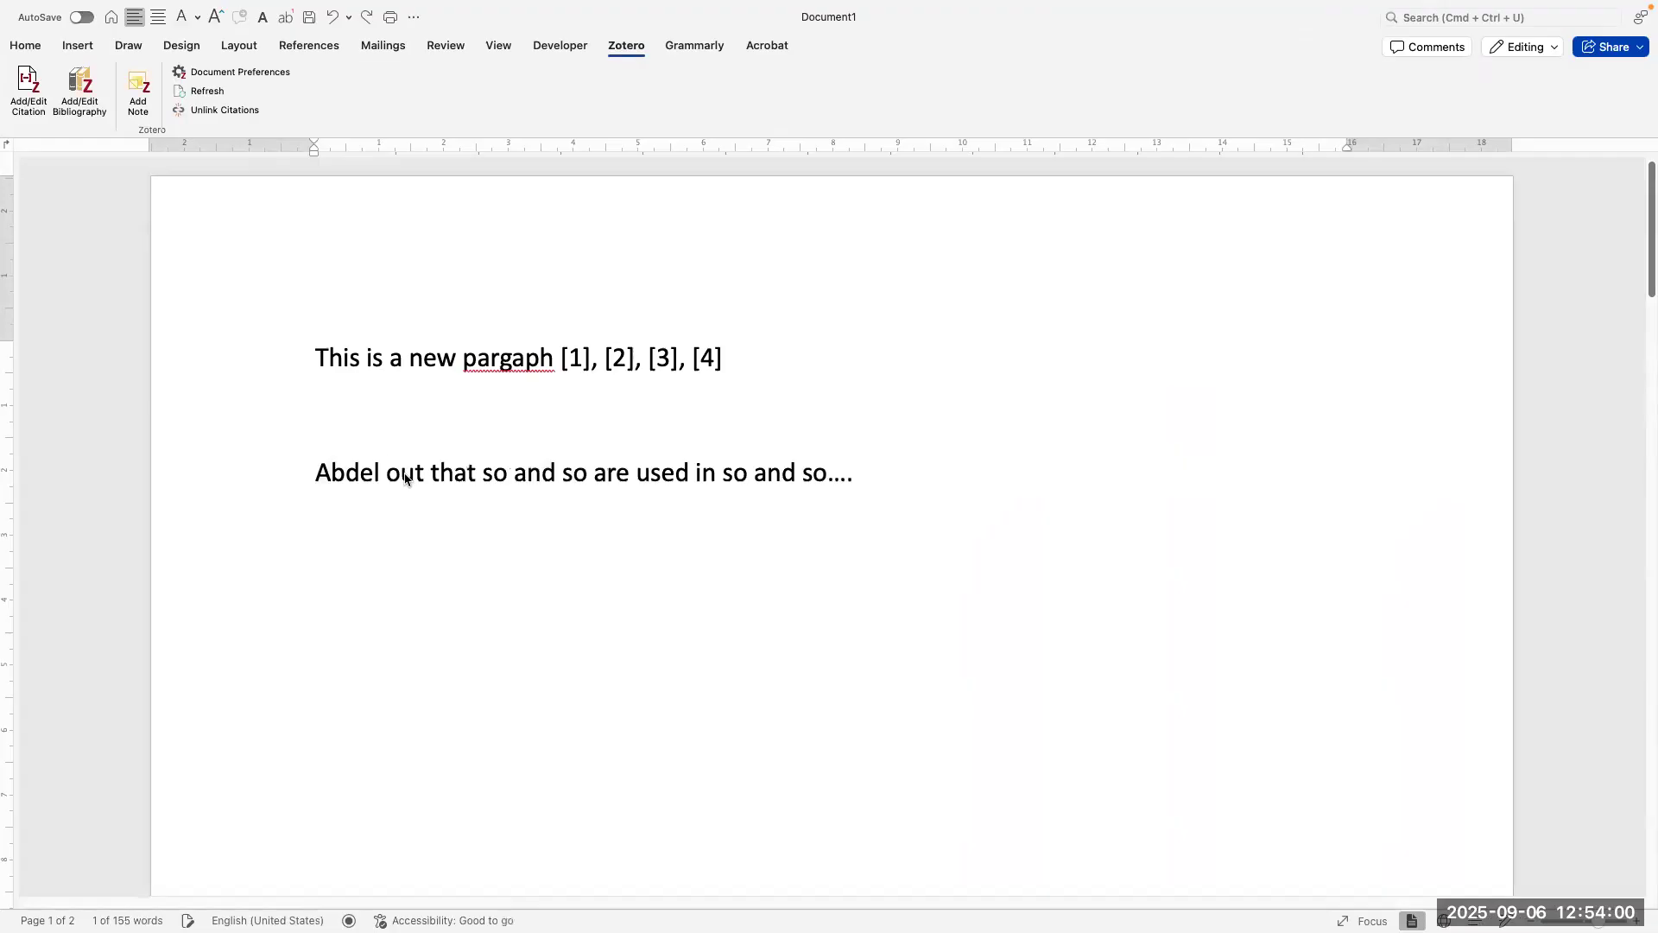
# Step: Insert after the author's name a citation to the library article on machine learning-based prediction of drug and ligand binding in BCL-2 variants
pyautogui.click(29, 85)
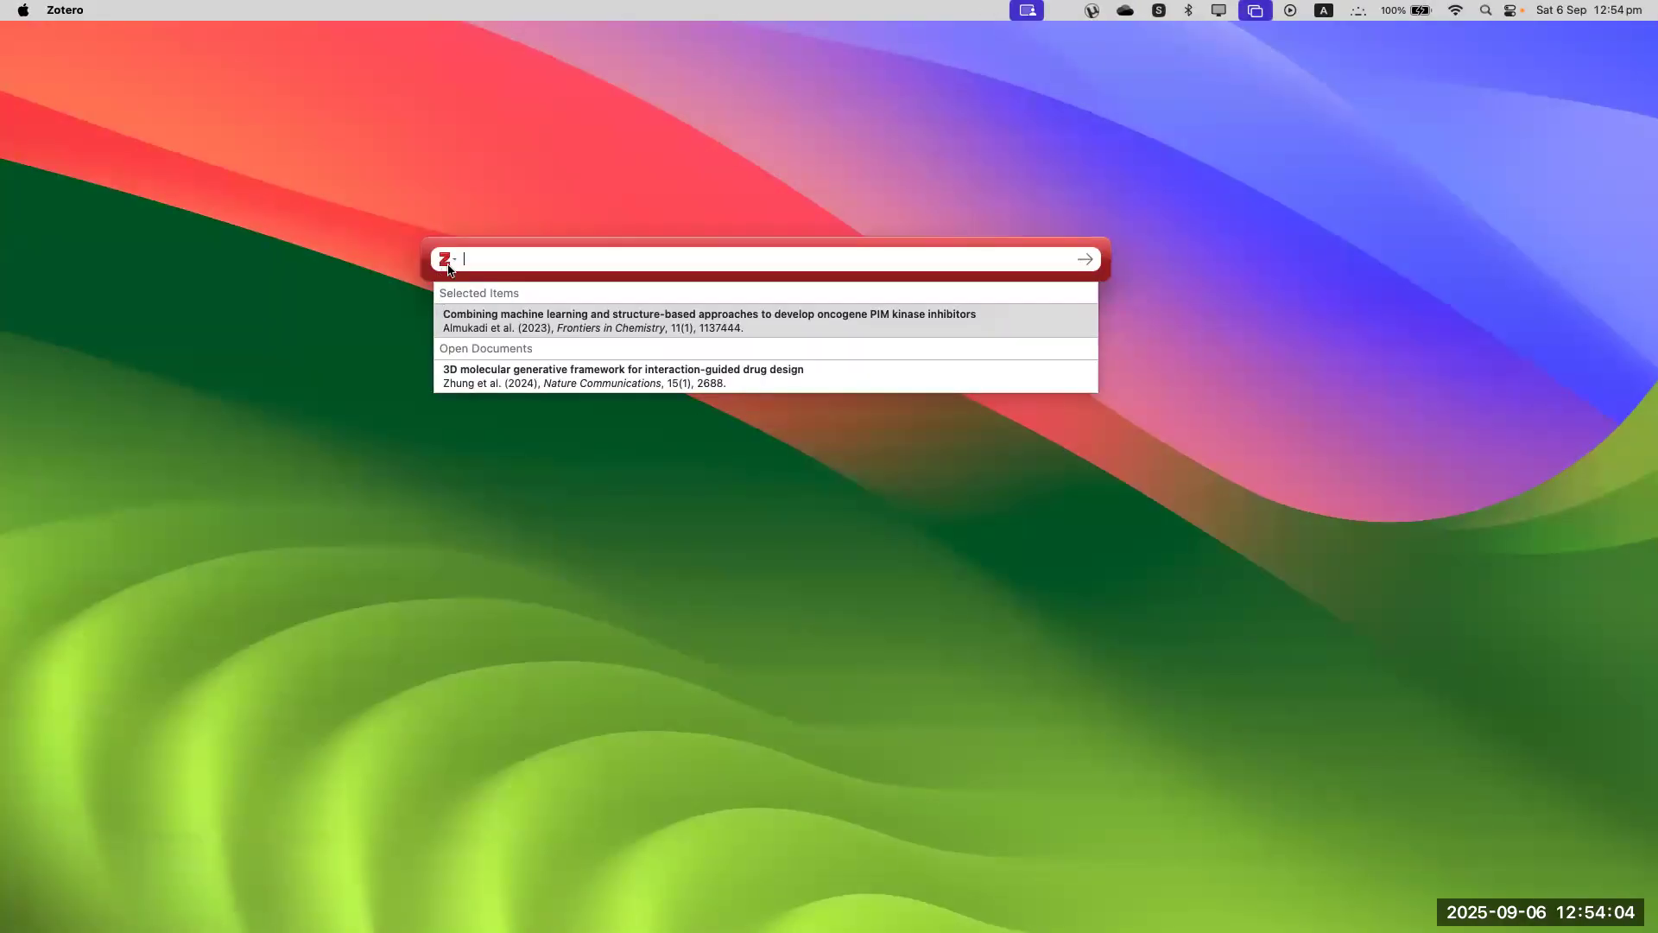
pyautogui.click(445, 259)
pyautogui.click(464, 307)
pyautogui.scroll(-10, 715, 459)
pyautogui.click(719, 450)
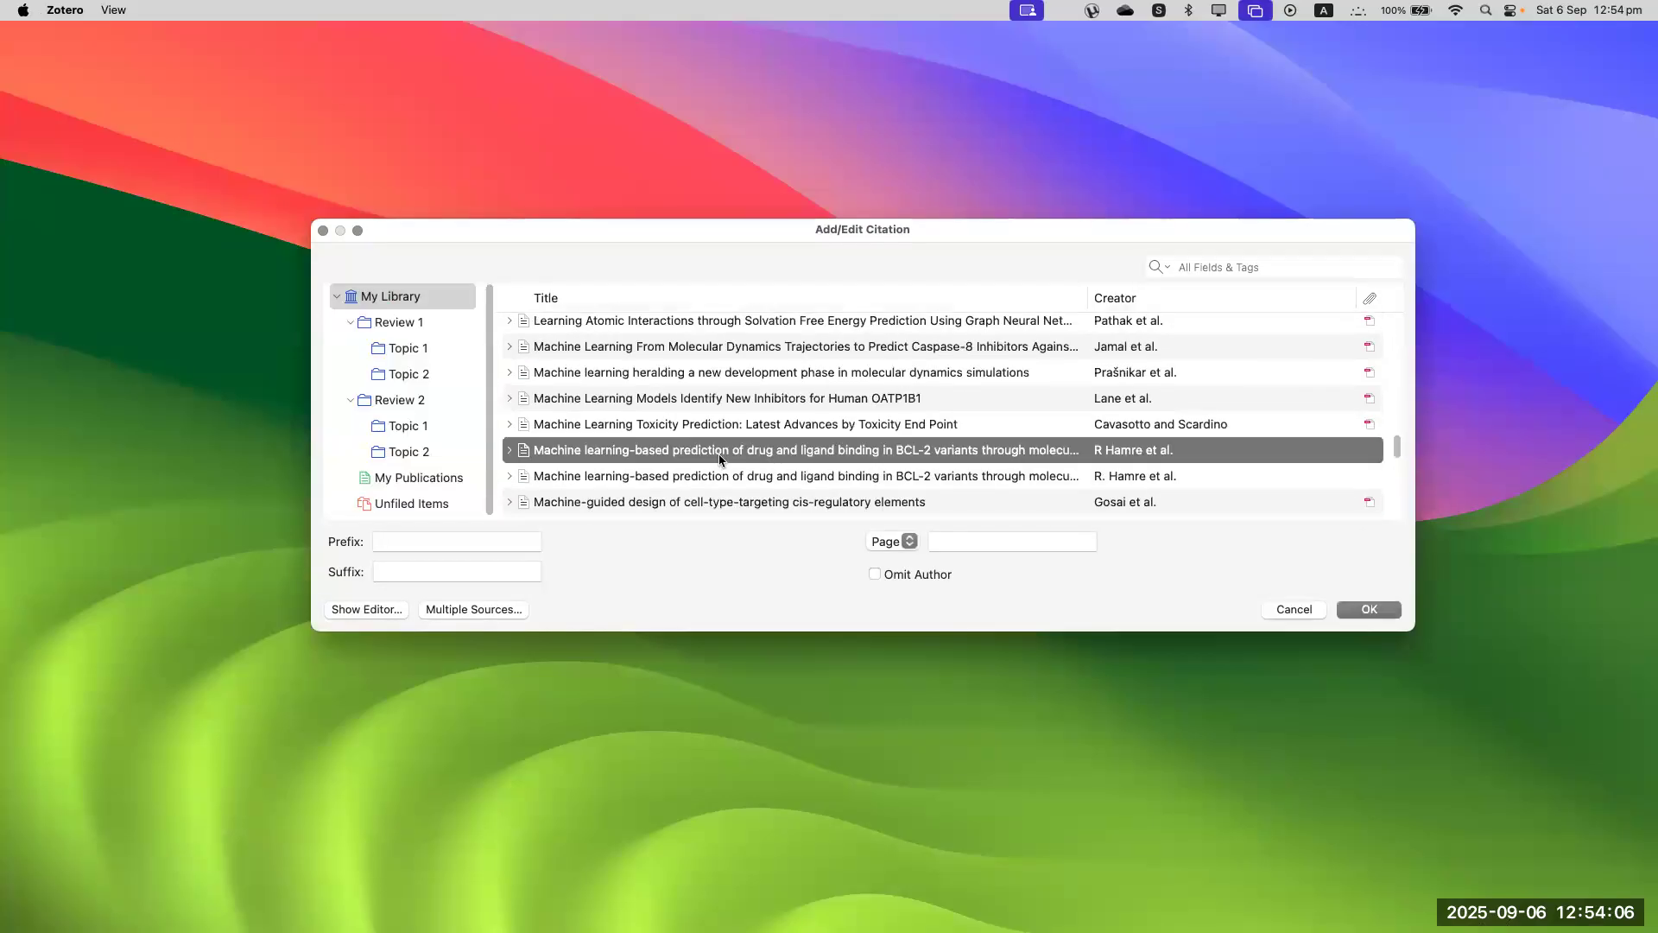
pyautogui.click(1368, 609)
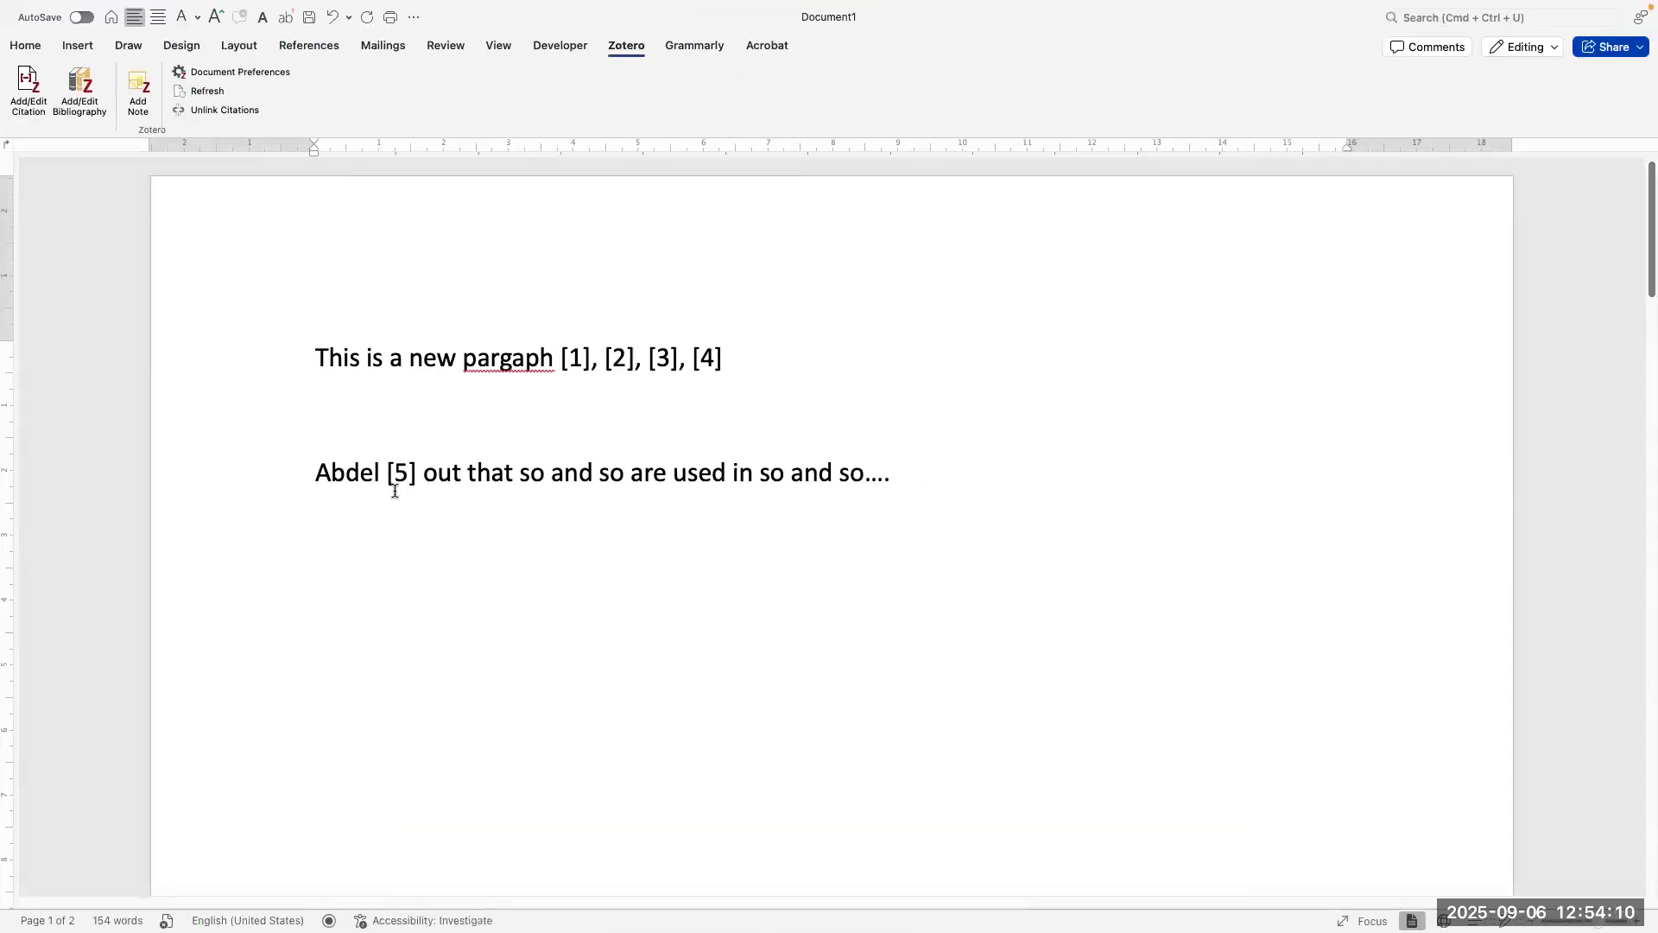
# Step: Review the author name and numbered citation in the second paragraph and the IEEE reference list on the second page
pyautogui.moveTo(526, 485); pyautogui.dragTo(337, 479)
pyautogui.click(352, 507)
pyautogui.moveTo(316, 475); pyautogui.dragTo(386, 484)
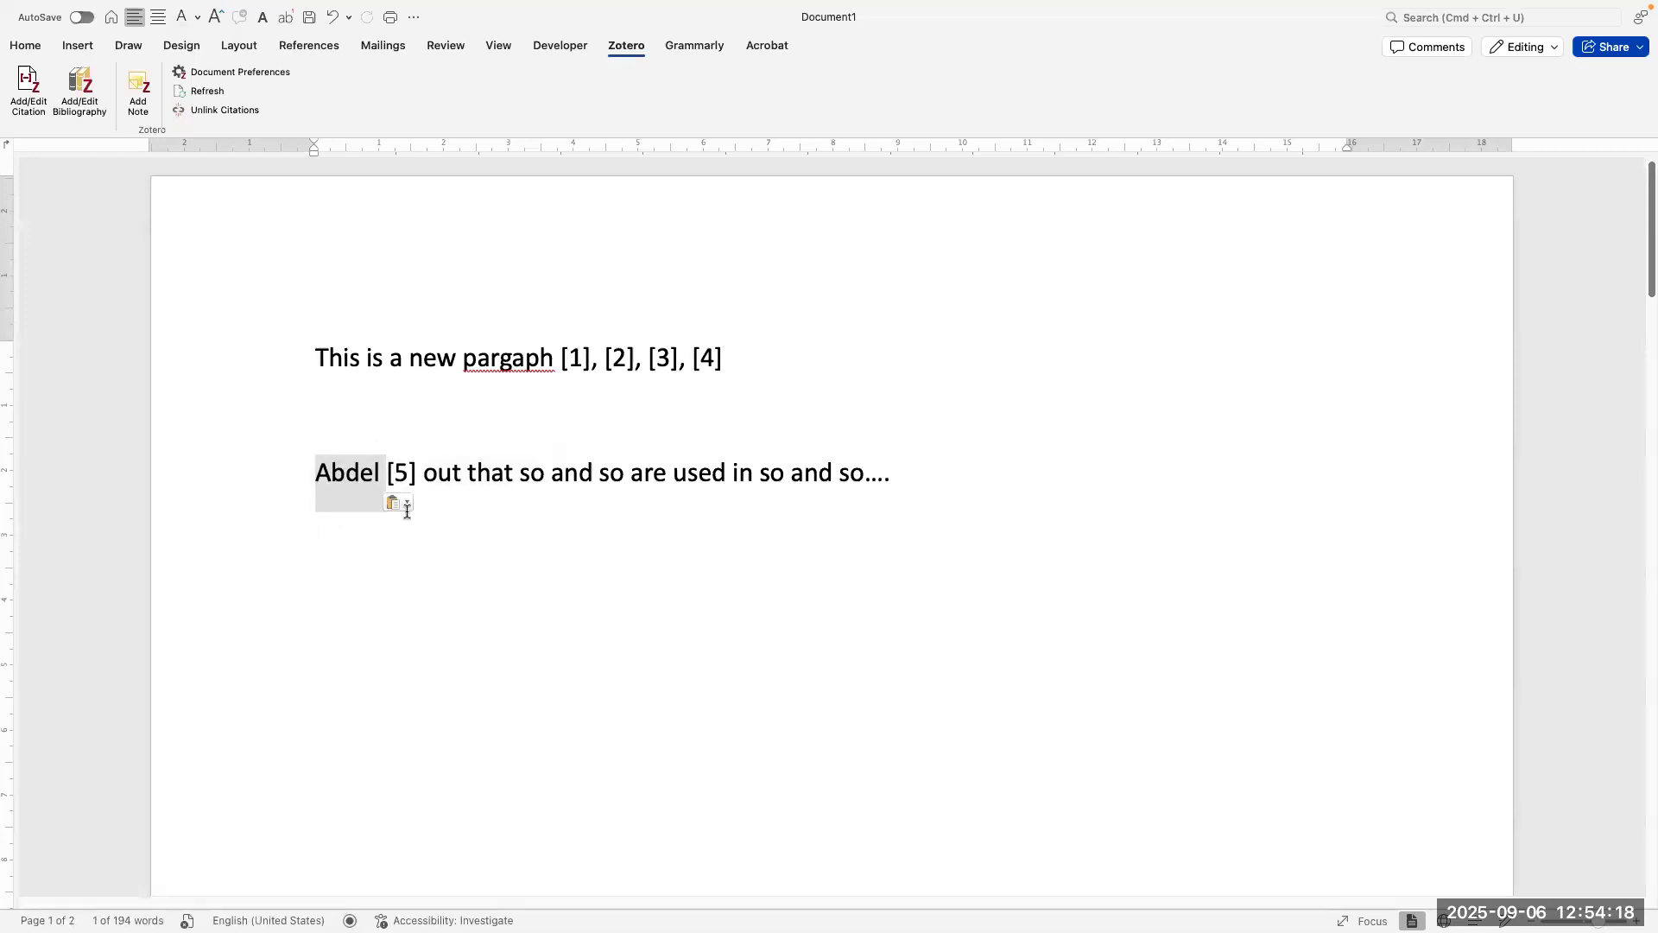
pyautogui.moveTo(525, 484); pyautogui.dragTo(381, 485)
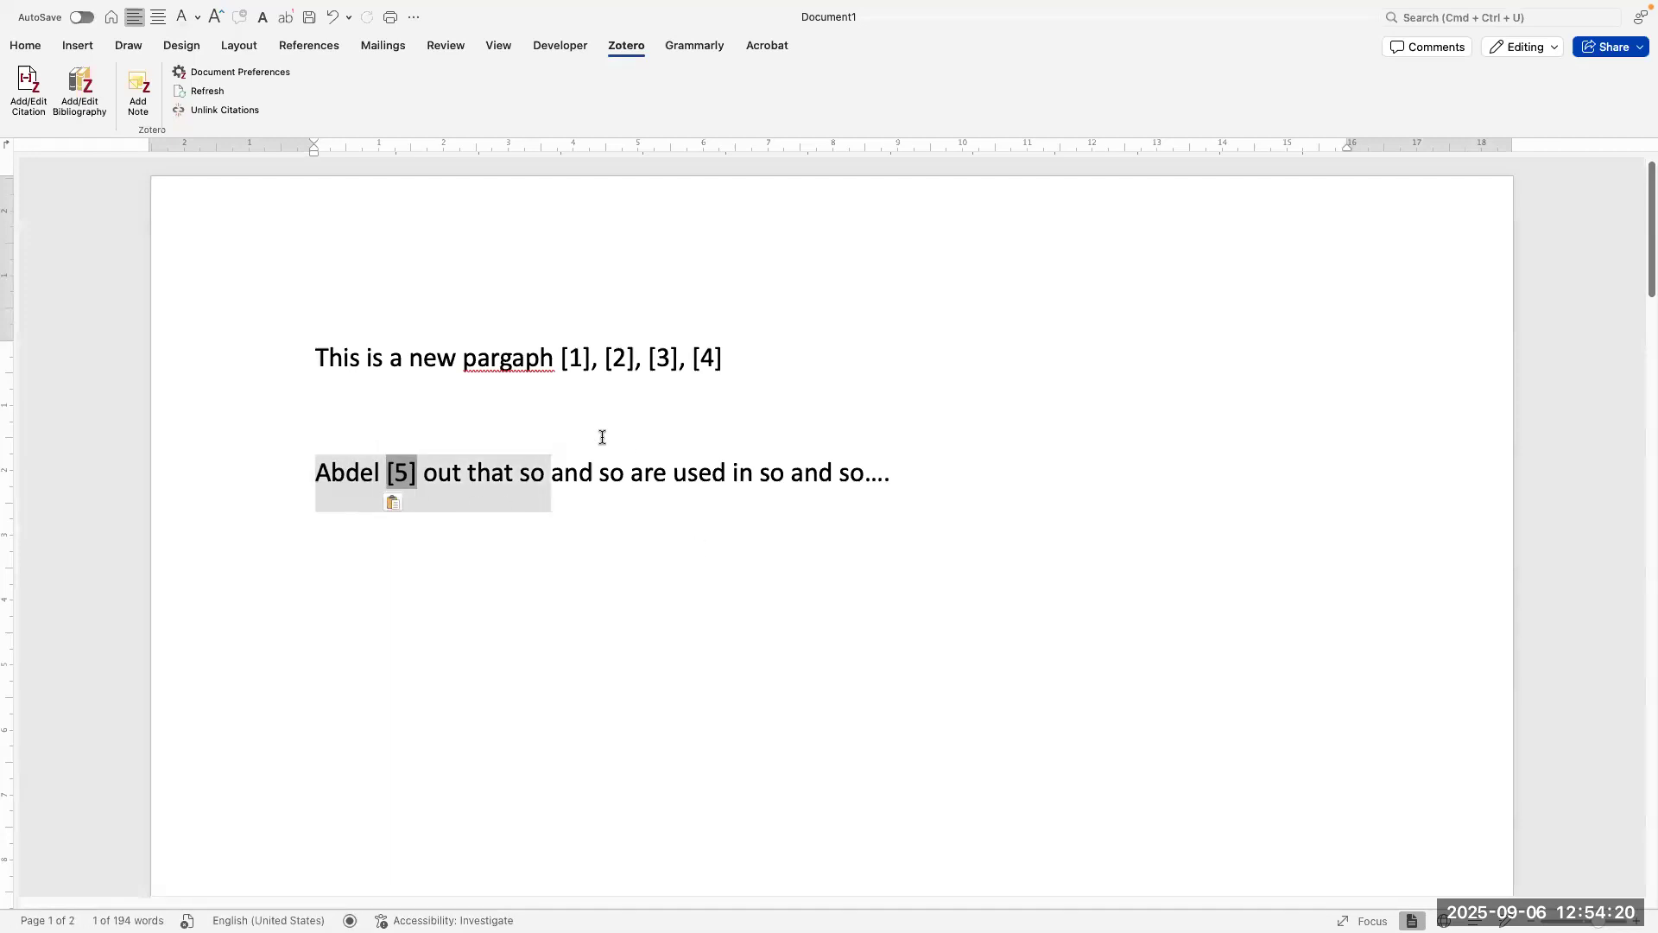
pyautogui.scroll(-3, 729, 530)
pyautogui.scroll(-15, 762, 518)
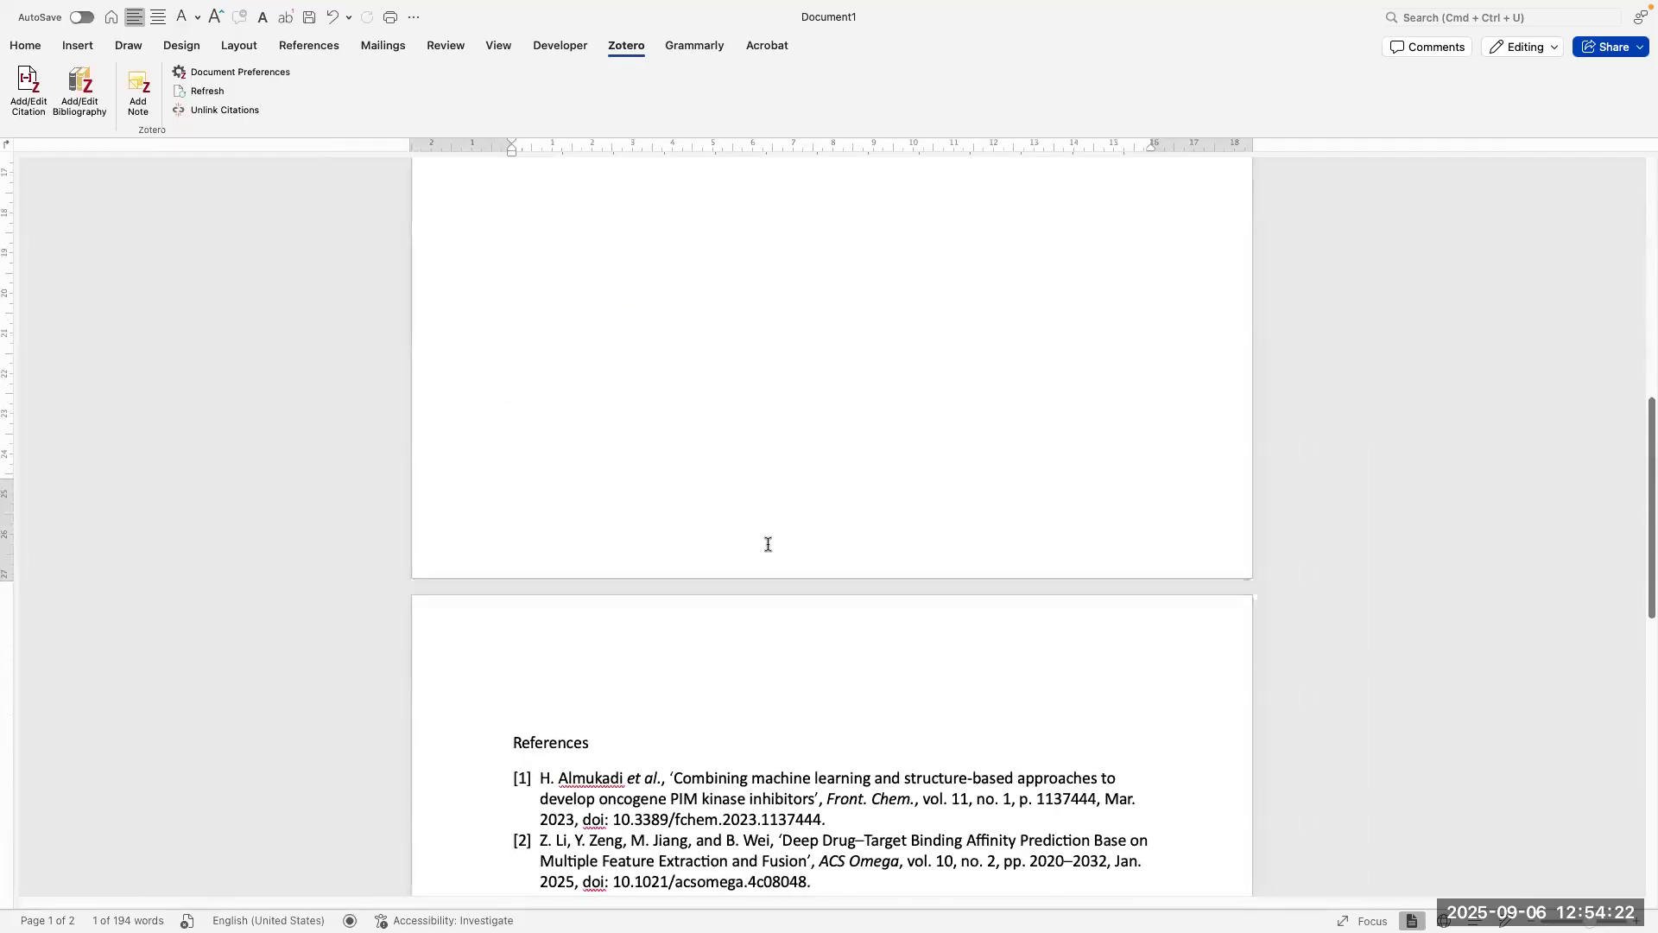
pyautogui.scroll(-8, 767, 544)
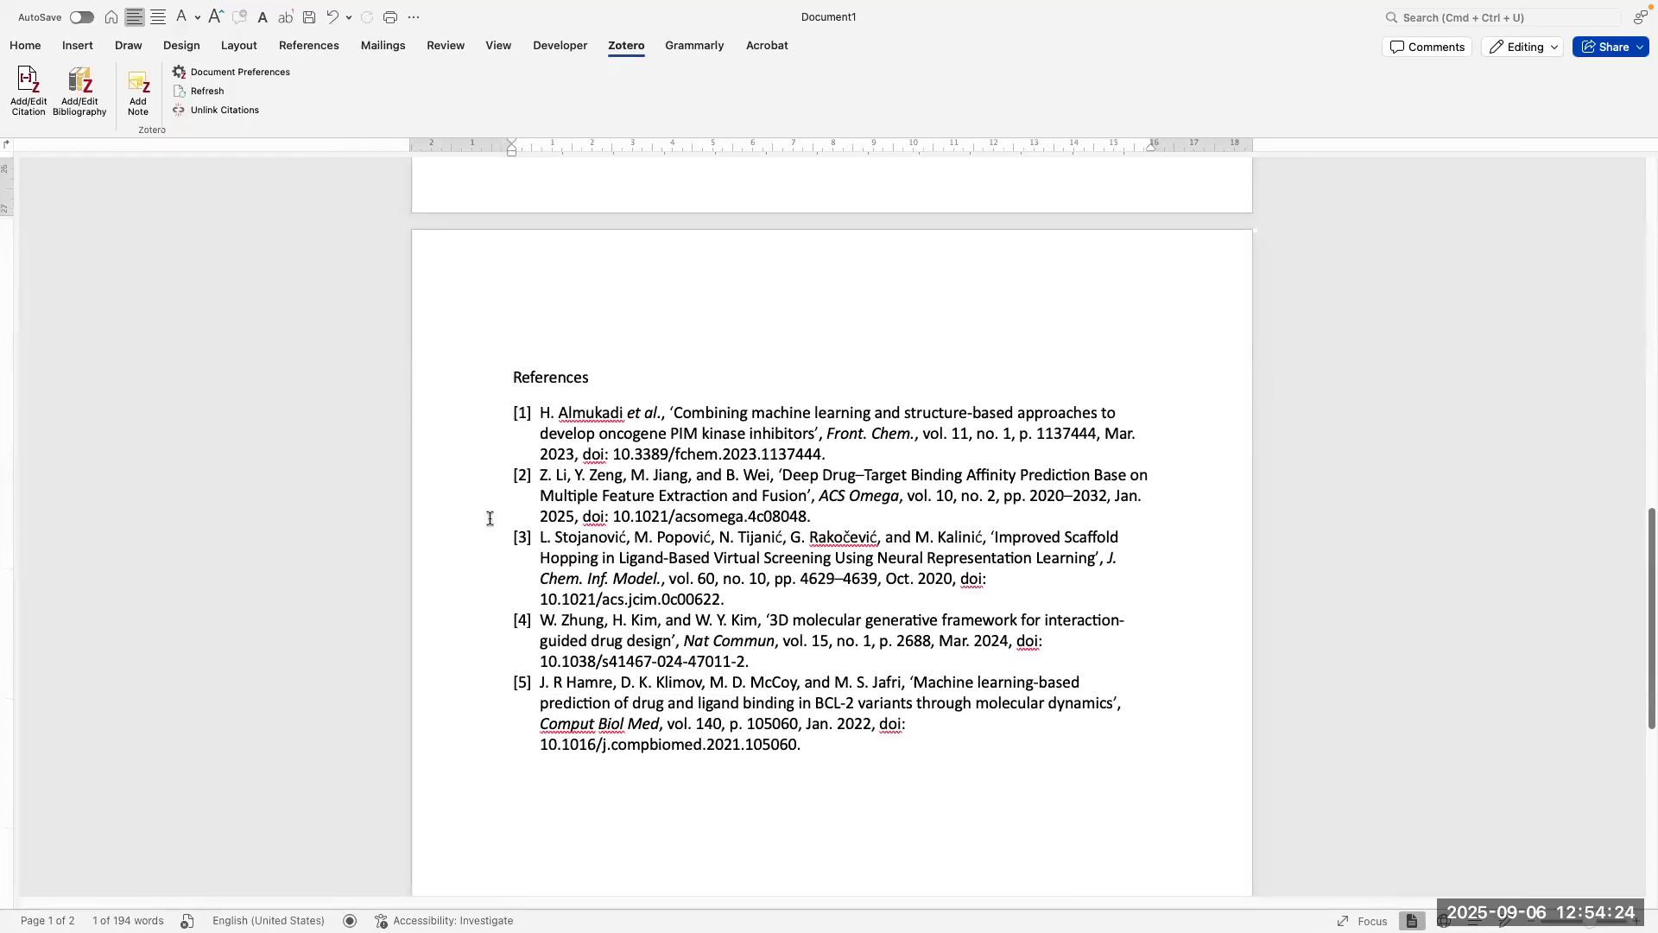
pyautogui.moveTo(878, 769); pyautogui.dragTo(512, 390)
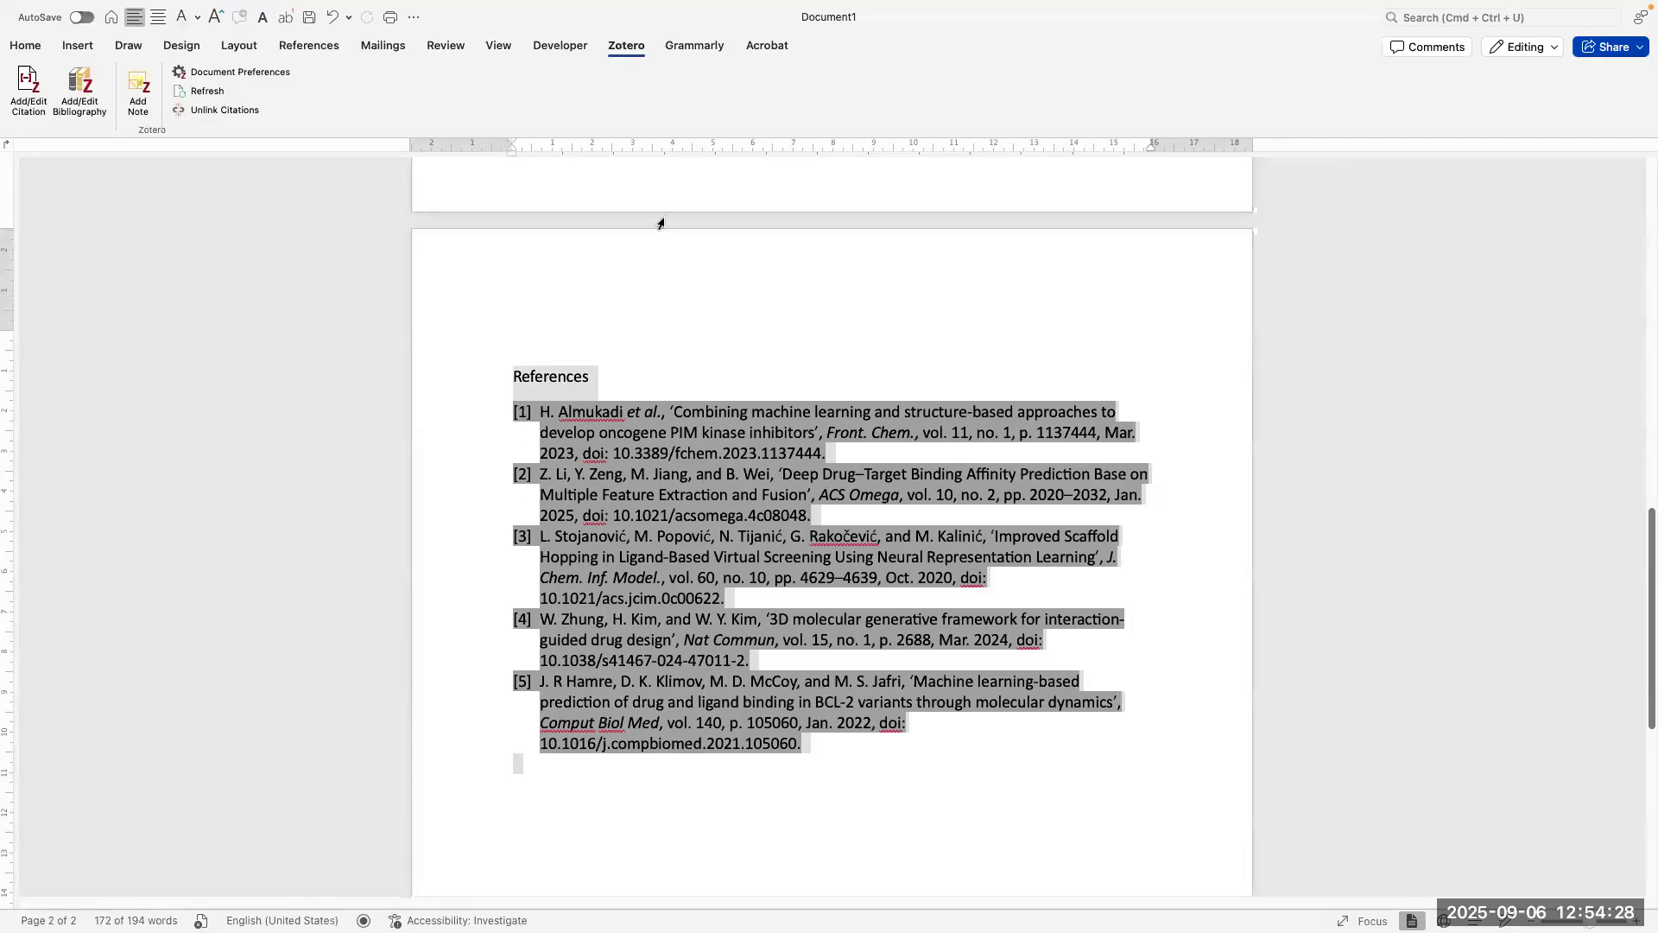
# Step: Switch to the APA Style page in Arc and check the journal article reference examples against the IEEE list
pyautogui.hotkey('ctrl', 'Up')
pyautogui.click(836, 95)
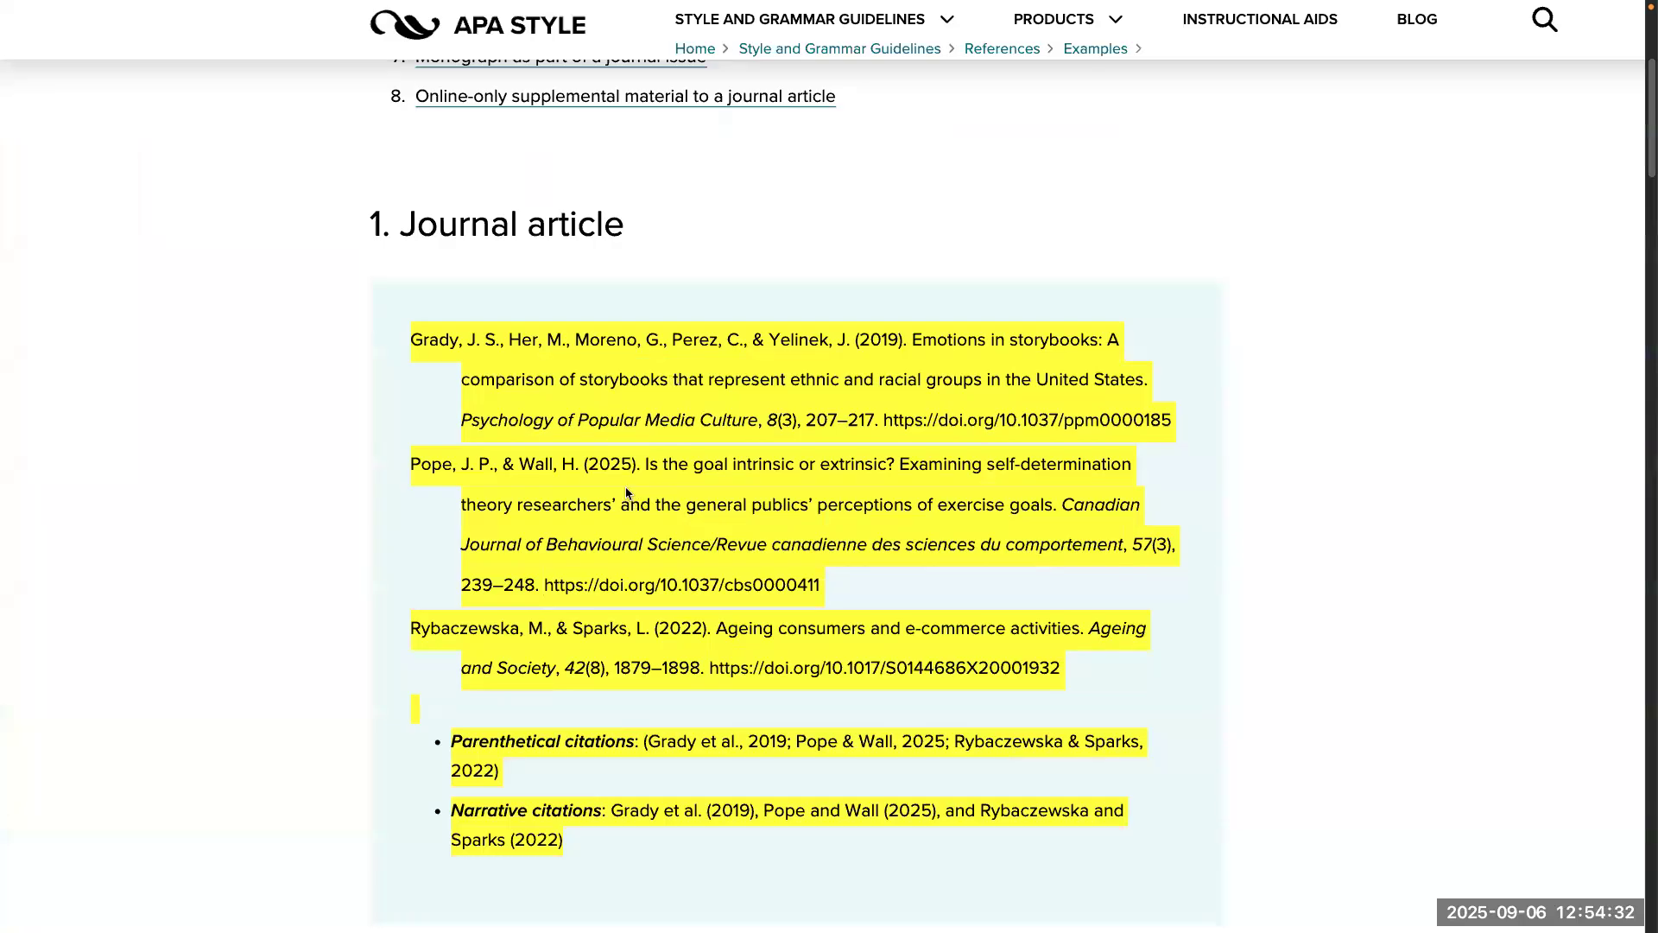
pyautogui.hotkey('ctrl', 'Up')
pyautogui.click(842, 118)
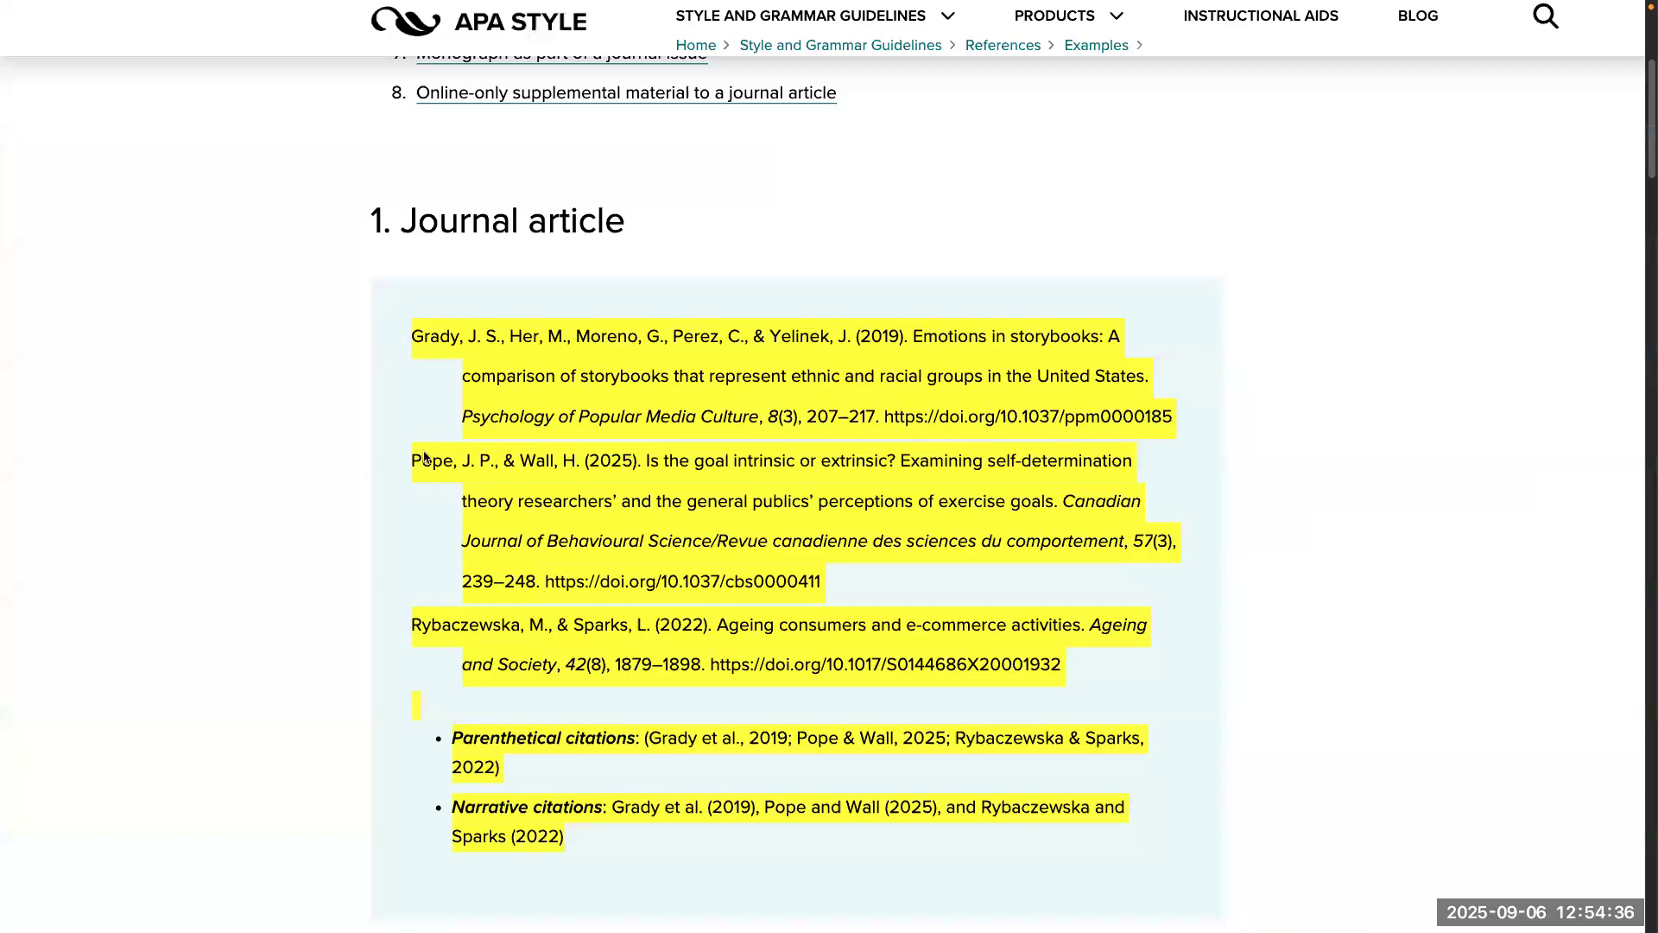
# Step: Switch back to the Word document and examine the IEEE references against the numbered in-text citations, including the author names
pyautogui.hotkey('ctrl', 'Up')
pyautogui.click(687, 82)
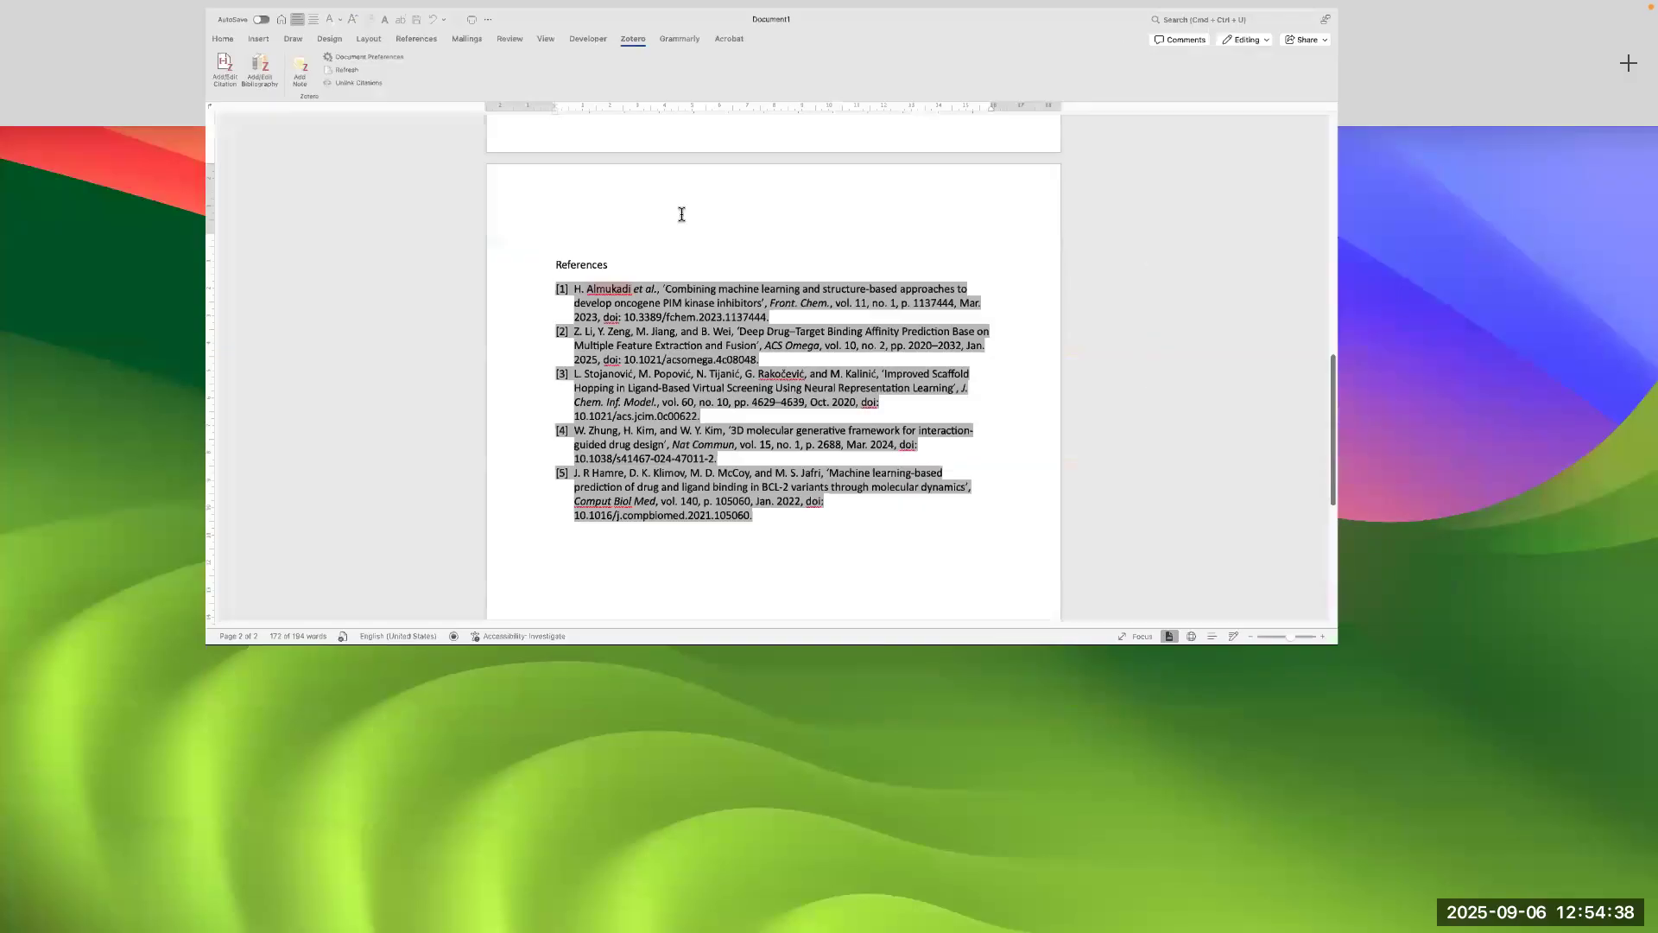
pyautogui.scroll(5, 604, 470)
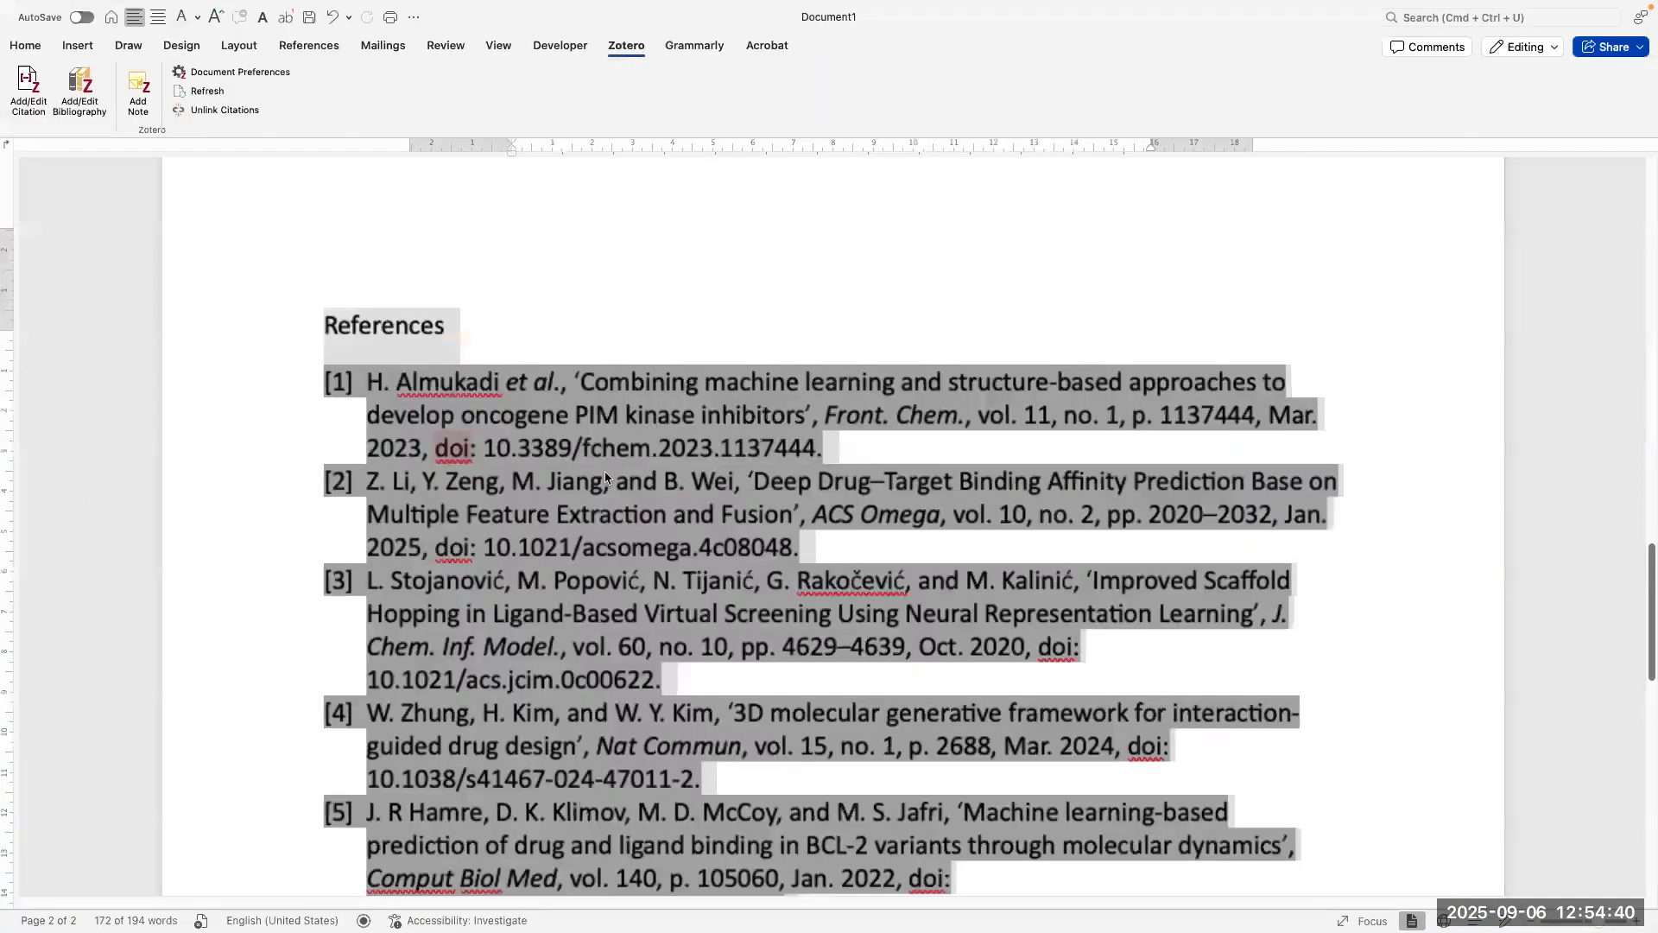
pyautogui.scroll(-2, 605, 470)
pyautogui.click(863, 884)
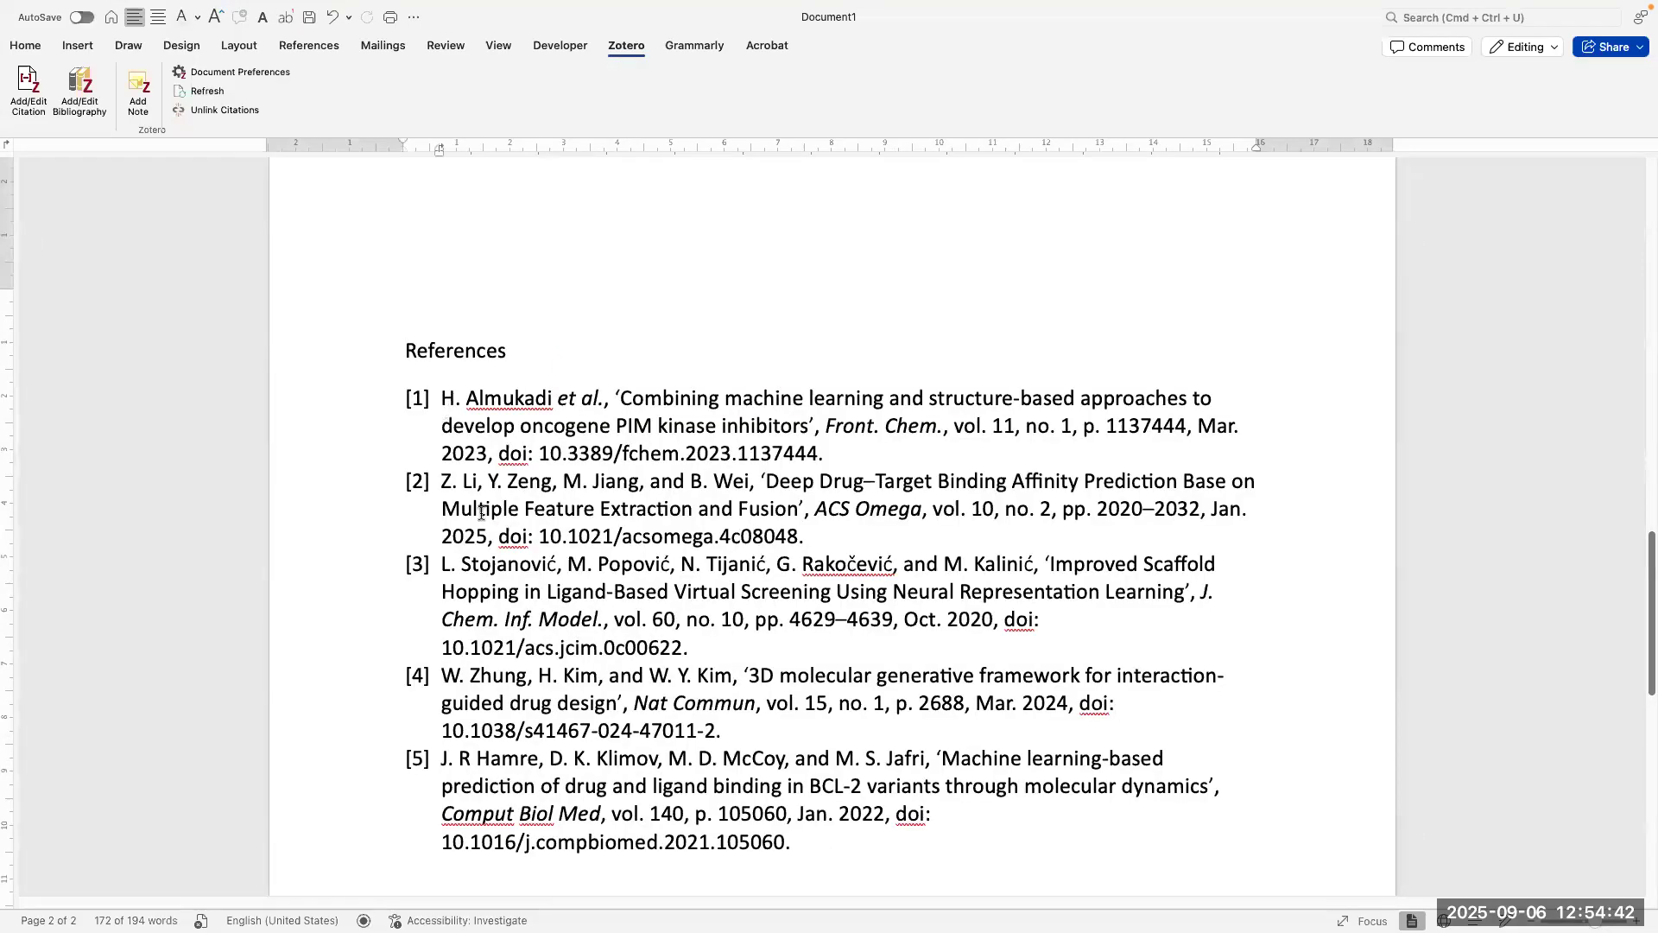
pyautogui.scroll(5, 688, 491)
pyautogui.scroll(10, 686, 483)
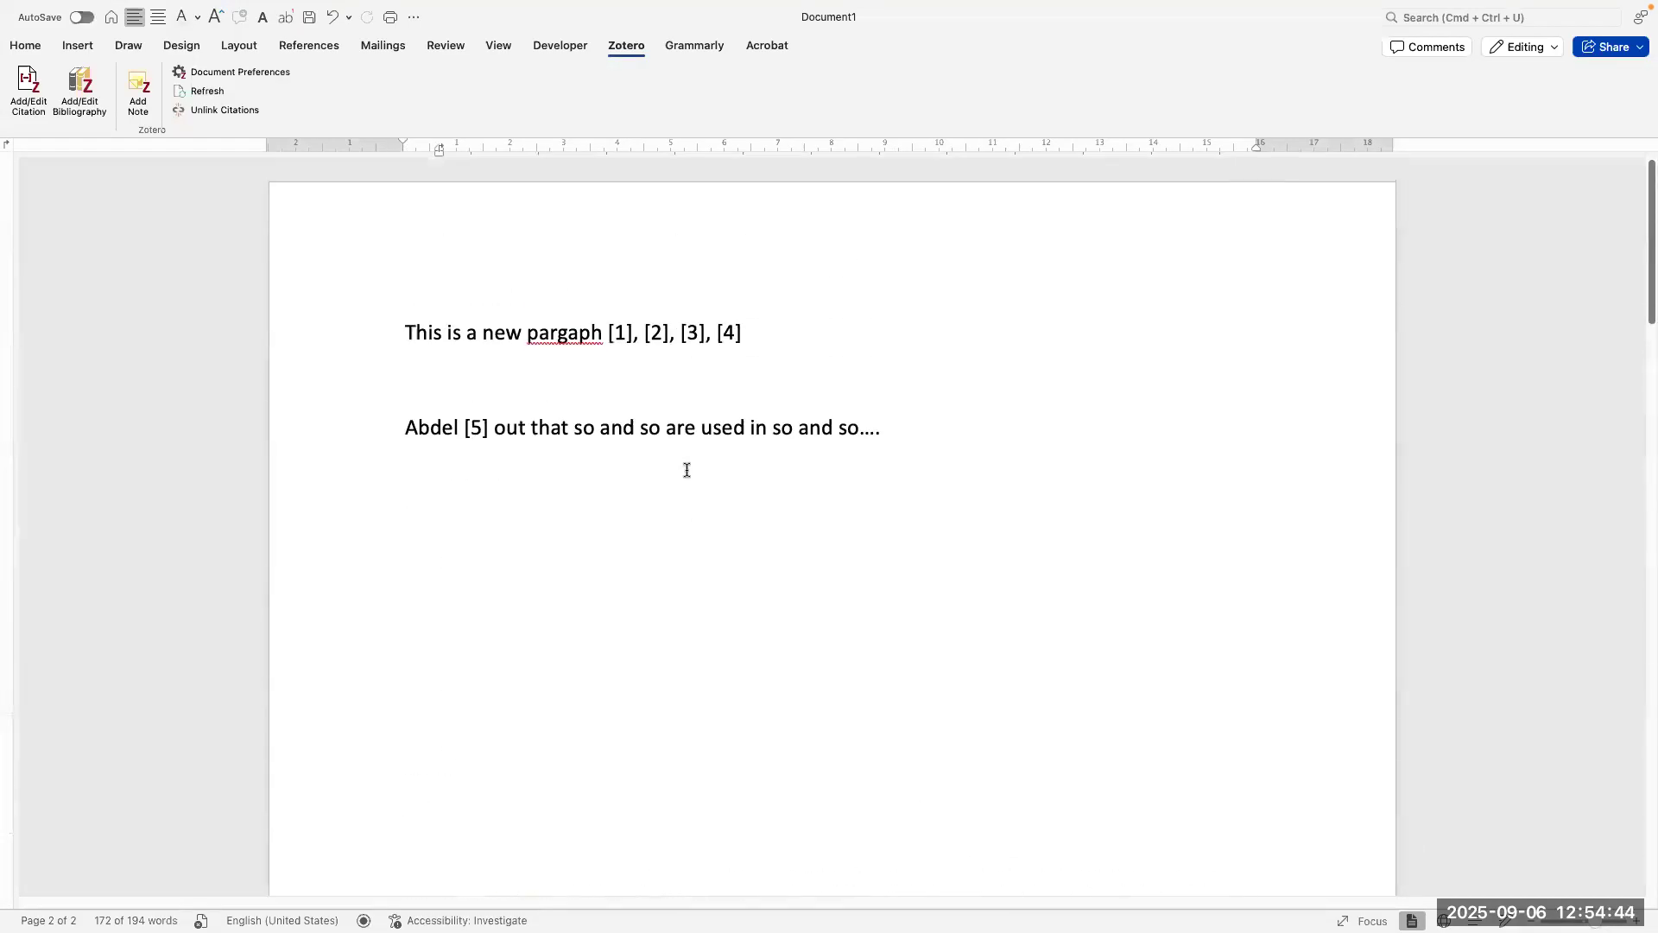
pyautogui.scroll(-3, 694, 522)
pyautogui.scroll(-10, 693, 524)
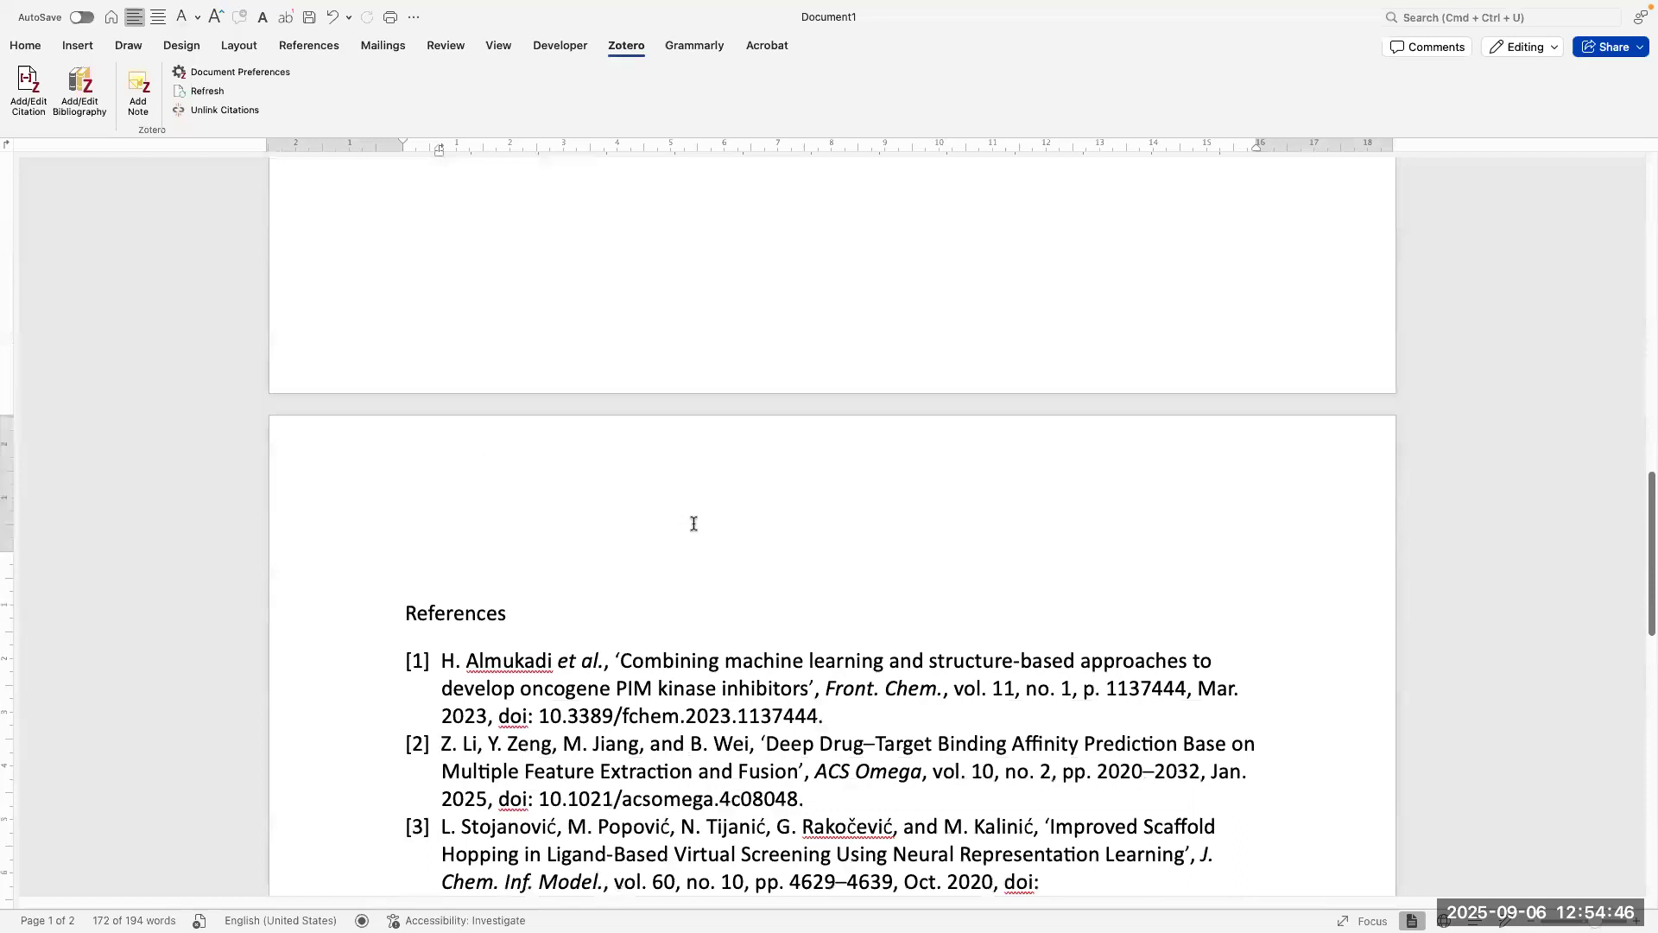
pyautogui.scroll(-1, 528, 500)
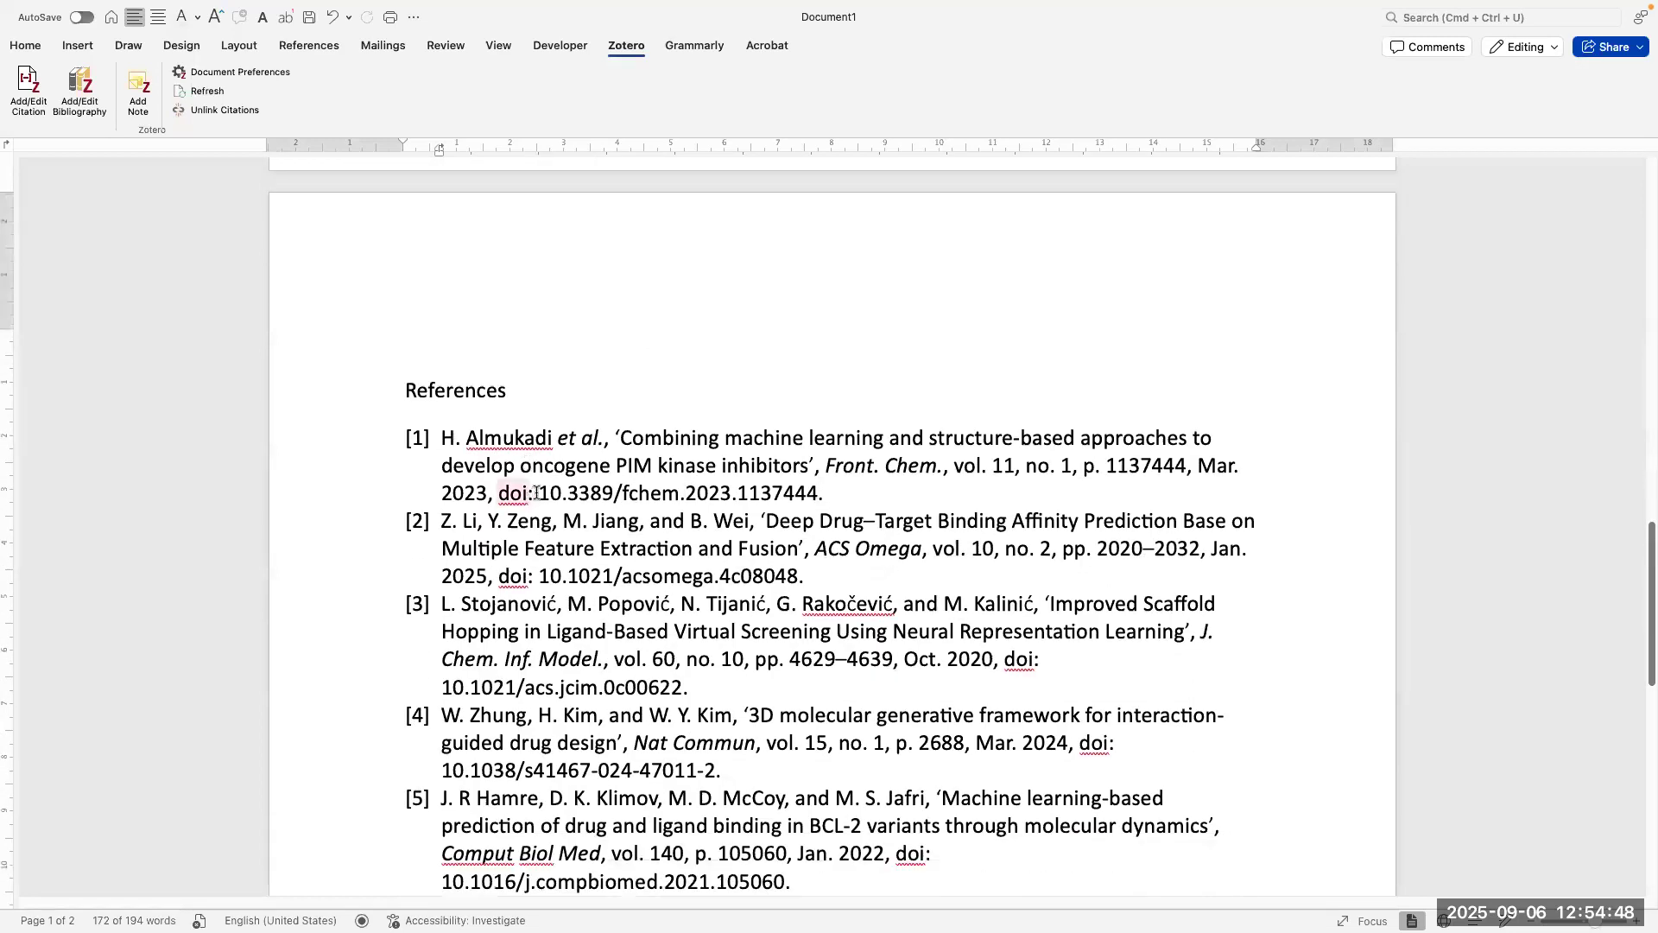
pyautogui.doubleClick(462, 445)
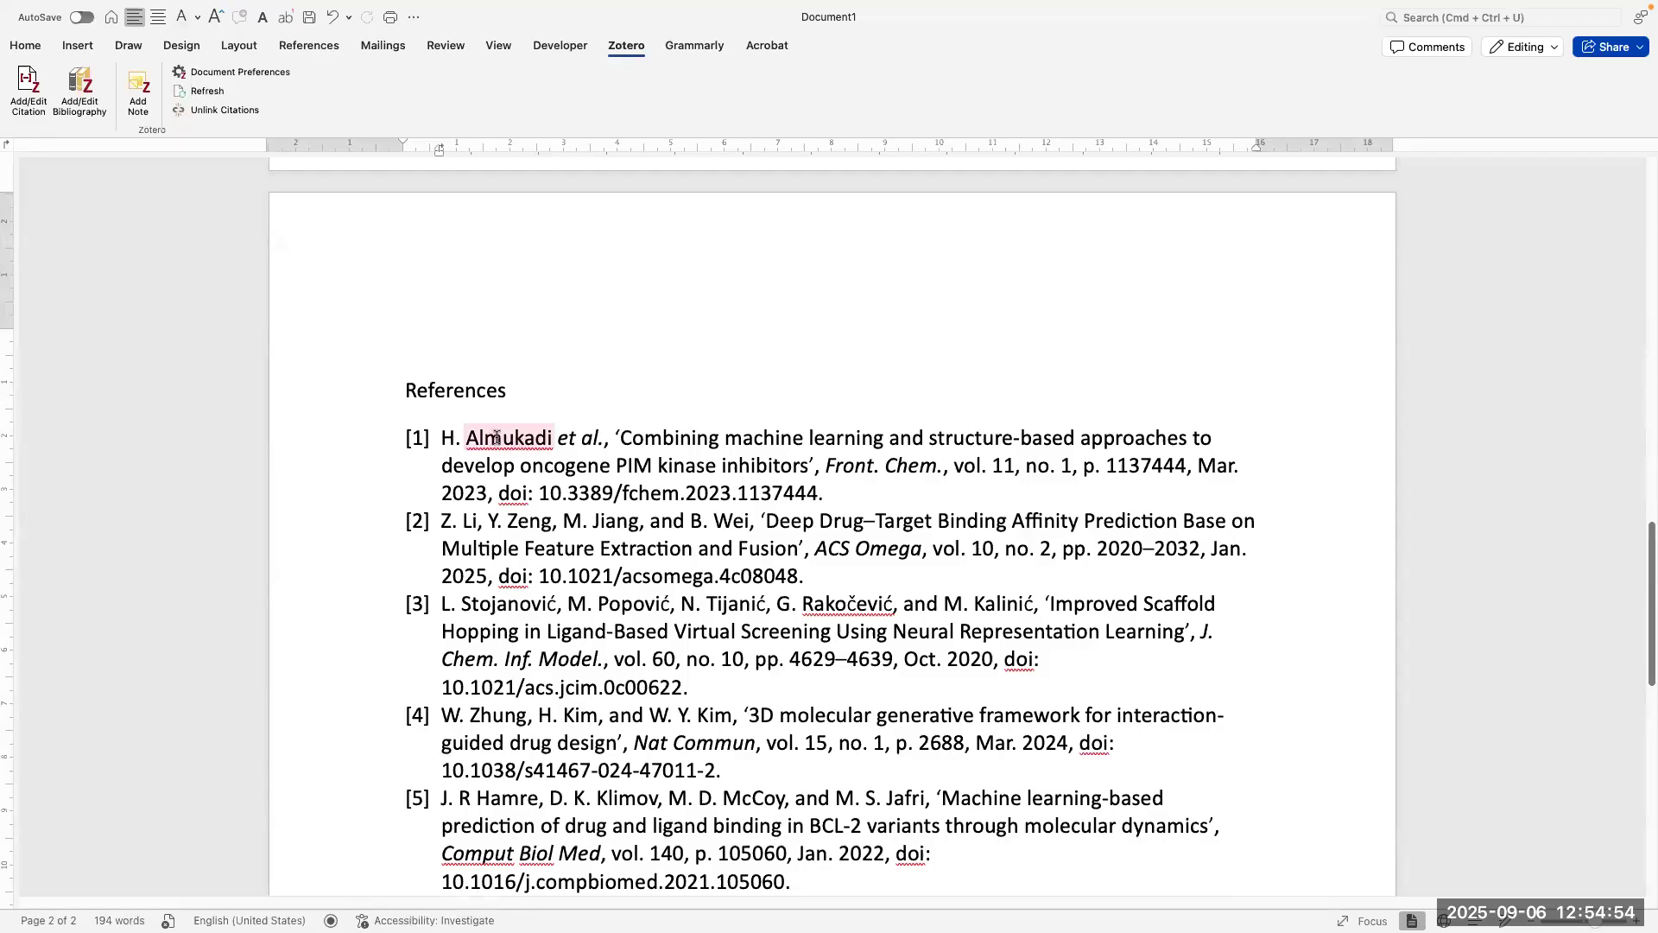
# Step: Highlight the quoted article title in reference [1] in yellow
pyautogui.moveTo(561, 440); pyautogui.dragTo(604, 442)
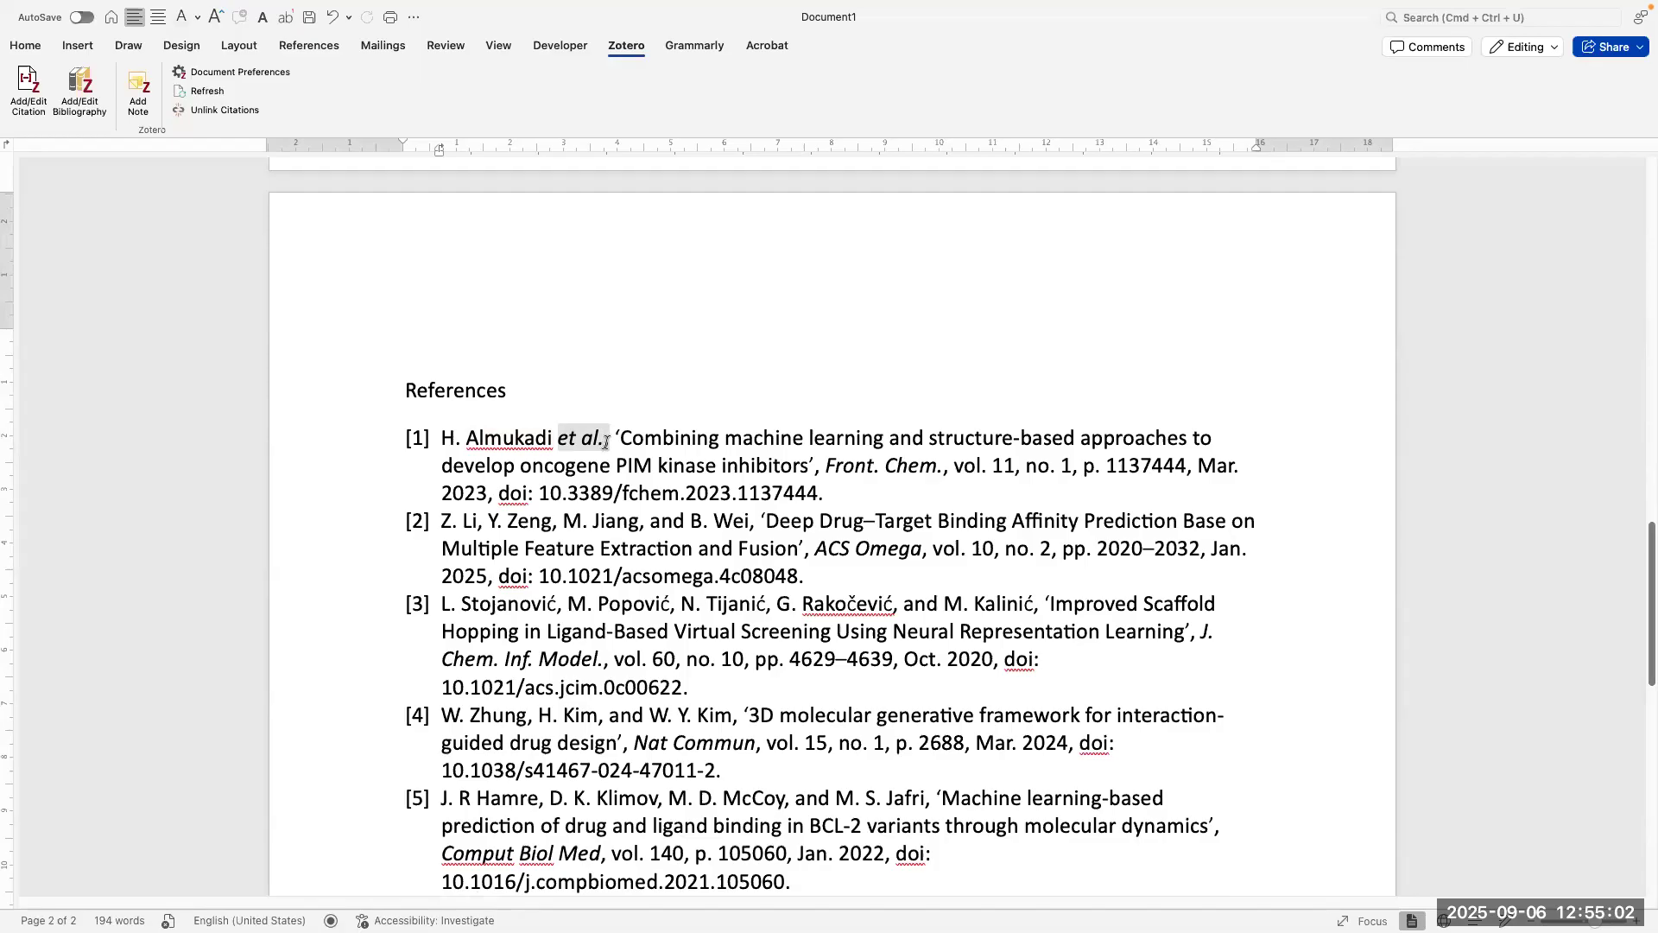
pyautogui.click(617, 447)
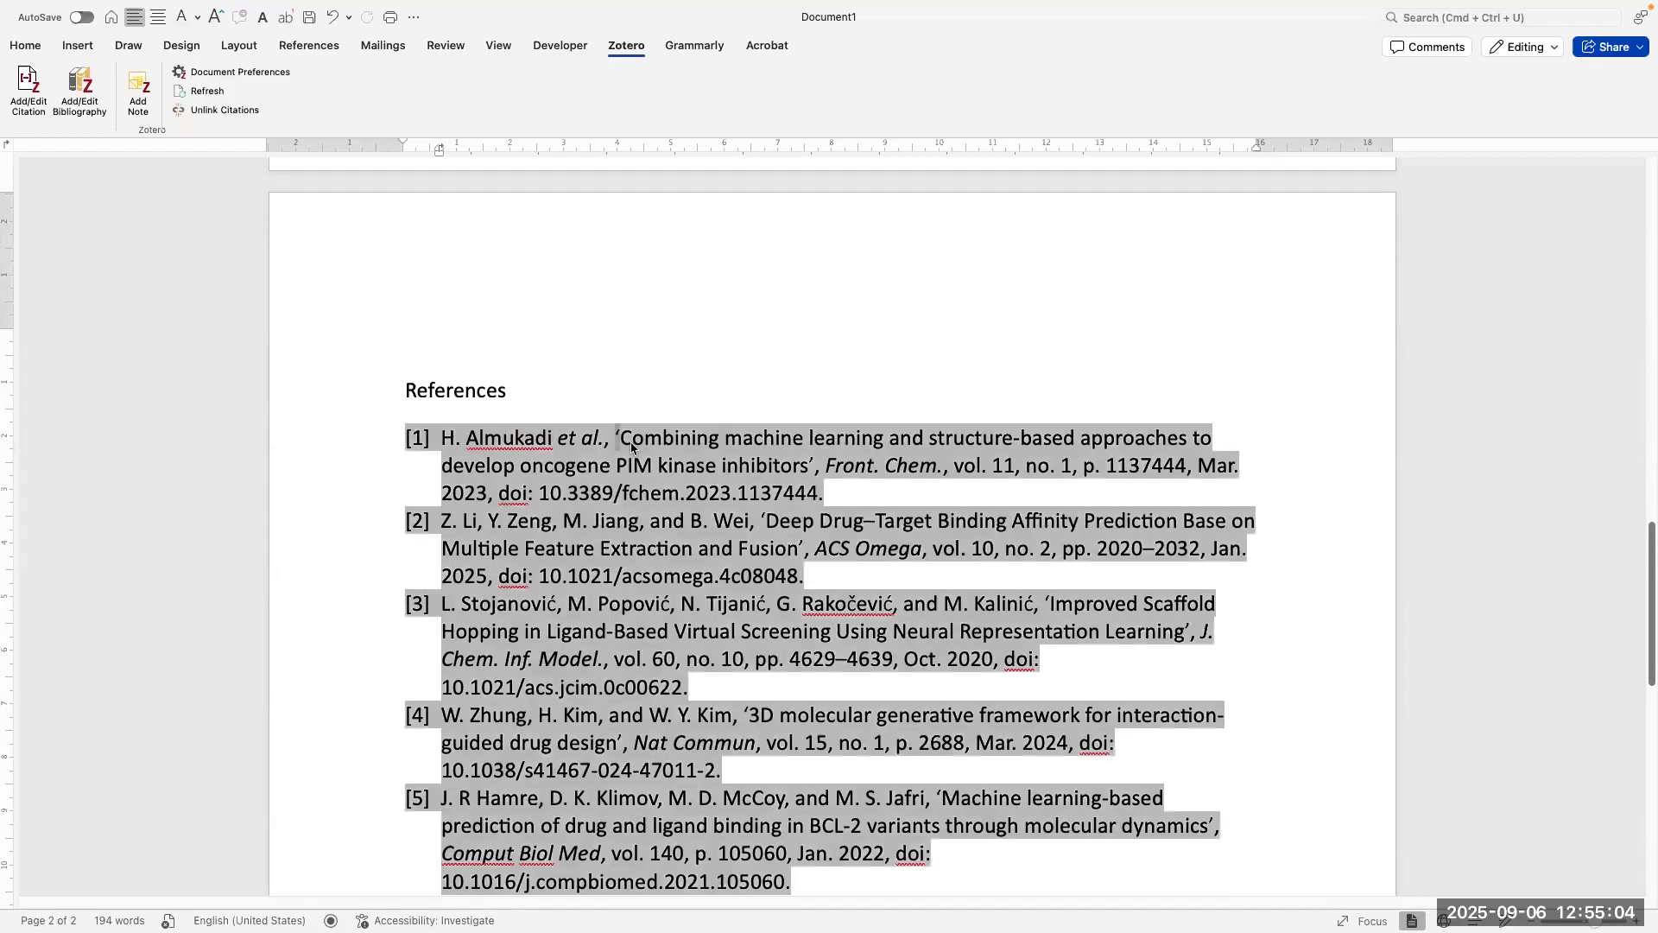
pyautogui.moveTo(620, 444); pyautogui.dragTo(814, 471)
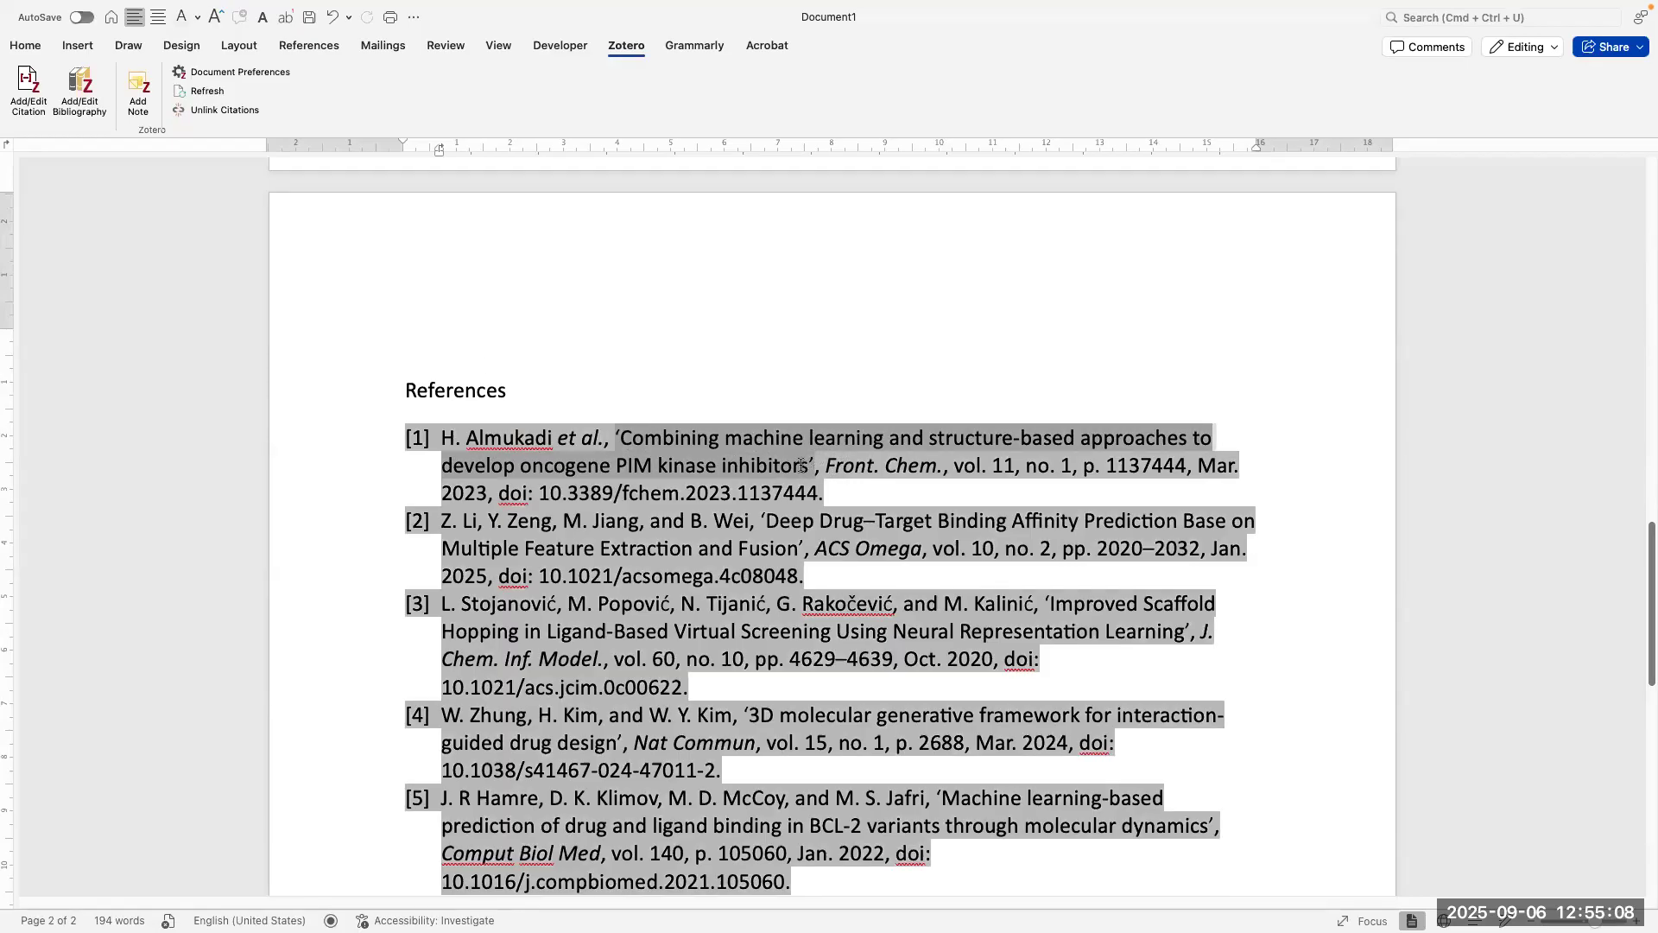
pyautogui.click(26, 46)
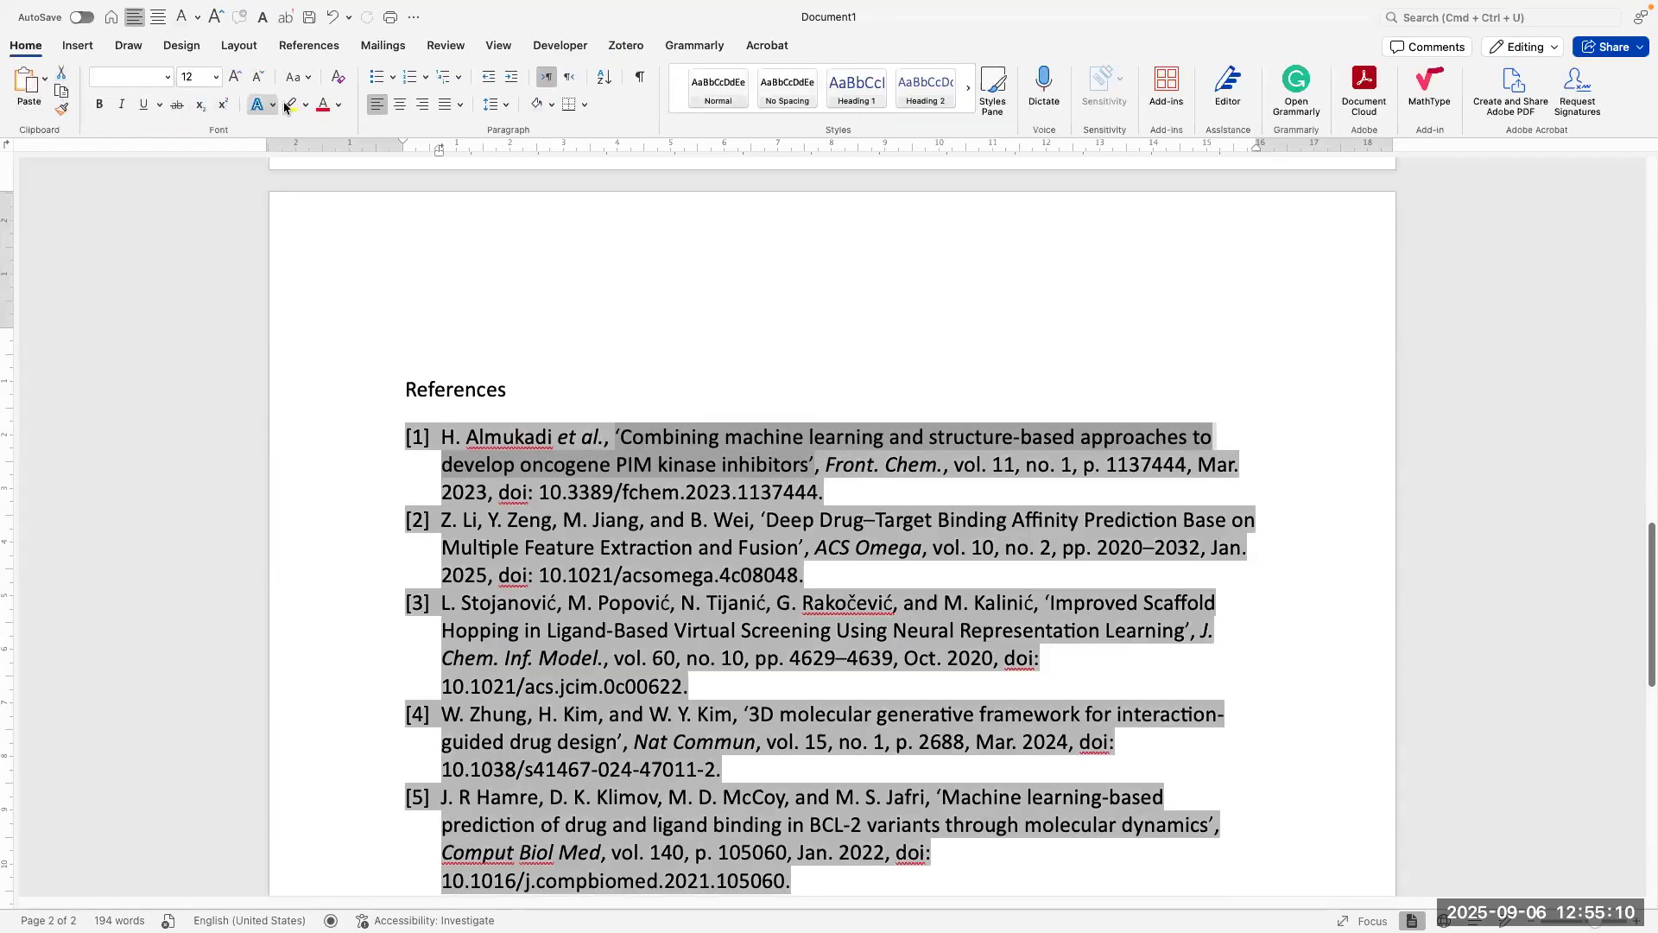
pyautogui.click(288, 105)
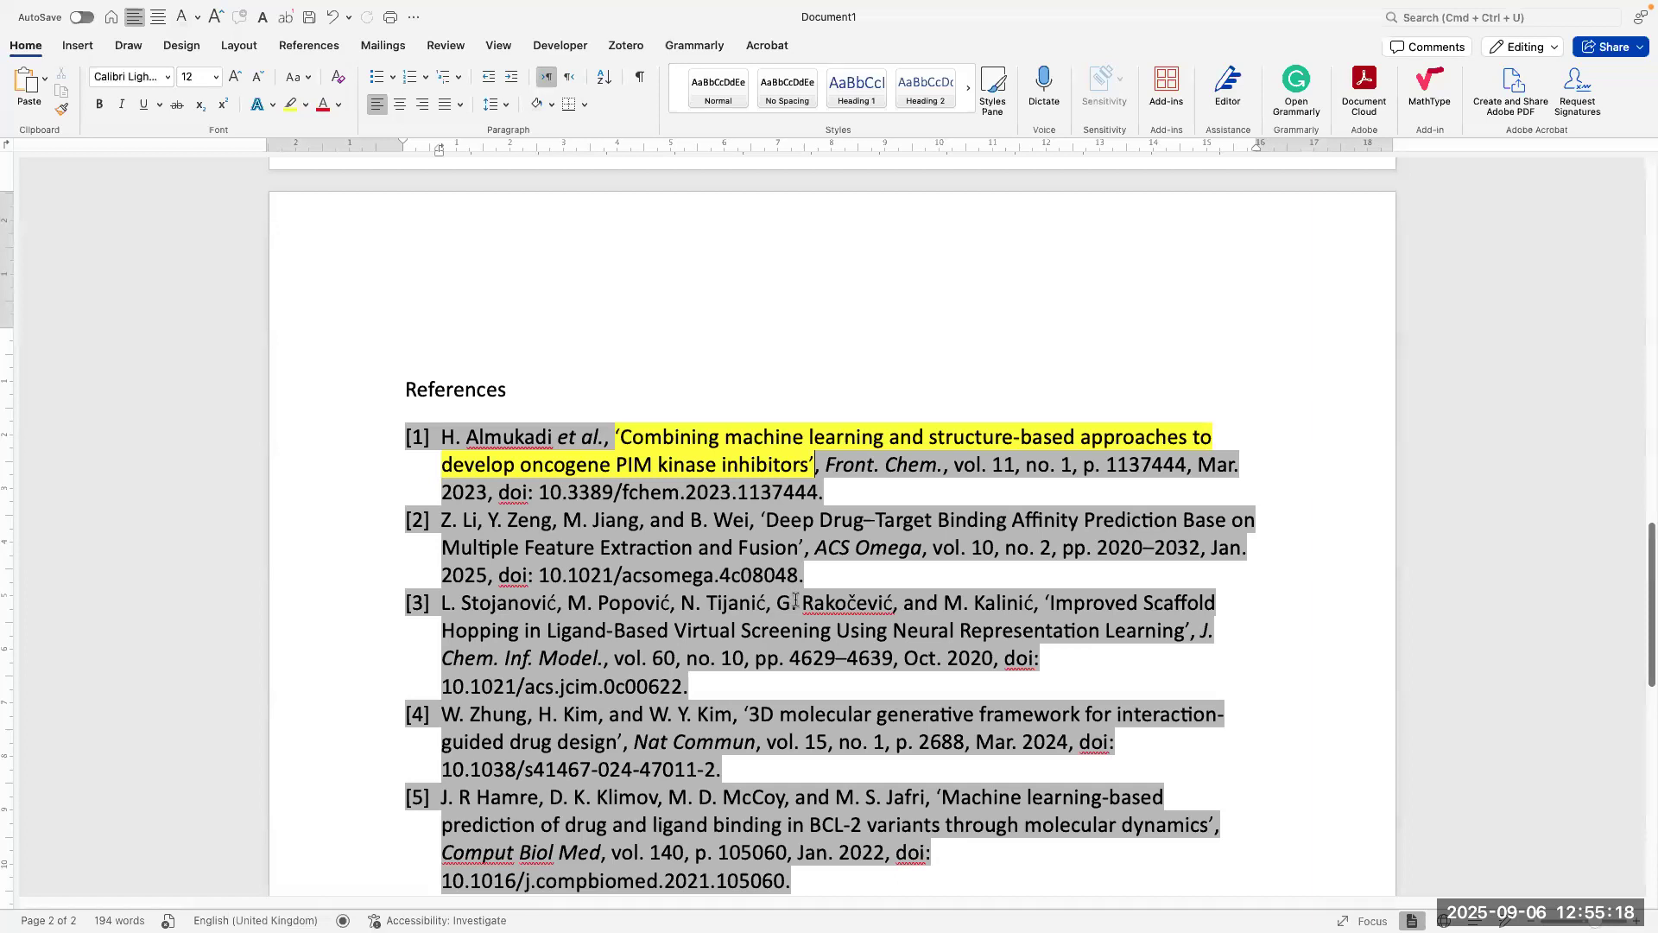
# Step: Examine the journal name, volume, issue, page number, date and DOI in reference [1]
pyautogui.scroll(-1, 803, 587)
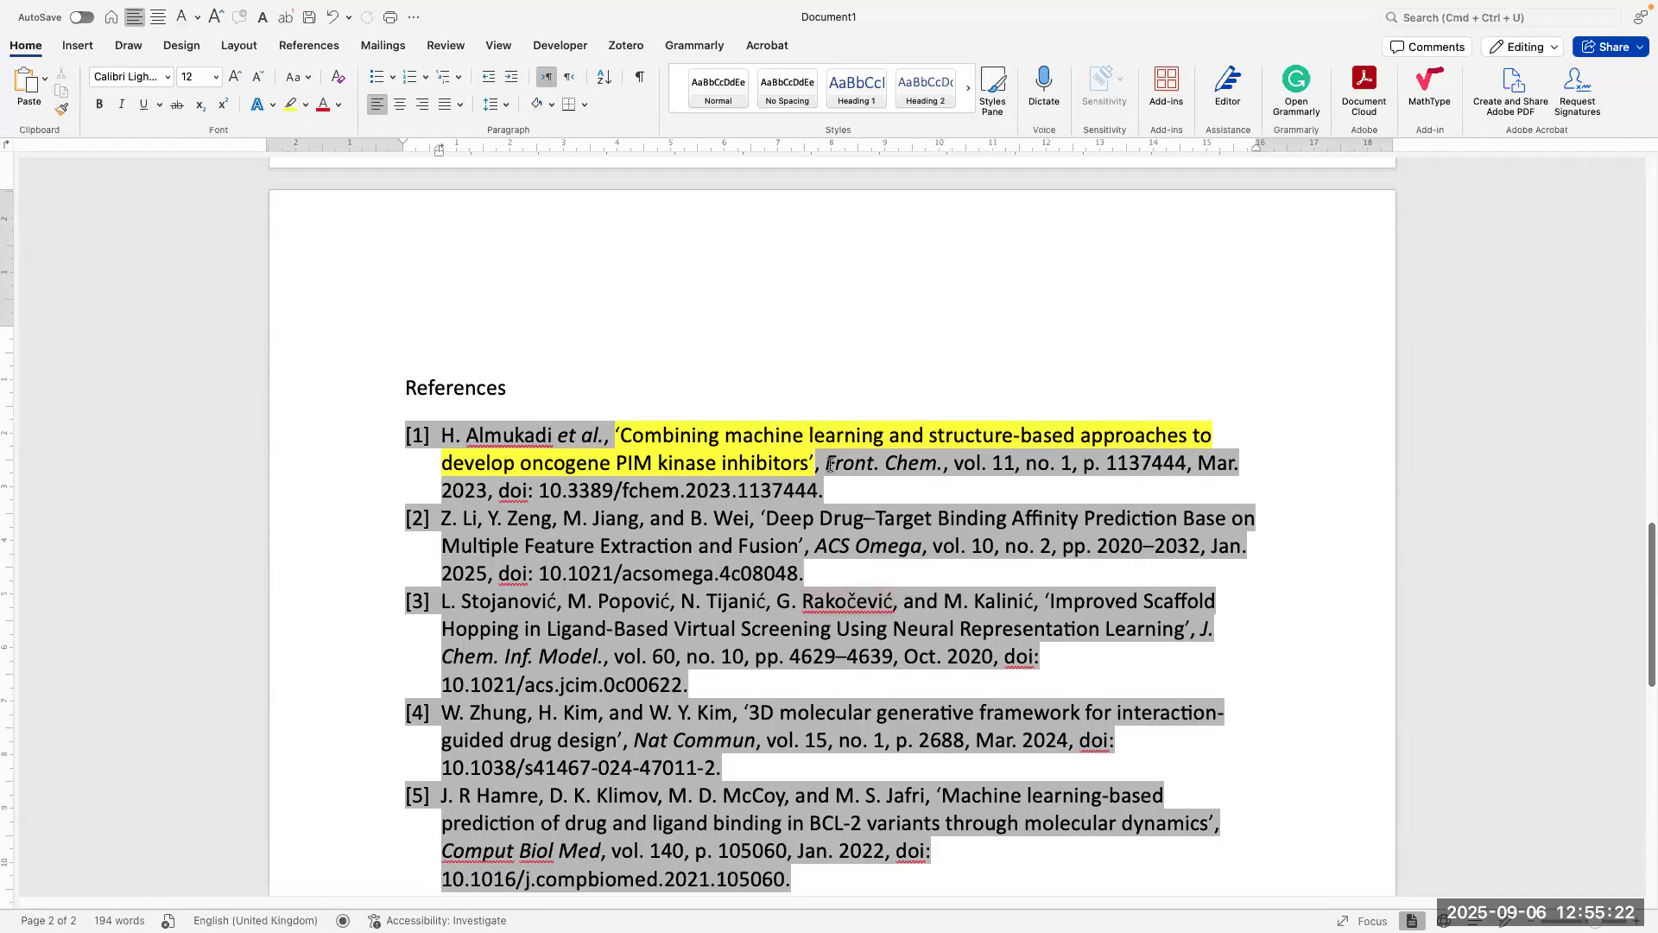
pyautogui.moveTo(851, 467); pyautogui.dragTo(943, 468)
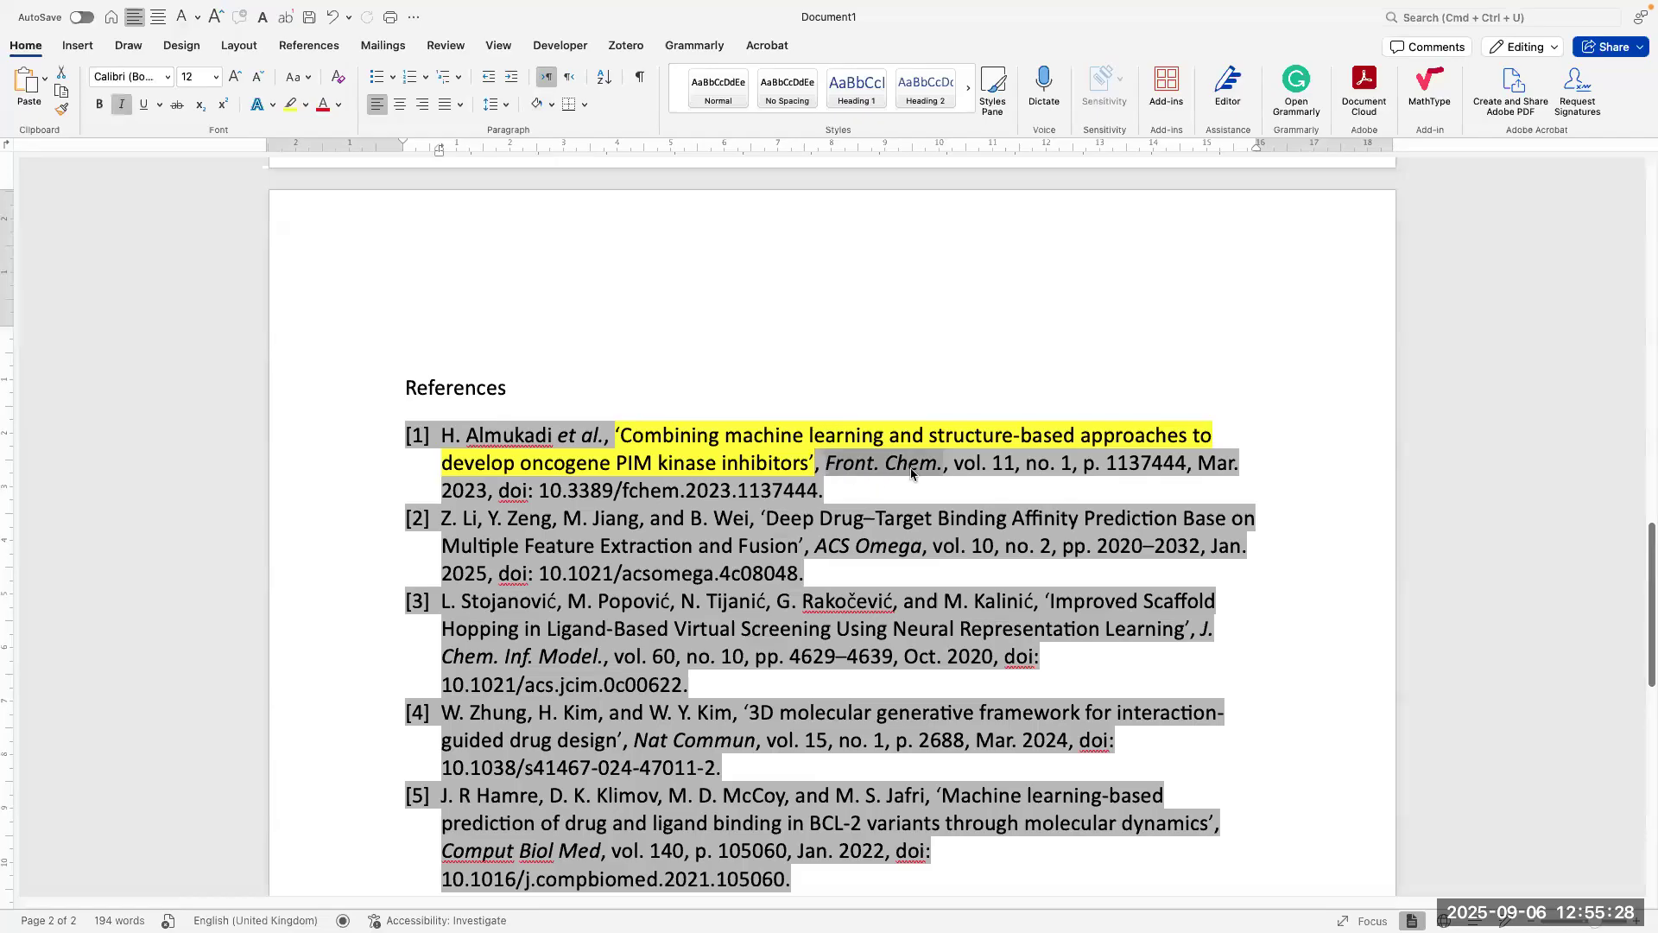
pyautogui.moveTo(956, 467); pyautogui.dragTo(1005, 467)
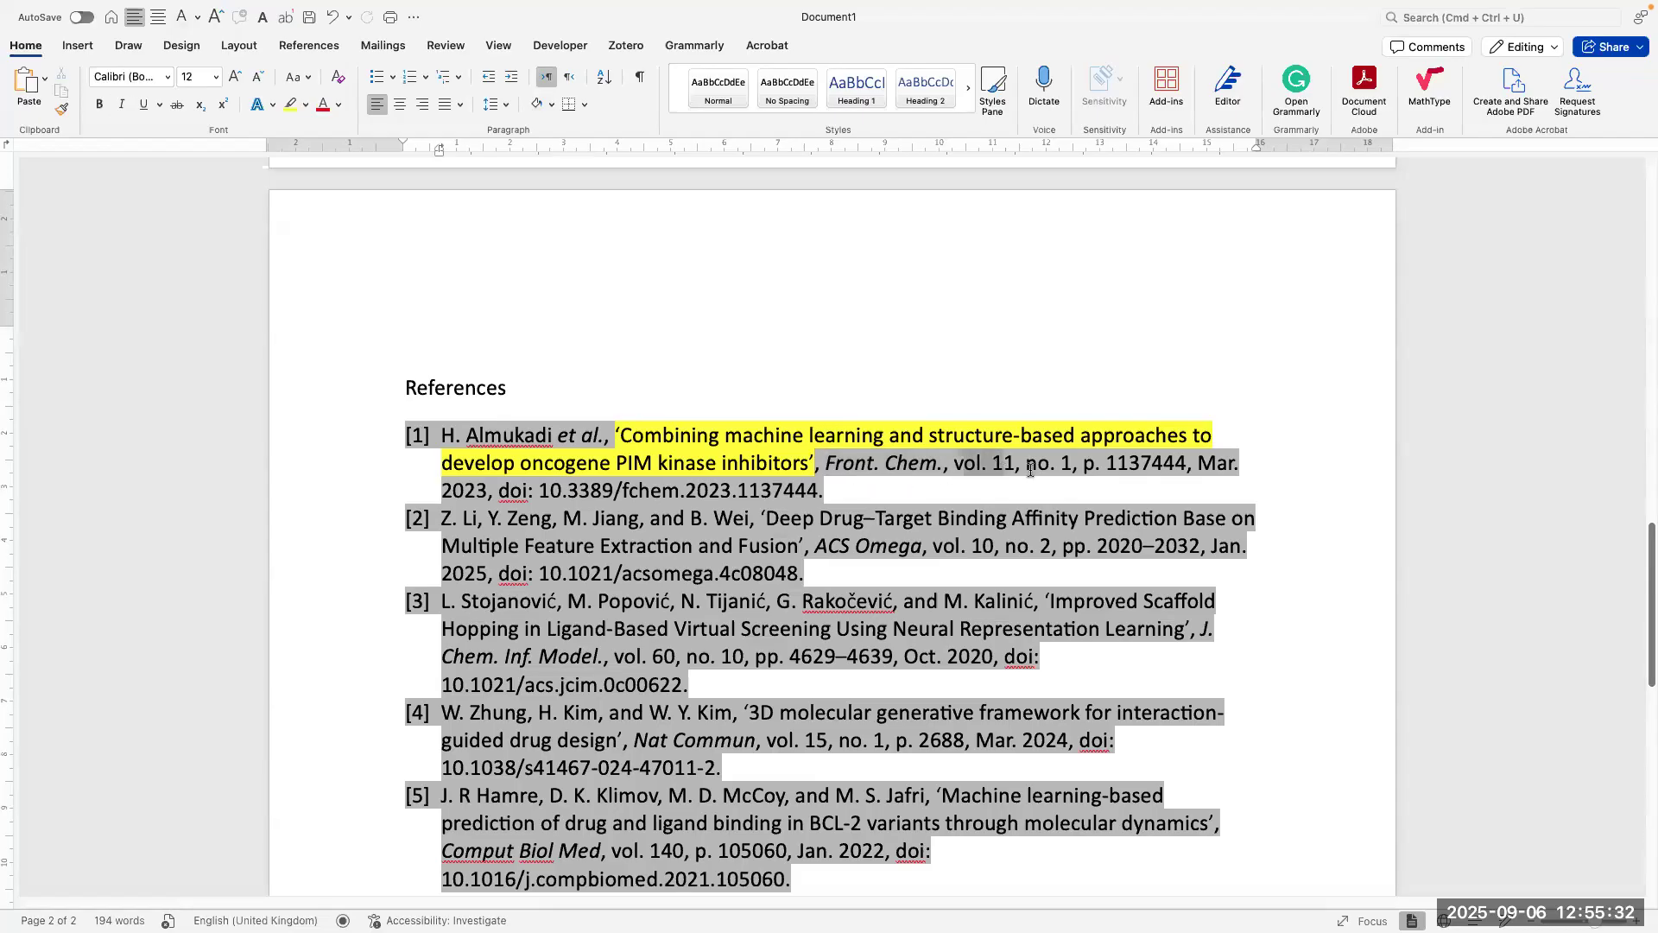
pyautogui.click(1025, 468)
pyautogui.moveTo(1045, 468); pyautogui.dragTo(1163, 469)
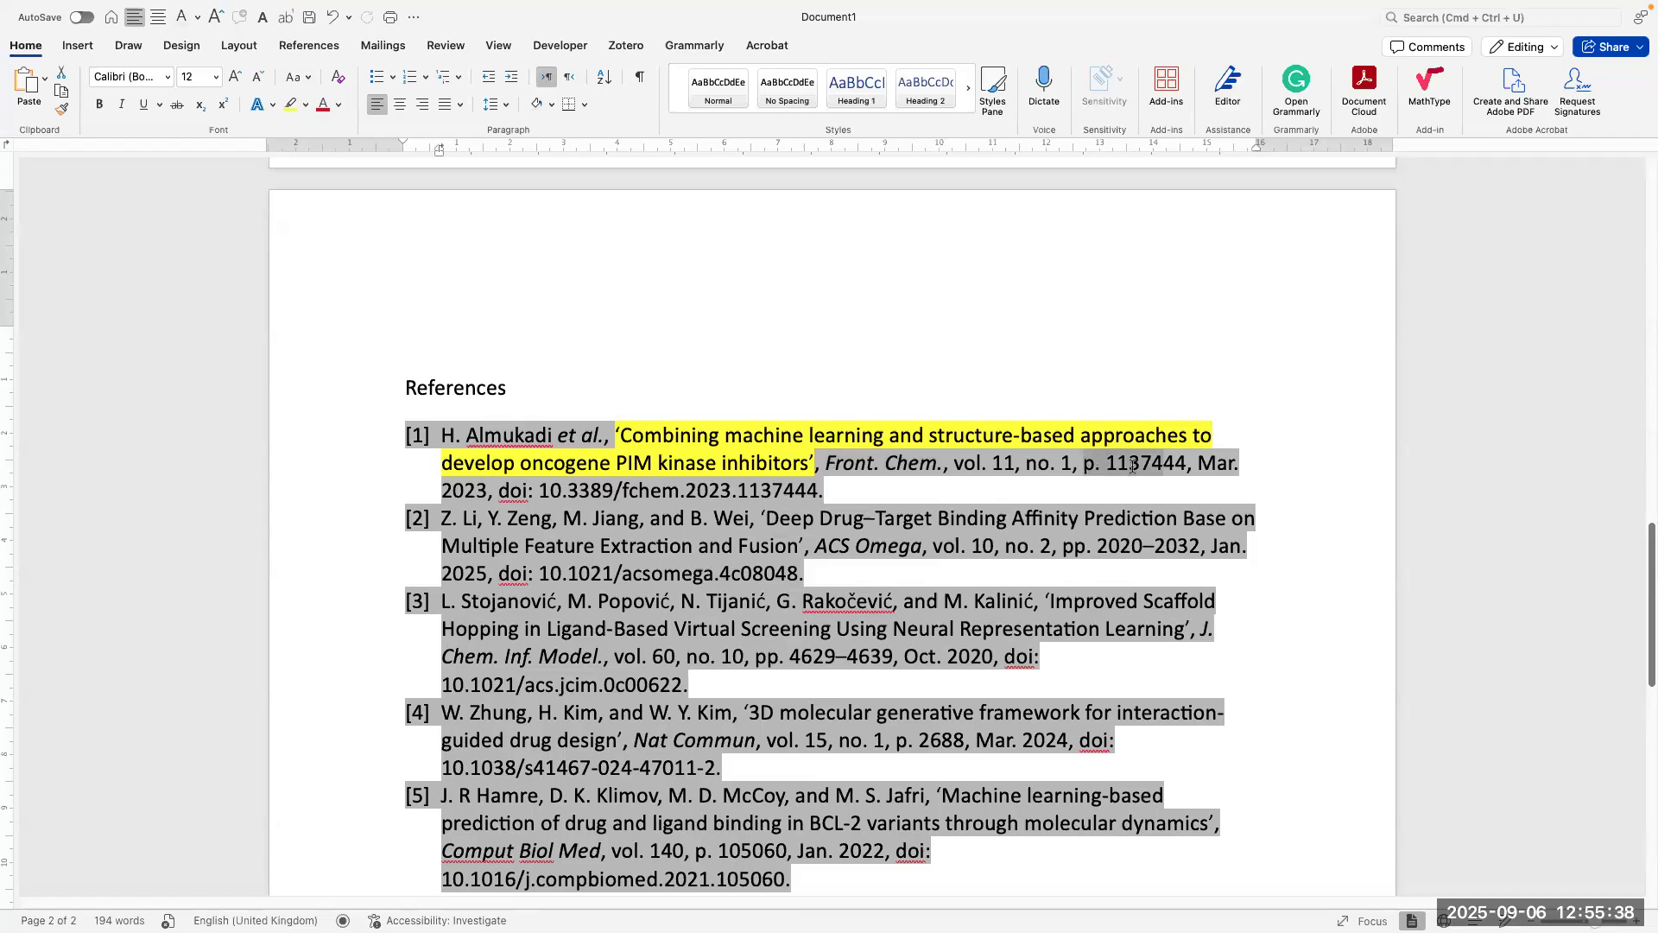
pyautogui.moveTo(1248, 468); pyautogui.dragTo(1200, 467)
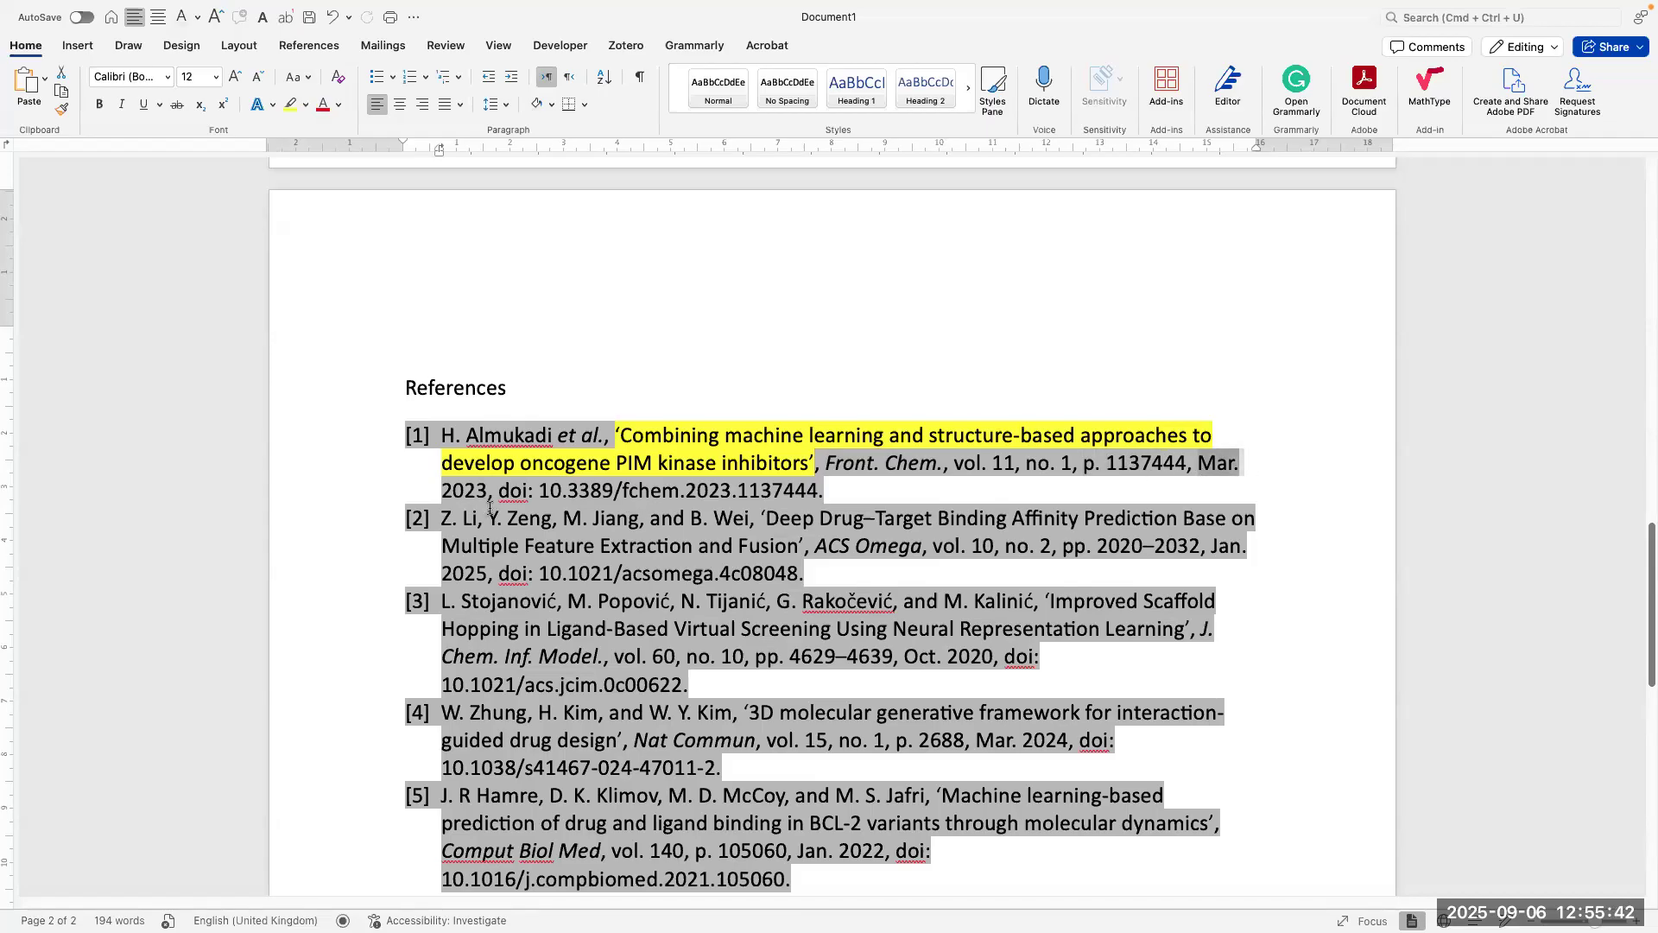
pyautogui.moveTo(755, 495); pyautogui.dragTo(415, 451)
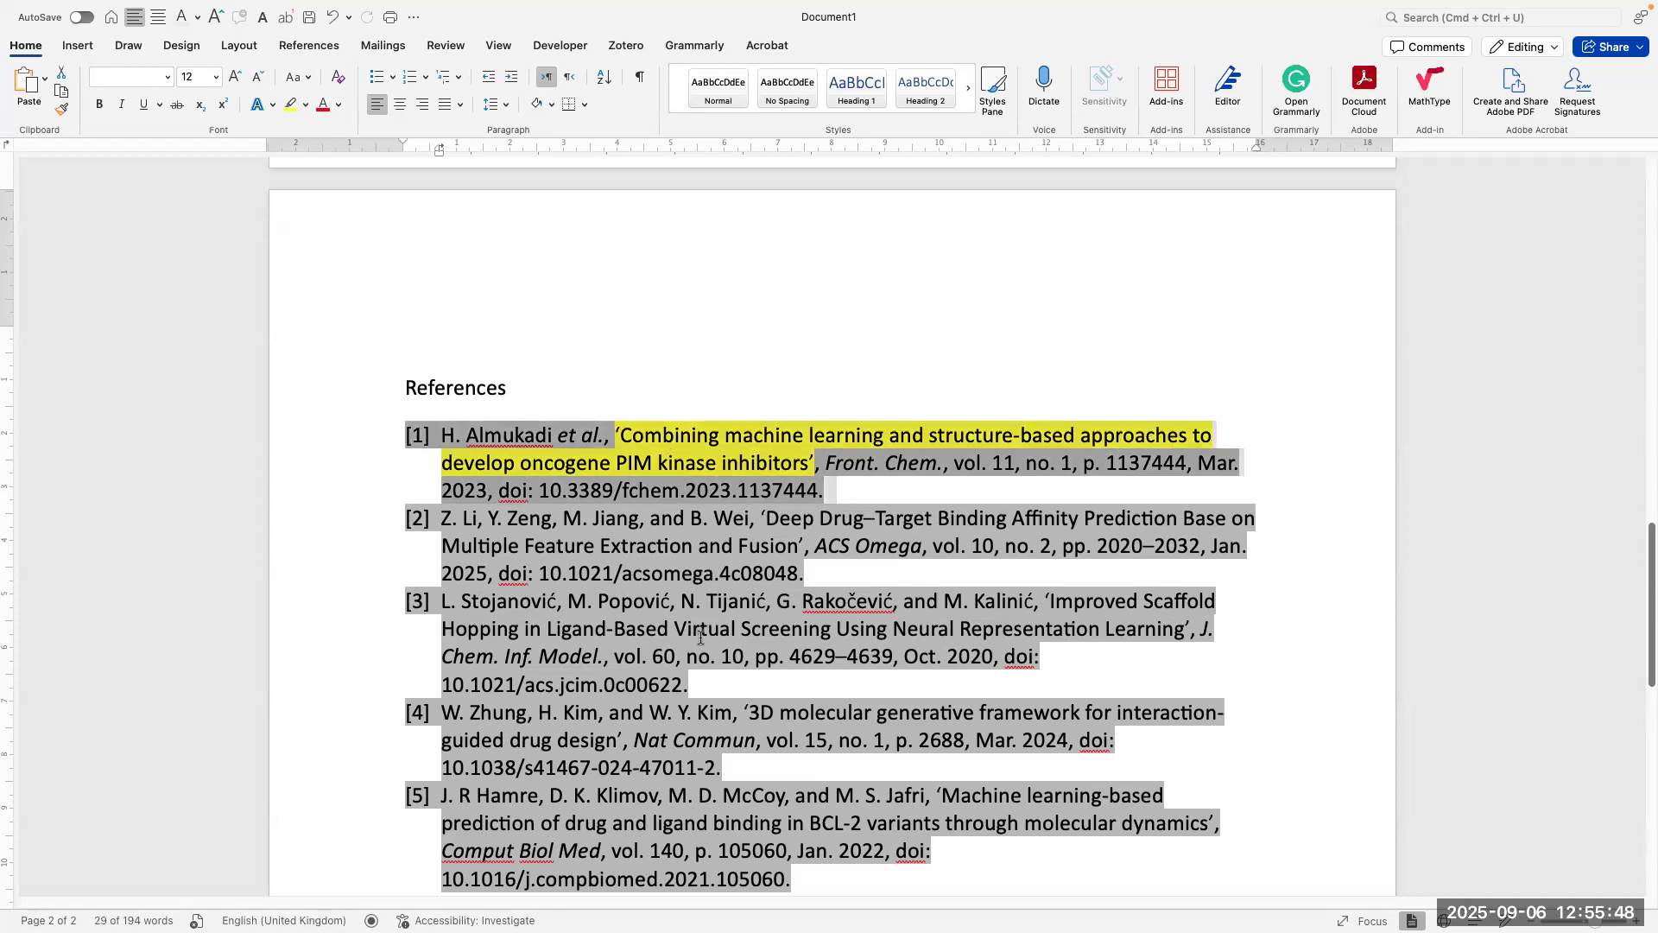
# Step: Review the complete IEEE reference list from the first entry to the last
pyautogui.scroll(-1, 775, 770)
pyautogui.moveTo(812, 848); pyautogui.dragTo(436, 425)
pyautogui.scroll(-4, 685, 519)
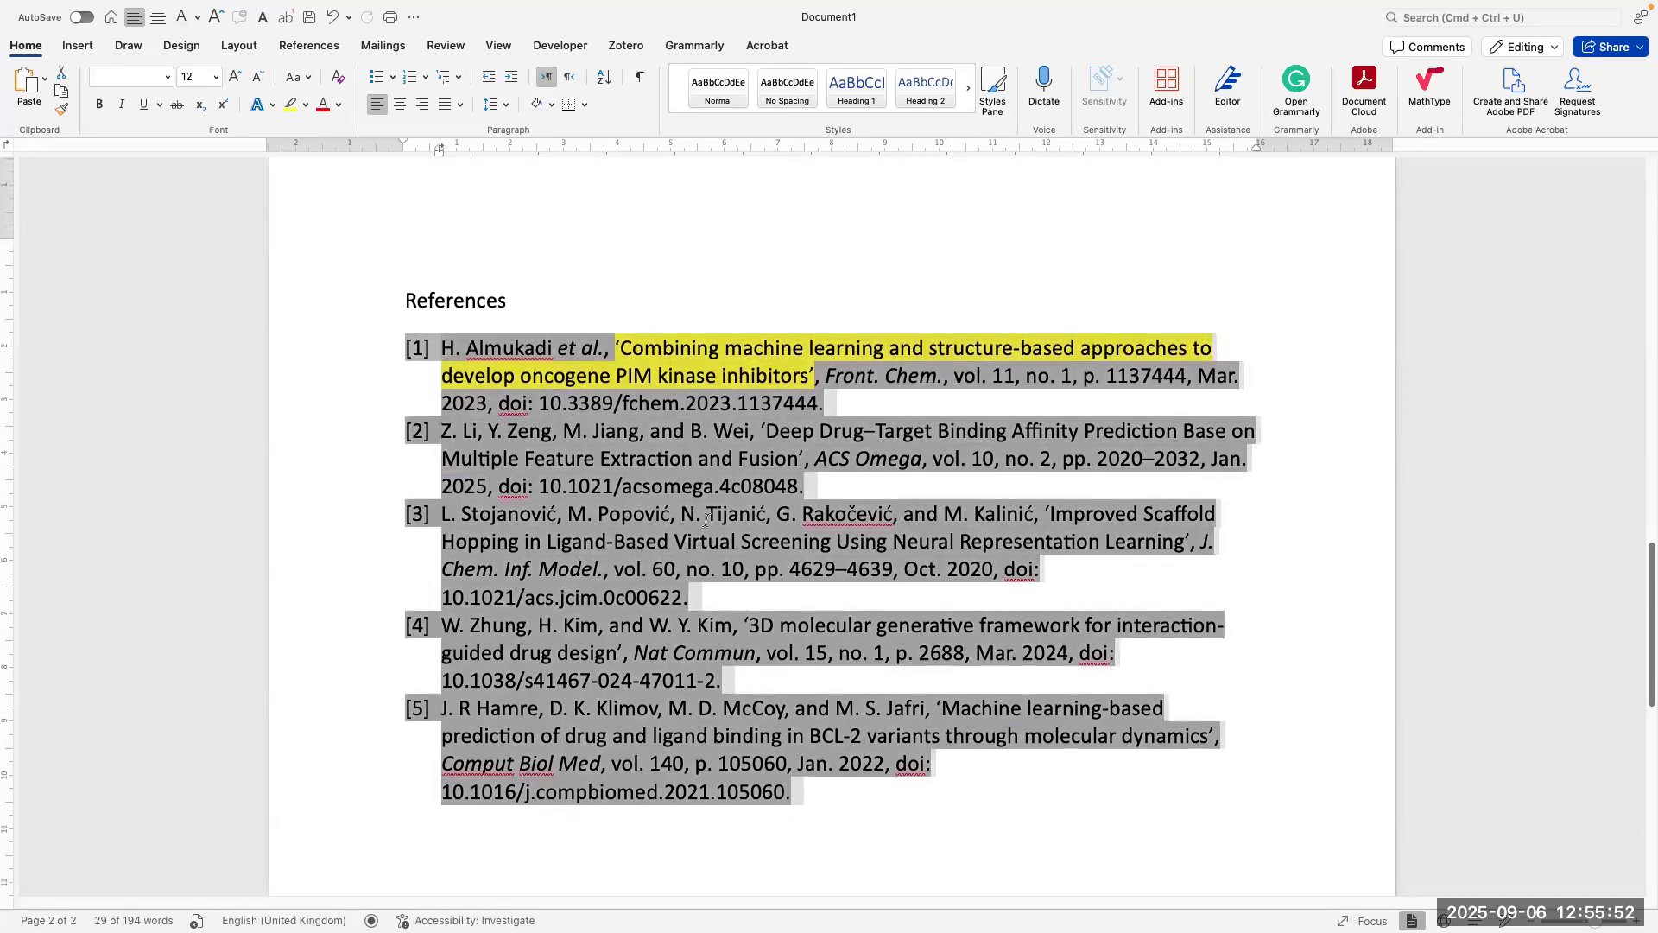
pyautogui.click(809, 764)
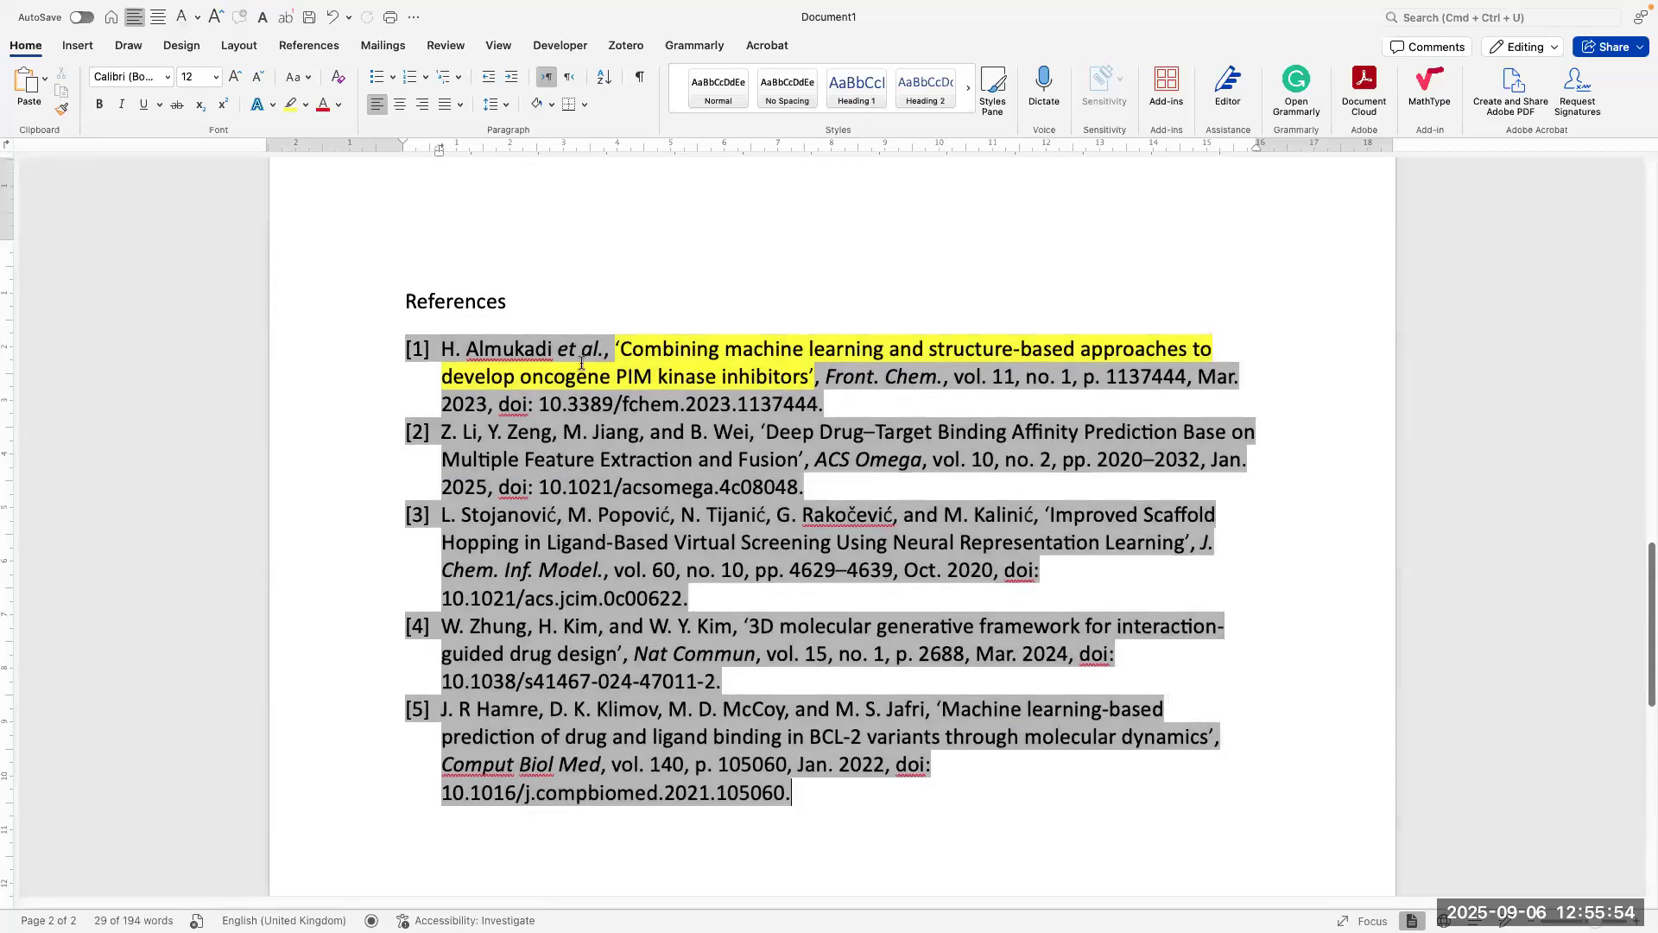
pyautogui.scroll(10, 719, 406)
pyautogui.scroll(8, 720, 406)
pyautogui.scroll(-7, 717, 404)
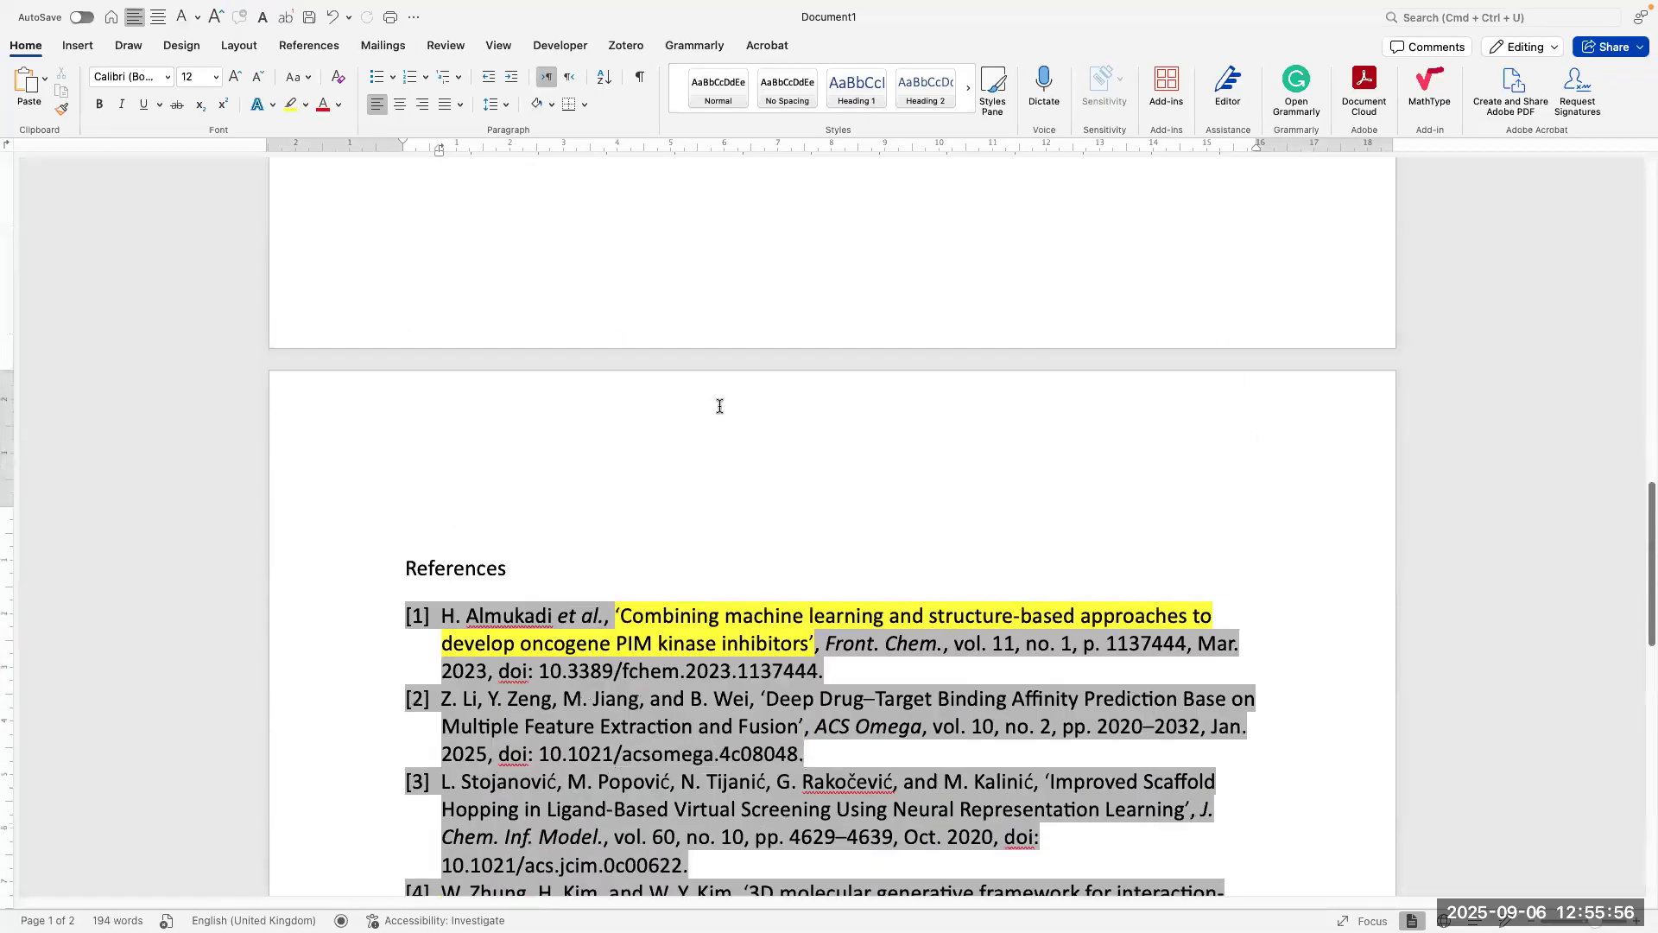
pyautogui.scroll(-2, 723, 410)
pyautogui.scroll(-3, 727, 412)
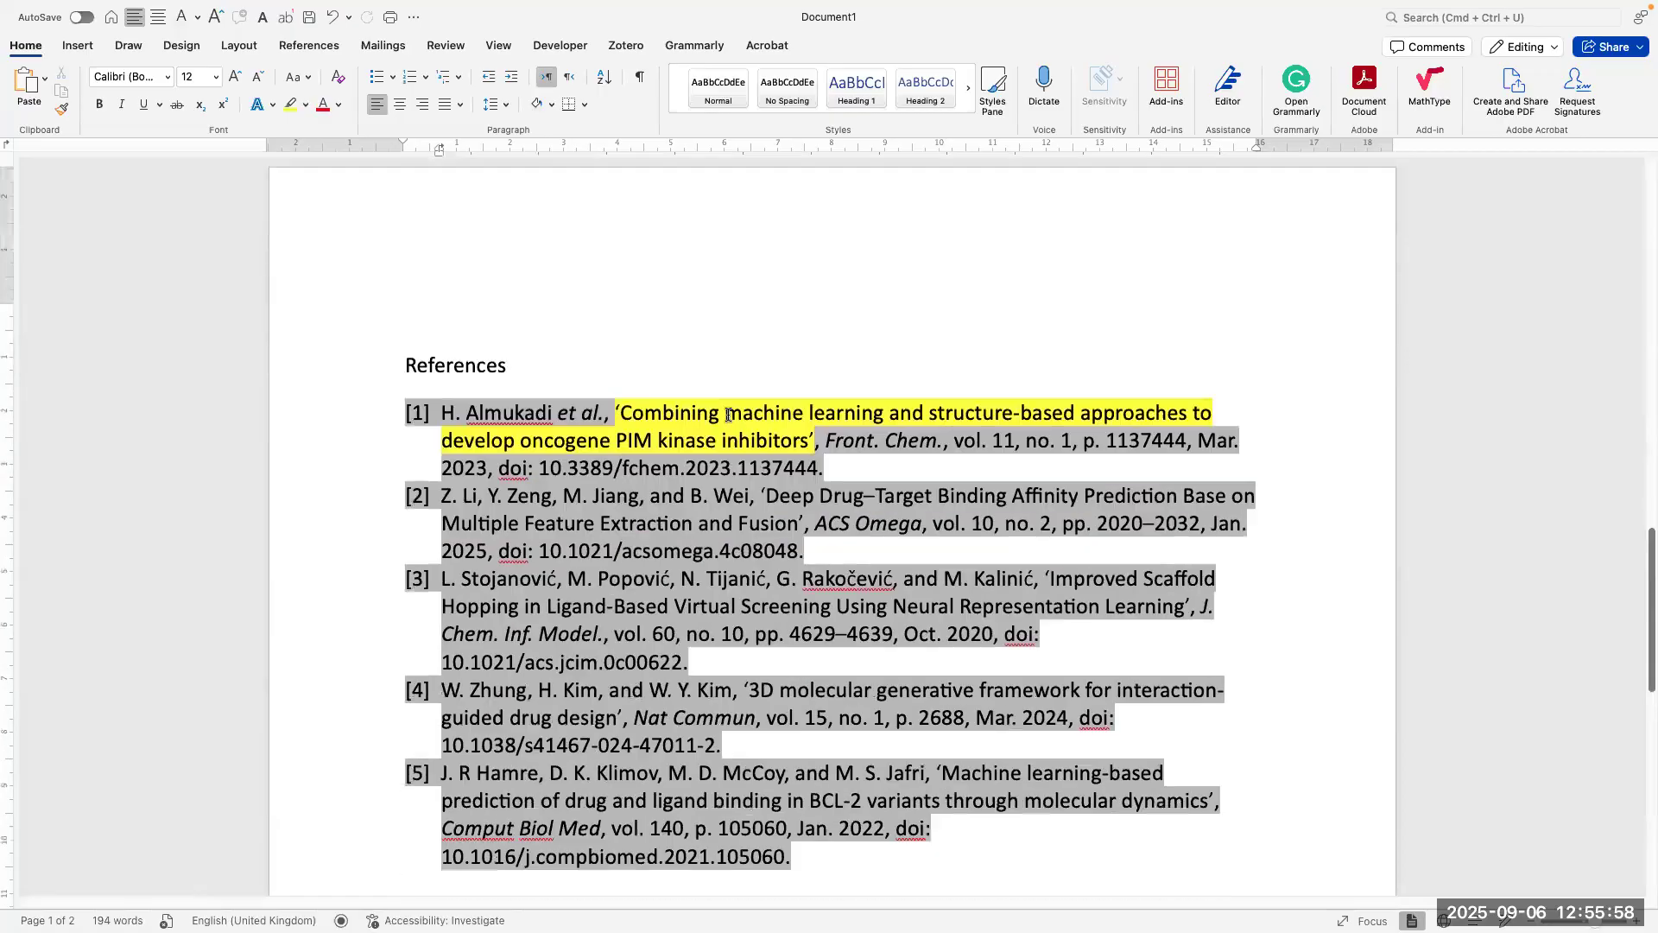
# Step: Add a new paragraph reading "This is a book references" below the second paragraph on the first page
pyautogui.scroll(8, 730, 420)
pyautogui.scroll(20, 730, 420)
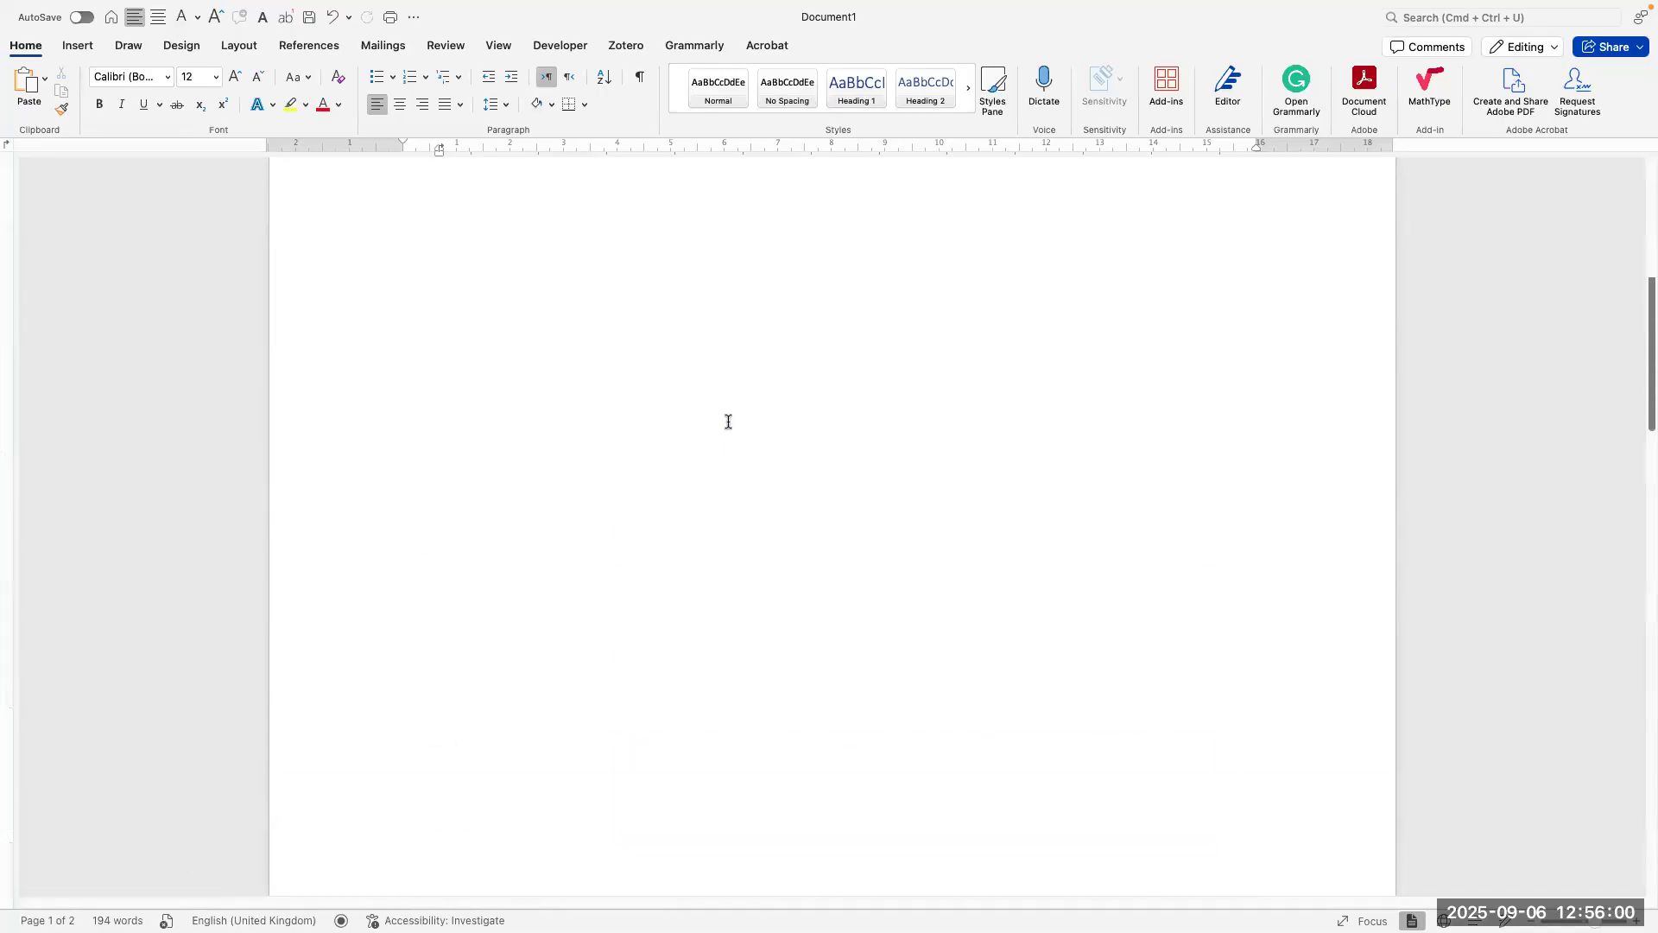
pyautogui.click(619, 48)
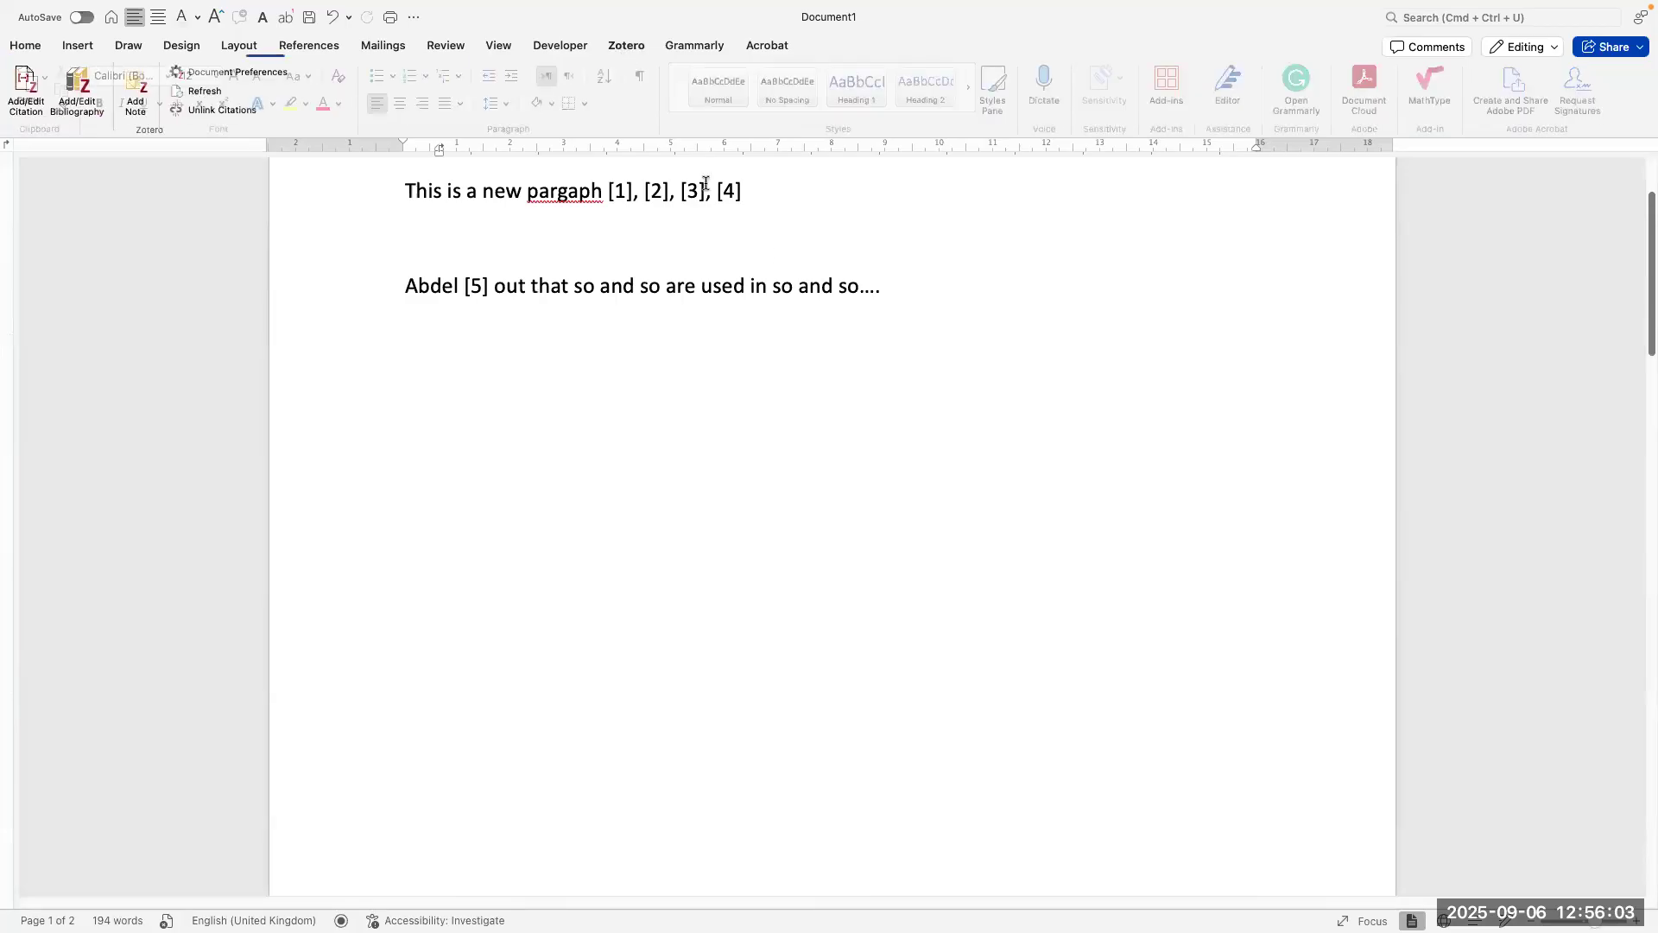
pyautogui.click(919, 333)
pyautogui.press('Return')
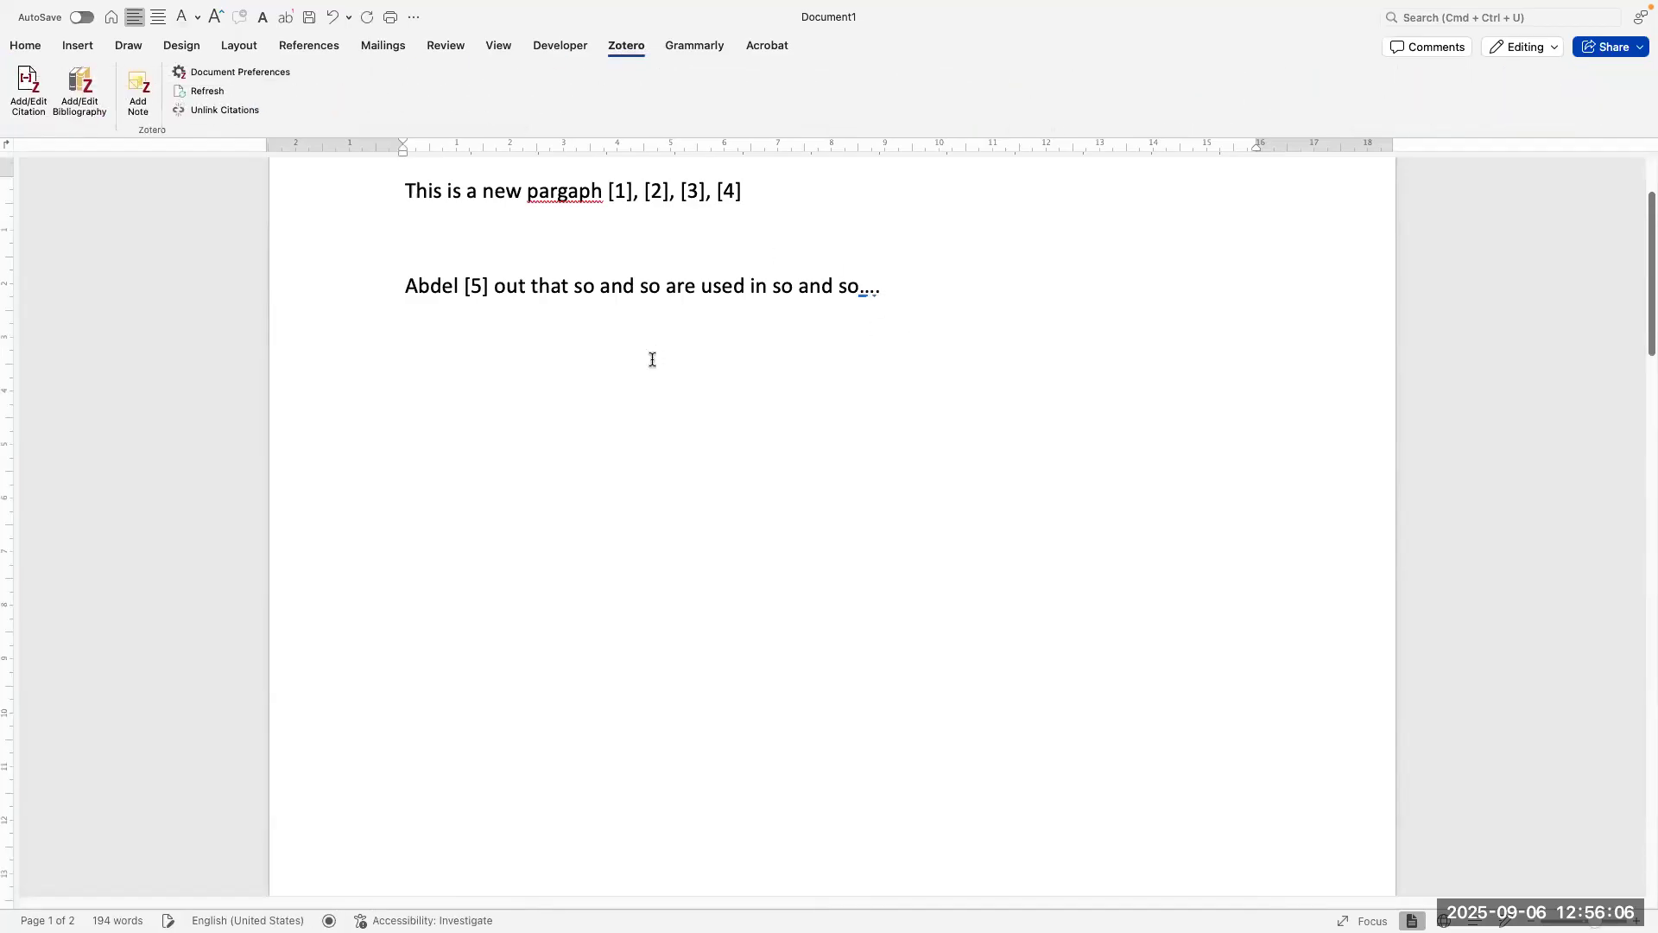
pyautogui.write('This i')
pyautogui.write('s a book ')
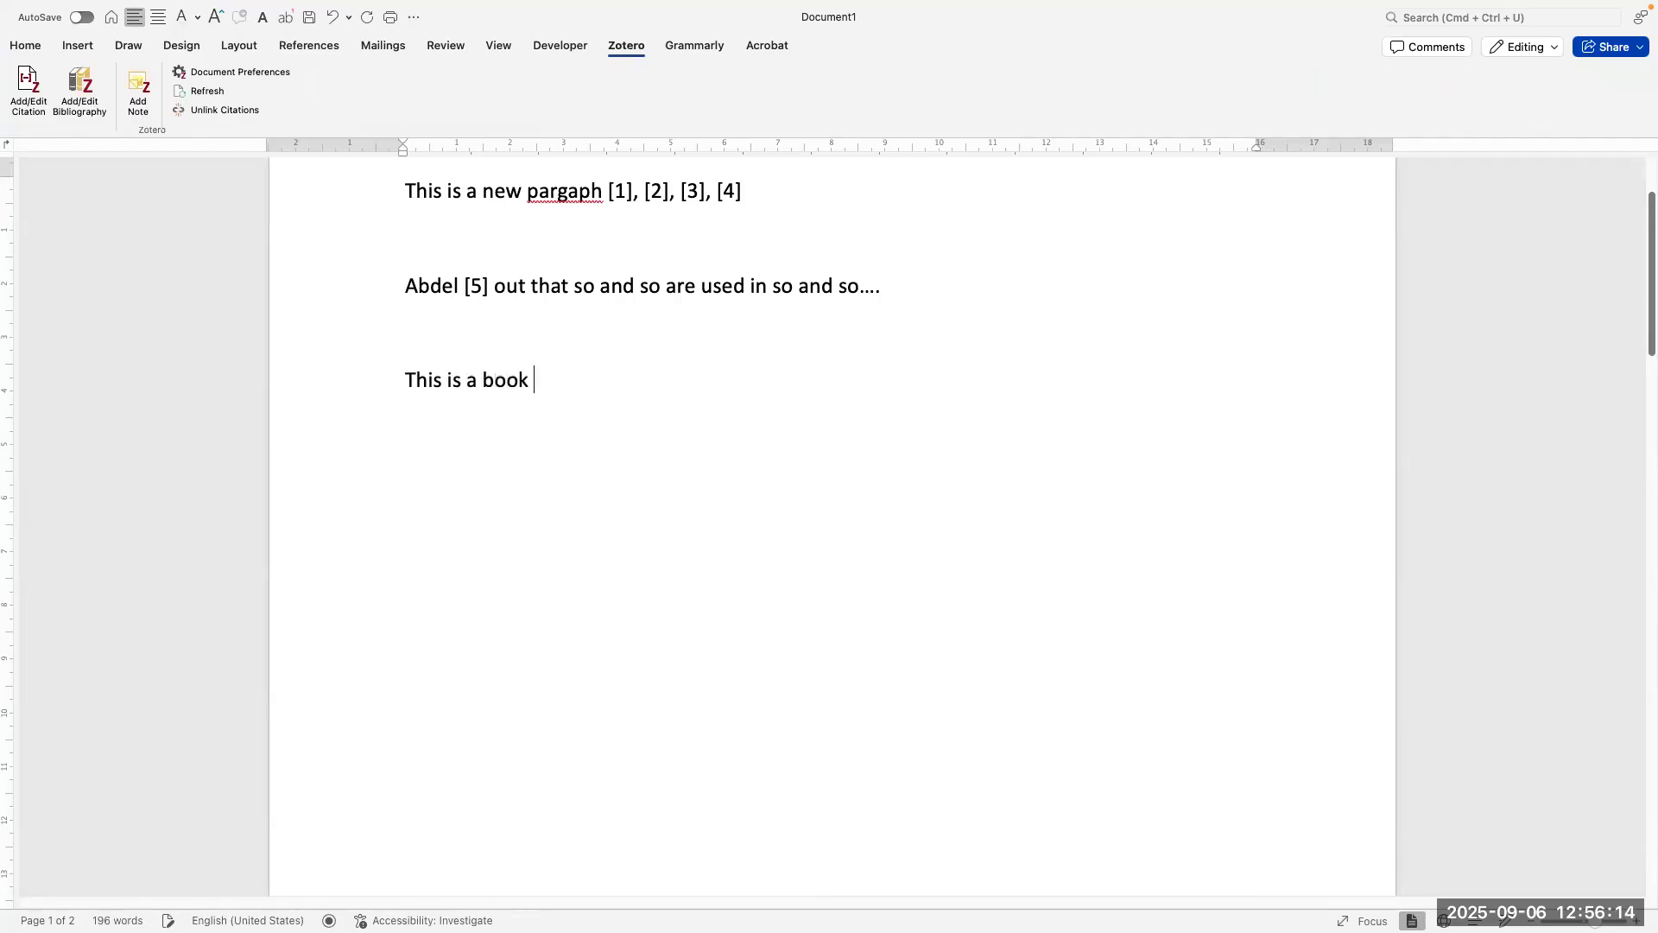
pyautogui.write('references')
# Step: Switch to the Zotero library and check the item details of the book The GABA receptors
pyautogui.hotkey('ctrl', 'Up')
pyautogui.click(994, 63)
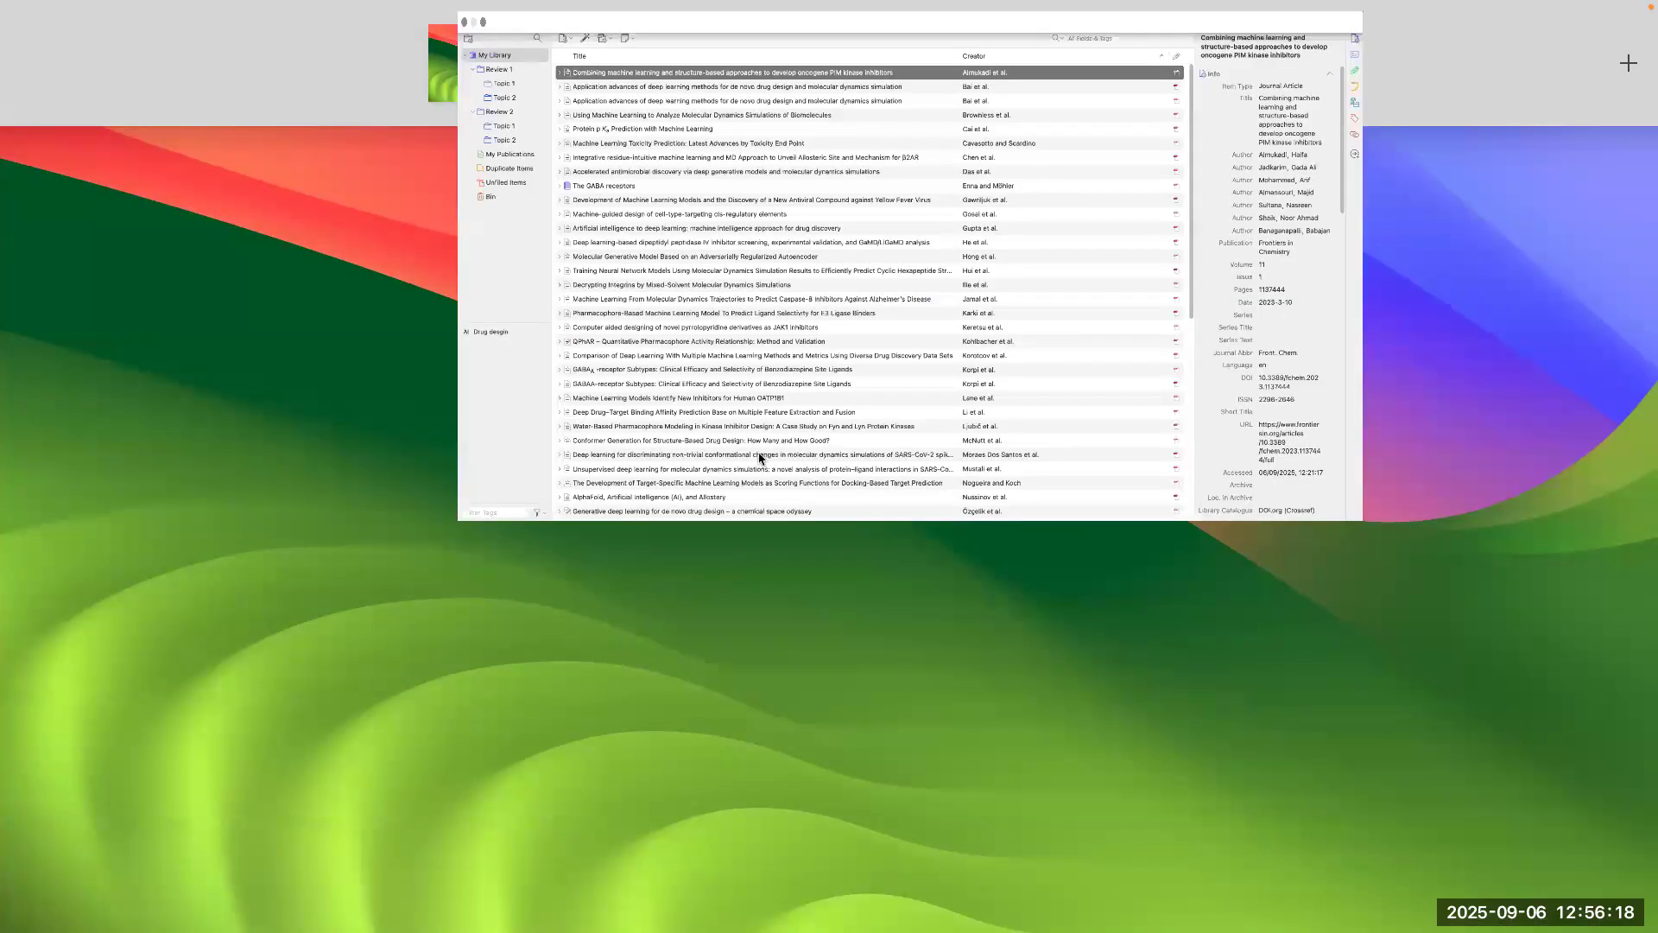
pyautogui.scroll(10, 668, 475)
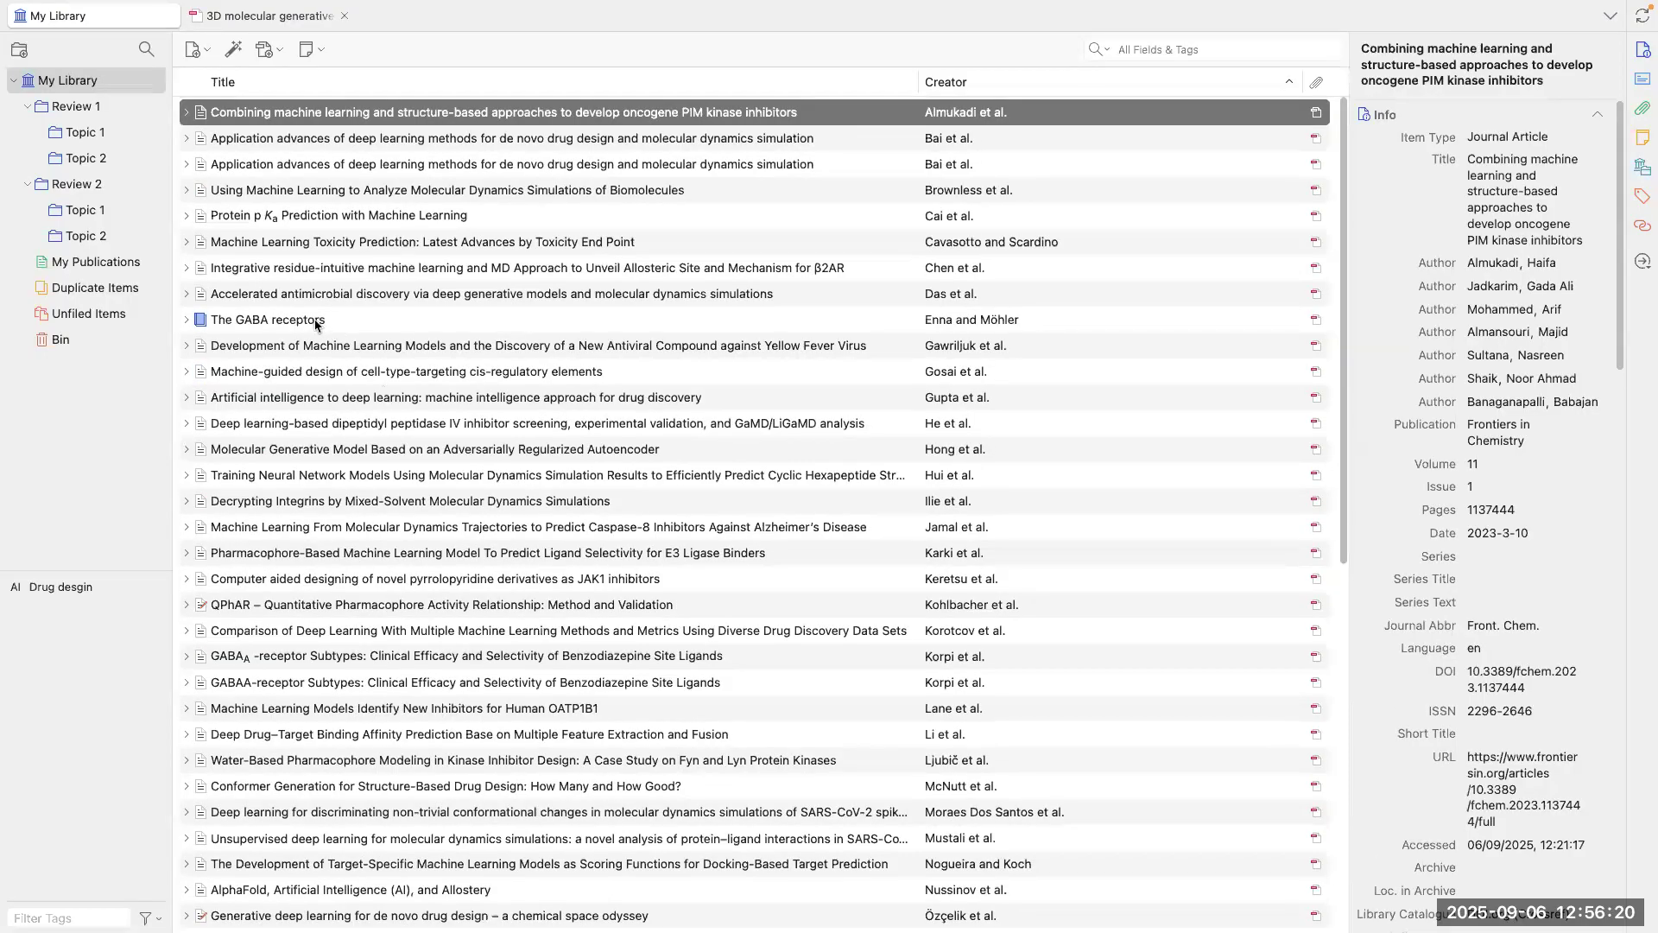
pyautogui.click(351, 325)
pyautogui.scroll(-1, 864, 346)
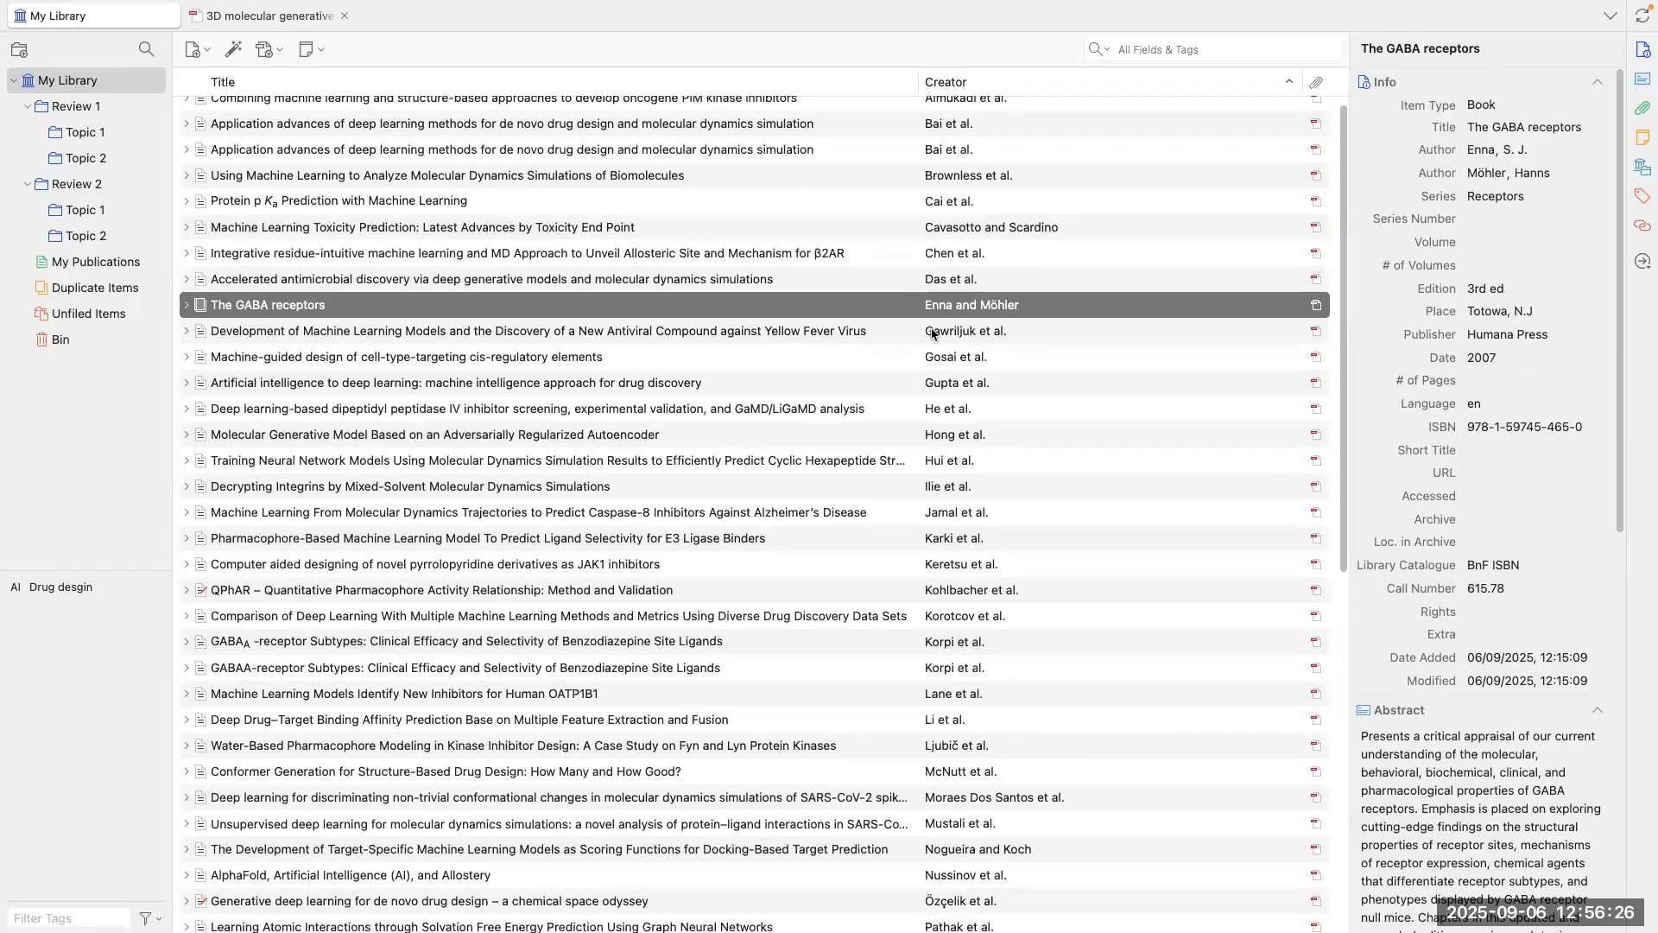
# Step: Switch back to the Word document and insert a citation to the book The GABA receptors after "This is a book references"
pyautogui.hotkey('ctrl', 'Up')
pyautogui.click(713, 107)
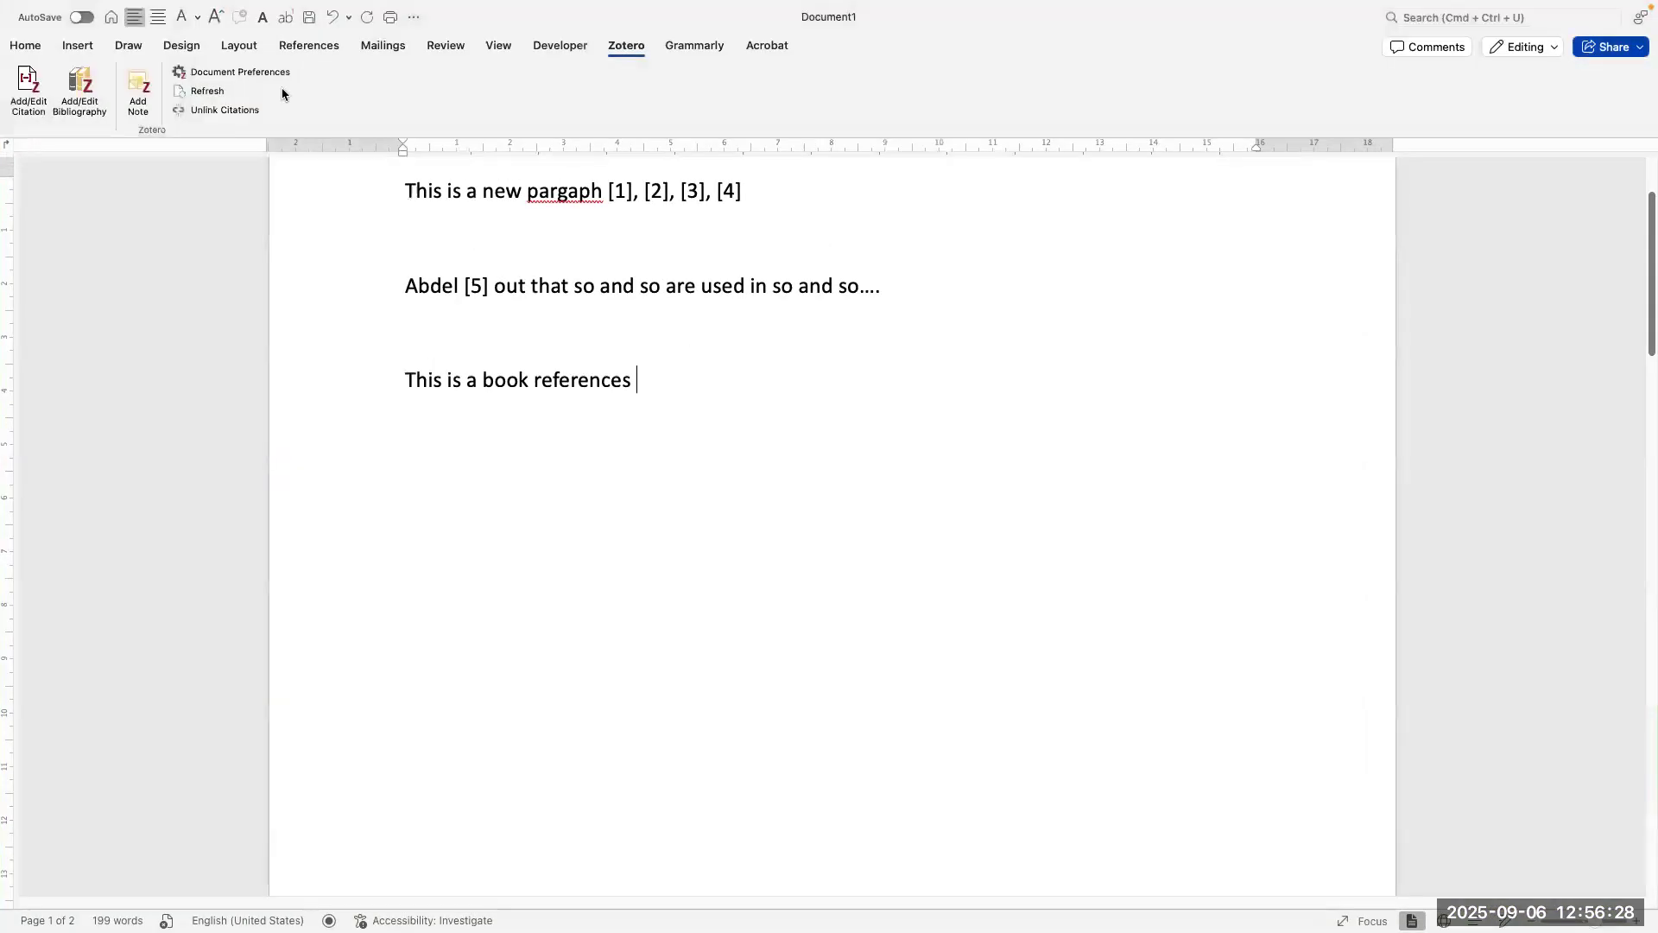
pyautogui.click(30, 86)
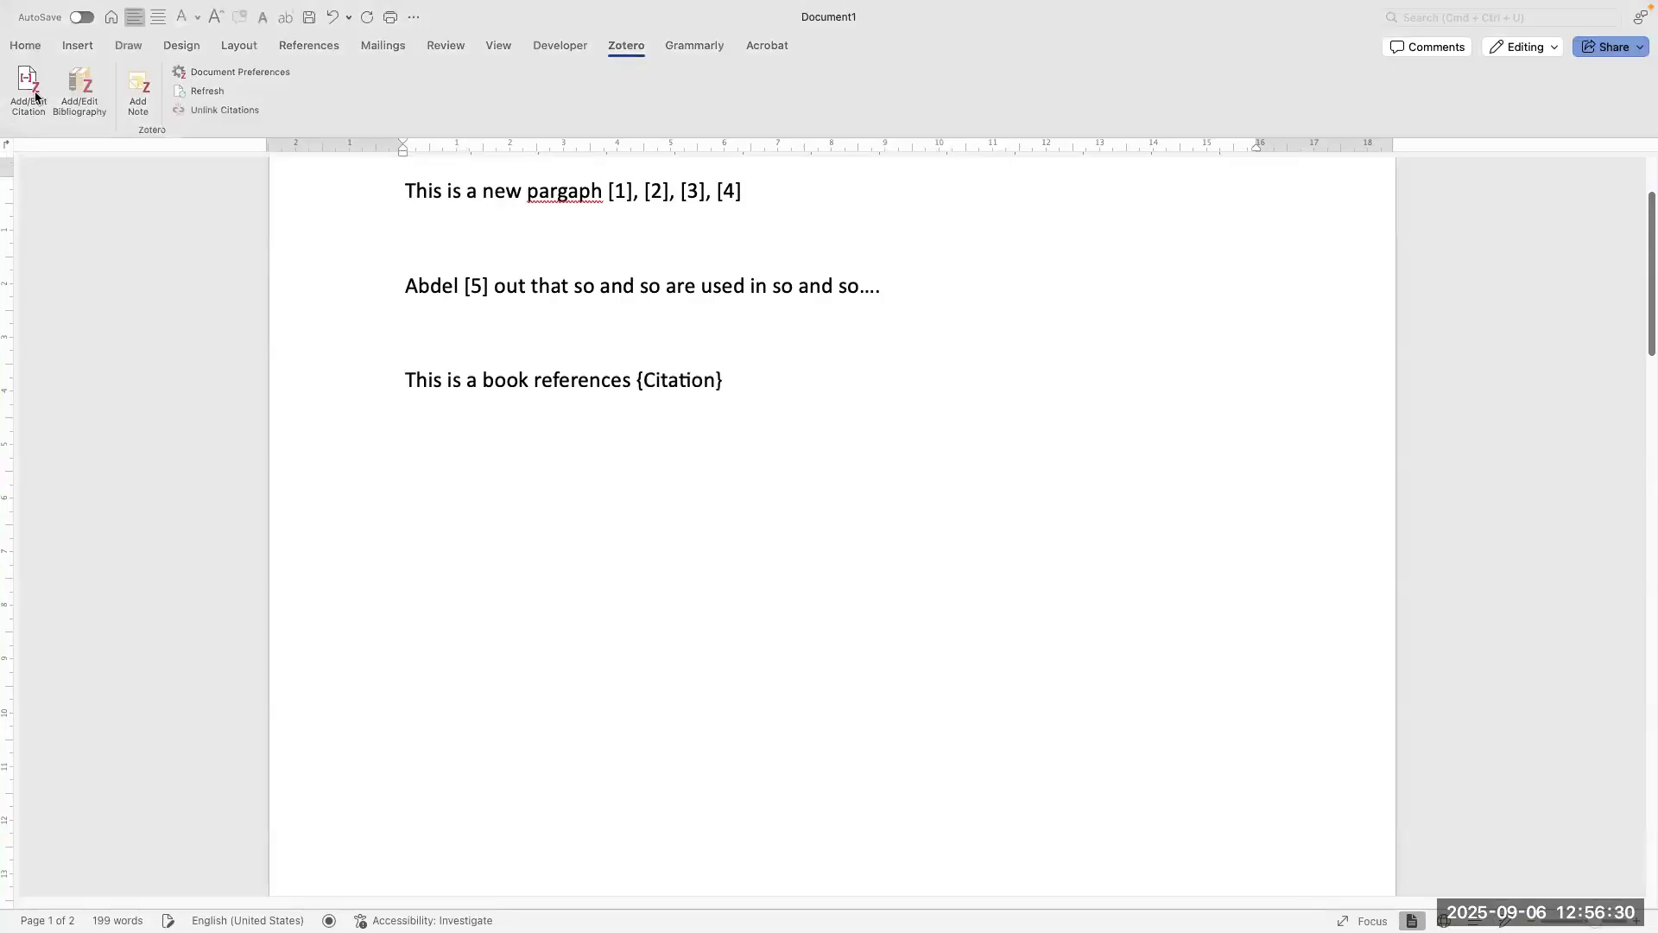
pyautogui.write('enn')
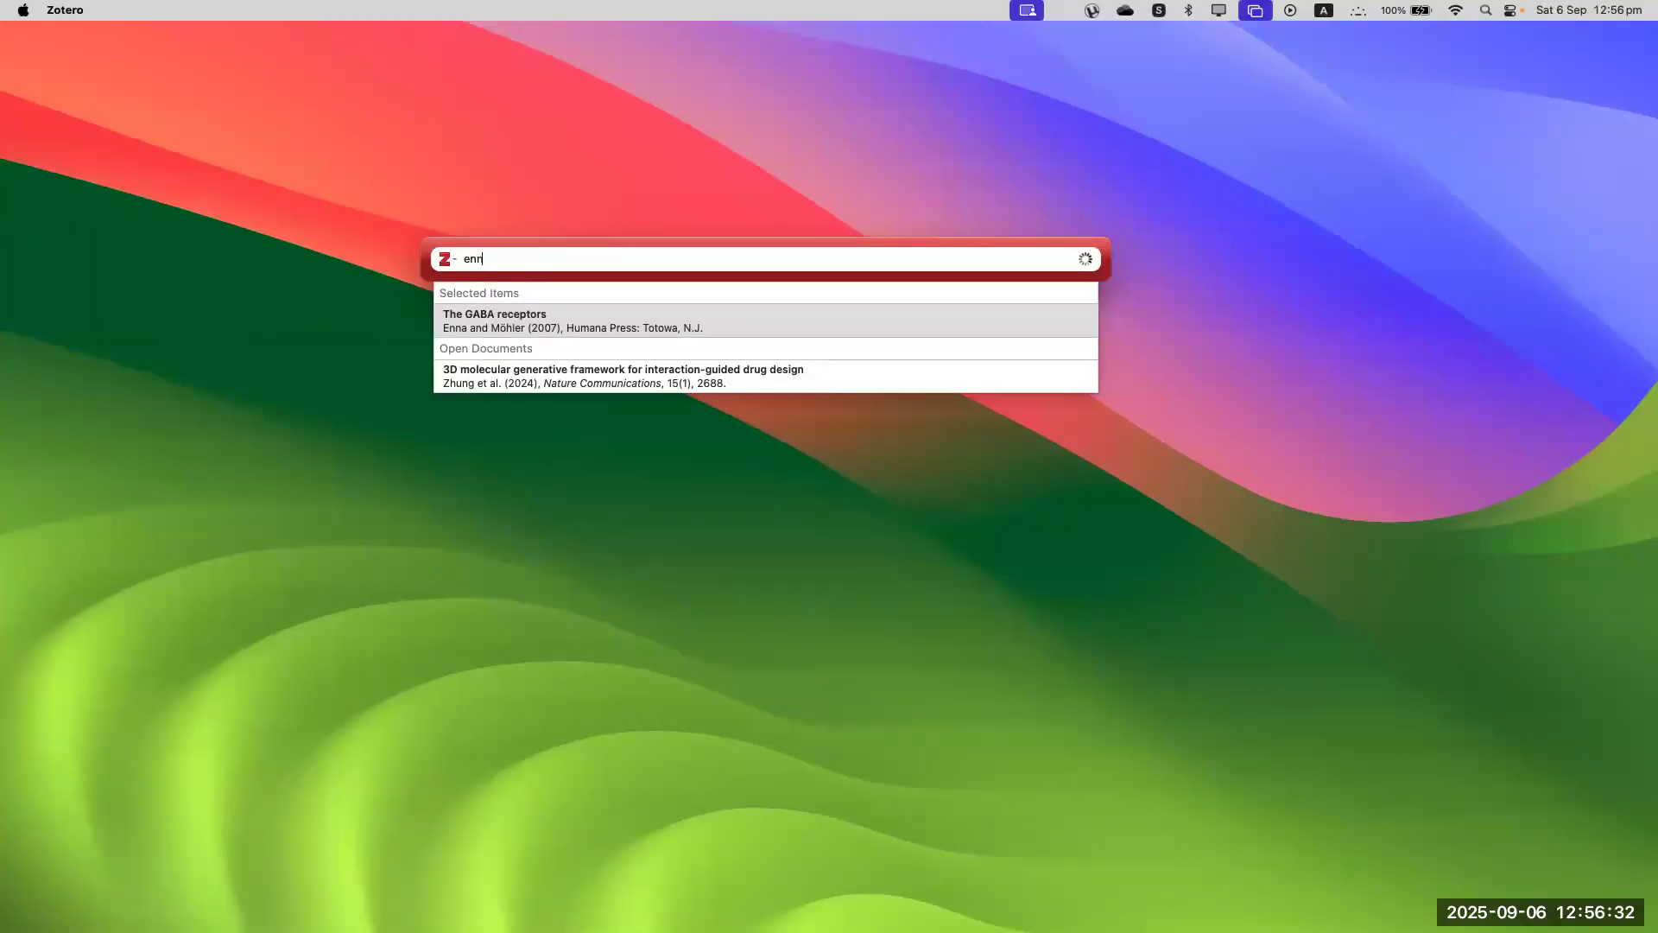
pyautogui.write('a')
pyautogui.click(547, 332)
pyautogui.press('Return')
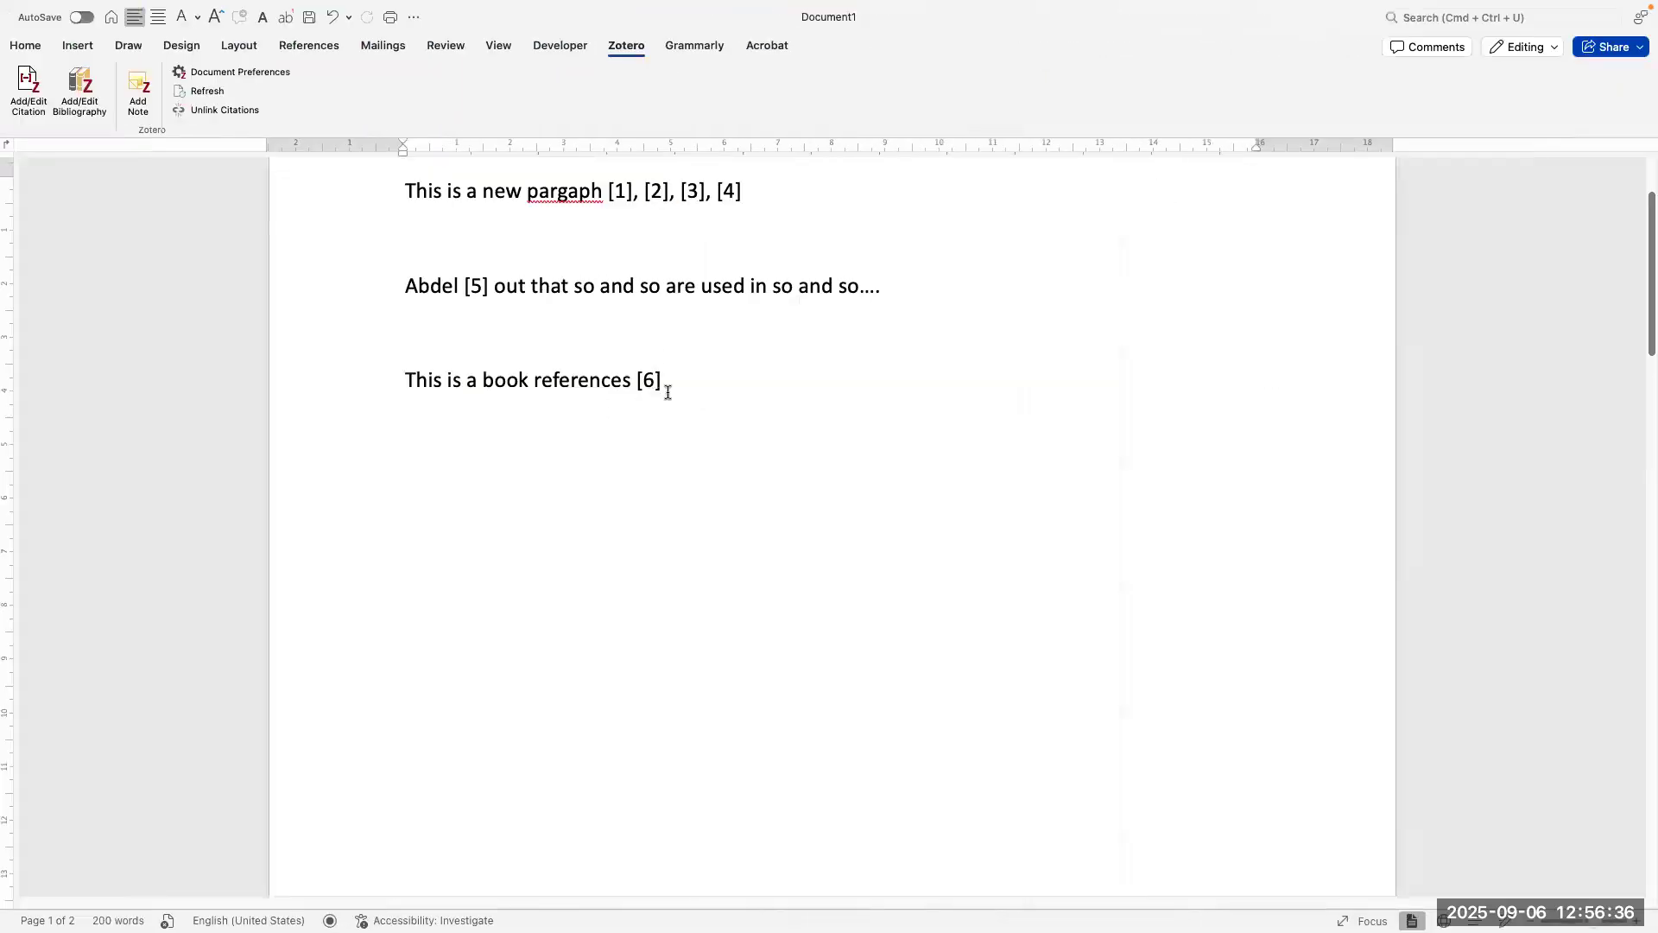
# Step: Change the document's Zotero citation style from IEEE back to APA
pyautogui.moveTo(677, 411); pyautogui.dragTo(402, 207)
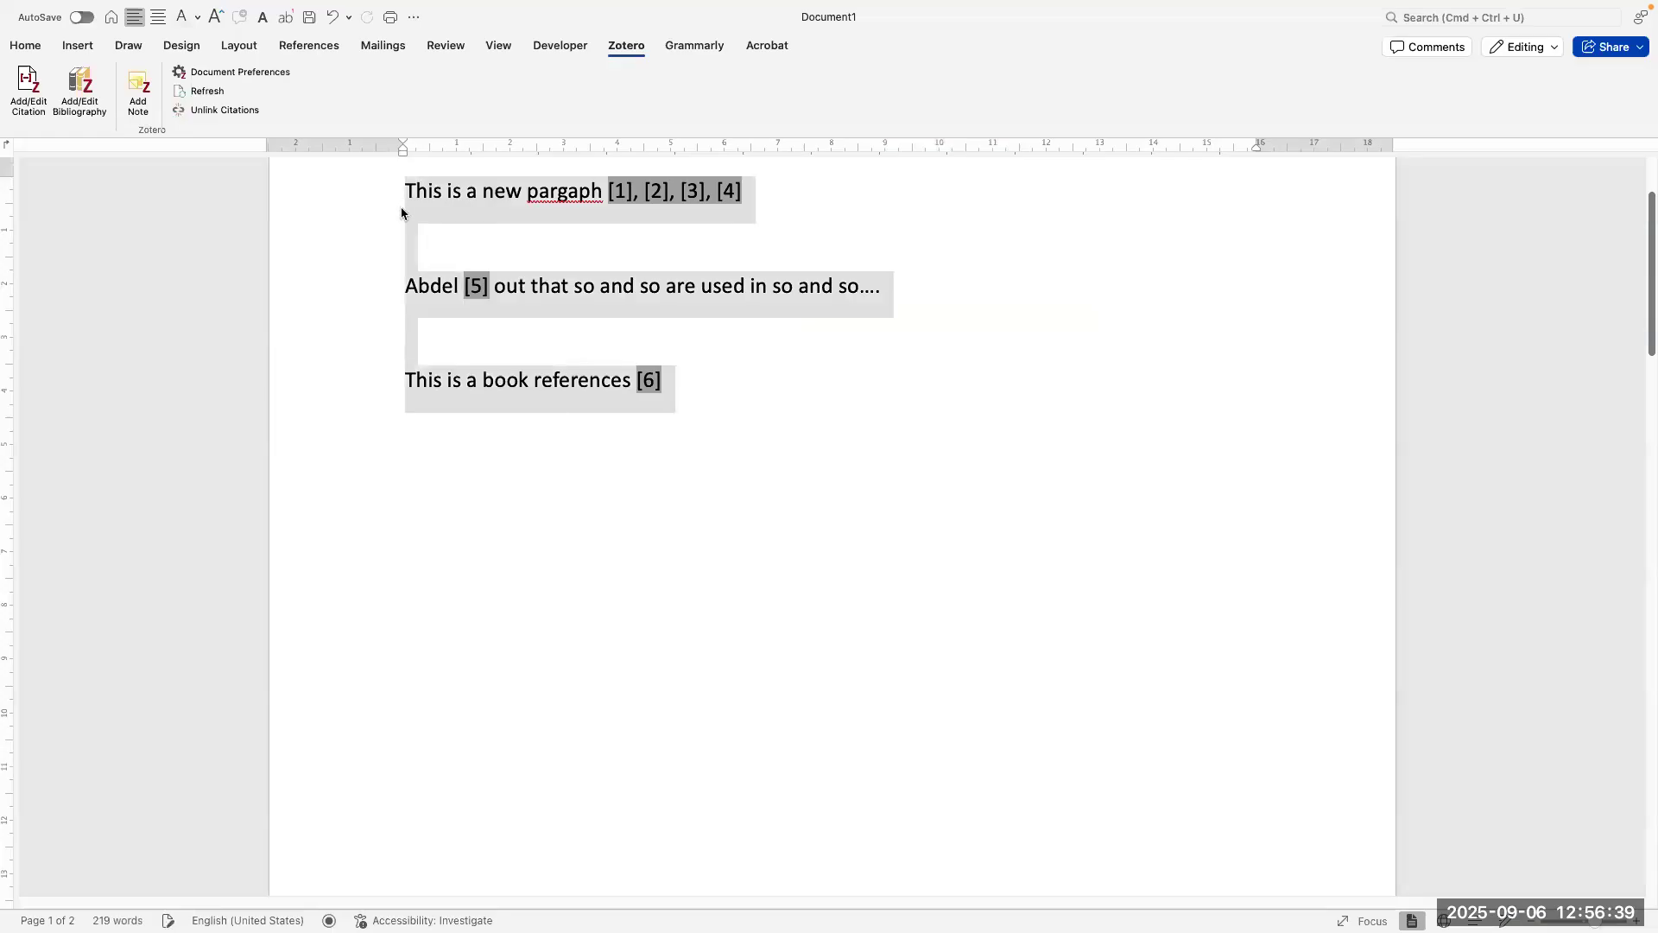
pyautogui.click(236, 72)
pyautogui.scroll(5, 705, 292)
pyautogui.click(664, 336)
pyautogui.click(878, 643)
pyautogui.scroll(3, 623, 261)
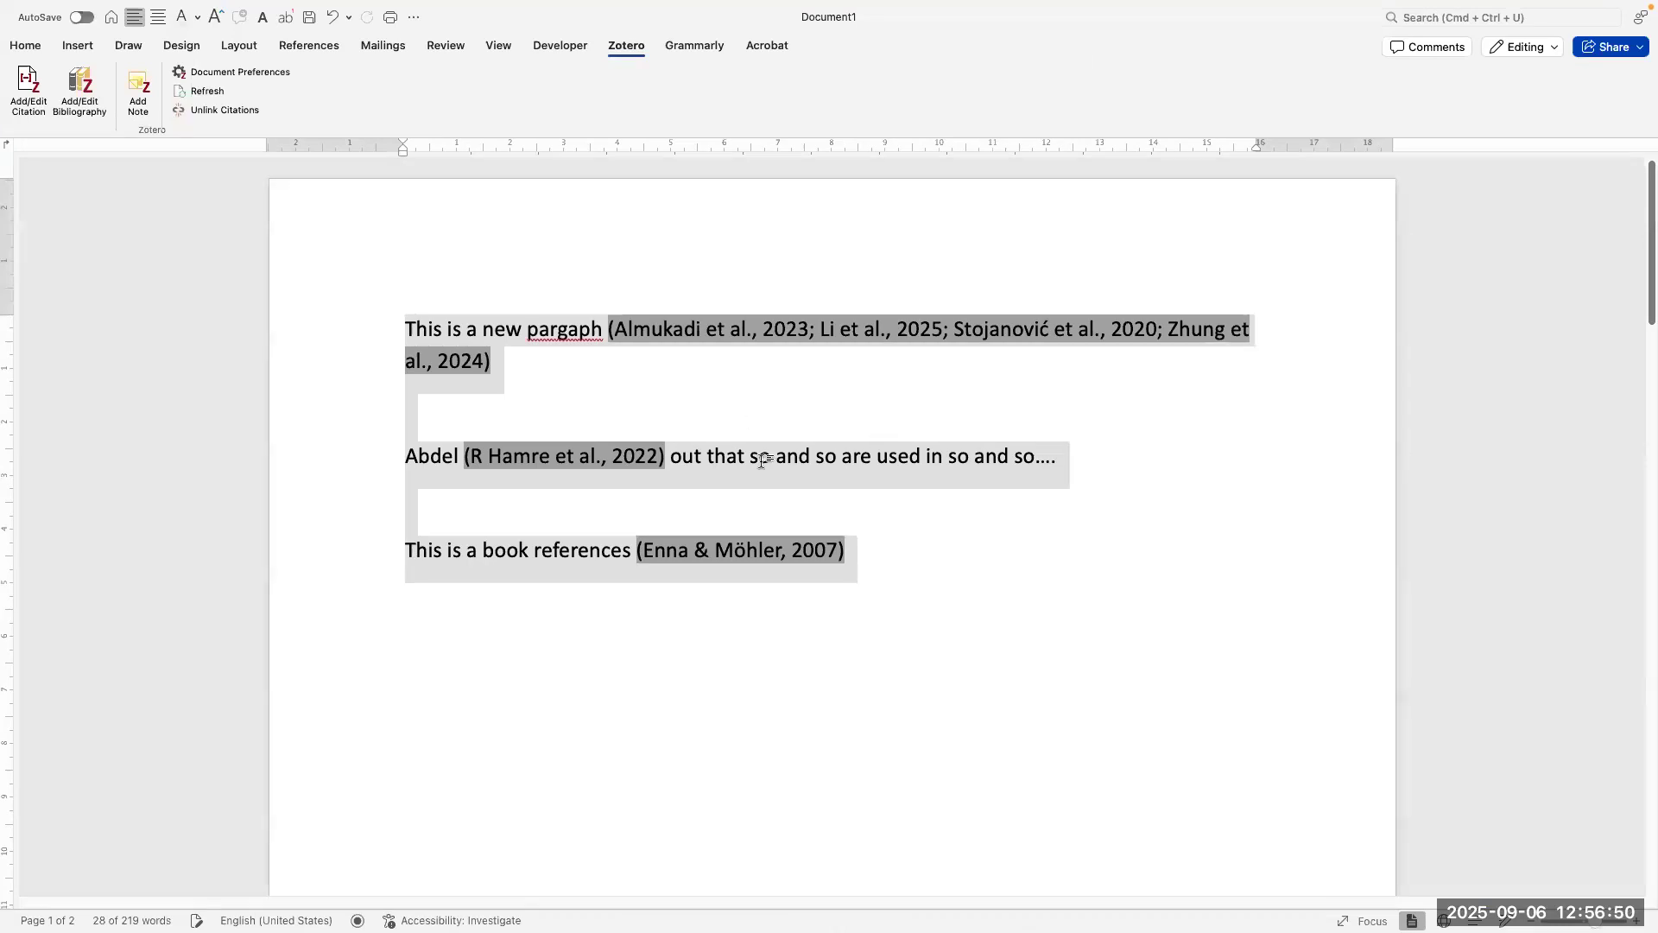
# Step: Replace the ampersand between the two authors in the book citation with "and"
pyautogui.click(712, 566)
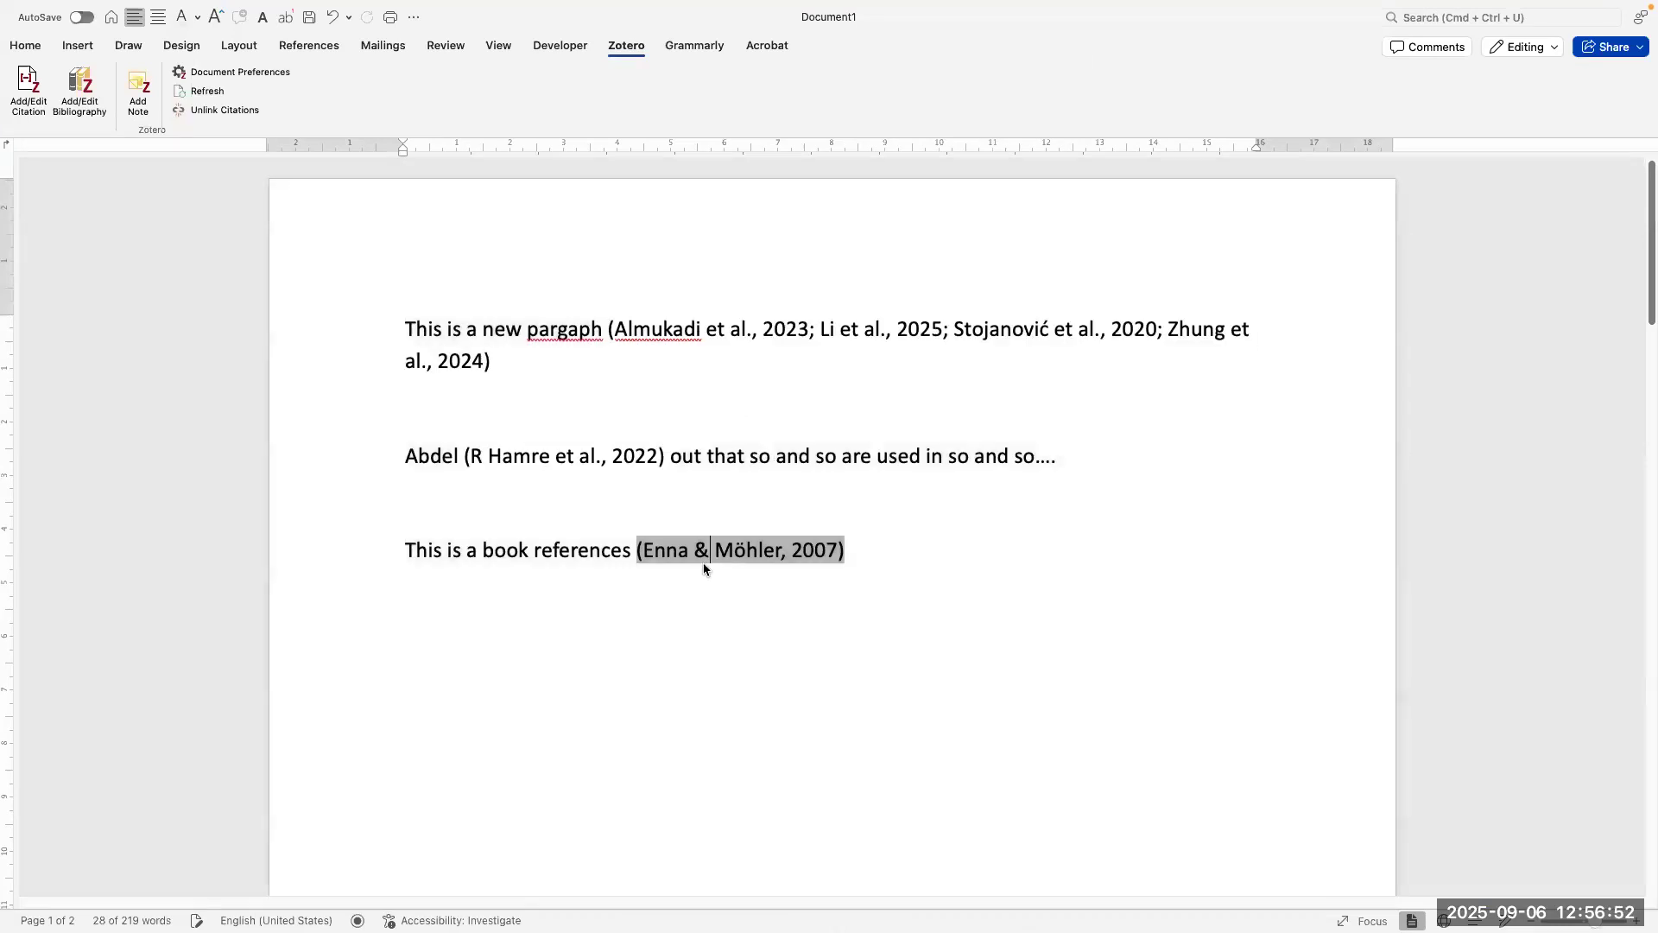
pyautogui.scroll(5, 696, 563)
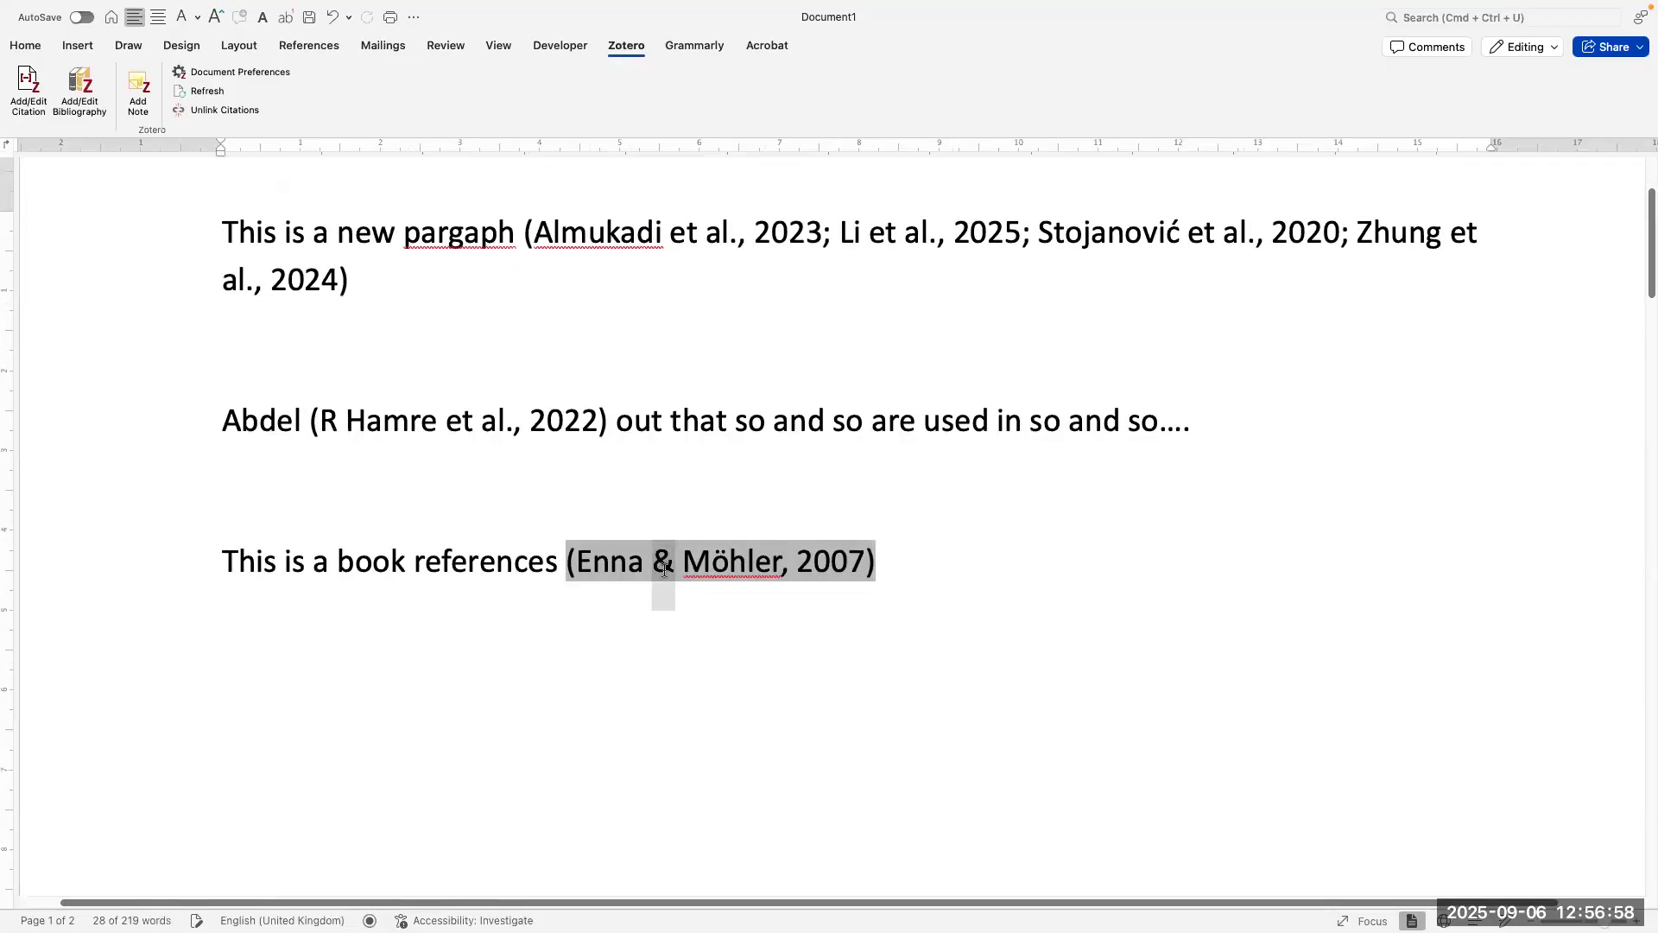
pyautogui.press('BackSpace')
pyautogui.write('and')
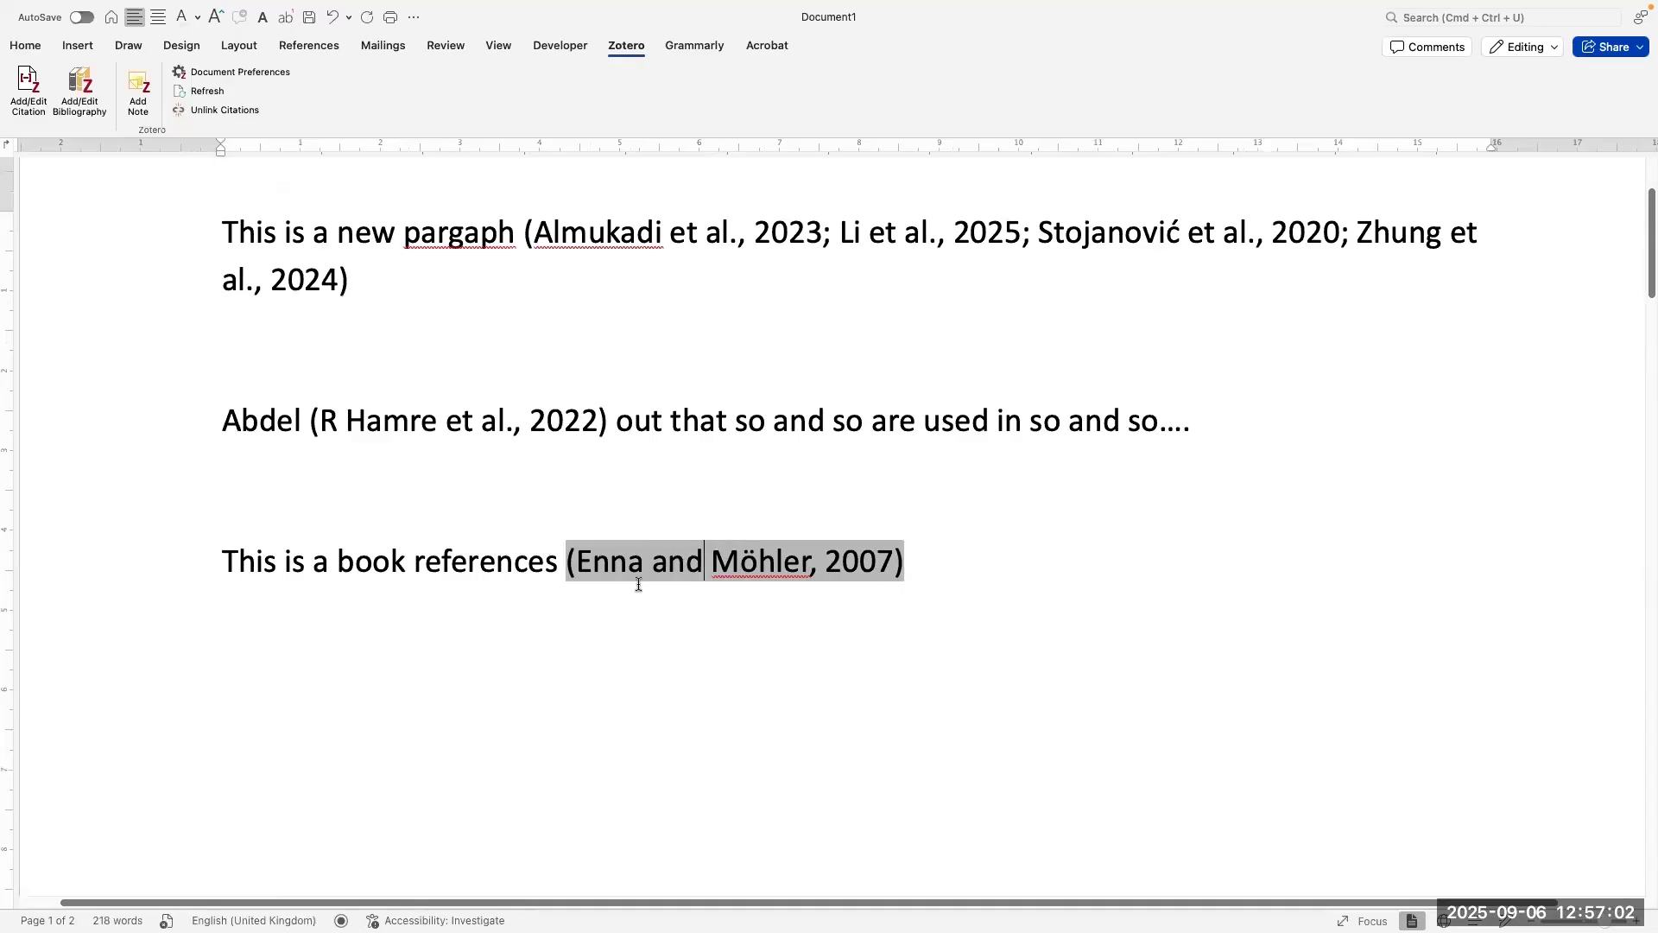
# Step: Restore the ampersand between the two authors in the book citation
pyautogui.moveTo(571, 570); pyautogui.dragTo(902, 580)
pyautogui.click(725, 576)
pyautogui.moveTo(705, 566); pyautogui.dragTo(654, 567)
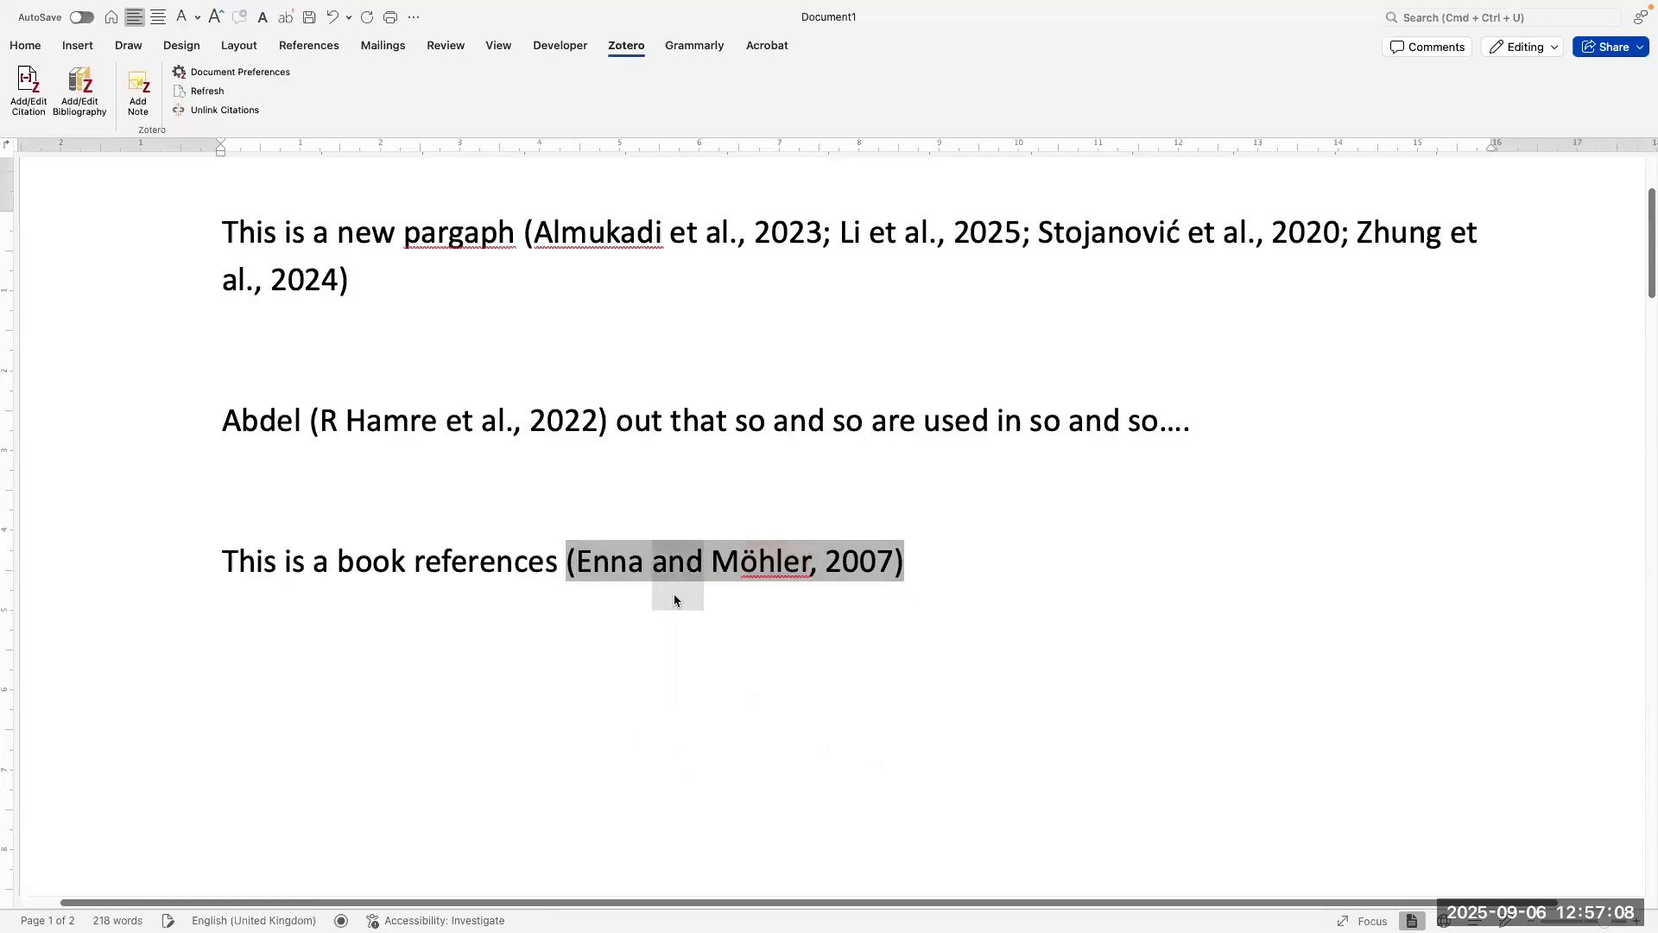
pyautogui.press('BackSpace')
pyautogui.write('&')
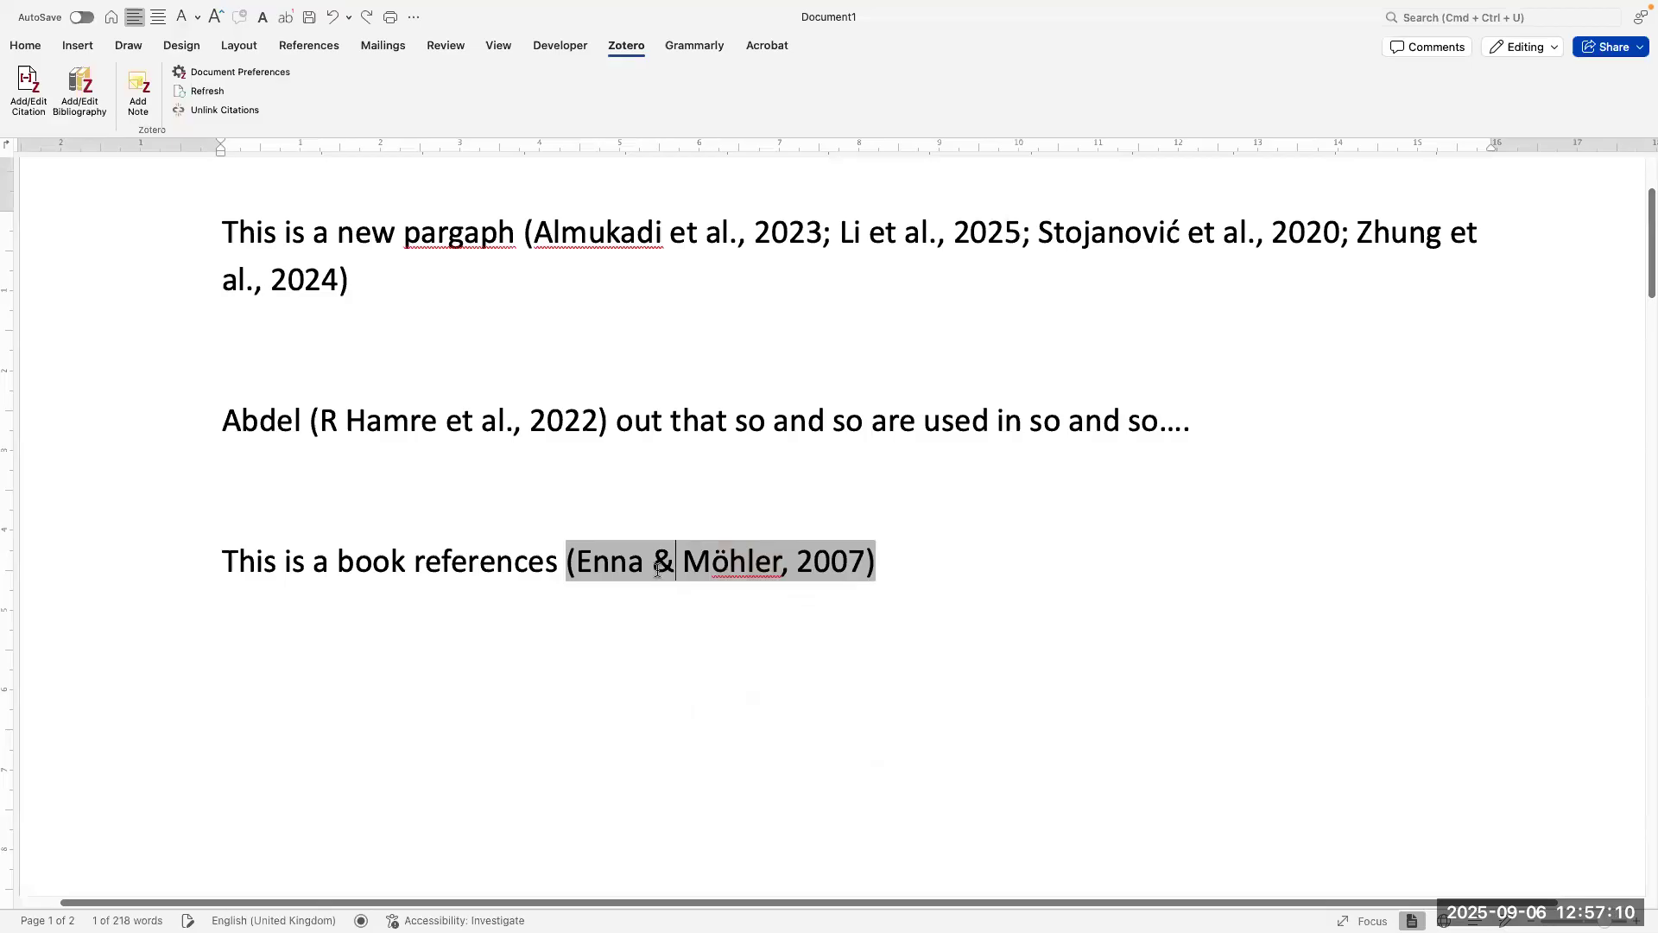
# Step: Remove the blank lines above the References heading so the reference list starts at the top of page 2
pyautogui.doubleClick(663, 570)
pyautogui.scroll(-2, 679, 576)
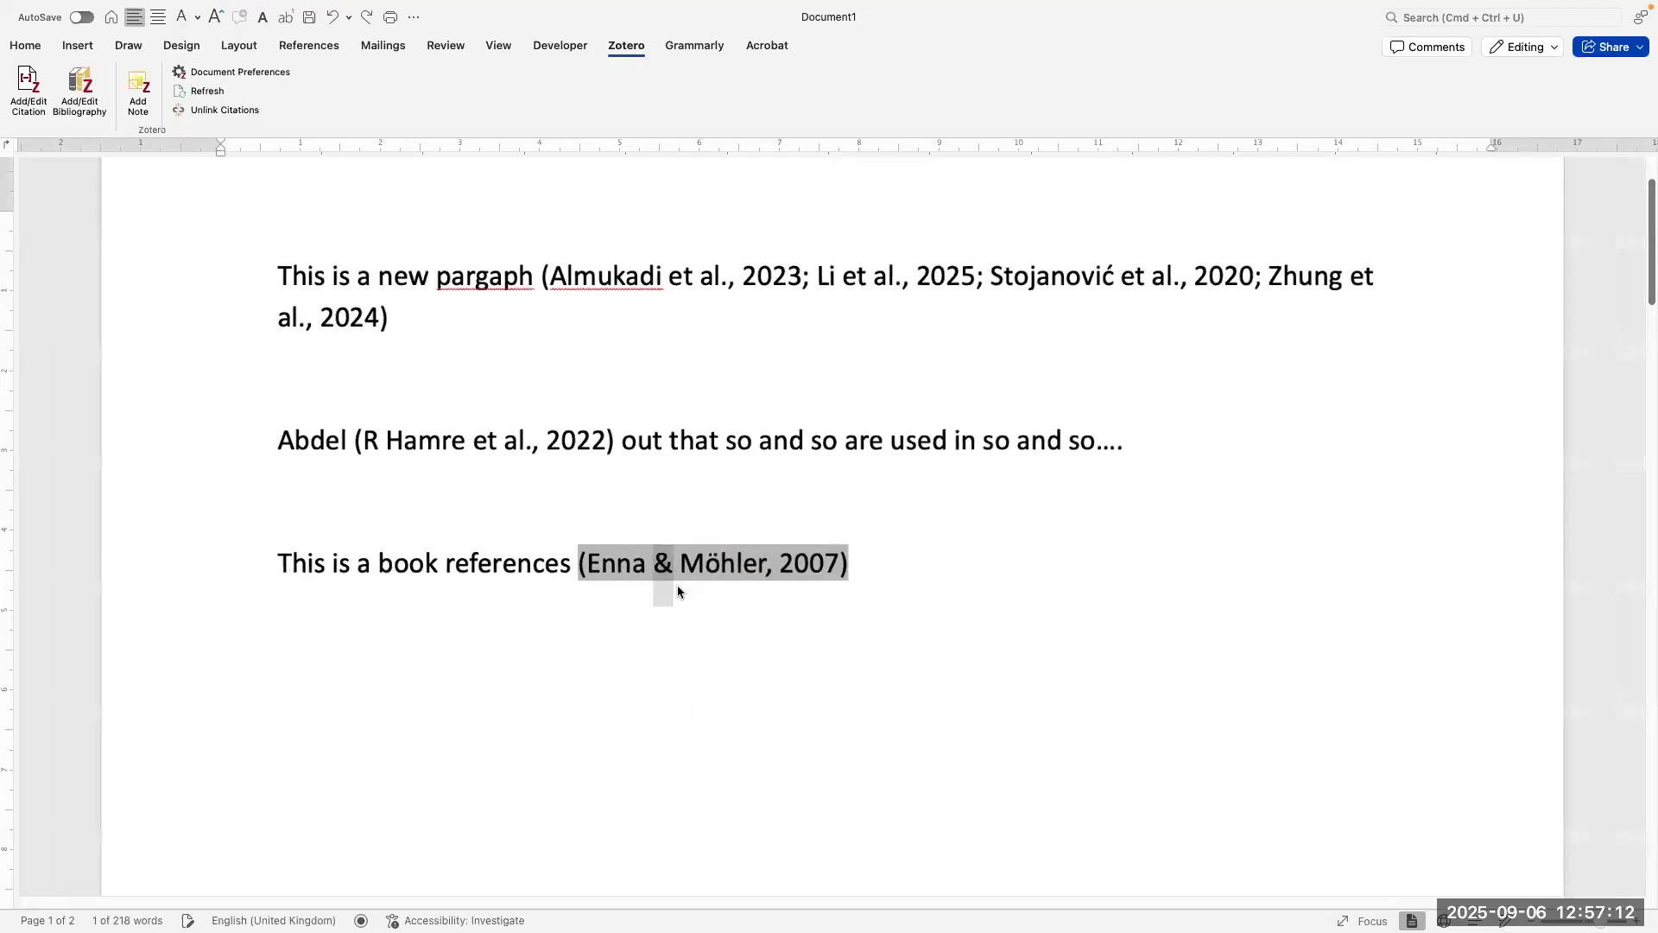
pyautogui.scroll(-5, 759, 677)
pyautogui.scroll(-5, 762, 686)
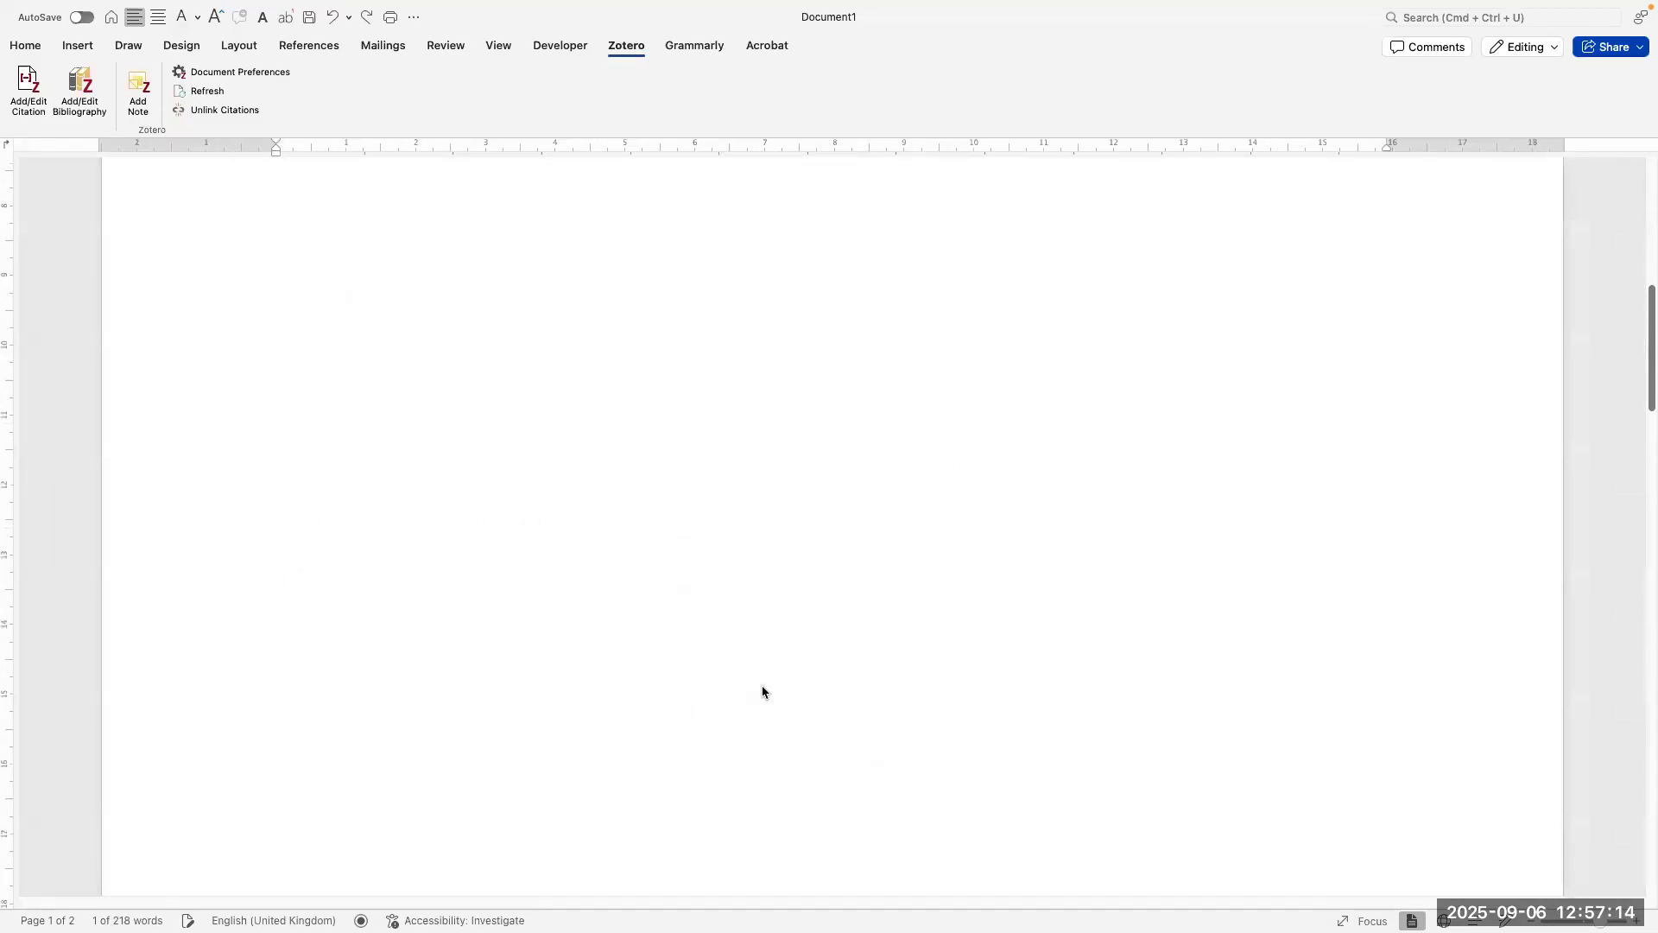
pyautogui.scroll(-3, 763, 686)
pyautogui.scroll(-10, 767, 666)
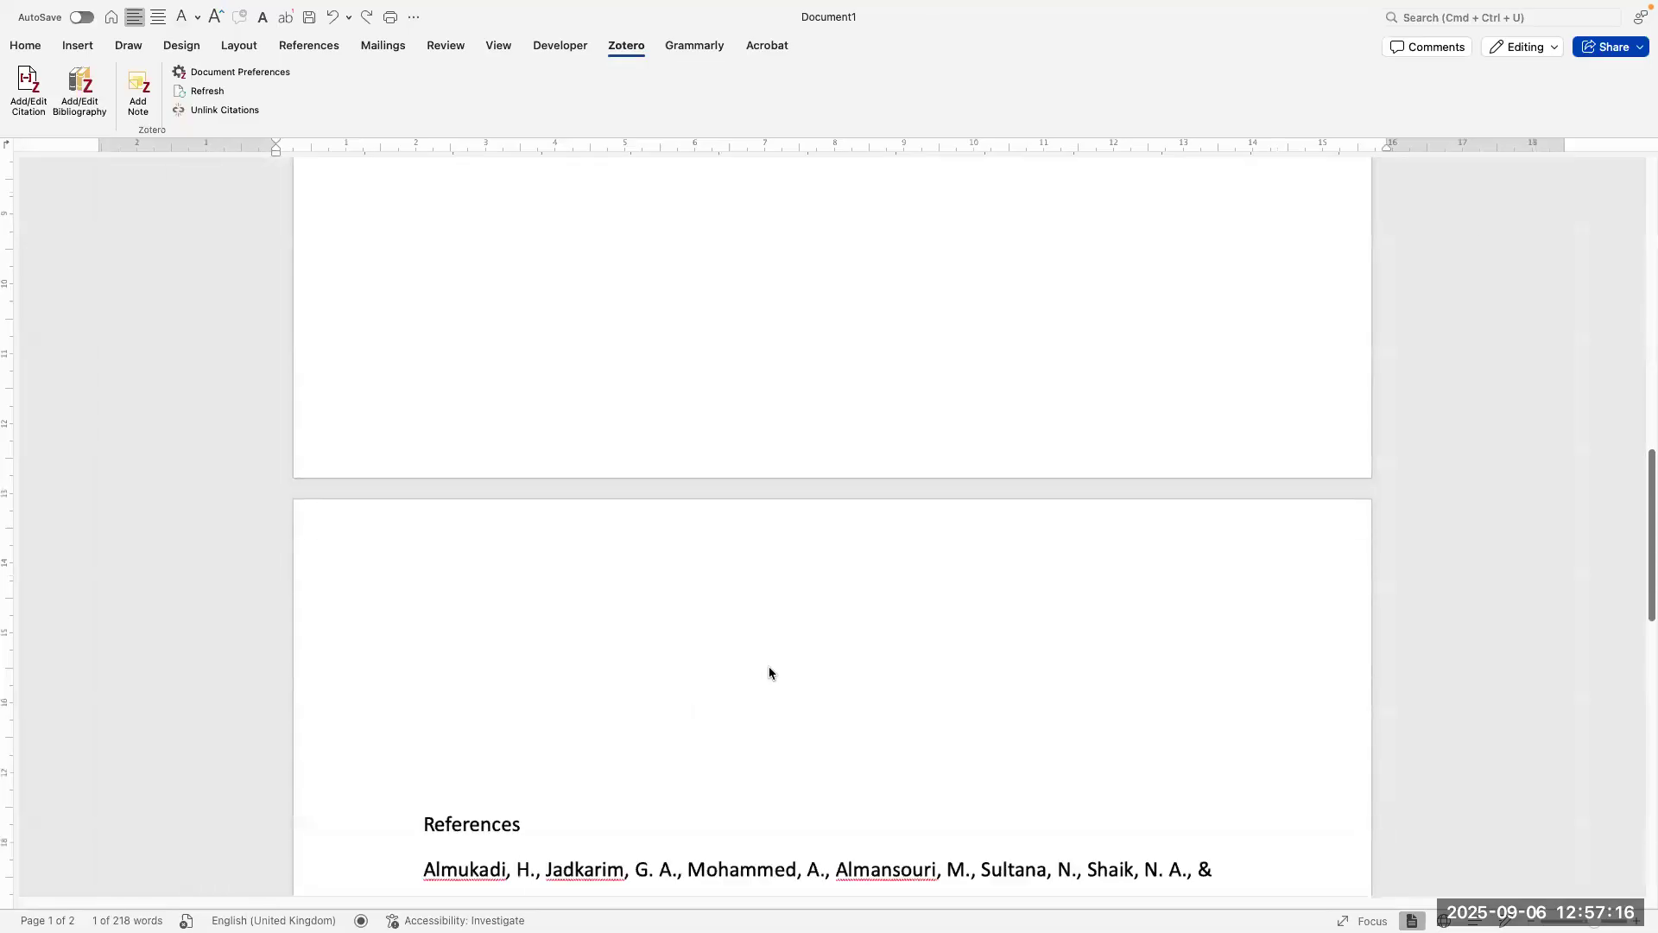
pyautogui.scroll(-2, 583, 510)
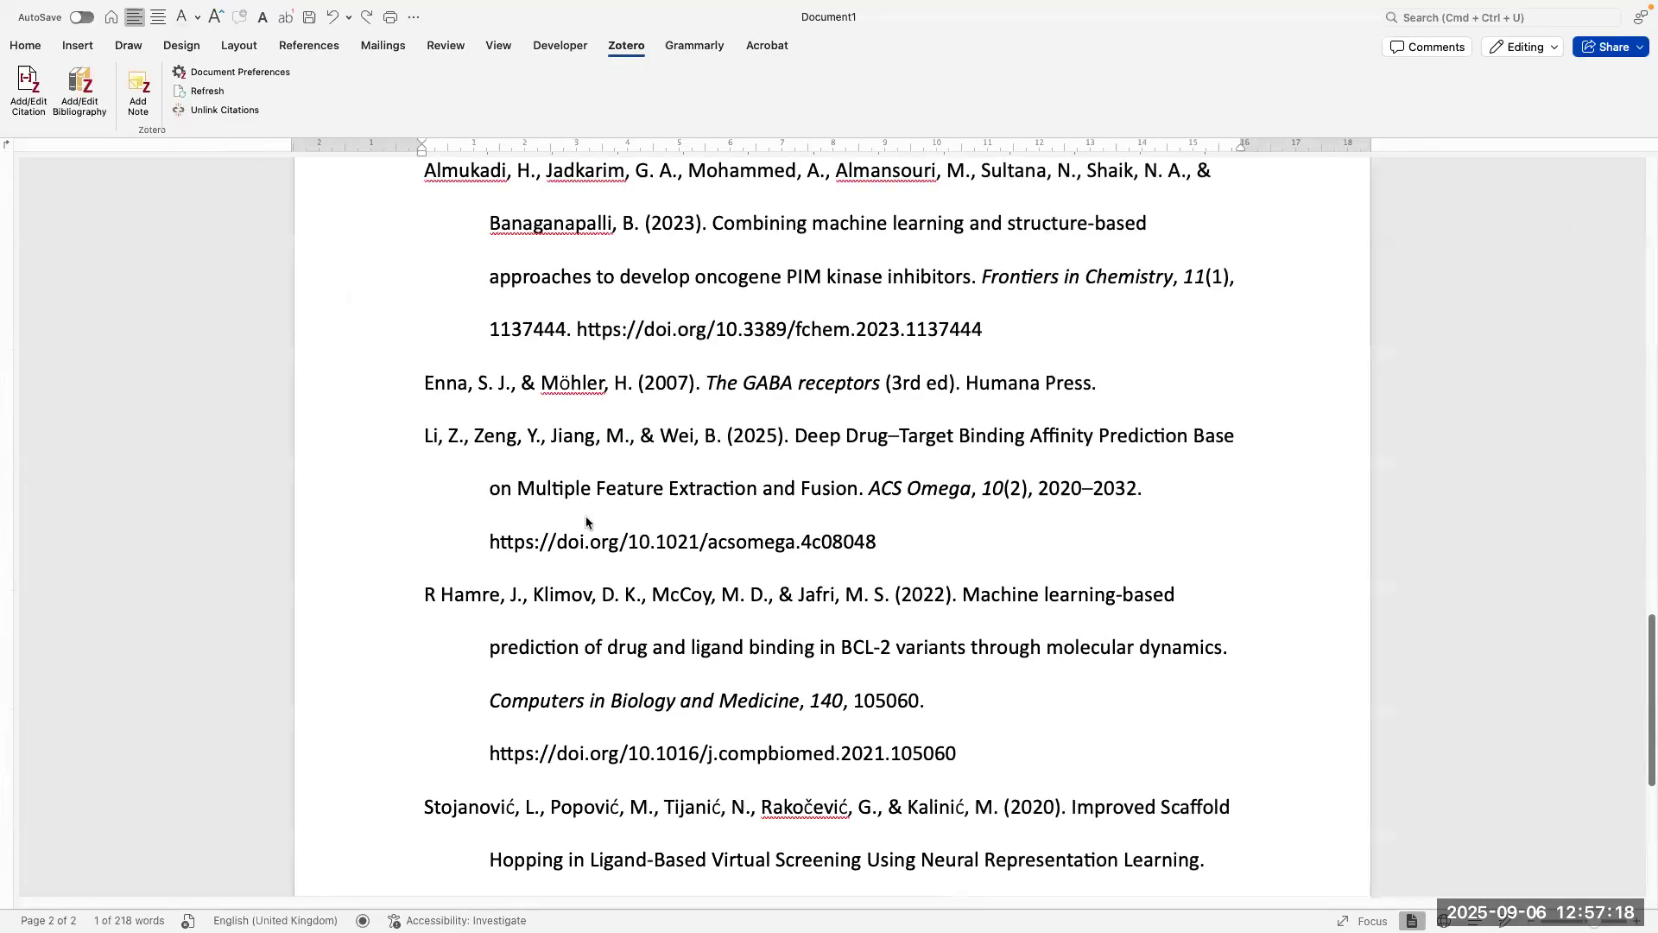
pyautogui.scroll(5, 544, 497)
pyautogui.click(503, 477)
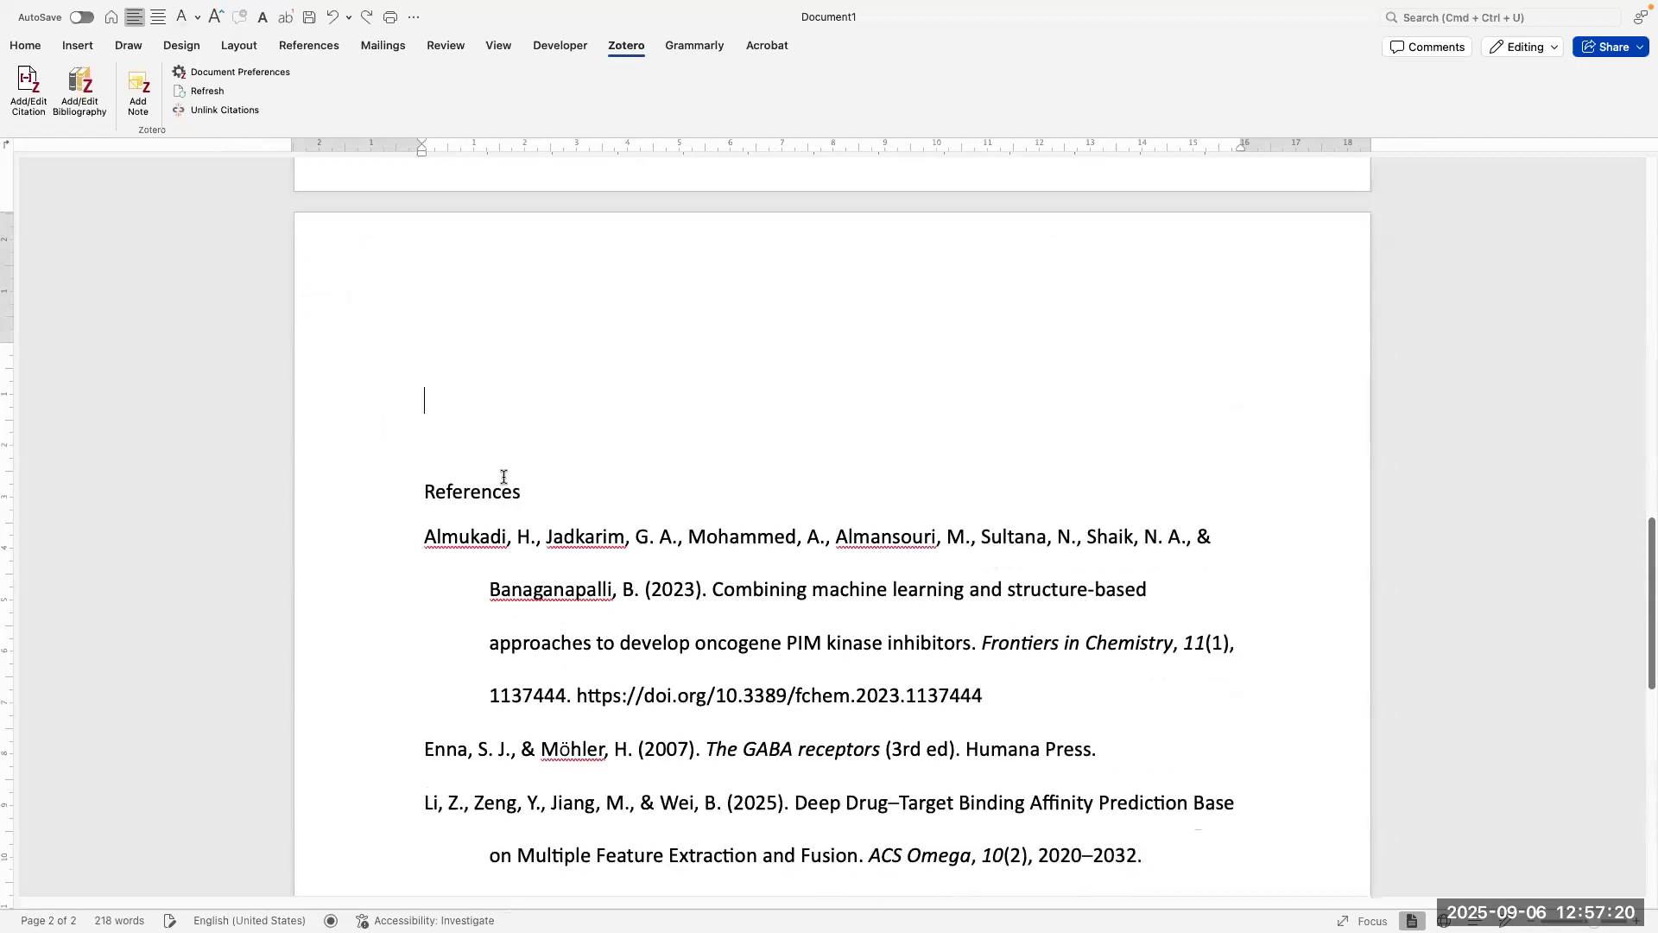
pyautogui.press('BackSpace')
pyautogui.press('BackSpace')
pyautogui.press('Delete')
pyautogui.press('Return')
pyautogui.press('BackSpace')
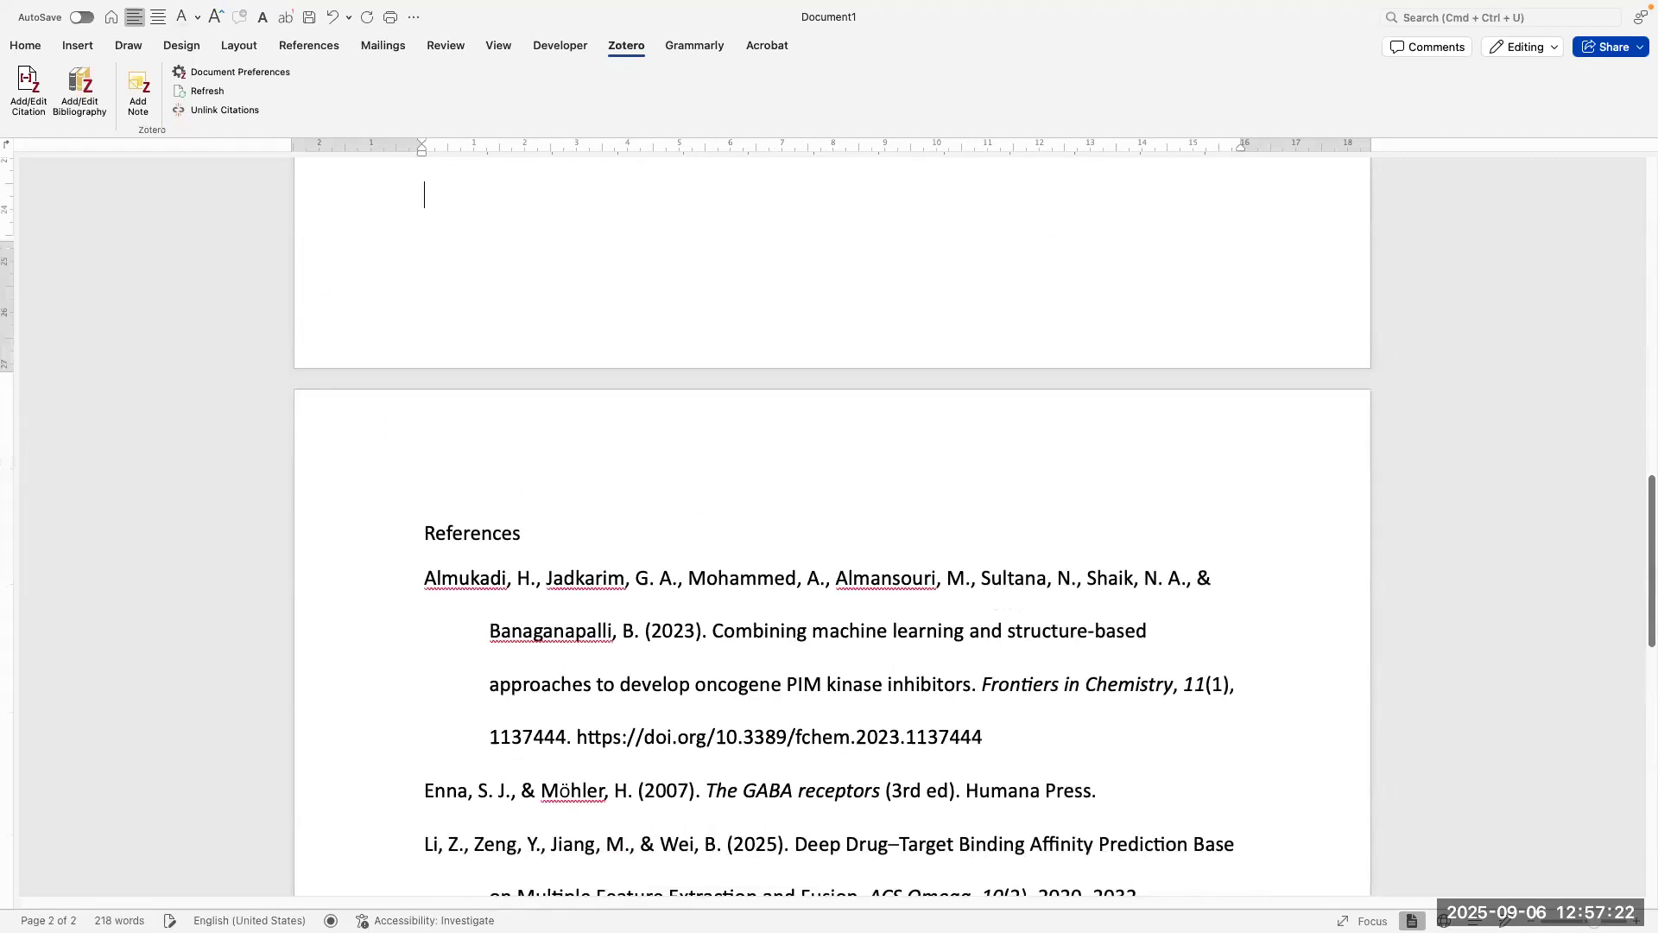
# Step: Highlight the entry for The GABA receptors in the reference list and examine its APA book format
pyautogui.scroll(-2, 523, 605)
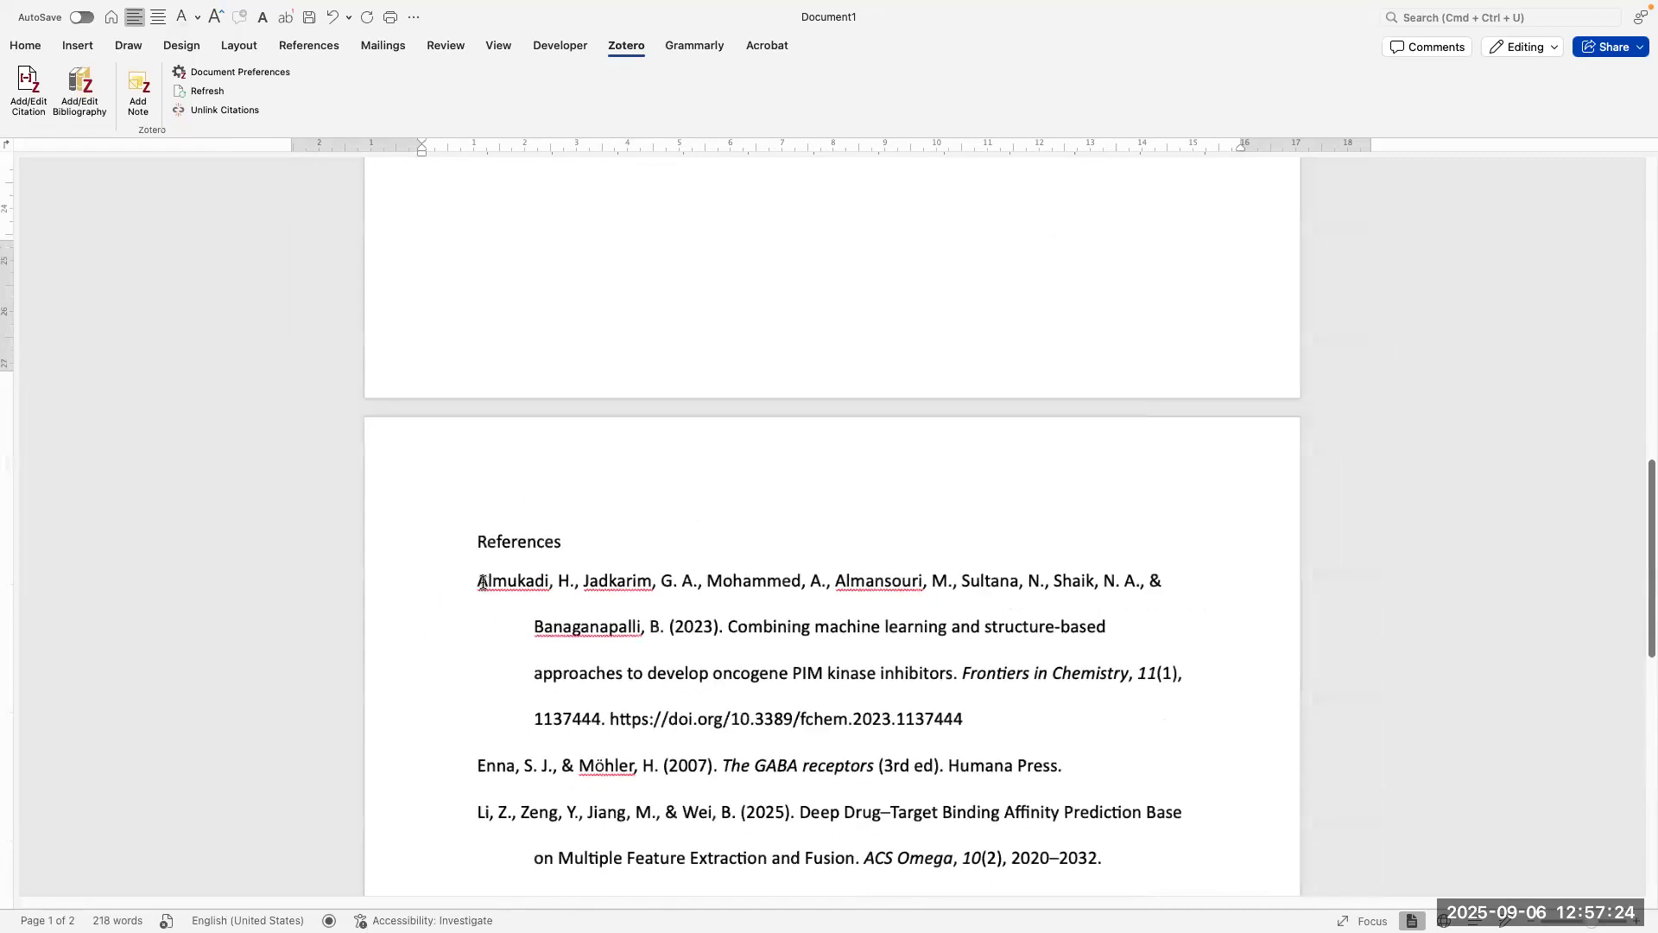
pyautogui.click(618, 766)
pyautogui.moveTo(476, 771); pyautogui.dragTo(1067, 779)
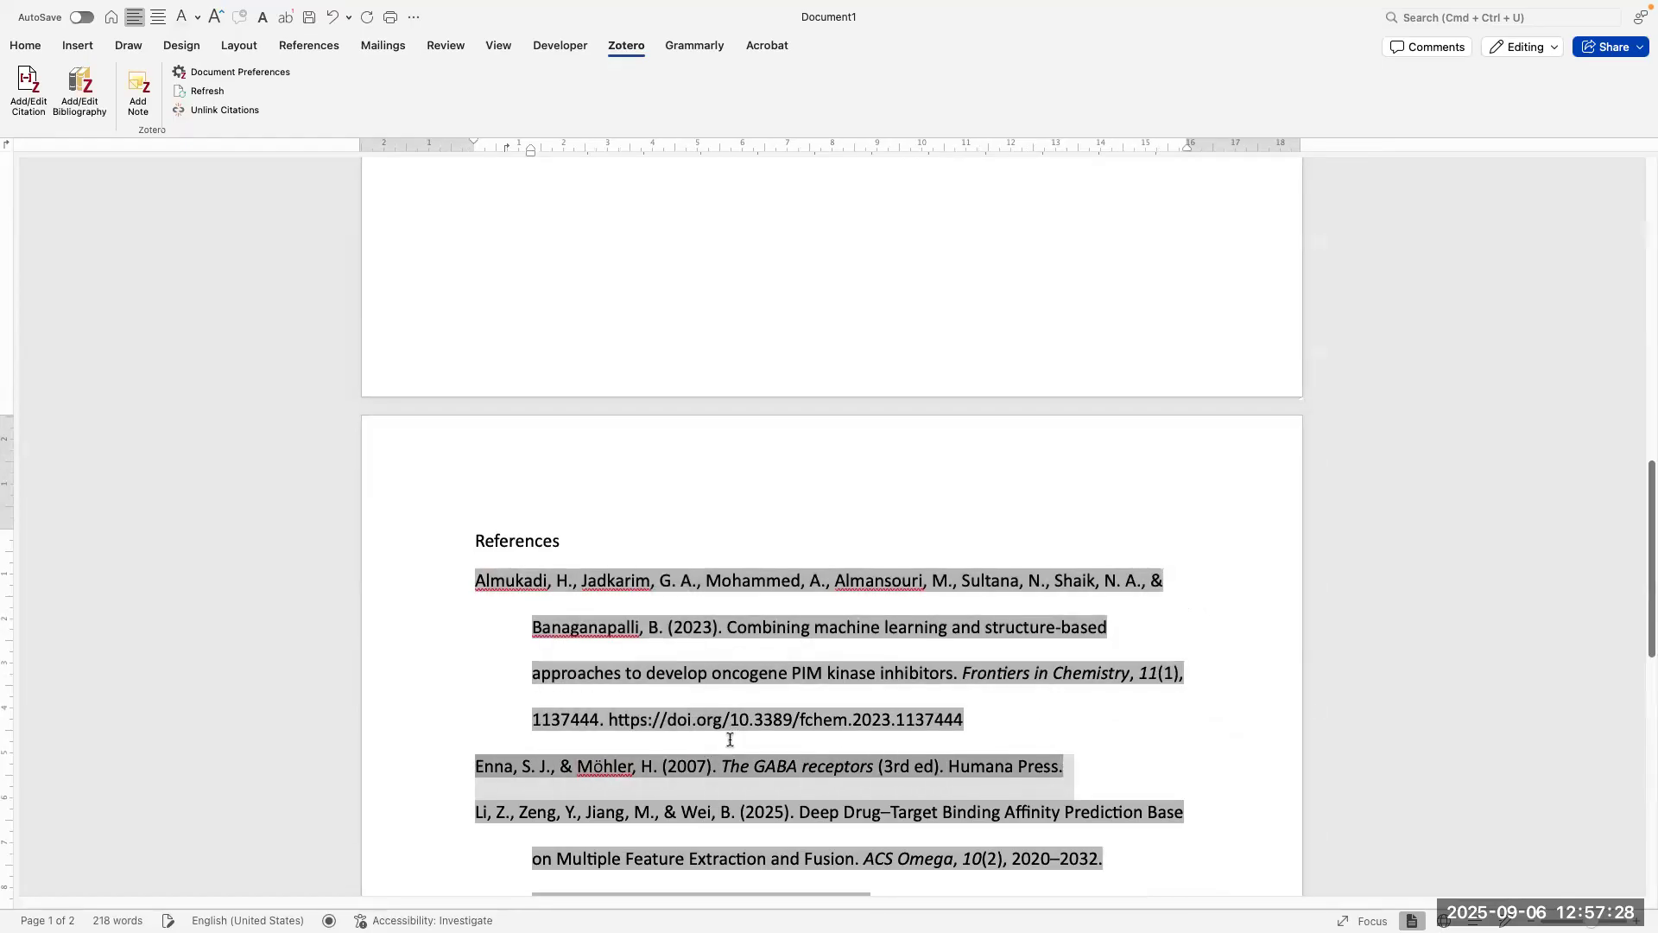
pyautogui.scroll(-2, 777, 725)
pyautogui.click(579, 719)
pyautogui.click(506, 722)
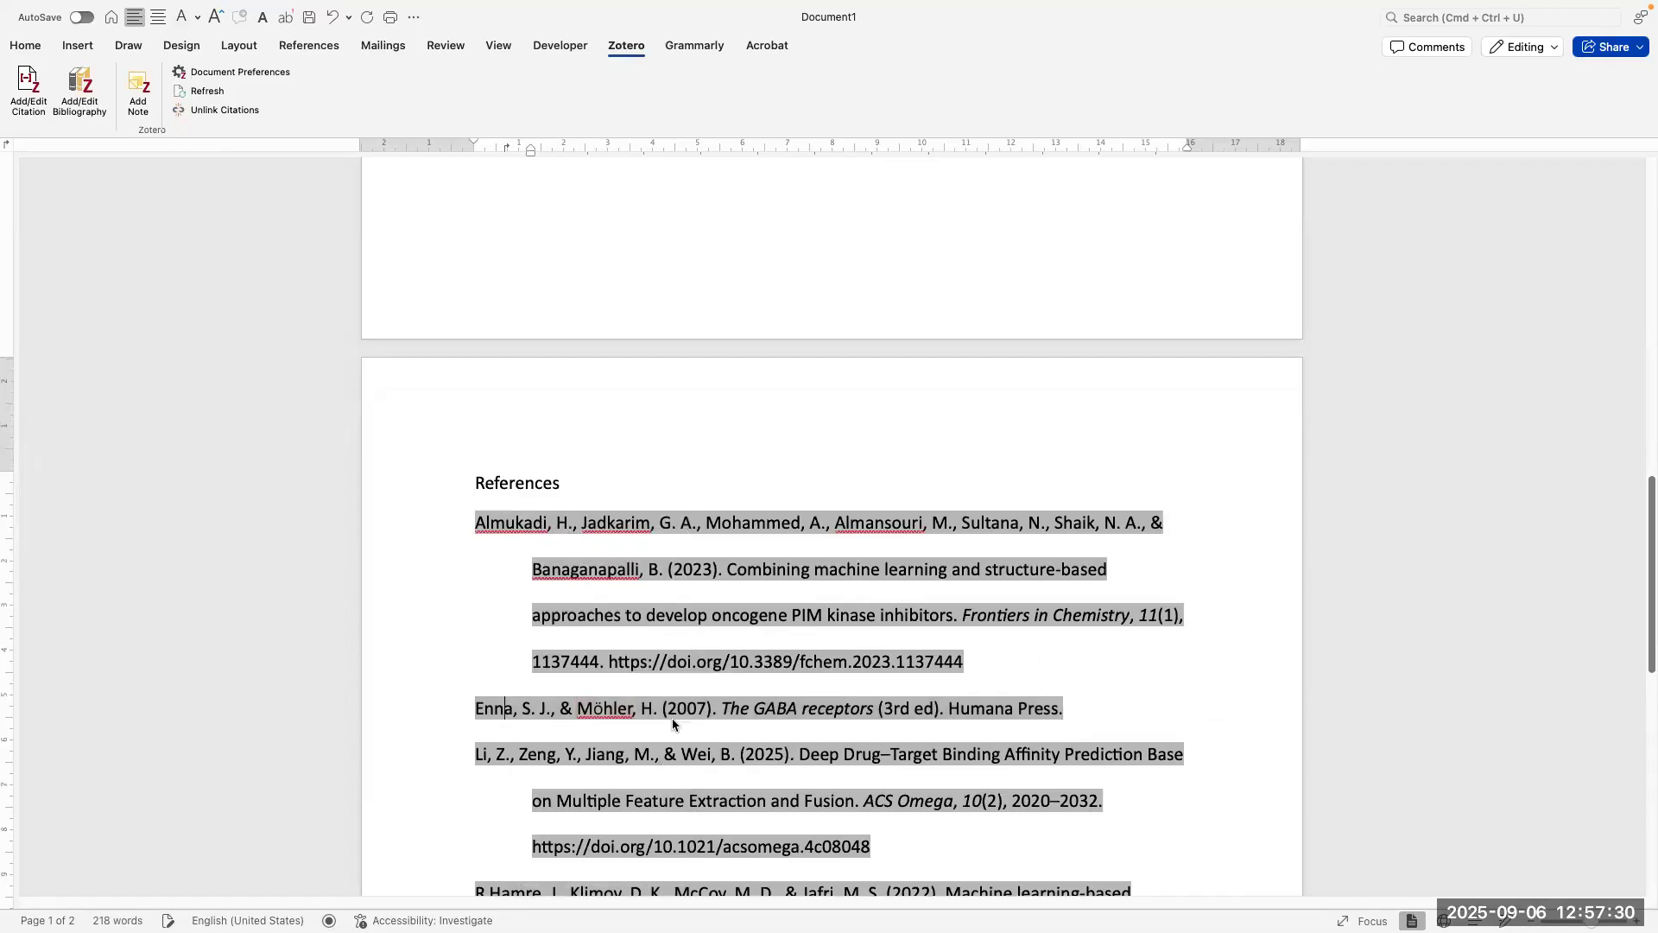
pyautogui.moveTo(732, 711); pyautogui.dragTo(477, 721)
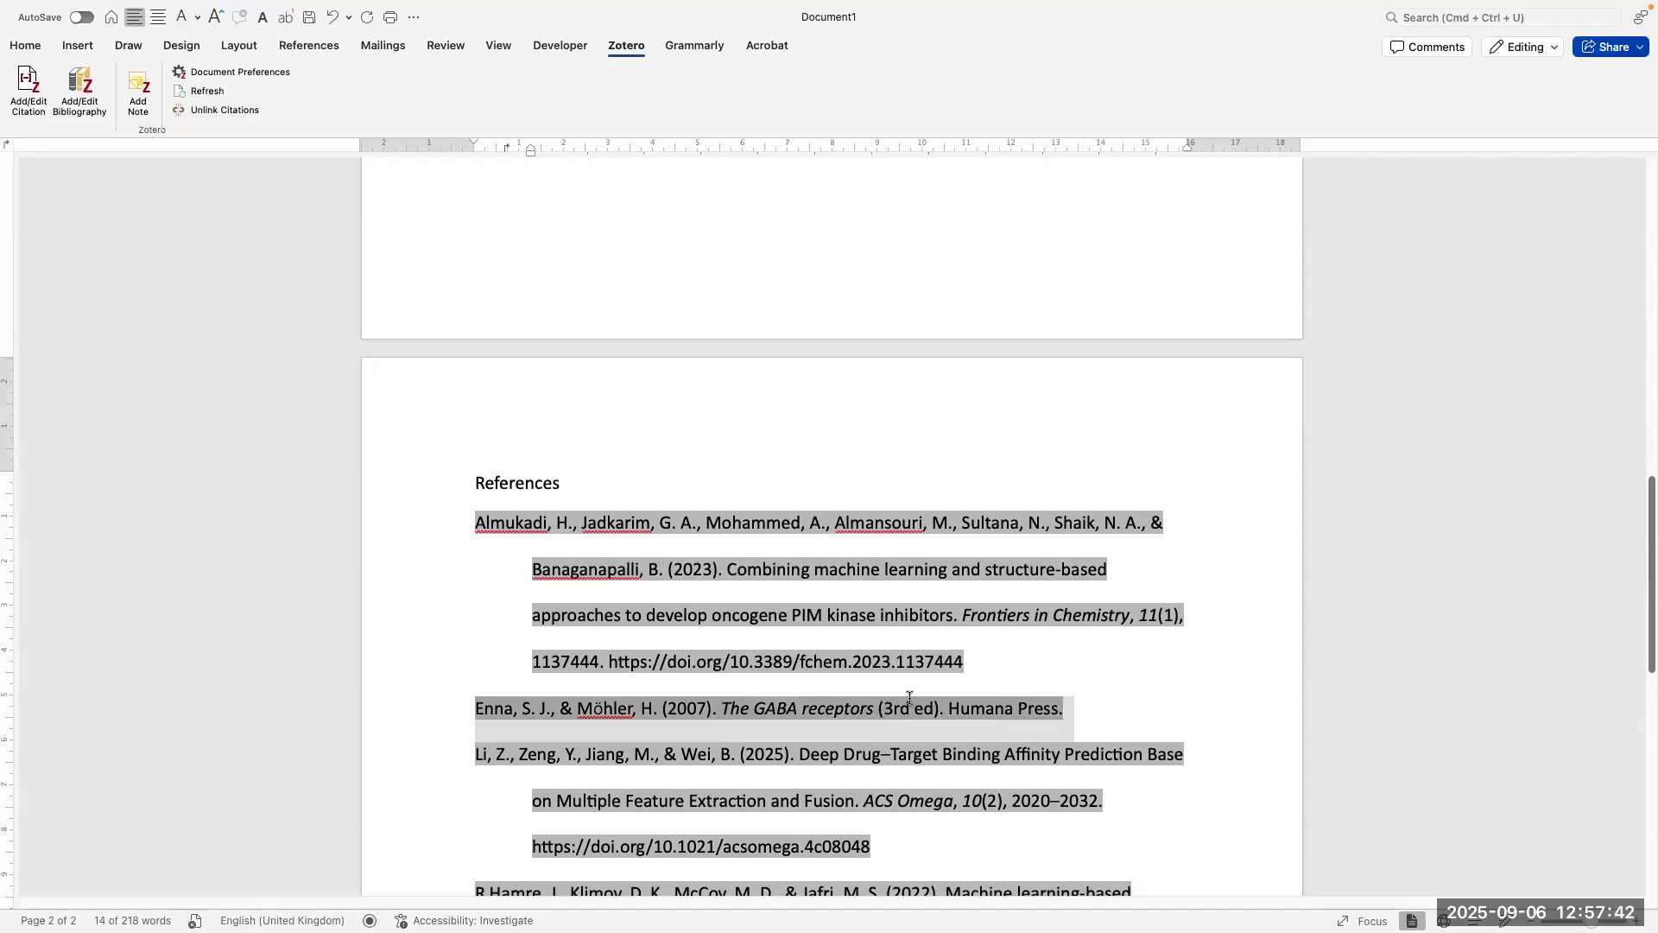
pyautogui.moveTo(1080, 725); pyautogui.dragTo(479, 724)
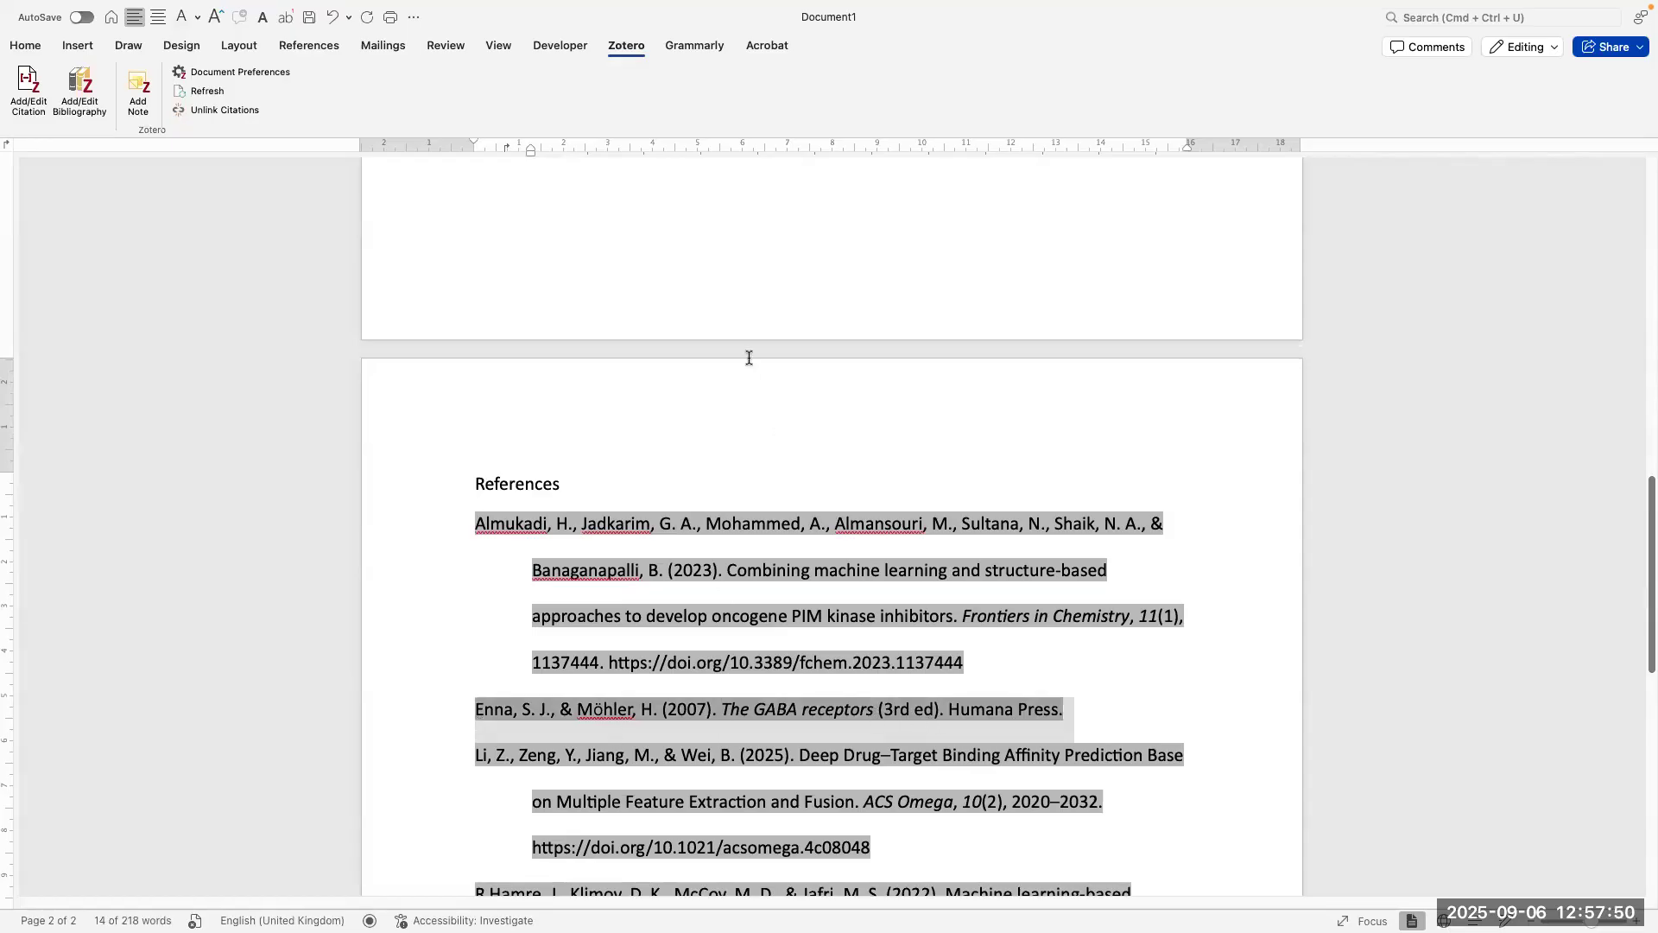
# Step: Switch to Zotero to look through the library's item list, and switch to the browser showing APA Style's journal article examples
pyautogui.hotkey('ctrl', 'Up')
pyautogui.click(961, 69)
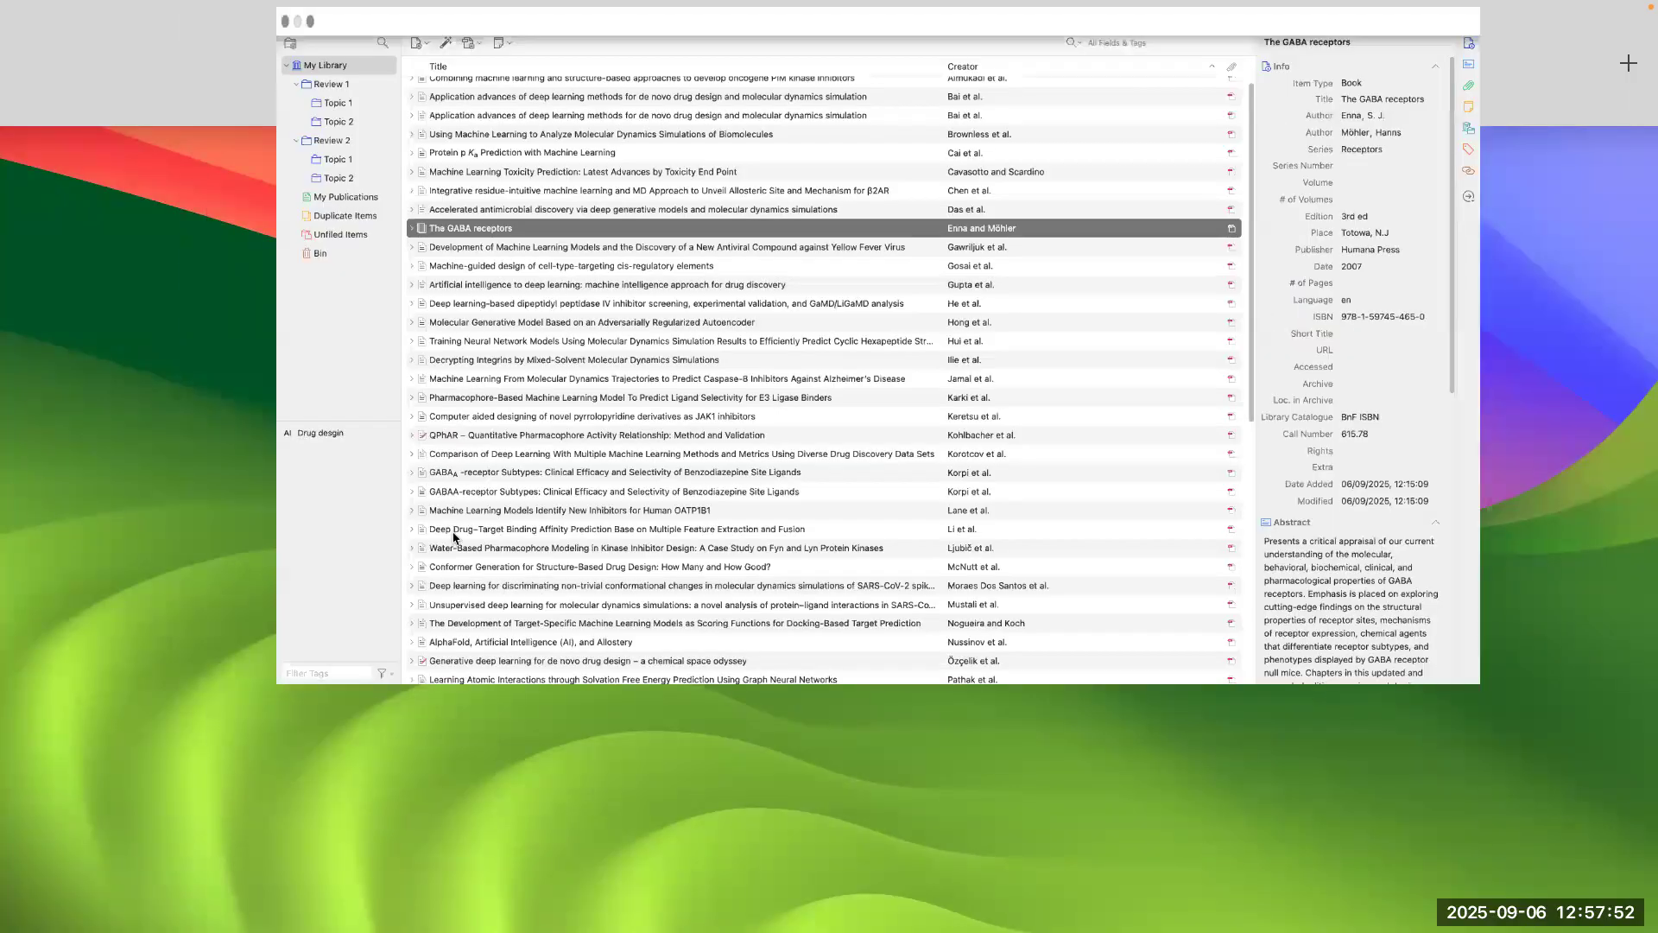
pyautogui.scroll(-10, 452, 544)
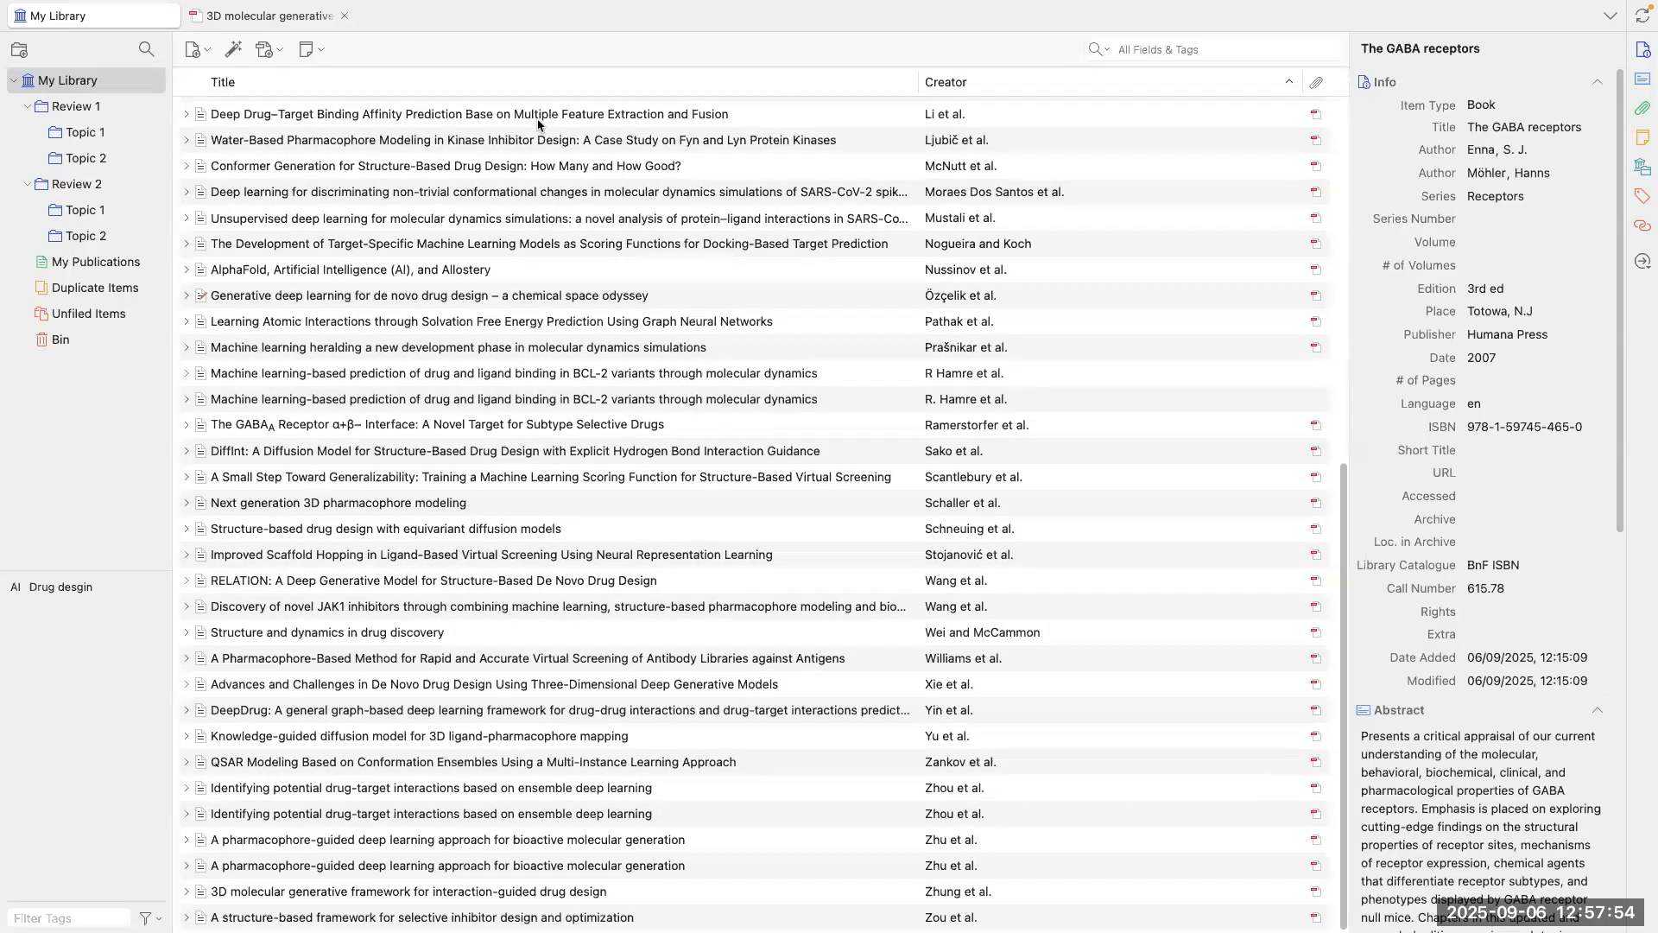
pyautogui.hotkey('ctrl', 'Up')
pyautogui.click(829, 60)
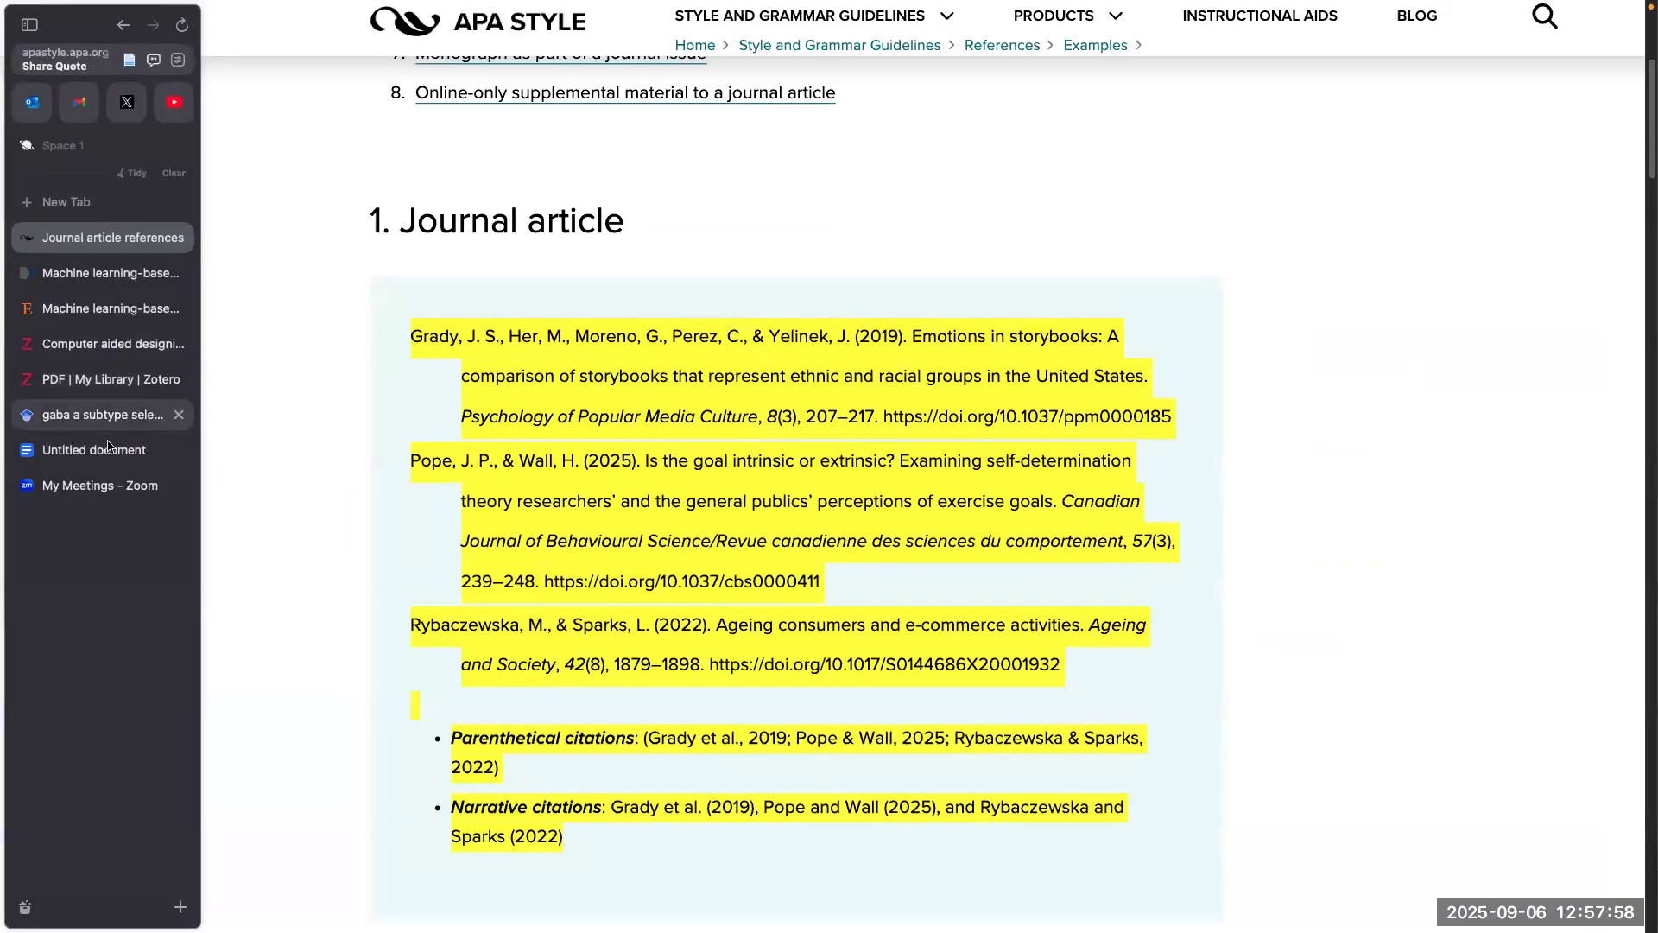
# Step: Go to the open Google Scholar results and search for "gaba a subtype selectivity chapter"
pyautogui.click(94, 378)
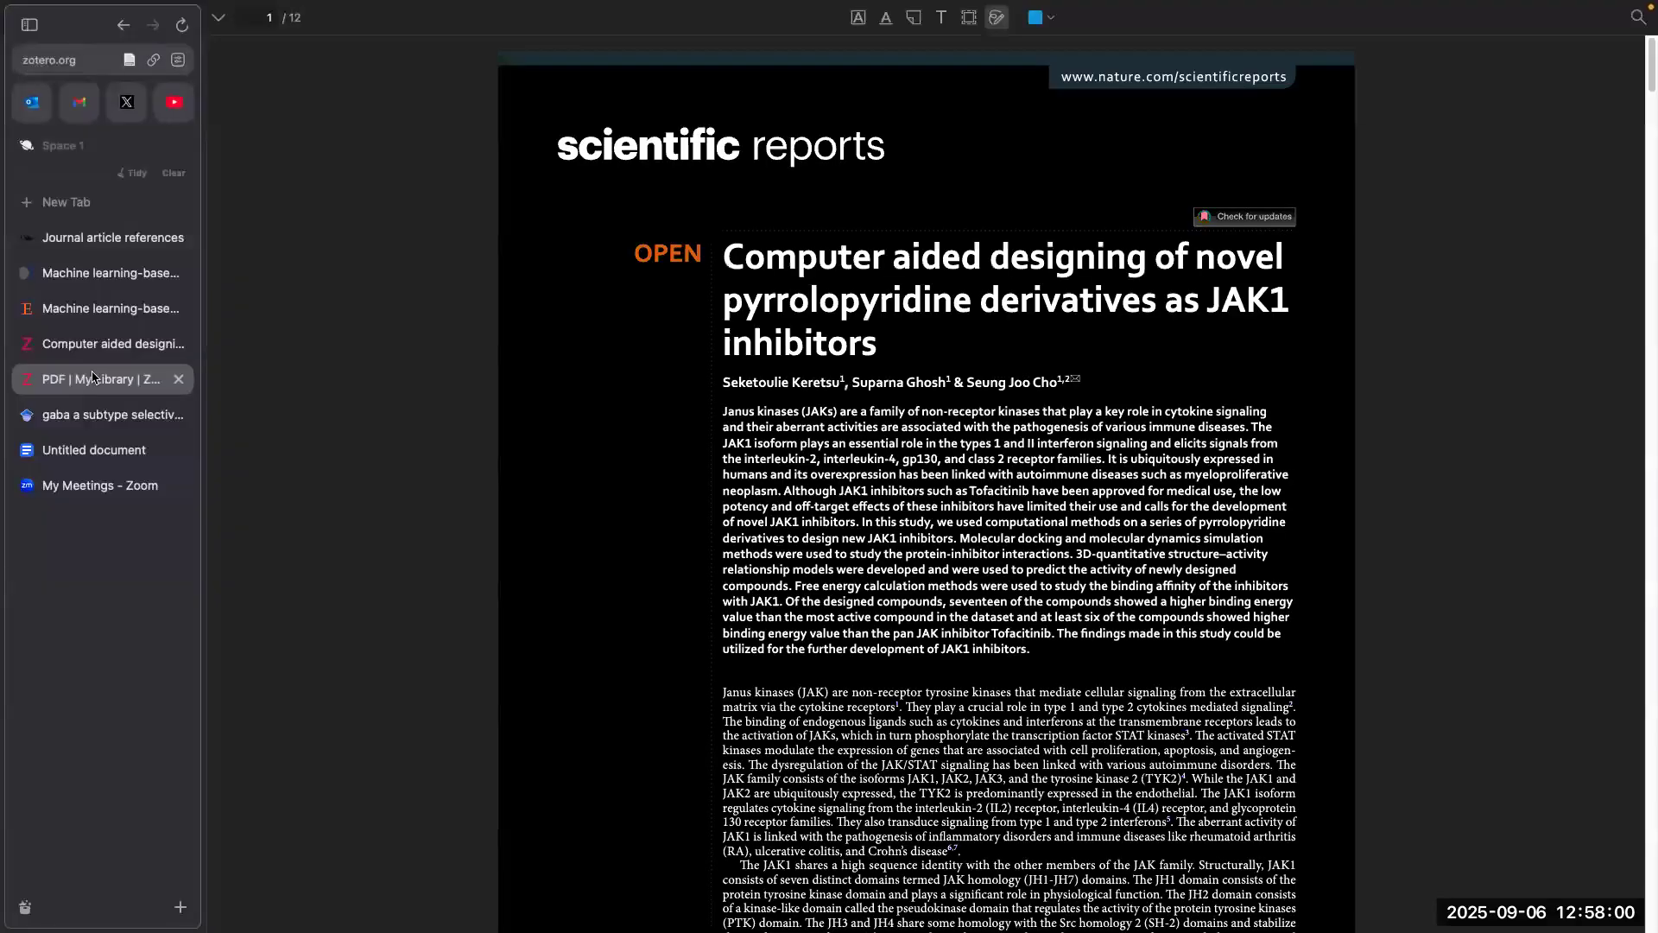
pyautogui.click(95, 344)
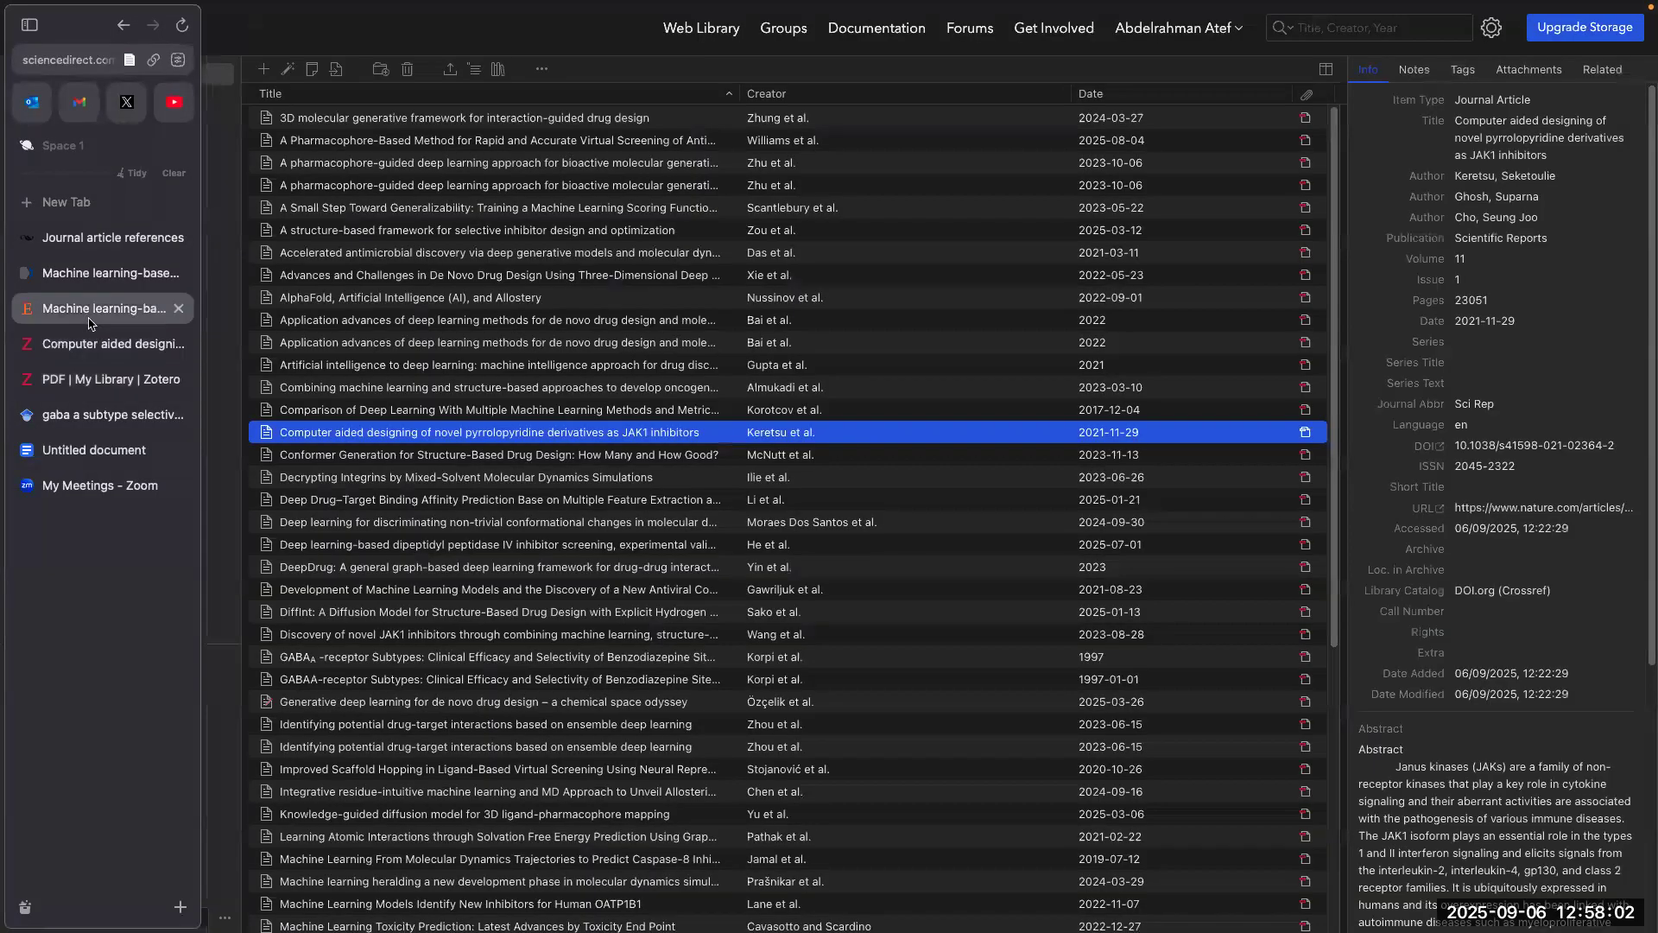
pyautogui.click(102, 308)
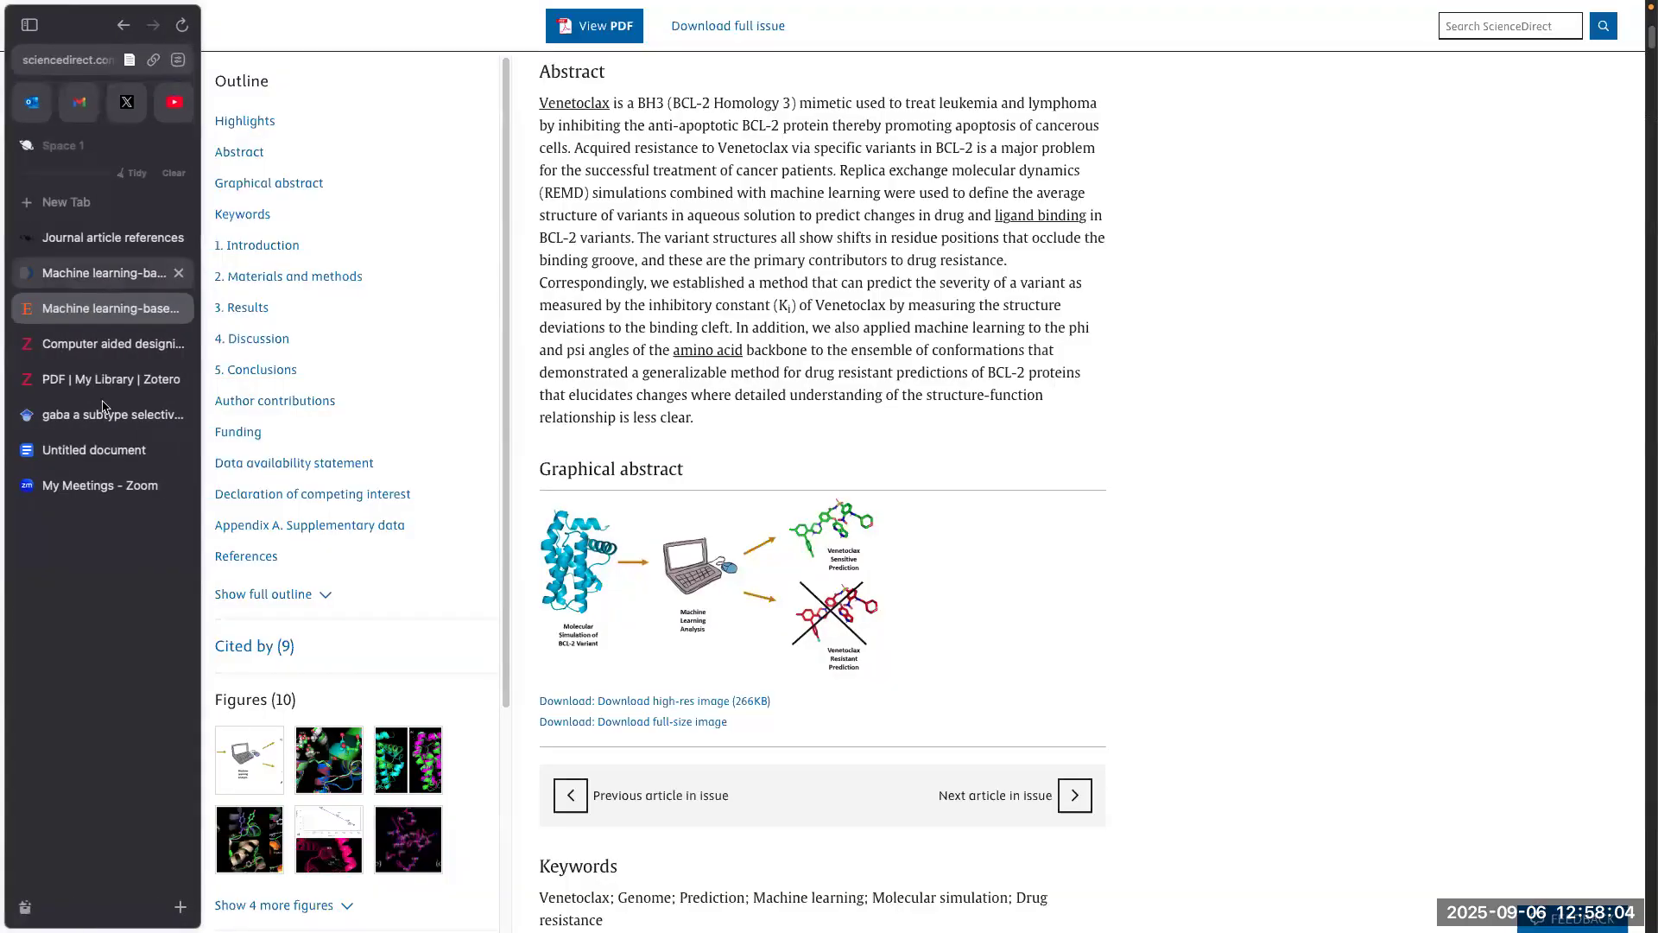
pyautogui.click(102, 415)
pyautogui.click(404, 21)
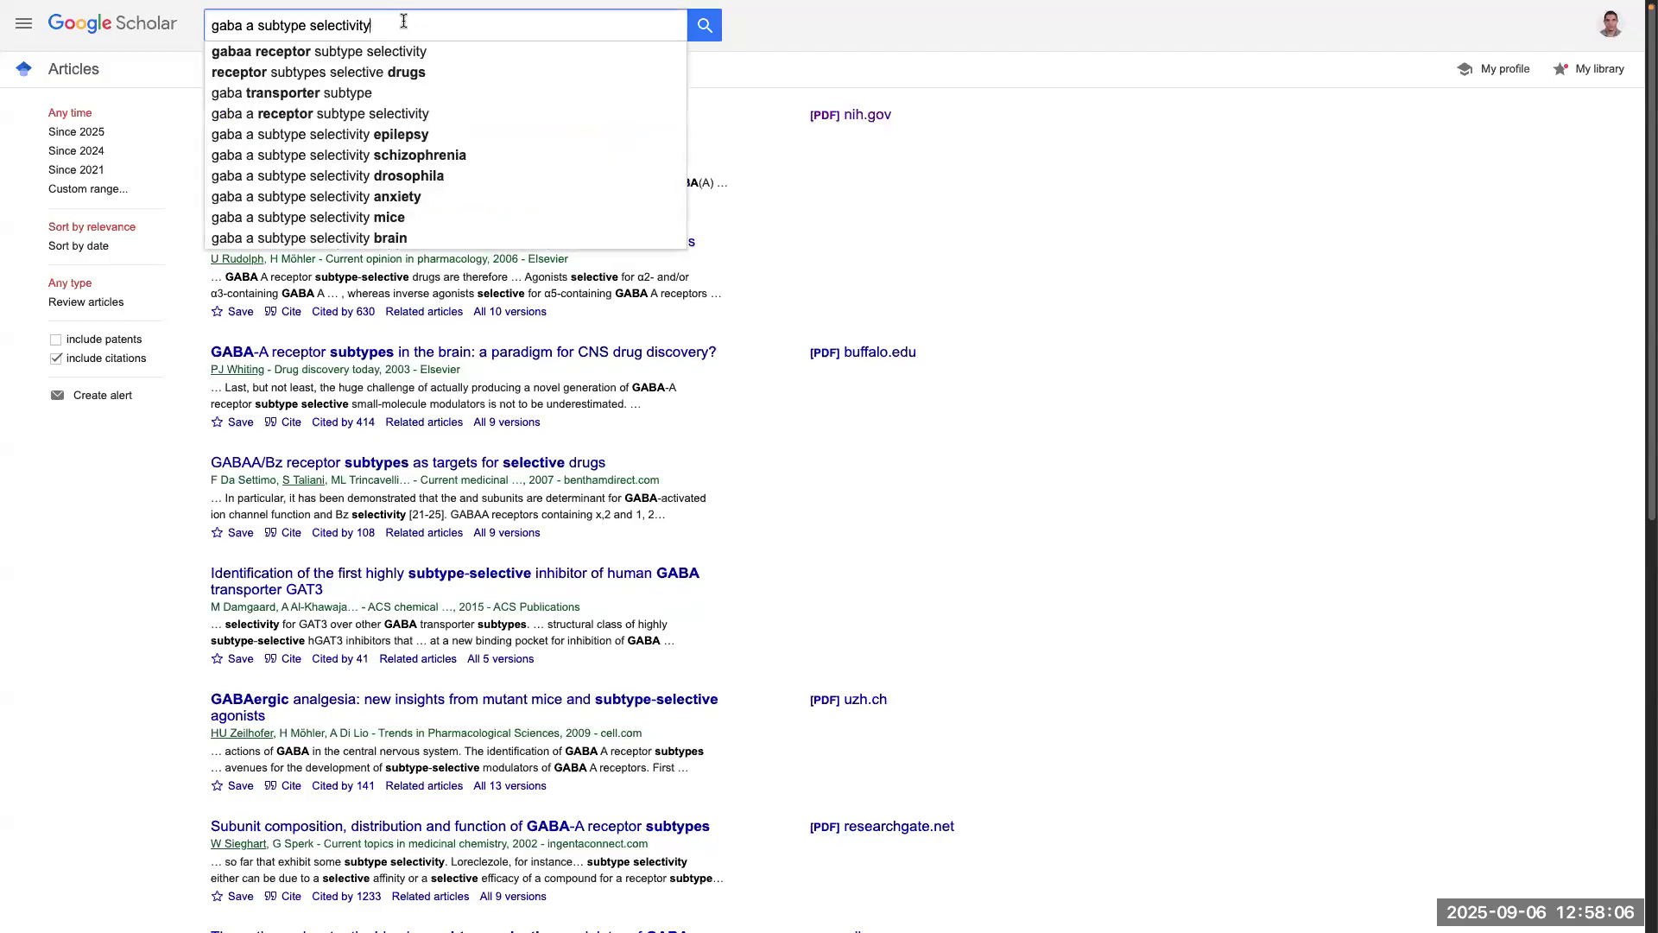
pyautogui.write('chapter')
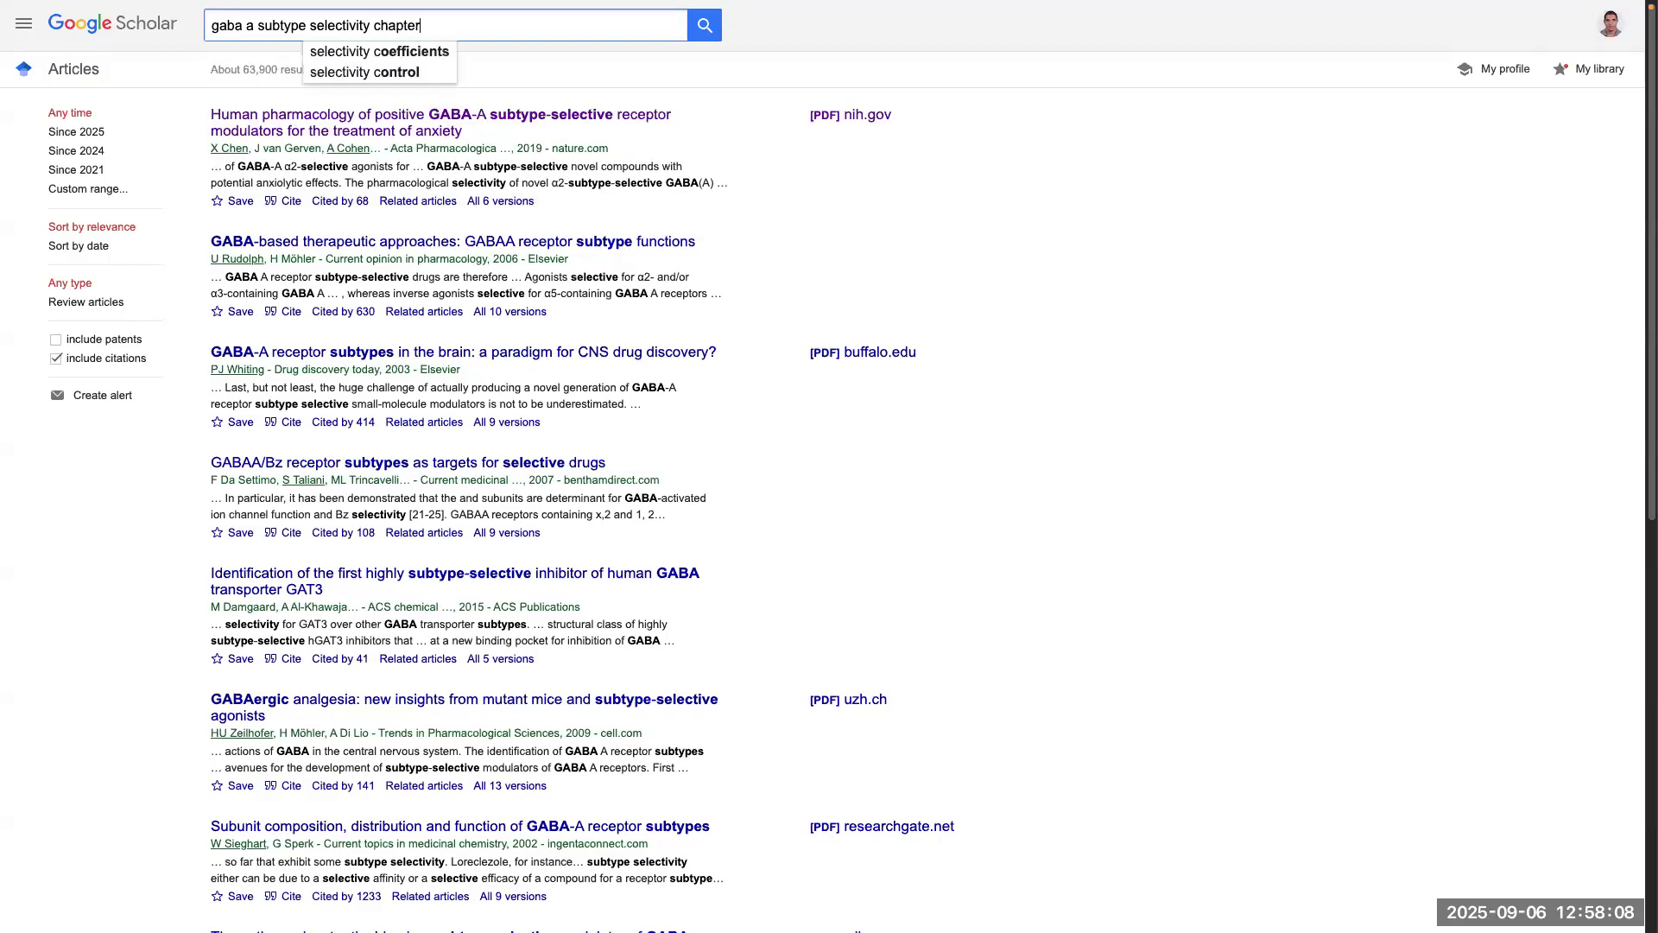
pyautogui.press('Return')
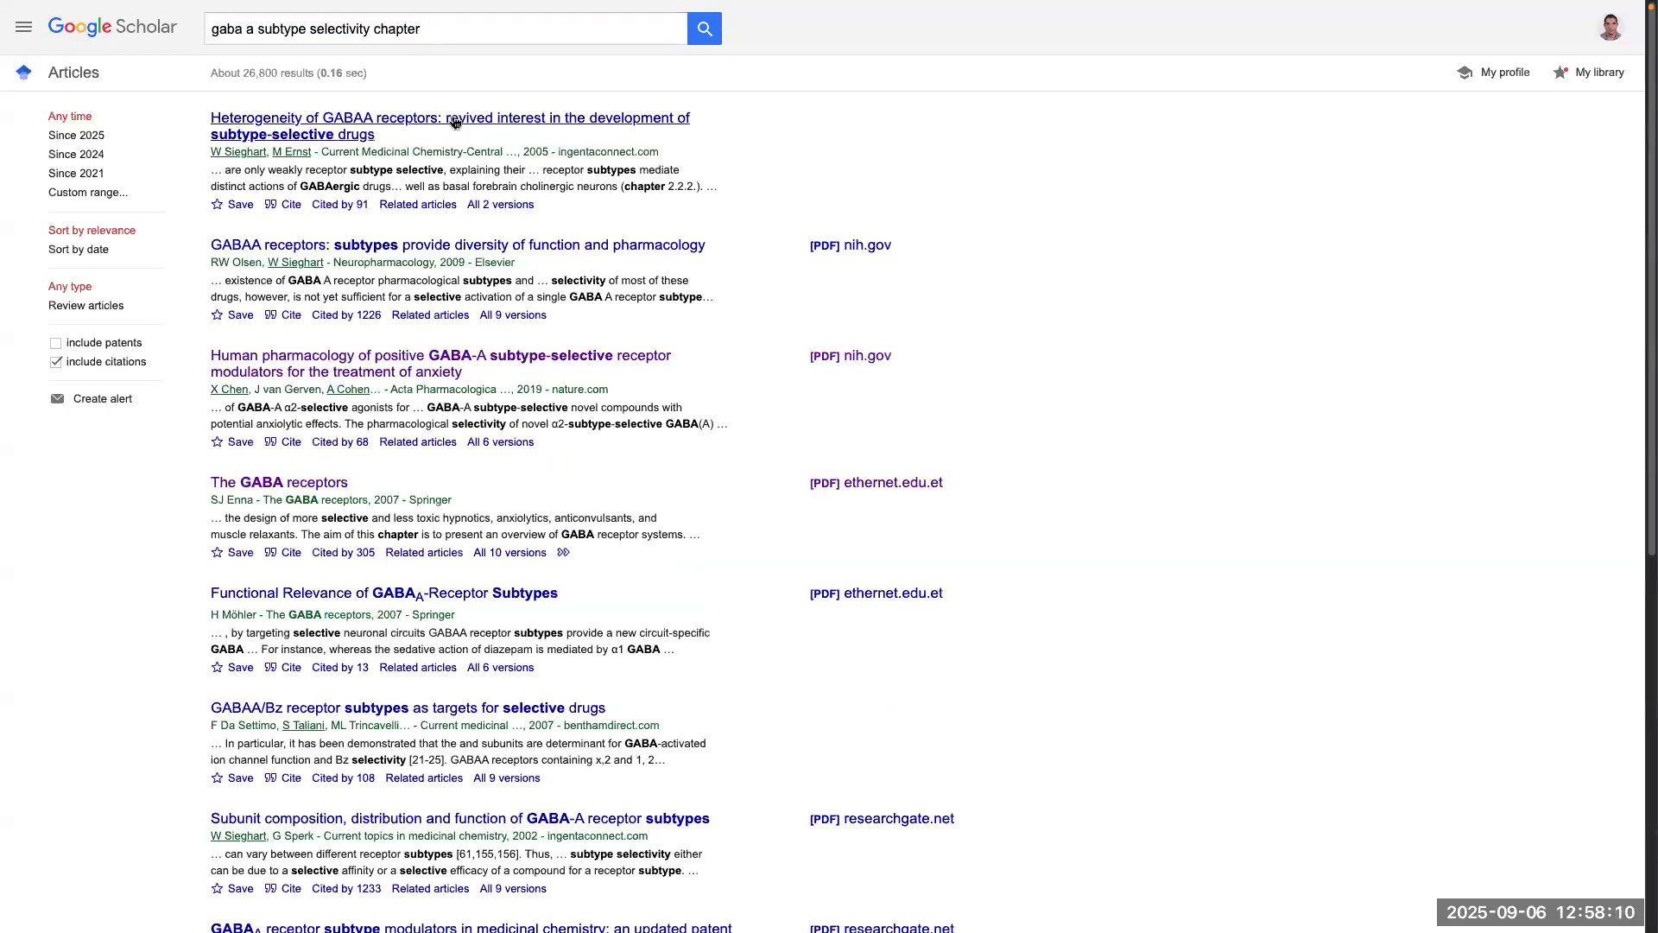
# Step: Check the result "GABAA receptors: subtypes provide diversity of function and pharmacology", then return and look through the results for a book chapter
pyautogui.click(489, 251)
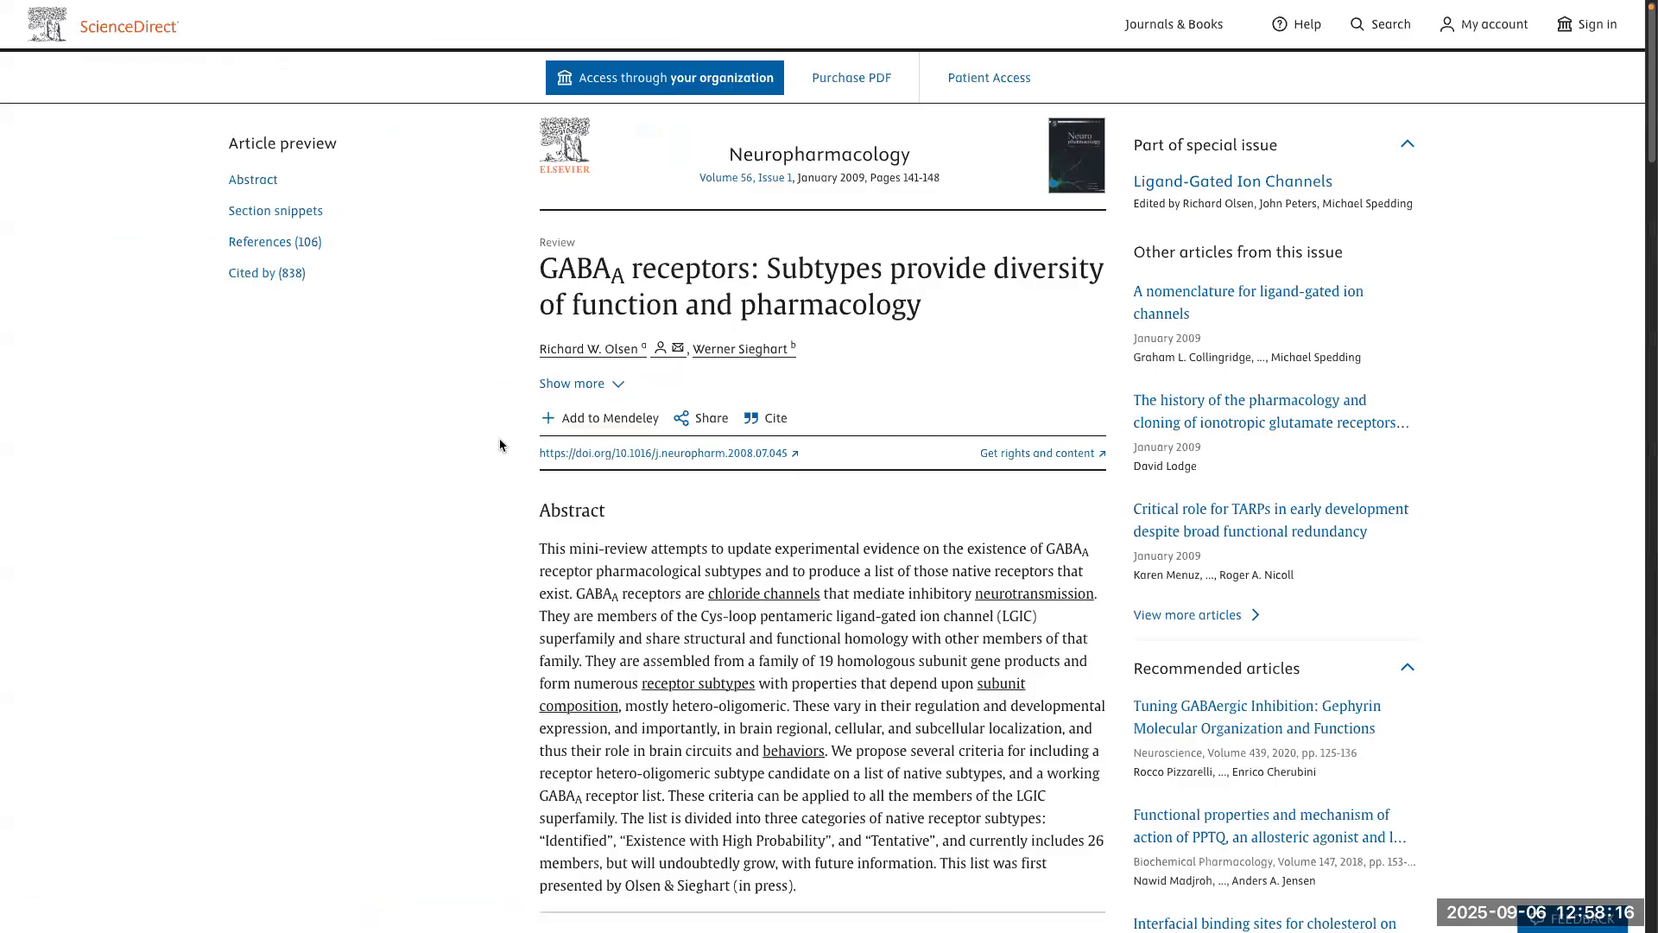
pyautogui.moveTo(5, 463)
pyautogui.click(123, 25)
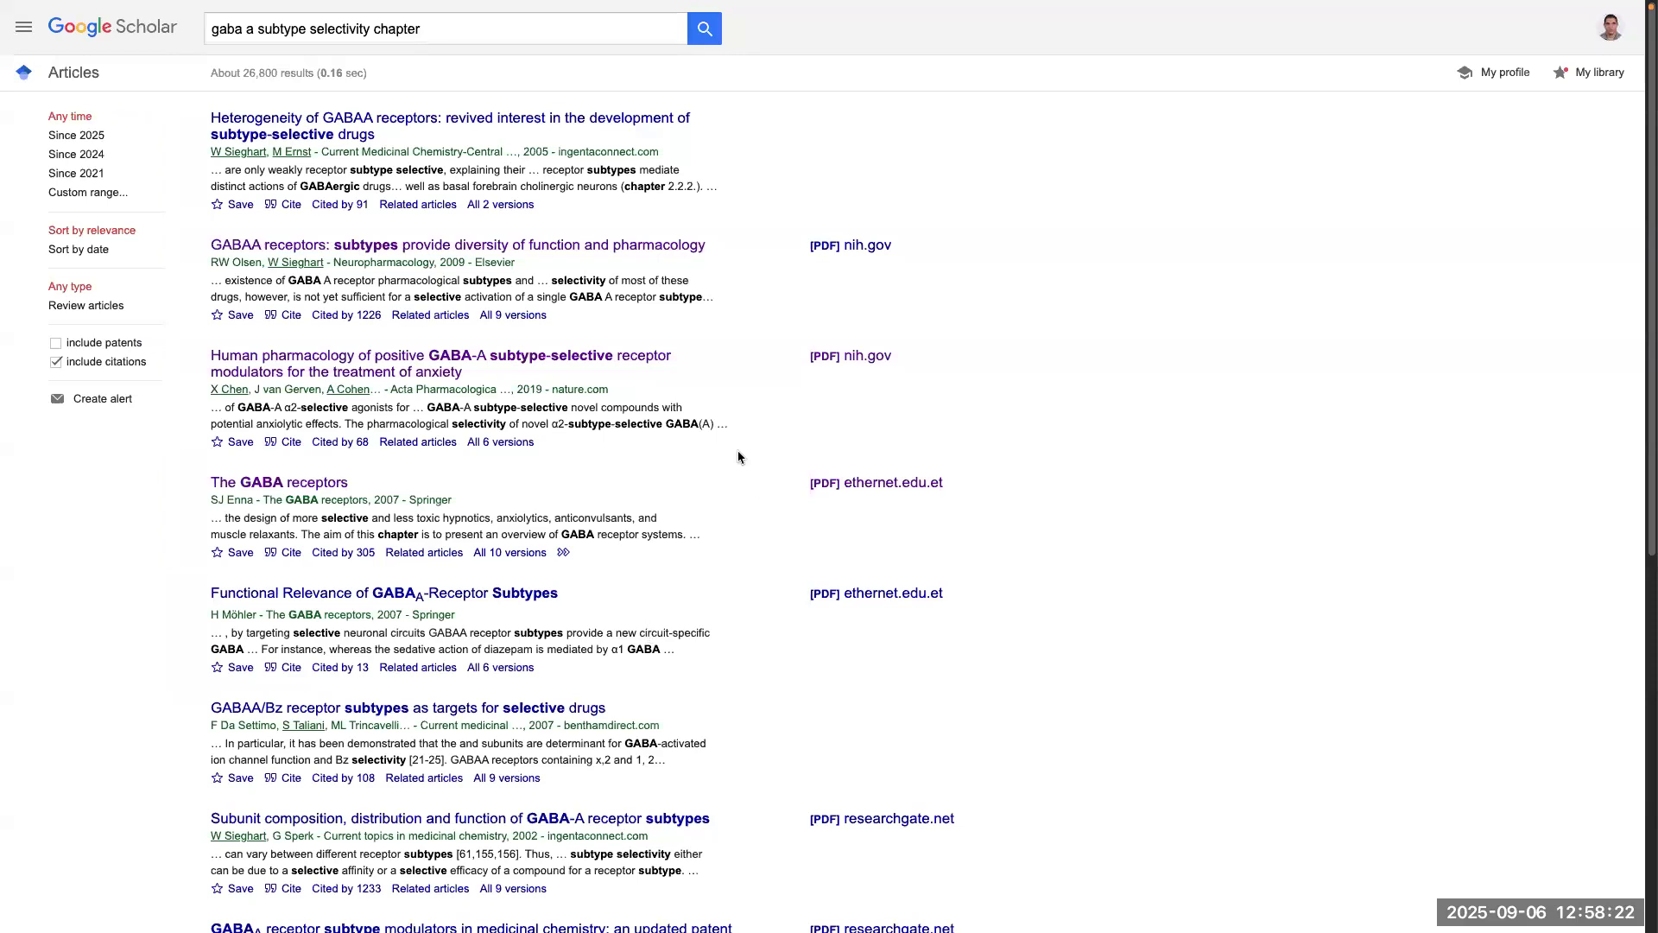
pyautogui.scroll(-5, 659, 554)
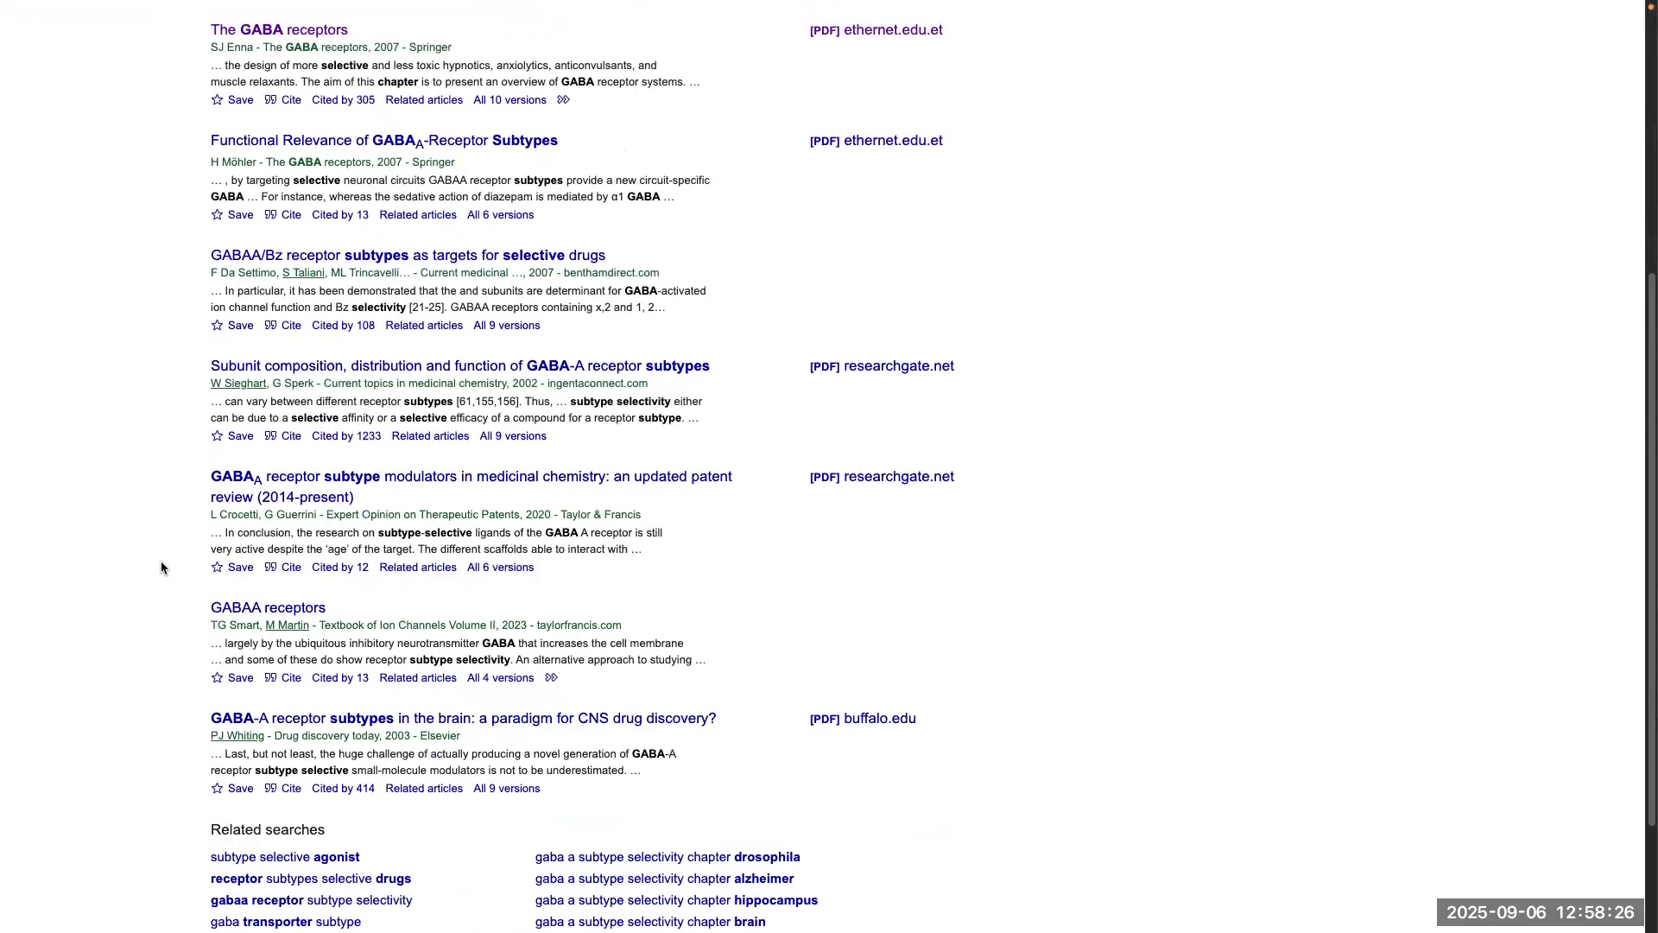
pyautogui.scroll(5, 170, 551)
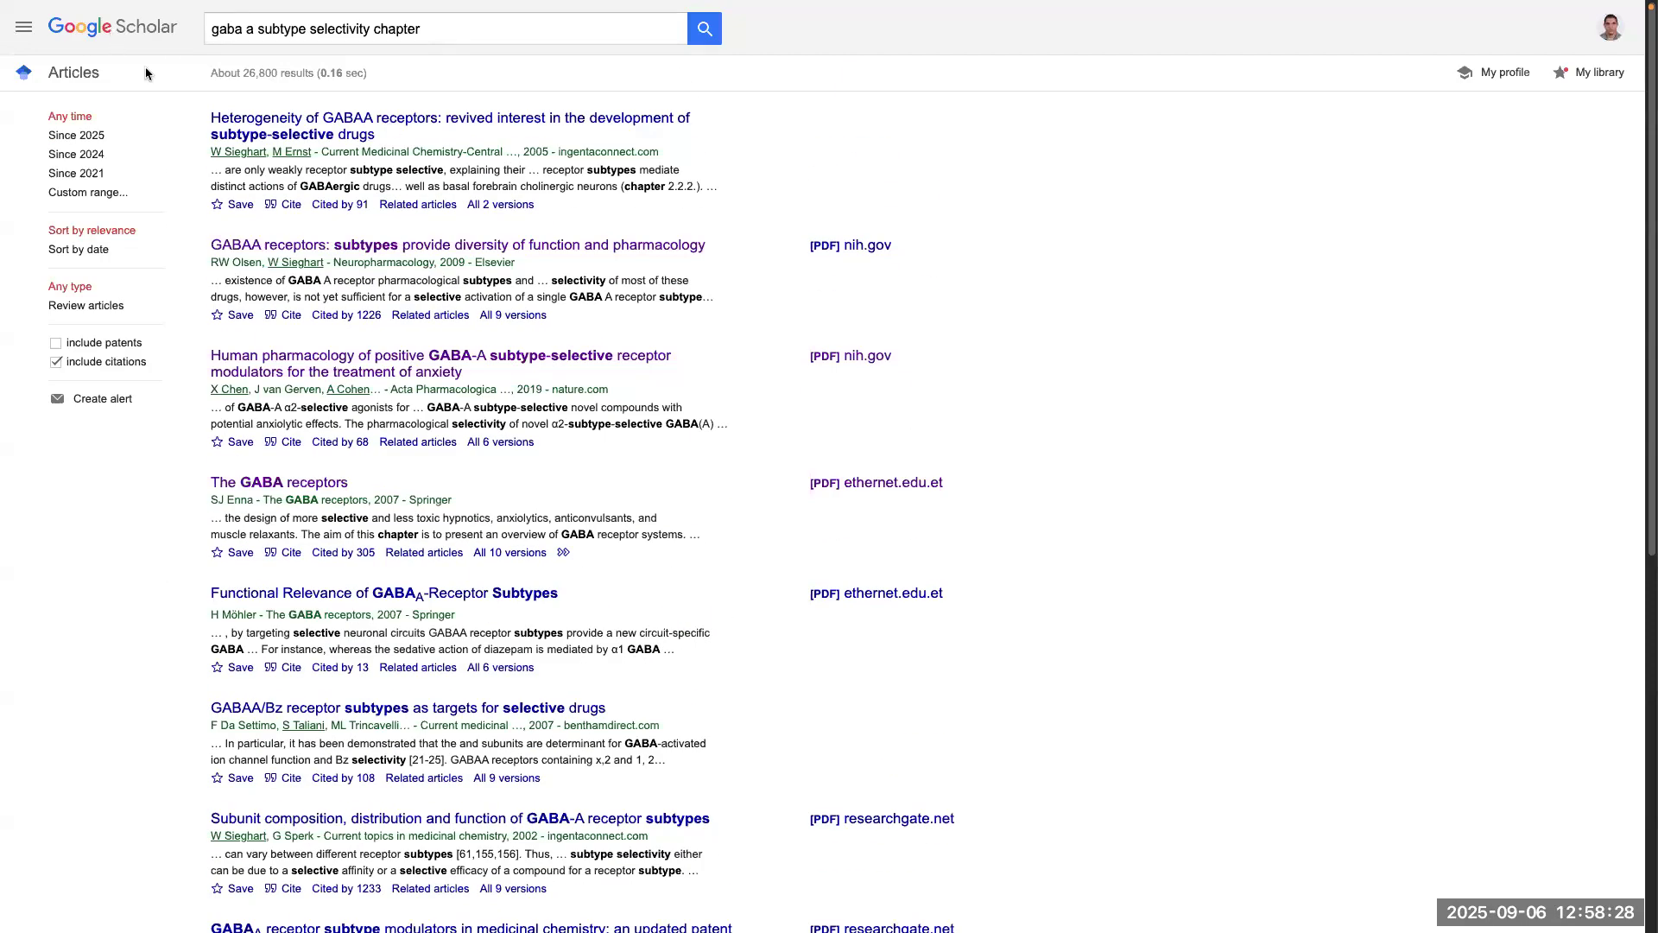
# Step: Search Google Scholar from its home page for "book chapter GABAA" and open the "GABAA receptors" chapter from taylorfrancis.com
pyautogui.hotkey('alt', 'Left')
pyautogui.write('book chapter')
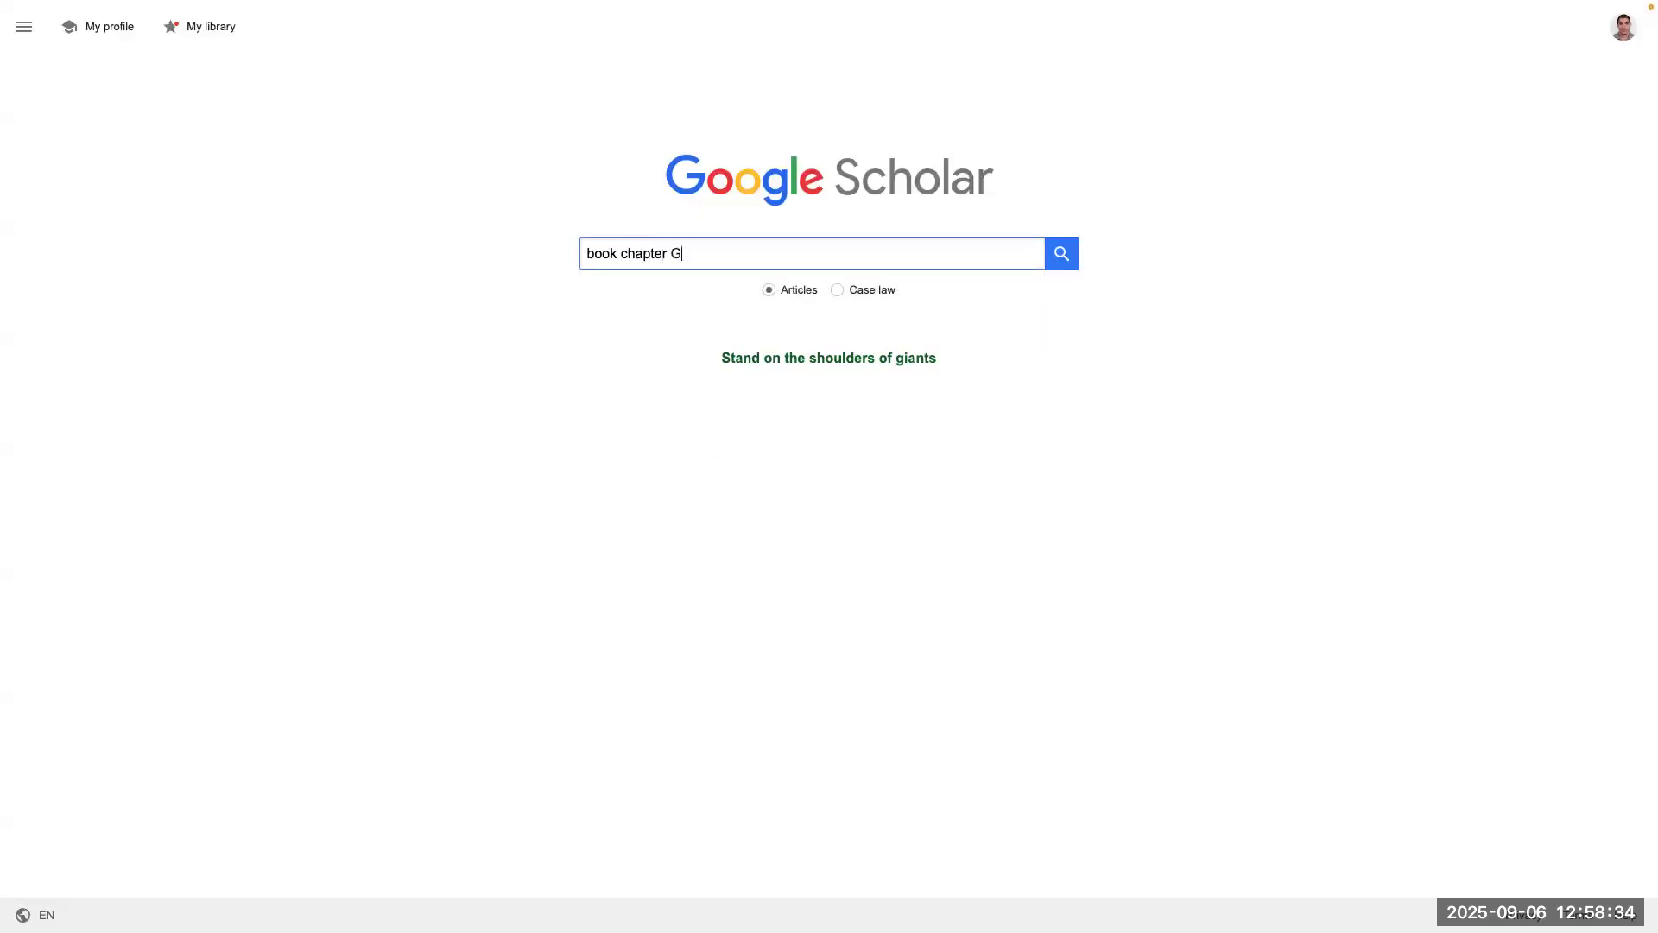
pyautogui.press('Return')
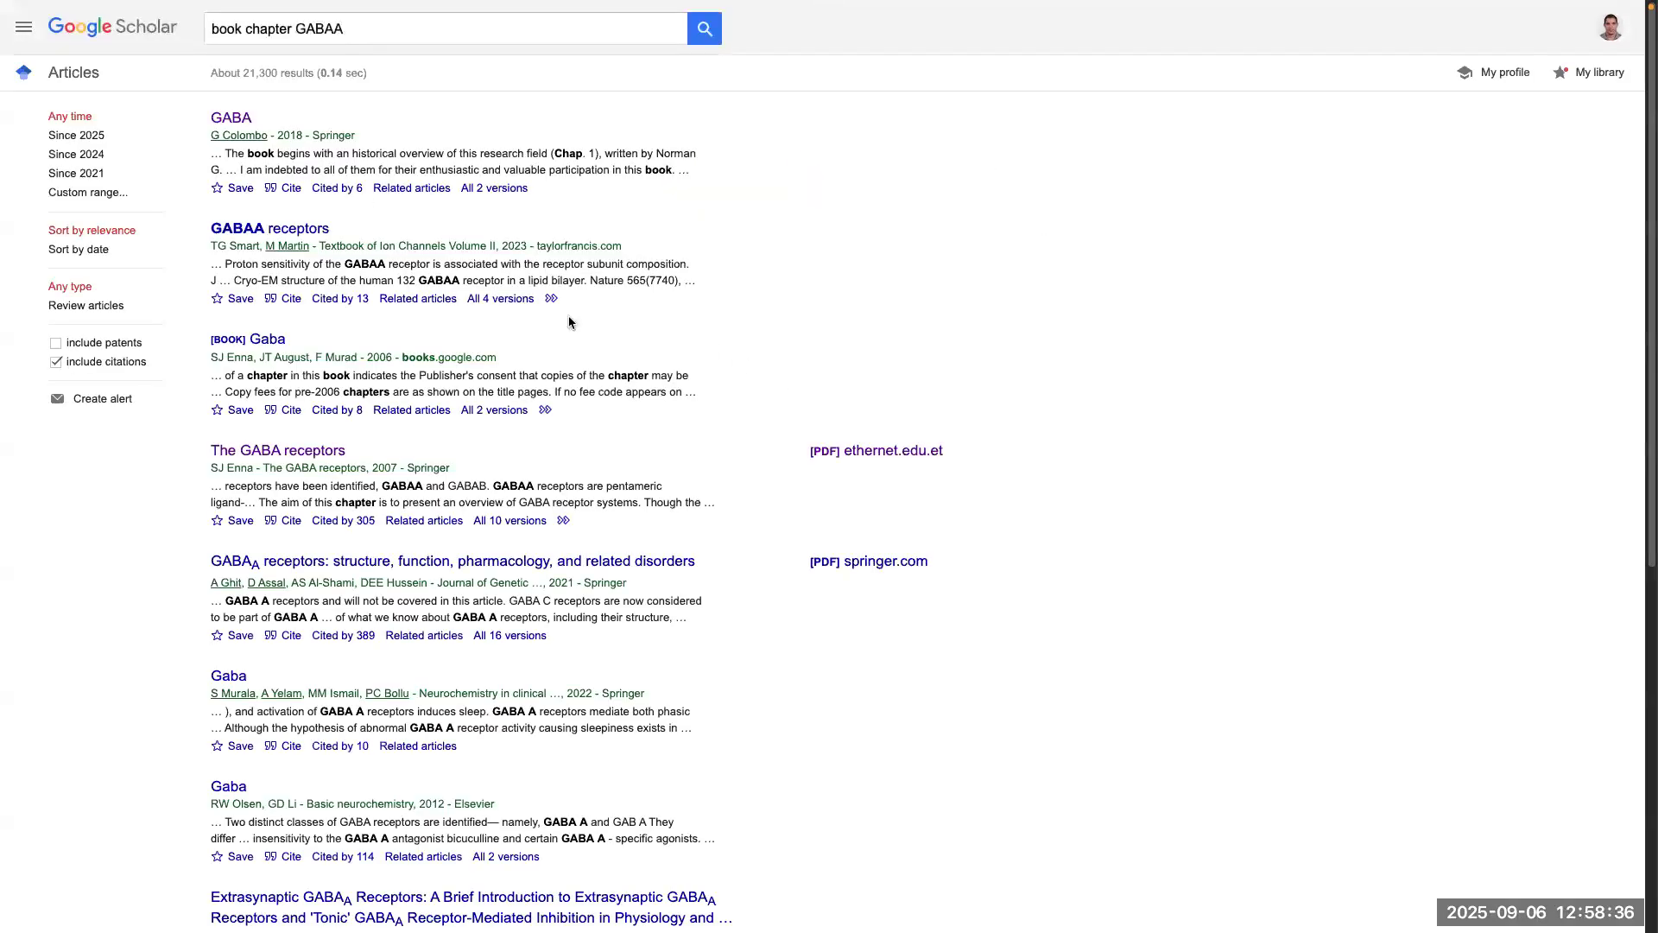
pyautogui.click(290, 229)
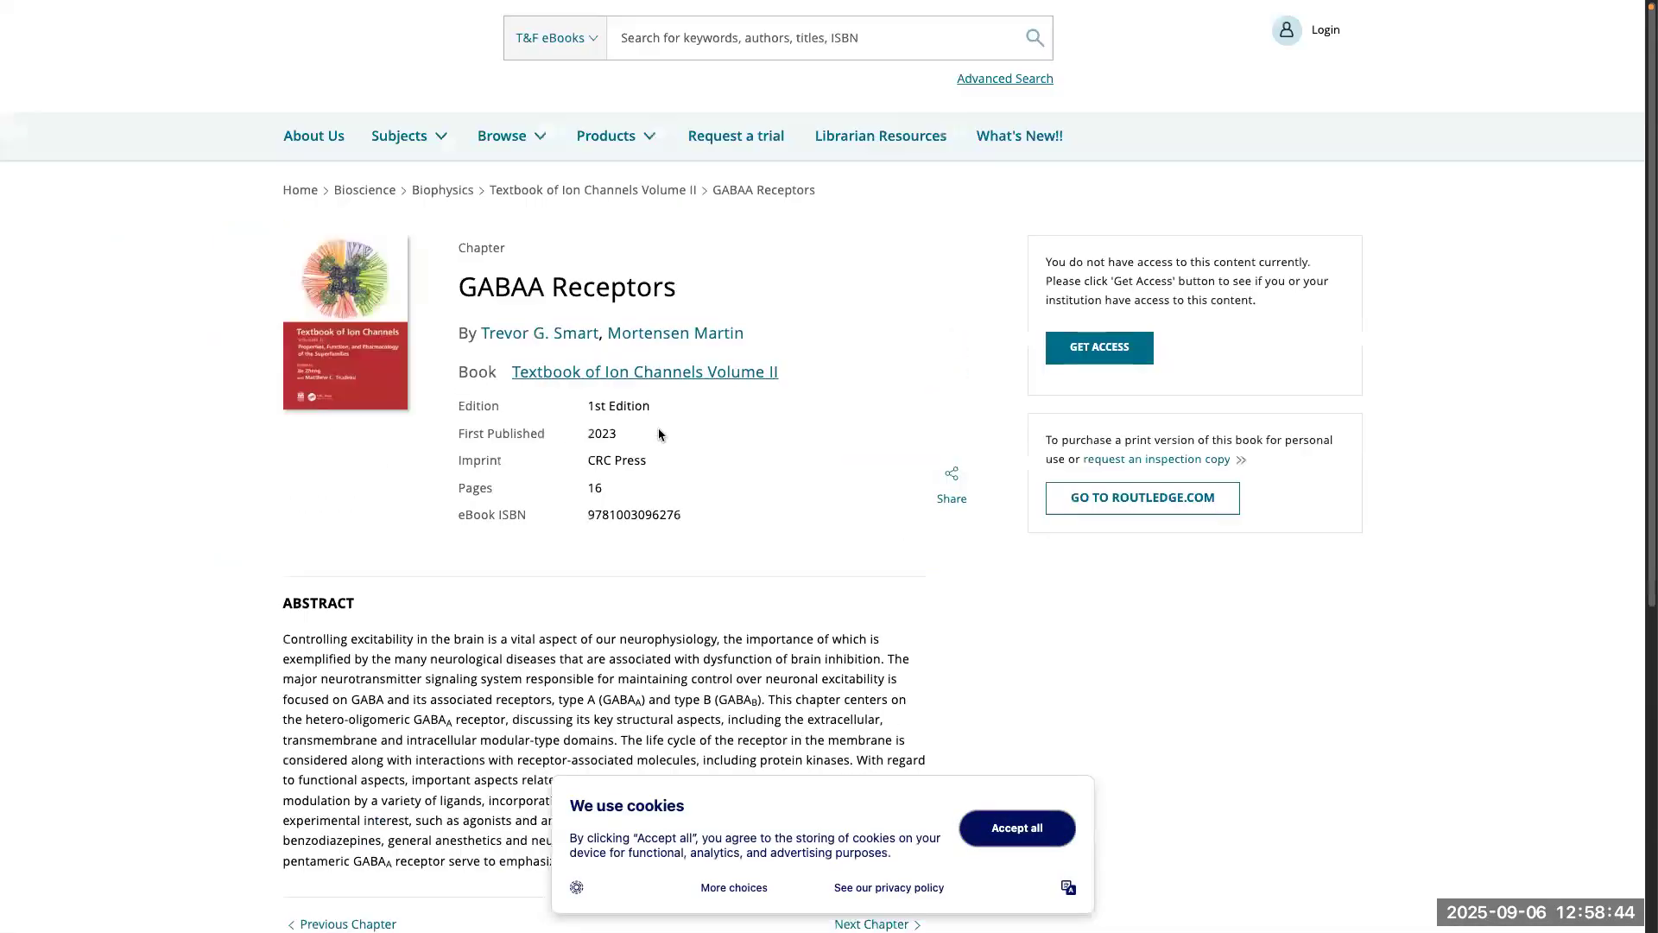
# Step: Save the "GABAA Receptors" chapter page from Textbook of Ion Channels Volume II to the Zotero library
pyautogui.scroll(-3, 184, 517)
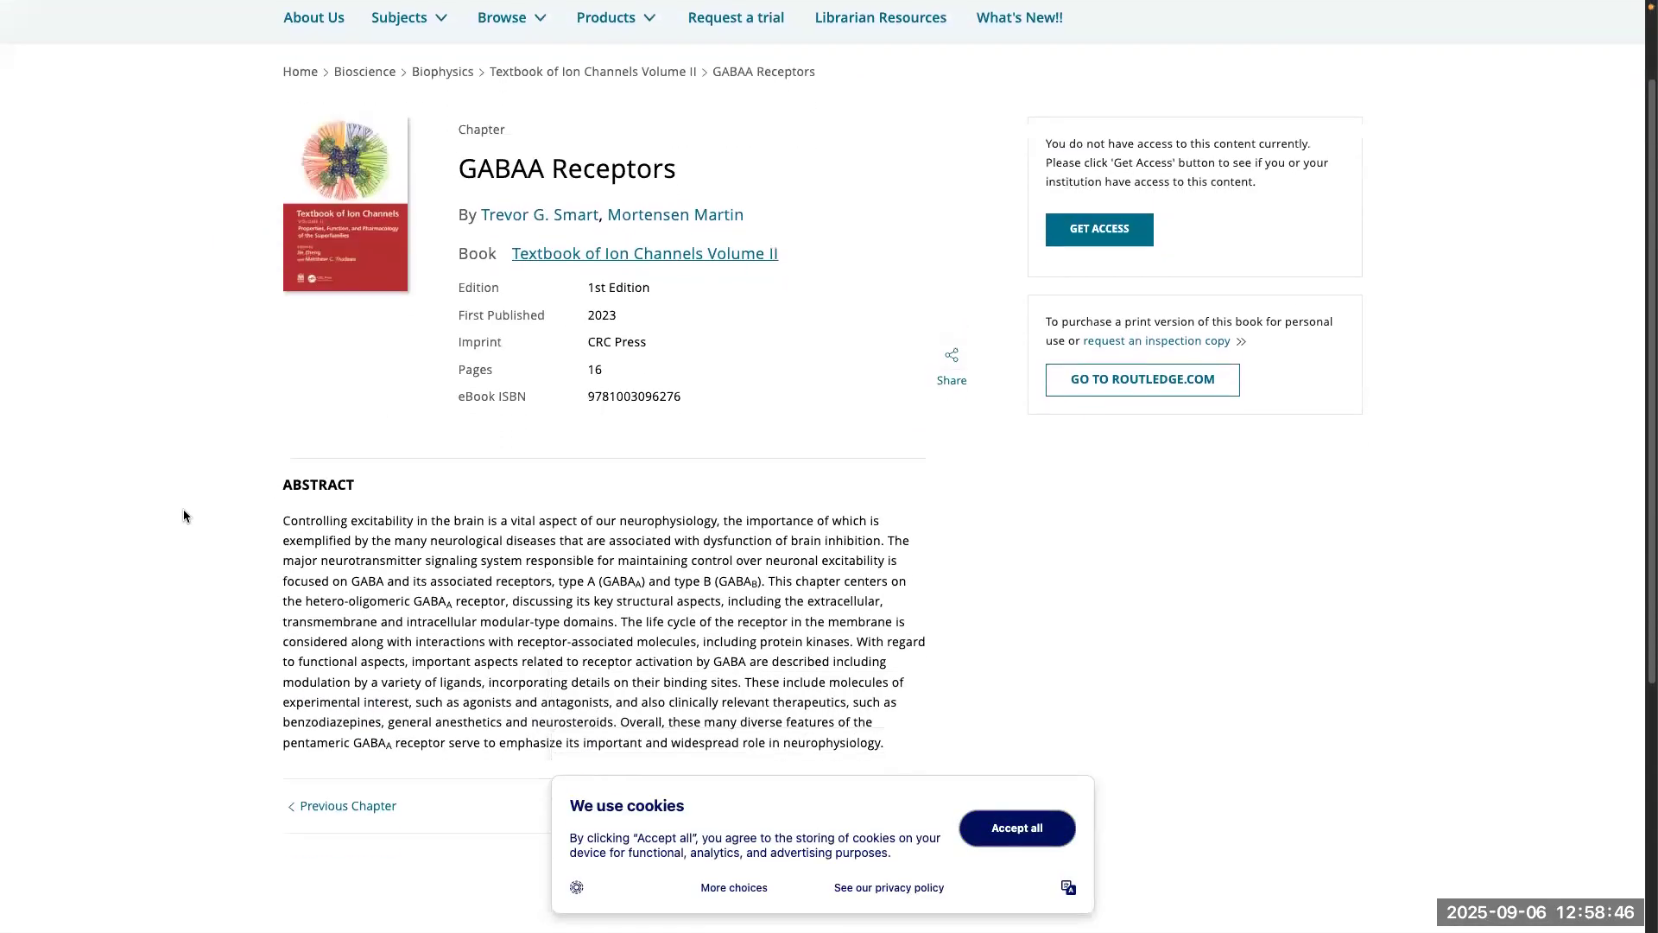
pyautogui.scroll(3, 4, 523)
pyautogui.moveTo(5, 522)
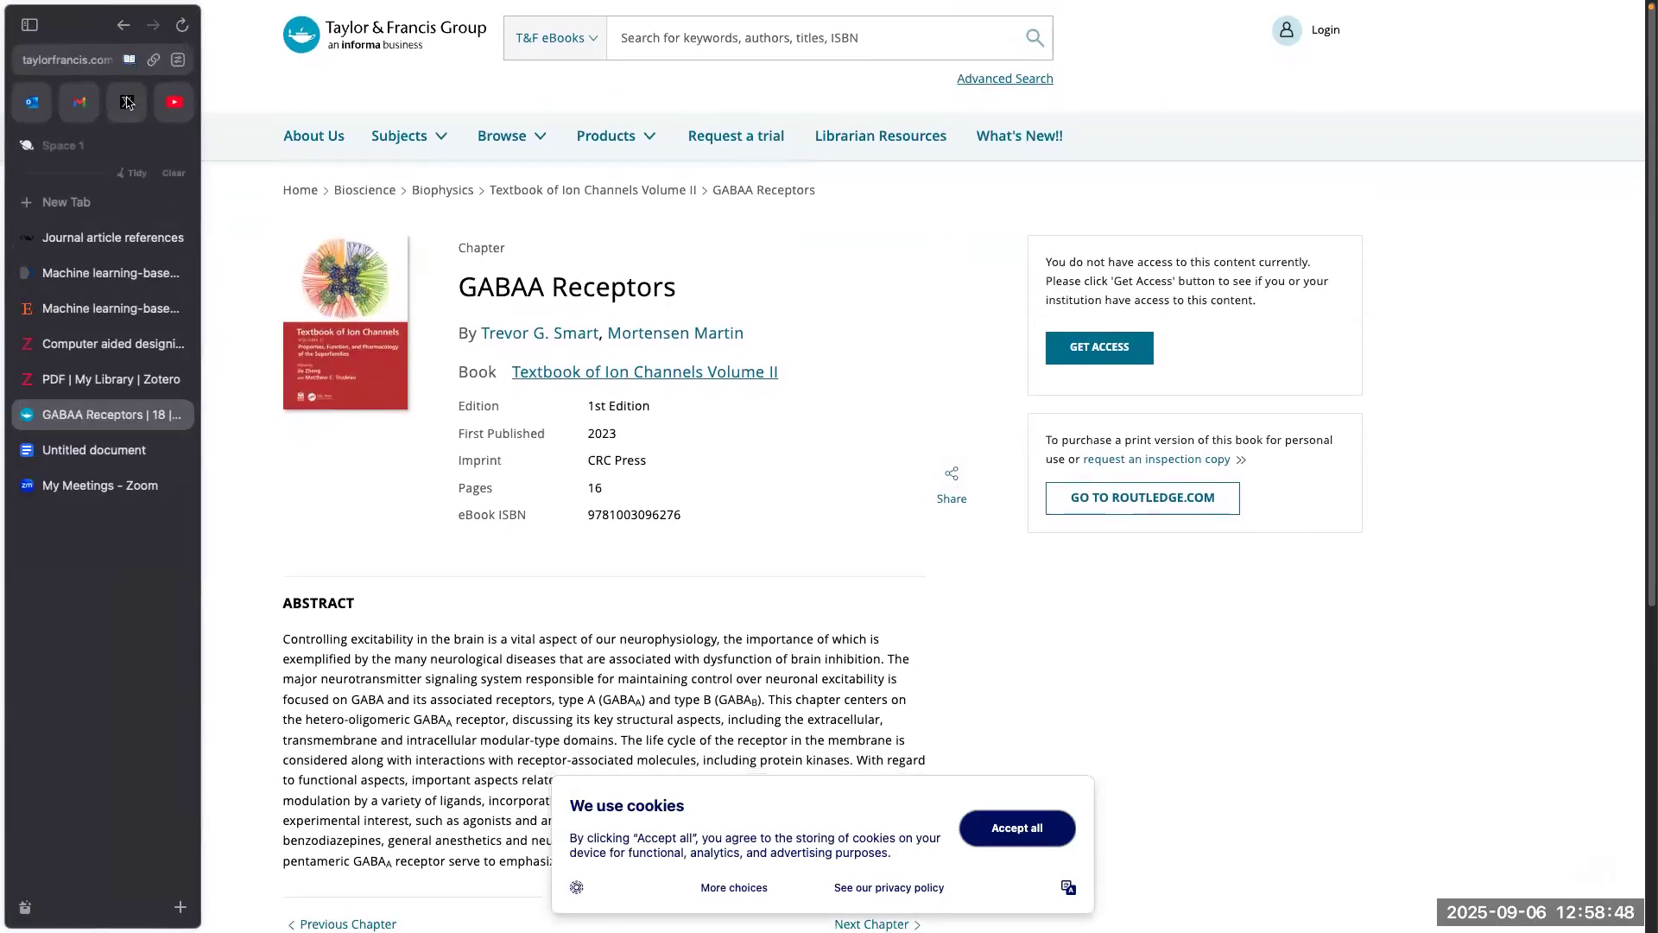
pyautogui.click(130, 62)
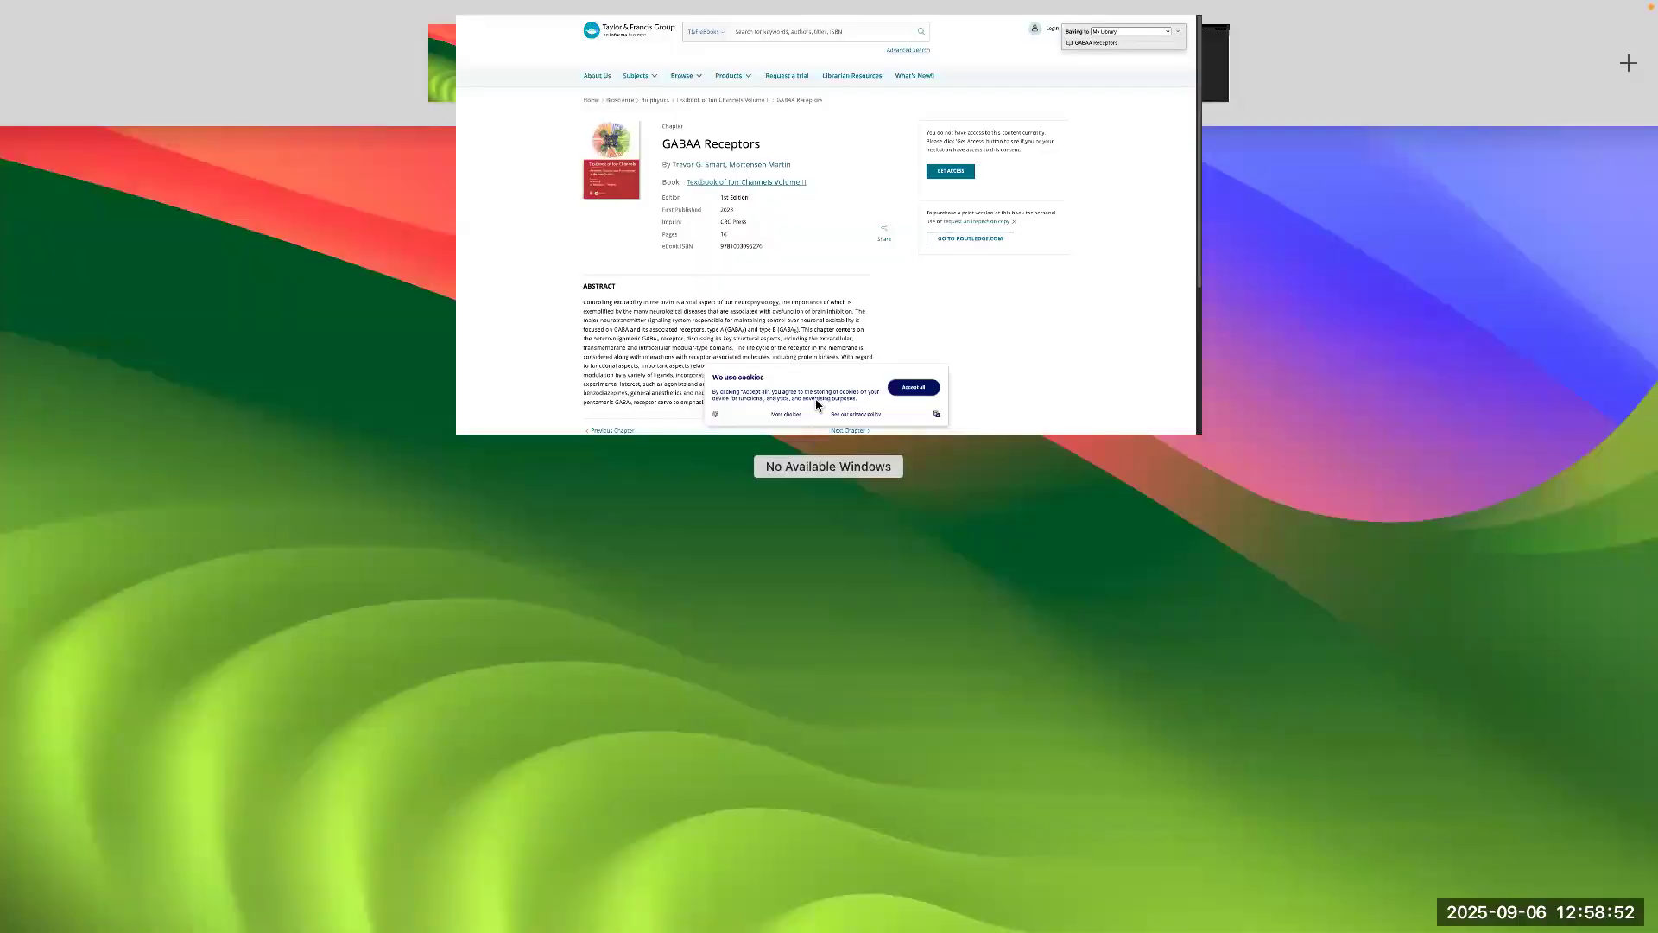
# Step: Switch to the Zotero desktop app and review the saved "GABAA Receptors" item's metadata and abstract
pyautogui.hotkey('ctrl', 'Up')
pyautogui.moveTo(950, 64)
pyautogui.click(1023, 82)
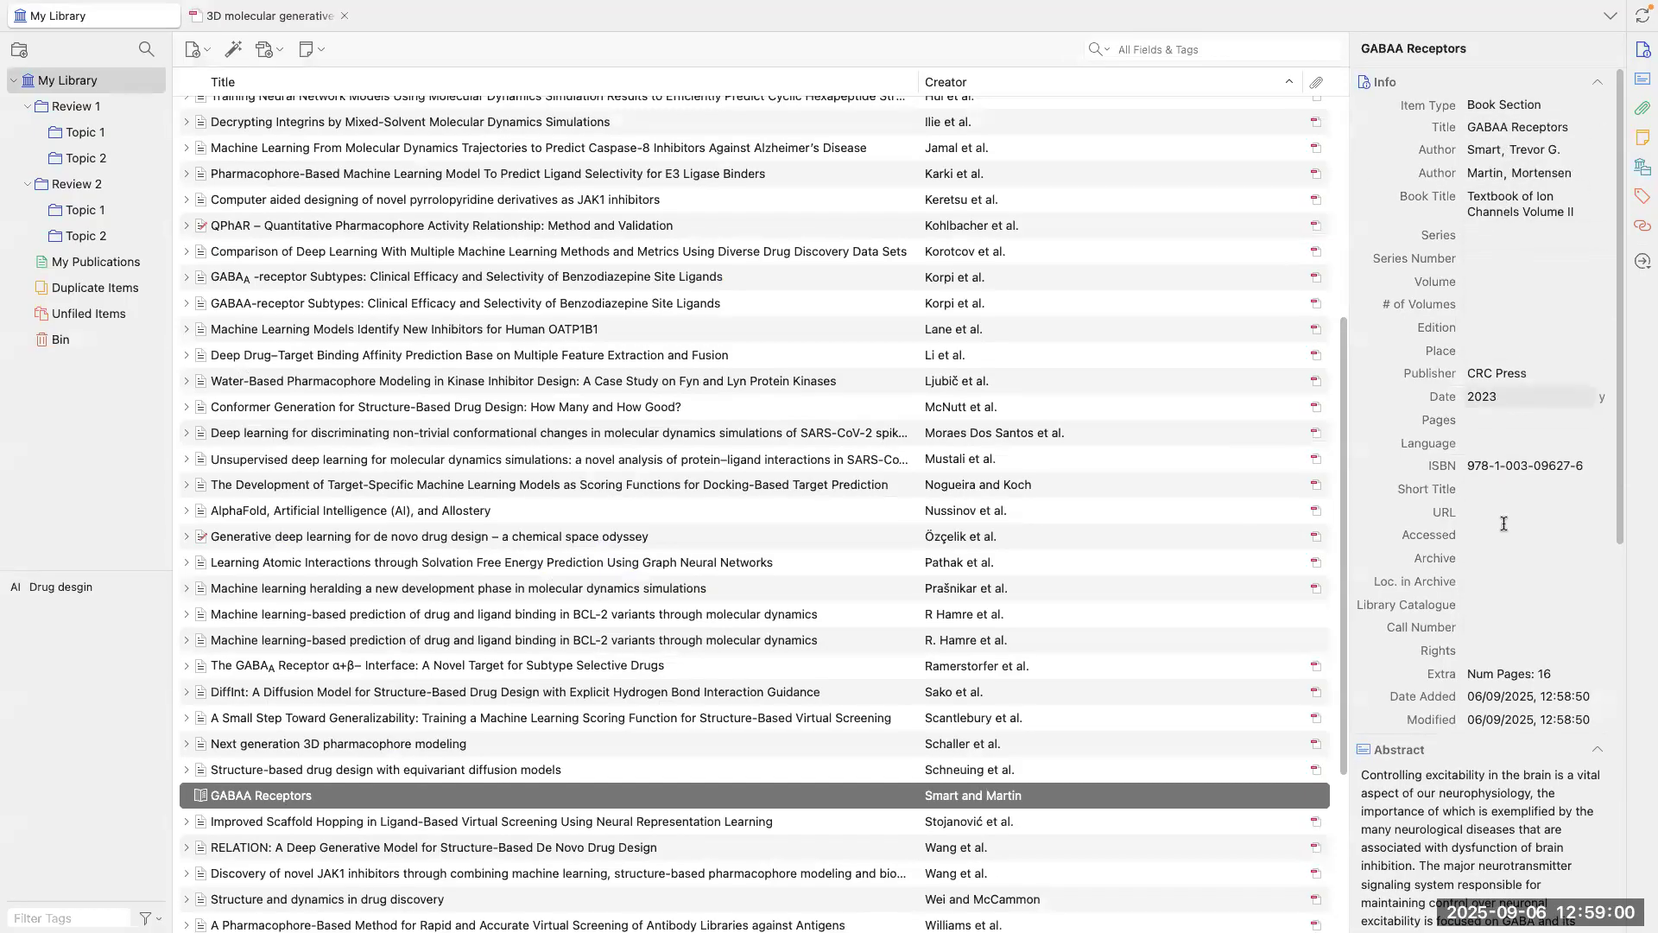
pyautogui.scroll(-10, 1504, 524)
pyautogui.scroll(10, 1503, 524)
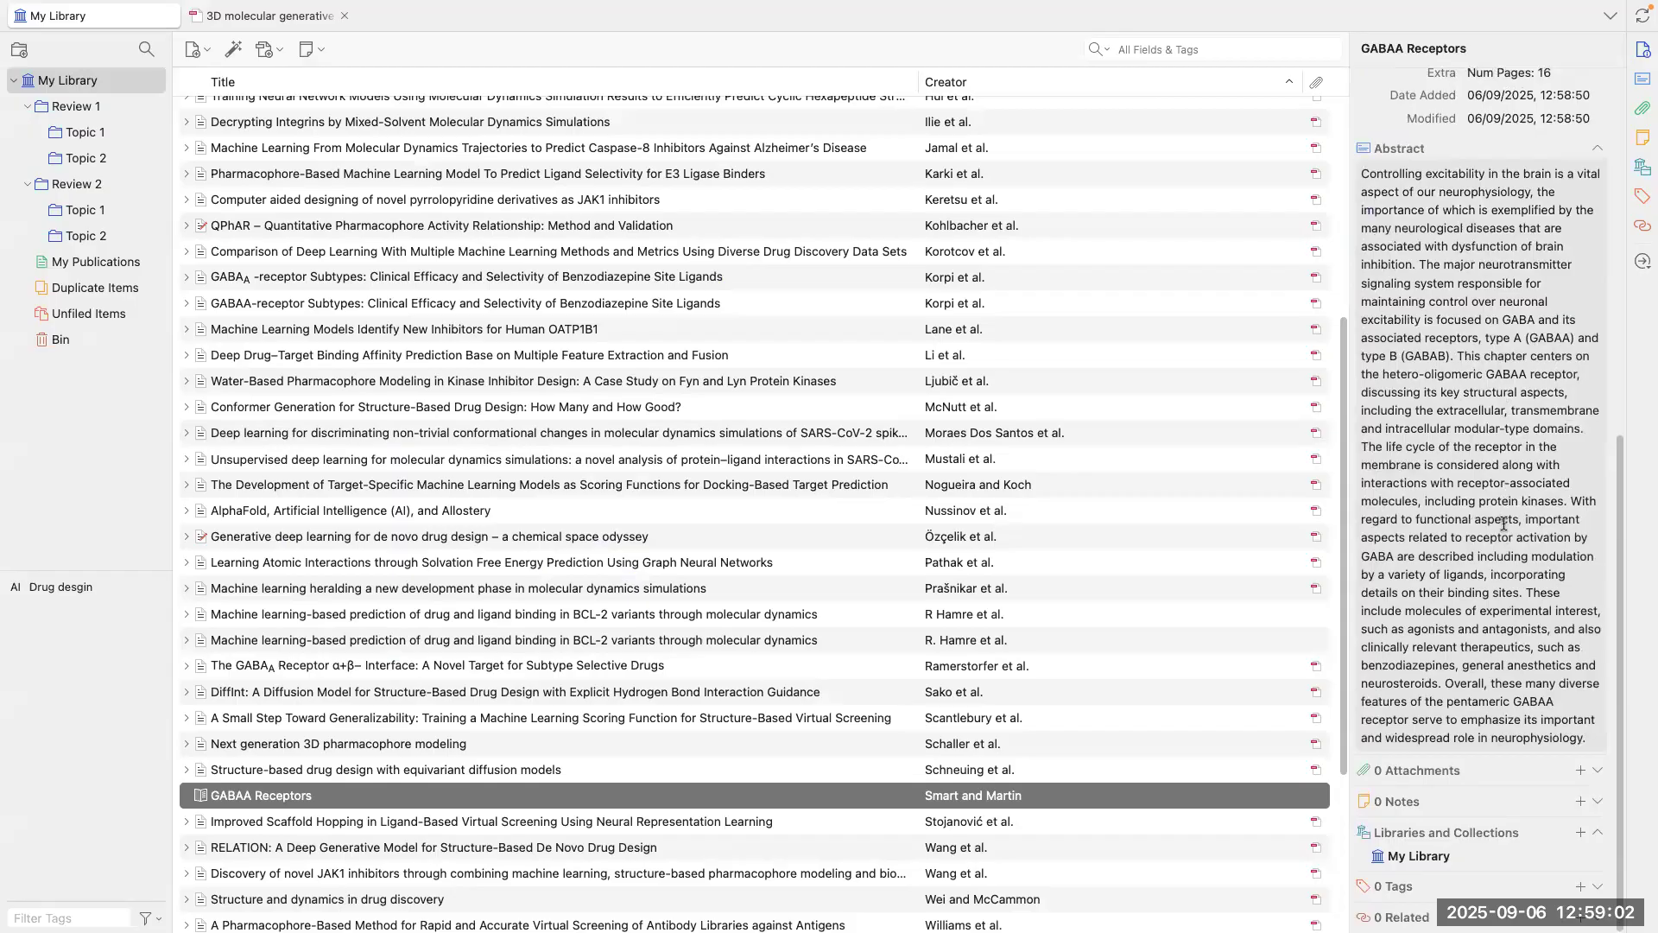
# Step: Switch back to Arc, check the Springer result on GABAA receptor structure and function, and continue to page 2 of the Scholar results
pyautogui.hotkey('ctrl', 'Up')
pyautogui.click(855, 66)
pyautogui.click(123, 28)
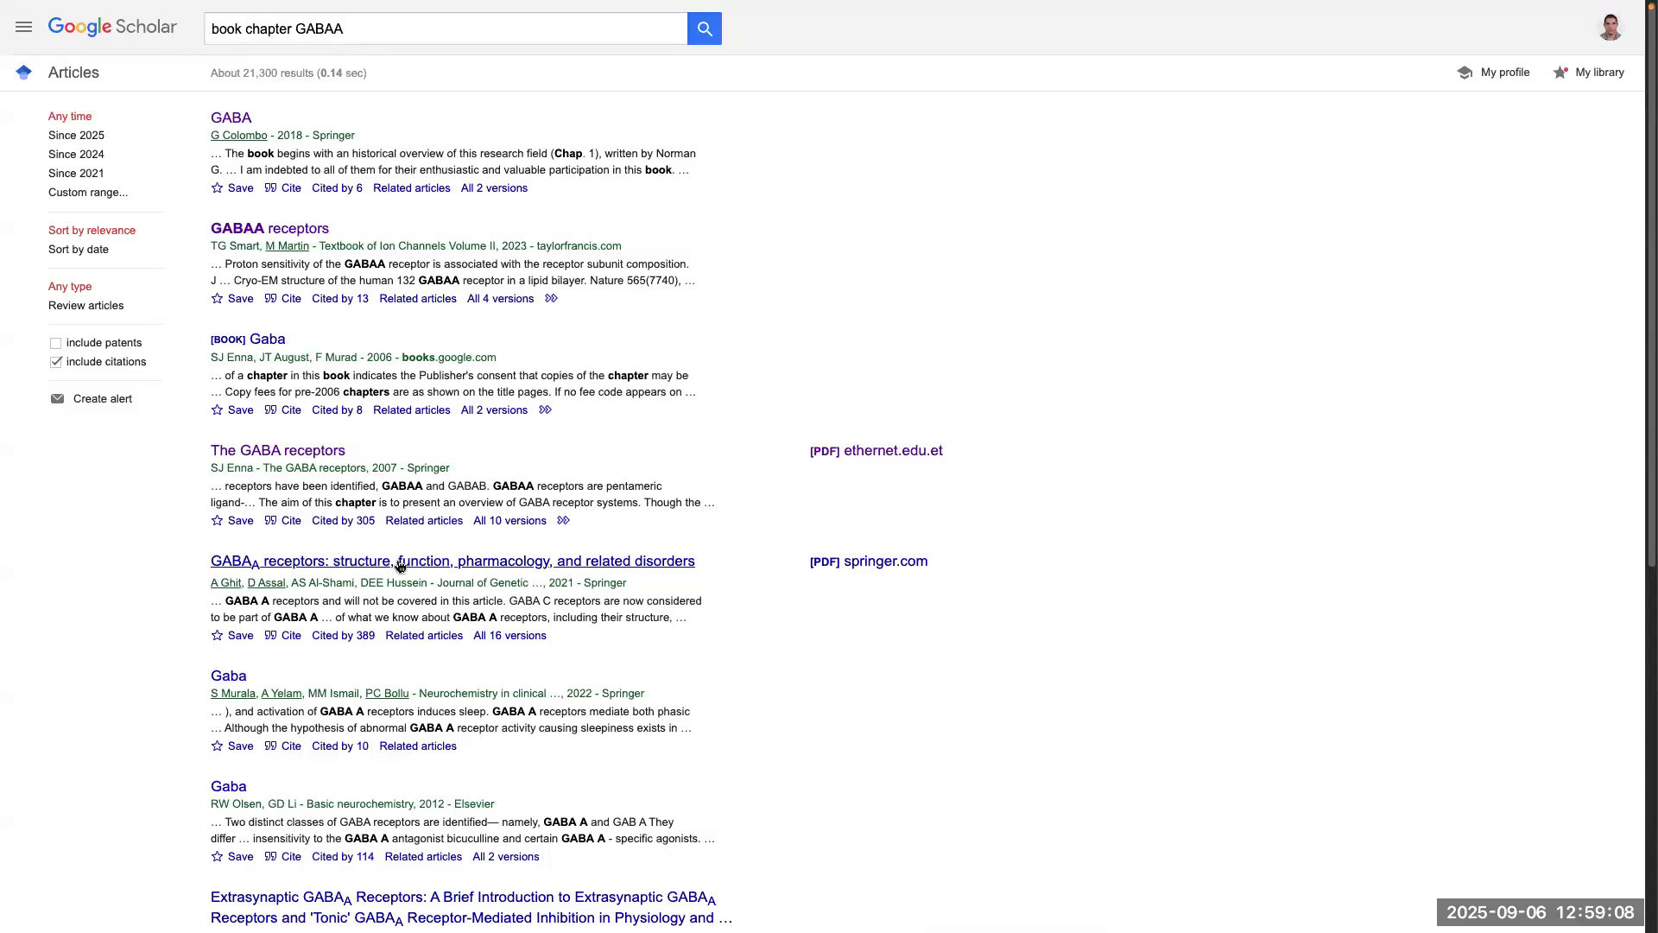
pyautogui.click(400, 563)
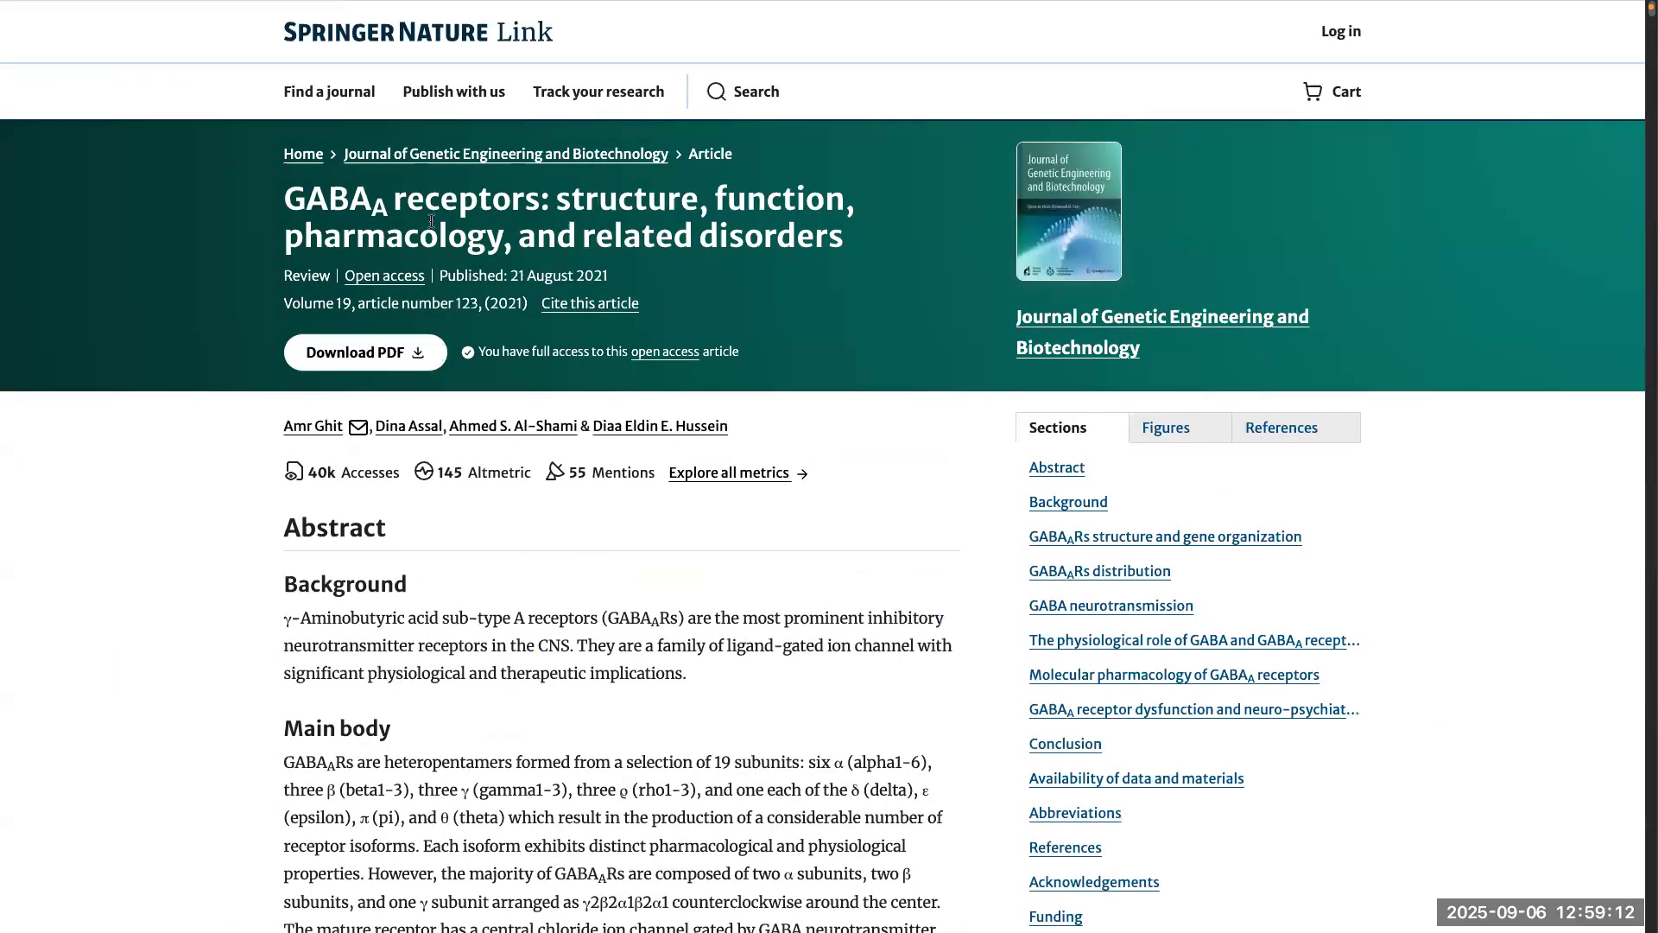
pyautogui.moveTo(4, 415)
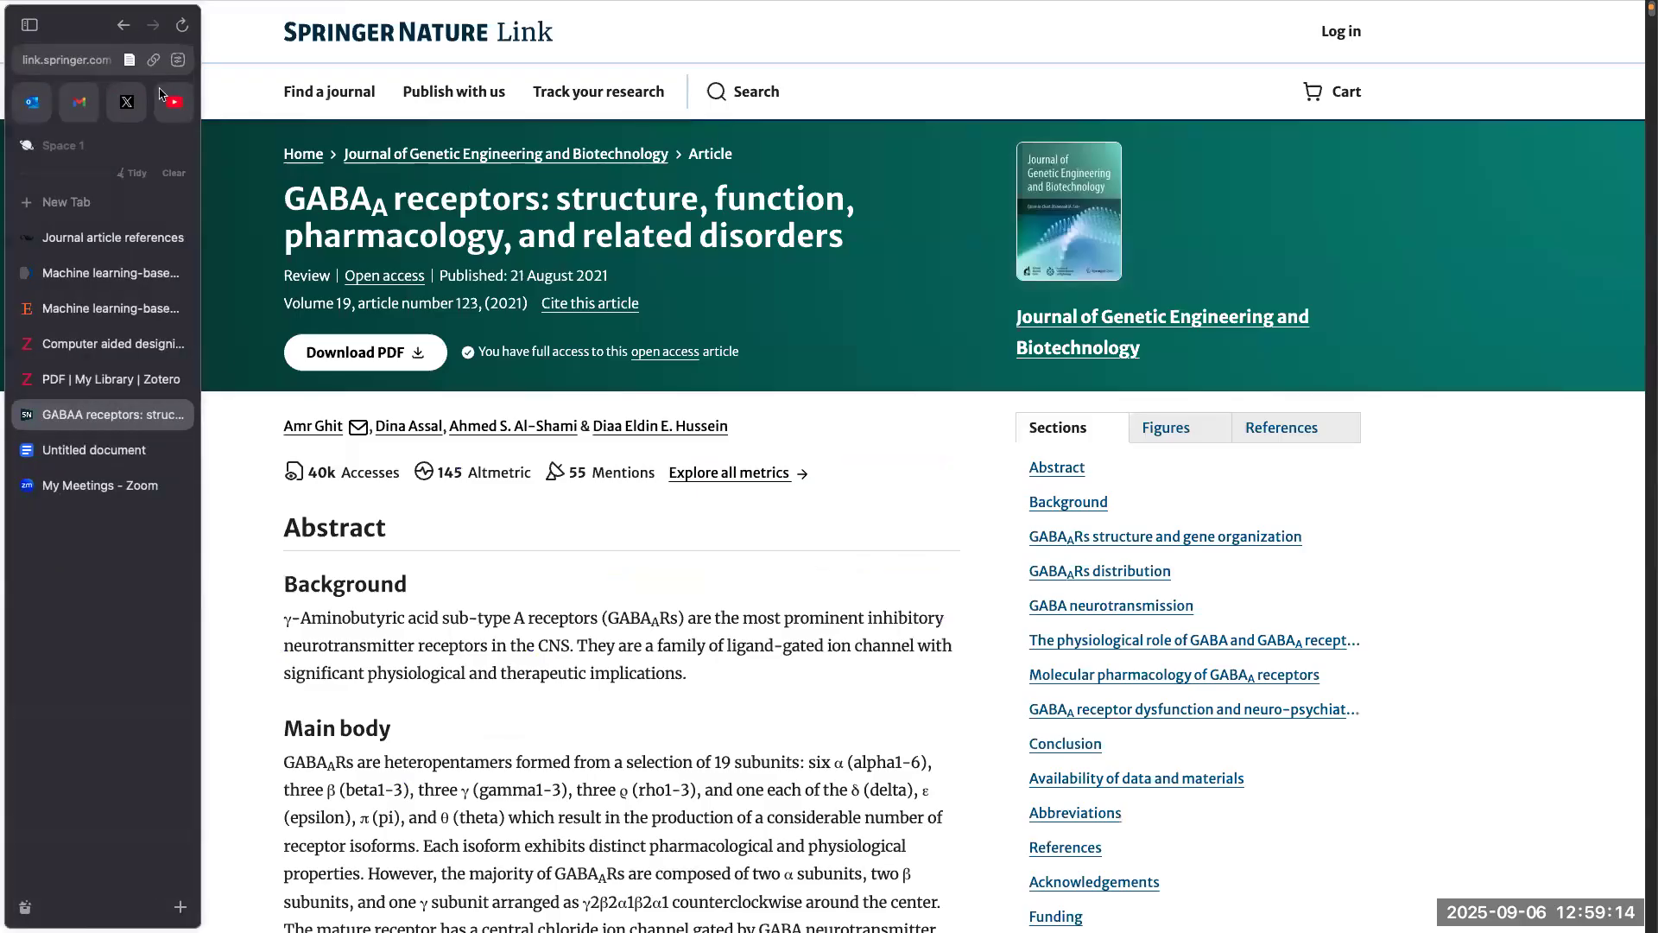
pyautogui.click(123, 24)
pyautogui.scroll(-7, 131, 681)
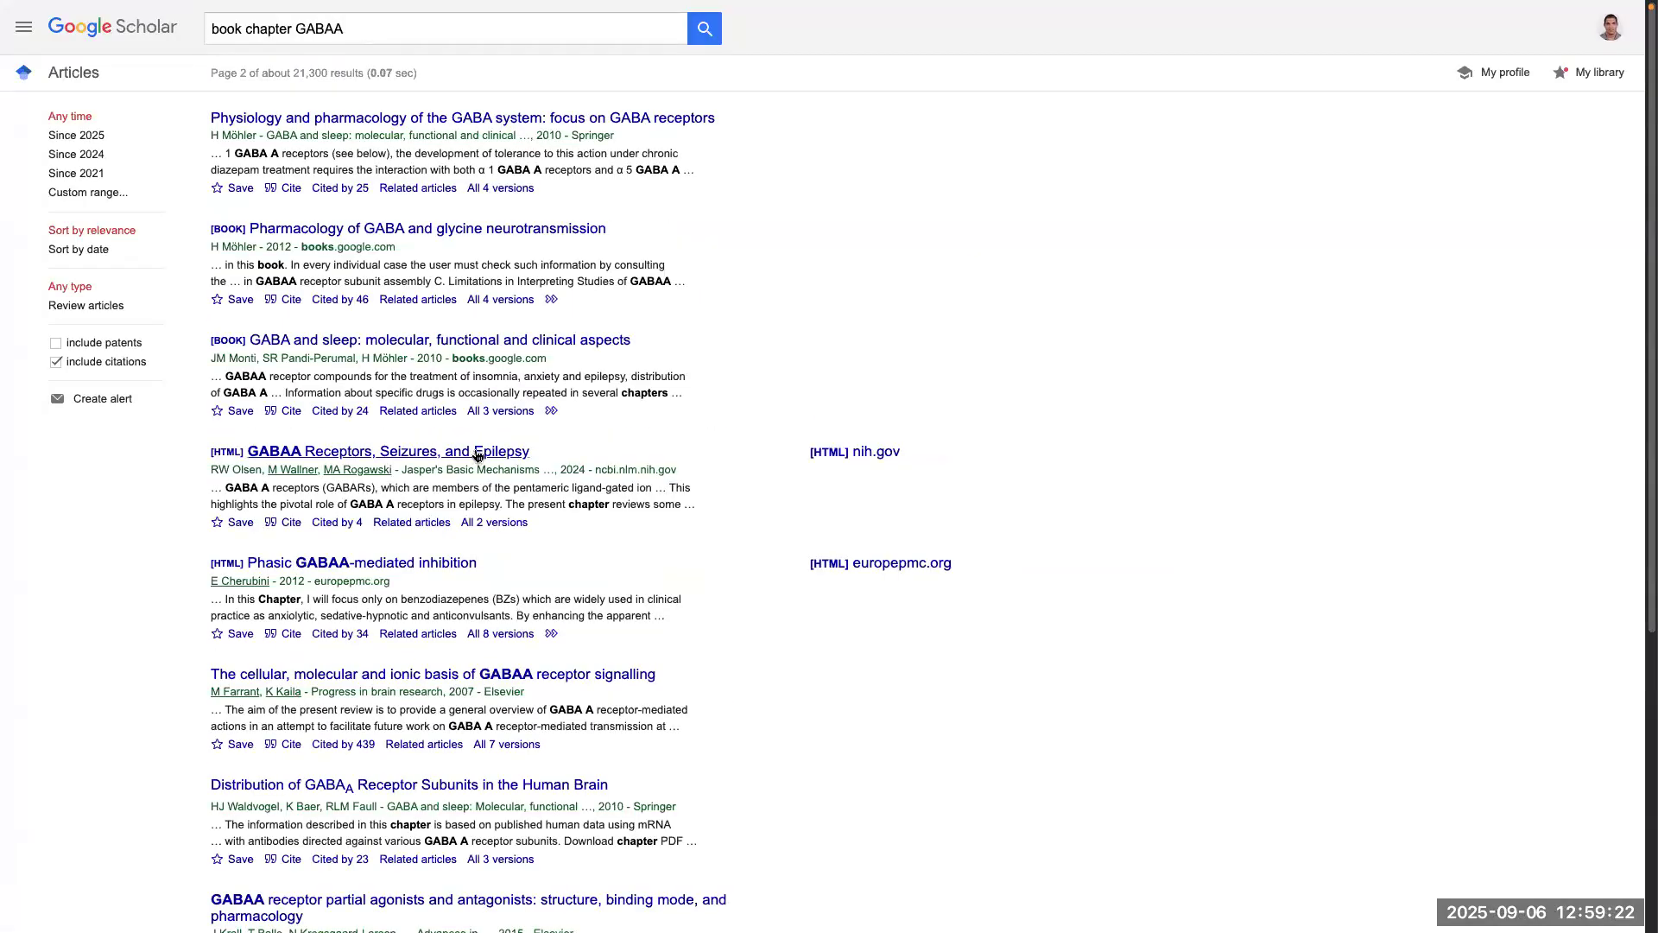
pyautogui.click(413, 31)
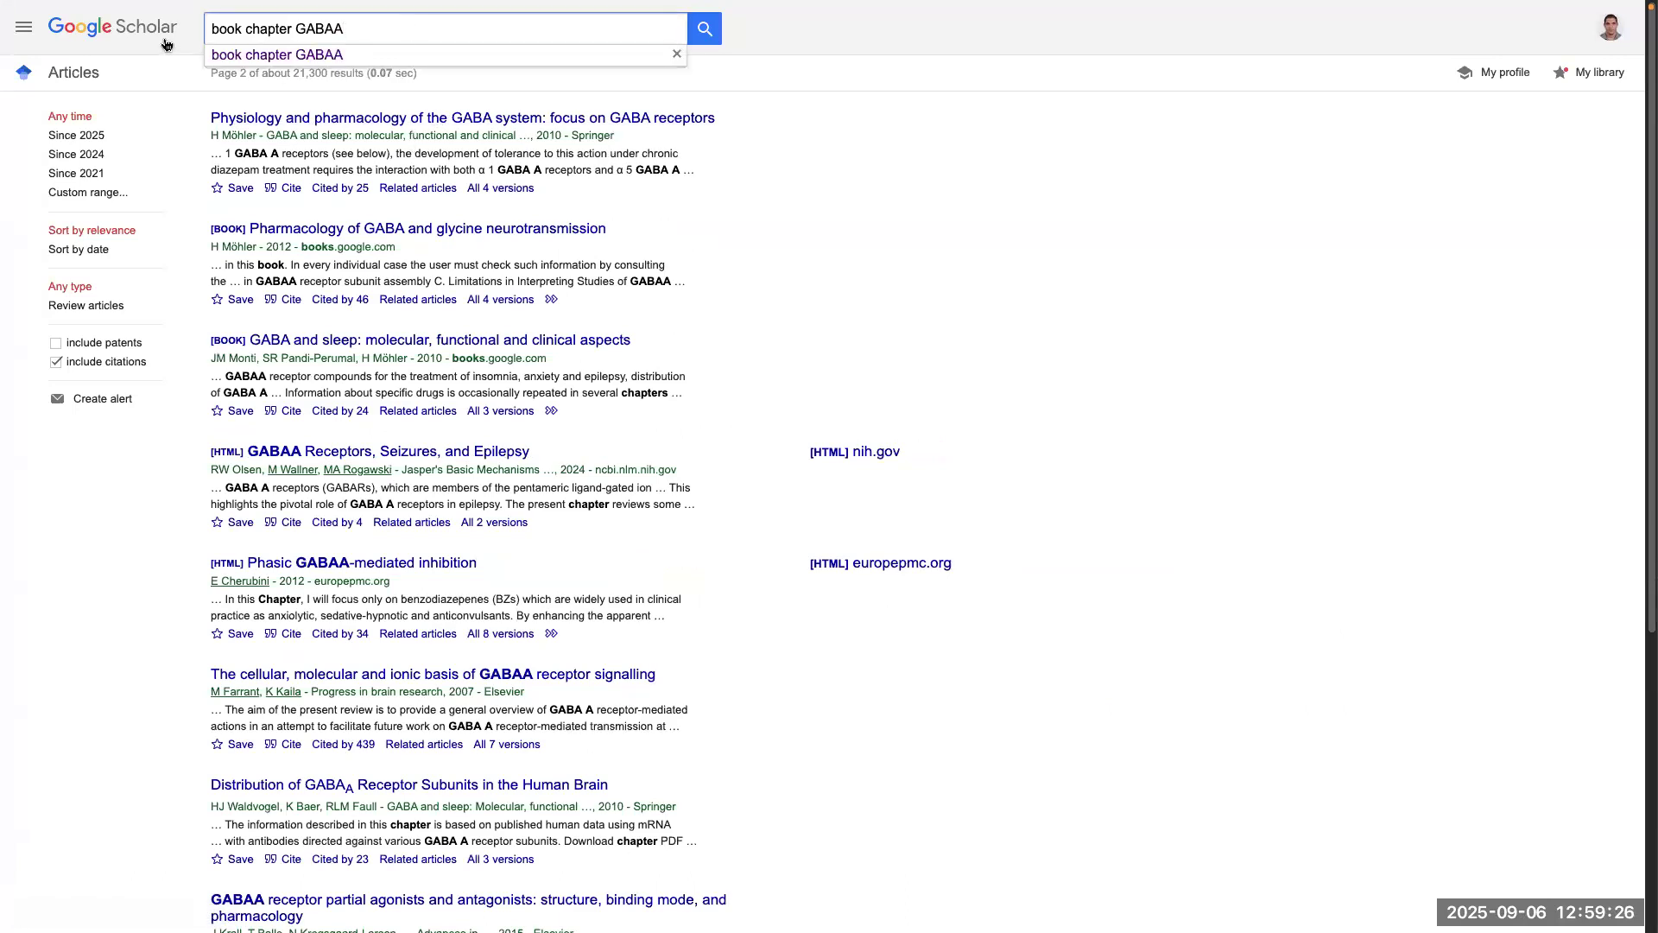
# Step: Search the web in a new tab for "chapter in a book gabaa"
pyautogui.moveTo(4, 534)
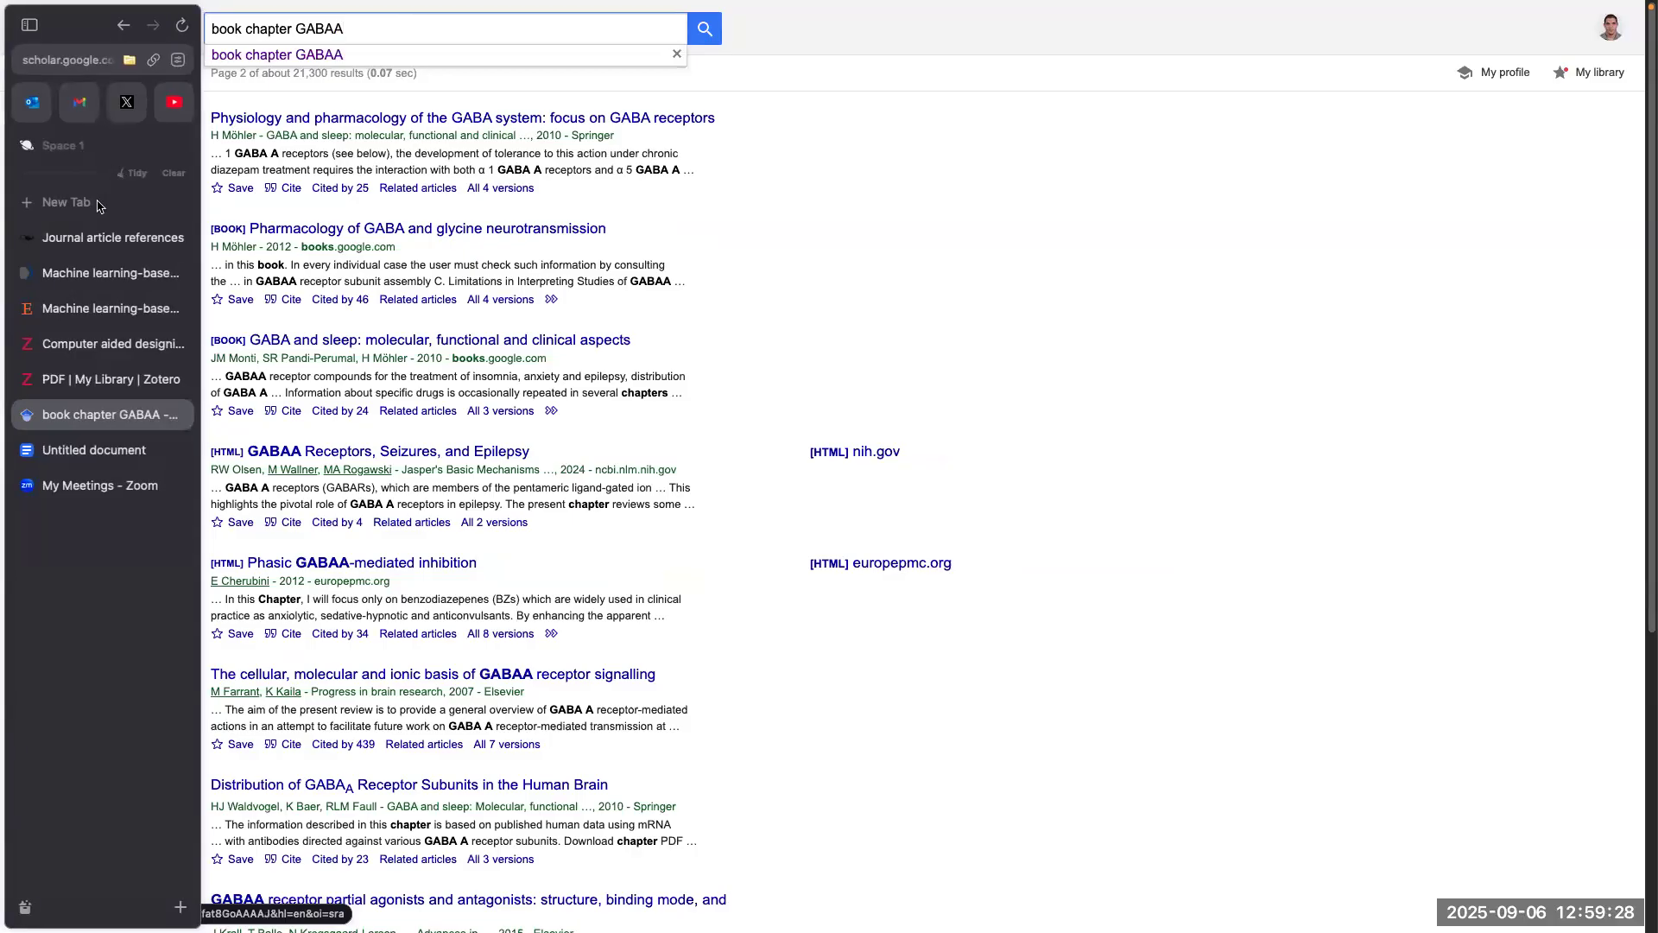
pyautogui.click(99, 203)
pyautogui.write('chap')
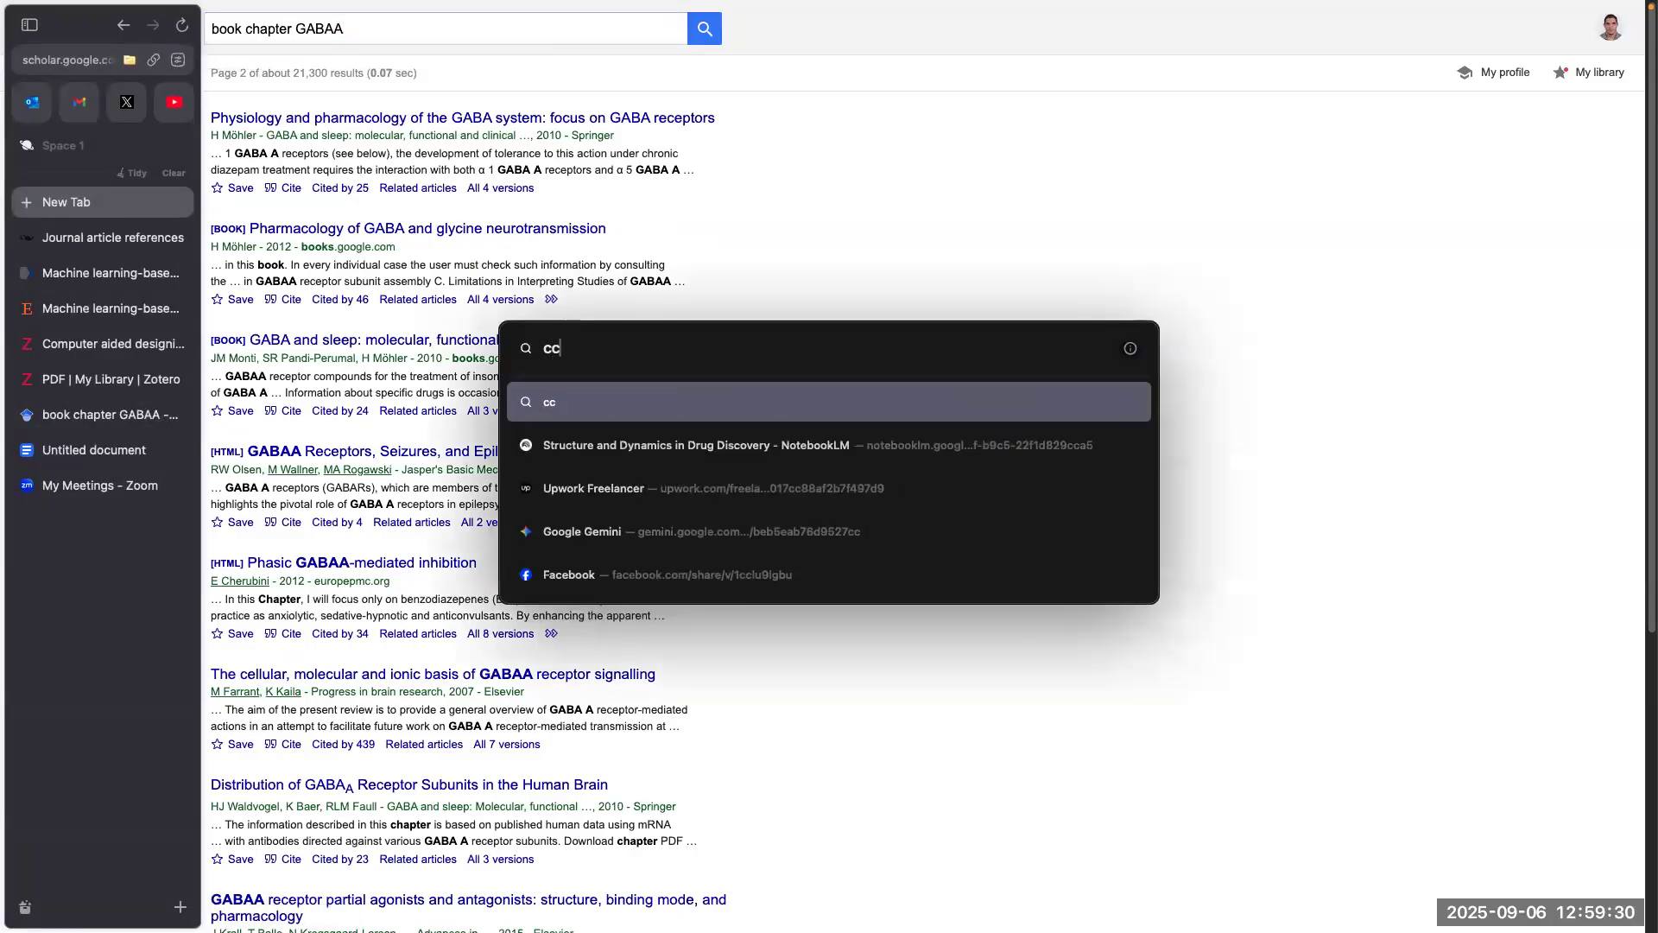
pyautogui.write('ter in a ')
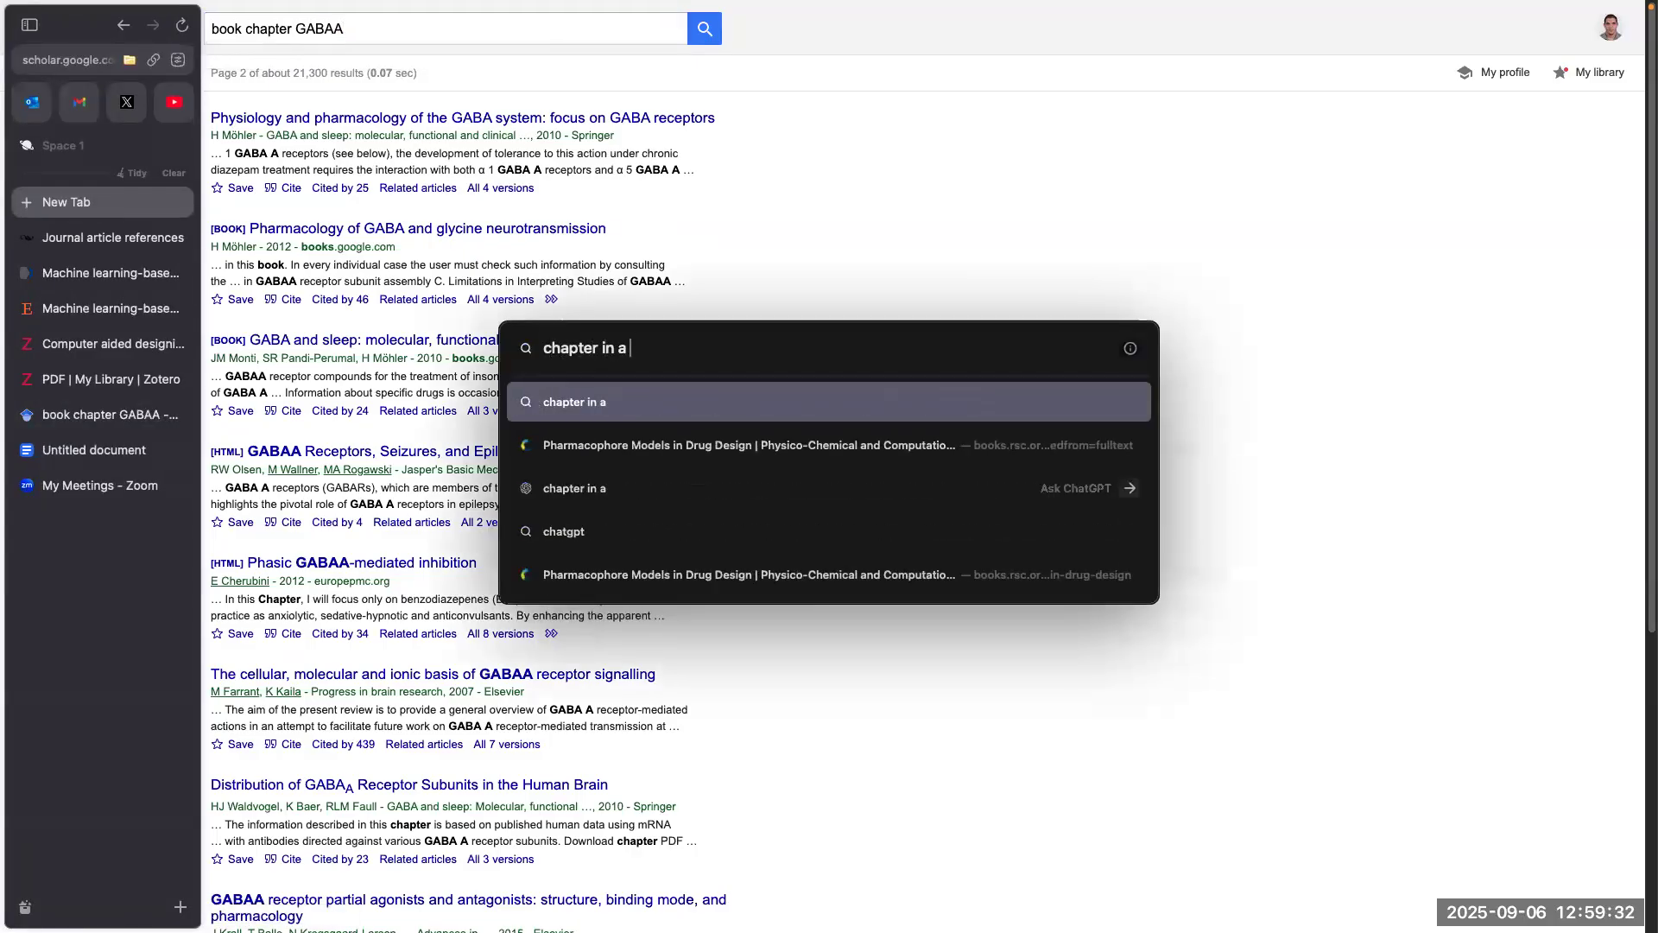
pyautogui.write('book gabaa')
pyautogui.press('Return')
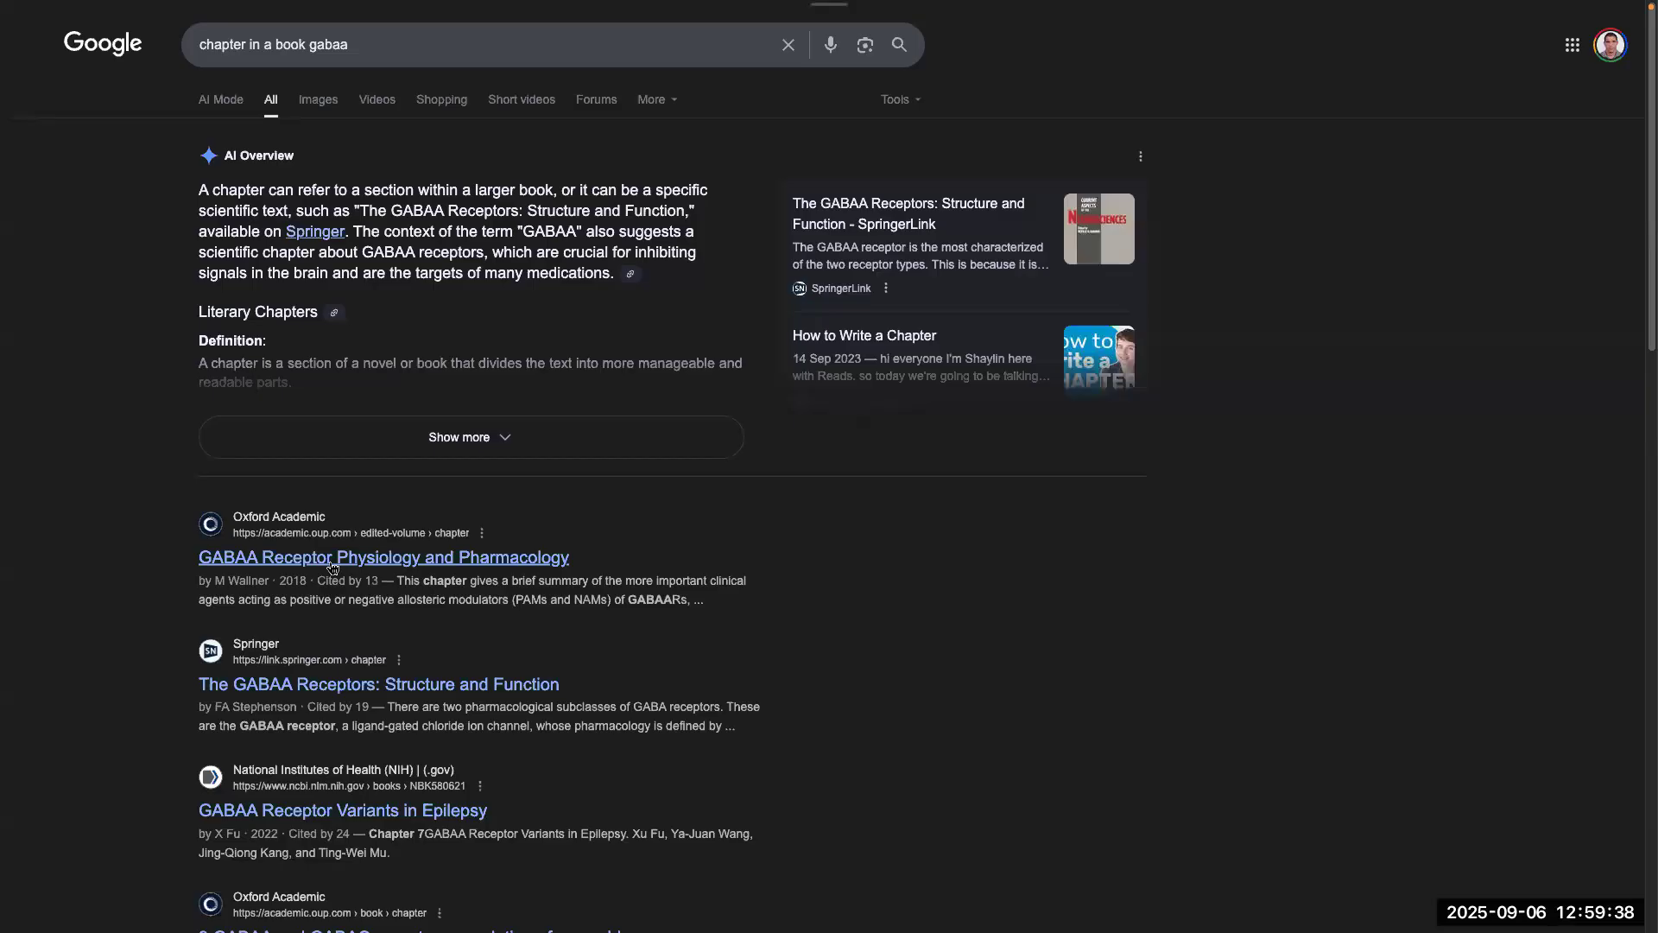
# Step: Open the Oxford Academic chapter "GABAA Receptor Physiology and Pharmacology" and save it to the Zotero library
pyautogui.click(334, 560)
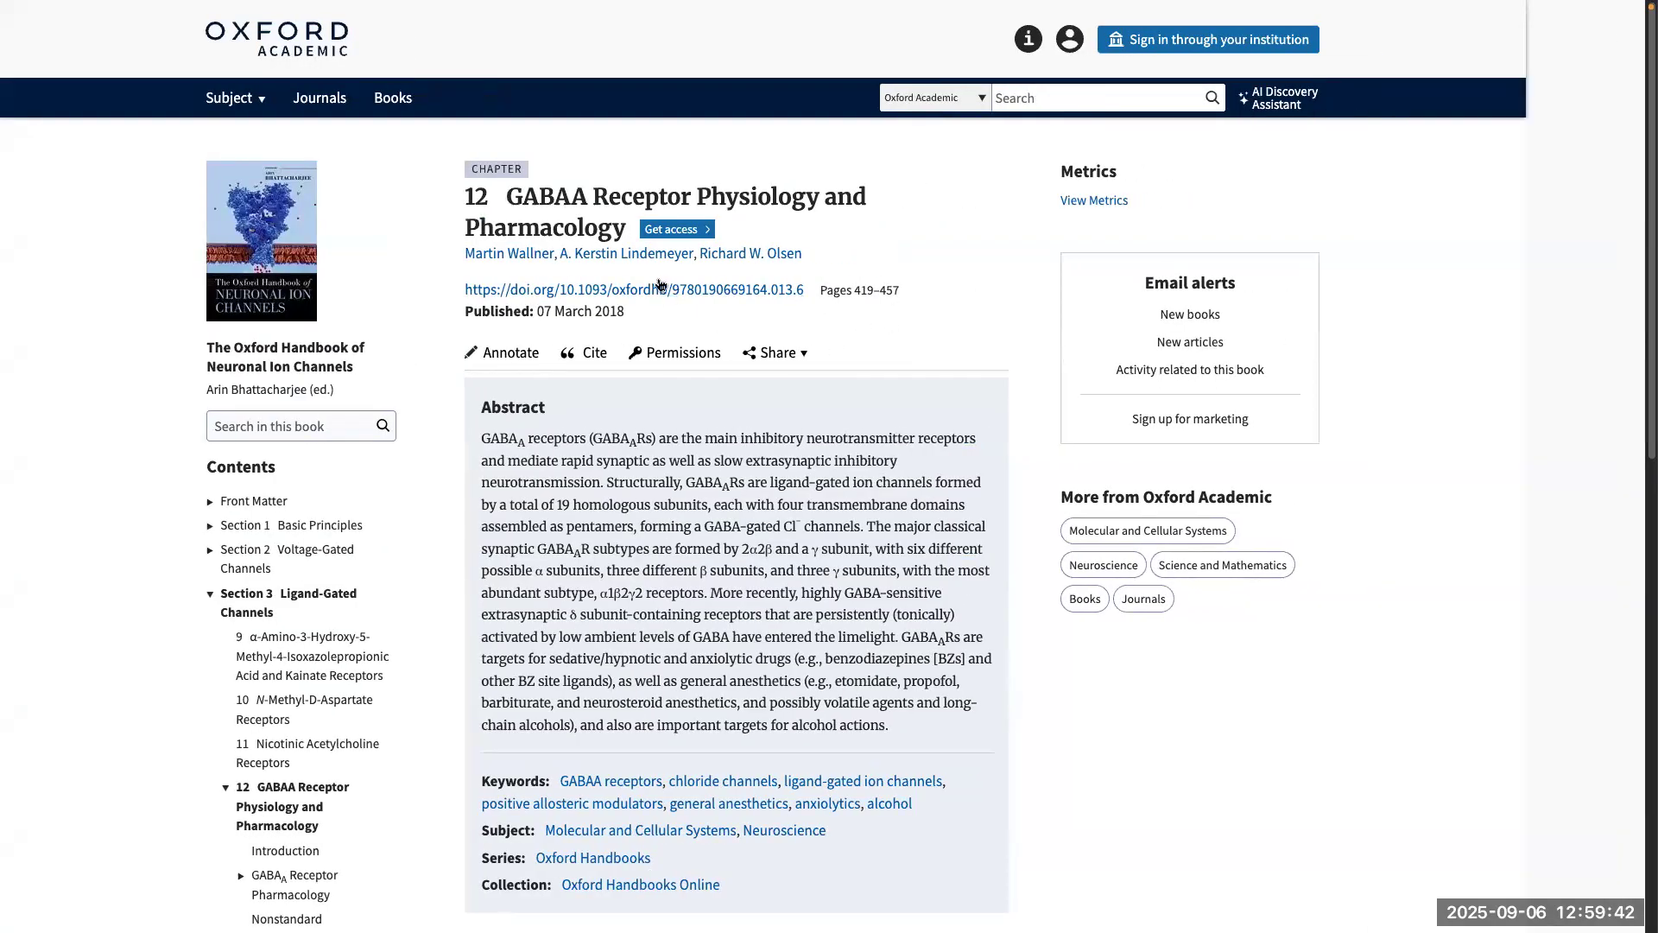
pyautogui.moveTo(3, 104)
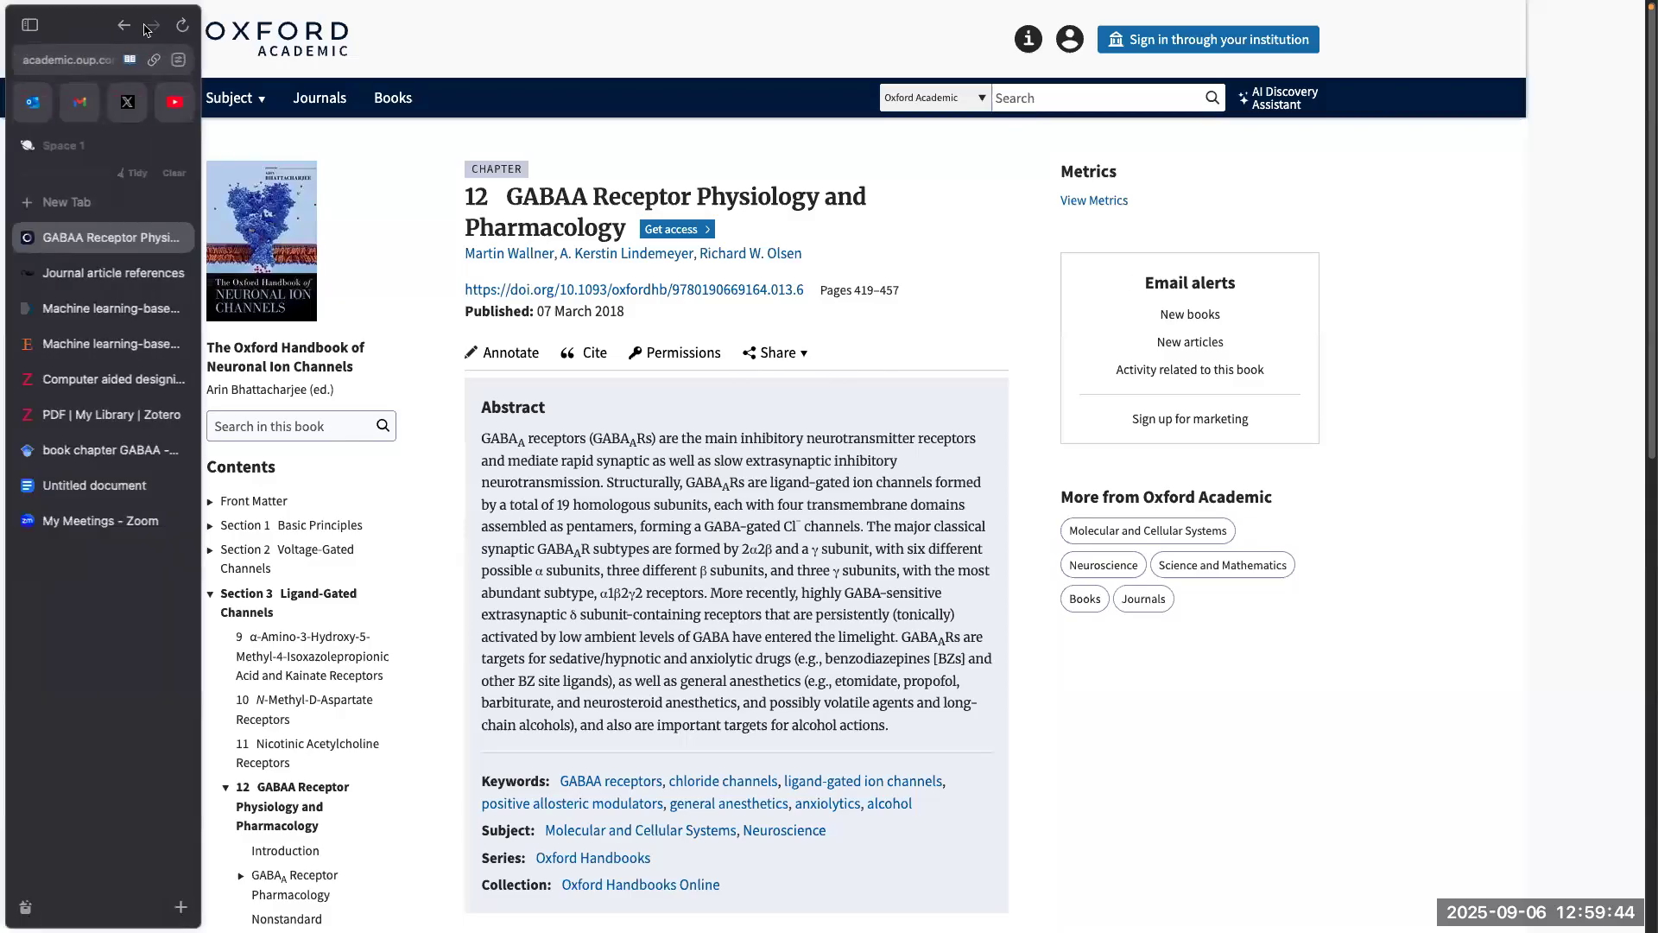
pyautogui.click(129, 60)
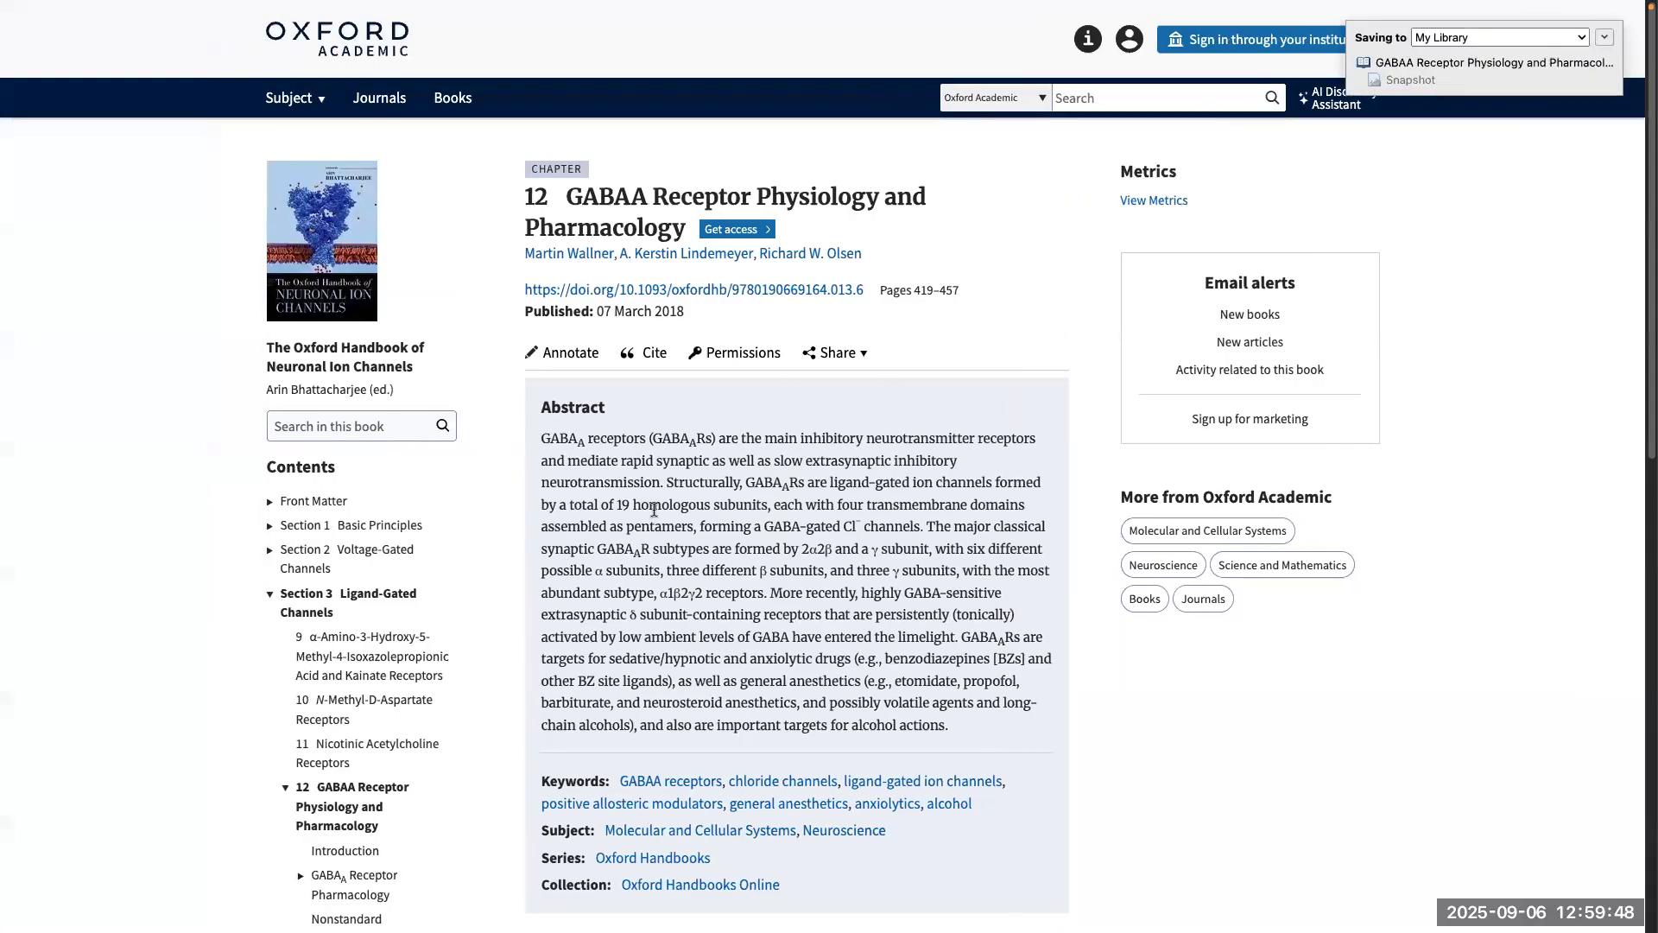
# Step: Switch to Zotero and set the page range of "GABAA Receptor Physiology and Pharmacology" to 100-150
pyautogui.hotkey('ctrl', 'Up')
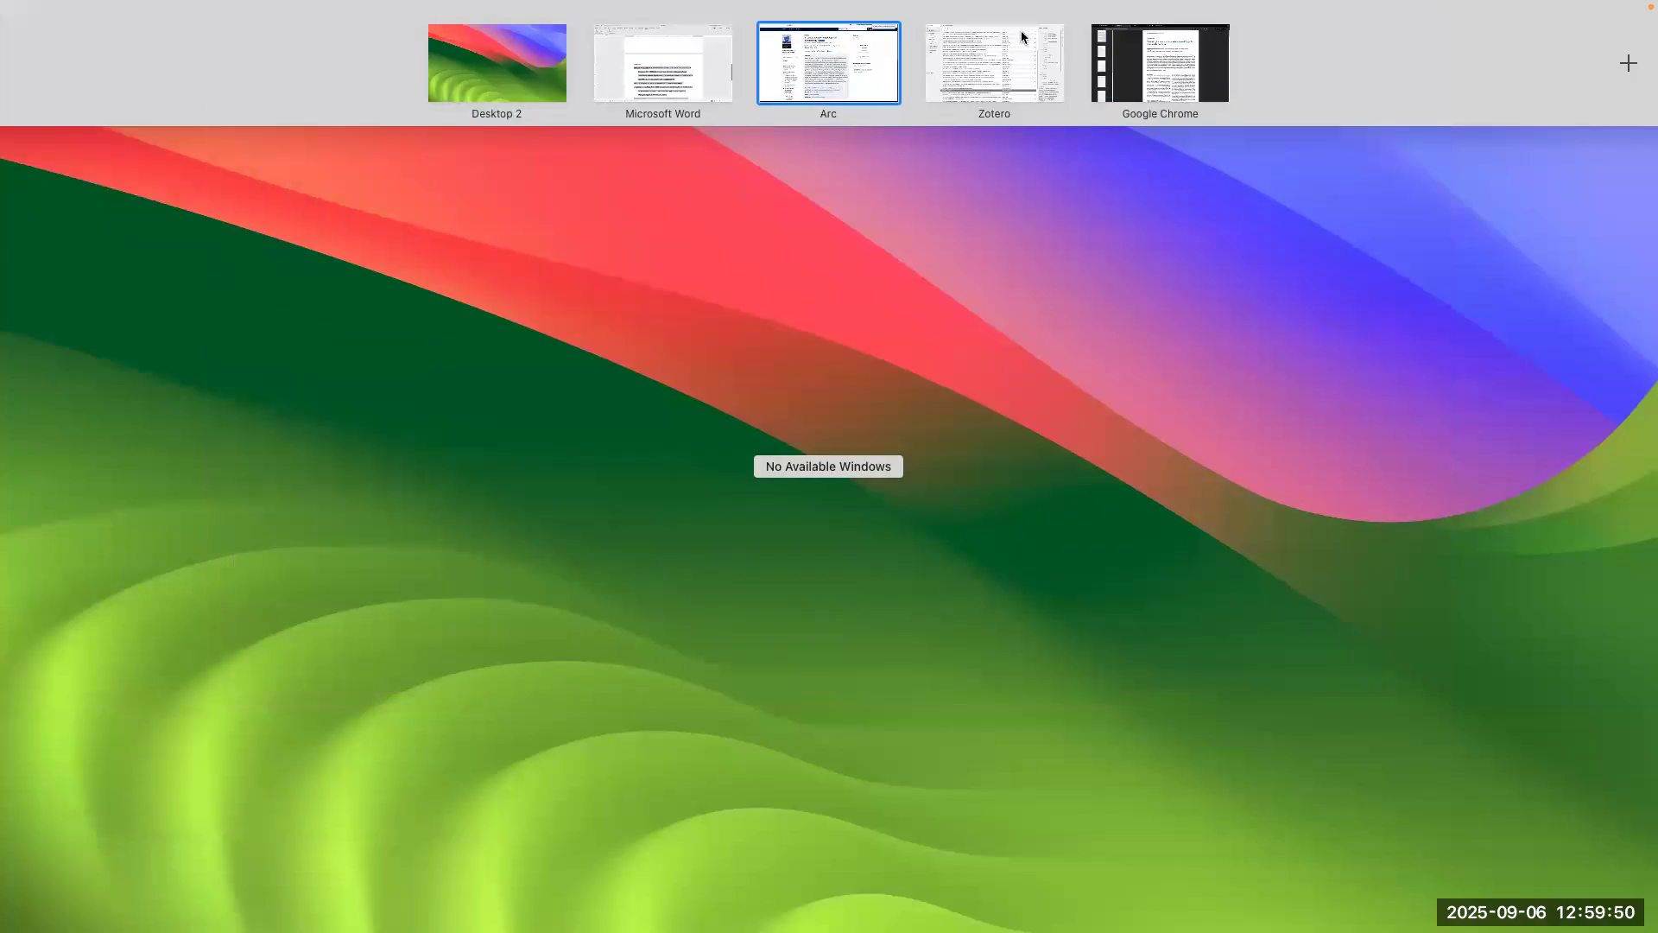
pyautogui.click(1020, 34)
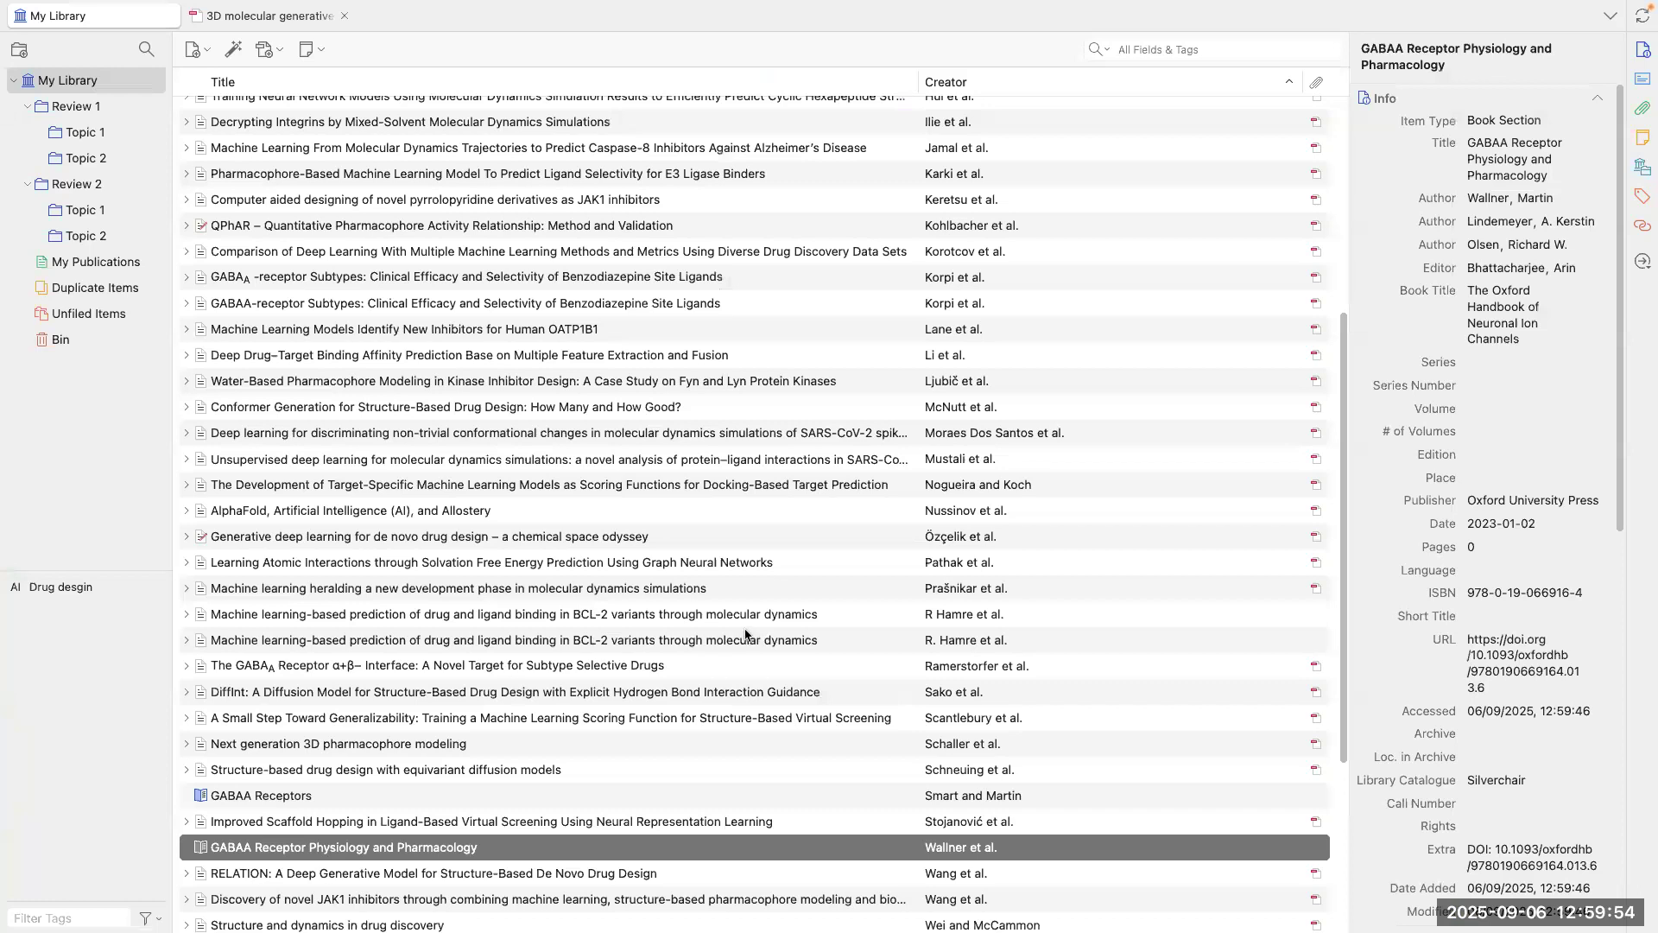
pyautogui.scroll(-5, 556, 621)
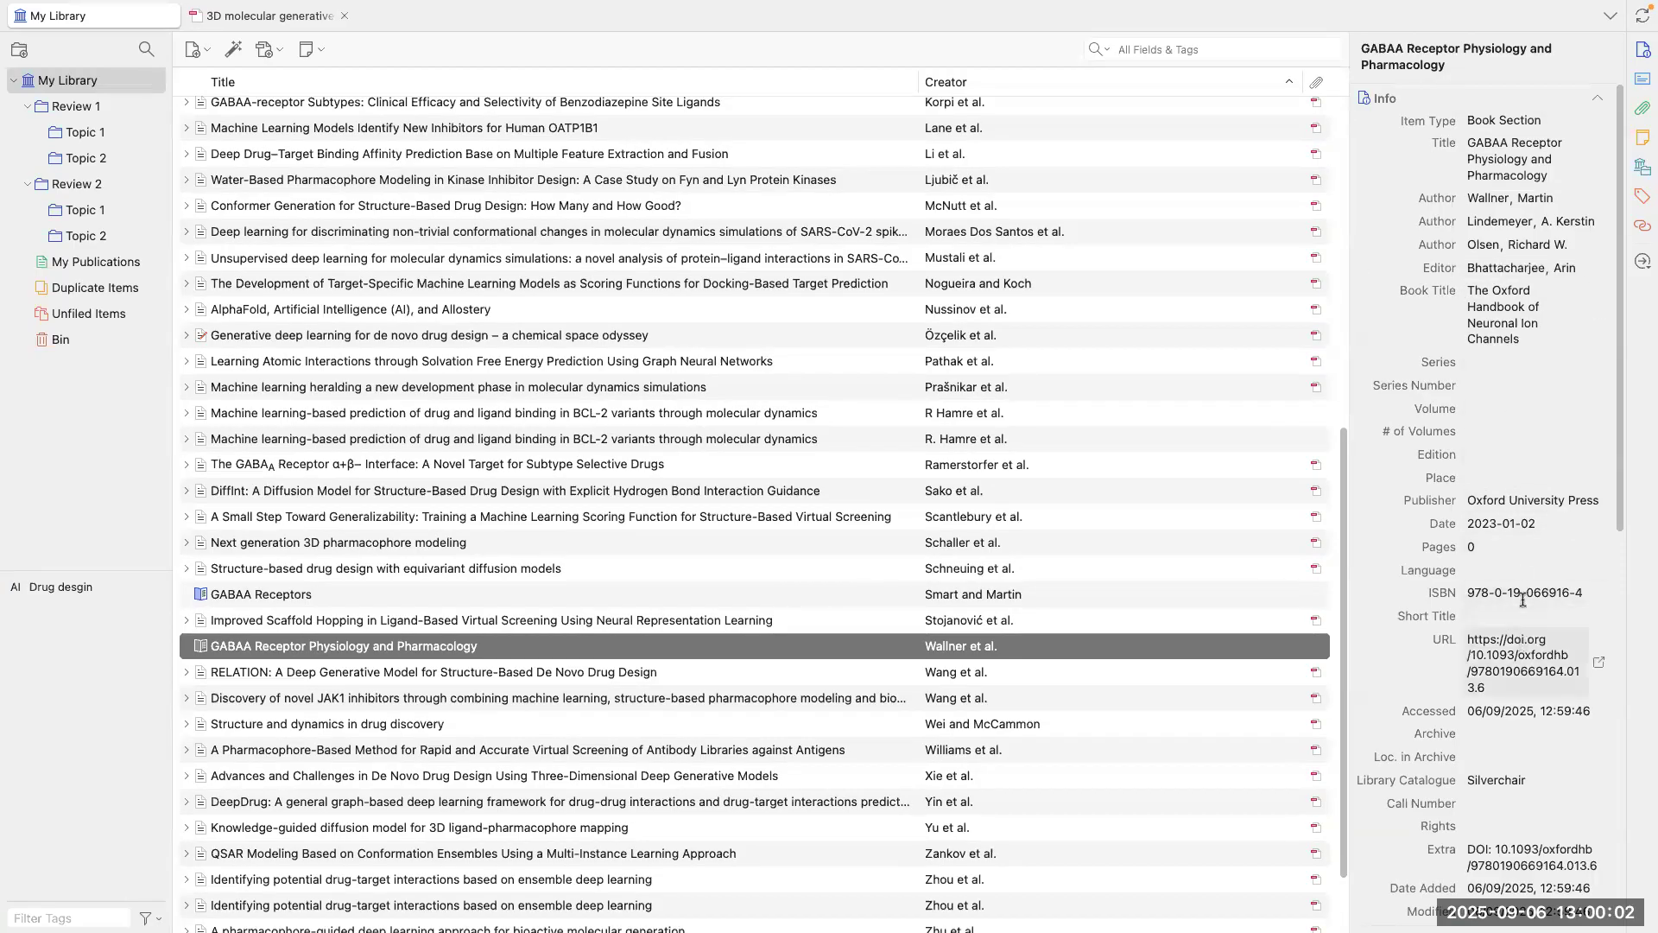
pyautogui.click(1491, 549)
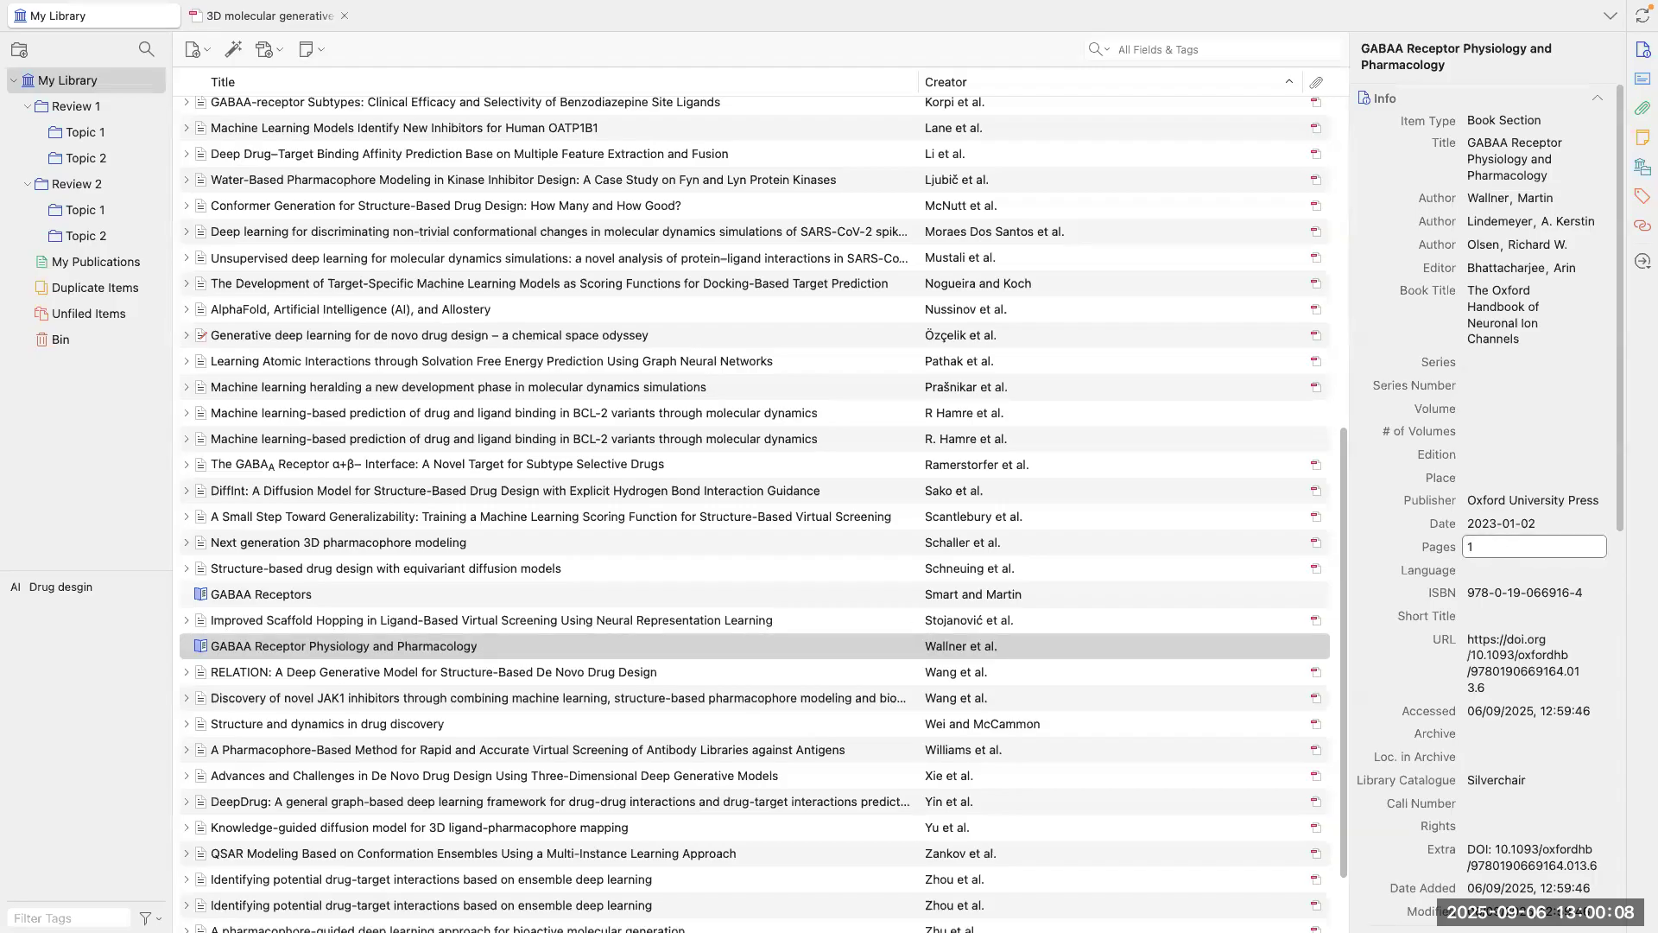
pyautogui.write('100-150')
pyautogui.press('Return')
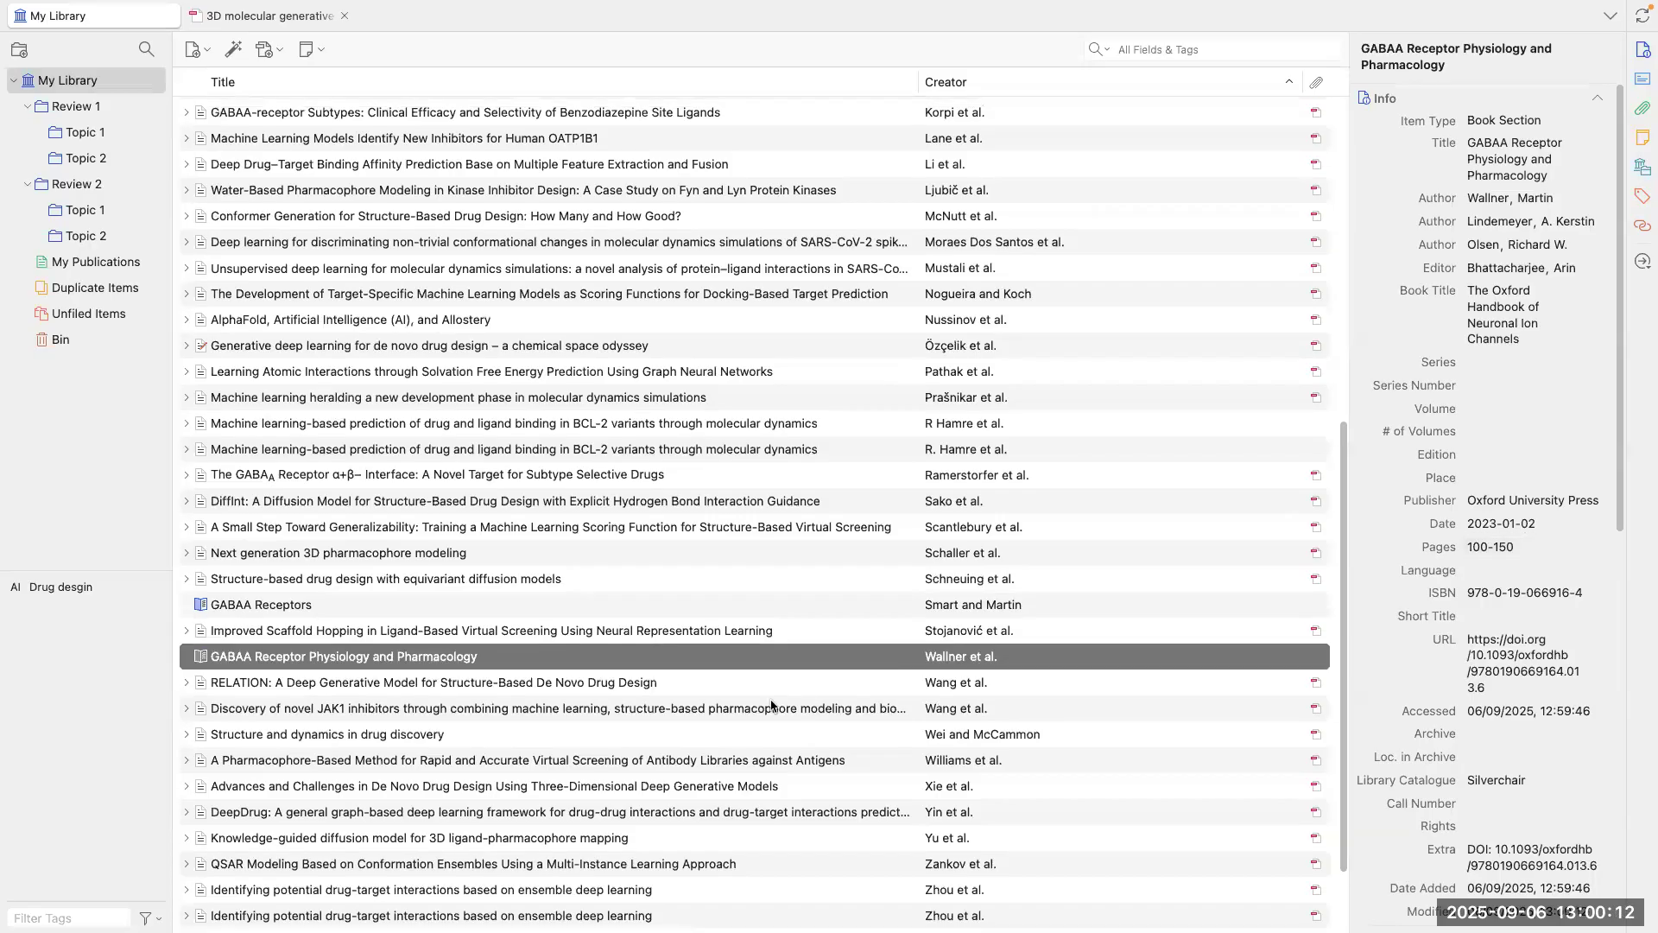
# Step: Switch to Word and insert a Zotero citation for "GABAA Receptor Physiology and Pharmacology" in a new paragraph below the book reference line
pyautogui.hotkey('ctrl', 'Up')
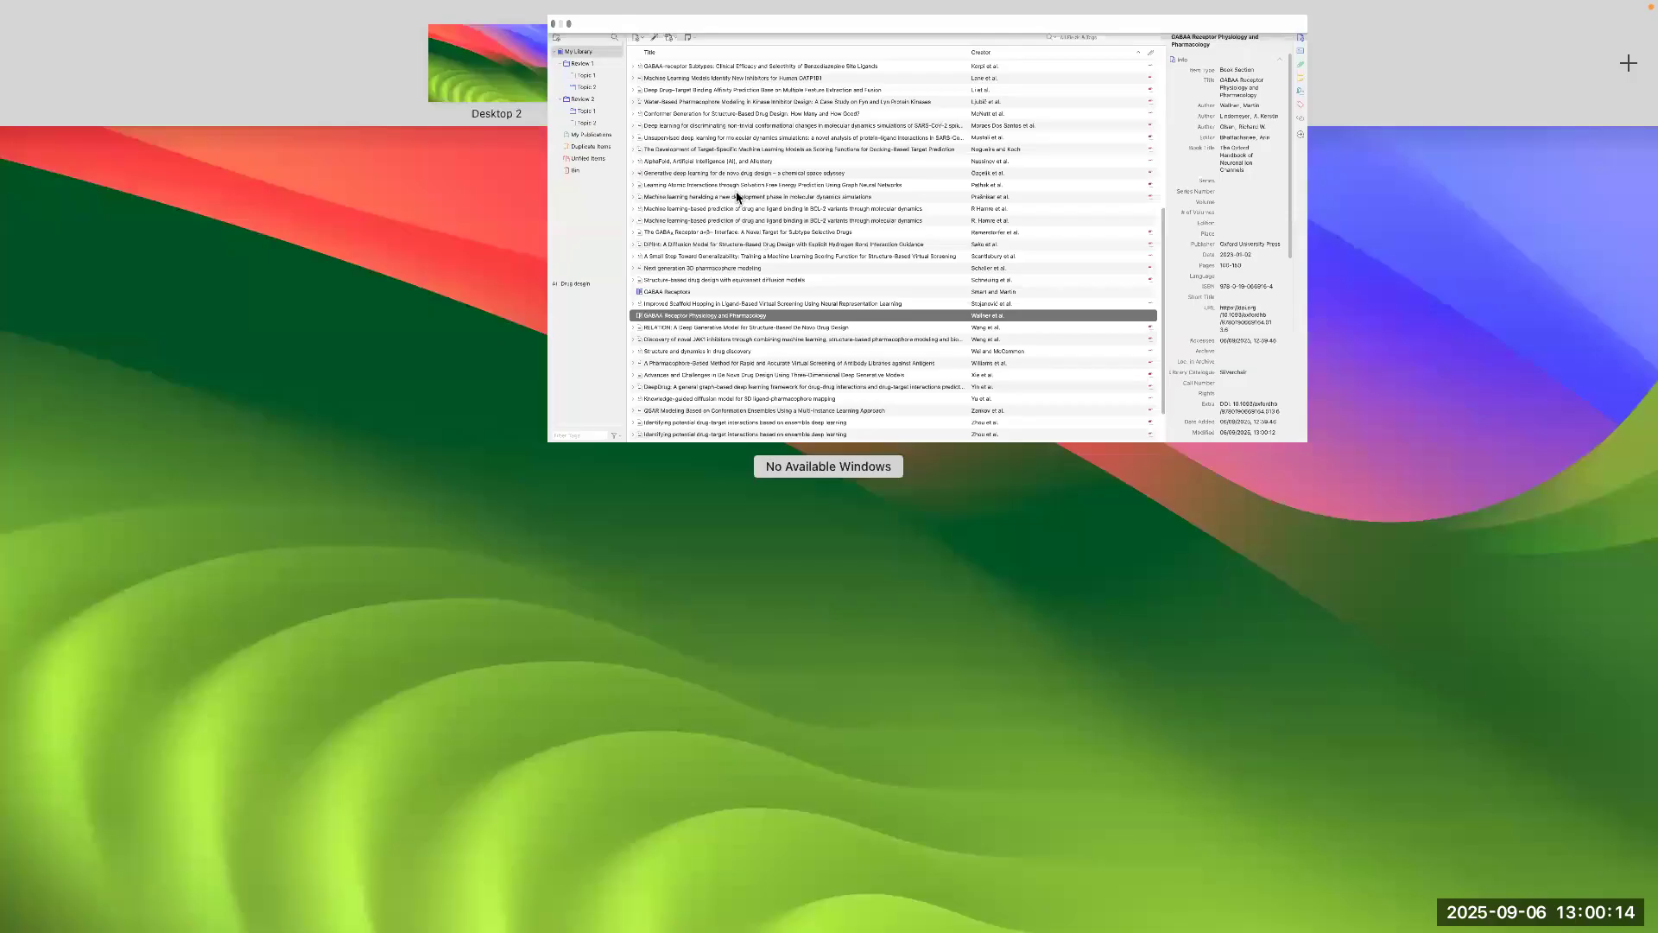
pyautogui.click(708, 55)
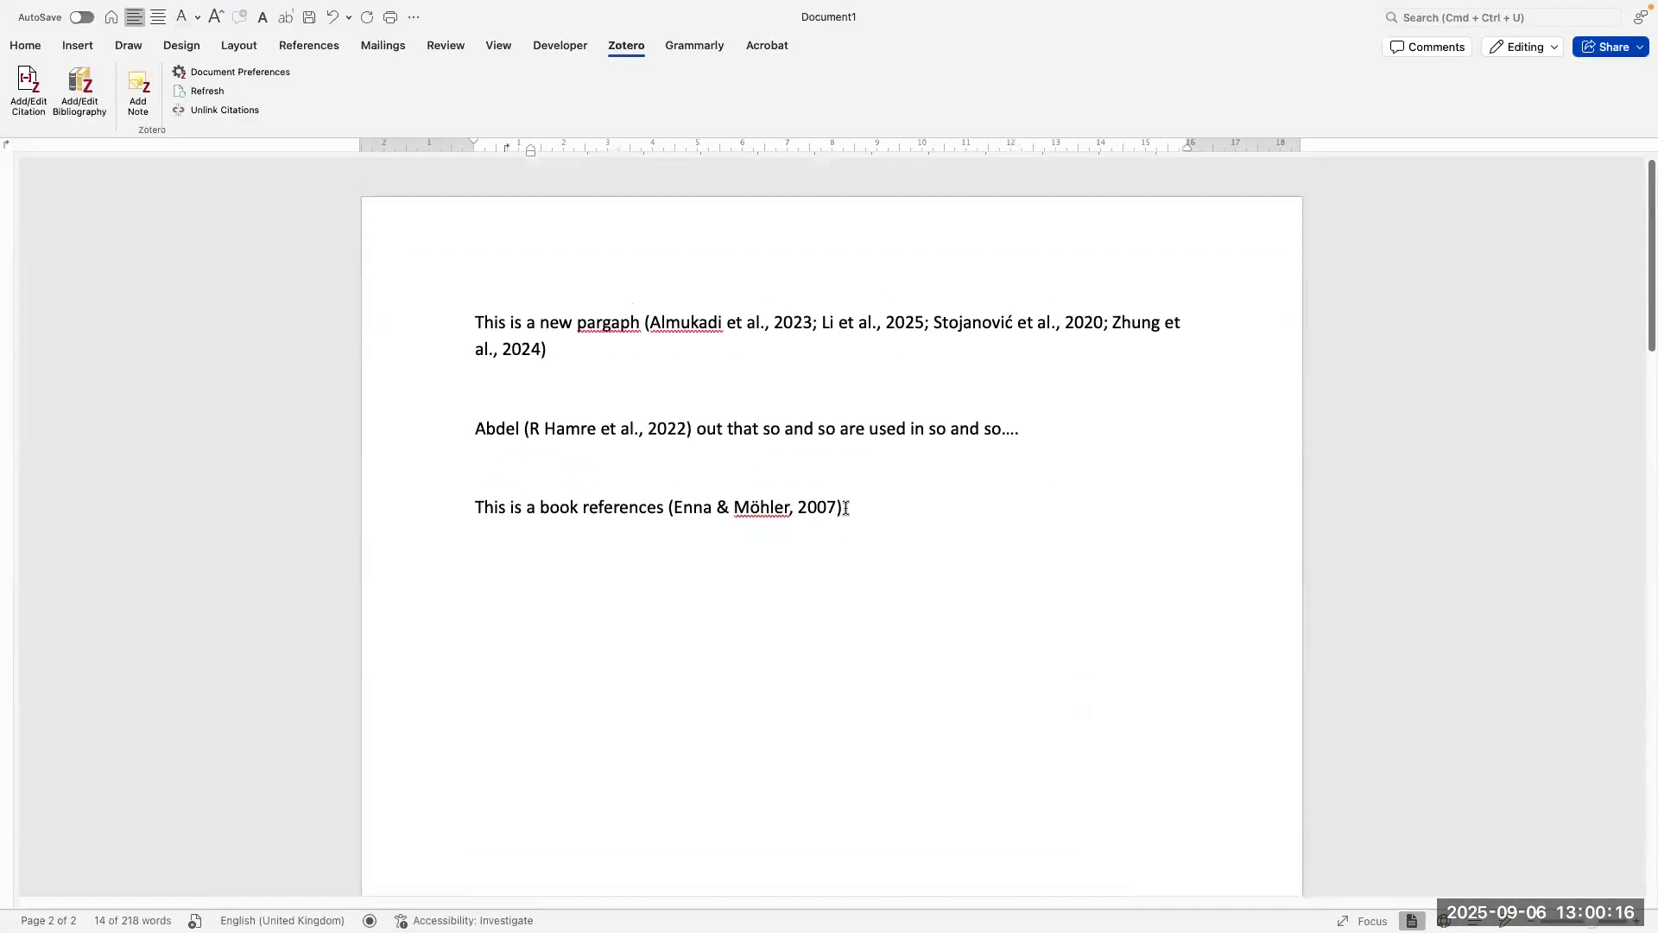
pyautogui.press('Return')
pyautogui.press('Return')
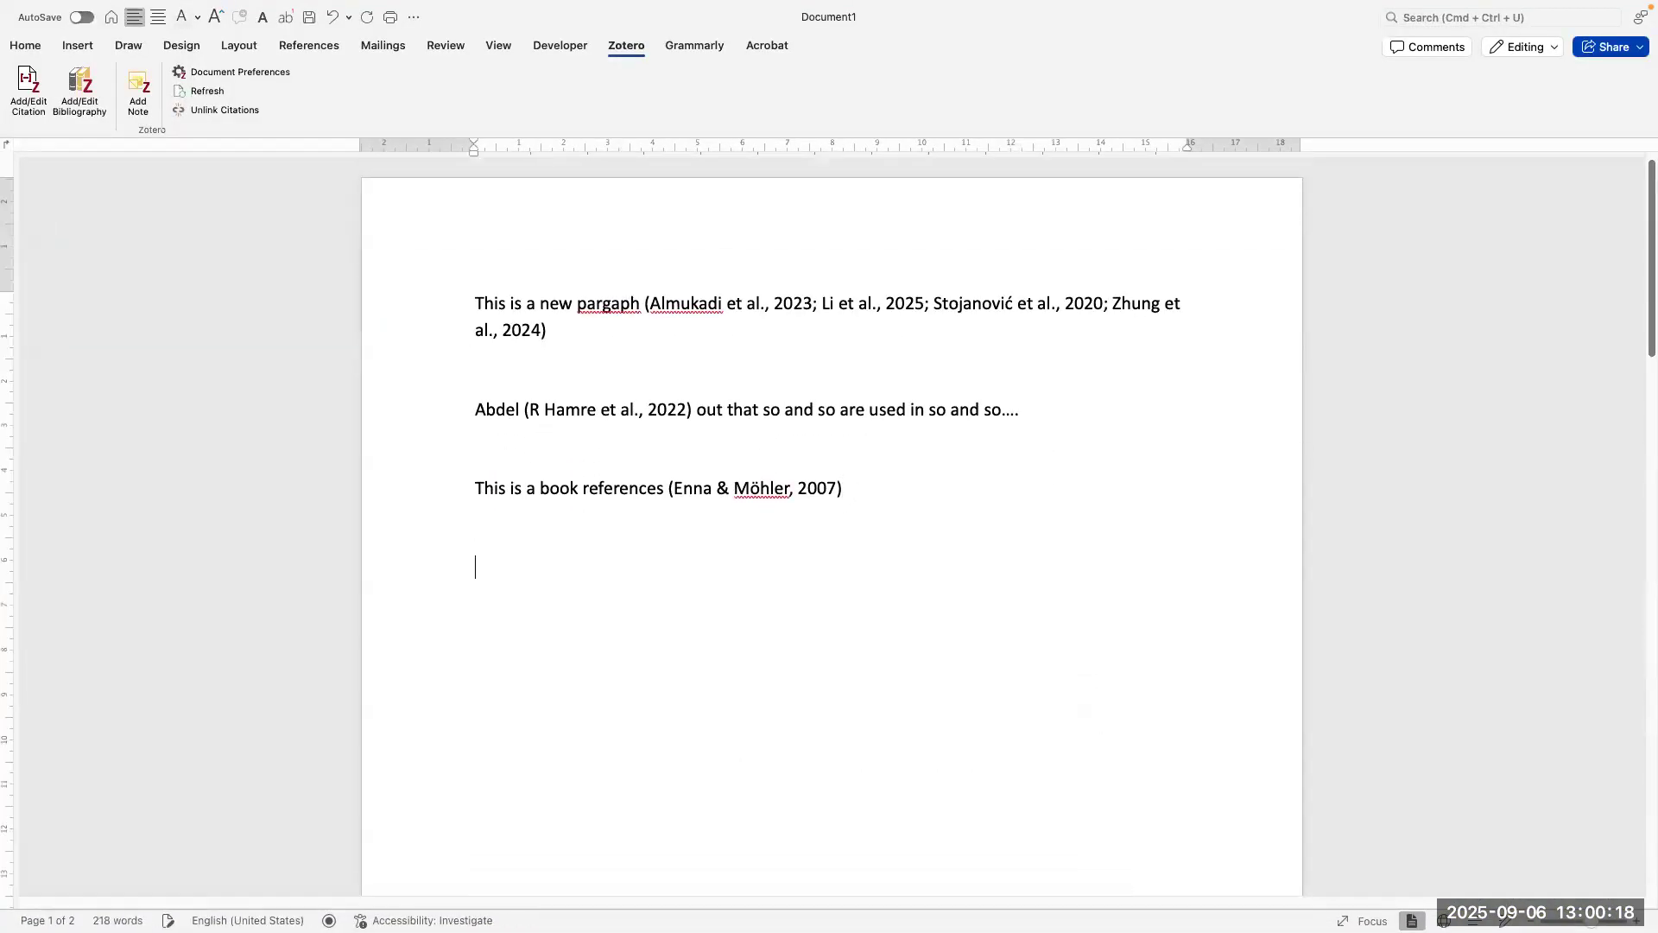
pyautogui.click(45, 117)
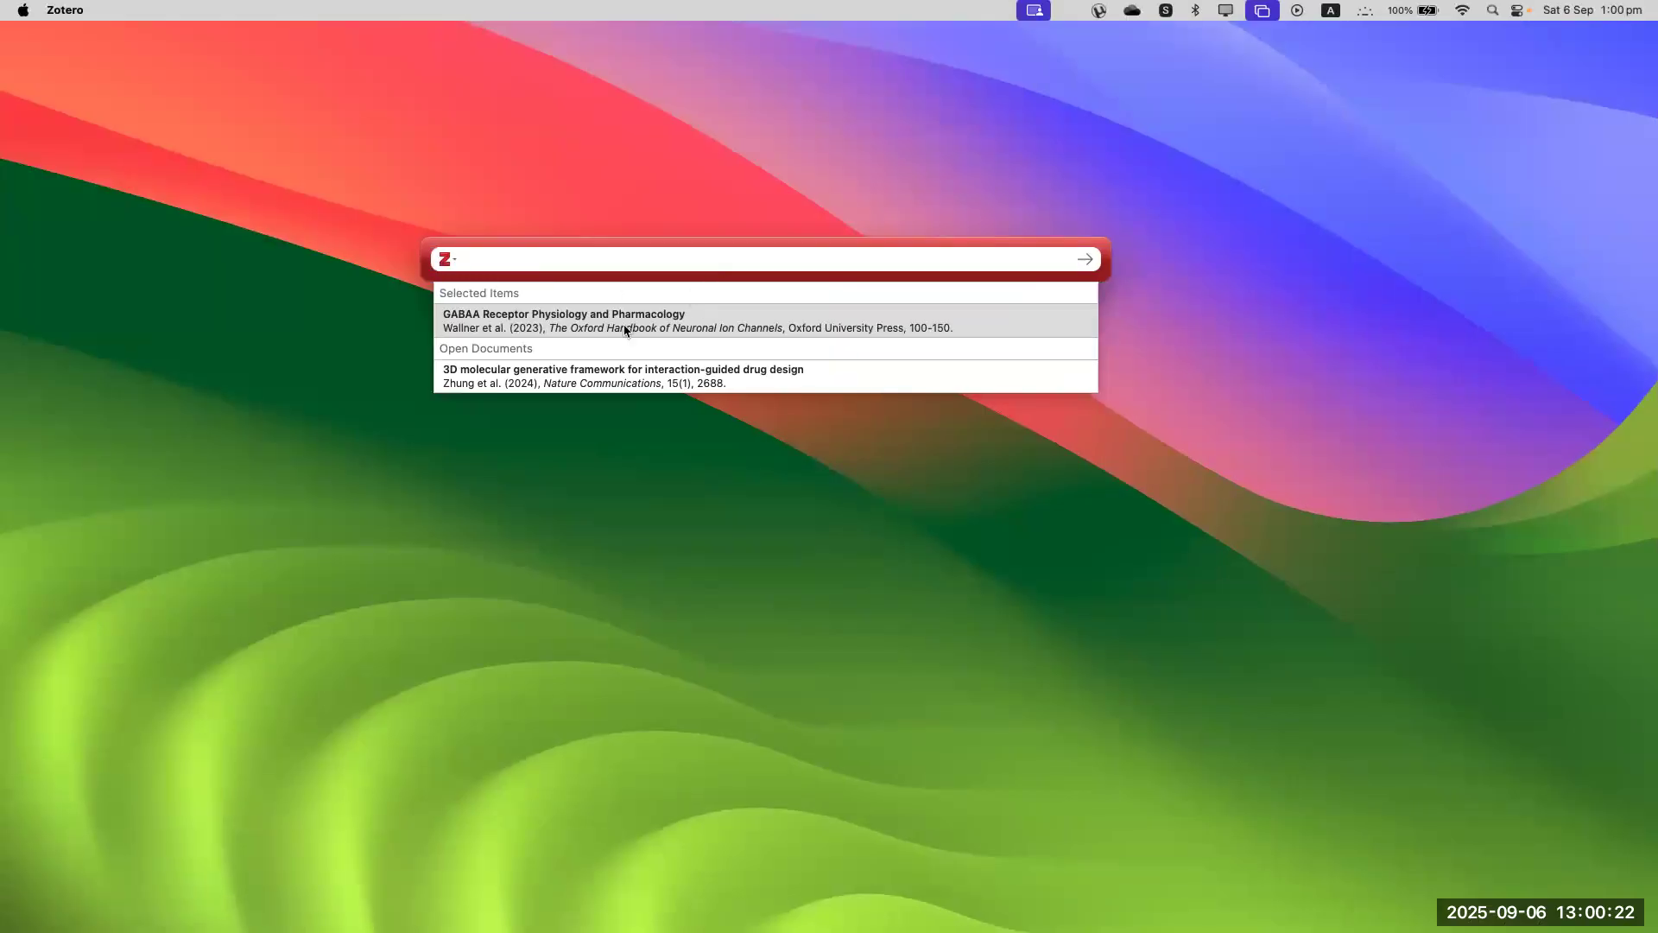
pyautogui.write('wal')
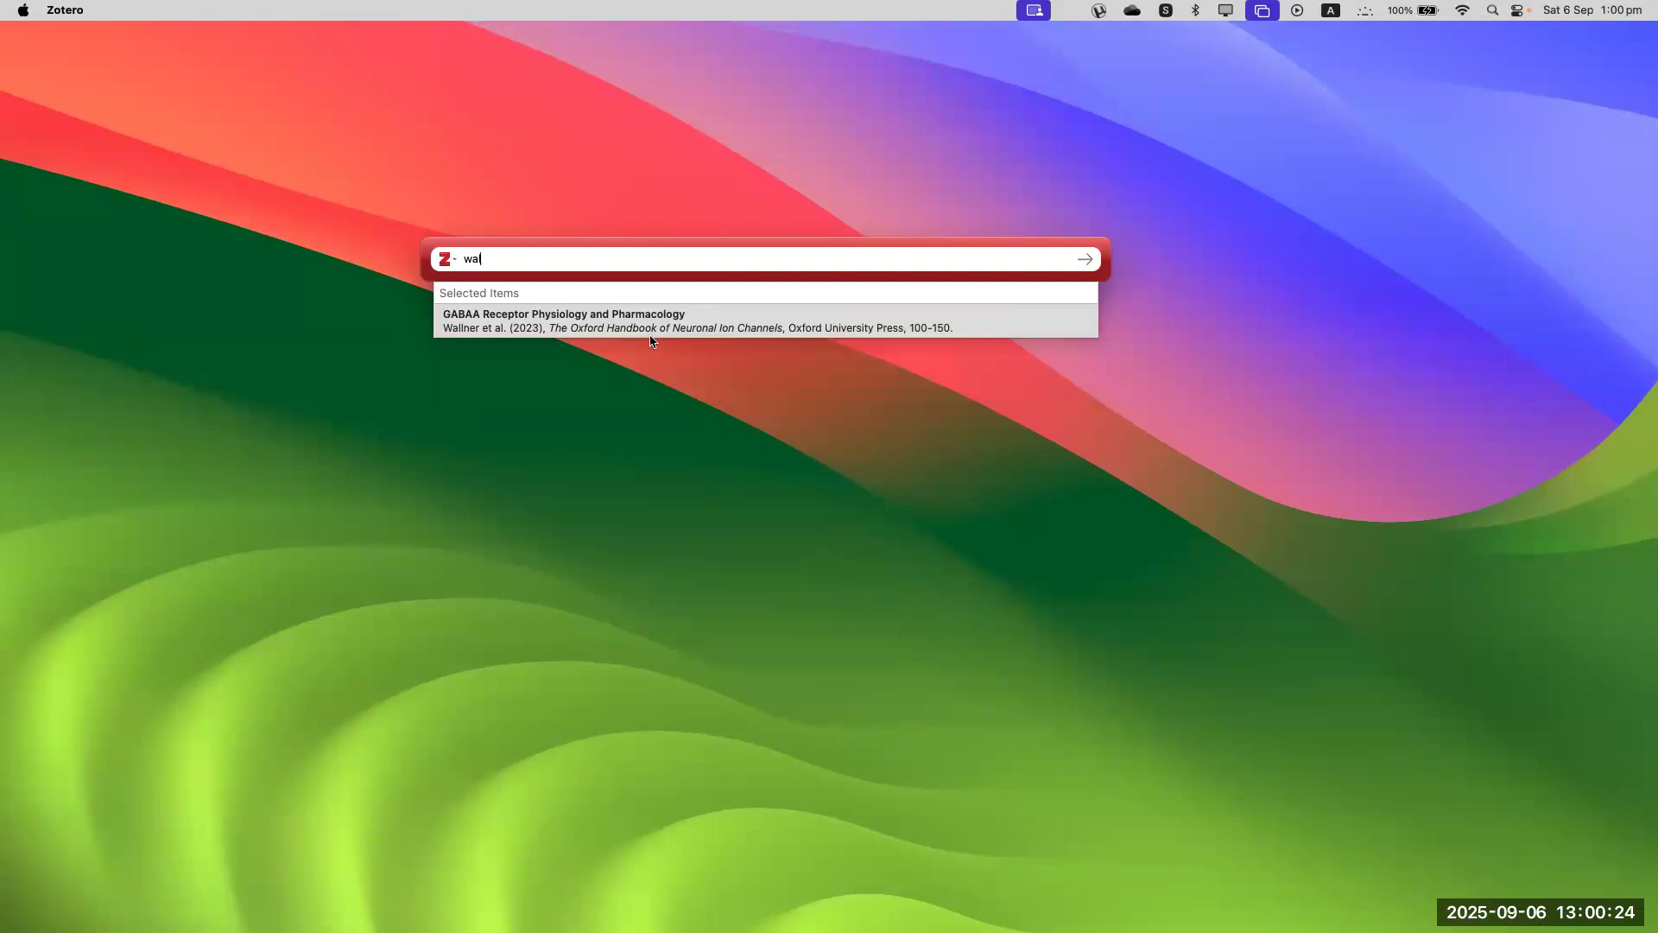
pyautogui.press('Return')
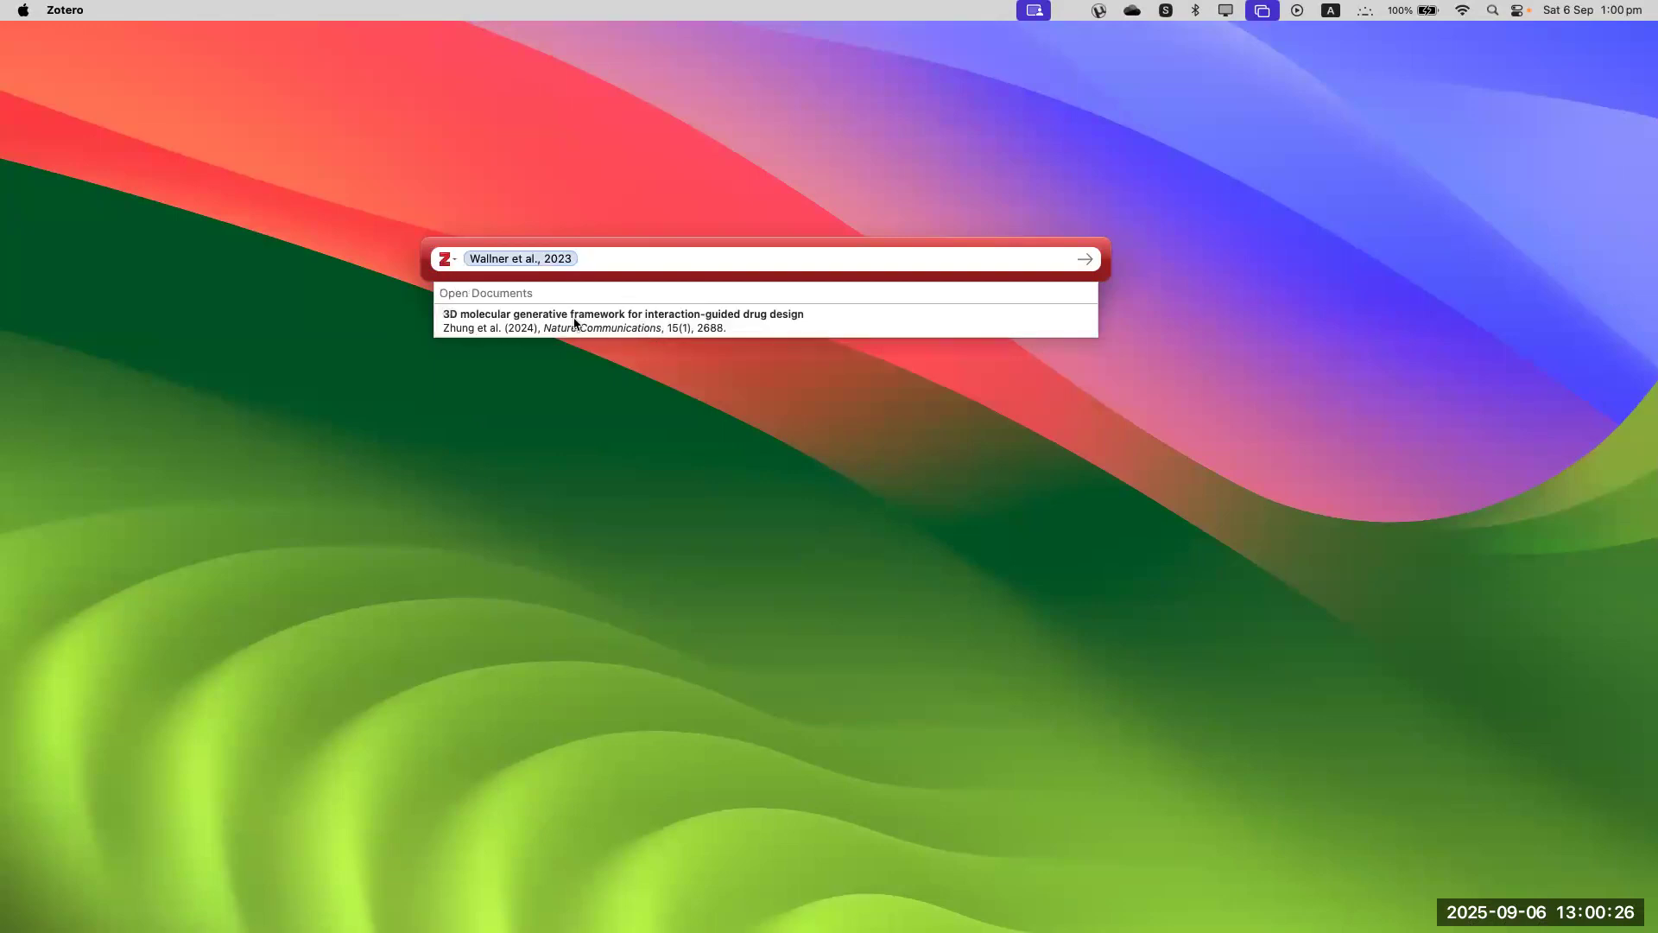
pyautogui.press('Return')
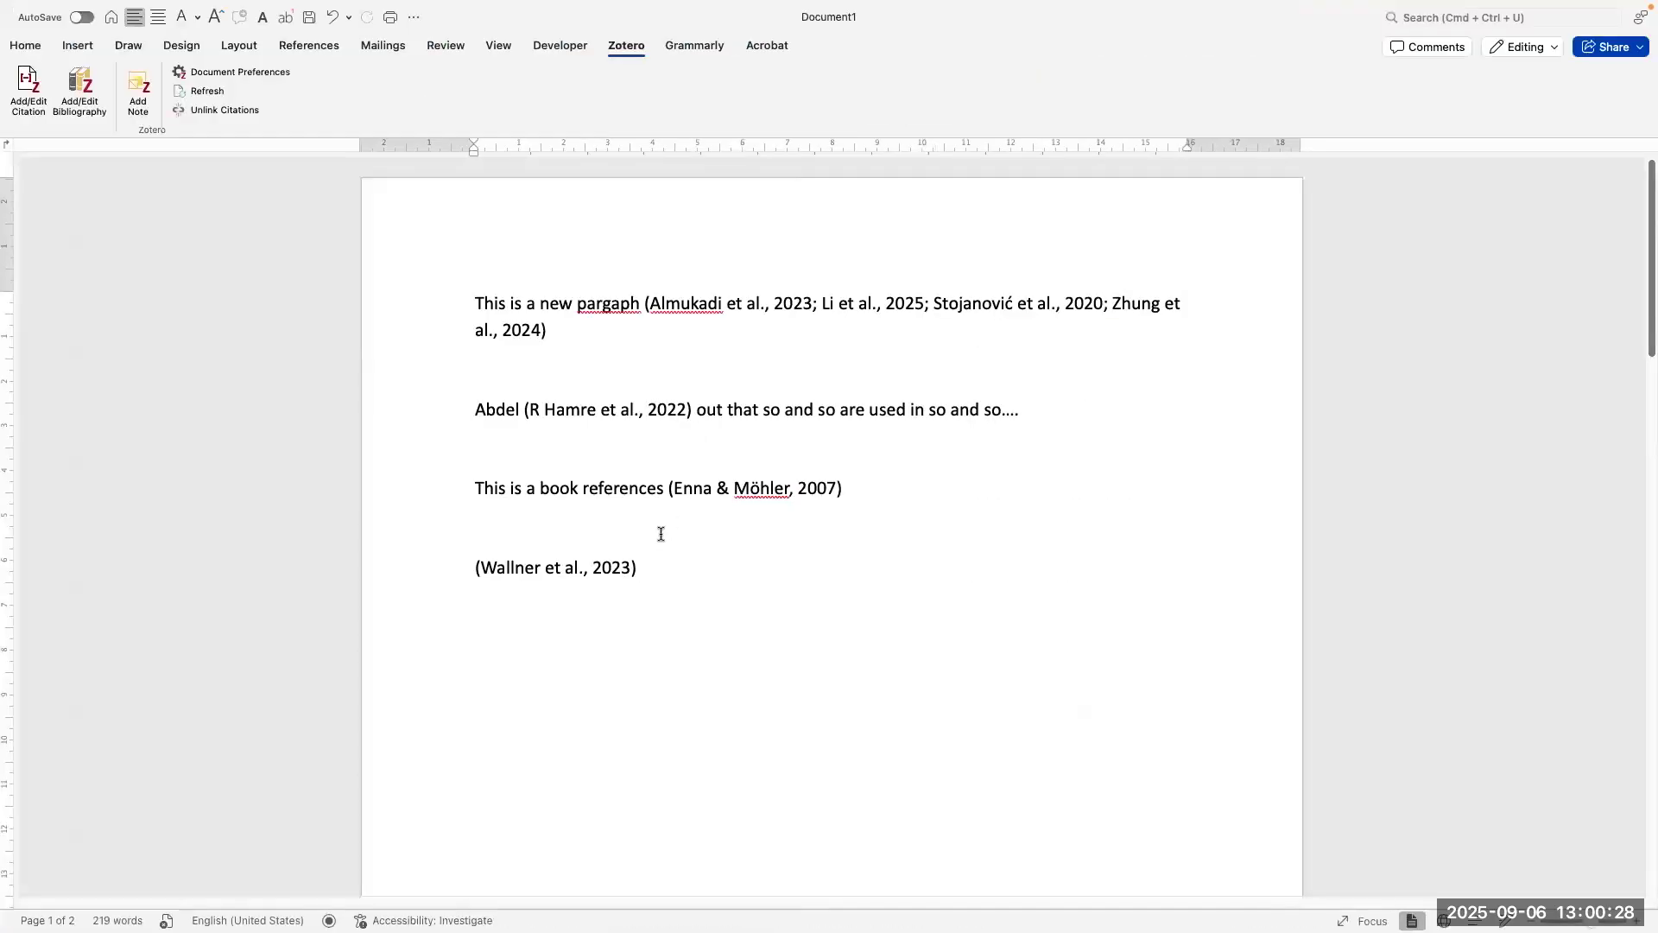
# Step: Examine the entry for "GABAA Receptor Physiology and Pharmacology" in the reference list and compare it with the item's details in Zotero
pyautogui.scroll(-4, 661, 533)
pyautogui.scroll(-15, 660, 534)
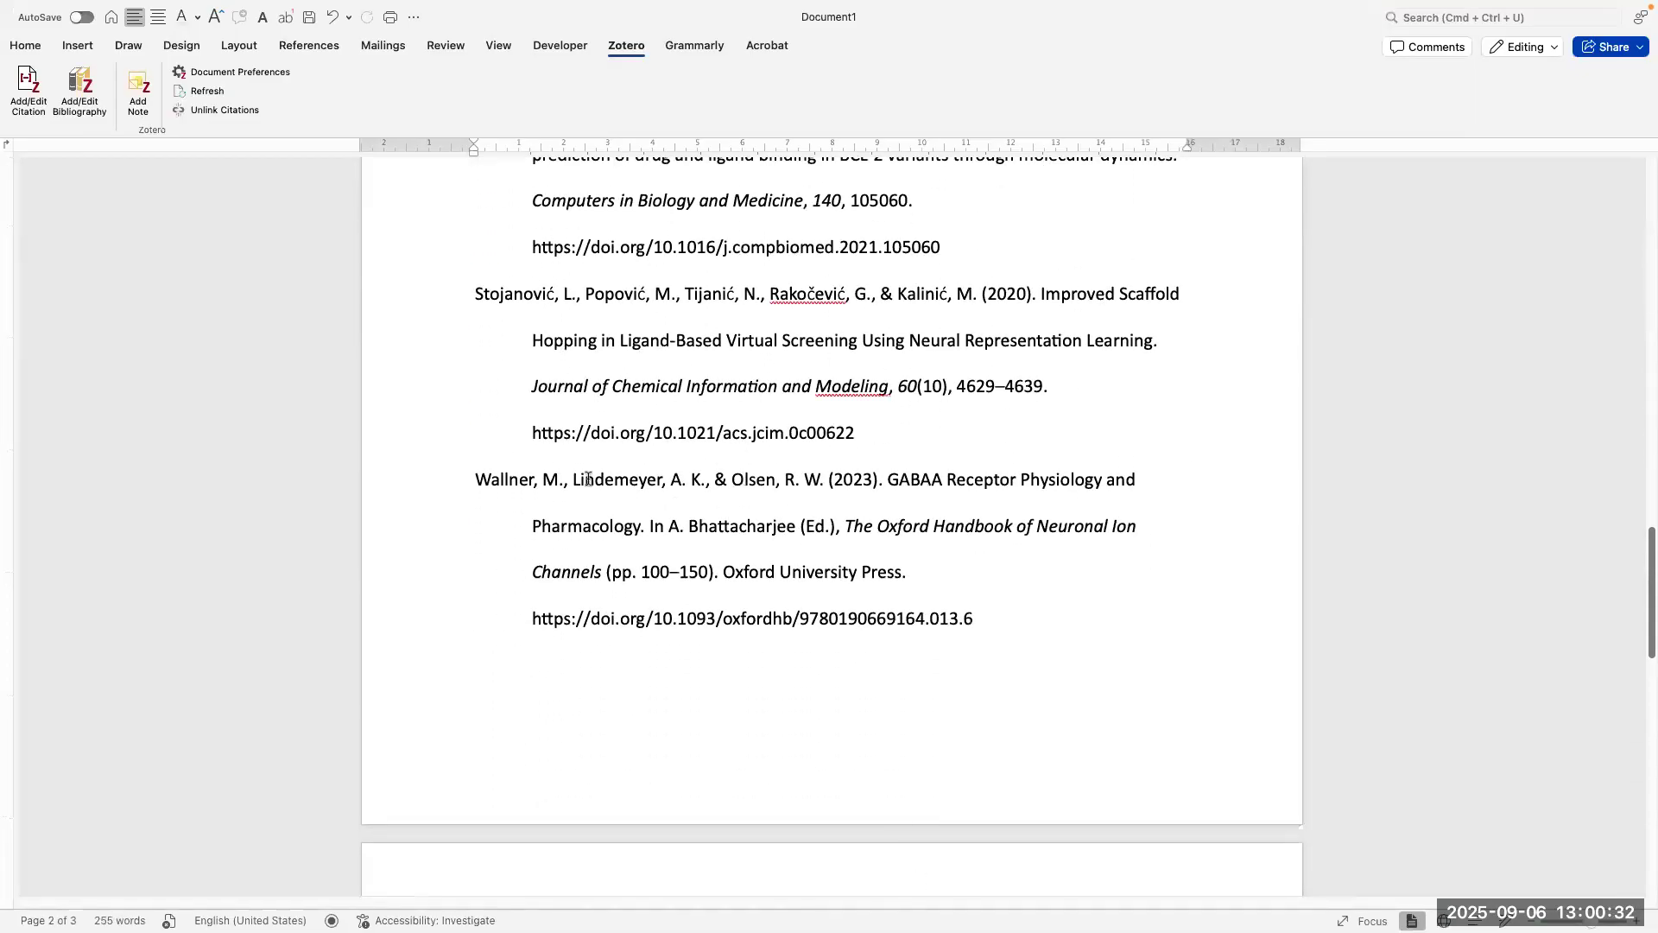
pyautogui.moveTo(475, 479); pyautogui.dragTo(647, 537)
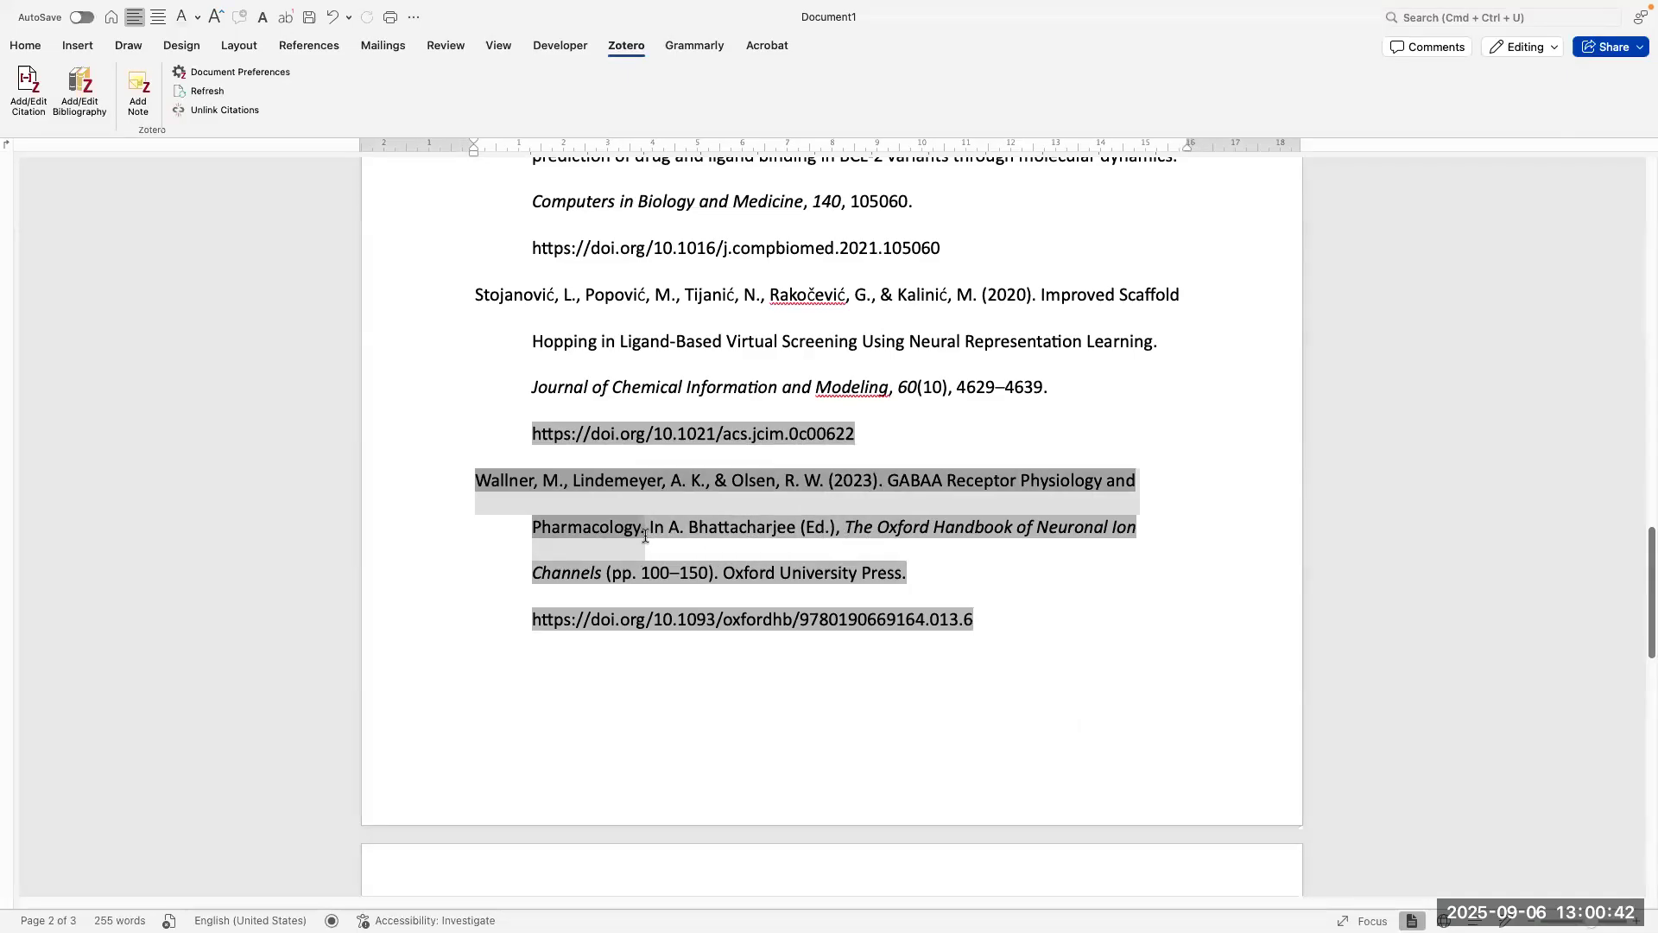
pyautogui.moveTo(646, 542); pyautogui.dragTo(646, 541)
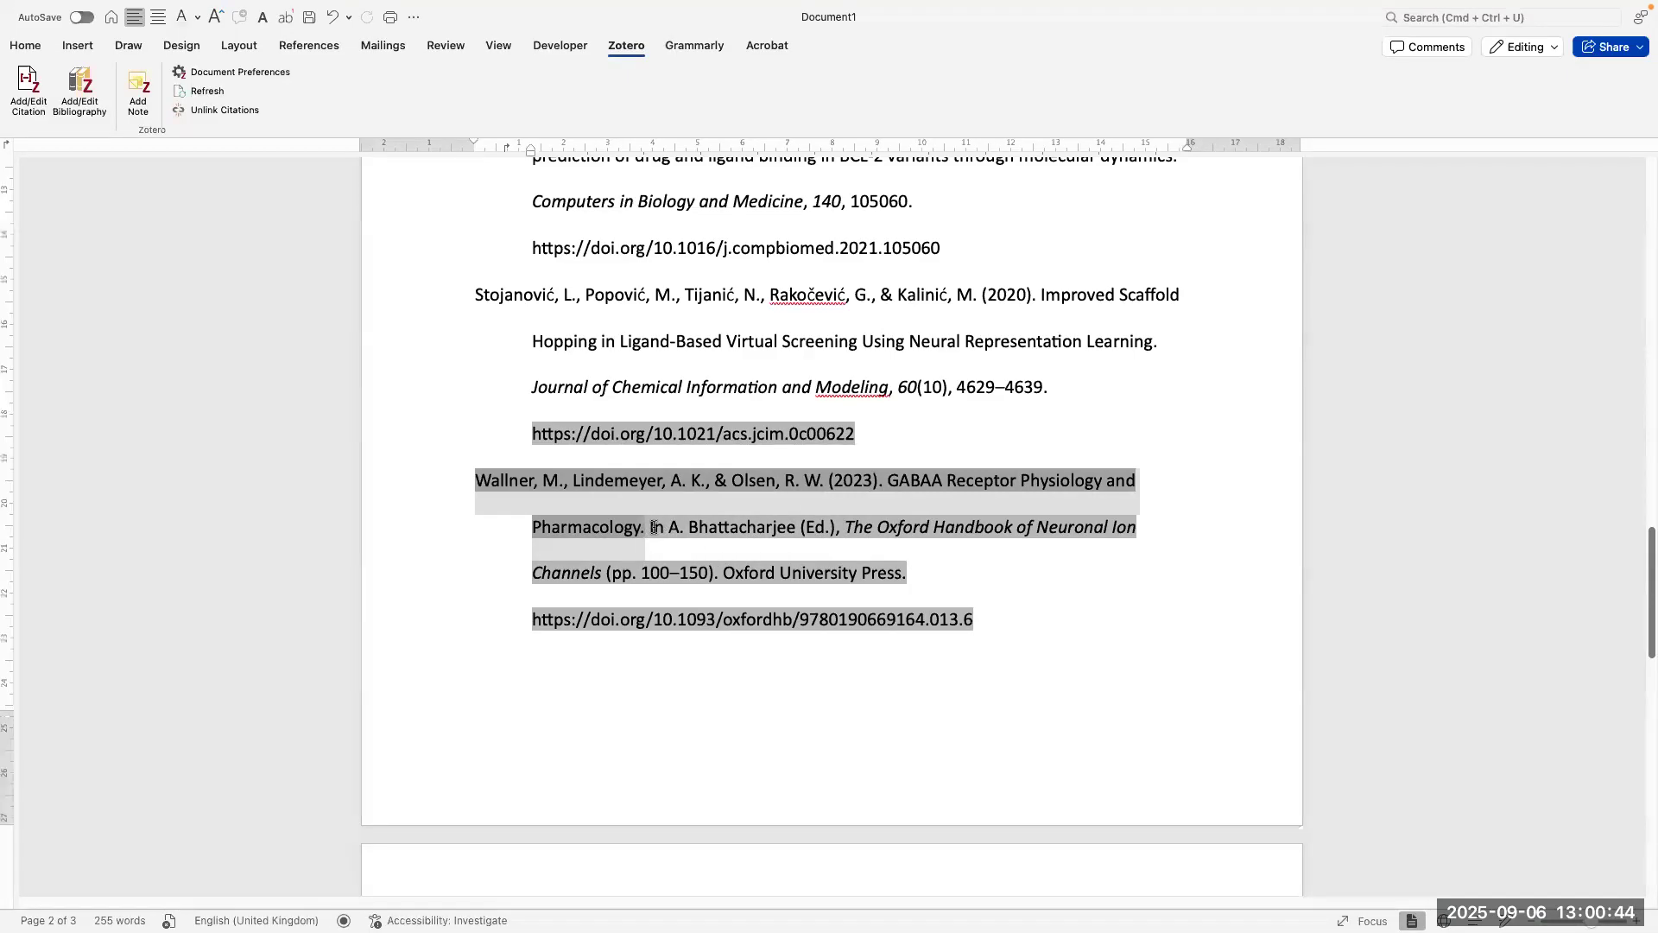
pyautogui.scroll(5, 754, 562)
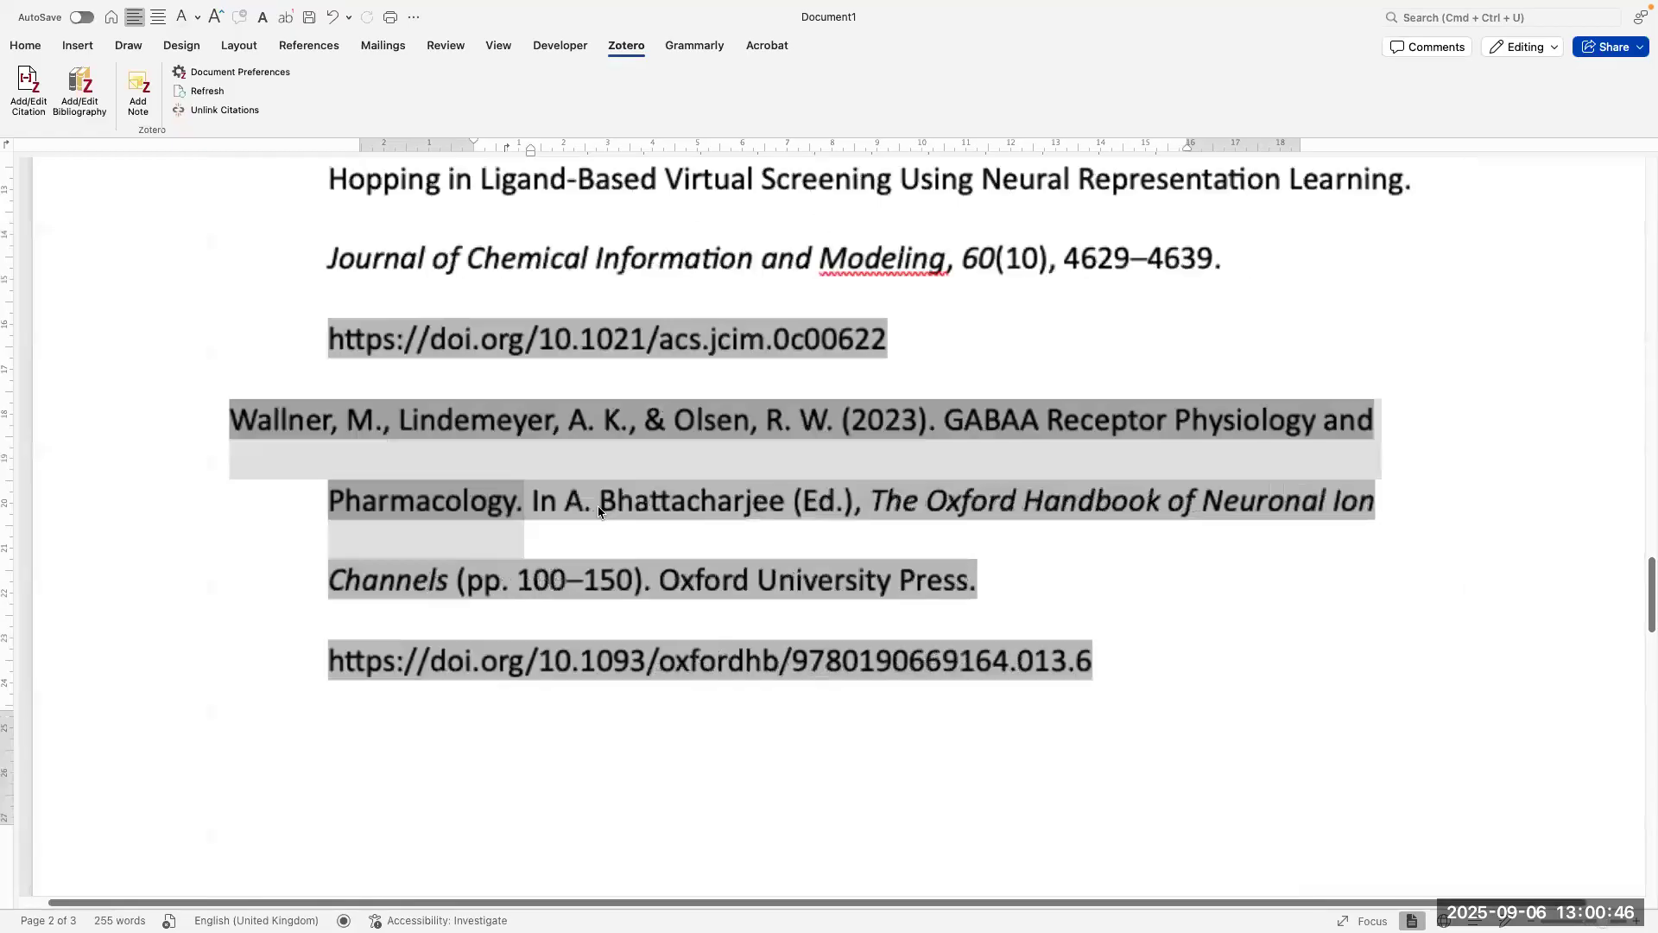
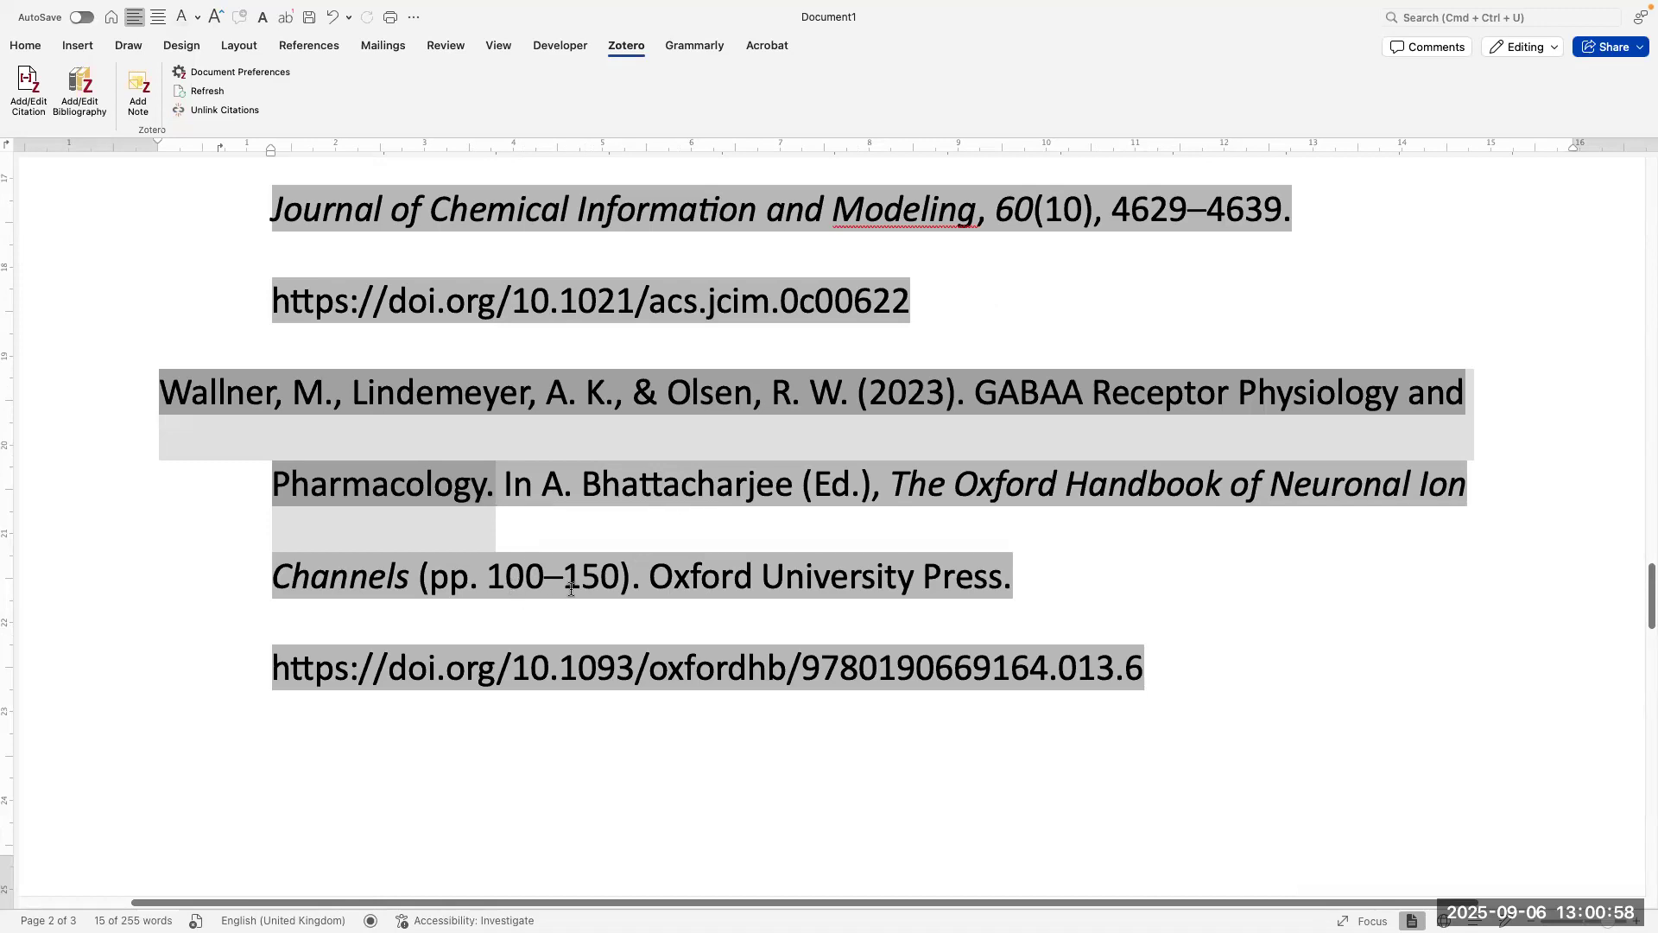
pyautogui.hotkey('ctrl', 'Up')
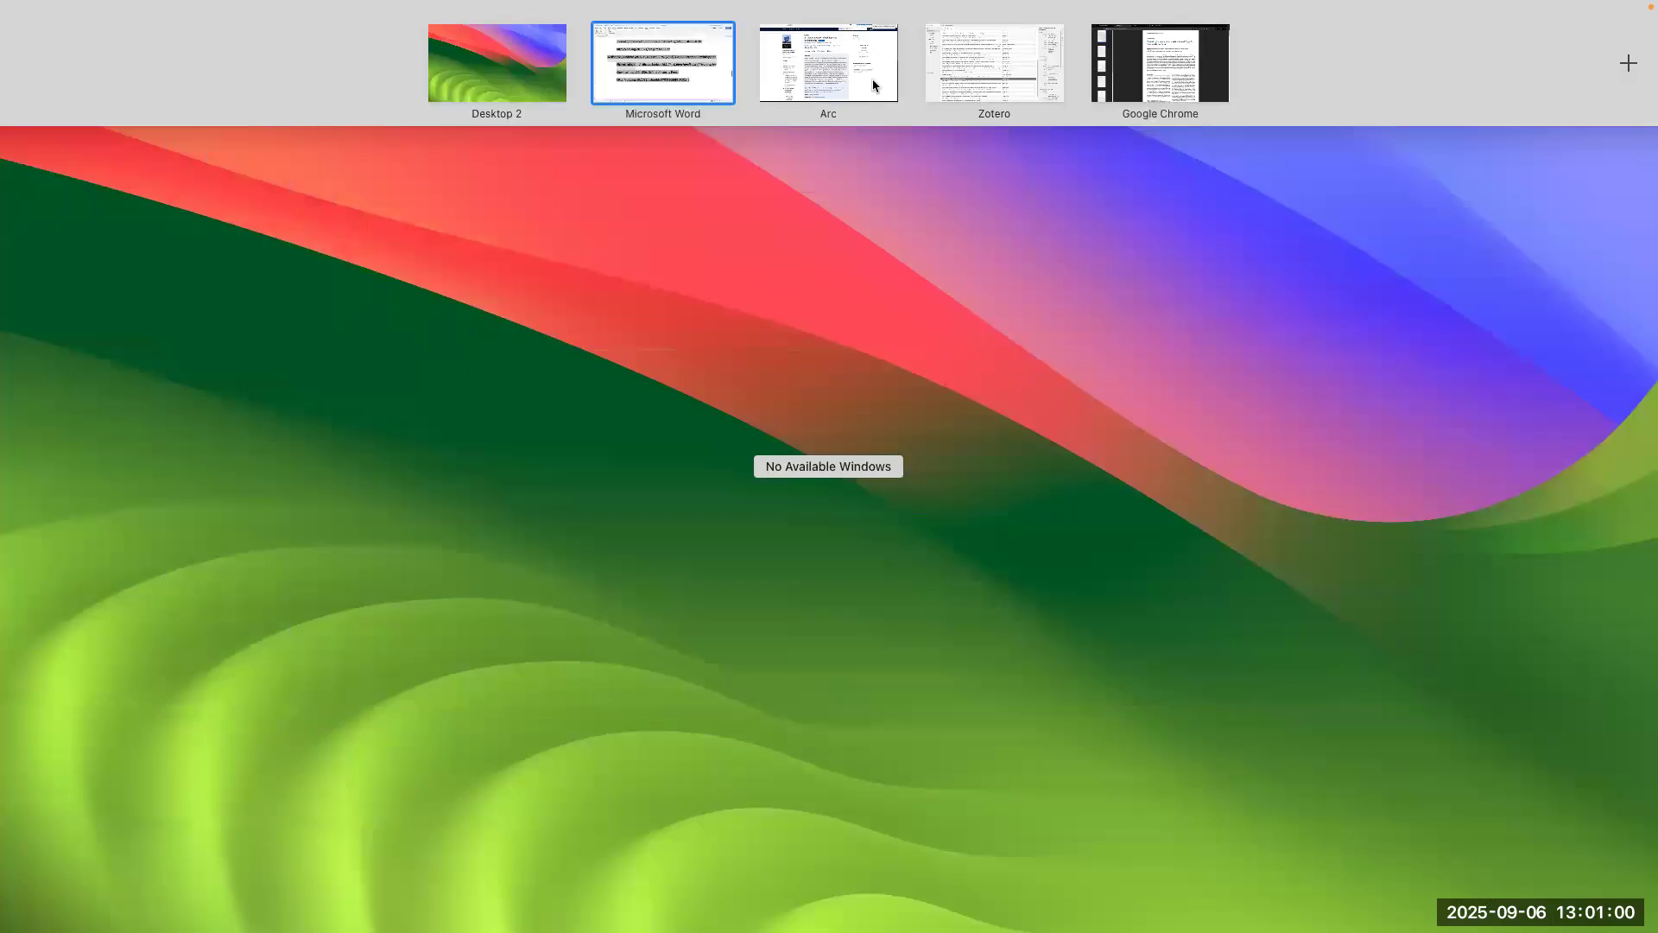
pyautogui.click(972, 83)
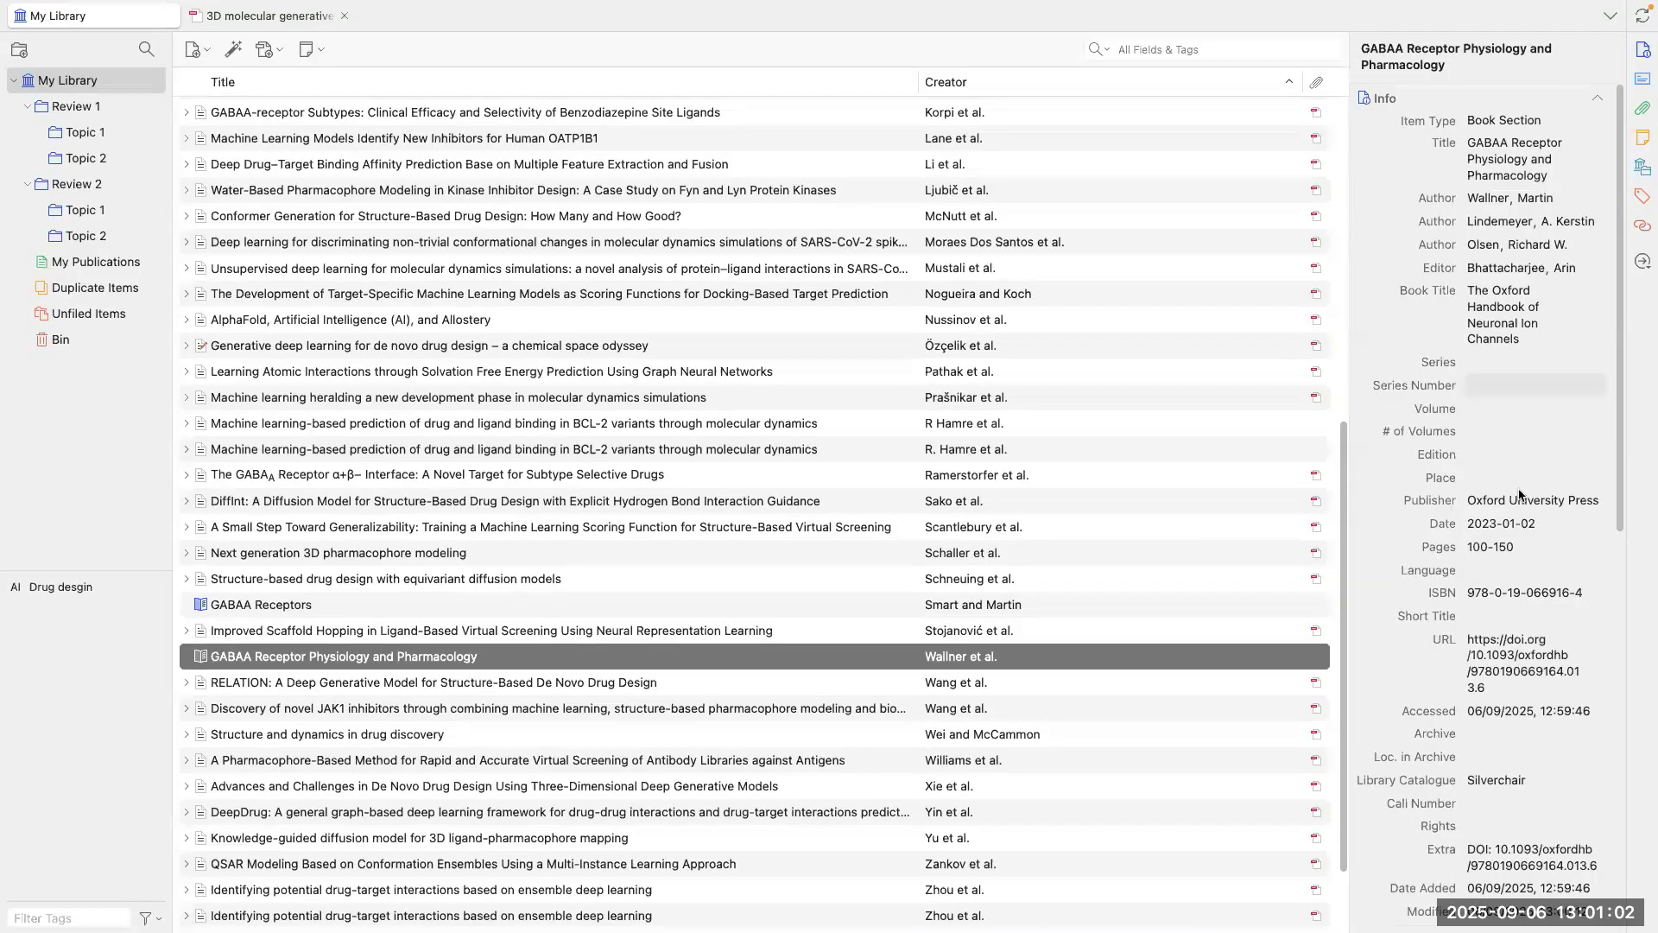
pyautogui.hotkey('ctrl', 'Up')
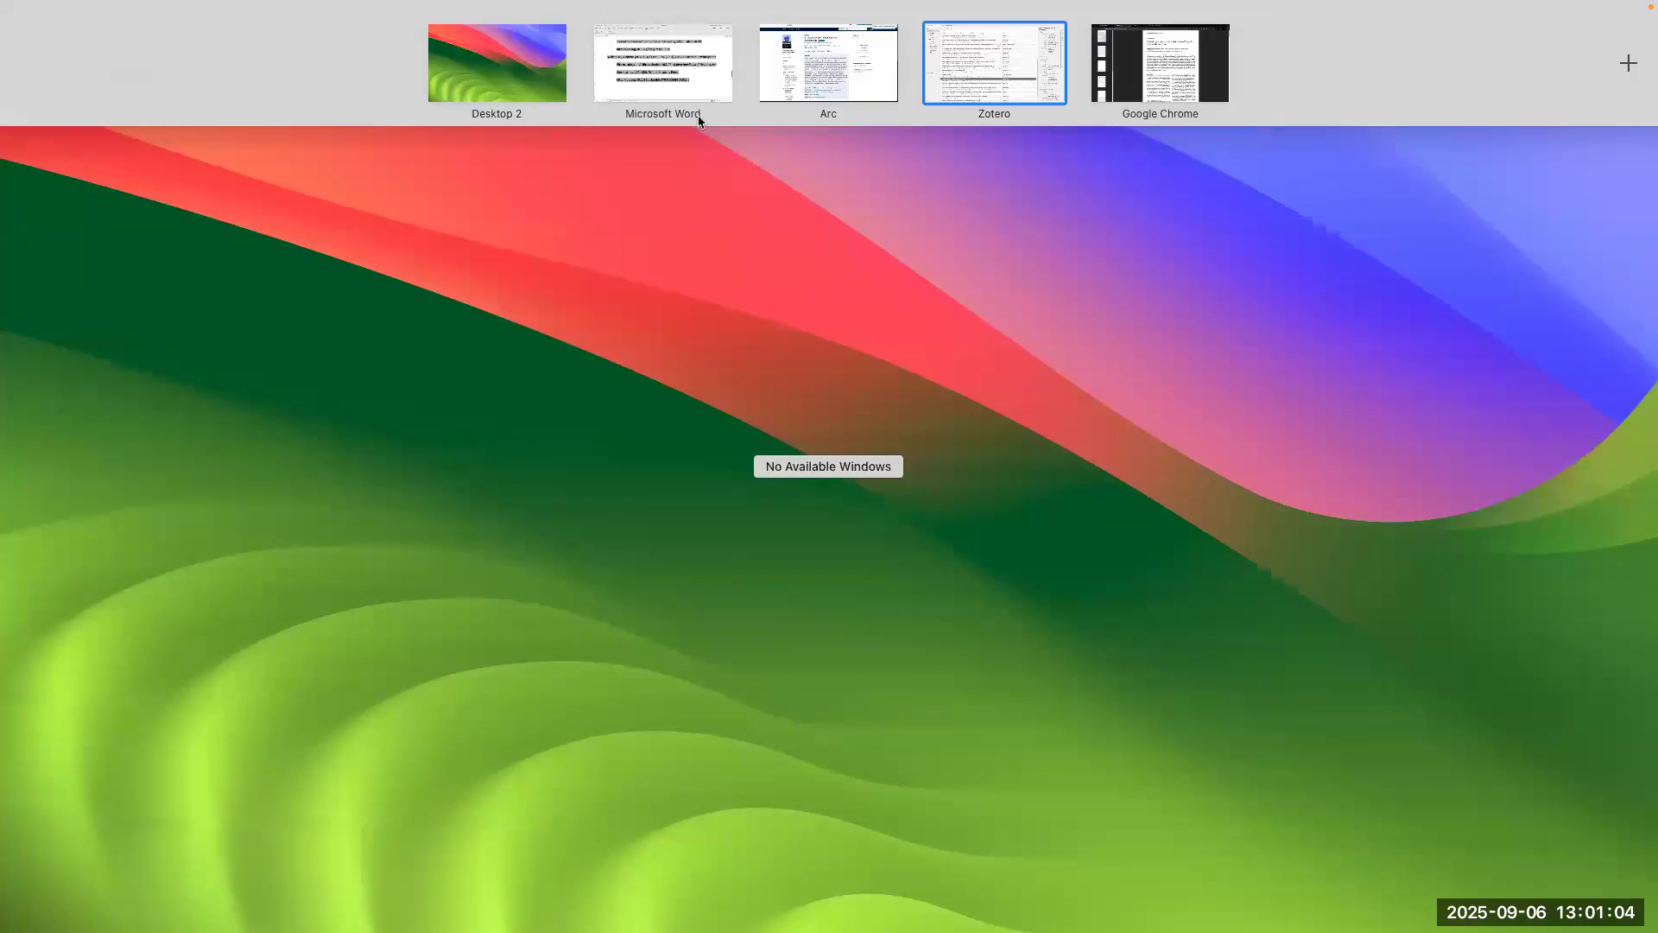
pyautogui.click(696, 103)
pyautogui.moveTo(746, 587); pyautogui.dragTo(1011, 593)
pyautogui.scroll(-5, 949, 628)
pyautogui.moveTo(998, 665); pyautogui.dragTo(463, 256)
# Step: Change the document's Zotero citation style to Vancouver
pyautogui.scroll(10, 507, 315)
pyautogui.scroll(5, 463, 256)
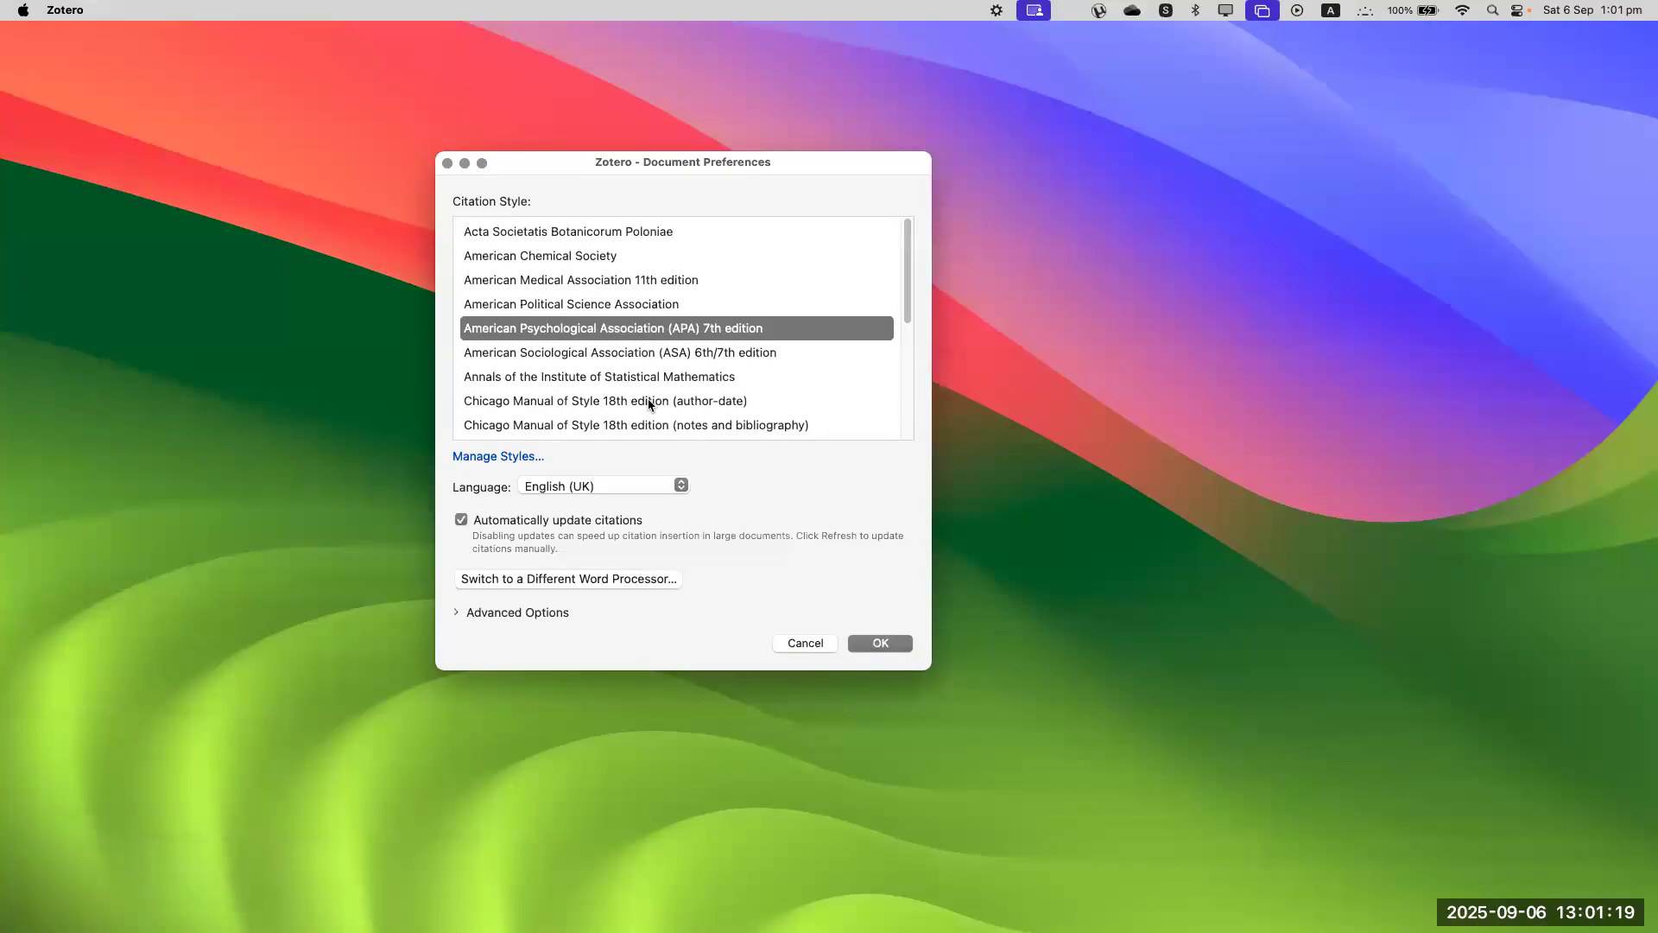
pyautogui.scroll(-5, 510, 404)
pyautogui.click(519, 426)
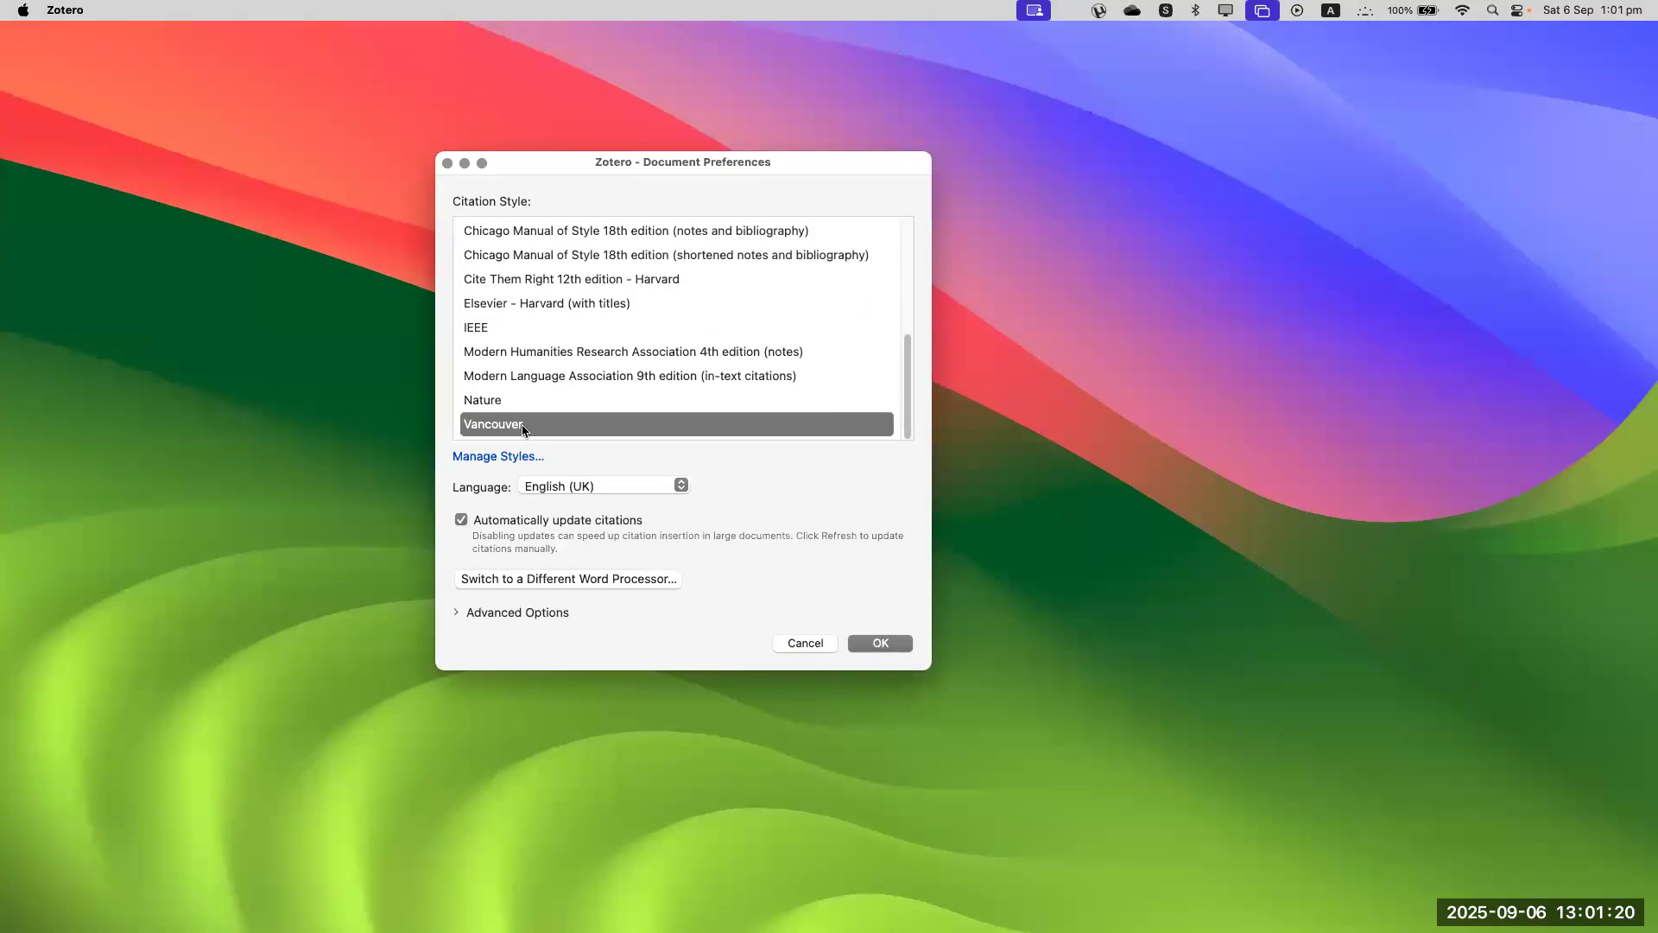
pyautogui.click(879, 642)
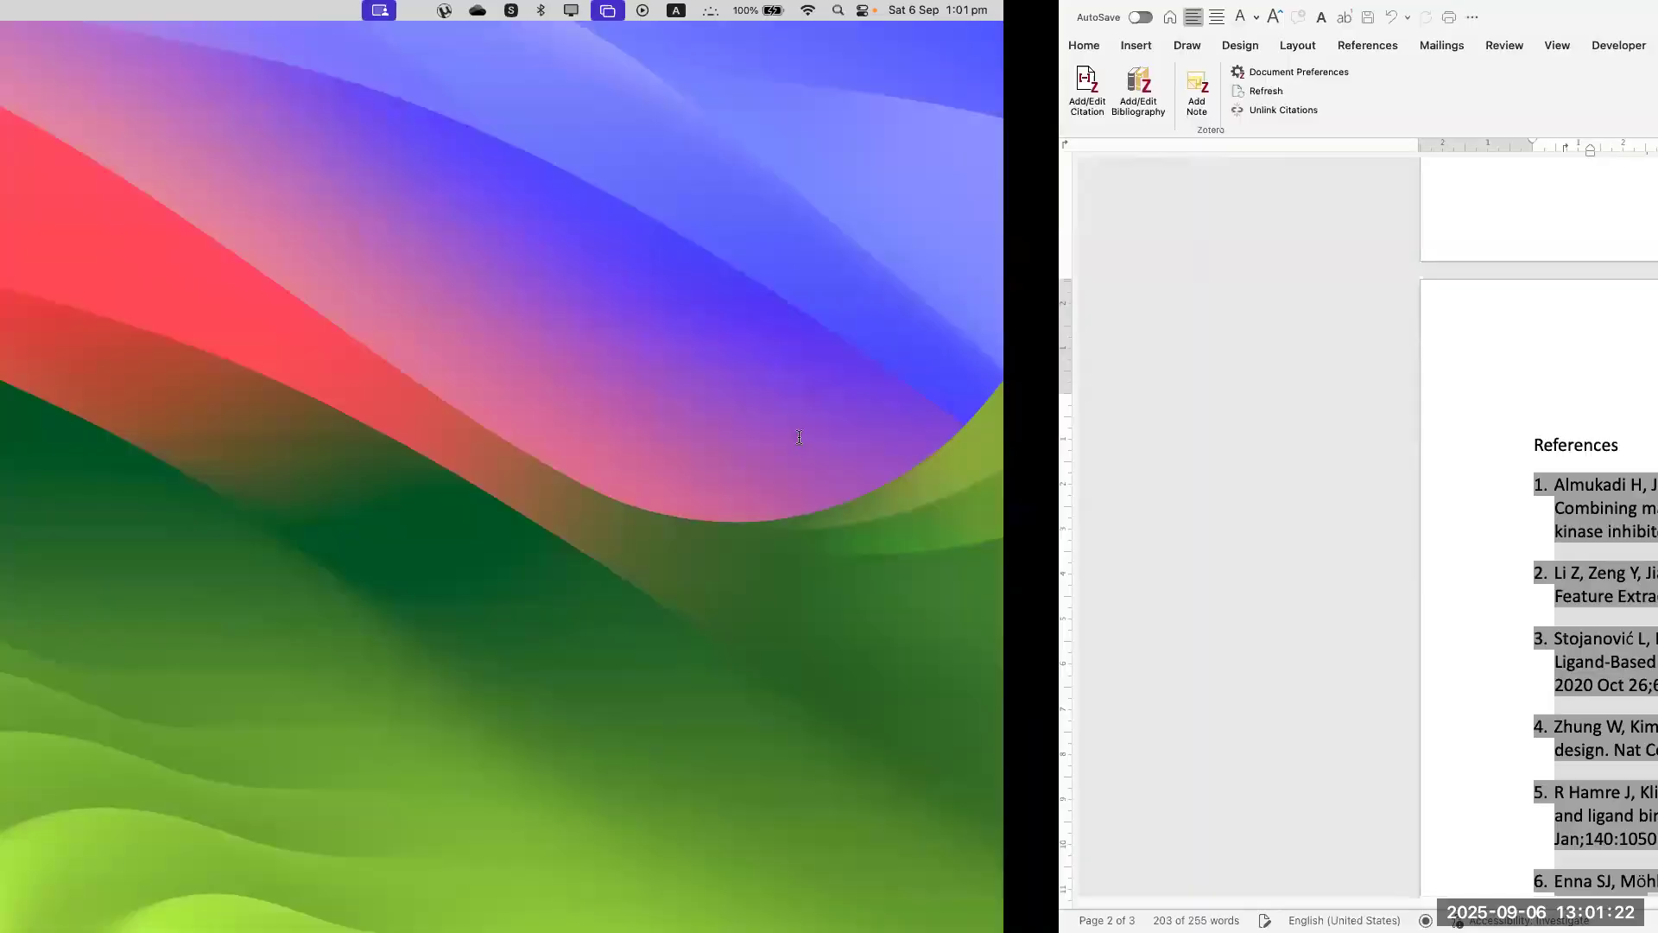
# Step: Examine how the journal articles, the book and the book chapter are formatted in the numbered Vancouver reference list
pyautogui.scroll(-3, 829, 475)
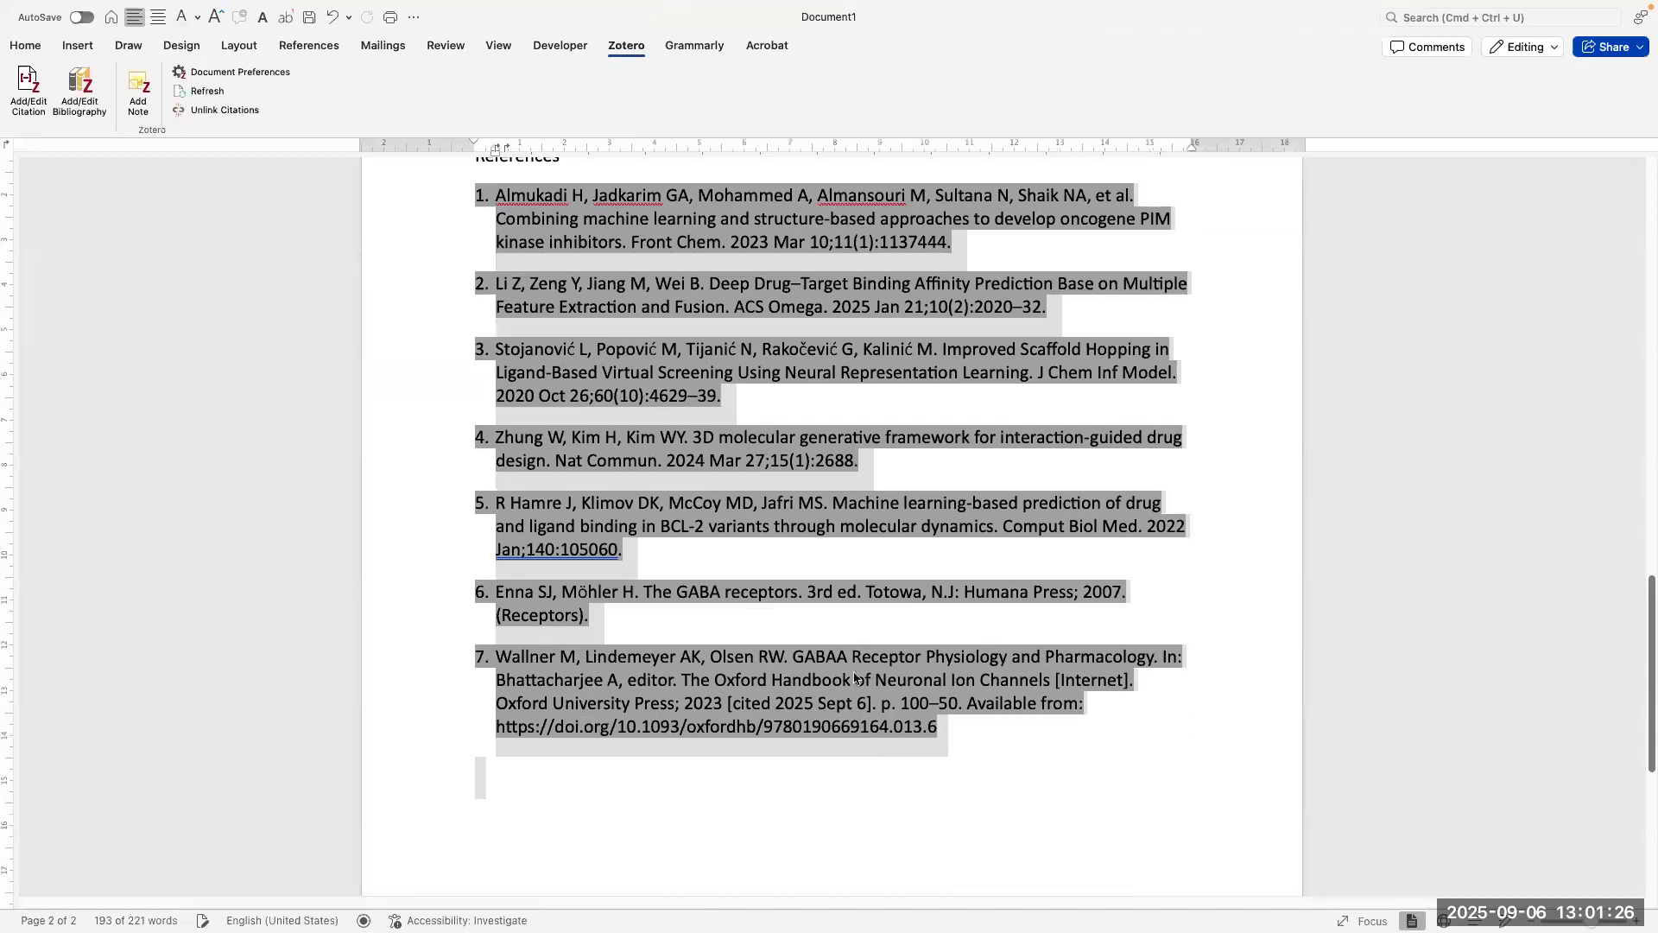
pyautogui.moveTo(983, 741); pyautogui.dragTo(501, 658)
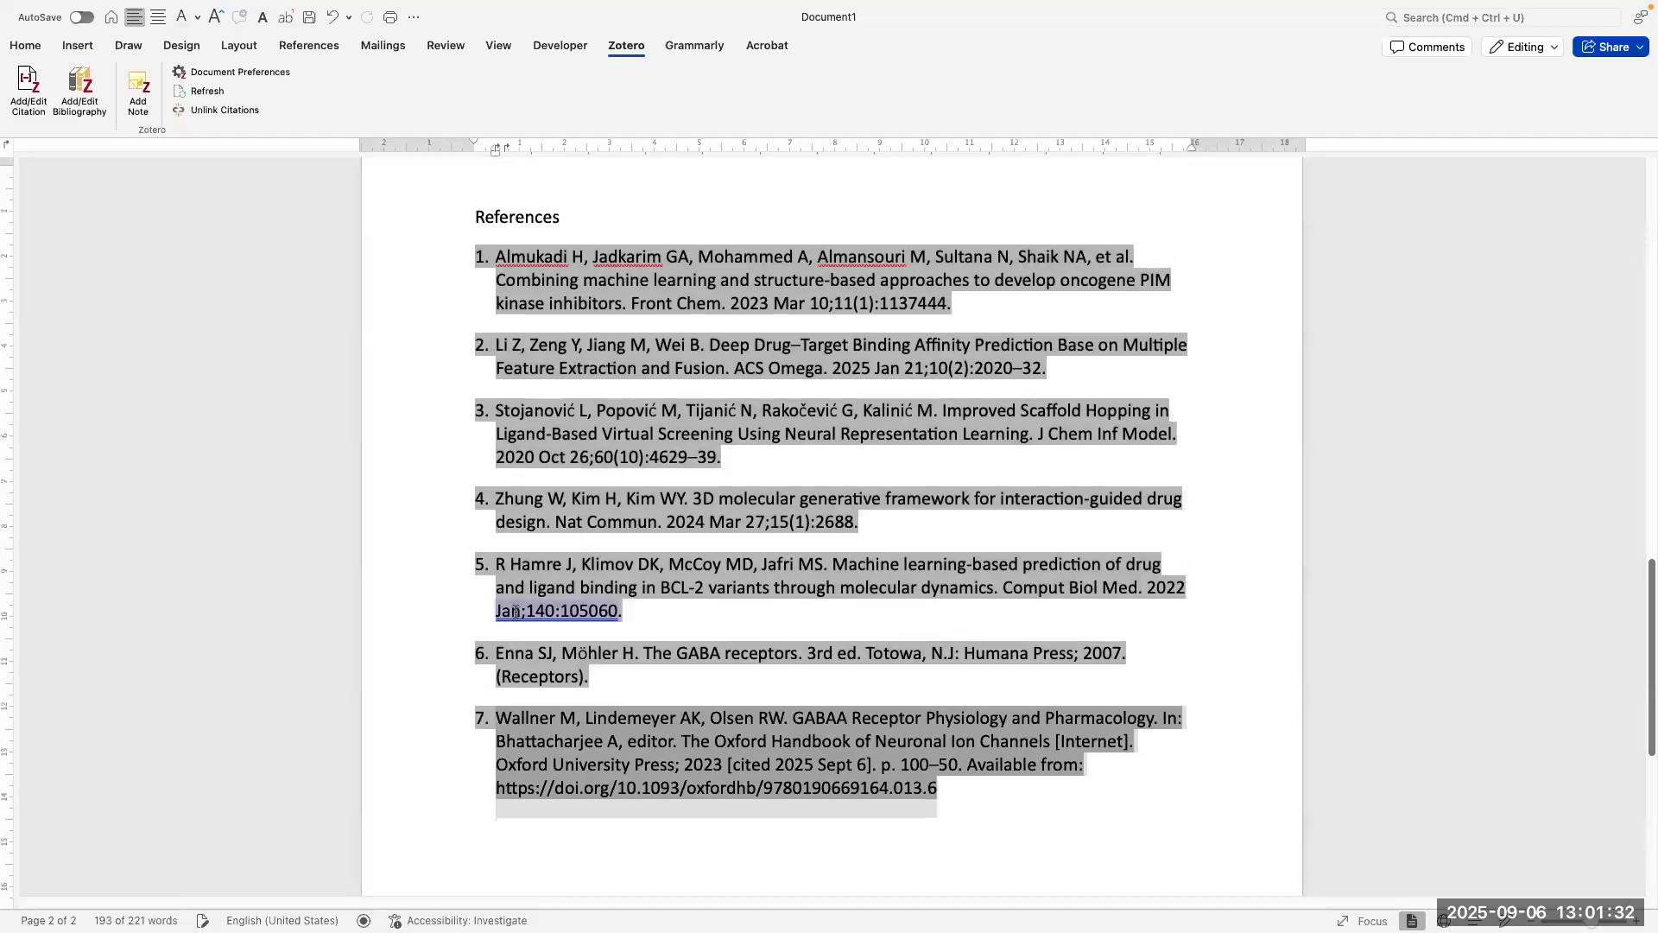
pyautogui.scroll(2, 524, 361)
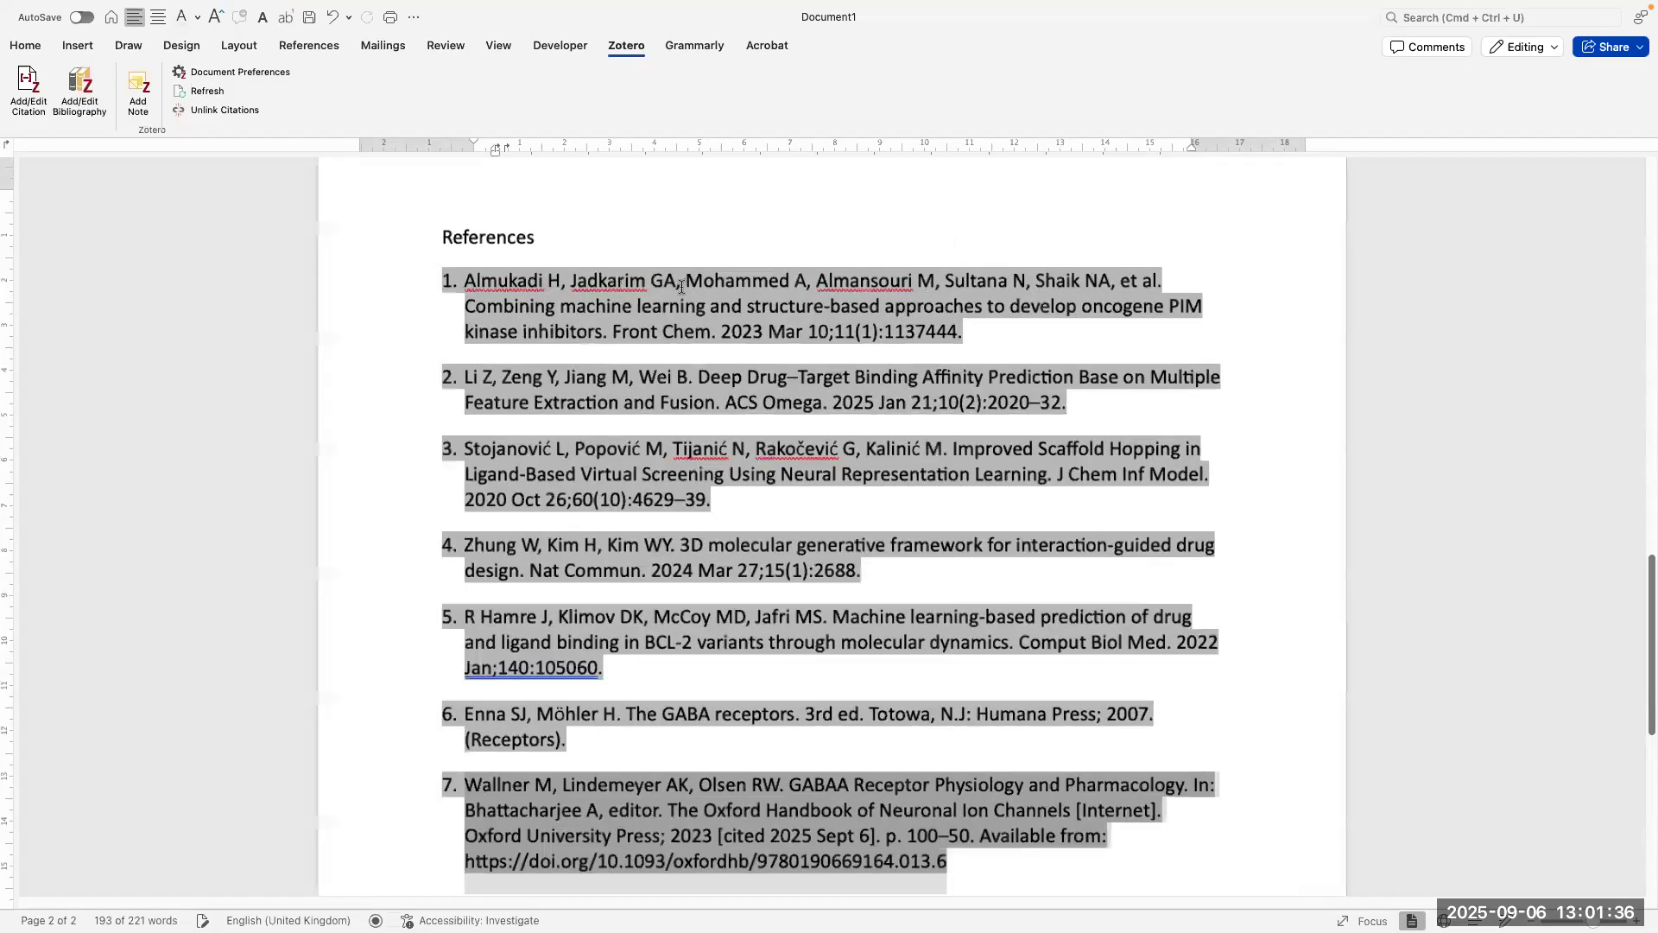
pyautogui.scroll(3, 681, 281)
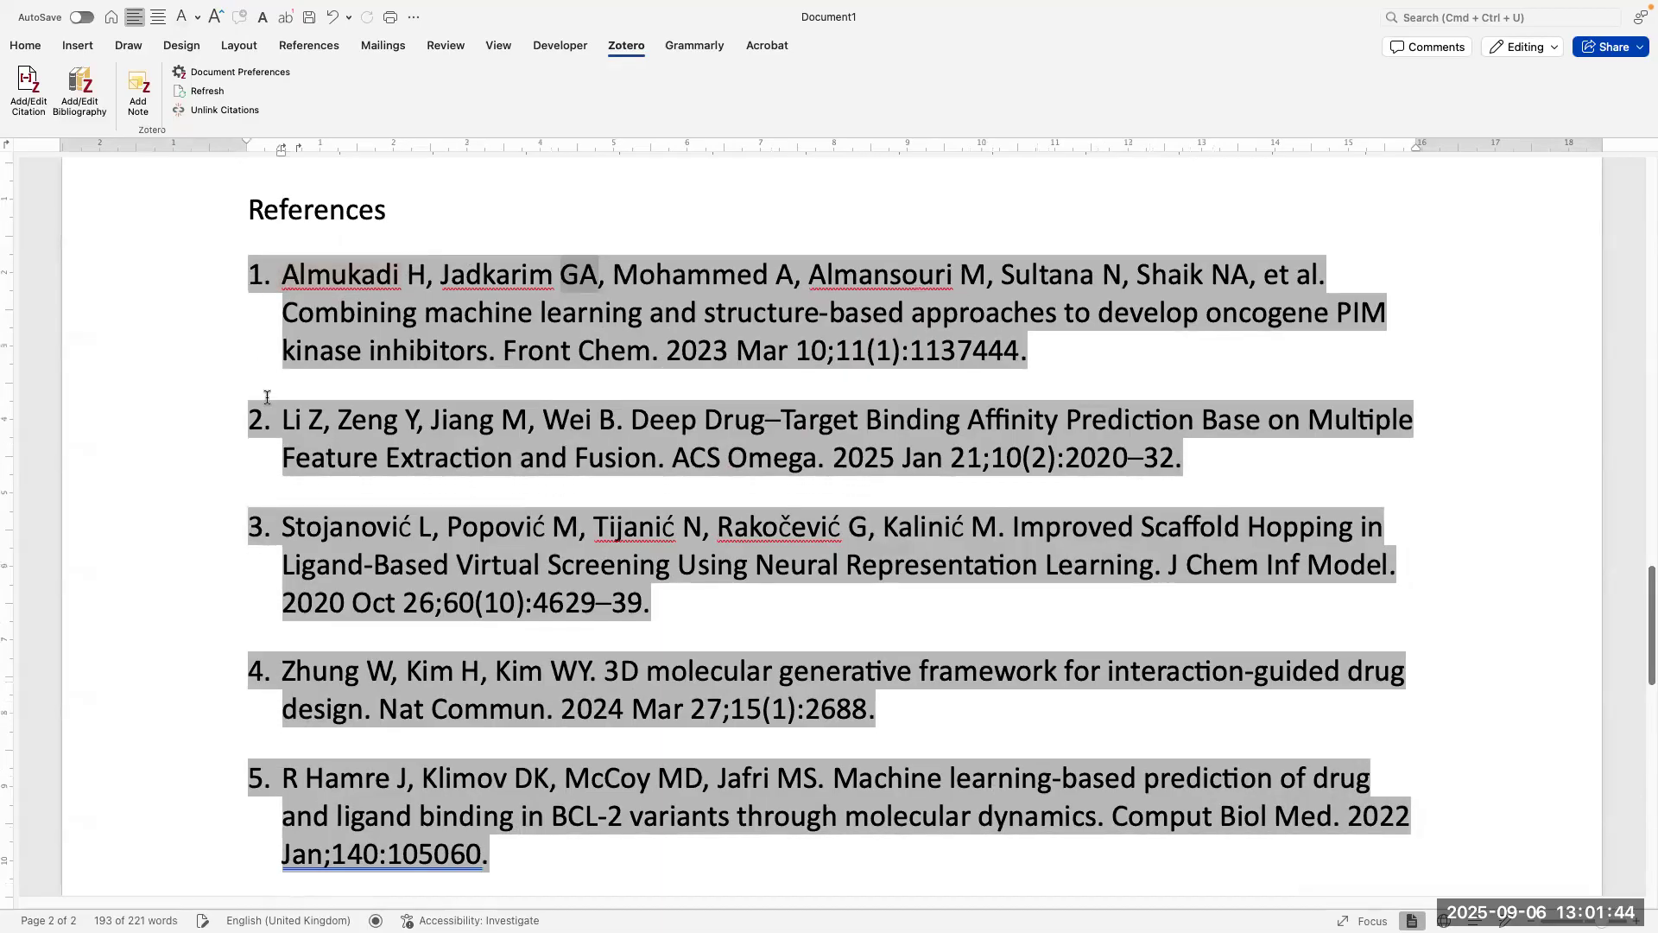
pyautogui.scroll(-3, 267, 385)
pyautogui.scroll(2, 265, 428)
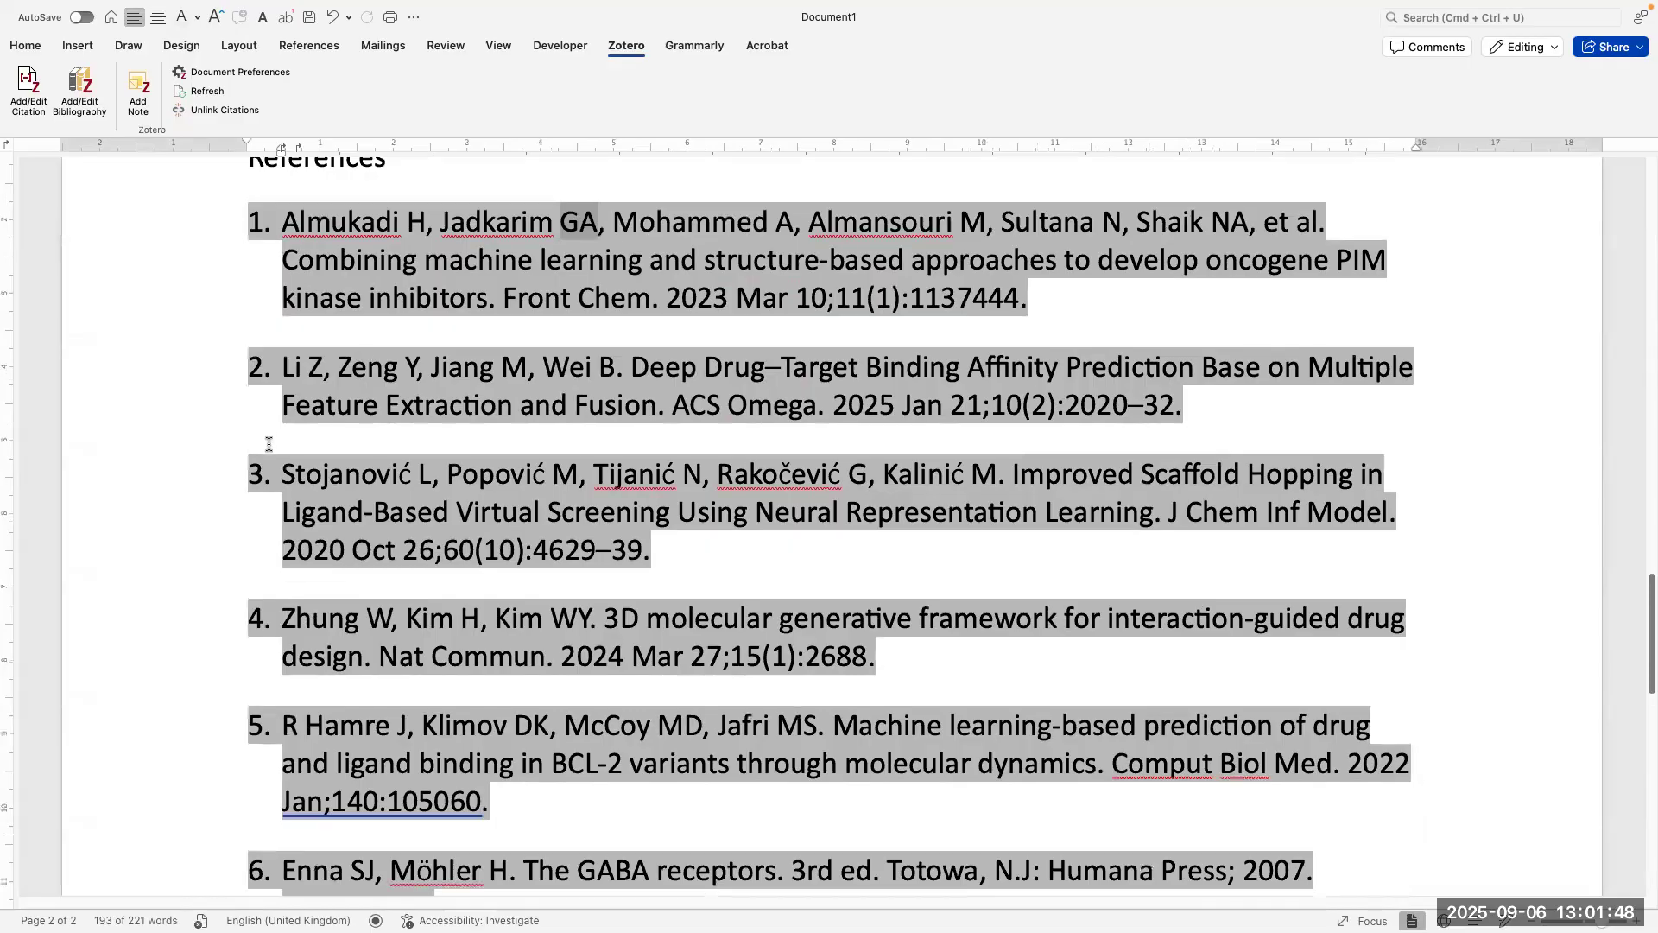
pyautogui.doubleClick(369, 469)
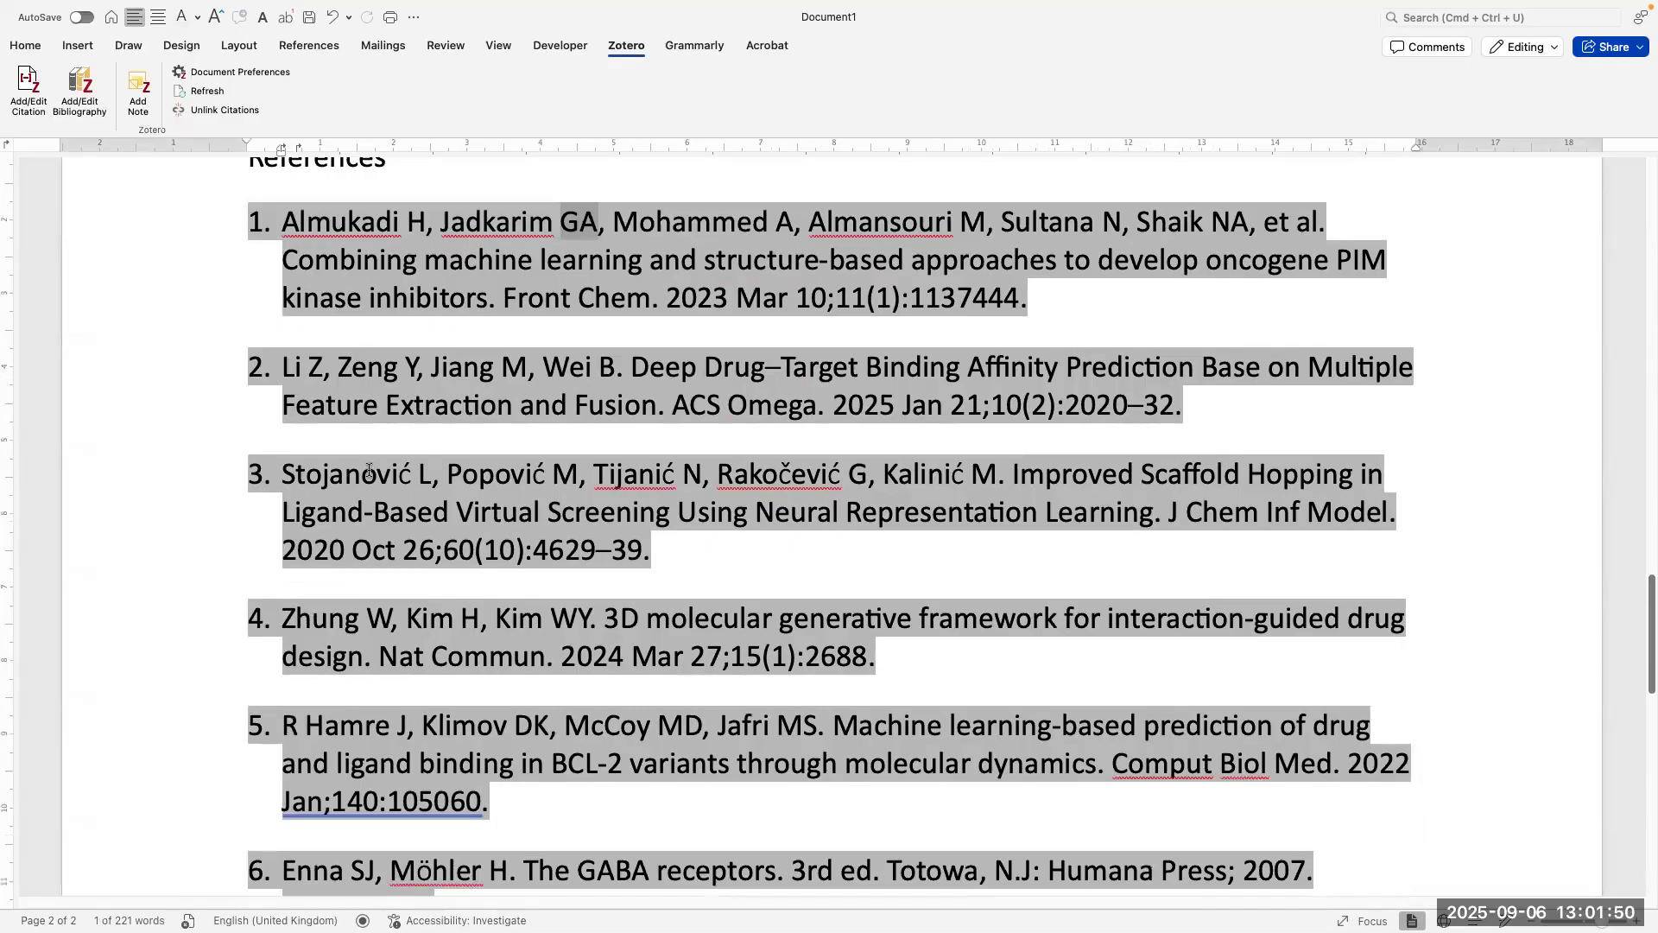
pyautogui.scroll(-1, 369, 472)
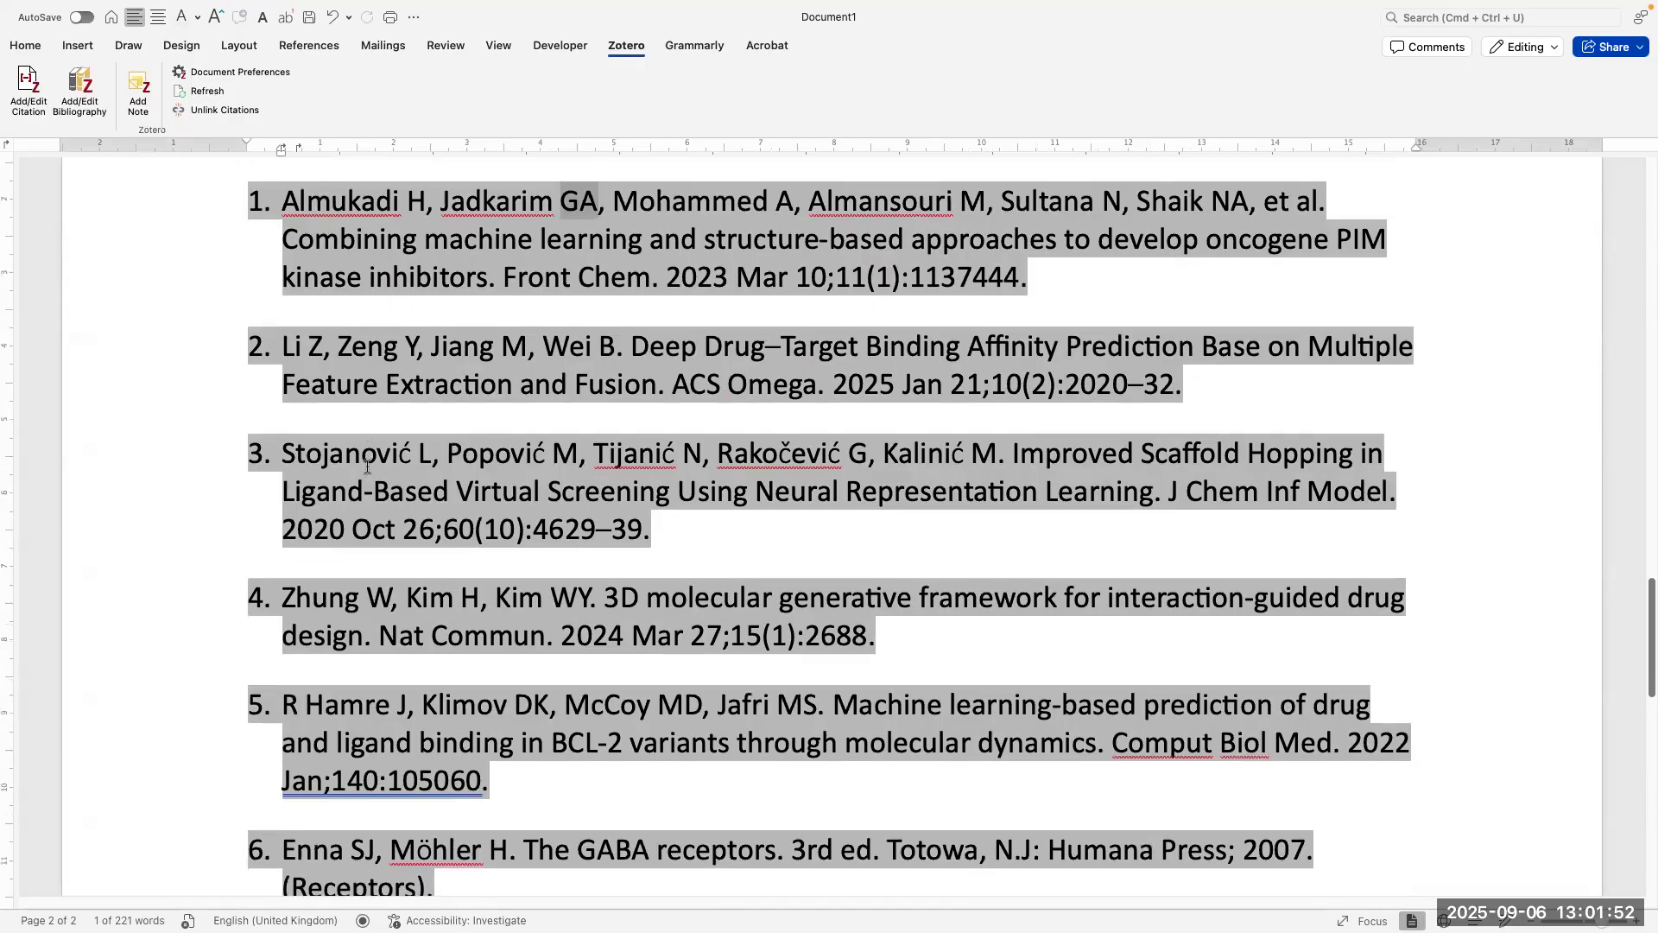
pyautogui.scroll(4, 369, 469)
pyautogui.scroll(-4, 369, 473)
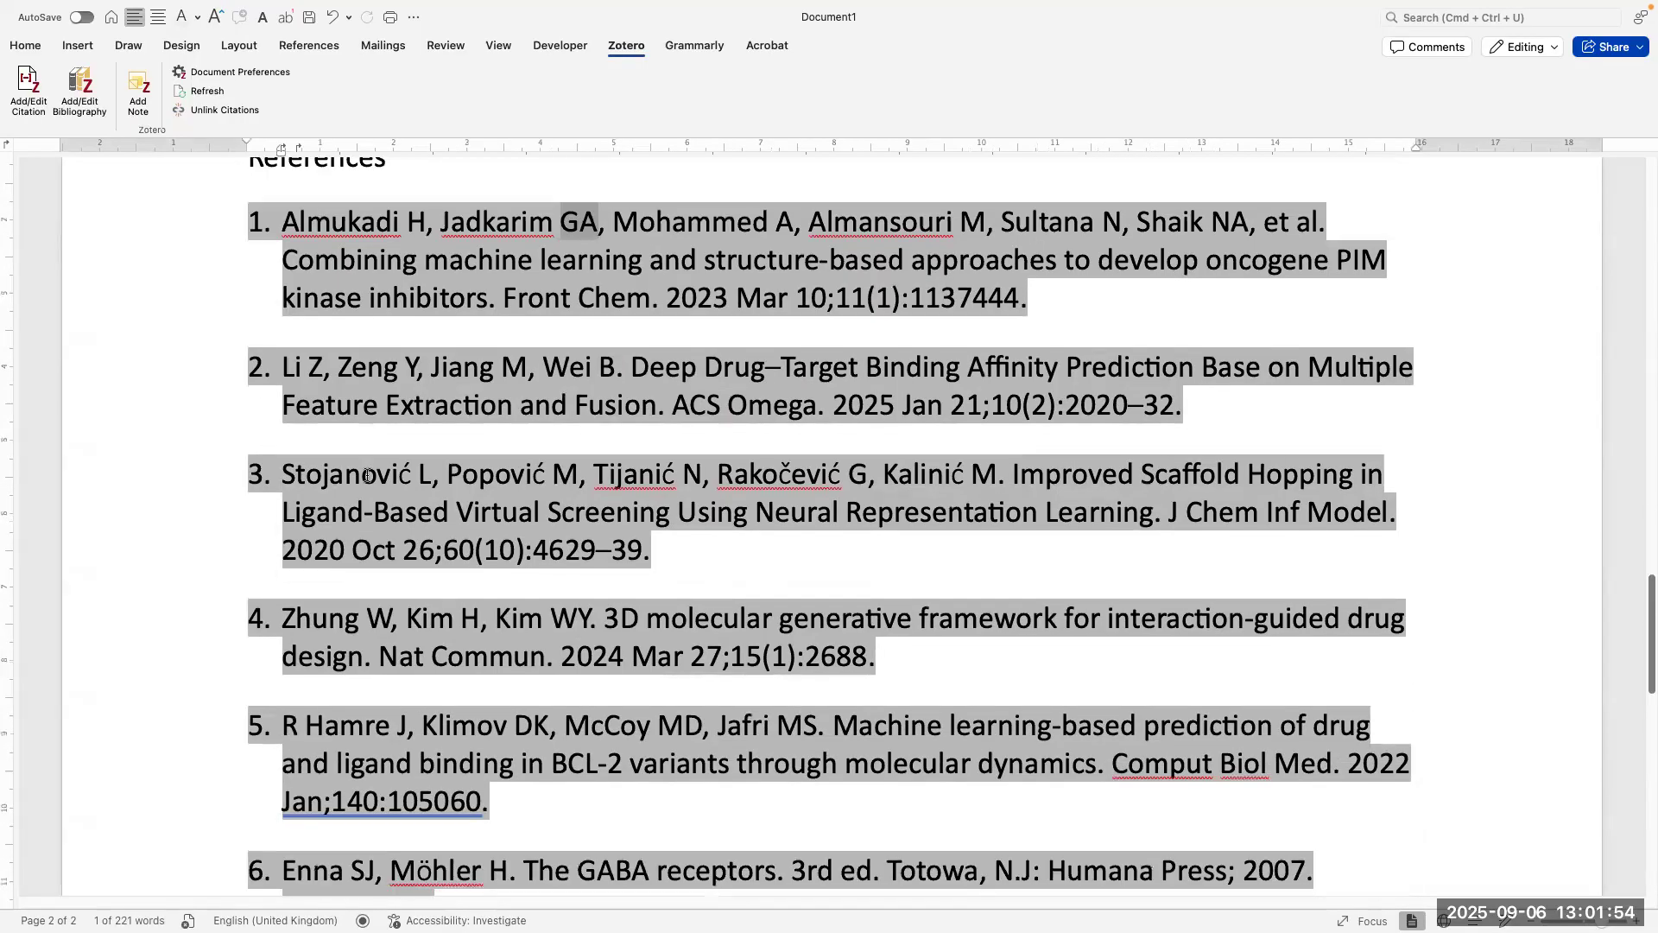
pyautogui.scroll(-3, 369, 475)
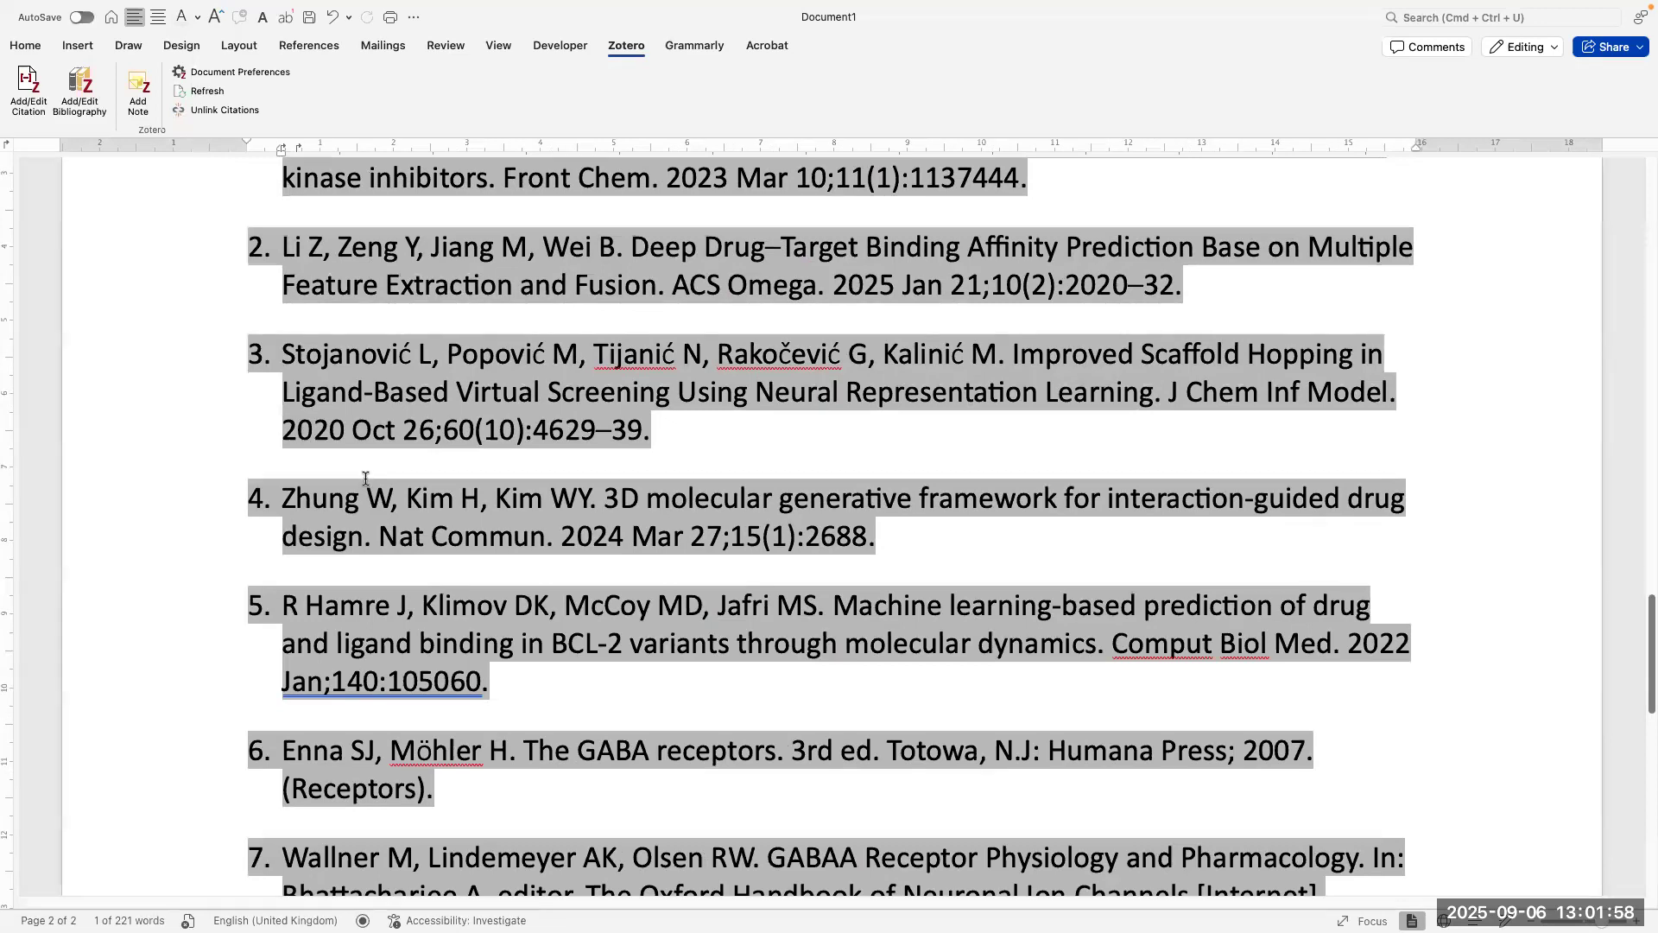
pyautogui.scroll(-4, 366, 476)
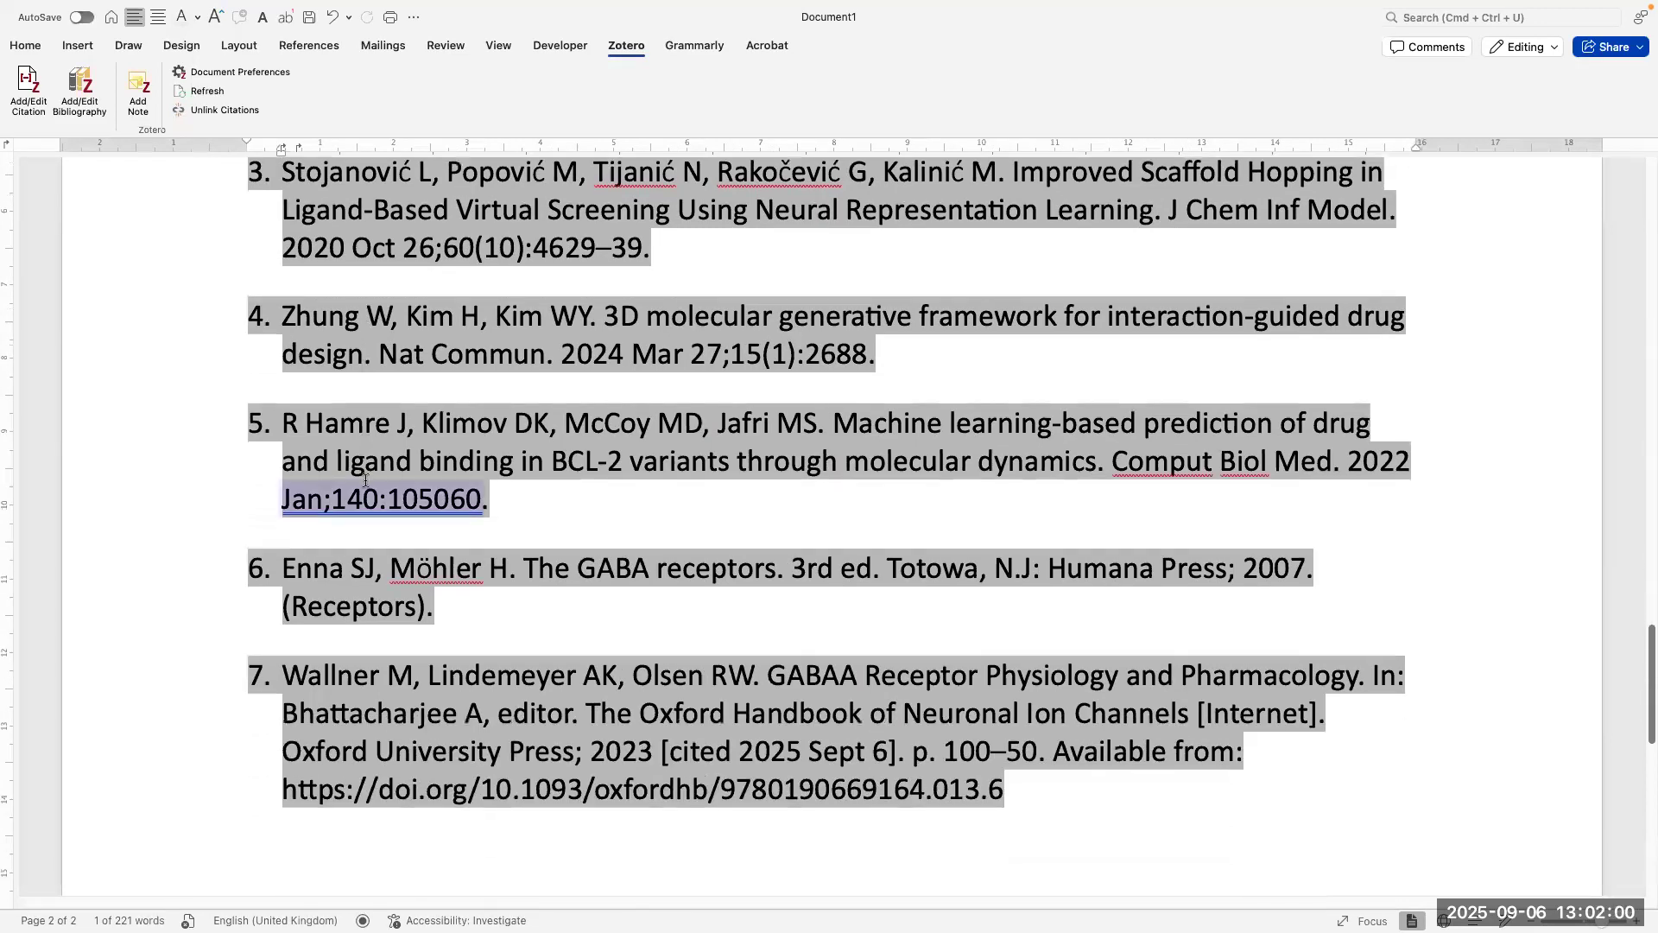
pyautogui.scroll(4, 366, 479)
pyautogui.scroll(-4, 365, 481)
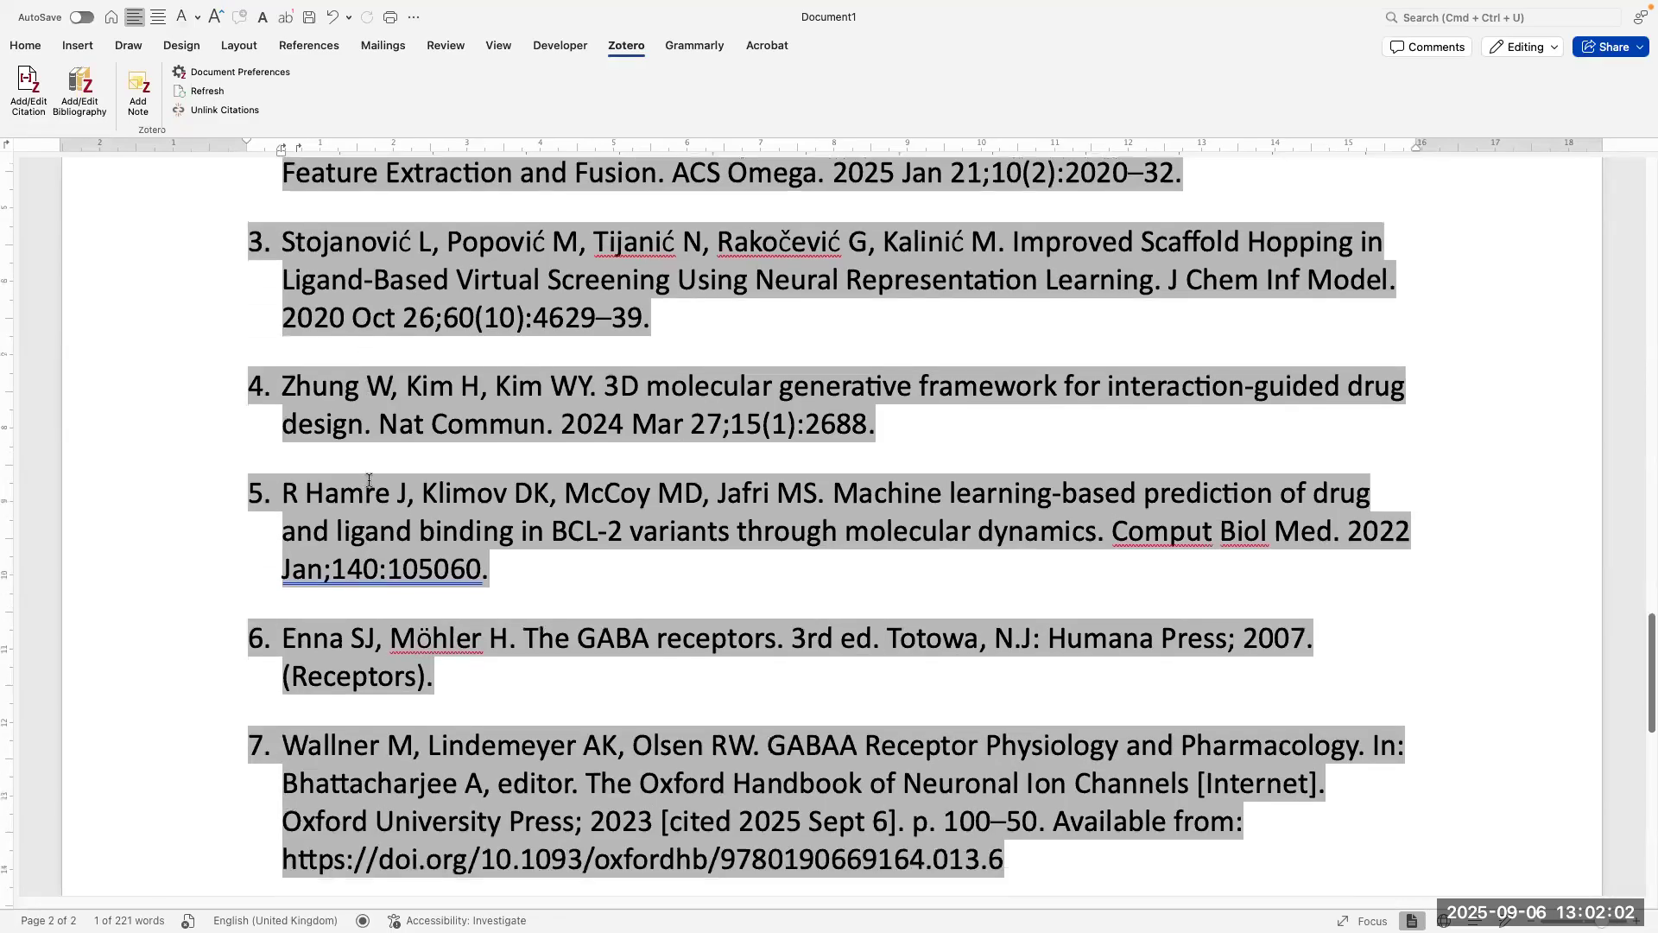
pyautogui.scroll(2, 552, 519)
pyautogui.scroll(-1, 614, 462)
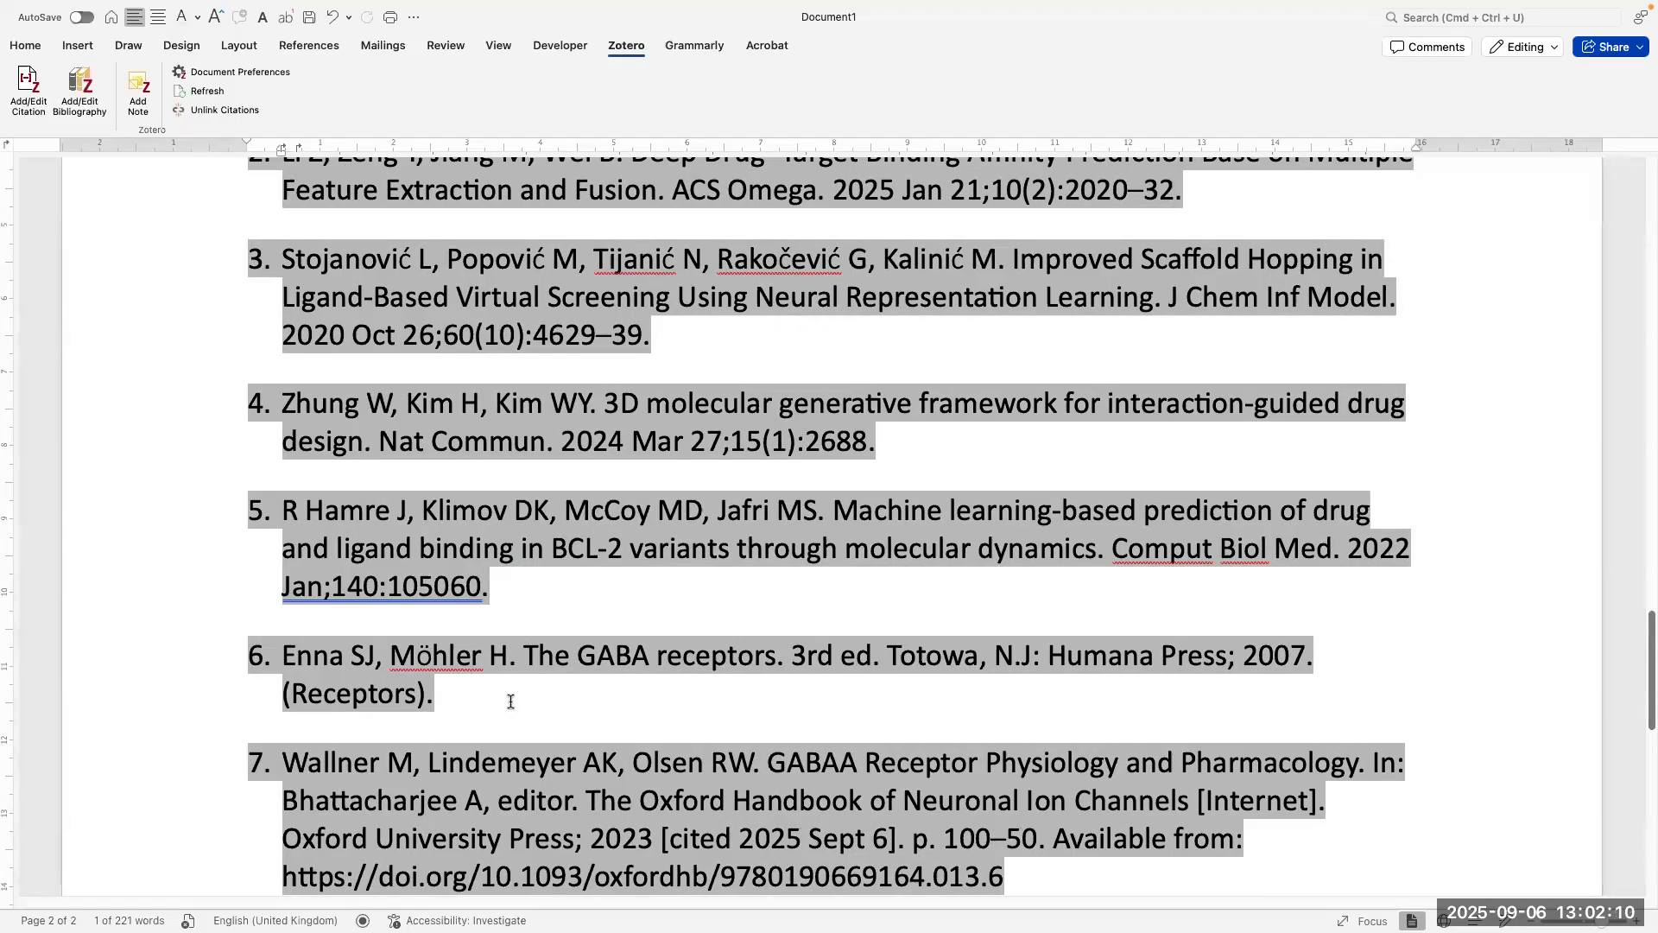
pyautogui.scroll(3, 511, 695)
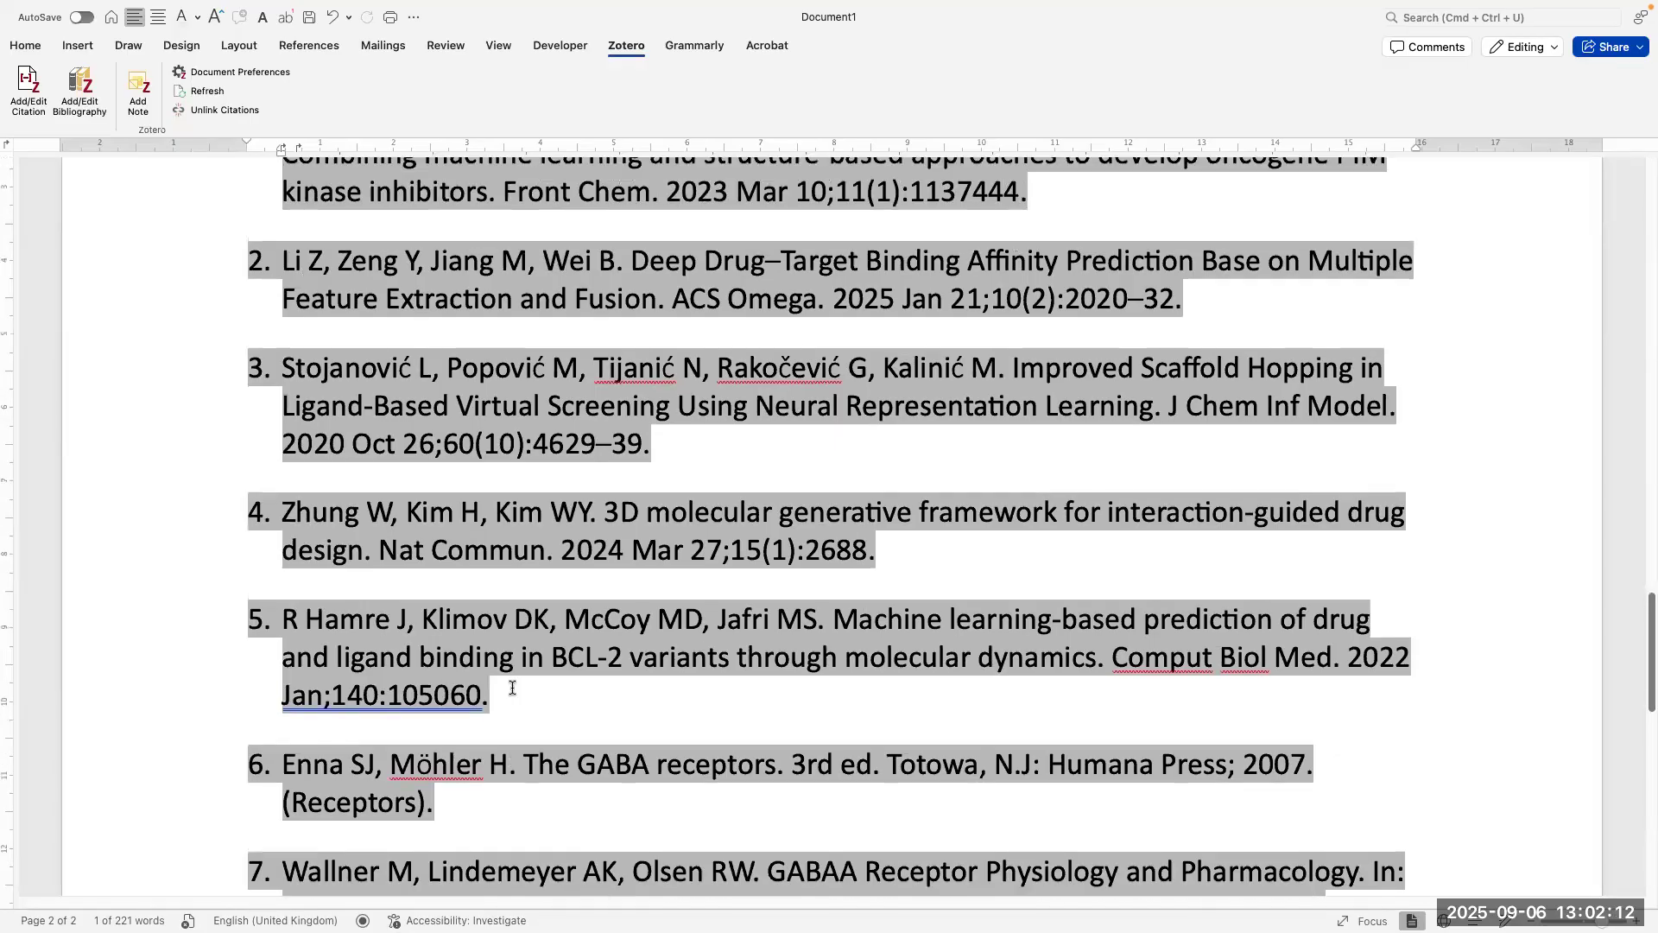
pyautogui.scroll(2, 512, 688)
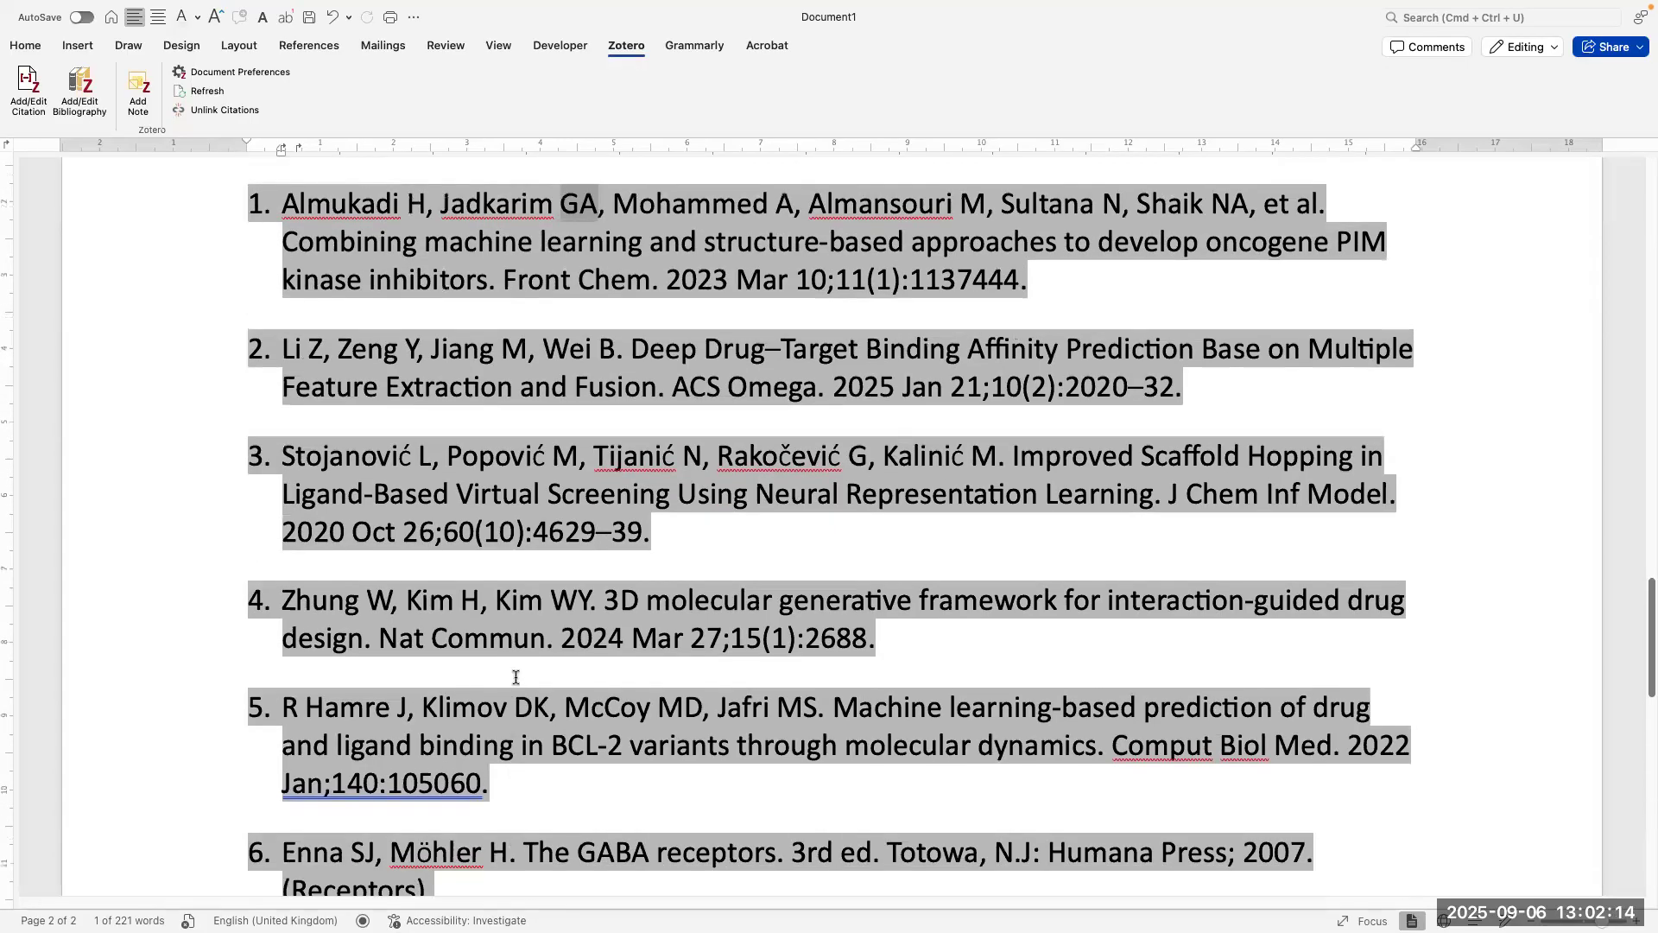
pyautogui.scroll(-5, 516, 677)
pyautogui.scroll(-1, 512, 674)
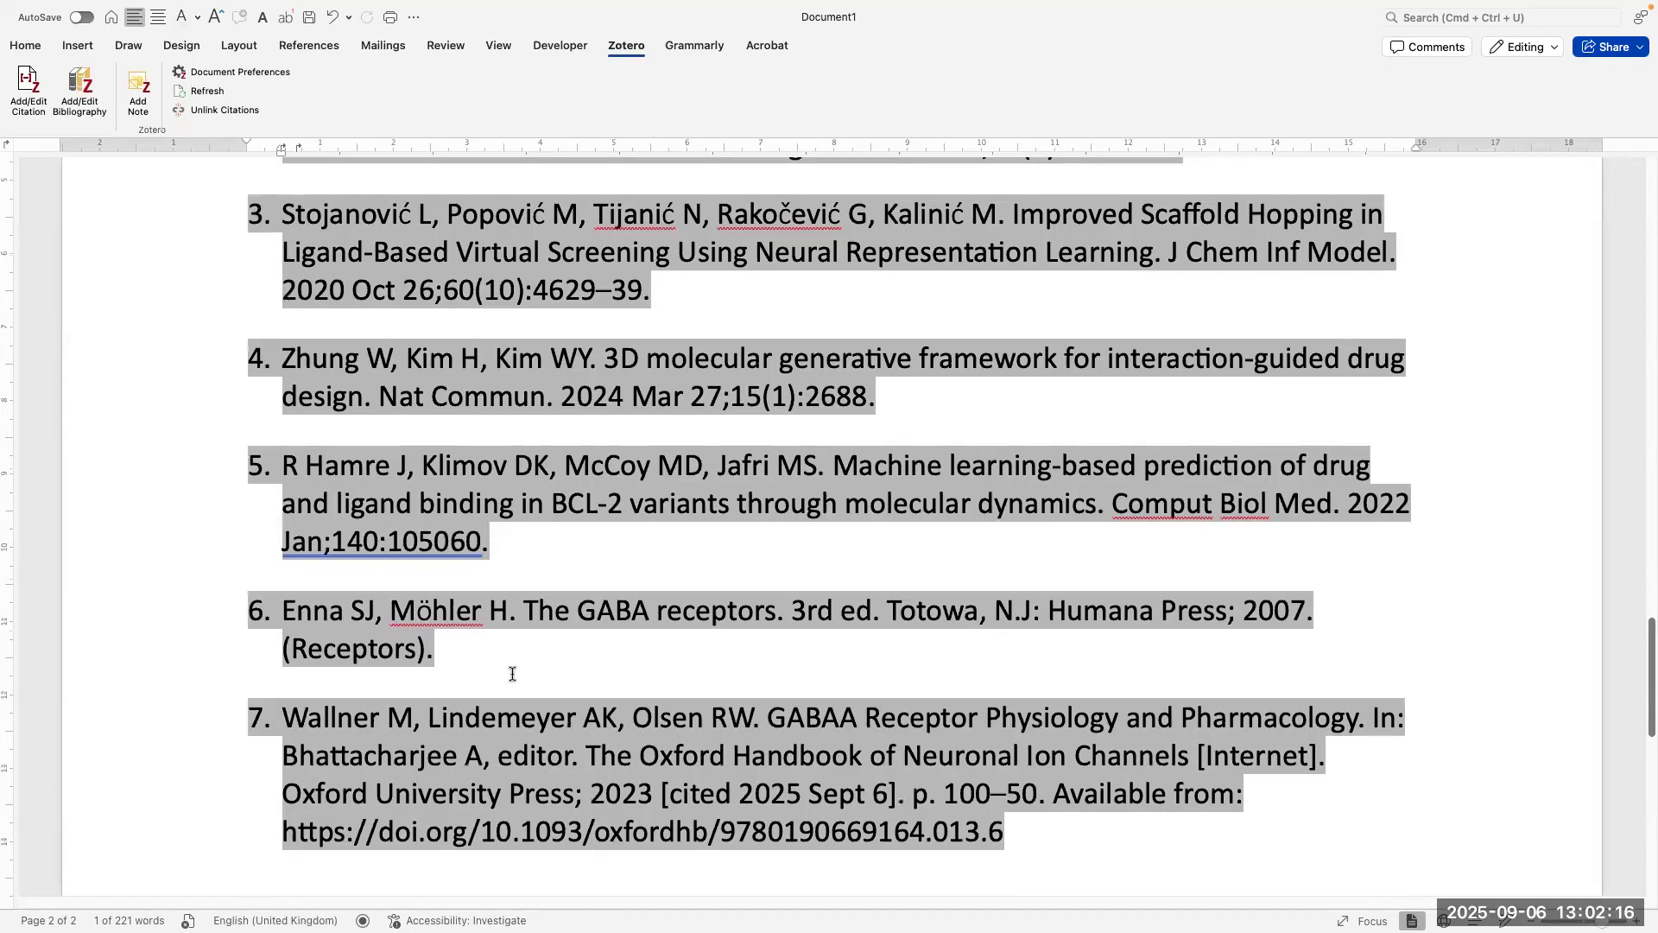
pyautogui.scroll(-3, 514, 672)
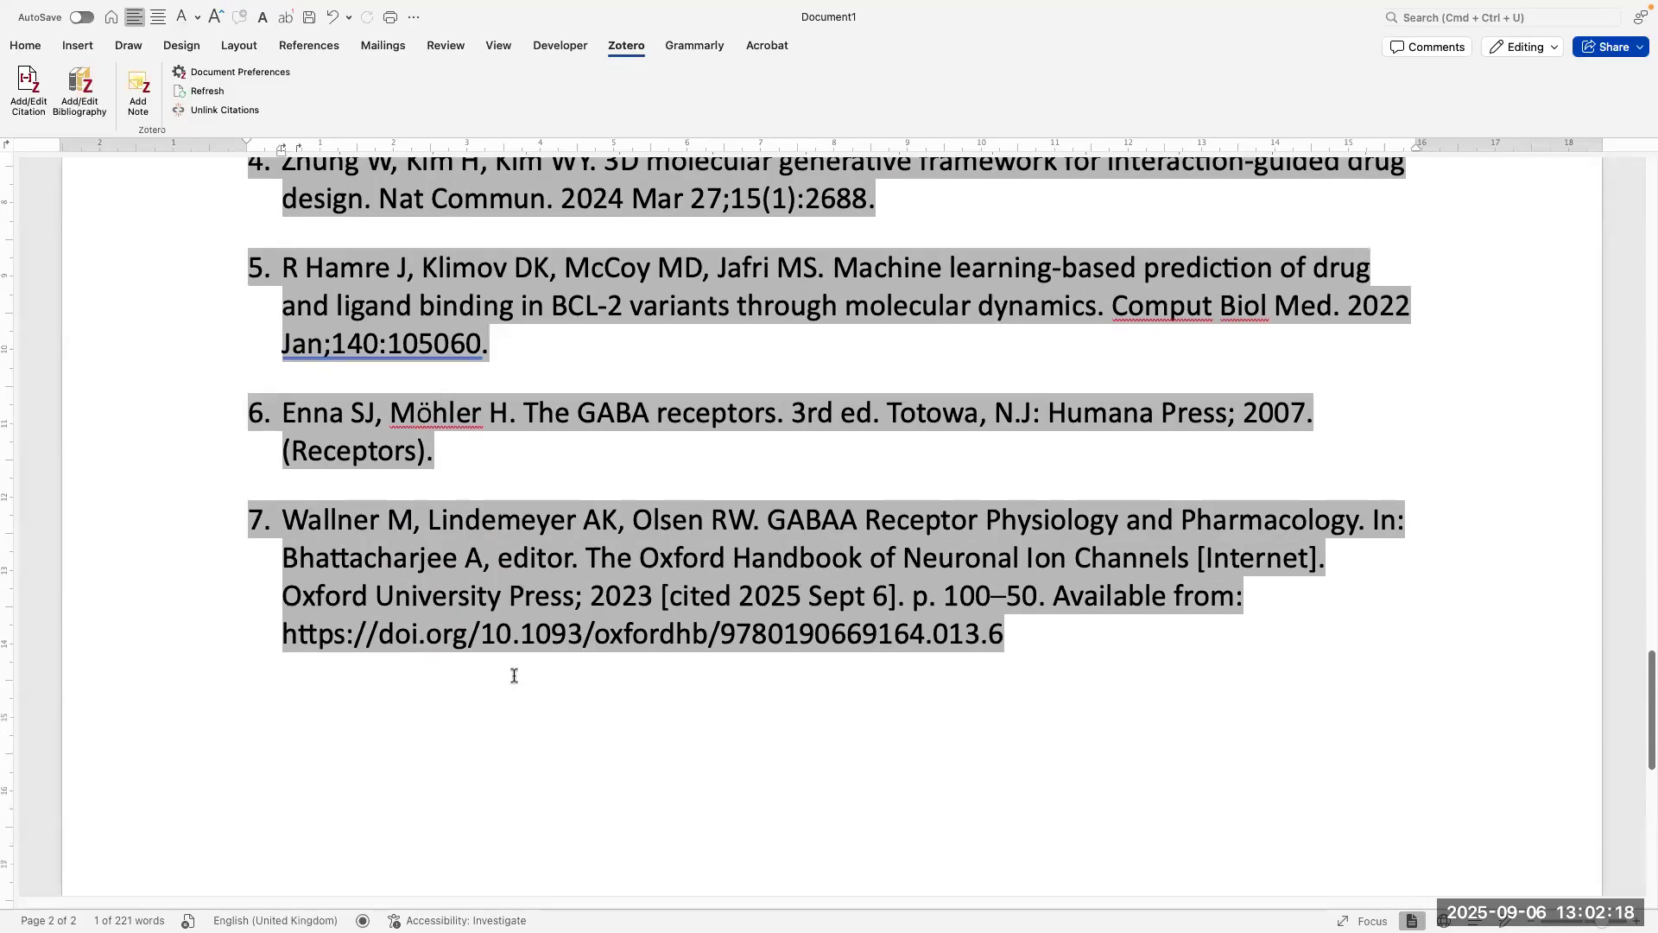
pyautogui.scroll(7, 517, 672)
pyautogui.scroll(15, 515, 671)
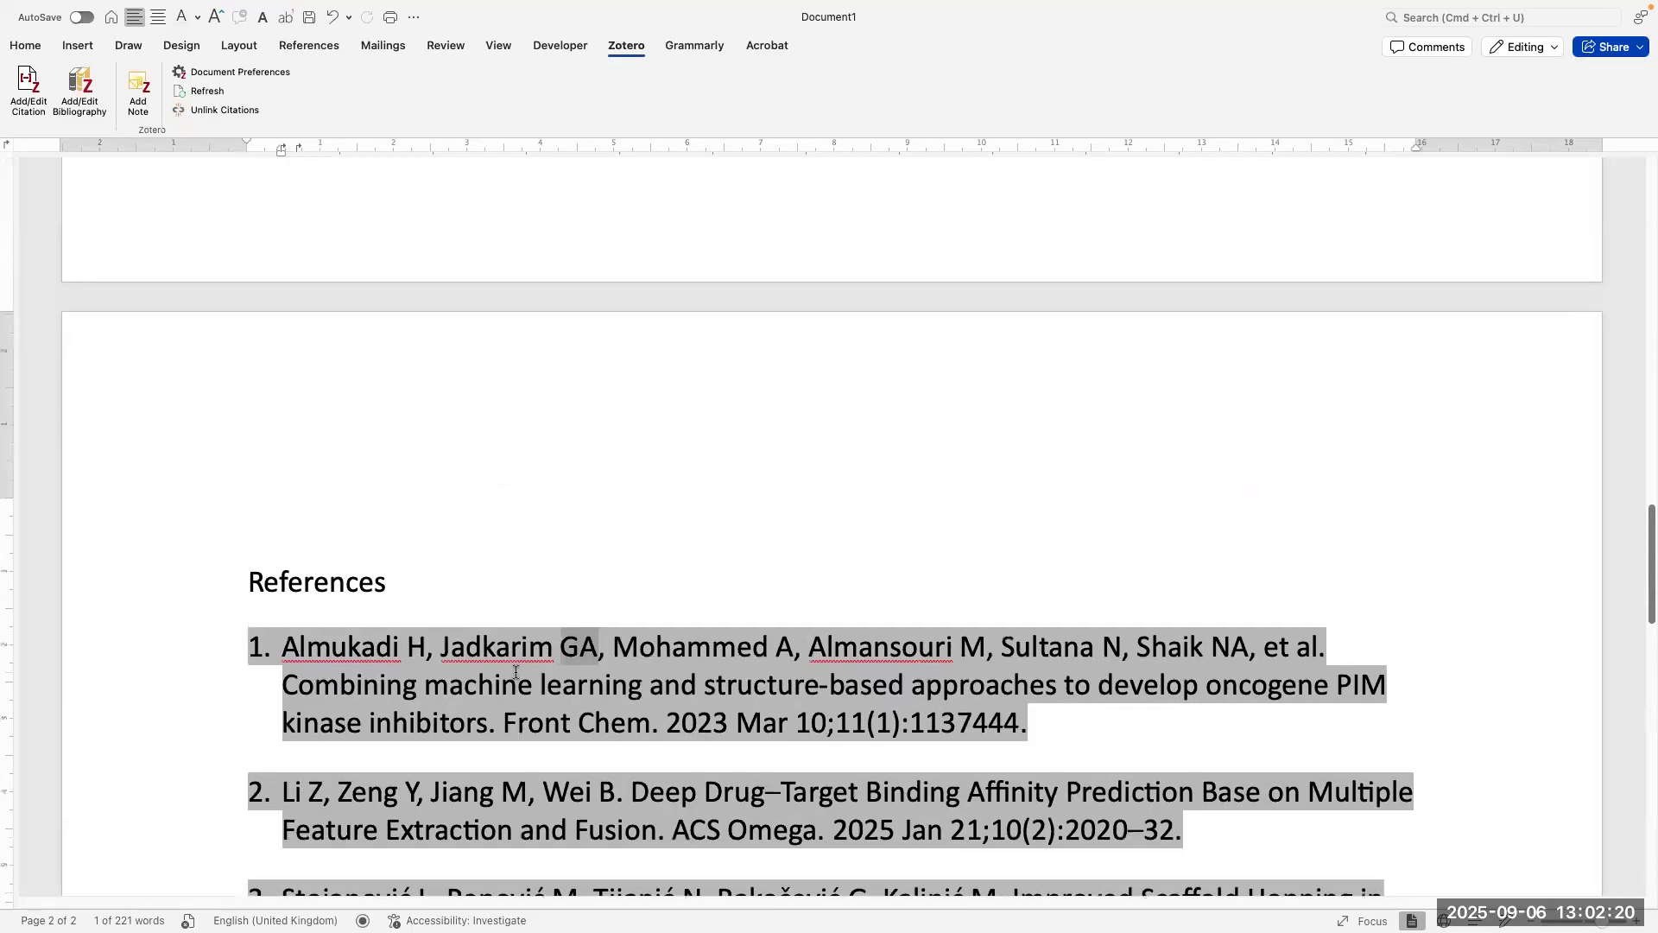
# Step: Change the document's Zotero citation style to American Psychological Association (APA) 7th edition
pyautogui.scroll(8, 513, 674)
pyautogui.moveTo(614, 784); pyautogui.dragTo(242, 379)
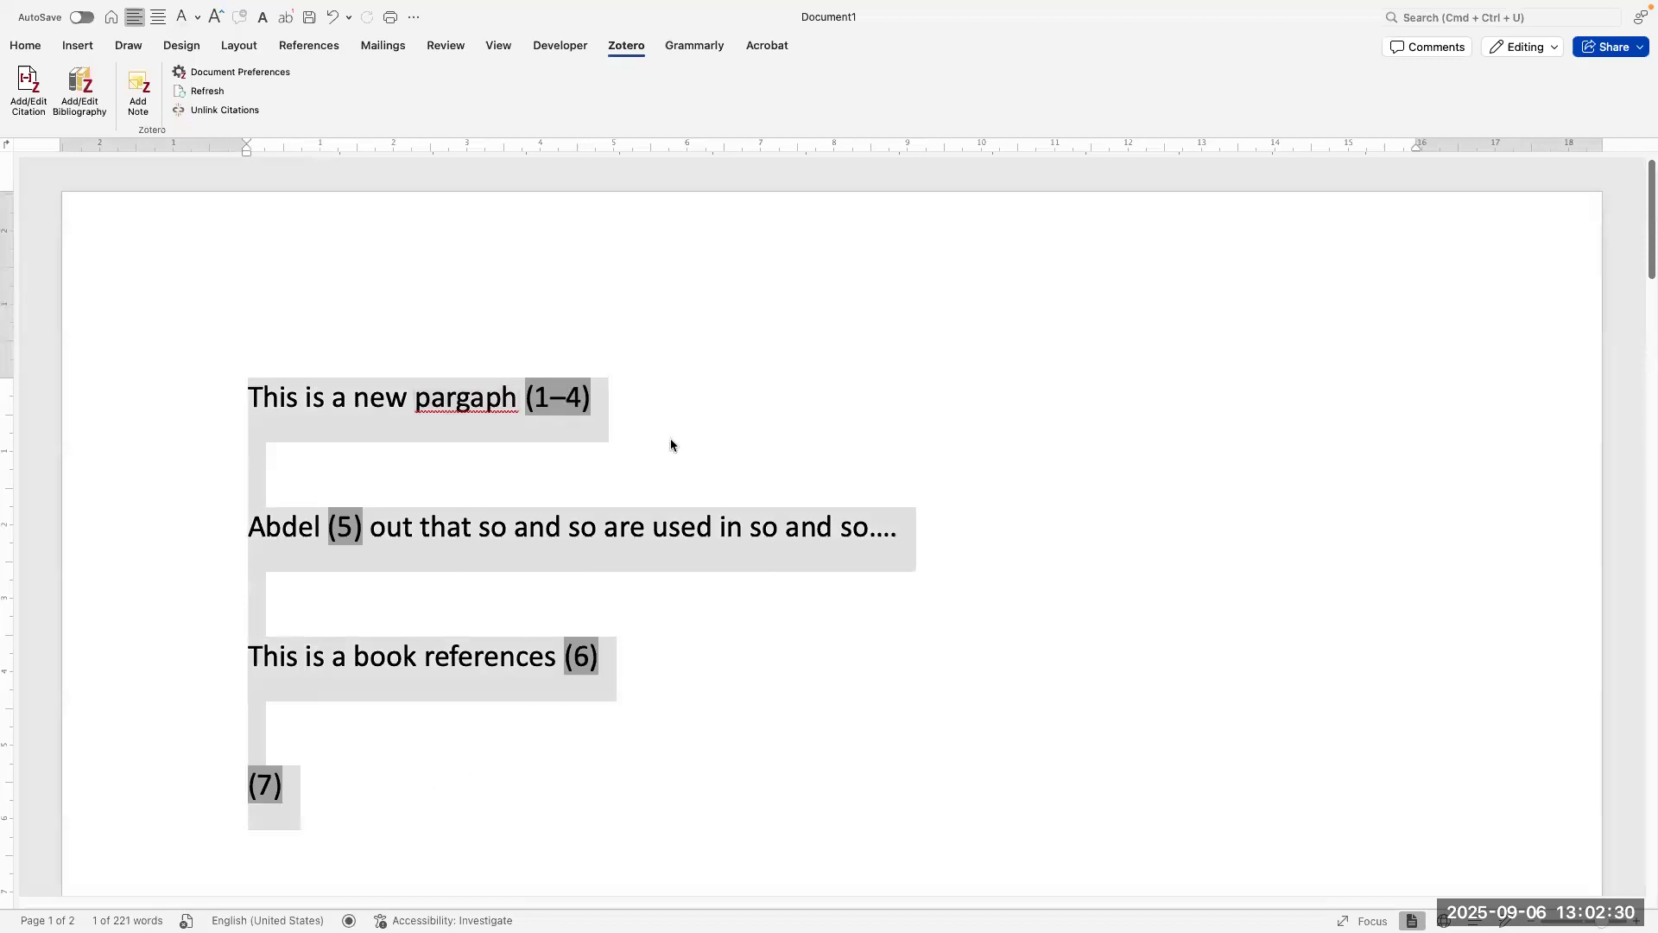
pyautogui.click(241, 76)
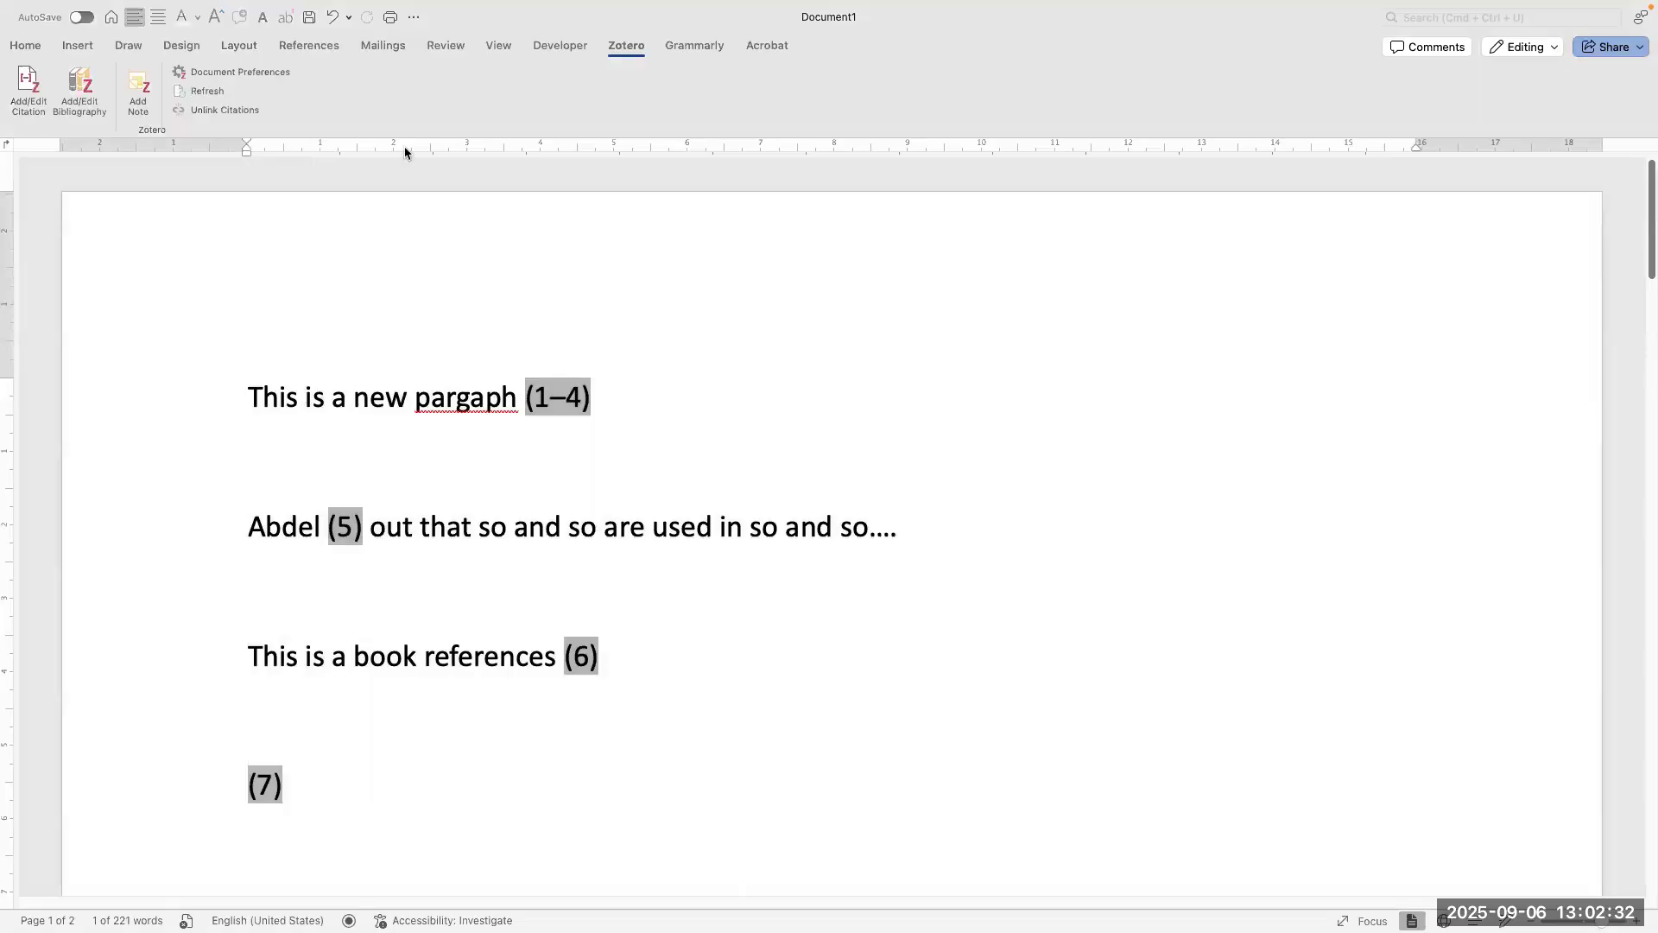
pyautogui.scroll(5, 644, 326)
pyautogui.scroll(-2, 656, 342)
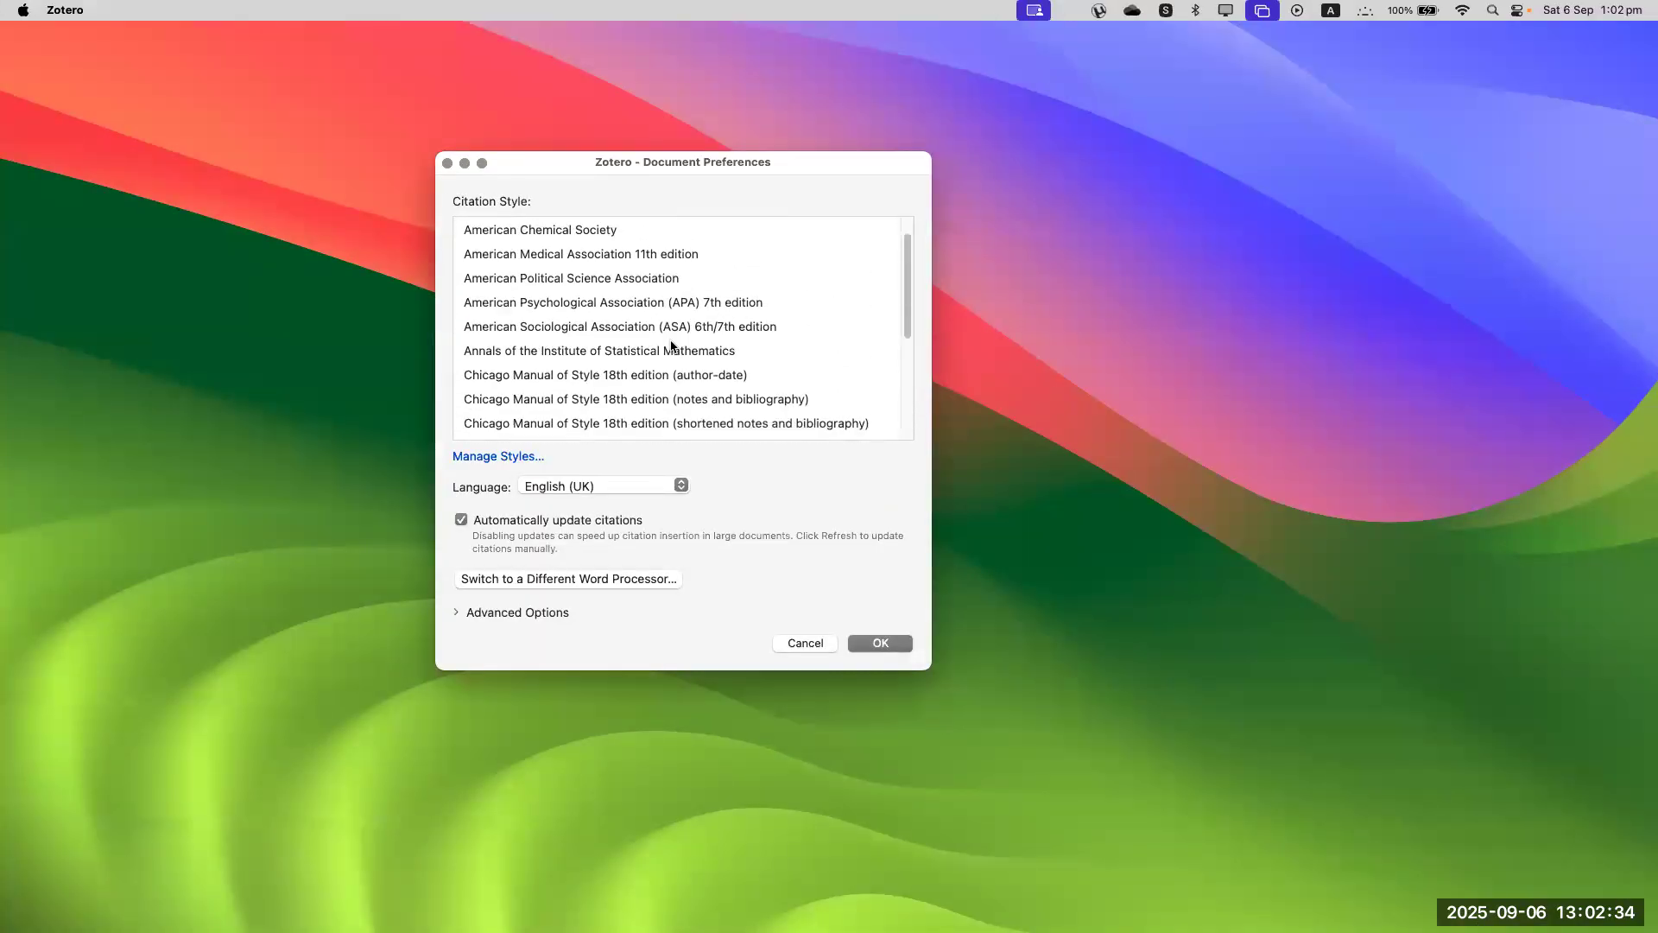
pyautogui.scroll(2, 662, 332)
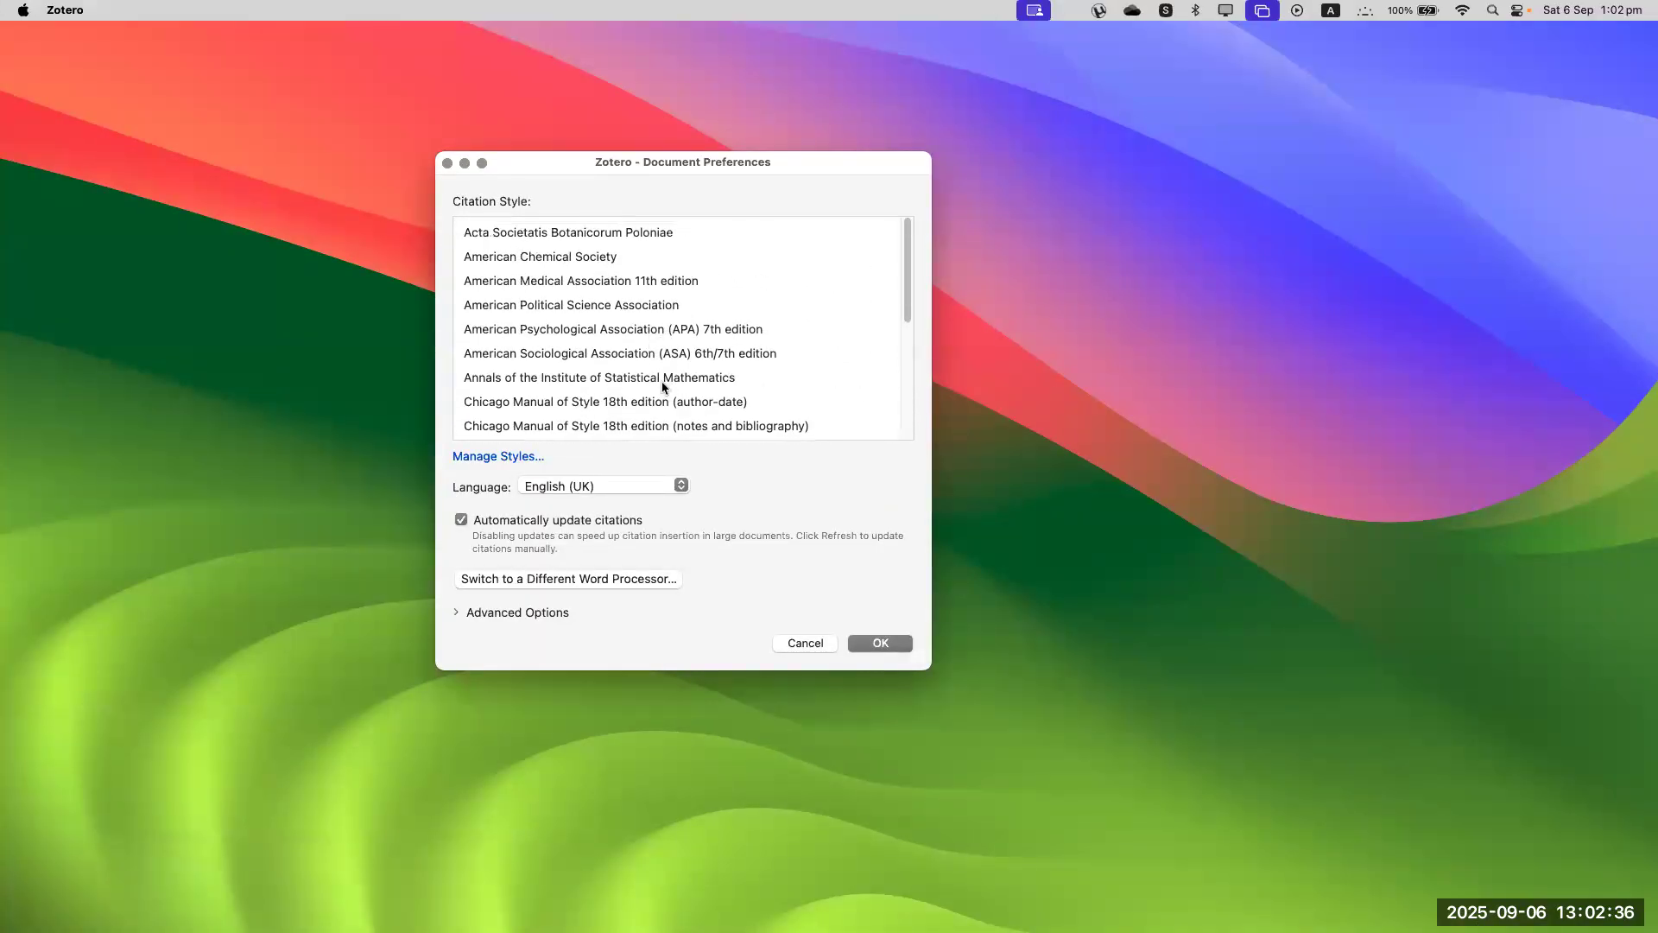
pyautogui.scroll(-6, 659, 378)
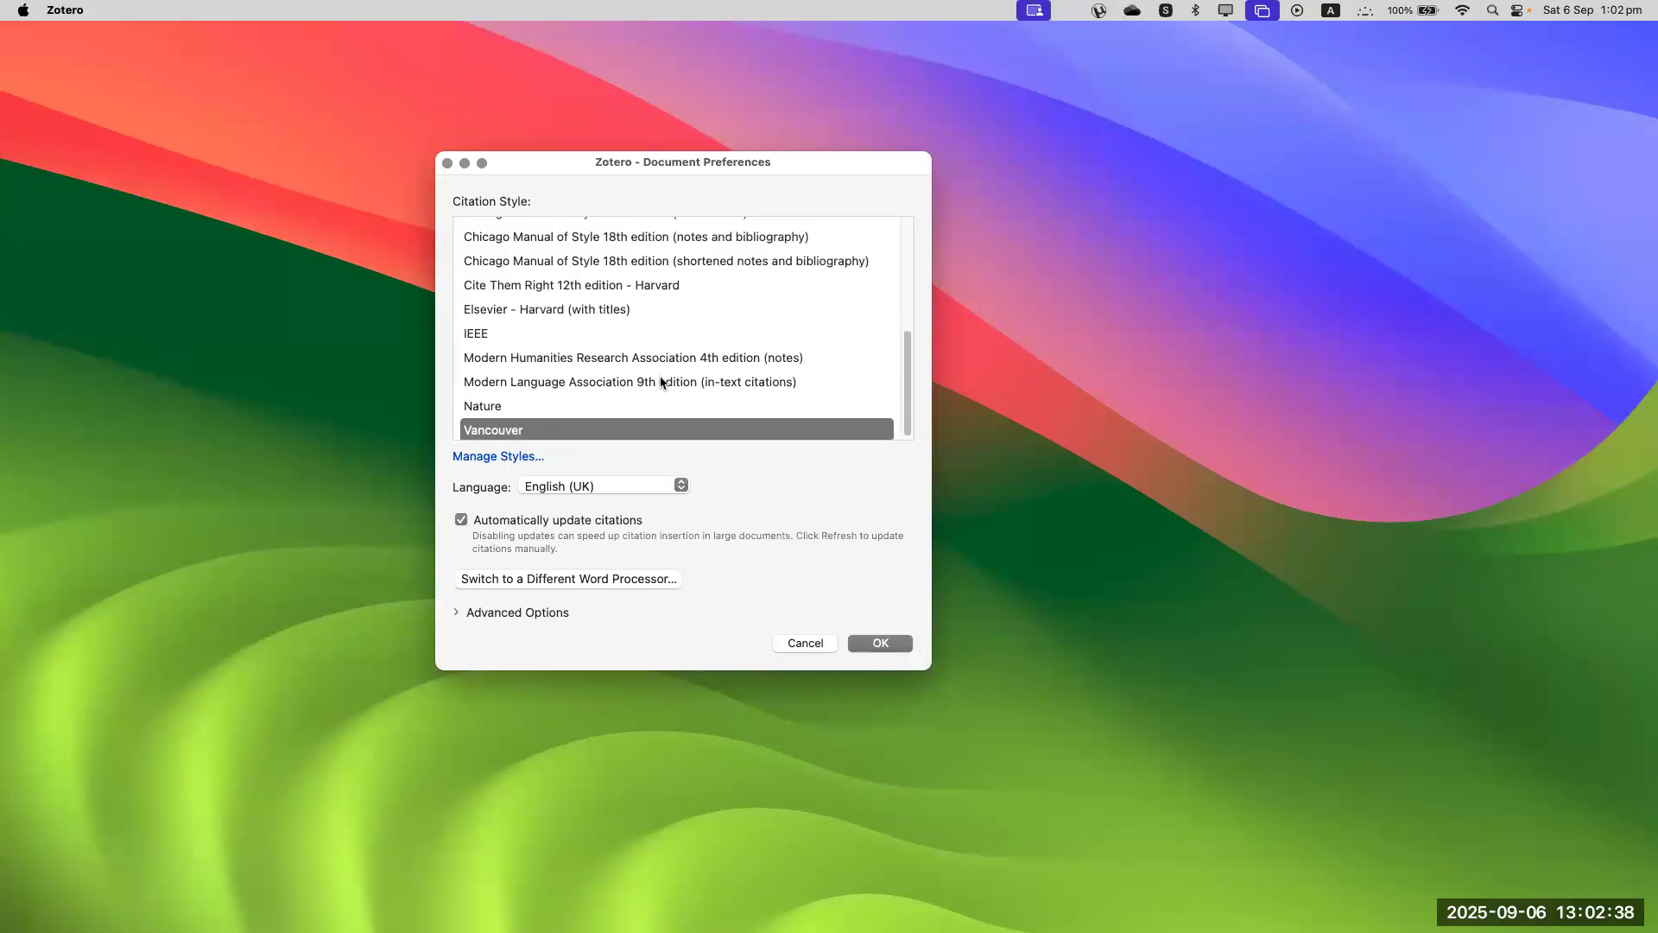
pyautogui.scroll(6, 665, 328)
pyautogui.click(667, 285)
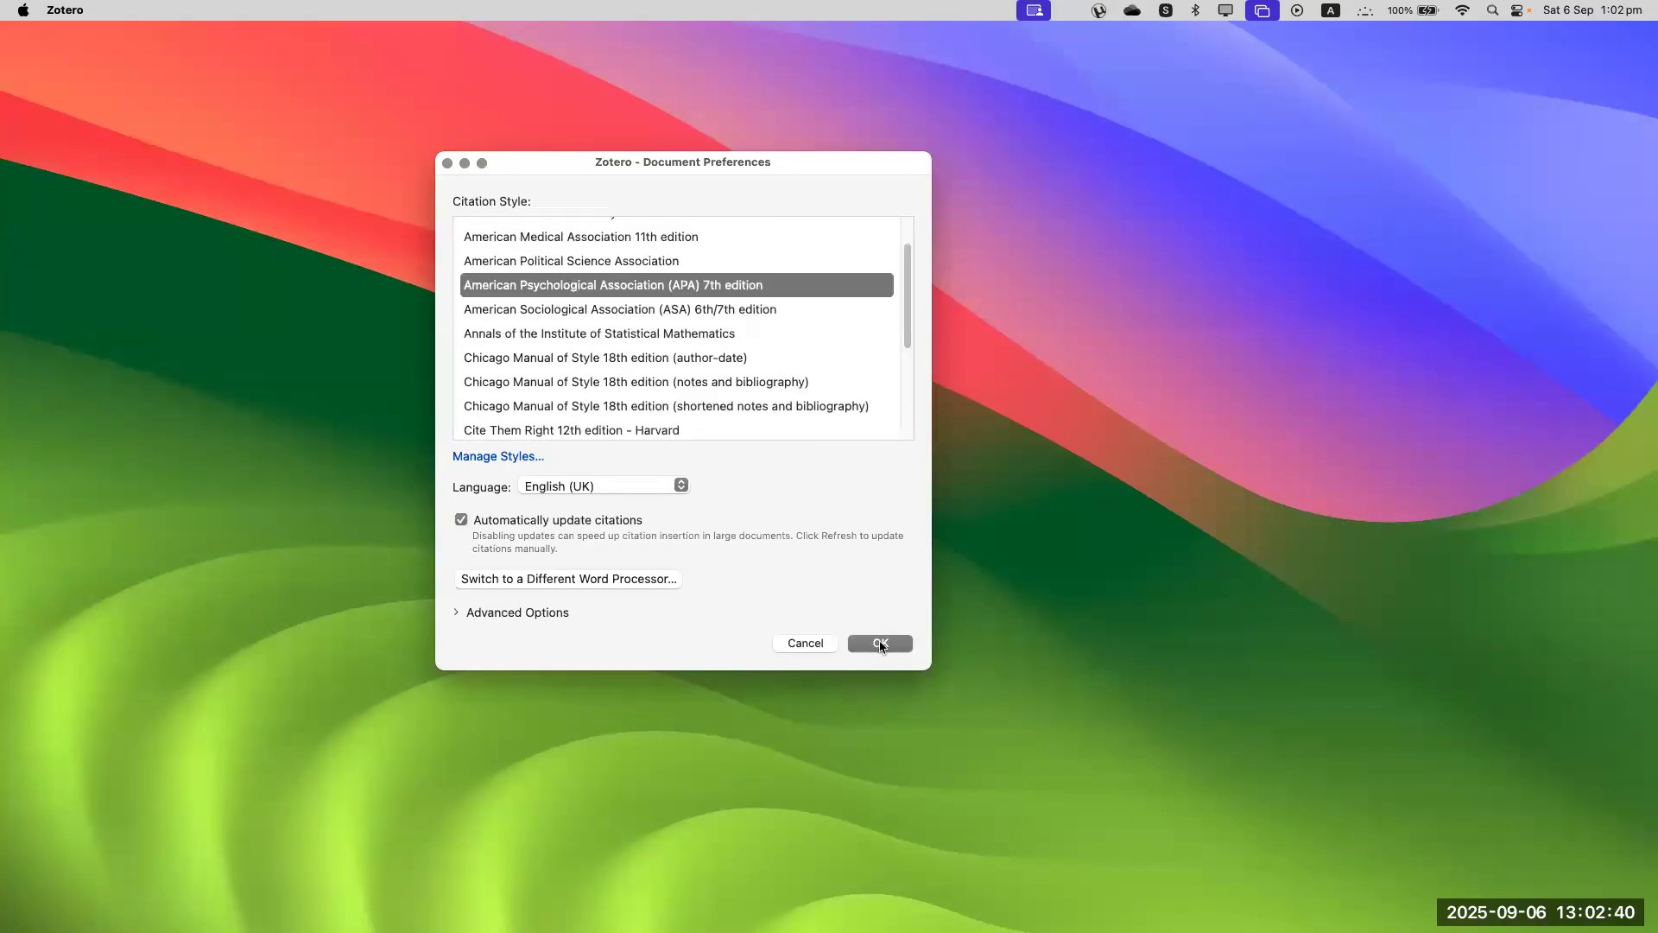
pyautogui.click(879, 645)
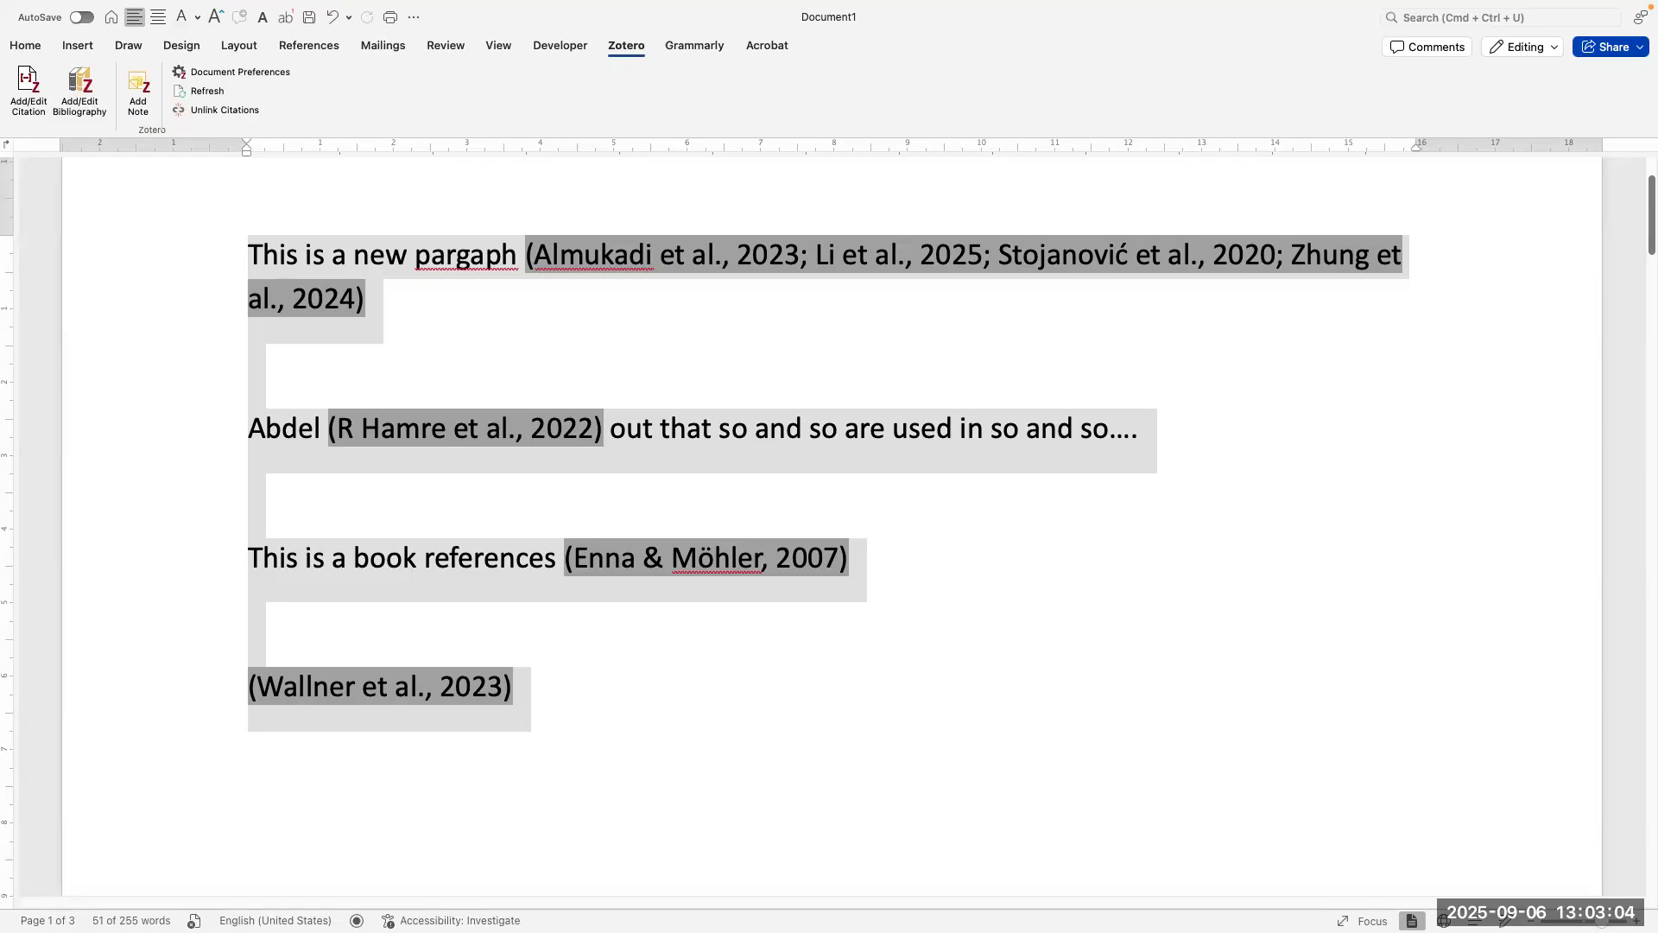
# Step: Examine how the APA style formats the in-text citations in the four paragraphs on the first page
pyautogui.click(584, 727)
pyautogui.press('super+a')
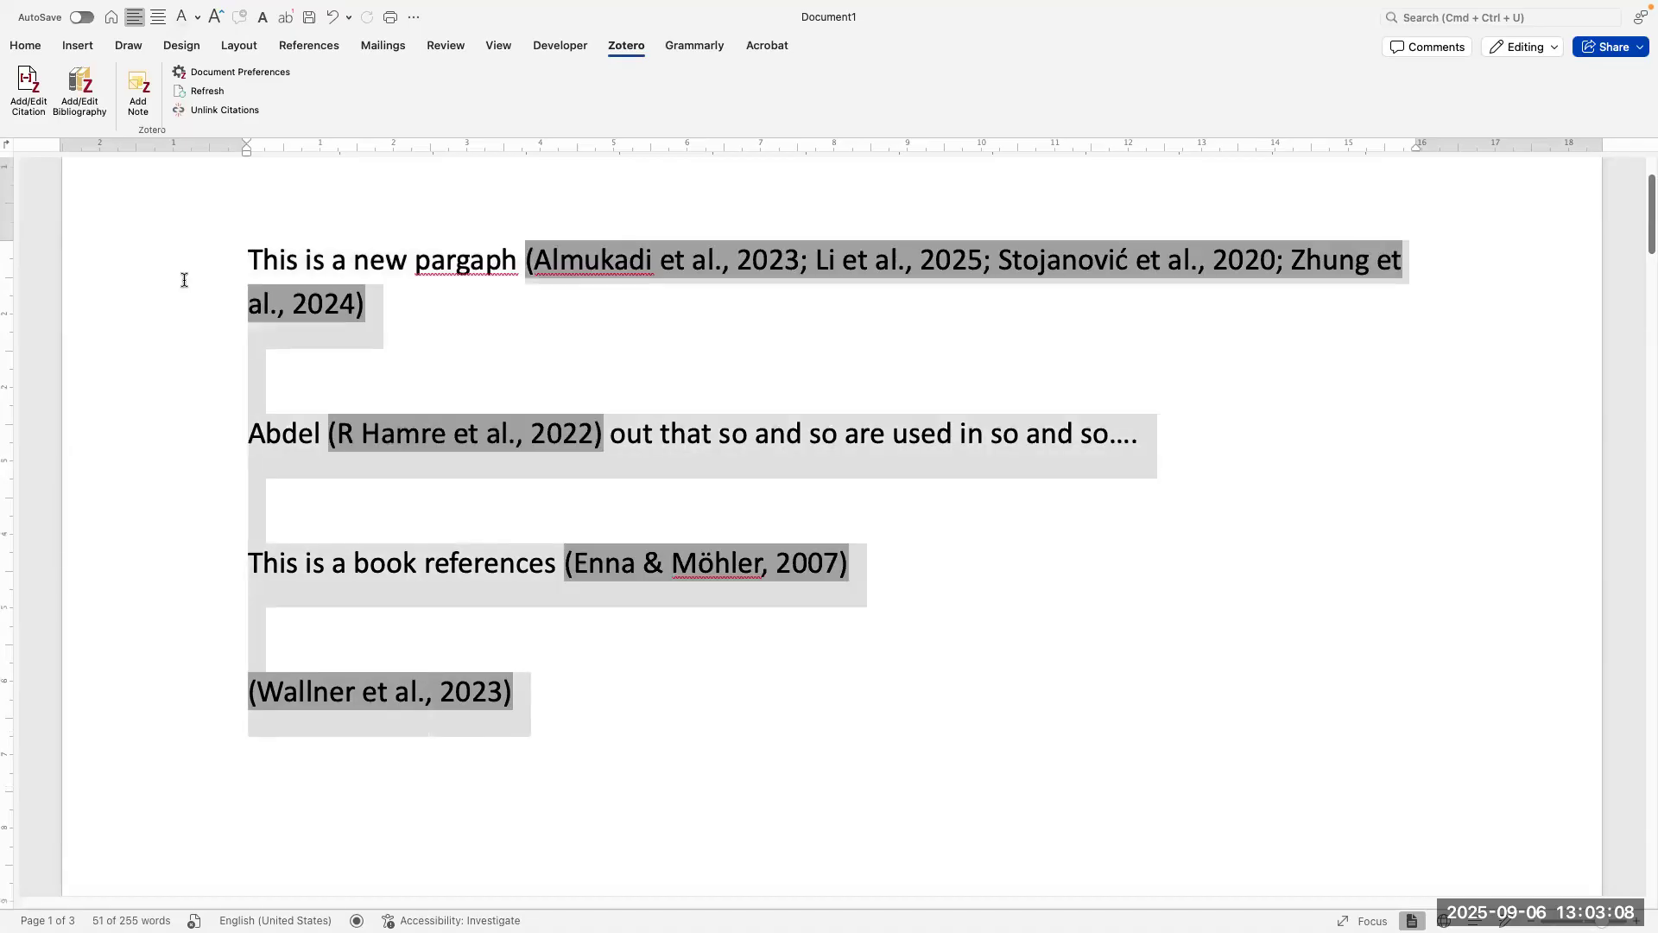
pyautogui.click(550, 694)
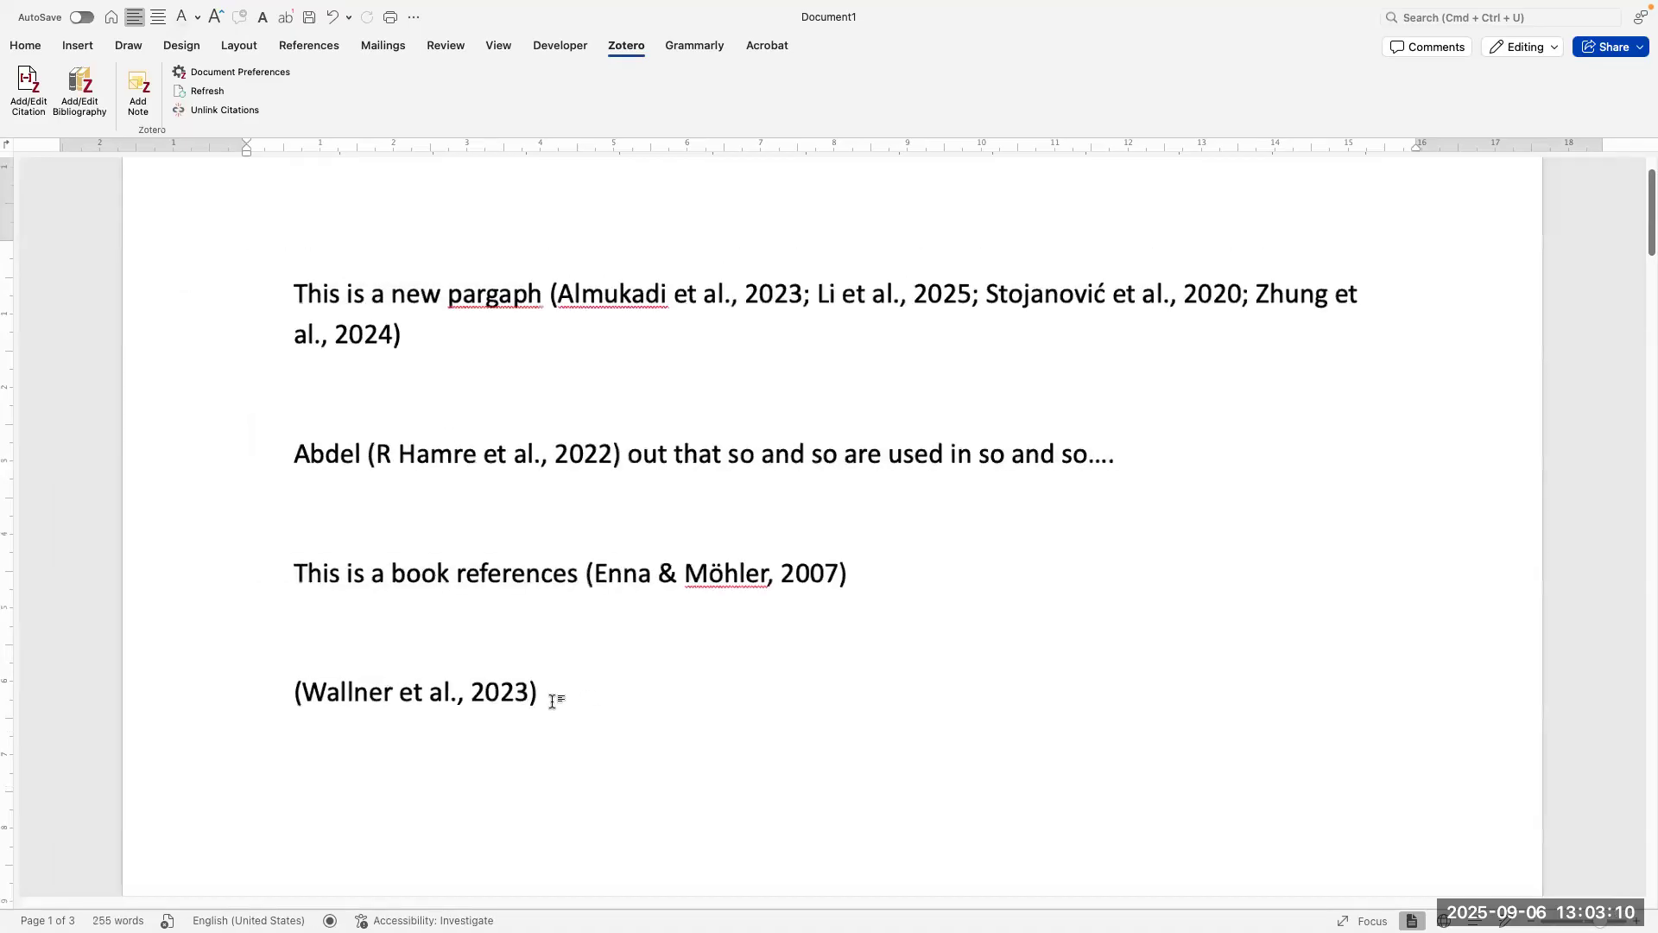
pyautogui.scroll(-2, 448, 555)
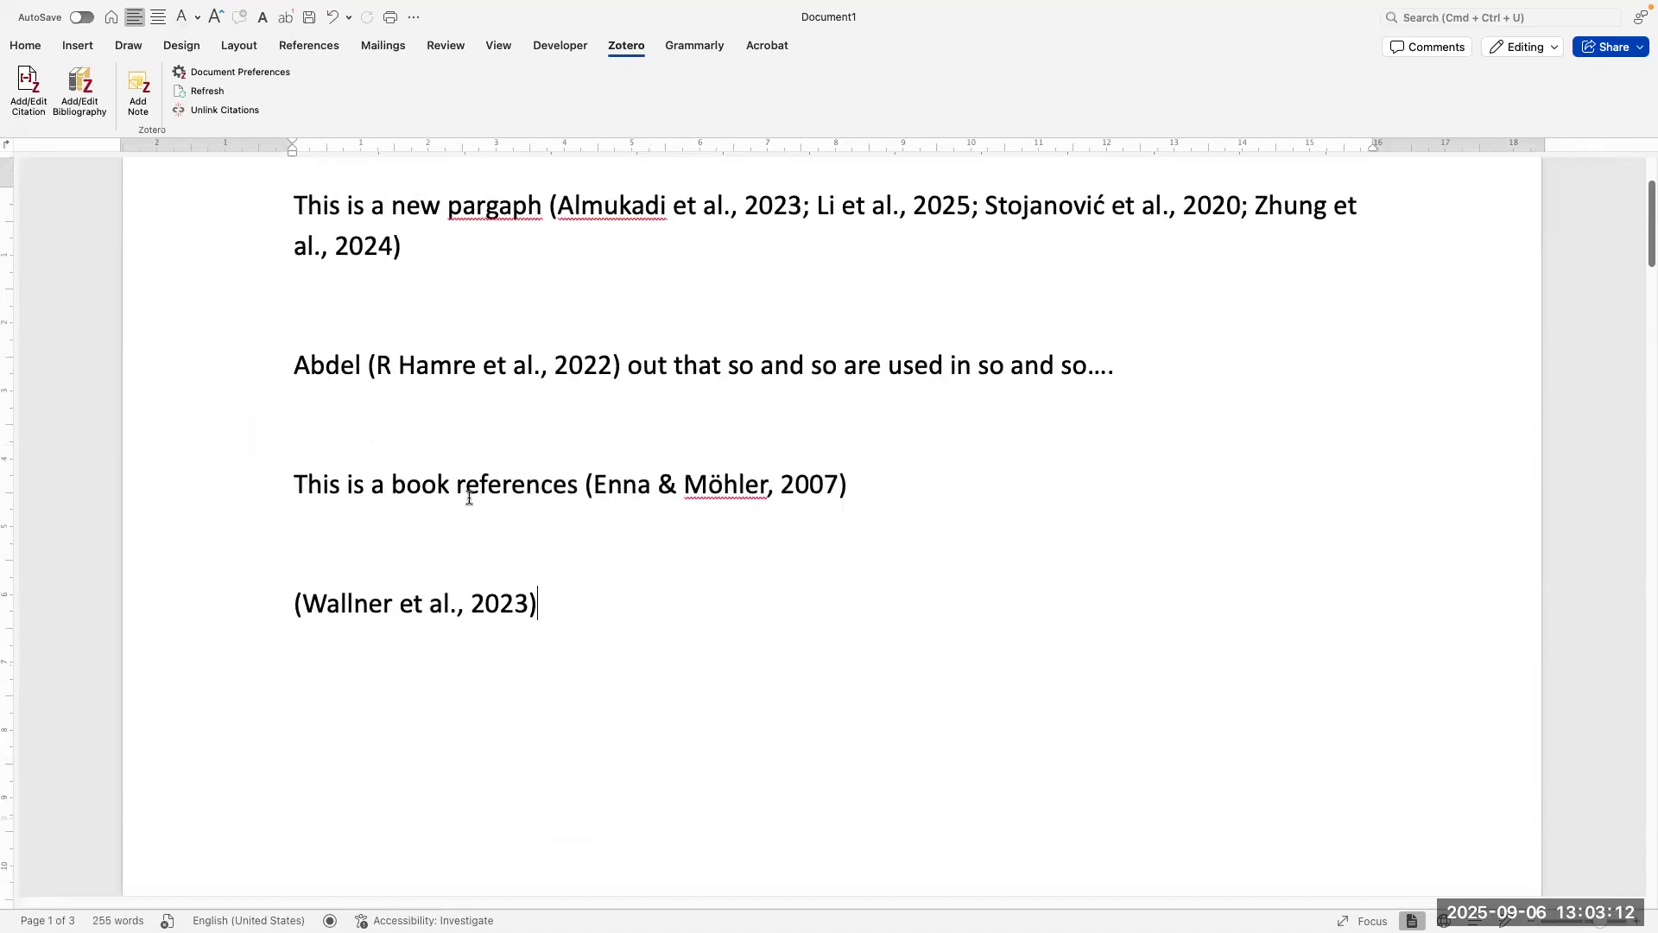
# Step: Switch to Zotero, look through the items in My Library, and close the open PDF of "3D molecular generative framework for interaction-guided drug design"
pyautogui.hotkey('ctrl', 'Up')
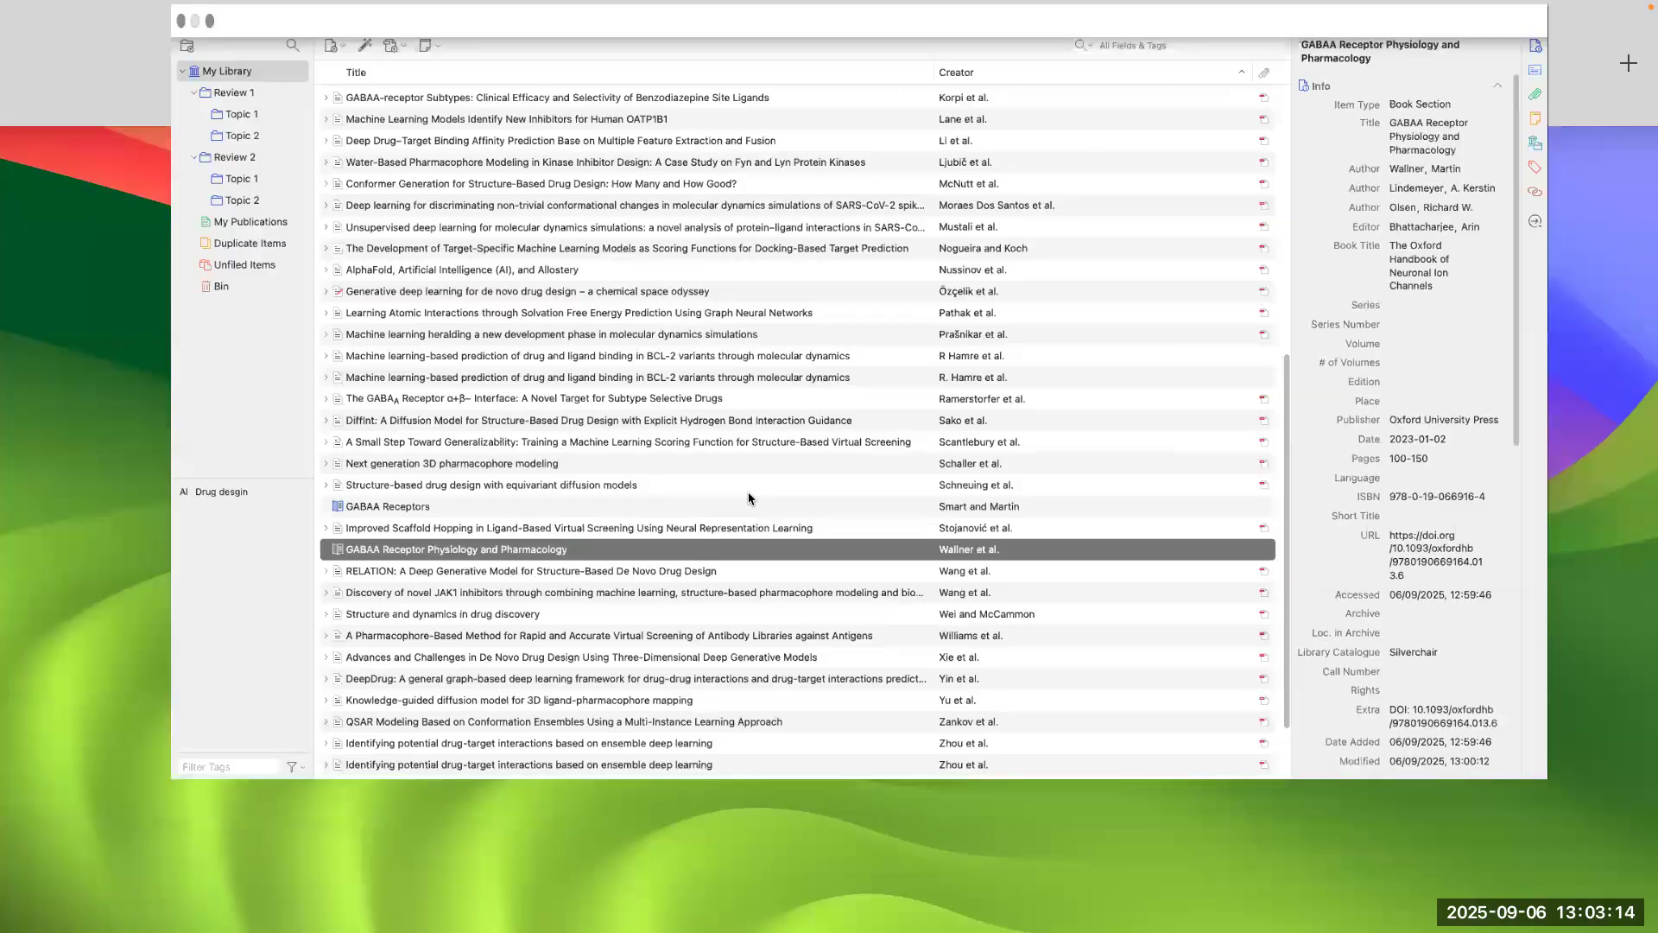
pyautogui.scroll(10, 747, 501)
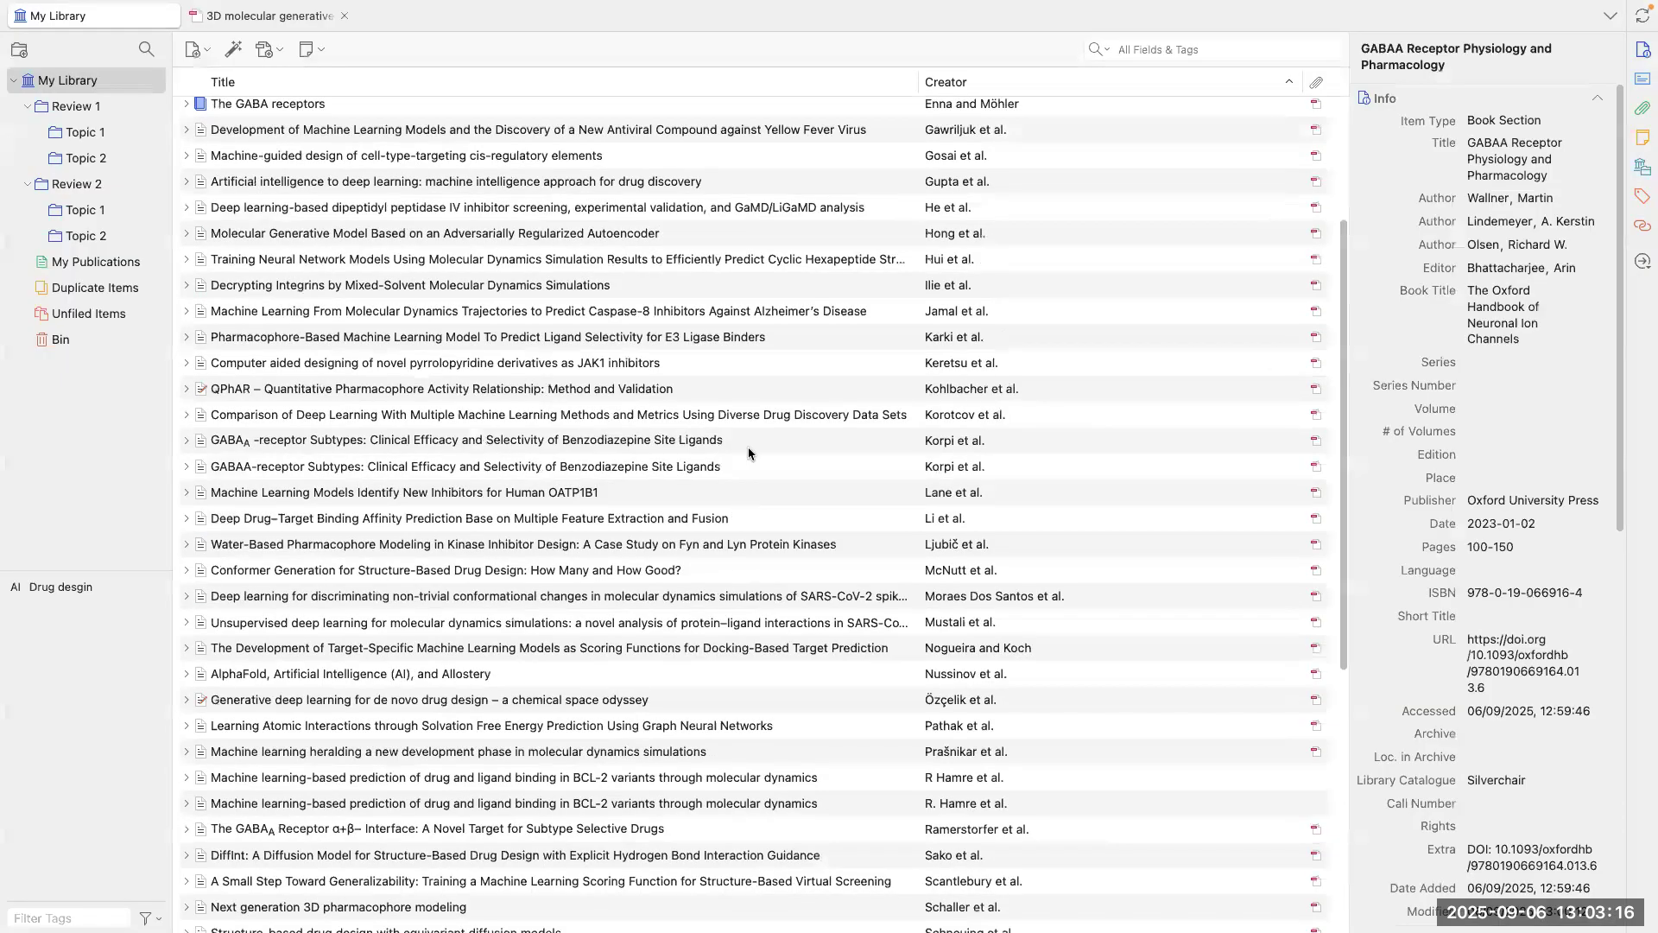
pyautogui.scroll(-5, 646, 480)
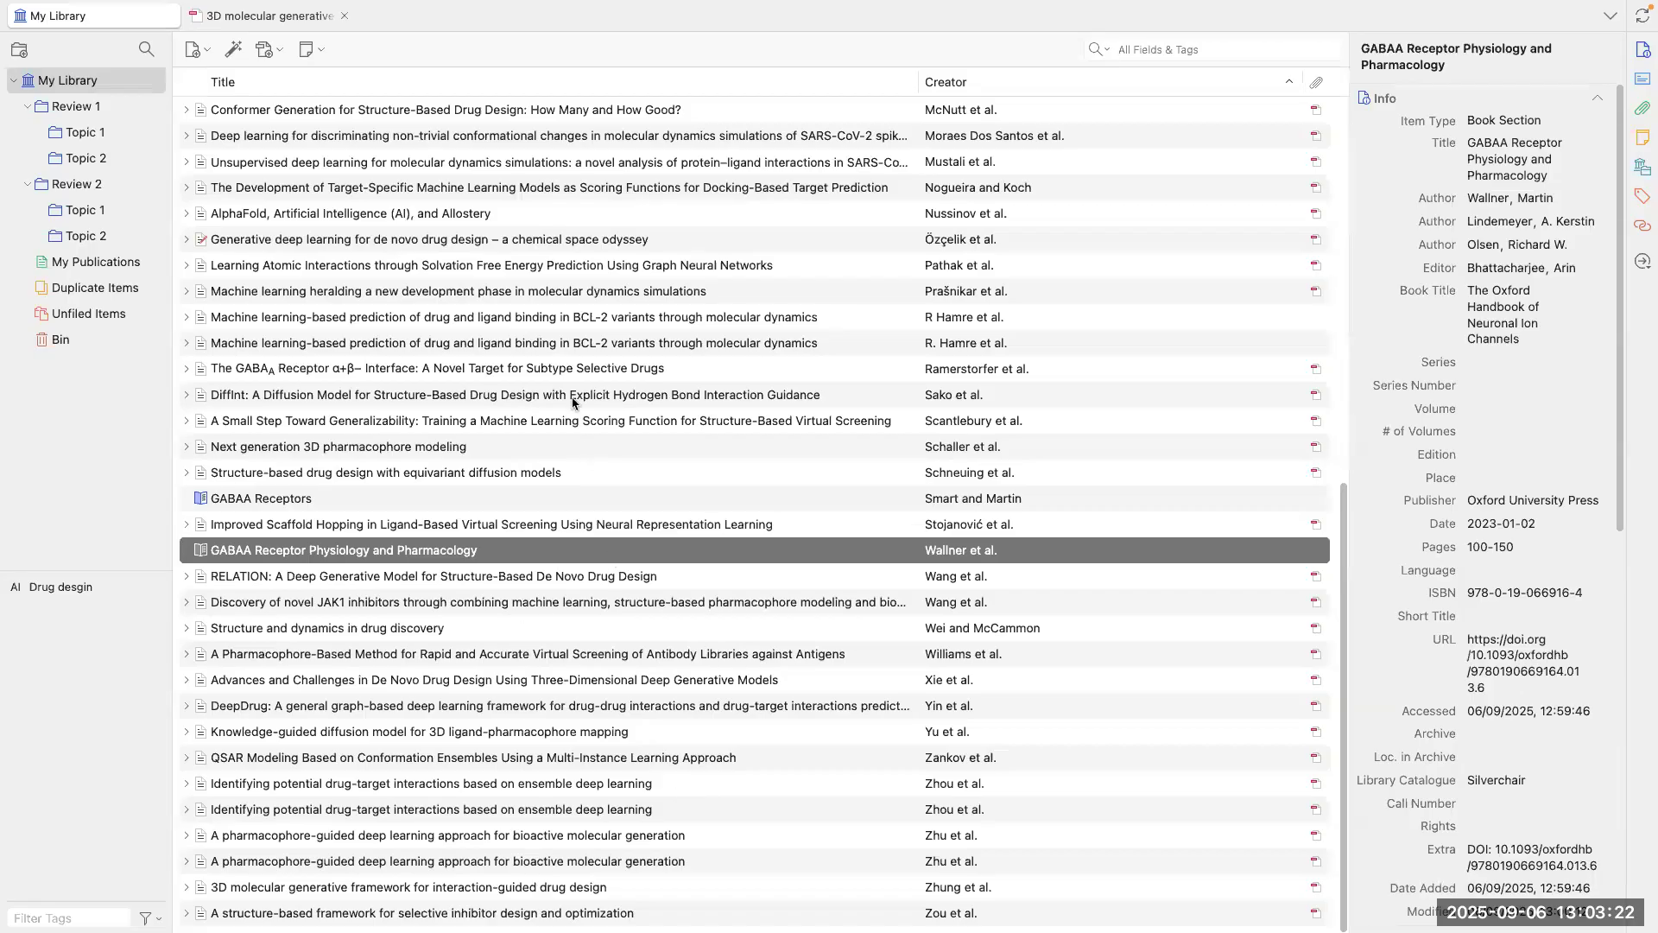
pyautogui.scroll(7, 553, 471)
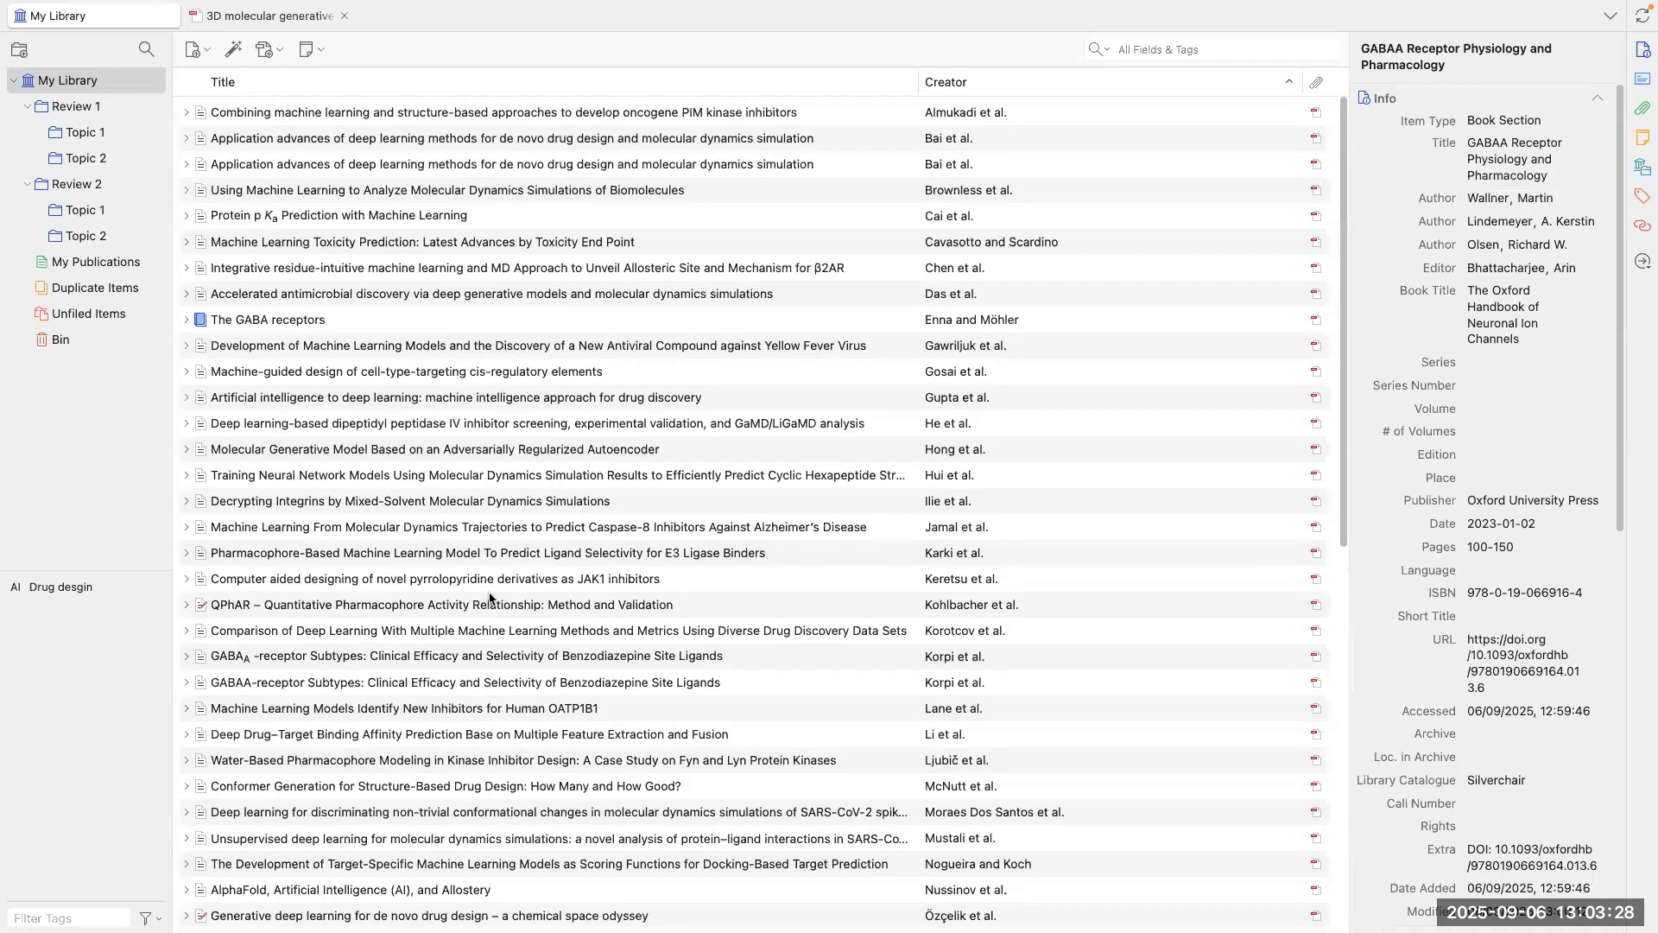
pyautogui.scroll(-8, 855, 432)
pyautogui.scroll(2, 710, 532)
pyautogui.scroll(4, 710, 532)
pyautogui.scroll(4, 1157, 354)
pyautogui.scroll(-7, 839, 467)
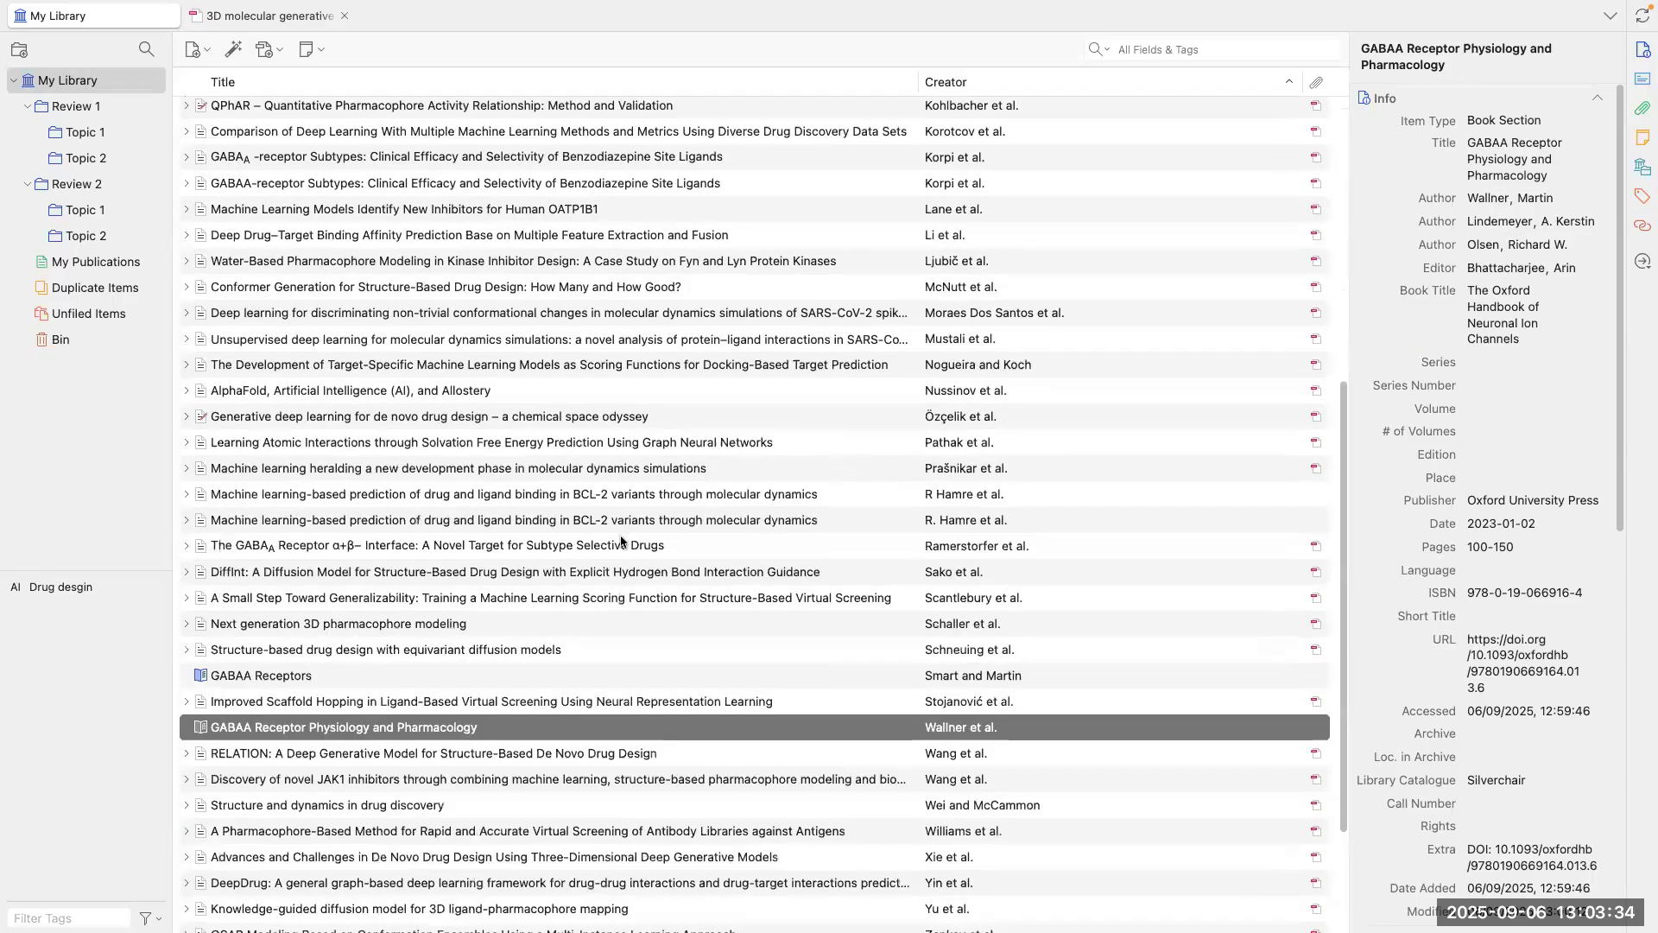
pyautogui.scroll(7, 524, 510)
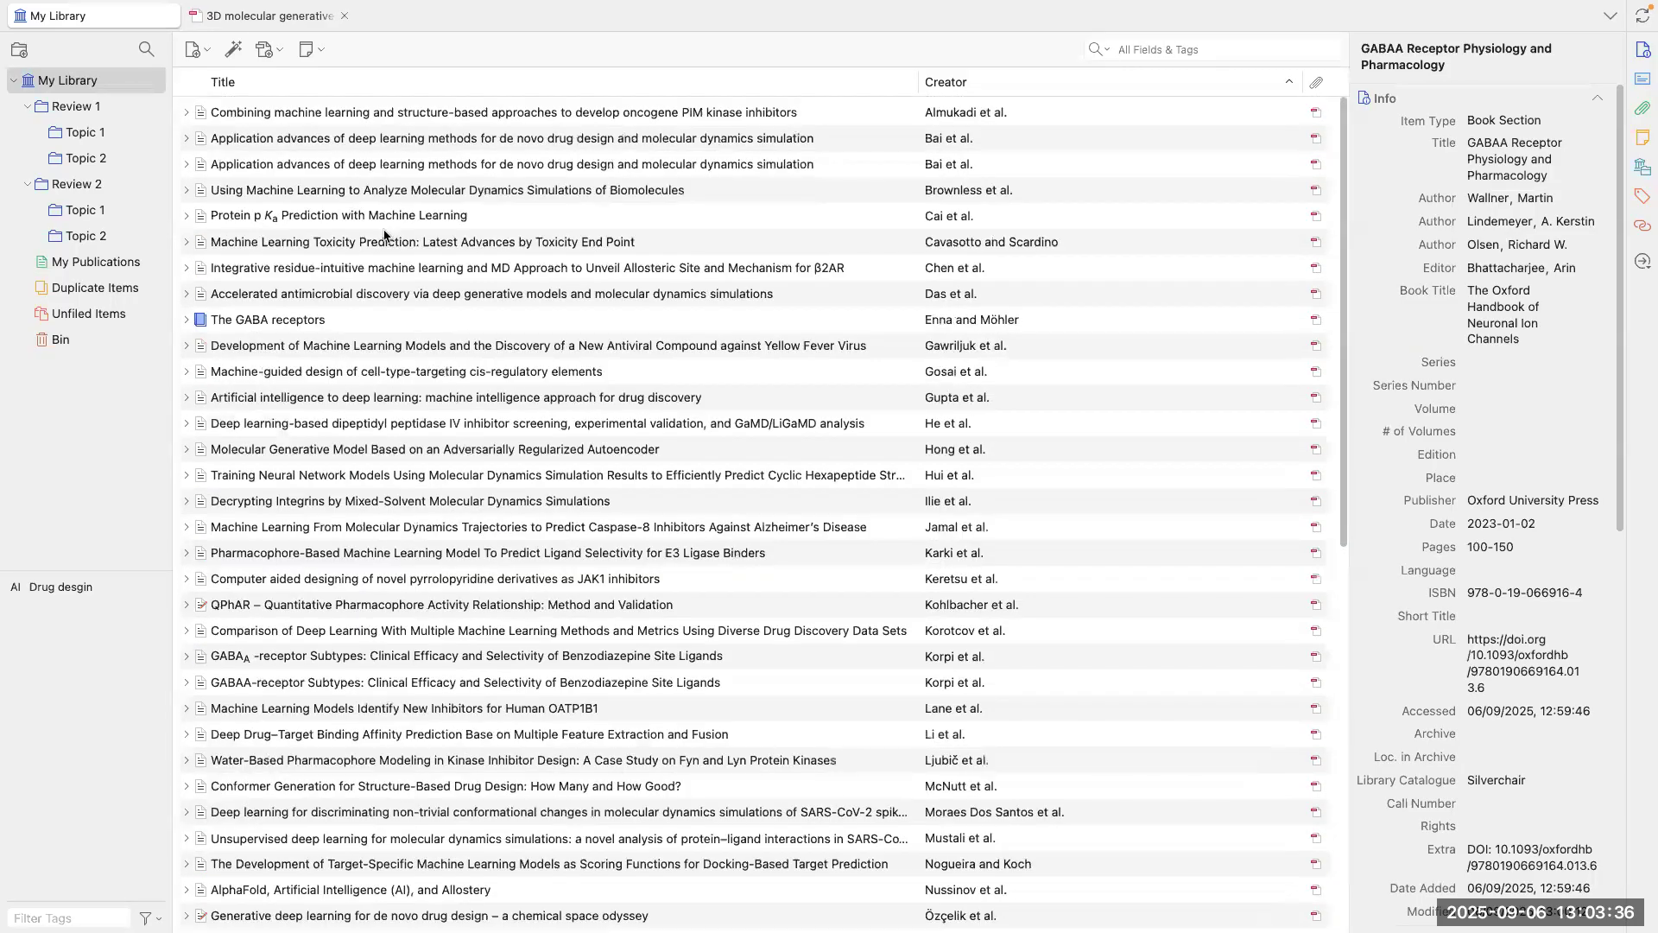
pyautogui.click(258, 24)
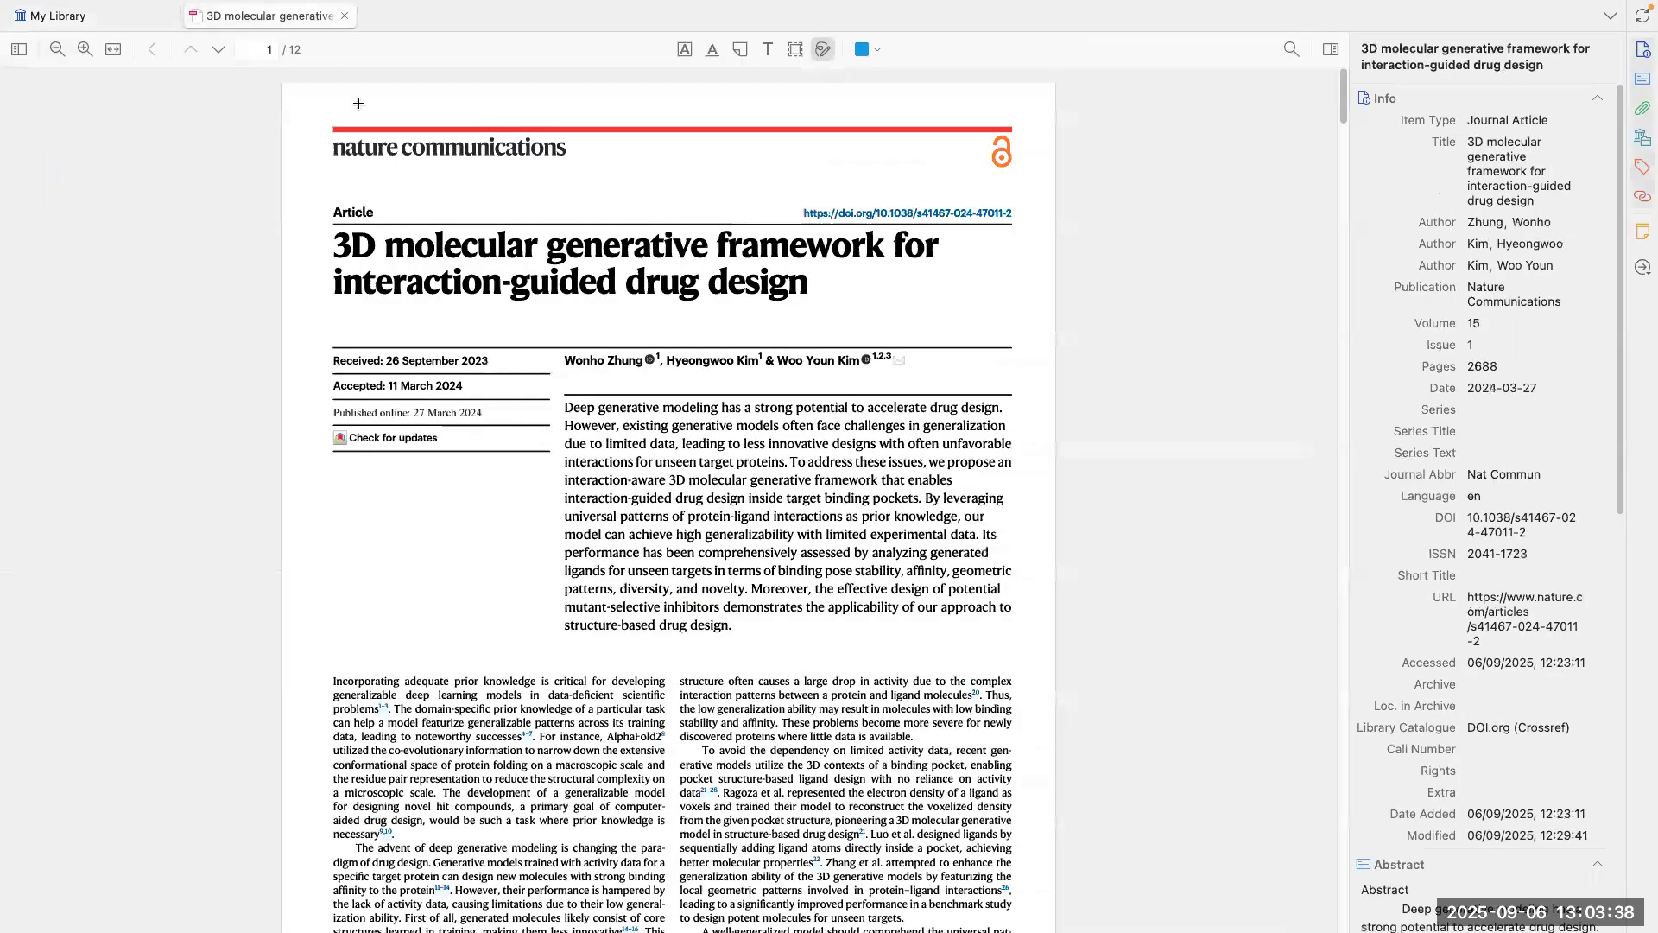
pyautogui.click(345, 17)
# Step: Switch to Word and look over the APA in-text citations and the reference list
pyautogui.hotkey('ctrl', 'Up')
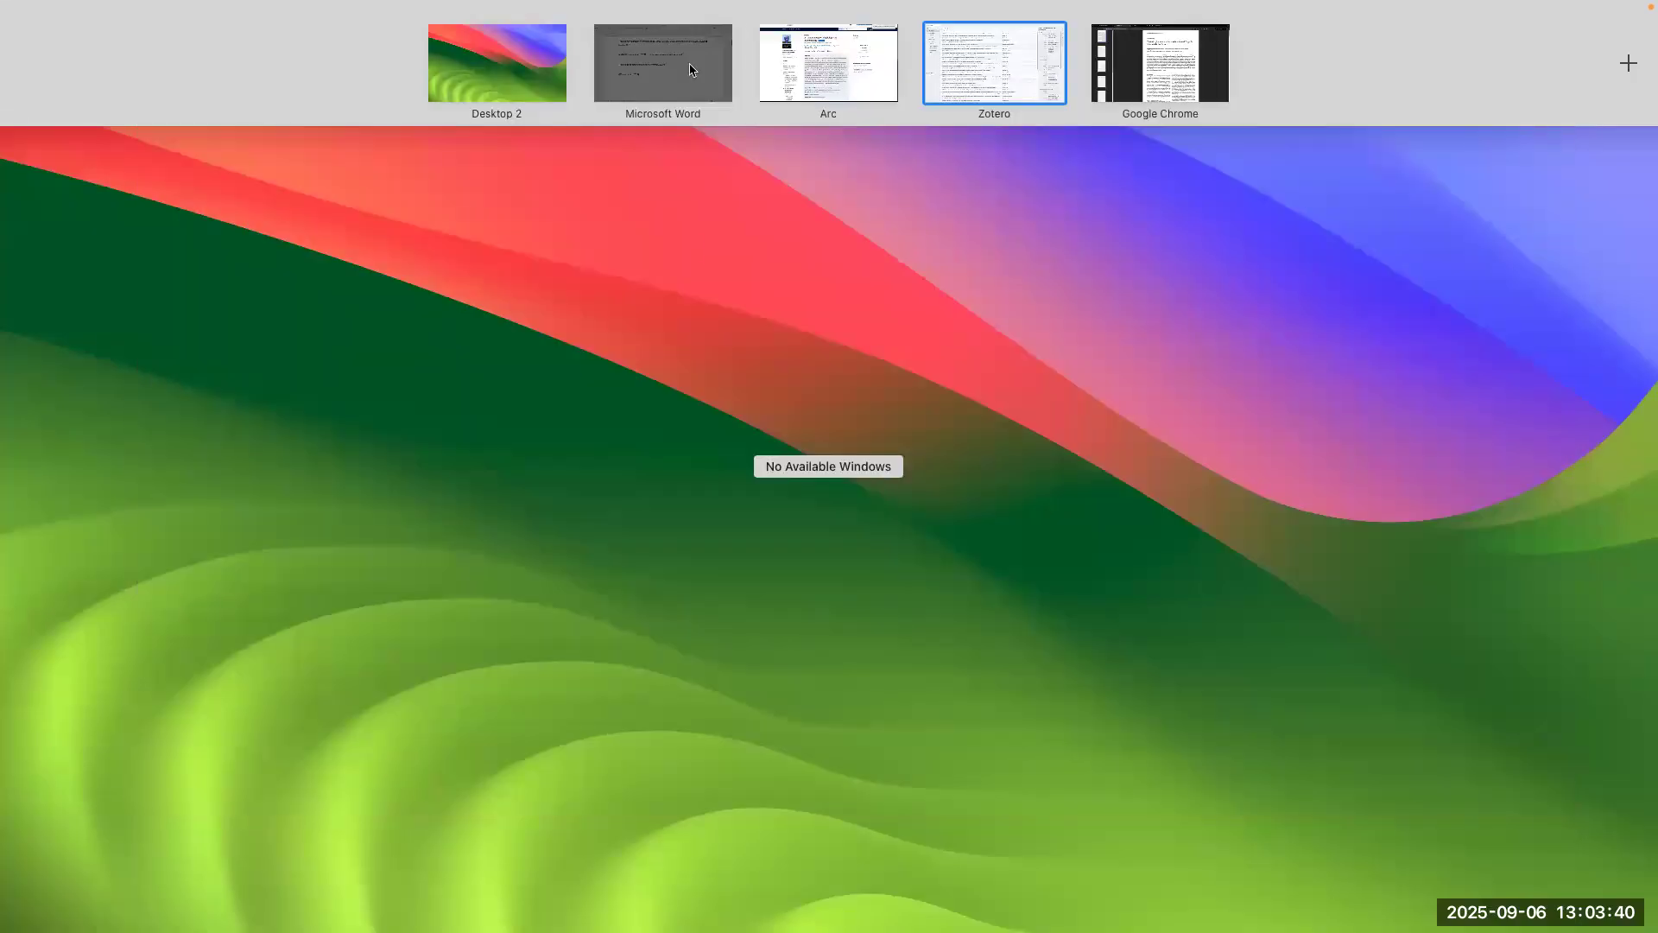
pyautogui.click(687, 71)
pyautogui.scroll(1, 704, 380)
pyautogui.scroll(-5, 707, 386)
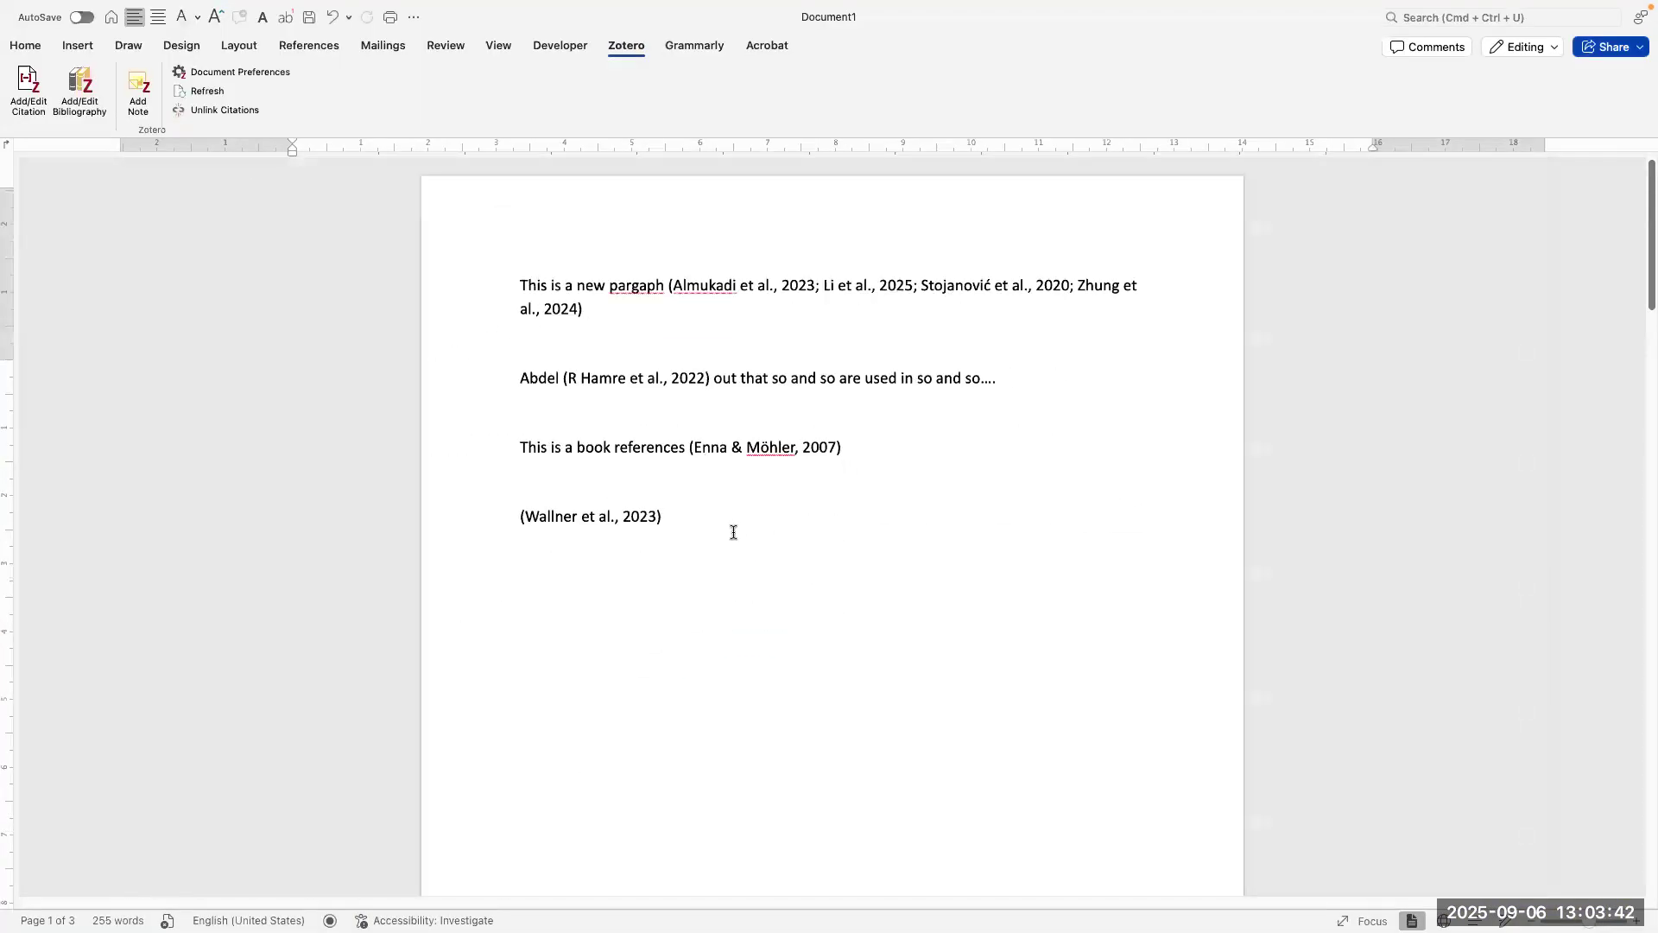
pyautogui.scroll(-2, 788, 554)
pyautogui.scroll(-15, 788, 554)
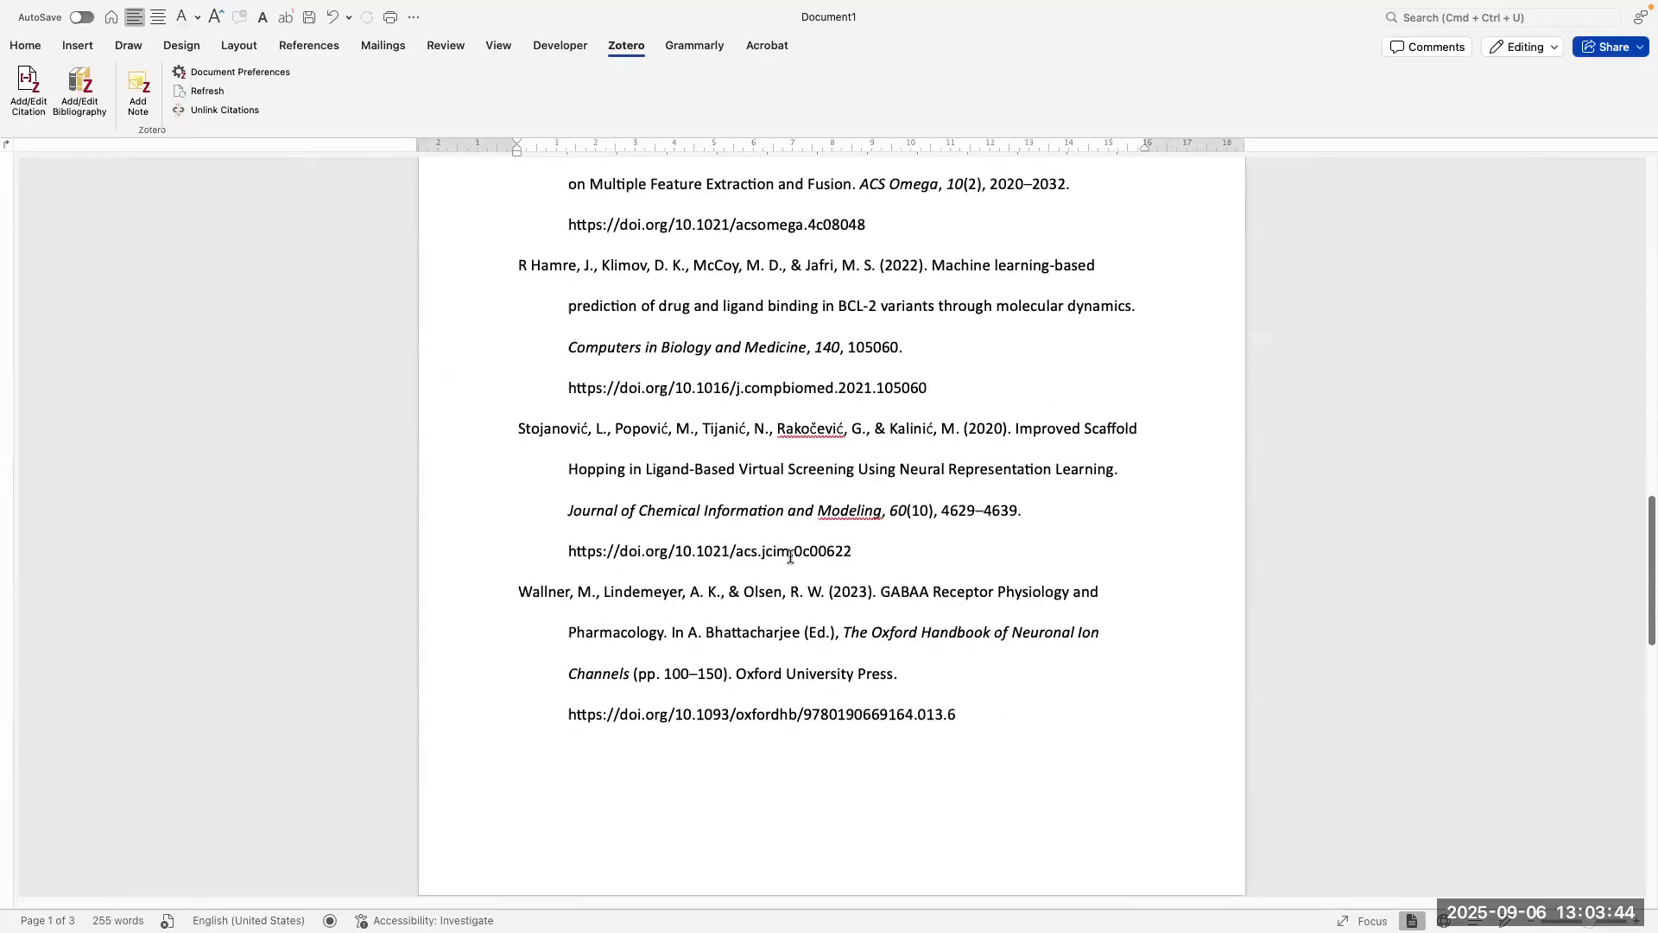
# Step: Select the whole document, including the reference list, and try to unlink its Zotero citations
pyautogui.moveTo(1023, 730); pyautogui.dragTo(503, 288)
pyautogui.scroll(-15, 727, 485)
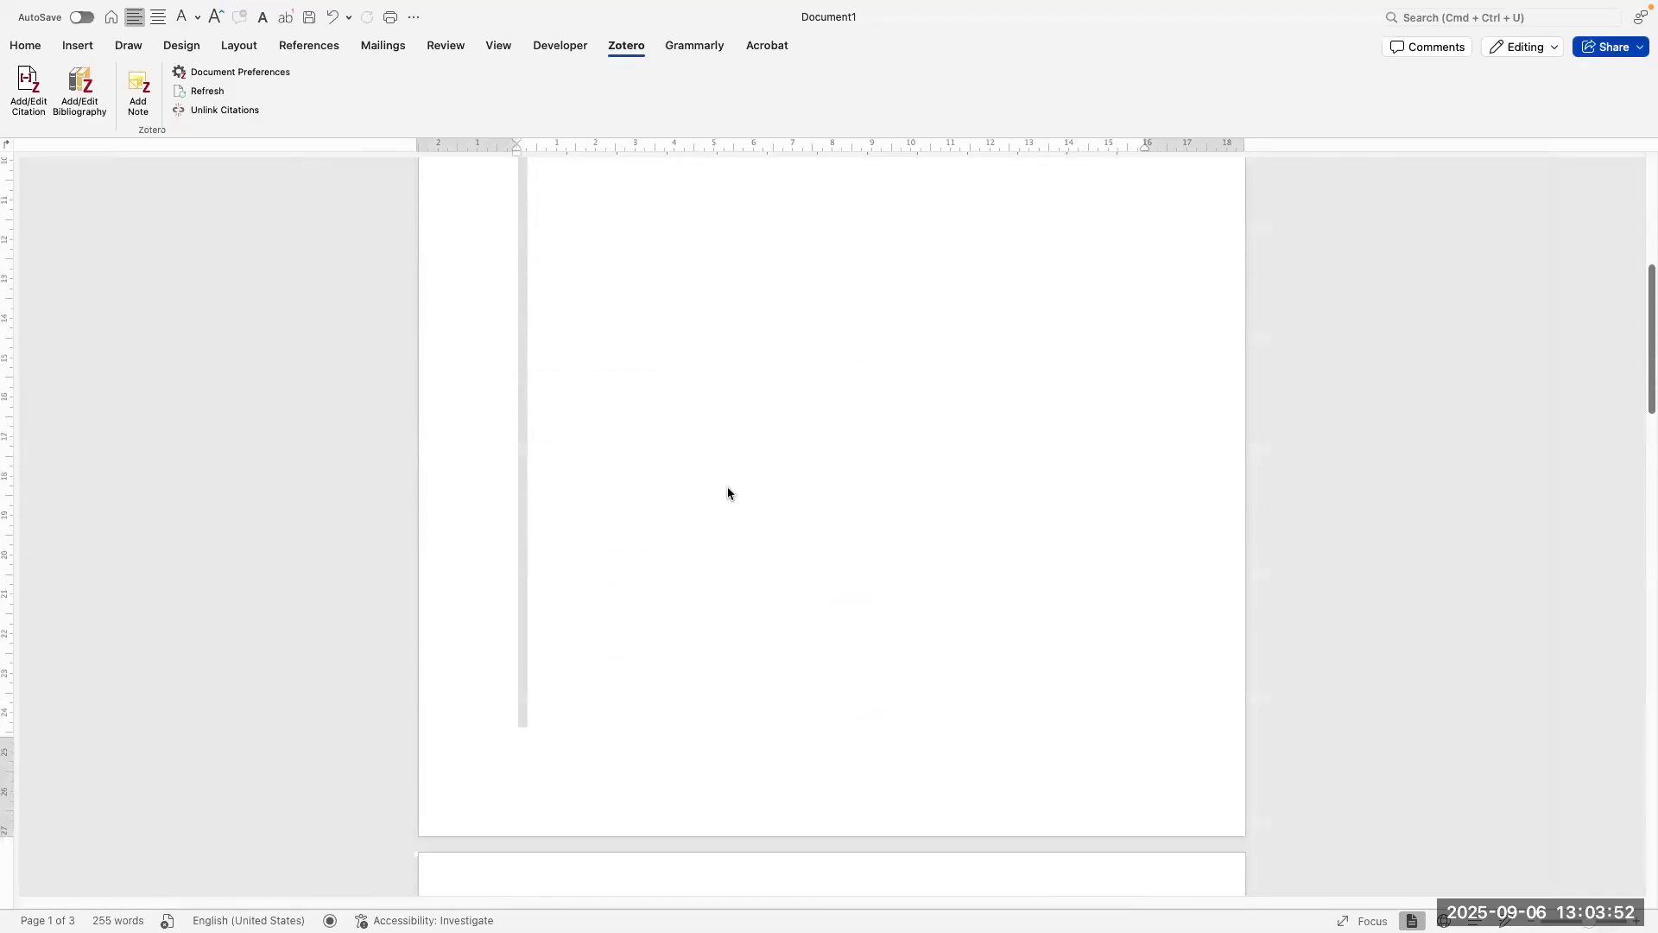
pyautogui.scroll(-3, 728, 492)
pyautogui.scroll(15, 729, 493)
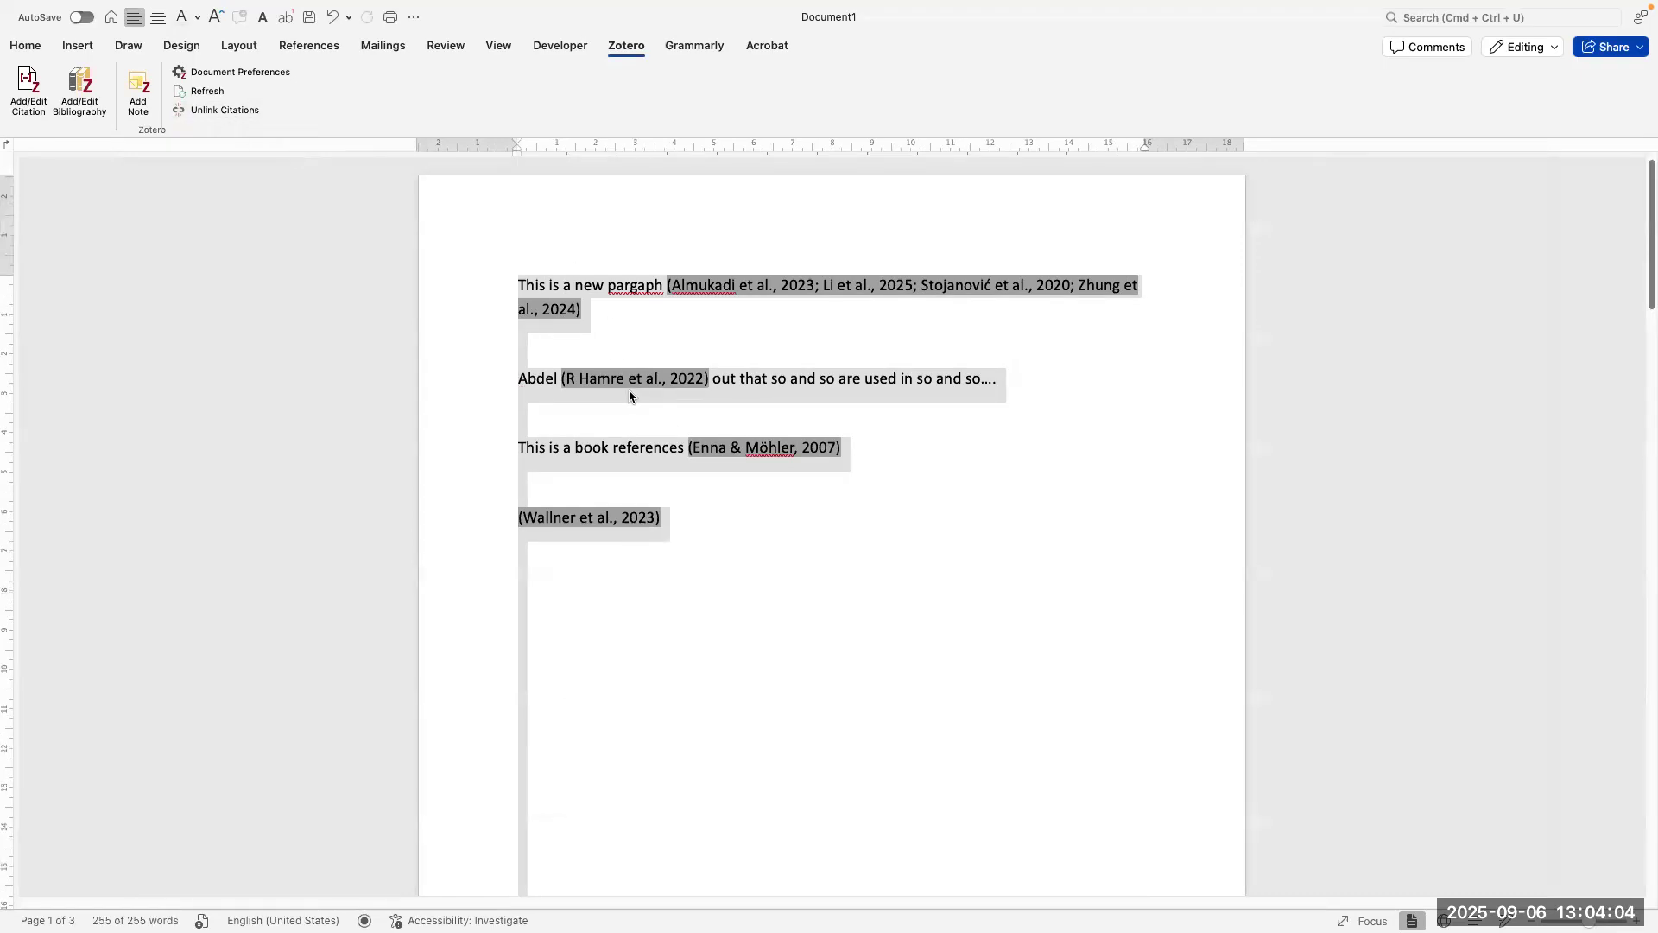
pyautogui.scroll(-10, 648, 403)
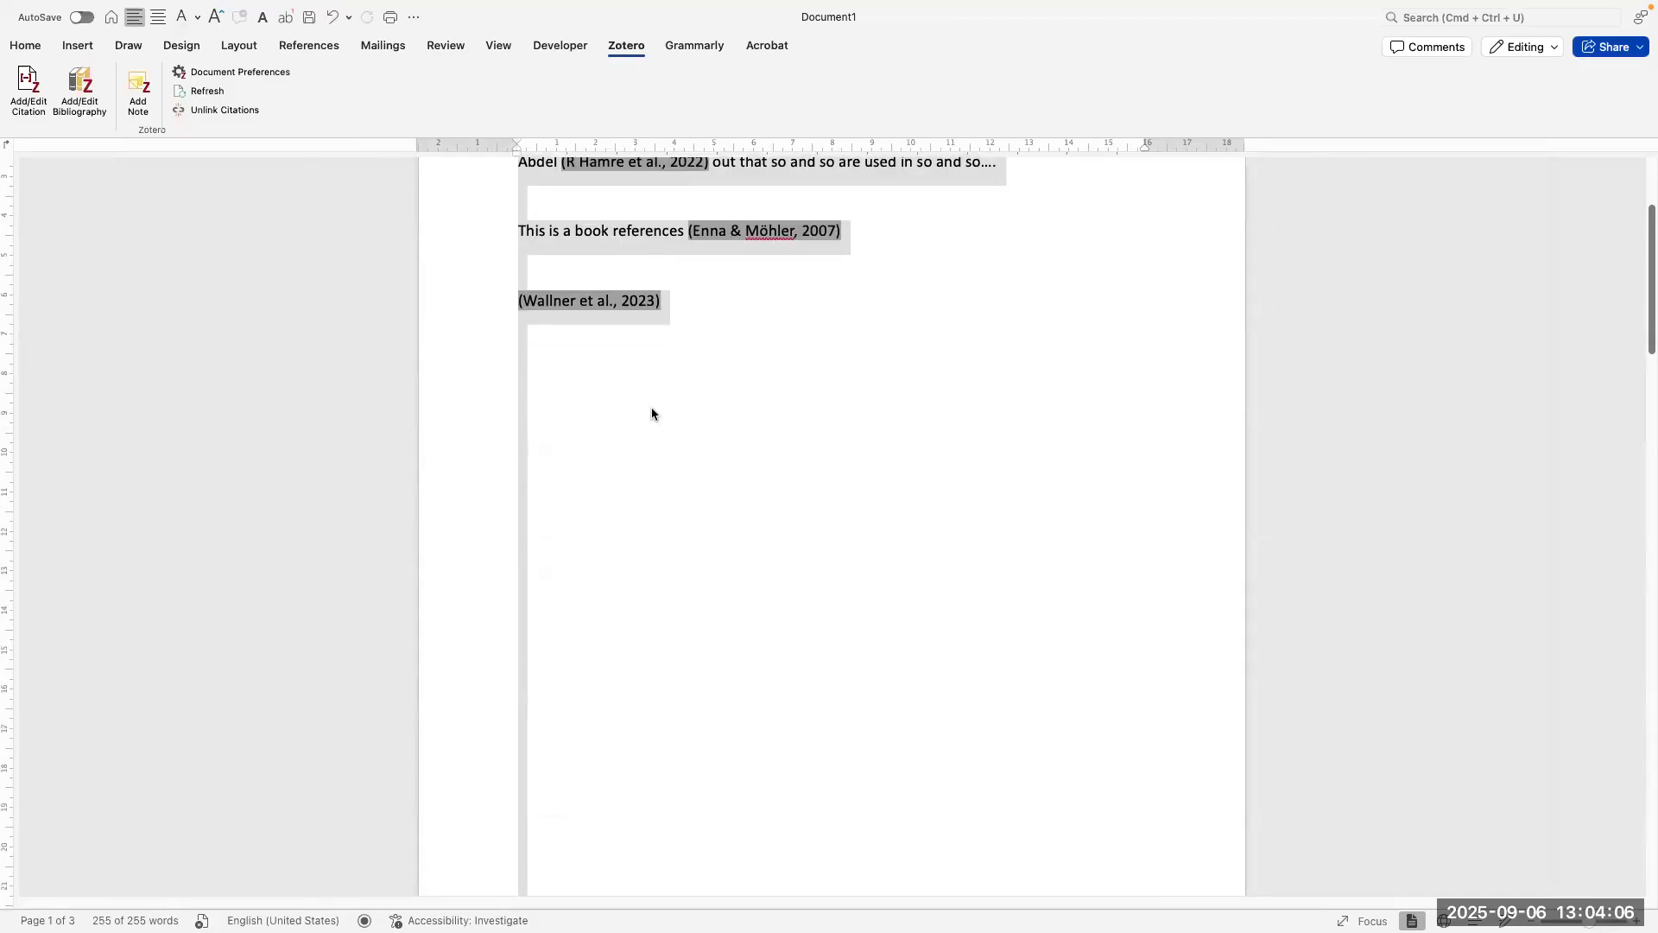
pyautogui.scroll(15, 661, 428)
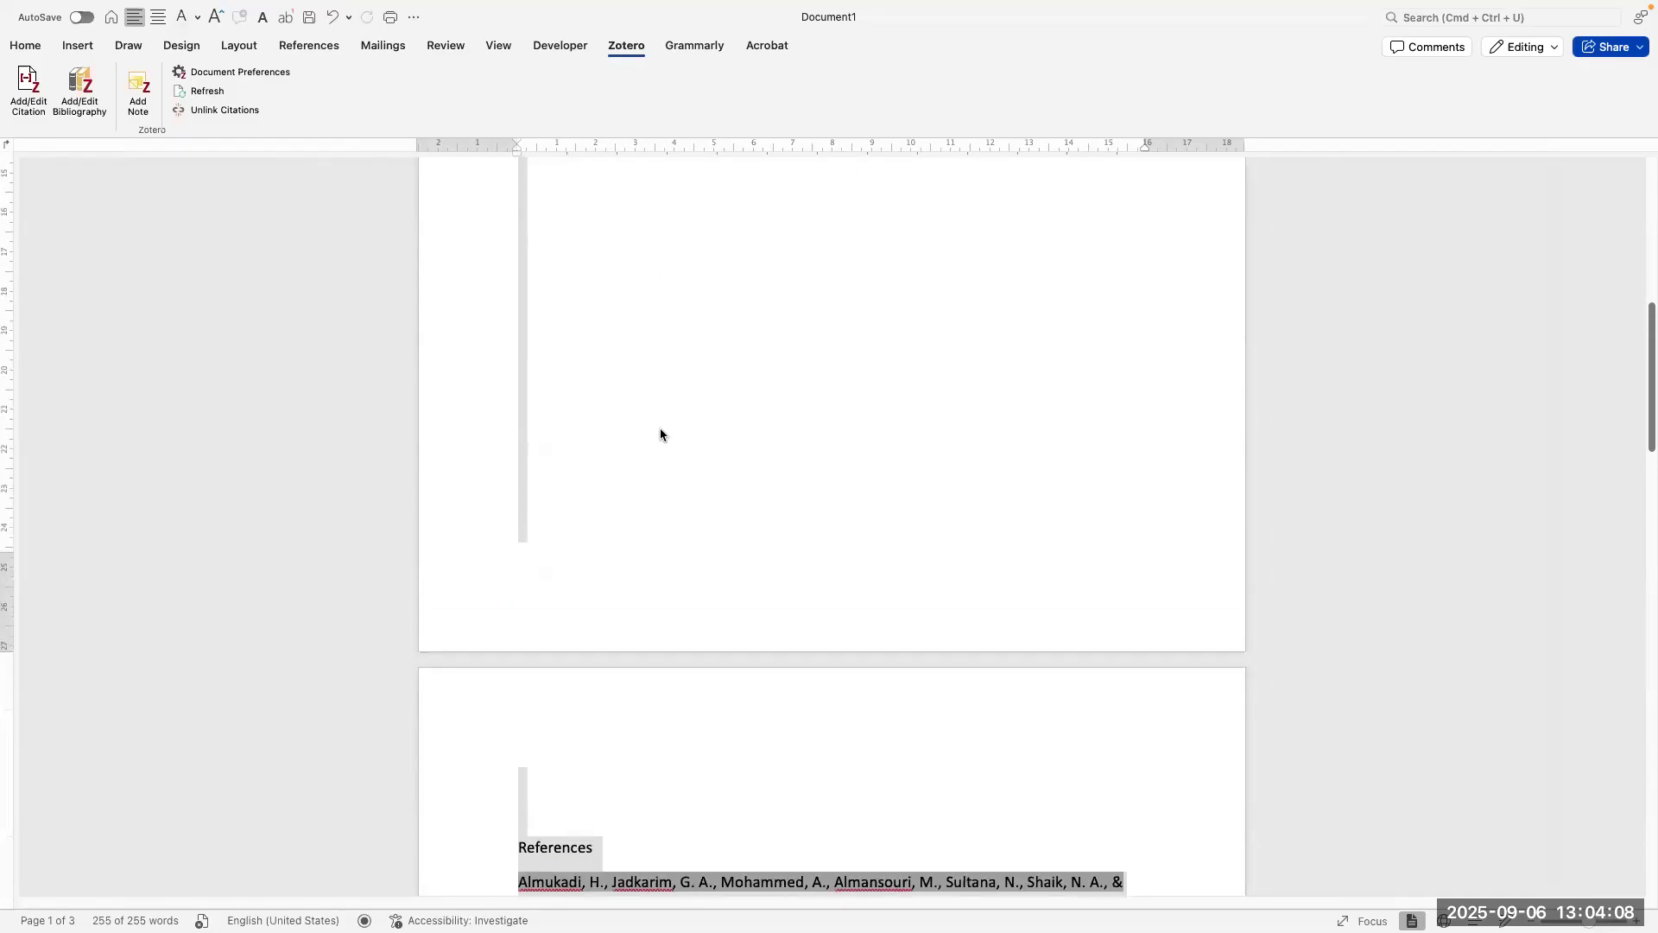
pyautogui.click(220, 111)
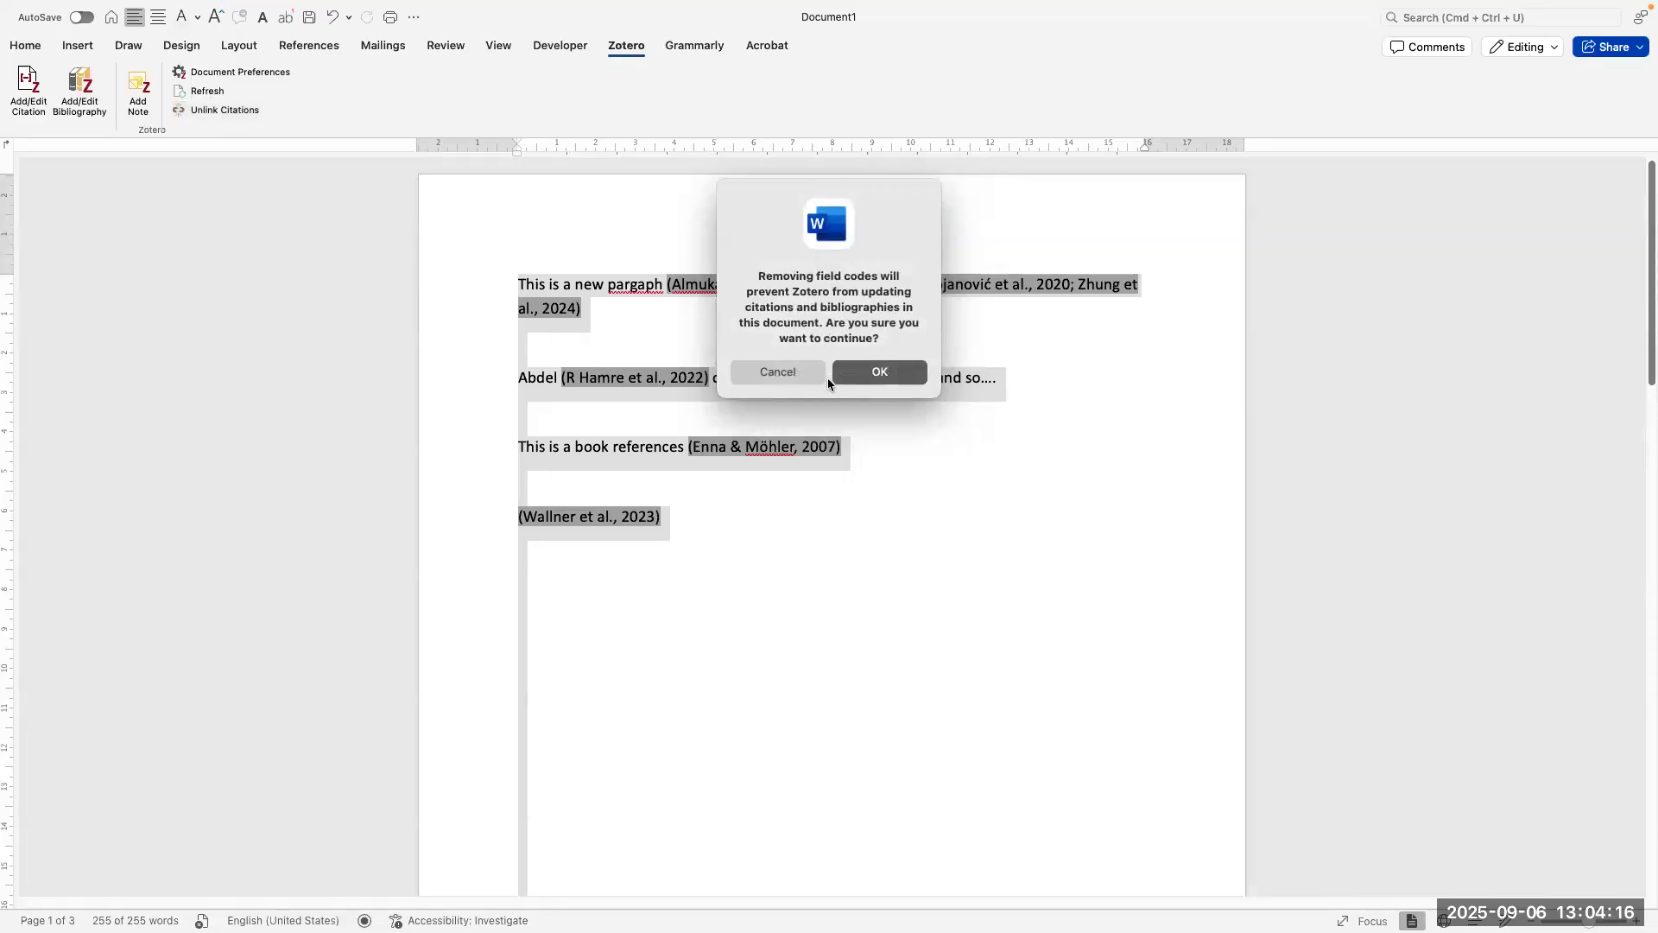
pyautogui.click(805, 375)
# Step: Examine the linked Zotero citations and the reference list throughout the document
pyautogui.scroll(-2, 703, 406)
pyautogui.scroll(1, 658, 384)
pyautogui.scroll(-10, 658, 386)
pyautogui.scroll(-10, 658, 389)
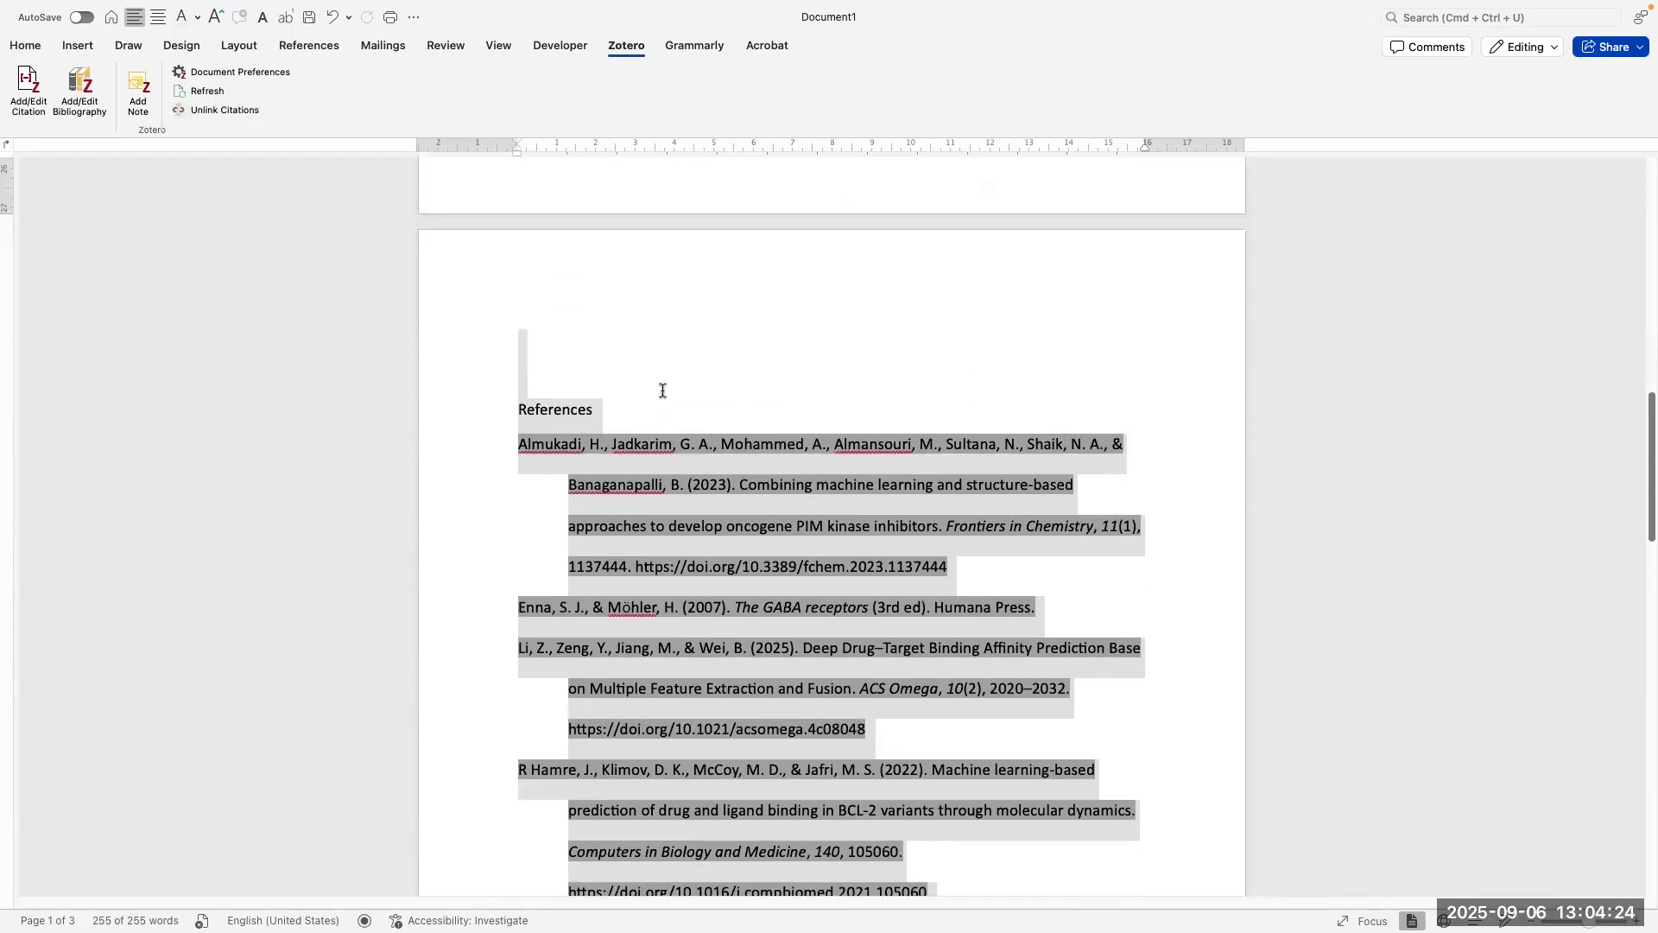
pyautogui.scroll(-5, 662, 391)
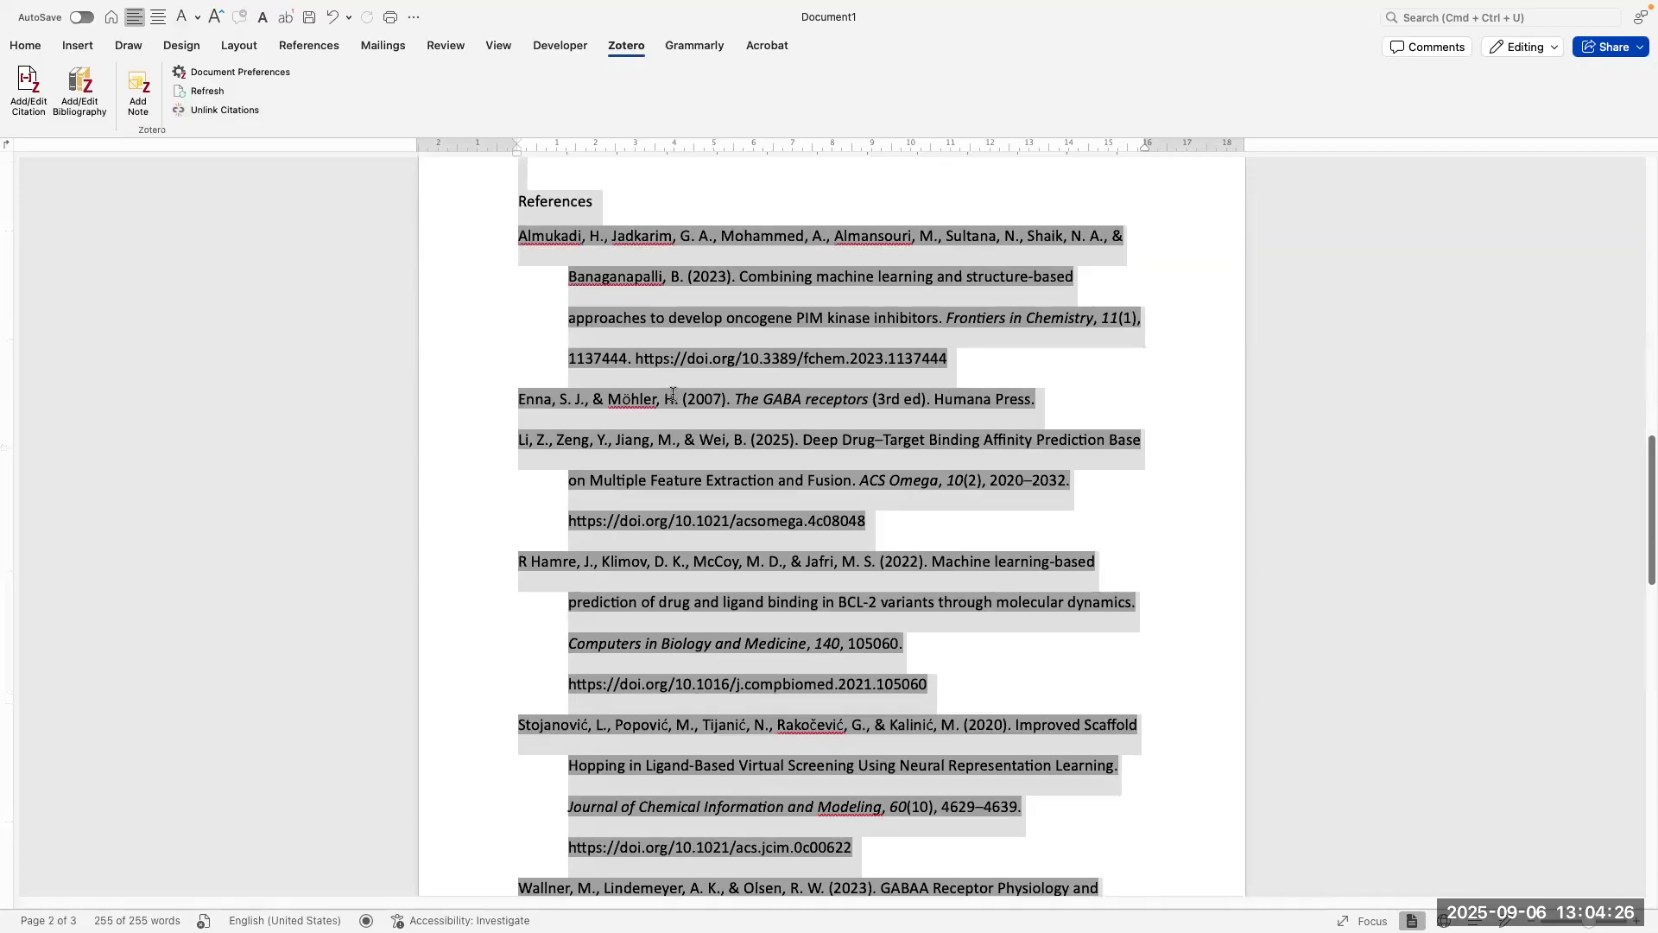
pyautogui.scroll(10, 673, 394)
pyautogui.scroll(5, 671, 397)
# Step: Inspect the linked 2022 in-text citation in the second paragraph and compare it with the APA reference list
pyautogui.click(607, 382)
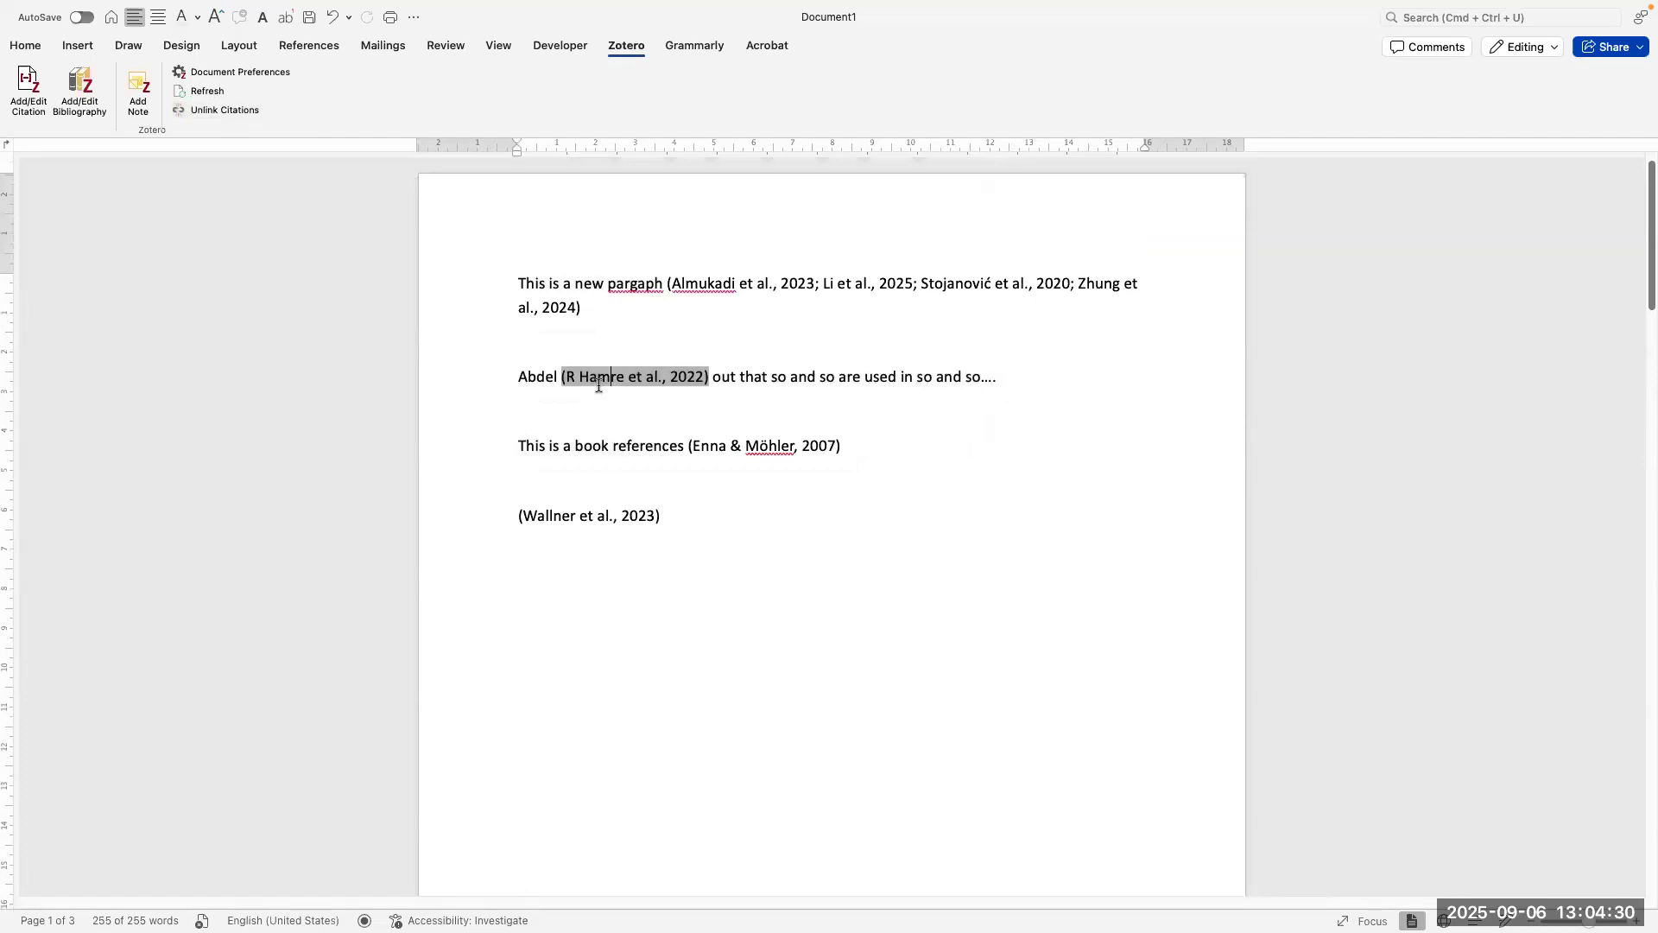
pyautogui.scroll(3, 598, 385)
pyautogui.click(386, 377)
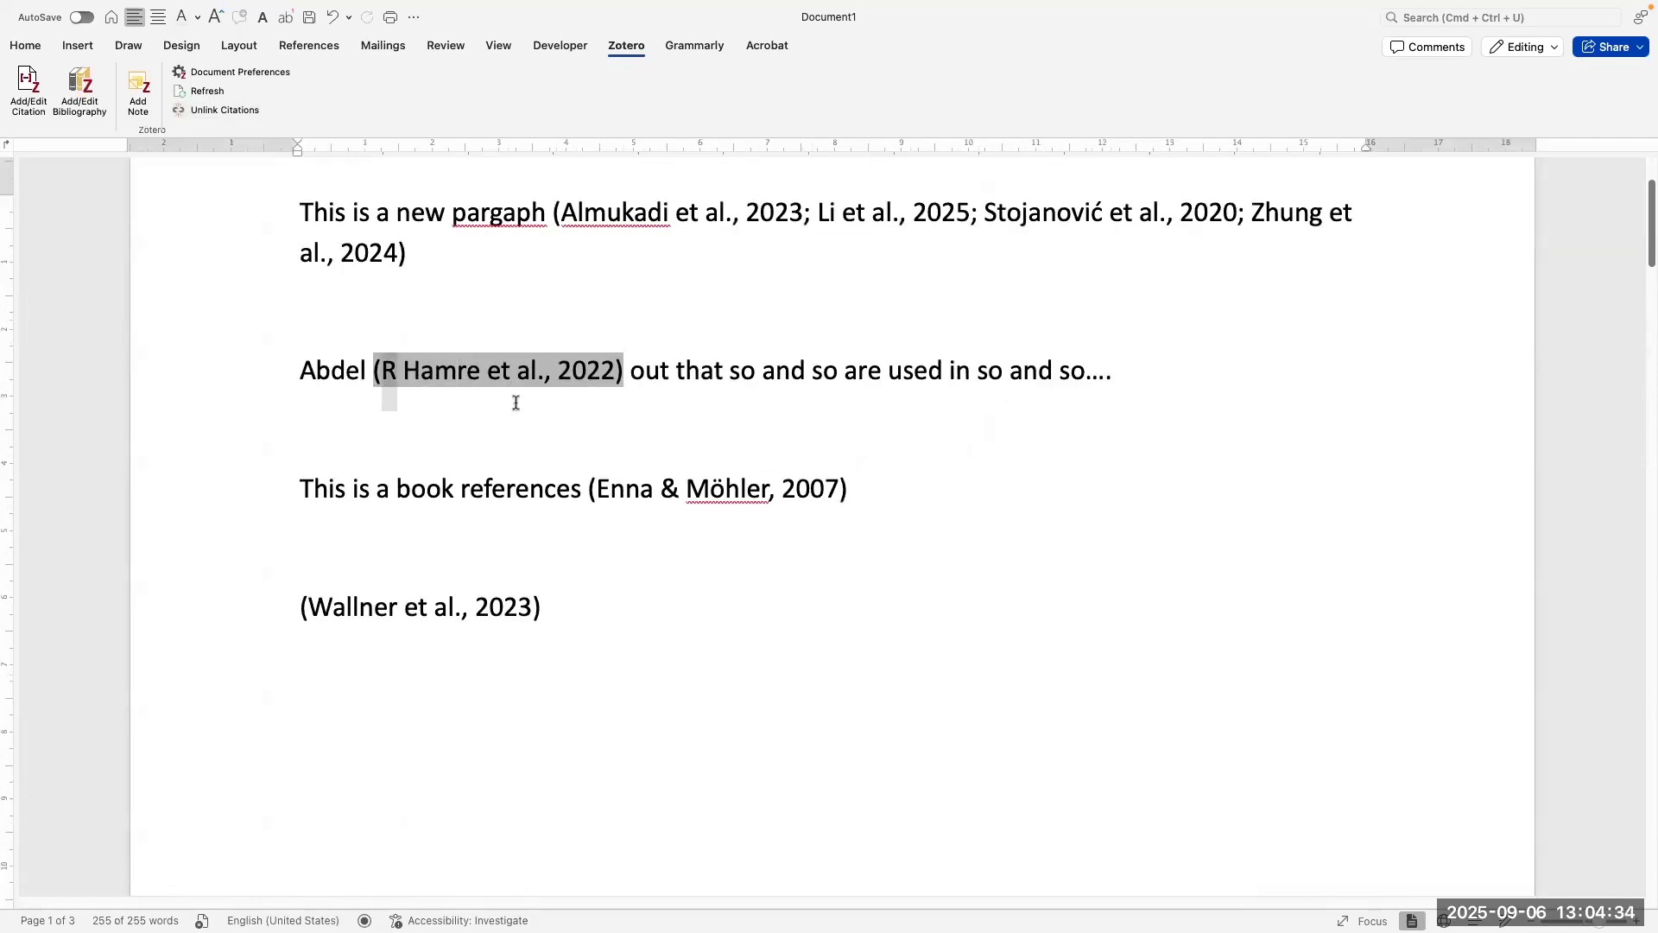
pyautogui.moveTo(476, 382); pyautogui.dragTo(405, 385)
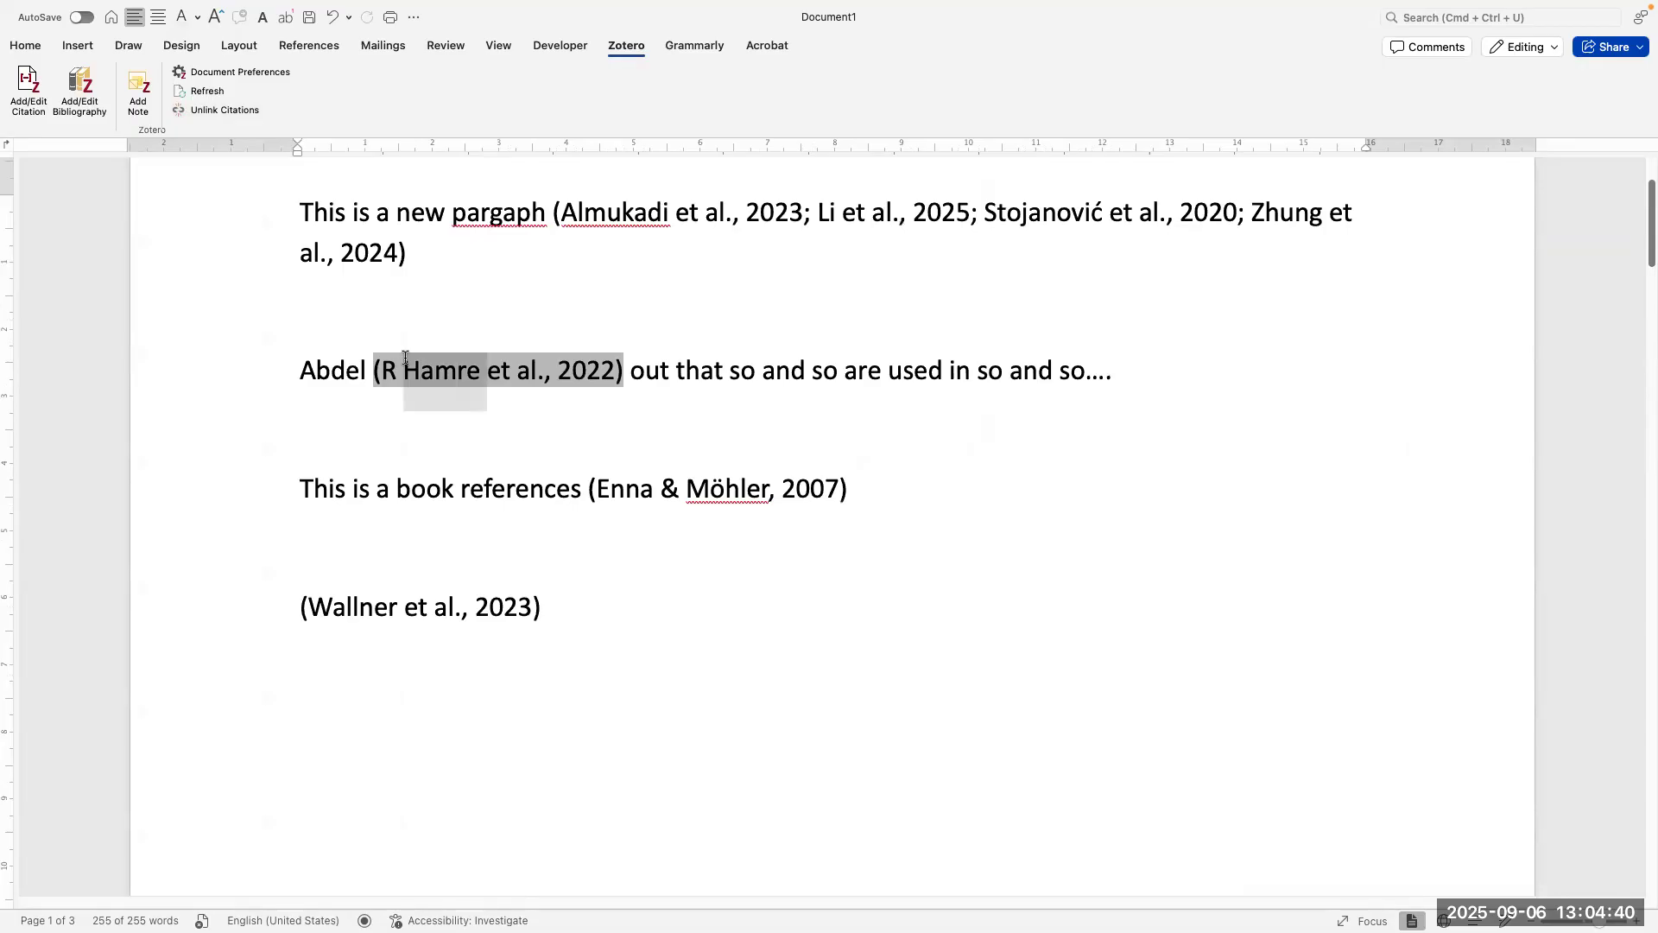
pyautogui.moveTo(654, 380); pyautogui.dragTo(427, 386)
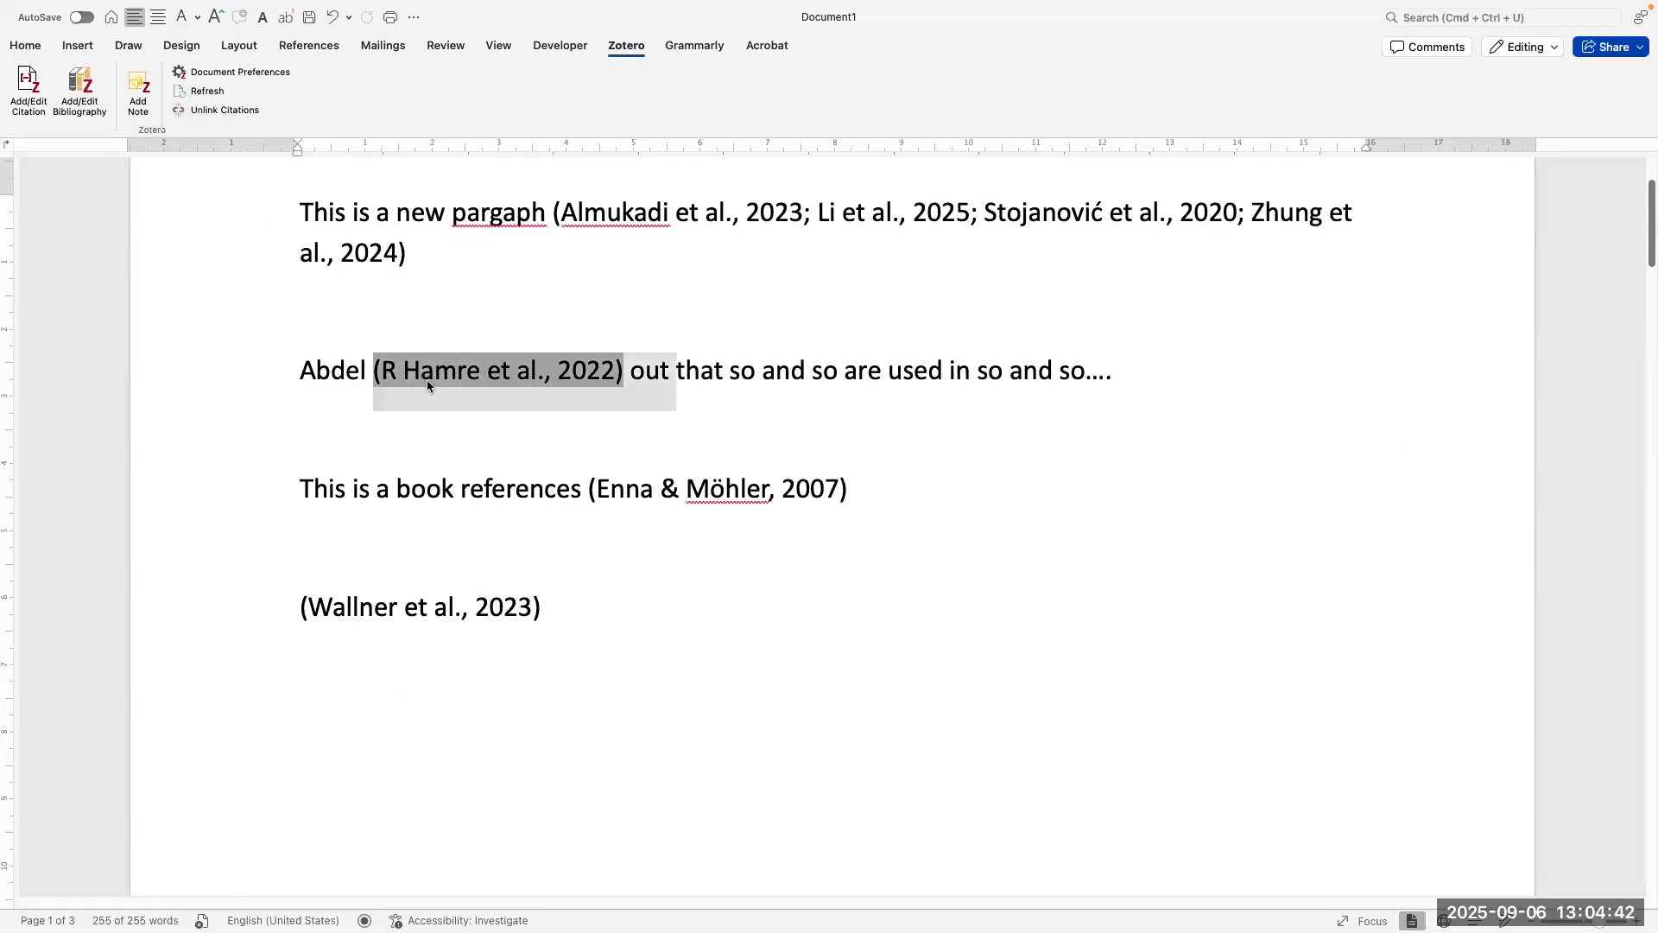
pyautogui.click(435, 381)
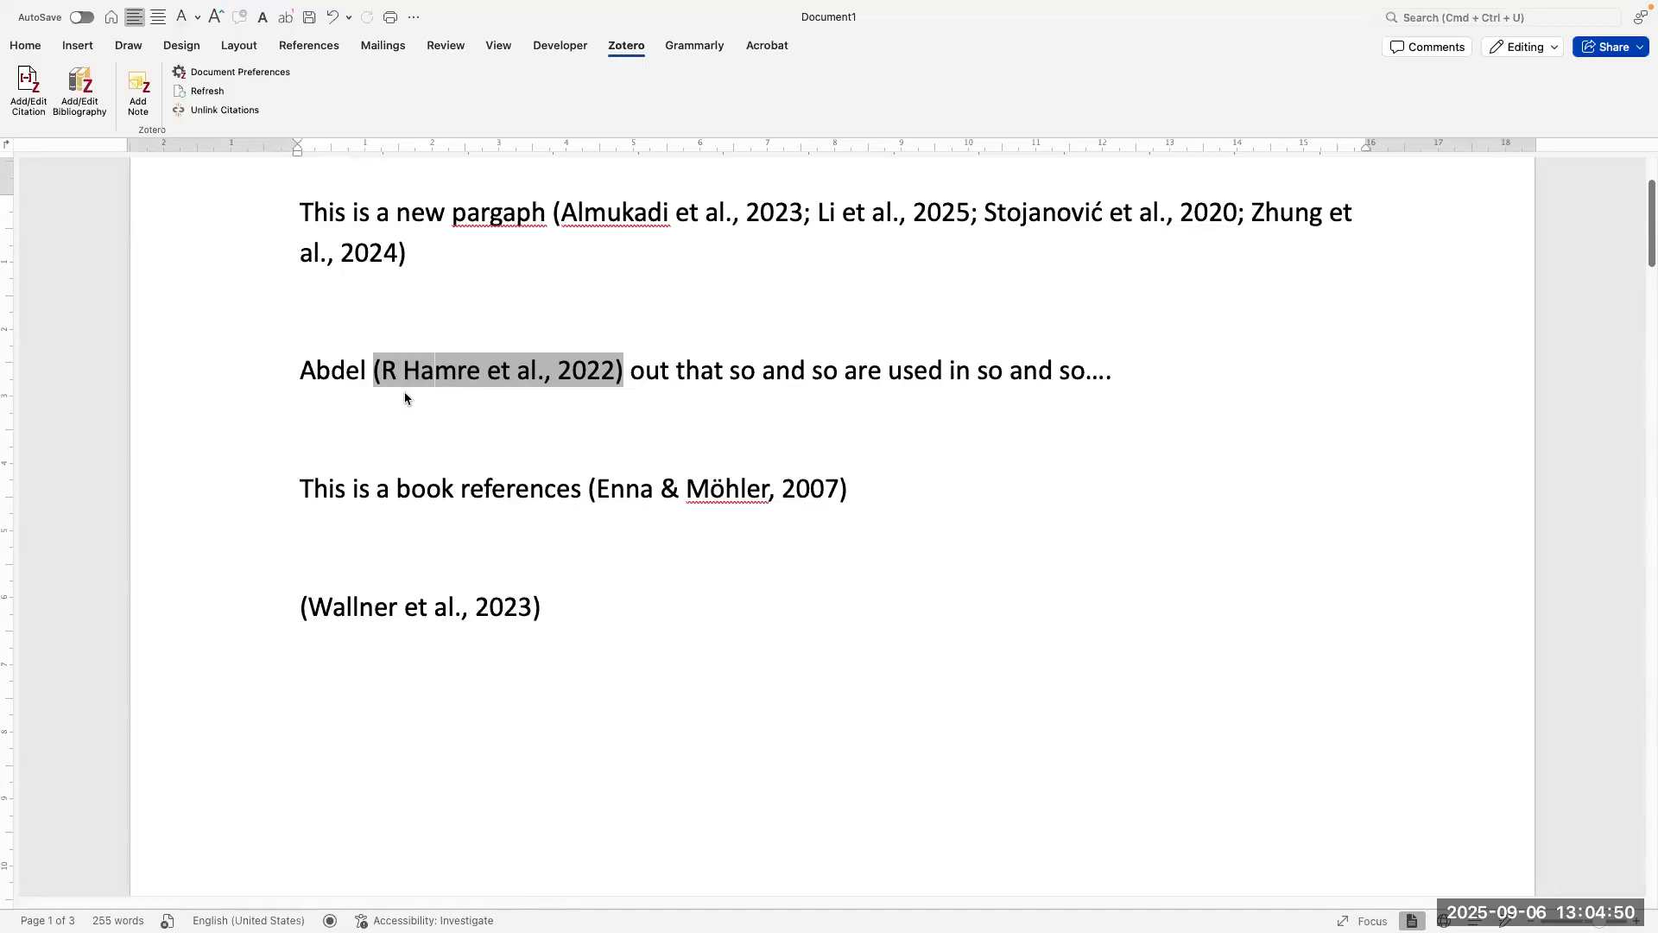
pyautogui.scroll(-3, 456, 406)
pyautogui.scroll(3, 458, 425)
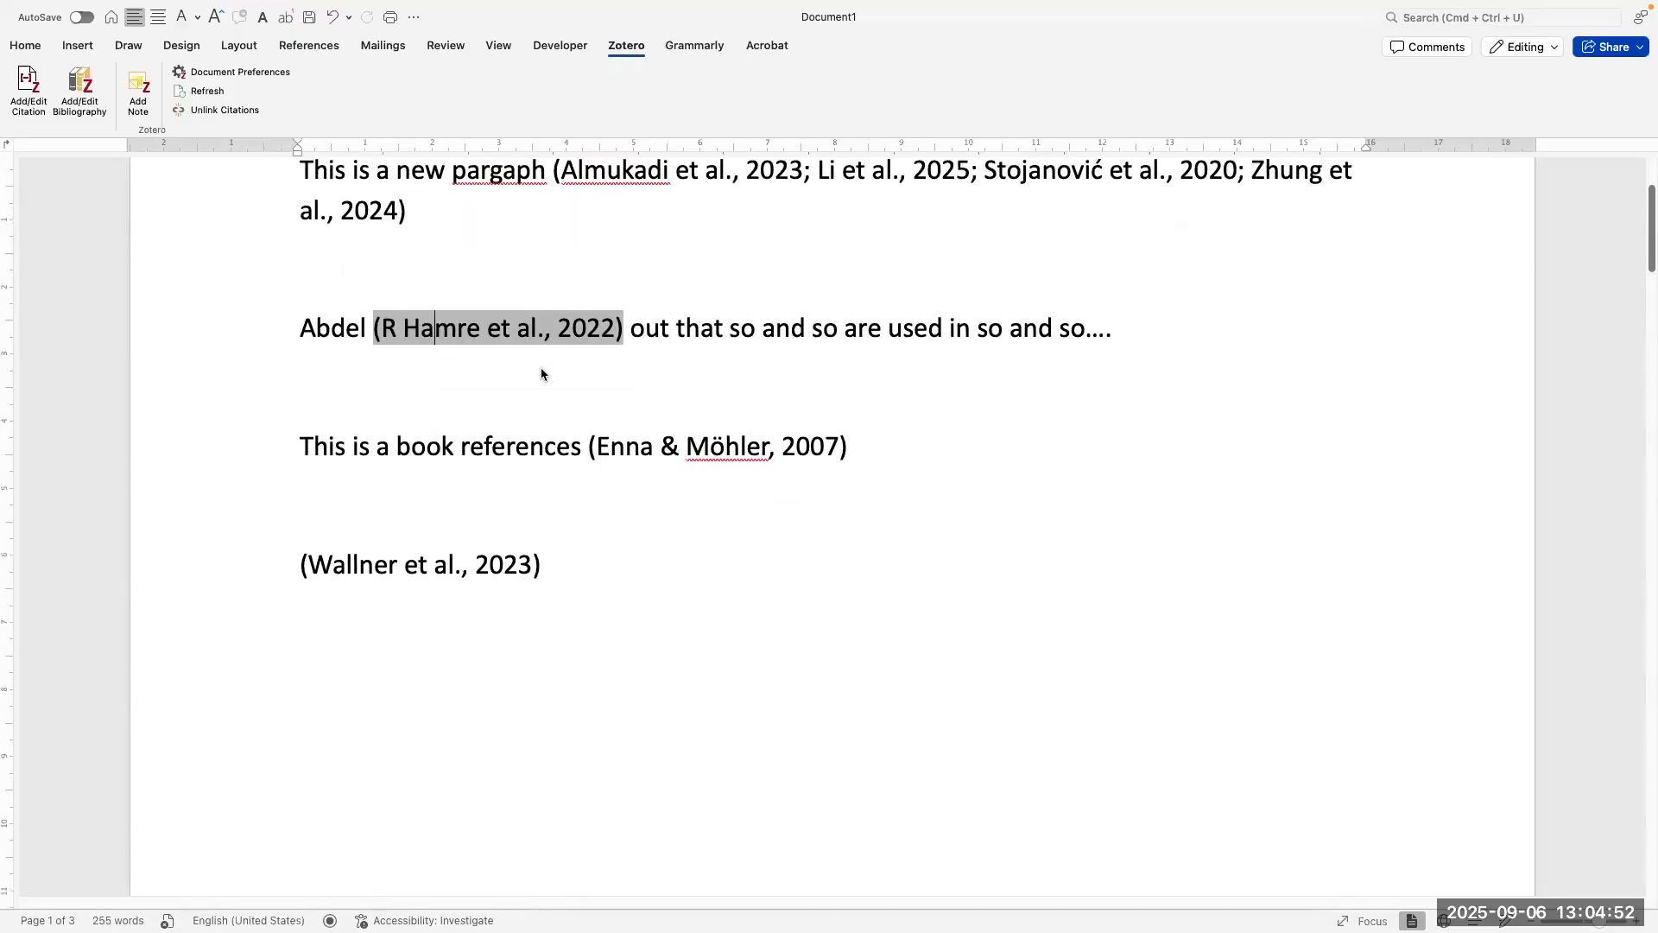
pyautogui.moveTo(638, 334); pyautogui.dragTo(380, 334)
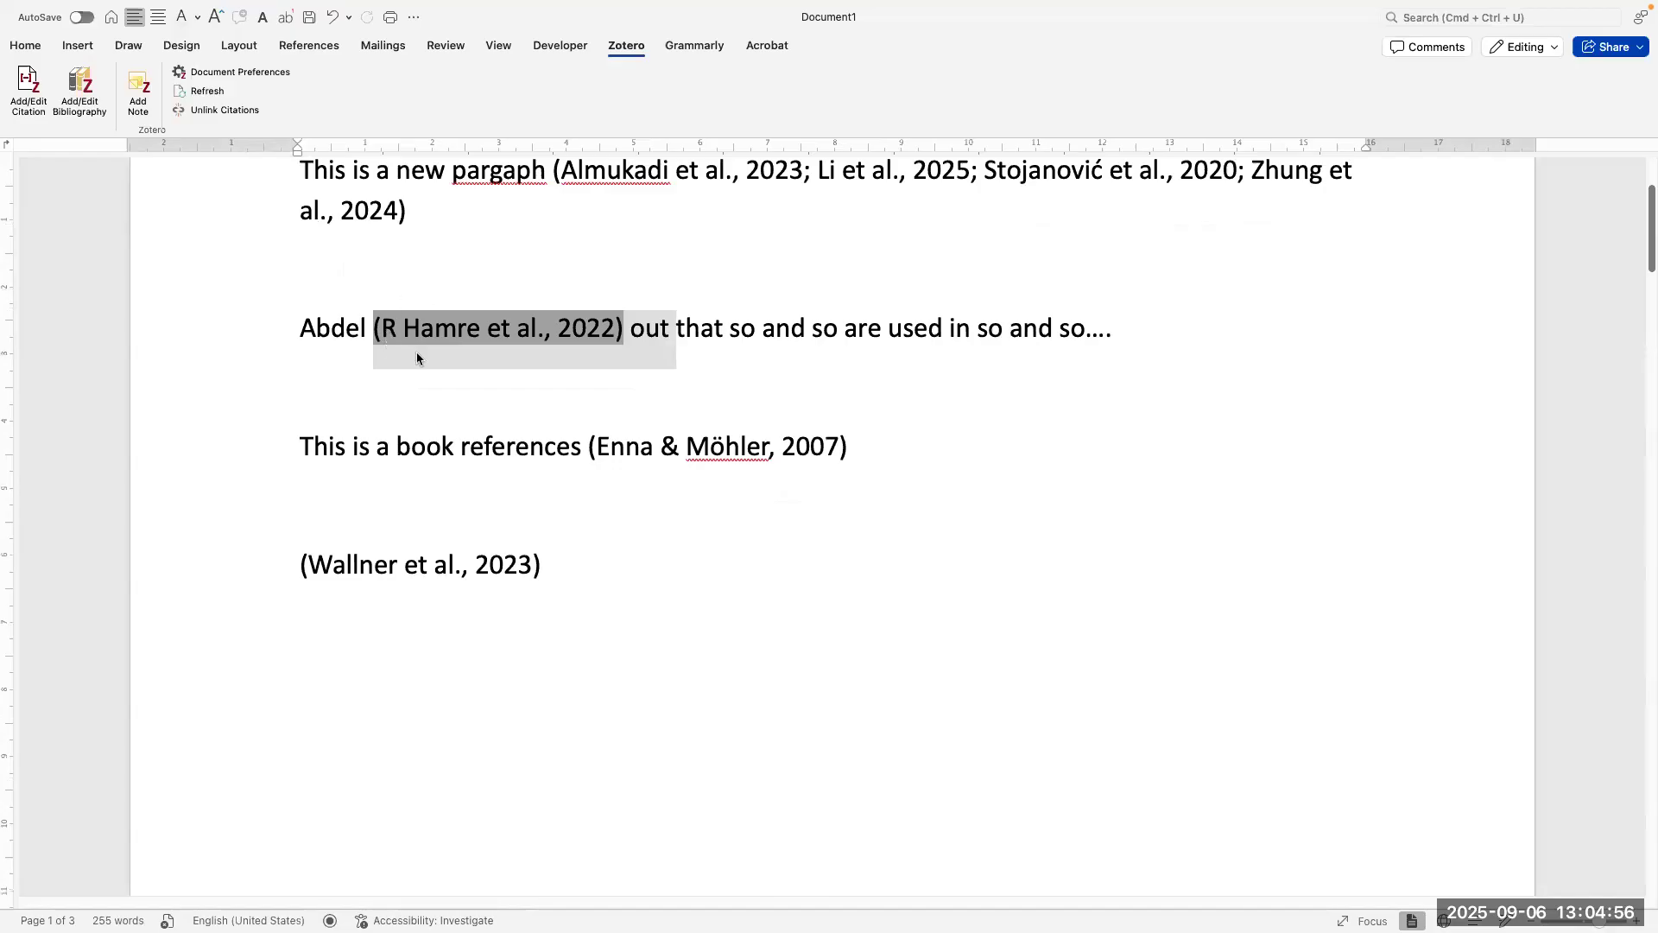
pyautogui.scroll(-10, 452, 437)
pyautogui.scroll(-14, 466, 448)
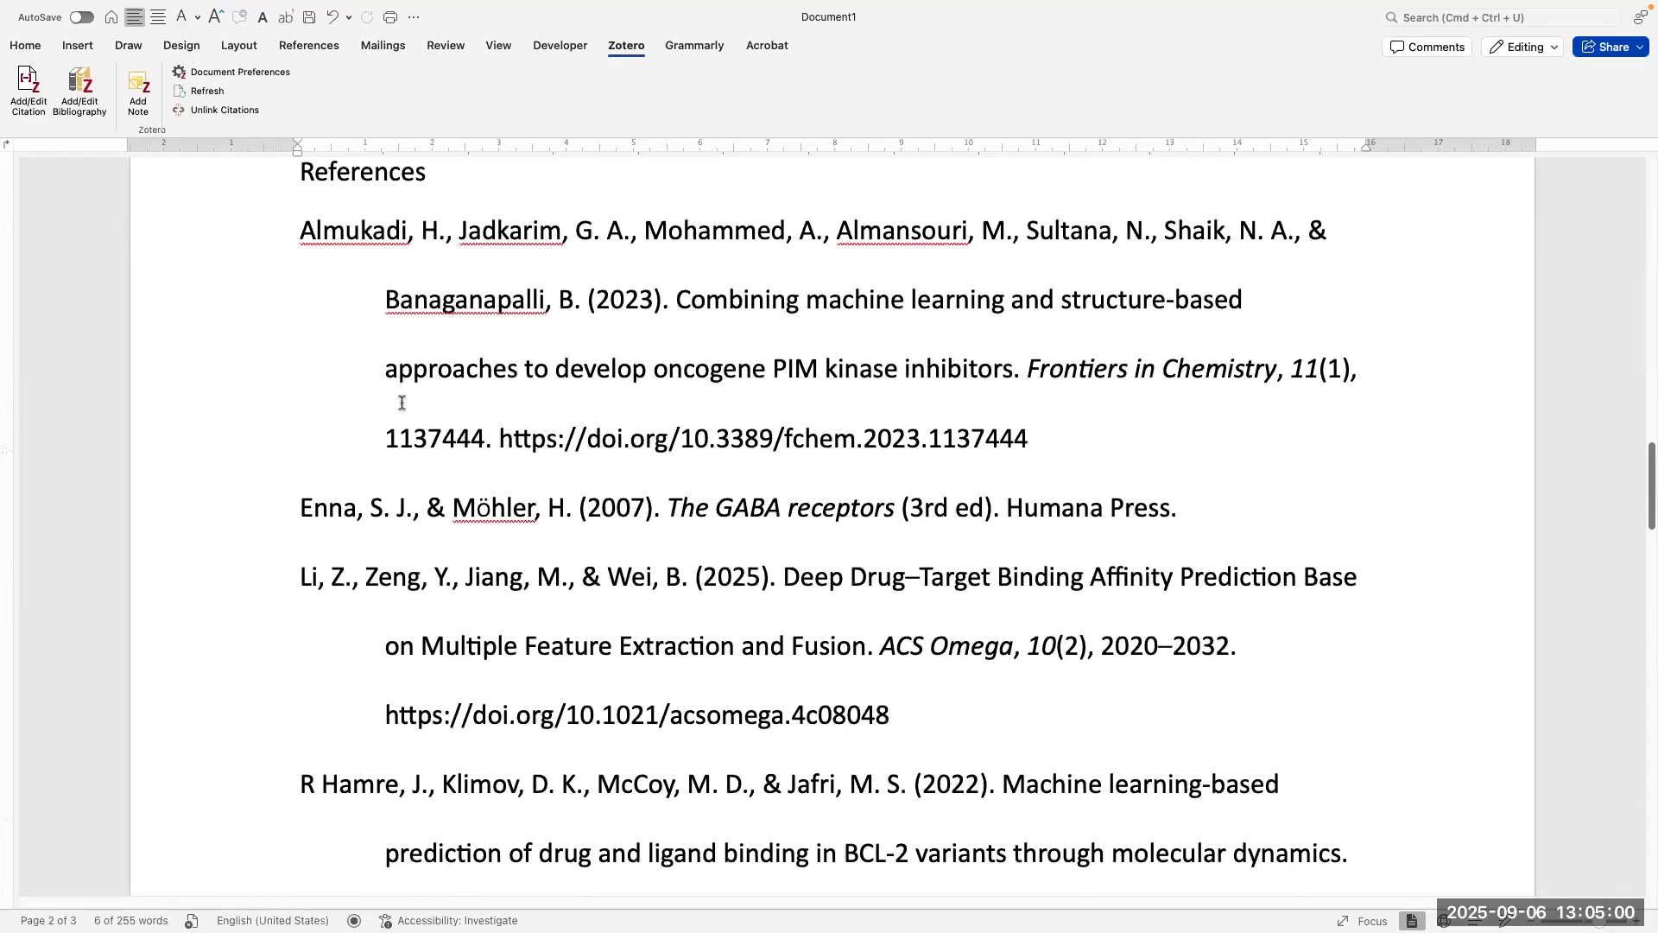
# Step: Check the 2022 BCL-2 variants entry in the reference list, and switch to Zotero to find that article's records in the library
pyautogui.scroll(-3, 405, 406)
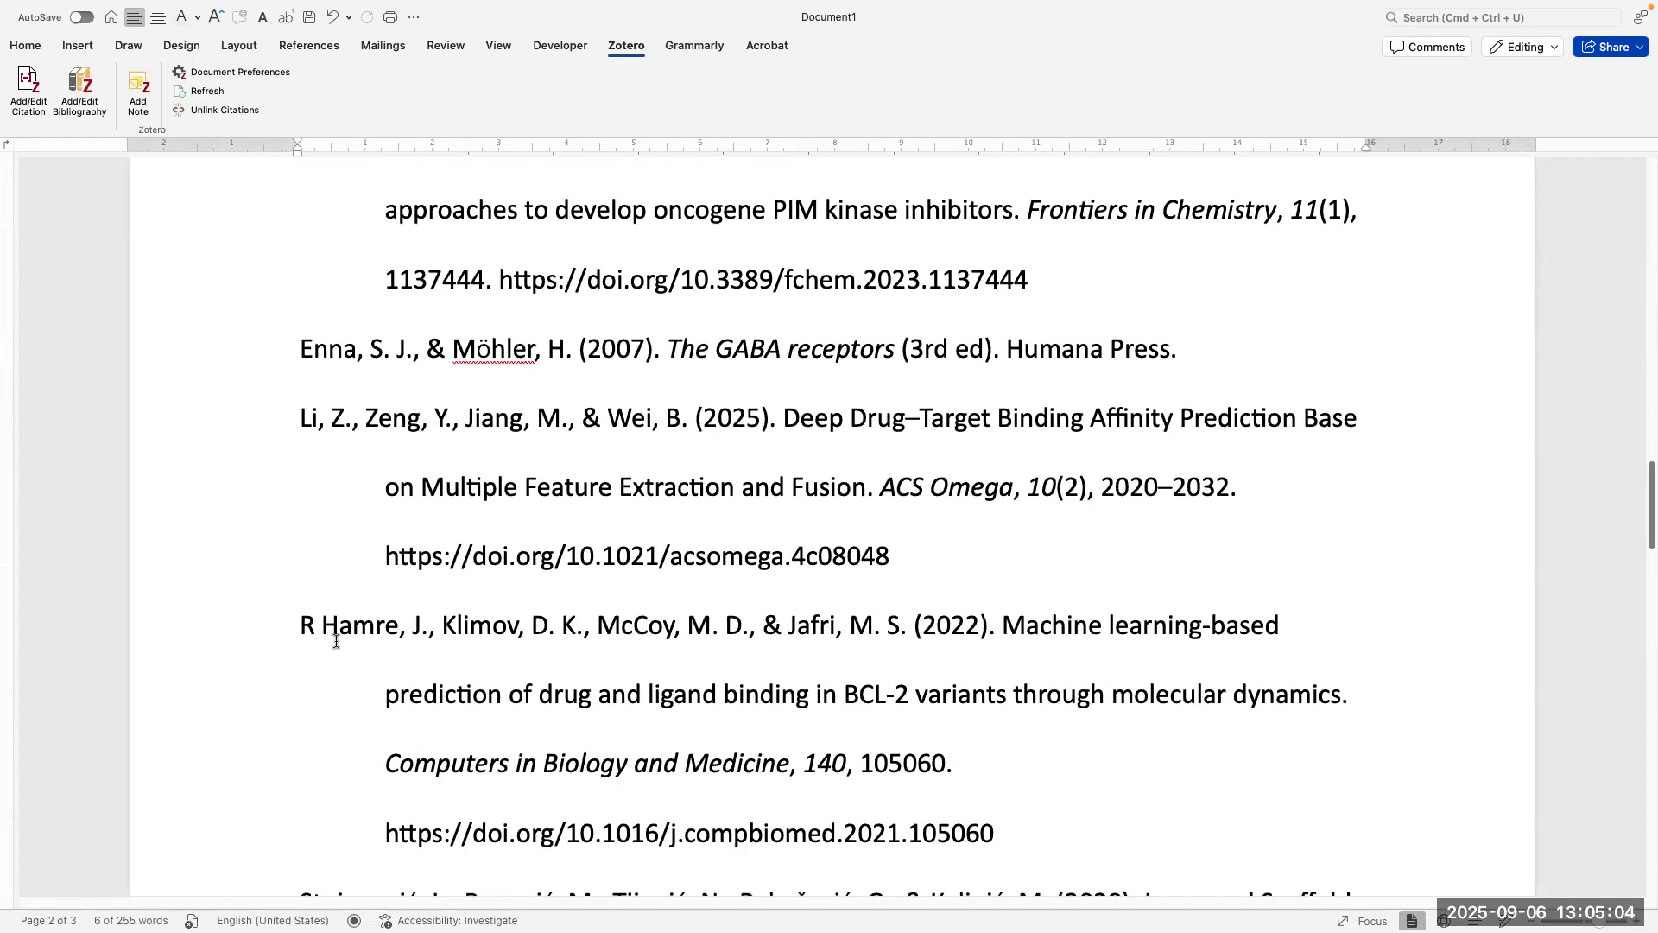
pyautogui.moveTo(300, 635); pyautogui.dragTo(374, 633)
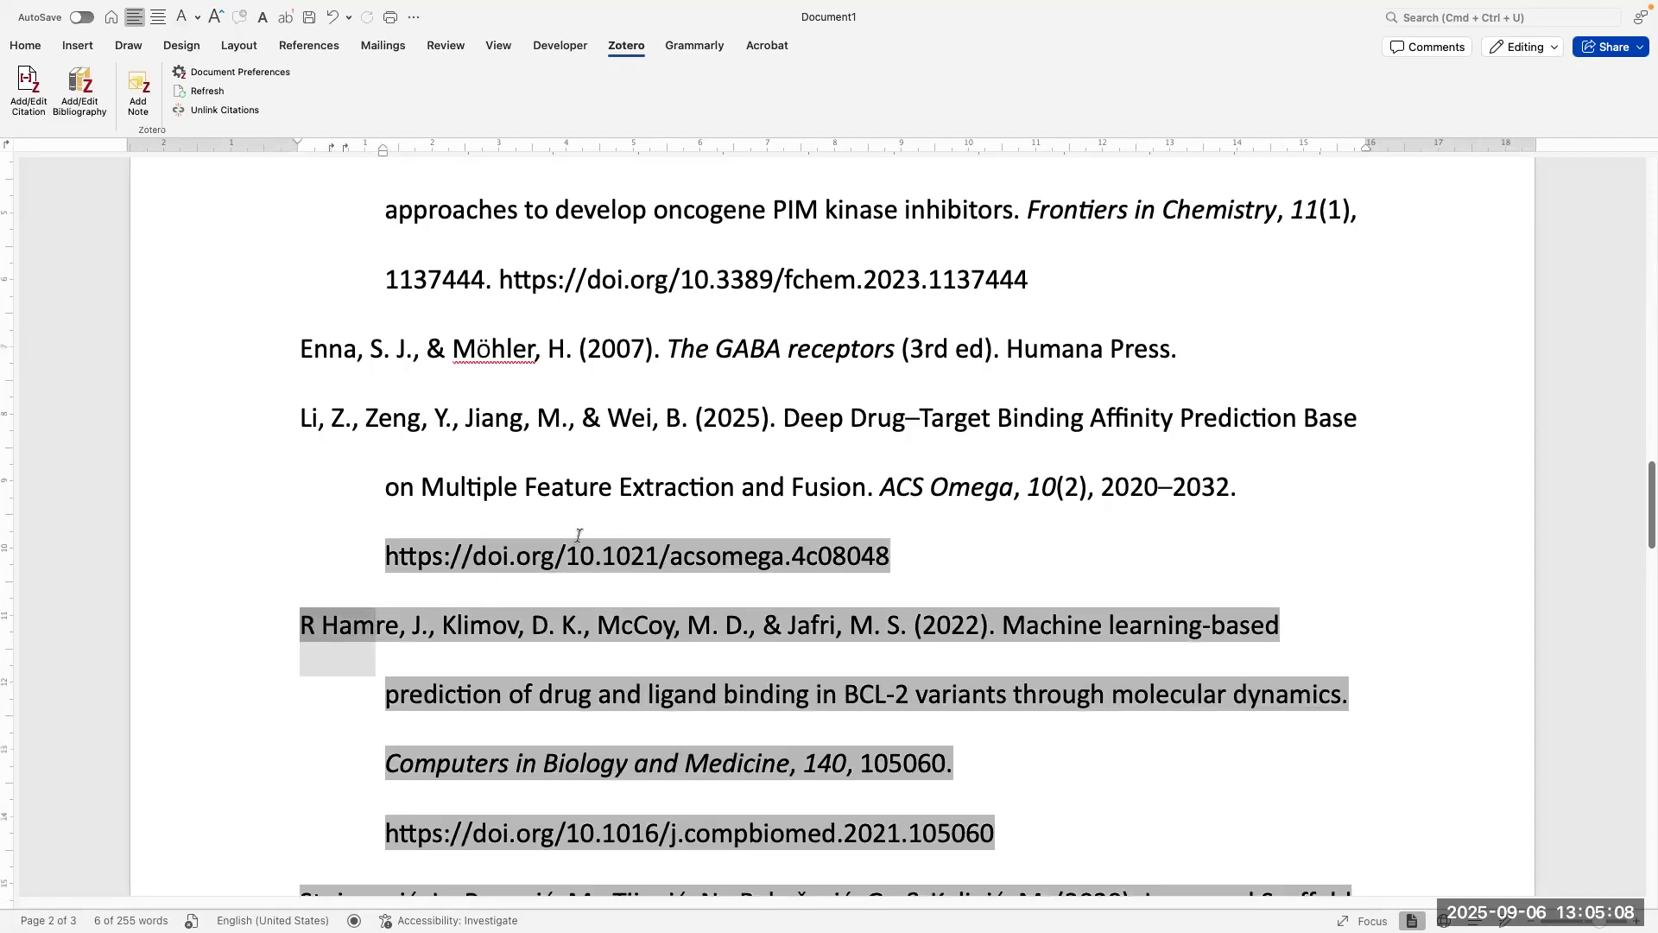
pyautogui.hotkey('ctrl', 'Up')
pyautogui.click(994, 63)
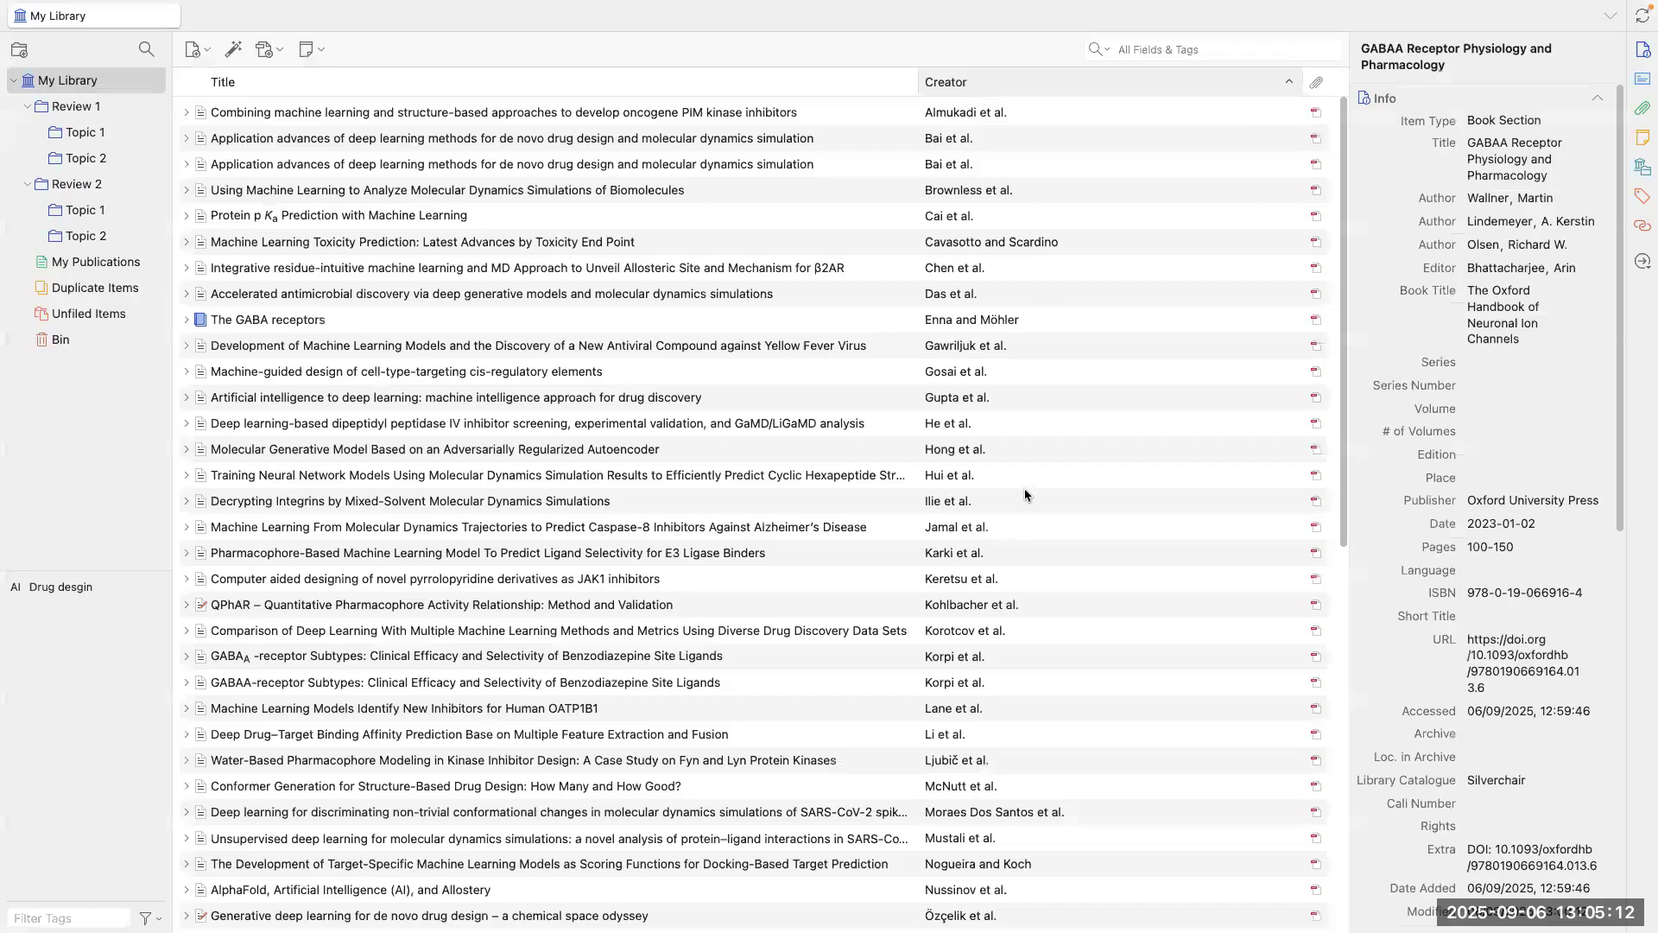
pyautogui.scroll(-10, 1026, 488)
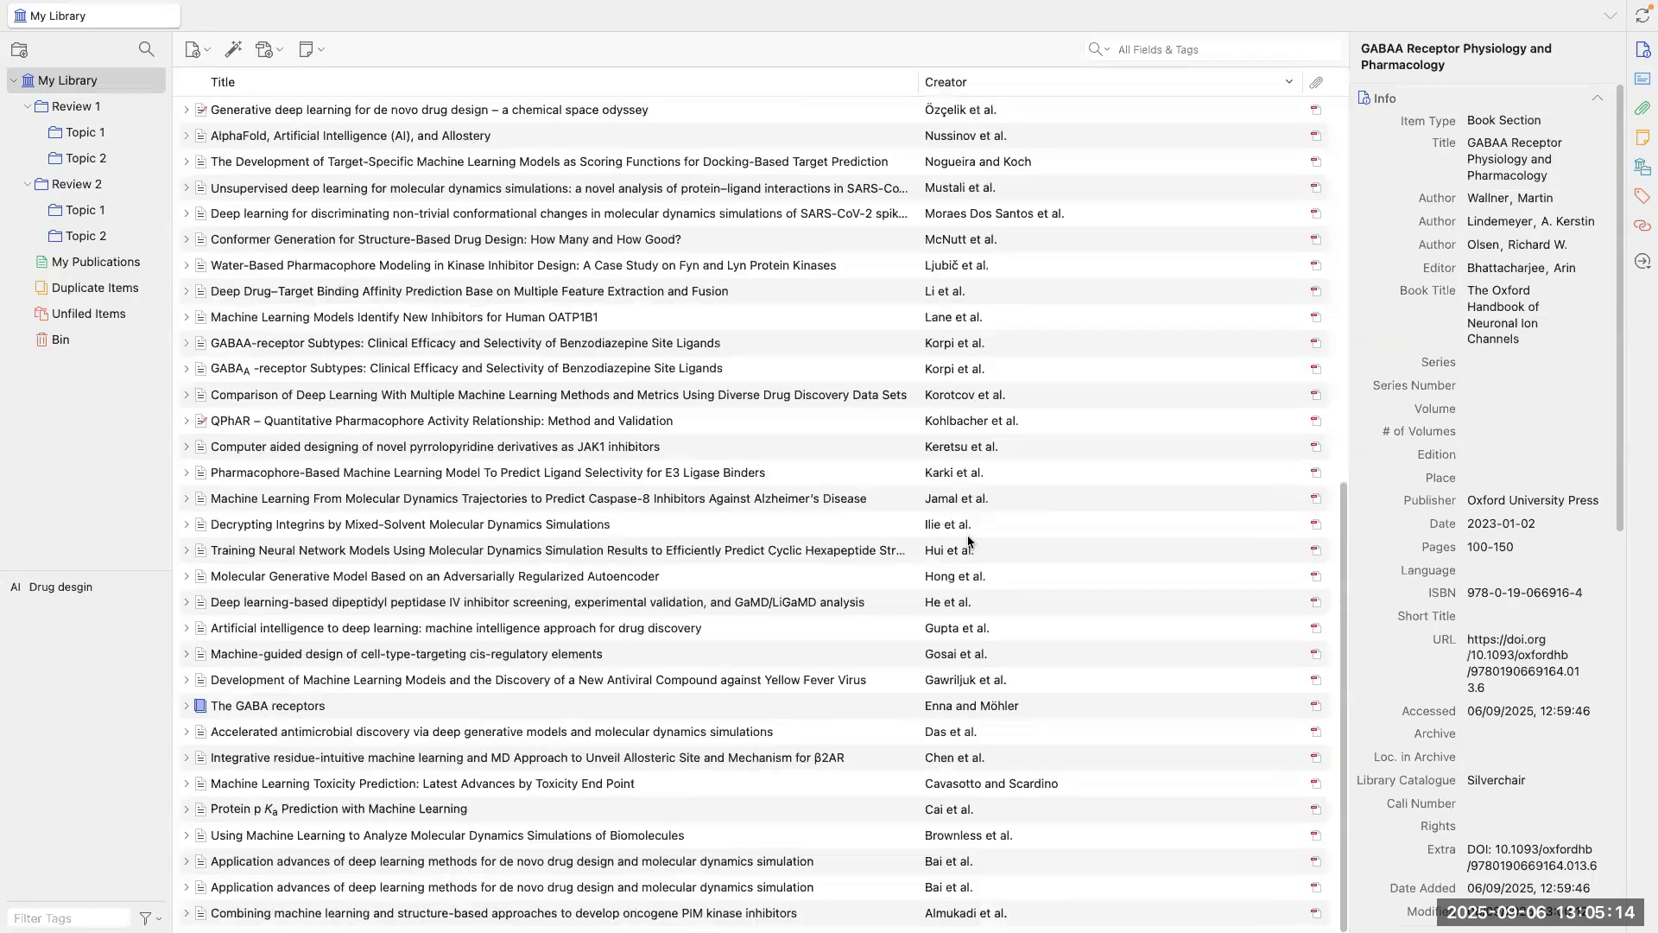
pyautogui.scroll(5, 988, 607)
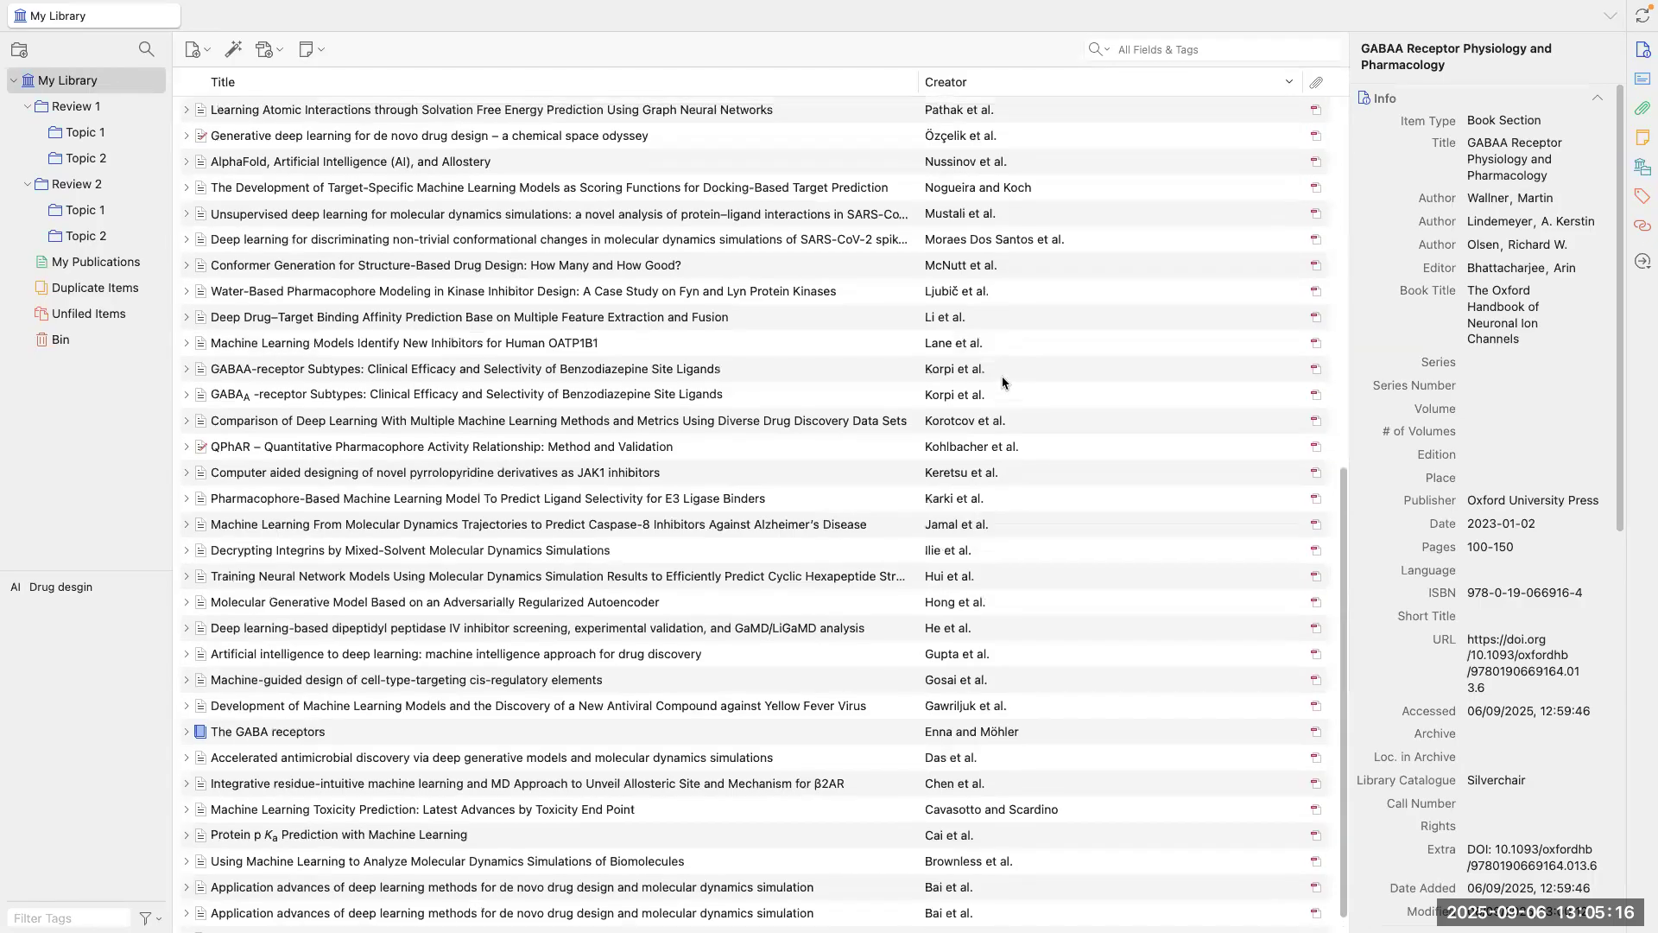
pyautogui.scroll(1, 976, 276)
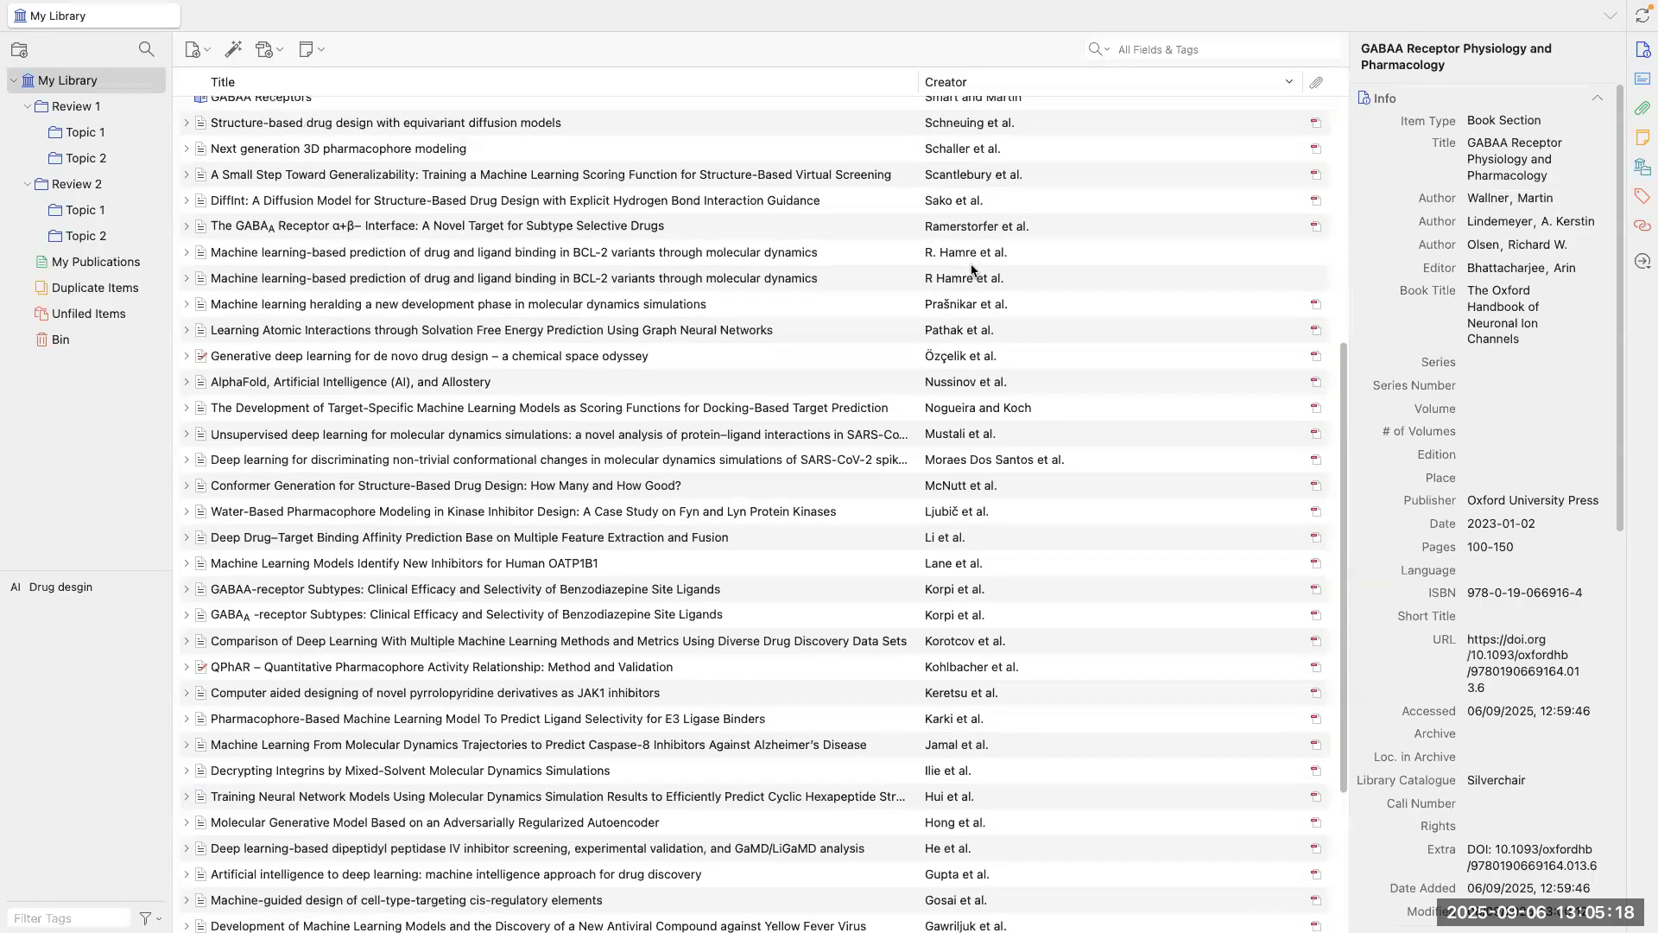
pyautogui.click(657, 266)
pyautogui.click(658, 275)
pyautogui.click(658, 258)
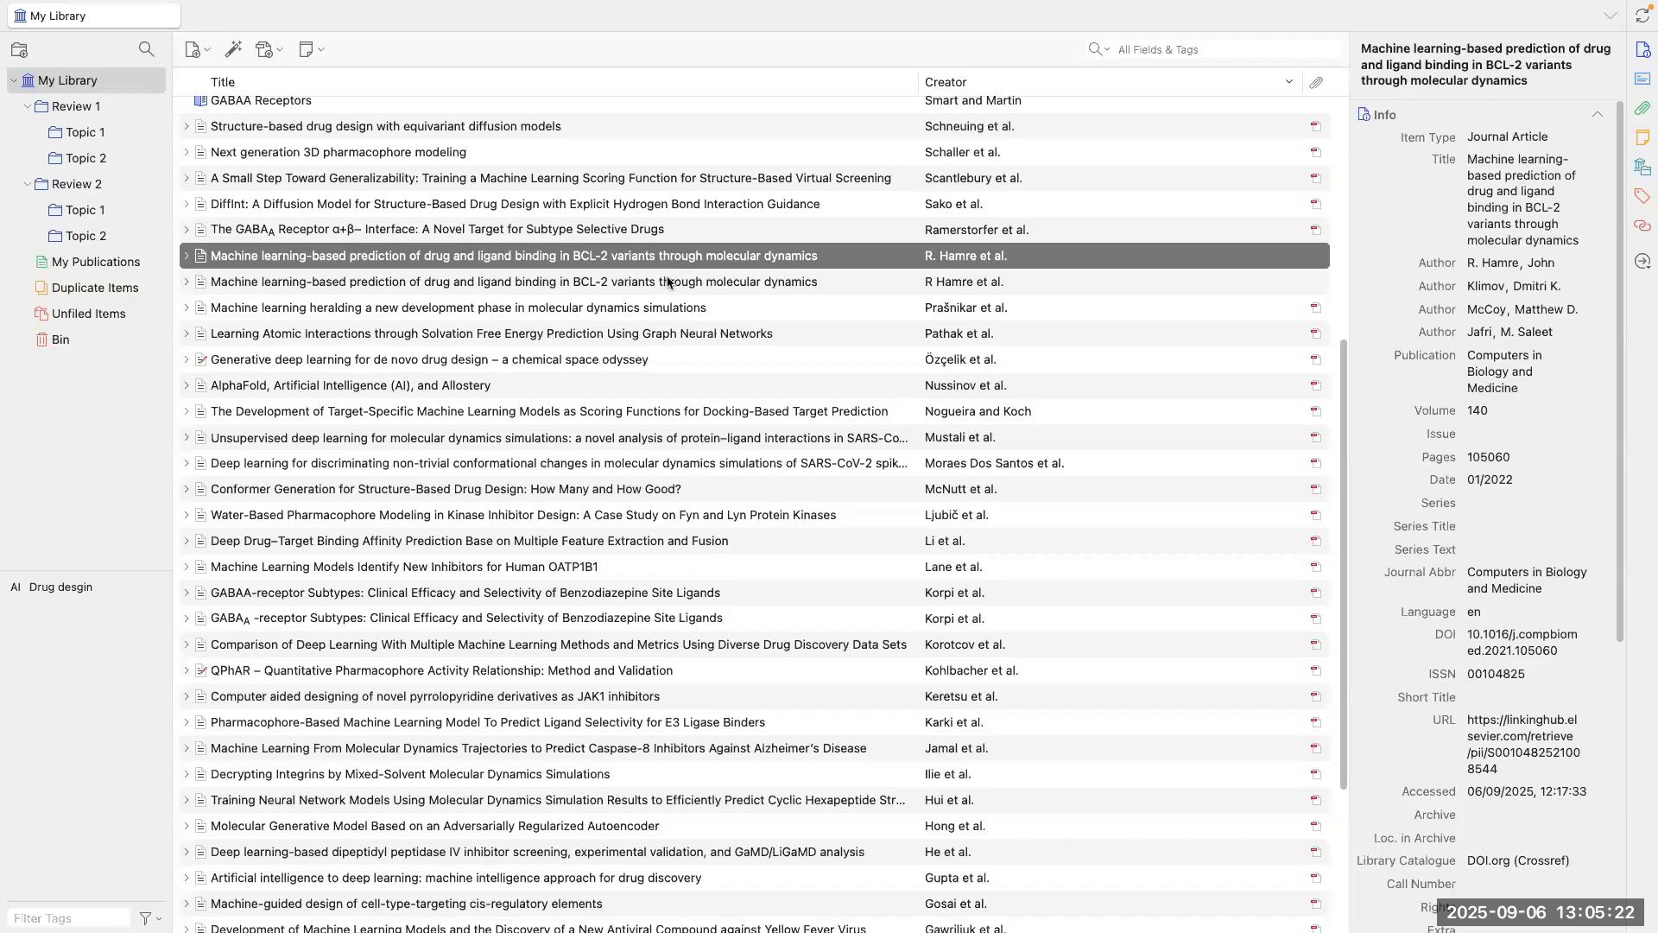
# Step: Merge the duplicate Zotero records of "Machine learning-based prediction of drug and ligand binding in BCL-2 variants through molecular dynamics"
pyautogui.click(122, 293)
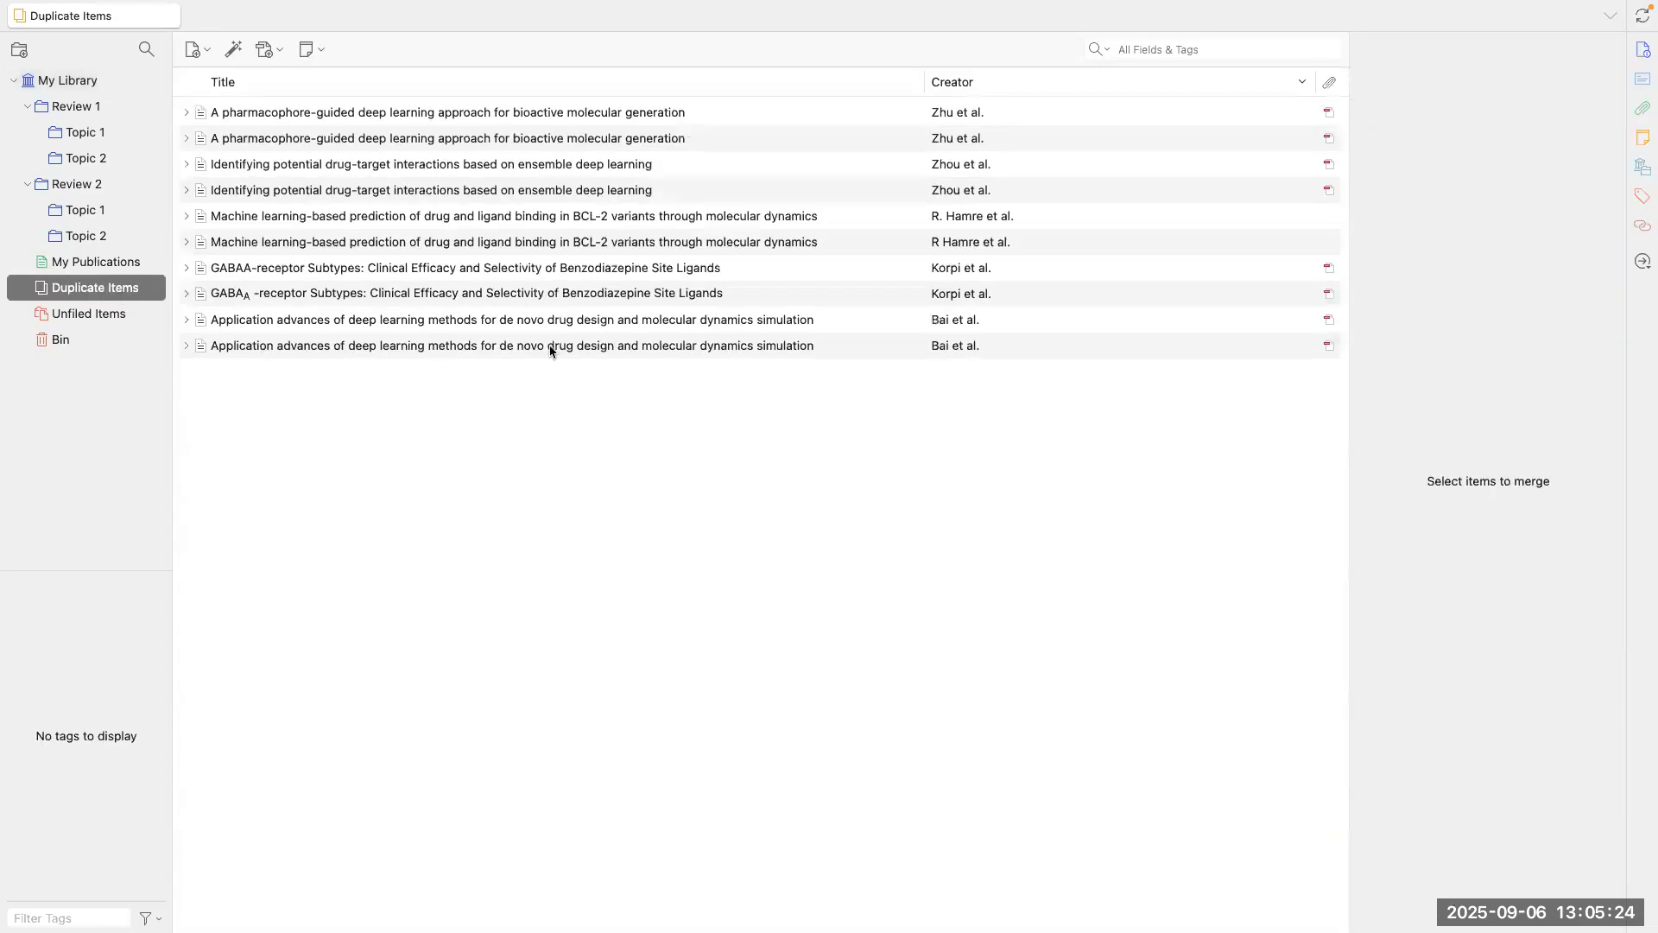
pyautogui.click(596, 227)
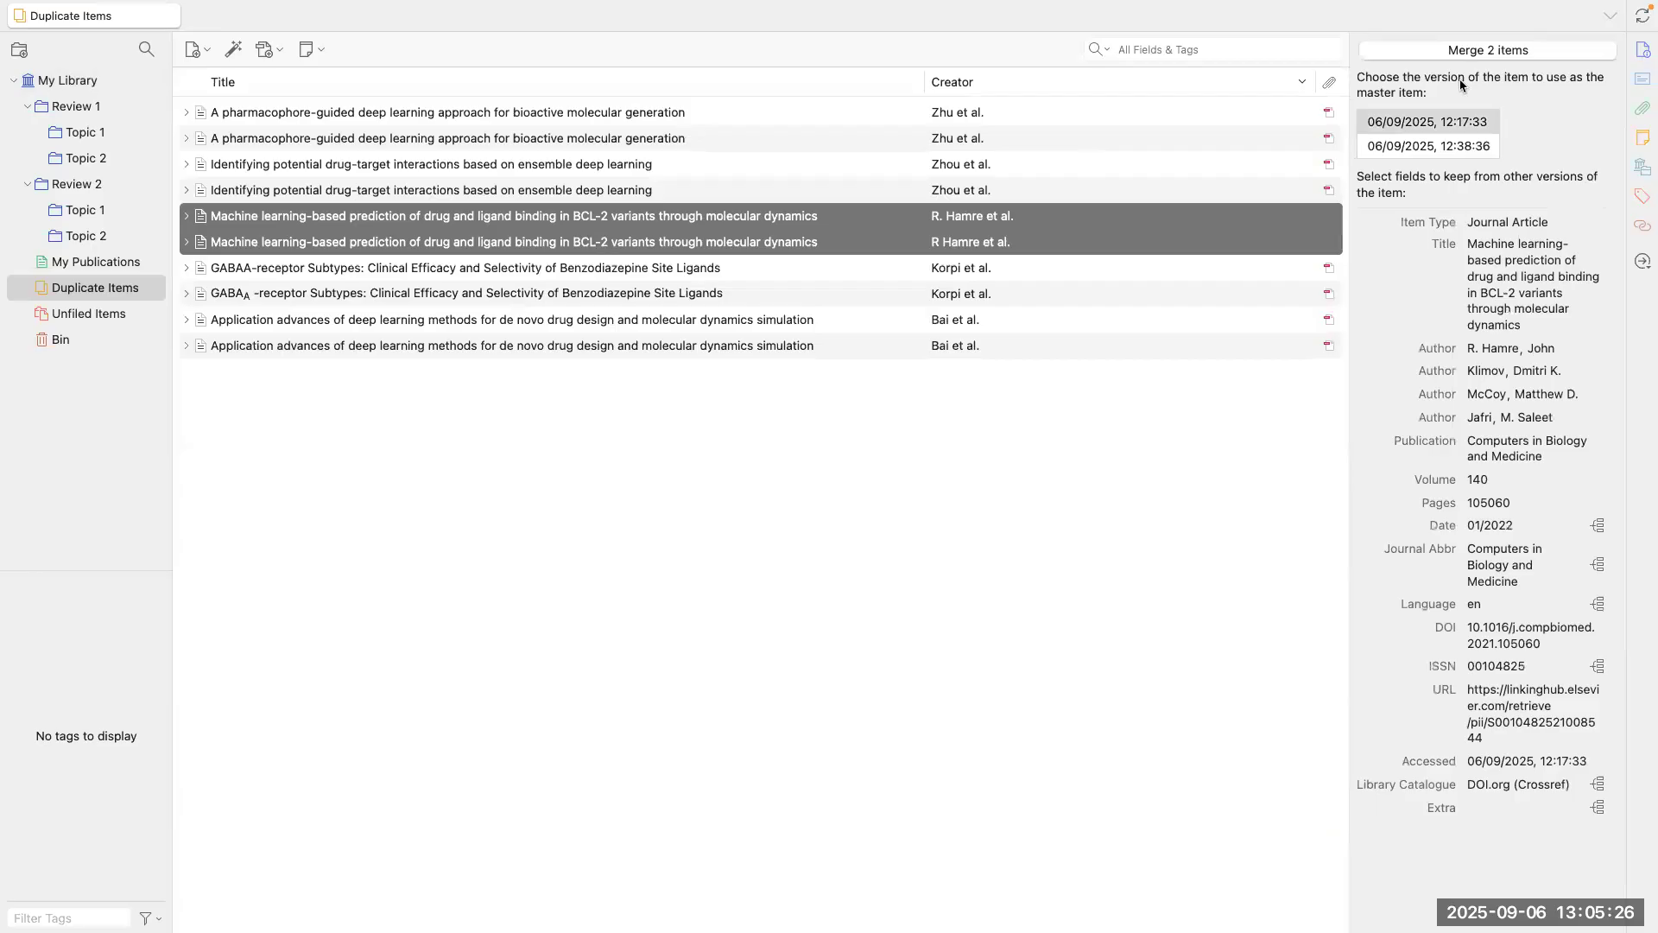
pyautogui.click(1468, 50)
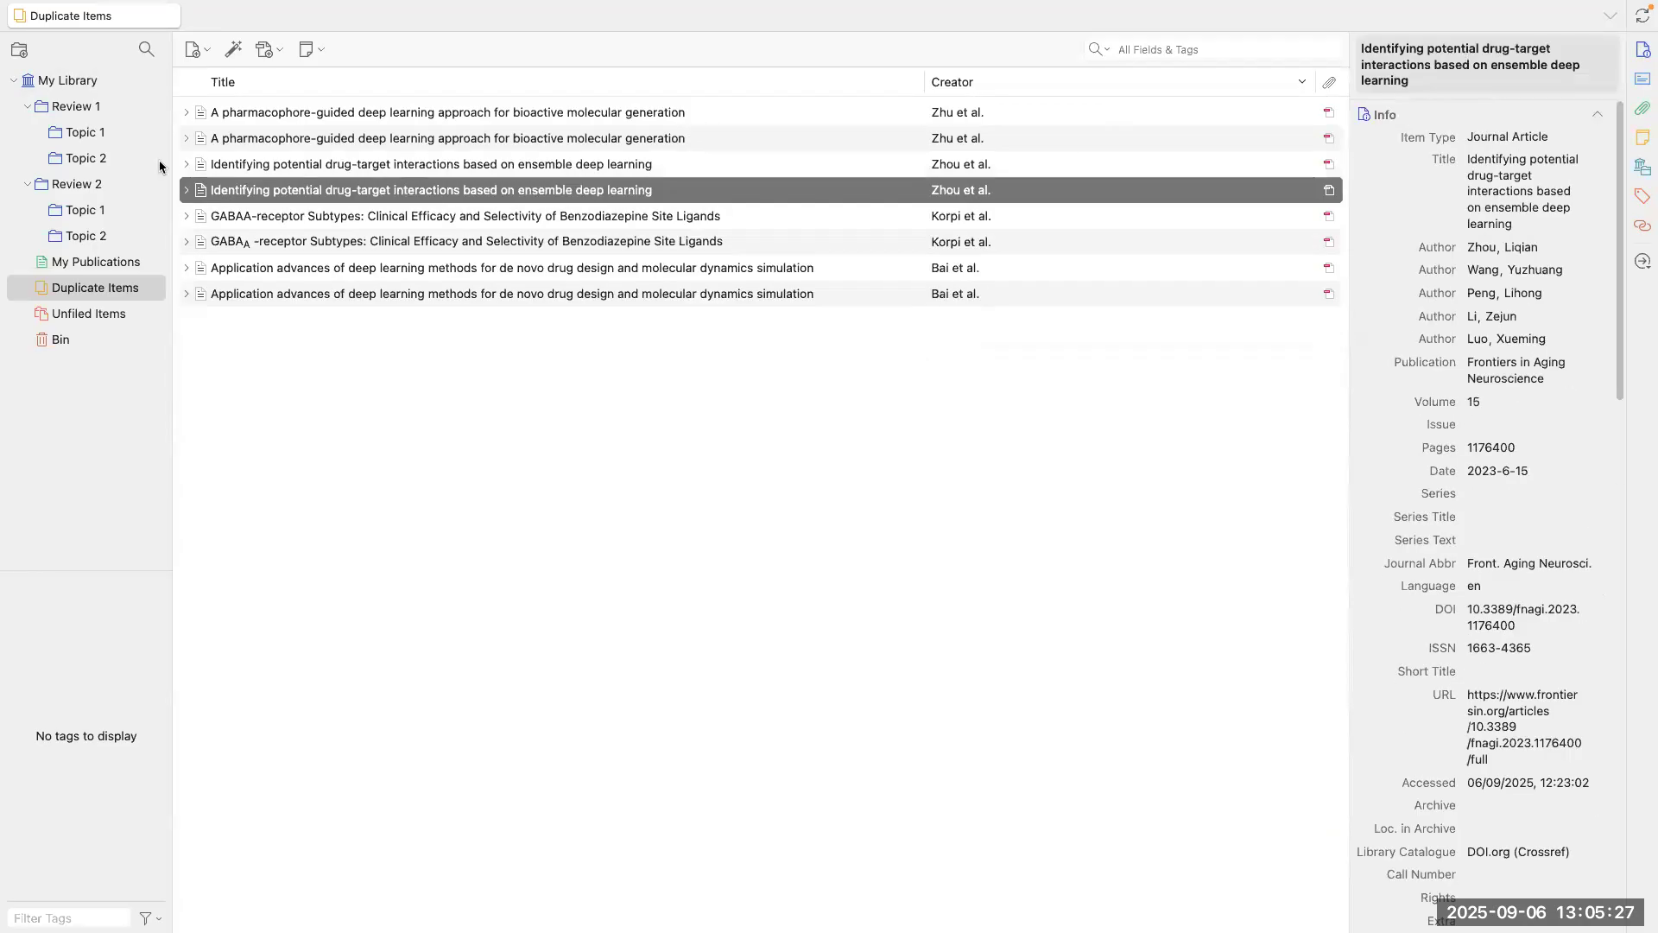
# Step: Return to the full library, sort it by creator in ascending order, and select the merged BCL-2 variants article
pyautogui.click(87, 82)
pyautogui.scroll(-5, 772, 553)
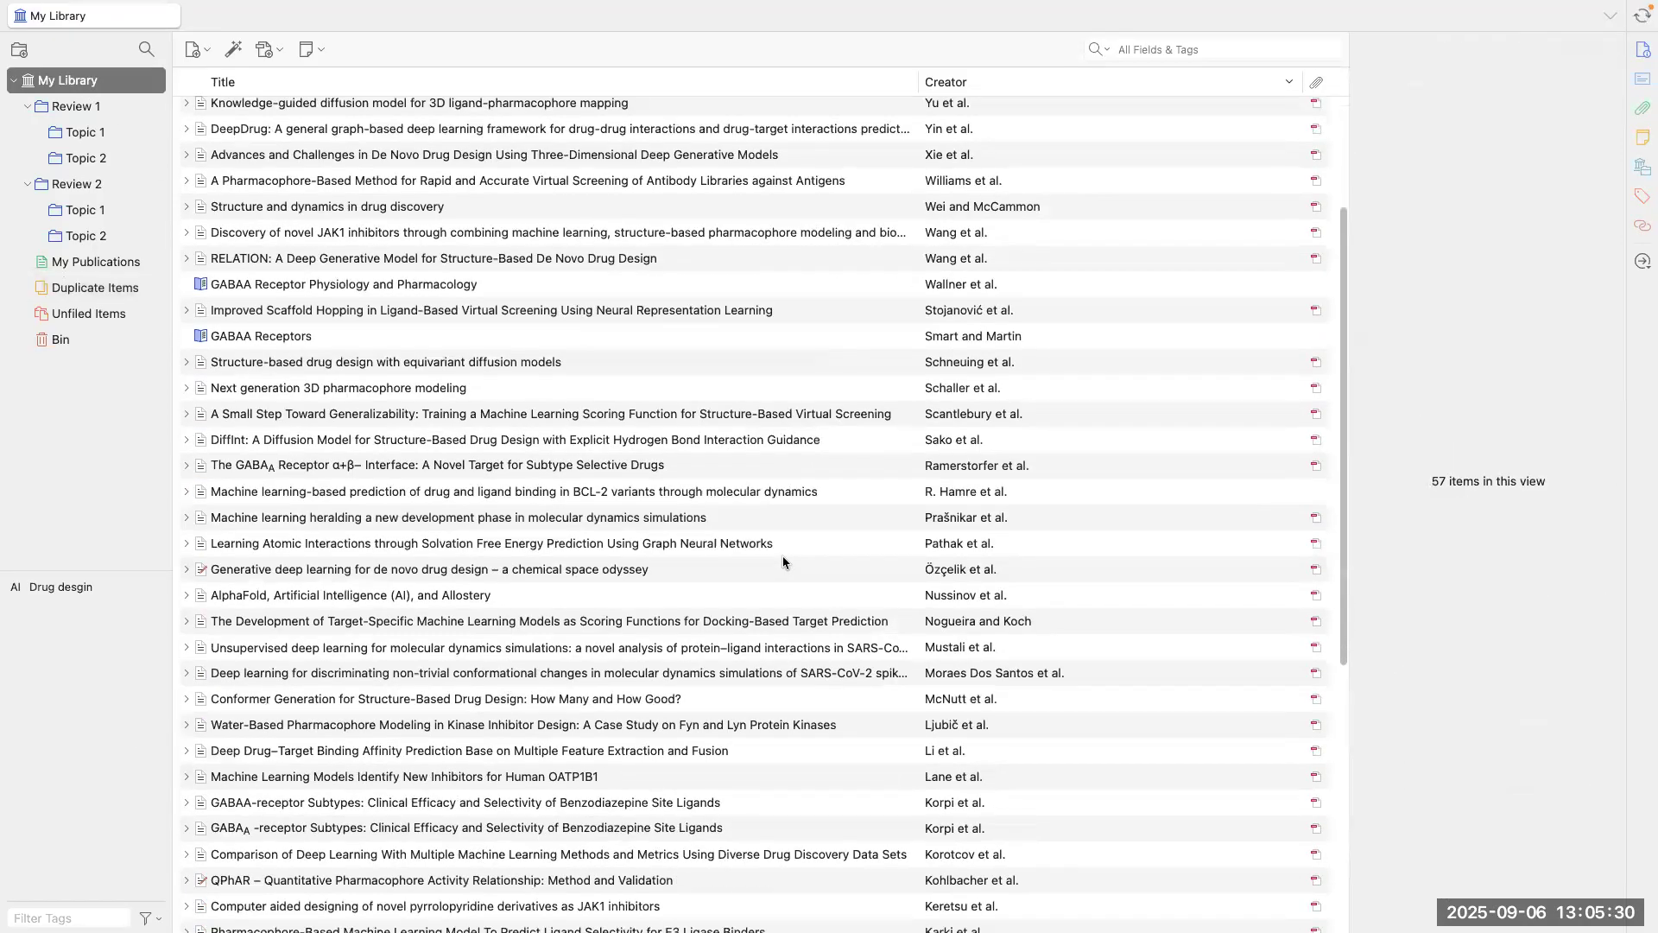
pyautogui.scroll(5, 964, 550)
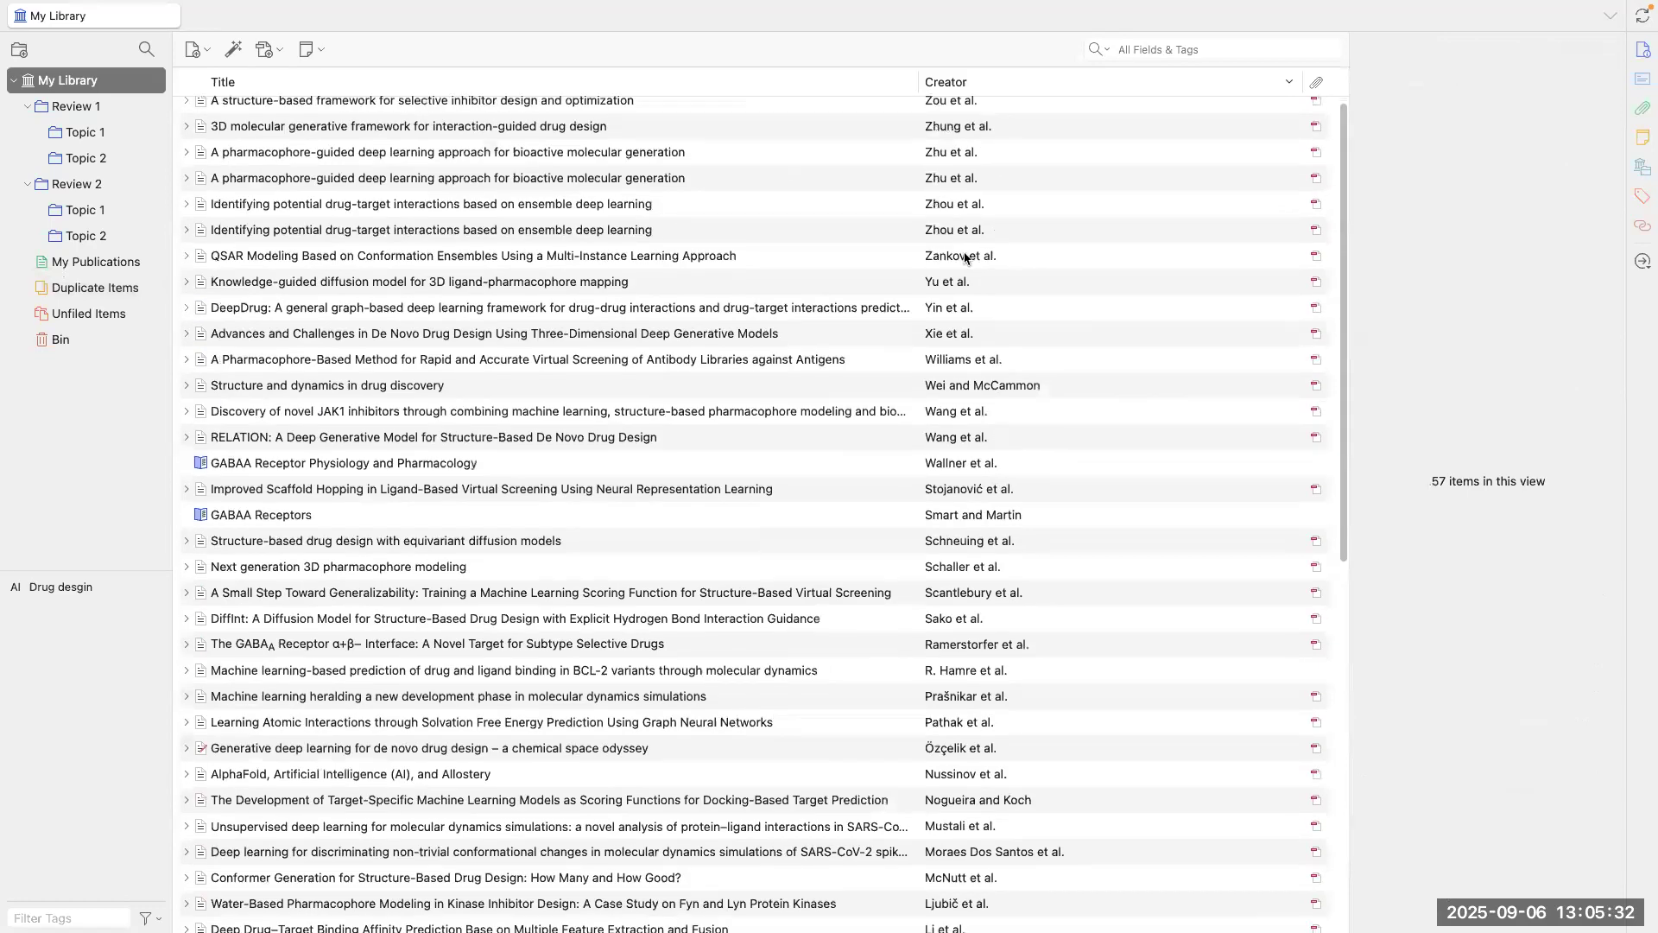
pyautogui.click(973, 82)
pyautogui.scroll(-15, 805, 676)
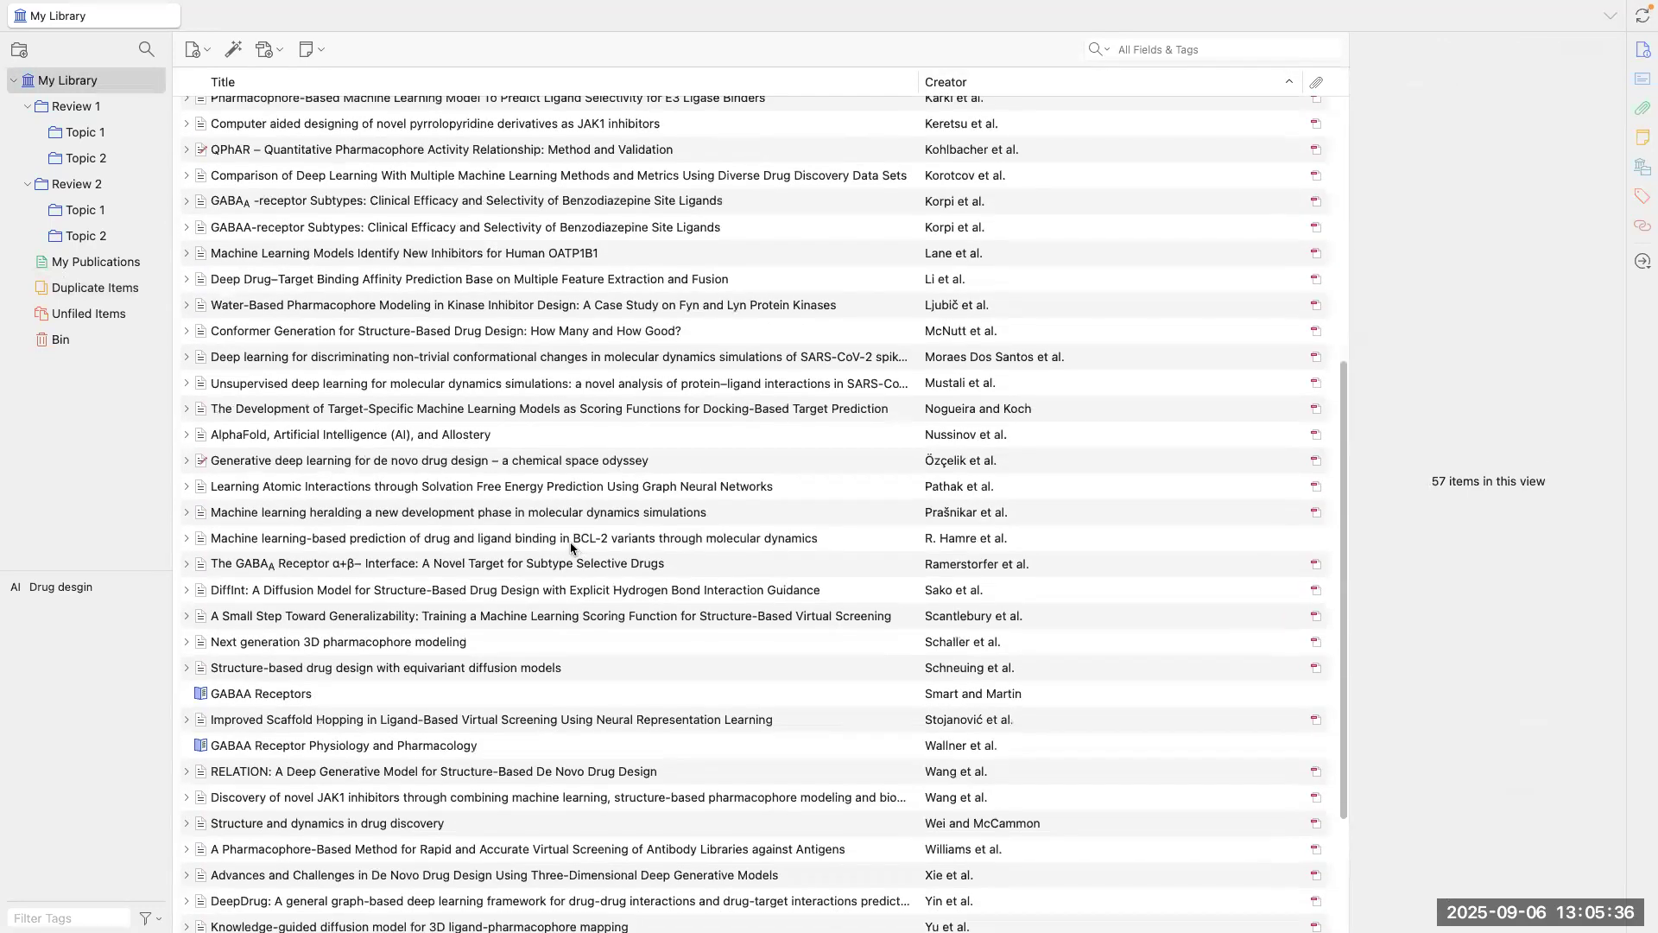
pyautogui.click(570, 541)
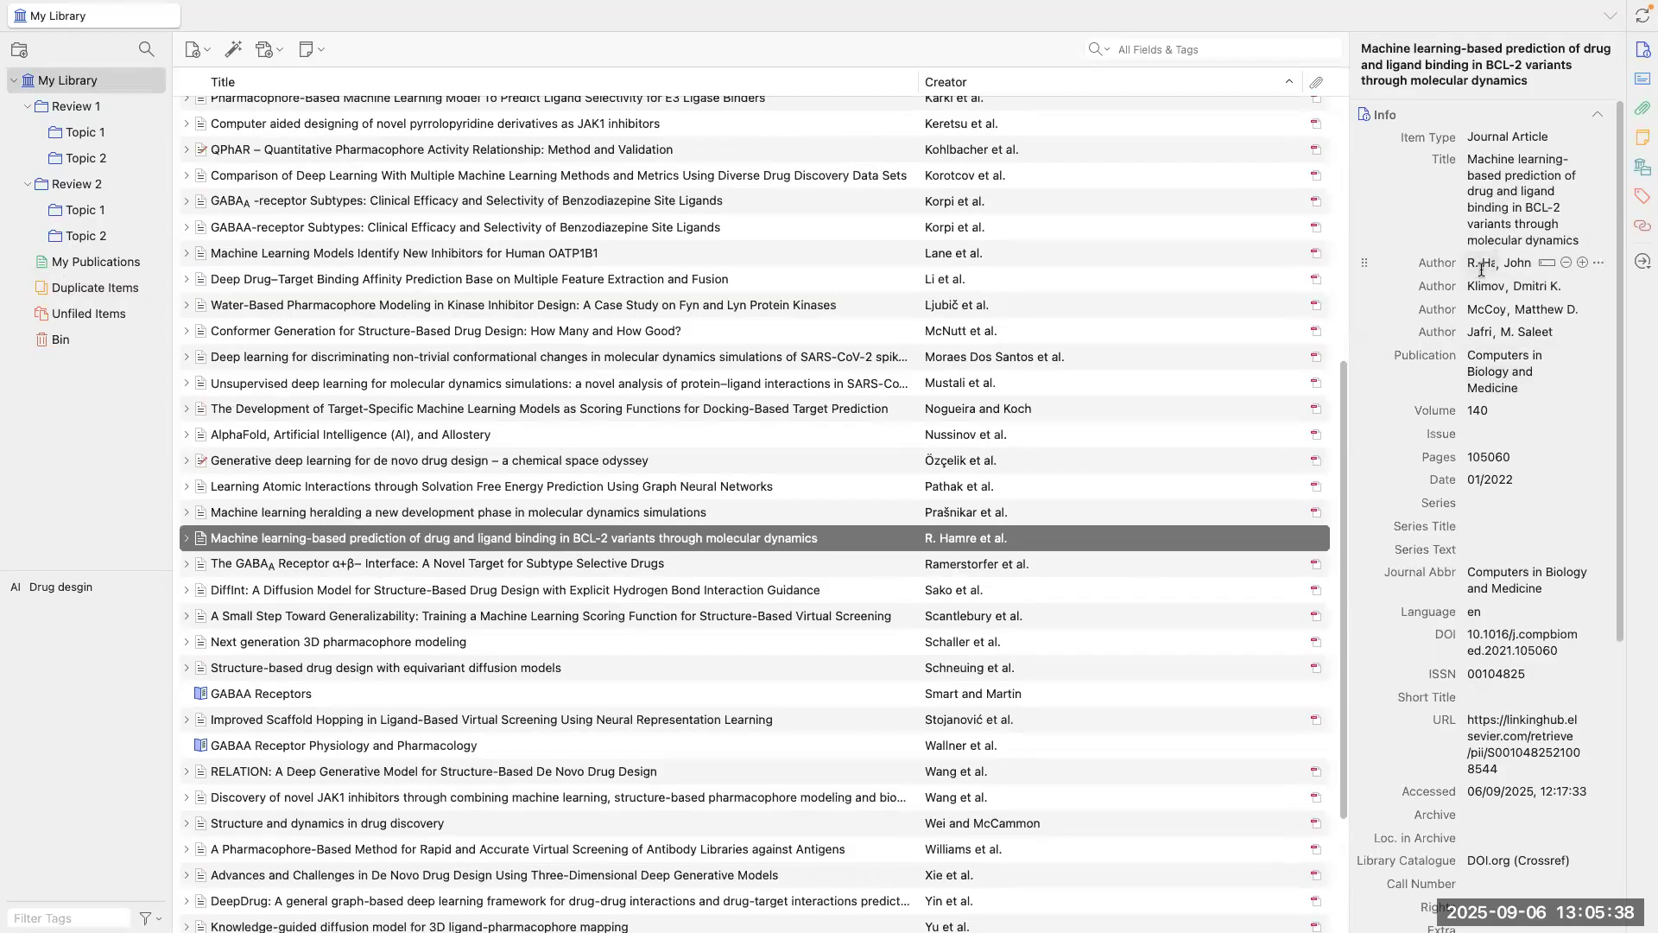
# Step: Open the article's attached PubMed entry and check how the first author's name is written there
pyautogui.scroll(-5, 1485, 346)
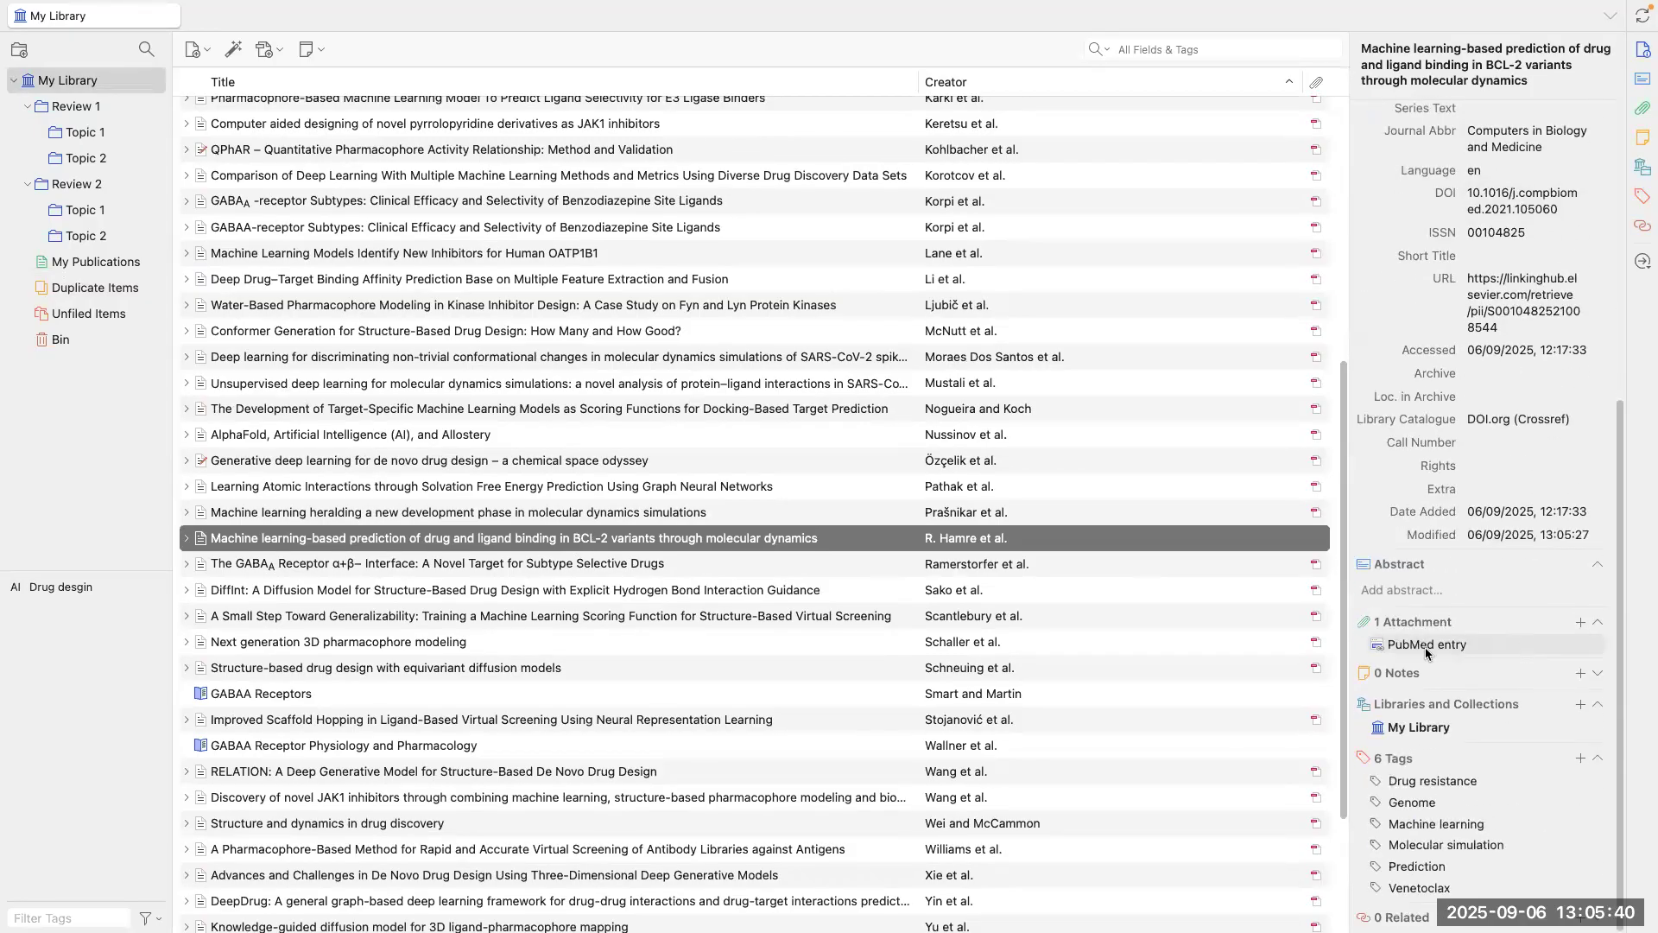
pyautogui.click(185, 545)
pyautogui.click(265, 566)
pyautogui.doubleClick(265, 566)
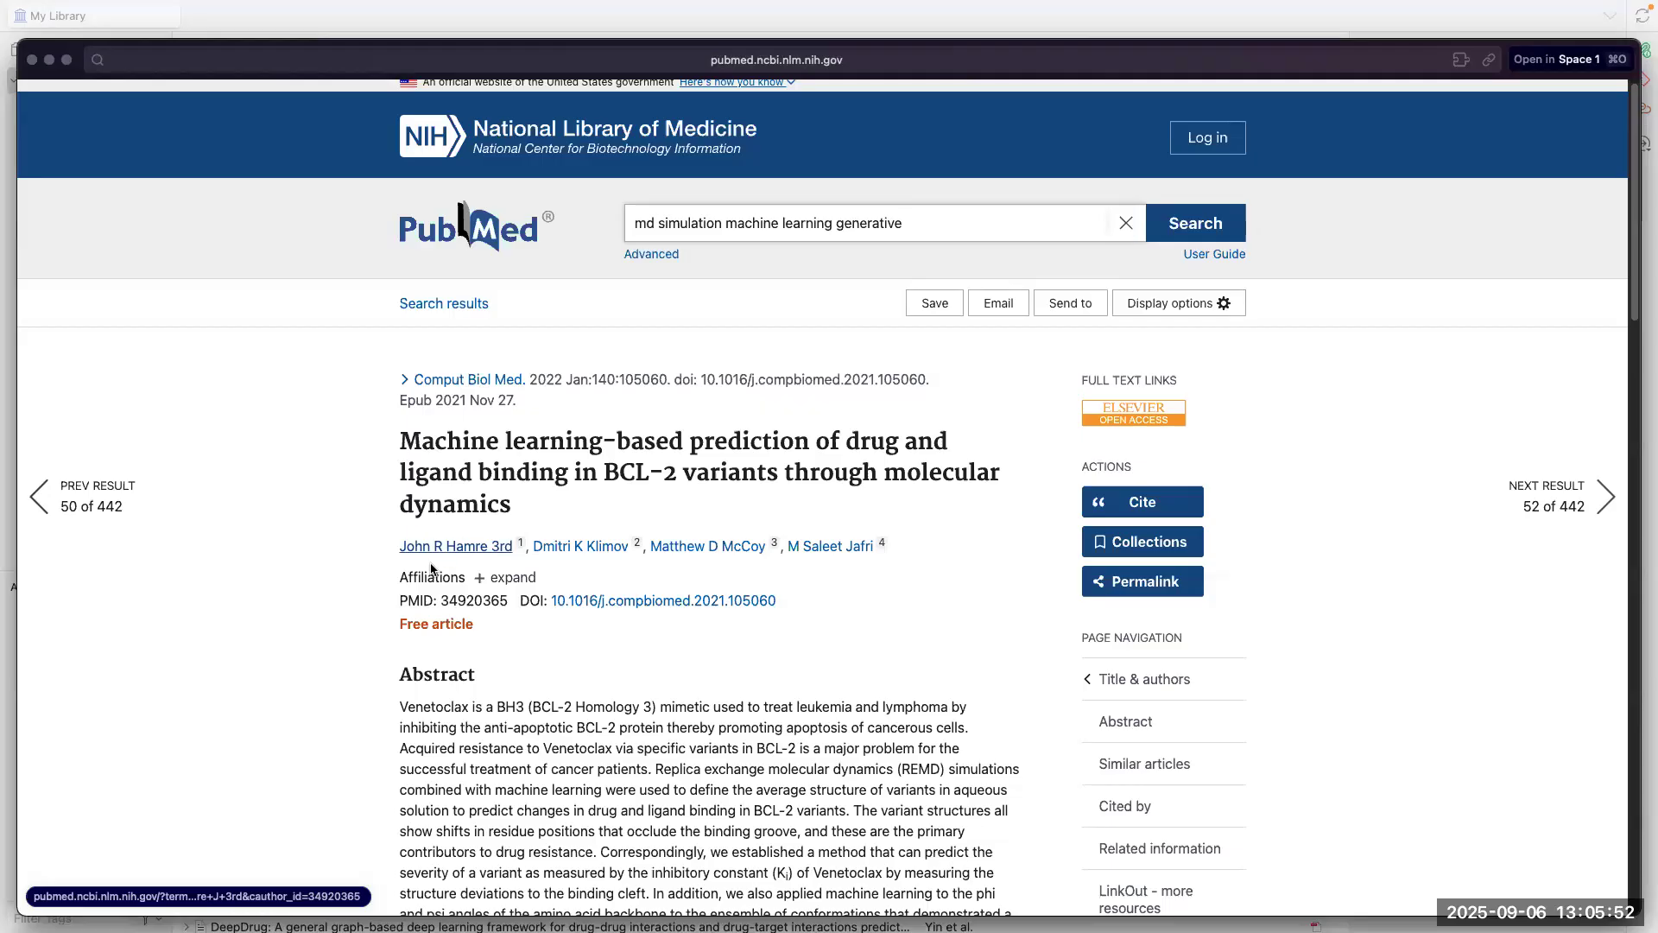
pyautogui.scroll(-7, 478, 589)
pyautogui.scroll(6, 480, 593)
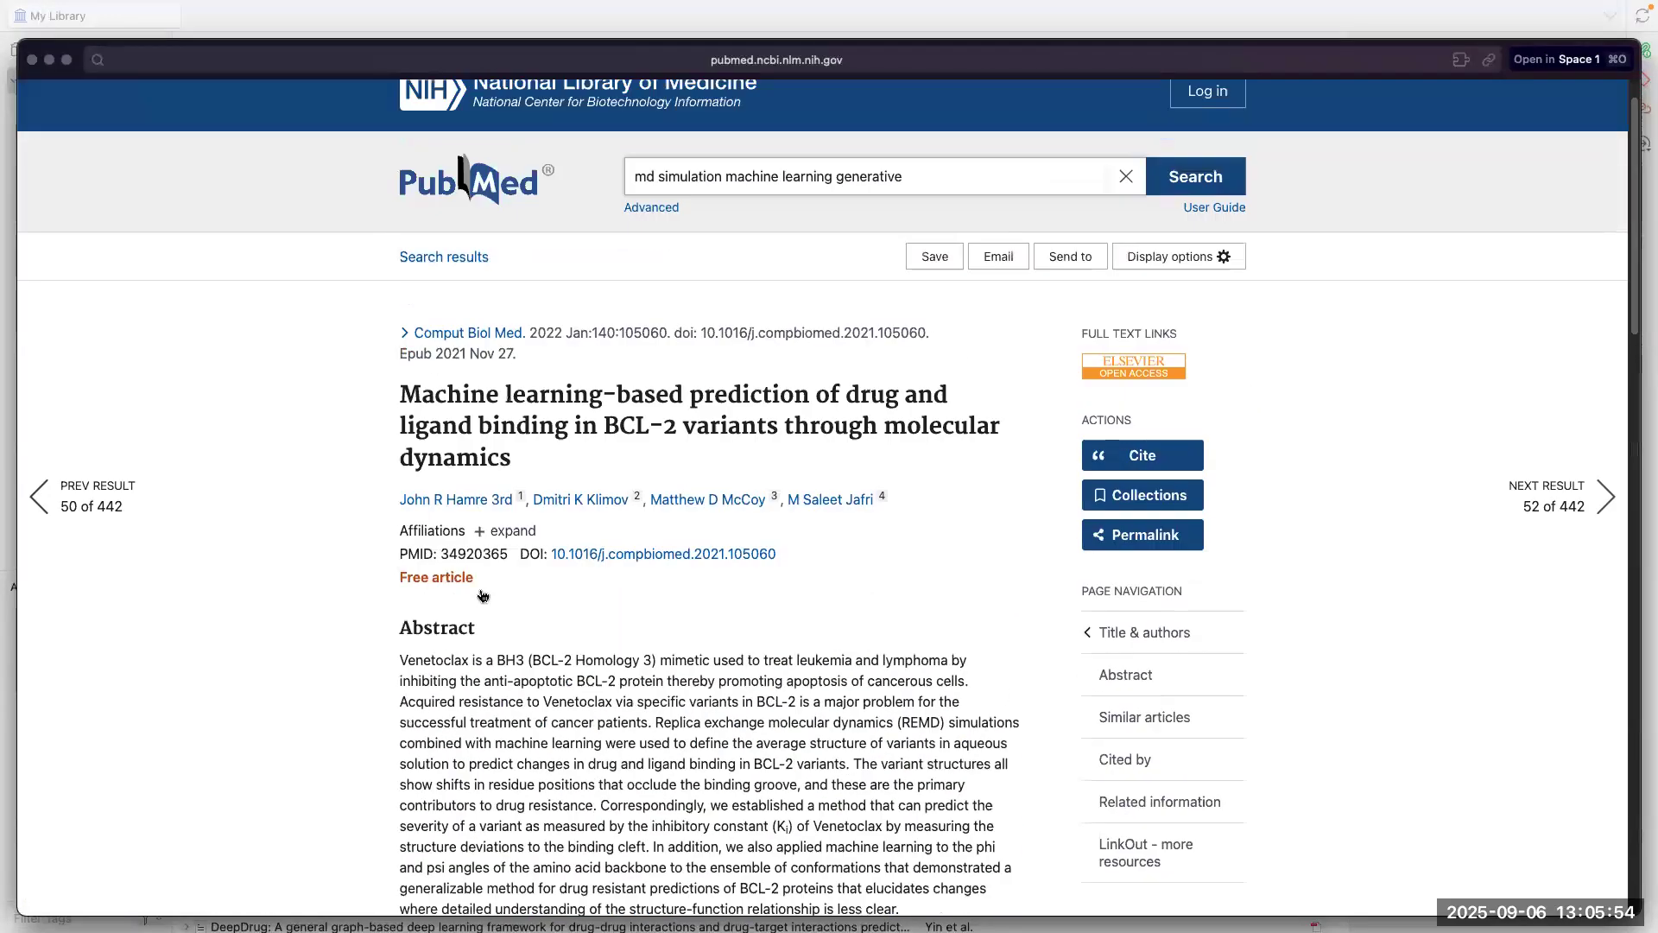
# Step: Compare the PubMed author name with the 2022 reference in Word, and return to the Zotero library without the PubMed preview
pyautogui.hotkey('ctrl', 'Up')
pyautogui.click(696, 76)
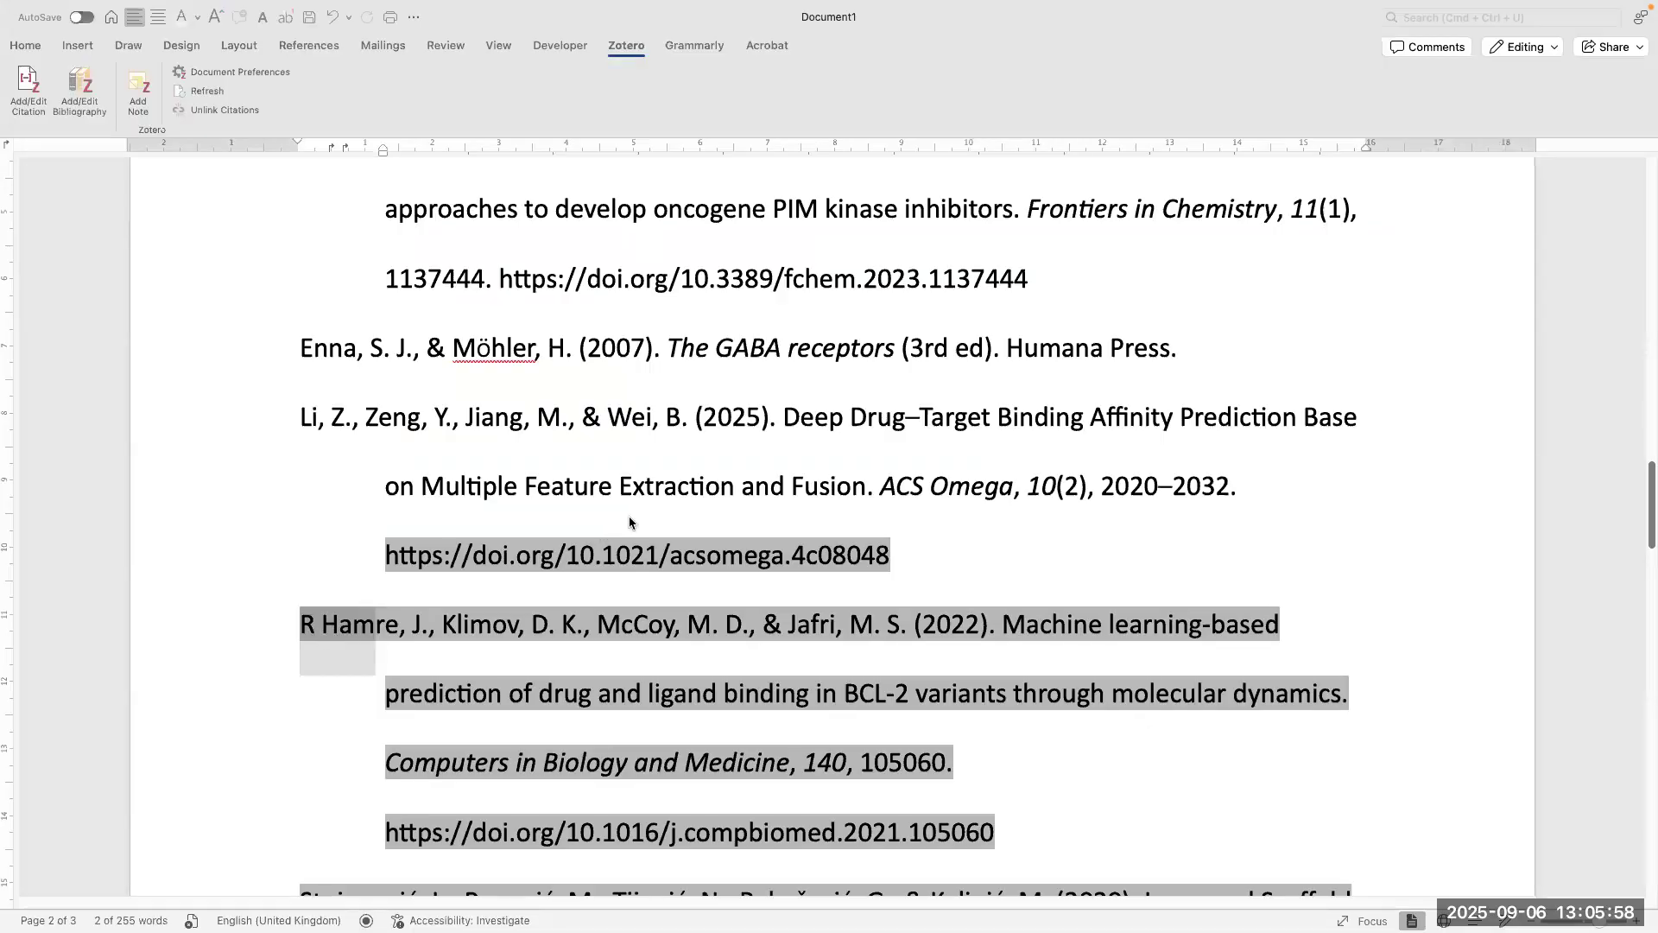
pyautogui.hotkey('ctrl', 'Up')
pyautogui.click(982, 72)
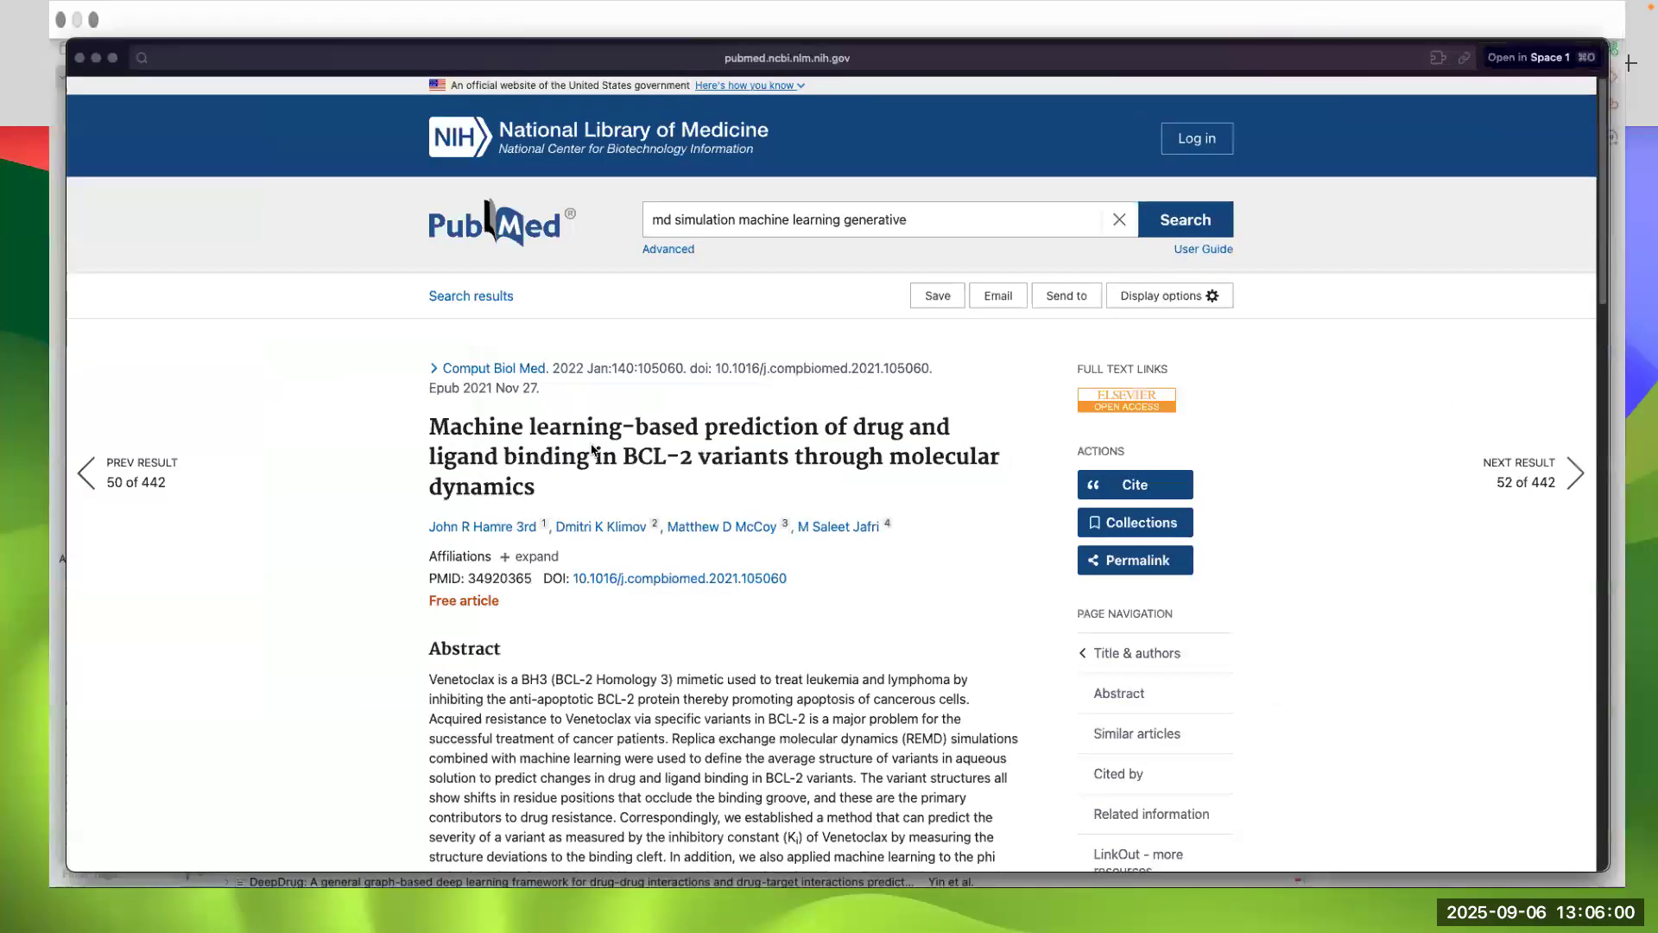
pyautogui.click(31, 62)
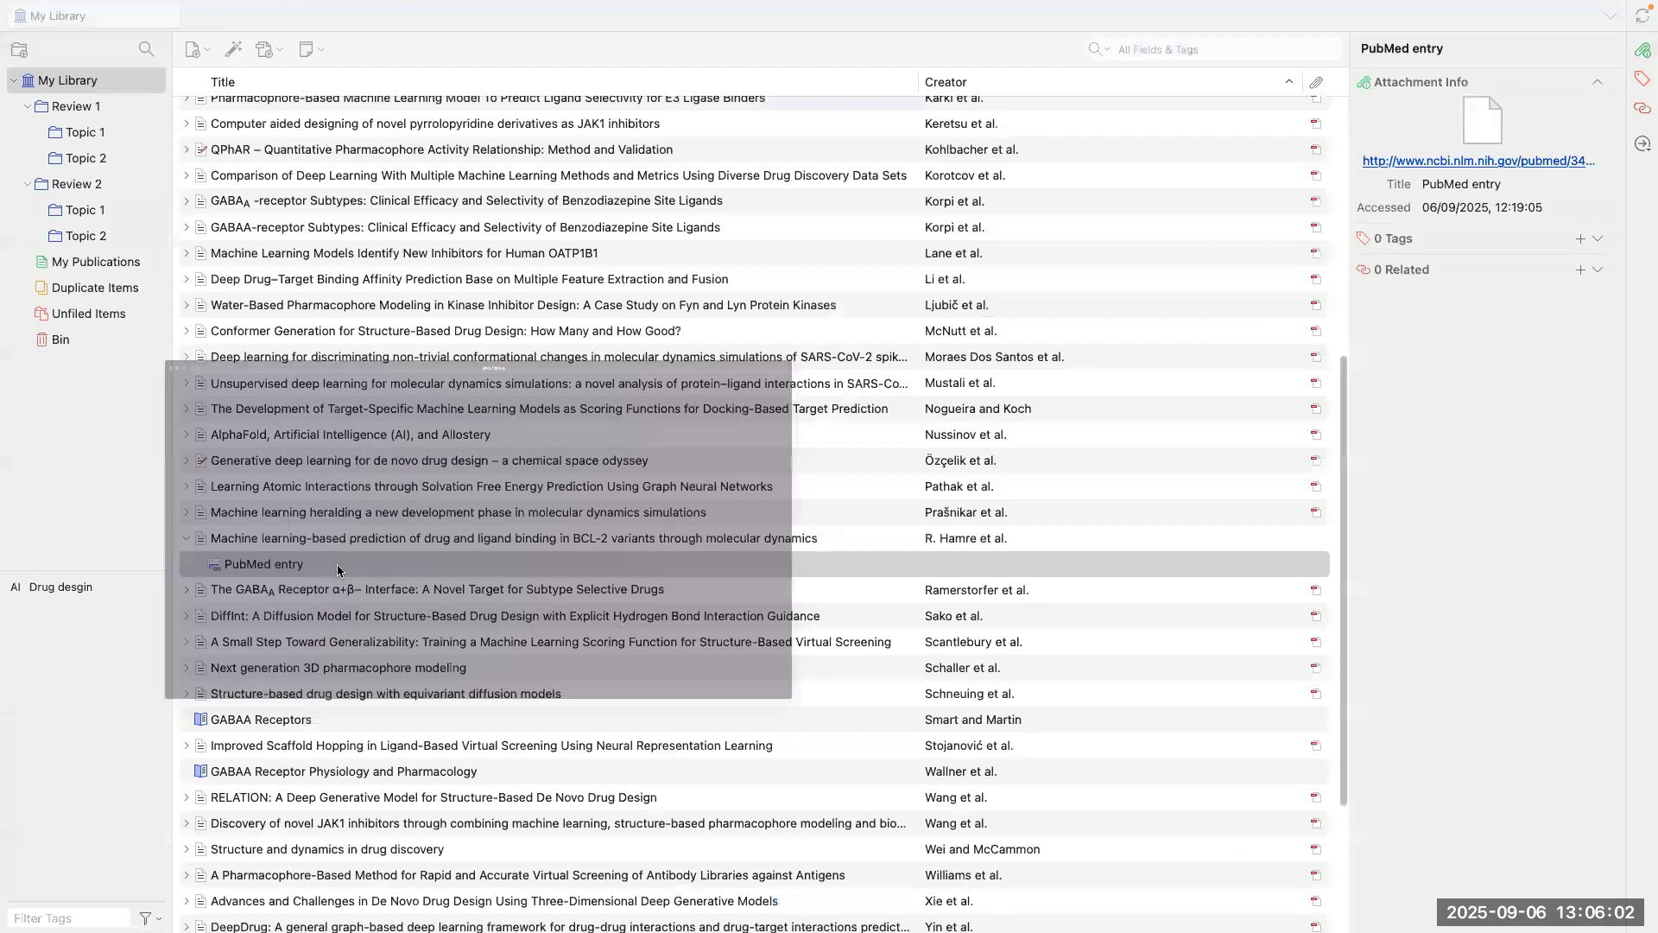
# Step: Remove the leading initial from the first author's last name in the BCL-2 variants article's record
pyautogui.click(295, 540)
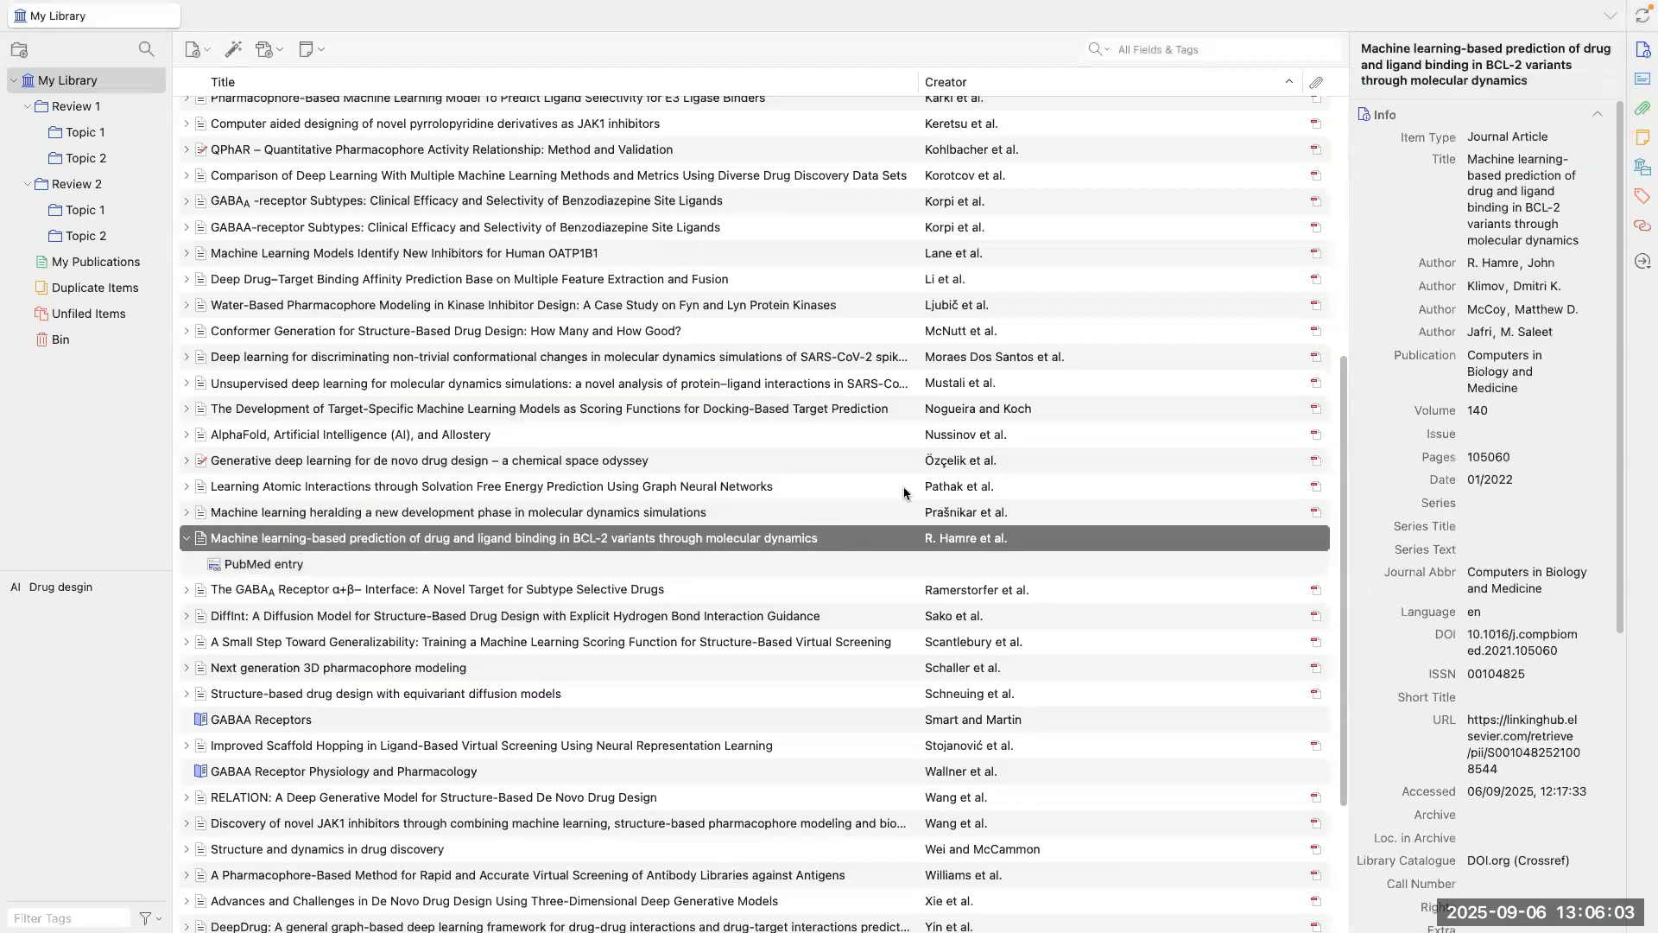
pyautogui.click(1478, 264)
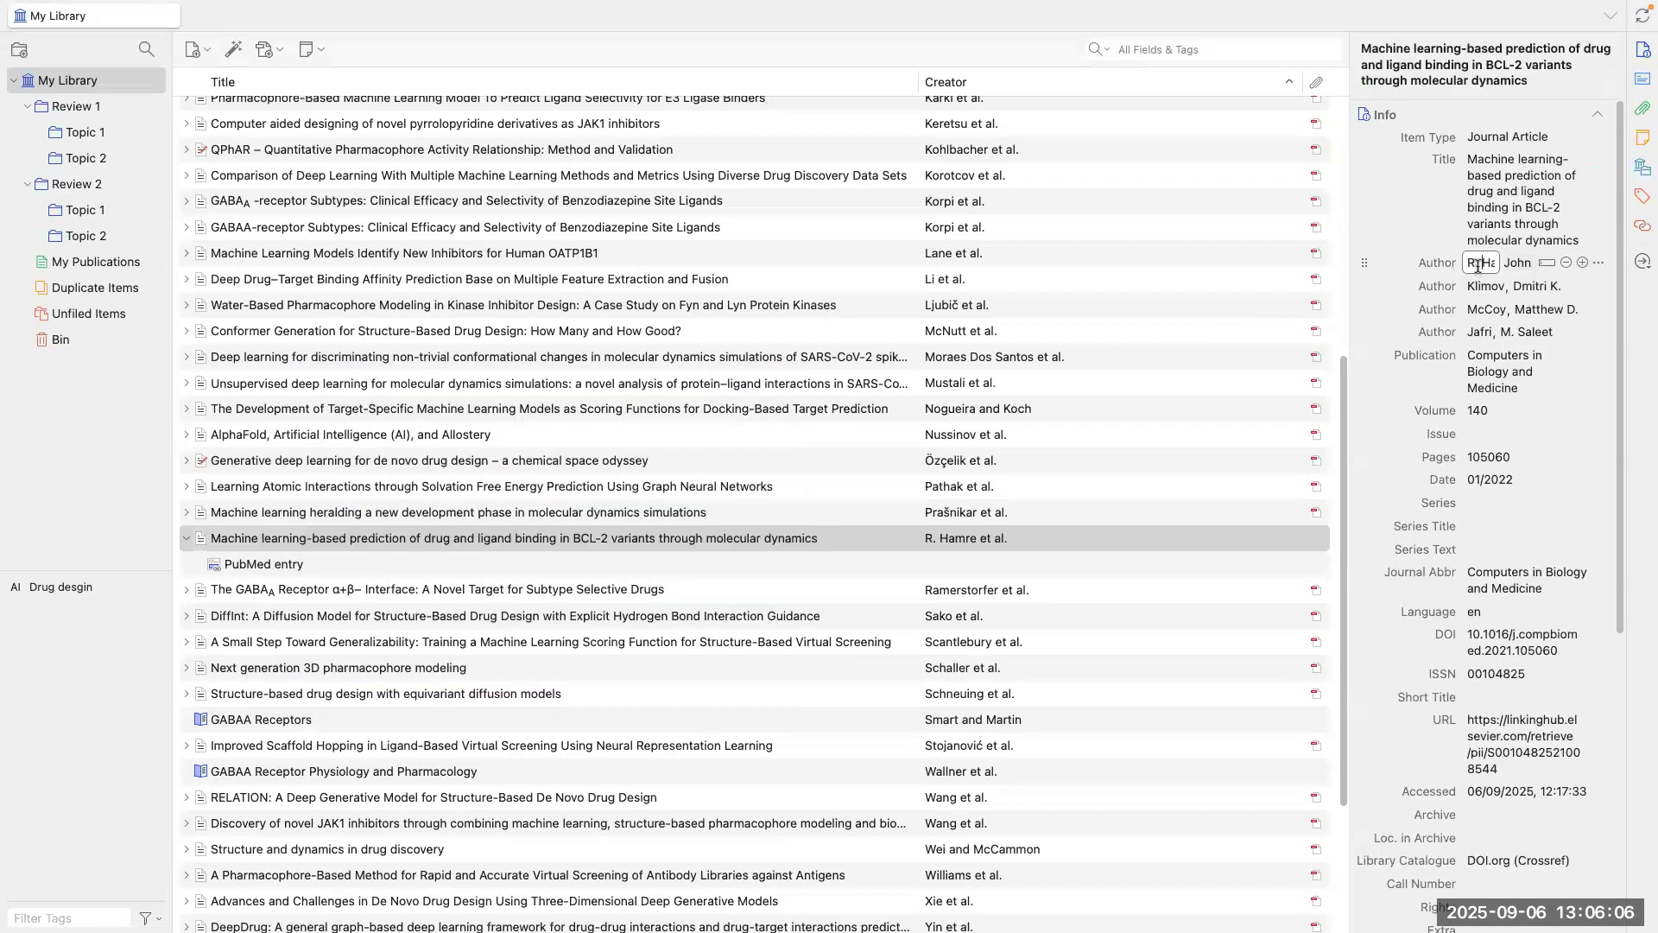
pyautogui.press('BackSpace')
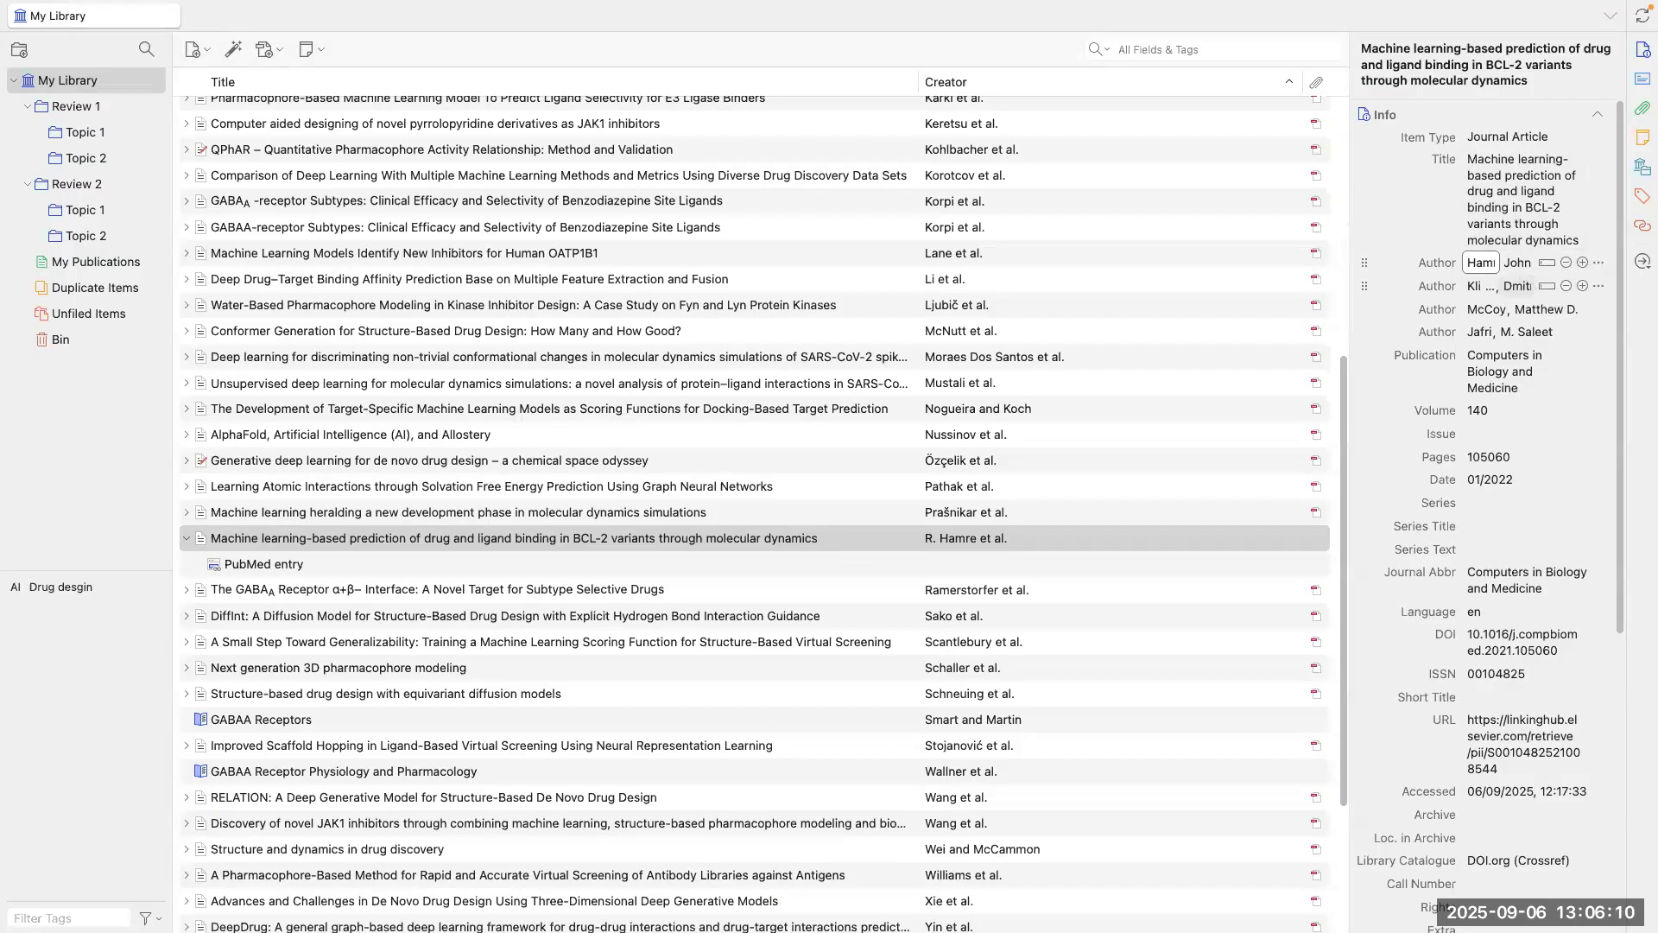
pyautogui.click(804, 432)
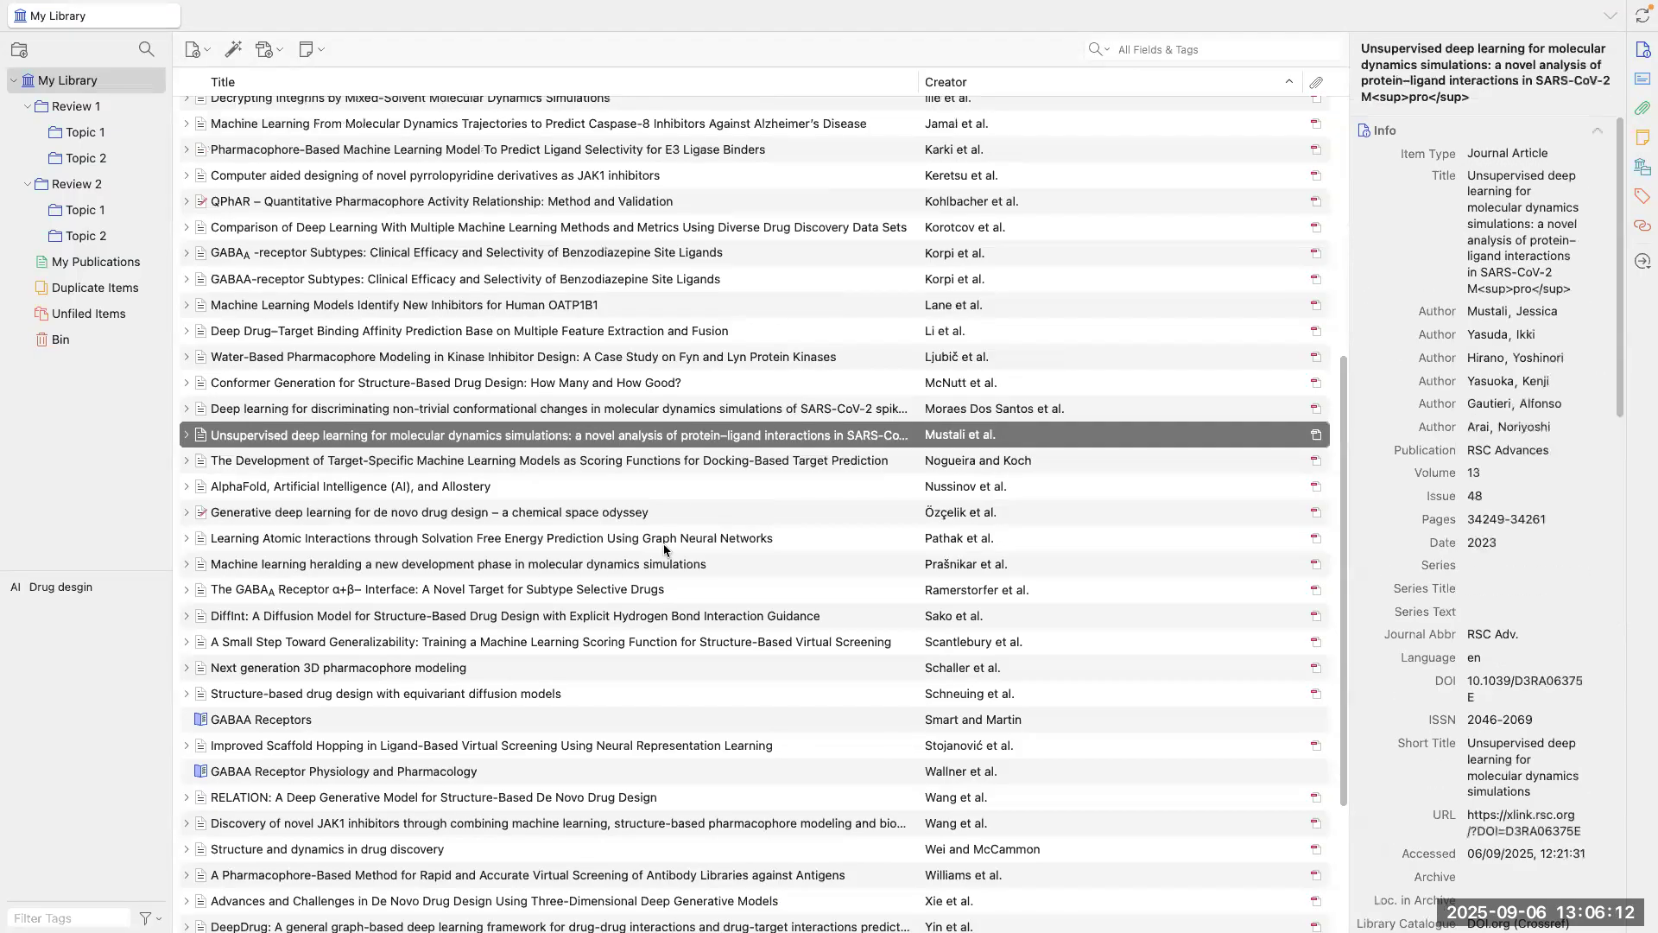
# Step: Examine where the corrected BCL-2 variants article is sorted in the library by creator
pyautogui.scroll(3, 601, 448)
pyautogui.scroll(3, 599, 448)
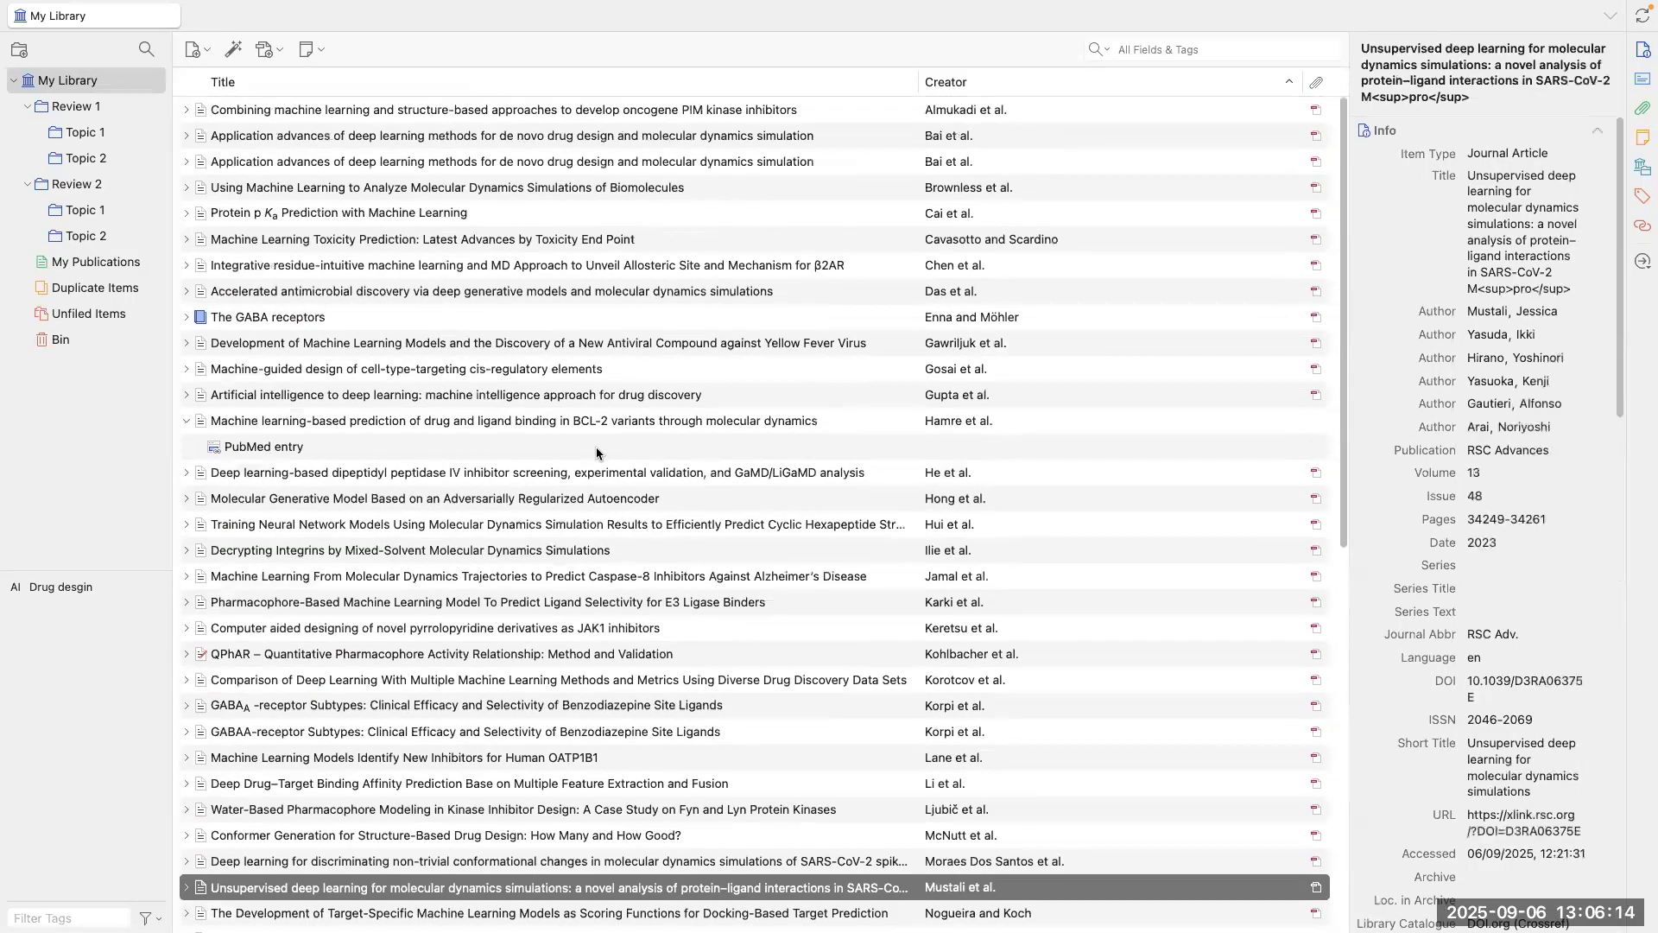
pyautogui.scroll(-5, 596, 453)
pyautogui.scroll(5, 619, 448)
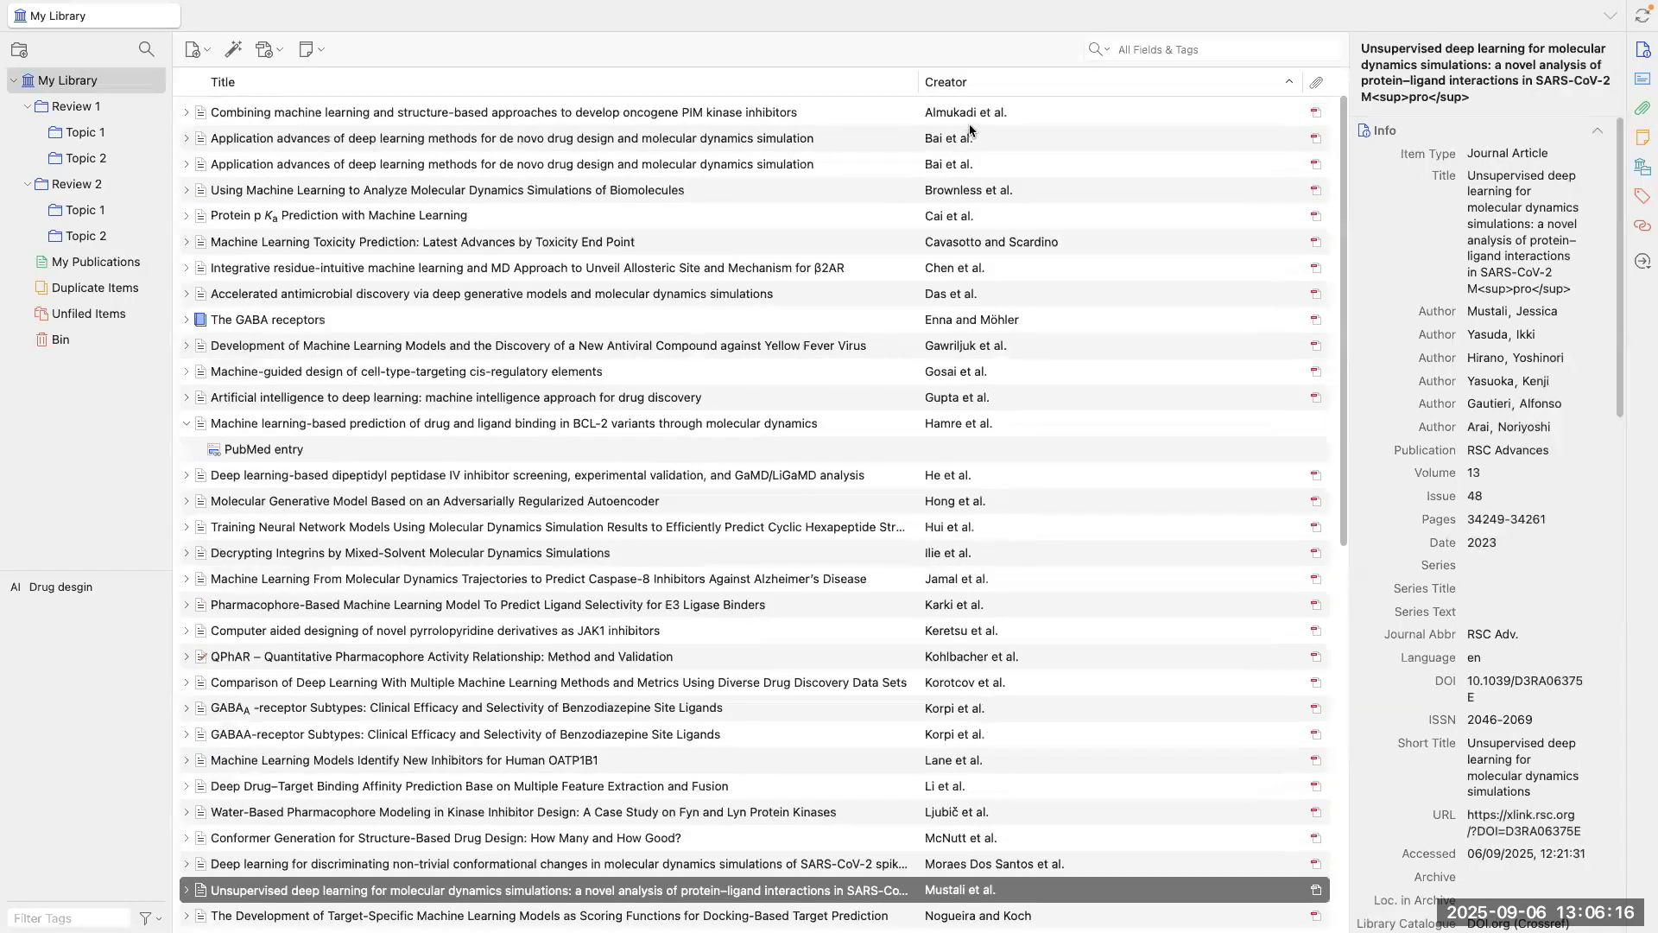
pyautogui.click(965, 79)
pyautogui.click(965, 82)
pyautogui.scroll(-6, 1005, 354)
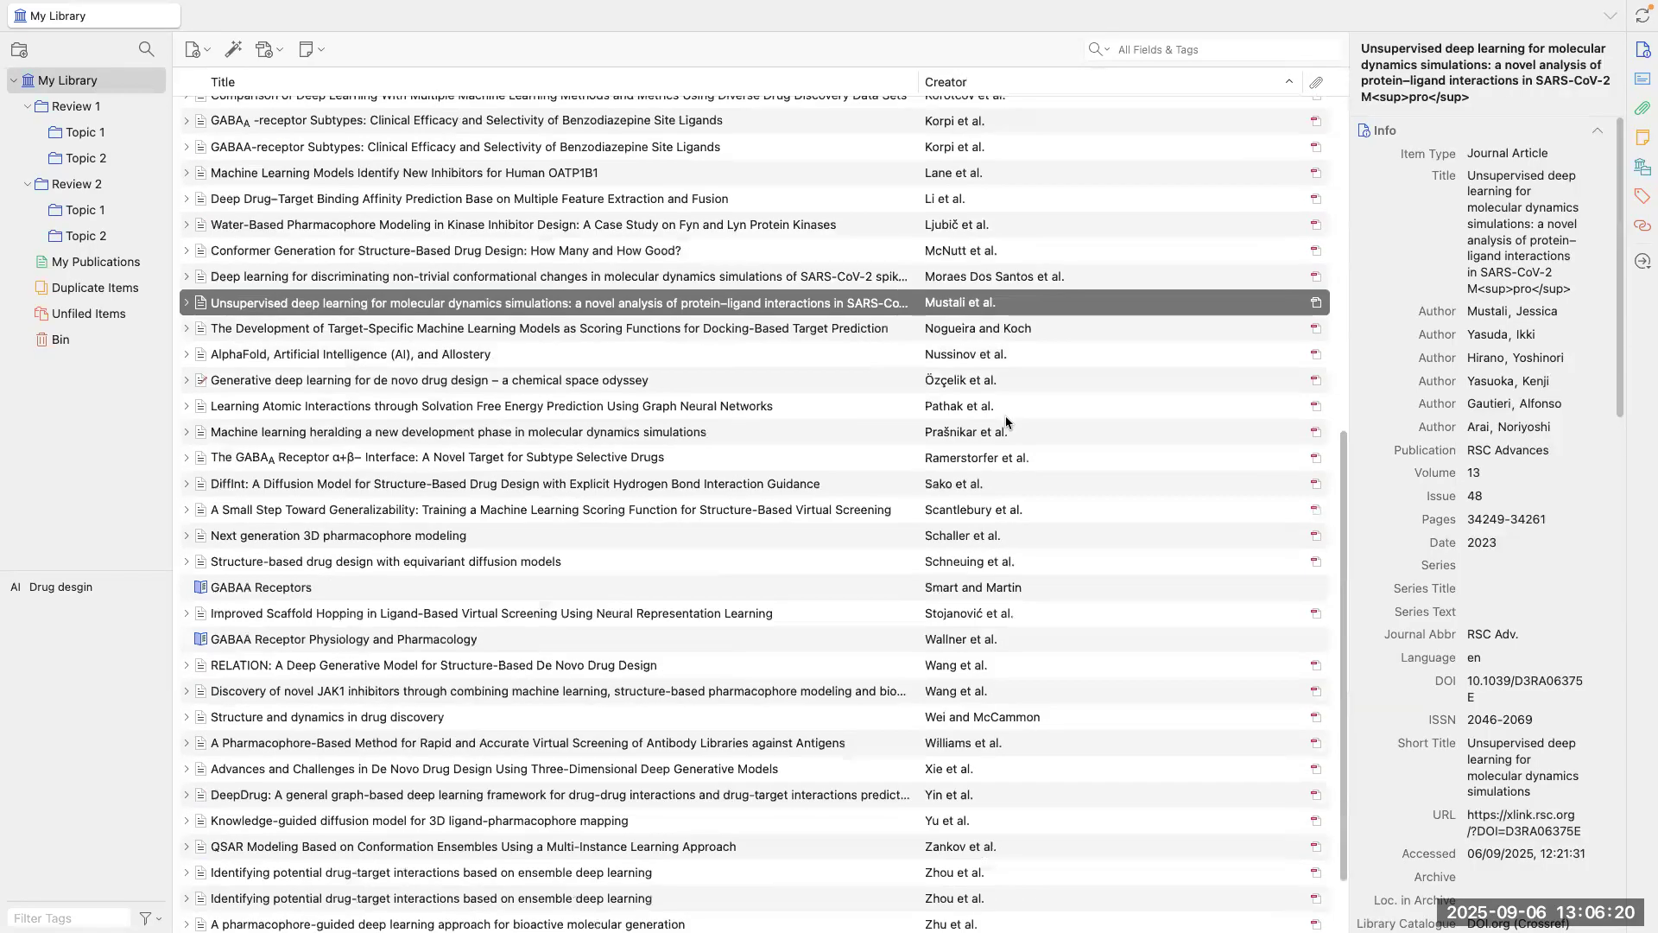
pyautogui.scroll(3, 1005, 416)
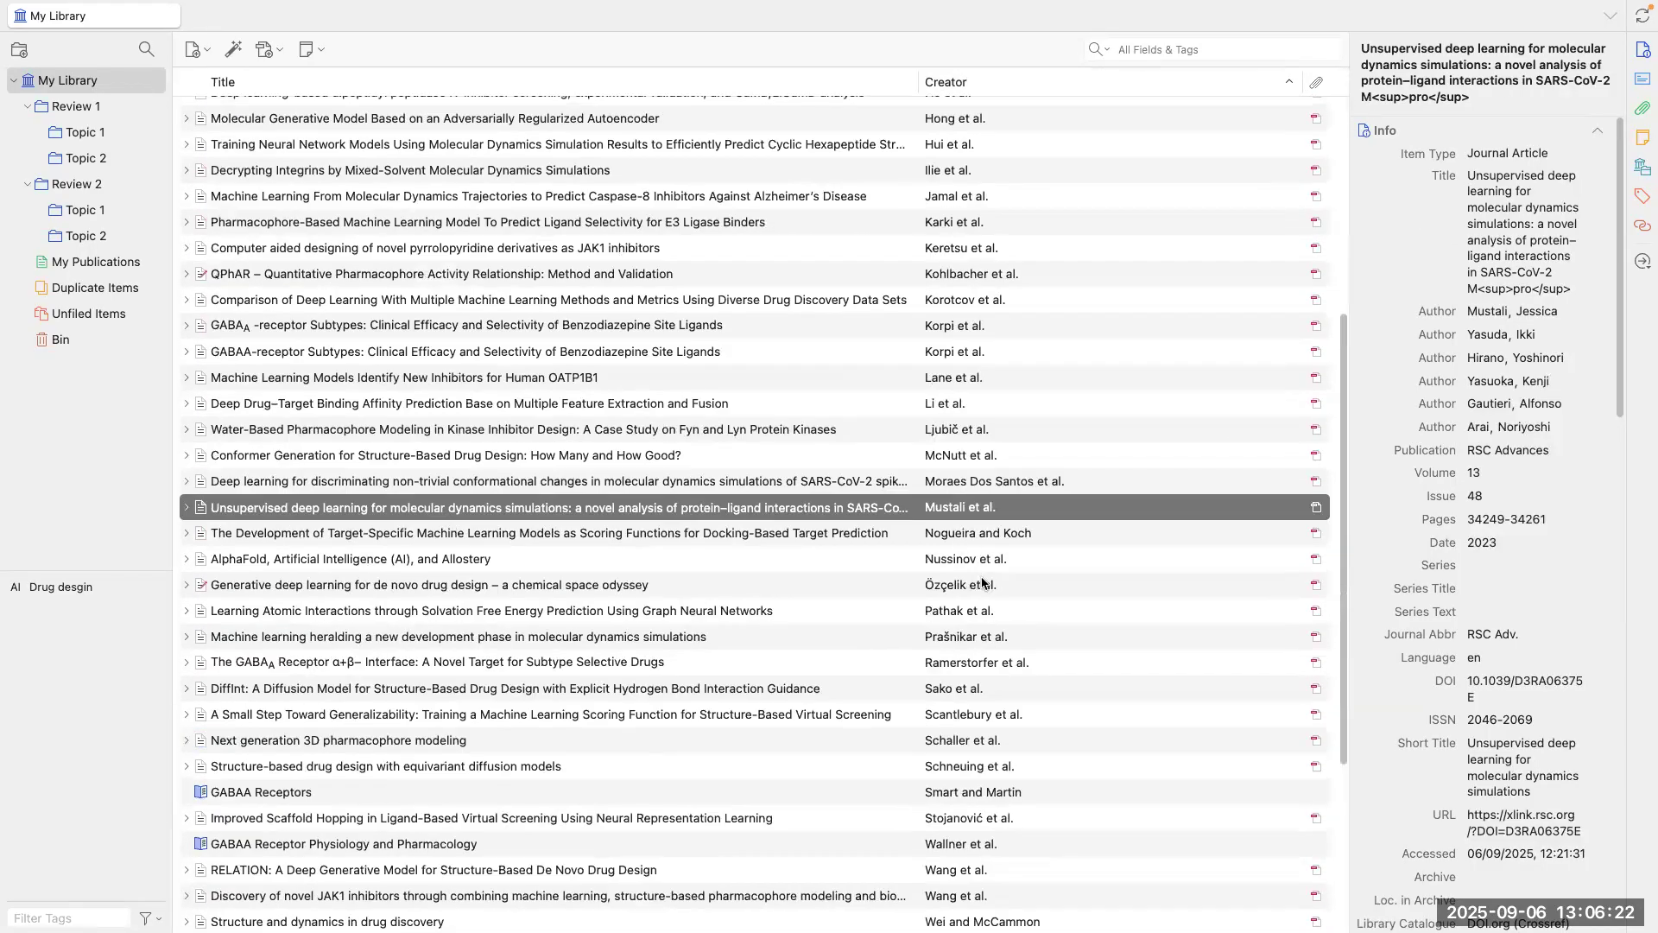
pyautogui.scroll(5, 956, 428)
pyautogui.scroll(-1, 976, 491)
# Step: Switch to Word and refresh the document's Zotero citations to apply the corrected author name
pyautogui.hotkey('ctrl', 'Up')
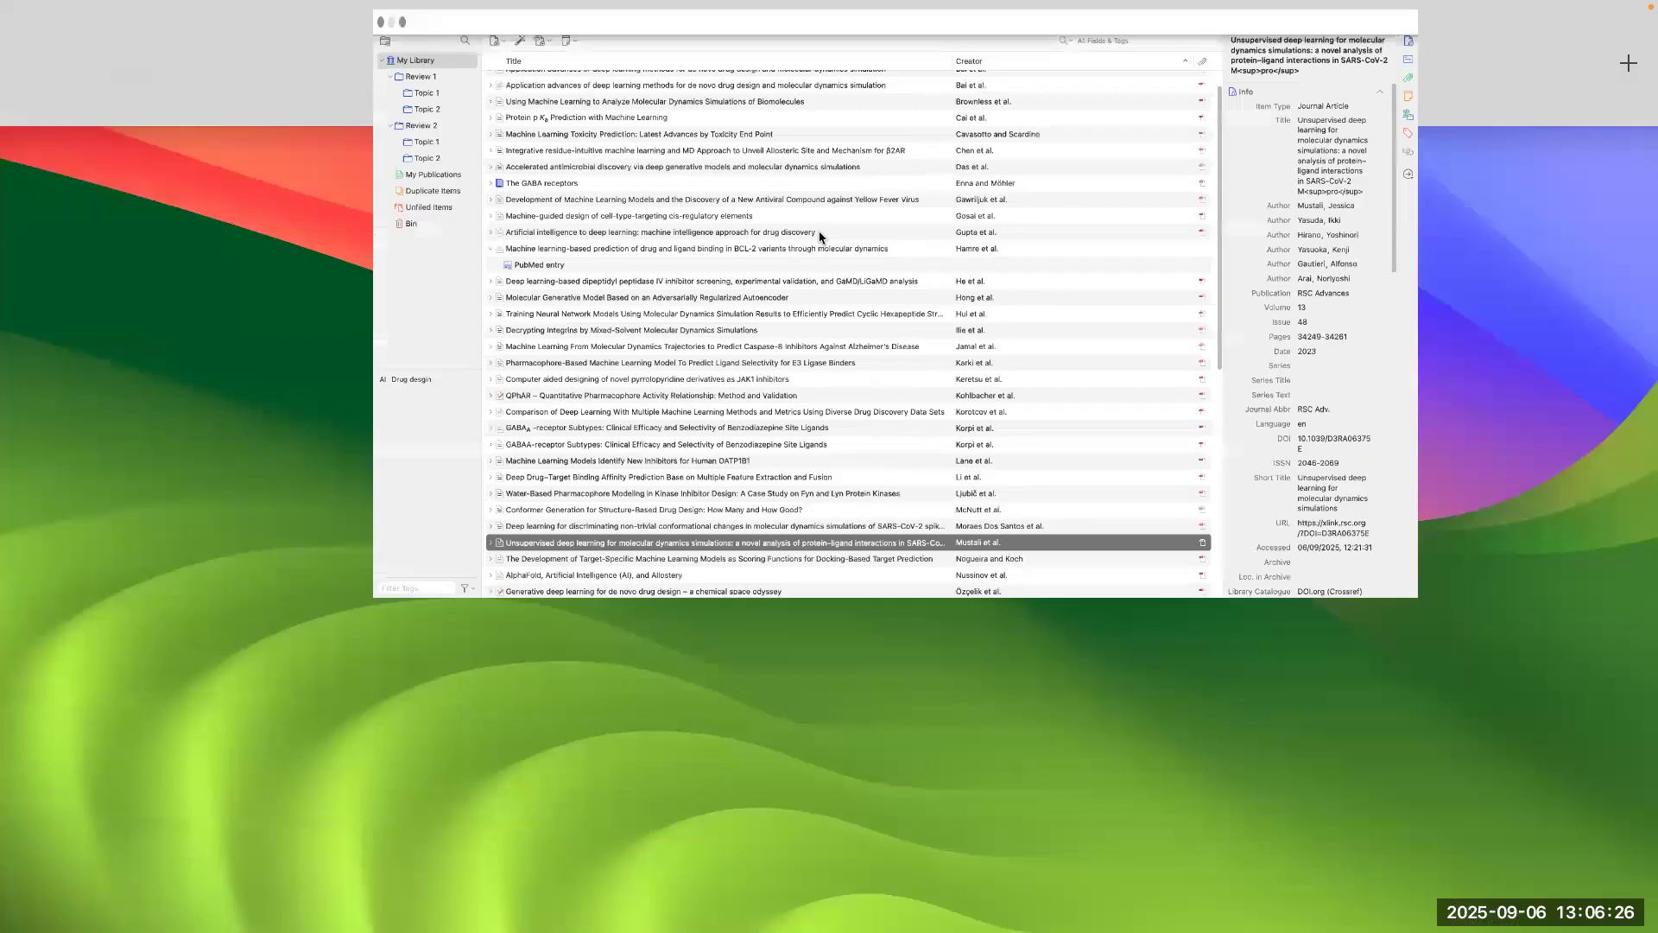
pyautogui.click(706, 57)
pyautogui.scroll(15, 724, 491)
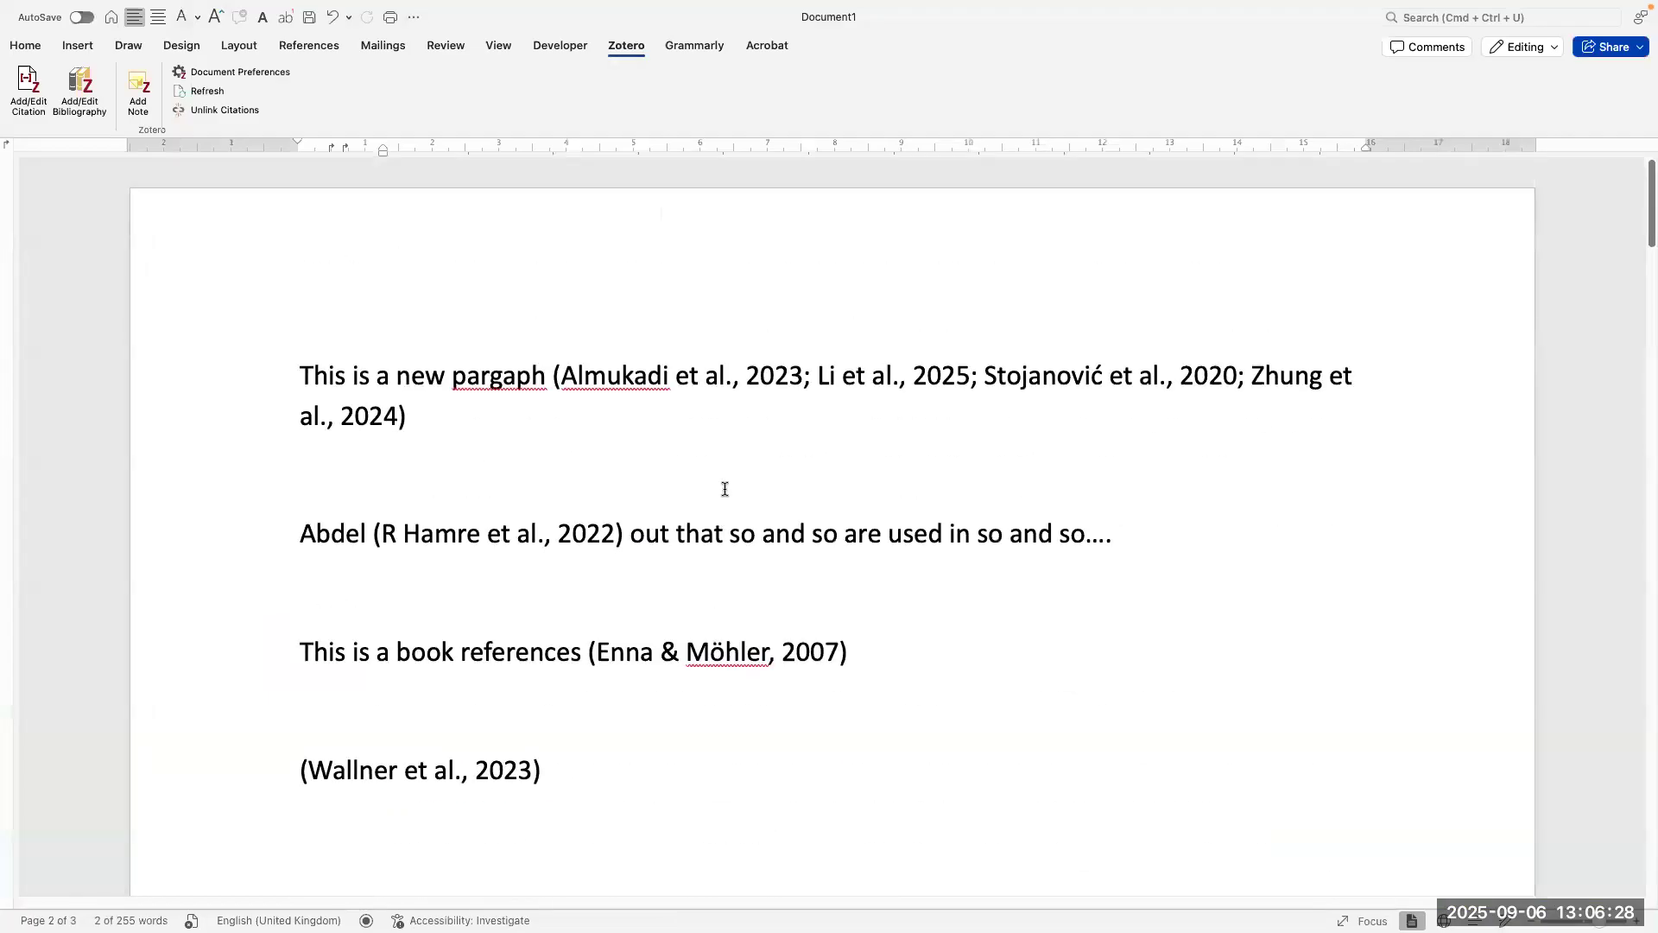
pyautogui.scroll(-3, 724, 488)
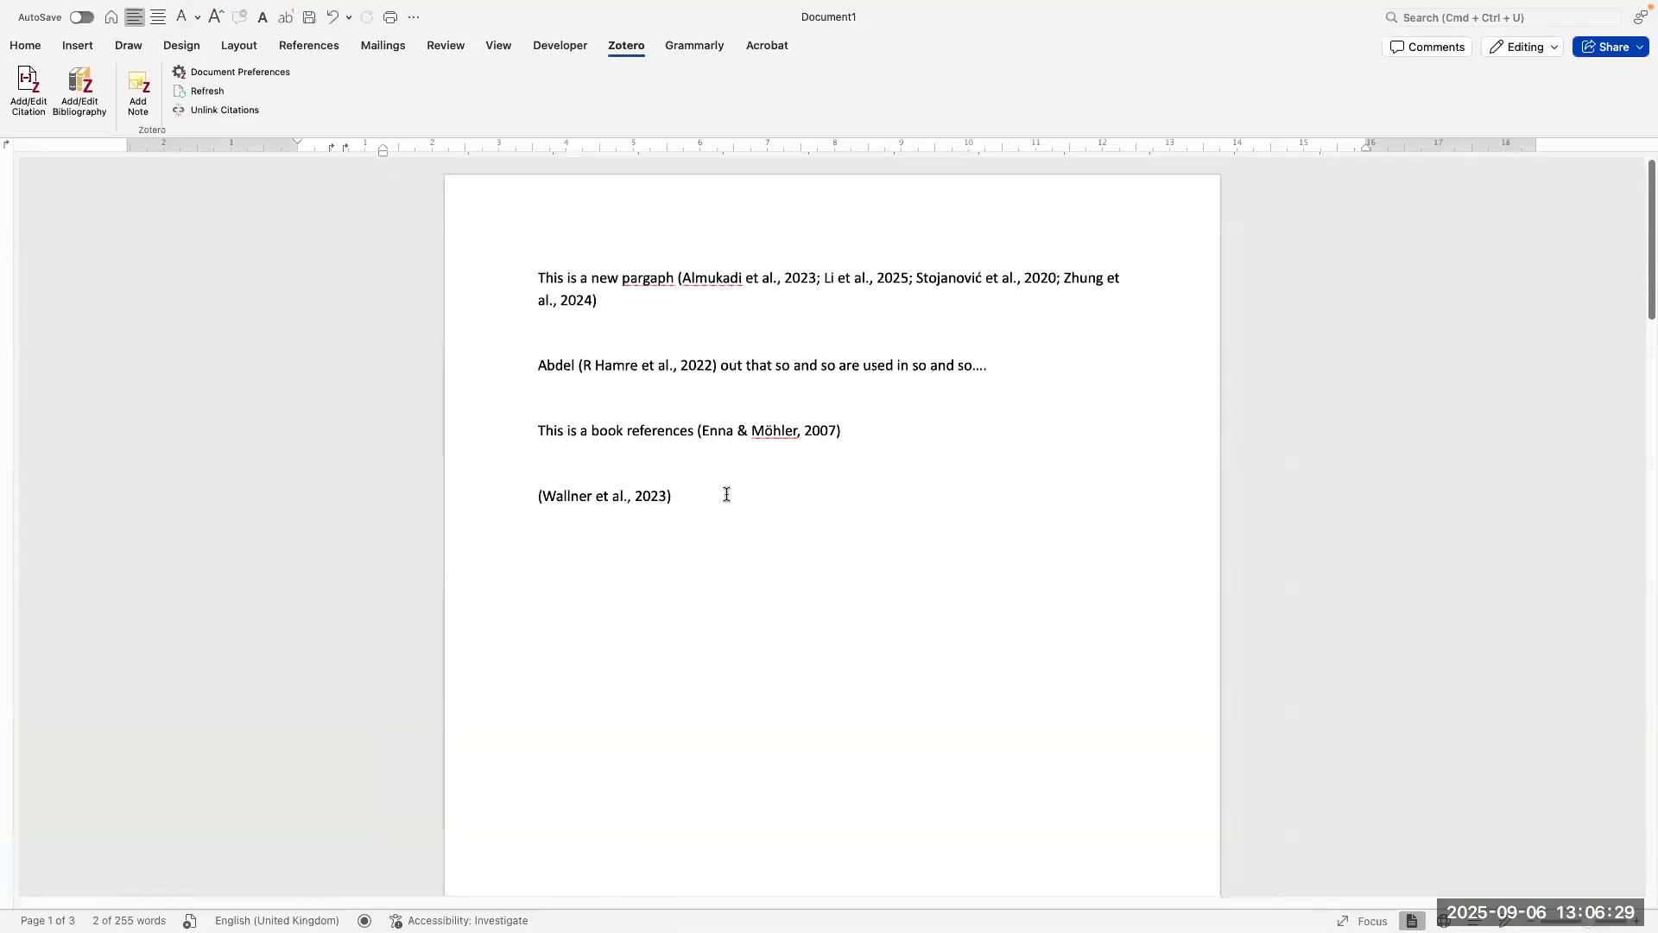
pyautogui.click(221, 91)
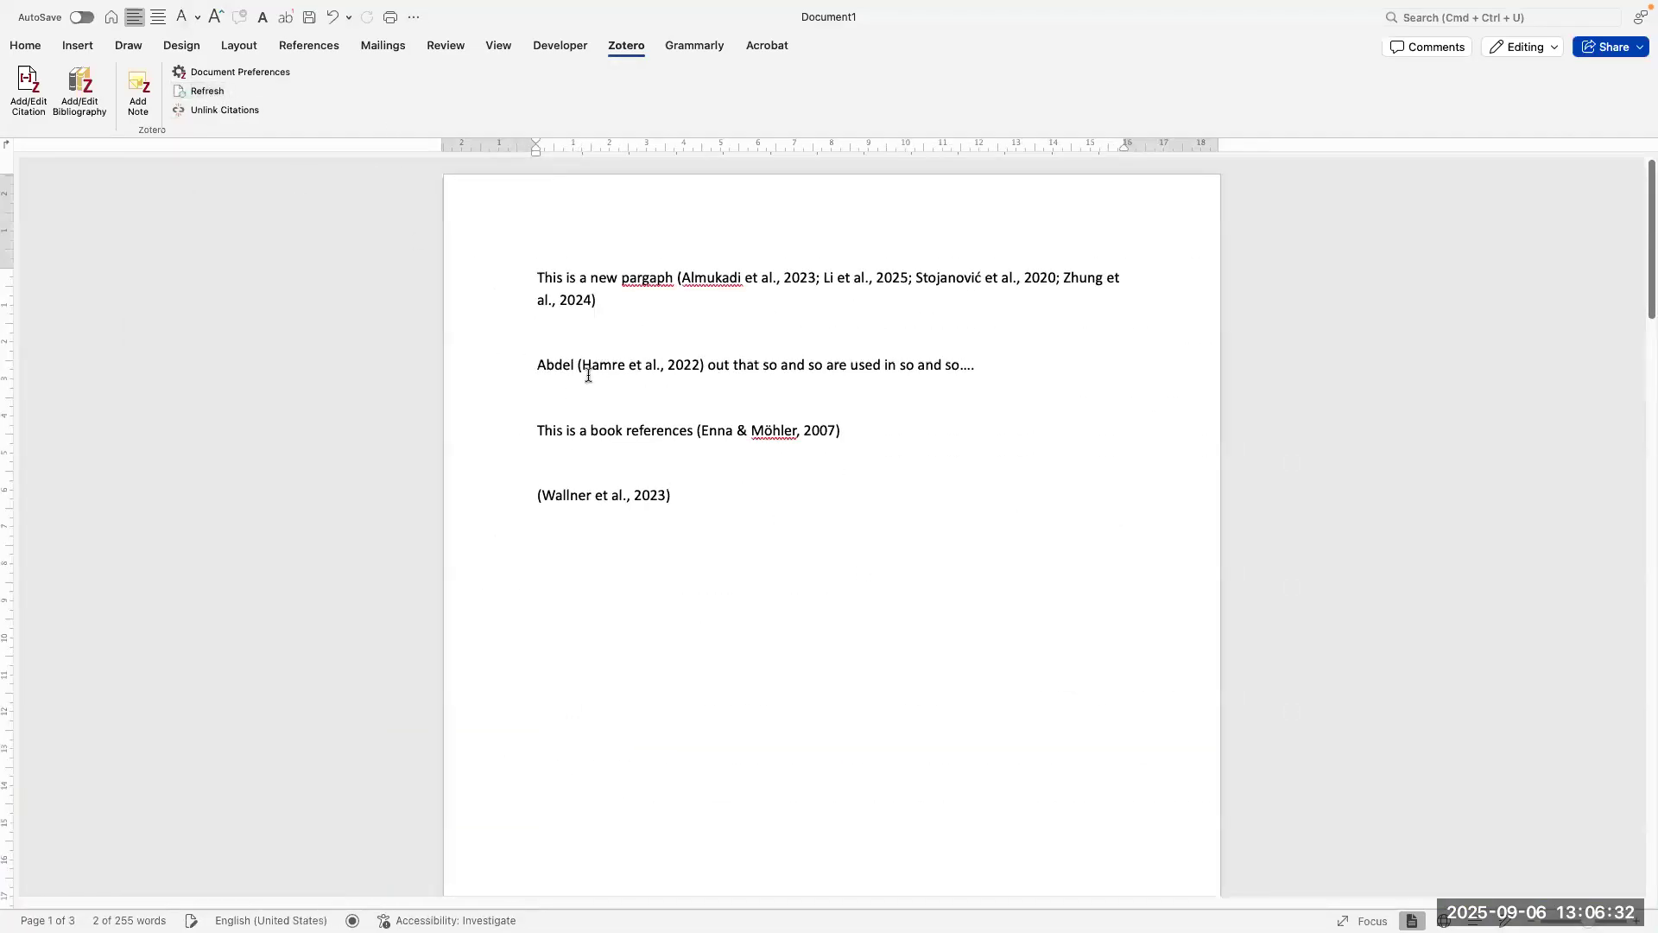
# Step: Inspect the refreshed 2022 in-text citation in the second paragraph
pyautogui.keyDown('ctrl'); pyautogui.scroll(5, 600, 378); pyautogui.keyUp('ctrl')
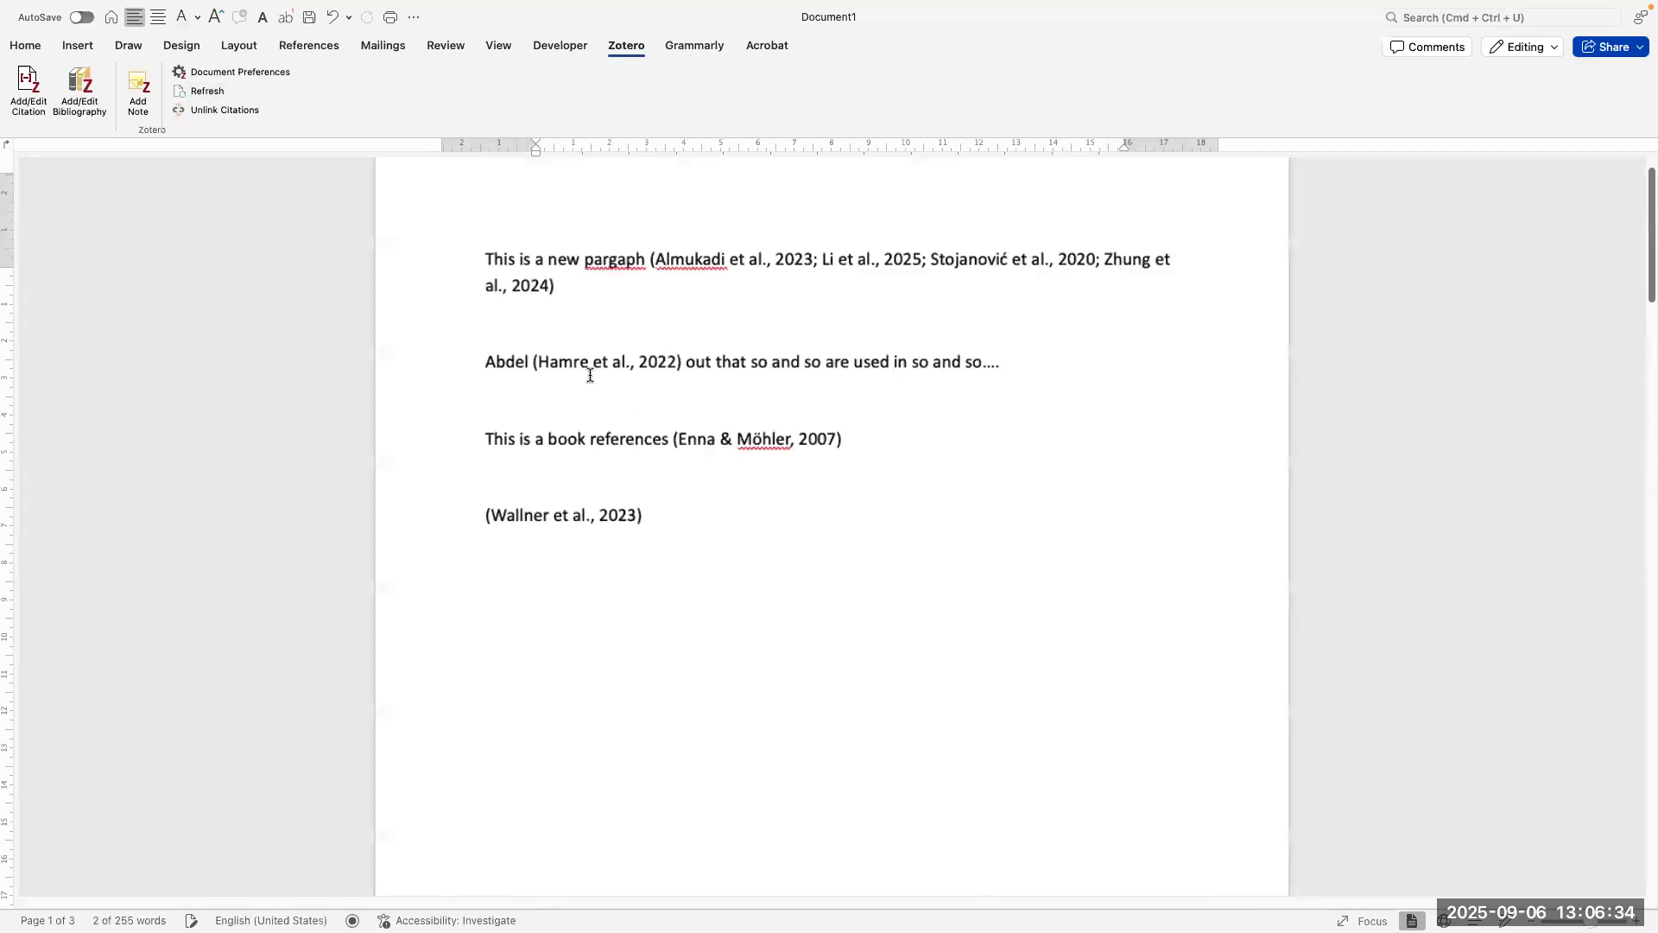
pyautogui.moveTo(538, 358); pyautogui.dragTo(355, 354)
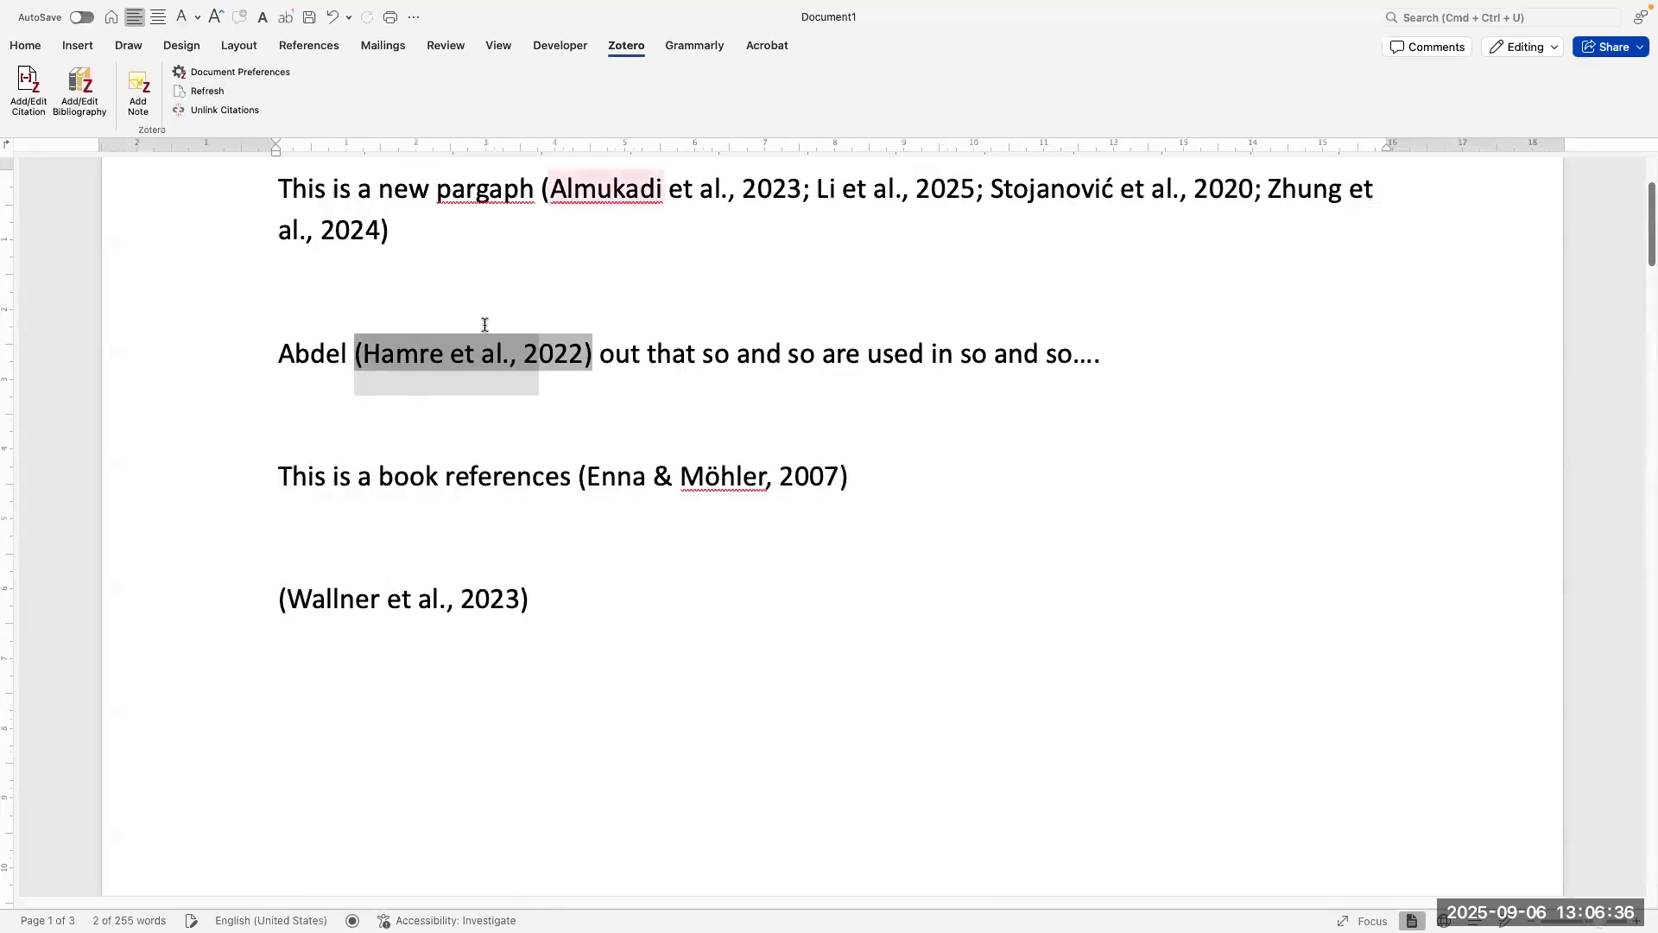
pyautogui.click(371, 359)
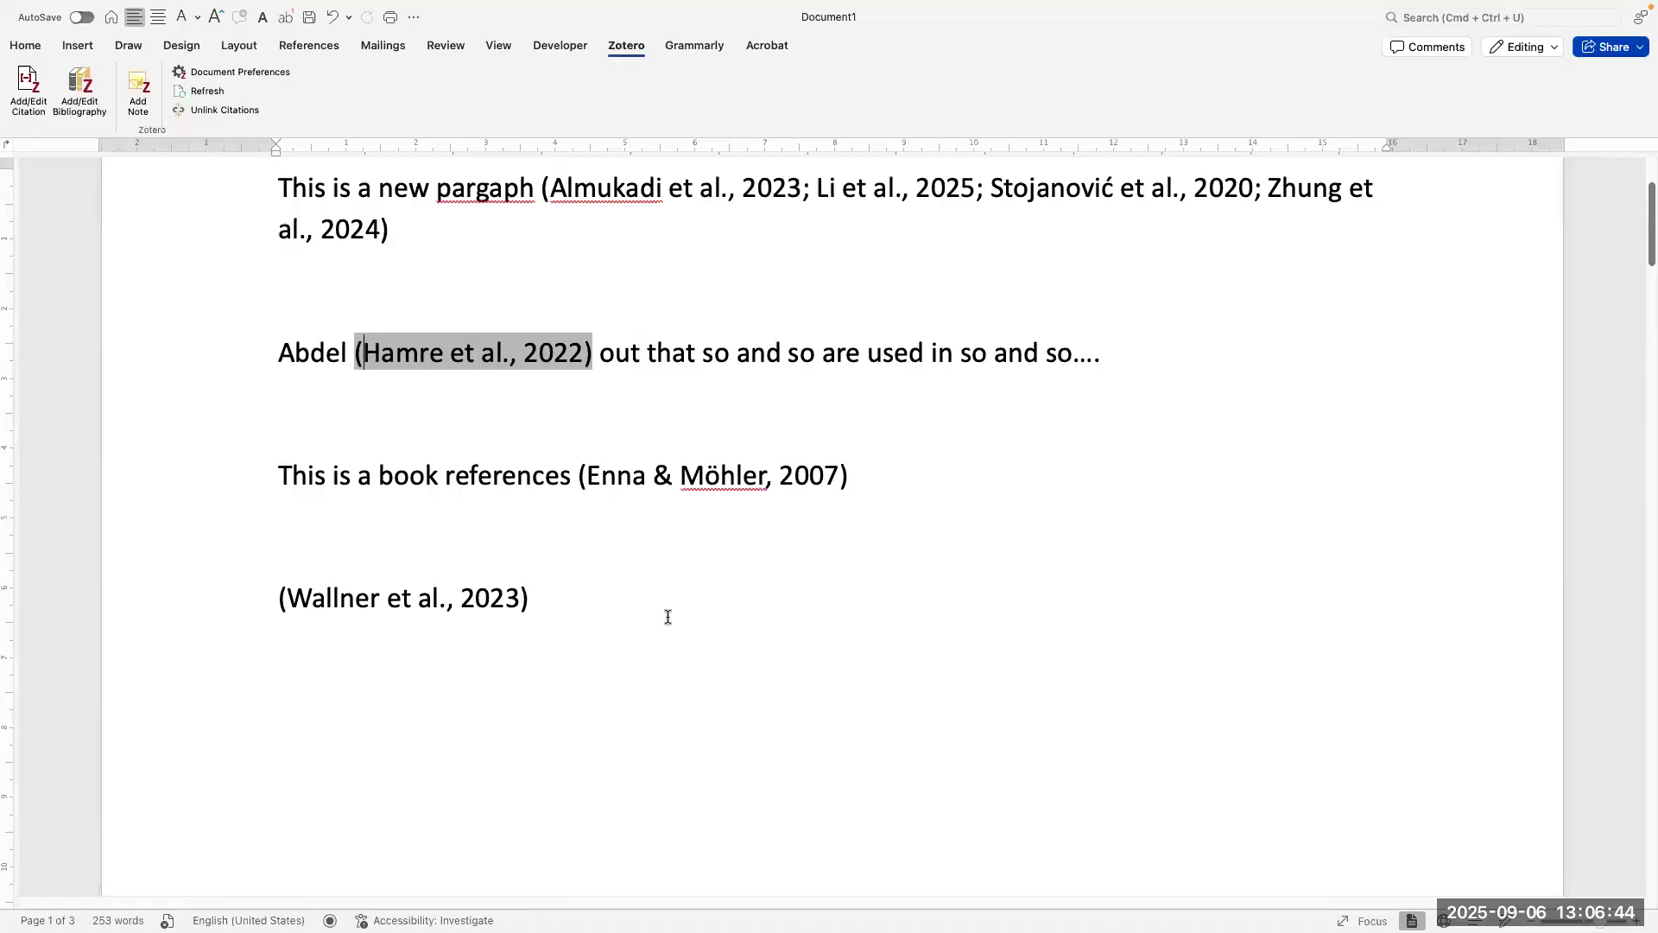
pyautogui.scroll(3, 669, 617)
pyautogui.scroll(-3, 708, 454)
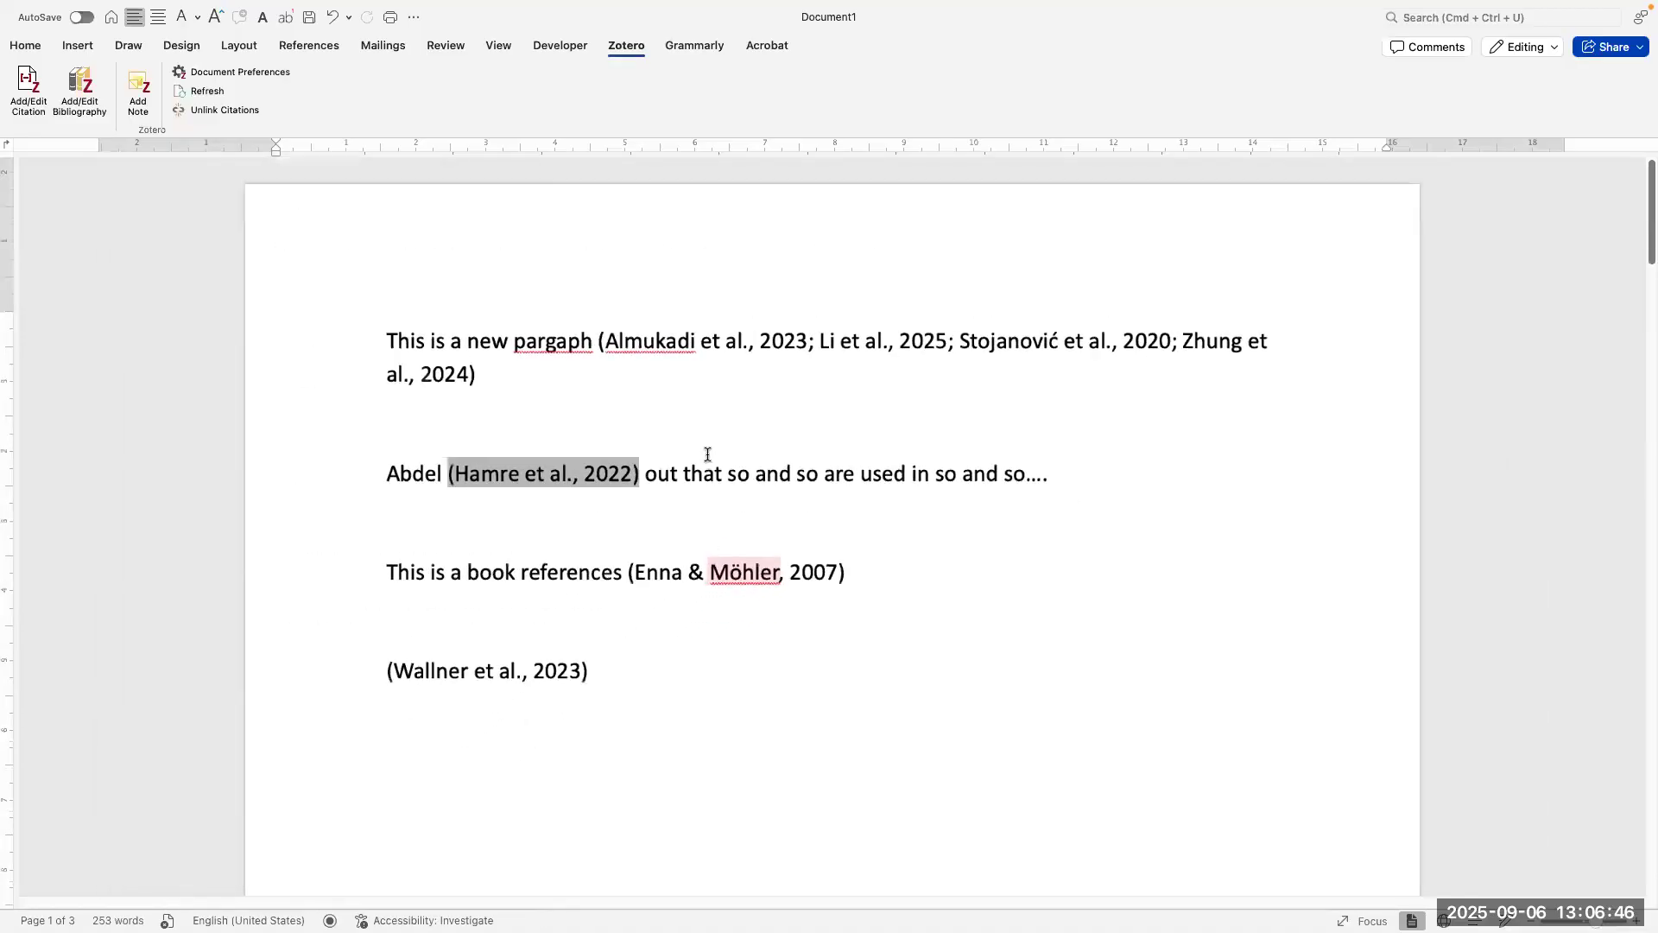
pyautogui.click(707, 454)
pyautogui.scroll(-3, 733, 553)
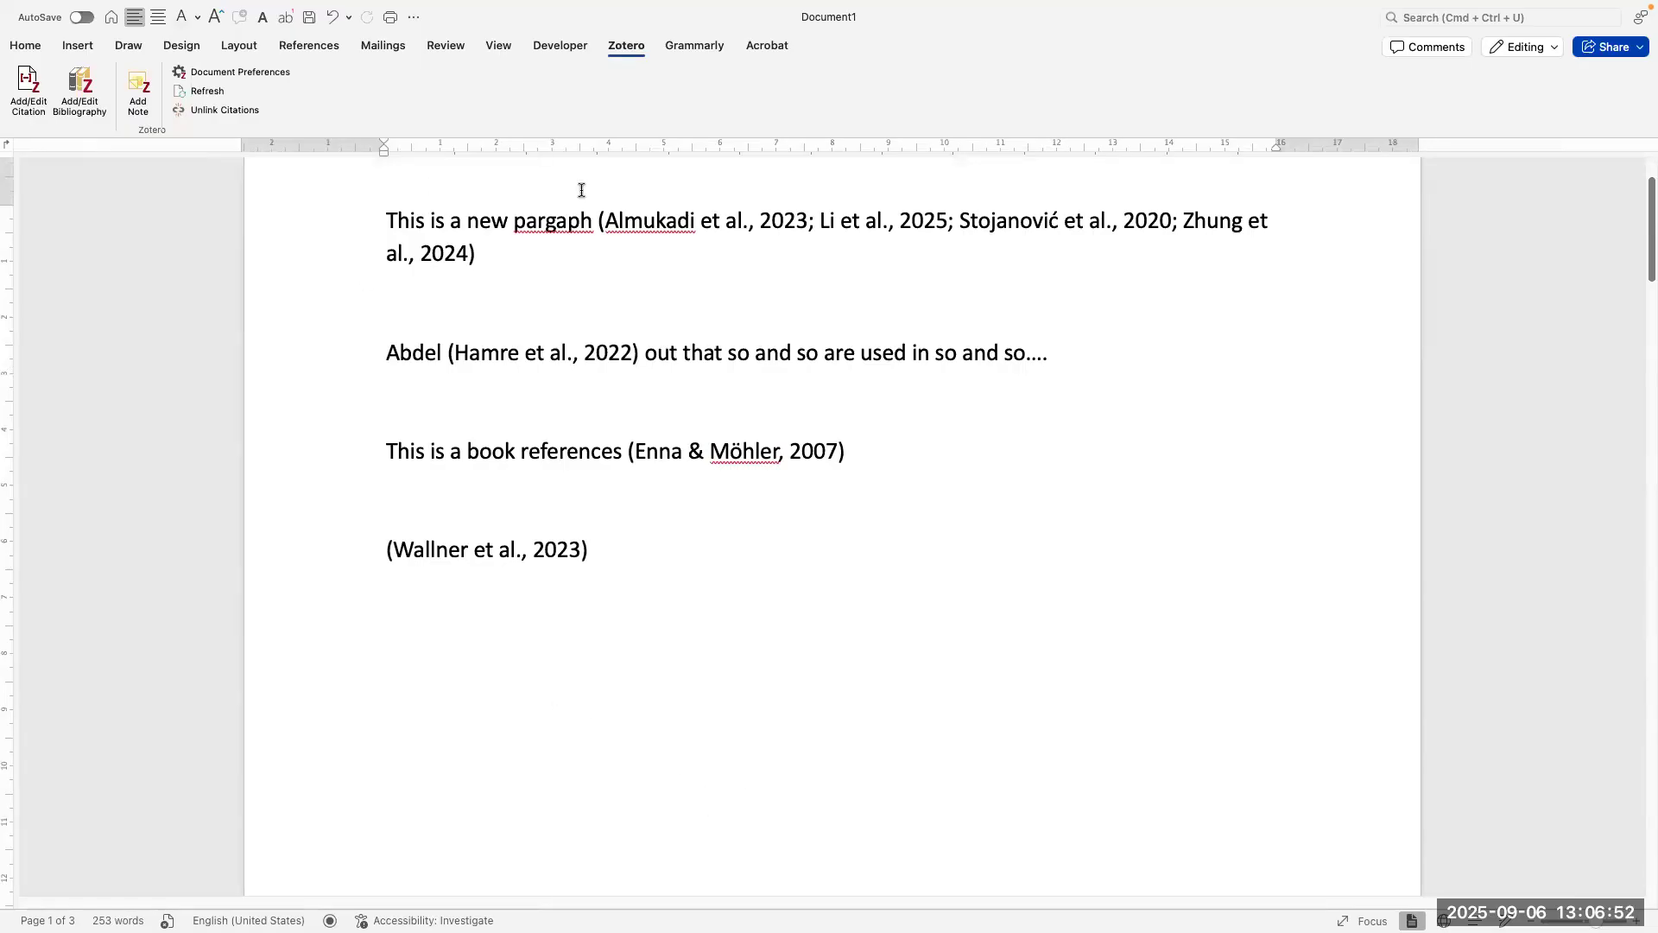
# Step: Switch to the blank Google Docs document in Arc and review which Zotero commands it offers
pyautogui.hotkey('ctrl', 'Up')
pyautogui.click(826, 69)
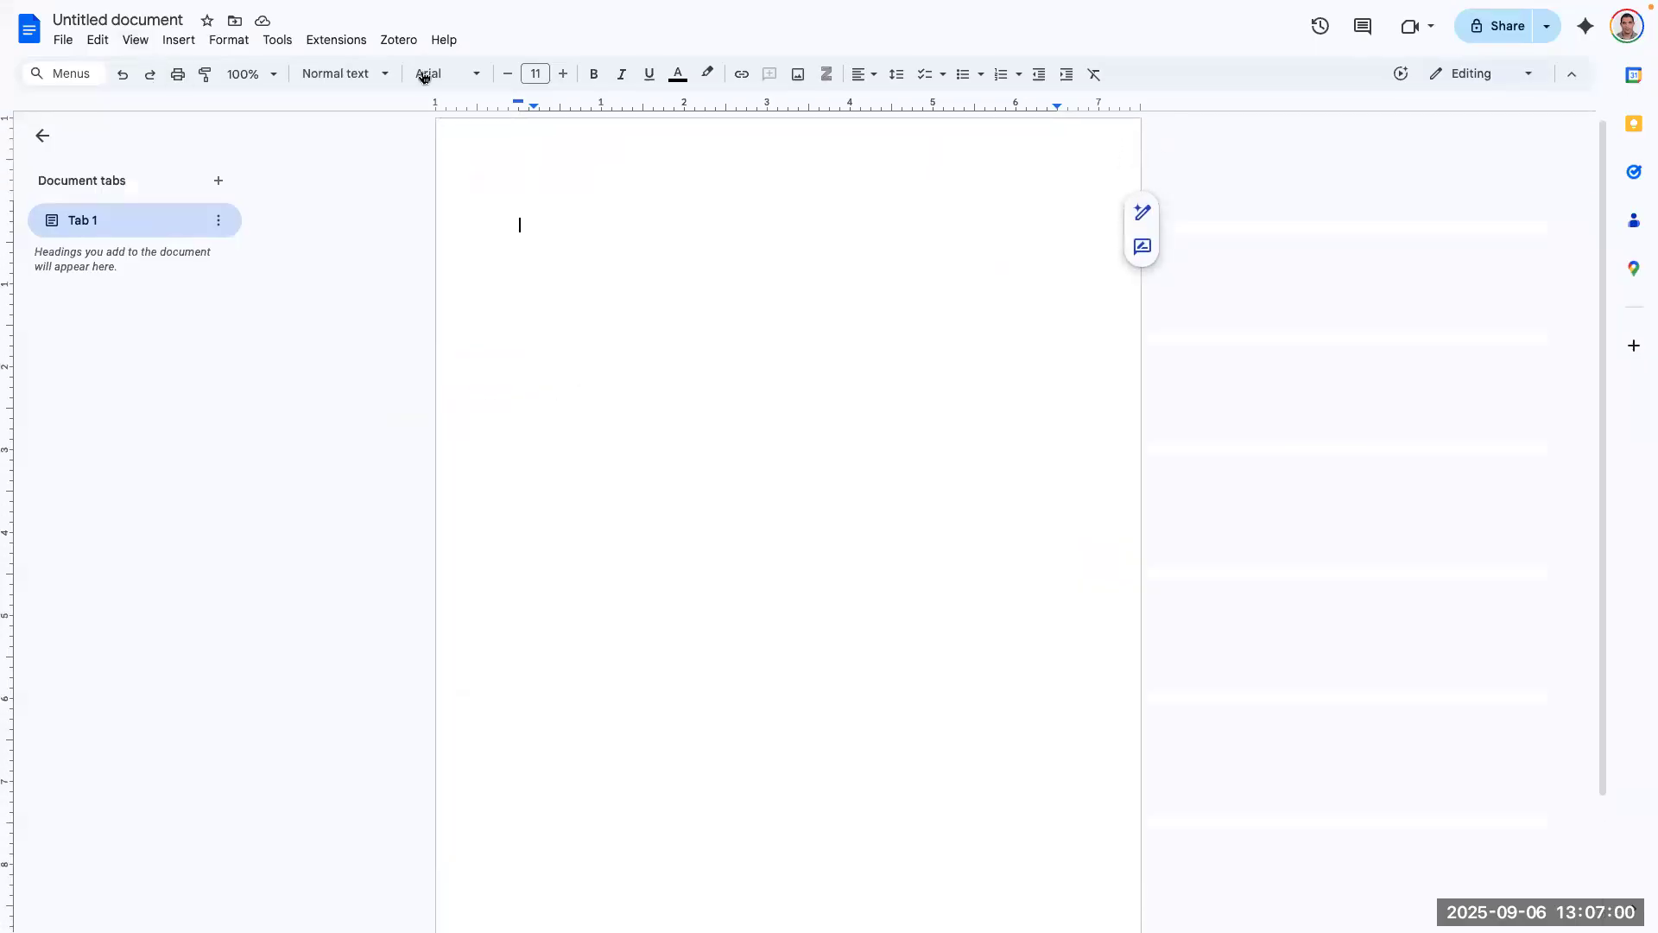
pyautogui.click(418, 43)
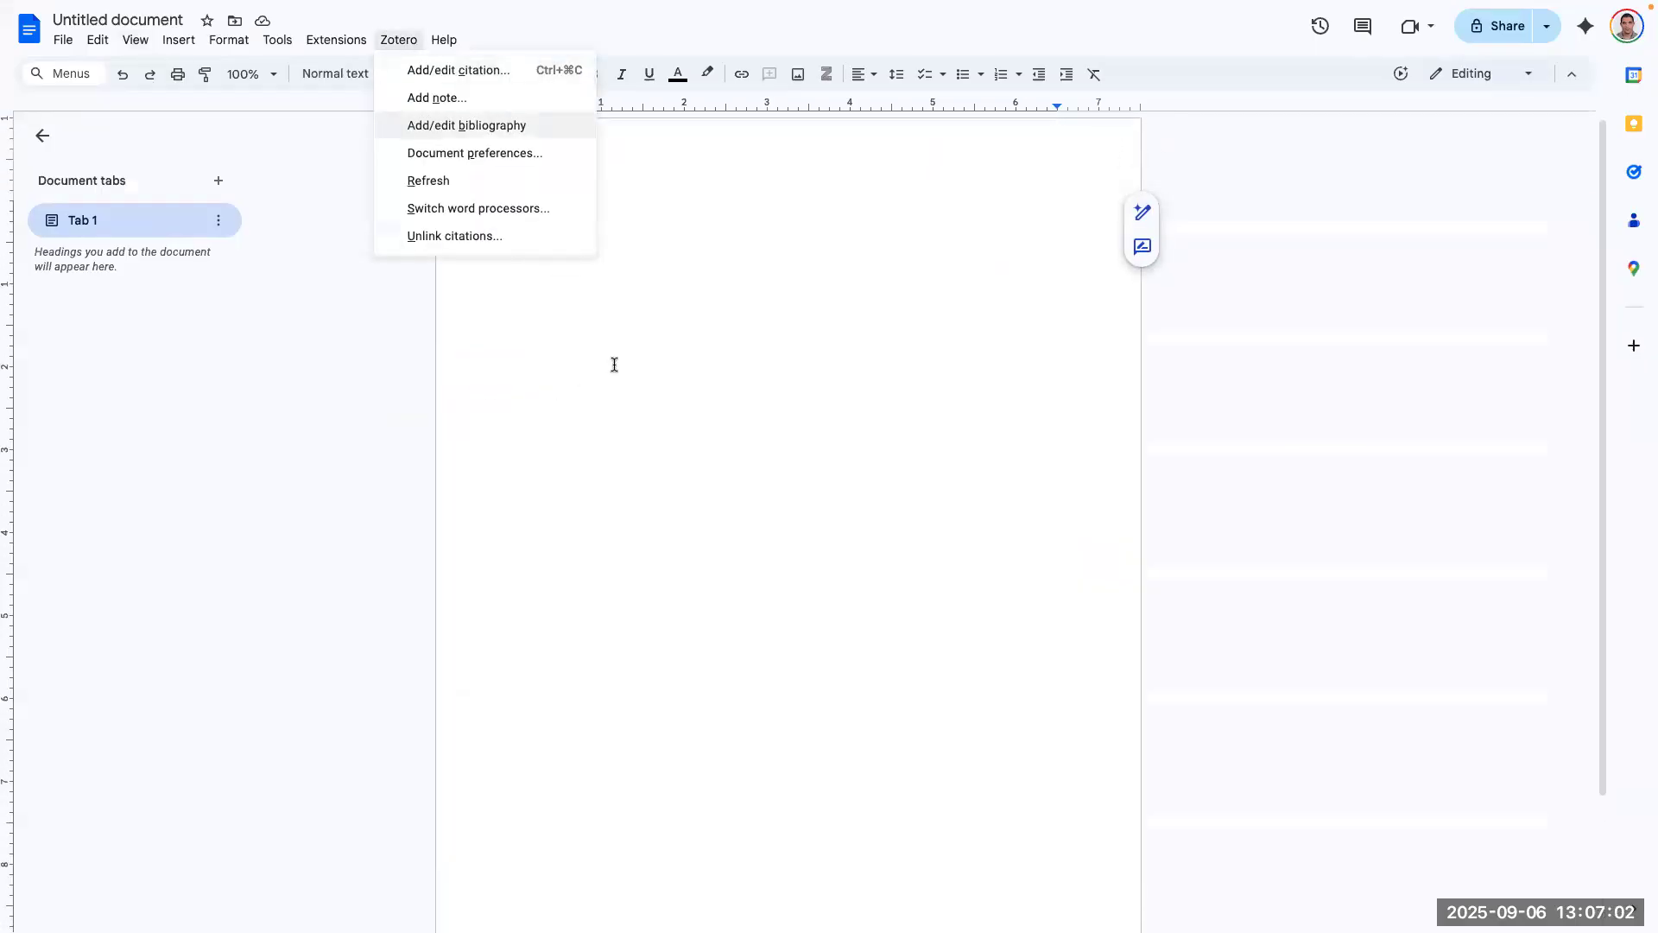
pyautogui.click(543, 272)
pyautogui.click(398, 43)
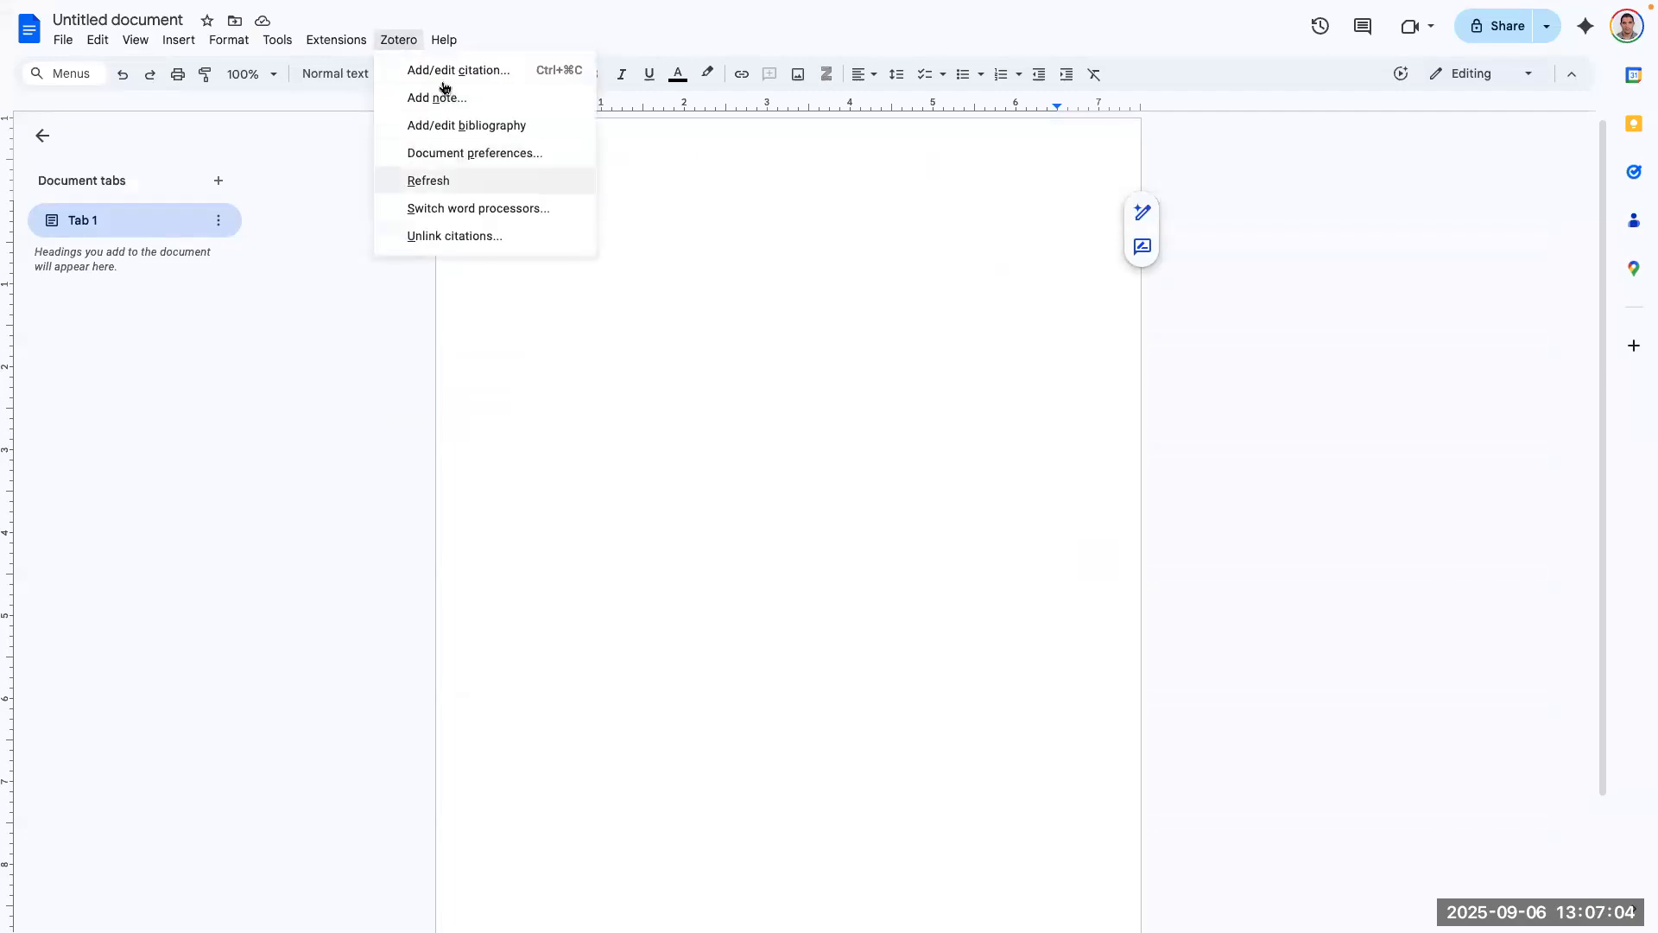
pyautogui.click(393, 43)
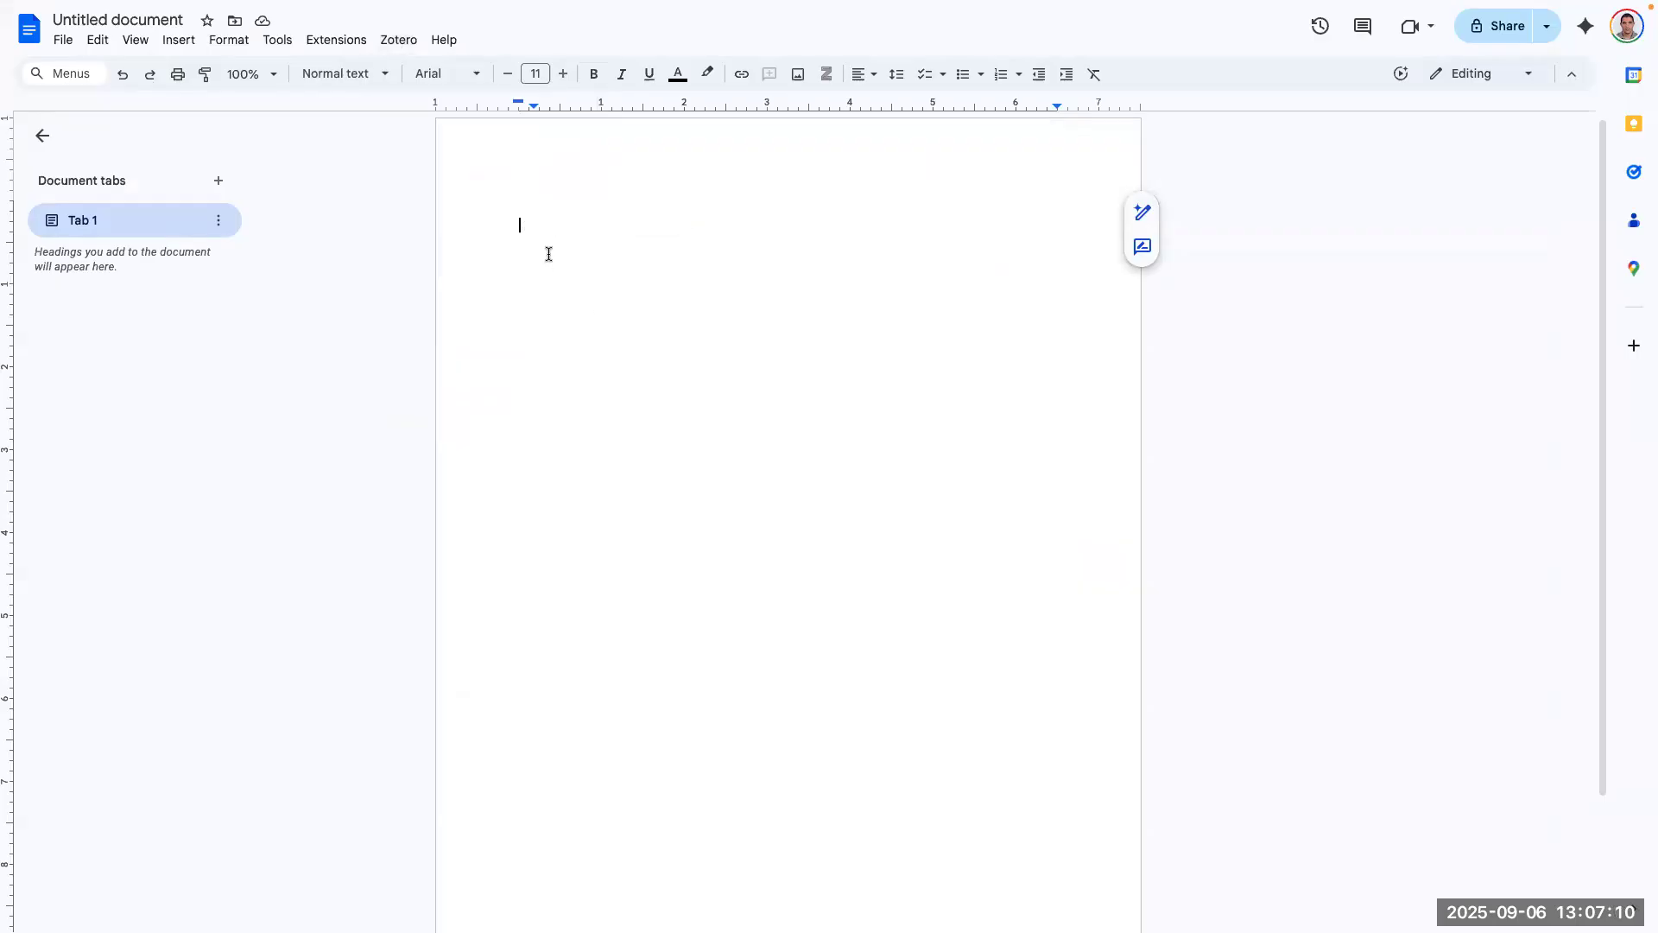
# Step: Write the sentence "This is a new reference" in the blank Google Docs document
pyautogui.write('d')
pyautogui.press('BackSpace')
pyautogui.write('This is a new rference')
pyautogui.scroll(-1, 674, 152)
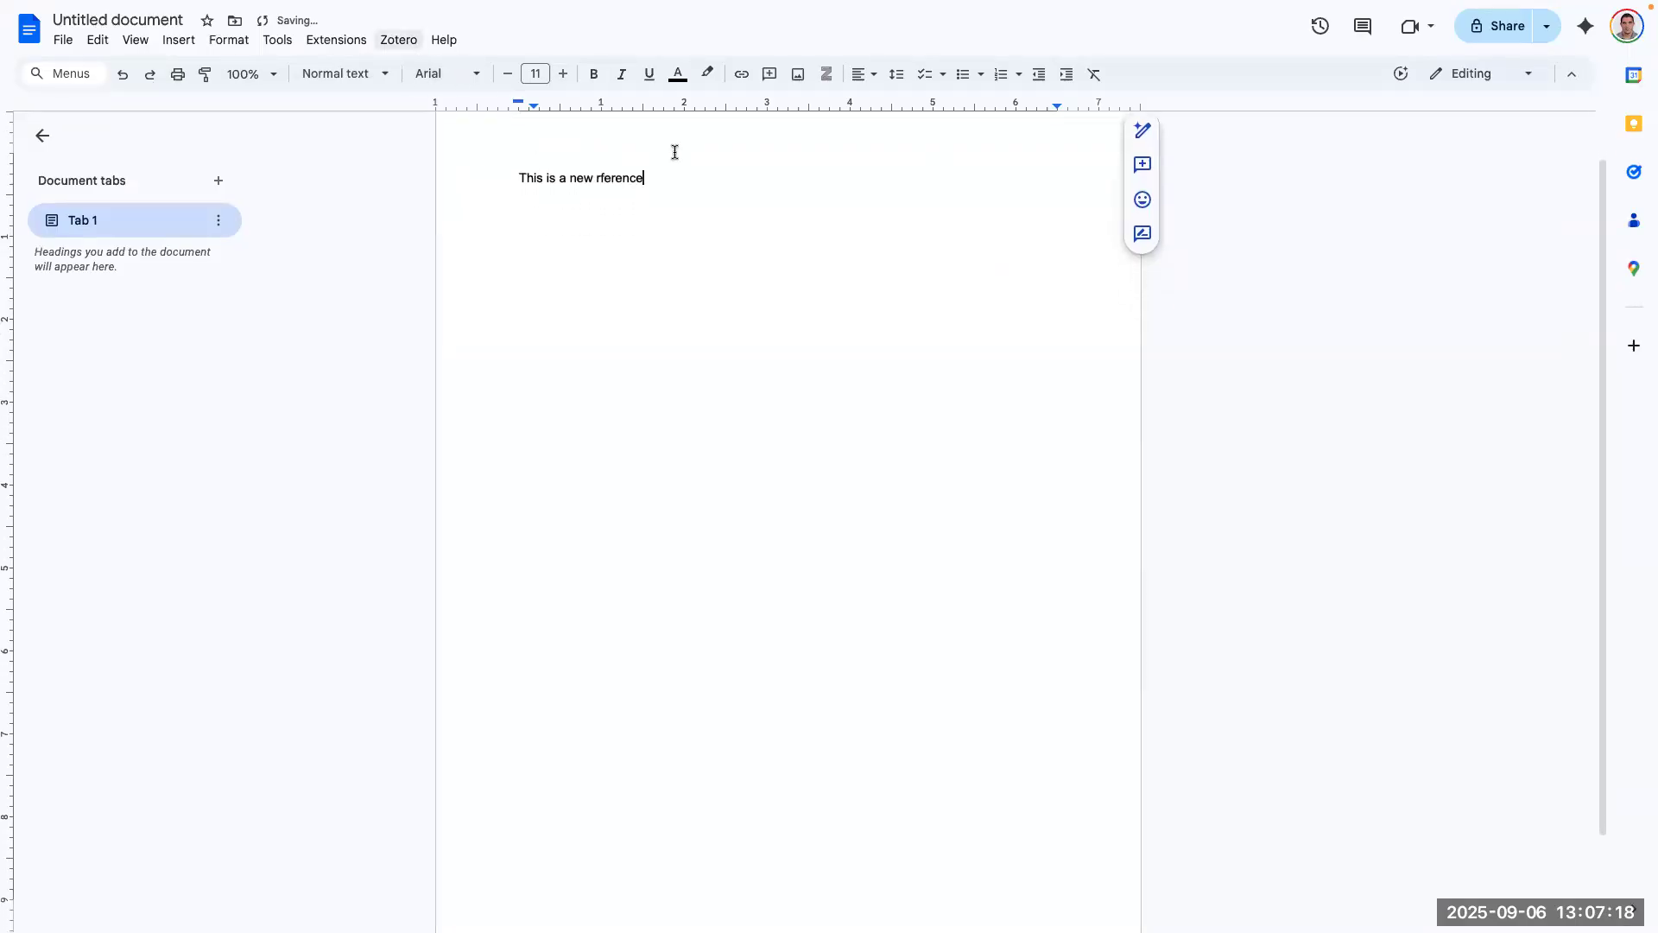
# Step: Cite the selected 2023 RSC Advances article on unsupervised deep learning after the sentence with Zotero, and return to the Google Docs document
pyautogui.click(398, 40)
pyautogui.click(430, 73)
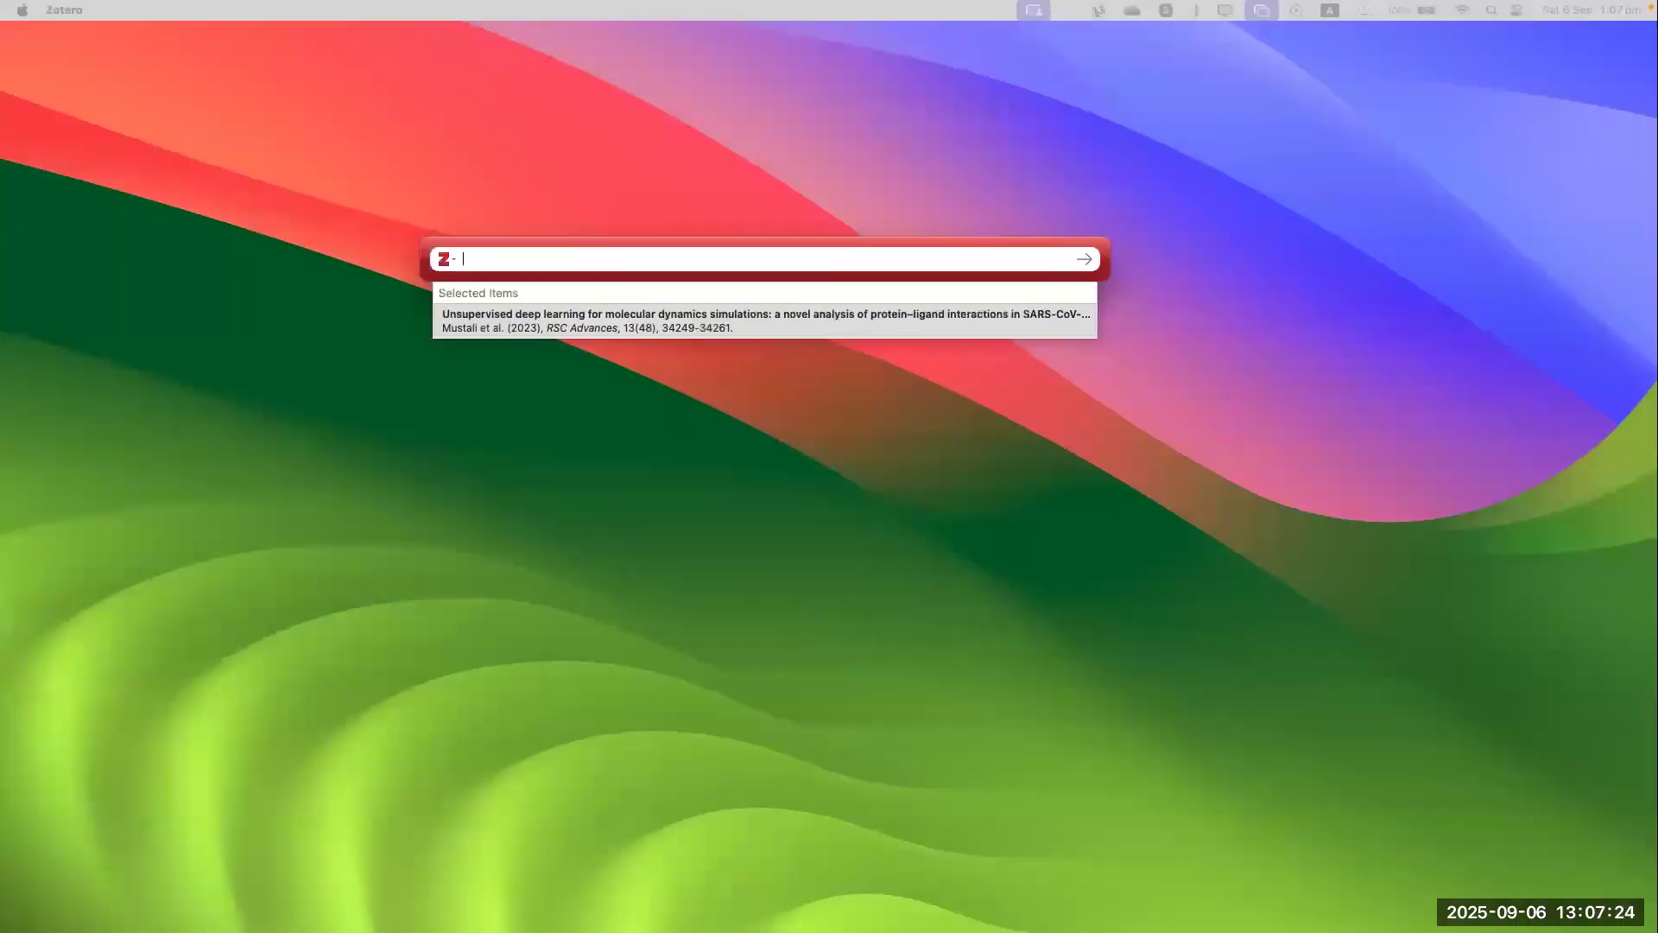
pyautogui.click(577, 331)
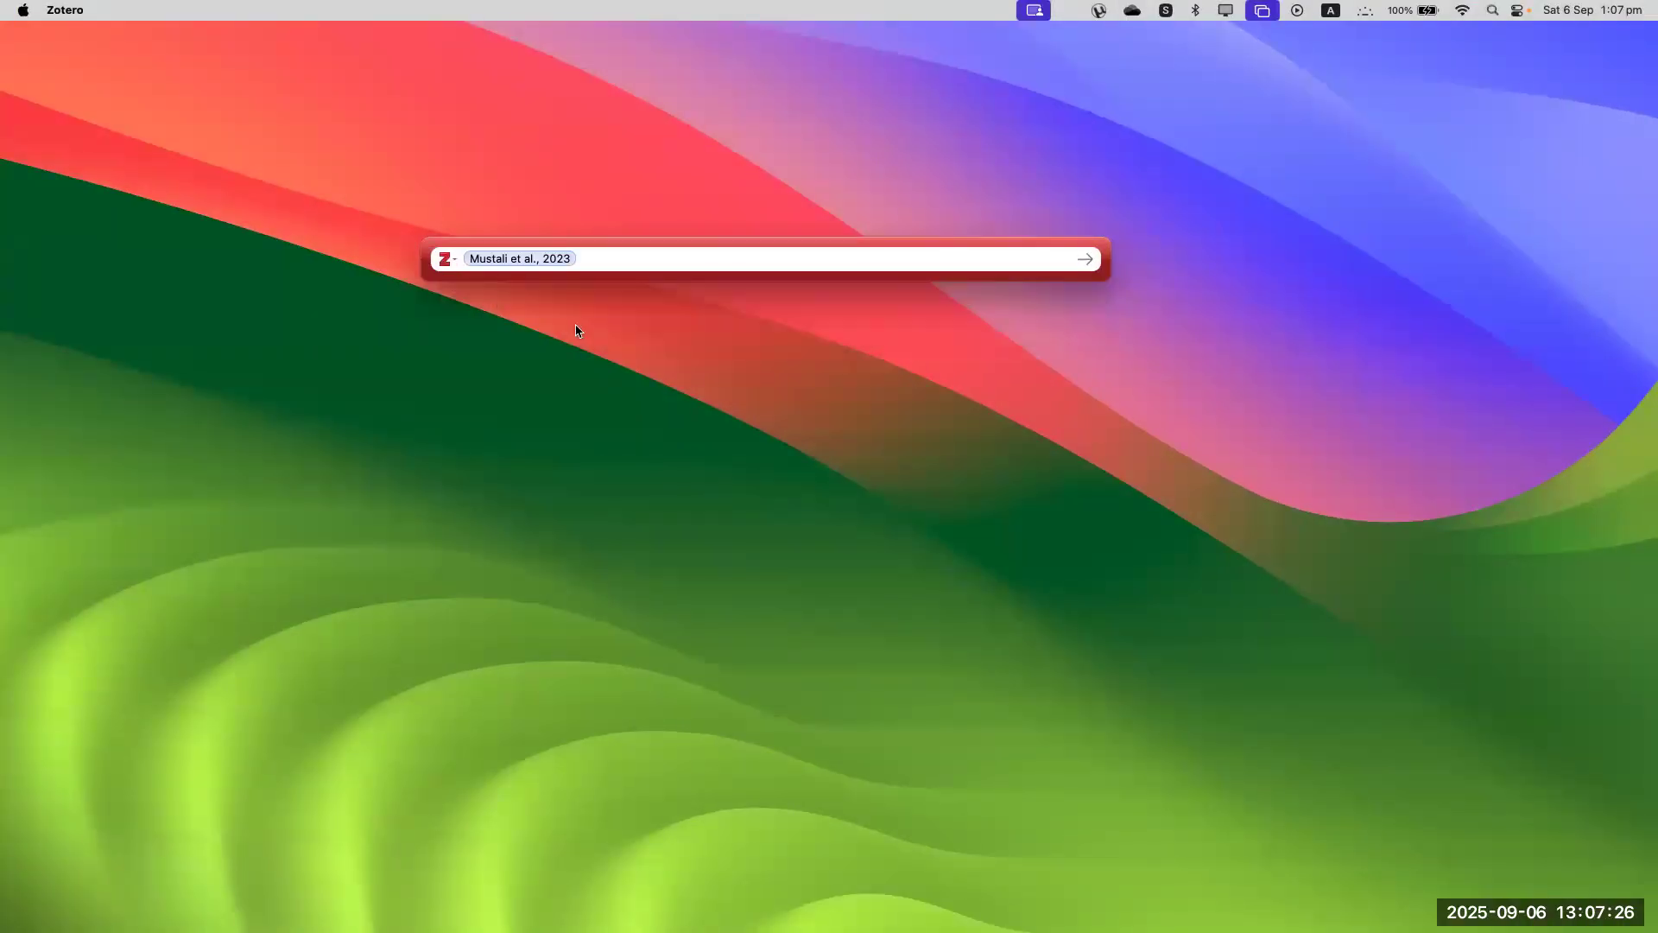
pyautogui.press('Return')
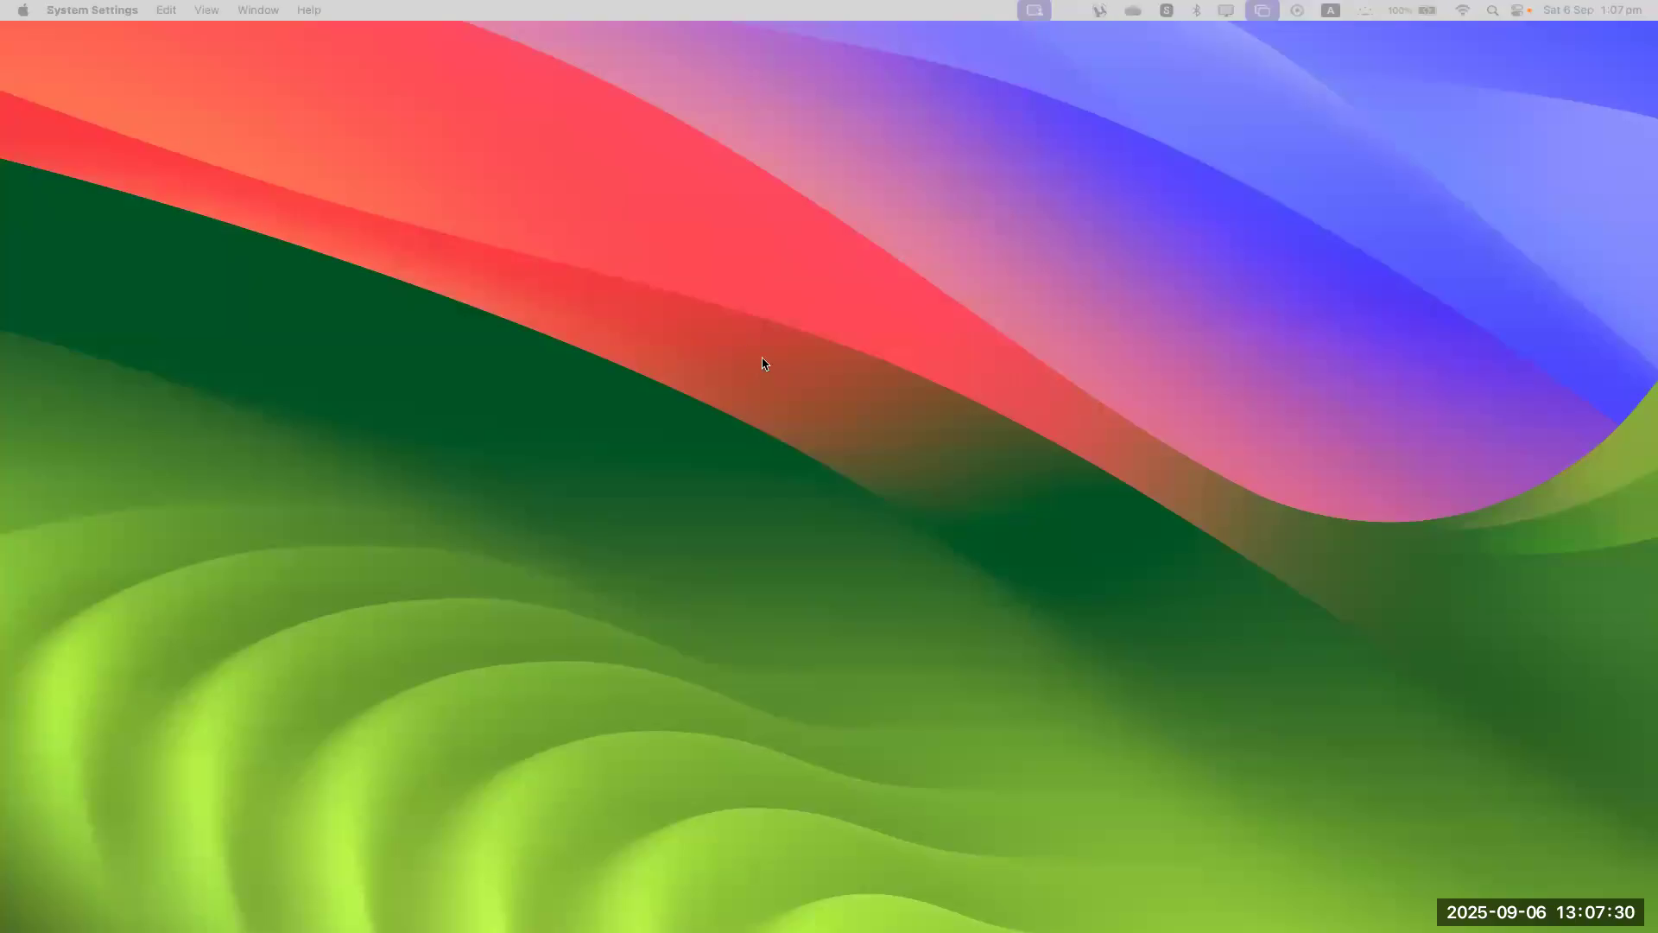
pyautogui.hotkey('ctrl', 'Up')
pyautogui.moveTo(765, 75)
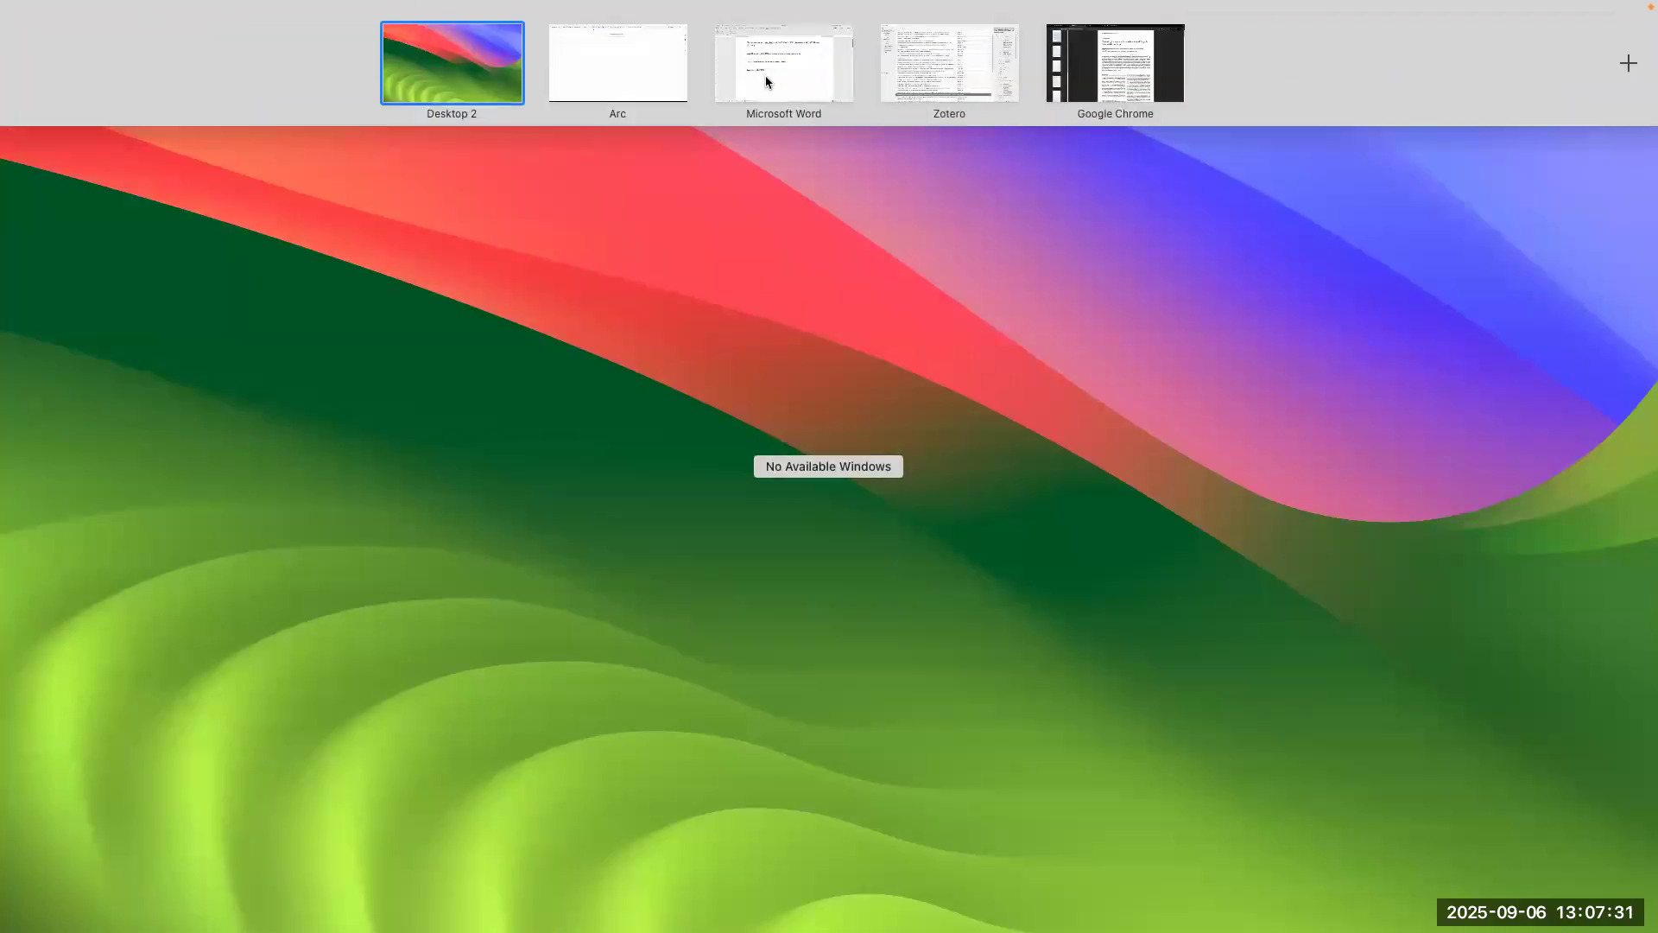
pyautogui.click(624, 81)
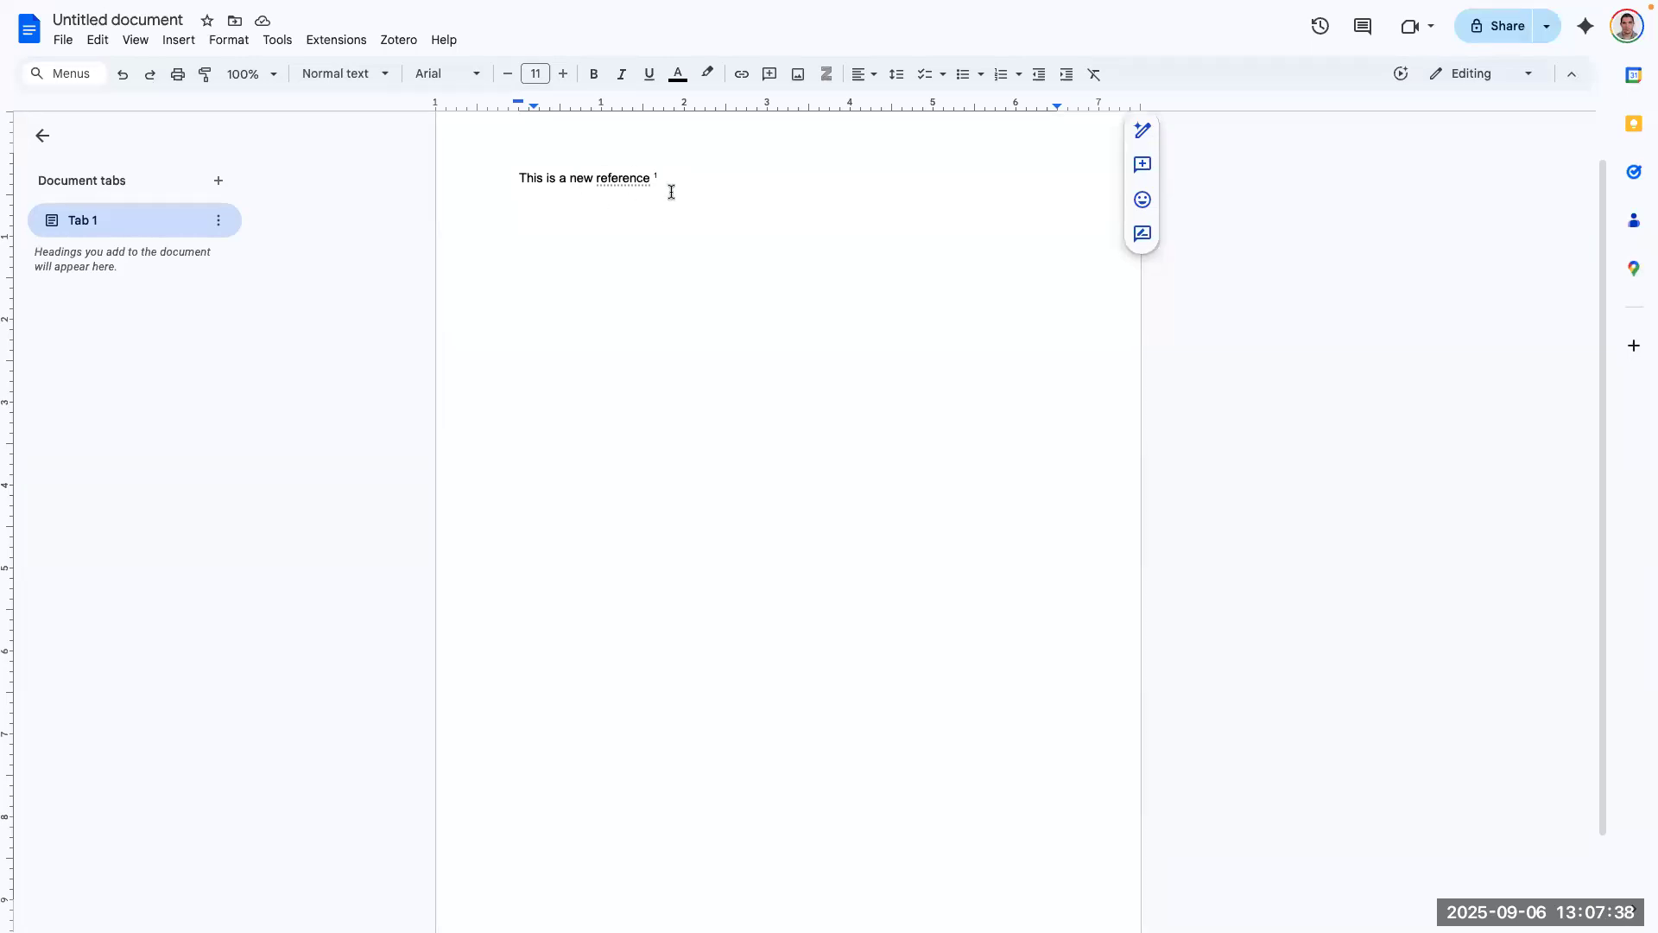
# Step: Insert a Zotero bibliography a few lines below the cited sentence and select its entry
pyautogui.press('Return')
pyautogui.press('Return')
pyautogui.press('Return')
pyautogui.press('Return')
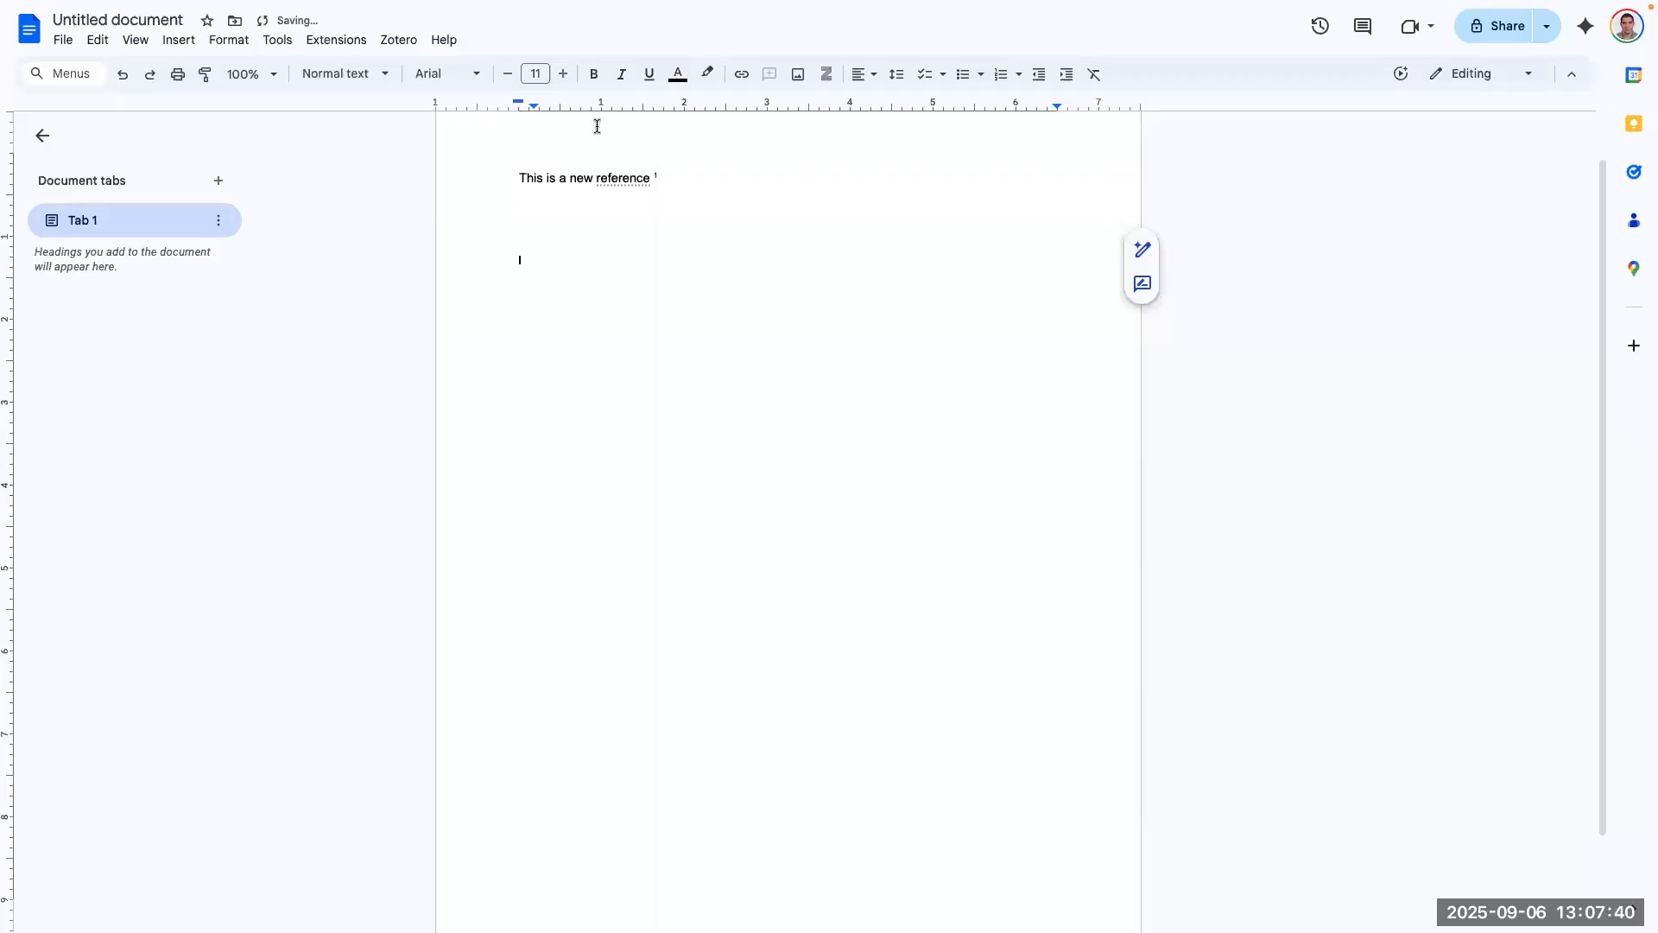
pyautogui.click(402, 40)
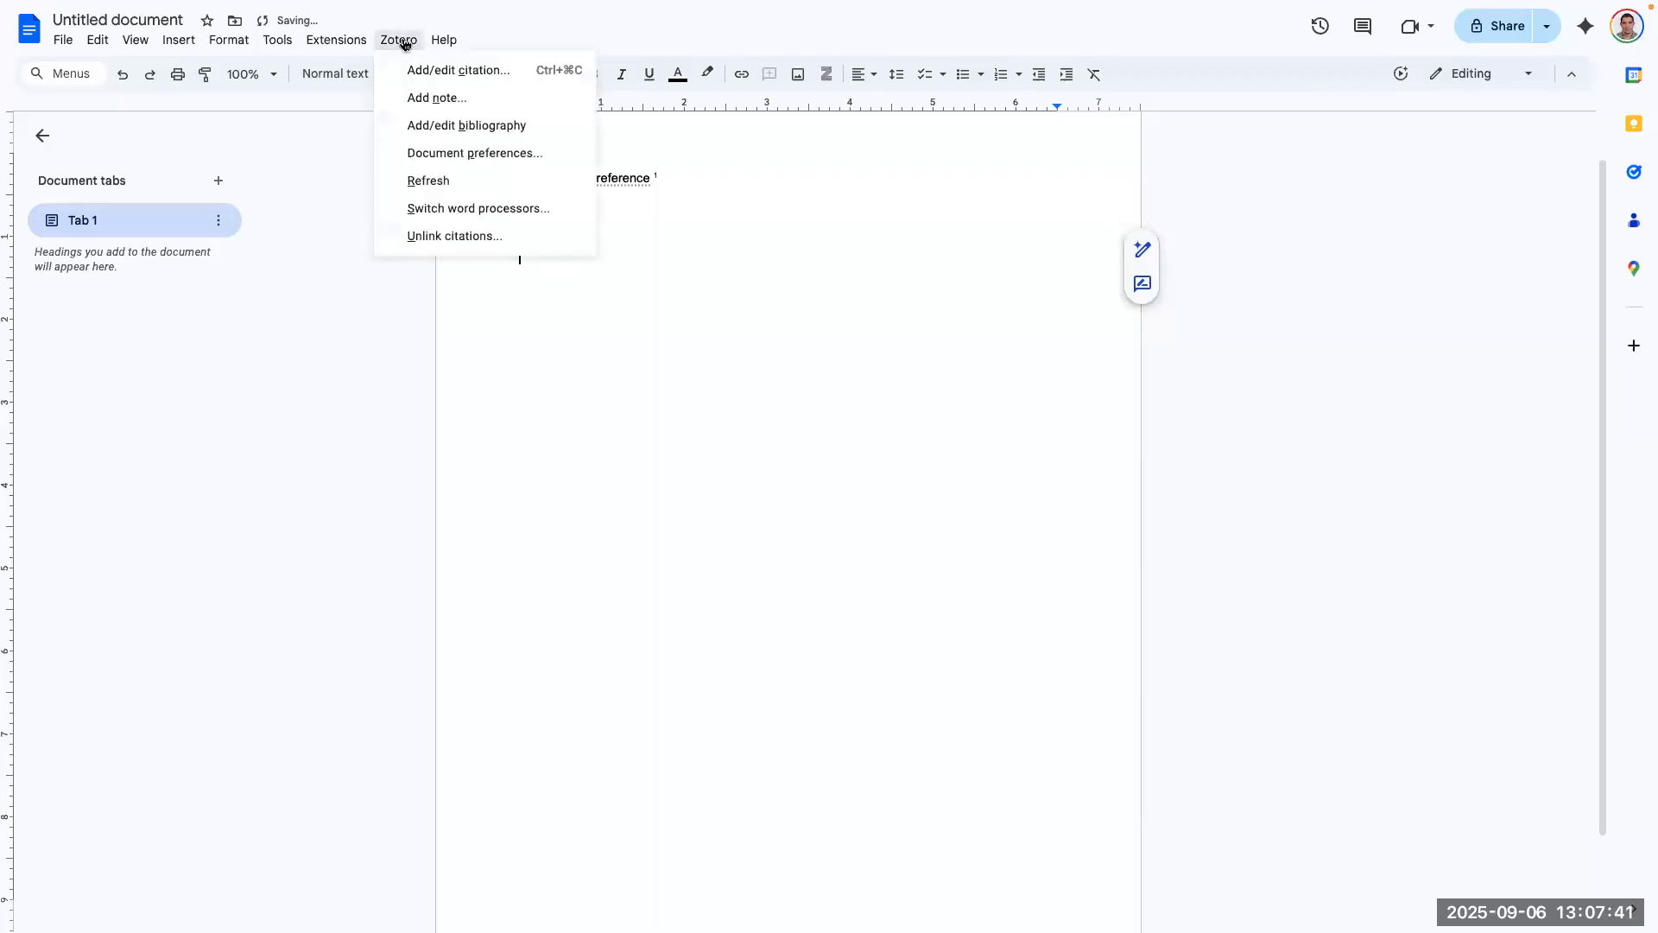
pyautogui.click(462, 127)
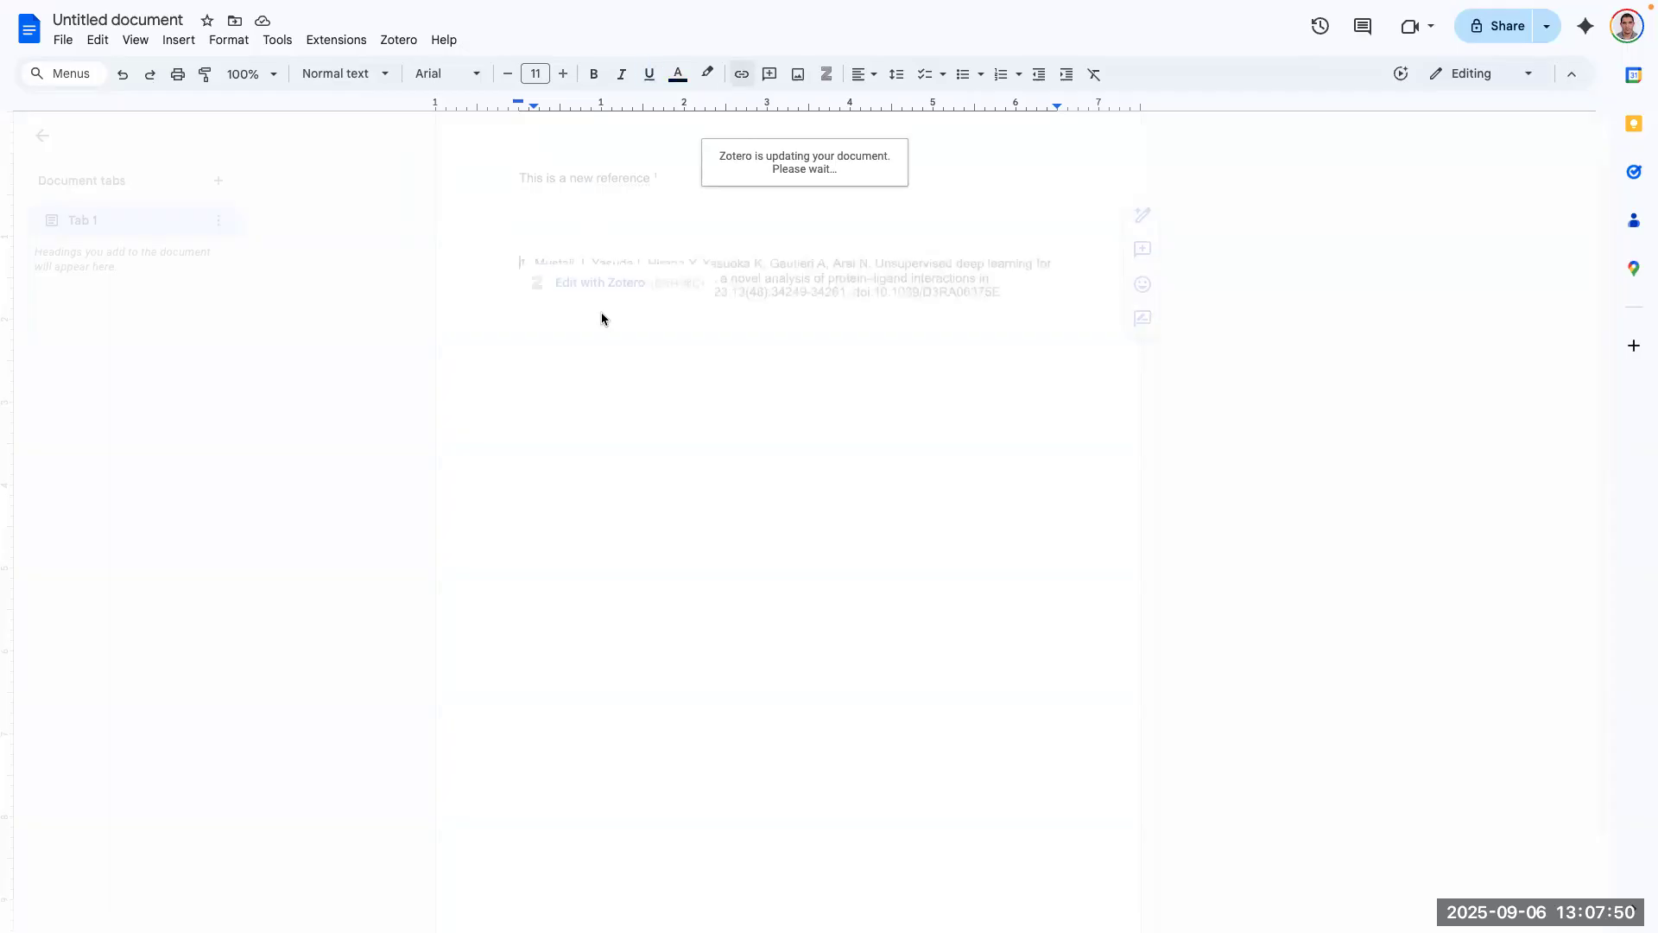
pyautogui.moveTo(1022, 299); pyautogui.dragTo(523, 263)
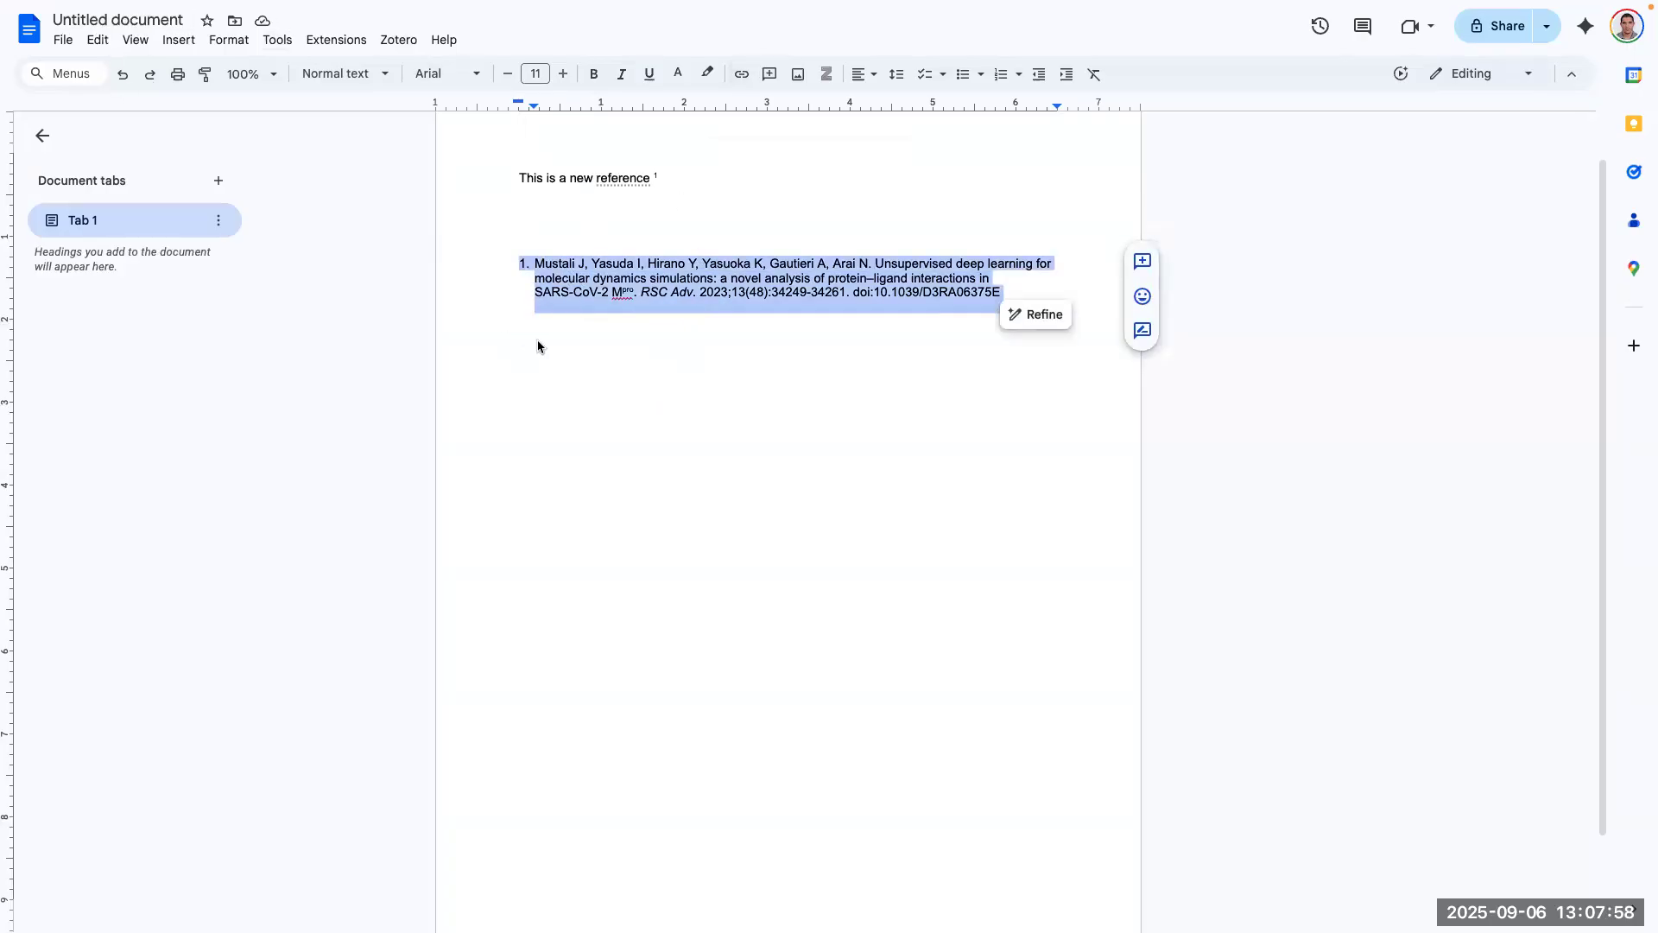
# Step: Go to the online Zotero library in Arc by way of the open JAK1 inhibitors PDF
pyautogui.hotkey('ctrl', 'Up')
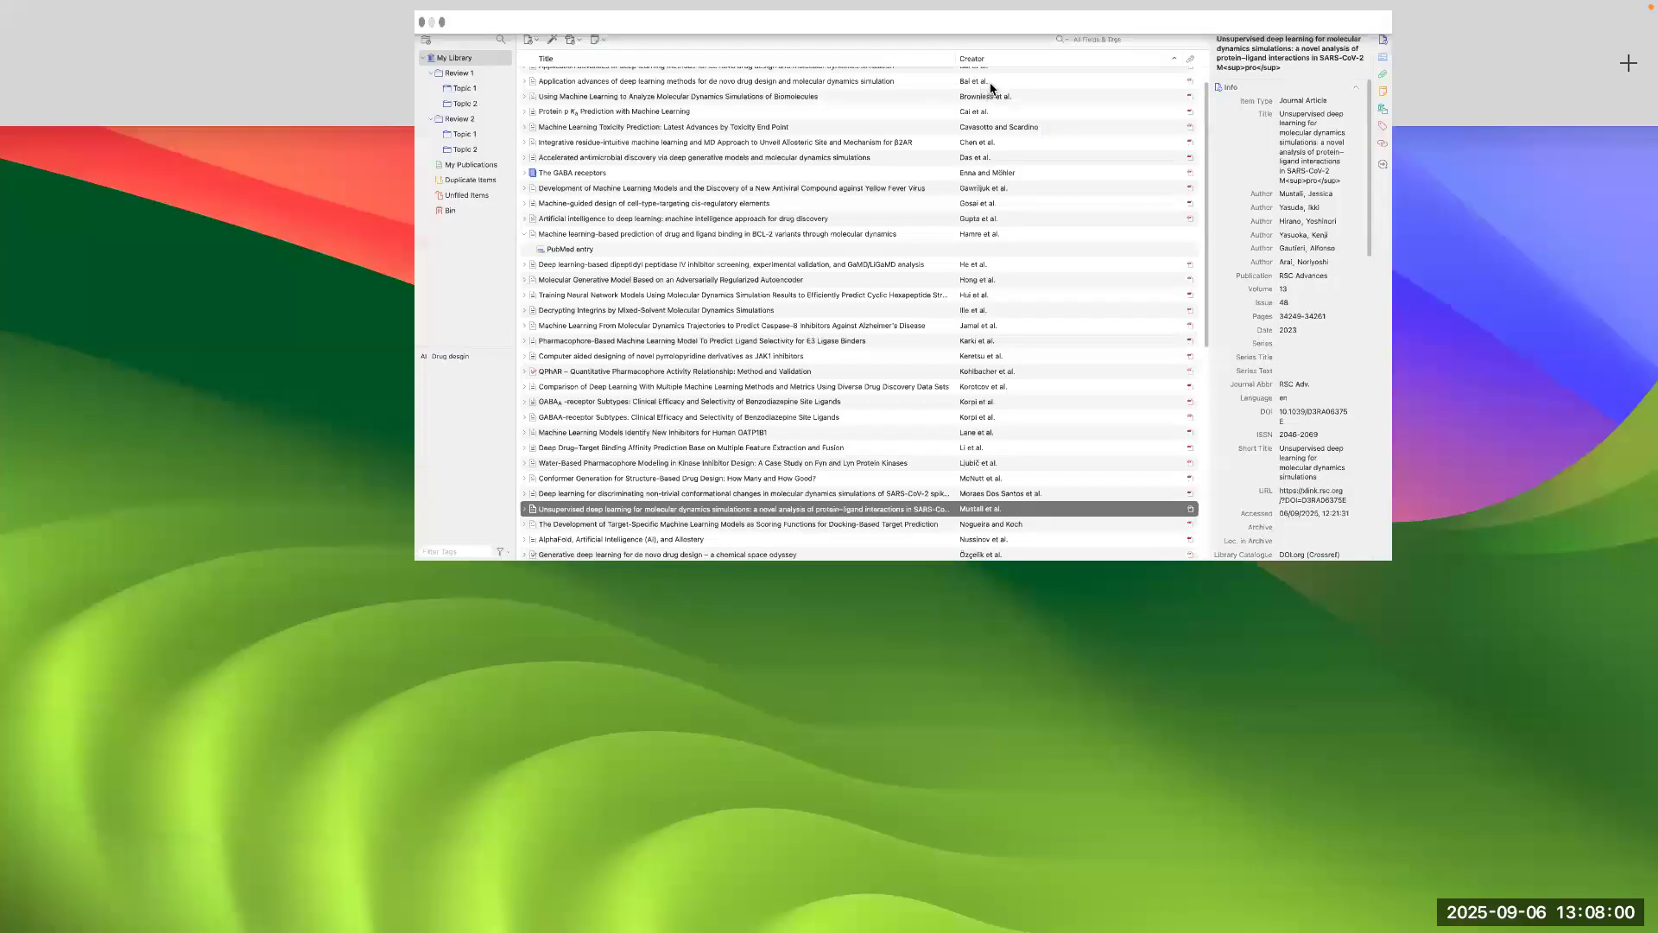
pyautogui.click(663, 63)
pyautogui.moveTo(7, 483)
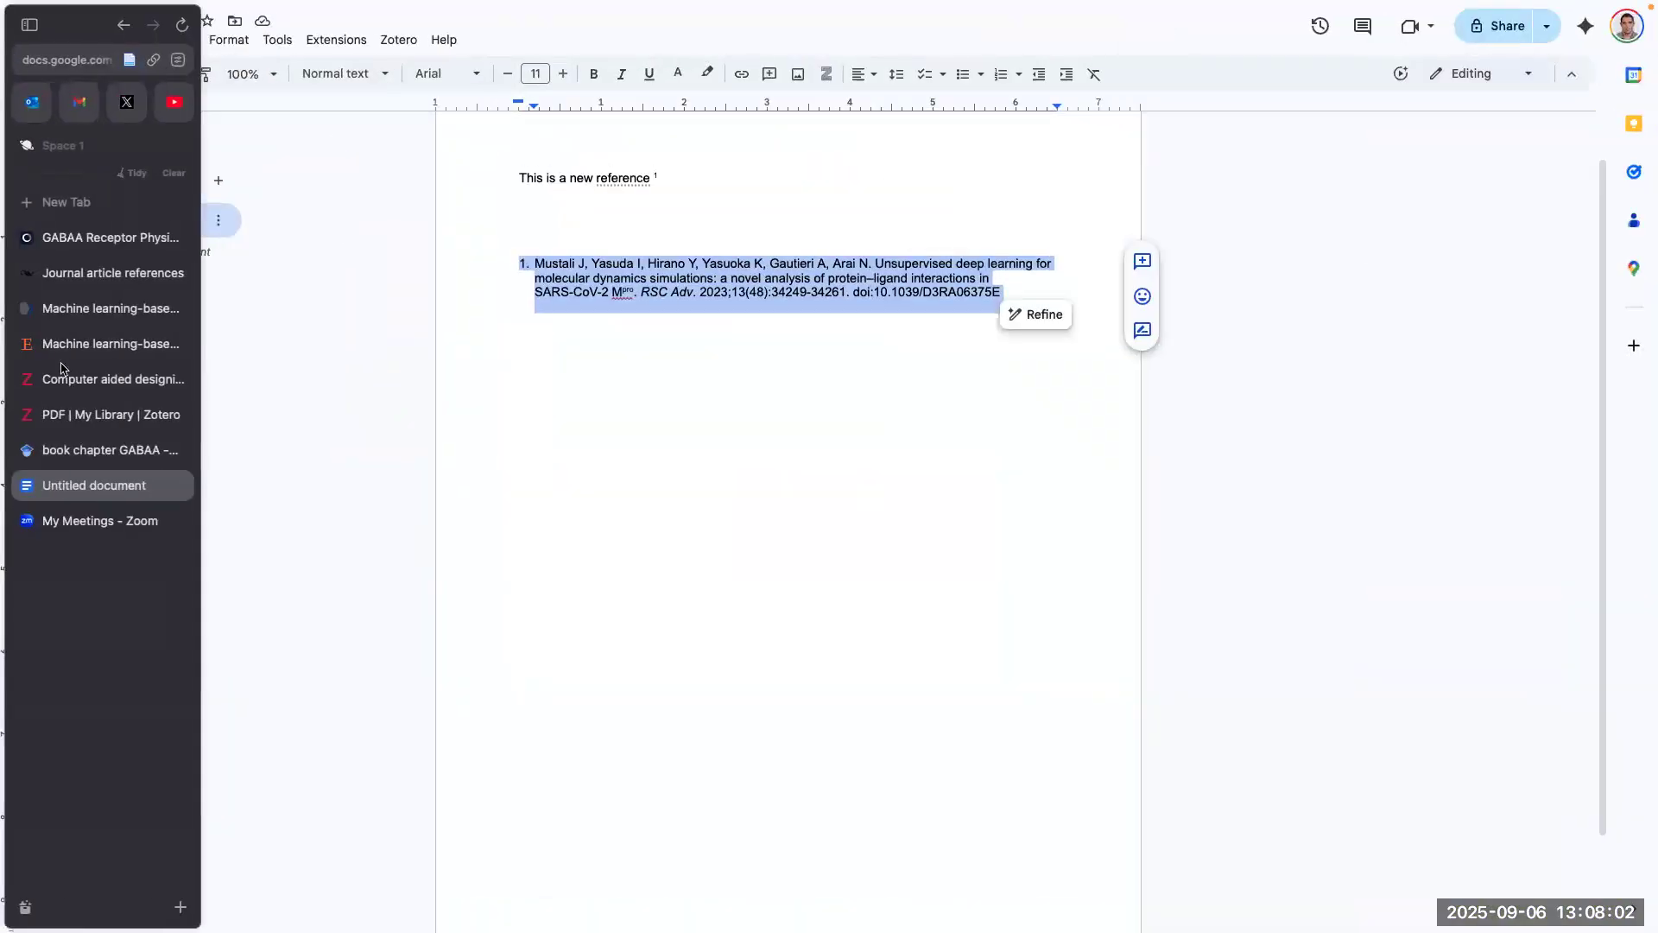
pyautogui.click(104, 416)
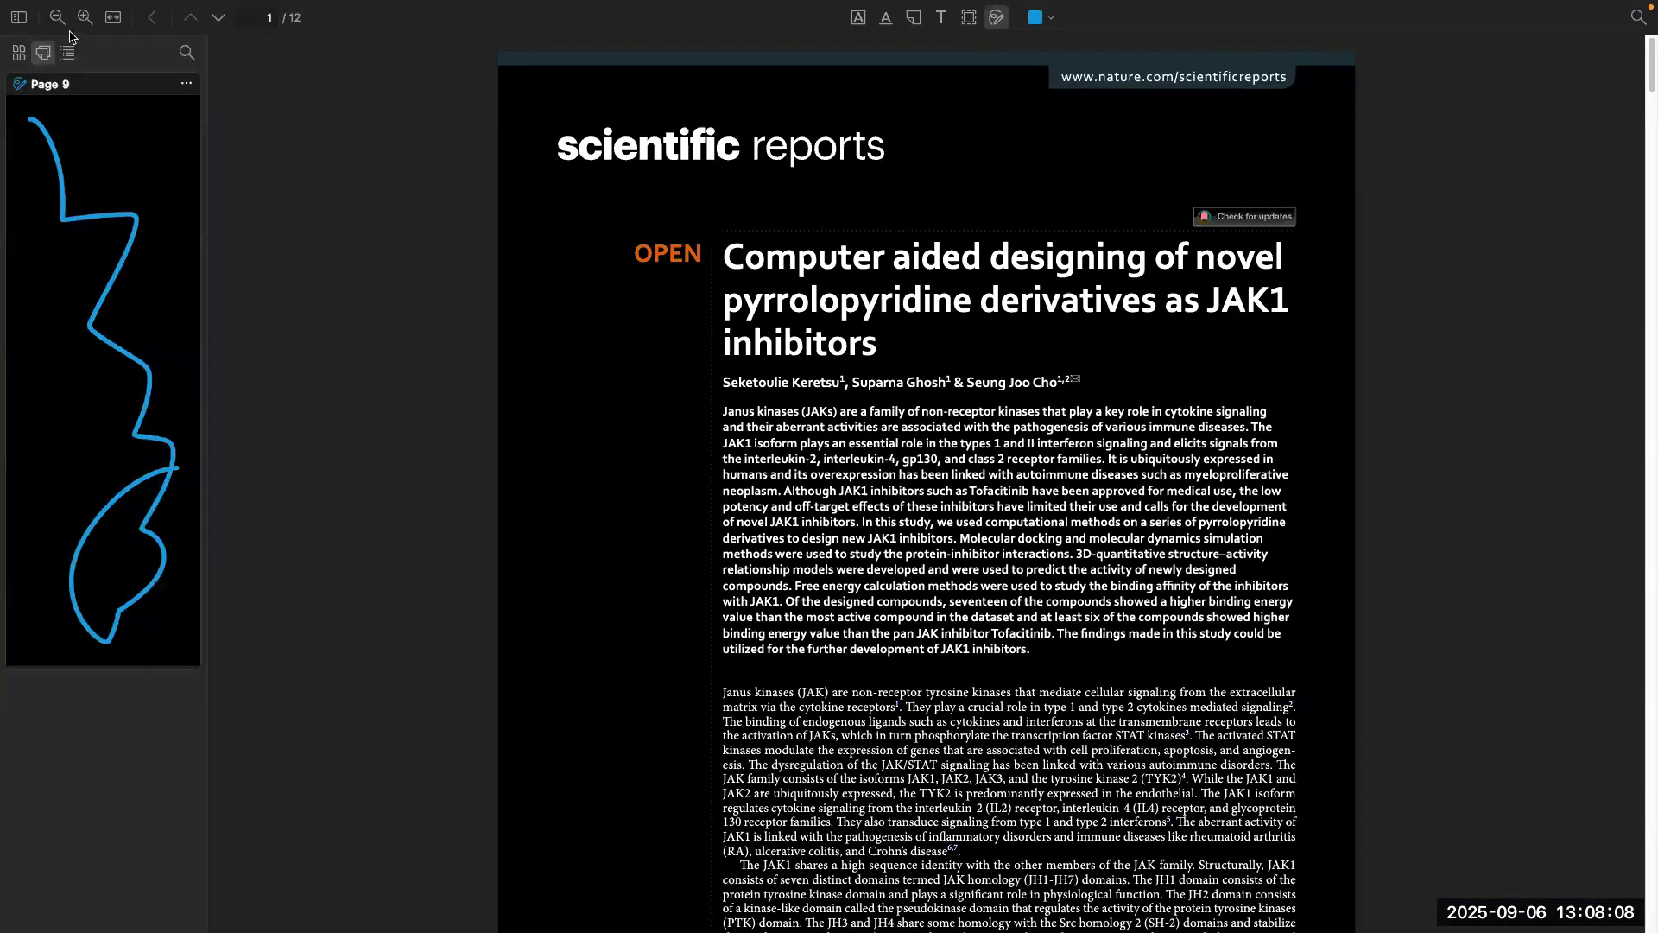
pyautogui.moveTo(7, 303)
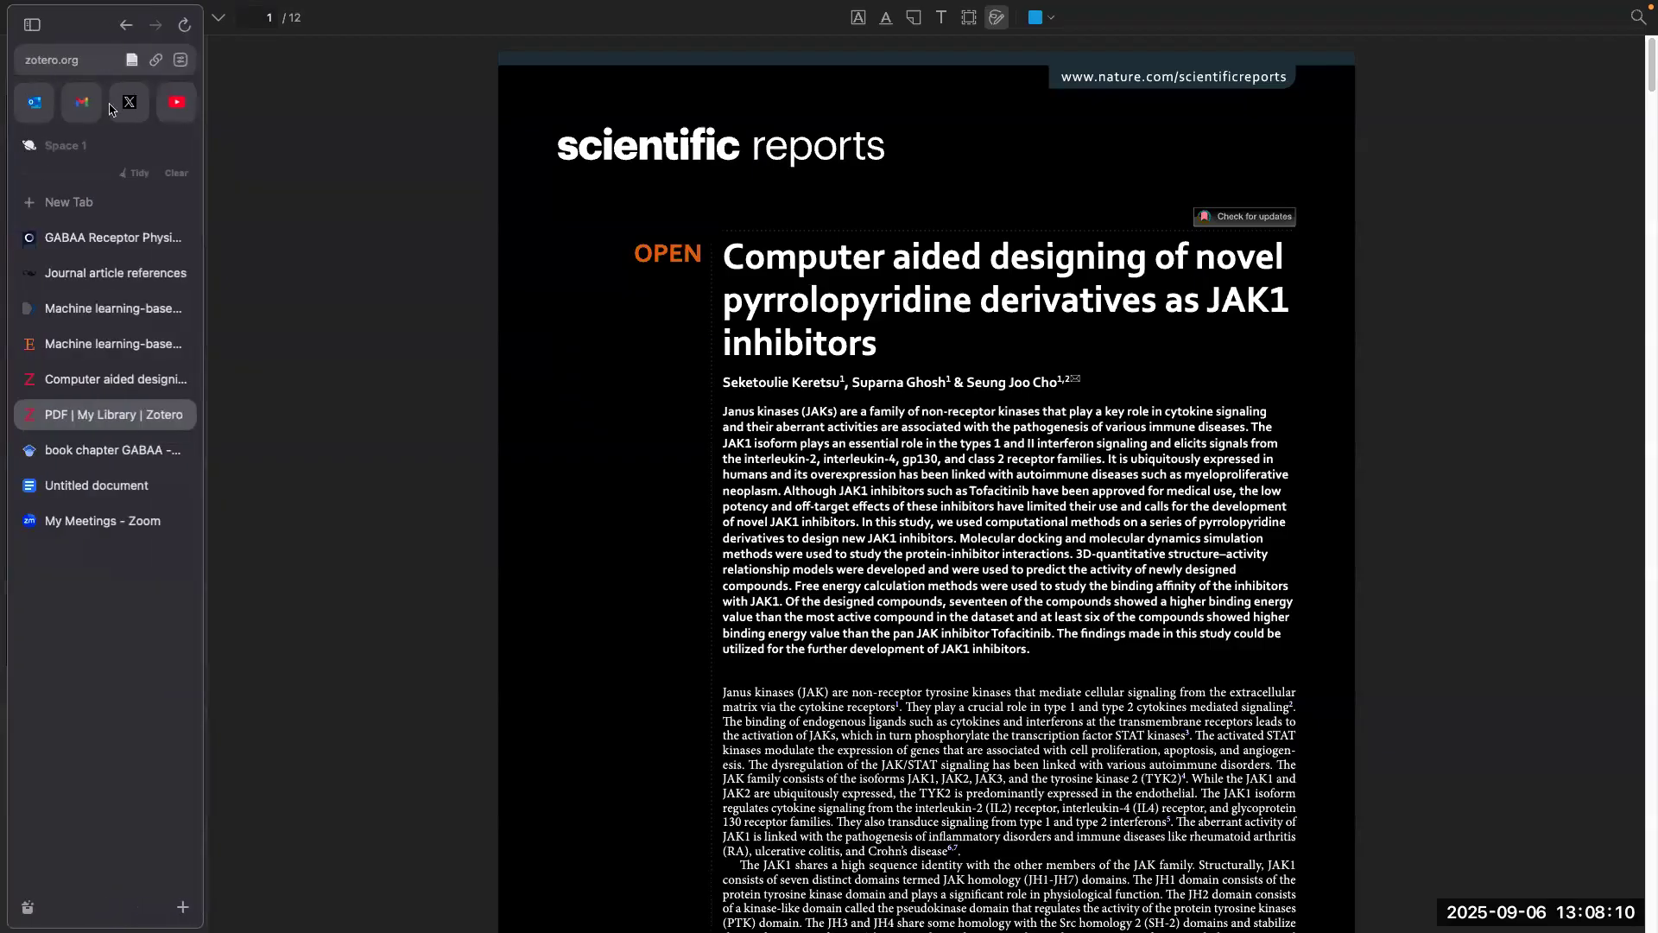
pyautogui.click(122, 26)
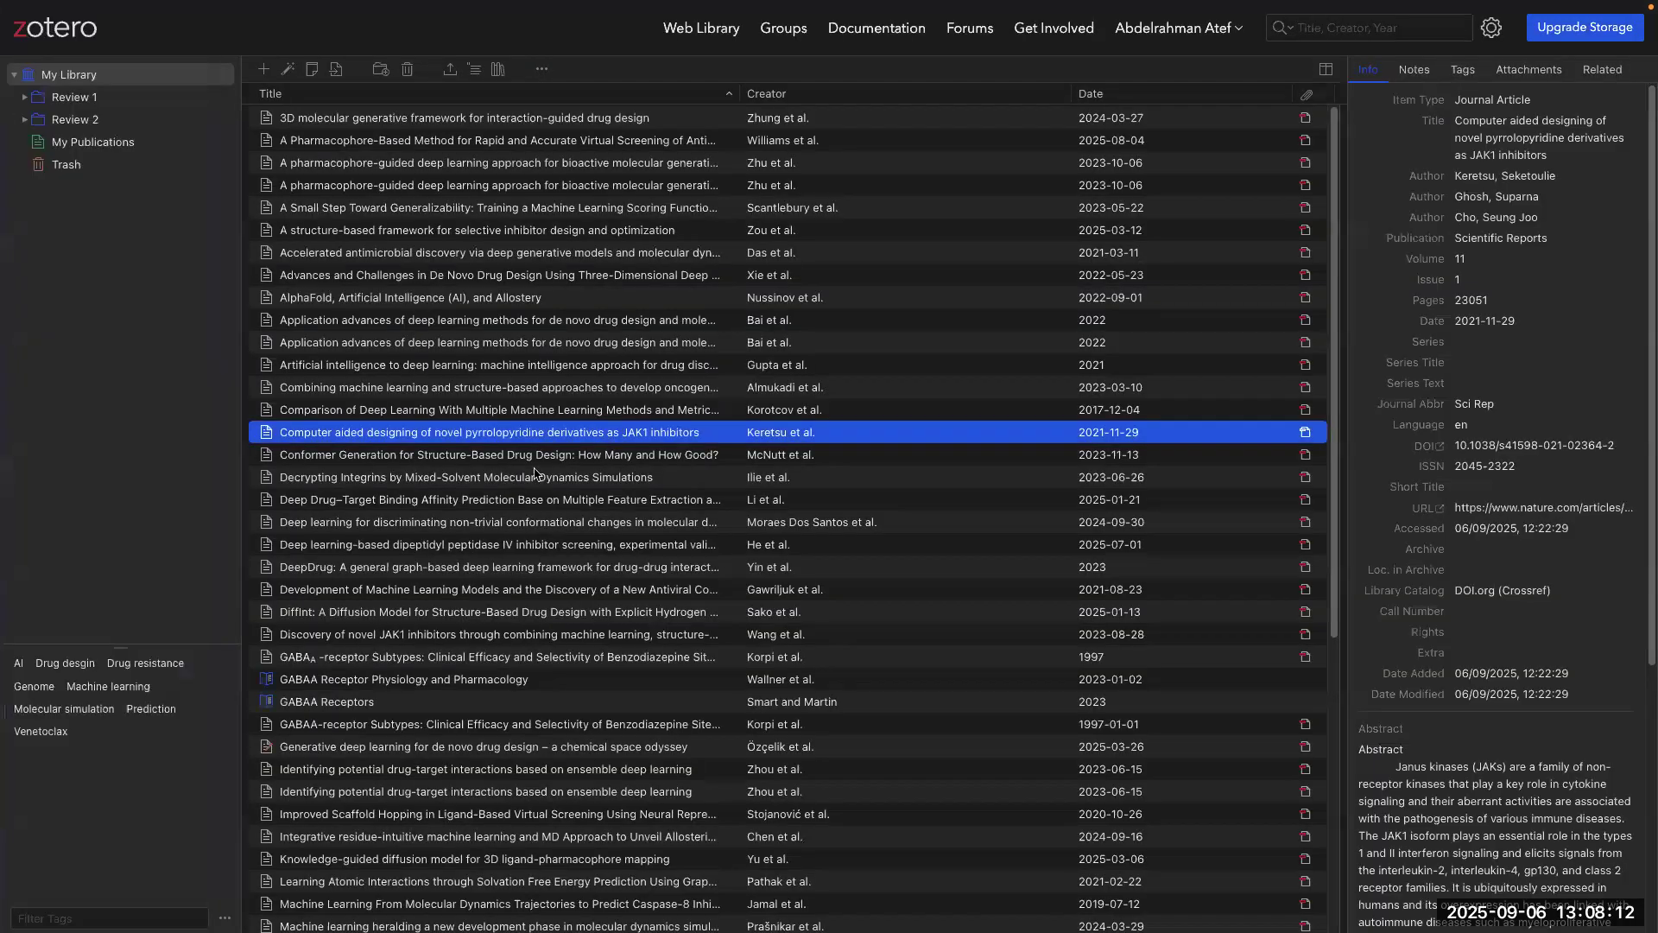
# Step: Look through the full list of synced items in the online Zotero library
pyautogui.scroll(-3, 409, 624)
pyautogui.scroll(-5, 409, 623)
pyautogui.scroll(1, 409, 623)
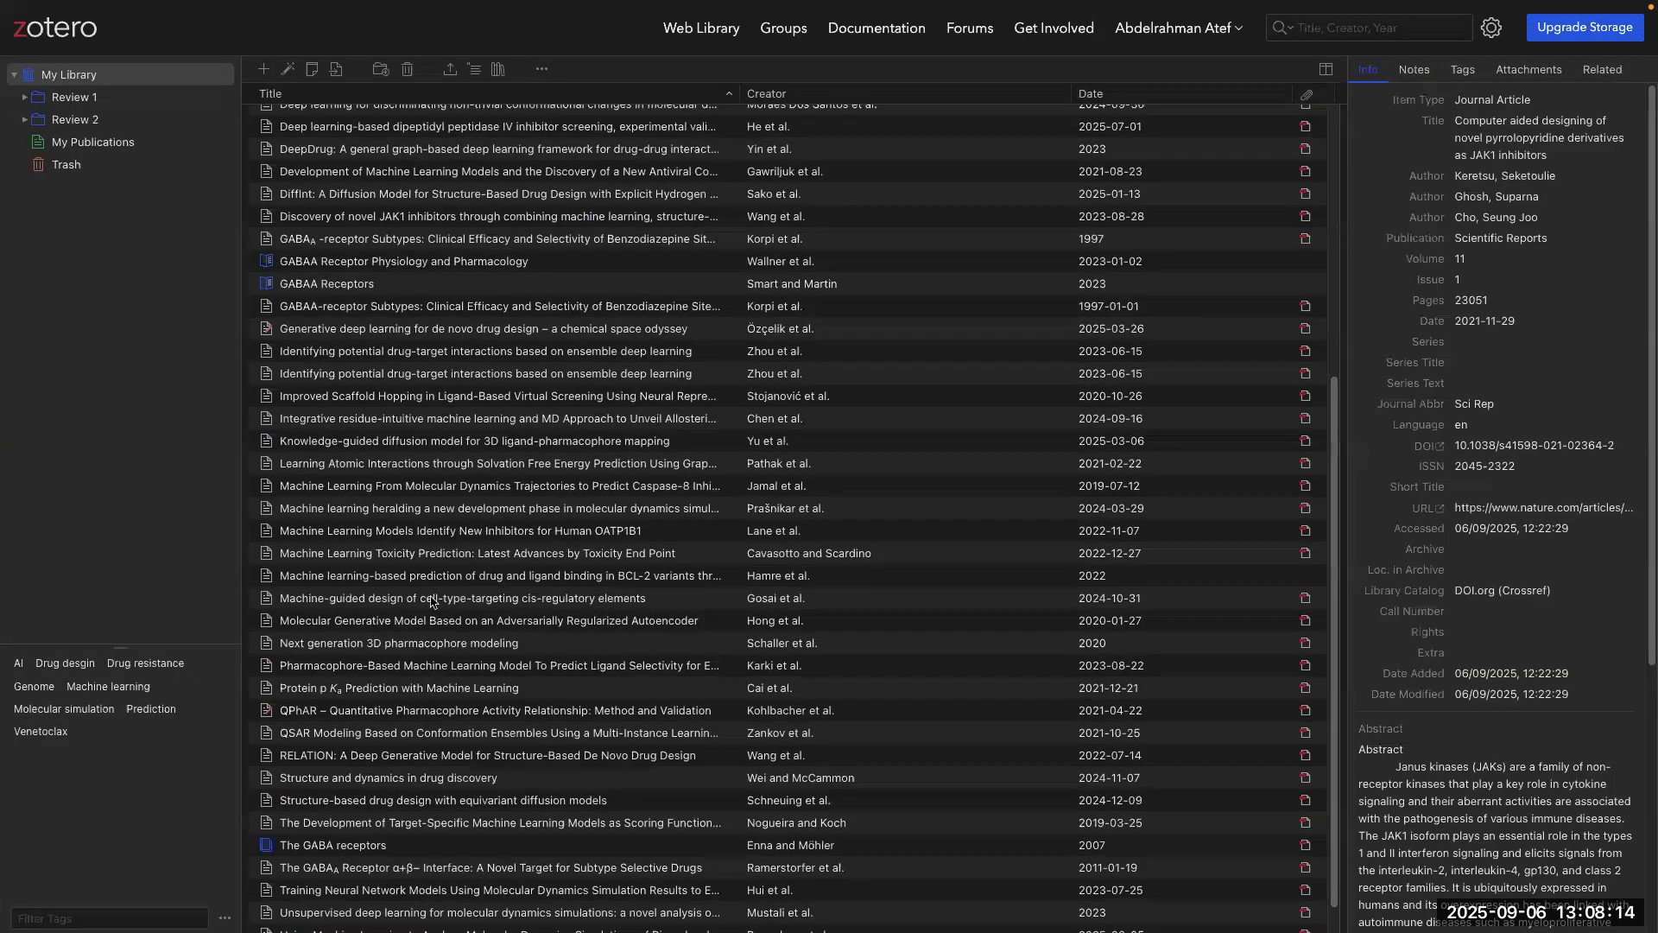
pyautogui.scroll(5, 440, 405)
pyautogui.scroll(-3, 441, 404)
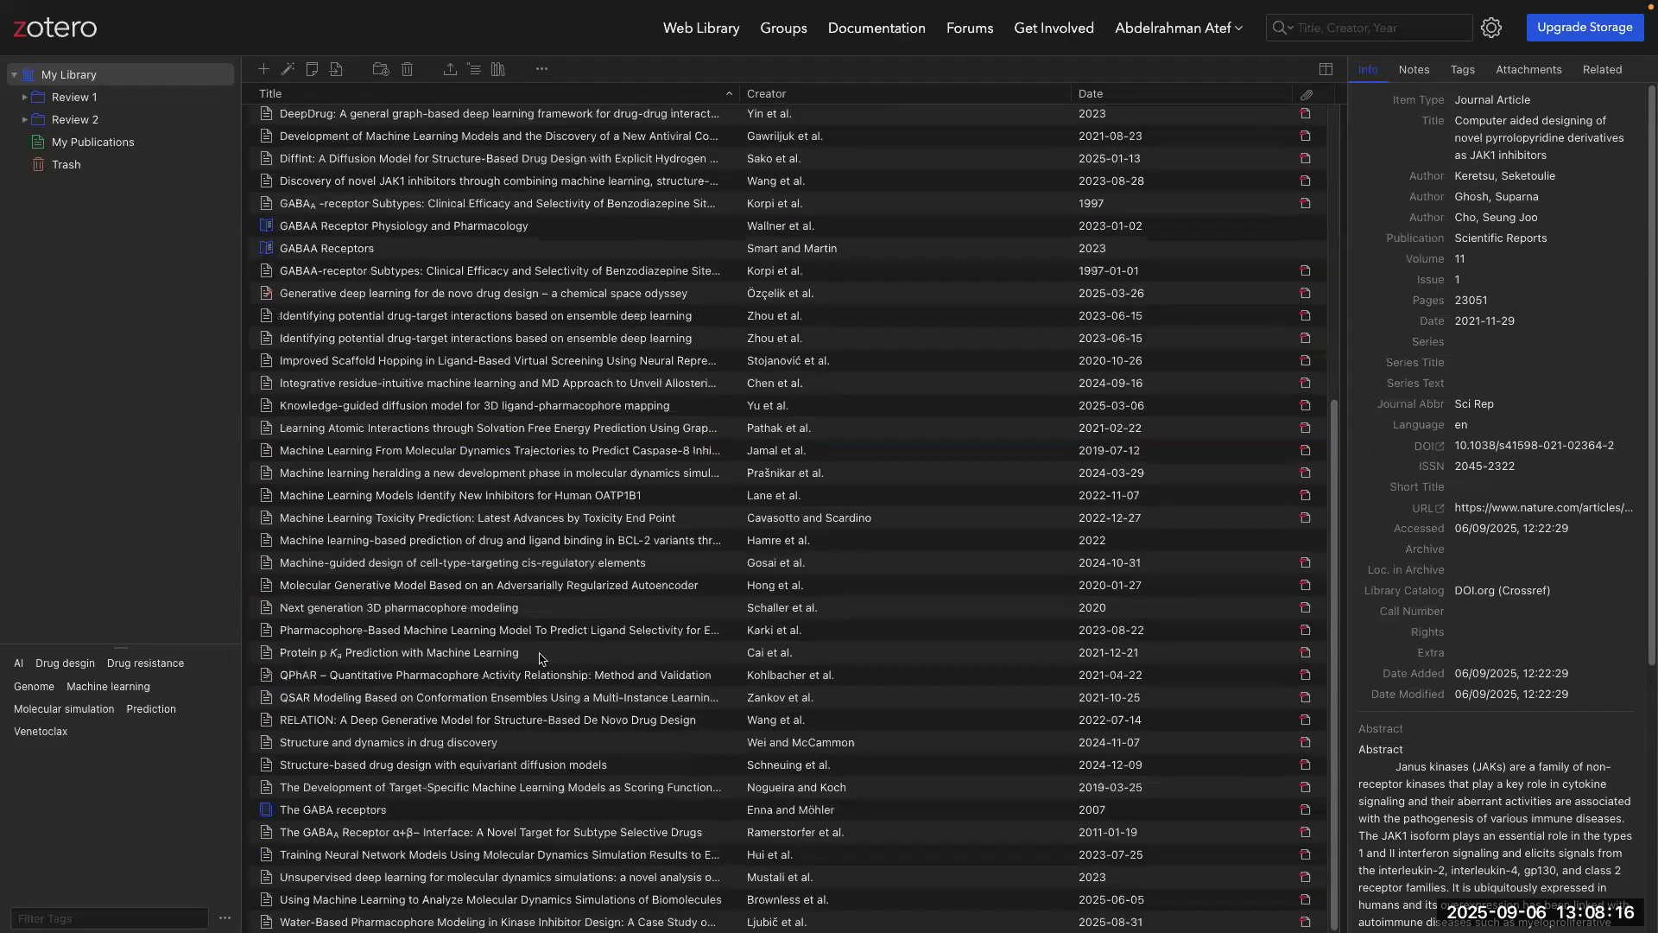
pyautogui.scroll(5, 466, 570)
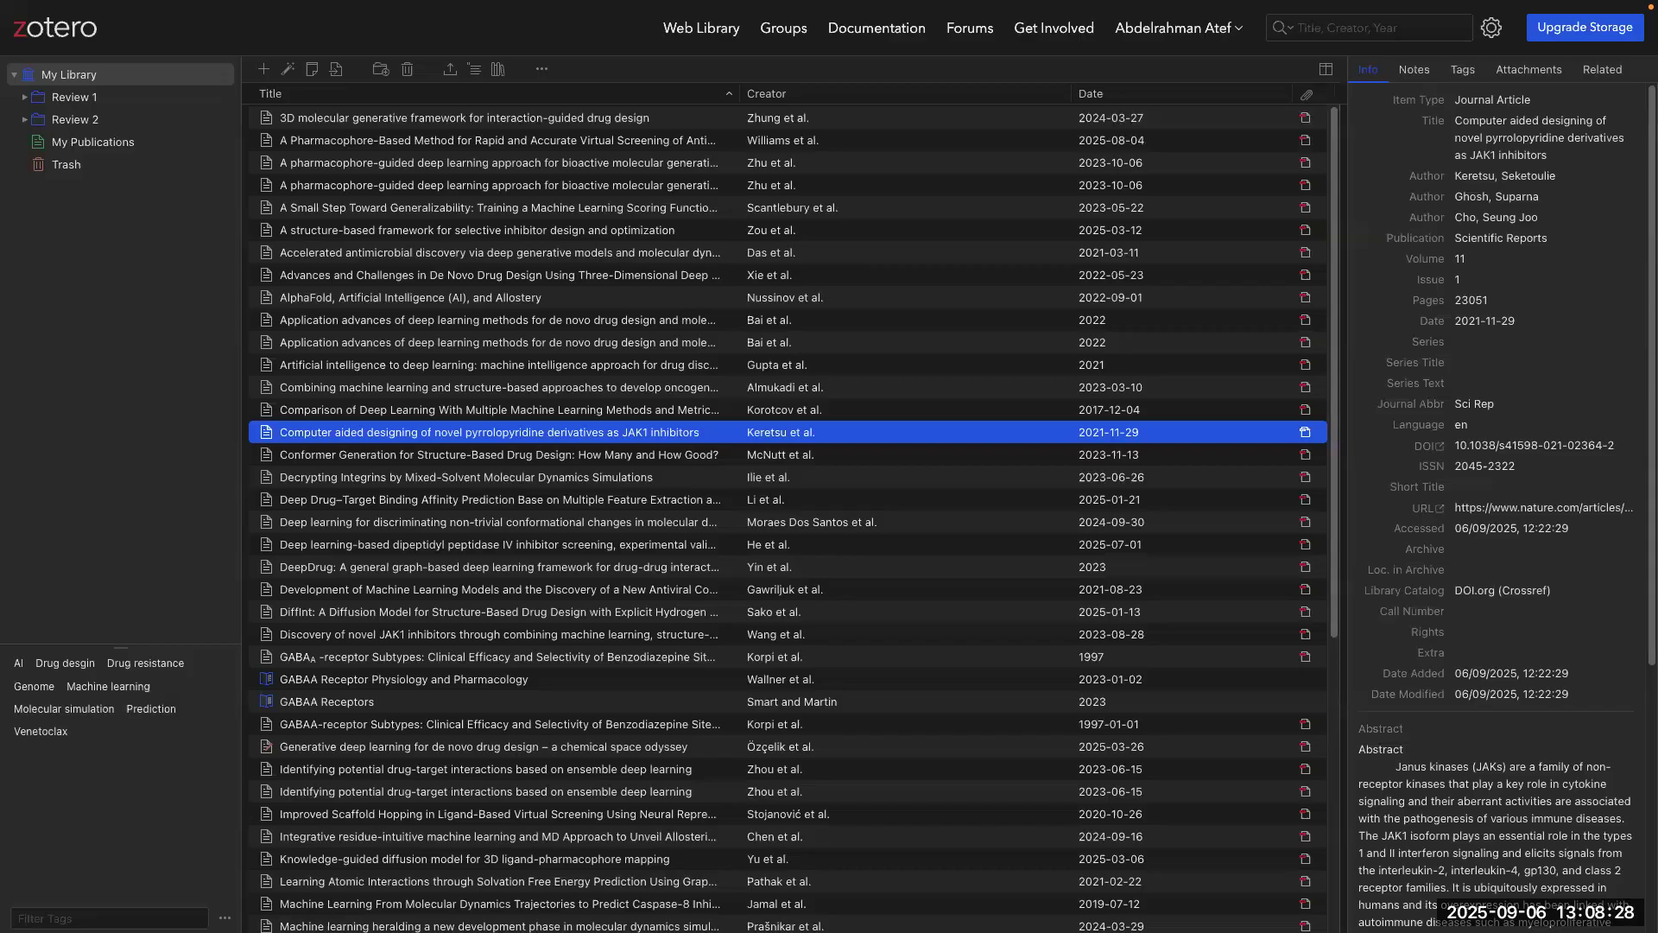
pyautogui.scroll(-7, 682, 663)
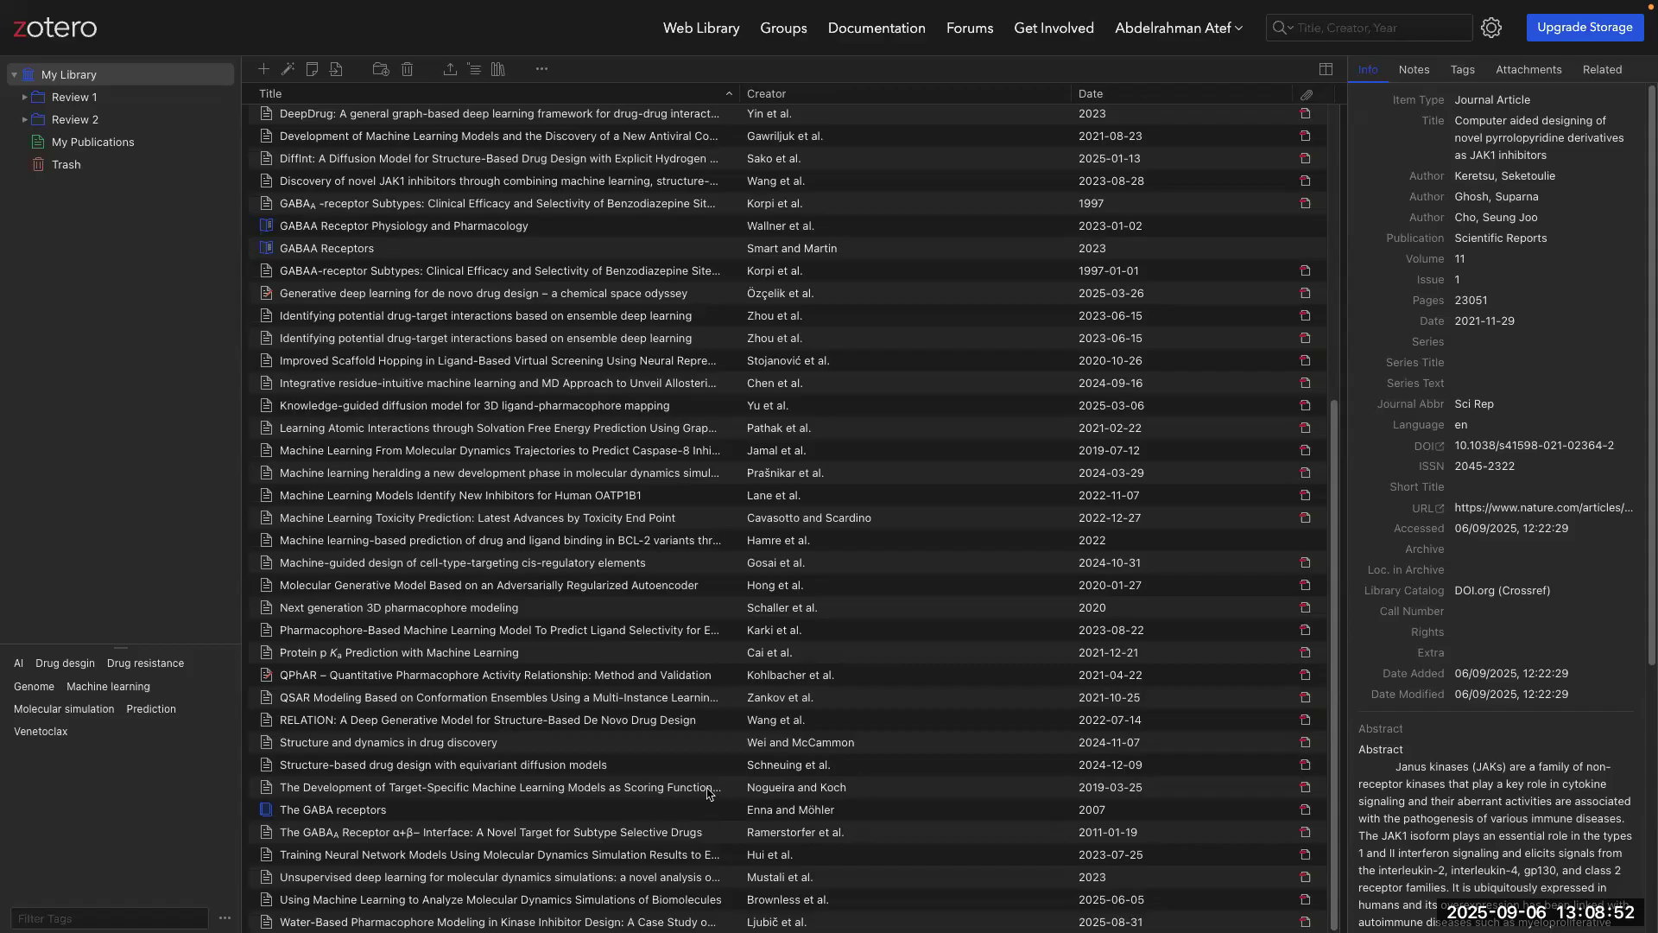
# Step: Switch to Word and change the document's Zotero citation style to one with bracketed numbers
pyautogui.hotkey('ctrl', 'Up')
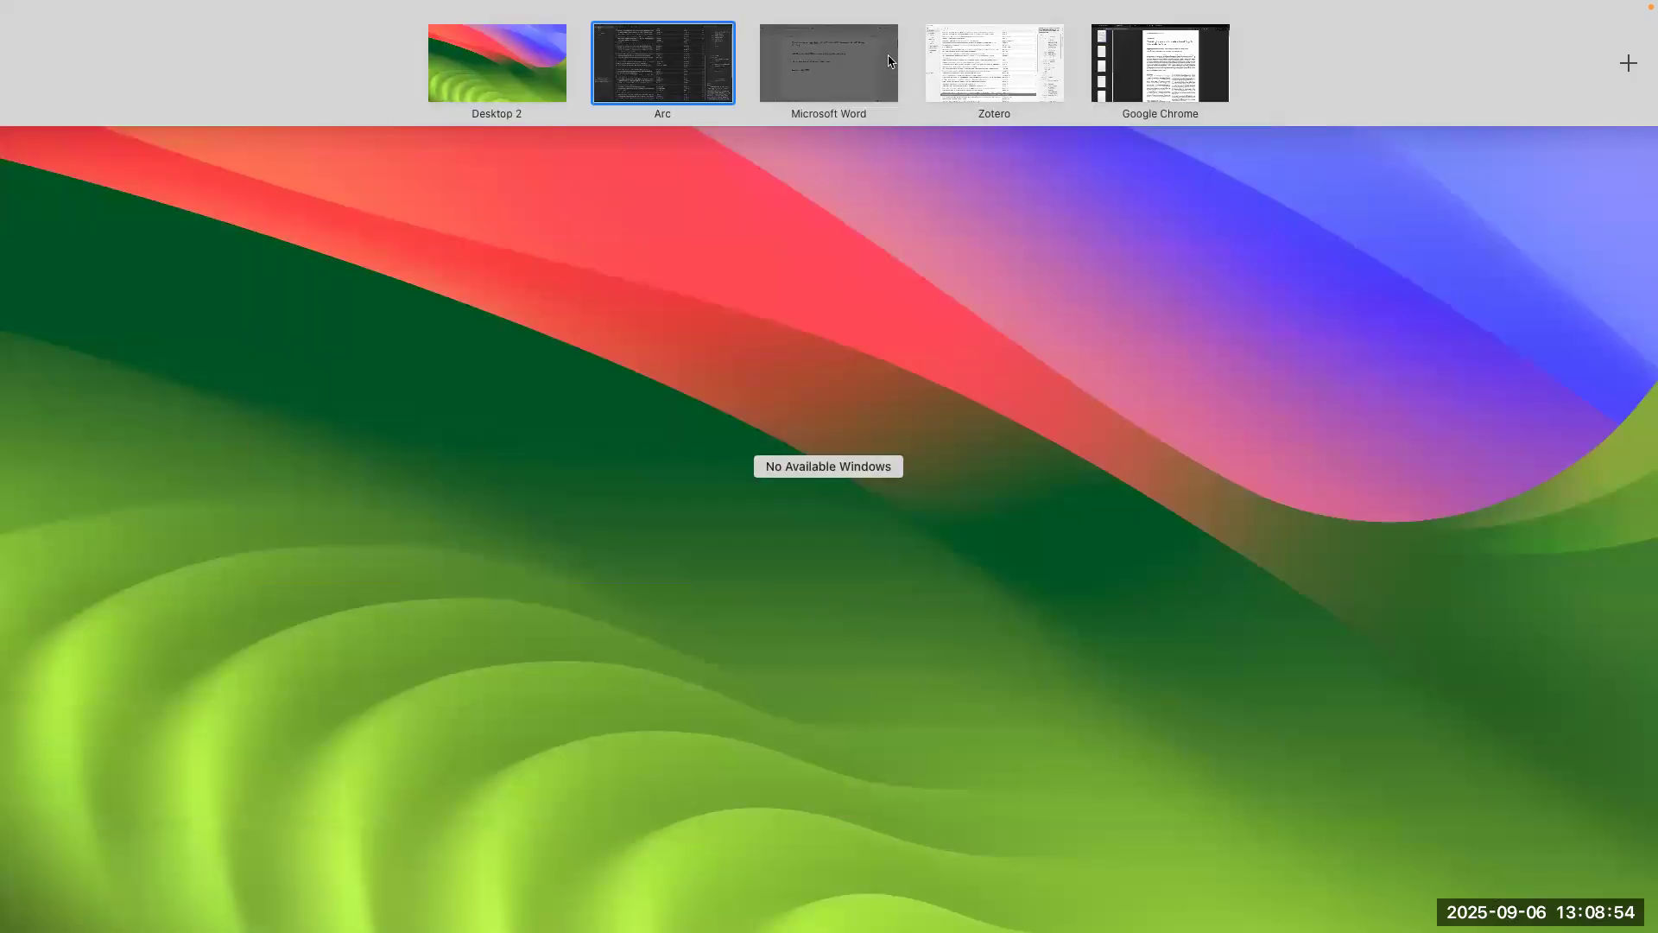
pyautogui.click(884, 61)
pyautogui.scroll(2, 737, 569)
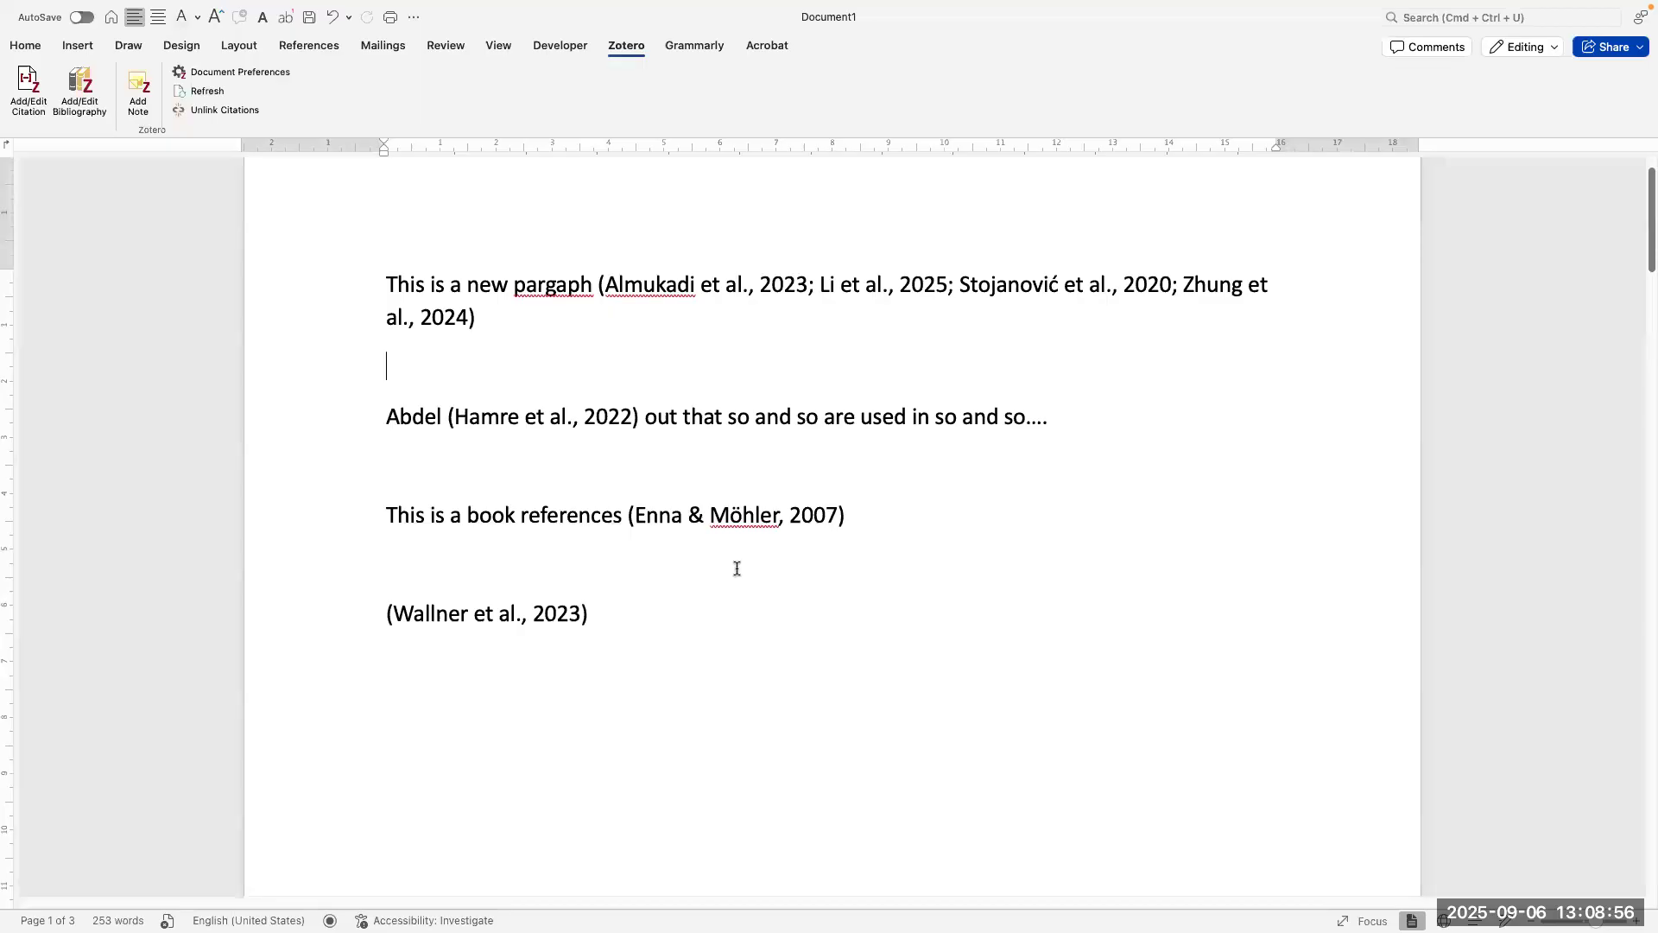
pyautogui.moveTo(677, 614); pyautogui.dragTo(376, 288)
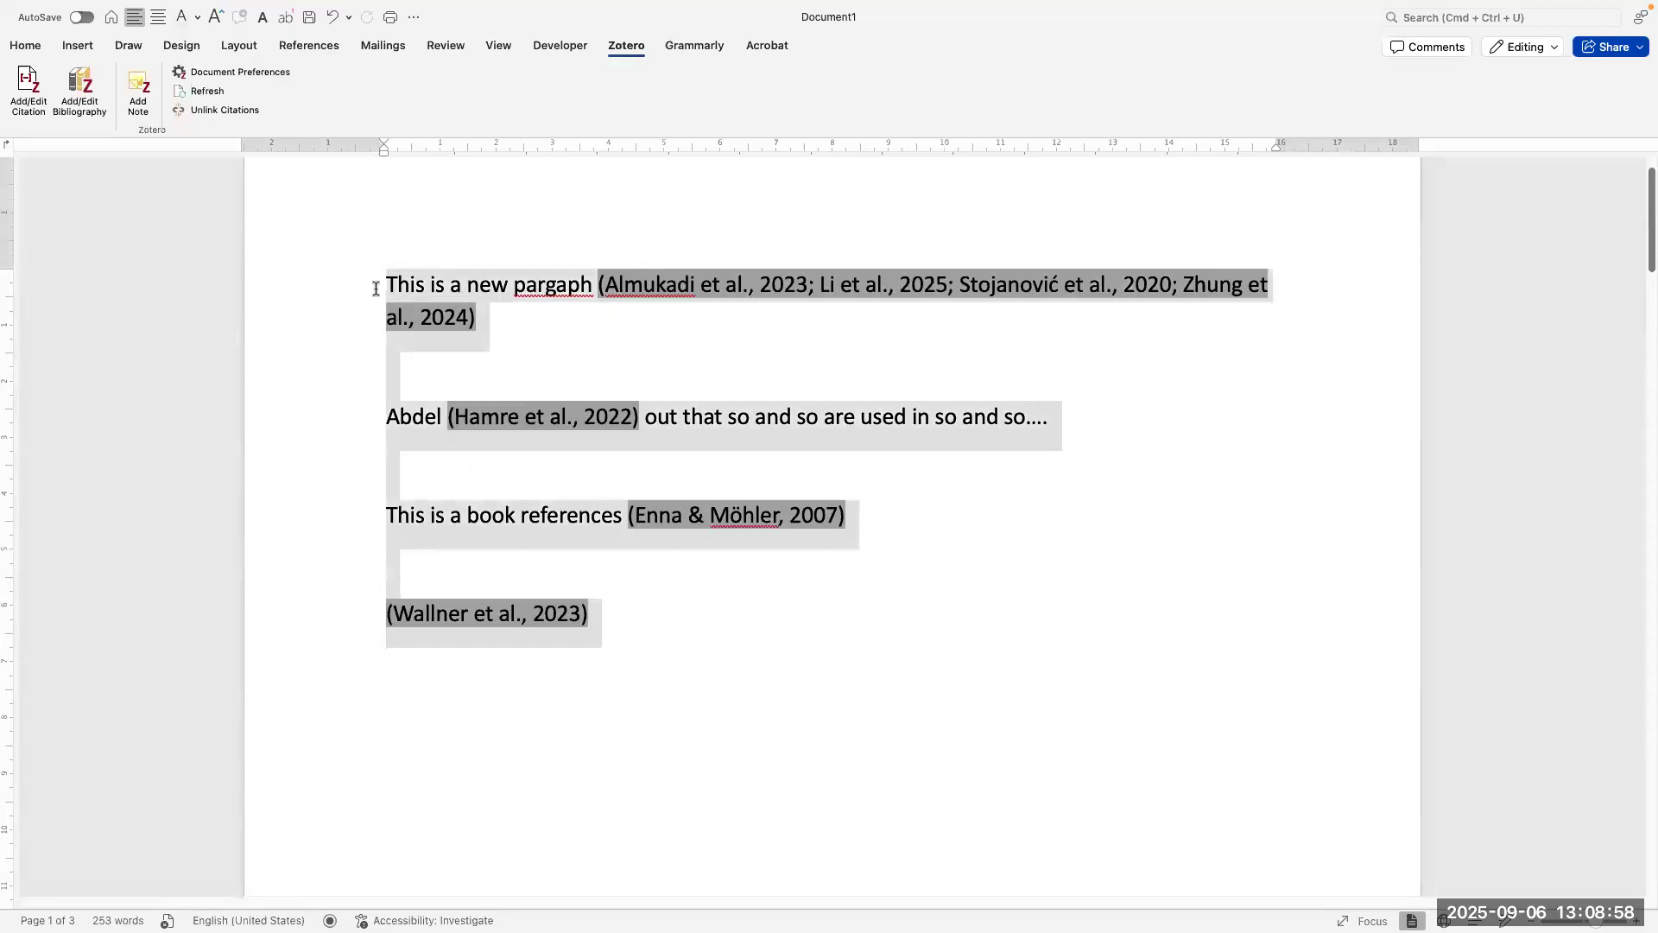
pyautogui.click(254, 78)
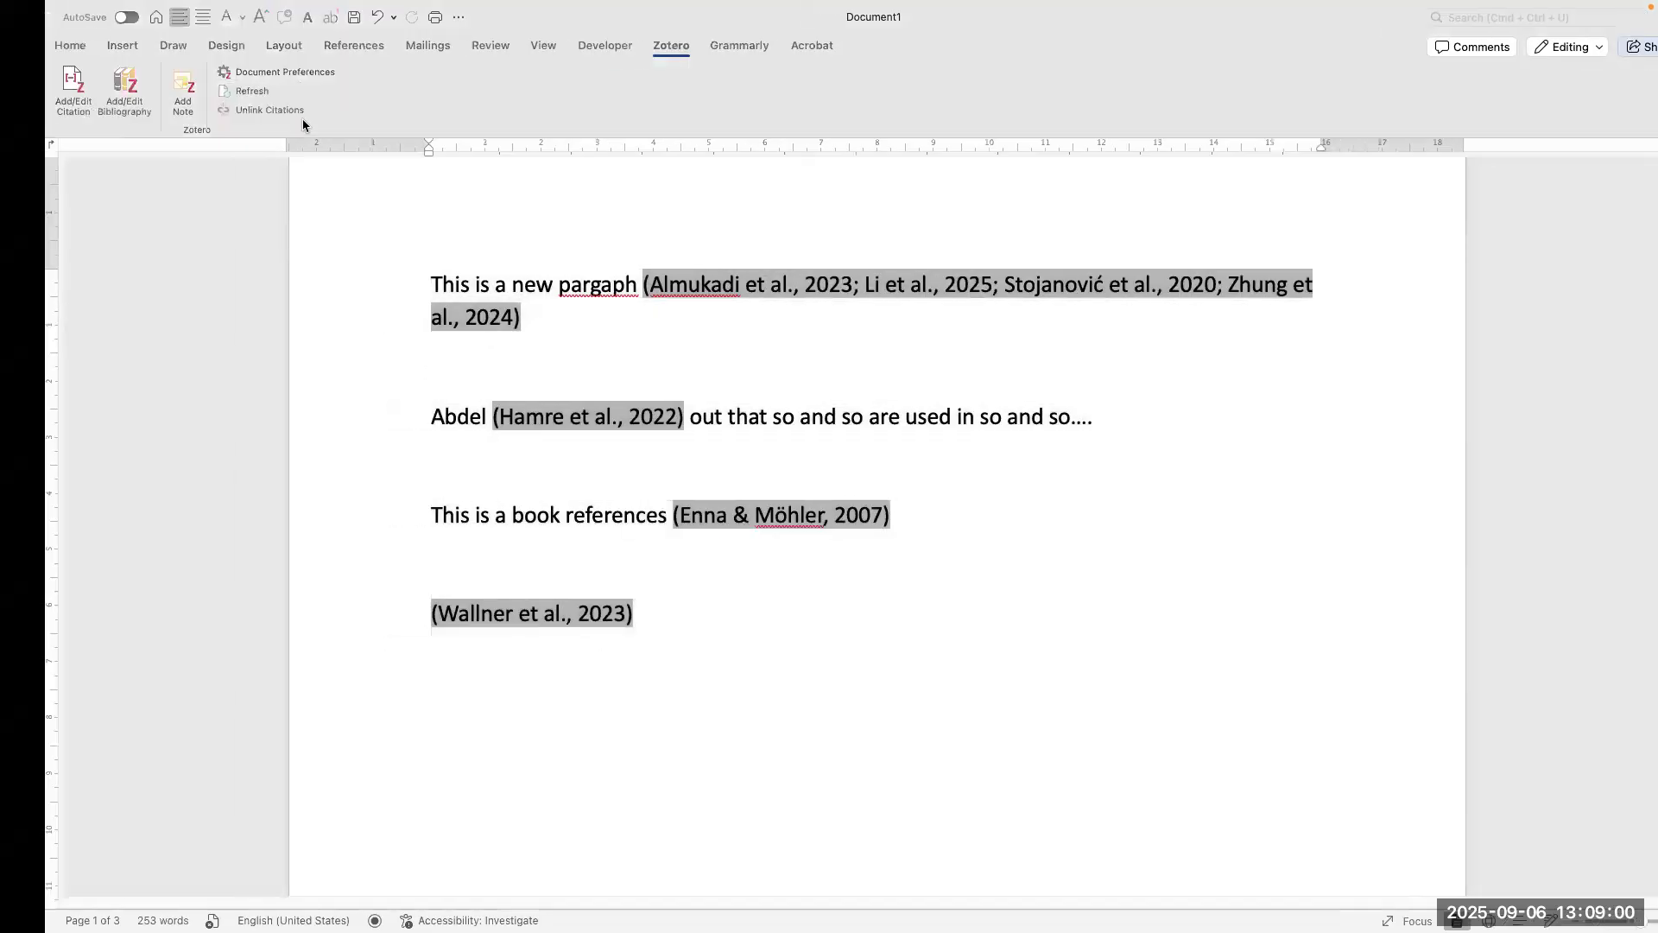
pyautogui.scroll(-4, 678, 378)
pyautogui.click(553, 396)
pyautogui.click(871, 642)
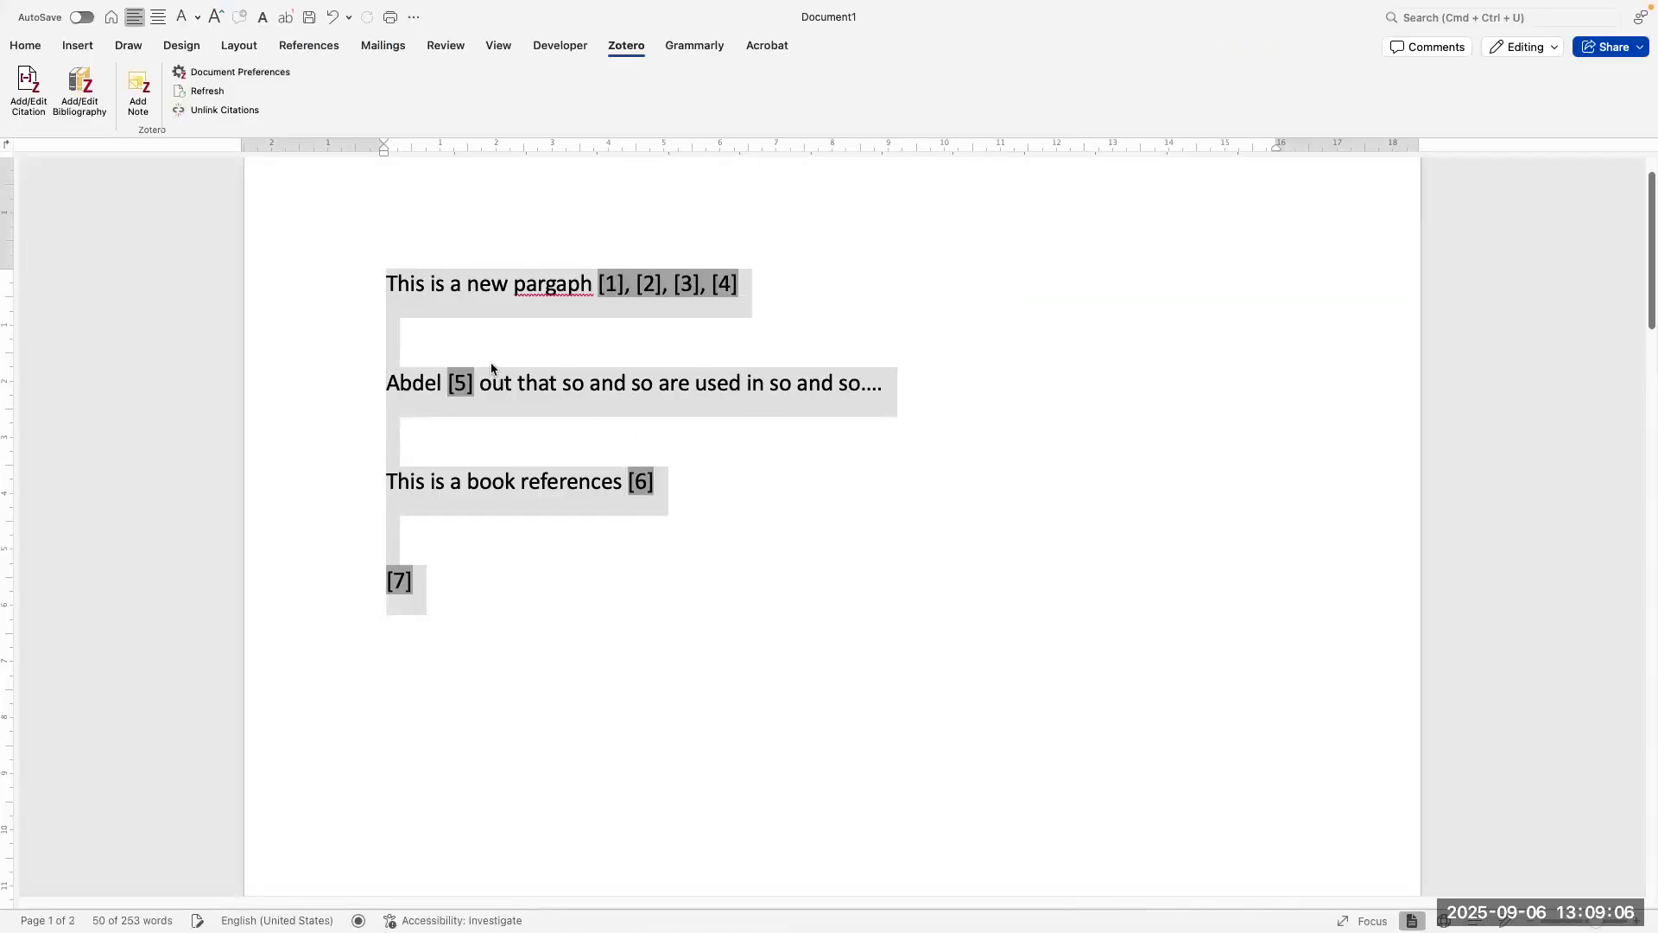
# Step: Delete the second paragraph containing citation [5], along with the blank lines around it
pyautogui.moveTo(859, 392); pyautogui.dragTo(360, 403)
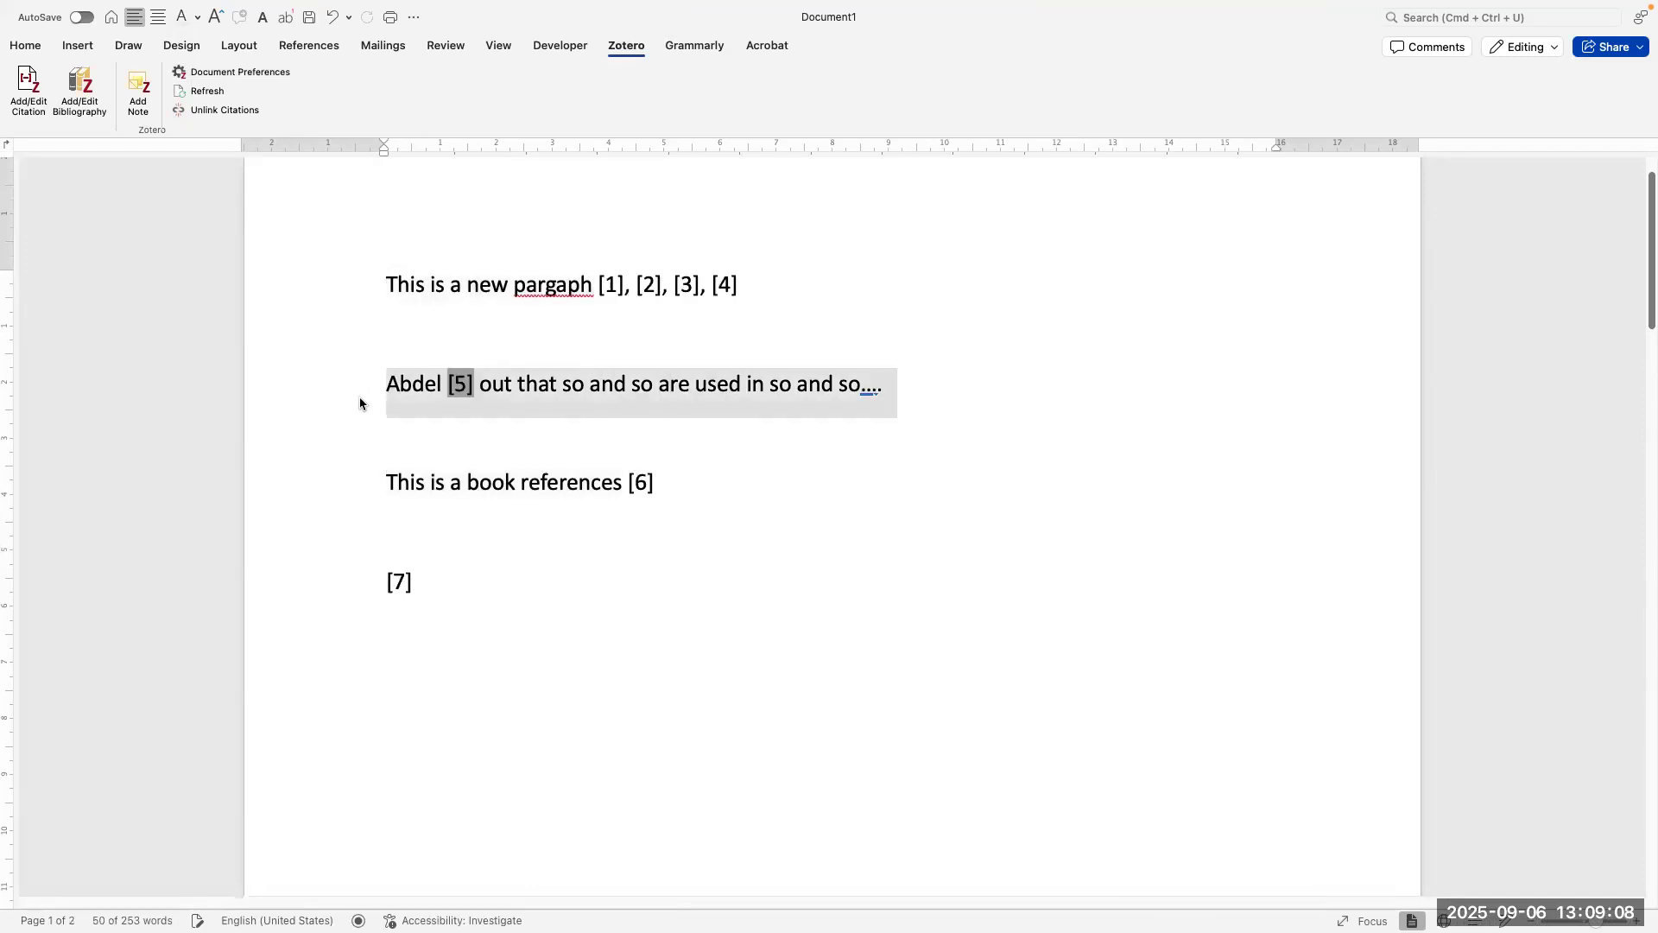
pyautogui.press('BackSpace')
pyautogui.press('BackSpace')
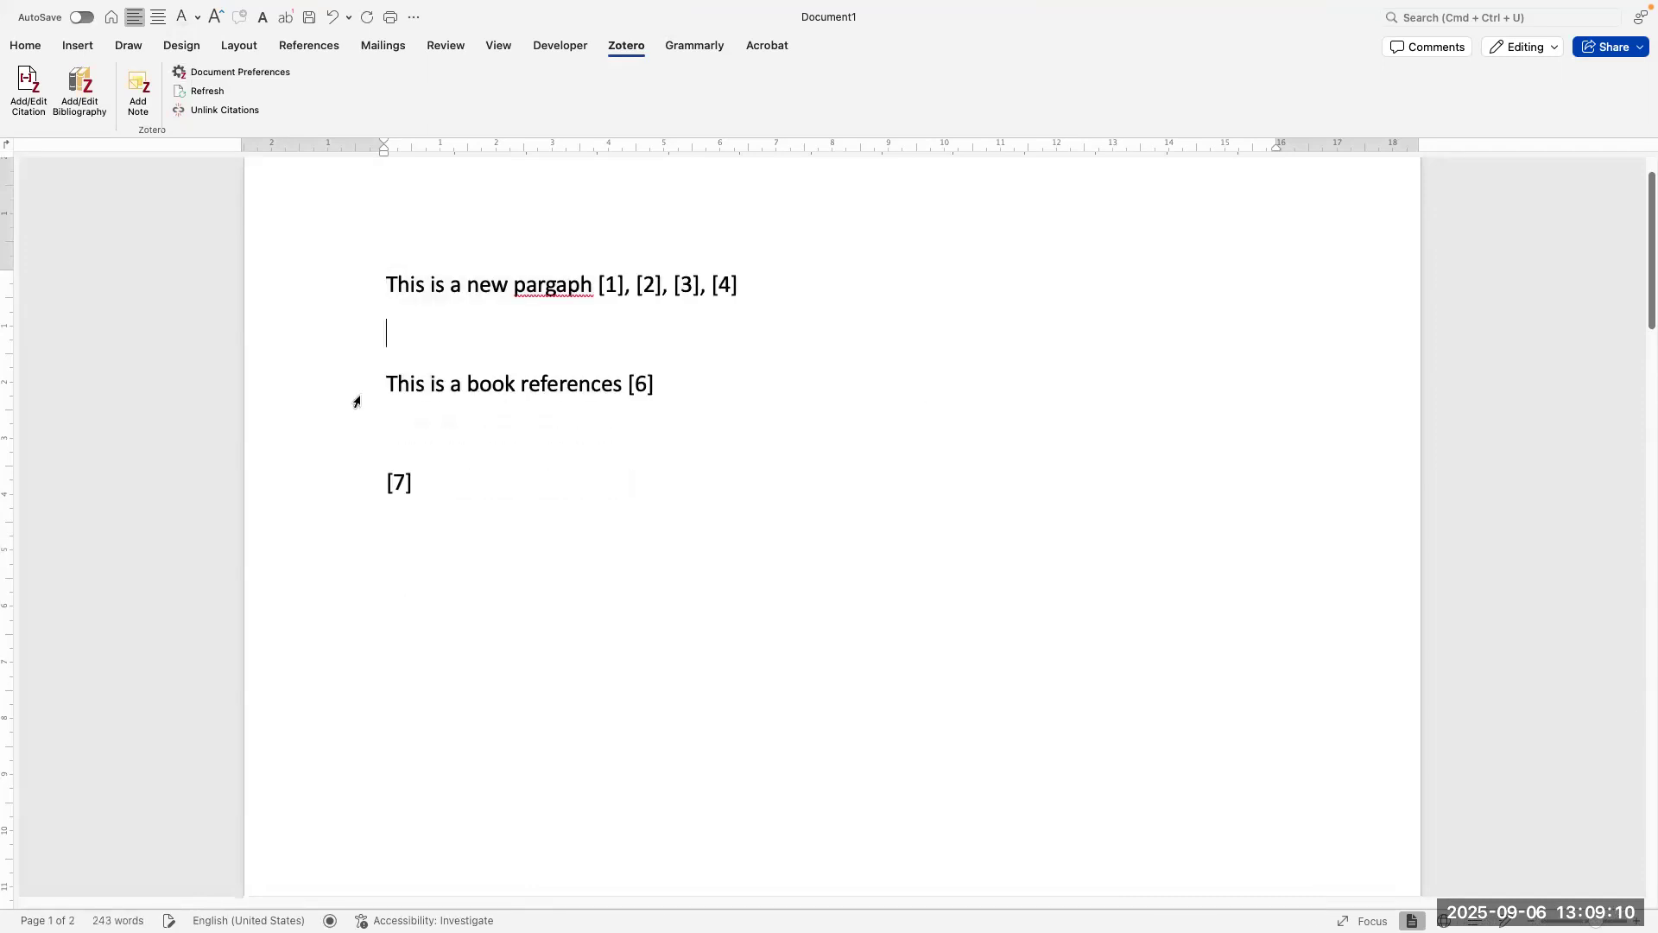
pyautogui.press('Delete')
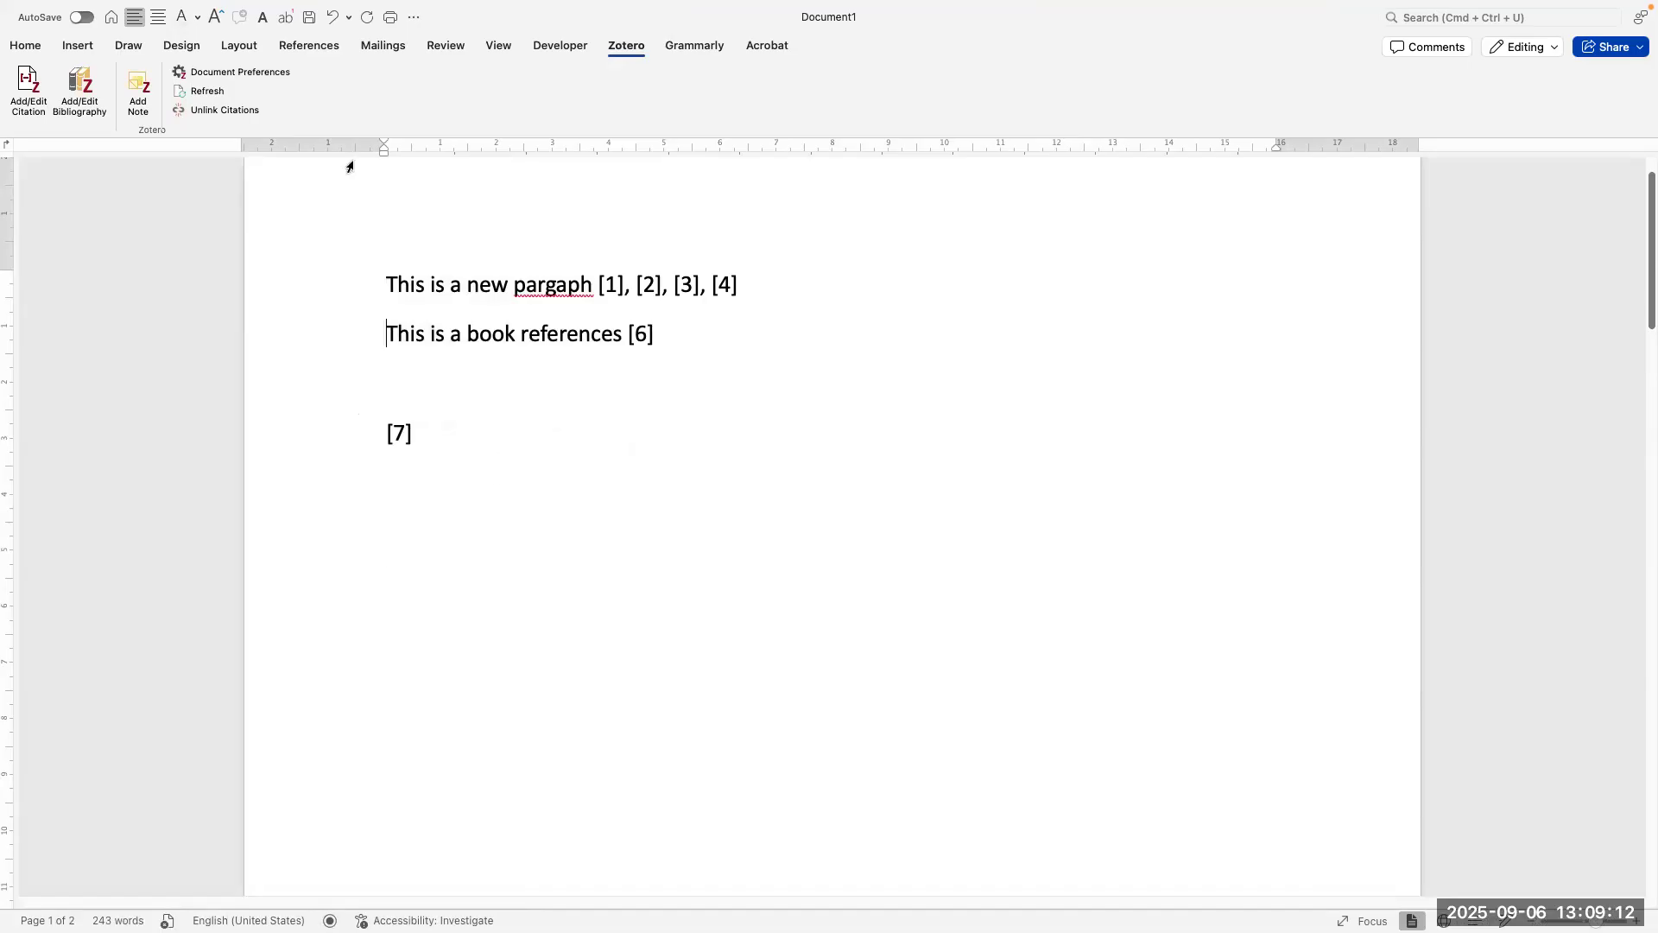
# Step: Refresh the document's Zotero citations and check the numbering of the remaining in-text citations
pyautogui.click(217, 93)
pyautogui.click(419, 406)
pyautogui.scroll(-1, 677, 388)
pyautogui.moveTo(598, 275); pyautogui.dragTo(548, 484)
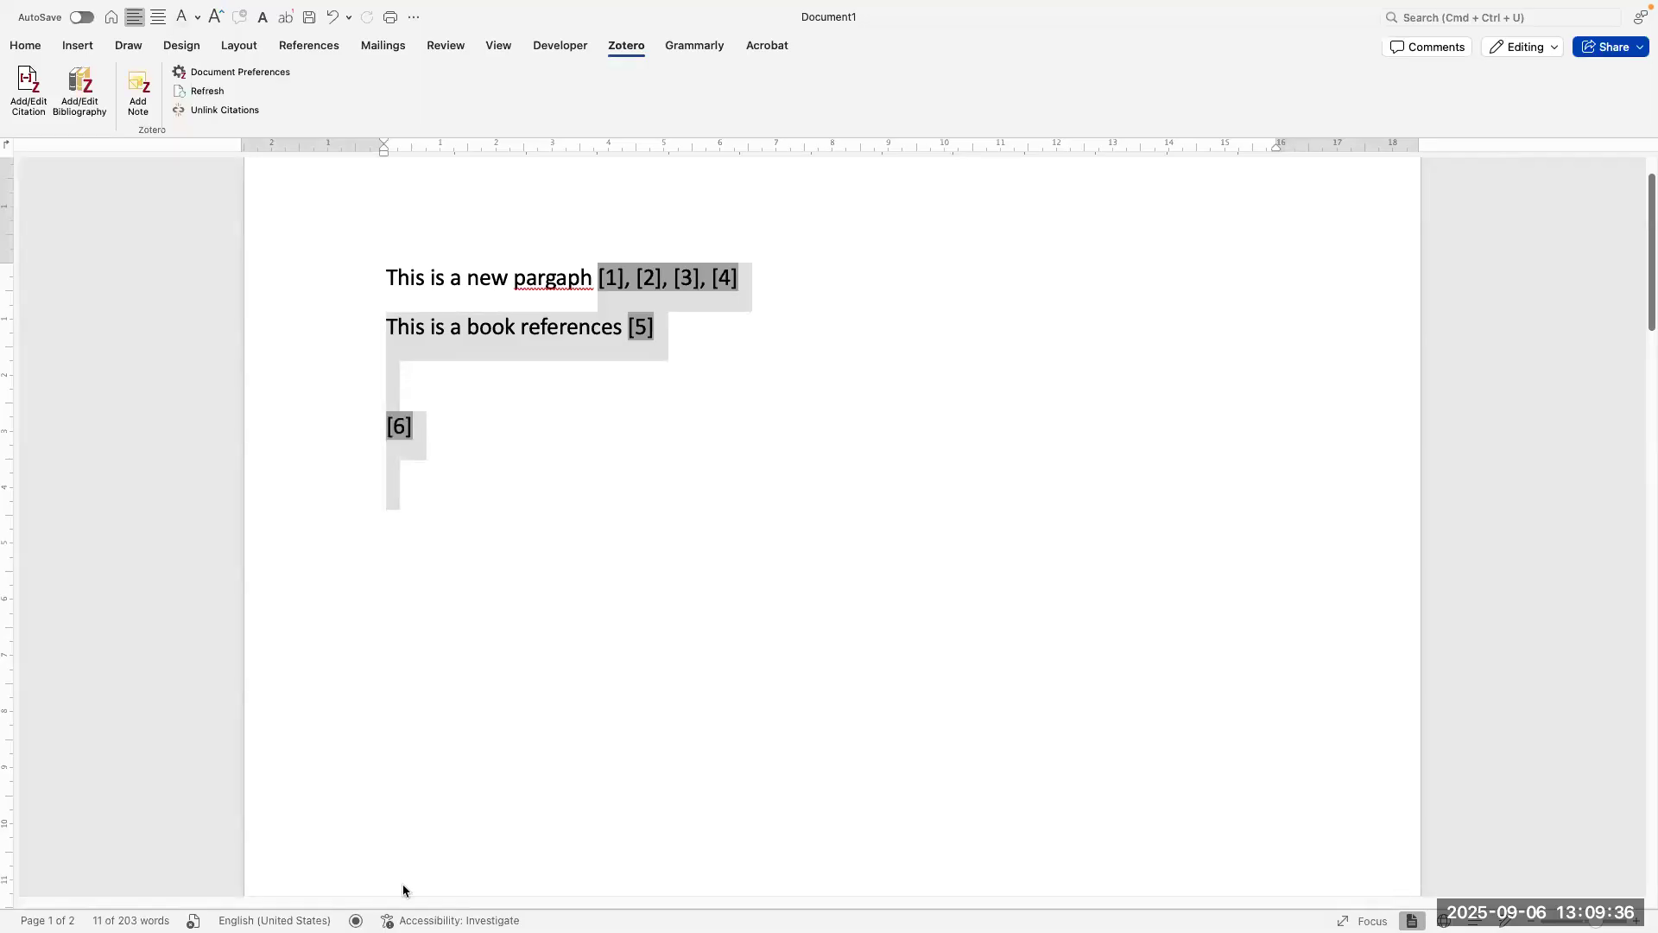
pyautogui.click(548, 560)
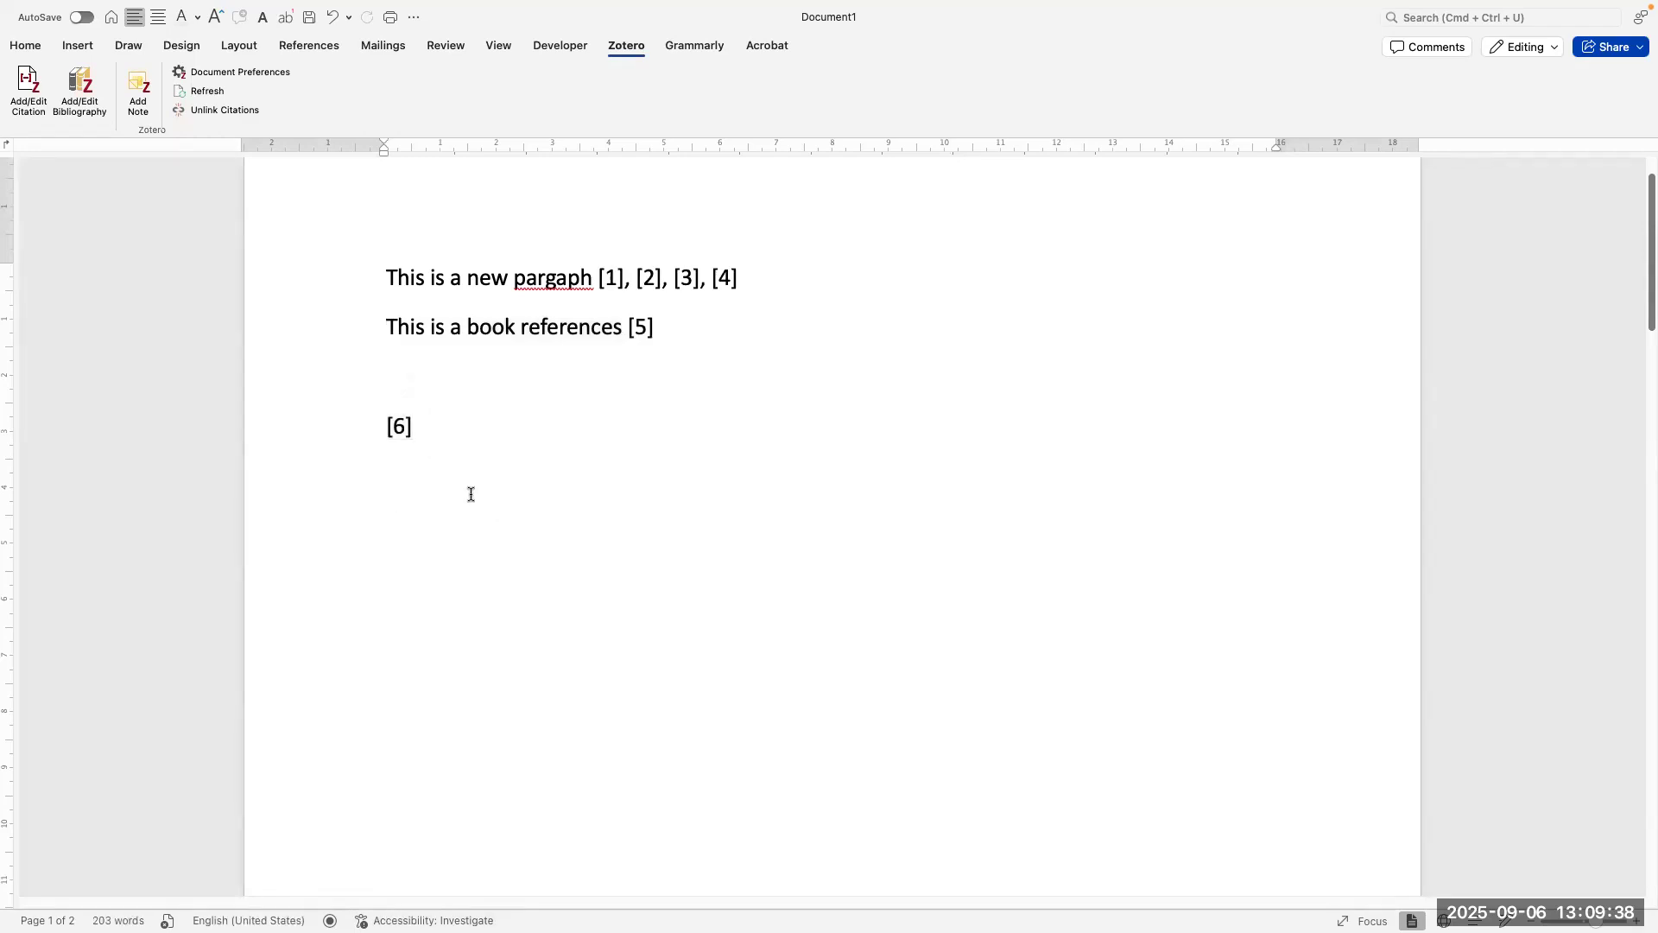
pyautogui.click(459, 489)
pyautogui.click(370, 522)
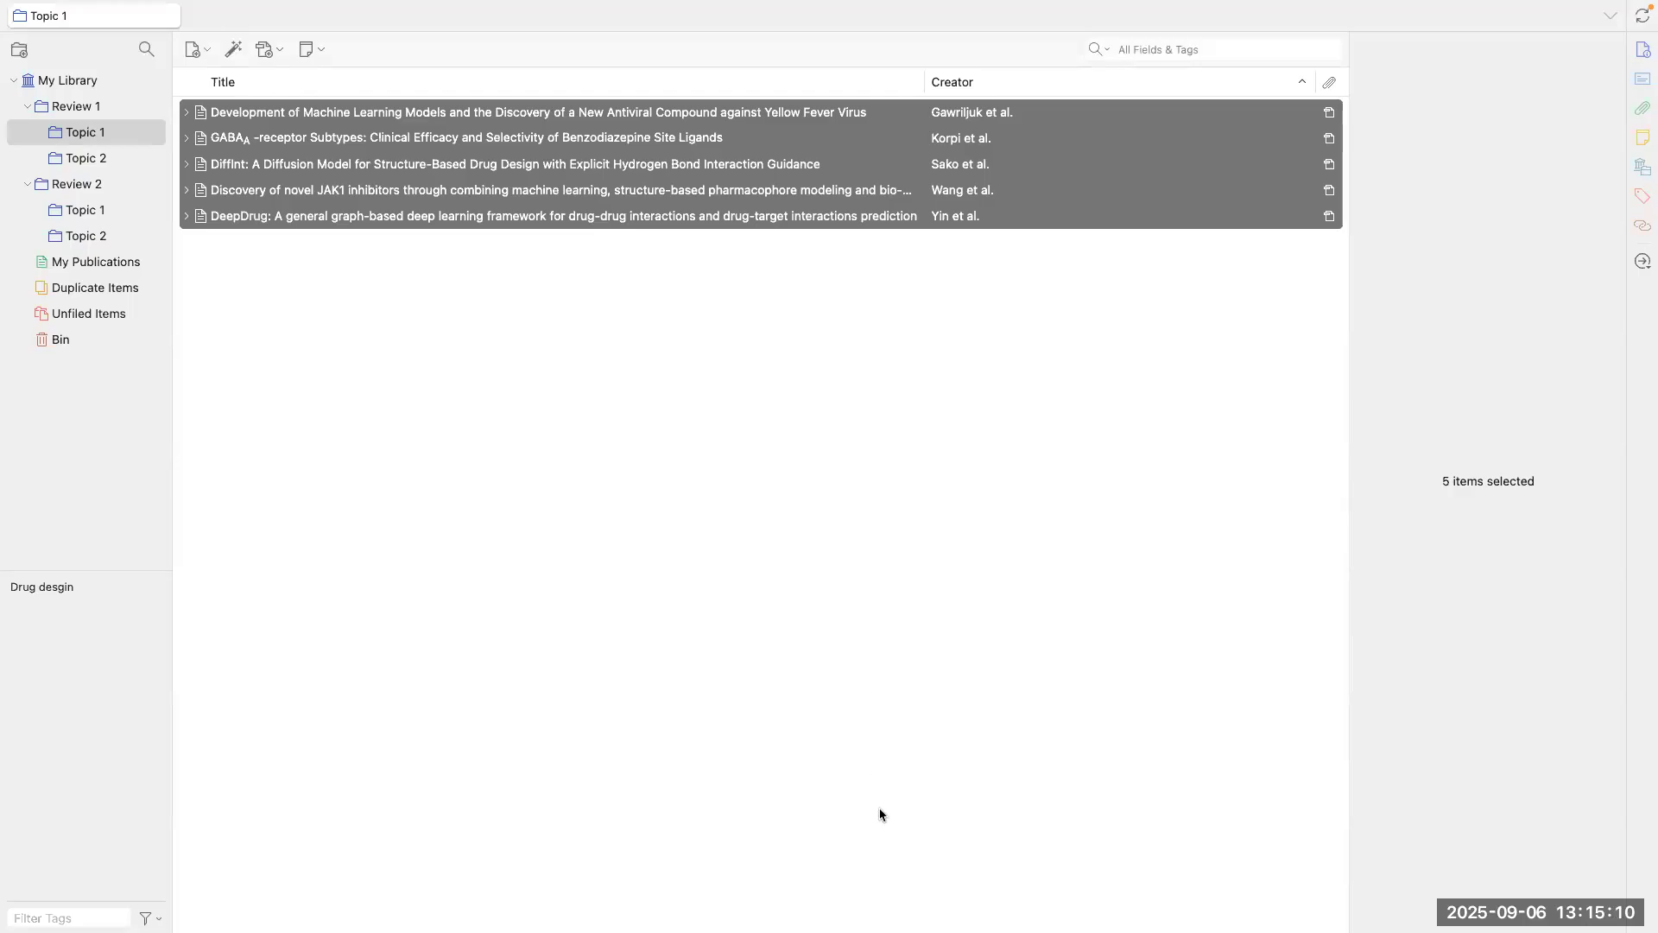
# Step: Select all items in the Topic 1 subcollection of Review 1 and view the export and bibliography options for them
pyautogui.rightClick(441, 145)
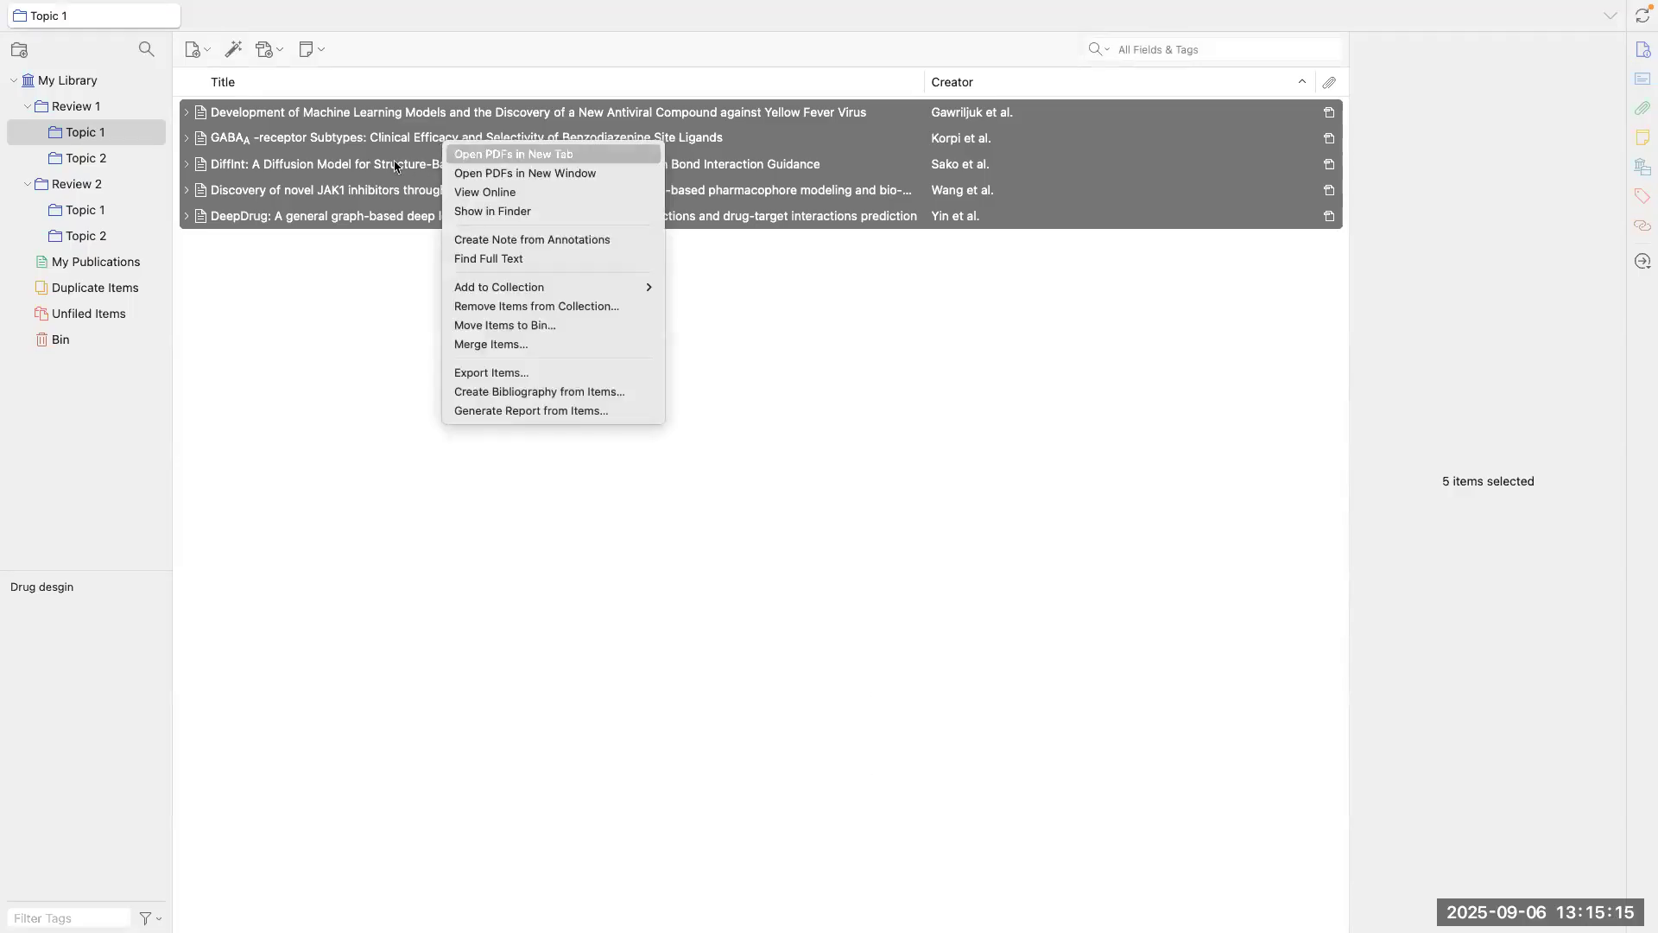
pyautogui.click(101, 106)
pyautogui.doubleClick(100, 106)
pyautogui.click(96, 134)
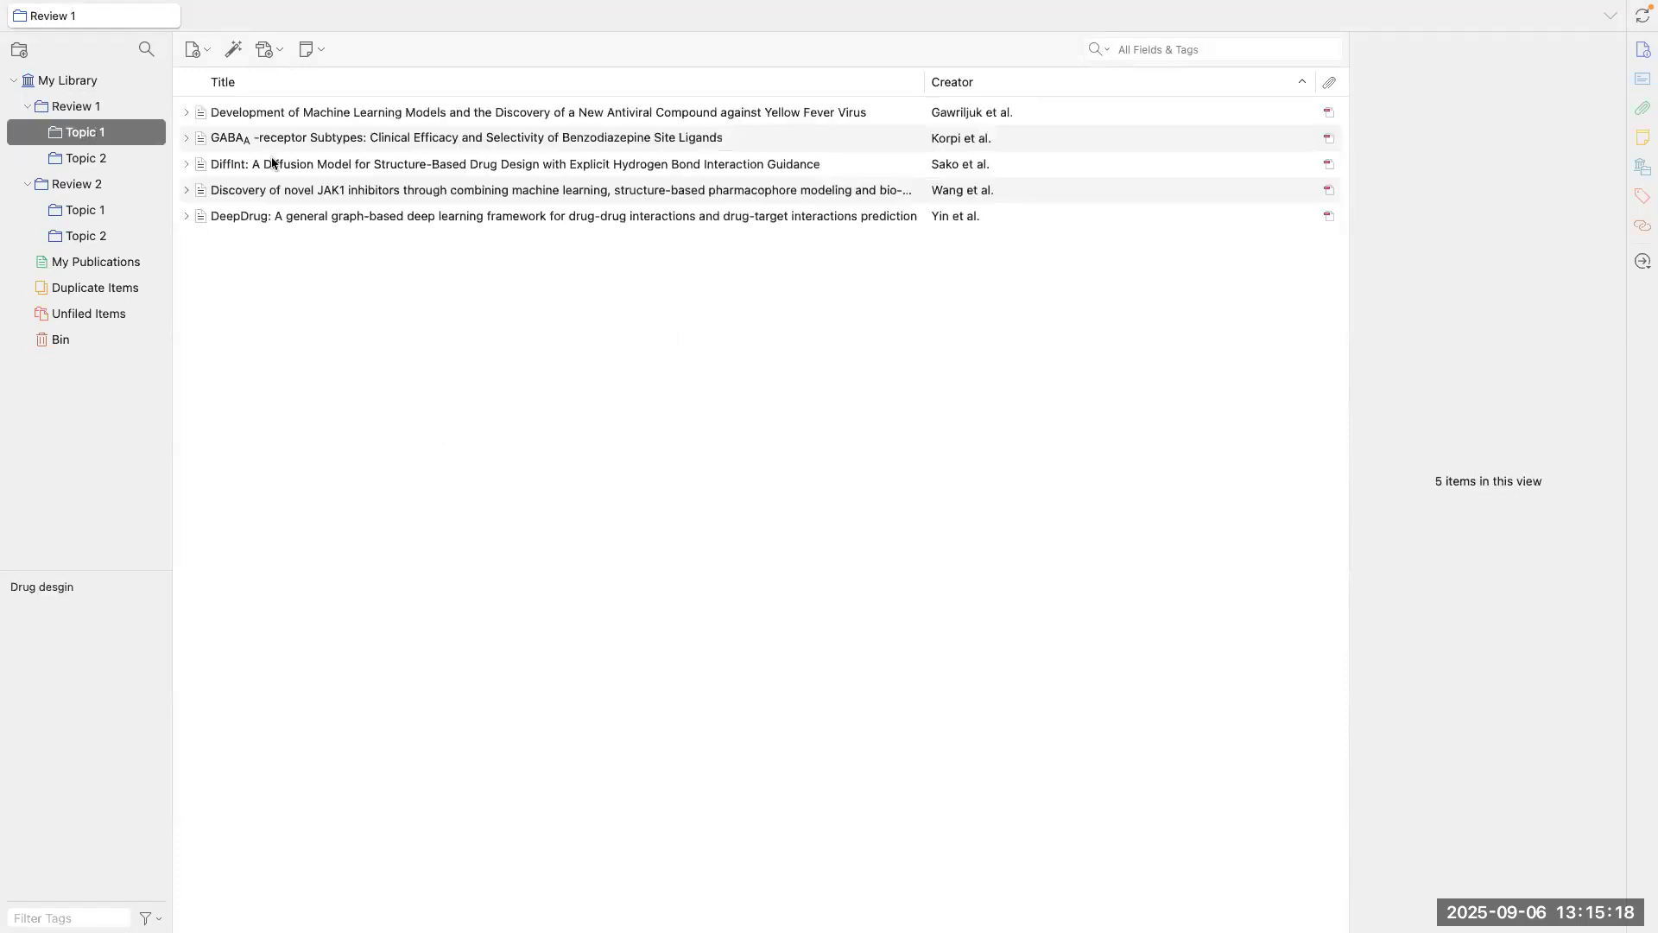
pyautogui.click(273, 164)
pyautogui.press('super+a')
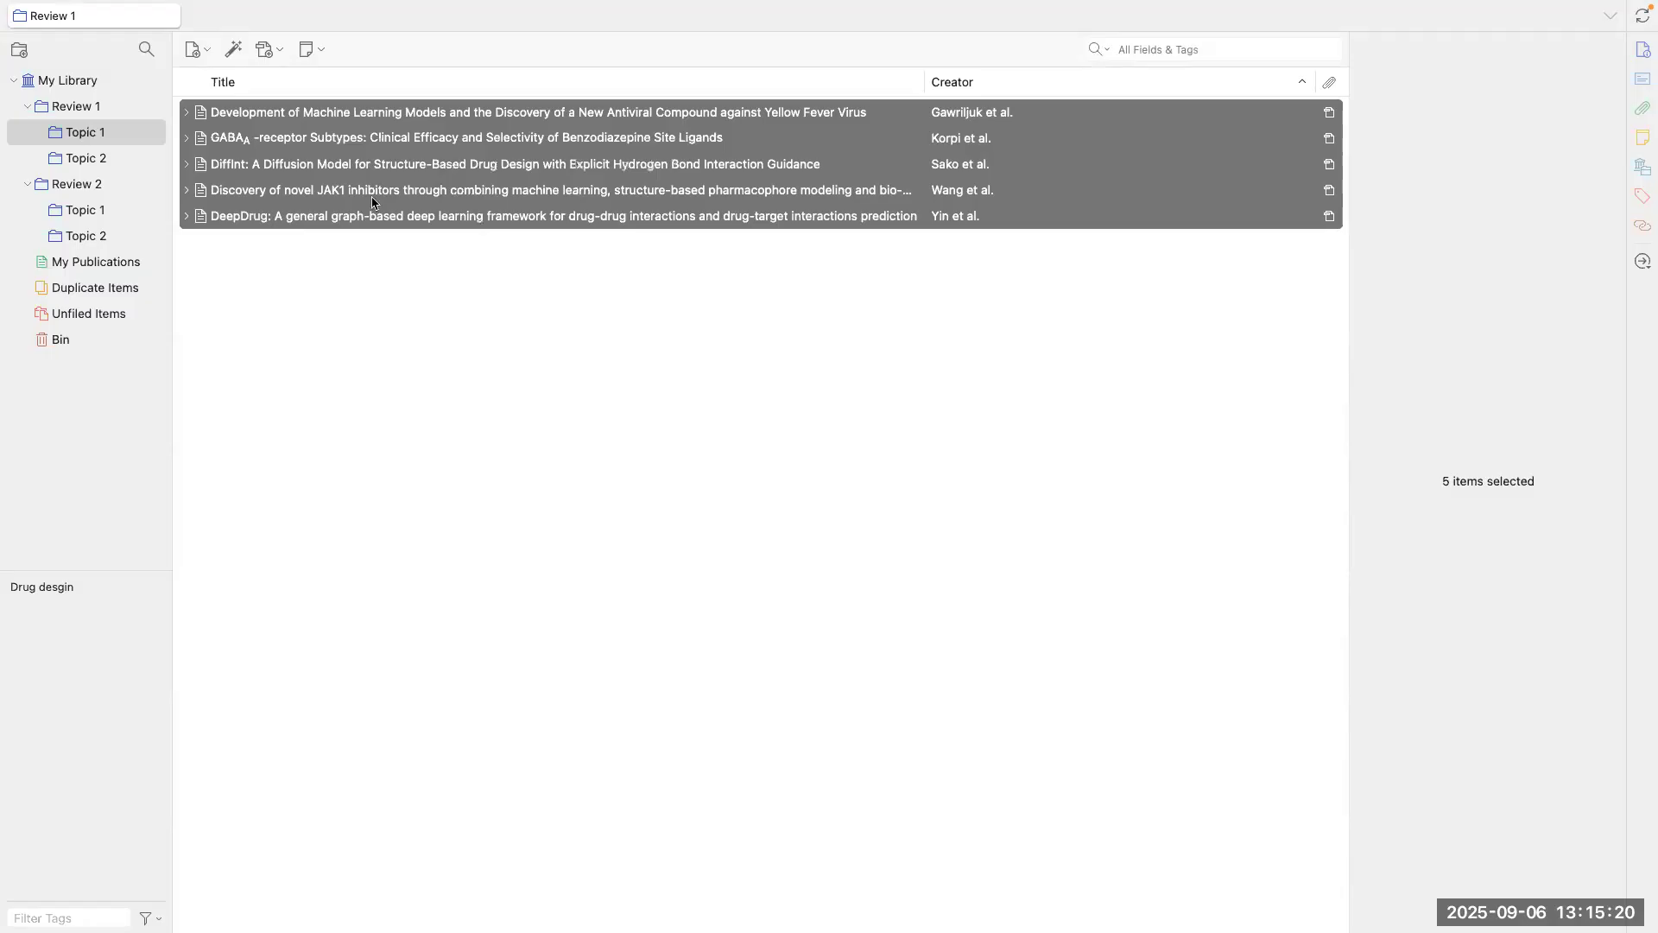
pyautogui.rightClick(377, 196)
pyautogui.click(456, 428)
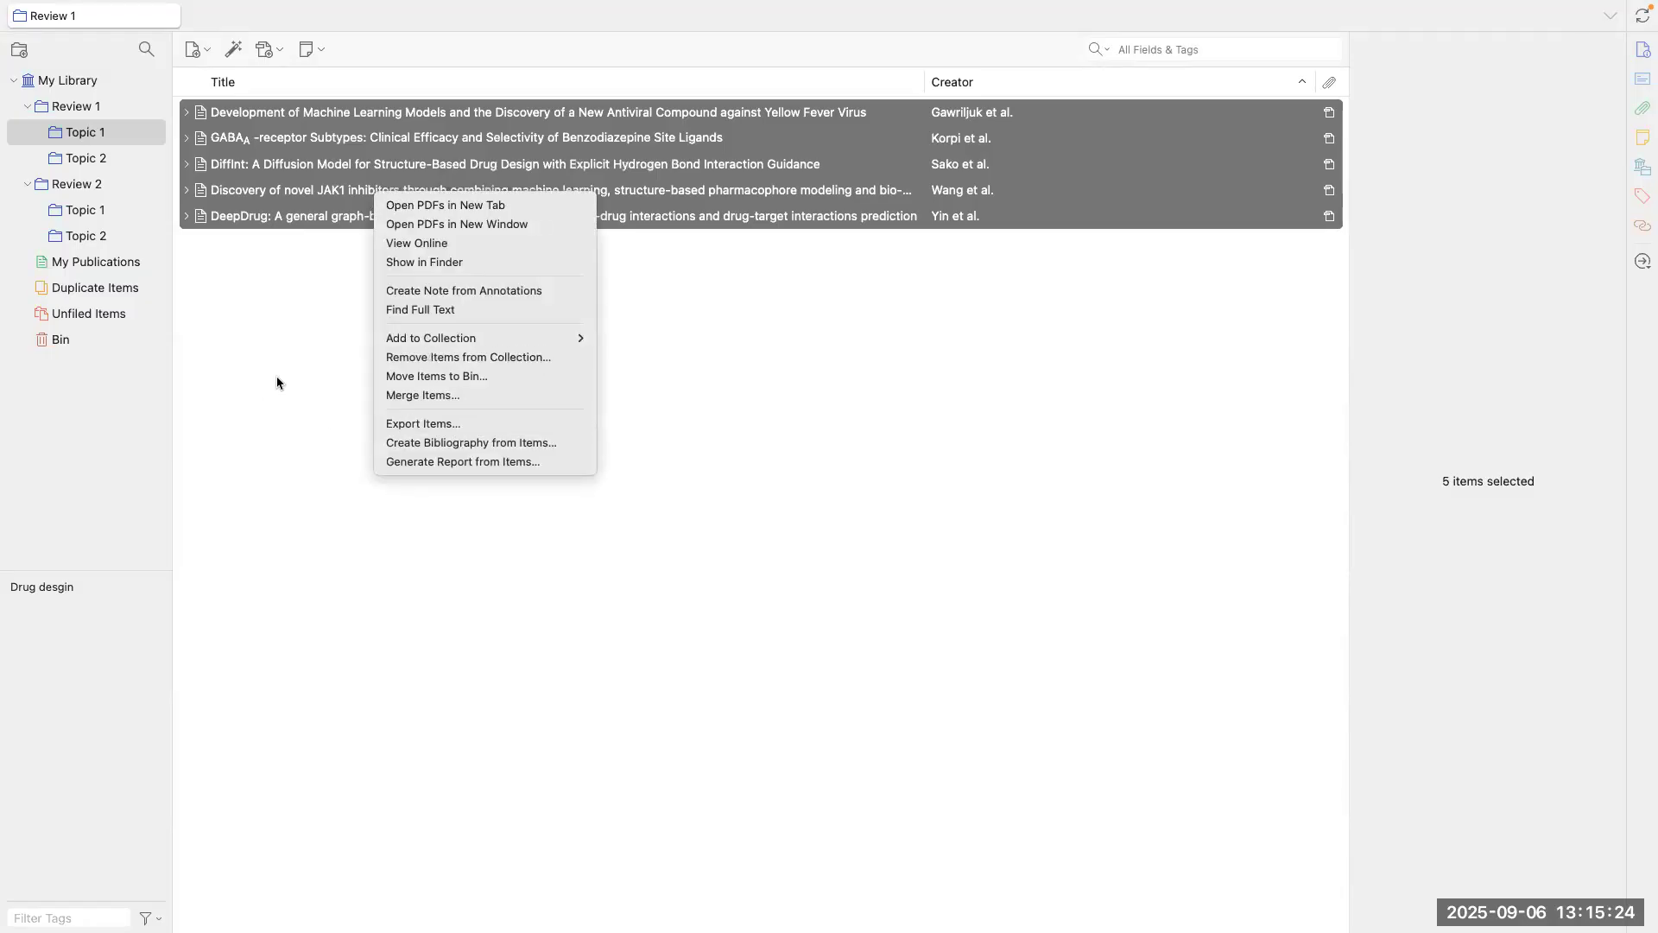
# Step: View the available commands for importing references and exporting the Zotero library
pyautogui.click(133, 11)
pyautogui.click(108, 10)
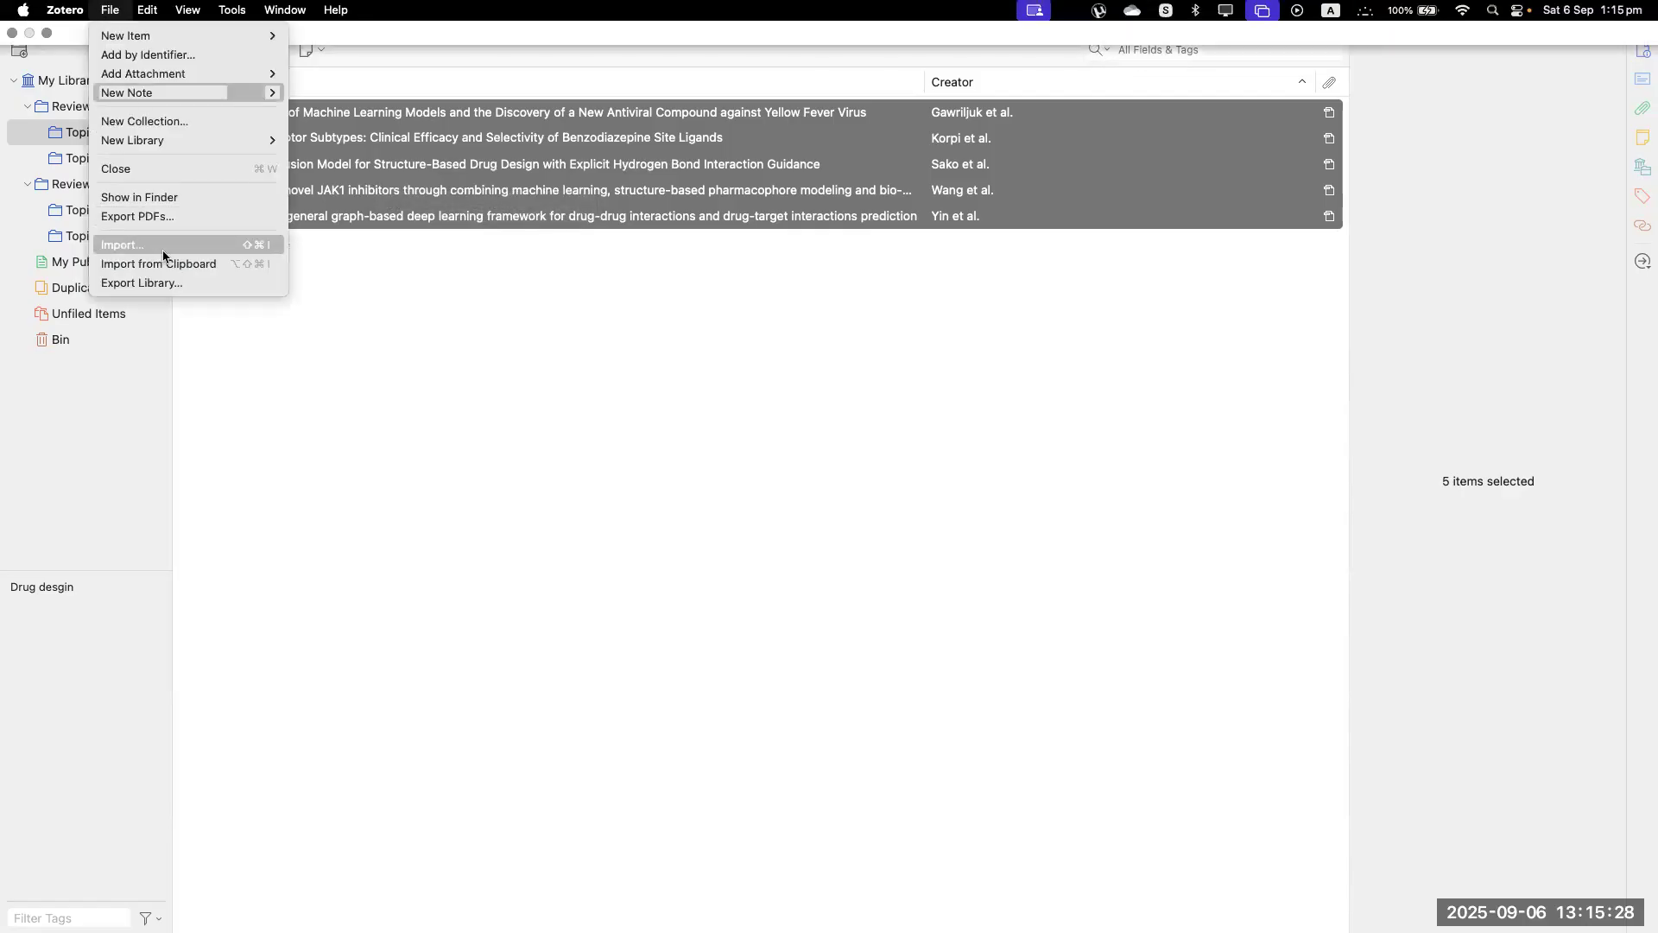
pyautogui.click(745, 563)
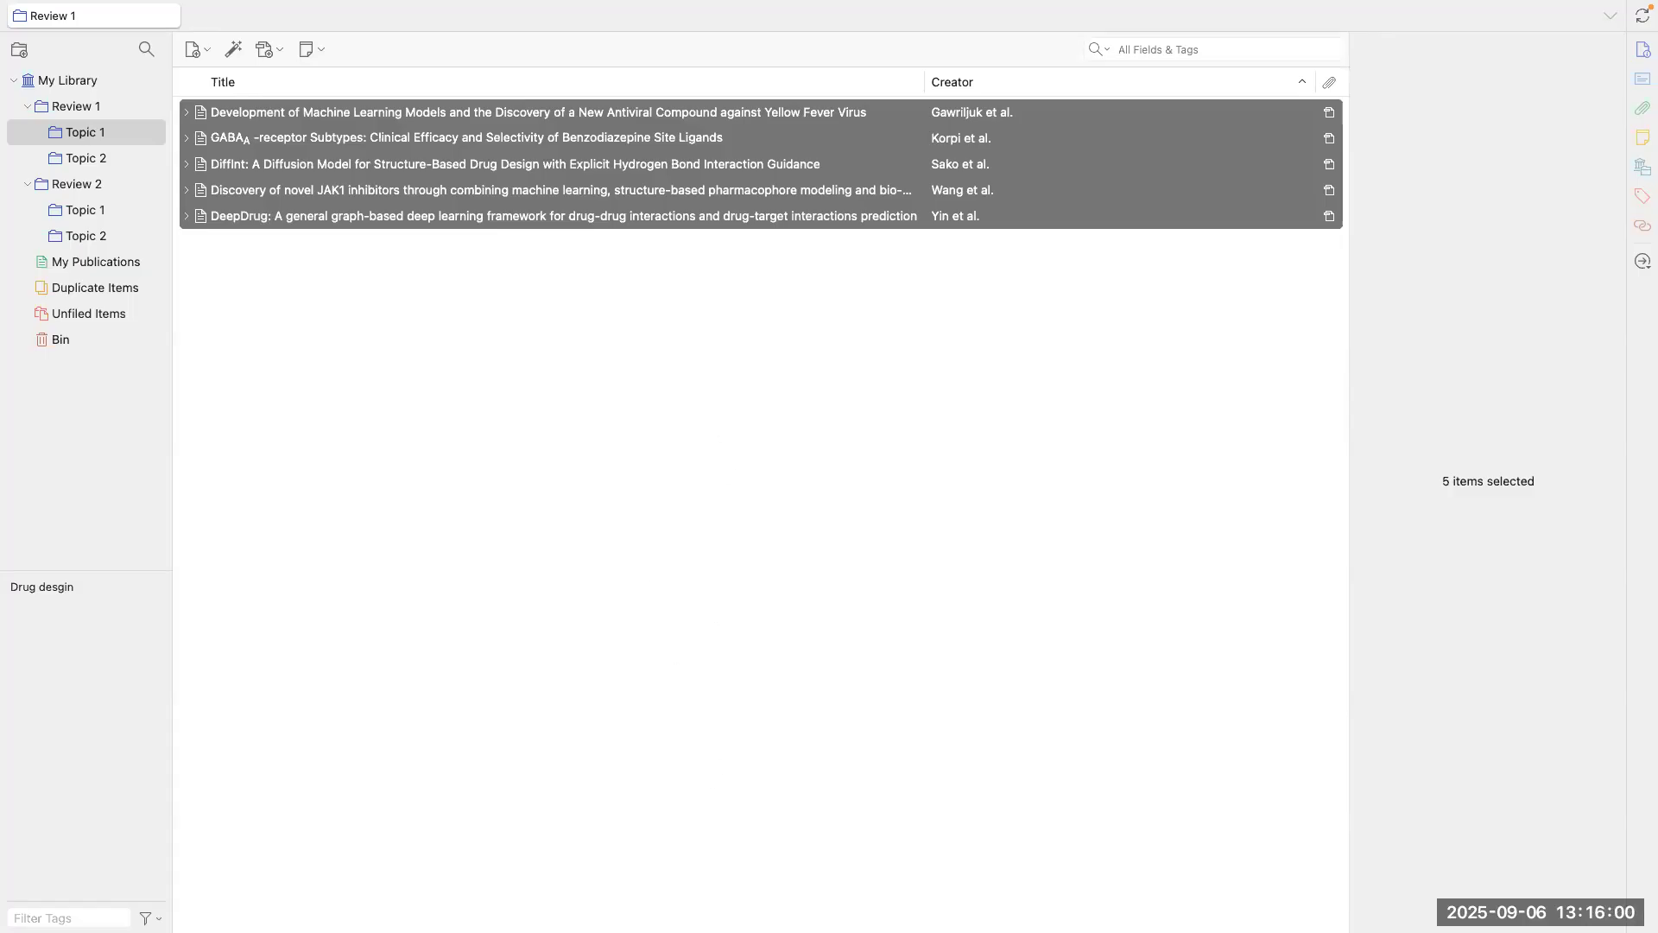
# Step: Add the Arabic PDF whose file name starts with "233 -" from the Downloads folder to the Review 2 collection
pyautogui.press('super+Tab')
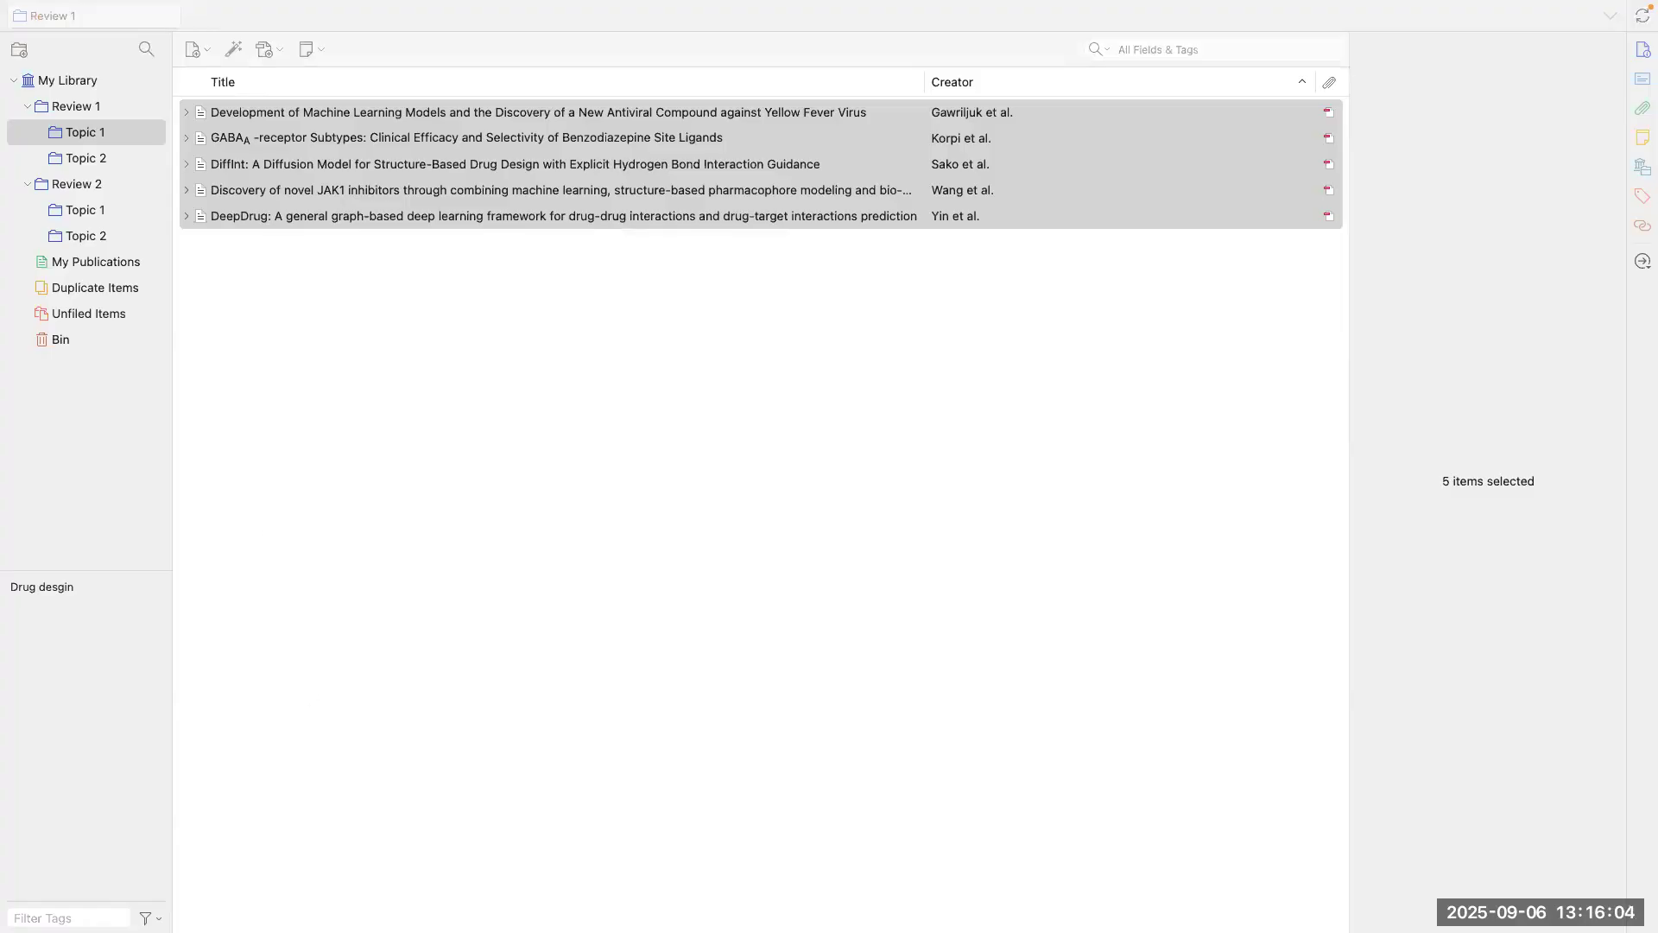
pyautogui.press('super+Tab')
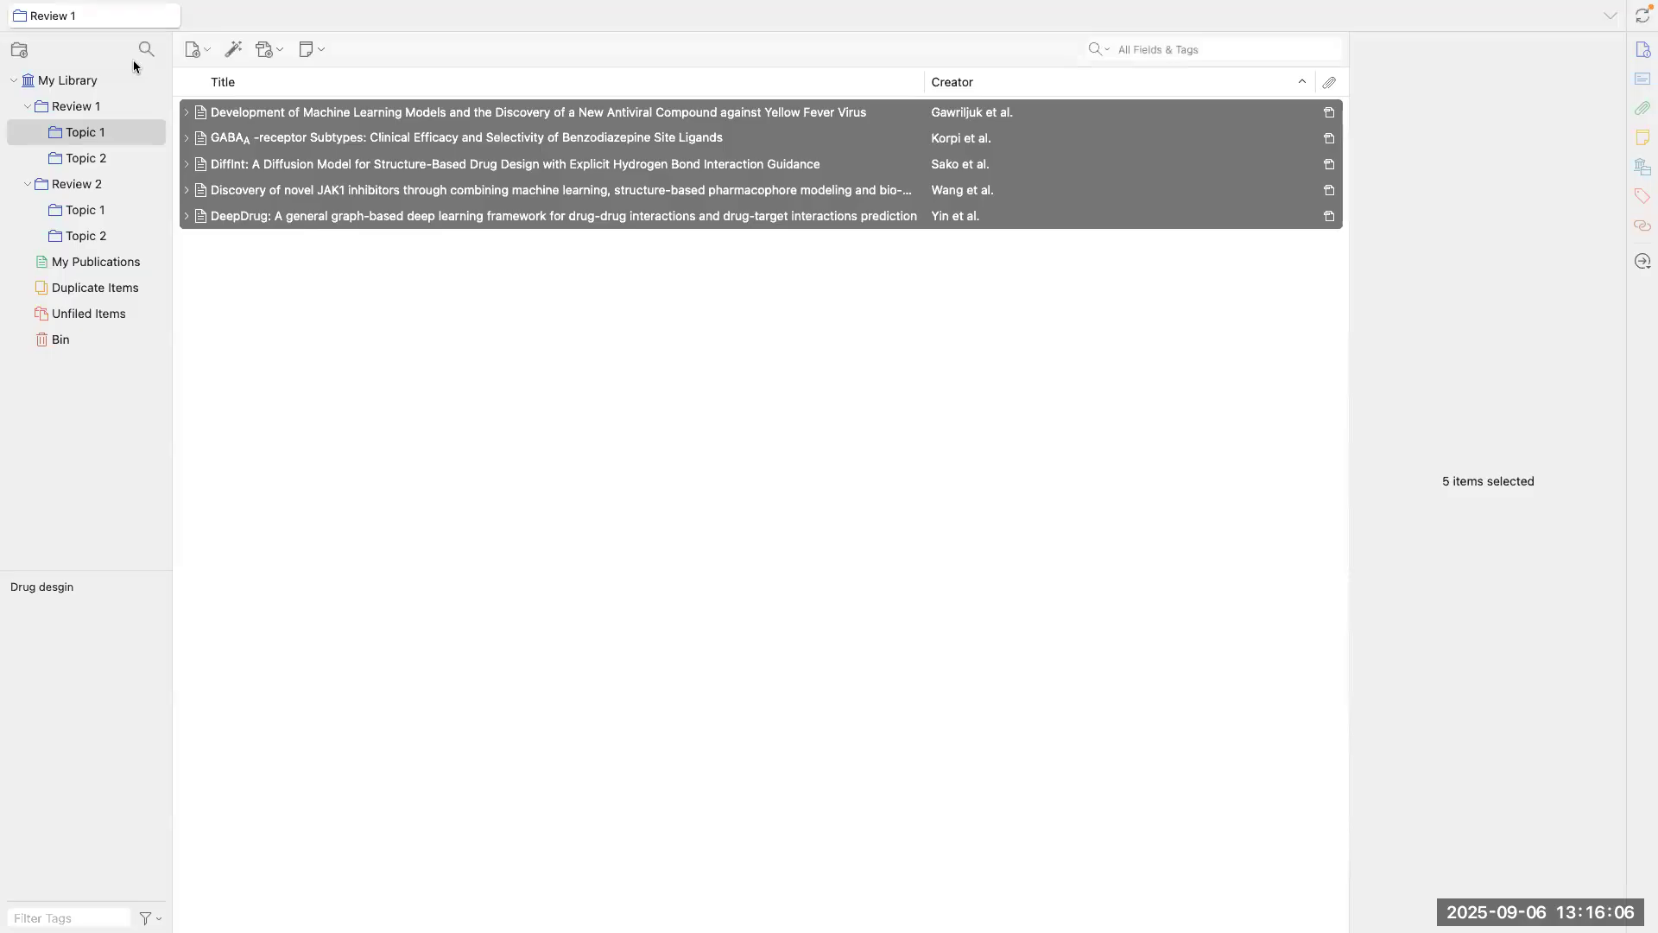
pyautogui.click(83, 88)
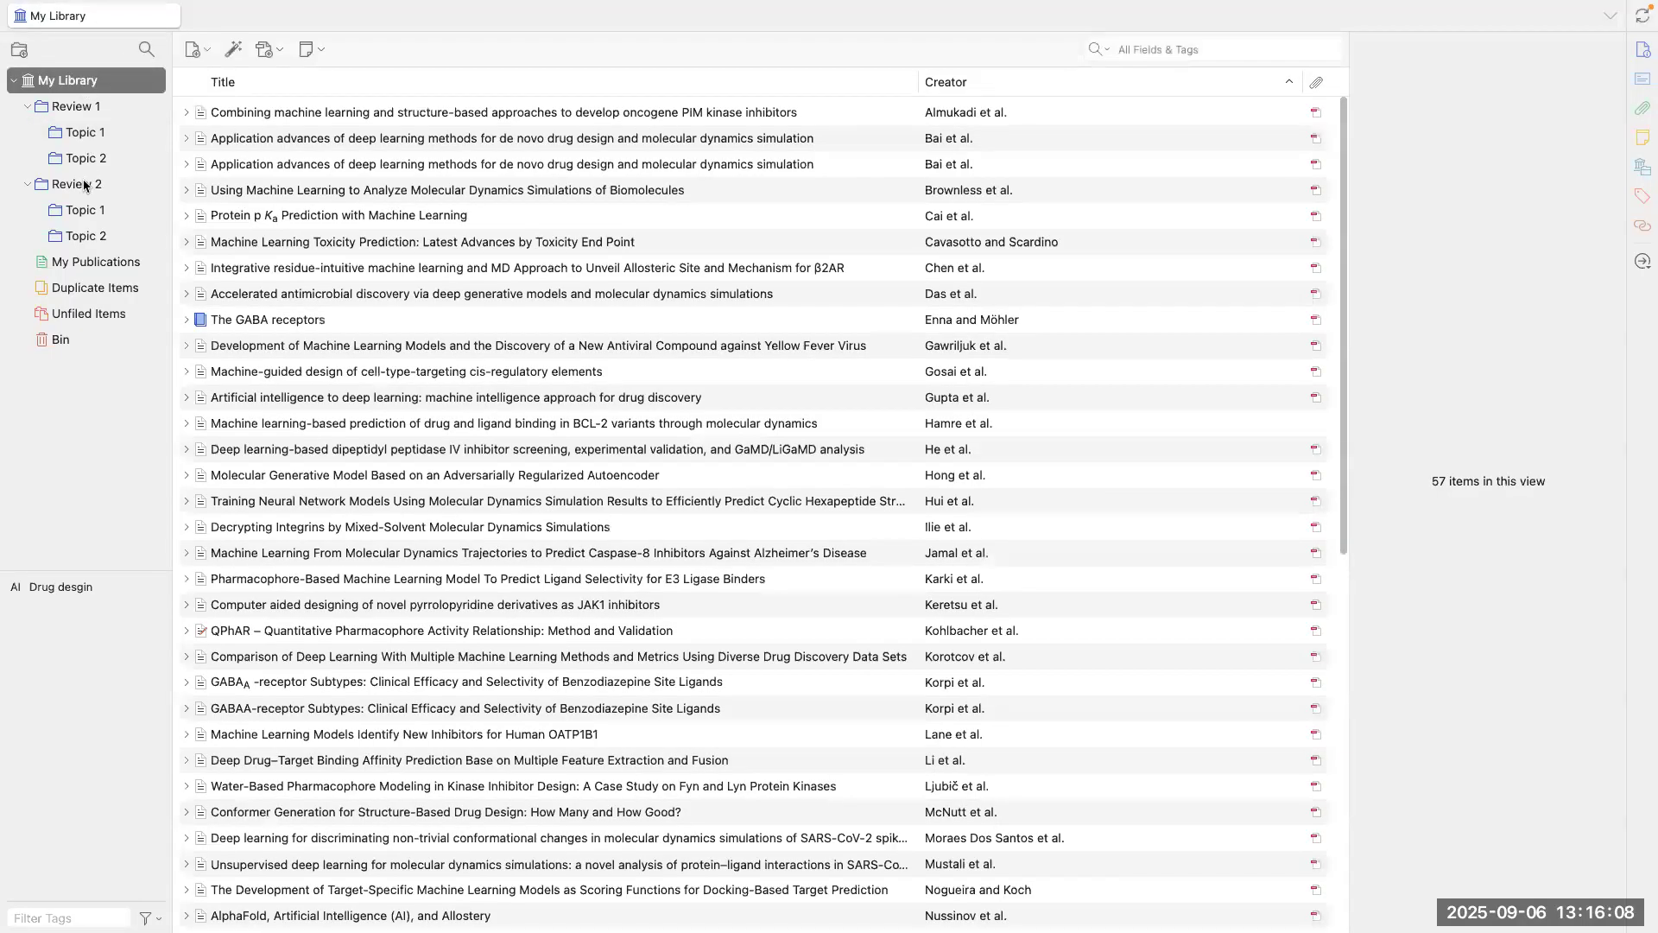
pyautogui.click(86, 184)
pyautogui.click(206, 49)
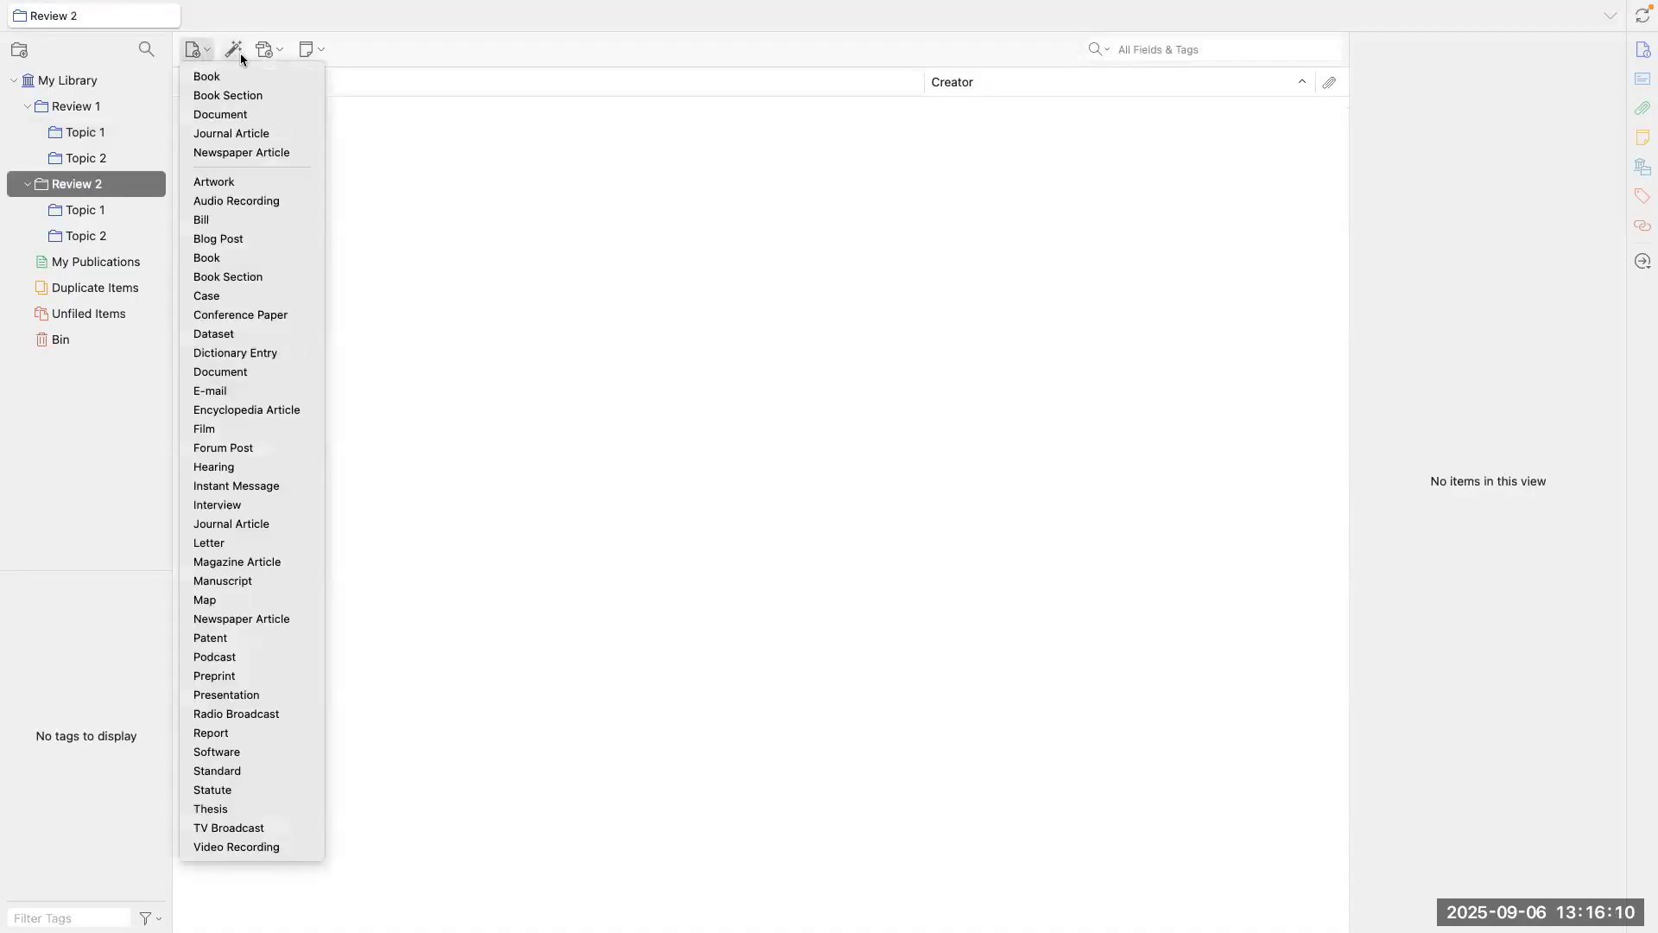
pyautogui.click(269, 51)
pyautogui.click(274, 55)
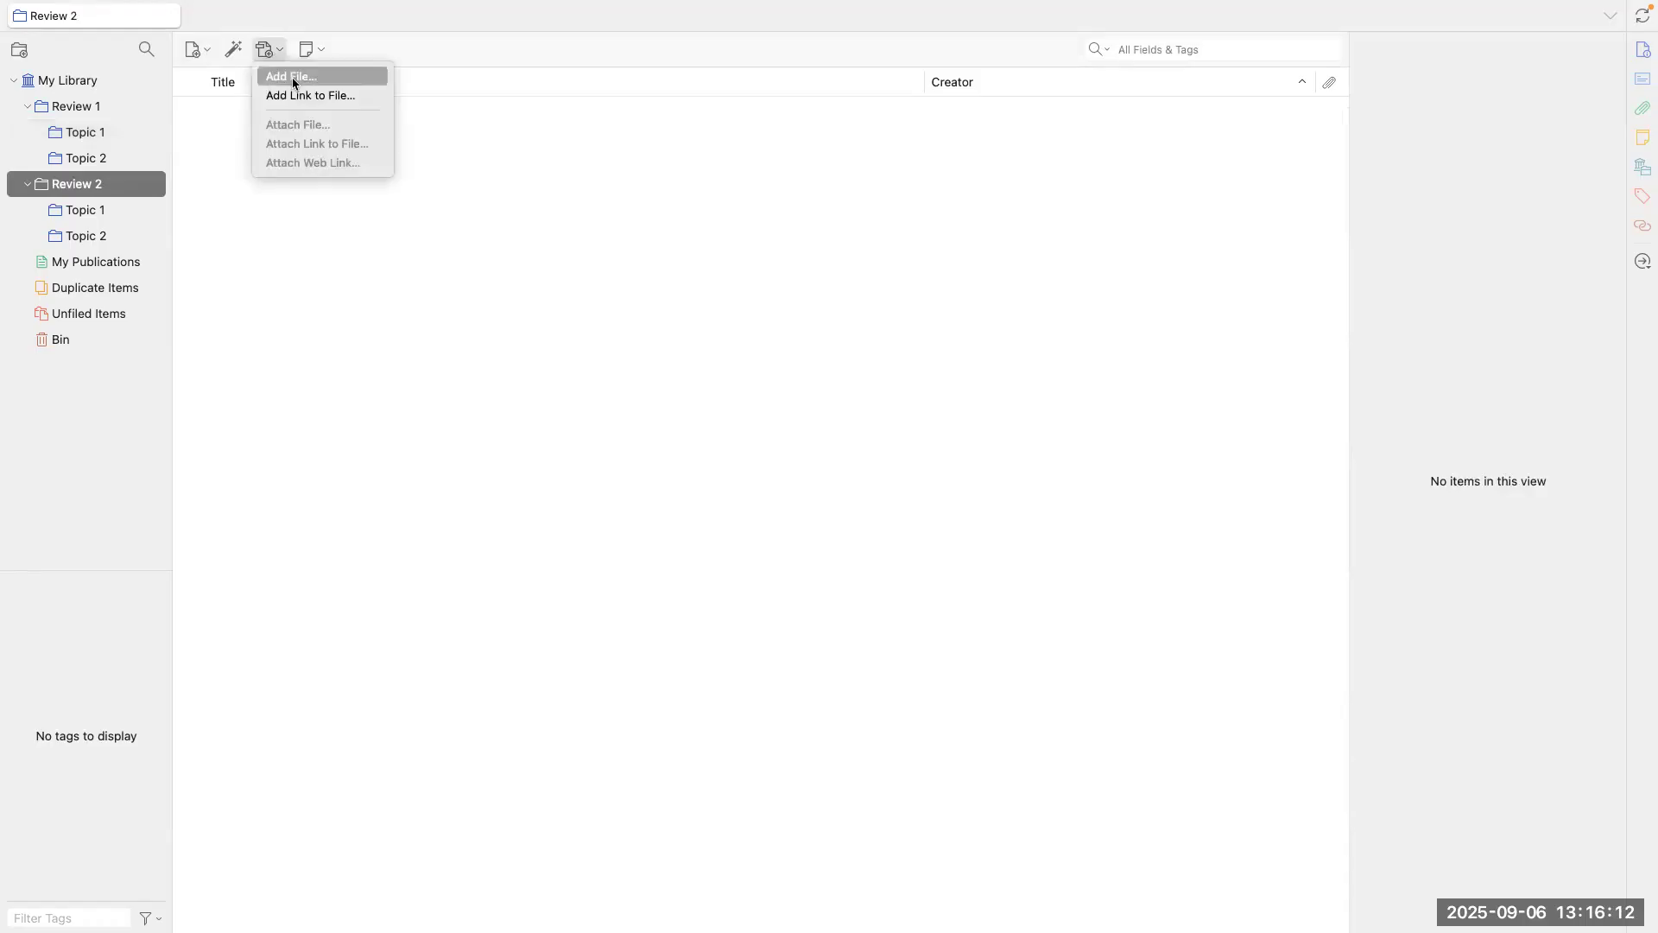
pyautogui.click(292, 76)
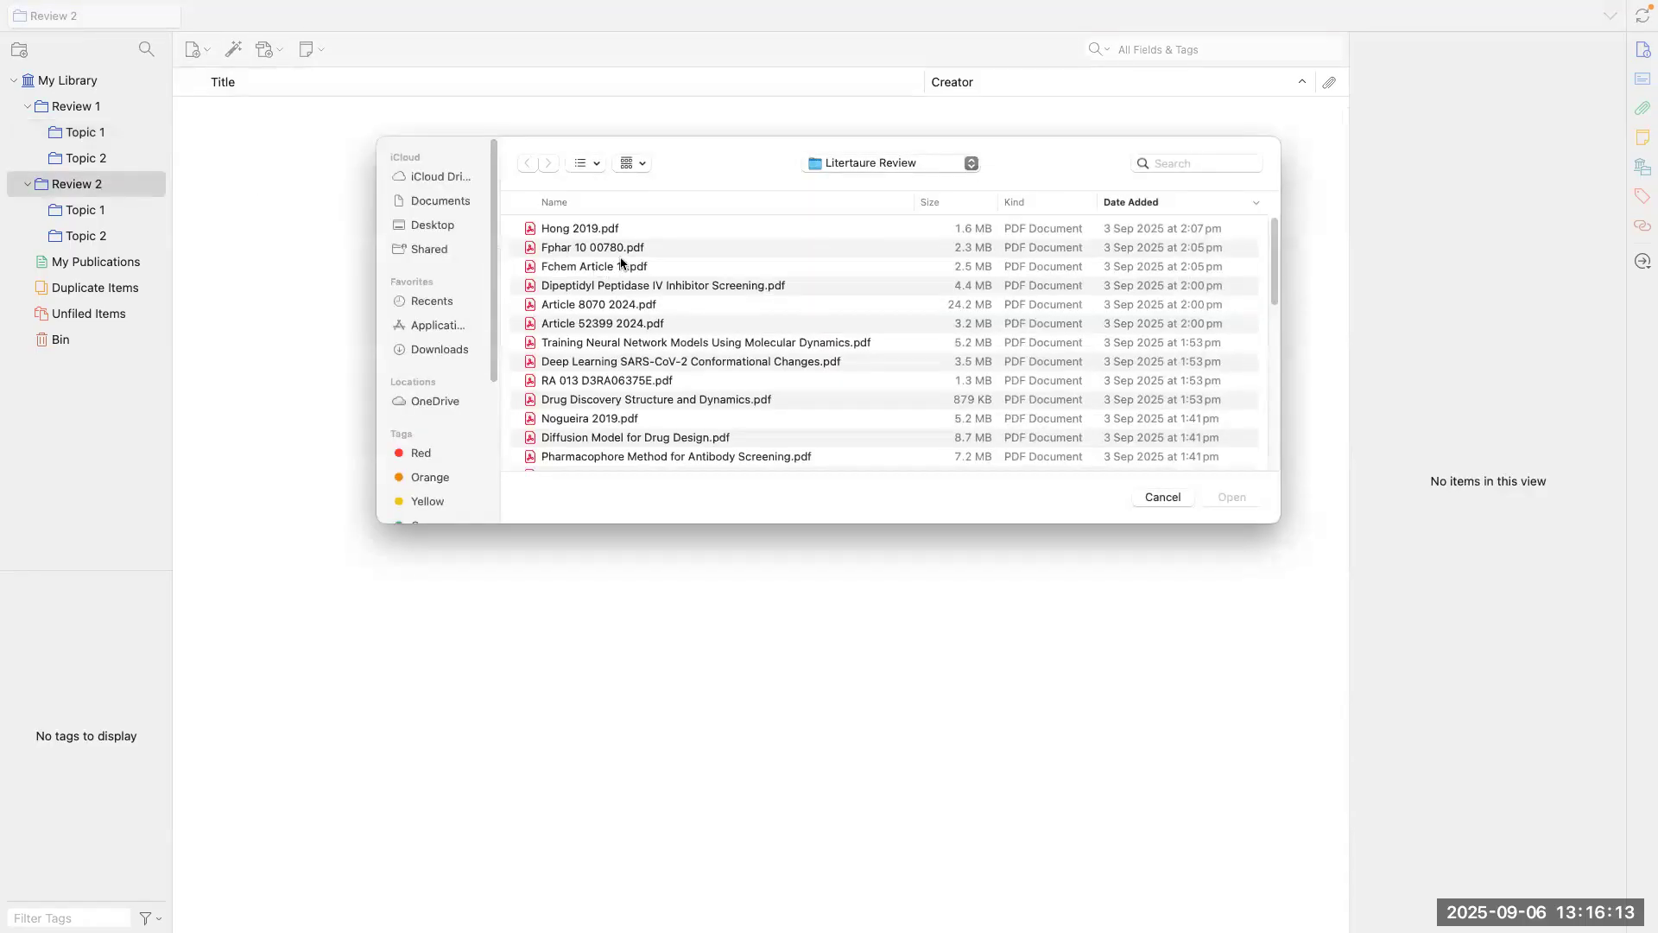
pyautogui.click(449, 348)
pyautogui.doubleClick(561, 230)
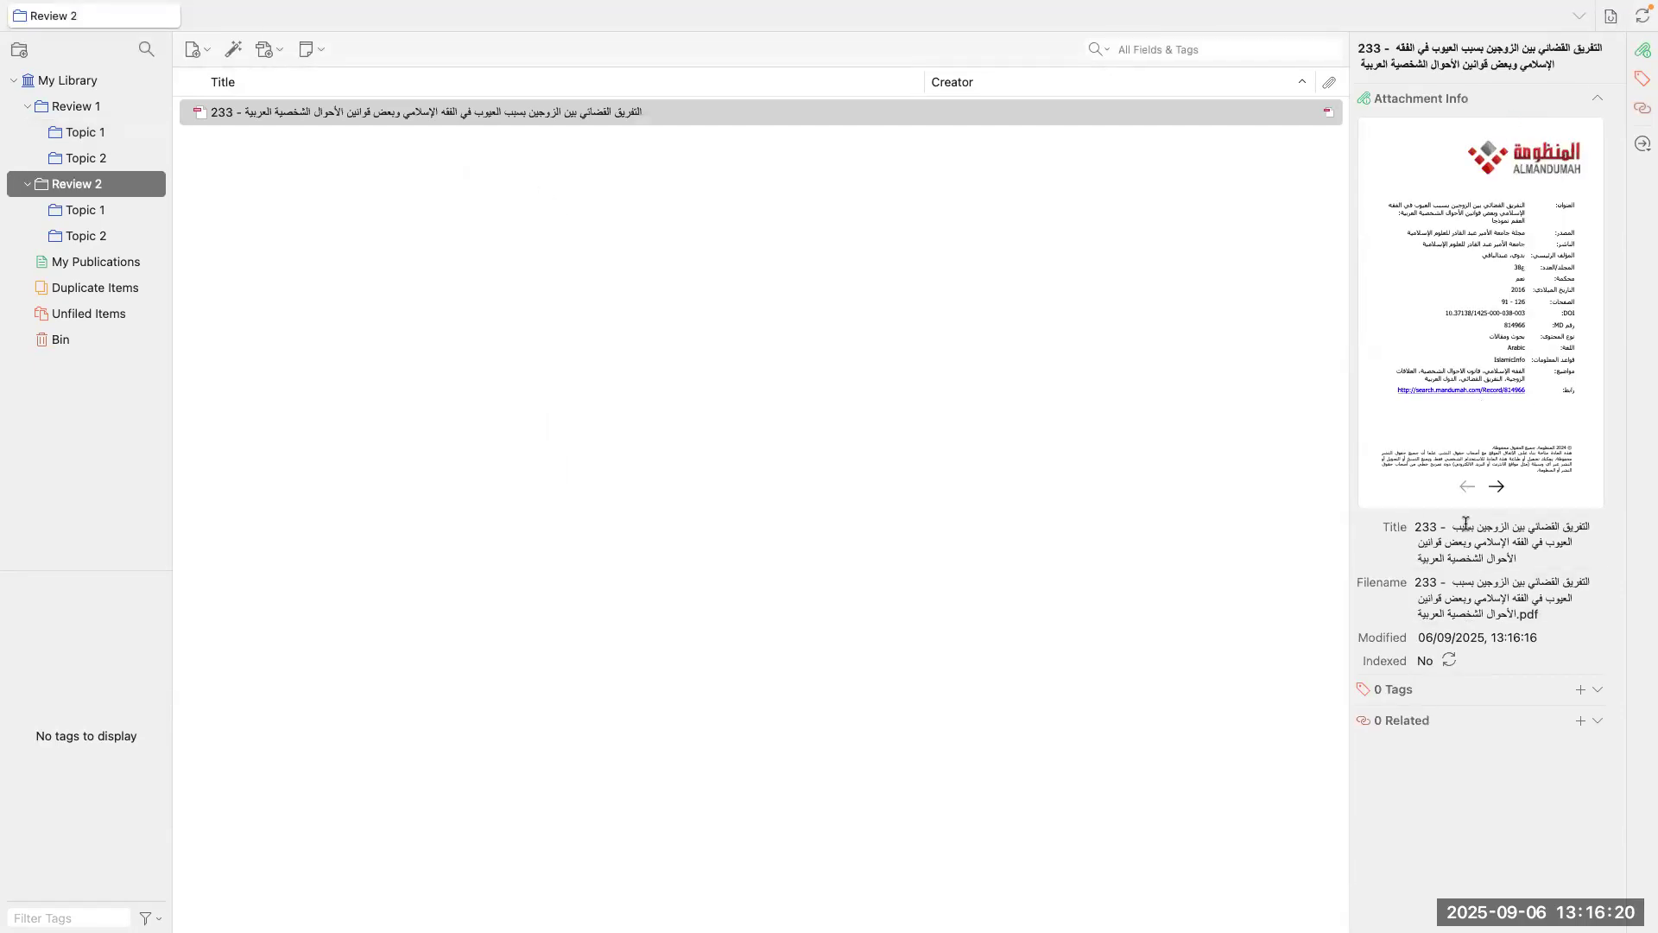
# Step: Review the metadata and abstract retrieved for the newly added Arabic article
pyautogui.click(1596, 98)
pyautogui.click(1597, 98)
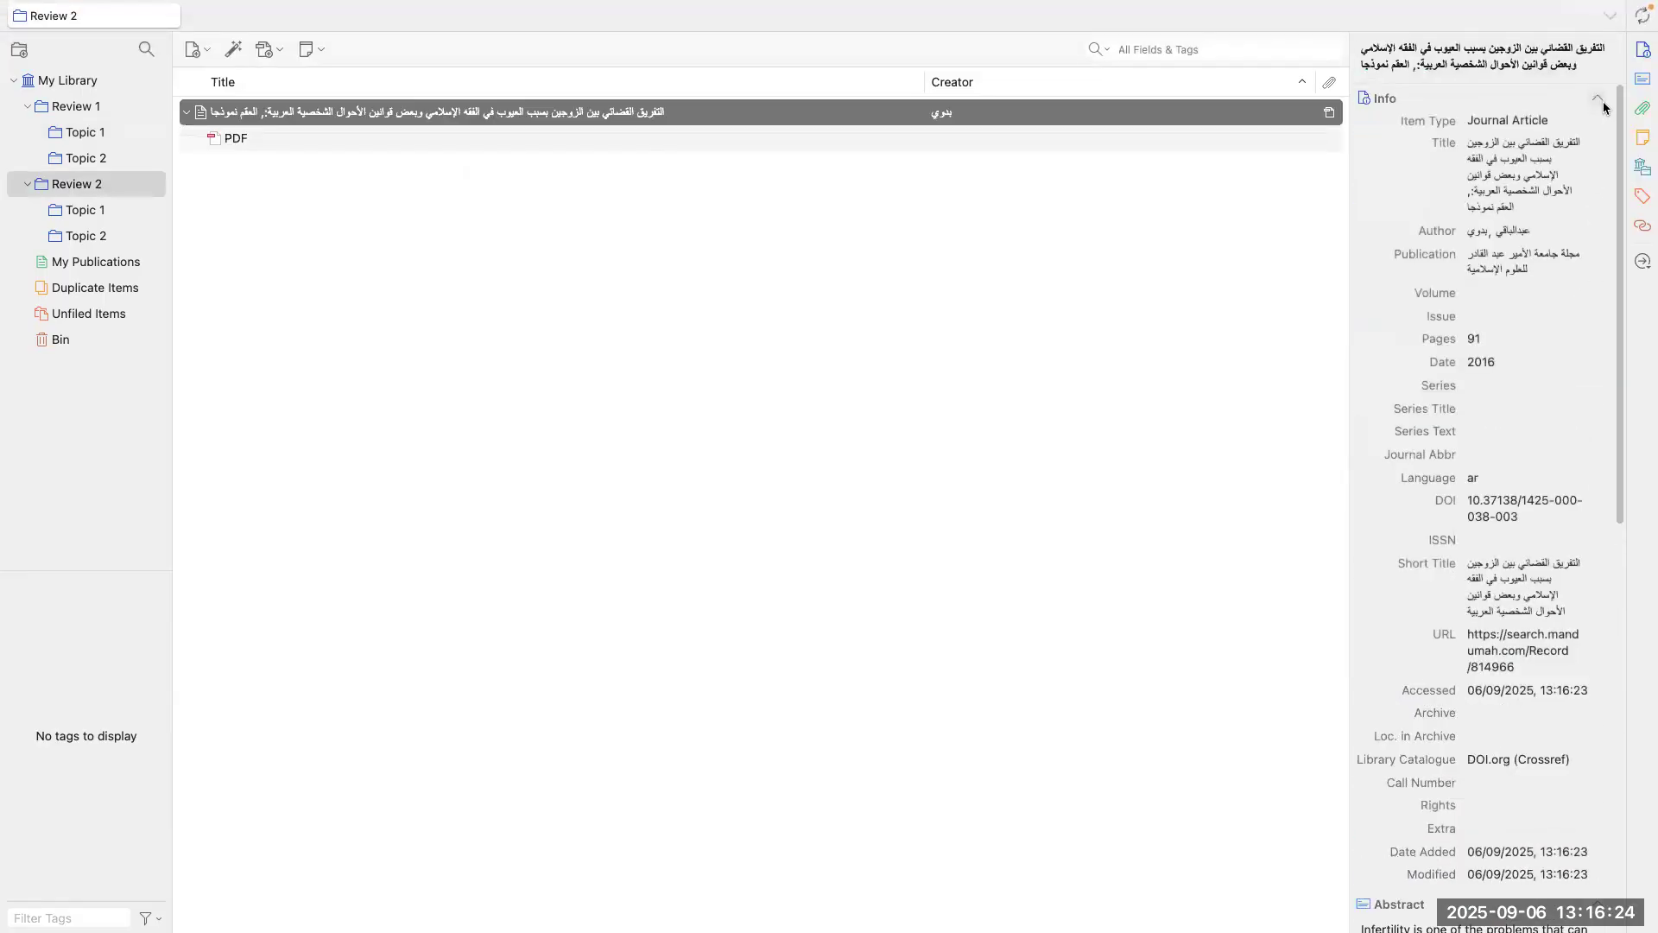
pyautogui.scroll(-2, 1500, 390)
pyautogui.scroll(-5, 1499, 390)
pyautogui.scroll(10, 1499, 385)
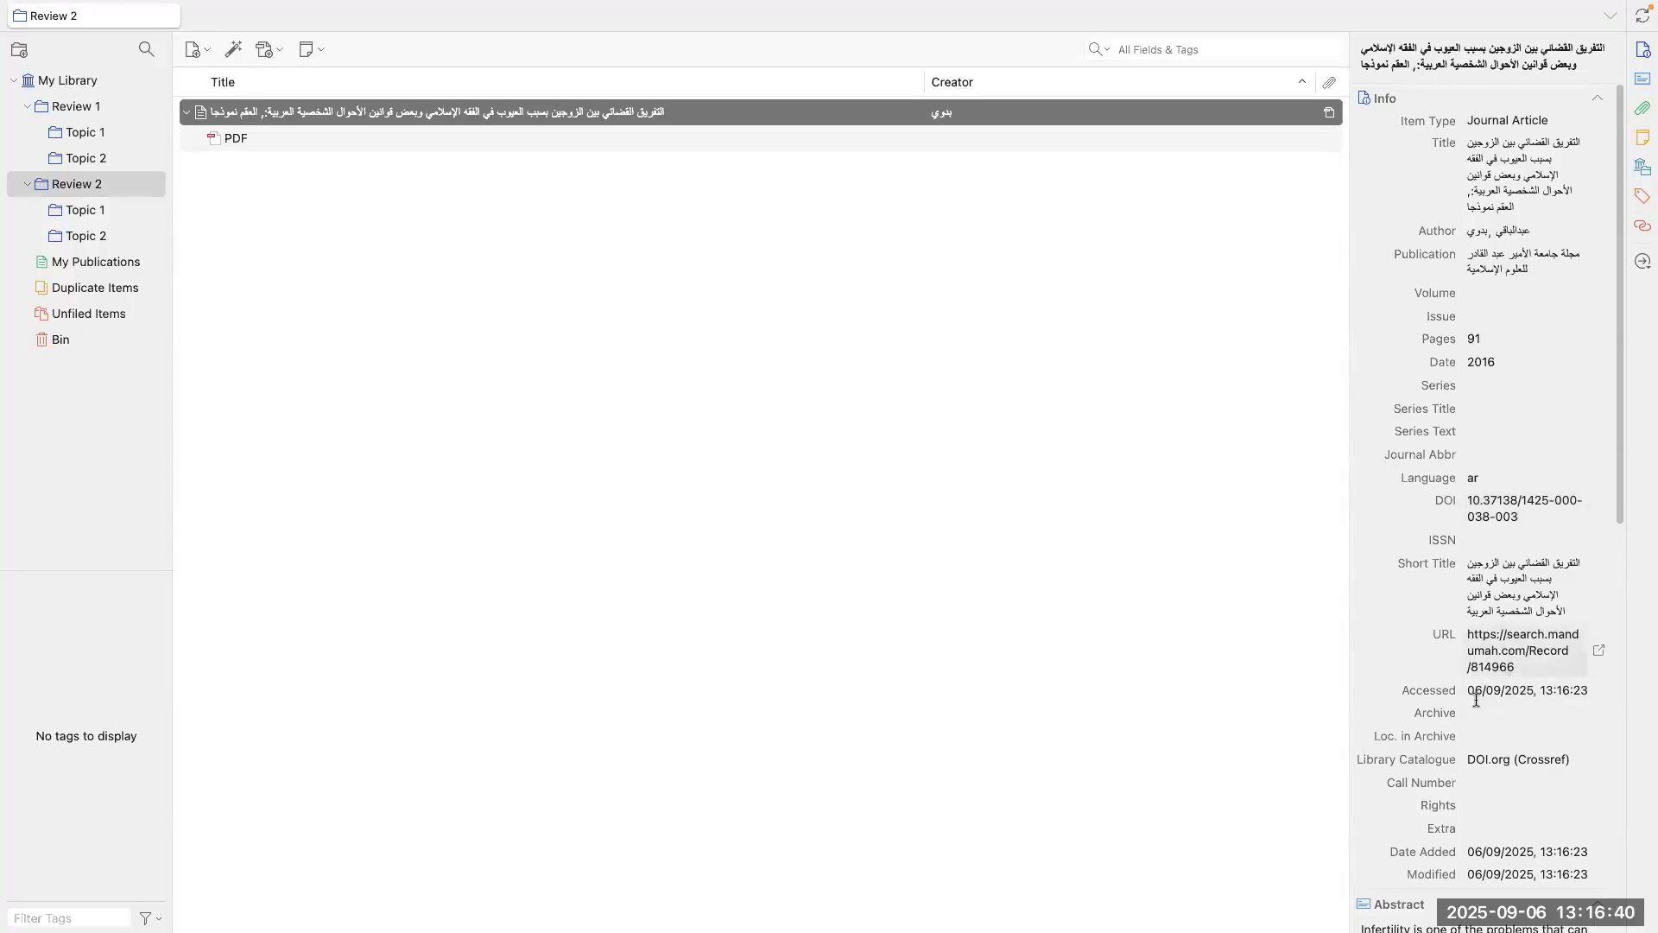
# Step: Switch to the Word document and set its Zotero citation style to American Psychological Association (APA) 7th edition
pyautogui.hotkey('ctrl', 'Up')
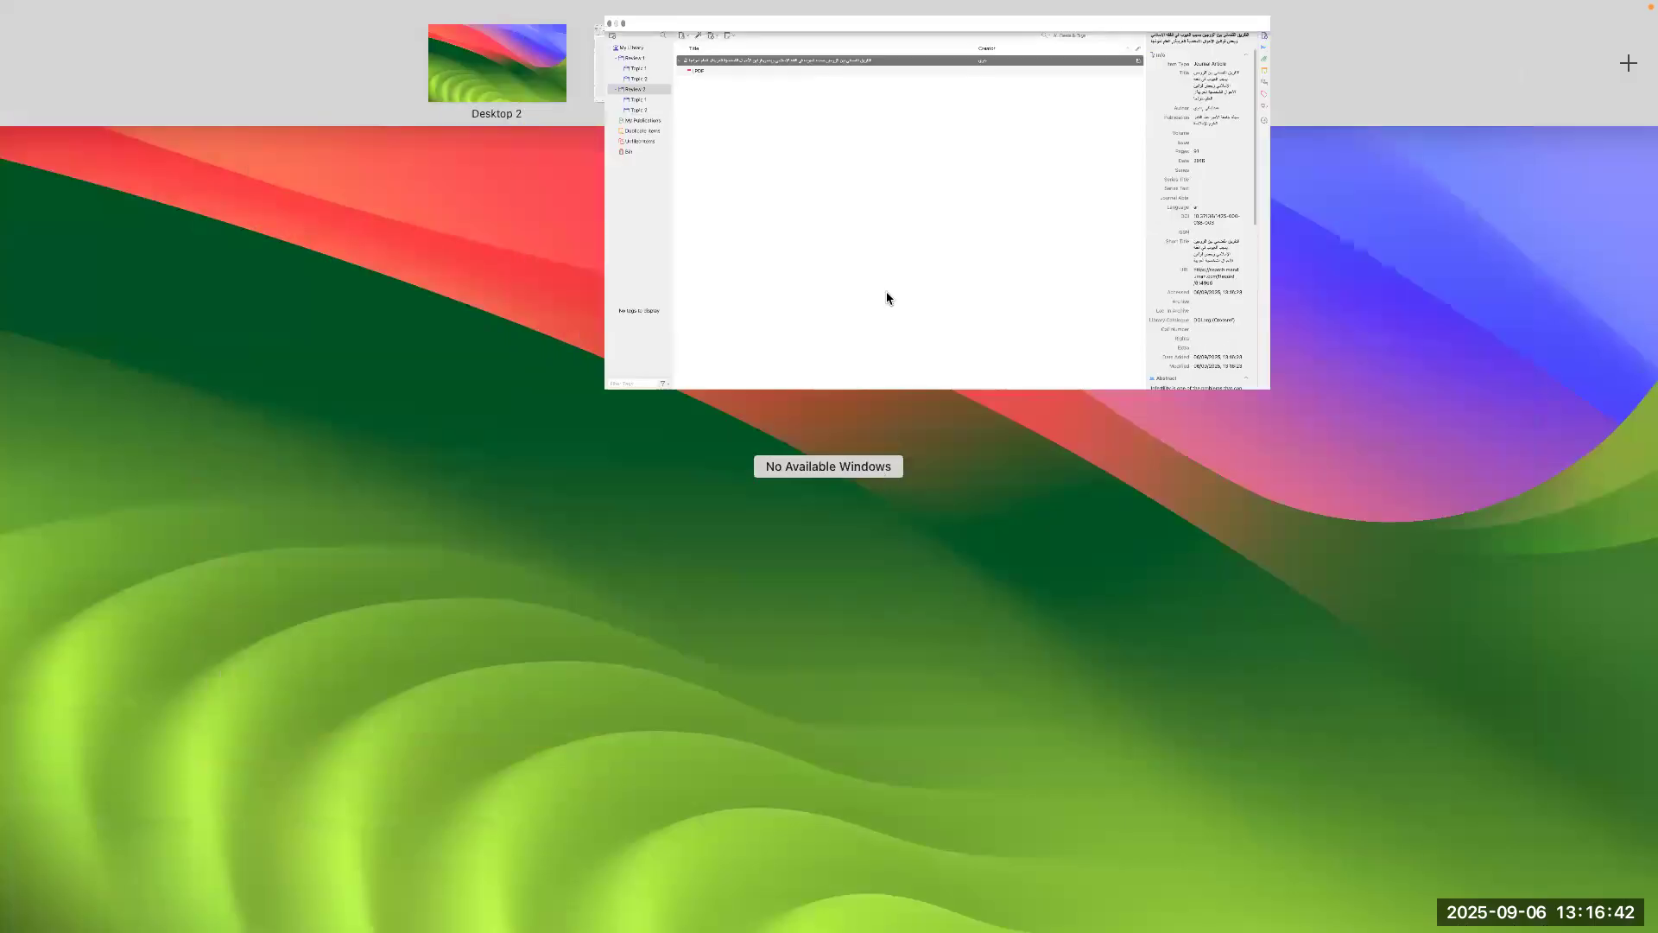
pyautogui.click(688, 67)
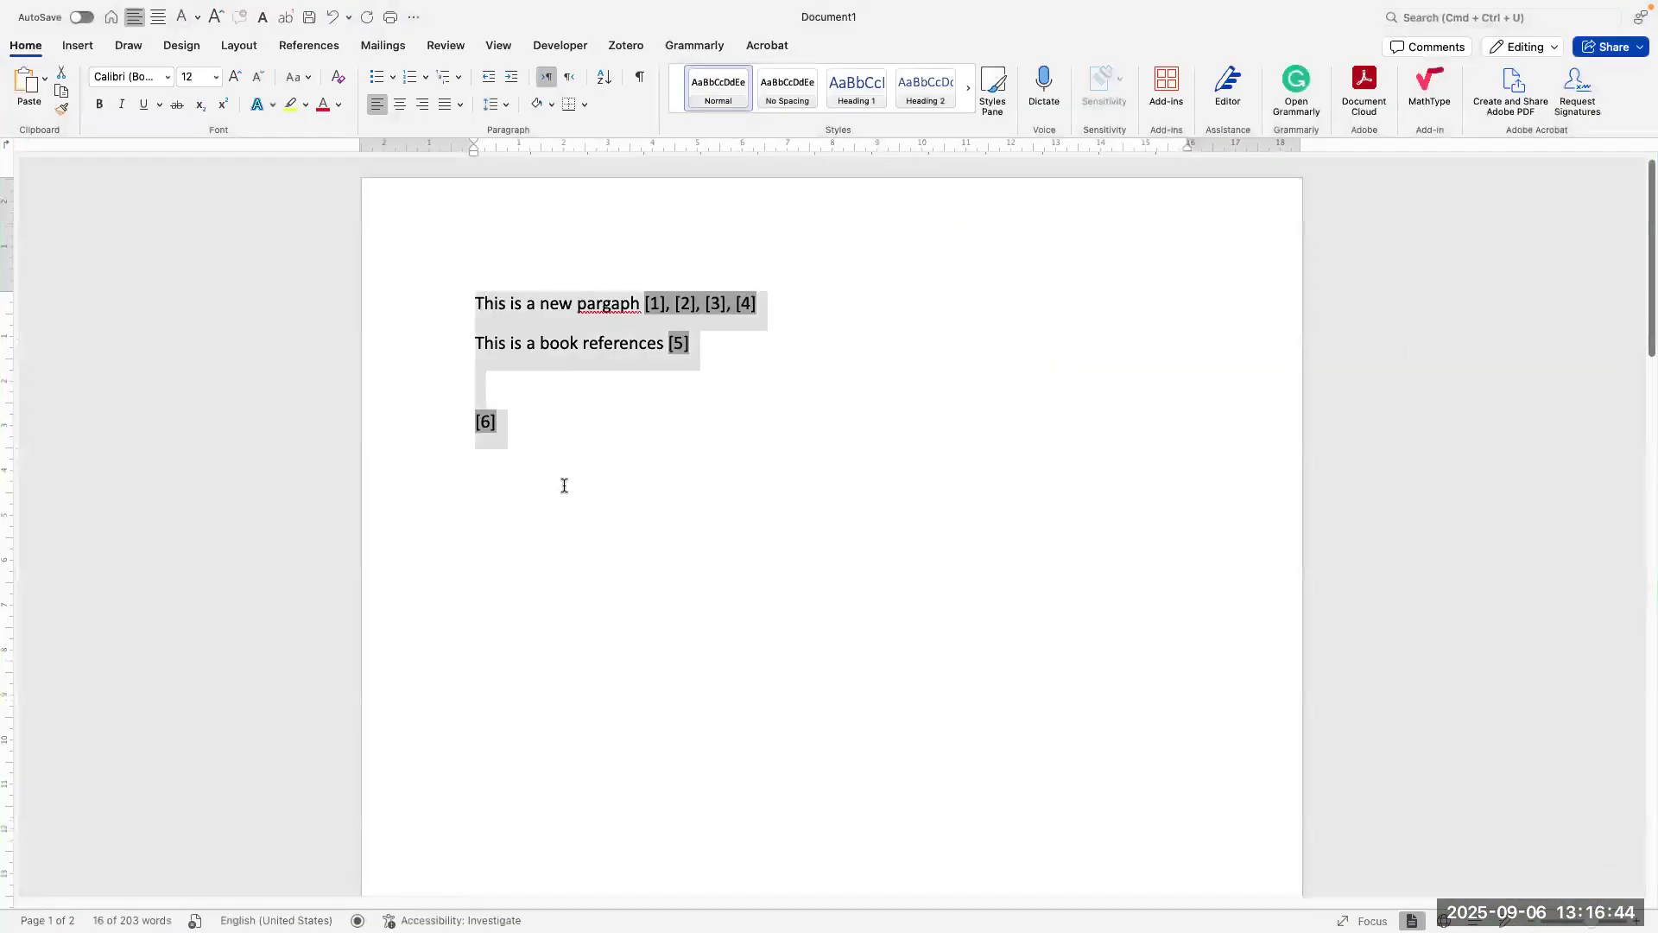
pyautogui.press('BackSpace')
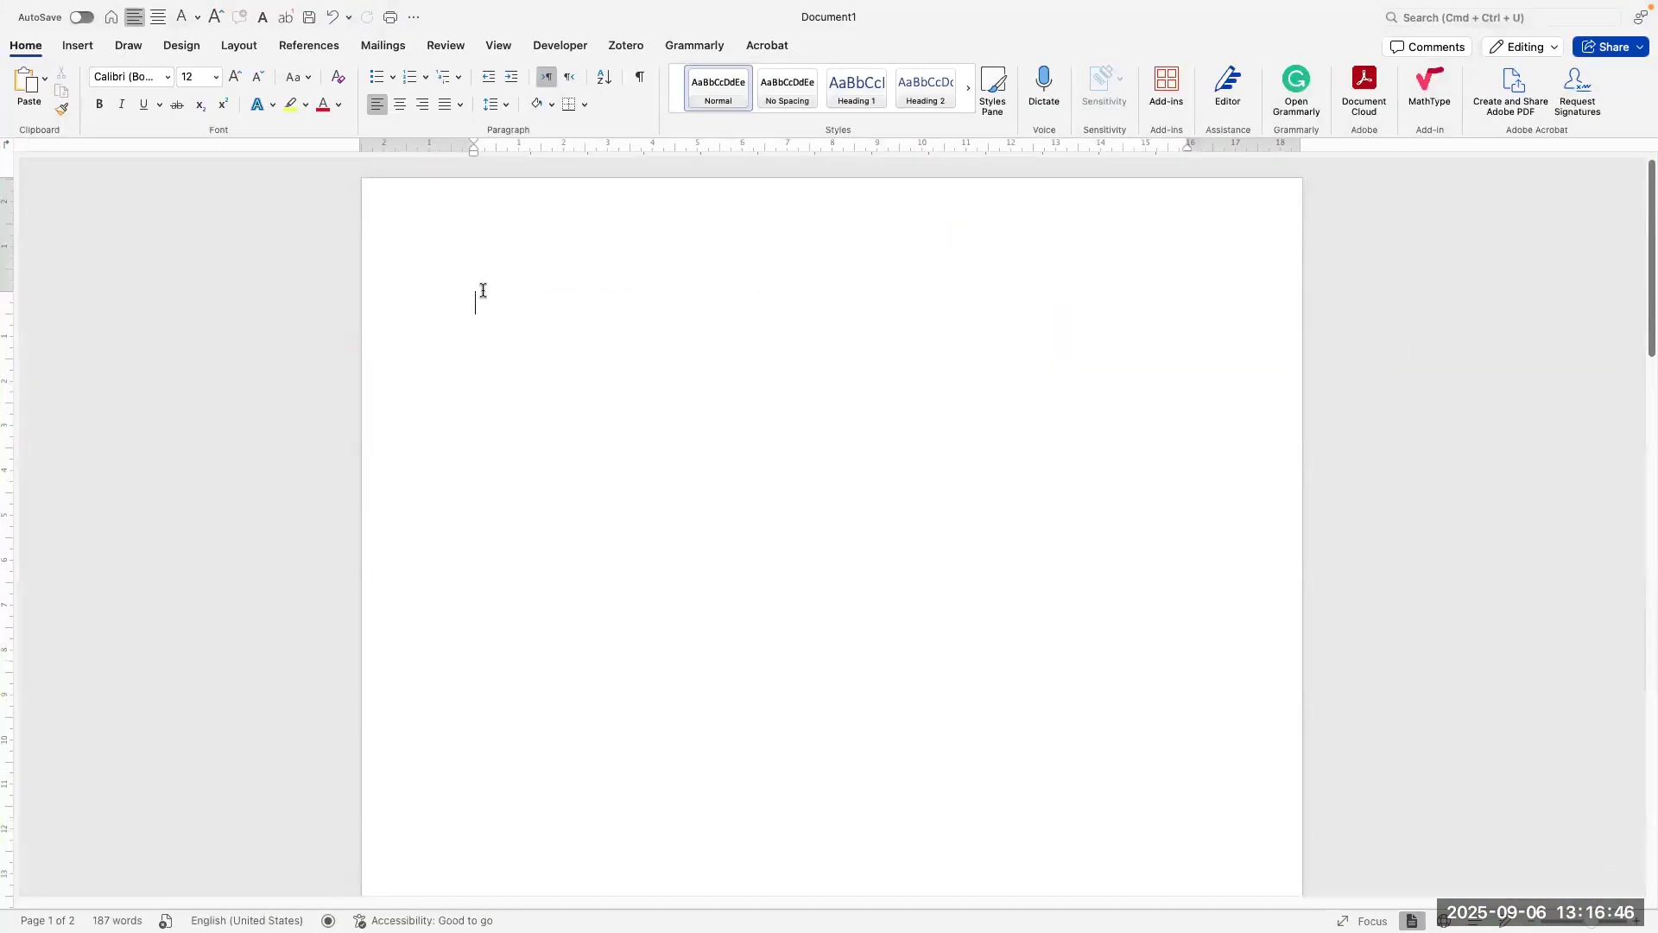
pyautogui.press('super+z')
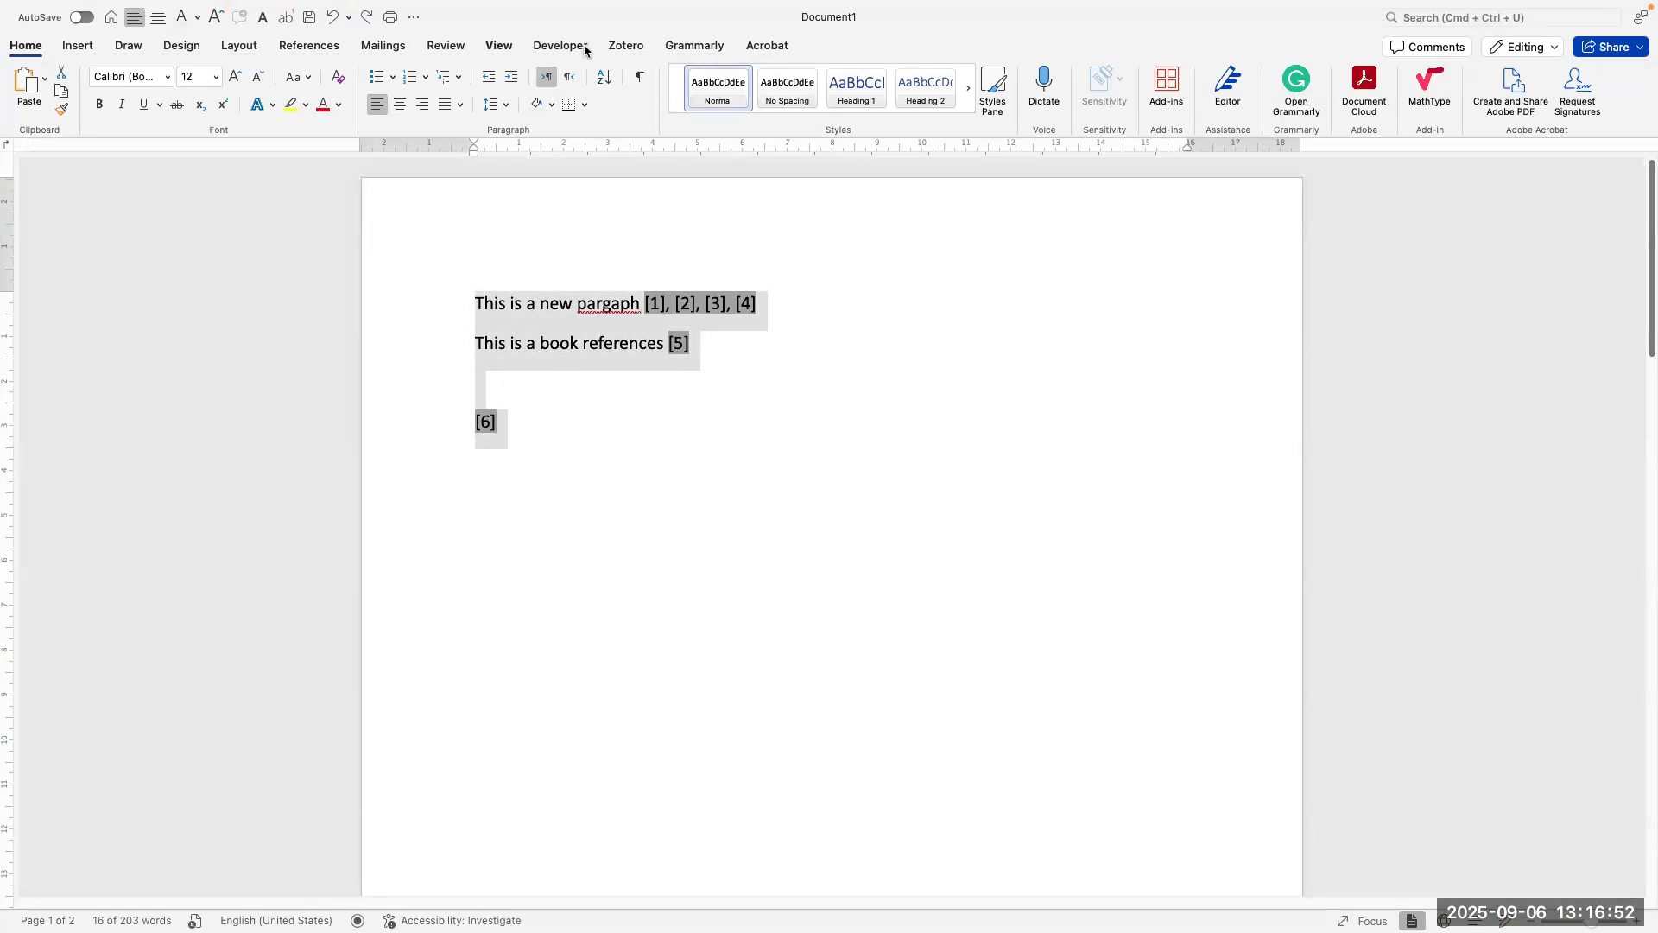
pyautogui.click(625, 46)
pyautogui.click(232, 71)
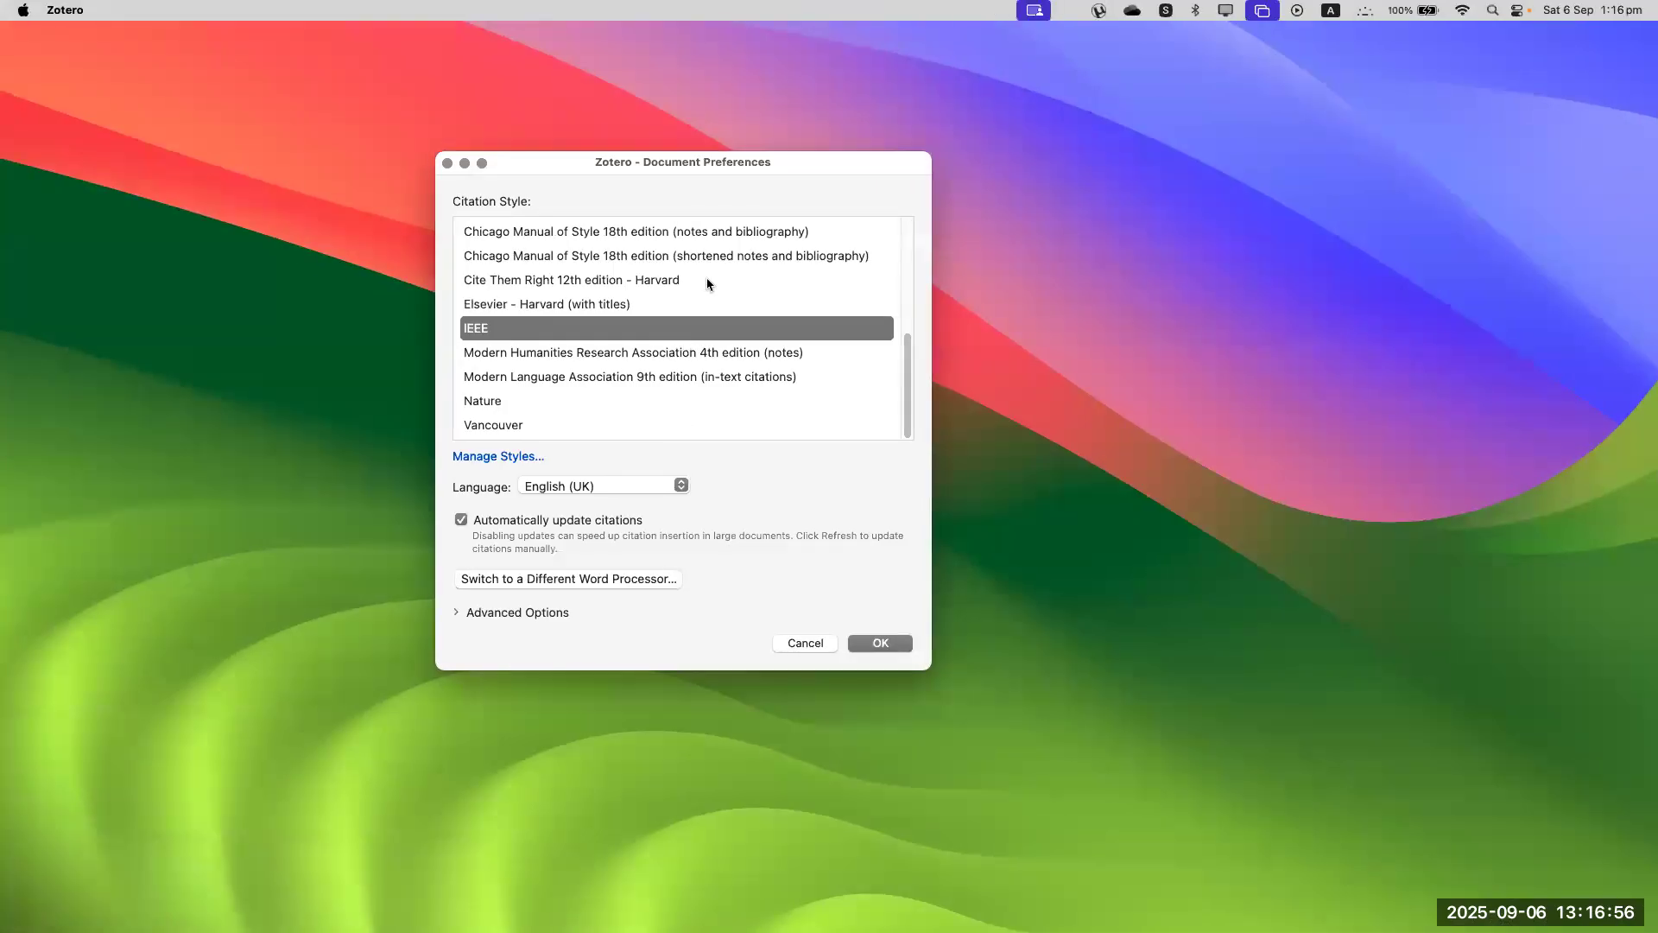
pyautogui.scroll(5, 691, 328)
pyautogui.click(691, 328)
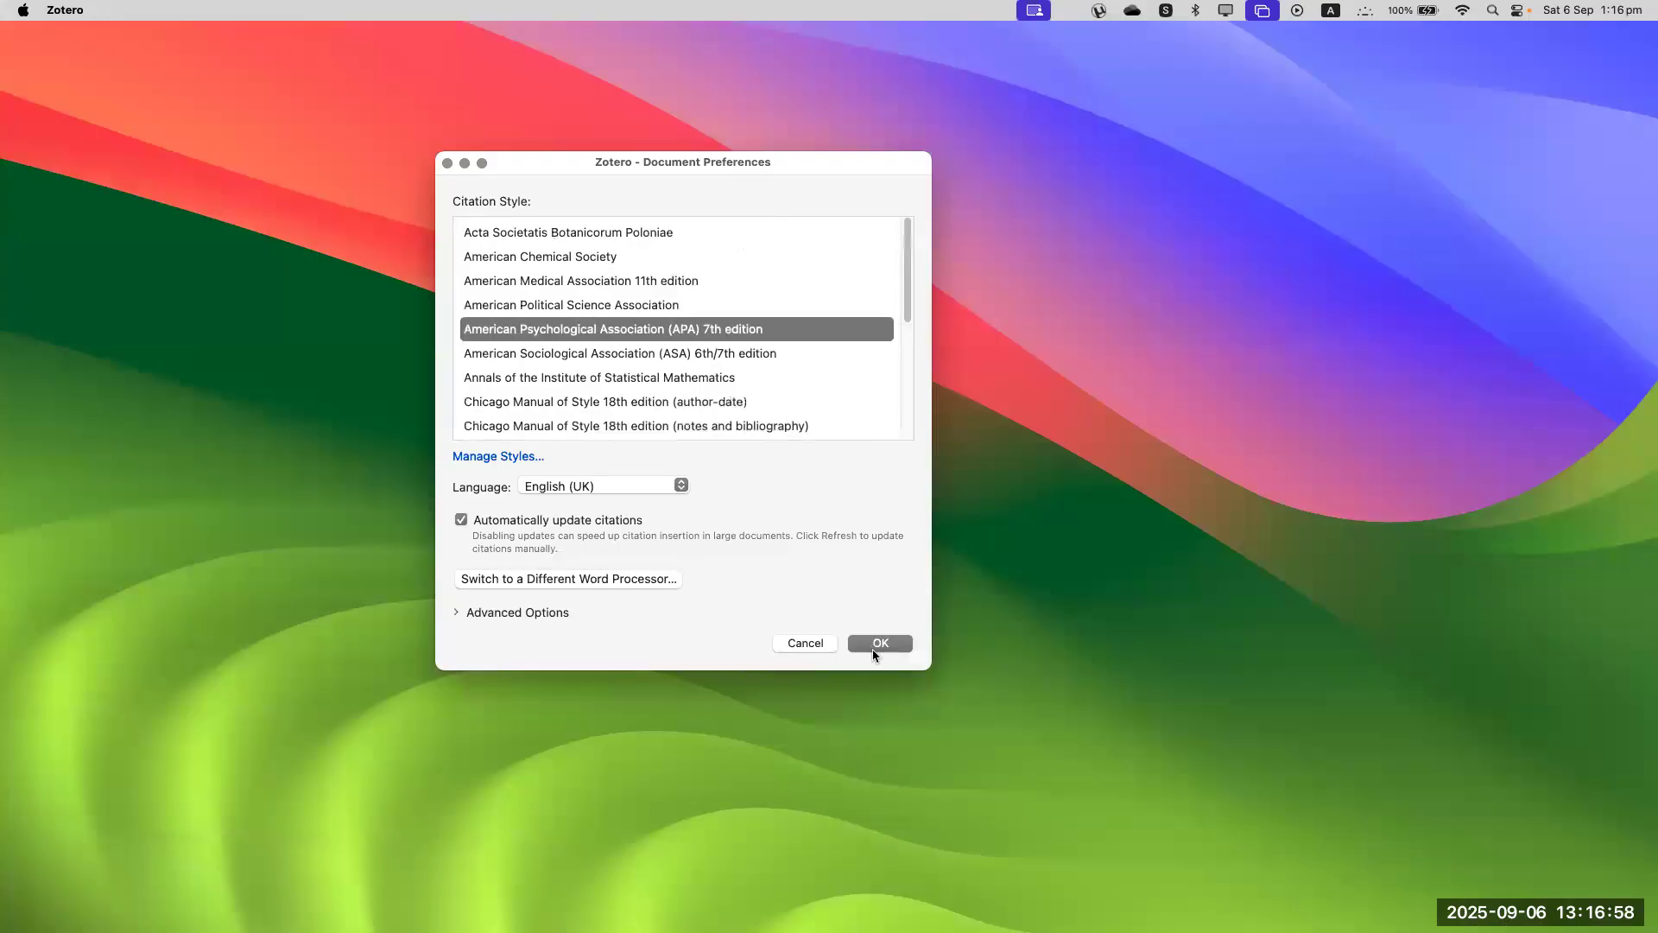
pyautogui.click(879, 642)
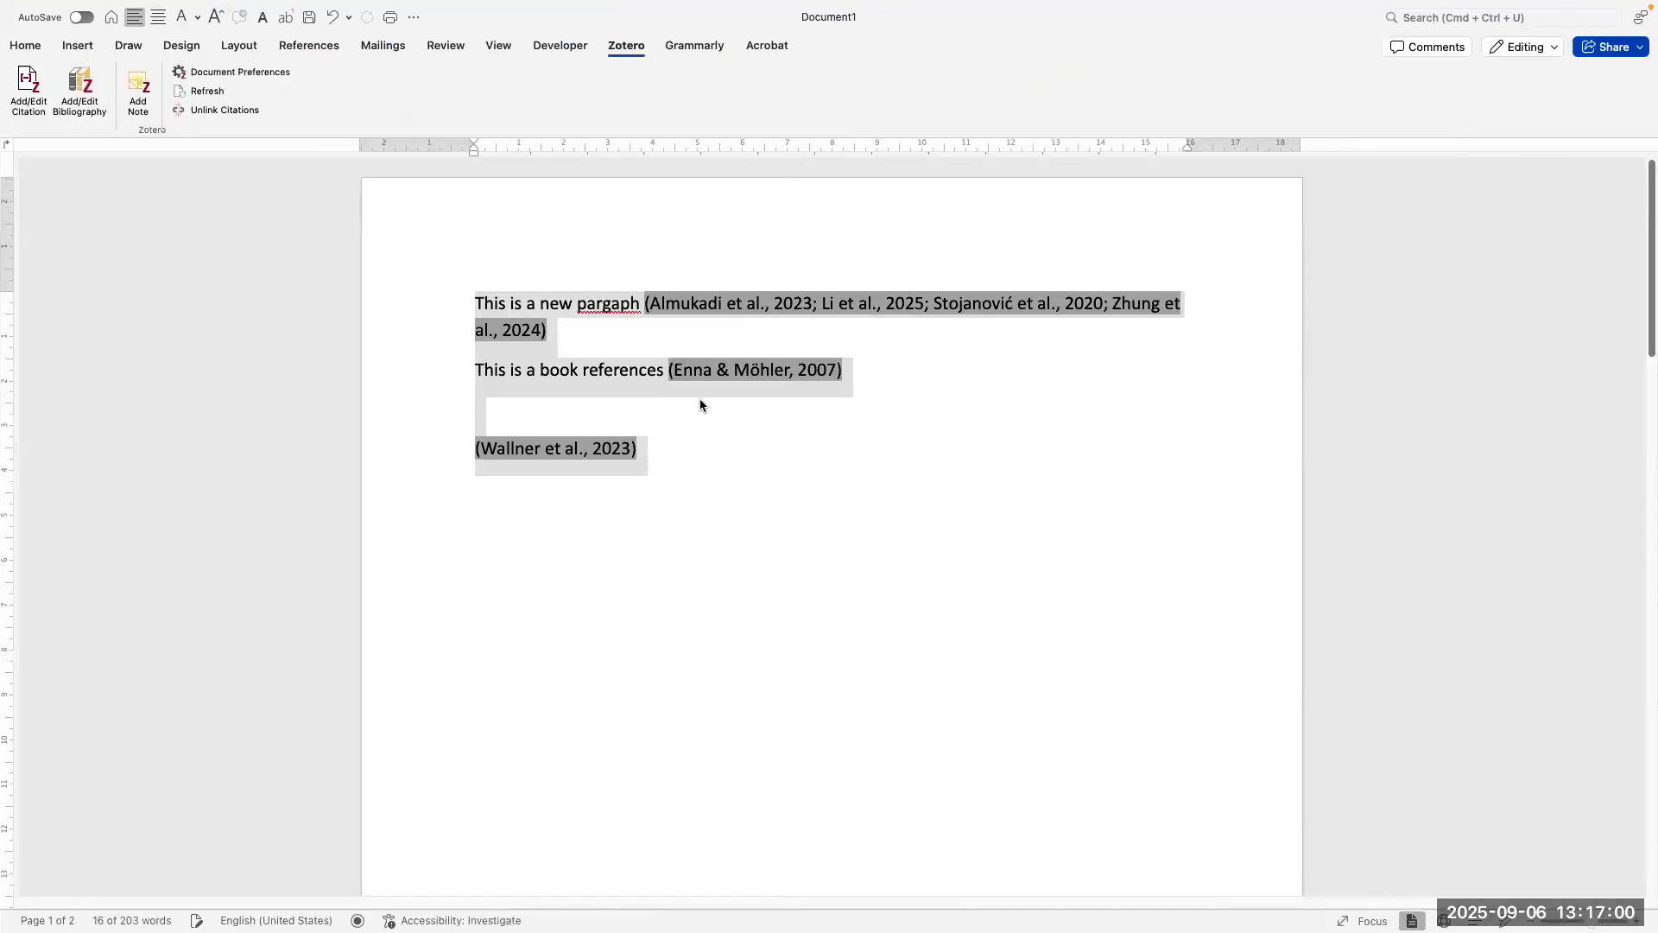
pyautogui.click(753, 485)
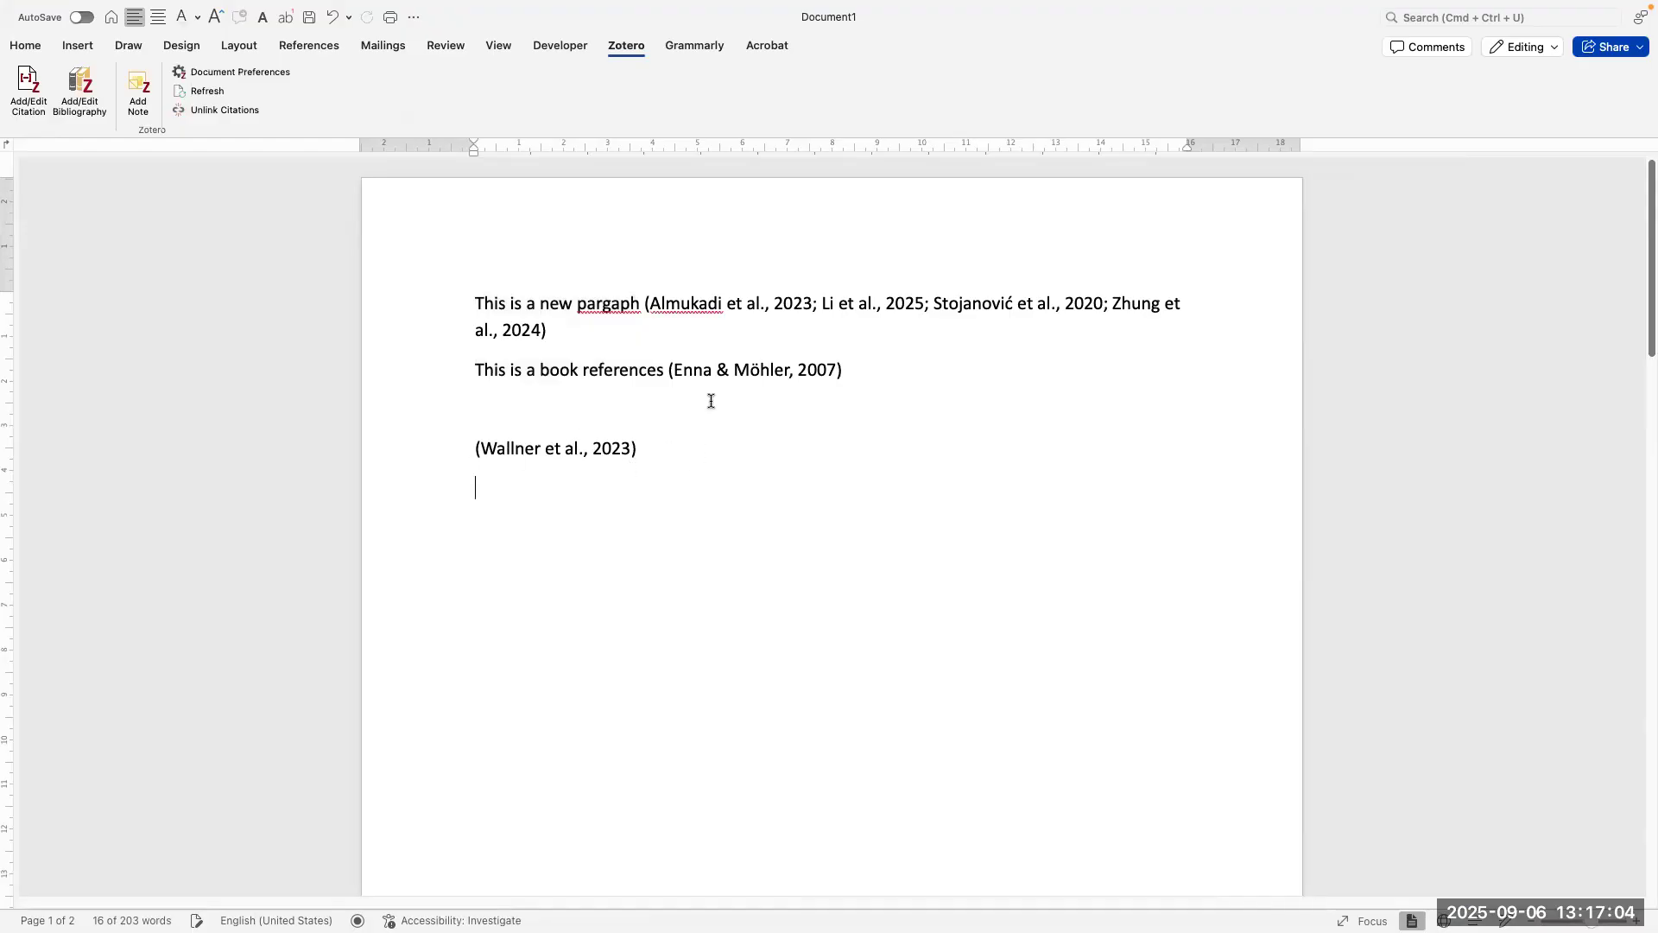
# Step: Add the 2016 Arabic article to the existing 2007 citation in the book references line
pyautogui.click(839, 371)
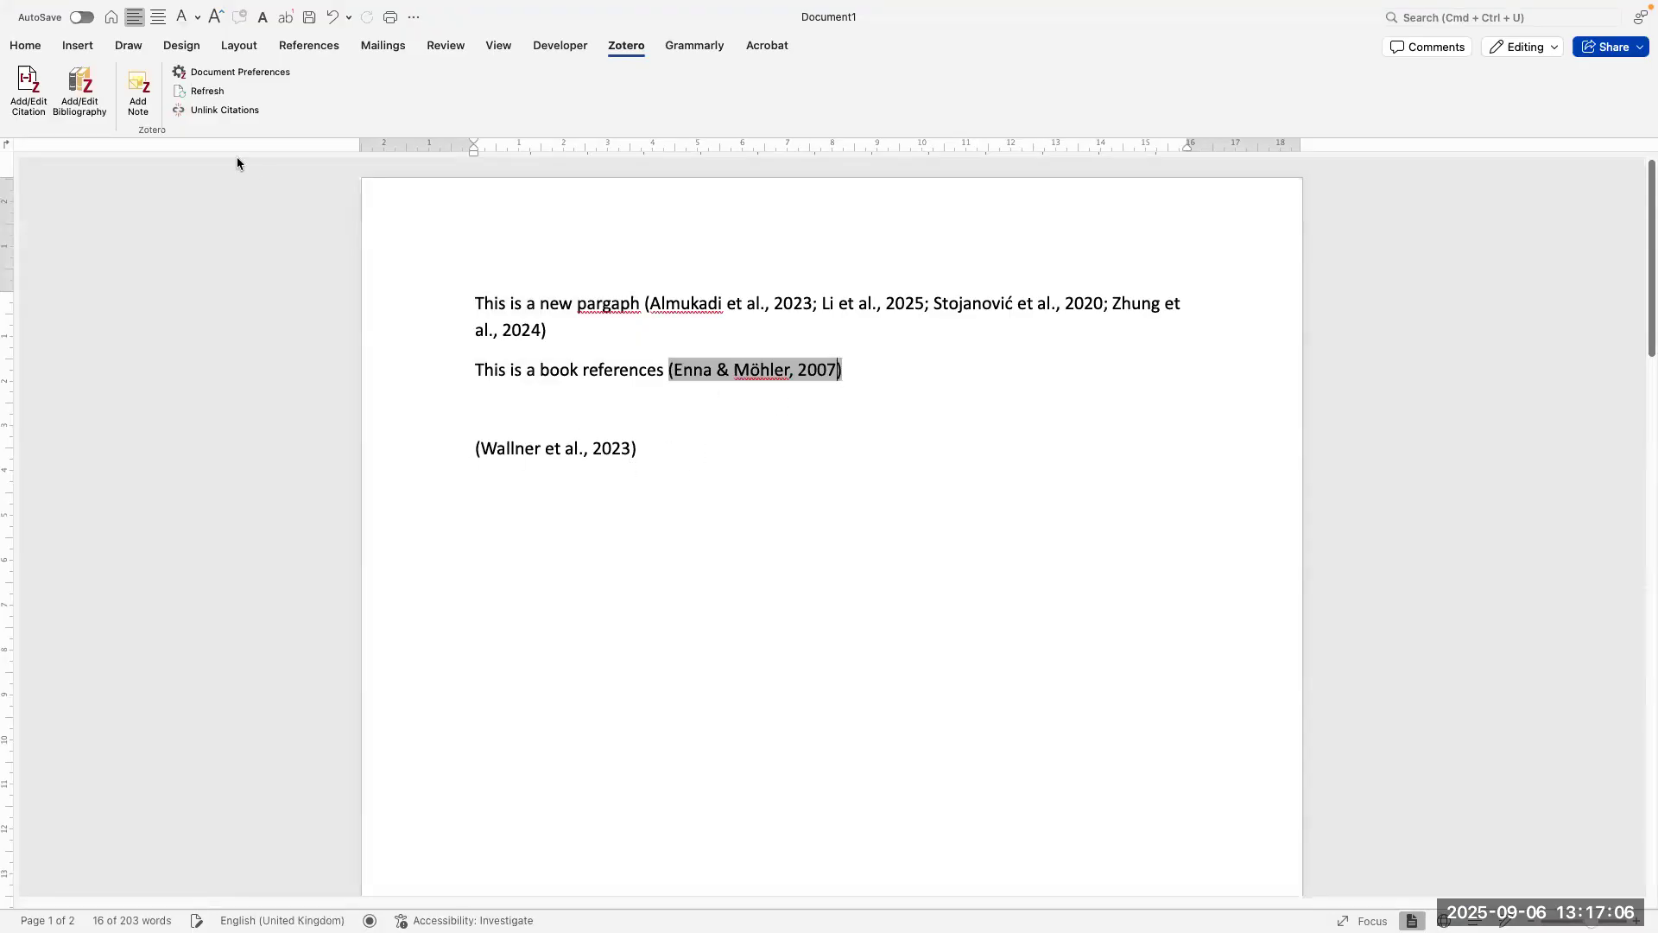
pyautogui.click(28, 86)
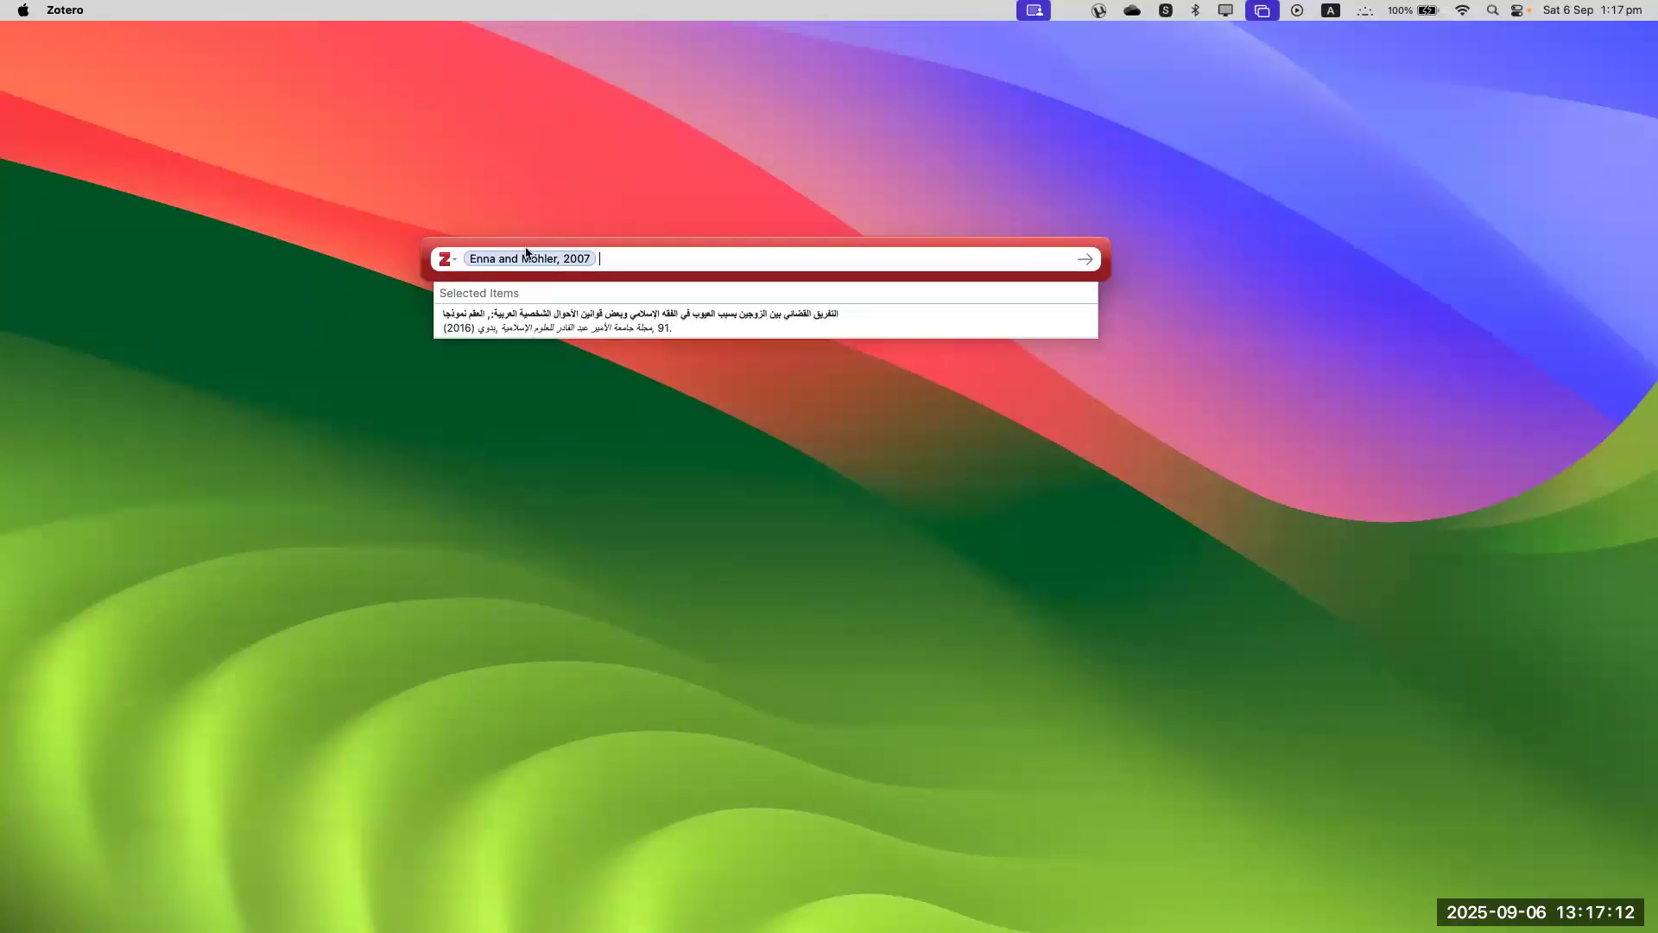
pyautogui.click(530, 328)
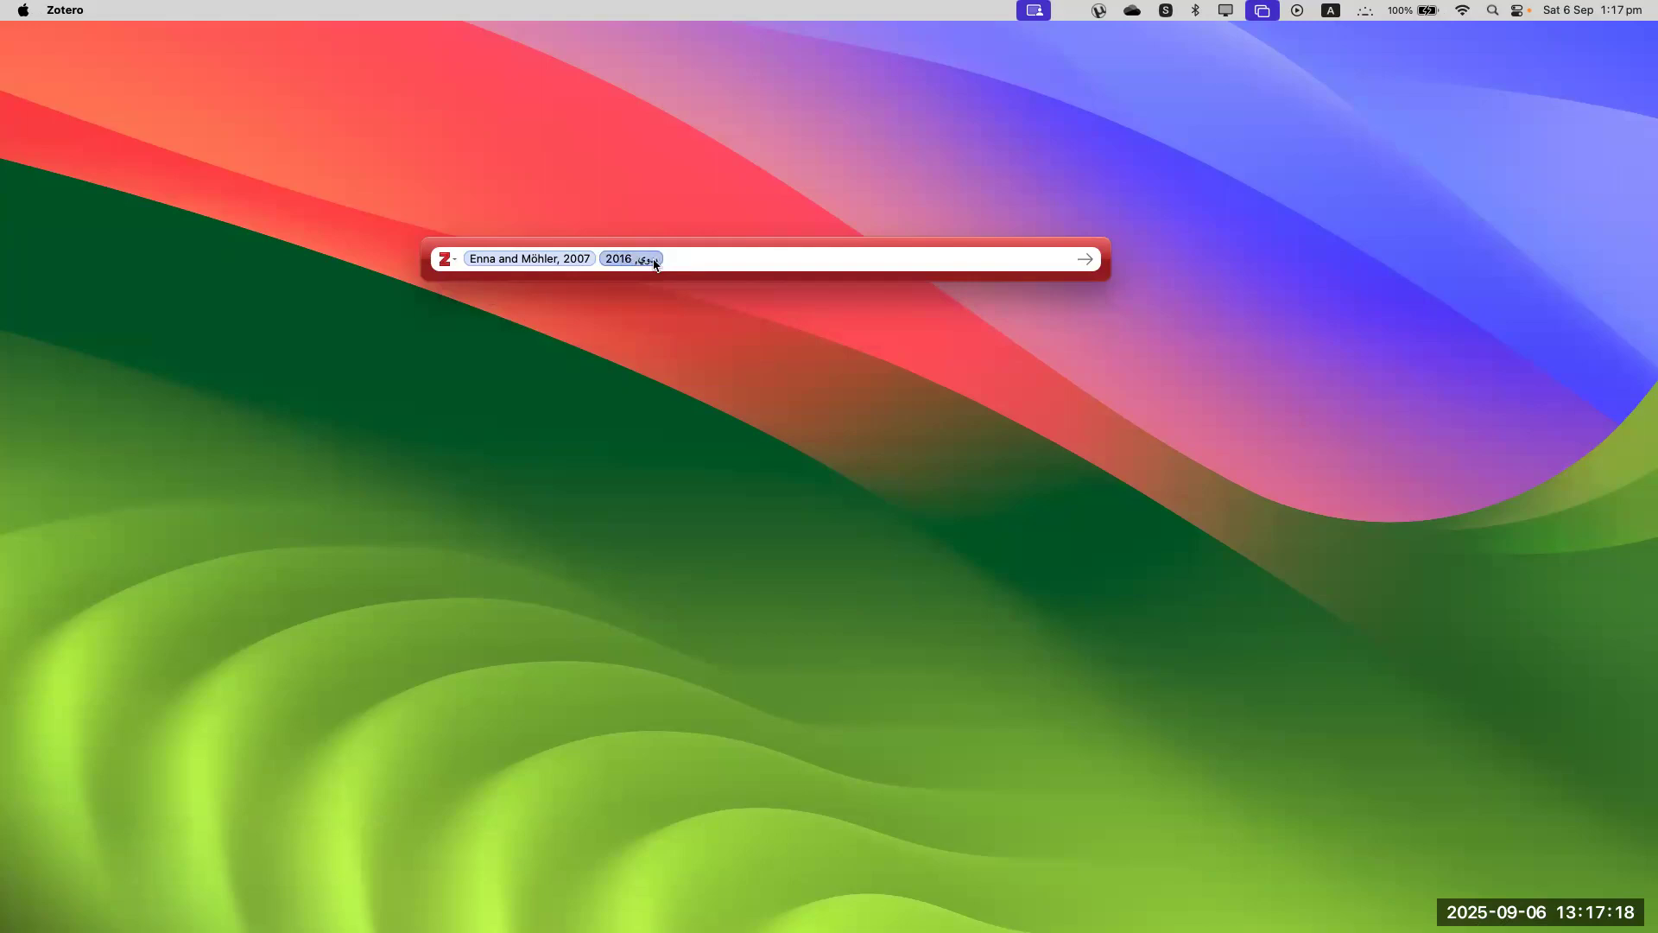
pyautogui.press('Return')
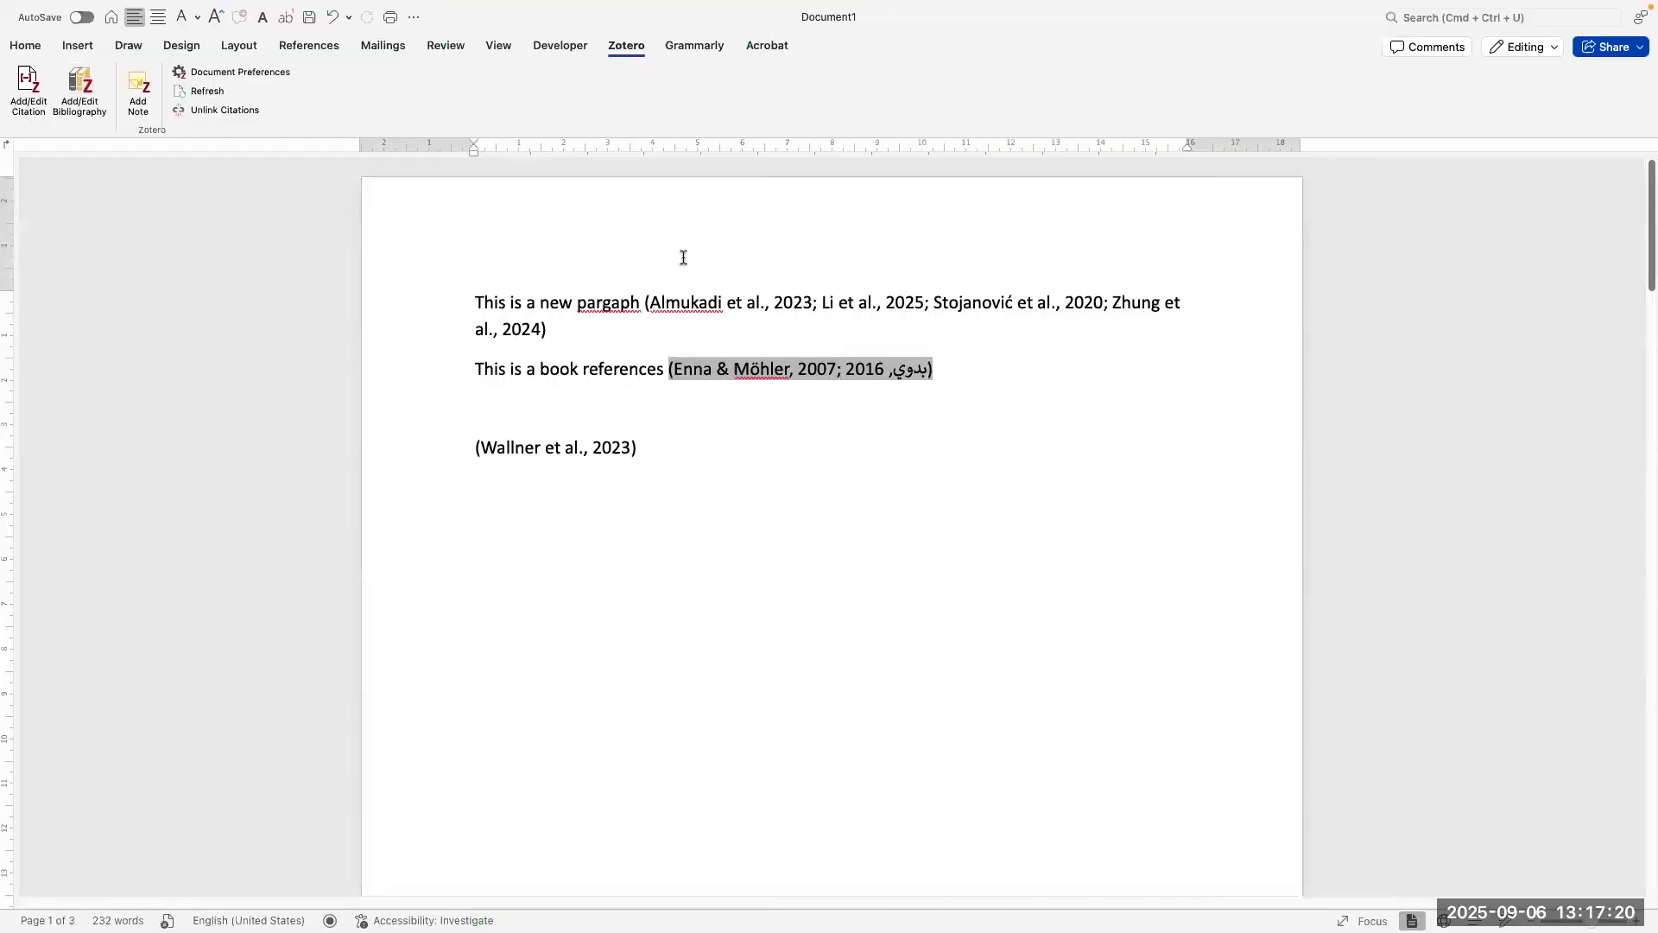
# Step: Examine the mixed English and Arabic citation in the text and the Arabic article's entry in the reference list
pyautogui.scroll(5, 843, 418)
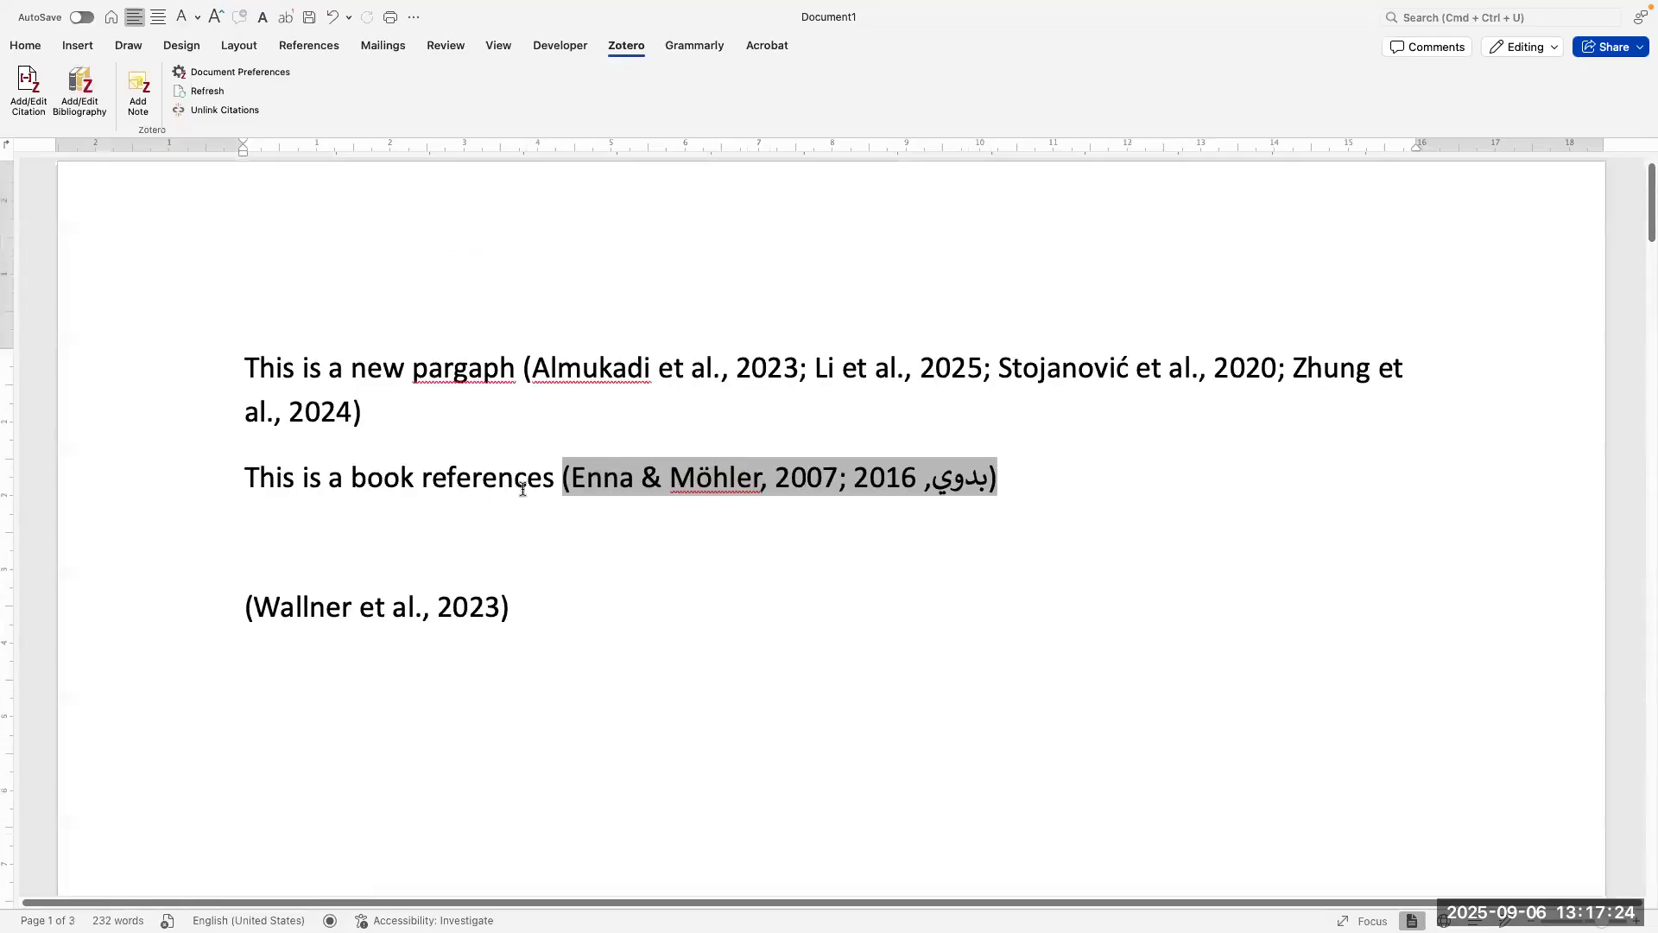
pyautogui.moveTo(553, 481); pyautogui.dragTo(277, 488)
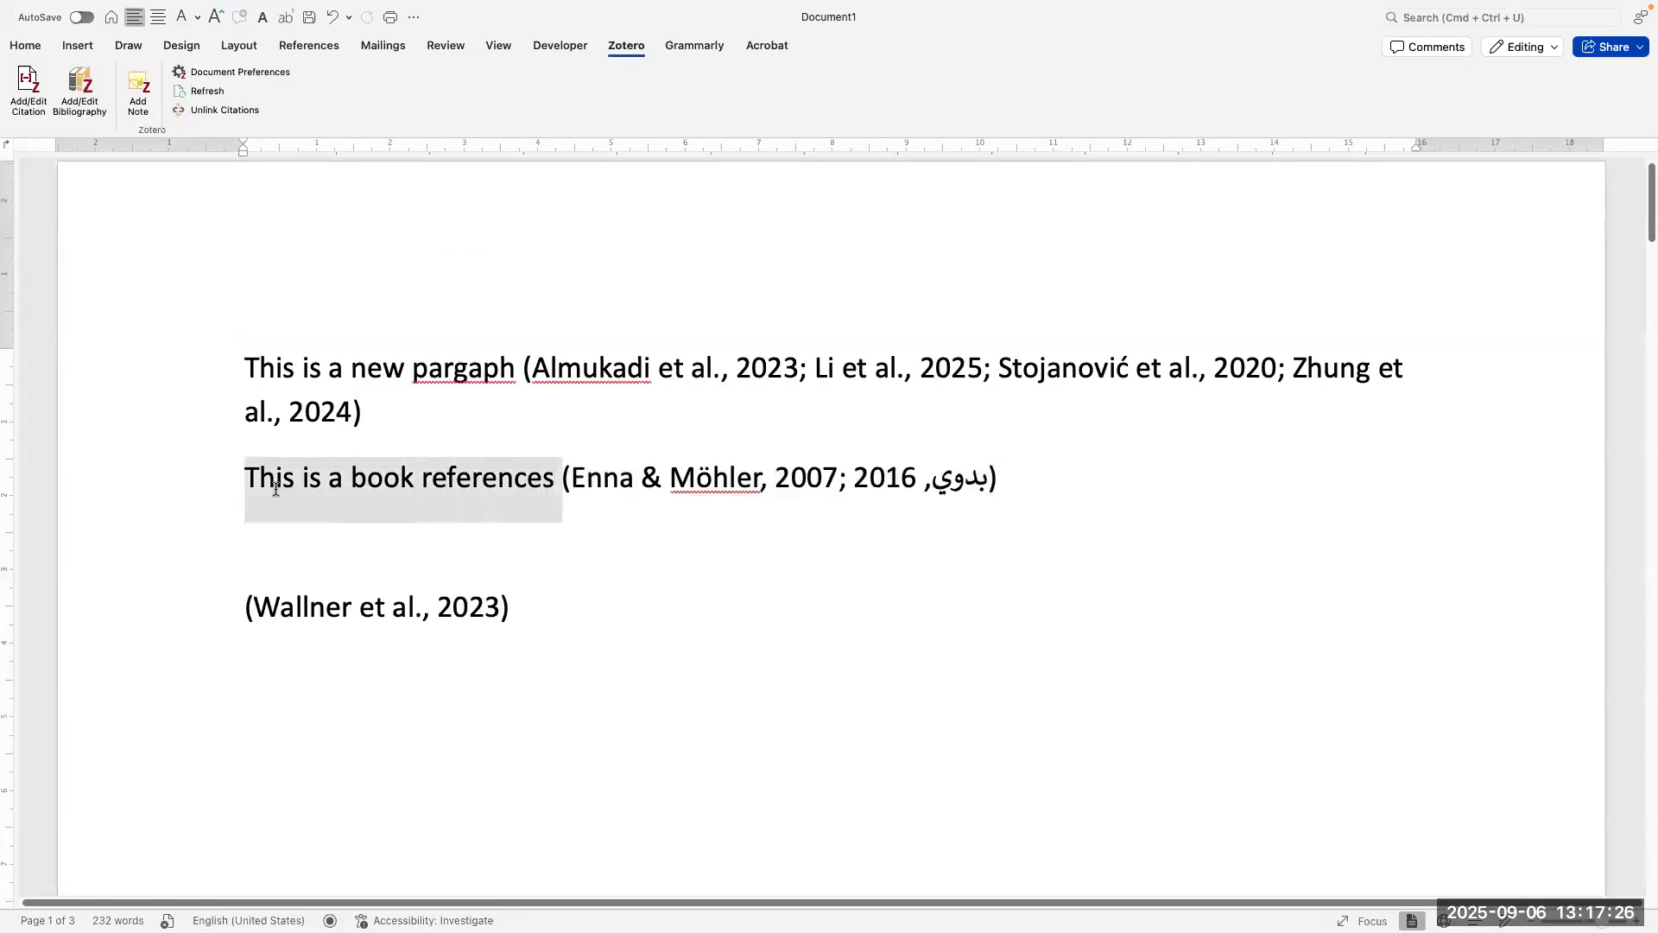
pyautogui.click(469, 517)
pyautogui.moveTo(1041, 488); pyautogui.dragTo(588, 518)
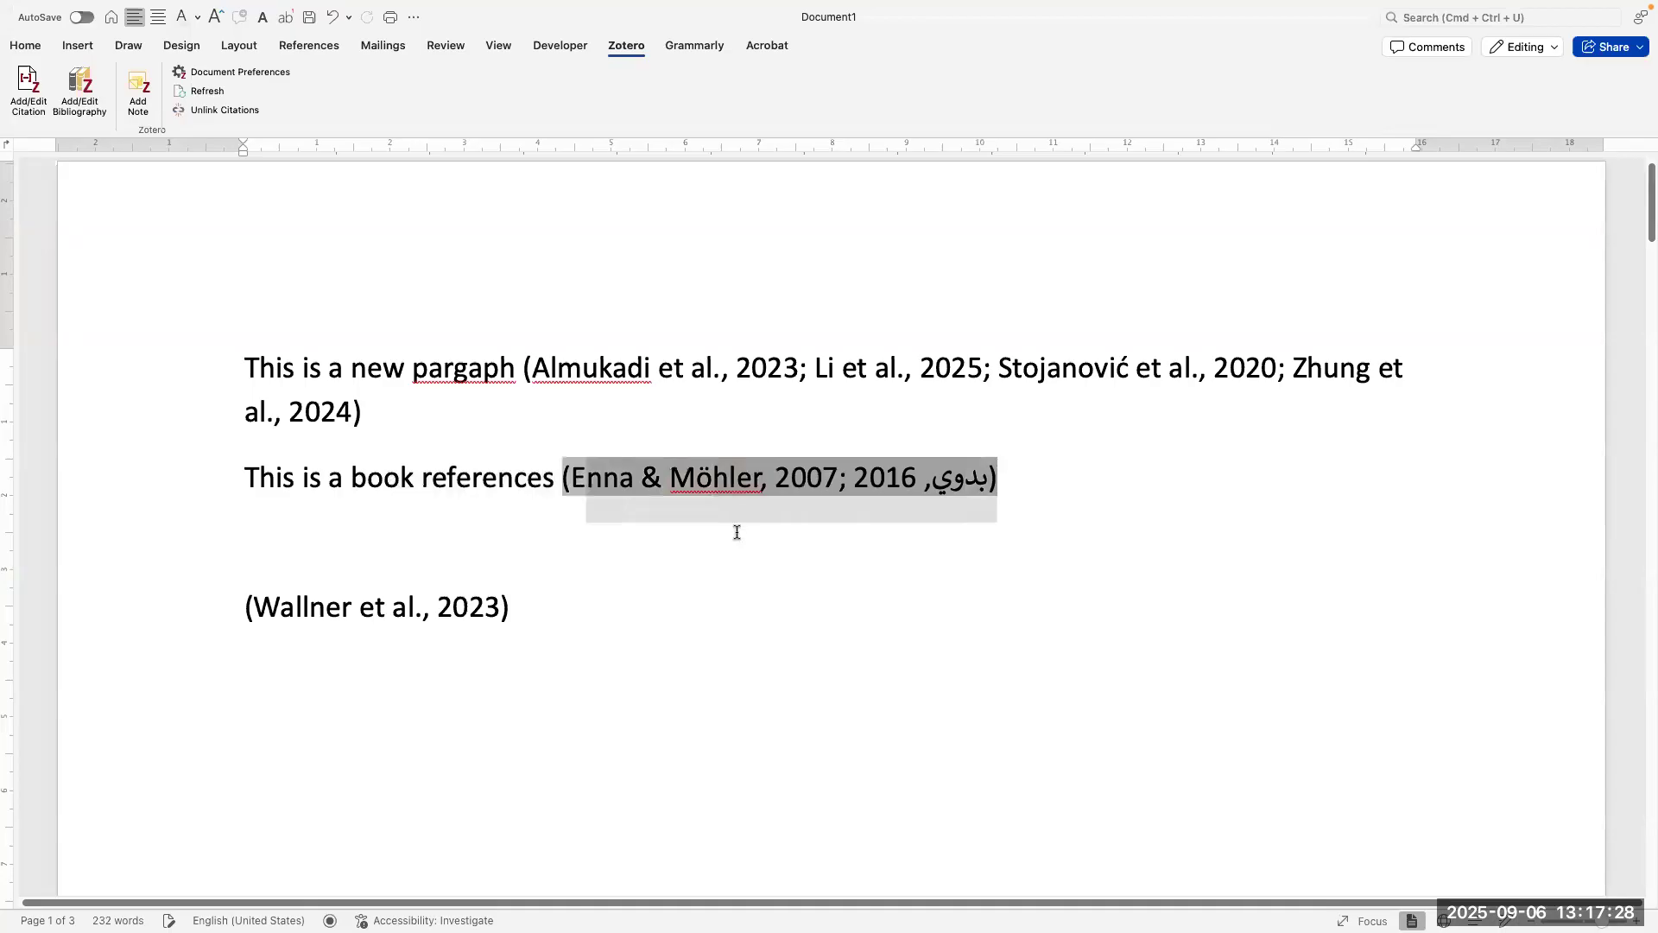
pyautogui.scroll(-5, 741, 532)
pyautogui.keyDown('ctrl'); pyautogui.scroll(-5, 759, 520); pyautogui.keyUp('ctrl')
pyautogui.scroll(-5, 760, 520)
pyautogui.scroll(-10, 761, 520)
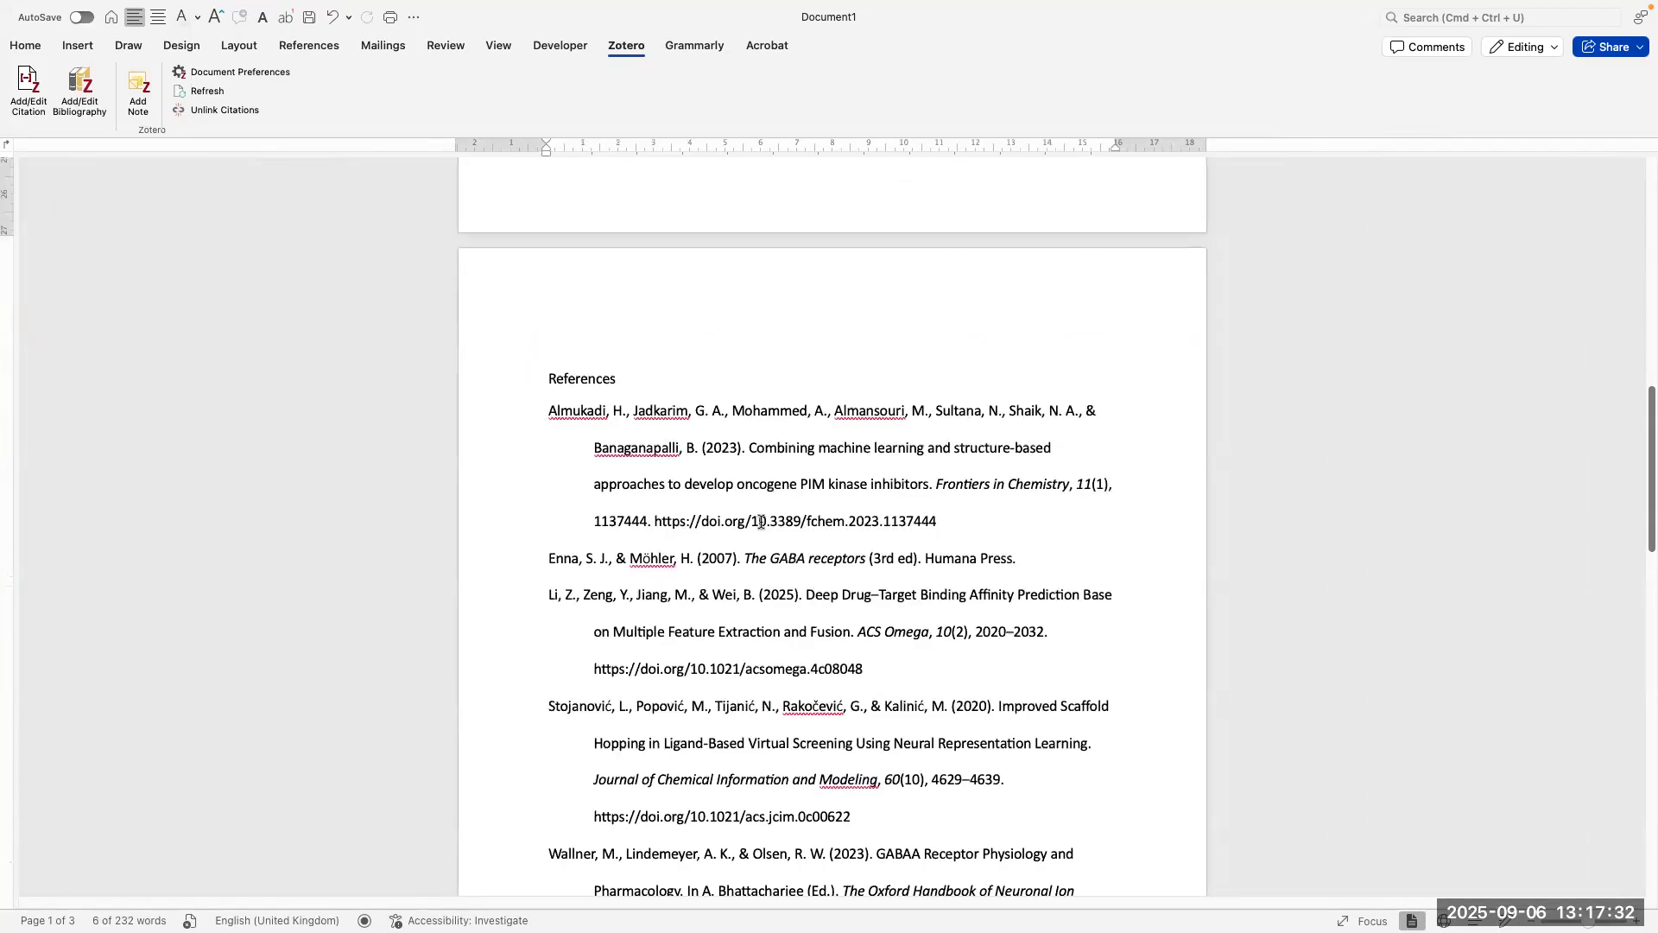
pyautogui.scroll(-5, 760, 525)
pyautogui.moveTo(938, 769); pyautogui.dragTo(940, 648)
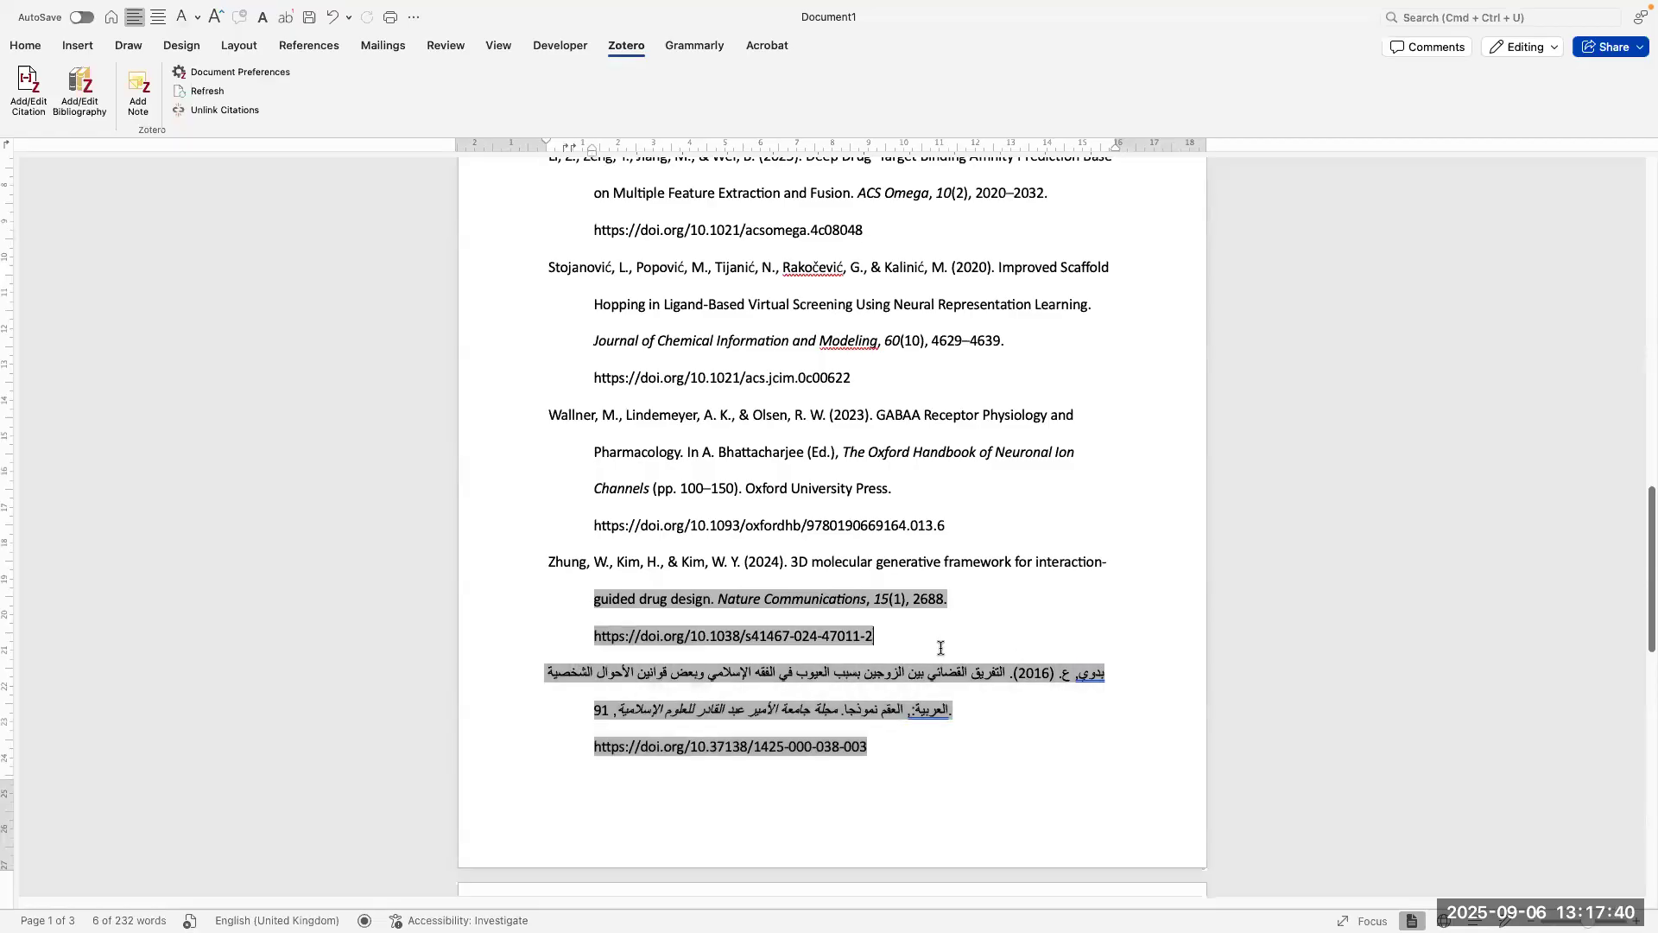
# Step: Undo the last changes and insert a blank line directly below the References heading
pyautogui.press('super+z')
pyautogui.press('super+z')
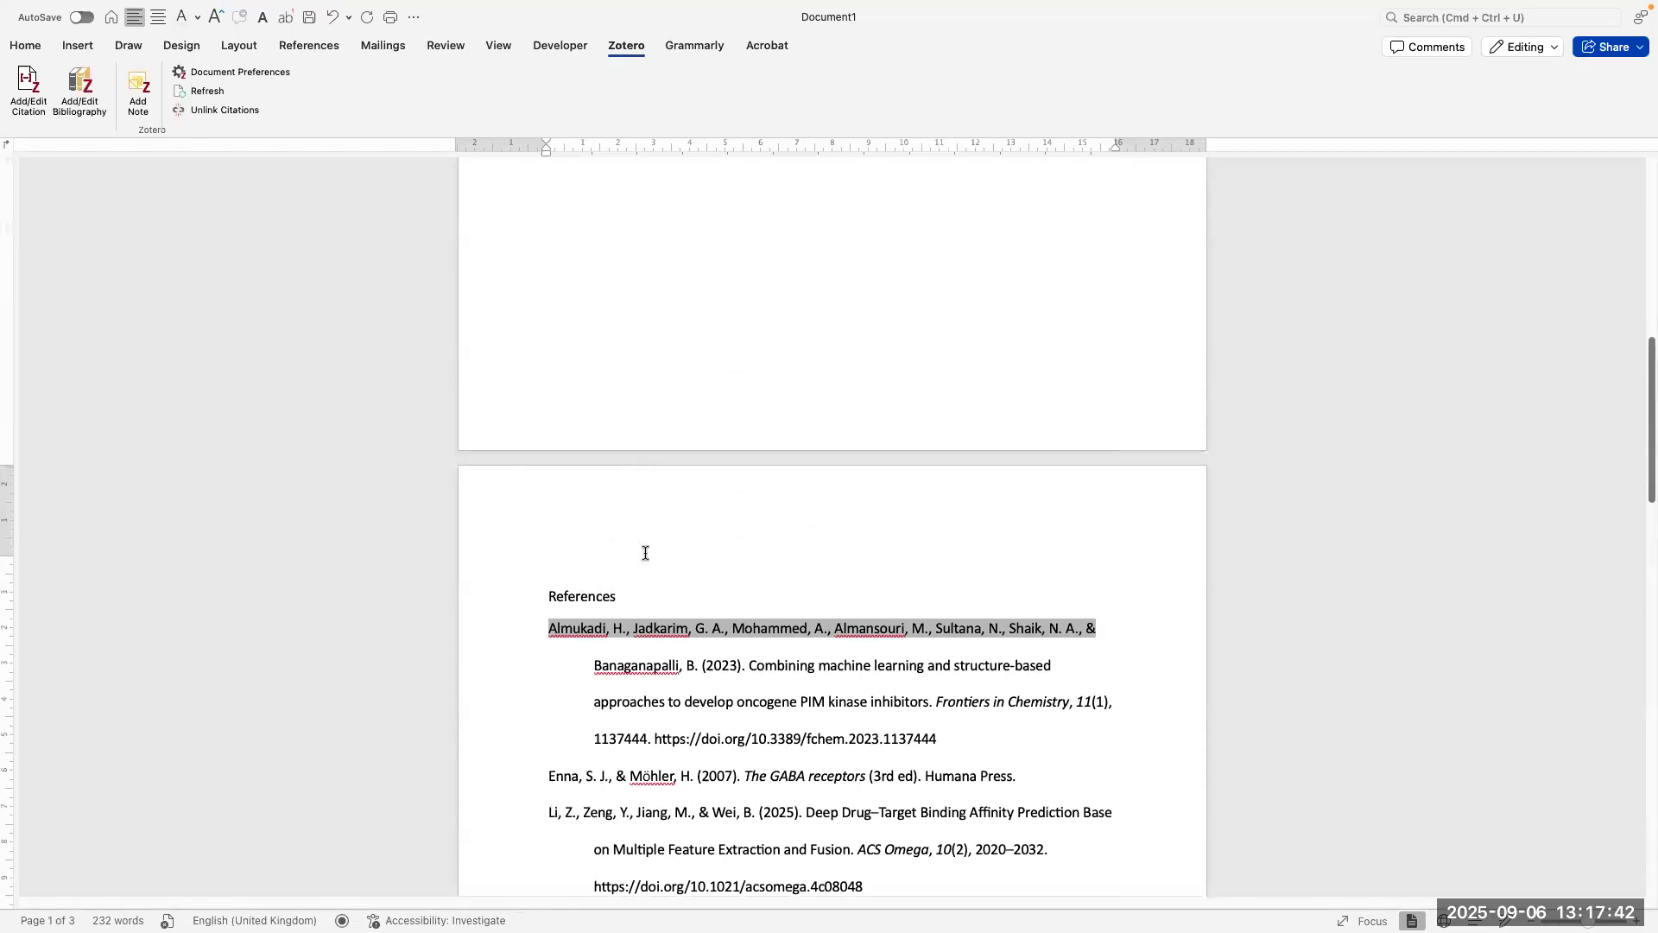
pyautogui.click(627, 597)
pyautogui.press('Return')
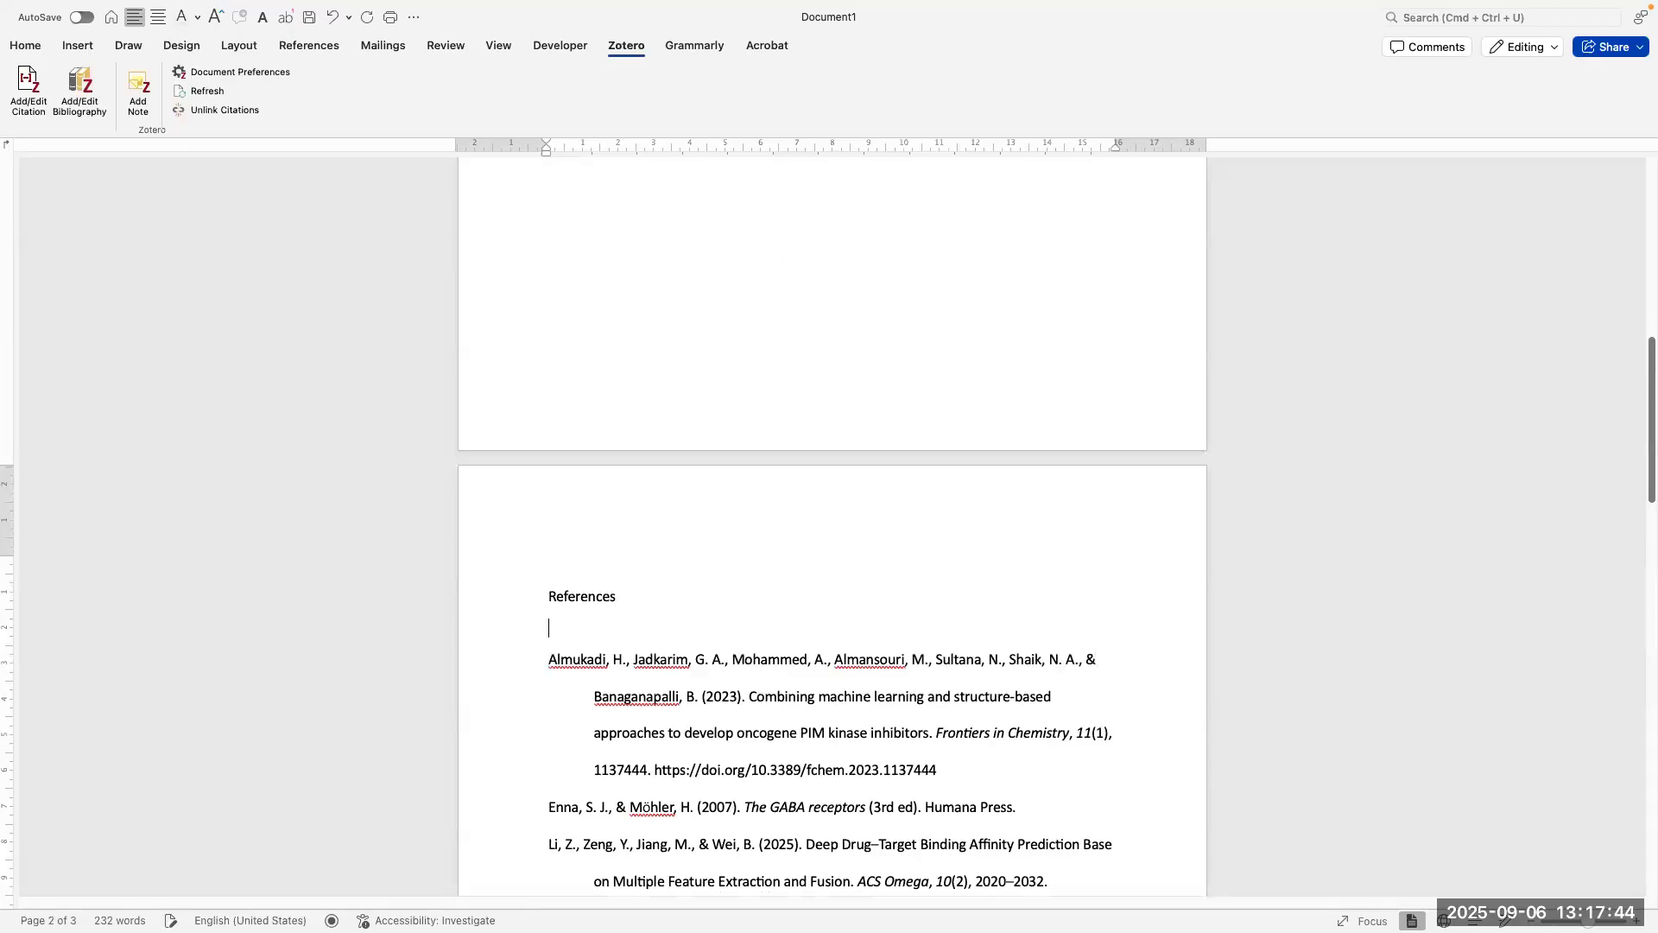
pyautogui.write('Engli')
pyautogui.press('BackSpace')
pyautogui.scroll(-5, 629, 610)
pyautogui.write('E')
pyautogui.press('BackSpace')
# Step: Examine the Arabic article's entry in the reference list alongside the in-text citations on the first page
pyautogui.scroll(-20, 631, 610)
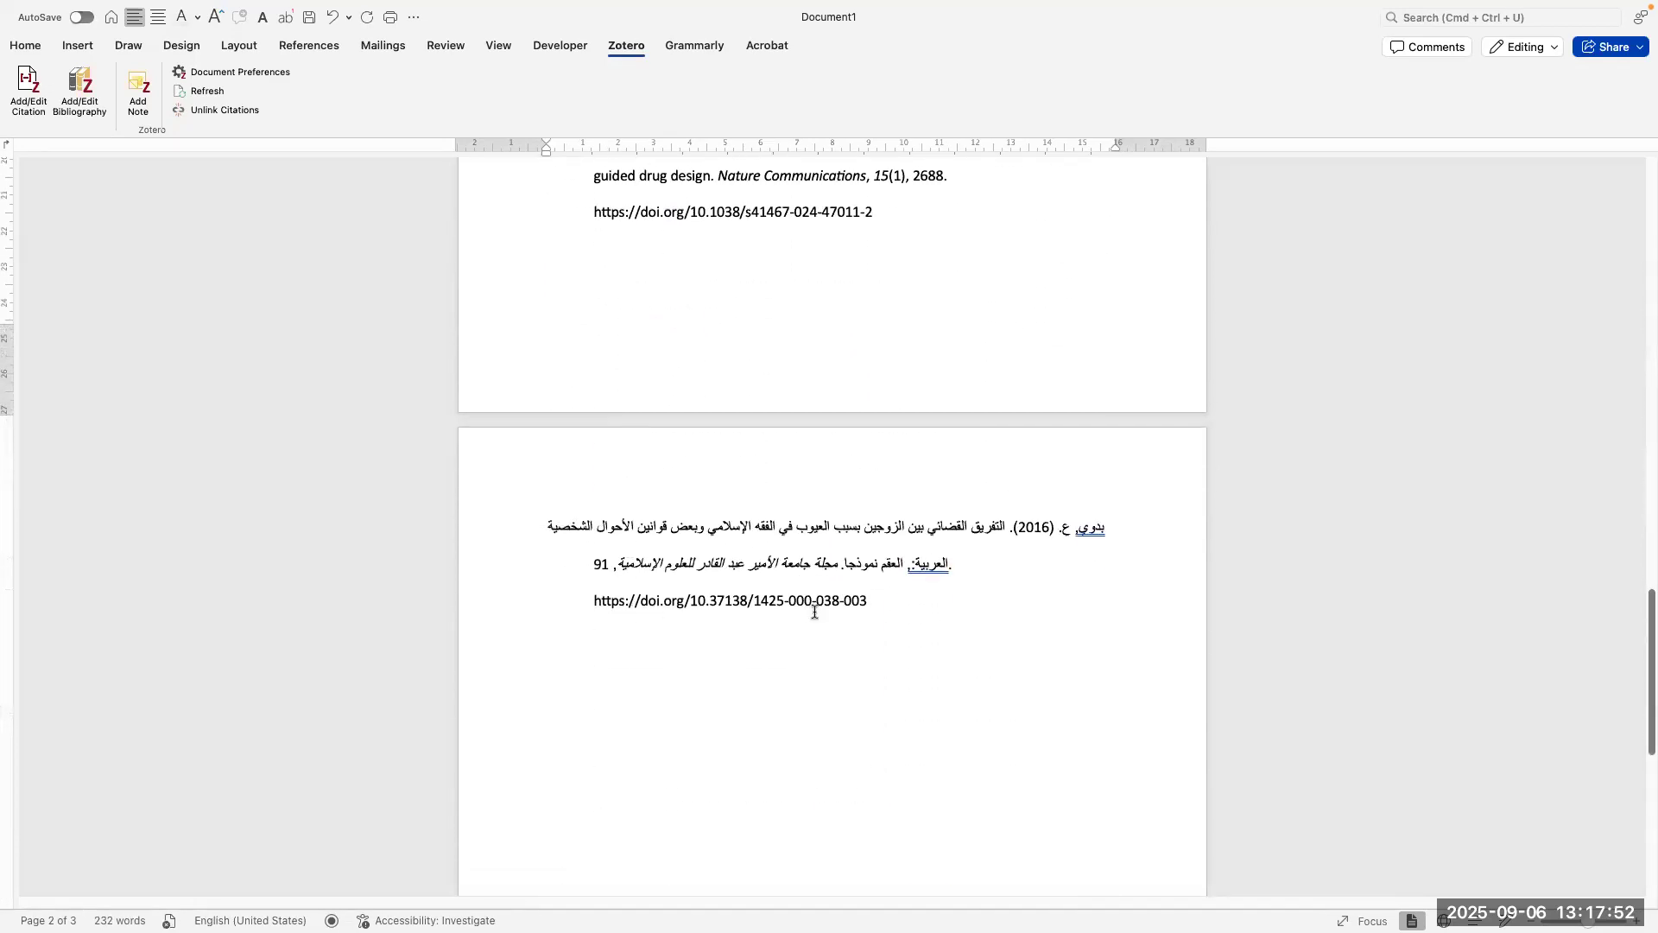
pyautogui.scroll(5, 919, 570)
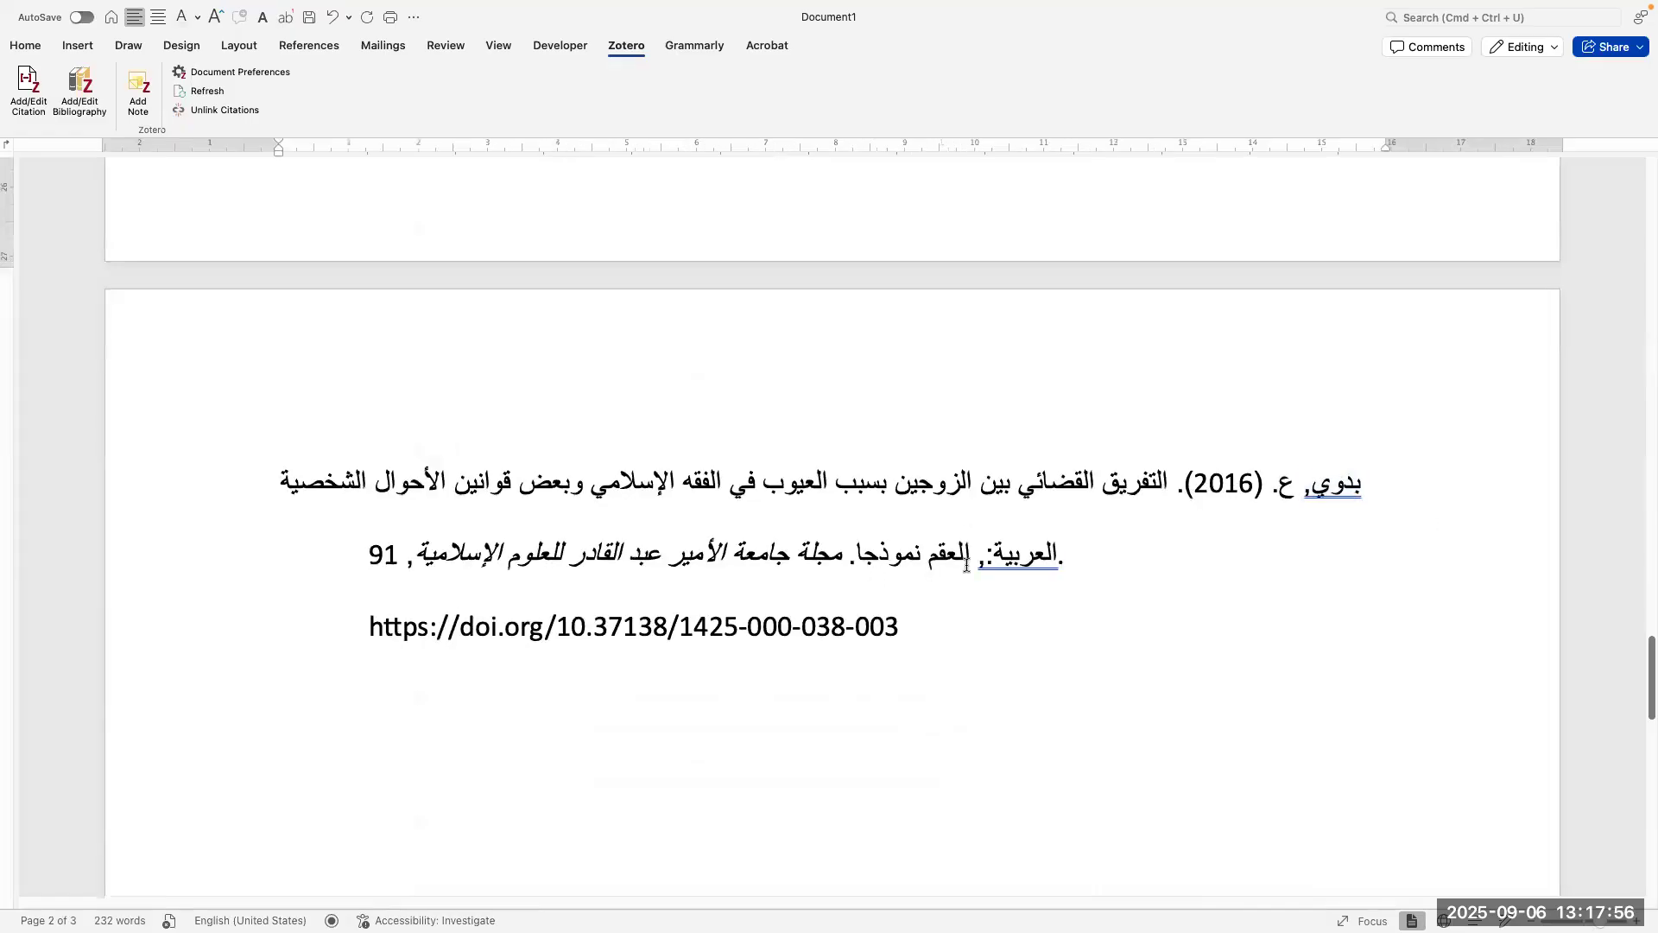
pyautogui.moveTo(836, 563); pyautogui.dragTo(385, 559)
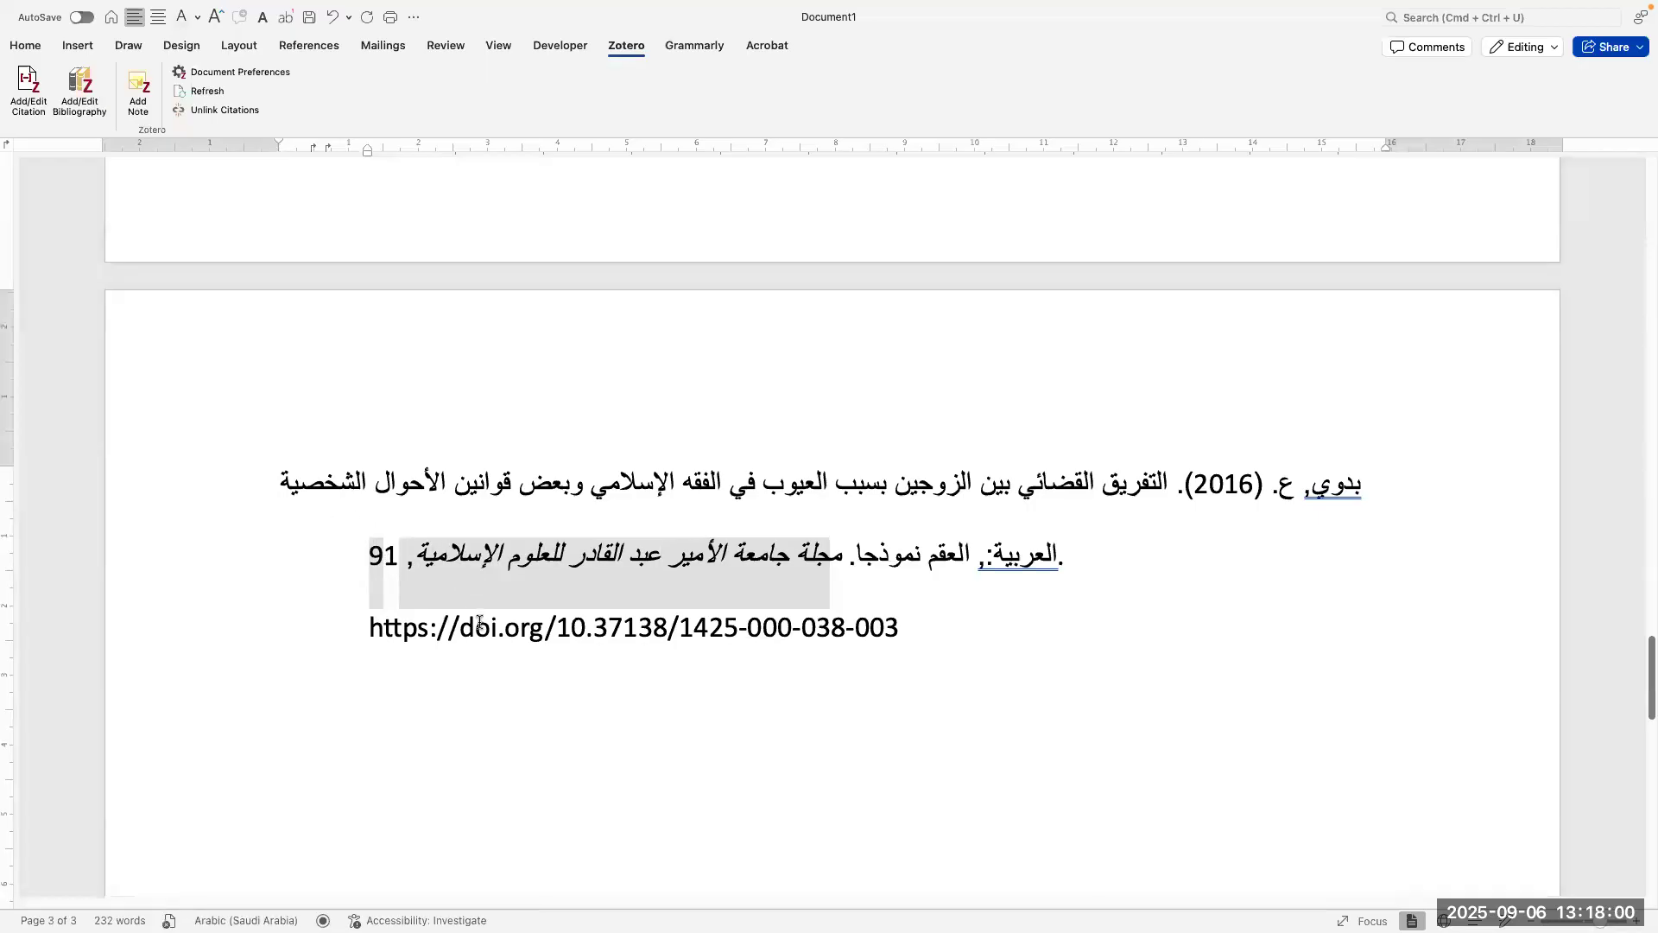
pyautogui.scroll(-3, 585, 544)
pyautogui.scroll(20, 584, 544)
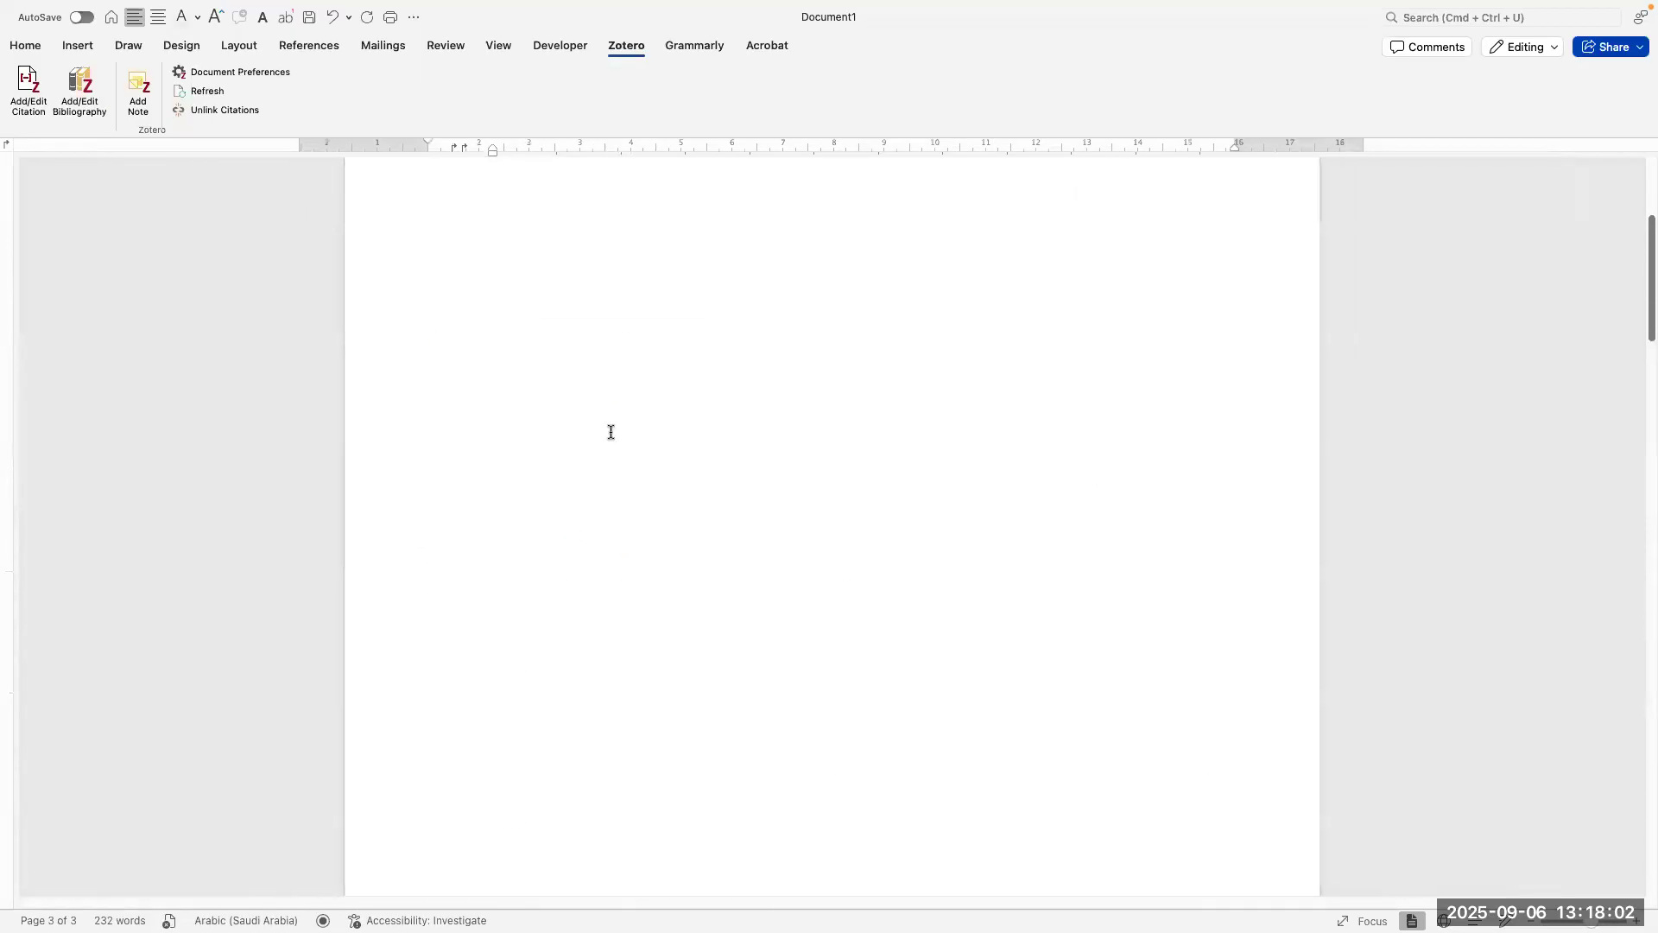
pyautogui.scroll(-3, 640, 363)
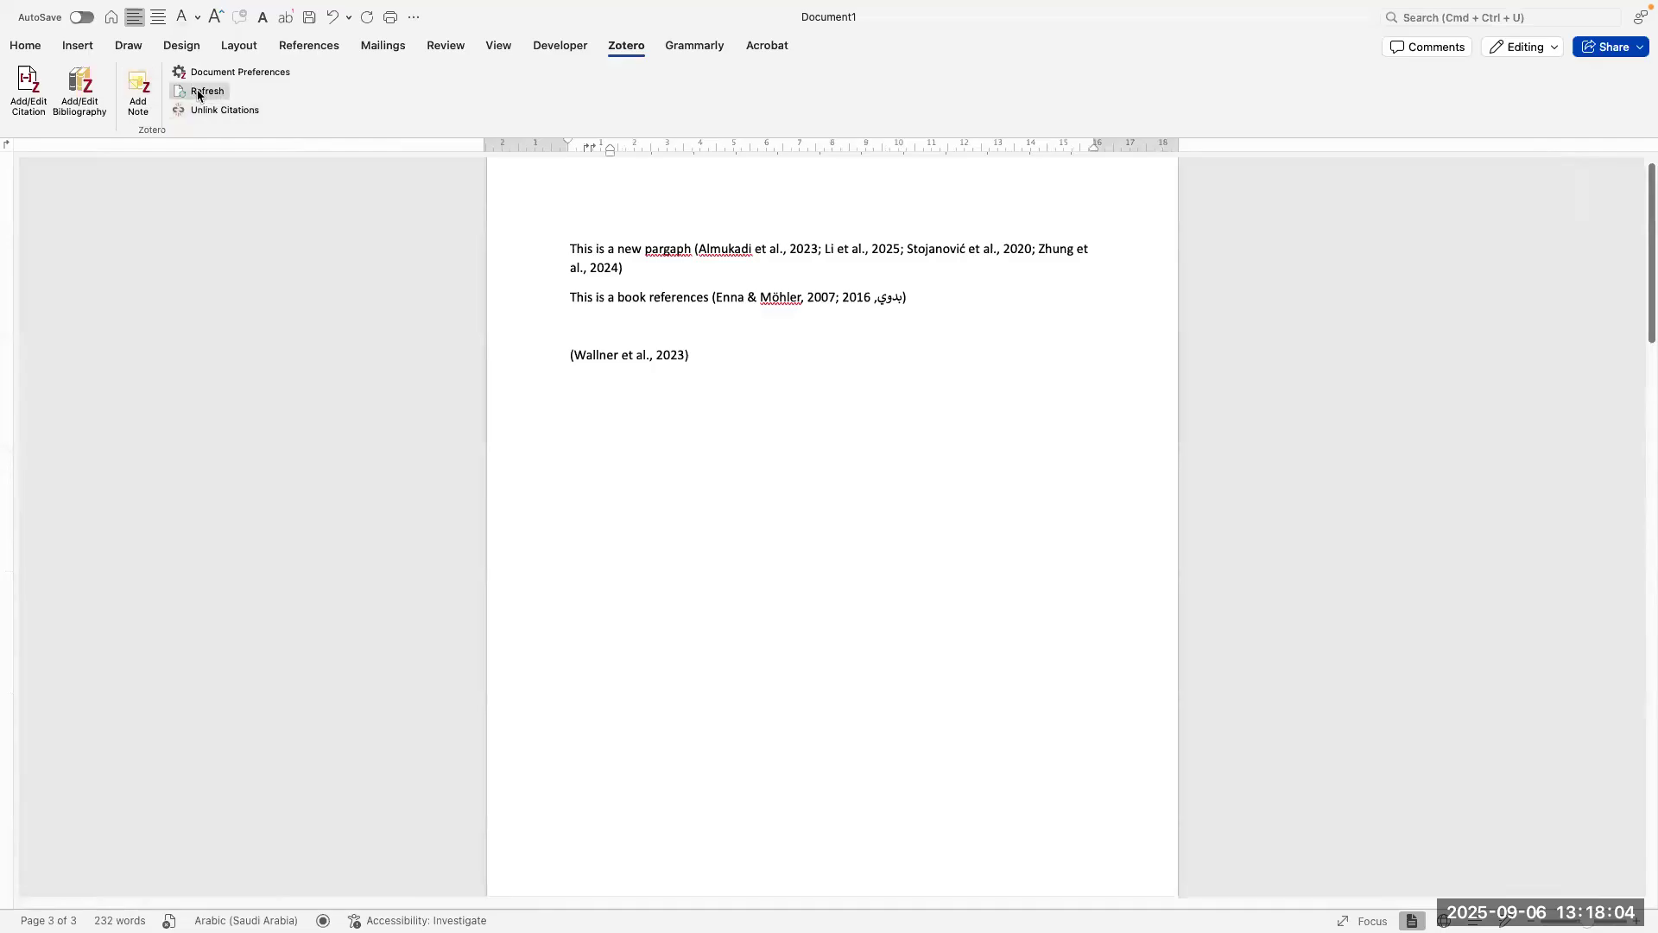
pyautogui.scroll(-20, 777, 411)
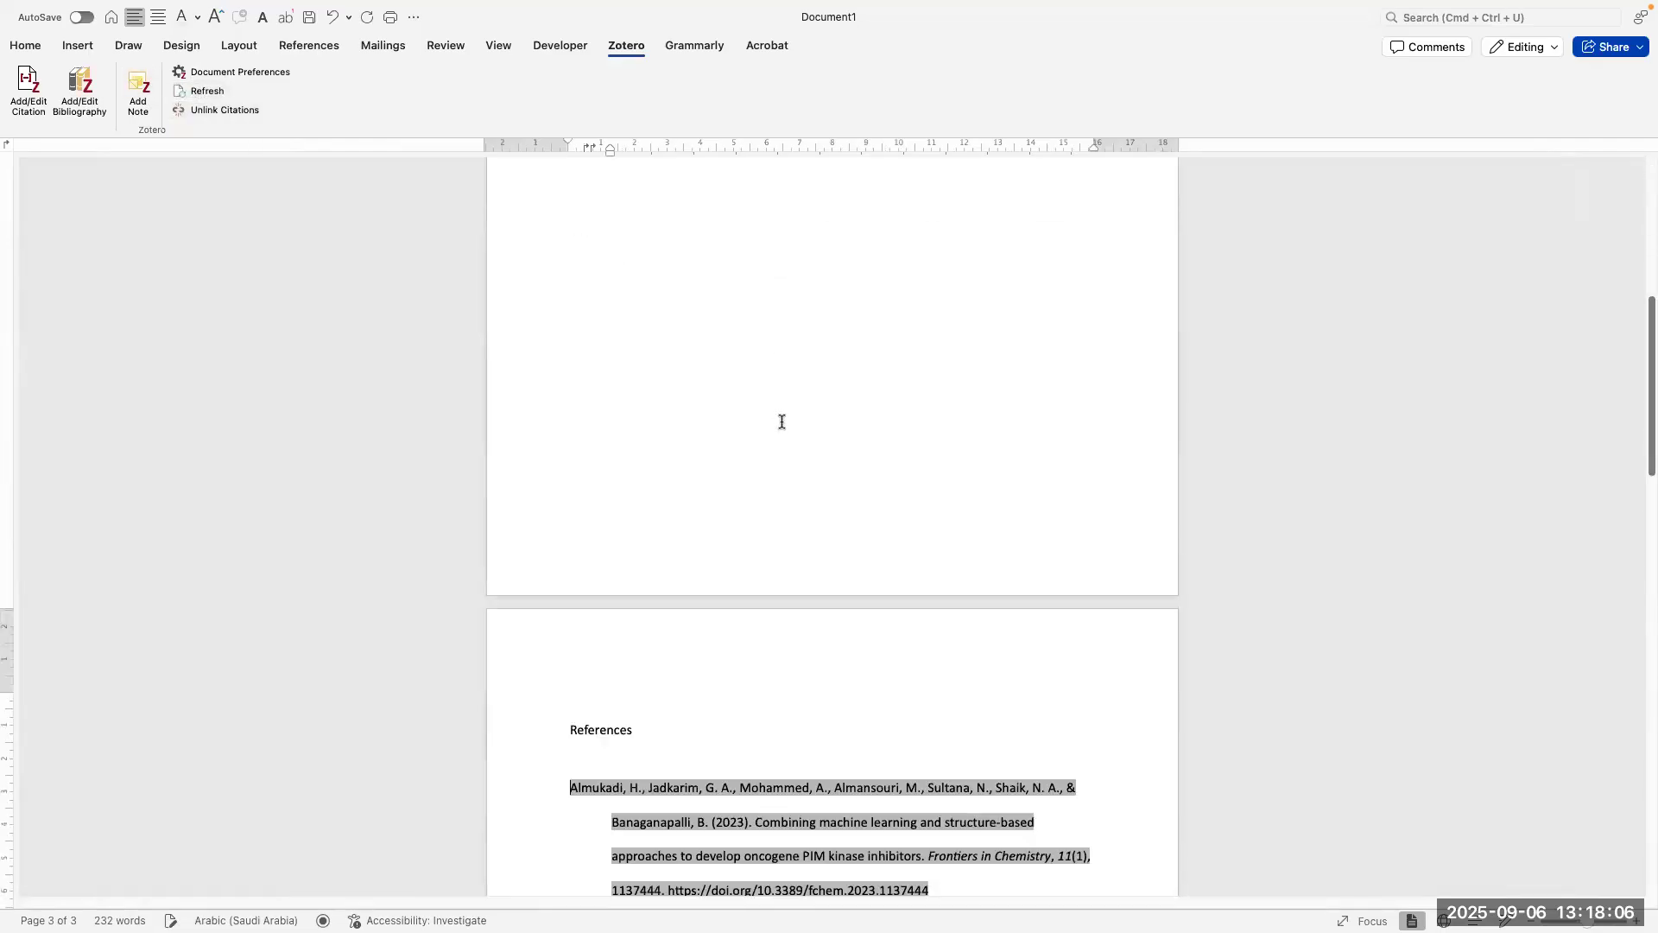
pyautogui.scroll(5, 758, 499)
pyautogui.scroll(-5, 760, 504)
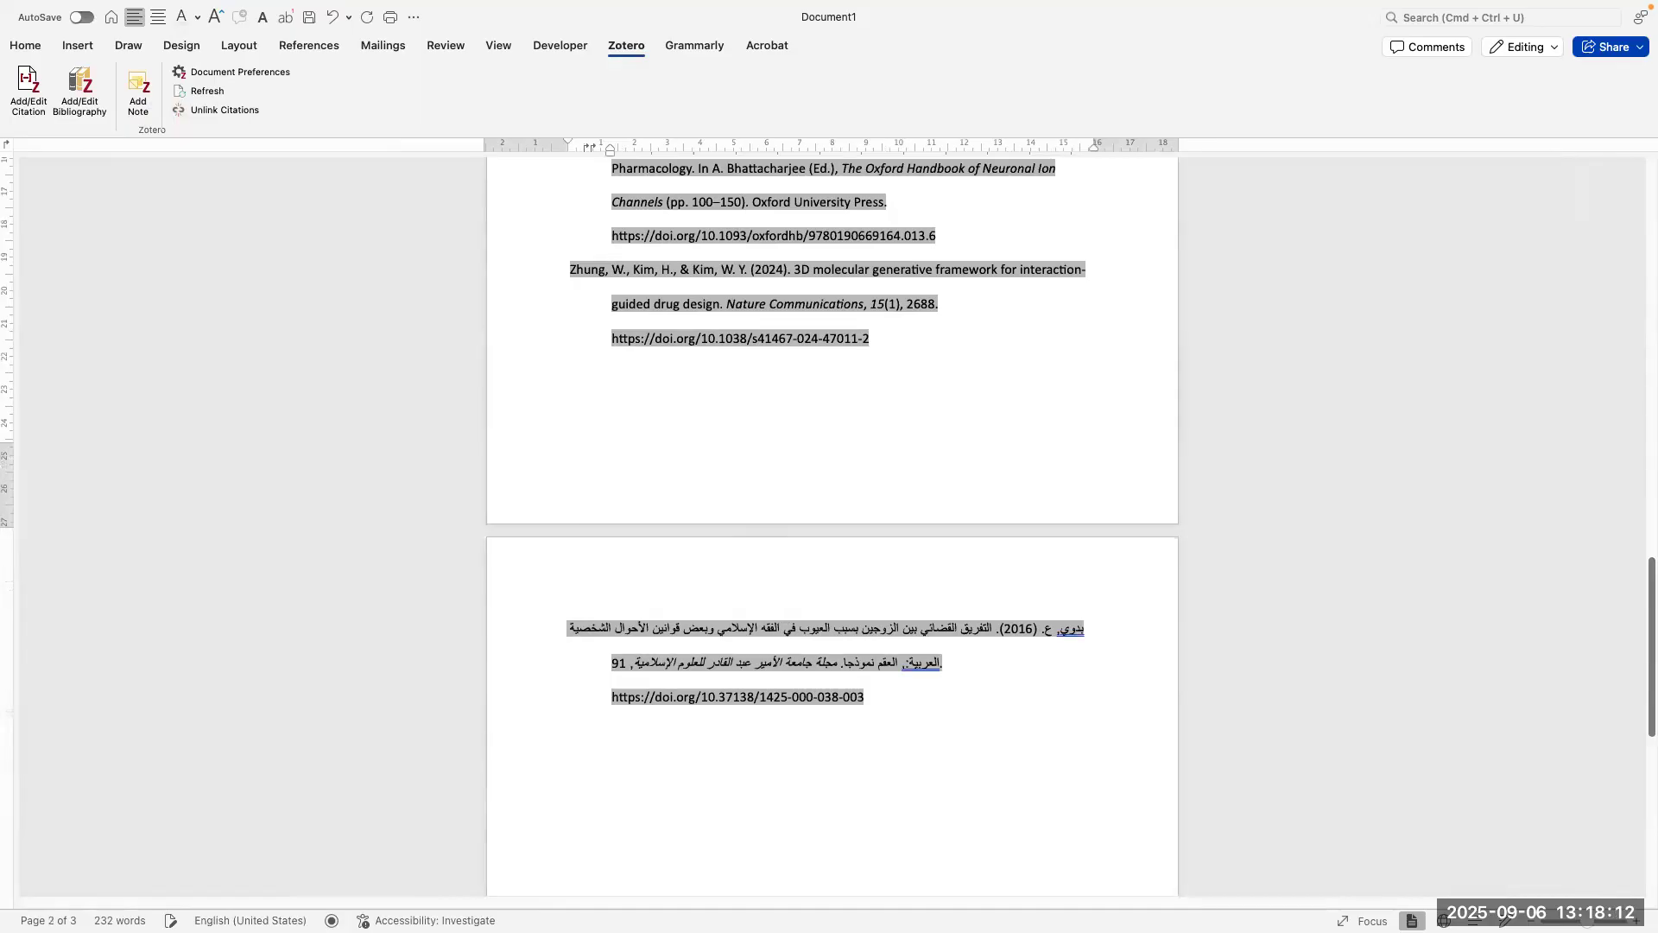
pyautogui.scroll(20, 681, 562)
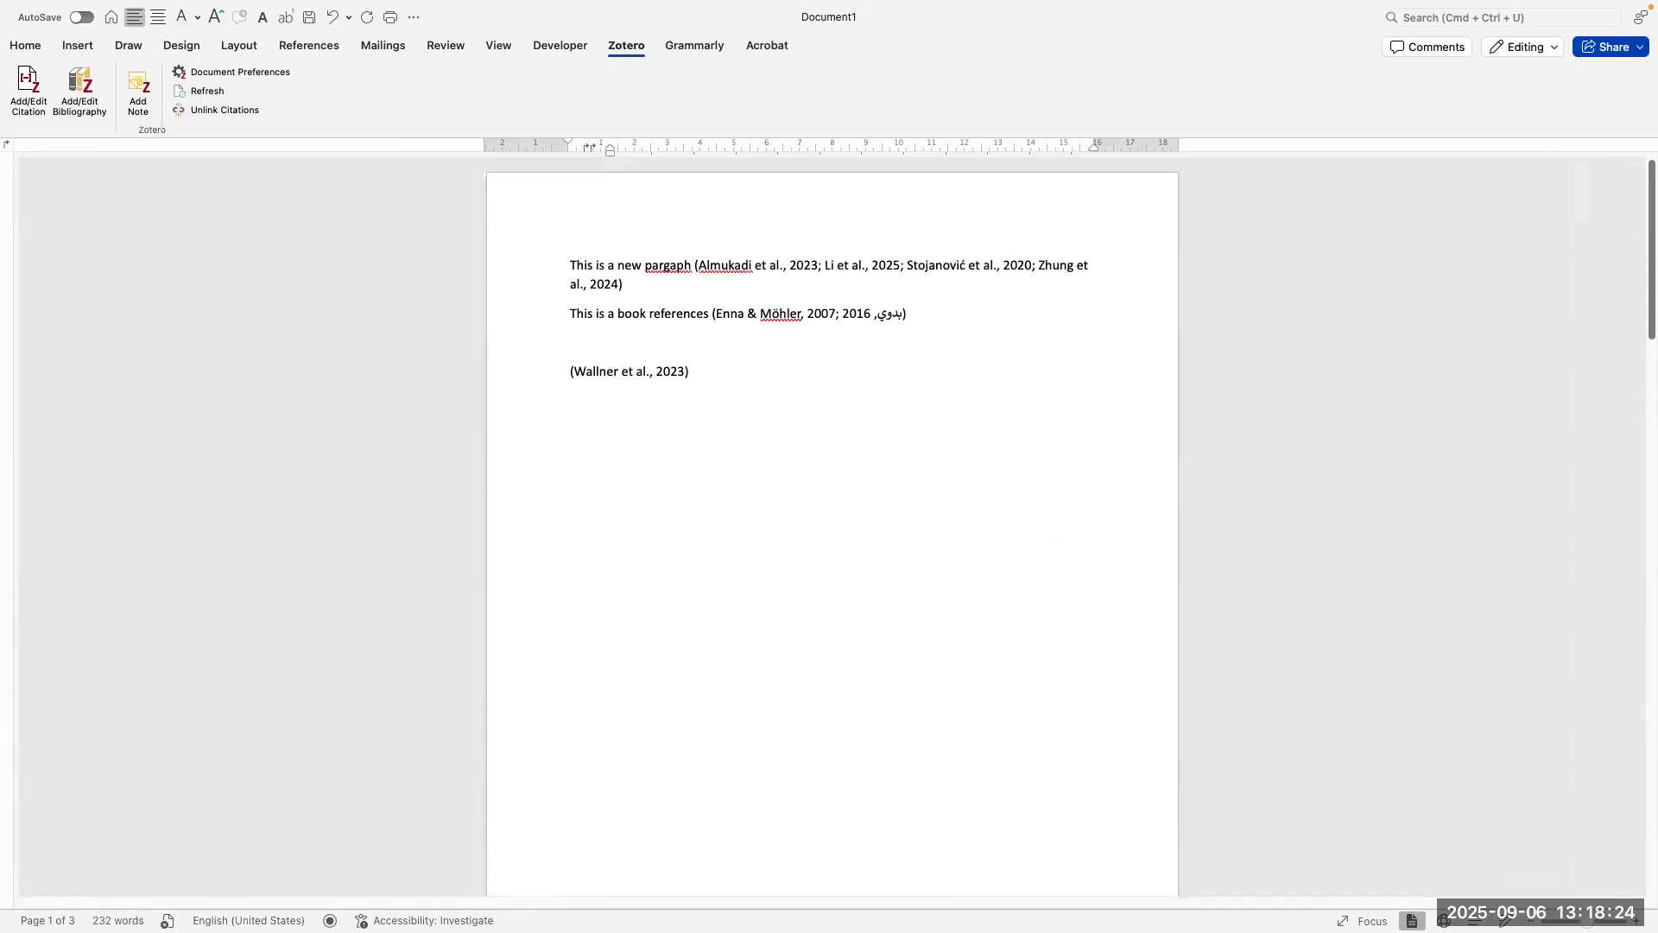
# Step: Place the insertion point on a blank line below the citations, switch to Zotero and open its settings
pyautogui.click(816, 449)
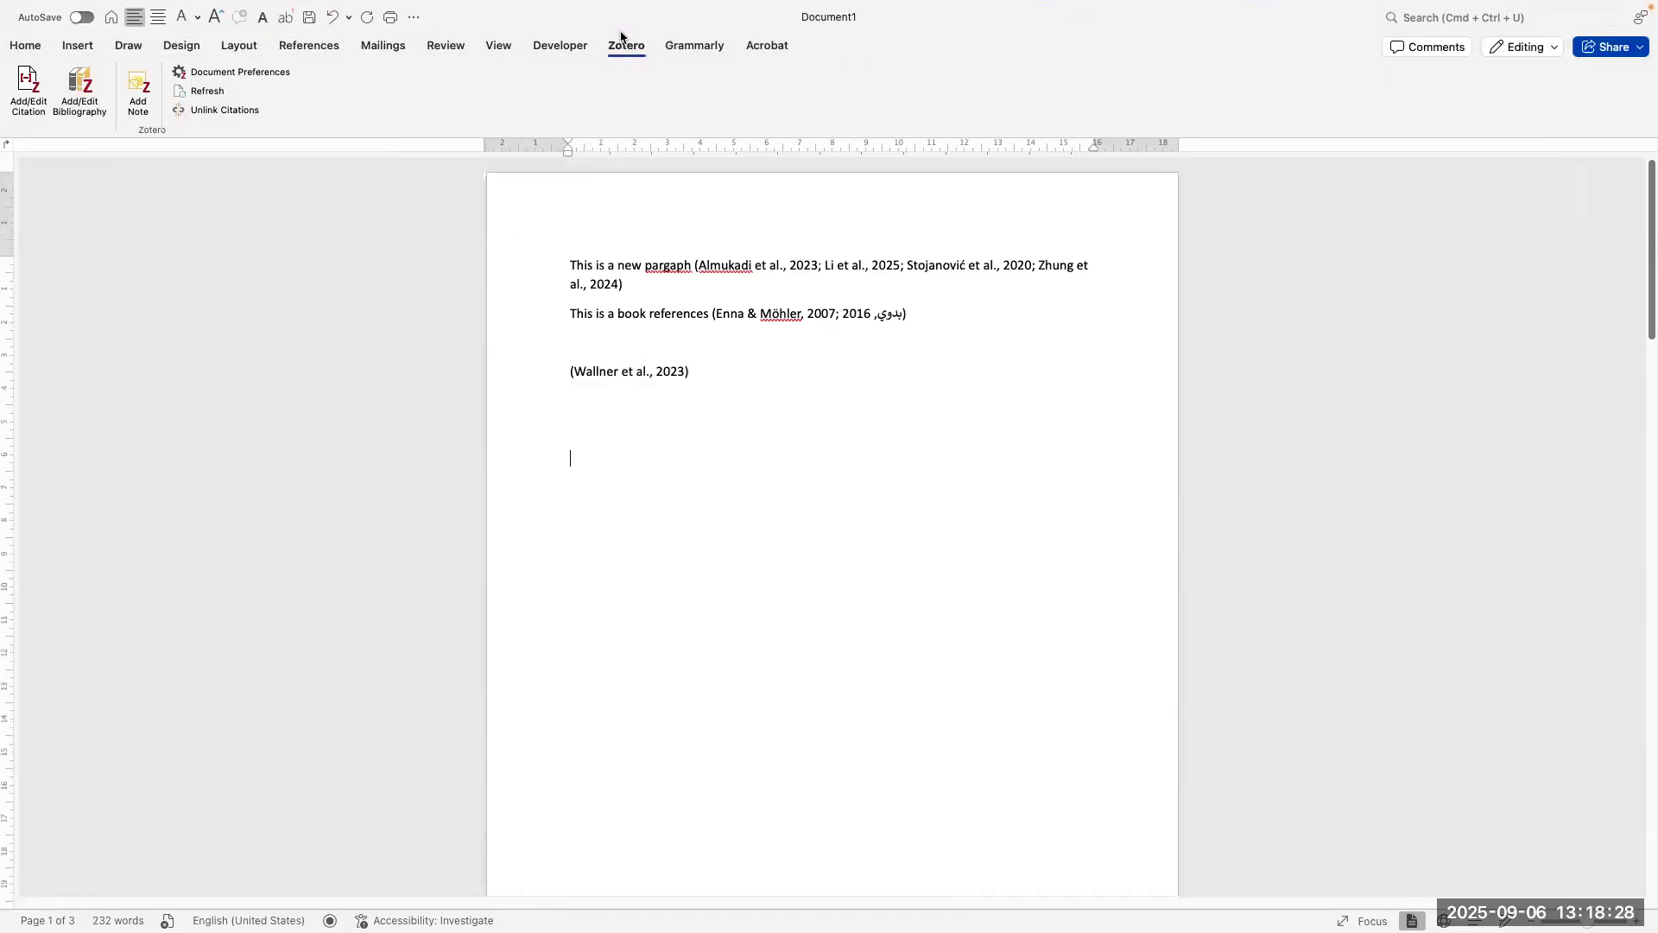
pyautogui.click(12, 50)
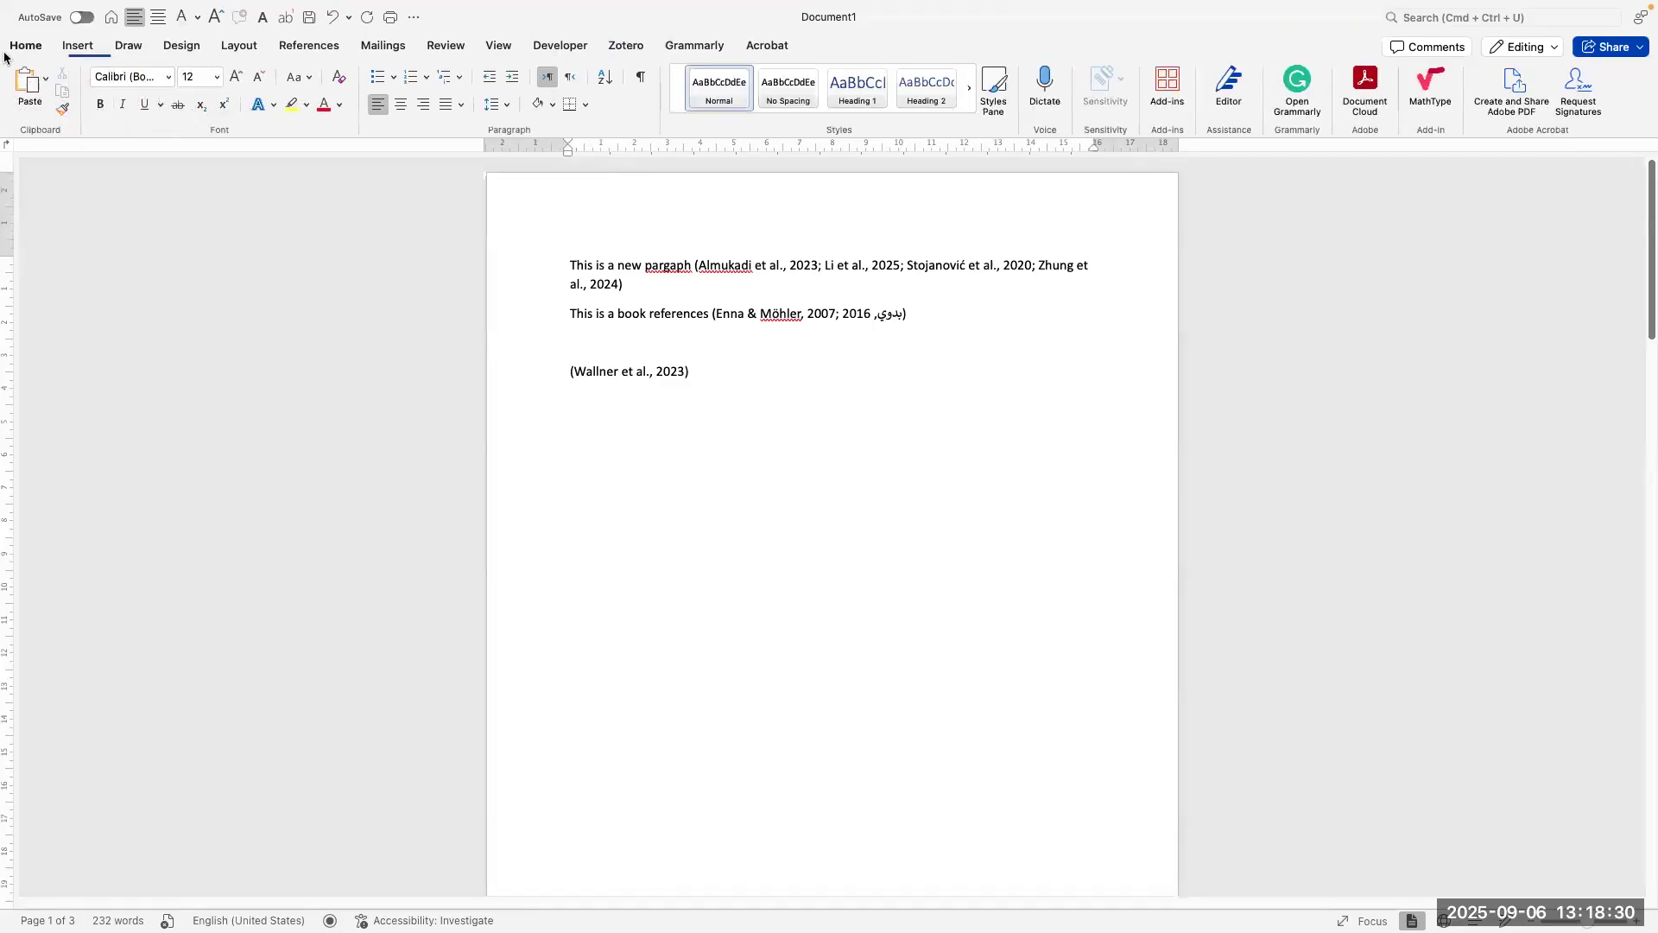
pyautogui.hotkey('ctrl', 'Up')
pyautogui.click(993, 91)
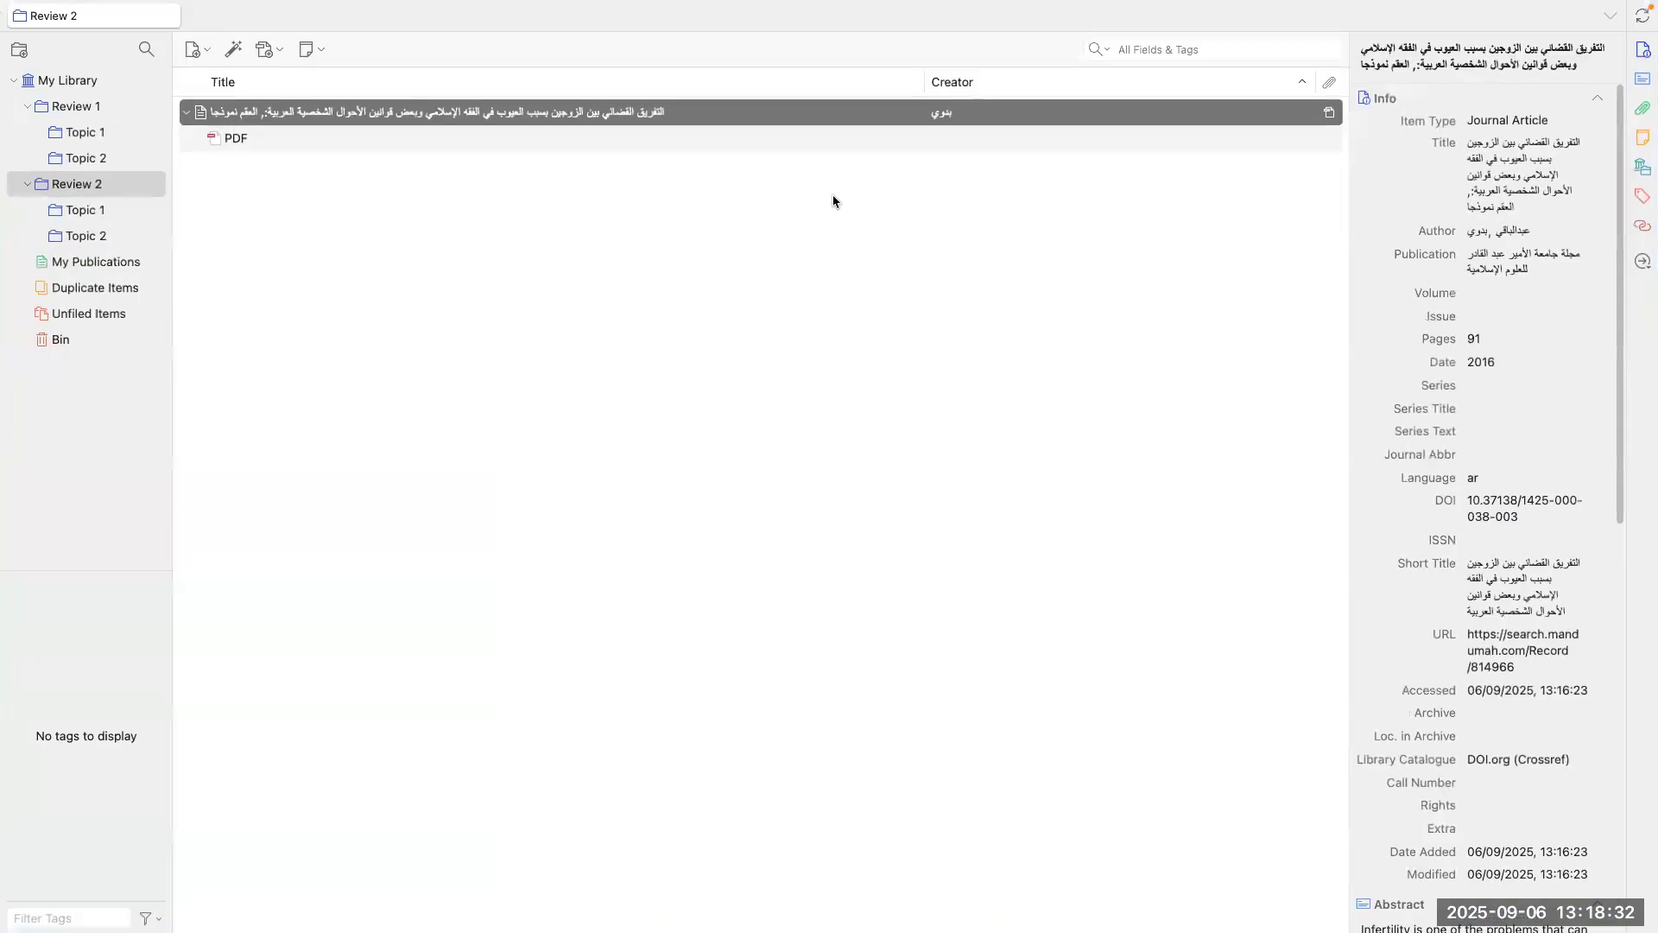
pyautogui.moveTo(242, 10)
pyautogui.click(65, 9)
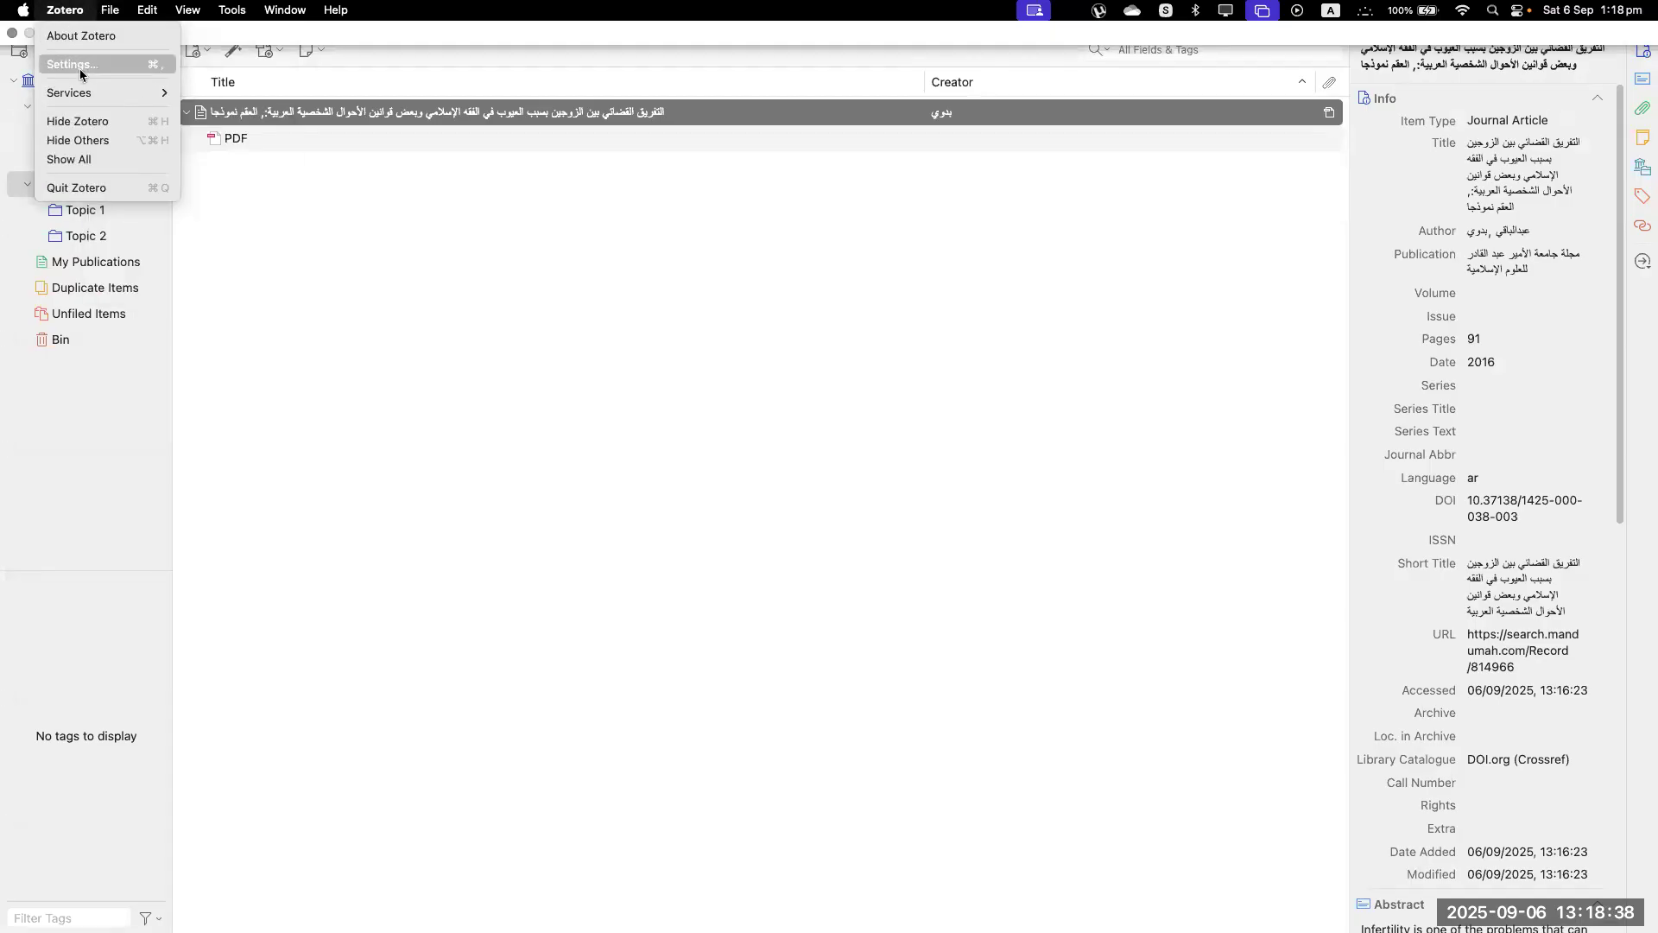
pyautogui.click(86, 69)
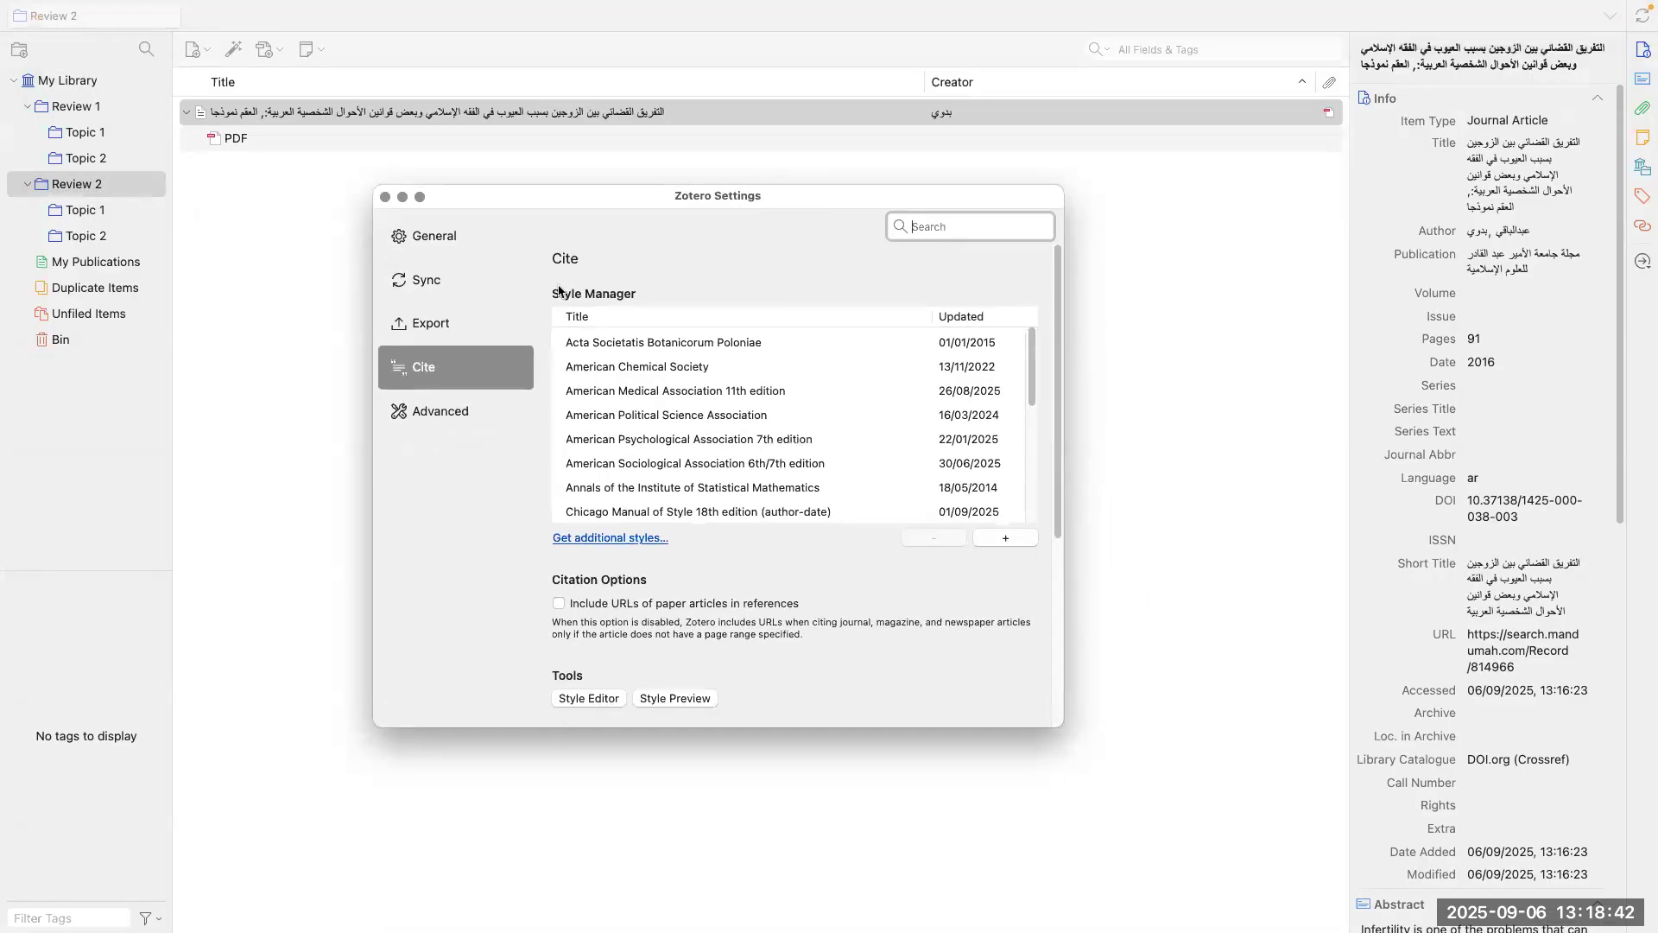
# Step: Review the Zotero settings sections, examine the Cite options down to the word processor add-ins, and close the settings
pyautogui.click(421, 250)
pyautogui.click(426, 280)
pyautogui.click(427, 367)
pyautogui.click(442, 408)
pyautogui.click(427, 367)
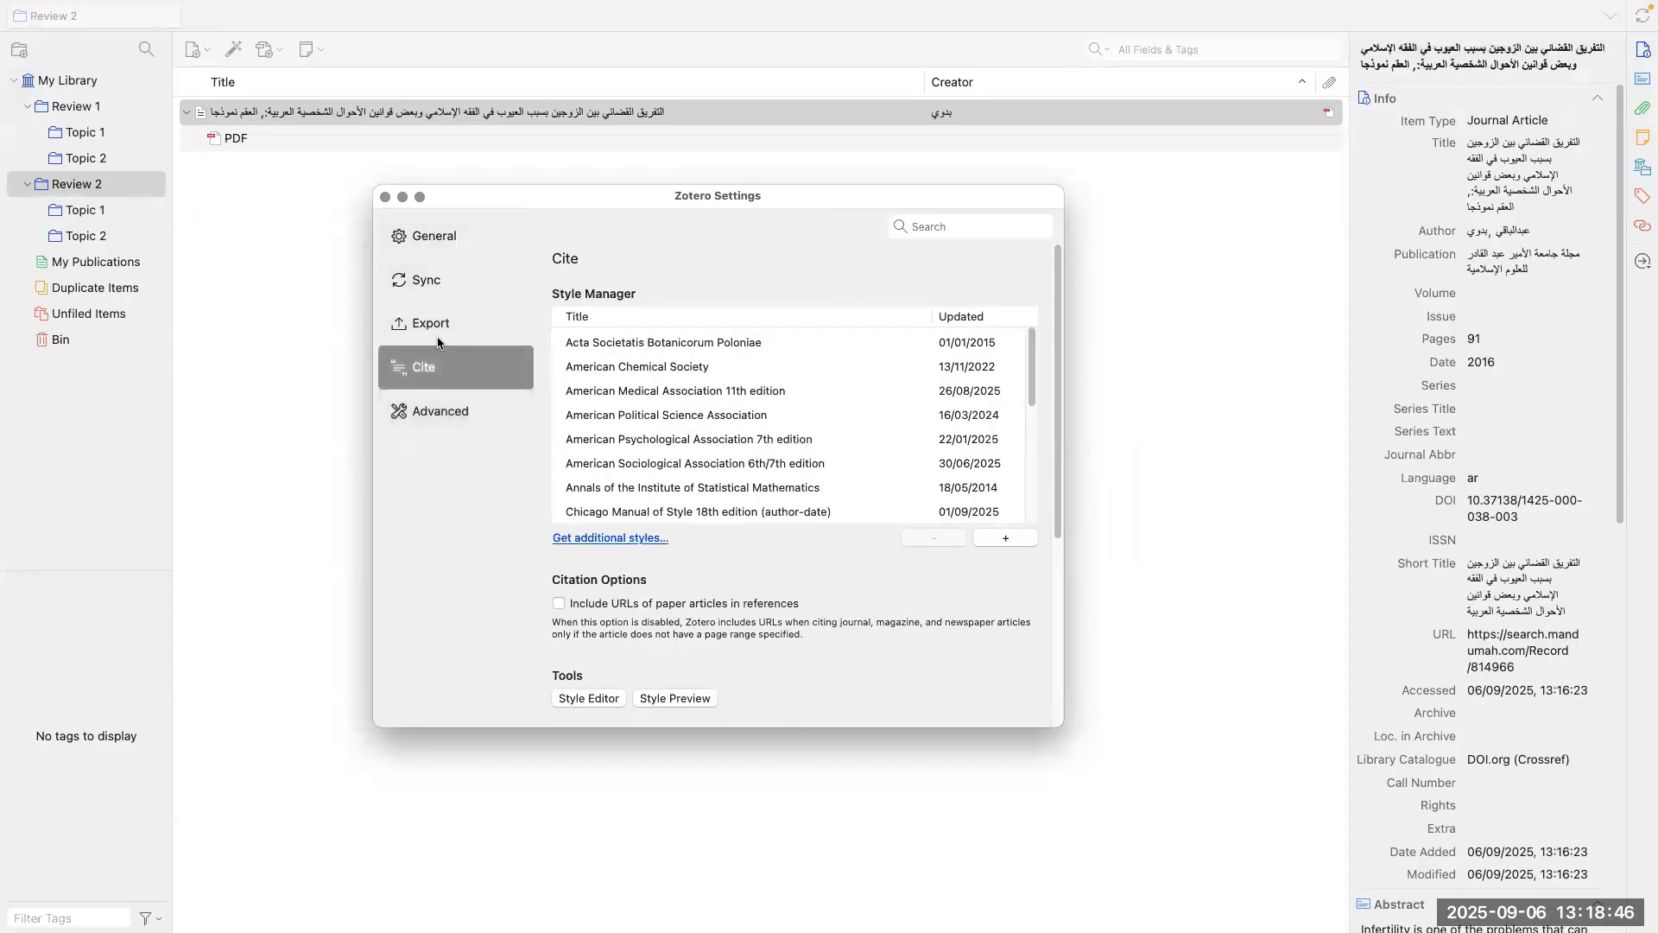
pyautogui.click(438, 318)
pyautogui.click(433, 376)
pyautogui.scroll(-5, 812, 618)
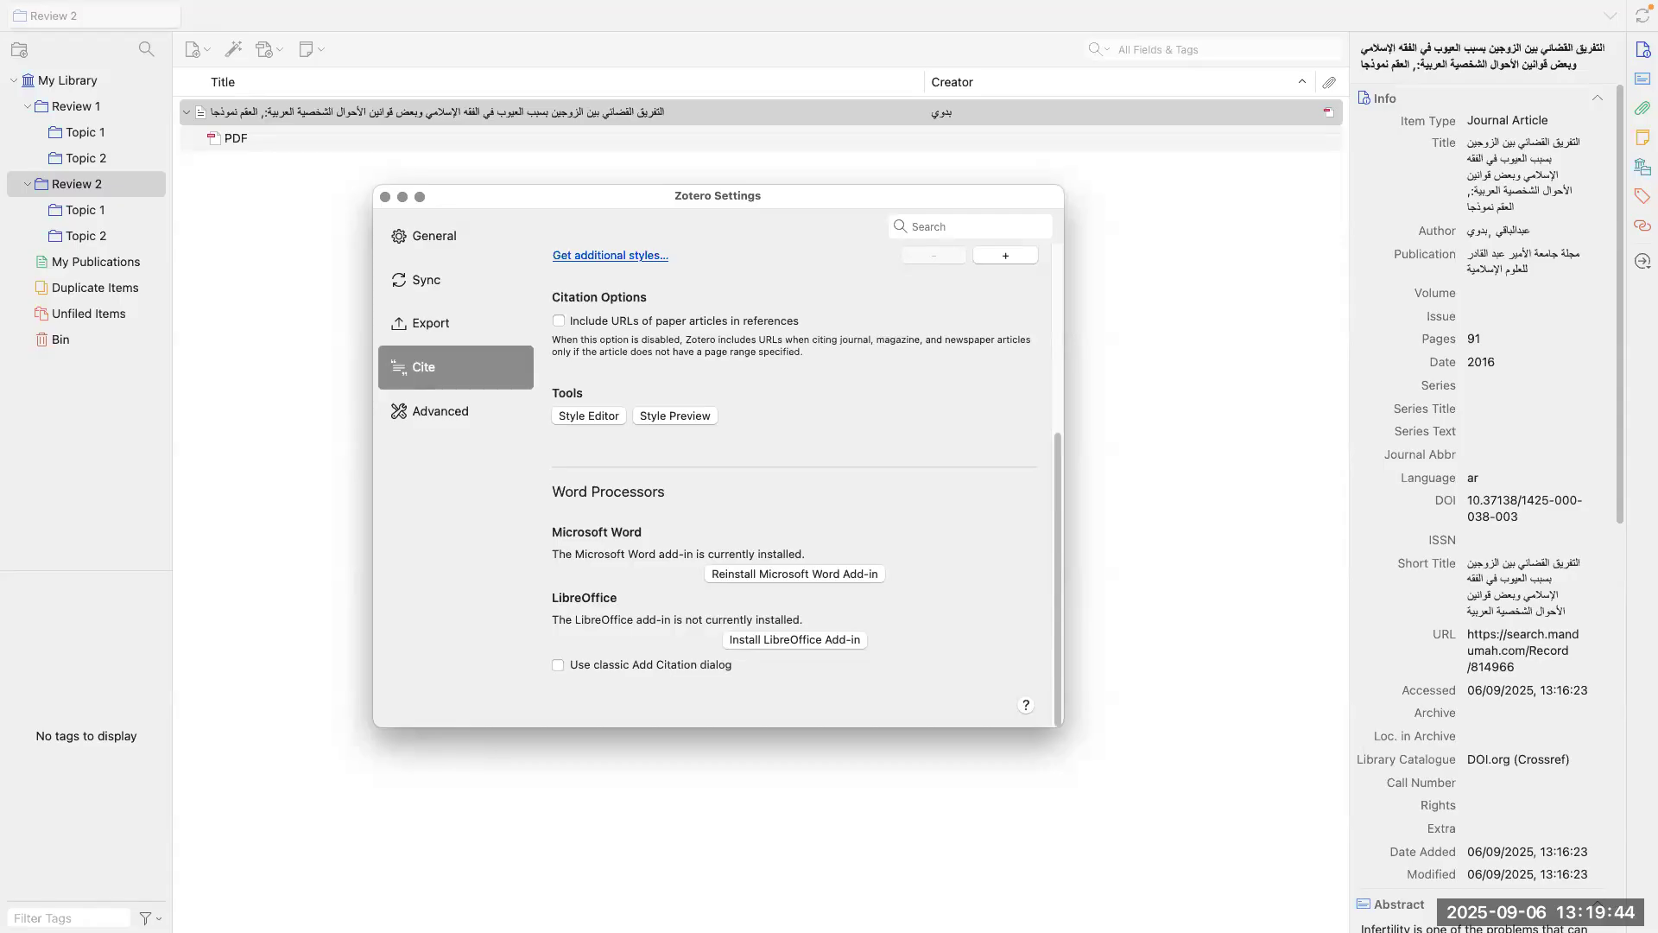
pyautogui.click(386, 196)
# Step: Switch to the Word document and select the body text containing all the in-text citations
pyautogui.hotkey('ctrl', 'Up')
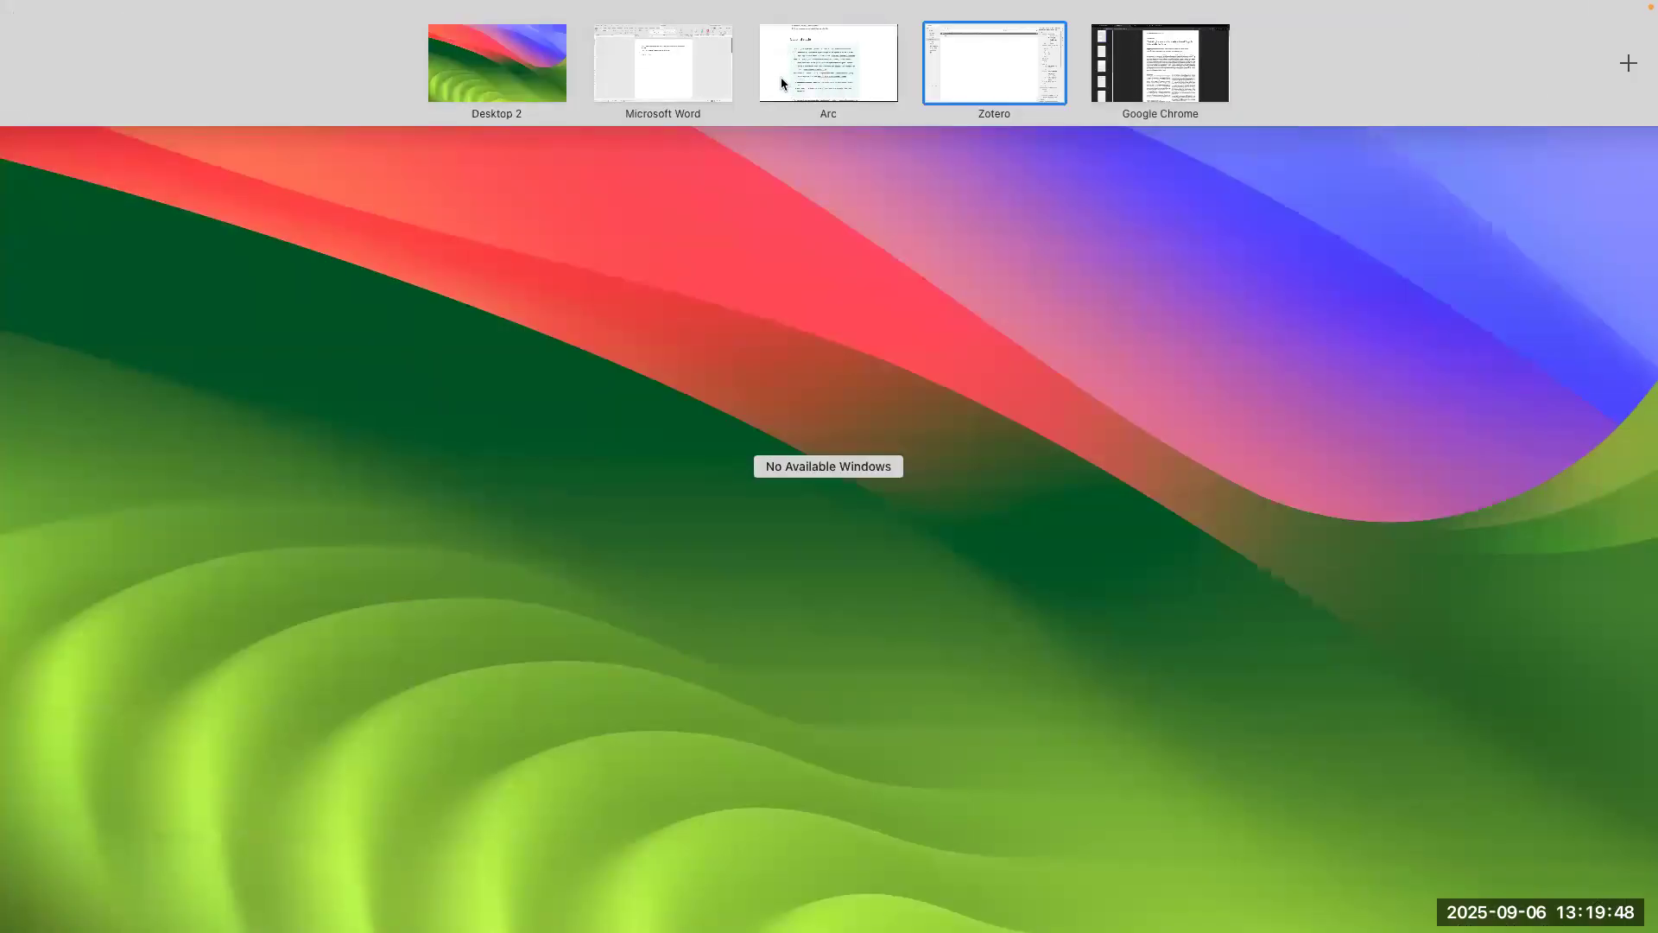
pyautogui.click(684, 79)
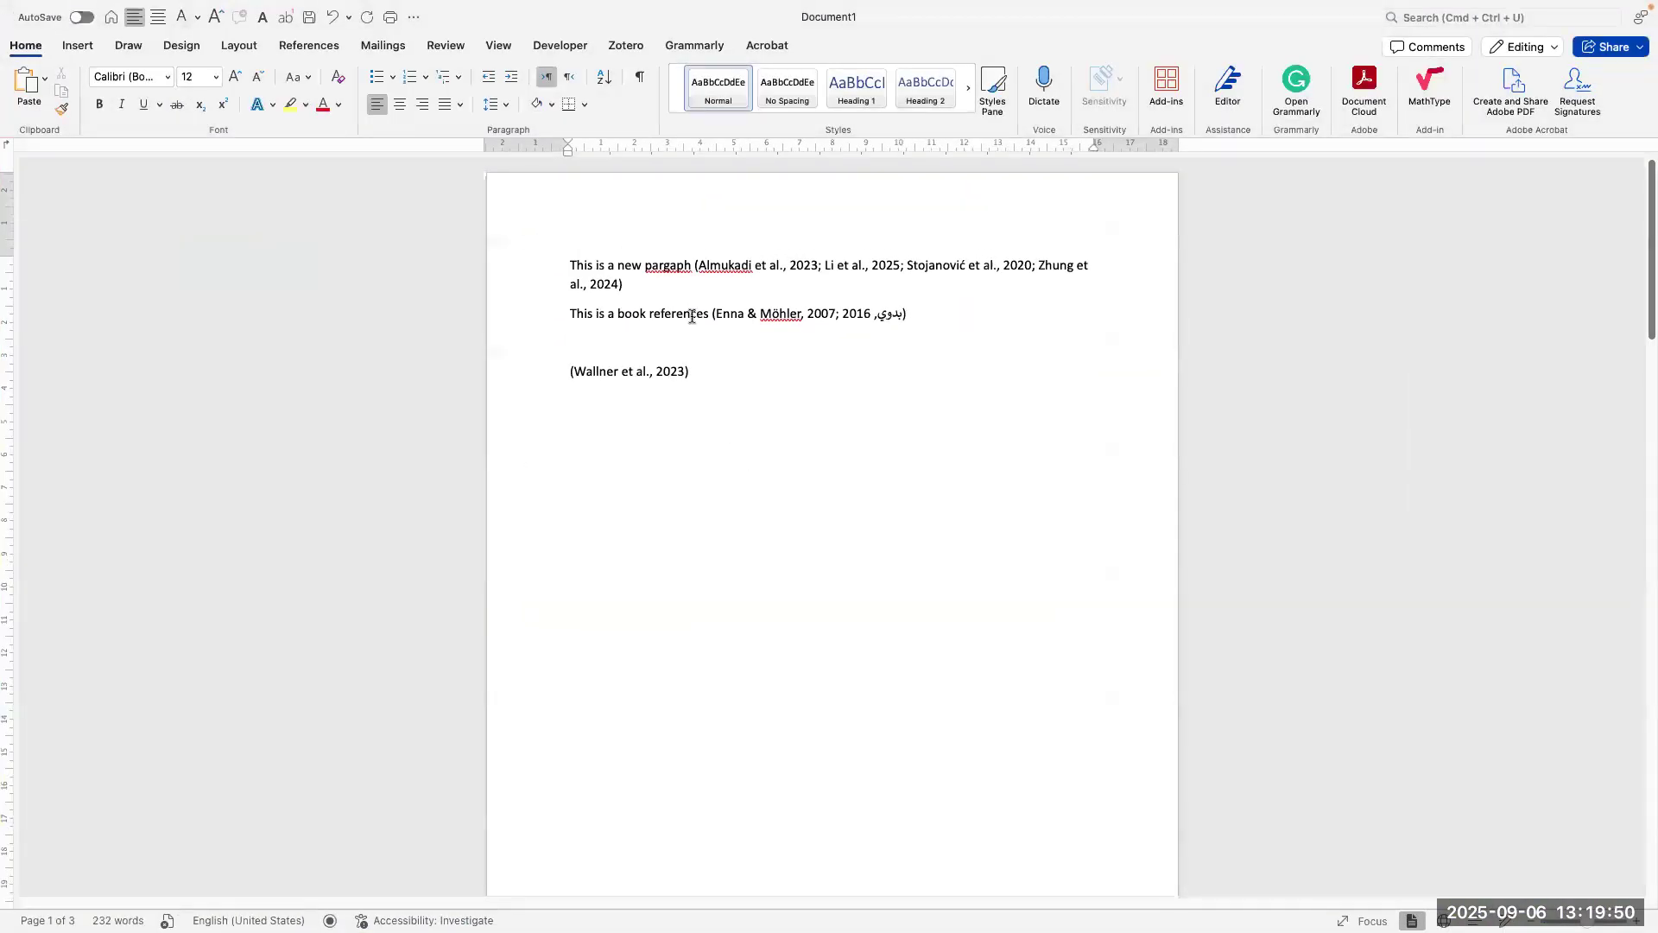
pyautogui.moveTo(698, 380); pyautogui.dragTo(581, 250)
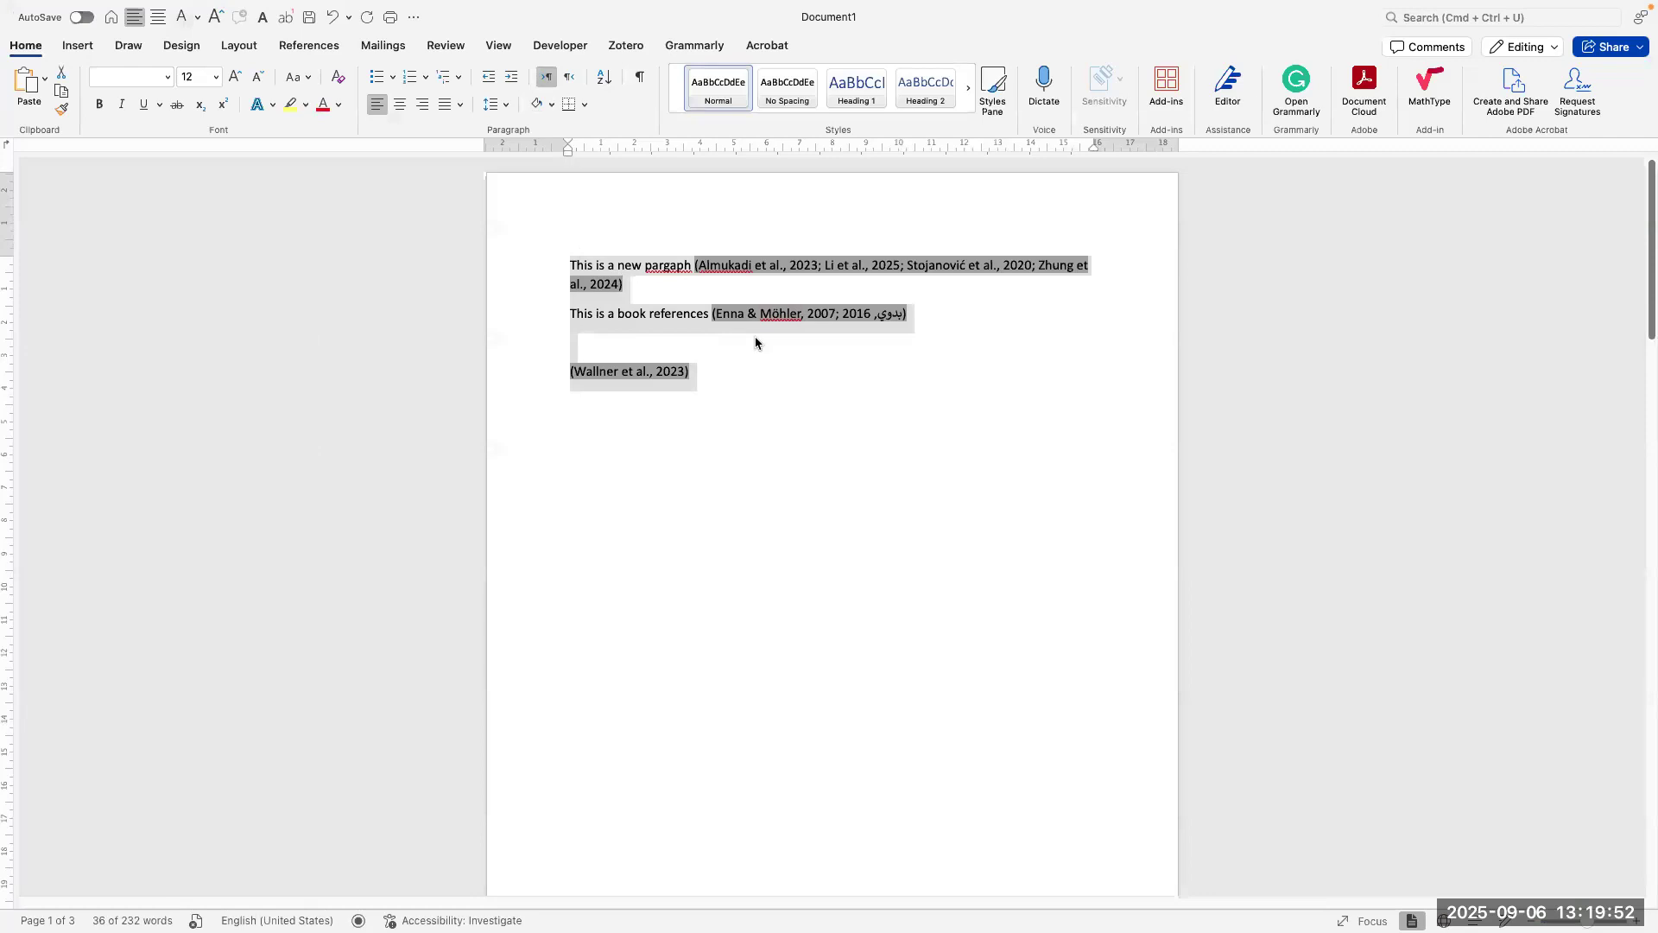
pyautogui.moveTo(743, 398); pyautogui.dragTo(576, 270)
pyautogui.hotkey('ctrl', 'Up')
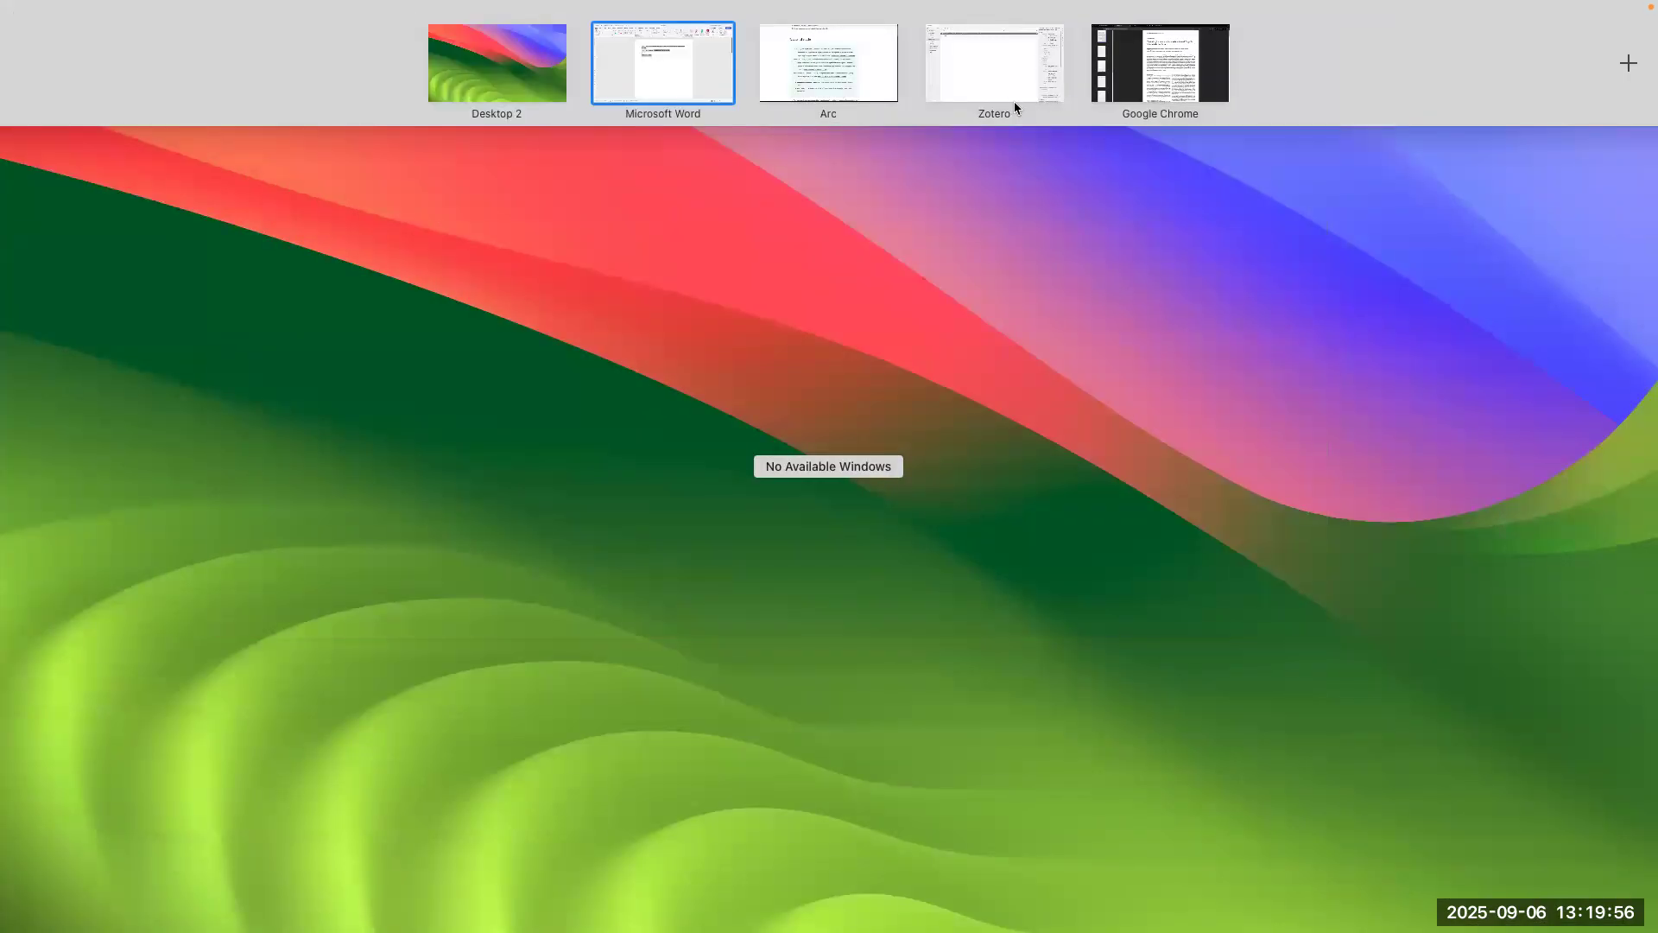
pyautogui.click(1016, 102)
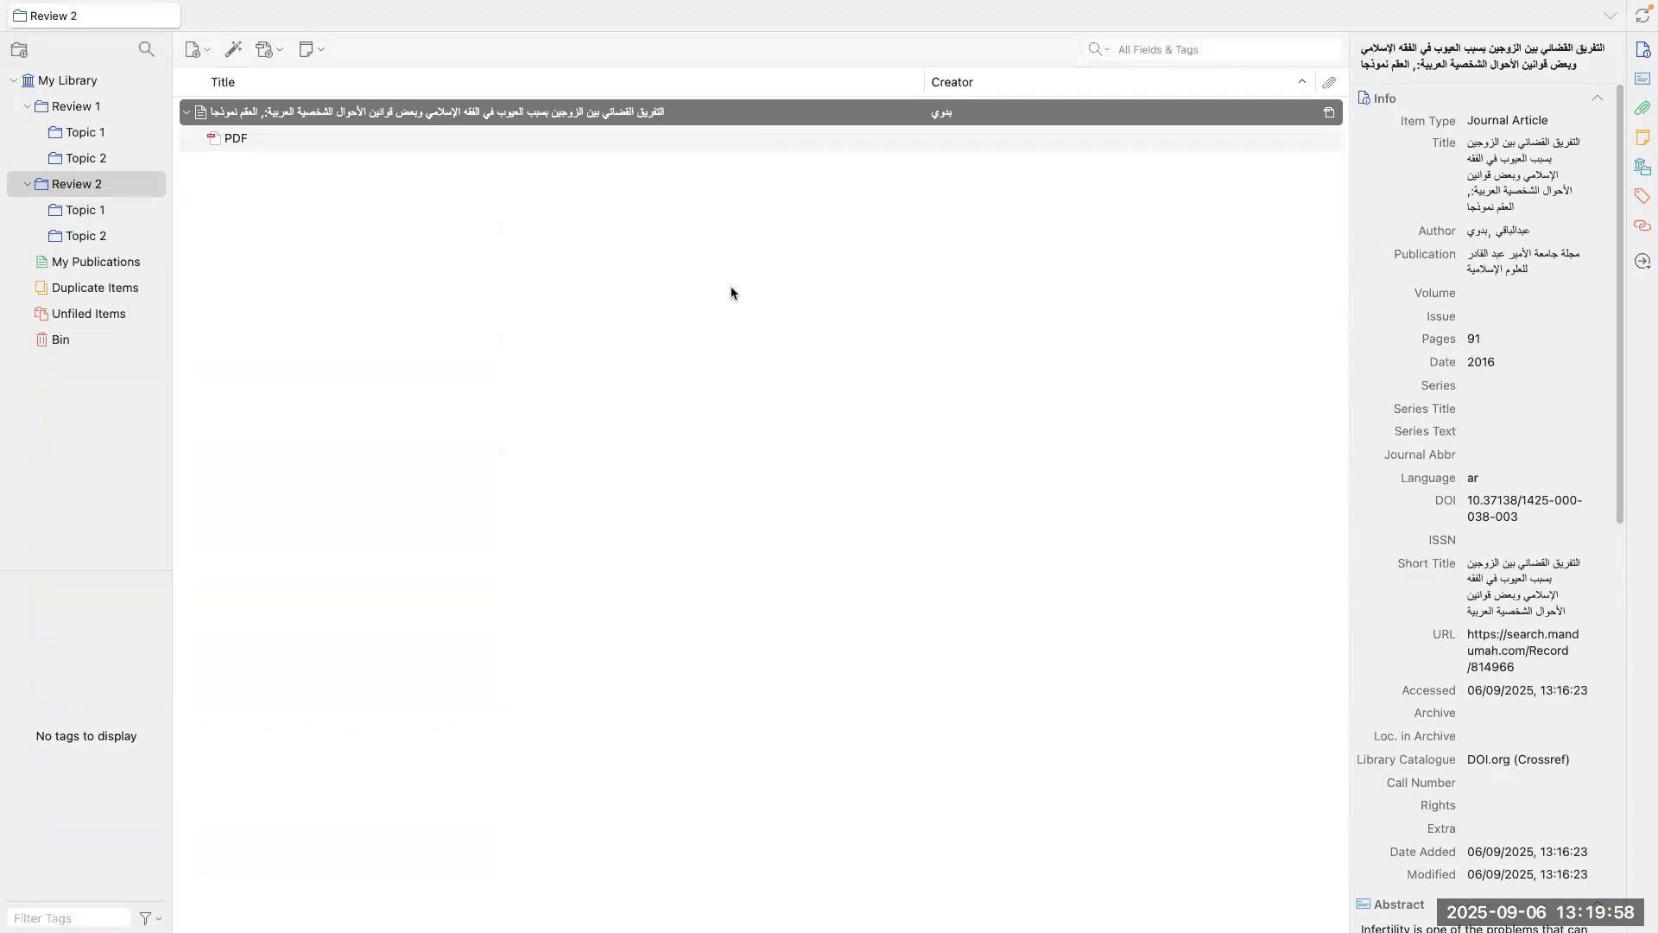
pyautogui.hotkey('ctrl', 'Up')
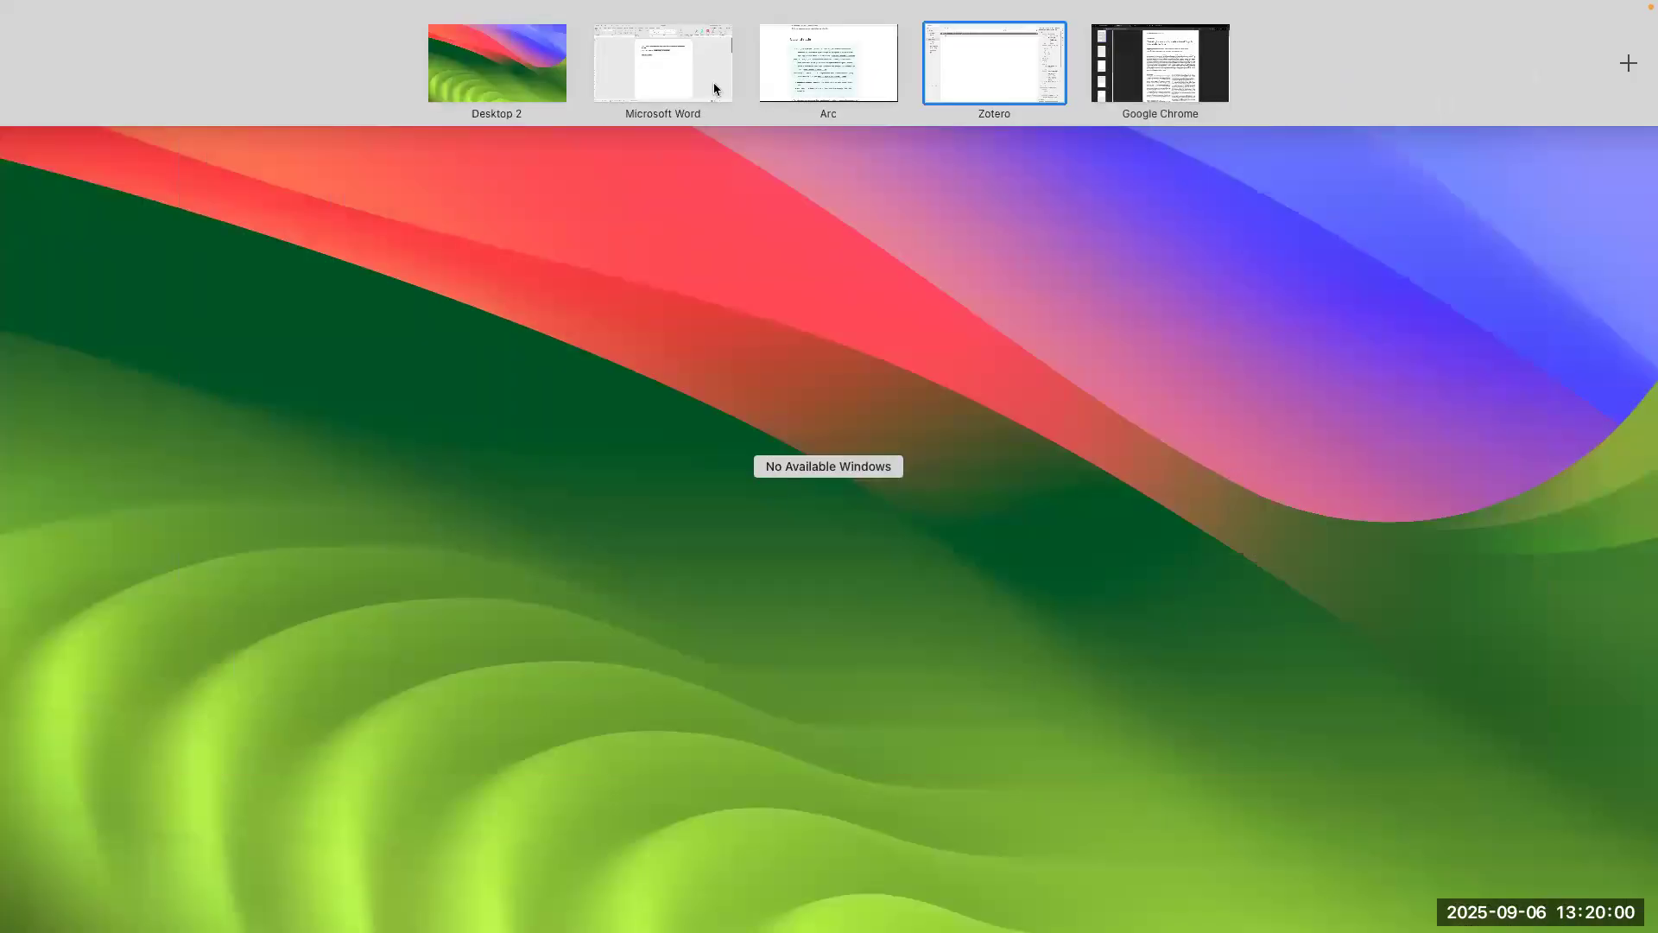
pyautogui.click(714, 89)
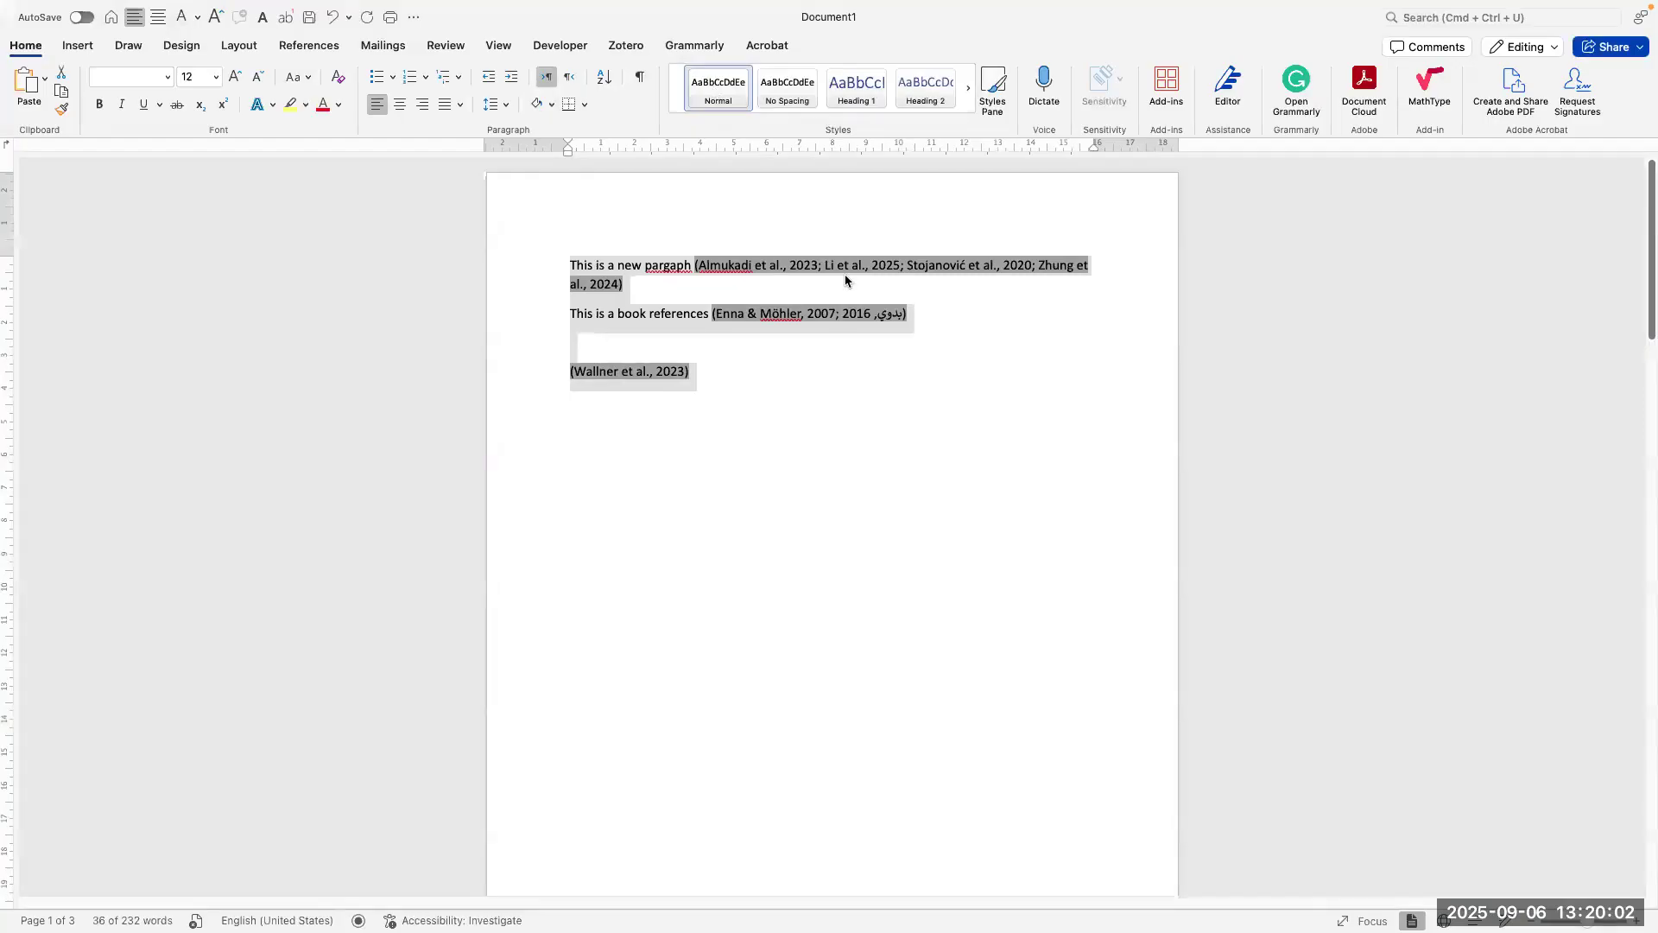
# Step: Switch to Zotero, start adding a file to the library and open the Litertaure Review folder on the Desktop
pyautogui.hotkey('ctrl', 'Up')
pyautogui.click(979, 100)
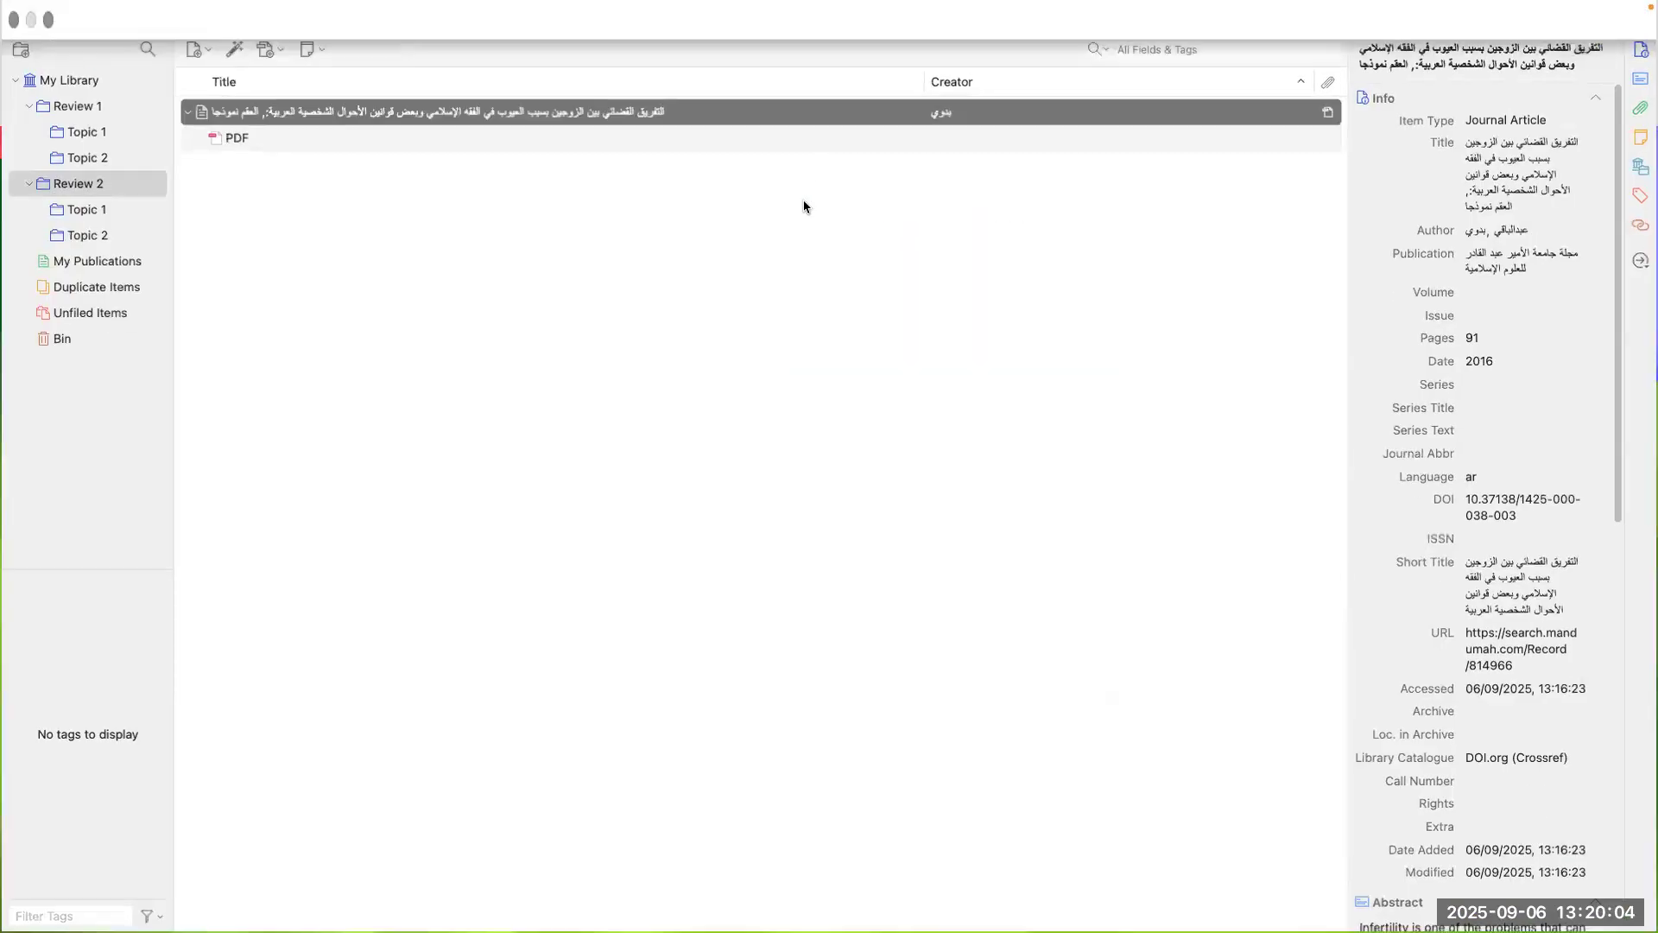
pyautogui.click(267, 49)
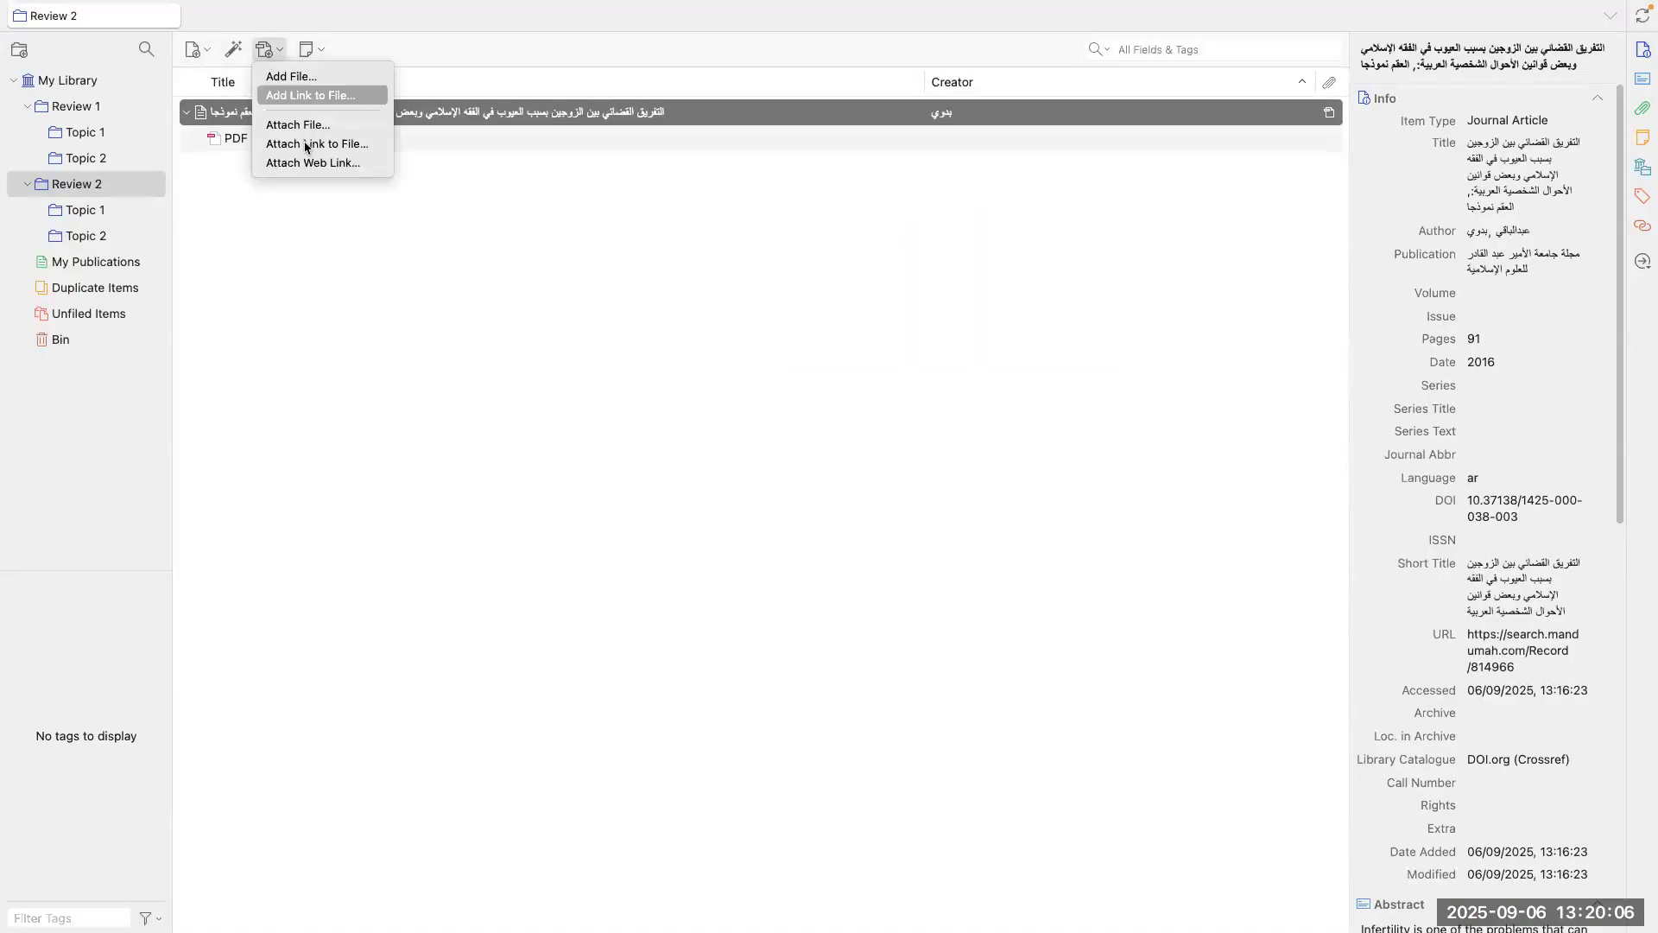
pyautogui.click(306, 84)
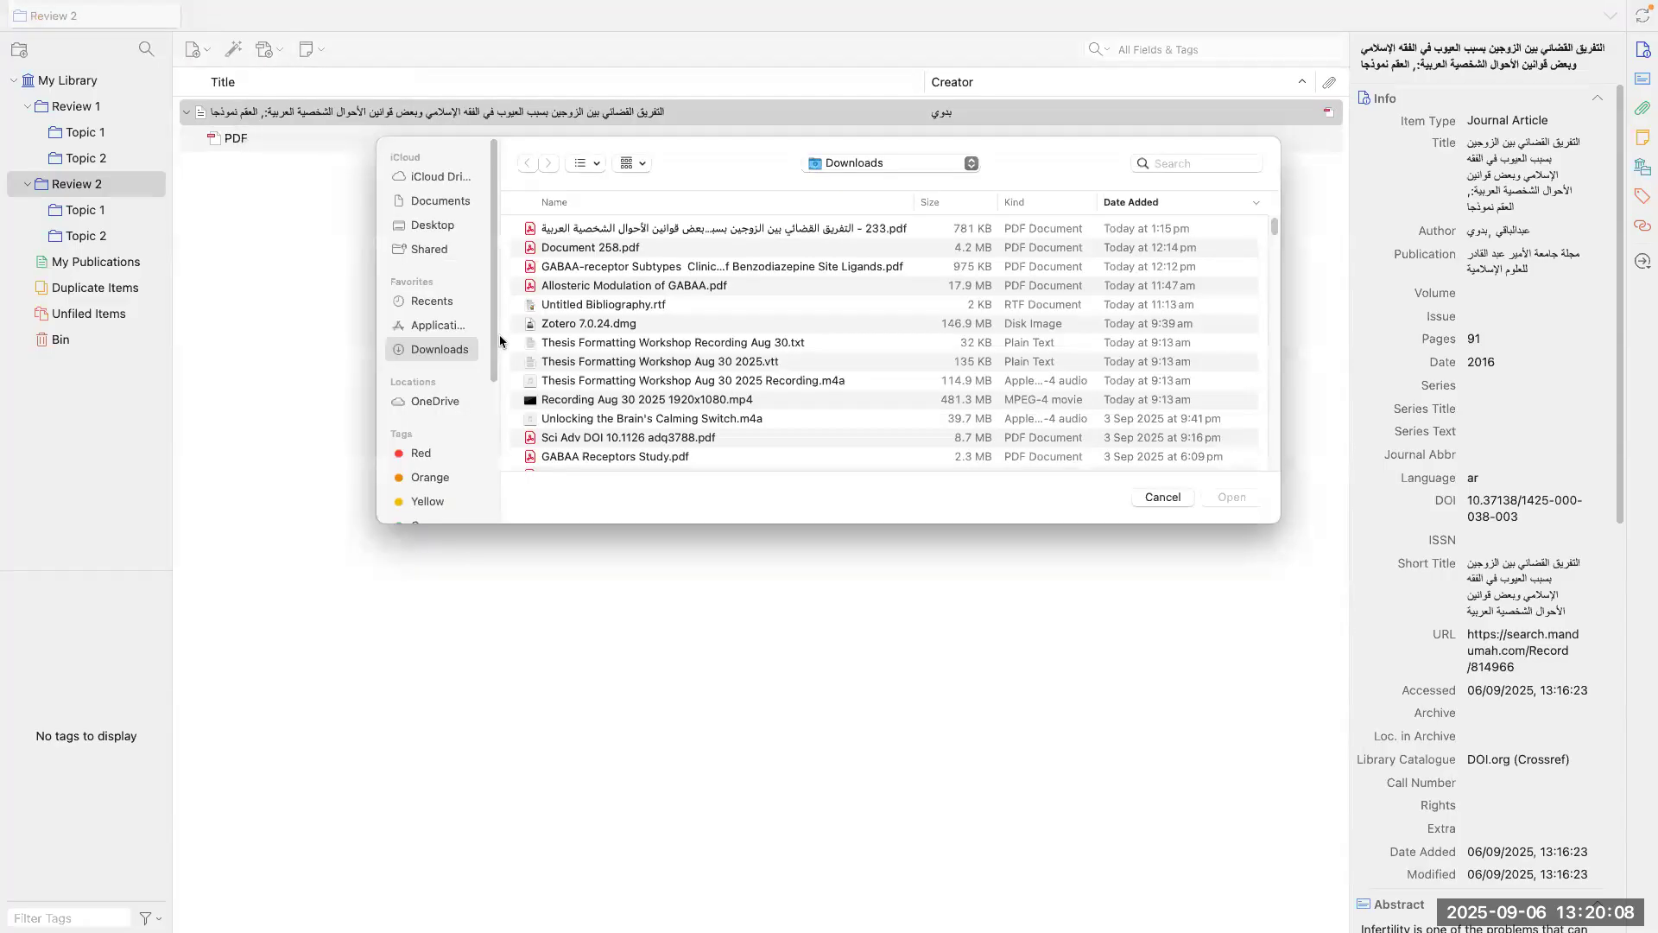
pyautogui.click(428, 226)
pyautogui.doubleClick(573, 229)
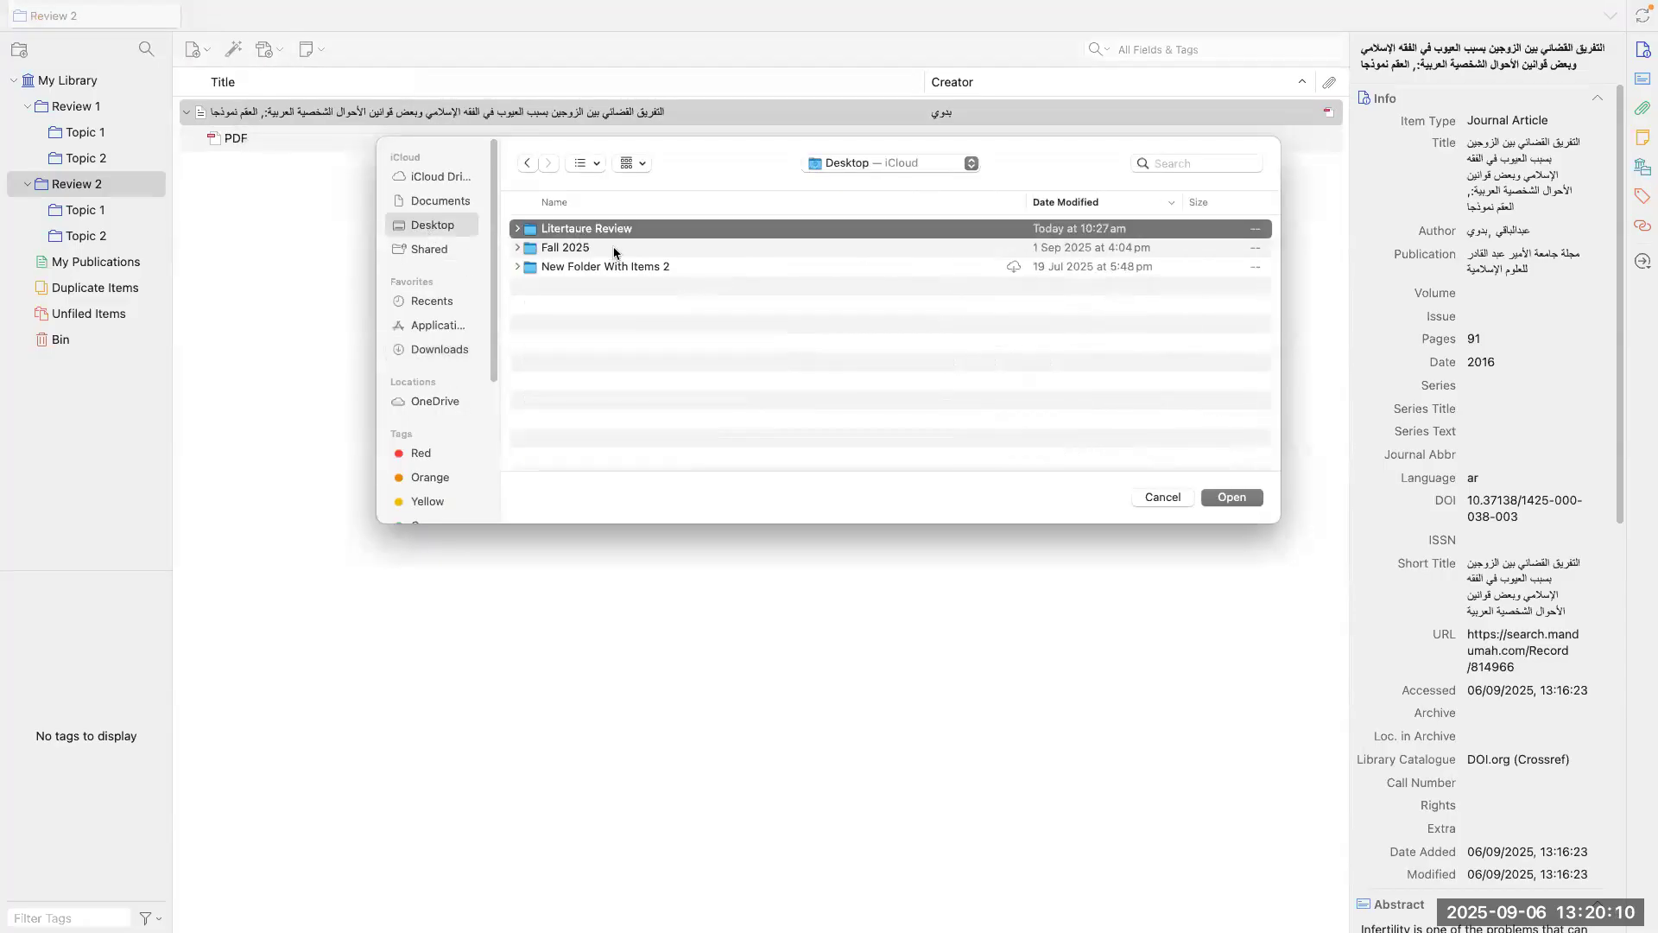
# Step: Look through the PDF files in the Litertaure Review folder and close the file chooser without adding any
pyautogui.scroll(-10, 602, 333)
pyautogui.scroll(10, 624, 384)
pyautogui.scroll(-5, 618, 414)
pyautogui.scroll(5, 665, 372)
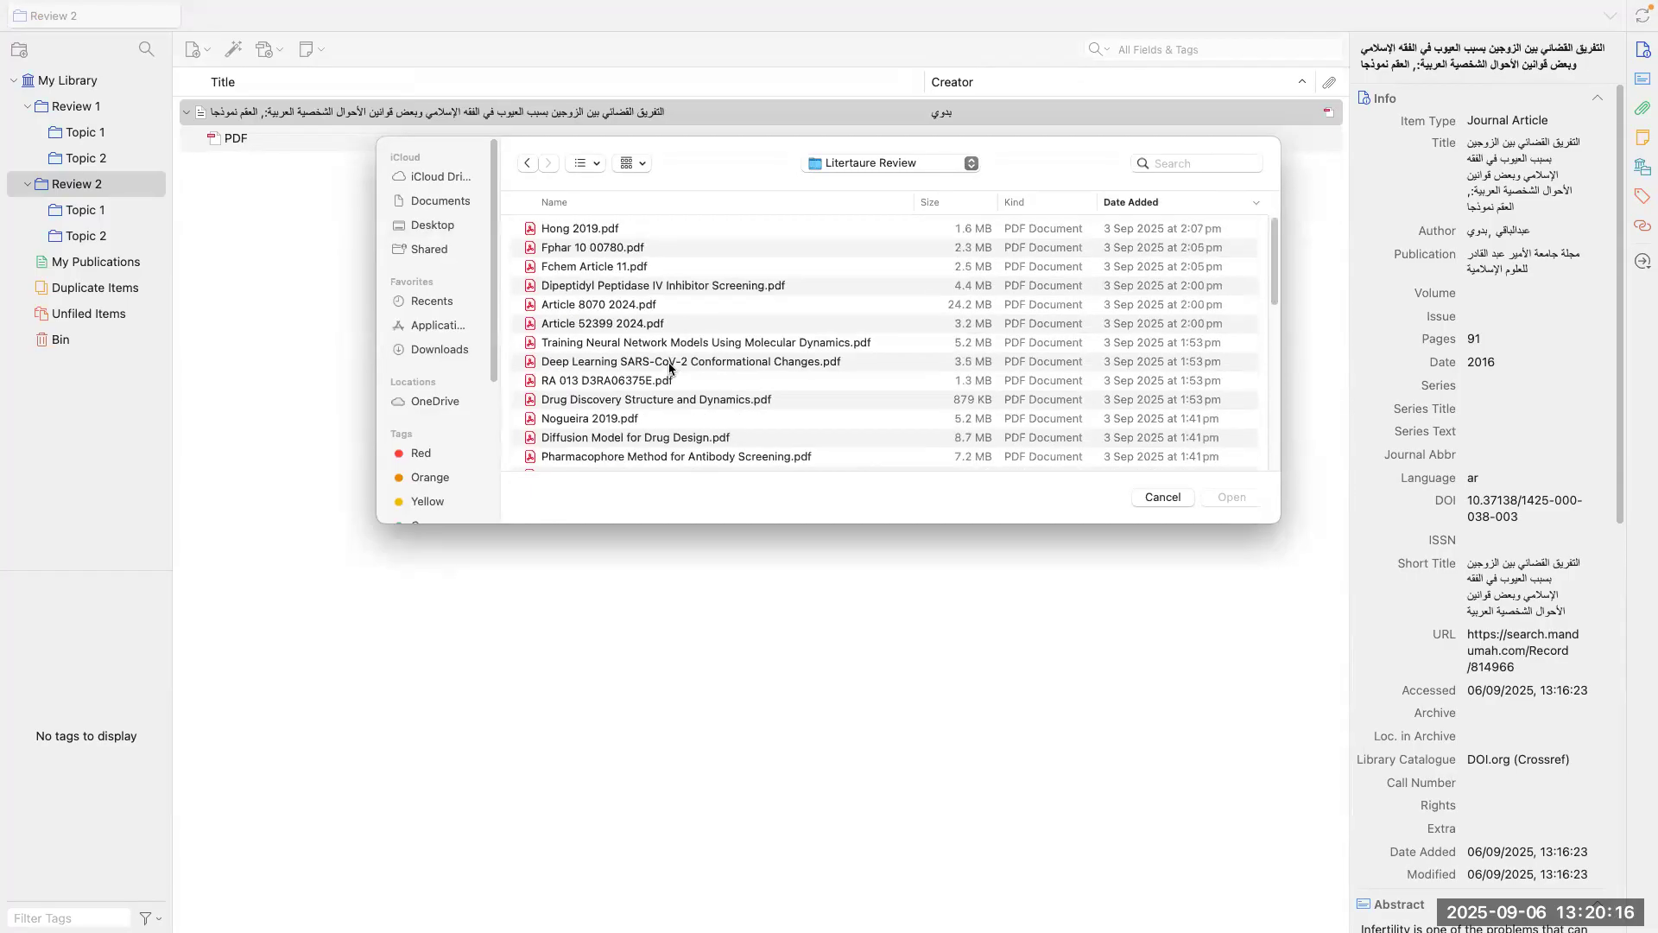
pyautogui.scroll(-10, 667, 373)
pyautogui.scroll(10, 667, 377)
pyautogui.scroll(-10, 664, 385)
pyautogui.scroll(10, 664, 385)
pyautogui.scroll(-10, 601, 335)
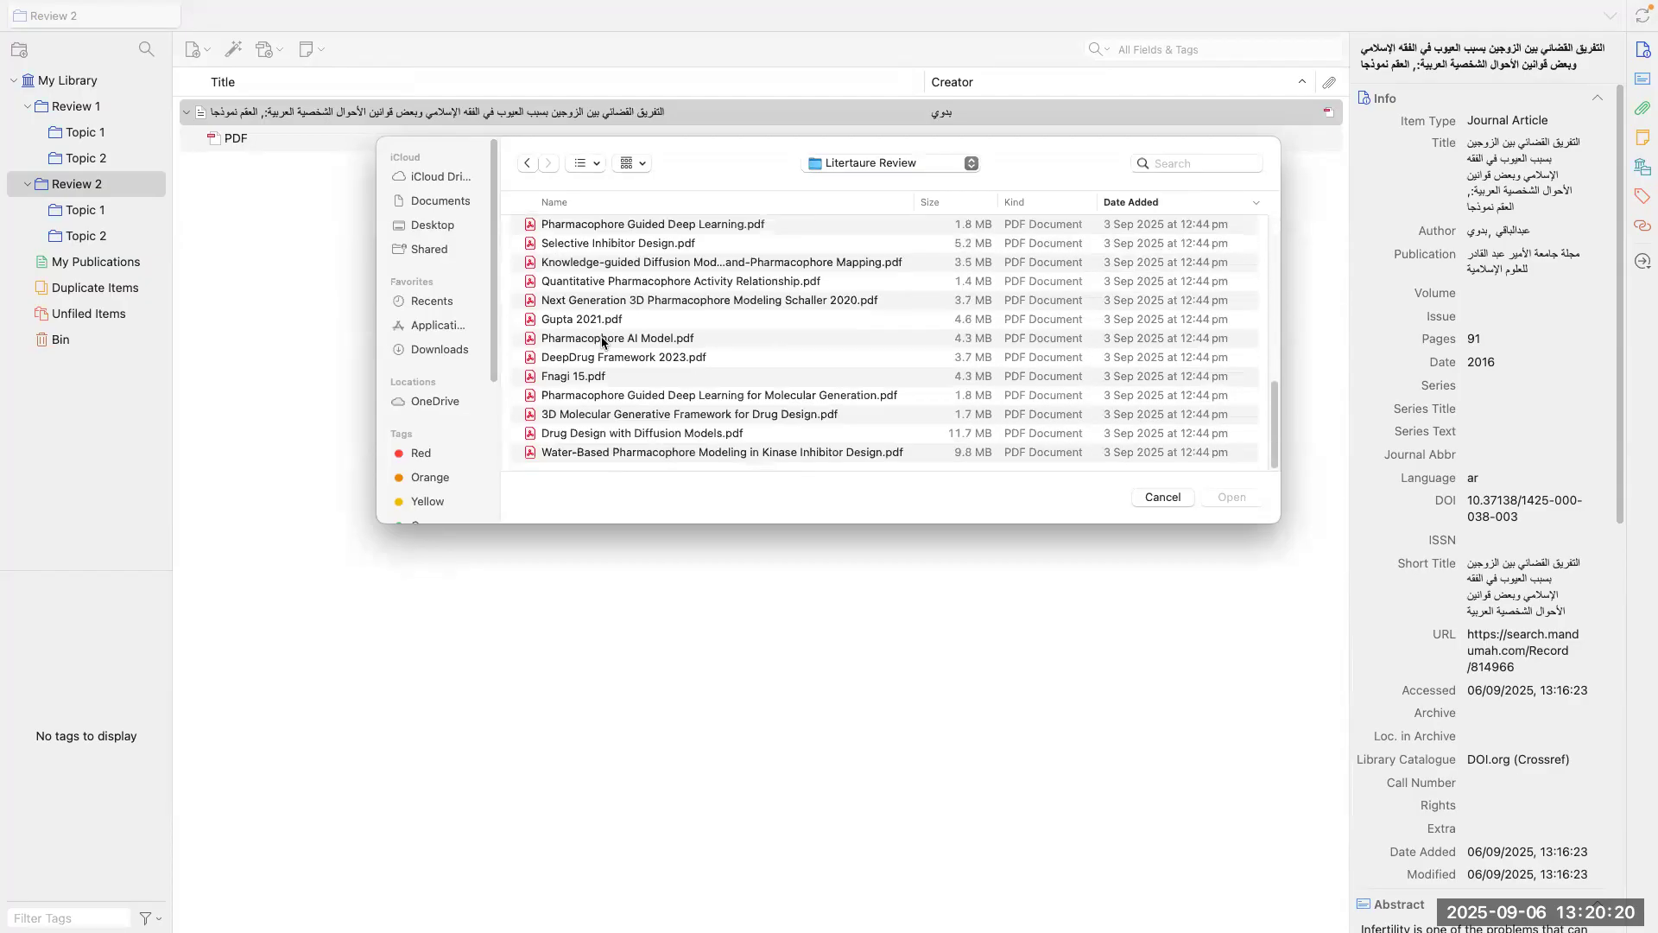
pyautogui.scroll(10, 607, 345)
pyautogui.scroll(-10, 605, 347)
pyautogui.scroll(3, 604, 347)
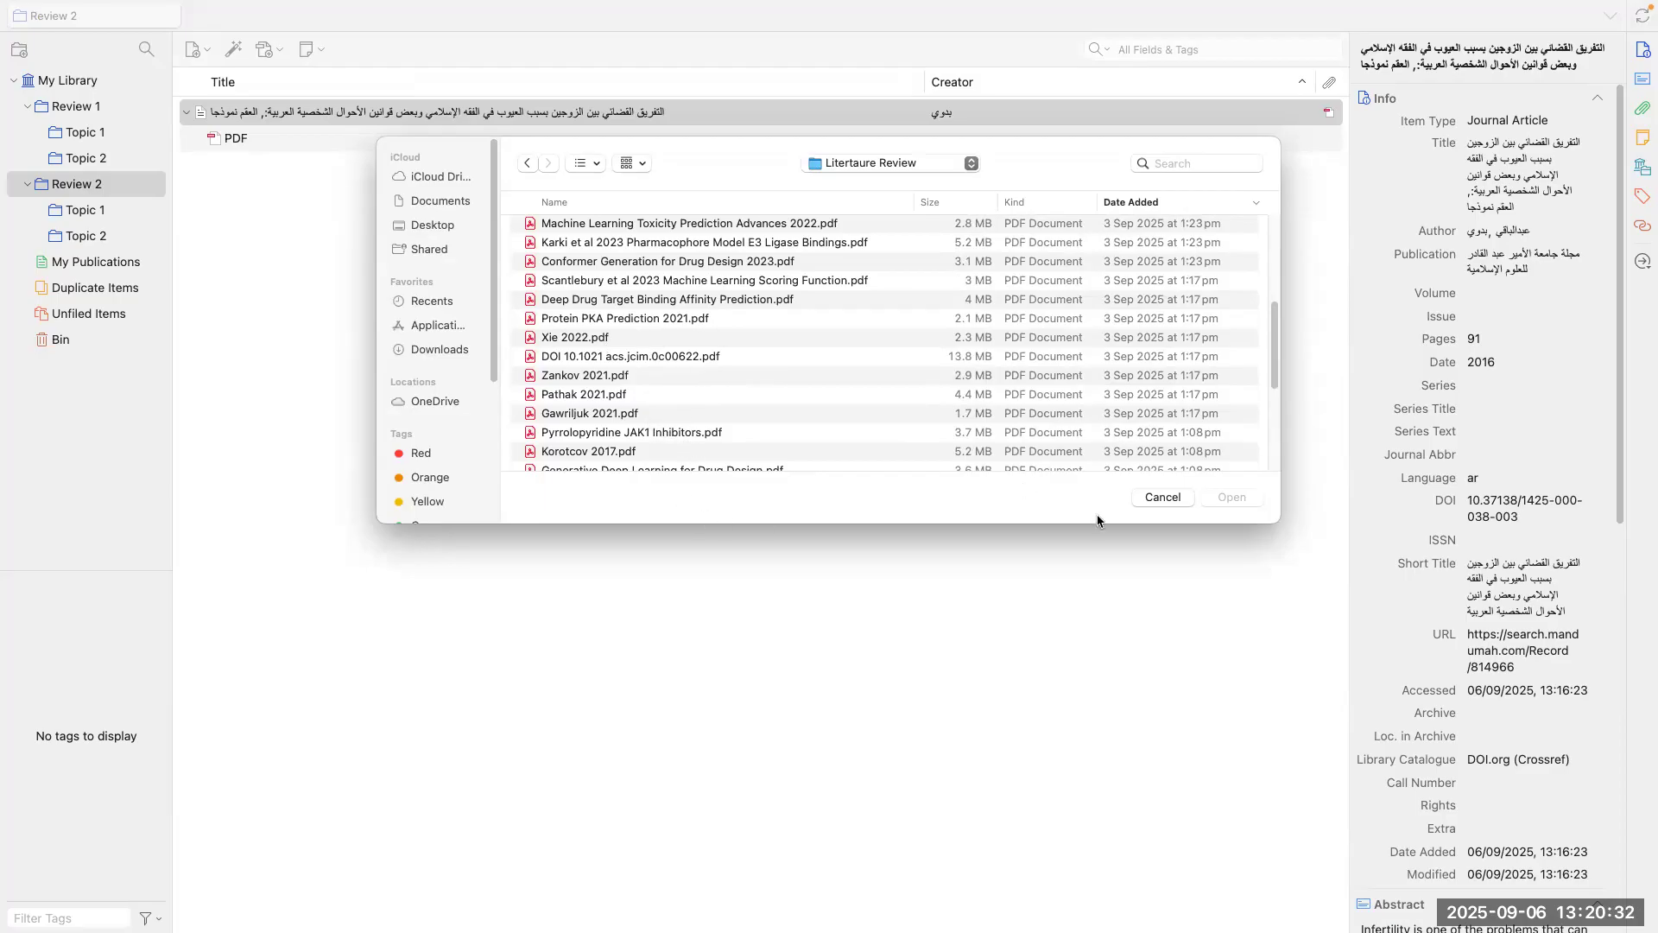
pyautogui.click(1159, 497)
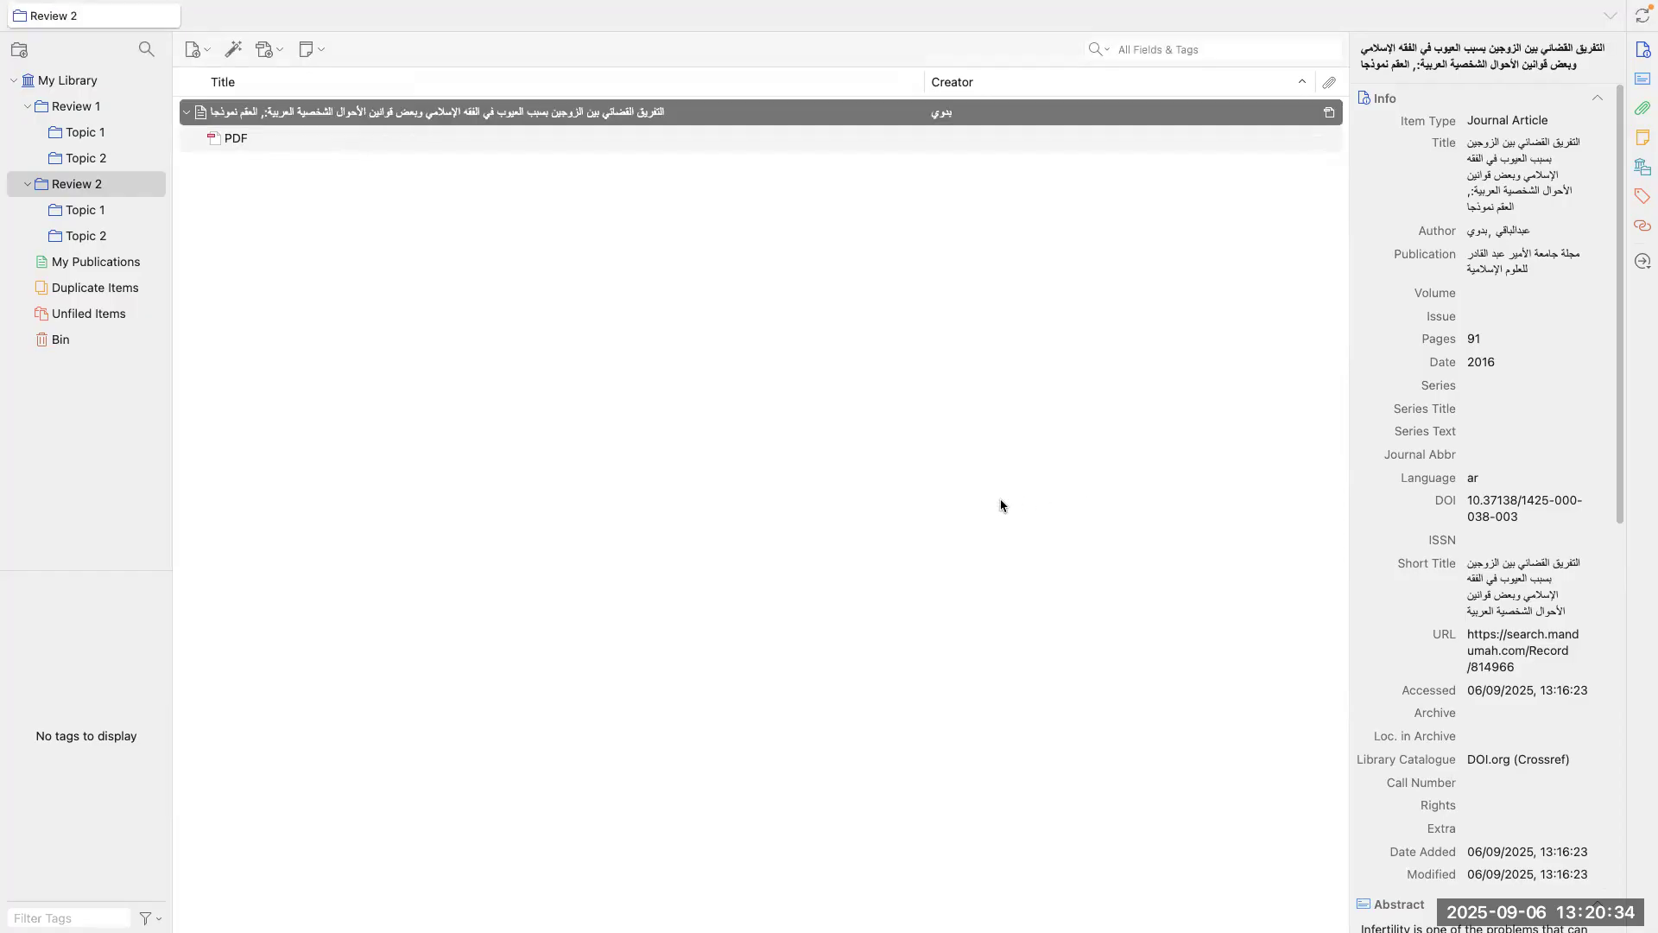
# Step: Switch to Word, show its built-in referencing tools and place the insertion point on the blank line below the last in-text citation
pyautogui.hotkey('ctrl', 'Up')
pyautogui.click(709, 82)
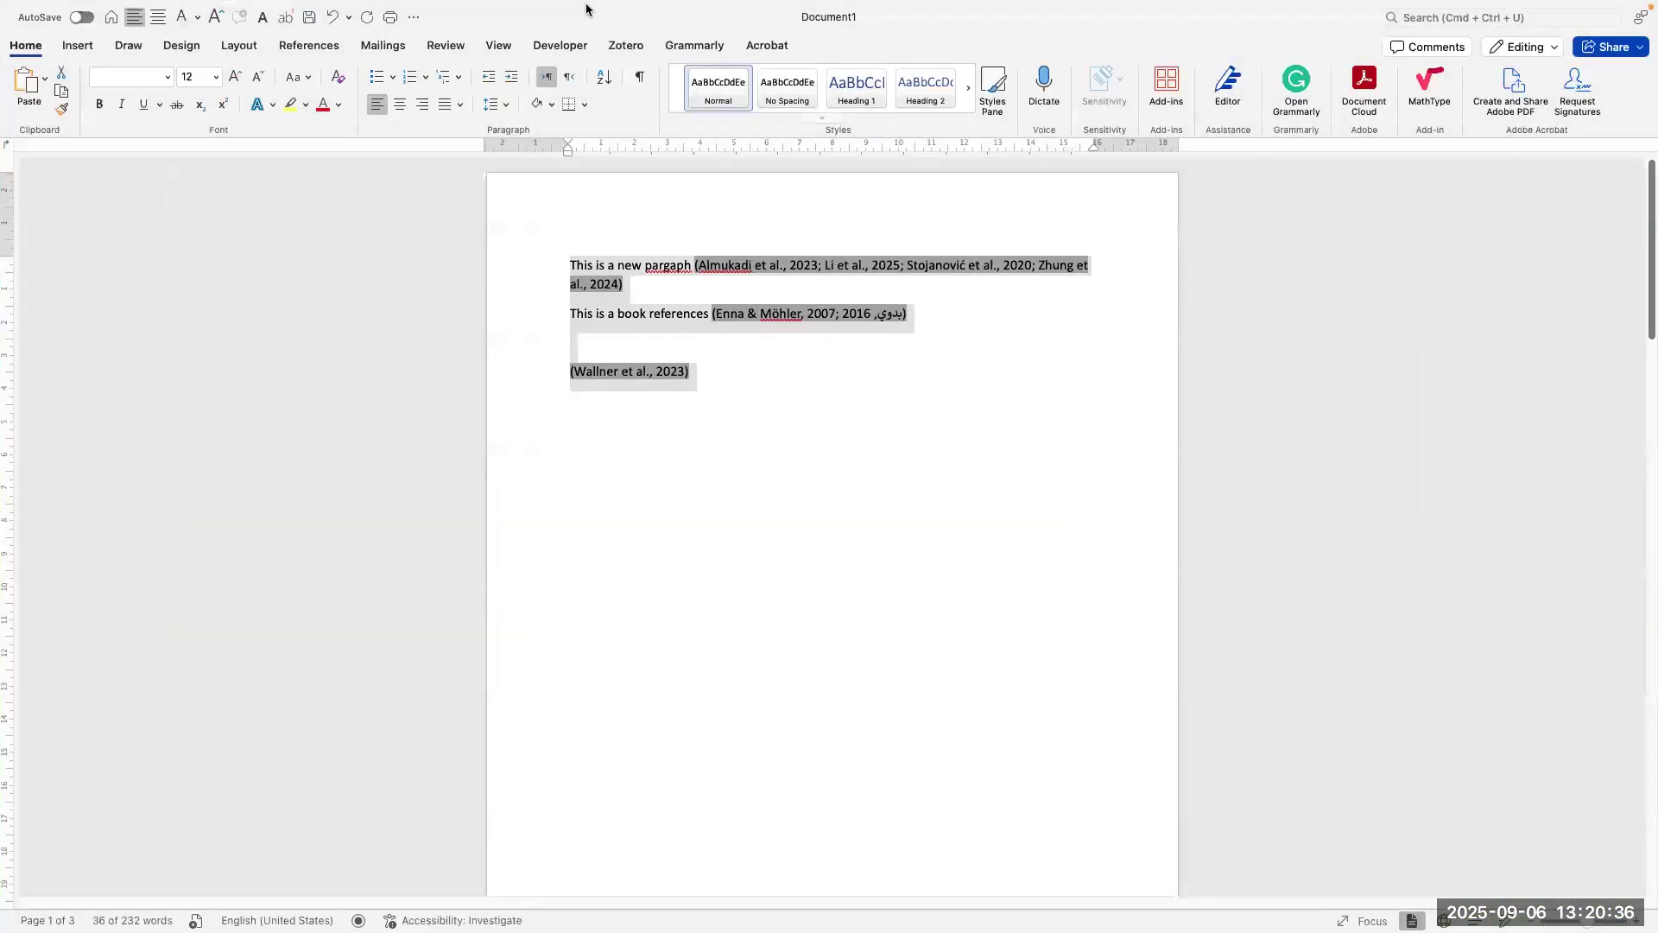
pyautogui.click(337, 50)
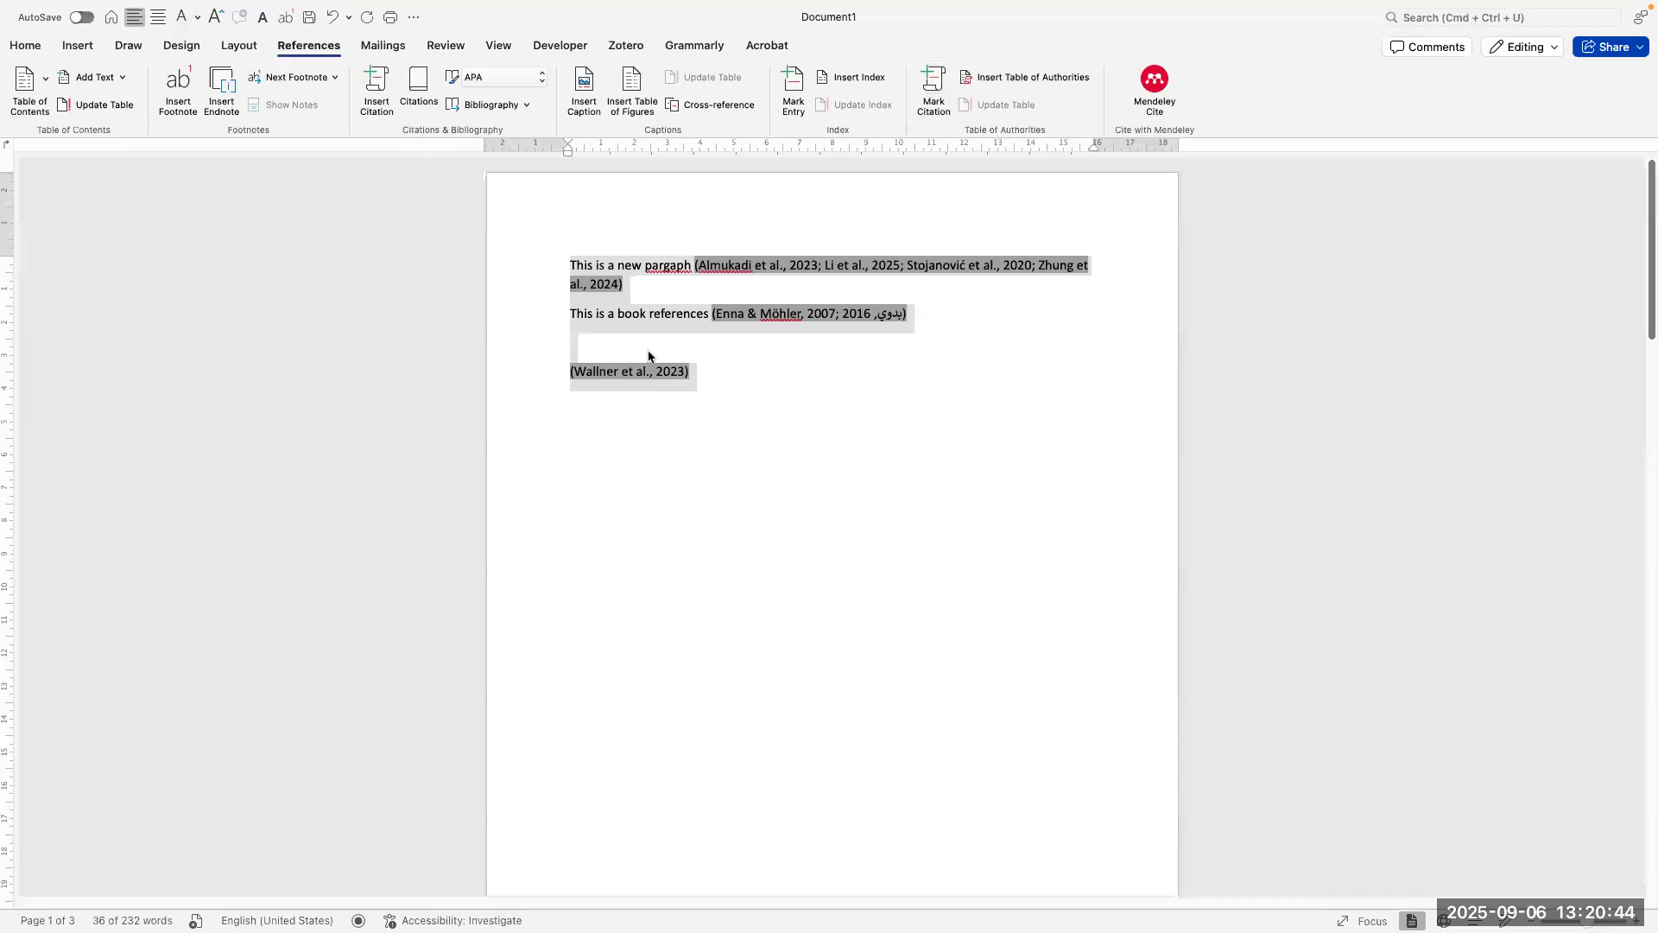
pyautogui.click(717, 400)
pyautogui.click(569, 284)
pyautogui.click(565, 275)
pyautogui.click(710, 382)
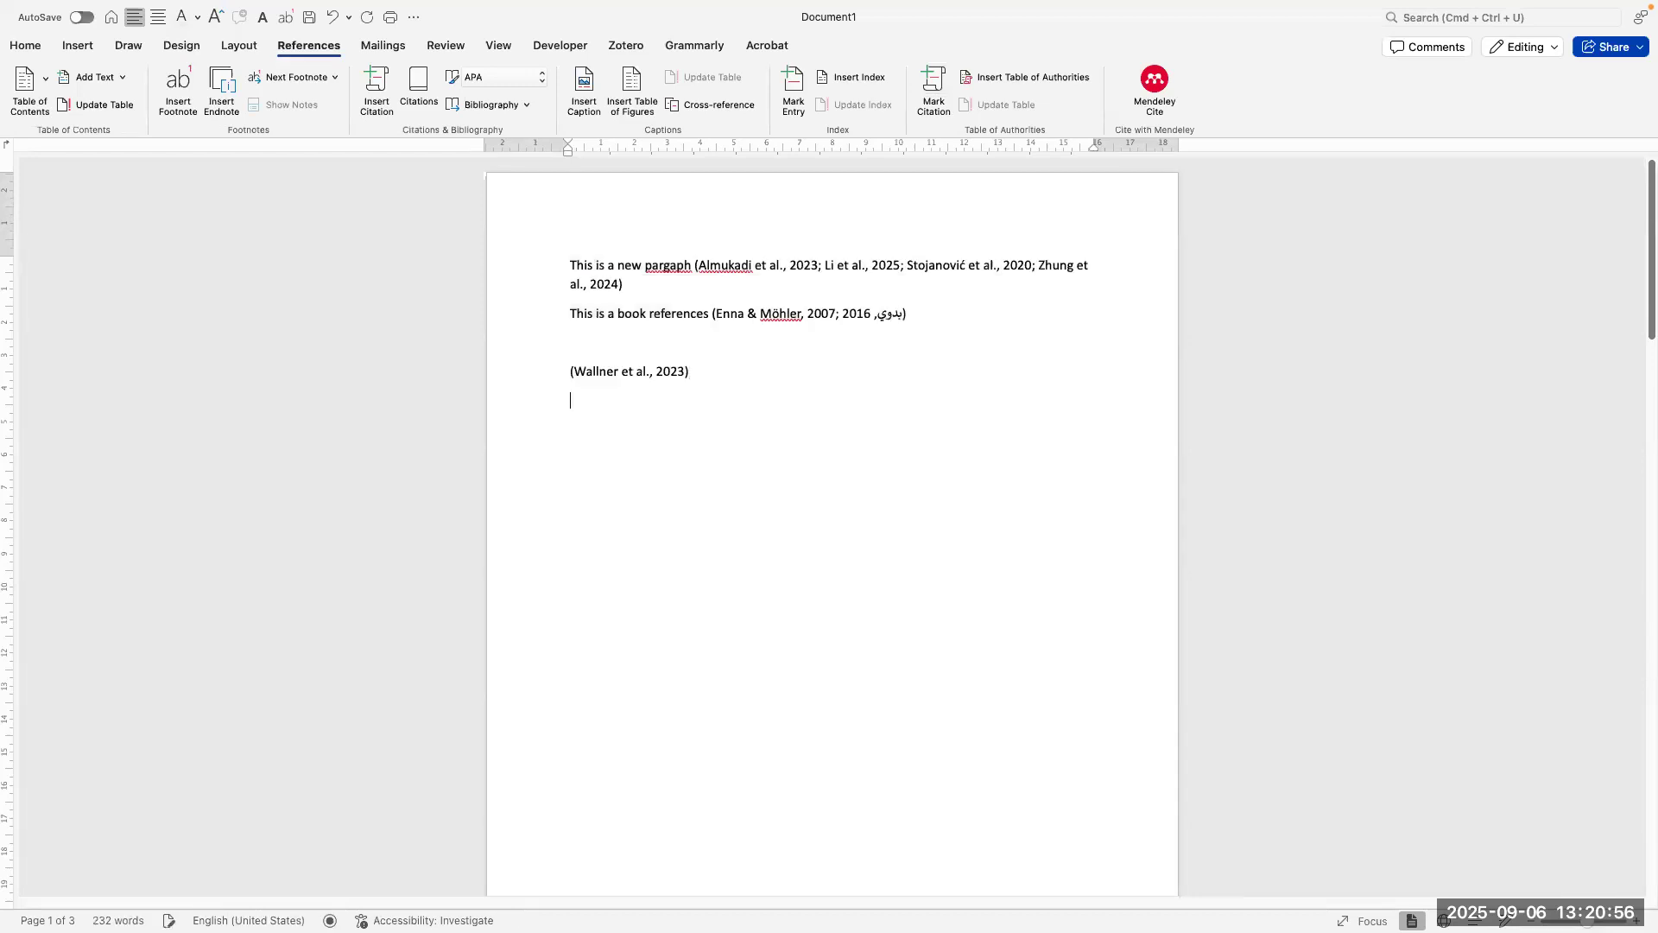
# Step: Choose APA as the built-in citation style and insert Word's built-in Bibliography below the last in-text citation
pyautogui.press('Return')
pyautogui.click(489, 80)
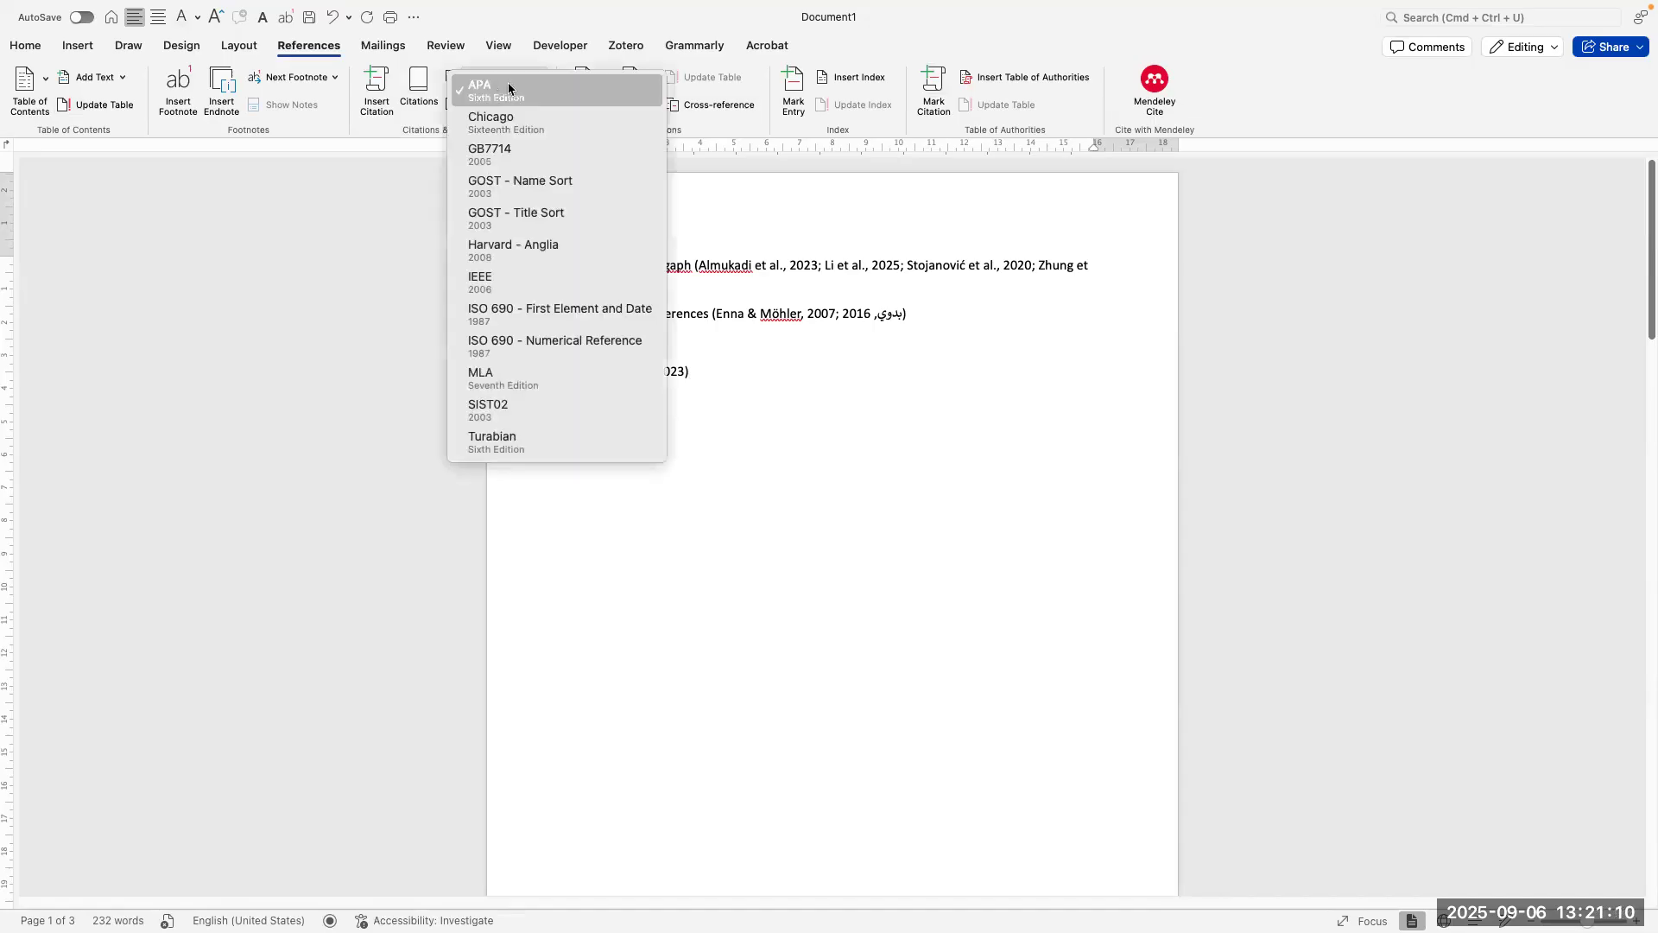
pyautogui.click(509, 89)
pyautogui.click(503, 105)
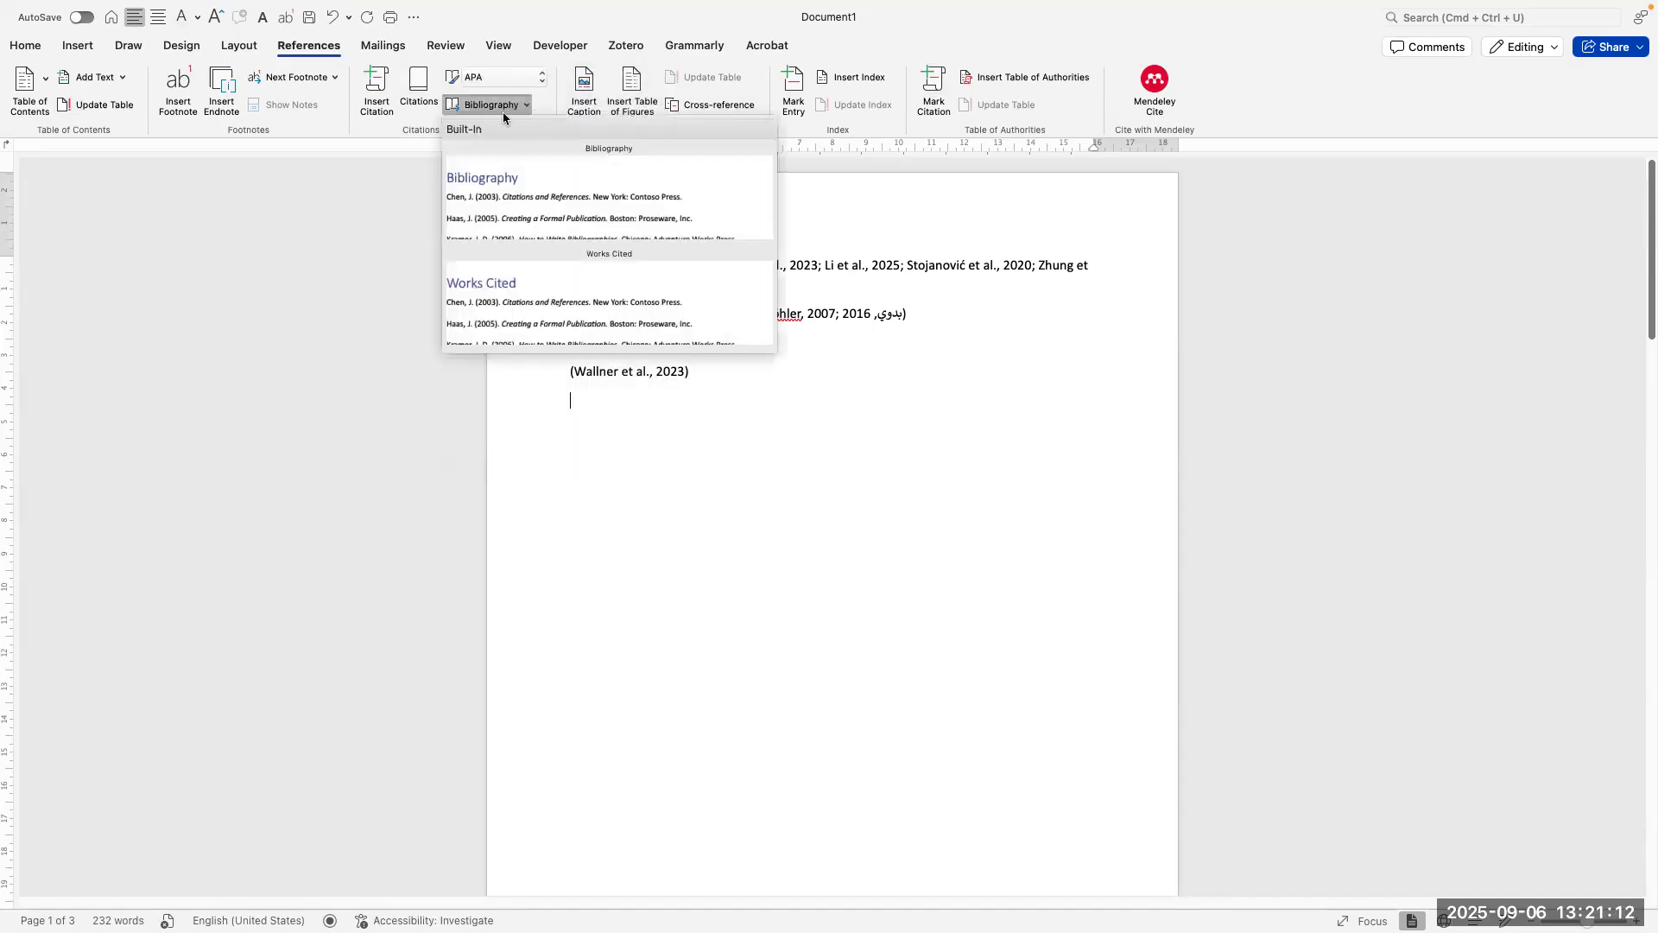
pyautogui.click(567, 199)
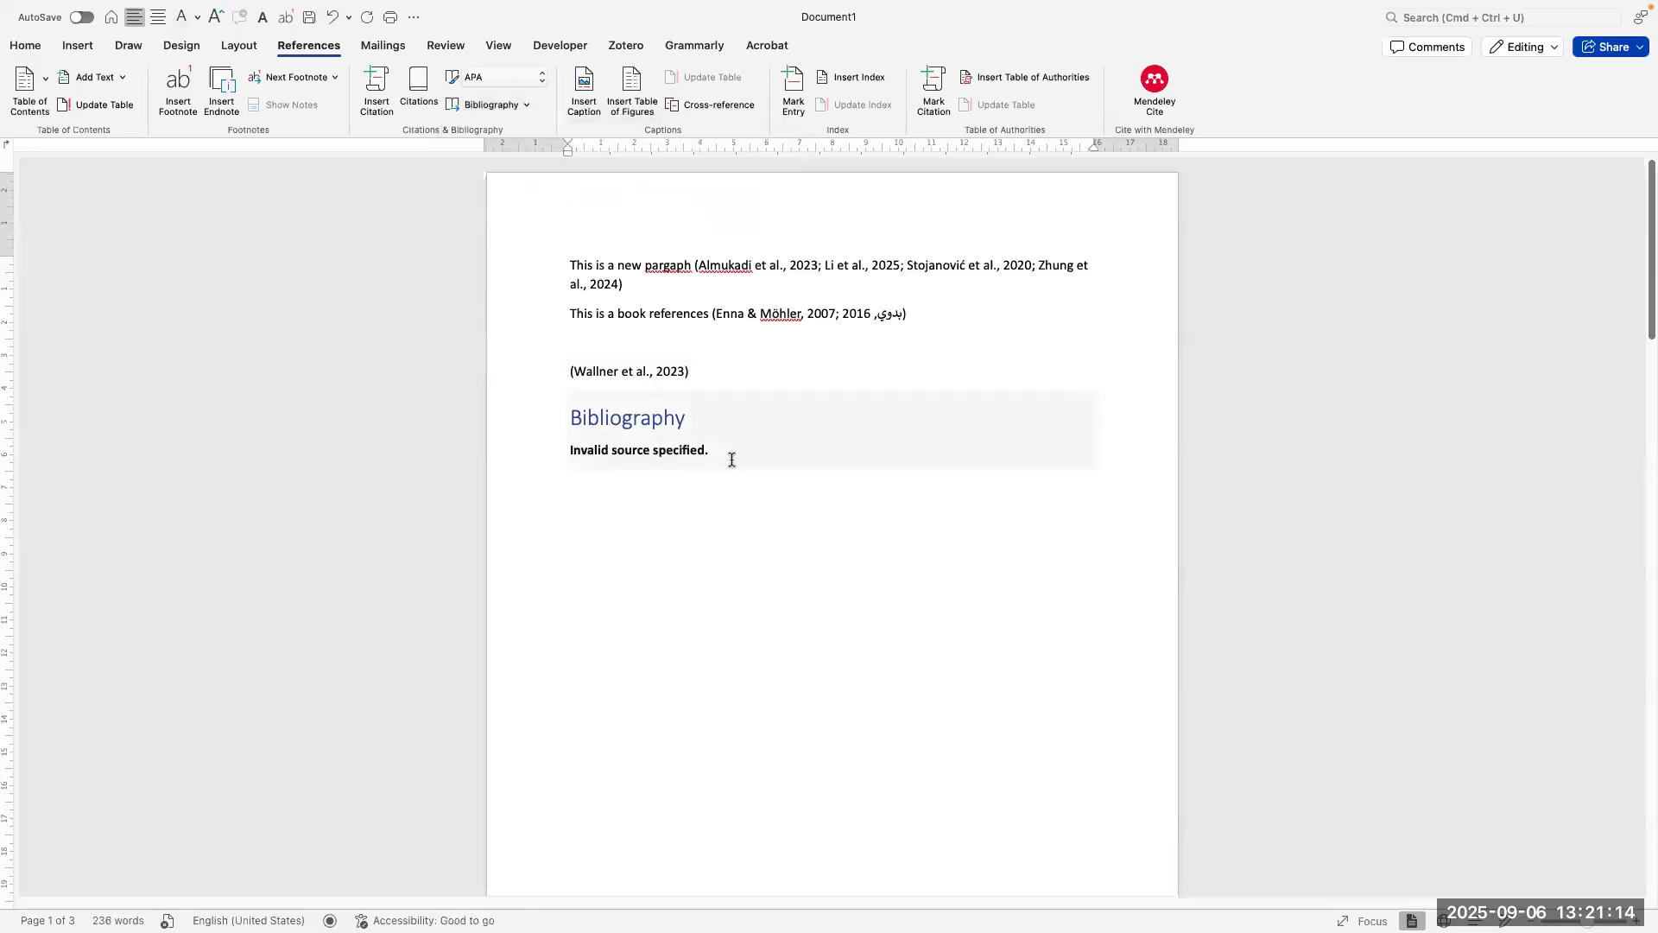
# Step: Select the inserted Bibliography block and compare it with the References list further down the document
pyautogui.click(584, 410)
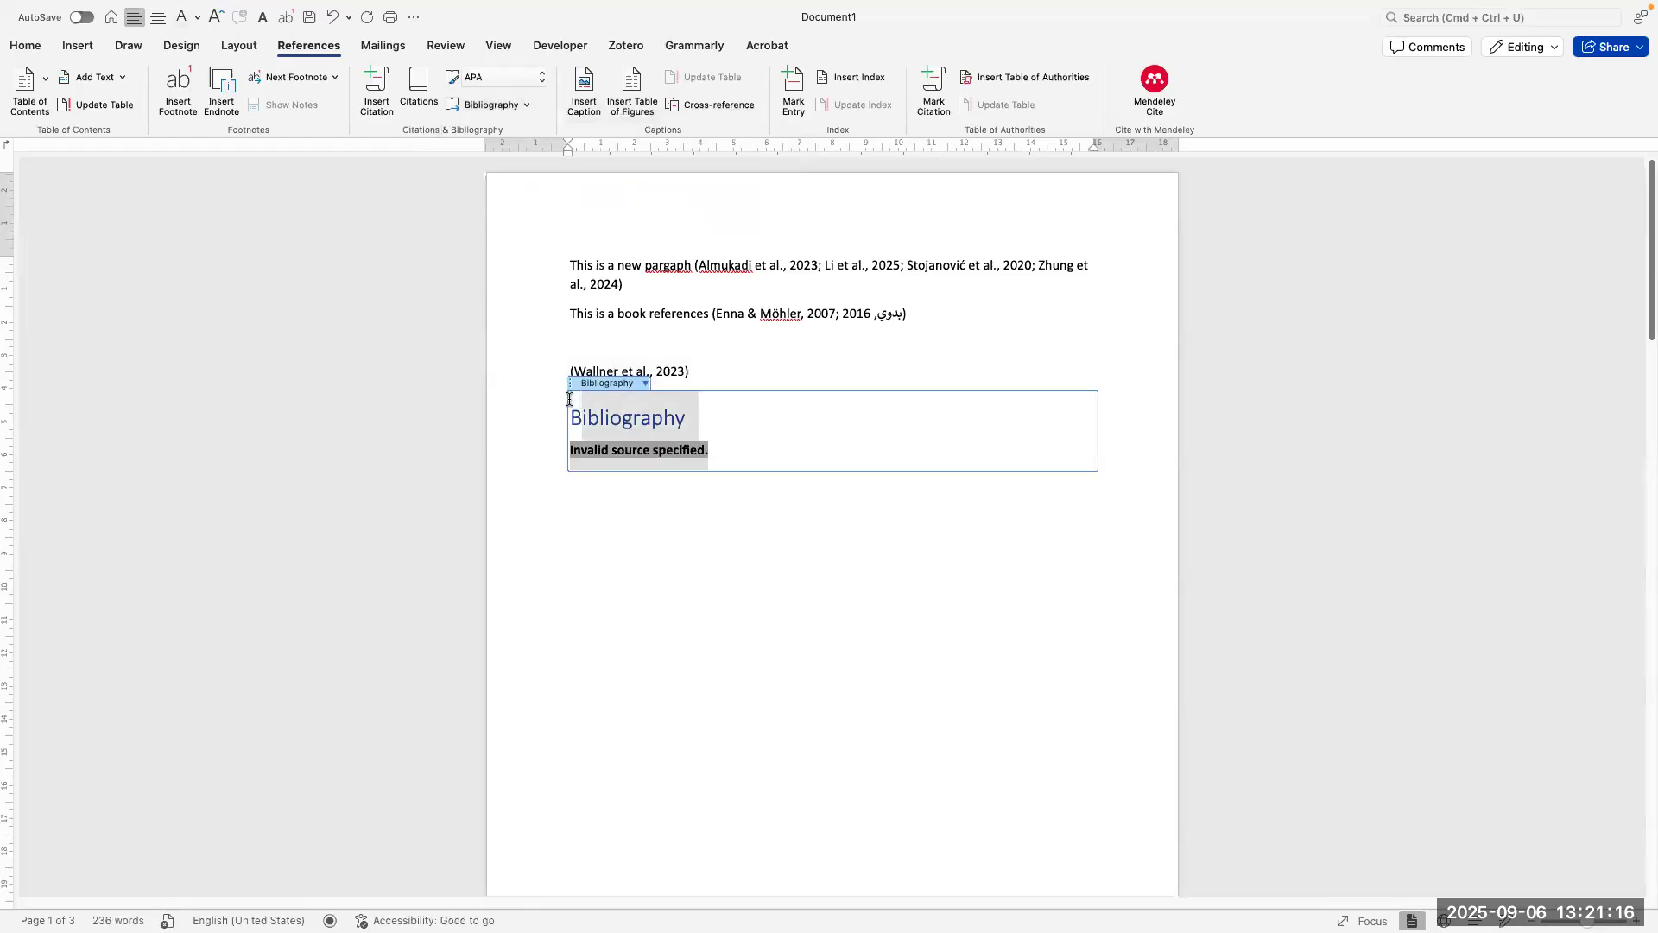
pyautogui.scroll(-10, 696, 499)
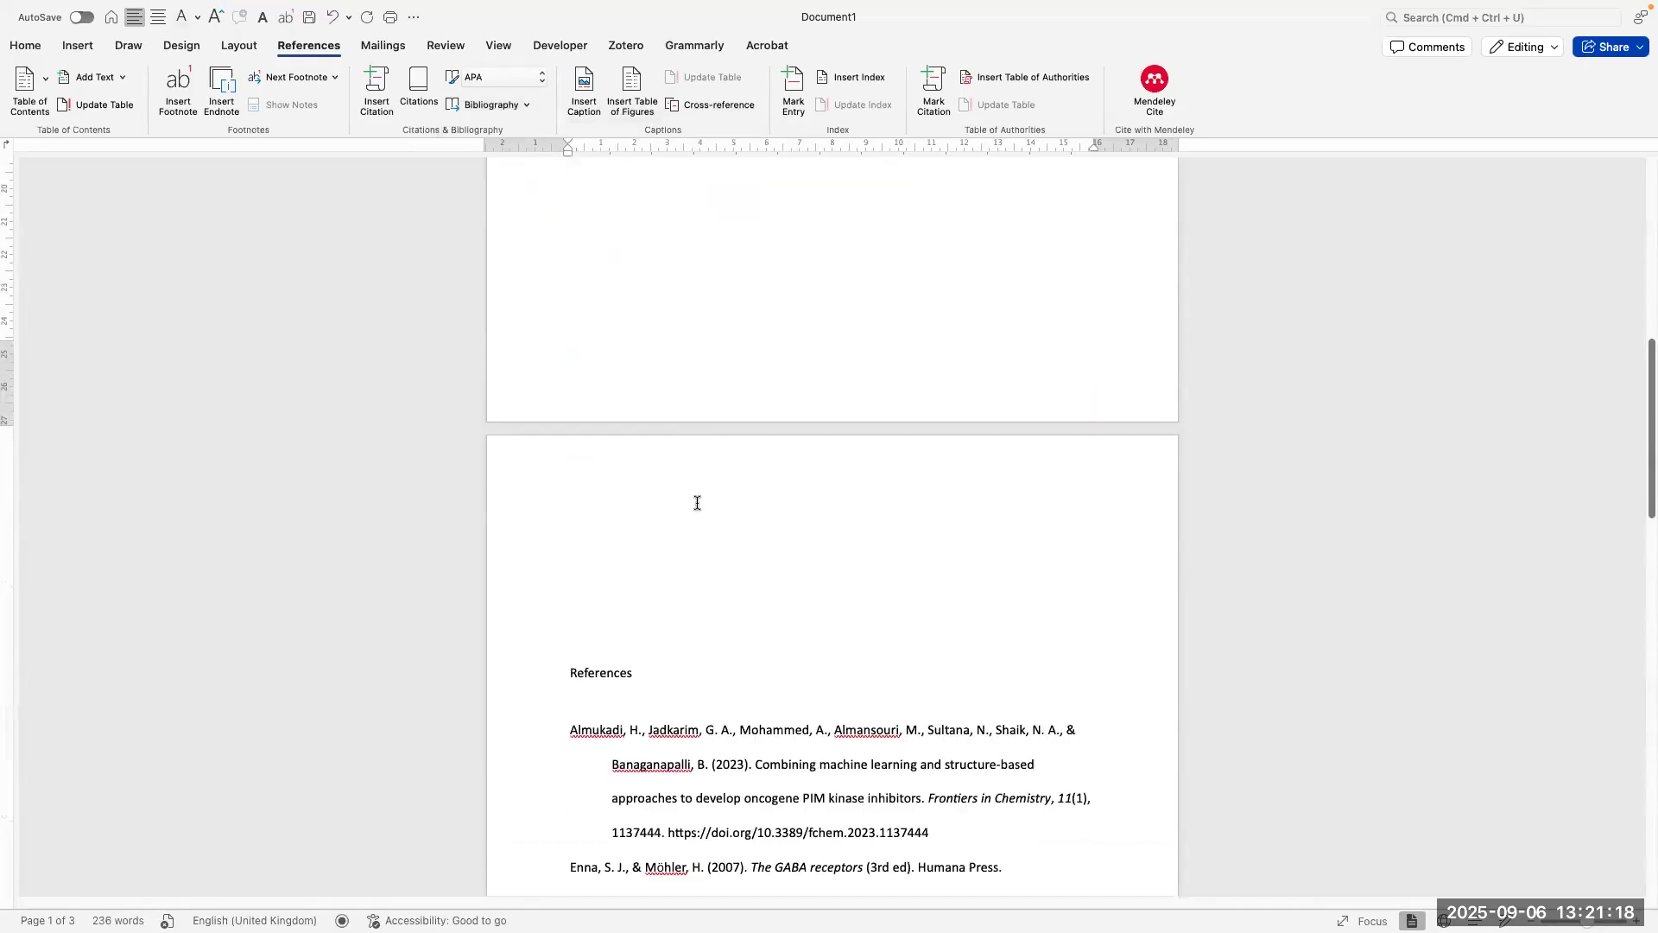
pyautogui.scroll(10, 696, 503)
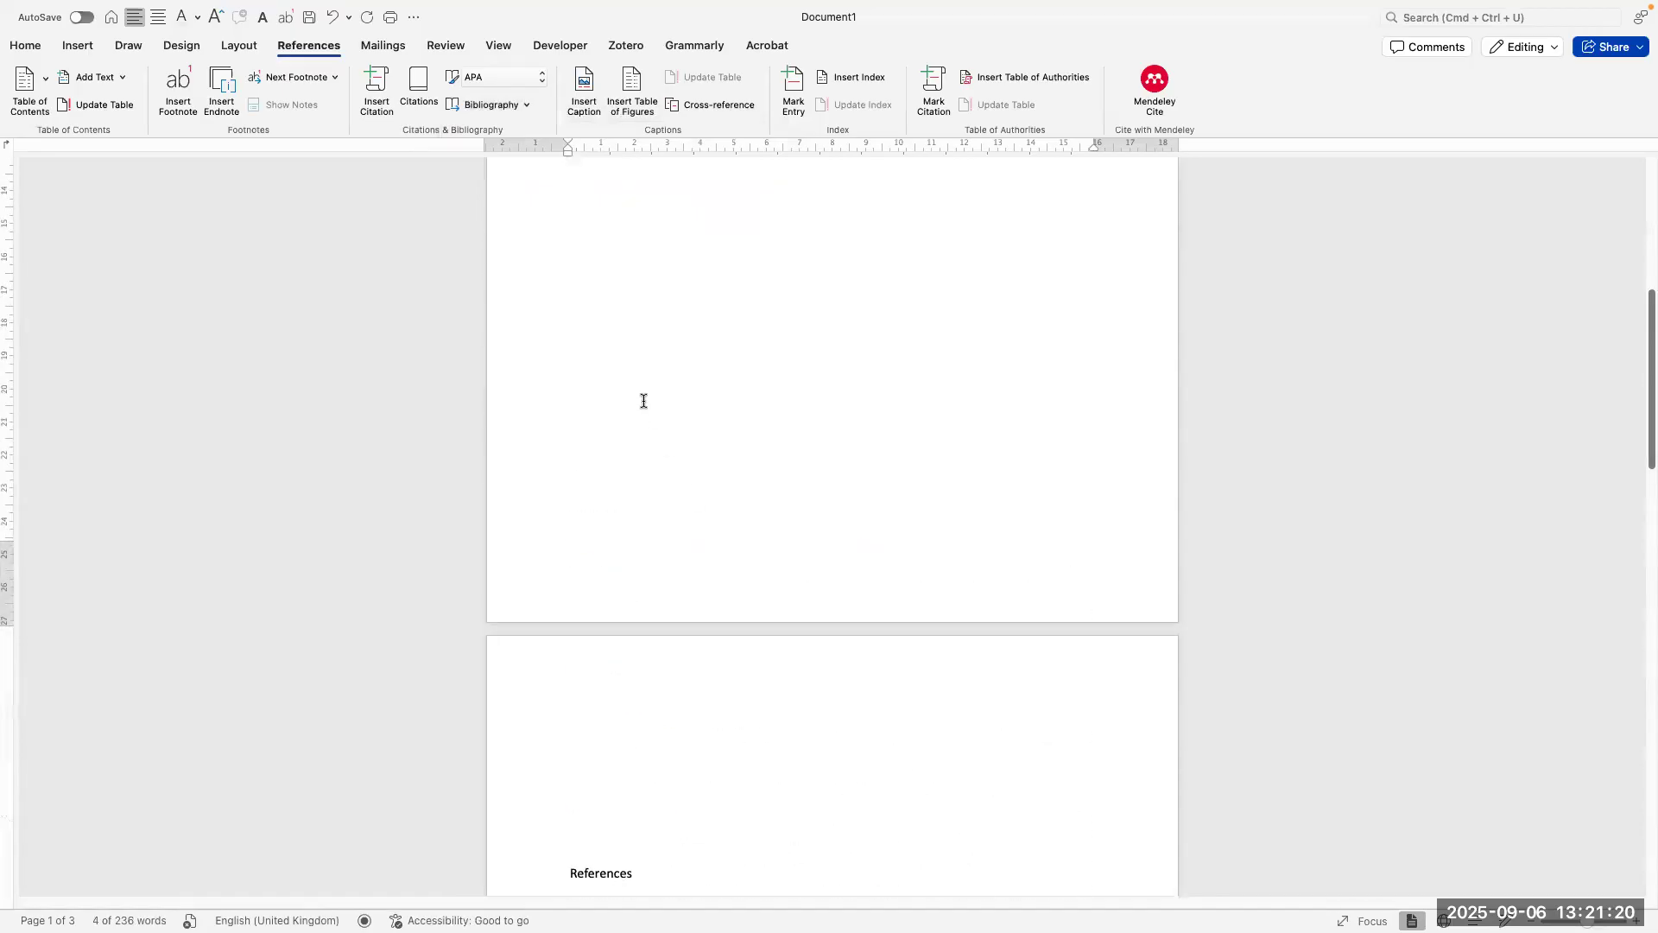
pyautogui.scroll(2, 646, 401)
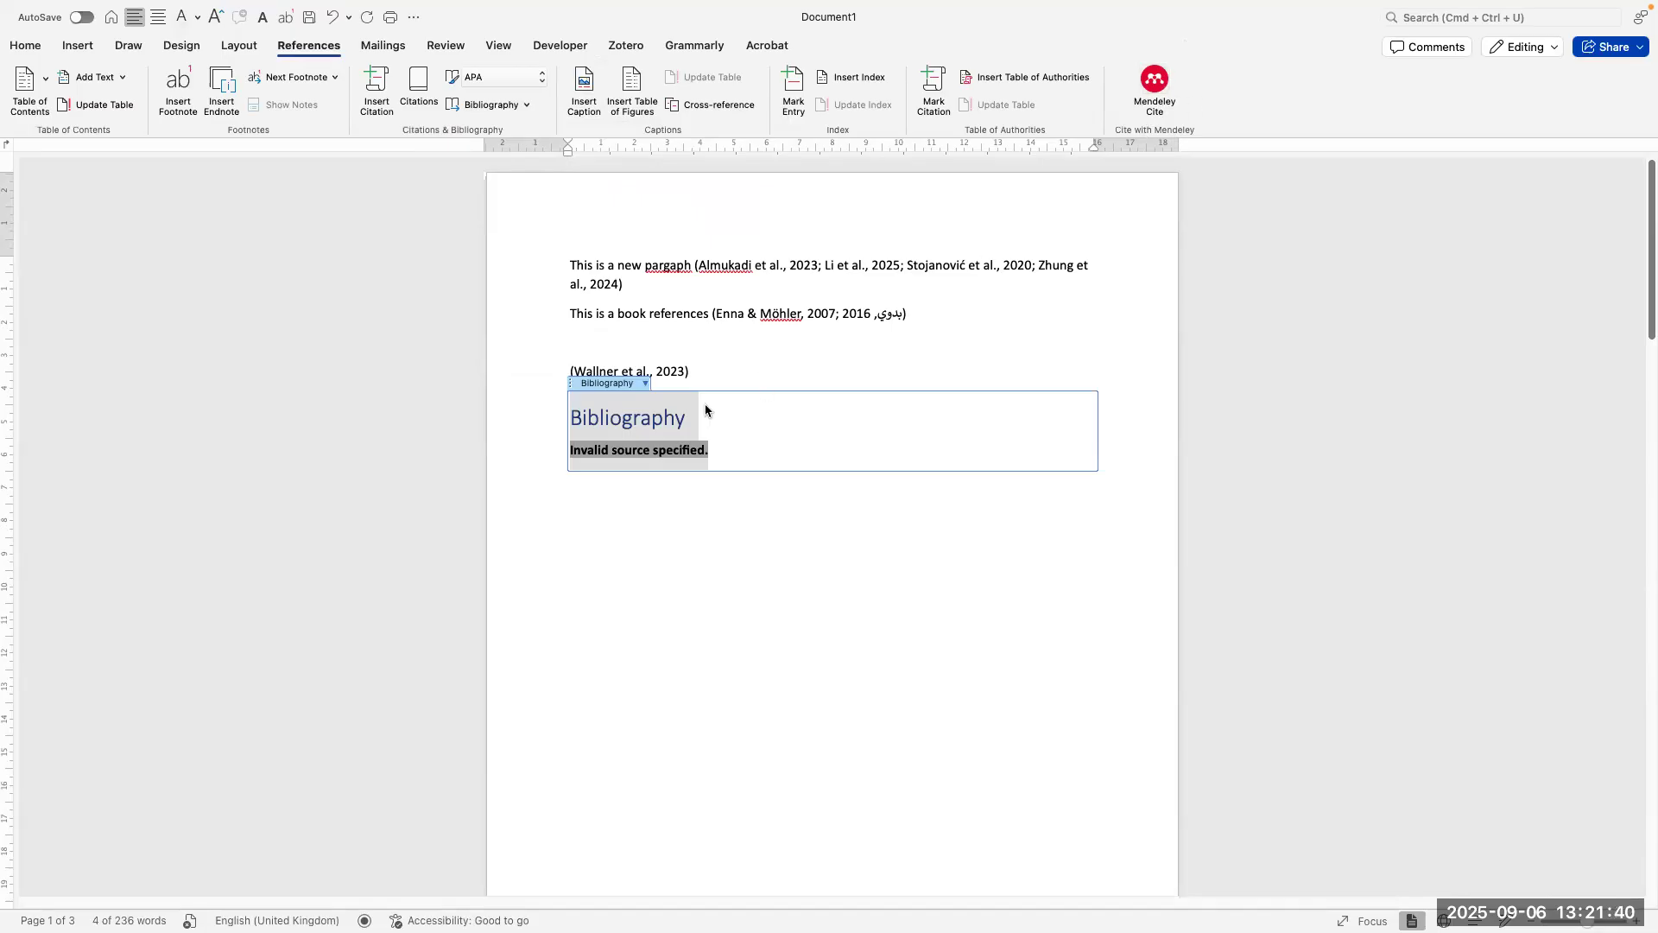
# Step: Look through the Bibliography block's options, close them without choosing any, and place the insertion point on the line below the block
pyautogui.click(646, 385)
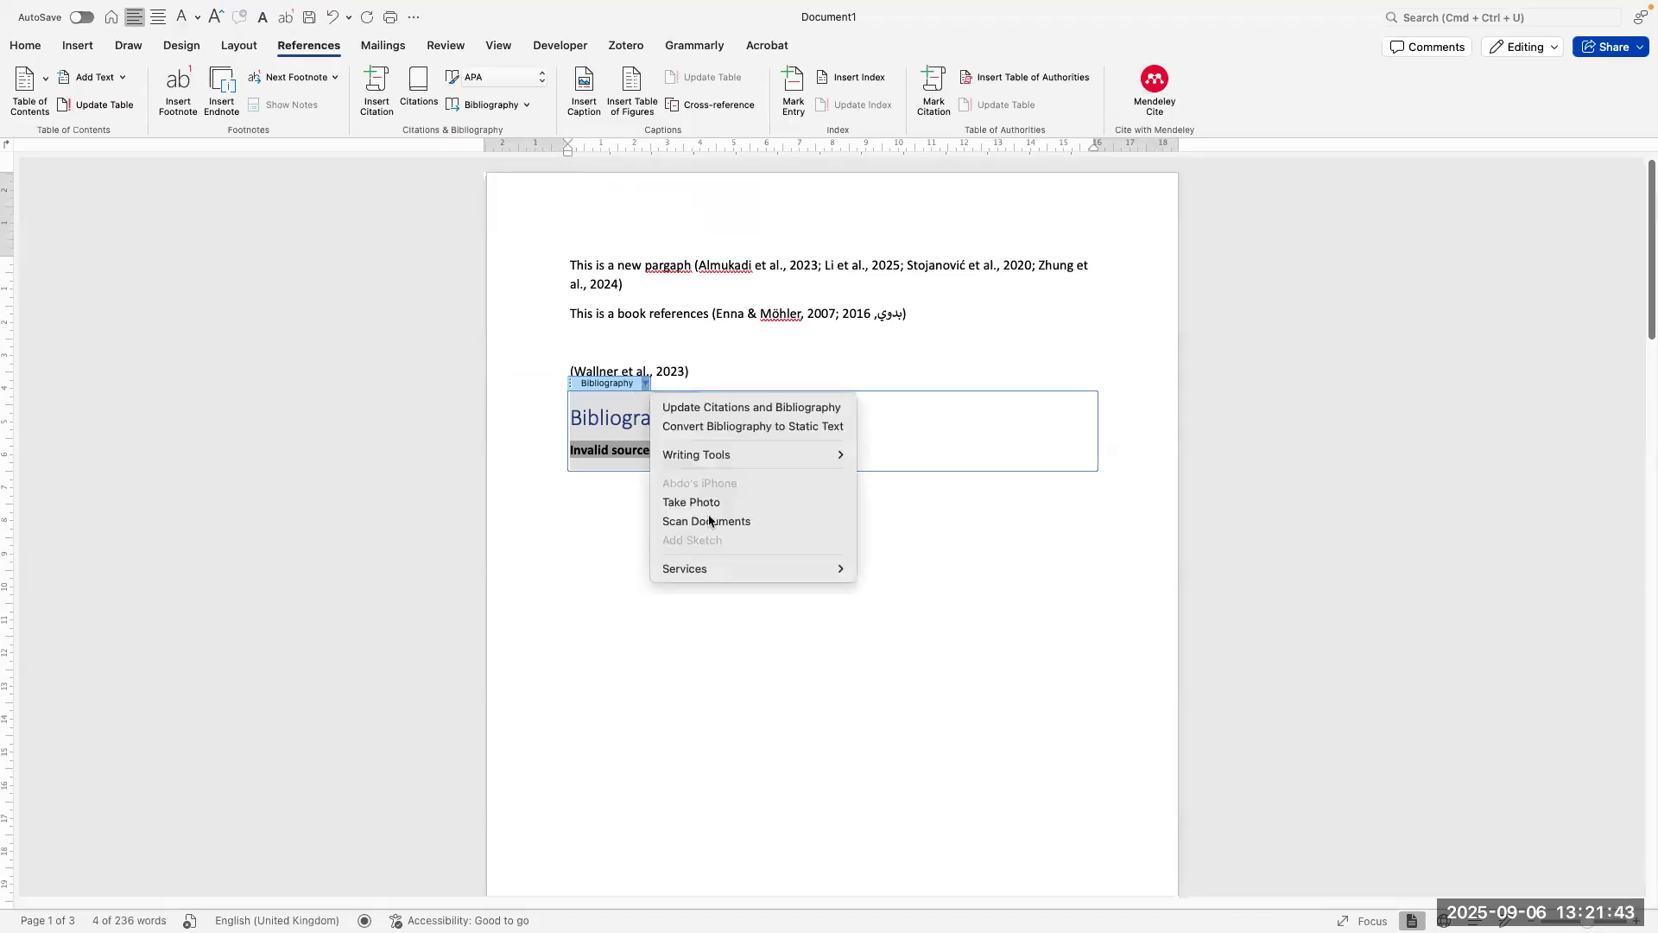
pyautogui.click(569, 530)
pyautogui.click(646, 386)
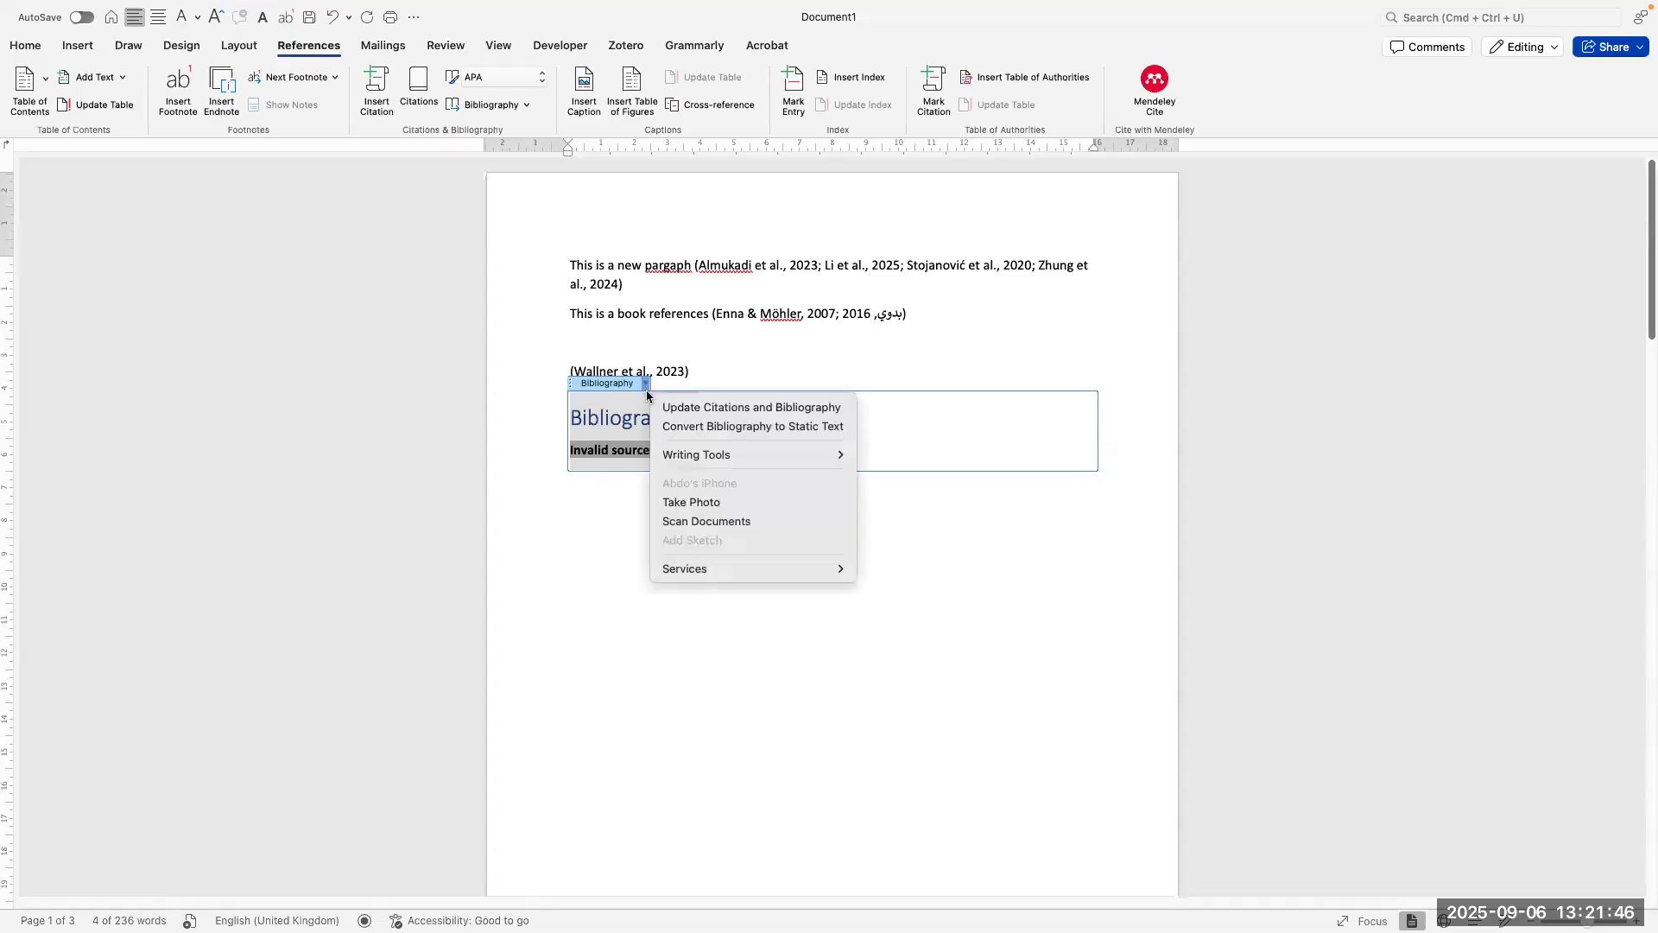
pyautogui.click(639, 563)
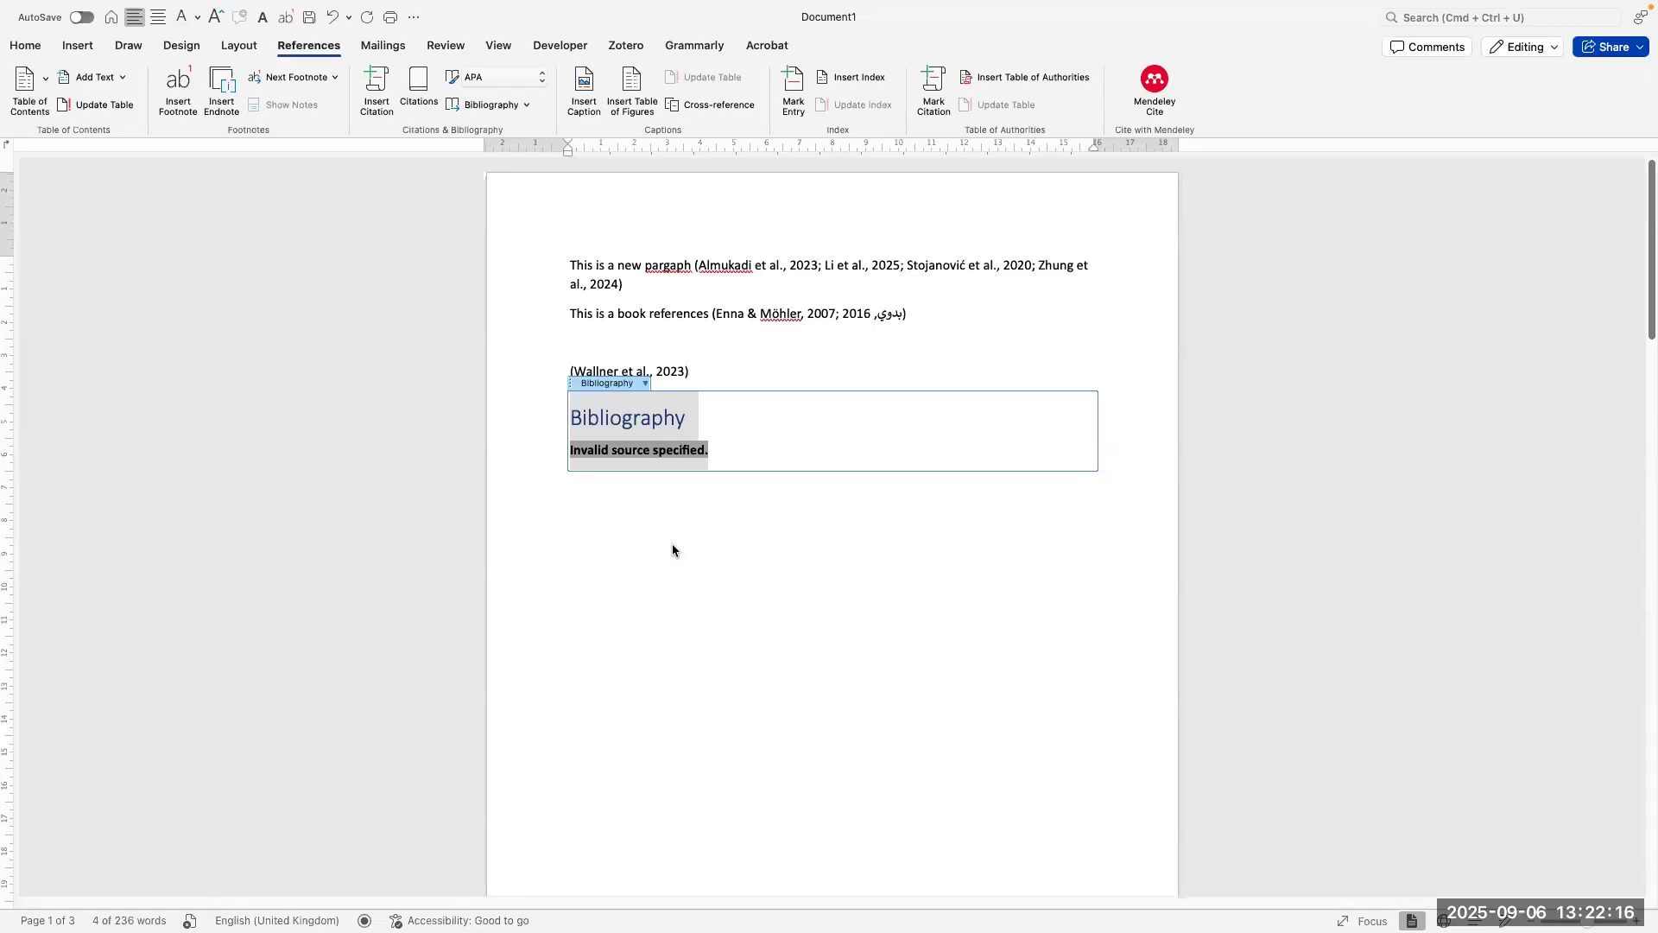
pyautogui.click(760, 494)
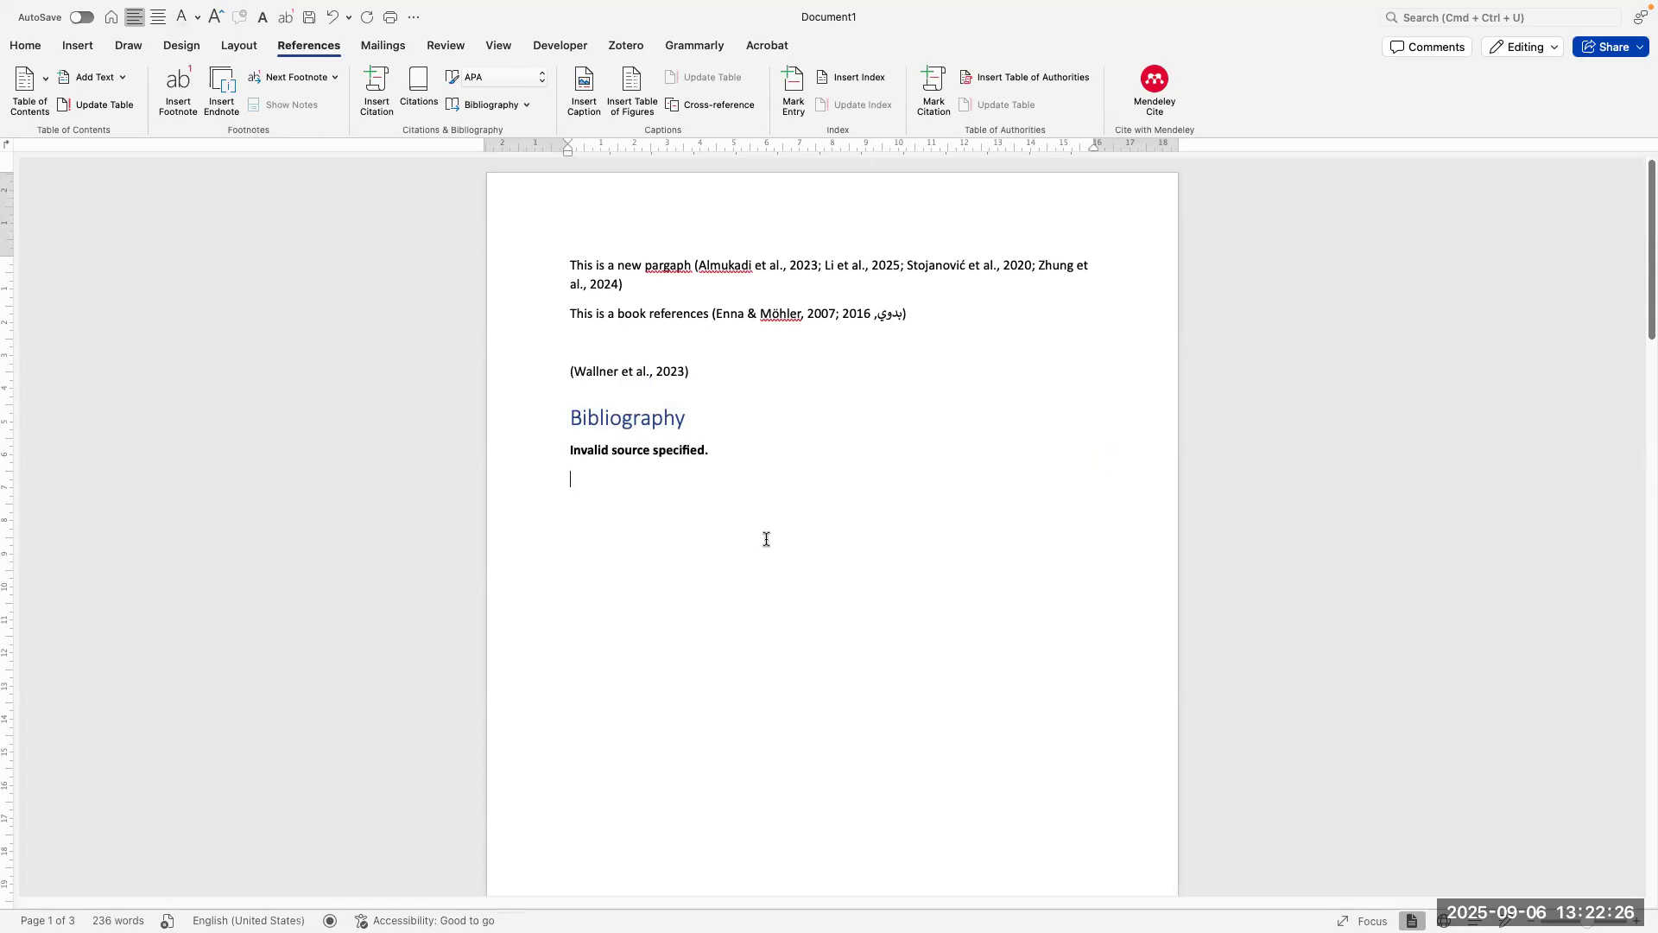
# Step: Switch to Zotero, show all items in My Library and open the PDF of "Protein pKa Prediction with Machine Learning"
pyautogui.hotkey('ctrl', 'Up')
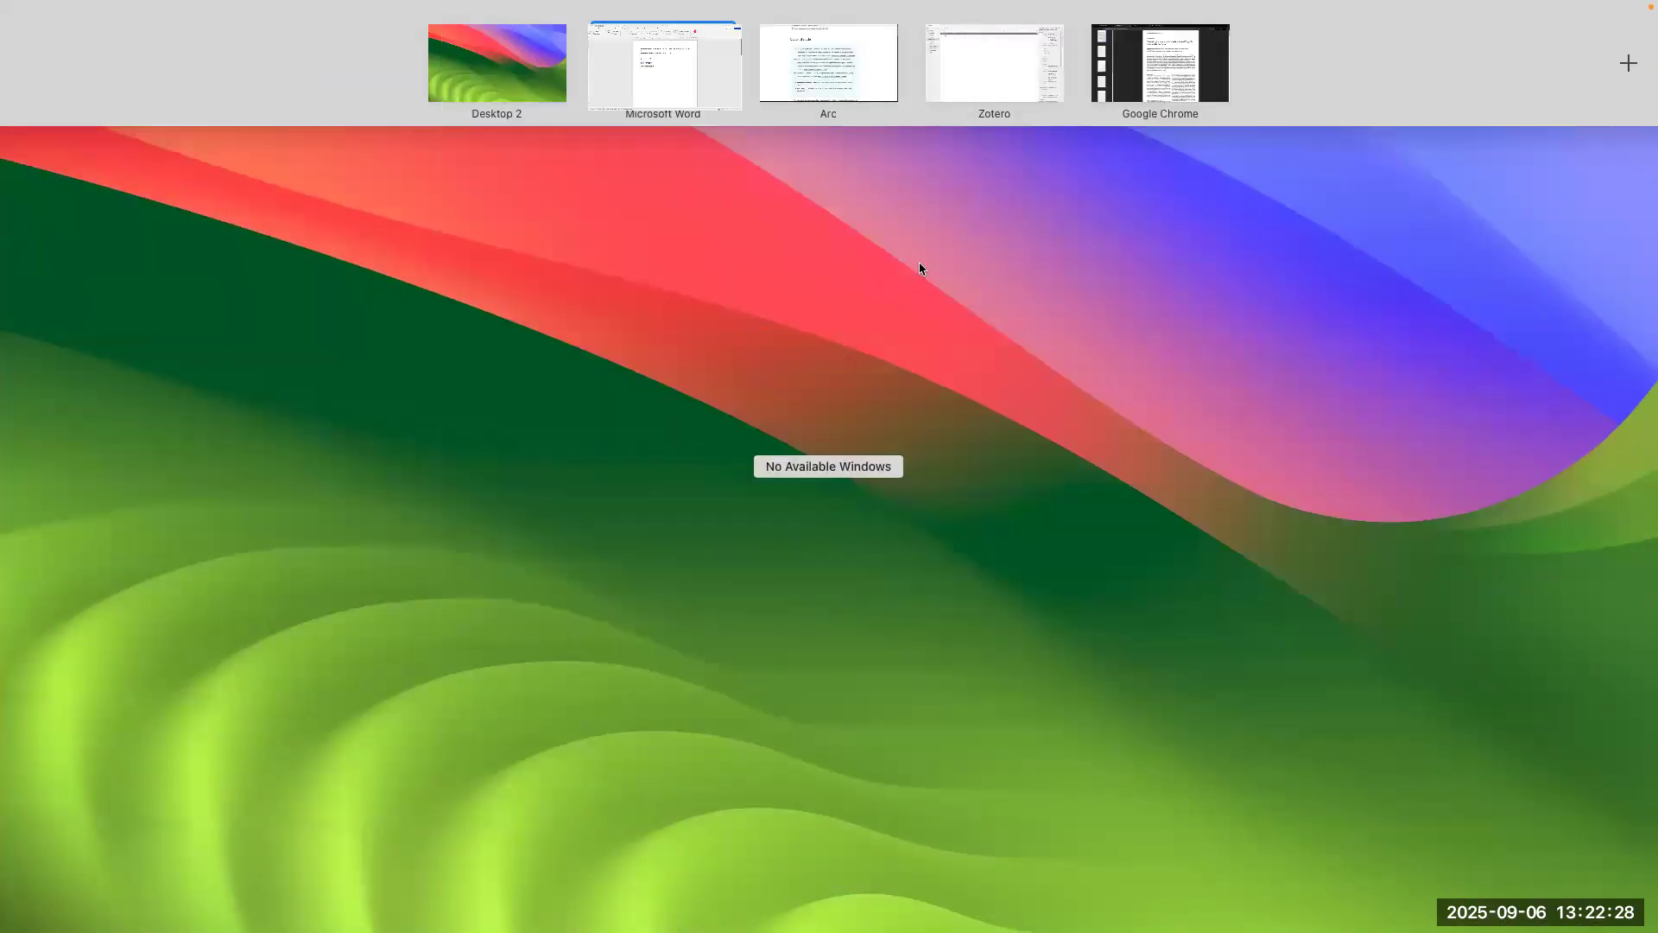
pyautogui.click(859, 55)
pyautogui.hotkey('ctrl', 'Up')
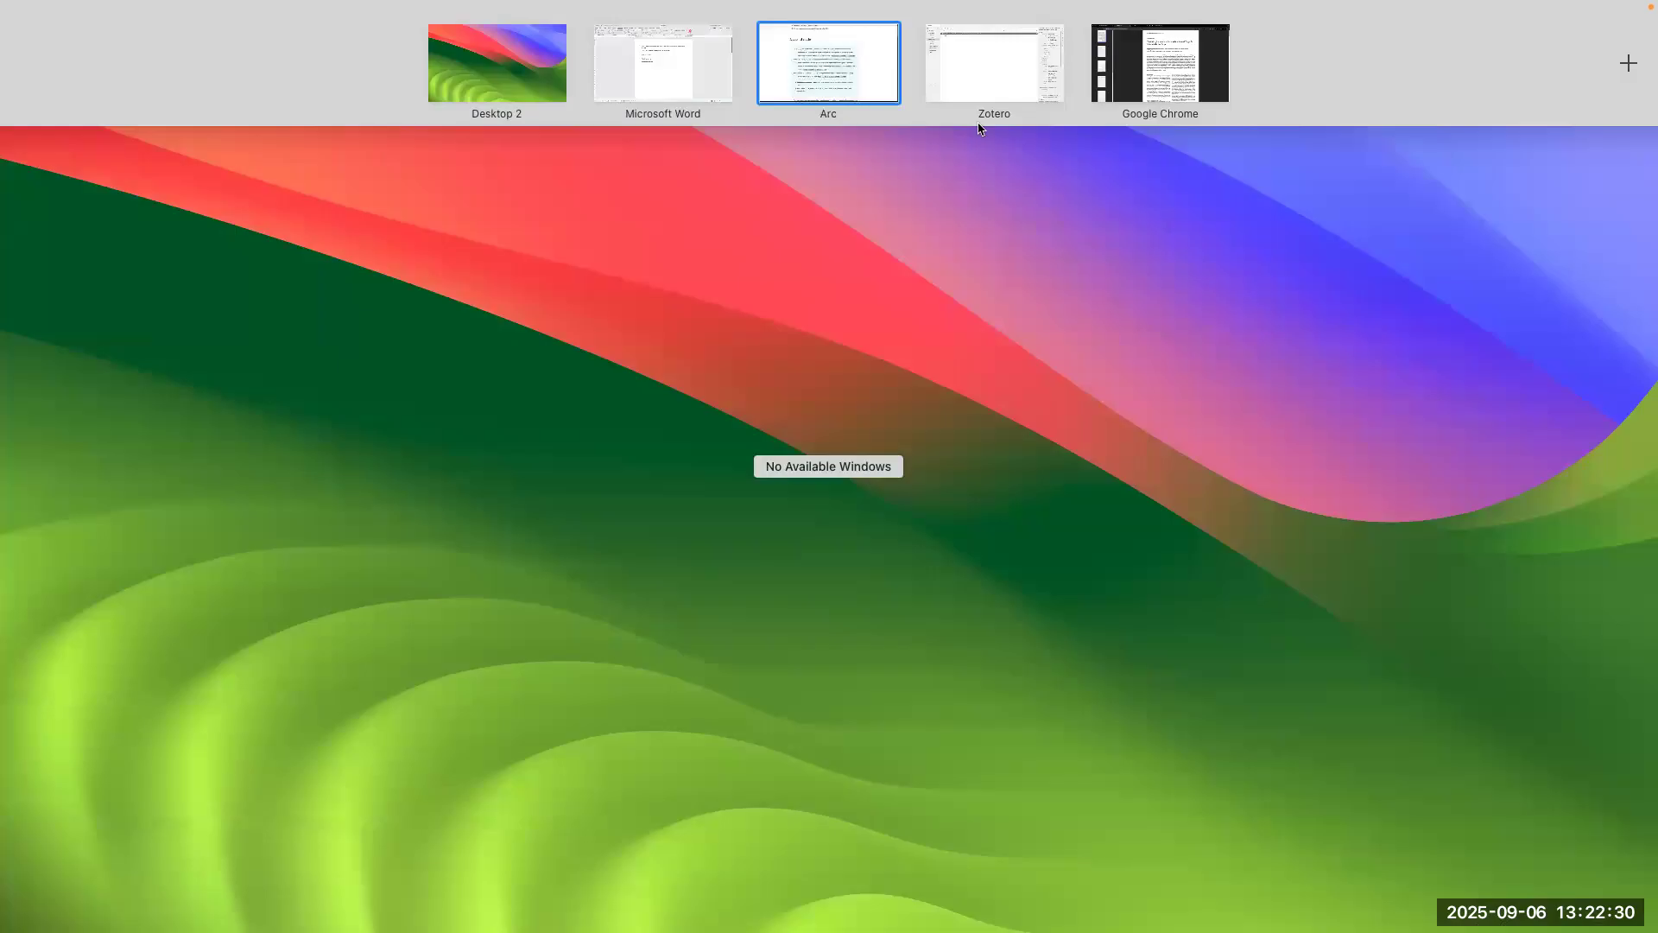
pyautogui.hotkey('ctrl', 'Right')
pyautogui.click(87, 106)
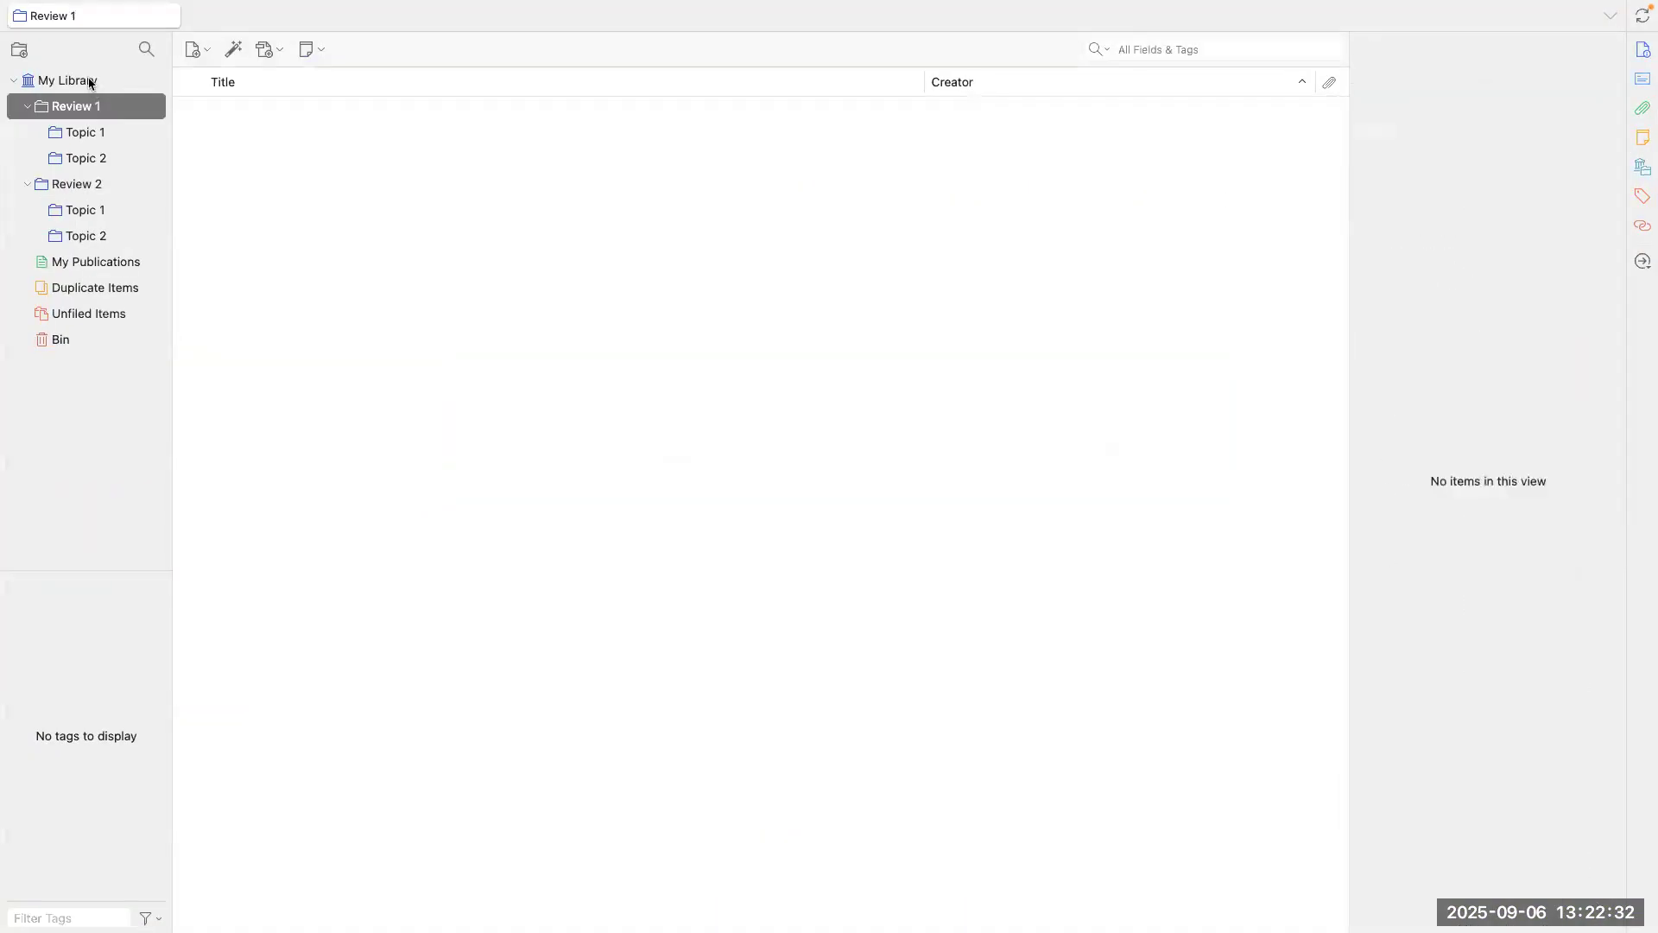
pyautogui.click(86, 80)
pyautogui.doubleClick(448, 227)
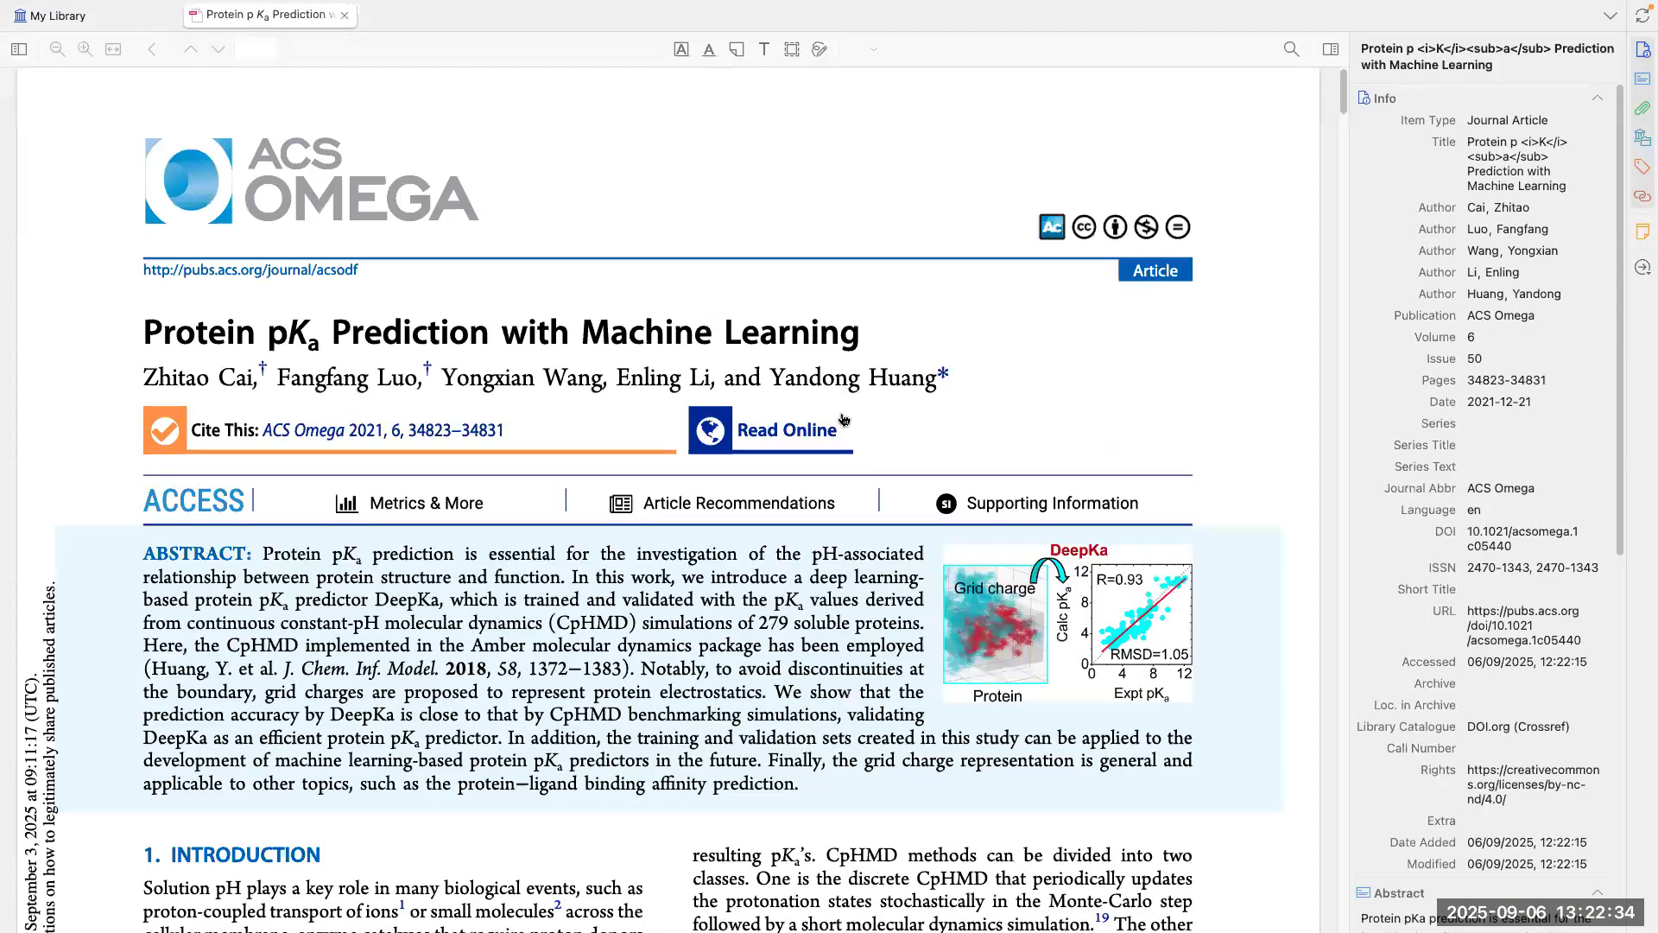
# Step: Add a note annotation reading "This is a comment" in the margin beside the Introduction on the PDF's first page
pyautogui.scroll(-3, 737, 566)
pyautogui.scroll(-5, 736, 566)
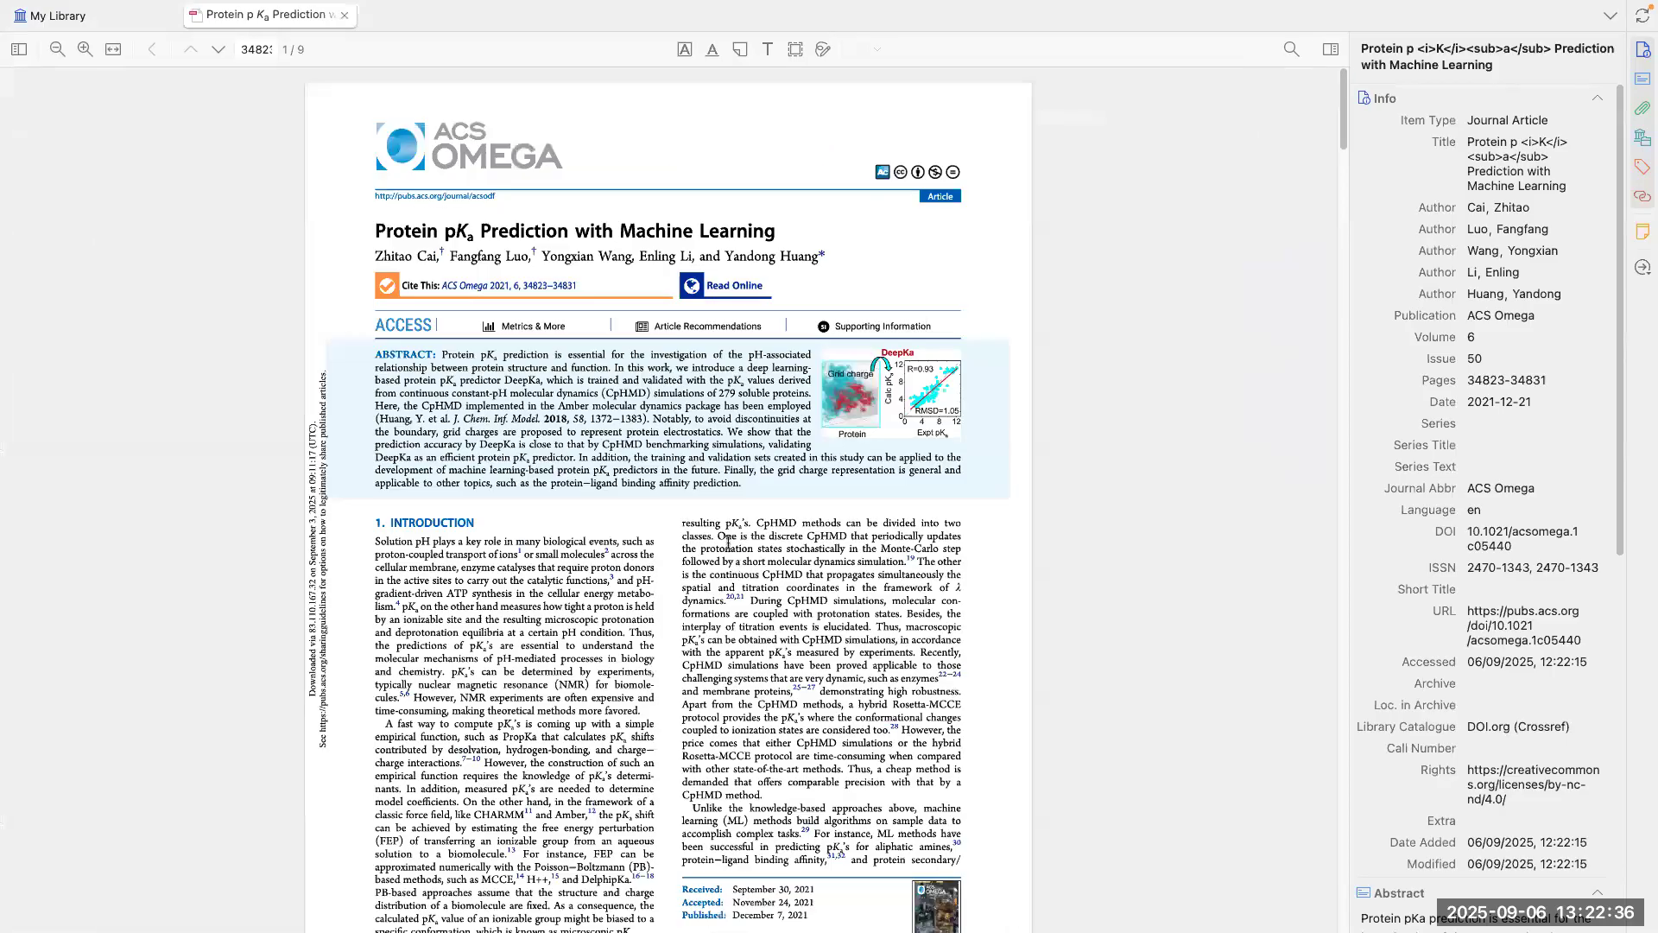
pyautogui.scroll(-1, 615, 600)
pyautogui.scroll(-4, 614, 598)
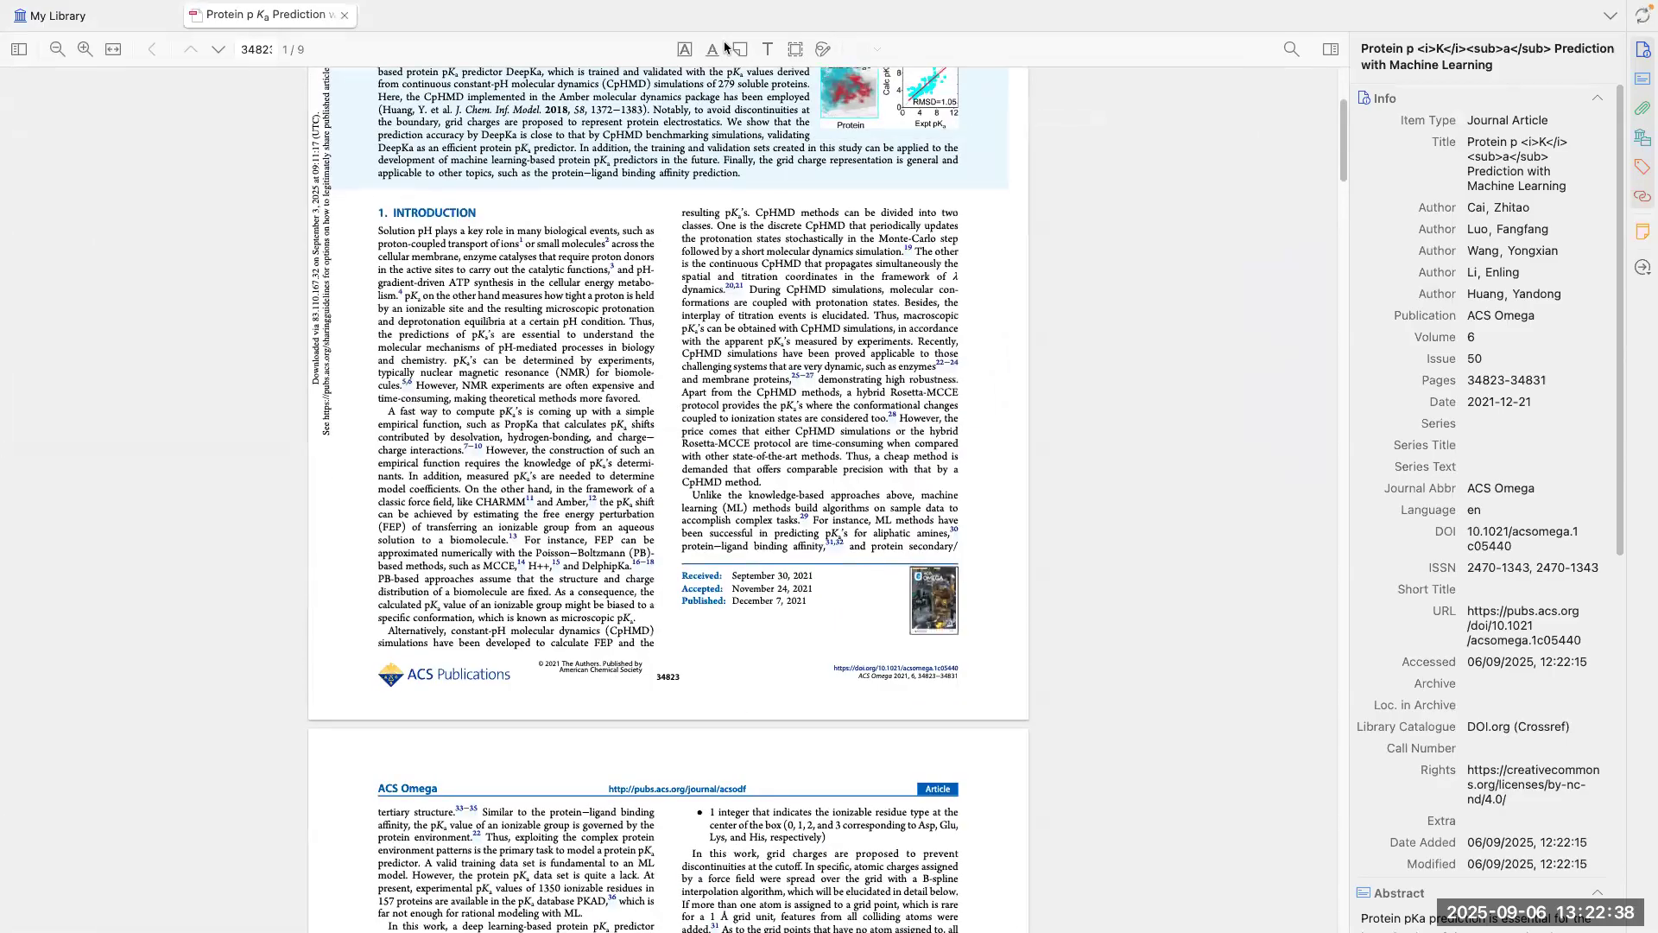
pyautogui.click(746, 55)
pyautogui.click(988, 263)
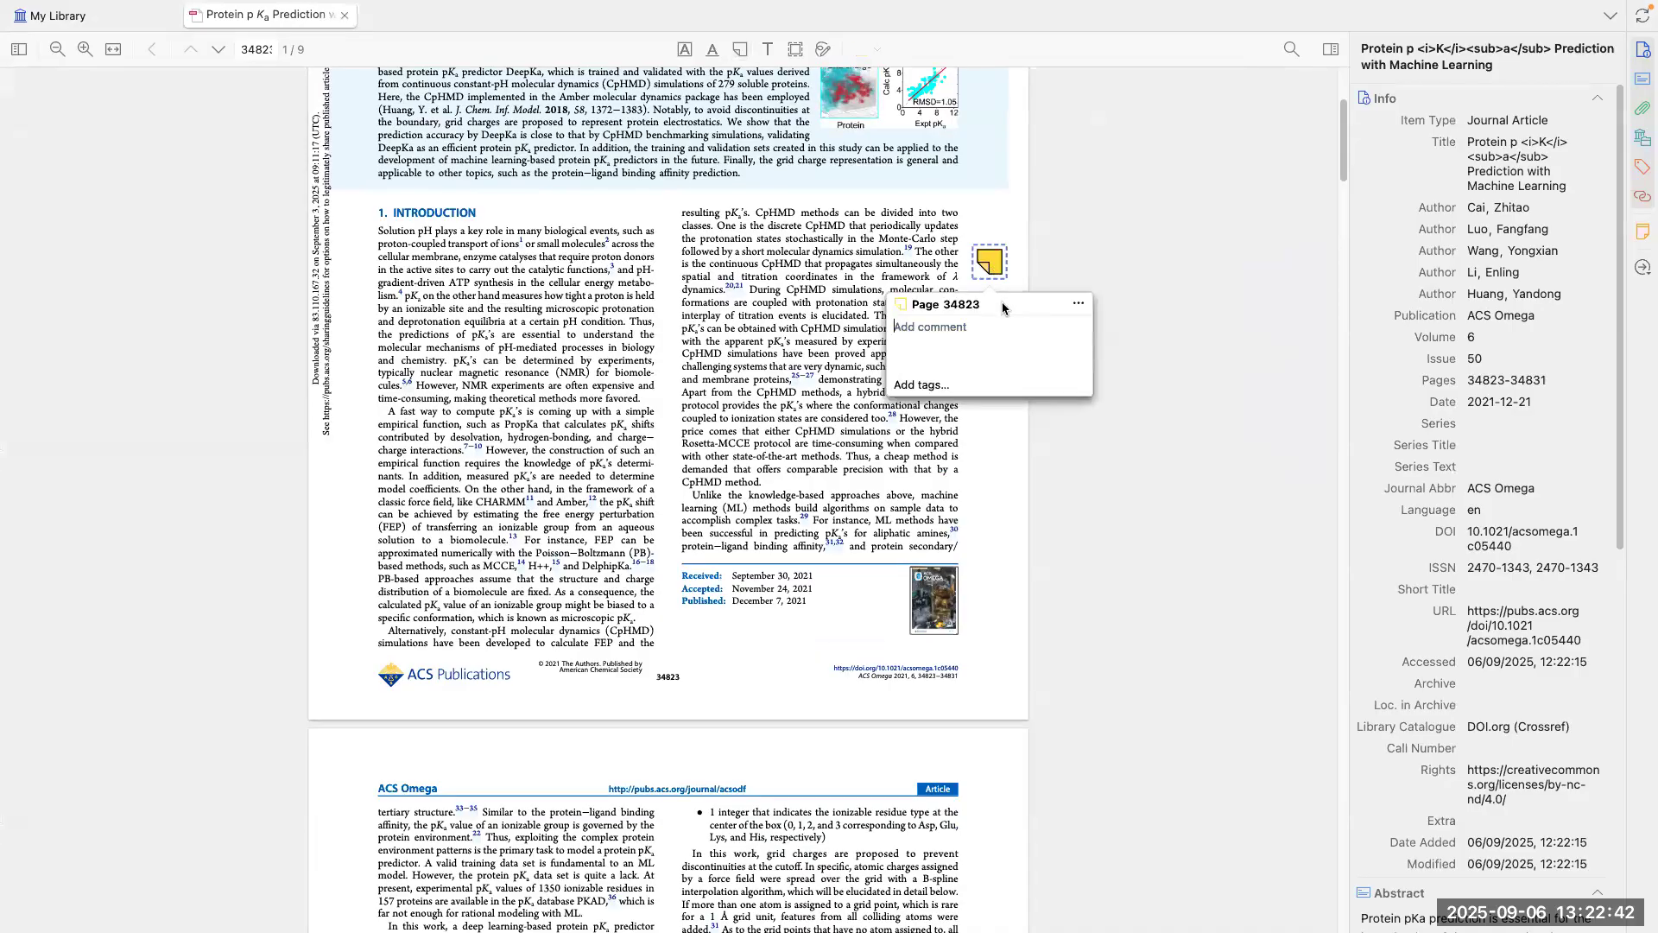
pyautogui.click(990, 345)
pyautogui.write('T')
pyautogui.write('his is a')
pyautogui.press('BackSpace')
pyautogui.write('s a comment')
pyautogui.click(1084, 479)
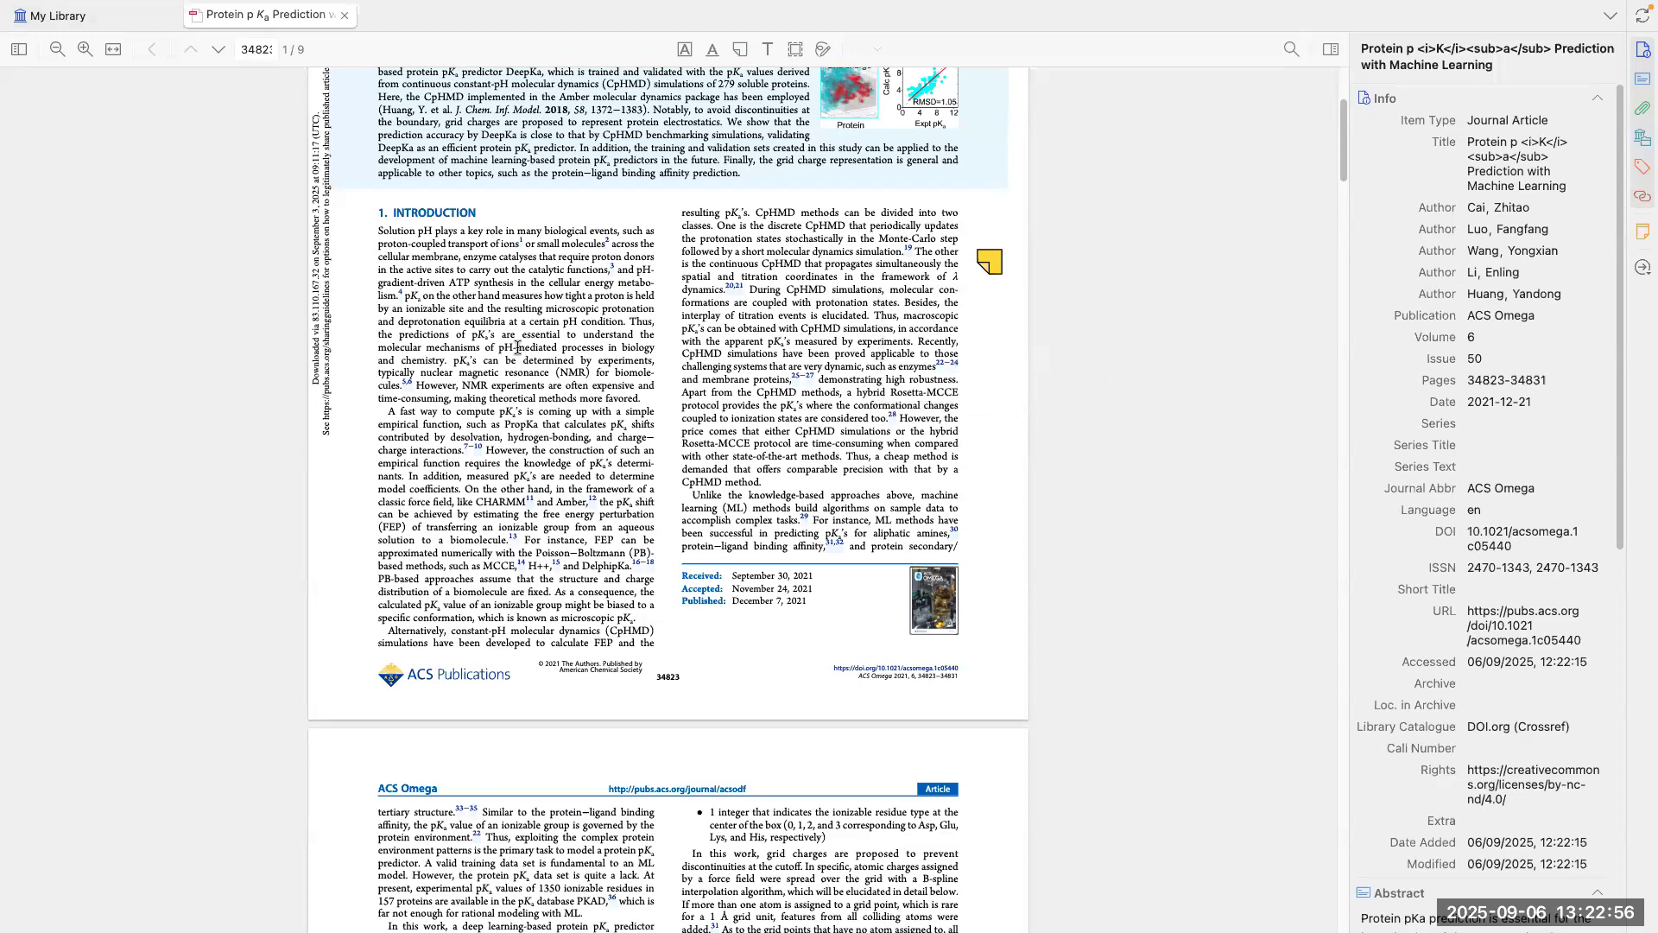
# Step: Return to My Library and add a blank child note to the "Protein pKa Prediction with Machine Learning" item
pyautogui.click(58, 15)
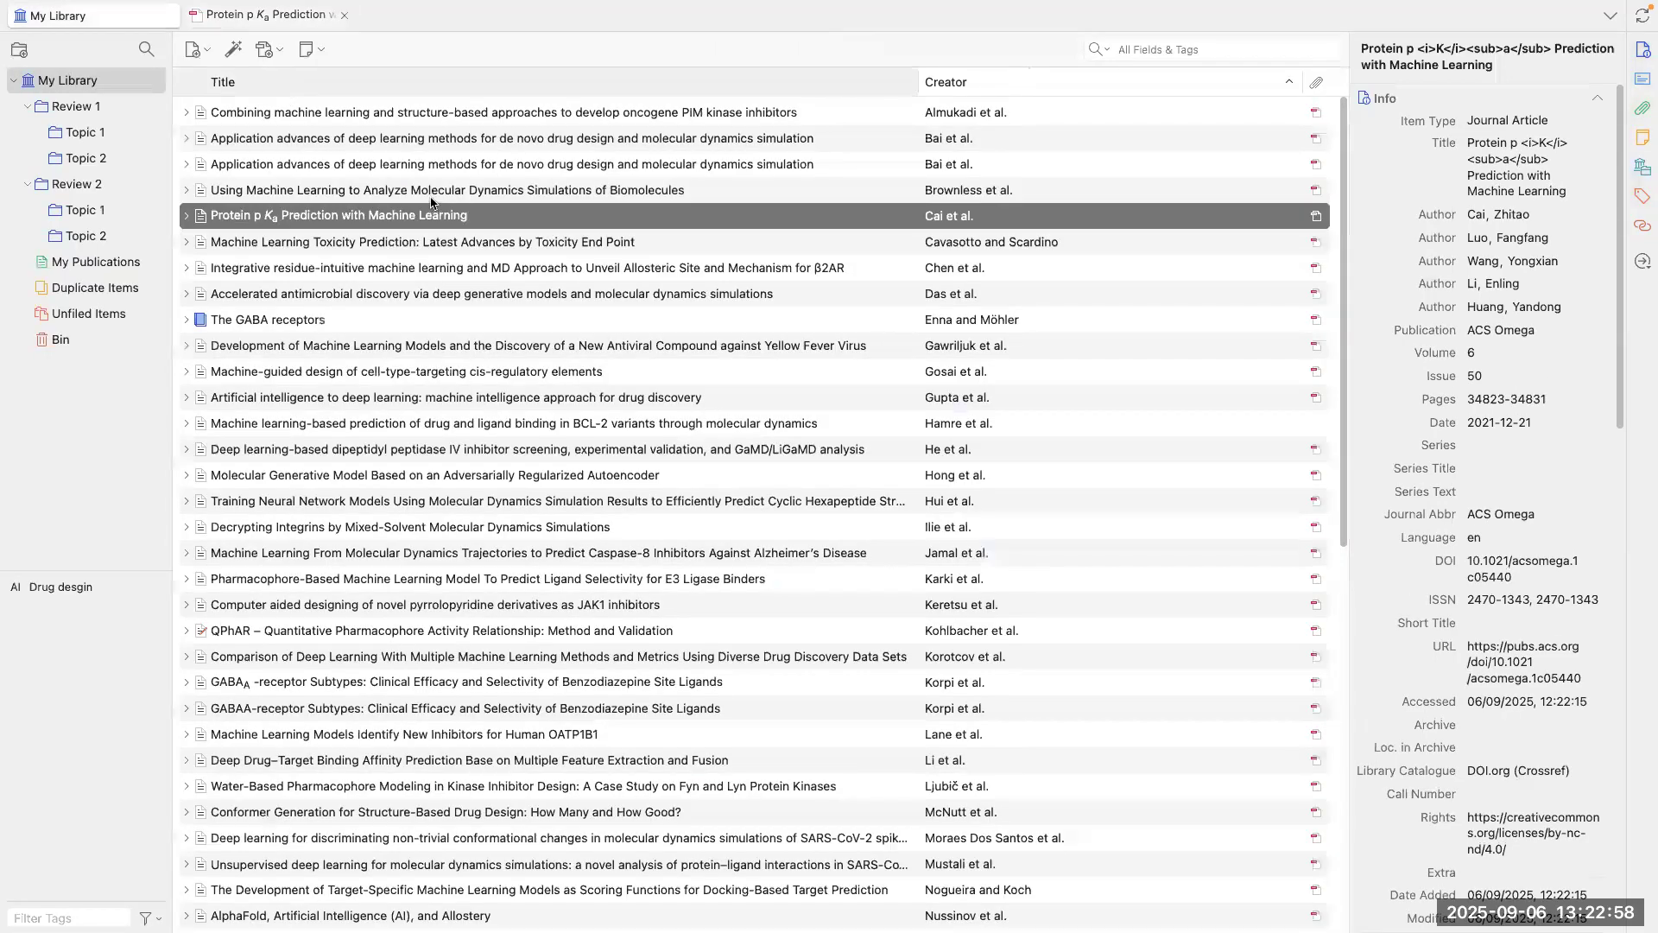
pyautogui.scroll(-10, 1400, 455)
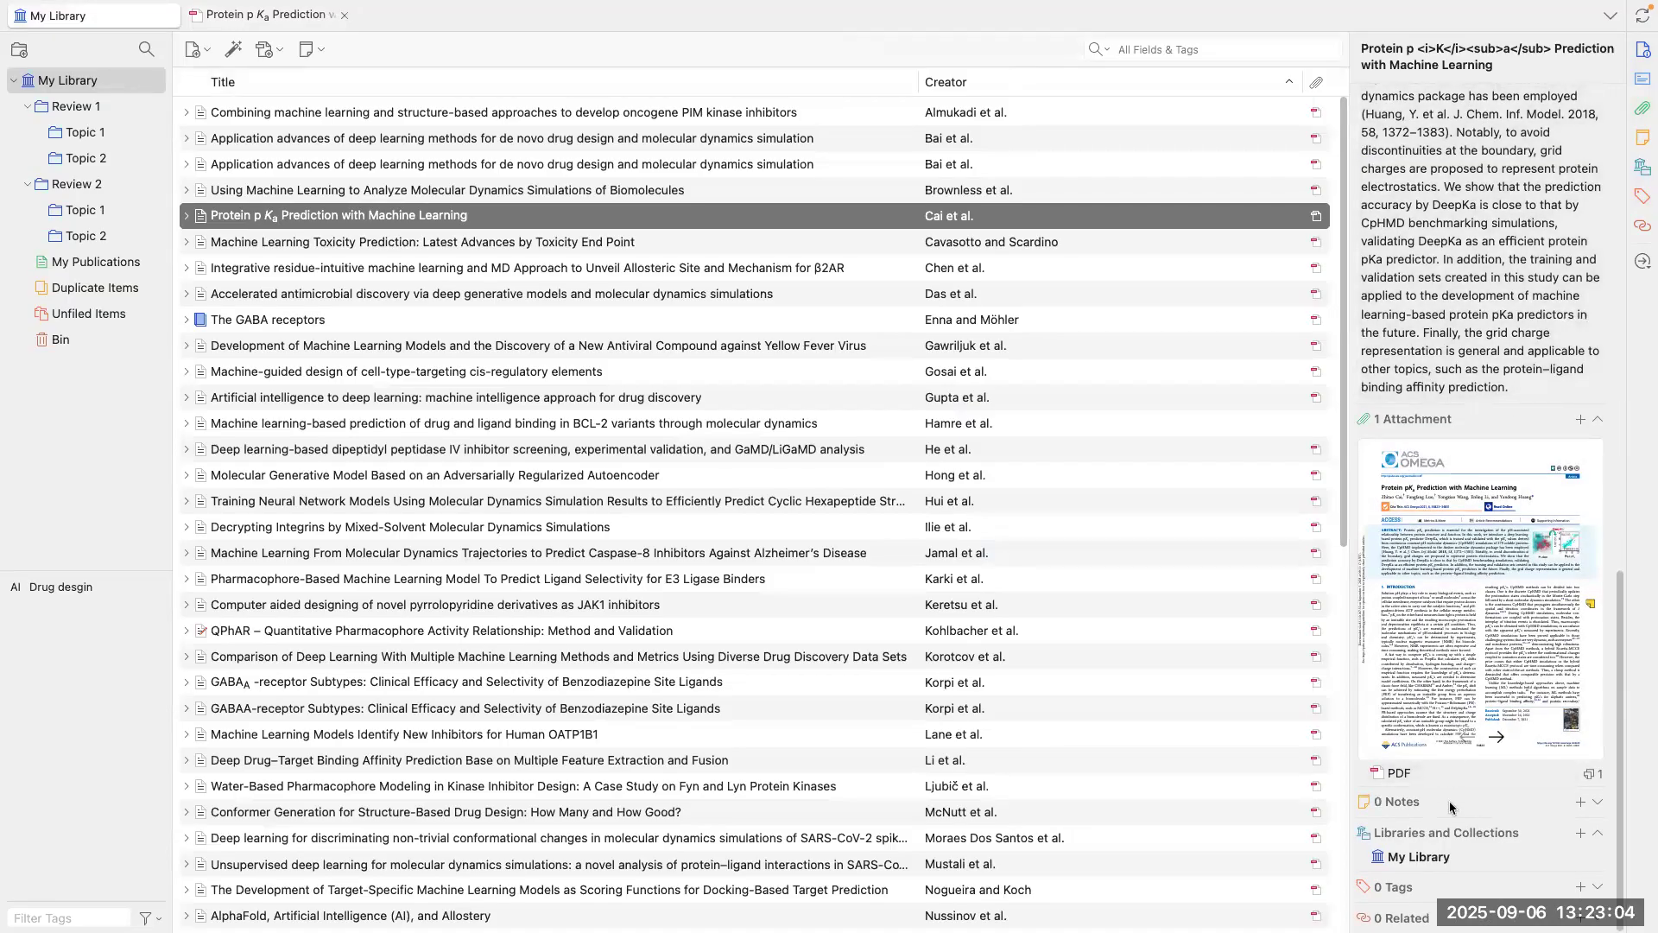
pyautogui.click(1582, 802)
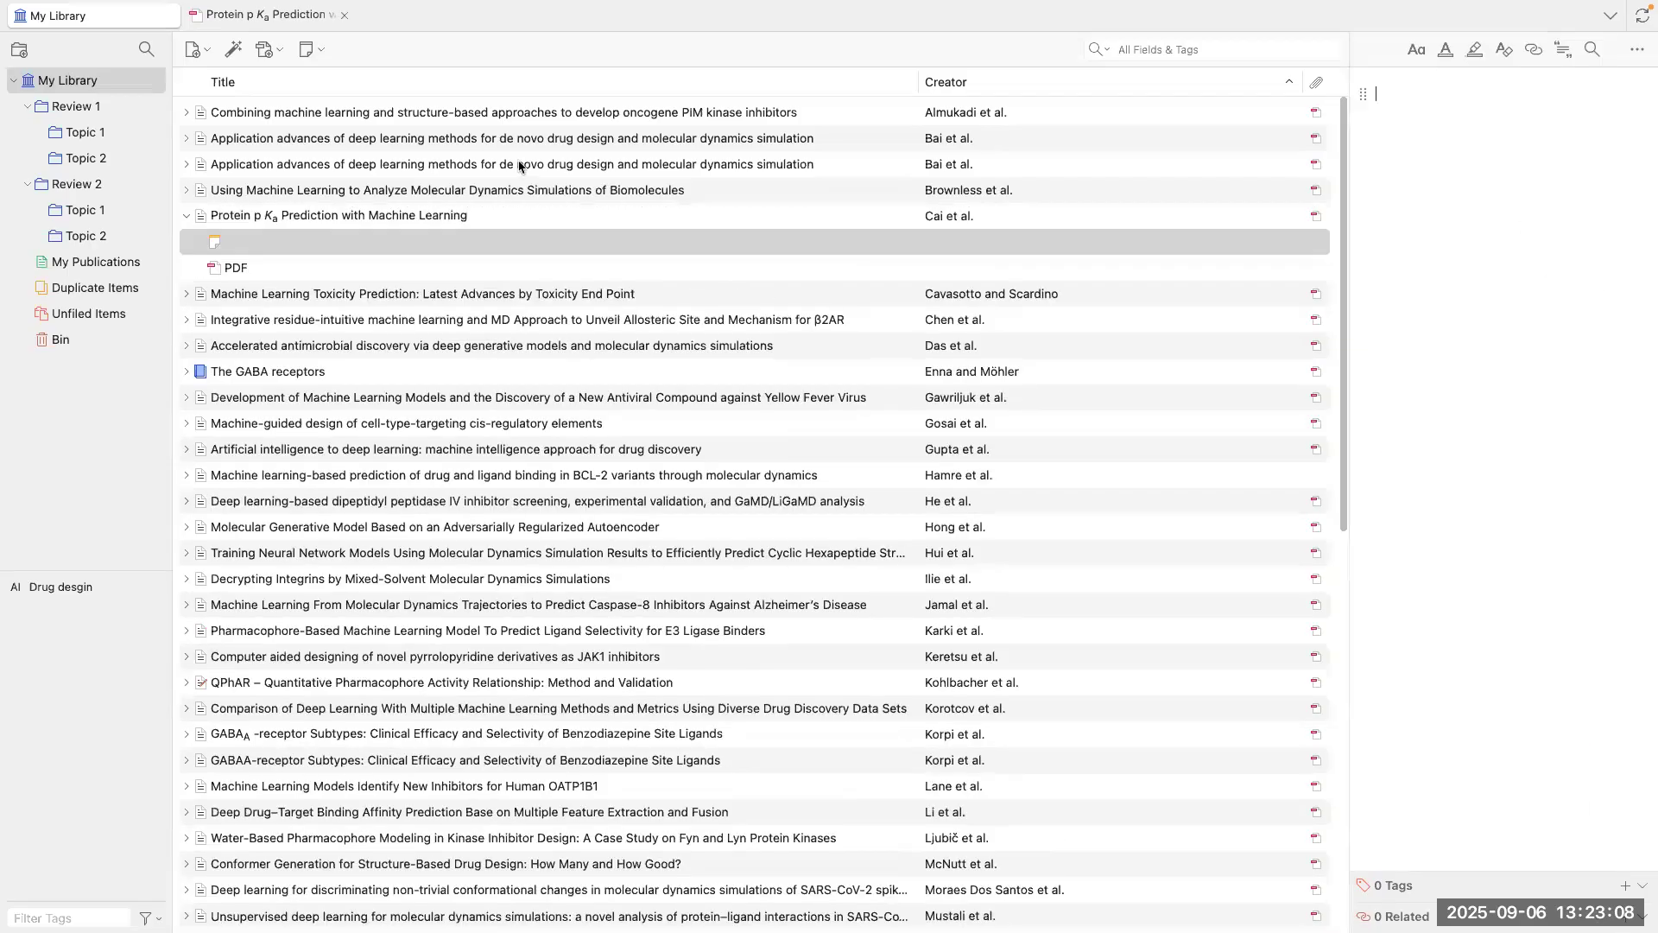
# Step: Reopen the article's PDF and examine the comment annotation, its options and the item's details without changing anything
pyautogui.click(278, 14)
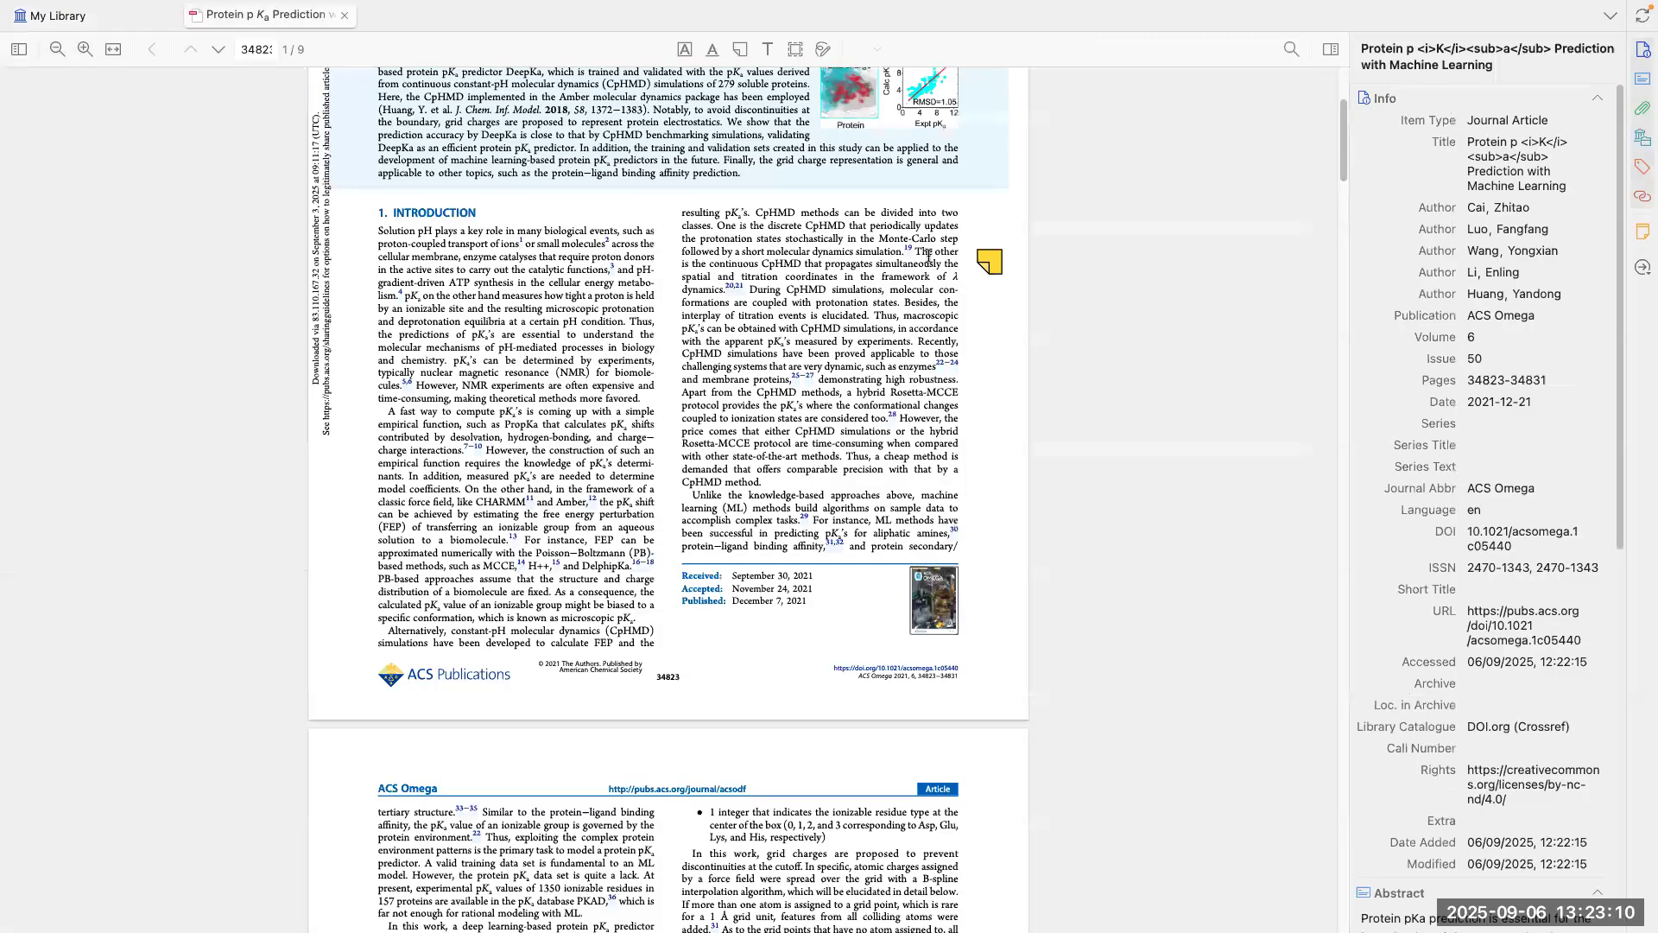
pyautogui.scroll(-6, 928, 255)
pyautogui.scroll(10, 928, 255)
pyautogui.scroll(-1, 661, 294)
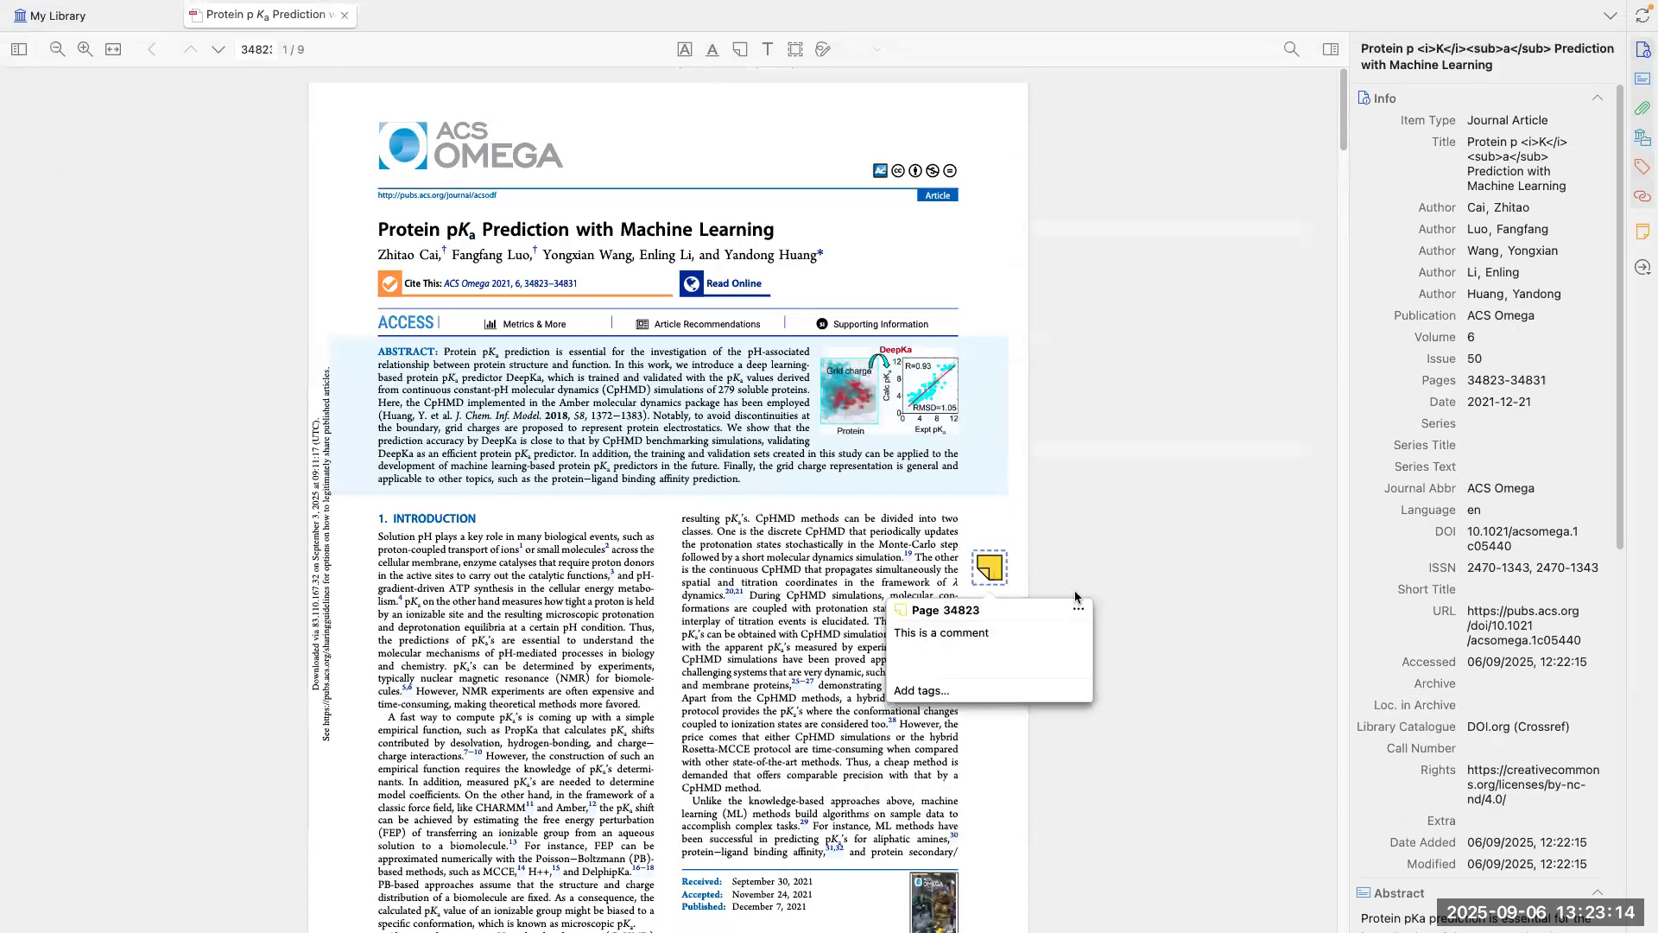
pyautogui.click(1077, 612)
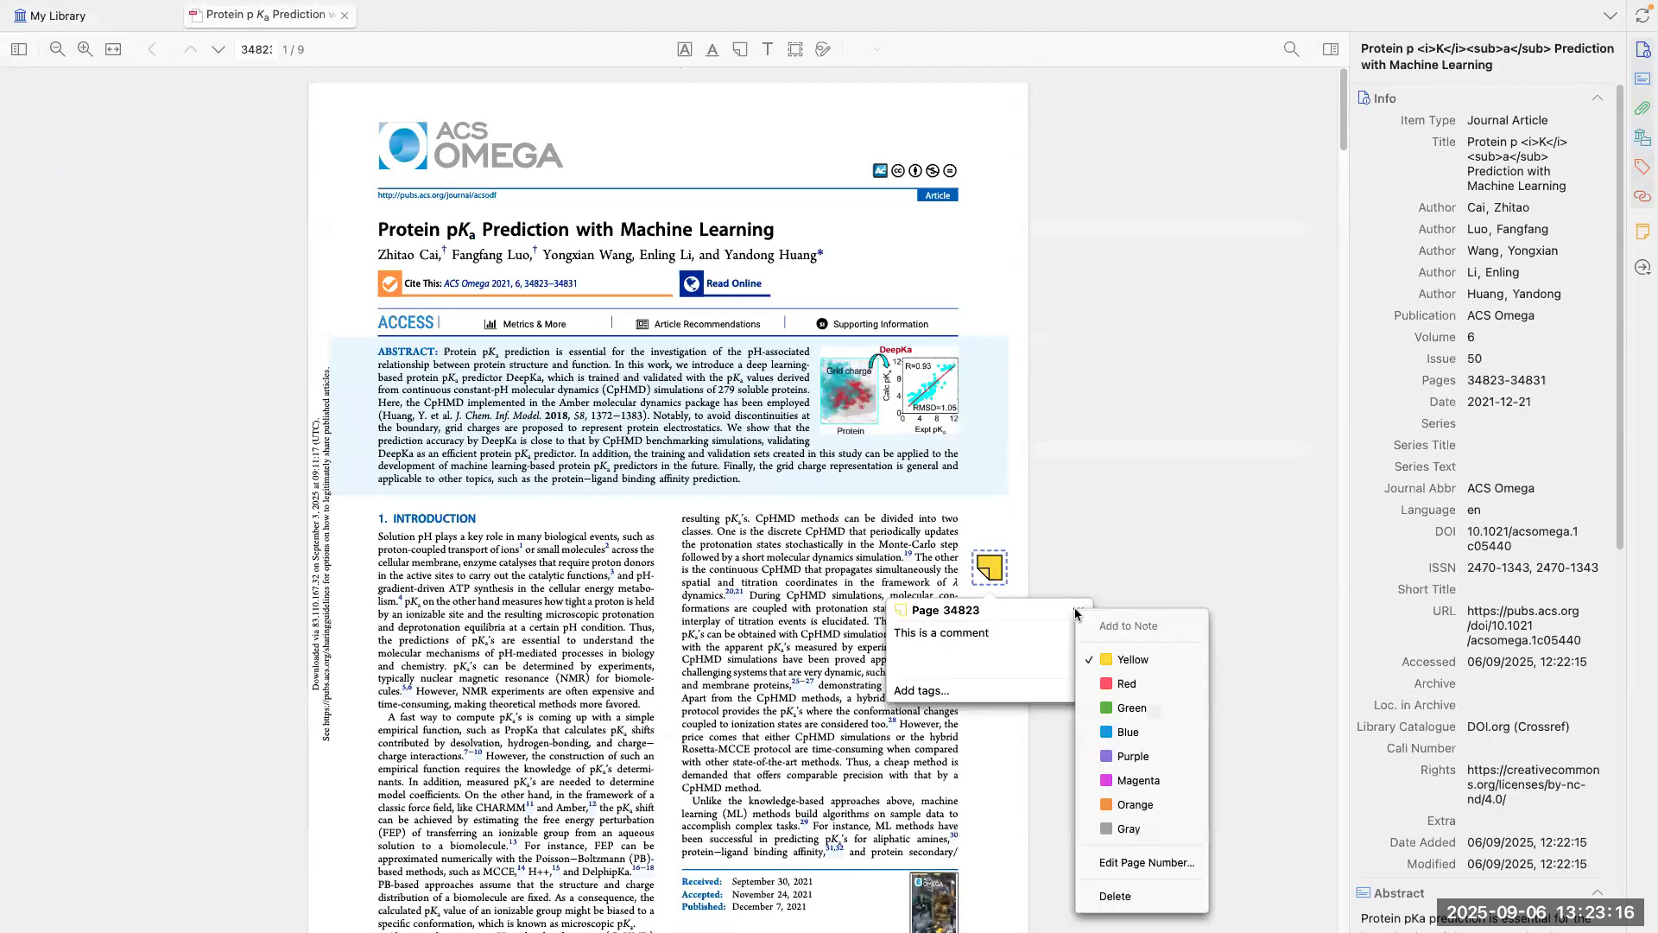
pyautogui.click(1207, 567)
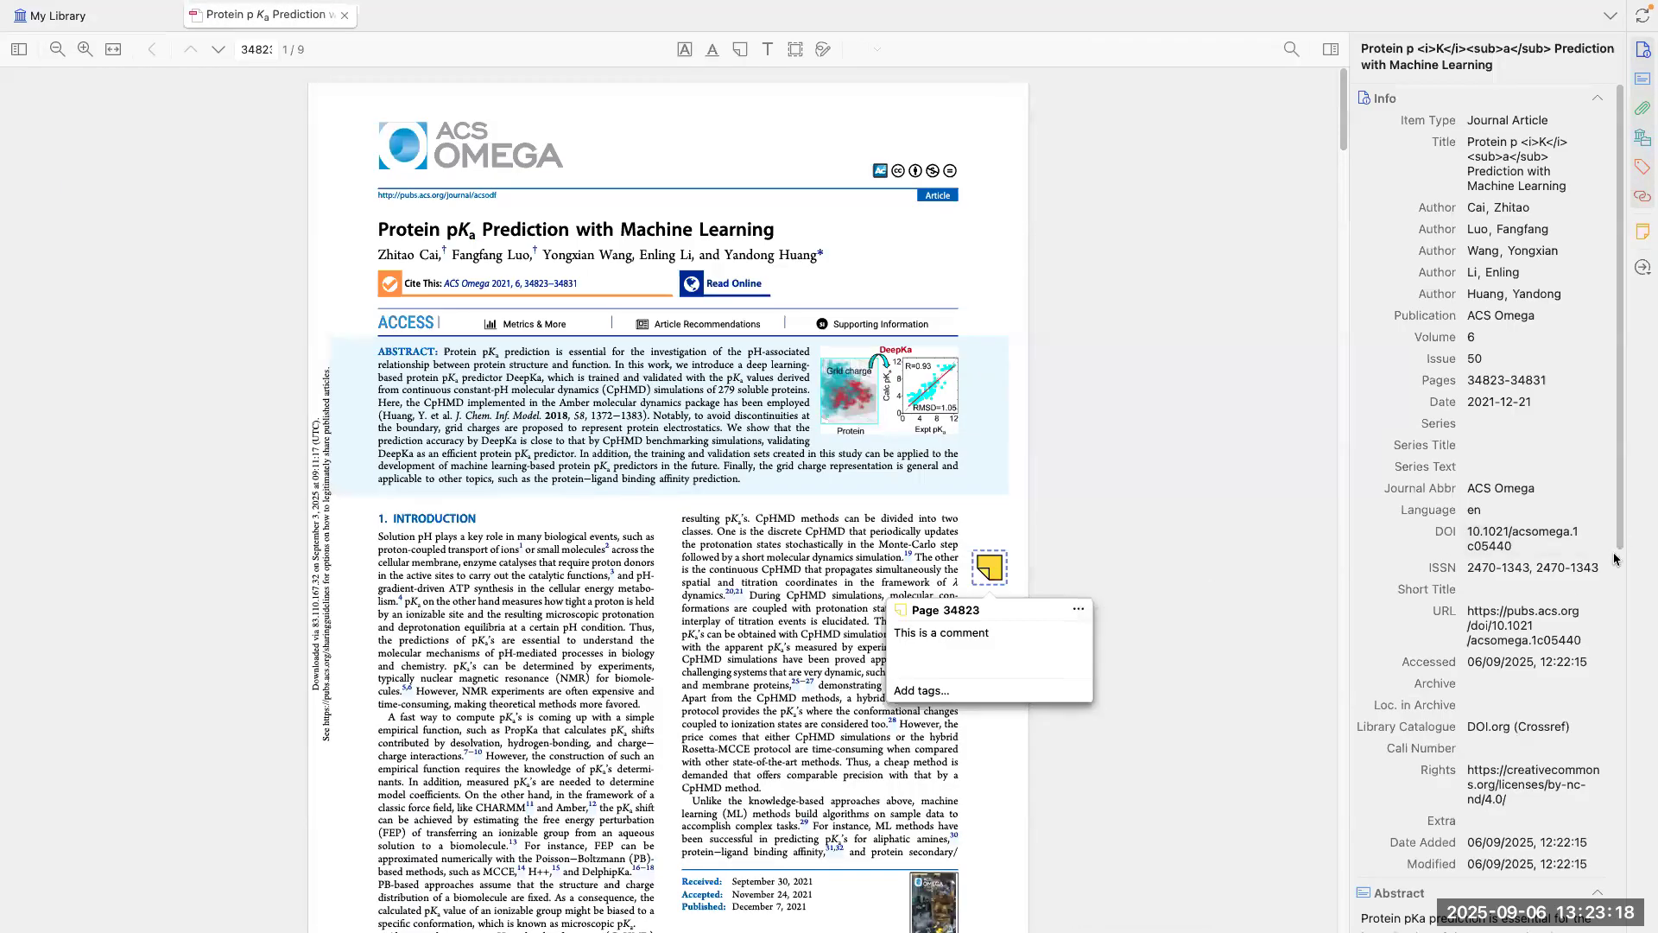
pyautogui.scroll(-10, 1455, 771)
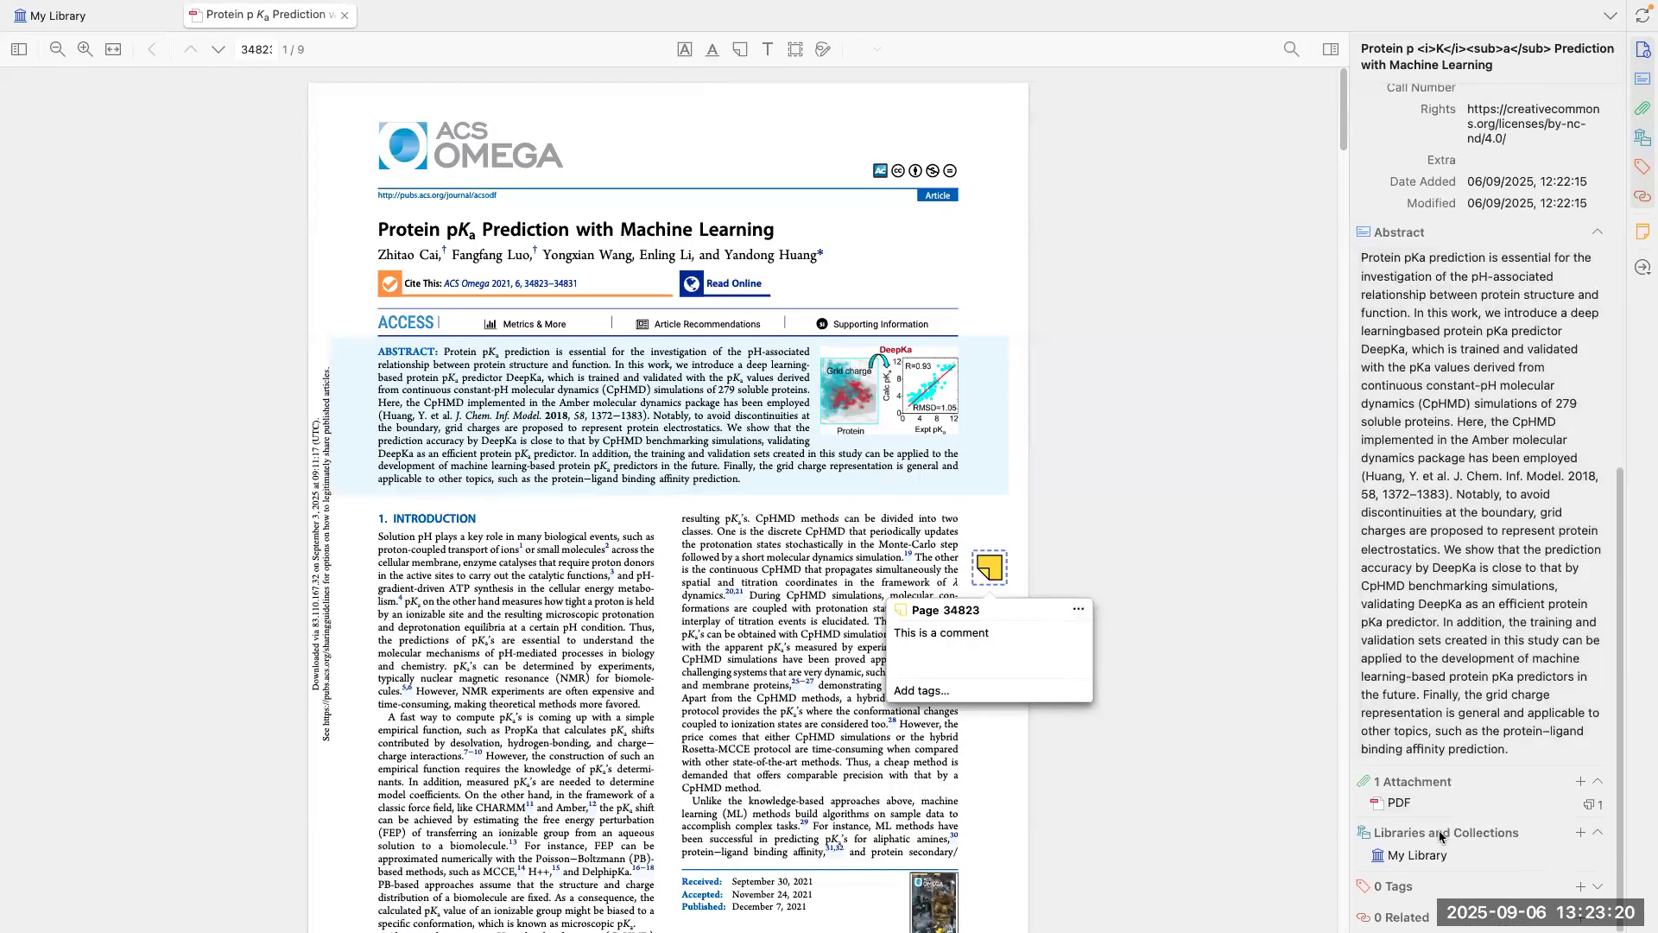
# Step: Return to My Library and move the blank note under "Protein pKa Prediction with Machine Learning" to the bin
pyautogui.click(119, 23)
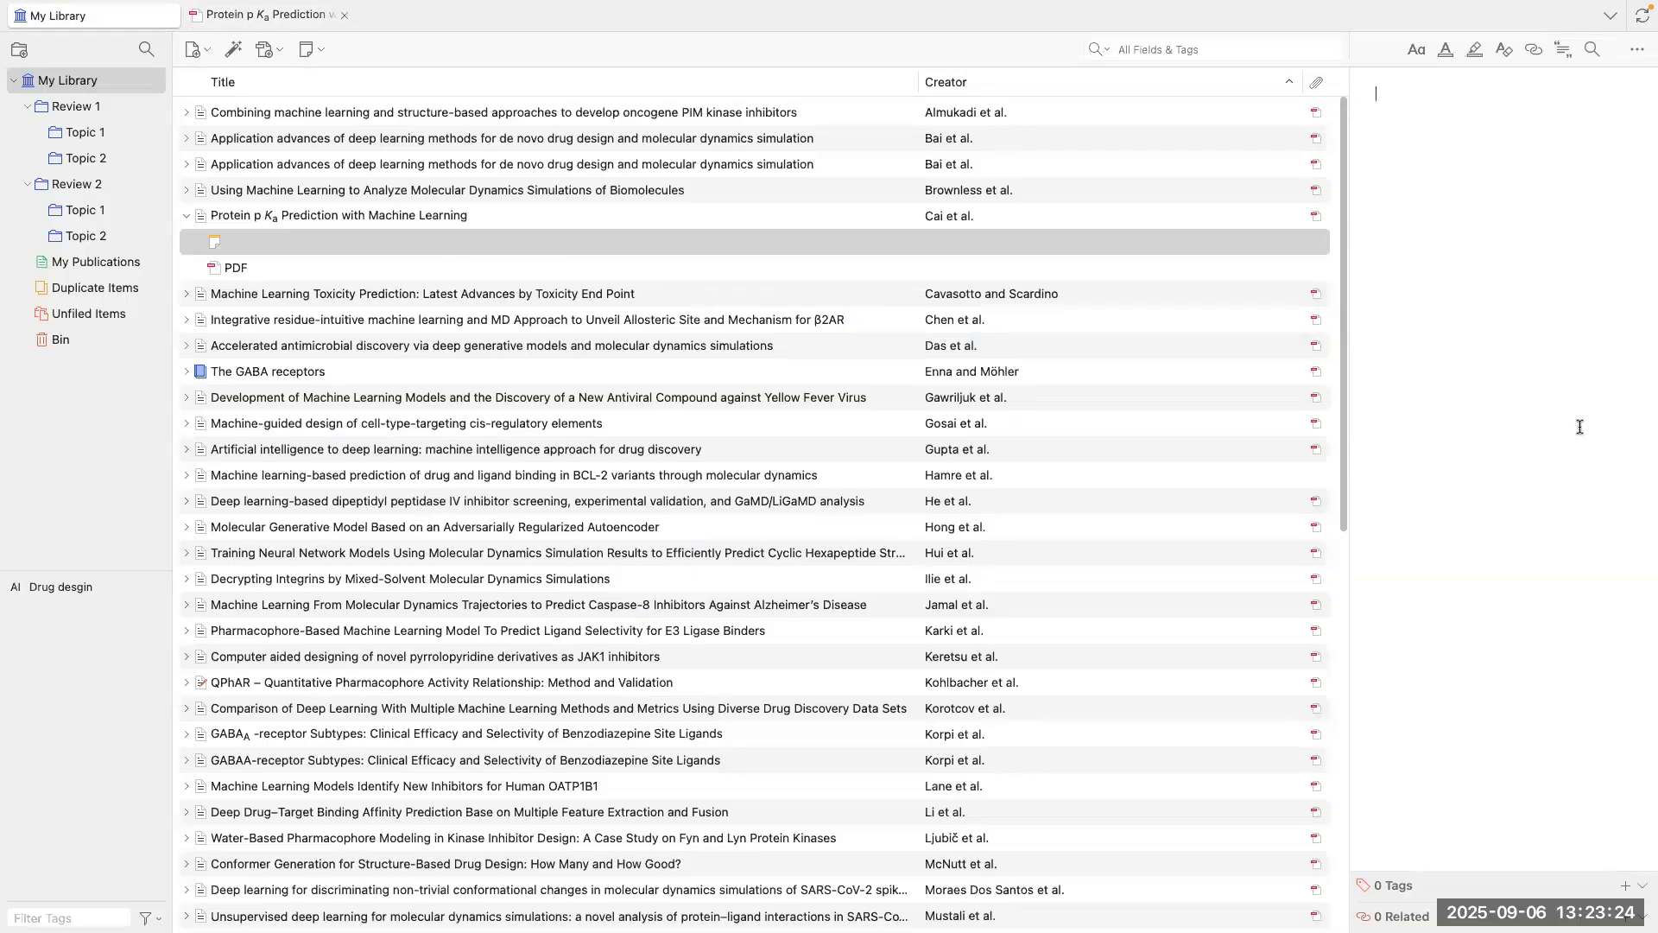
pyautogui.click(249, 221)
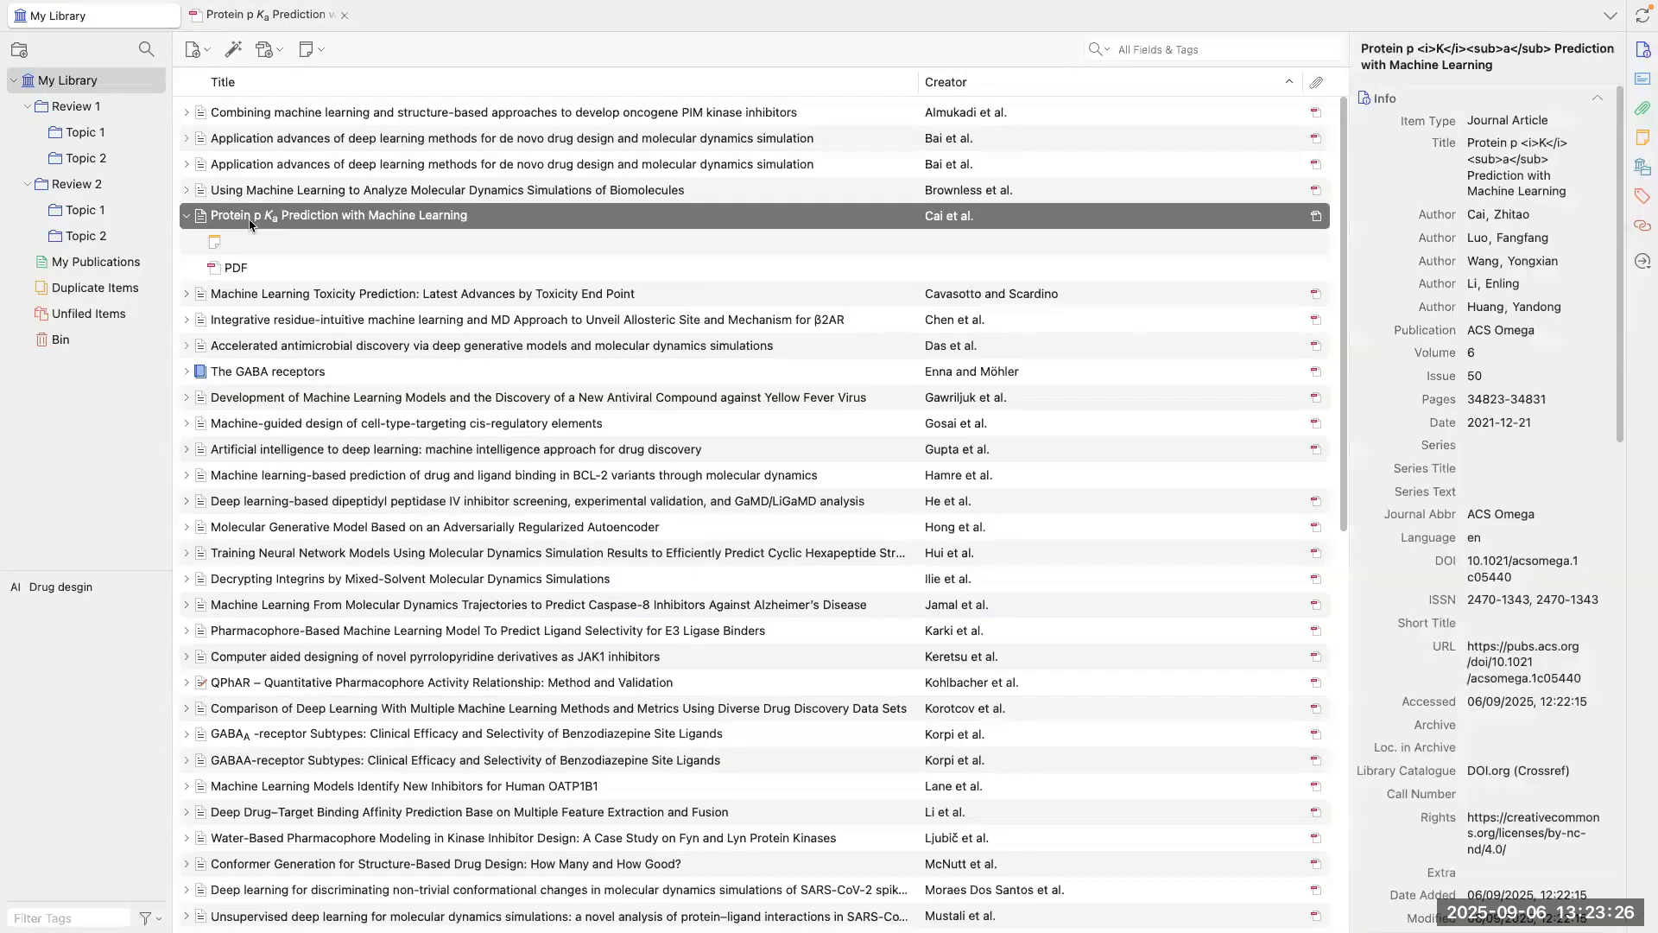
pyautogui.click(252, 243)
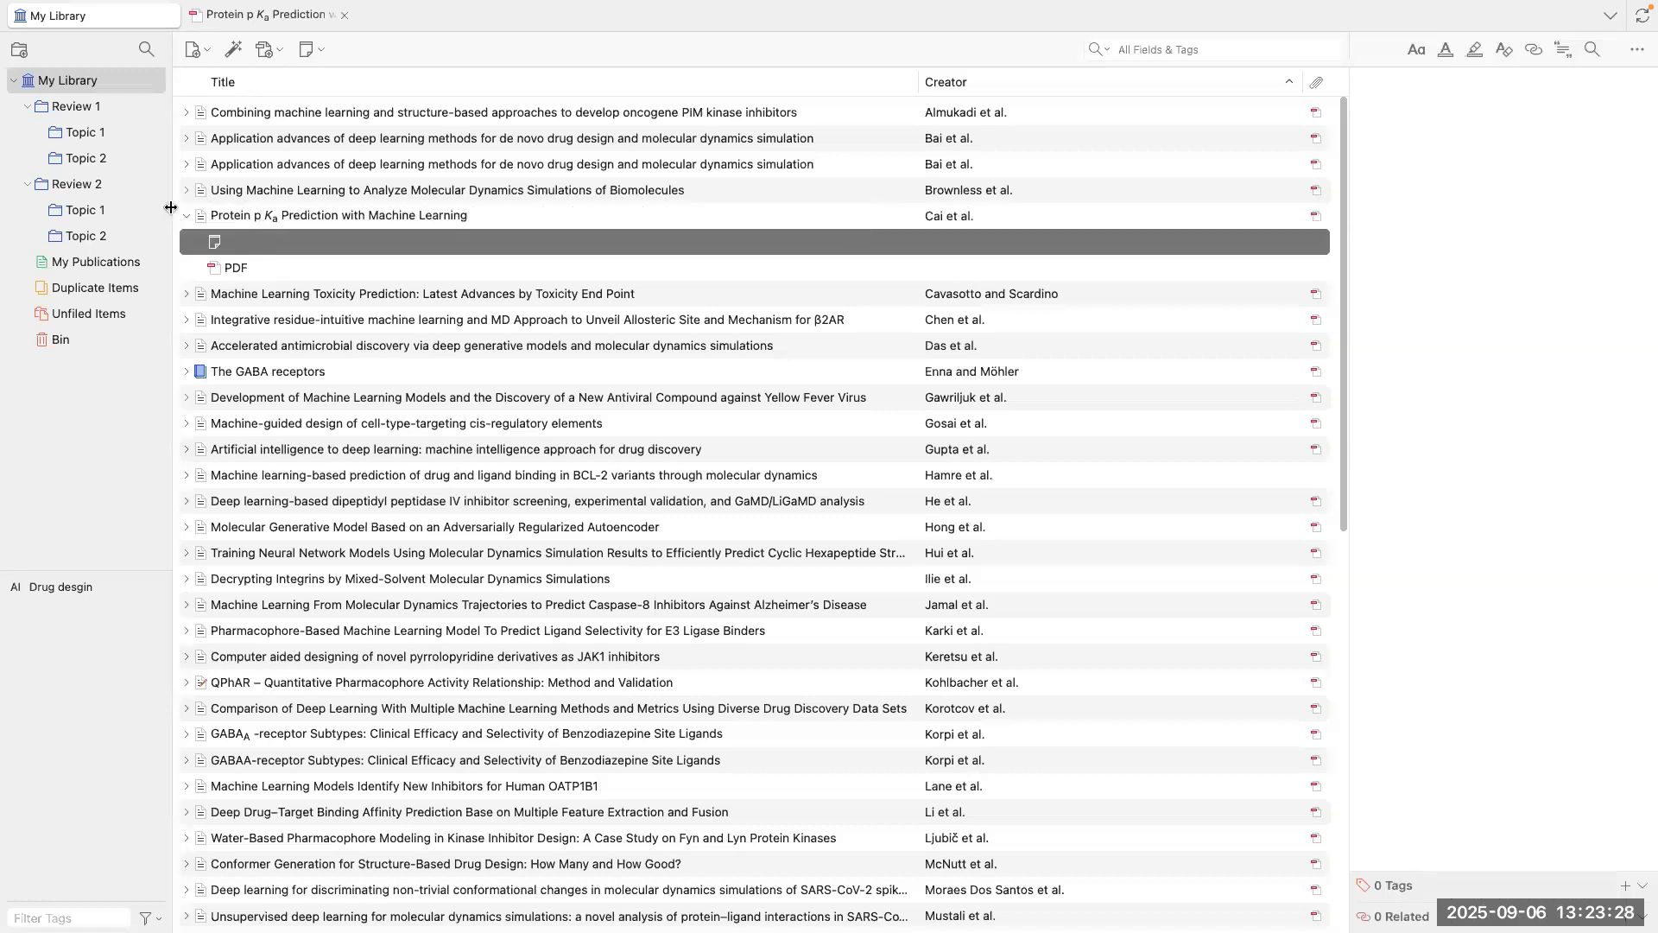
pyautogui.rightClick(223, 239)
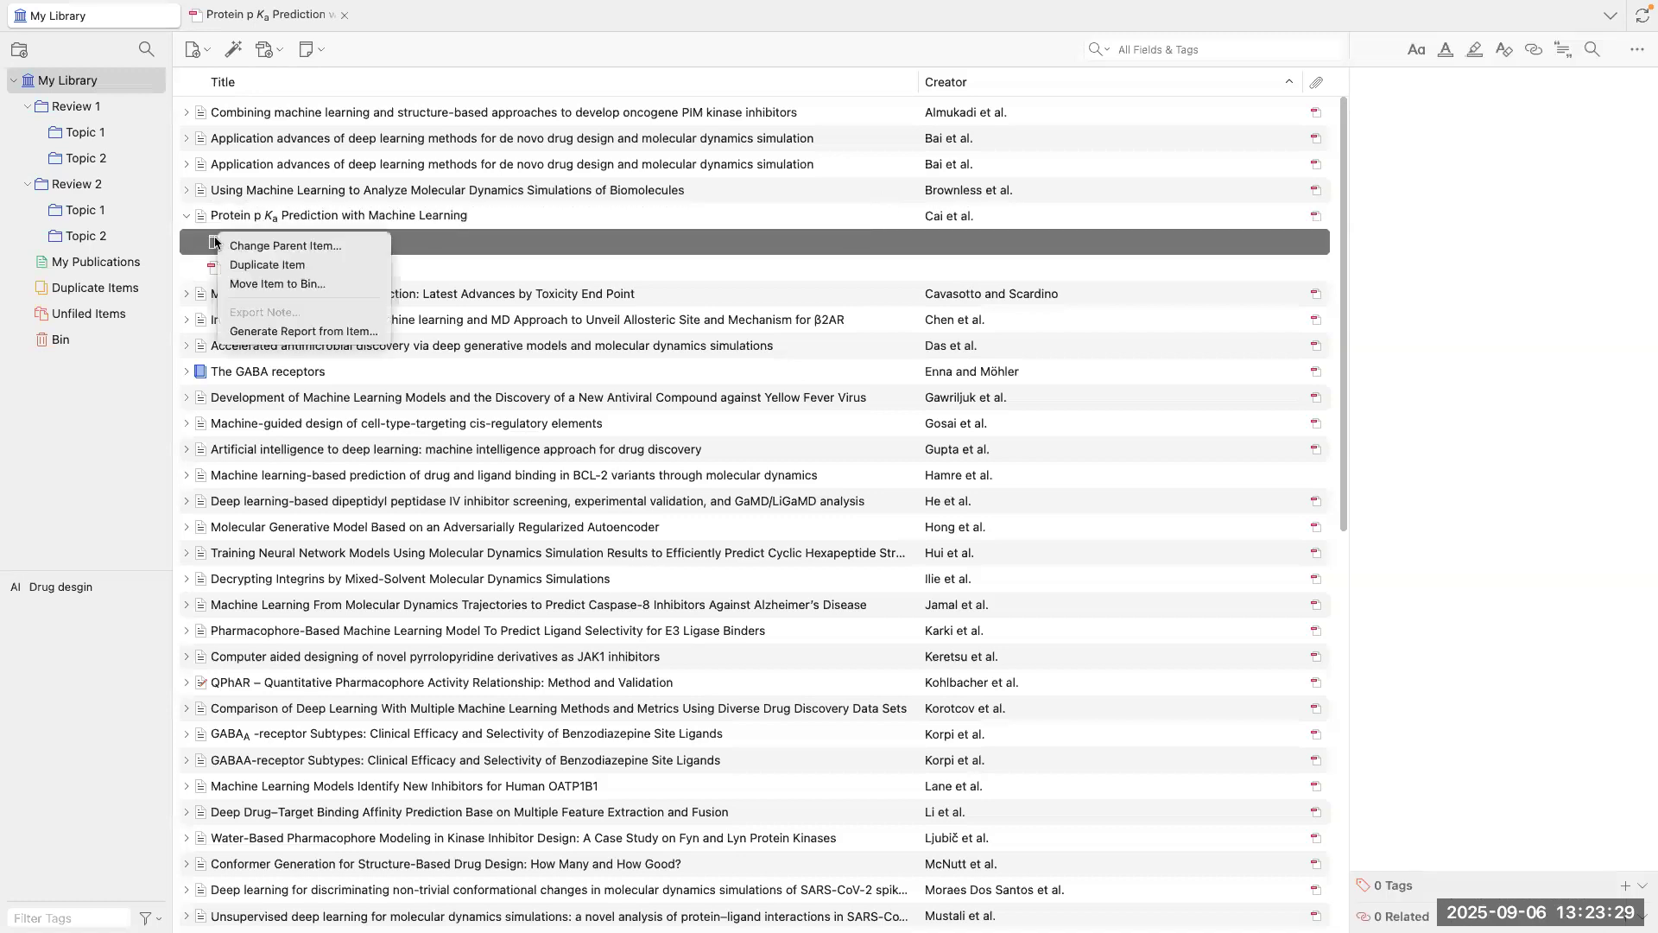
pyautogui.click(275, 285)
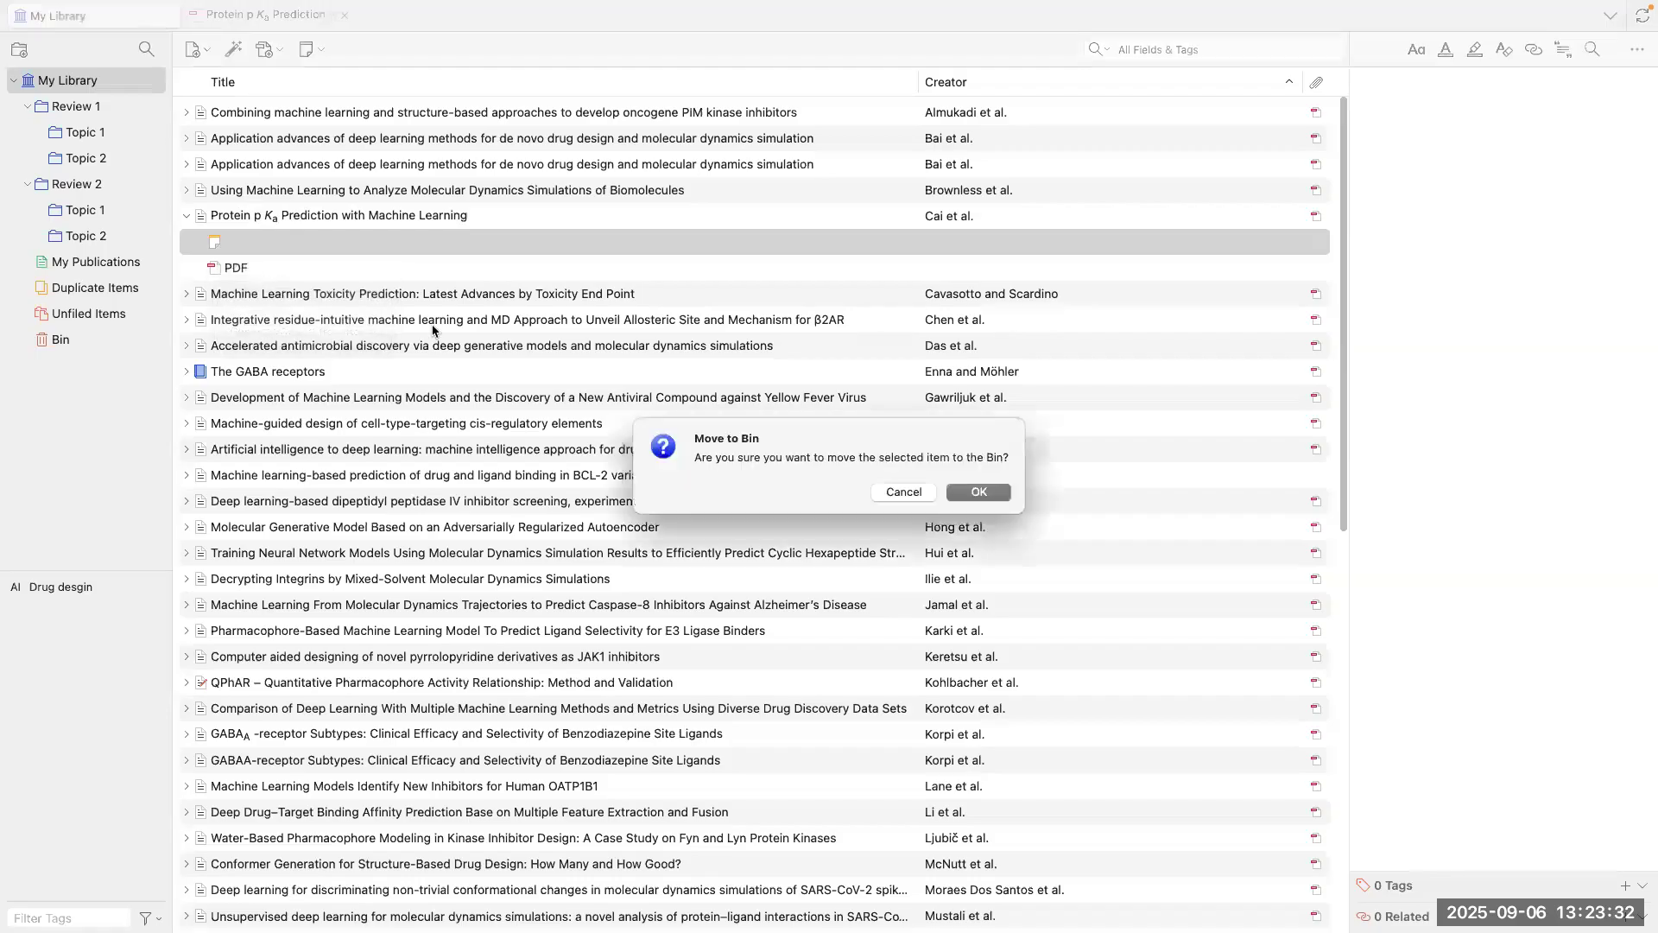
pyautogui.click(970, 491)
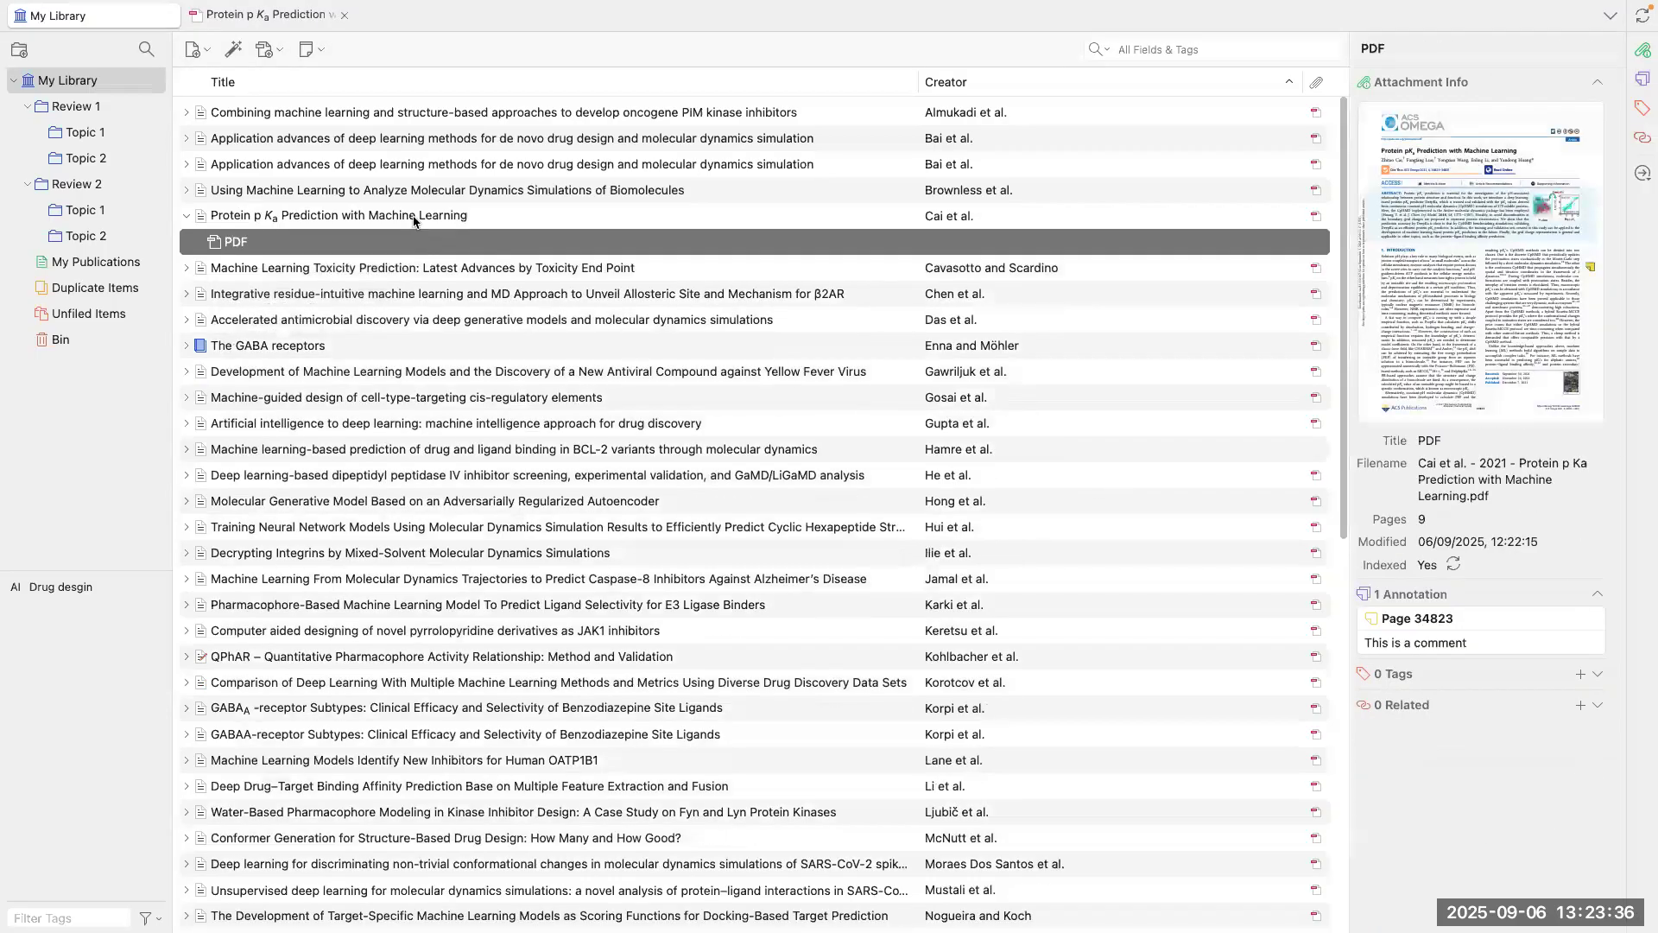
# Step: Select the "Protein pKa Prediction with Machine Learning" item and review its attachment, notes, tags and related sections
pyautogui.click(414, 222)
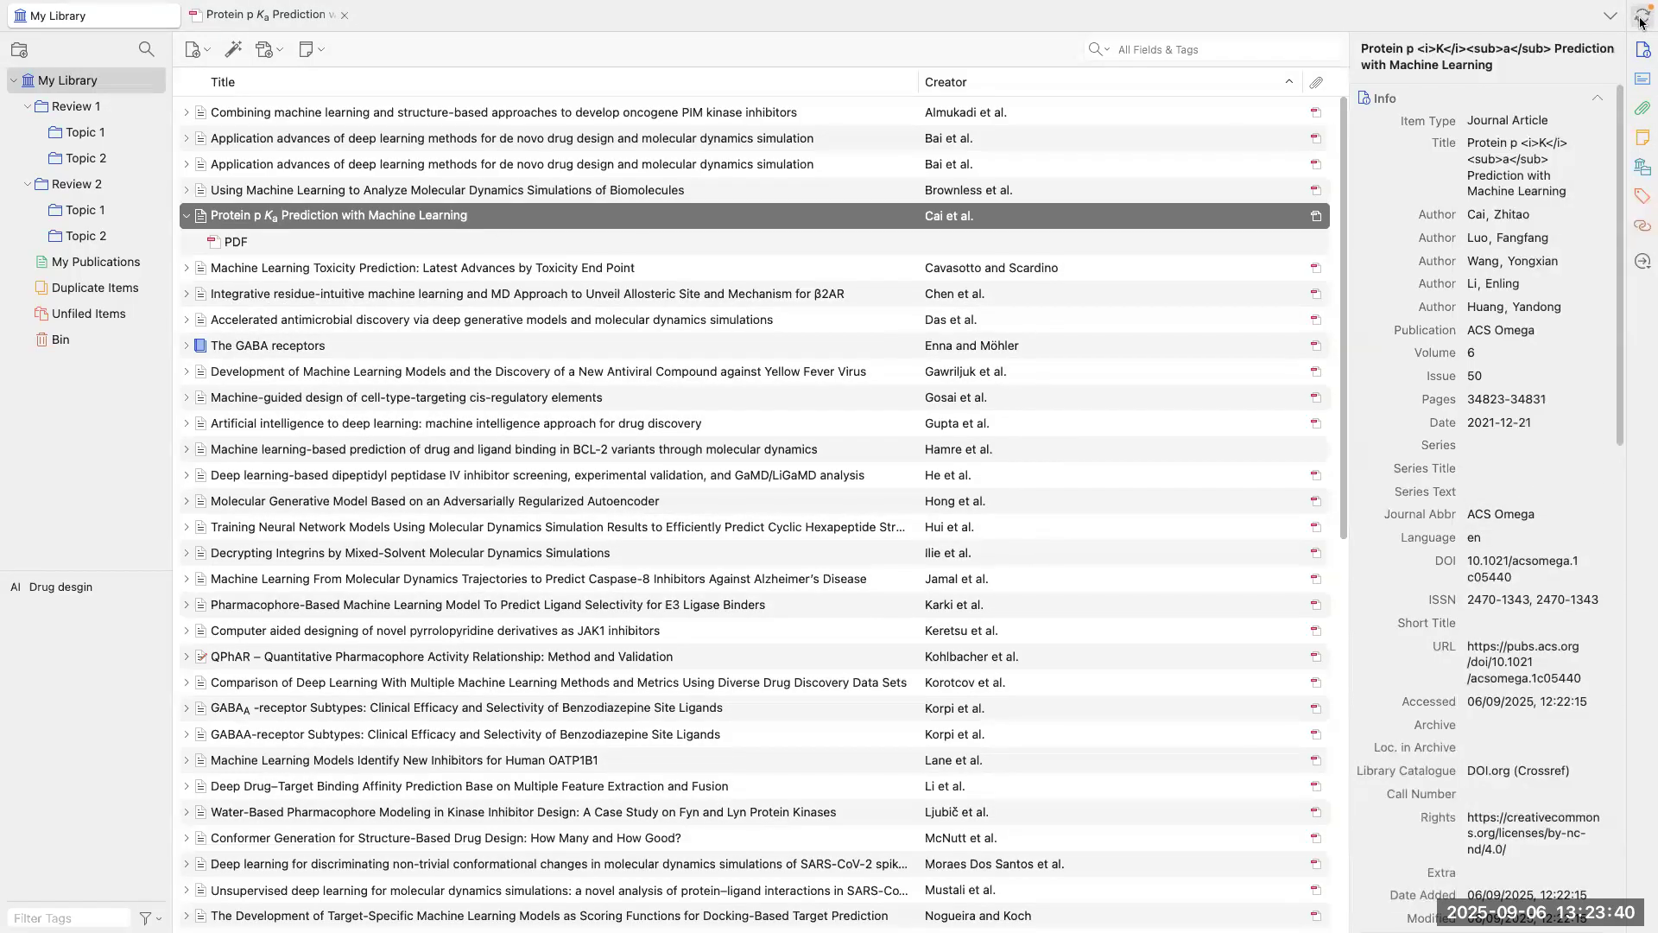
pyautogui.scroll(-5, 1452, 383)
pyautogui.scroll(-8, 1459, 432)
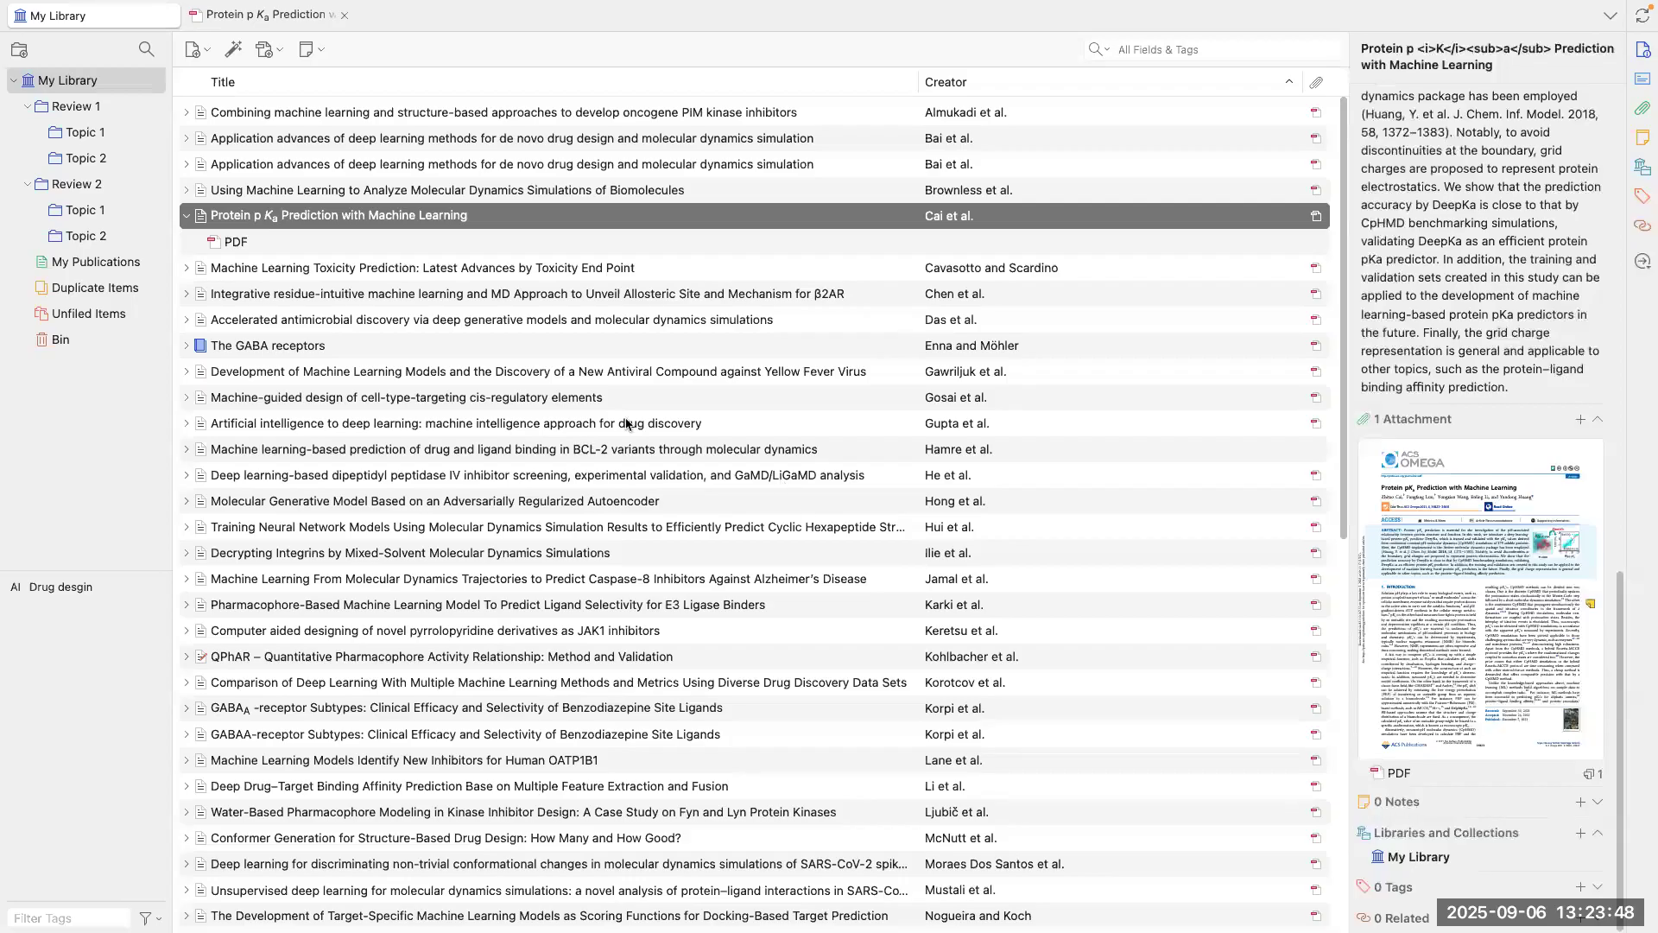
# Step: Add a blank child note to the "Protein pKa Prediction with Machine Learning" item and view the item's notes beside its open PDF
pyautogui.rightClick(285, 227)
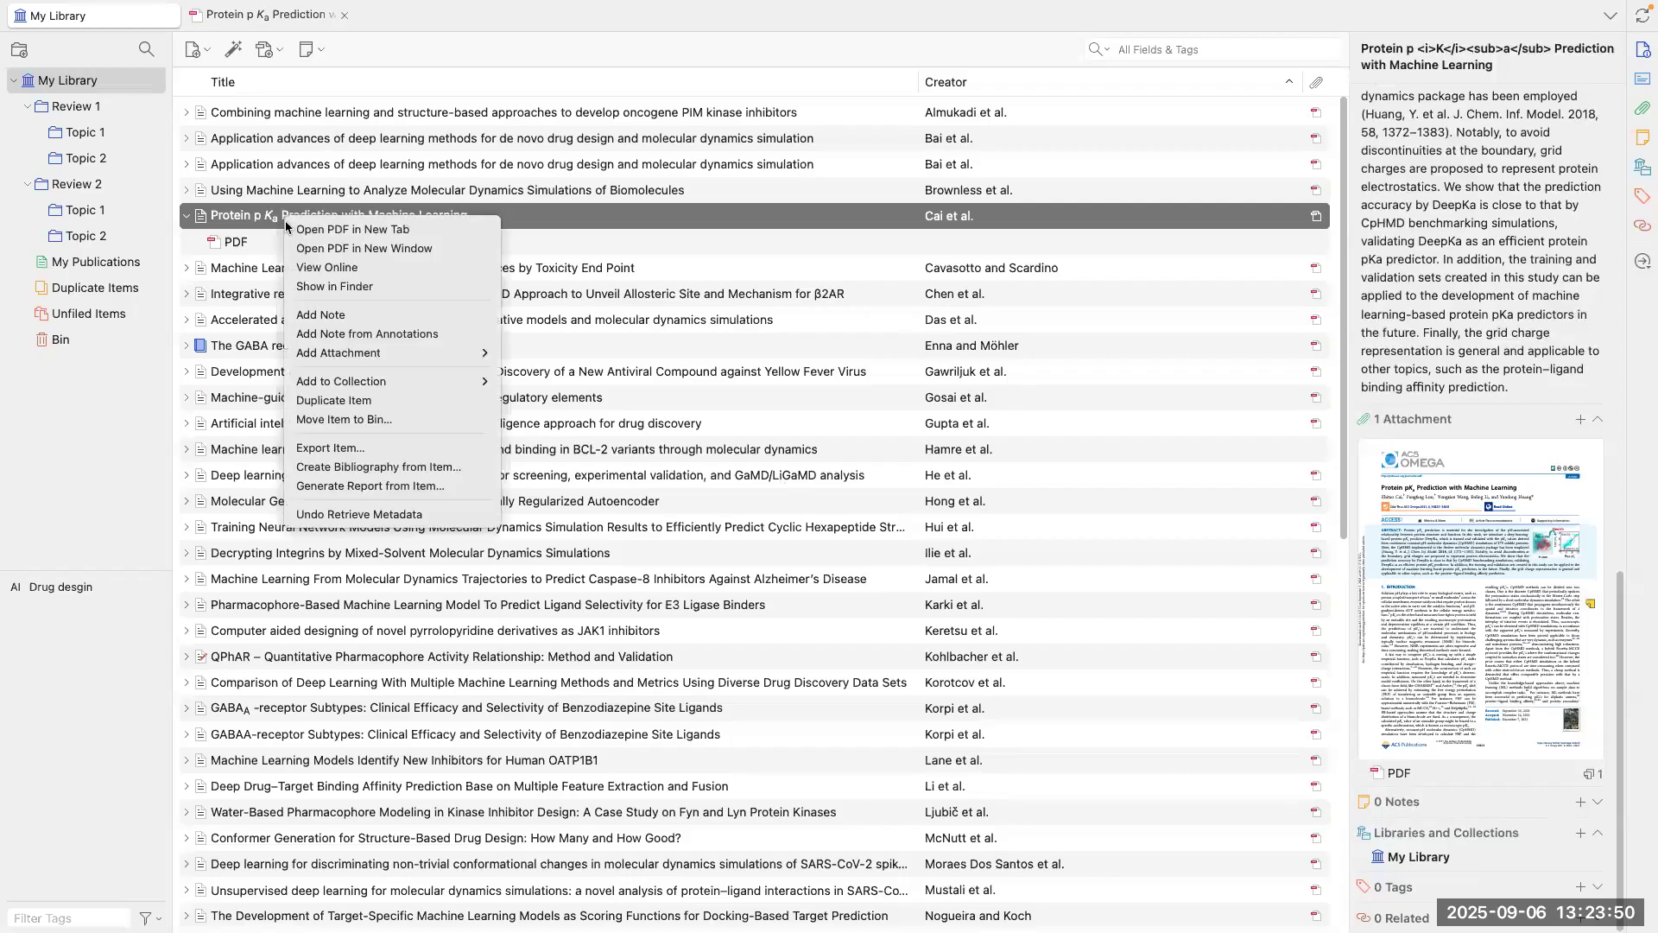
pyautogui.click(348, 316)
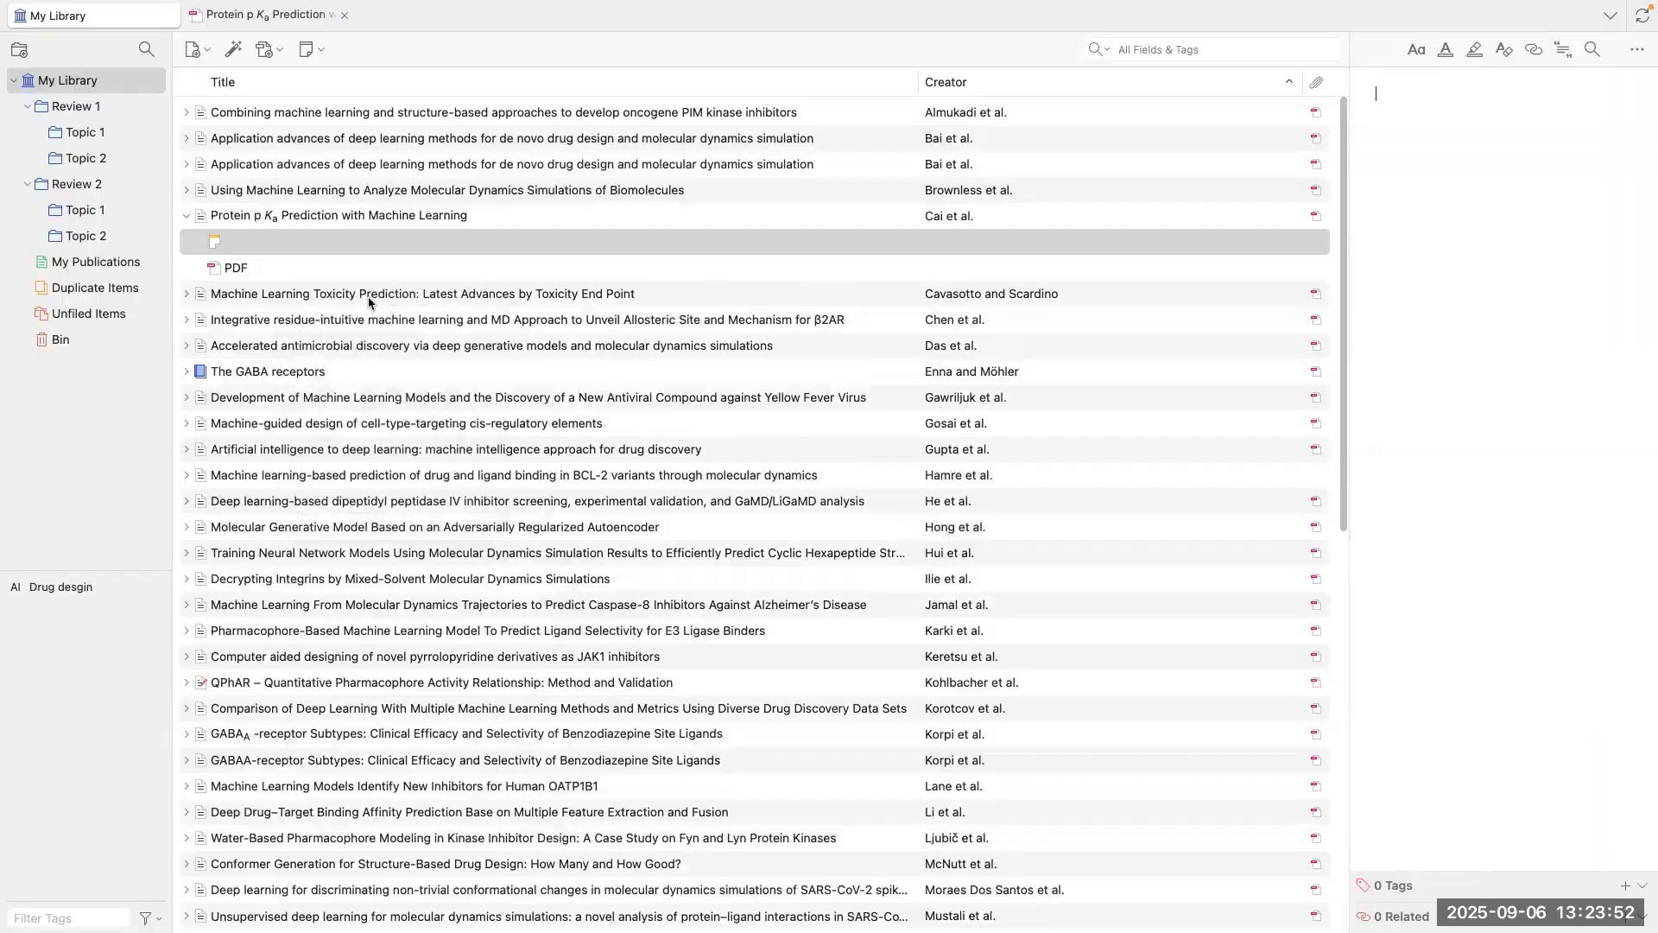
pyautogui.click(315, 17)
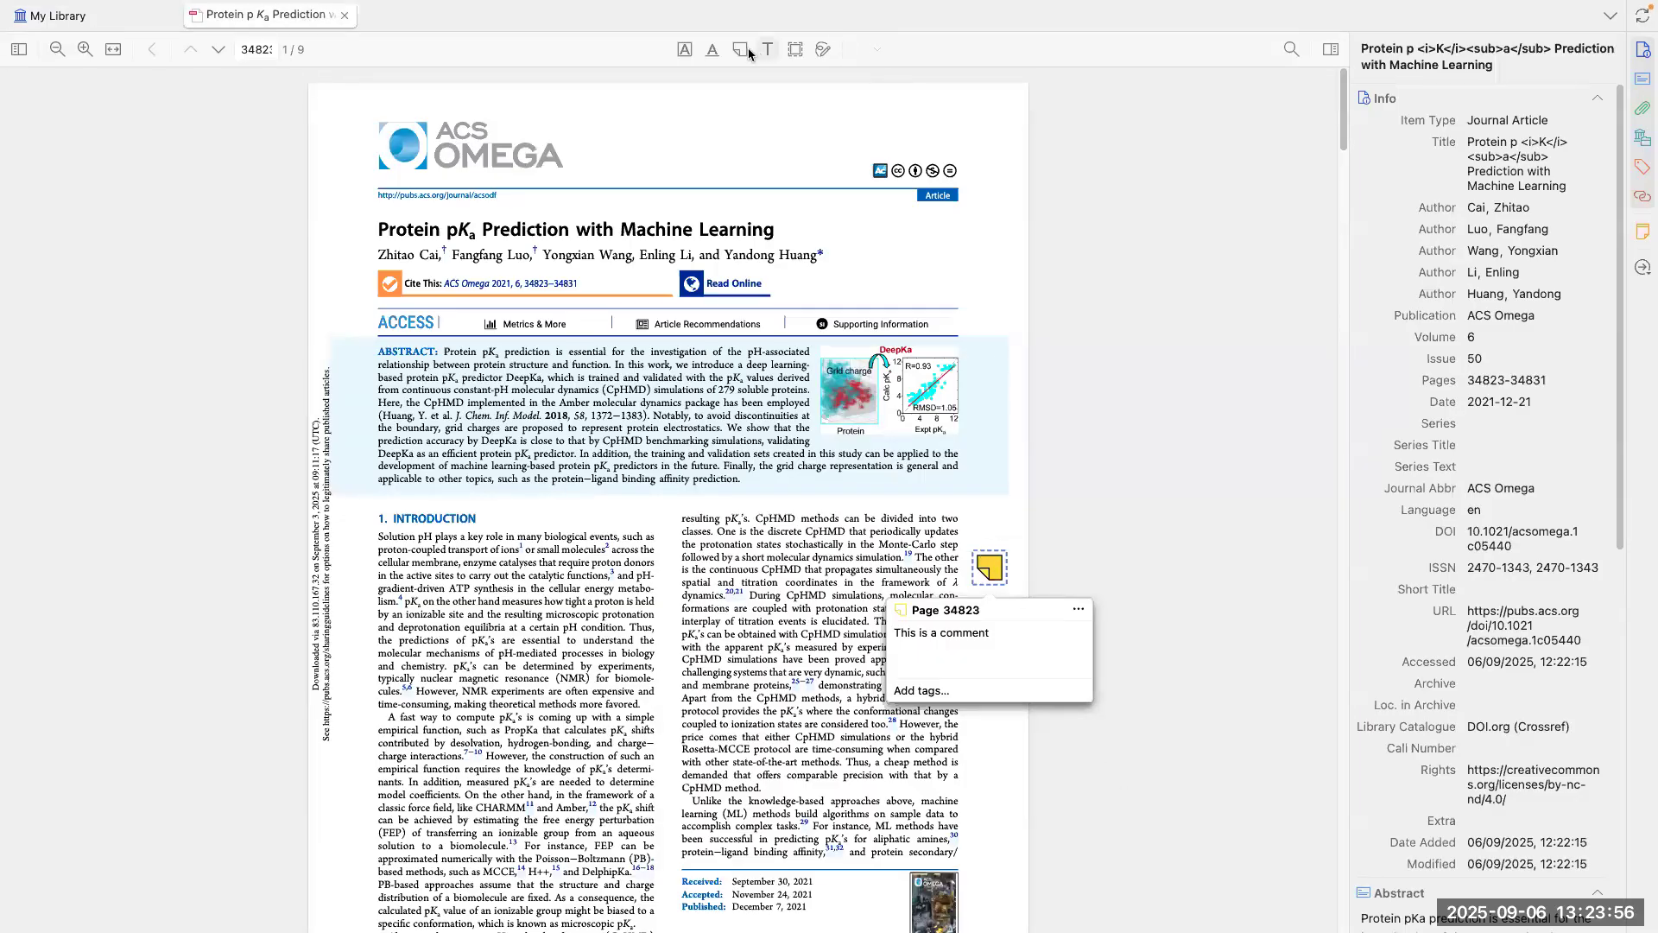
pyautogui.click(673, 544)
pyautogui.scroll(-10, 1552, 307)
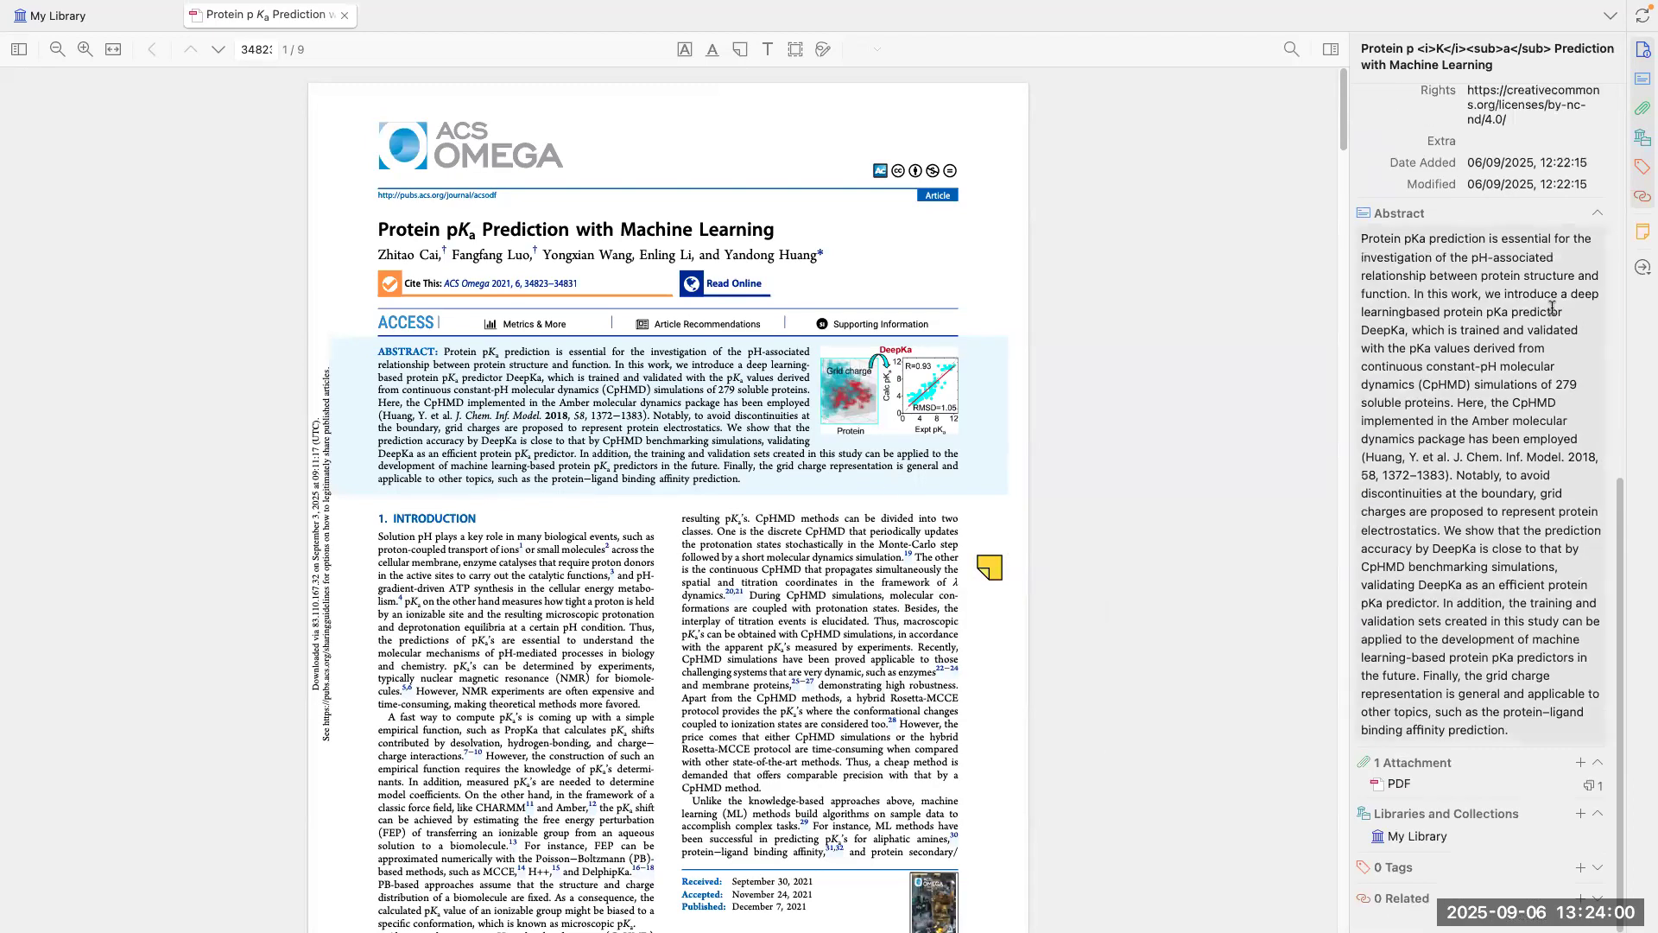
pyautogui.click(1643, 231)
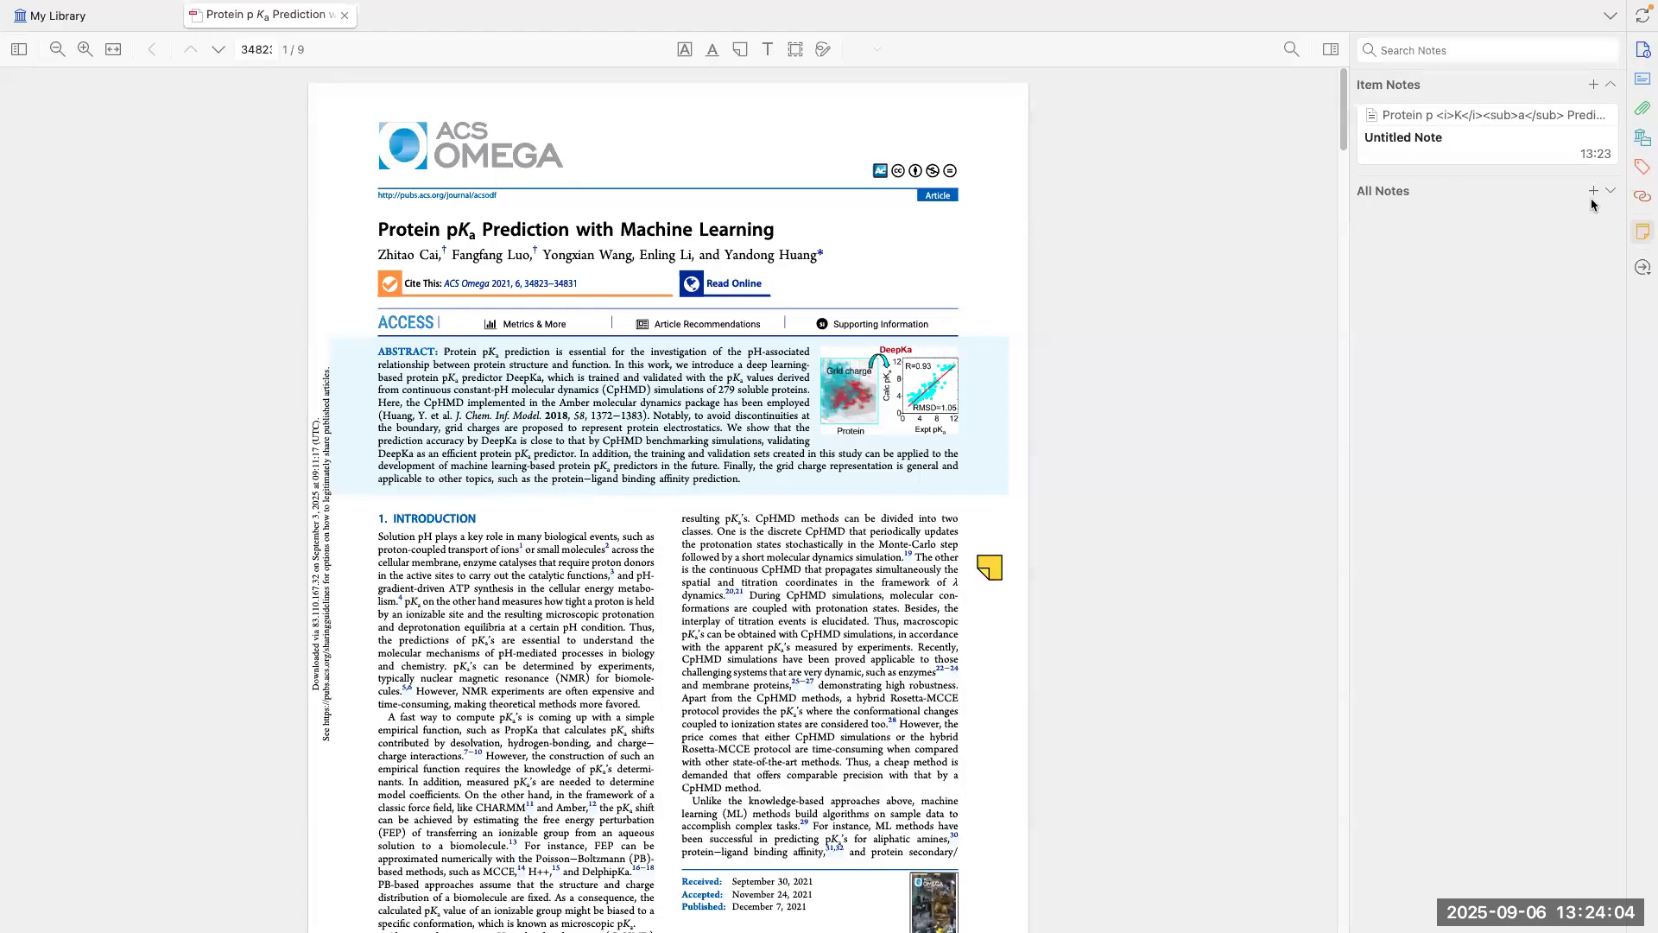
# Step: Return to My Library and create a note from the annotations of "Protein pKa Prediction with Machine Learning"
pyautogui.click(78, 15)
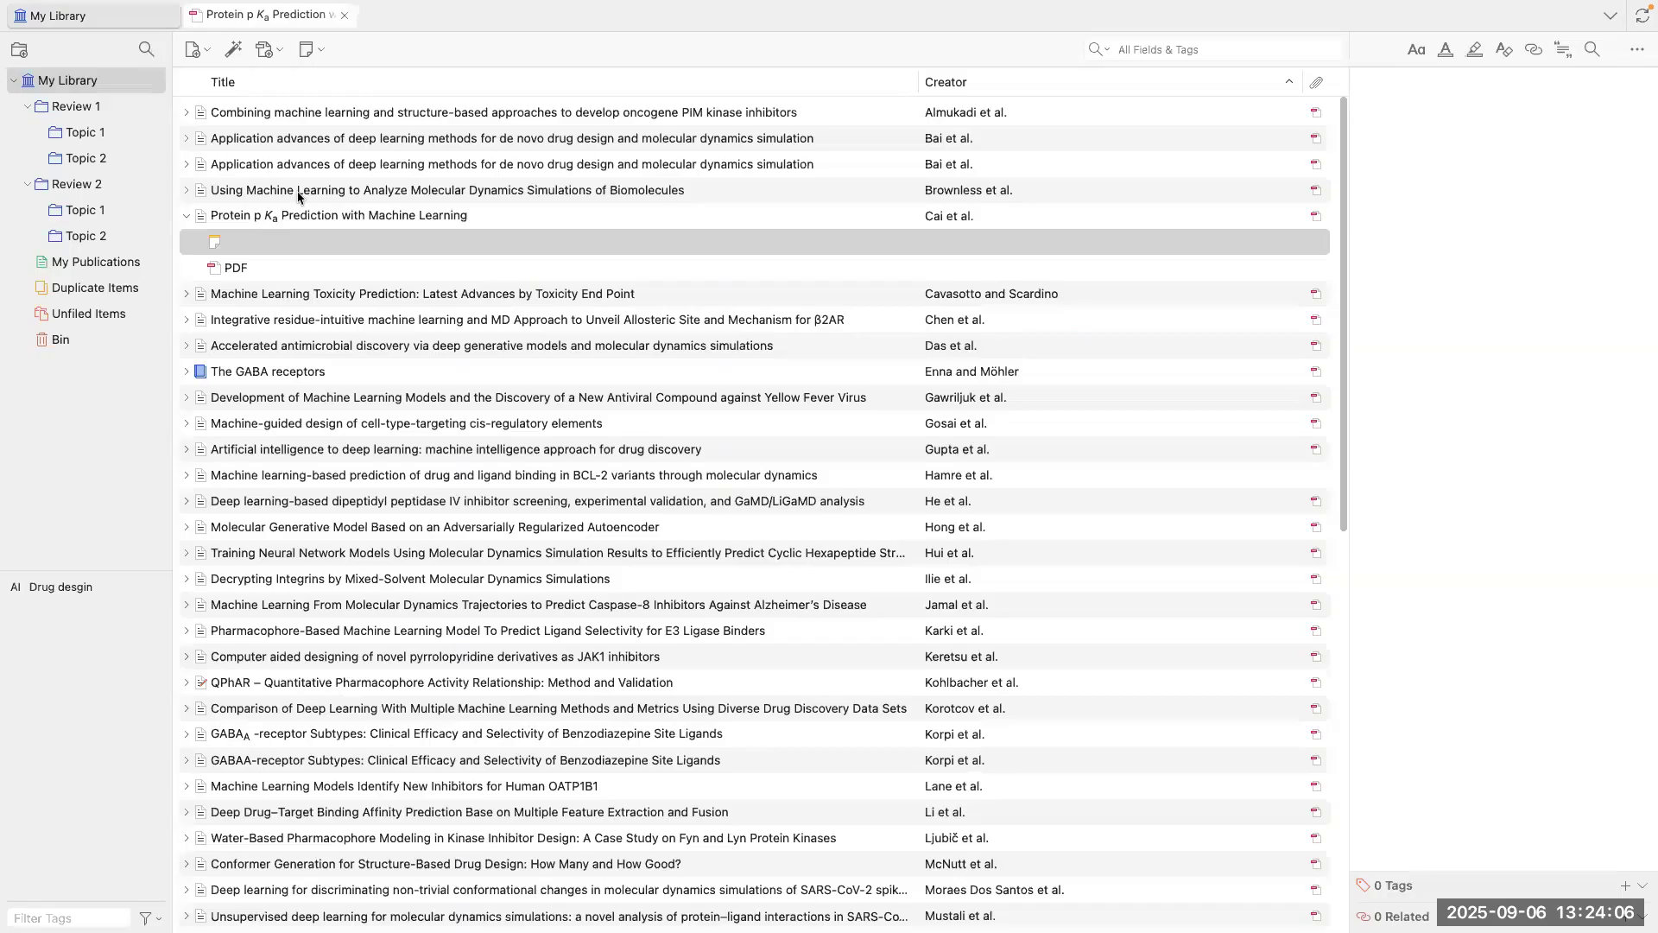
pyautogui.click(249, 268)
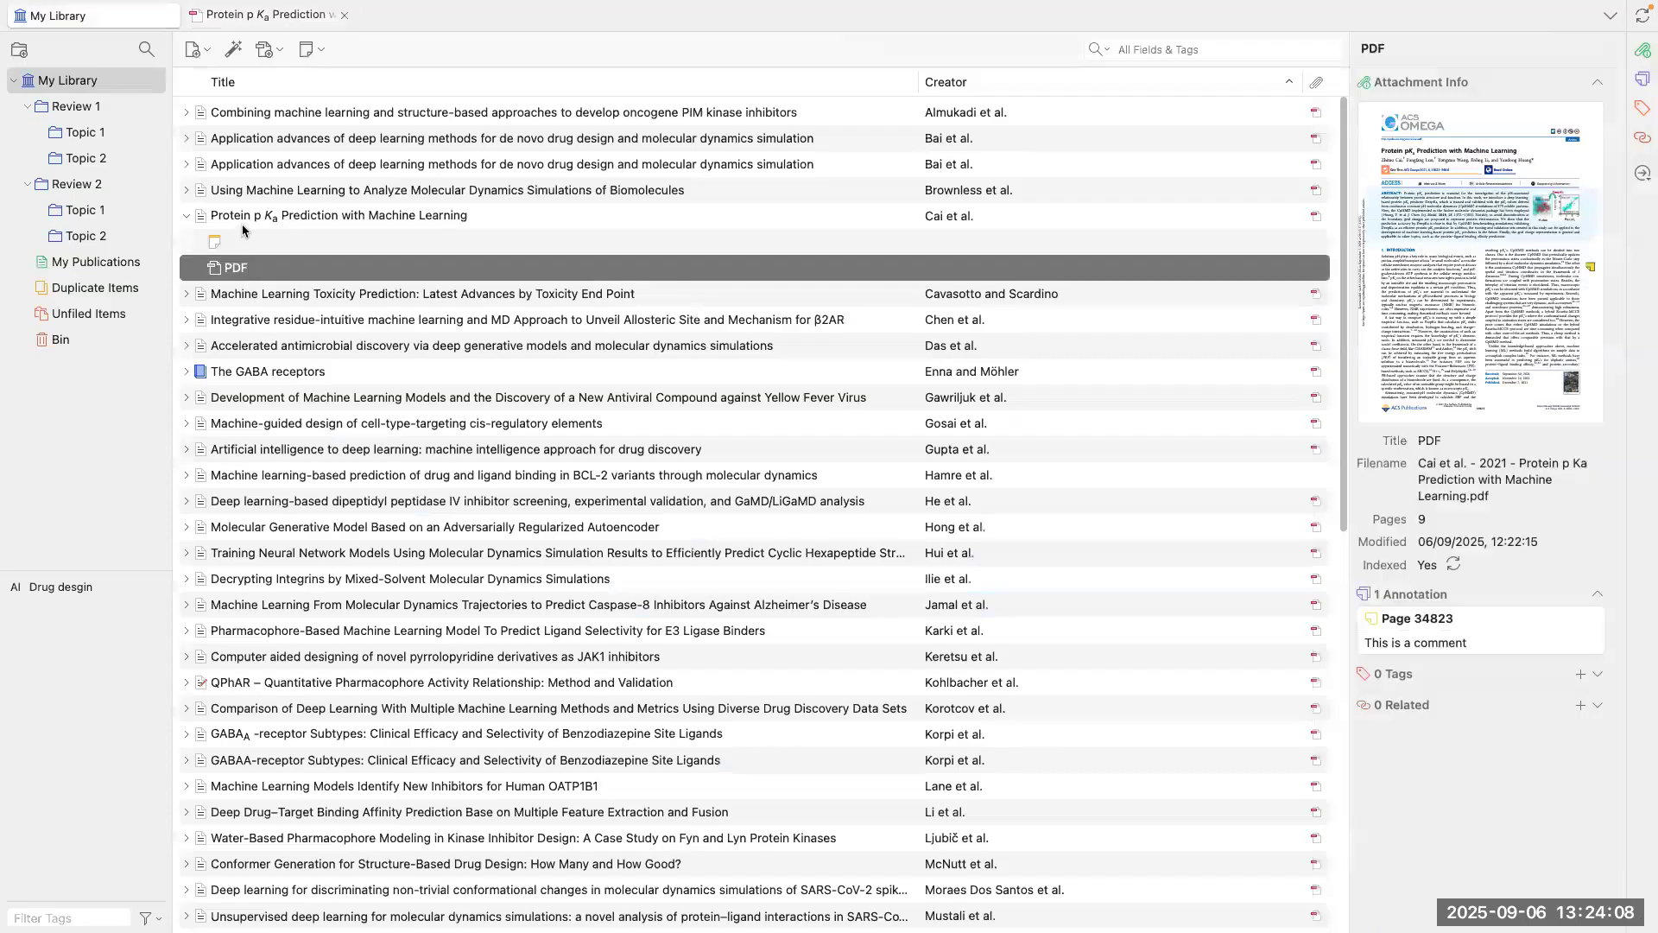
pyautogui.click(243, 223)
pyautogui.rightClick(245, 220)
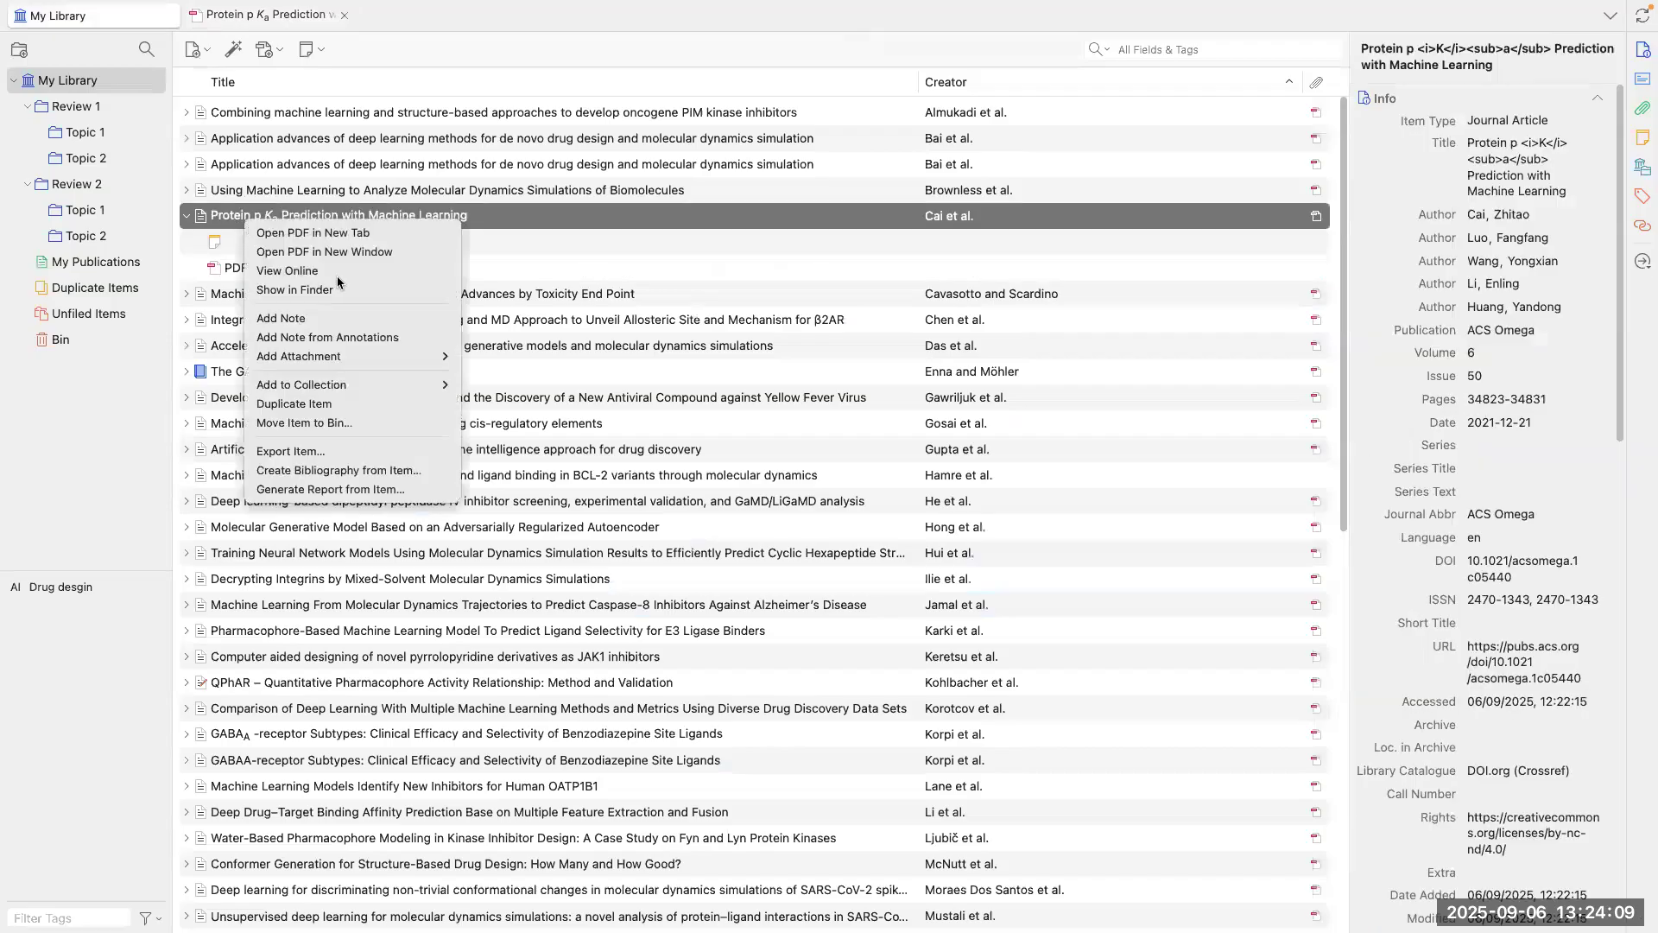
pyautogui.click(356, 336)
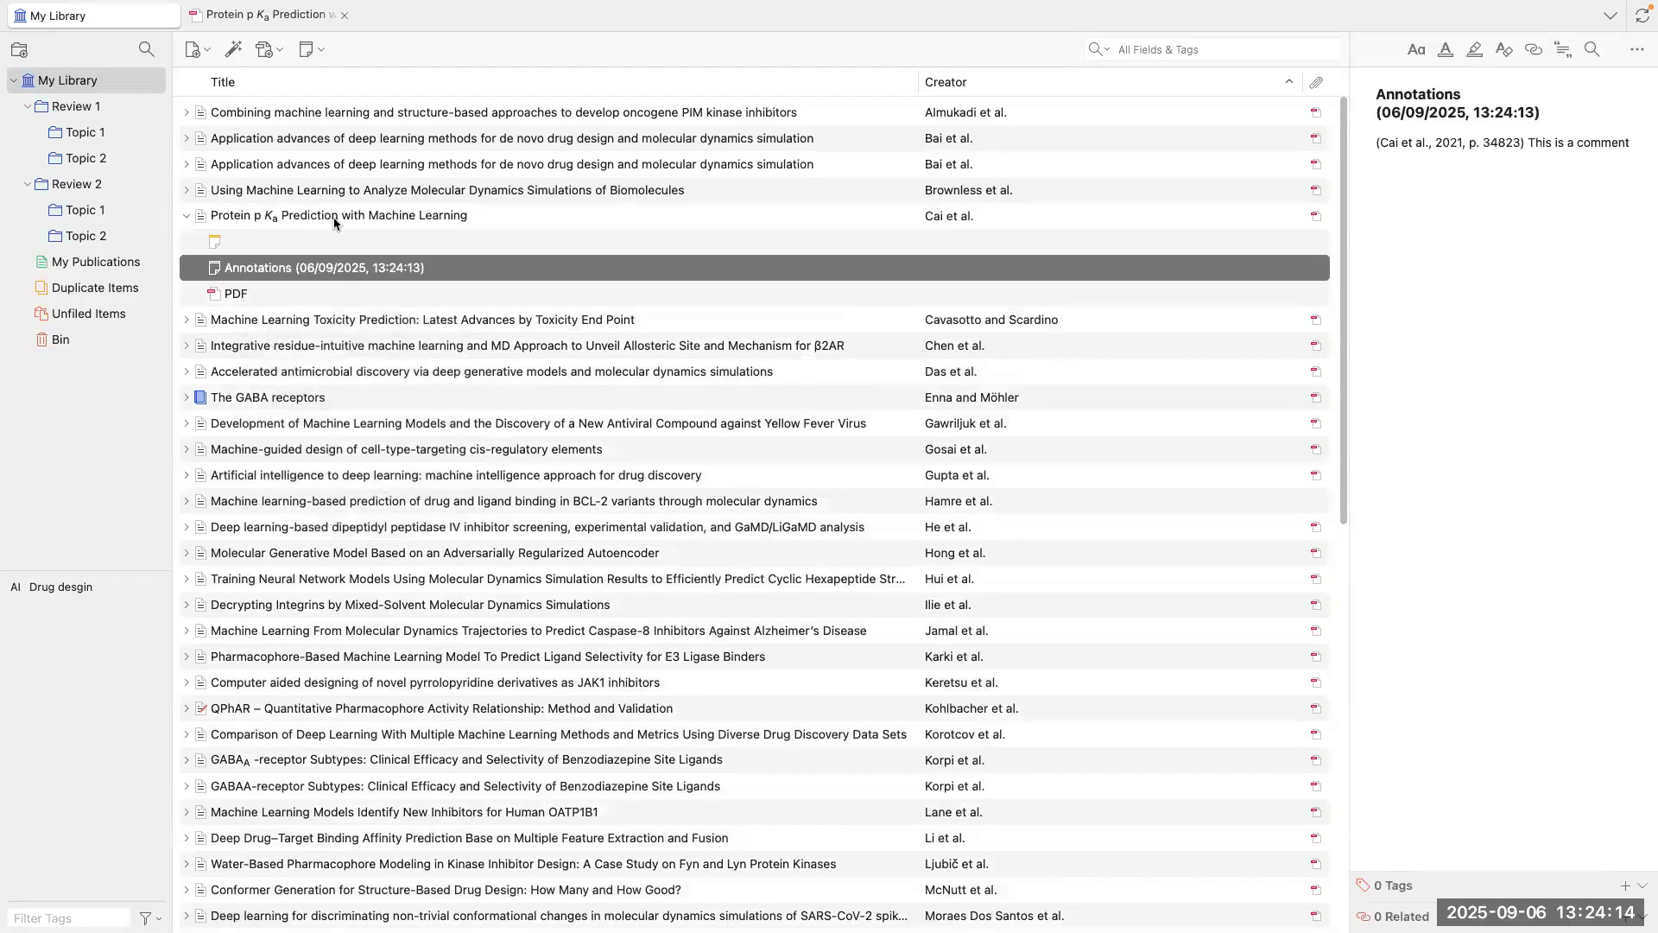
# Step: Open the new annotations note and compare it with the comment on the first page of the article's PDF
pyautogui.click(334, 220)
pyautogui.rightClick(312, 227)
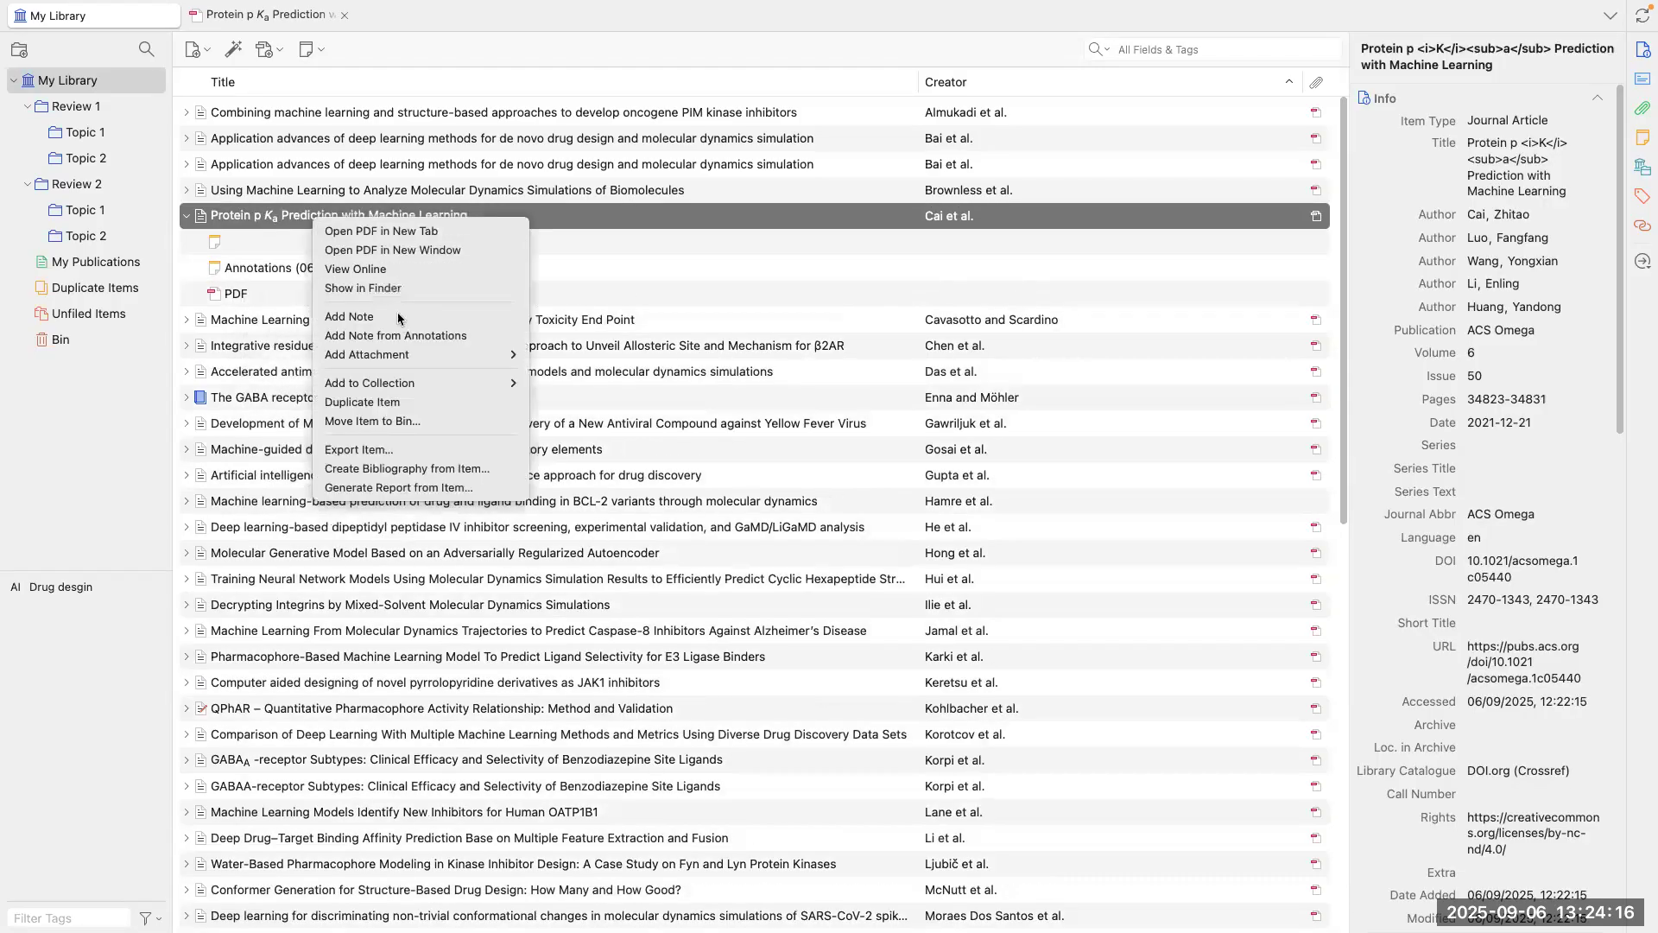
pyautogui.click(253, 344)
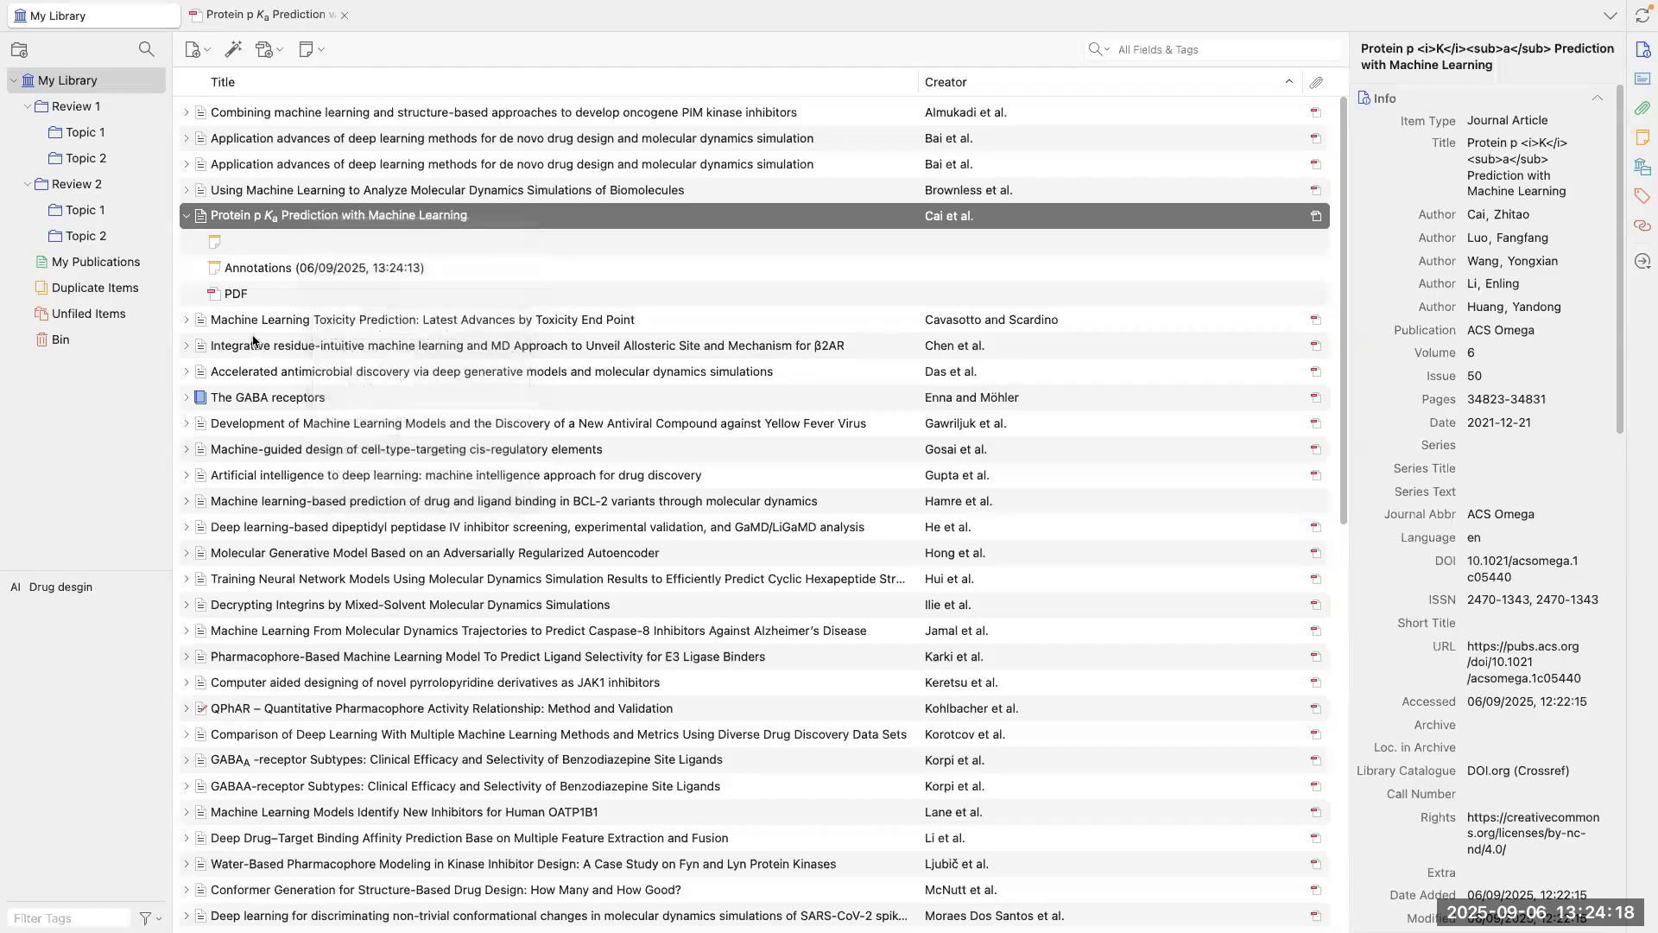
pyautogui.click(249, 272)
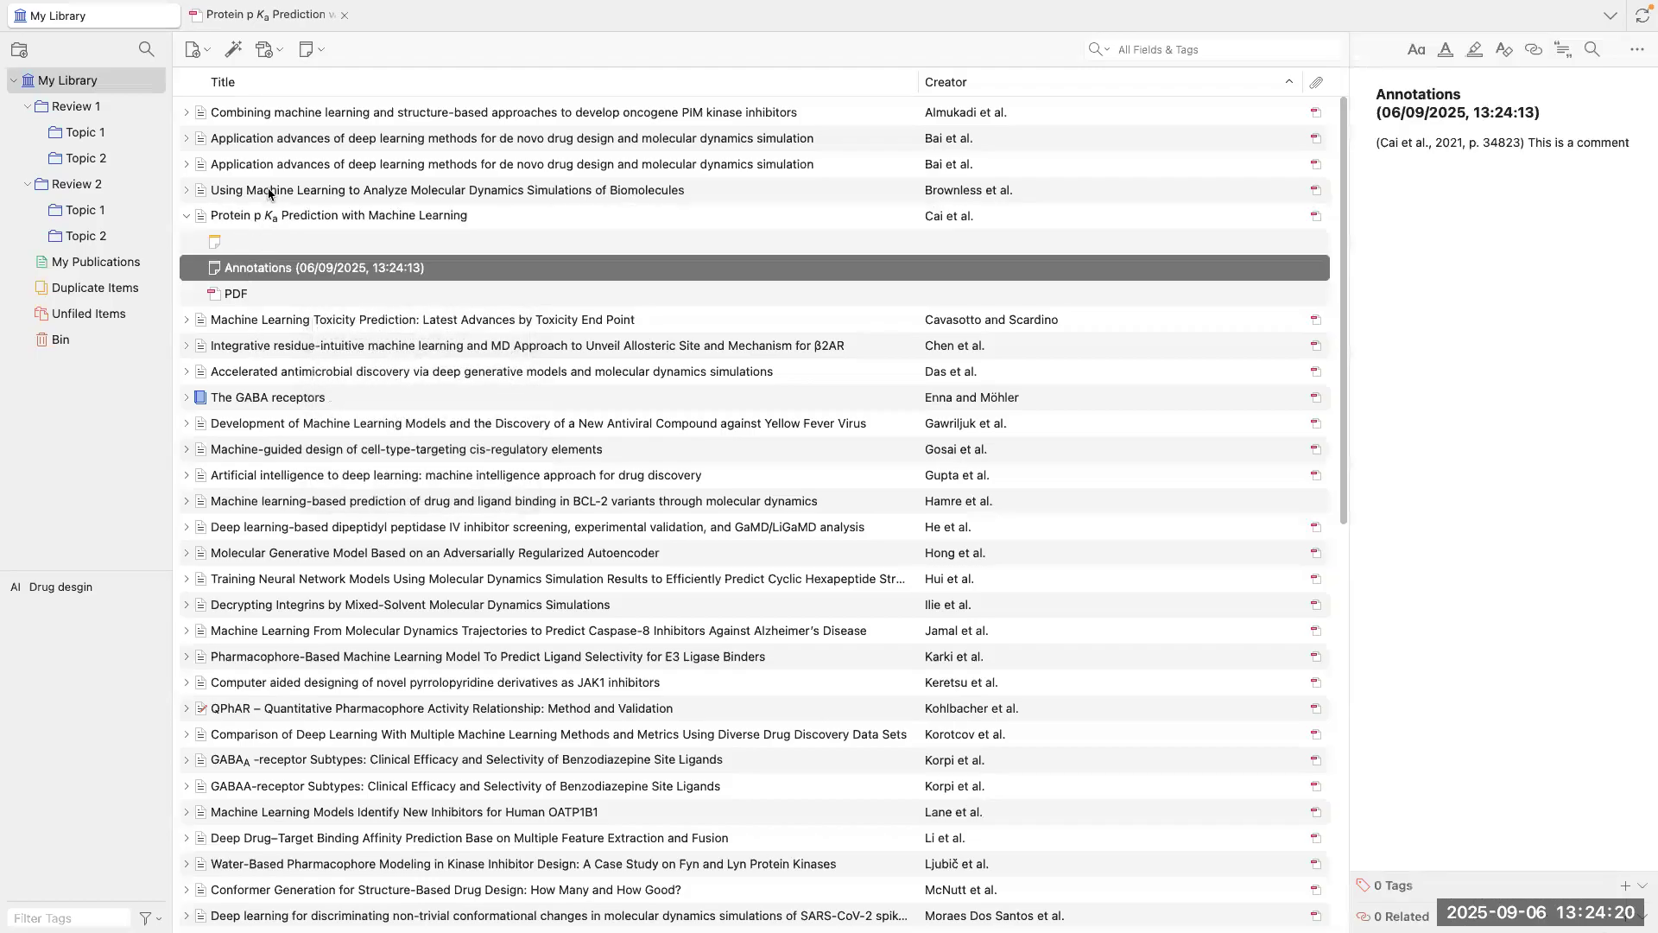
pyautogui.click(275, 15)
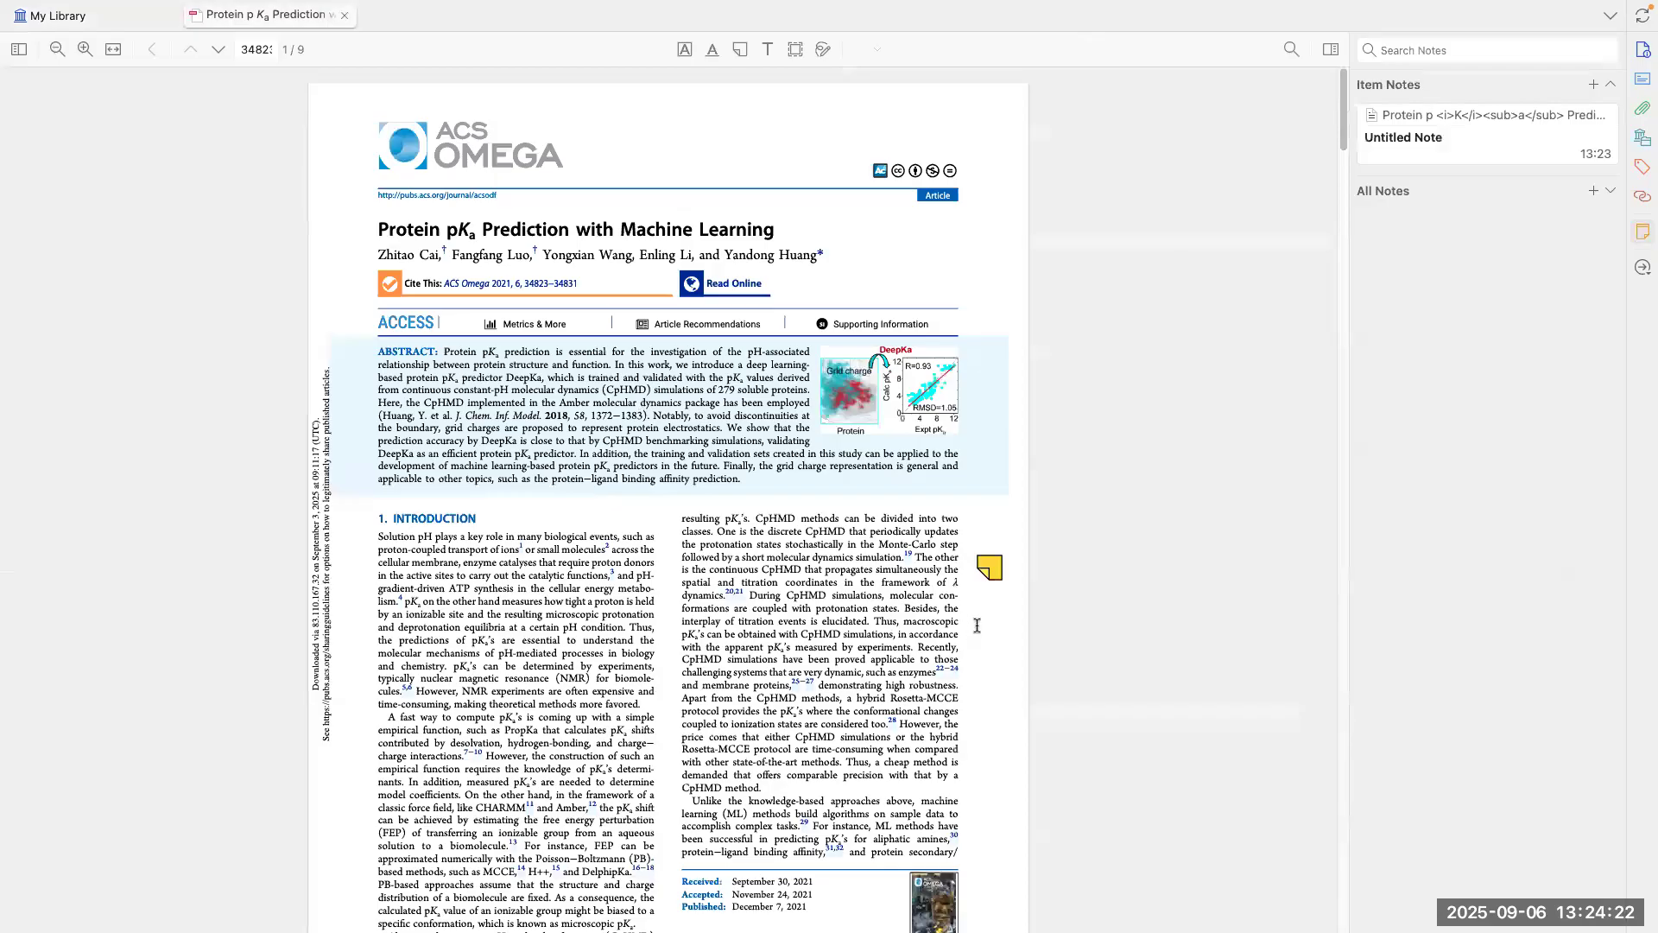
pyautogui.click(998, 575)
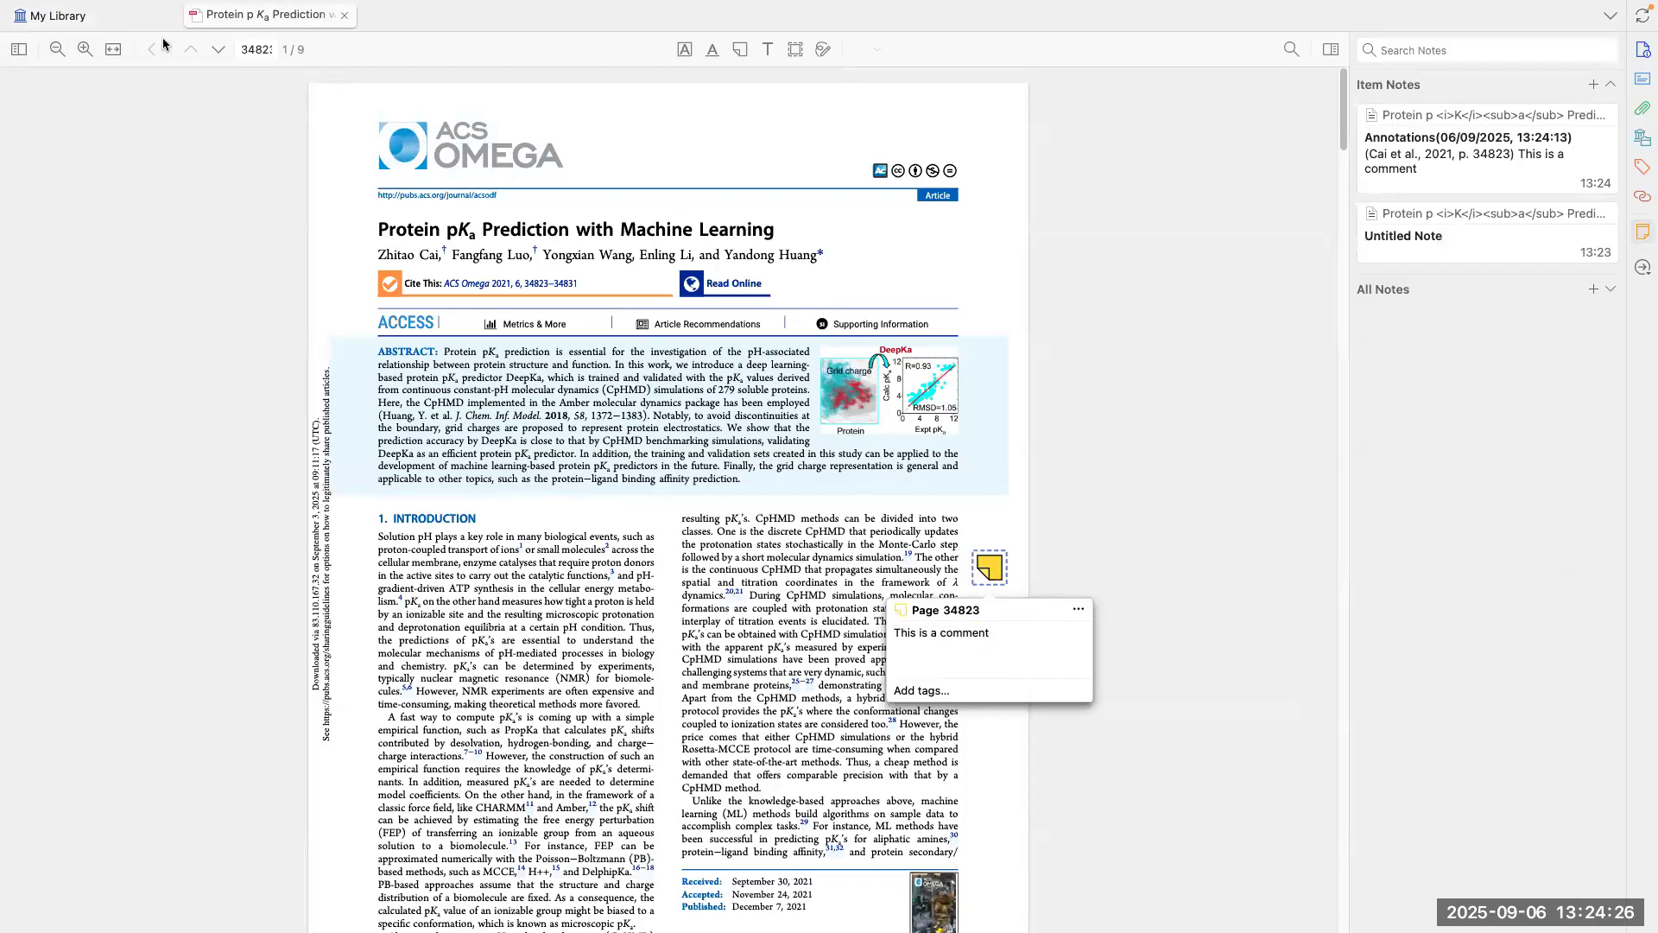
# Step: Return to My Library and examine the text of the annotations note and the blank note
pyautogui.click(130, 16)
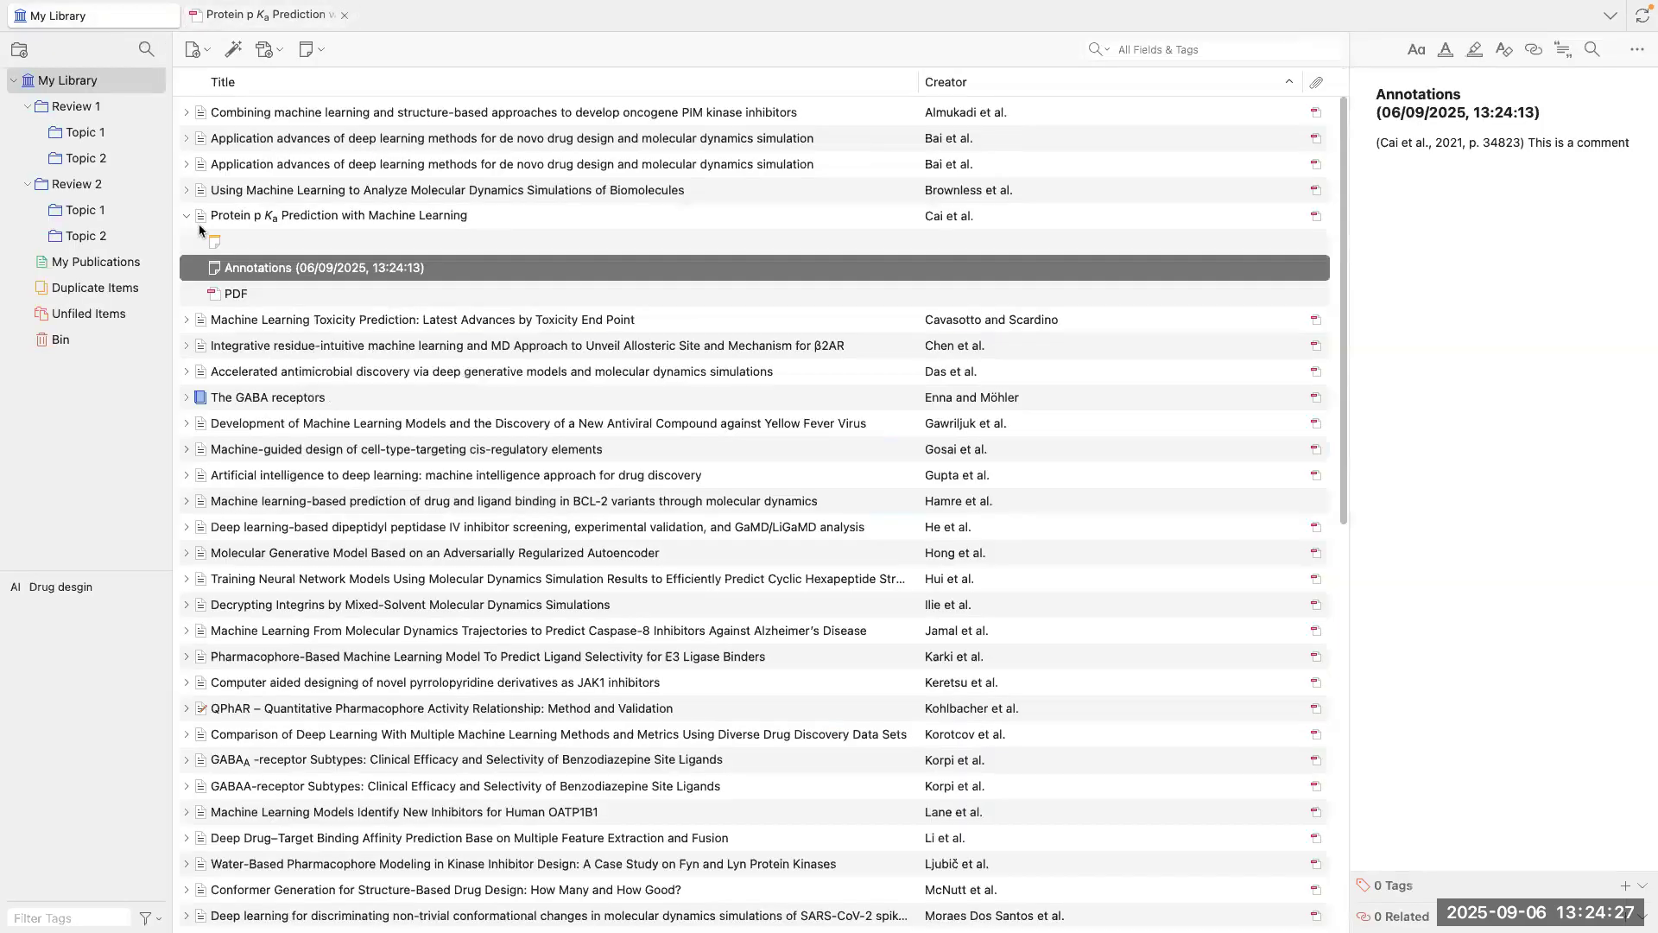
pyautogui.rightClick(243, 219)
pyautogui.click(284, 337)
pyautogui.click(337, 275)
pyautogui.moveTo(1638, 150); pyautogui.dragTo(1389, 80)
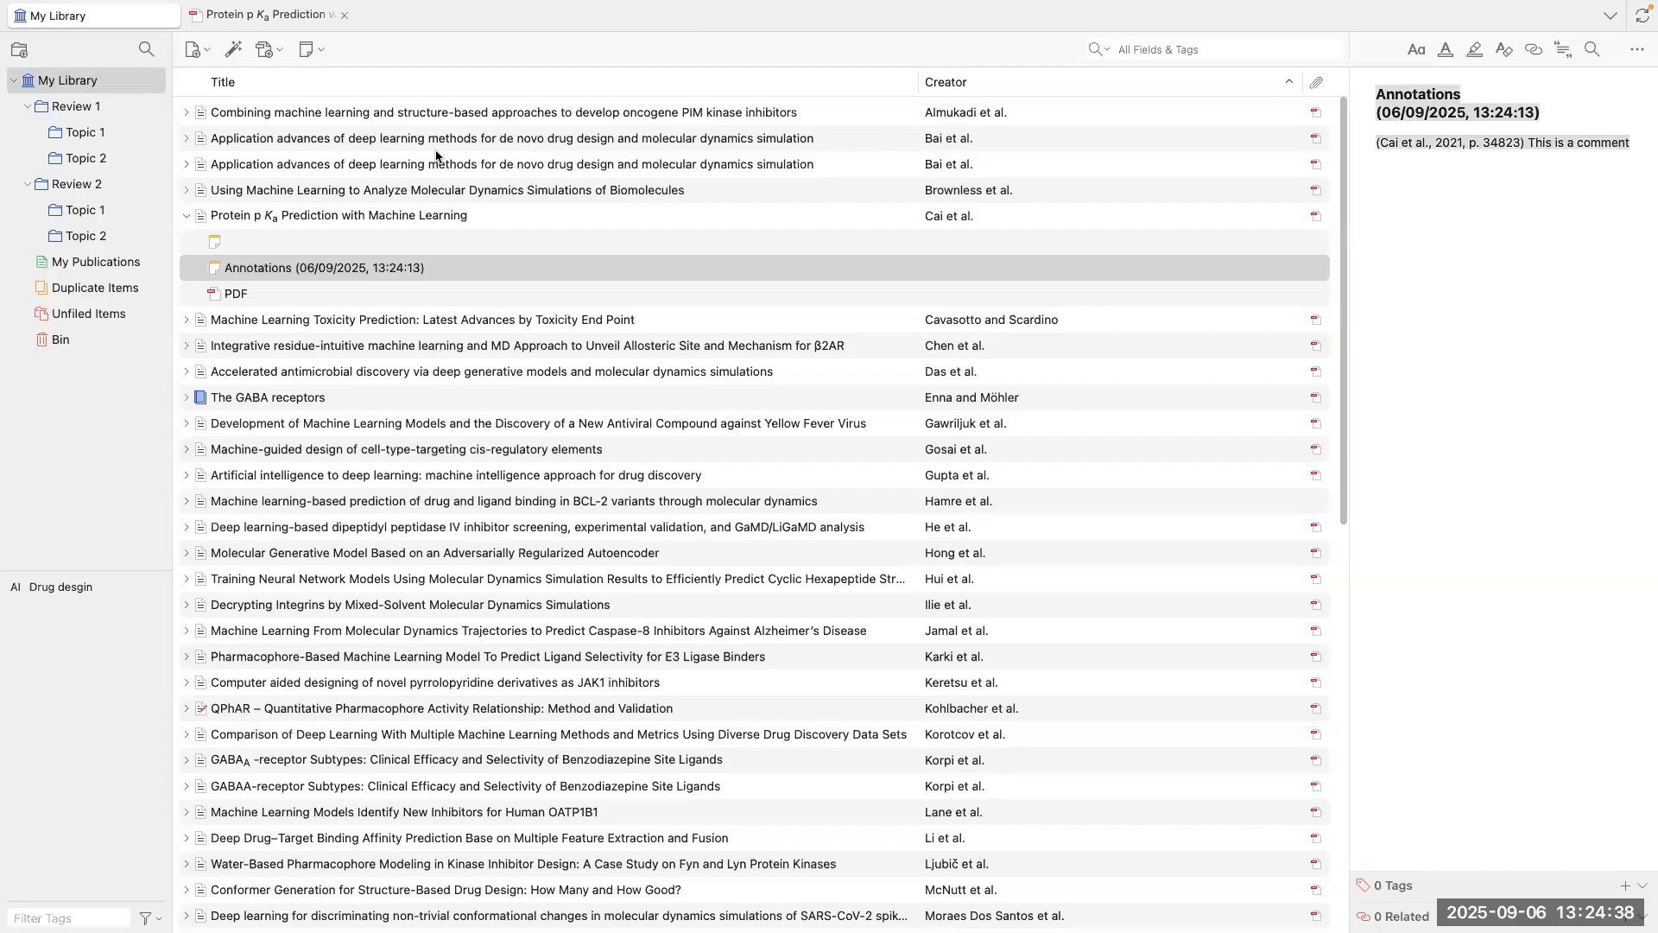
pyautogui.click(270, 247)
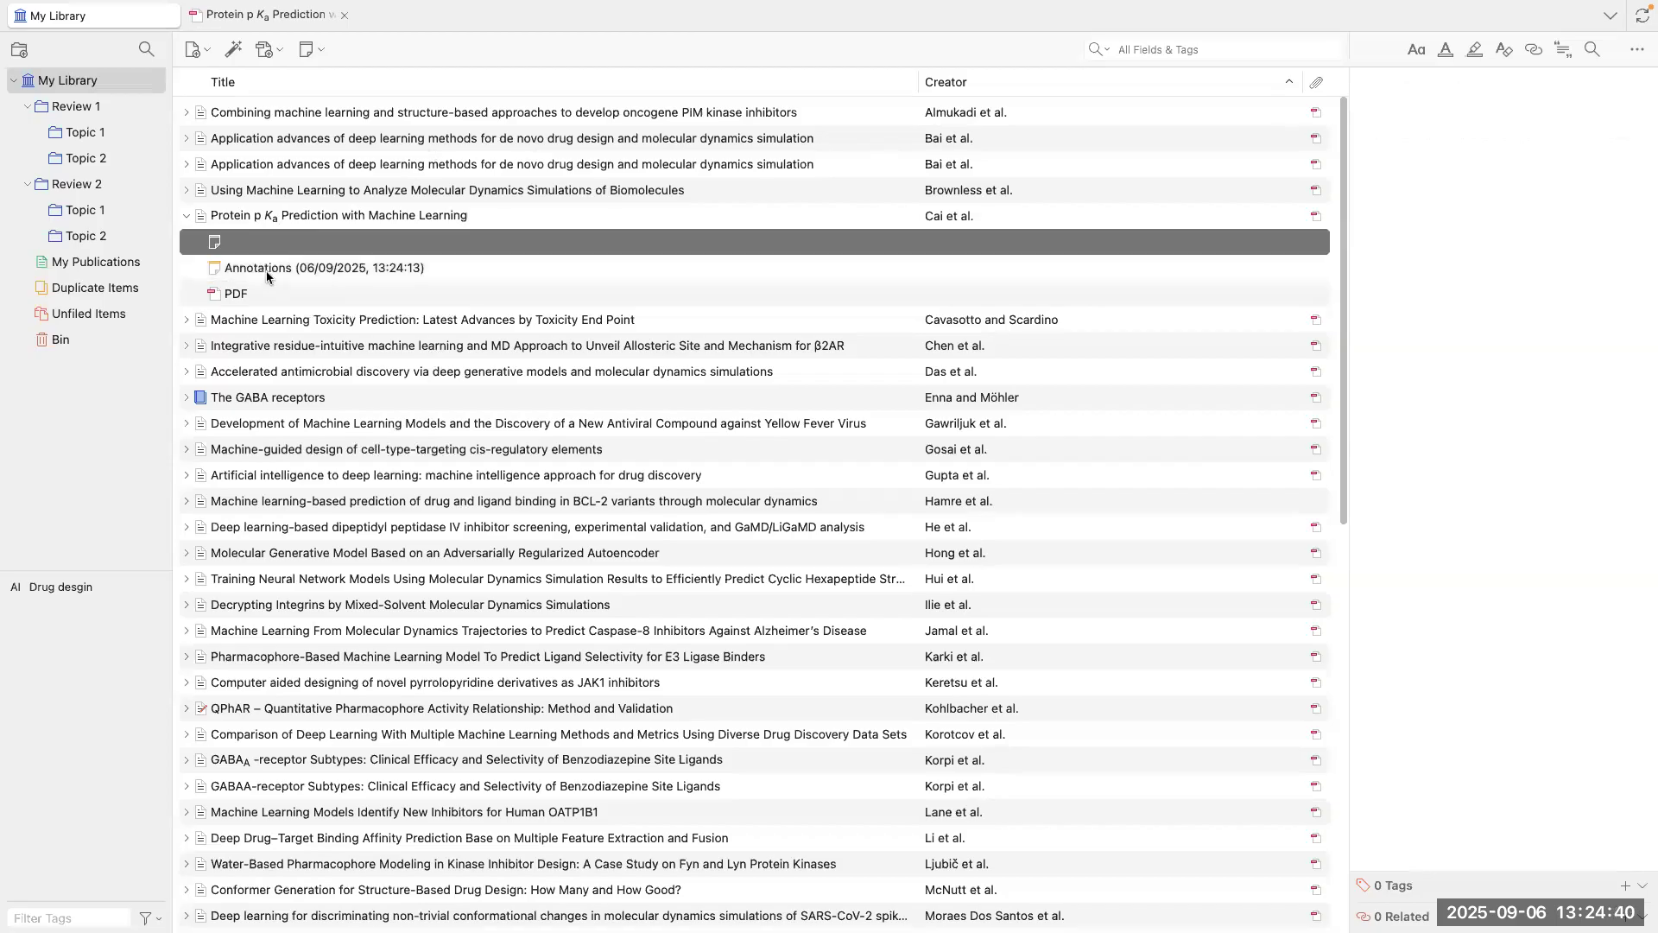
pyautogui.click(229, 216)
pyautogui.click(283, 24)
pyautogui.click(130, 16)
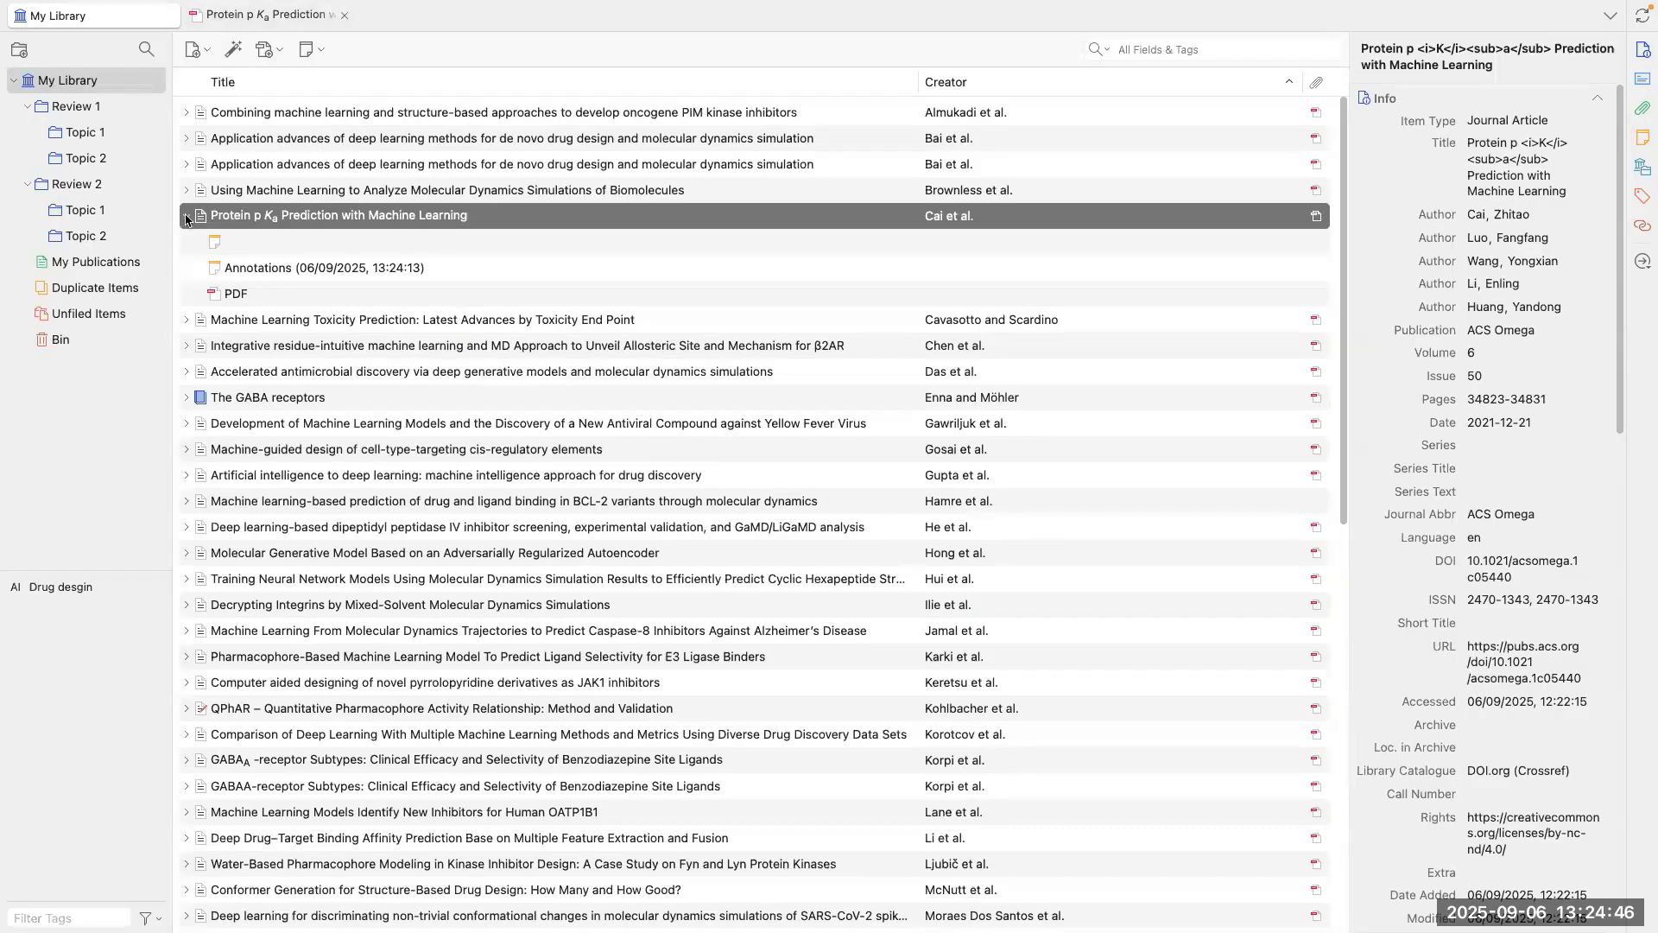
pyautogui.click(187, 217)
pyautogui.click(186, 217)
pyautogui.rightClick(306, 226)
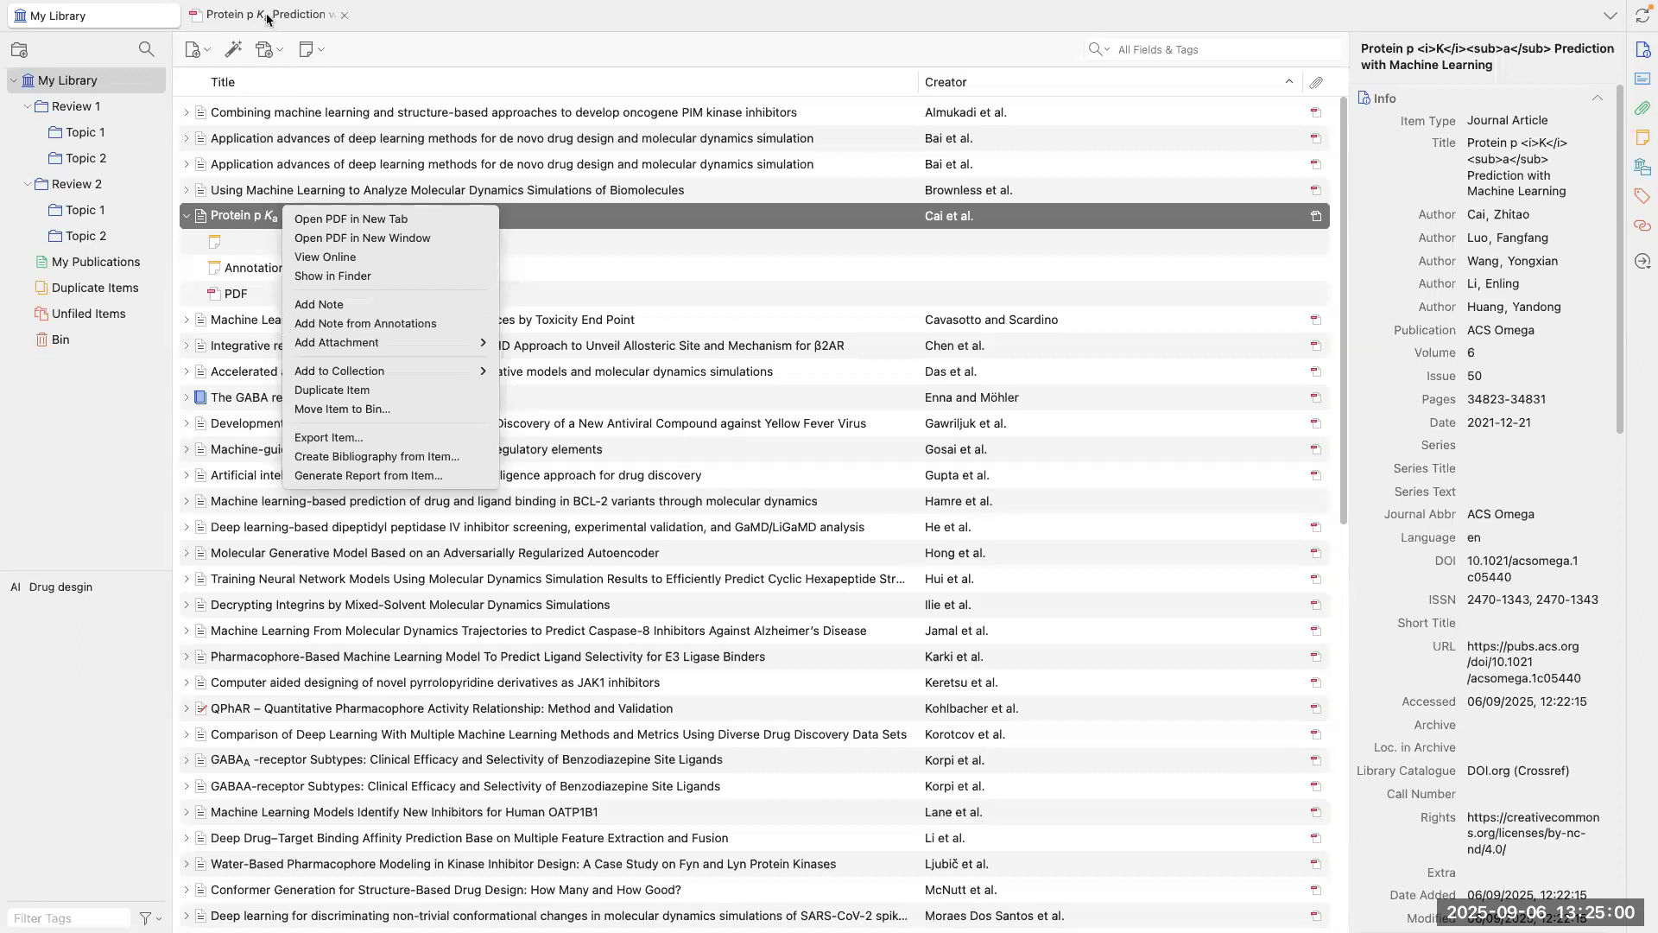
pyautogui.click(735, 431)
# Step: Reopen the article's PDF and add a comment reading "note 2" beside Figure 1 on page 34824
pyautogui.click(273, 17)
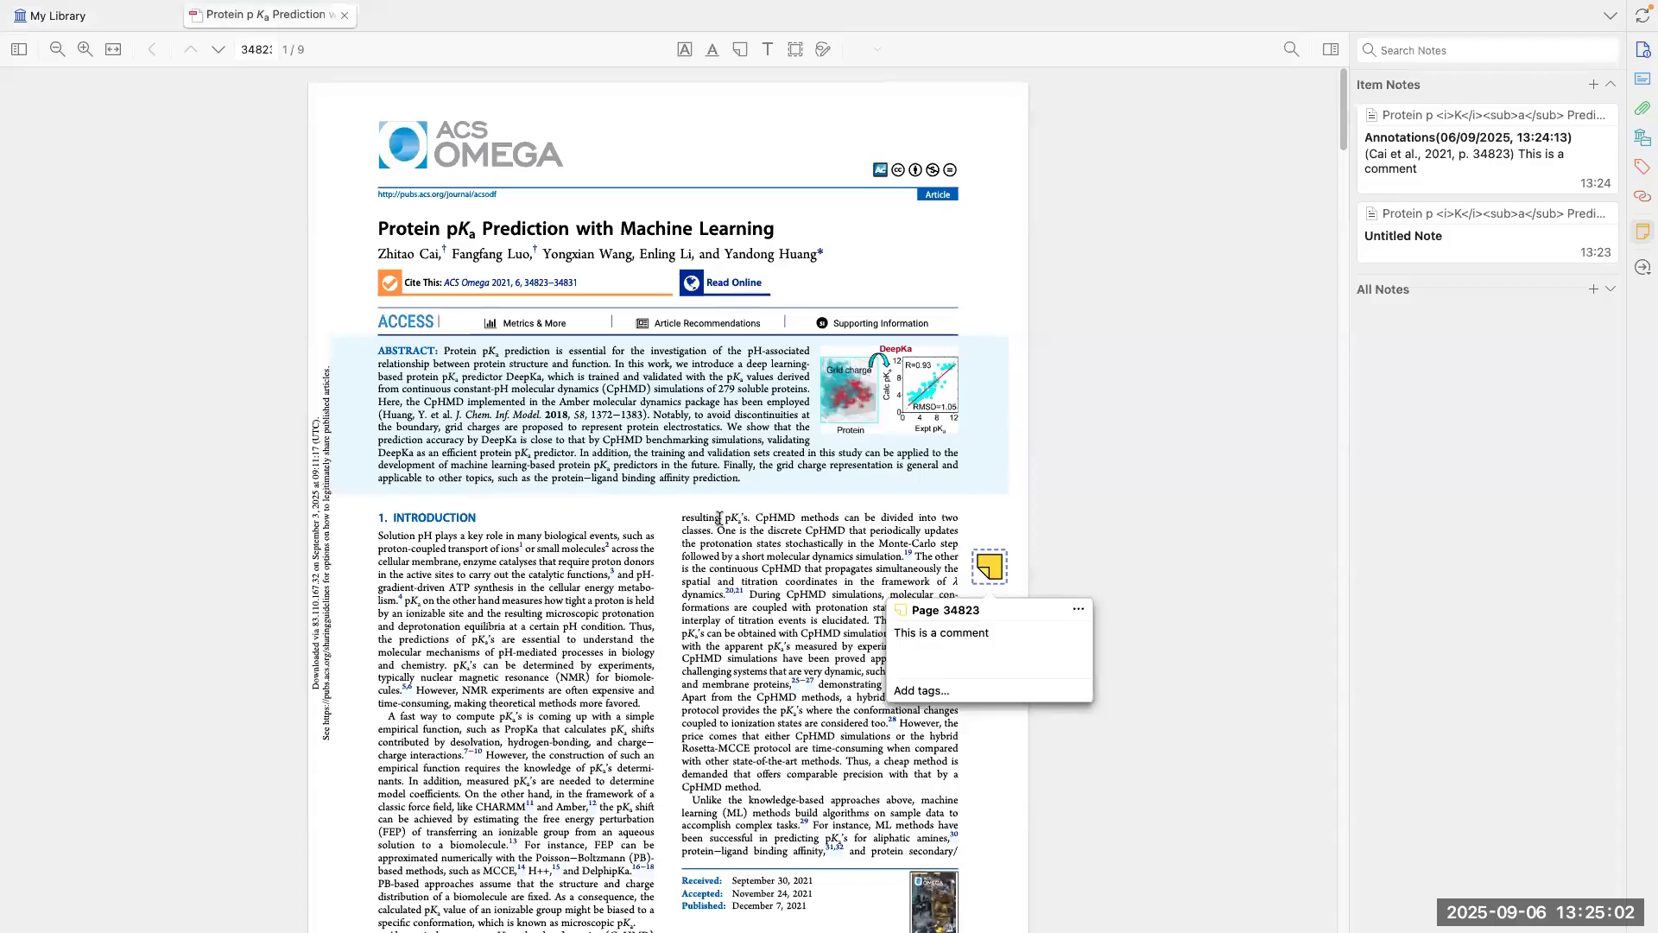
pyautogui.scroll(-10, 689, 519)
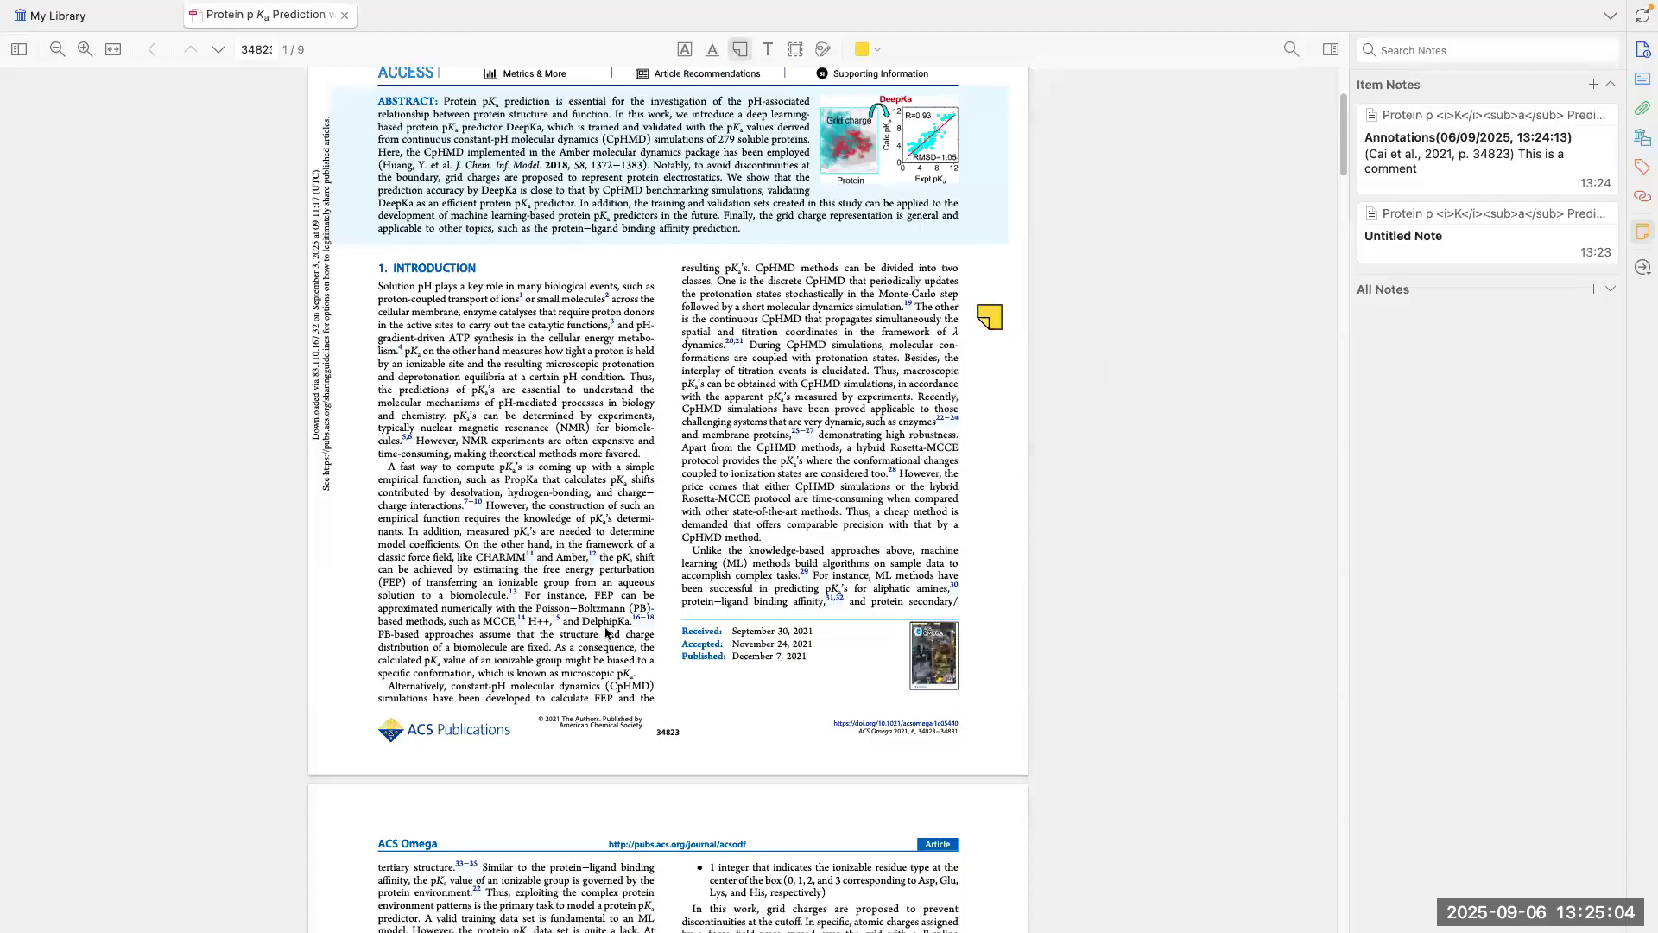
pyautogui.scroll(-3, 620, 629)
pyautogui.click(944, 467)
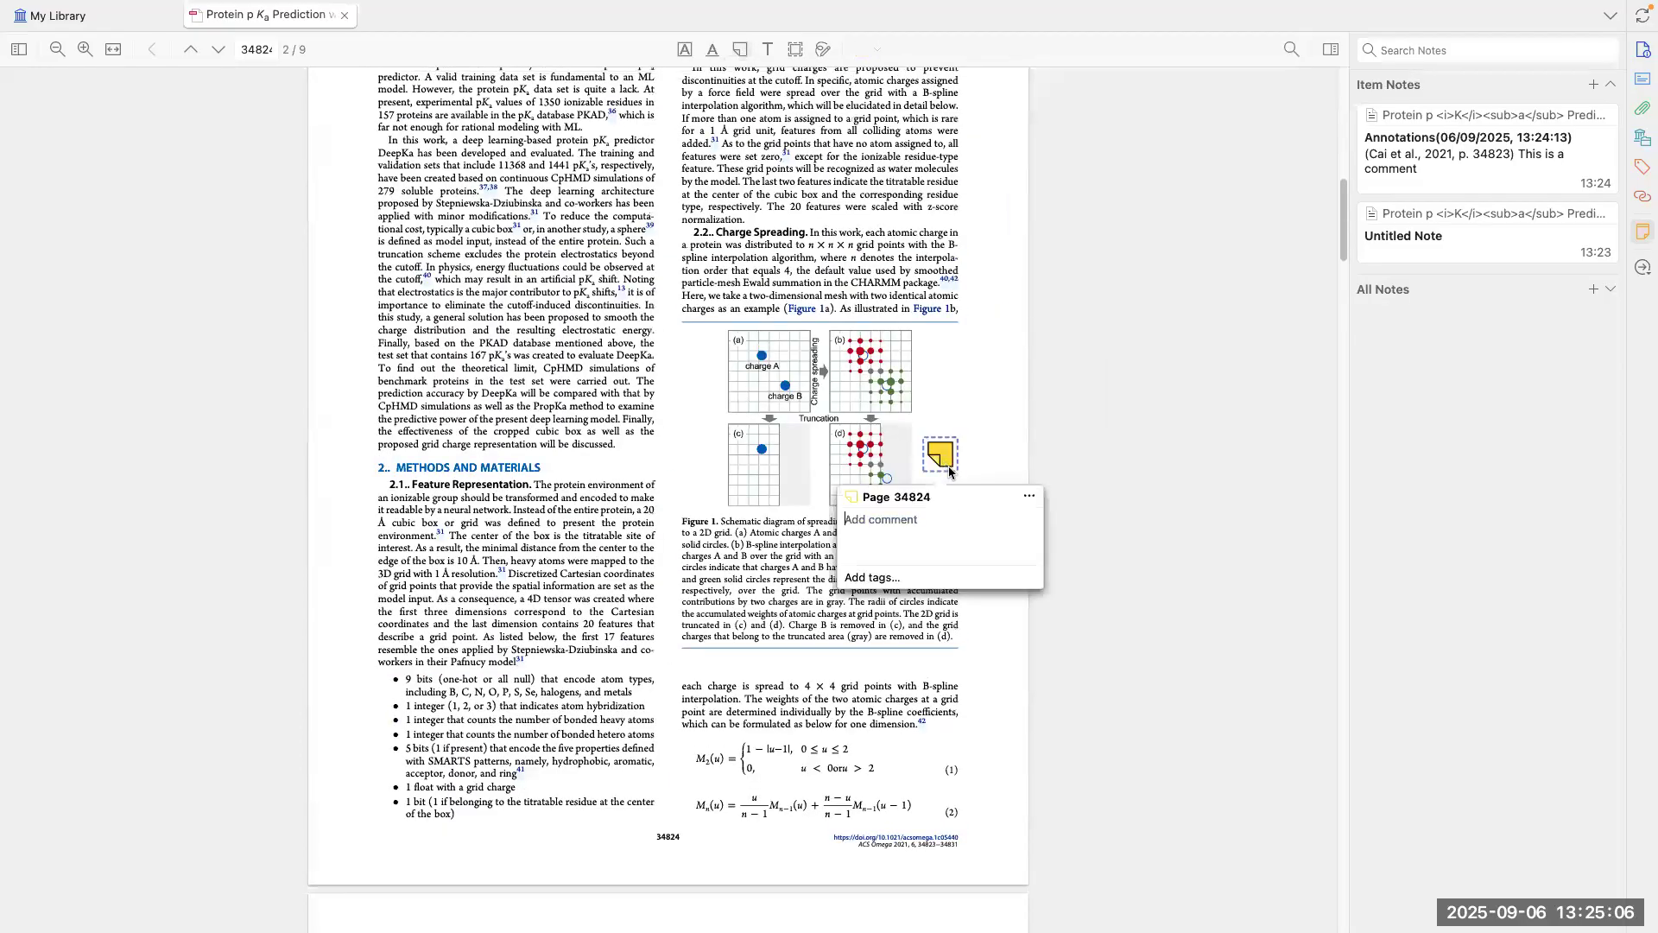
pyautogui.write('not')
pyautogui.click(1056, 676)
# Step: Place a comment annotation reading "note 3" in the margin beside section 2.3 on page 34825
pyautogui.scroll(-10, 985, 697)
pyautogui.click(741, 50)
pyautogui.click(369, 447)
pyautogui.write('no')
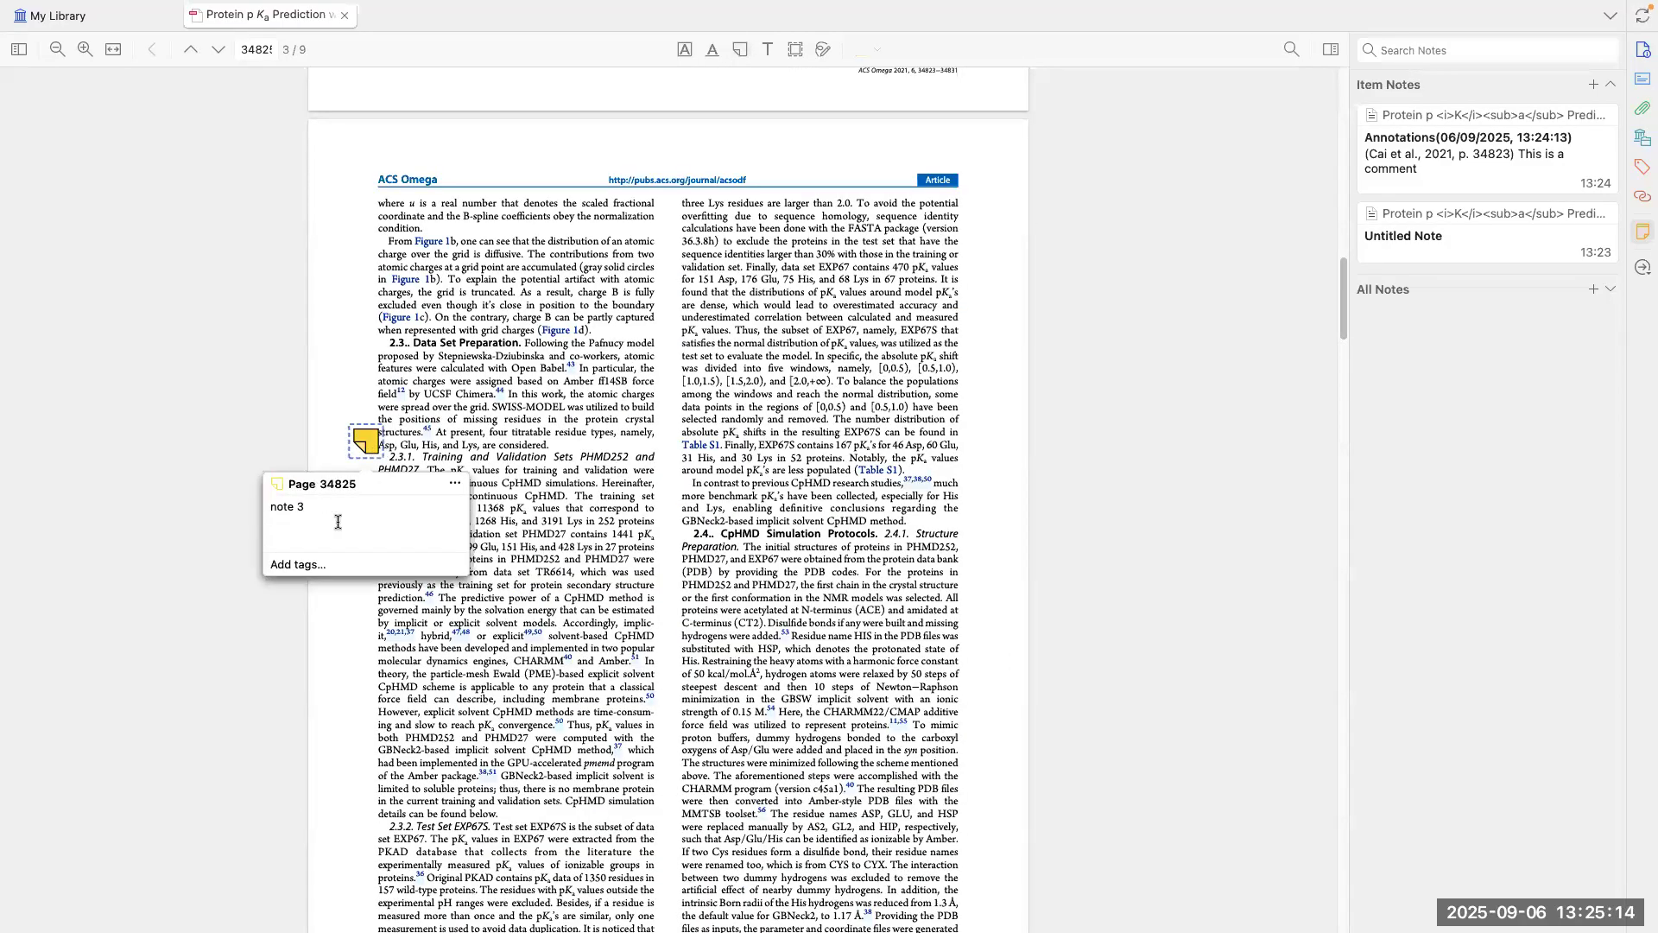
pyautogui.click(308, 661)
# Step: Return to My Library and create a second note from the article's annotations, including the "note 2" and "note 3" comments
pyautogui.click(115, 19)
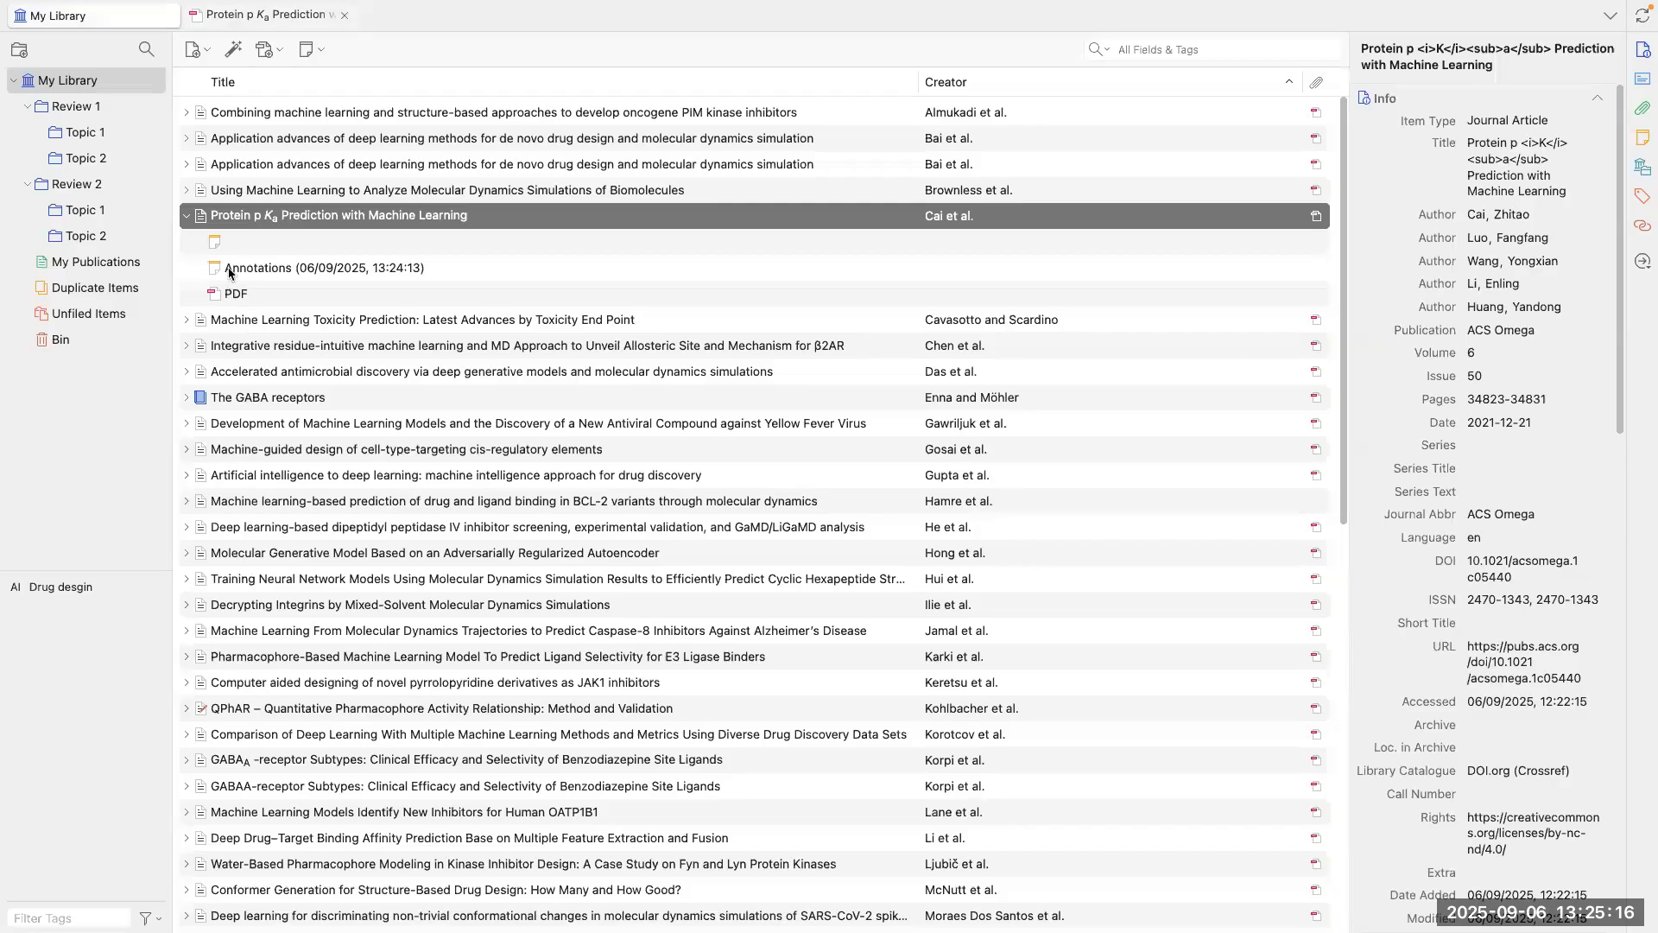
pyautogui.rightClick(278, 222)
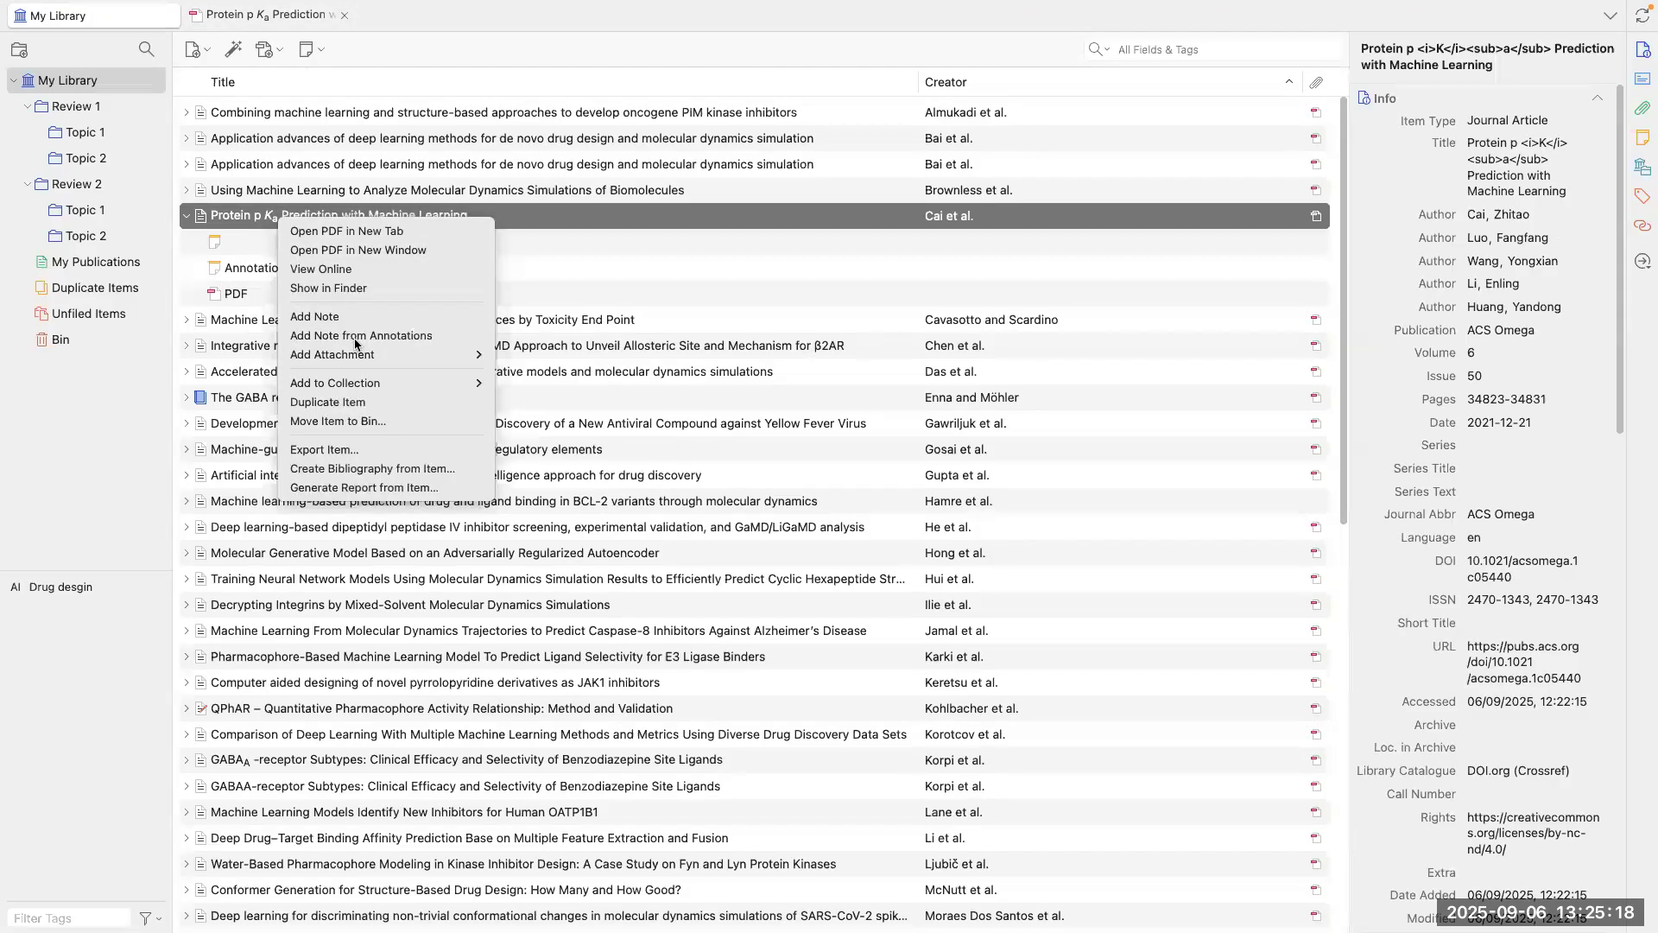
pyautogui.click(360, 336)
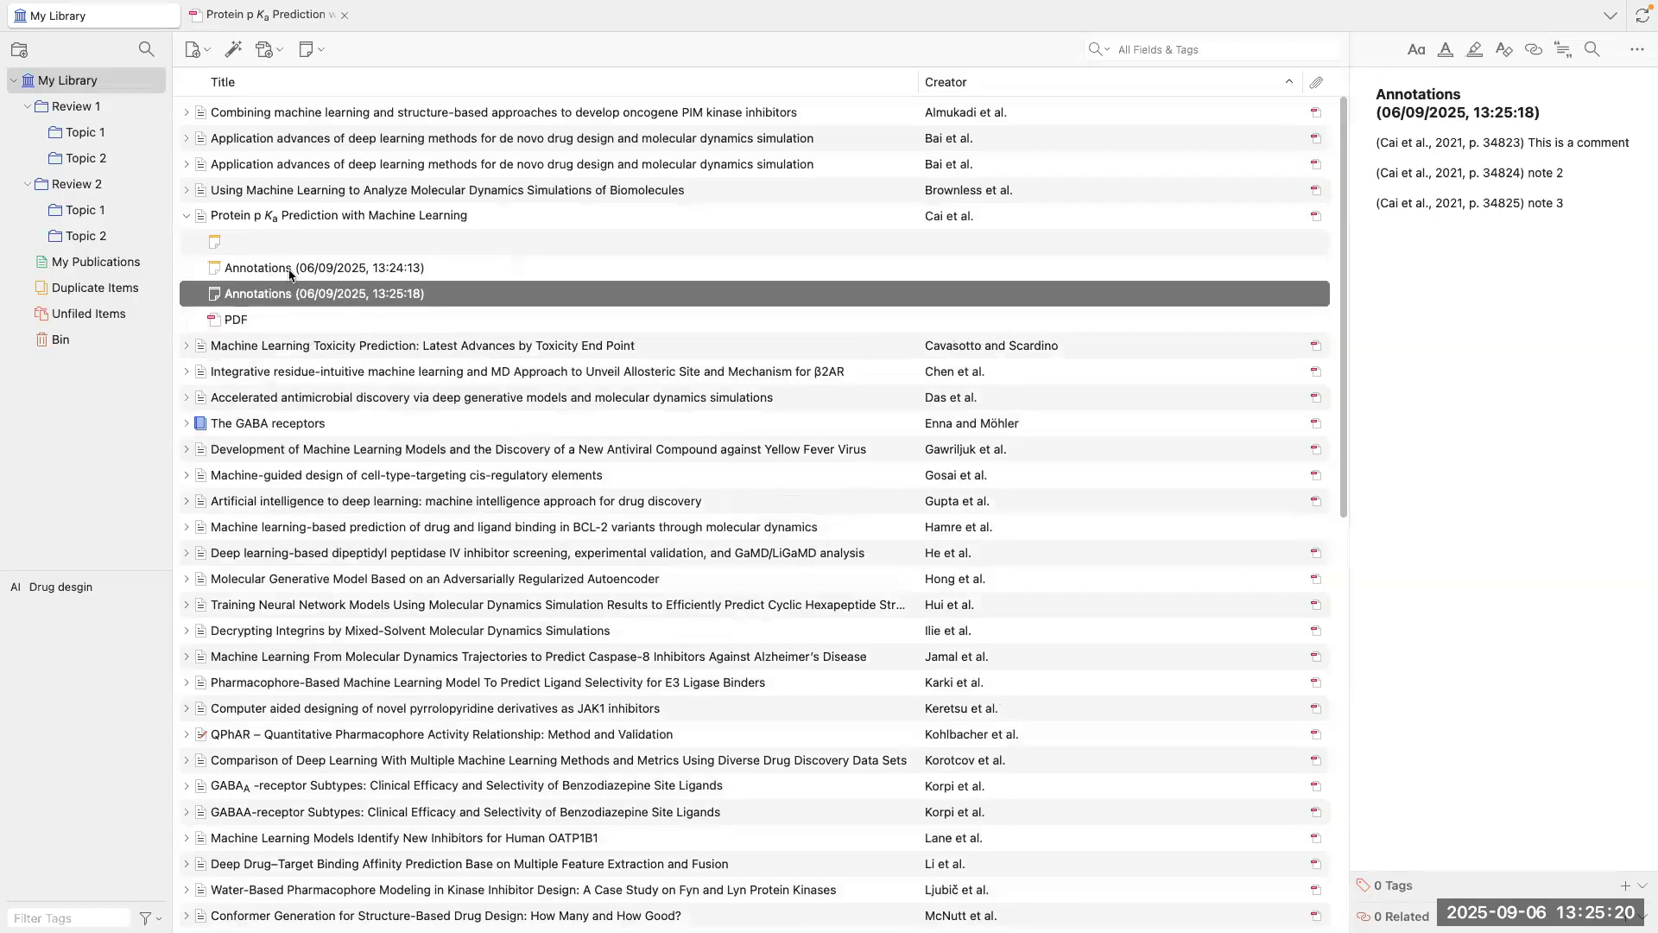
# Step: Create a third note from the item's annotations and compare the three annotation notes
pyautogui.rightClick(307, 217)
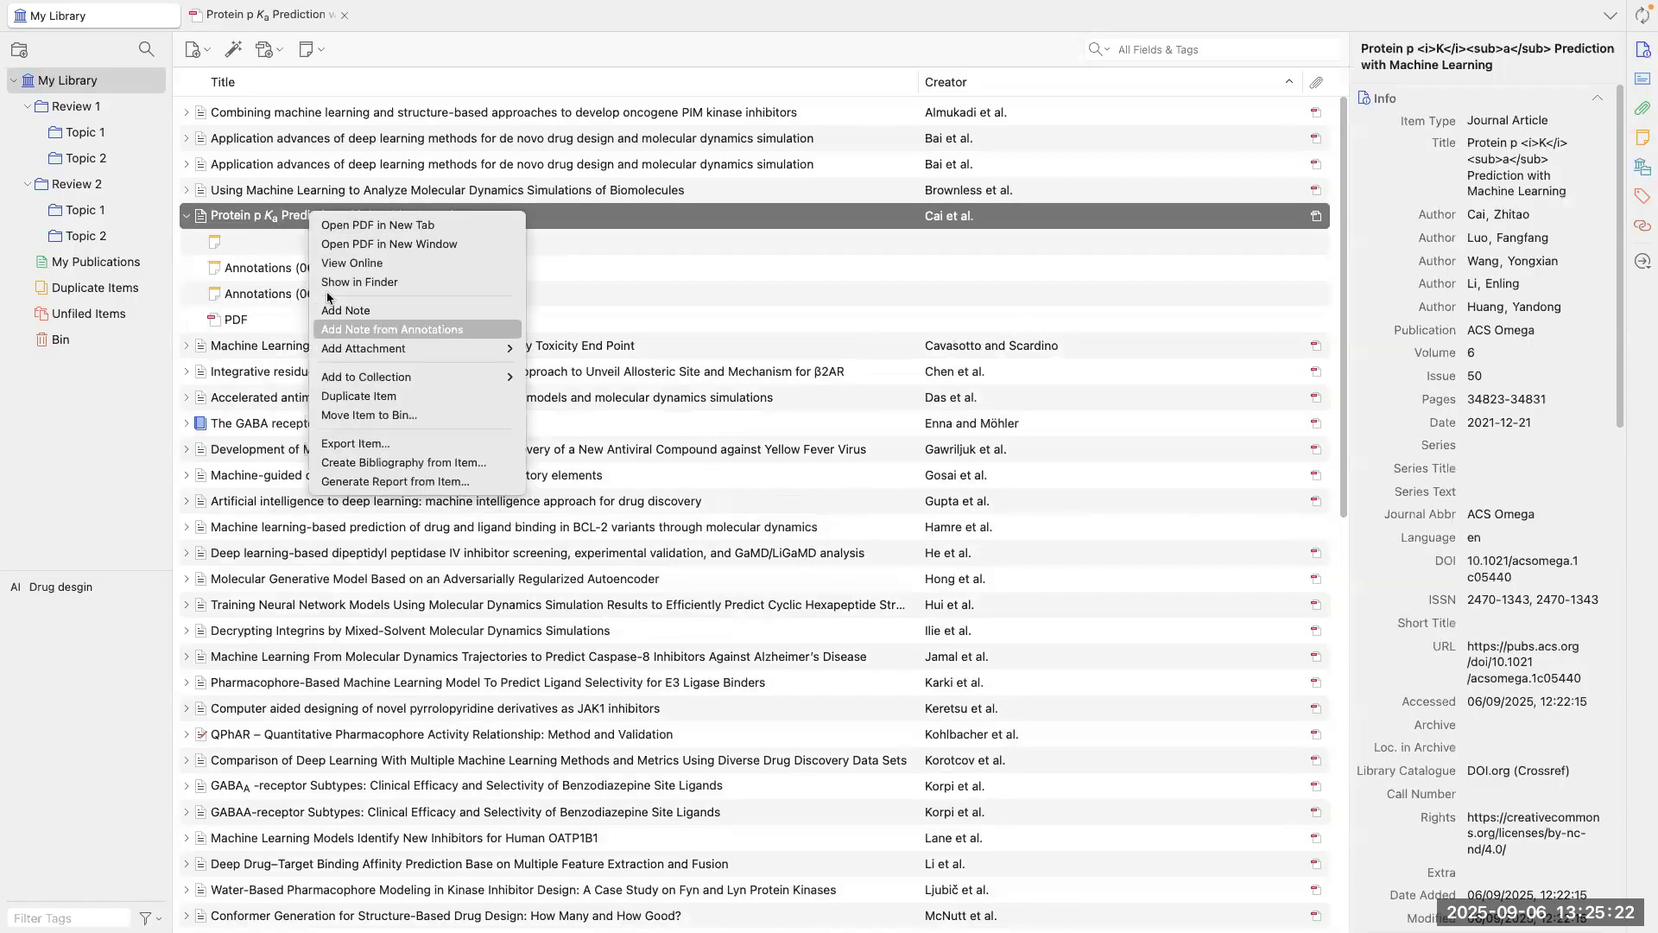
pyautogui.click(401, 329)
pyautogui.click(282, 275)
pyautogui.click(284, 300)
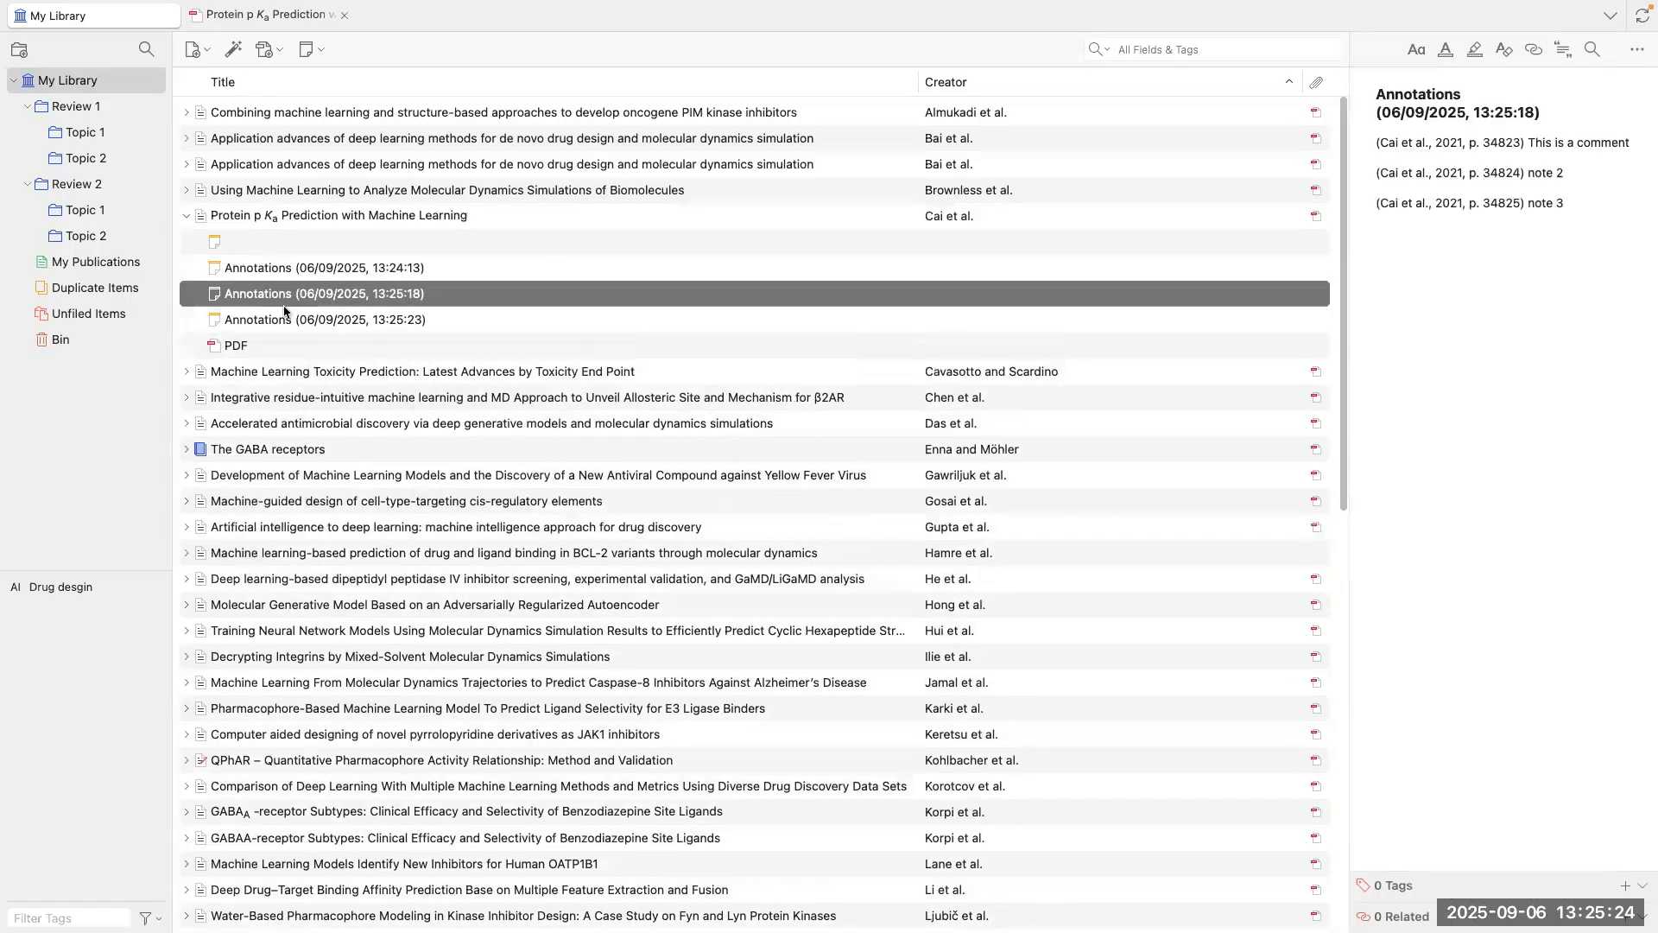
pyautogui.click(286, 322)
pyautogui.click(259, 269)
pyautogui.click(197, 222)
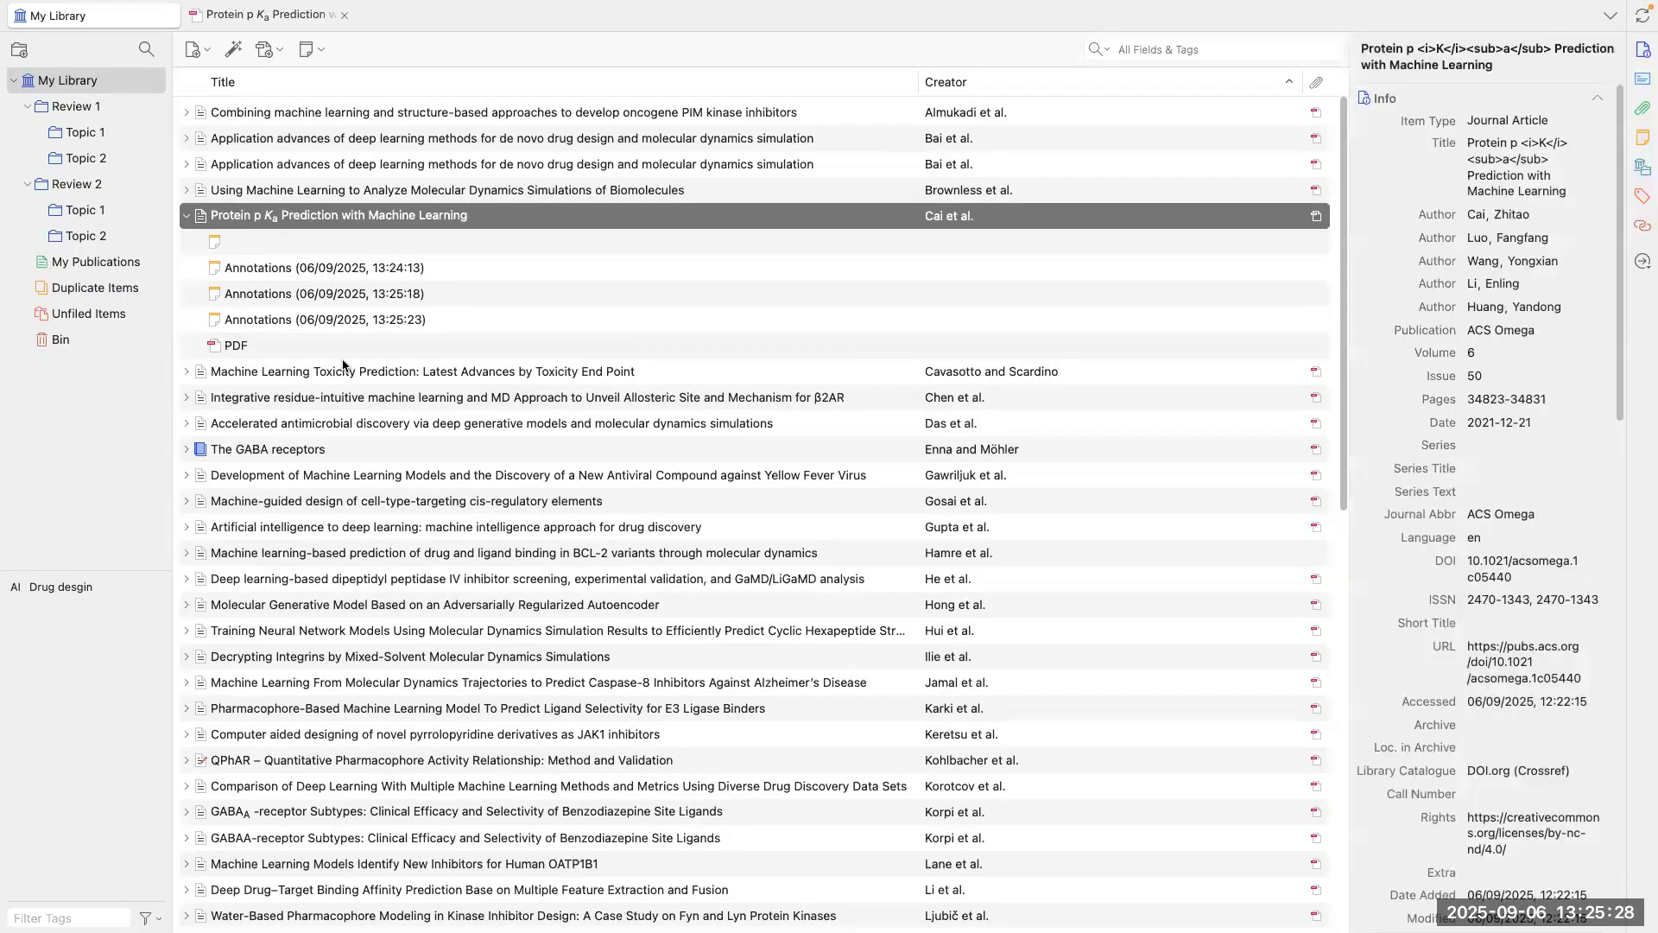
# Step: Switch to the browser and view the APA Style journal references, the PubMed BCL-2 article and the Oxford Academic GABAA receptor chapter
pyautogui.hotkey('ctrl', 'Up')
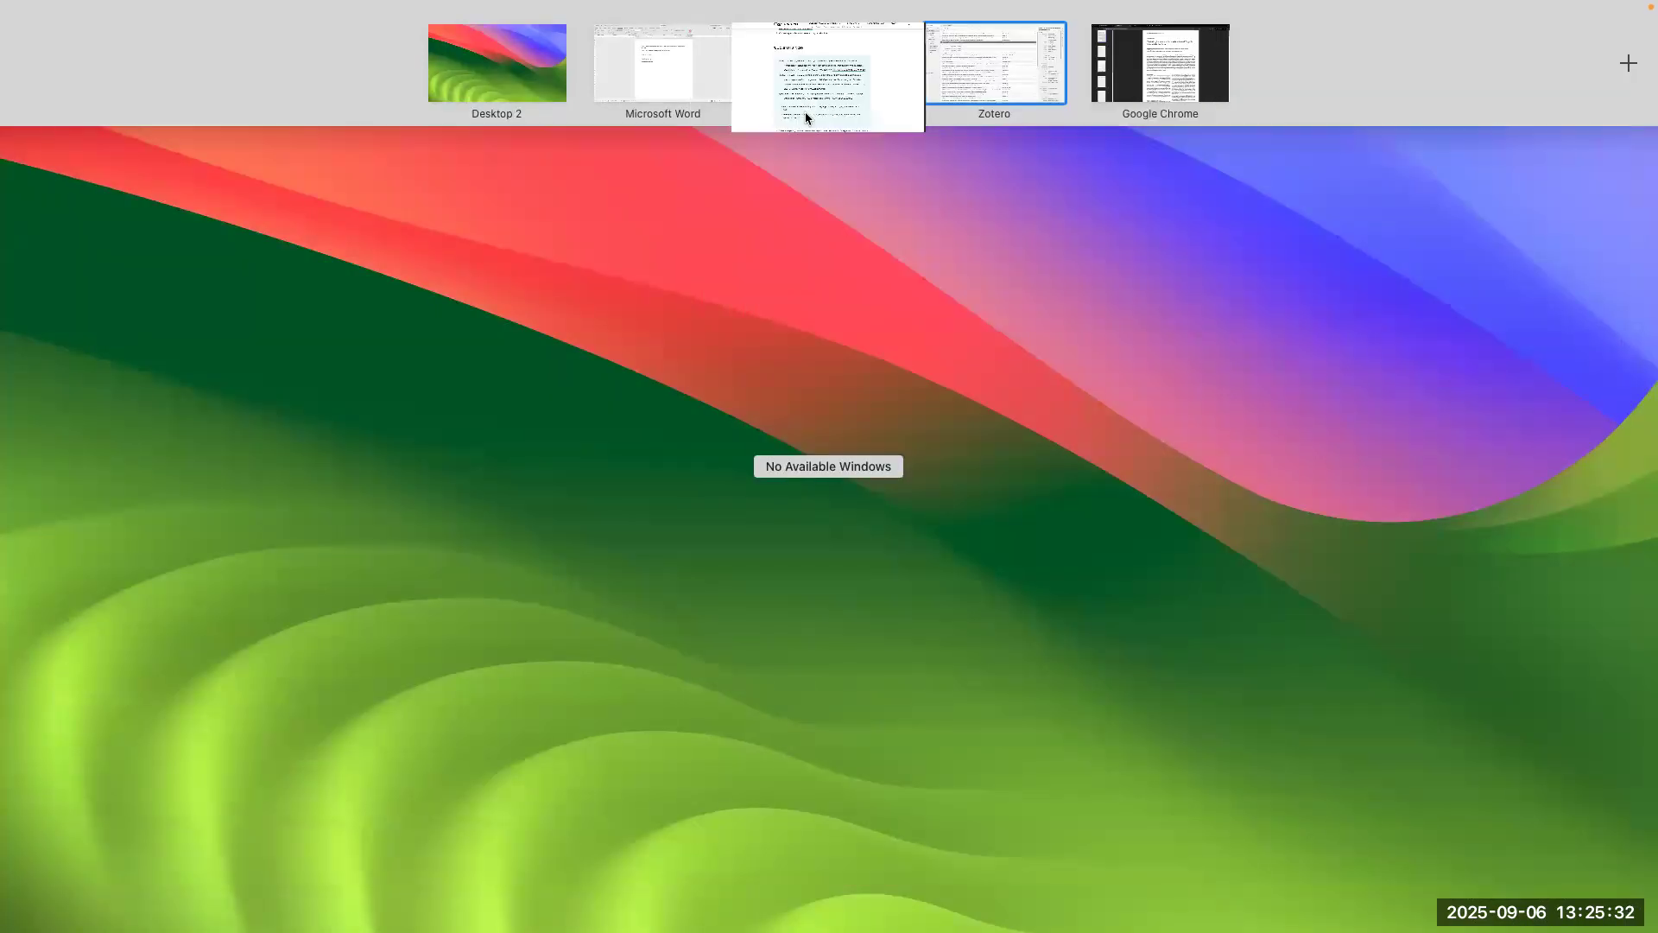
pyautogui.click(805, 86)
pyautogui.scroll(8, 788, 257)
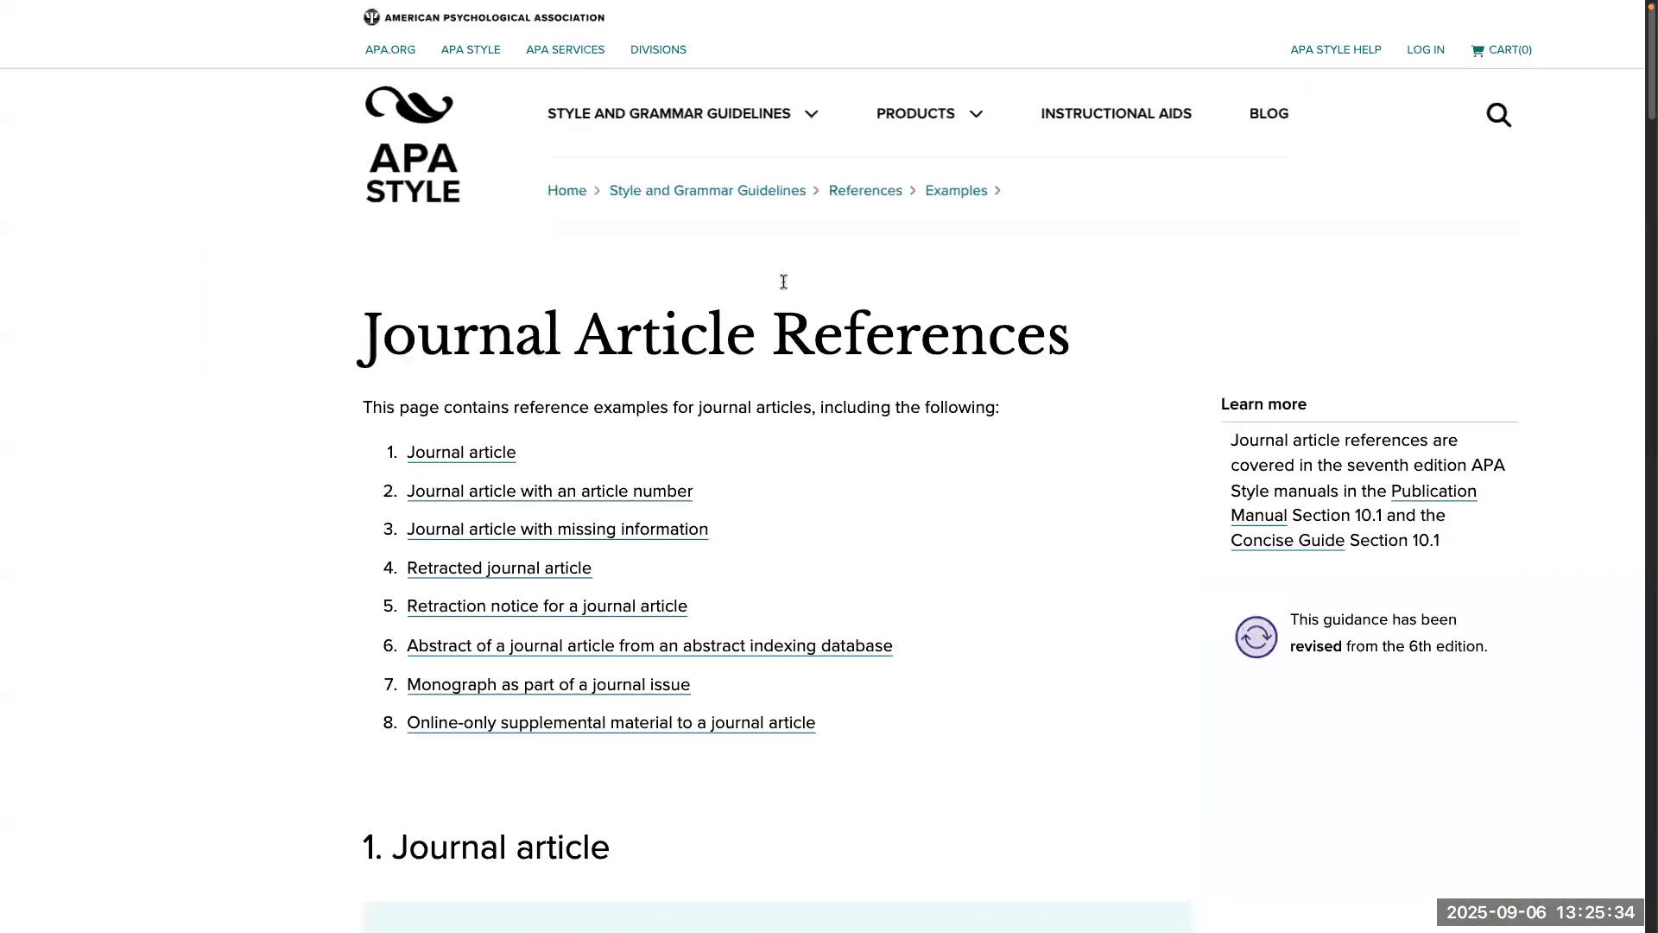
pyautogui.press('super+minus')
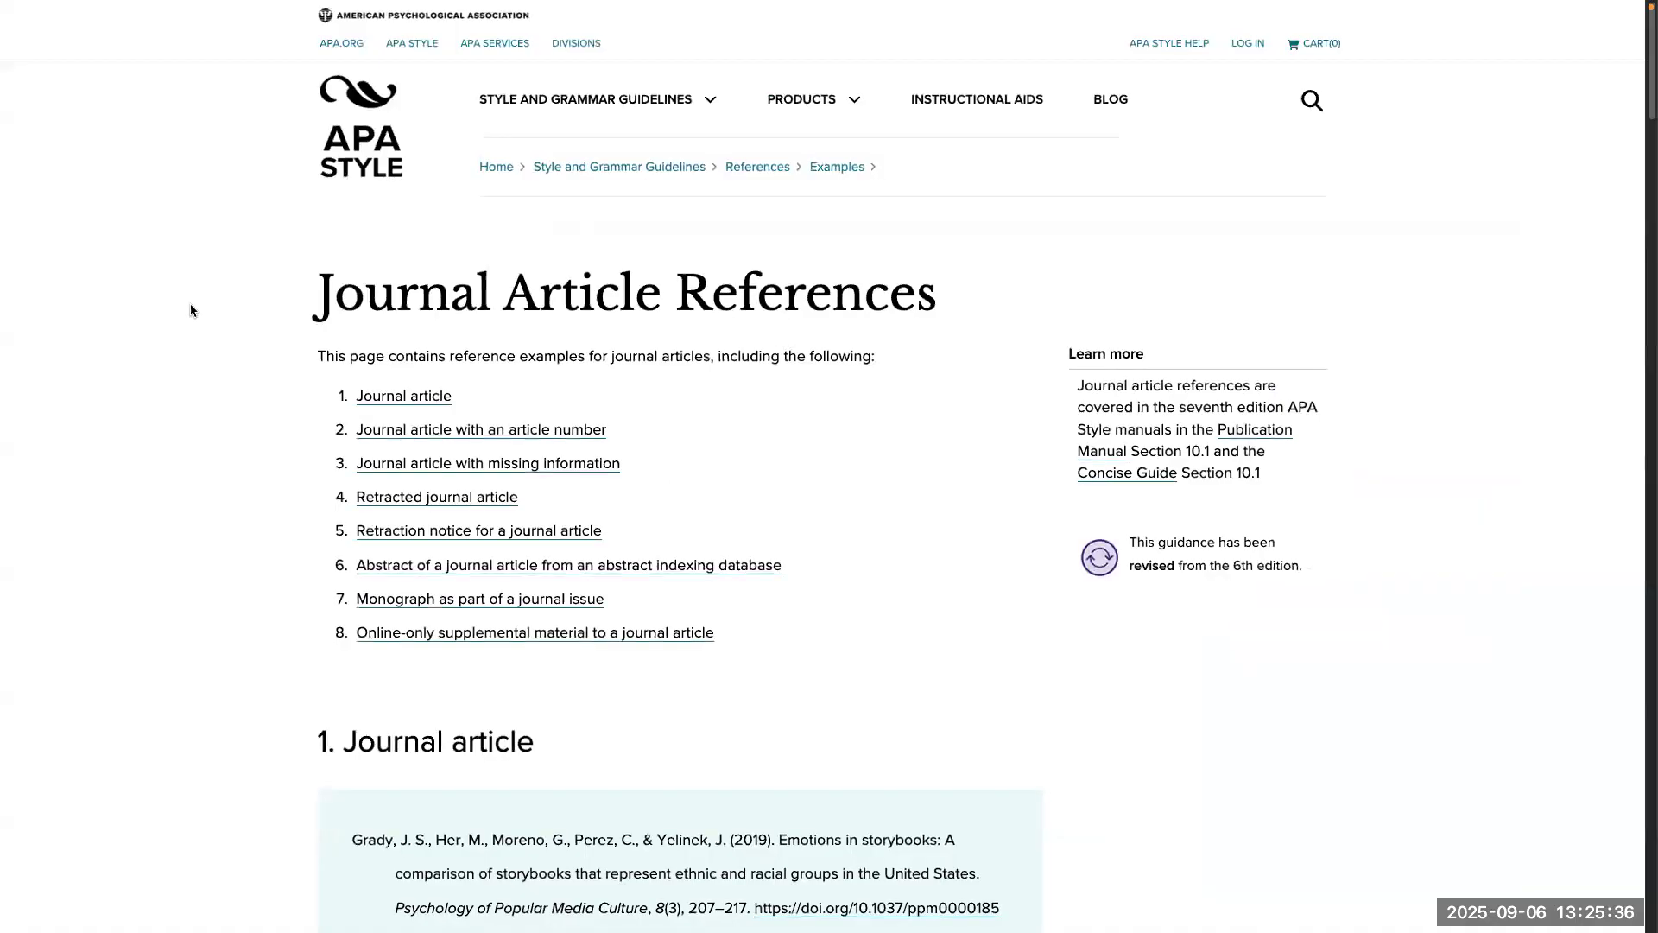
pyautogui.moveTo(1, 320)
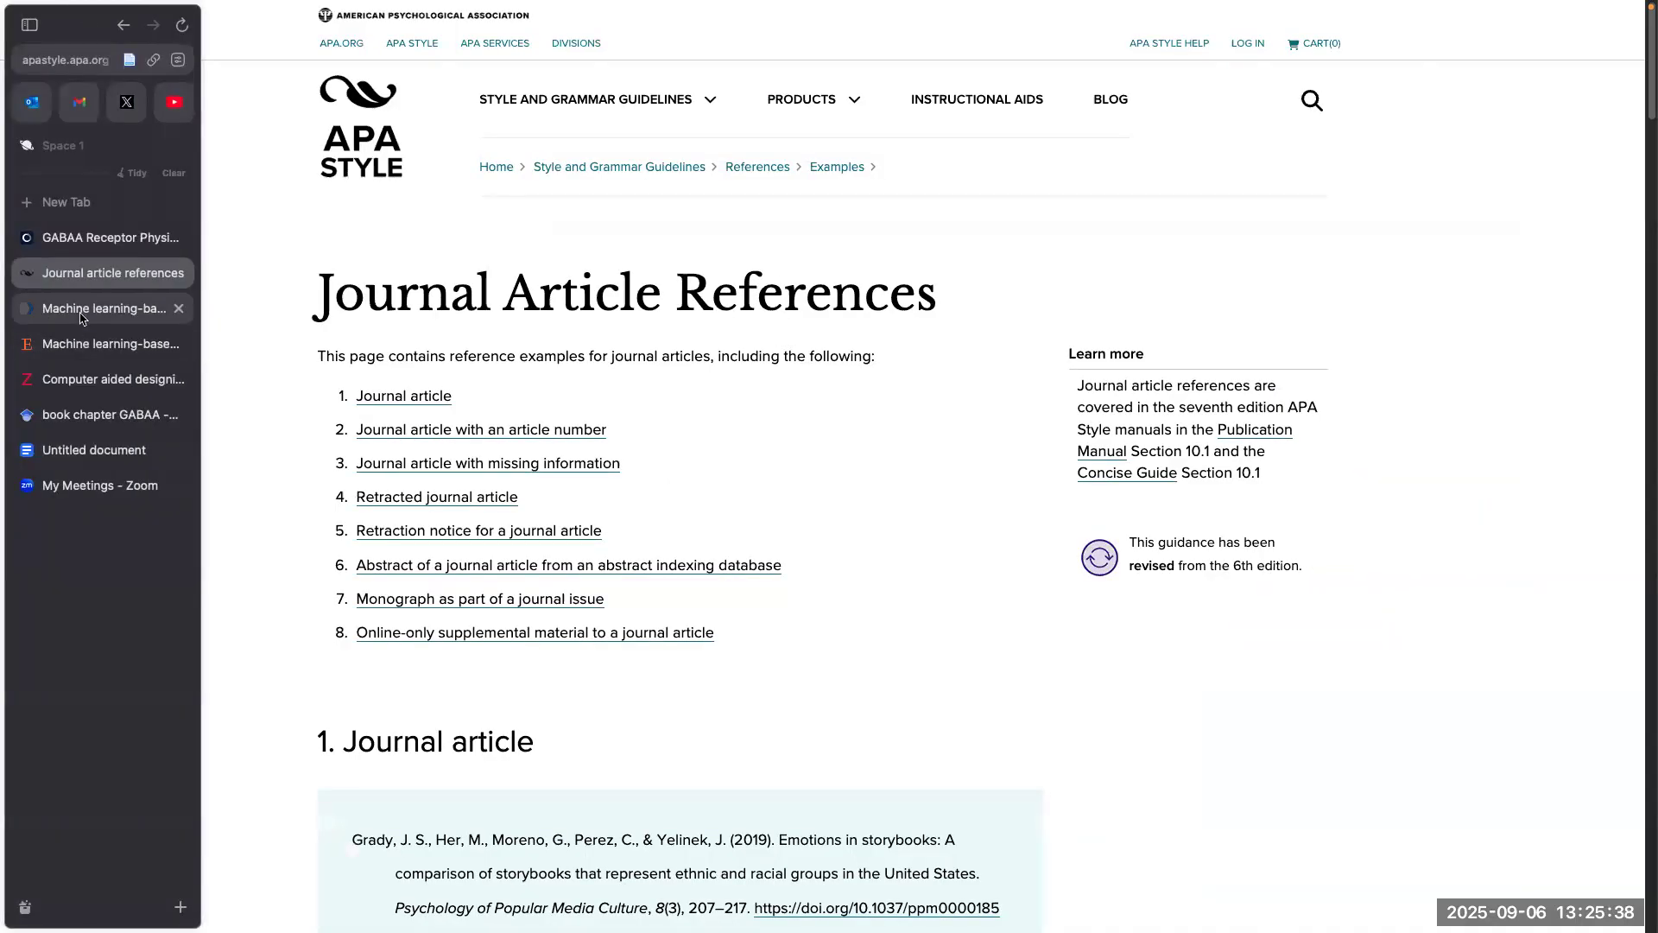
pyautogui.click(95, 308)
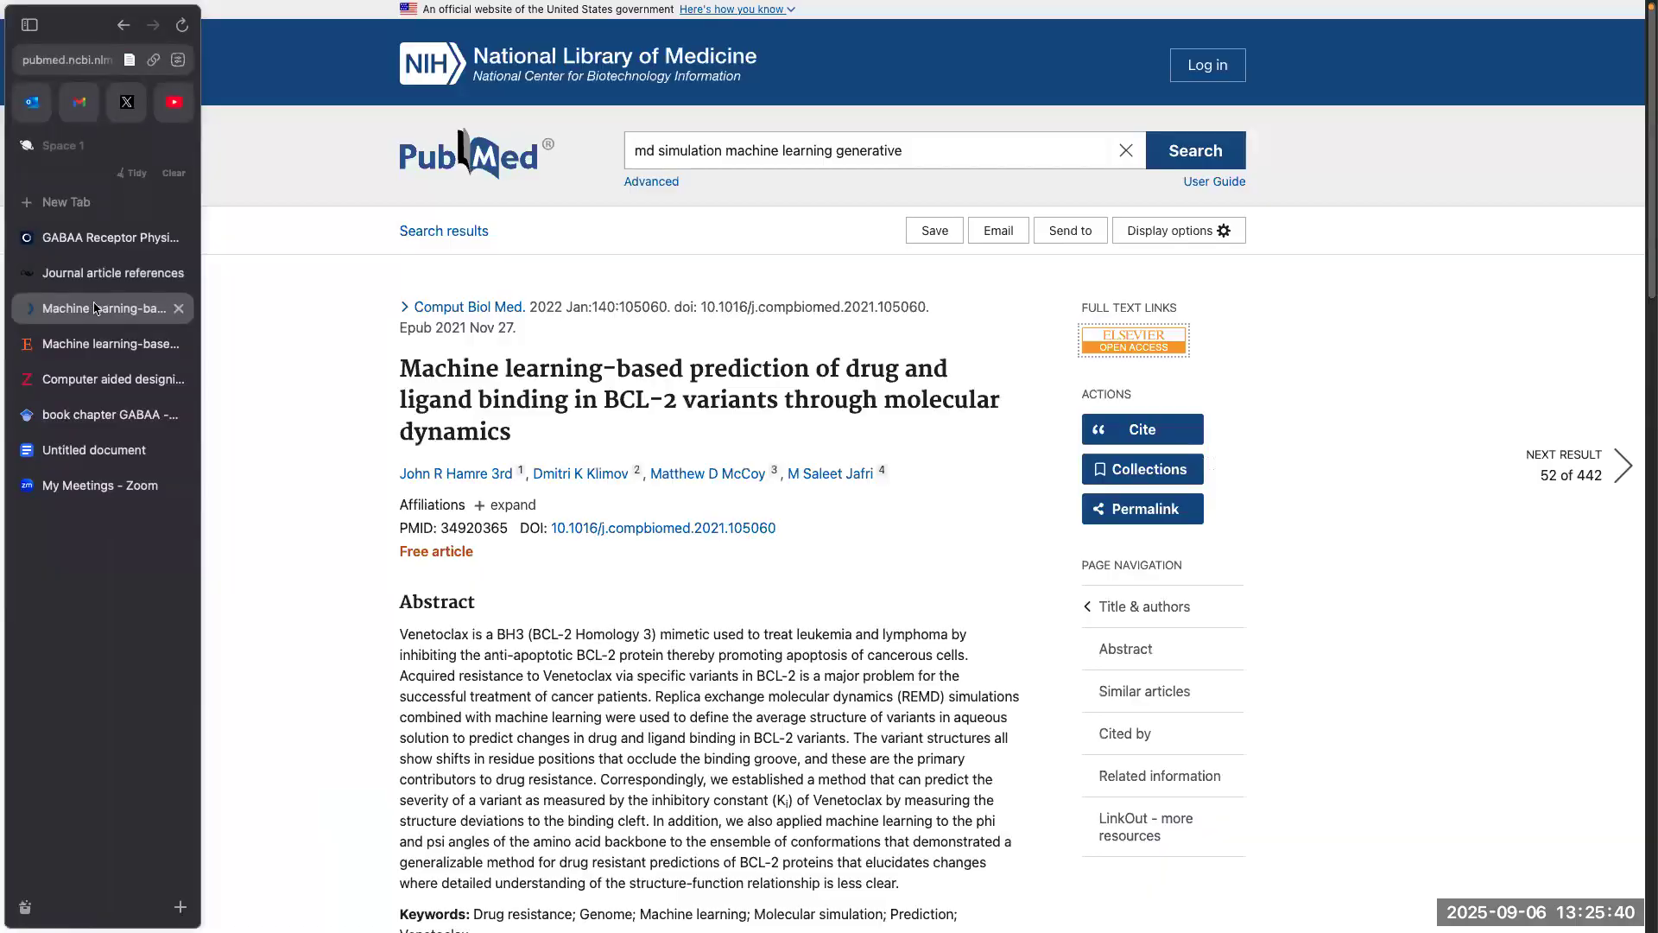
pyautogui.click(109, 246)
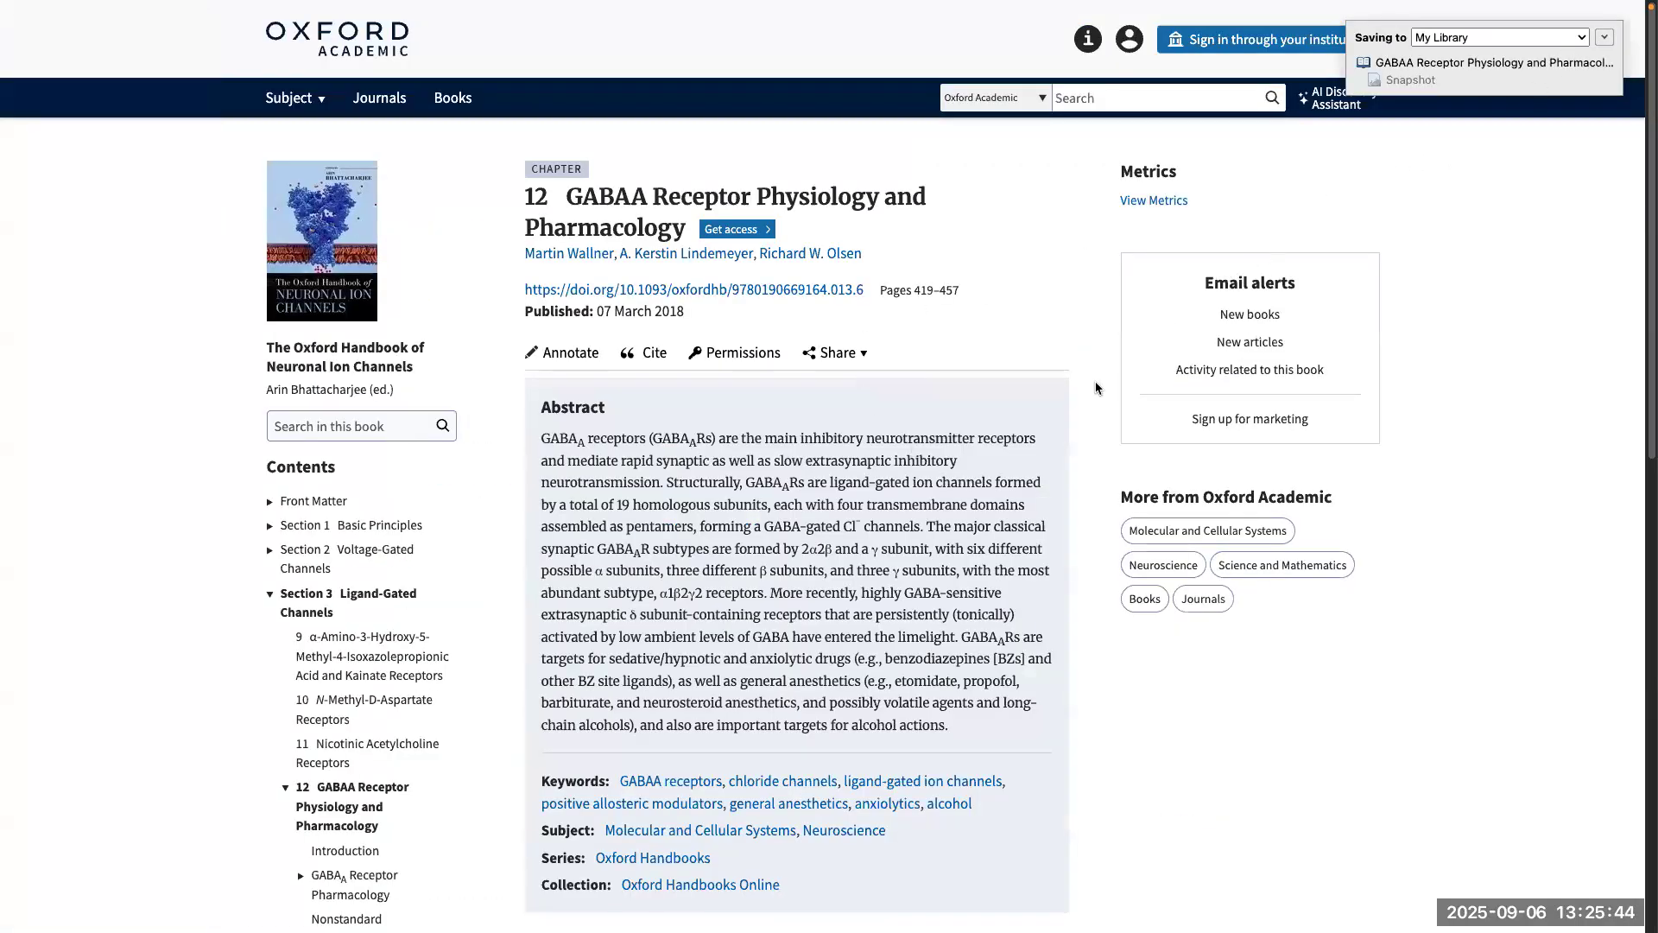
# Step: Look over the Oxford Academic chapter page and the open APA Style, PubMed, Google Scholar and ScienceDirect pages
pyautogui.scroll(-10, 1075, 387)
pyautogui.scroll(10, 1075, 387)
pyautogui.scroll(-10, 114, 339)
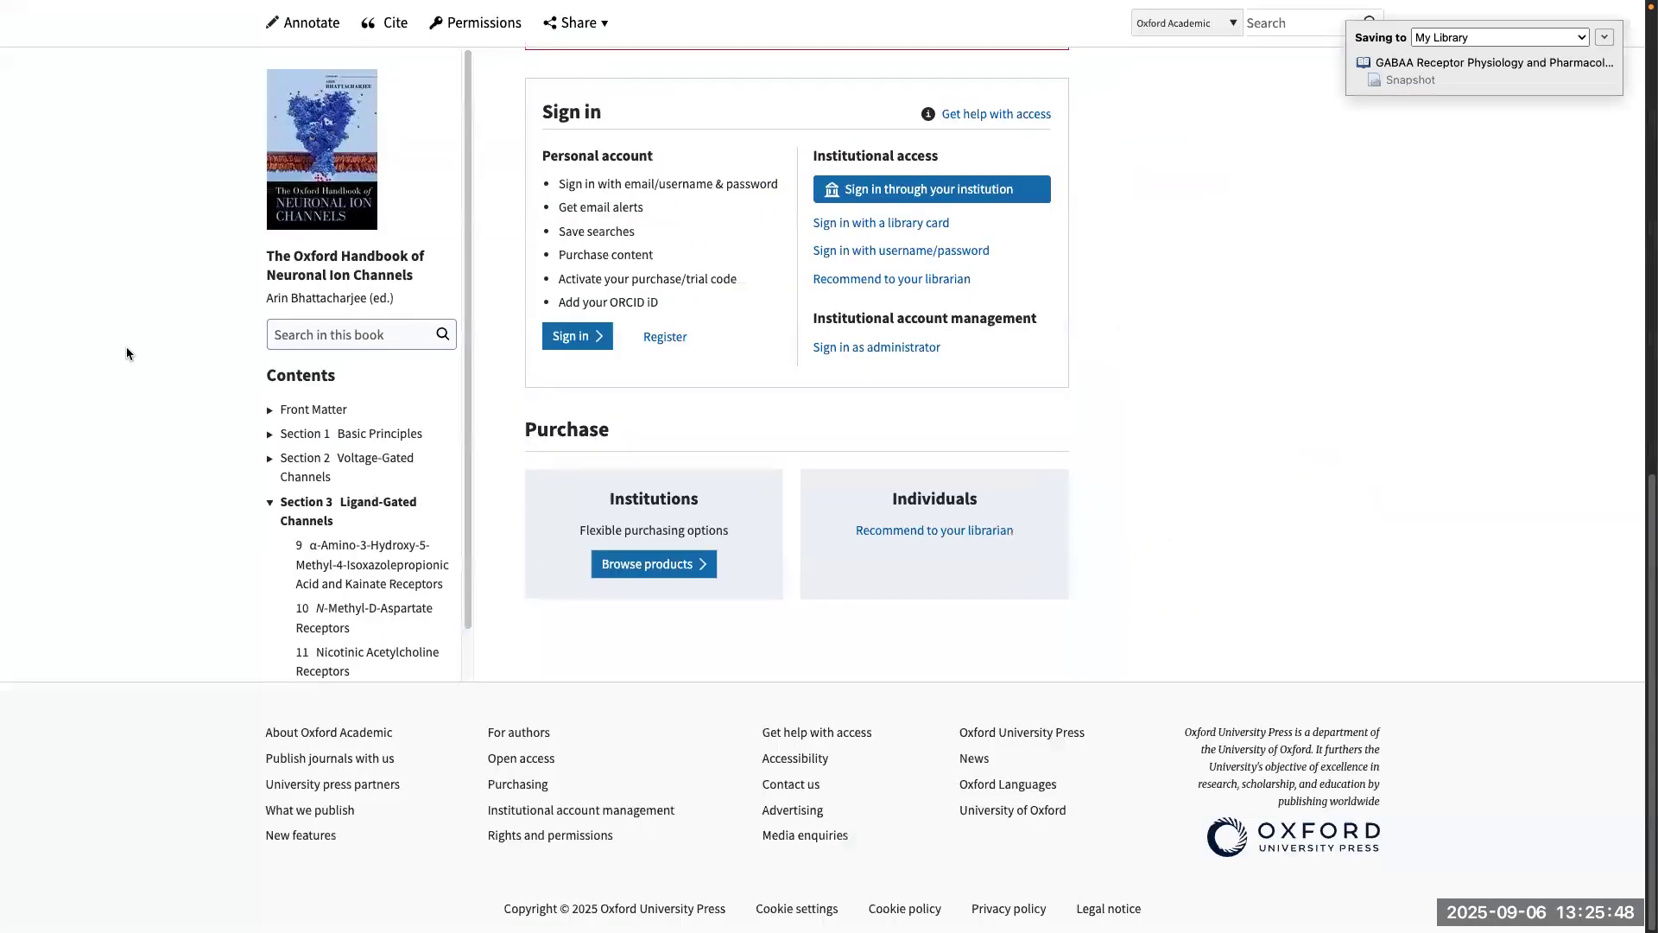
pyautogui.scroll(10, 126, 353)
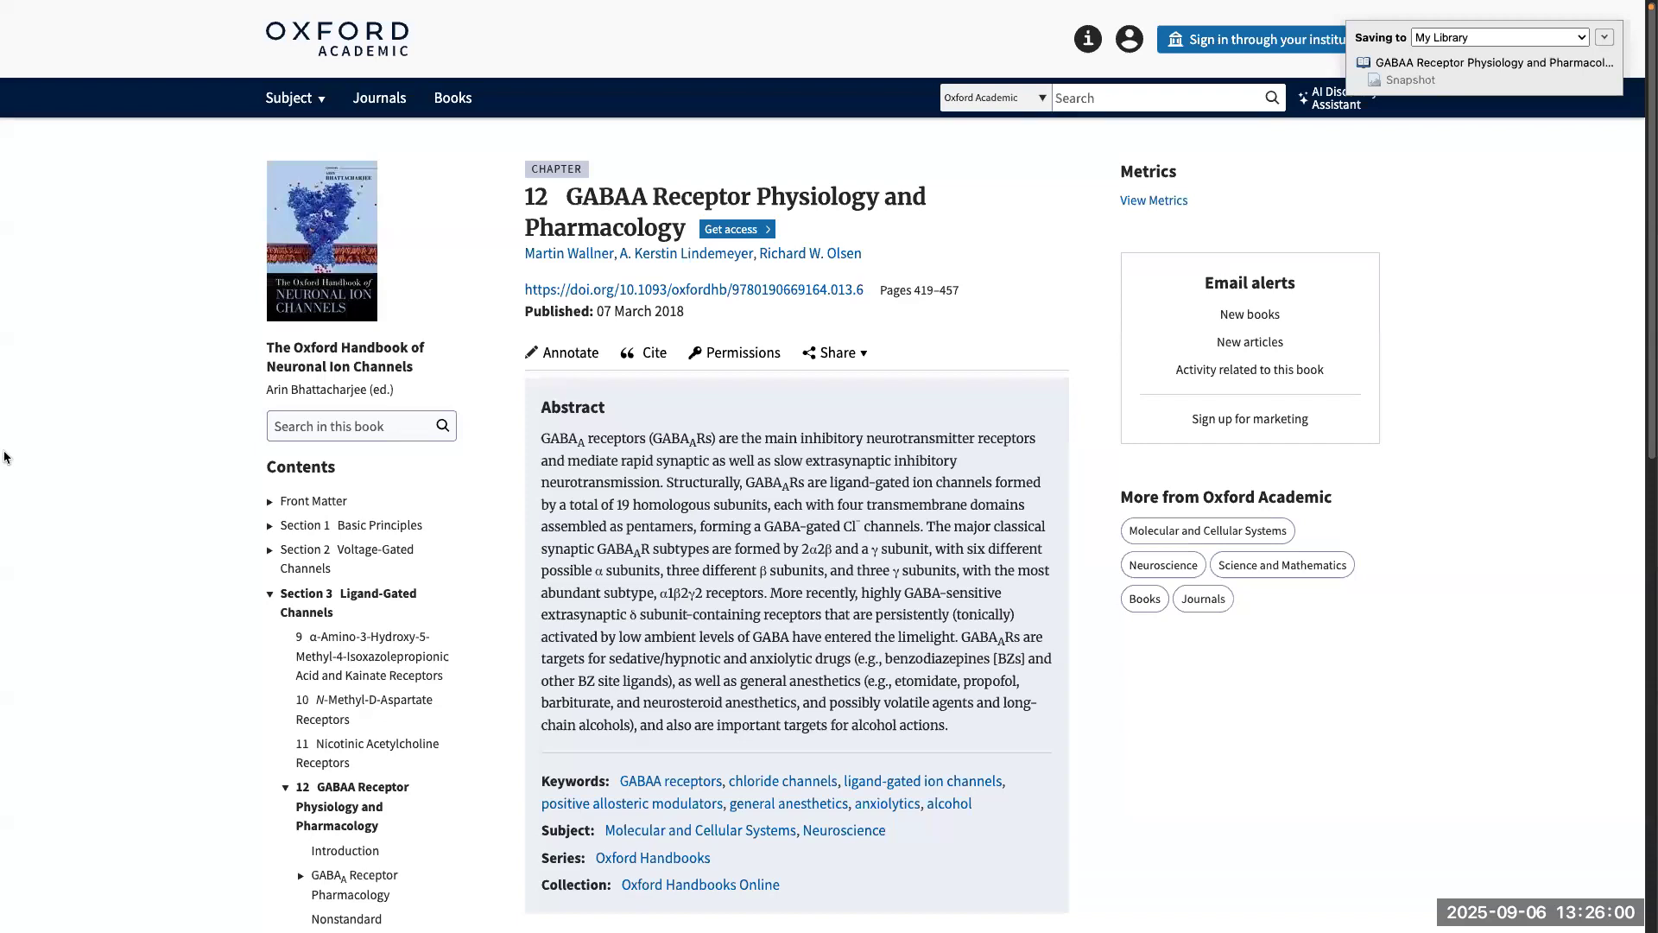
pyautogui.moveTo(2, 456)
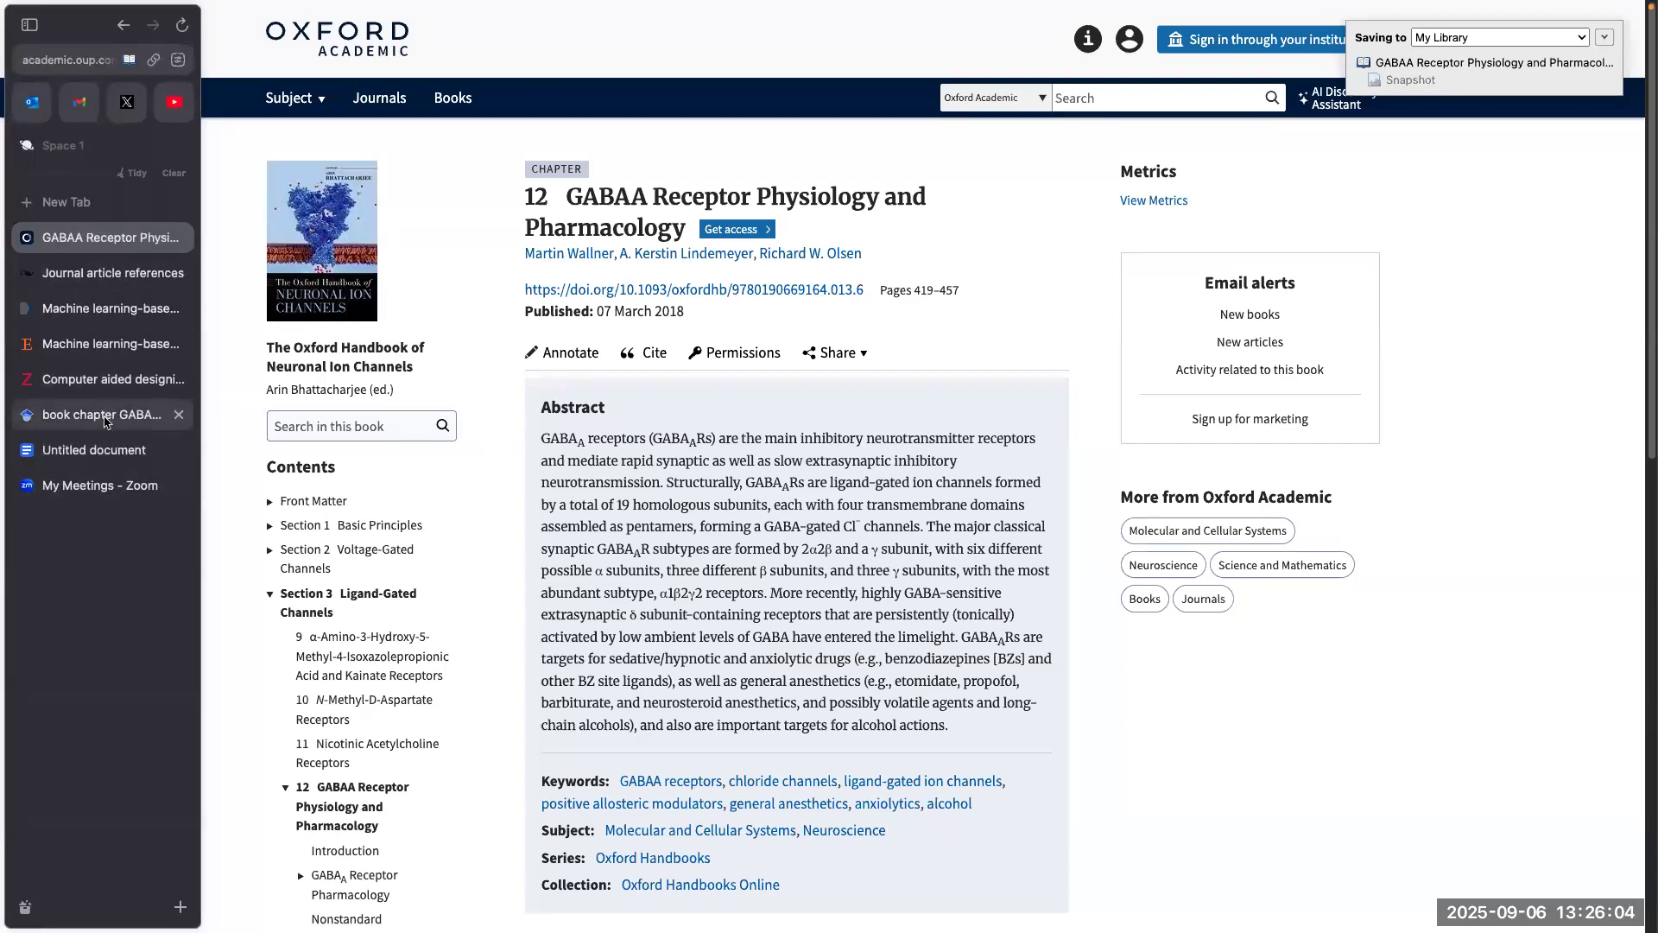
pyautogui.click(115, 273)
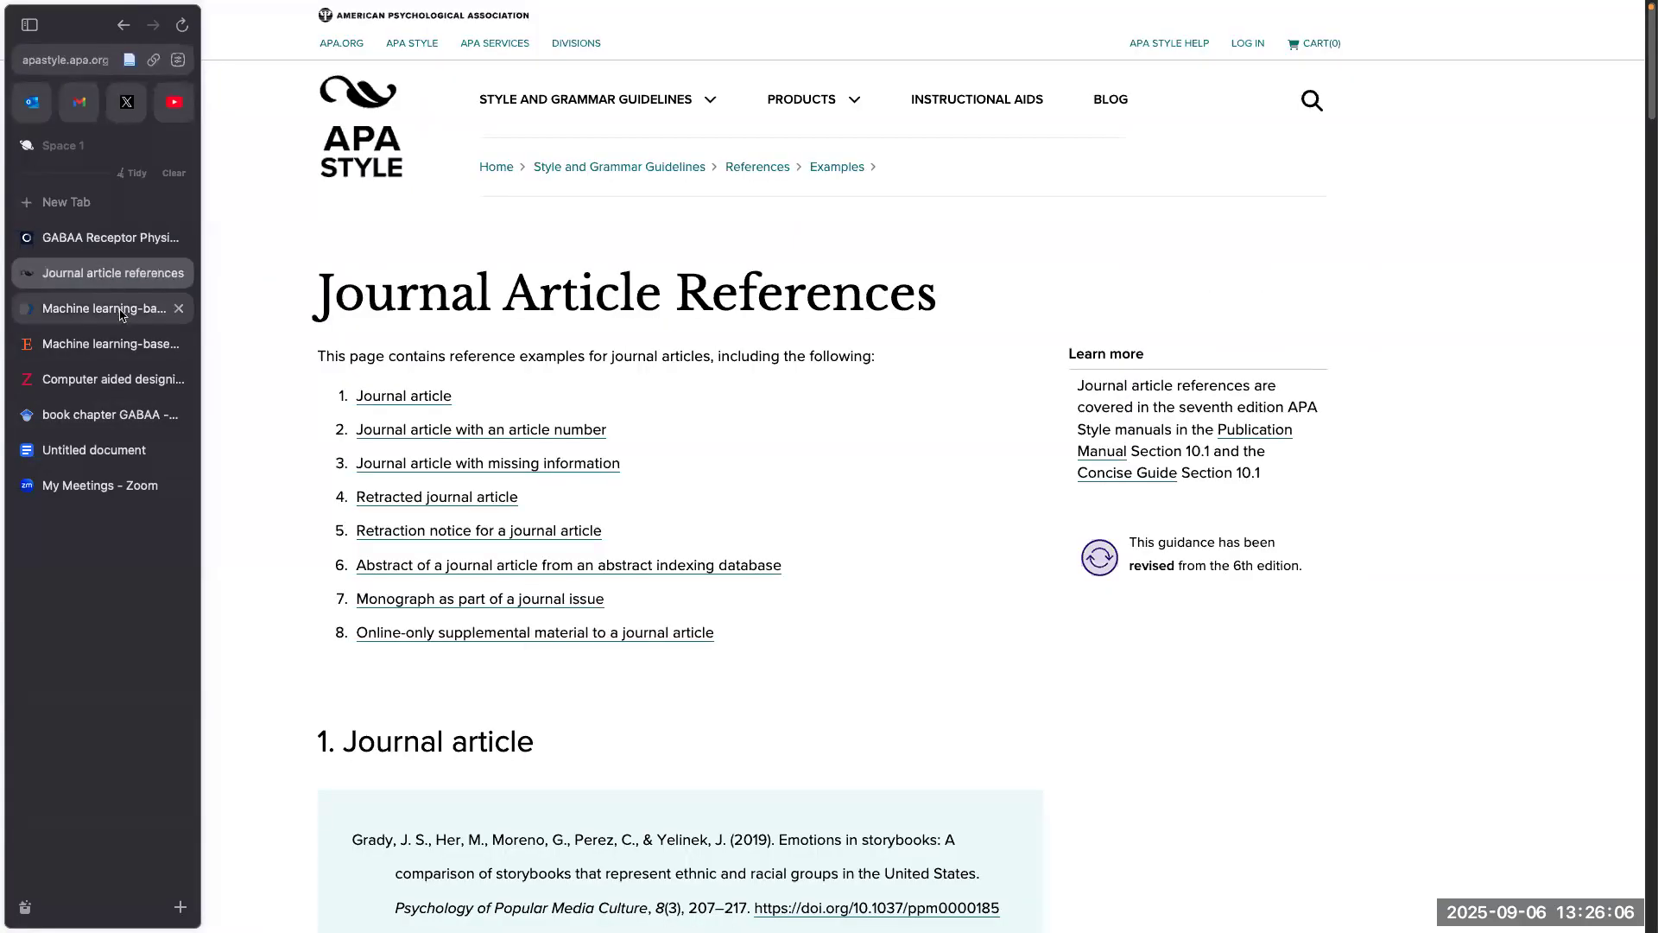
pyautogui.click(121, 309)
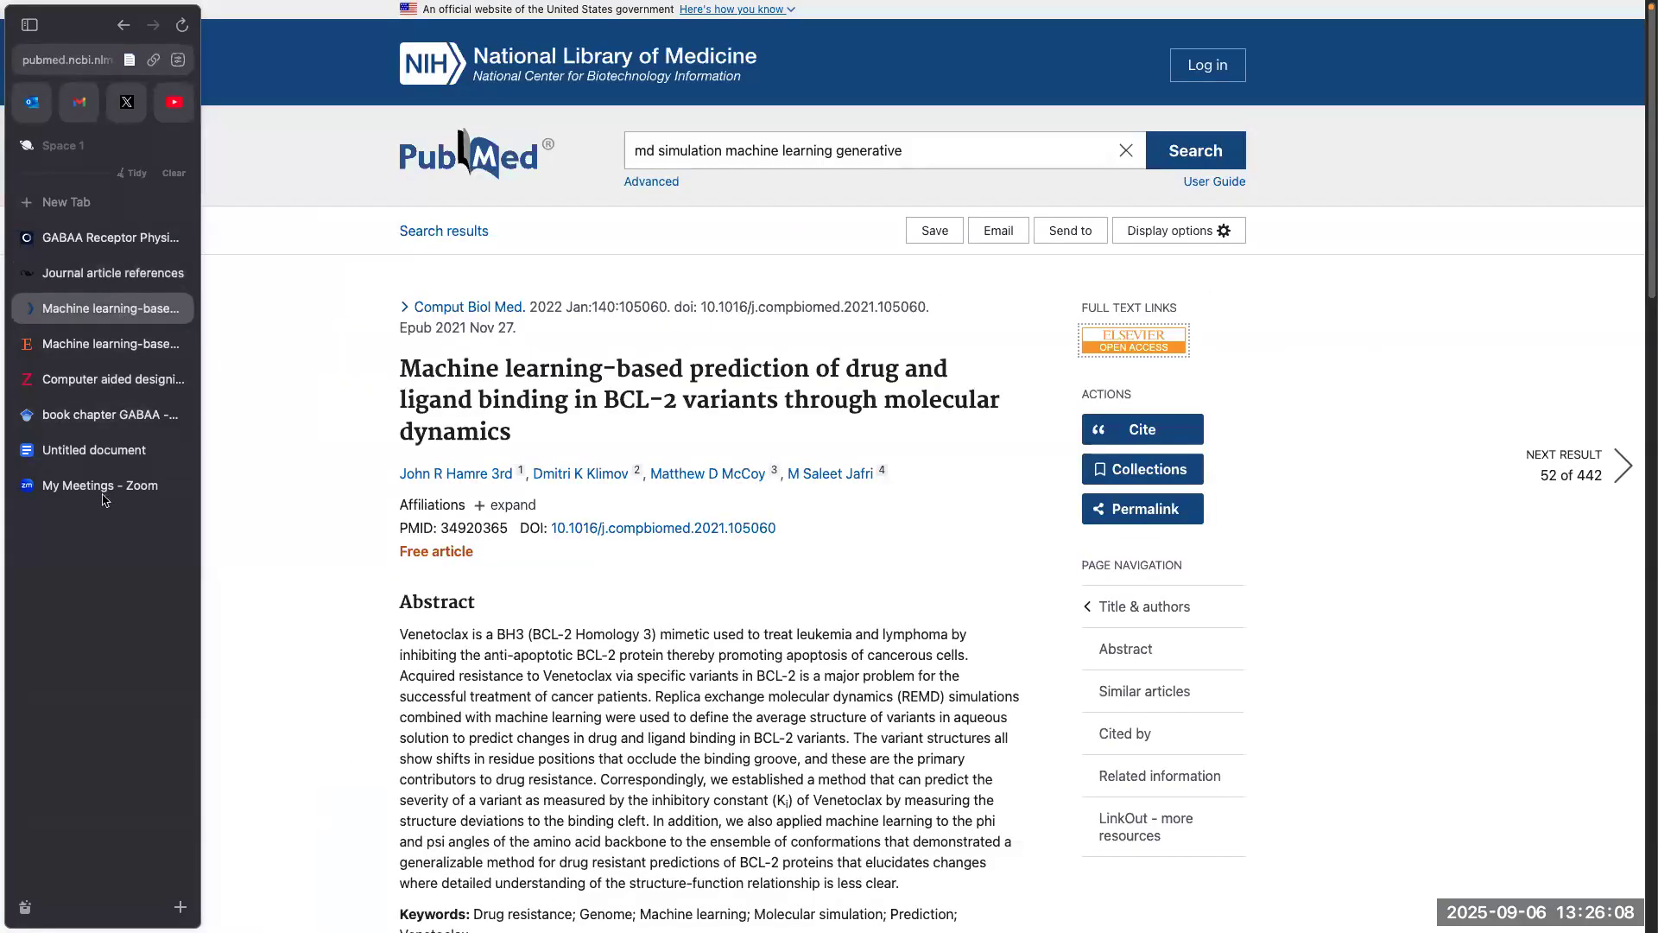
pyautogui.click(99, 449)
pyautogui.click(99, 423)
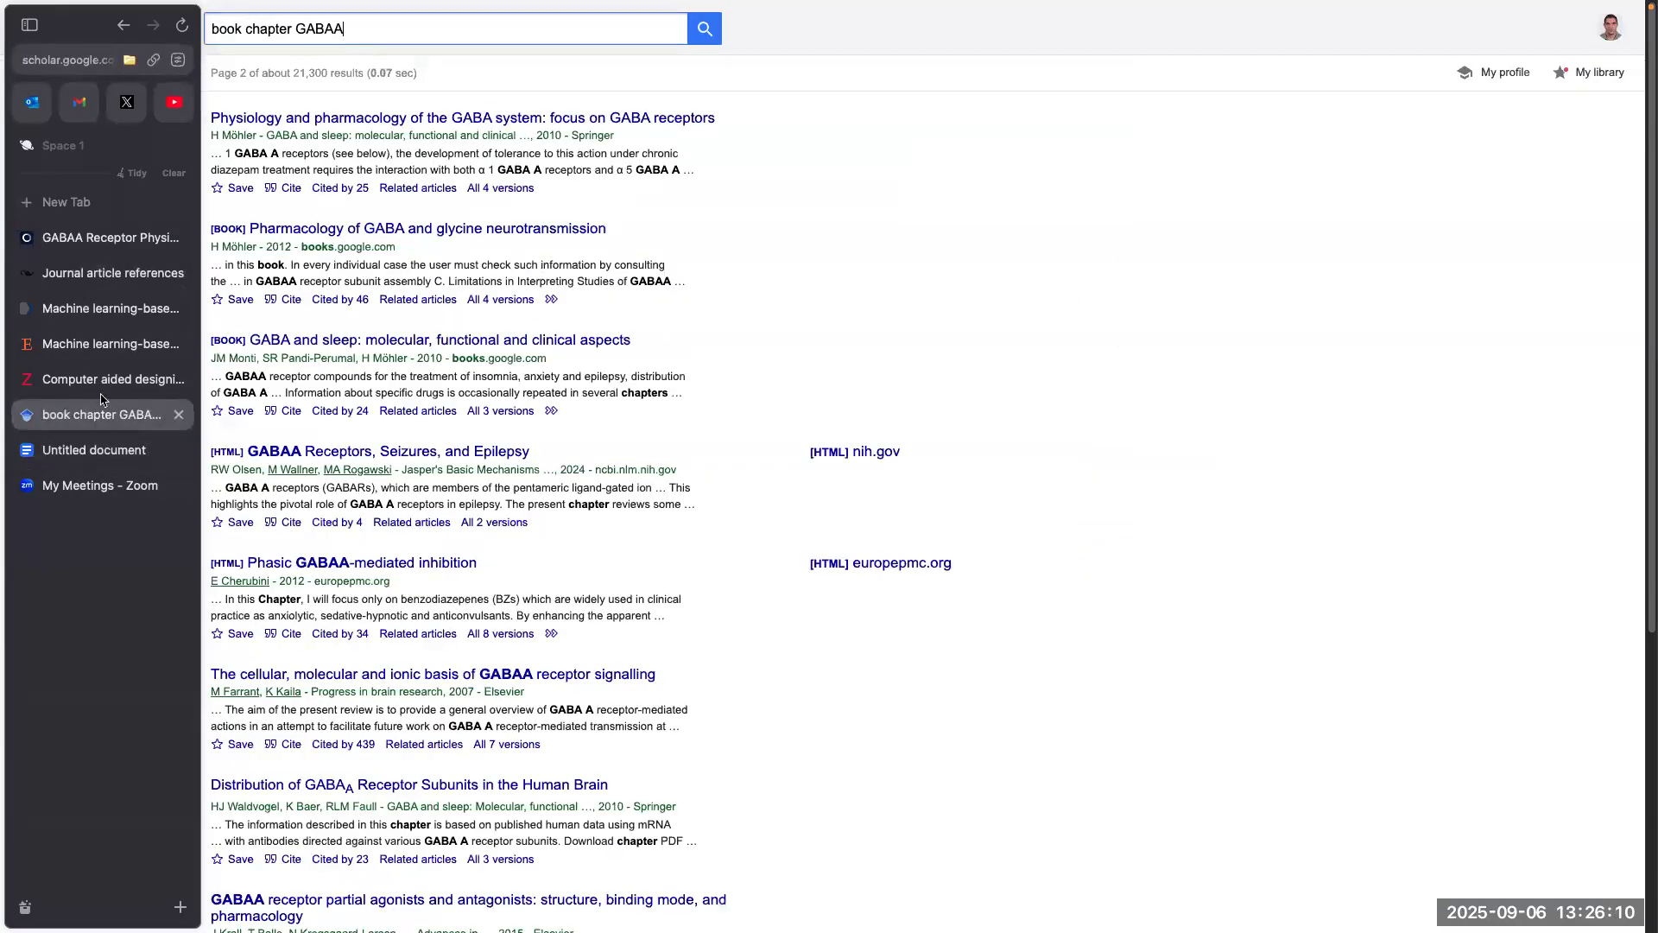
pyautogui.click(102, 377)
pyautogui.click(100, 354)
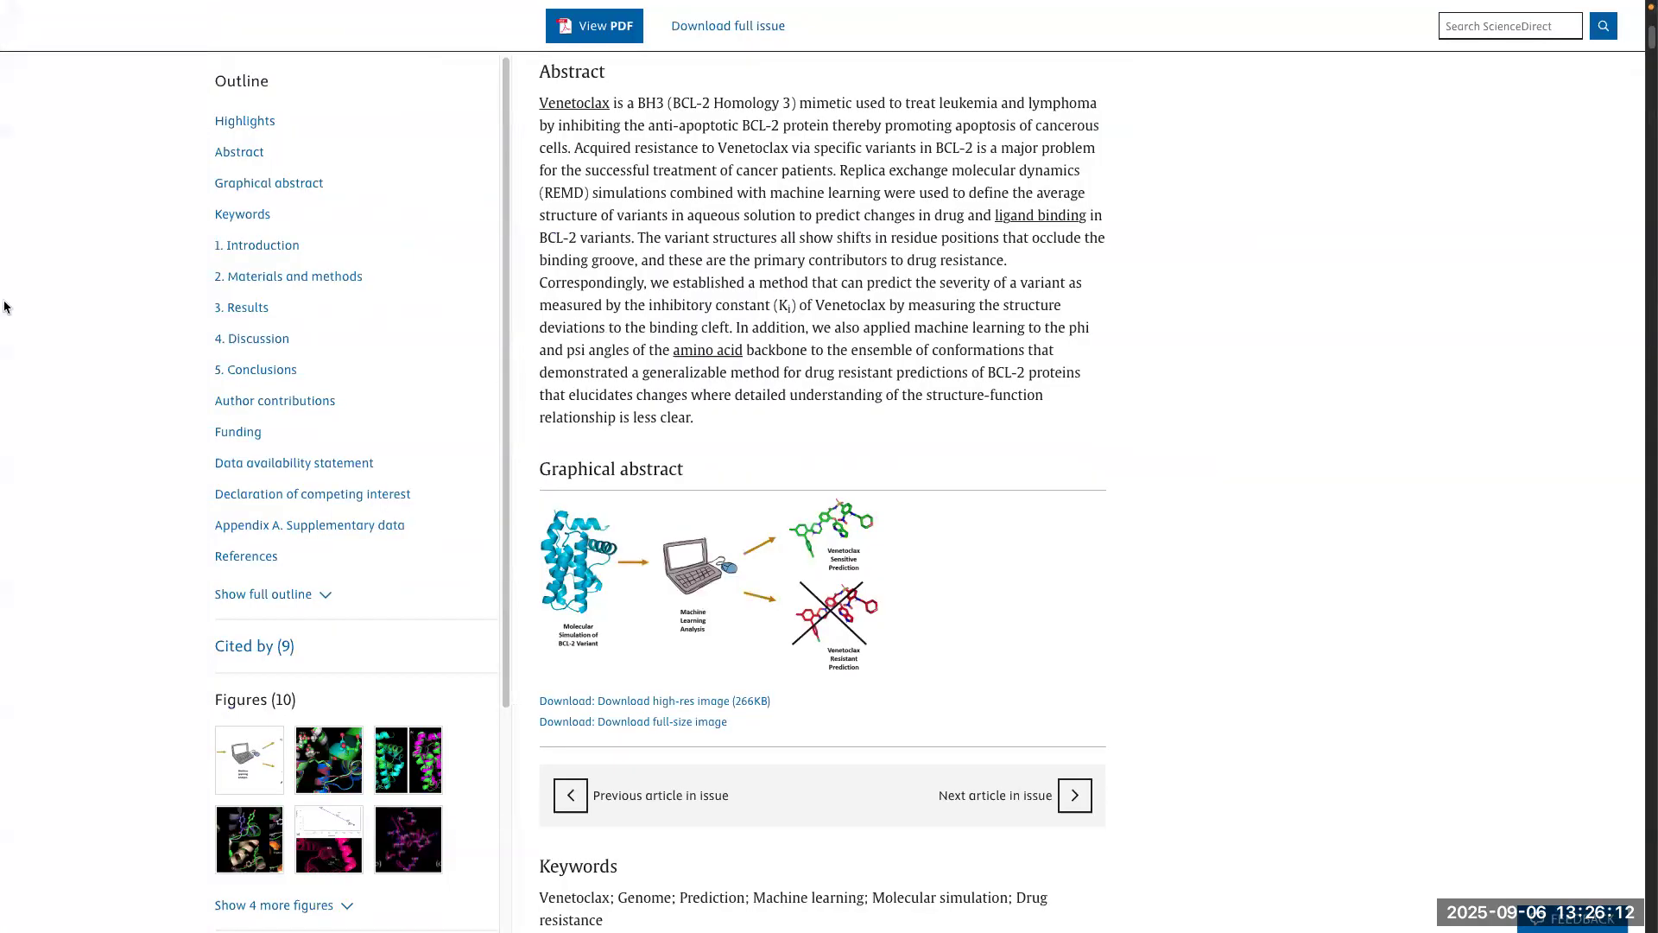
# Step: Open the Zotero website in a new tab and view the account's storage usage and upgrade plans
pyautogui.click(54, 202)
pyautogui.write('zotero')
pyautogui.press('Return')
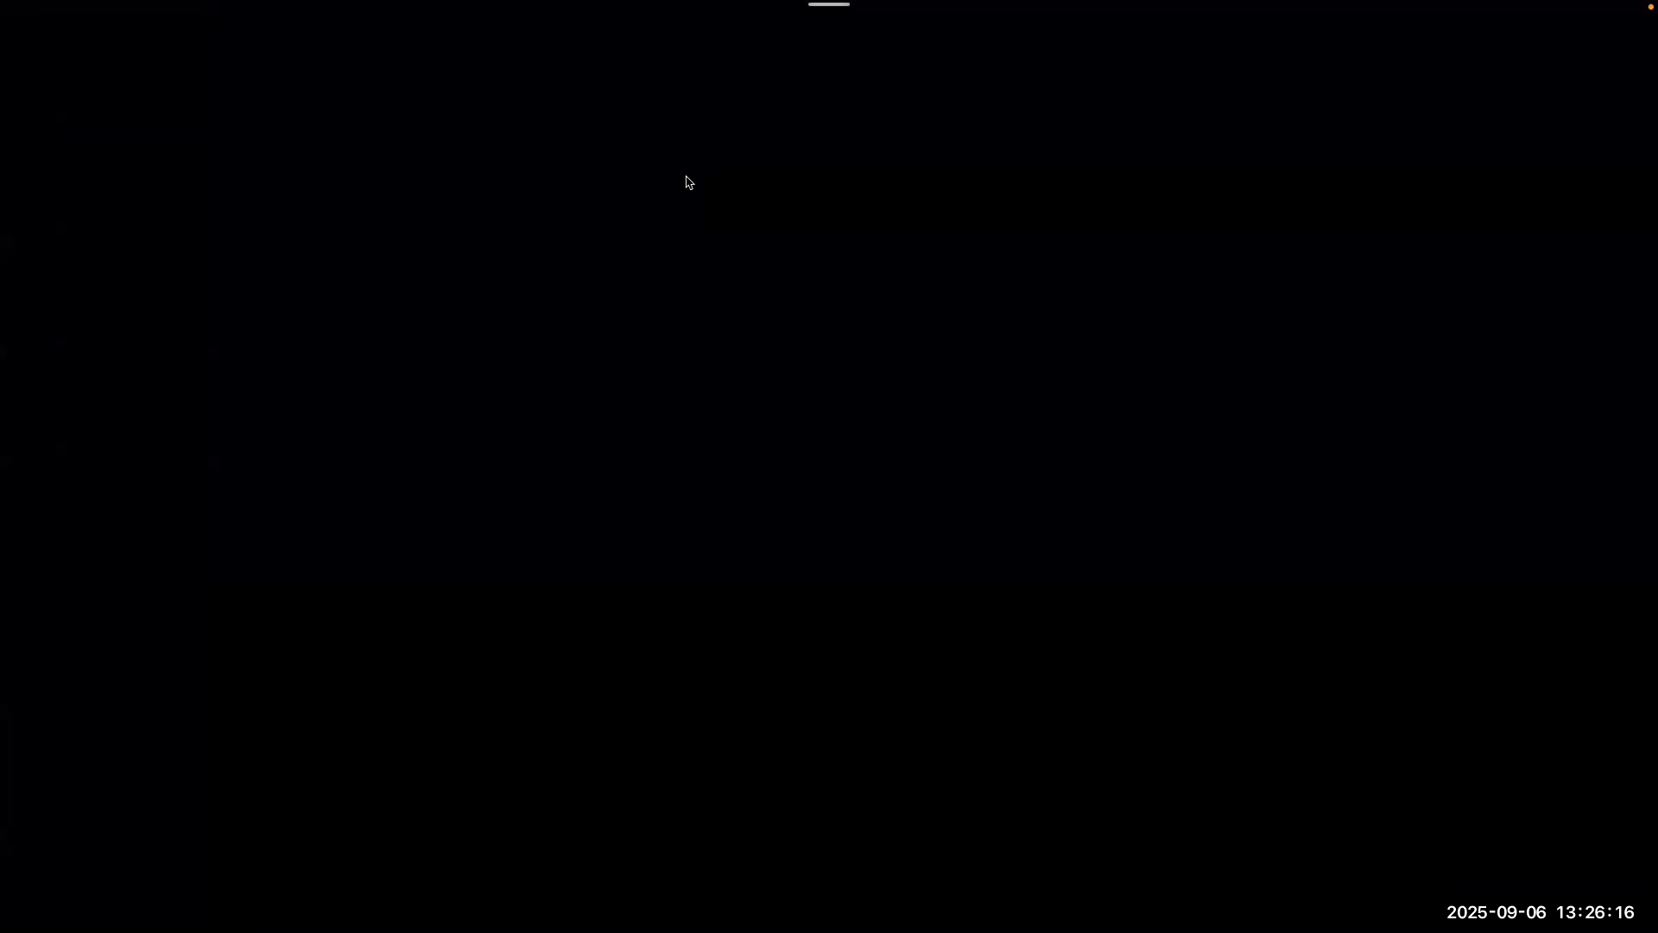
pyautogui.click(1271, 40)
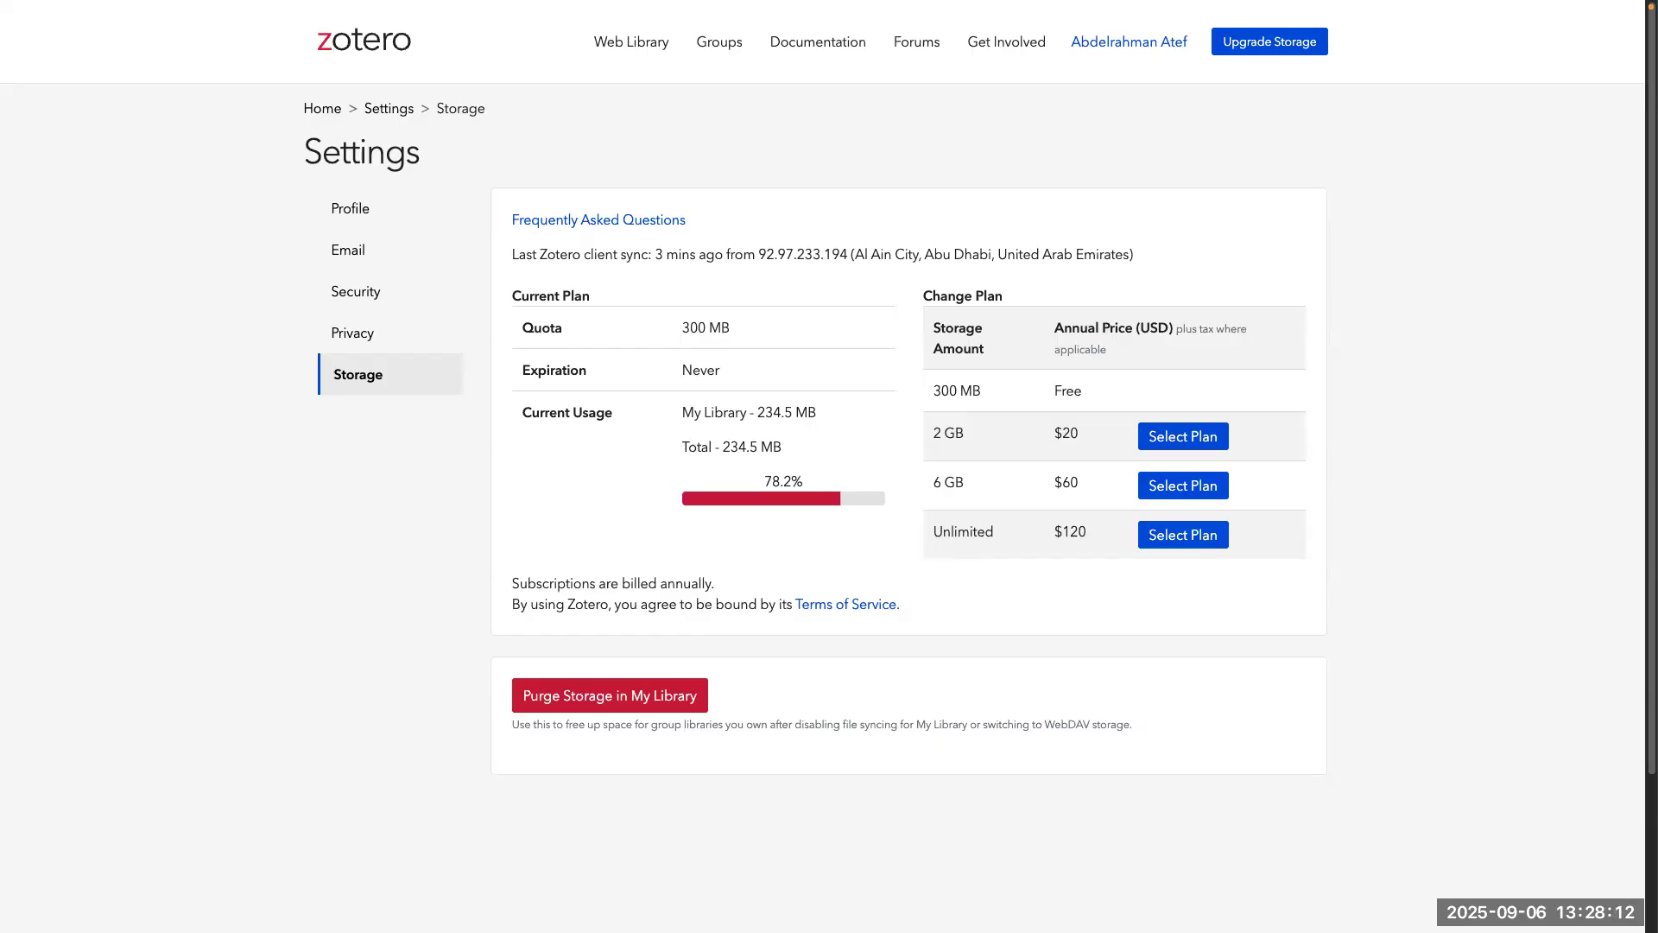
# Step: Search the web for "who covid" in a new tab and open the WHO Coronavirus disease (COVID-19) page
pyautogui.moveTo(4, 436)
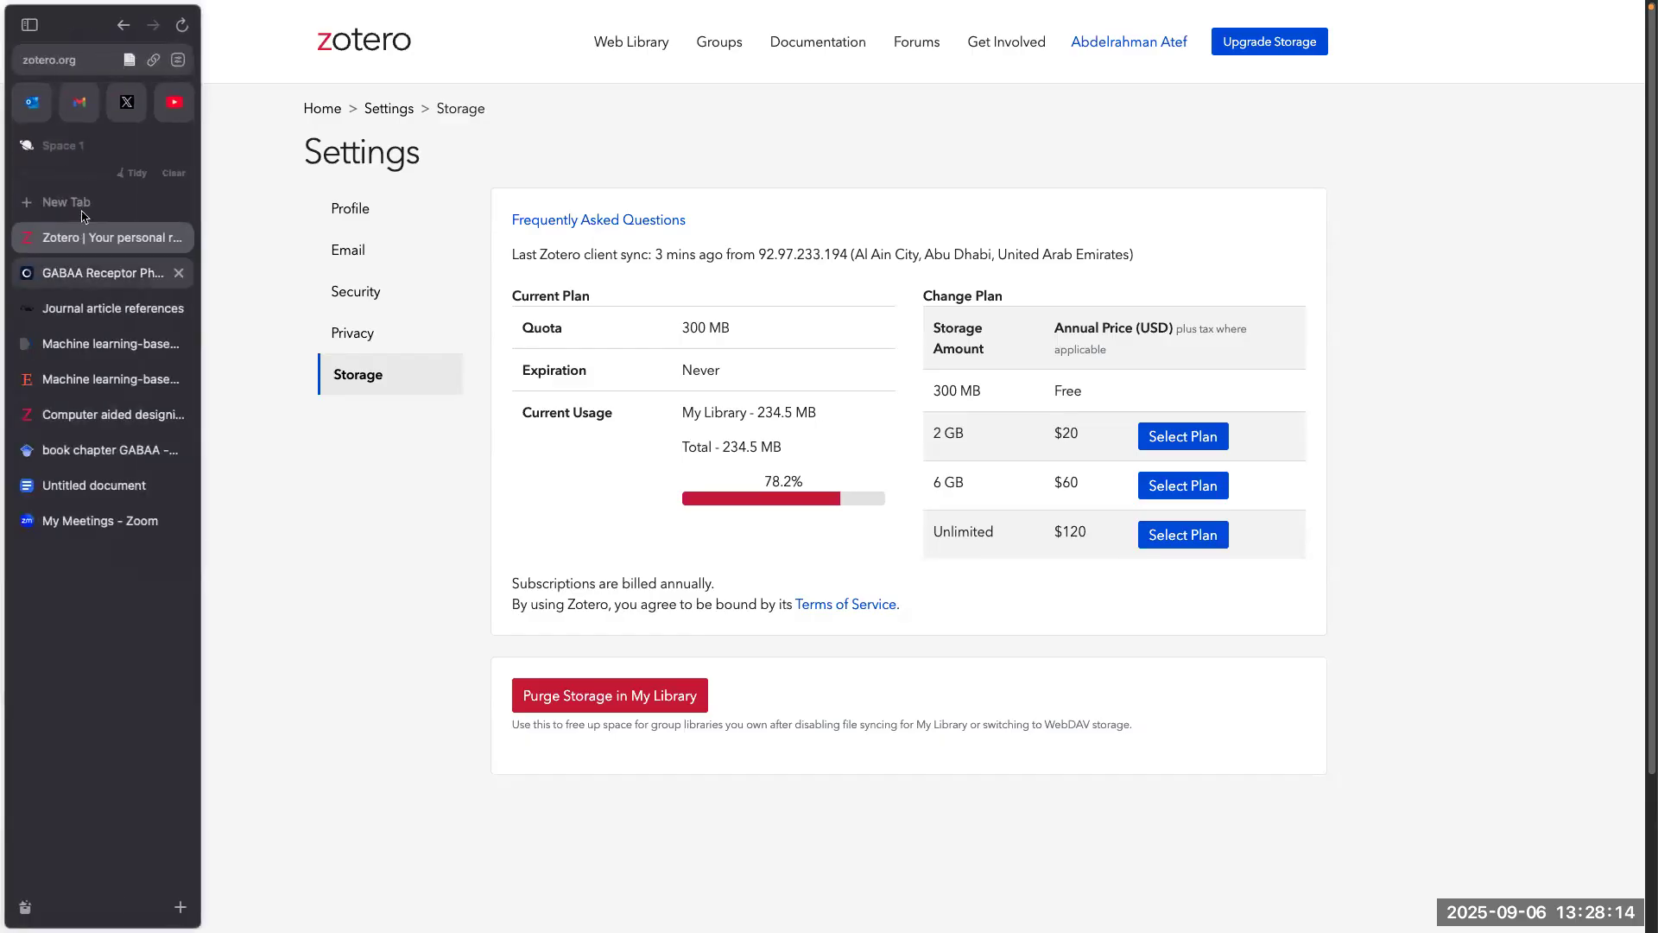
pyautogui.click(82, 216)
pyautogui.write('WHO')
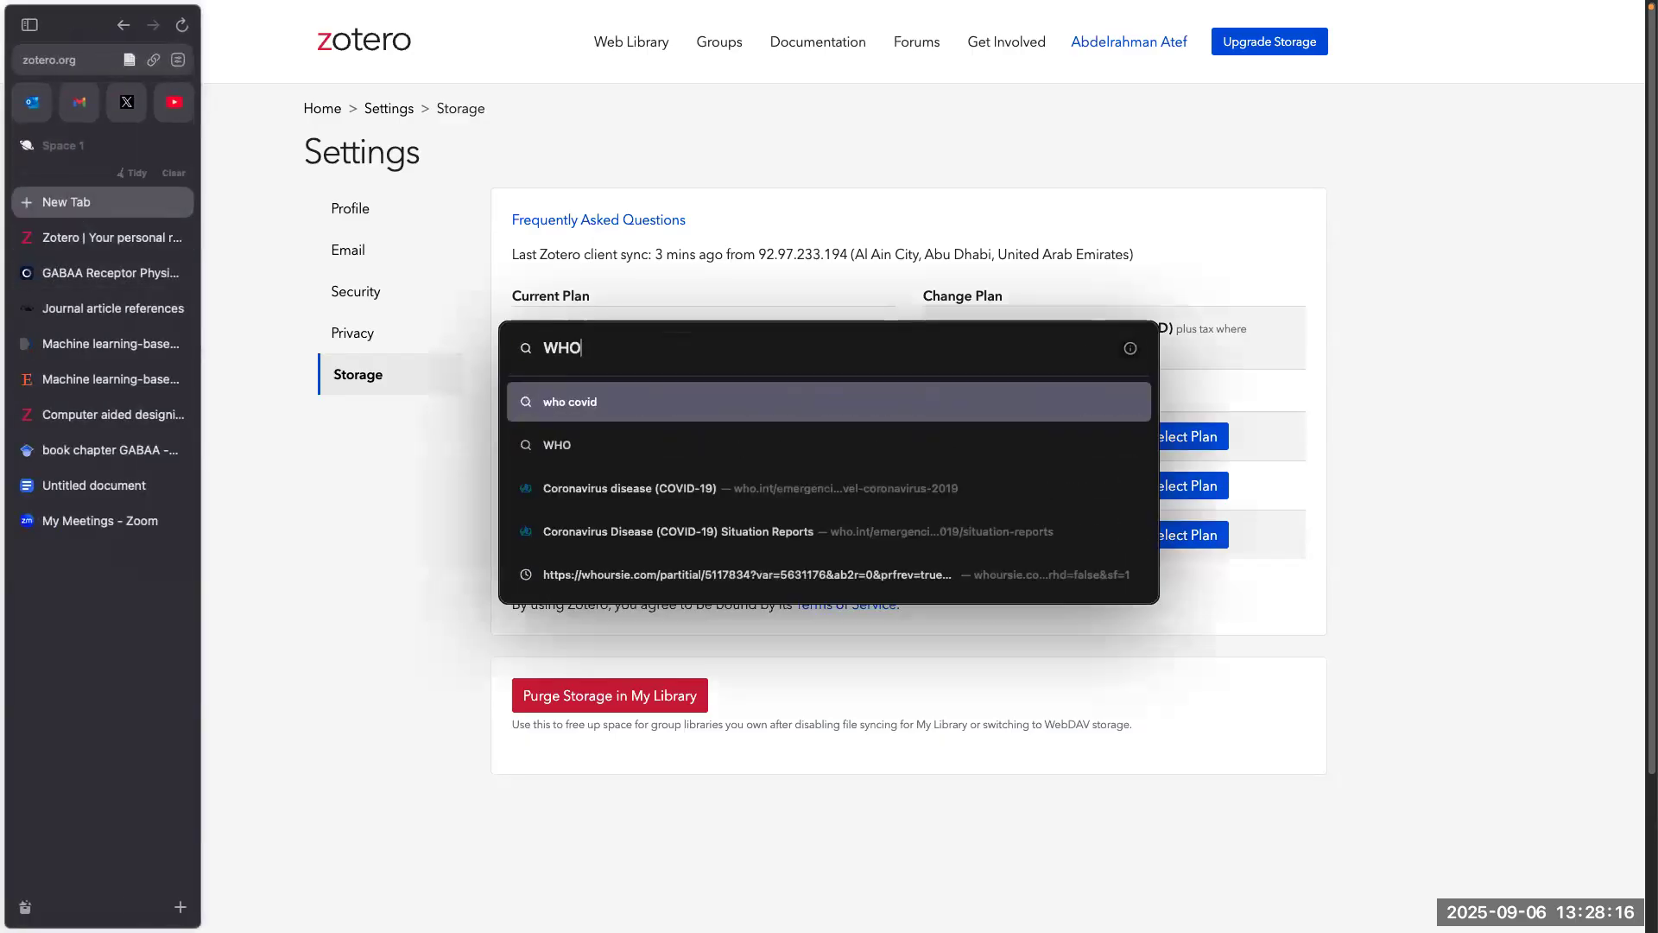
pyautogui.press('Return')
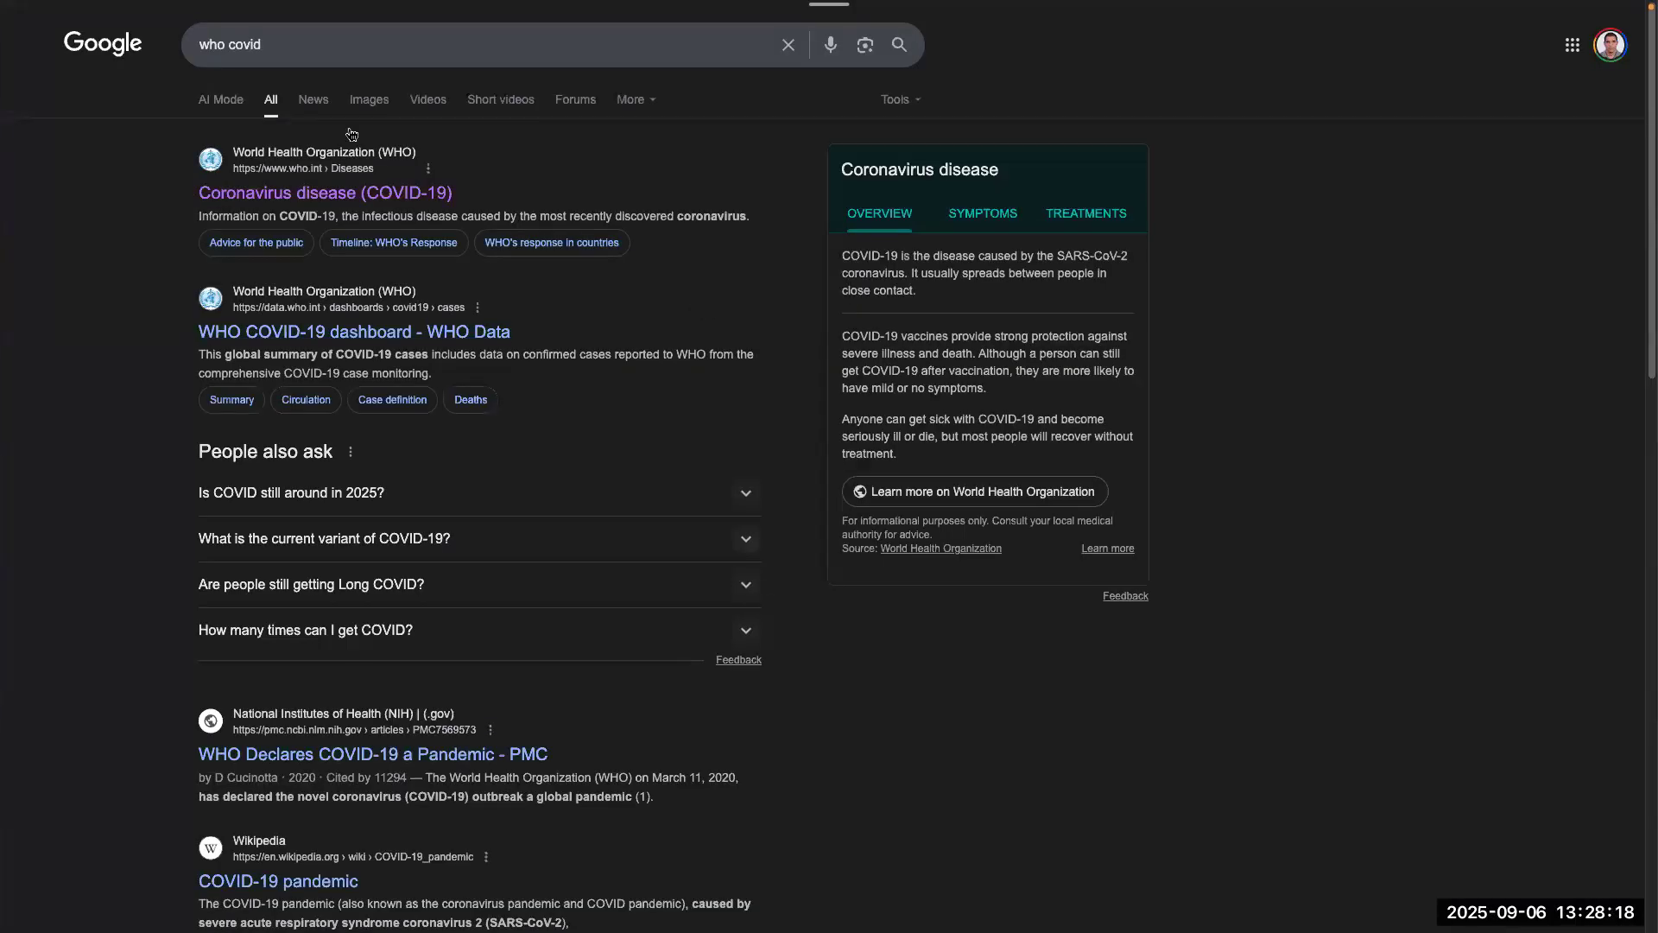
pyautogui.click(295, 192)
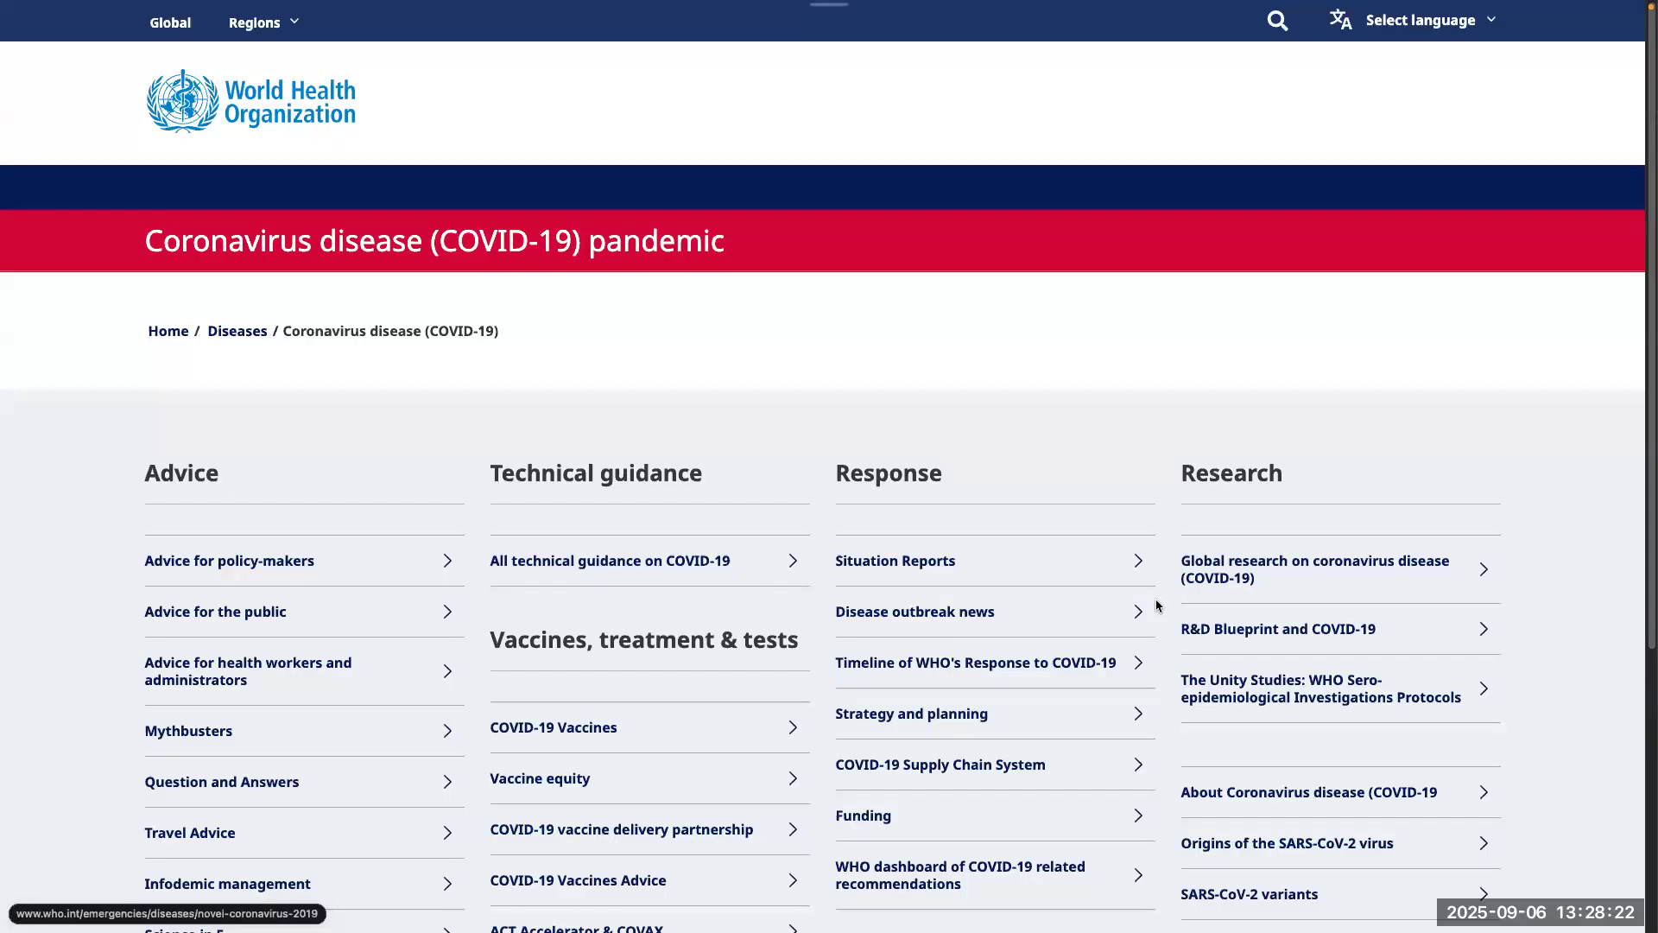
# Step: Open the Situation Reports page from the Response section of the WHO COVID-19 page
pyautogui.scroll(-5, 827, 436)
pyautogui.scroll(-1, 777, 436)
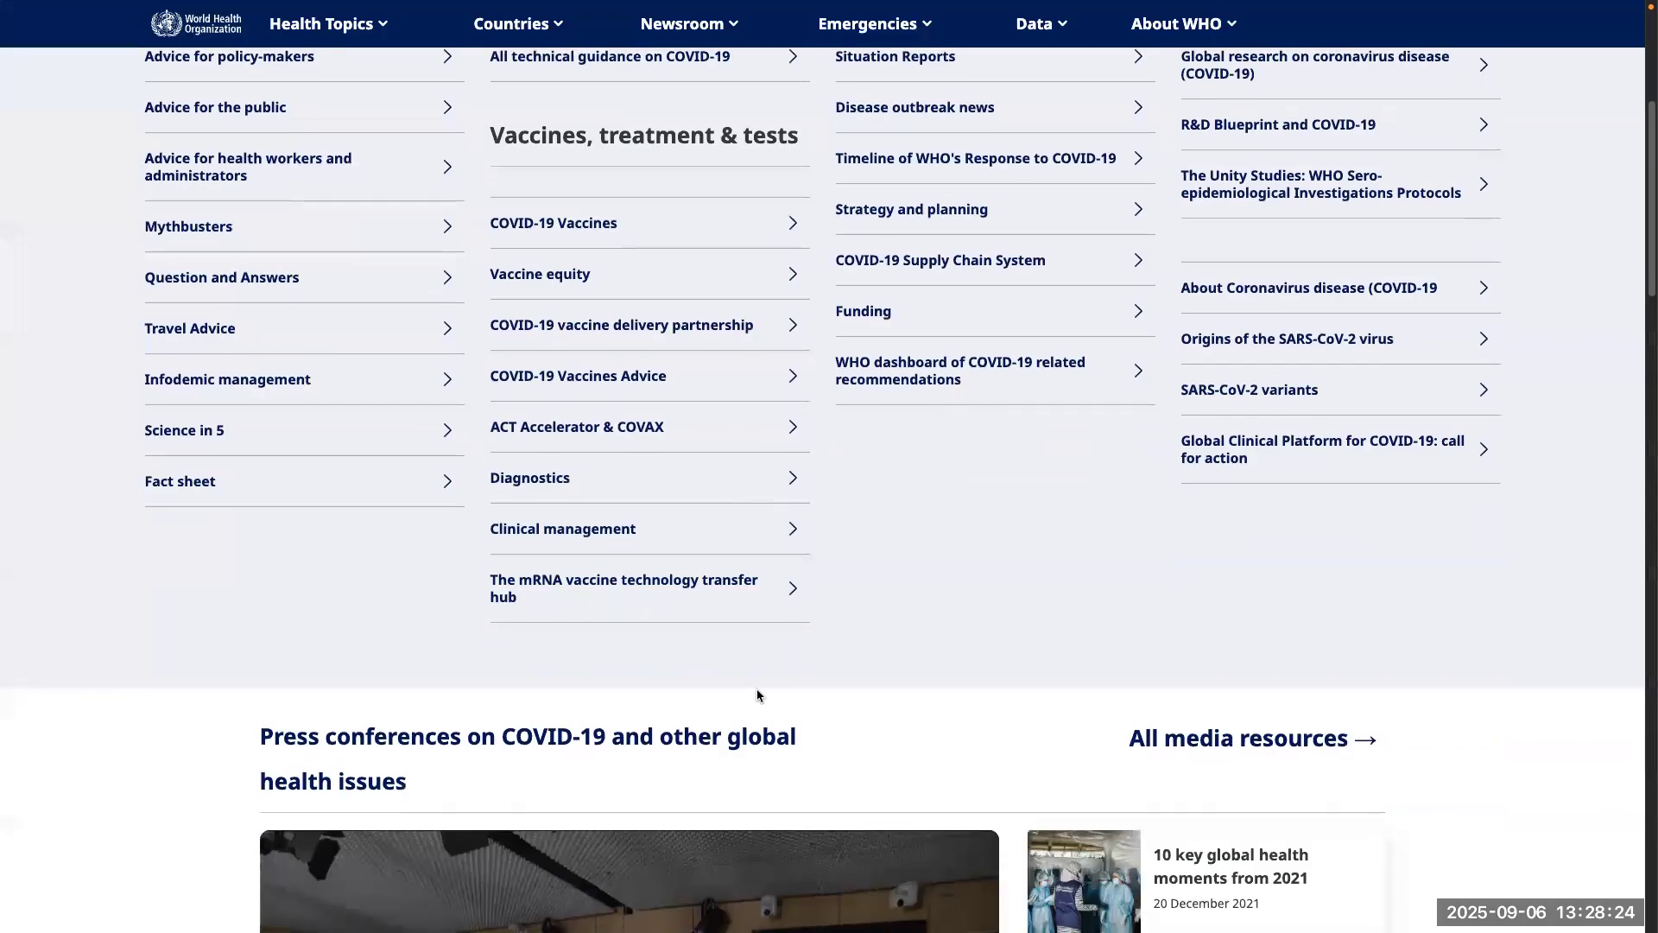
pyautogui.scroll(5, 757, 687)
pyautogui.scroll(-5, 757, 687)
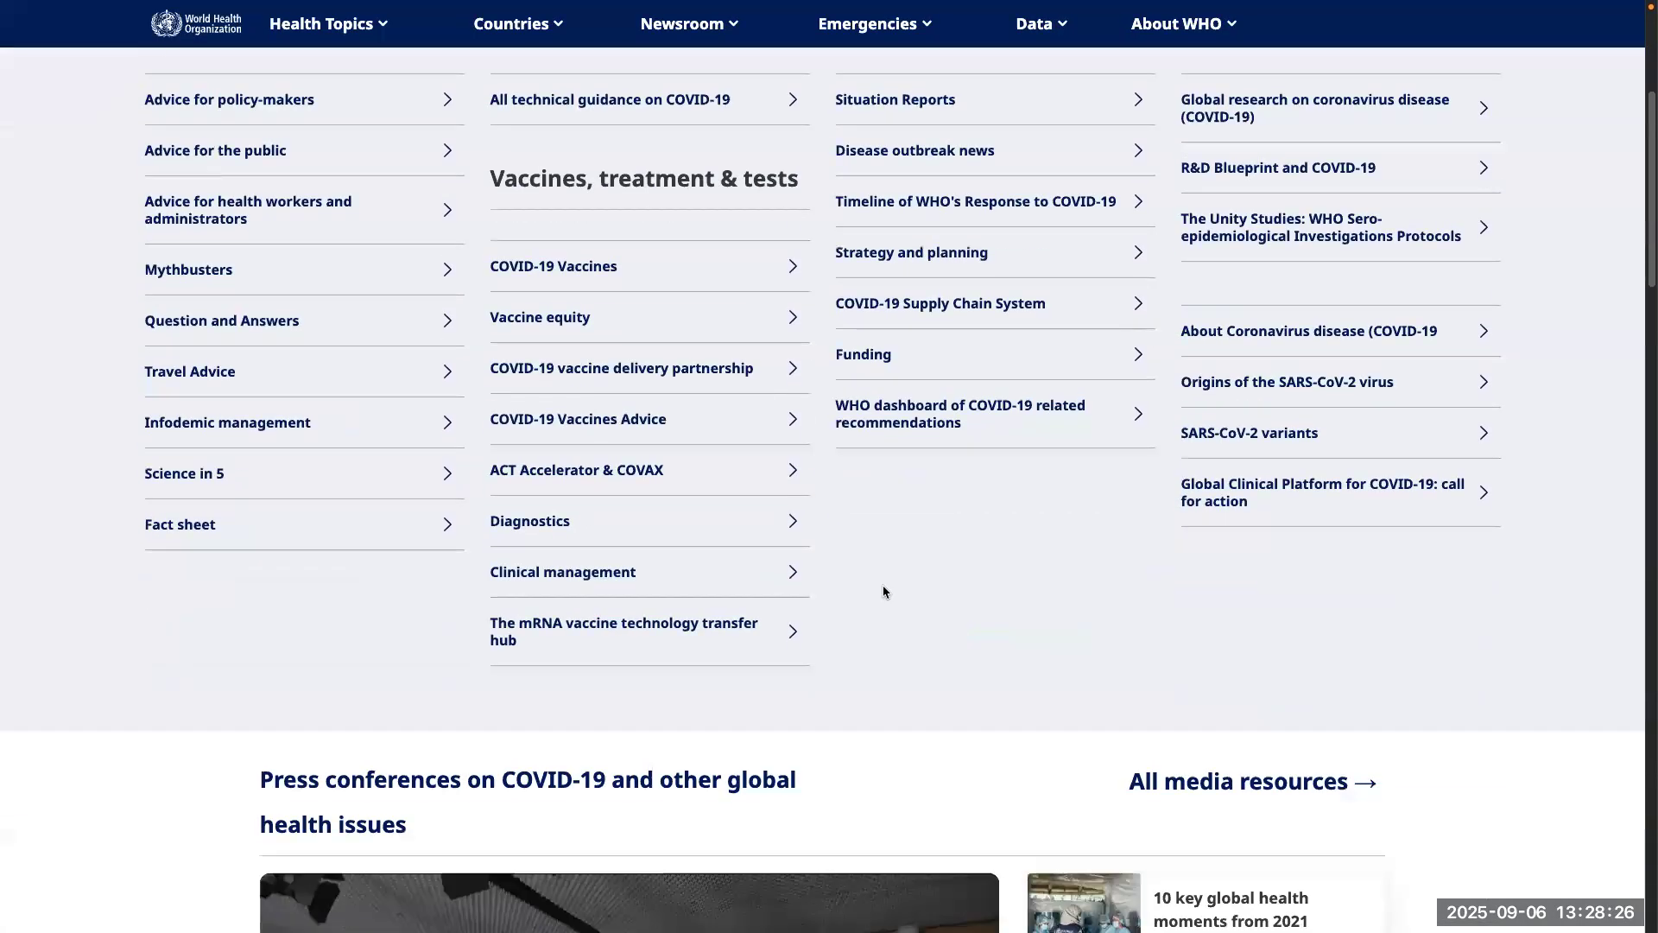
pyautogui.scroll(1, 883, 584)
pyautogui.click(915, 155)
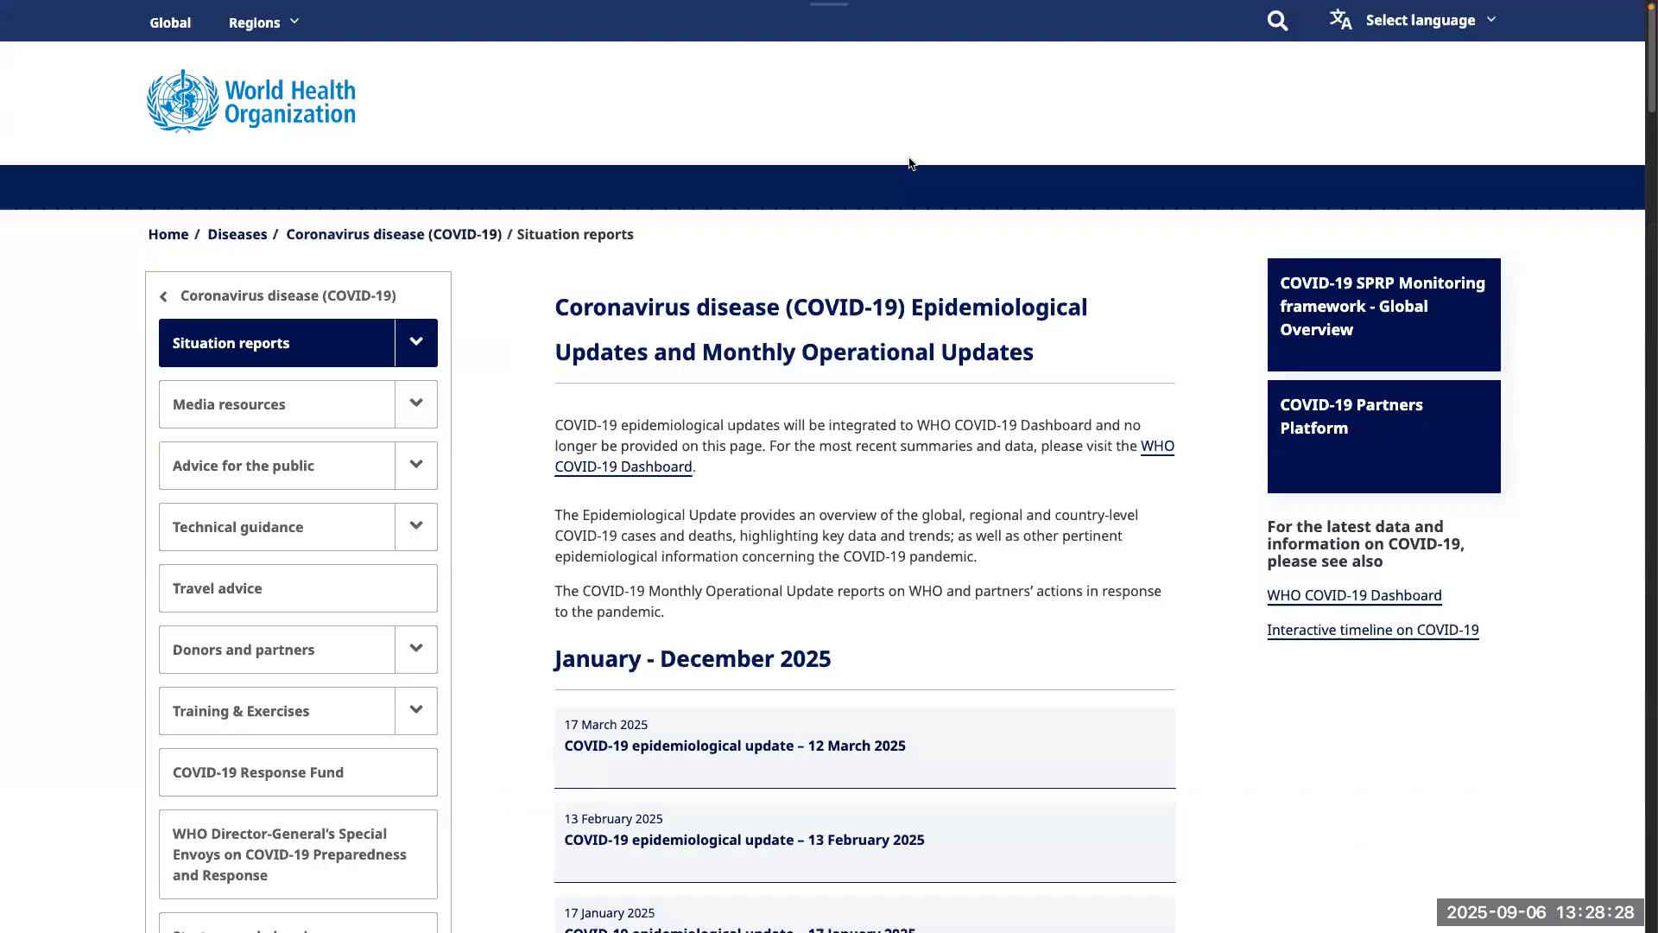
# Step: Save the WHO Situation Reports web page to My Library with the Zotero connector
pyautogui.scroll(-1, 733, 509)
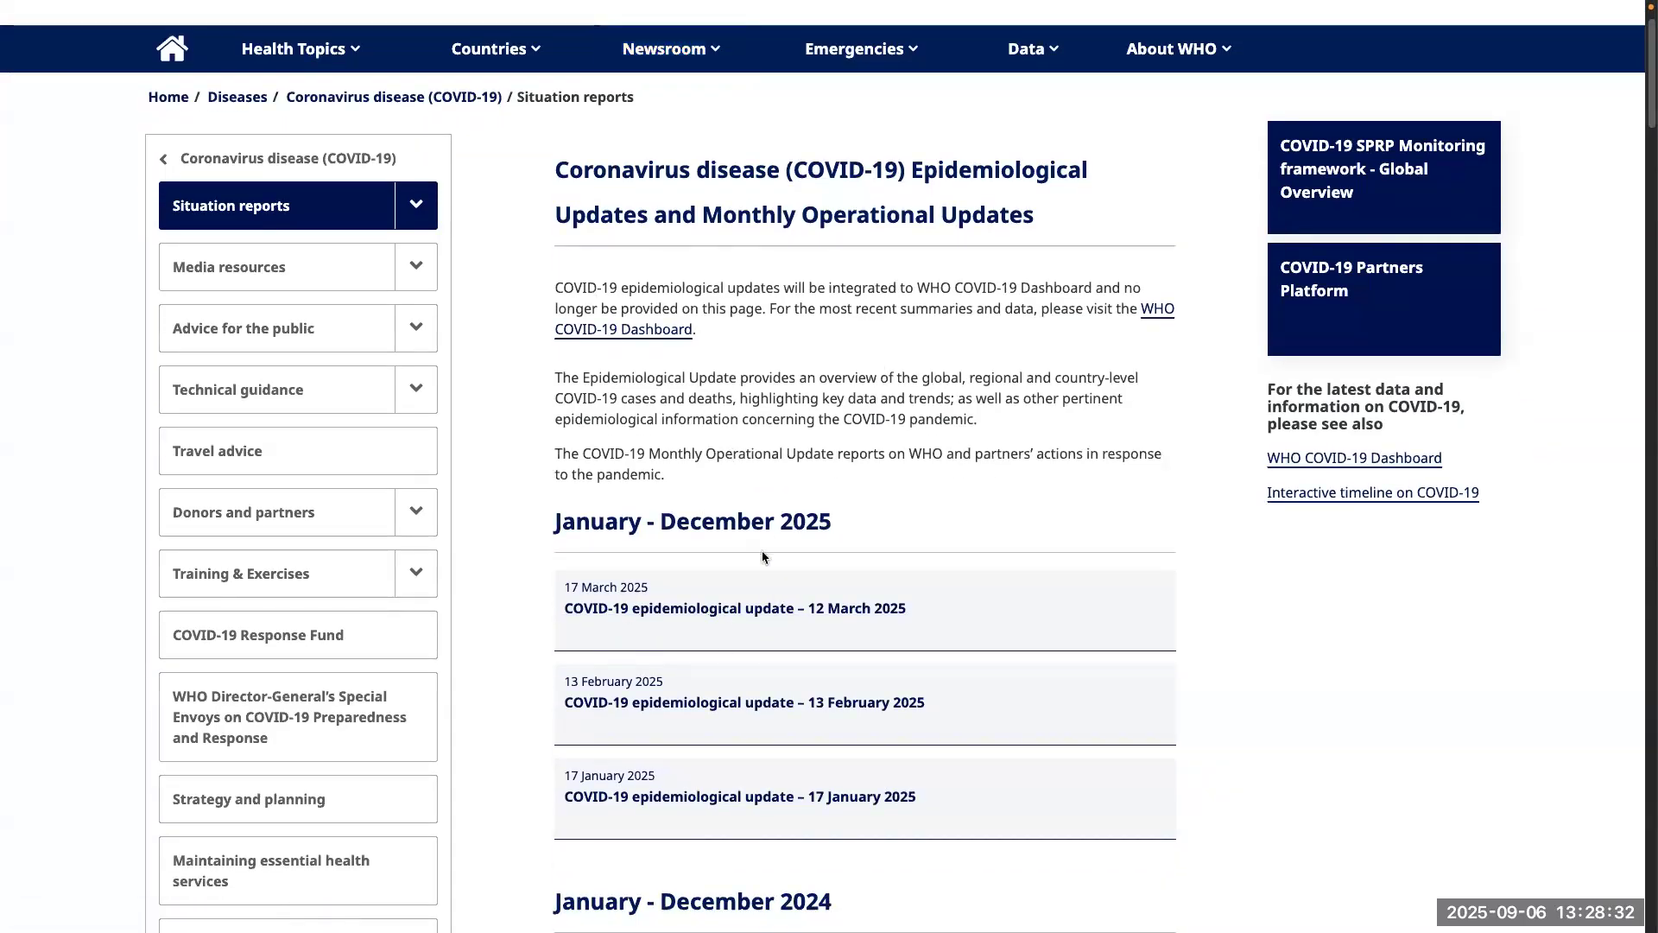
pyautogui.moveTo(4, 616)
pyautogui.click(128, 62)
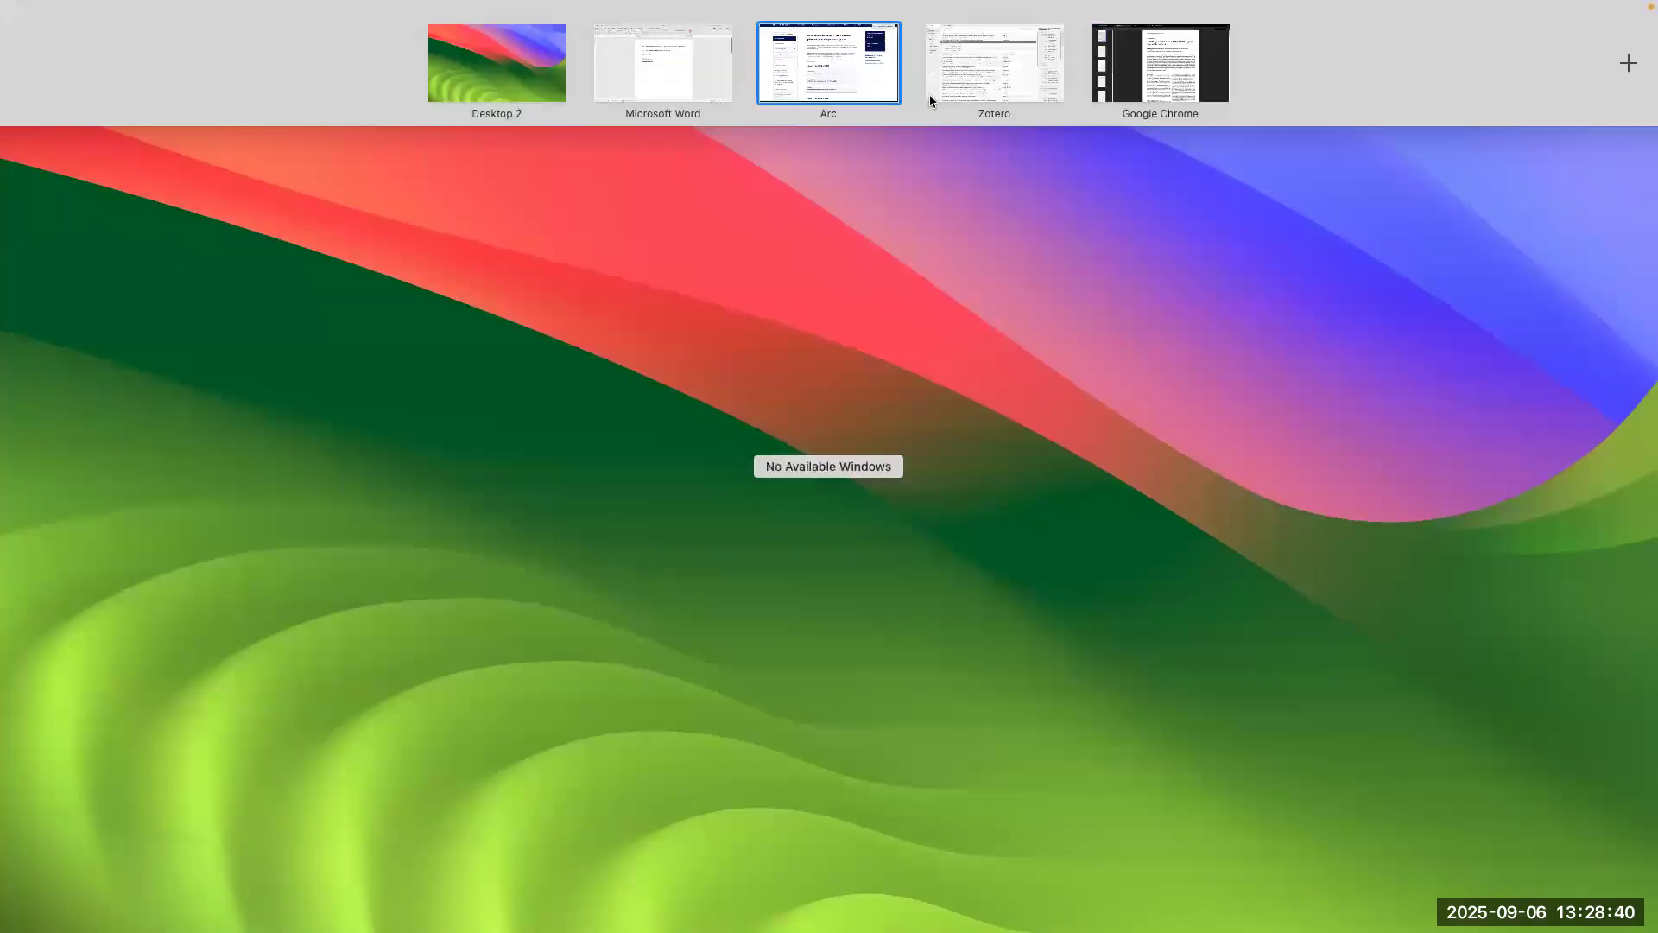
# Step: Switch to Zotero and set the Coronavirus Disease (COVID-19) Situation Reports item's author to WHO and its date to 2020
pyautogui.click(929, 95)
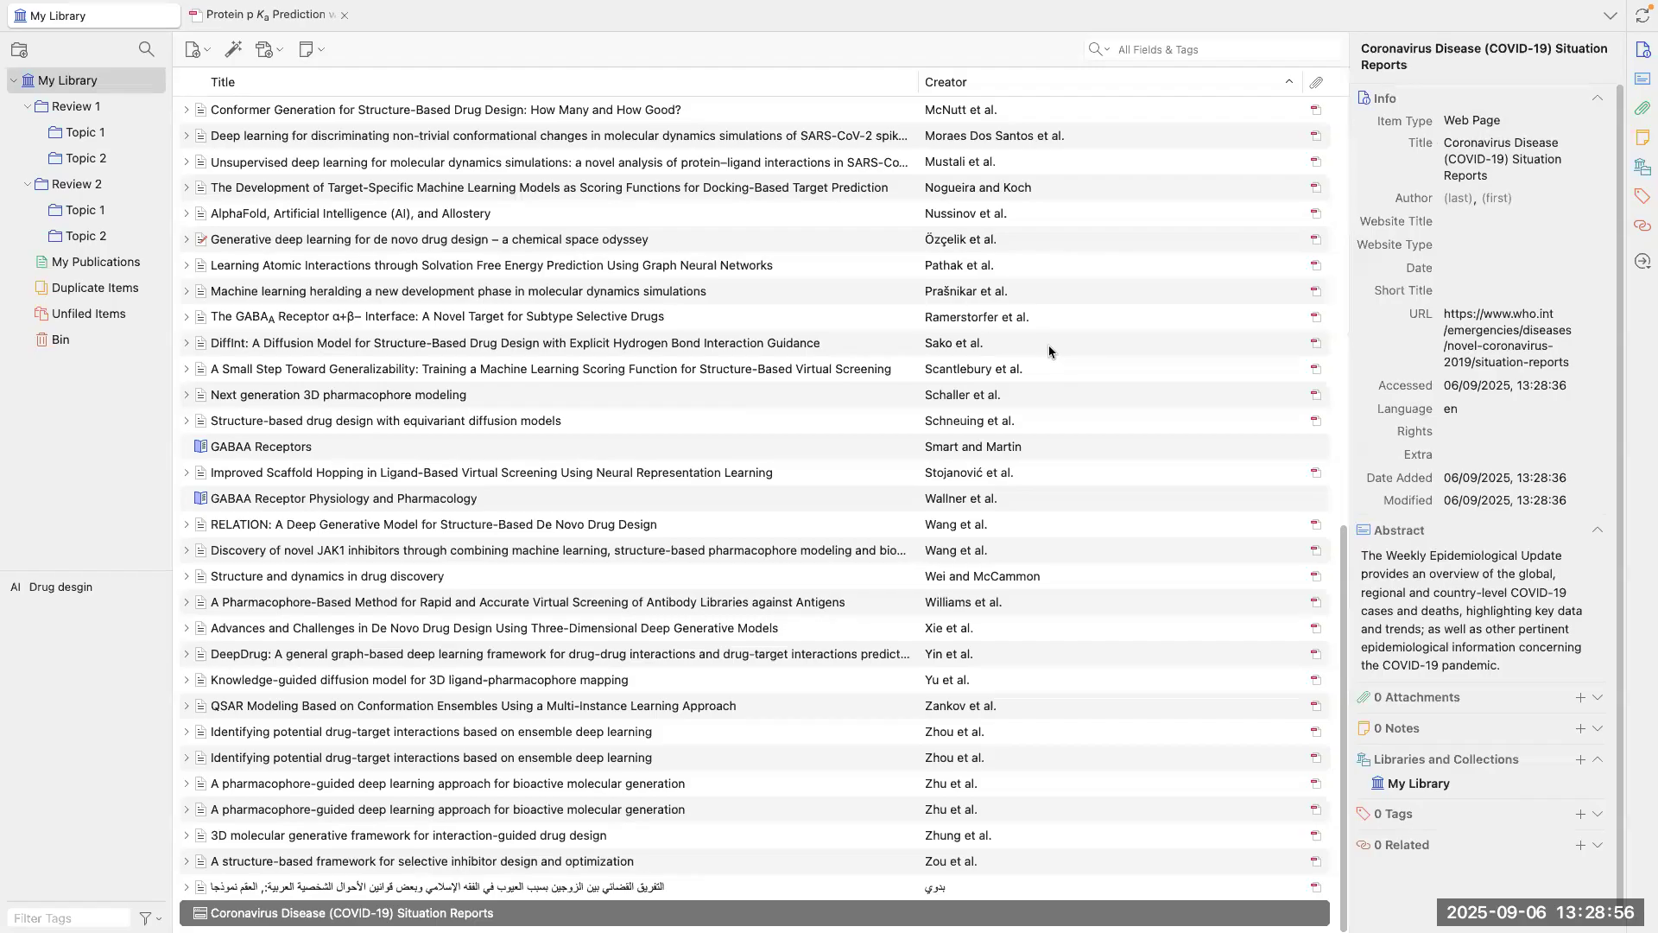
pyautogui.click(1458, 199)
pyautogui.write('WHO')
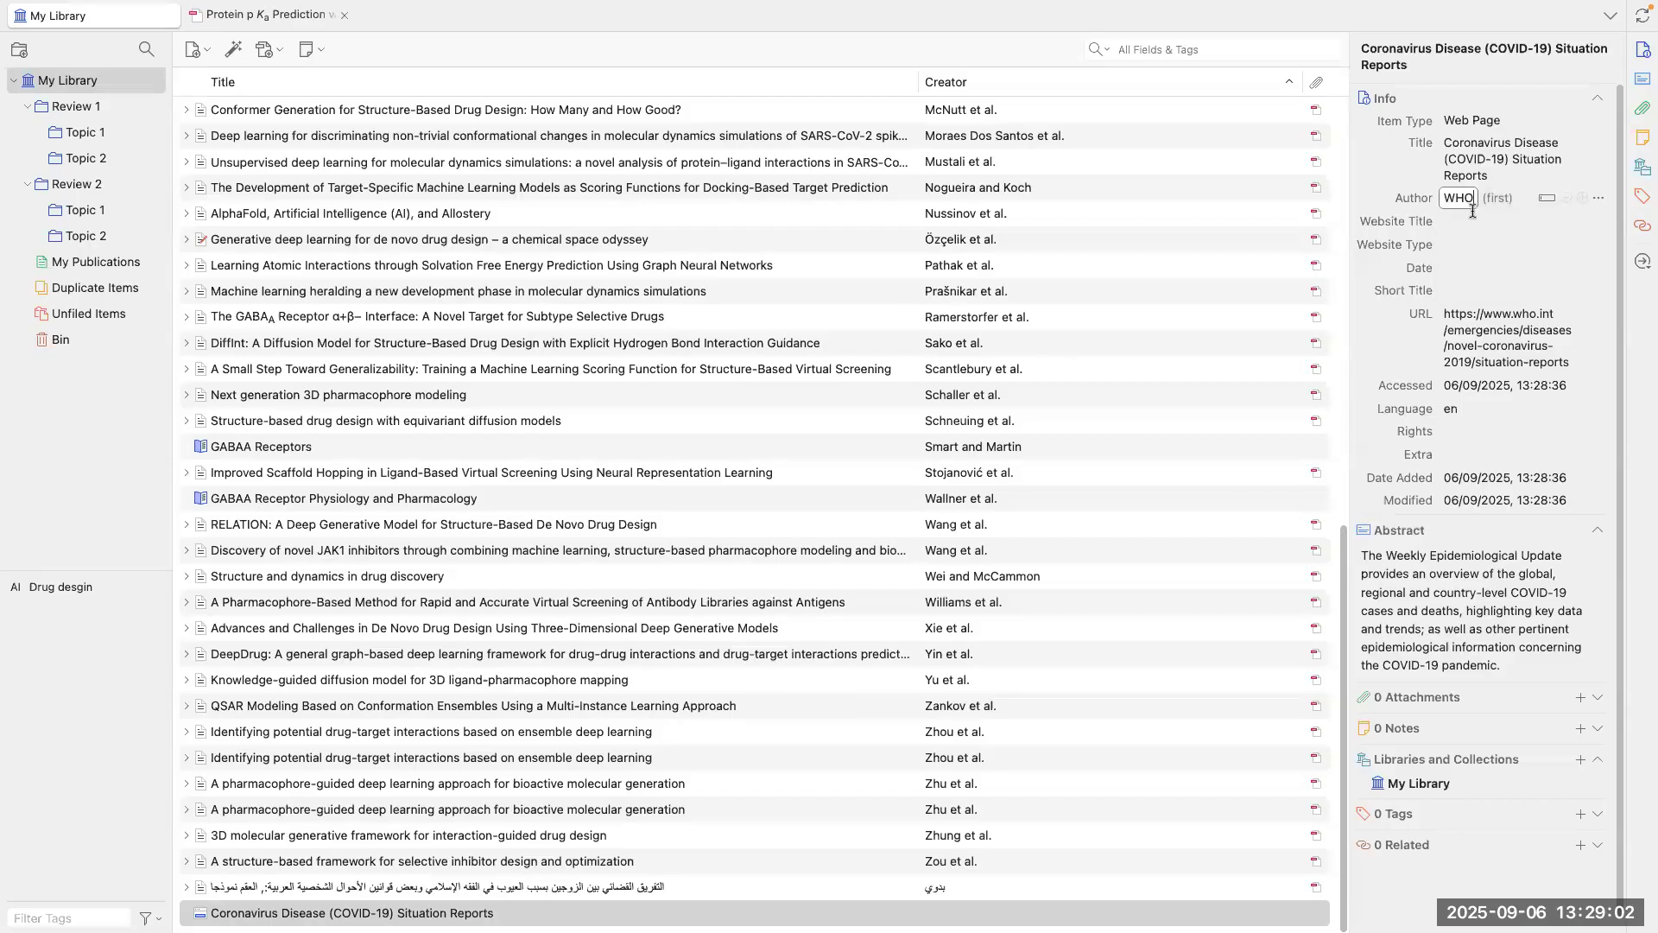
pyautogui.click(1465, 274)
pyautogui.write('2020')
pyautogui.press('Tab')
pyautogui.press('Tab')
pyautogui.press('Tab')
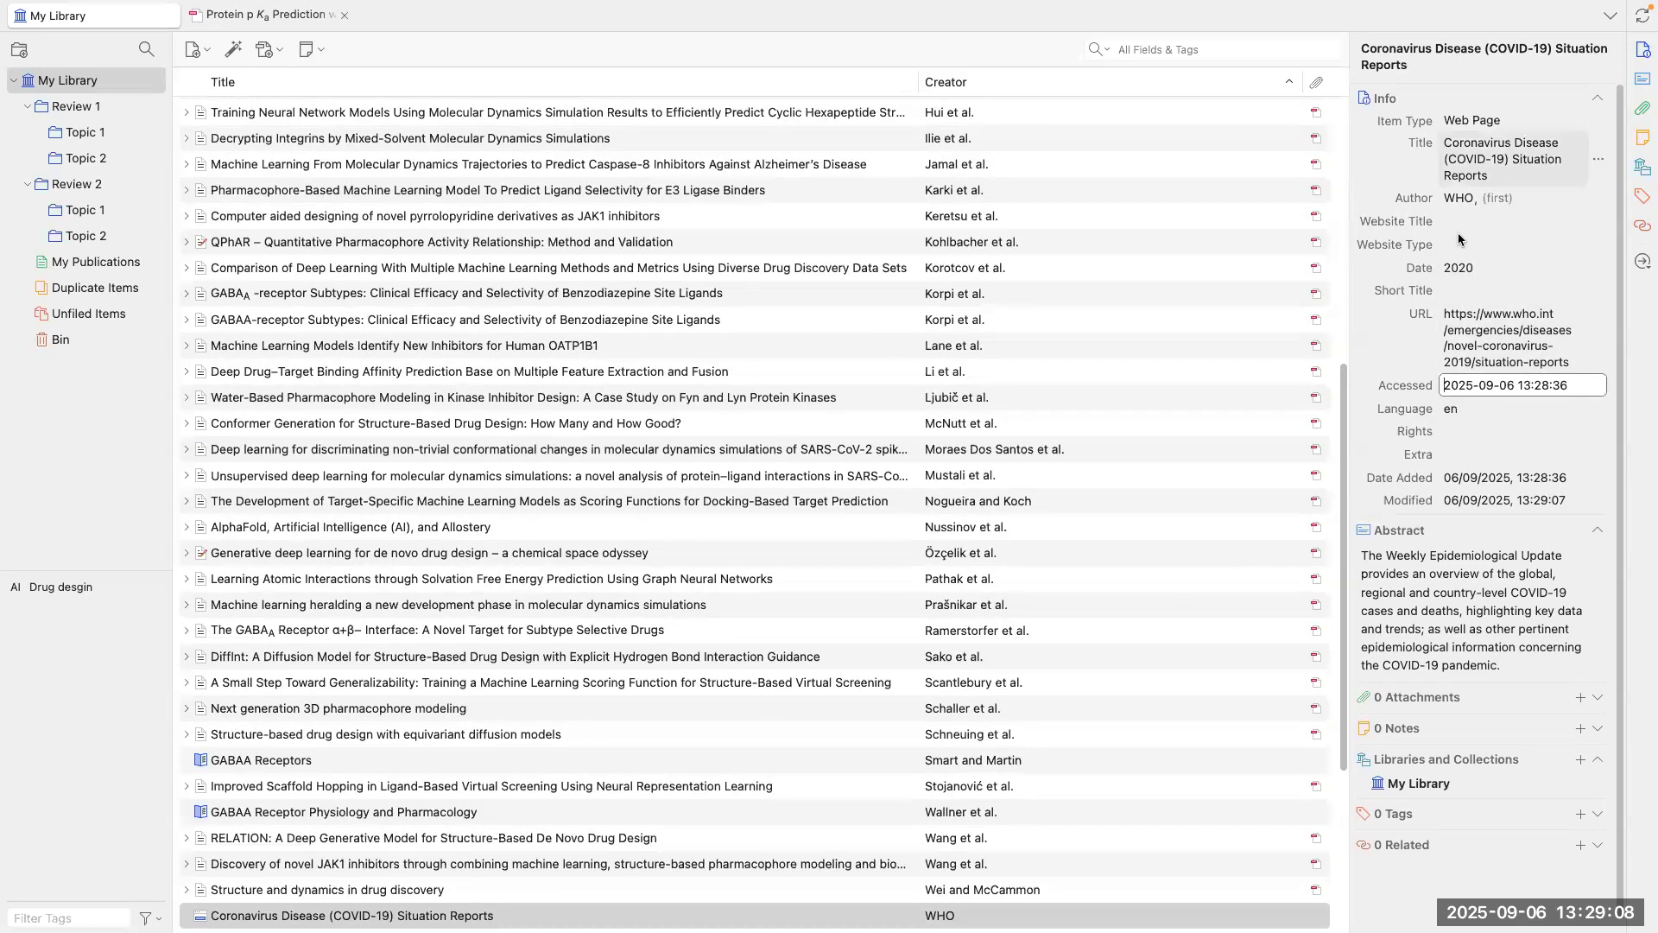
# Step: Switch to Word and insert a Zotero citation for WHO, 2020 on a new line below the Bibliography block
pyautogui.hotkey('ctrl', 'Up')
pyautogui.click(715, 104)
pyautogui.click(731, 518)
pyautogui.press('Return')
pyautogui.press('Return')
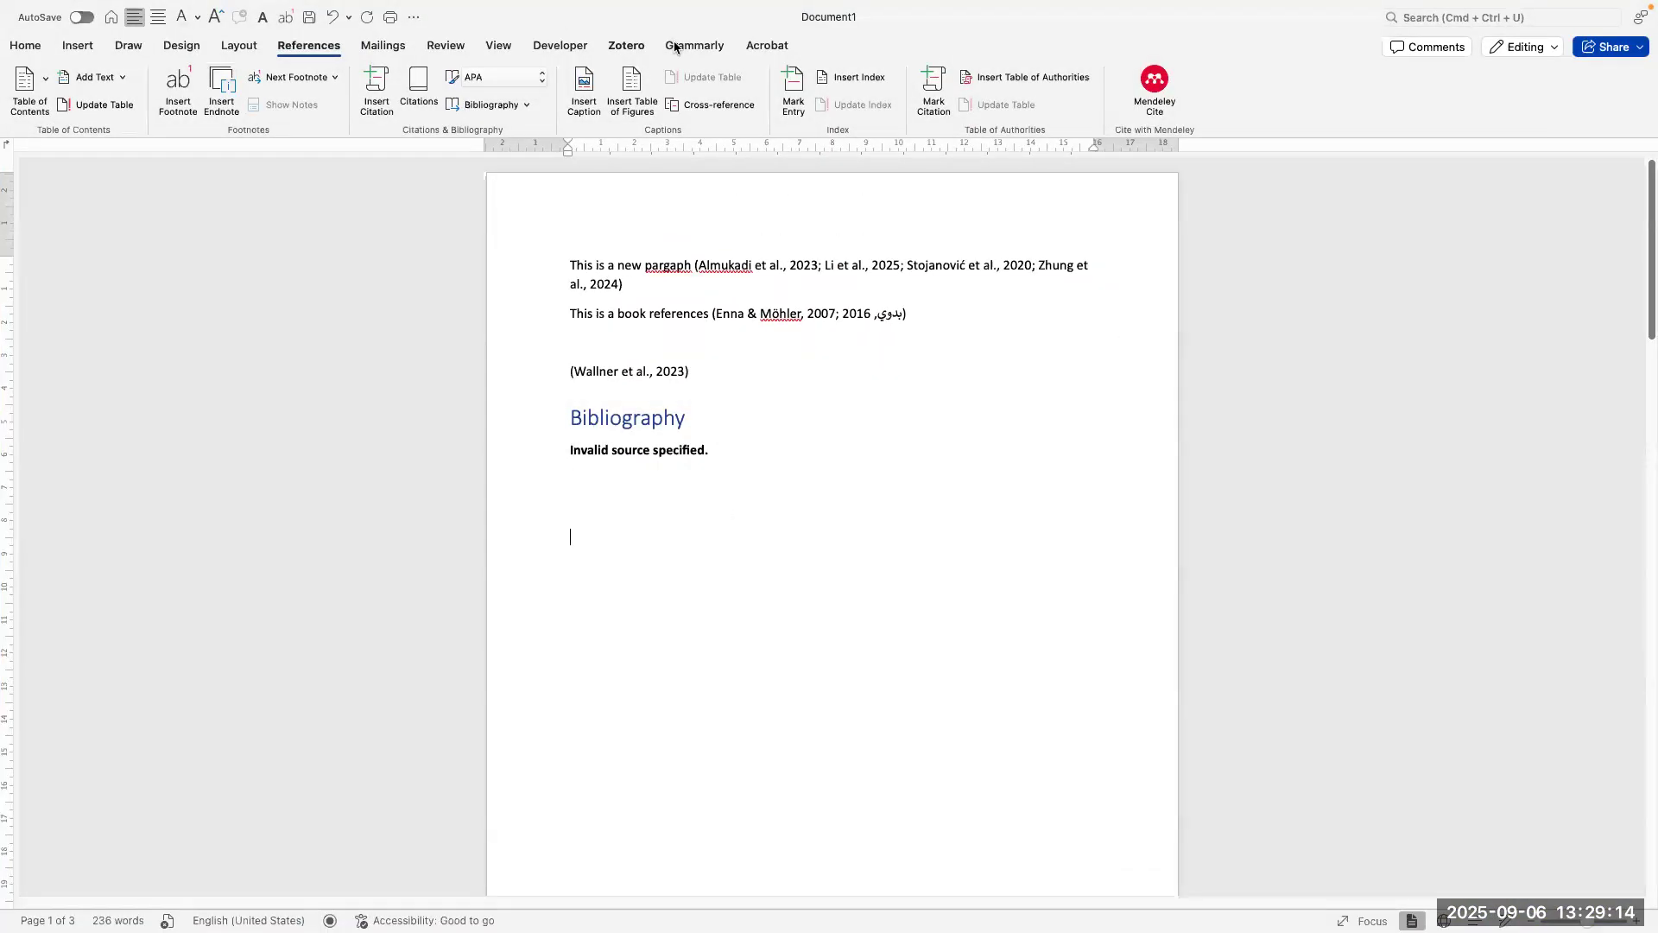
pyautogui.click(627, 45)
pyautogui.click(29, 87)
pyautogui.click(552, 321)
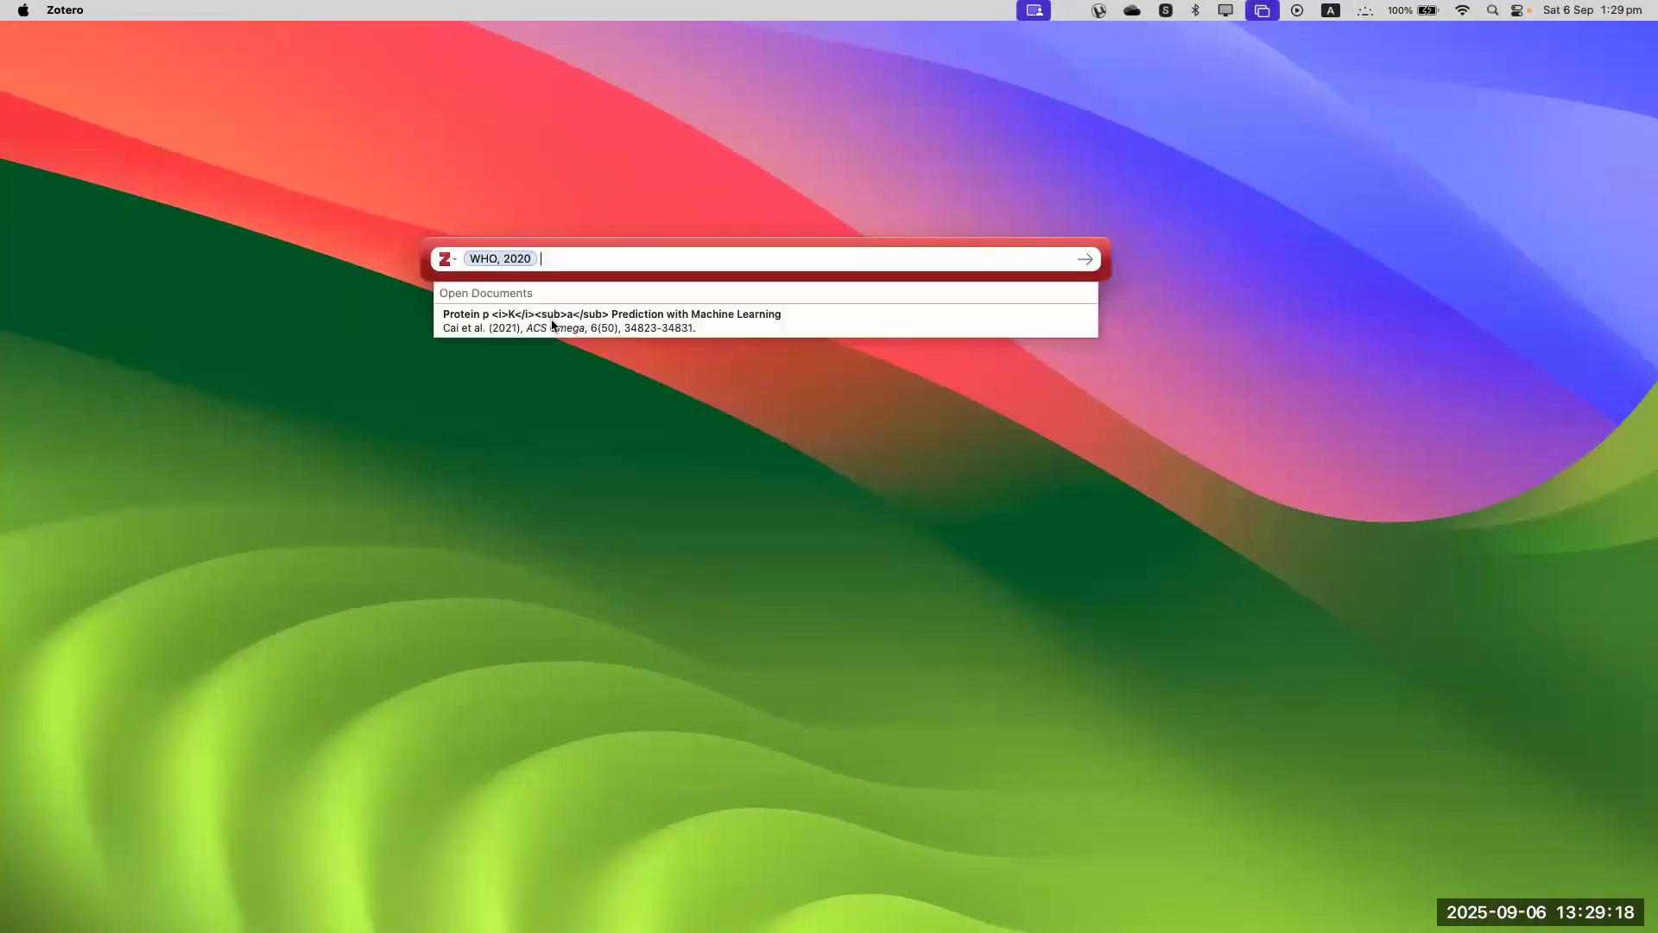
pyautogui.press('Return')
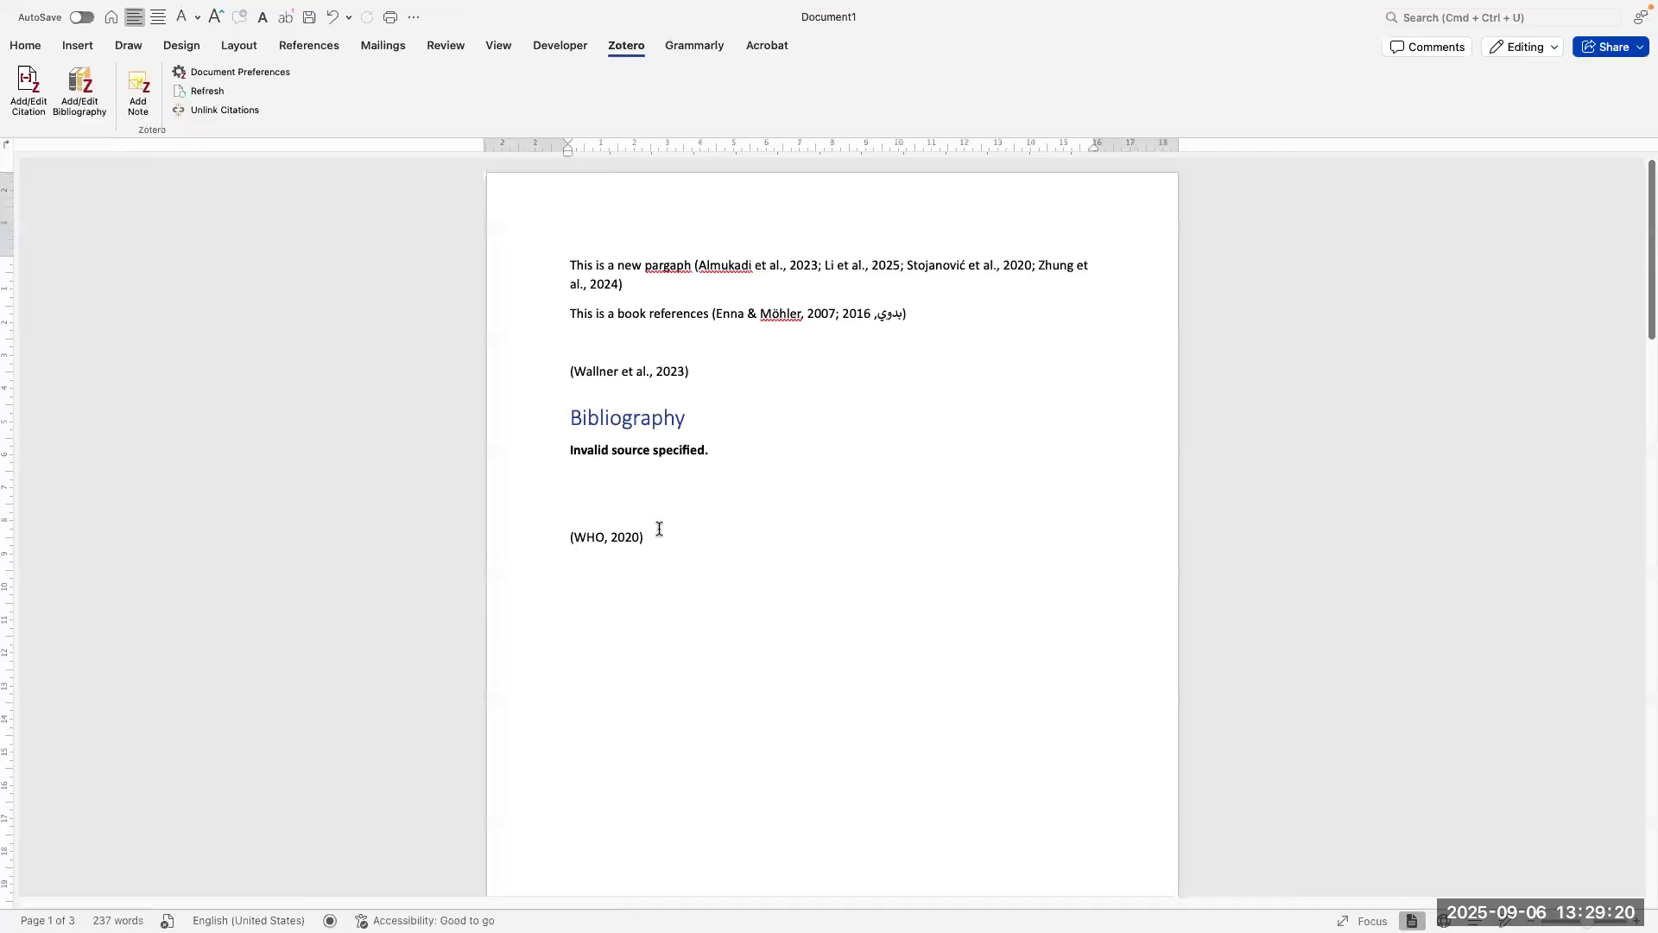
# Step: Examine the WHO citation in the text and its matching entry in the reference list on the last page
pyautogui.click(570, 530)
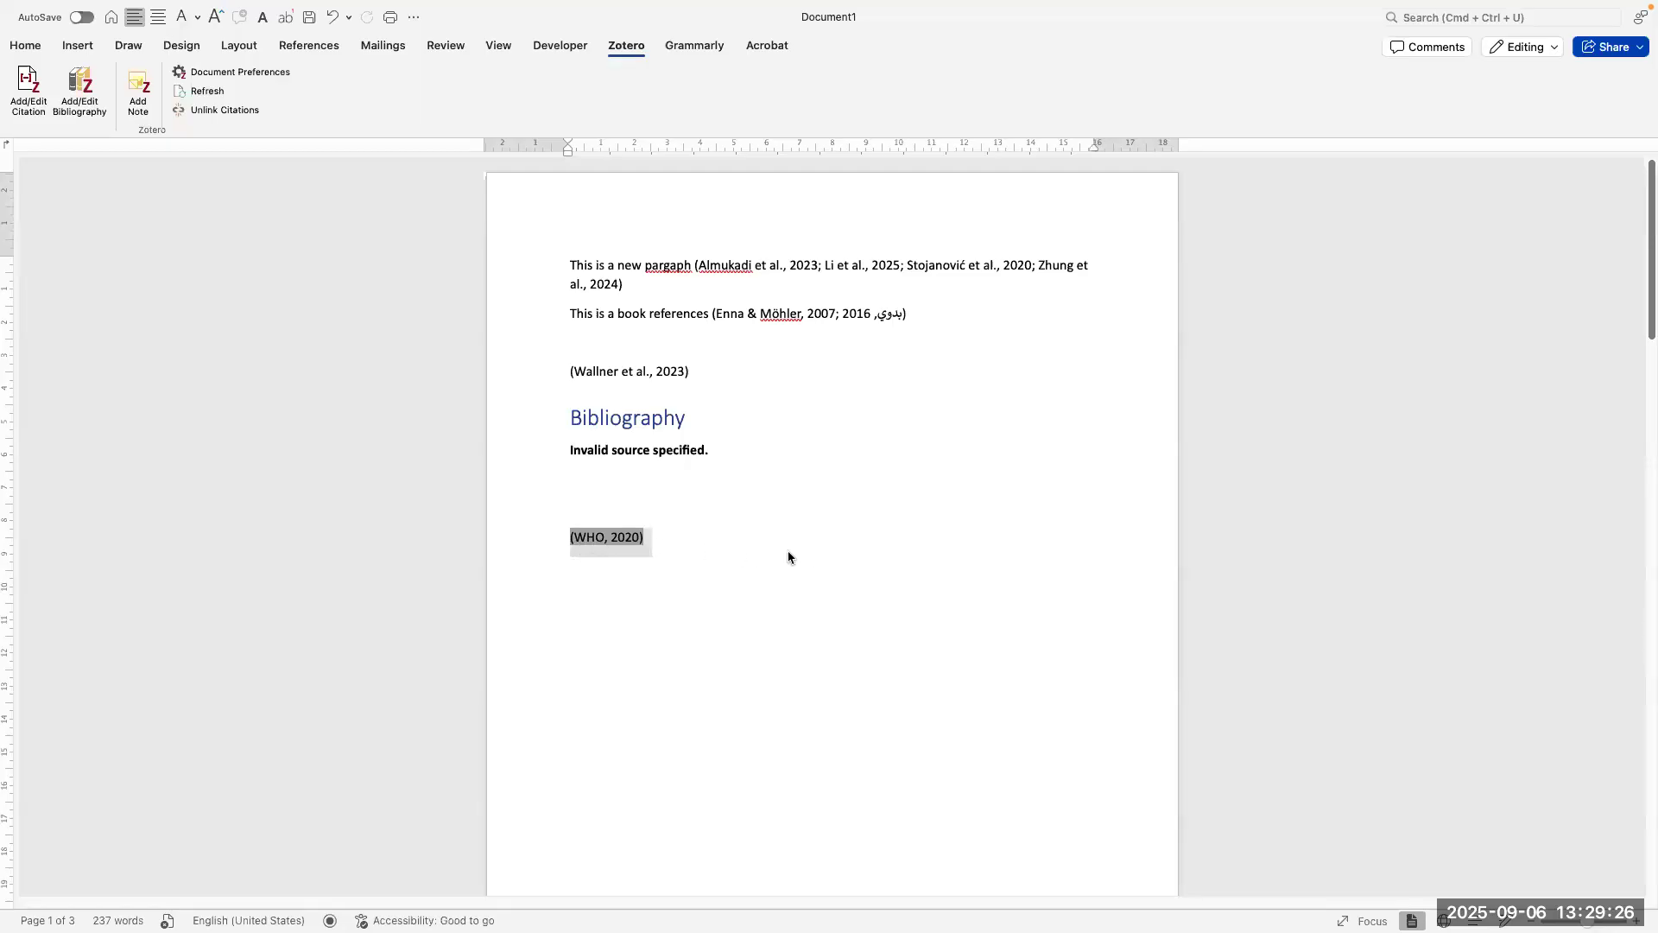
pyautogui.click(672, 563)
pyautogui.click(563, 537)
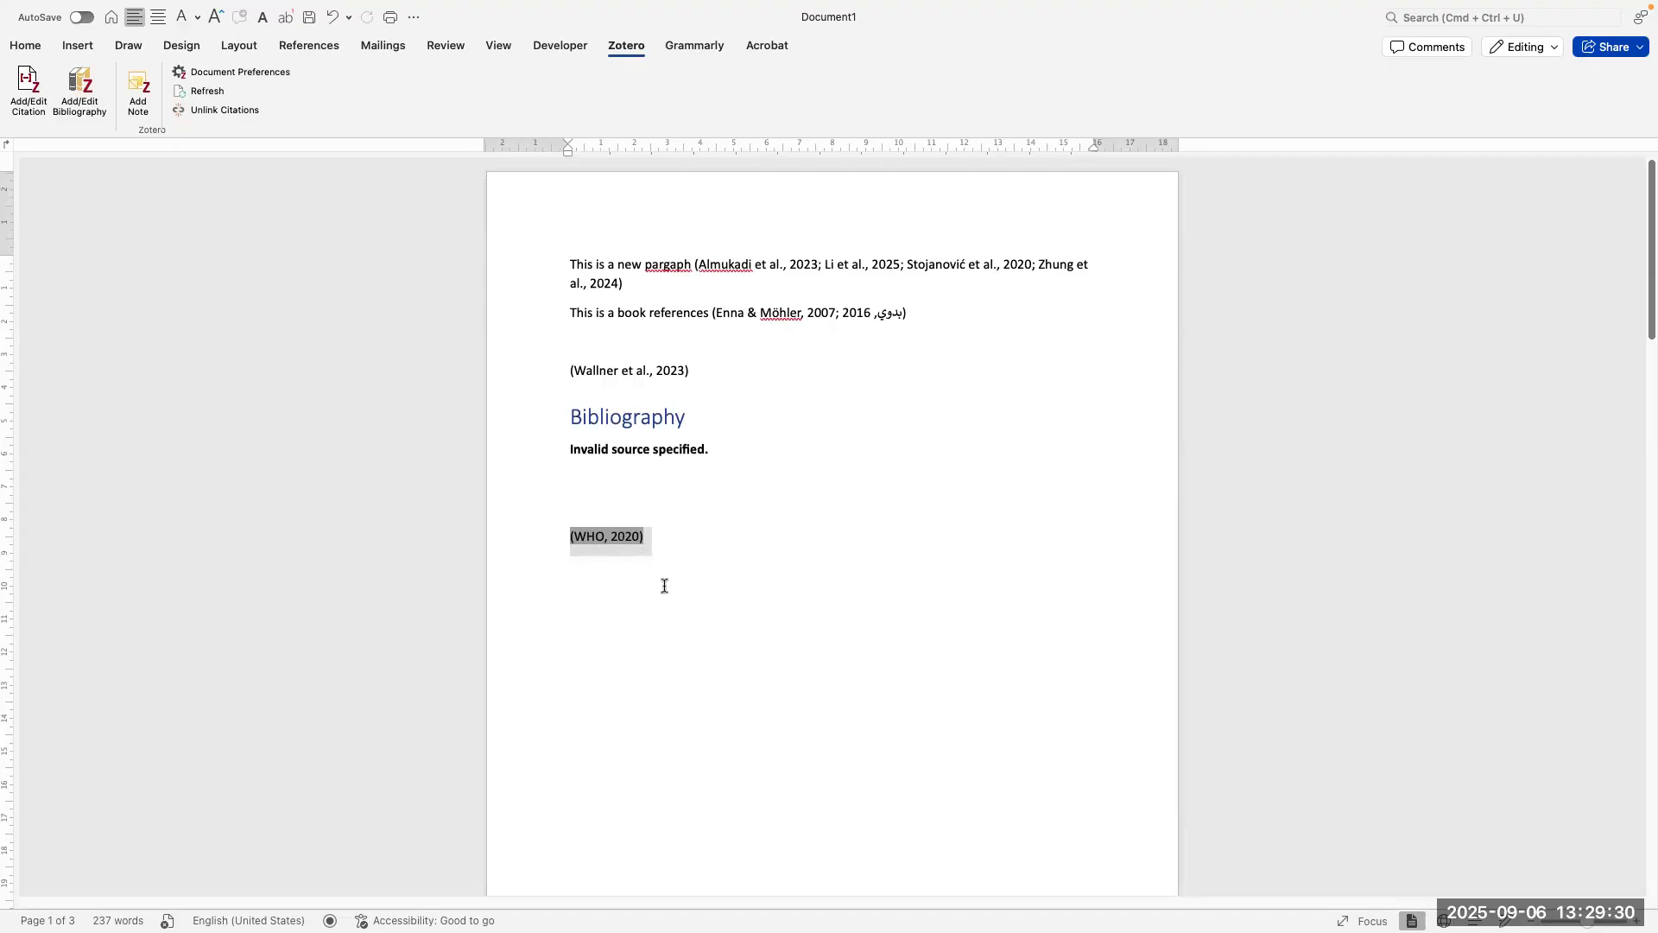
pyautogui.scroll(-12, 666, 586)
pyautogui.scroll(-5, 666, 587)
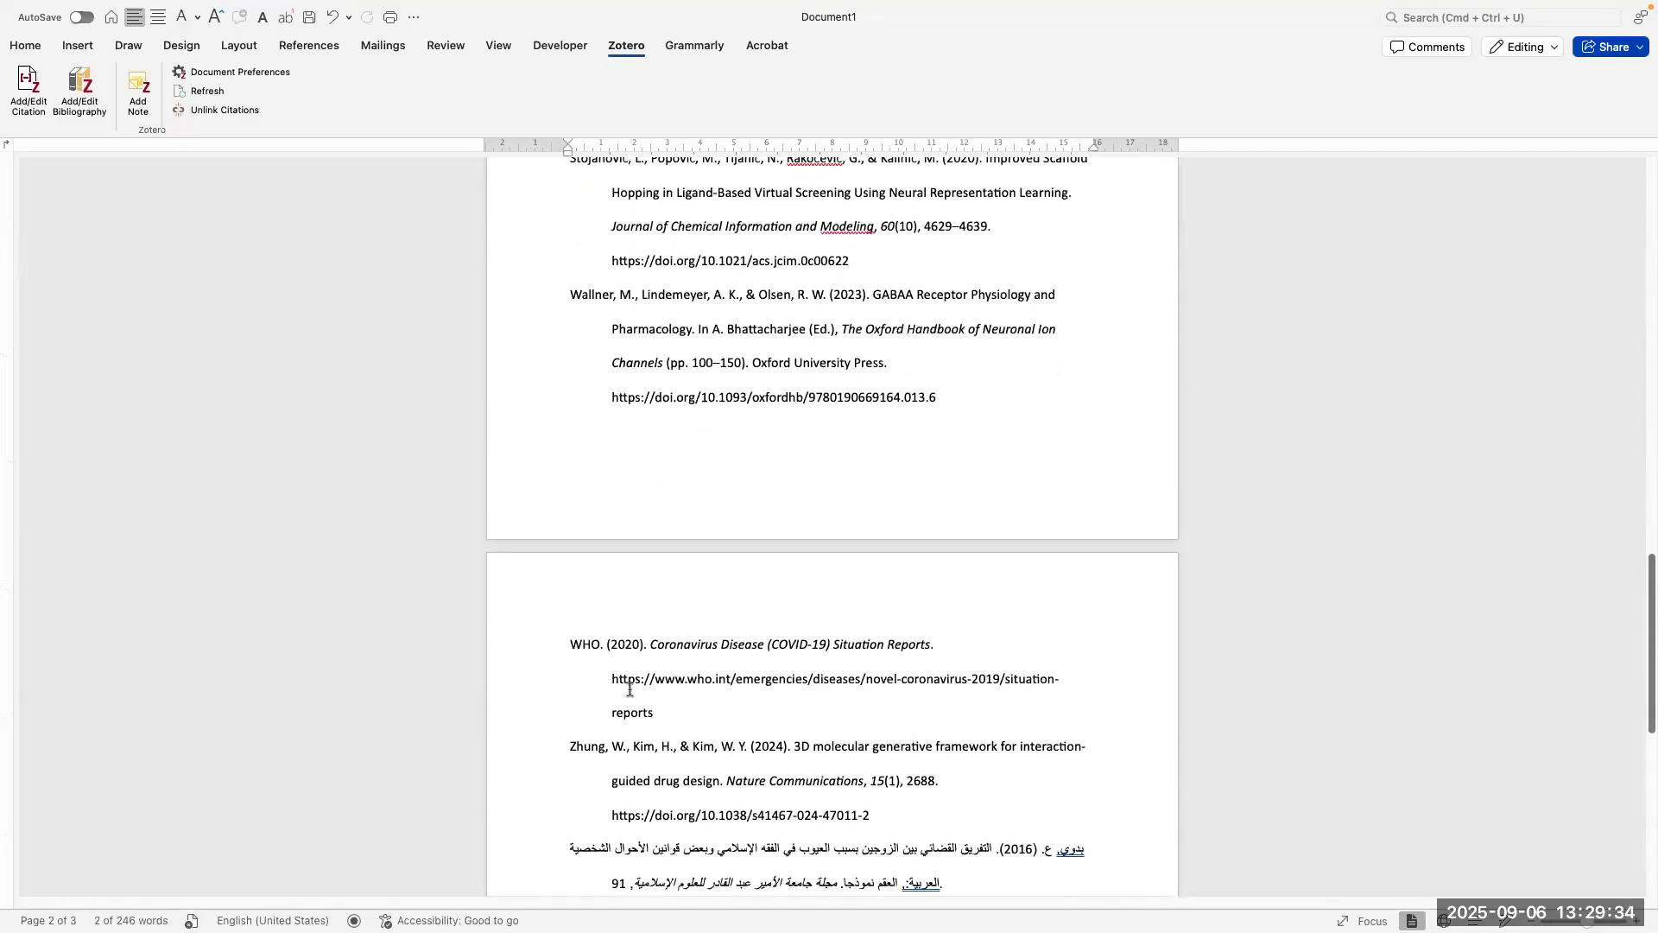
pyautogui.click(672, 707)
pyautogui.click(570, 643)
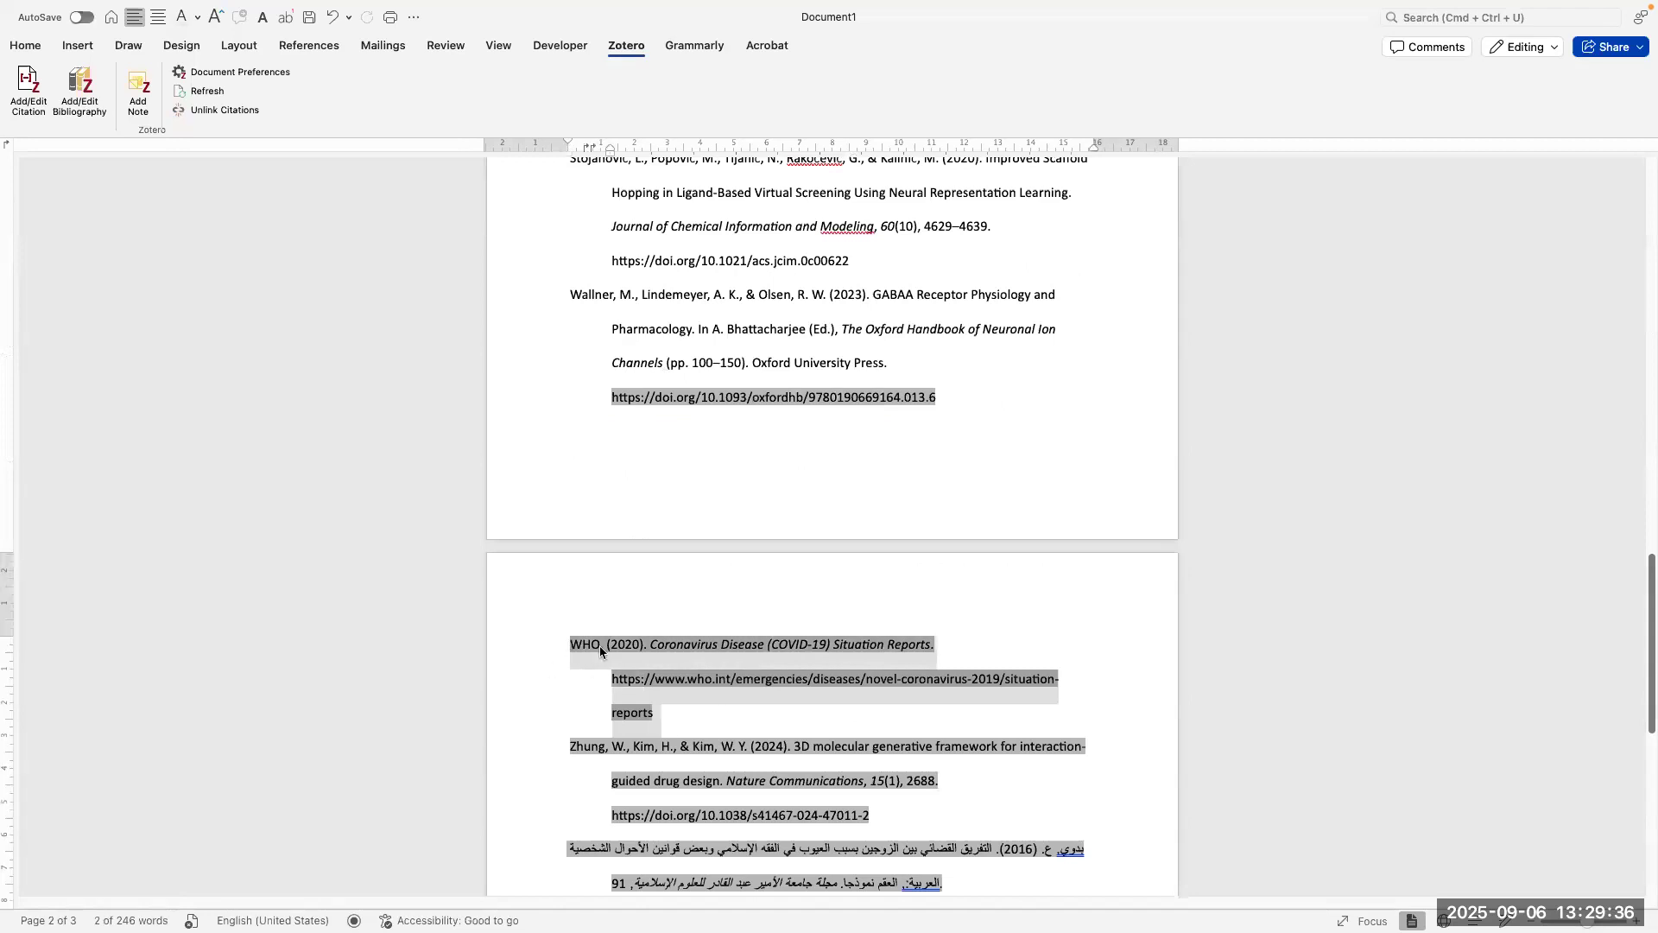
pyautogui.scroll(-2, 717, 592)
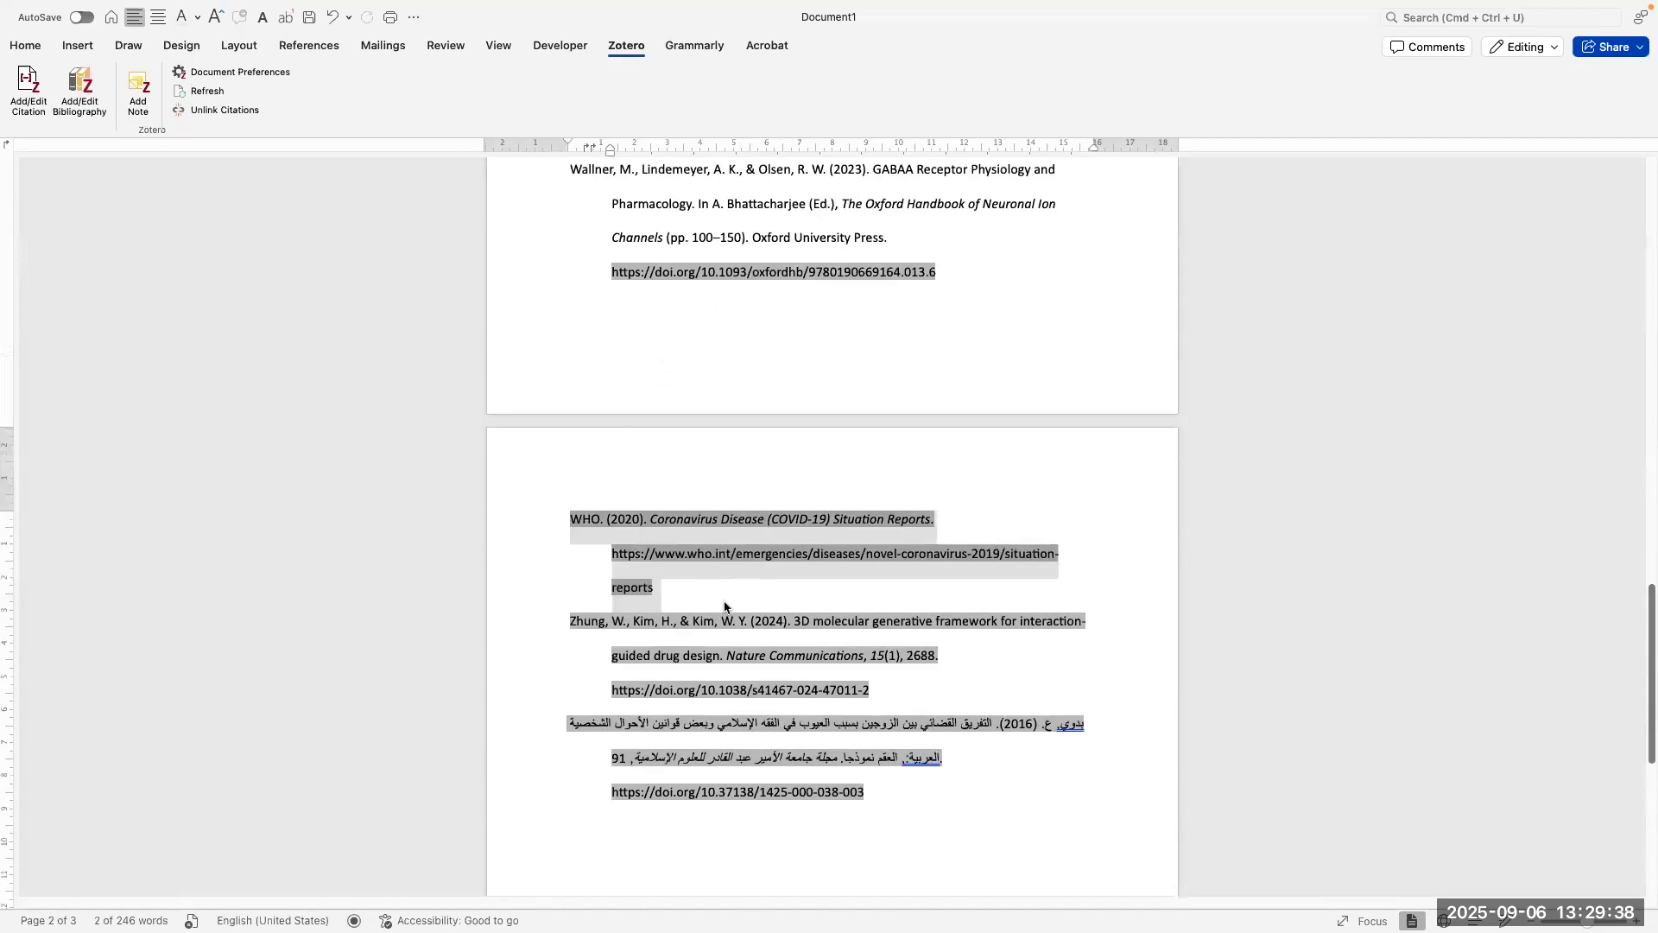
pyautogui.keyDown('ctrl'); pyautogui.scroll(3, 704, 557); pyautogui.keyUp('ctrl')
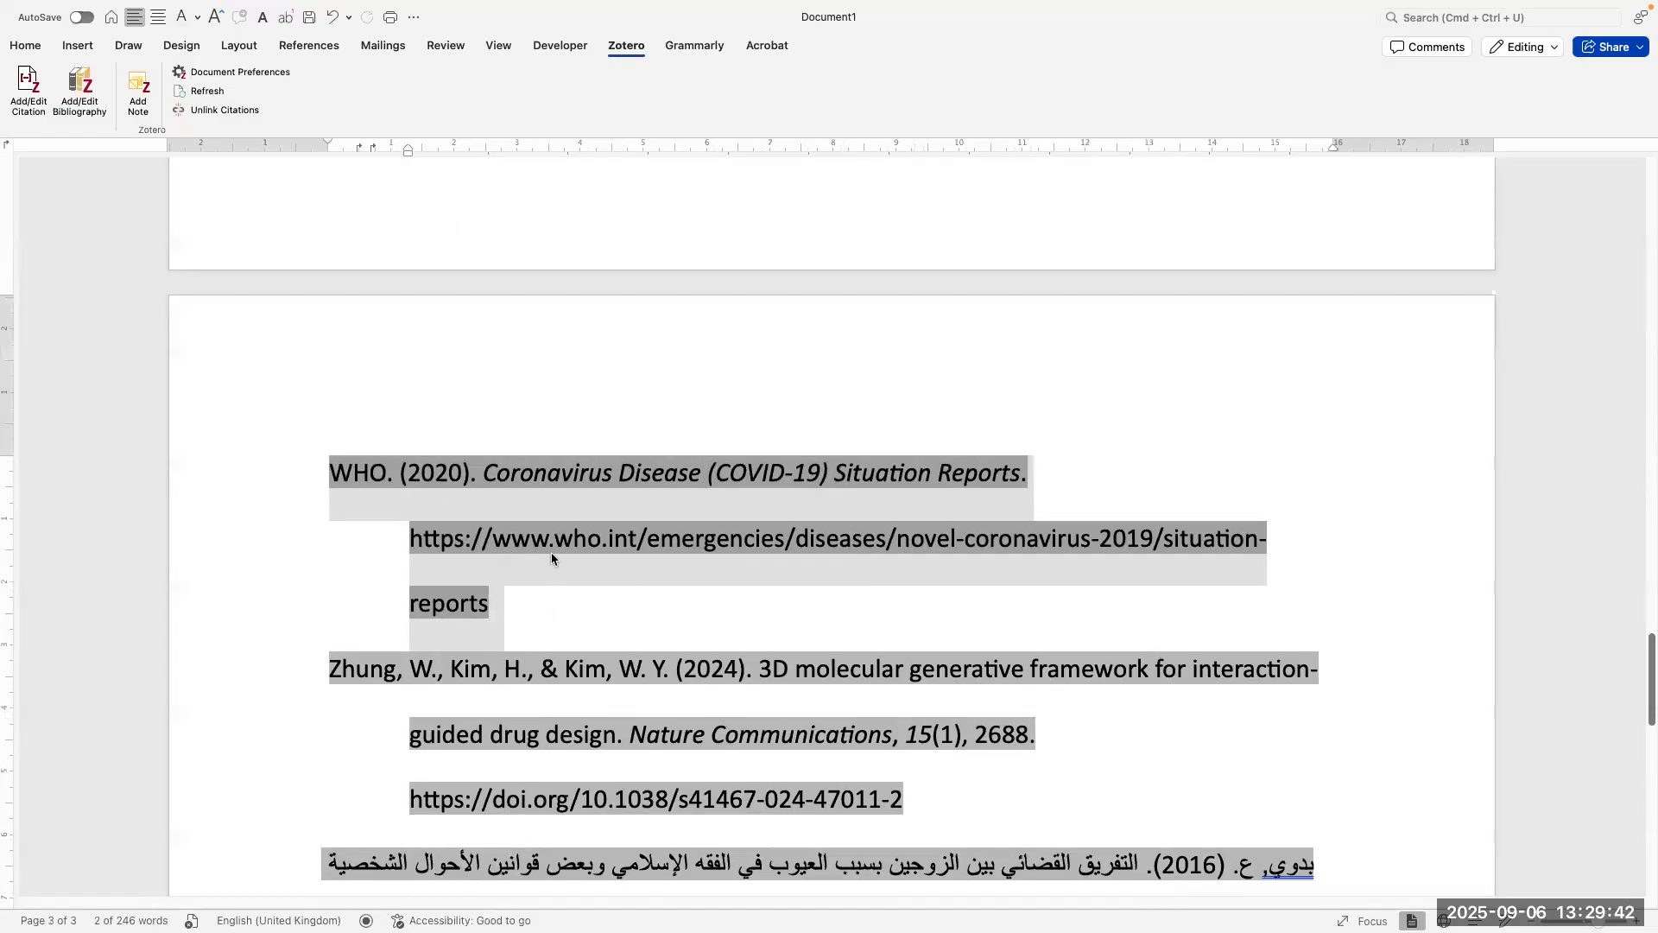
pyautogui.scroll(-1, 553, 598)
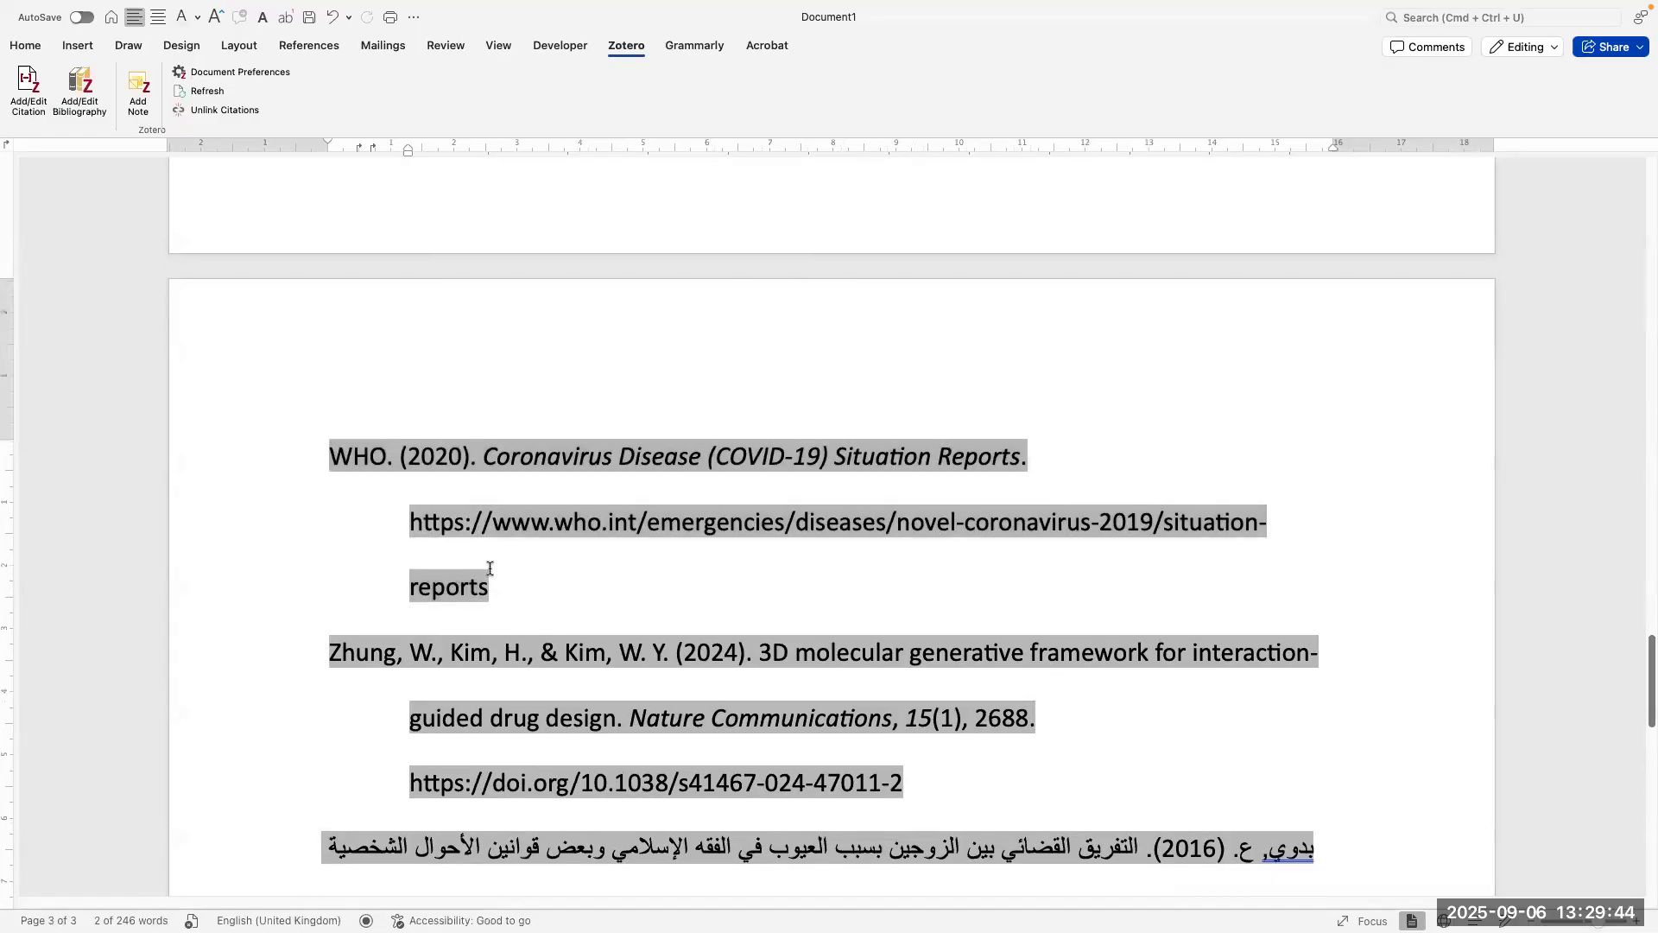
# Step: Review the WHO web page item's fields in Zotero, and return to Word to compare them with the reference list
pyautogui.hotkey('ctrl', 'Up')
pyautogui.click(993, 60)
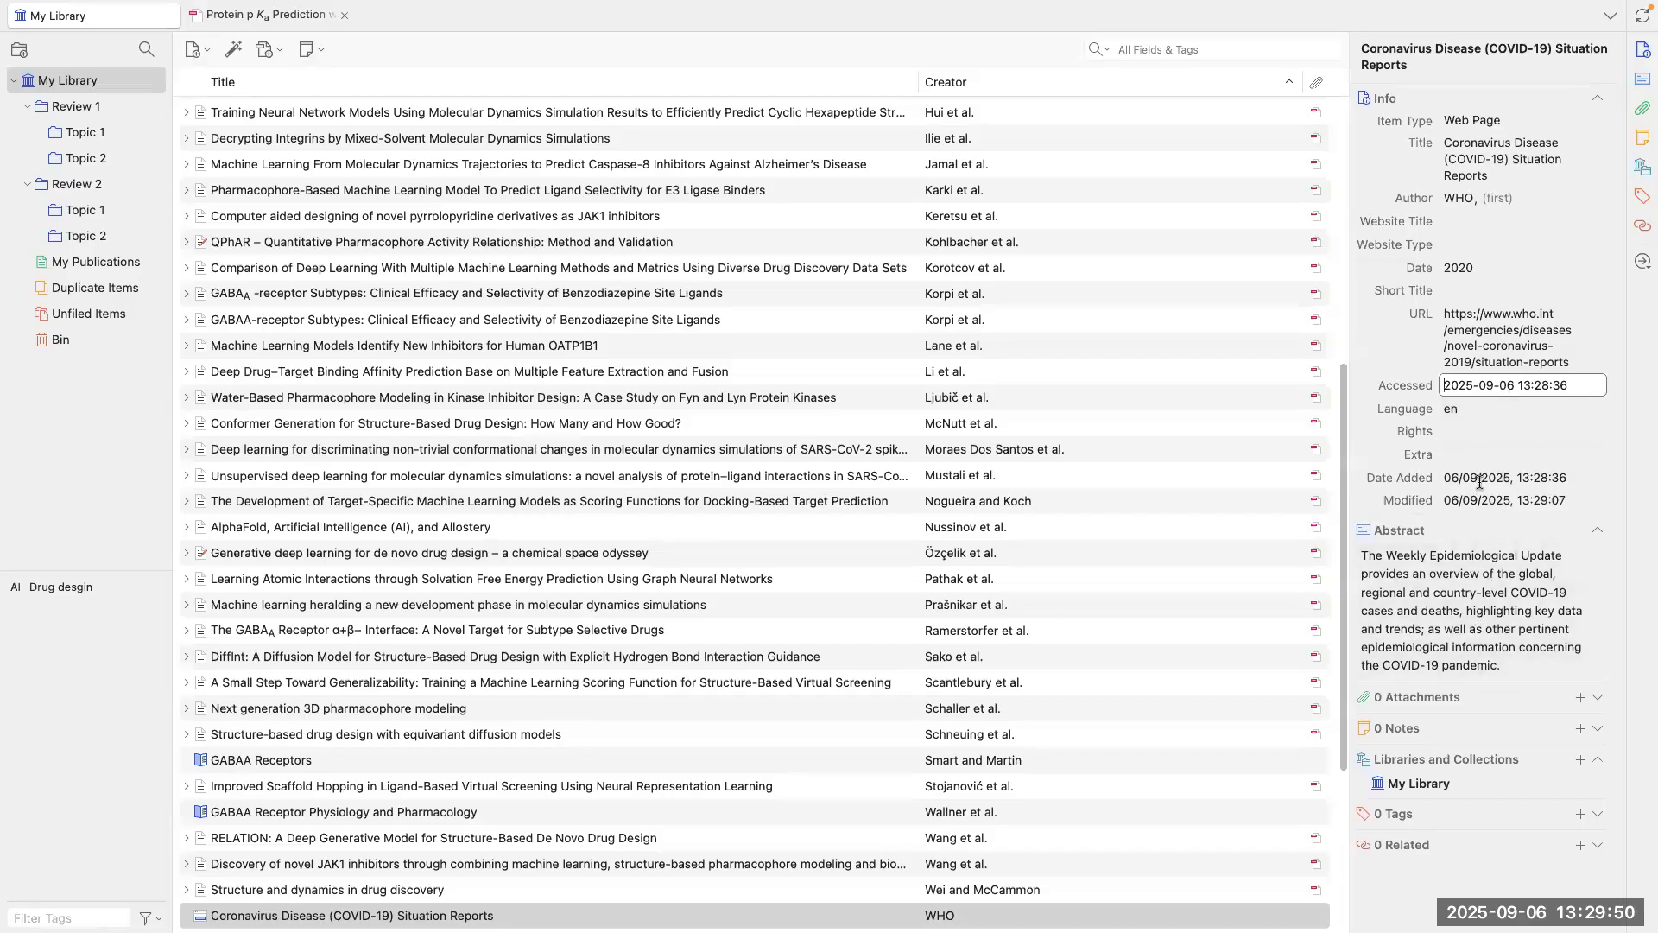
pyautogui.click(1488, 432)
pyautogui.hotkey('ctrl', 'Up')
pyautogui.click(665, 74)
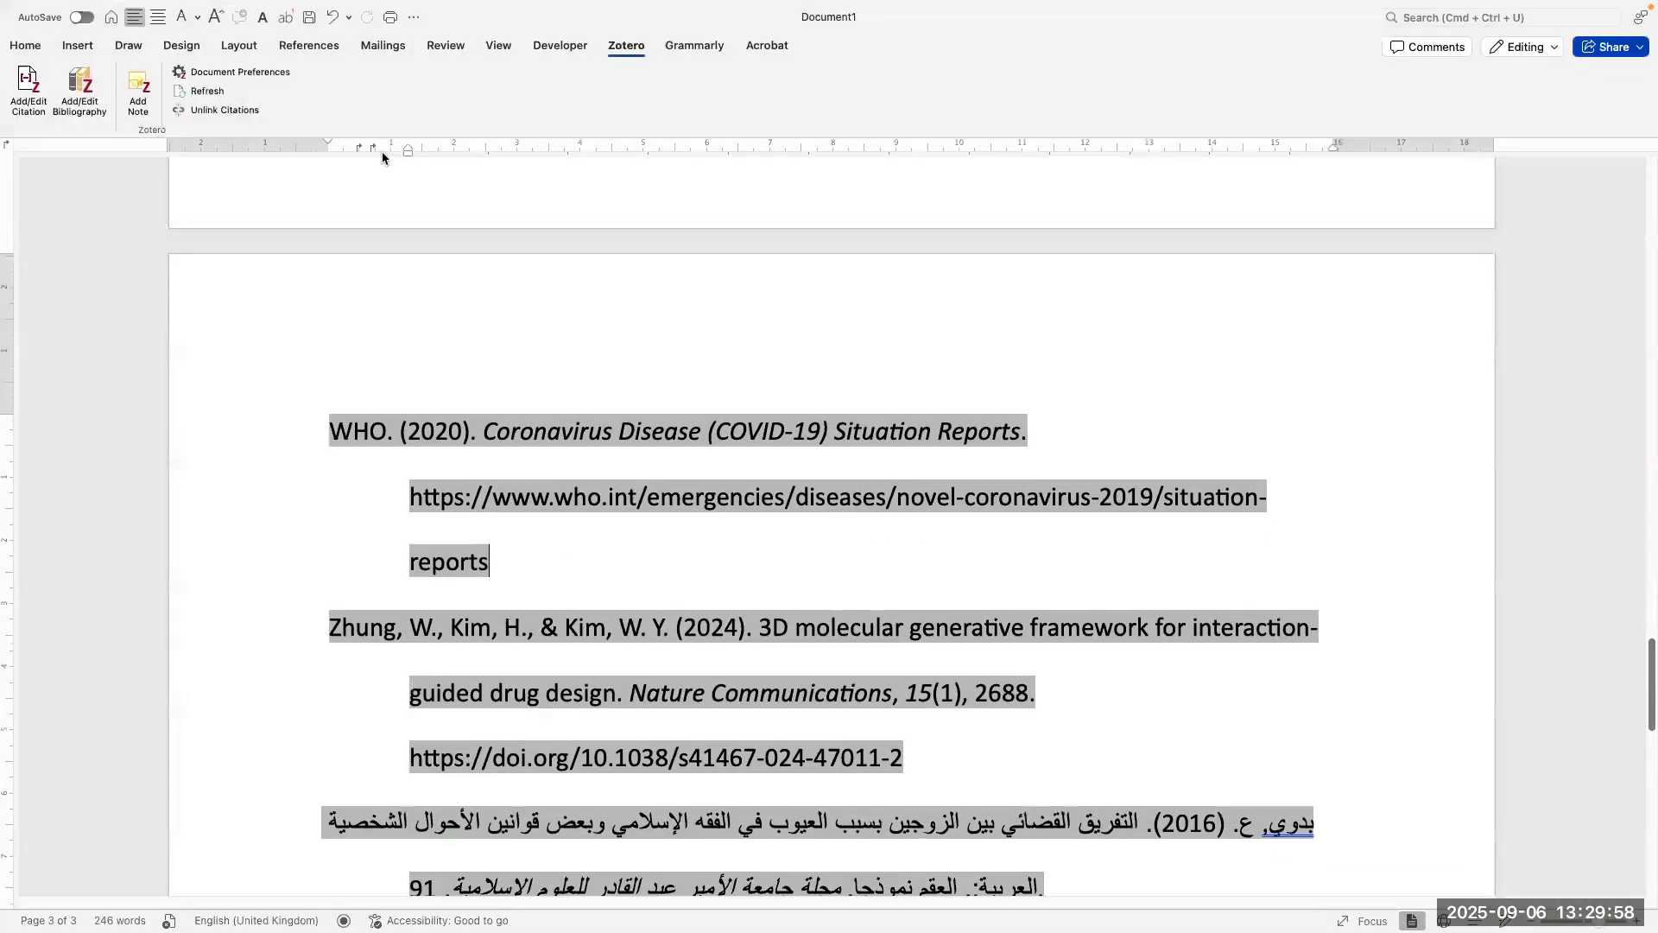
pyautogui.scroll(10, 542, 478)
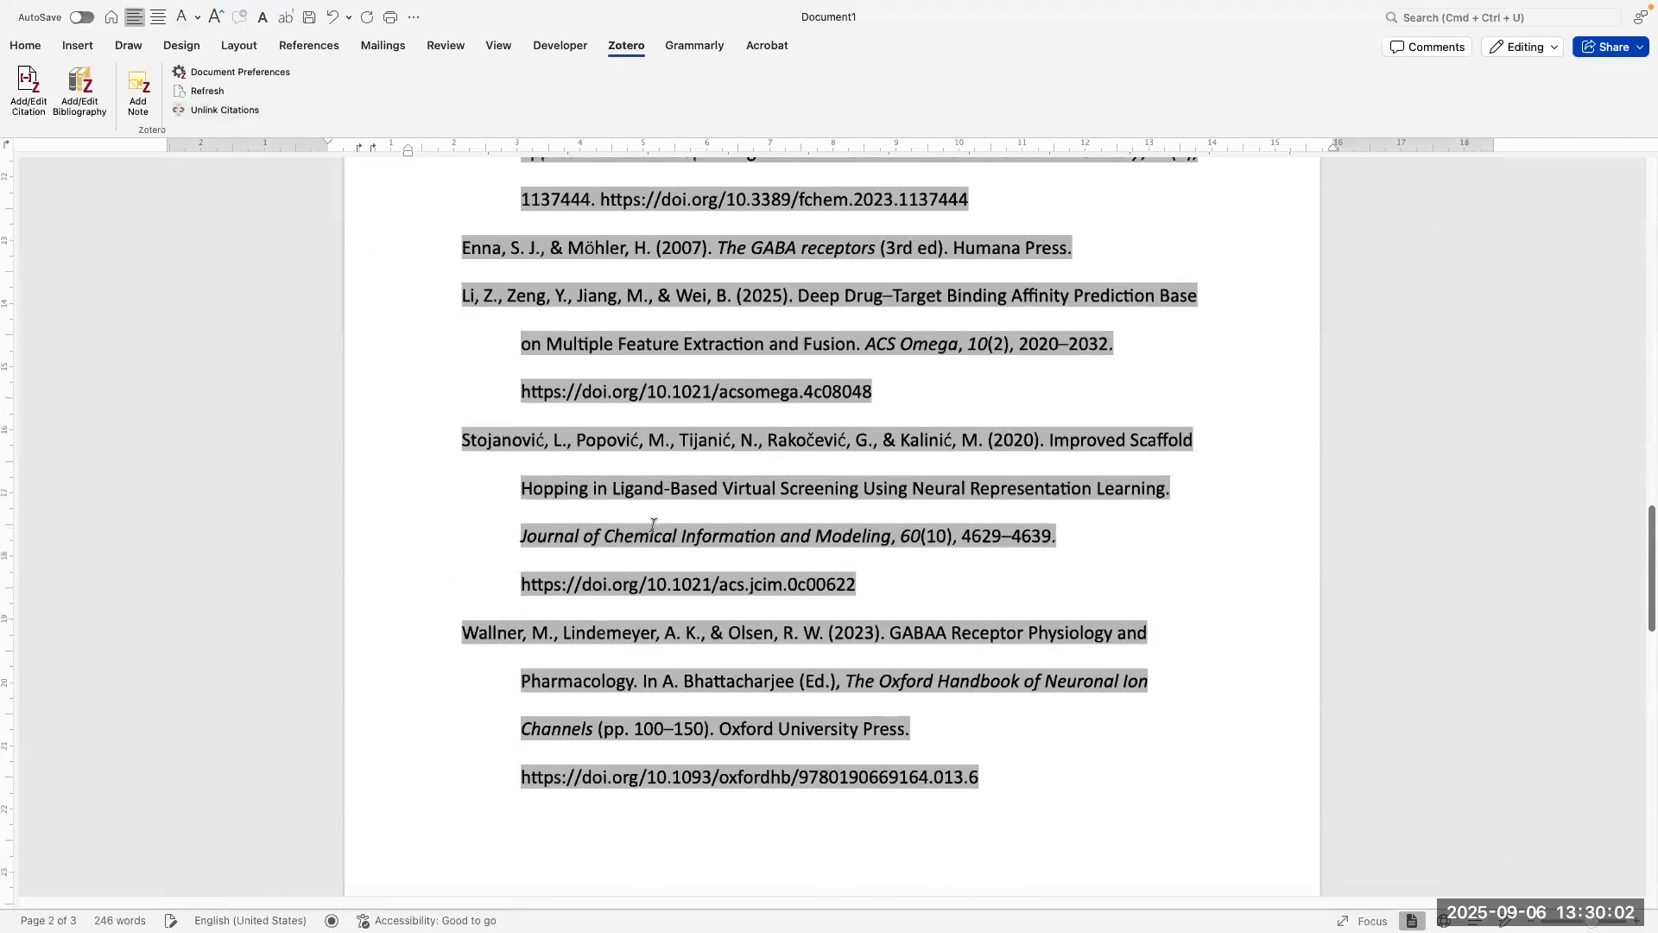
pyautogui.scroll(-10, 645, 511)
pyautogui.scroll(-1, 657, 531)
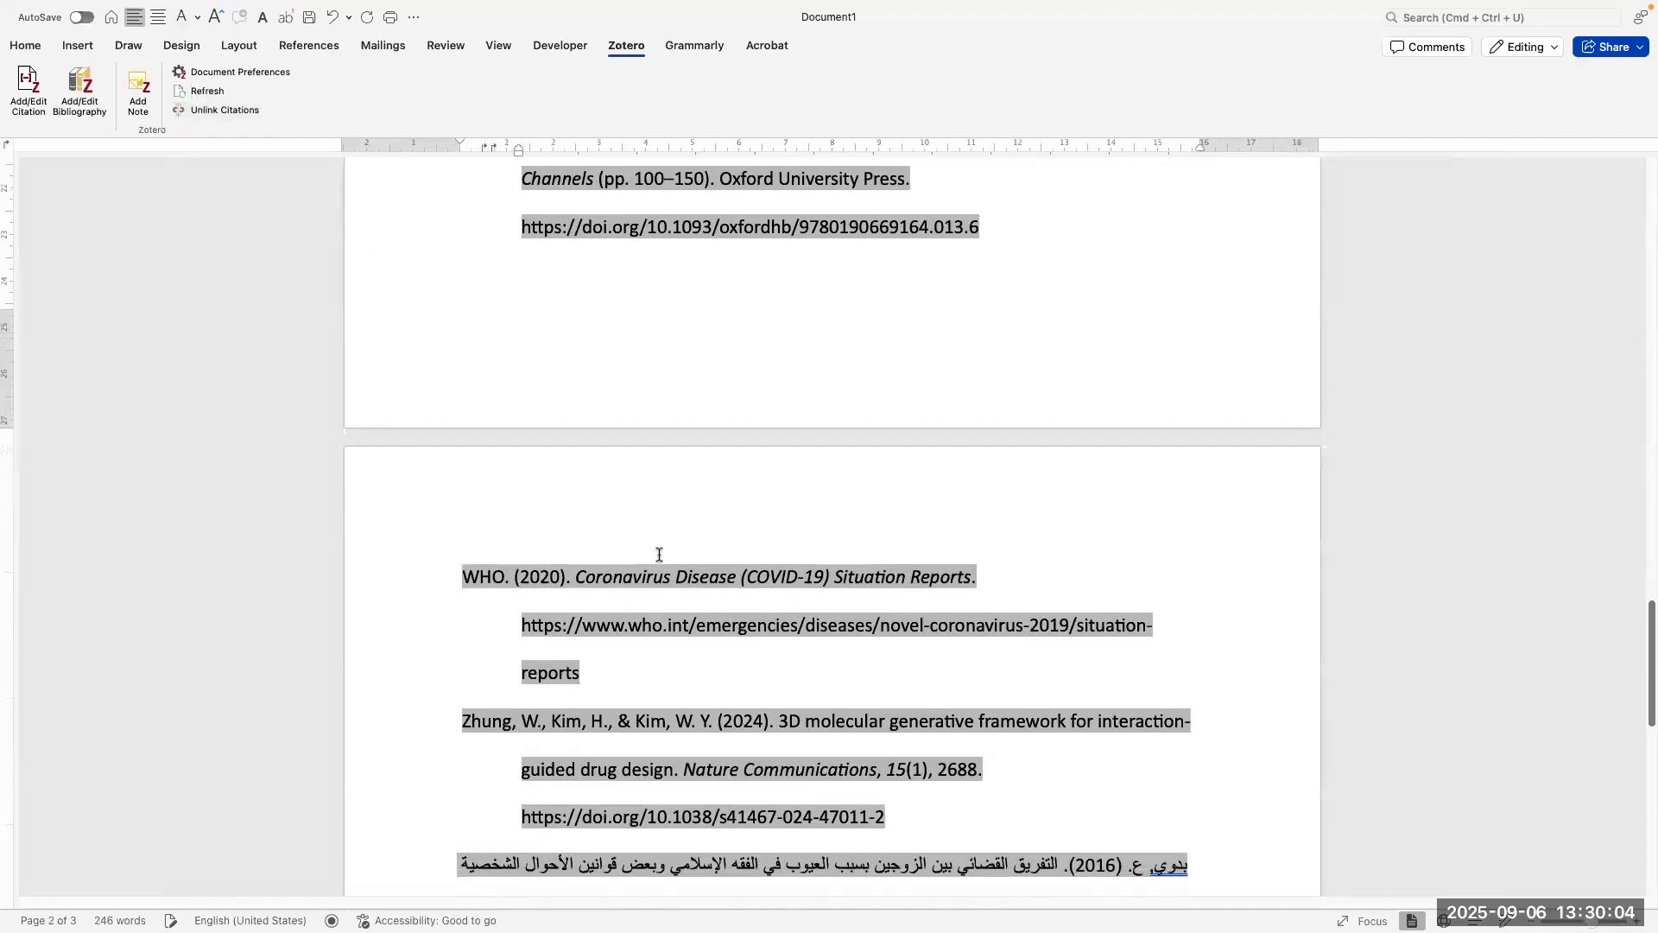
# Step: Append ". Accessed Date 06-09-2025" to the end of the WHO (2020) entry in the reference list
pyautogui.click(606, 669)
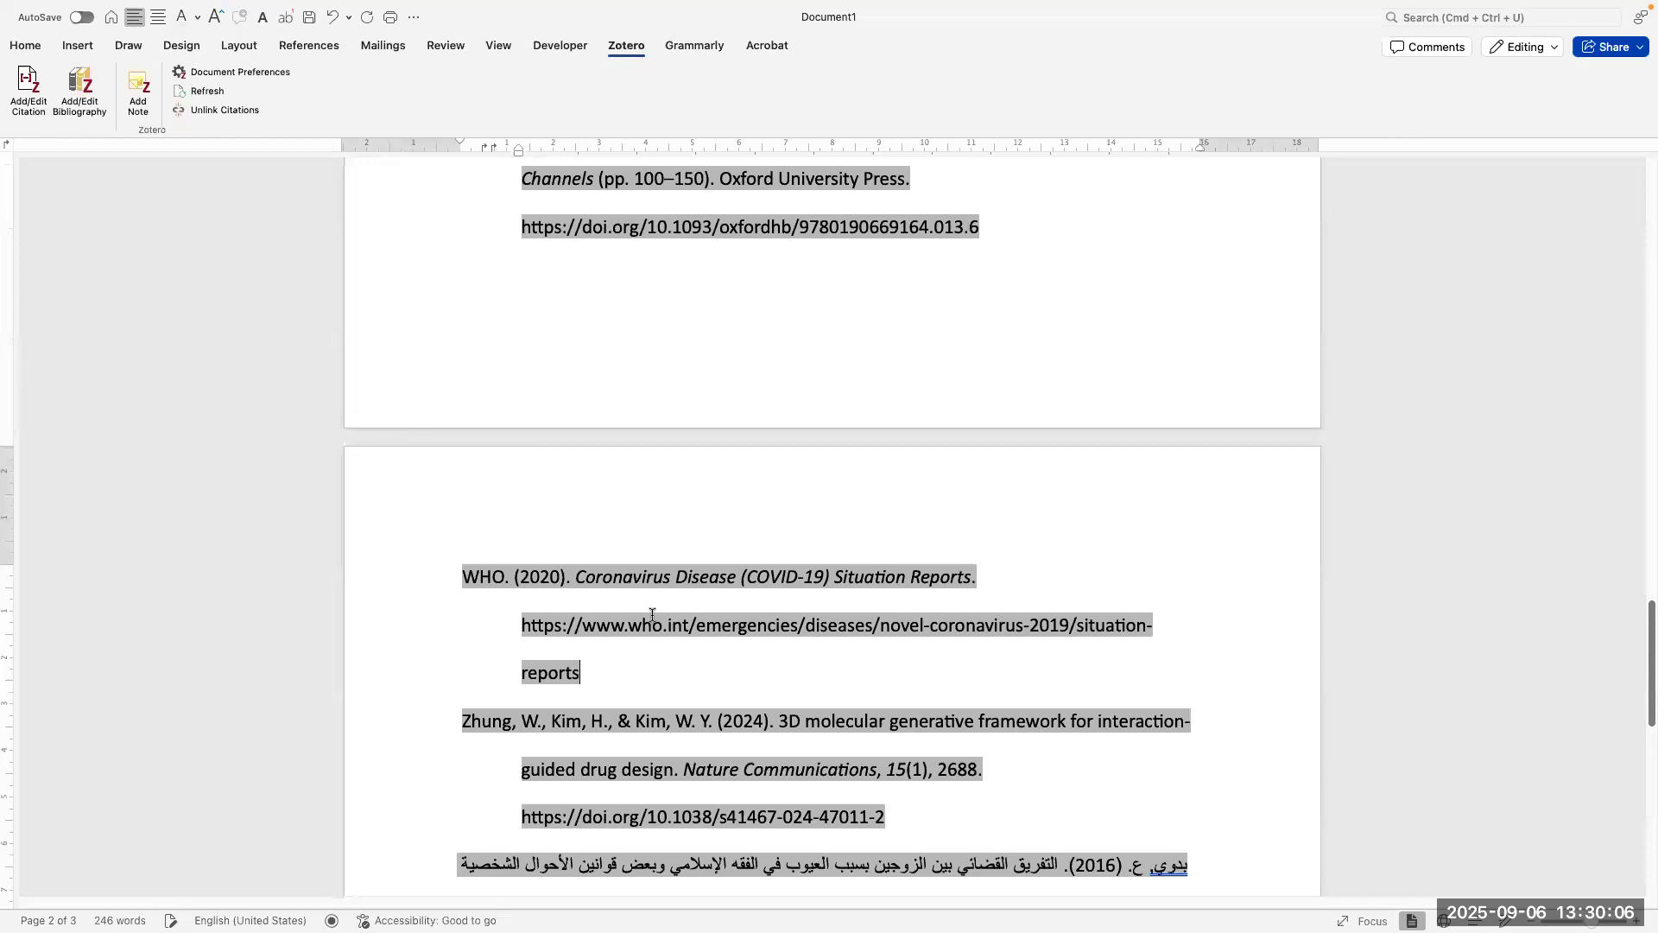
pyautogui.write('. A')
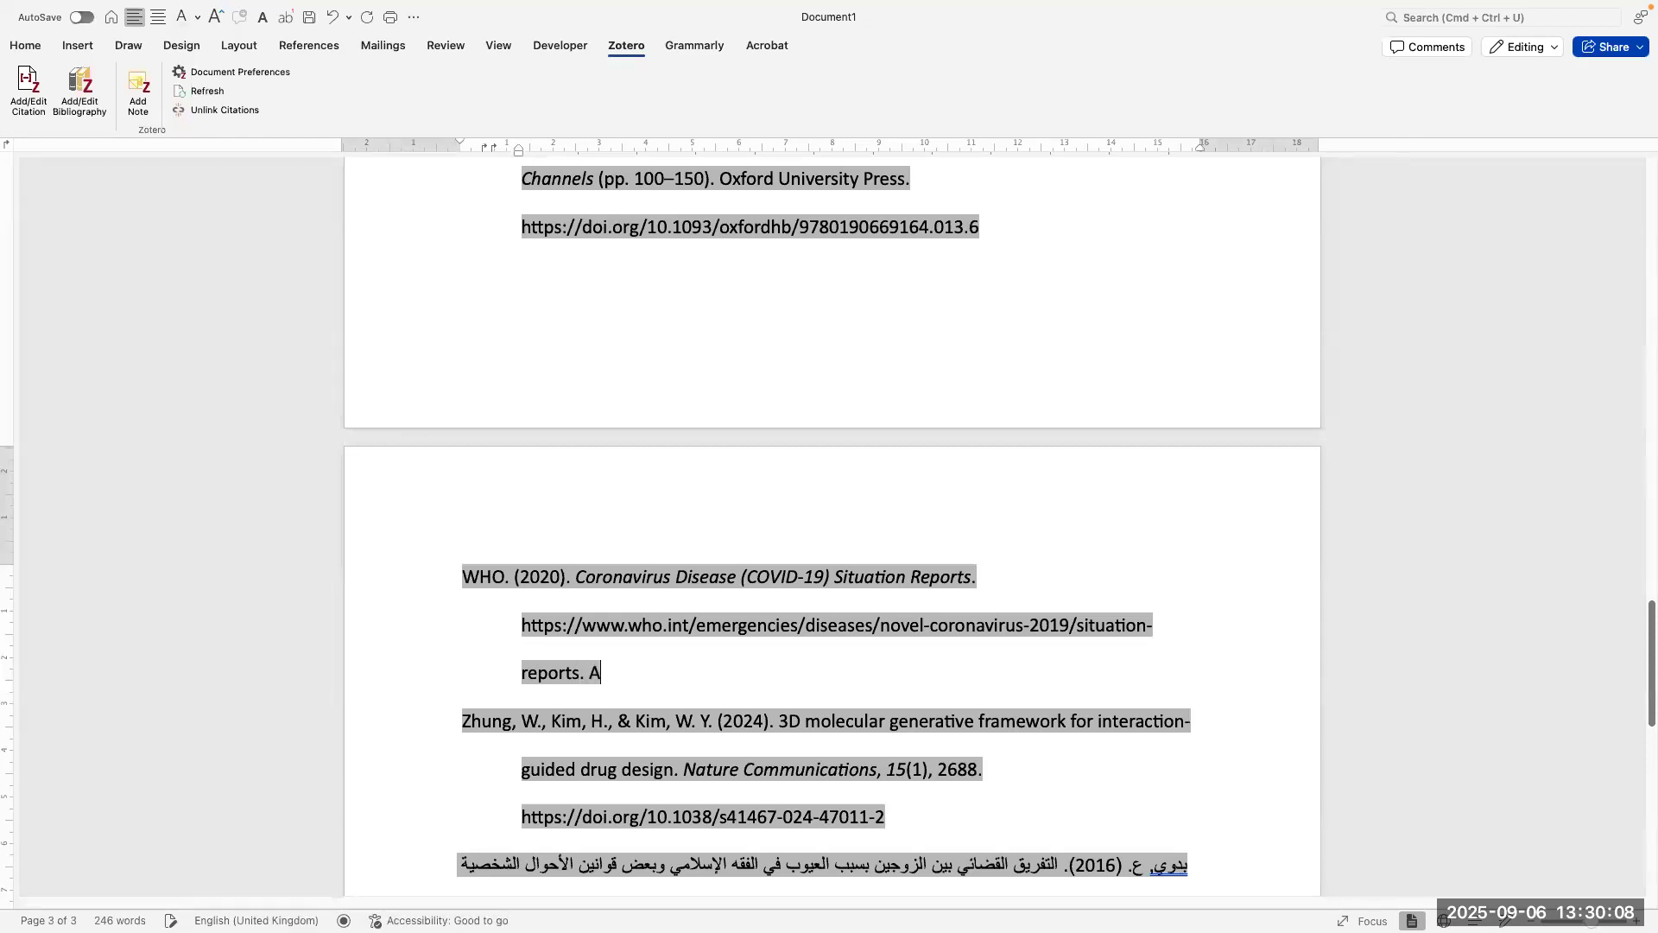
pyautogui.write('ccessed ')
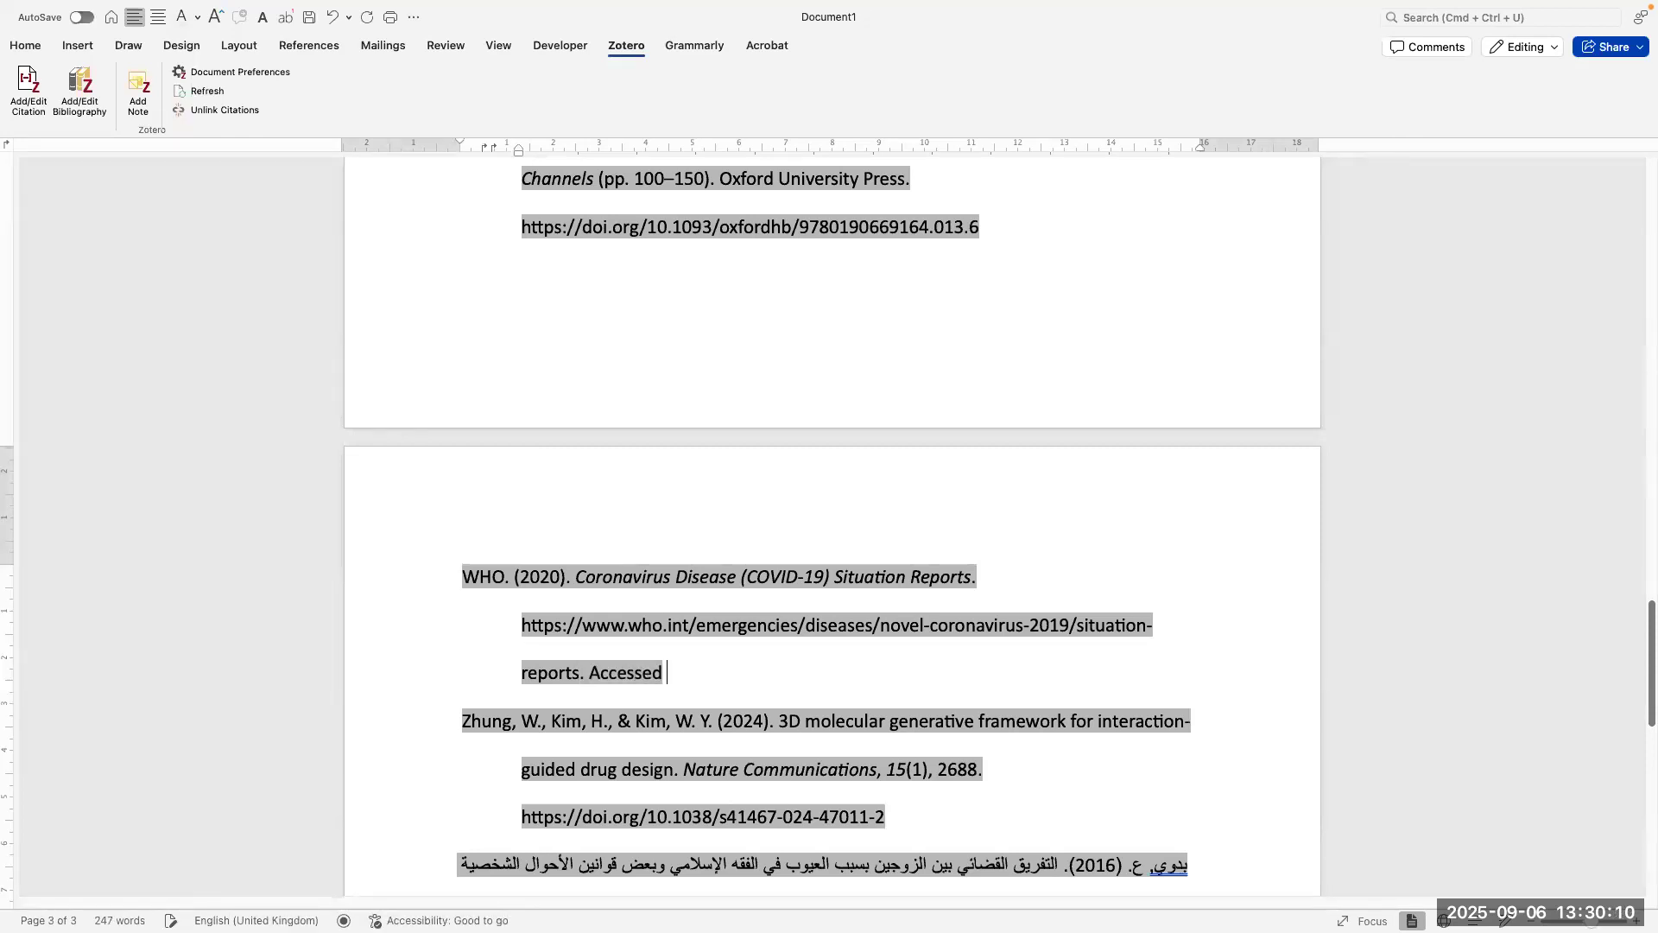
pyautogui.write('Date 06-09')
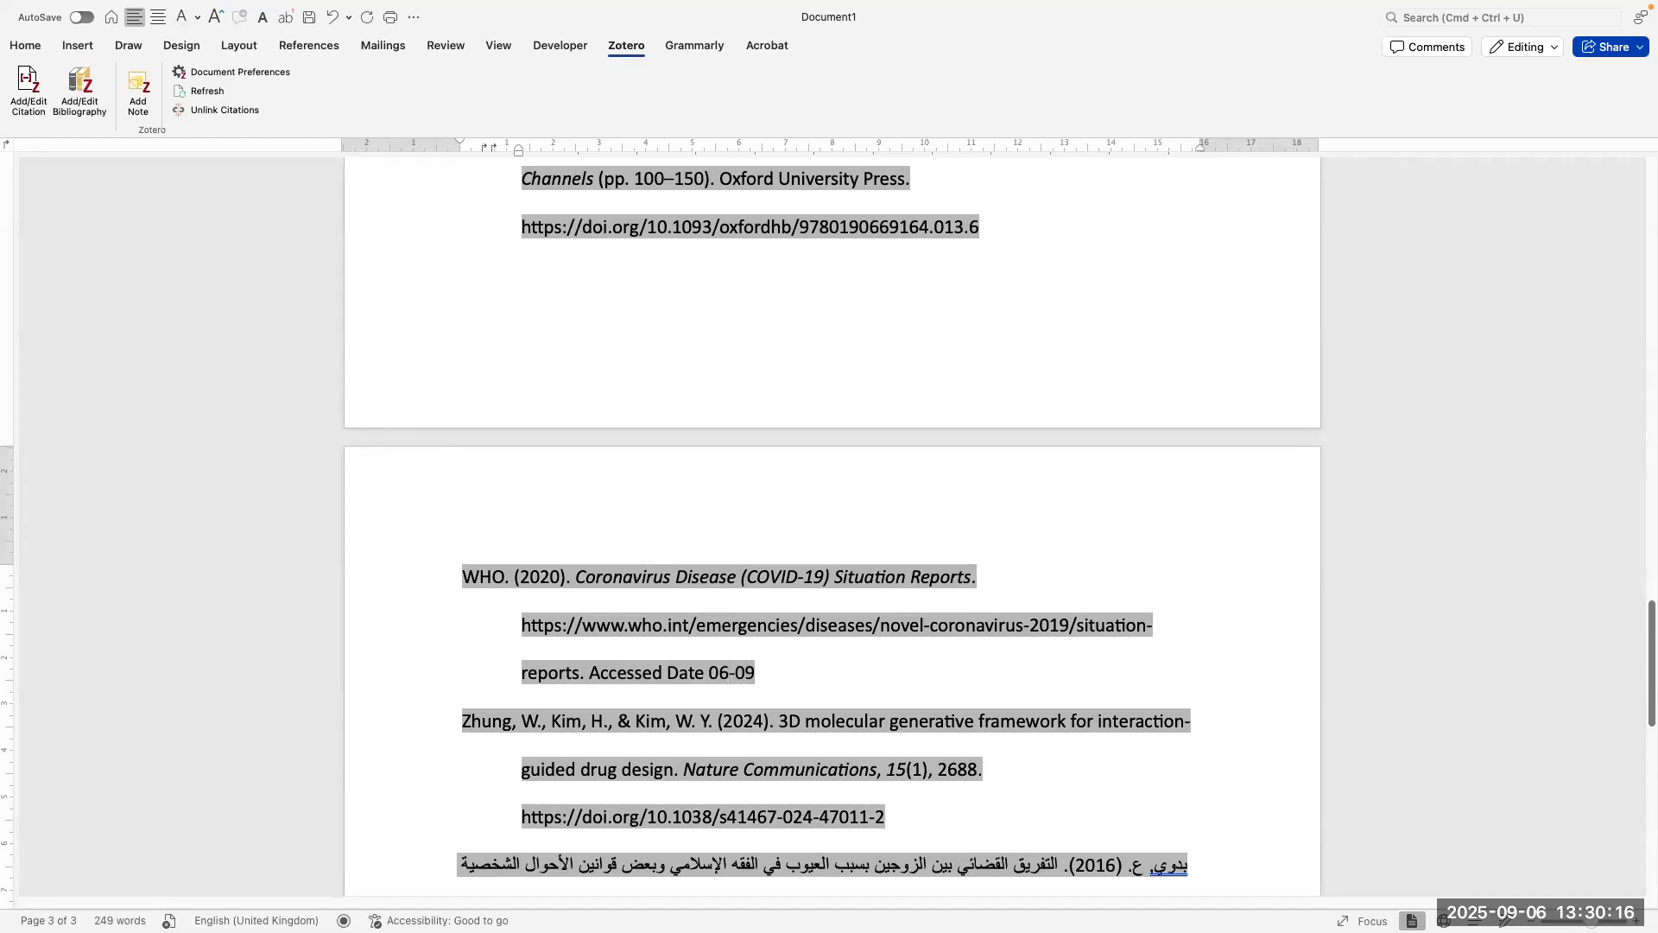
pyautogui.write('-2025')
# Step: Review the added access date and the whole WHO reference entry, and return to the in-text citations on the first page
pyautogui.moveTo(825, 665); pyautogui.dragTo(586, 673)
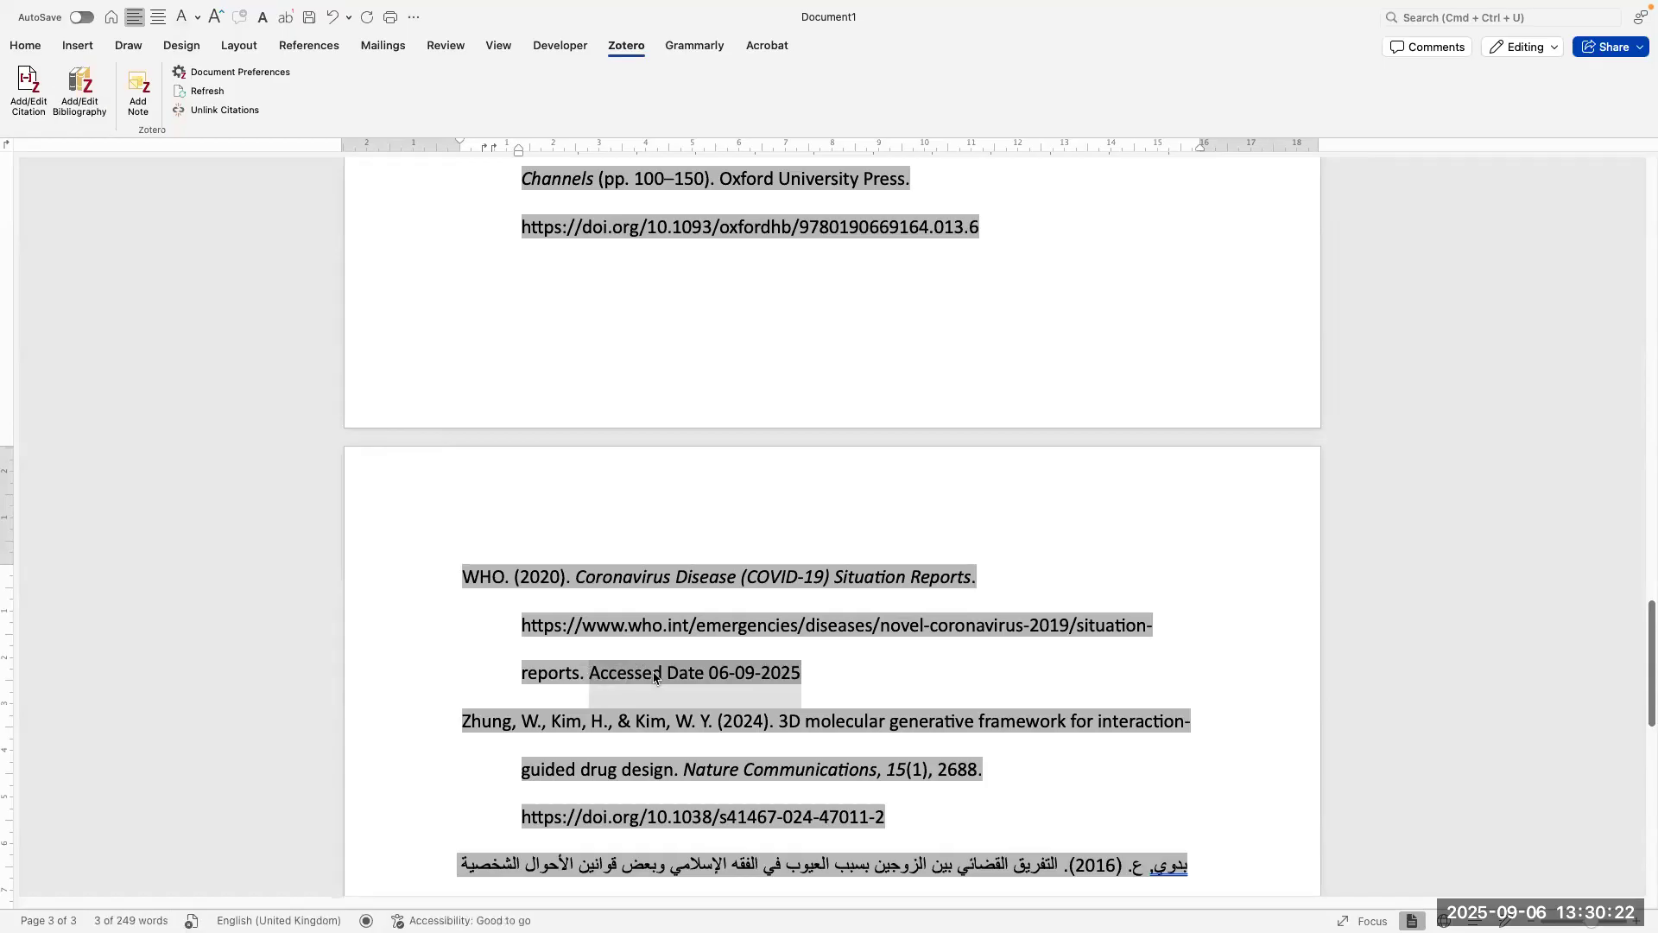
pyautogui.scroll(5, 679, 671)
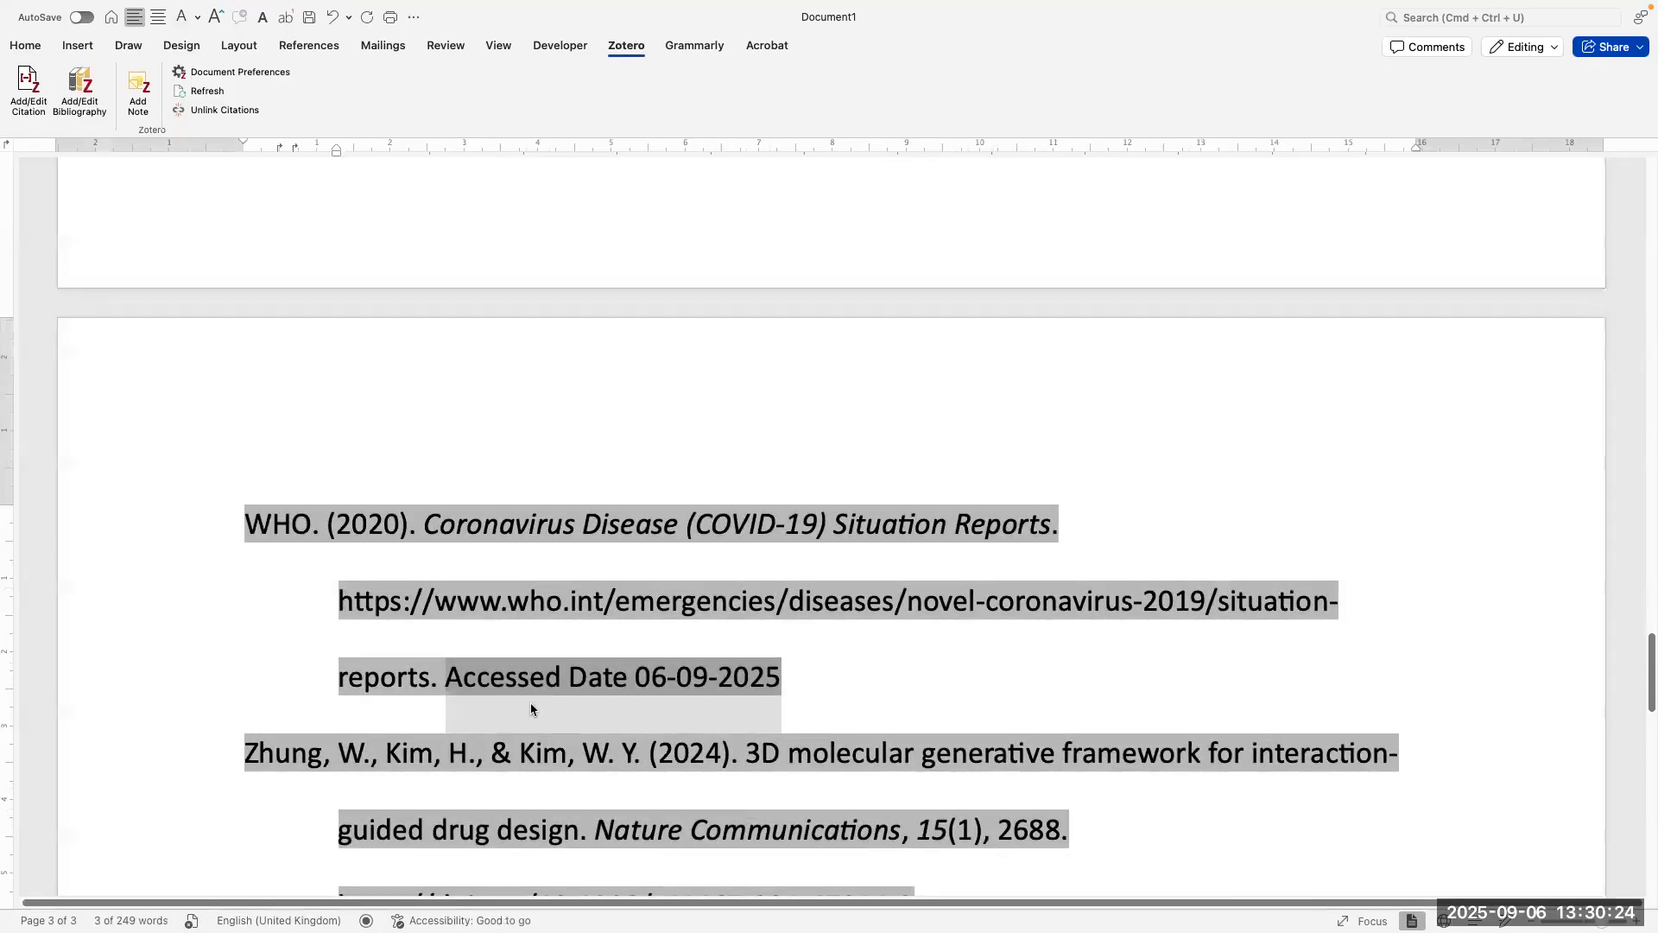
pyautogui.scroll(-5, 531, 707)
pyautogui.click(702, 686)
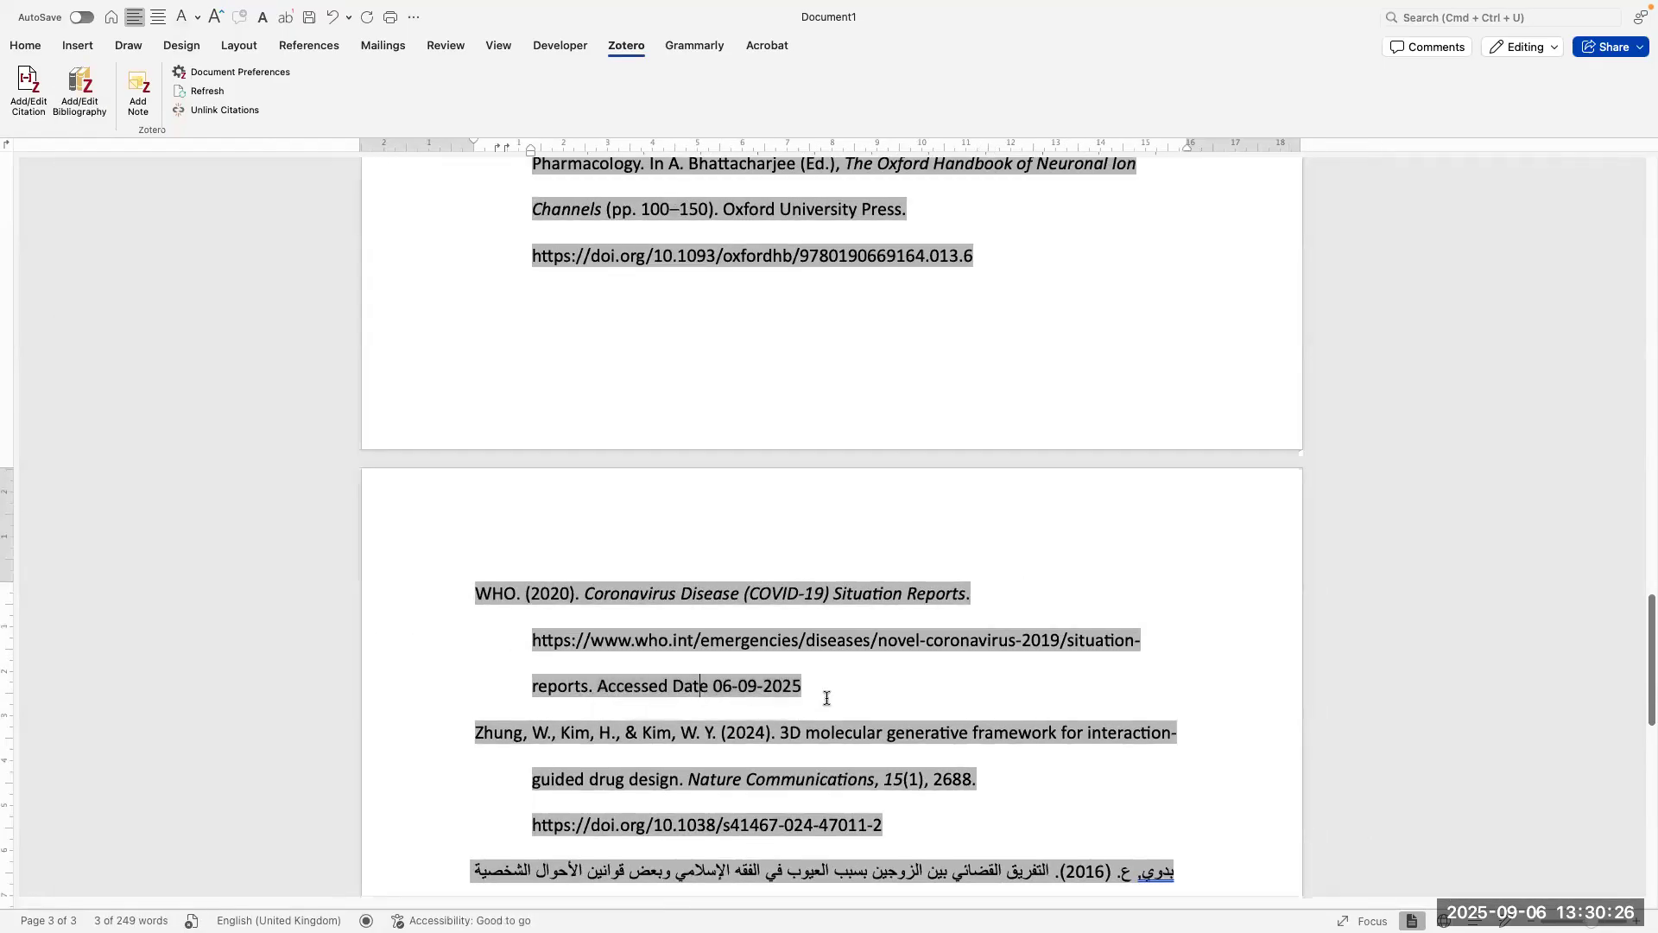
pyautogui.doubleClick(455, 602)
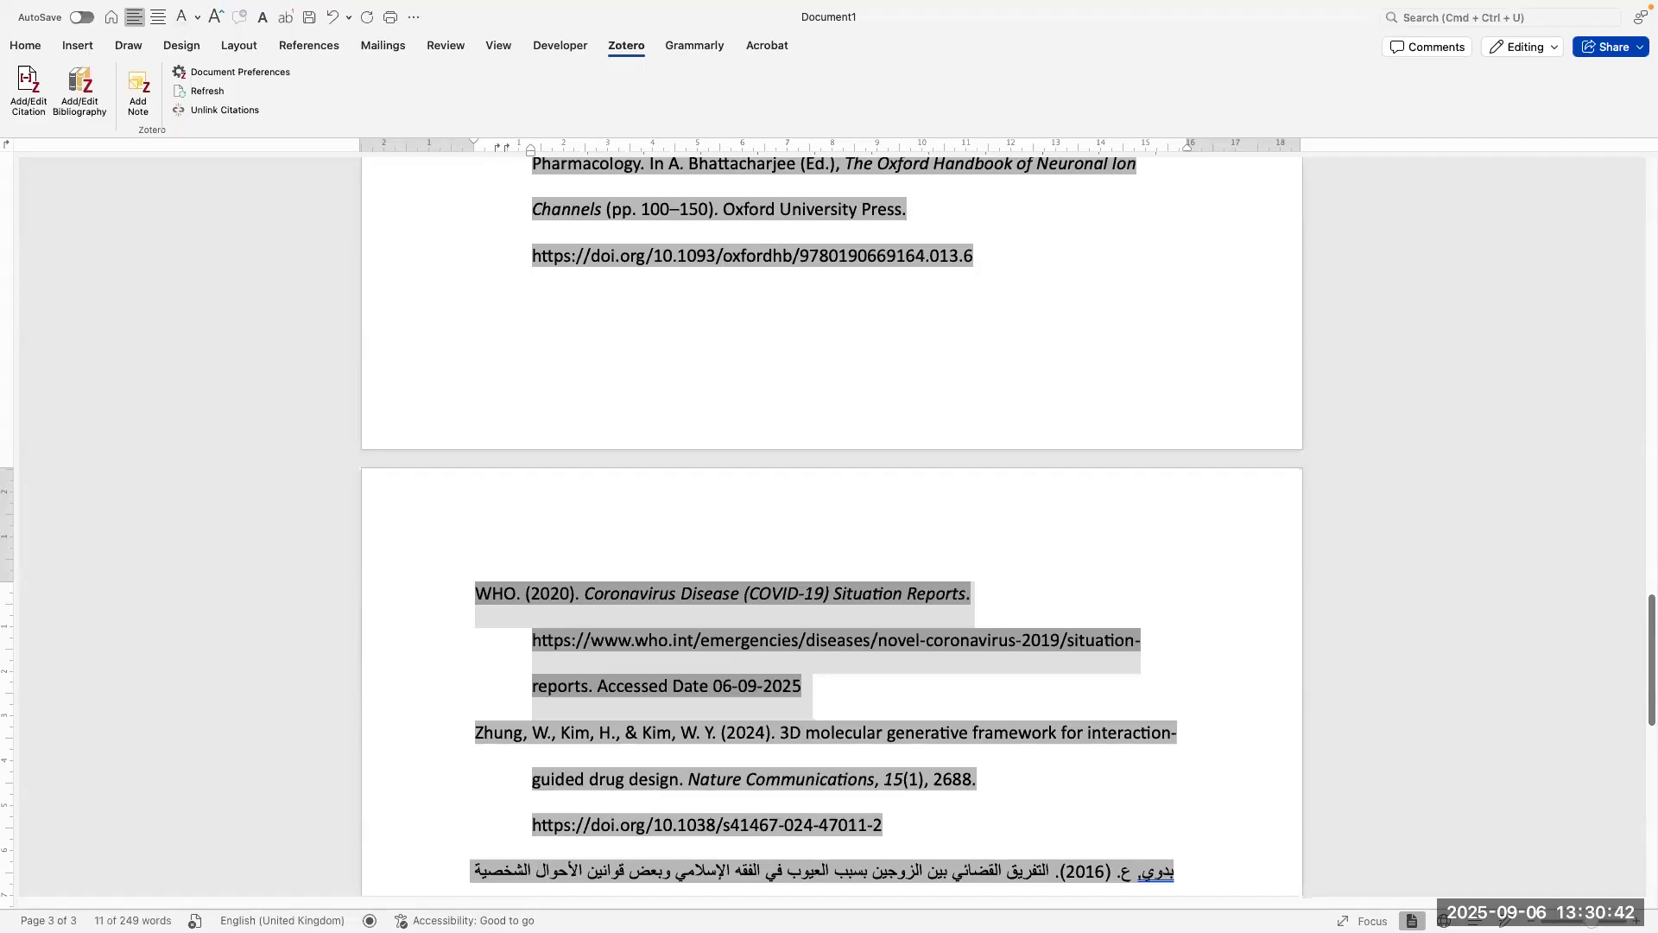
pyautogui.scroll(20, 692, 699)
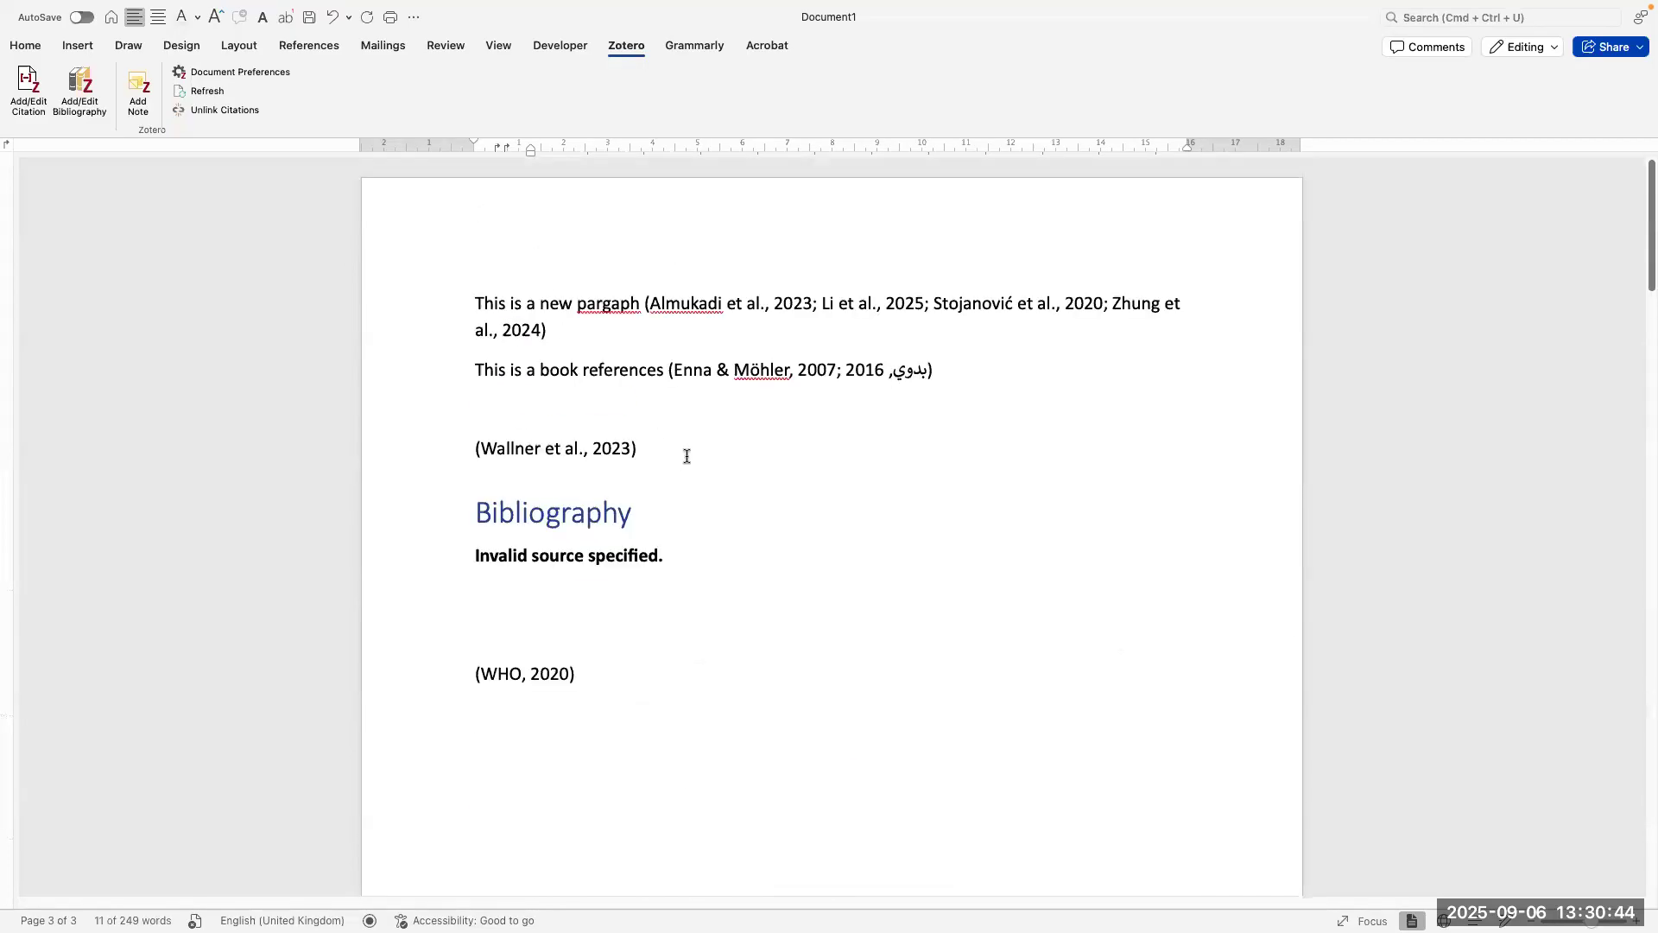